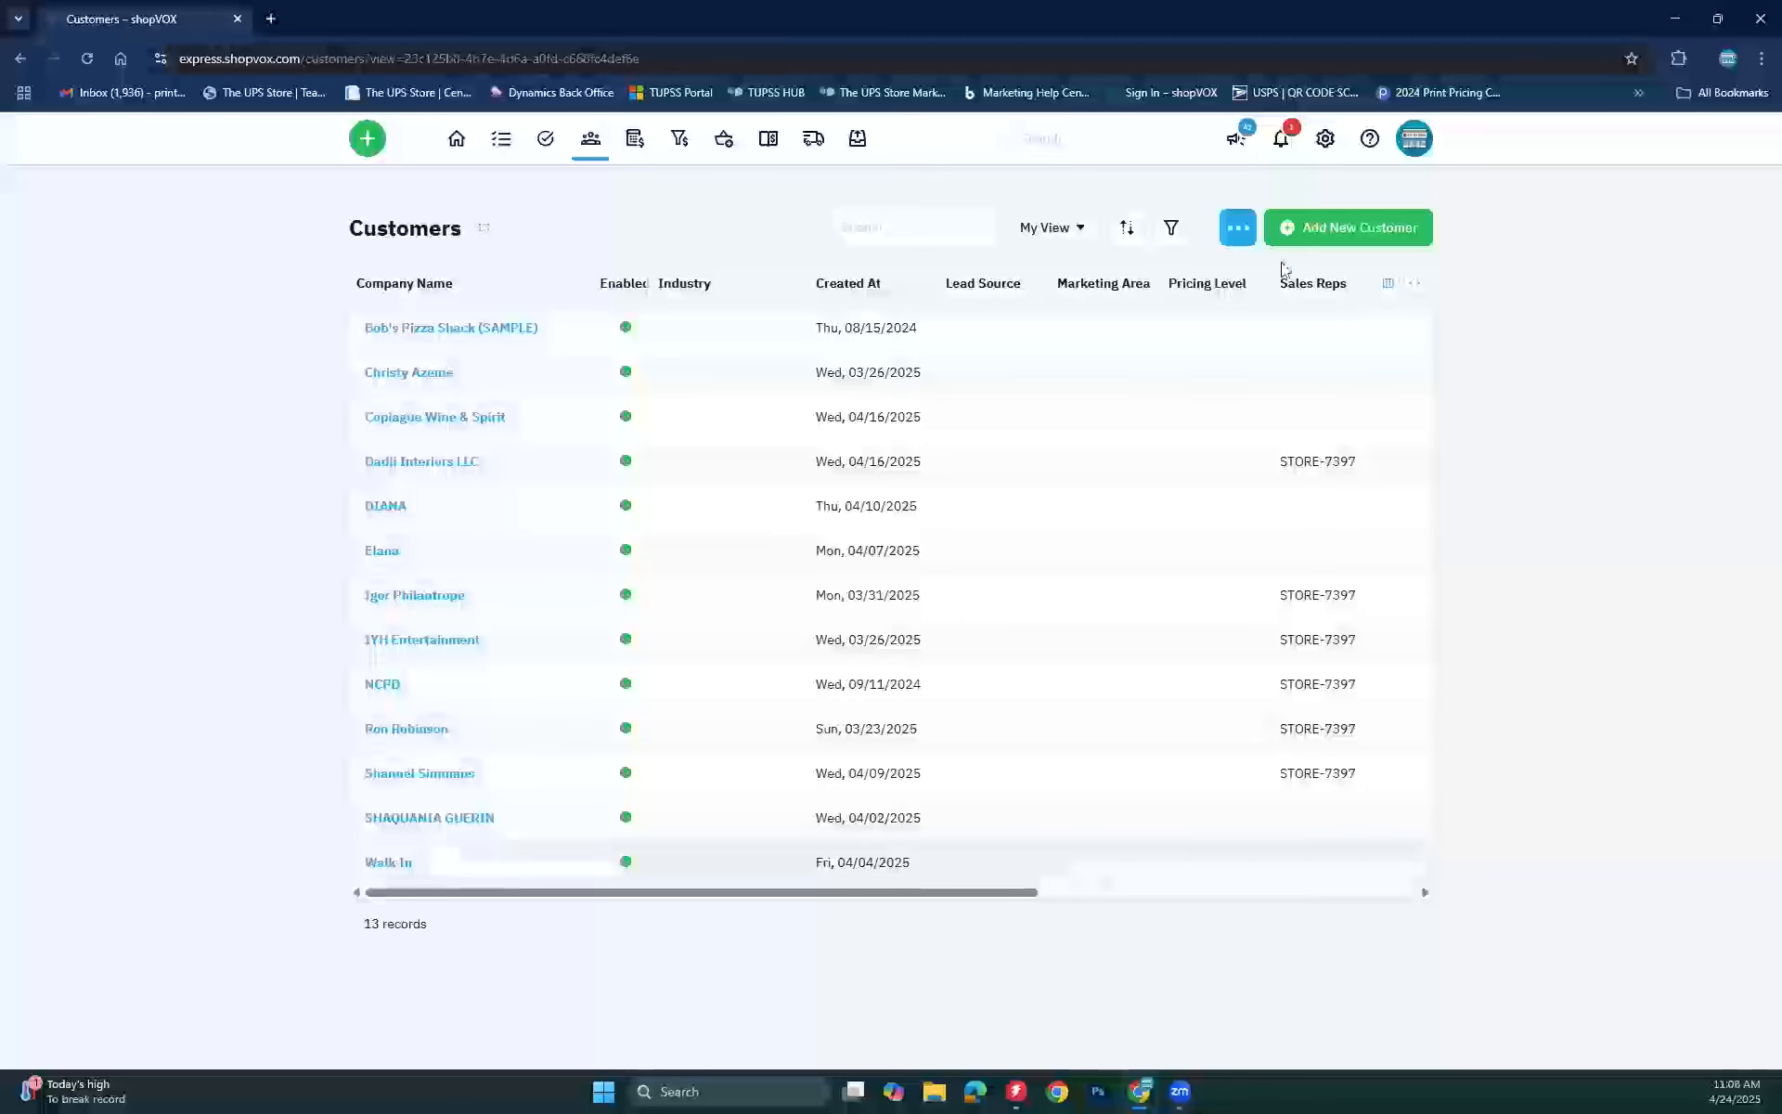
Step: Start a new customer record from the Customers page with Add New Customer
{"action": "left_click", "coordinate": [1339, 233]}
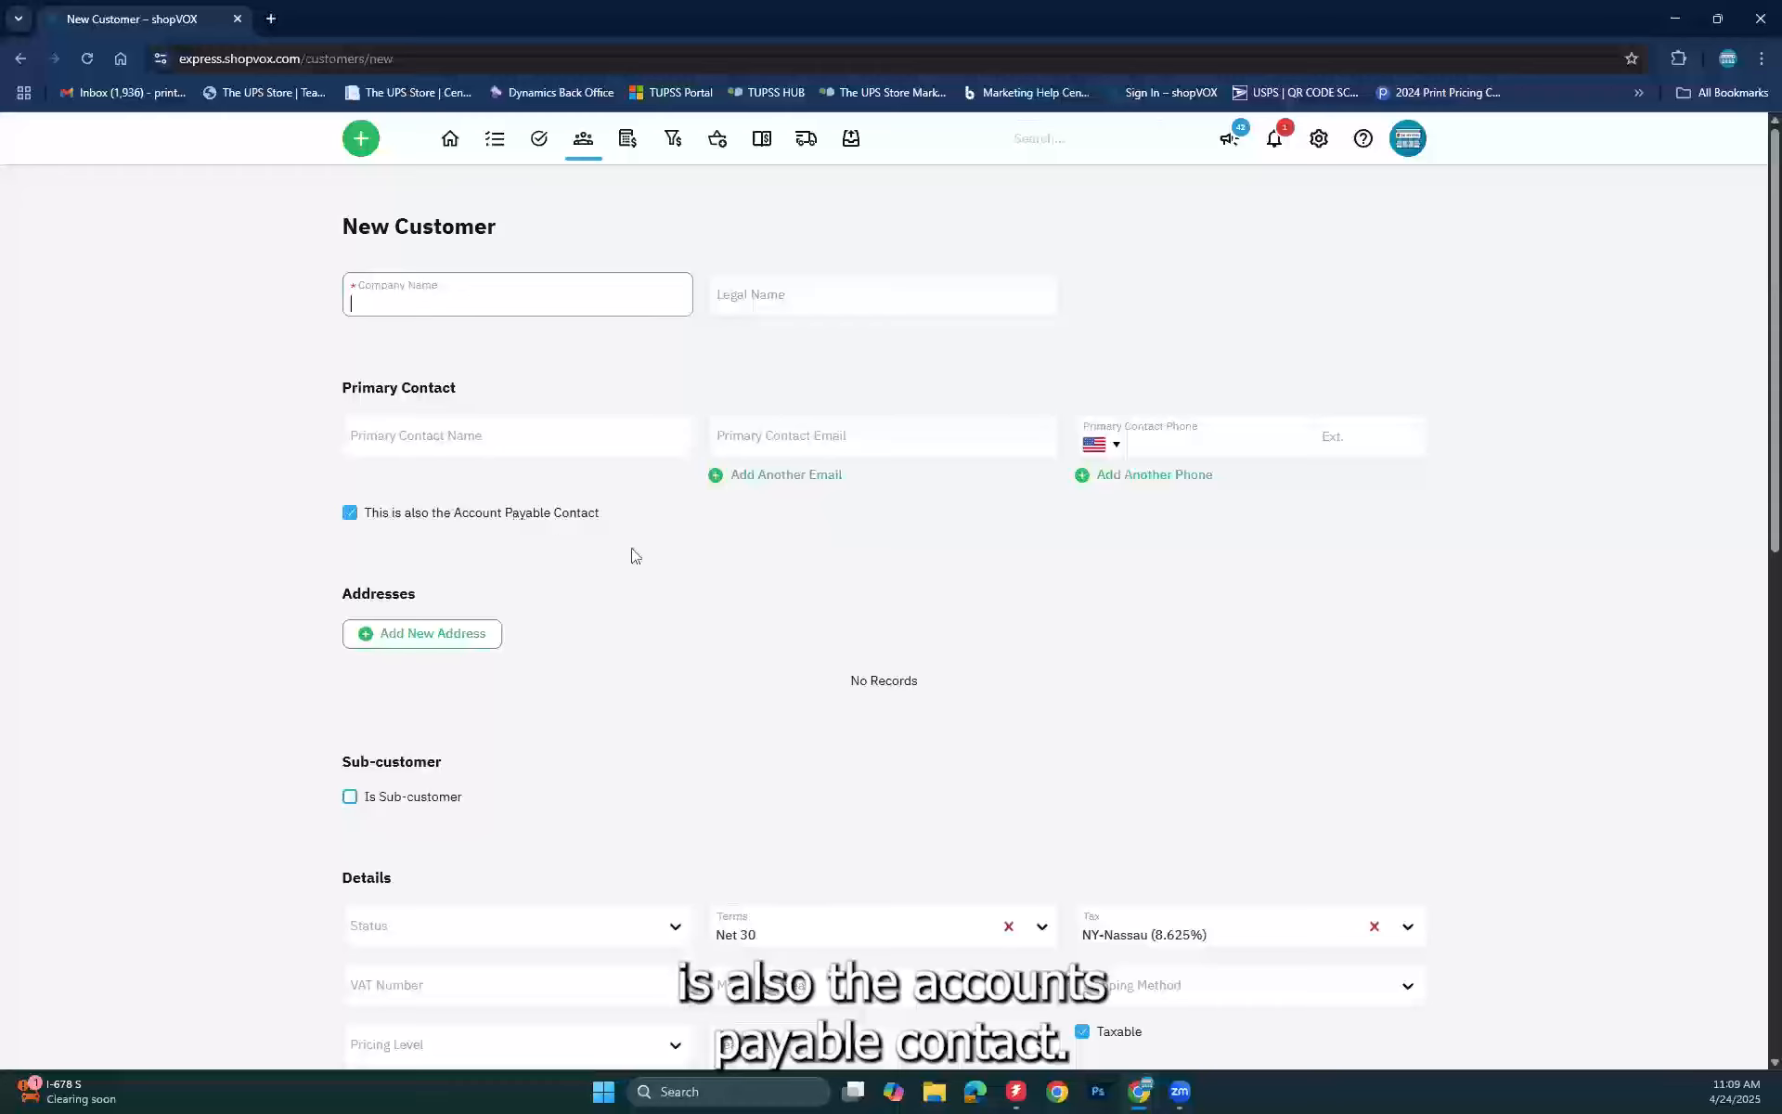
Step: Leave Company Name empty to show its Required flag, and tick the Account Payable Contact option
{"action": "left_click", "coordinate": [347, 510]}
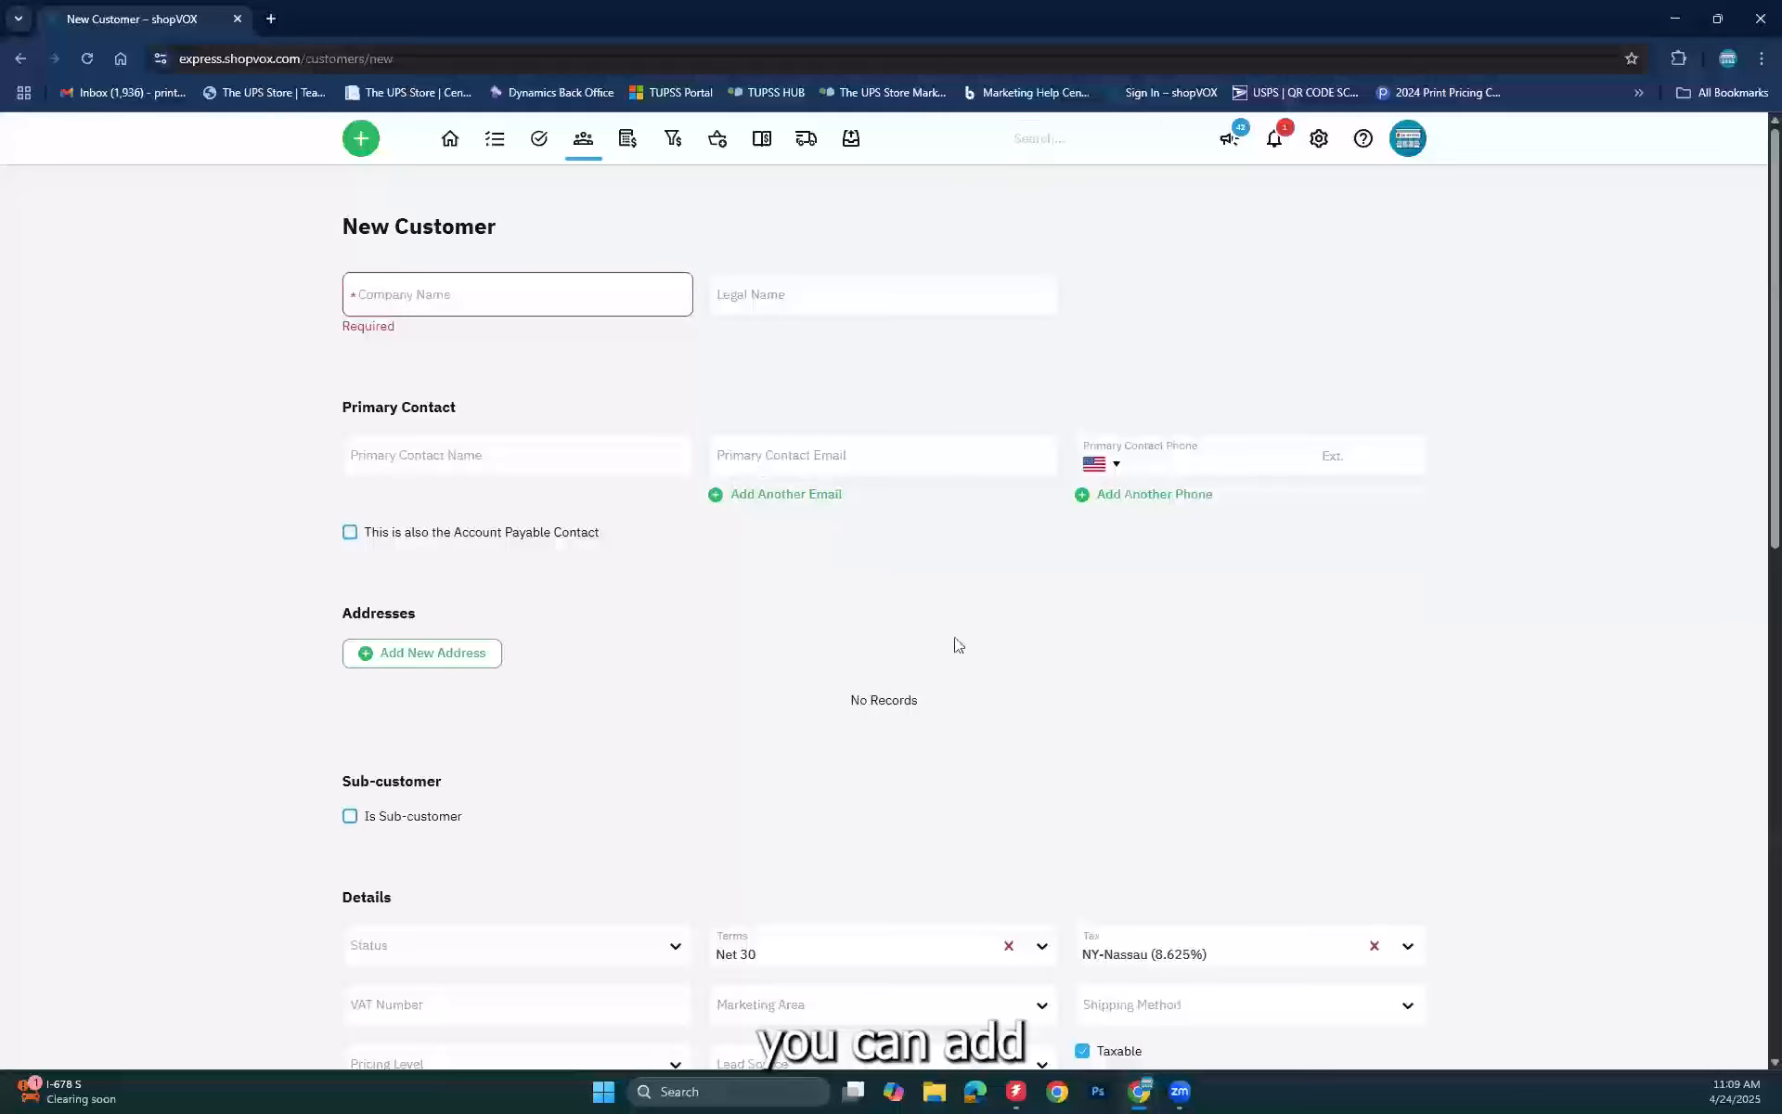
{"action": "left_click", "coordinate": [350, 534]}
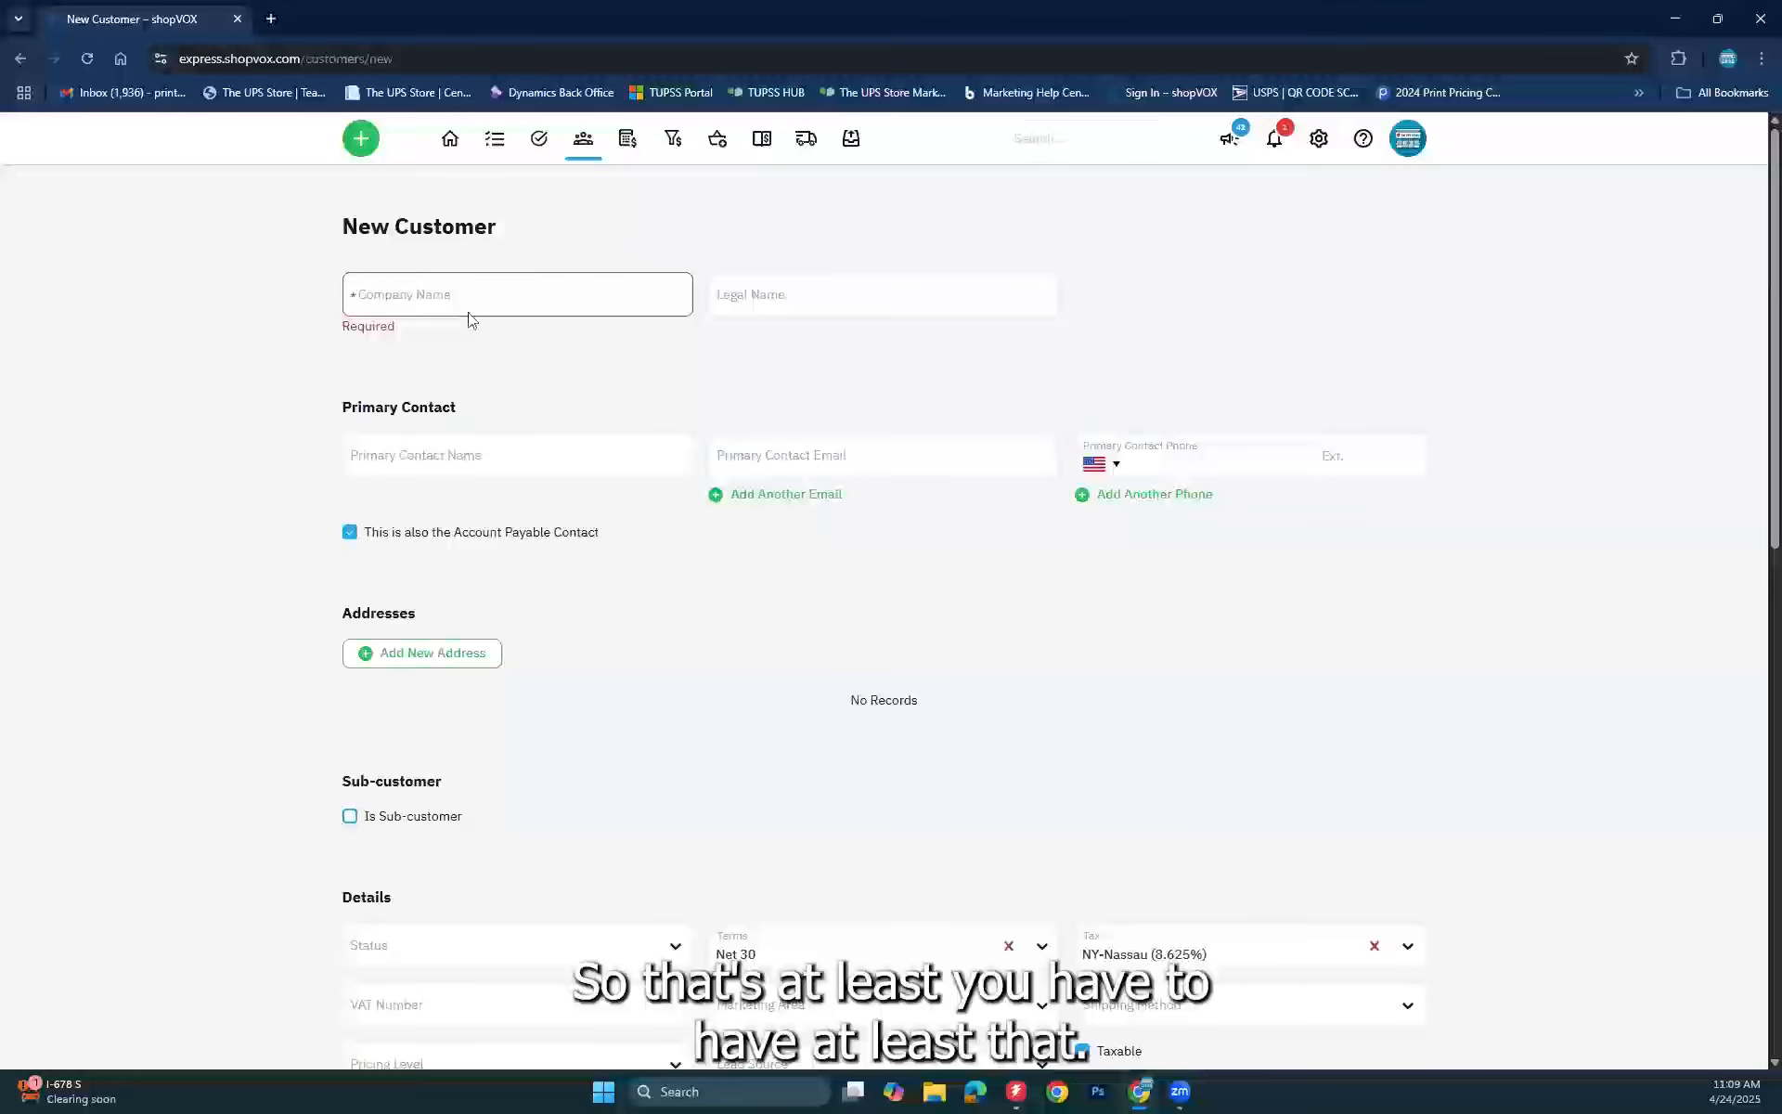
{"action": "scroll", "coordinate": [731, 712], "scroll_direction": "down", "scroll_amount": 4}
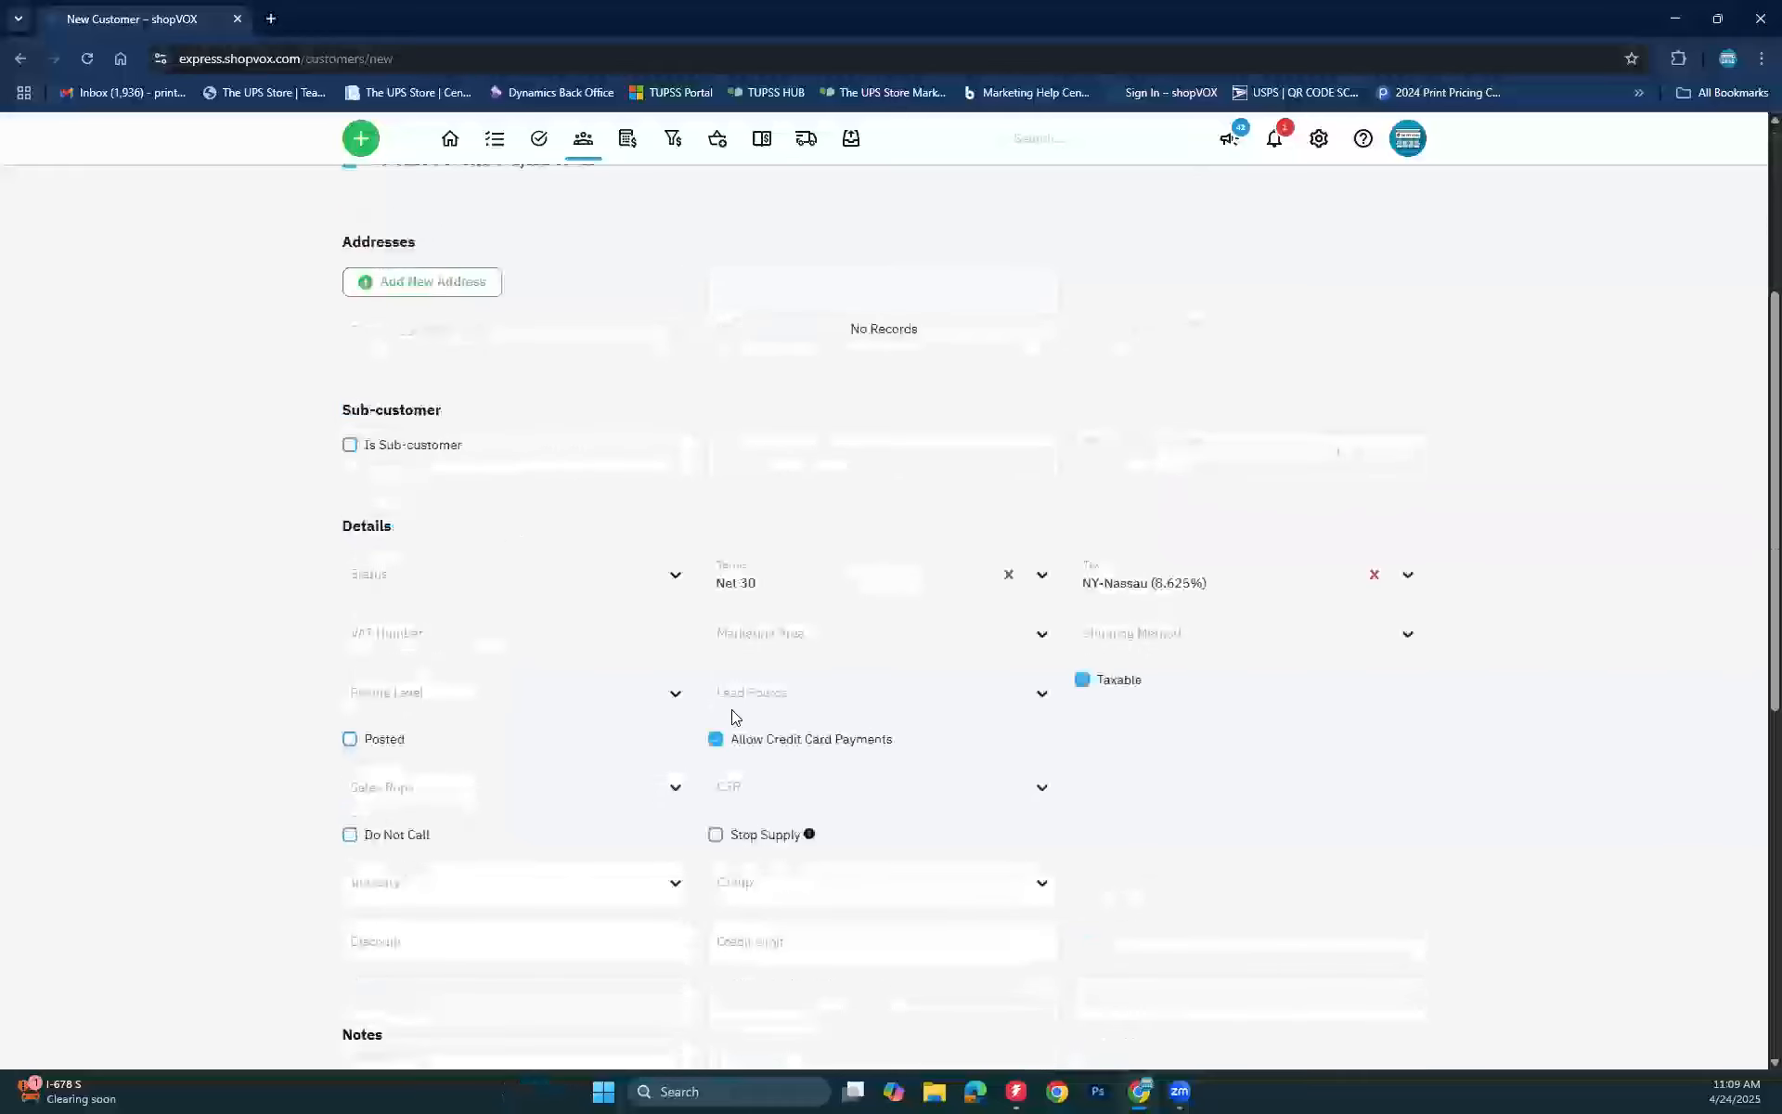
{"action": "left_click", "coordinate": [499, 587]}
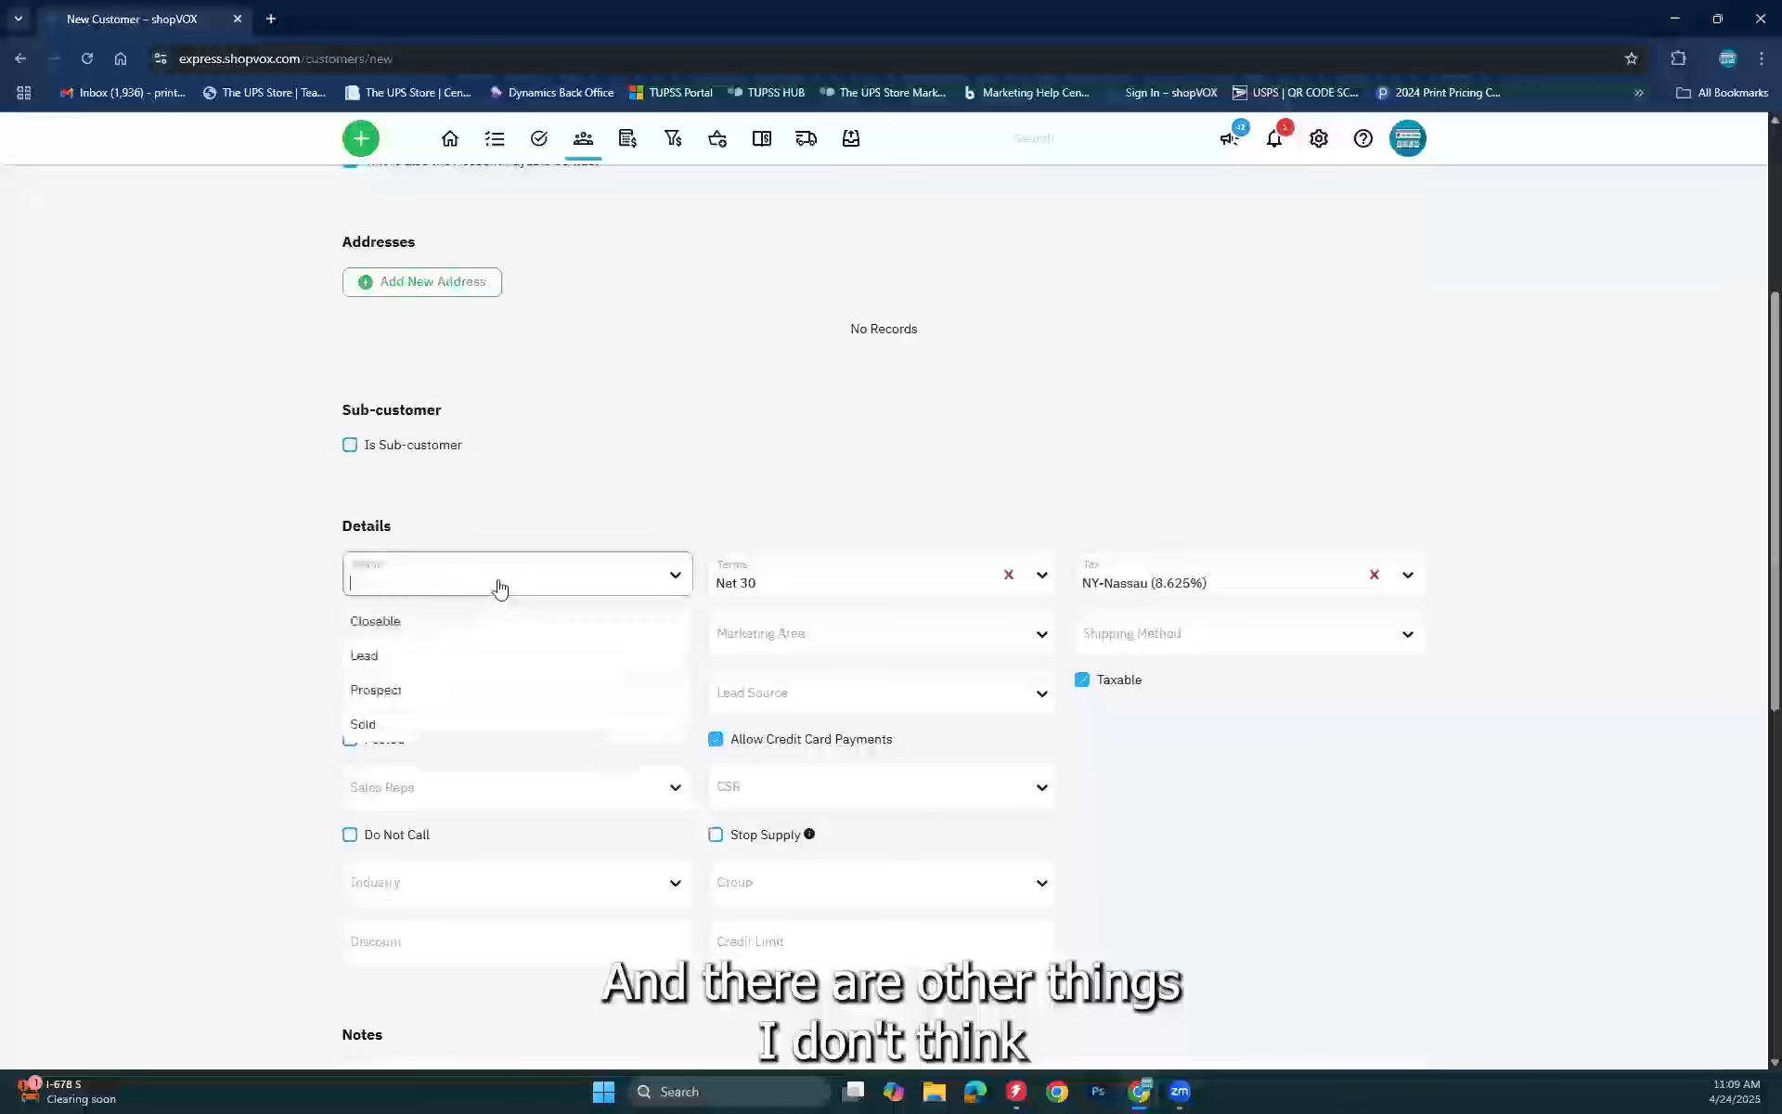
{"action": "left_click", "coordinate": [989, 498]}
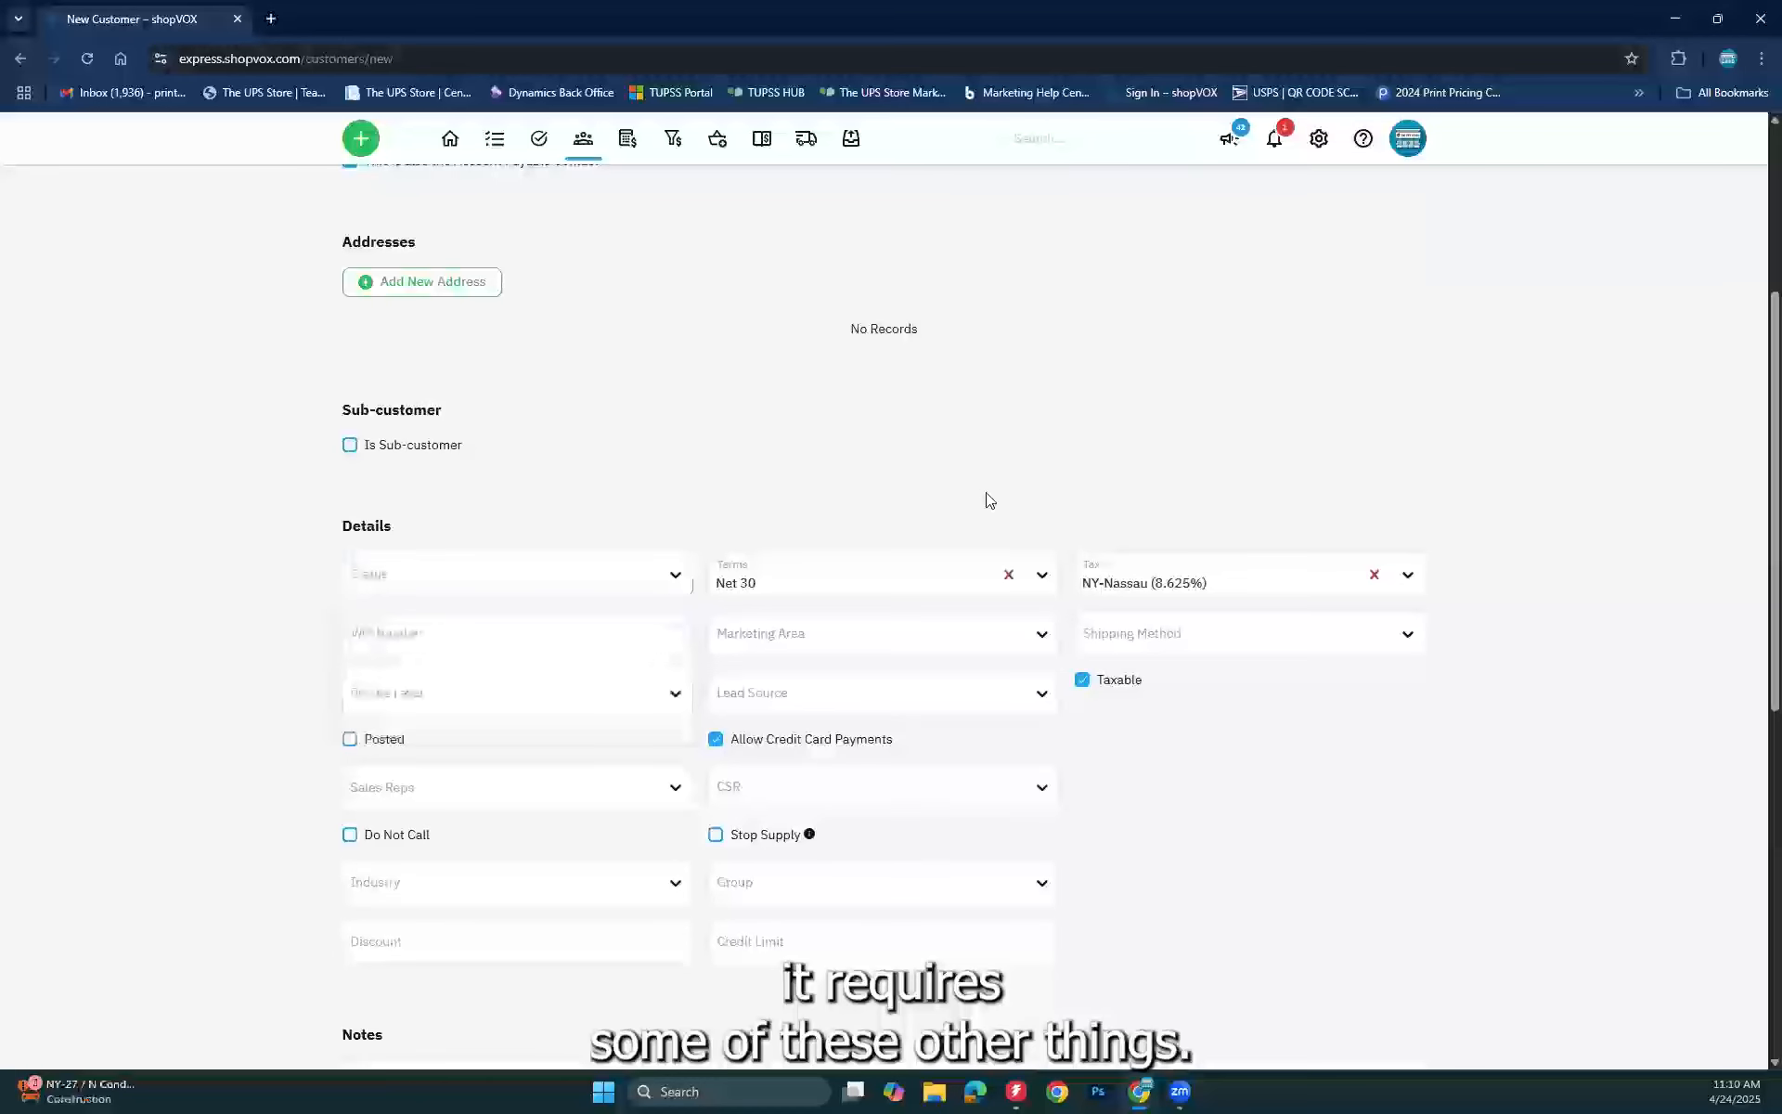
{"action": "scroll", "coordinate": [394, 569], "scroll_direction": "up", "scroll_amount": 1}
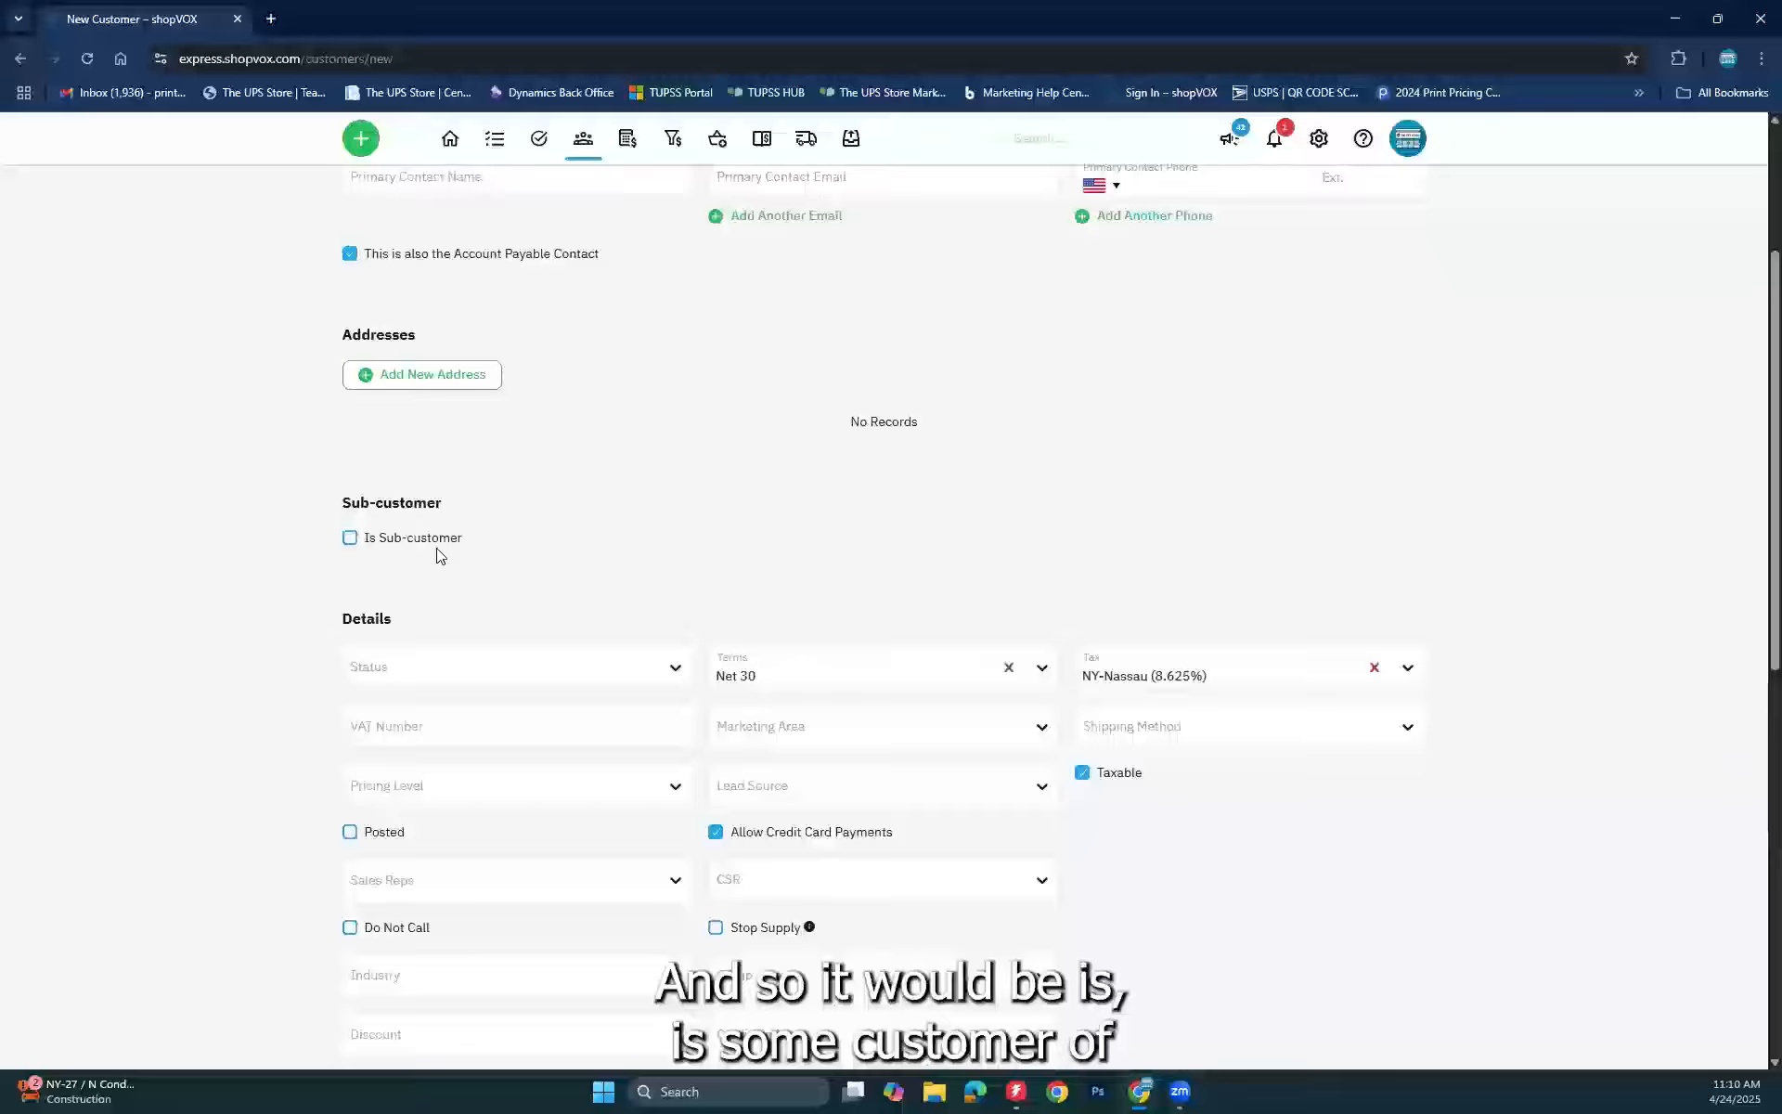
{"action": "left_click", "coordinate": [349, 539]}
{"action": "left_click", "coordinate": [879, 550]}
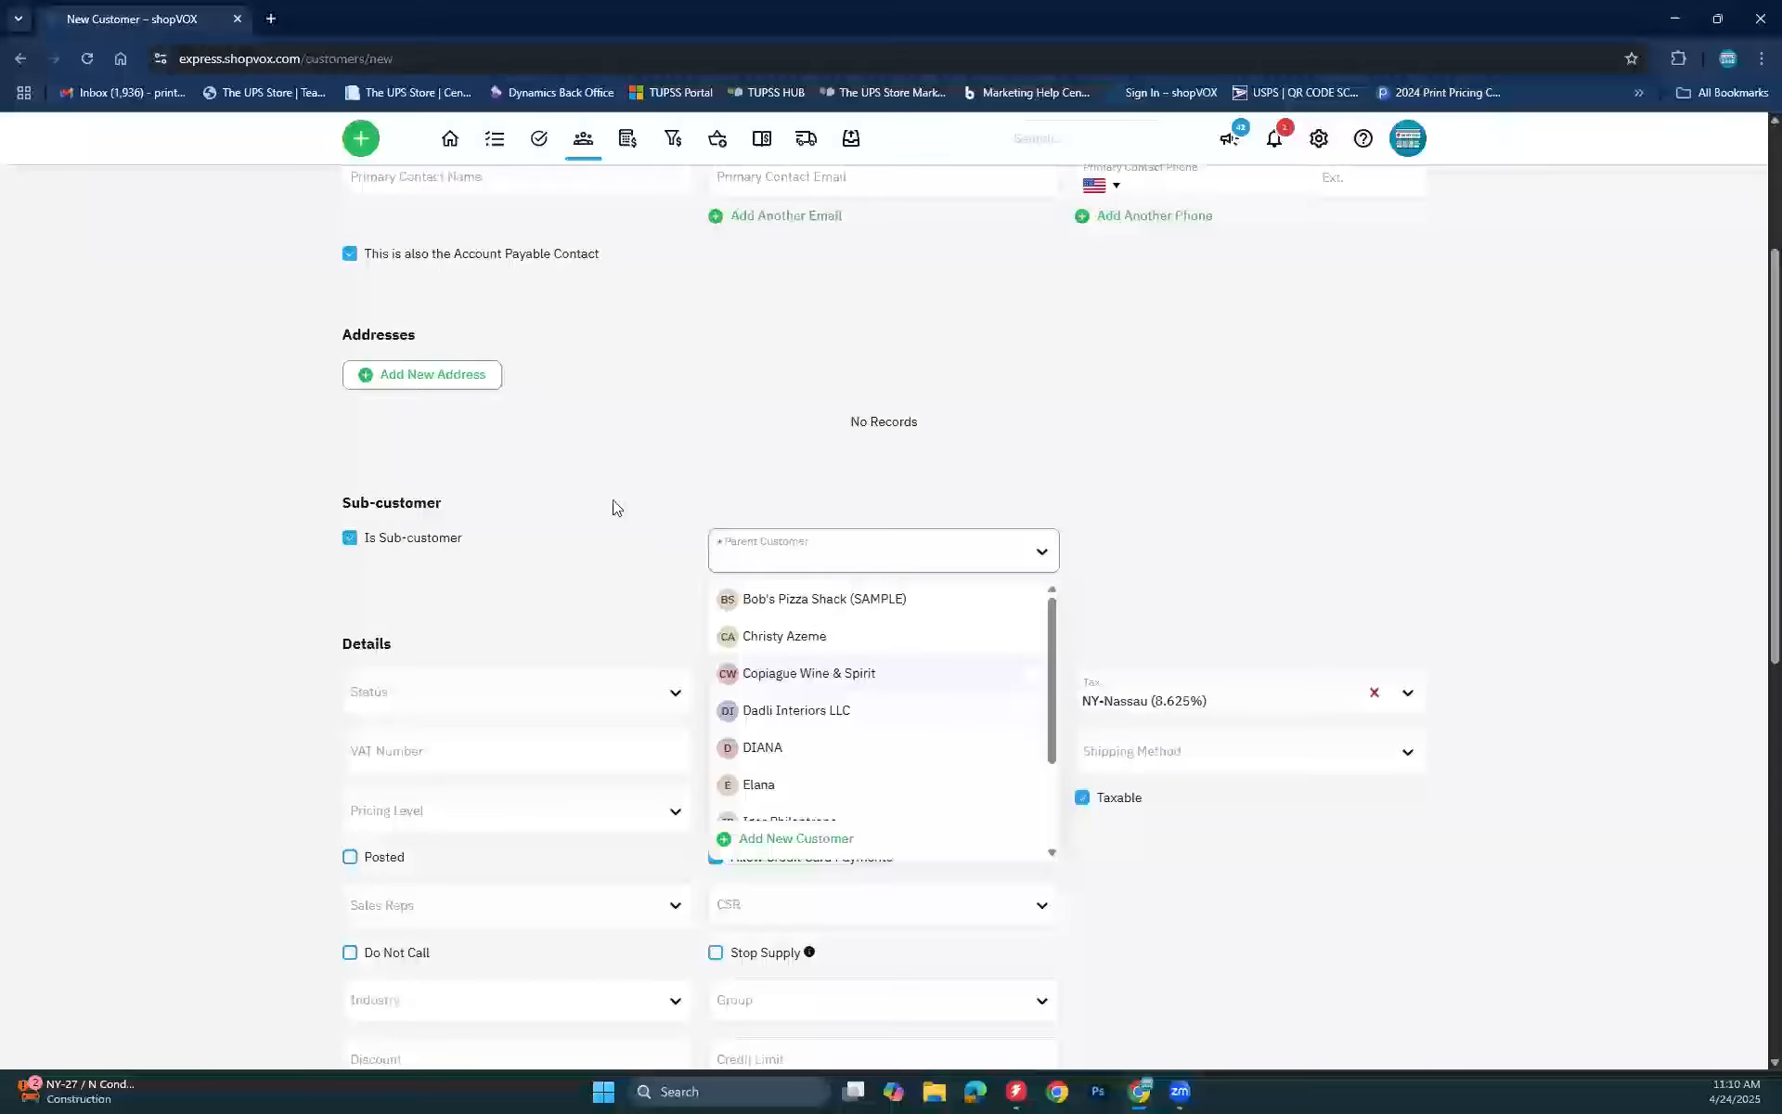
{"action": "left_click", "coordinate": [350, 543]}
{"action": "left_click", "coordinate": [350, 539]}
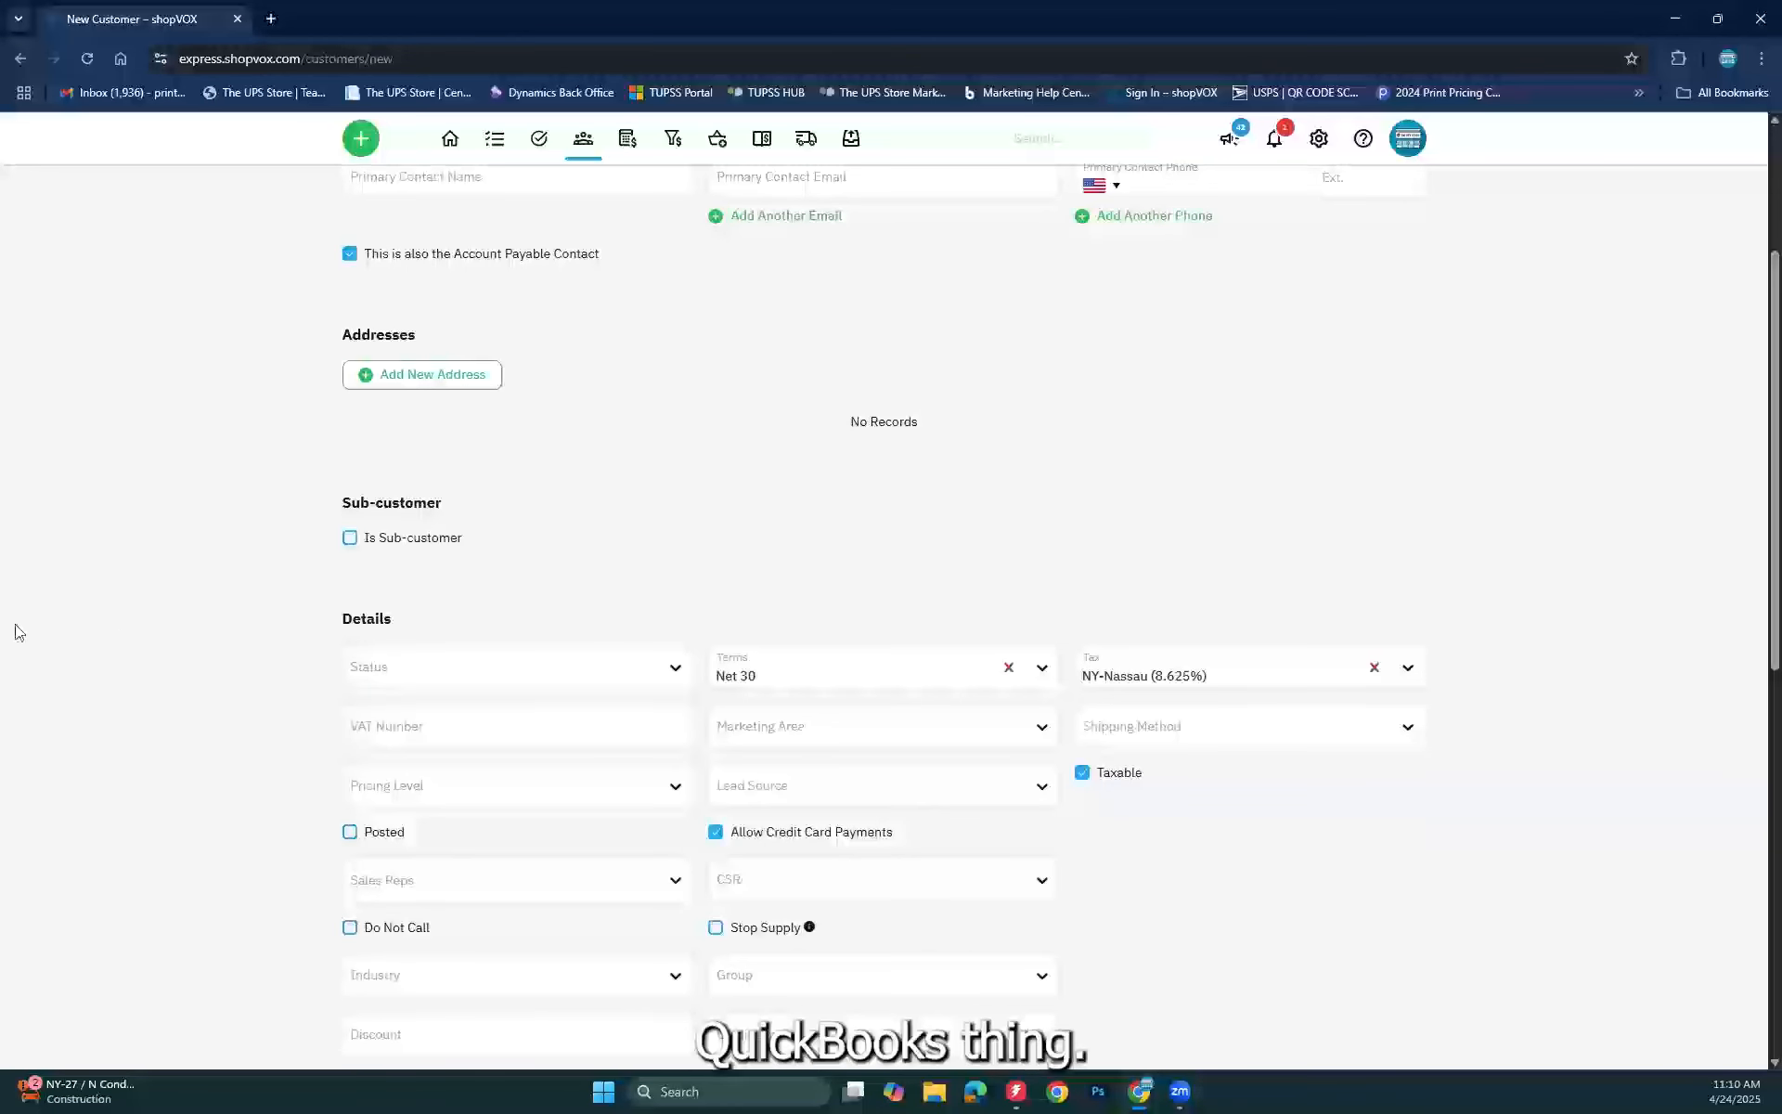
Step: Check the Status choices, leaving status empty, then view the empty Marketing Area list
{"action": "scroll", "coordinate": [79, 736], "scroll_direction": "down", "scroll_amount": 2}
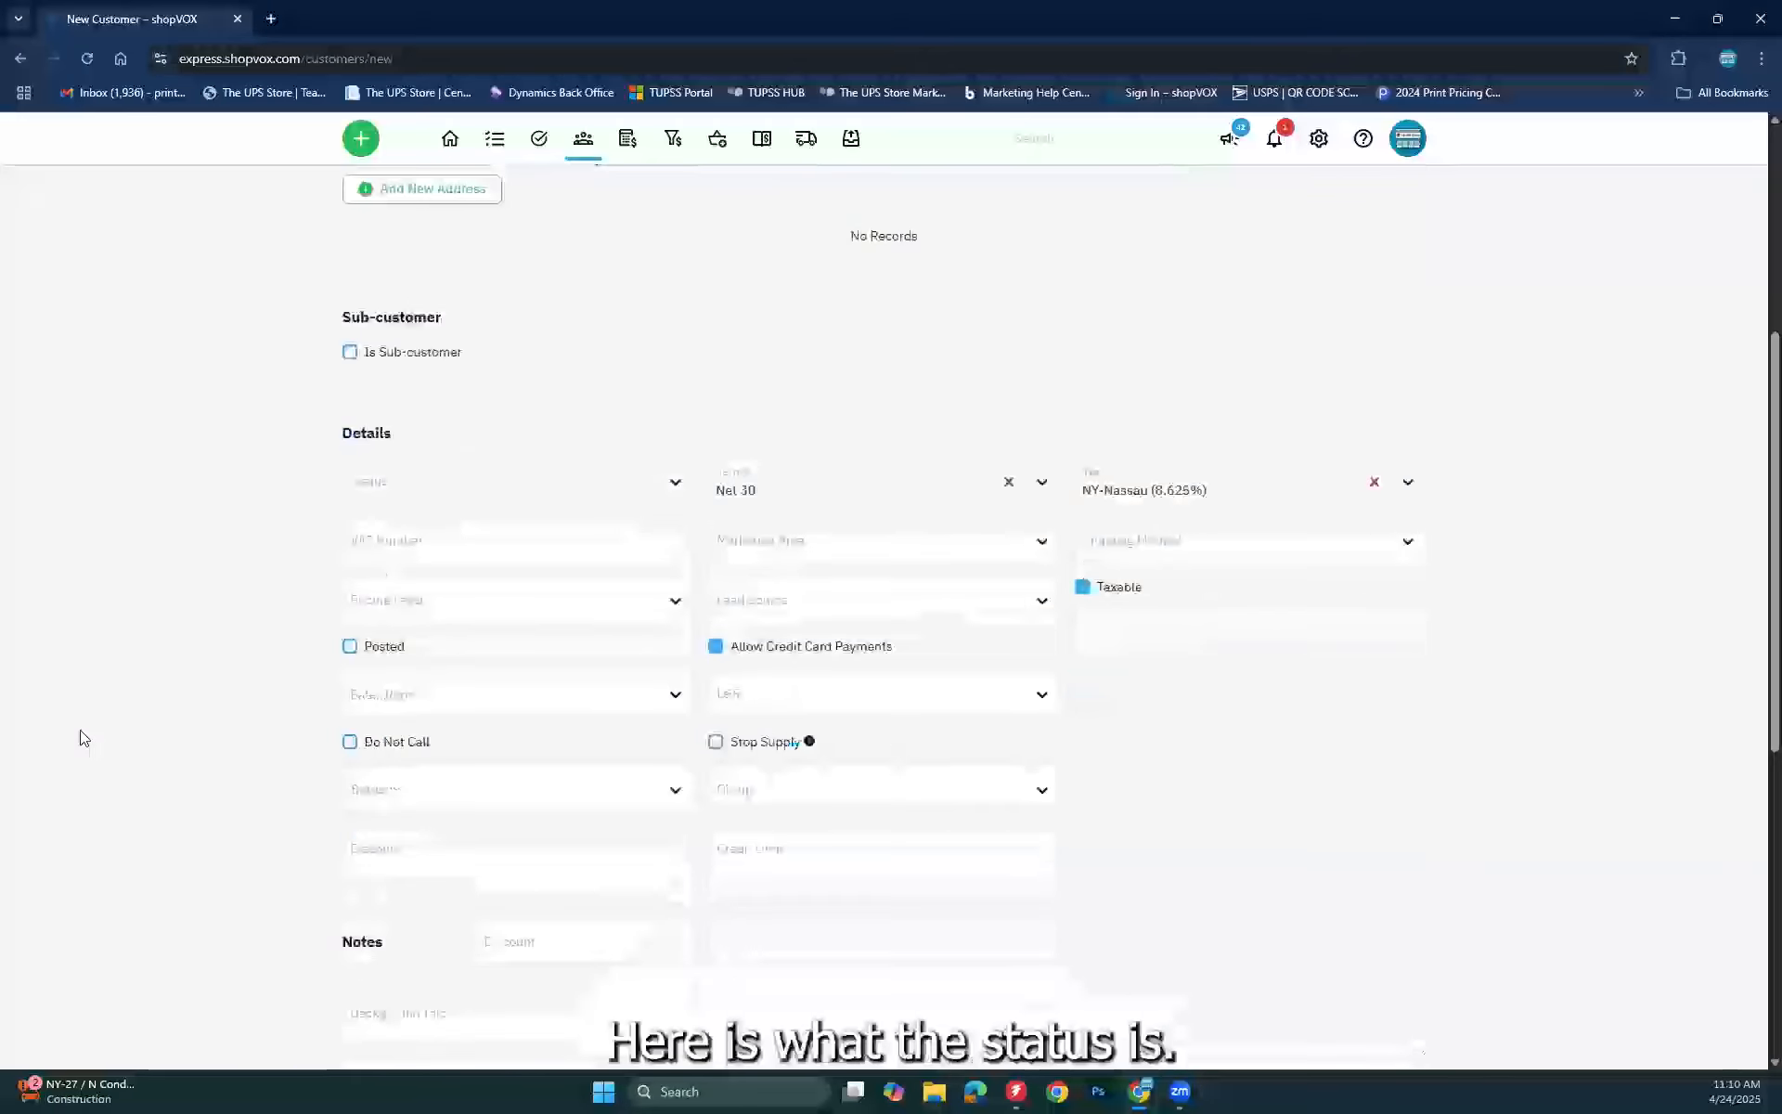
{"action": "left_click", "coordinate": [640, 476]}
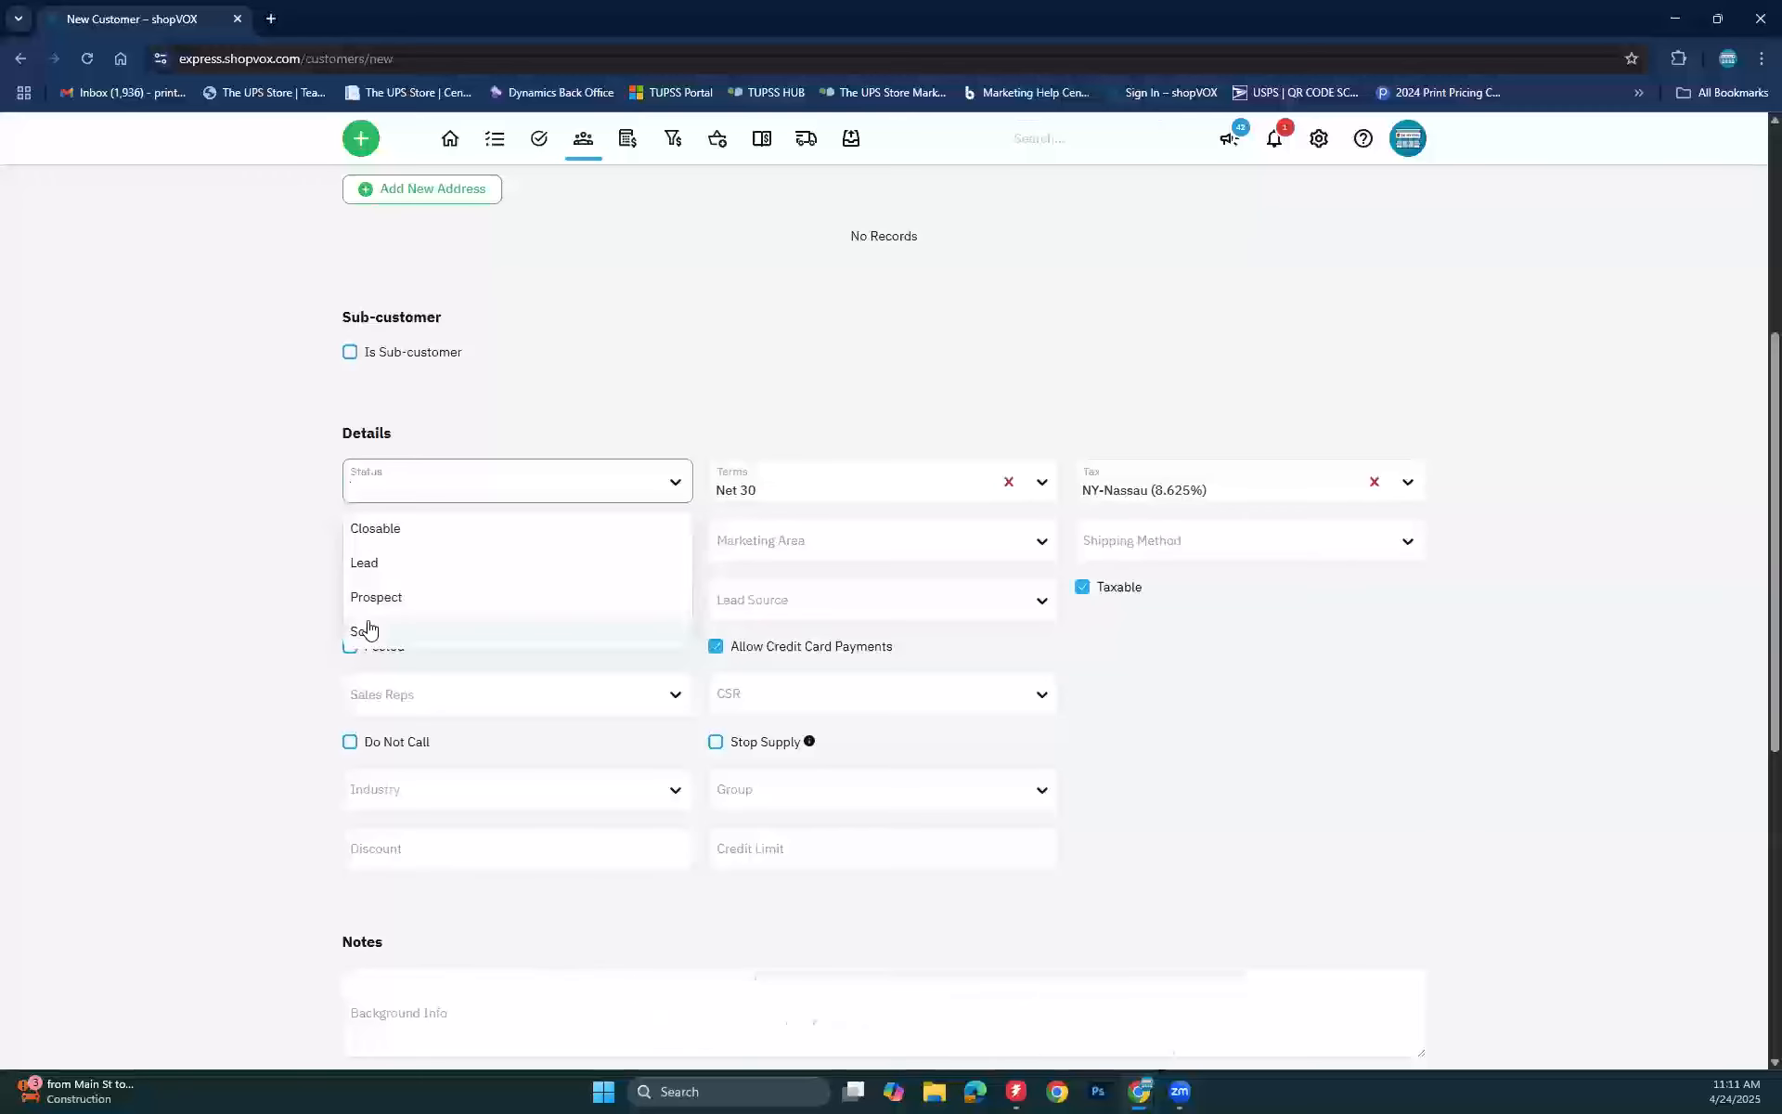
{"action": "left_click", "coordinate": [142, 629]}
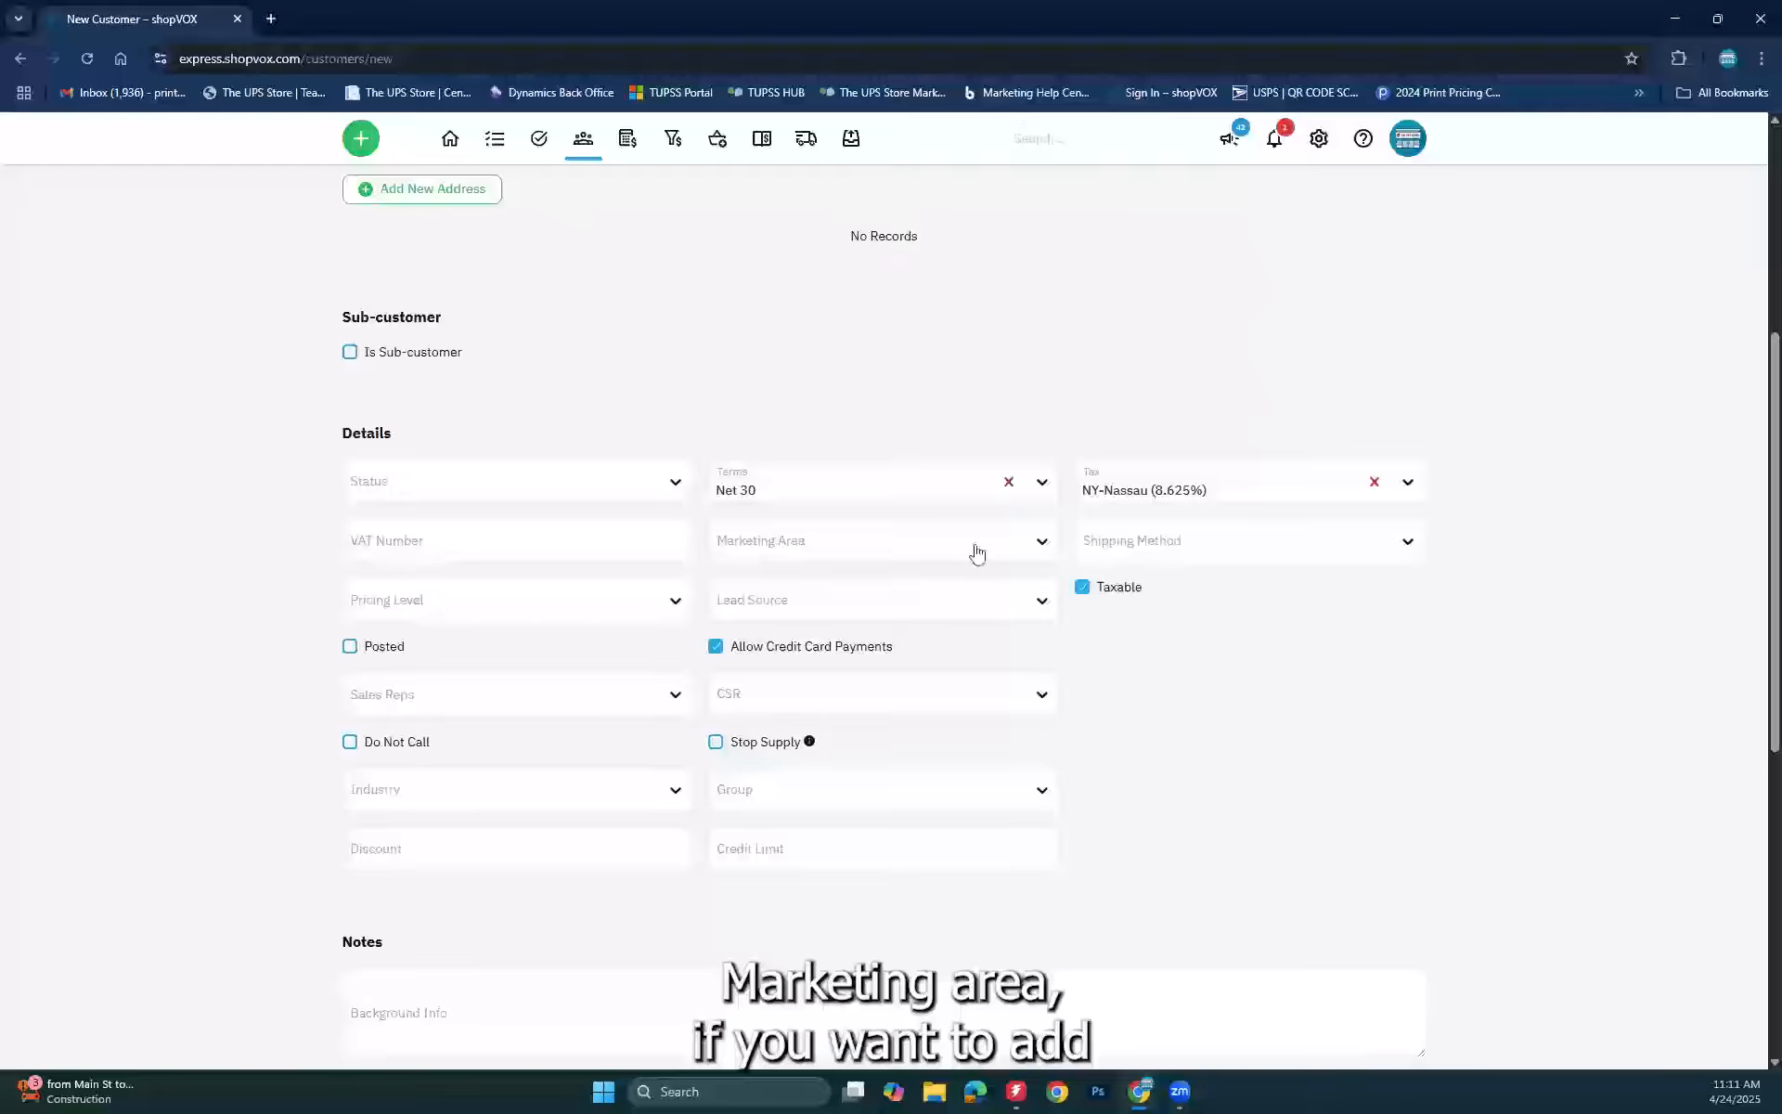
{"action": "left_click", "coordinate": [1028, 544]}
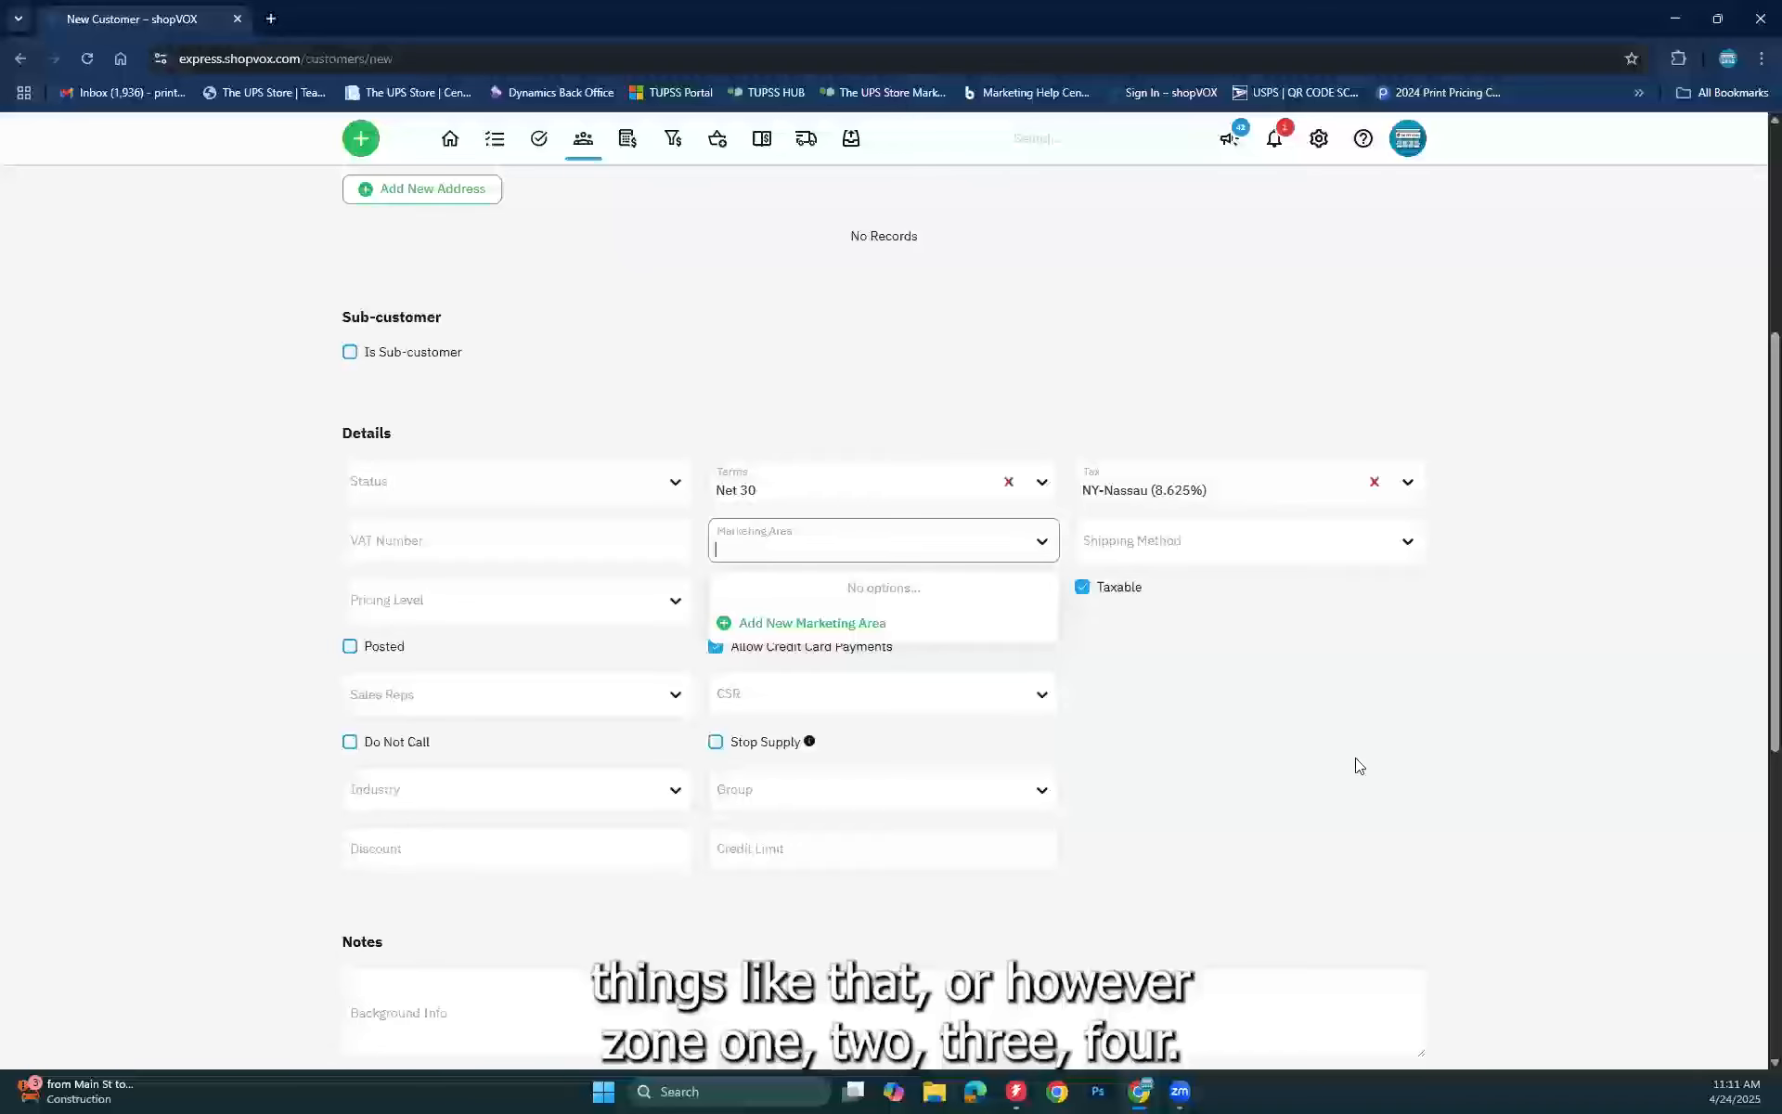
Step: Review the Shipping Method choices without picking one, then view the empty Pricing Level list
{"action": "left_click", "coordinate": [1346, 661]}
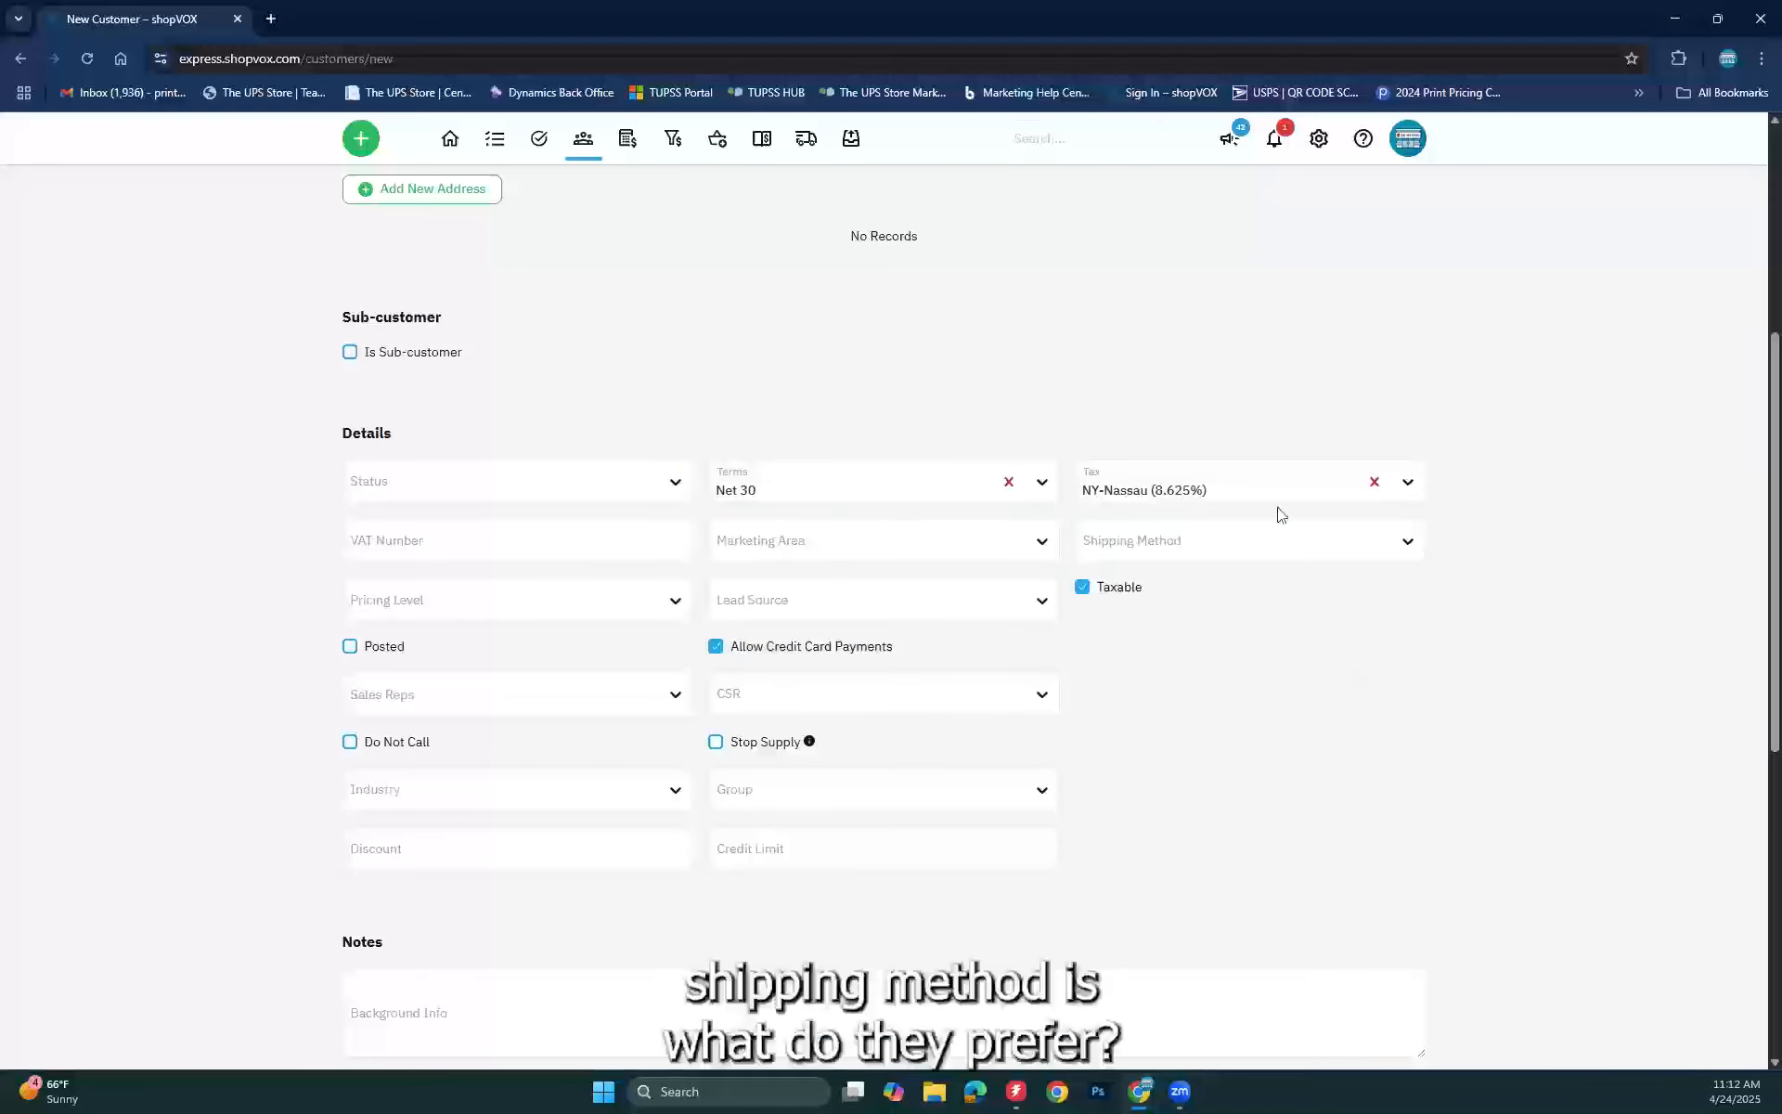
{"action": "left_click", "coordinate": [1284, 555]}
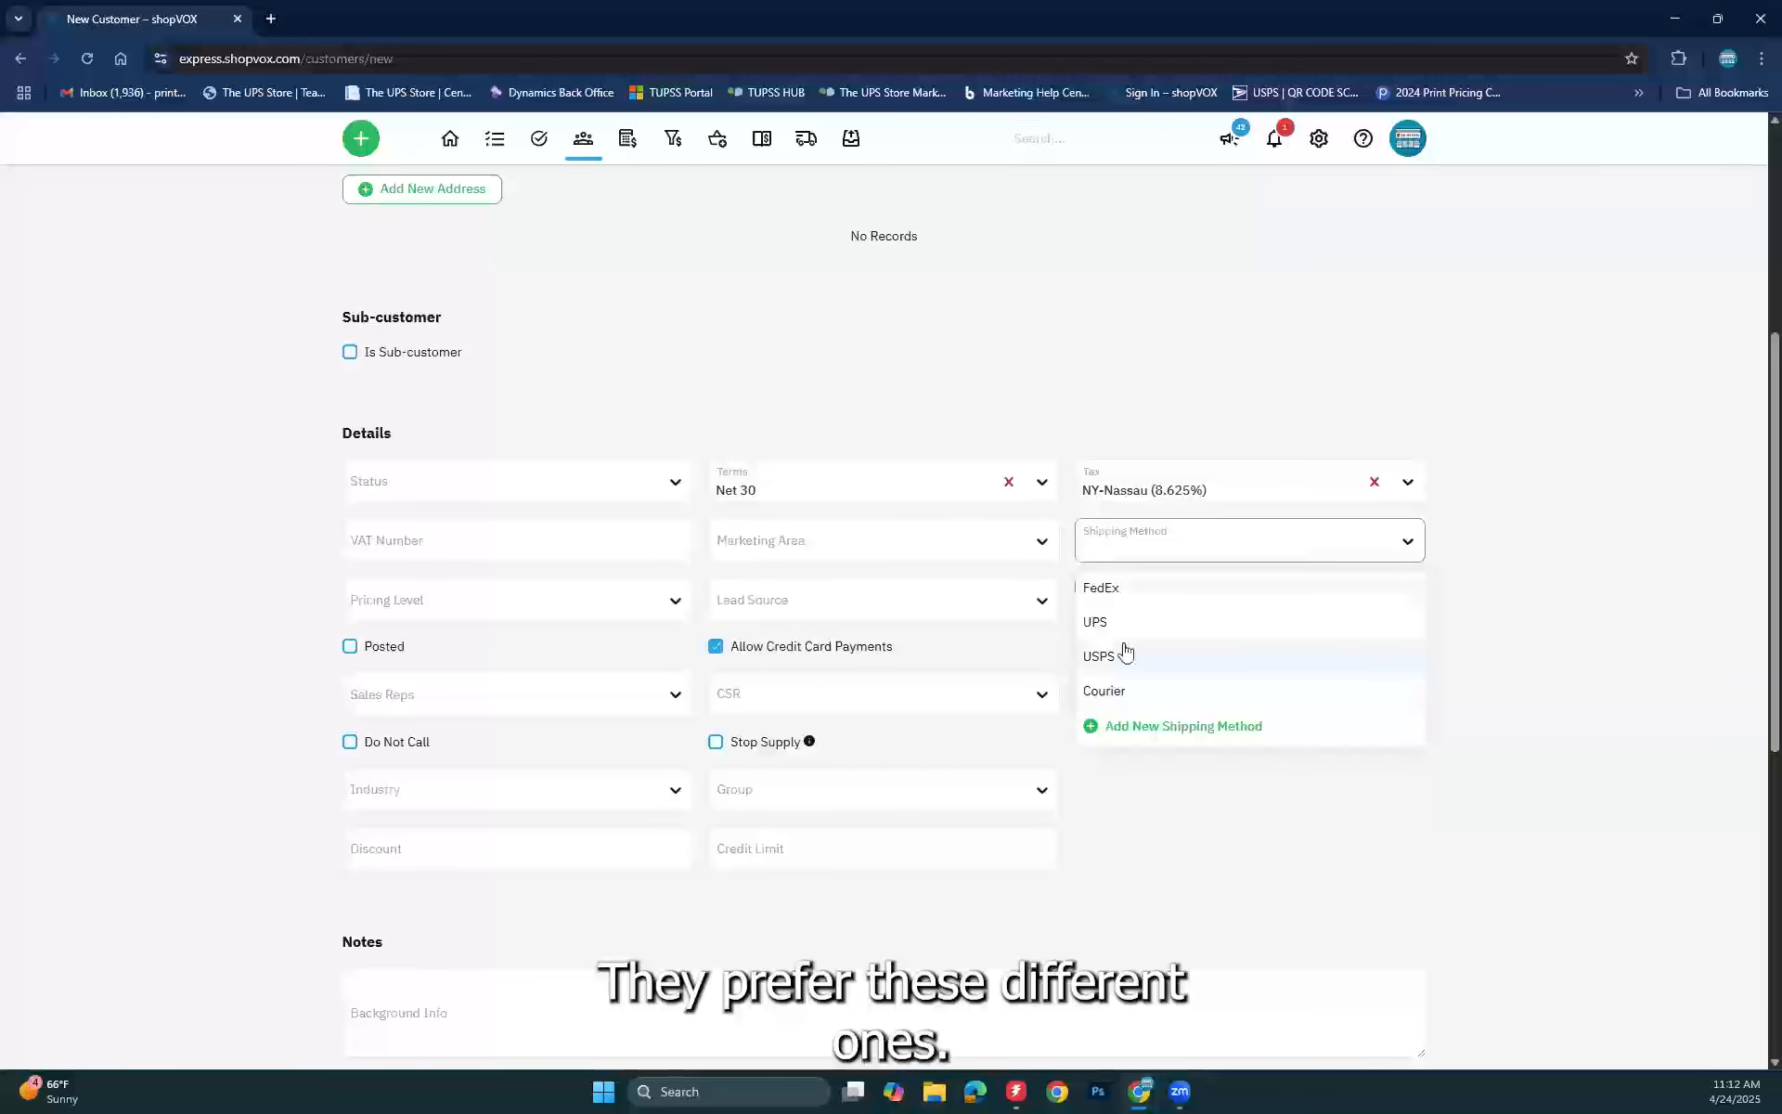
{"action": "left_click", "coordinate": [1488, 699]}
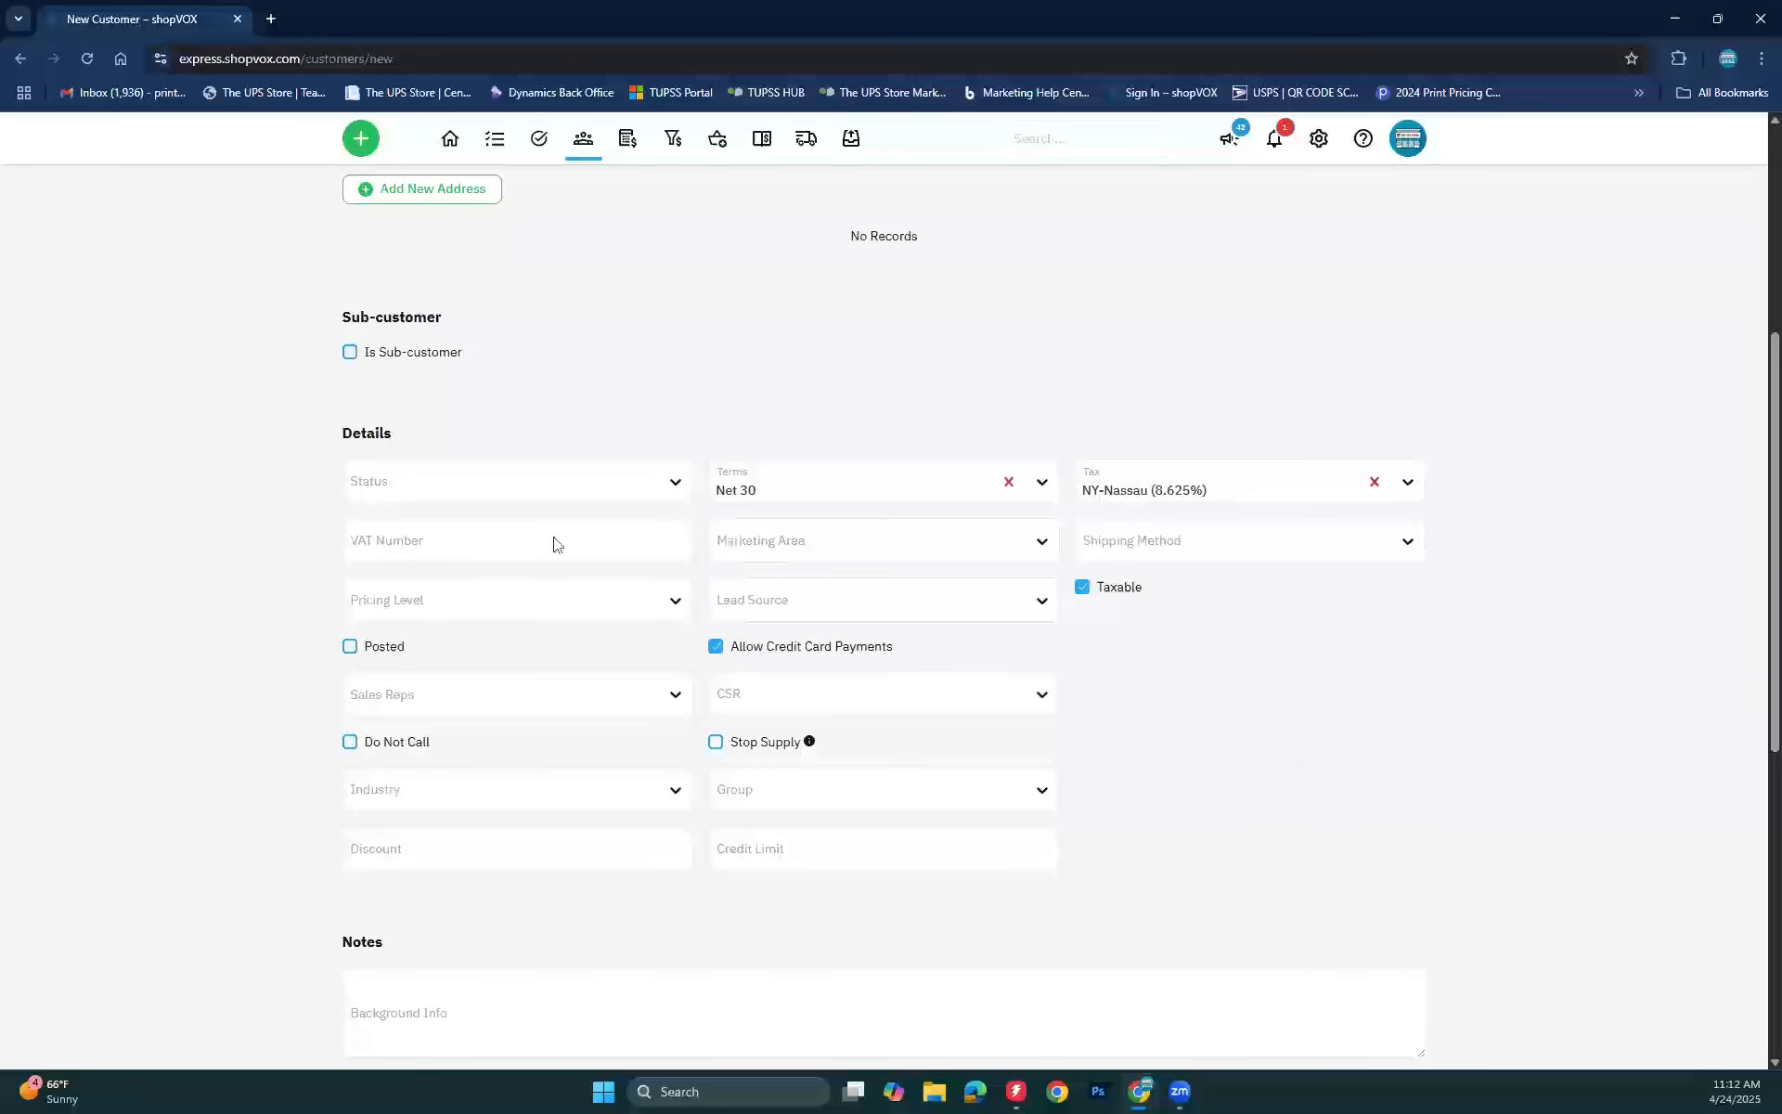
{"action": "left_click", "coordinate": [676, 616]}
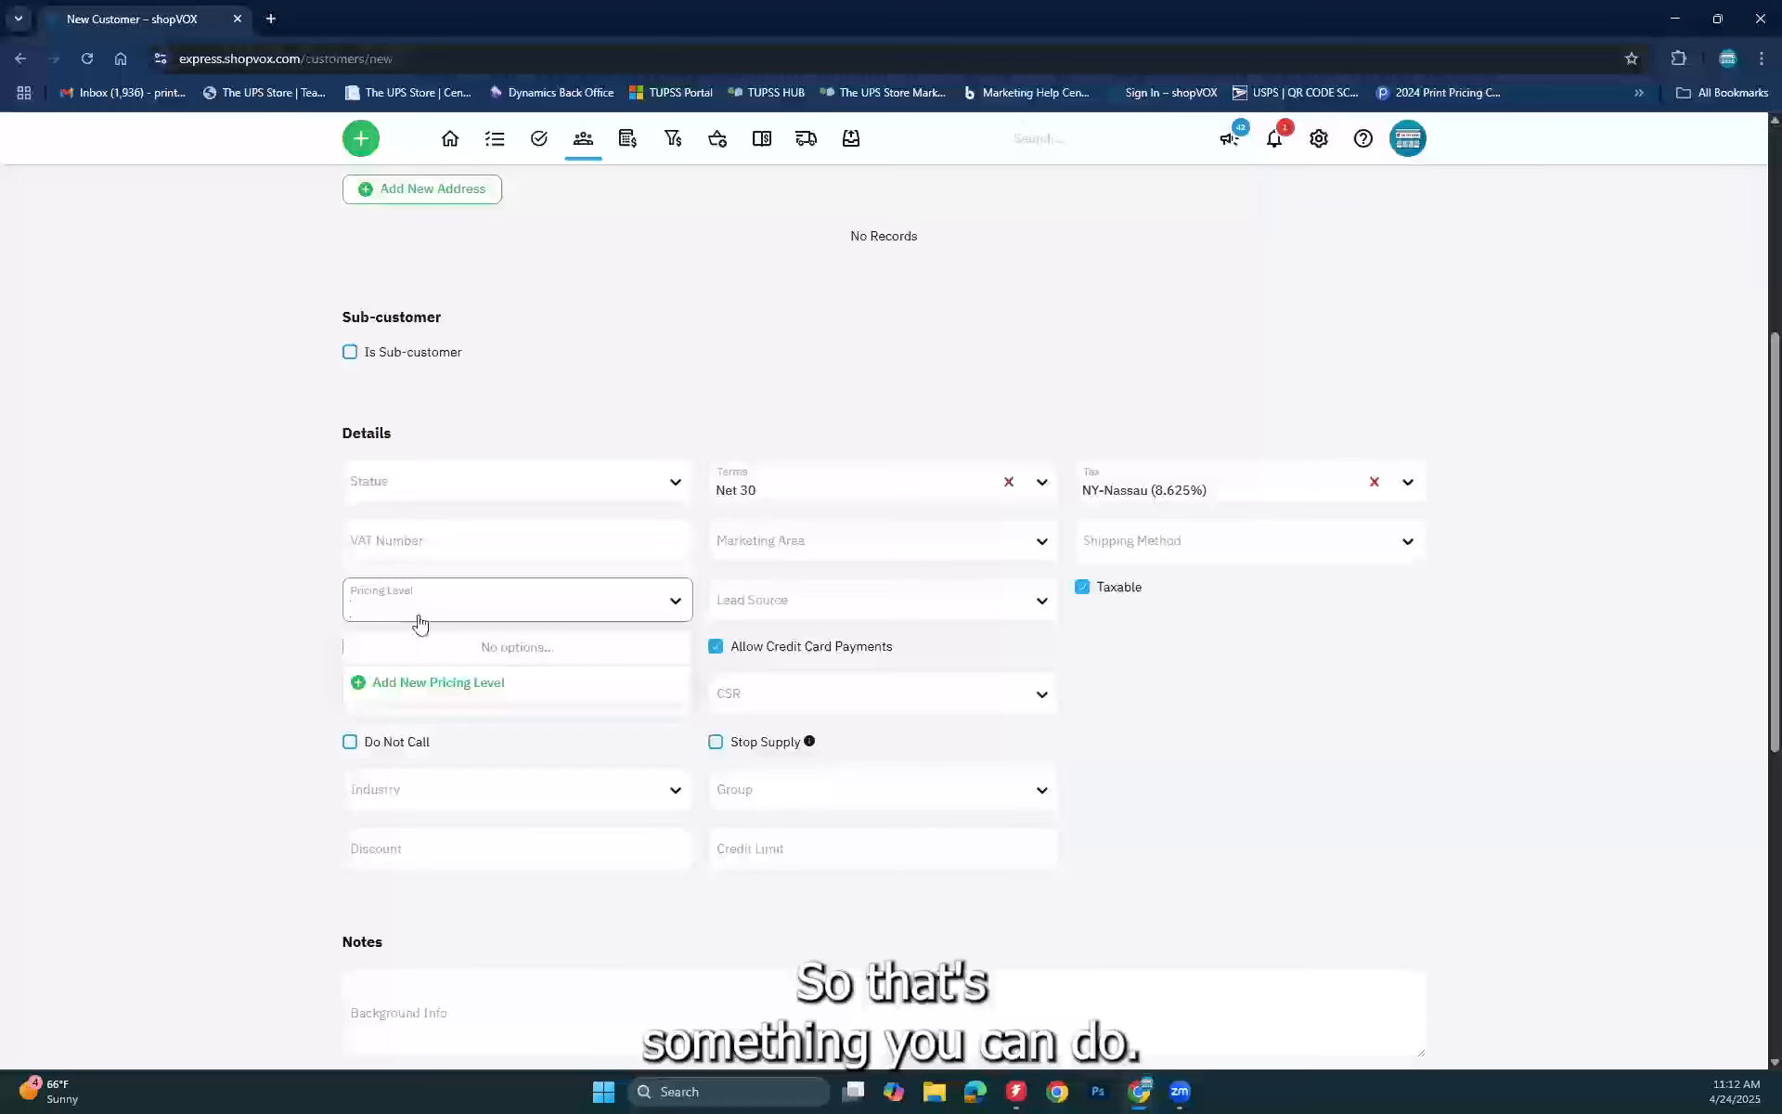
Step: Close Pricing Level and view the Lead Source list, which only offers adding a new type
{"action": "left_click", "coordinate": [1338, 701]}
{"action": "left_click", "coordinate": [1029, 615]}
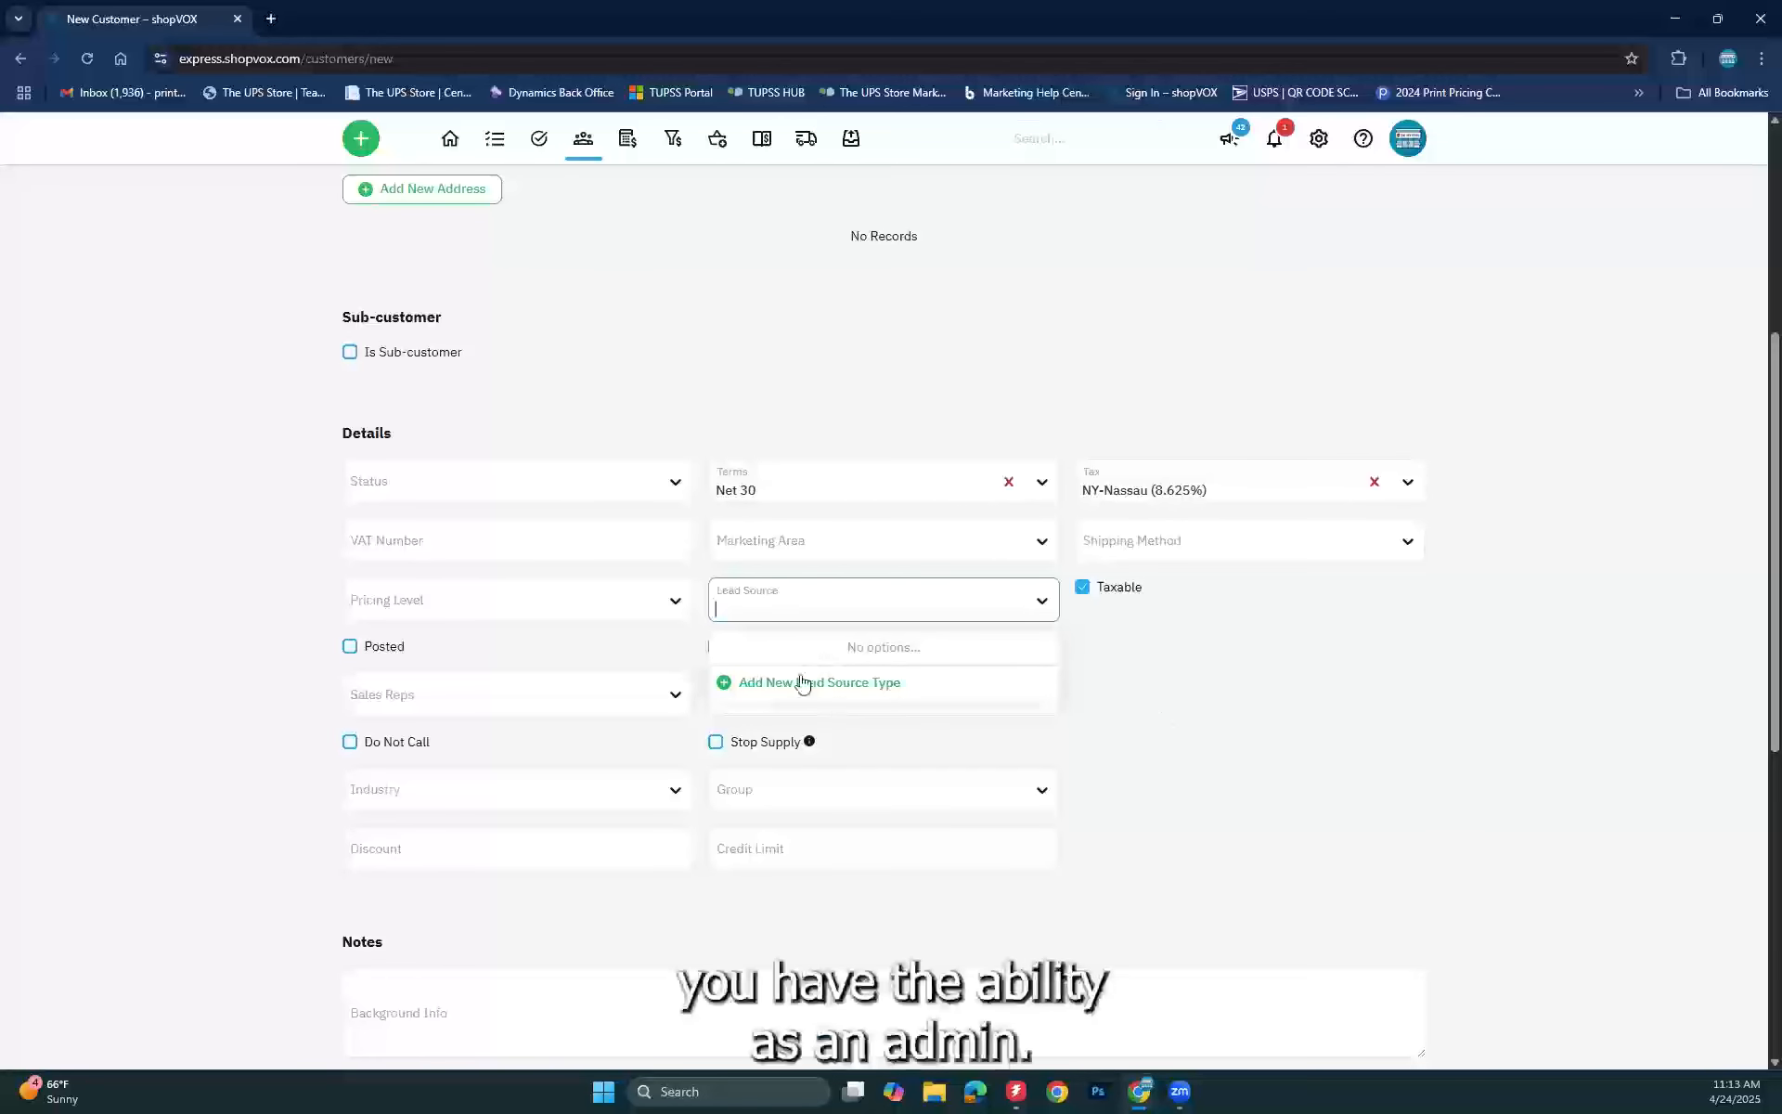
{"action": "left_click", "coordinate": [581, 489]}
{"action": "left_click", "coordinate": [128, 524]}
{"action": "left_click", "coordinate": [436, 482]}
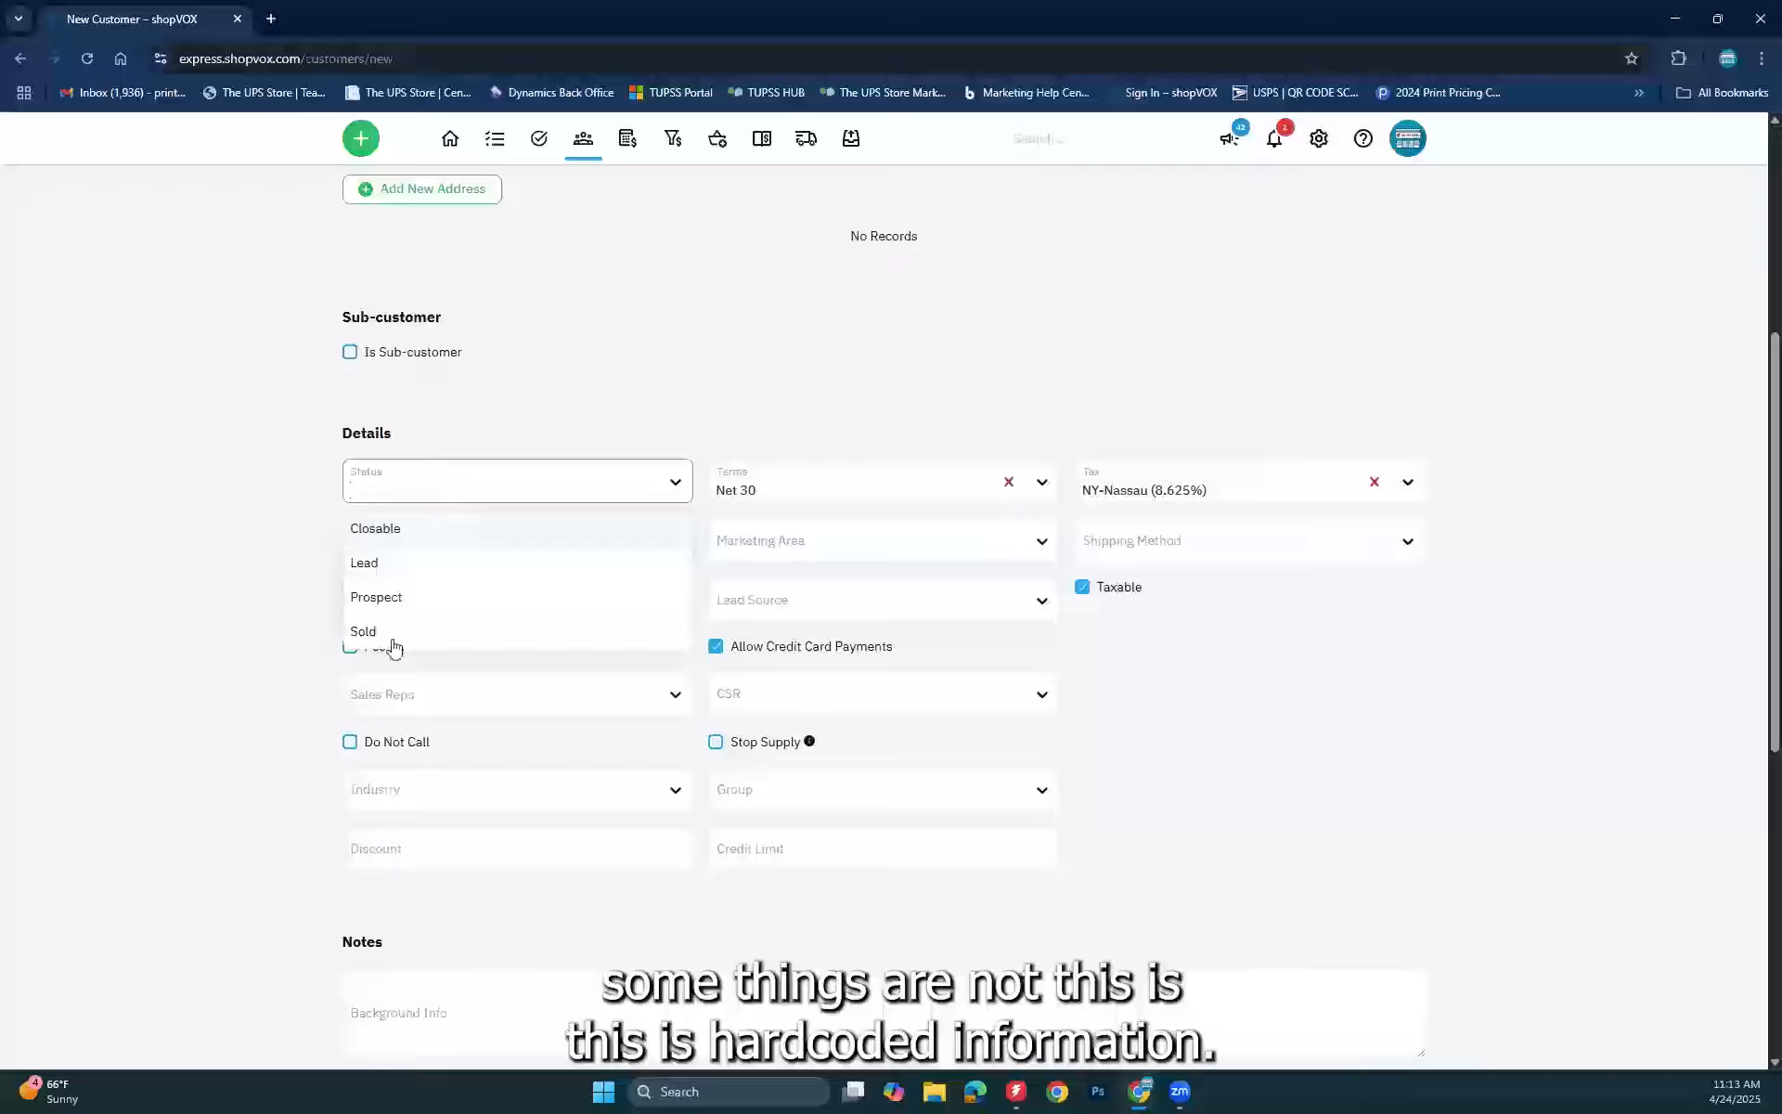
{"action": "left_click", "coordinate": [234, 528]}
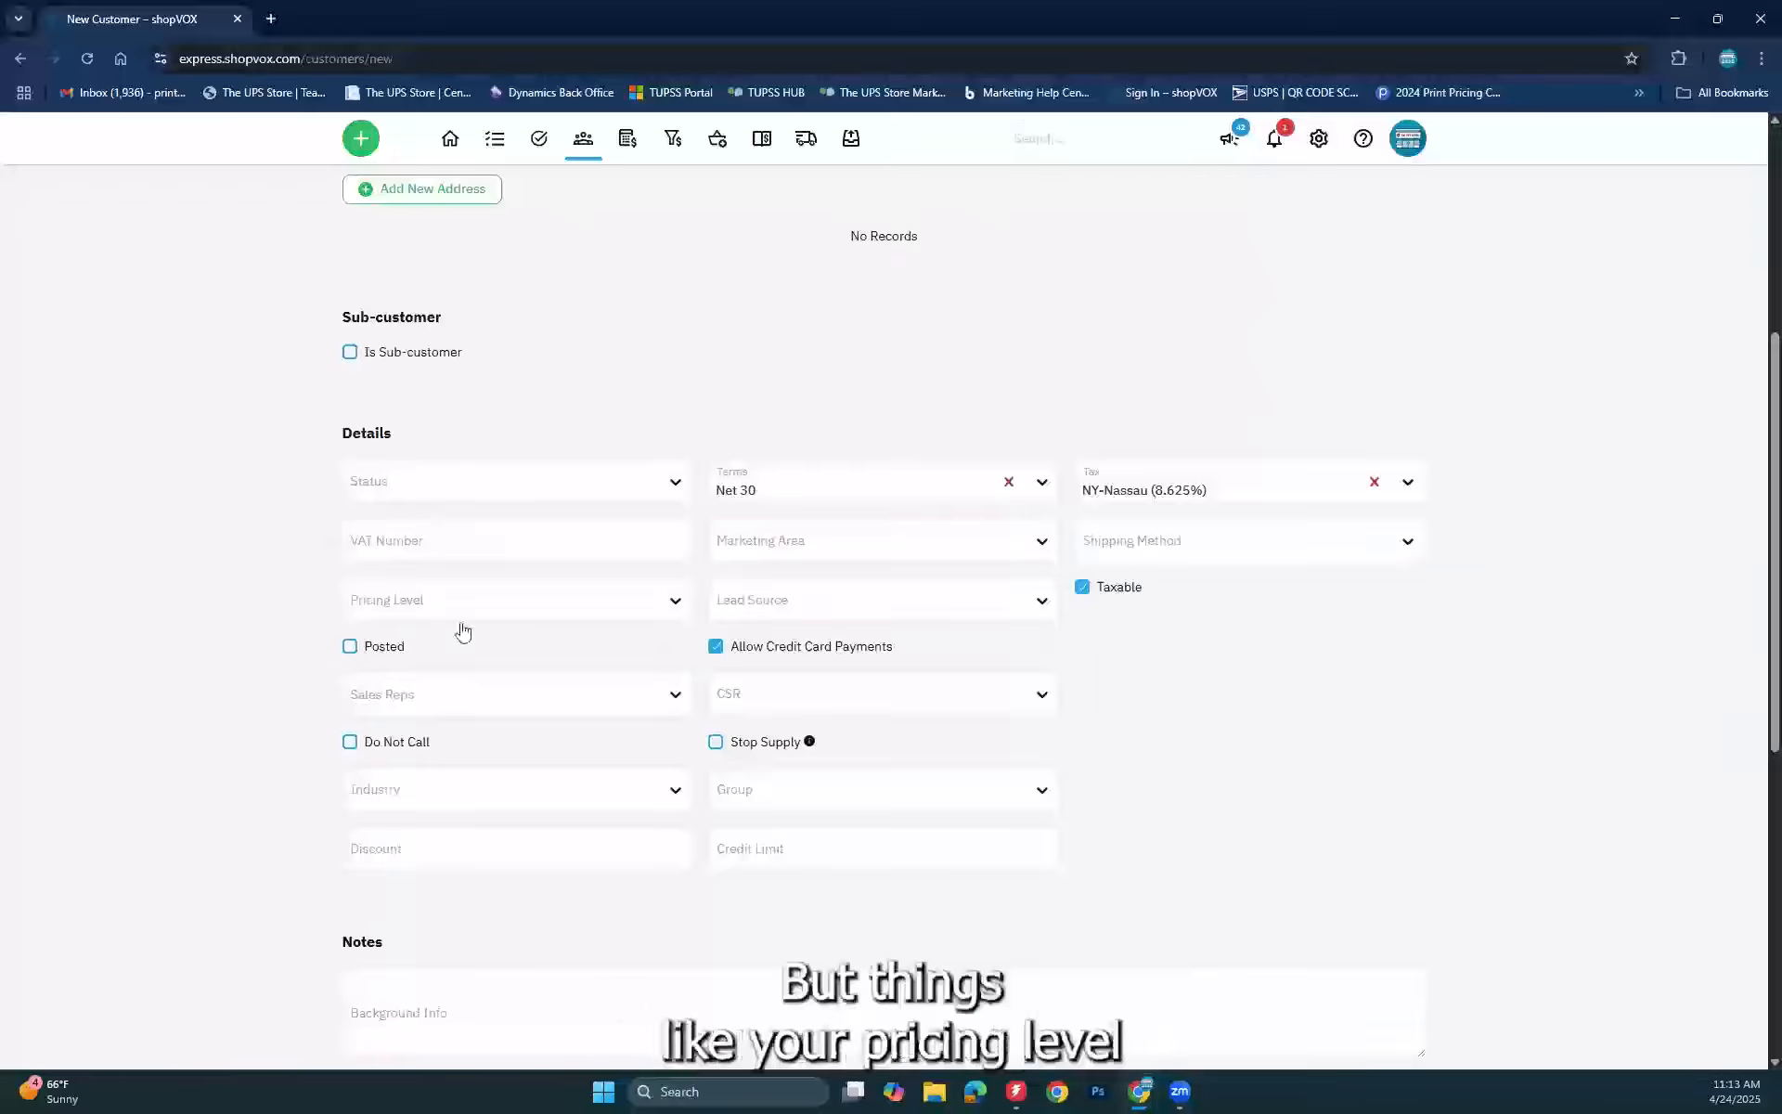
{"action": "left_click", "coordinate": [472, 595]}
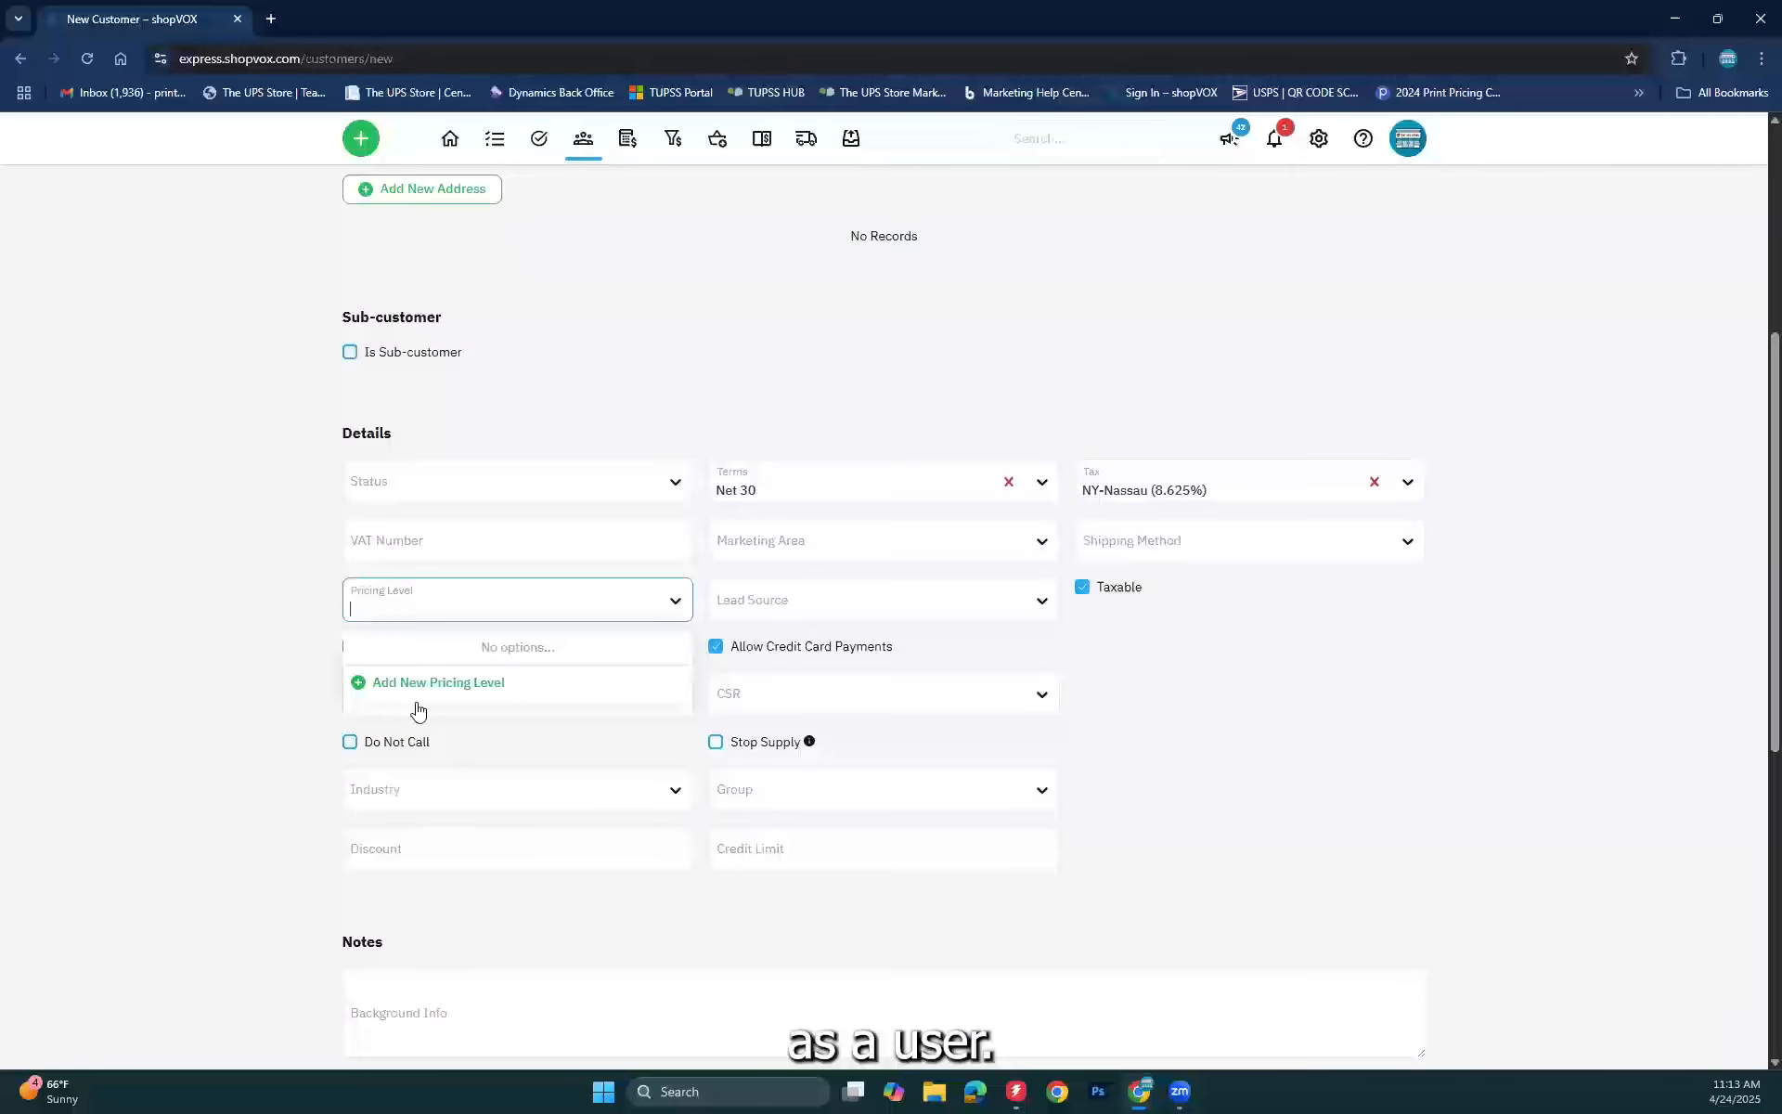
{"action": "left_click", "coordinate": [206, 628]}
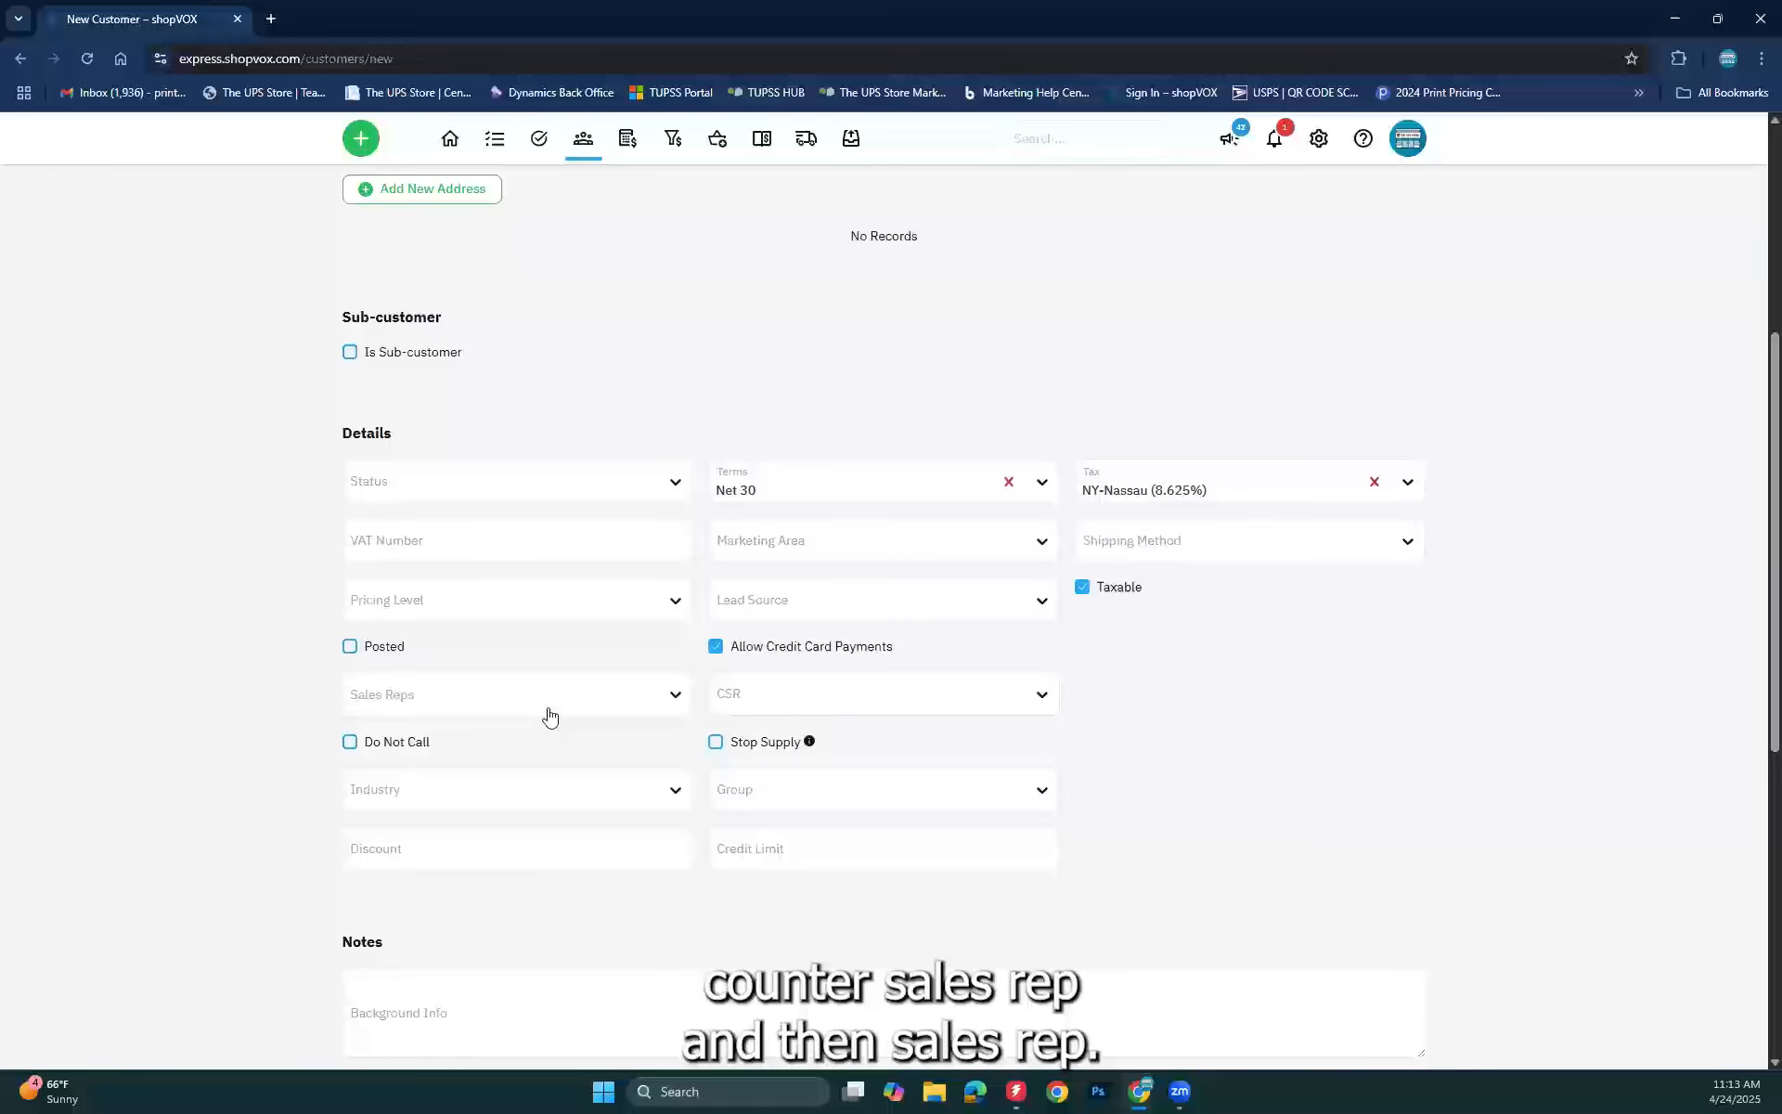
{"action": "left_click", "coordinate": [450, 715]}
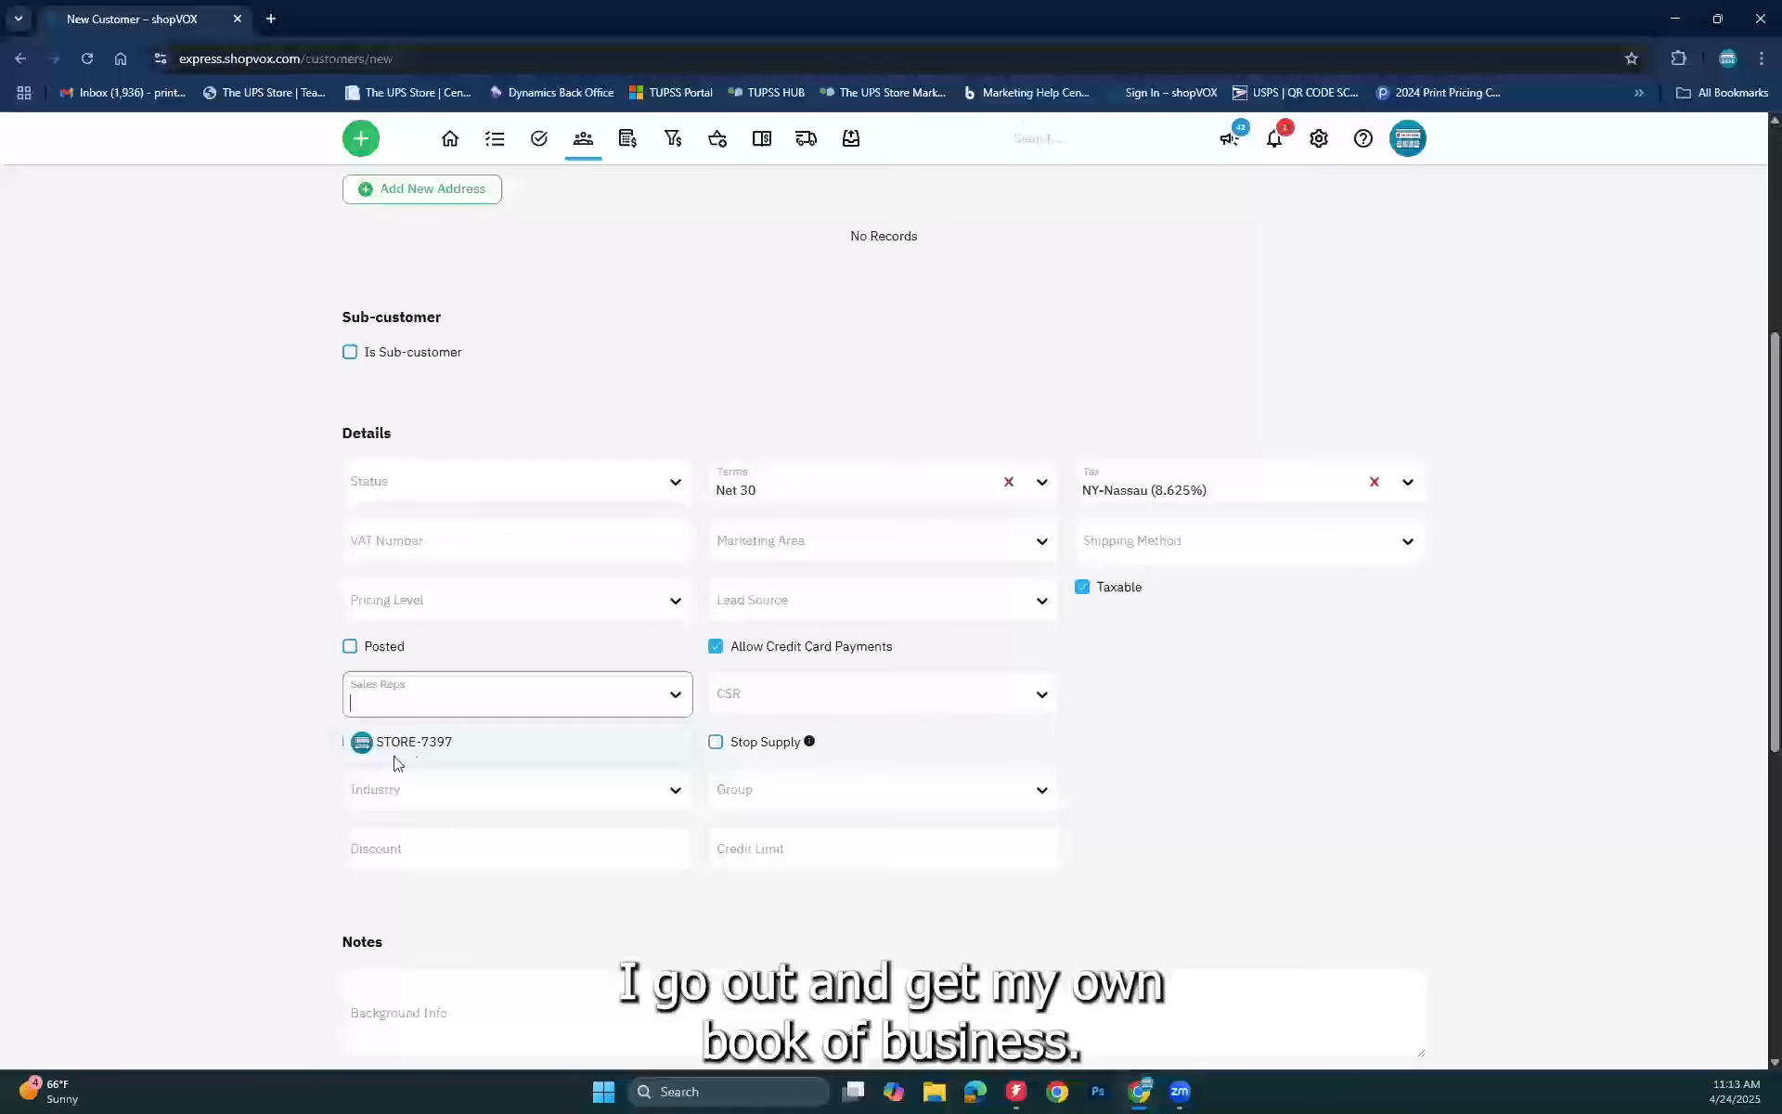
{"action": "left_click", "coordinate": [172, 706]}
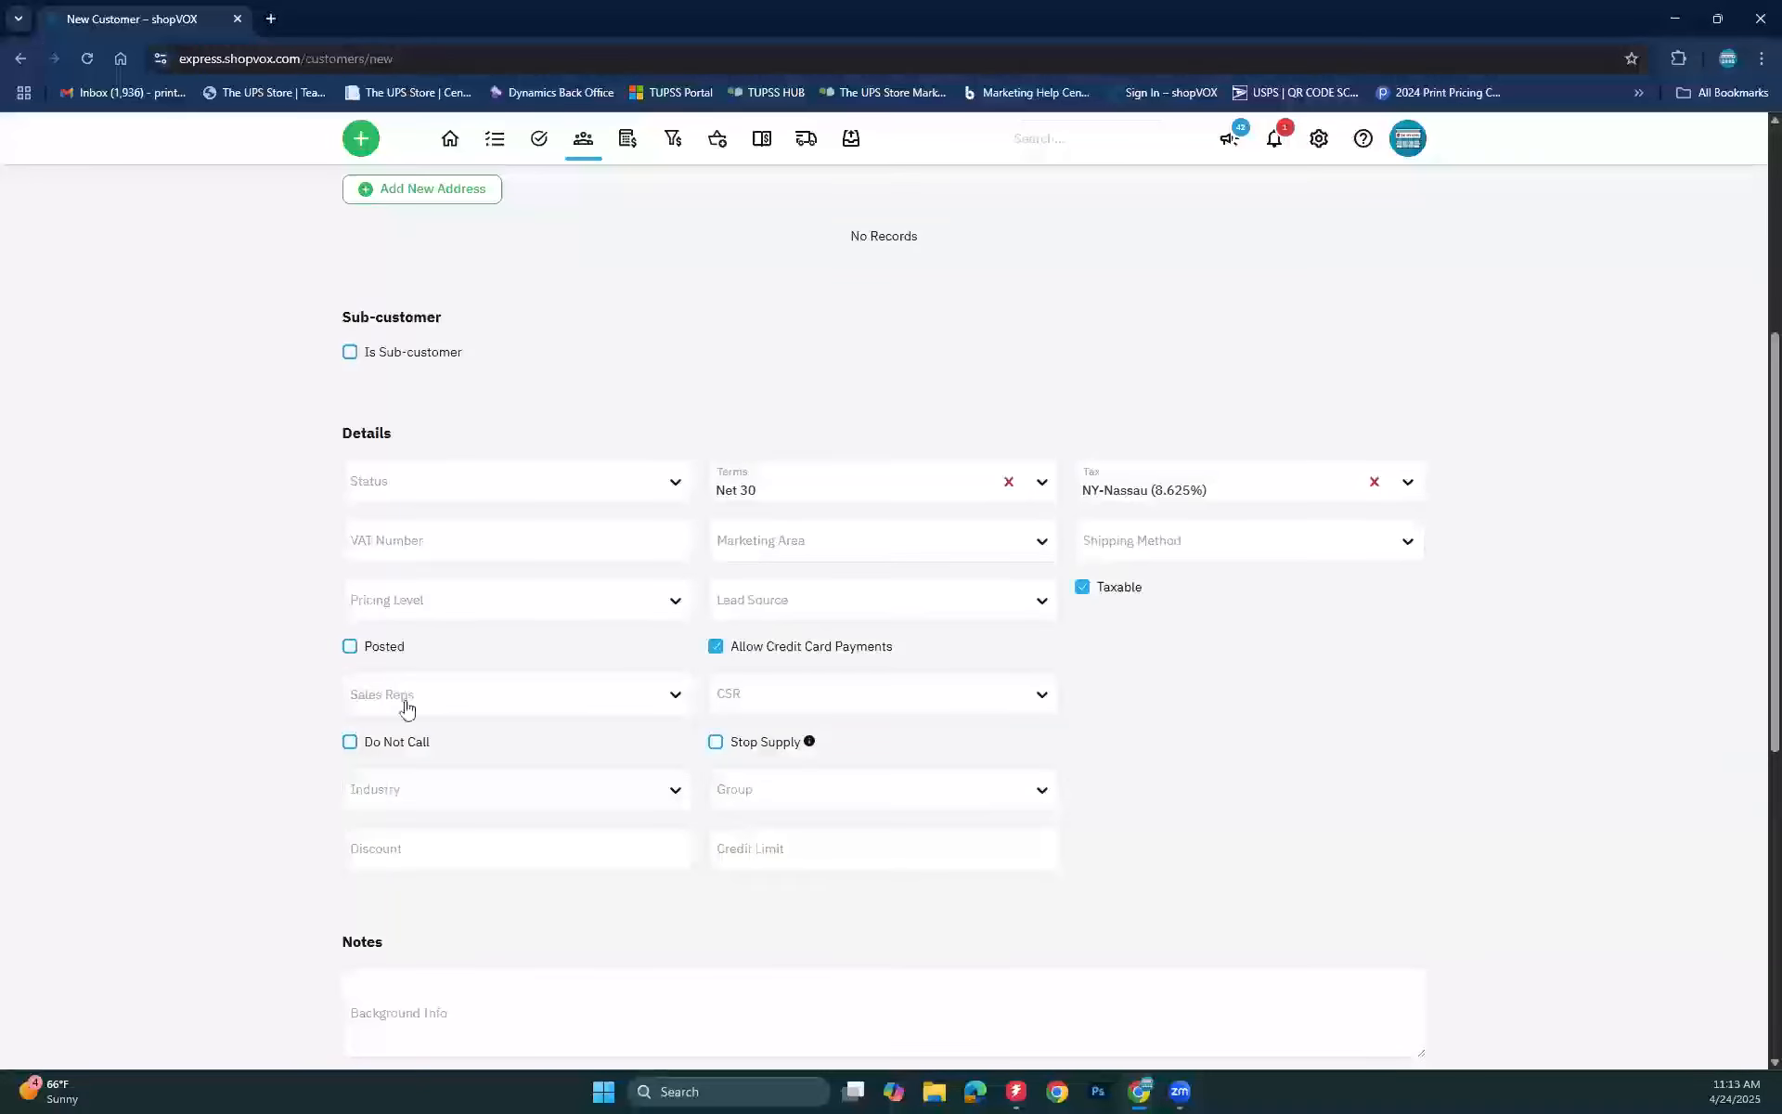
{"action": "left_click", "coordinate": [932, 692]}
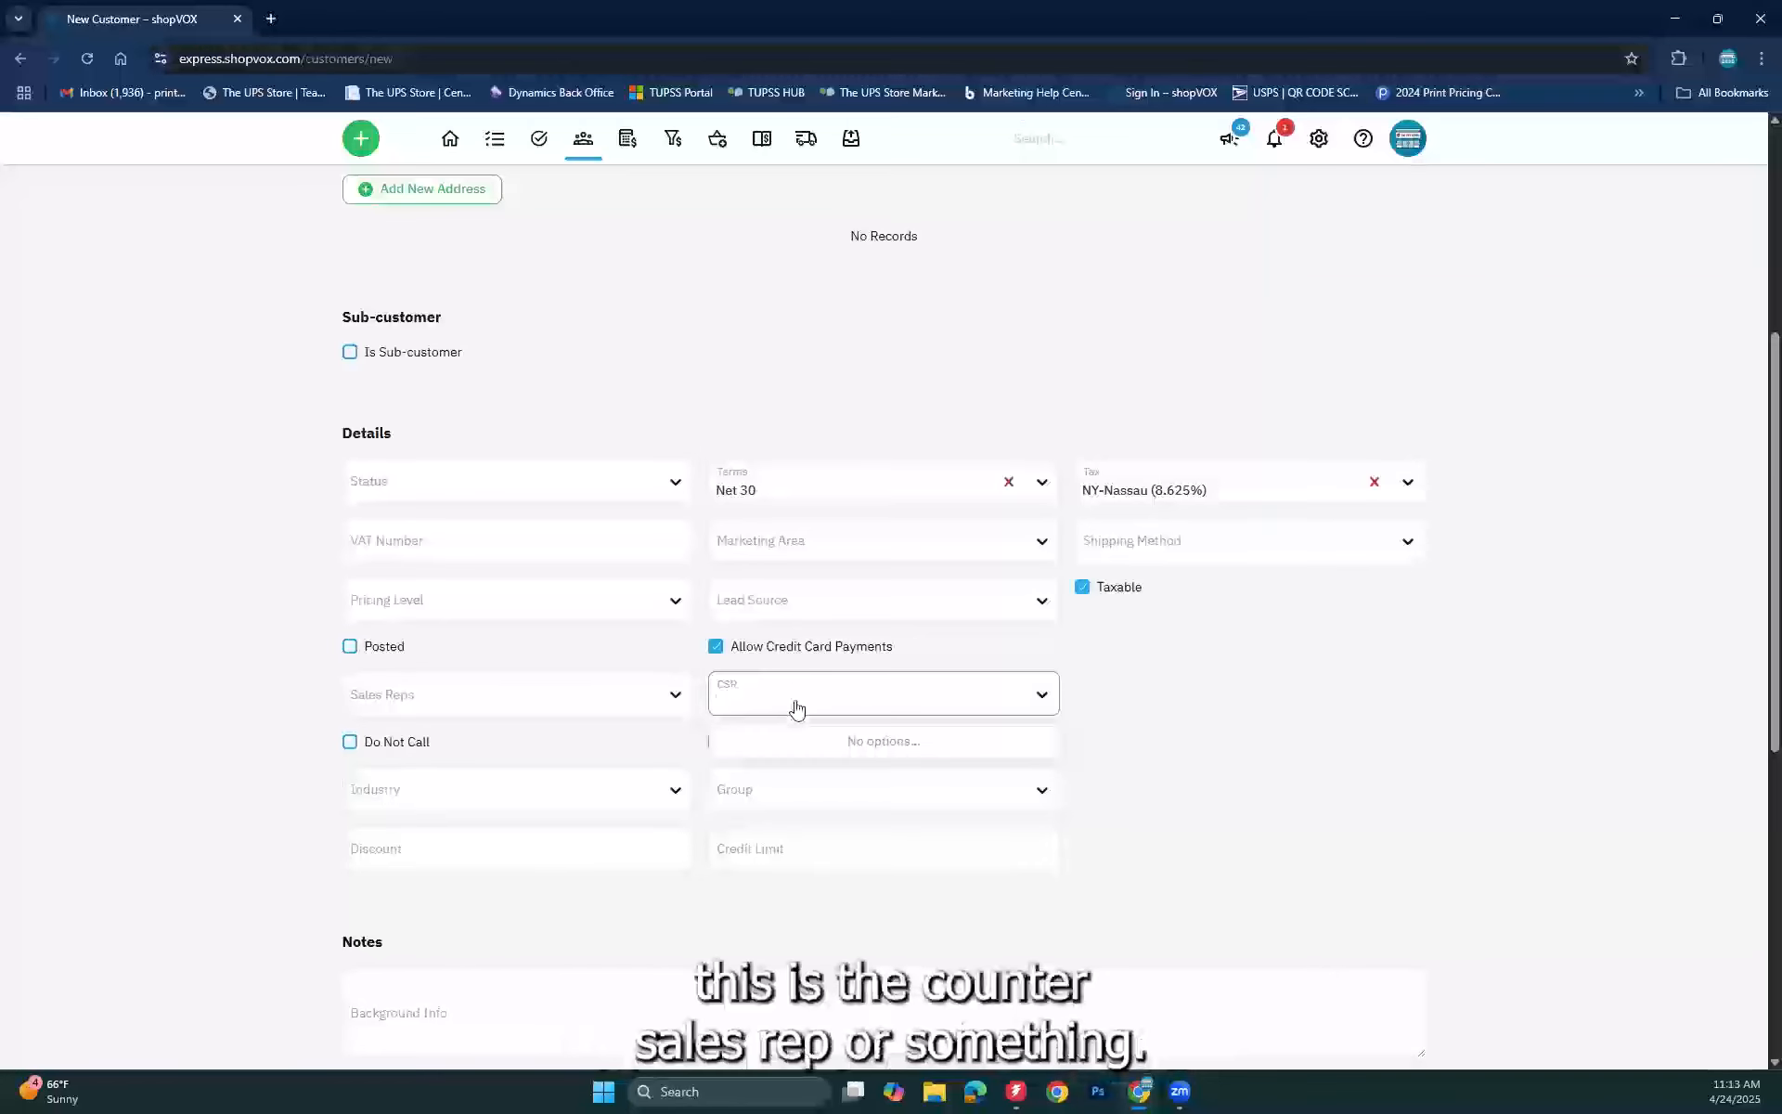
{"action": "left_click", "coordinate": [163, 689]}
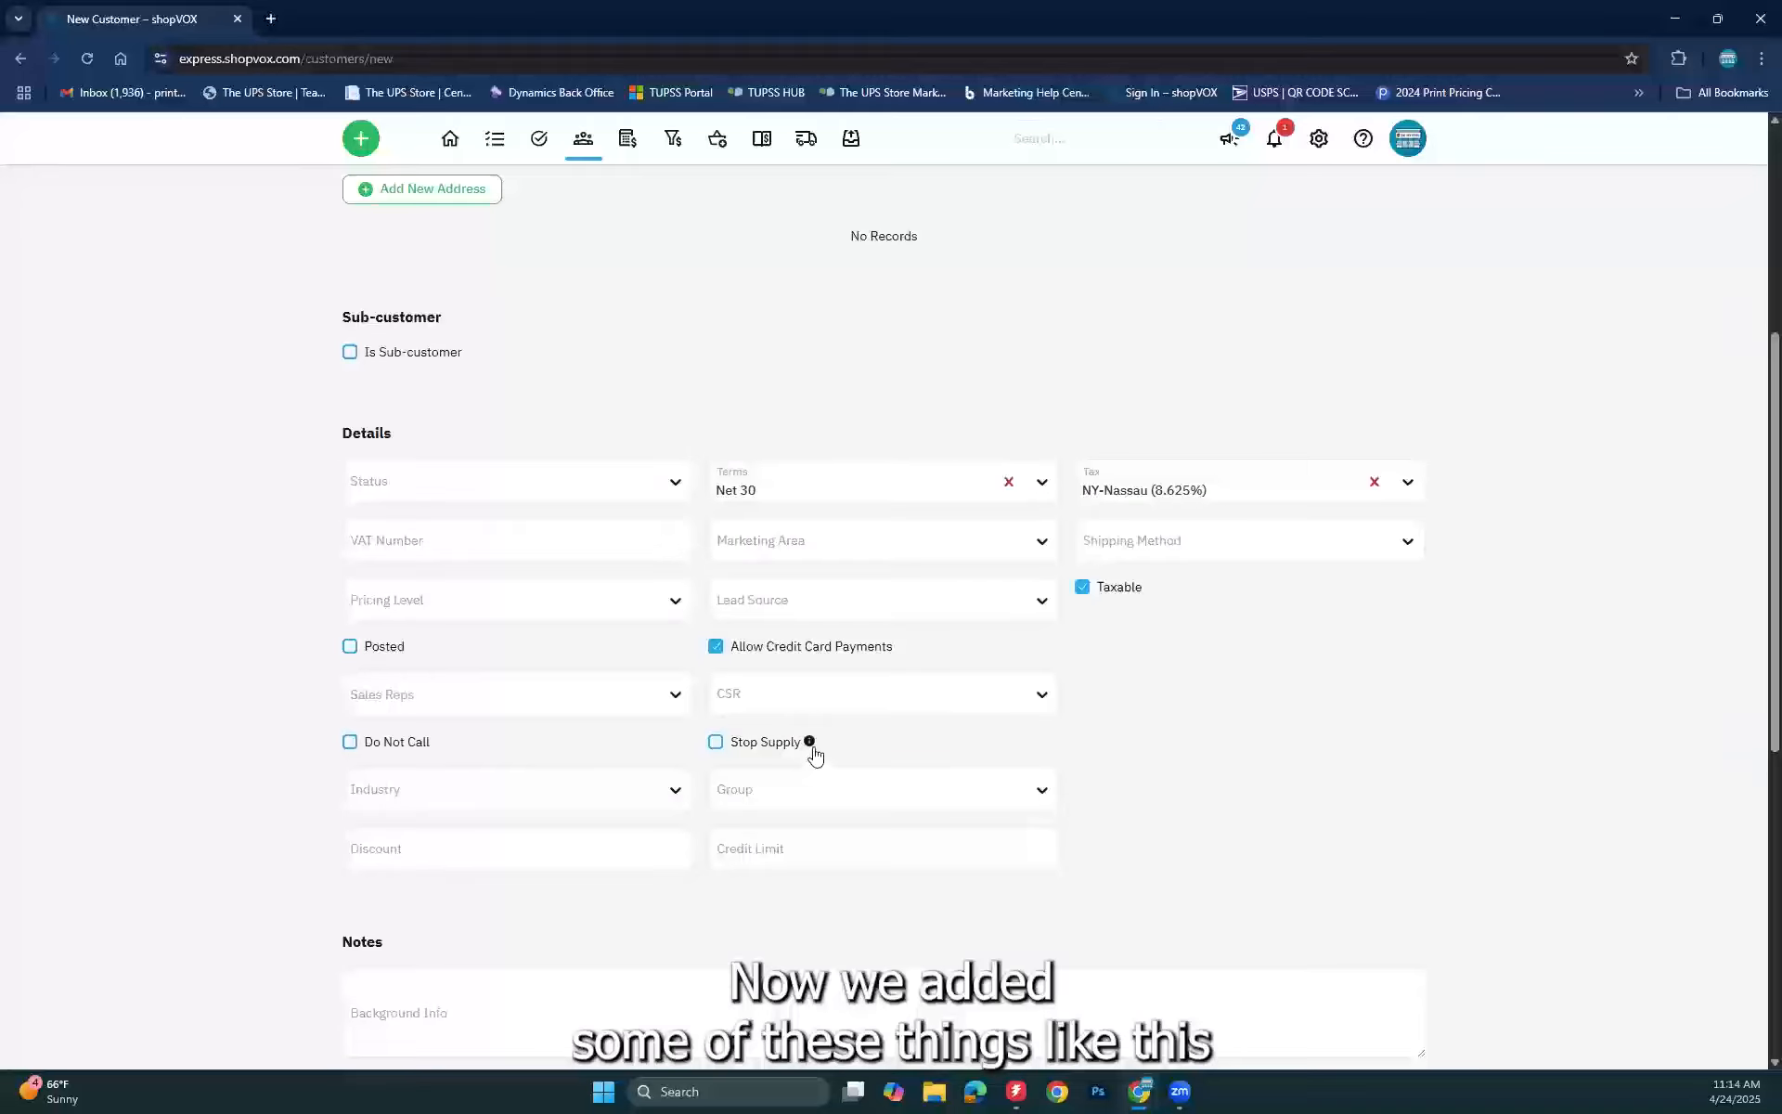
{"action": "mouse_move", "coordinate": [813, 750]}
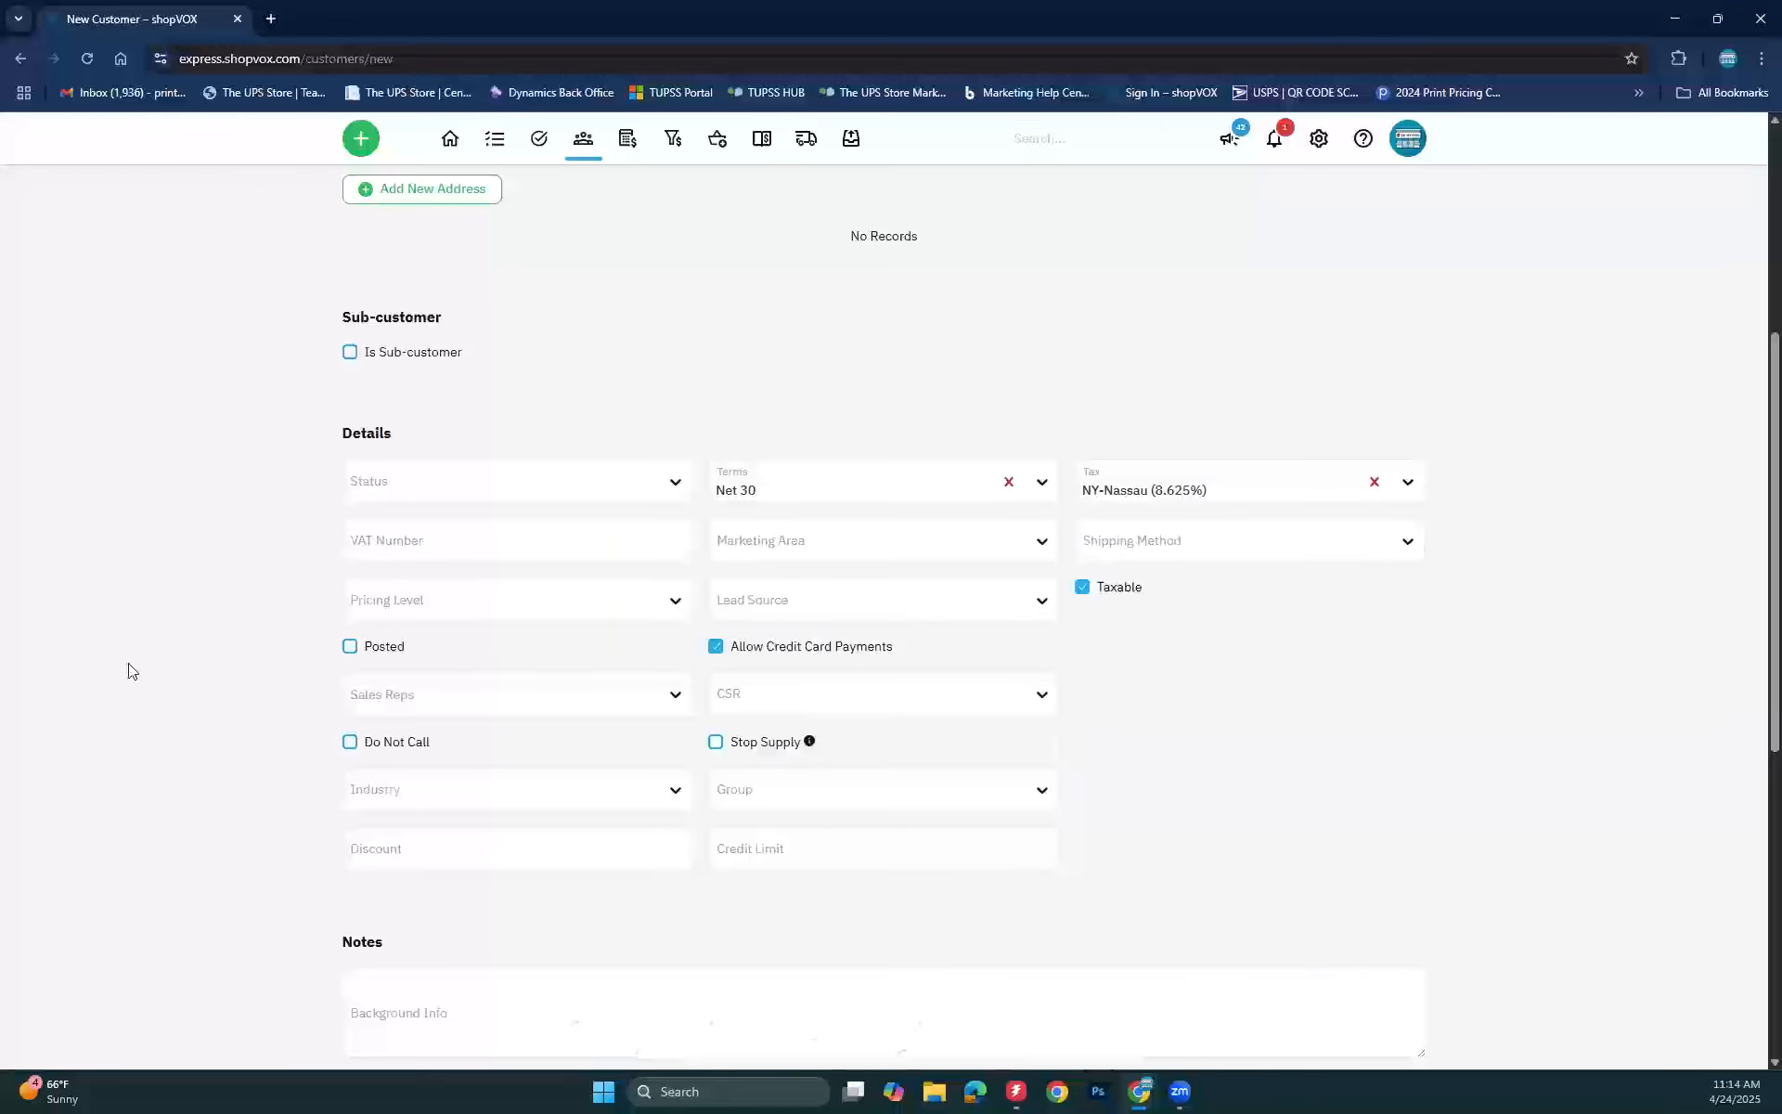
{"action": "left_click", "coordinate": [547, 800]}
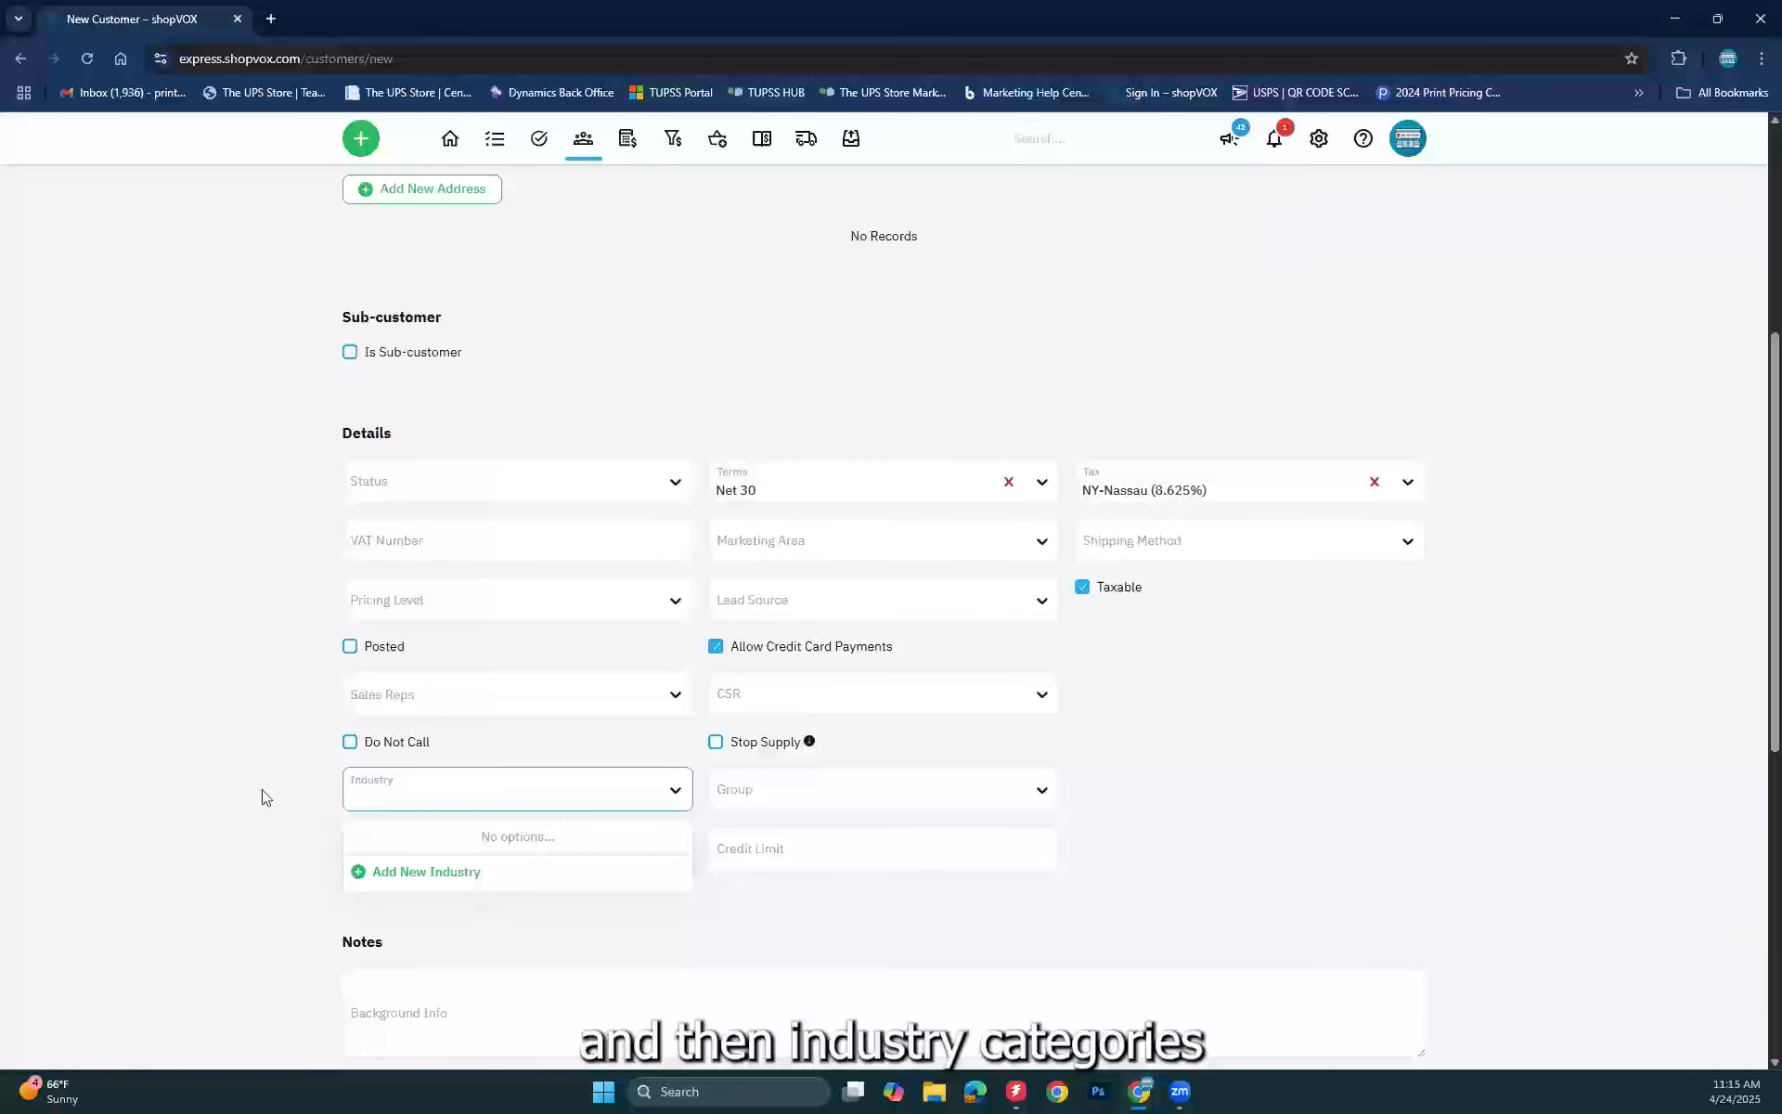
{"action": "left_click", "coordinate": [239, 770]}
{"action": "left_click", "coordinate": [1018, 794]}
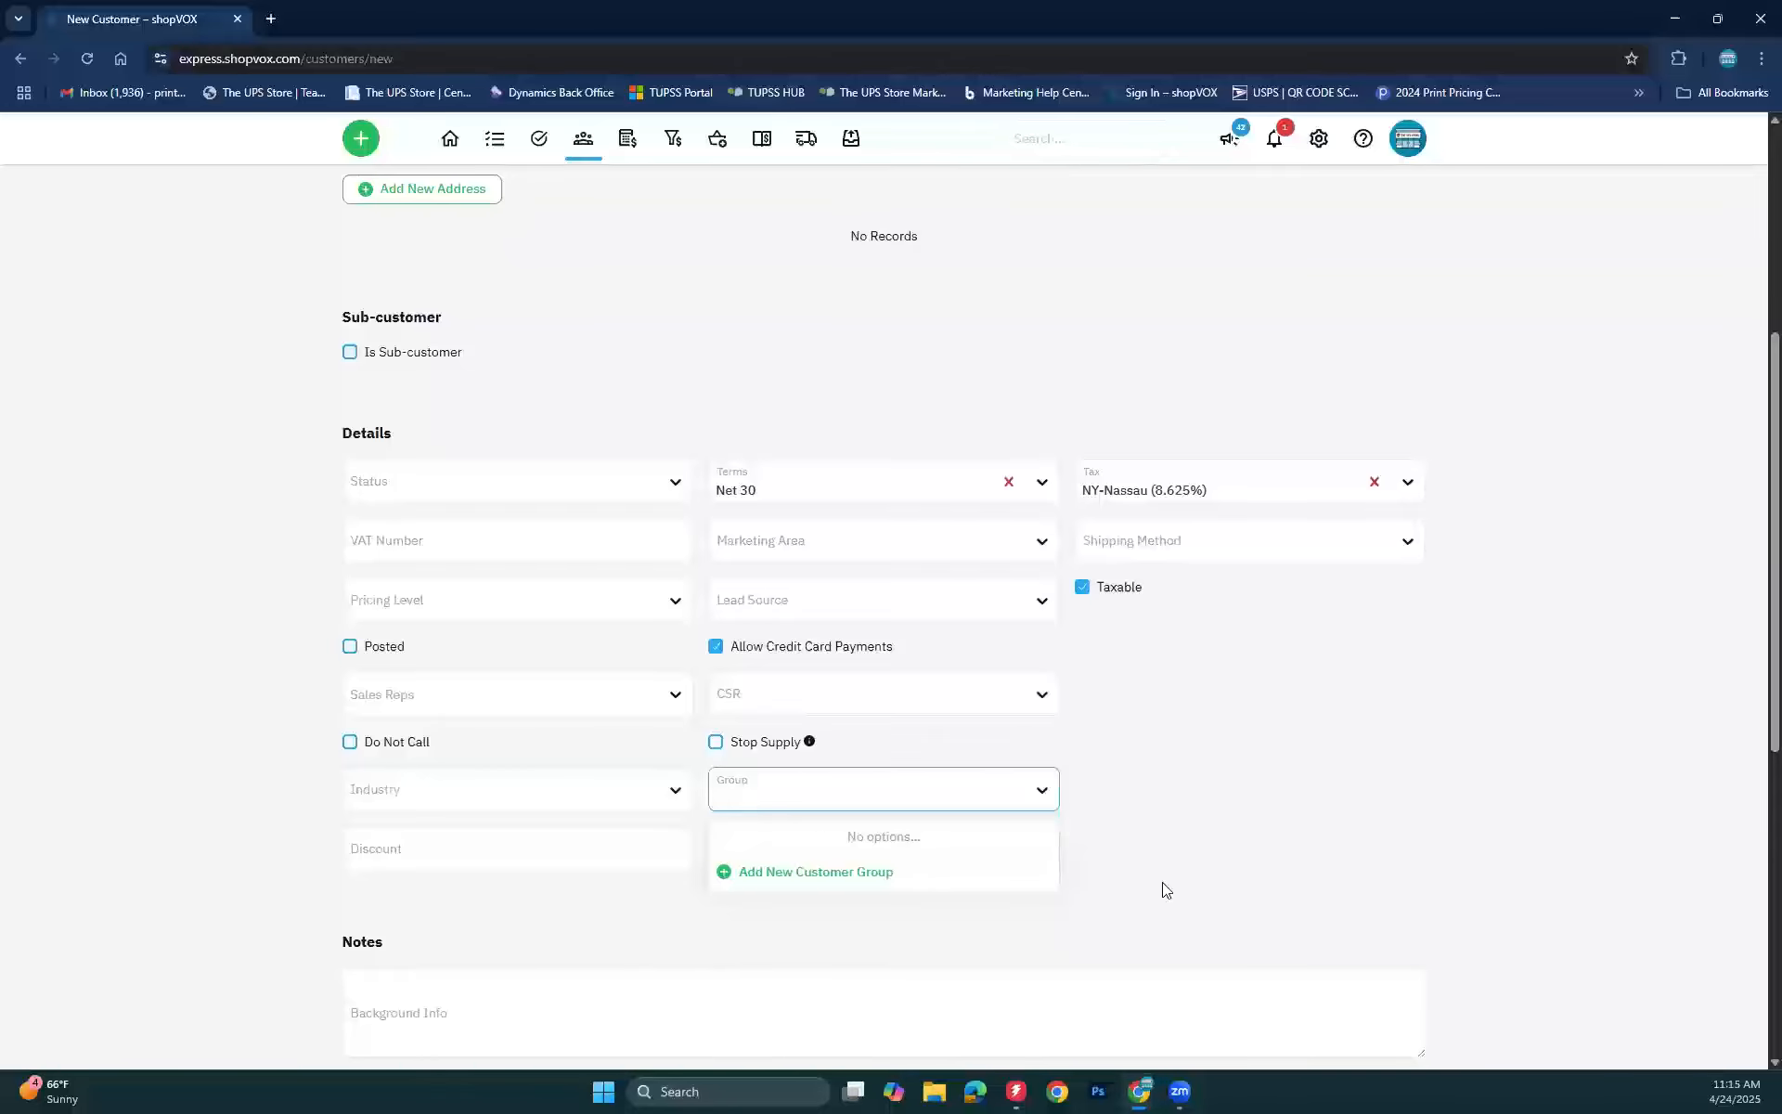
{"action": "left_click", "coordinate": [199, 685]}
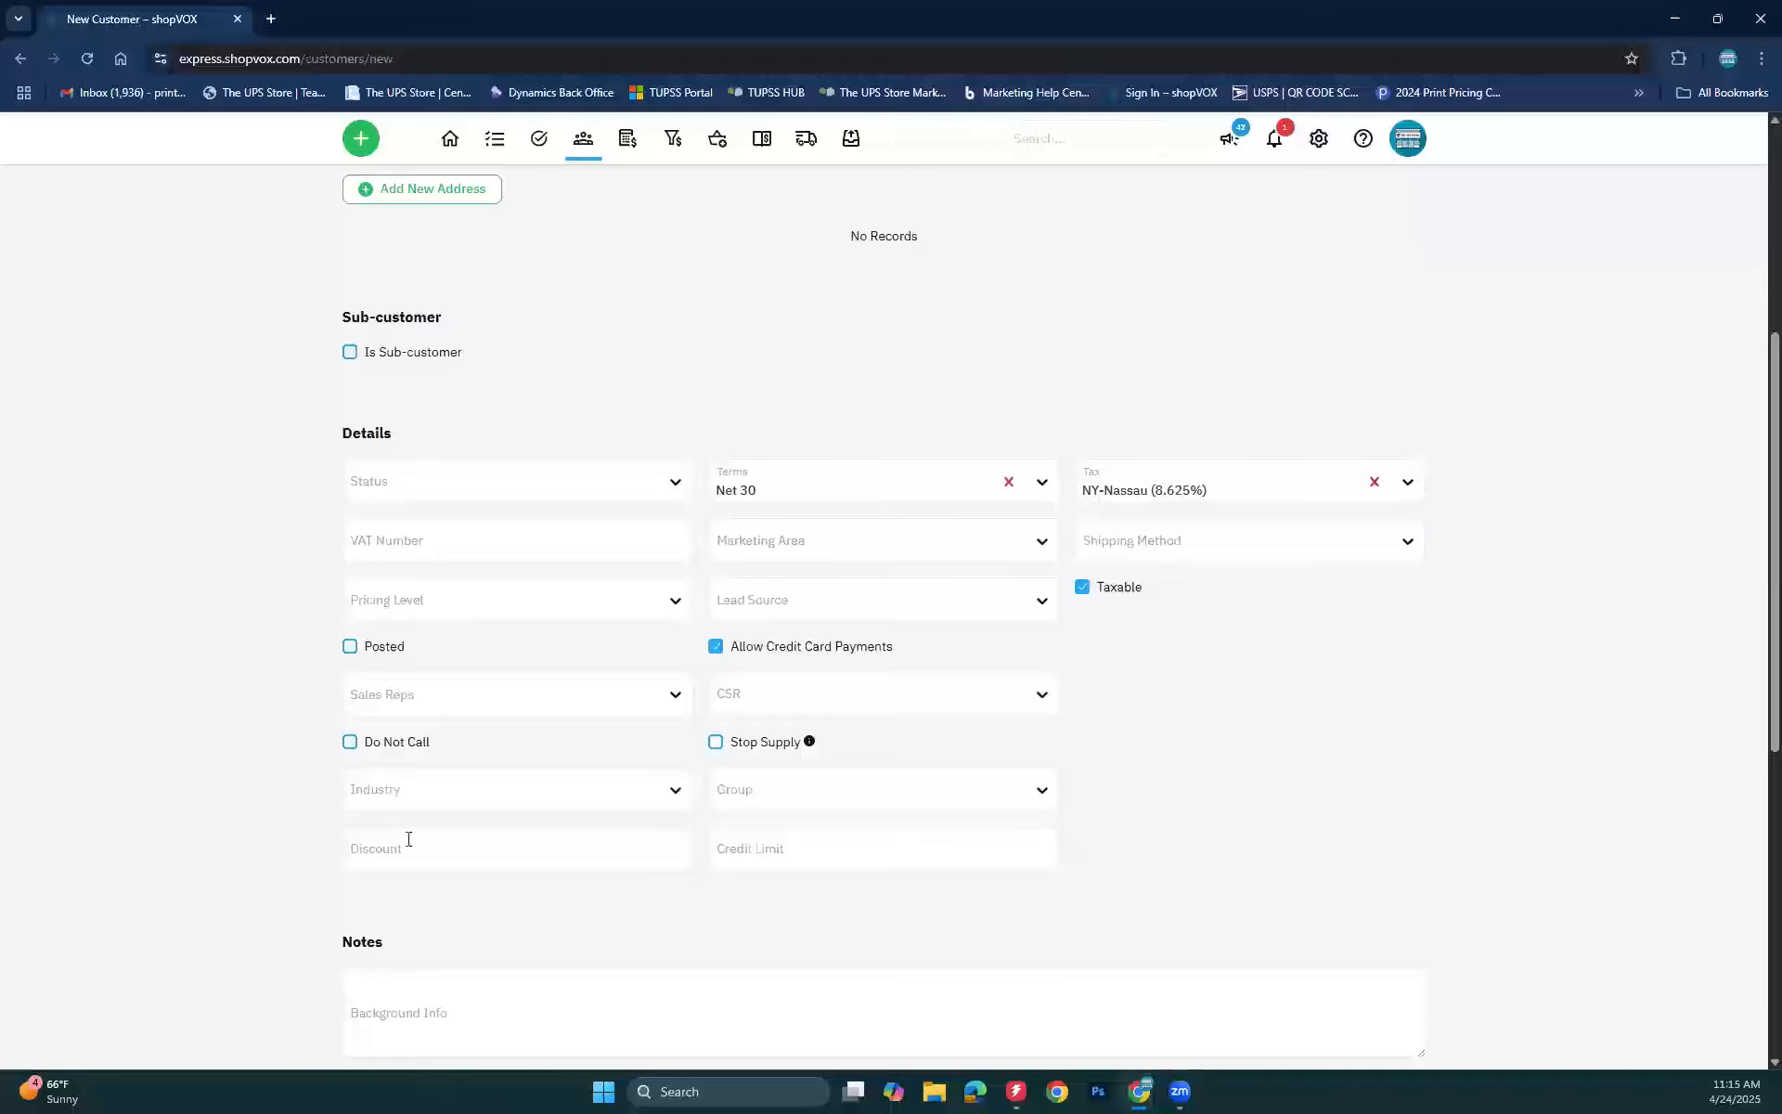
{"action": "left_click", "coordinate": [476, 854]}
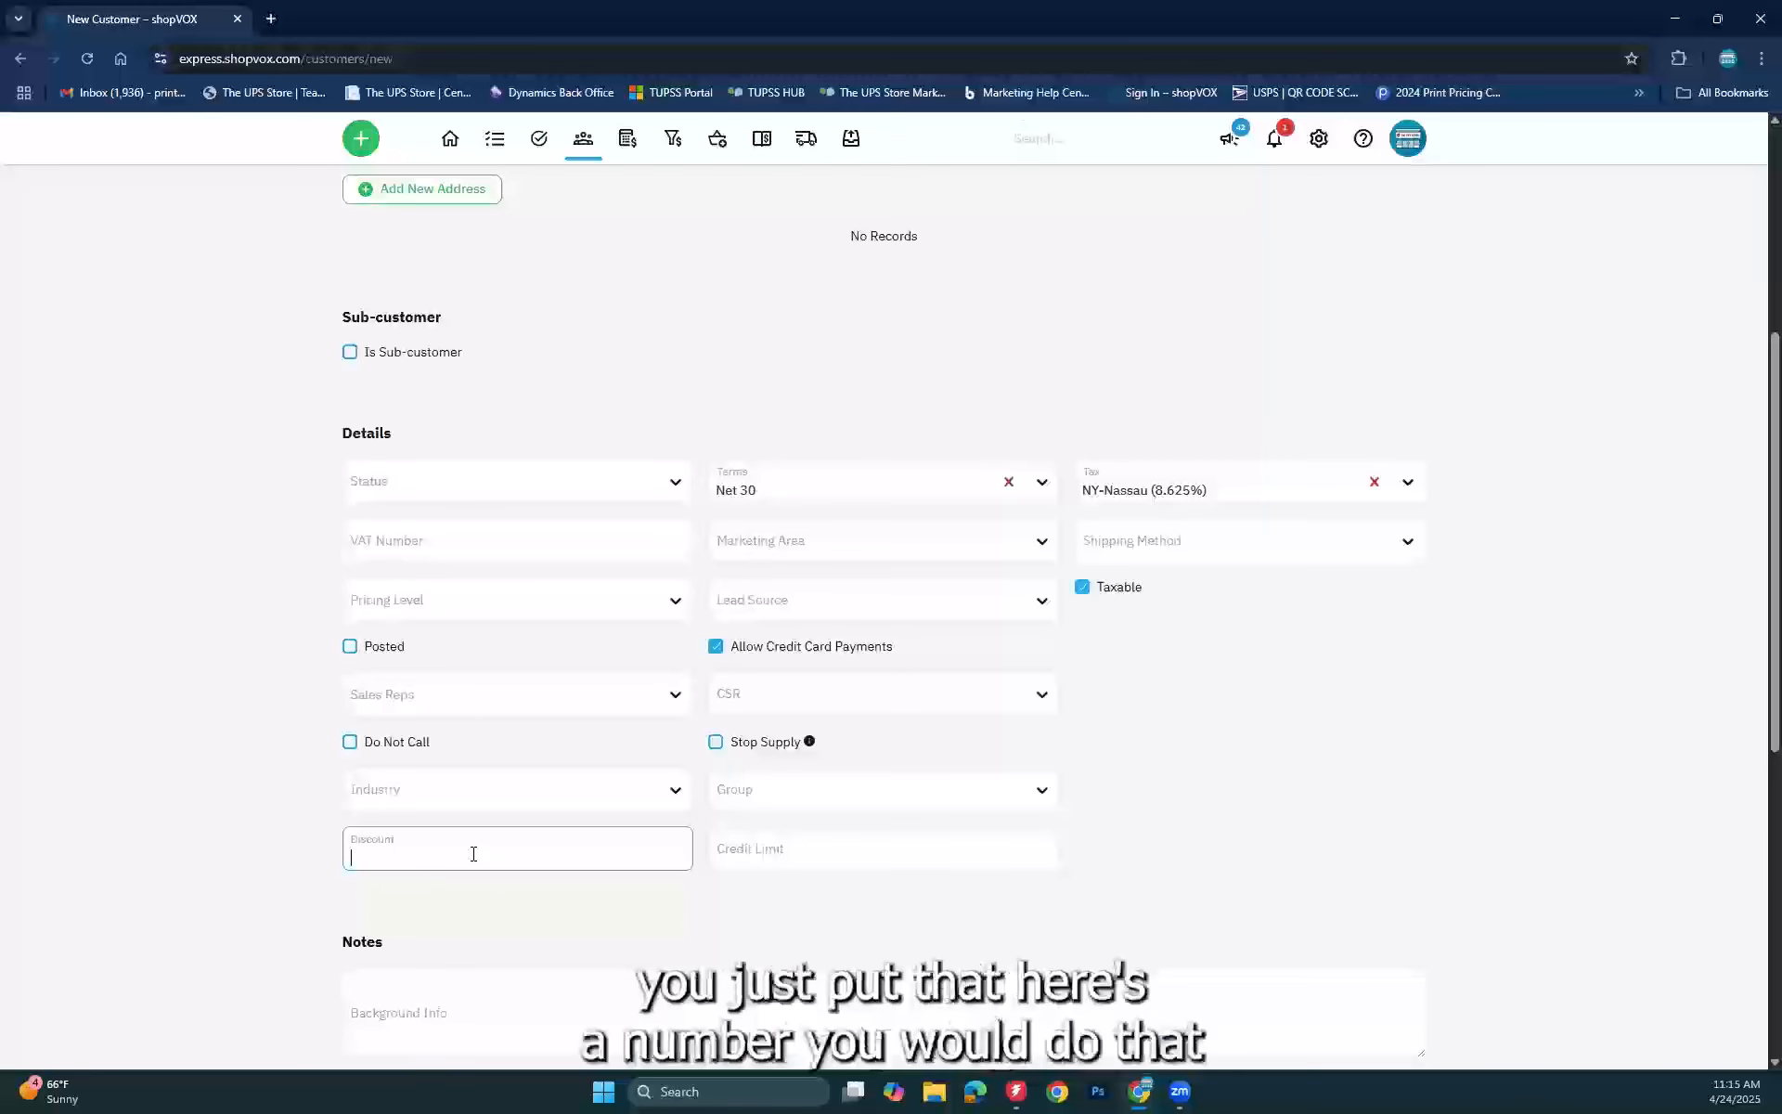
{"action": "left_click", "coordinate": [158, 725]}
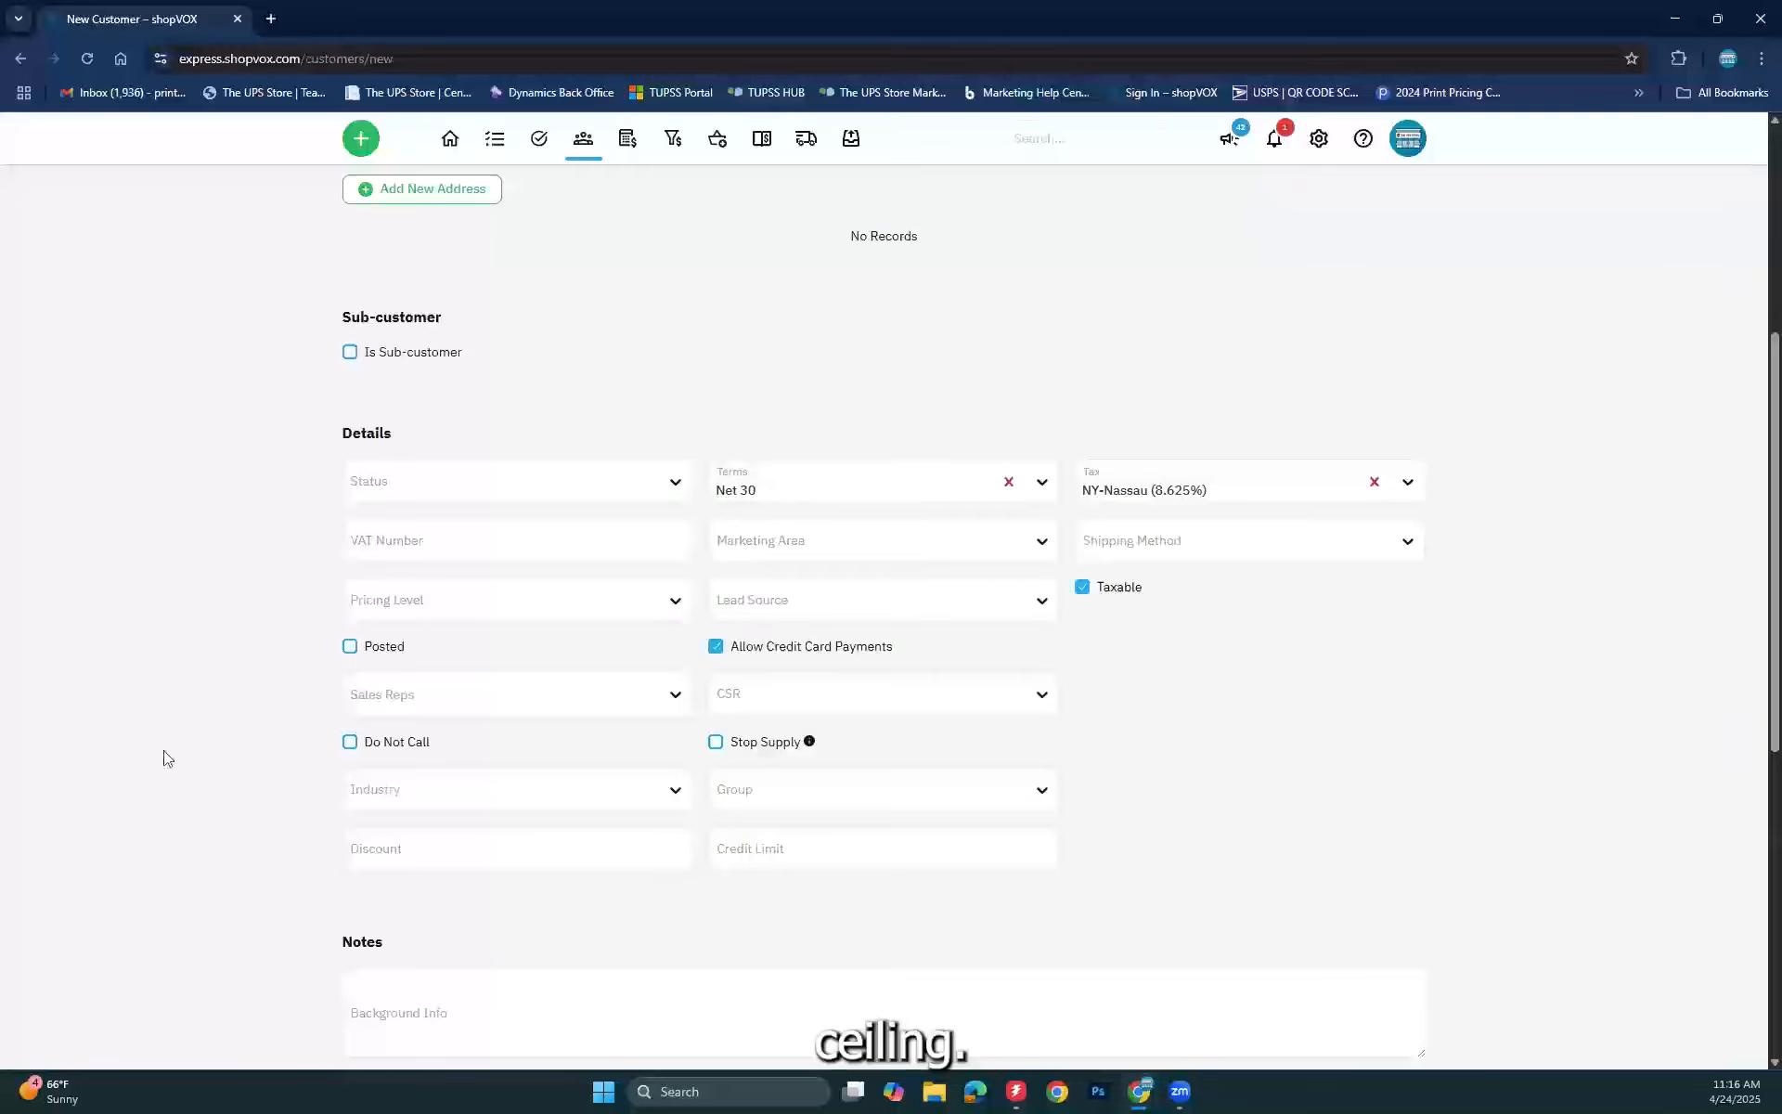
{"action": "scroll", "coordinate": [165, 759], "scroll_direction": "down", "scroll_amount": 6}
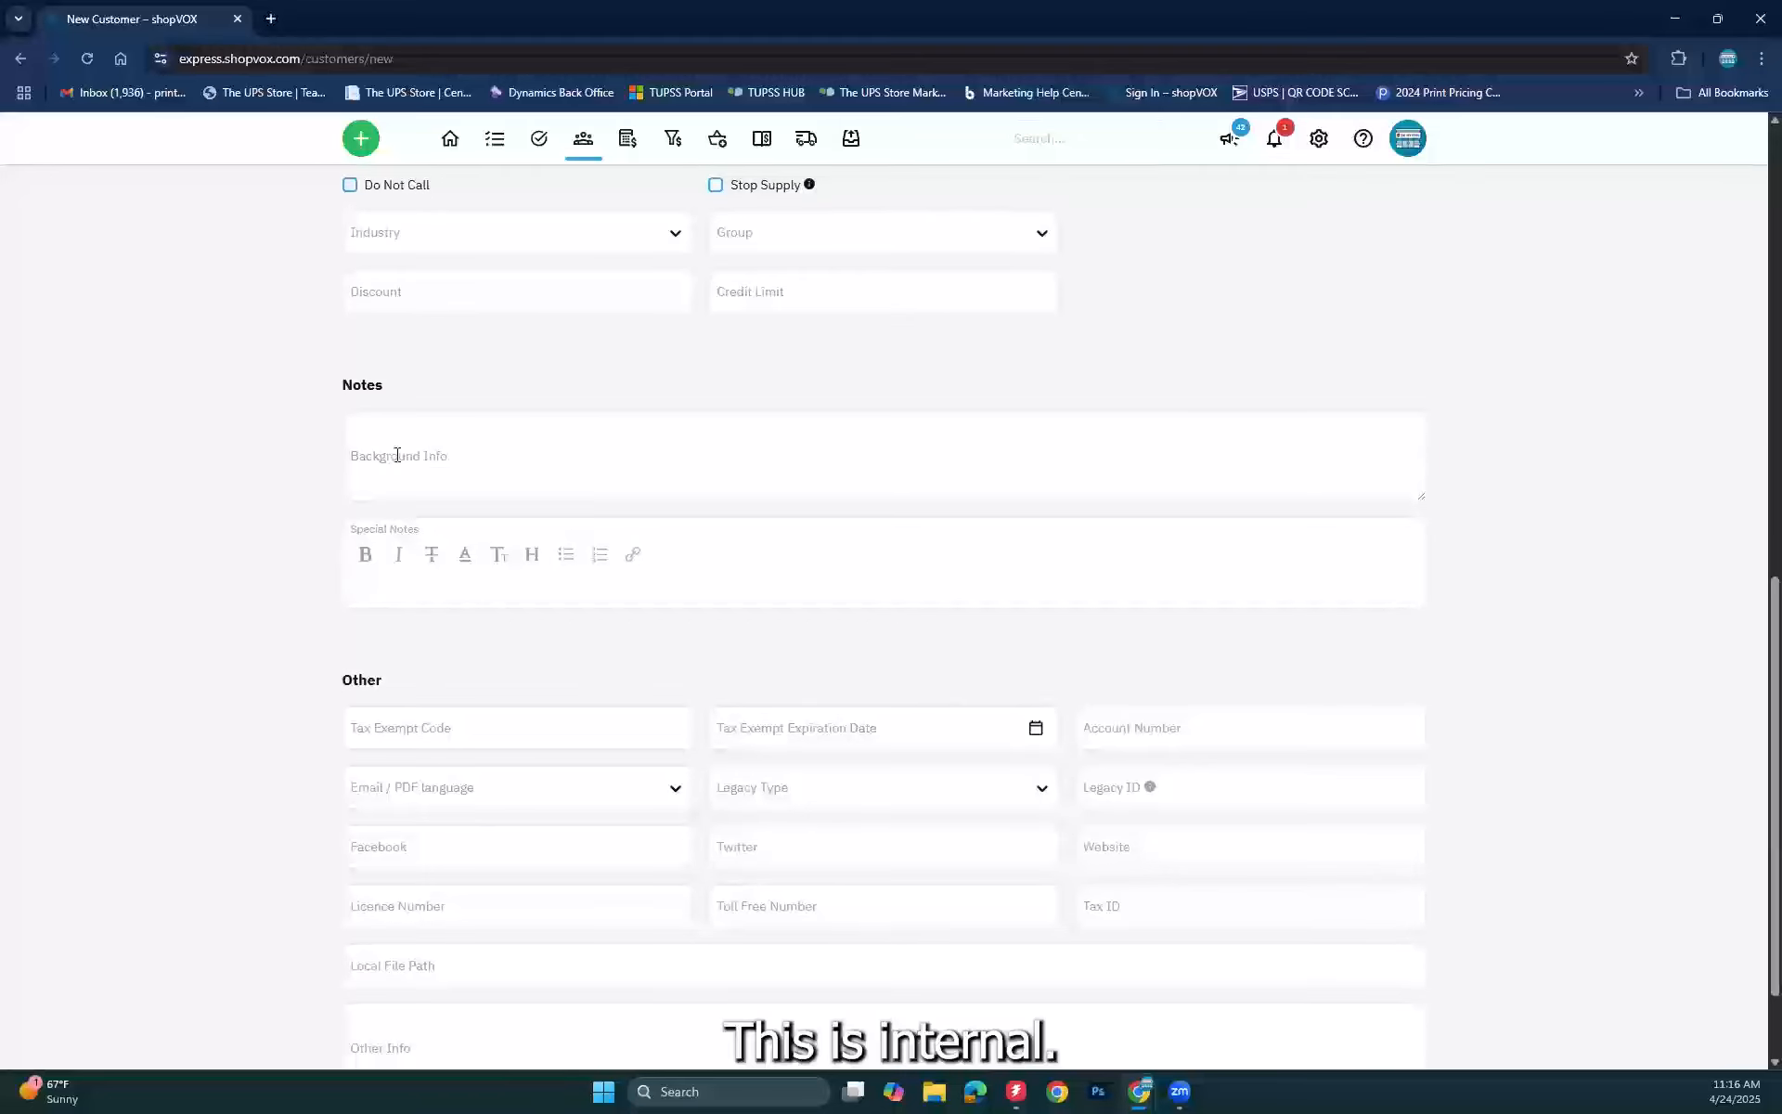
{"action": "left_click", "coordinate": [355, 437]}
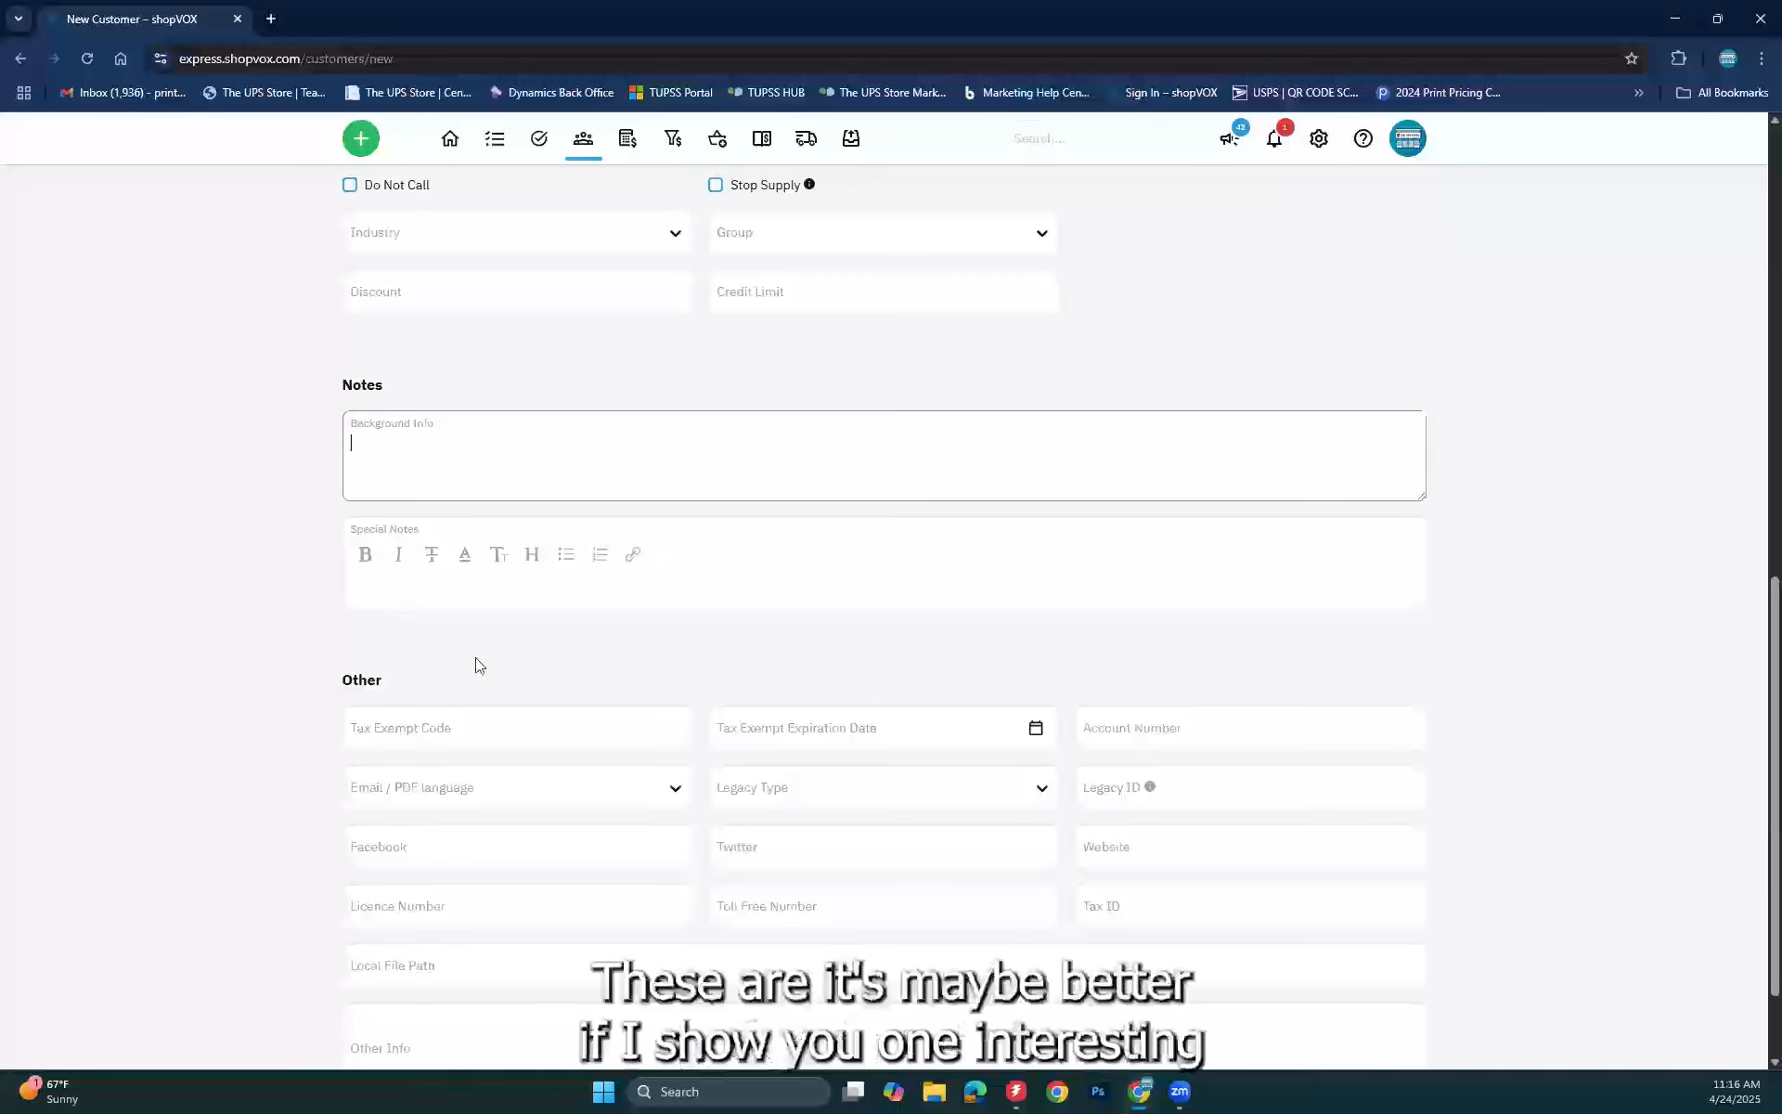
{"action": "left_click", "coordinate": [189, 309]}
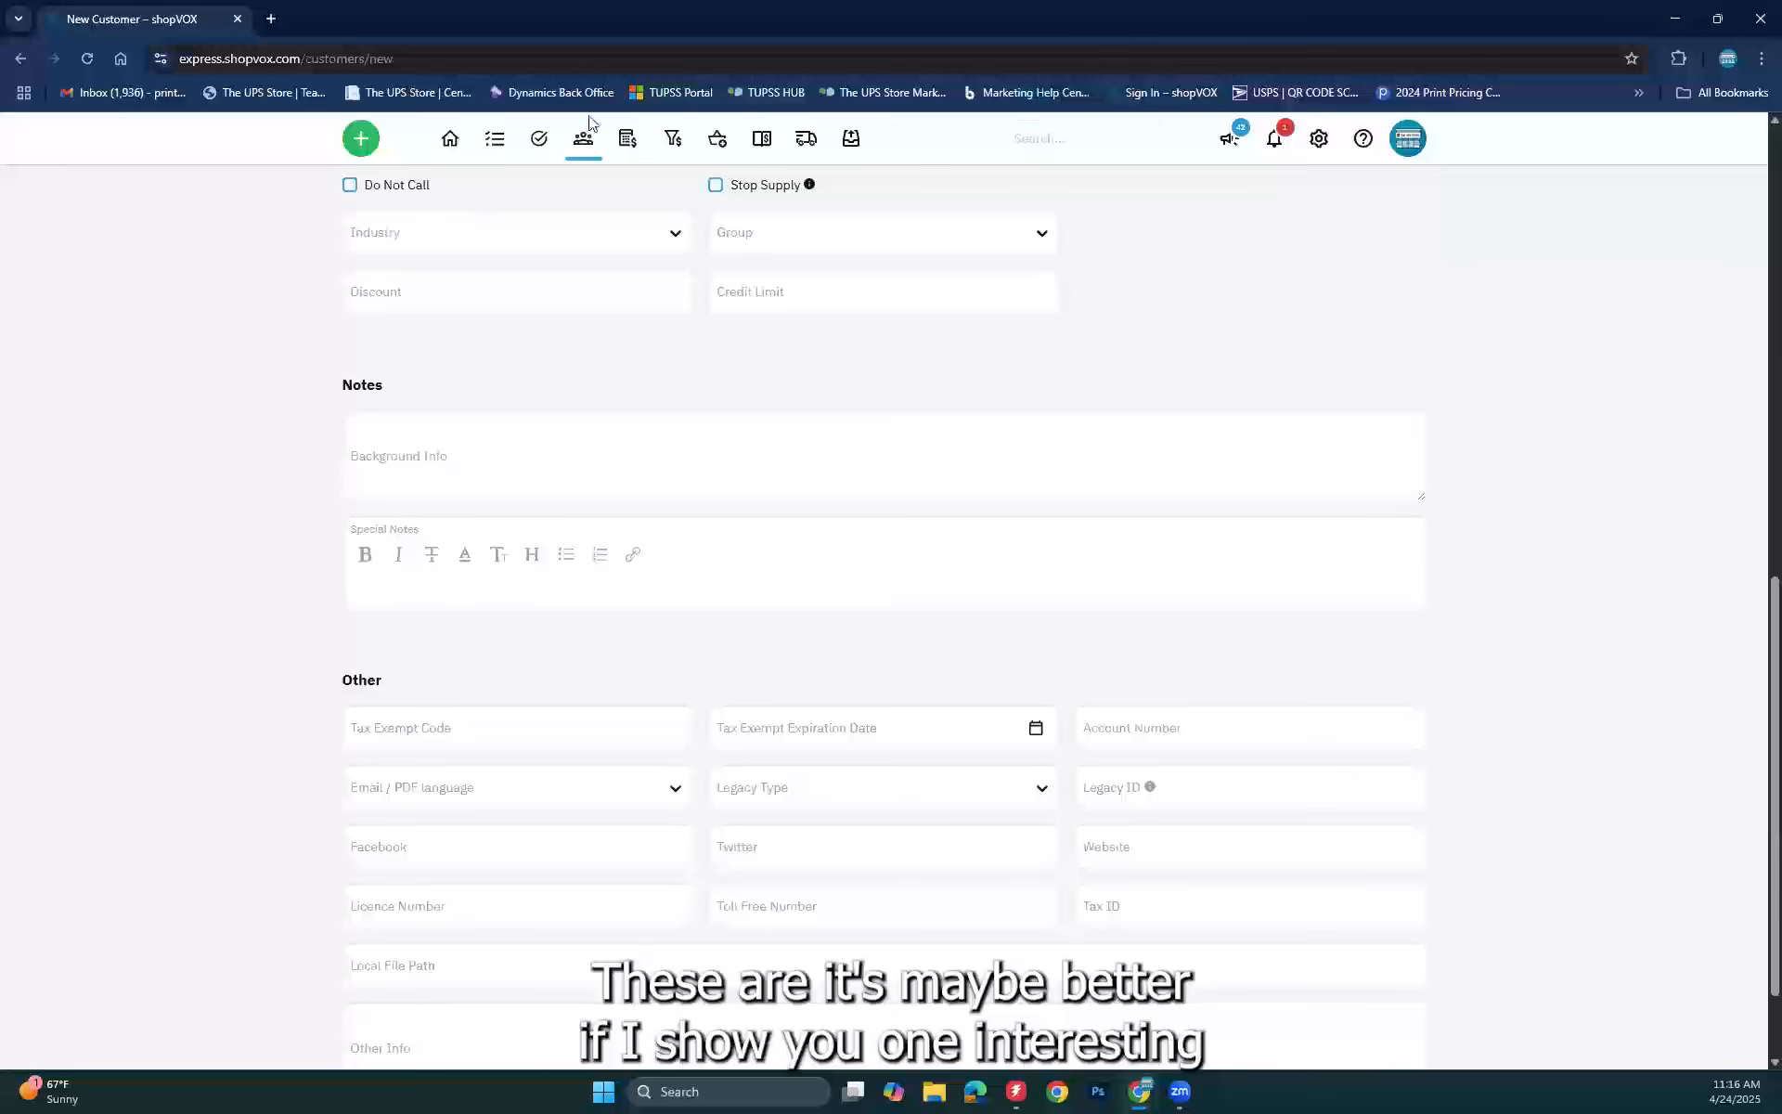
Step: Open Bob's Pizza Shack (SAMPLE) from the Customers list and start editing it
{"action": "mouse_move", "coordinate": [585, 142]}
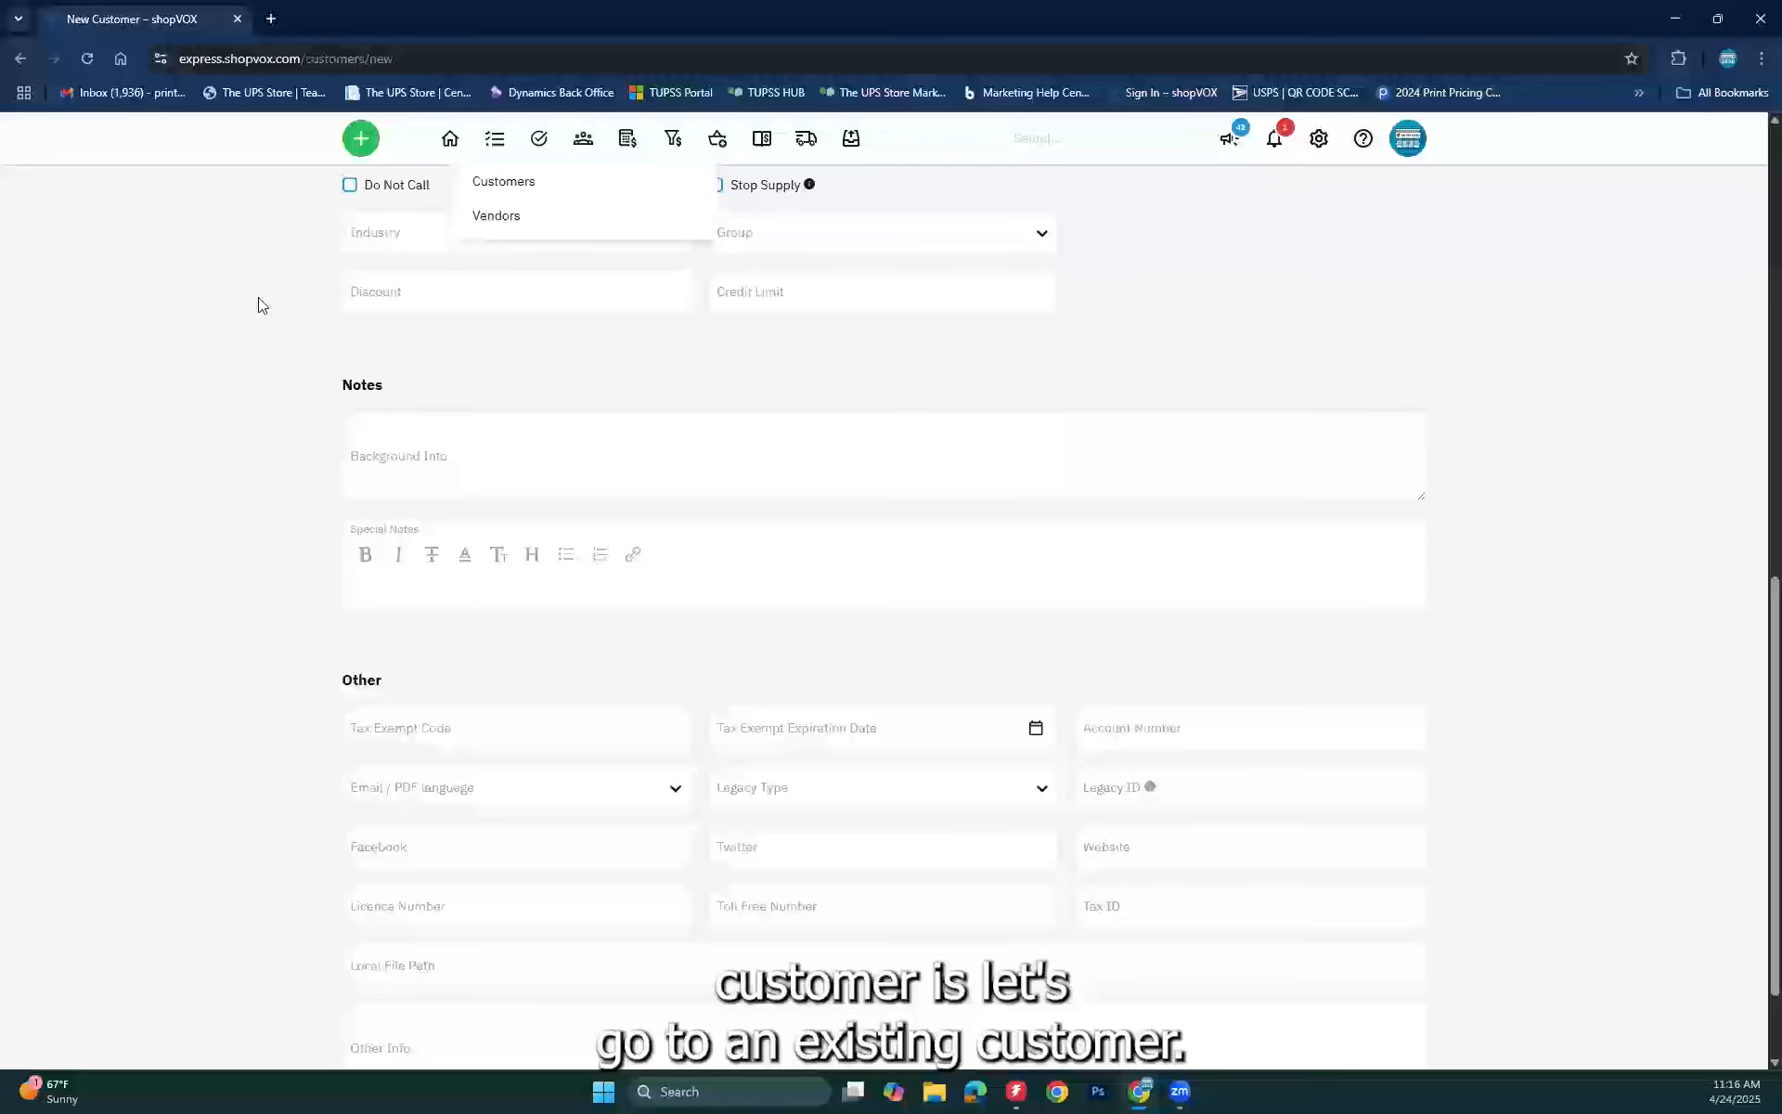
{"action": "left_click", "coordinate": [521, 186]}
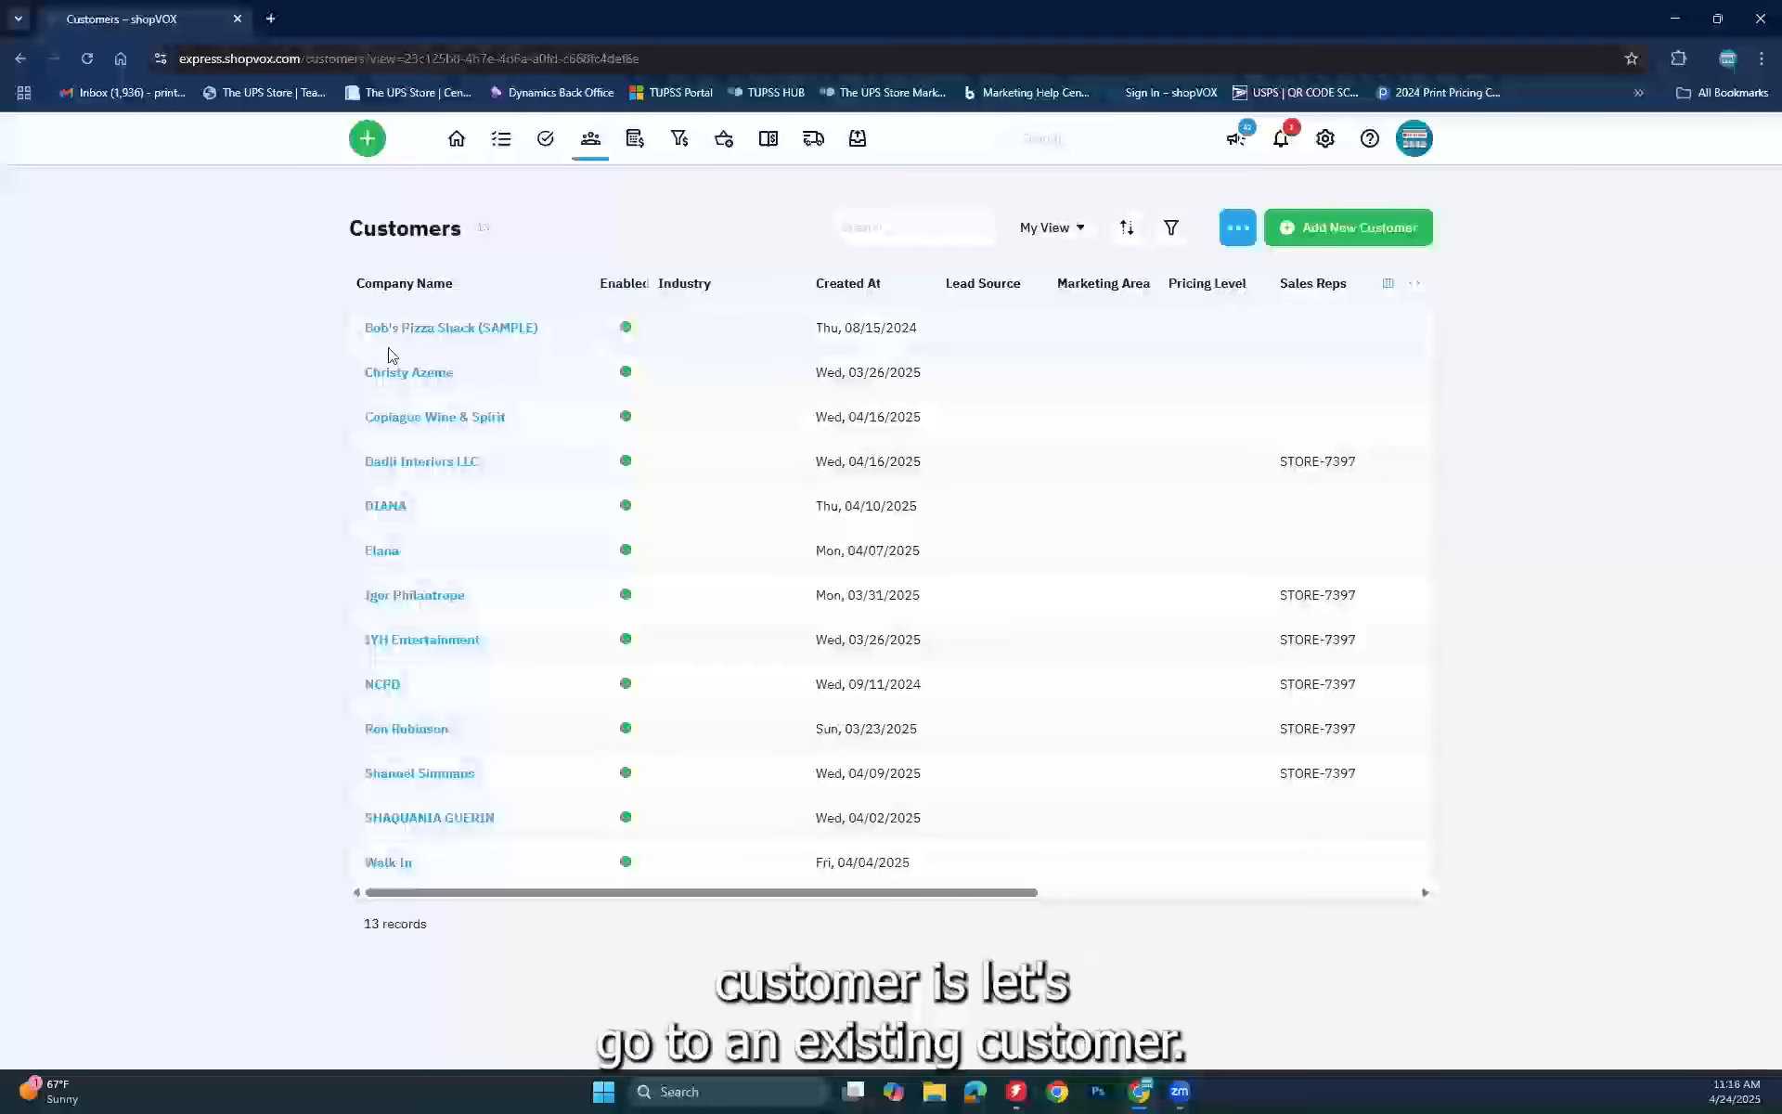
{"action": "left_click", "coordinate": [419, 325]}
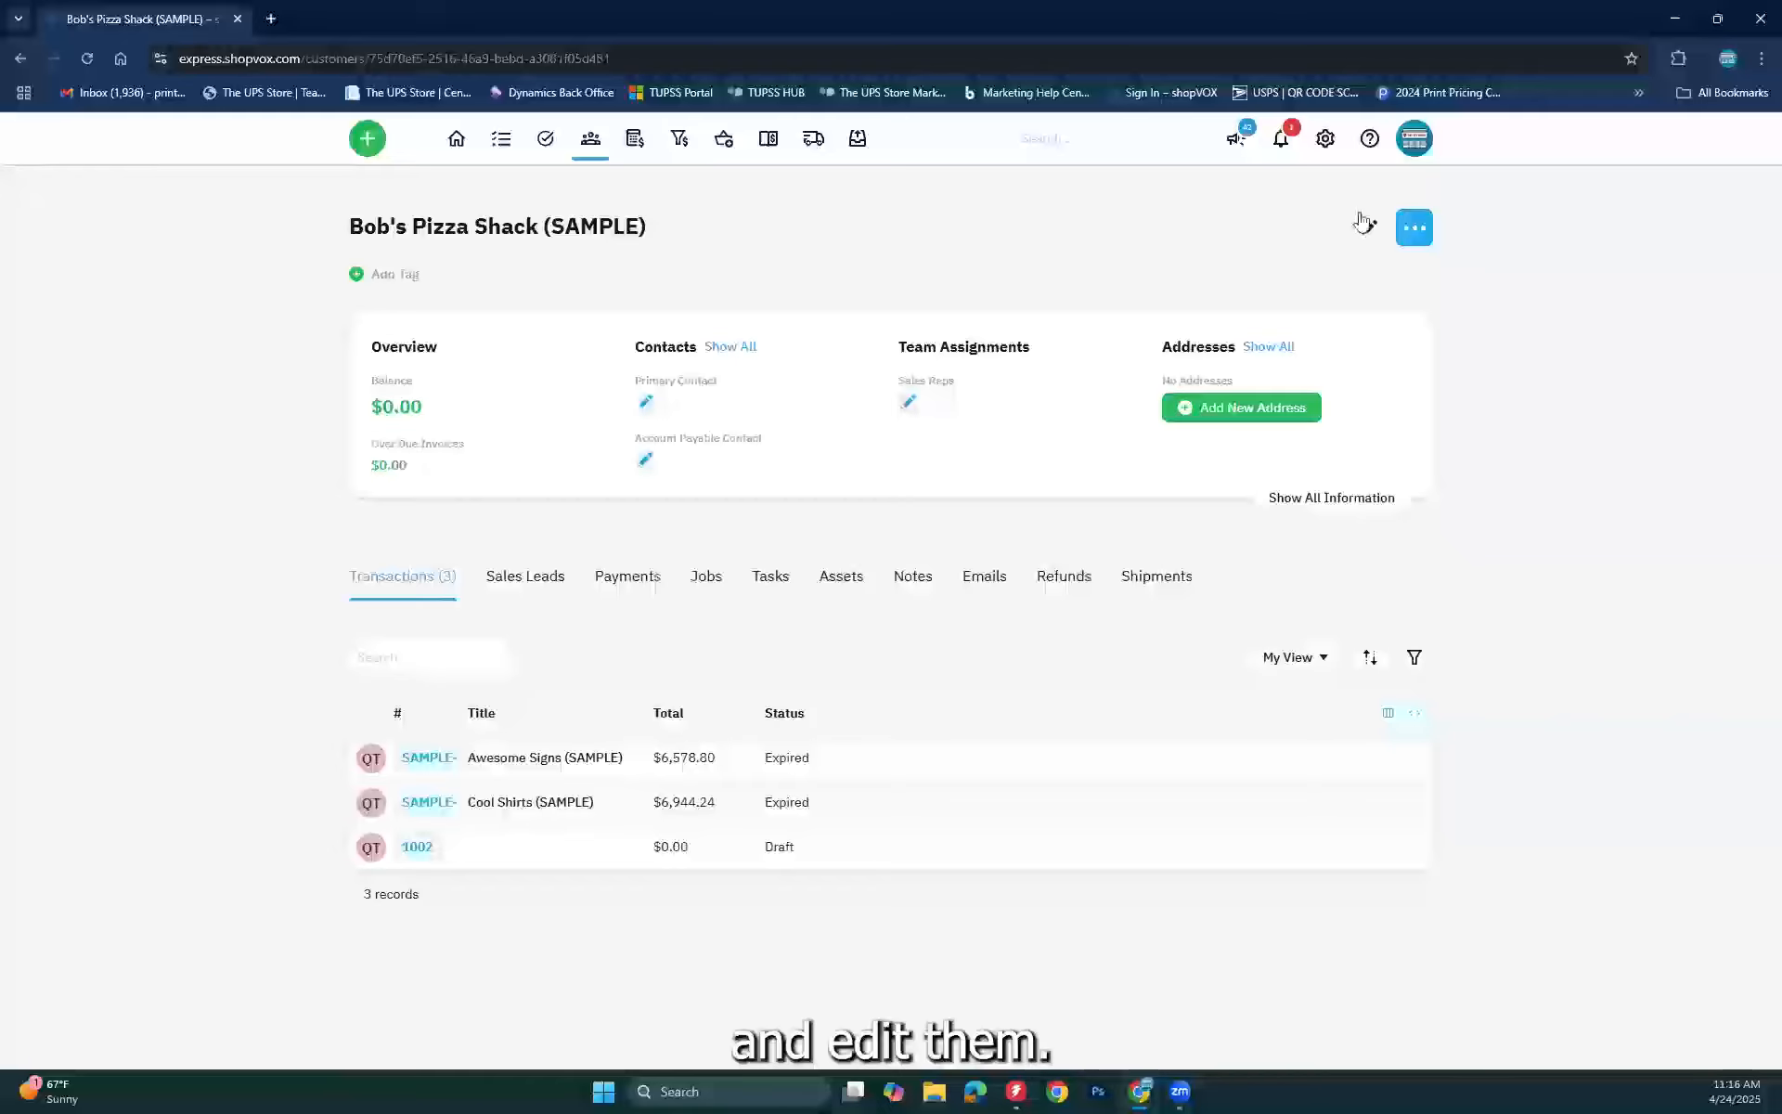
{"action": "left_click", "coordinate": [1370, 228]}
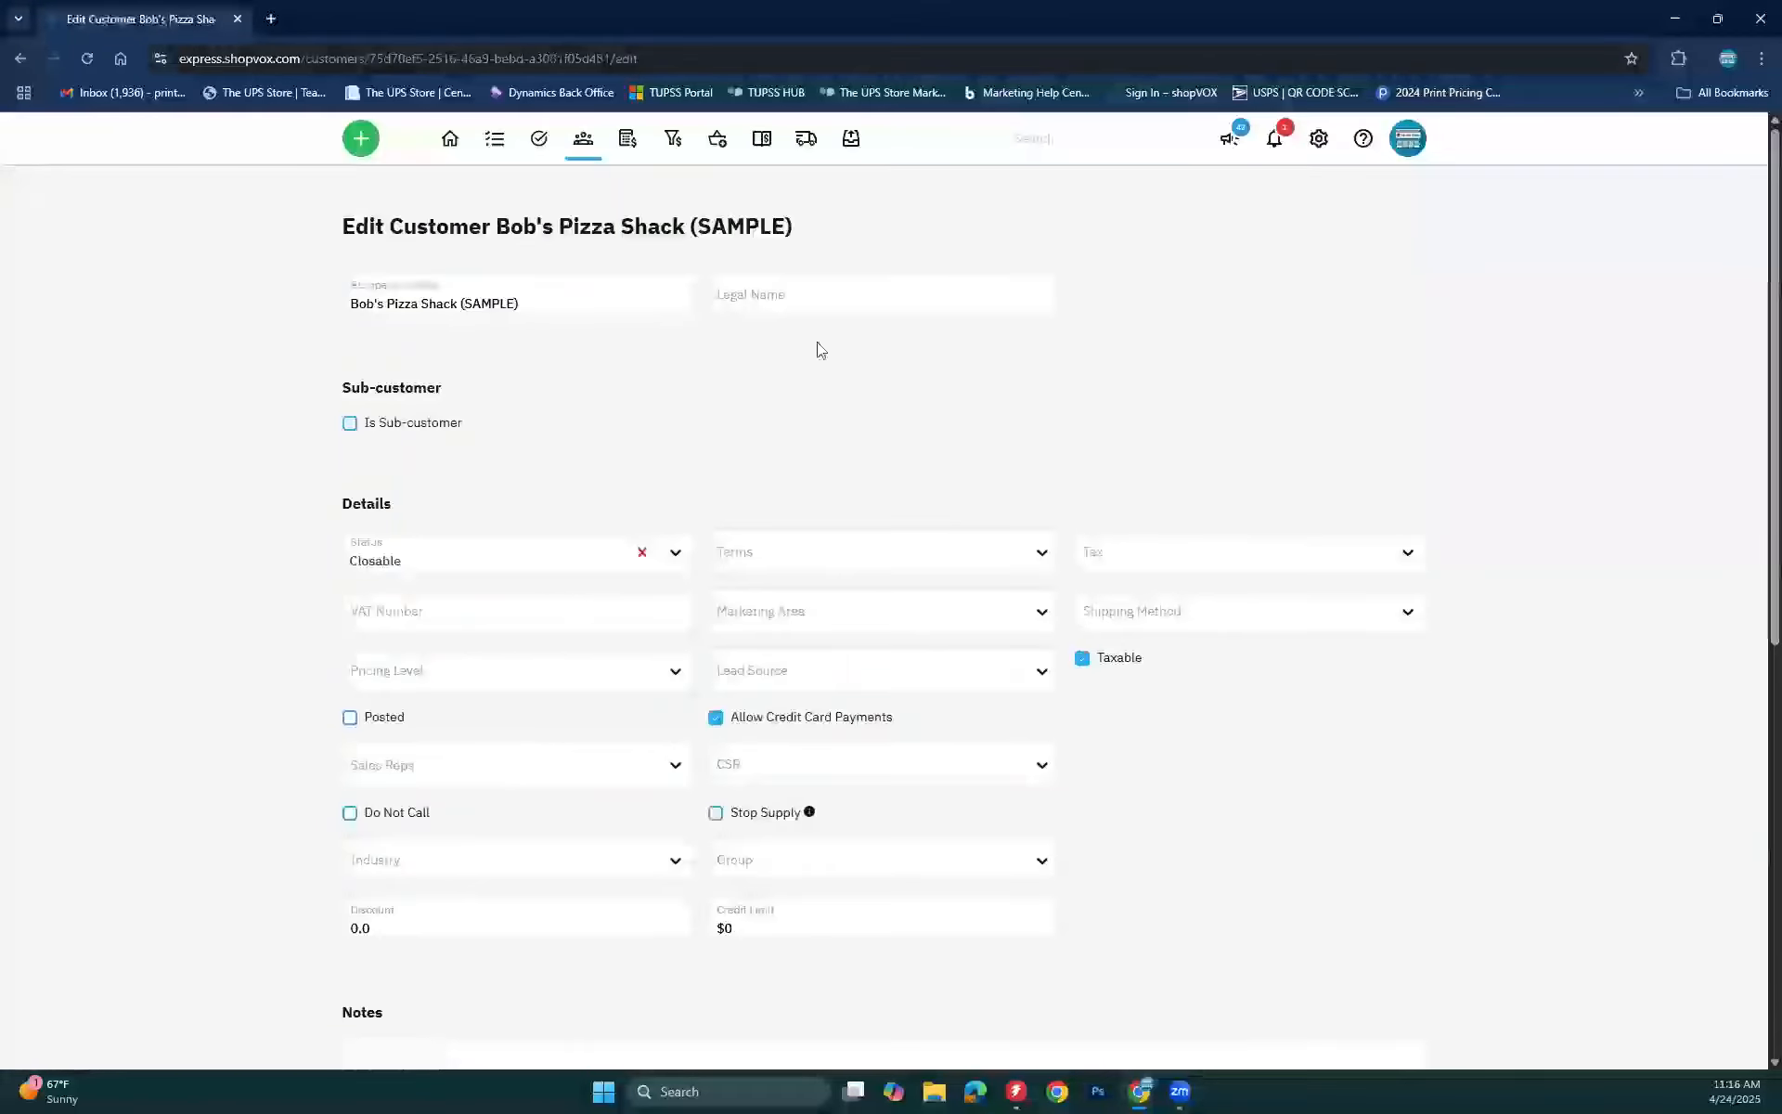
Step: Write 'Does not like cotton material' in the customer's Special Notes
{"action": "scroll", "coordinate": [427, 628], "scroll_direction": "down", "scroll_amount": 8}
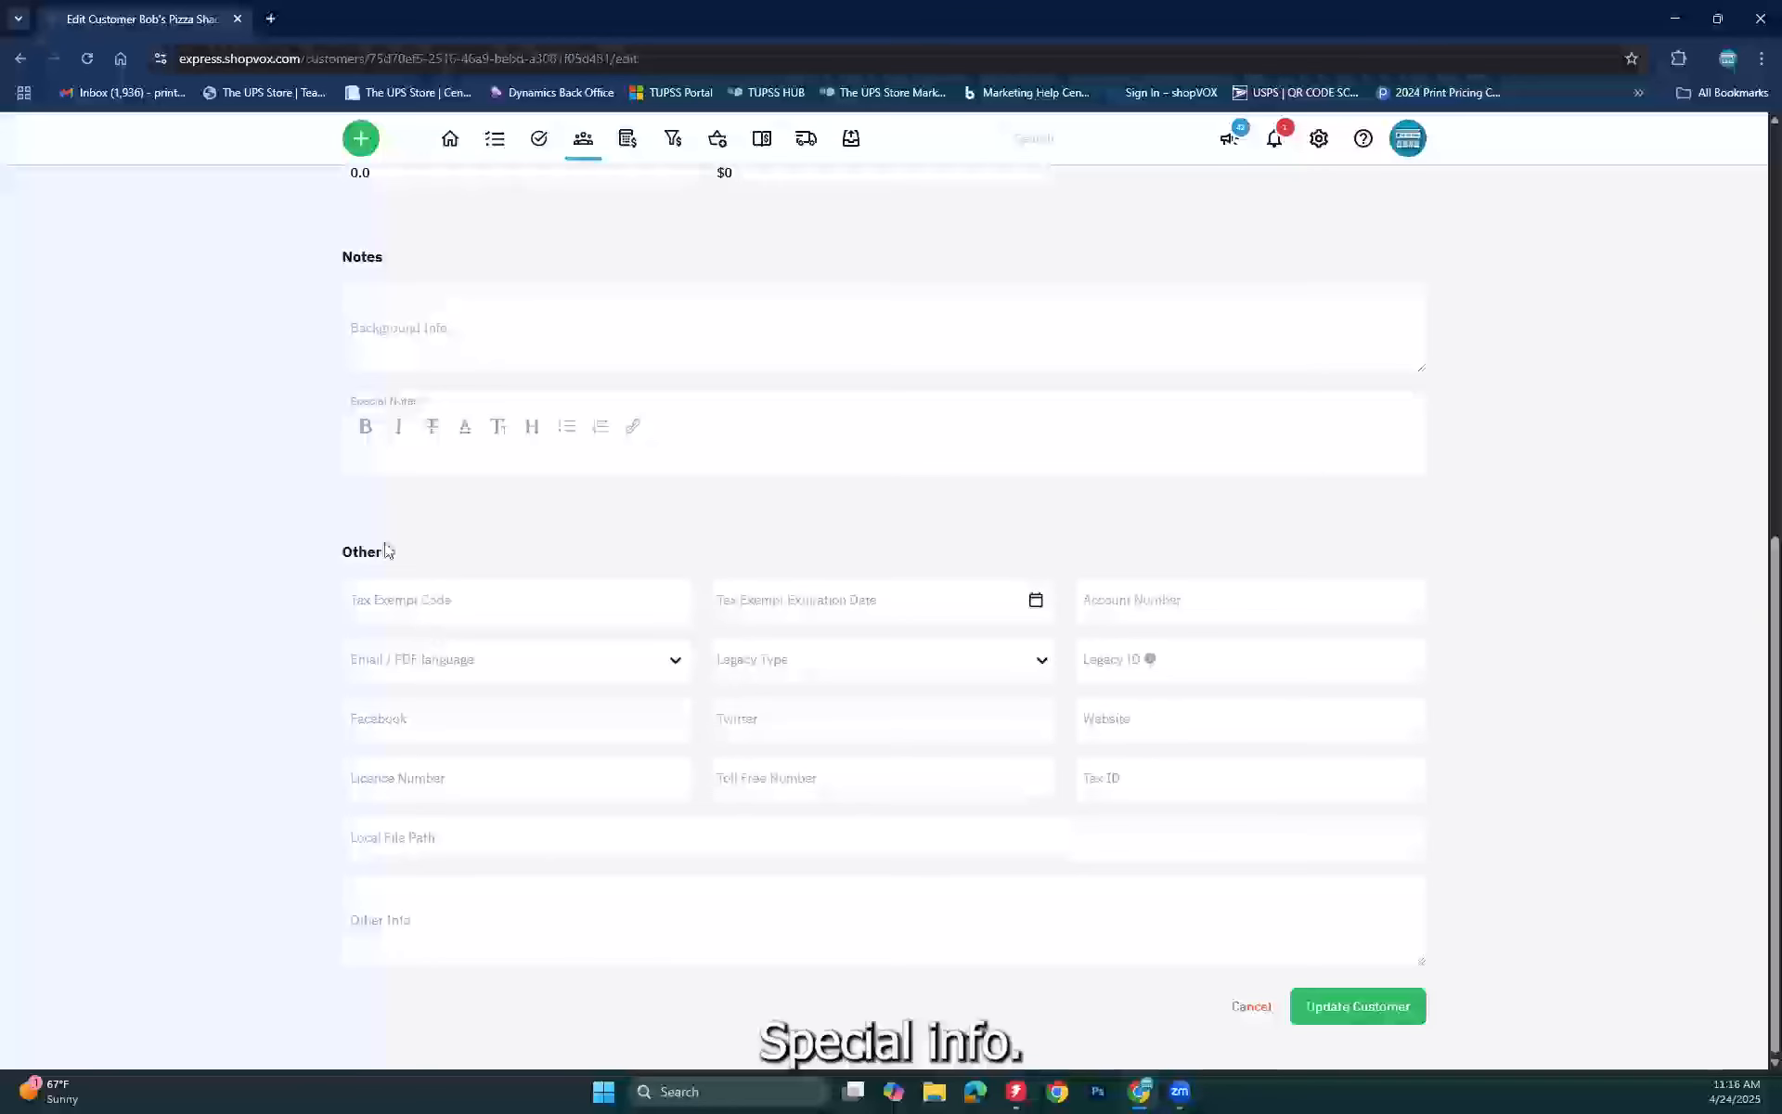
{"action": "left_click", "coordinate": [397, 463]}
{"action": "scroll", "coordinate": [394, 462], "scroll_direction": "up", "scroll_amount": 1}
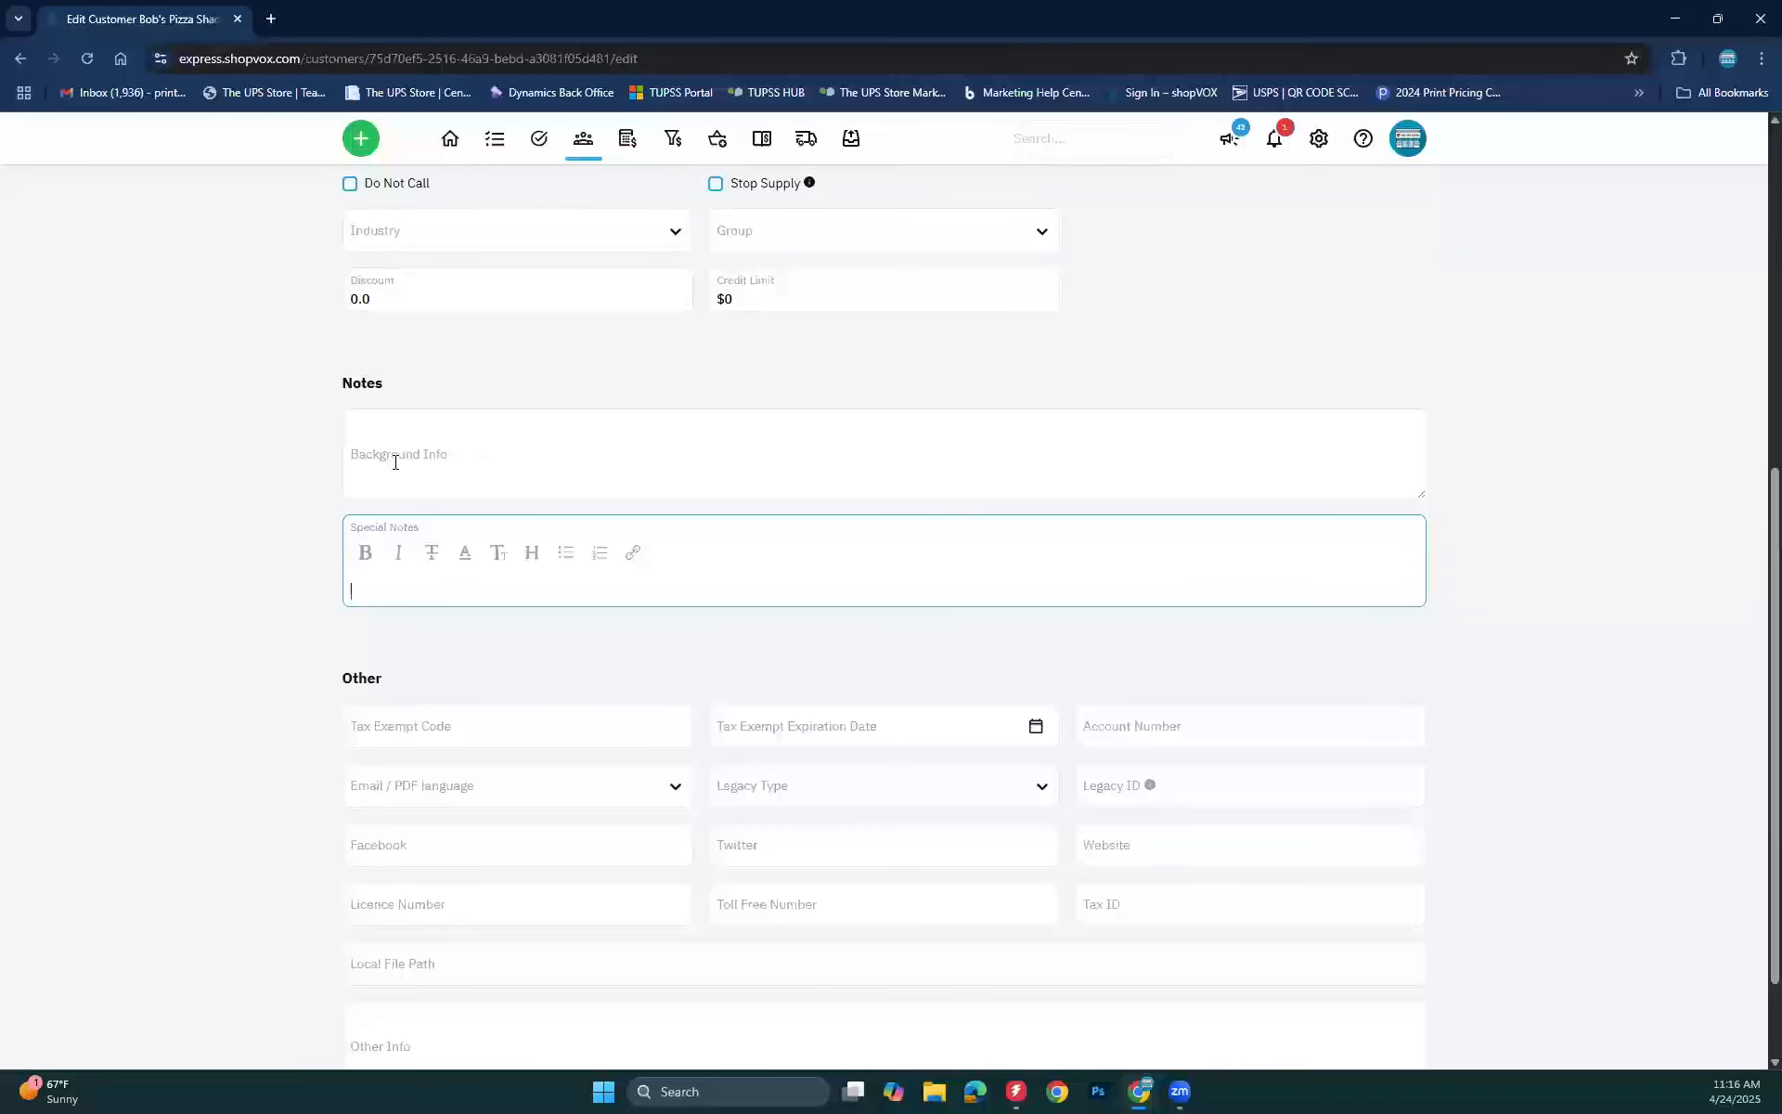
{"action": "type", "text": "Does"}
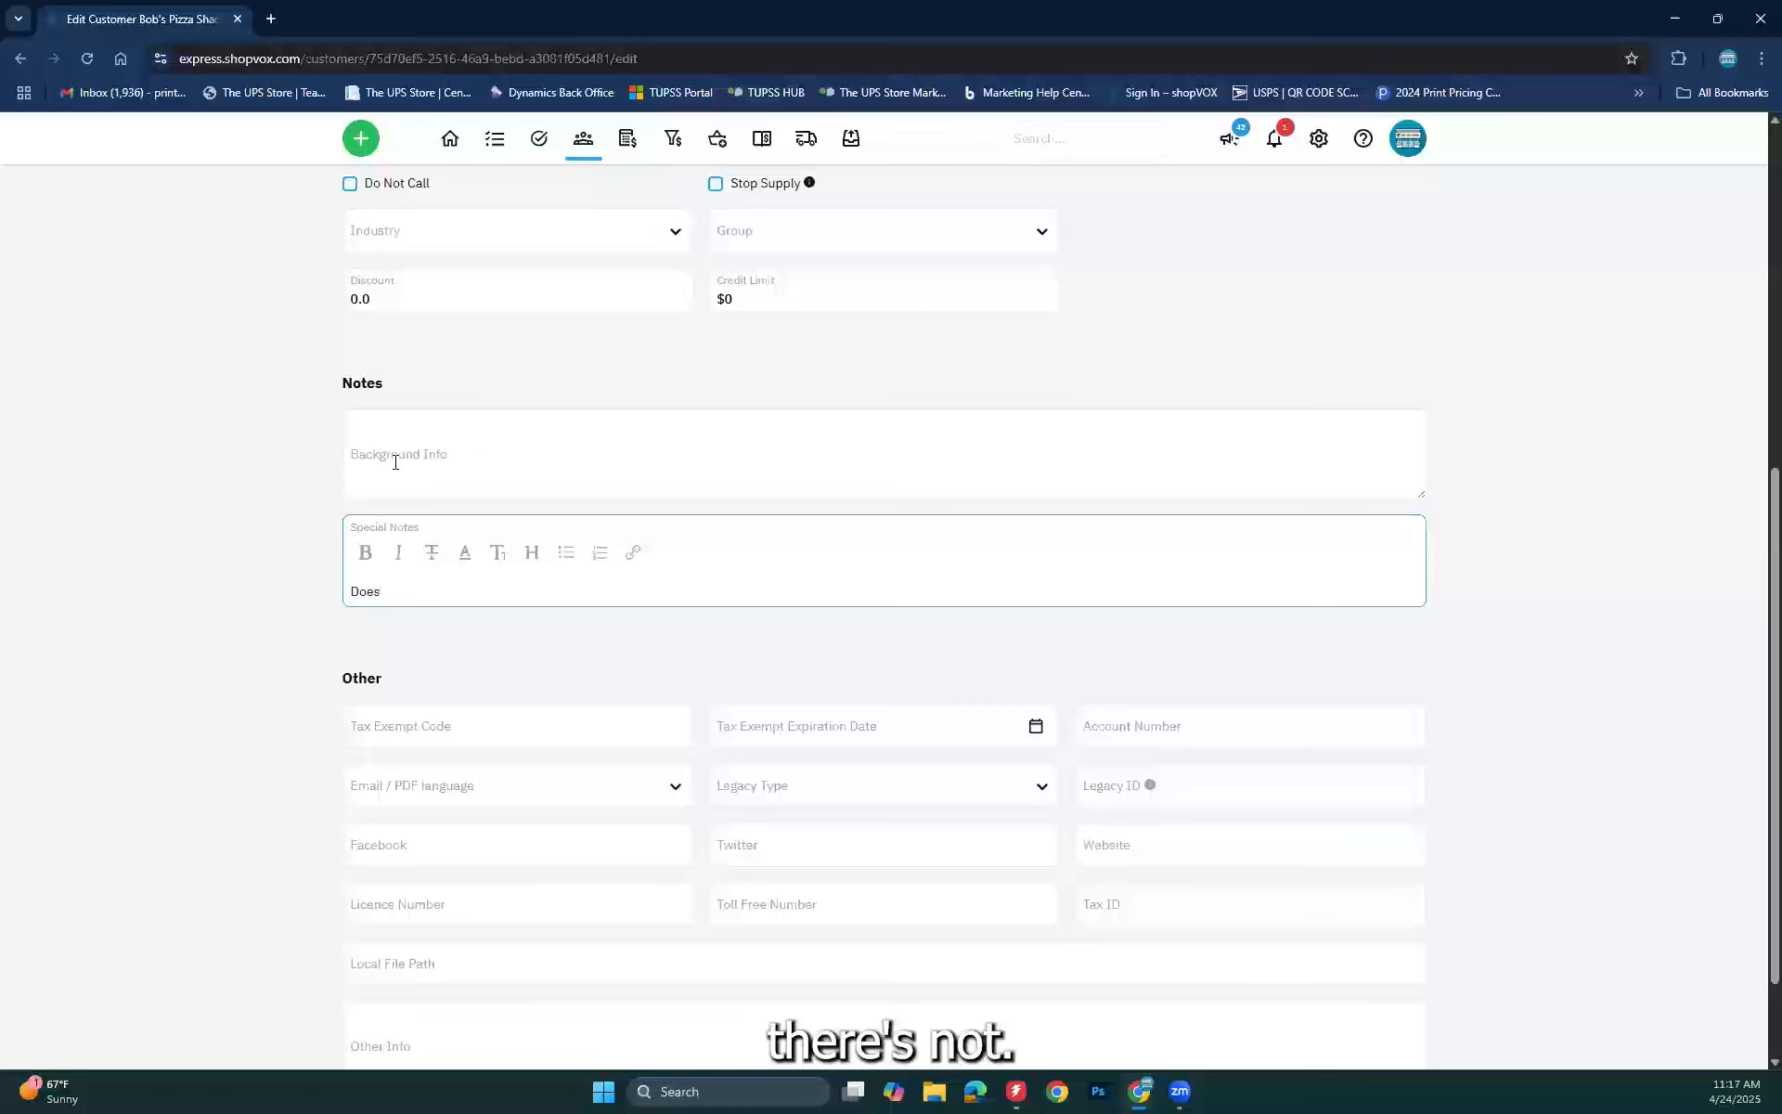
{"action": "type", "text": " not like"}
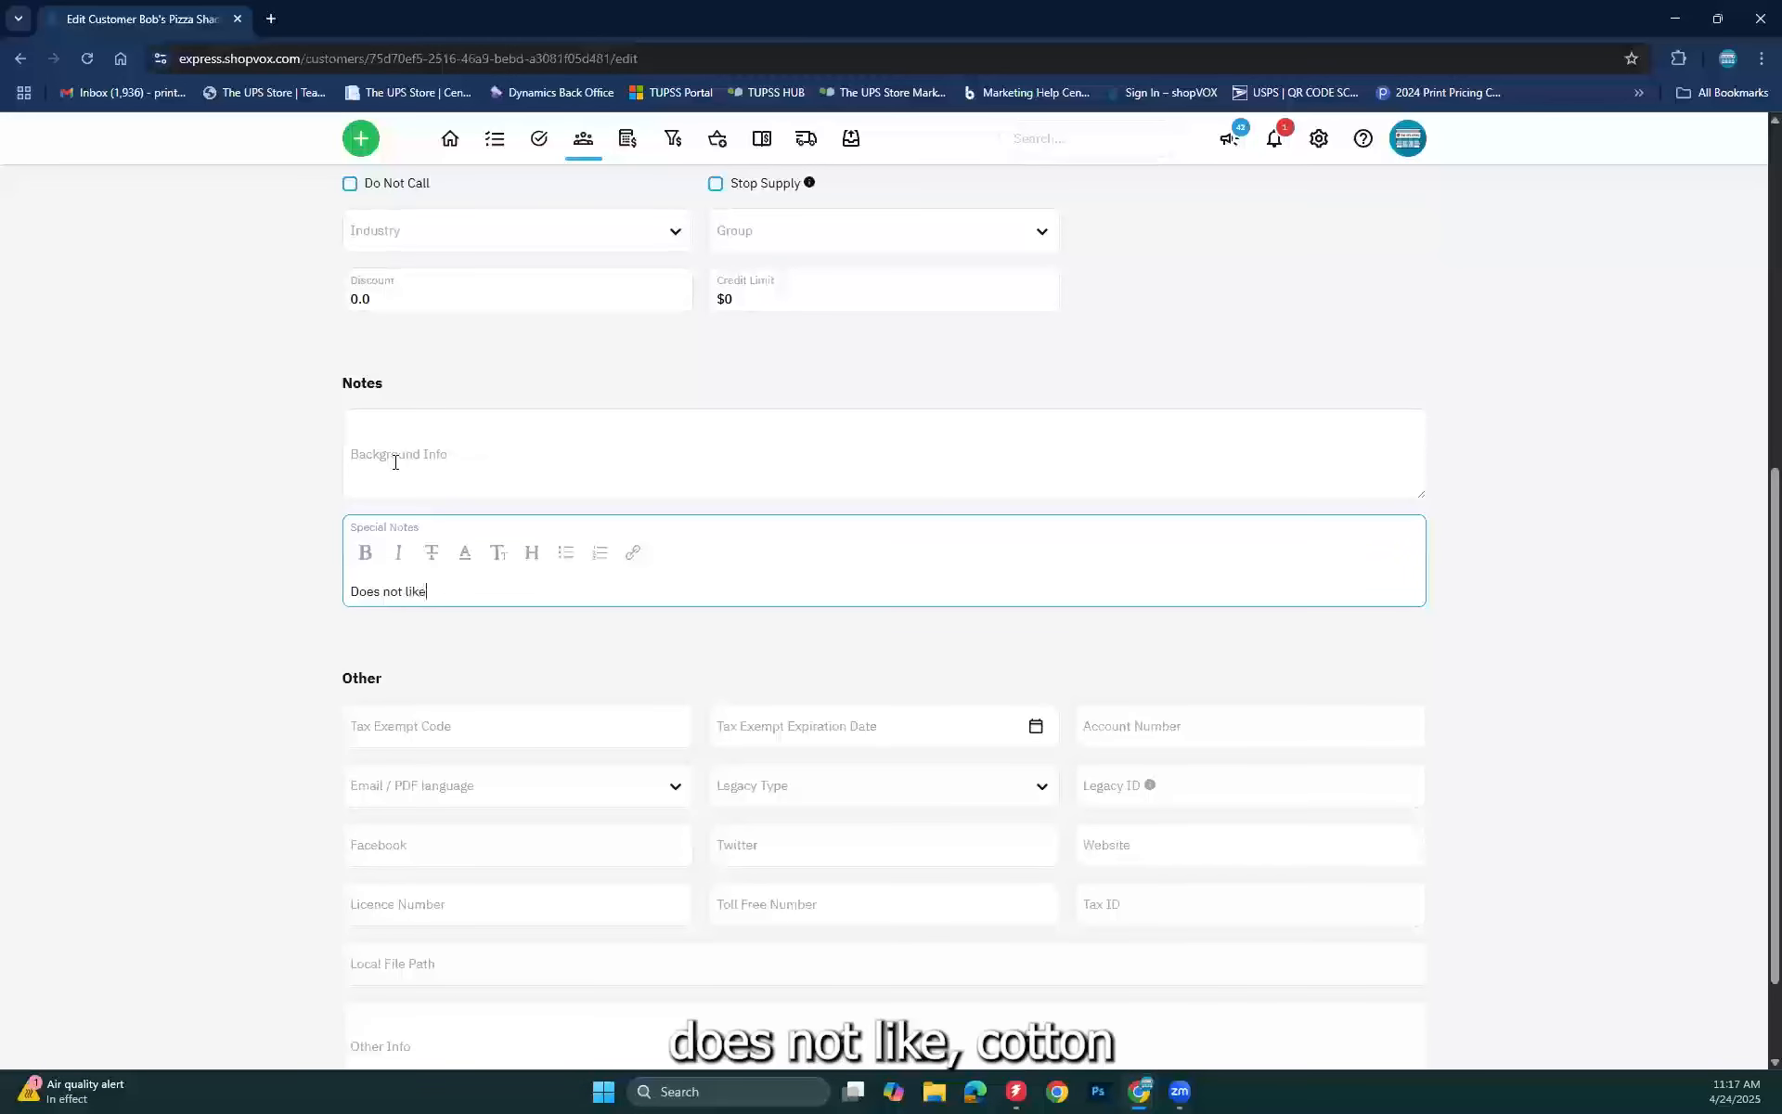
{"action": "type", "text": " cotton "}
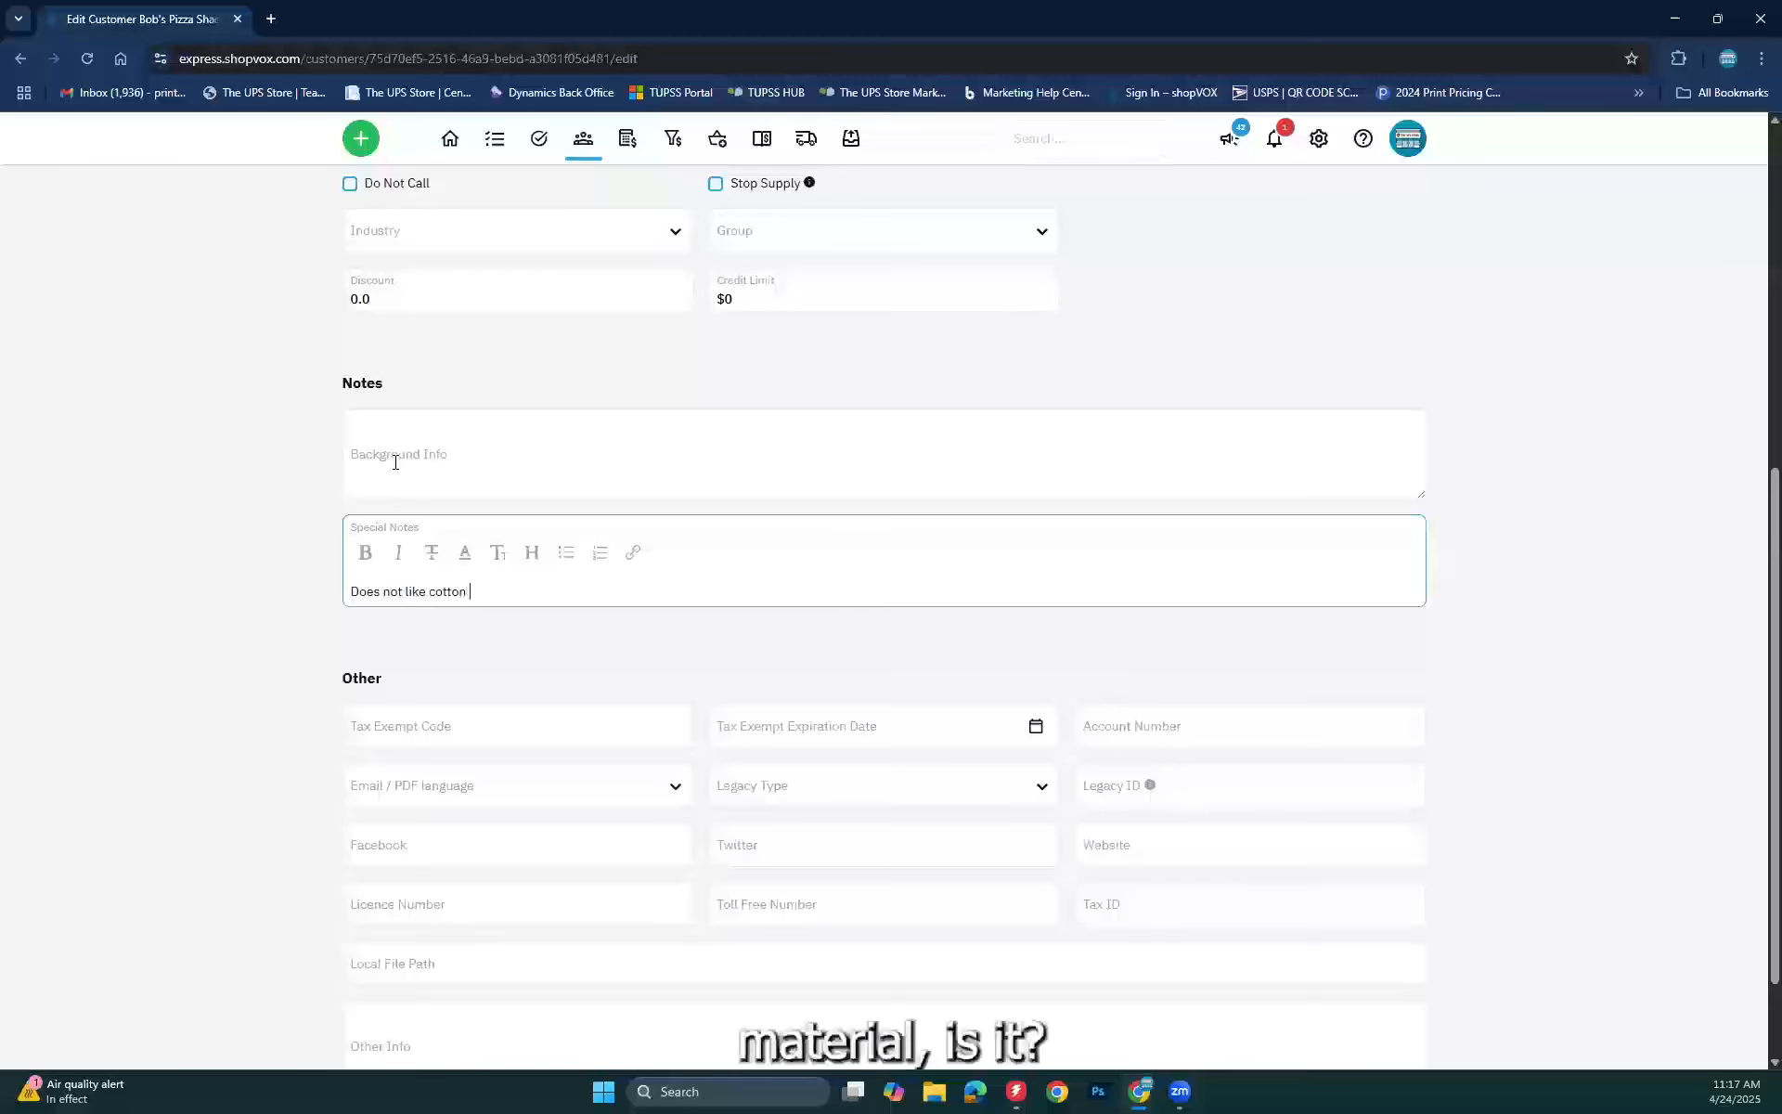
{"action": "type", "text": "materil"}
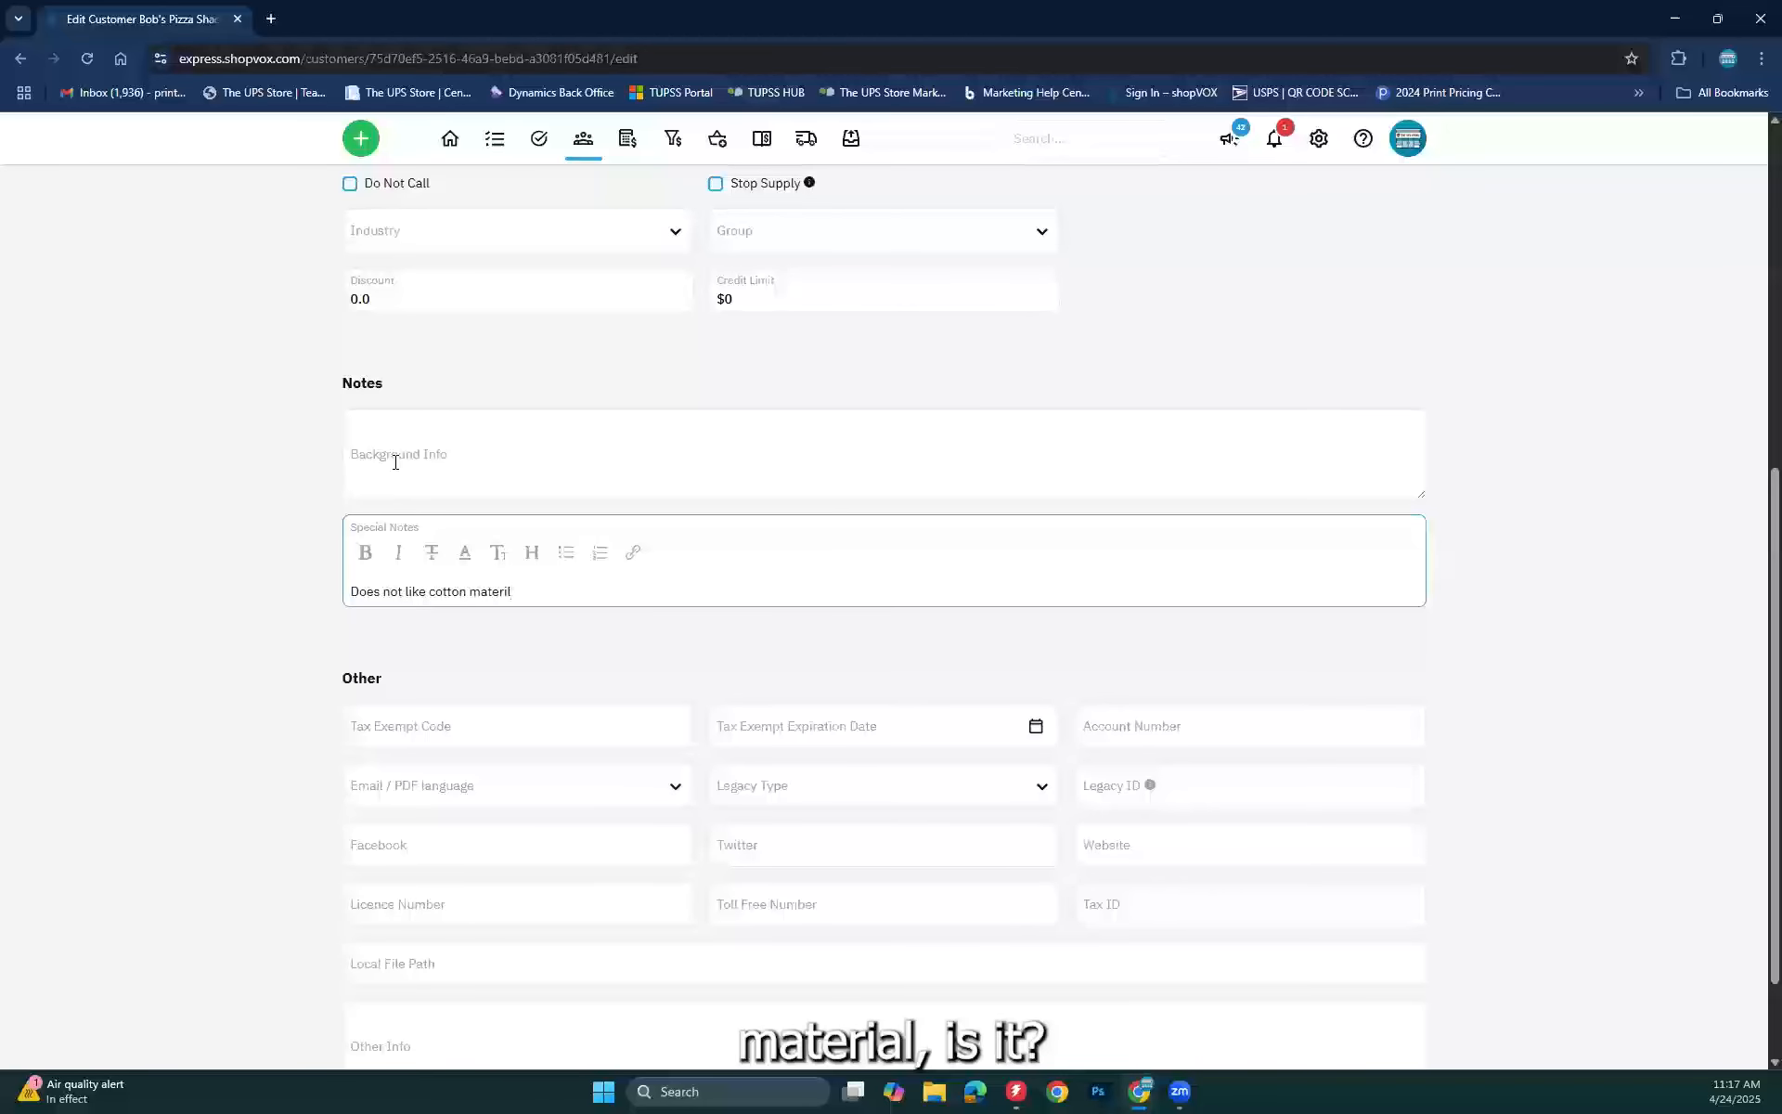
{"action": "key", "text": "BackSpace"}
{"action": "type", "text": "al"}
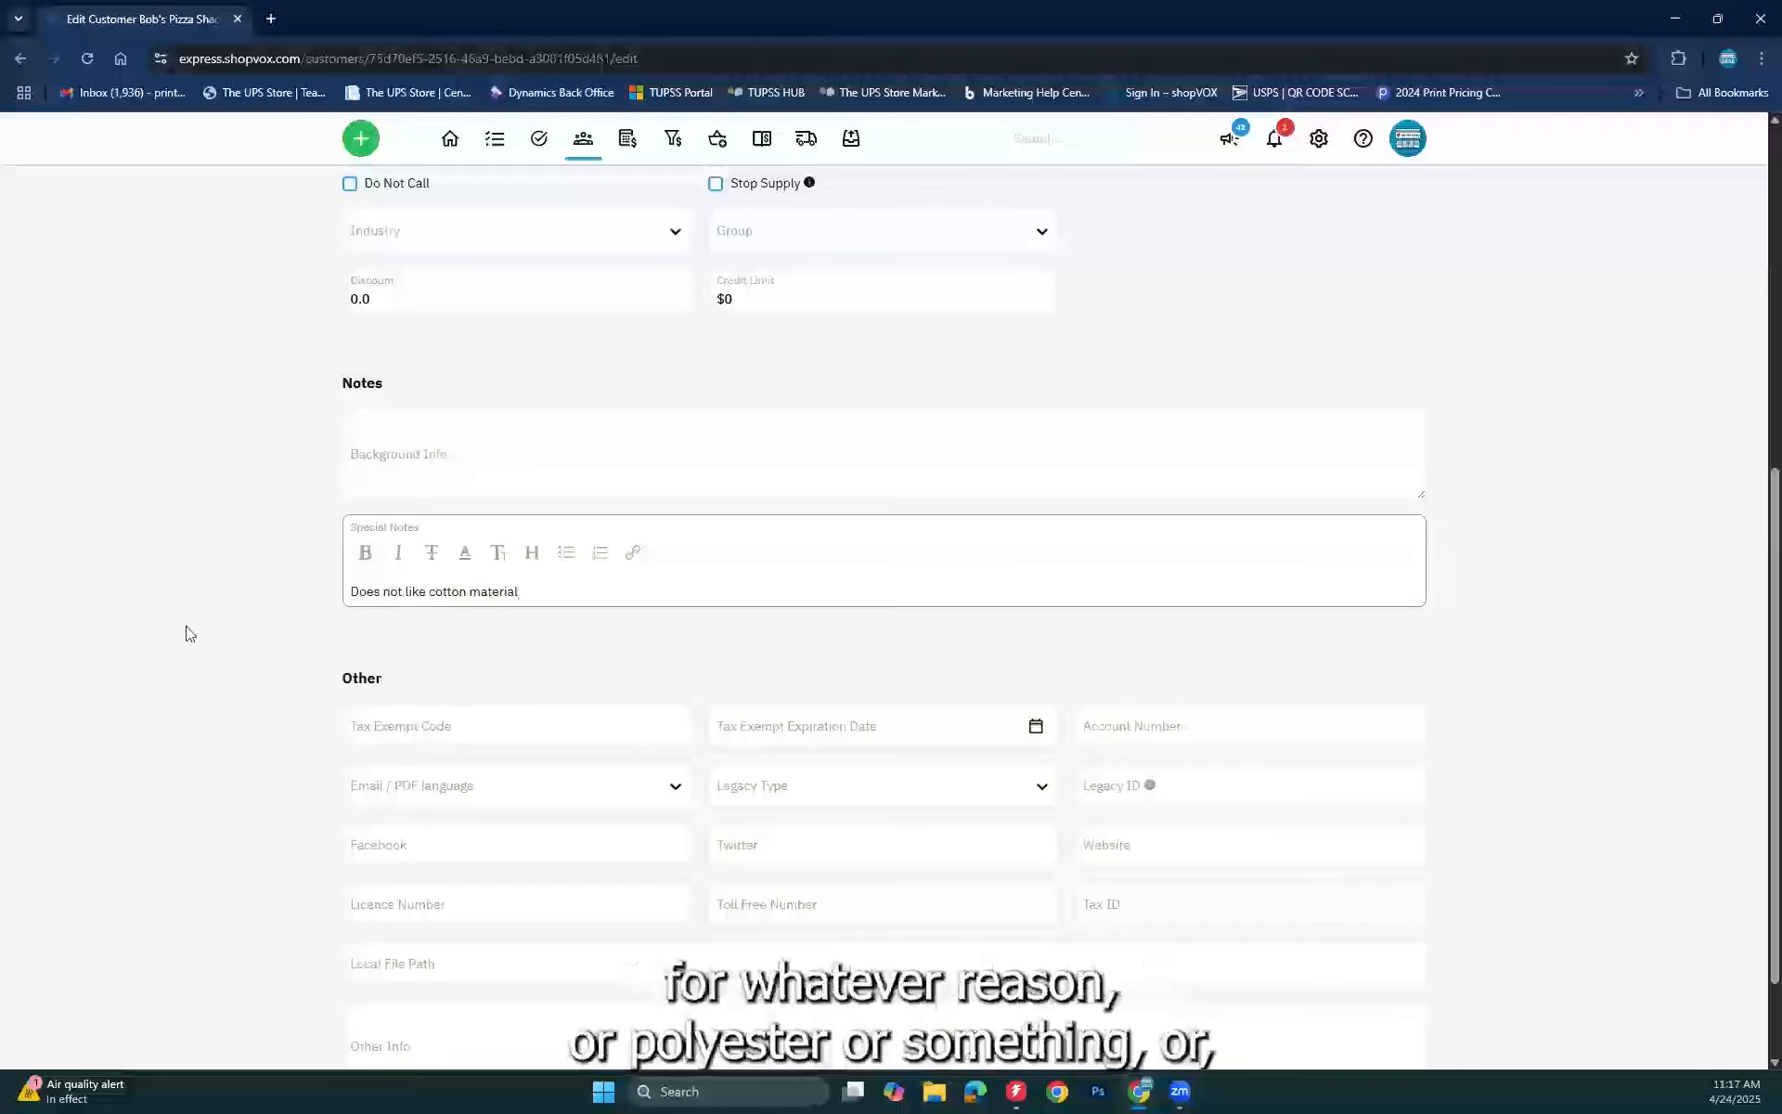
{"action": "left_click", "coordinate": [512, 640]}
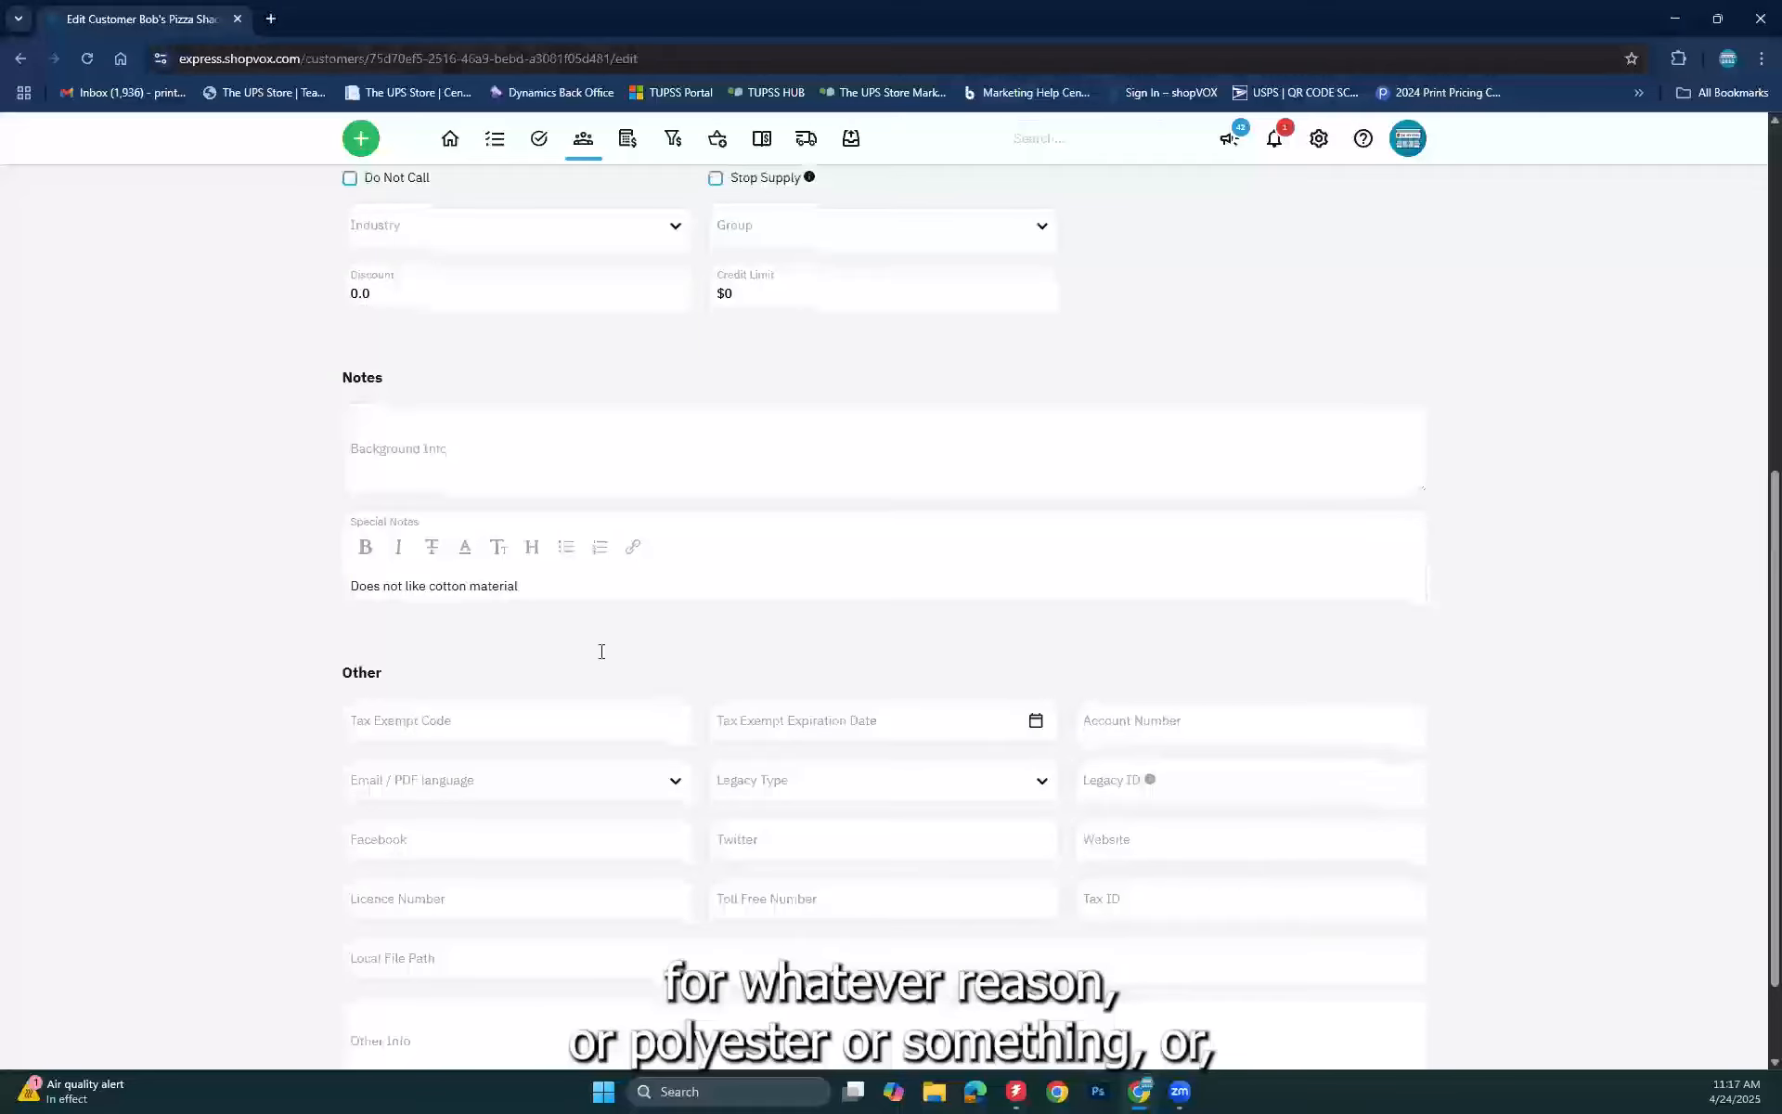
Step: Add 'Deliveries only after 3pm on Wednesdays' to the note and save the customer
{"action": "scroll", "coordinate": [578, 575], "scroll_direction": "down", "scroll_amount": 1}
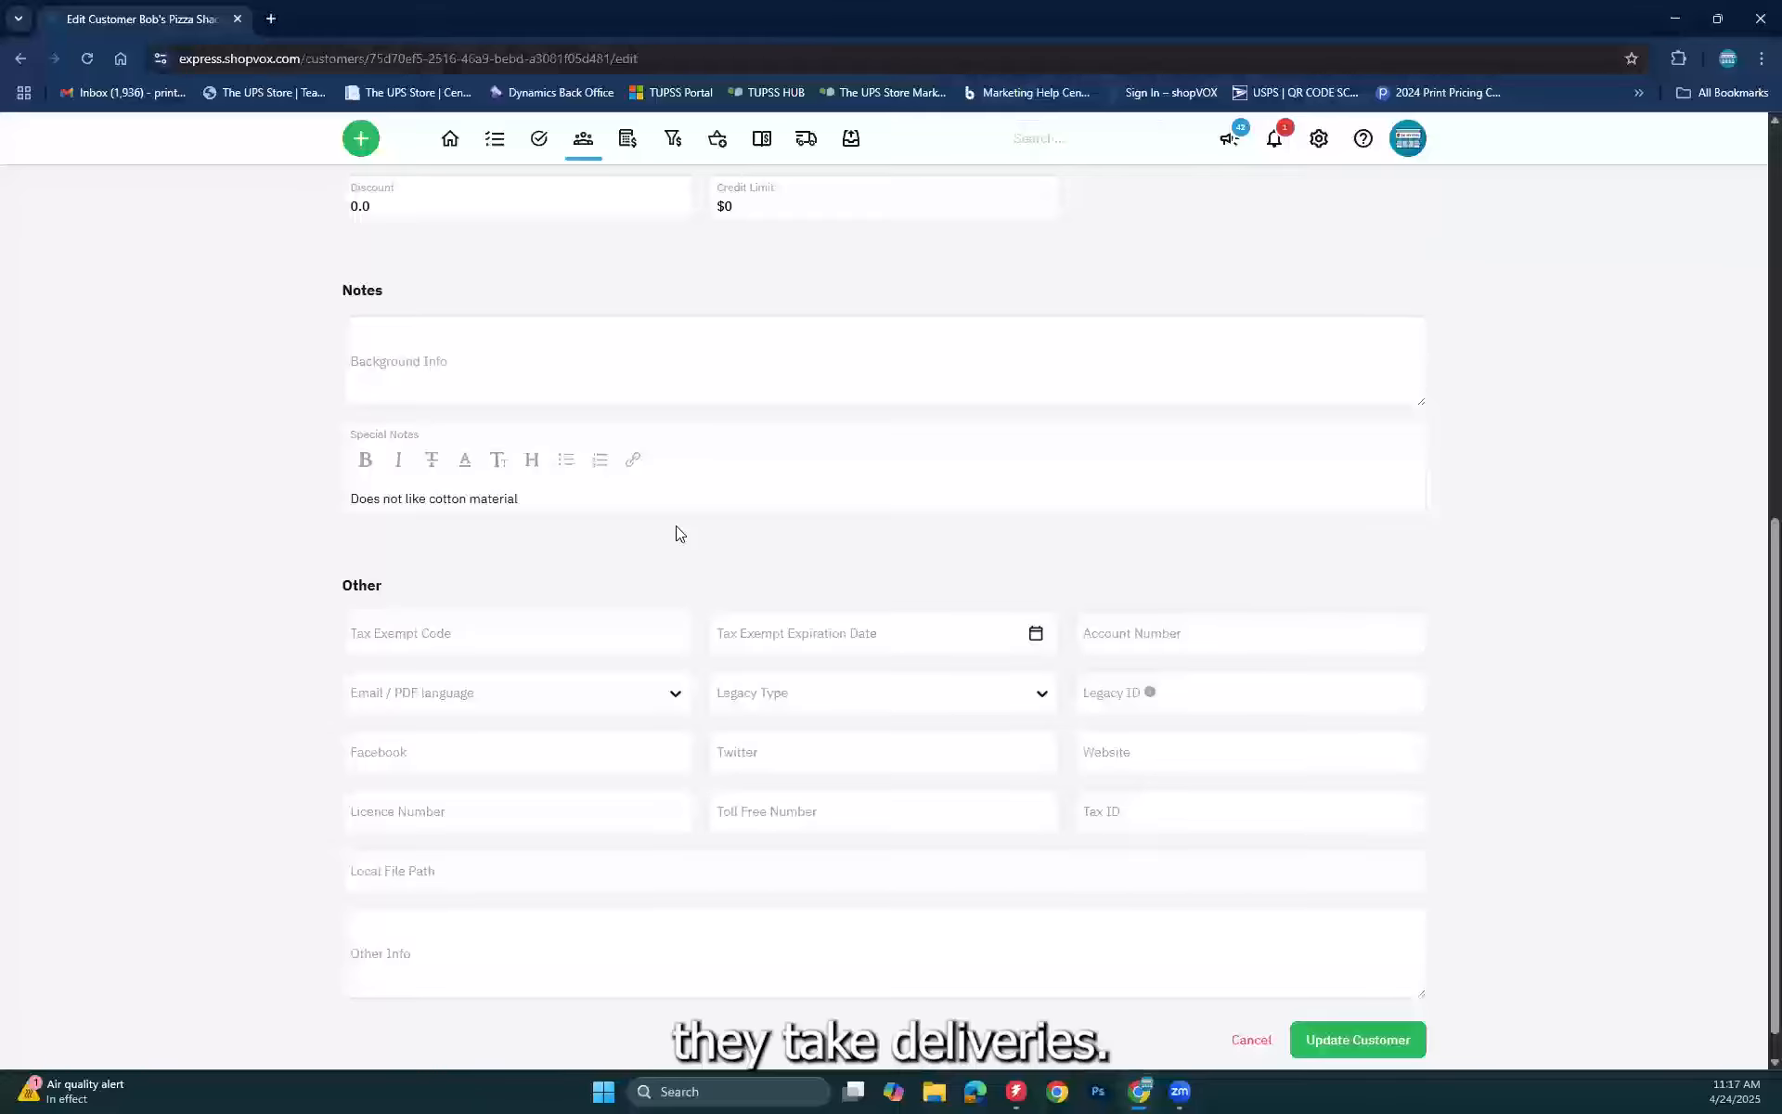
{"action": "left_click", "coordinate": [611, 507]}
{"action": "scroll", "coordinate": [613, 514], "scroll_direction": "up", "scroll_amount": 1}
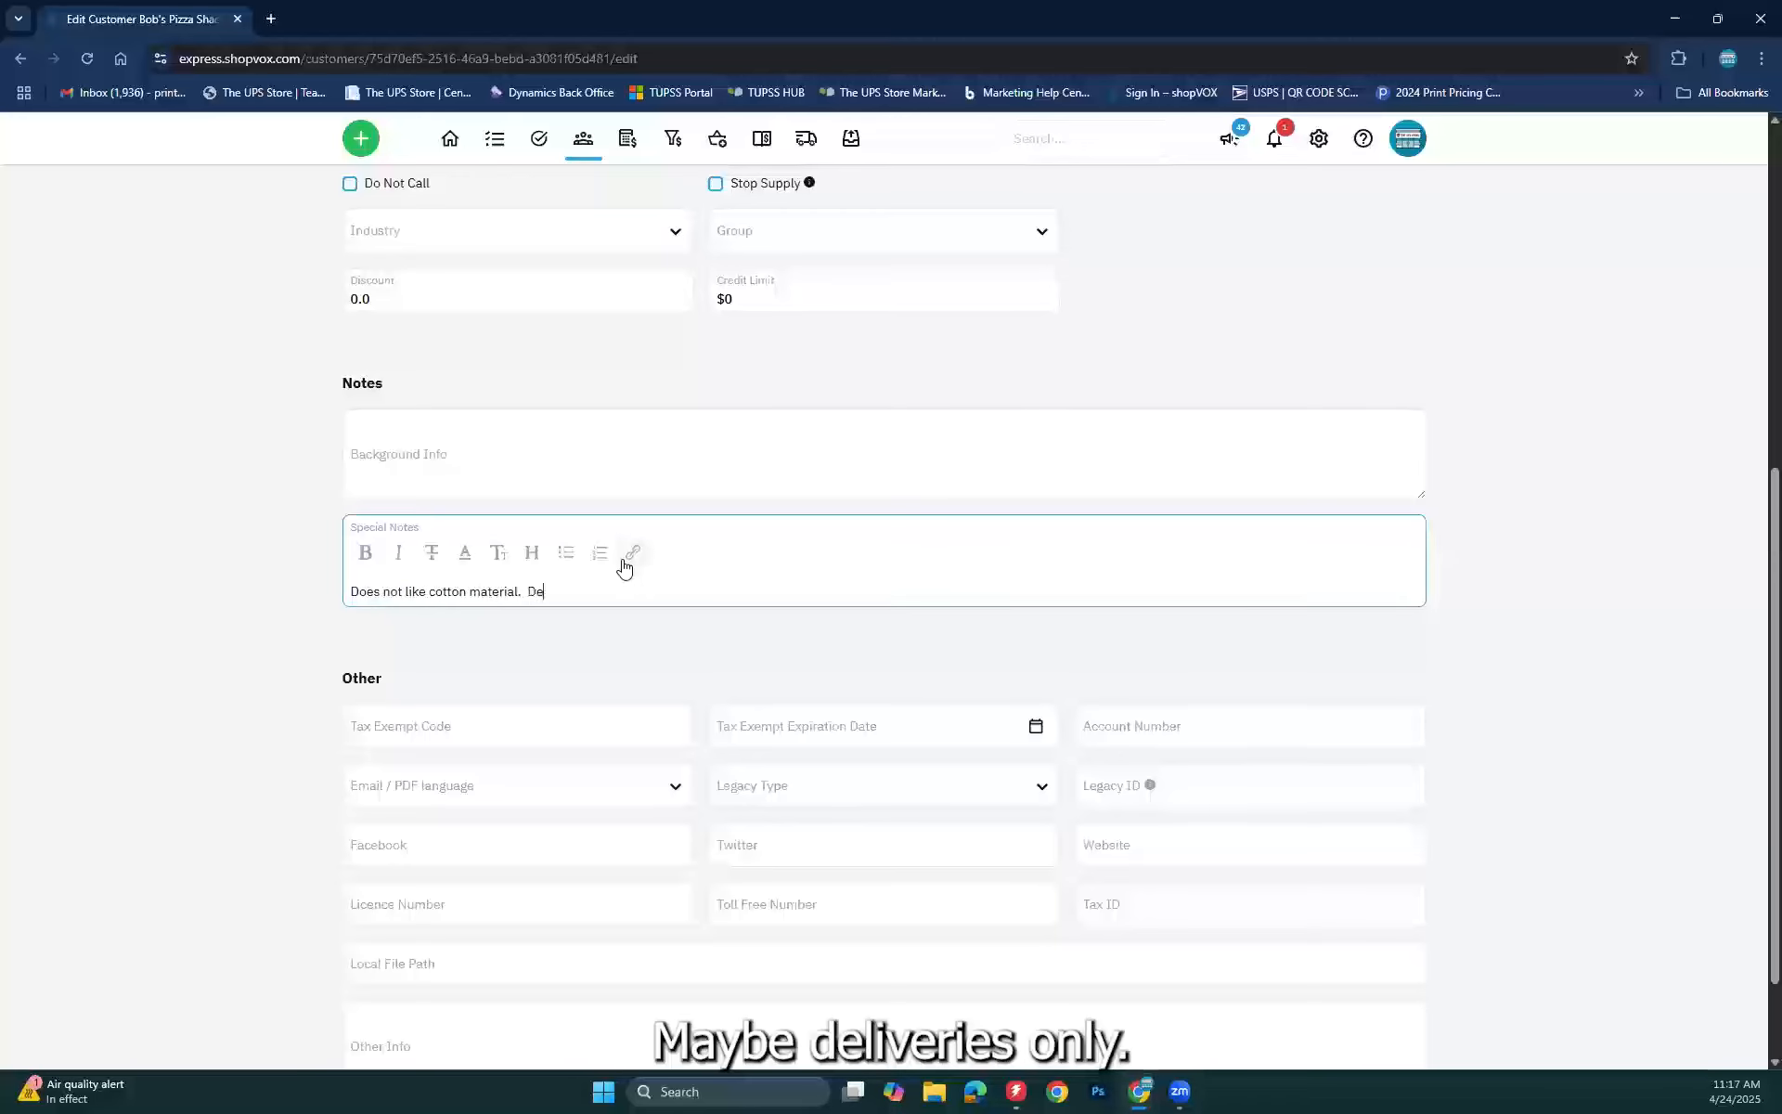
{"action": "type", "text": "Deliveries o"}
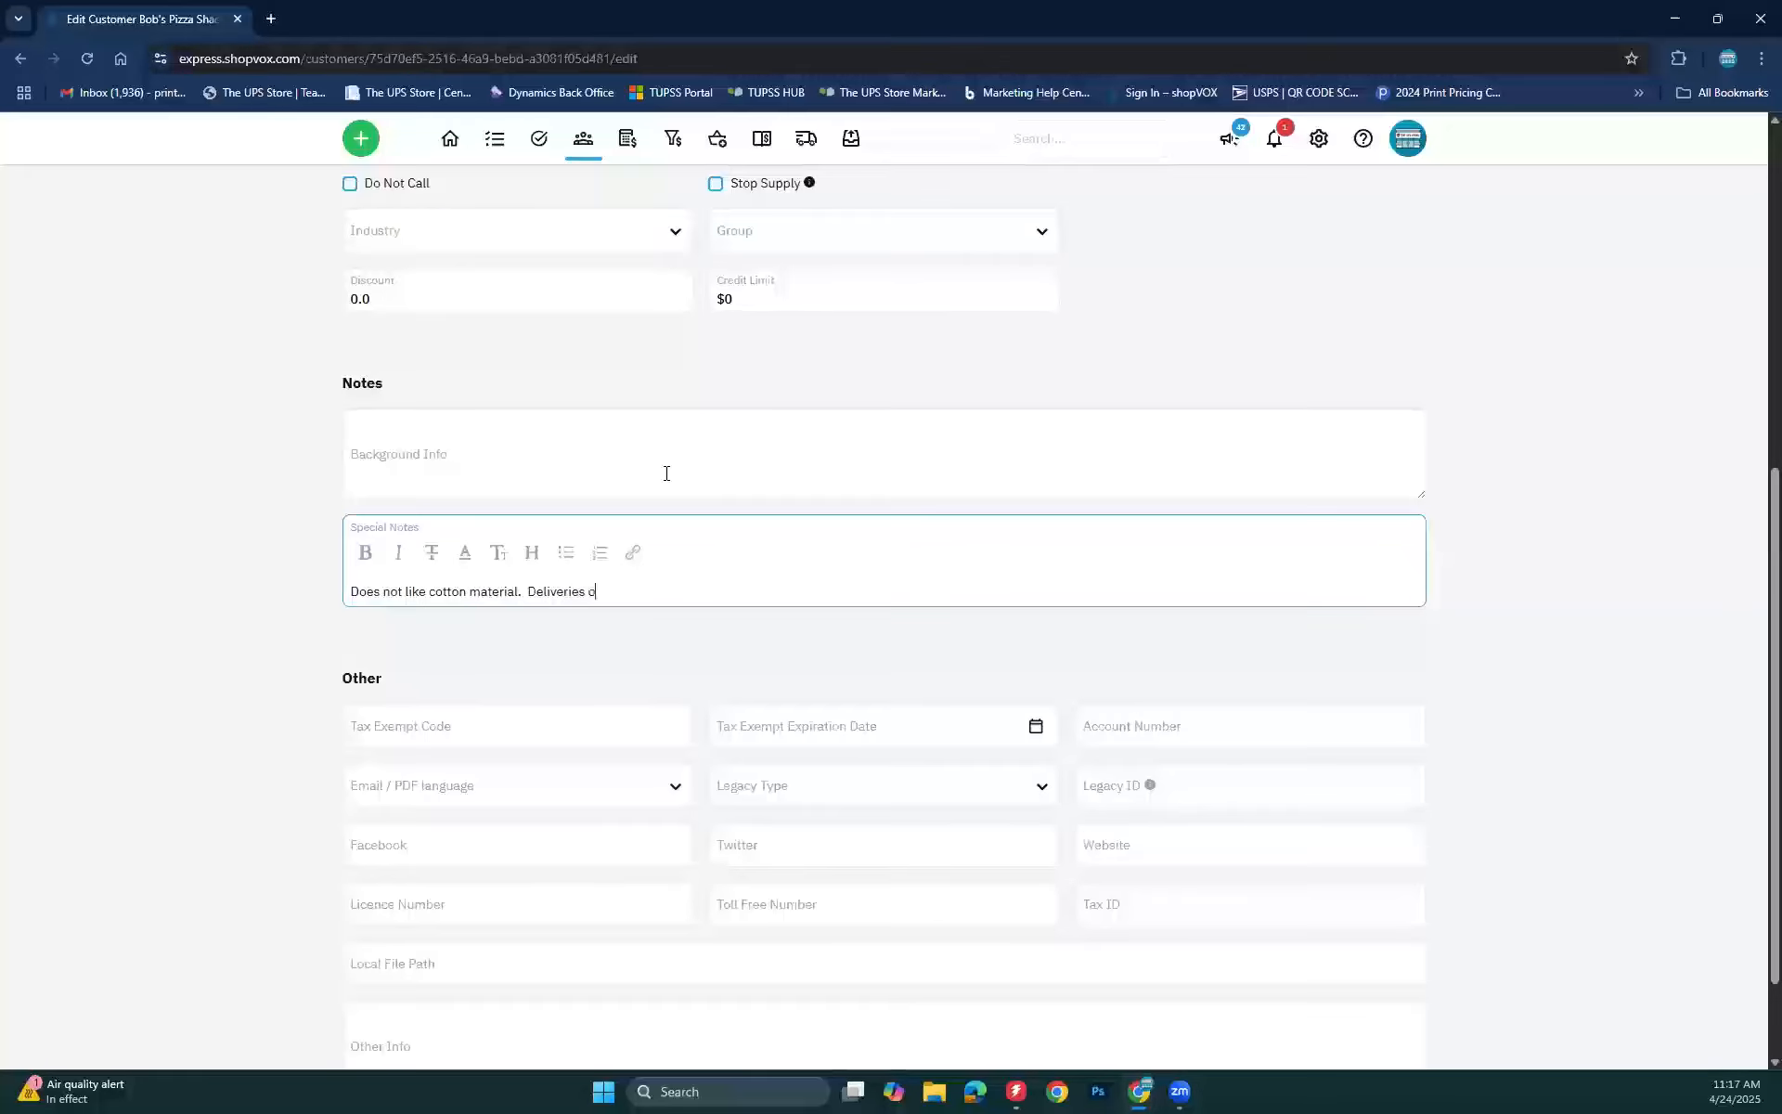
{"action": "type", "text": "nly after 3pm on Wednesdays"}
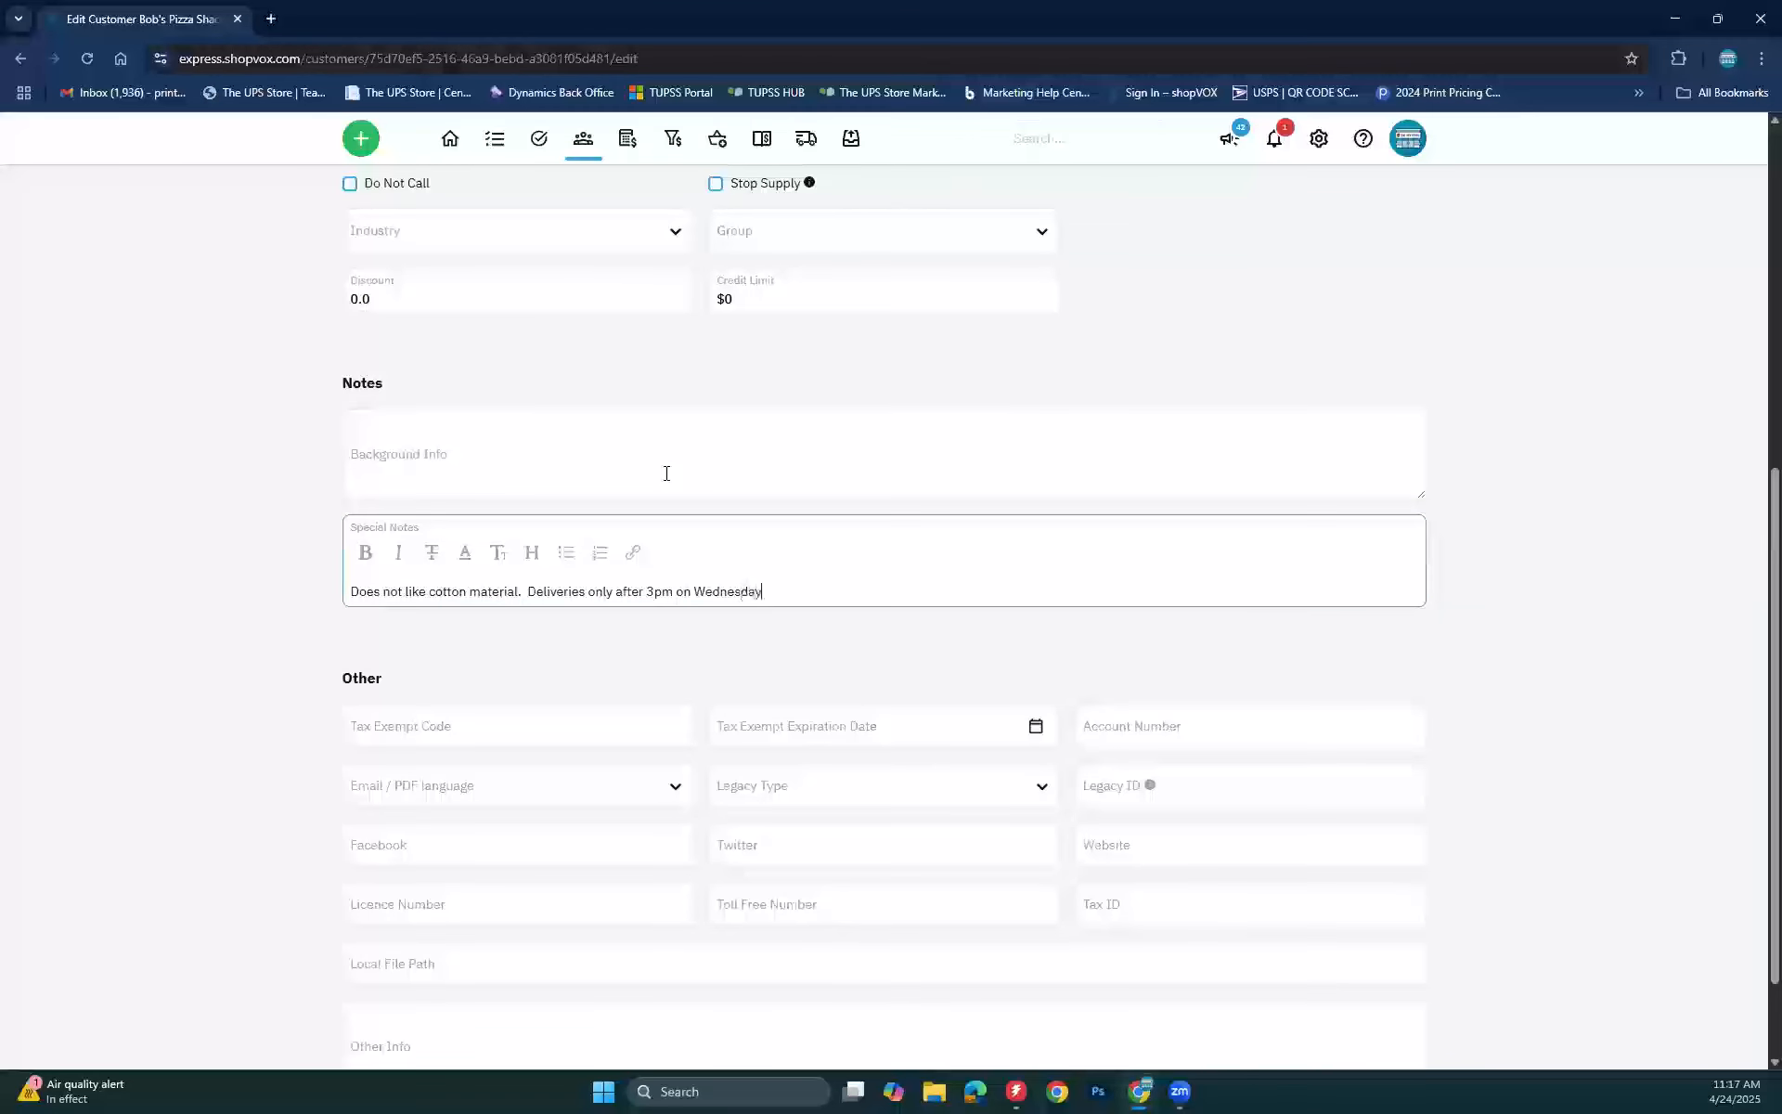
{"action": "left_click", "coordinate": [703, 645]}
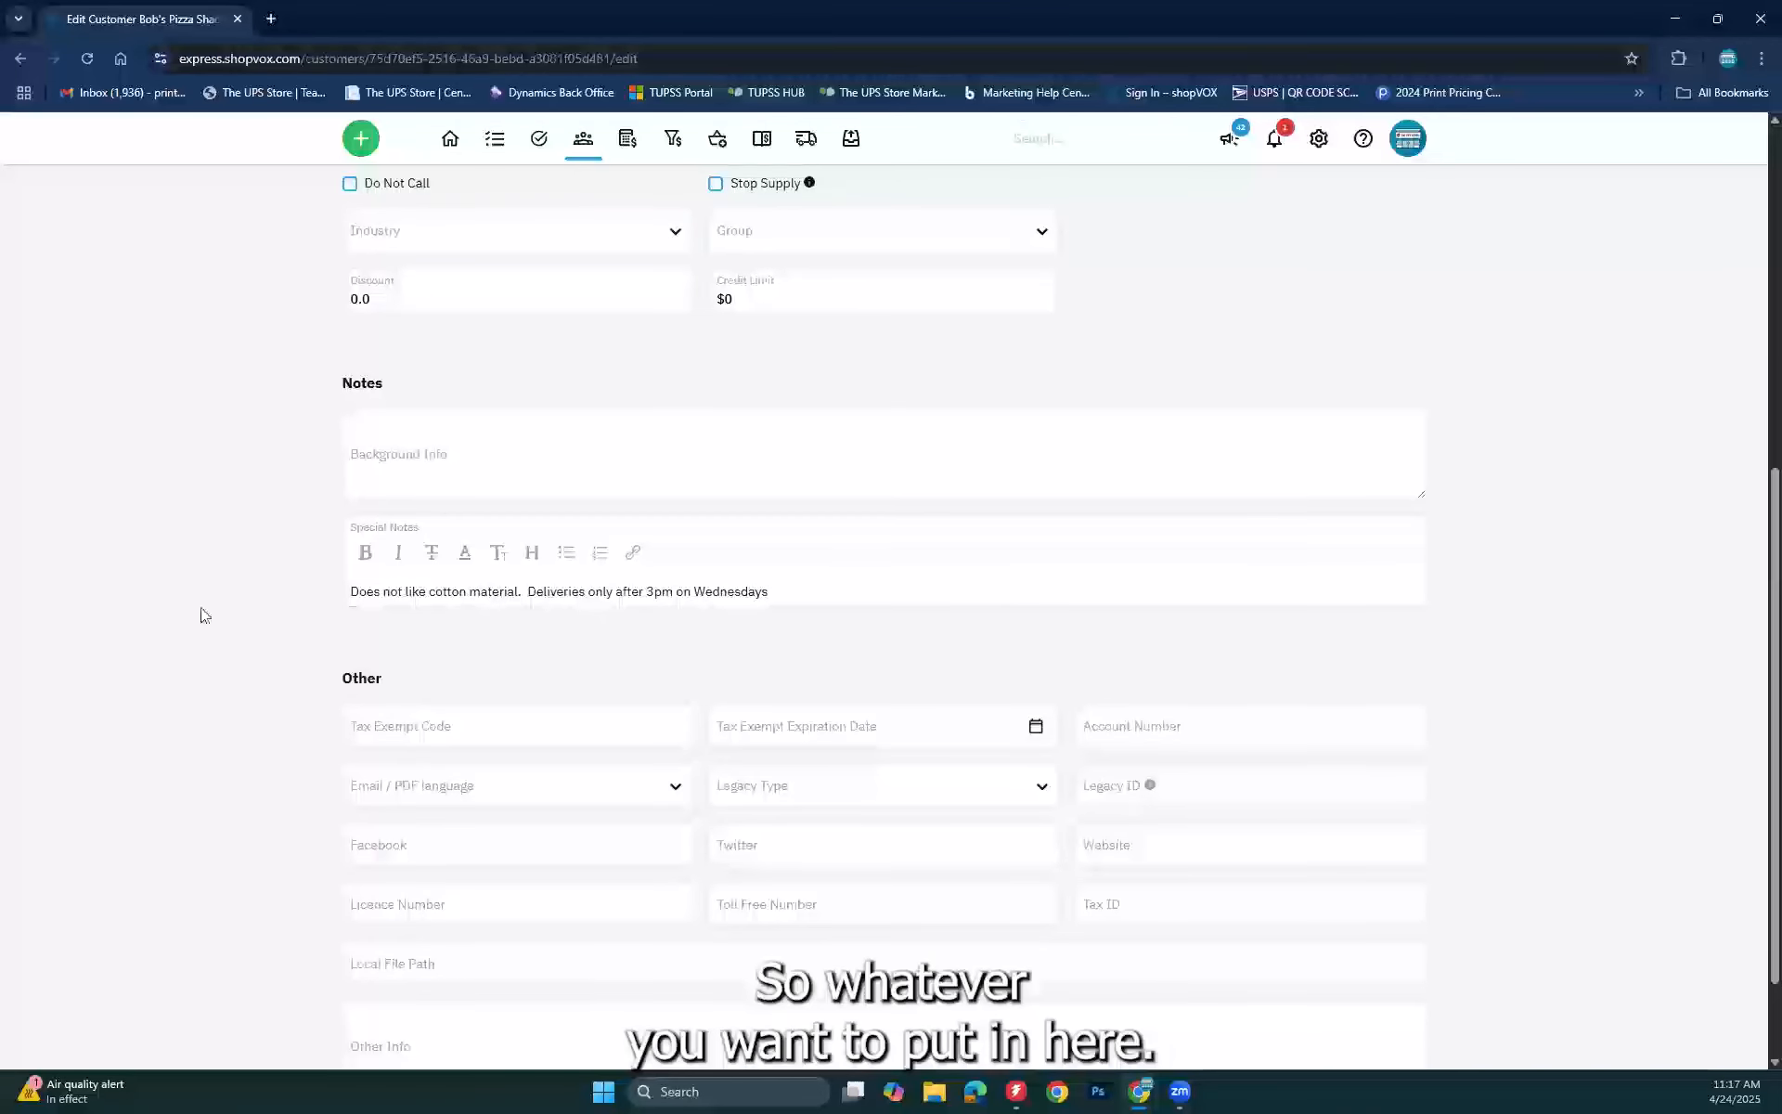
{"action": "scroll", "coordinate": [199, 612], "scroll_direction": "down", "scroll_amount": 2}
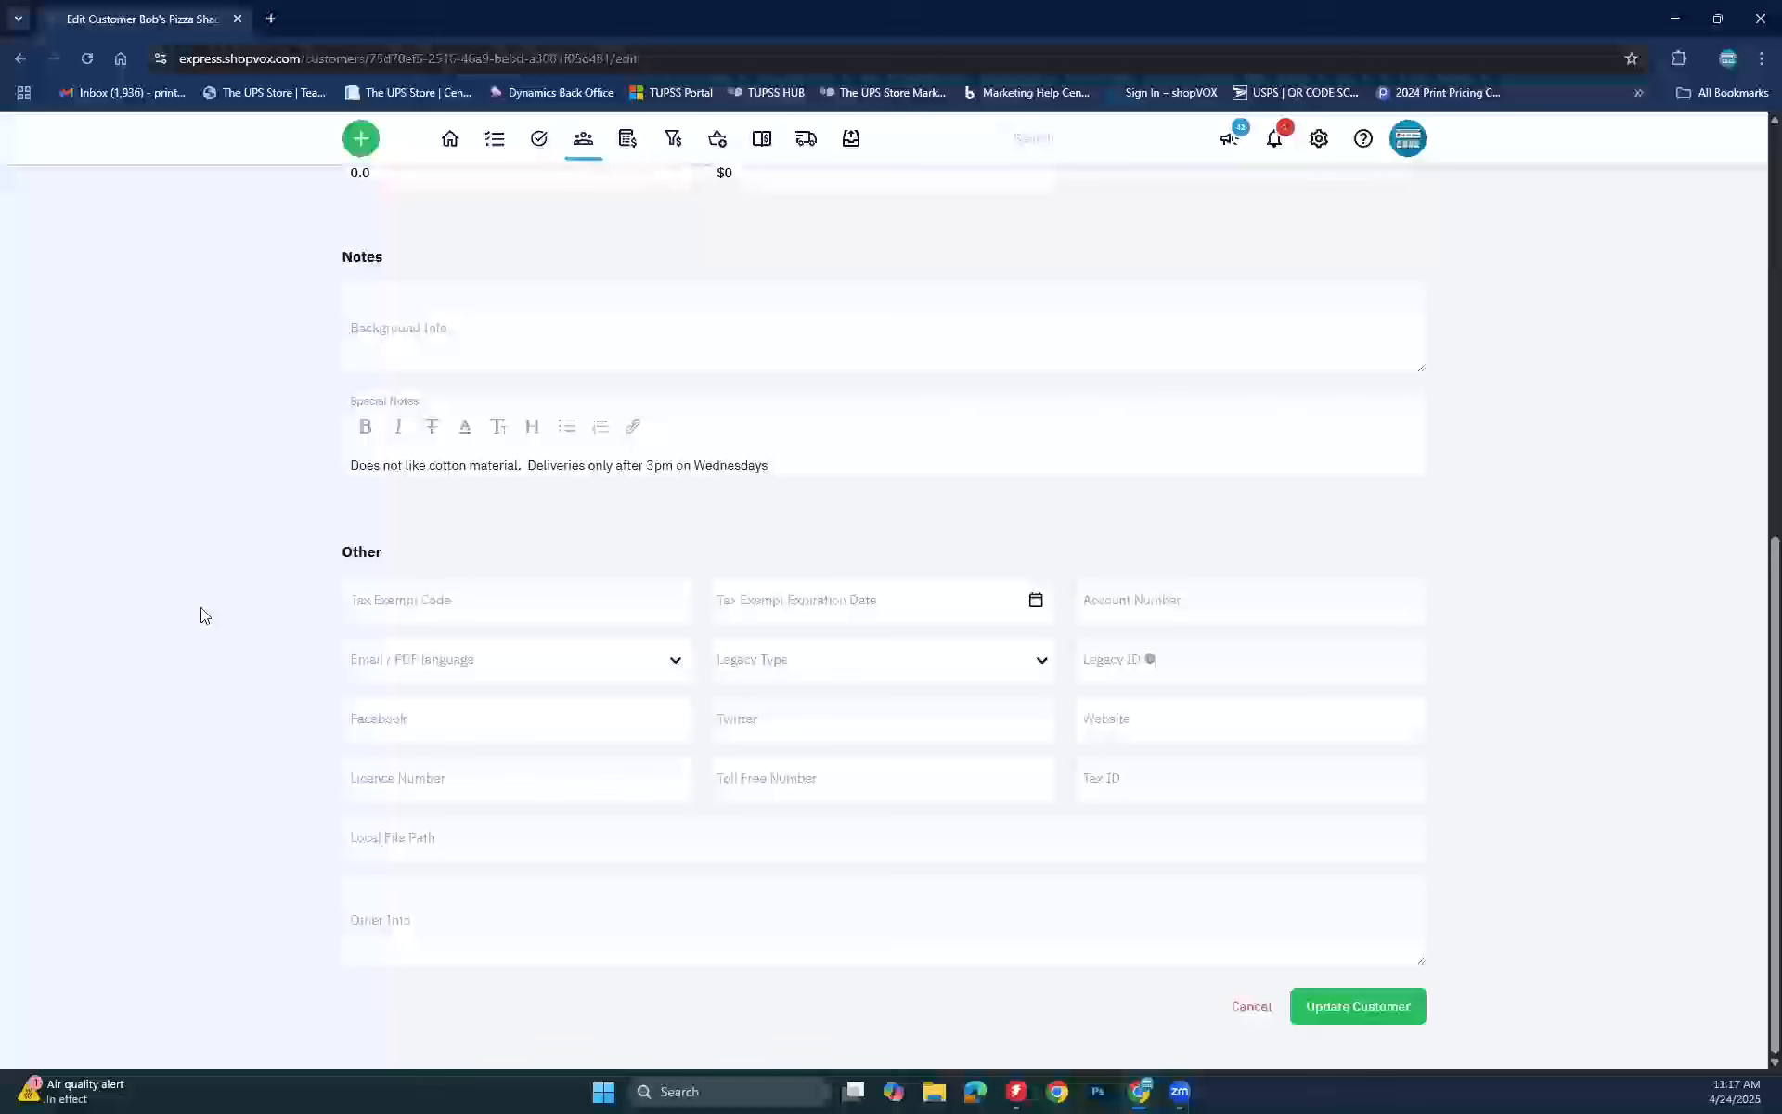
{"action": "left_click", "coordinate": [1355, 1008]}
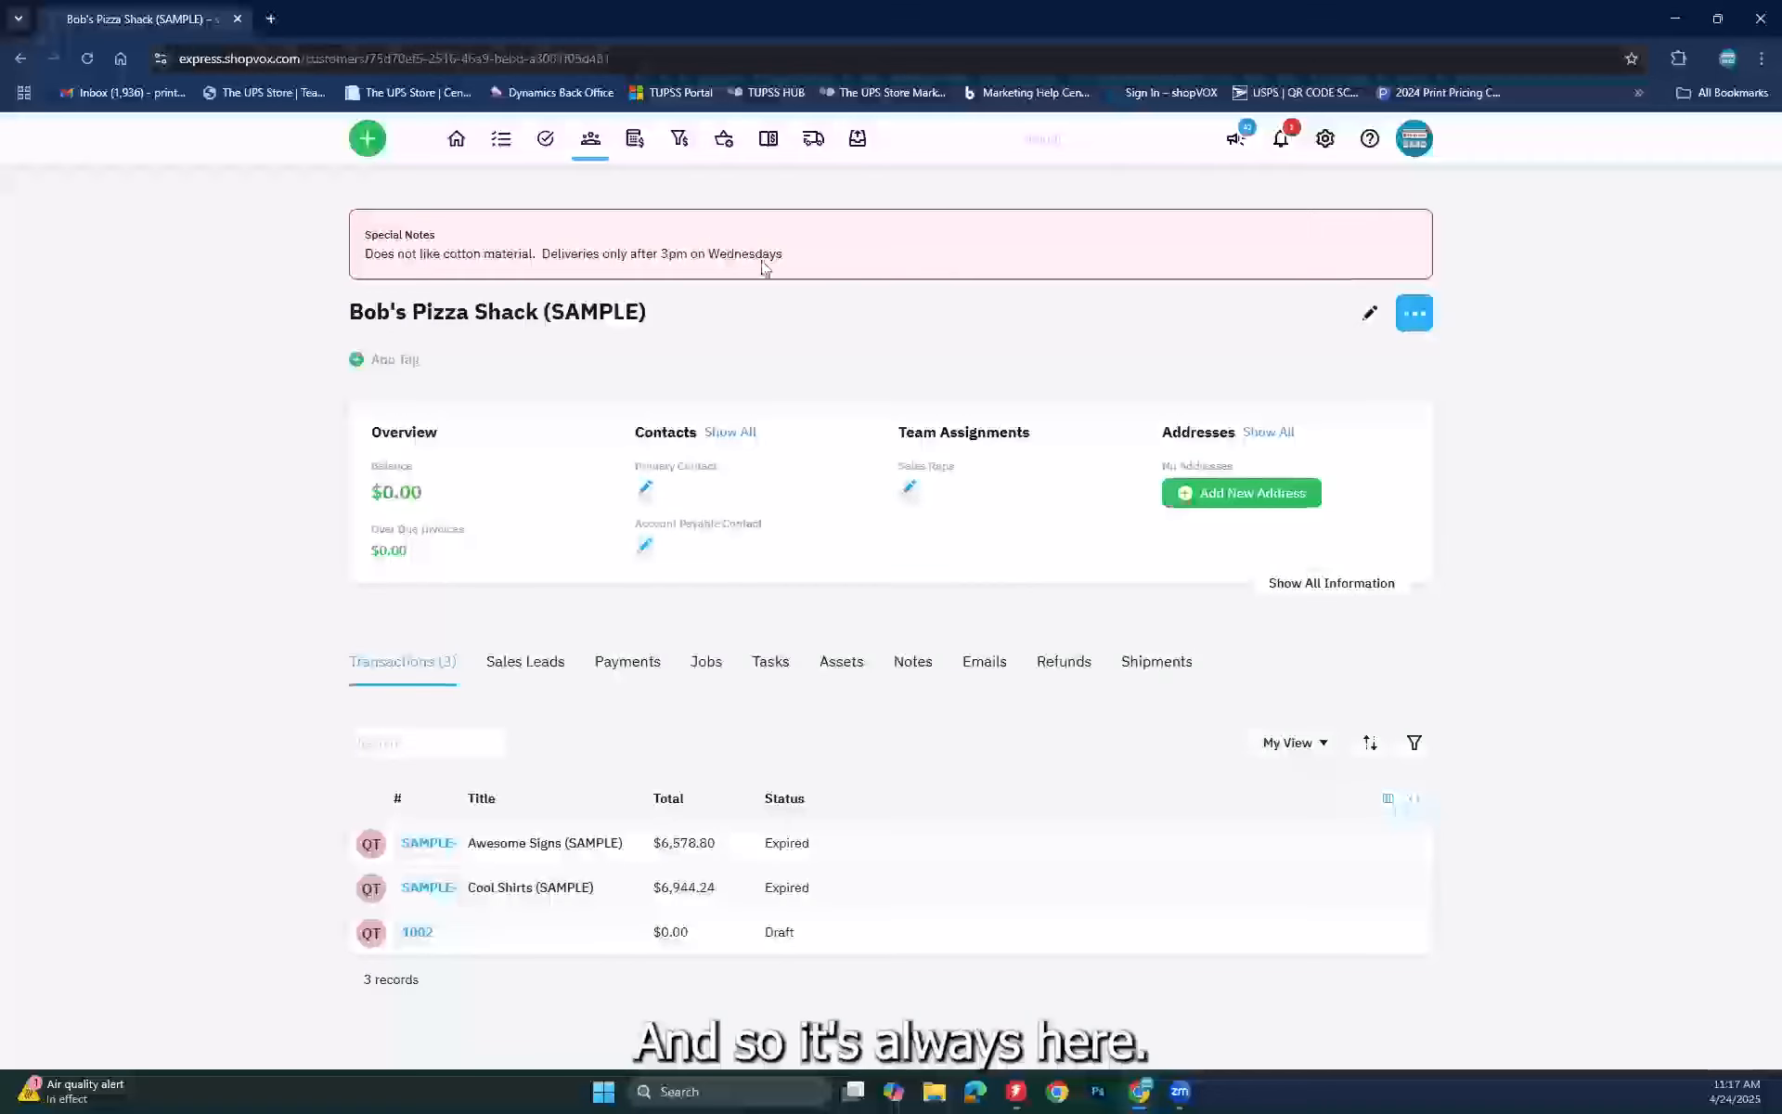
Step: Open quote SAMPLE-1001 (Awesome Signs) from the customer's Transactions list
{"action": "left_click", "coordinate": [427, 845]}
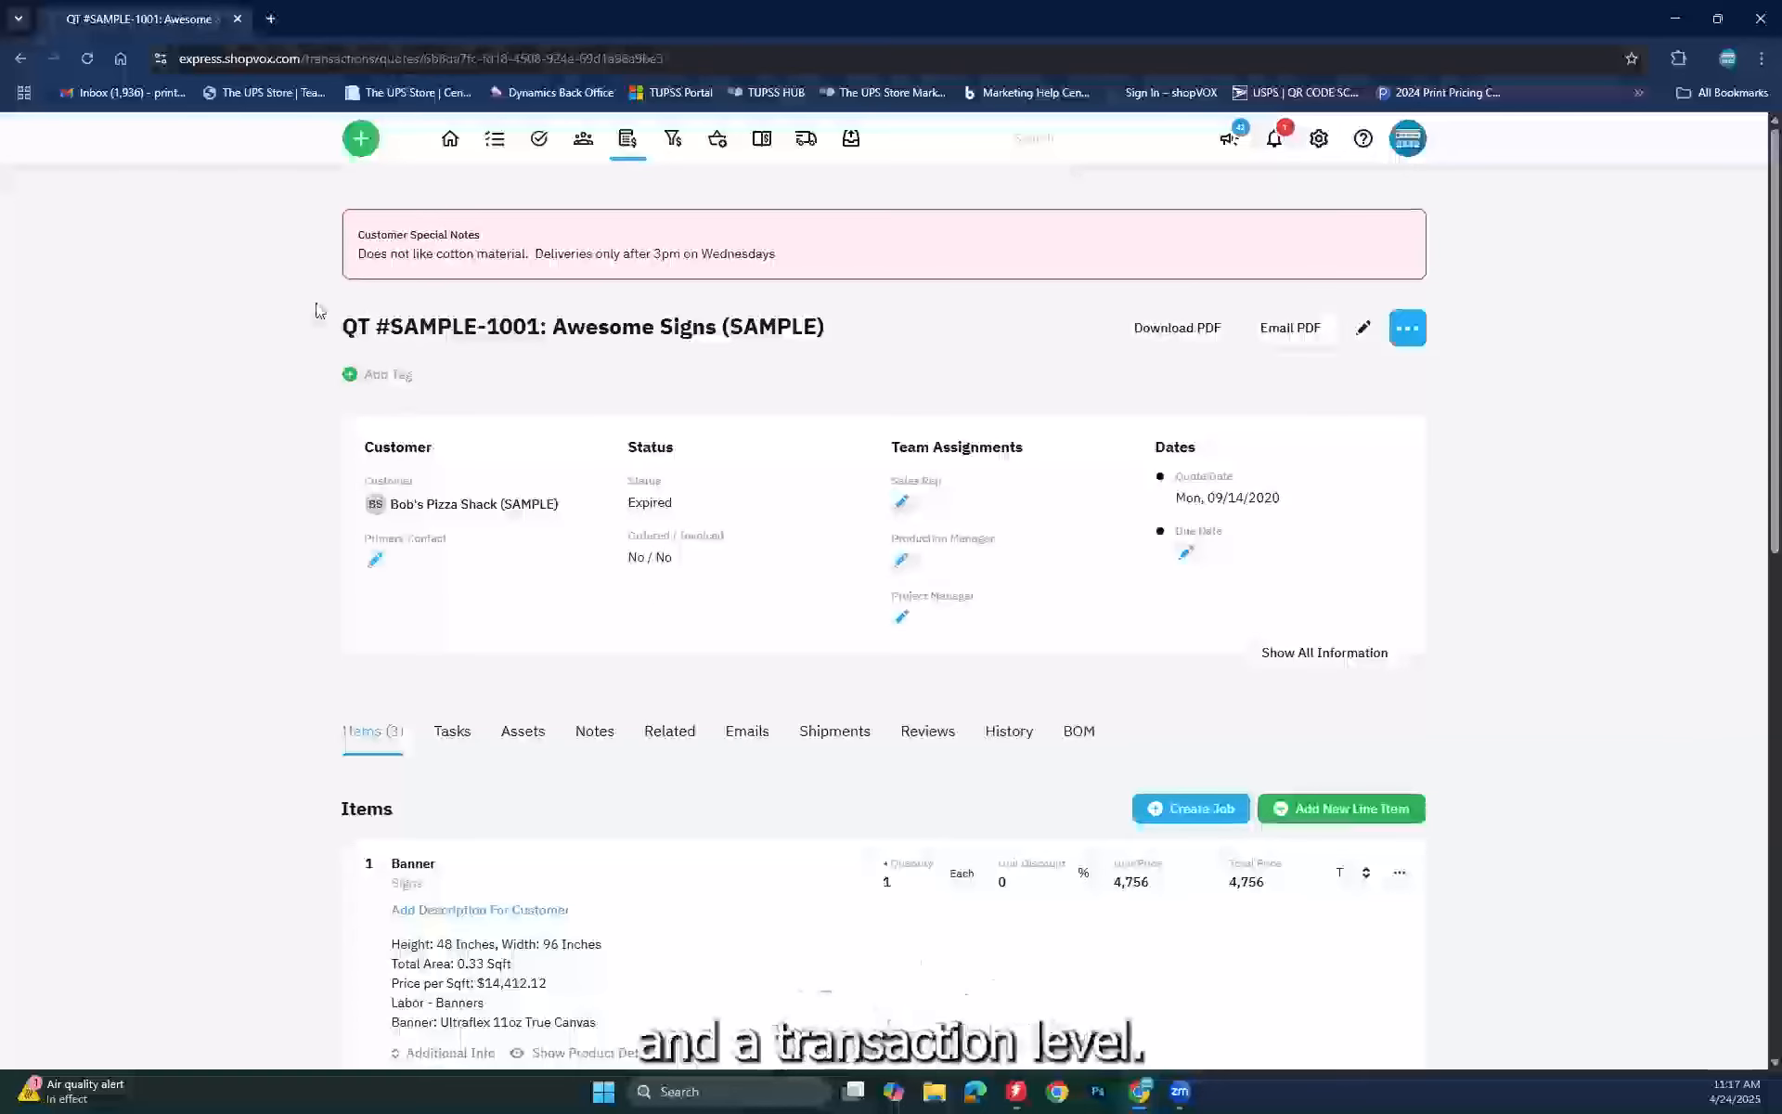
Step: Enter 'more notes on this transaction' as quote SAMPLE-1001's Special Info and save the quote
{"action": "left_click", "coordinate": [1361, 331]}
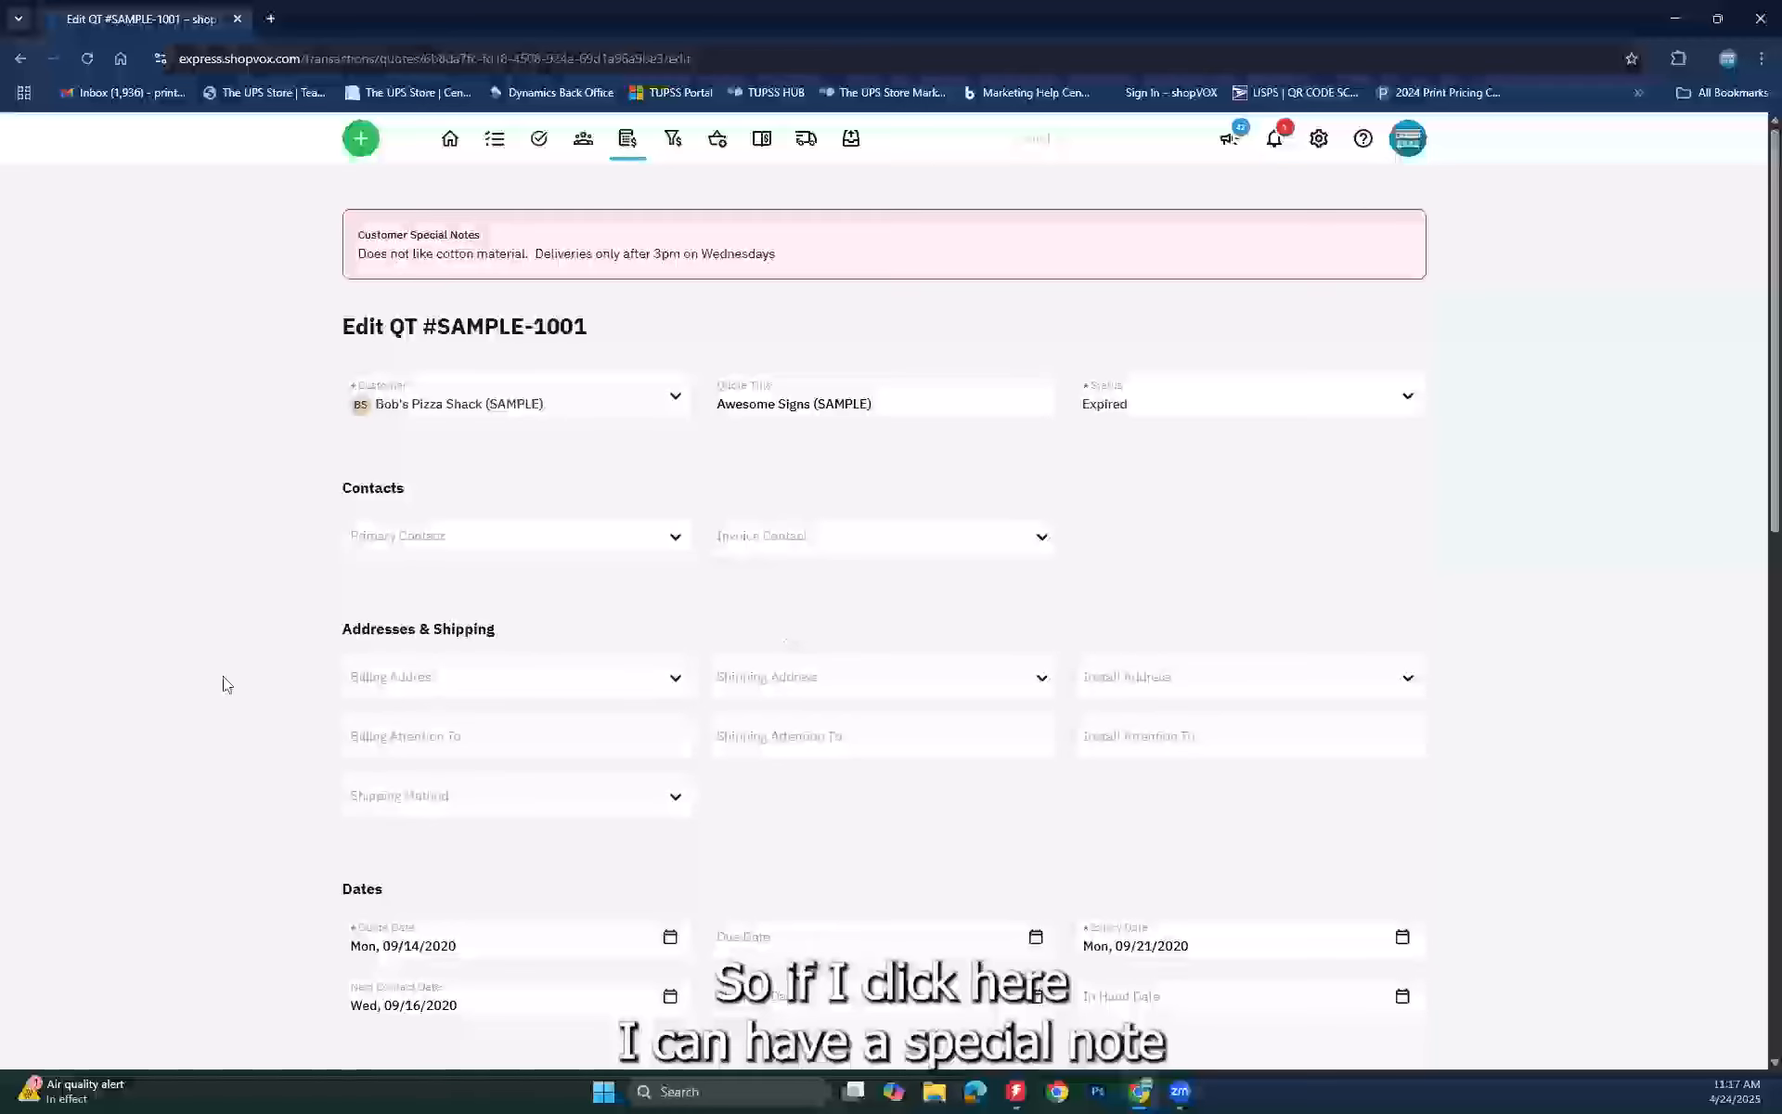
{"action": "scroll", "coordinate": [223, 676], "scroll_direction": "down", "scroll_amount": 7}
{"action": "scroll", "coordinate": [234, 689], "scroll_direction": "down", "scroll_amount": 4}
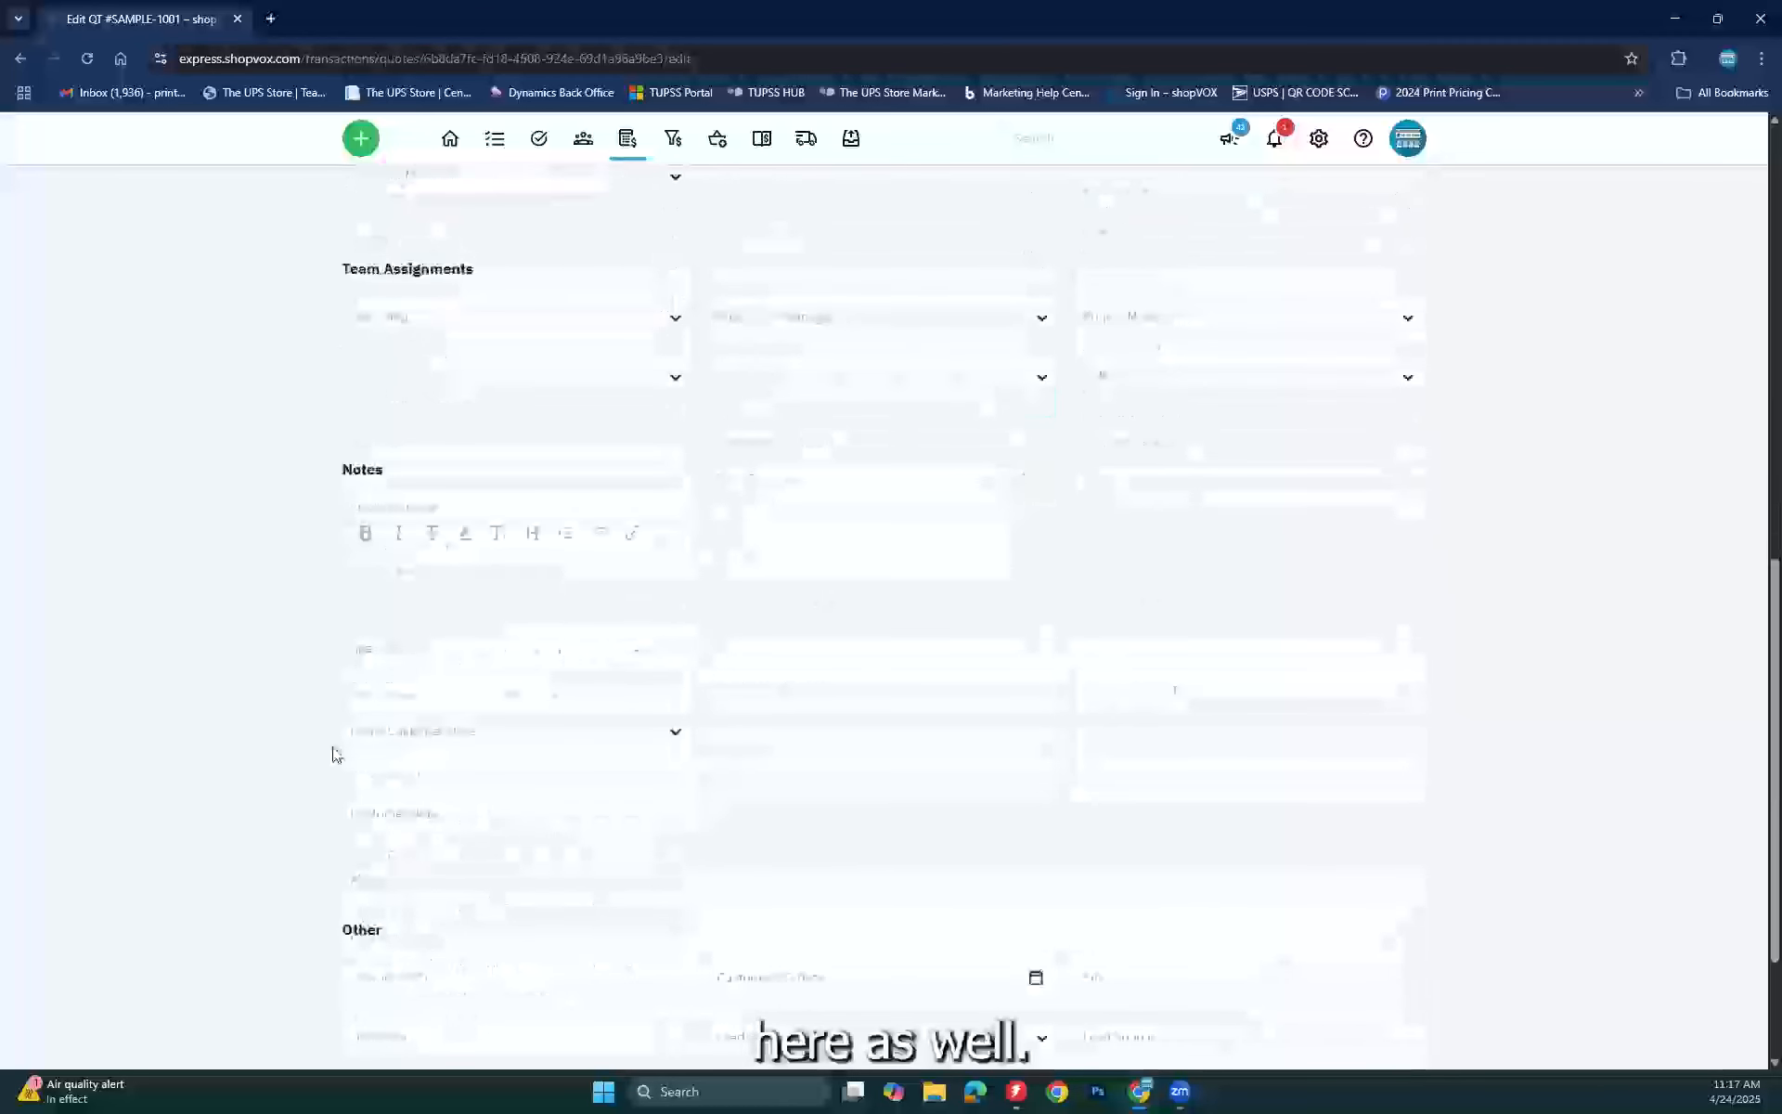
{"action": "left_click", "coordinate": [421, 672]}
{"action": "type", "text": "km"}
{"action": "type", "text": "more "}
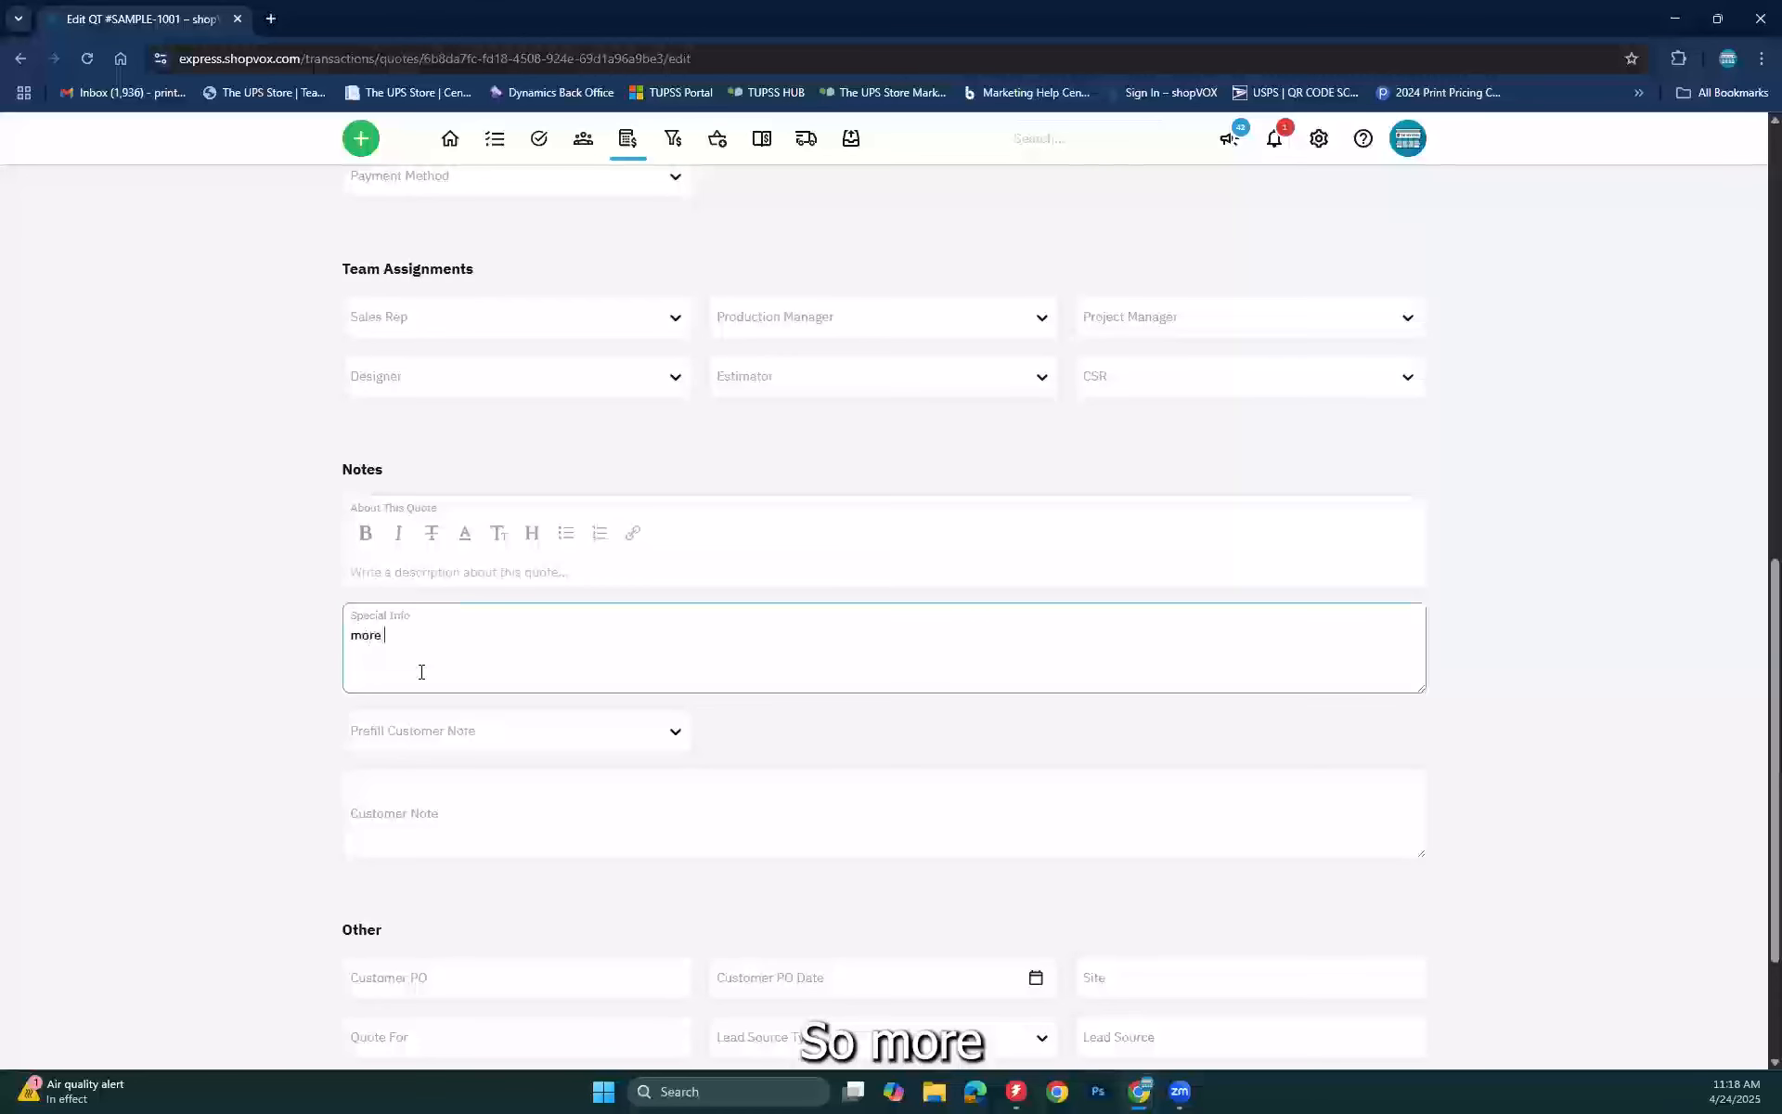
{"action": "type", "text": "notes on this trans"}
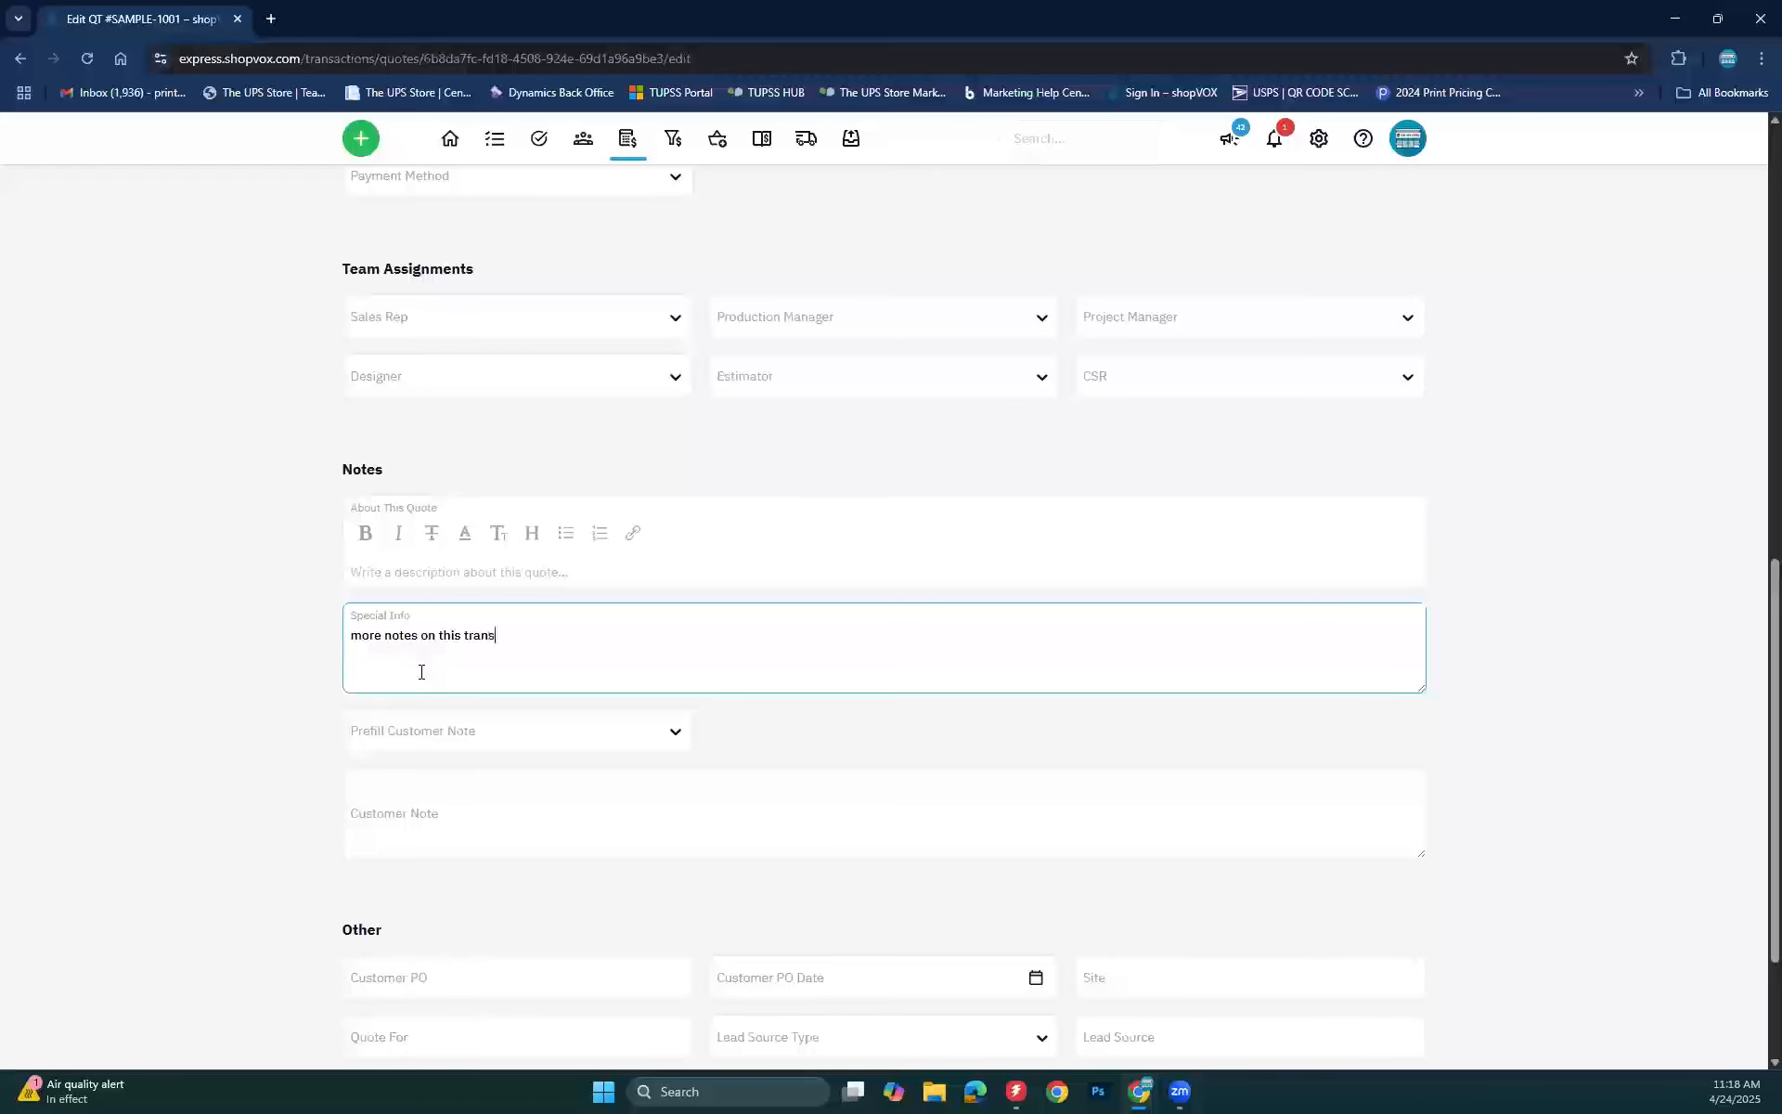
{"action": "type", "text": "tion"}
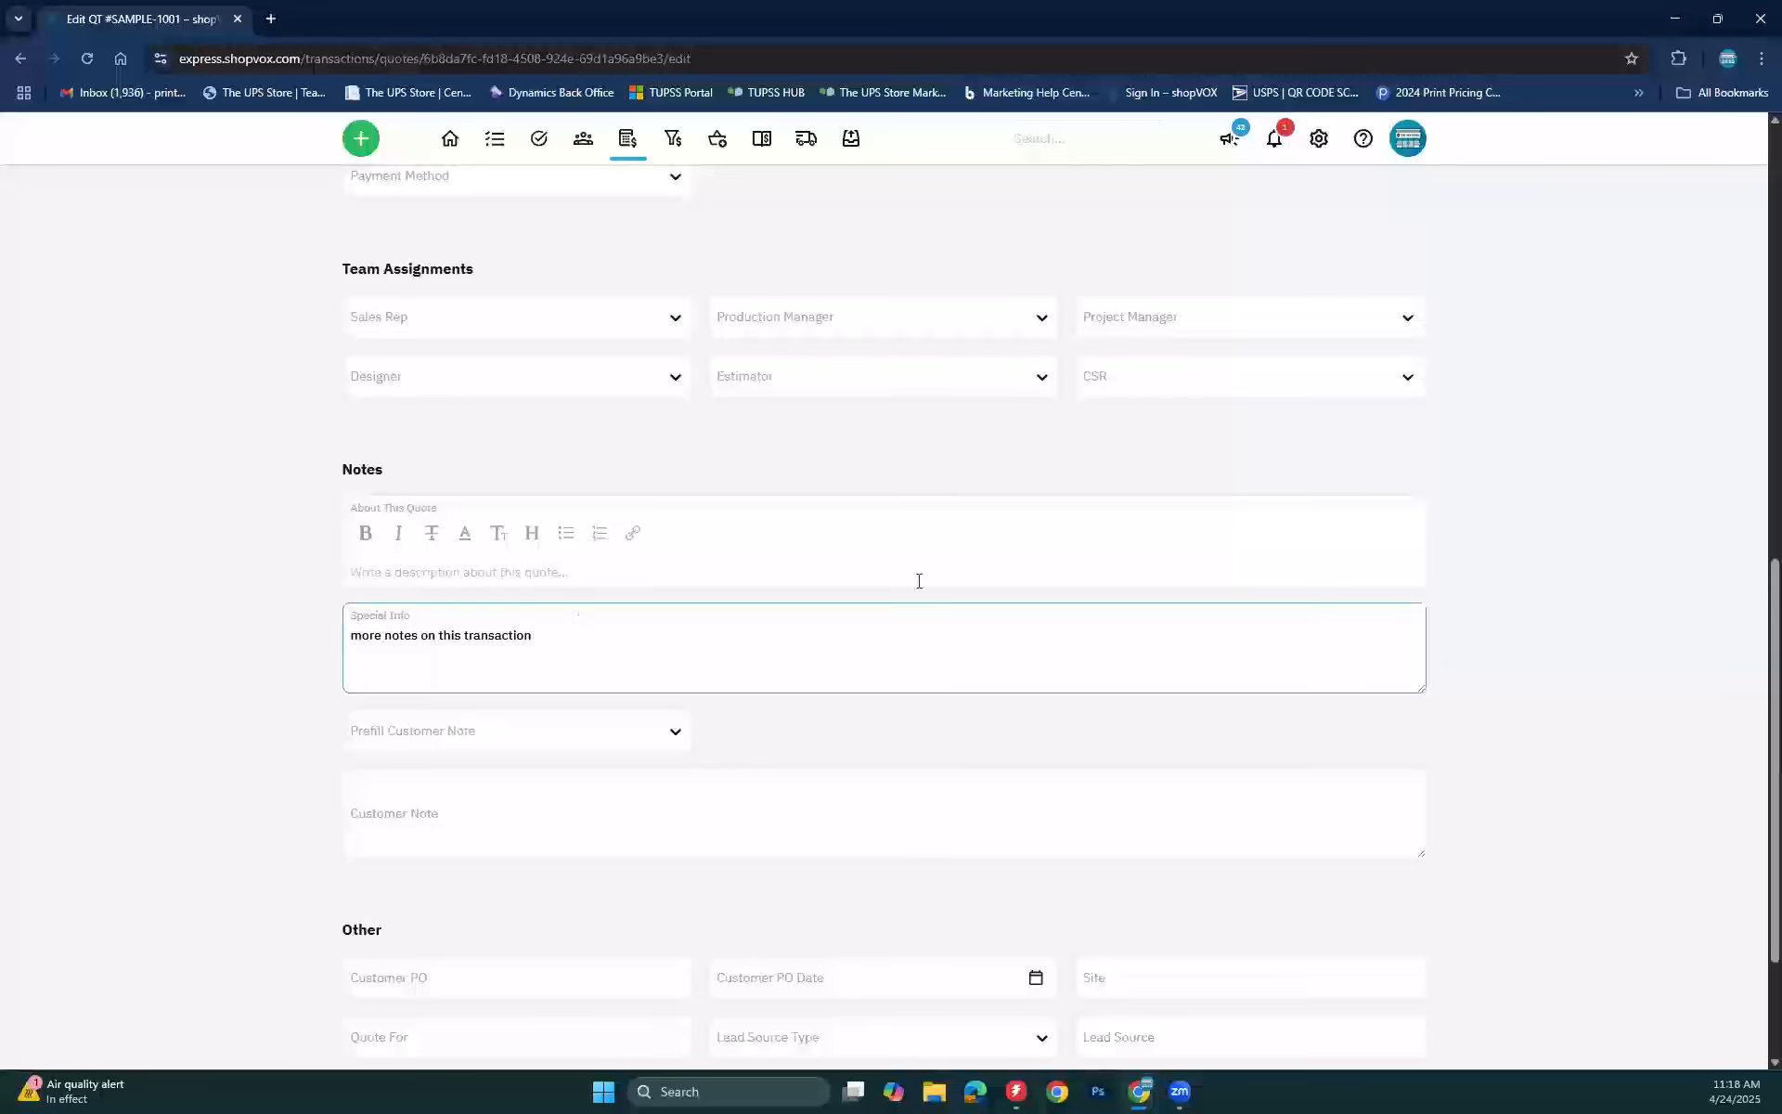
{"action": "scroll", "coordinate": [919, 581], "scroll_direction": "down", "scroll_amount": 2}
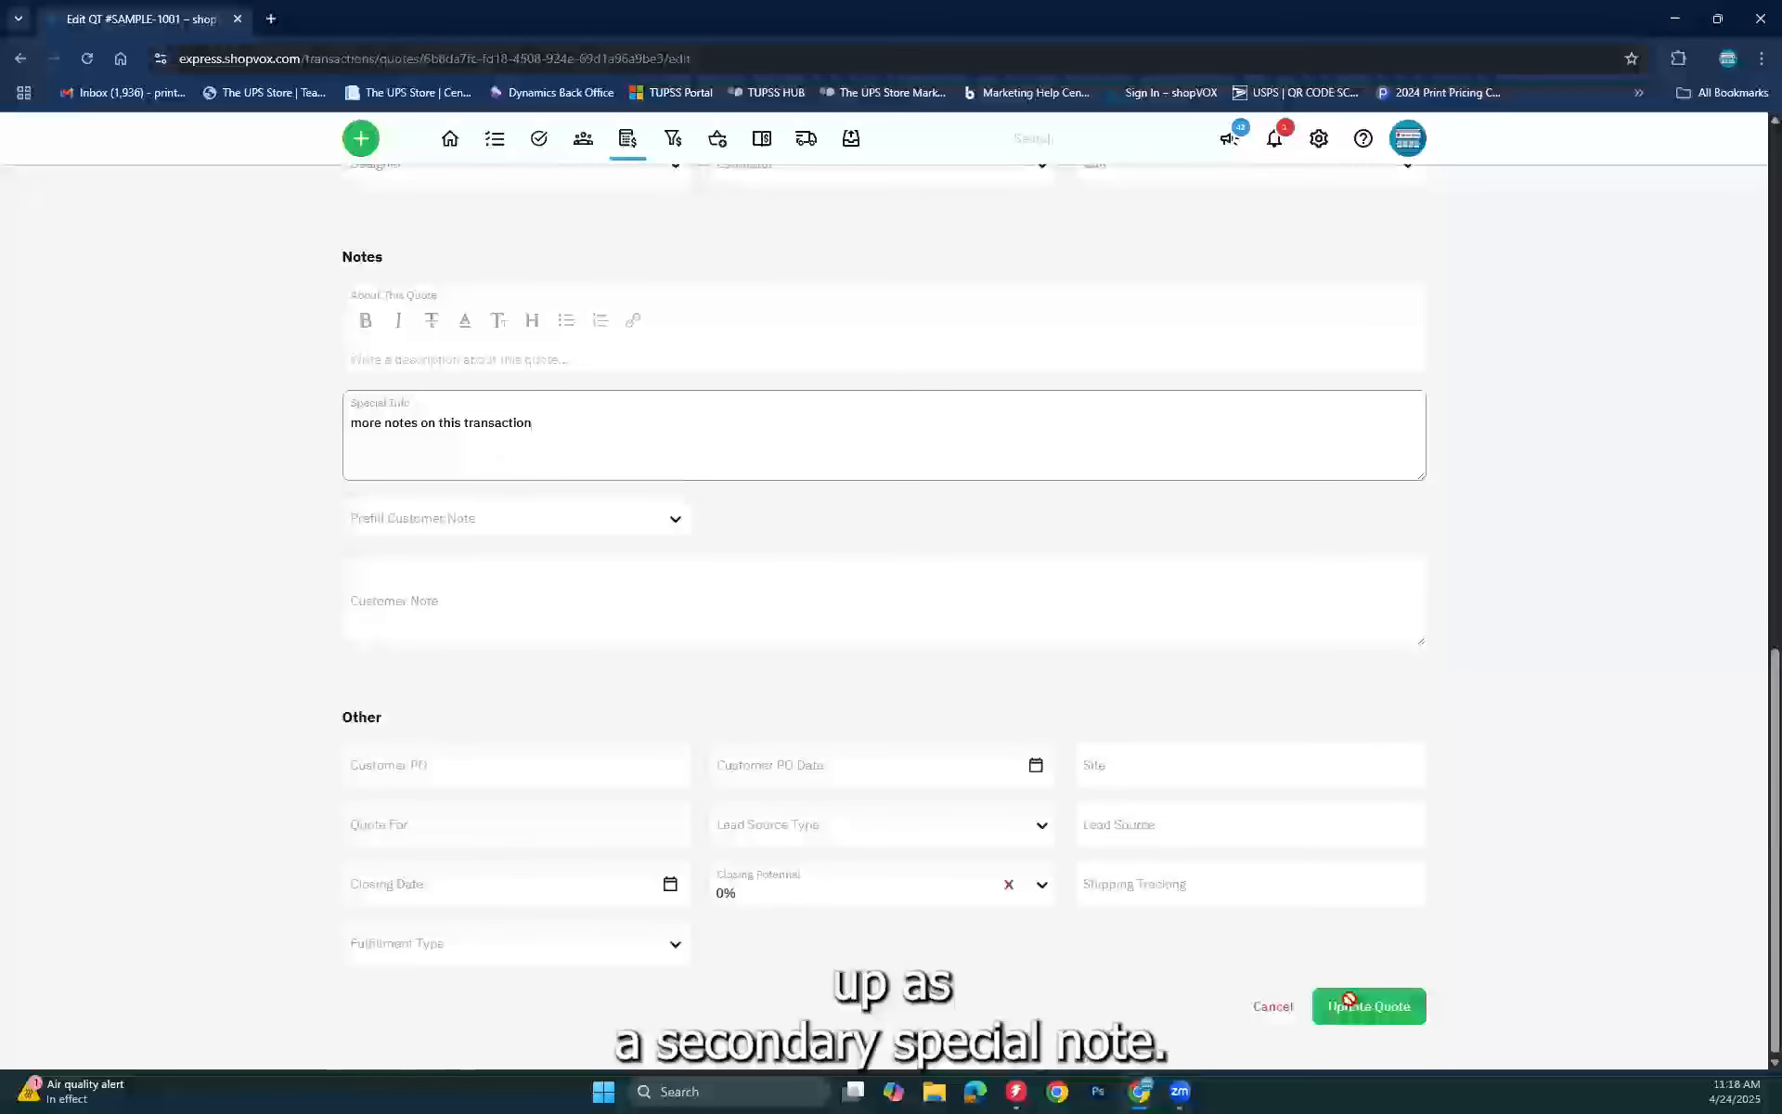
{"action": "left_click", "coordinate": [1350, 1002]}
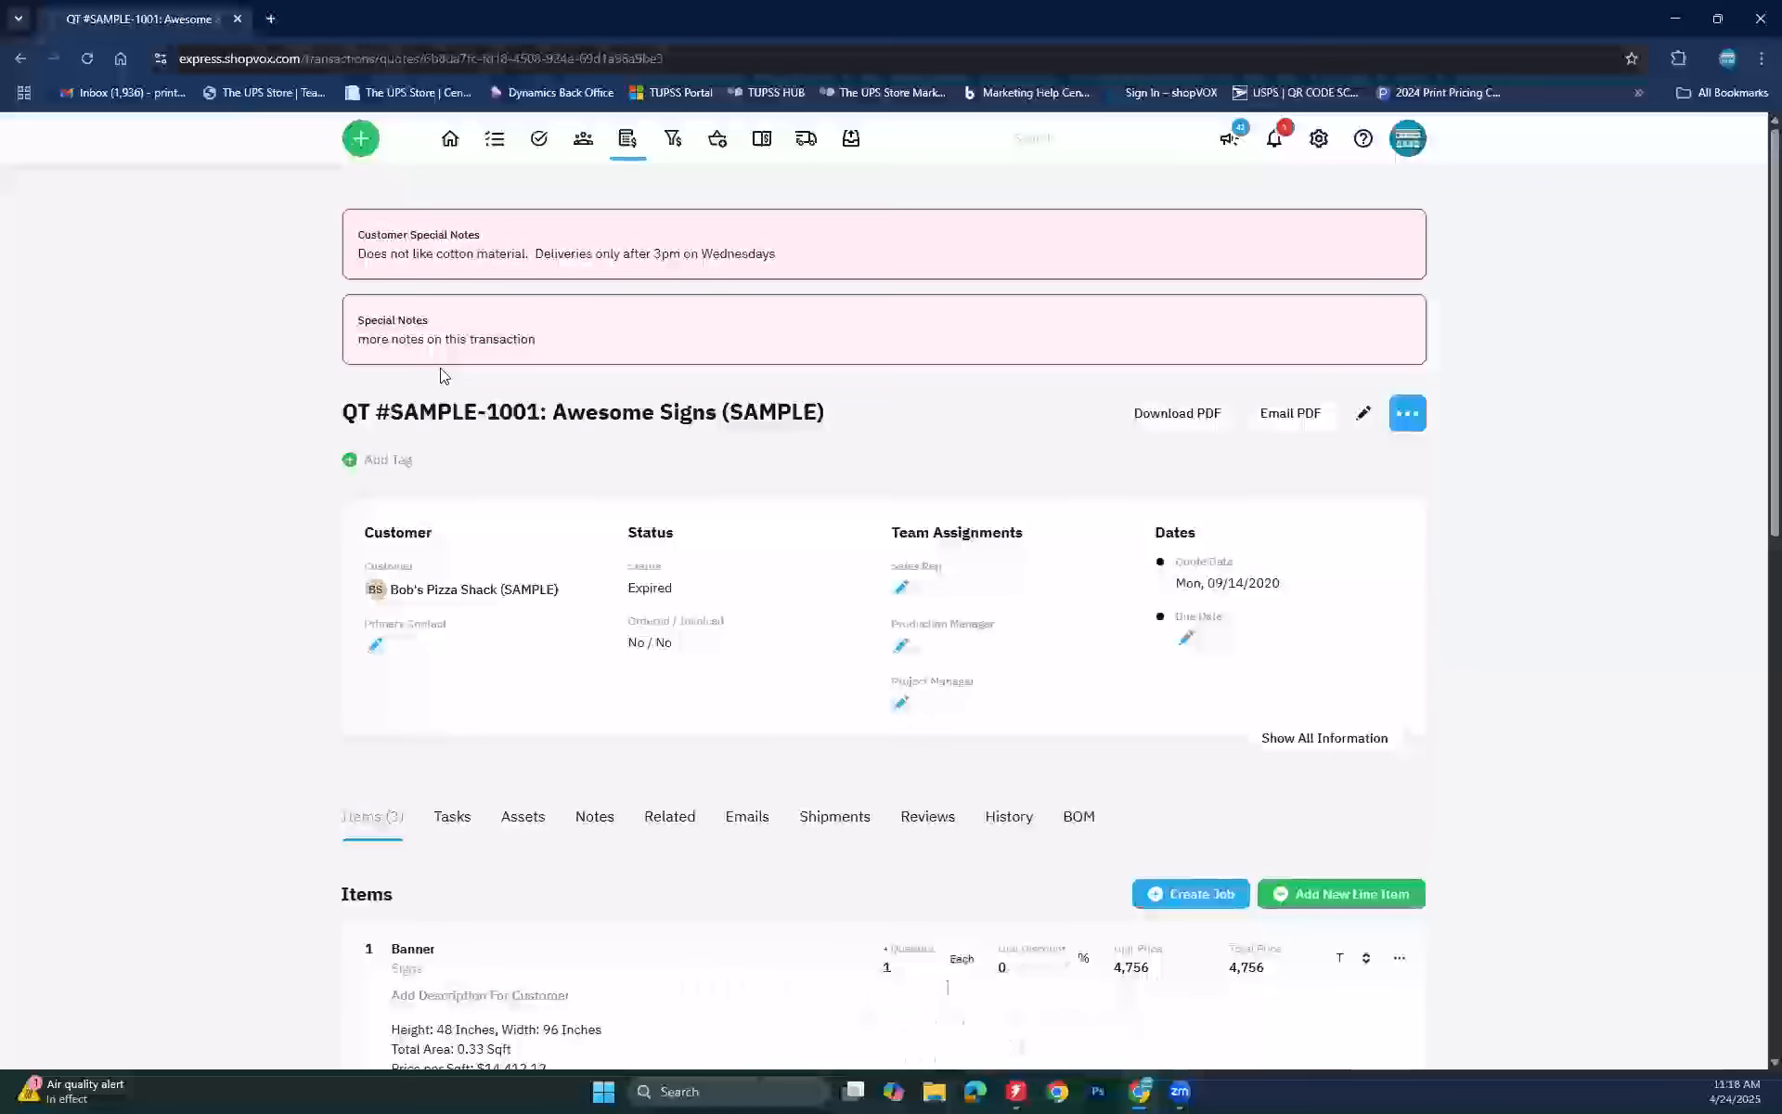
Step: Return to Bob's Pizza Shack (SAMPLE)'s customer page via its name on the quote
{"action": "left_click", "coordinate": [441, 590]}
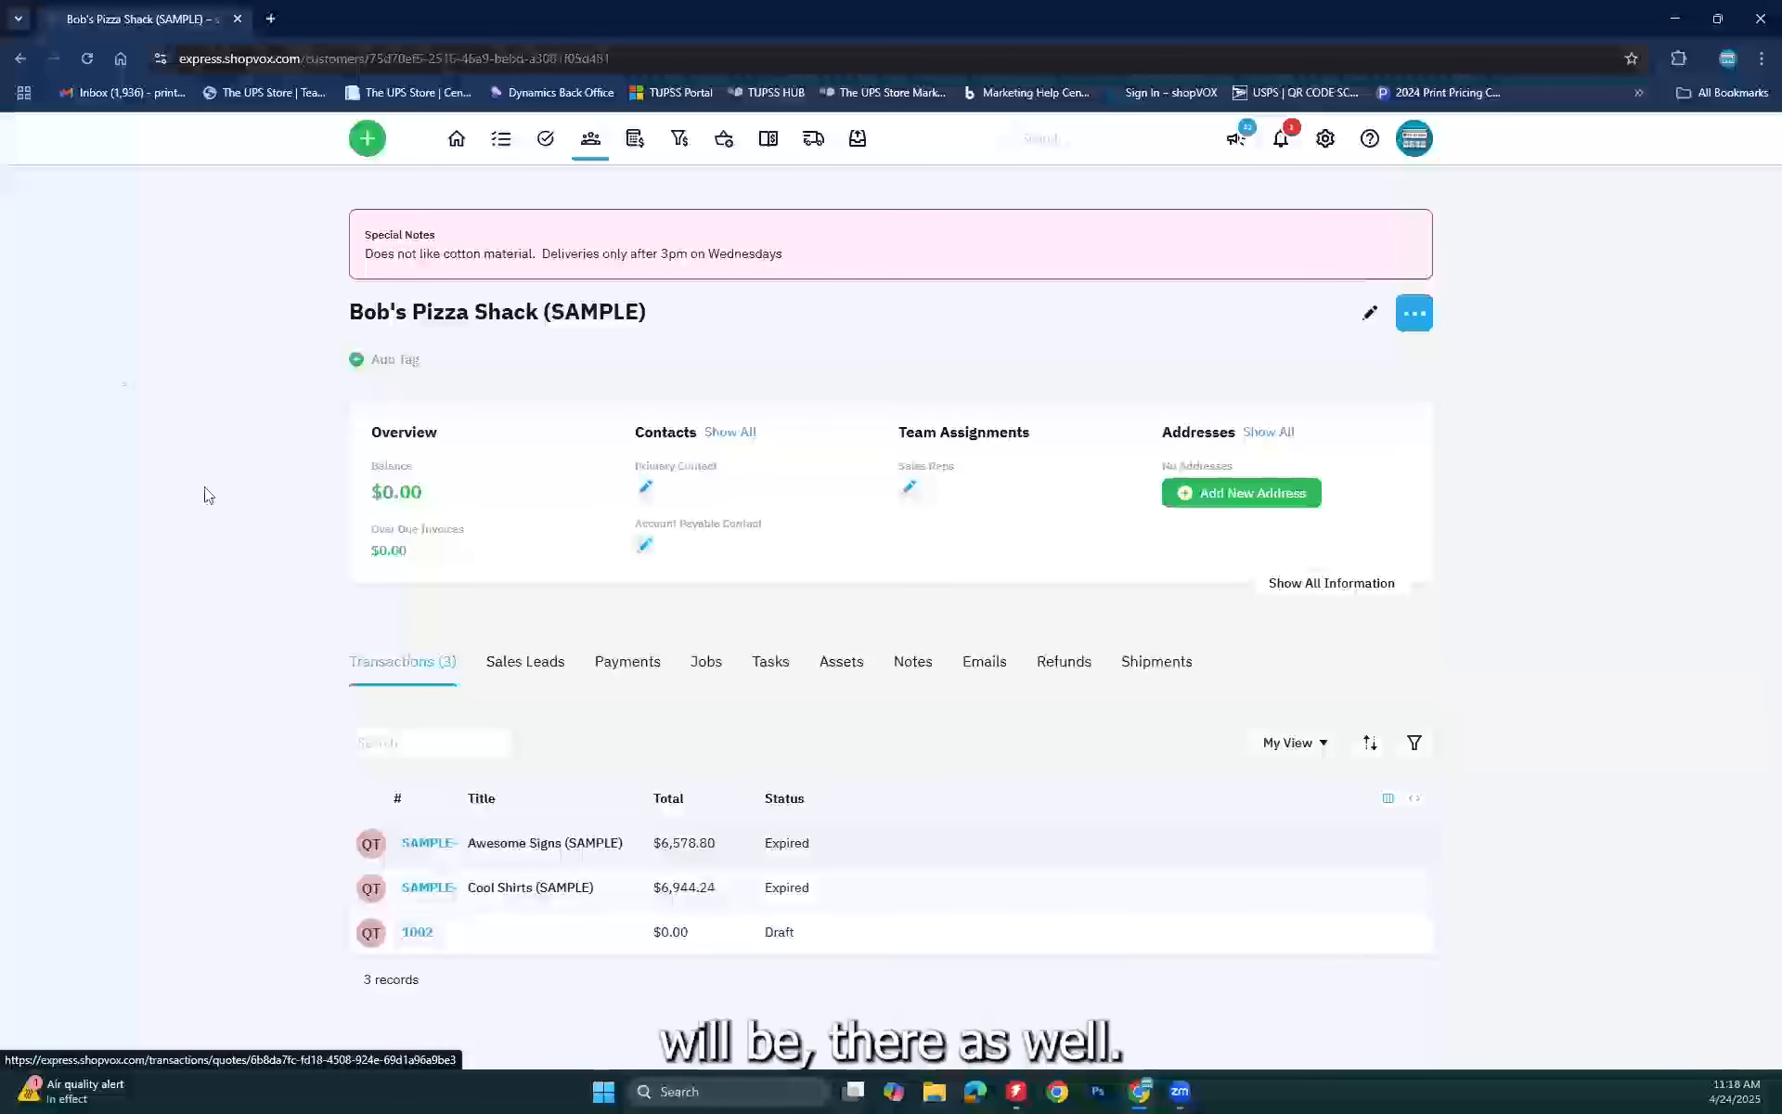
Step: Open Bob's Pizza Shack's edit form and tick Stop Supply
{"action": "left_click", "coordinate": [1370, 320]}
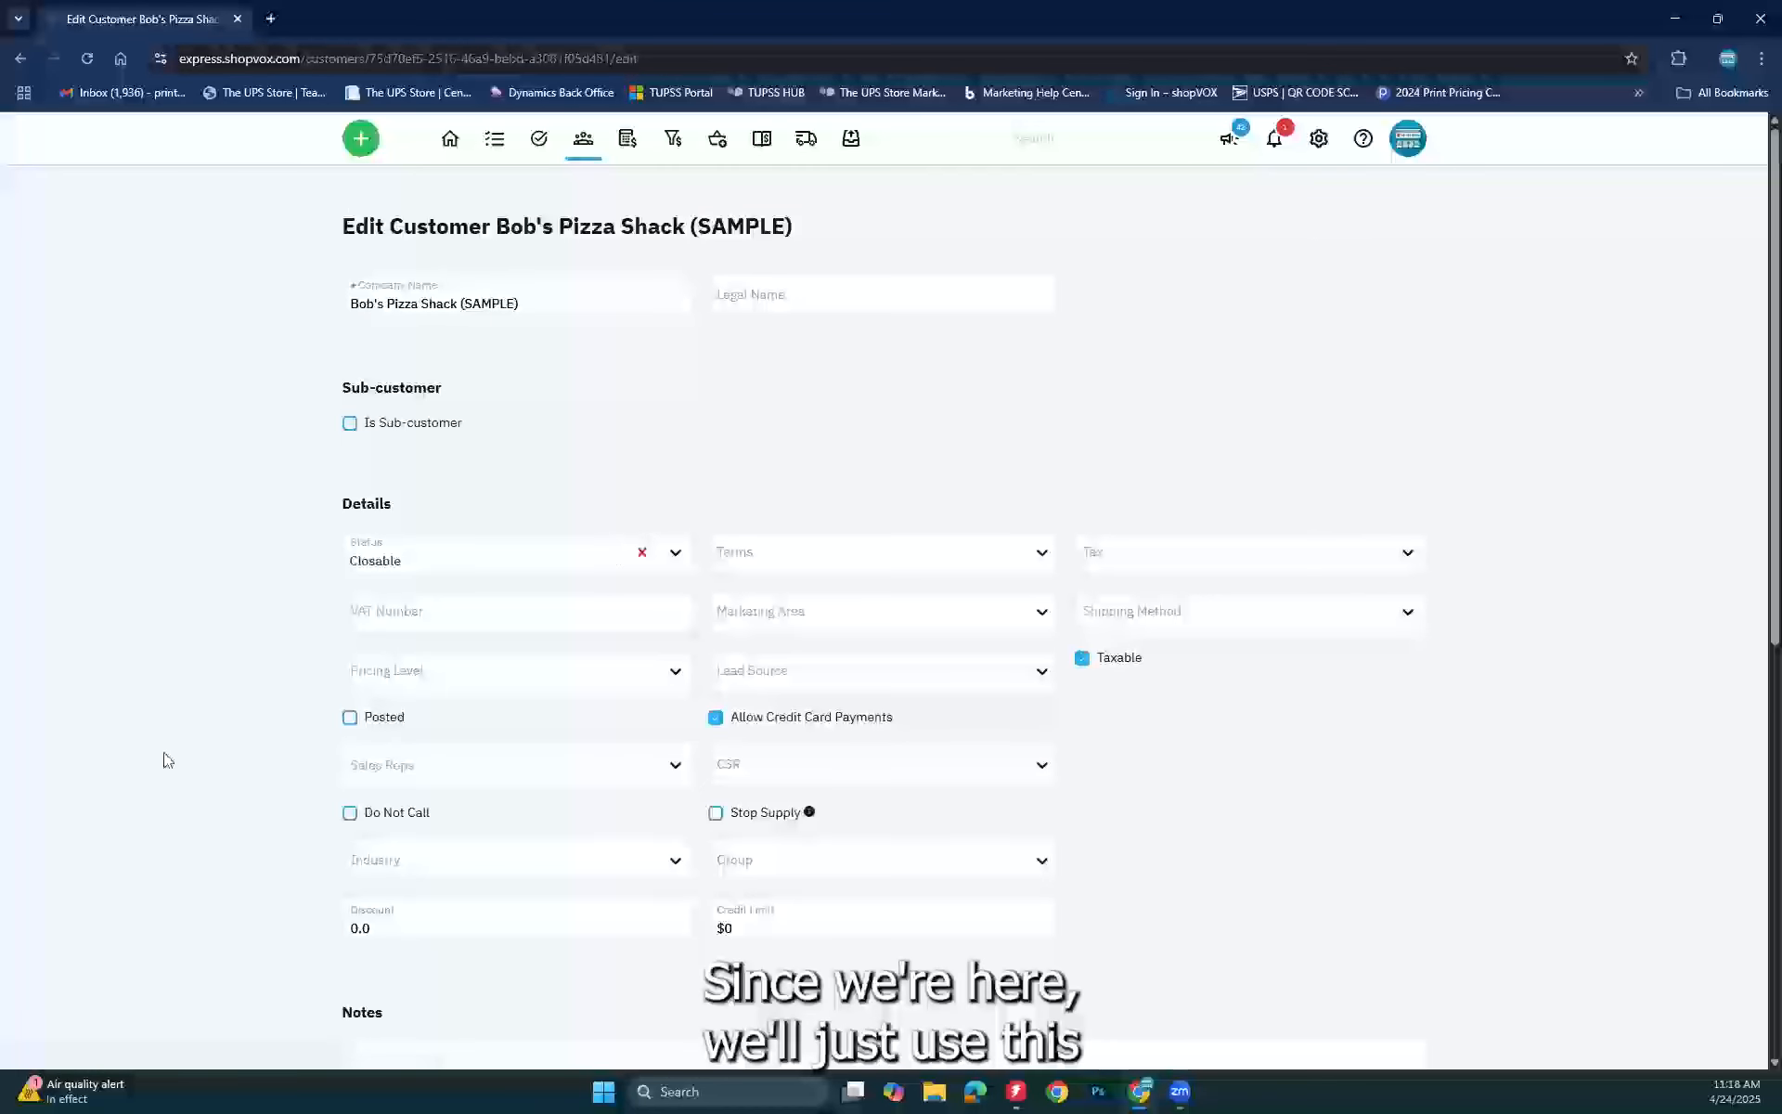
{"action": "scroll", "coordinate": [178, 763], "scroll_direction": "down", "scroll_amount": 3}
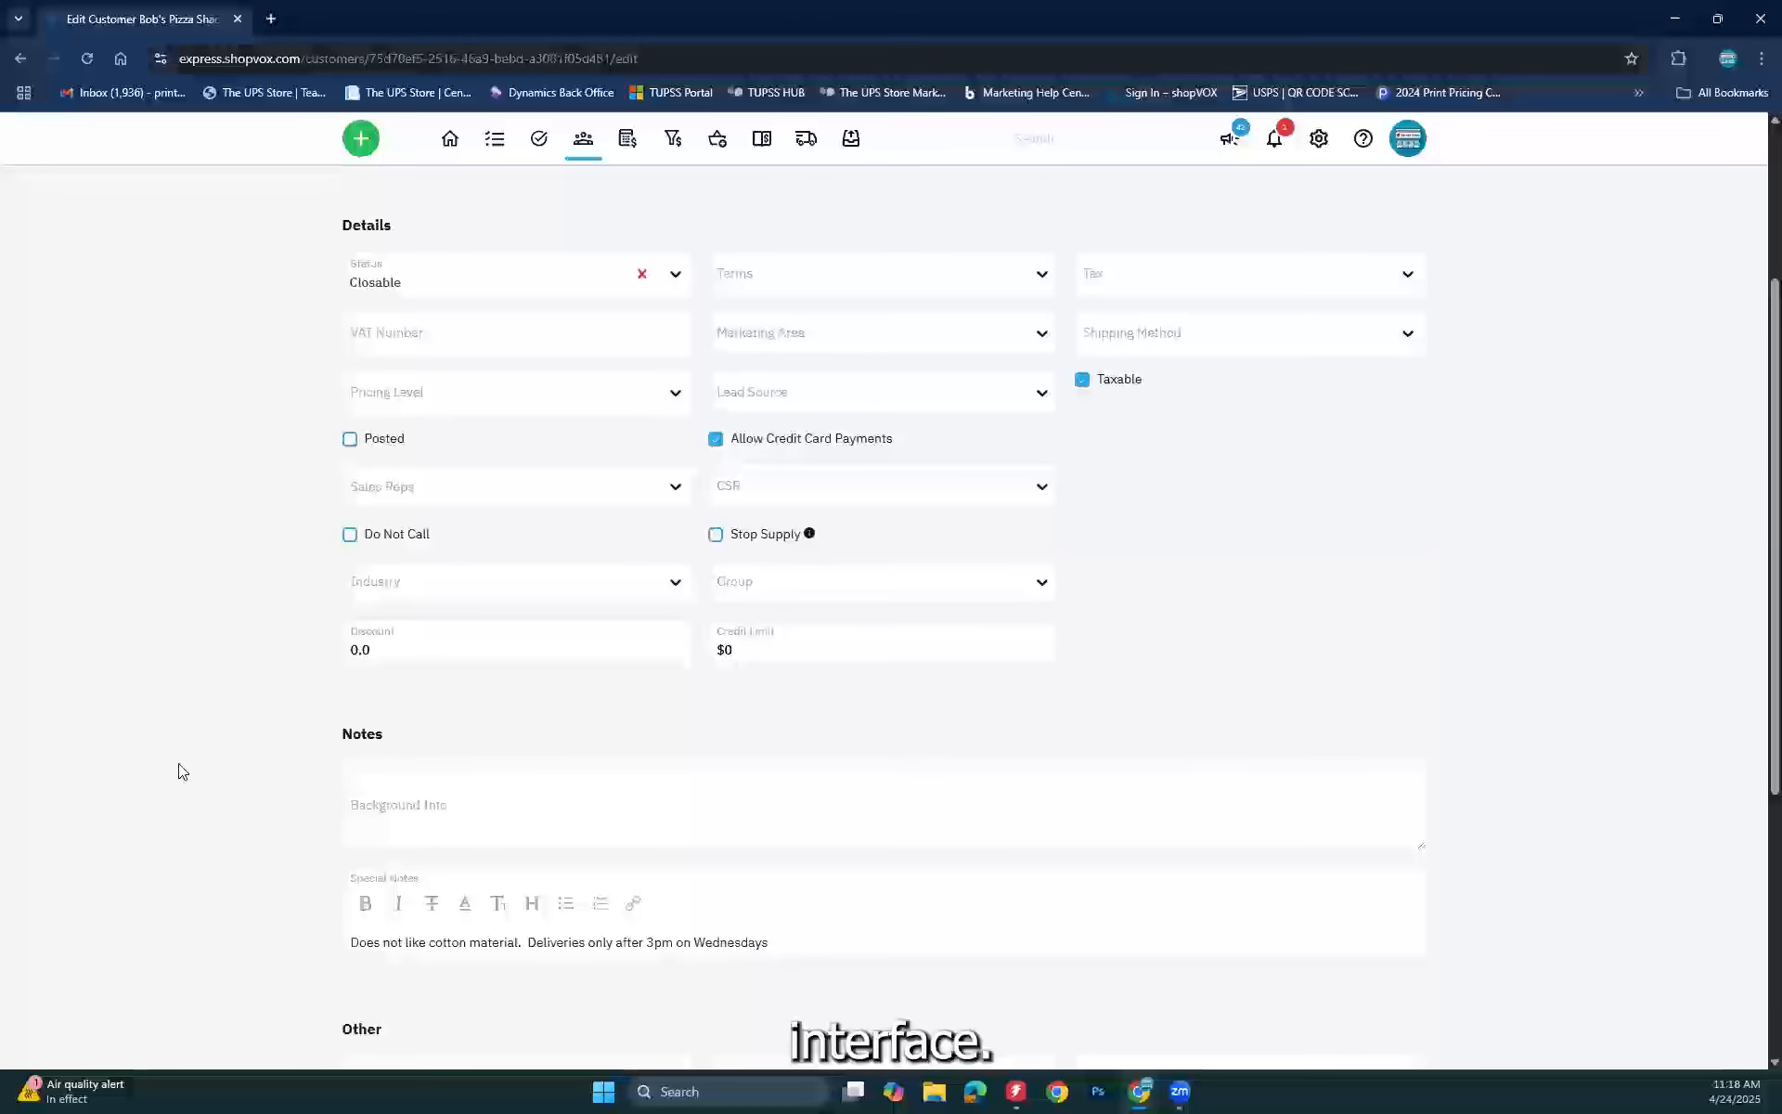
{"action": "left_click", "coordinate": [716, 534]}
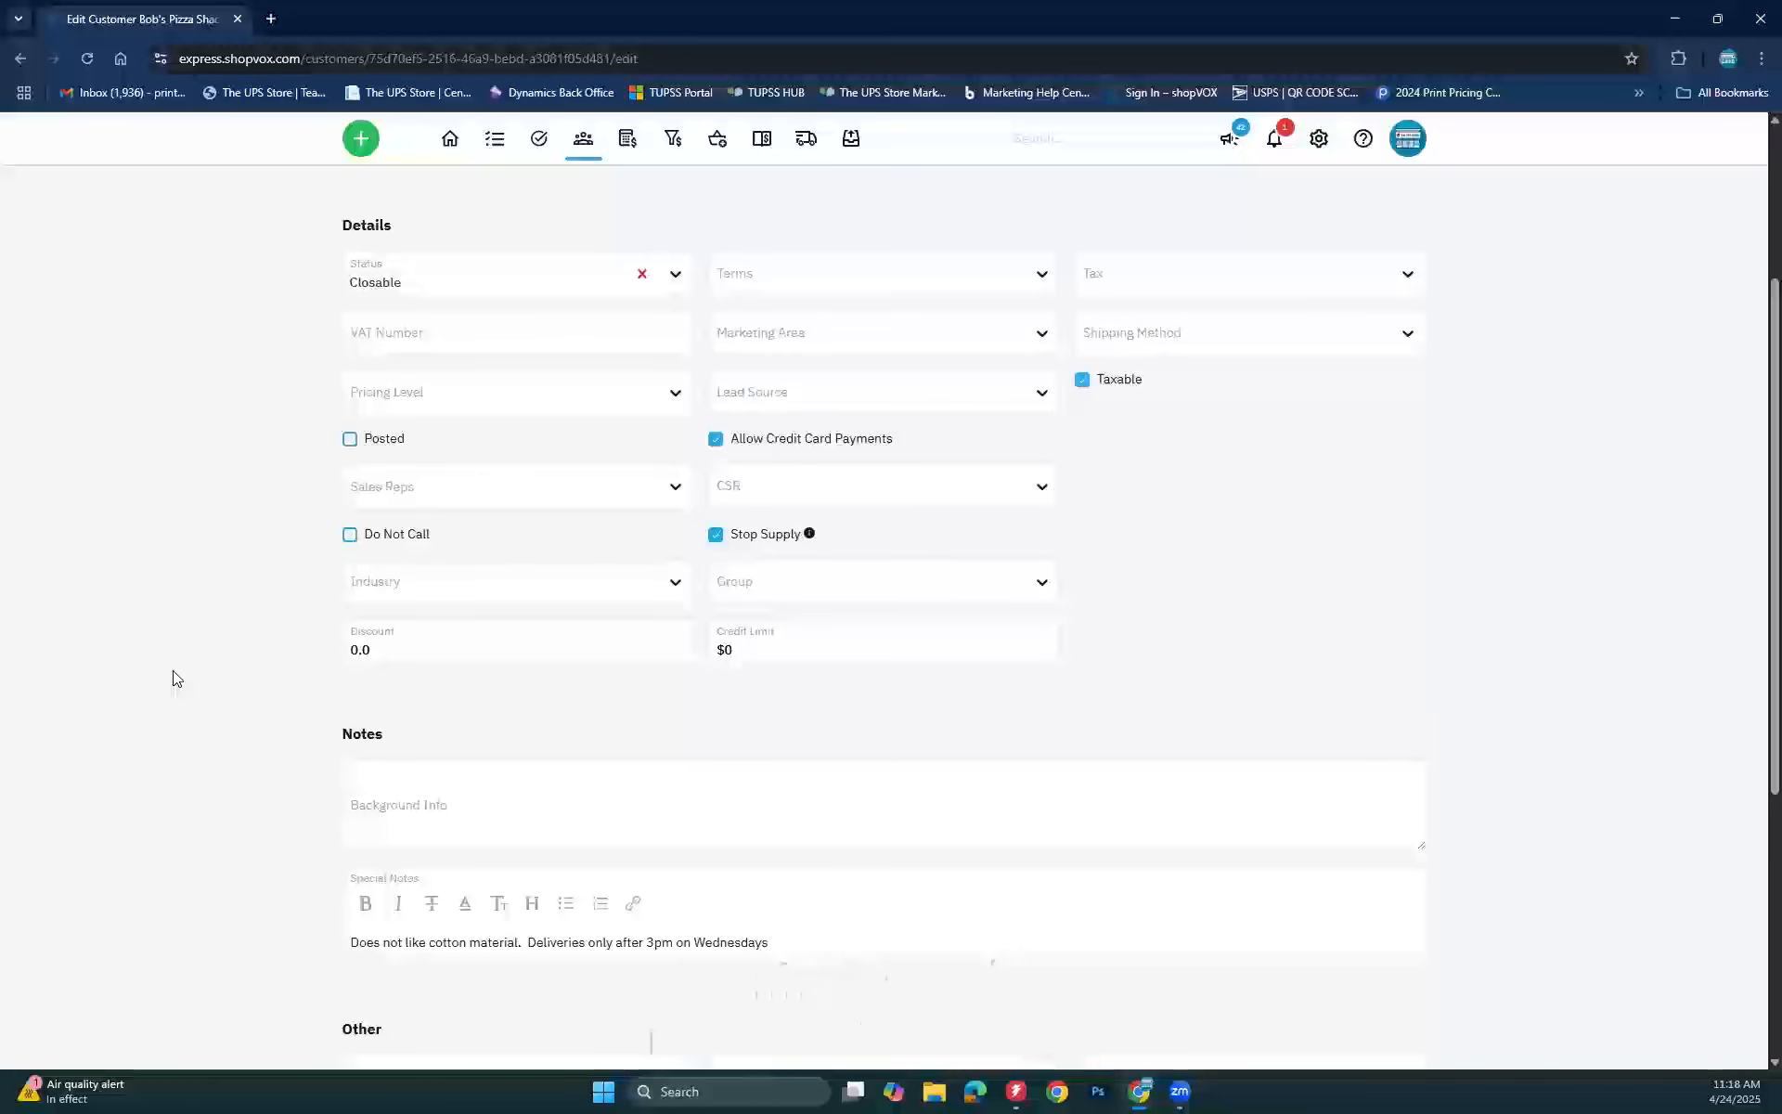
Step: Delete the cotton material remark so Special Notes read 'Deliveries only after 3pm on Wednesdays'
{"action": "scroll", "coordinate": [177, 678], "scroll_direction": "down", "scroll_amount": 1}
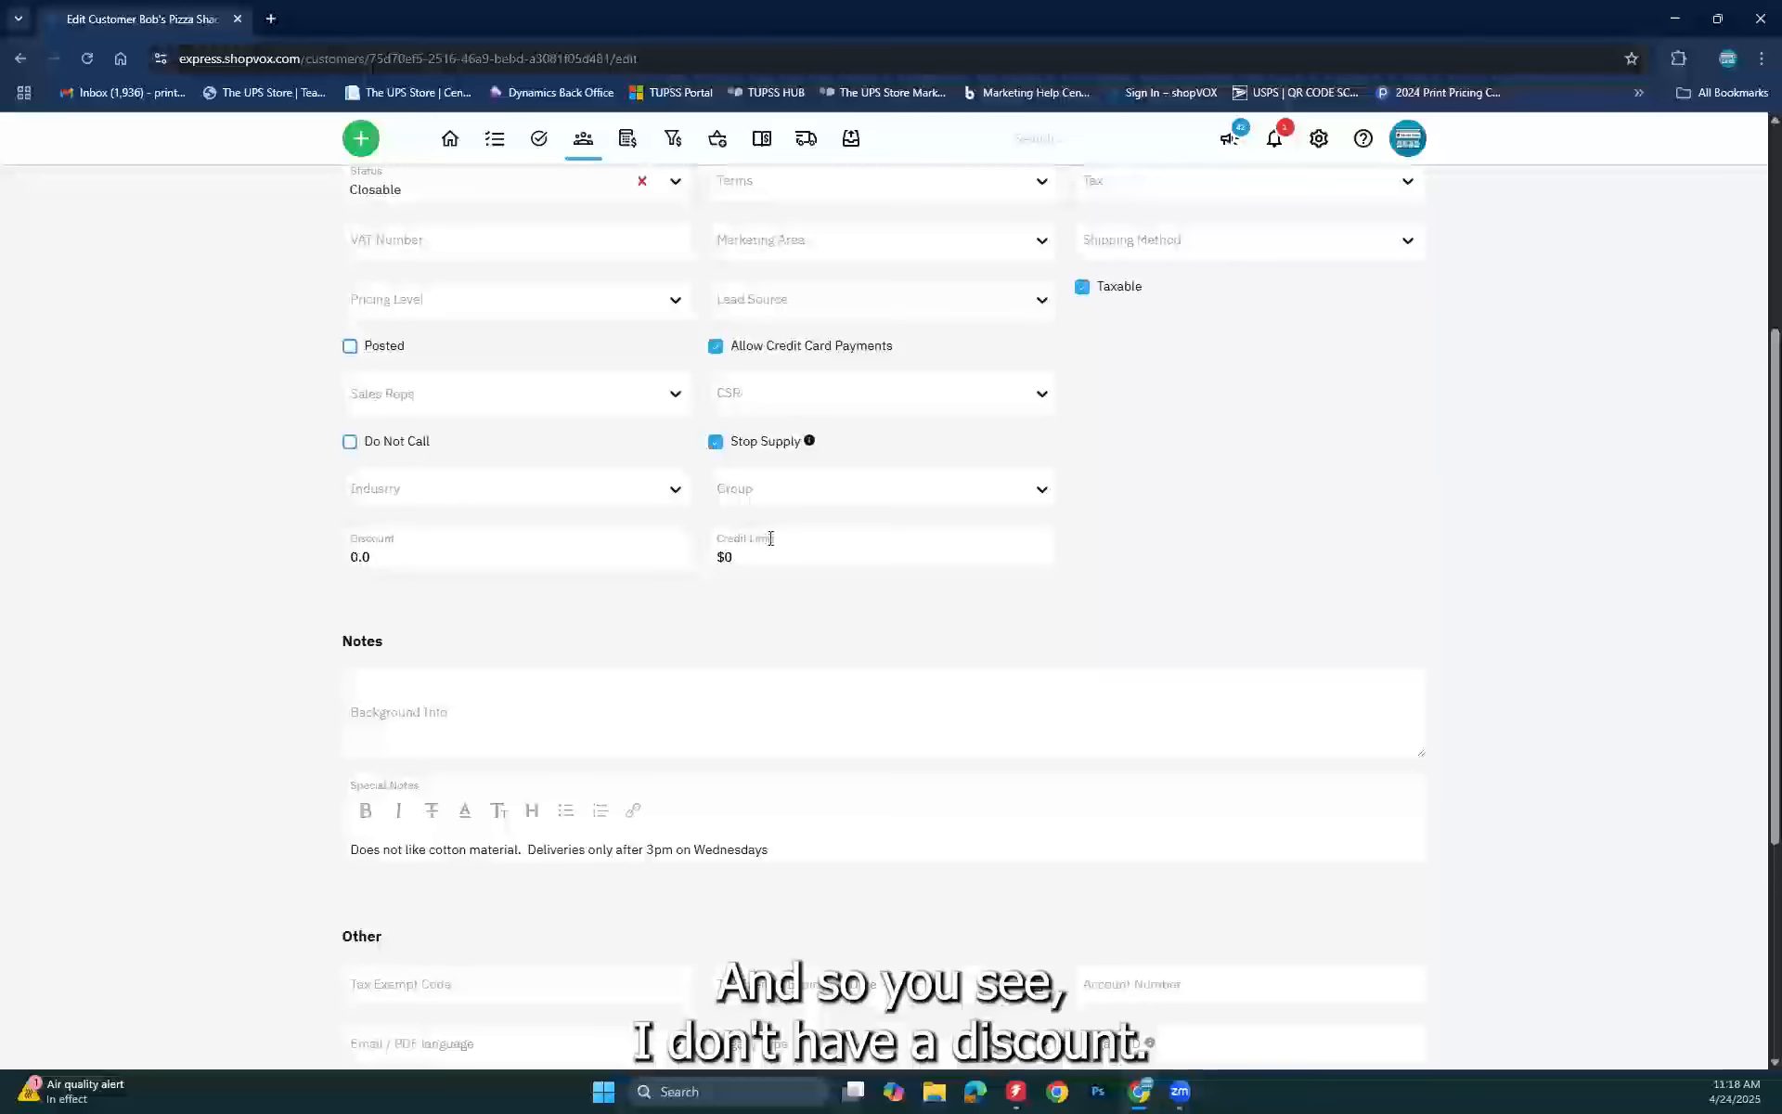
{"action": "scroll", "coordinate": [272, 778], "scroll_direction": "down", "scroll_amount": 2}
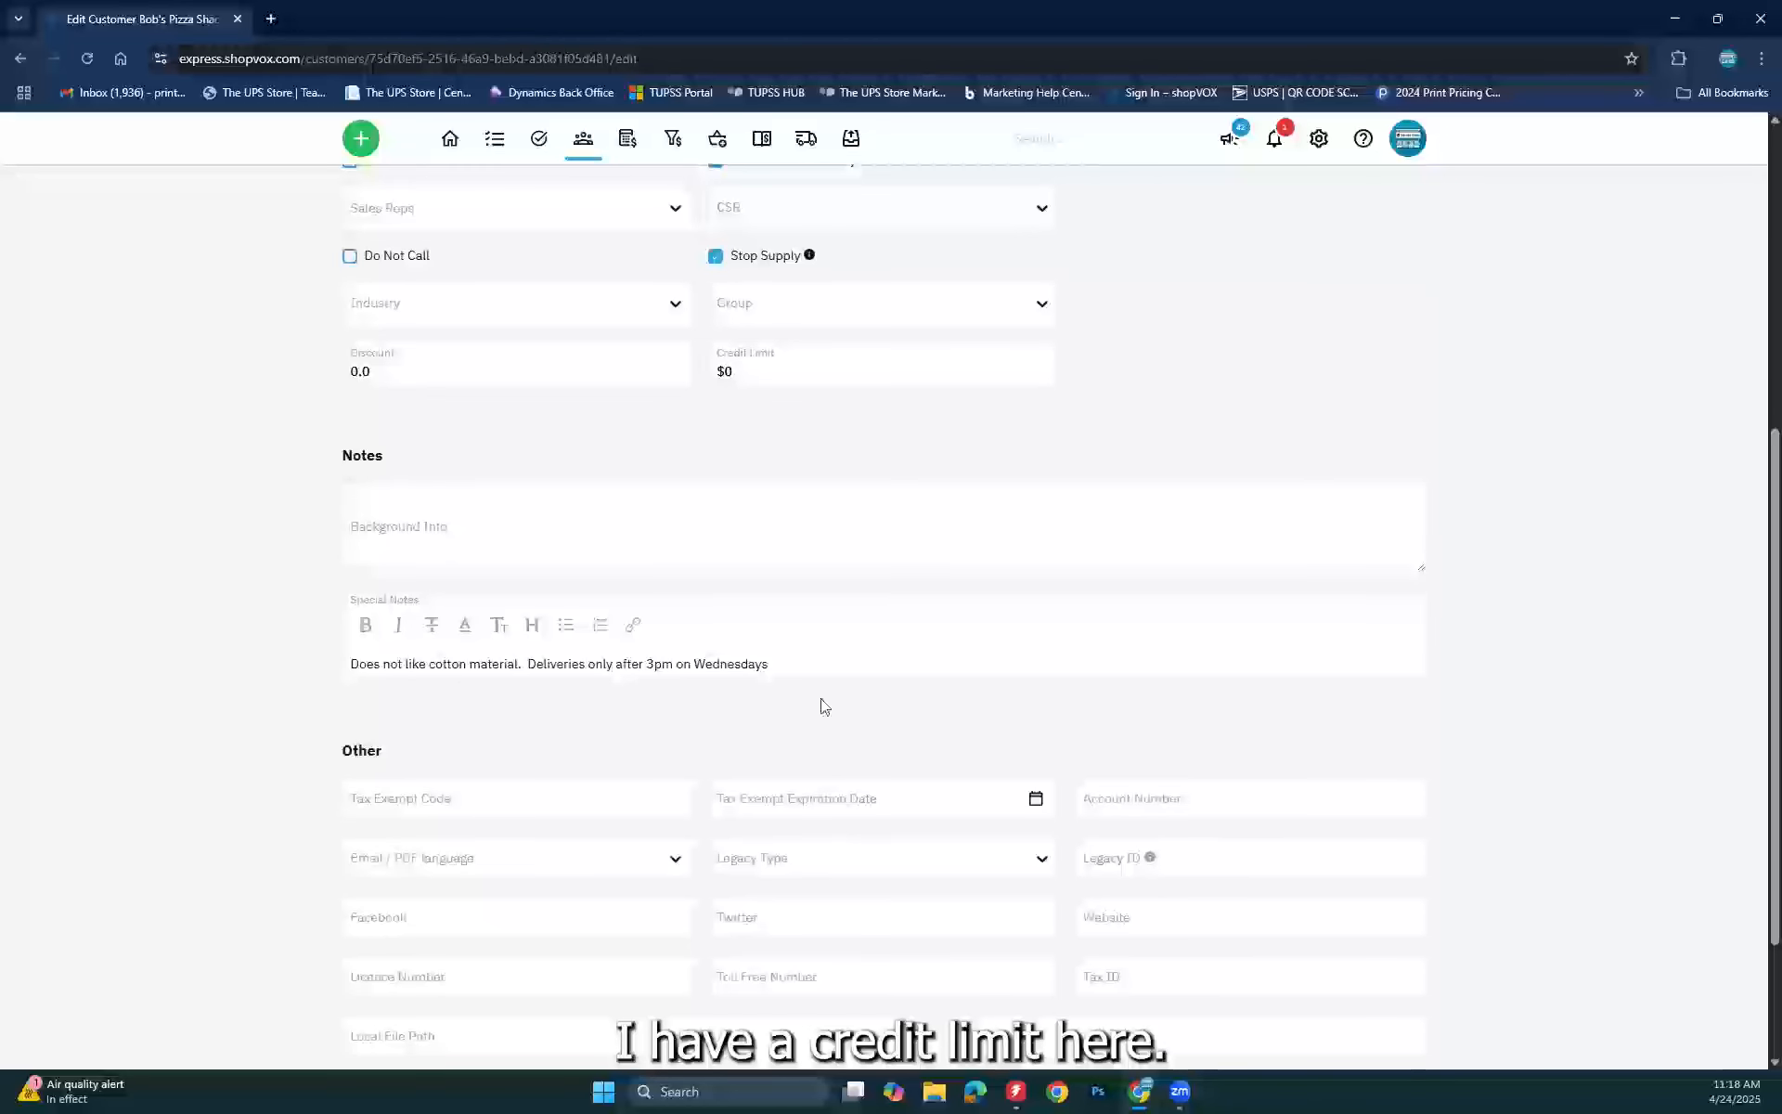
{"action": "left_click_drag", "start_coordinate": [818, 673], "coordinate": [339, 667]}
{"action": "scroll", "coordinate": [335, 668], "scroll_direction": "down", "scroll_amount": 1}
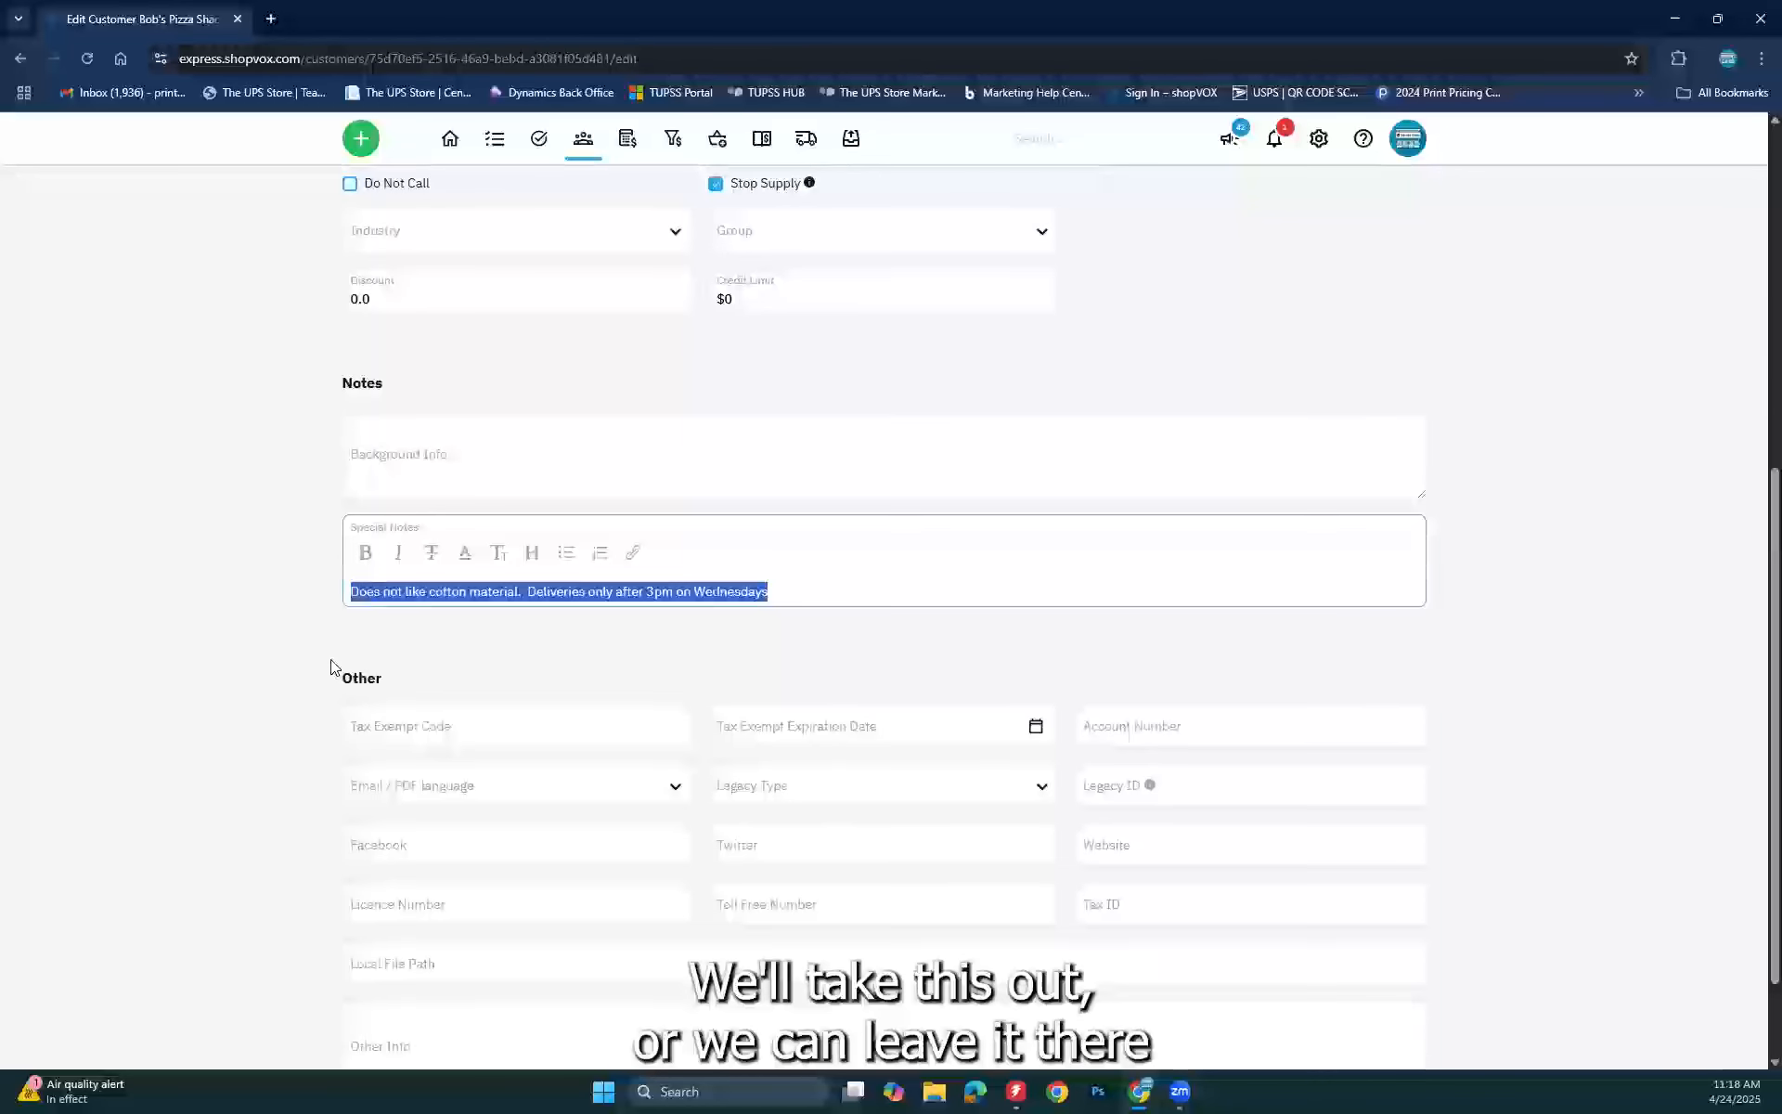
{"action": "left_click", "coordinate": [125, 688]}
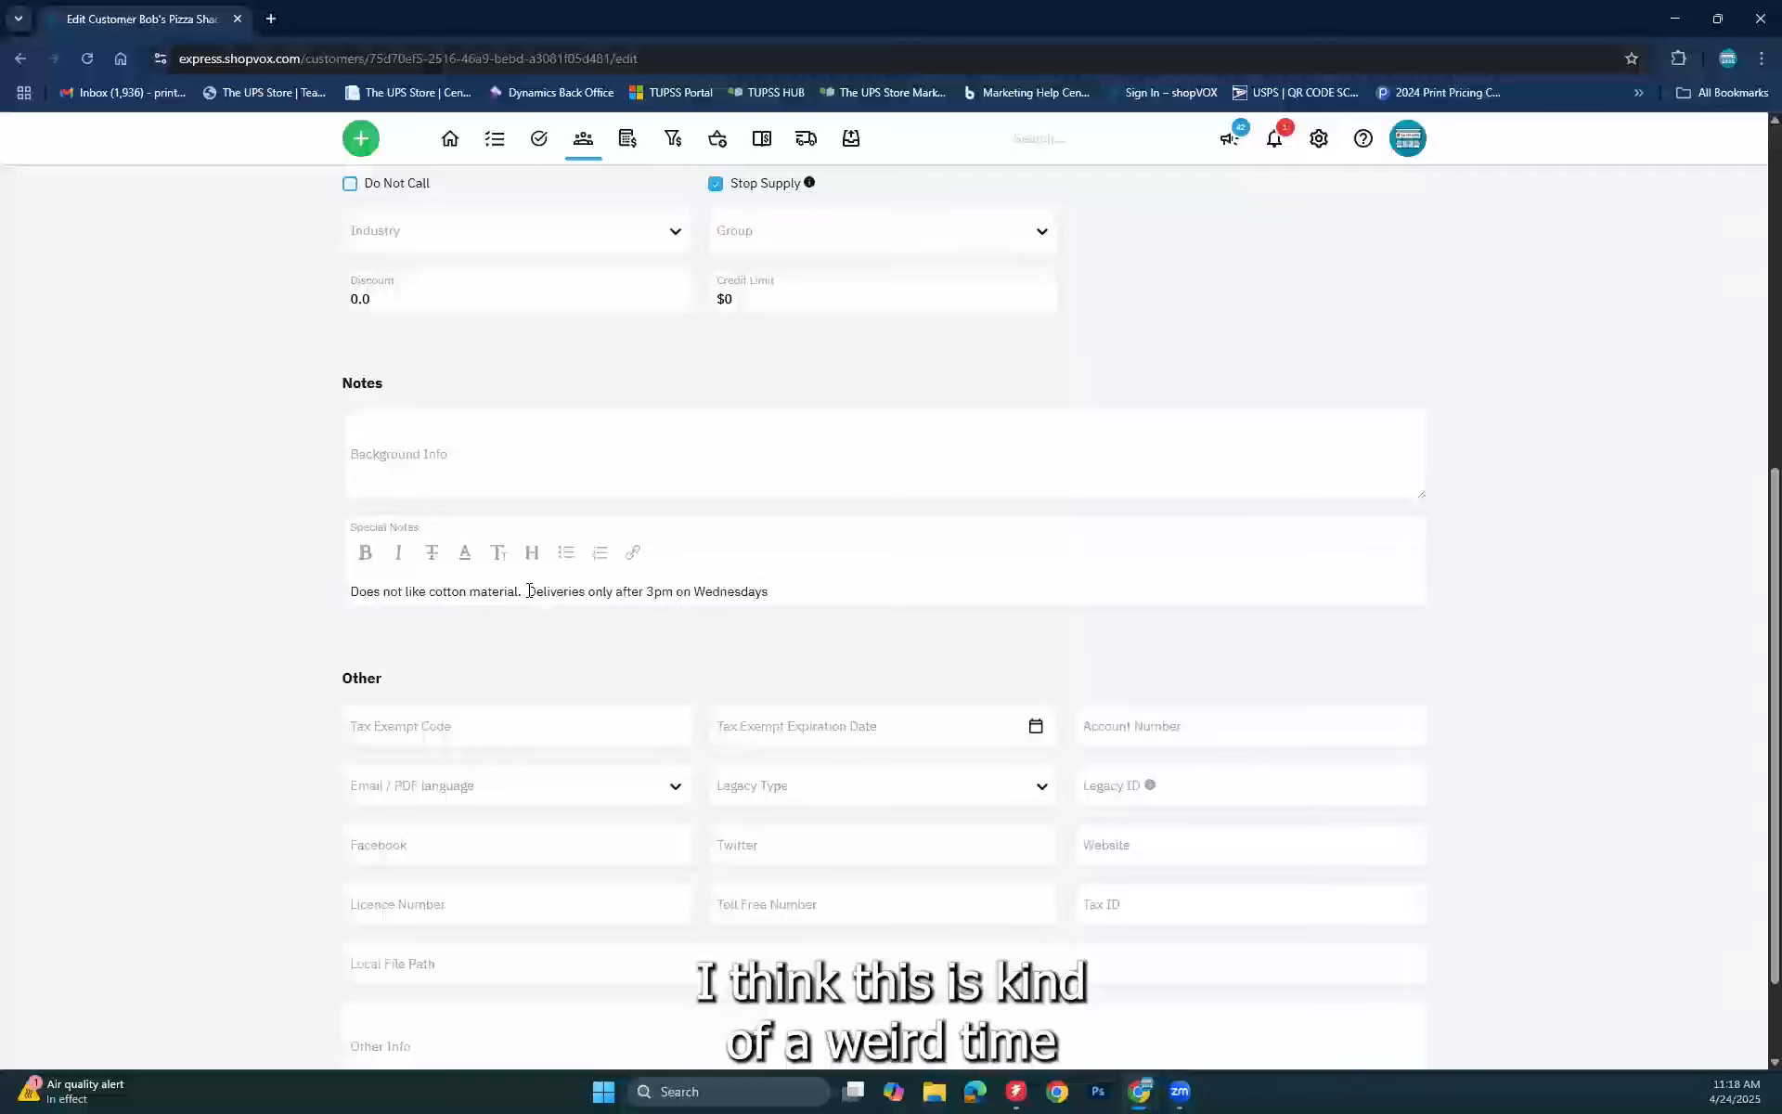
{"action": "triple_click", "coordinate": [384, 584]}
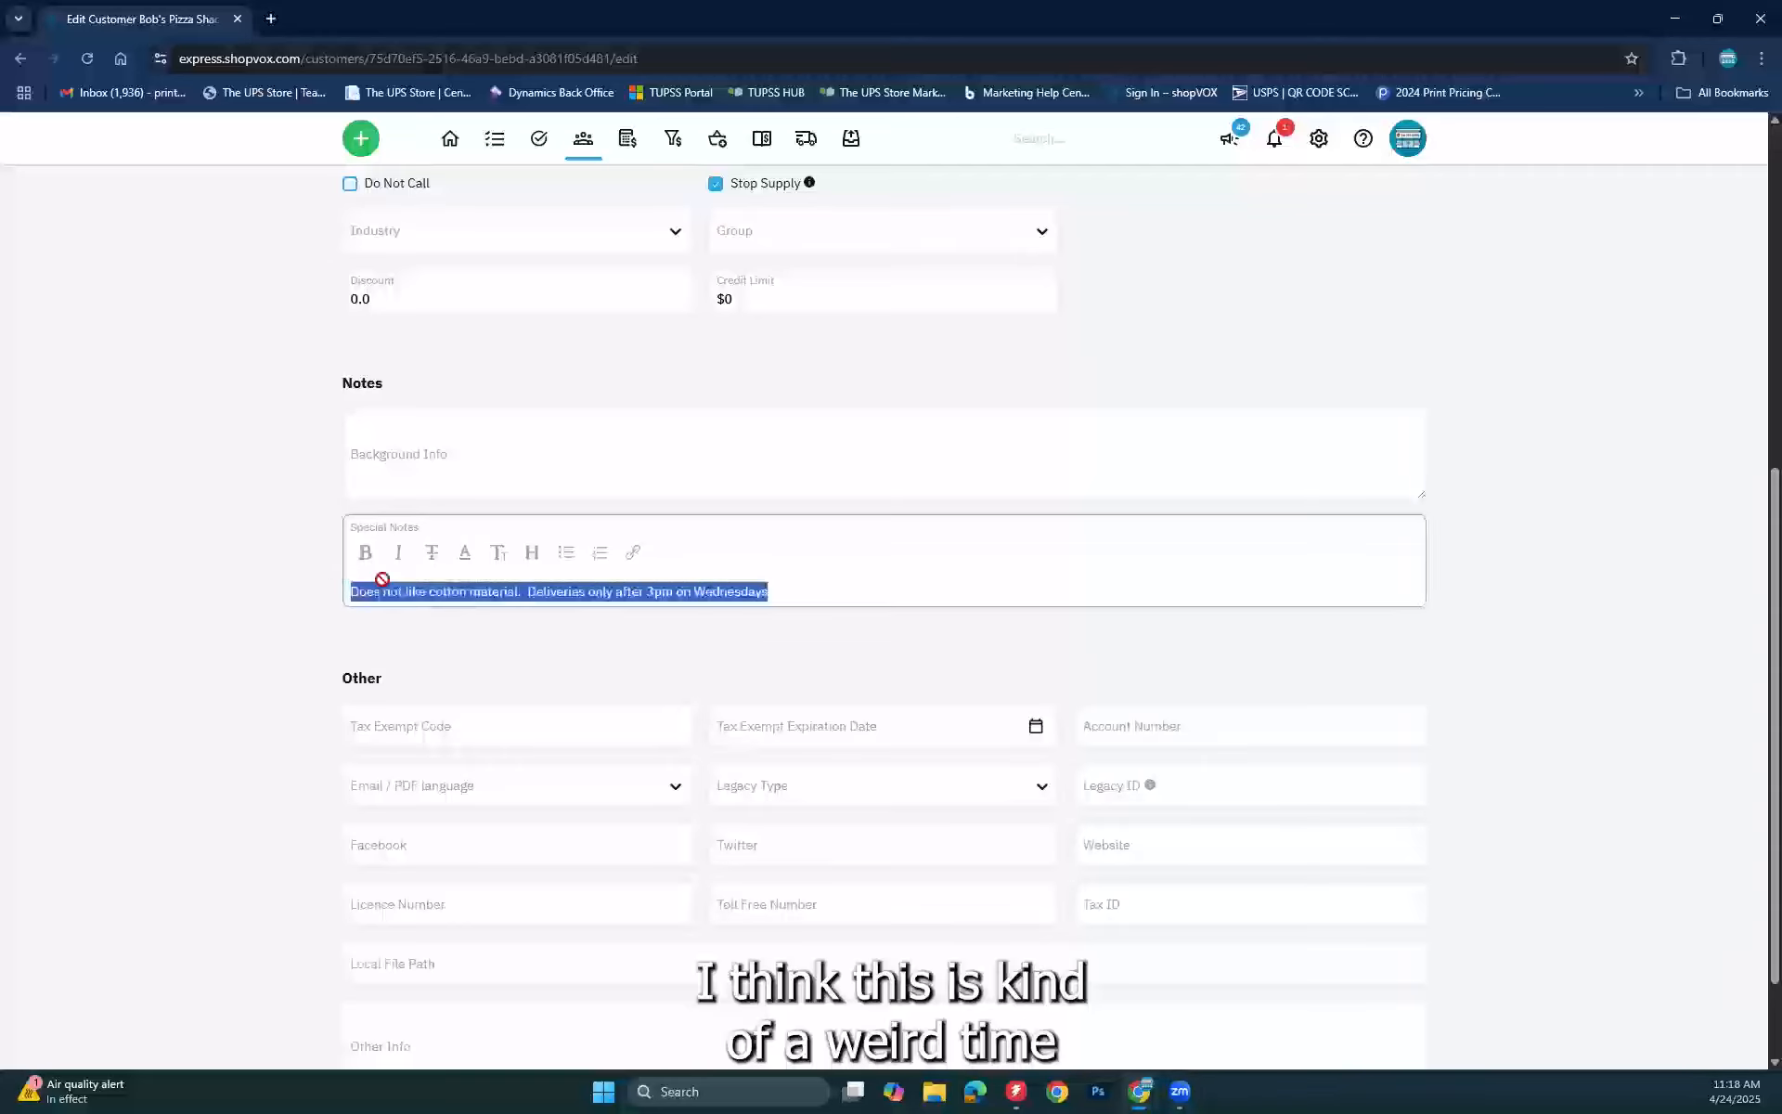
{"action": "left_click", "coordinate": [414, 622]}
{"action": "triple_click", "coordinate": [519, 599]}
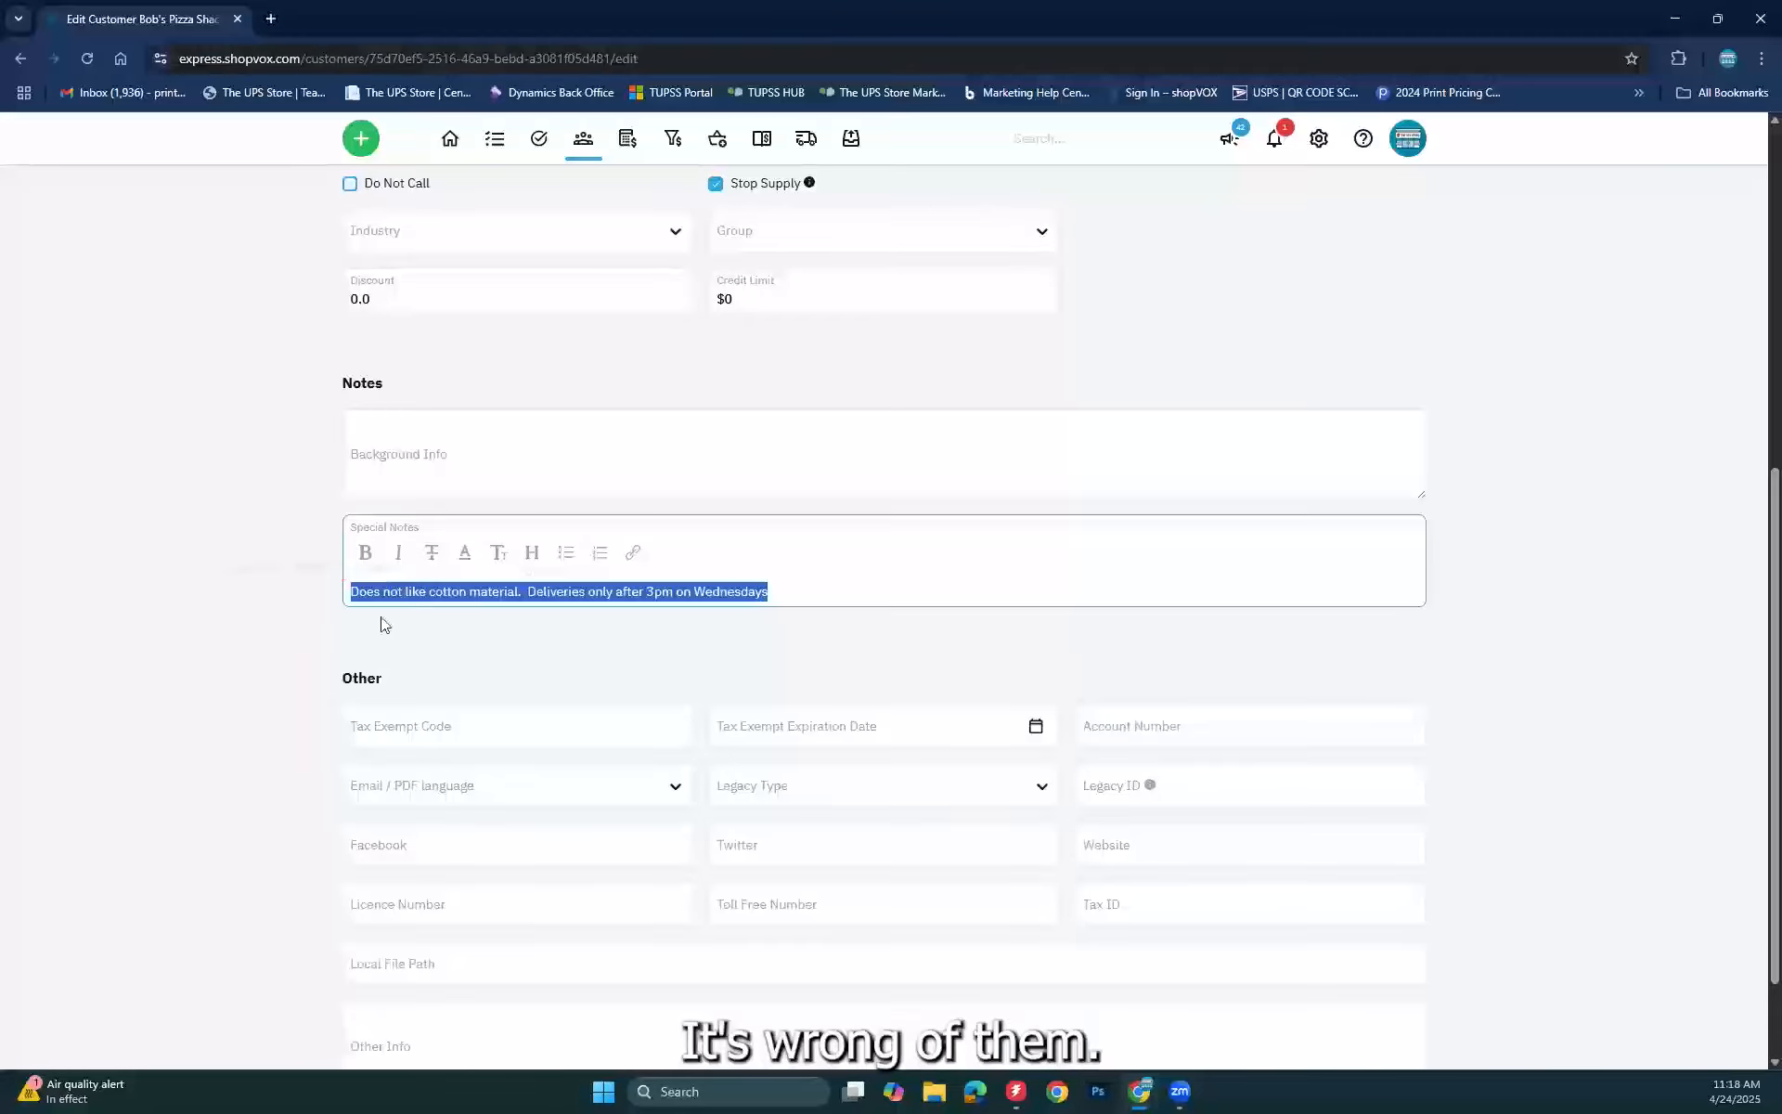
{"action": "left_click", "coordinate": [338, 601]}
{"action": "left_click_drag", "start_coordinate": [357, 590], "coordinate": [522, 591]}
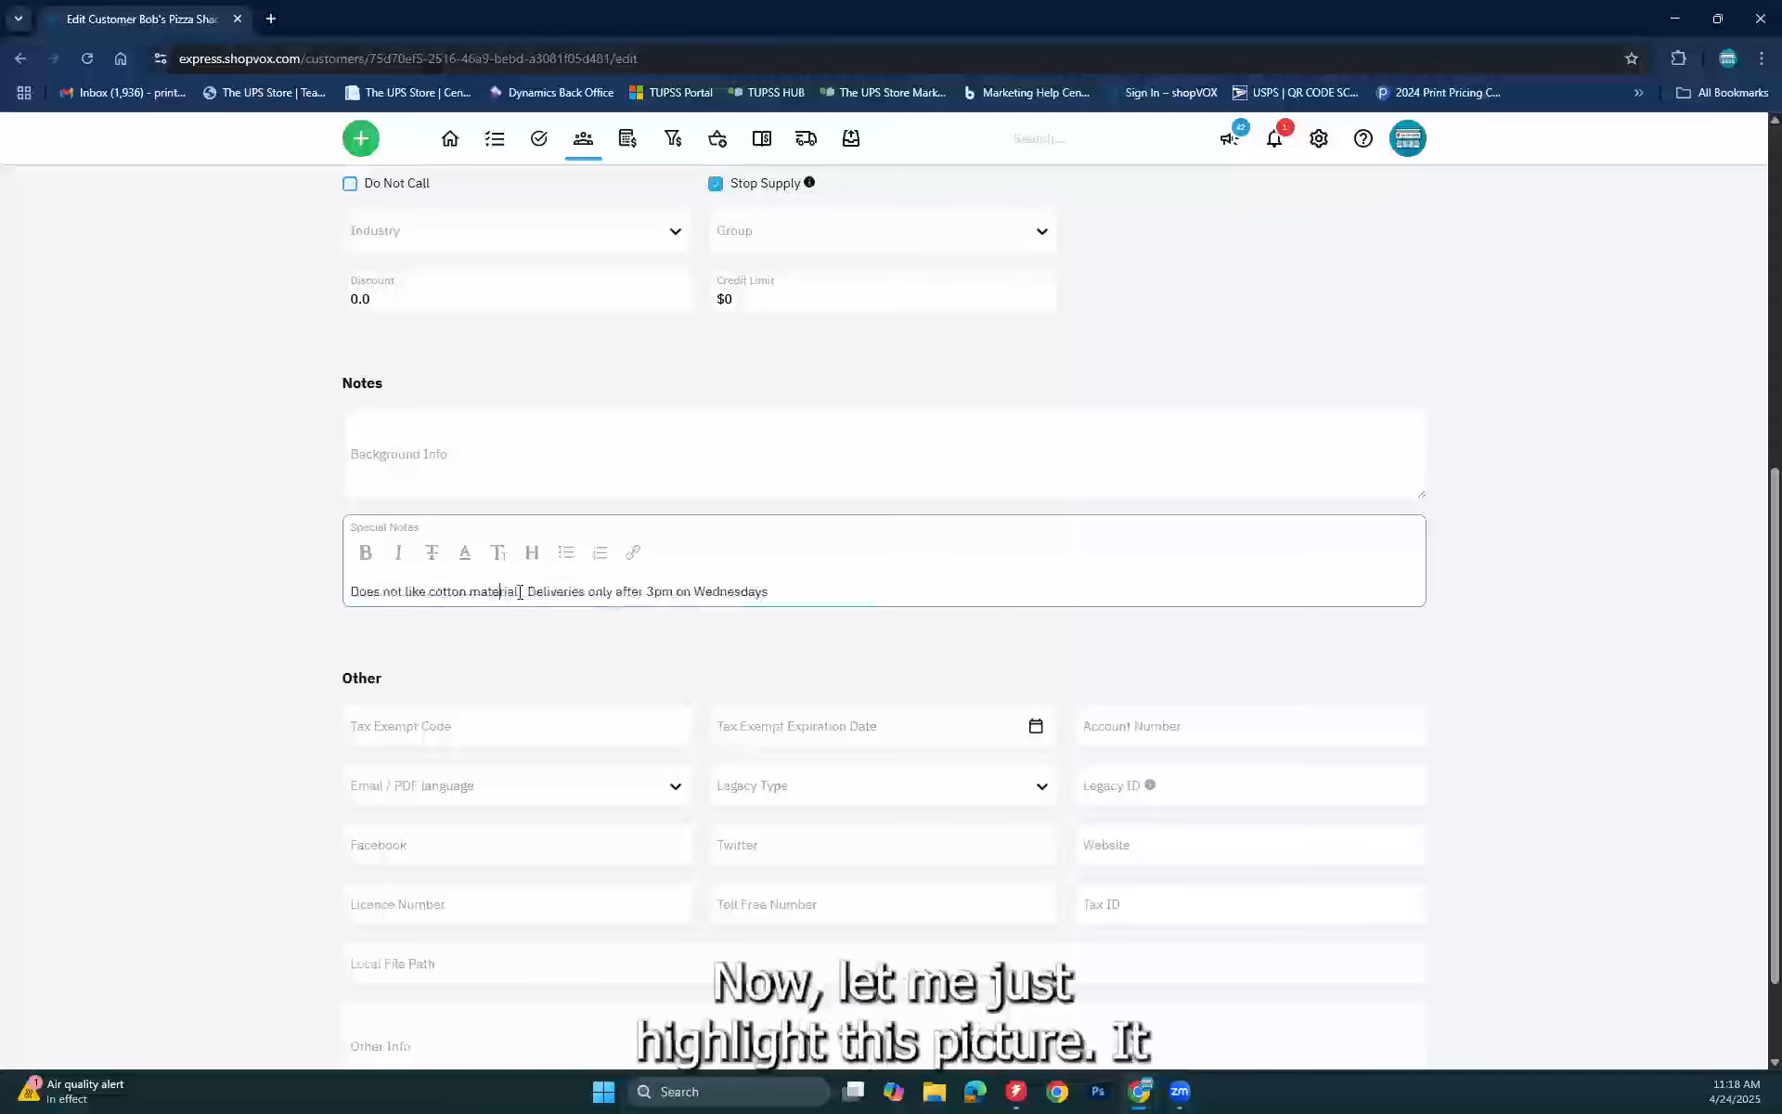
{"action": "key", "text": "BackSpace"}
{"action": "key", "text": "BackSpace"}
{"action": "key", "text": "BackSpace"}
{"action": "key", "text": "BackSpace"}
{"action": "key", "text": "BackSpace"}
{"action": "key", "text": "BackSpace"}
{"action": "key", "text": "BackSpace"}
{"action": "key", "text": "BackSpace"}
{"action": "key", "text": "BackSpace"}
{"action": "key", "text": "BackSpace"}
{"action": "key", "text": "BackSpace"}
{"action": "key", "text": "BackSpace"}
{"action": "key", "text": "BackSpace"}
{"action": "key", "text": "BackSpace"}
{"action": "key", "text": "BackSpace"}
{"action": "key", "text": "BackSpace"}
{"action": "key", "text": "BackSpace"}
{"action": "key", "text": "BackSpace"}
{"action": "key", "text": "BackSpace"}
{"action": "key", "text": "BackSpace"}
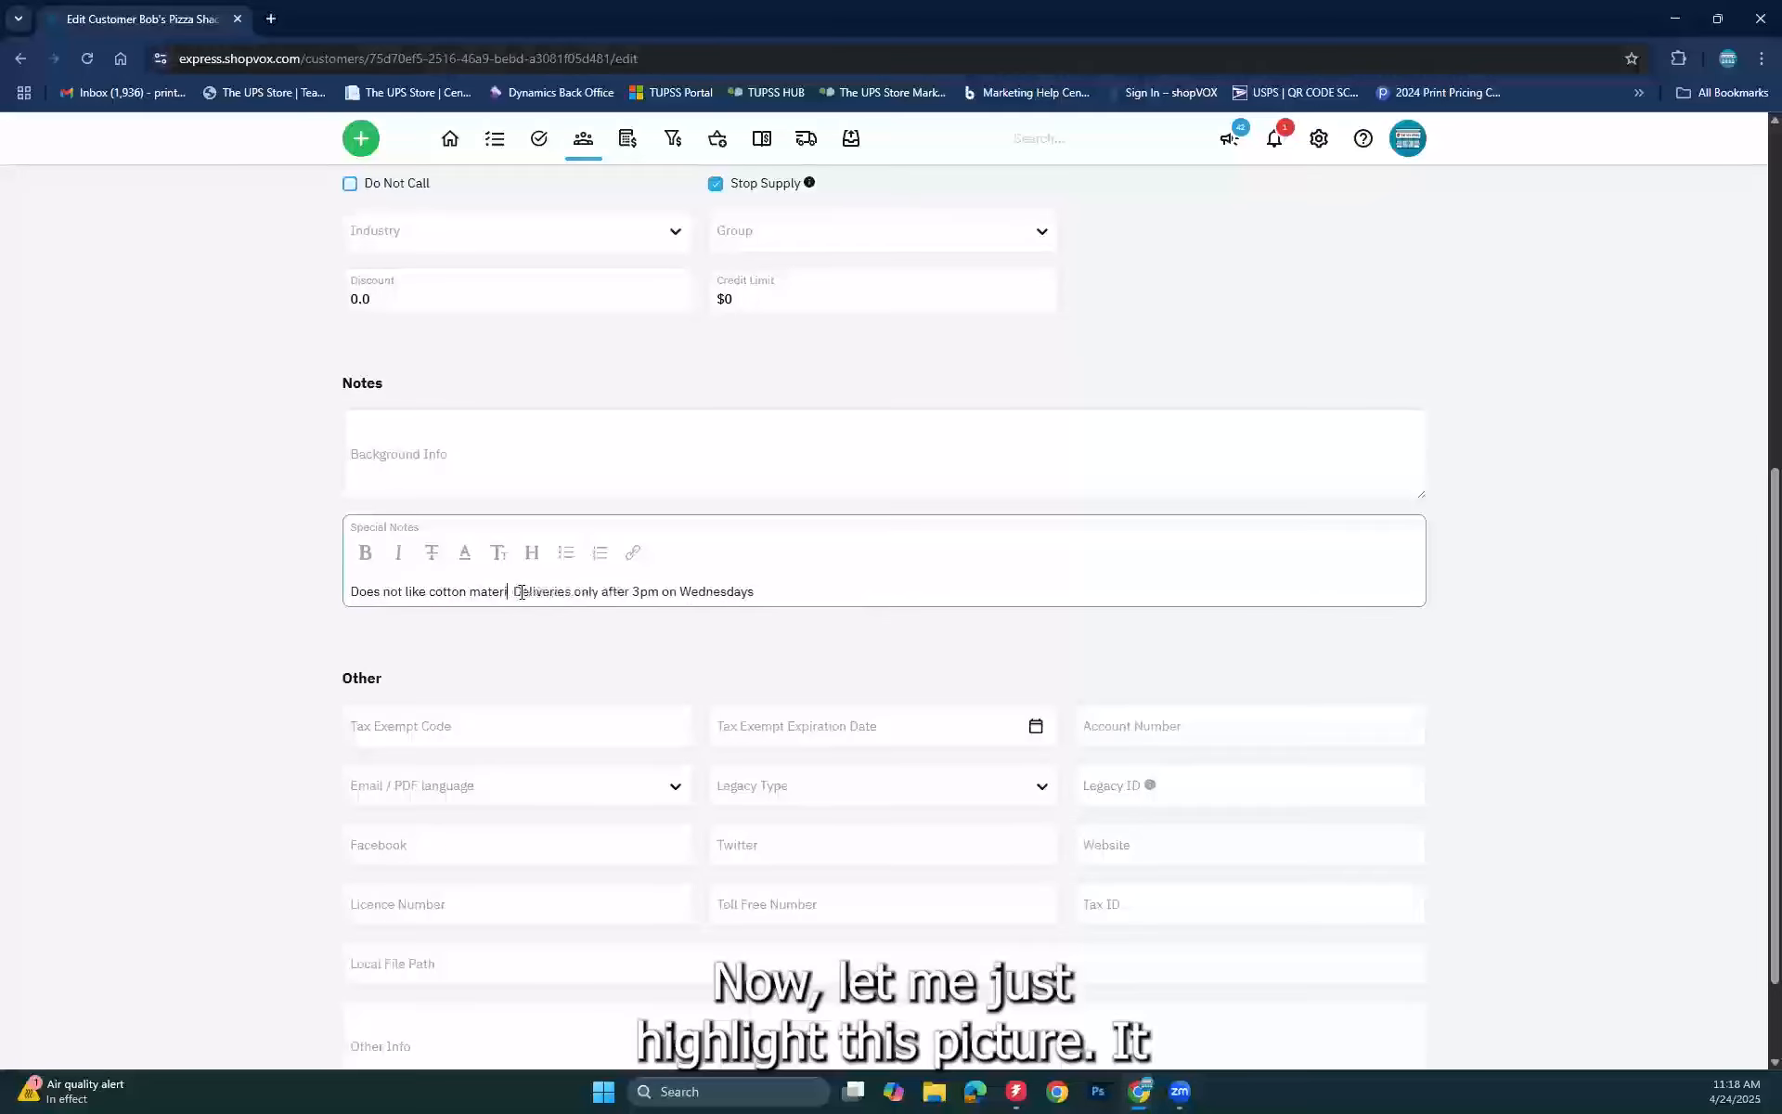
{"action": "key", "text": "BackSpace"}
{"action": "key", "text": "BackSpace"}
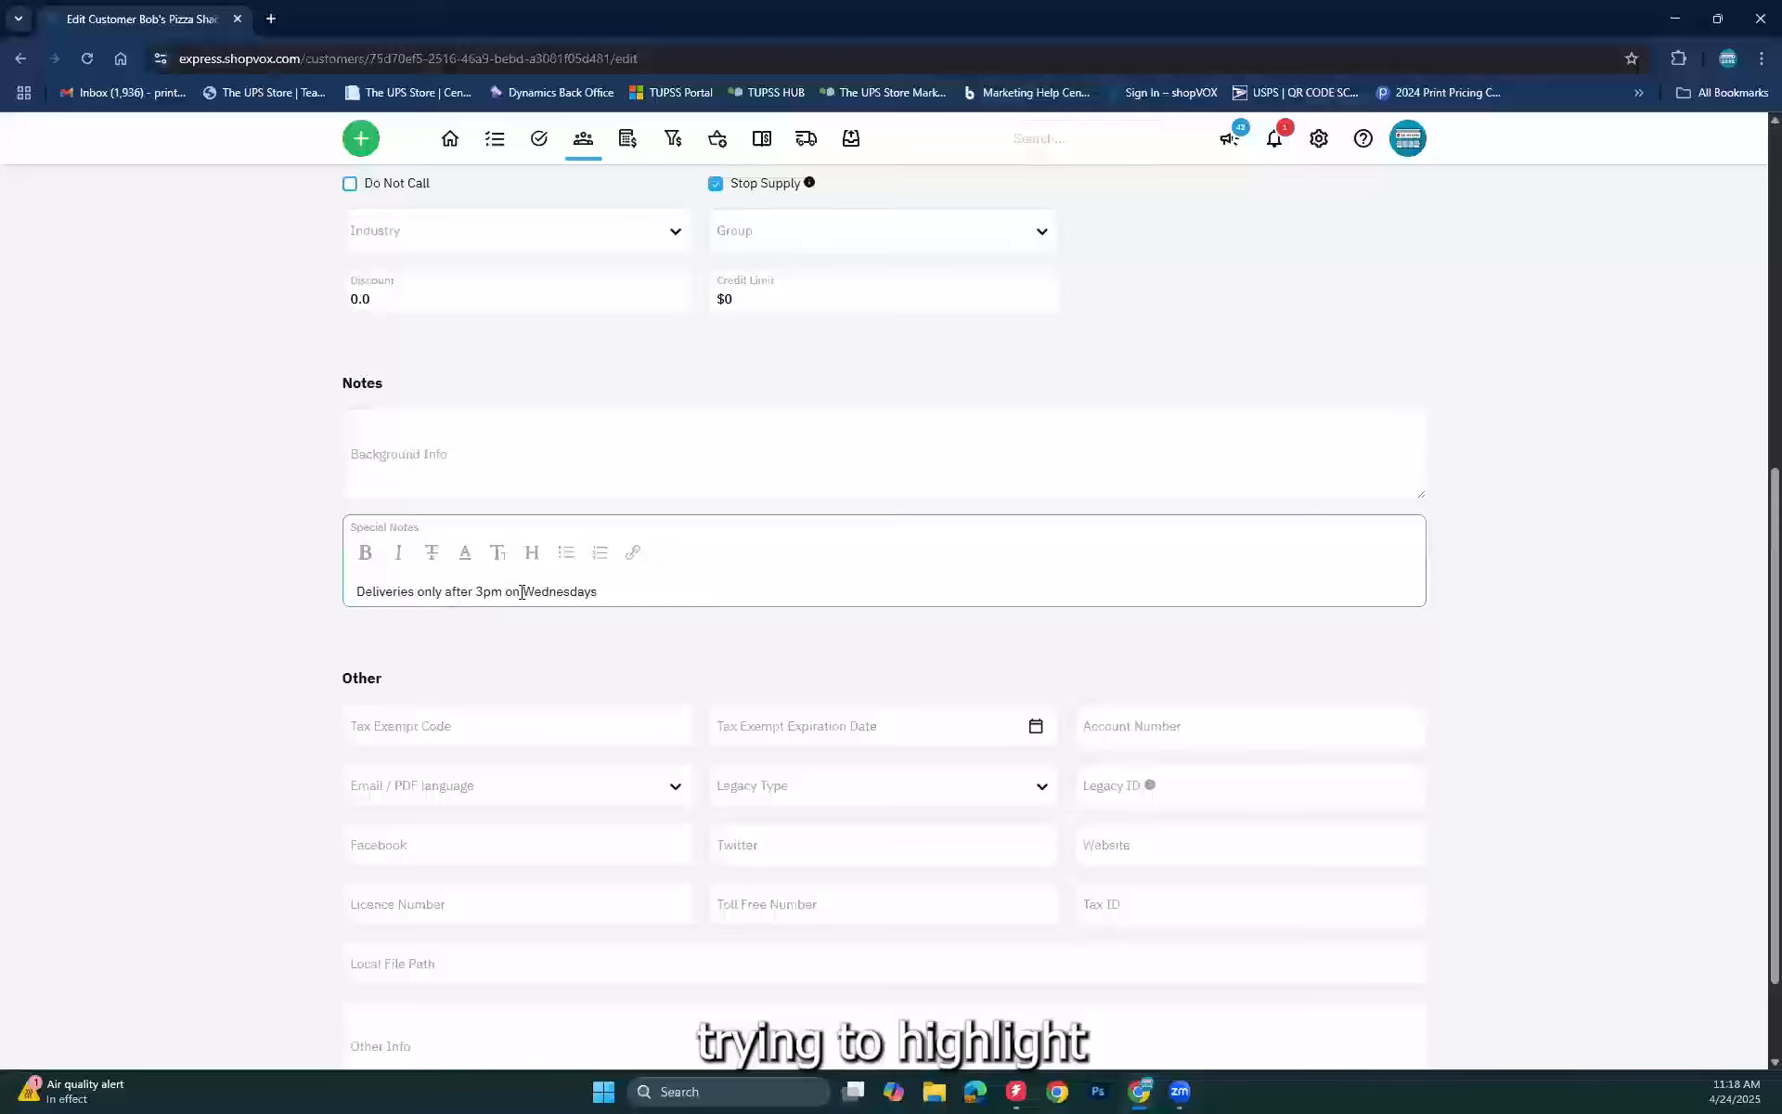
{"action": "key", "text": "BackSpace"}
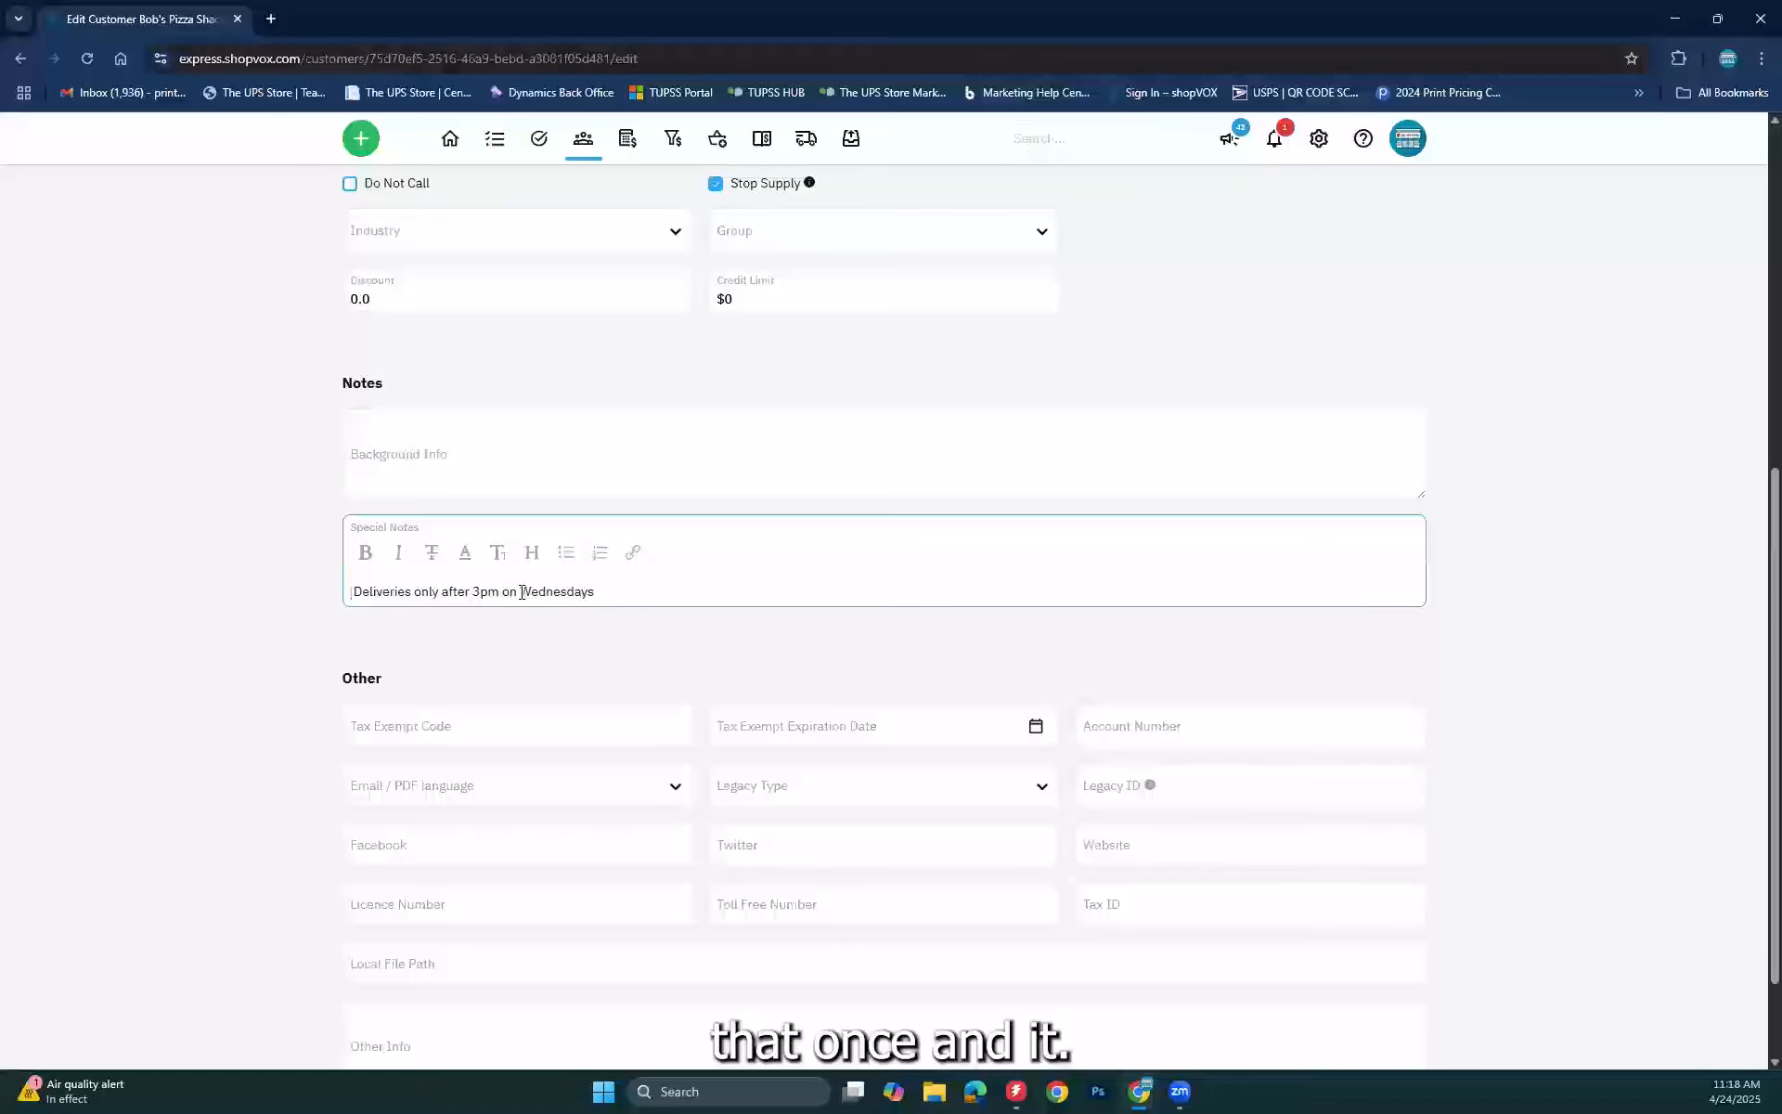
{"action": "key", "text": "Delete"}
{"action": "left_click", "coordinate": [263, 684]}
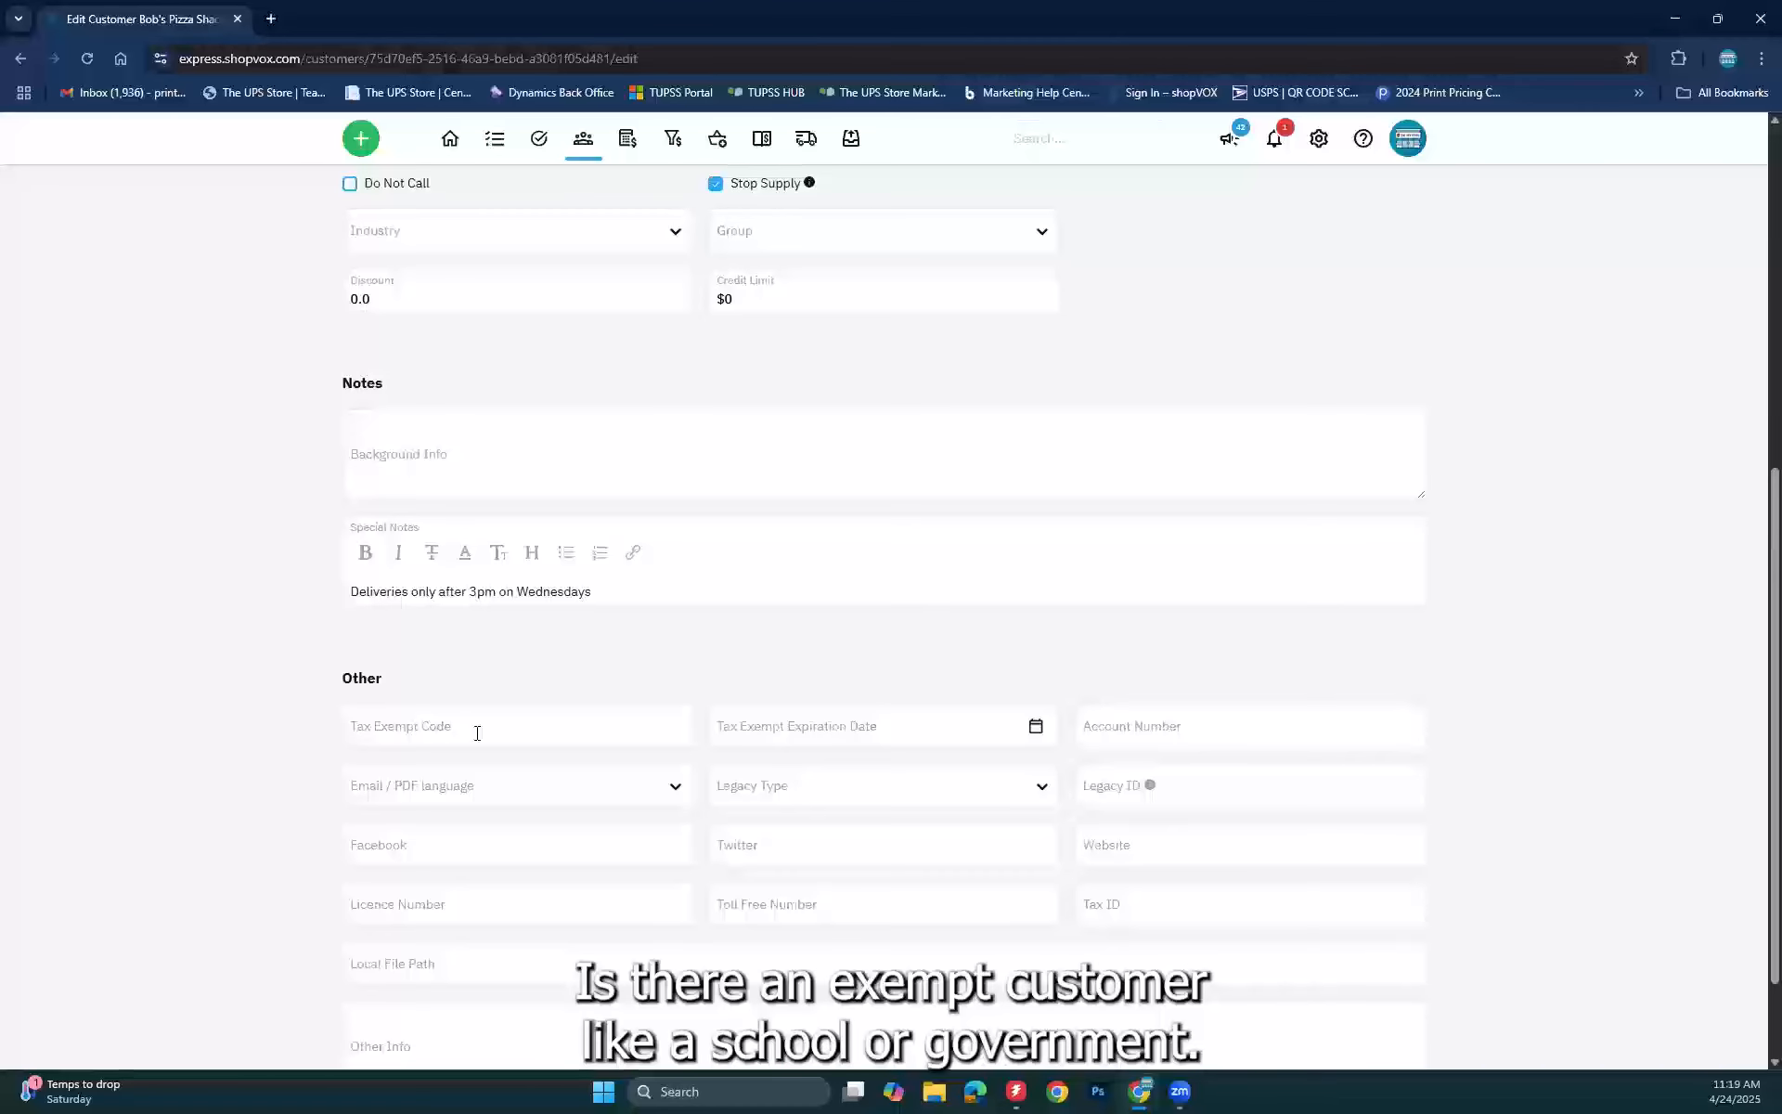
Step: Enter the tax exempt code and set its expiration date to Tue, 04/01/2025
{"action": "left_click", "coordinate": [406, 724]}
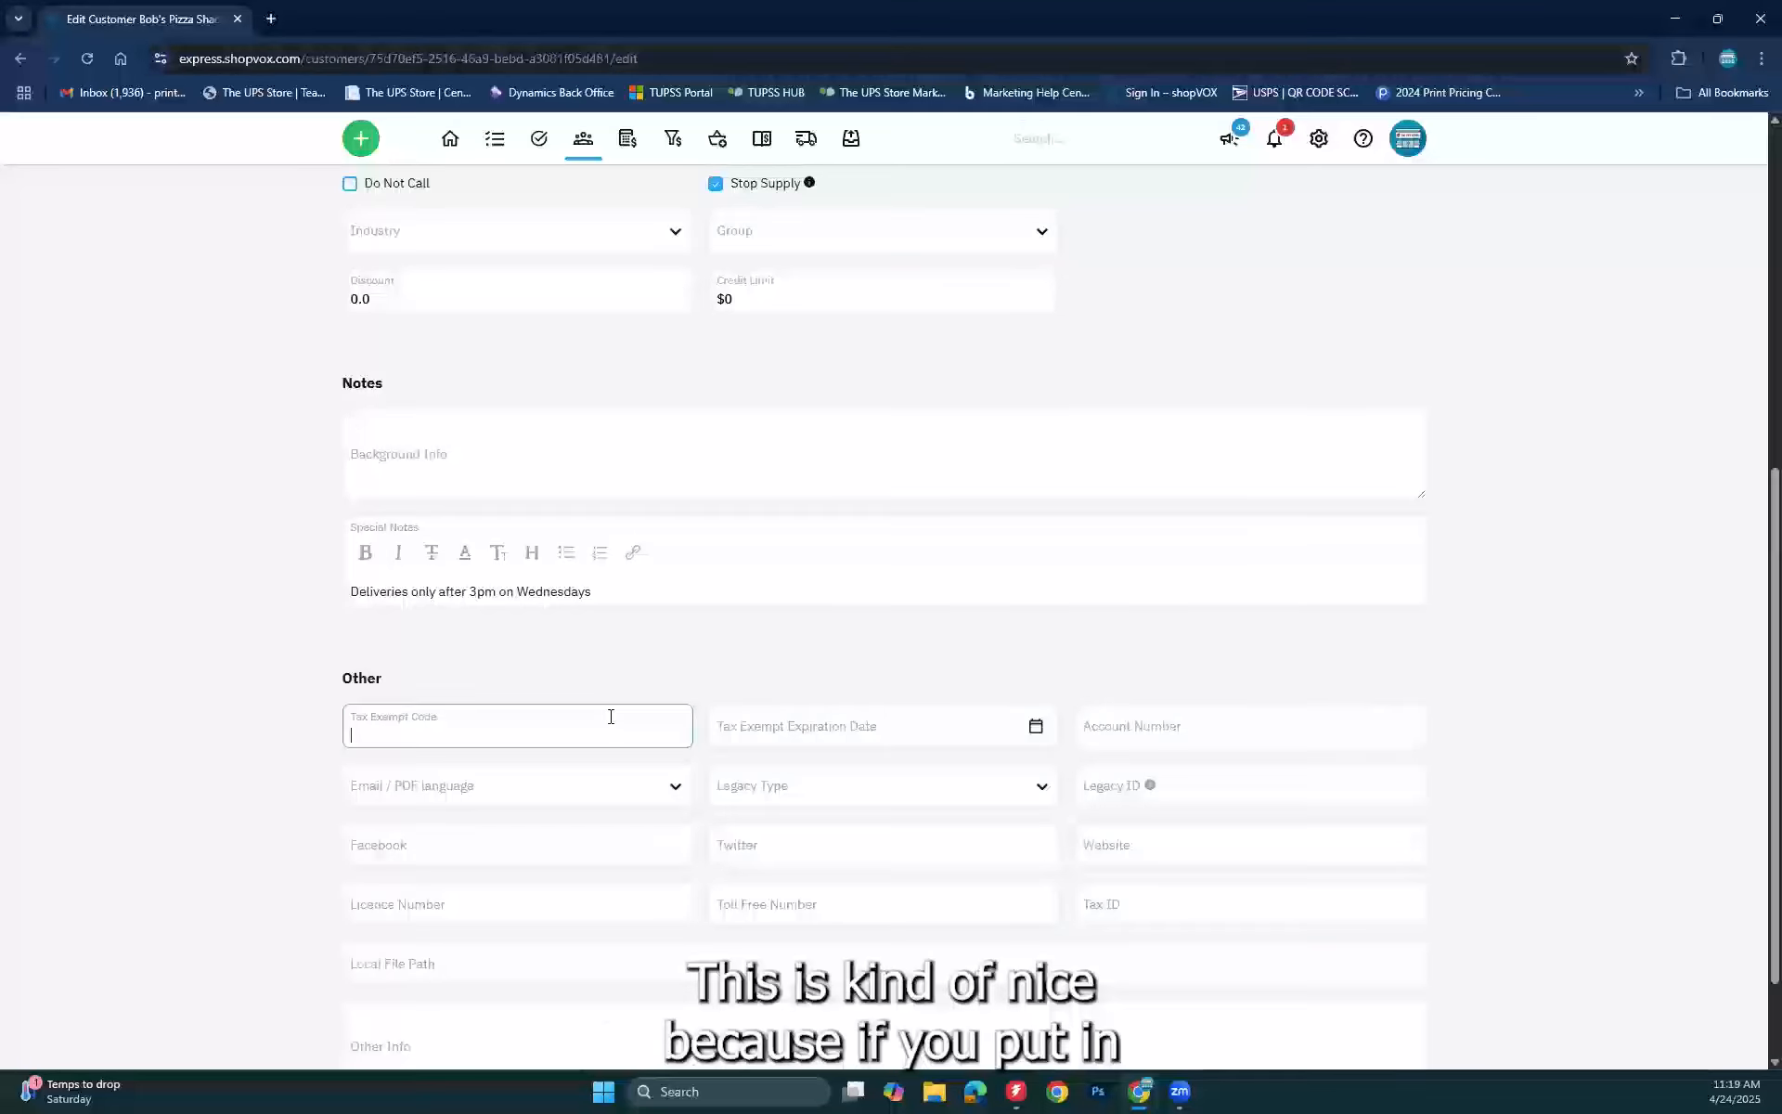
{"action": "left_click", "coordinate": [870, 737]}
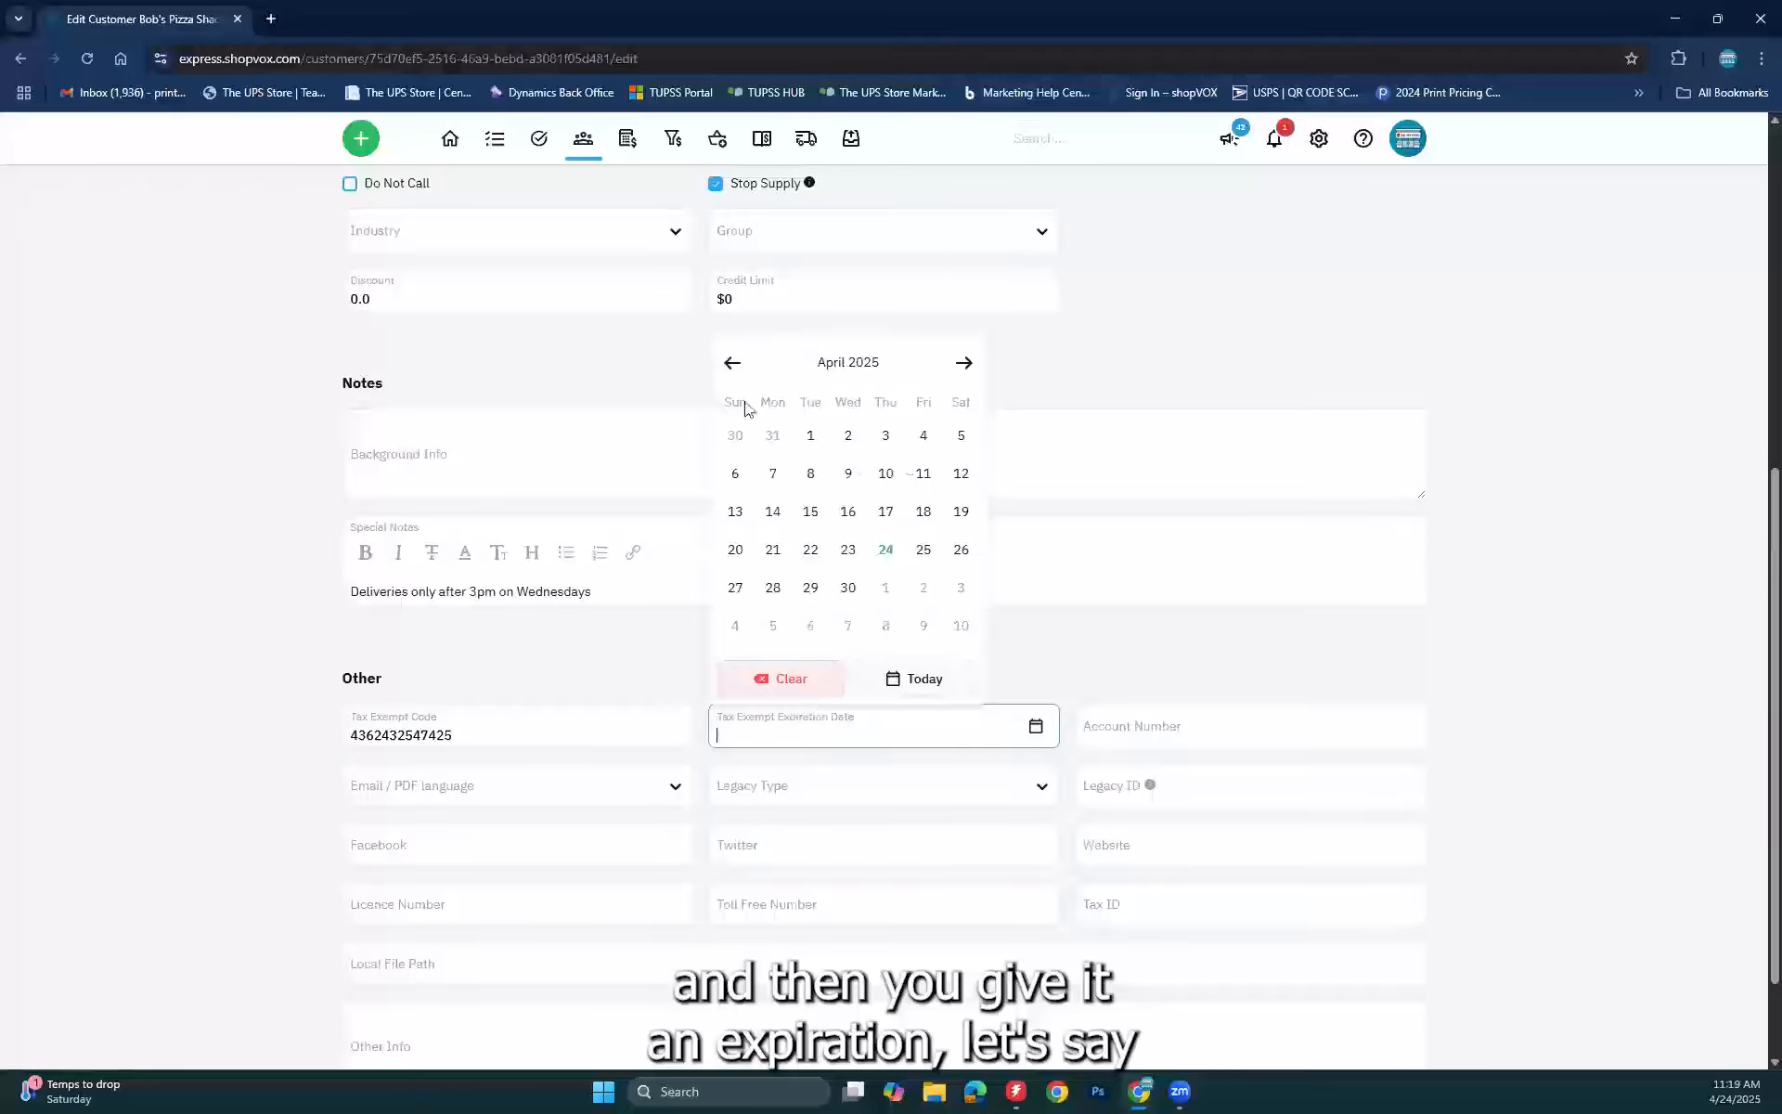
{"action": "left_click", "coordinate": [811, 436]}
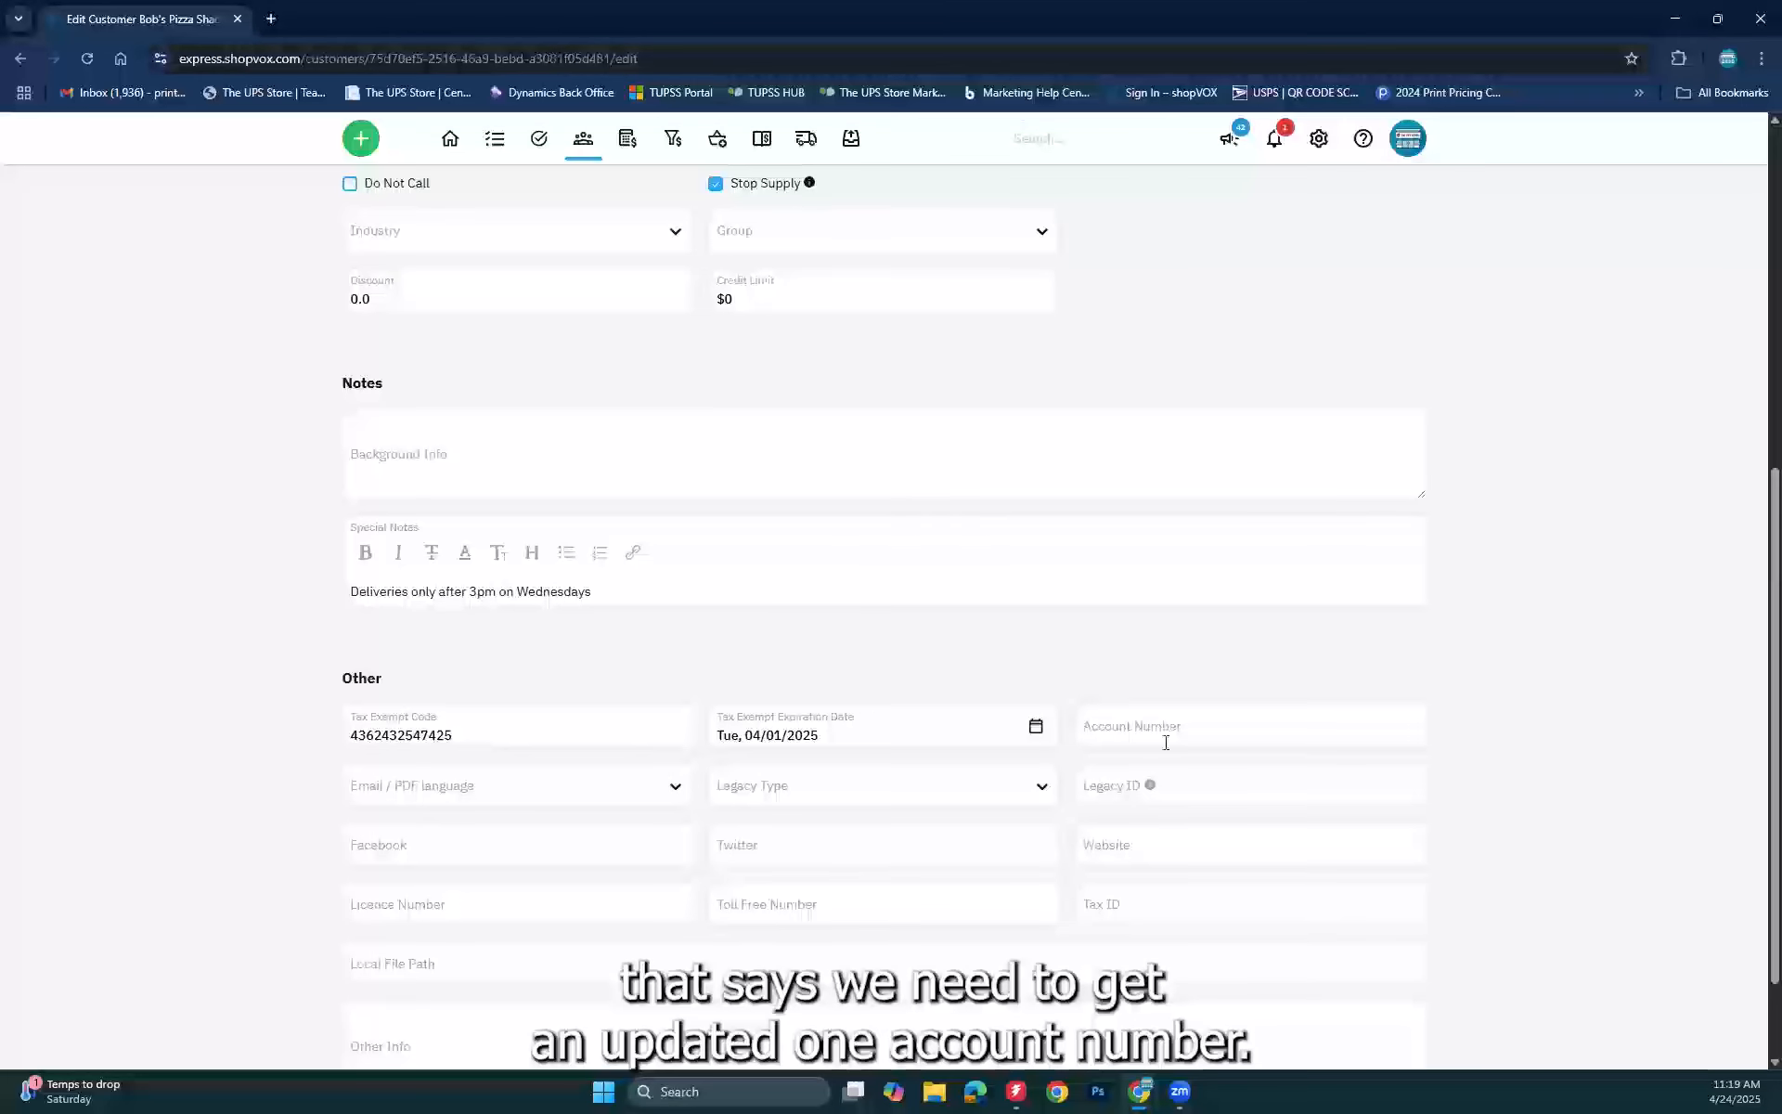
{"action": "left_click", "coordinate": [1244, 724]}
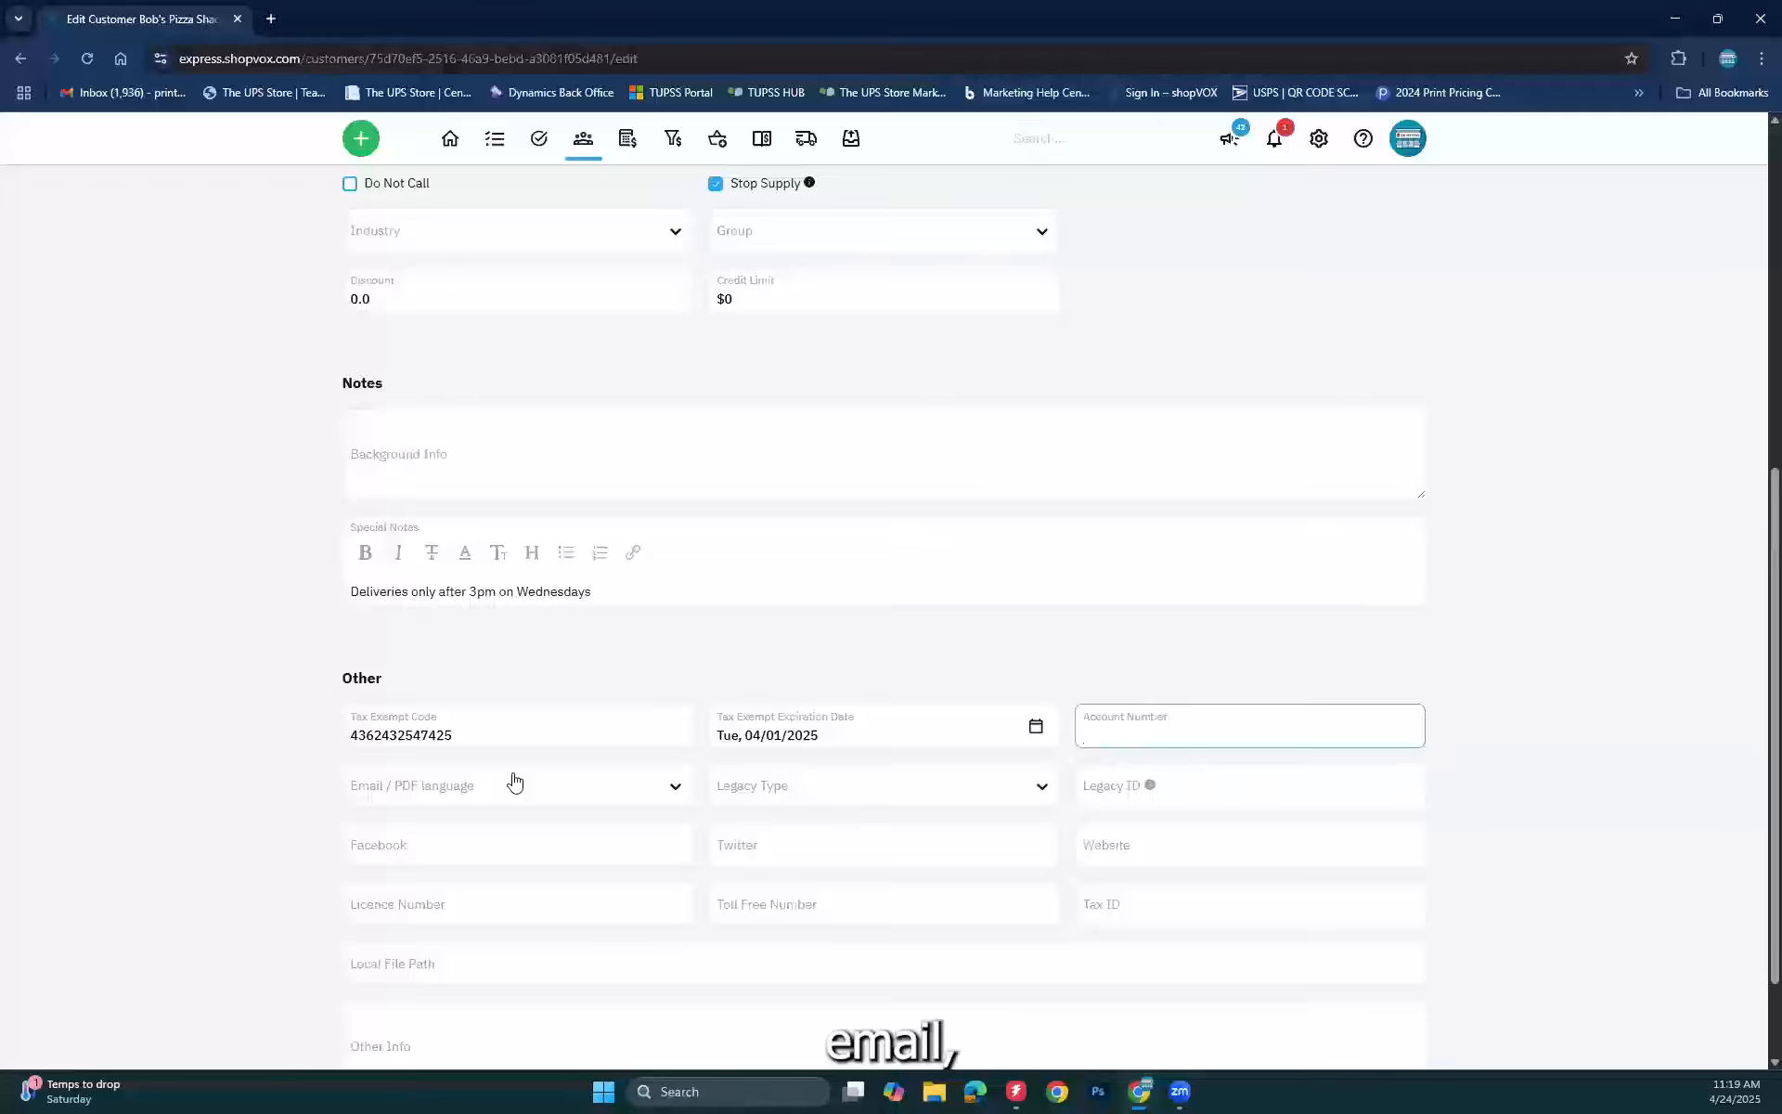
{"action": "left_click", "coordinate": [609, 784]}
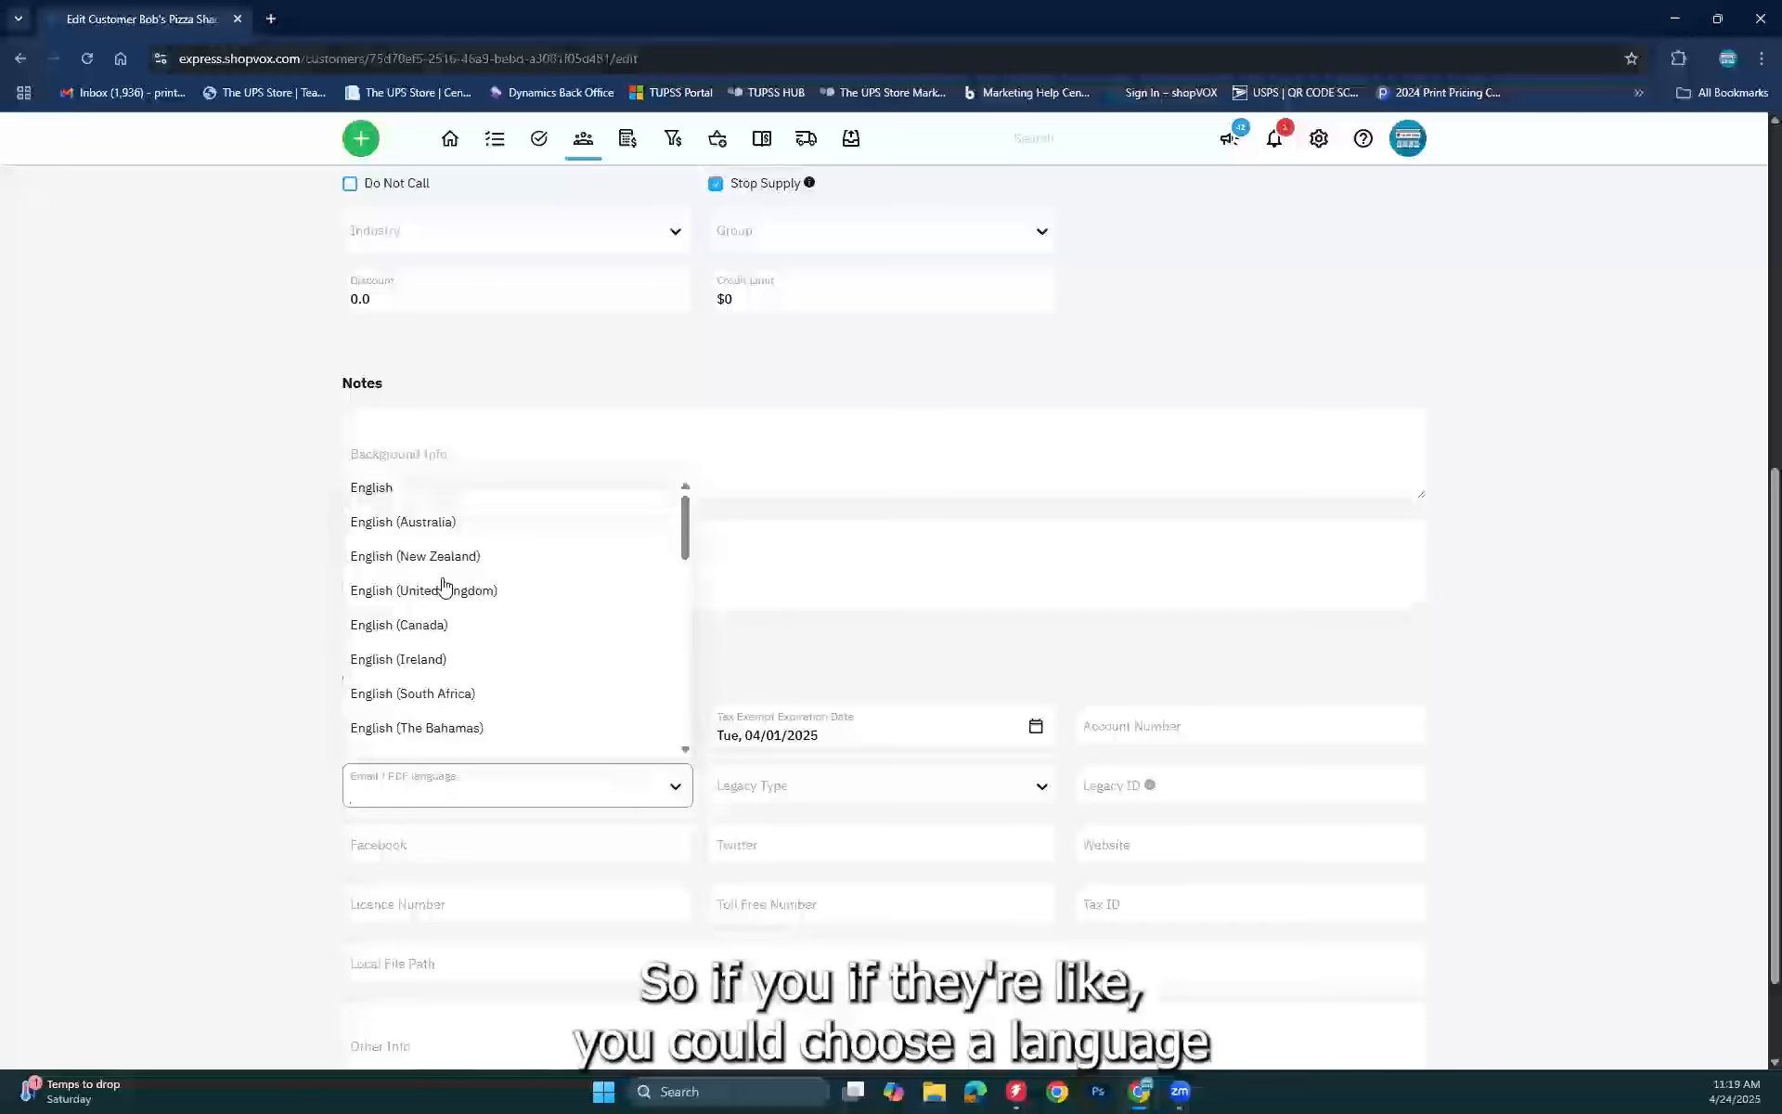
{"action": "scroll", "coordinate": [443, 584], "scroll_direction": "down", "scroll_amount": 5}
{"action": "scroll", "coordinate": [443, 584], "scroll_direction": "down", "scroll_amount": 1}
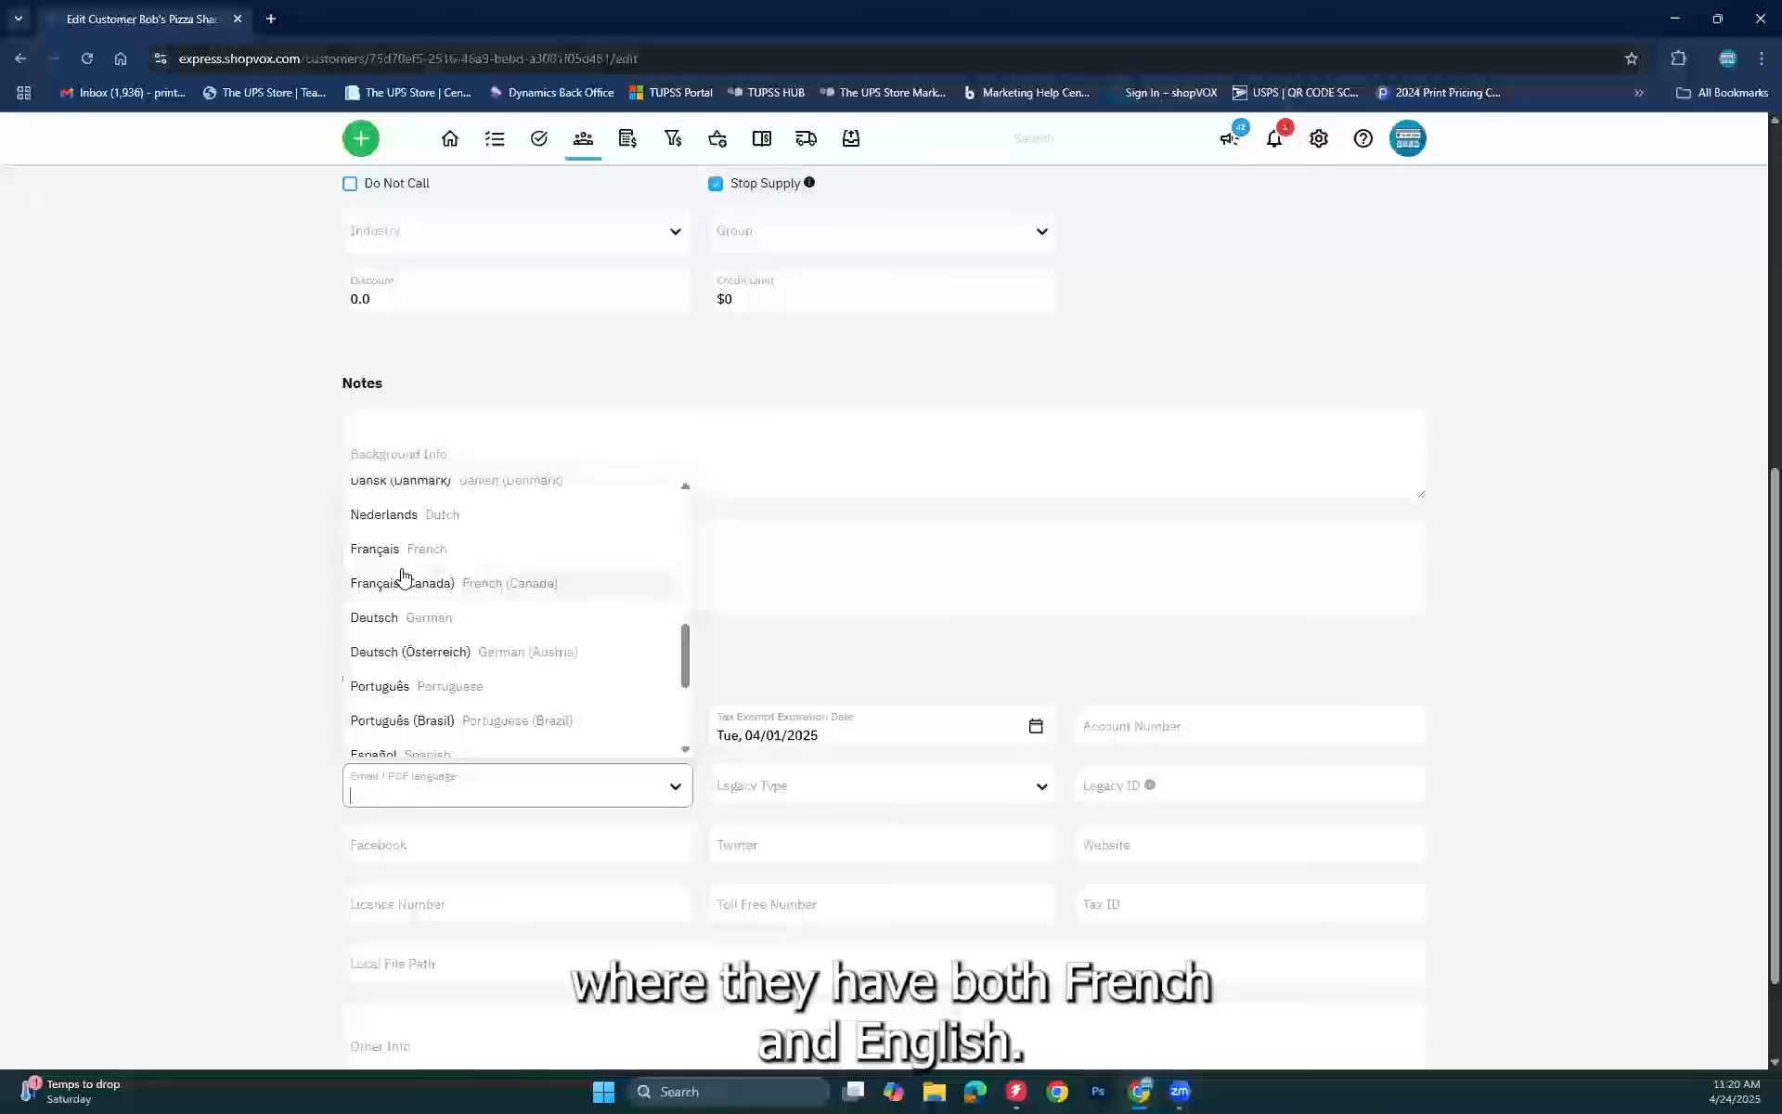
{"action": "left_click", "coordinate": [428, 820]}
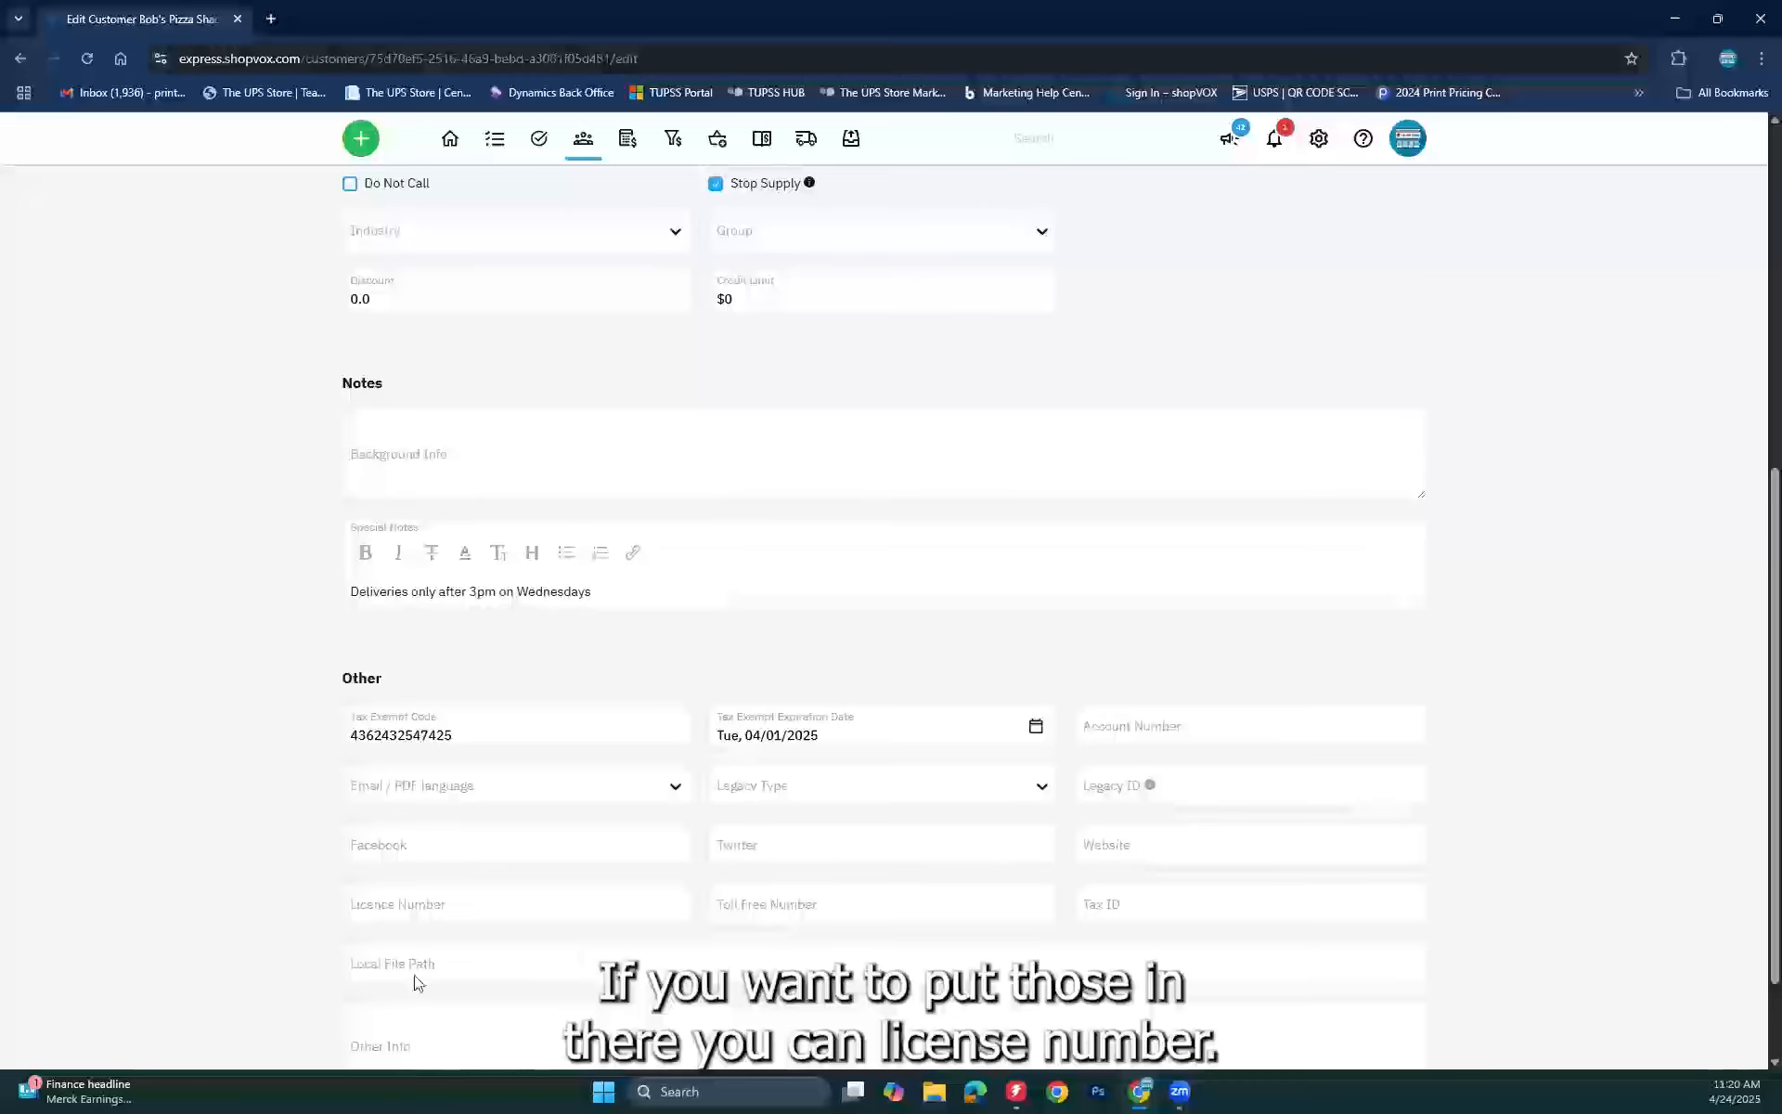
{"action": "scroll", "coordinate": [169, 865], "scroll_direction": "down", "scroll_amount": 2}
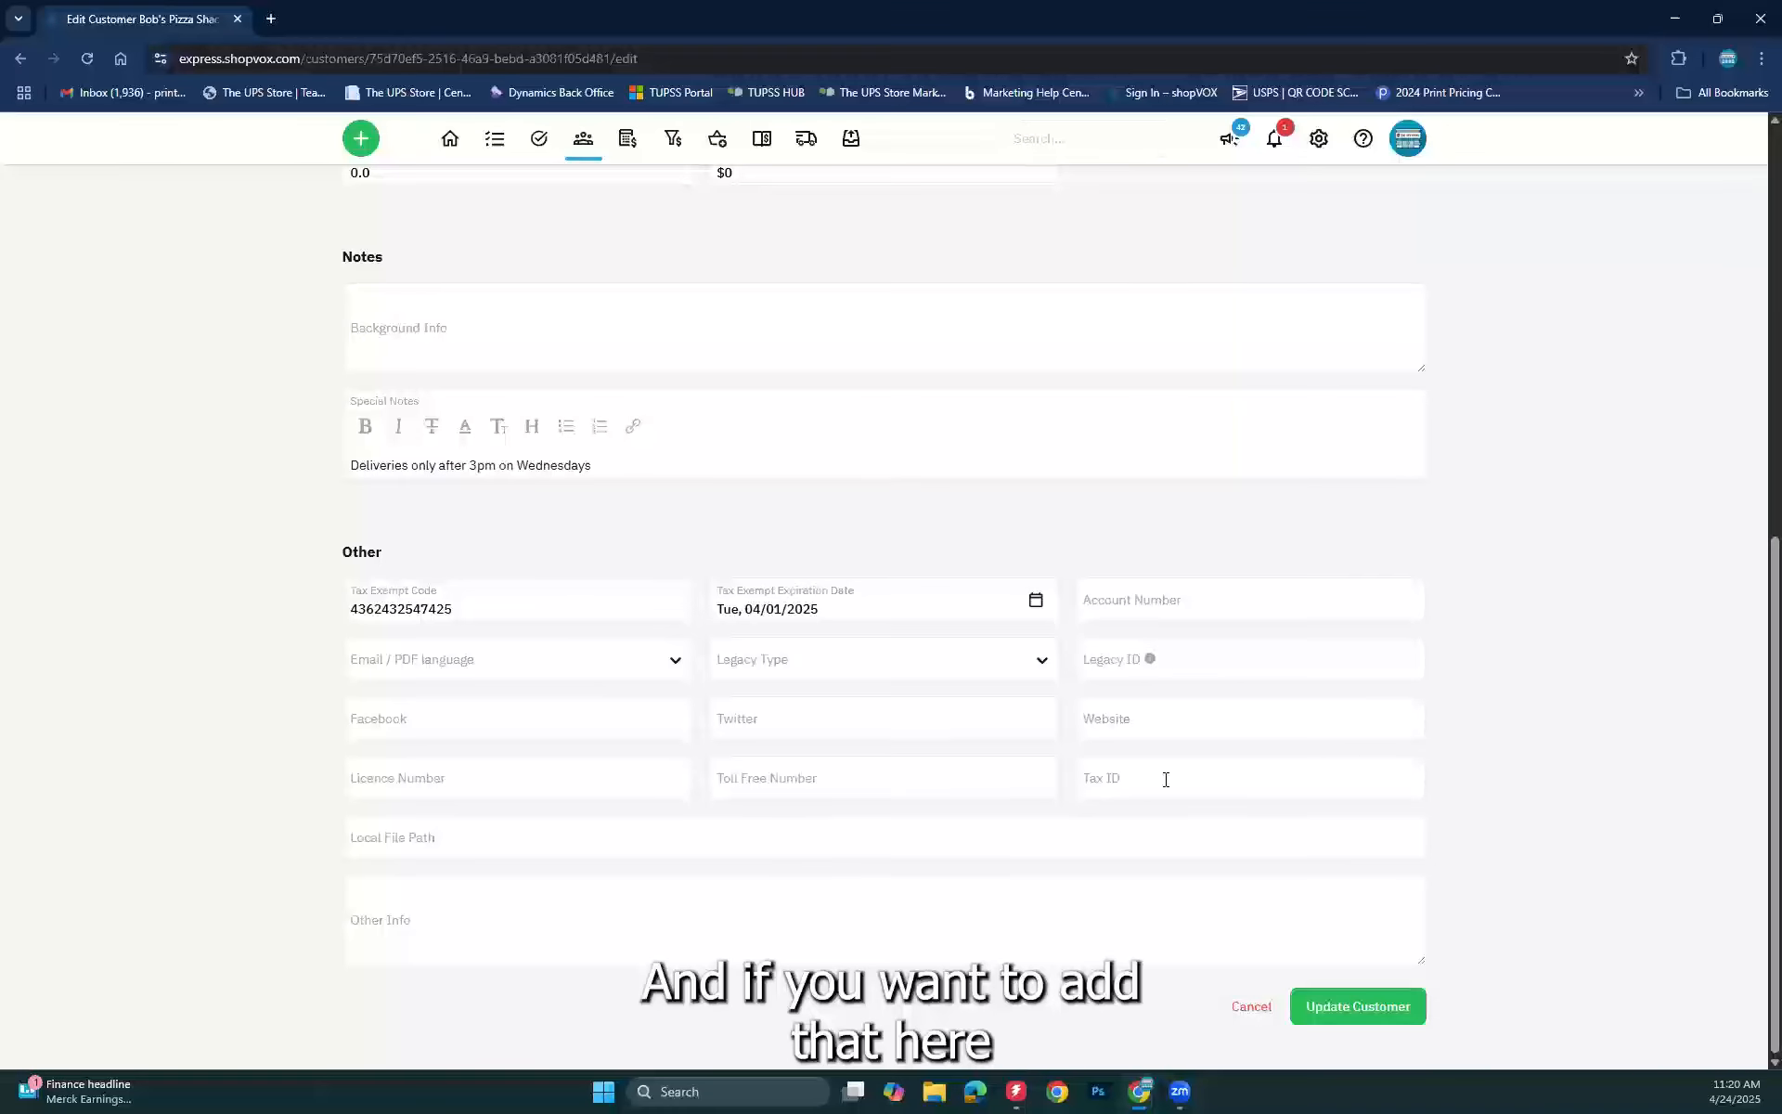
{"action": "left_click", "coordinate": [369, 841]}
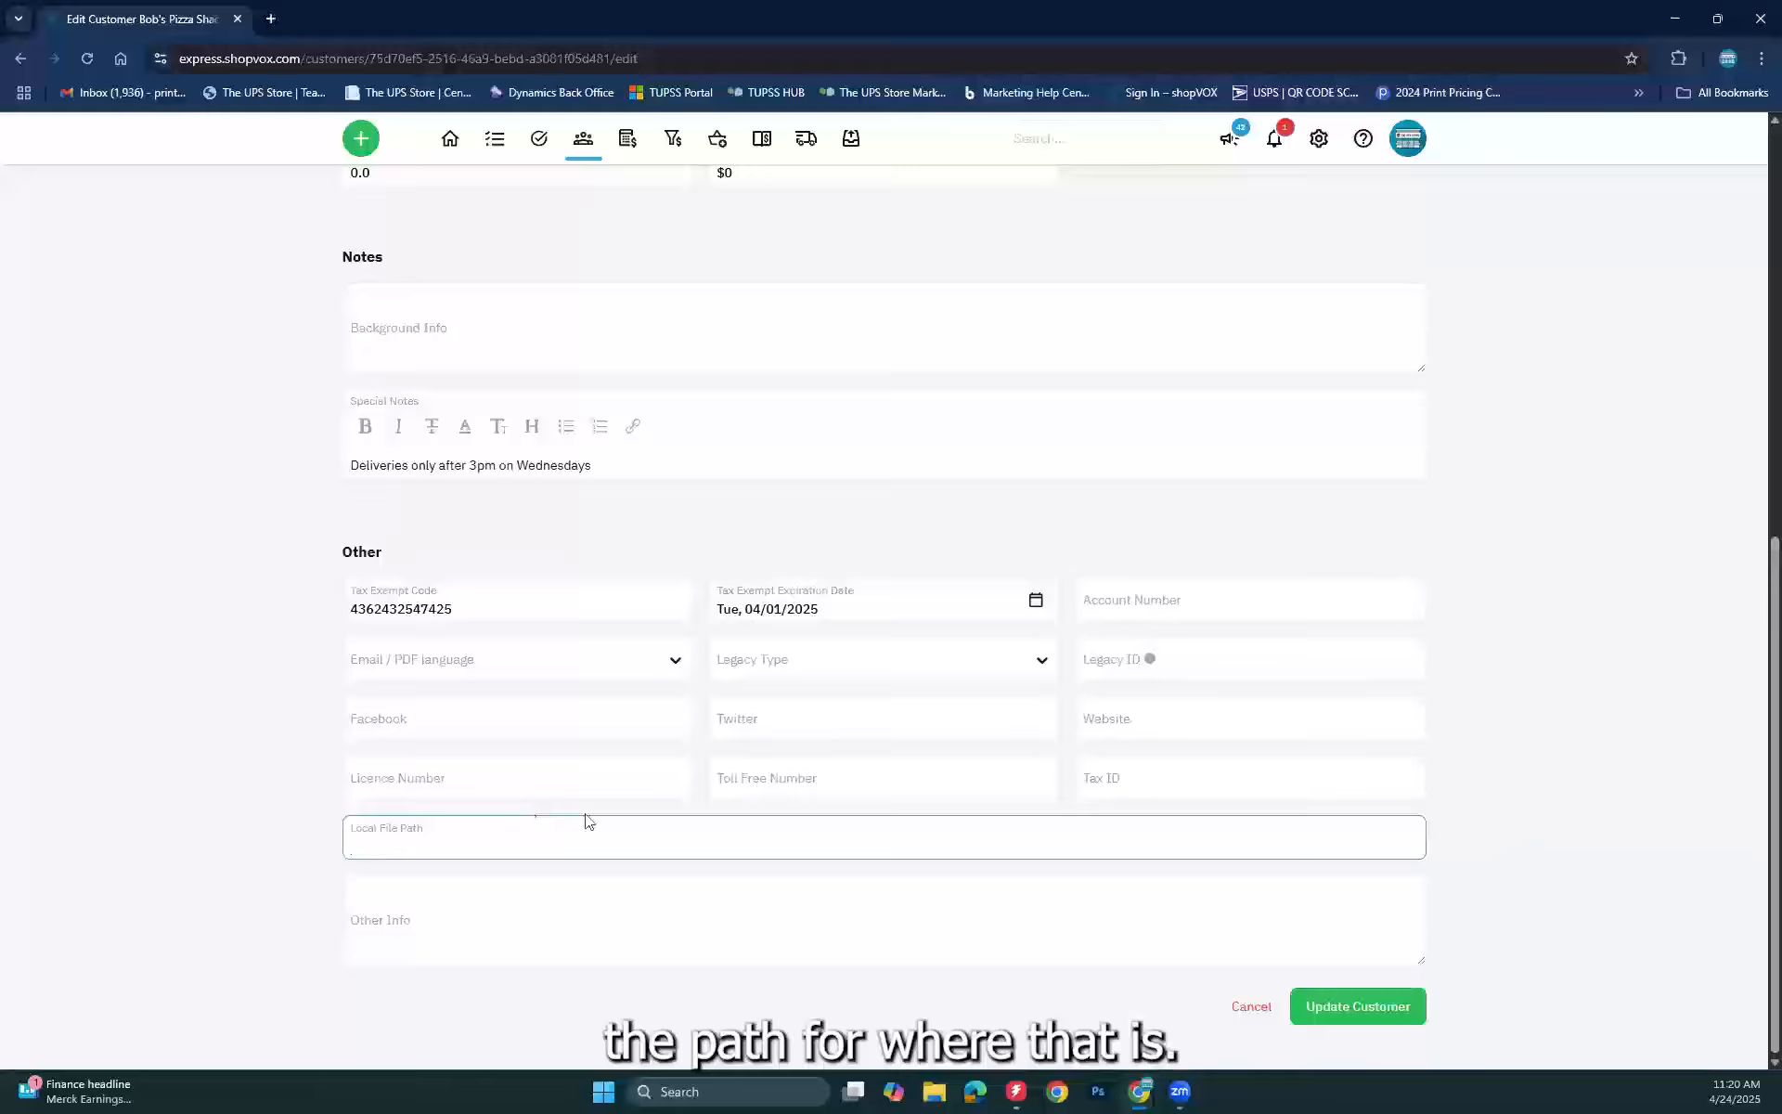
{"action": "left_click", "coordinate": [151, 784]}
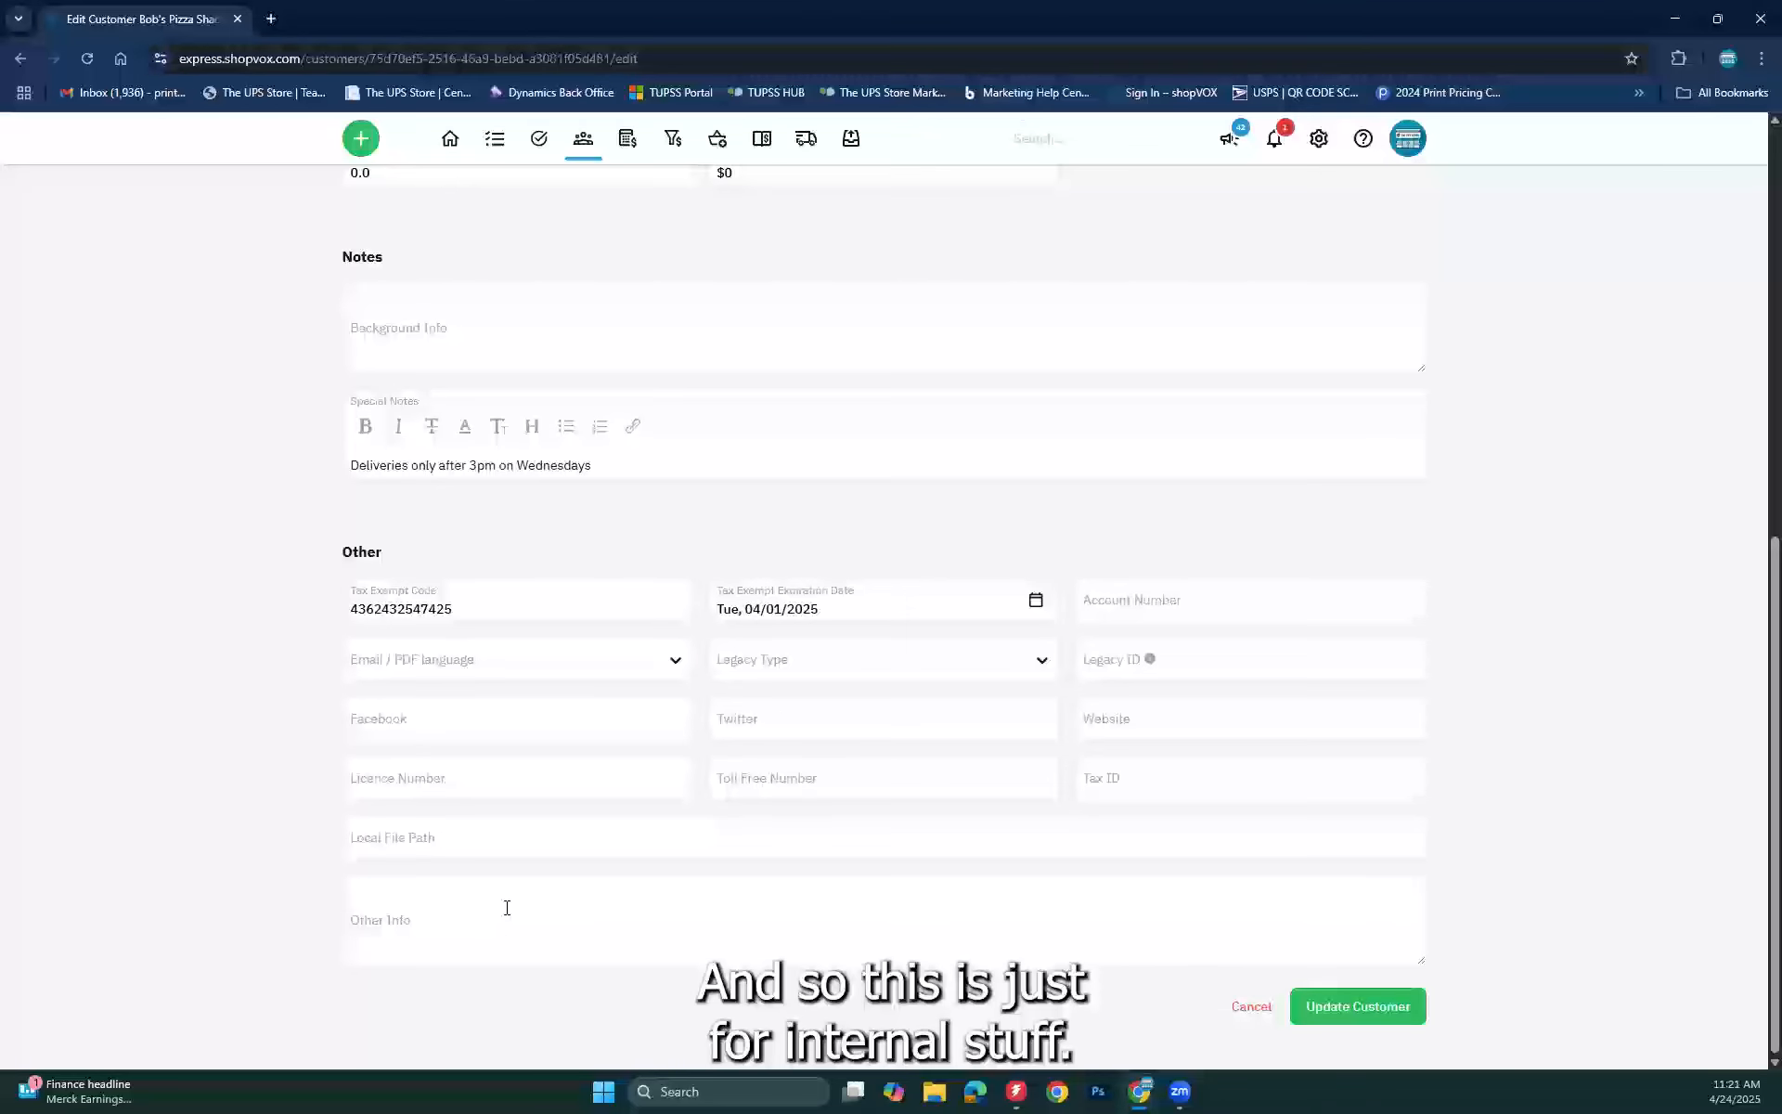
Step: Save the customer with Update Customer so the Stop Supply and tax-exemption alerts show
{"action": "left_click", "coordinate": [1382, 1008]}
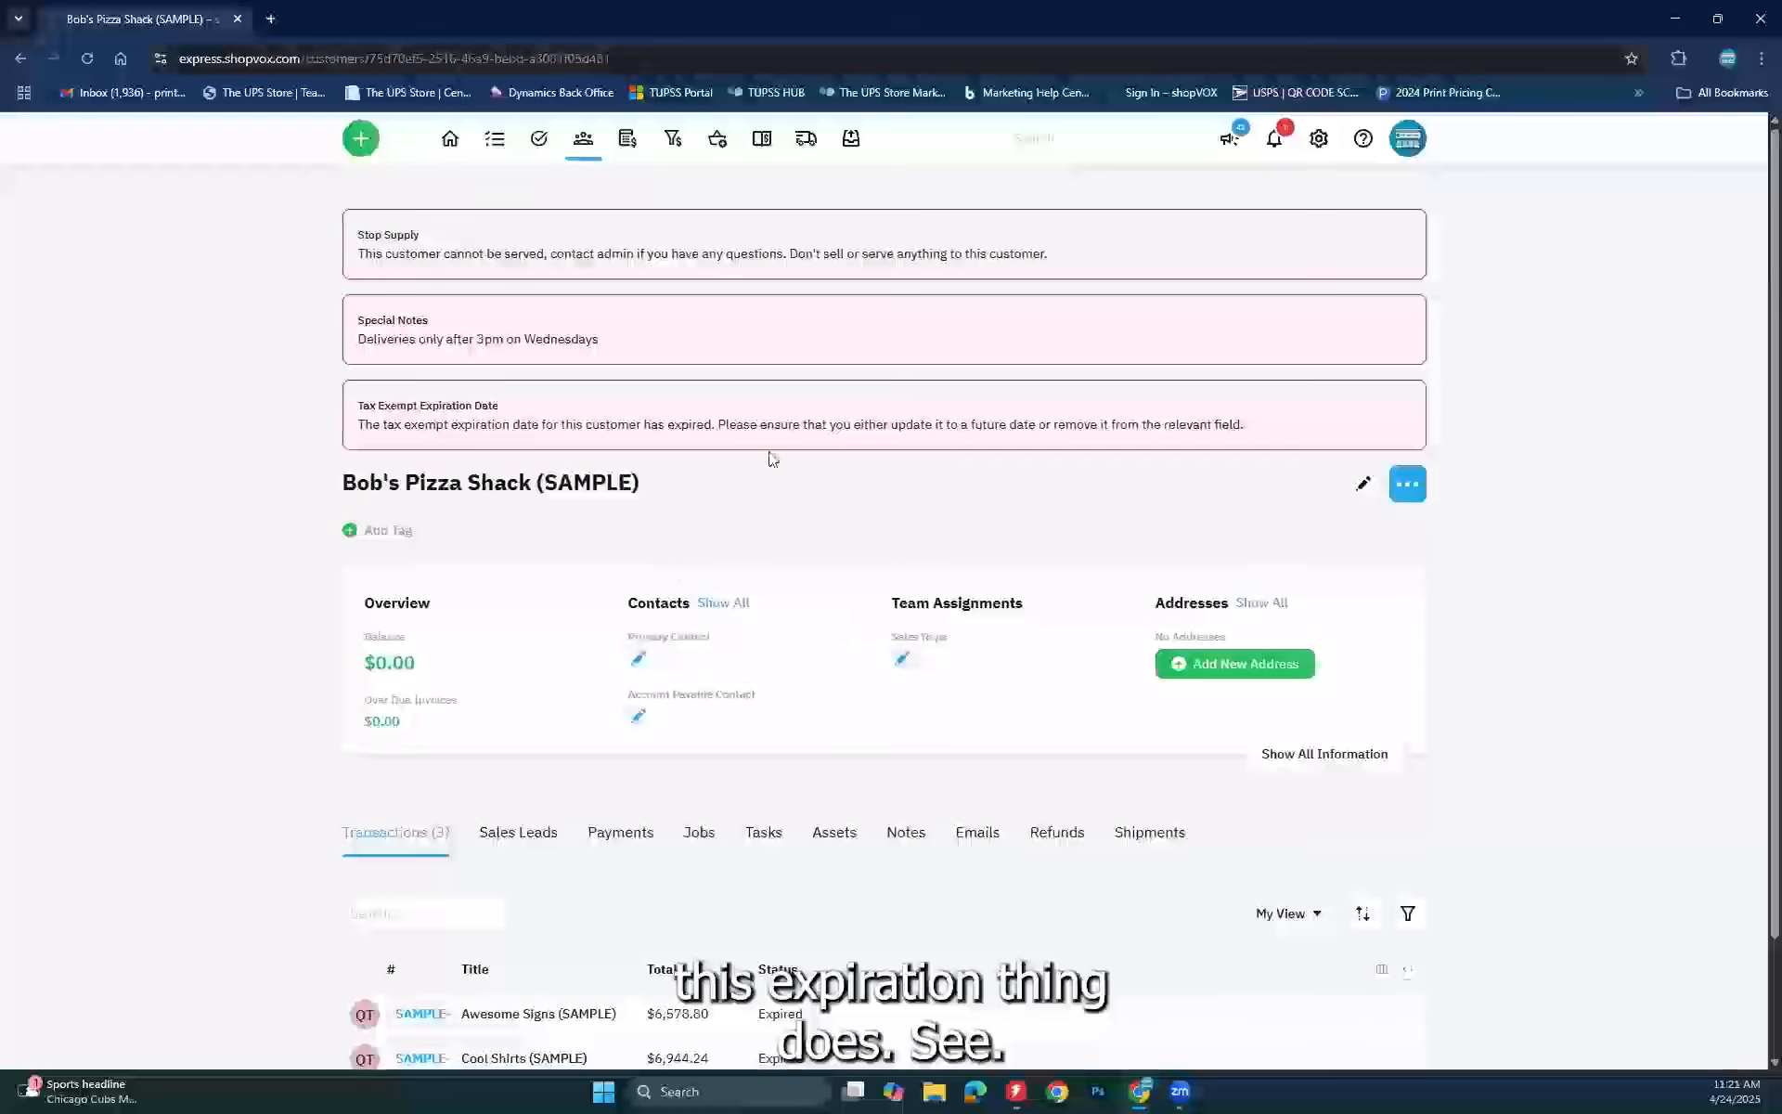
{"action": "left_click_drag", "start_coordinate": [359, 424], "coordinate": [367, 425]}
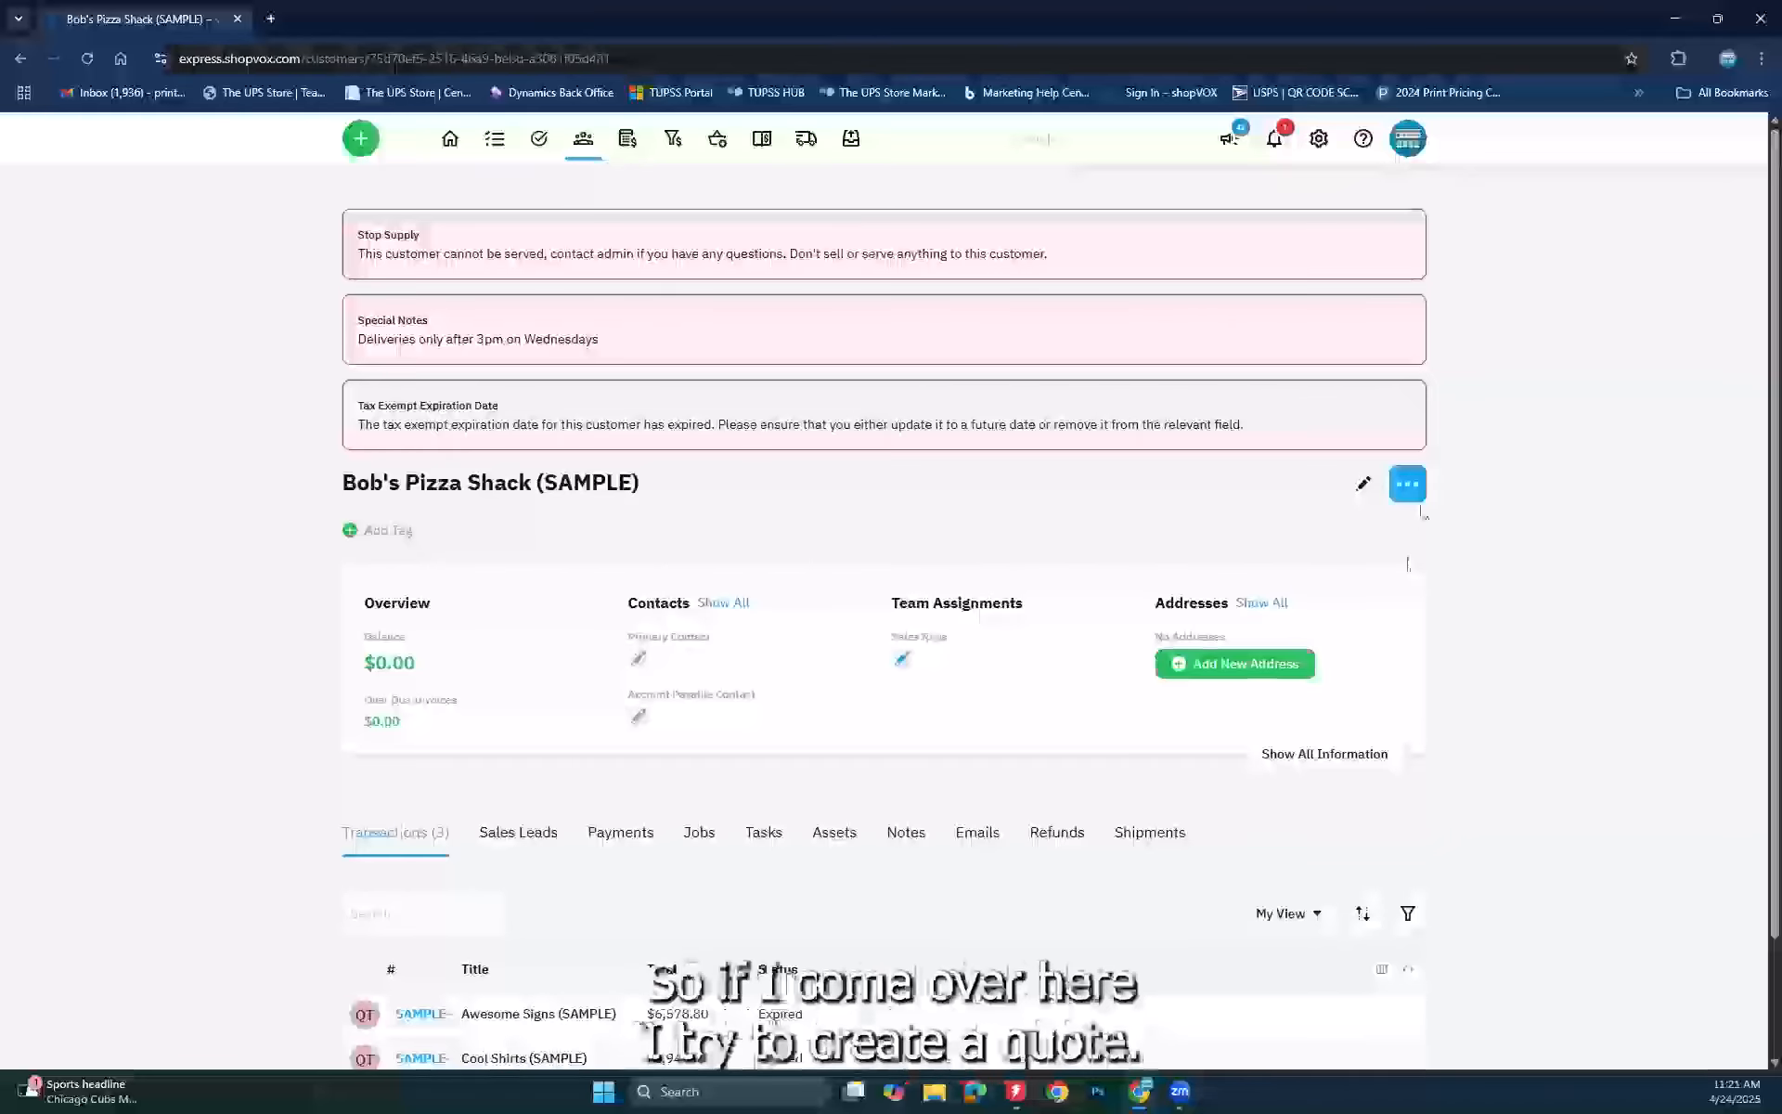
{"action": "left_click", "coordinate": [1406, 501]}
{"action": "left_click", "coordinate": [1210, 568]}
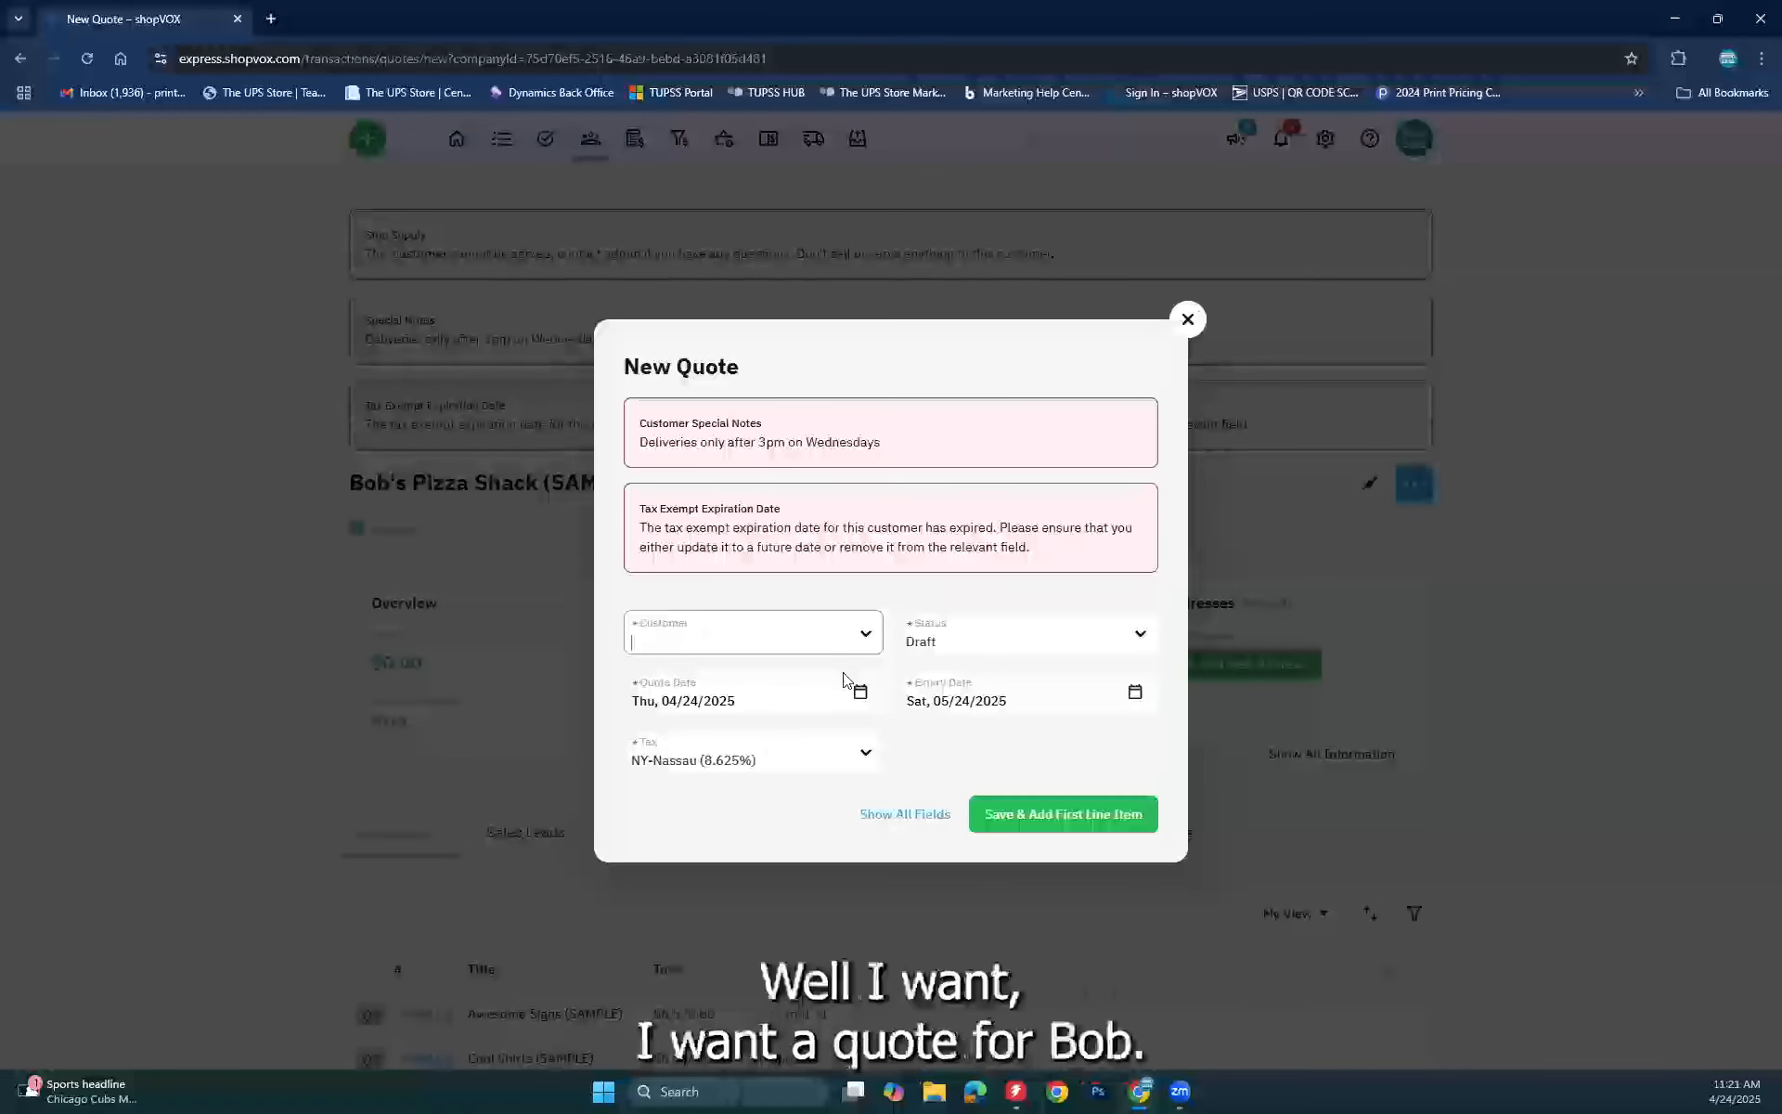
{"action": "type", "text": "bob"}
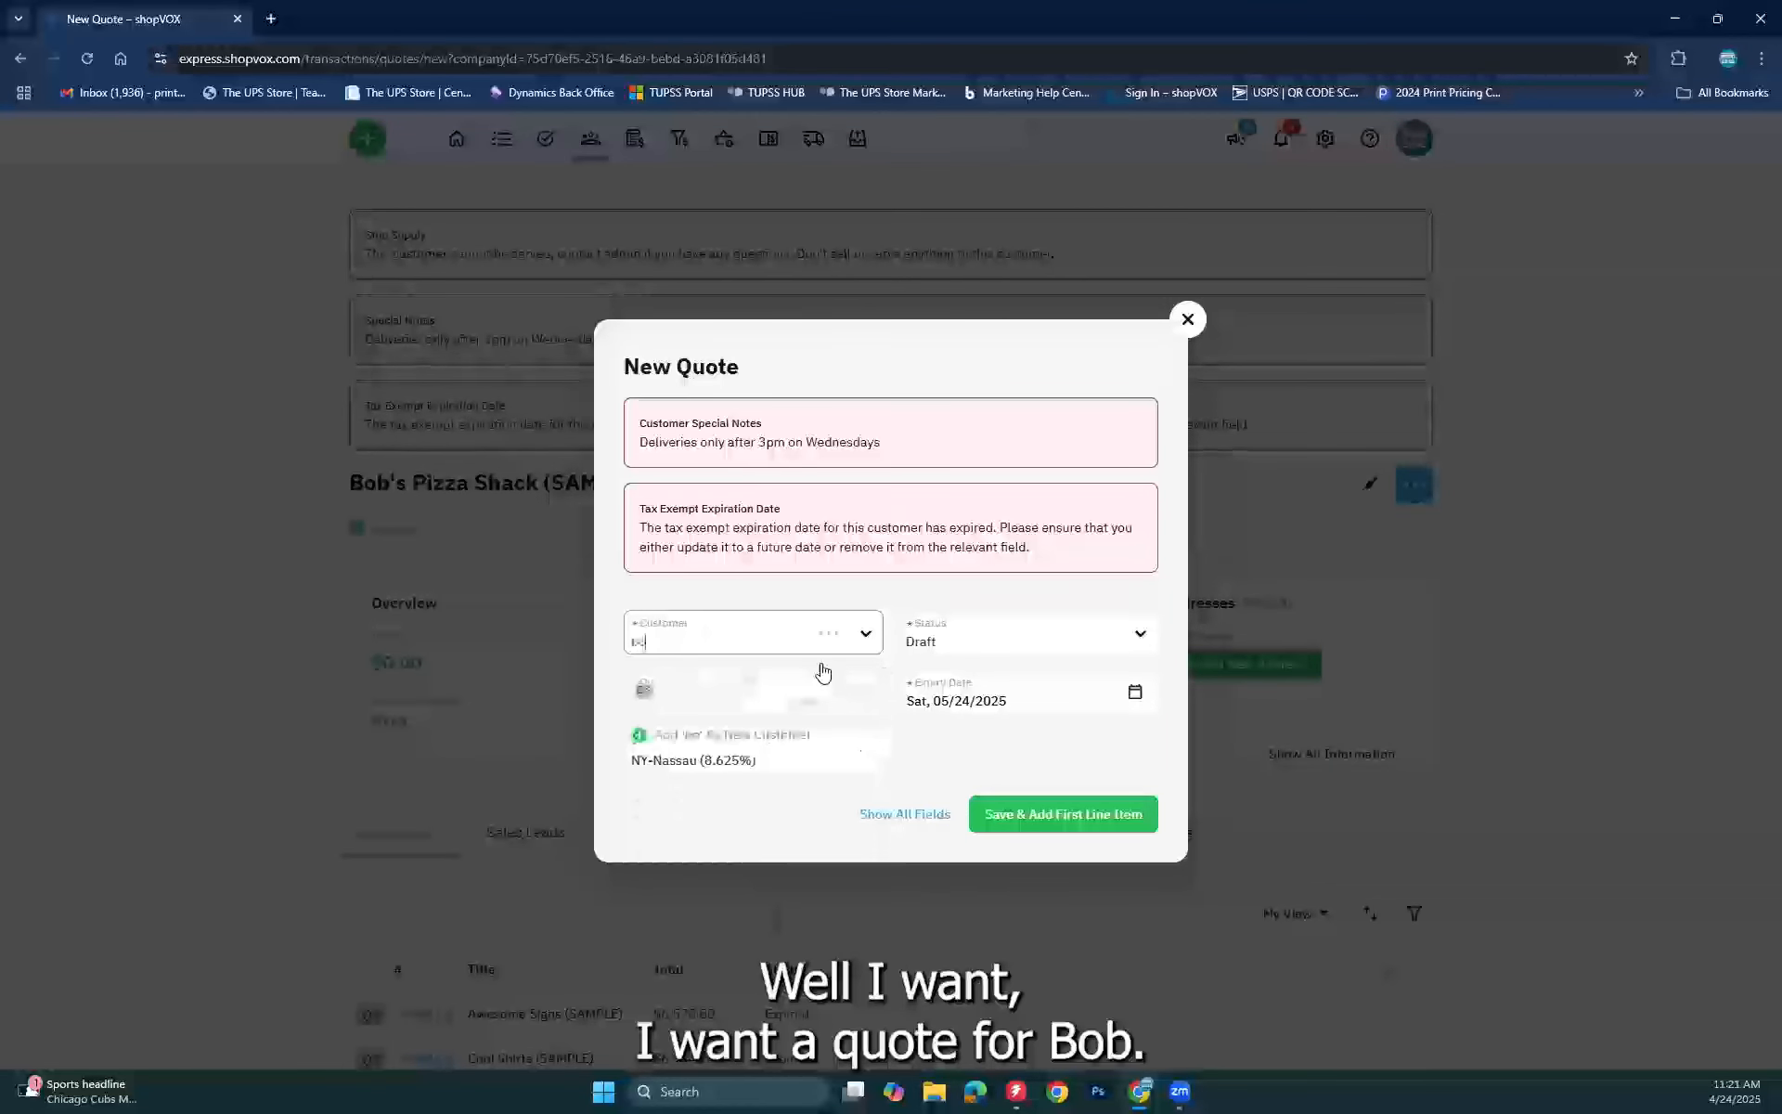
{"action": "left_click", "coordinate": [777, 663]}
{"action": "type", "text": "b"}
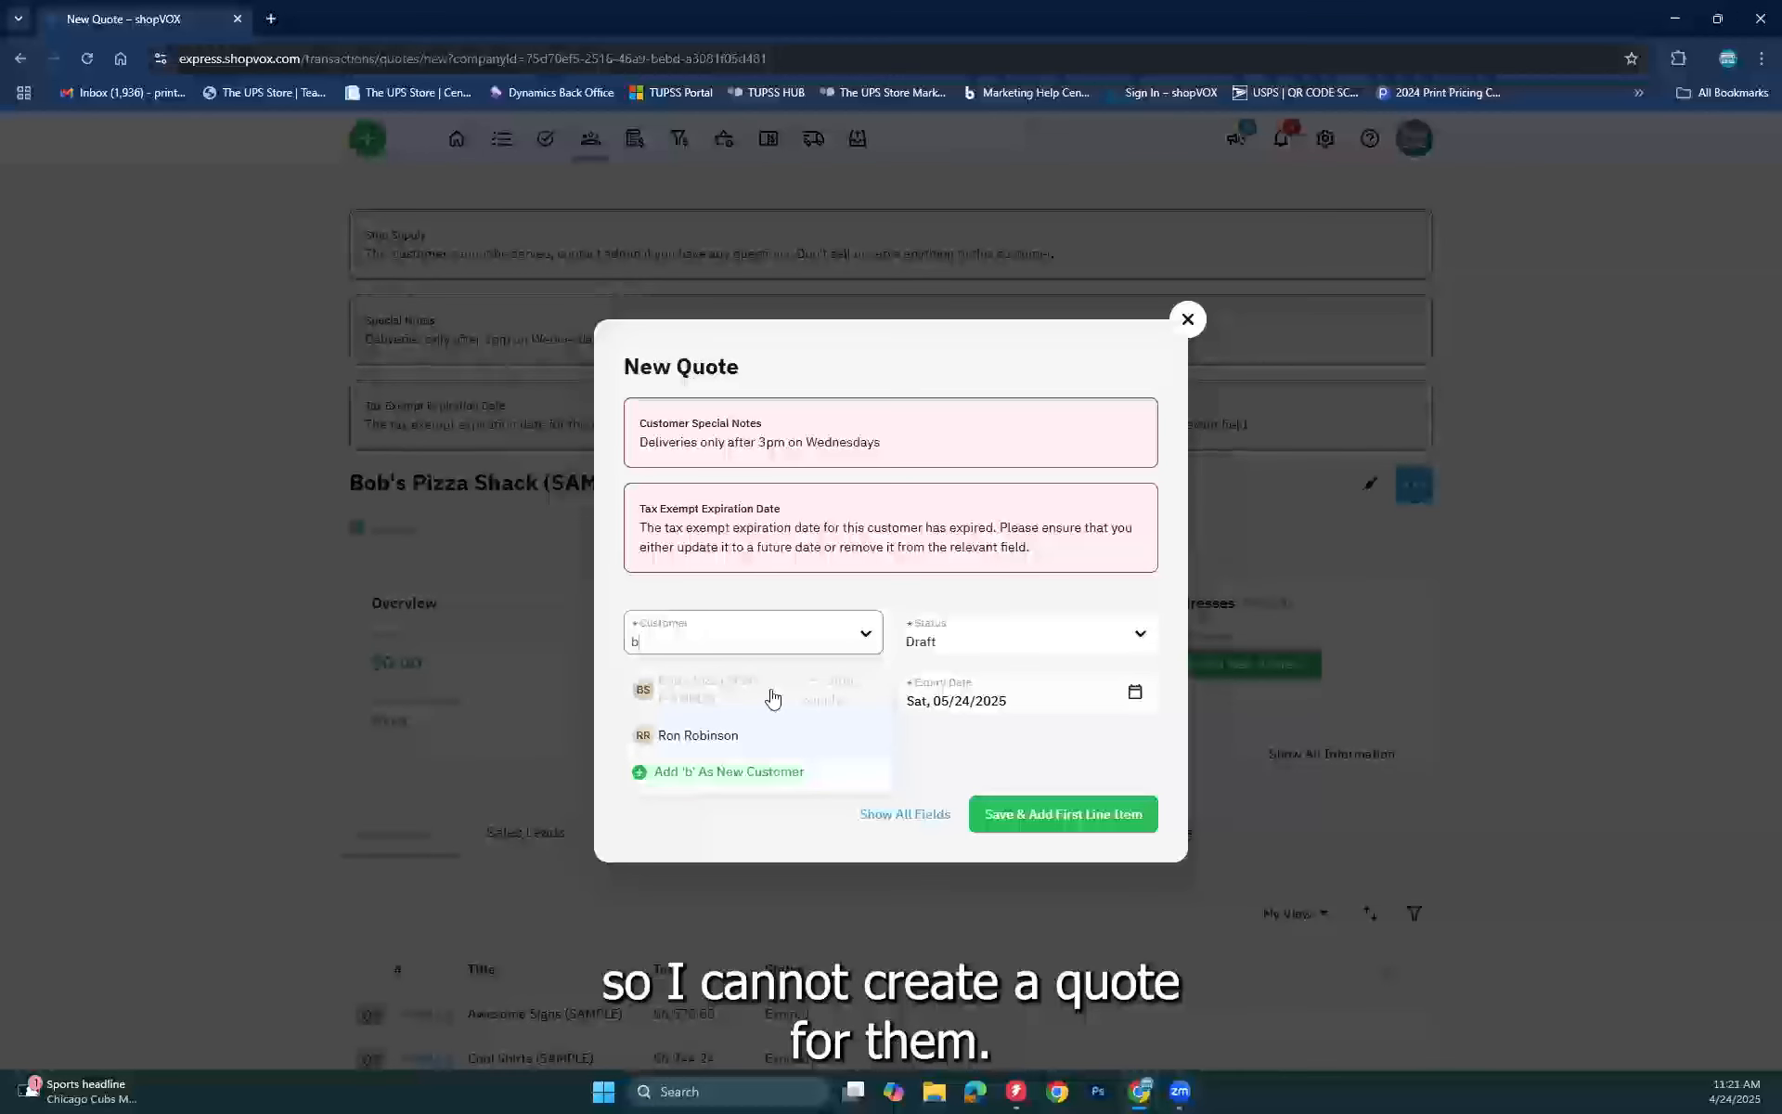
Step: Discard the new quote and reopen Bob's Pizza Shack's Edit Customer form
{"action": "left_click", "coordinate": [1187, 317]}
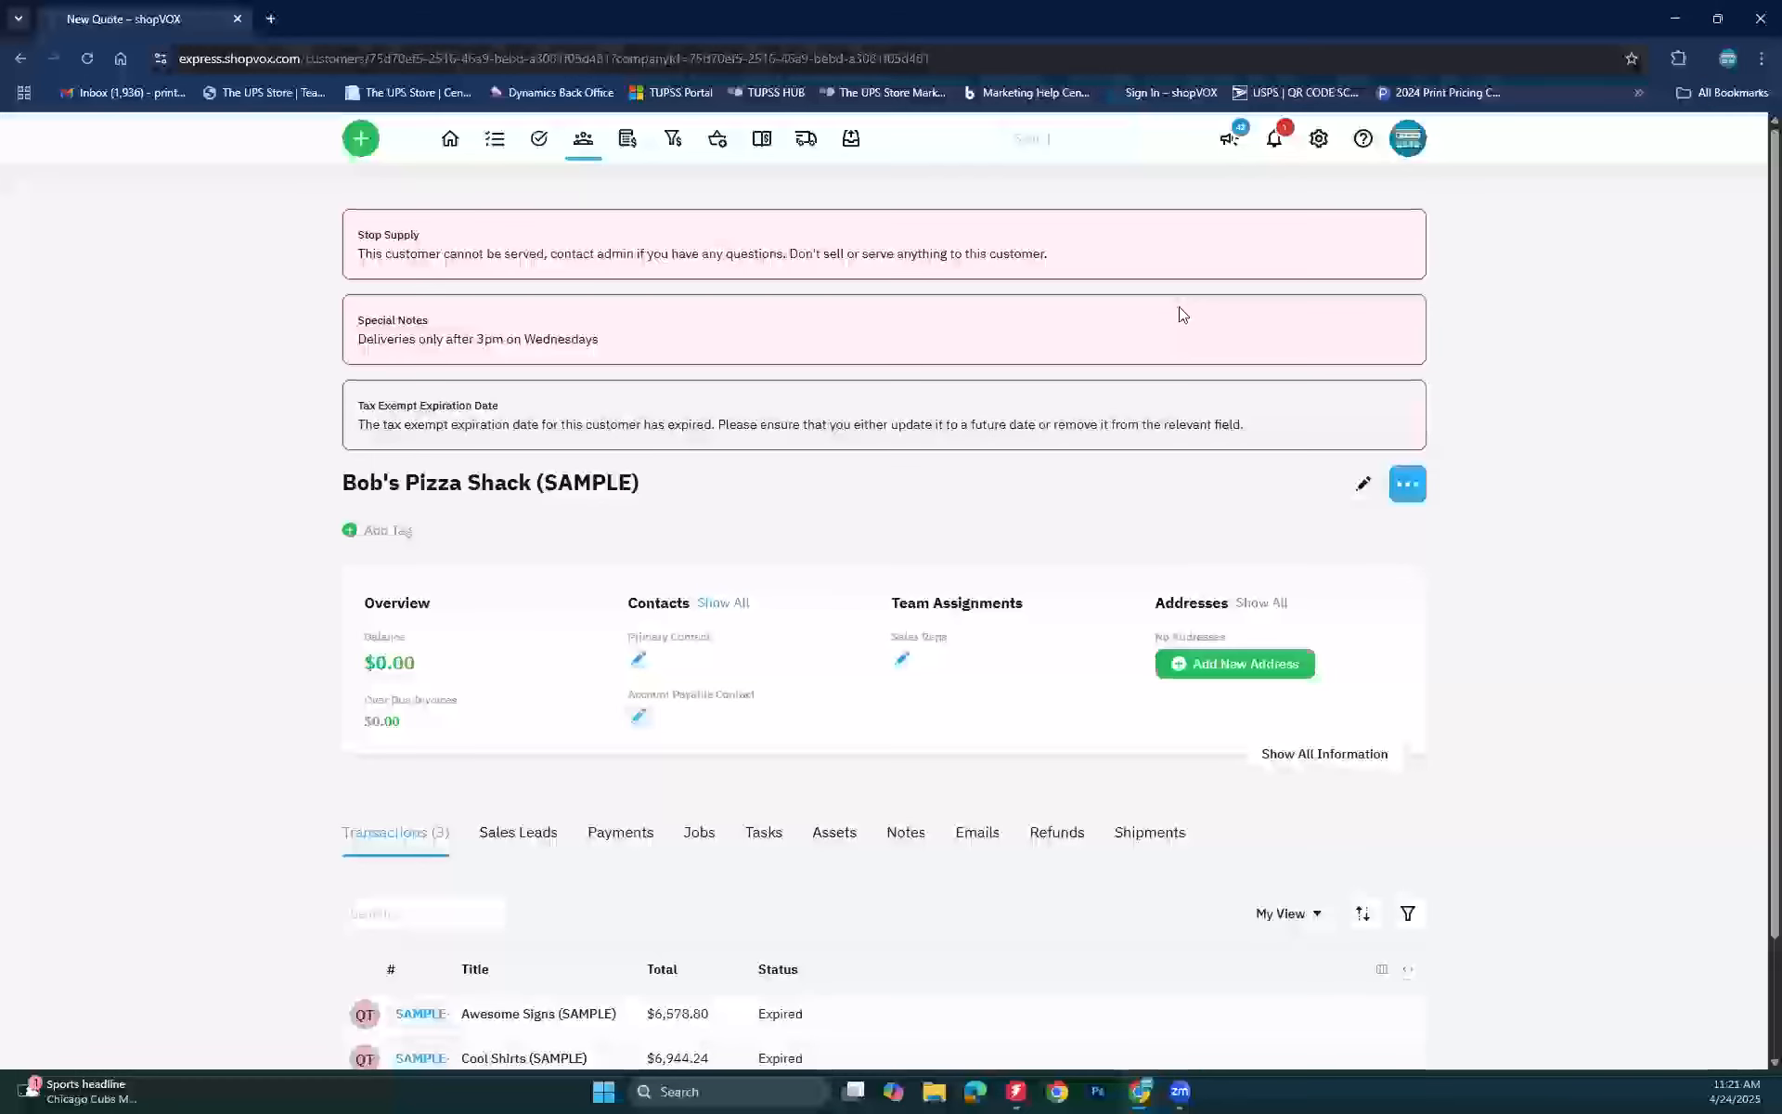
{"action": "left_click", "coordinate": [1376, 492]}
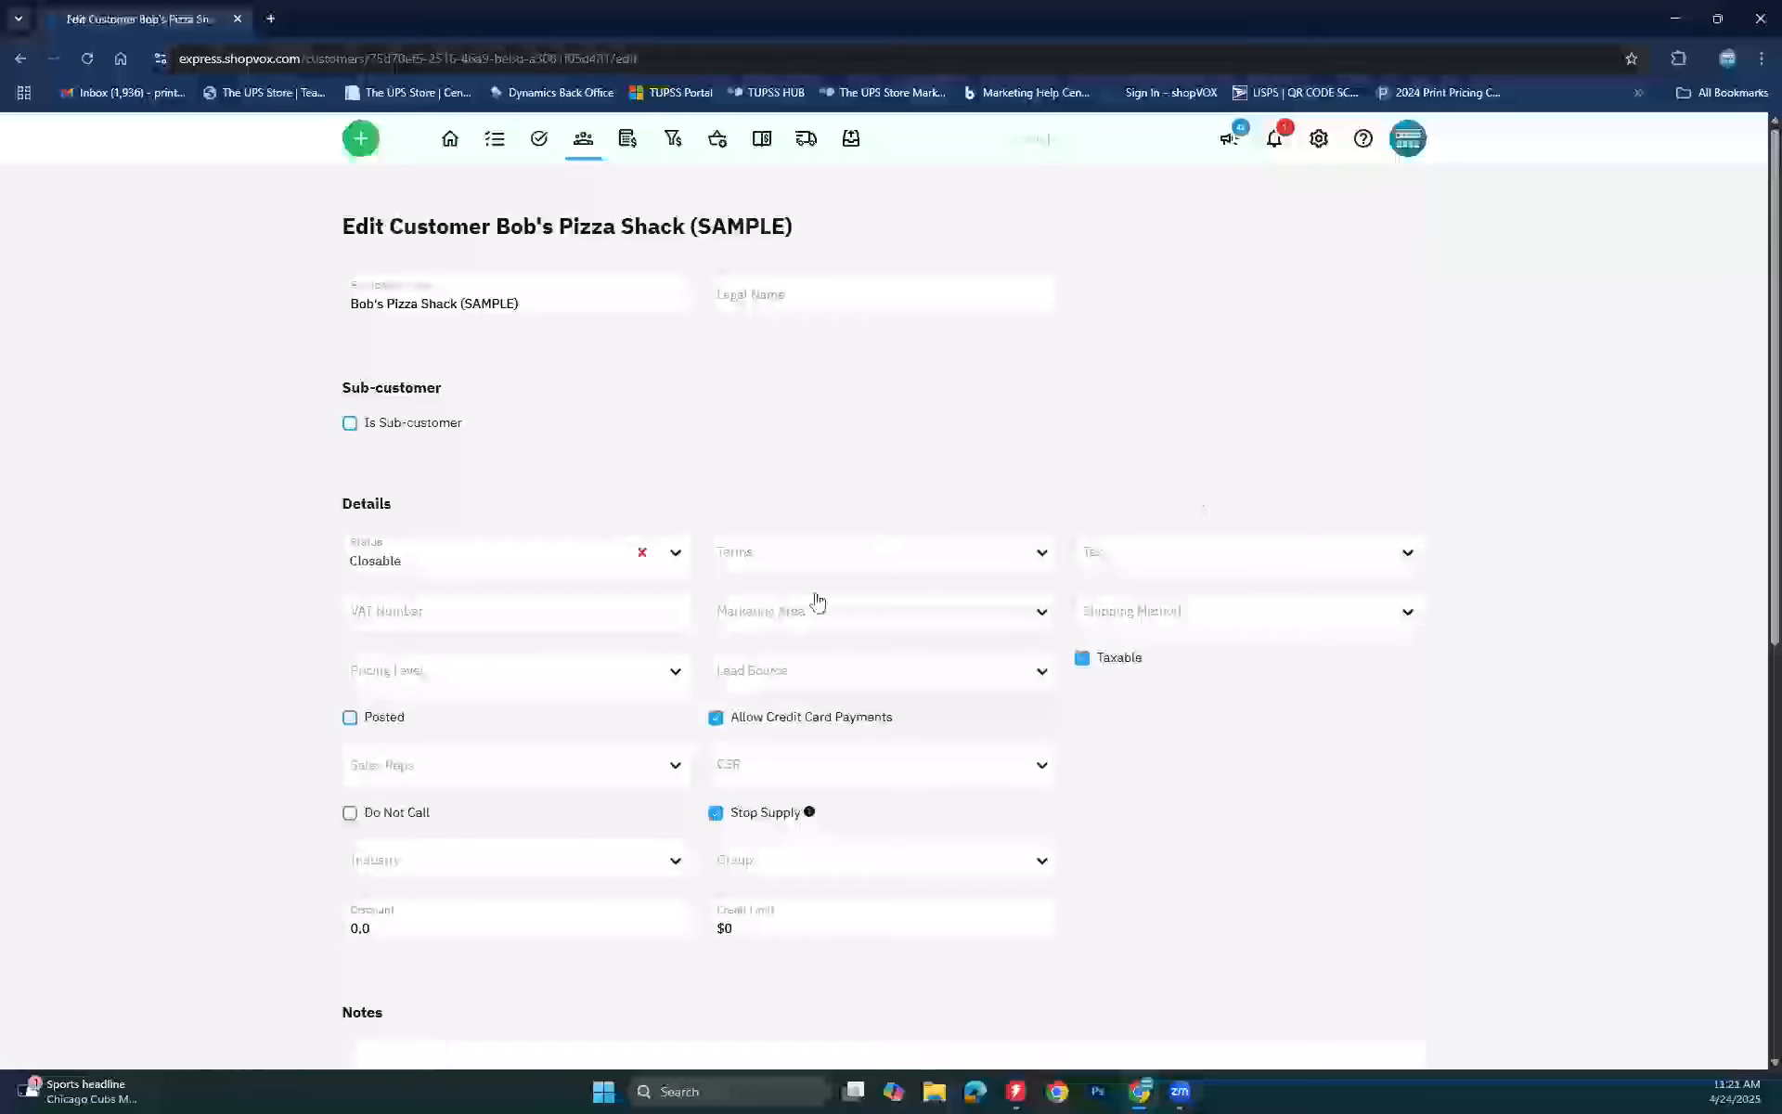
{"action": "scroll", "coordinate": [327, 667], "scroll_direction": "down", "scroll_amount": 5}
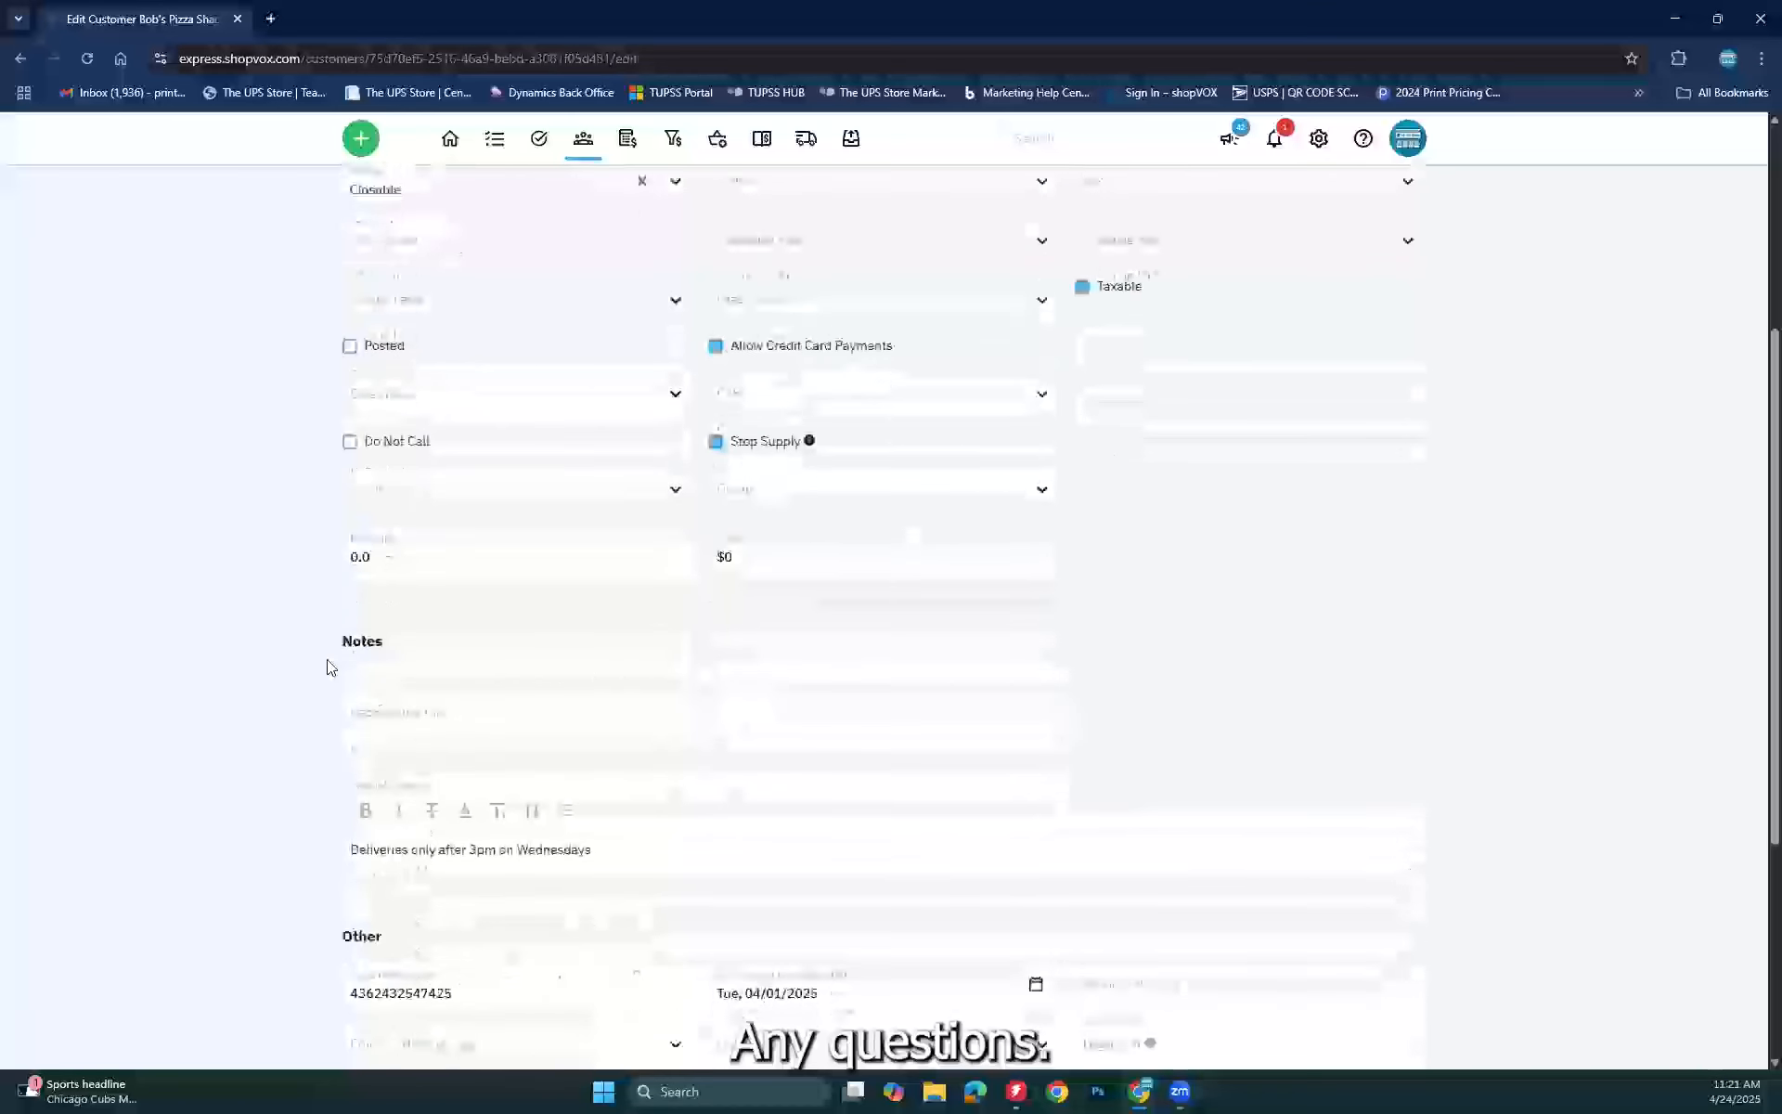
{"action": "scroll", "coordinate": [327, 666], "scroll_direction": "down", "scroll_amount": 3}
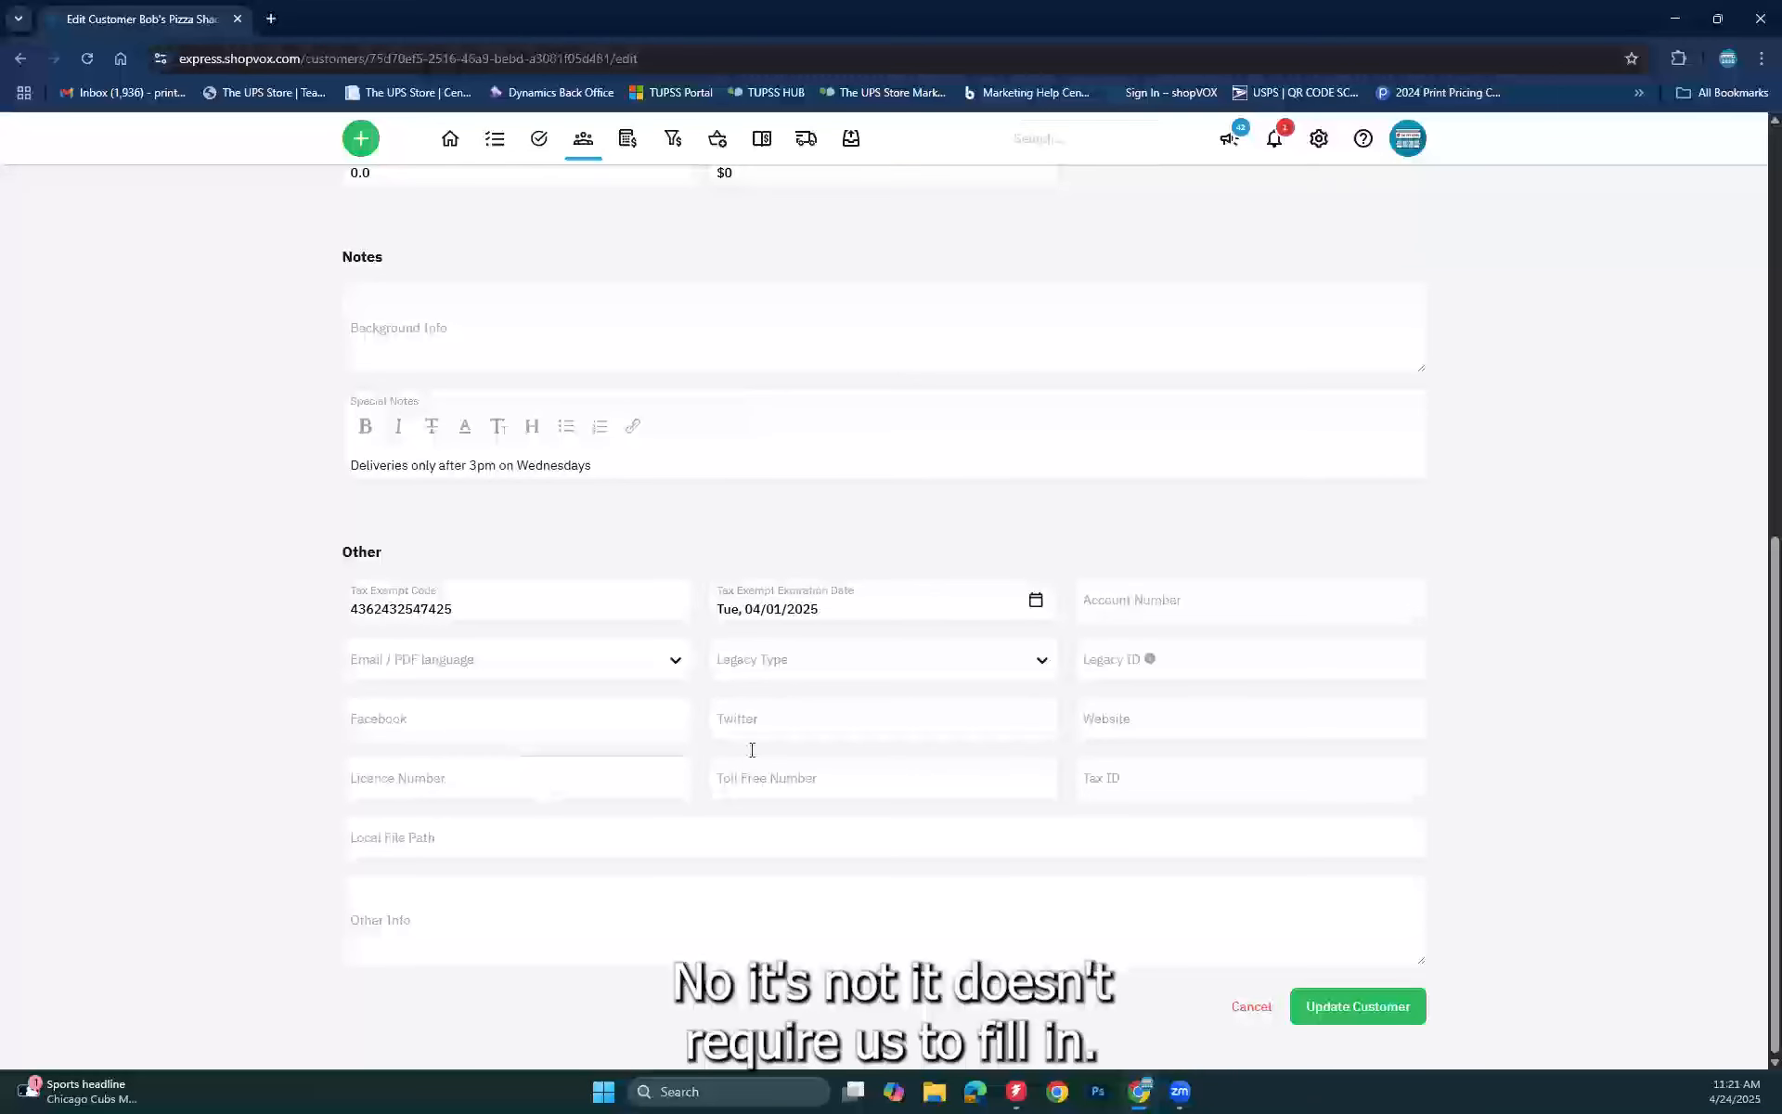
Step: Review the Facebook, Twitter and Website fields in the Other section
{"action": "left_click", "coordinate": [462, 717]}
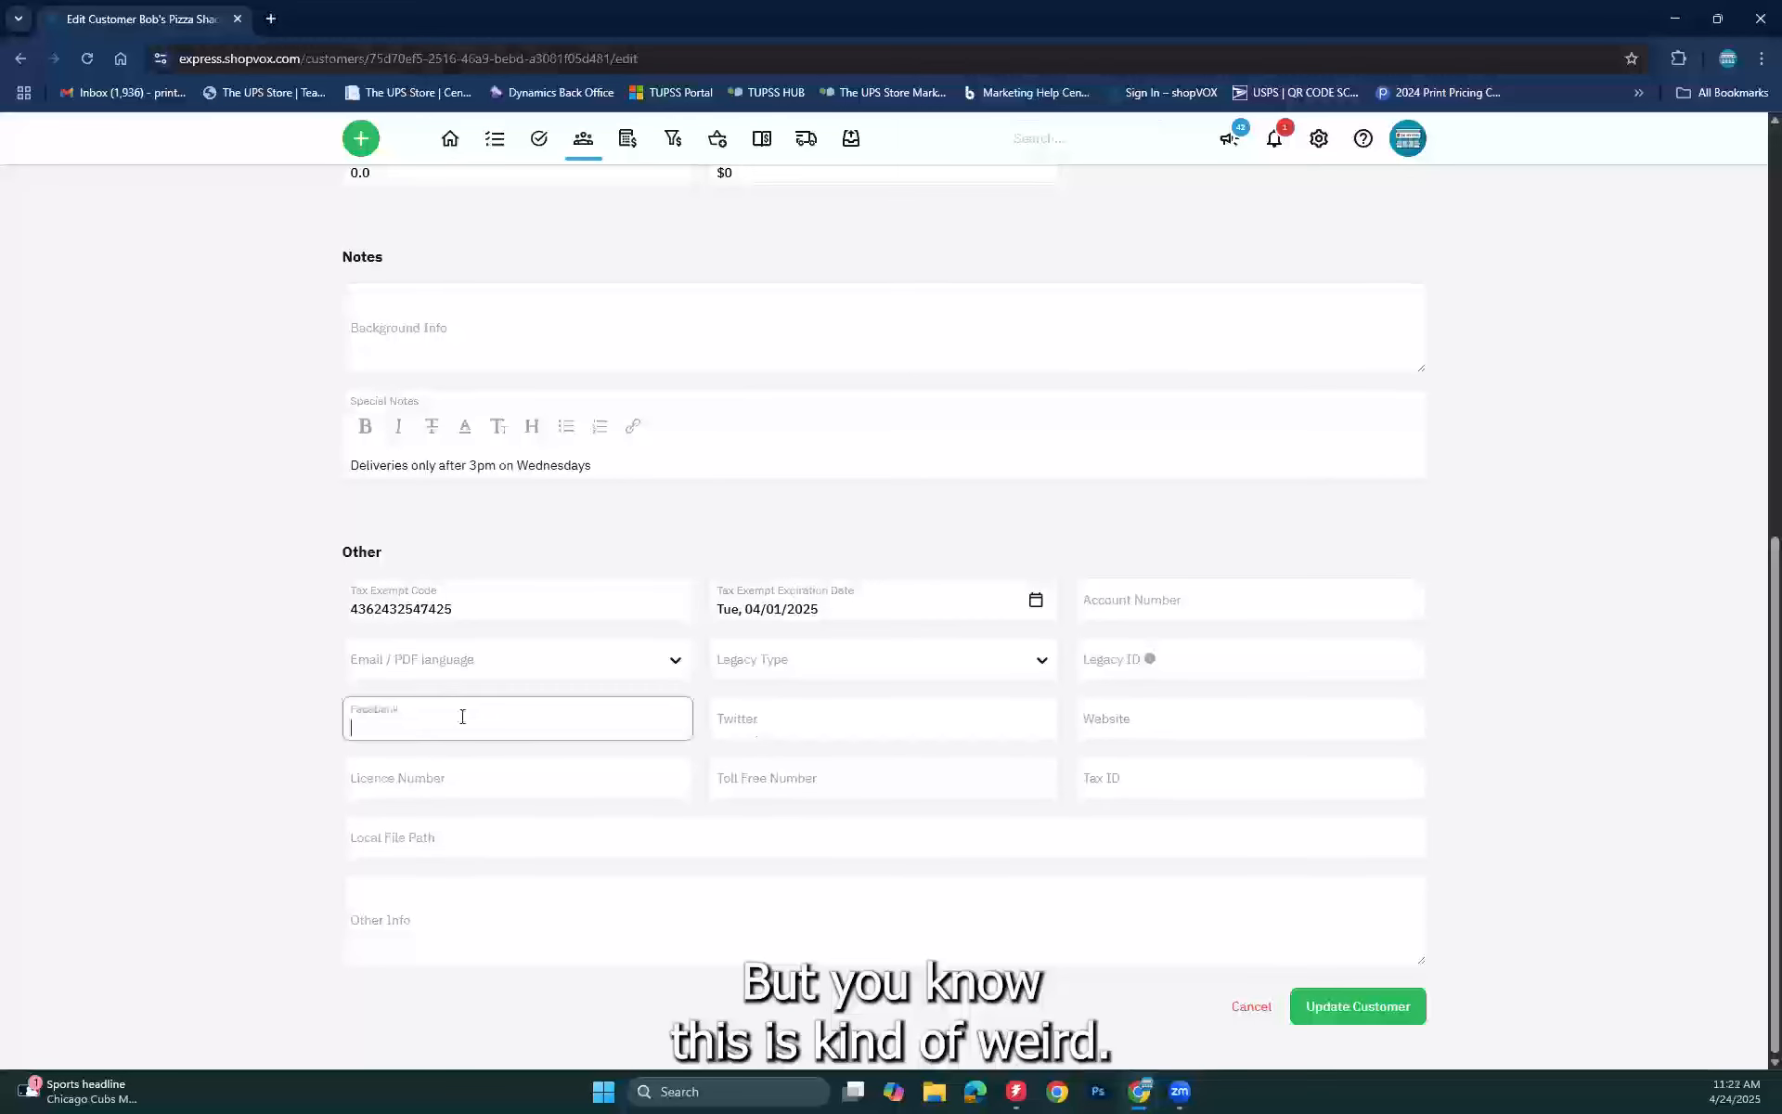
{"action": "left_click", "coordinate": [855, 728]}
{"action": "left_click", "coordinate": [1108, 732]}
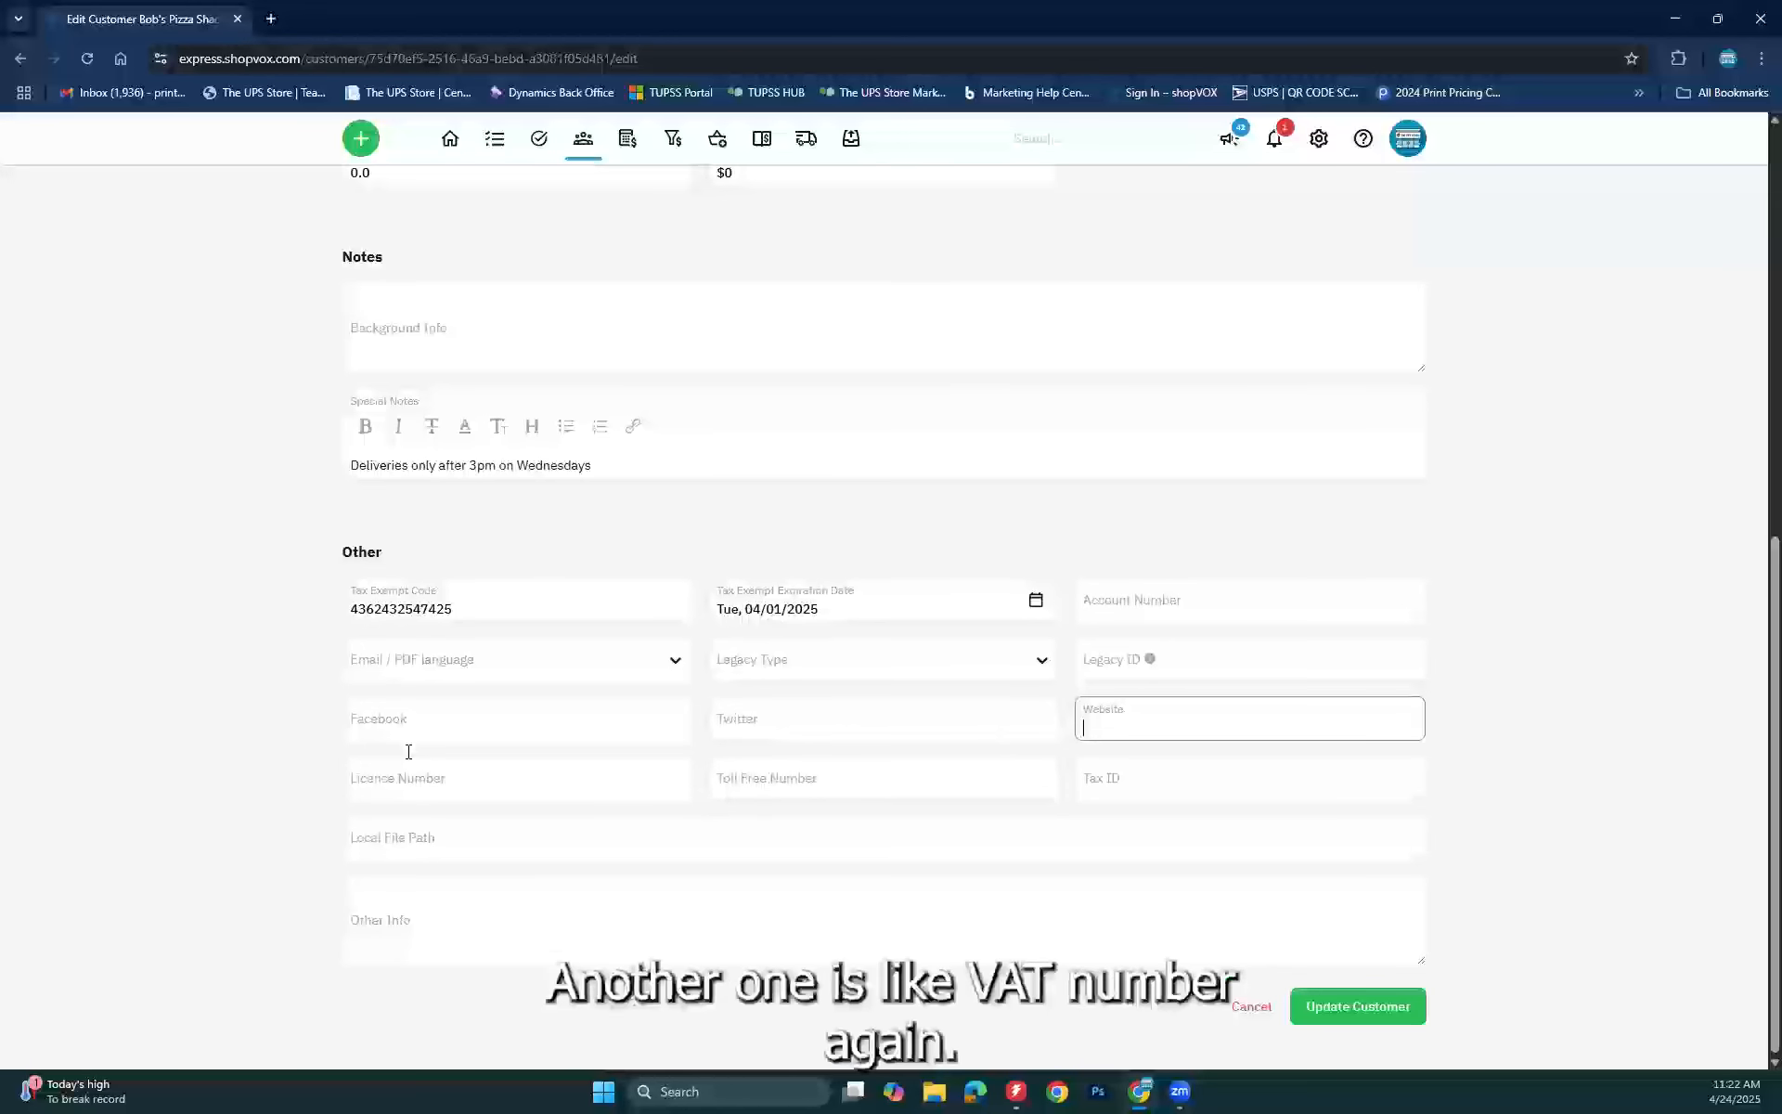
{"action": "scroll", "coordinate": [410, 748], "scroll_direction": "up", "scroll_amount": 7}
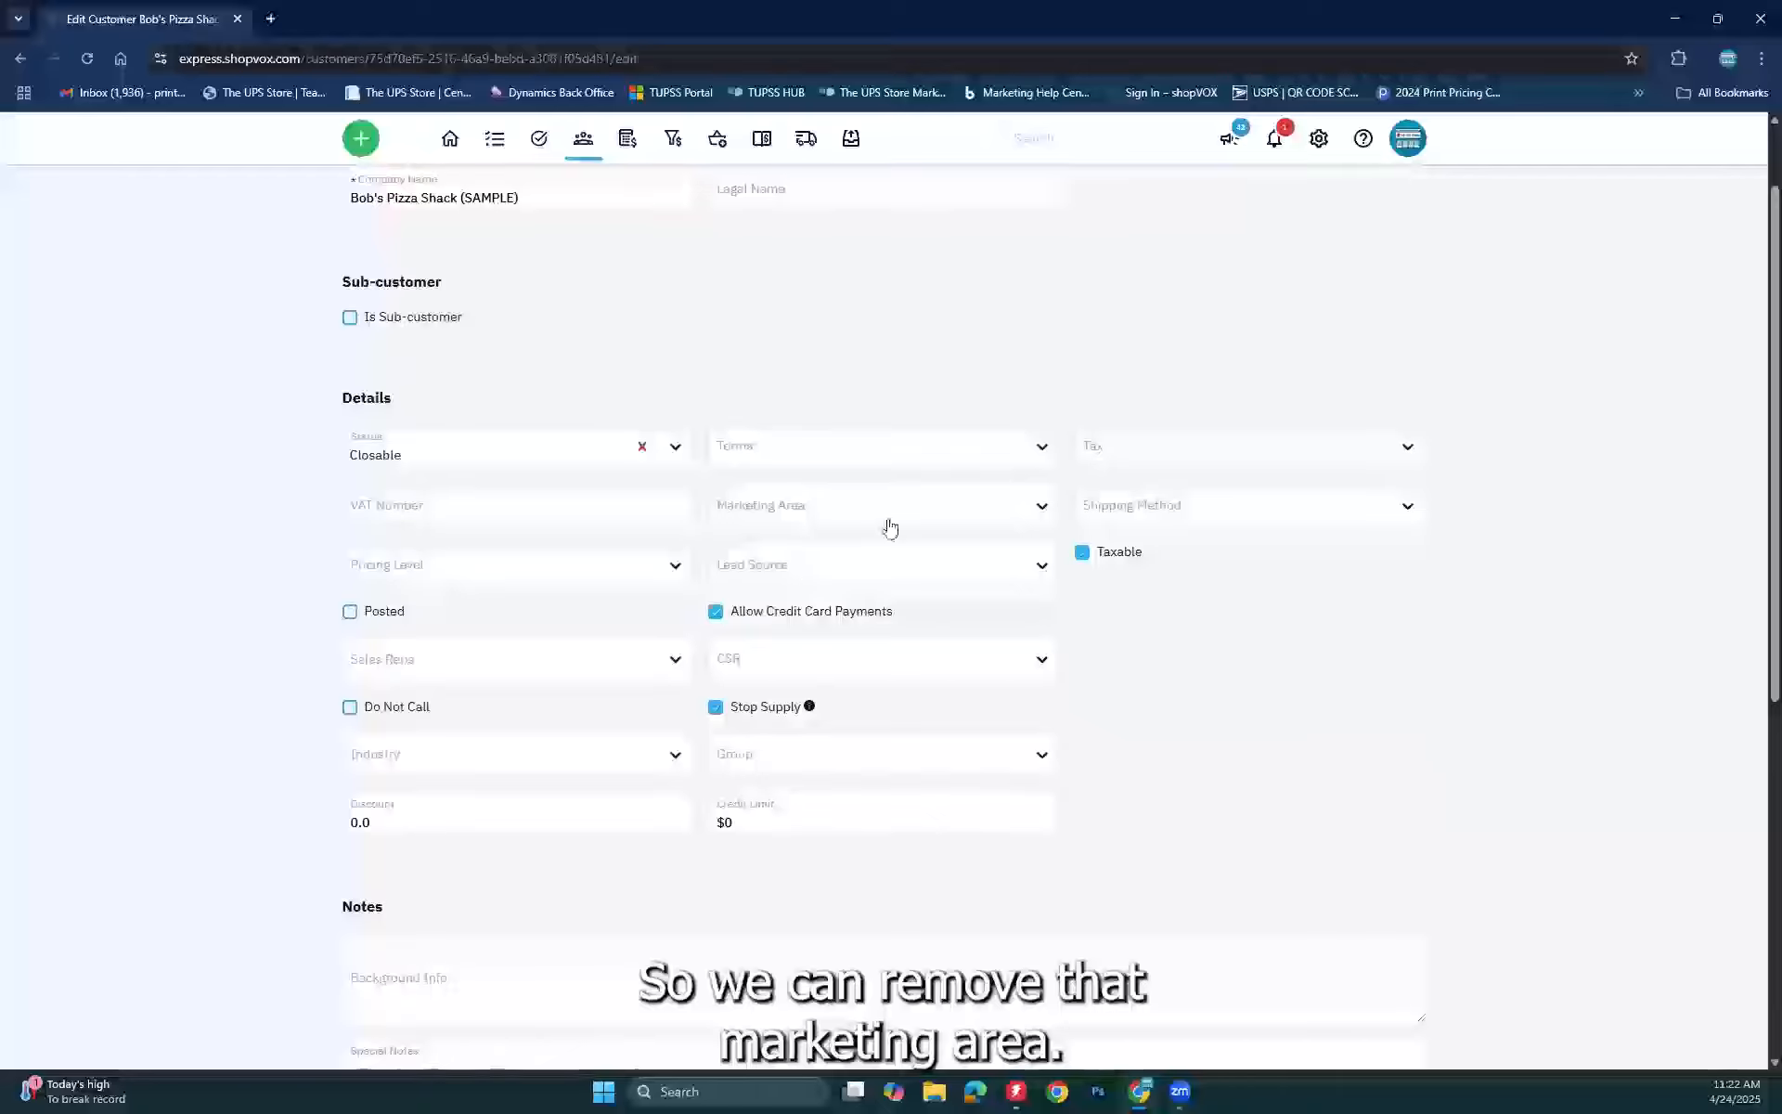
{"action": "scroll", "coordinate": [1370, 945], "scroll_direction": "down", "scroll_amount": 5}
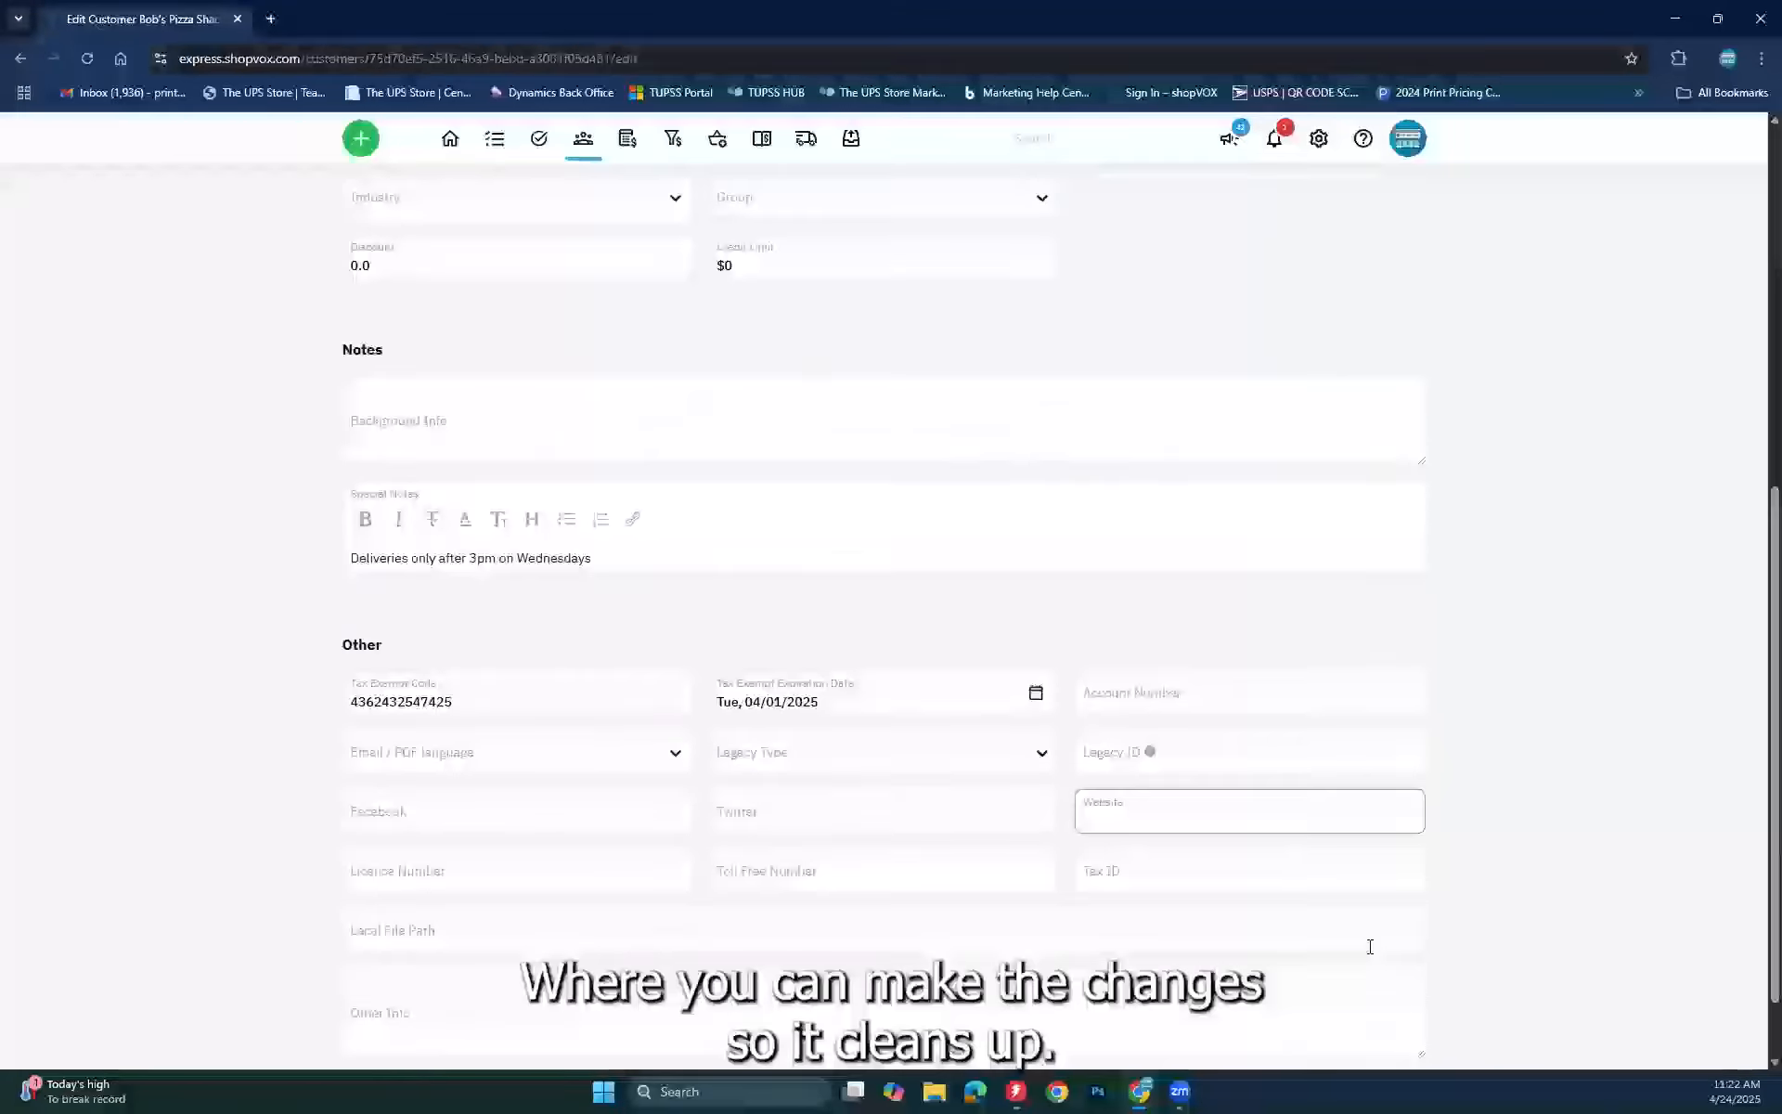
{"action": "scroll", "coordinate": [1368, 947], "scroll_direction": "down", "scroll_amount": 1}
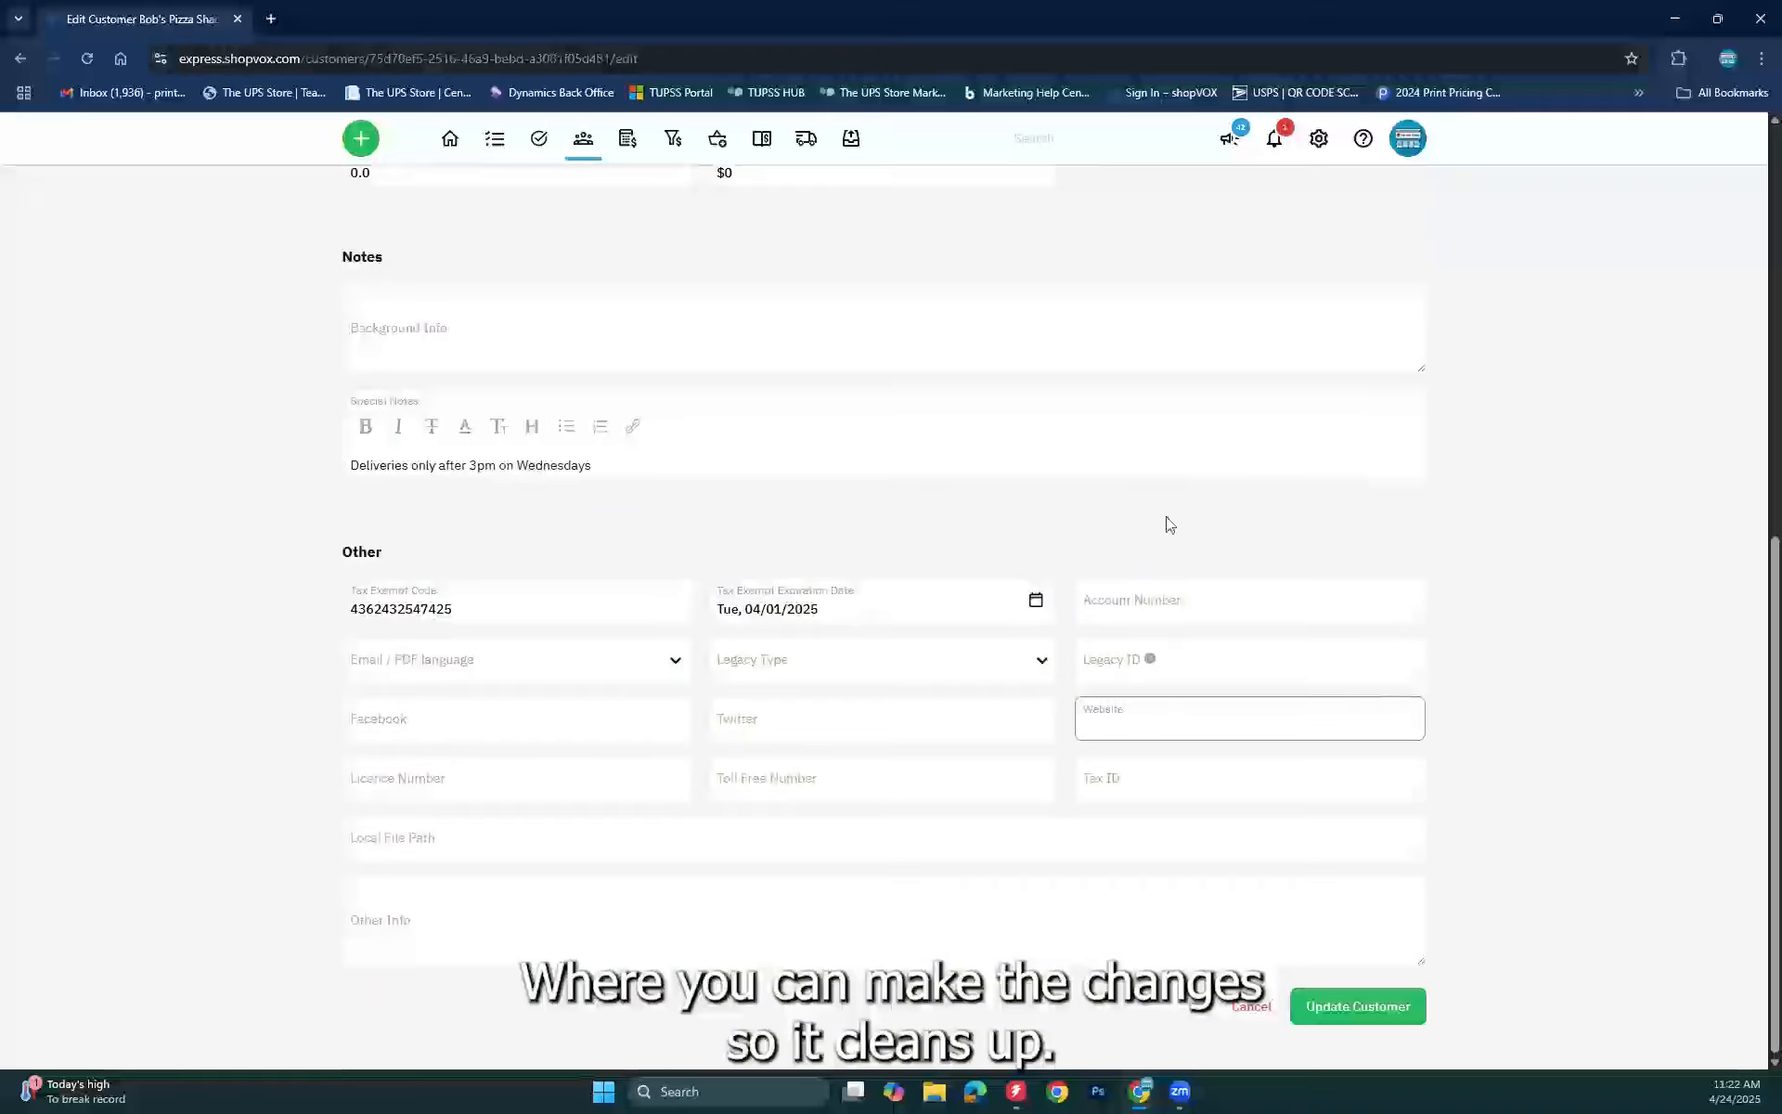
Step: Go to Settings > Forms and edit the Customer form's field list
{"action": "left_click", "coordinate": [1324, 141]}
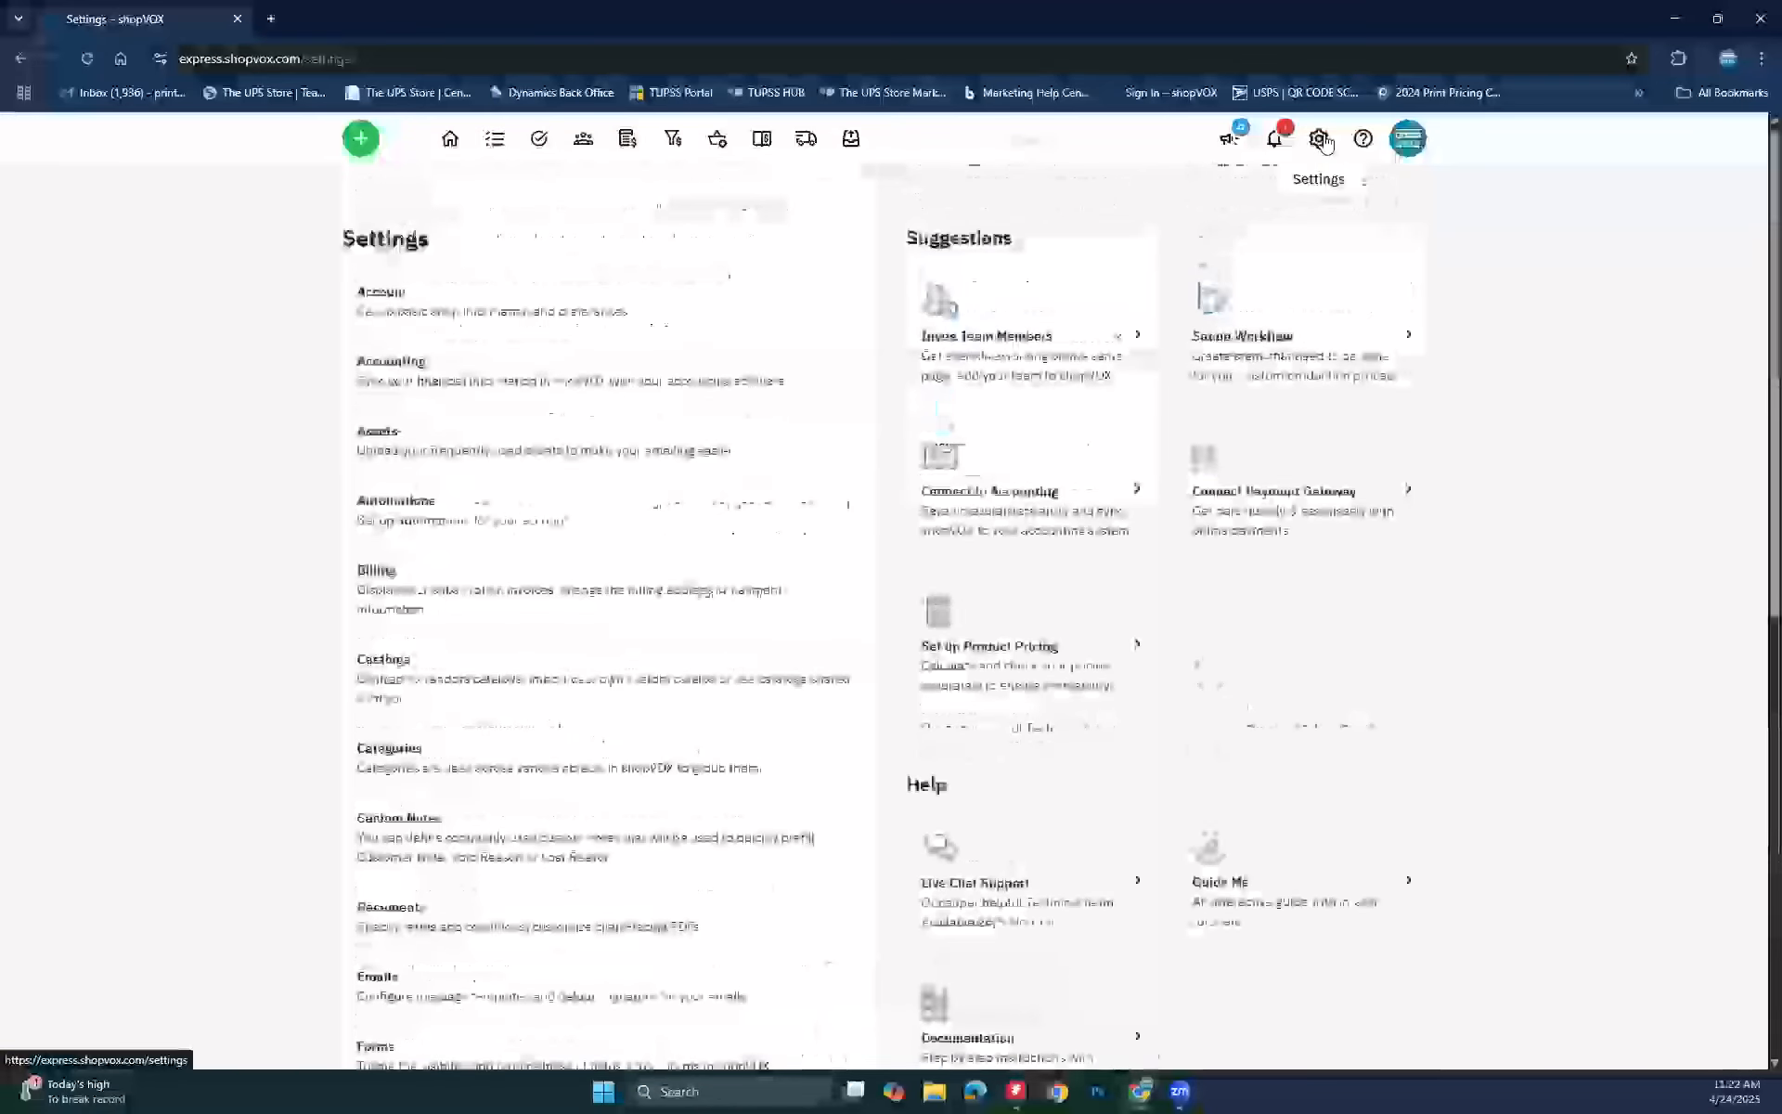
{"action": "scroll", "coordinate": [399, 662], "scroll_direction": "down", "scroll_amount": 4}
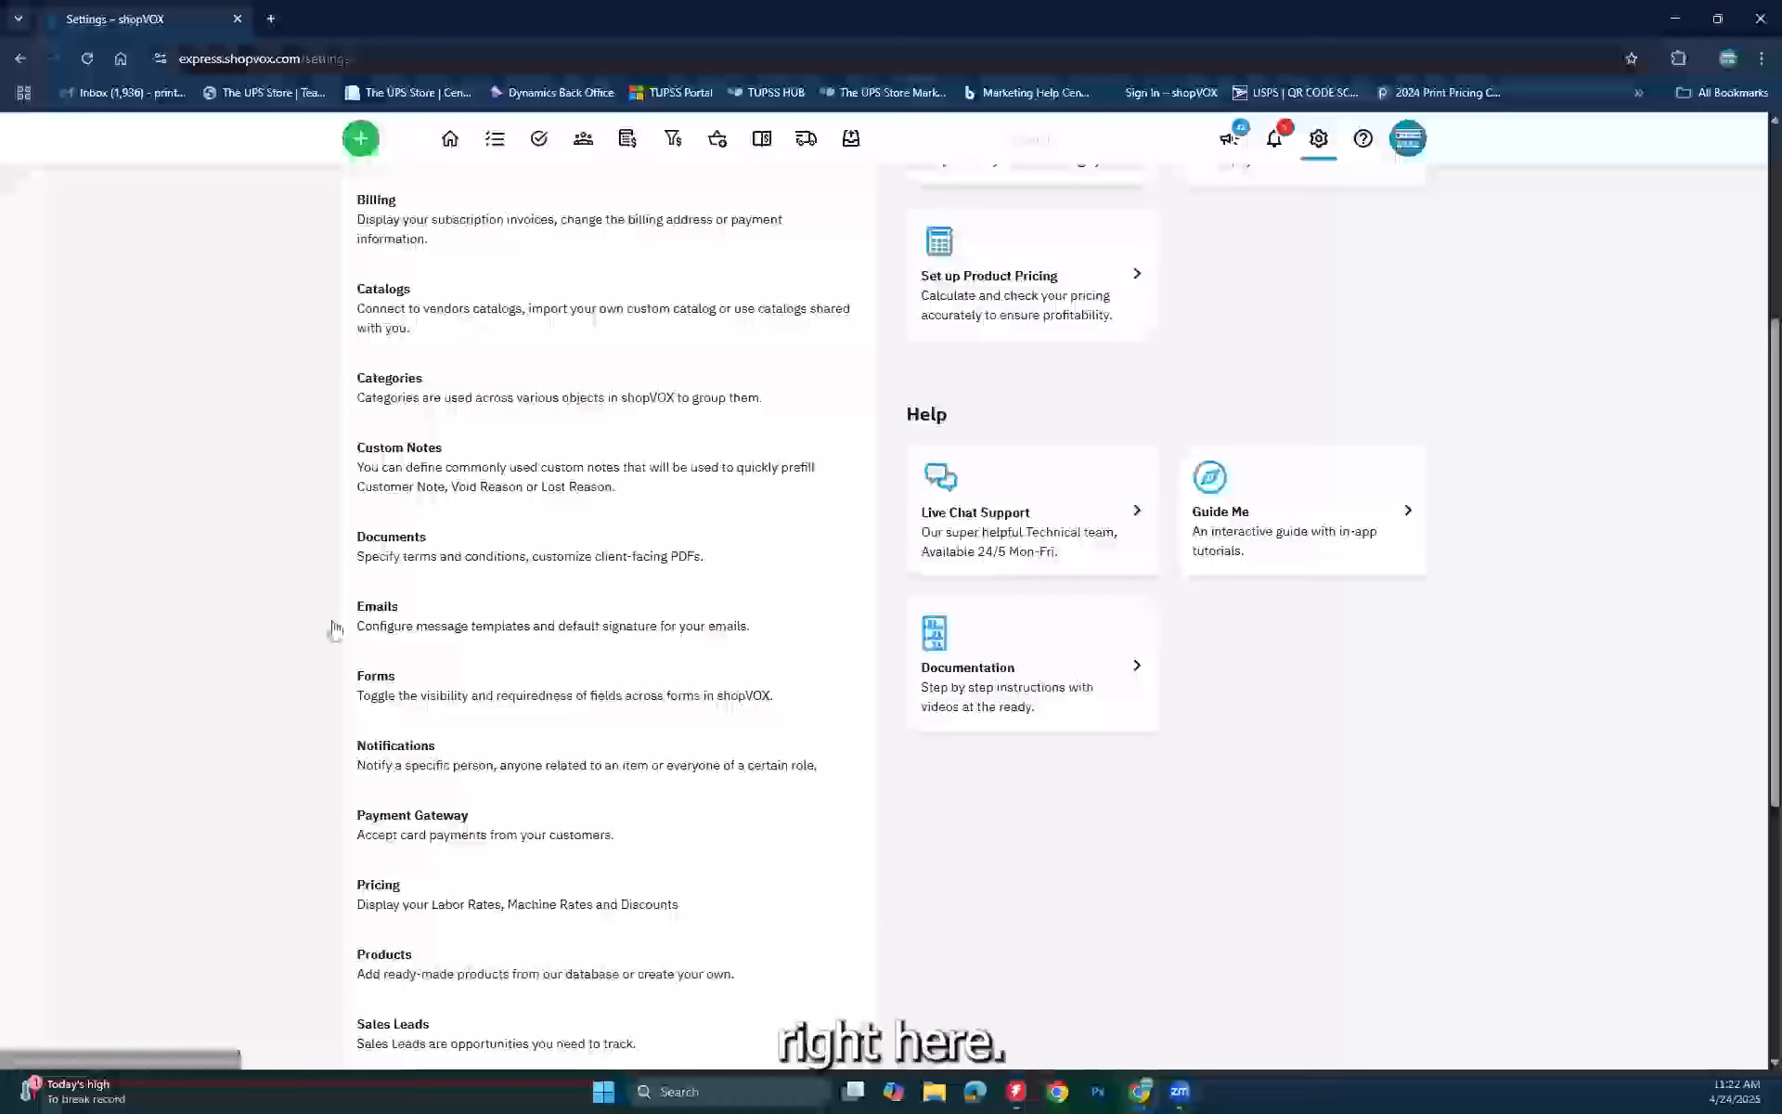
{"action": "left_click", "coordinate": [365, 677]}
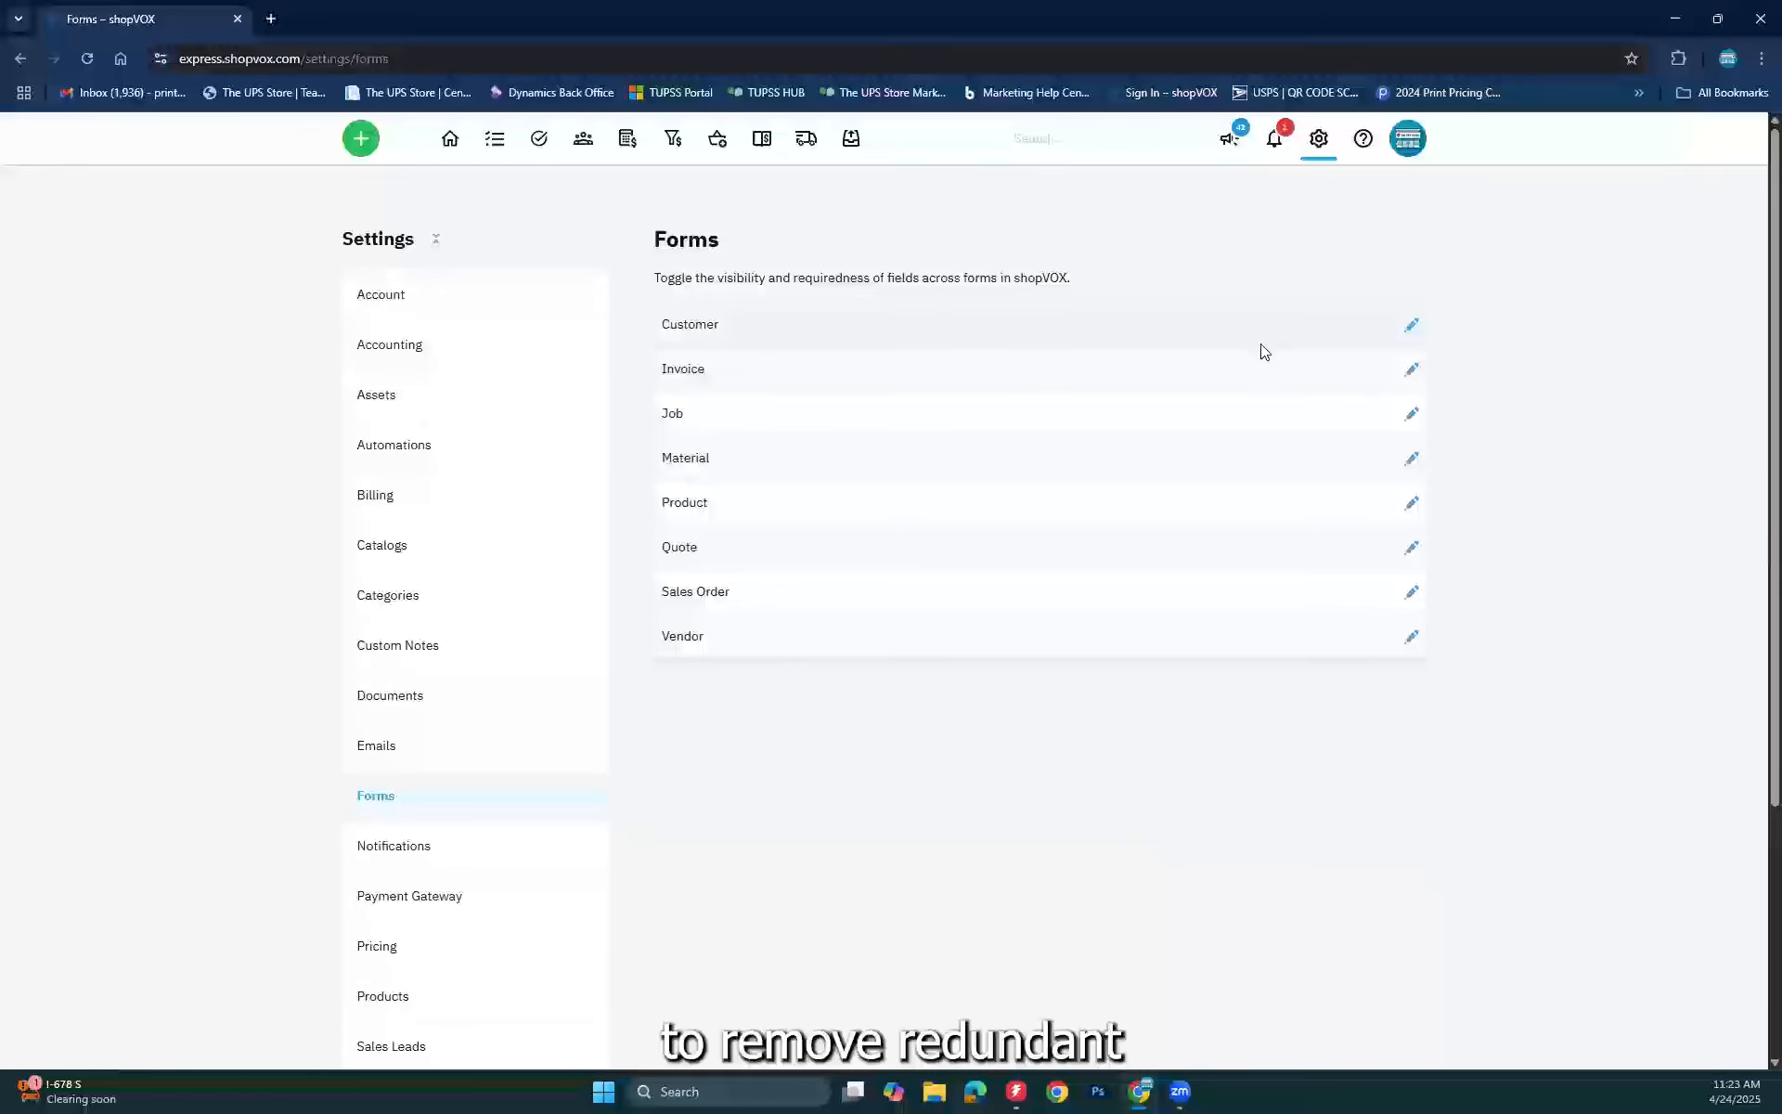
{"action": "left_click", "coordinate": [1413, 327]}
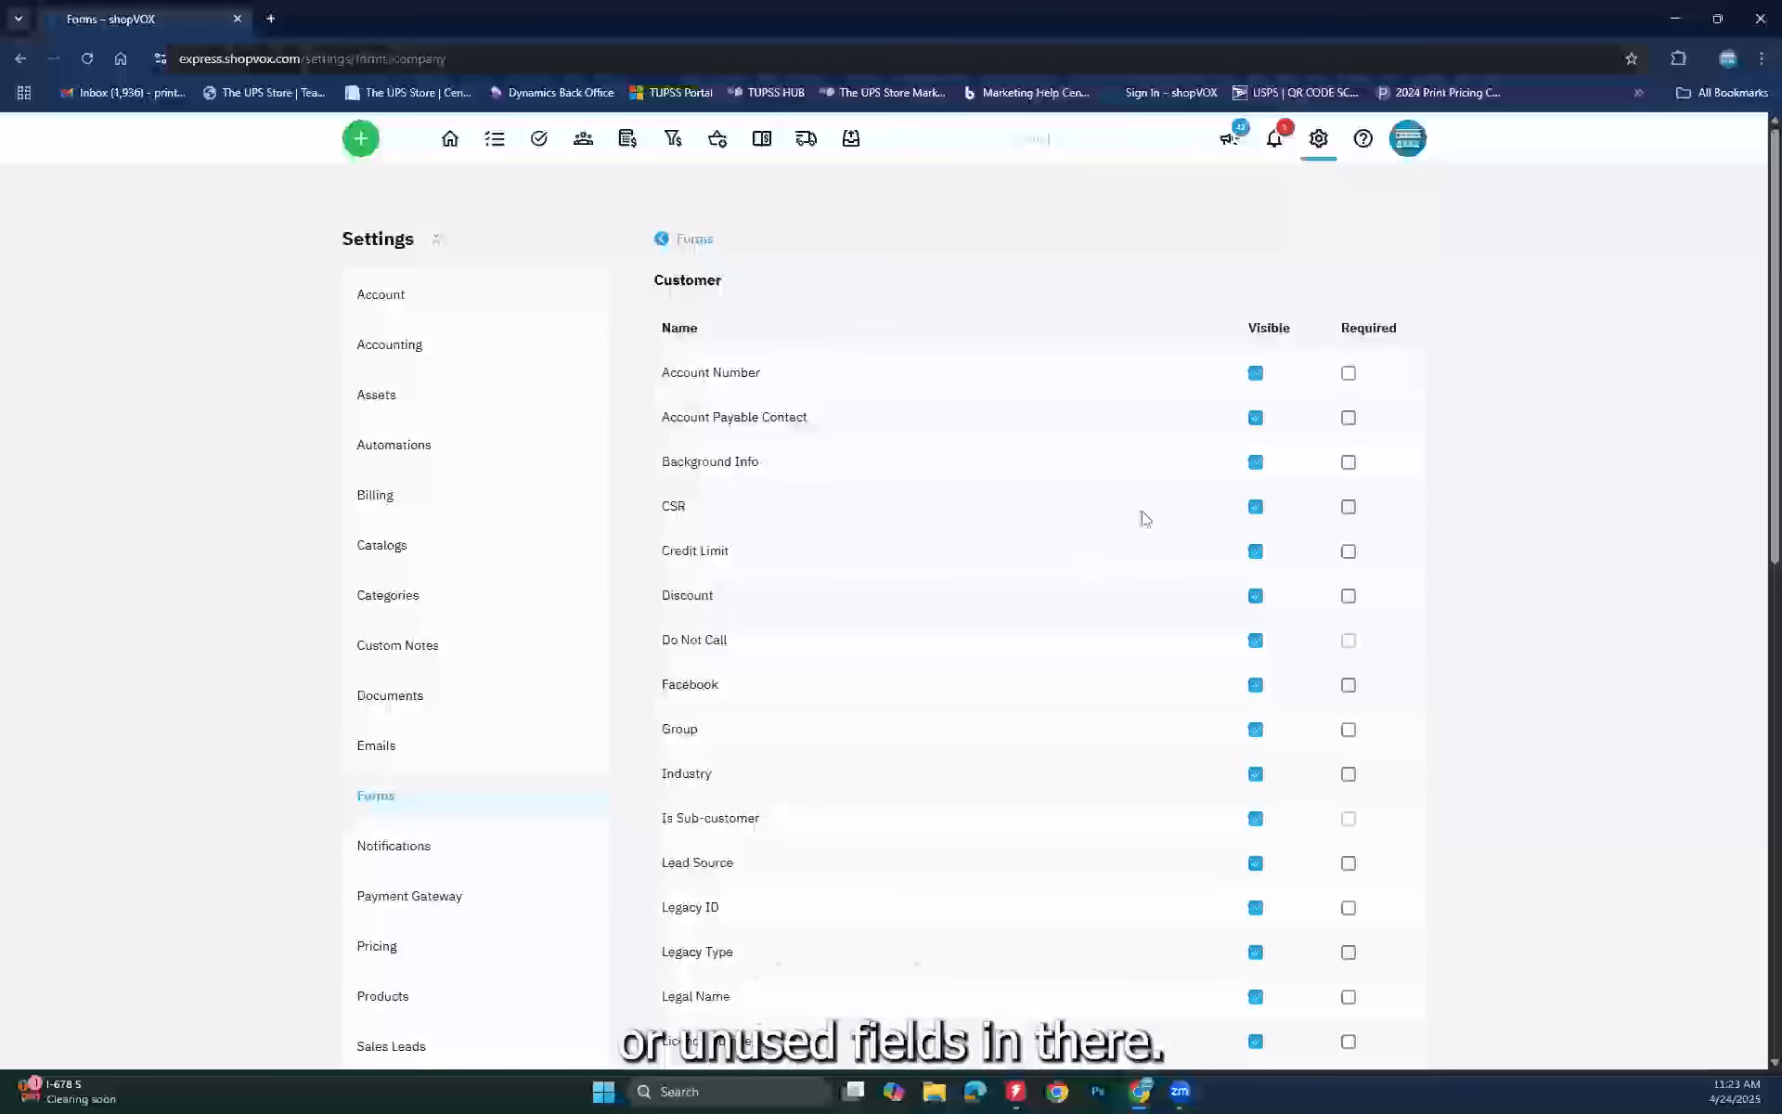
{"action": "scroll", "coordinate": [1146, 519], "scroll_direction": "down", "scroll_amount": 7}
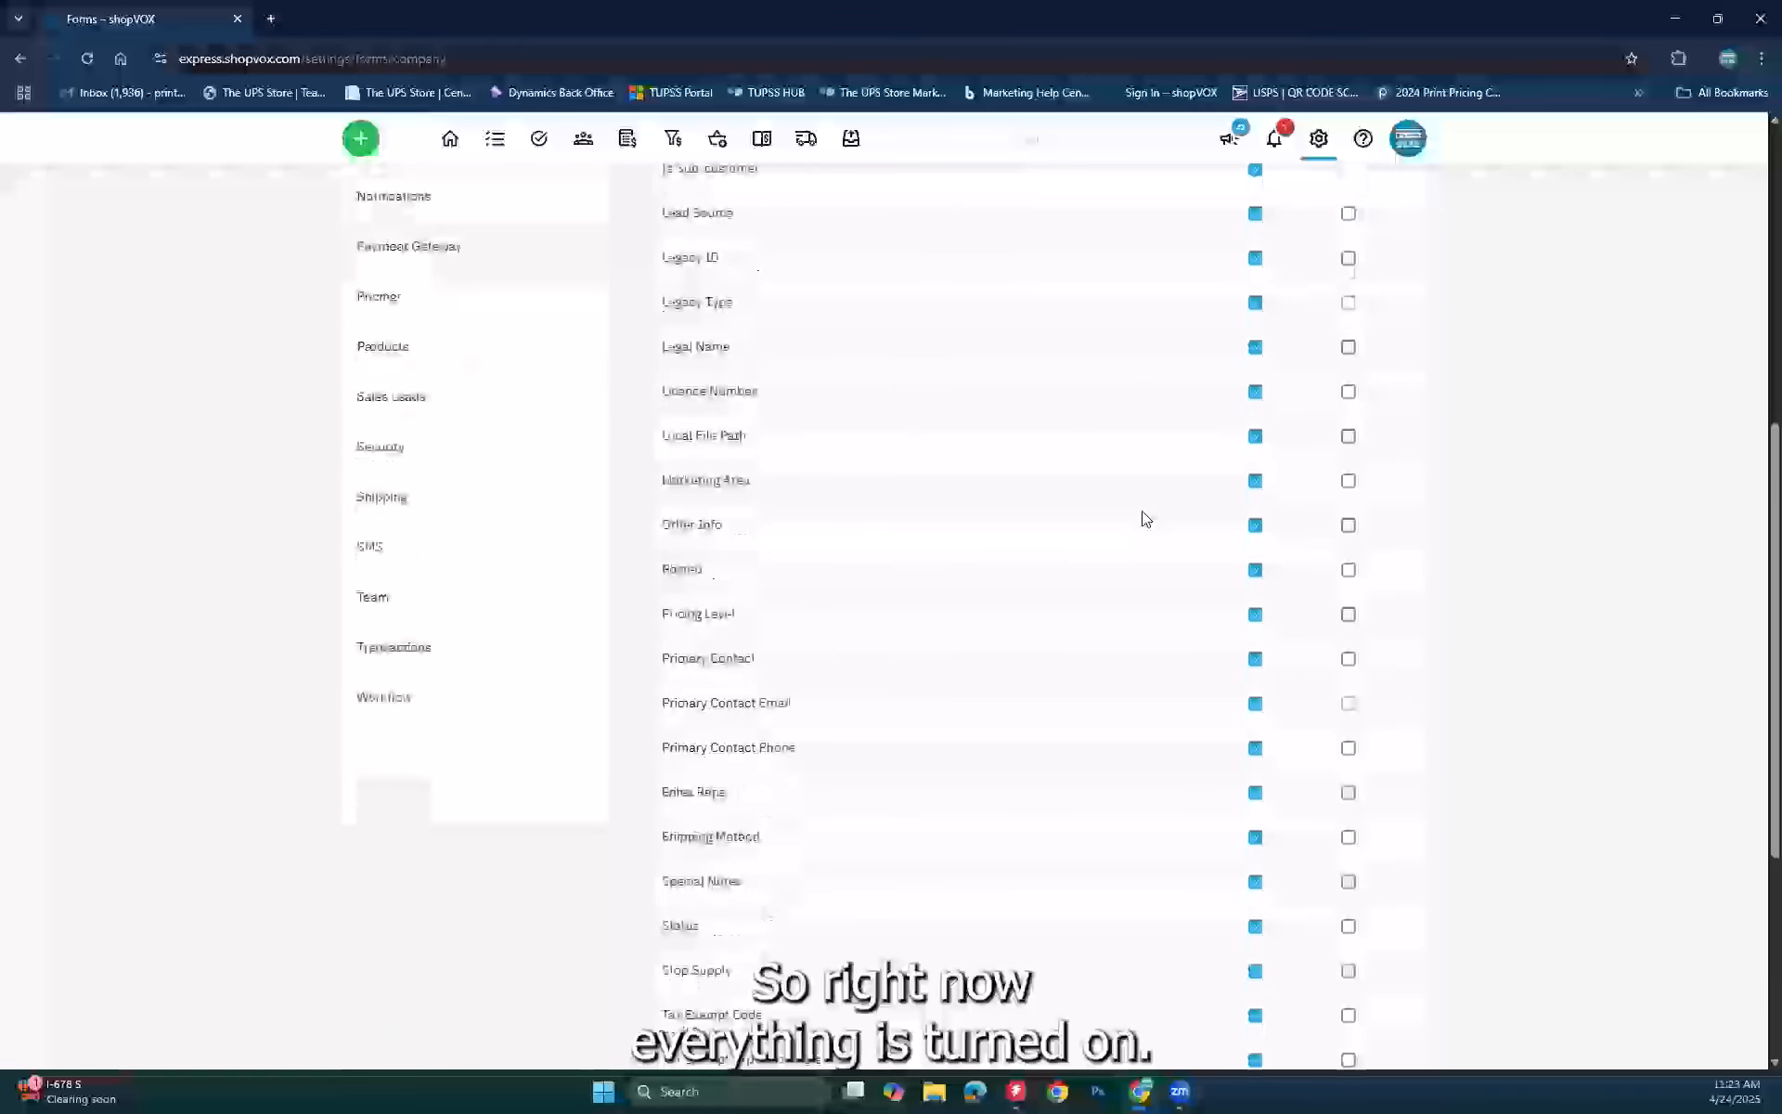
{"action": "scroll", "coordinate": [1145, 519], "scroll_direction": "down", "scroll_amount": 4}
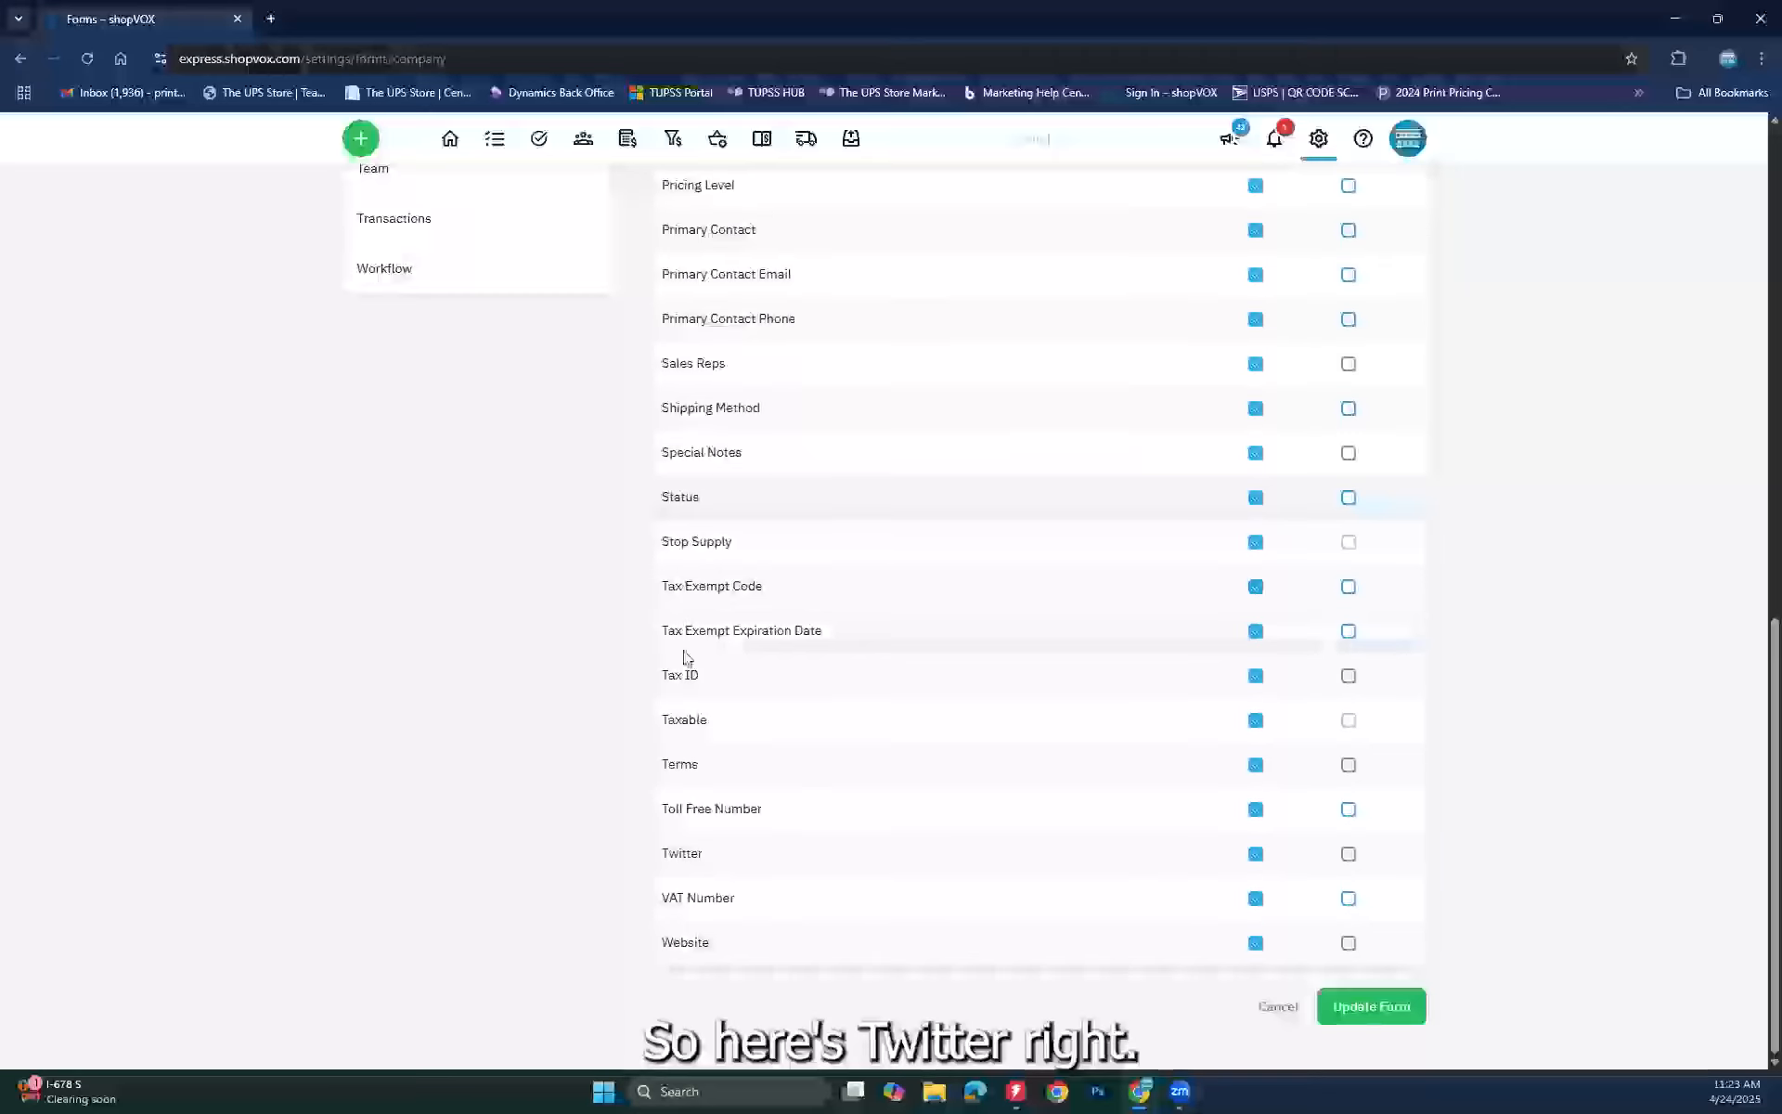
Step: Uncheck Visible for the Twitter, VAT Number and Website fields, then review the list
{"action": "left_click", "coordinate": [1256, 854]}
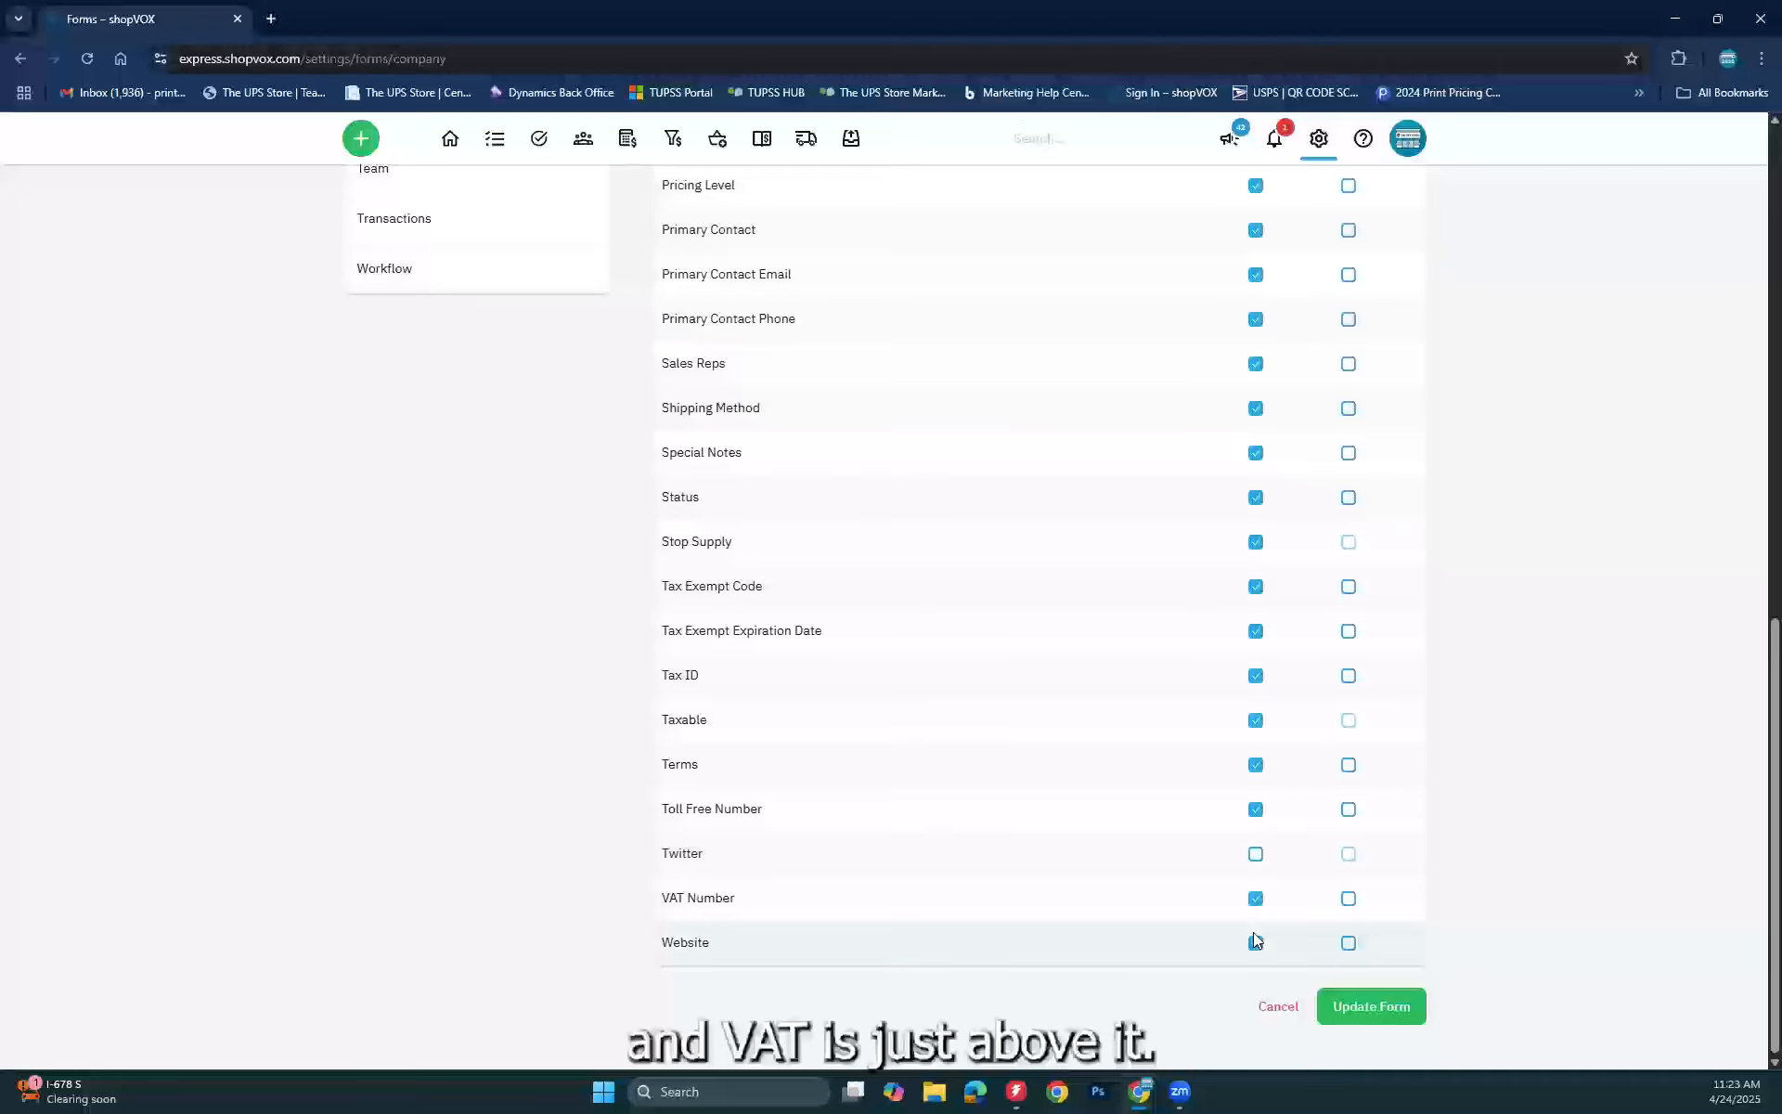
{"action": "left_click", "coordinate": [1256, 899]}
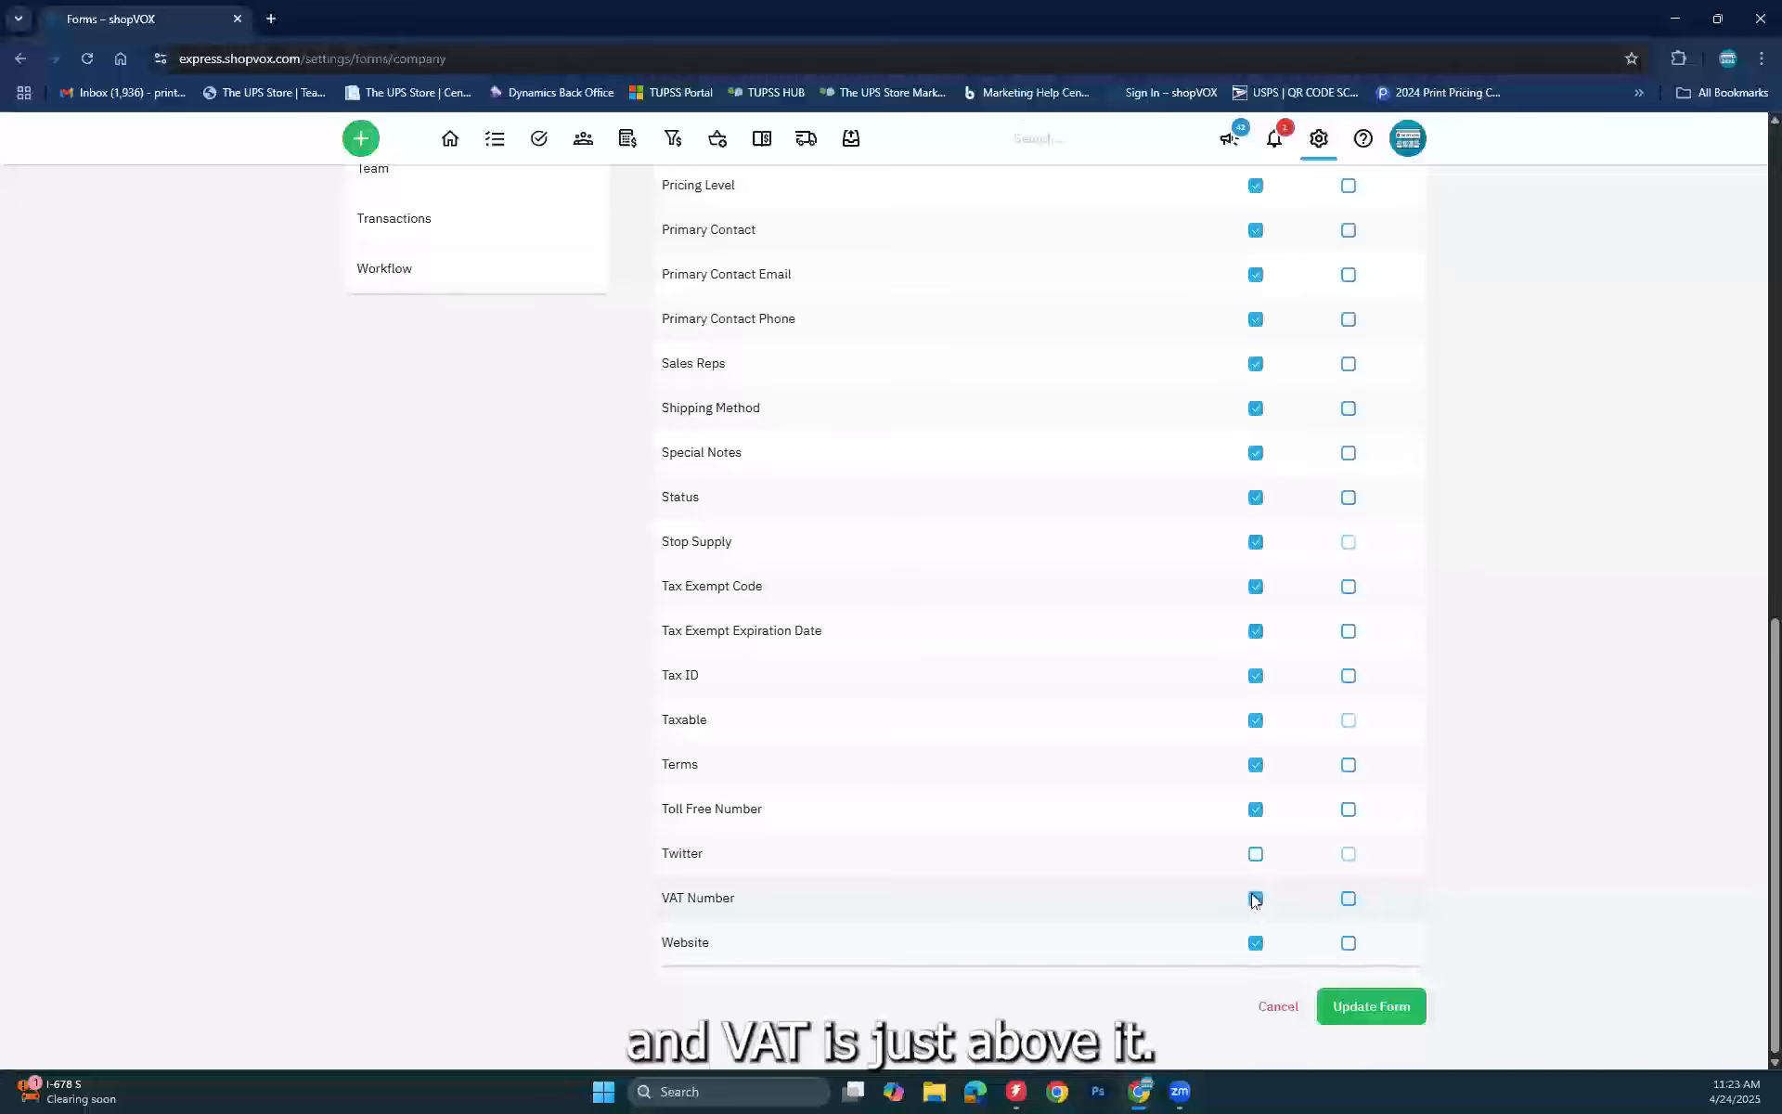
{"action": "left_click", "coordinate": [1256, 945]}
{"action": "scroll", "coordinate": [1152, 752], "scroll_direction": "up", "scroll_amount": 2}
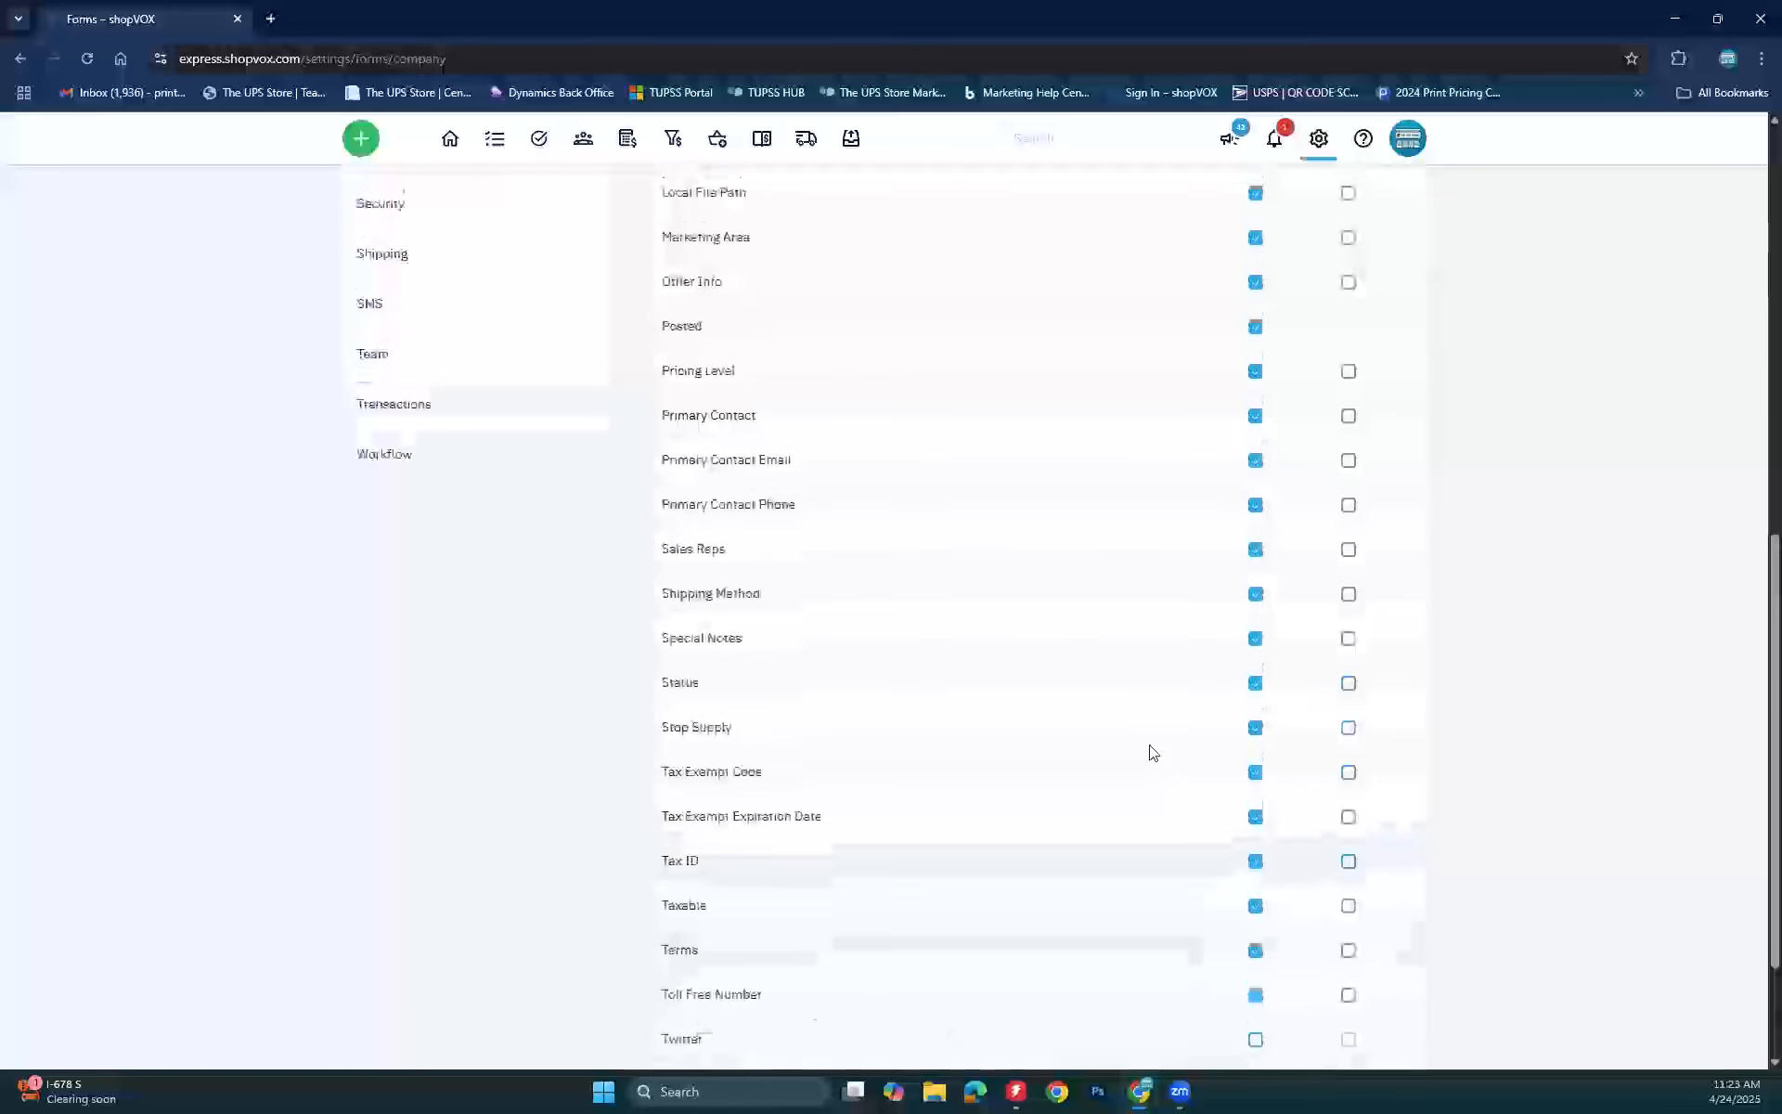
{"action": "scroll", "coordinate": [1152, 753], "scroll_direction": "up", "scroll_amount": 5}
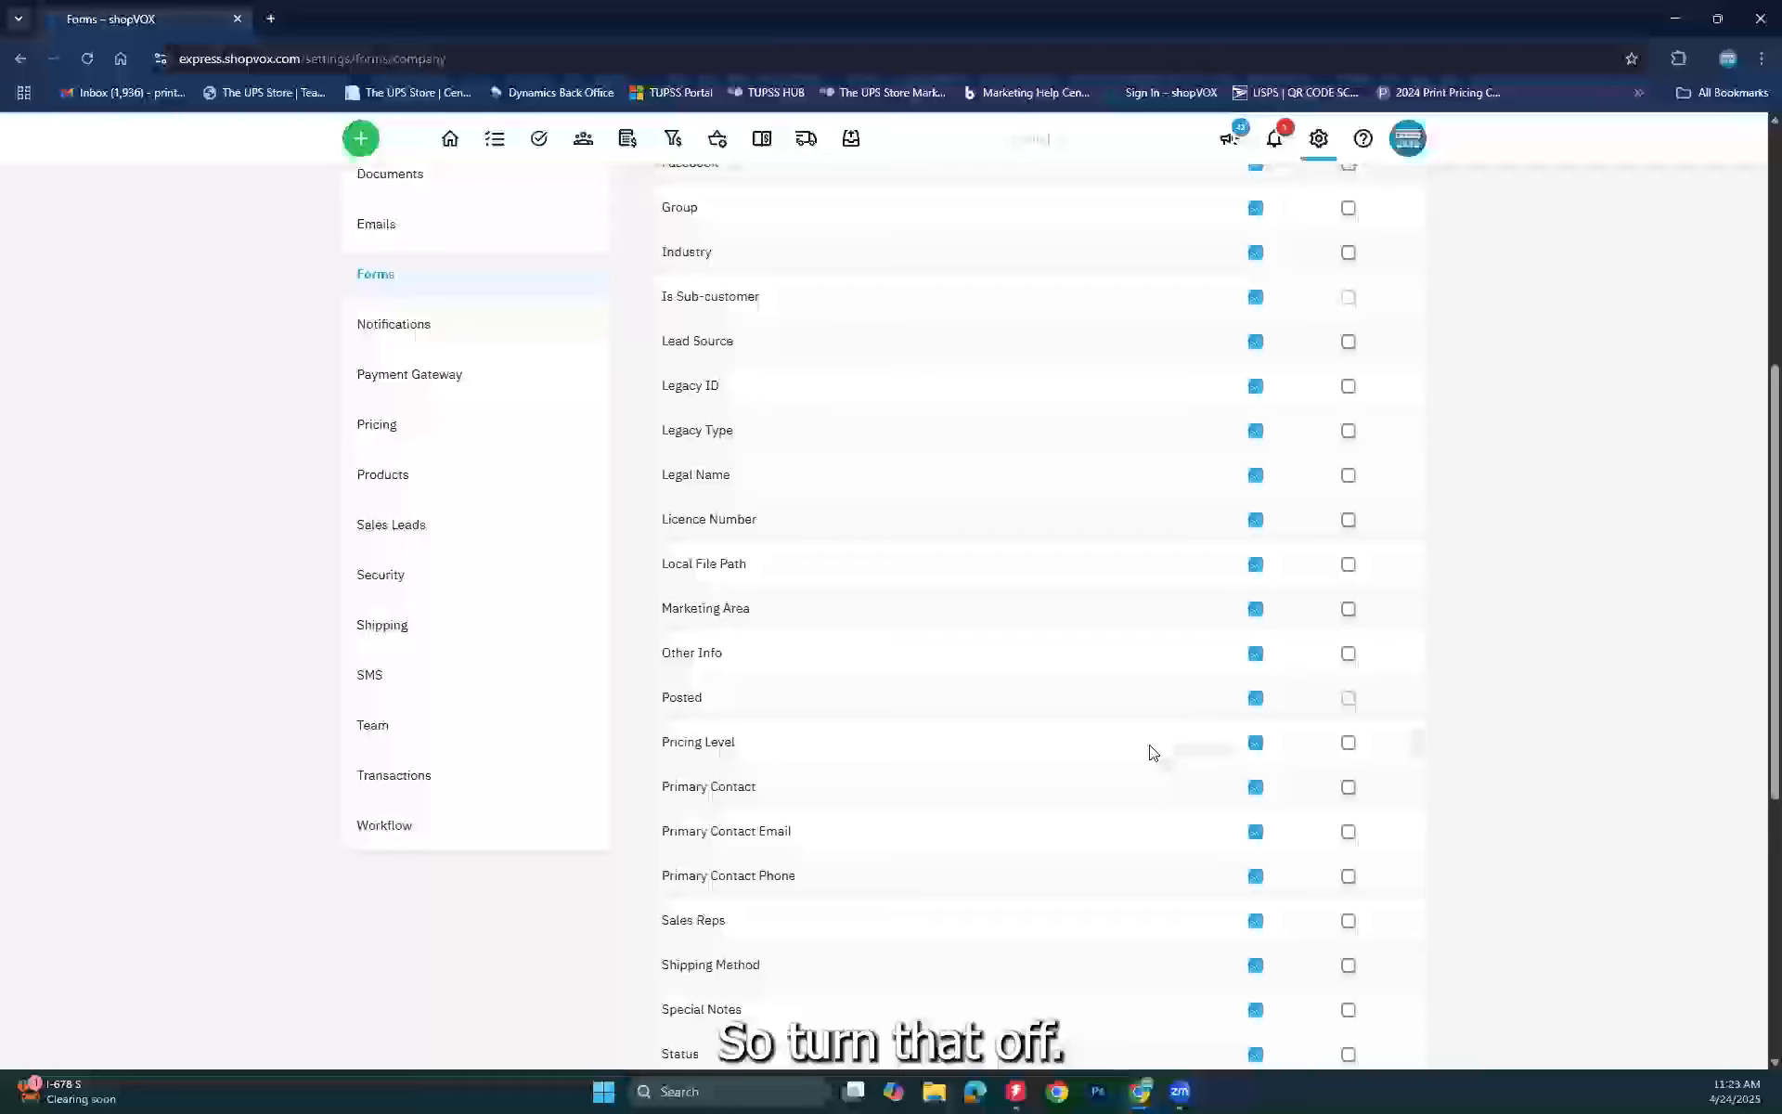
{"action": "scroll", "coordinate": [1152, 753], "scroll_direction": "up", "scroll_amount": 2}
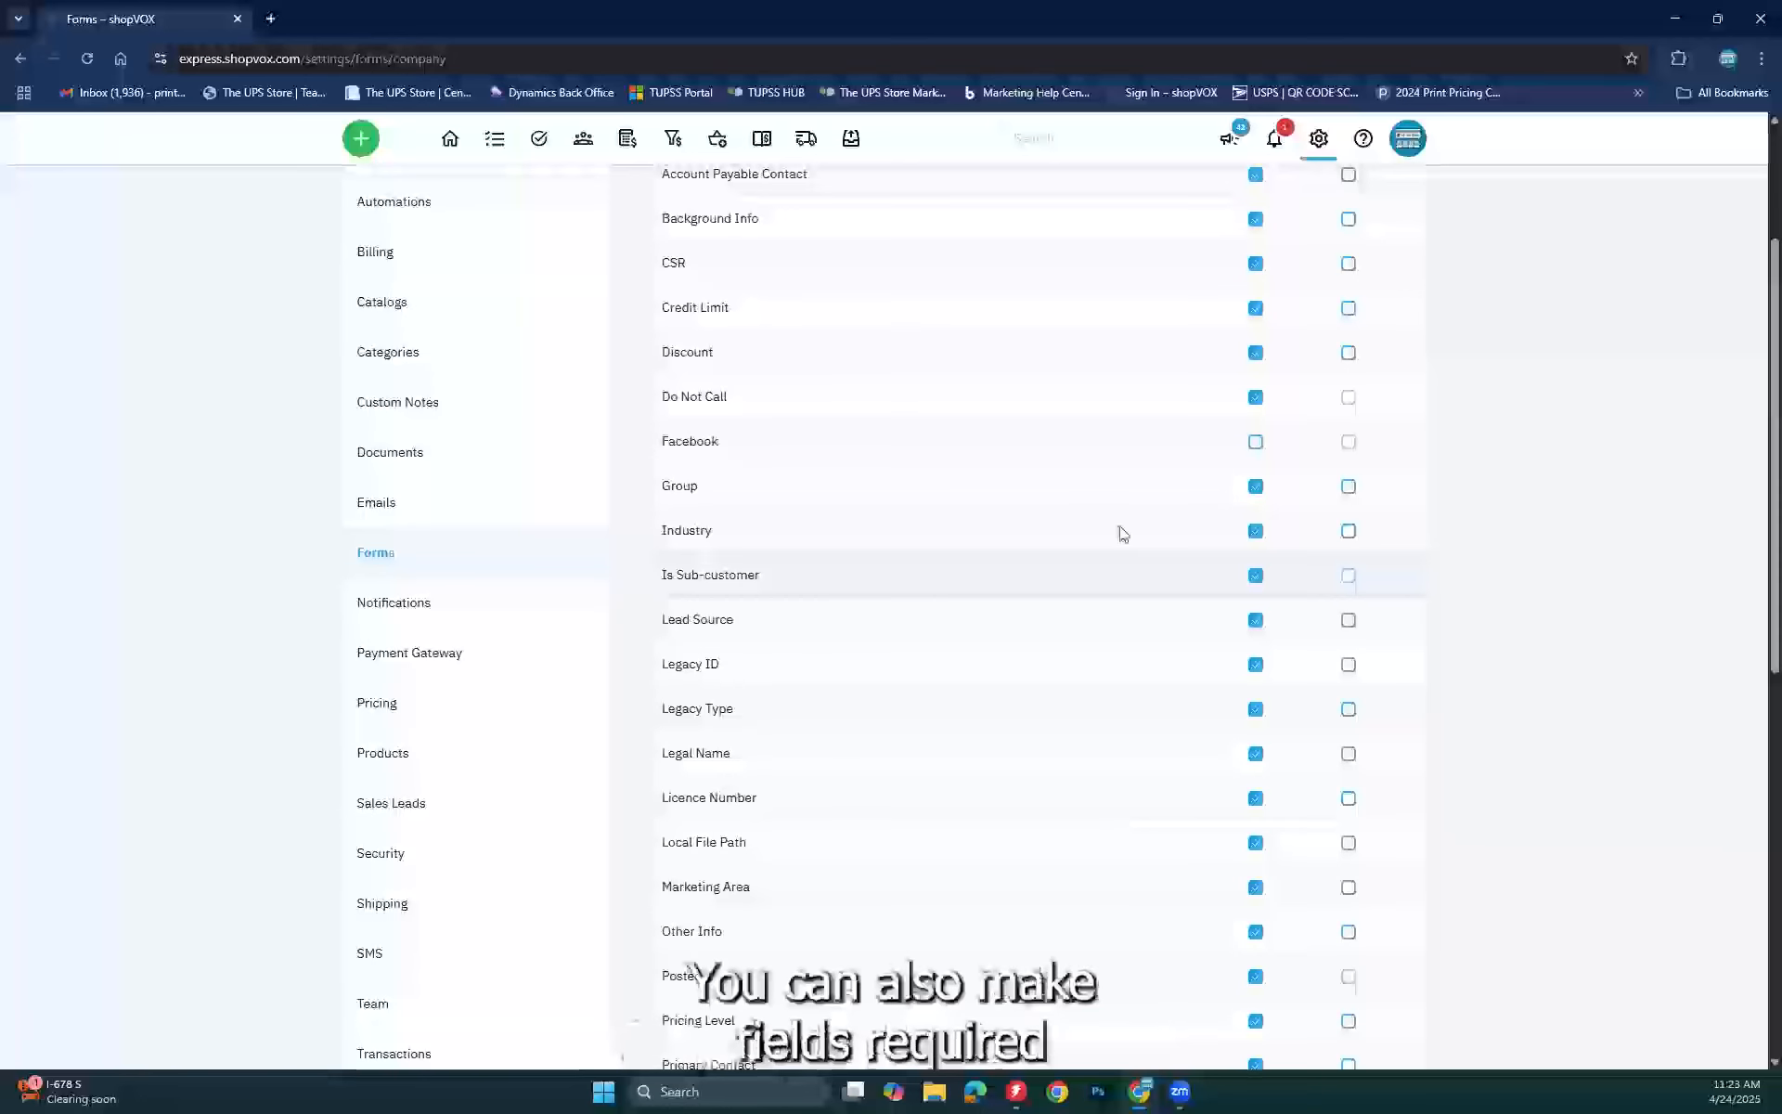
{"action": "scroll", "coordinate": [1123, 531], "scroll_direction": "up", "scroll_amount": 2}
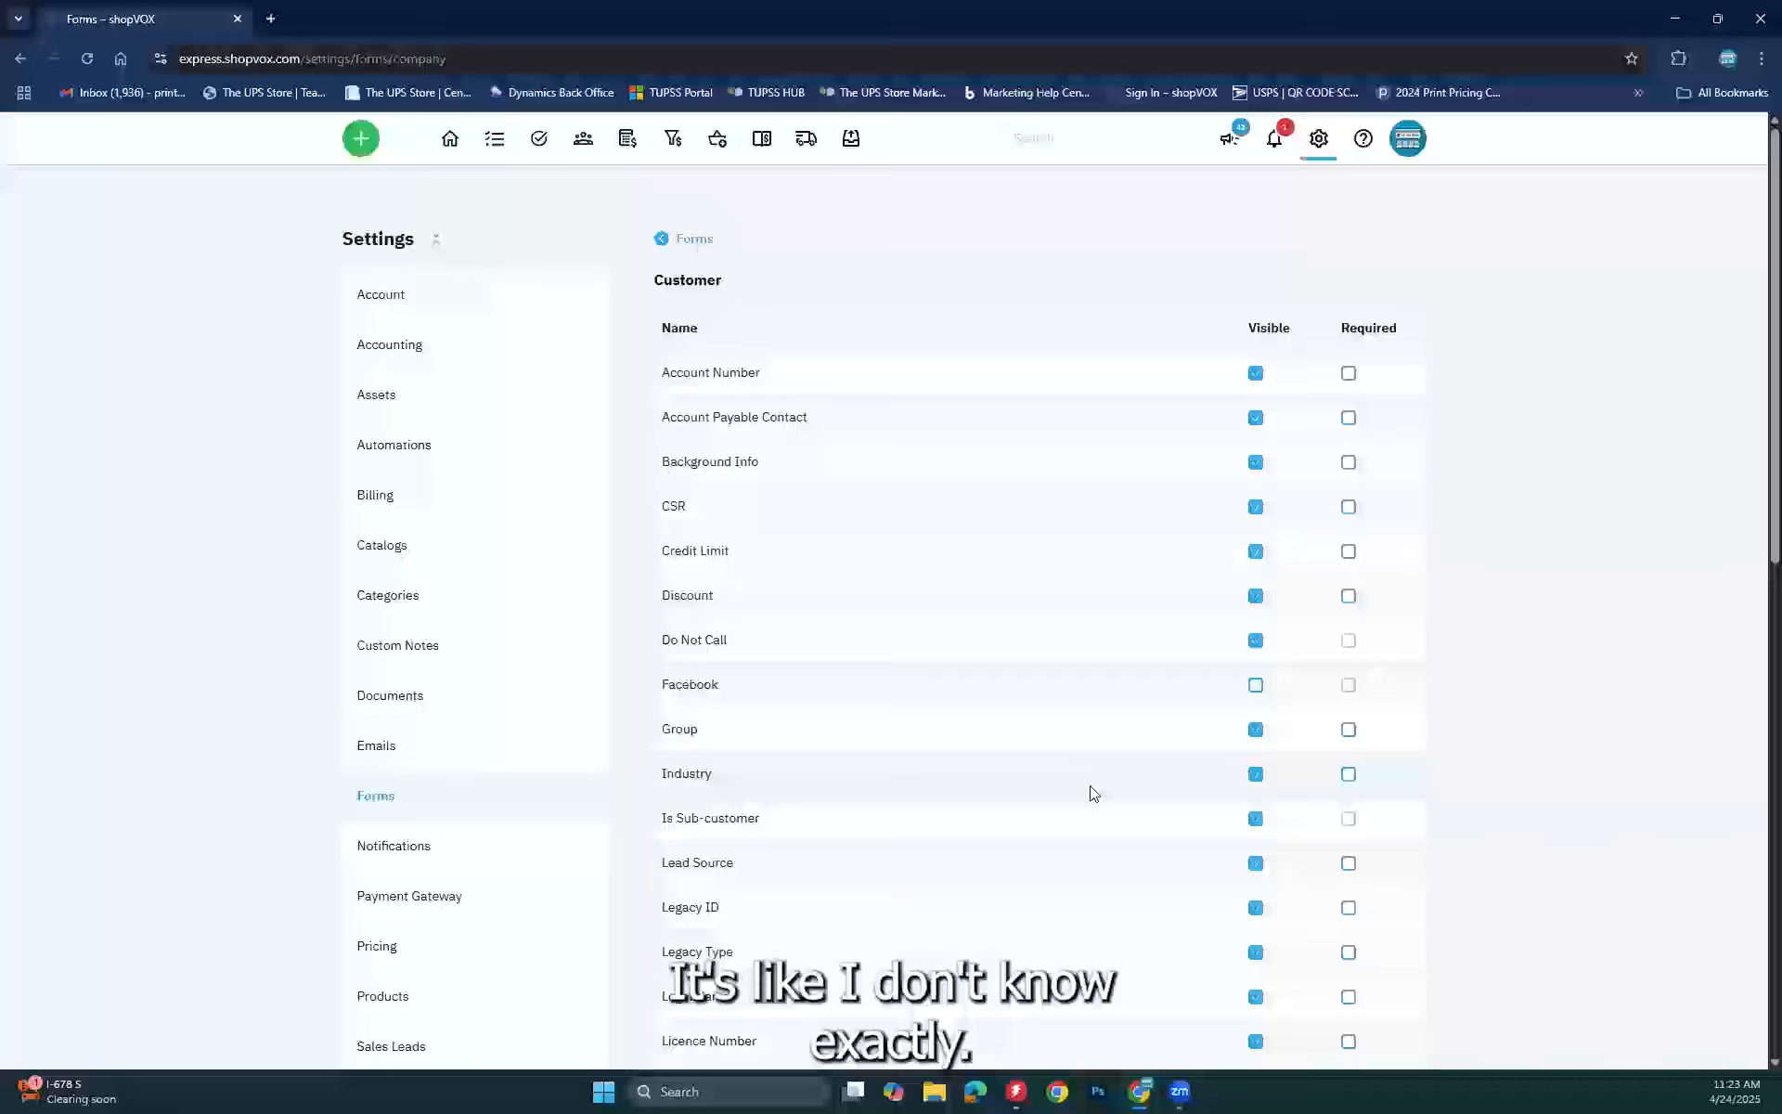
{"action": "scroll", "coordinate": [1092, 795], "scroll_direction": "down", "scroll_amount": 3}
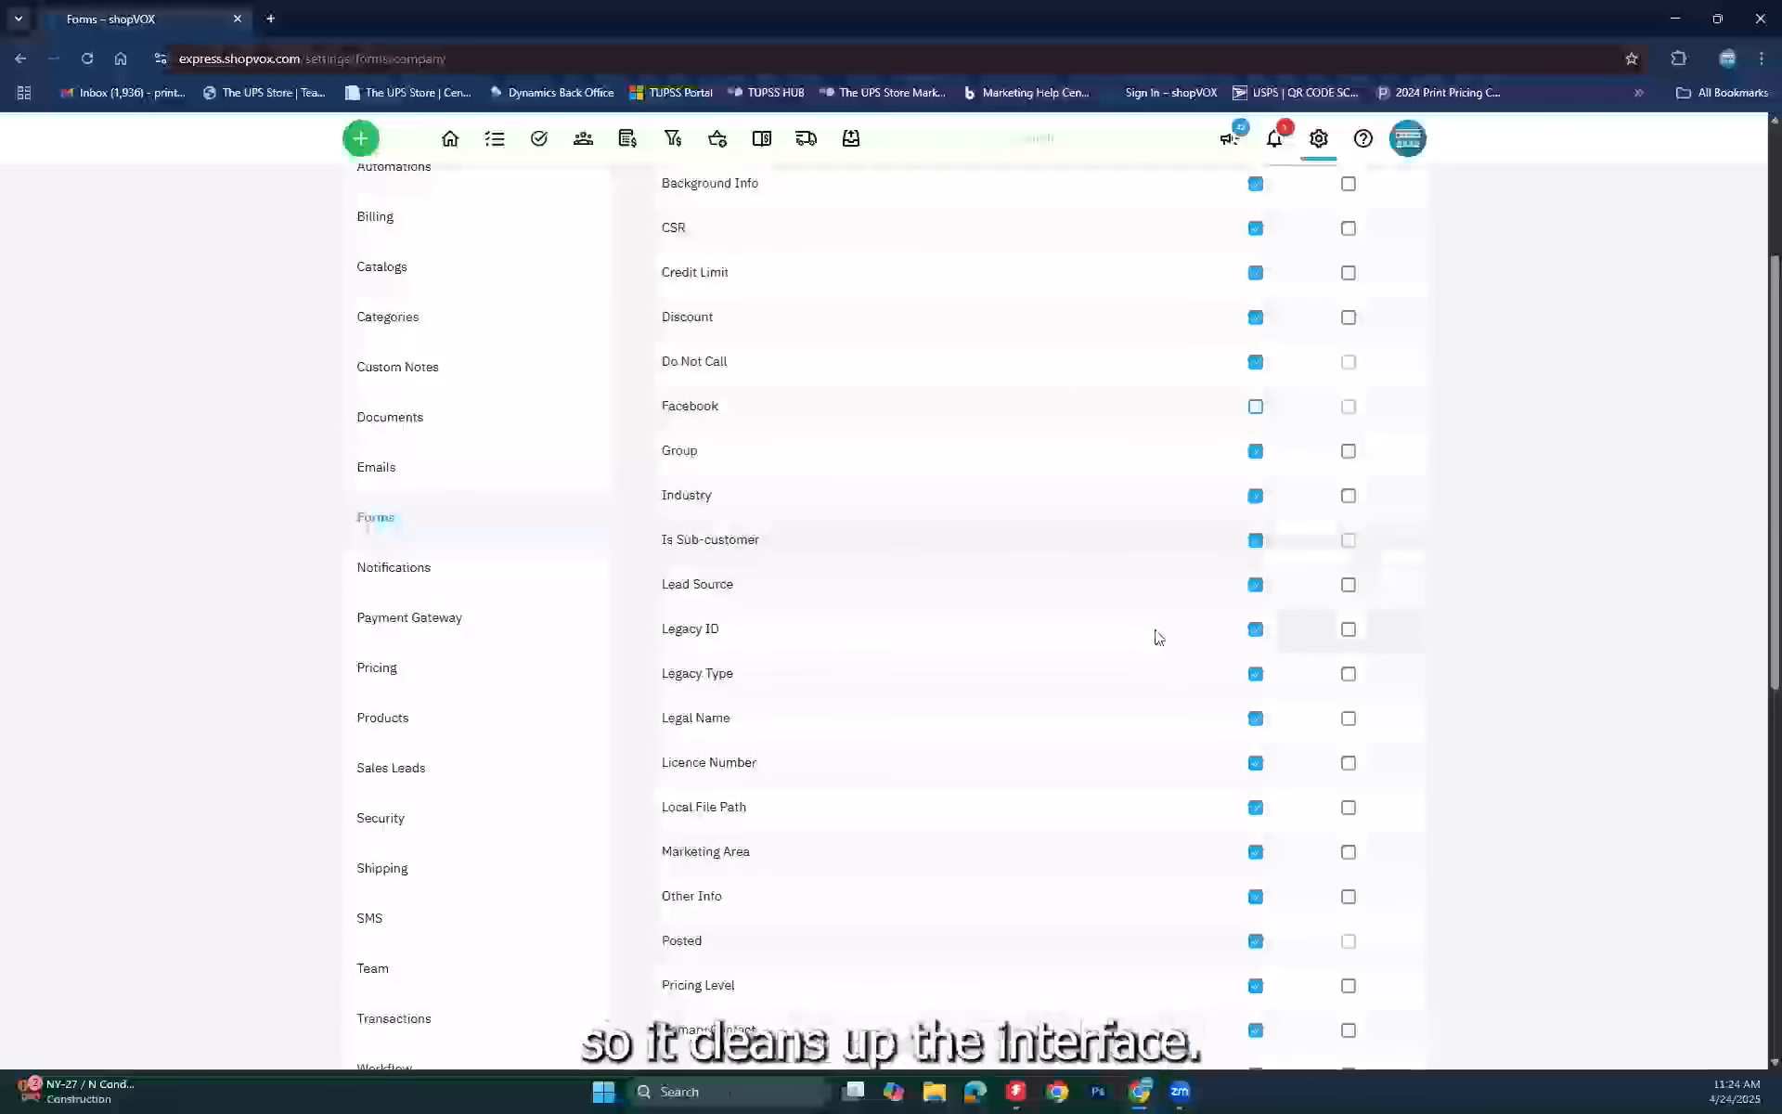
{"action": "scroll", "coordinate": [1155, 630], "scroll_direction": "down", "scroll_amount": 7}
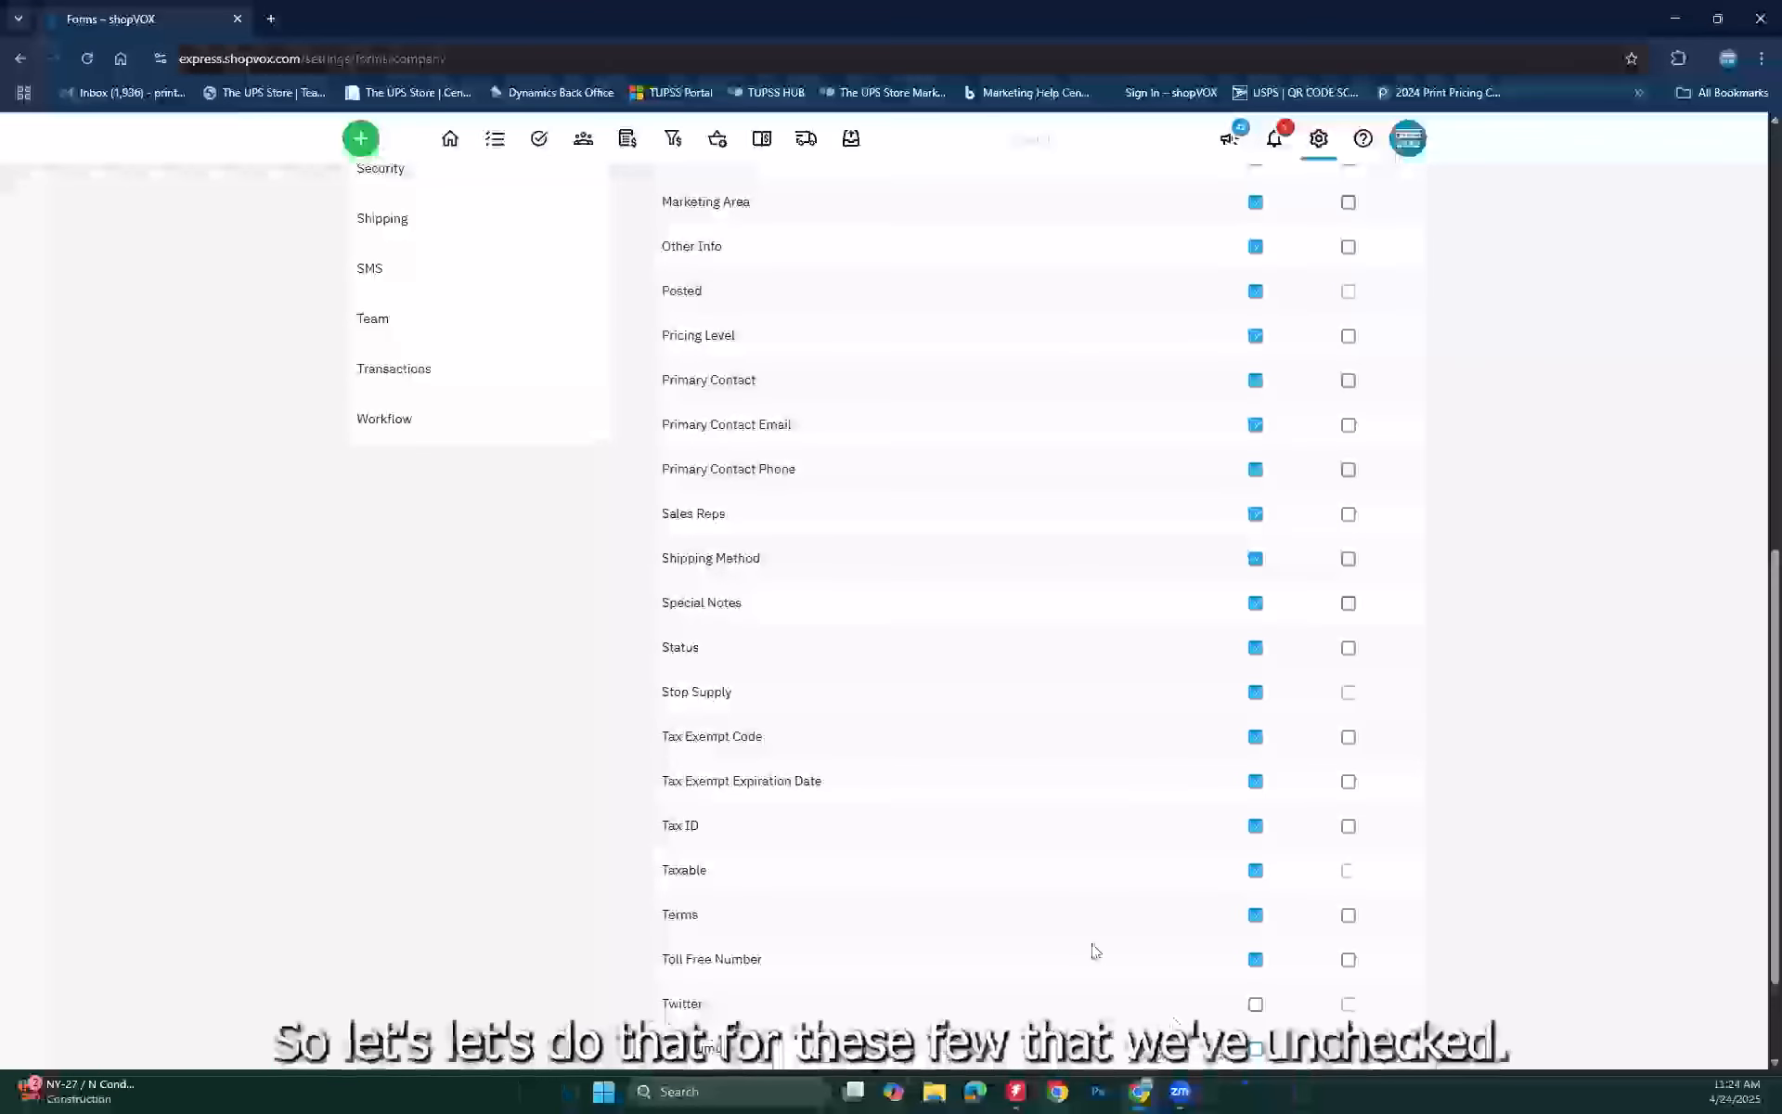
{"action": "scroll", "coordinate": [1094, 947], "scroll_direction": "down", "scroll_amount": 2}
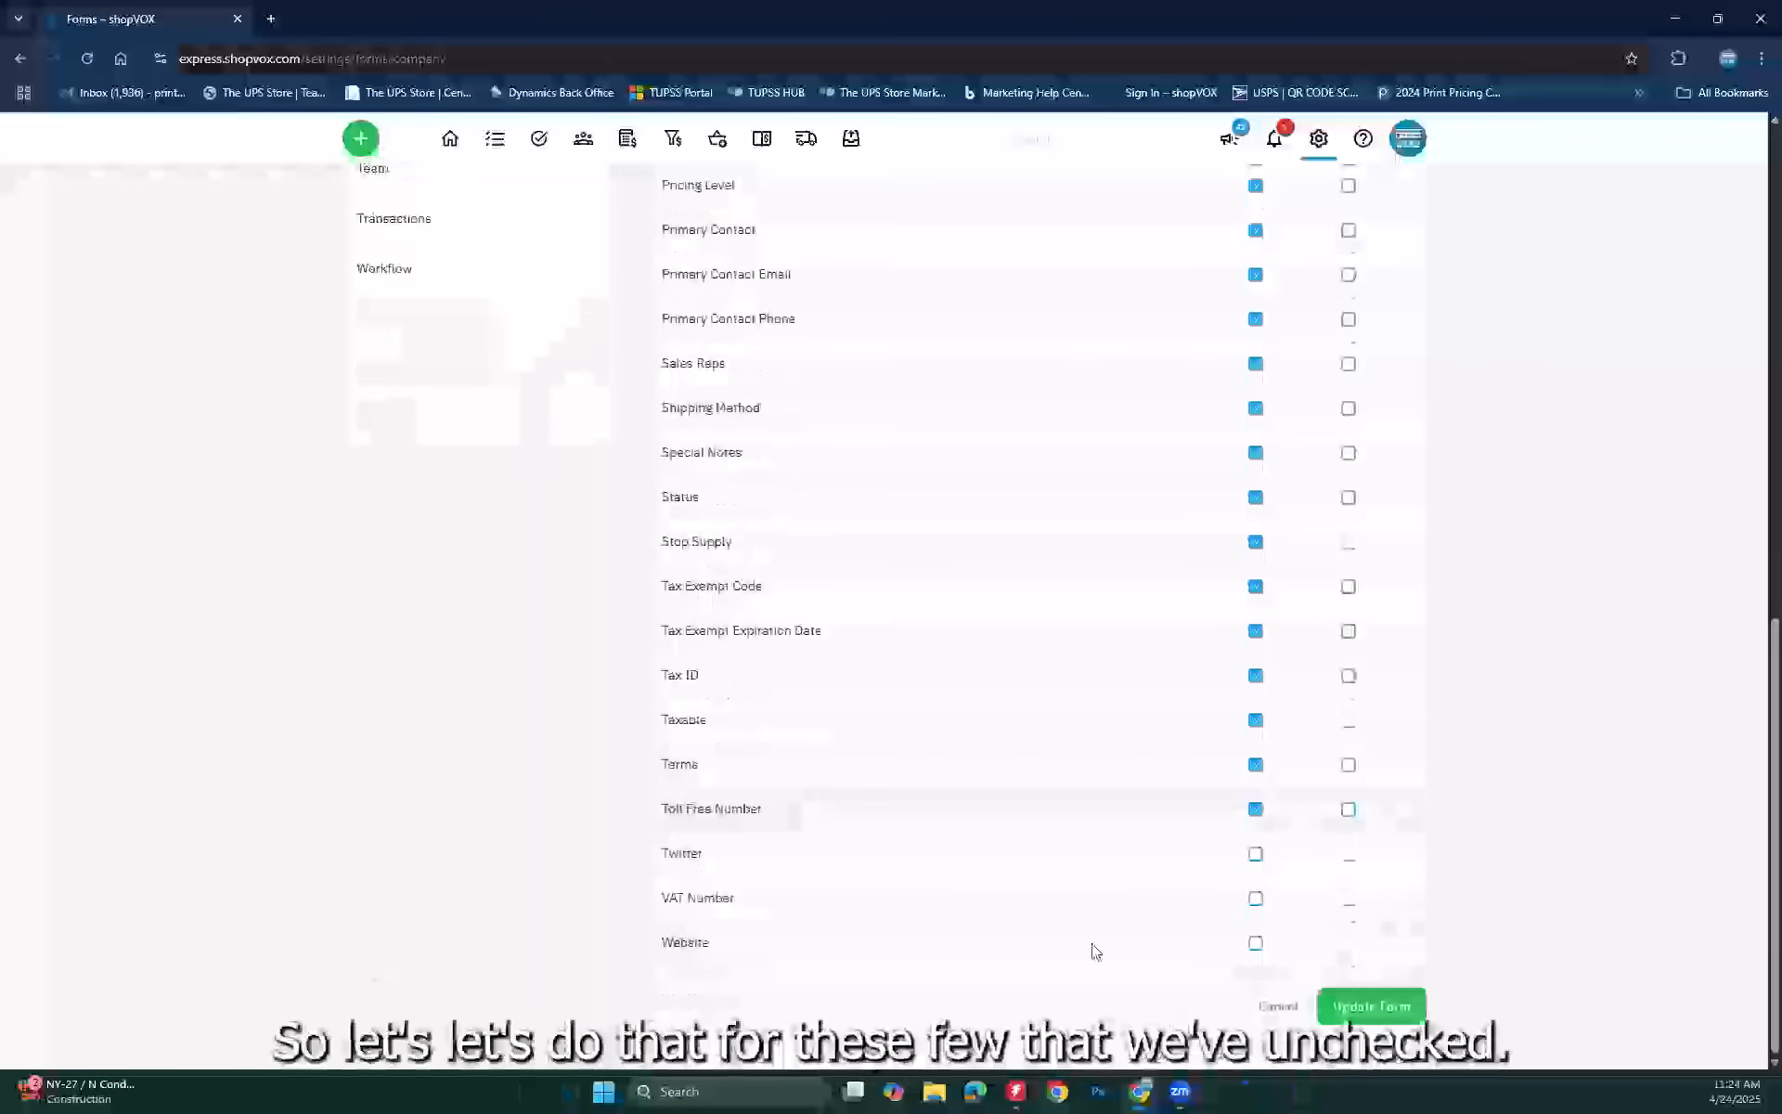
Step: Save the Customer form settings and open Bob's Pizza Shack from the Customers list
{"action": "left_click", "coordinate": [1380, 1006]}
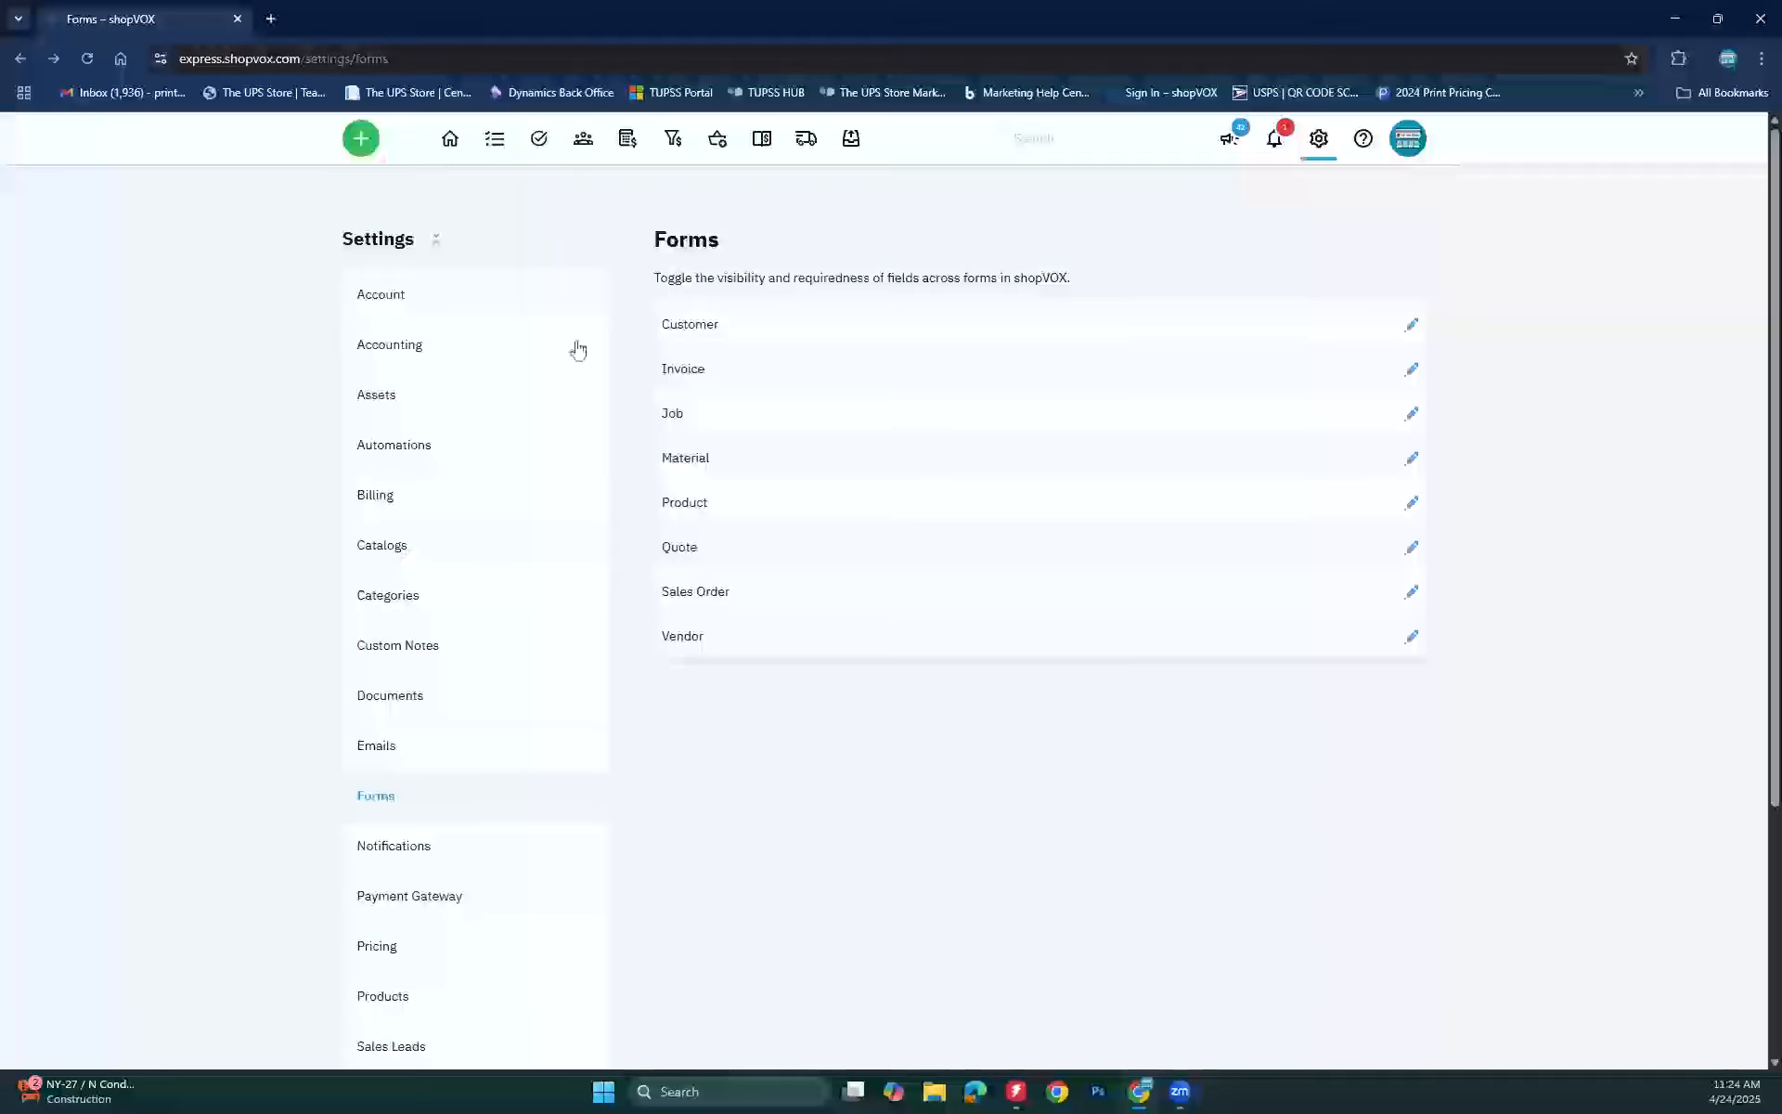
{"action": "mouse_move", "coordinate": [581, 144]}
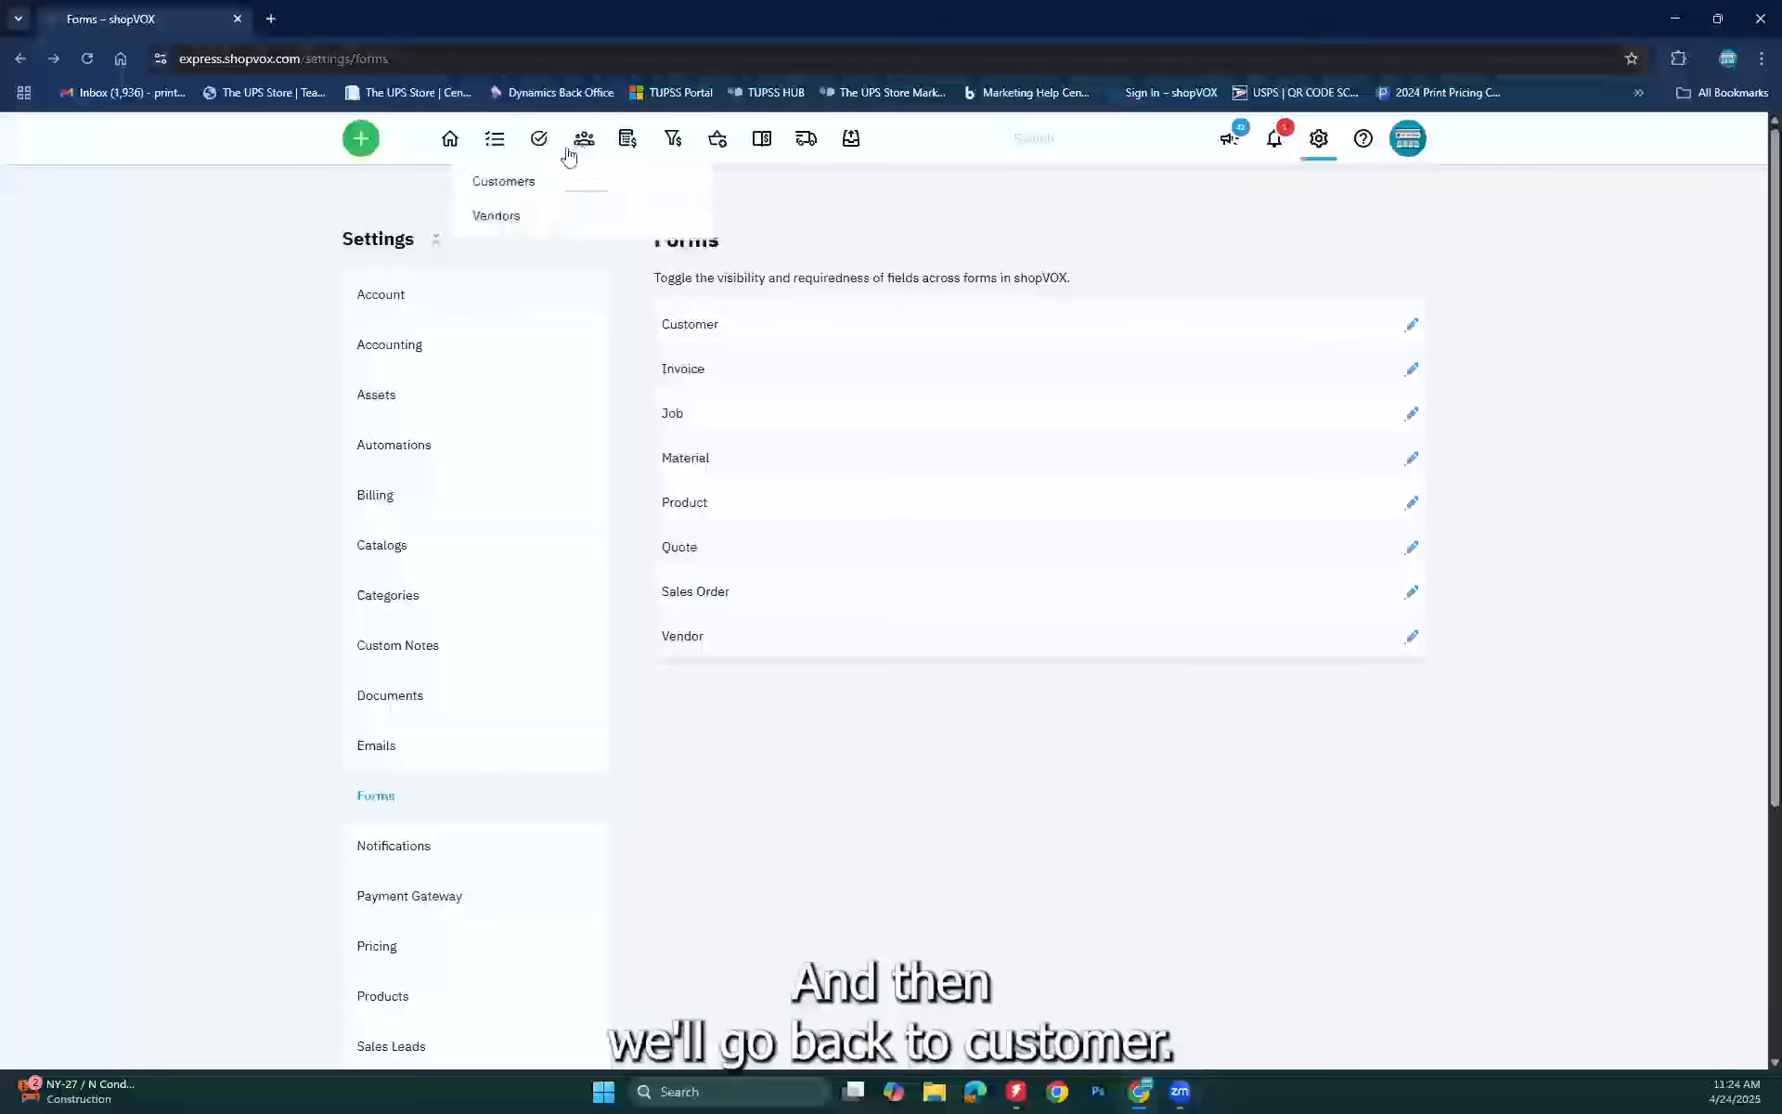
{"action": "left_click", "coordinate": [533, 186]}
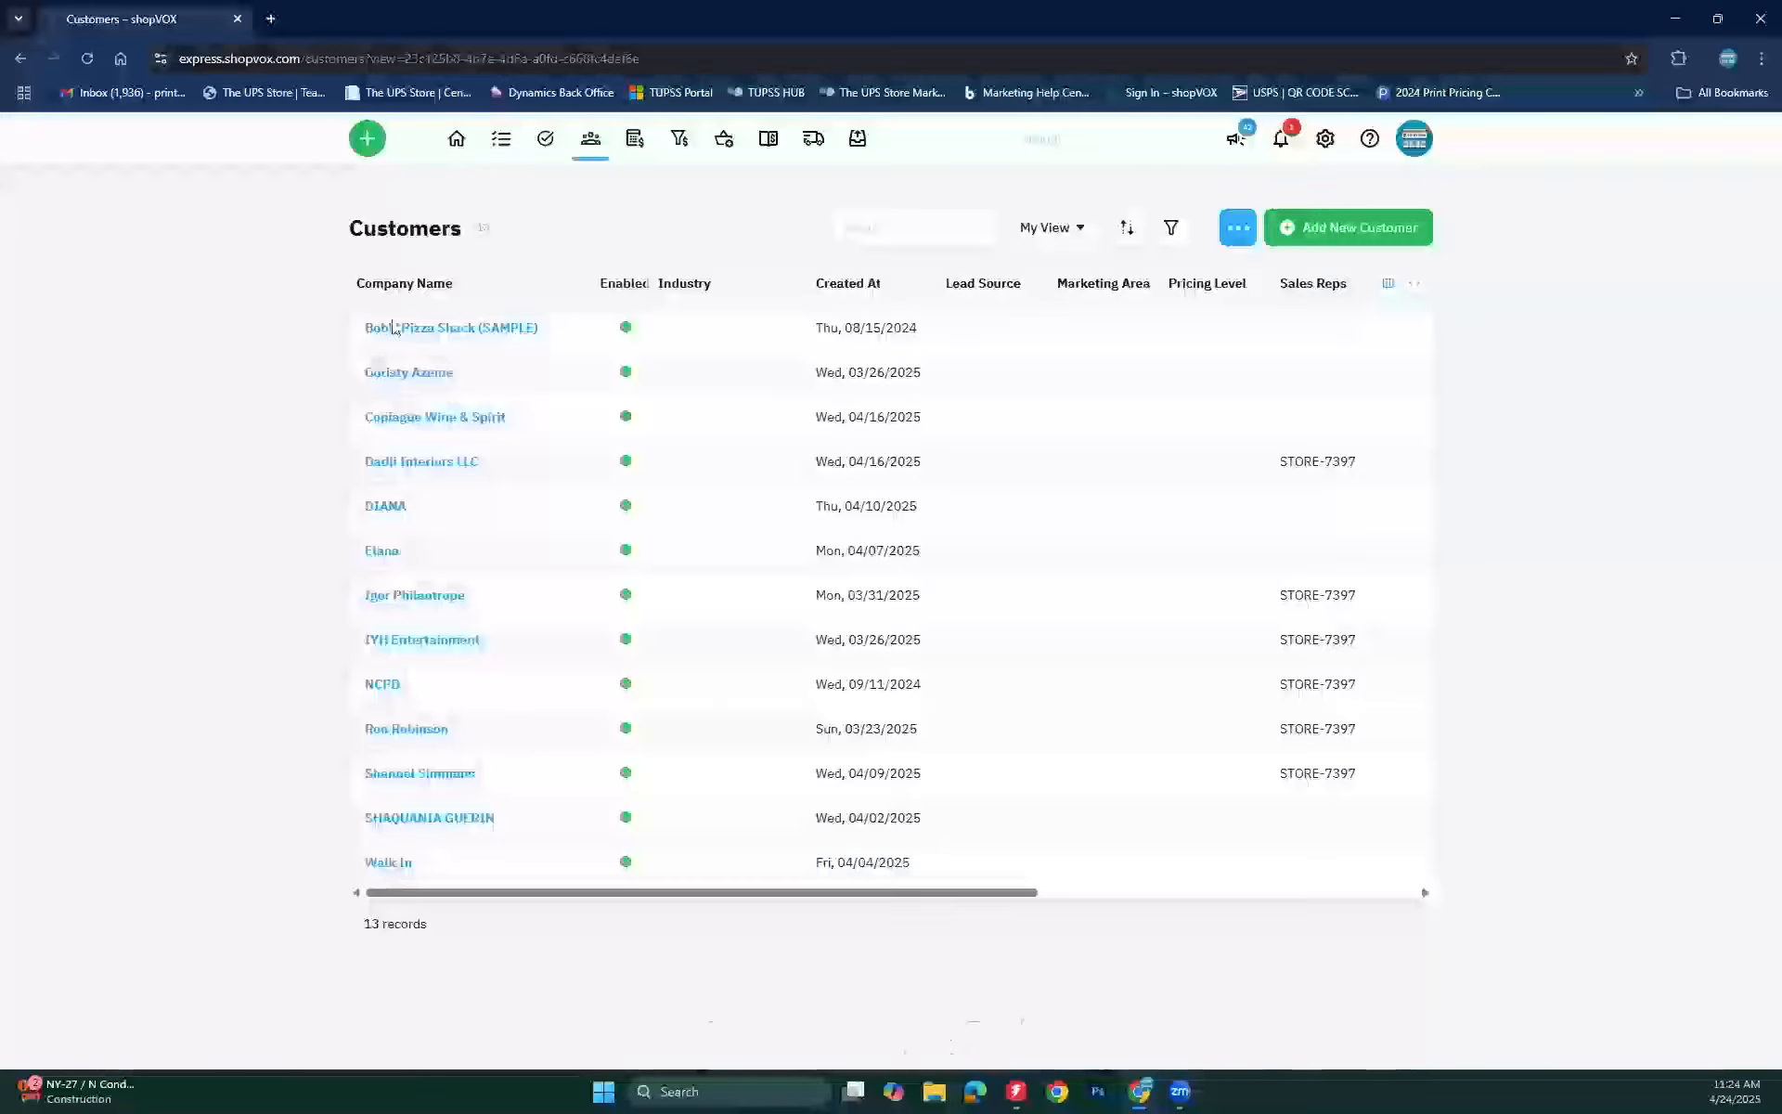
{"action": "left_click", "coordinate": [391, 323]}
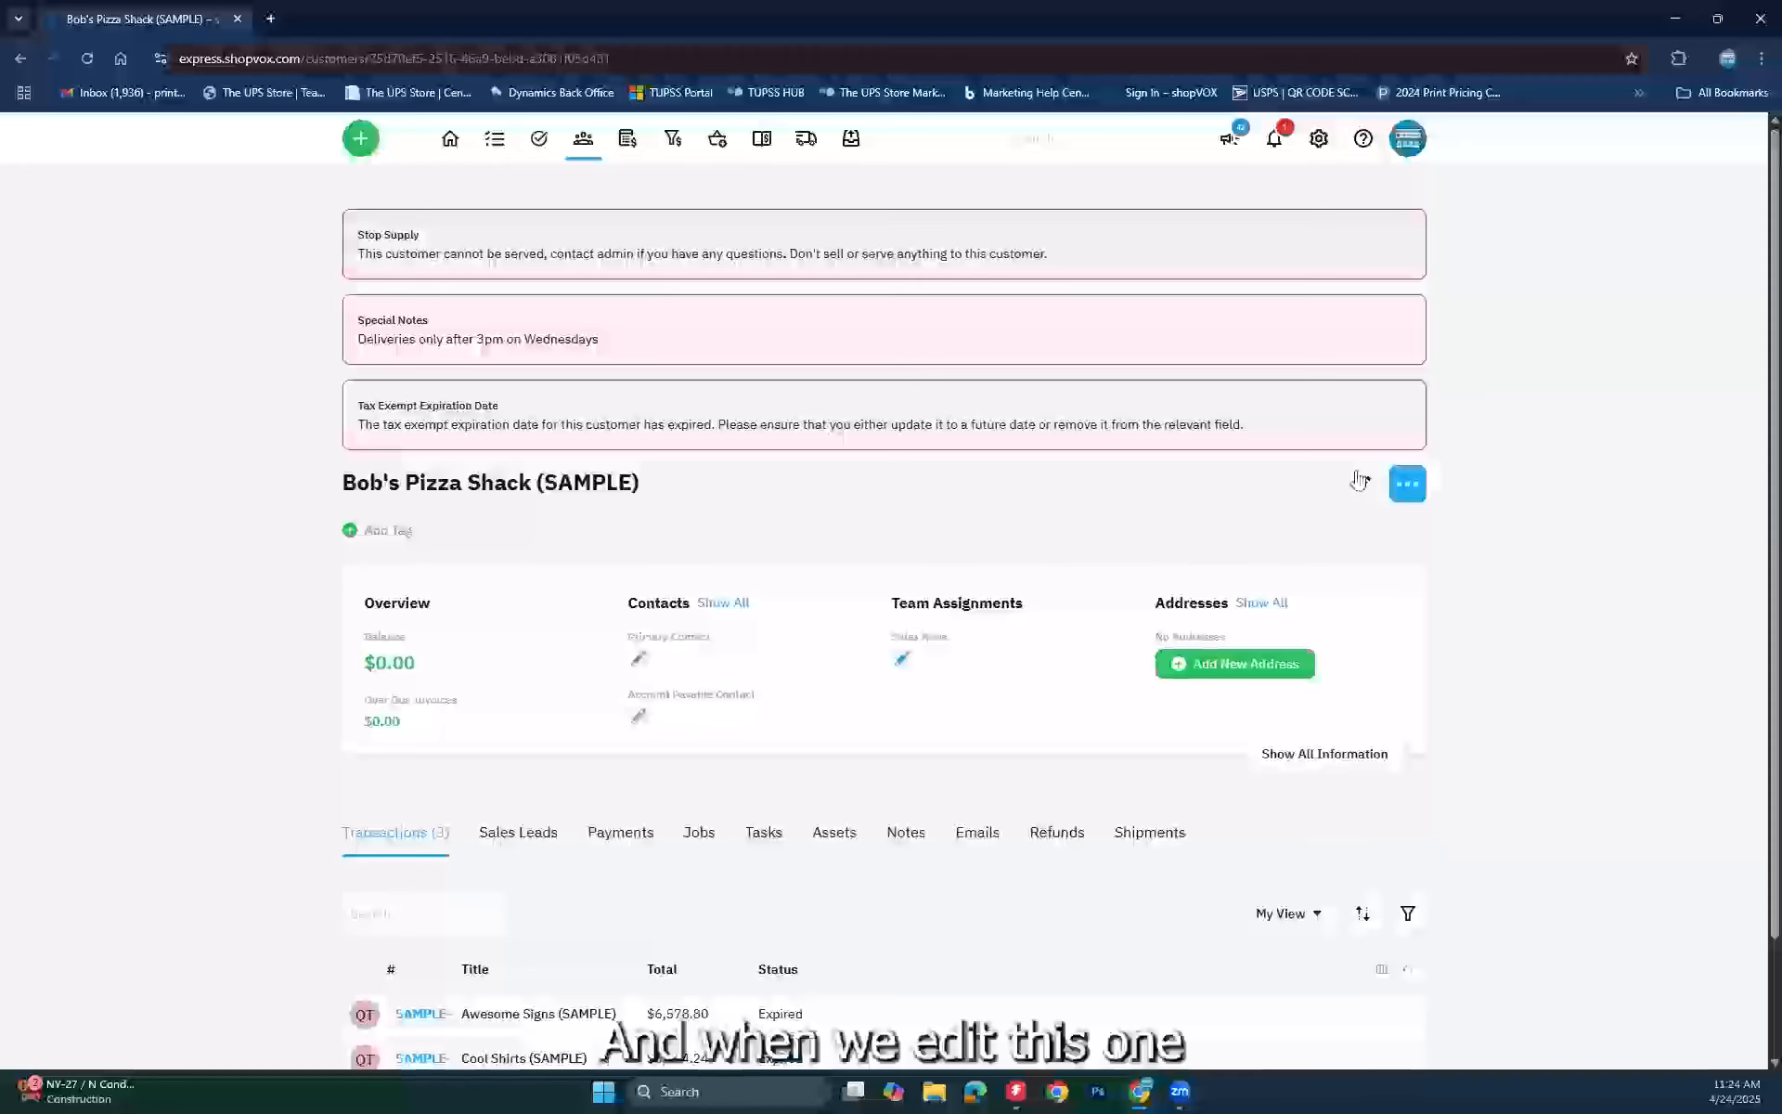
Step: Review the customer's edit form with the hidden fields, then cancel without saving
{"action": "left_click", "coordinate": [1361, 483]}
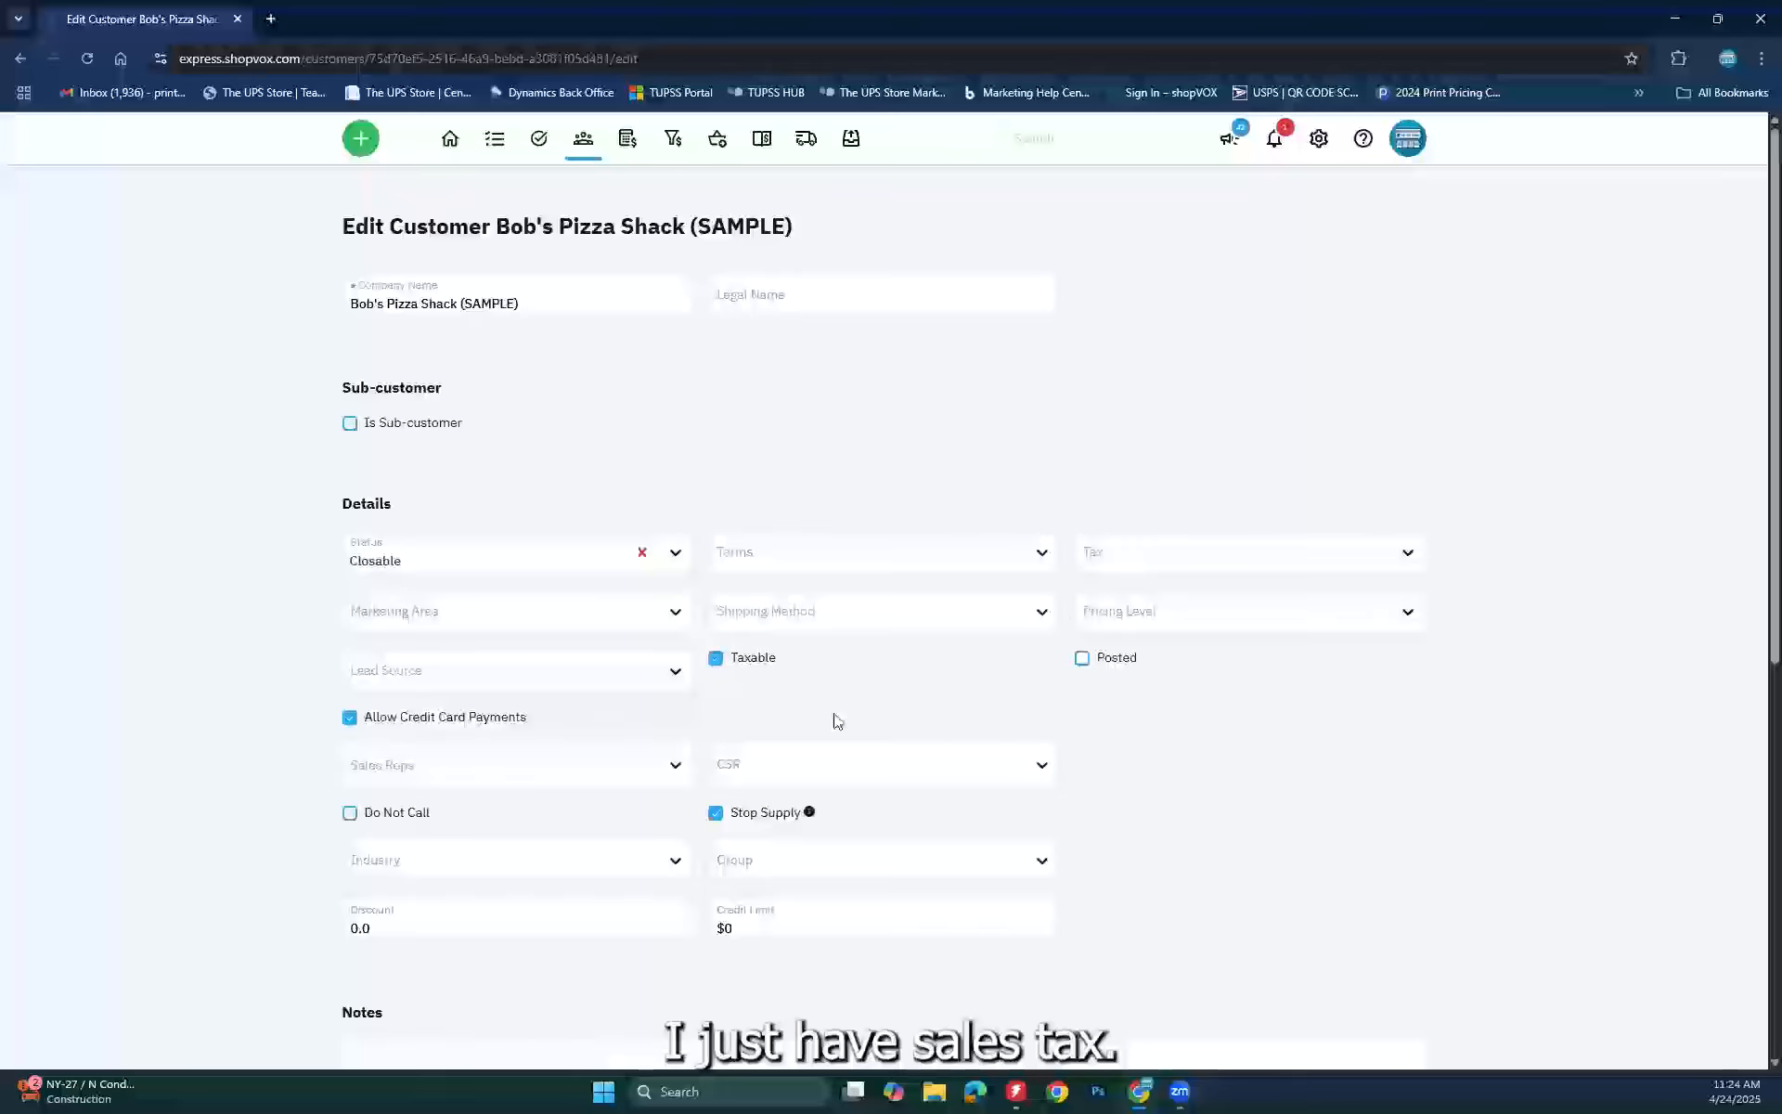
{"action": "scroll", "coordinate": [649, 744], "scroll_direction": "down", "scroll_amount": 7}
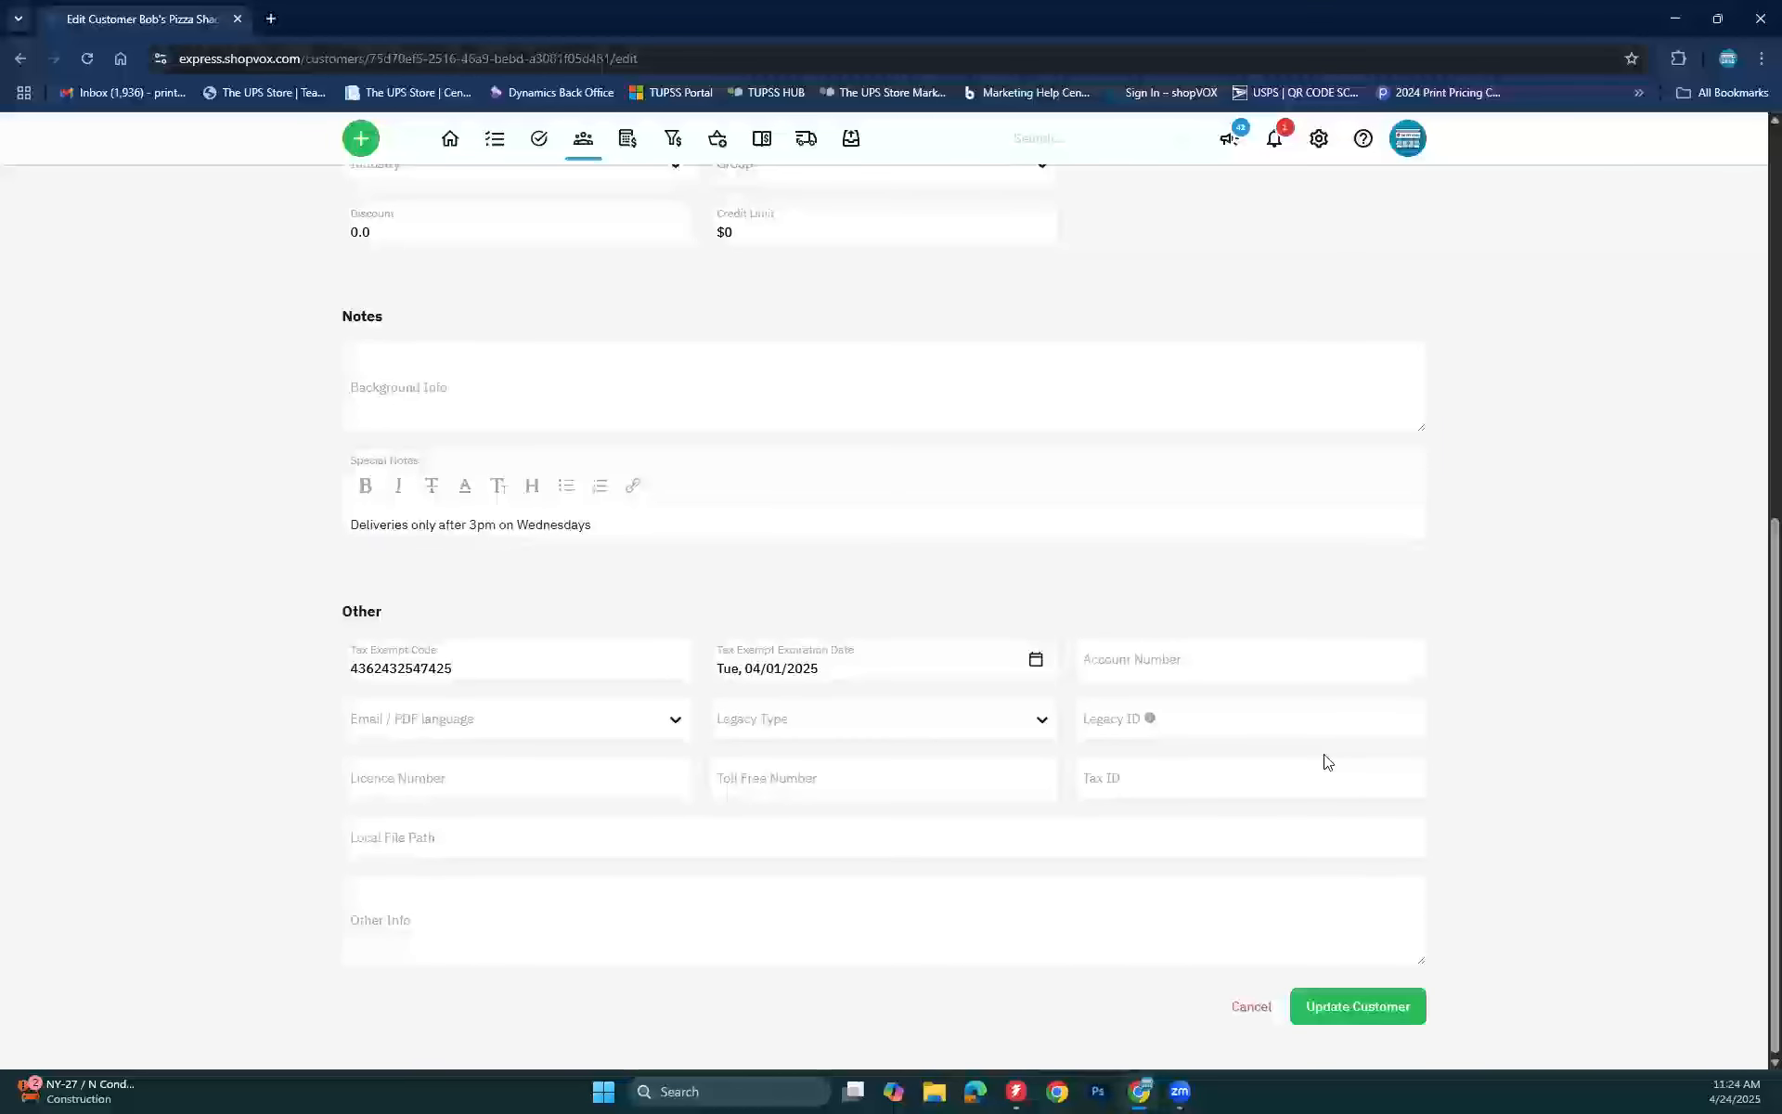
{"action": "scroll", "coordinate": [1328, 761], "scroll_direction": "up", "scroll_amount": 8}
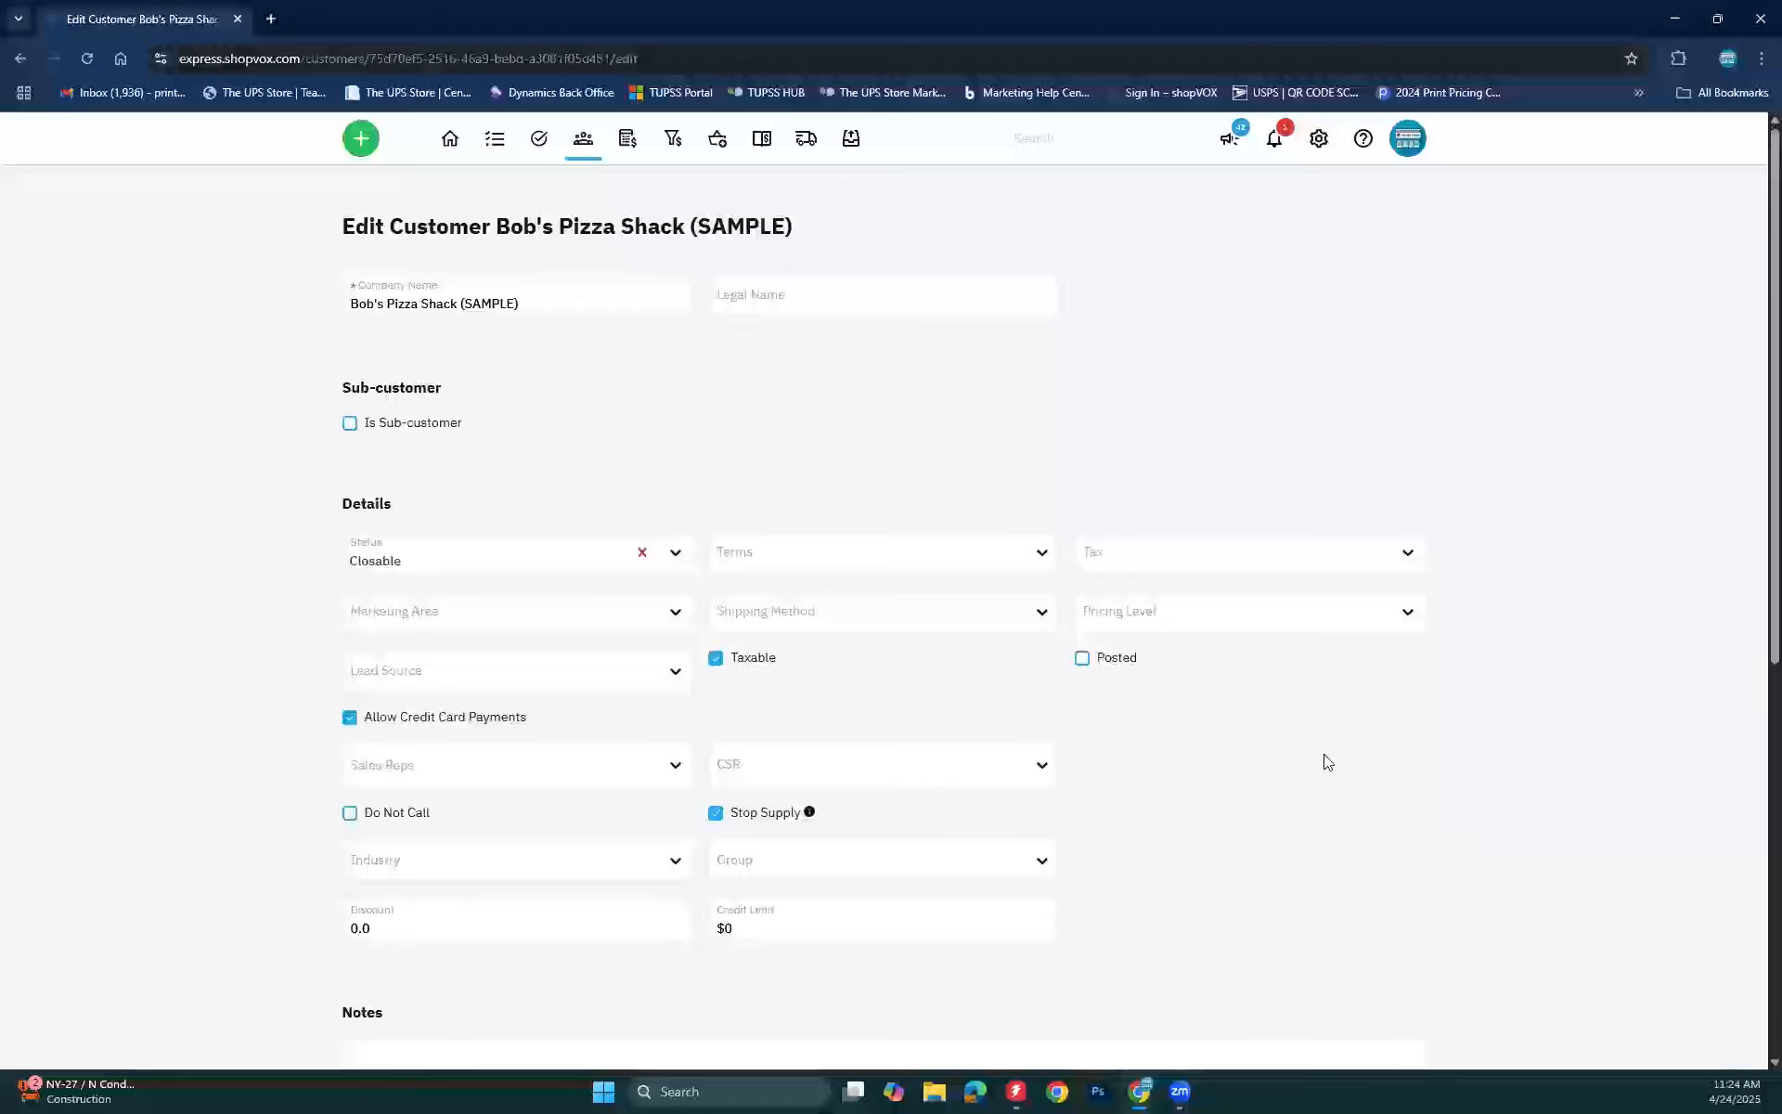
{"action": "scroll", "coordinate": [1328, 762], "scroll_direction": "down", "scroll_amount": 6}
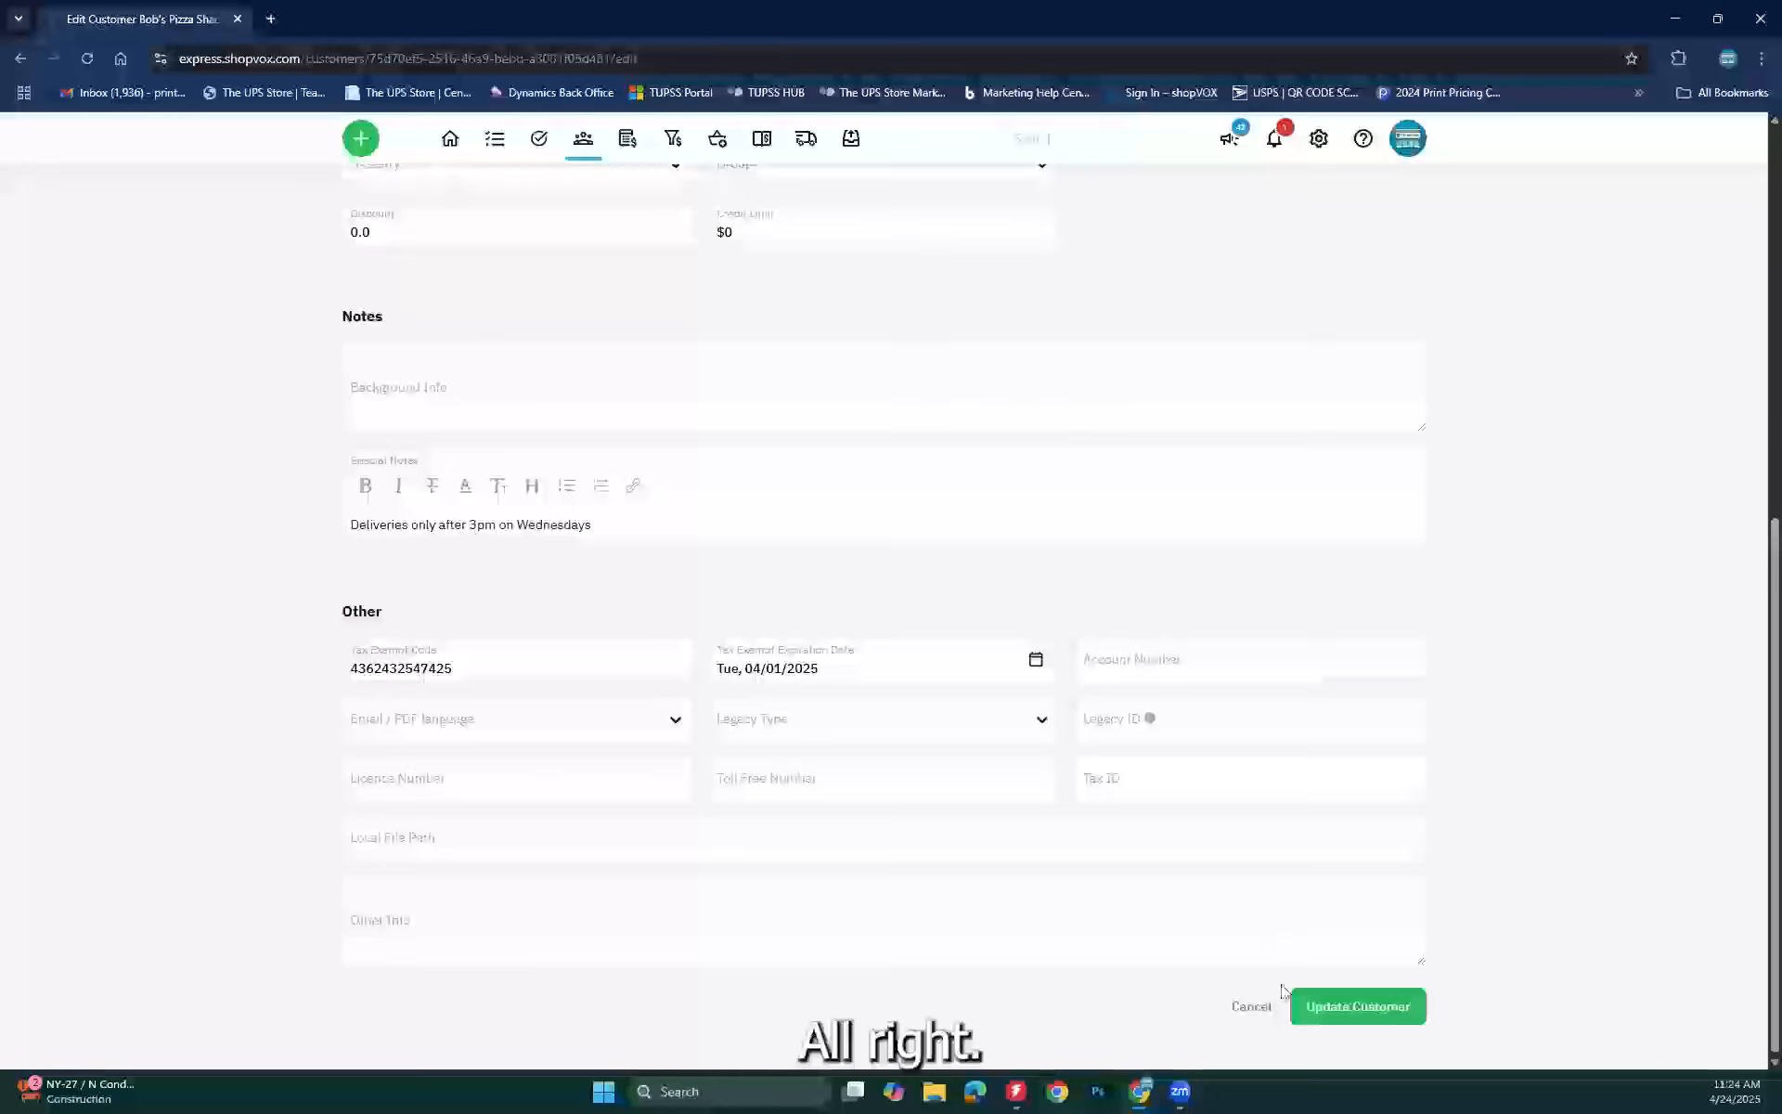
{"action": "left_click", "coordinate": [1251, 1007]}
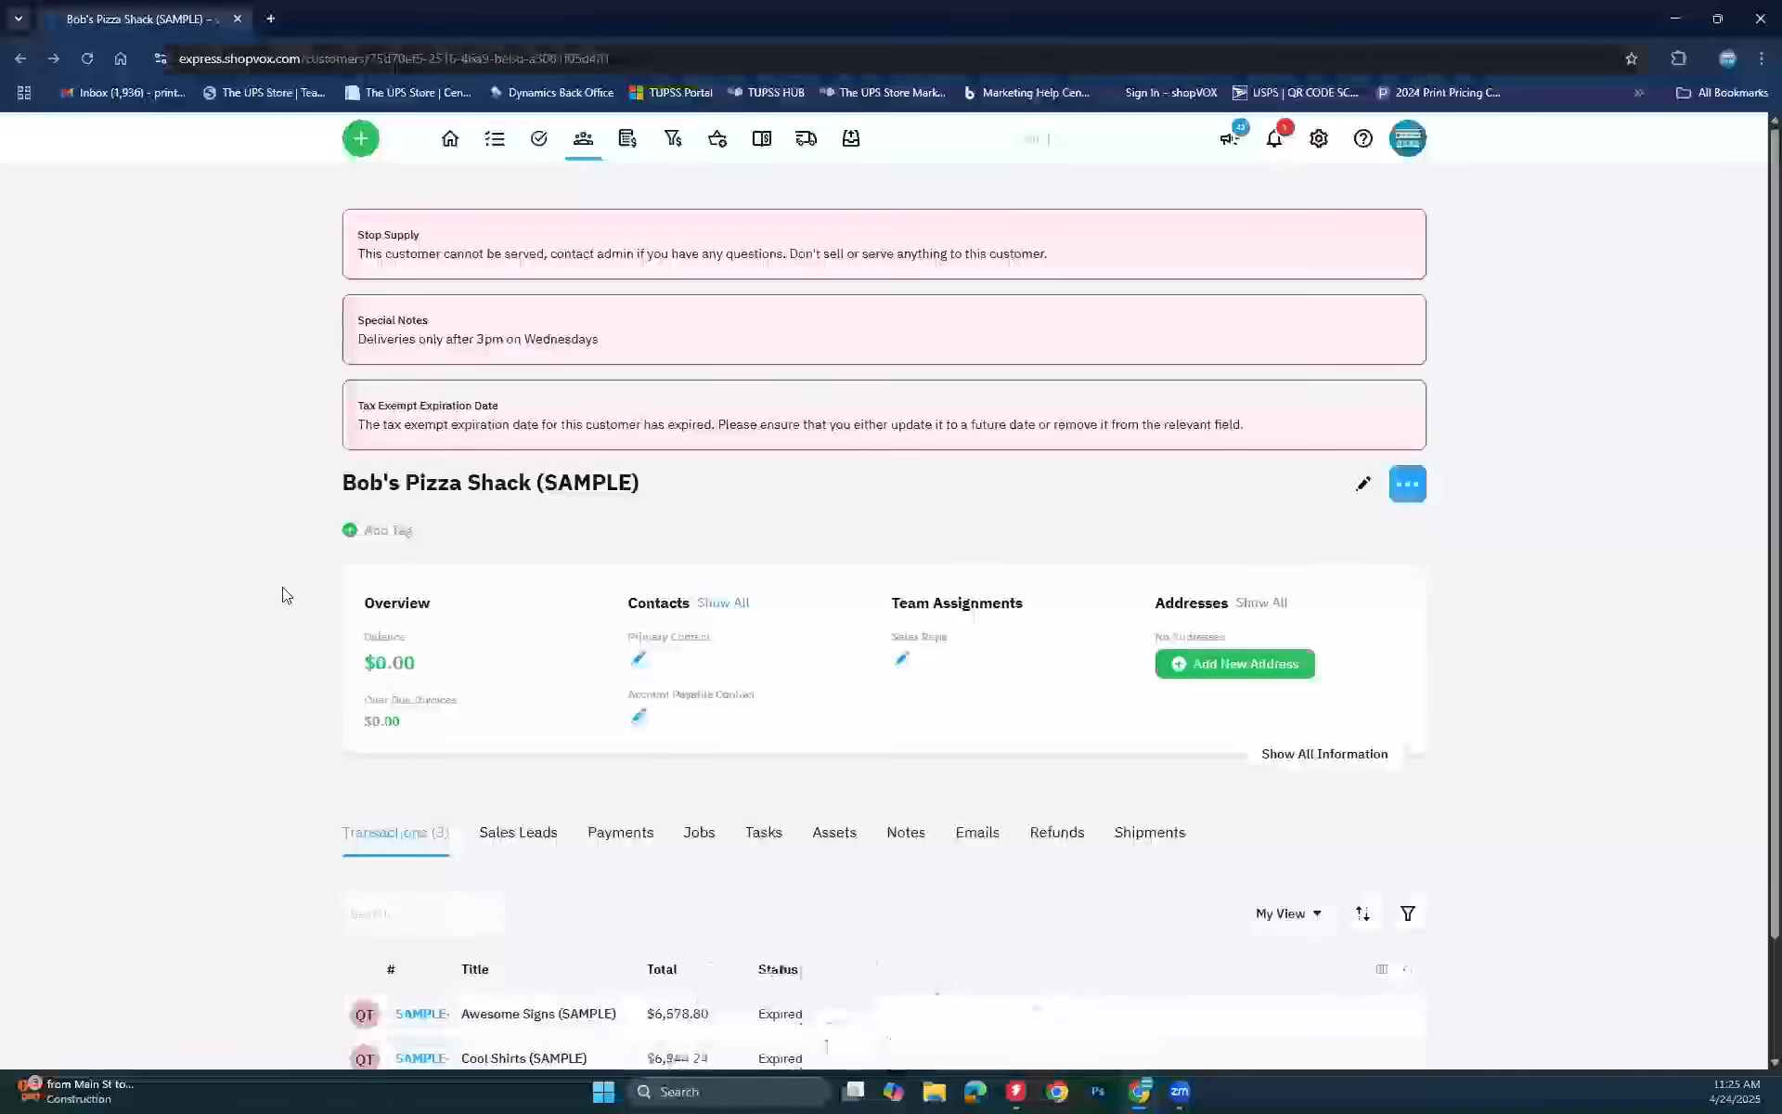
Step: Untick Stop Supply for Bob's Pizza Shack and save the customer
{"action": "left_click", "coordinate": [1365, 487]}
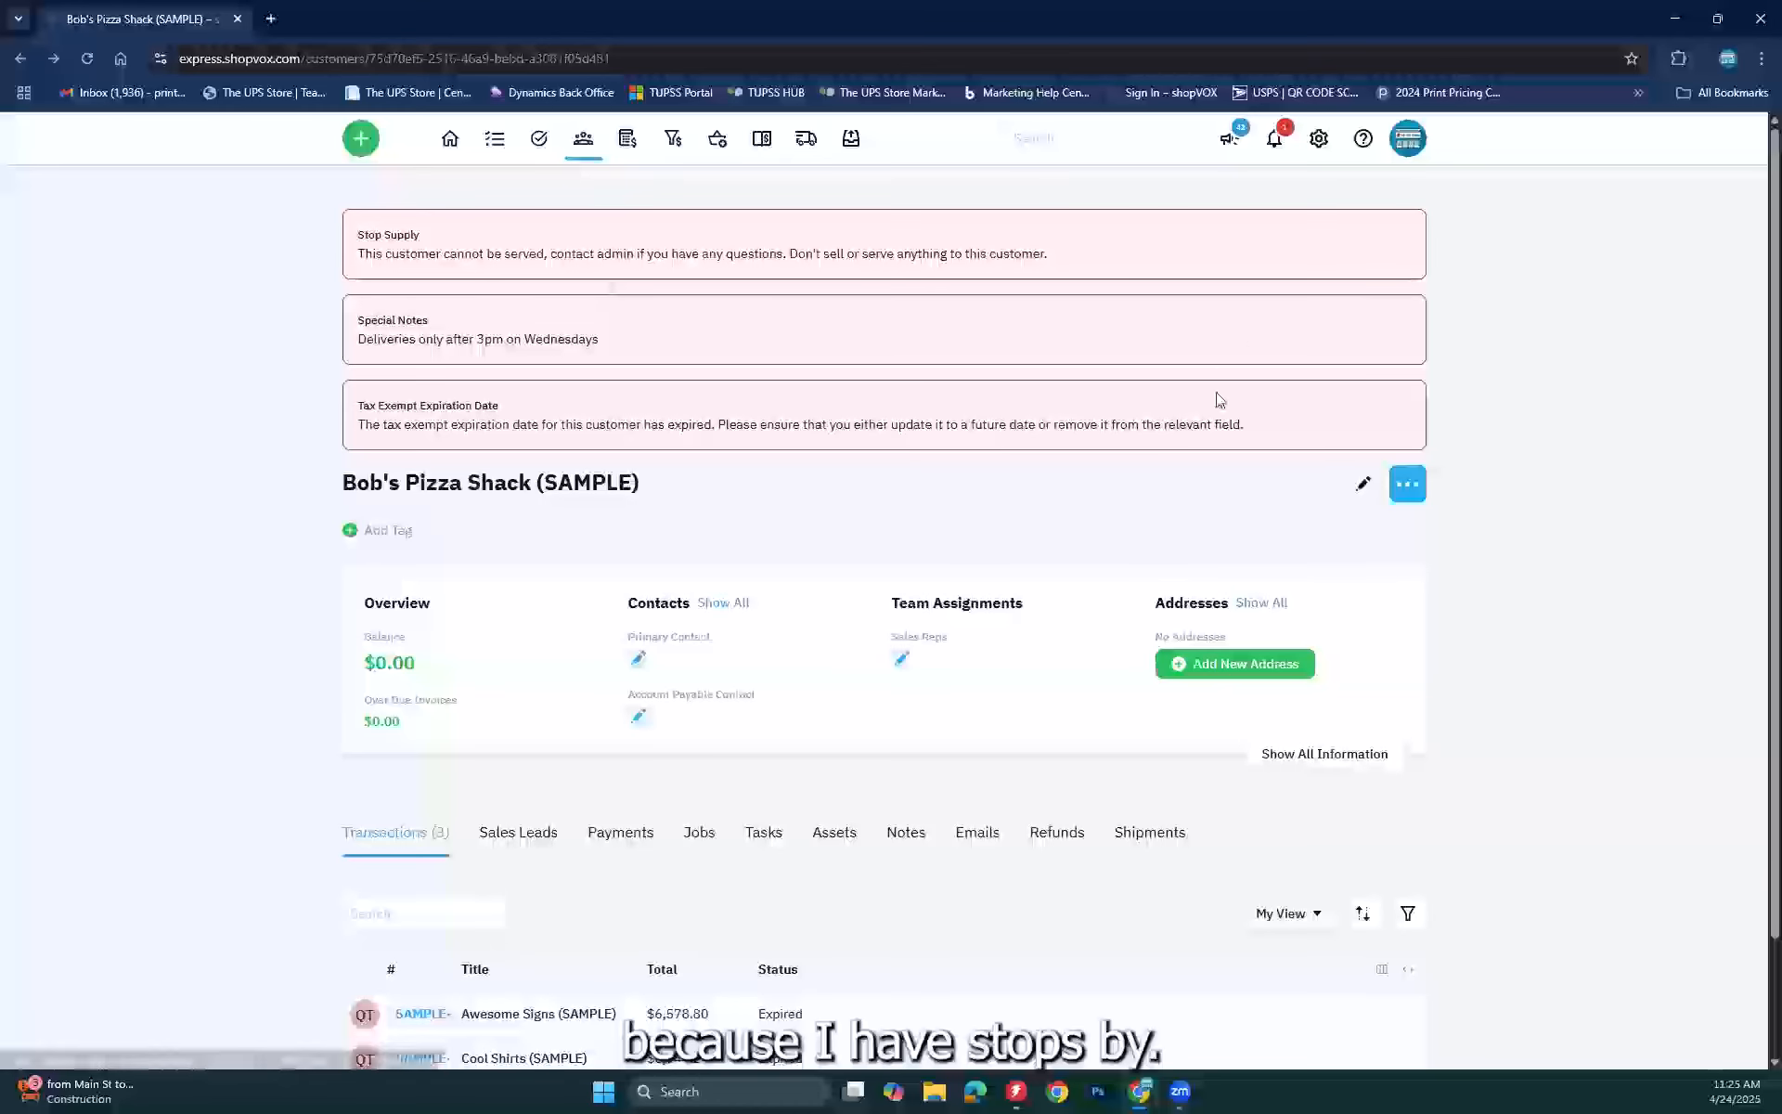
{"action": "left_click", "coordinate": [1364, 483]}
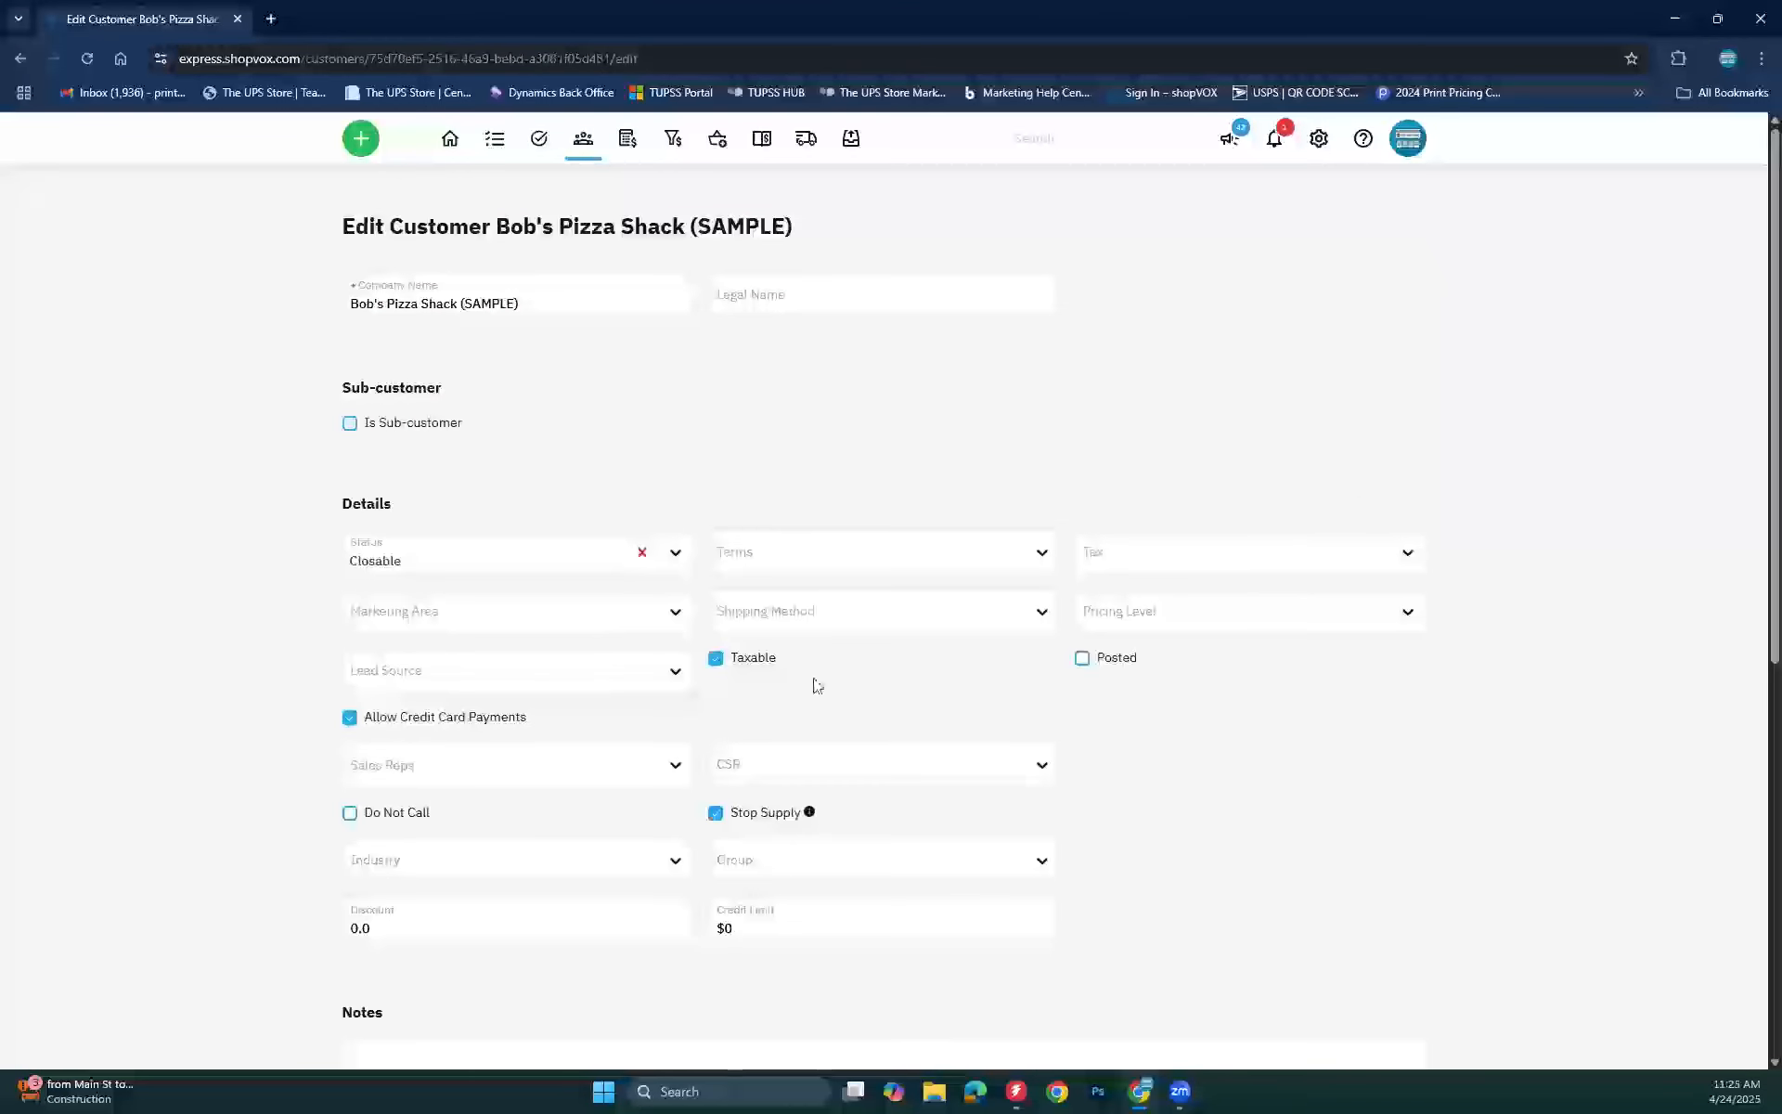
{"action": "left_click", "coordinate": [715, 813]}
{"action": "scroll", "coordinate": [1186, 836], "scroll_direction": "down", "scroll_amount": 7}
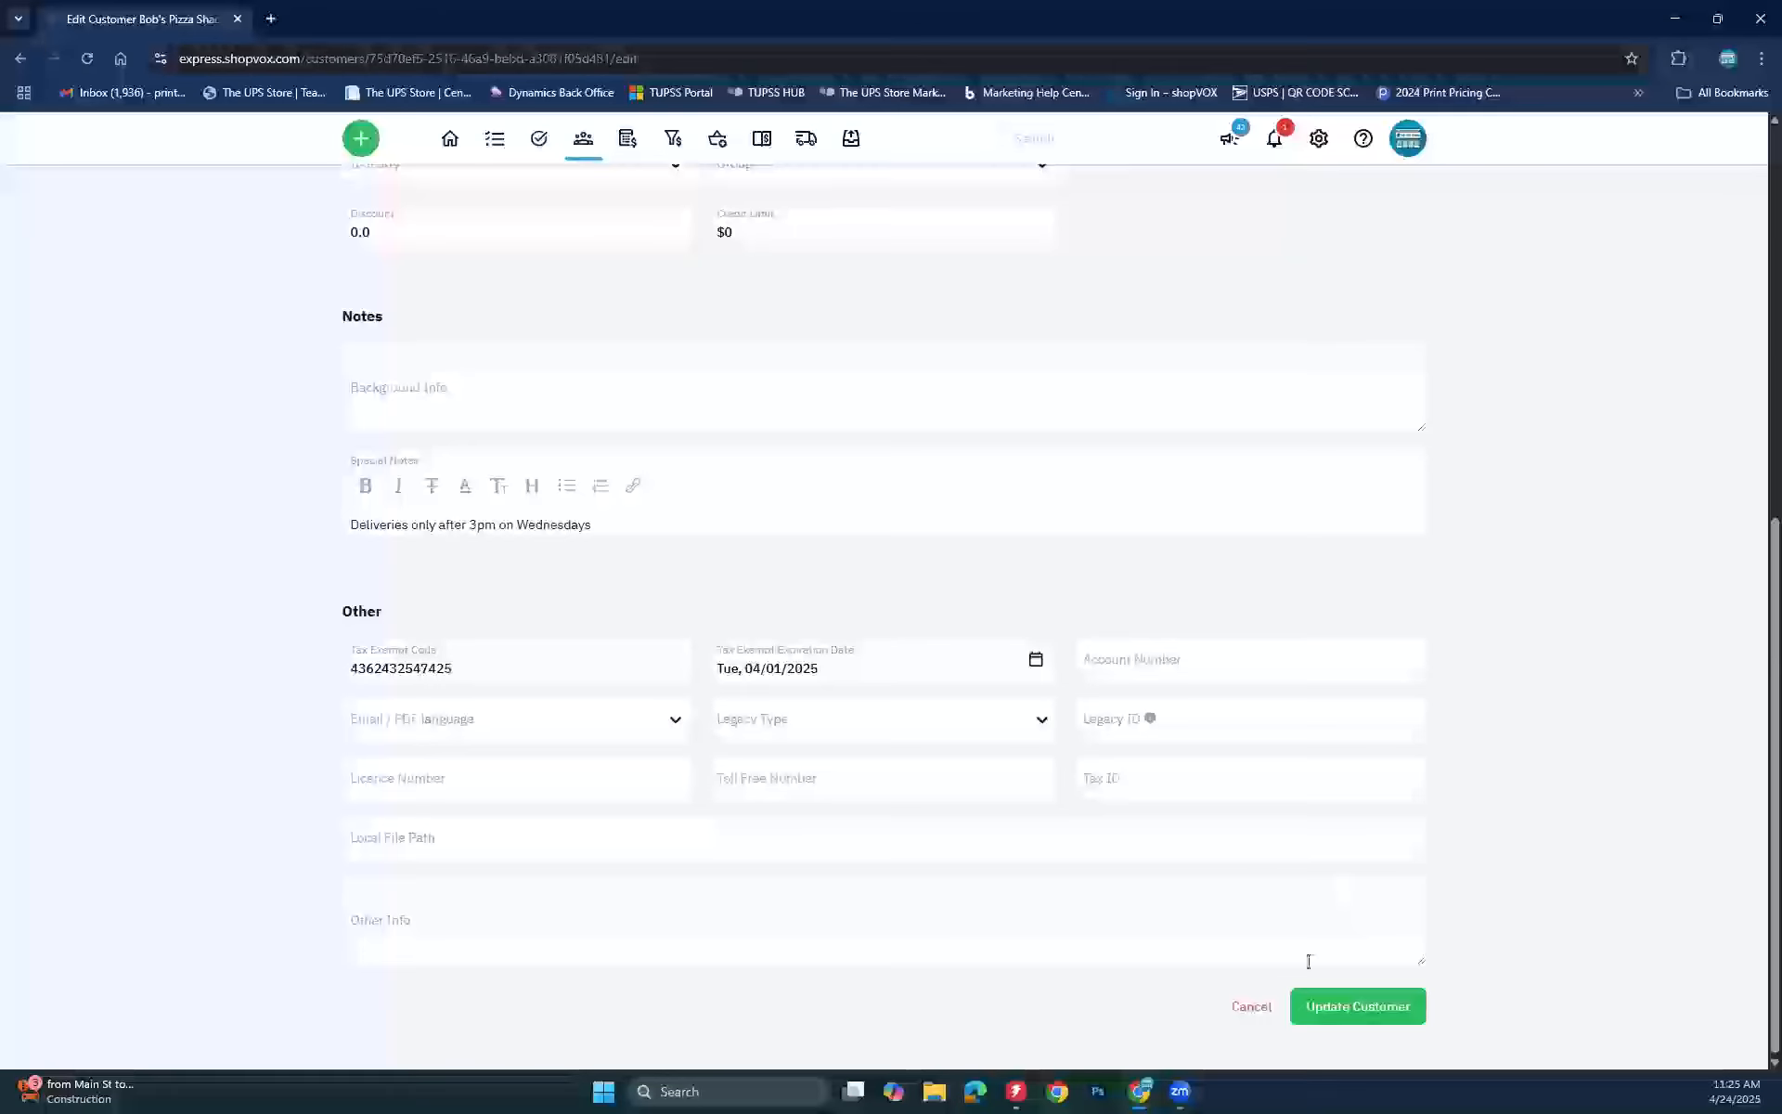
{"action": "left_click", "coordinate": [1298, 1010]}
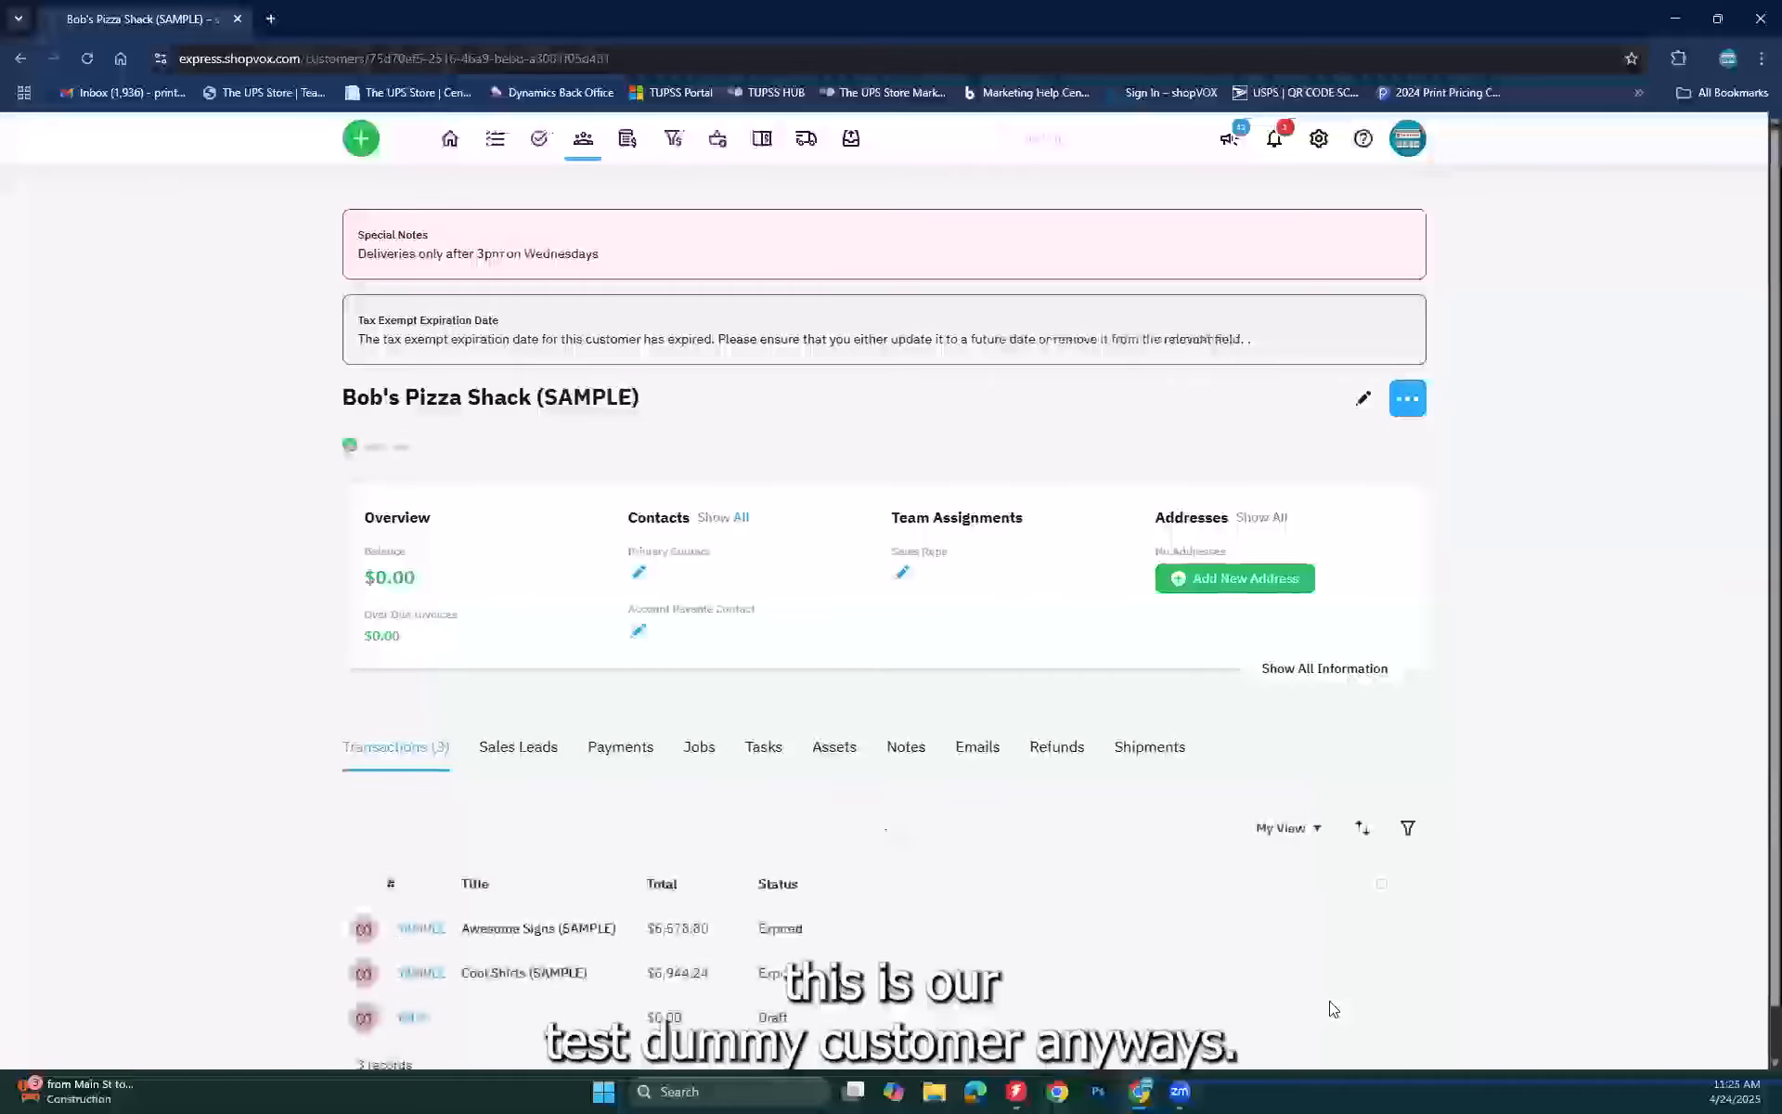
{"action": "left_click", "coordinate": [1403, 409]}
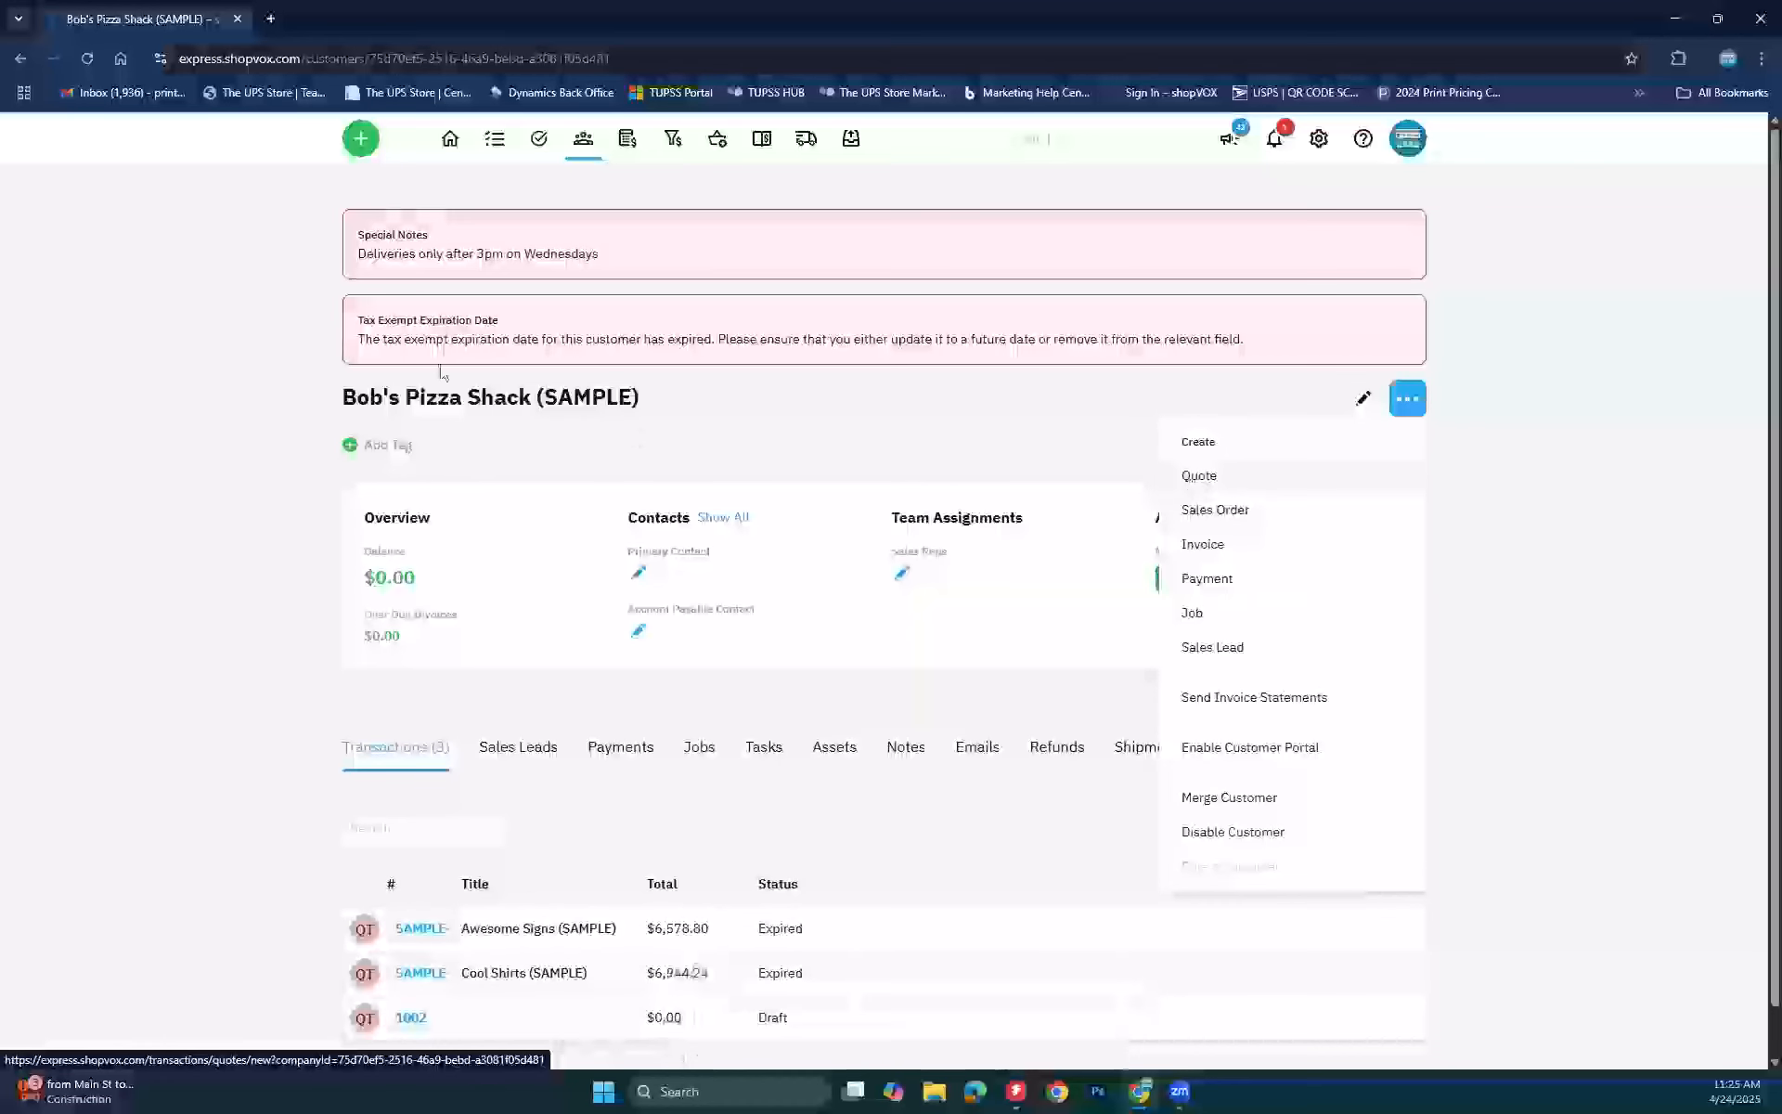
Step: Create a new Draft Quote from the customer's page, keeping Bob's Pizza Shack (SAMPLE) as customer
{"action": "left_click", "coordinate": [371, 138]}
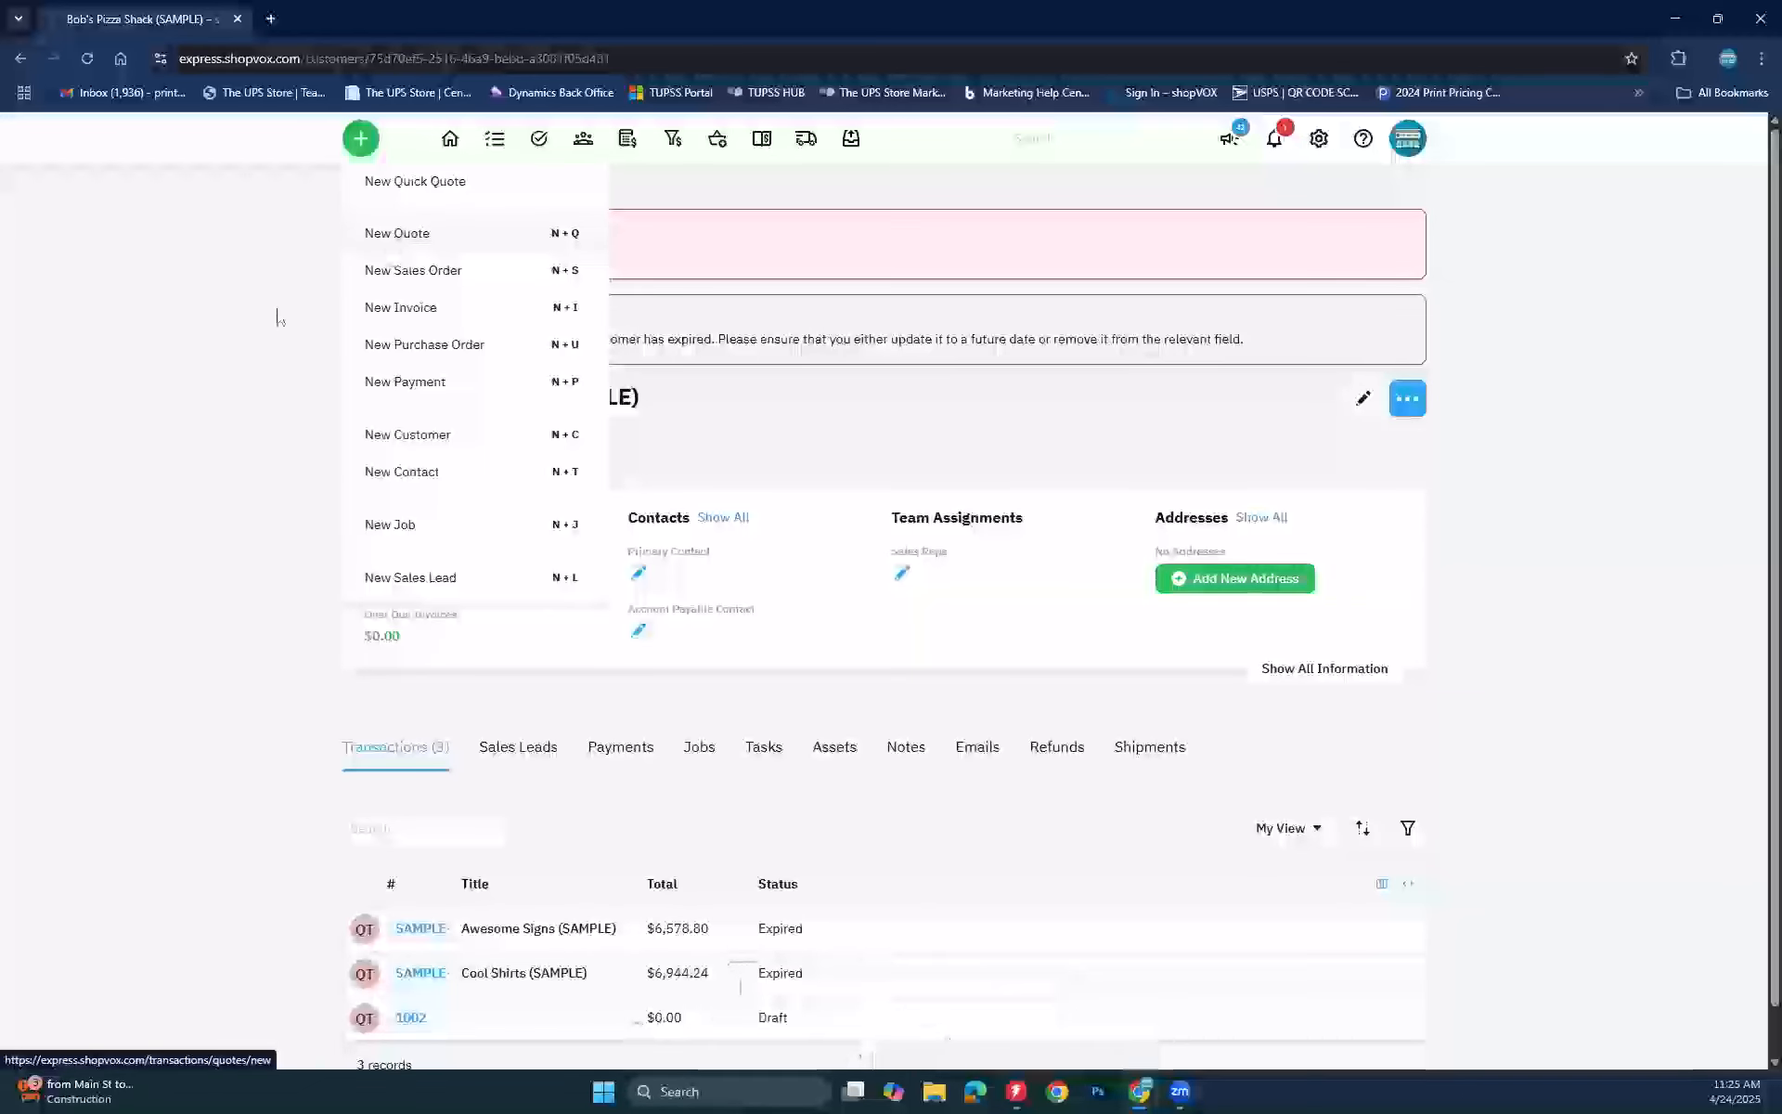
{"action": "left_click", "coordinate": [177, 407]}
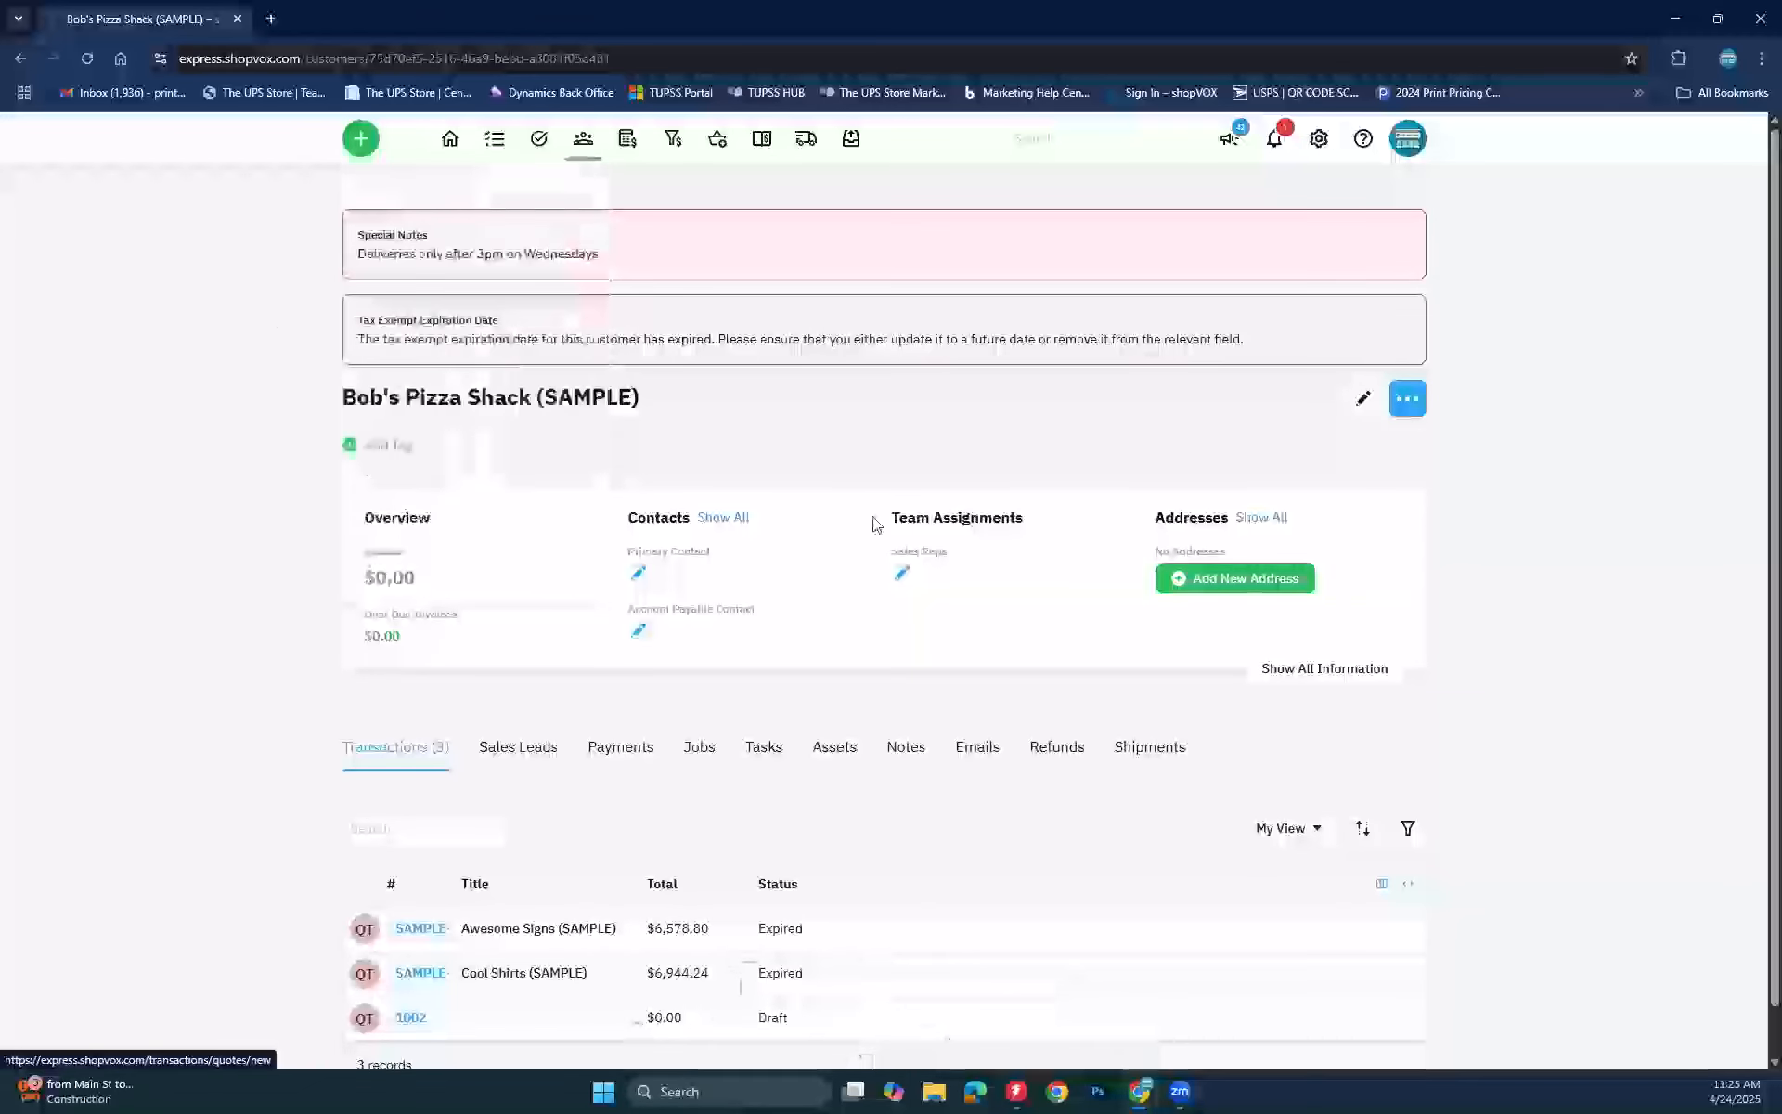
{"action": "left_click", "coordinate": [1407, 398]}
{"action": "left_click", "coordinate": [1191, 473]}
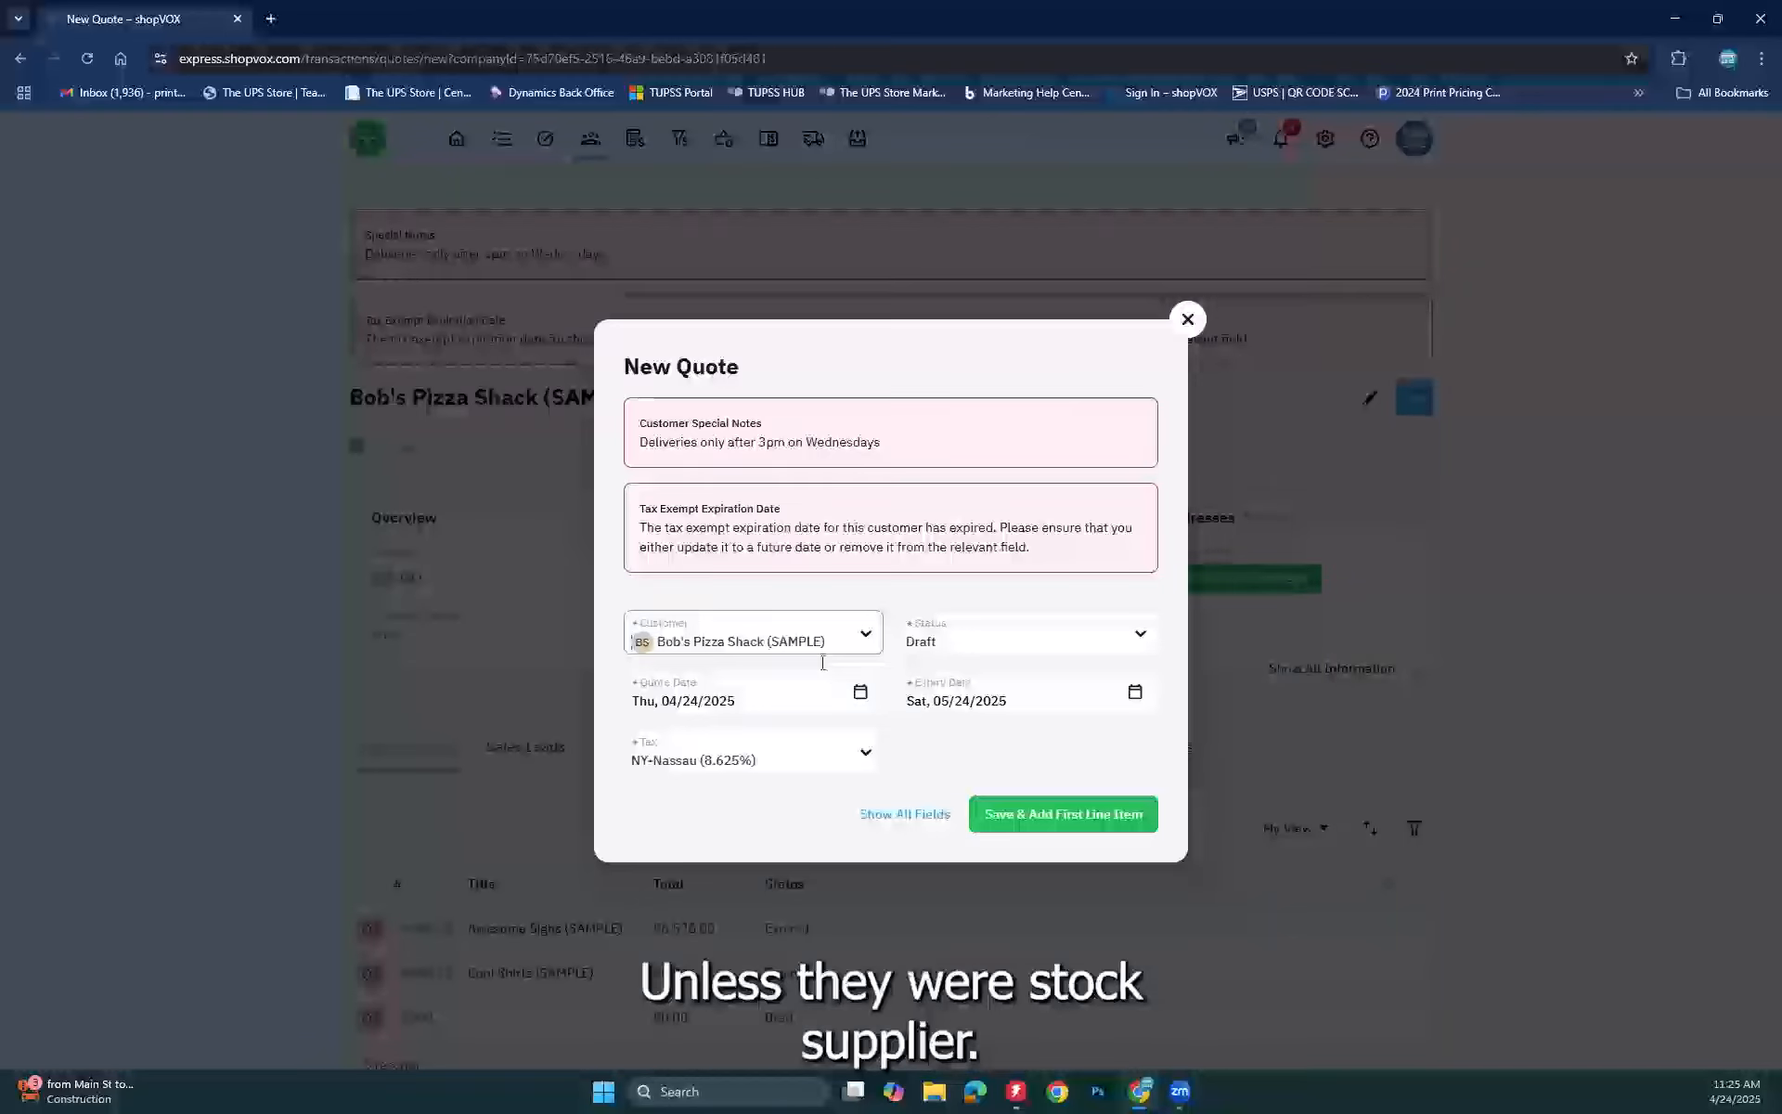
{"action": "left_click", "coordinate": [855, 634]}
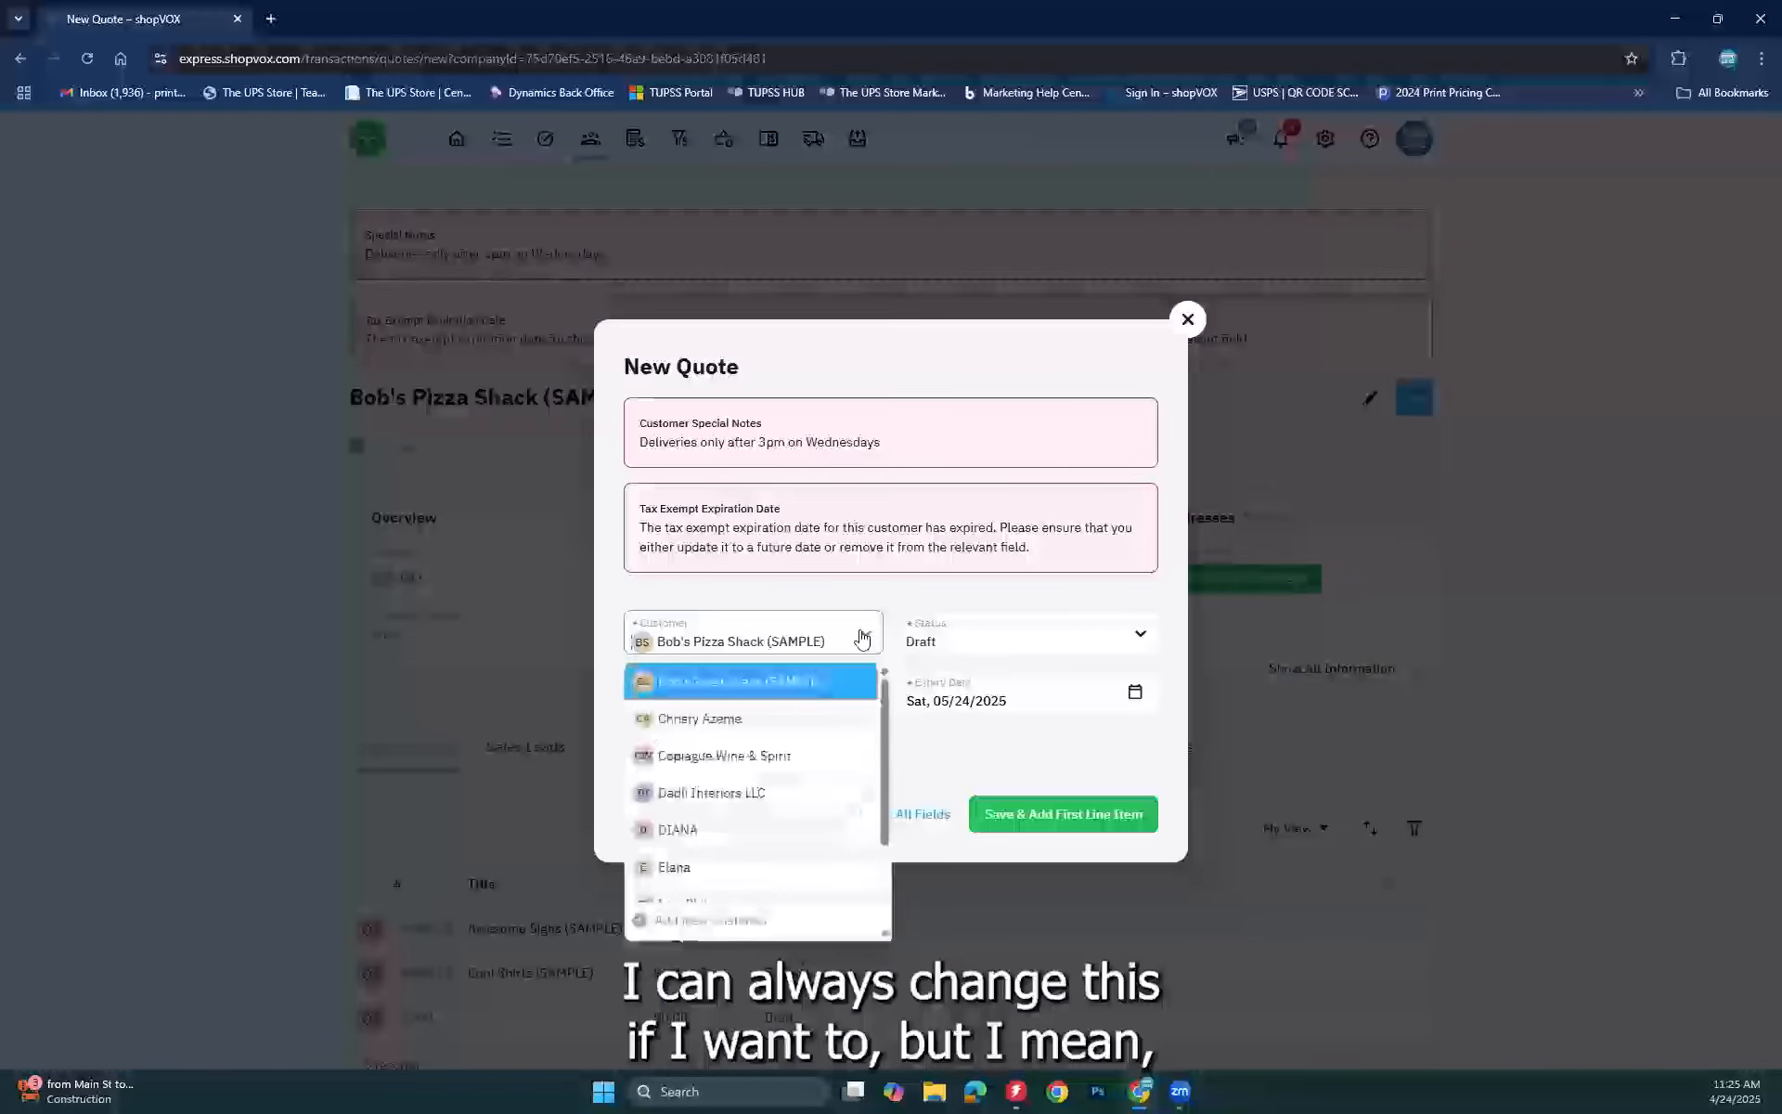
{"action": "left_click", "coordinate": [698, 670]}
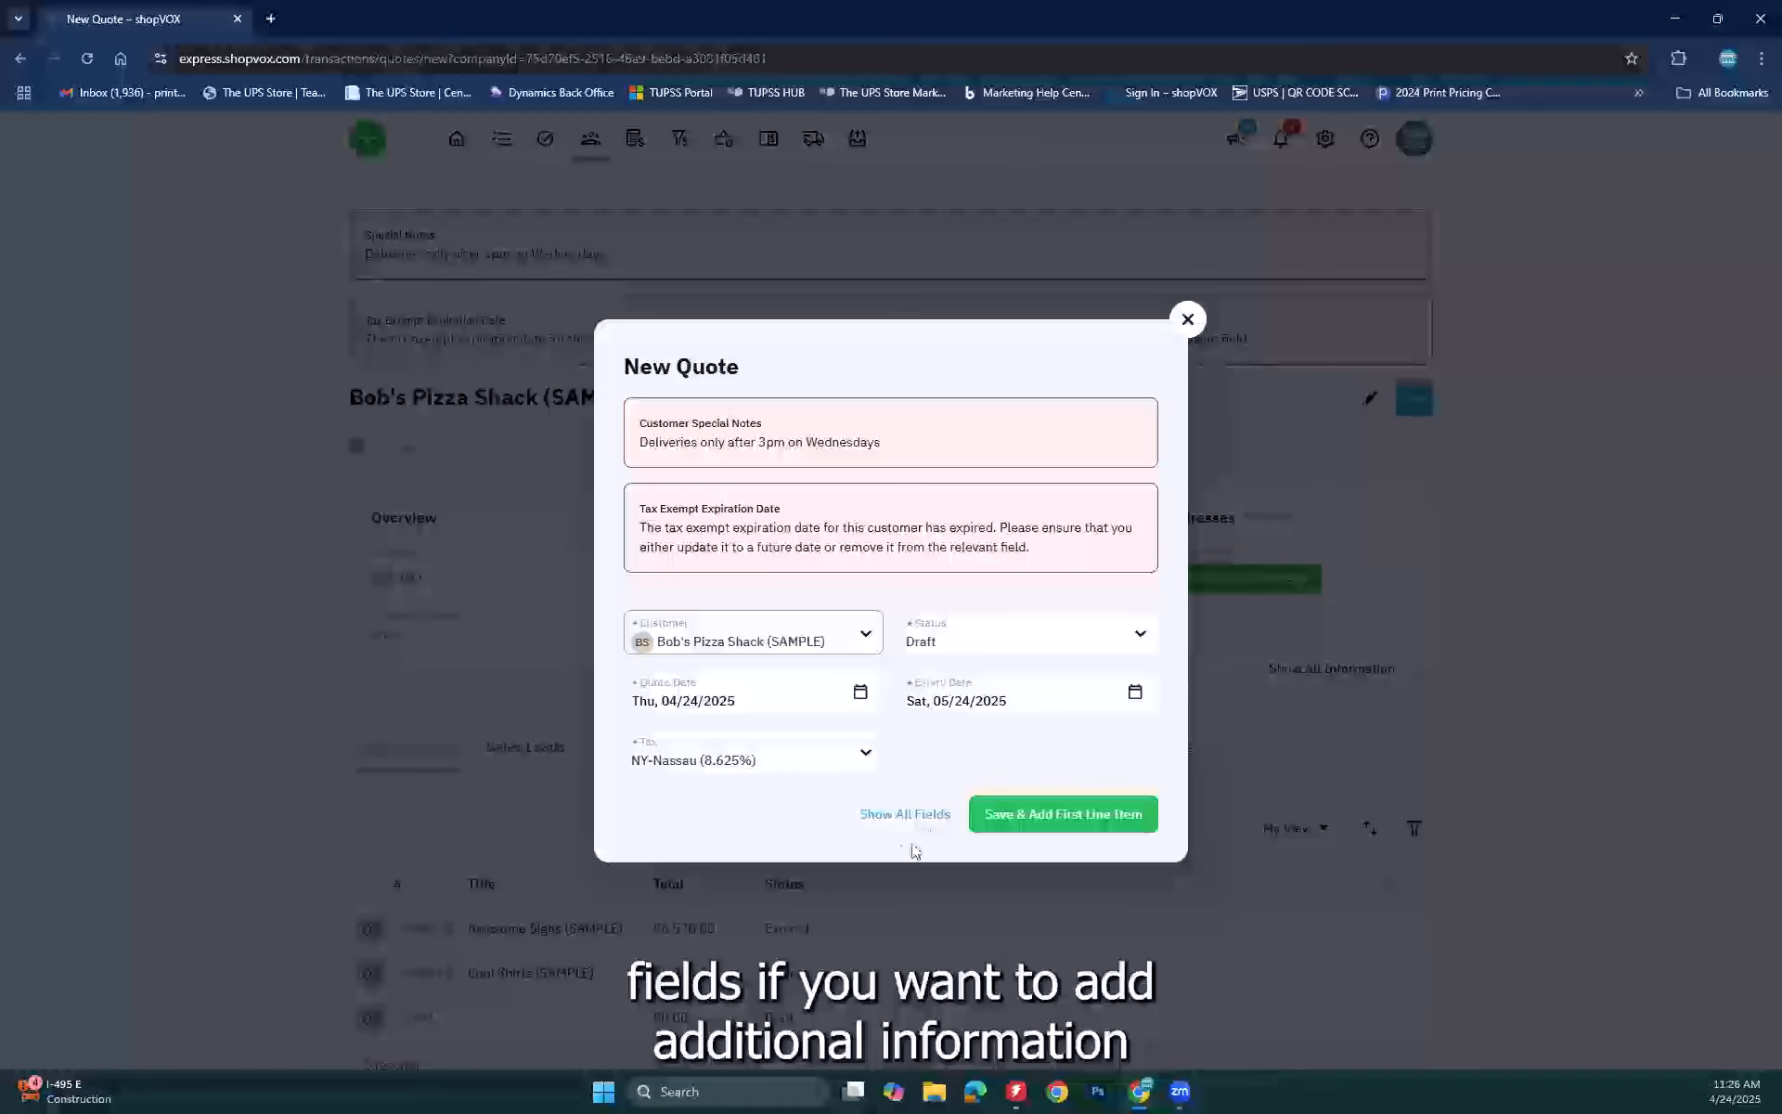
Step: Show all quote fields, set the sample primary contact, leave invoice contact empty, check billing addresses
{"action": "left_click", "coordinate": [901, 816]}
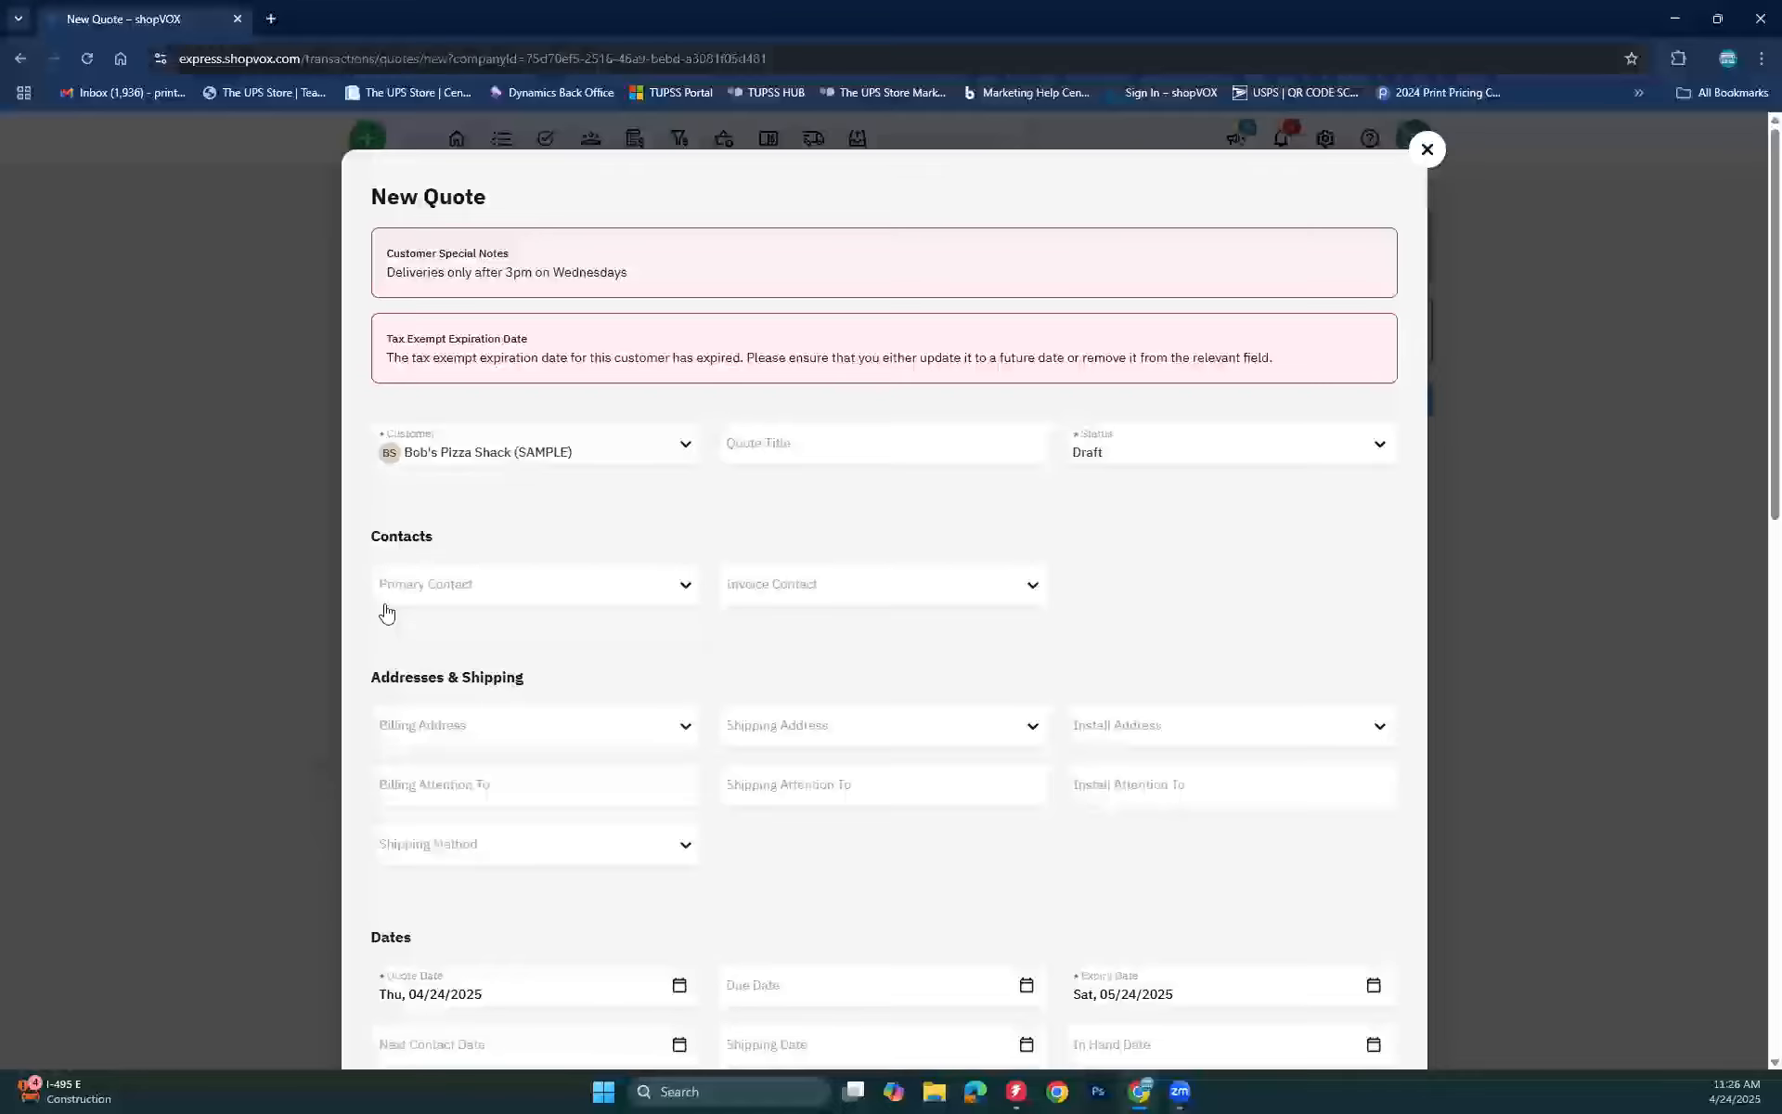
{"action": "left_click", "coordinate": [683, 586]}
{"action": "left_click", "coordinate": [420, 634]}
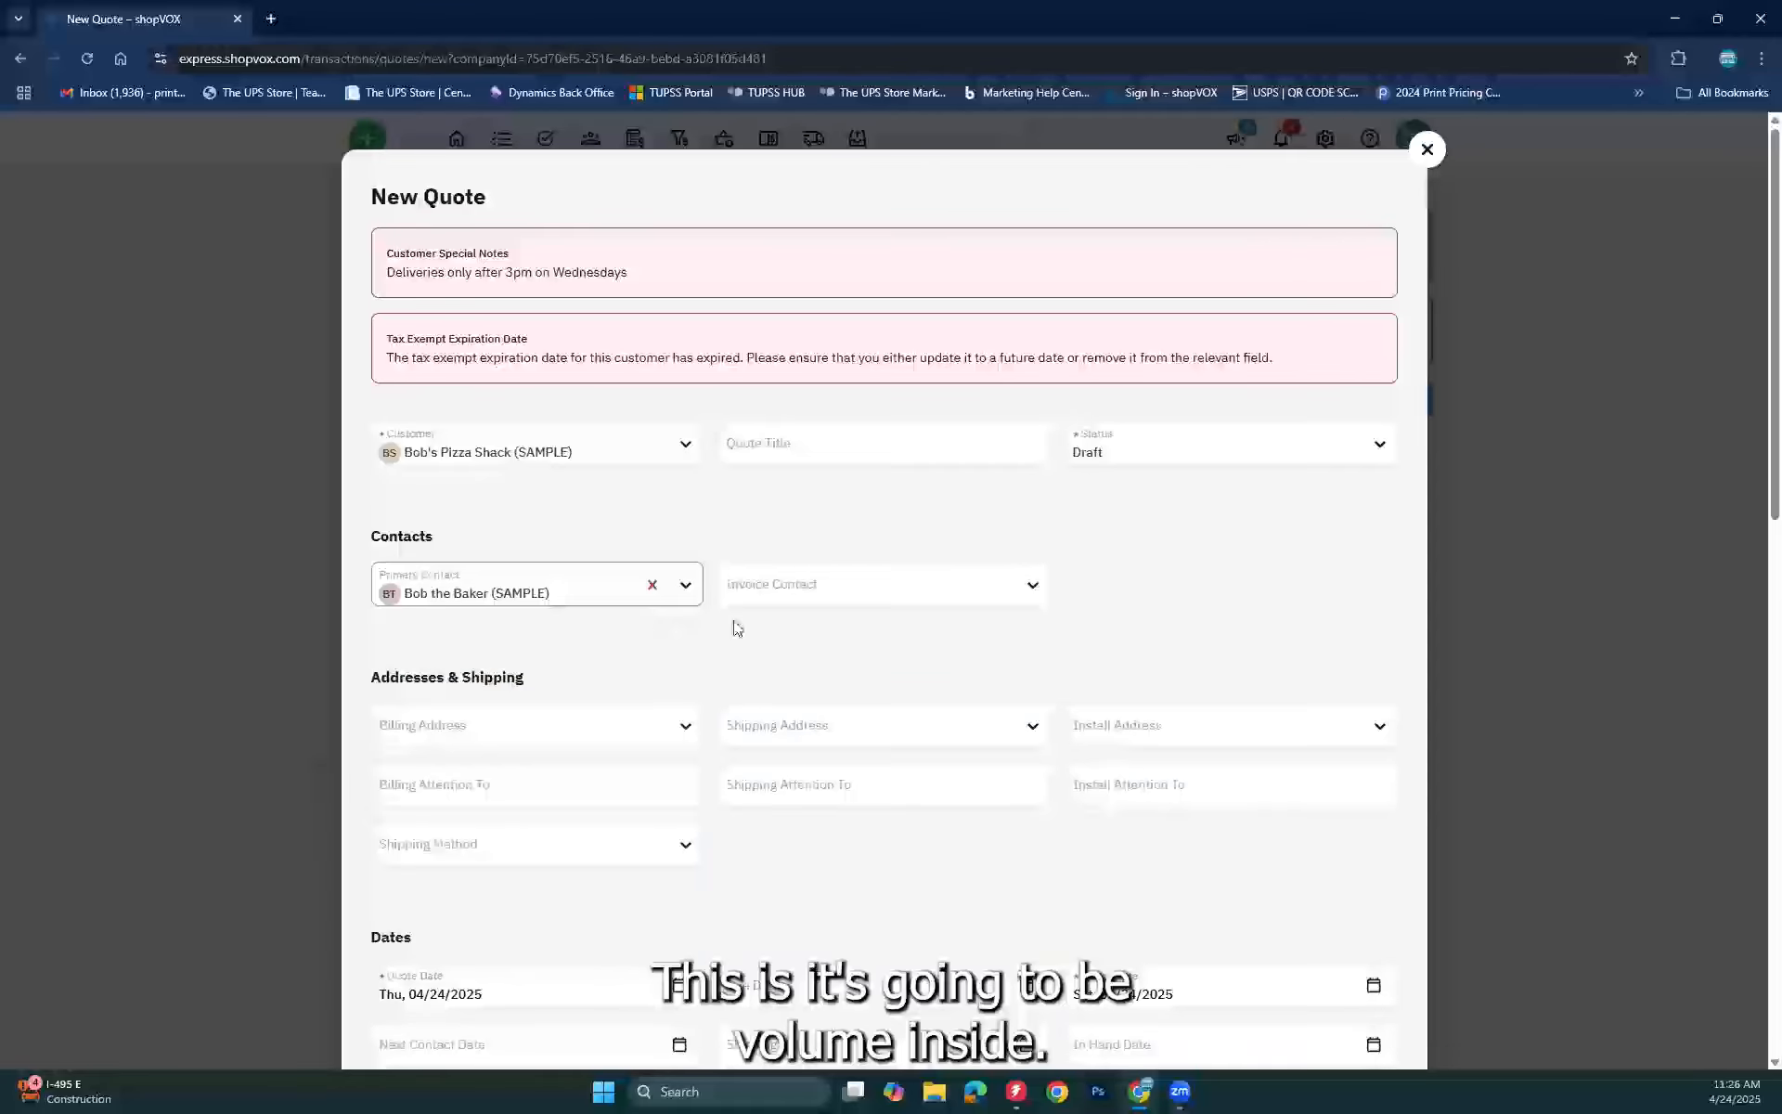
{"action": "left_click", "coordinate": [852, 588]}
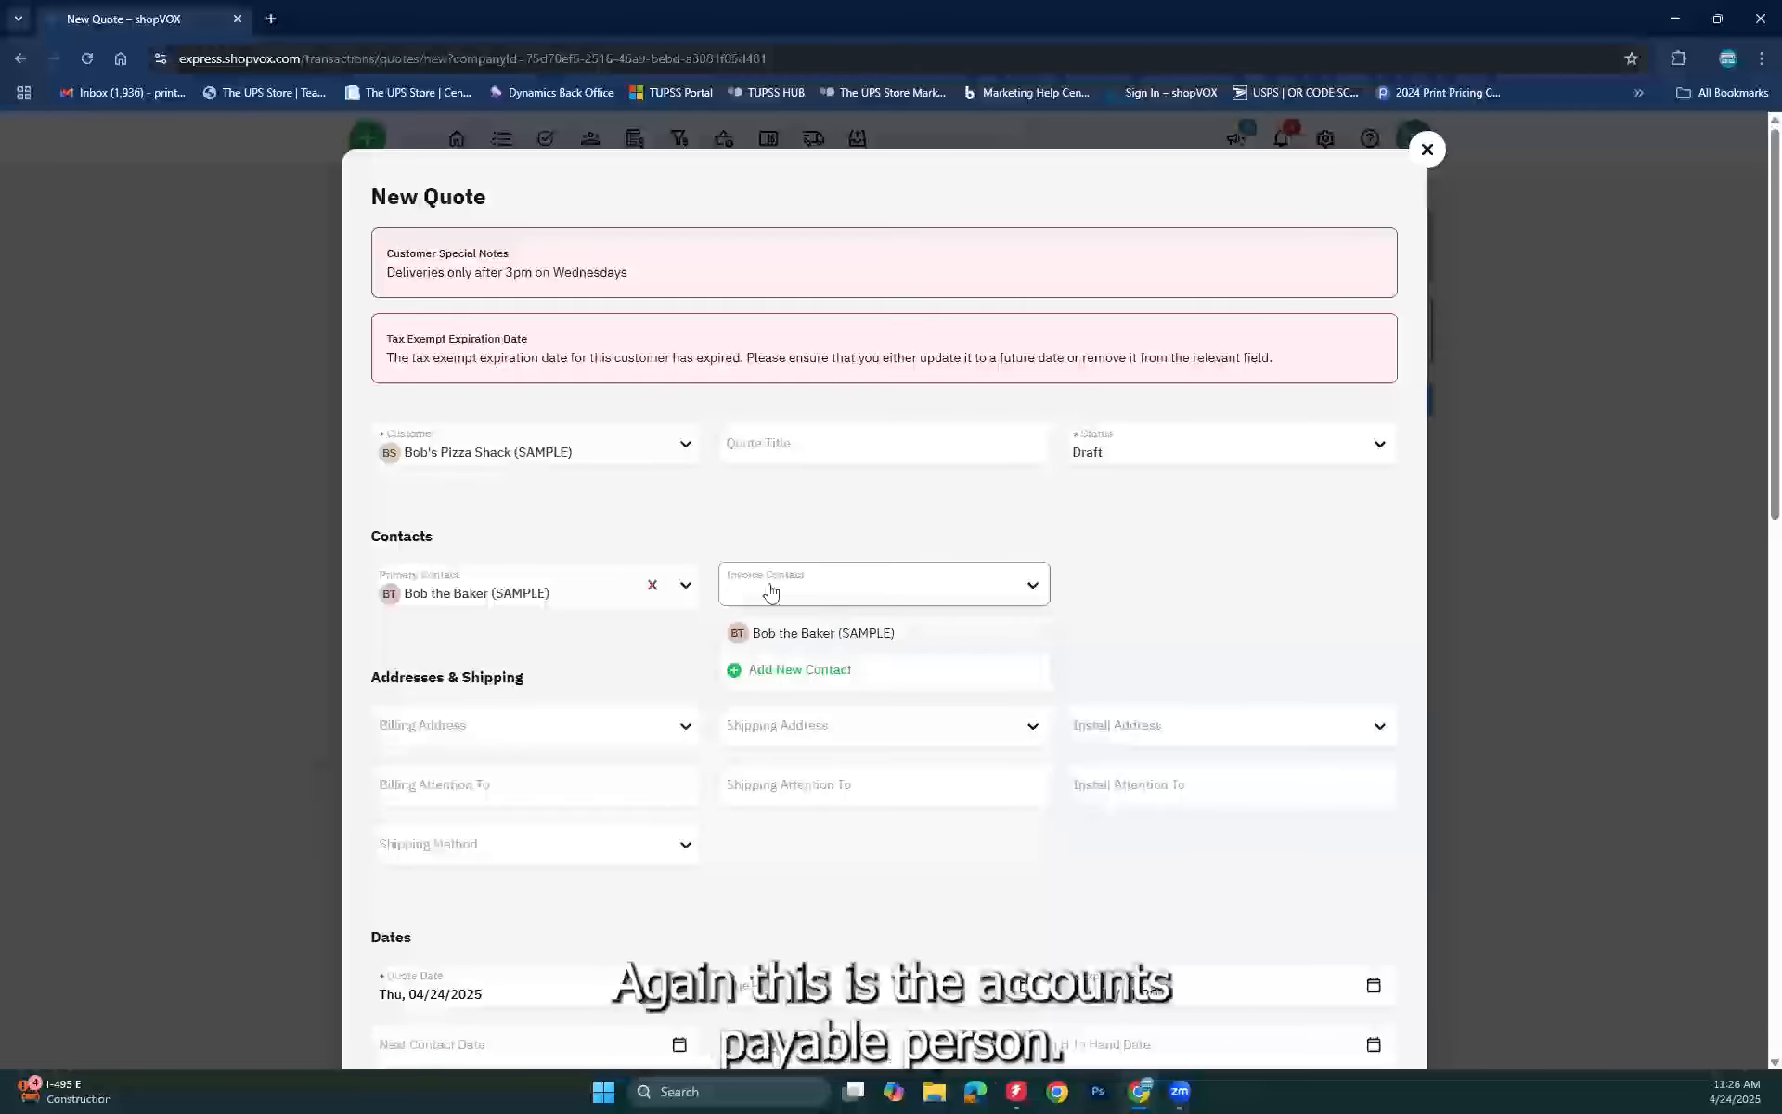
{"action": "left_click", "coordinate": [810, 536]}
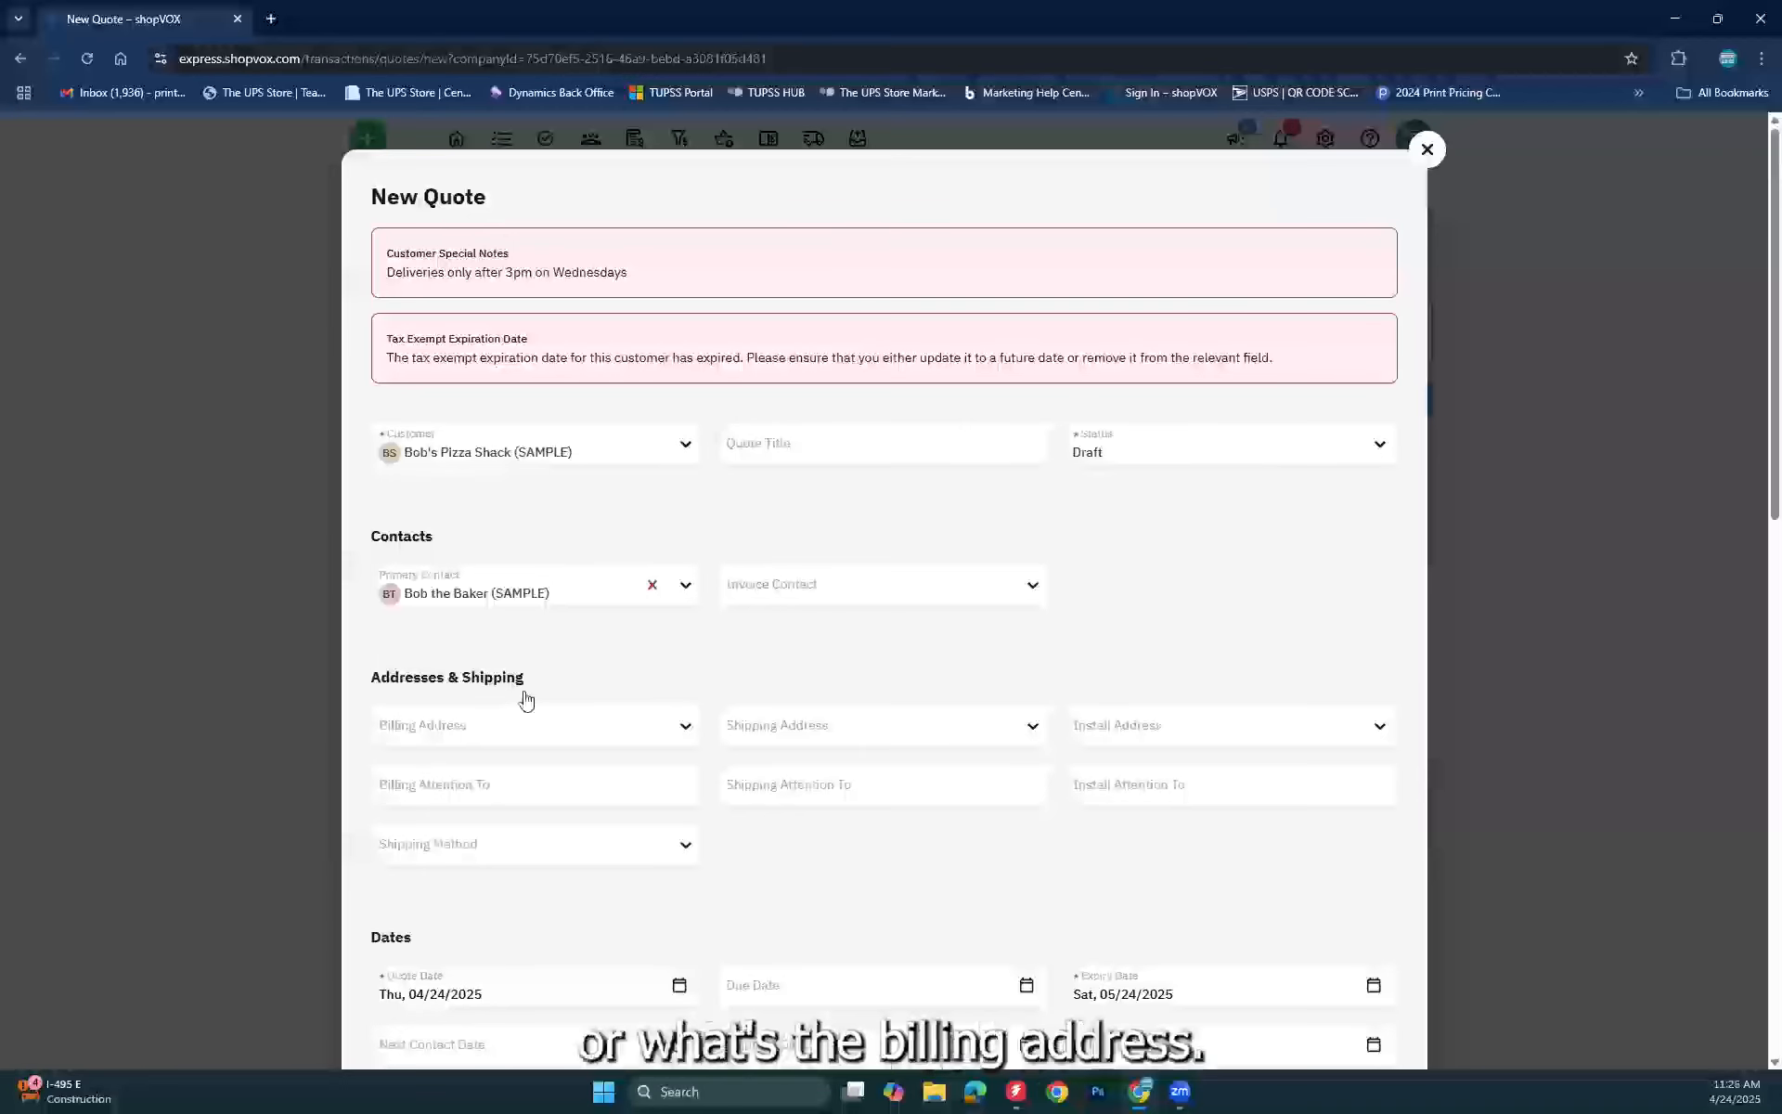
{"action": "left_click", "coordinate": [588, 745]}
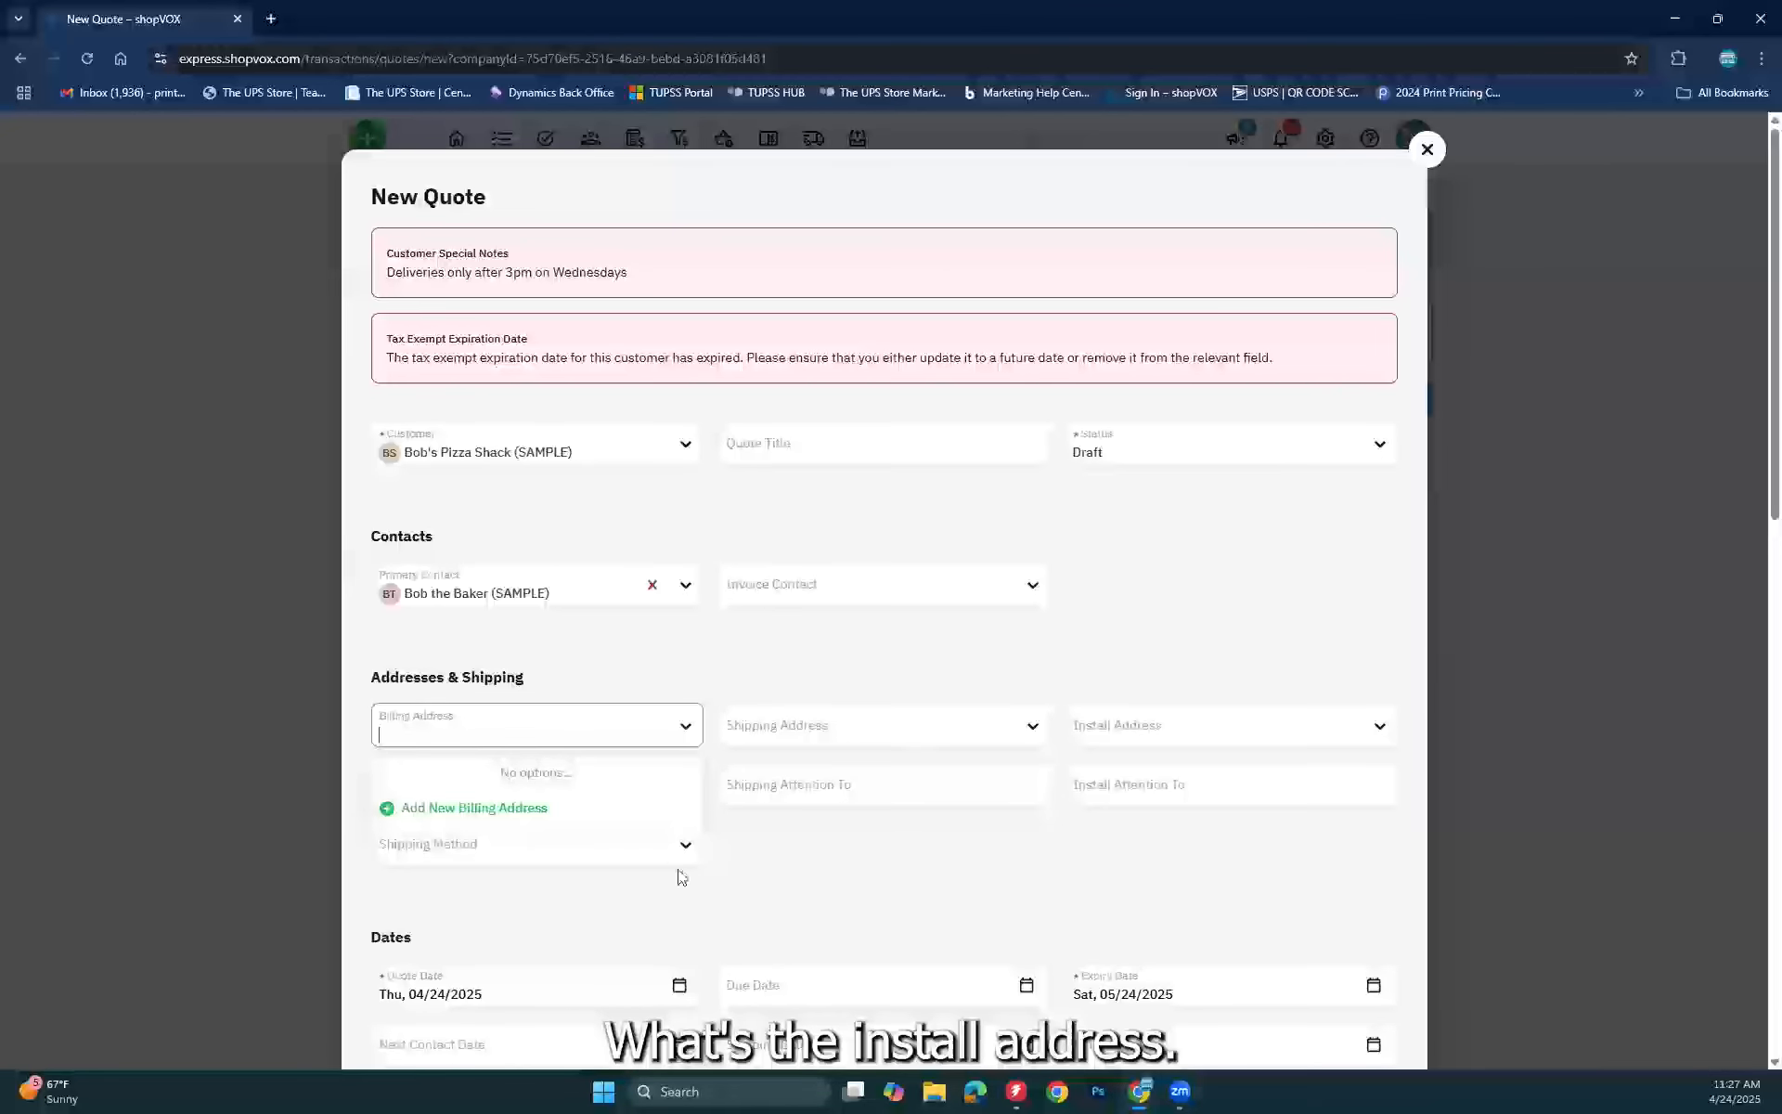
Step: Add a new billing address by searching the street online and auto-filling city, state and ZIP
{"action": "left_click", "coordinate": [420, 810]}
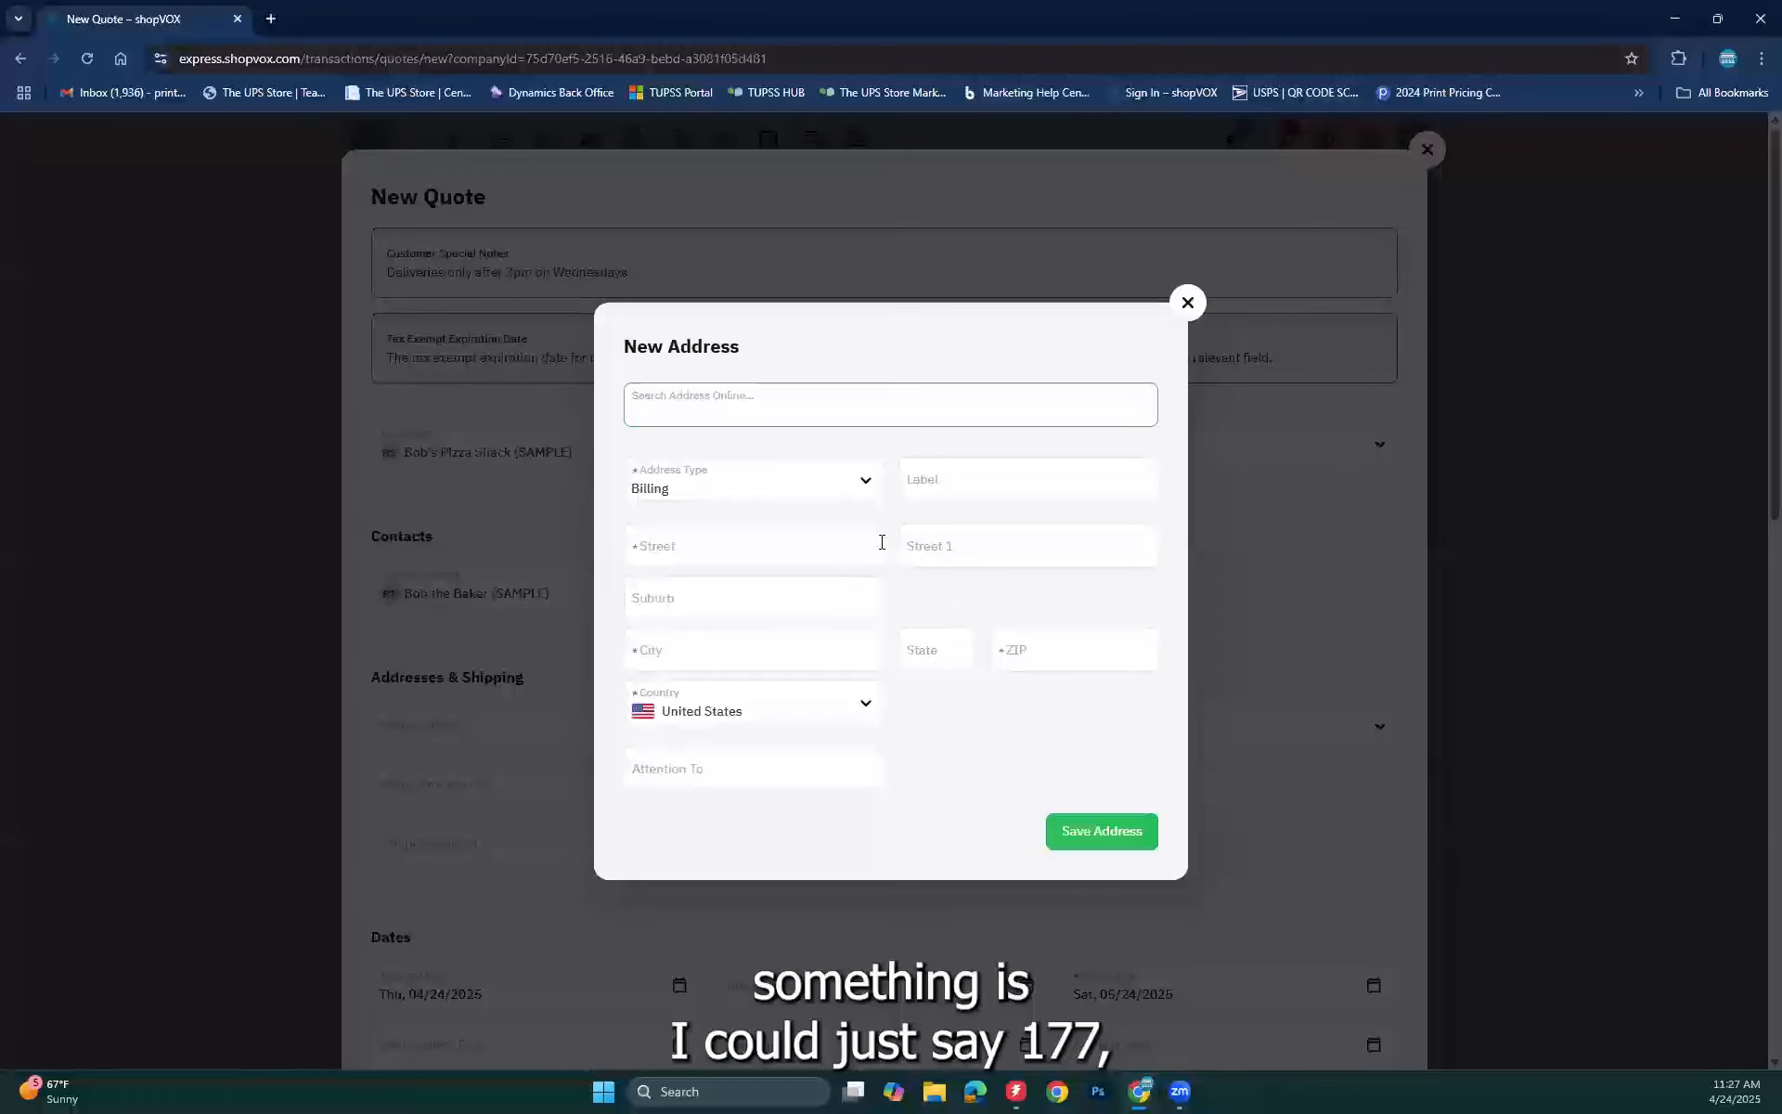
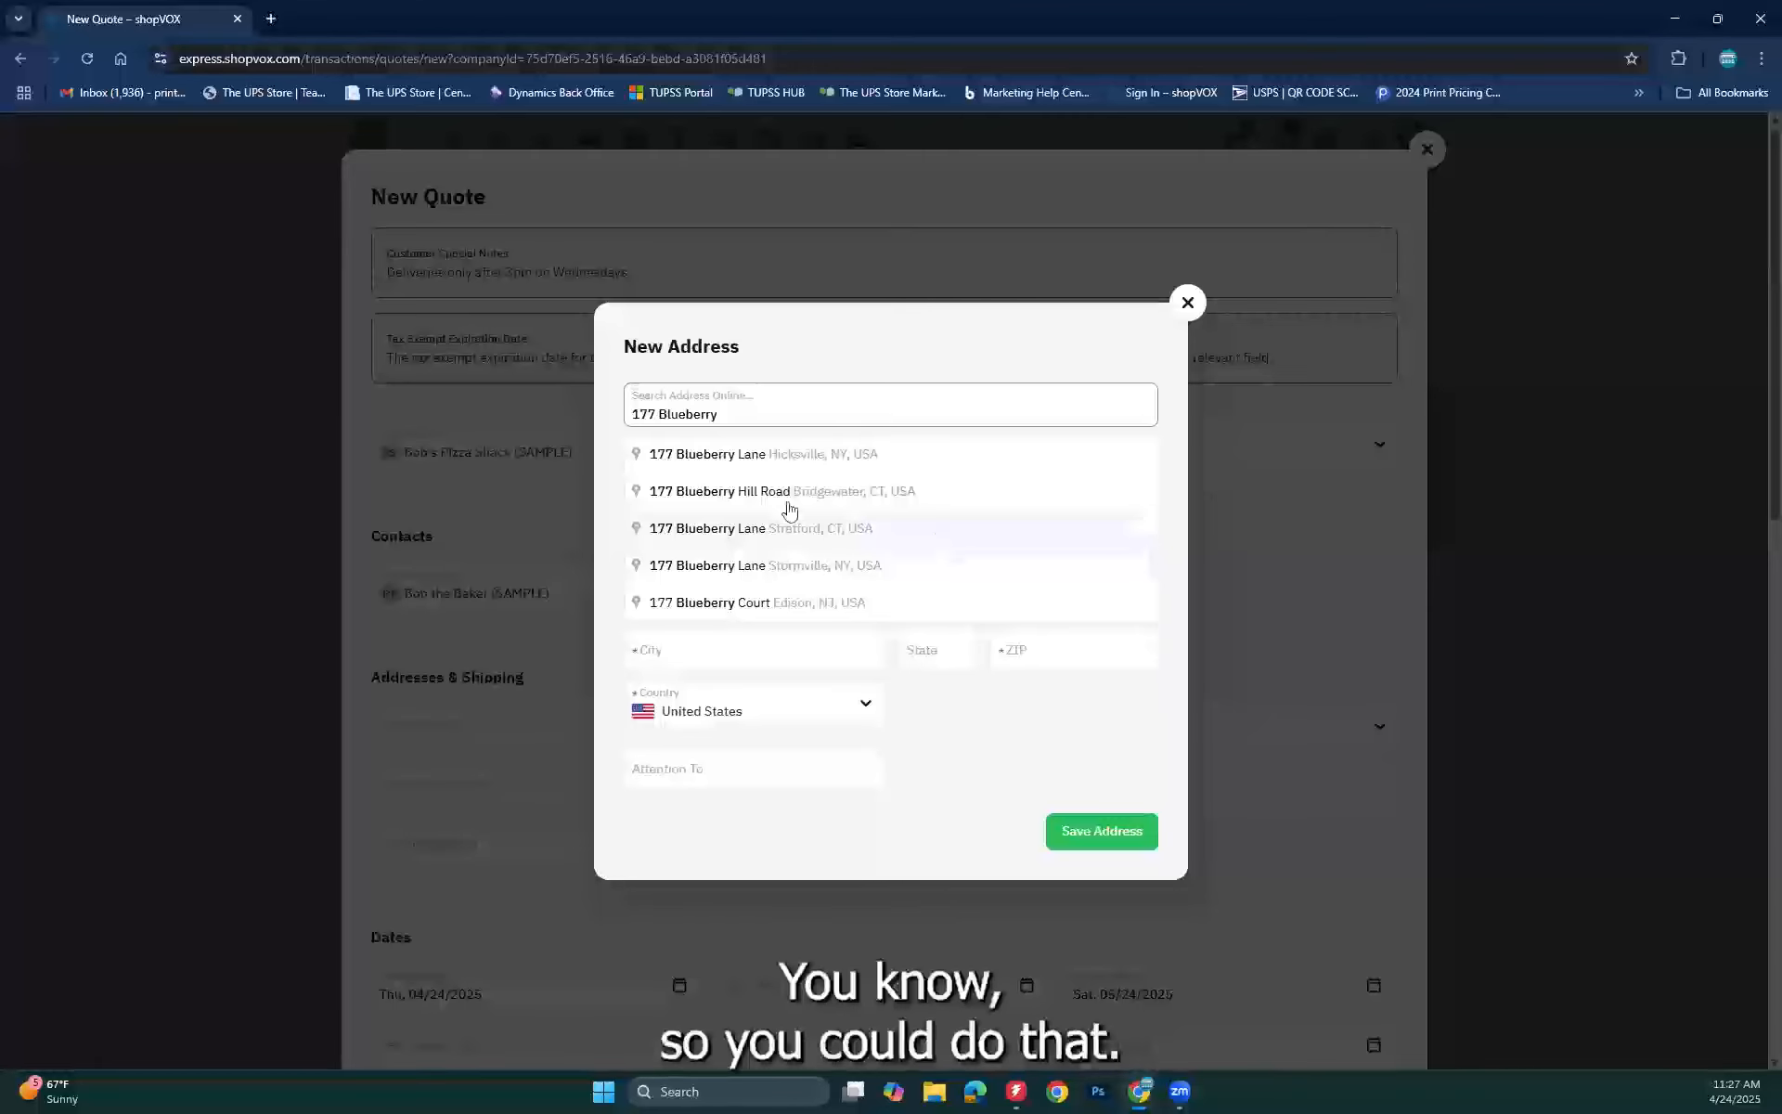
{"action": "left_click", "coordinate": [756, 493]}
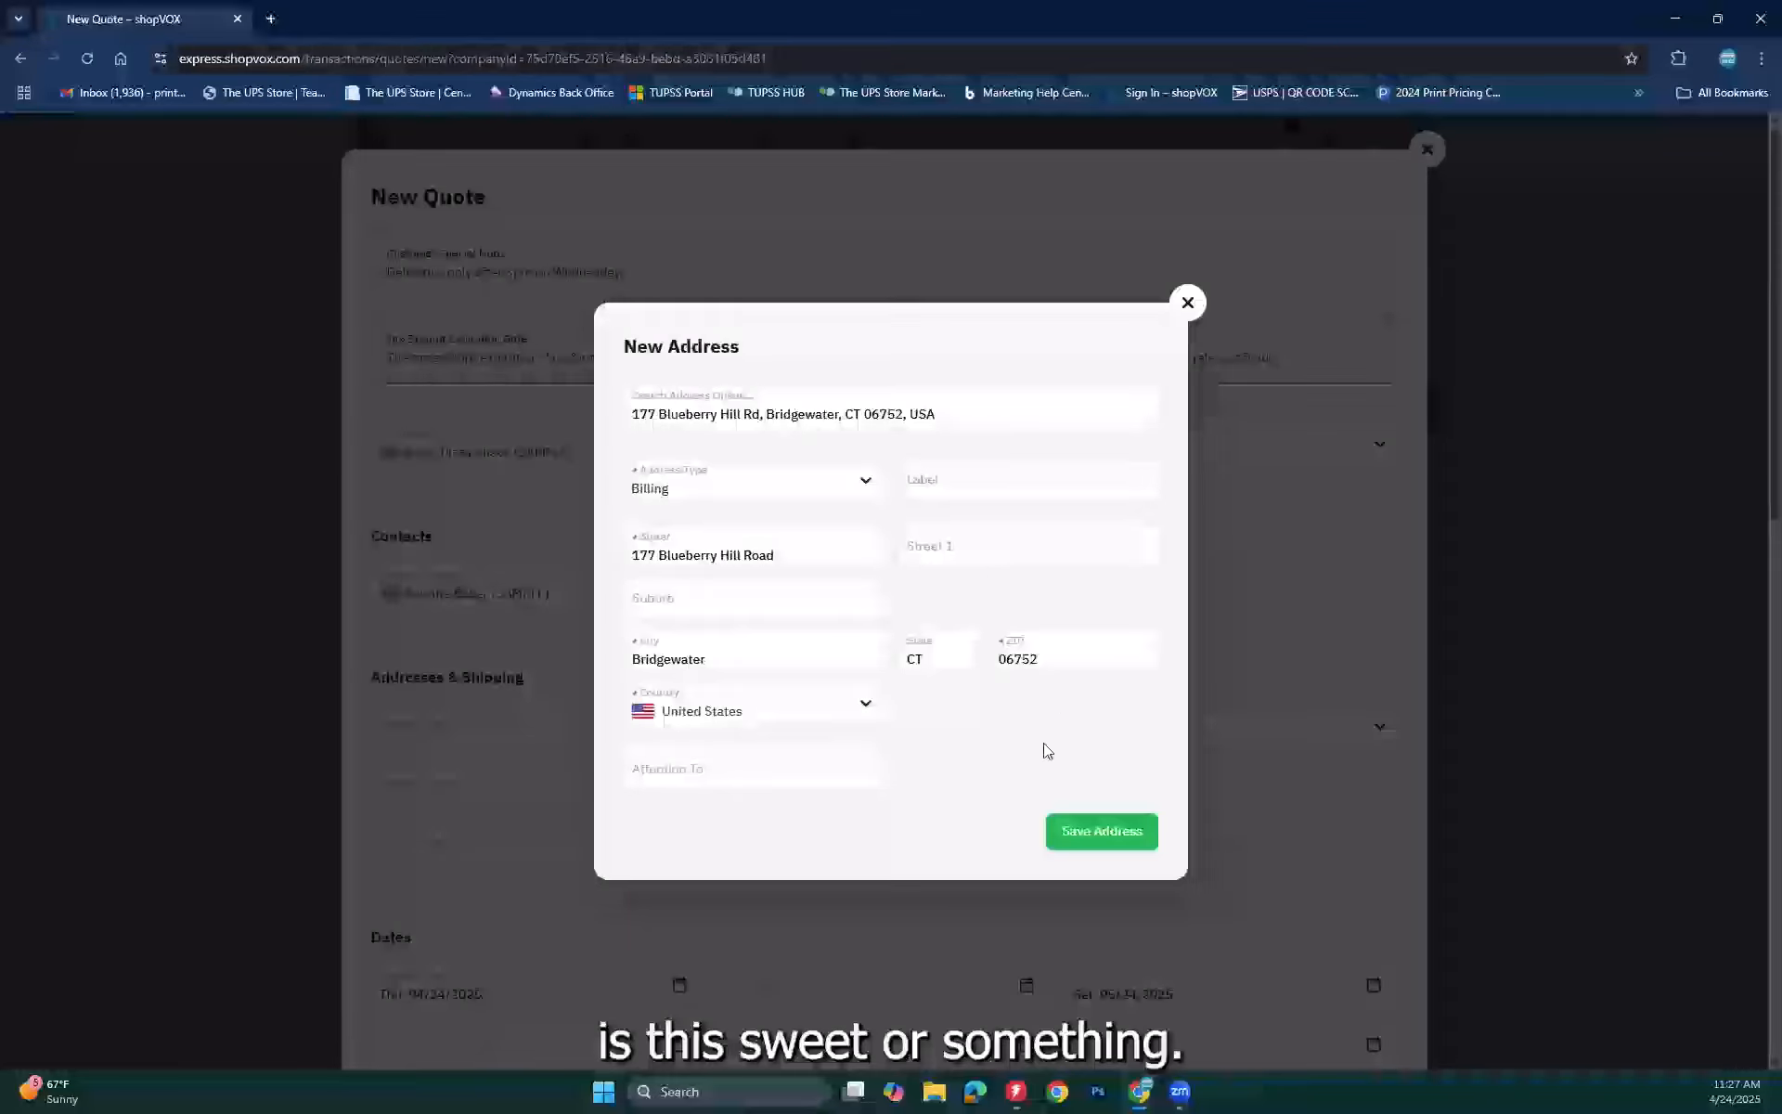
Step: Discard the new address form and set the quote's Due Date to Thu, 05/15/2025
{"action": "left_click", "coordinate": [1187, 301]}
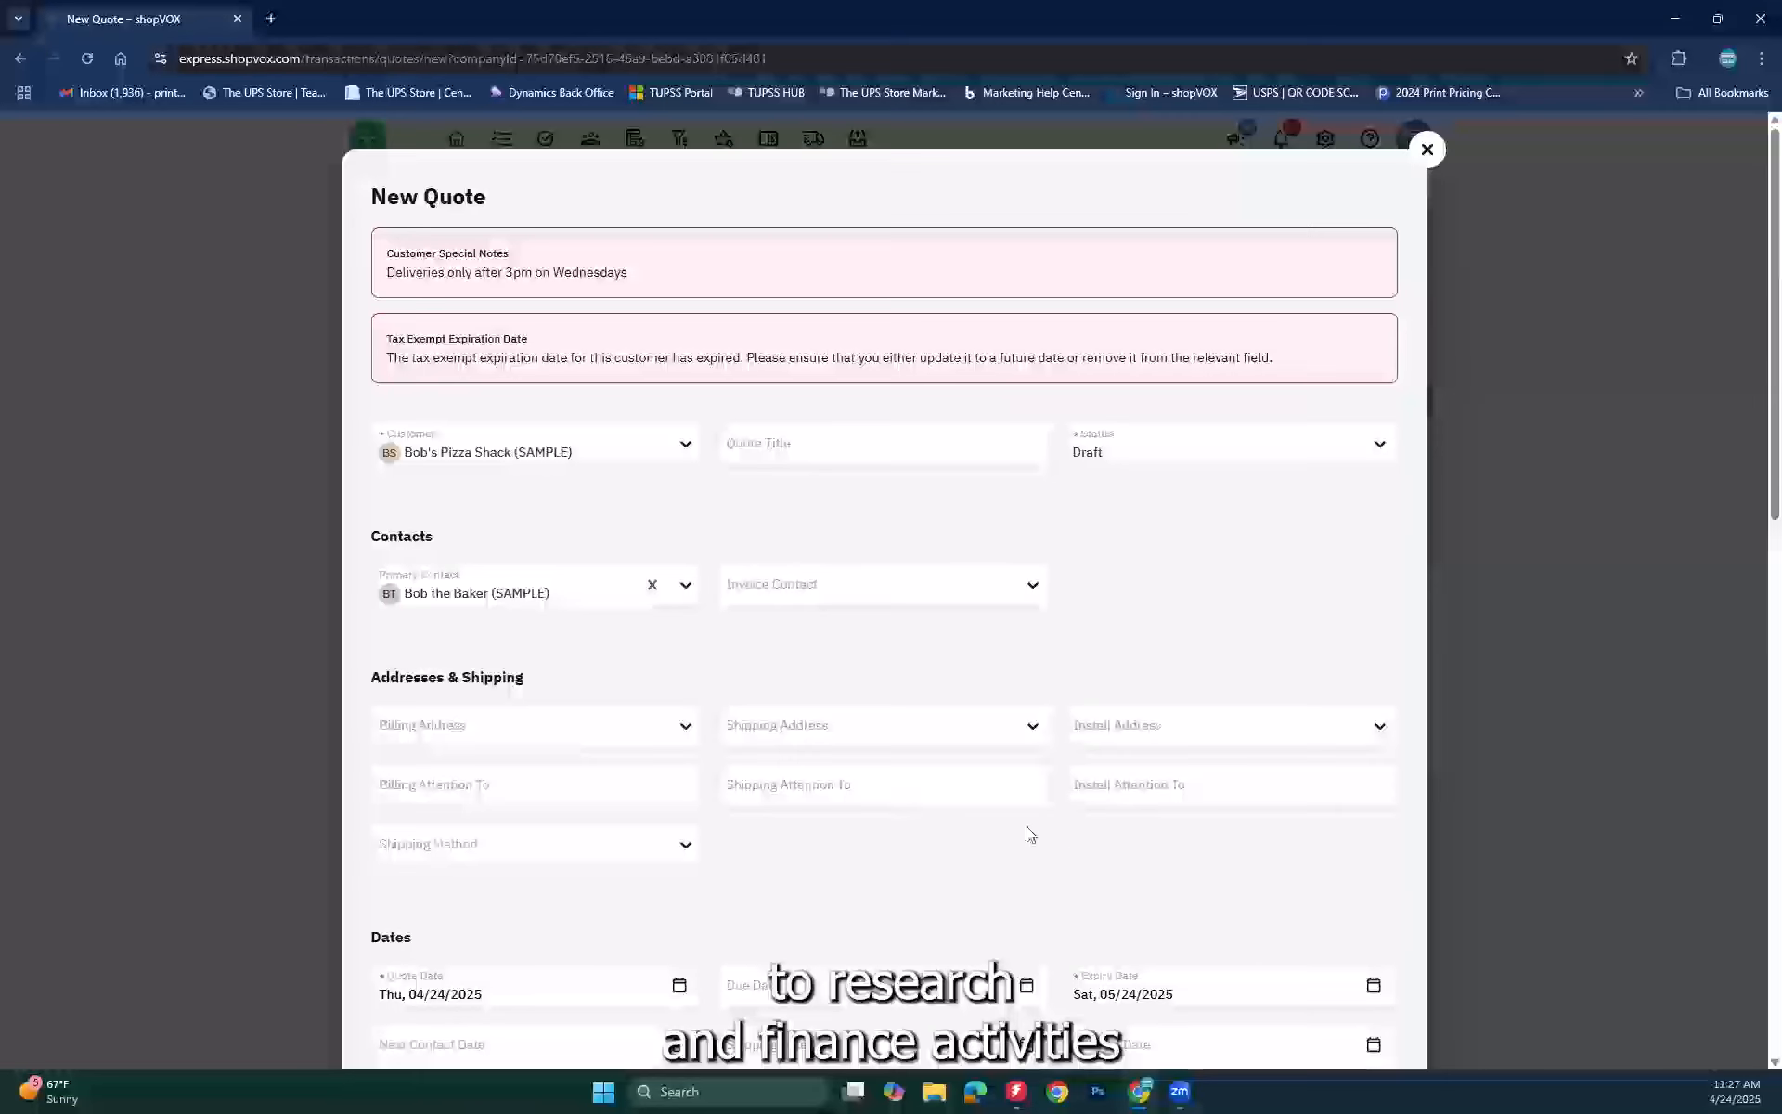
{"action": "scroll", "coordinate": [1026, 835], "scroll_direction": "down", "scroll_amount": 2}
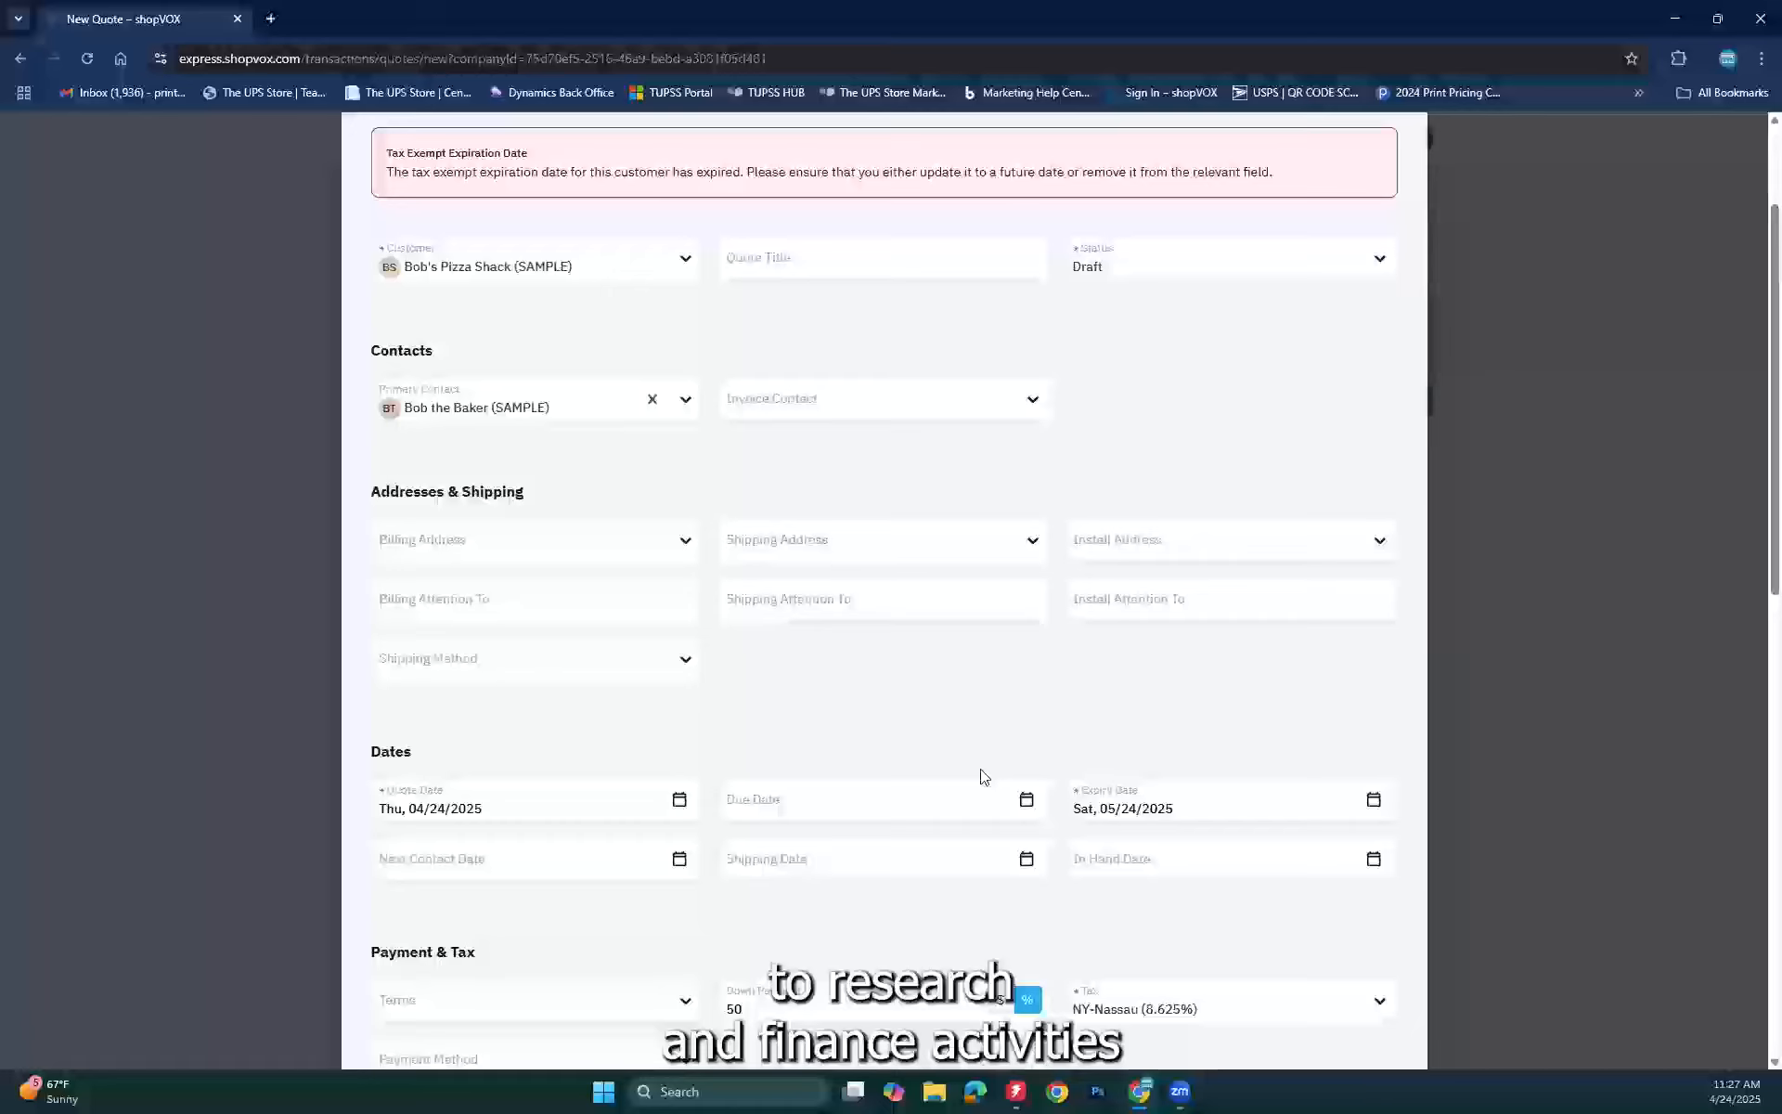
{"action": "scroll", "coordinate": [984, 776], "scroll_direction": "down", "scroll_amount": 2}
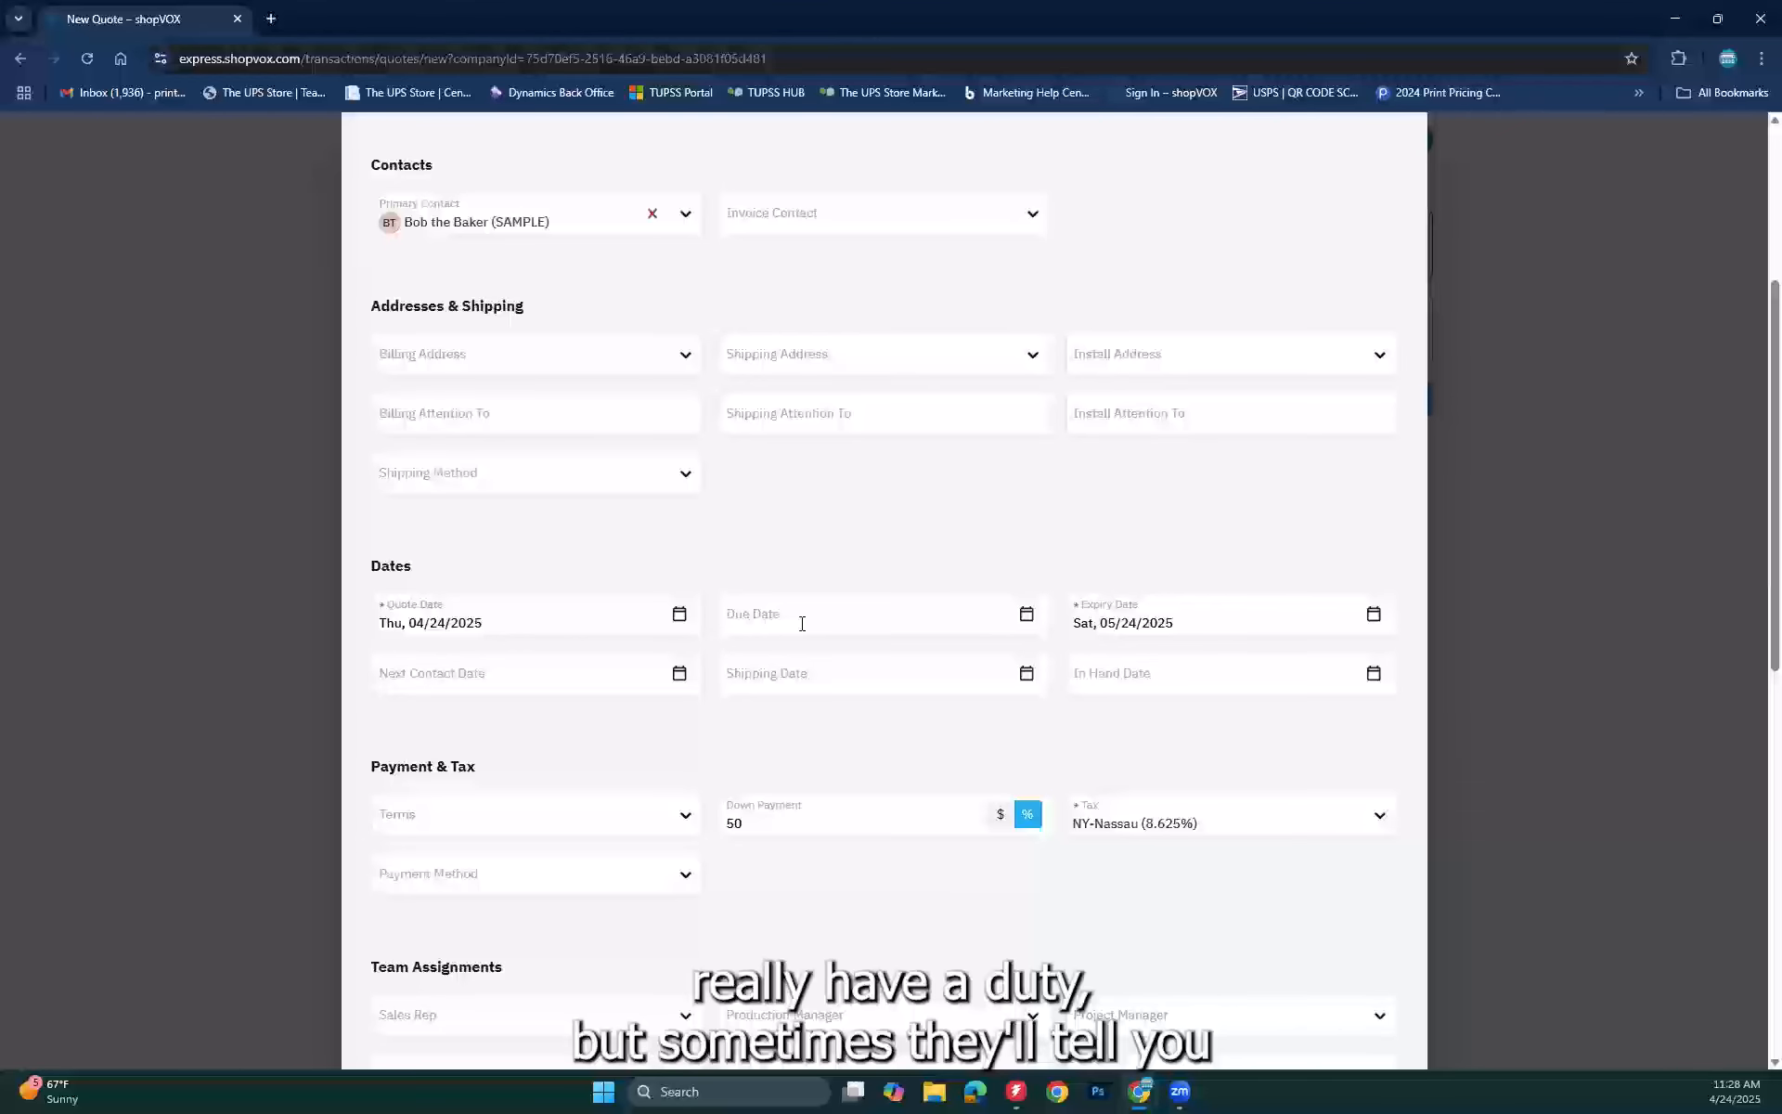
{"action": "left_click", "coordinate": [901, 621]}
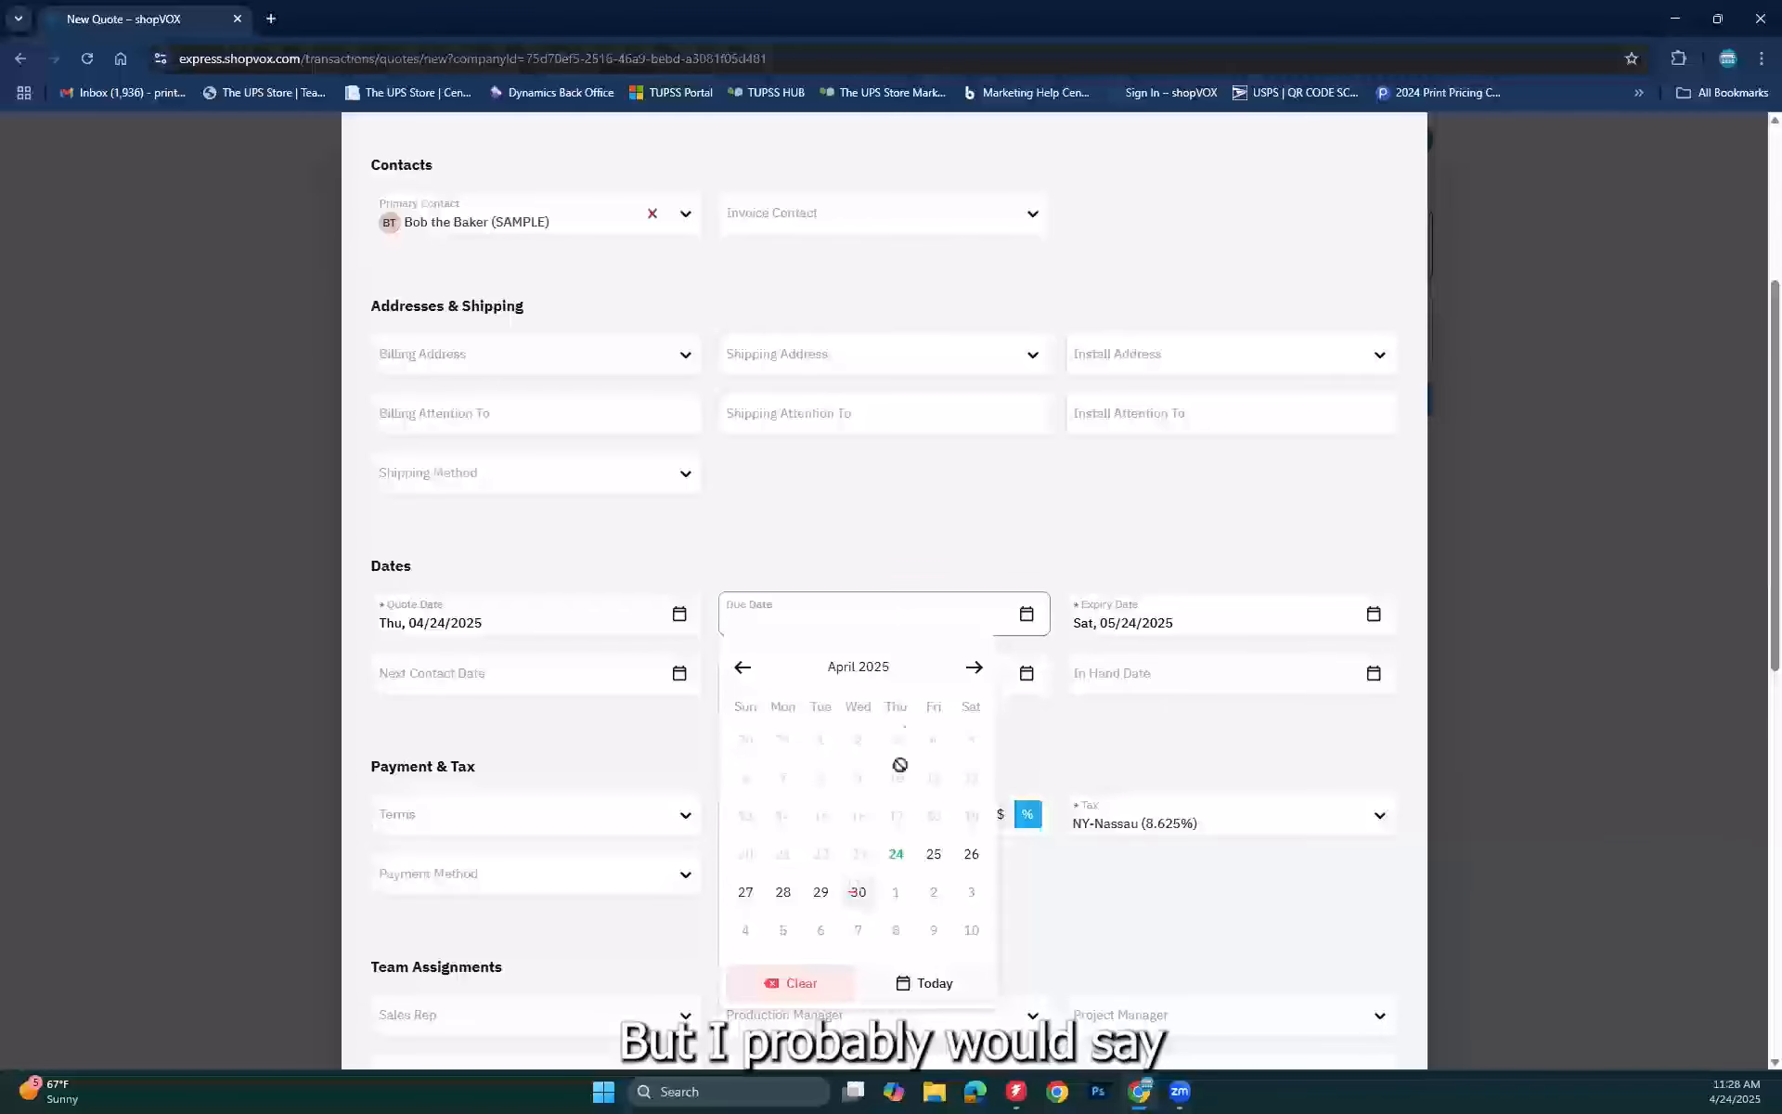
{"action": "left_click", "coordinate": [974, 667]}
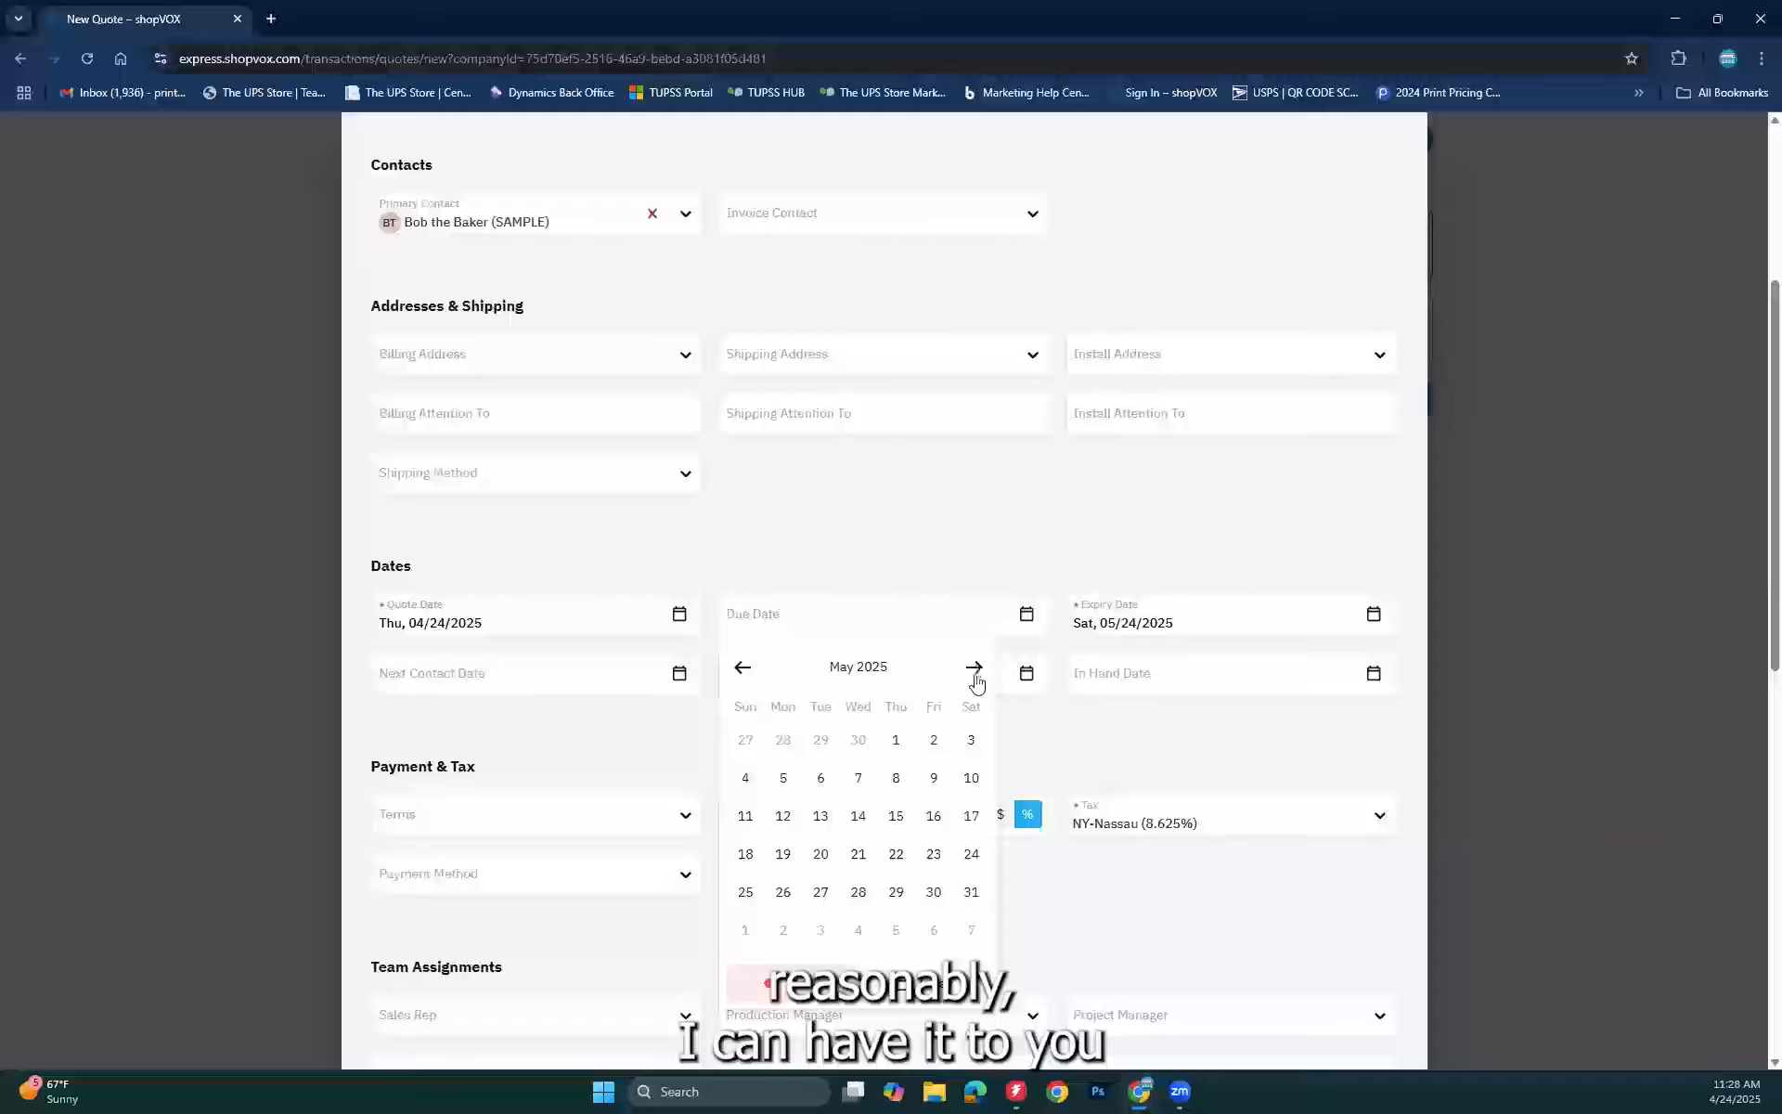
{"action": "left_click", "coordinate": [897, 817]}
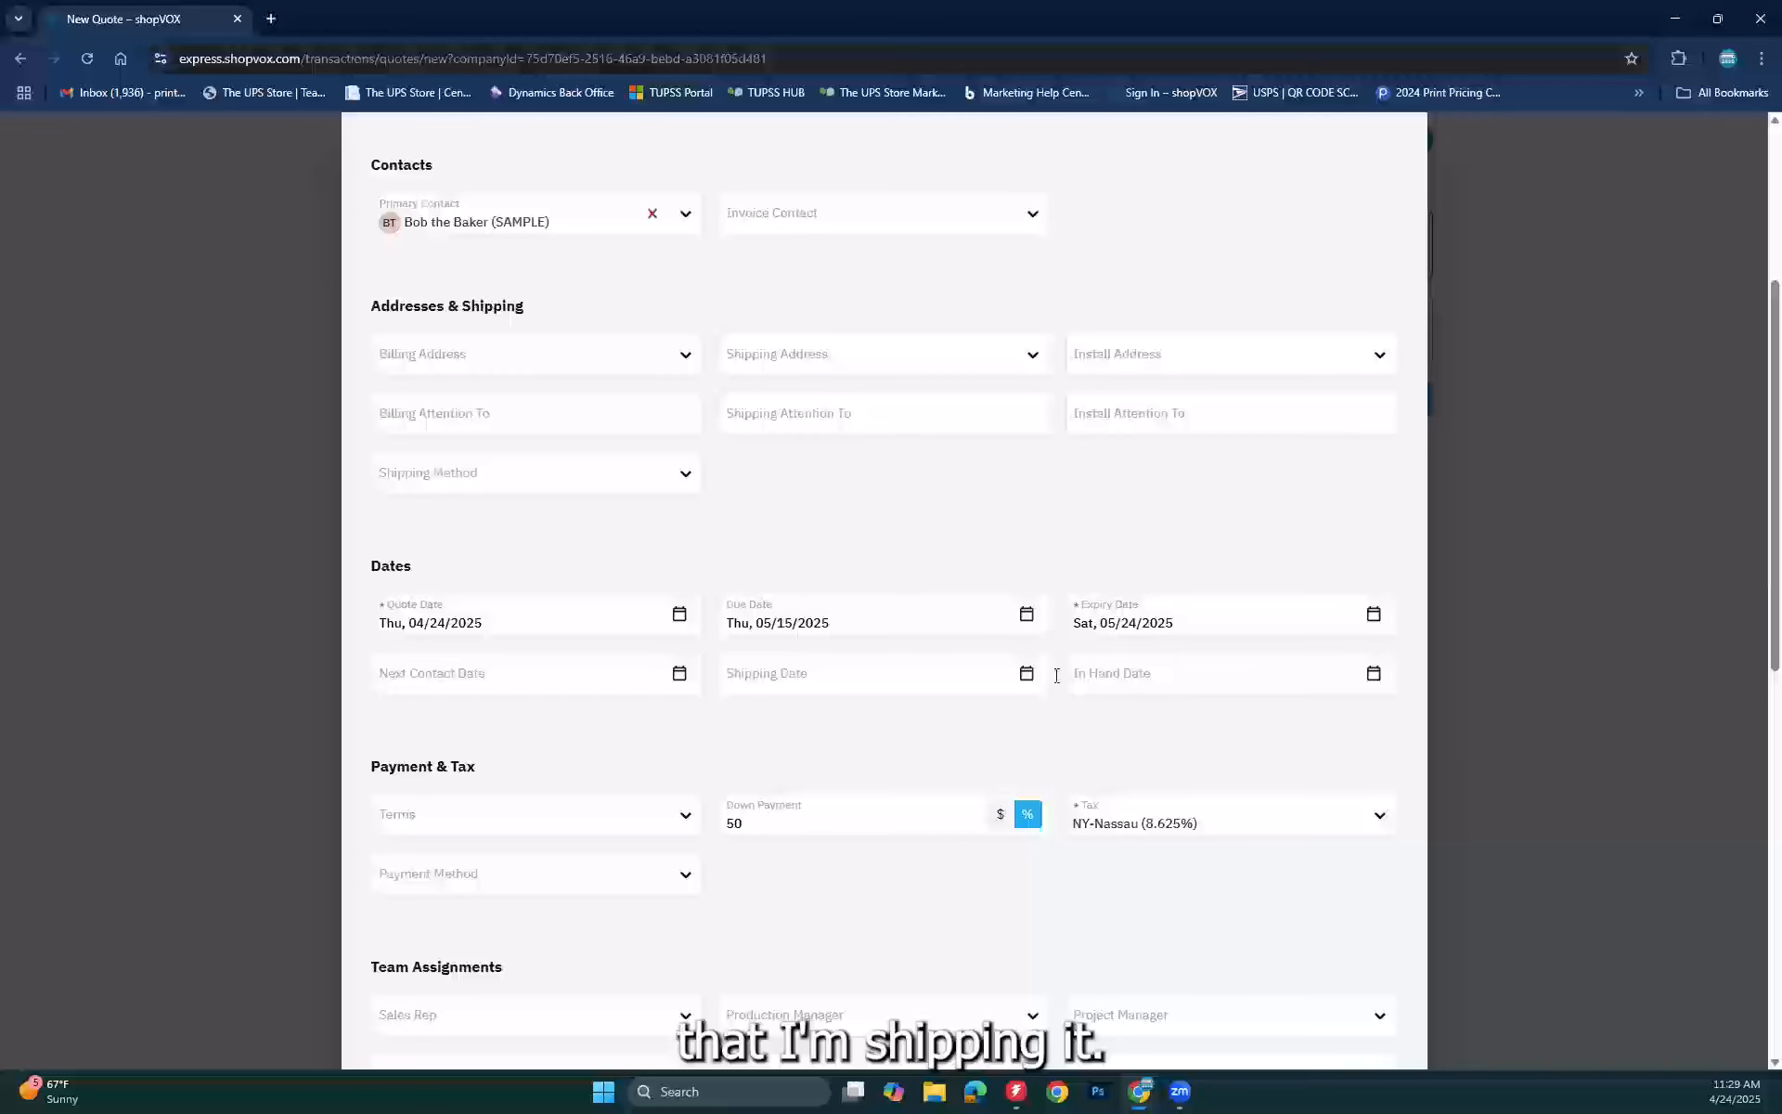
Step: Check the shipping and in-hand date calendars, closing them without choosing a date
{"action": "left_click", "coordinate": [891, 661]}
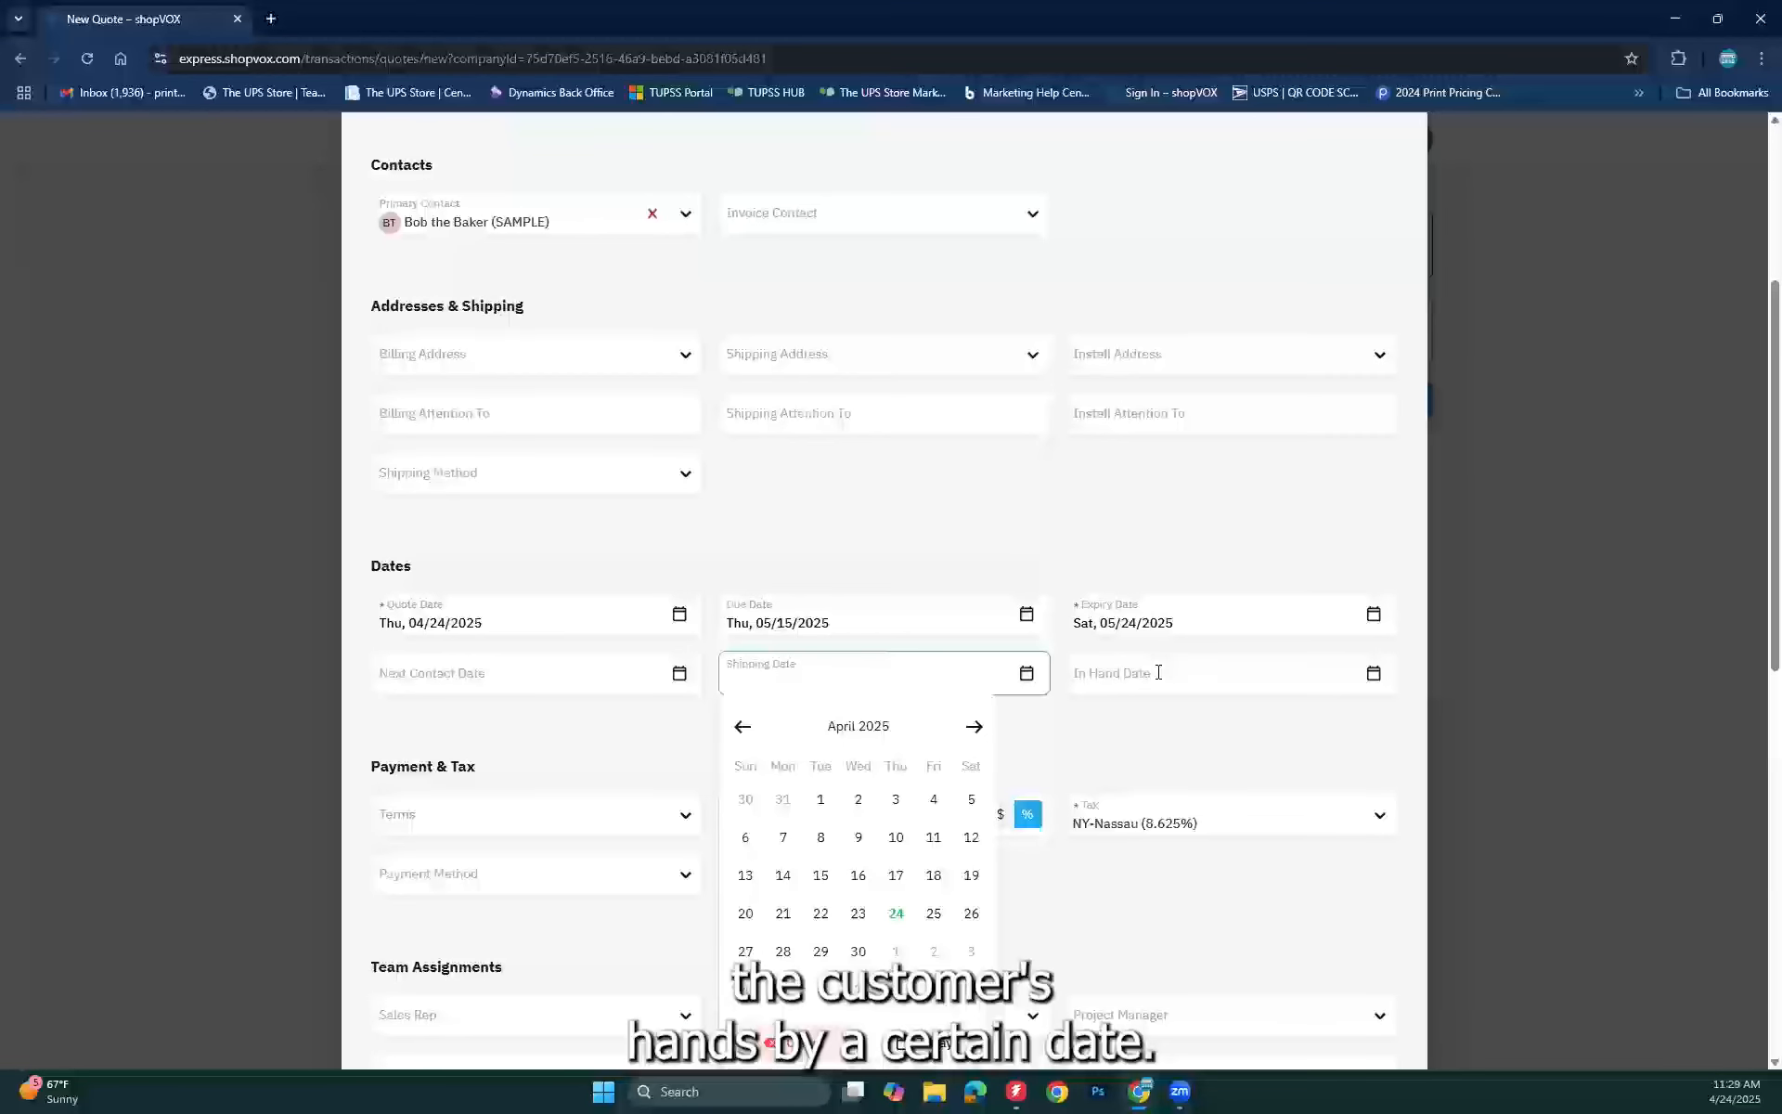
{"action": "left_click", "coordinate": [1128, 670]}
{"action": "left_click", "coordinate": [960, 754]}
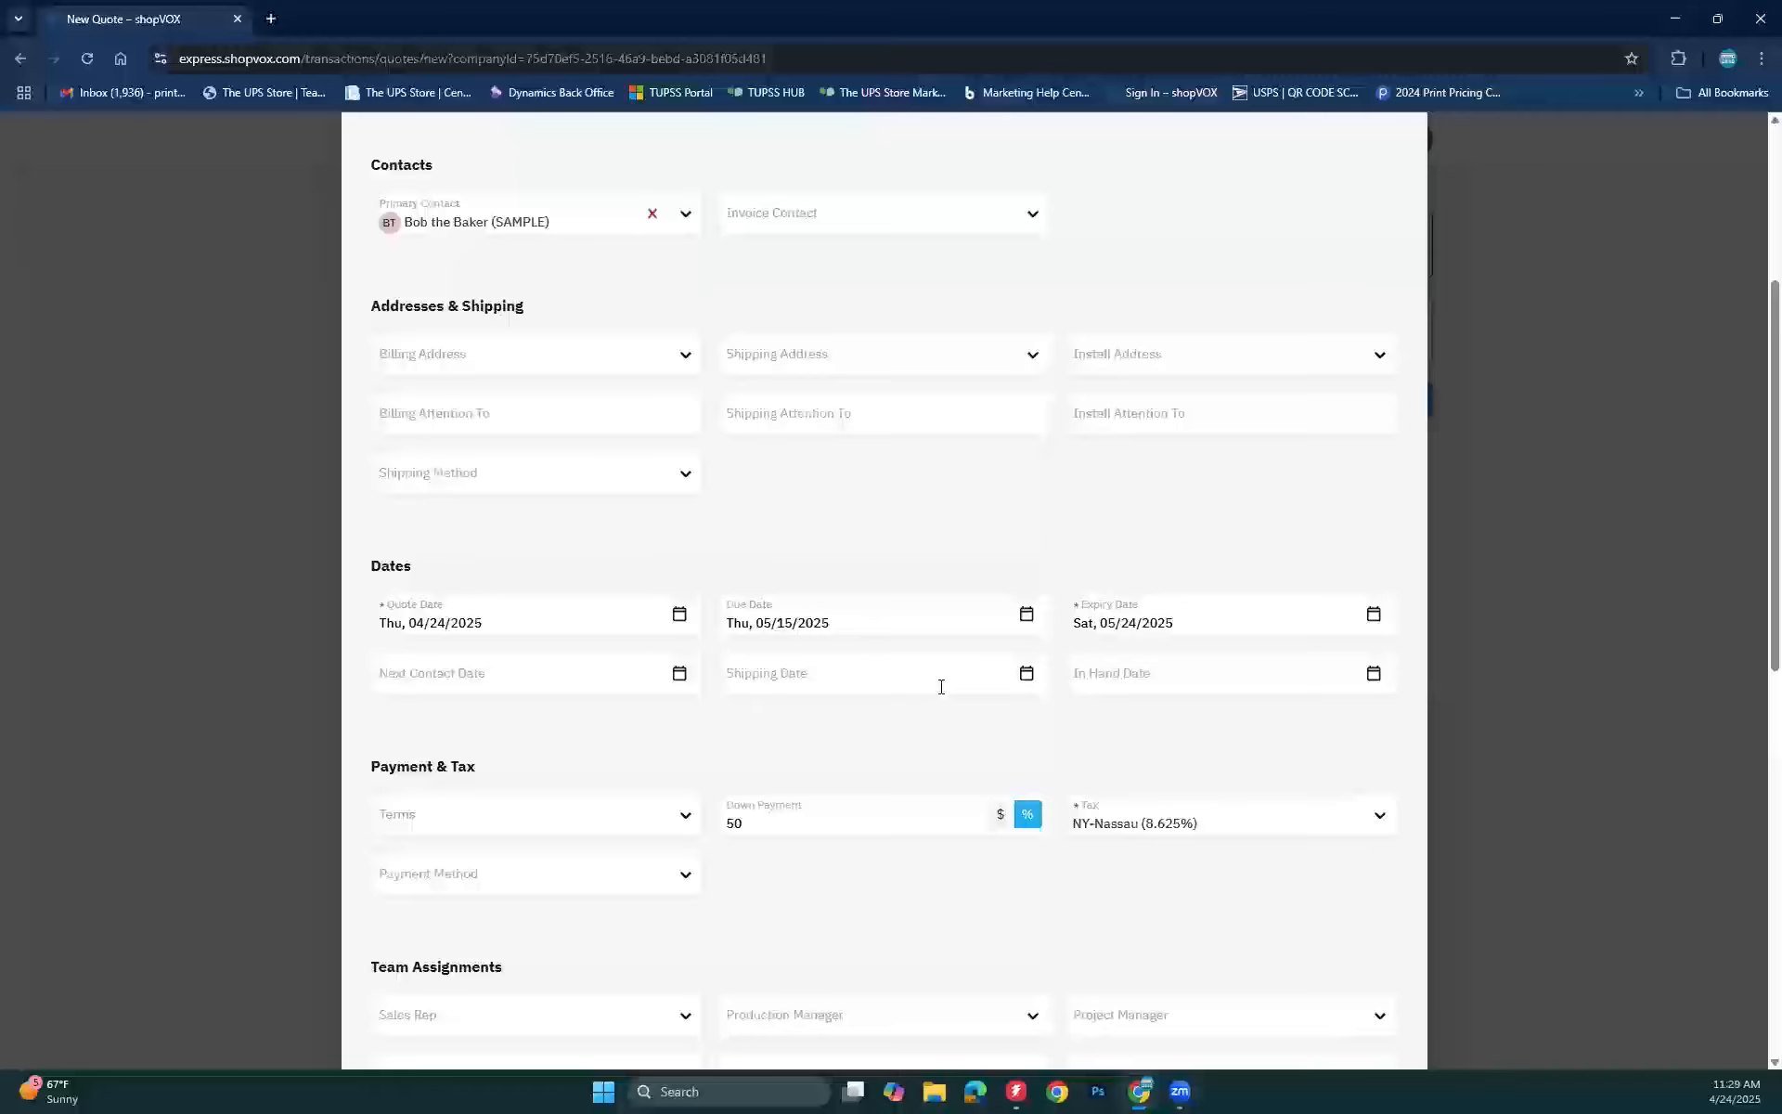
Step: Try the Due on receipt and Net 30 payment terms, then leave Terms cleared
{"action": "scroll", "coordinate": [940, 687], "scroll_direction": "down", "scroll_amount": 3}
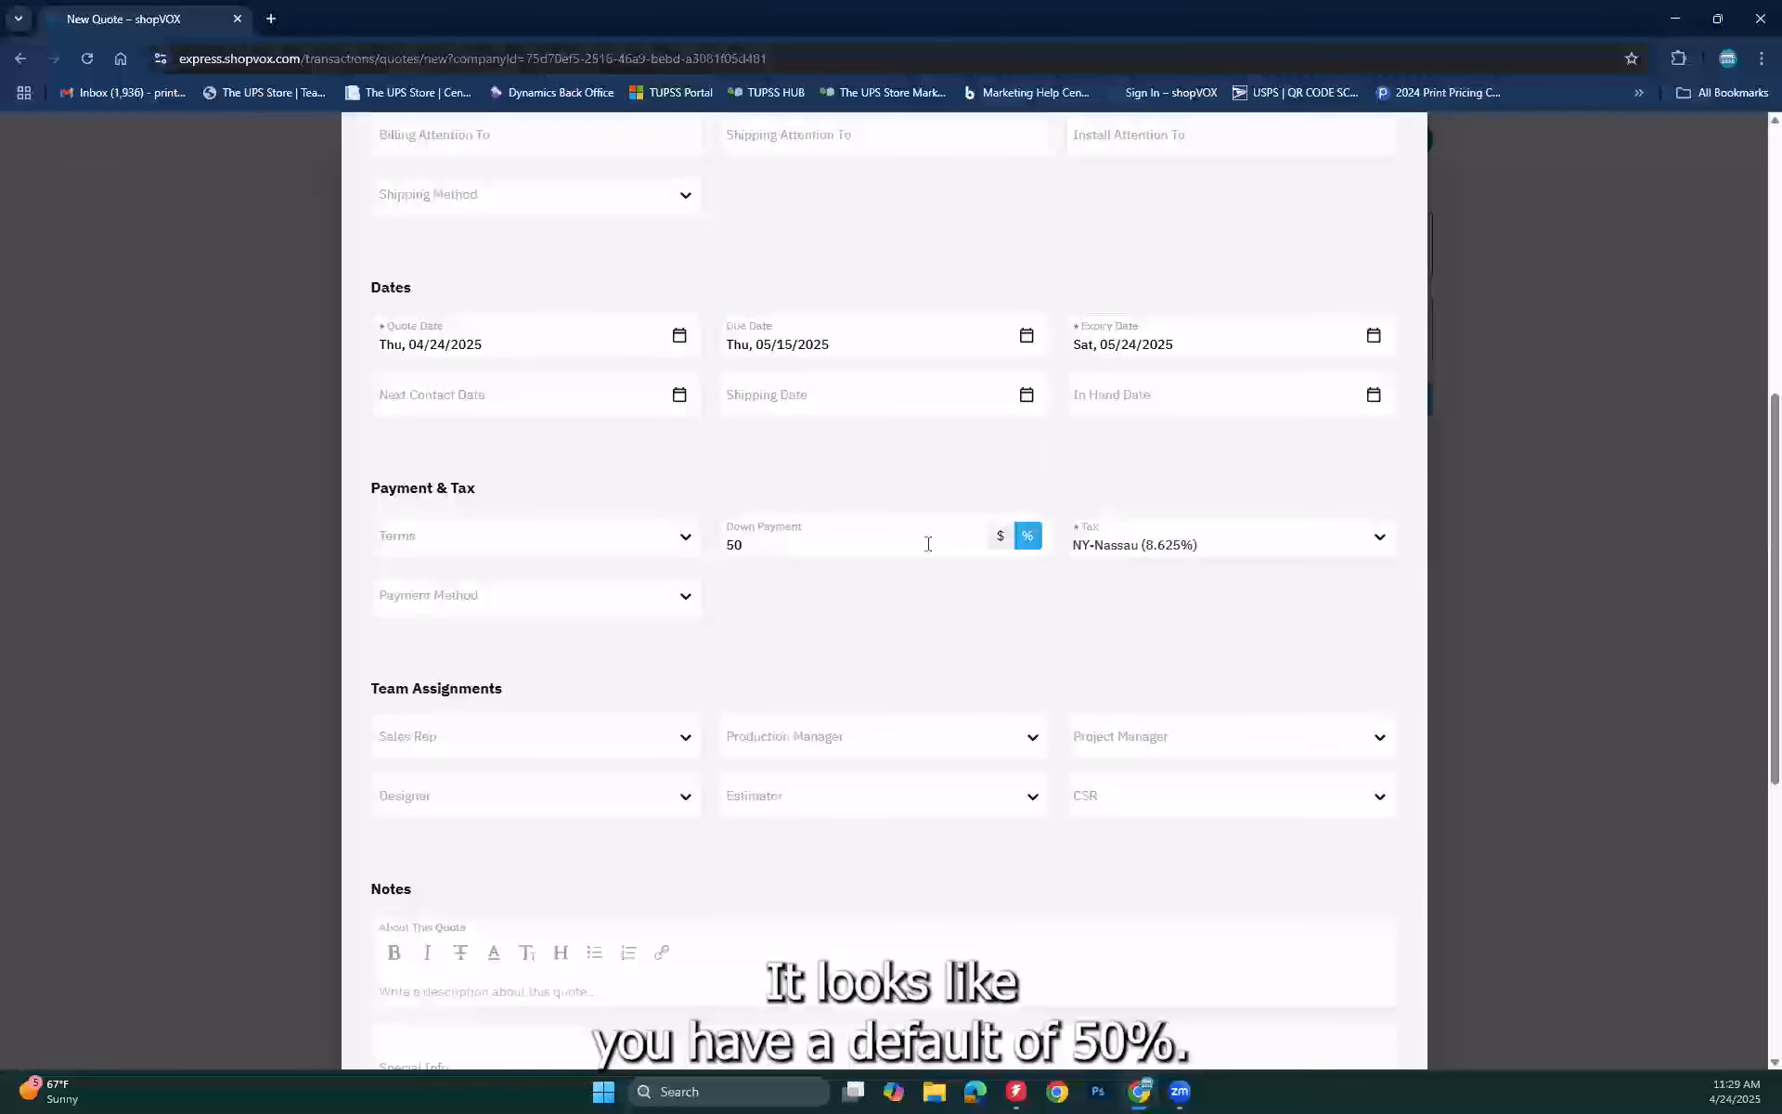
{"action": "left_click", "coordinate": [623, 539]}
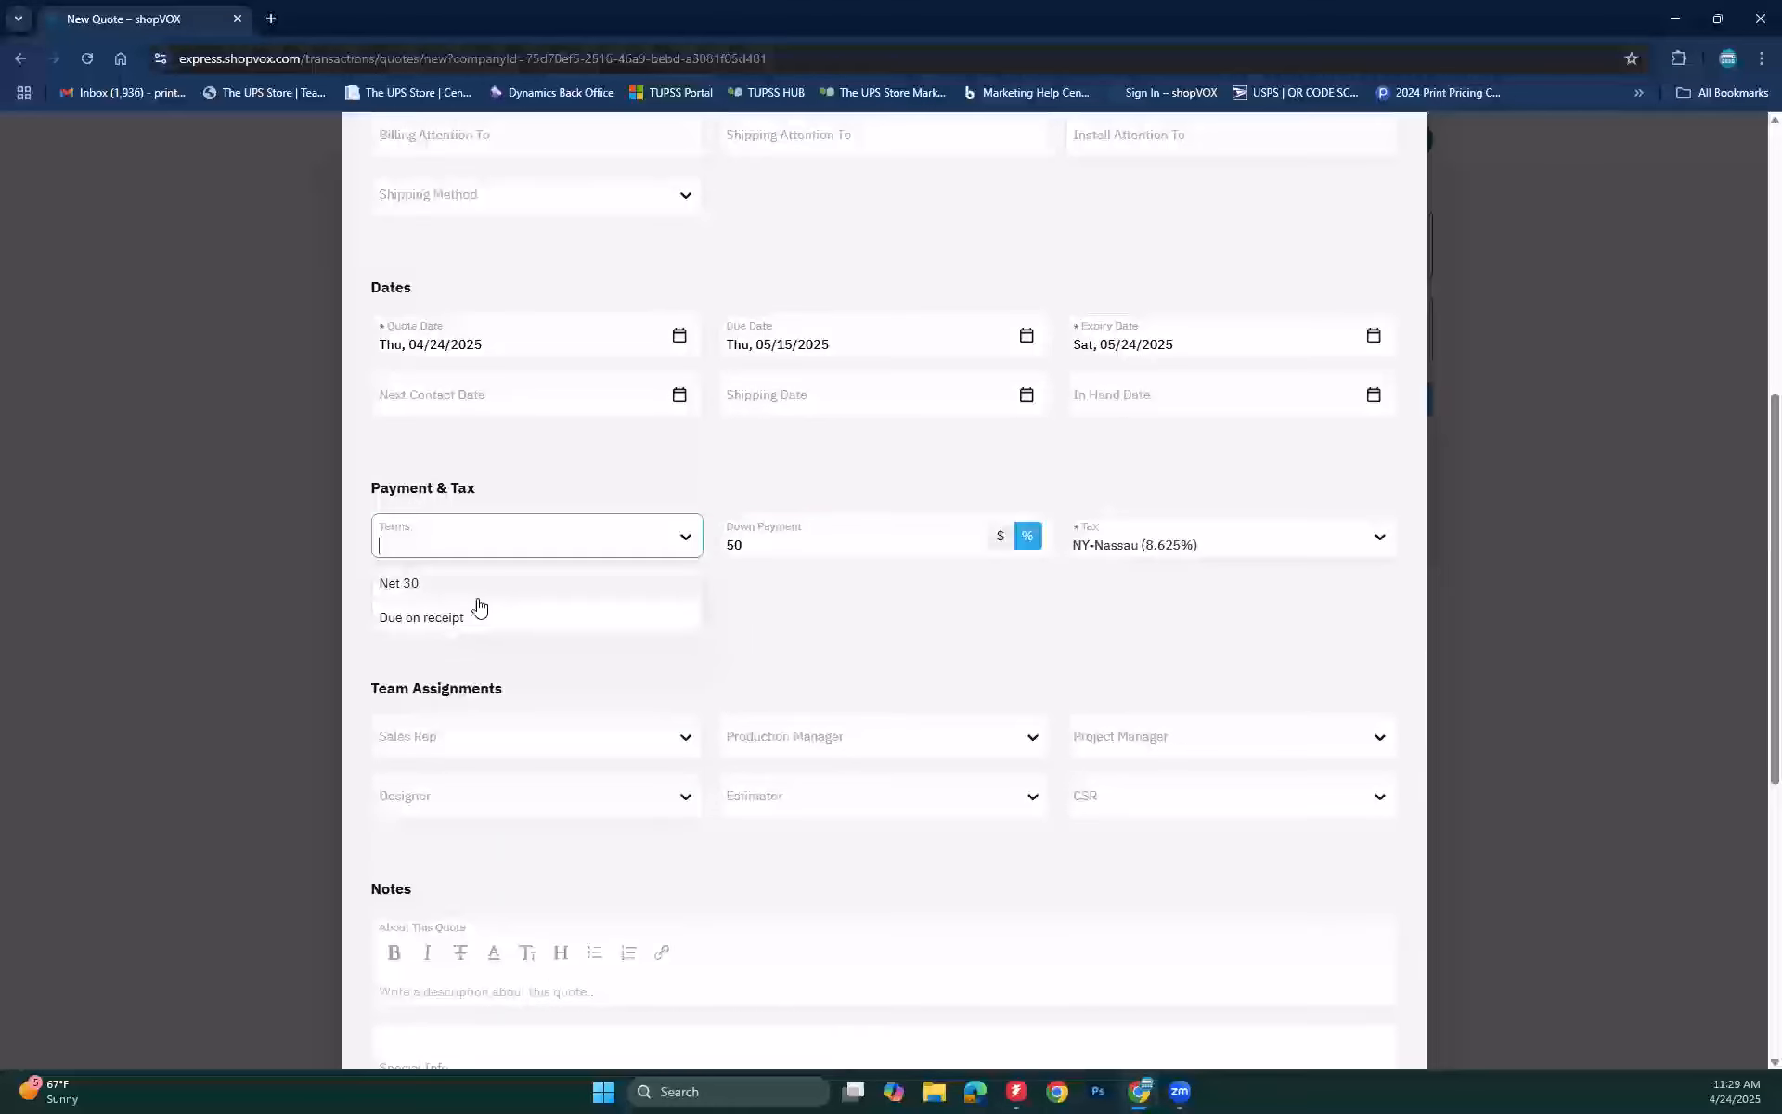
{"action": "left_click", "coordinate": [442, 620]}
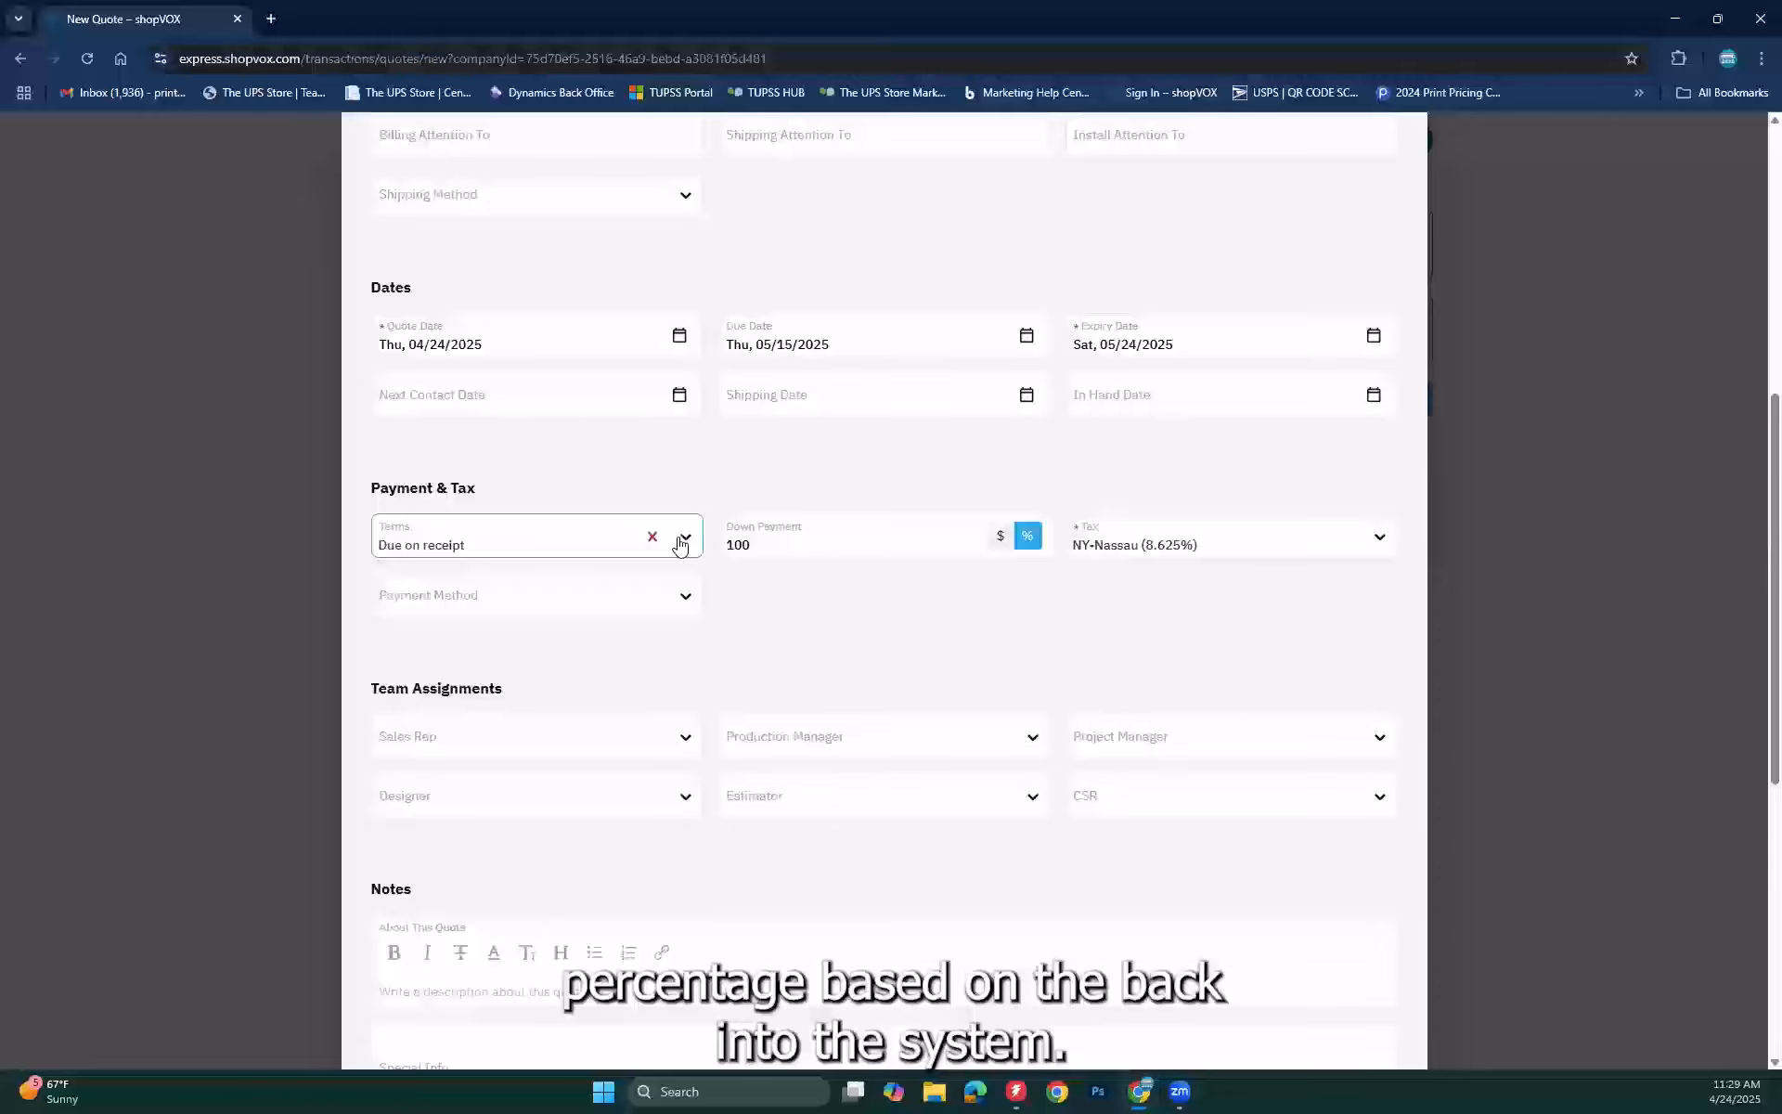
{"action": "left_click", "coordinate": [682, 539]}
{"action": "left_click", "coordinate": [448, 585]}
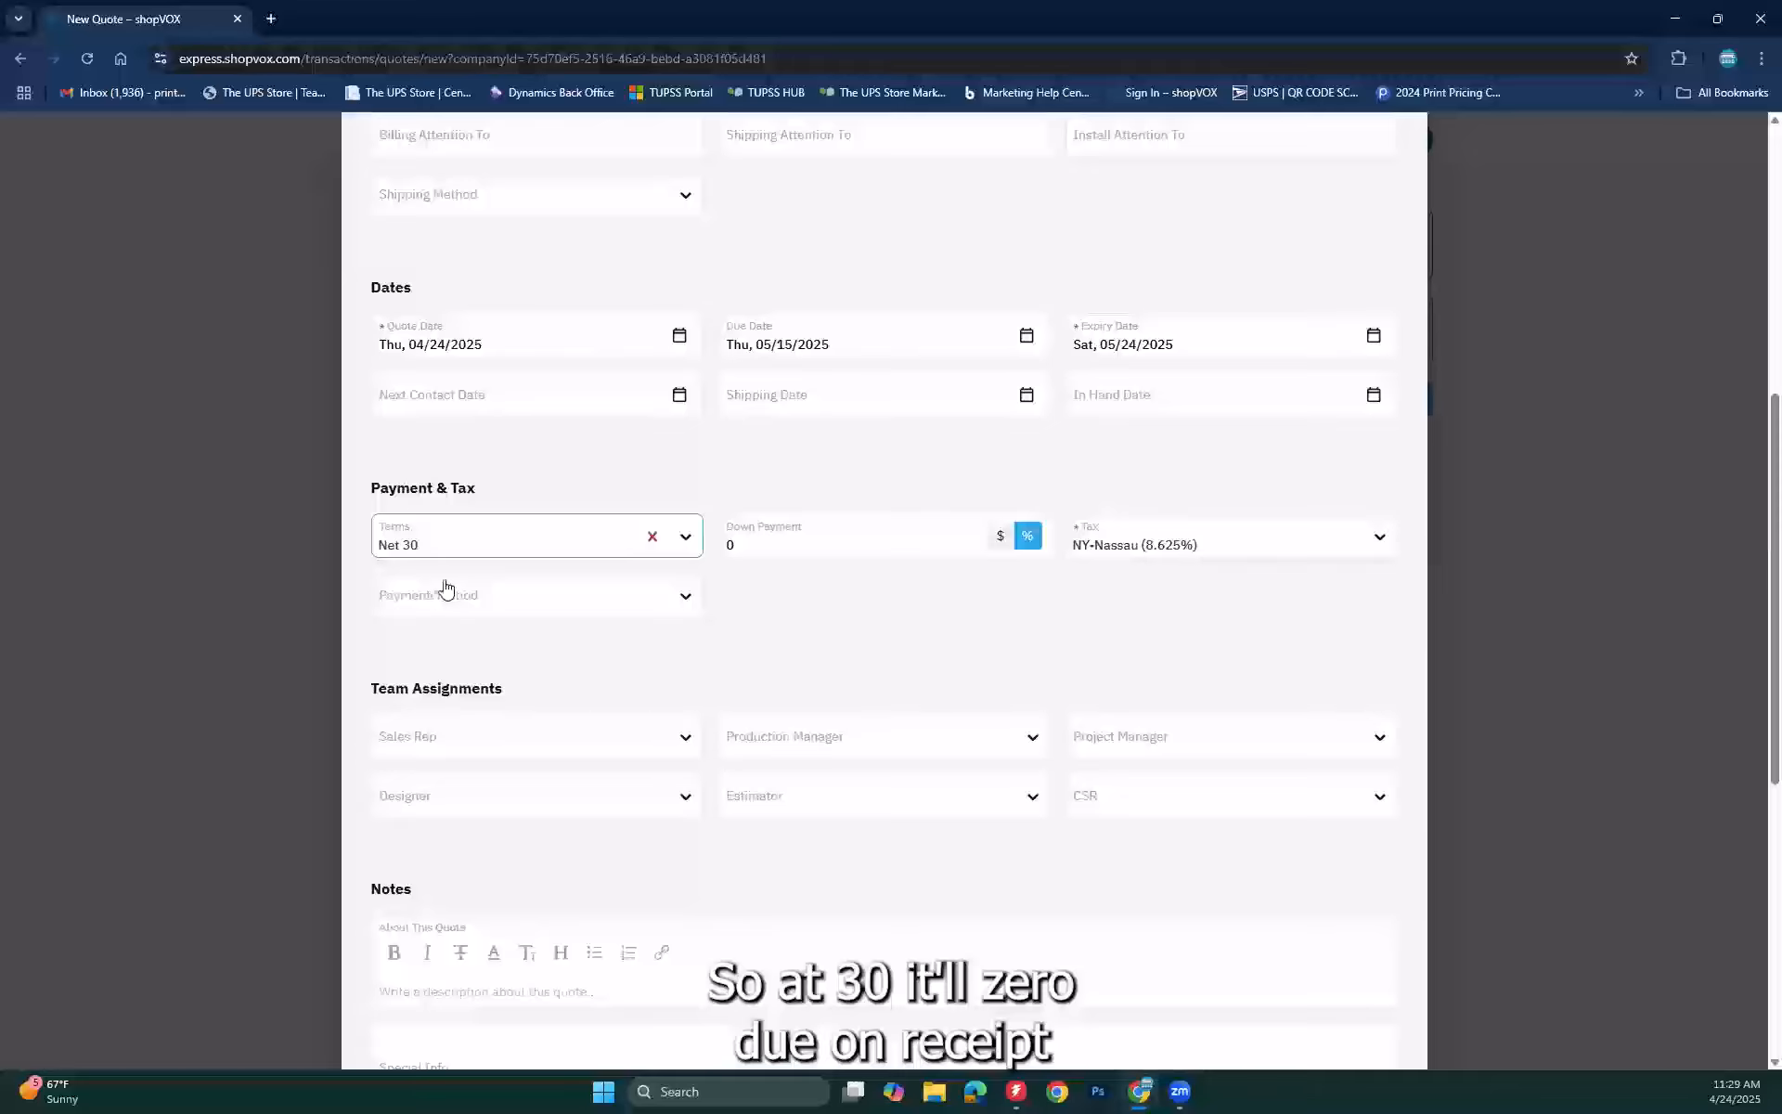
{"action": "left_click", "coordinate": [687, 538]}
{"action": "left_click", "coordinate": [427, 628]}
{"action": "left_click", "coordinate": [652, 536]}
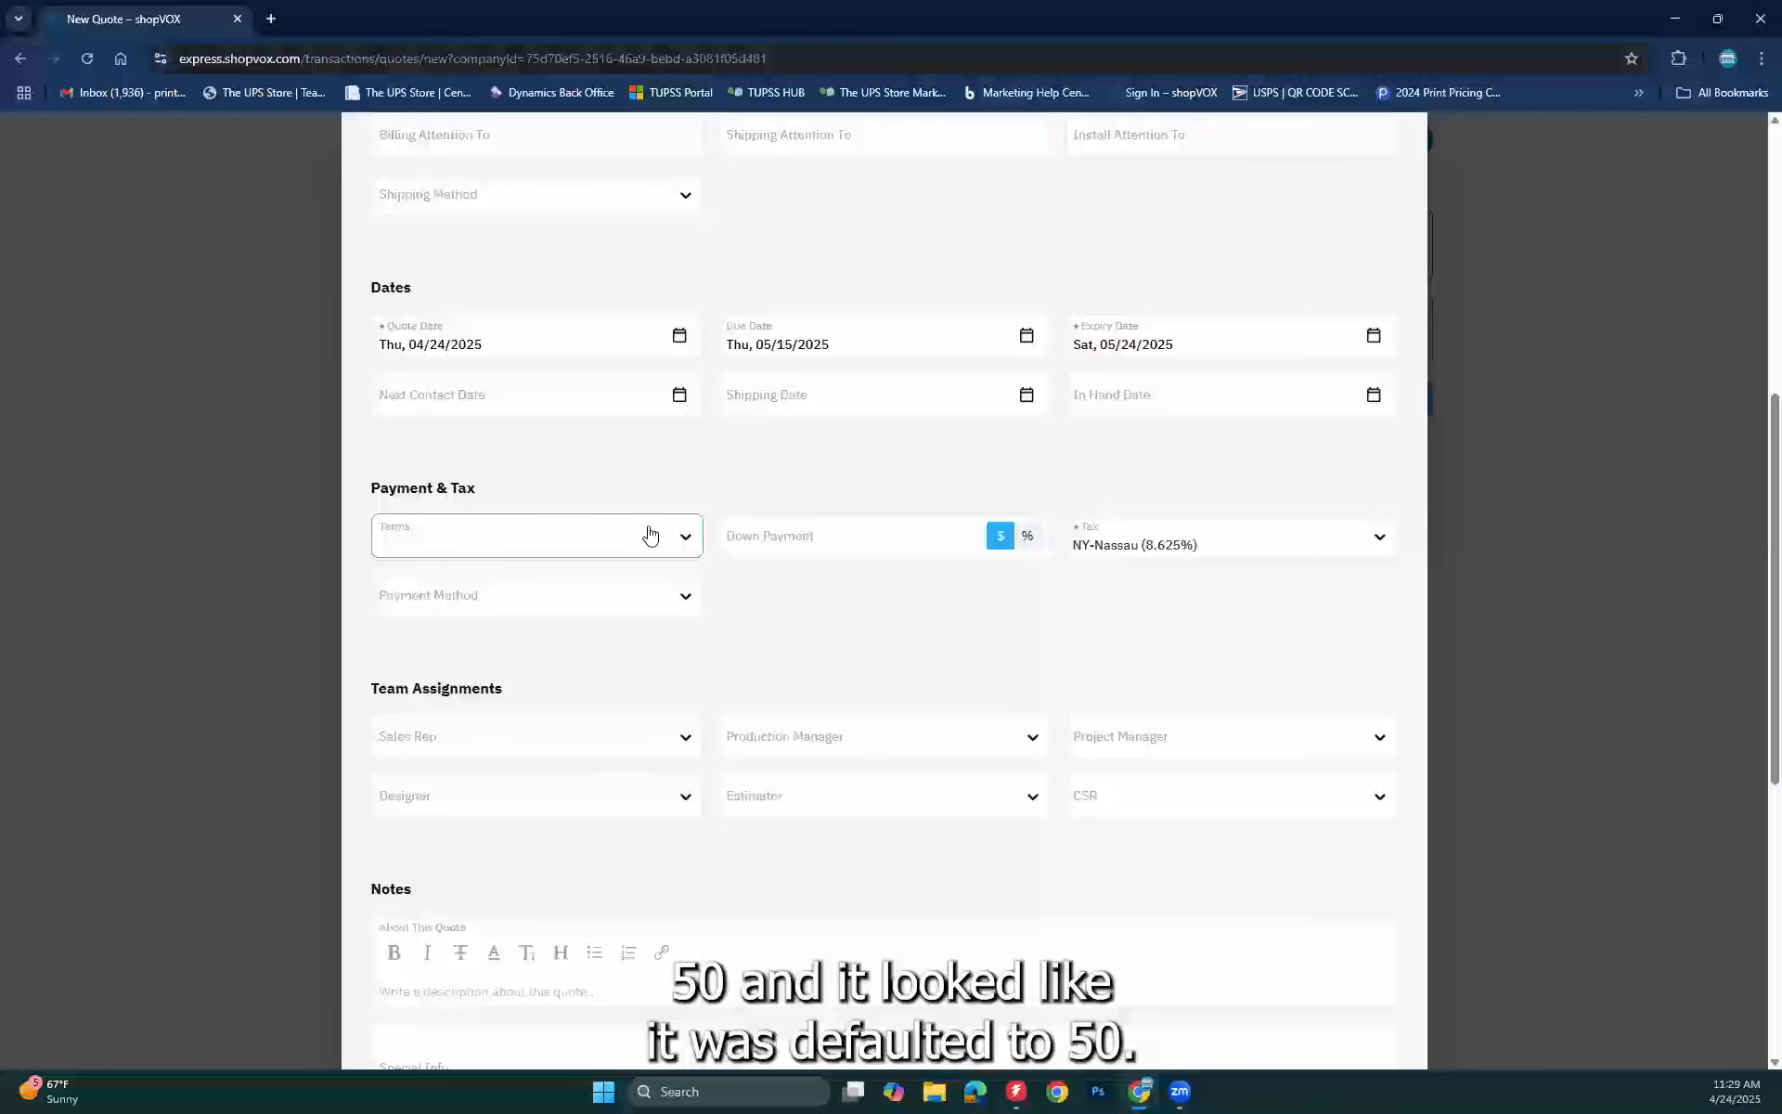
Step: Enter a $25 down payment and leave the payment method unset
{"action": "left_click", "coordinate": [785, 544]}
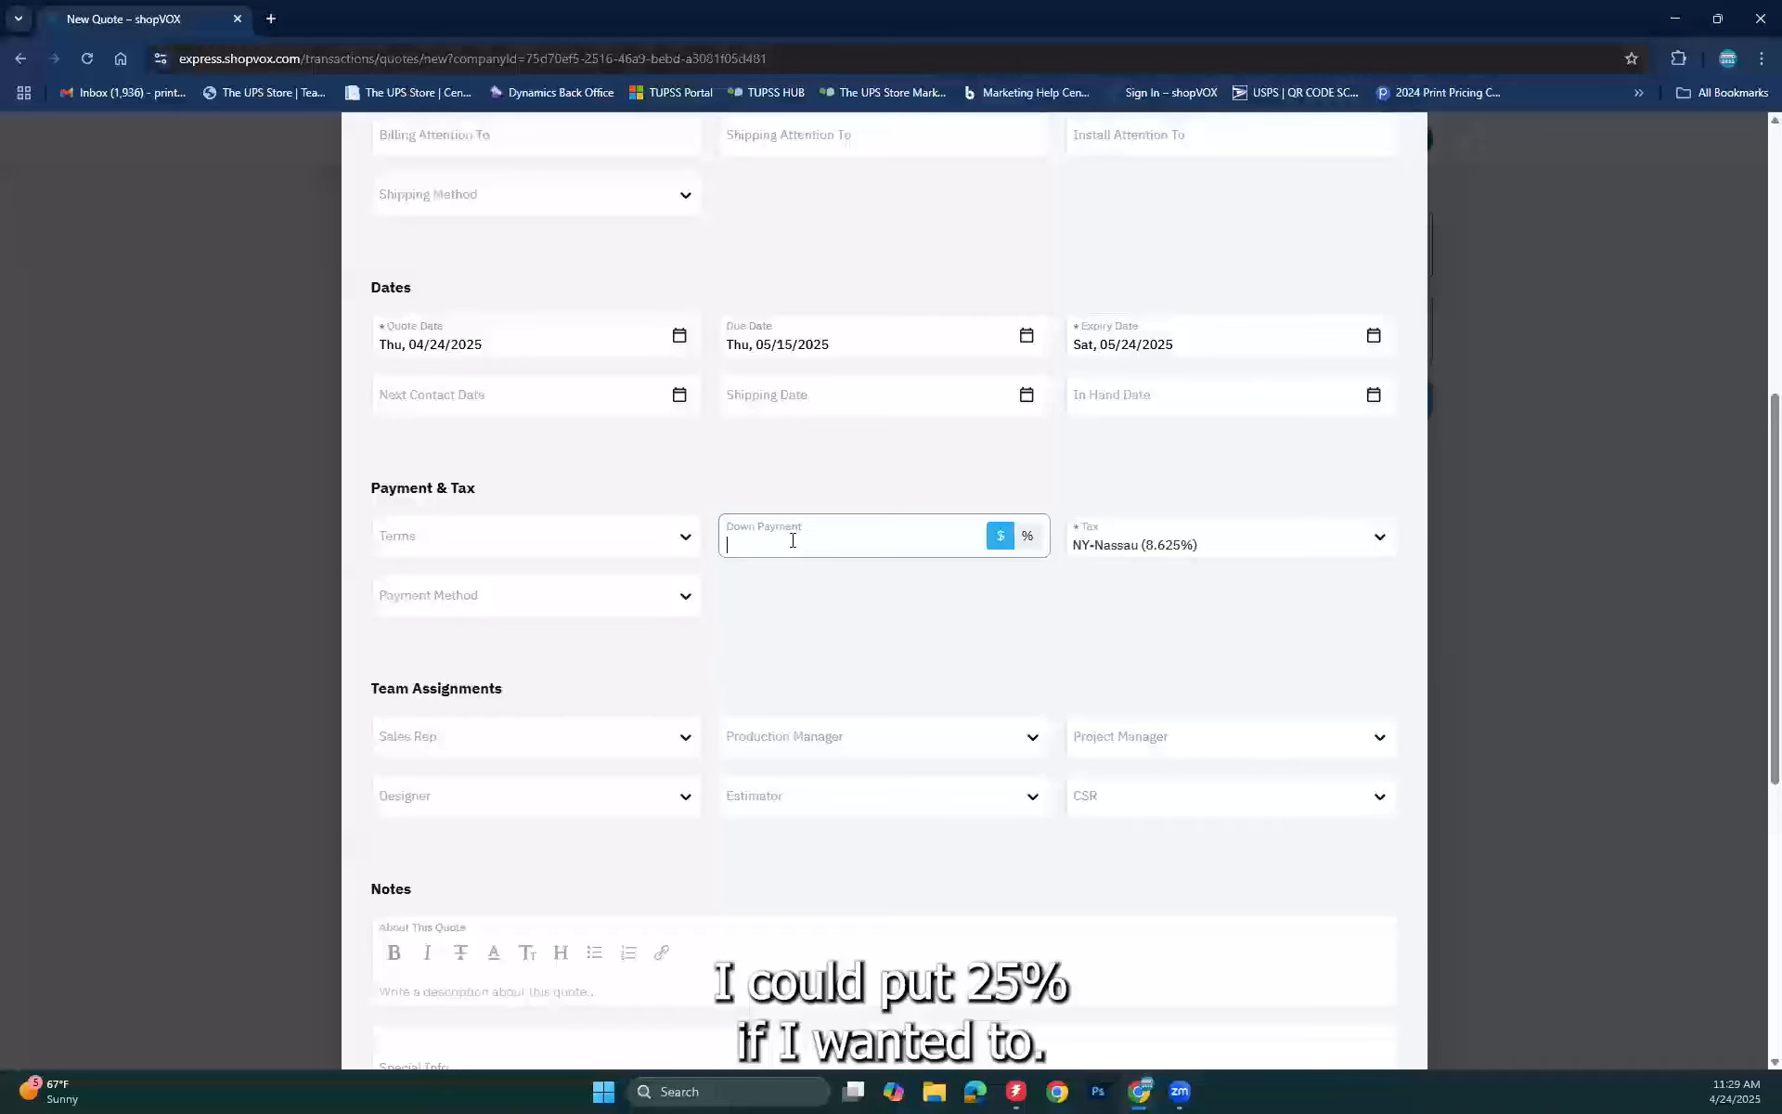
{"action": "type", "text": "25"}
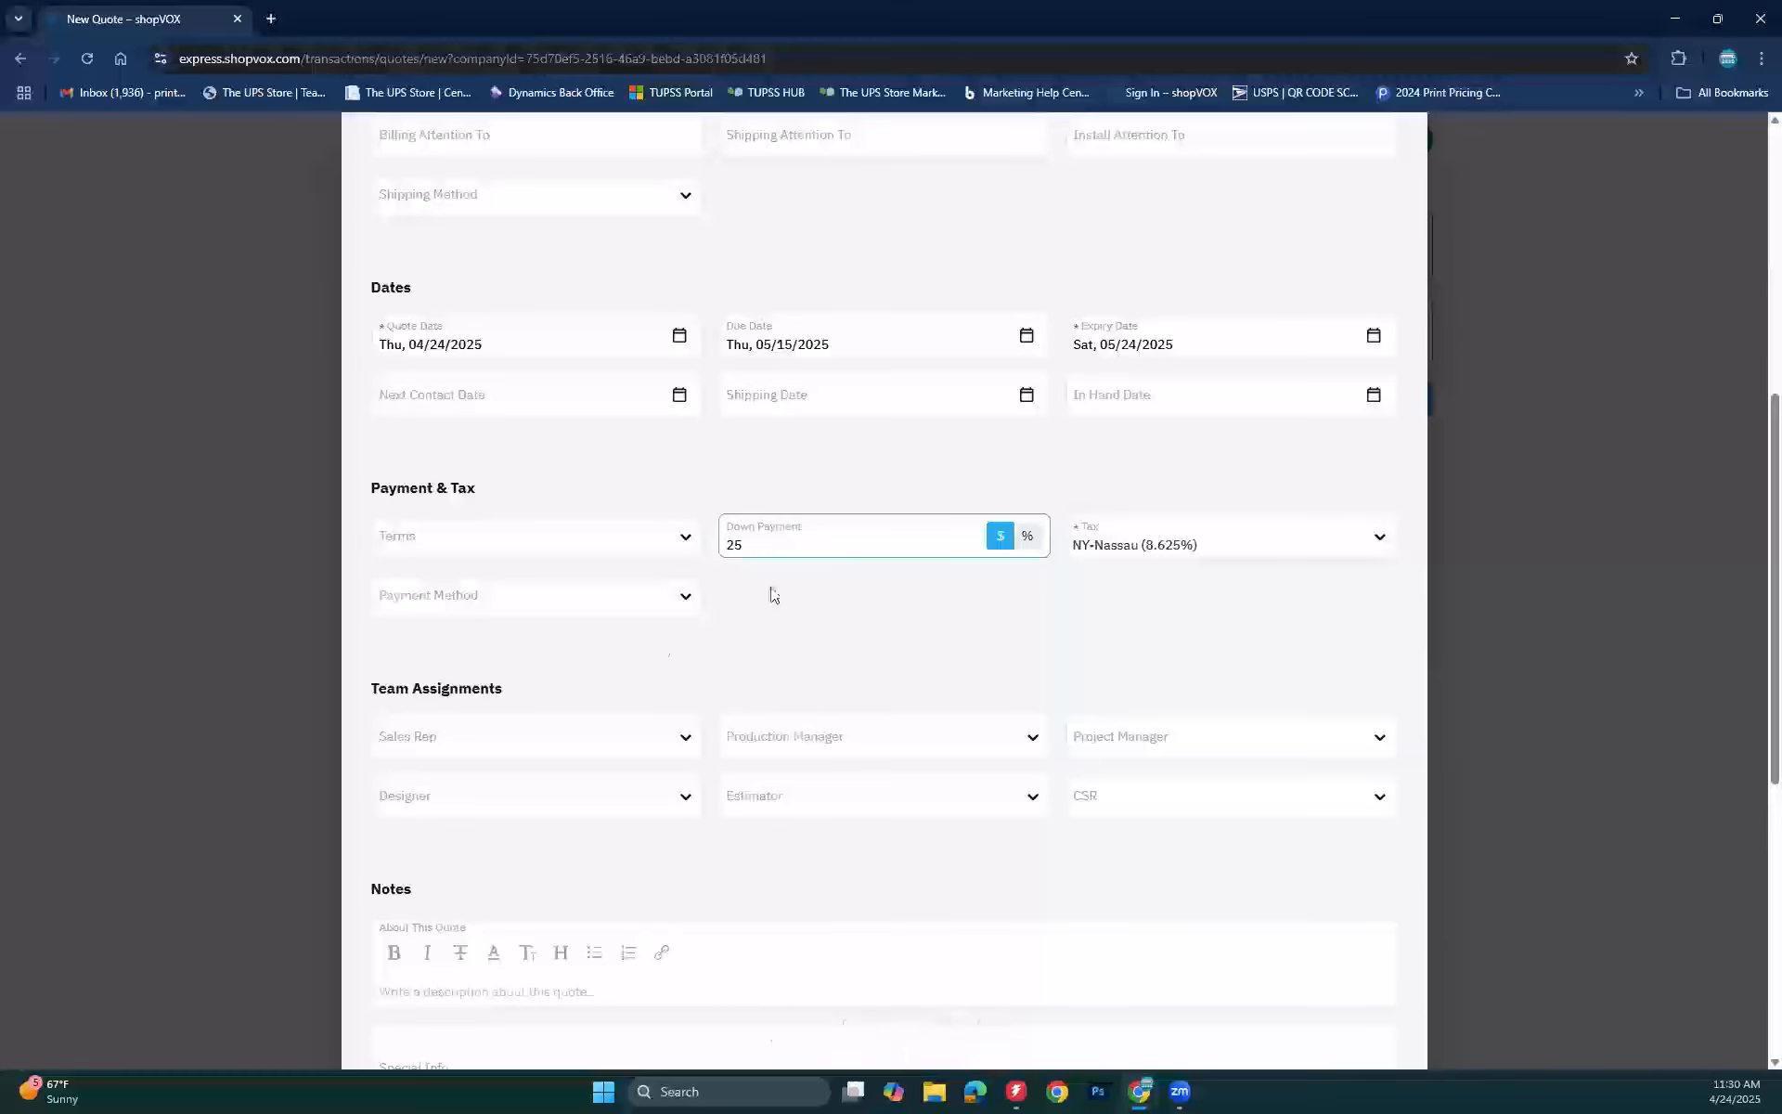
{"action": "left_click", "coordinate": [643, 603]}
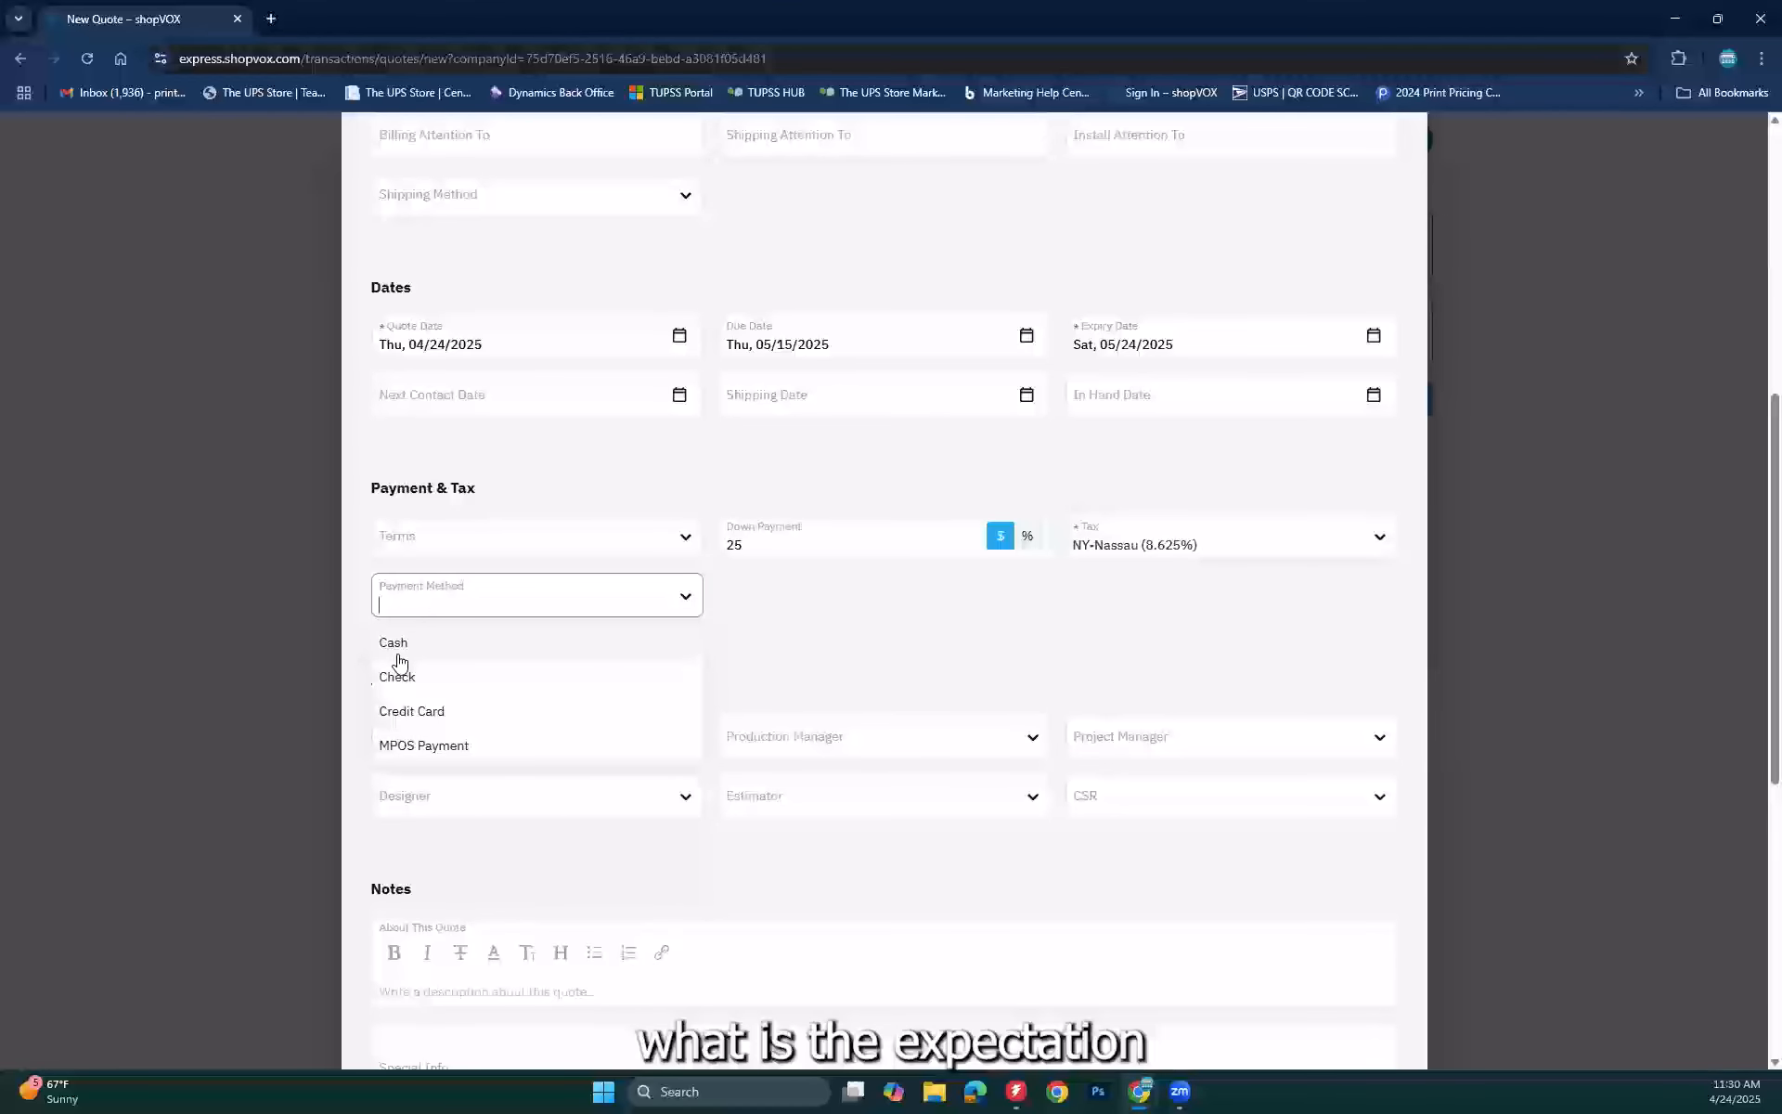
{"action": "left_click", "coordinate": [884, 637]}
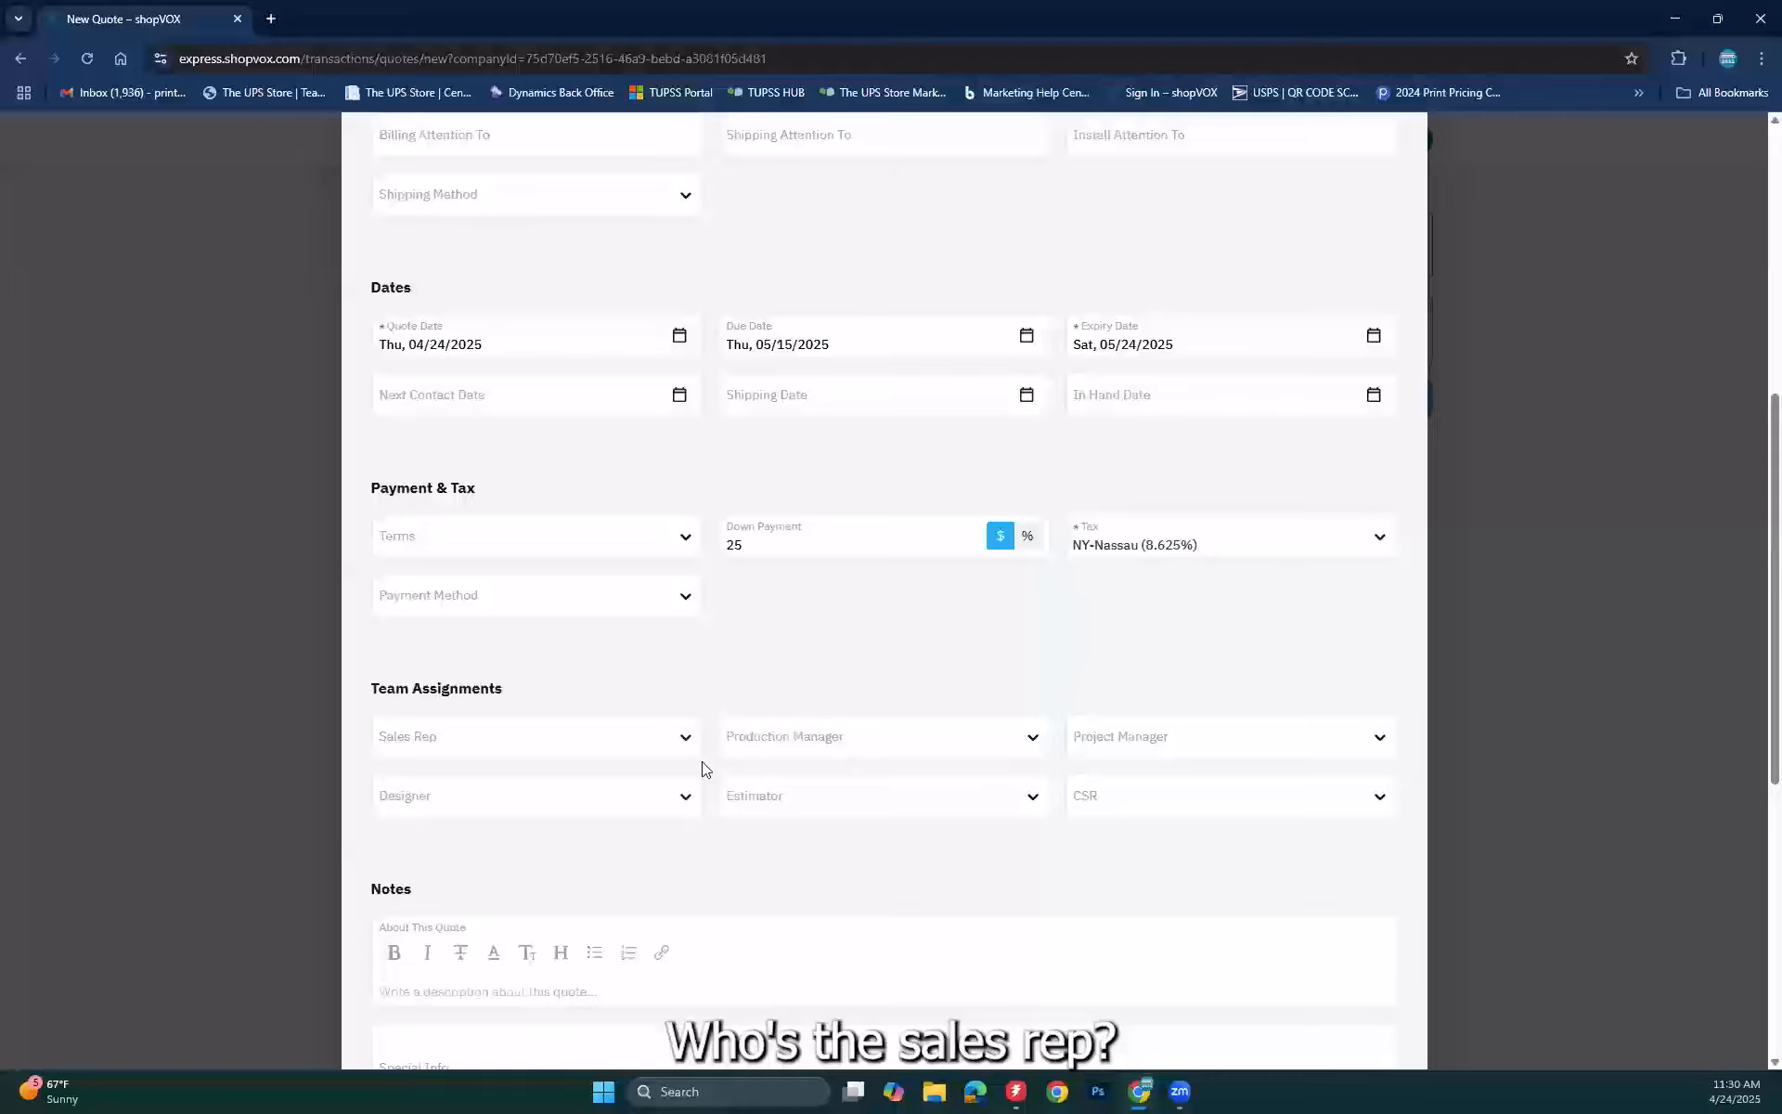
Step: Pick the single listed user as Sales Rep under Team Assignments
{"action": "left_click", "coordinate": [675, 742]}
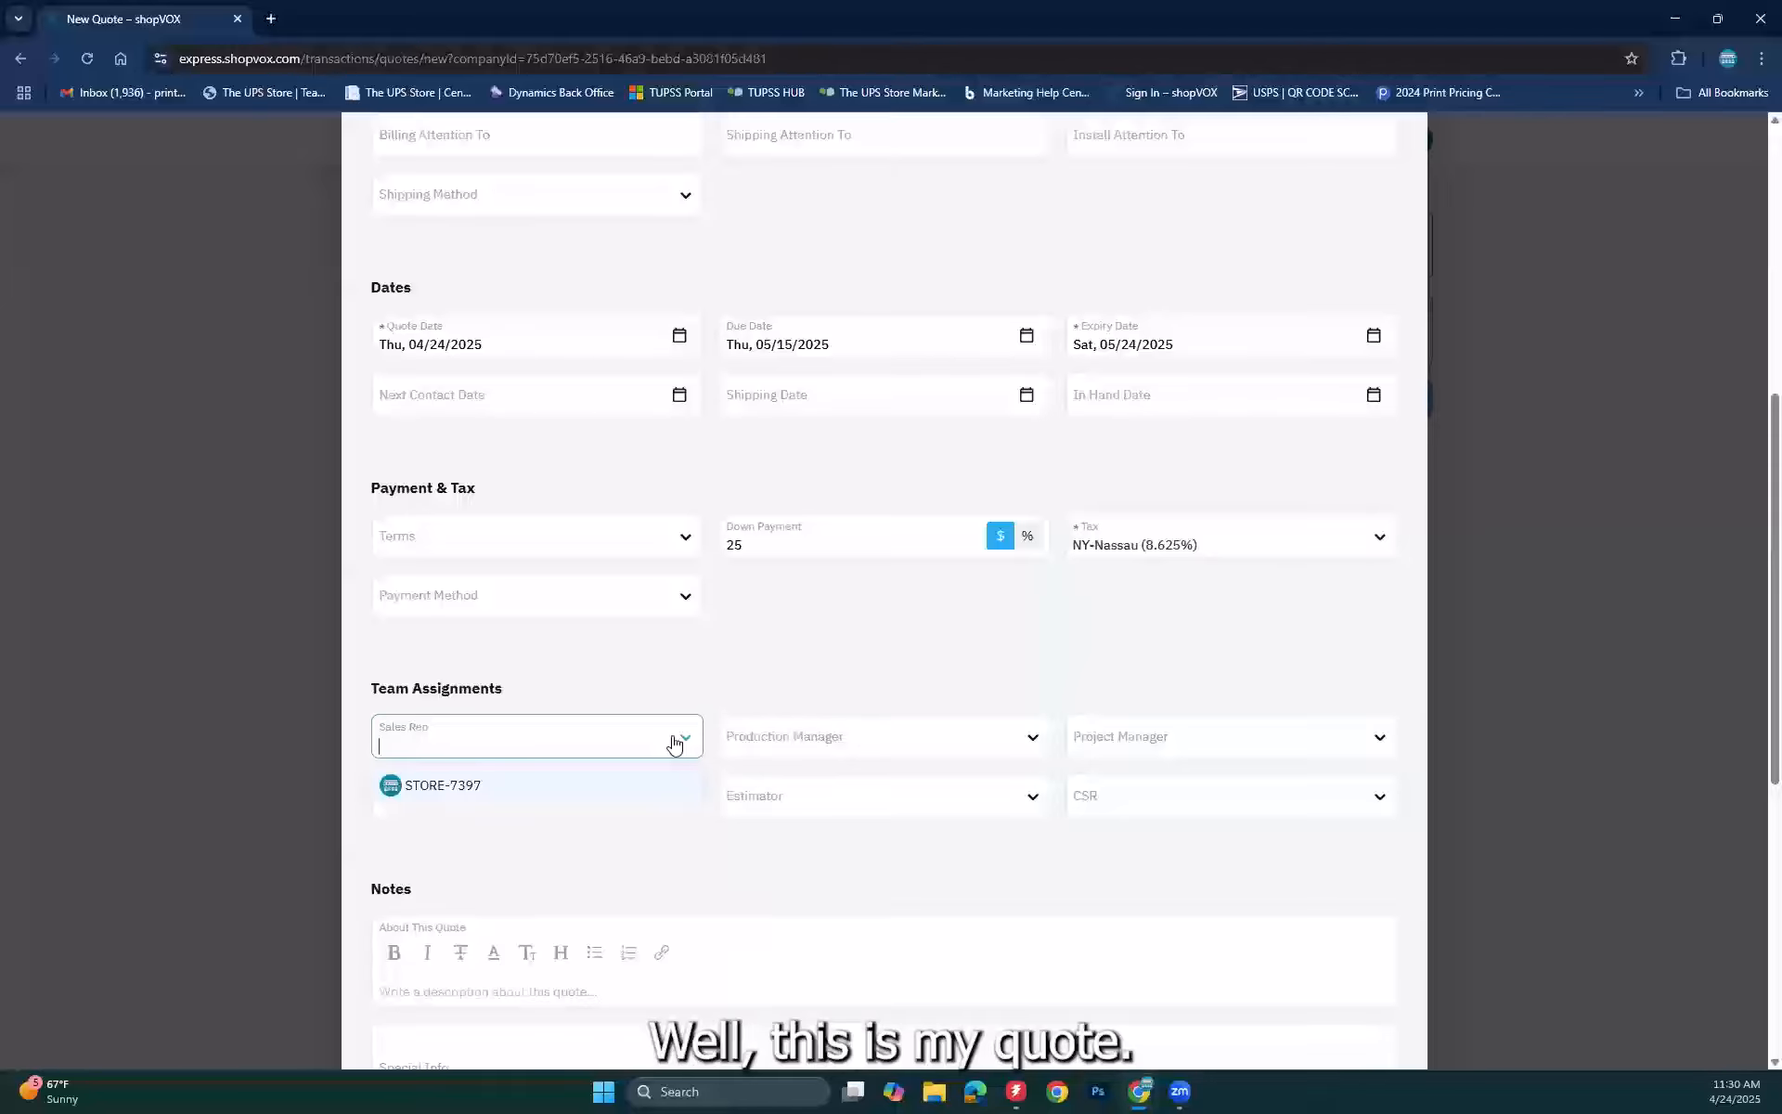
{"action": "left_click", "coordinate": [474, 787]}
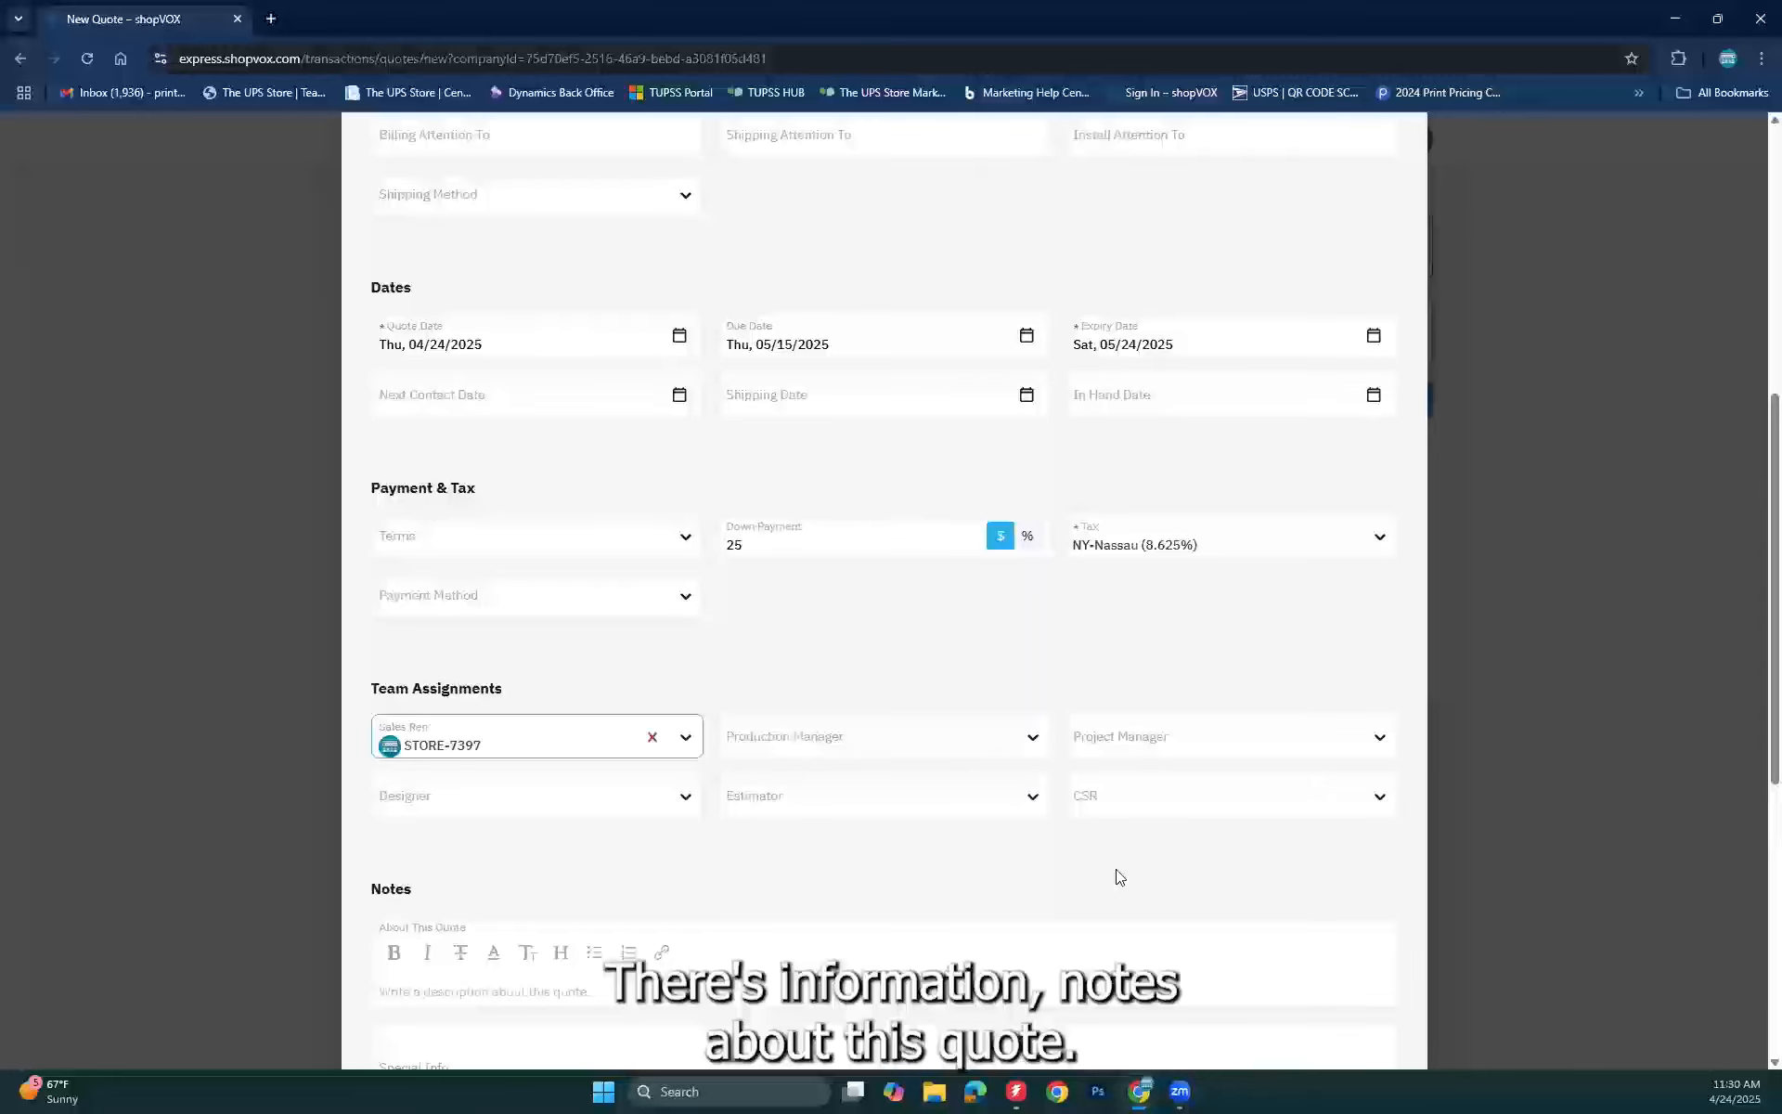
Step: Find the Prefill Customer Note list empty, then type placeholder text 'laijoeiajalierjarij' as the Customer Note
{"action": "scroll", "coordinate": [1118, 877], "scroll_direction": "down", "scroll_amount": 4}
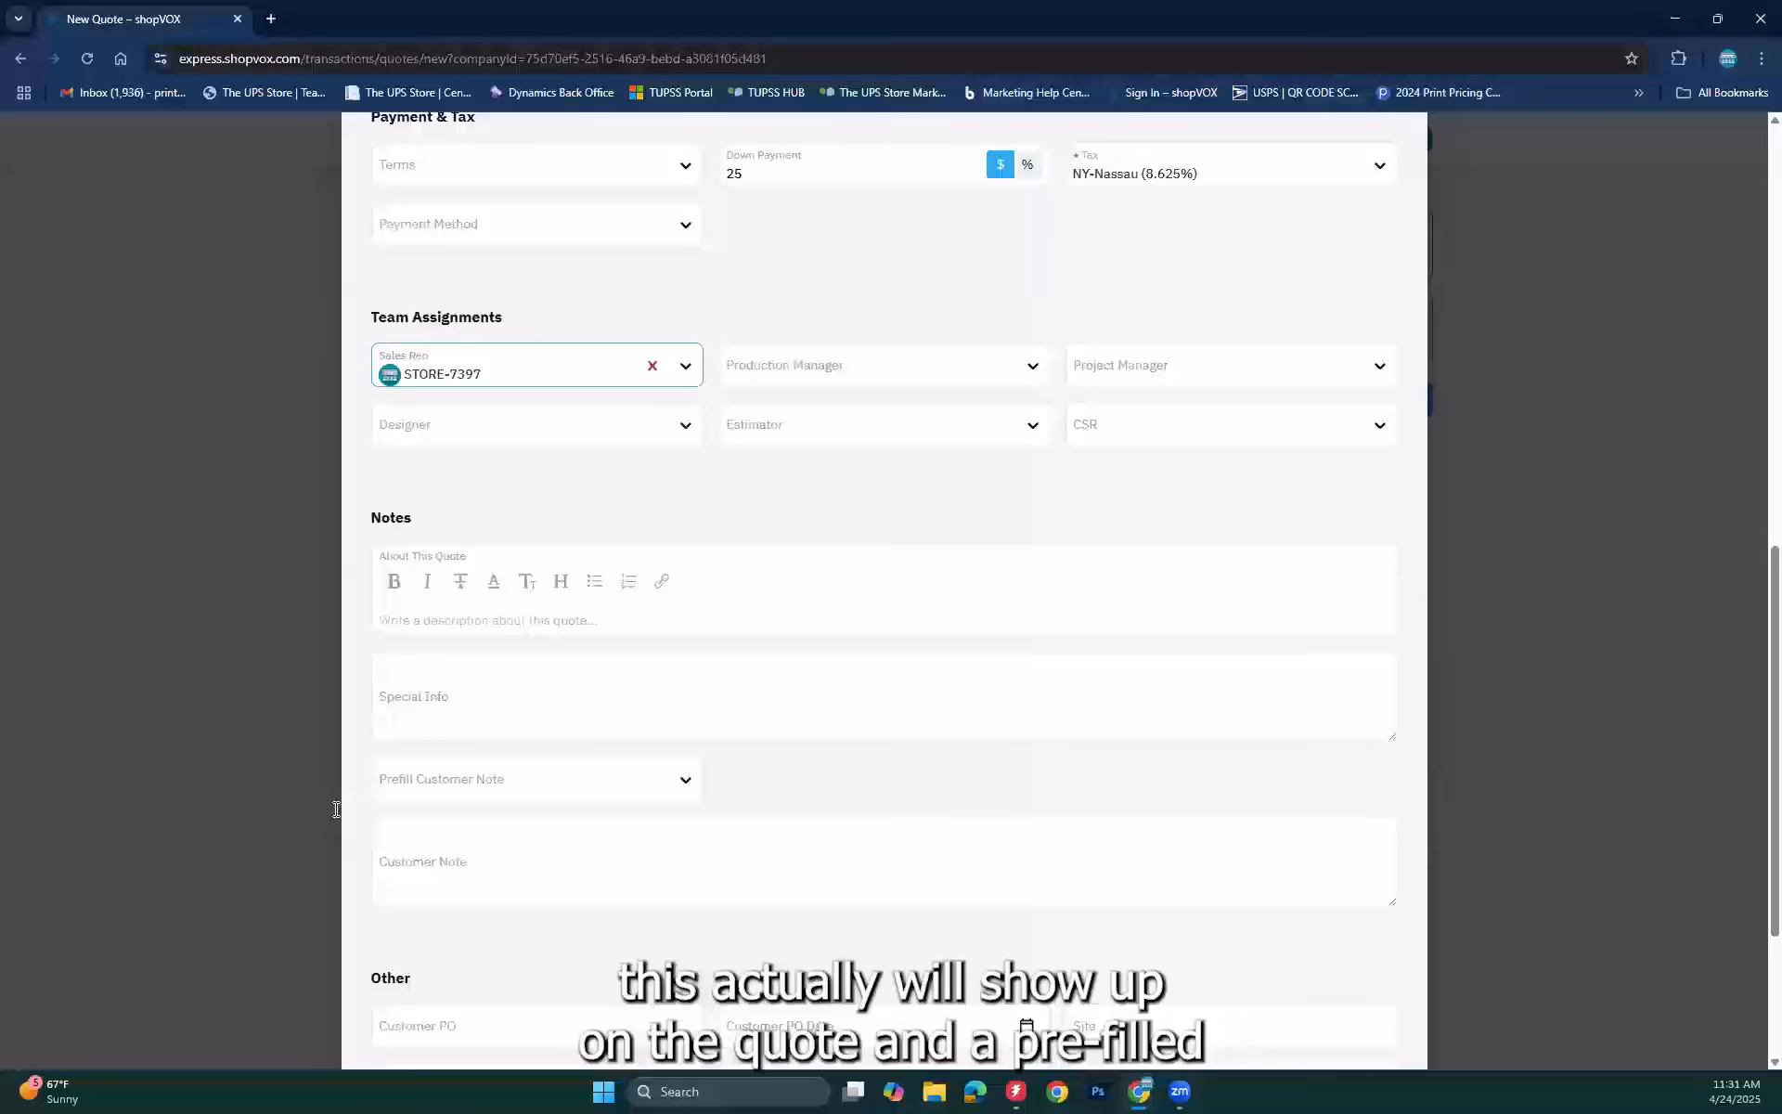
{"action": "left_click", "coordinate": [585, 783]}
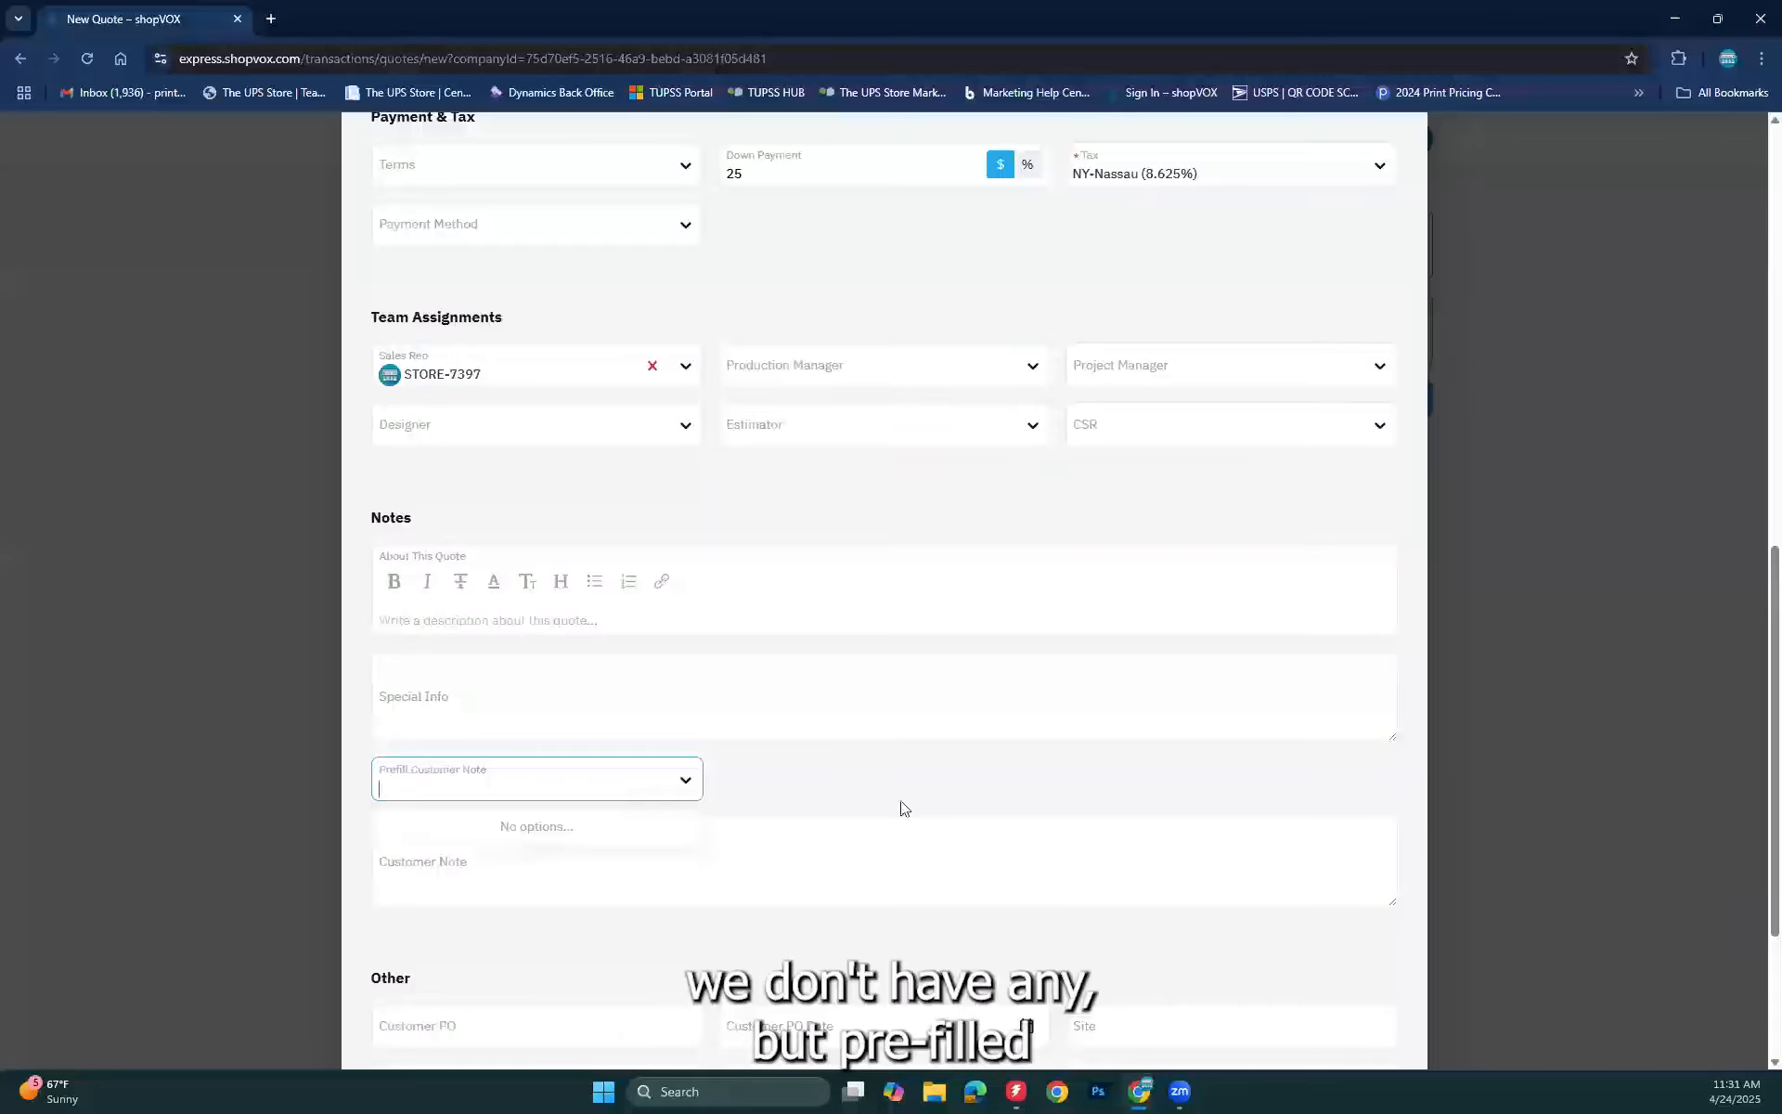
{"action": "left_click", "coordinate": [730, 807]}
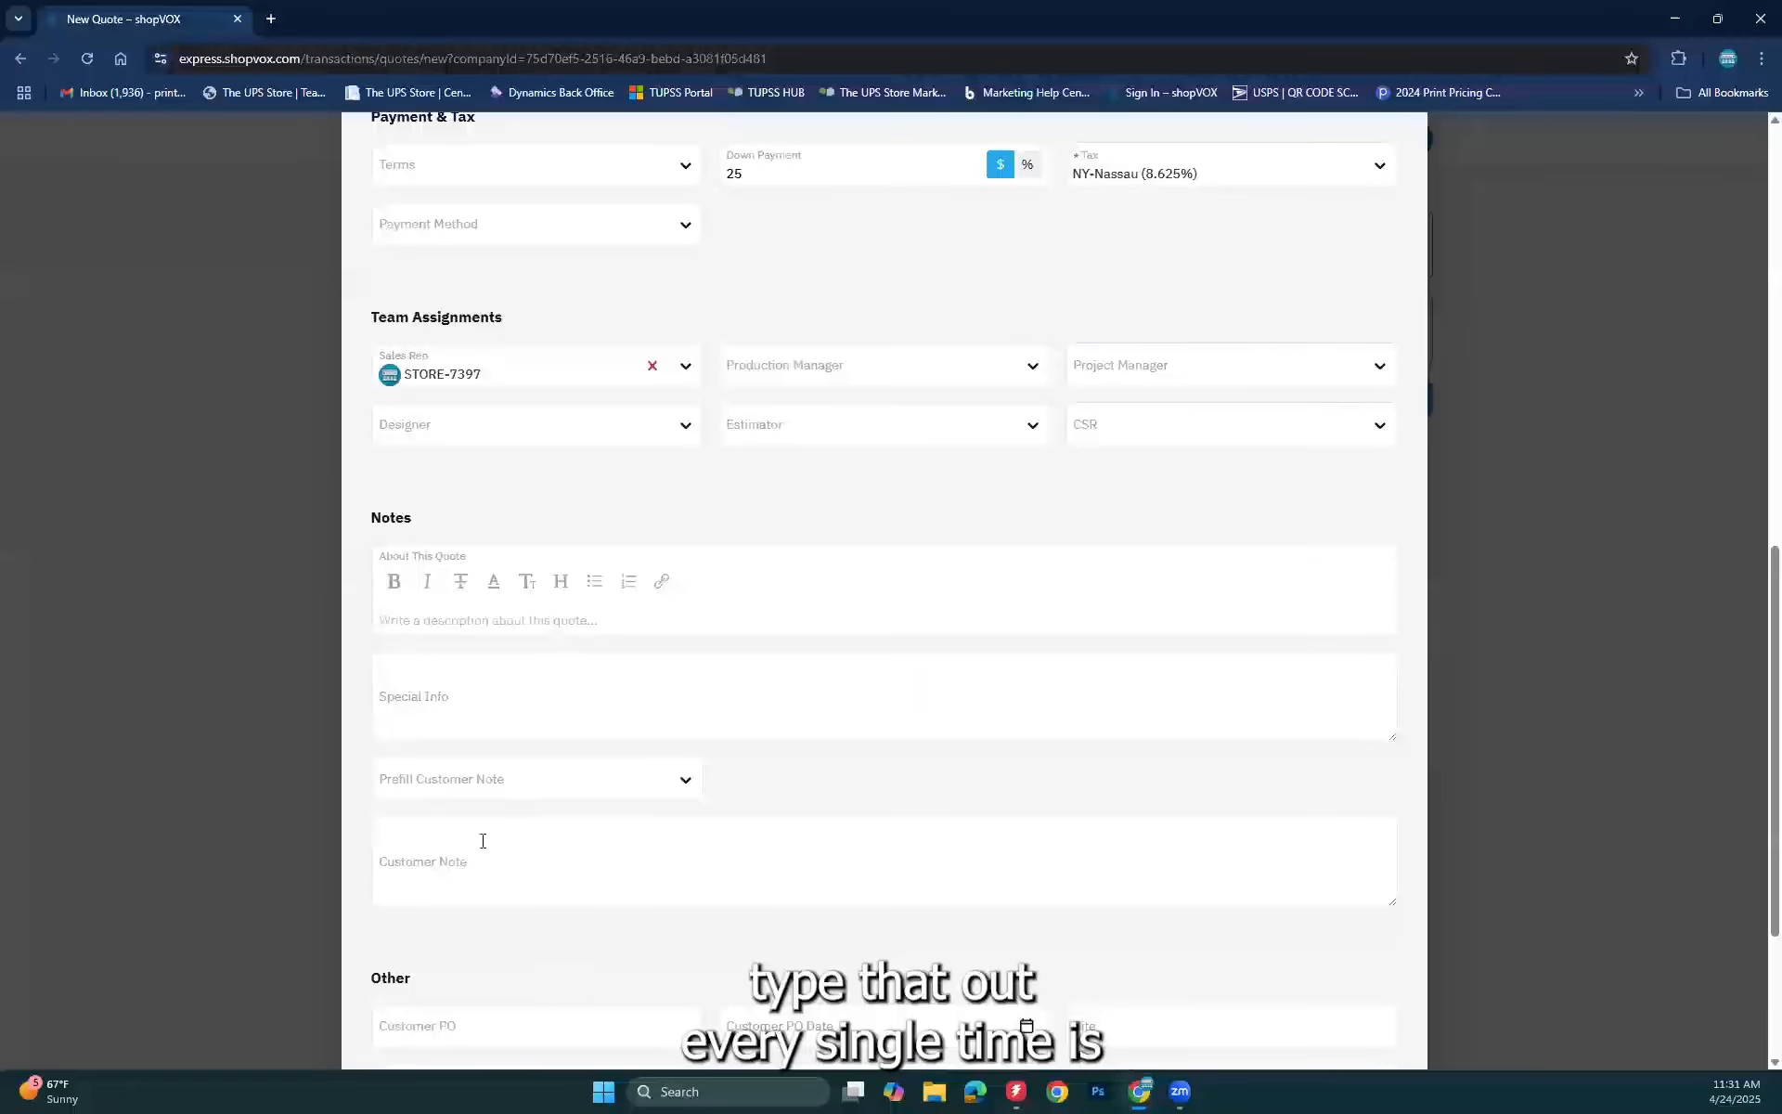
{"action": "left_click", "coordinate": [420, 795]}
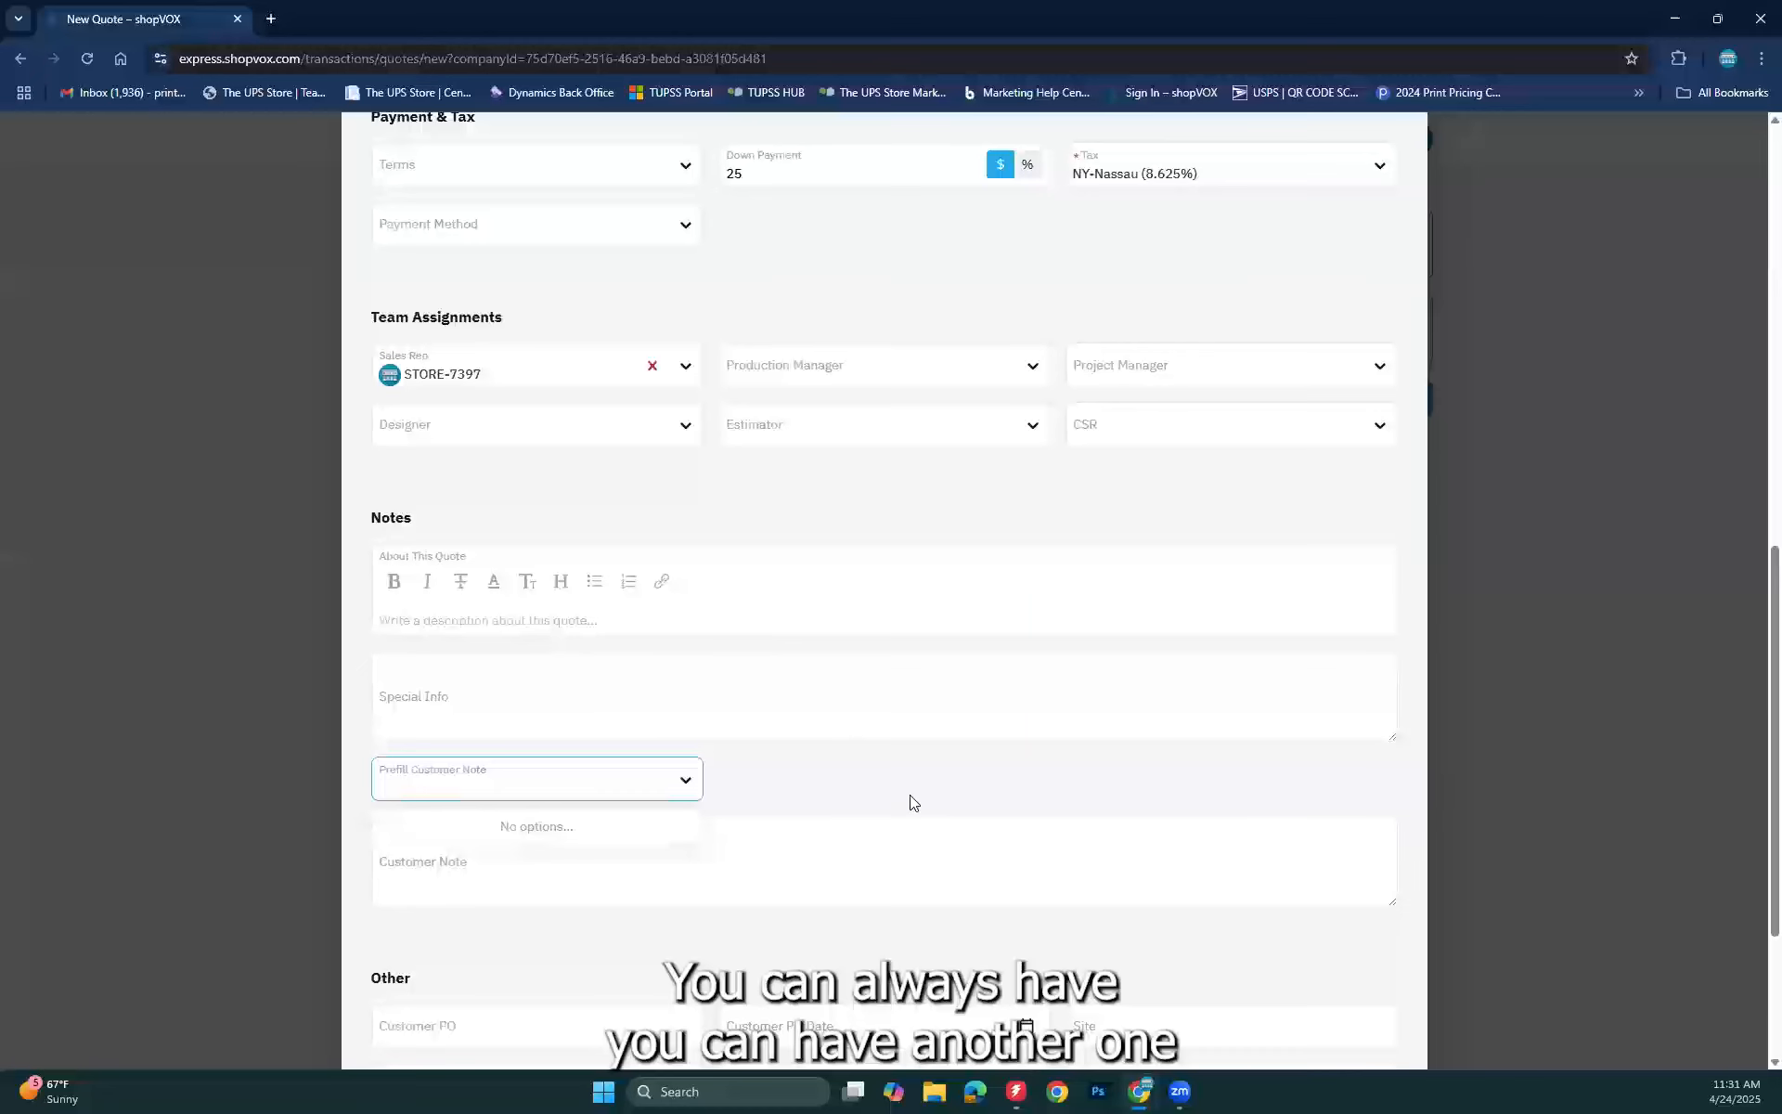
{"action": "left_click", "coordinate": [774, 807]}
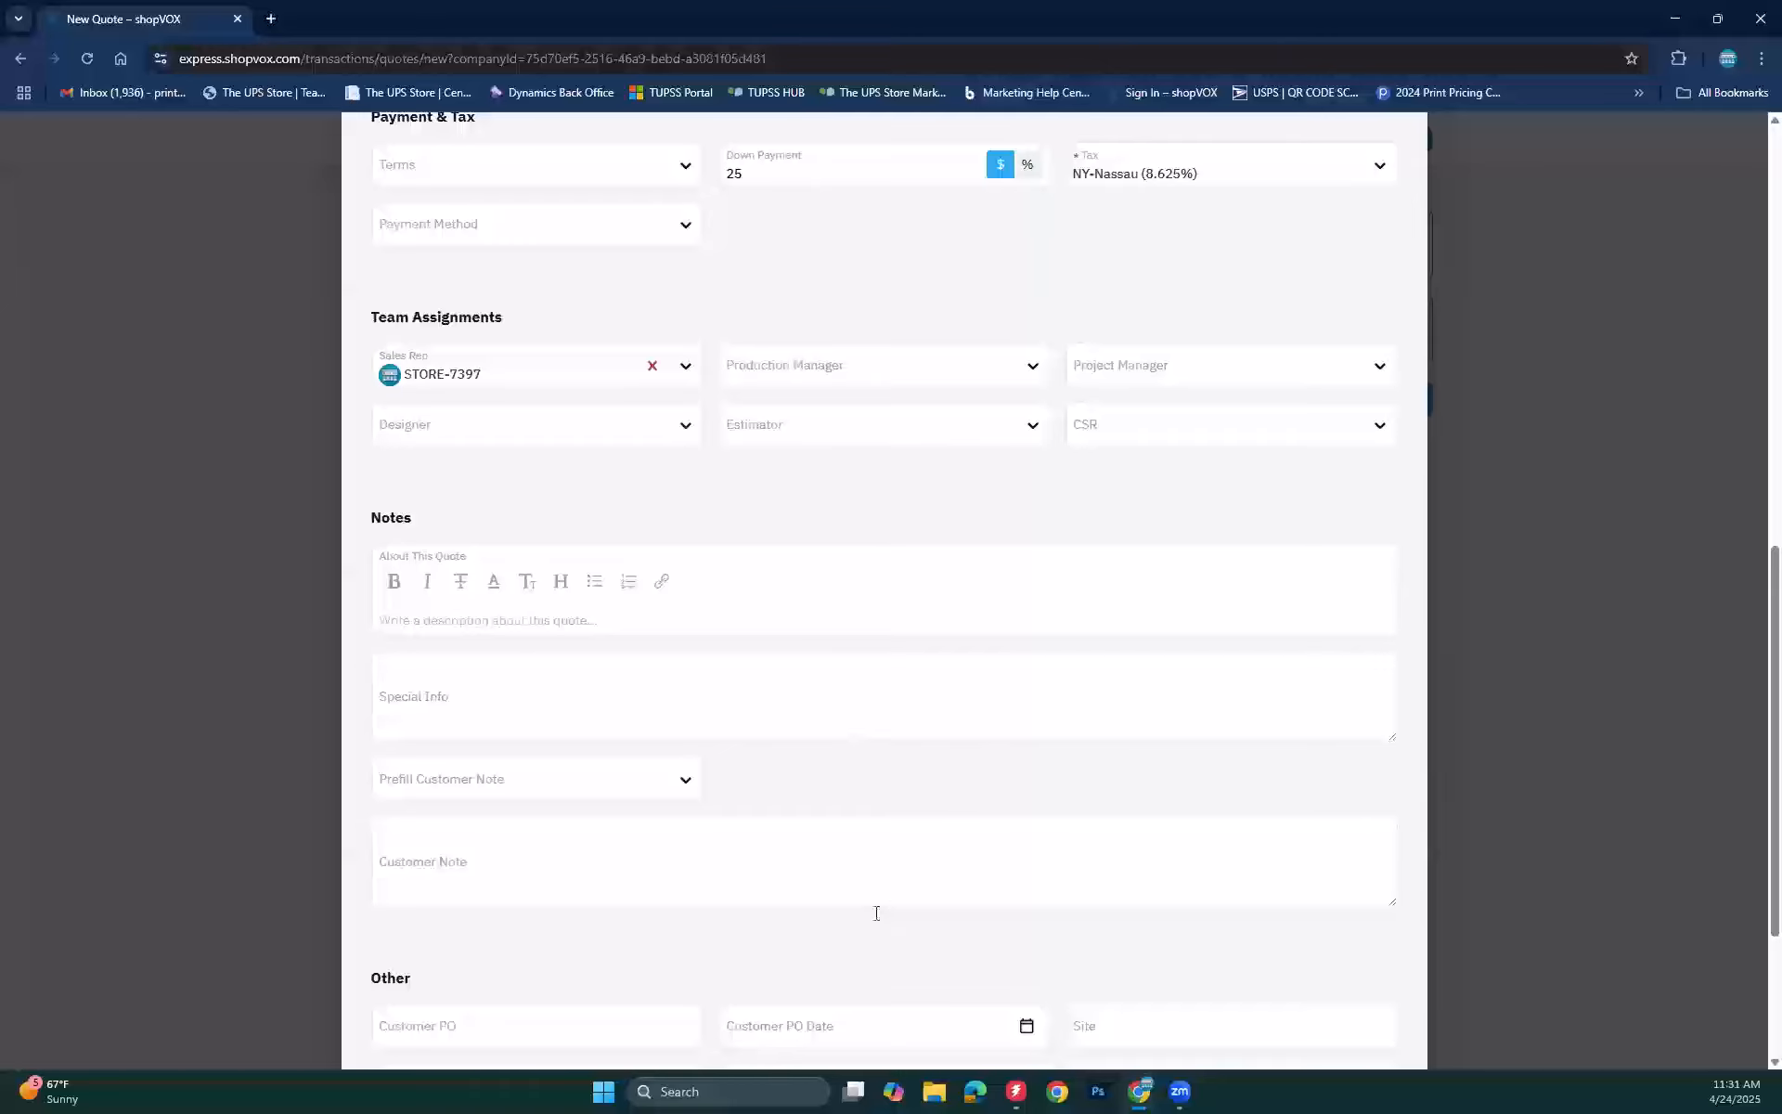
{"action": "left_click", "coordinate": [626, 847]}
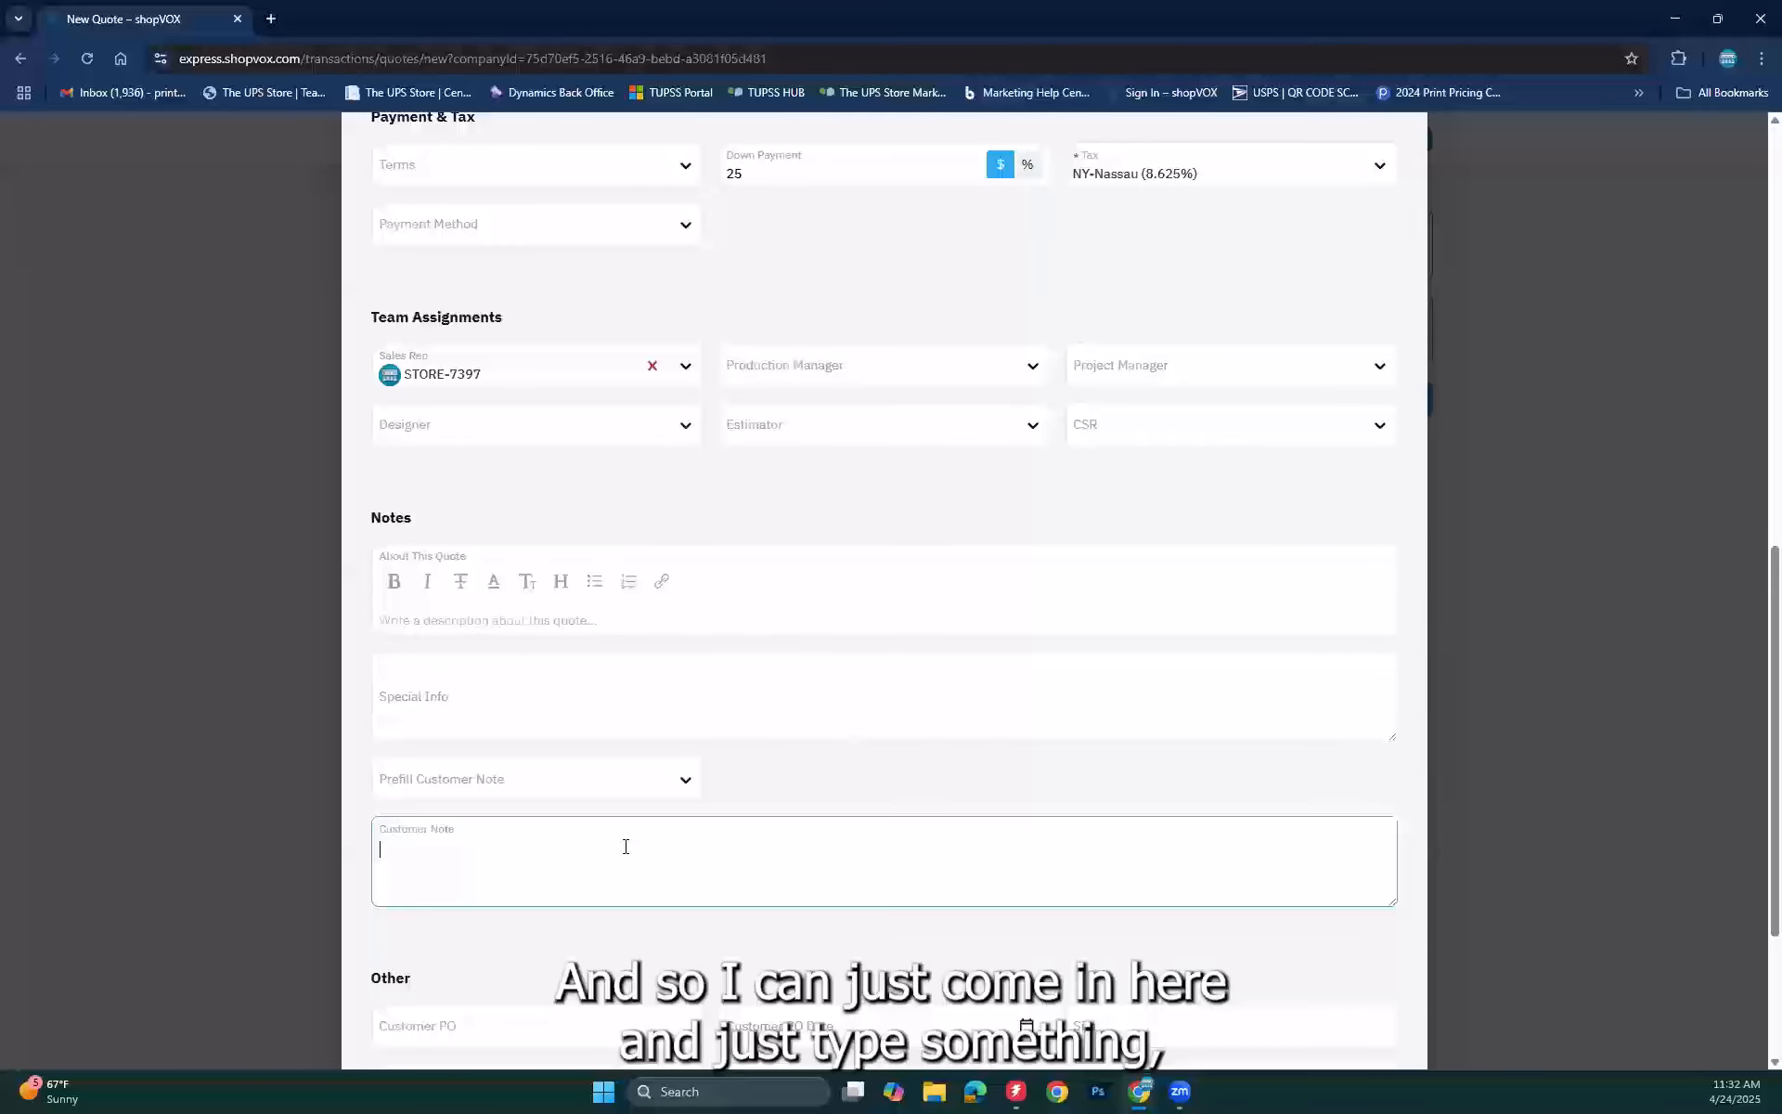
{"action": "type", "text": "laijoeiajalierj"}
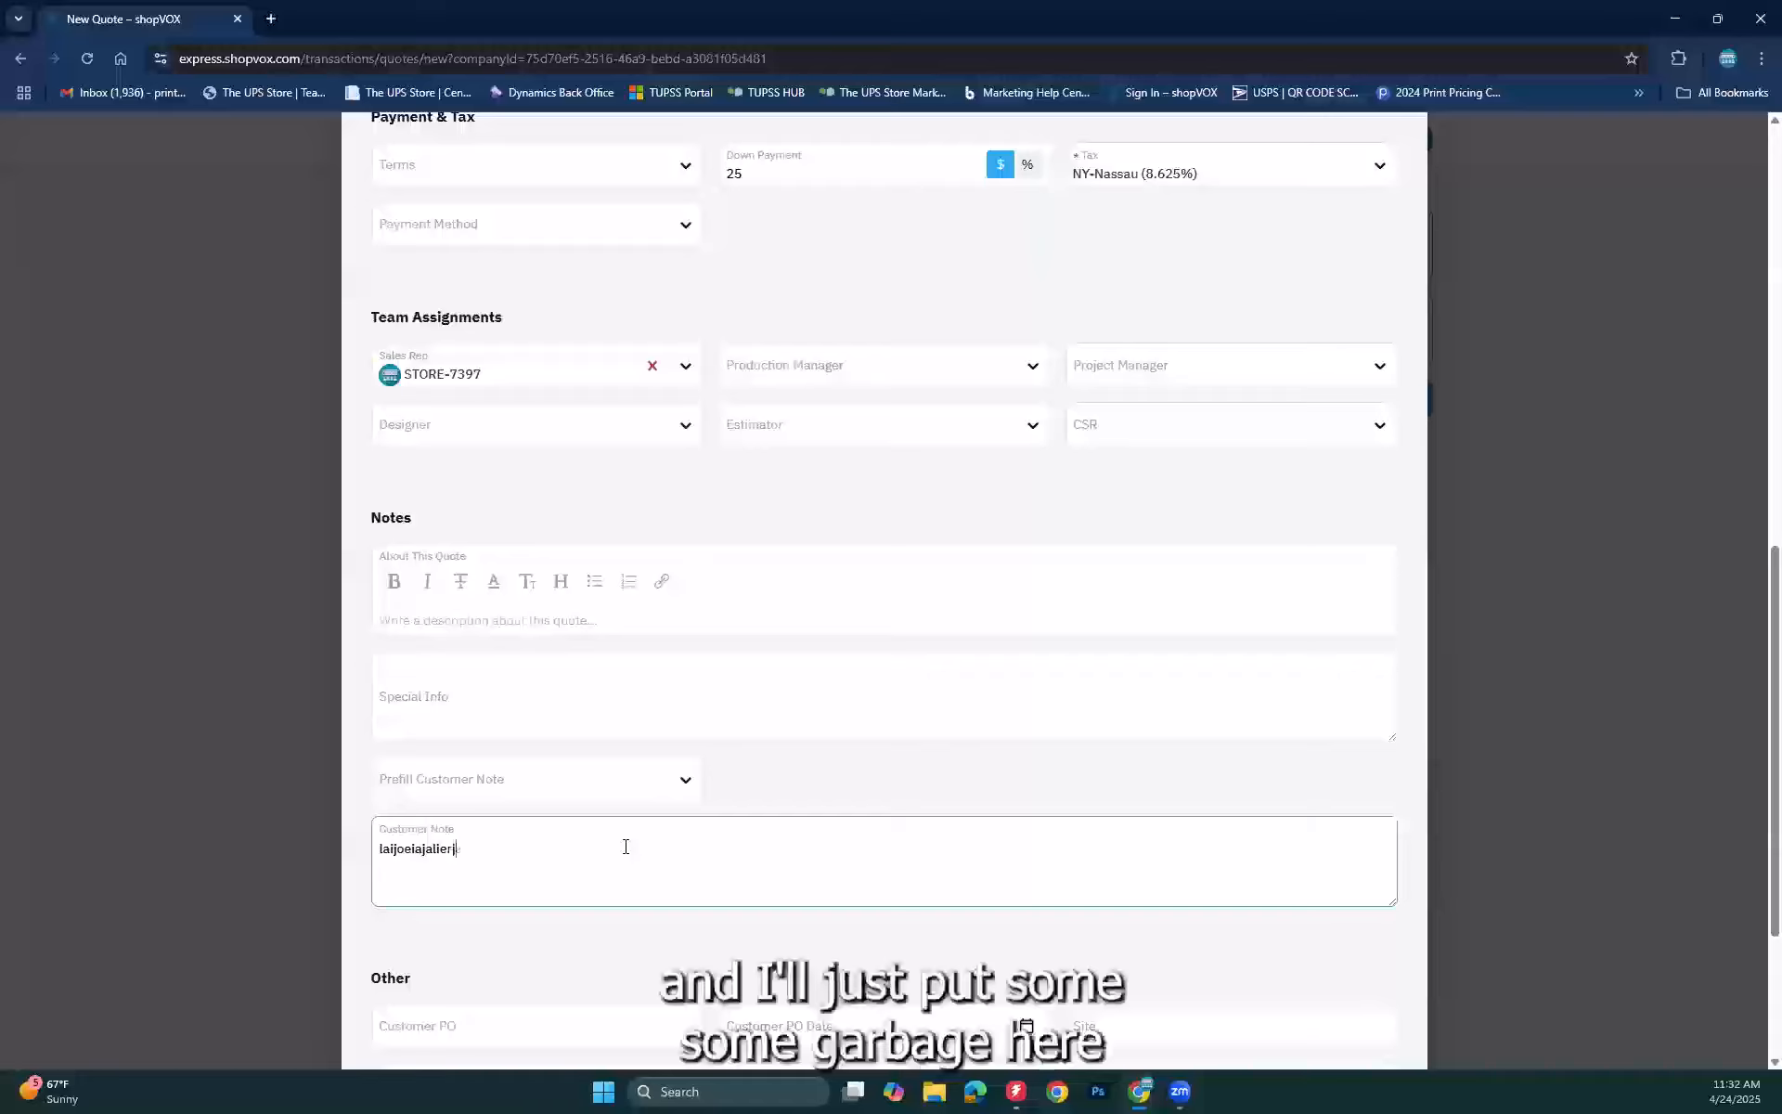
{"action": "type", "text": "arij"}
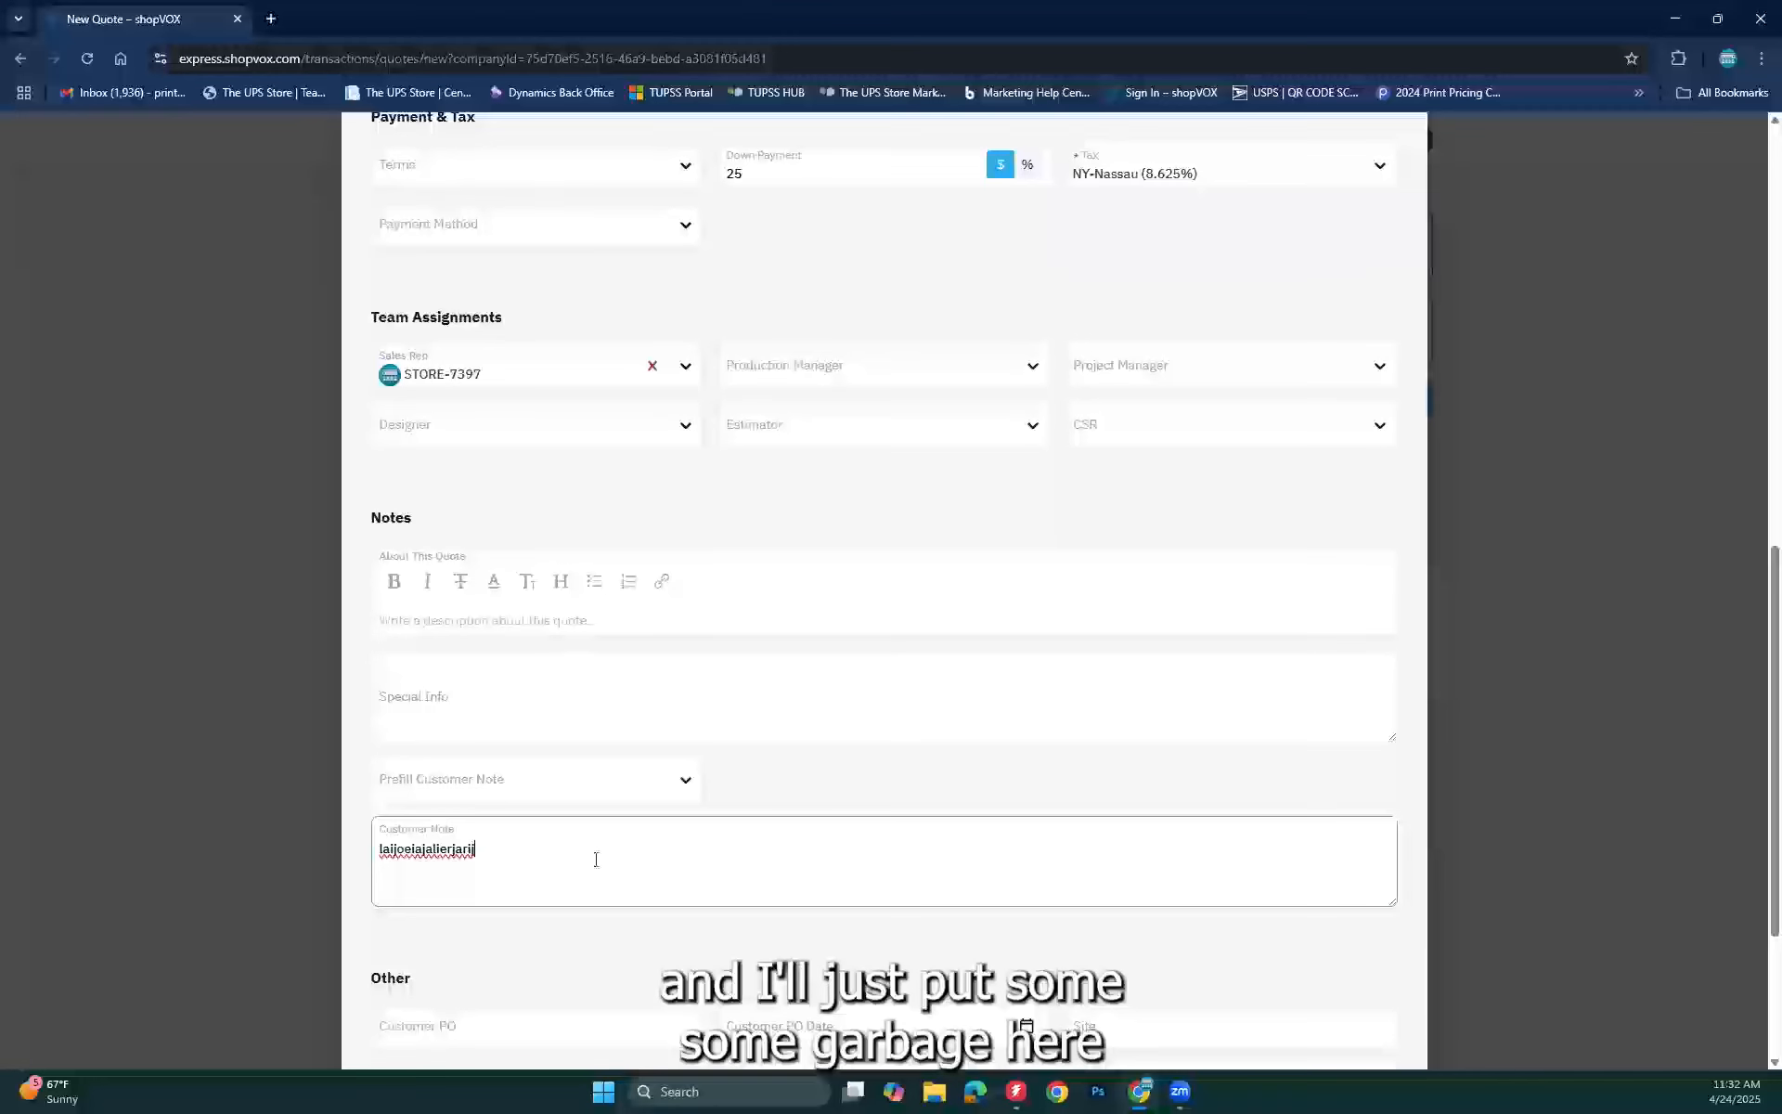
{"action": "scroll", "coordinate": [948, 917], "scroll_direction": "down", "scroll_amount": 3}
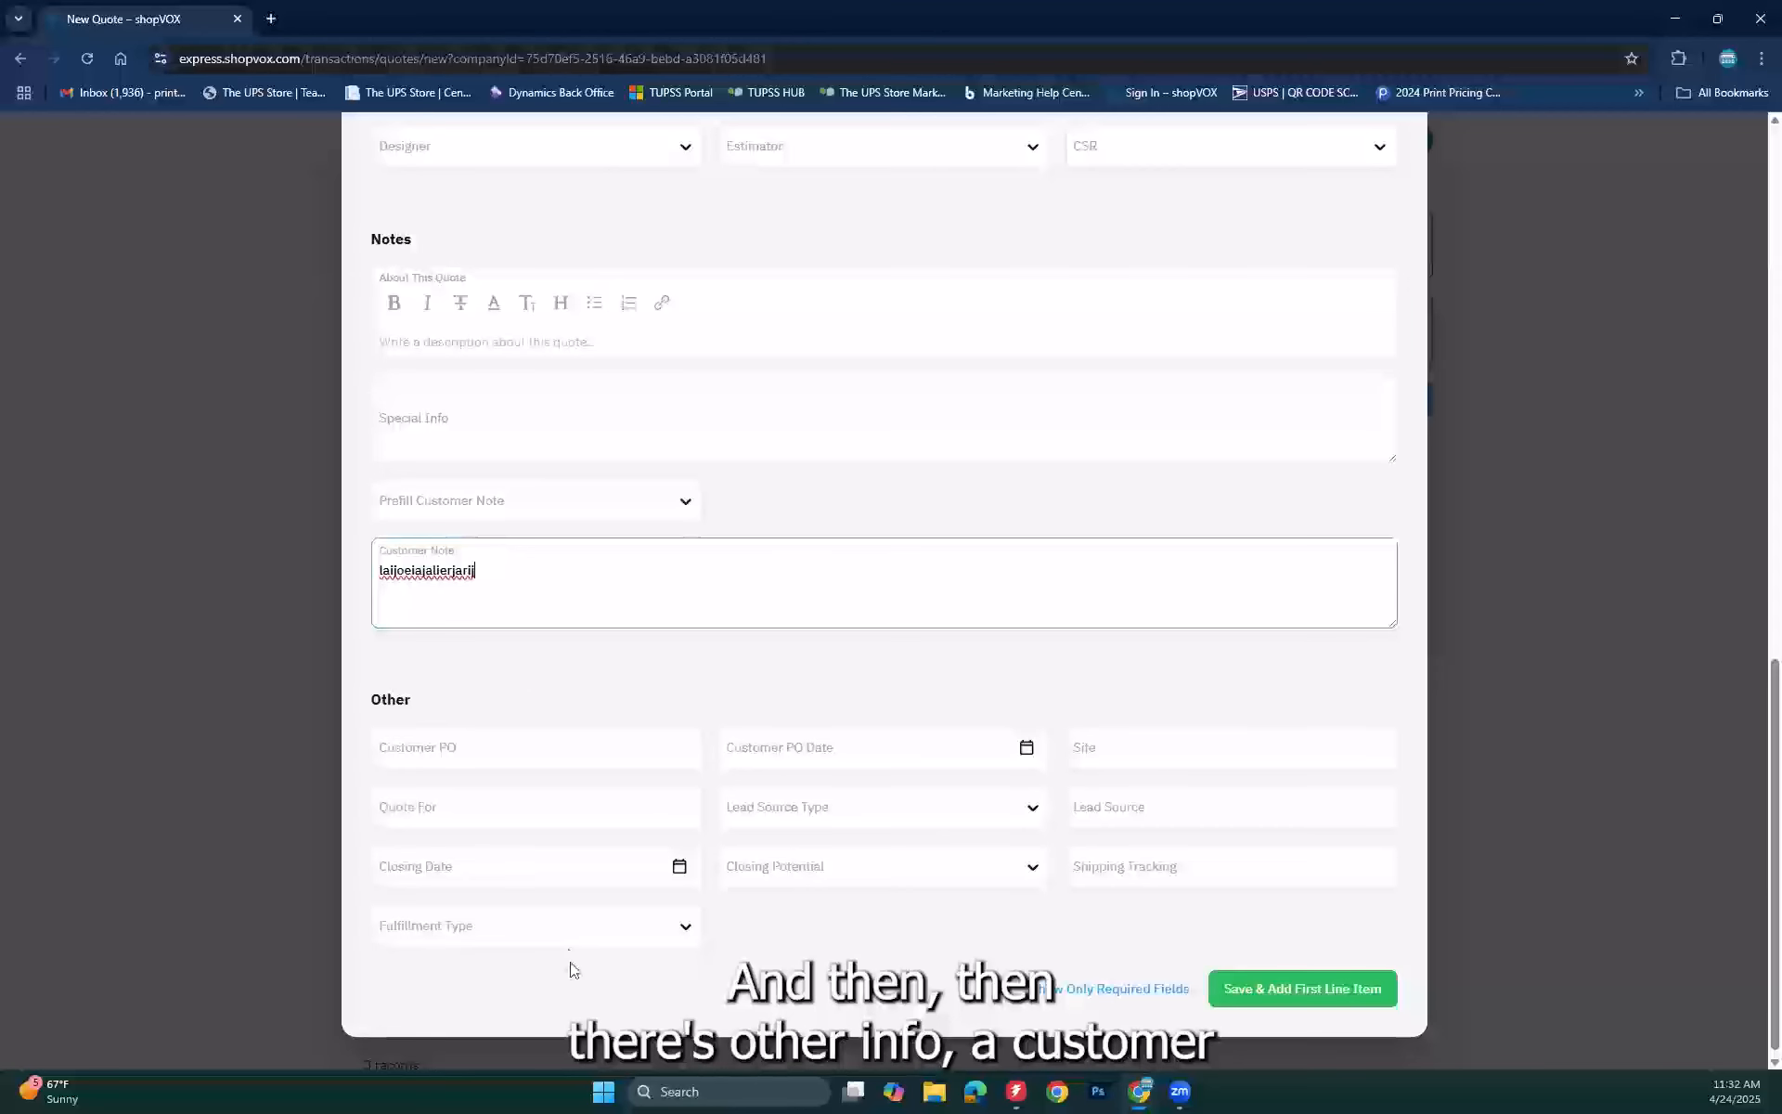
{"action": "left_click", "coordinate": [438, 752]}
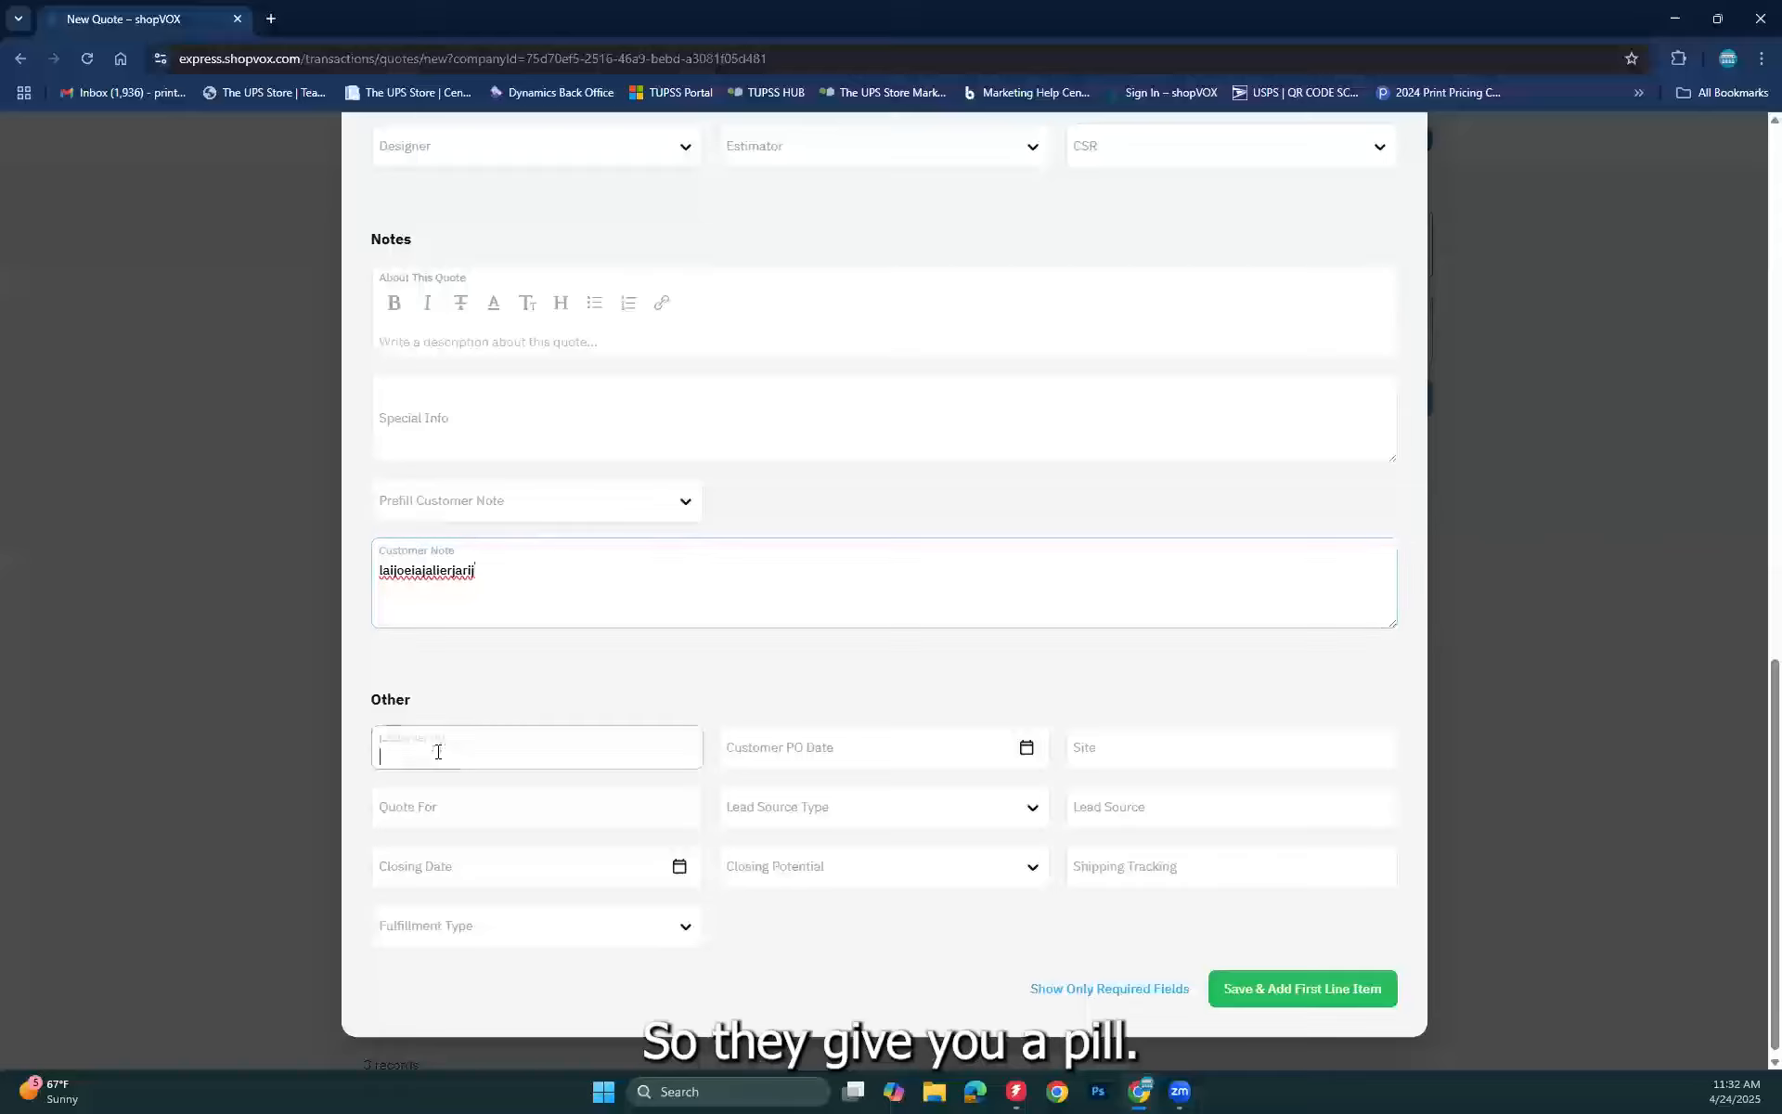
{"action": "left_click", "coordinate": [876, 748]}
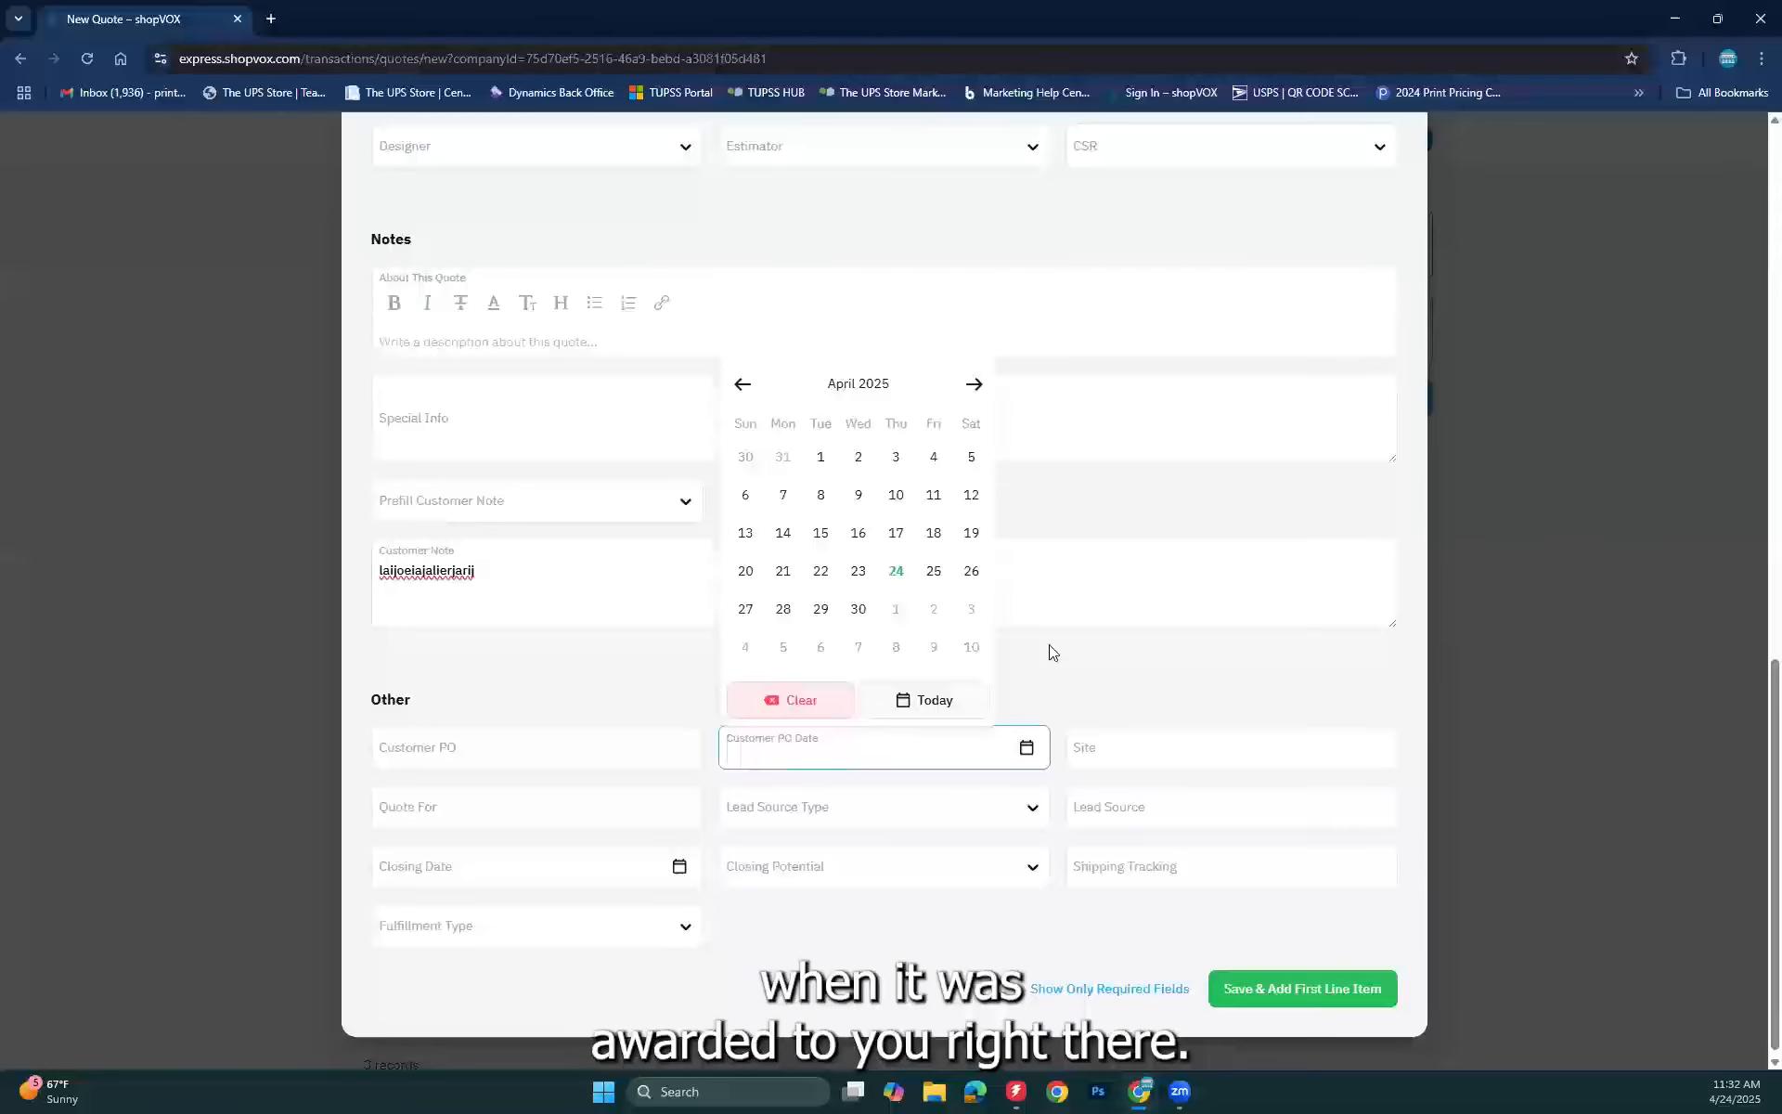
{"action": "left_click", "coordinate": [1079, 668]}
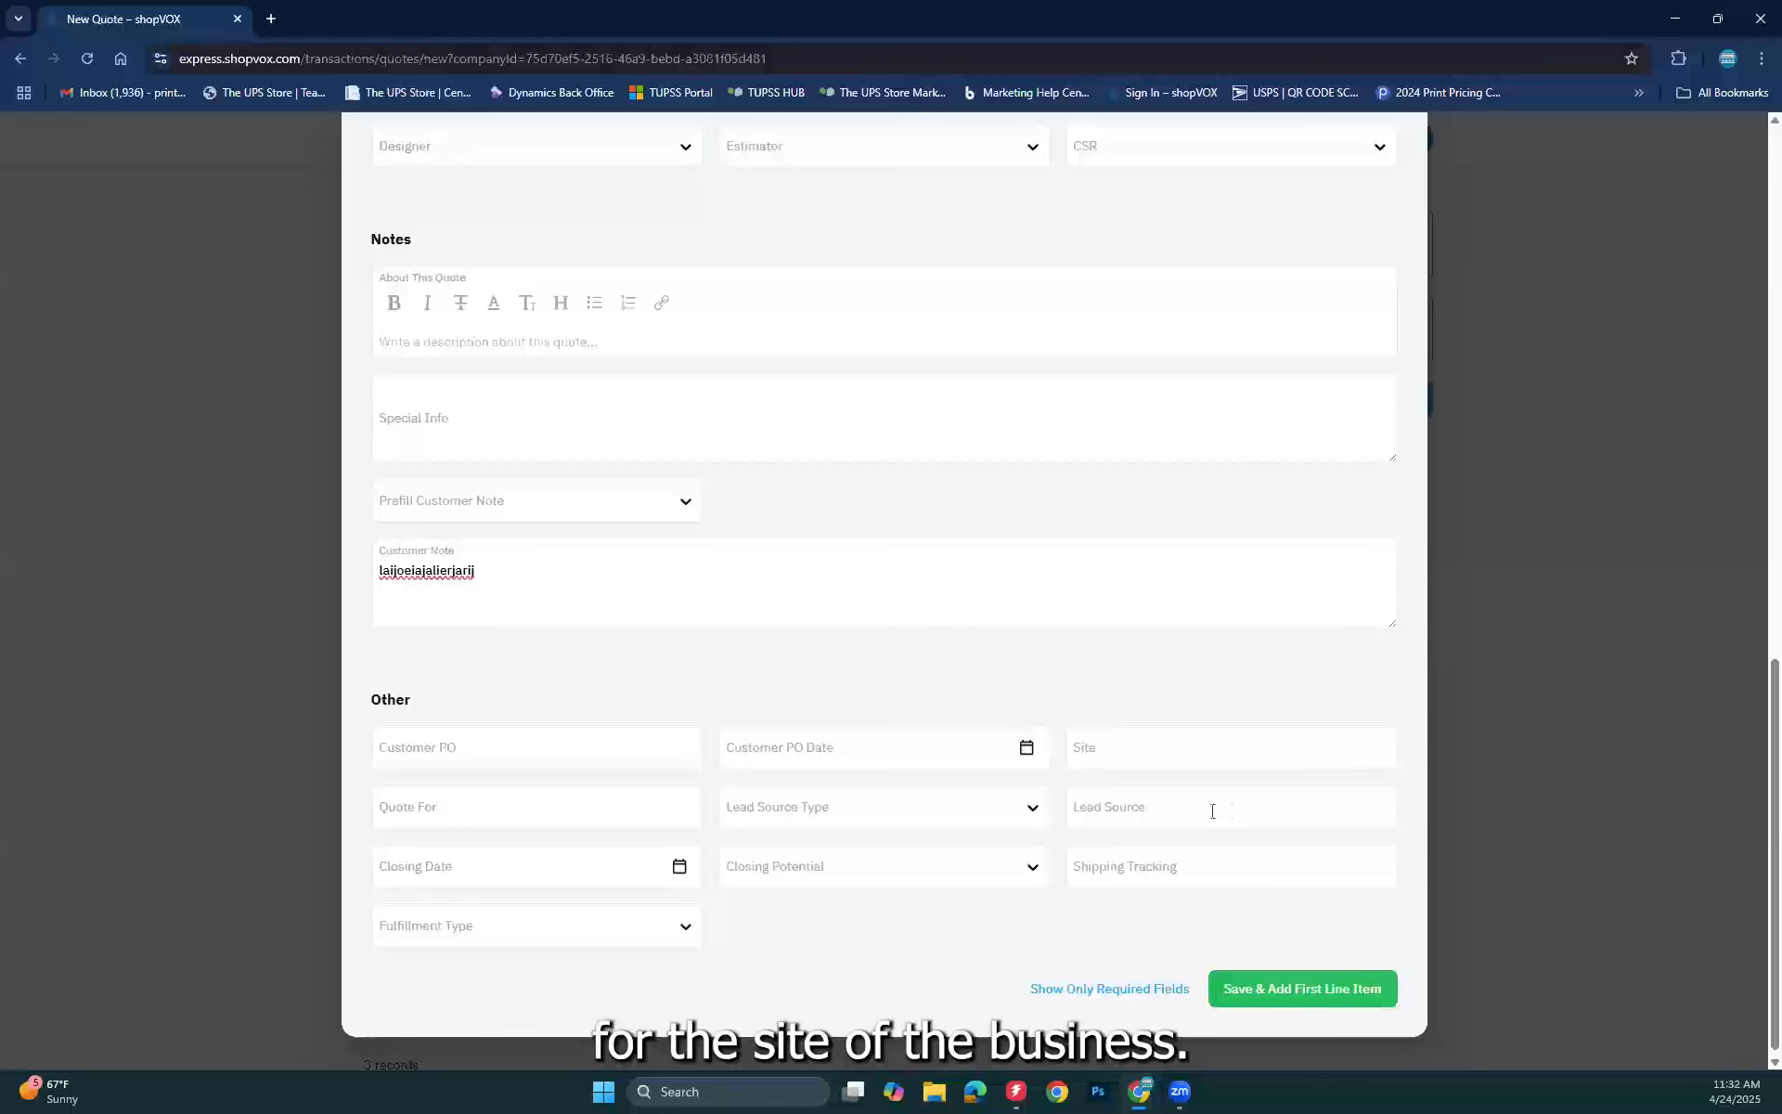
{"action": "left_click", "coordinate": [419, 800]}
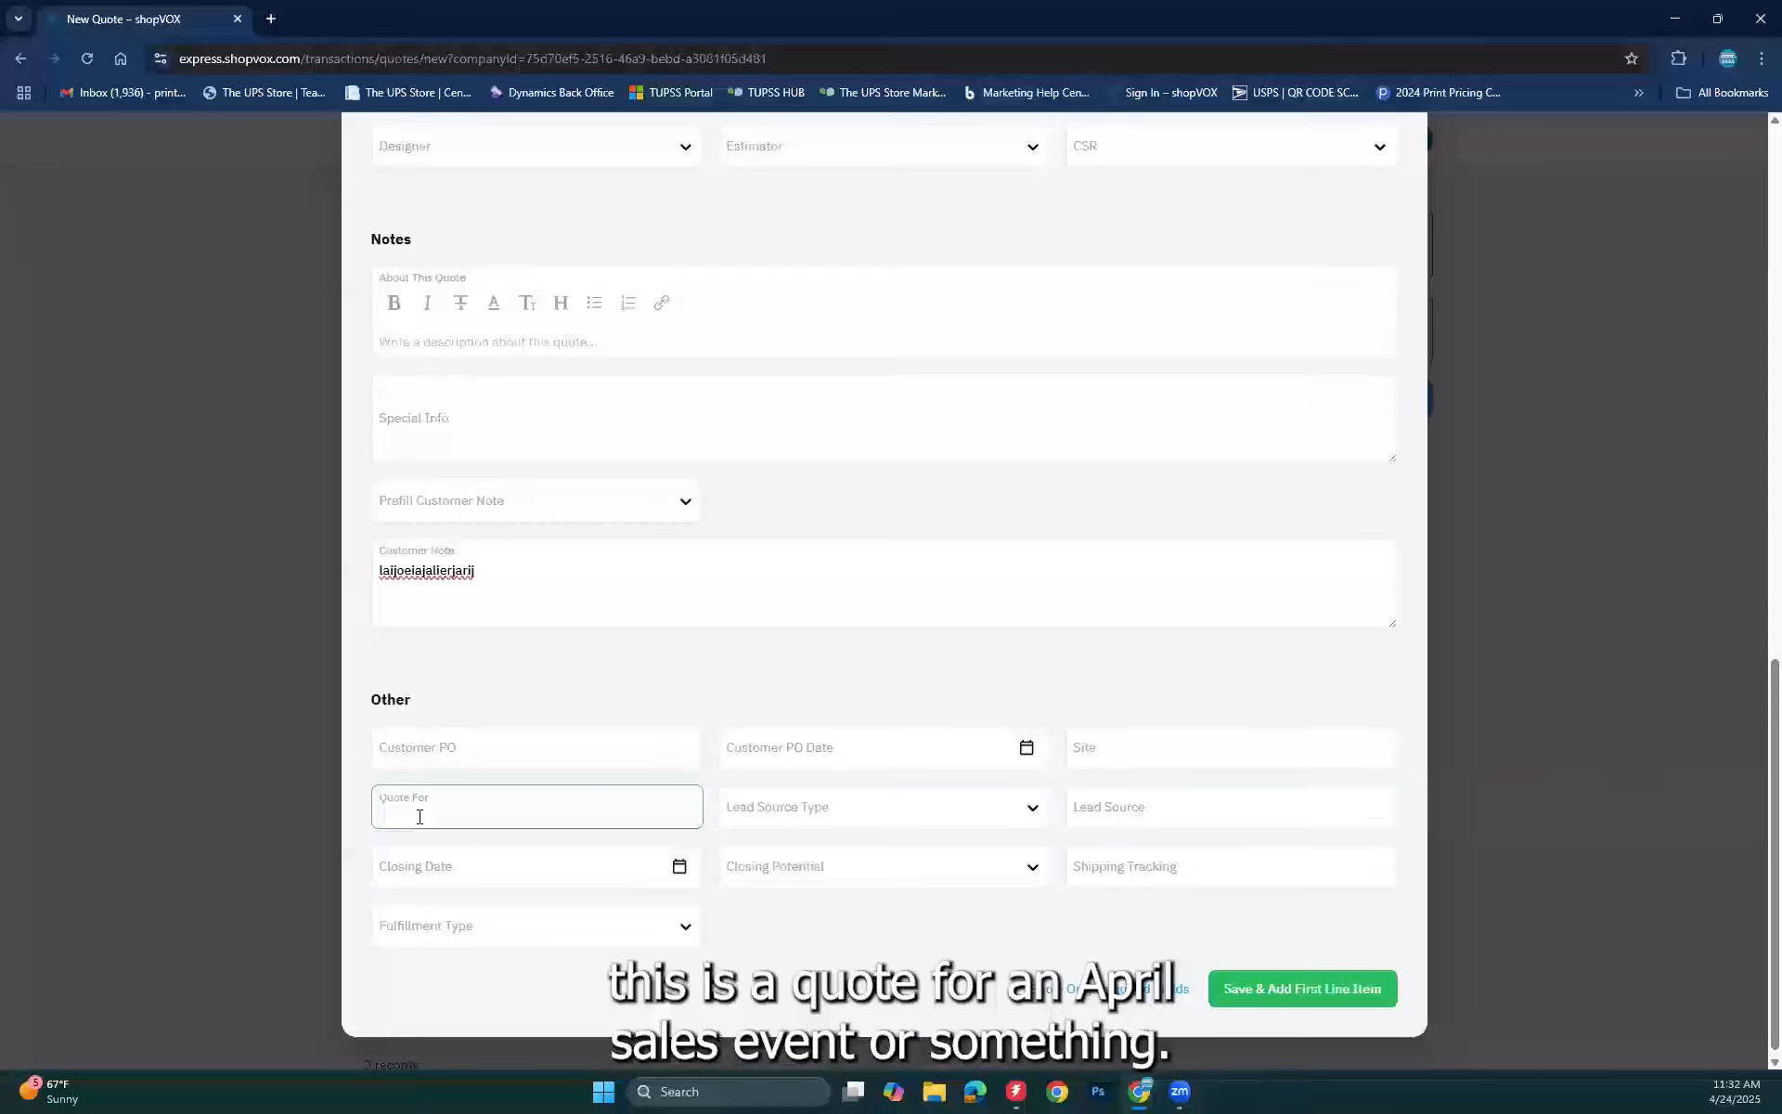
{"action": "left_click", "coordinate": [905, 817]}
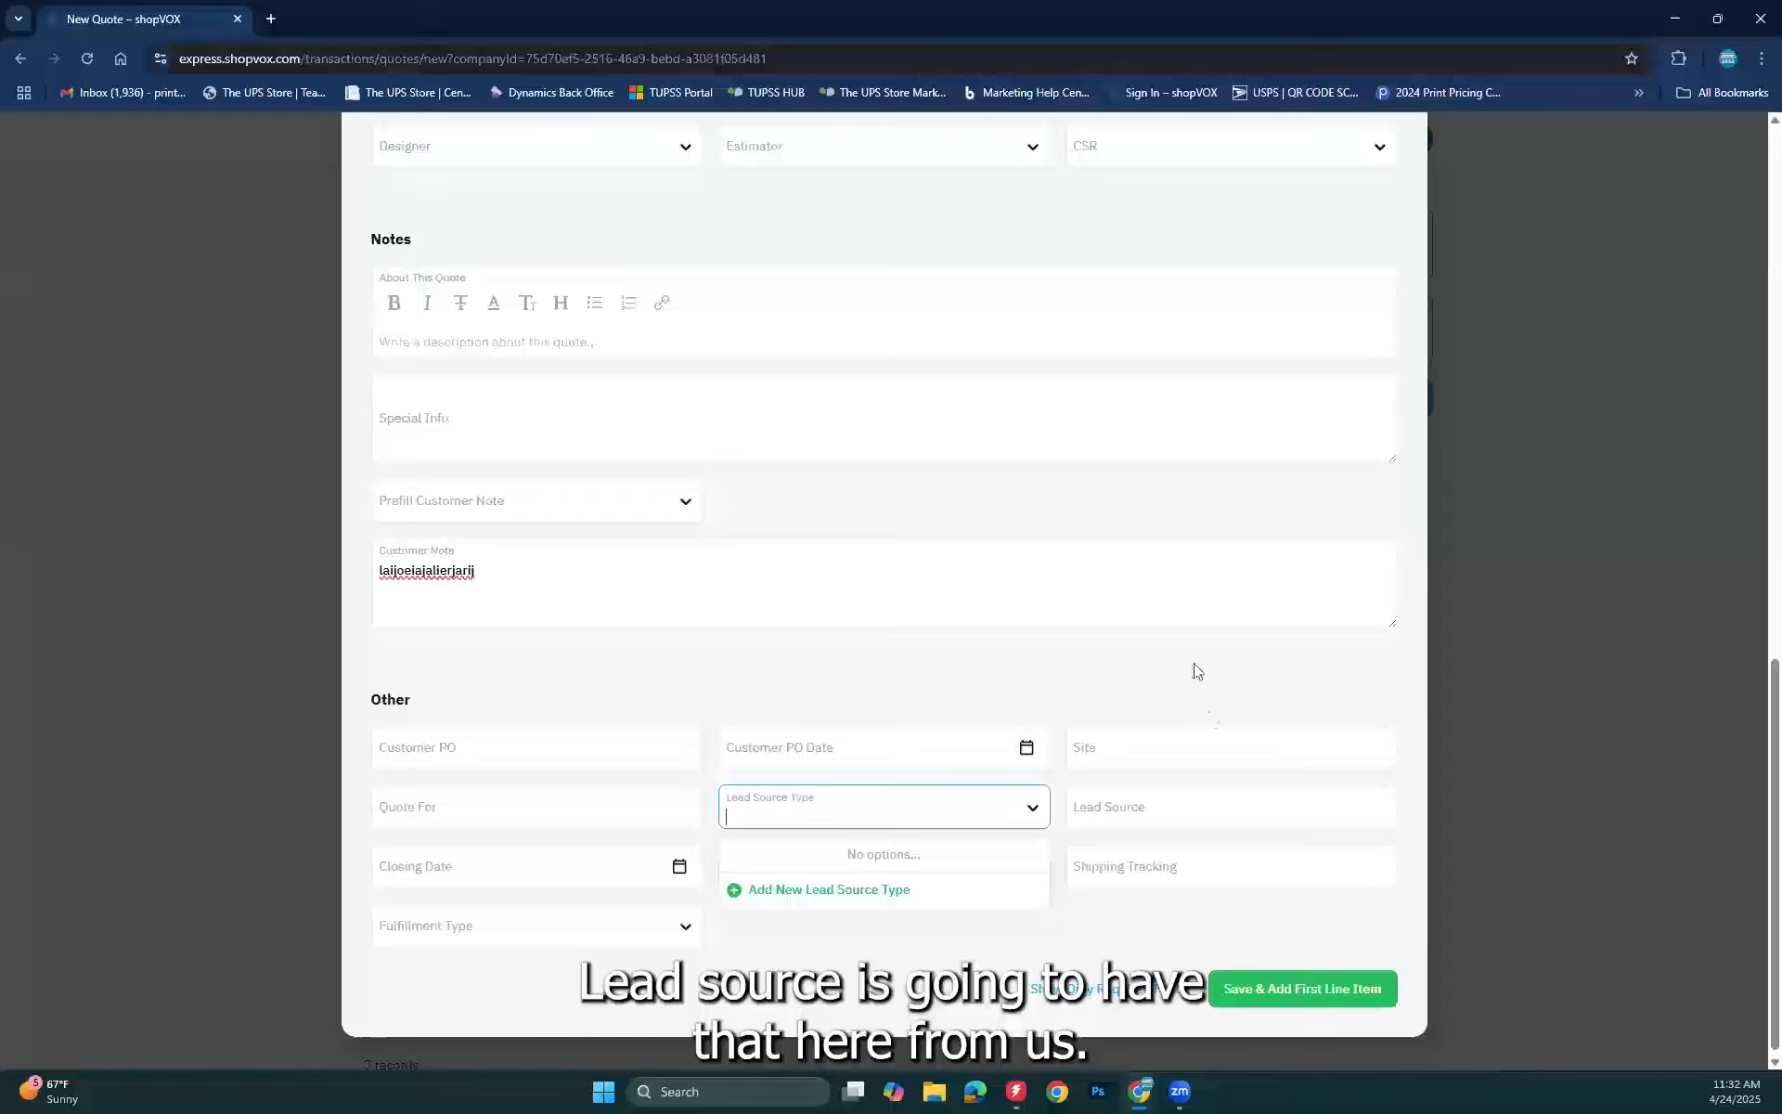
{"action": "left_click", "coordinate": [896, 660]}
{"action": "left_click", "coordinate": [1140, 804]}
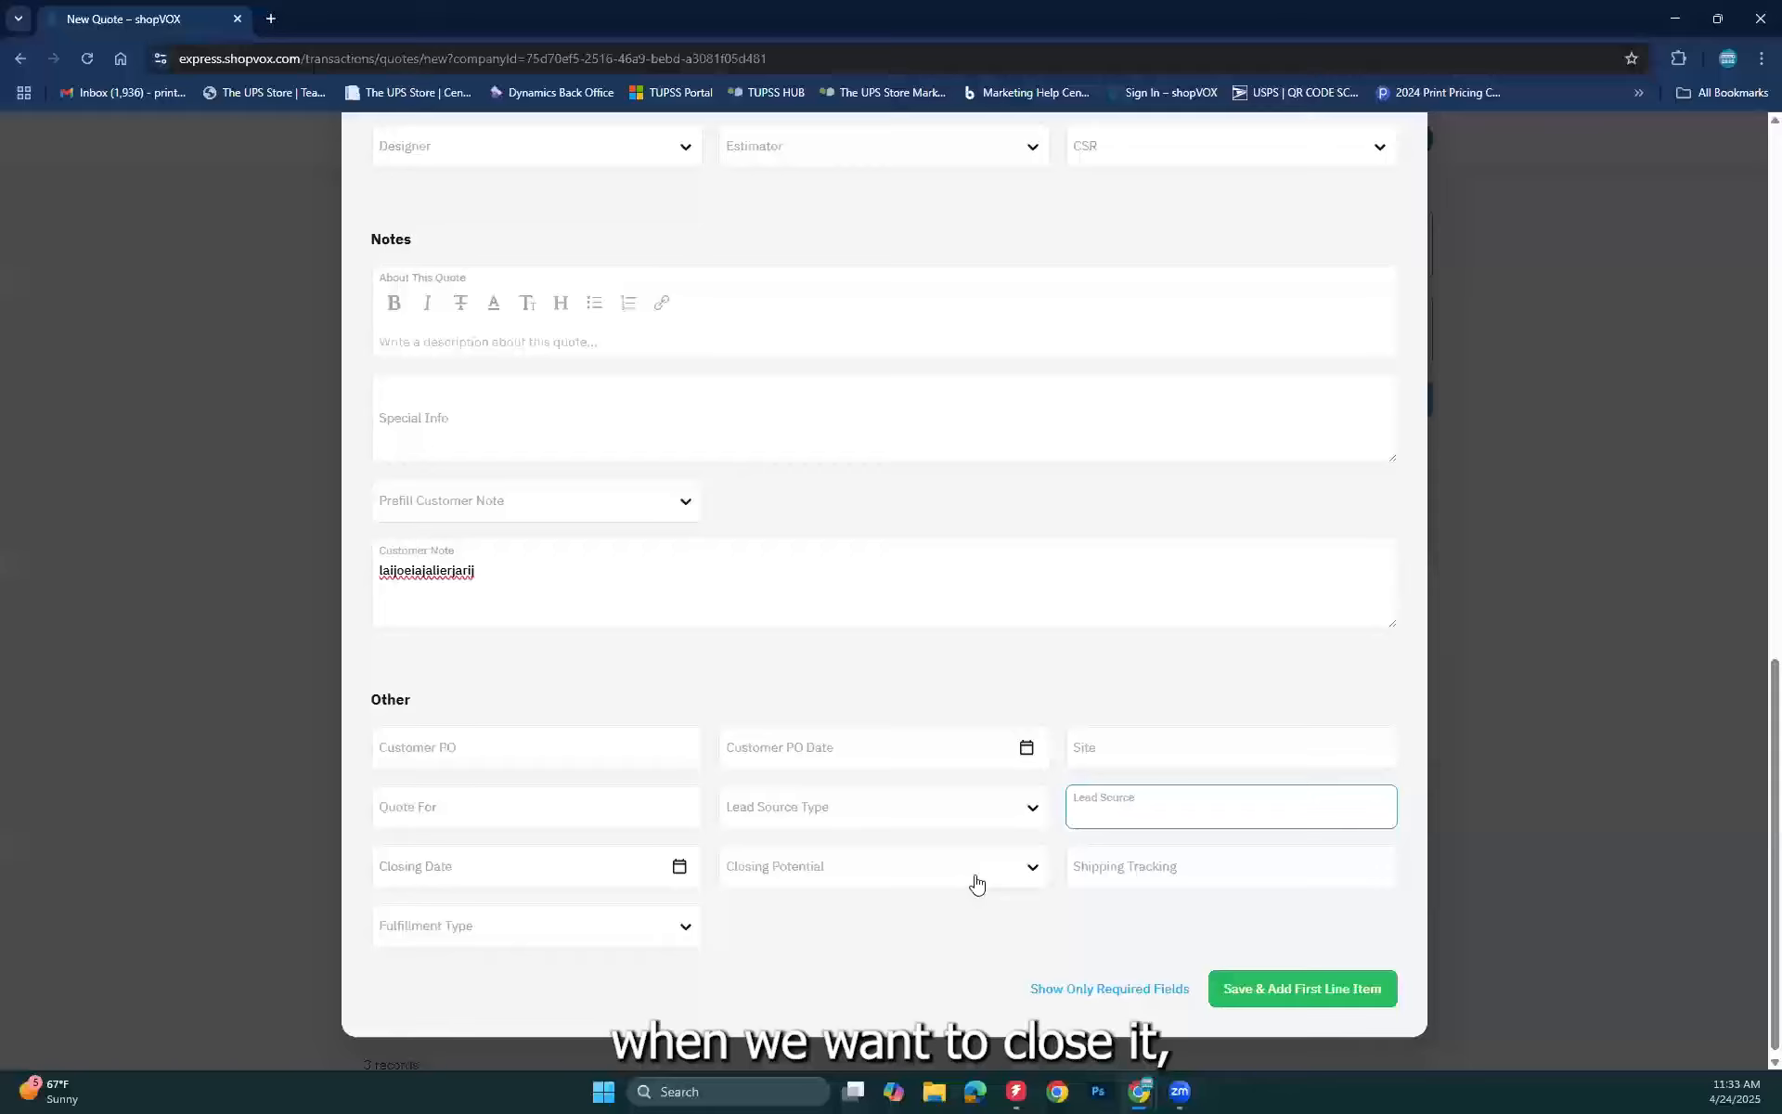
Step: Pick April 30, 2025 as Closing Date and 50% as Closing Potential
{"action": "left_click", "coordinate": [579, 868]}
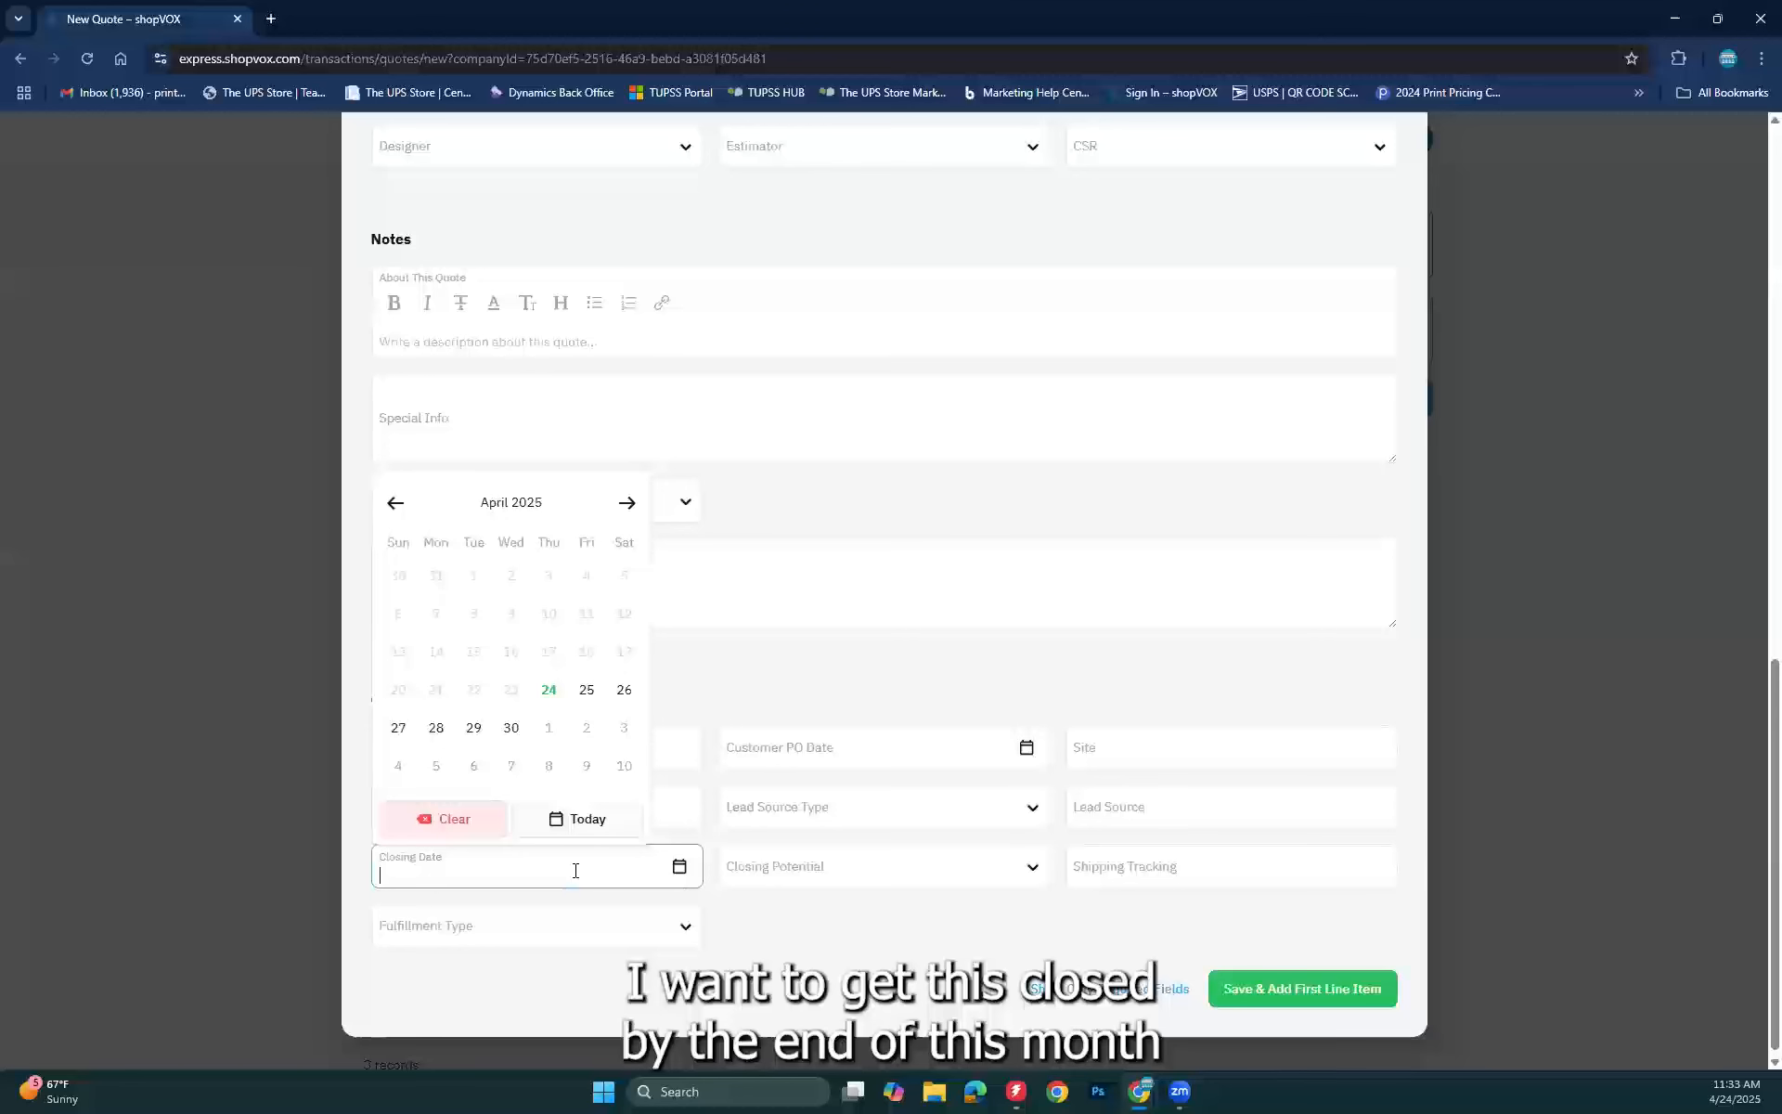
{"action": "left_click", "coordinate": [513, 729]}
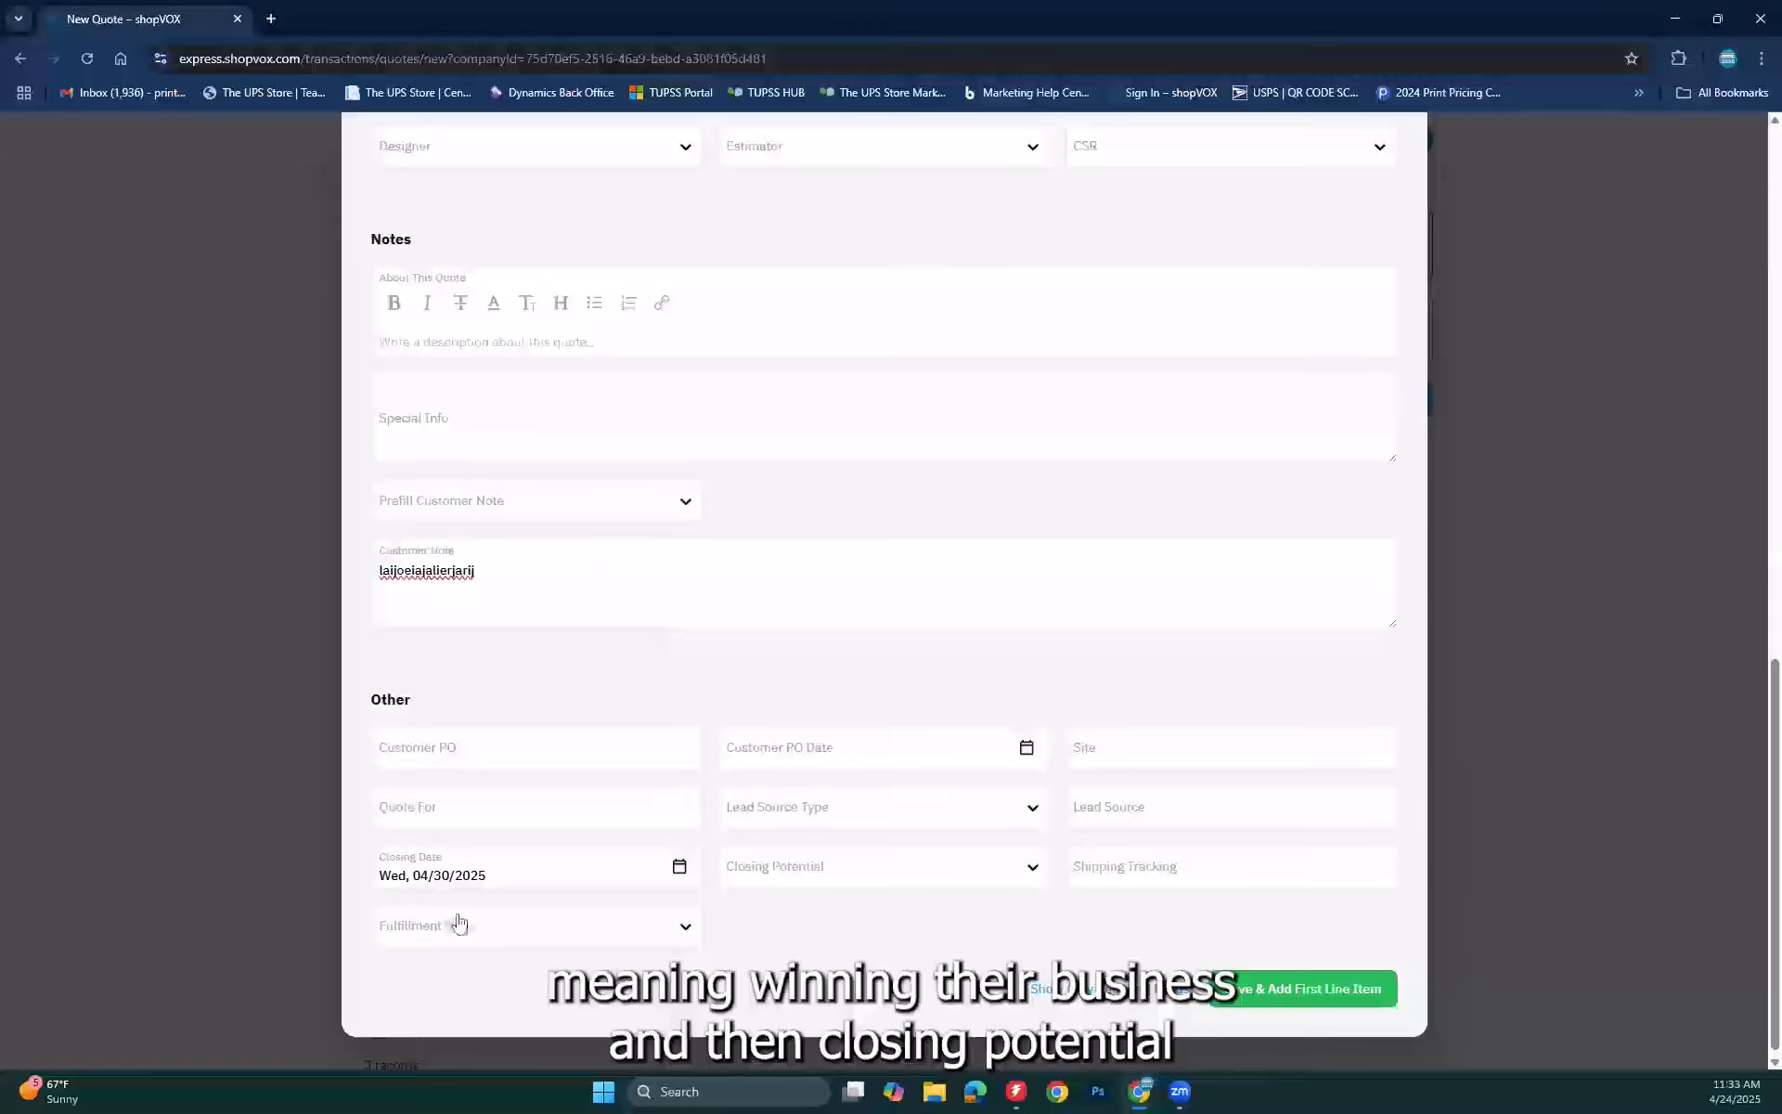
{"action": "left_click", "coordinate": [896, 887]}
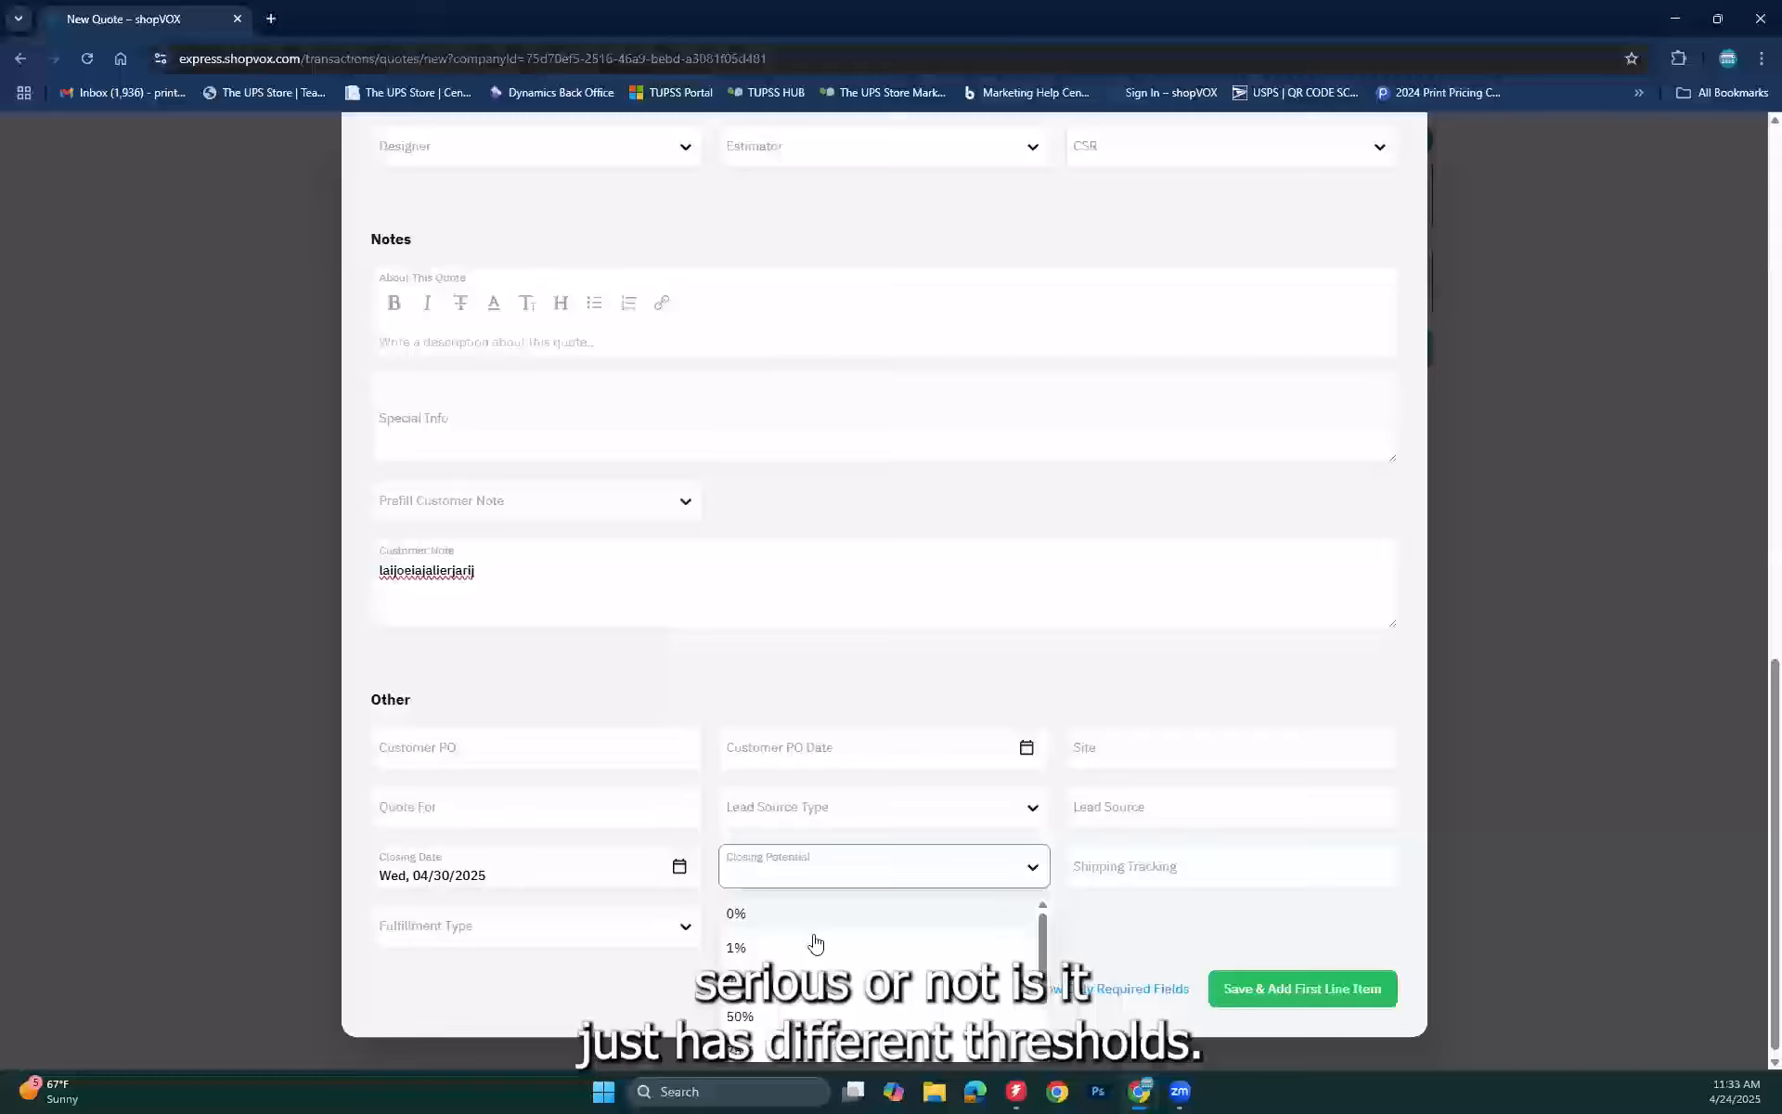
{"action": "scroll", "coordinate": [815, 943], "scroll_direction": "down", "scroll_amount": 2}
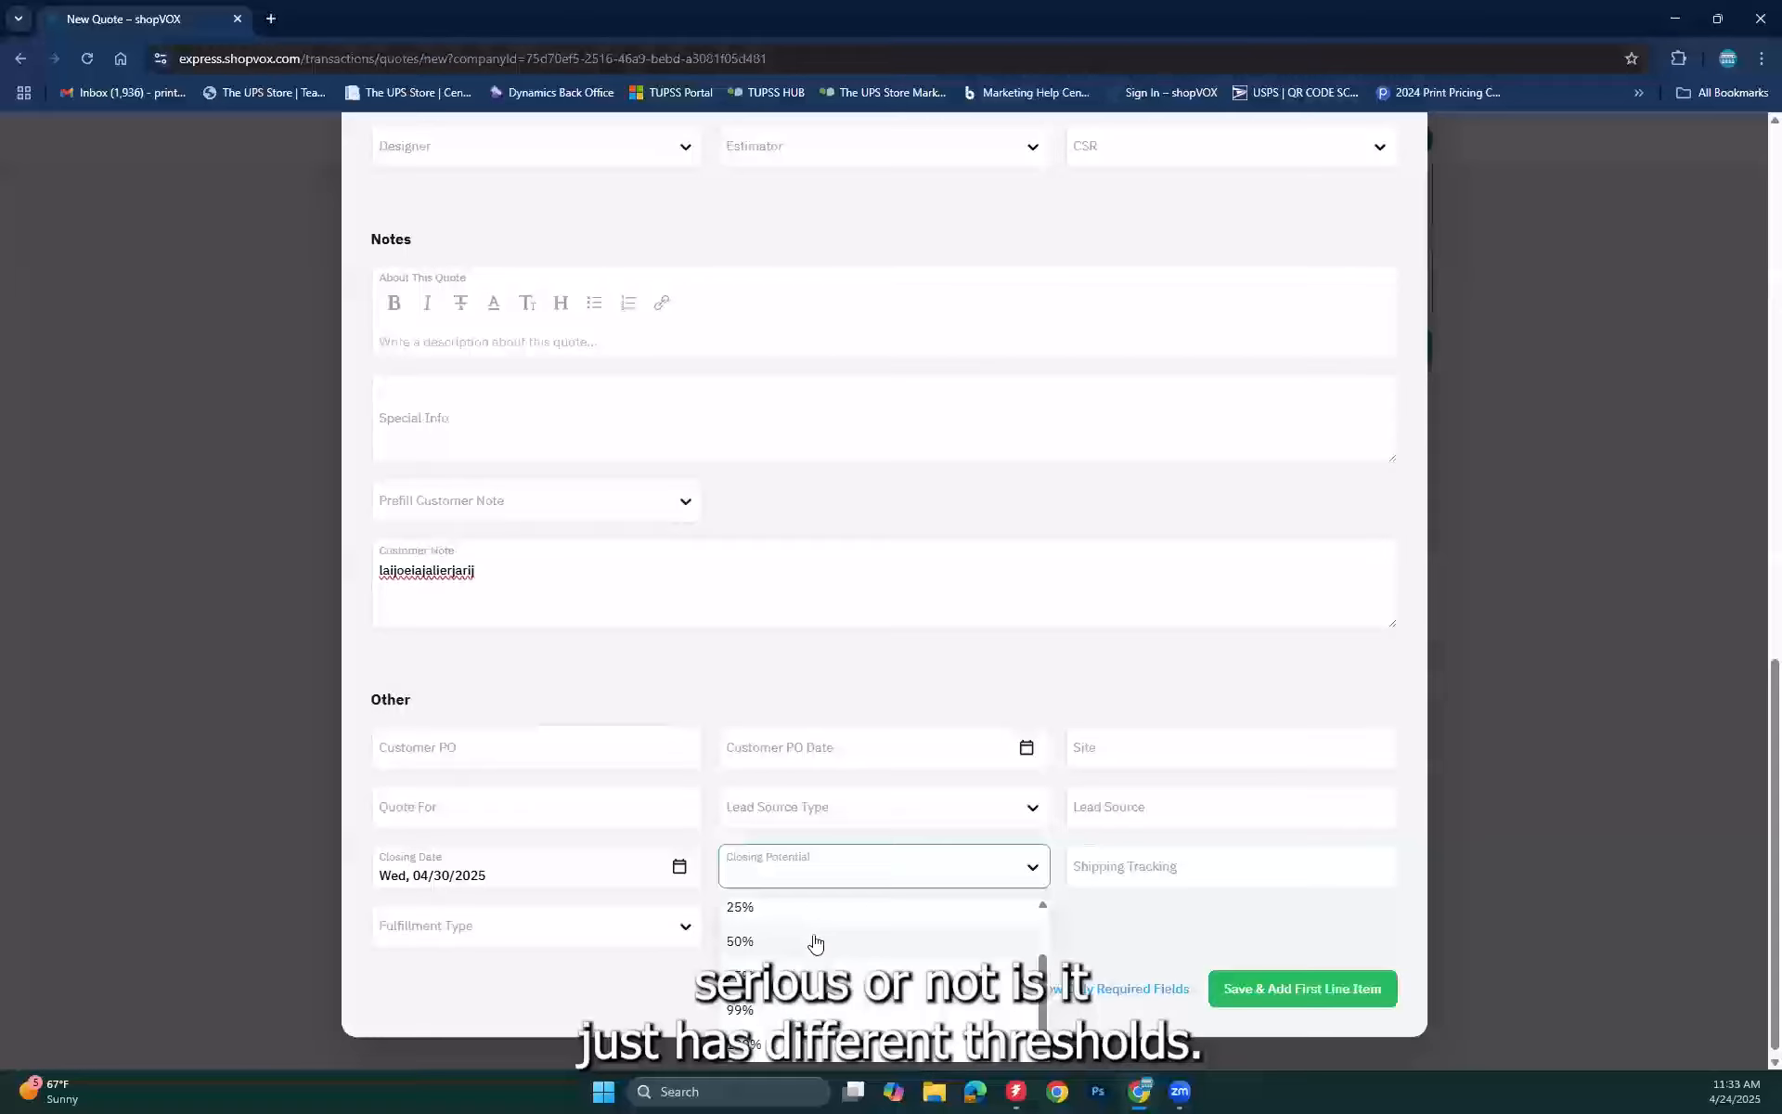
{"action": "left_click", "coordinate": [756, 944]}
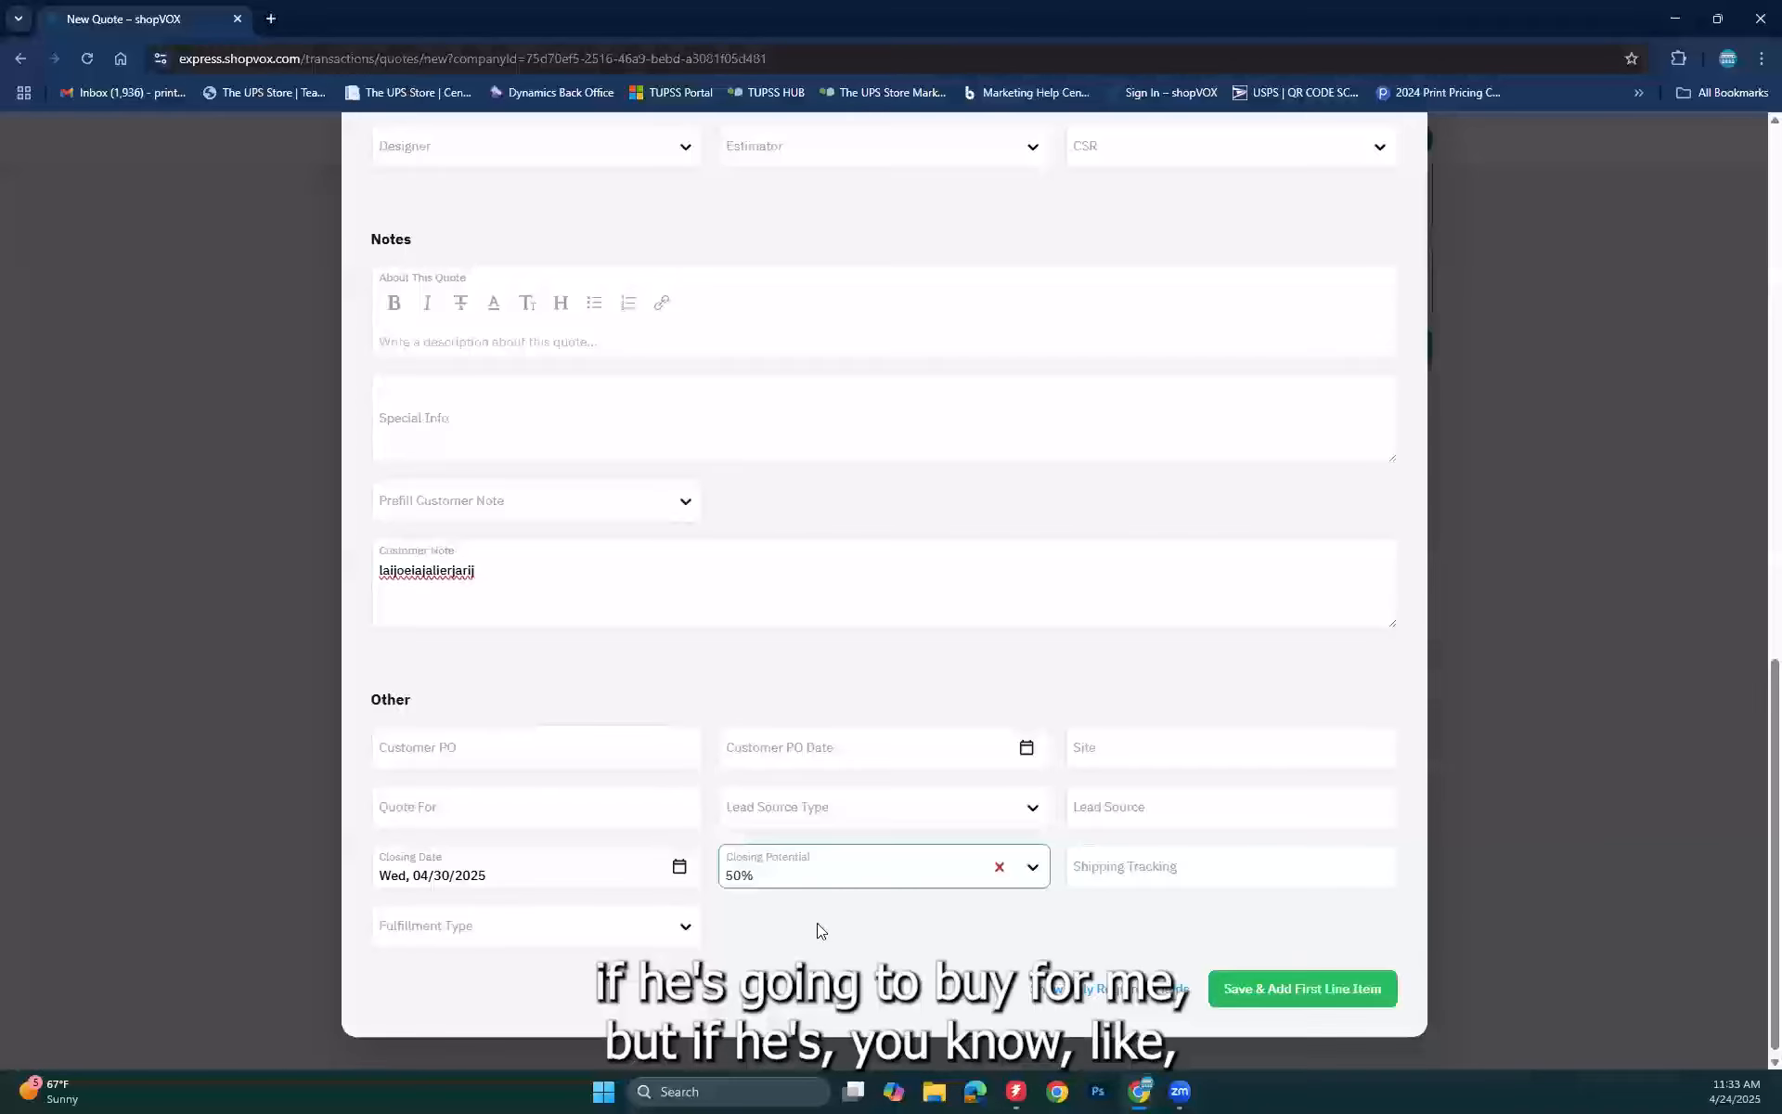
{"action": "left_click", "coordinate": [1033, 865]}
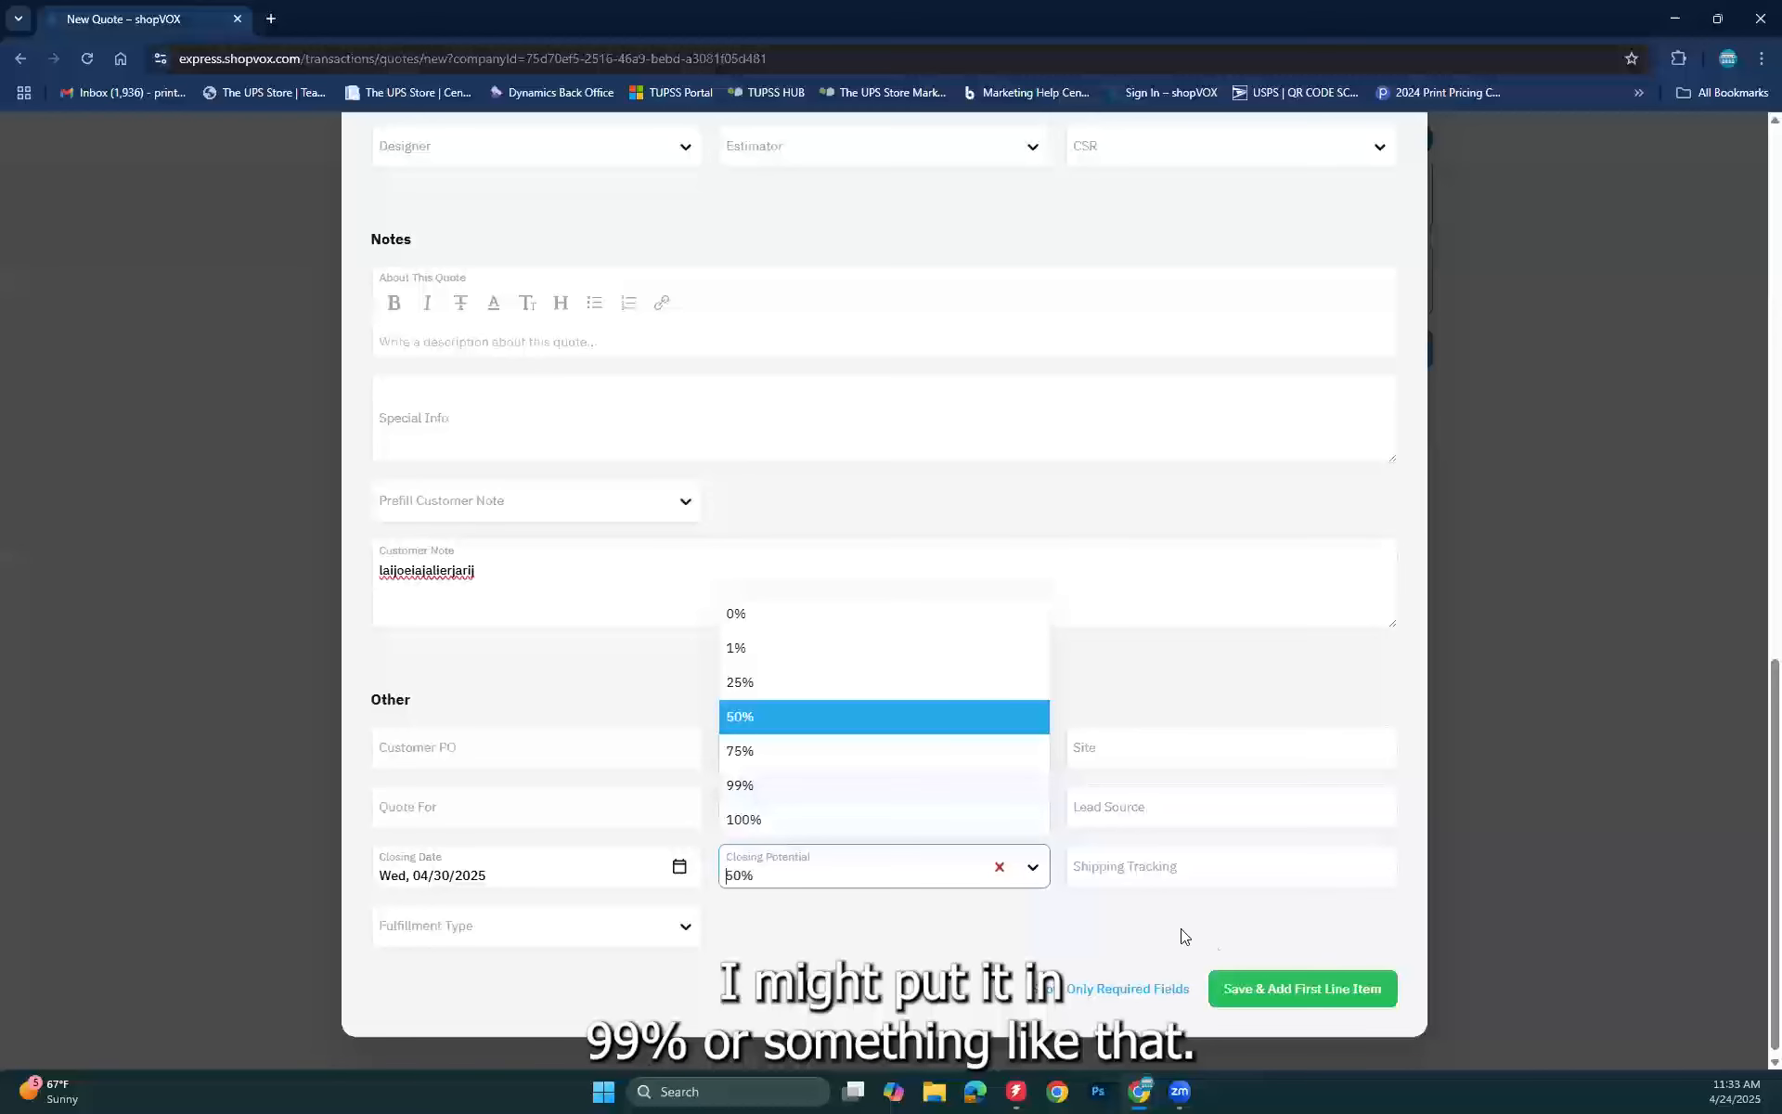
{"action": "left_click", "coordinate": [1129, 919]}
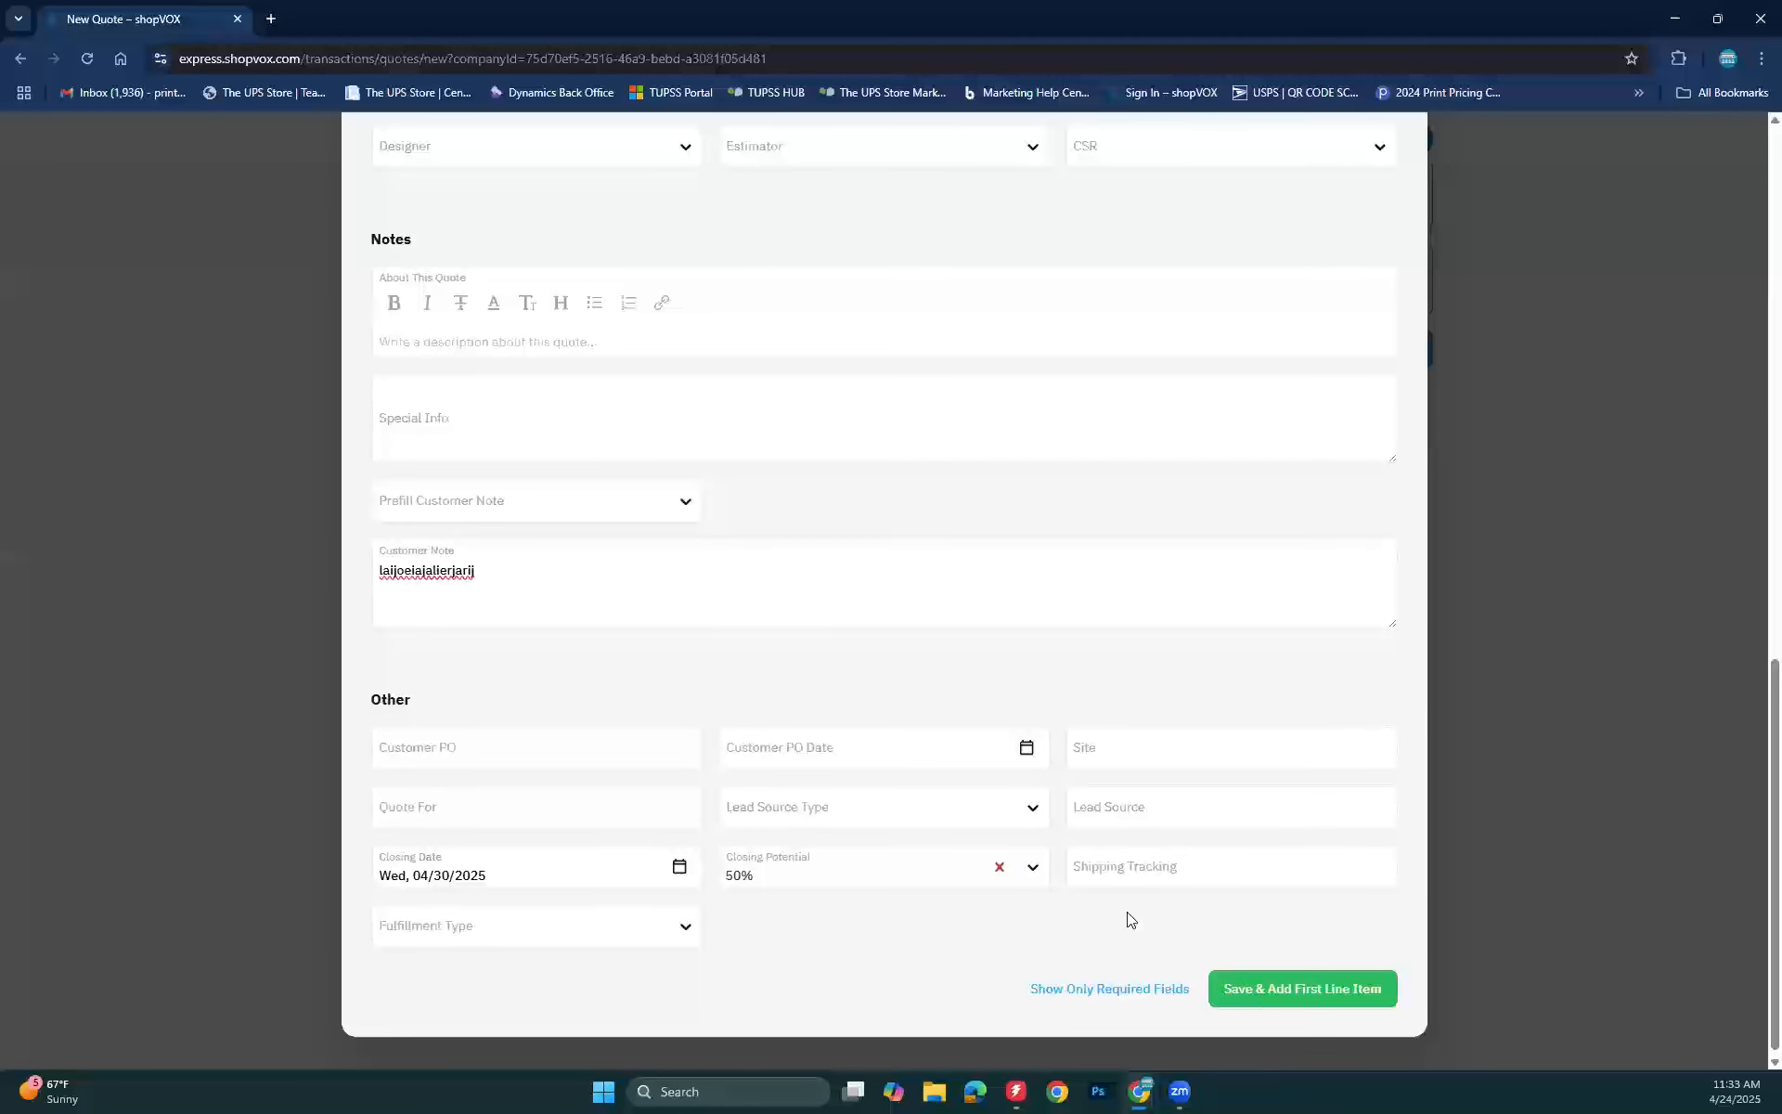
Step: Leave Shipping Tracking blank and show Fulfillment Type options, Add to Inventory through Shipped
{"action": "left_click", "coordinate": [1084, 865]}
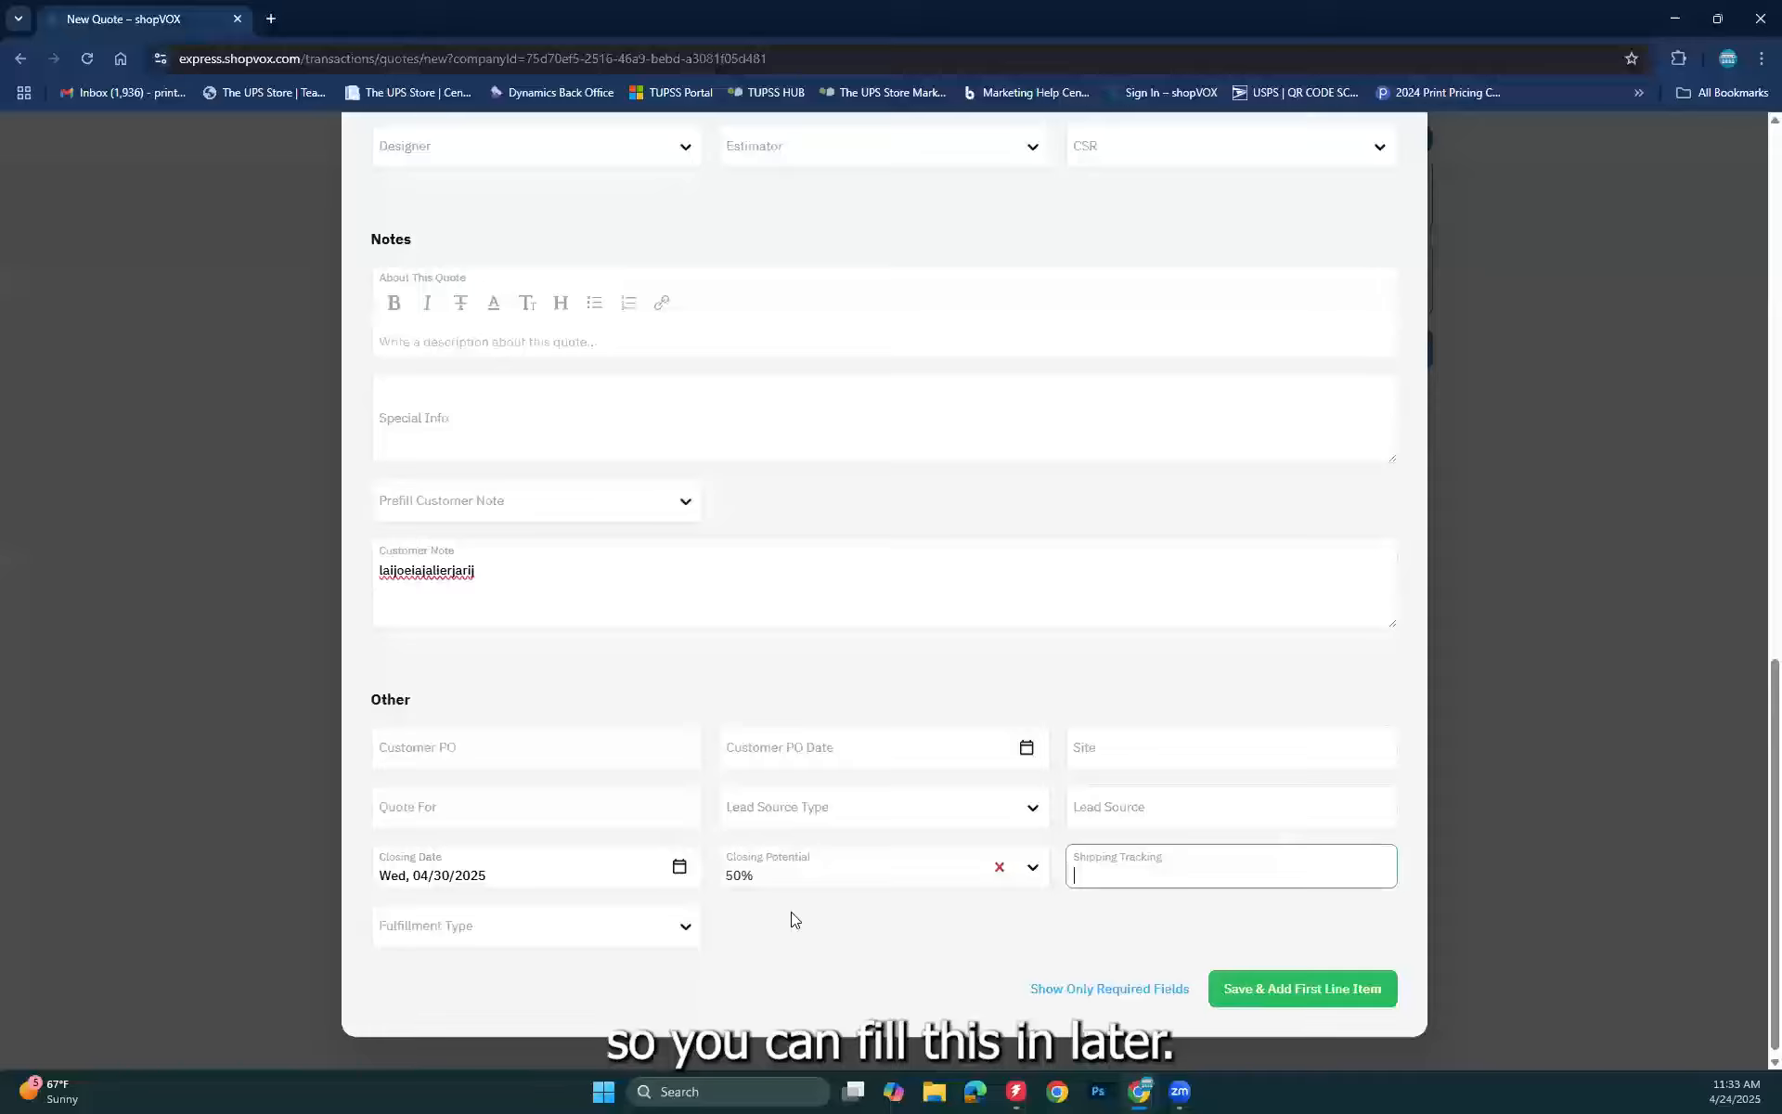
{"action": "left_click", "coordinate": [673, 934]}
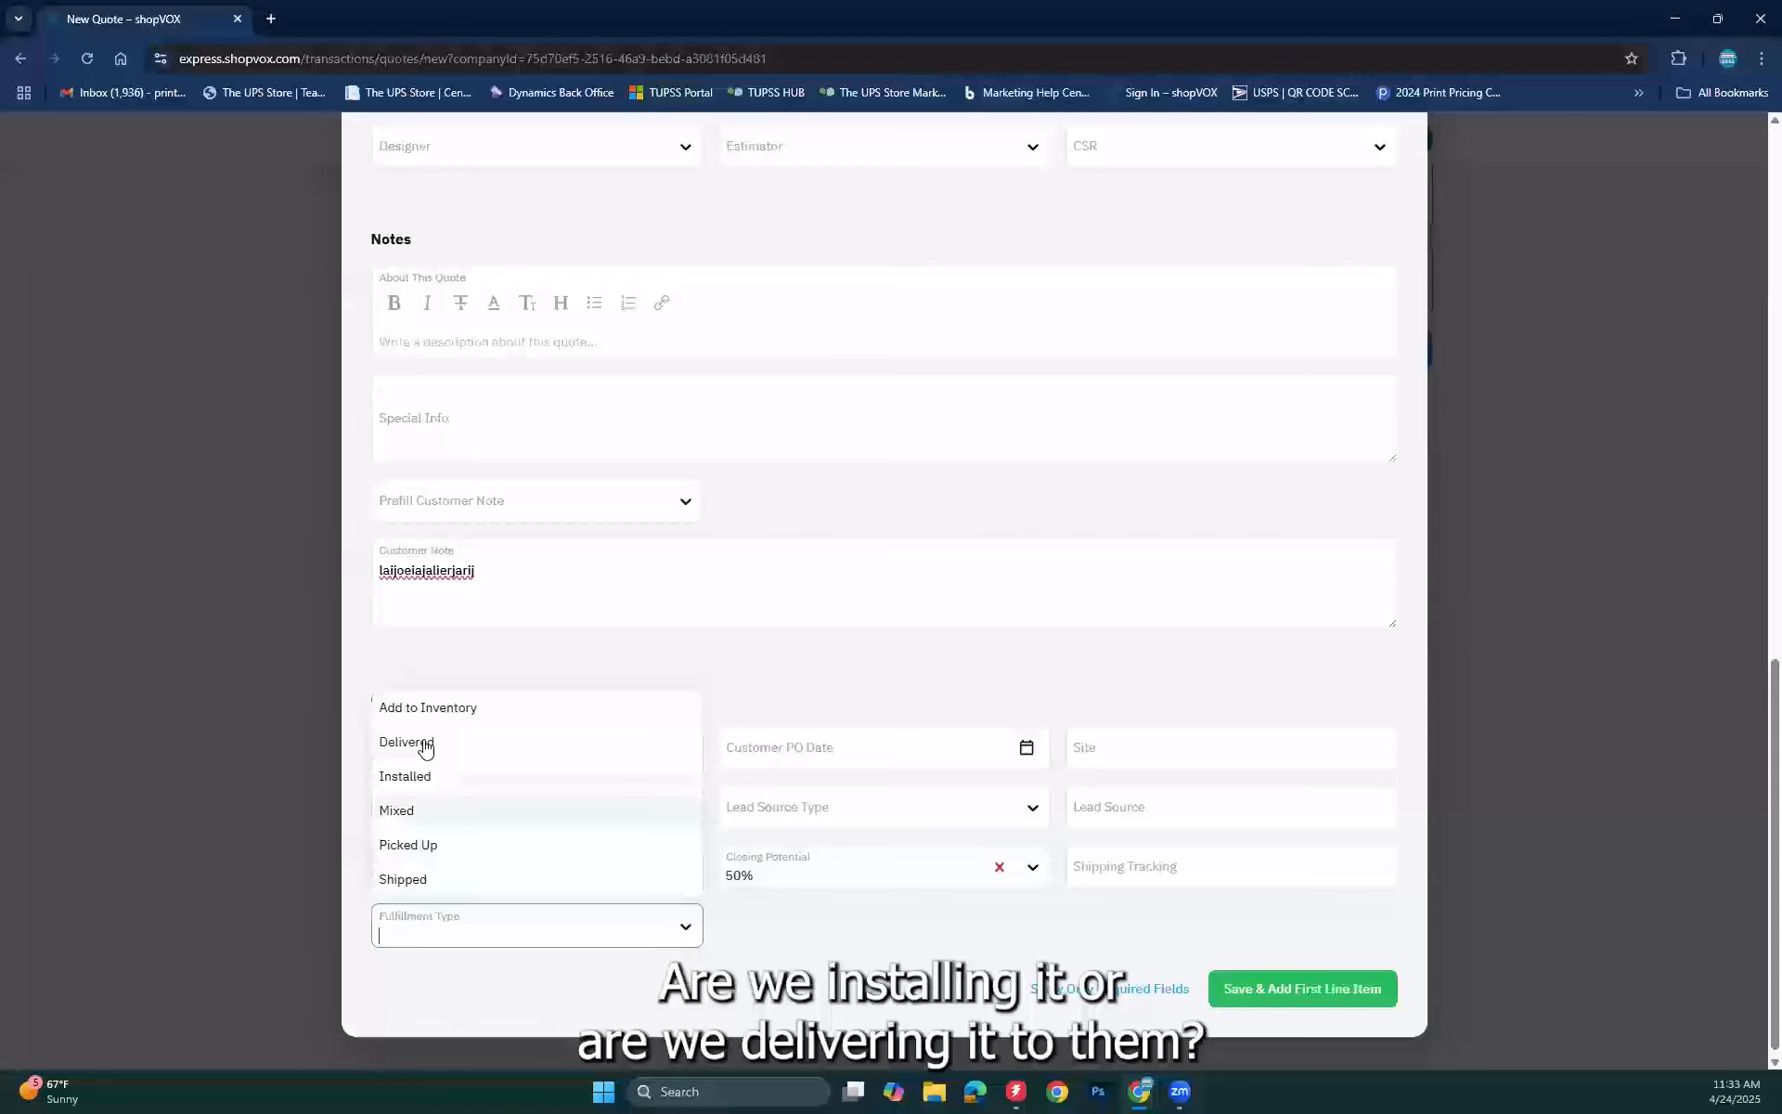
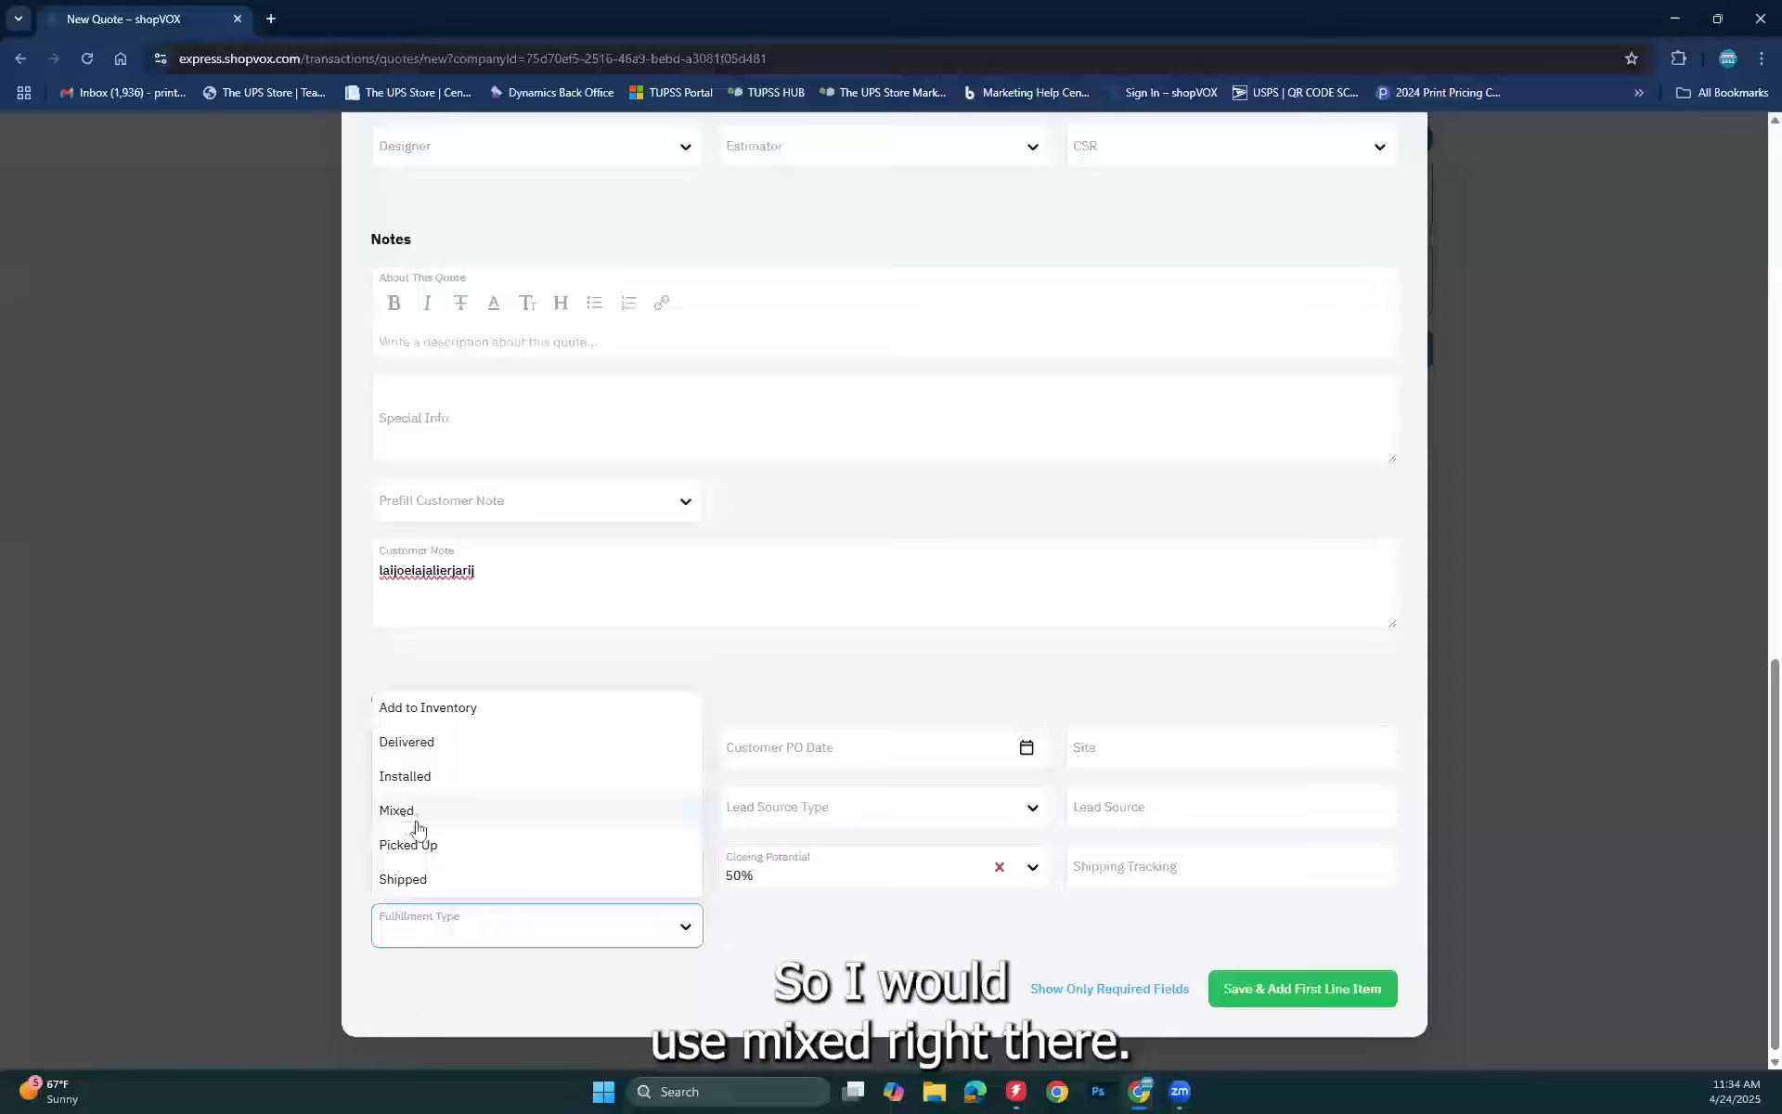
Step: Title the quote 'Branding package' and save it as QT #1010
{"action": "left_click", "coordinate": [1044, 962]}
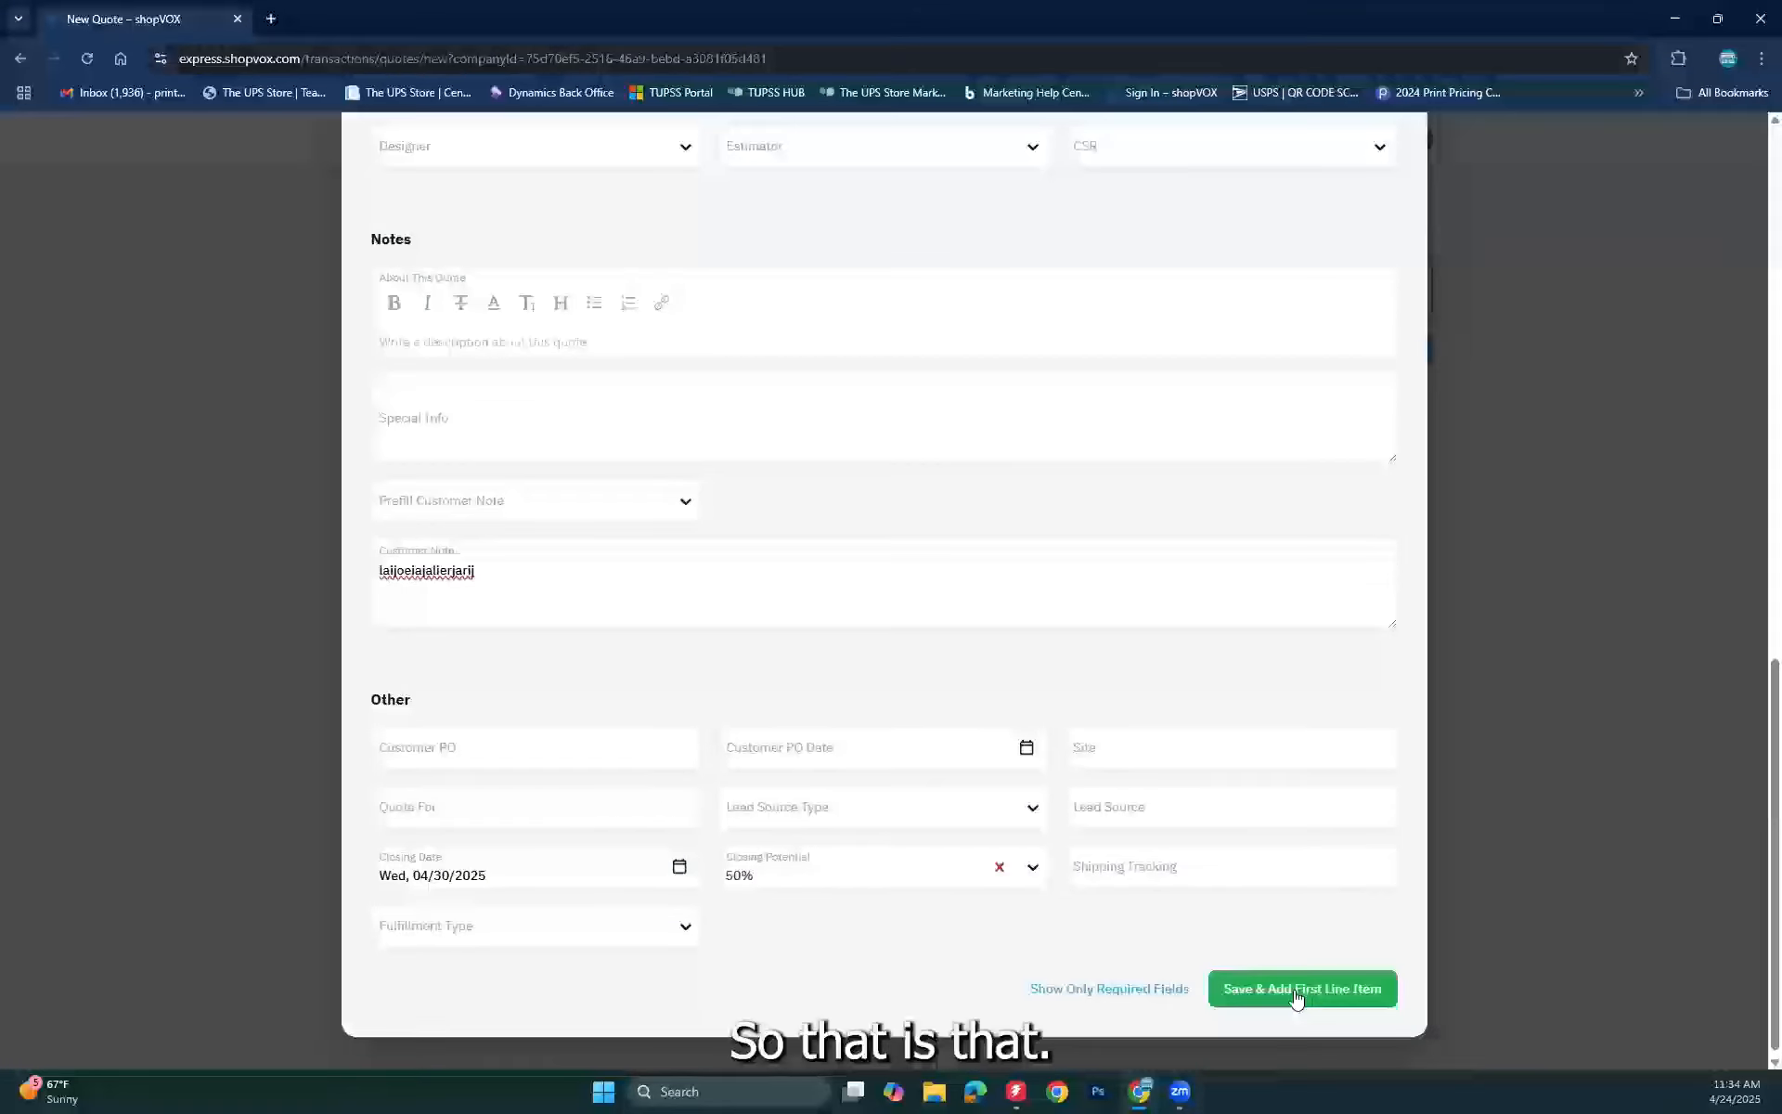
{"action": "scroll", "coordinate": [835, 817], "scroll_direction": "up", "scroll_amount": 20}
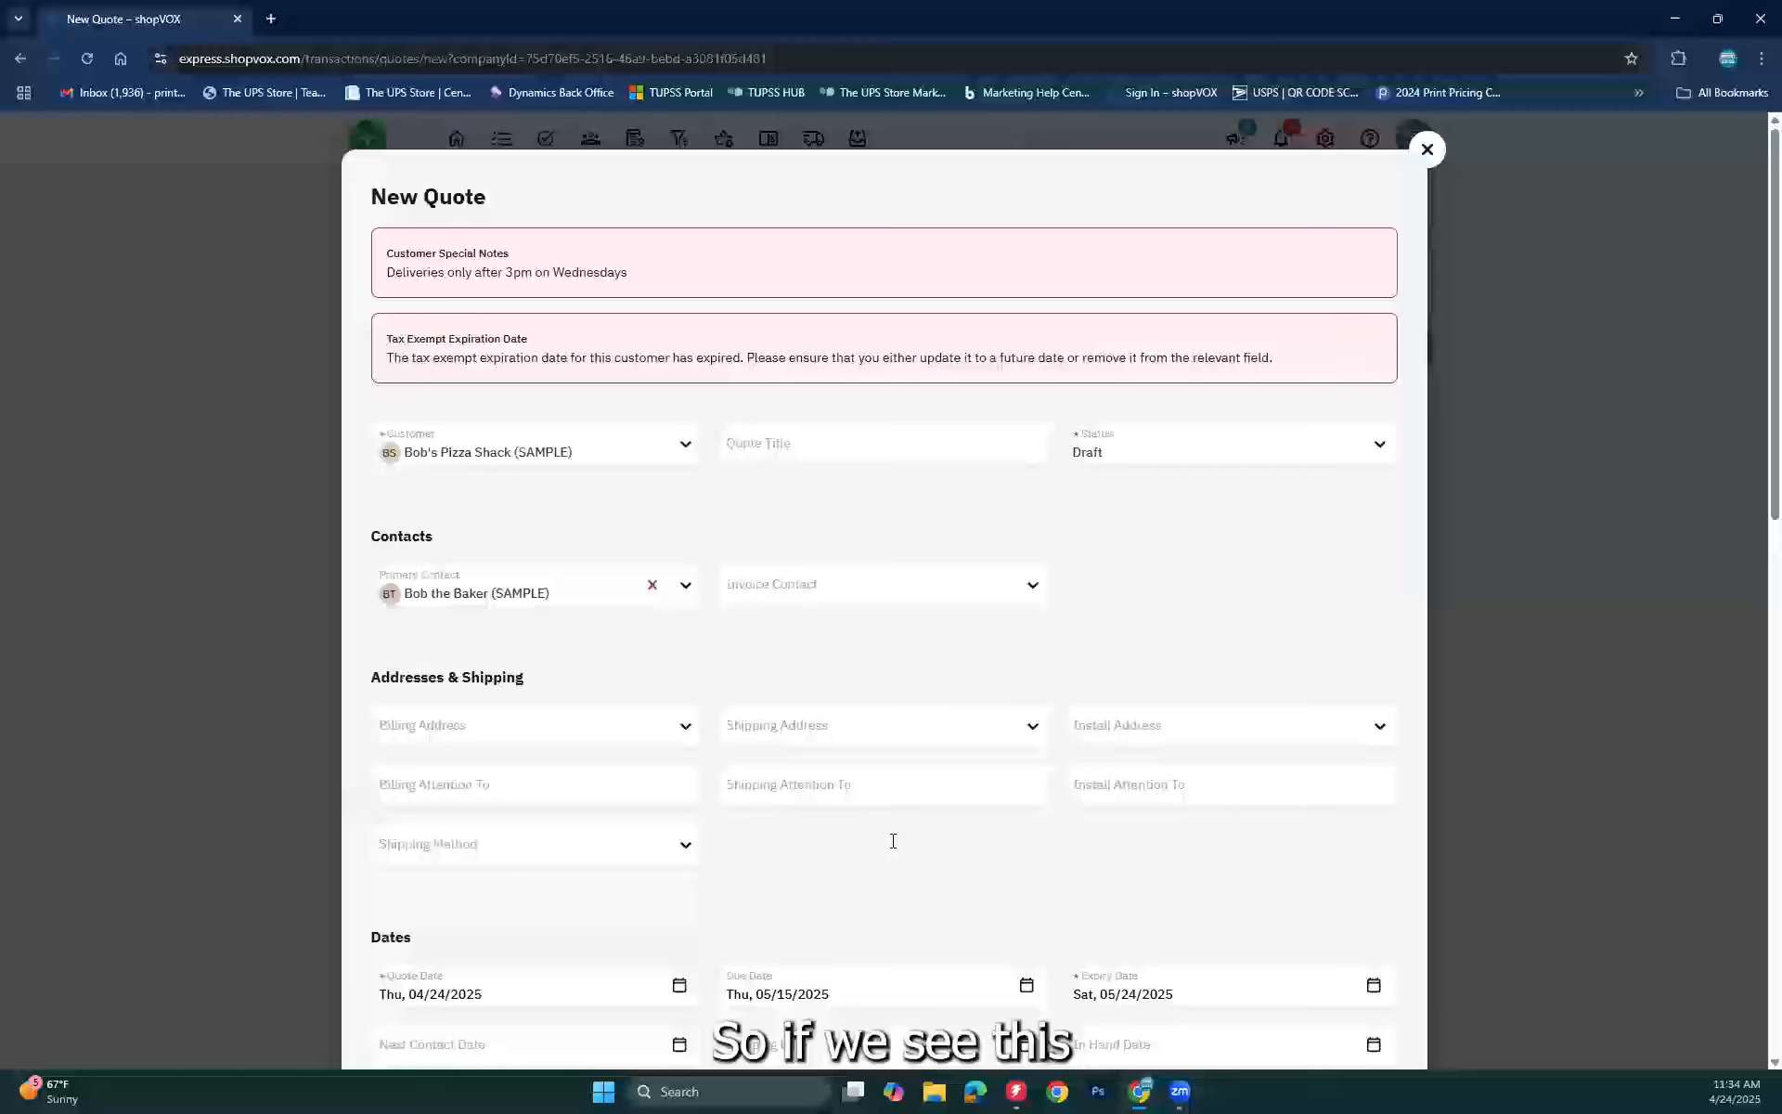
{"action": "scroll", "coordinate": [511, 464], "scroll_direction": "down", "scroll_amount": 1}
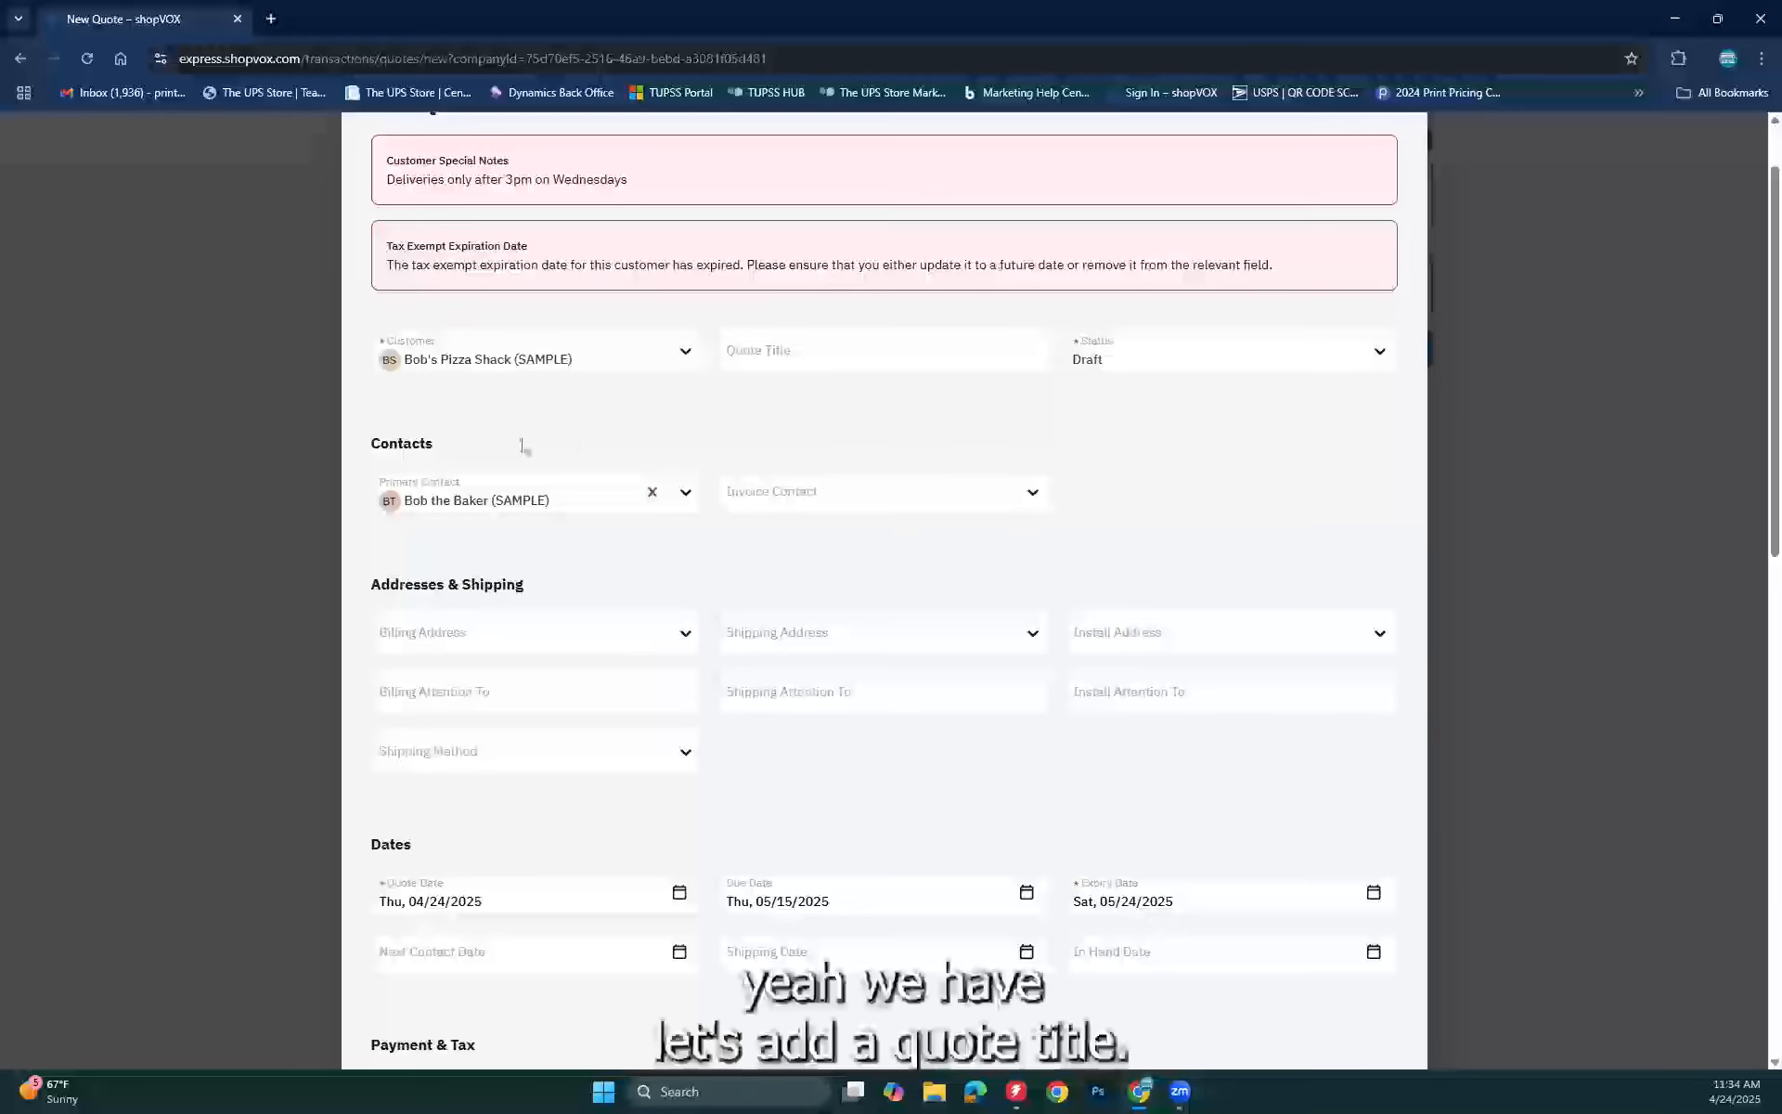
{"action": "left_click", "coordinate": [862, 362]}
{"action": "type", "text": "Branding package"}
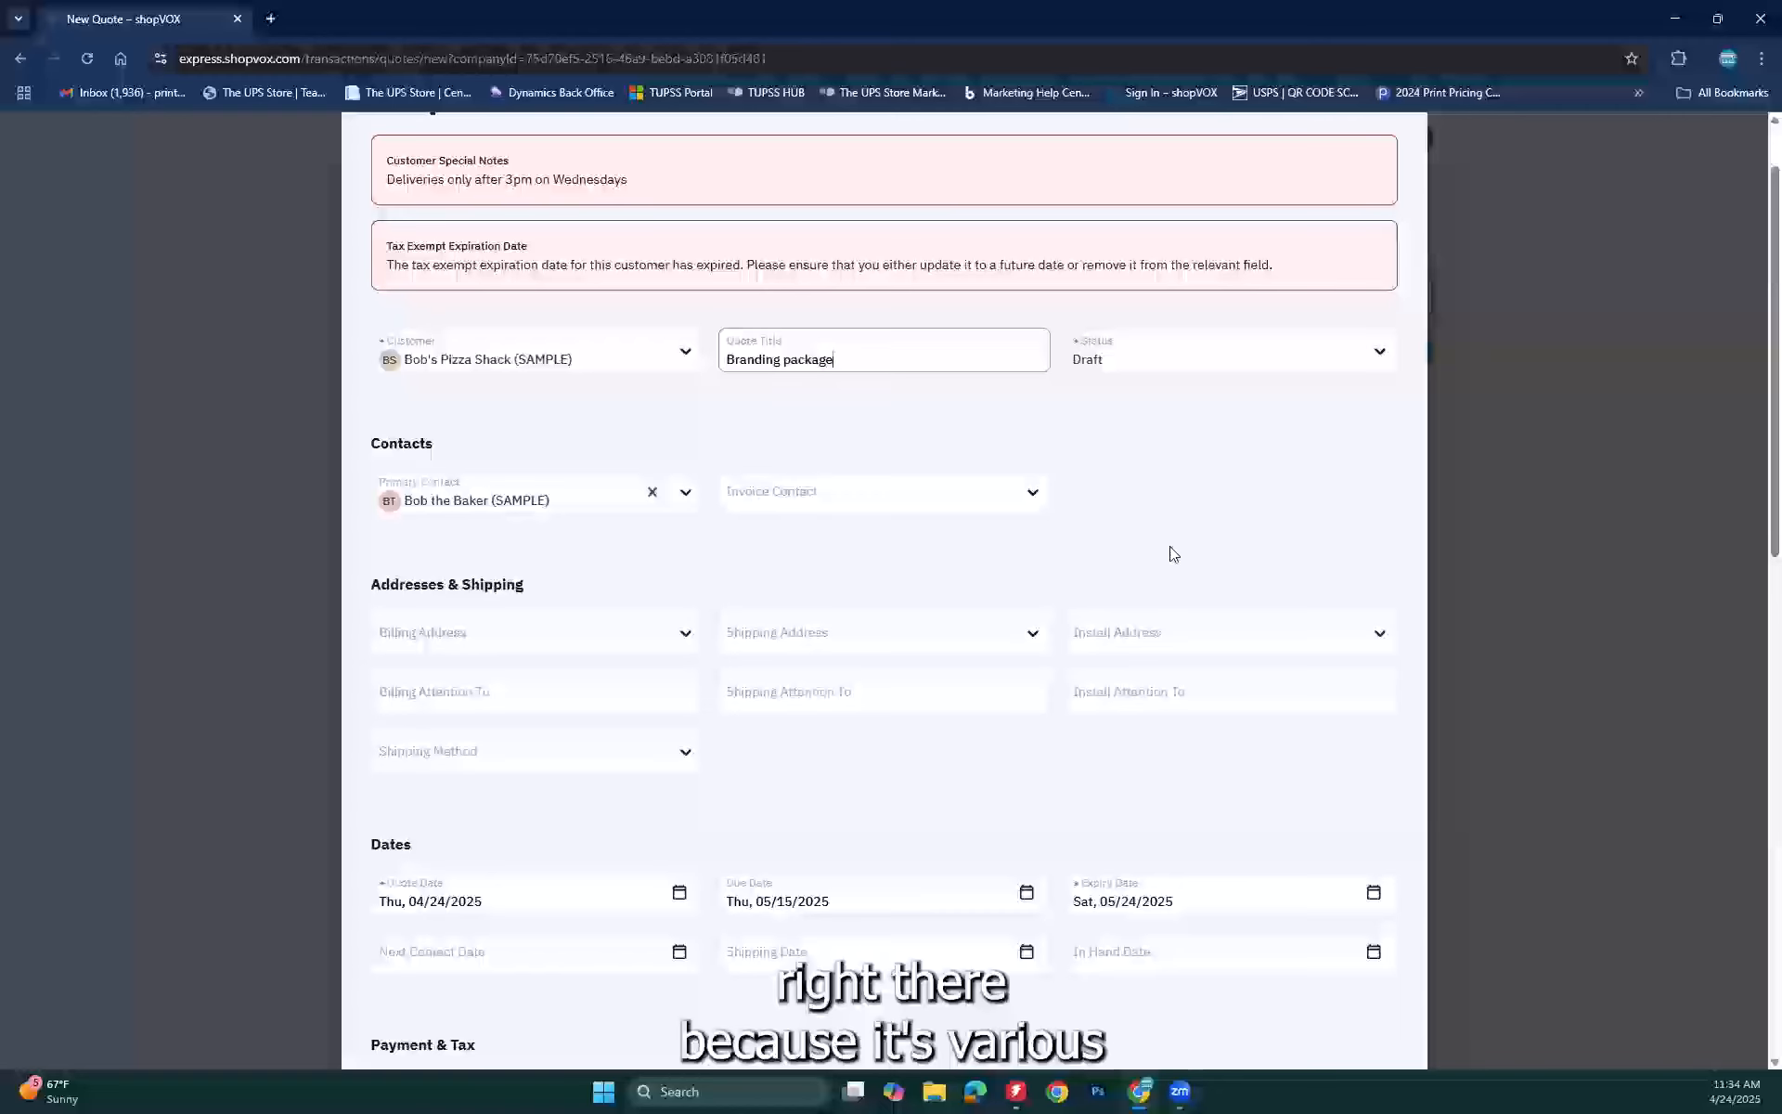
{"action": "scroll", "coordinate": [1174, 554], "scroll_direction": "down", "scroll_amount": 13}
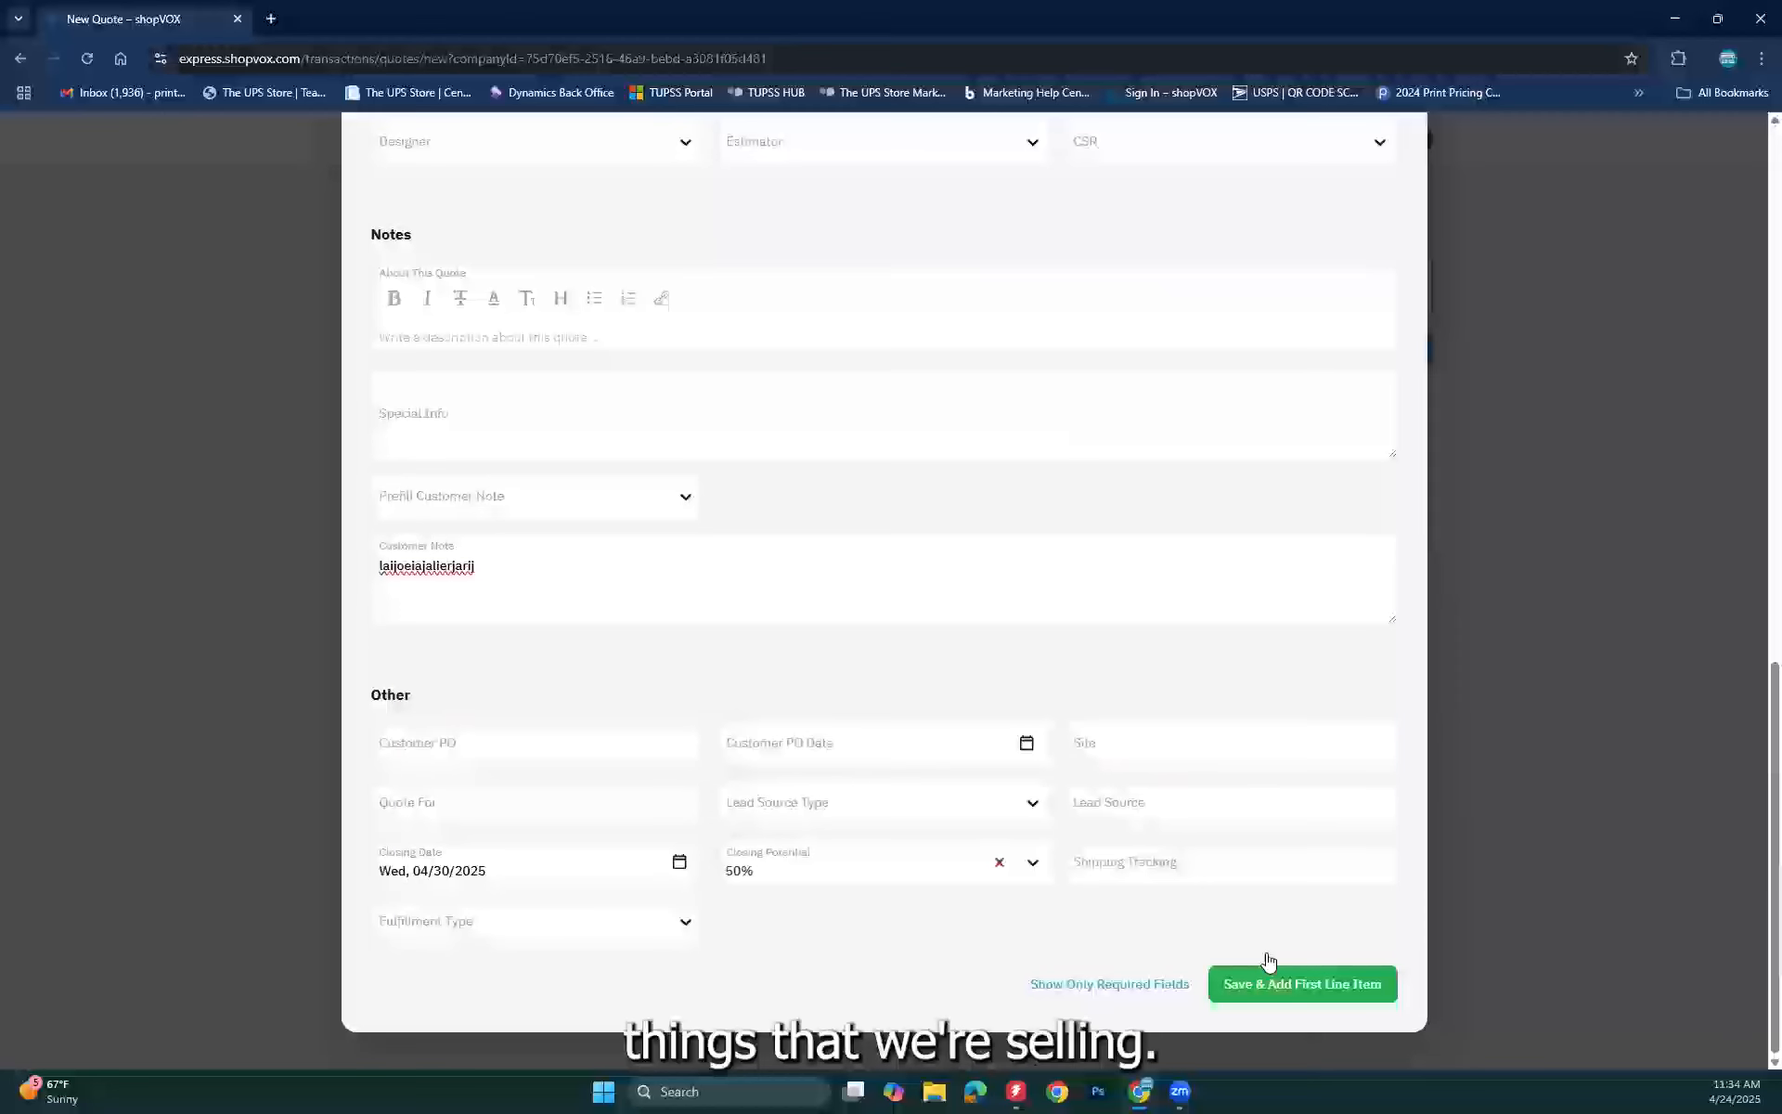
{"action": "left_click", "coordinate": [1269, 964]}
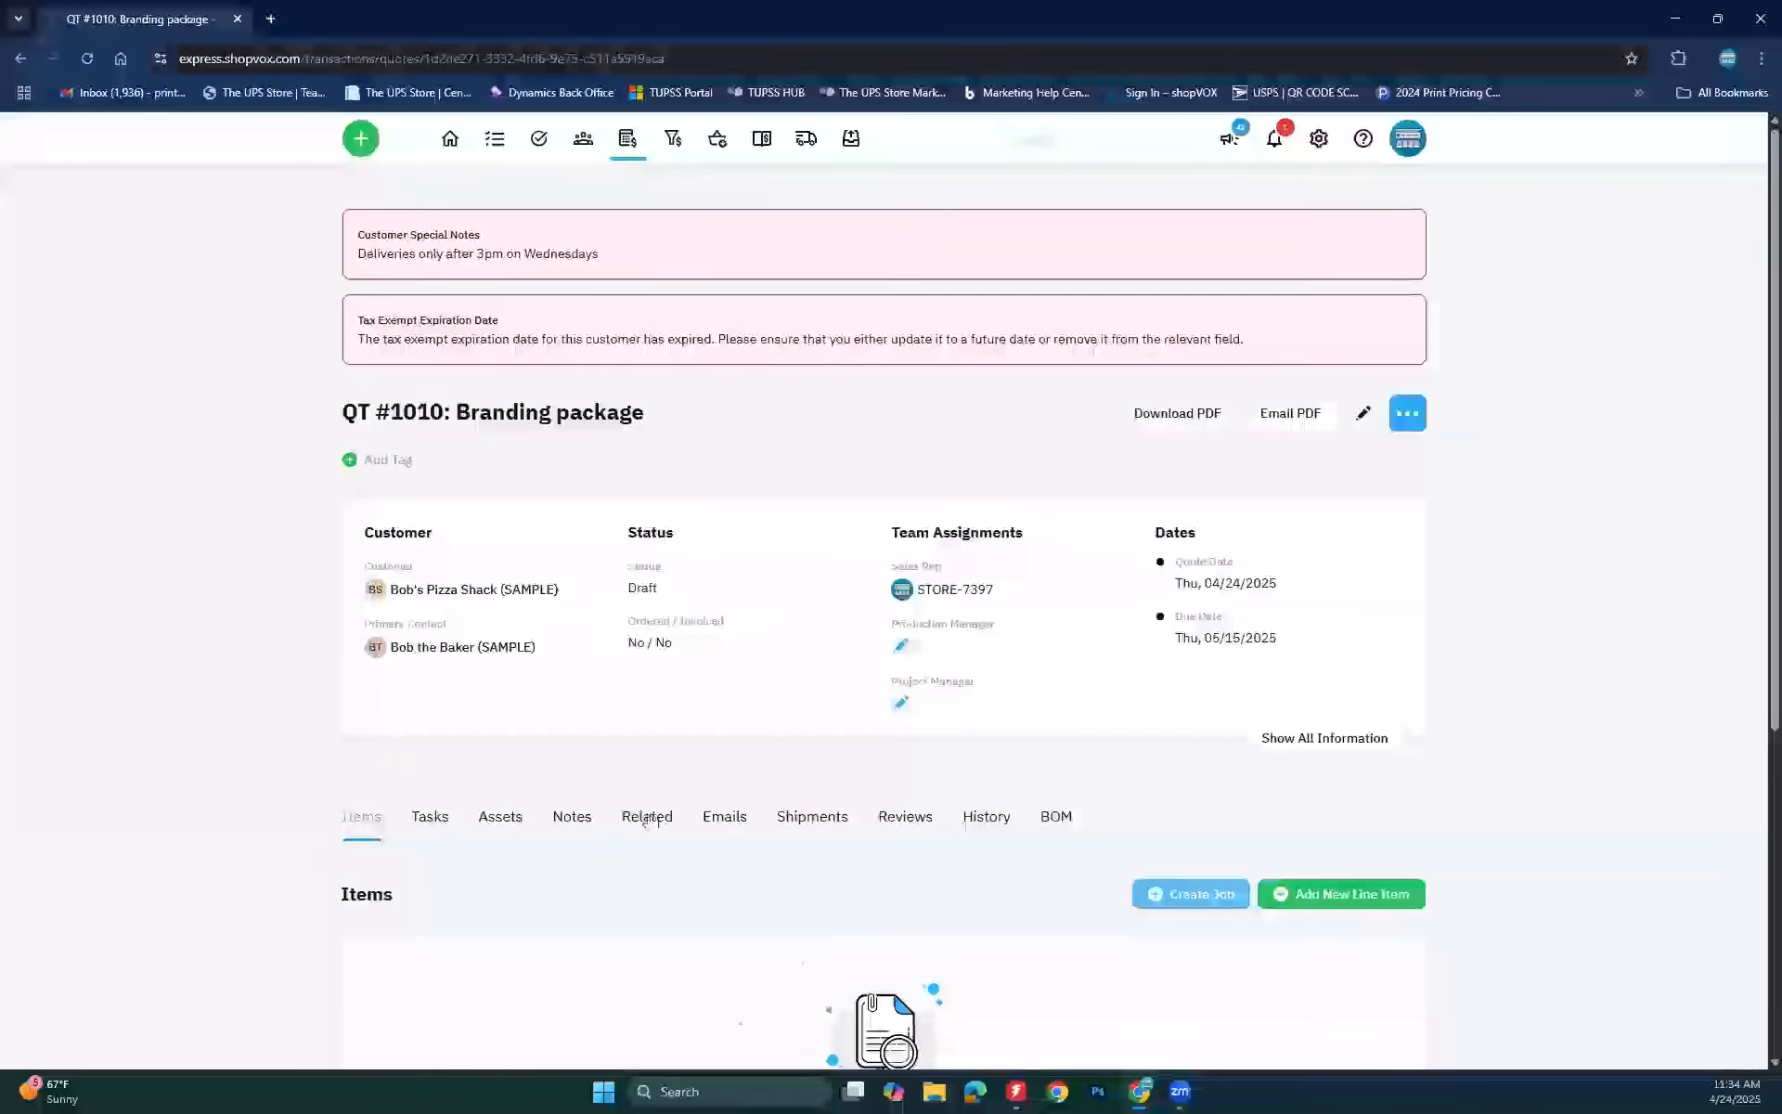
{"action": "left_click", "coordinate": [1182, 410]}
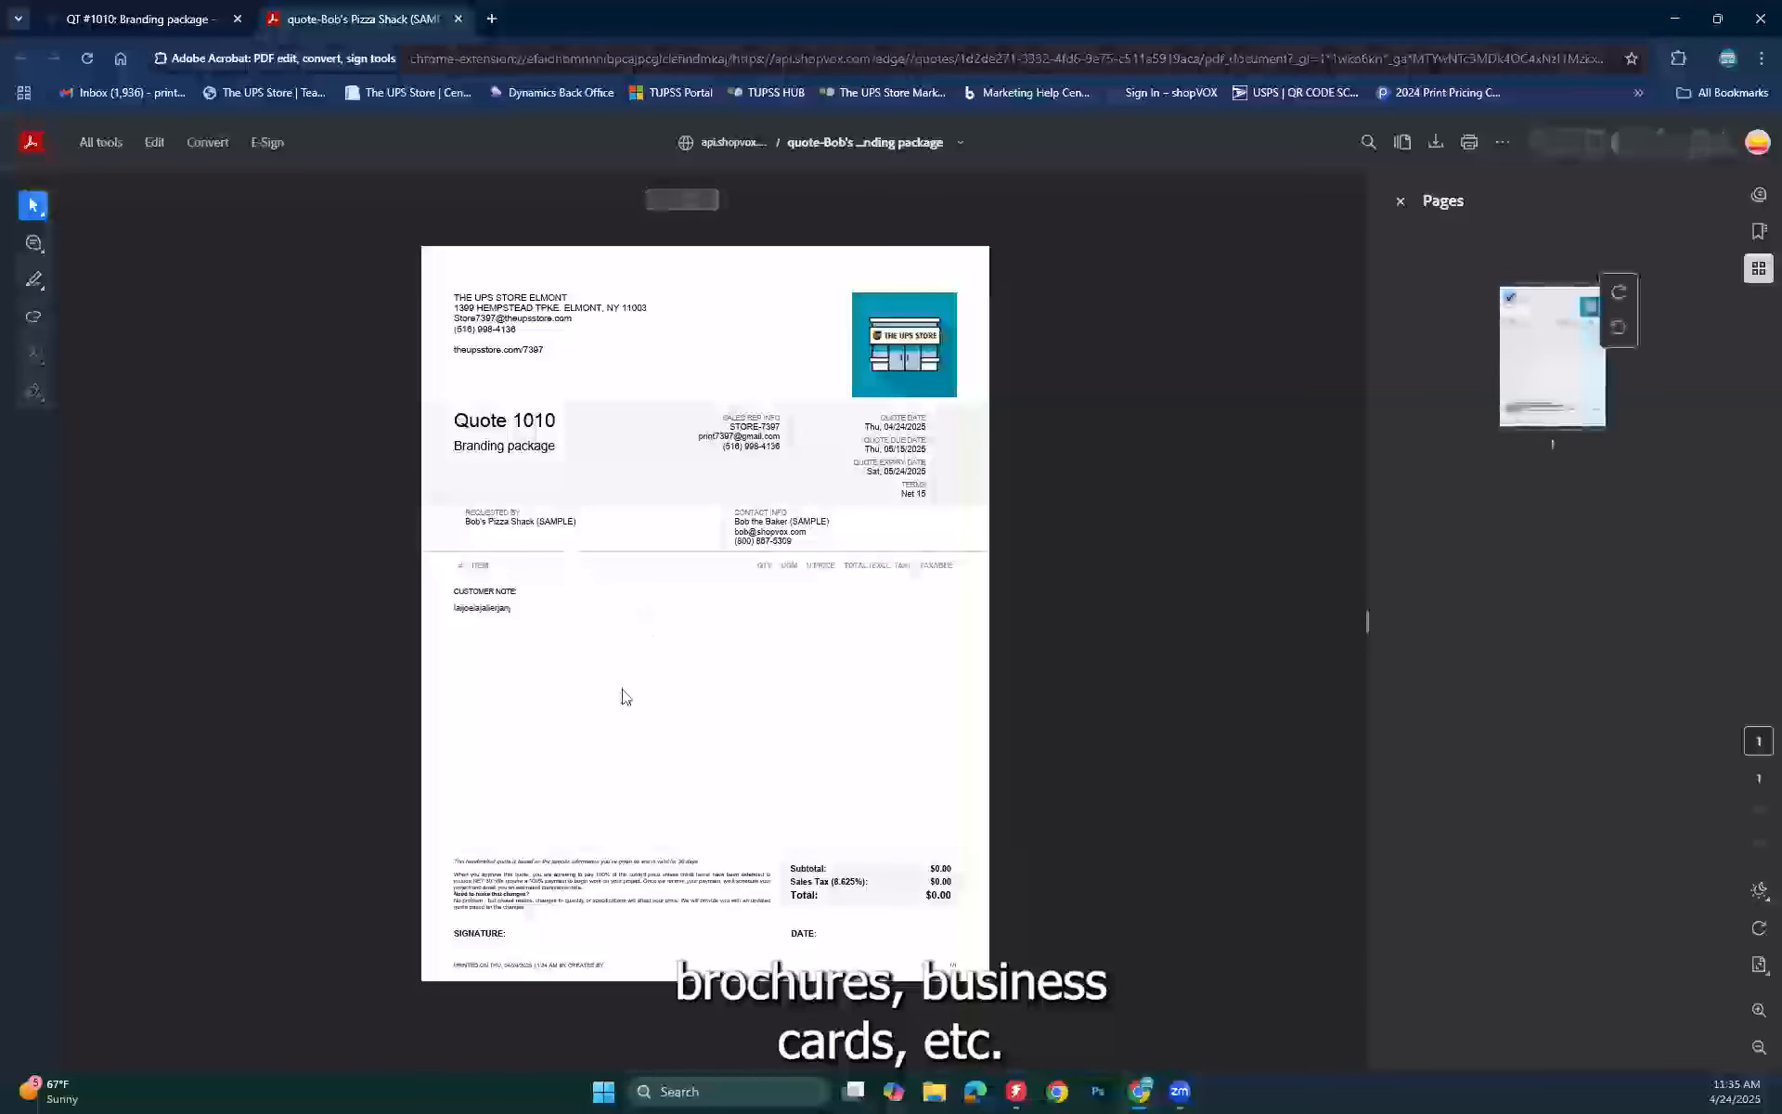
{"action": "left_click_drag", "start_coordinate": [451, 608], "coordinate": [571, 608]}
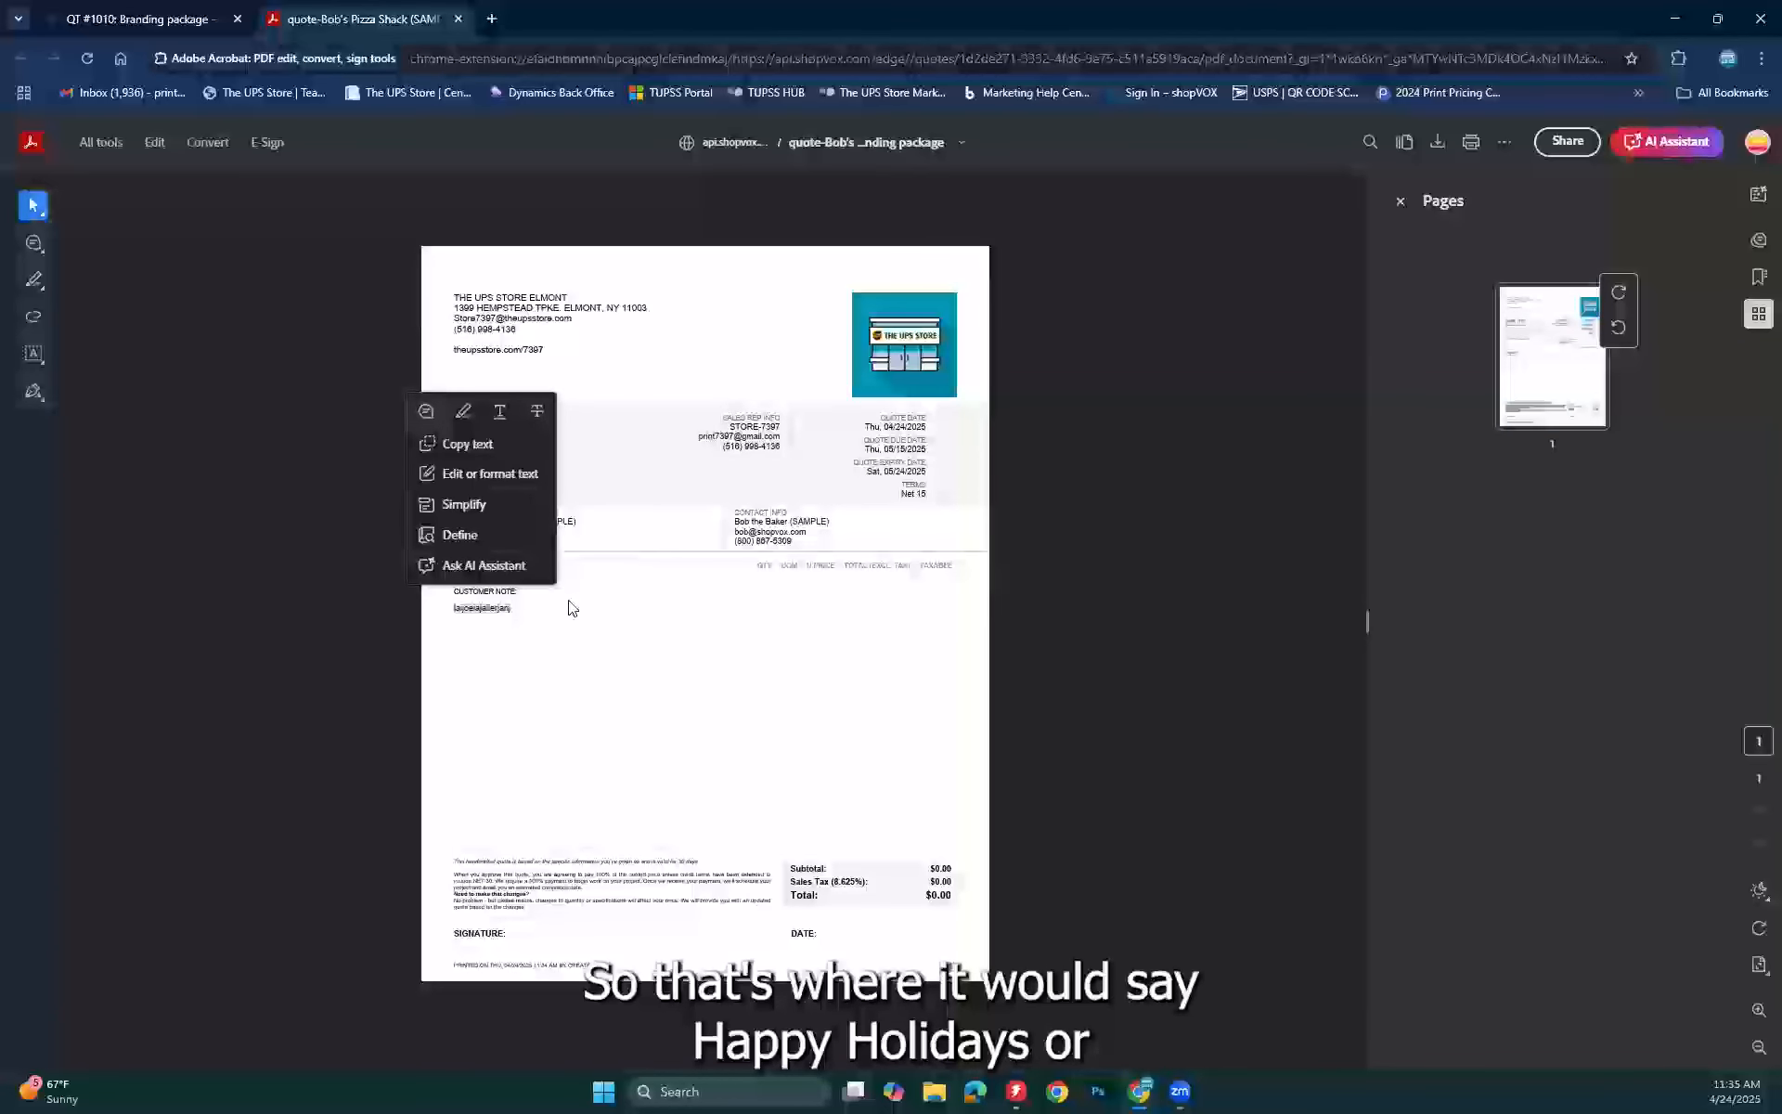
{"action": "left_click", "coordinate": [677, 703]}
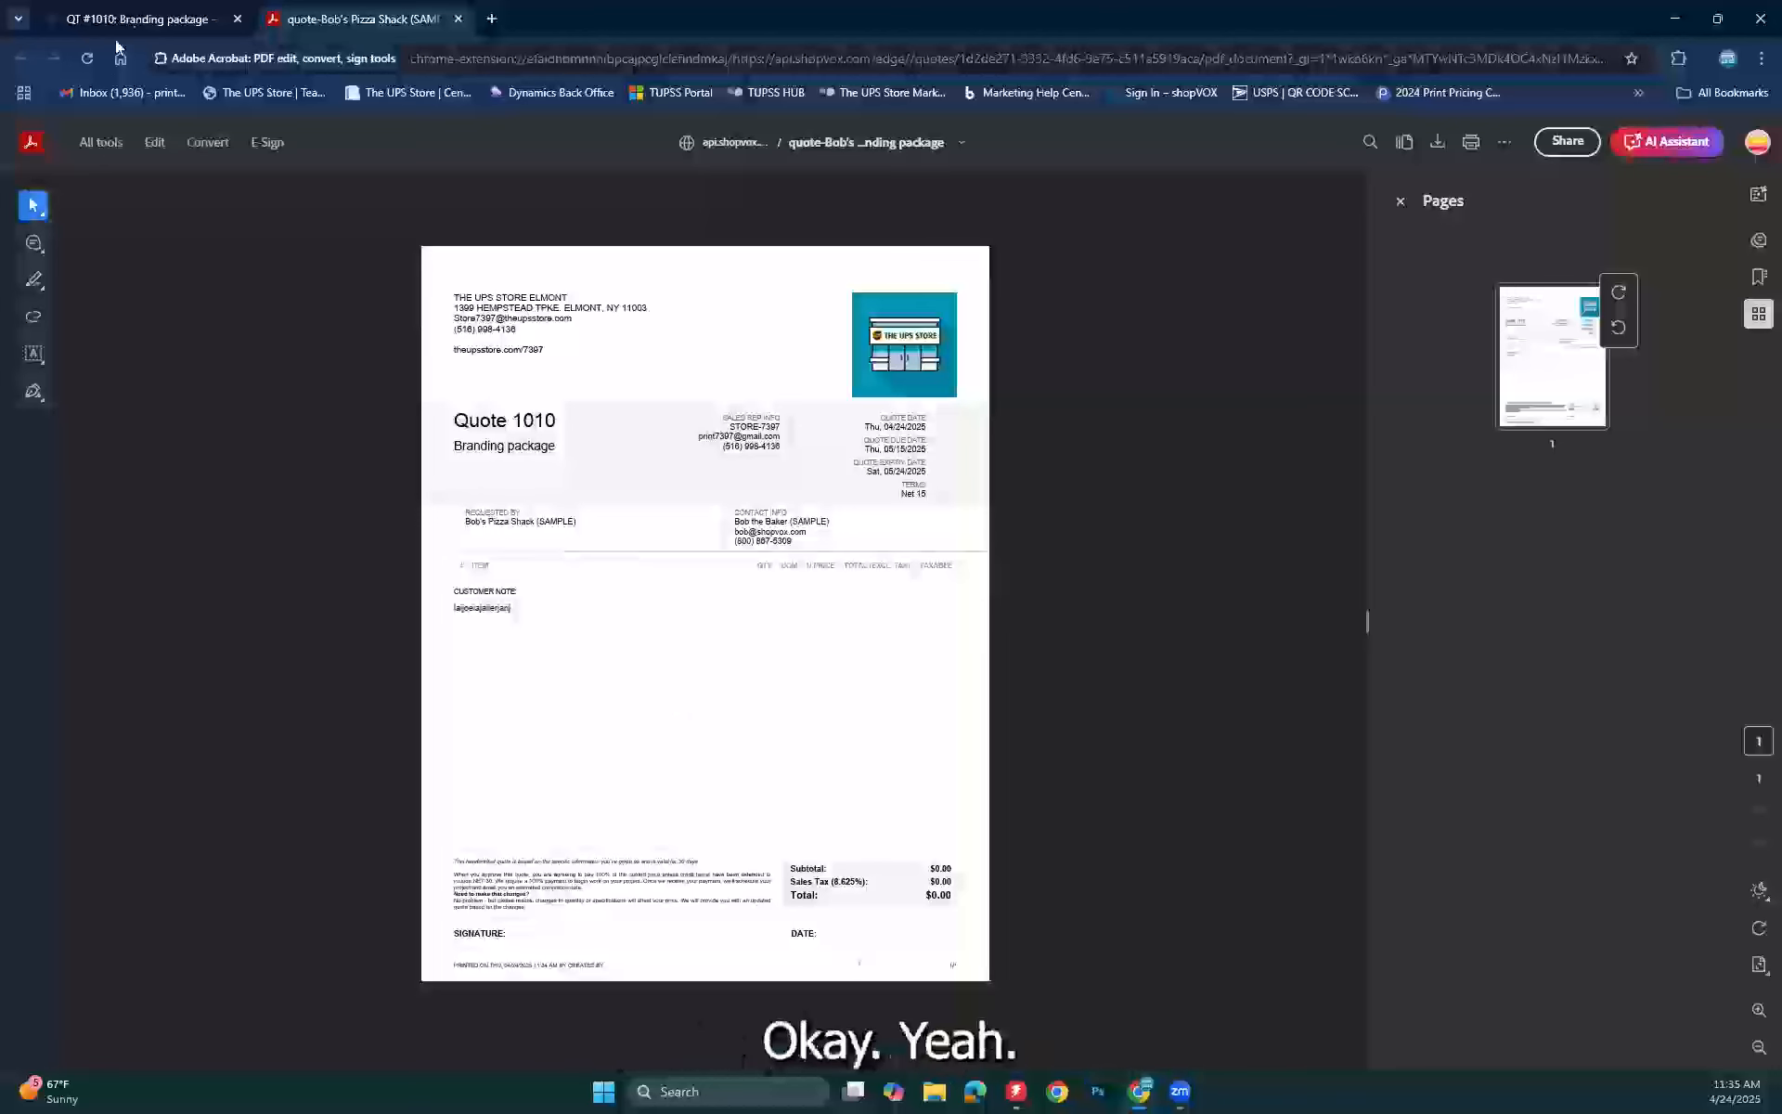
{"action": "left_click", "coordinate": [459, 20]}
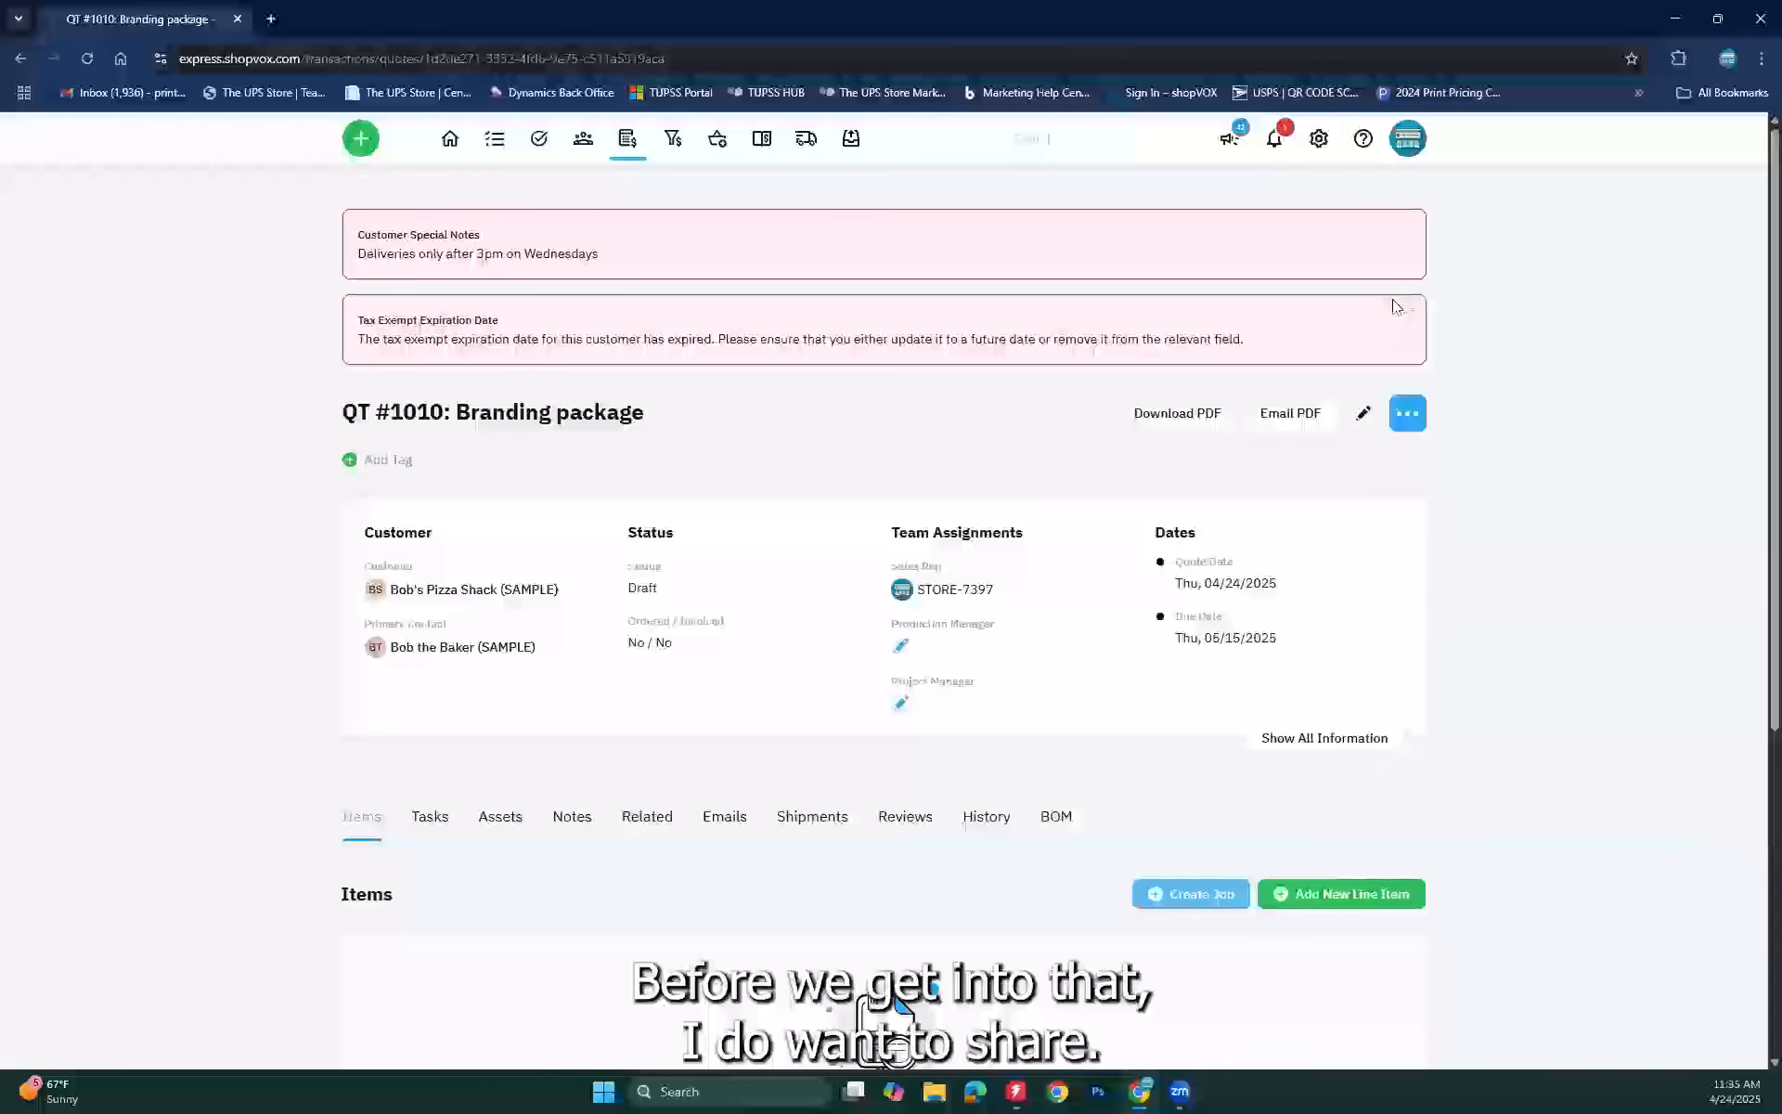
Step: Go to Settings > Custom Notes and begin a new custom note
{"action": "left_click", "coordinate": [1316, 139]}
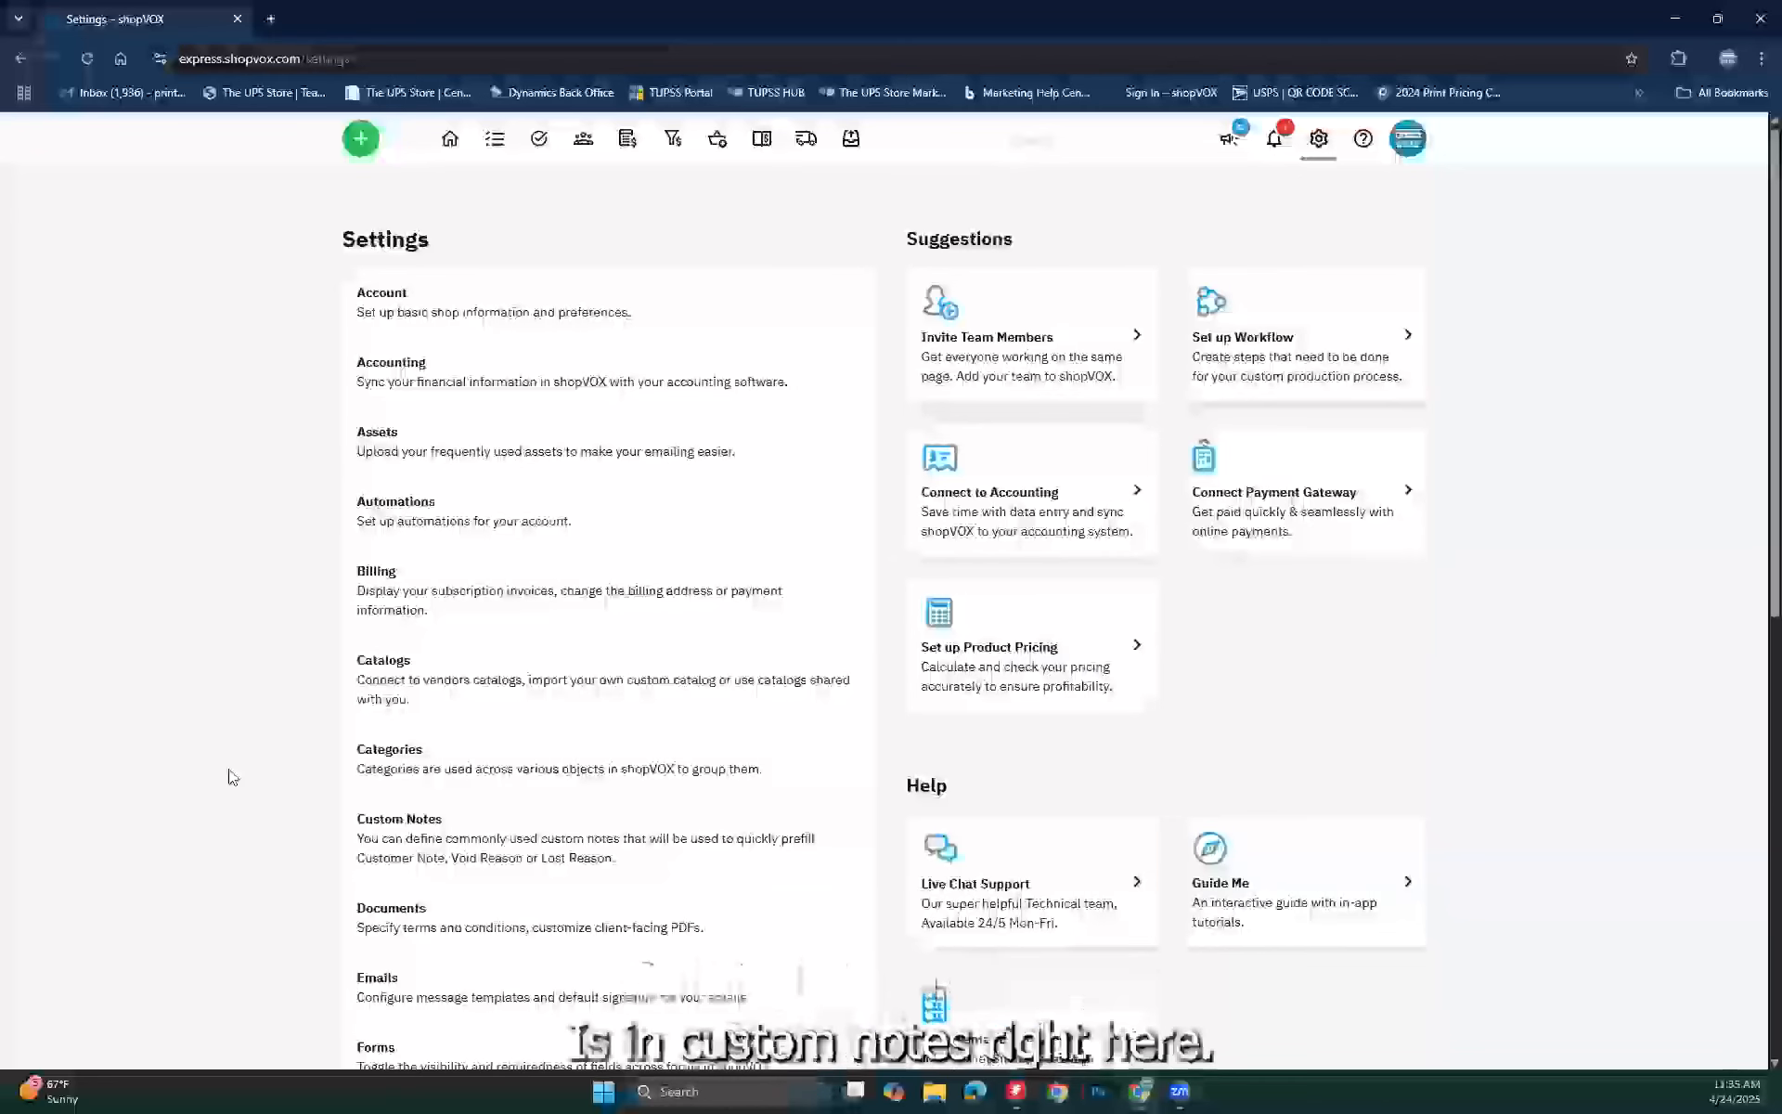
{"action": "left_click", "coordinate": [406, 822]}
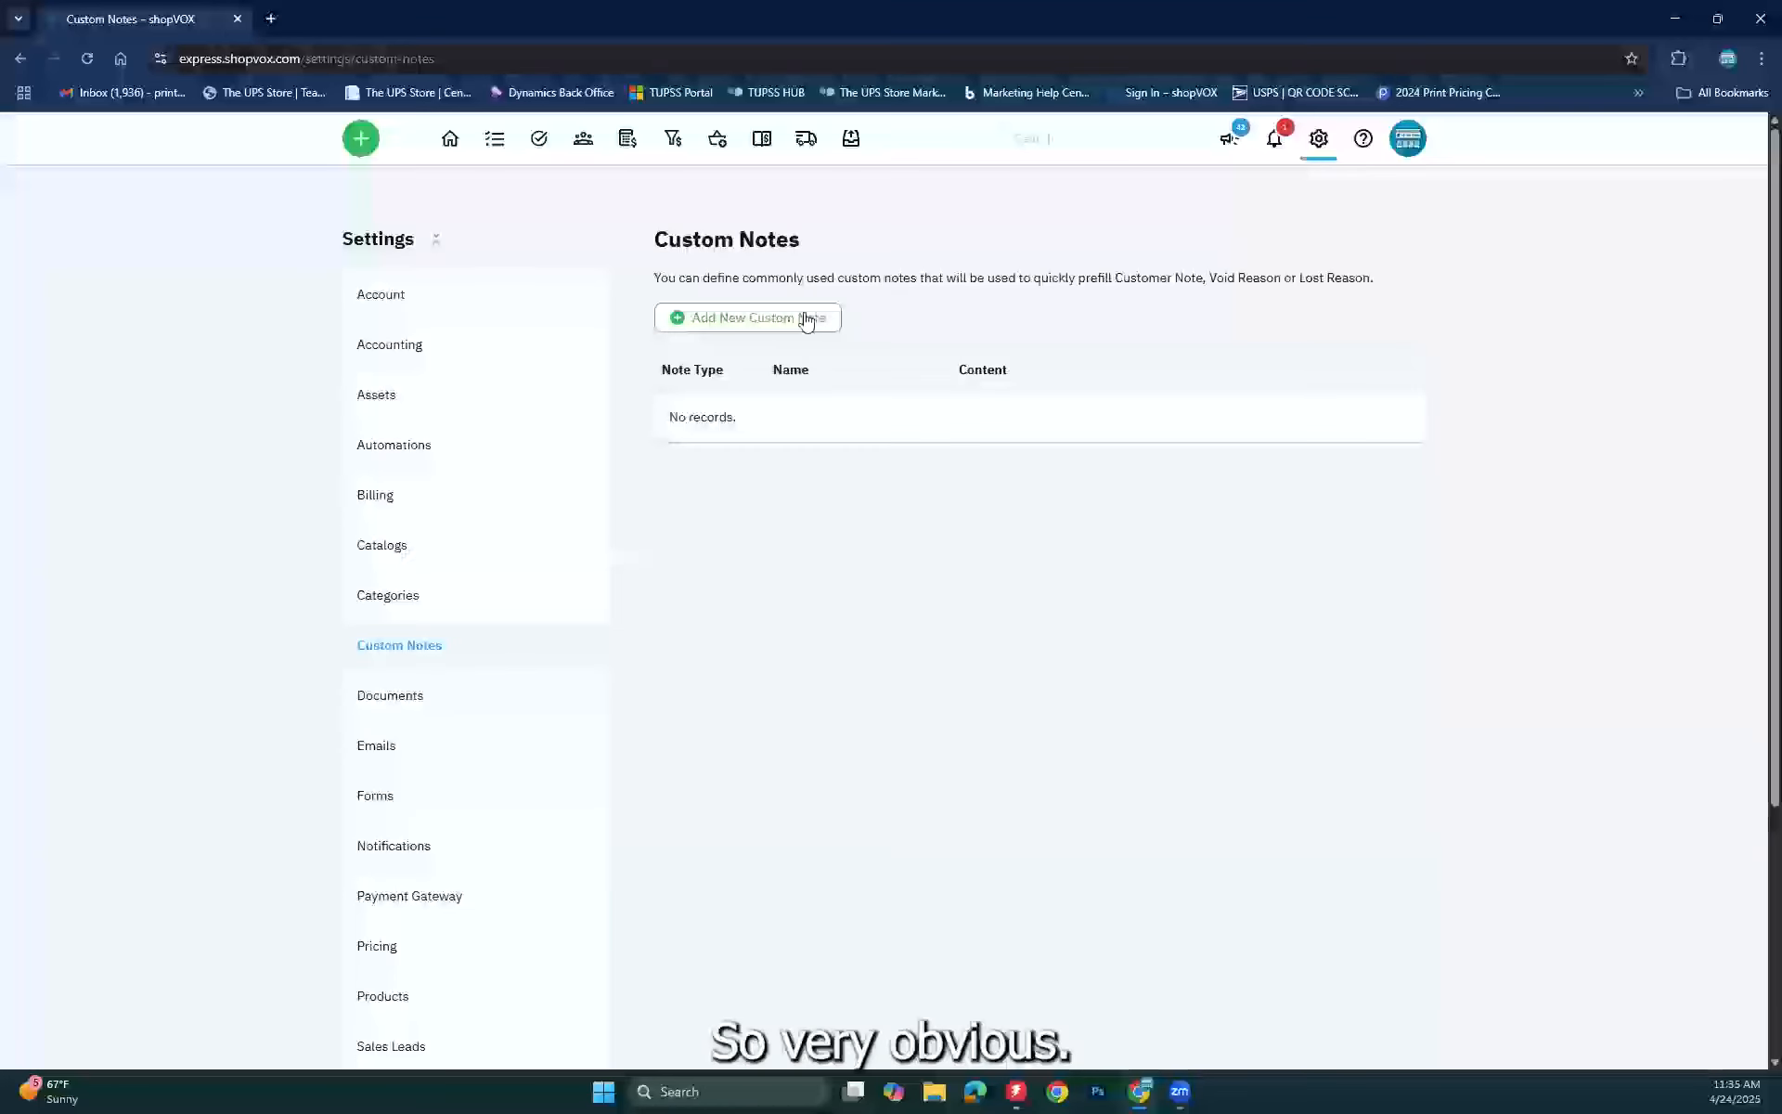
{"action": "left_click", "coordinate": [806, 318]}
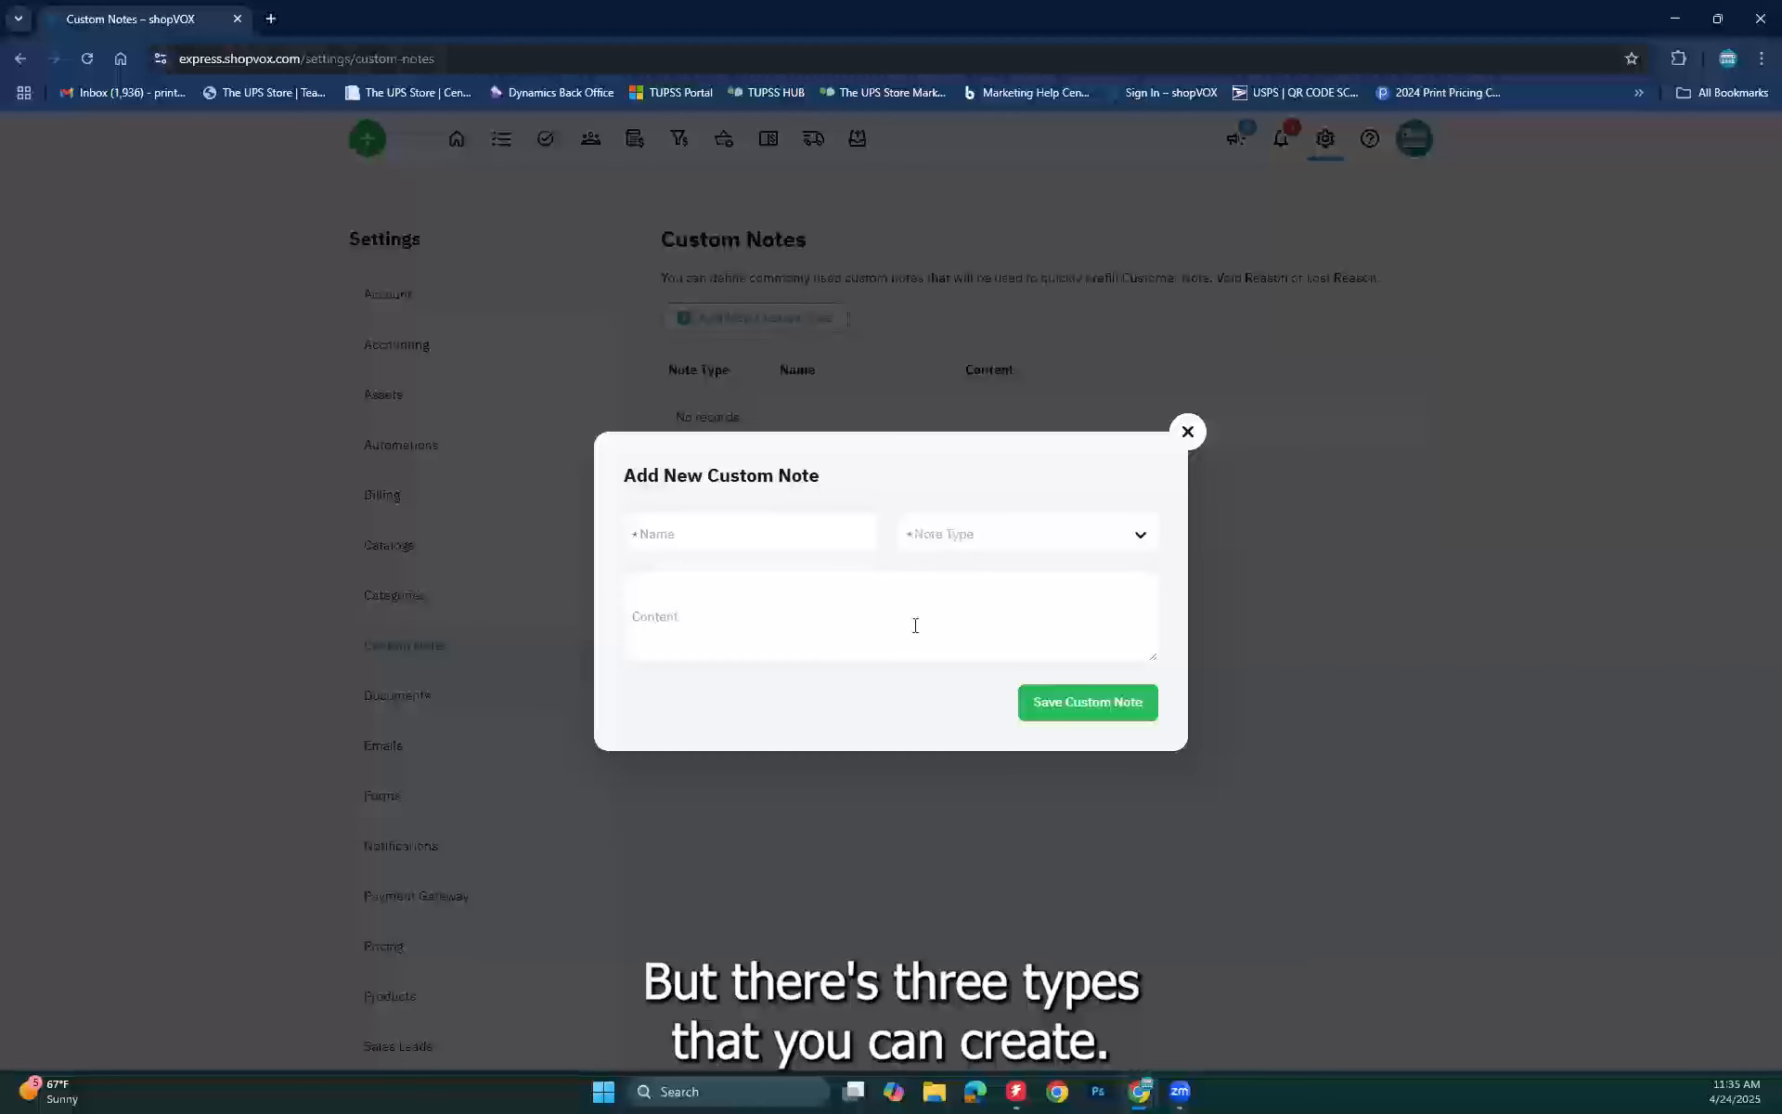
Step: Save a Prefill Customer Note 'Thank you' reading 'Thanks for your inquiry, we look forward to helping you.'
{"action": "left_click", "coordinate": [1072, 551]}
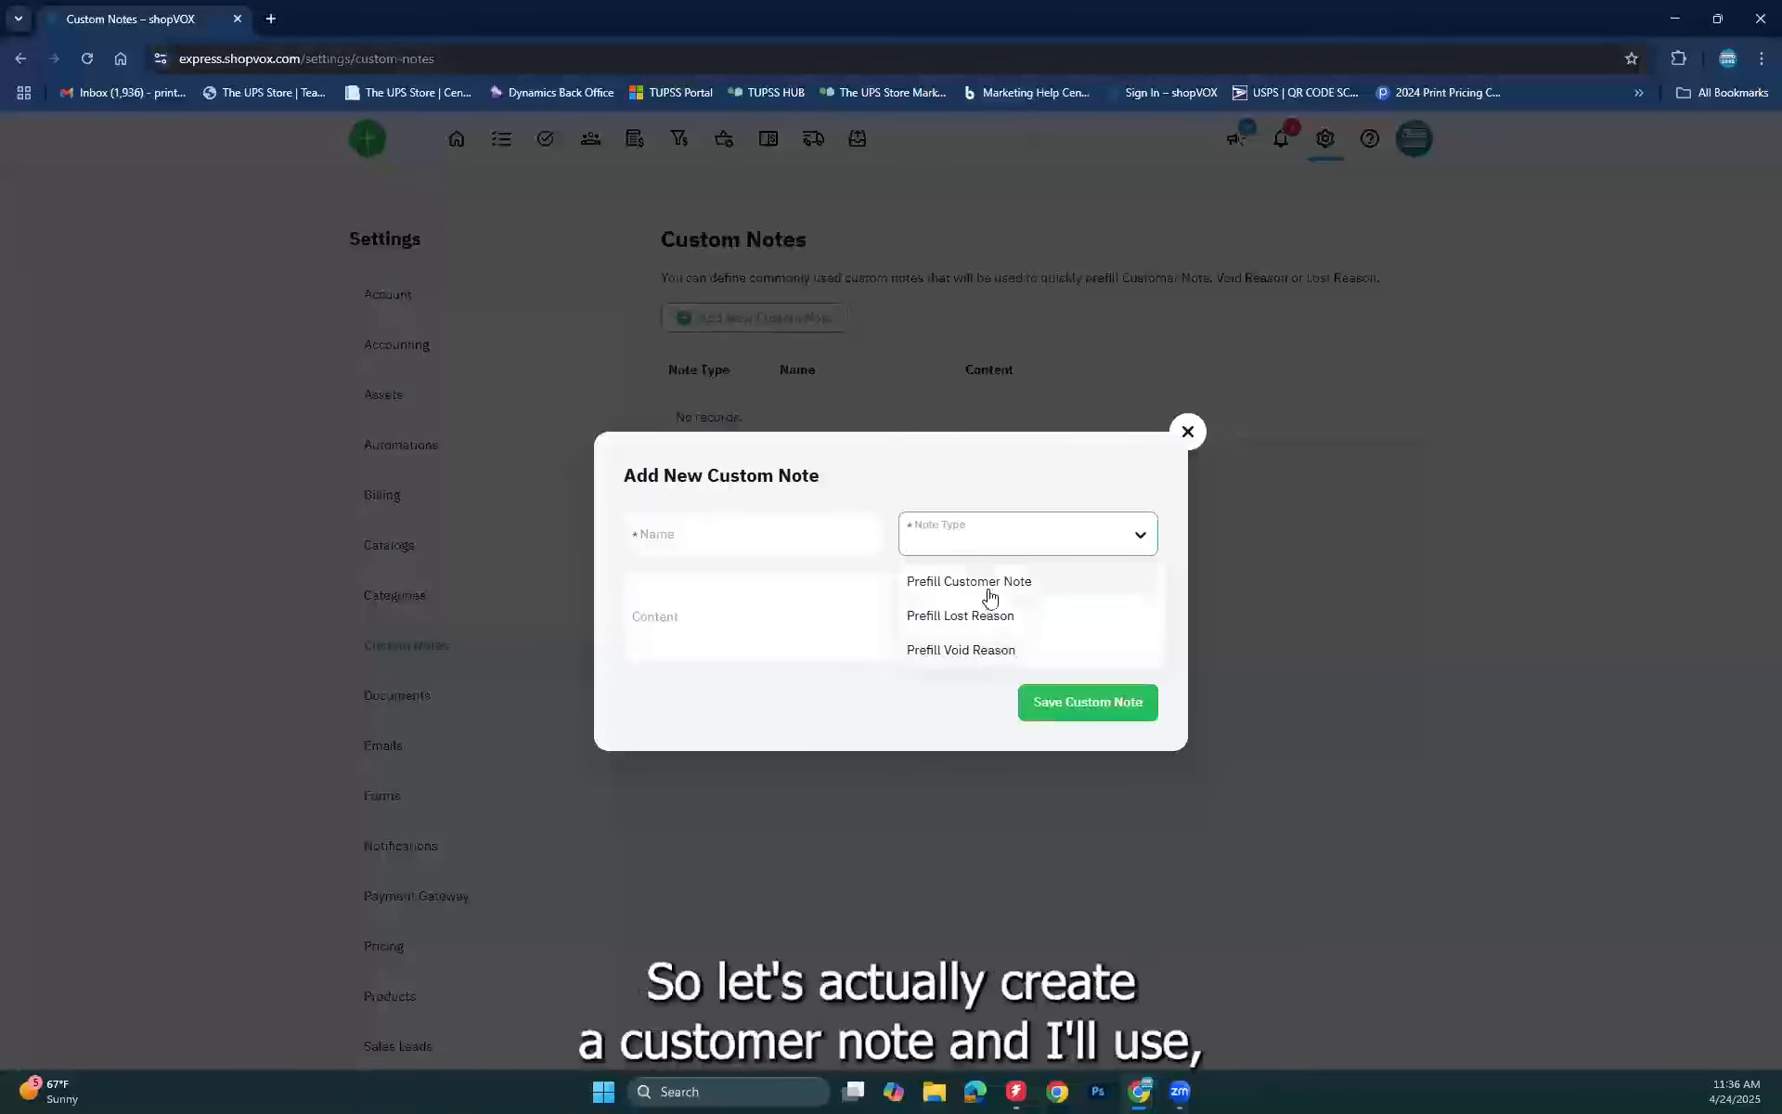
{"action": "left_click", "coordinate": [945, 581]}
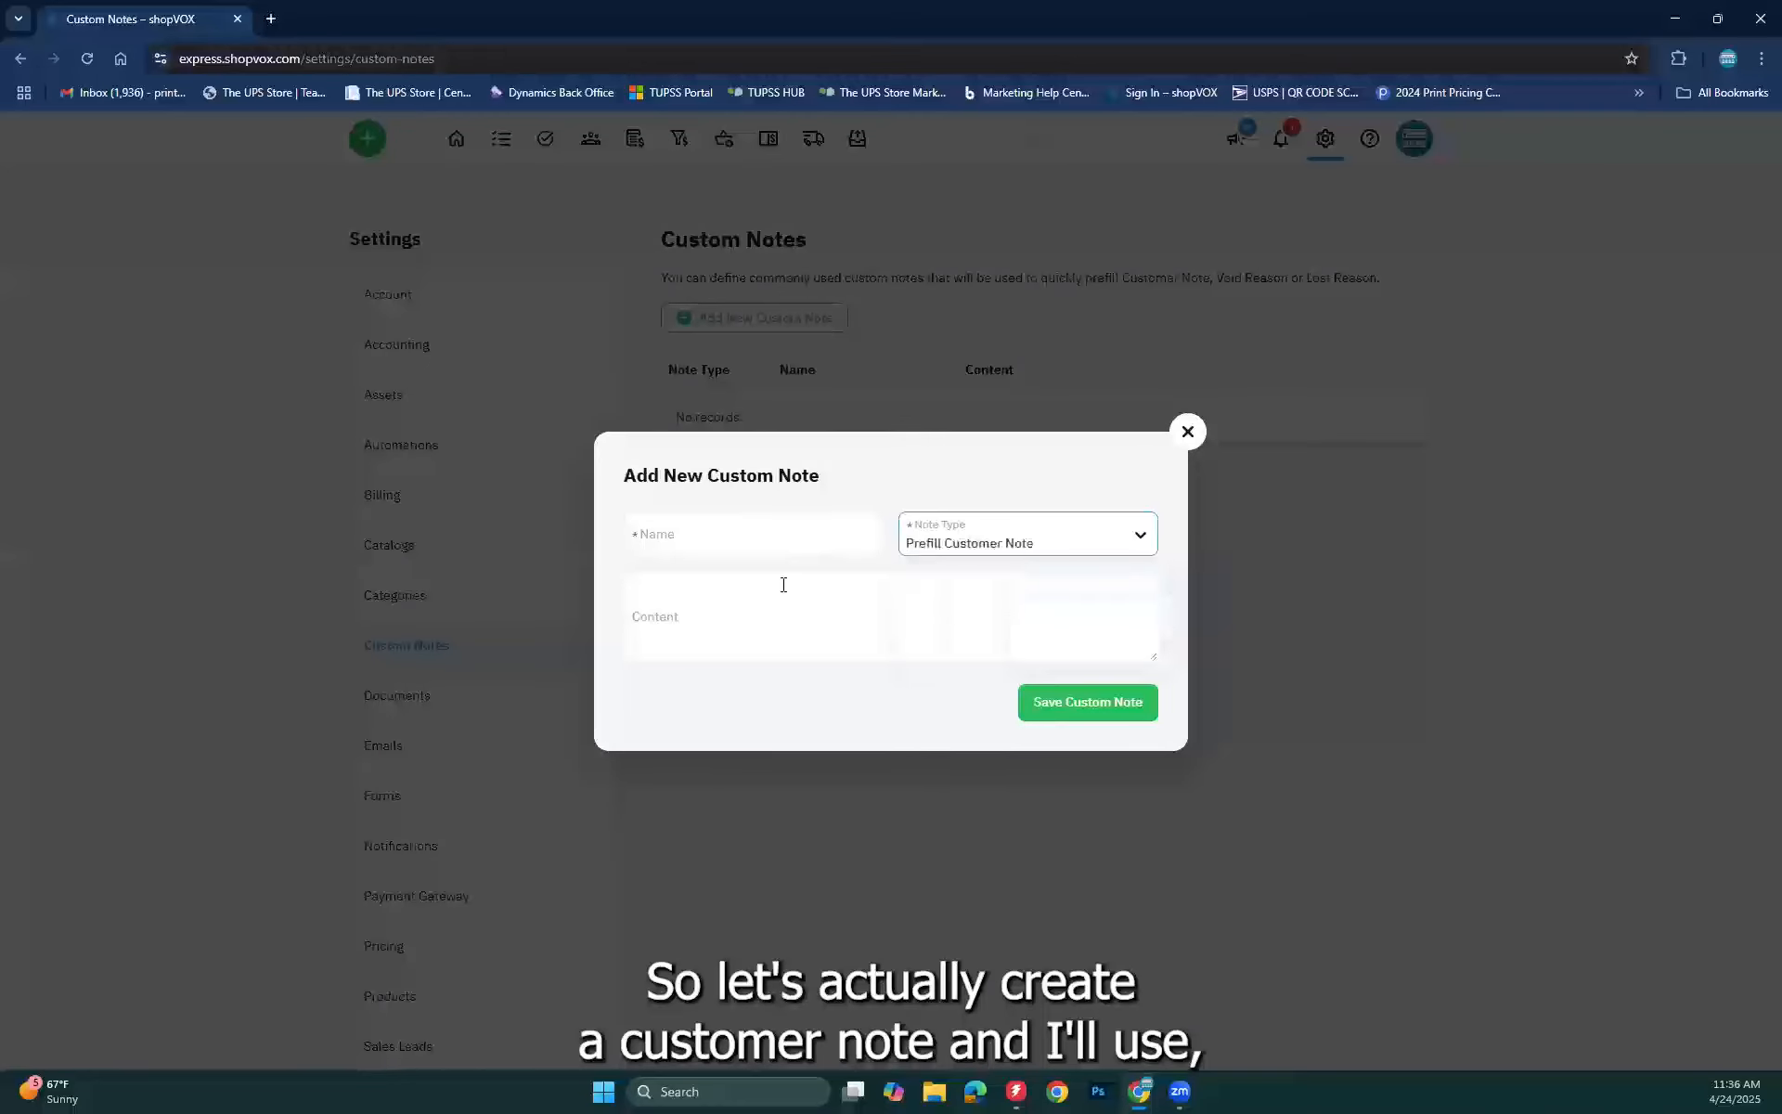
{"action": "left_click", "coordinate": [689, 536]}
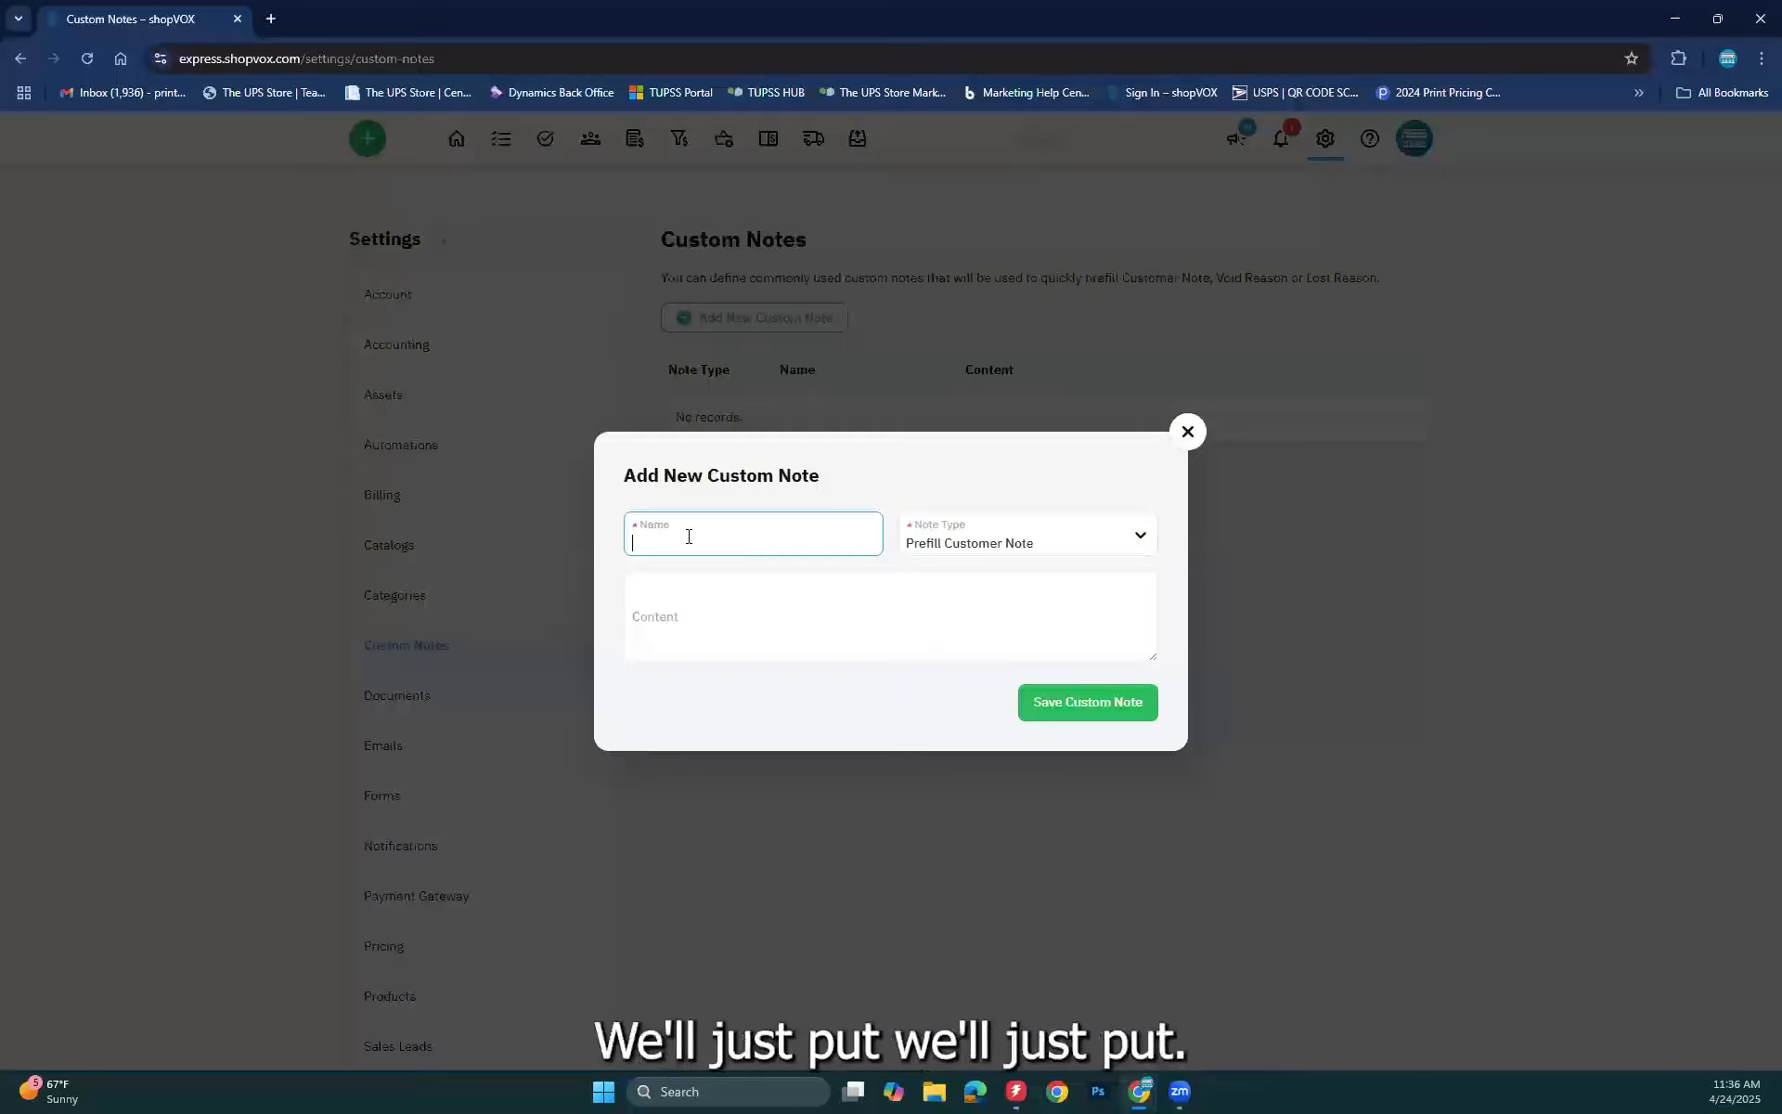
{"action": "type", "text": "hank you"}
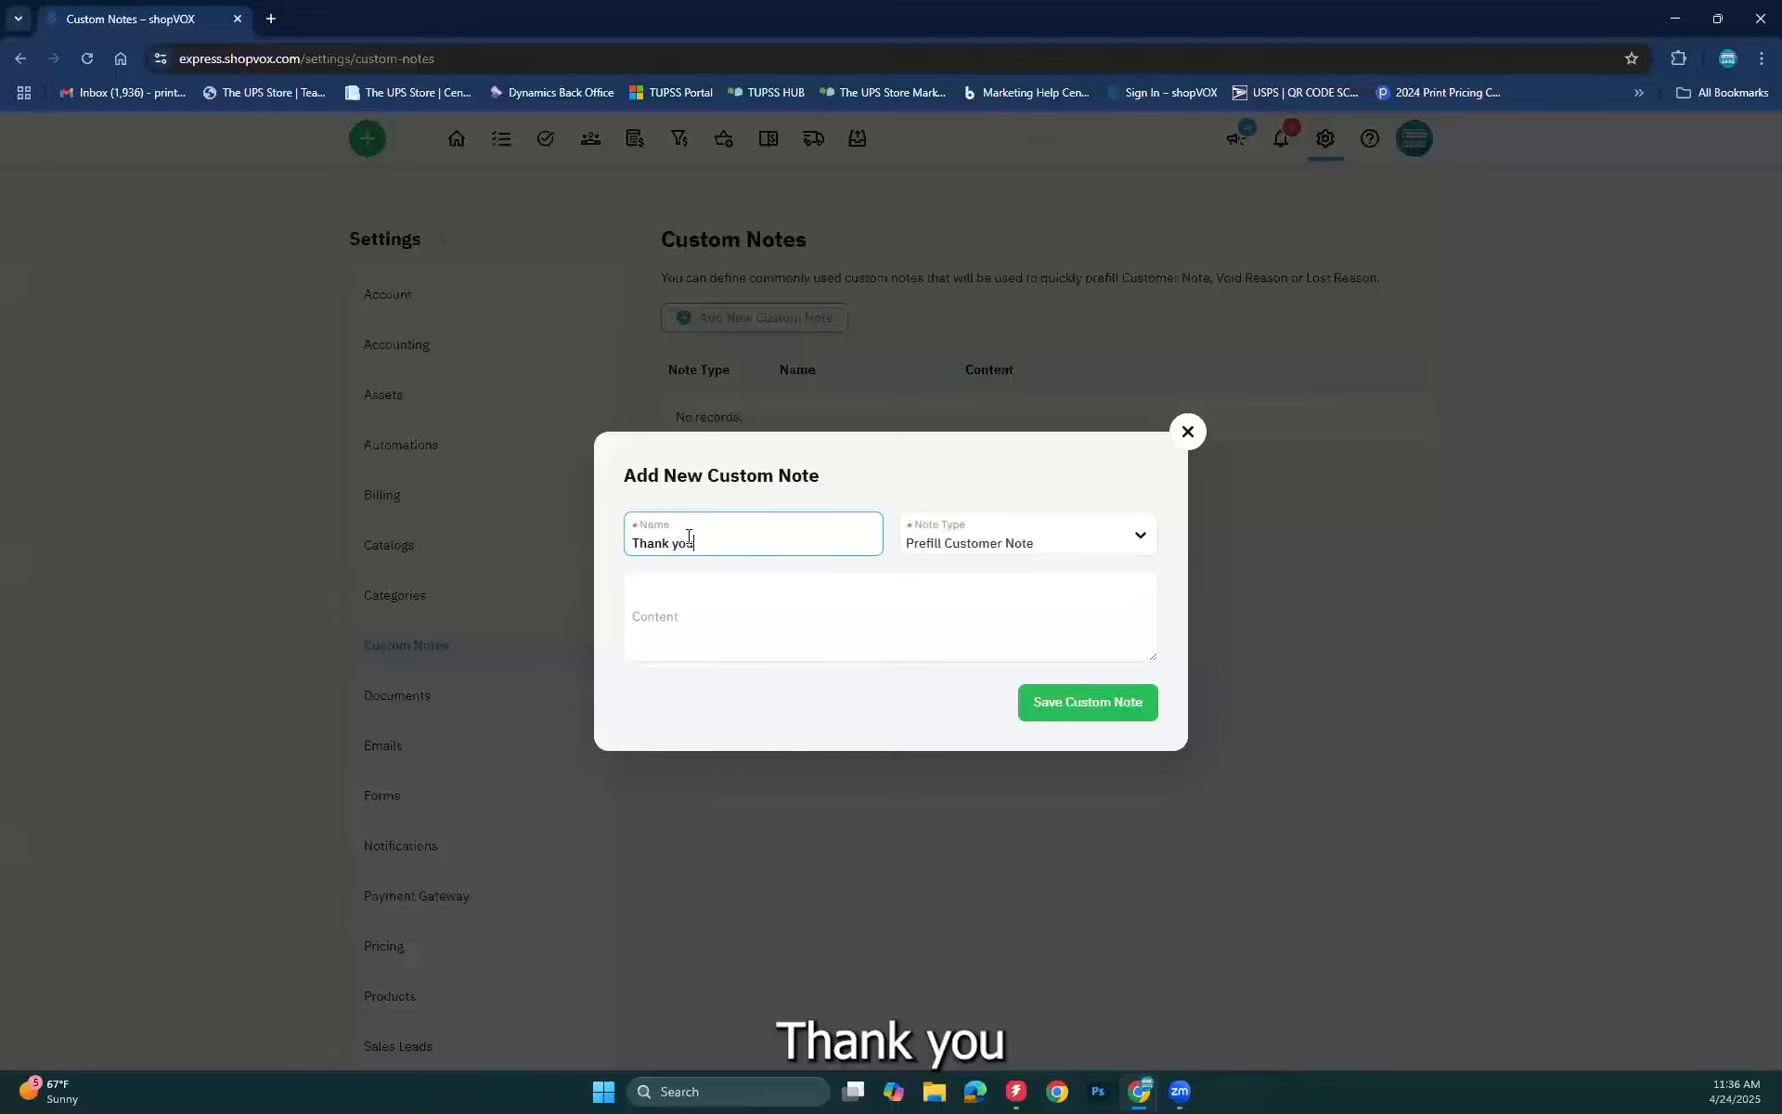
{"action": "left_click", "coordinate": [685, 653]}
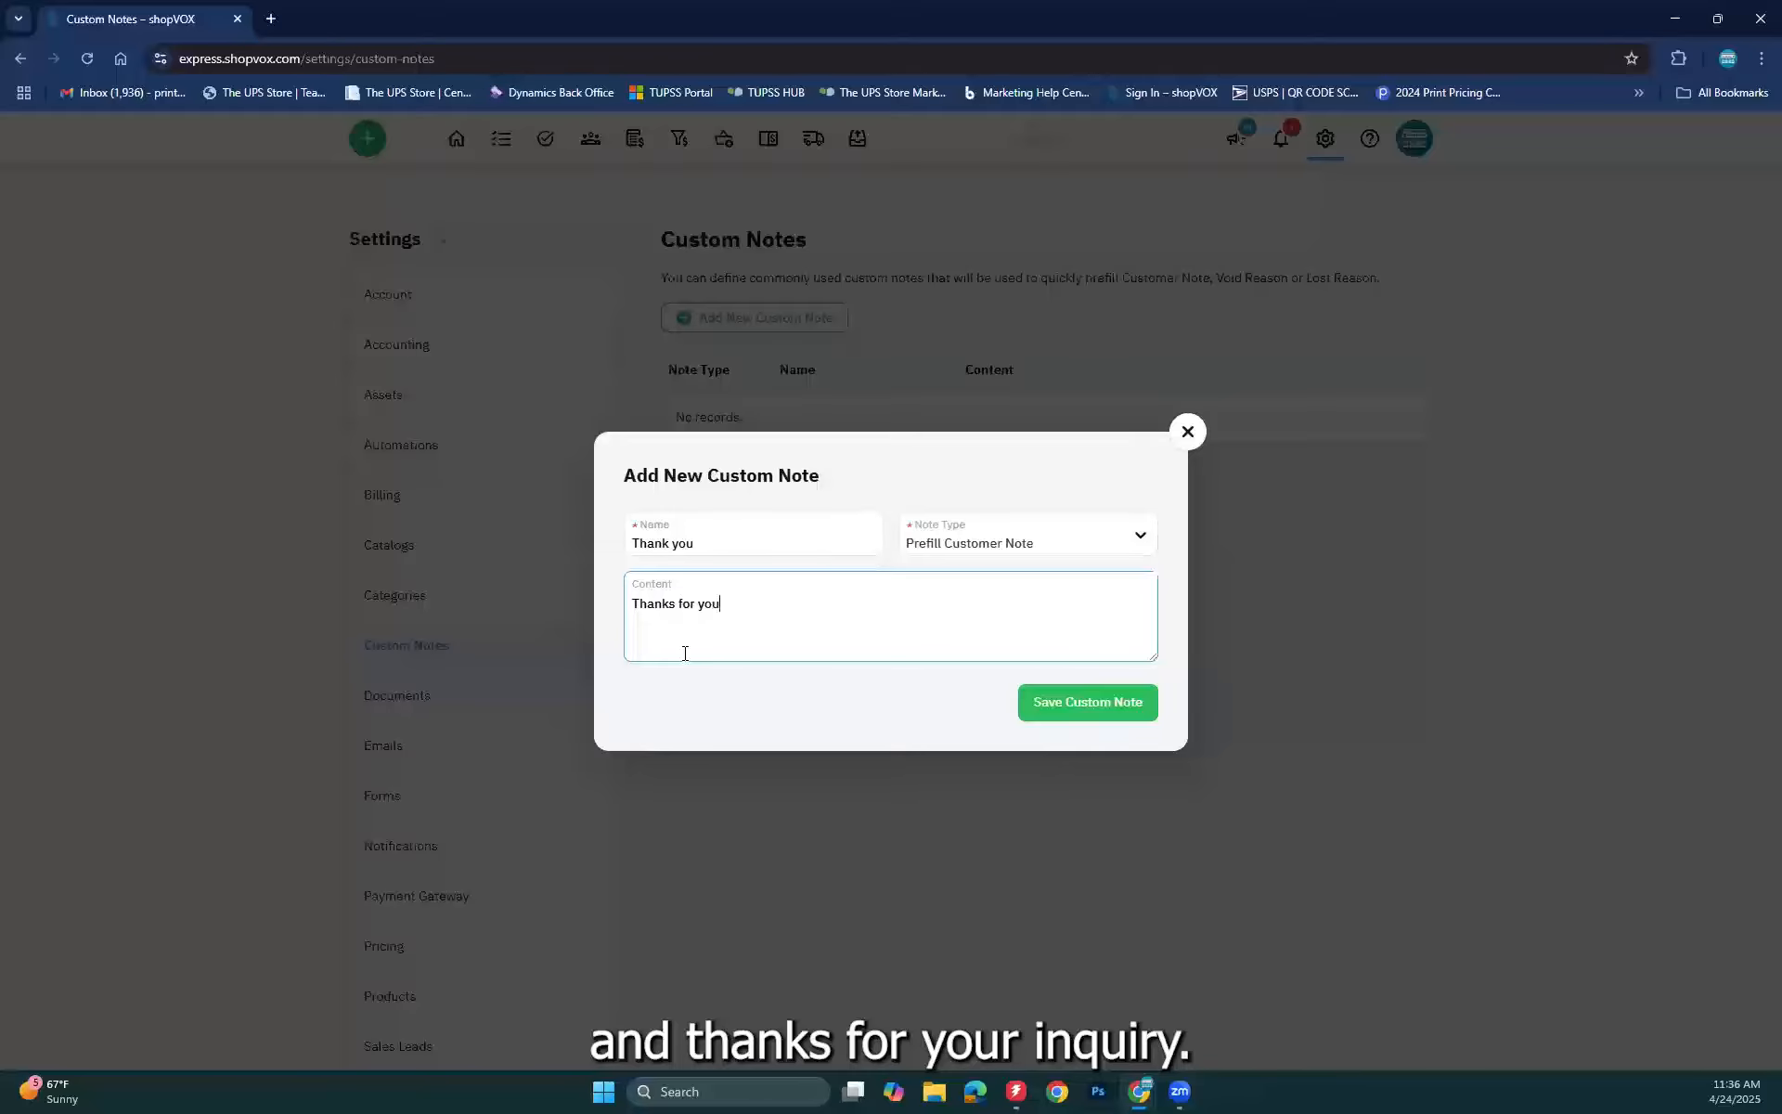
{"action": "type", "text": "Thanks for your inqure"}
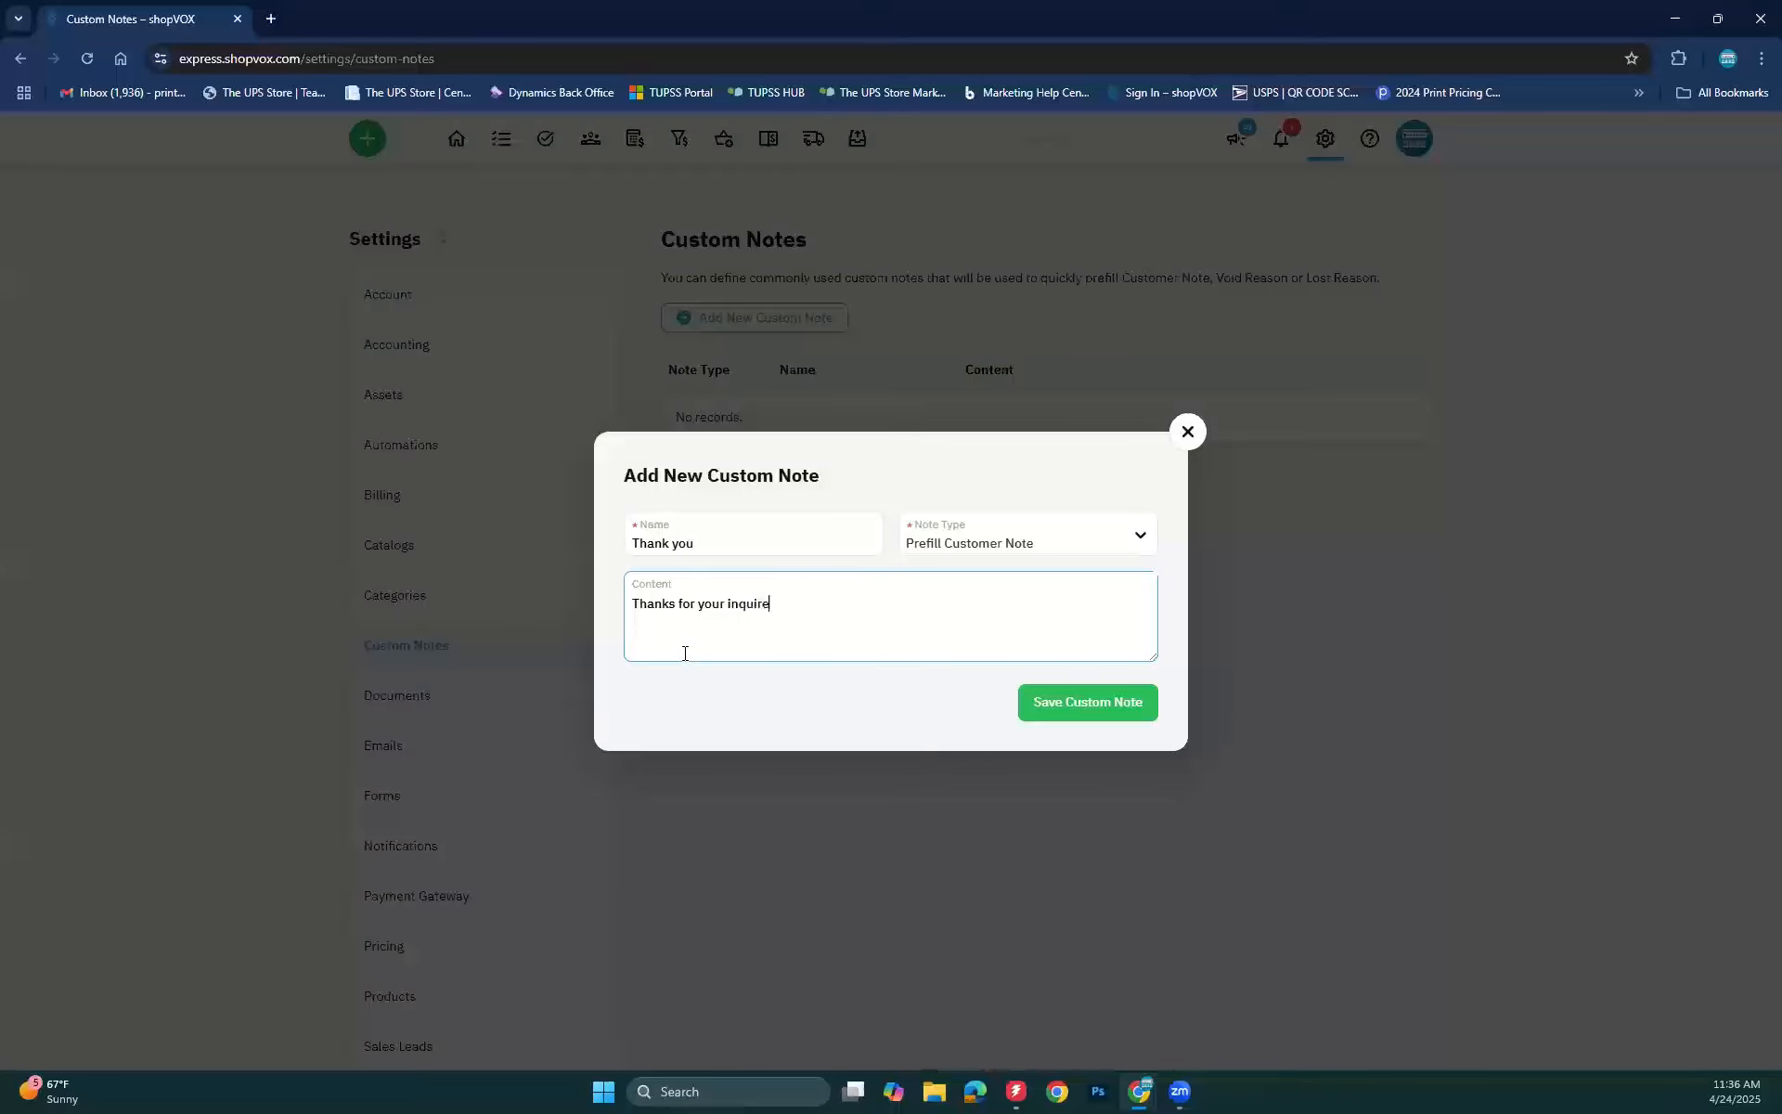
{"action": "type", "text": ", we look forward to"}
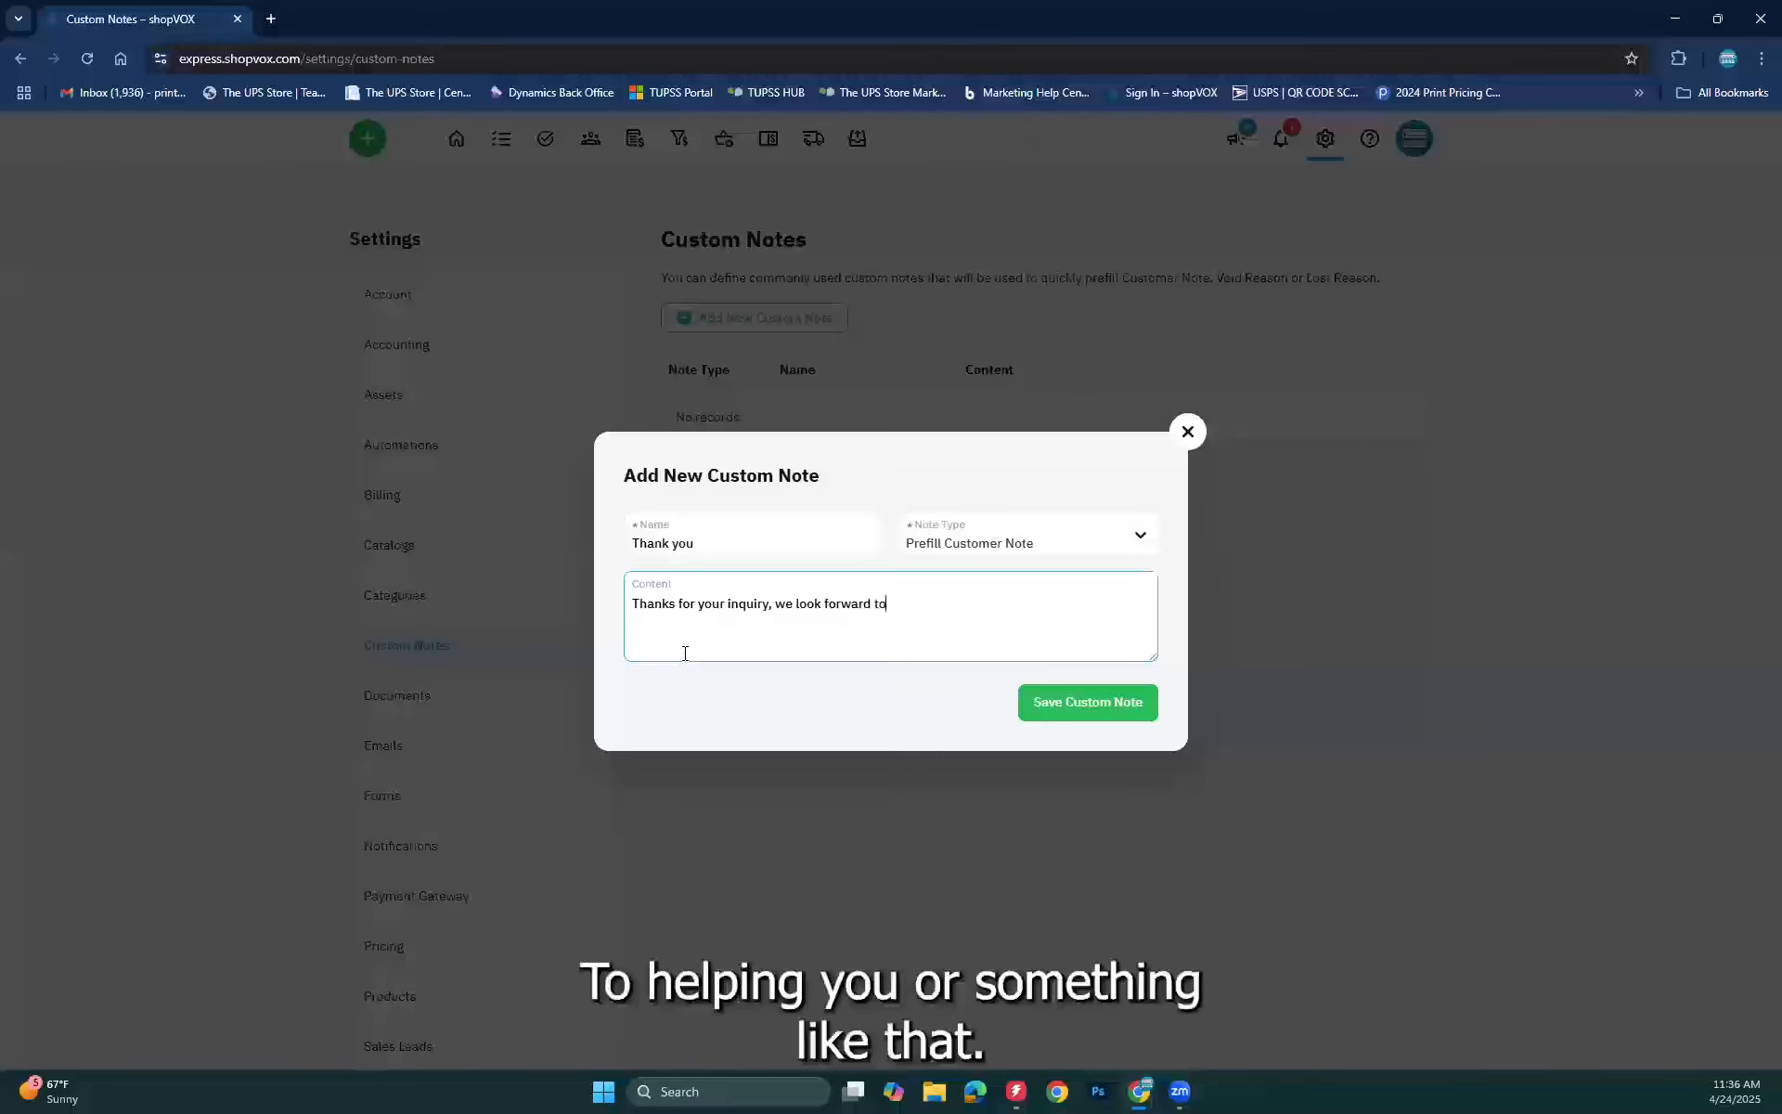
{"action": "type", "text": " helping you."}
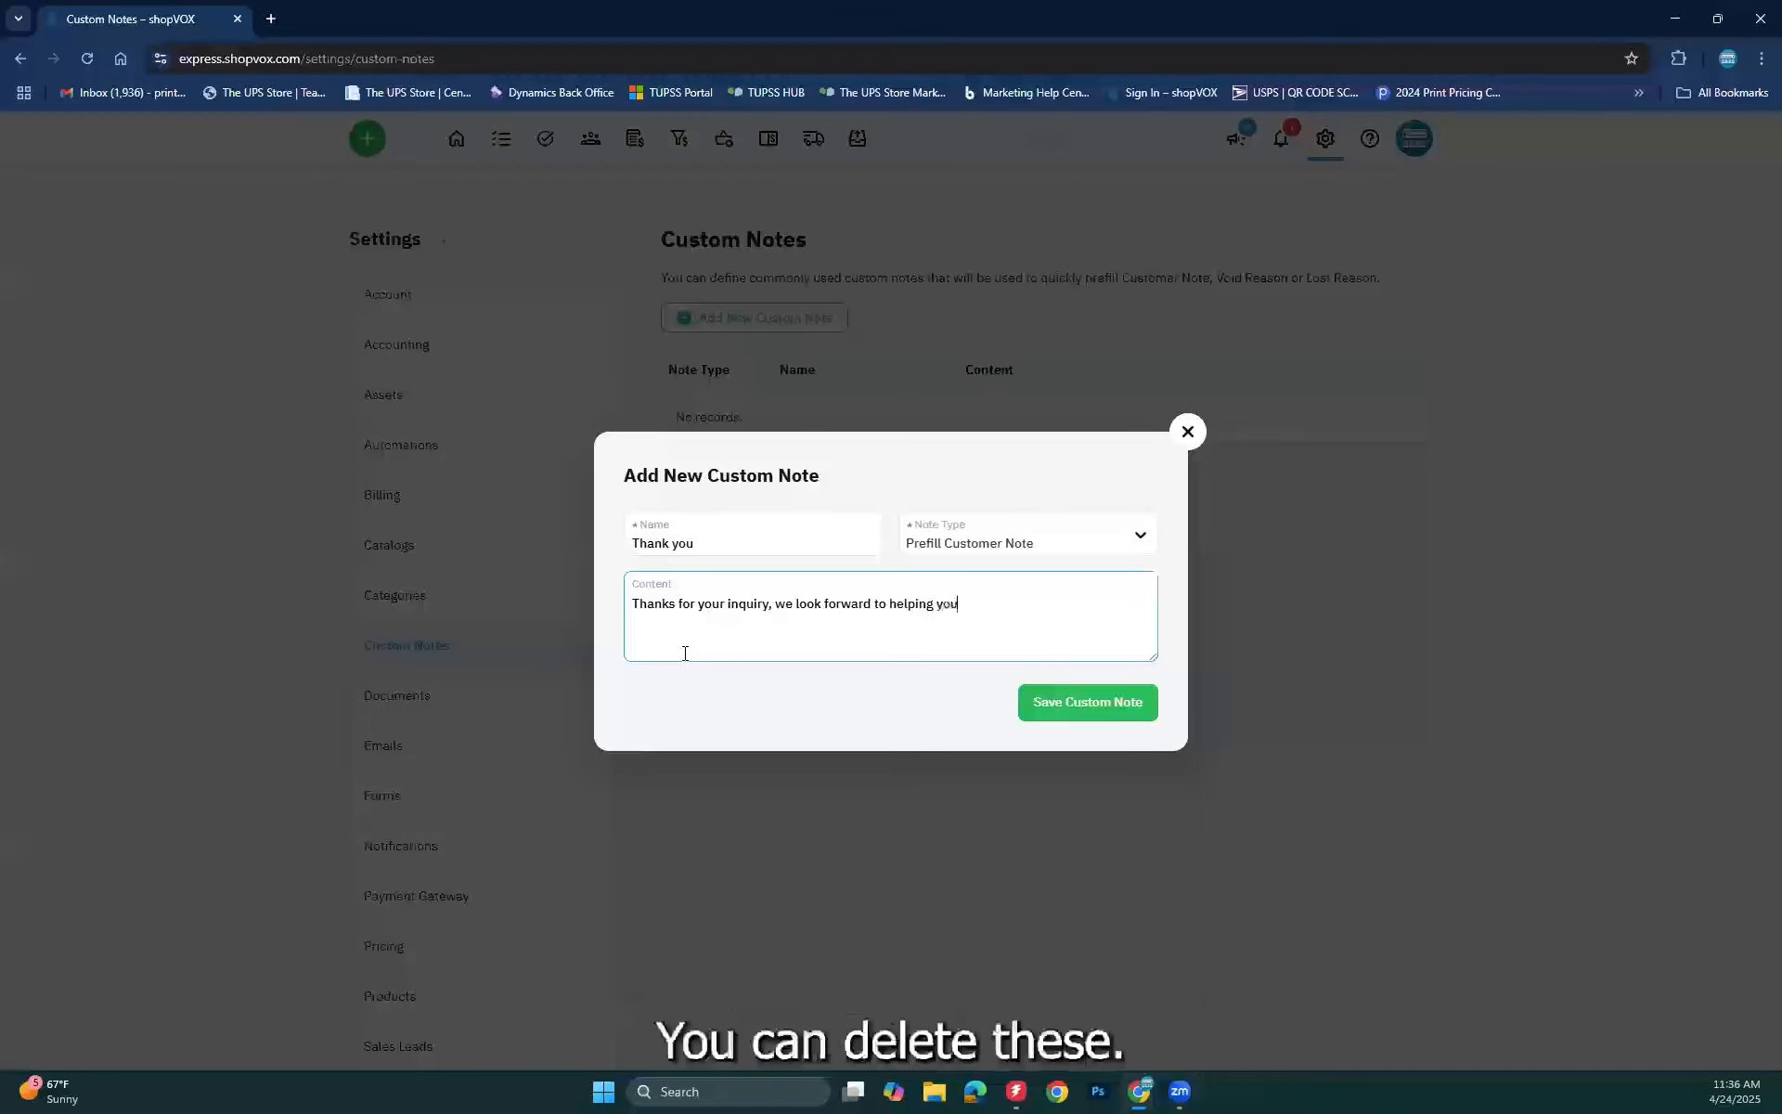
{"action": "left_click", "coordinate": [1129, 702]}
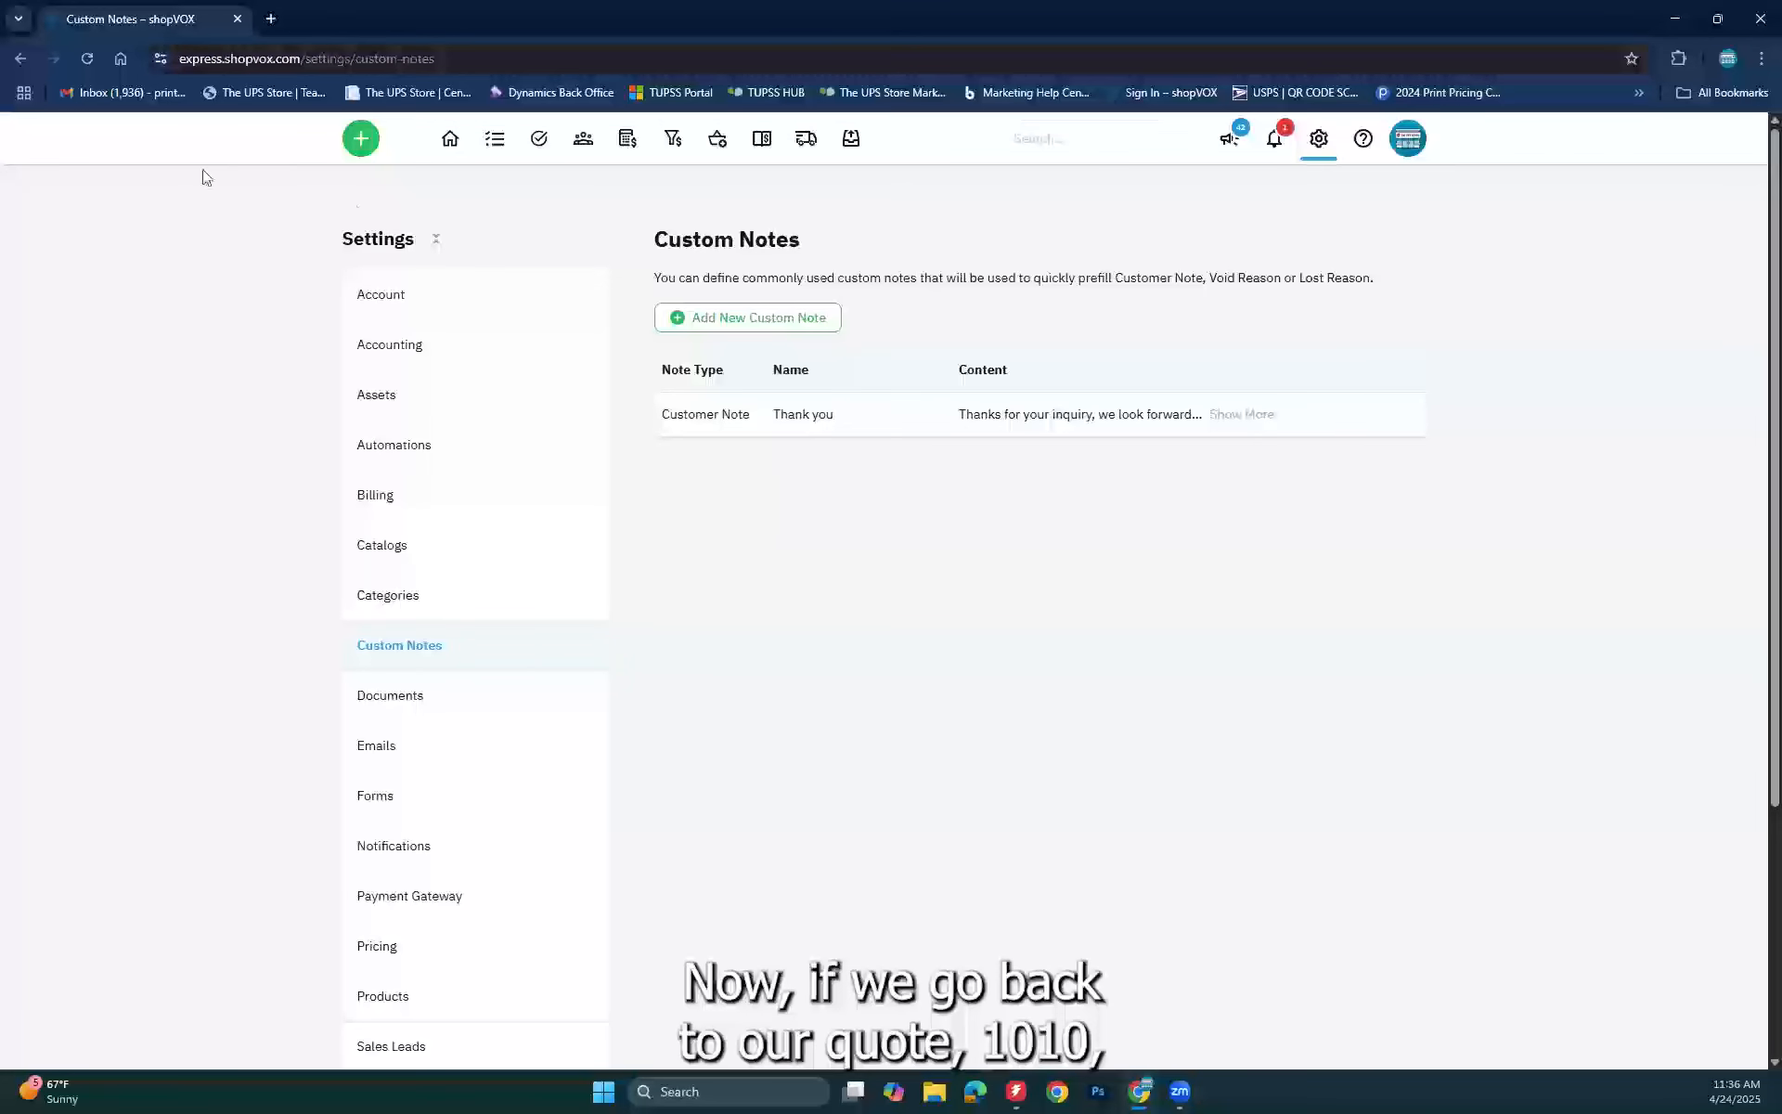
Step: Search for quote 1010 and open it for editing
{"action": "left_click", "coordinate": [1094, 149]}
{"action": "type", "text": "1010"}
{"action": "key", "text": "Return"}
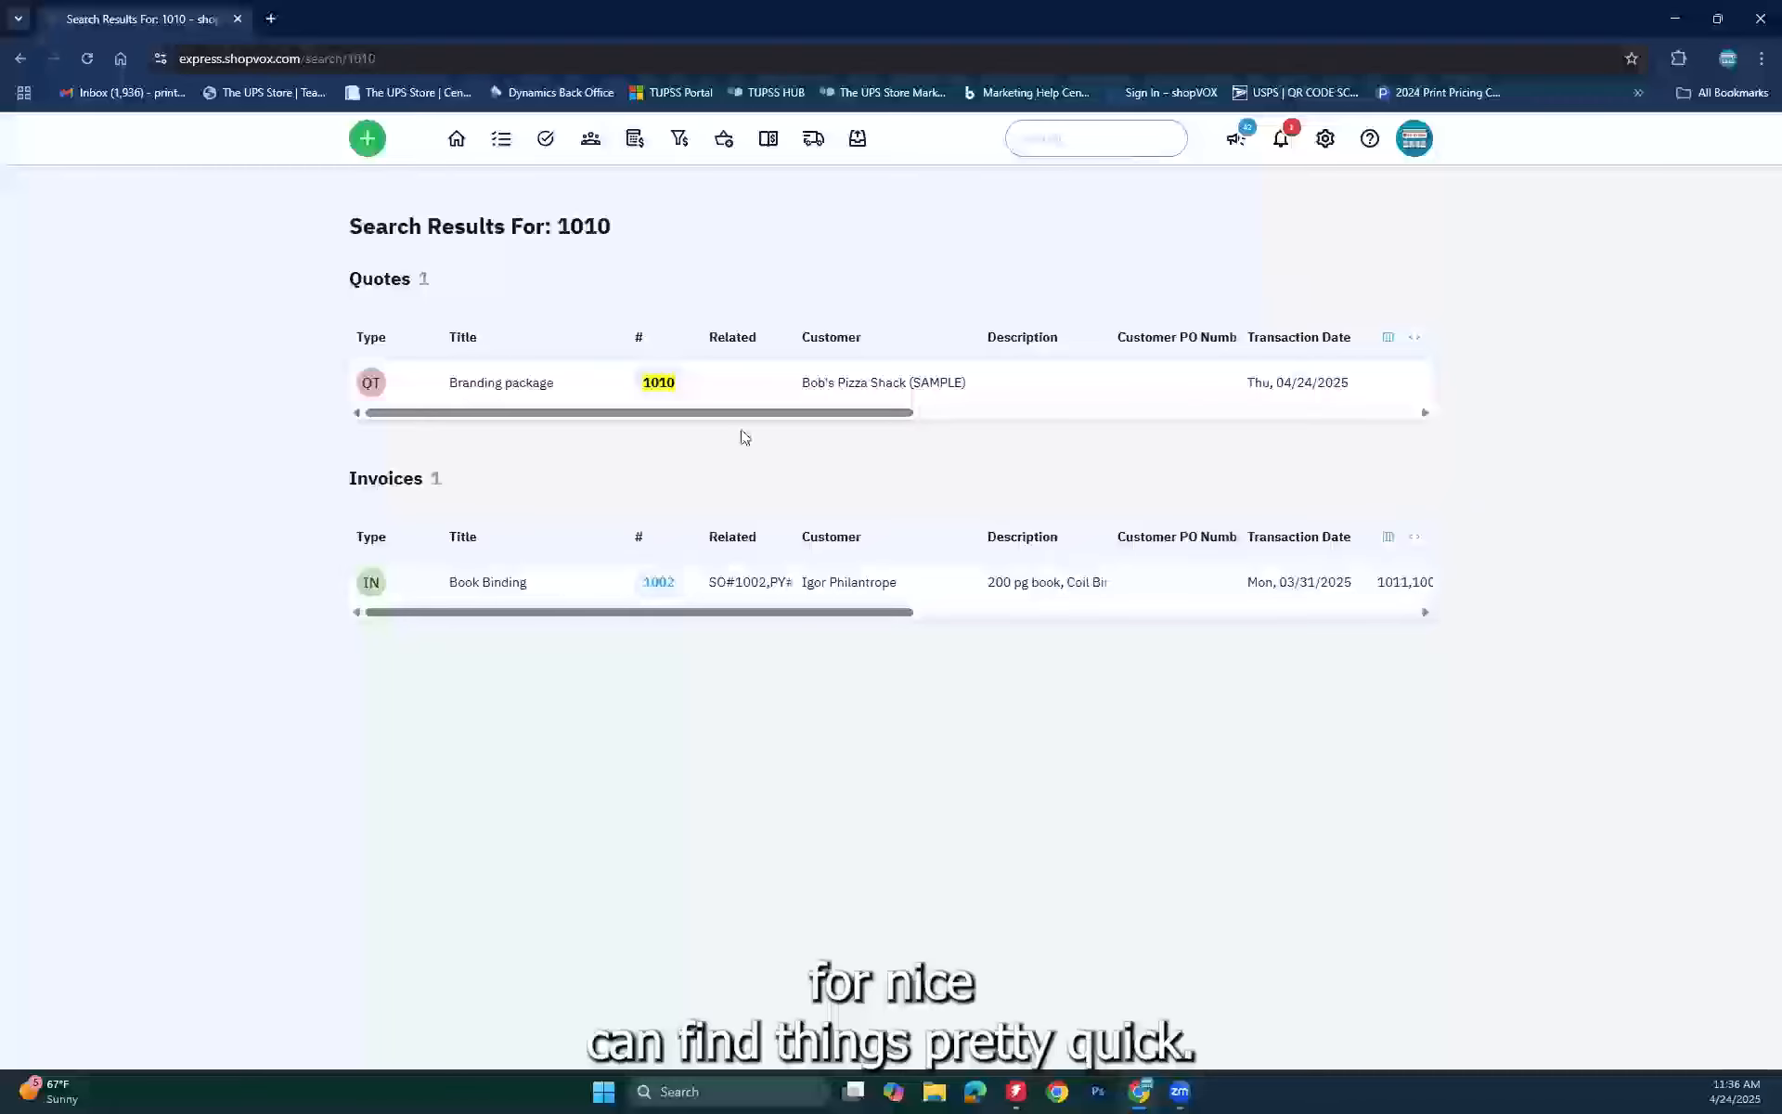
{"action": "left_click", "coordinate": [661, 384]}
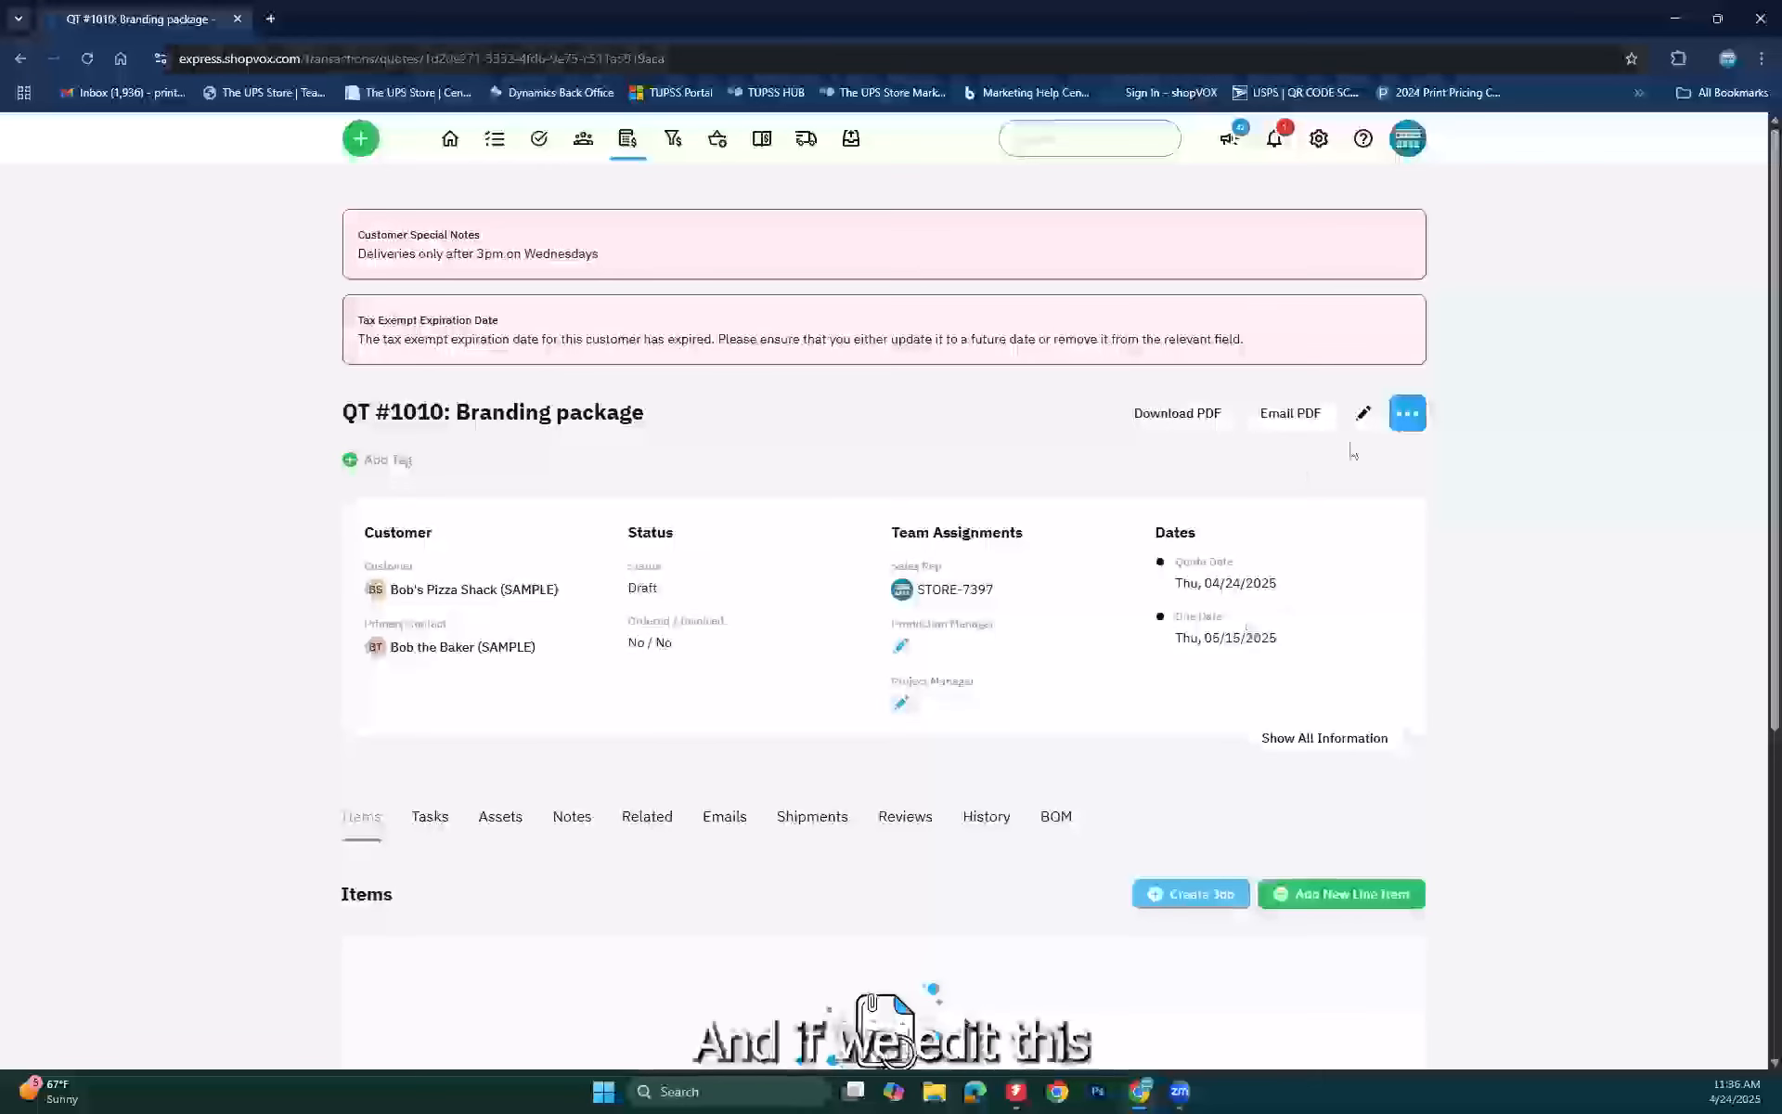
{"action": "left_click", "coordinate": [1361, 415]}
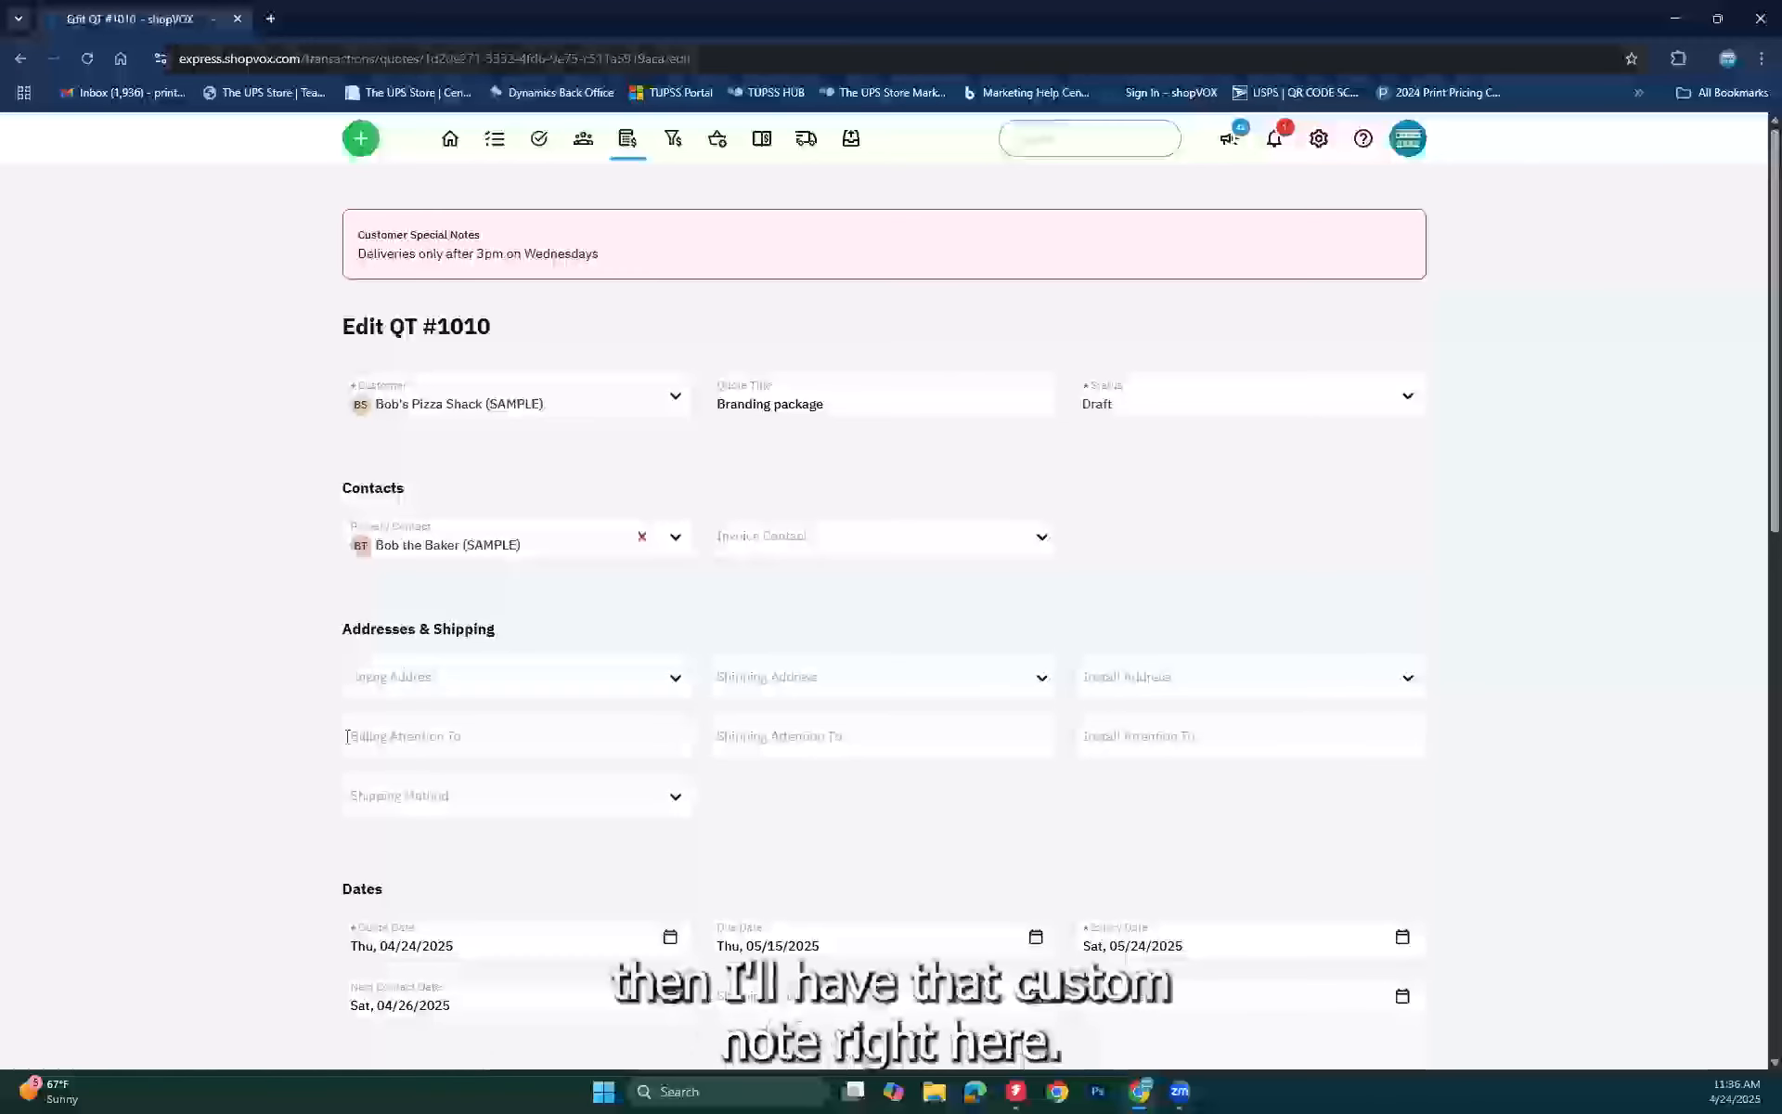
Step: Fill the Customer Note with the Thank you note, tidy stray text, and update the quote
{"action": "scroll", "coordinate": [182, 823], "scroll_direction": "down", "scroll_amount": 13}
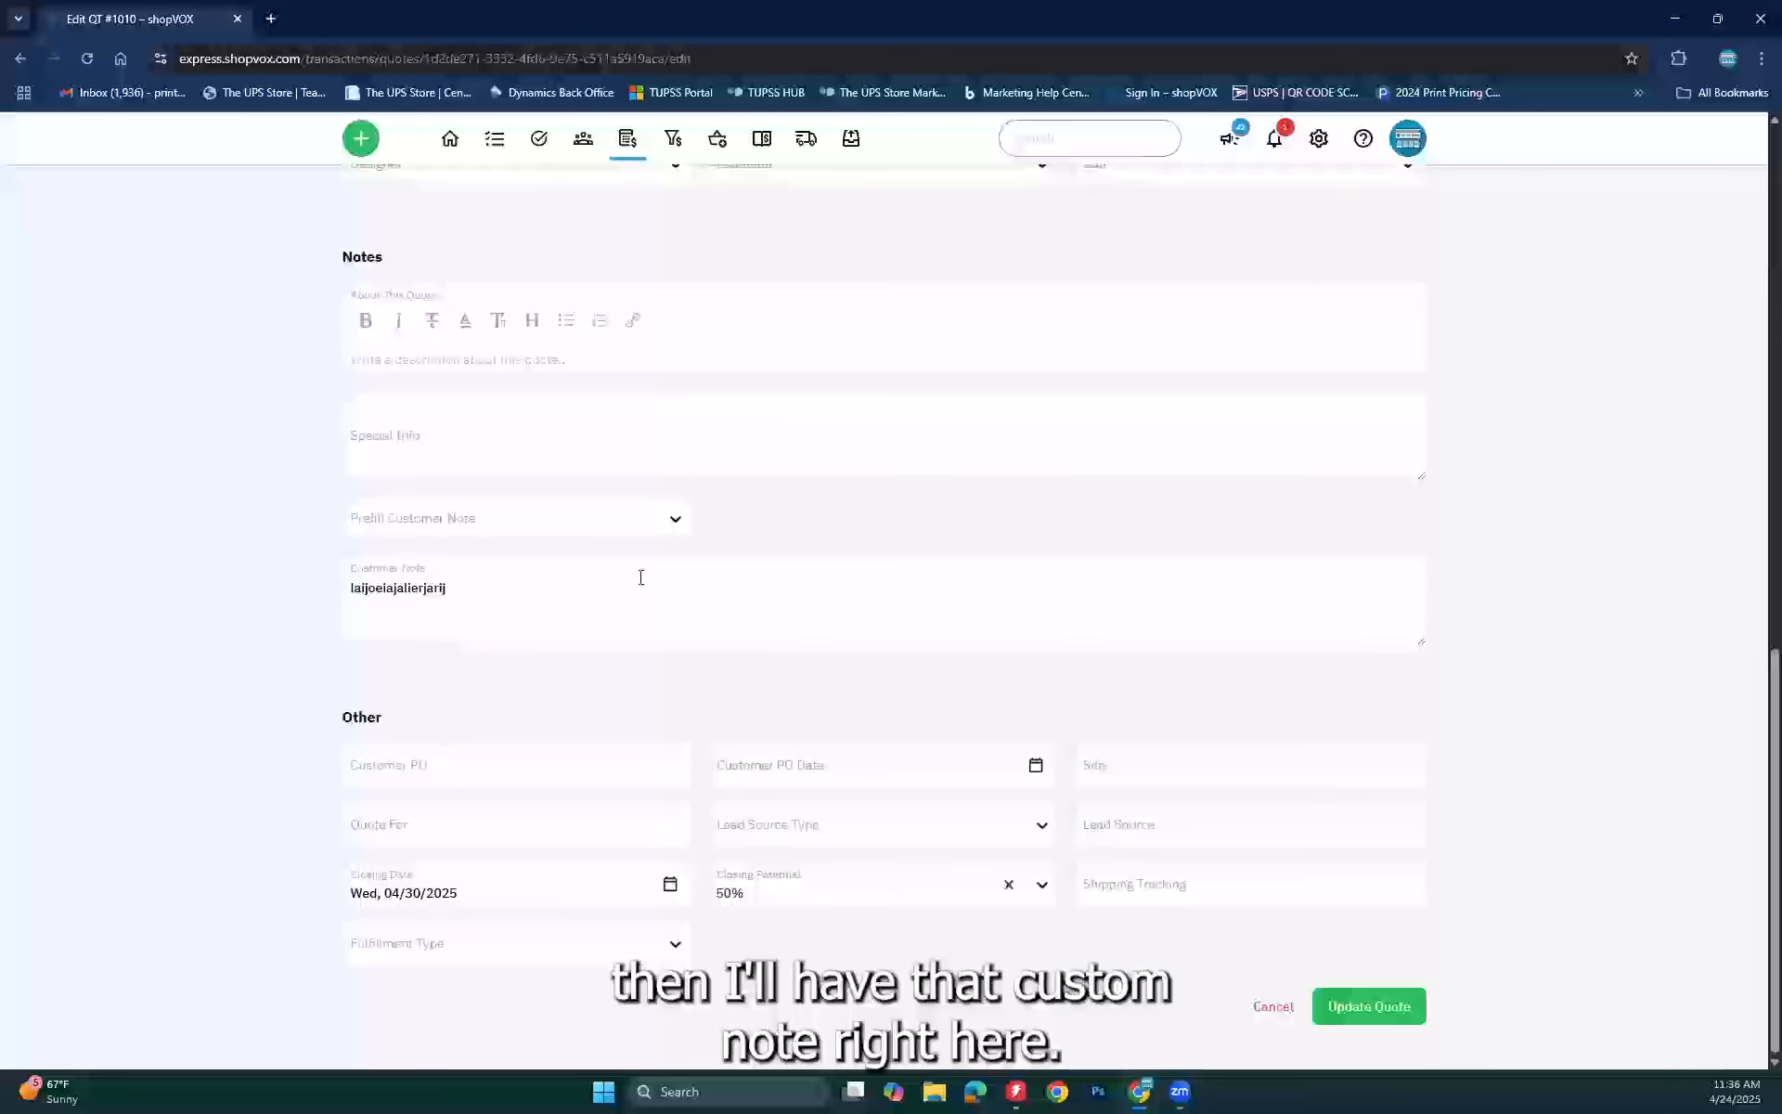
{"action": "left_click", "coordinate": [609, 509]}
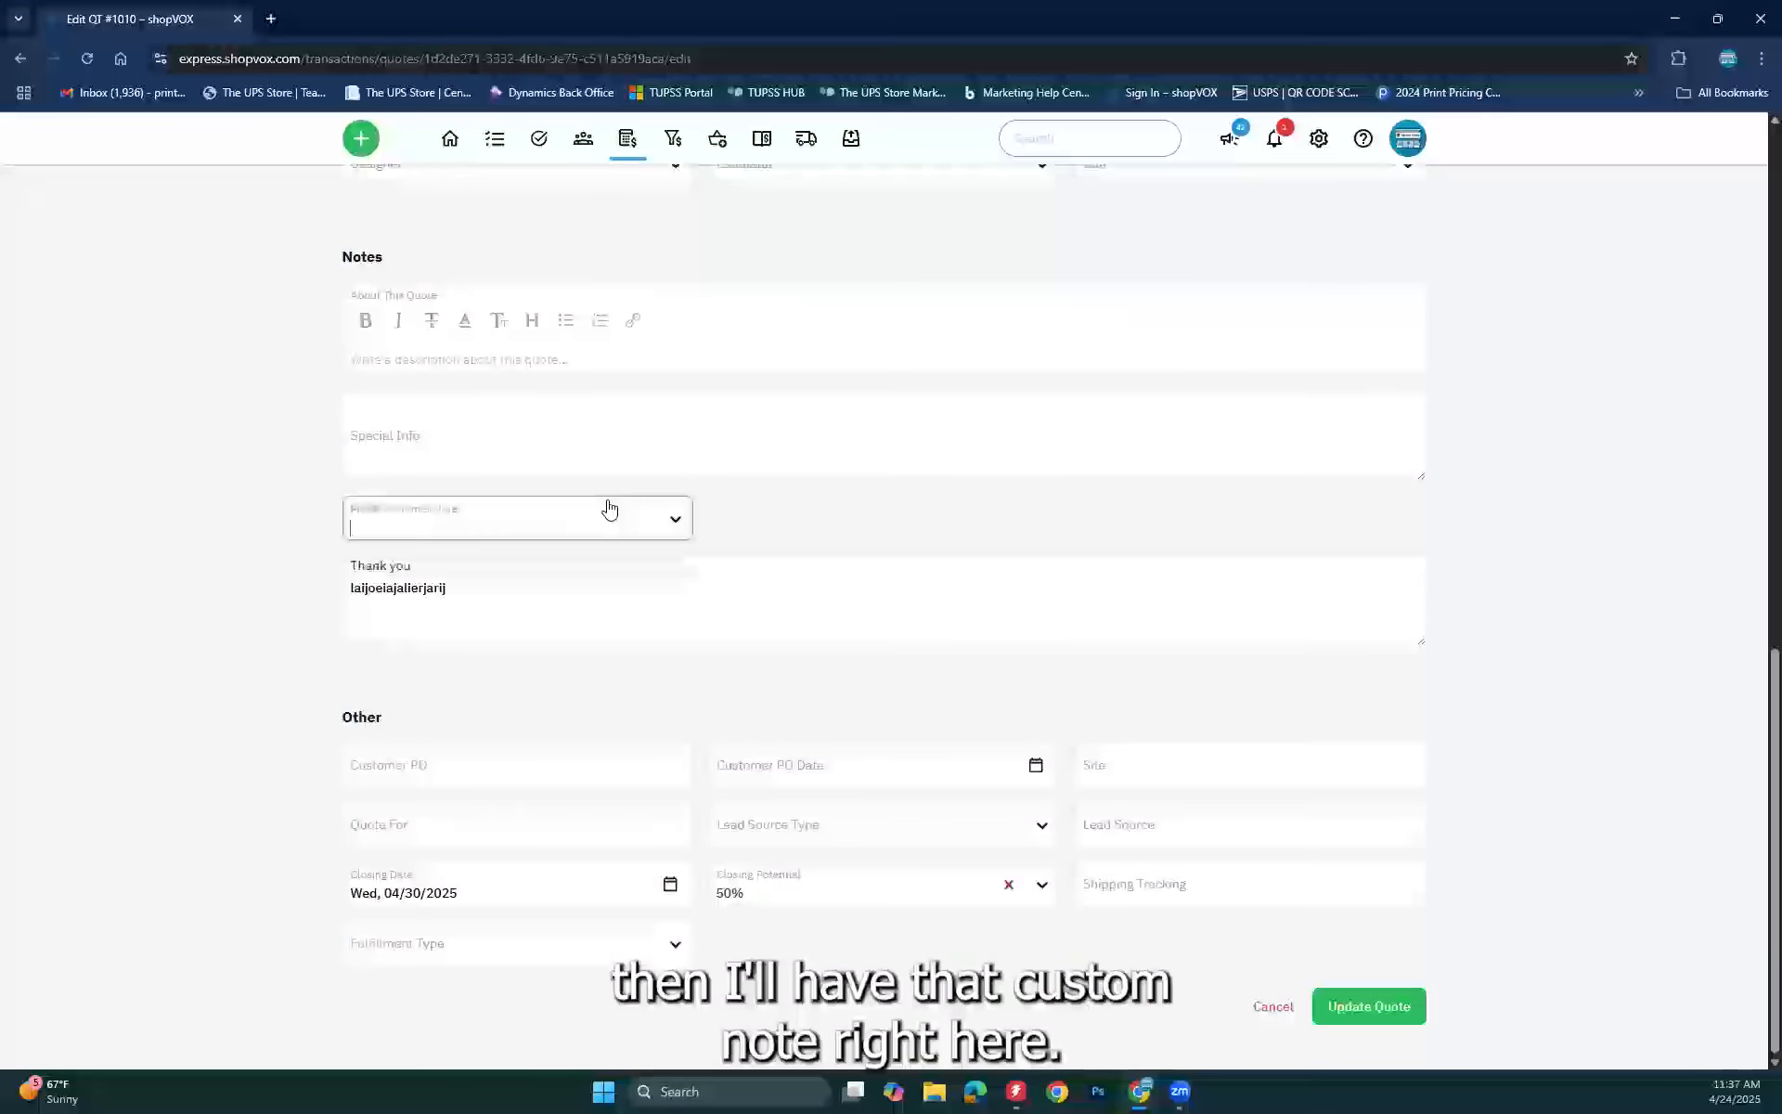
{"action": "left_click", "coordinate": [383, 568]}
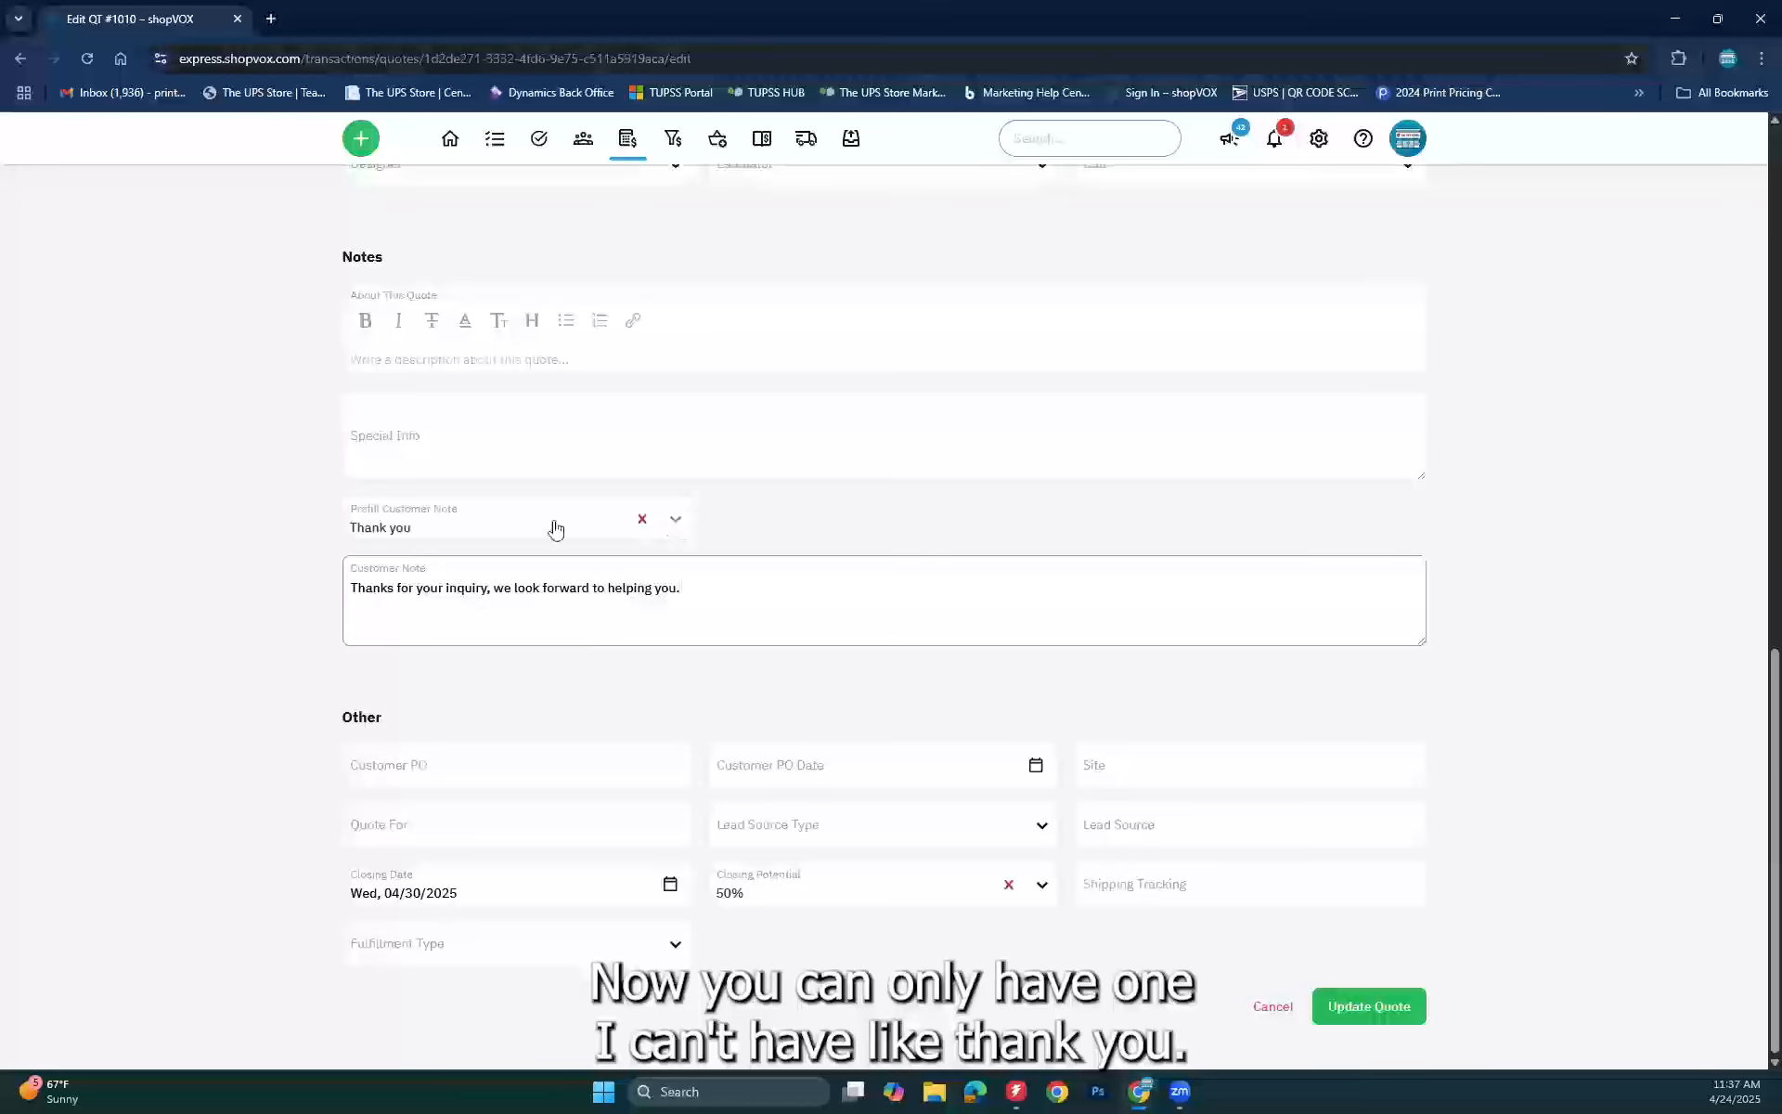
{"action": "left_click", "coordinate": [675, 520]}
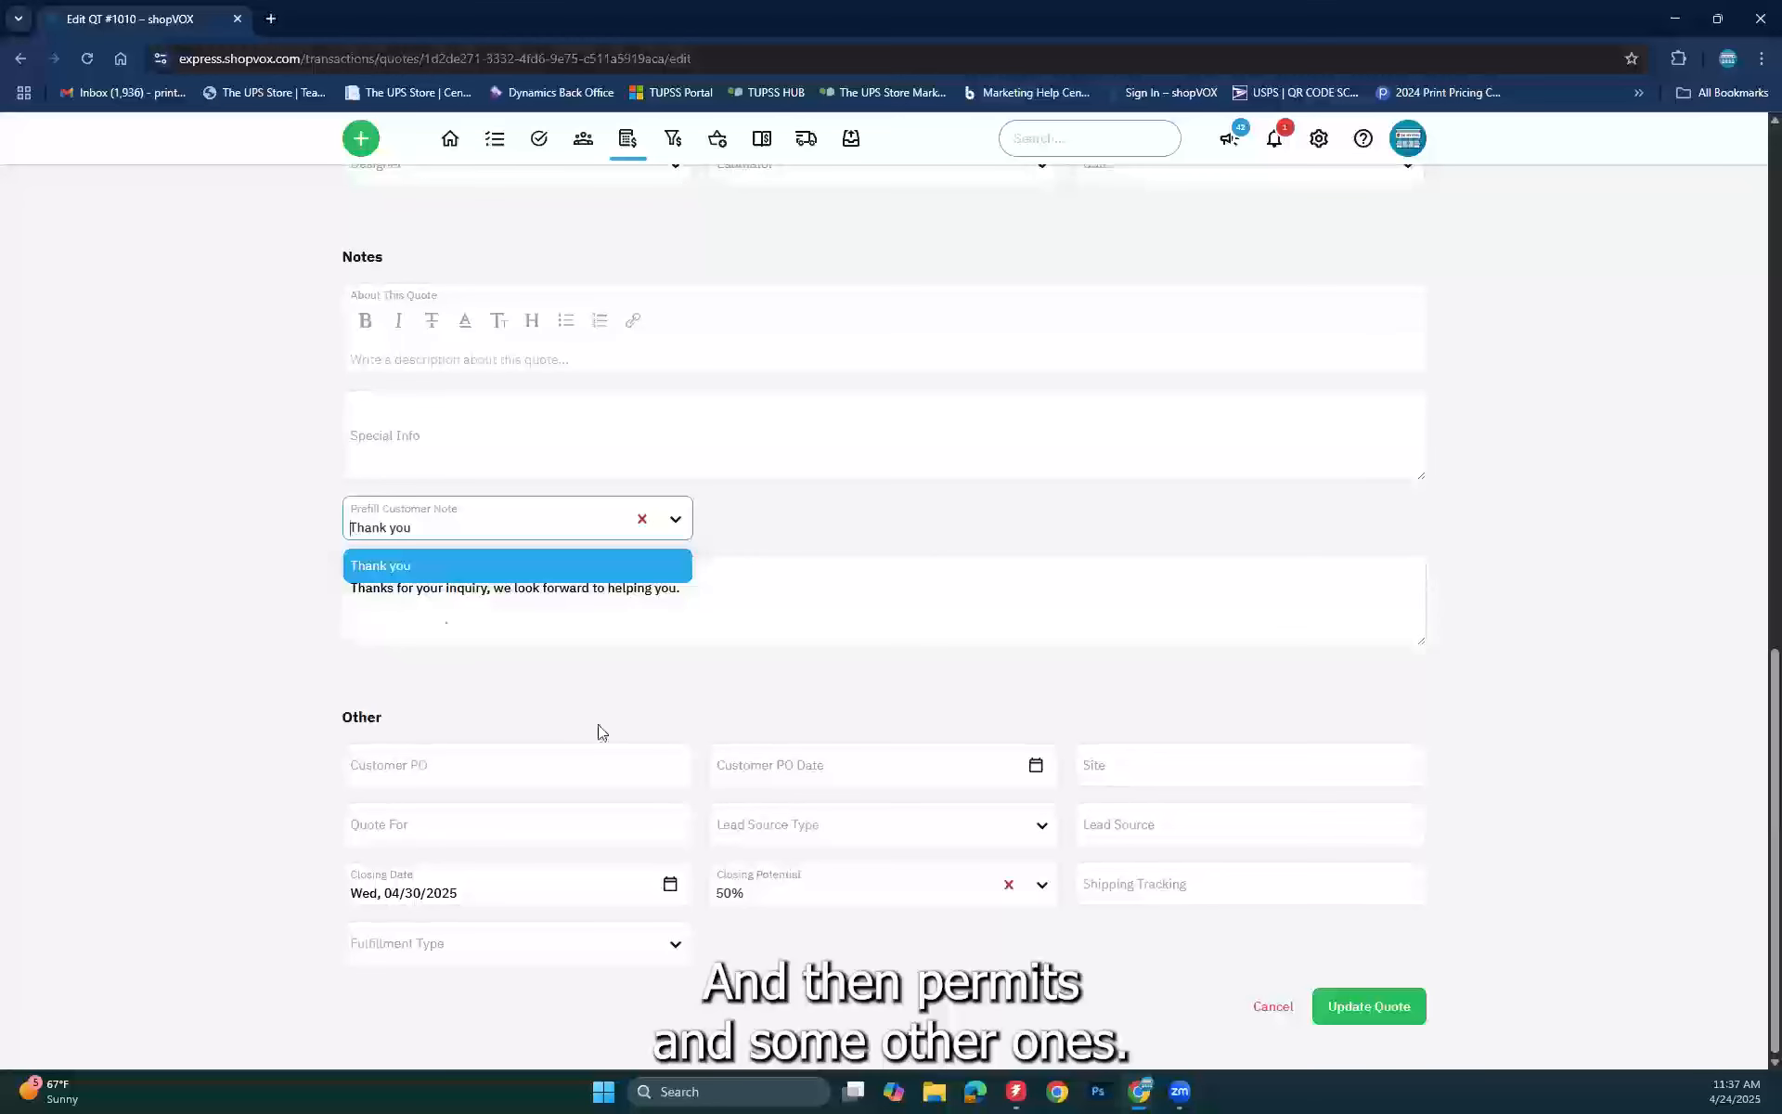
{"action": "left_click", "coordinate": [797, 603]}
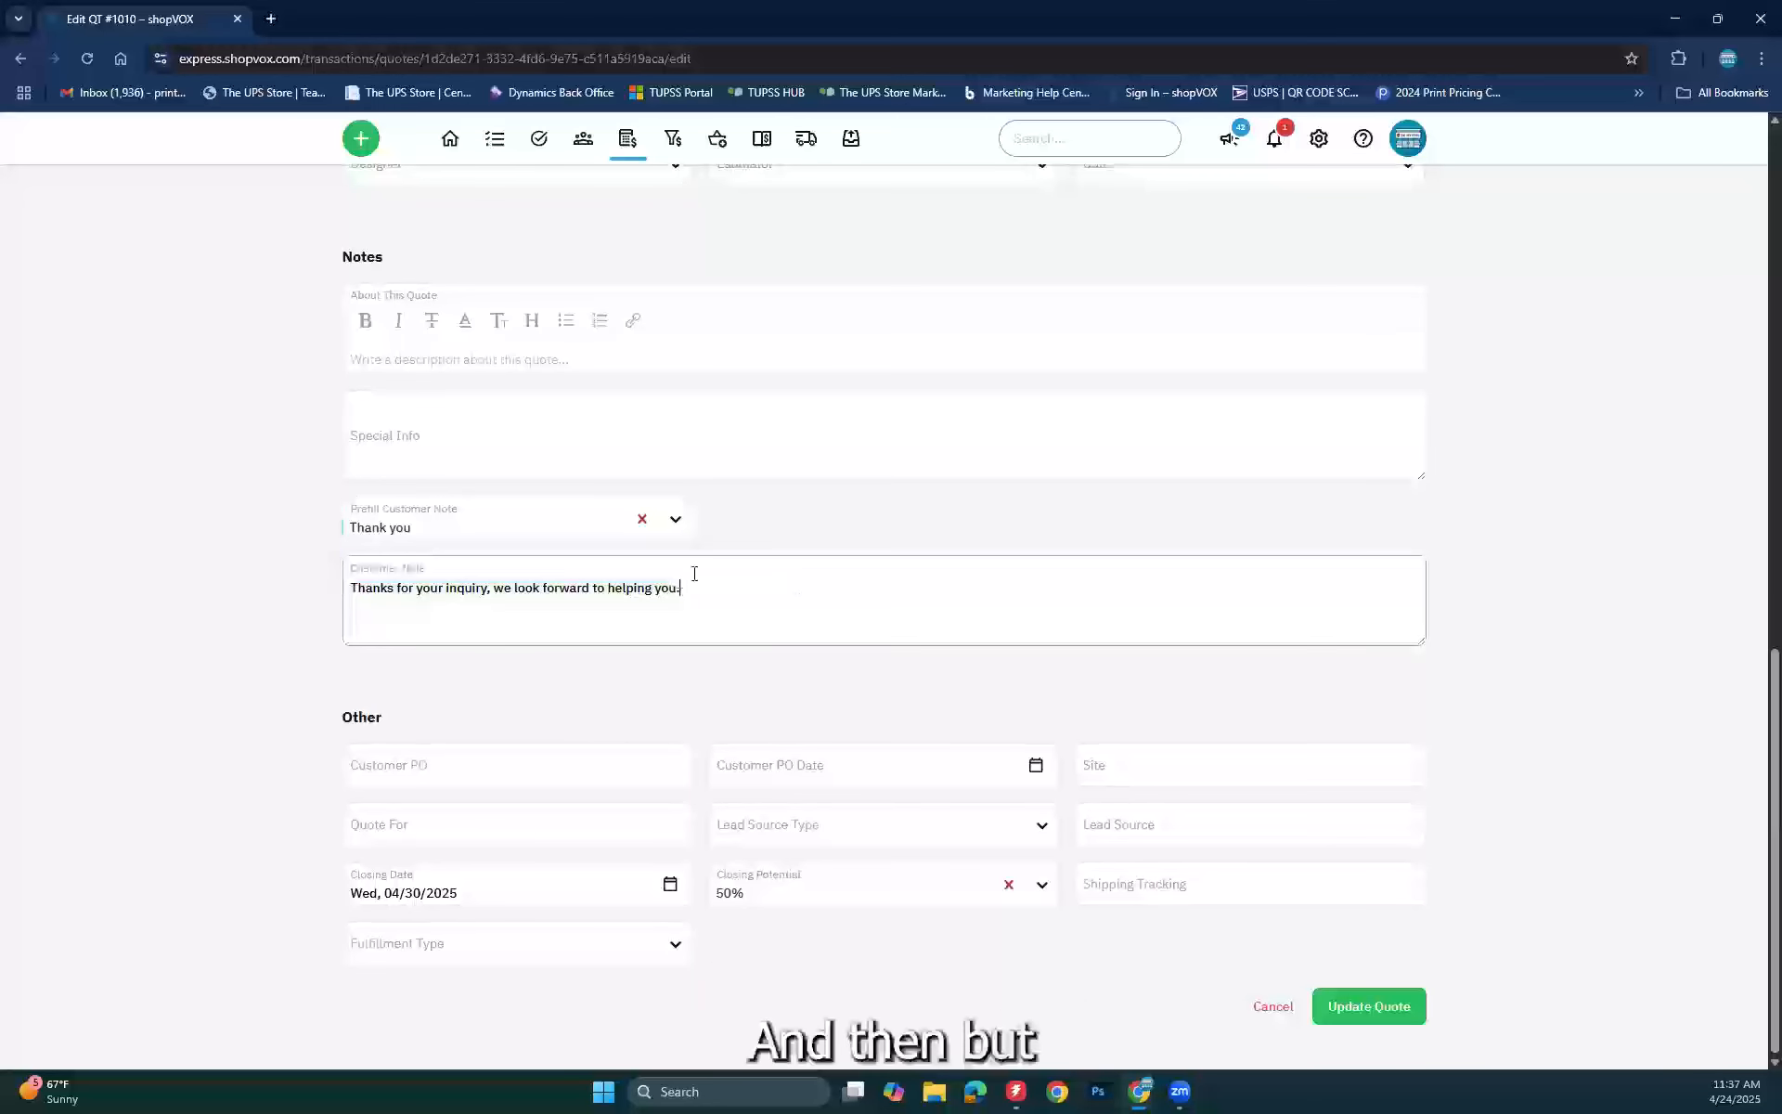
{"action": "type", "text": "alihqjeglhb"}
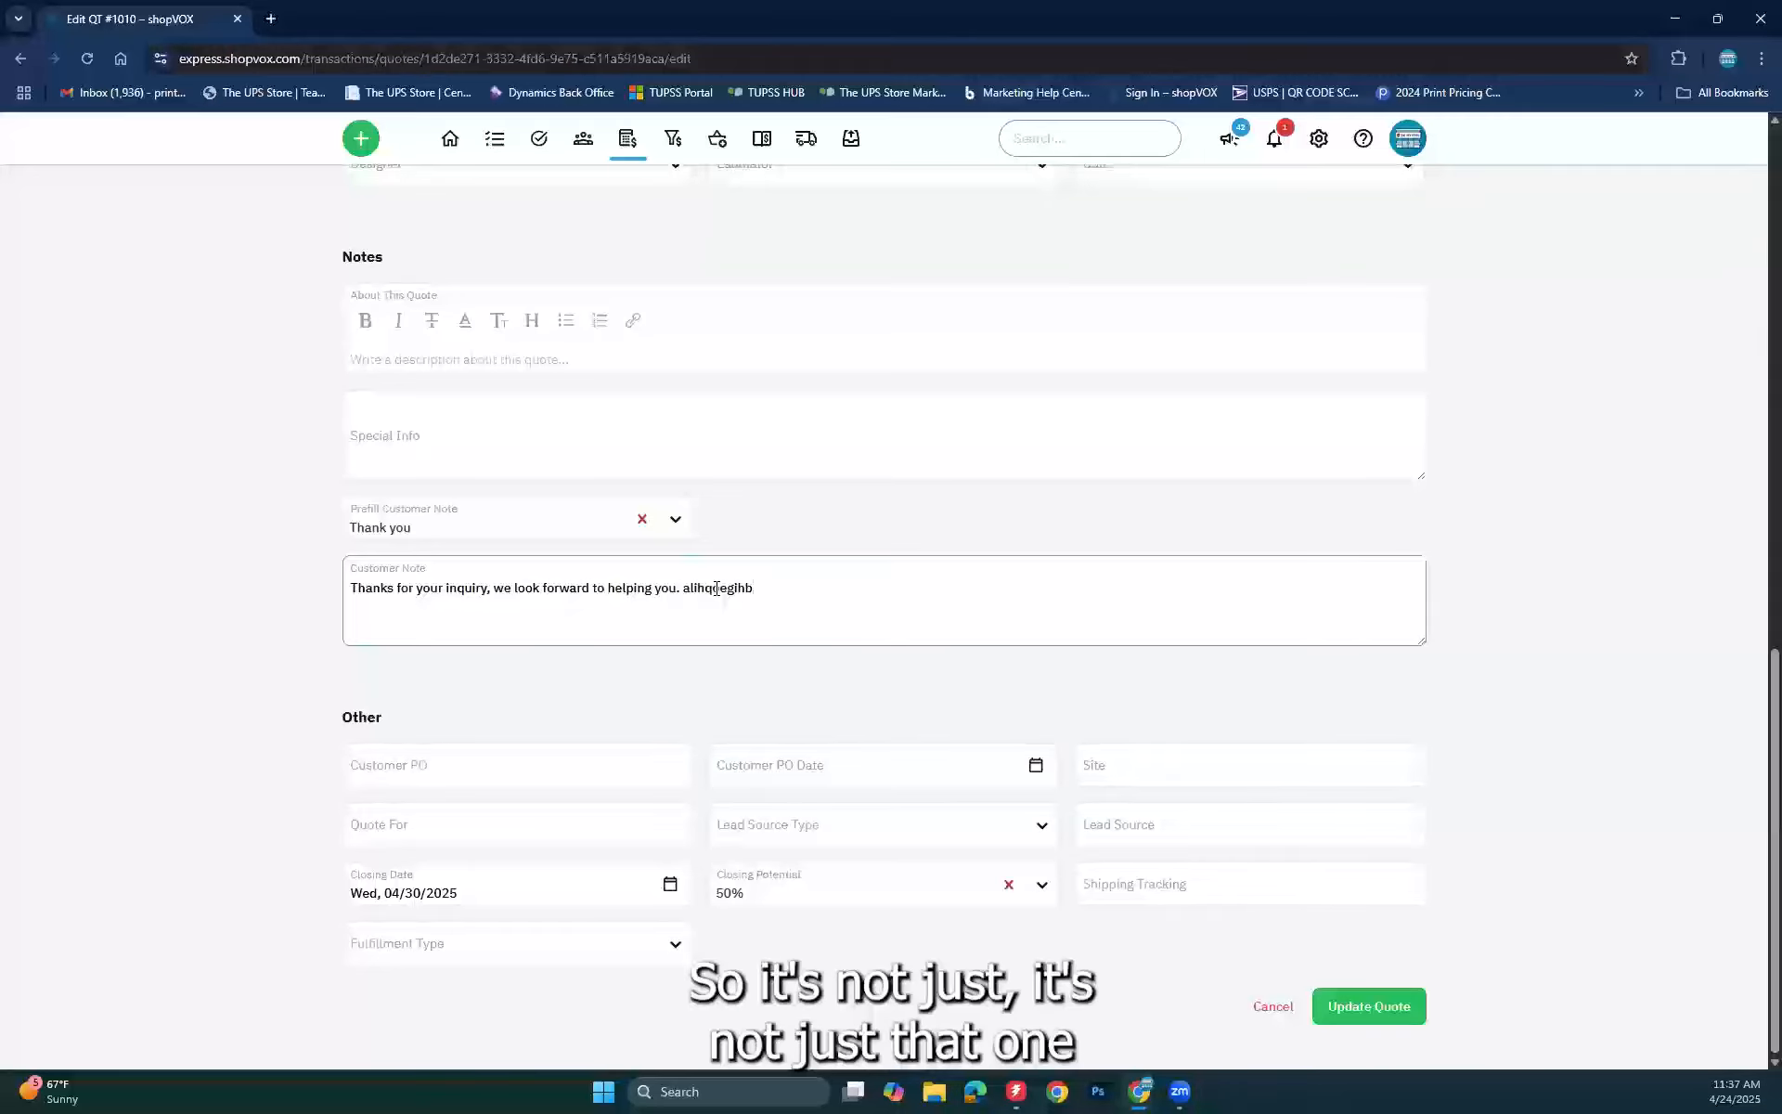
{"action": "key", "text": "BackSpace"}
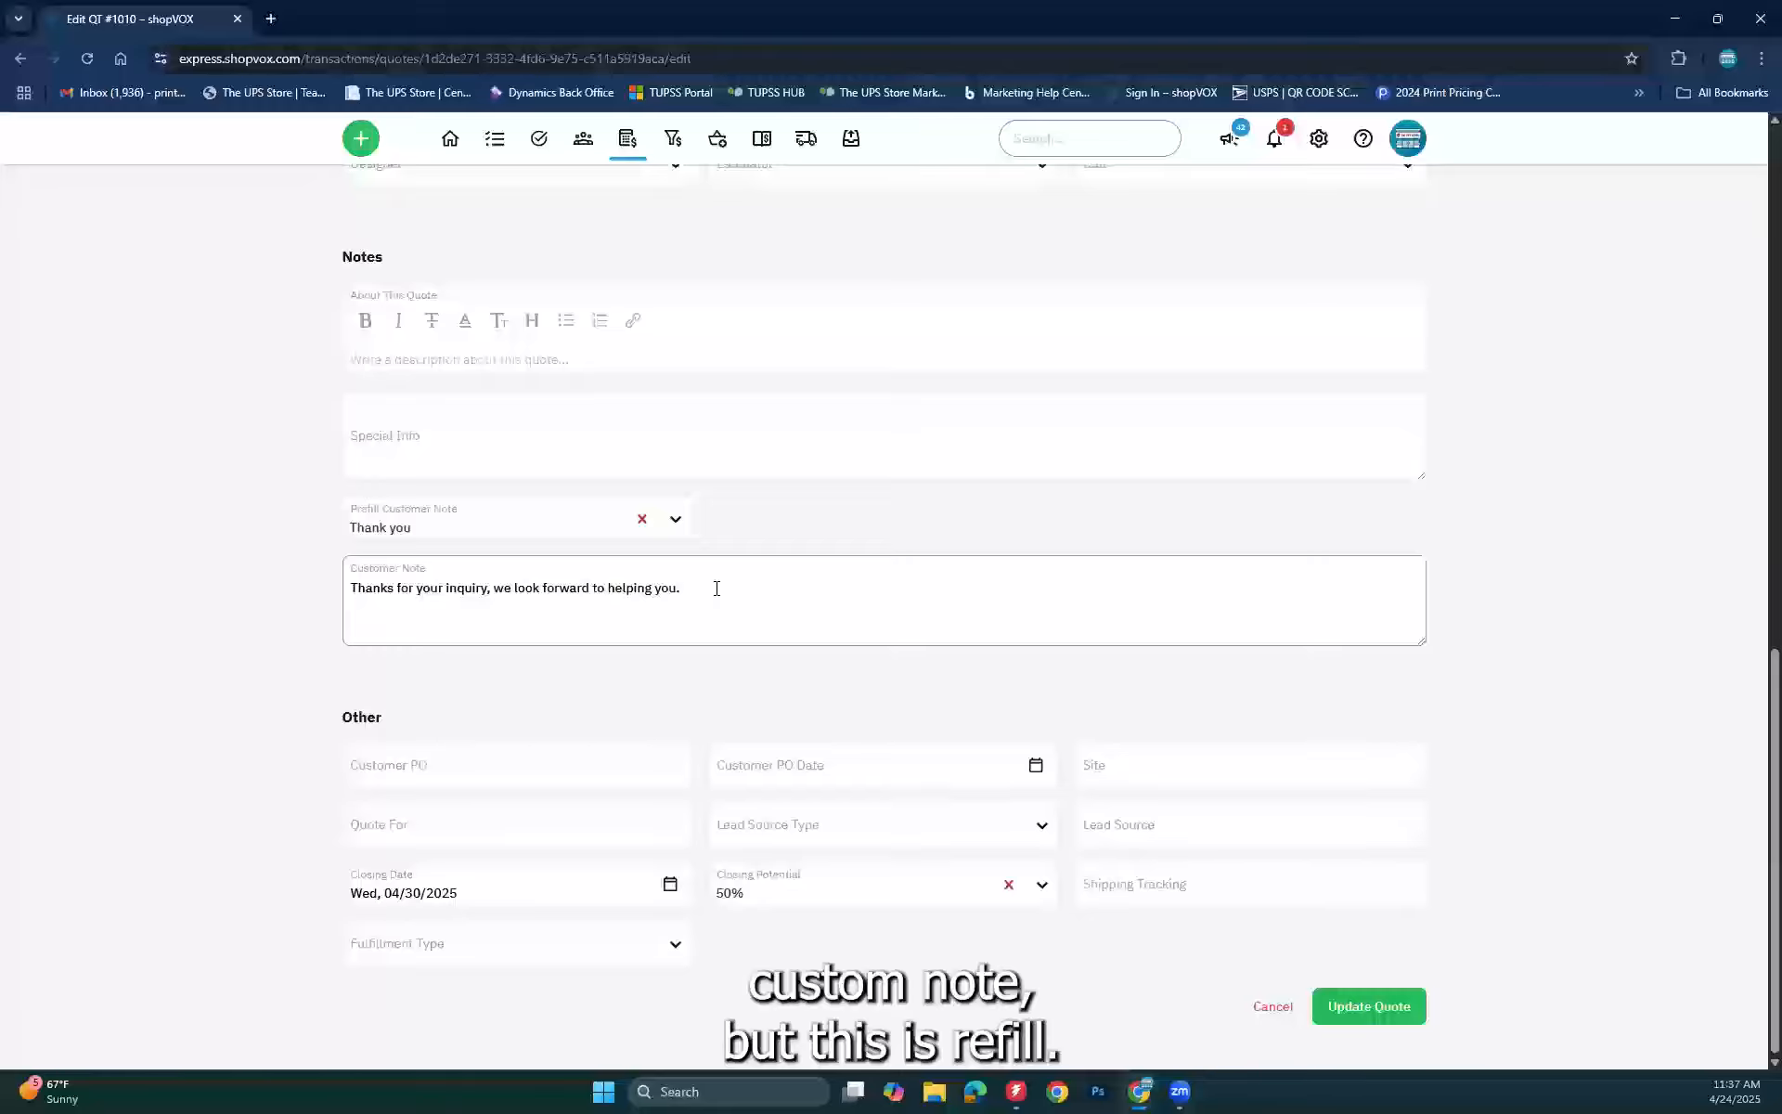
{"action": "left_click", "coordinate": [1349, 988]}
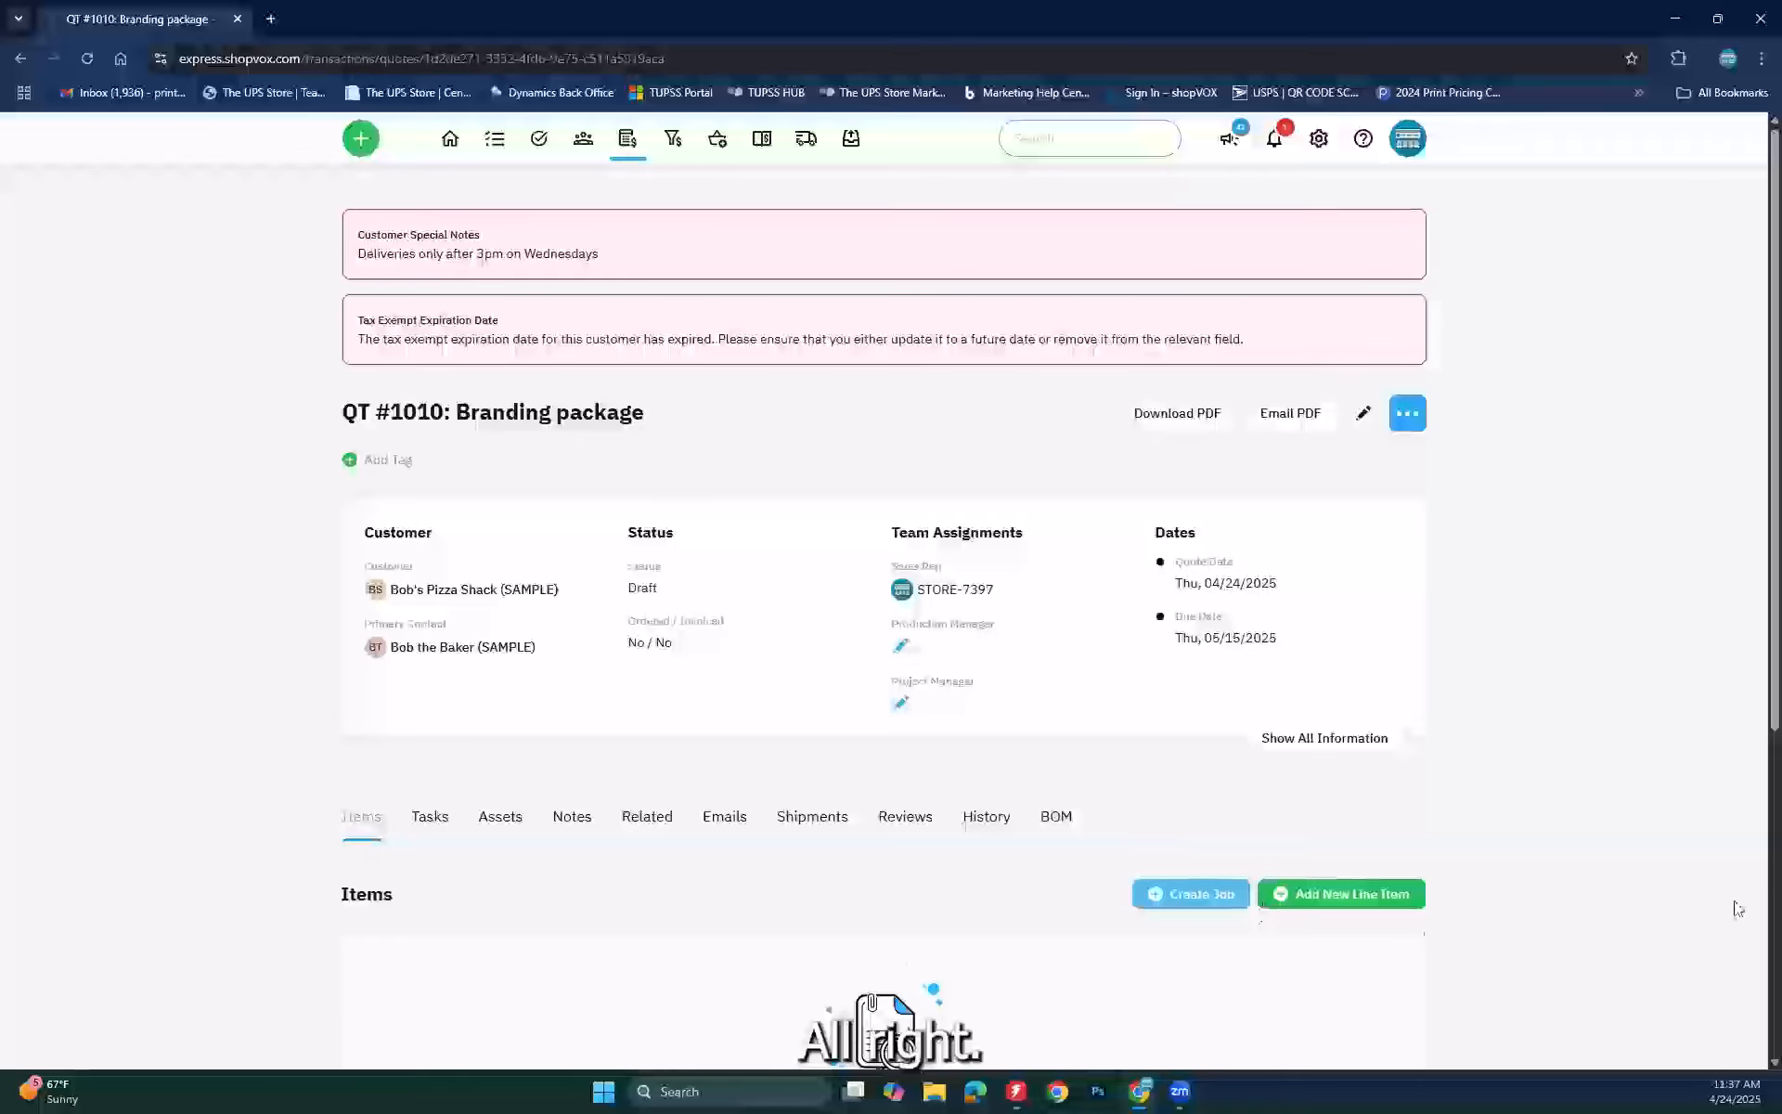
Step: Add a Business Cards - Standard - 3.5 x 2 line item named with 'Employee' and the employee's name
{"action": "scroll", "coordinate": [1736, 908], "scroll_direction": "down", "scroll_amount": 3}
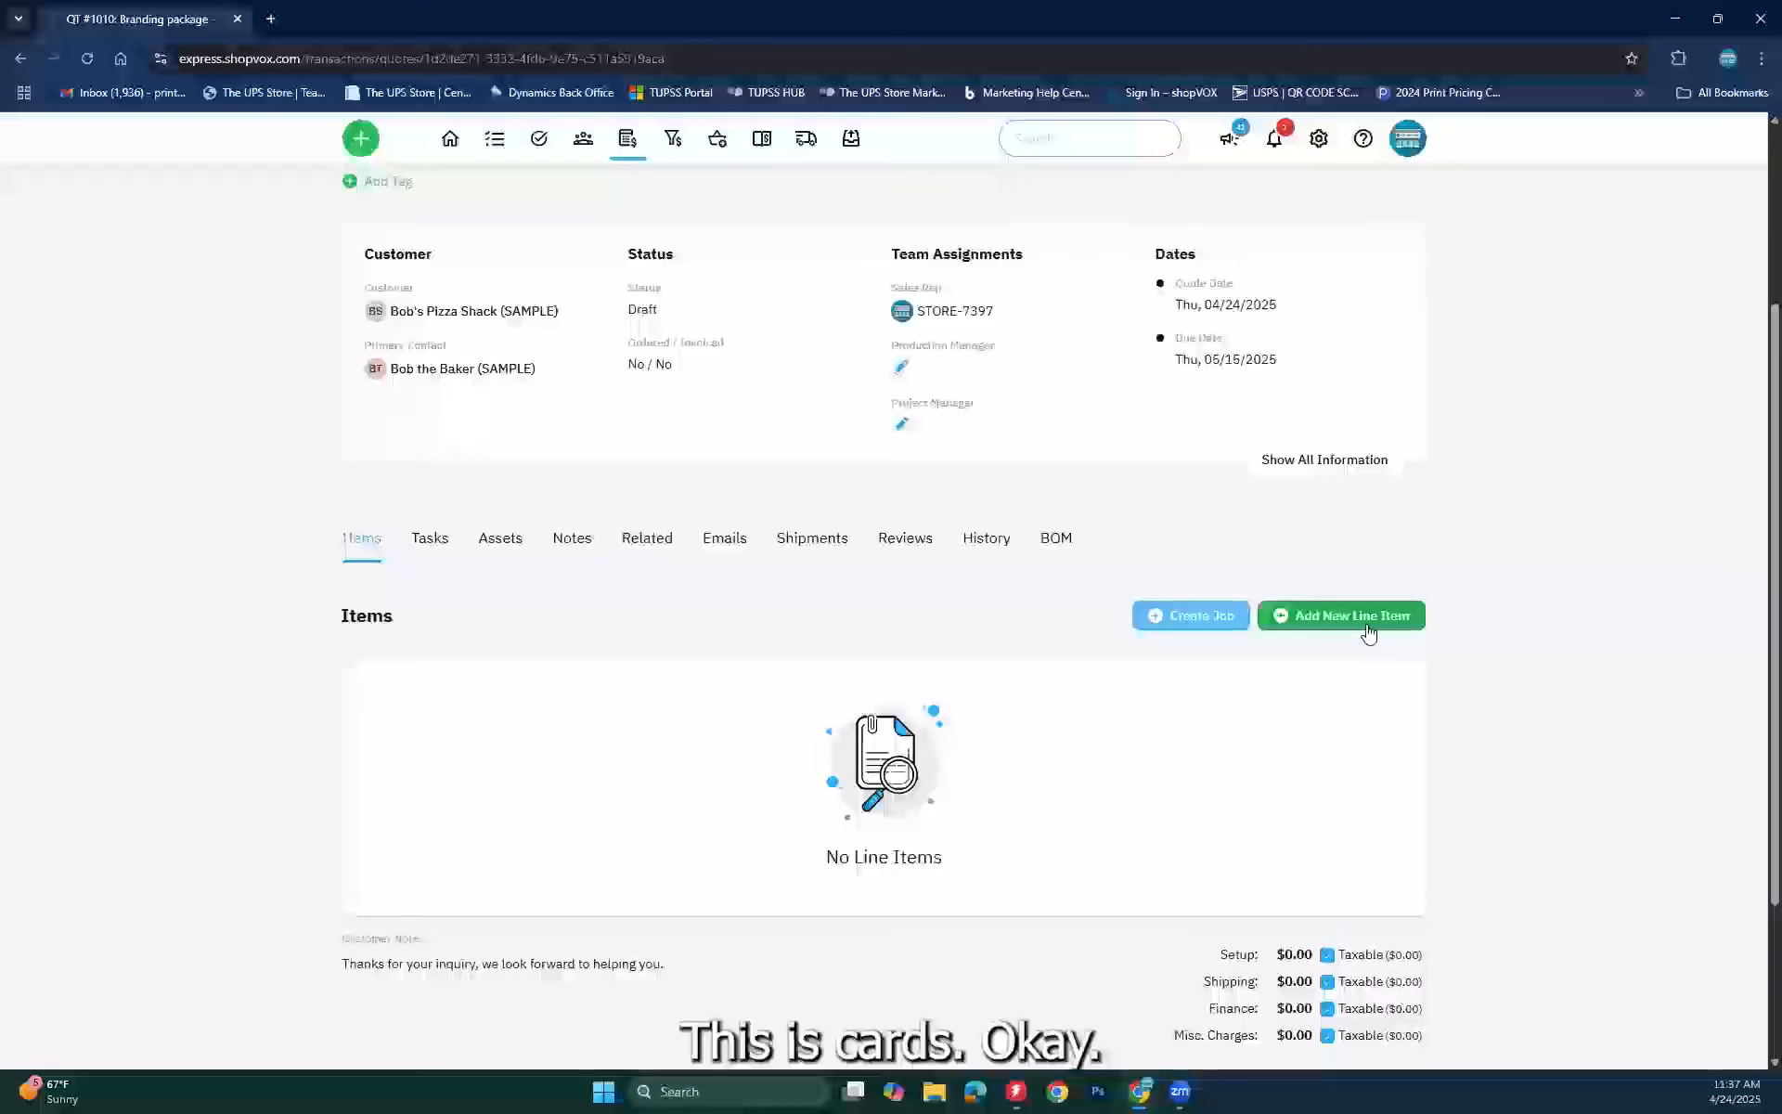
{"action": "left_click", "coordinate": [1370, 624]}
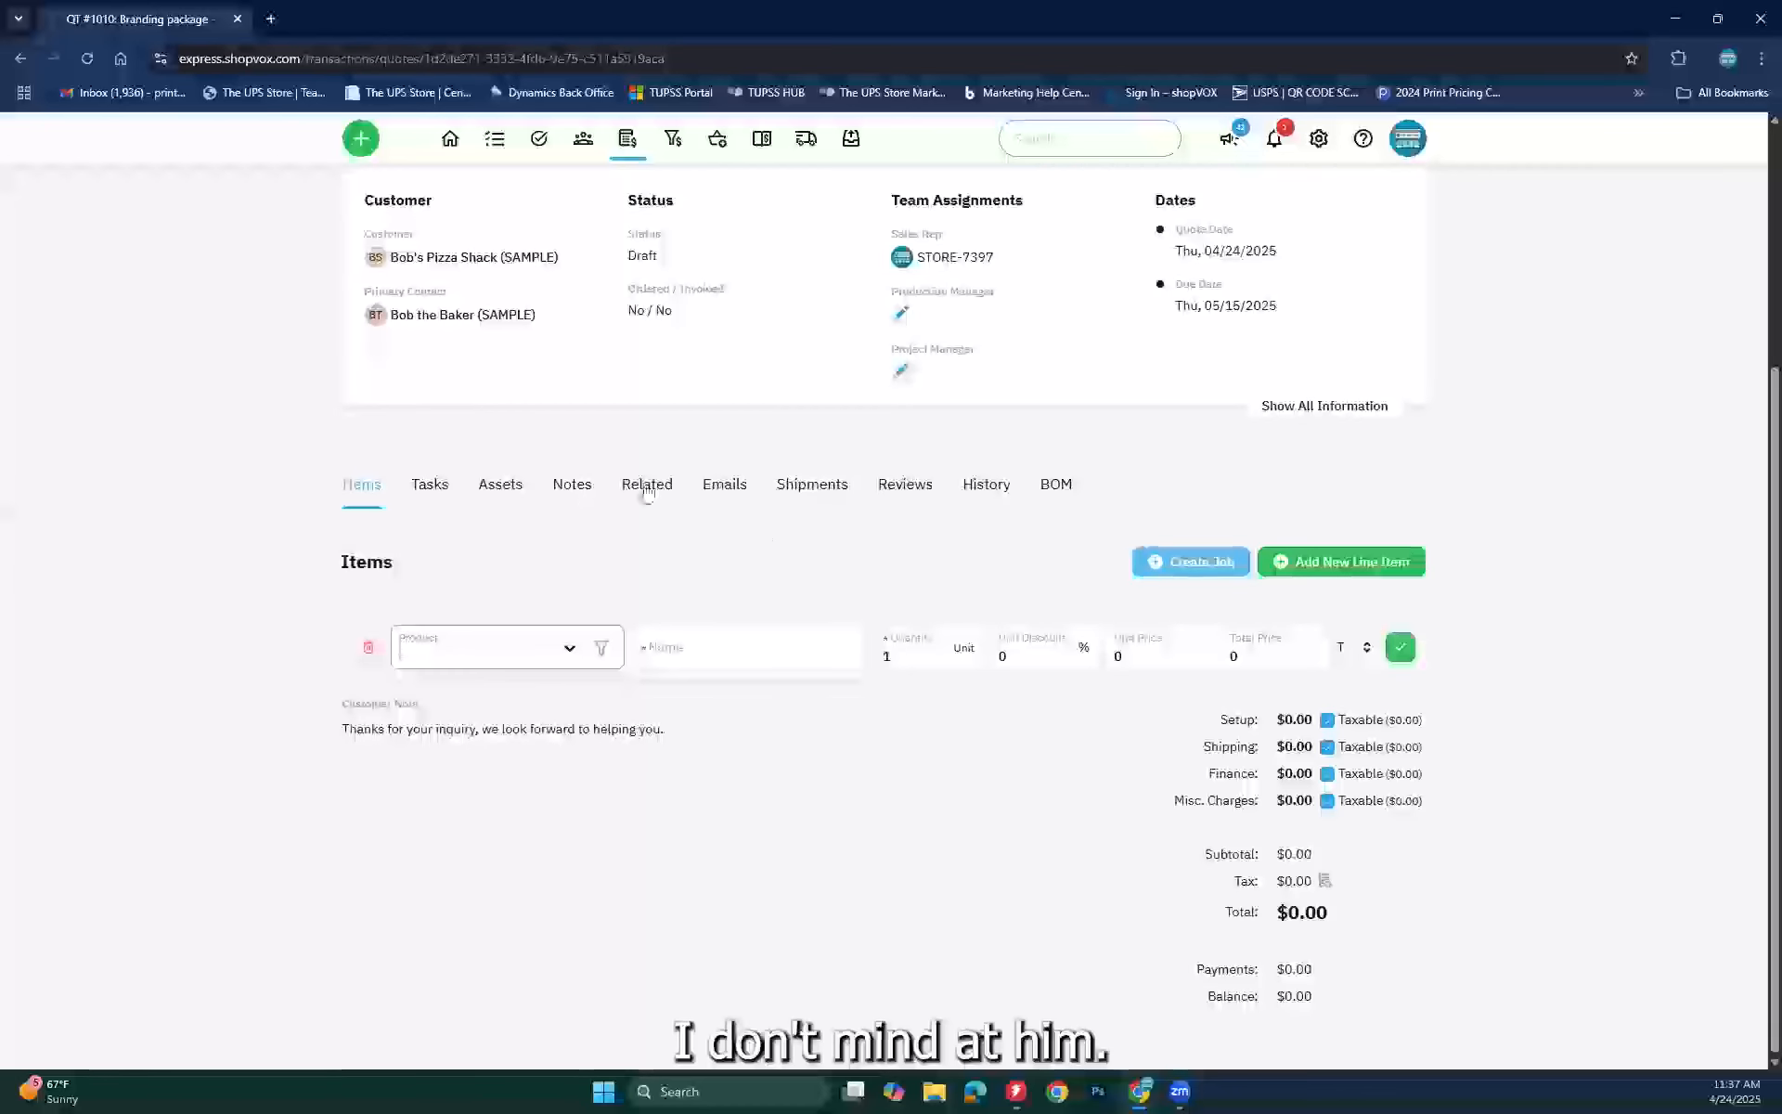
{"action": "type", "text": "bu"}
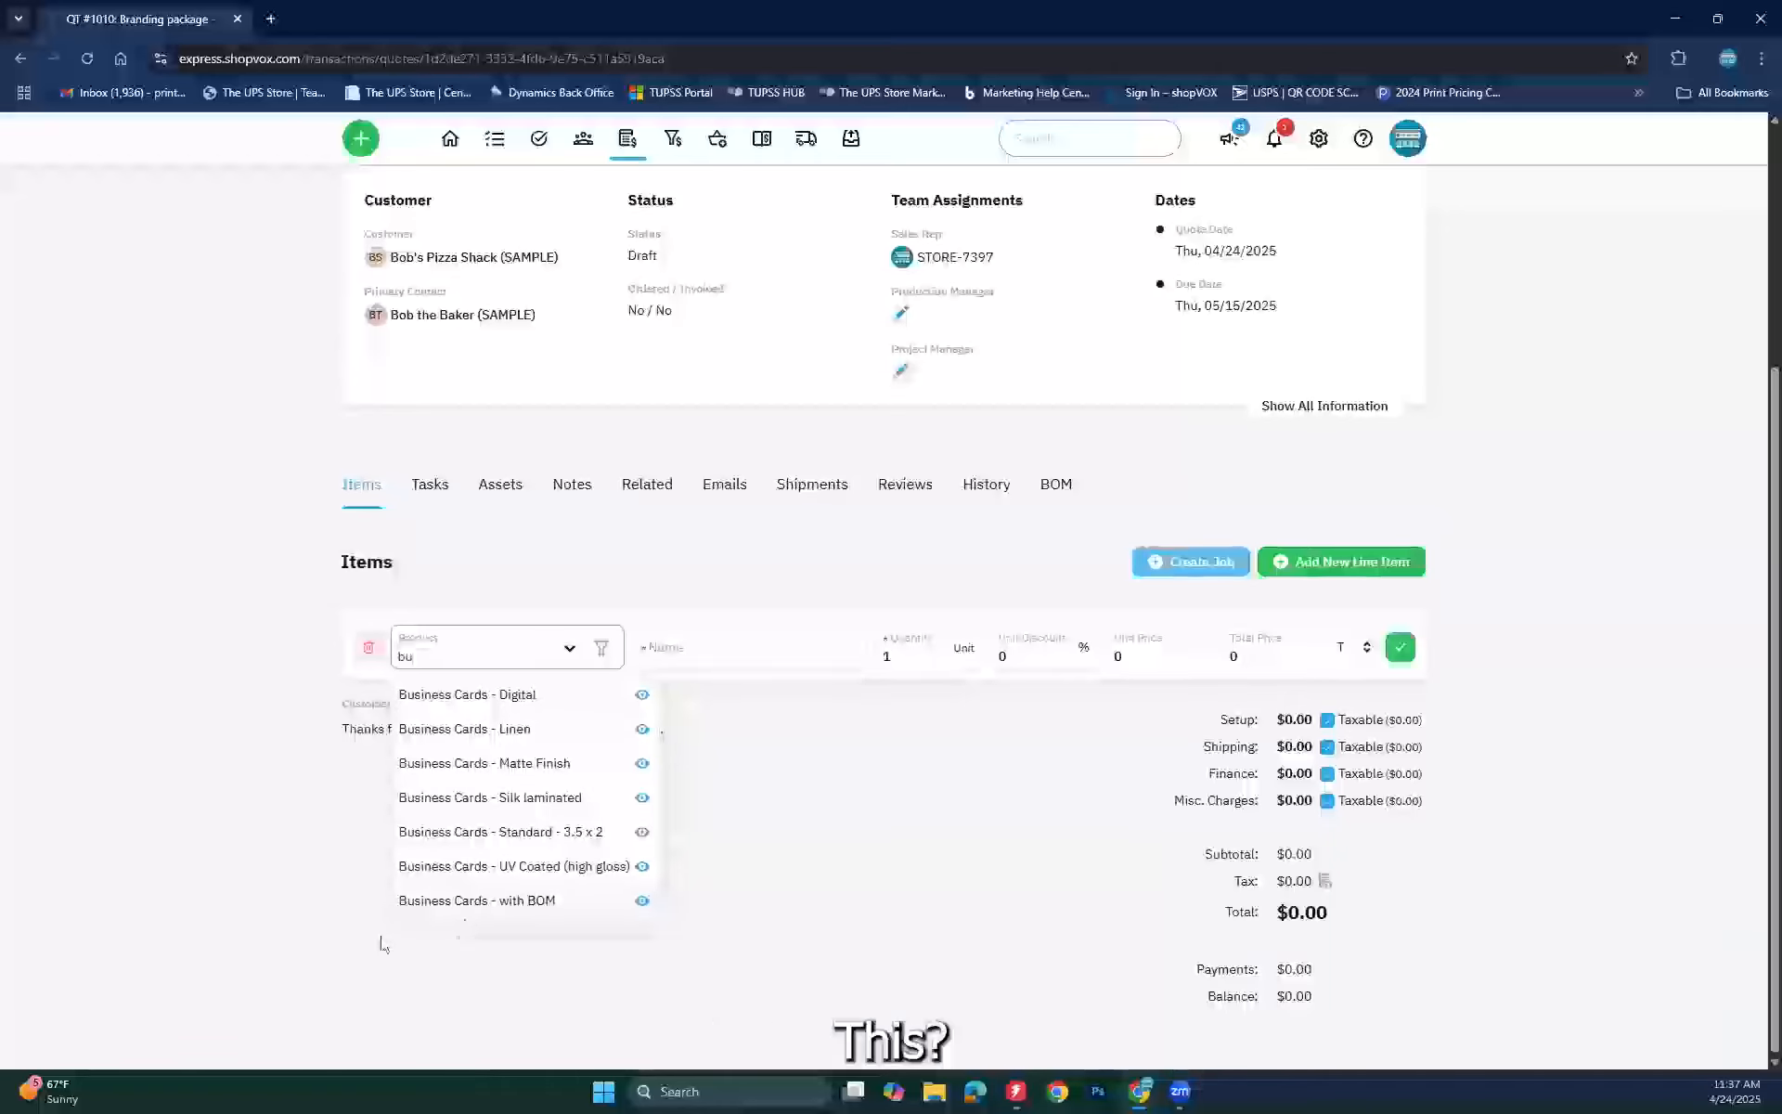
{"action": "left_click", "coordinate": [502, 834]}
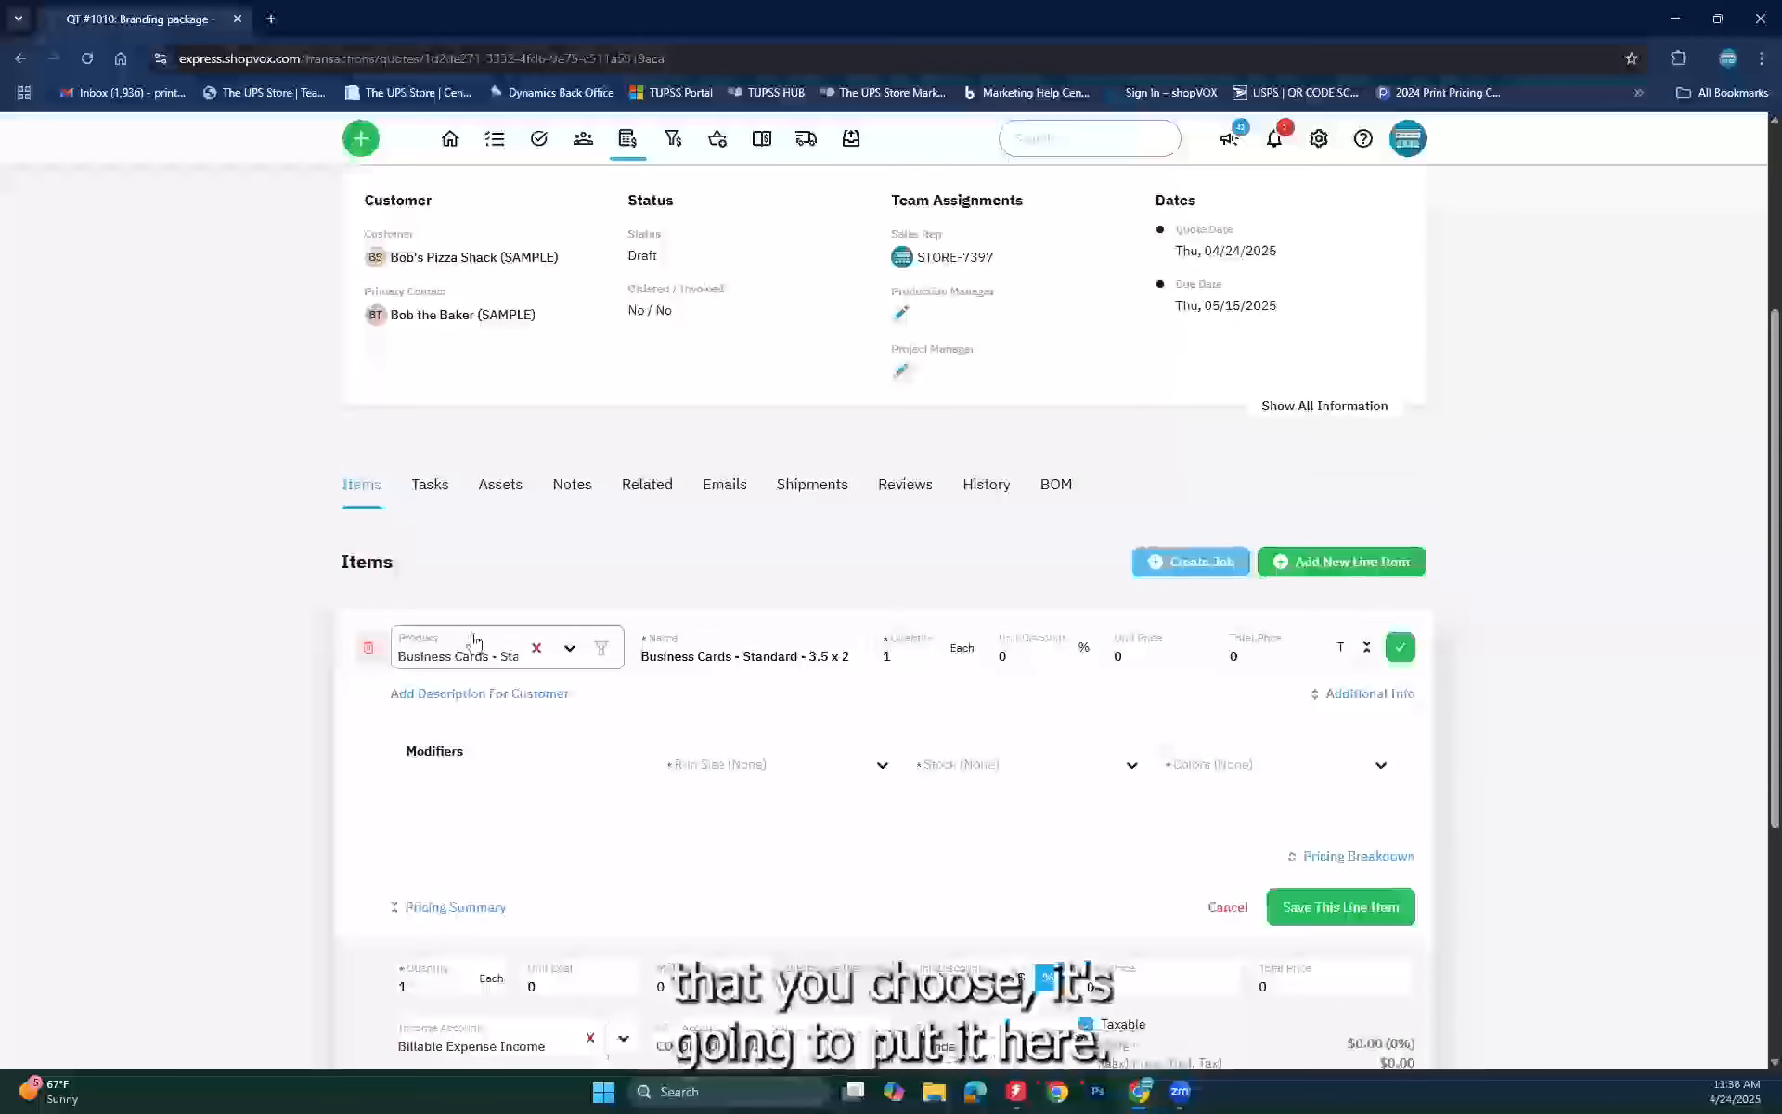
{"action": "left_click", "coordinate": [642, 663]}
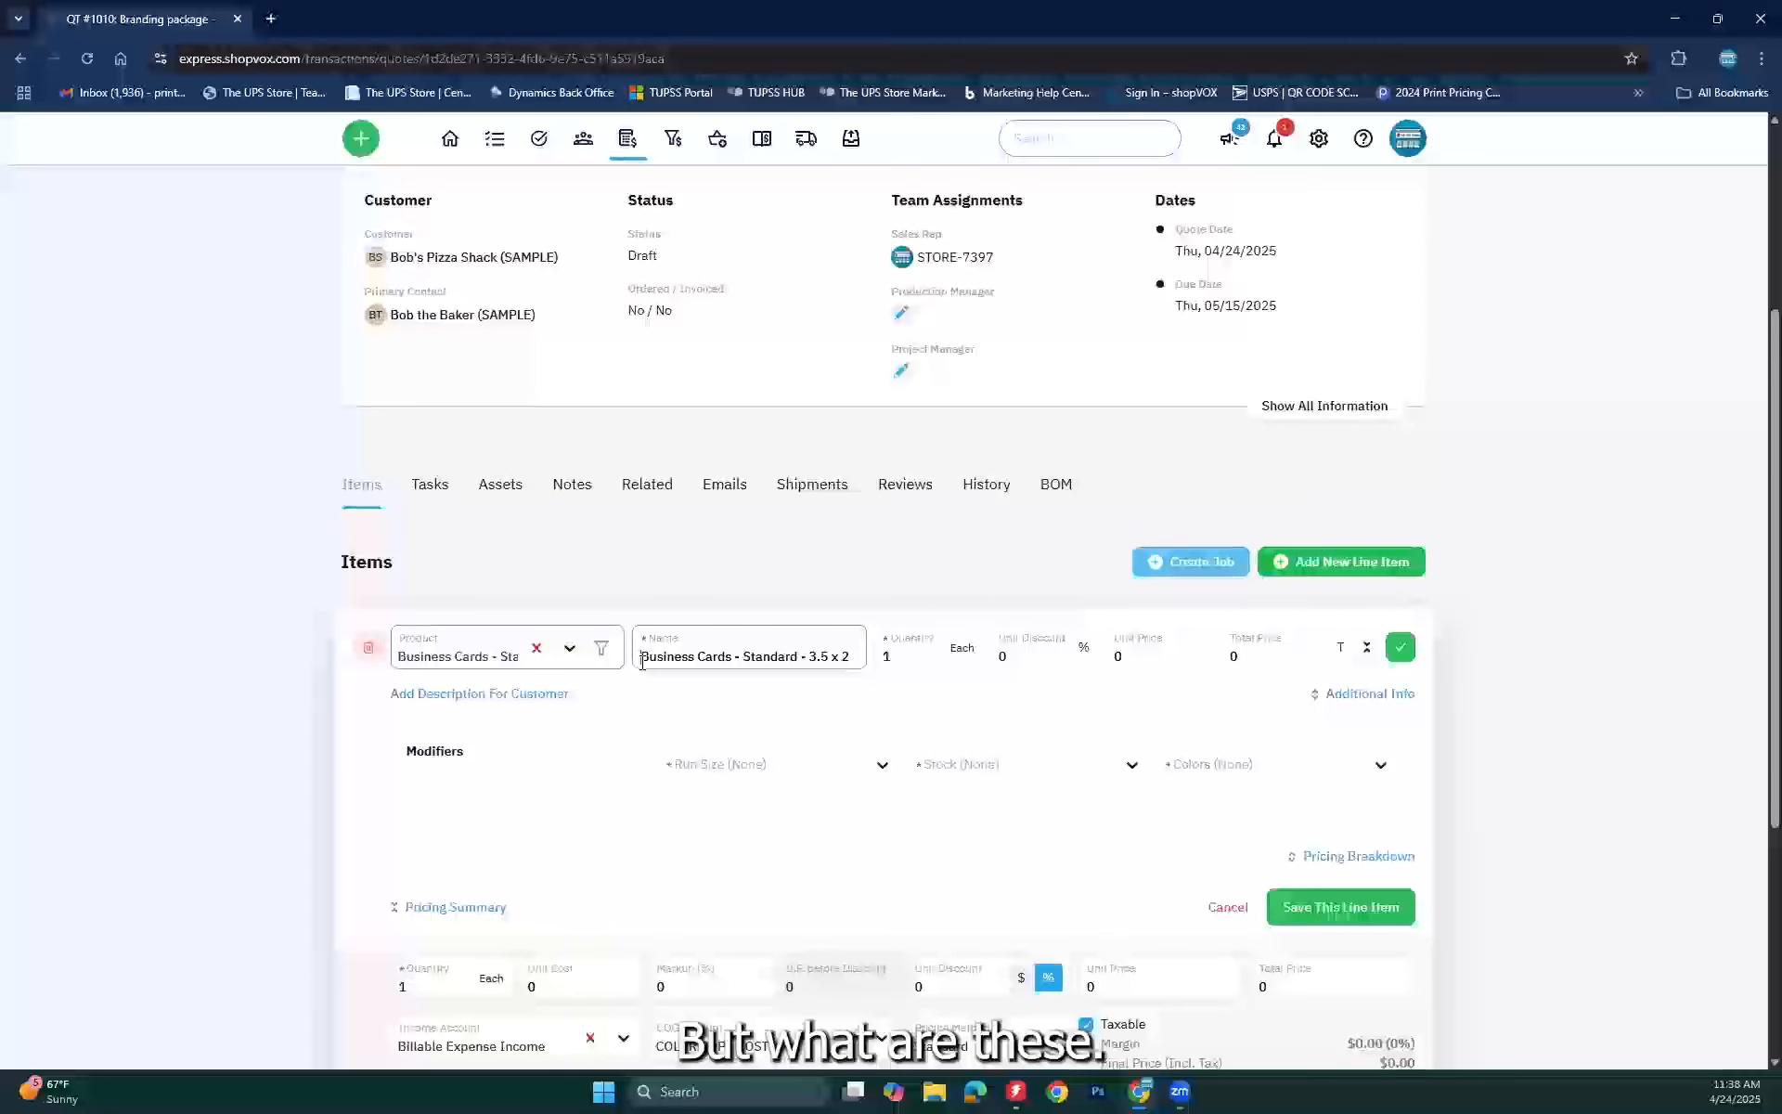
{"action": "type", "text": "Empl"}
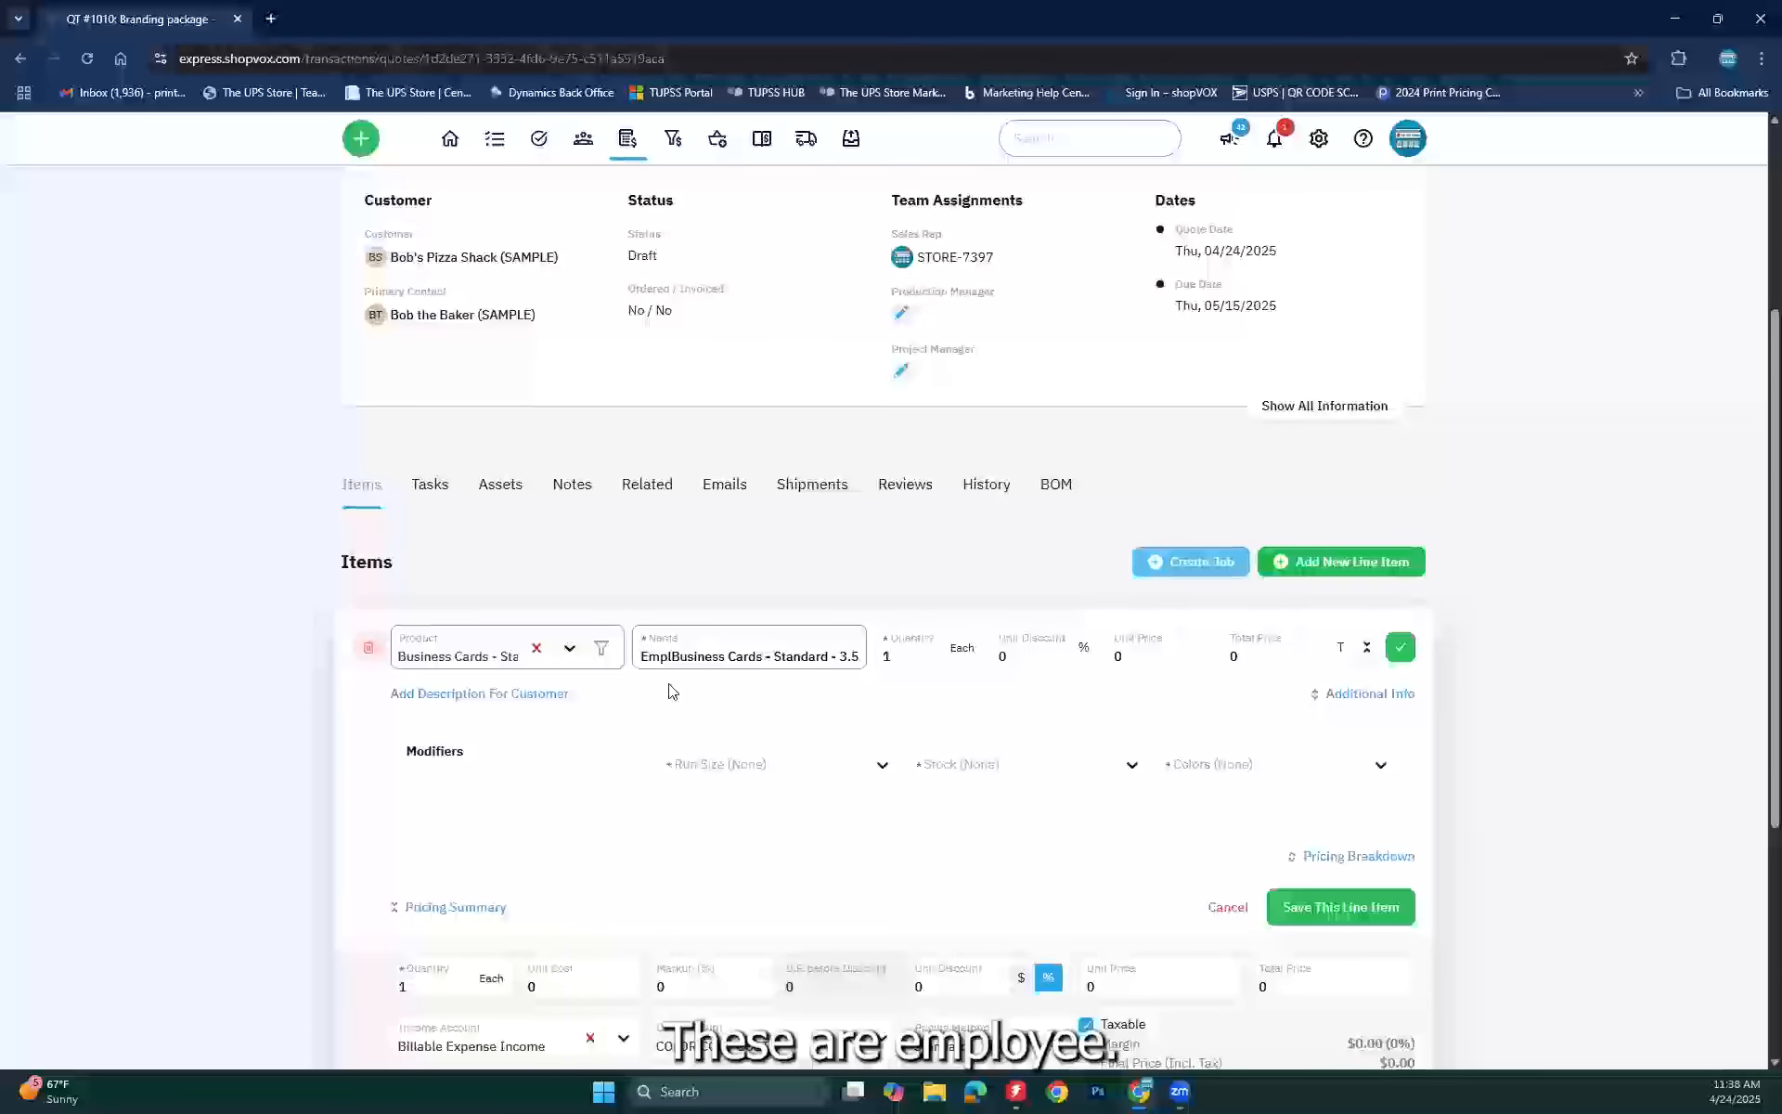
{"action": "type", "text": "oyee"}
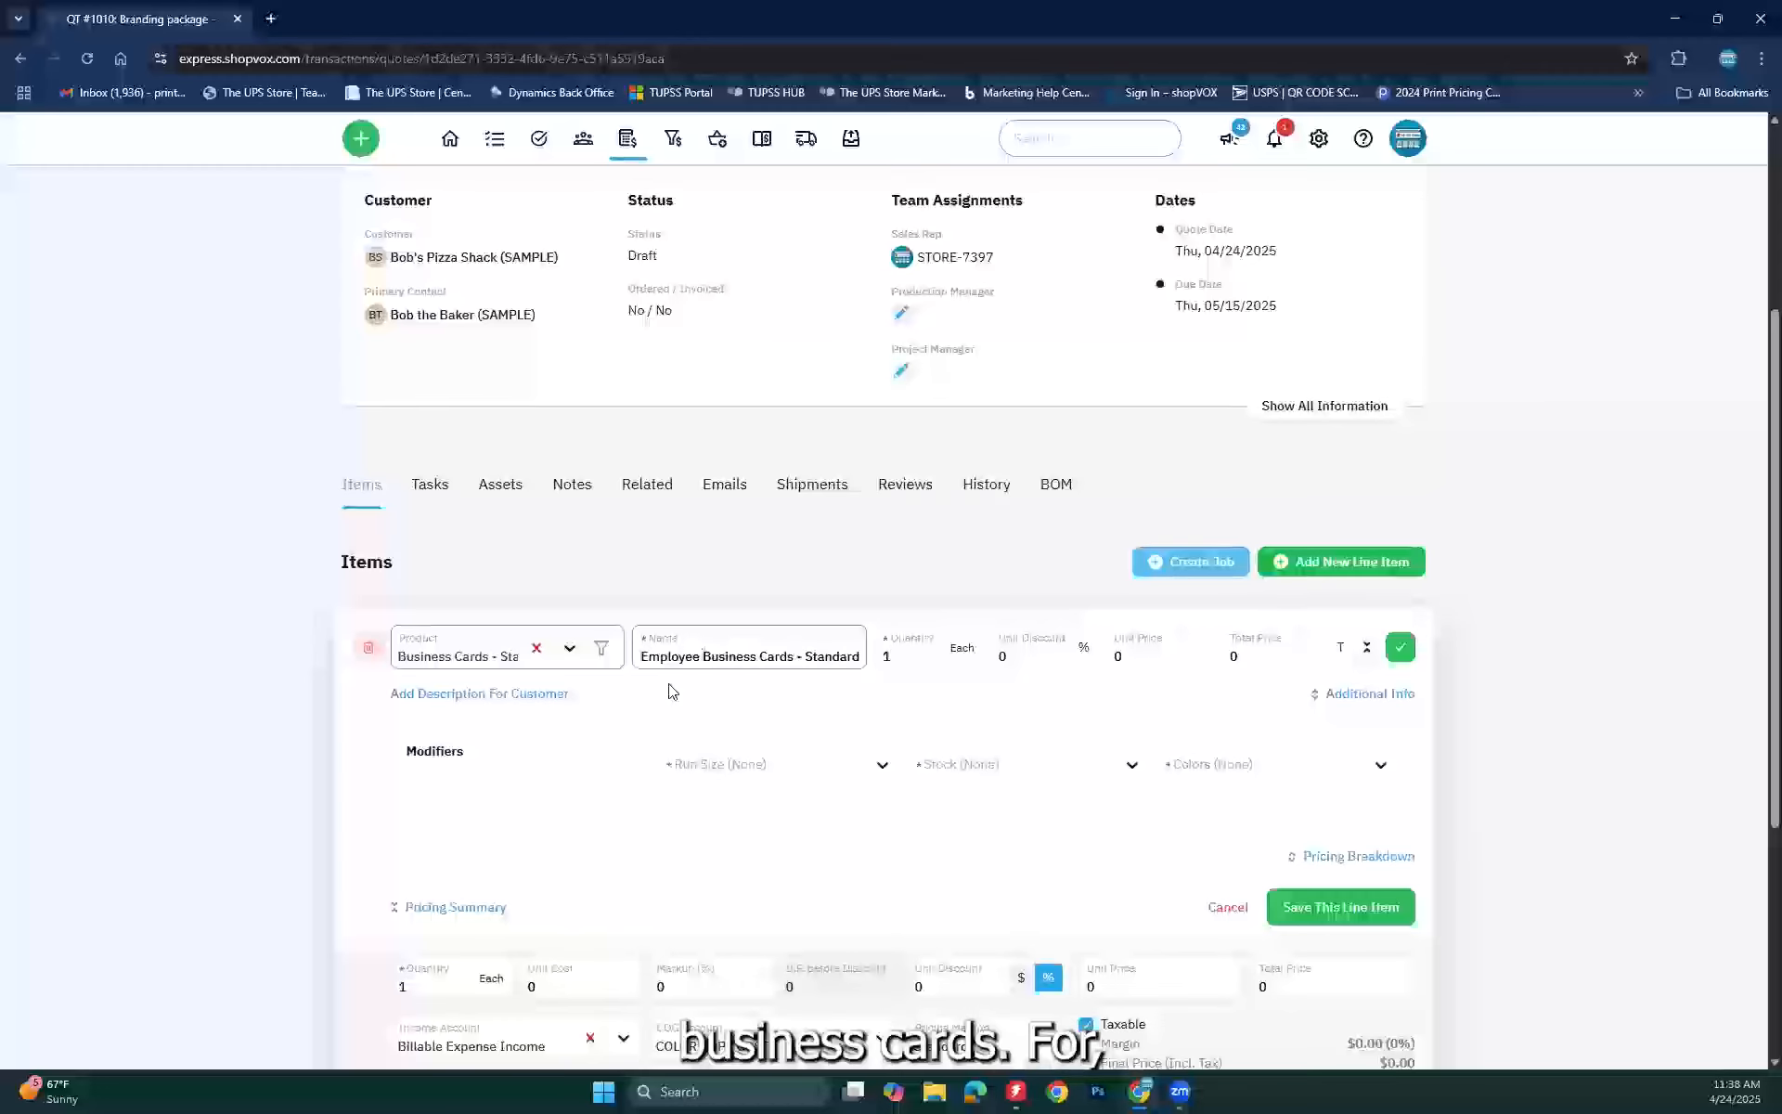
{"action": "key", "text": "Right"}
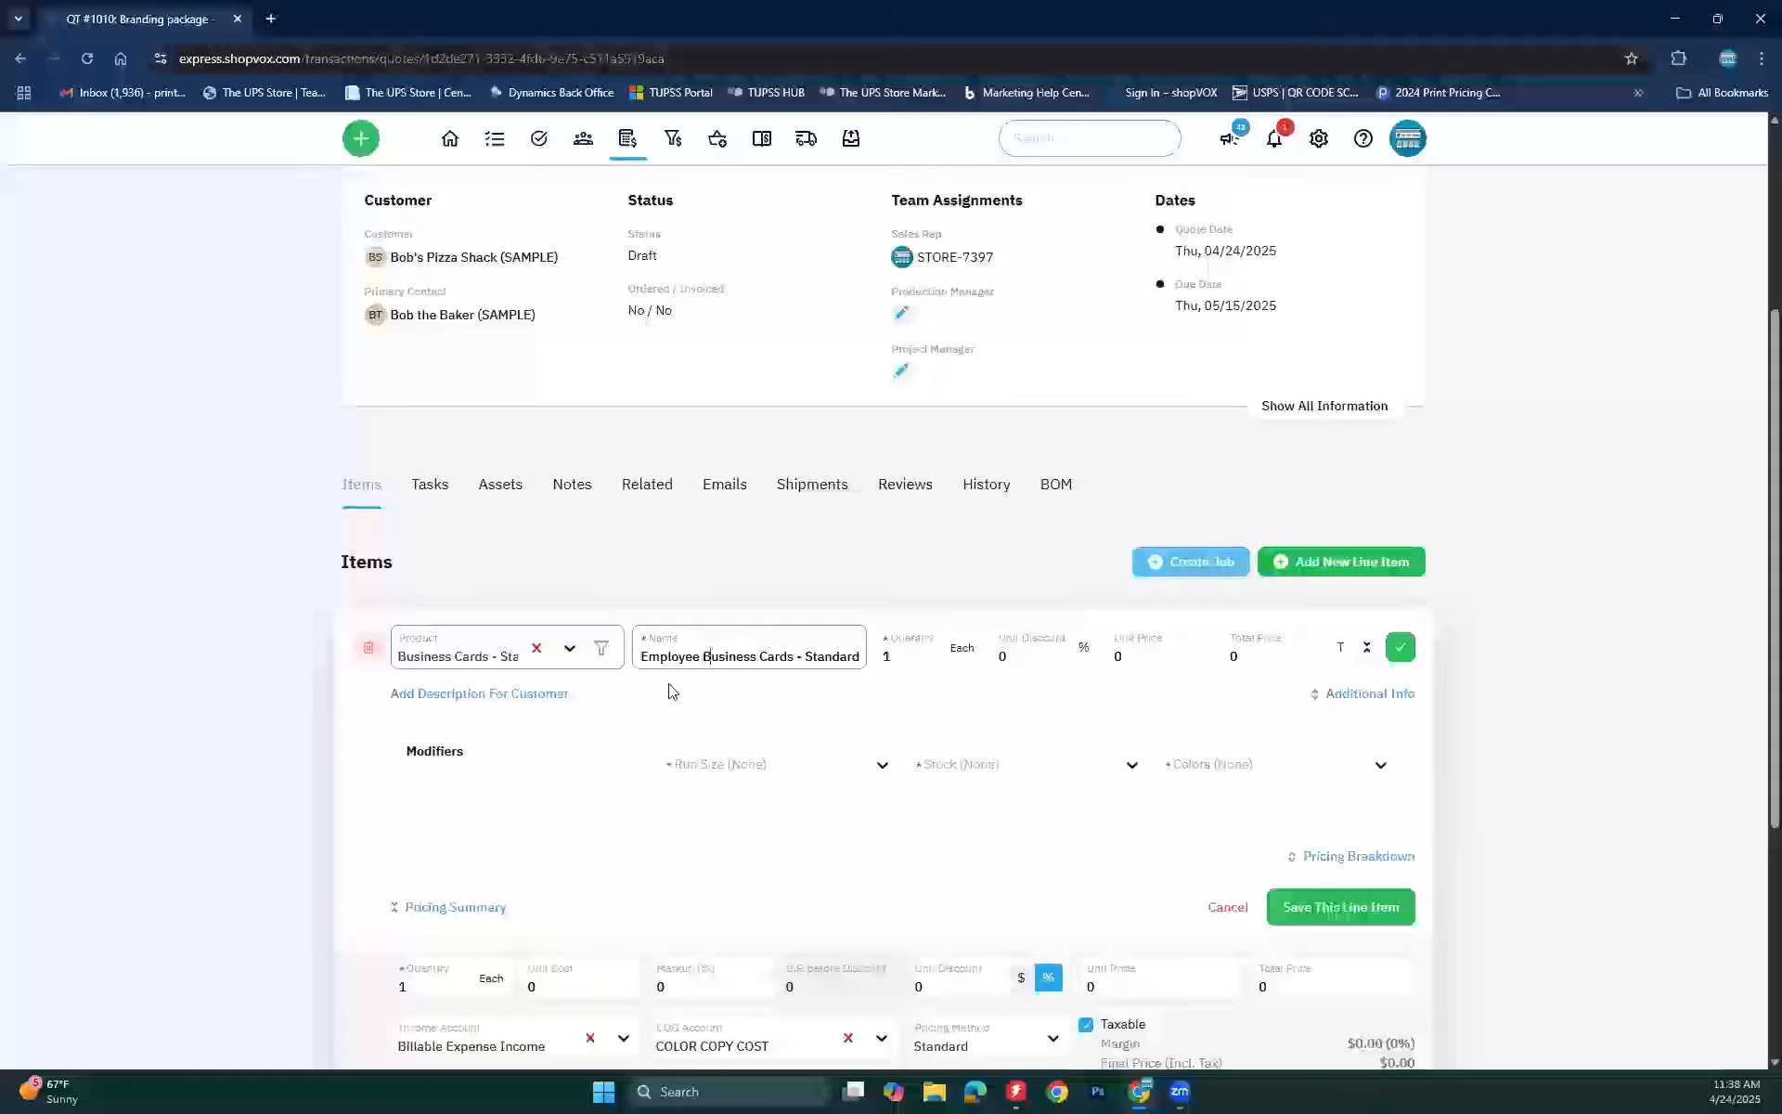
{"action": "key", "text": "Right"}
{"action": "key", "text": "Right"}
{"action": "key", "text": "Right"}
{"action": "key", "text": "Left"}
{"action": "key", "text": "Left"}
{"action": "key", "text": "Left"}
{"action": "key", "text": "Left"}
{"action": "key", "text": "Left"}
{"action": "key", "text": "Left"}
{"action": "key", "text": "Left"}
{"action": "key", "text": "Left"}
{"action": "key", "text": "Left"}
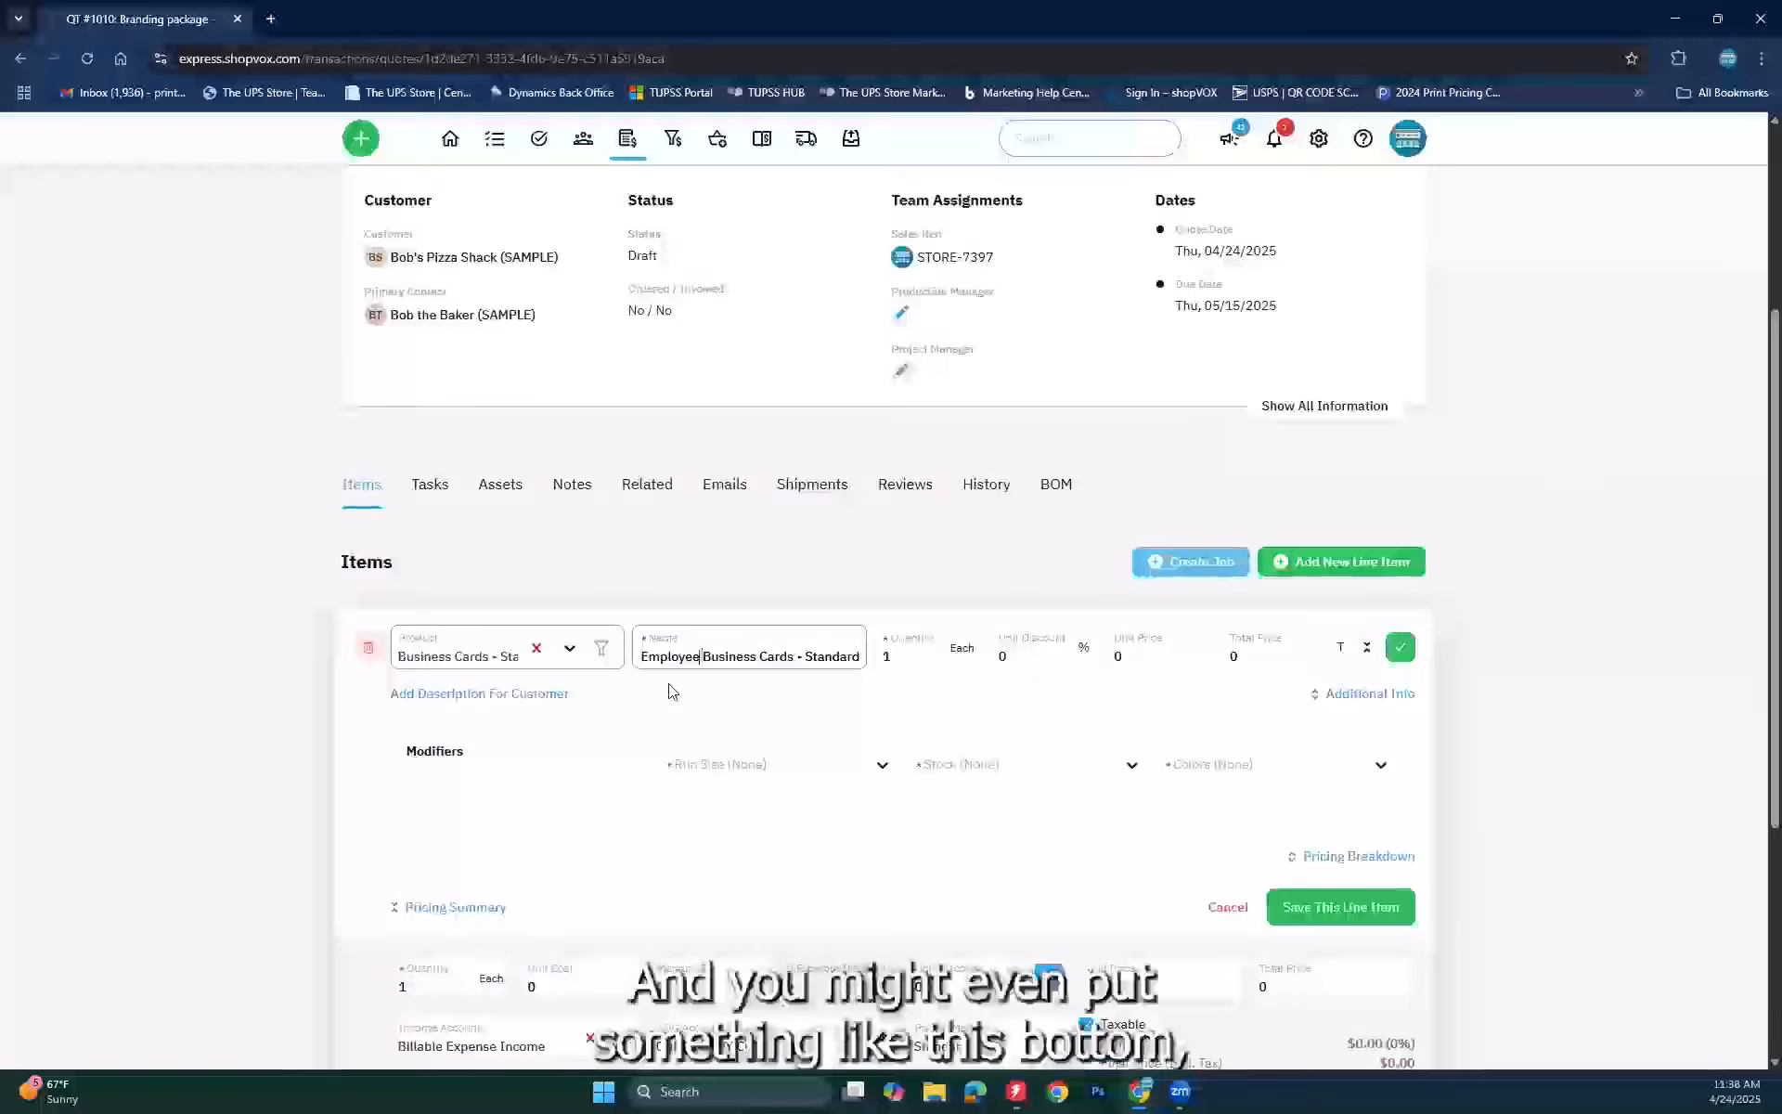
{"action": "type", "text": "(Bob)"}
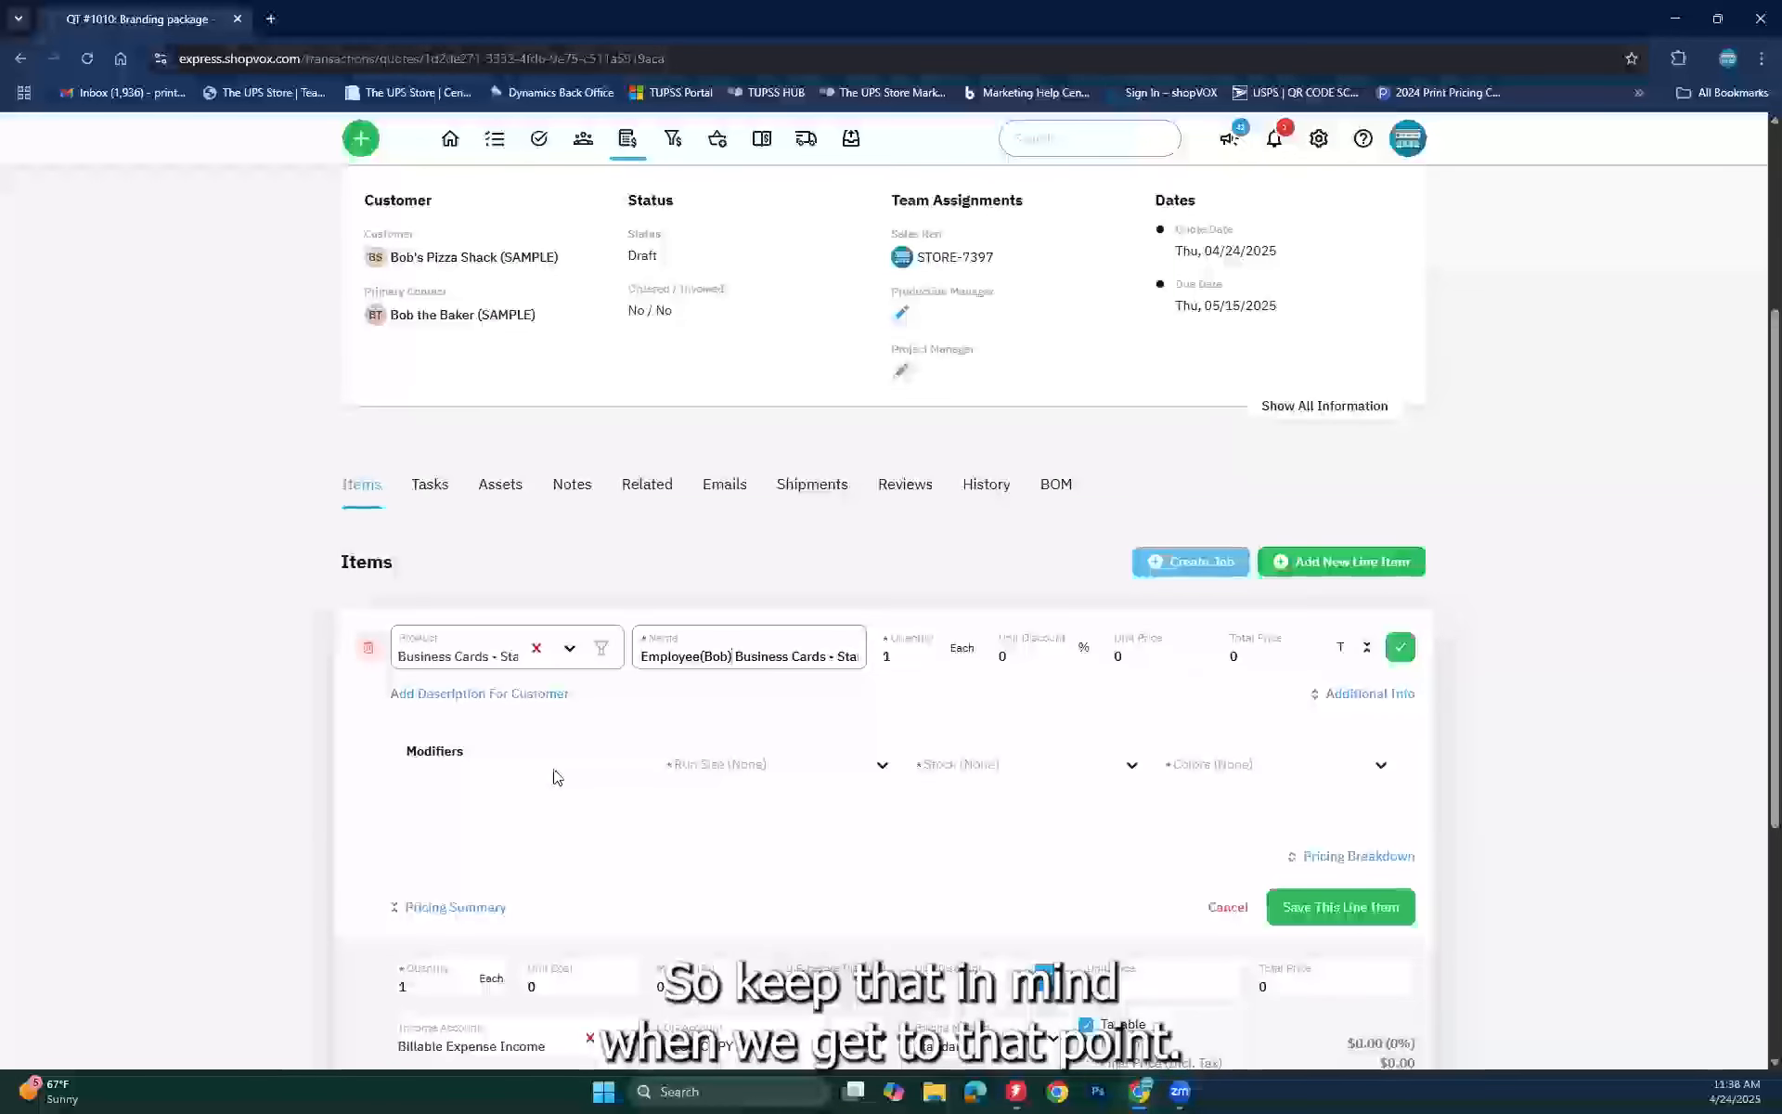
Step: Set run size 1000, 14pt Uncoated stock and 4/0 colours, then save the line item
{"action": "left_click", "coordinate": [806, 763]}
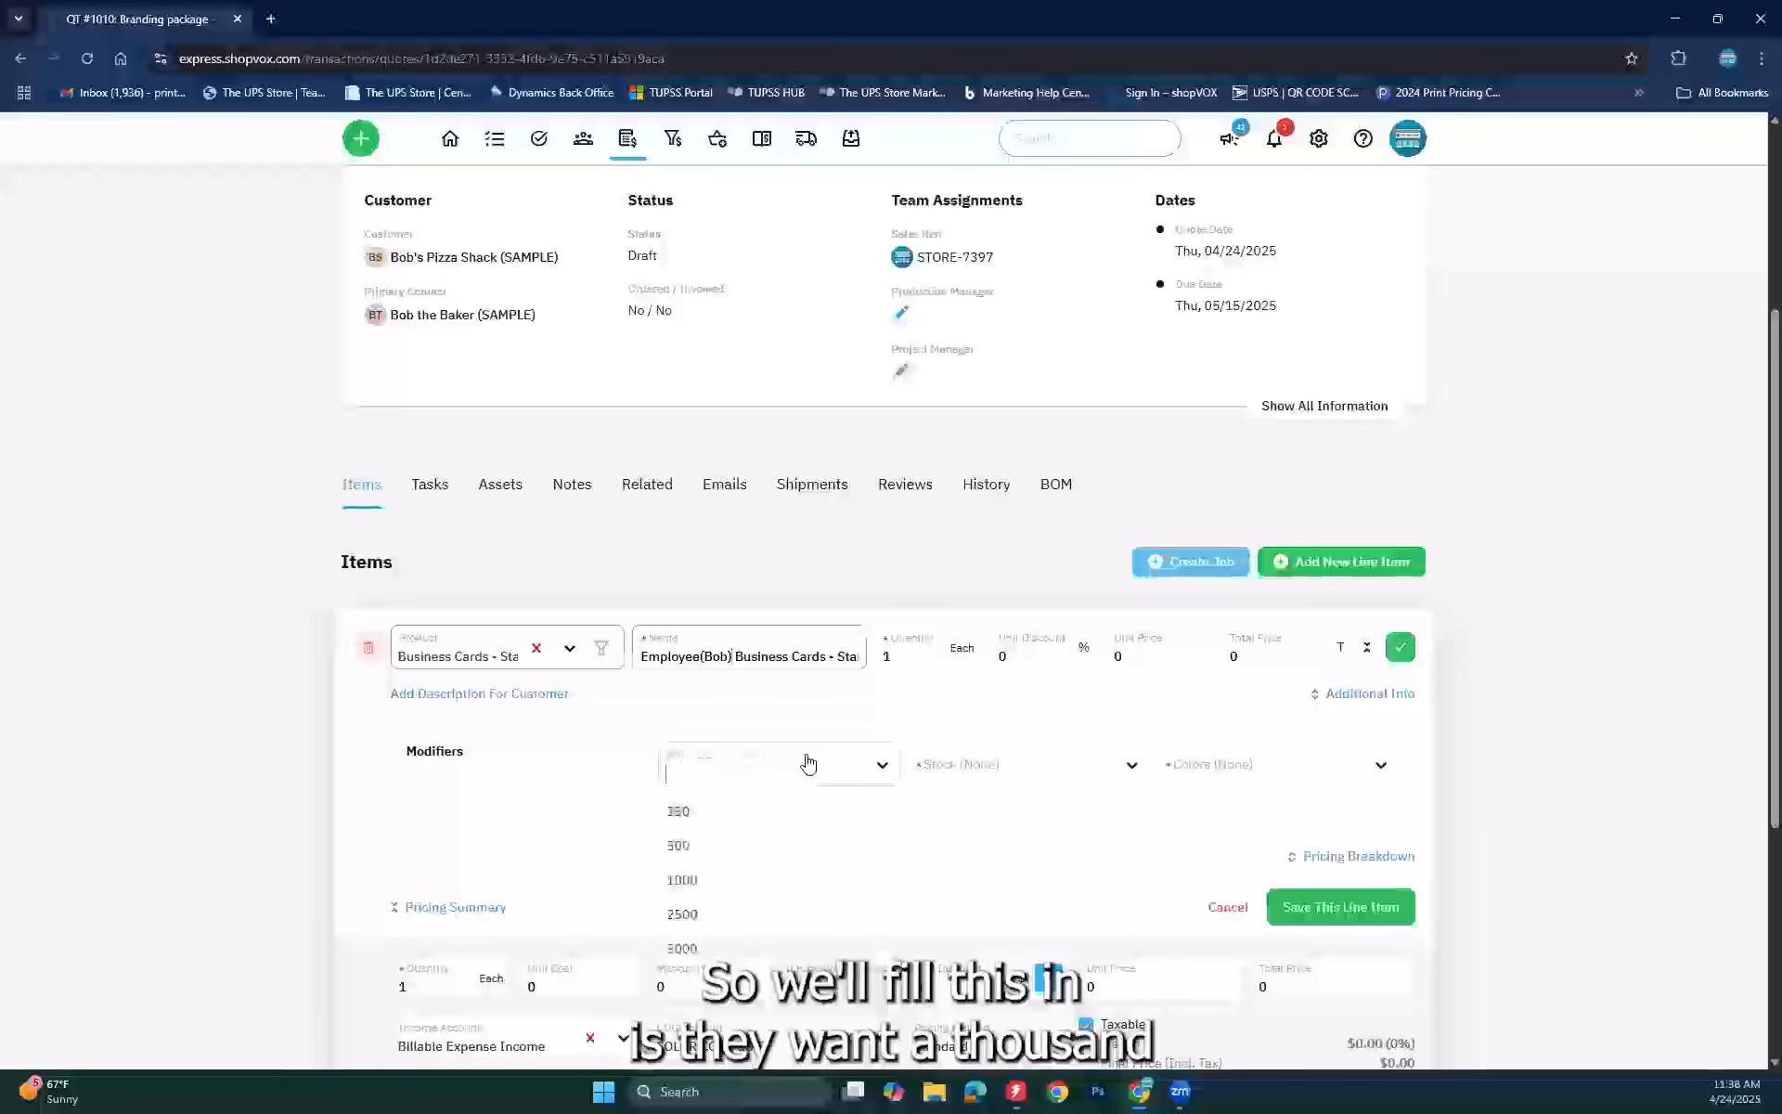
{"action": "left_click", "coordinate": [682, 880]}
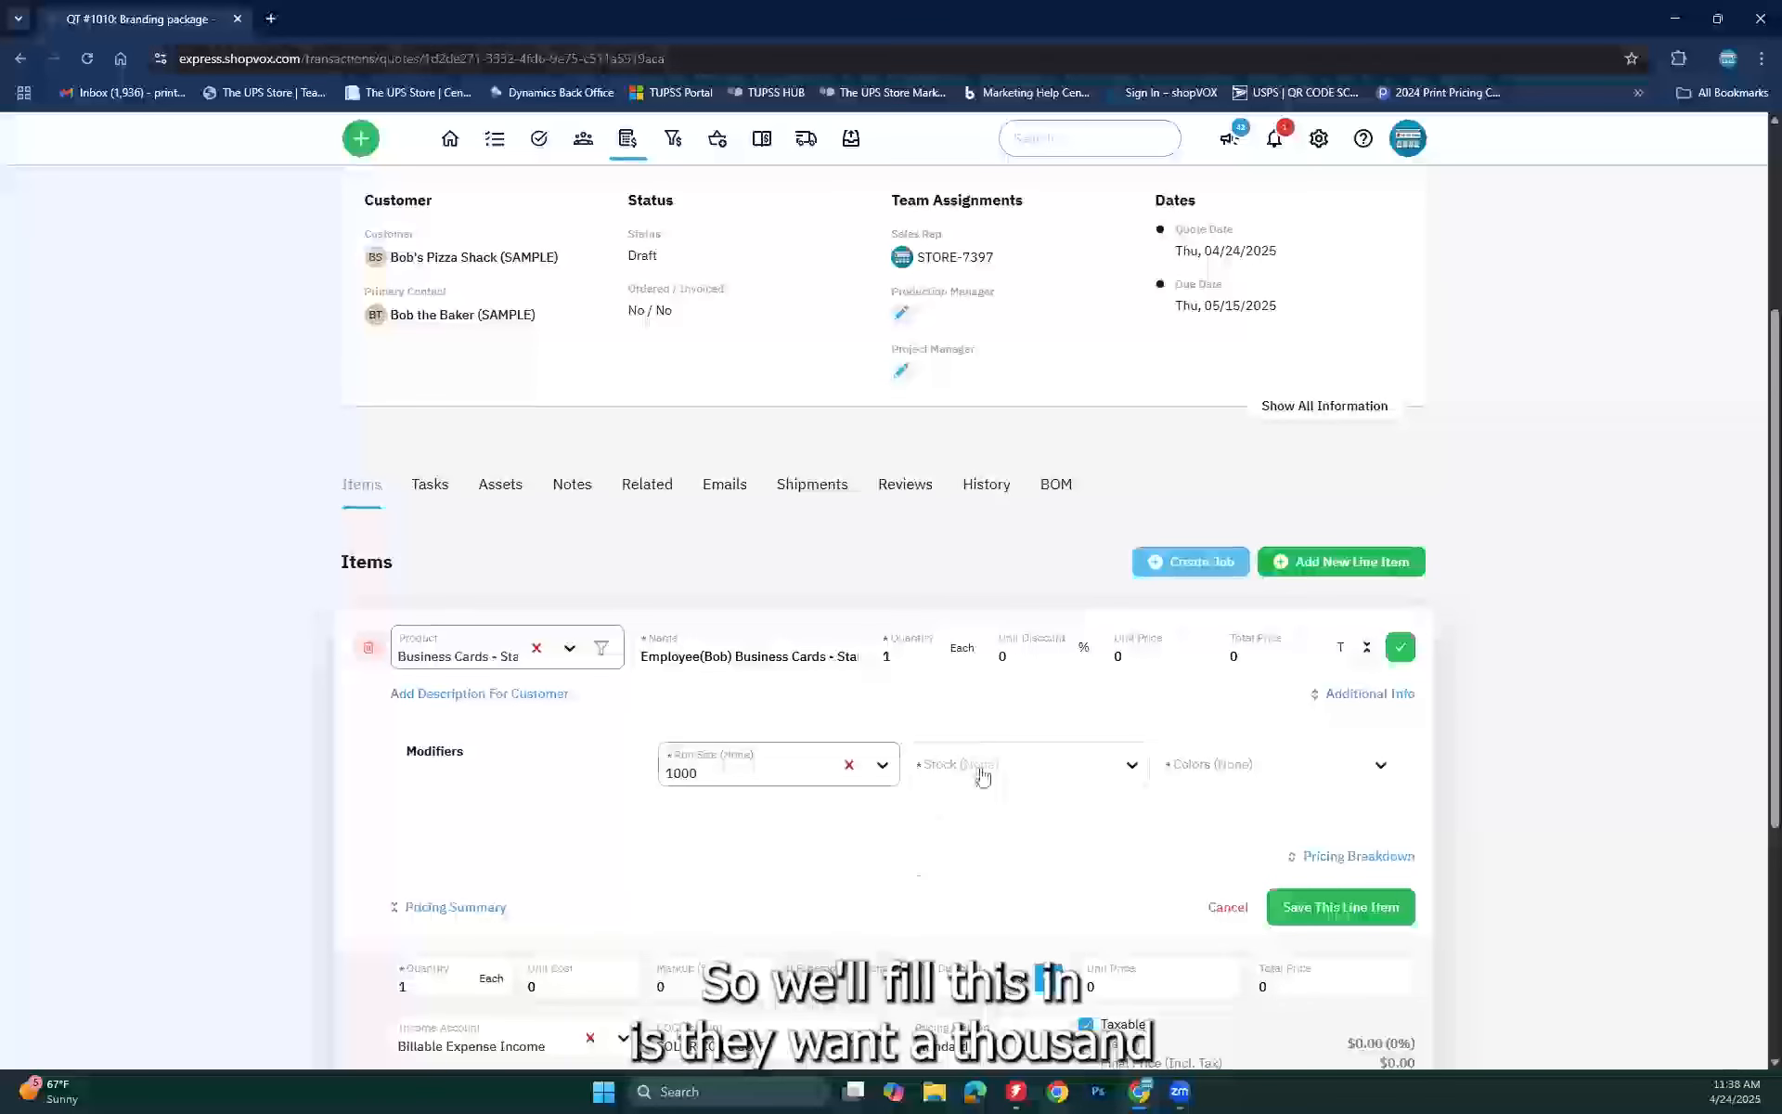
{"action": "left_click", "coordinate": [982, 776]}
{"action": "left_click", "coordinate": [984, 842]}
{"action": "left_click", "coordinate": [1207, 770]}
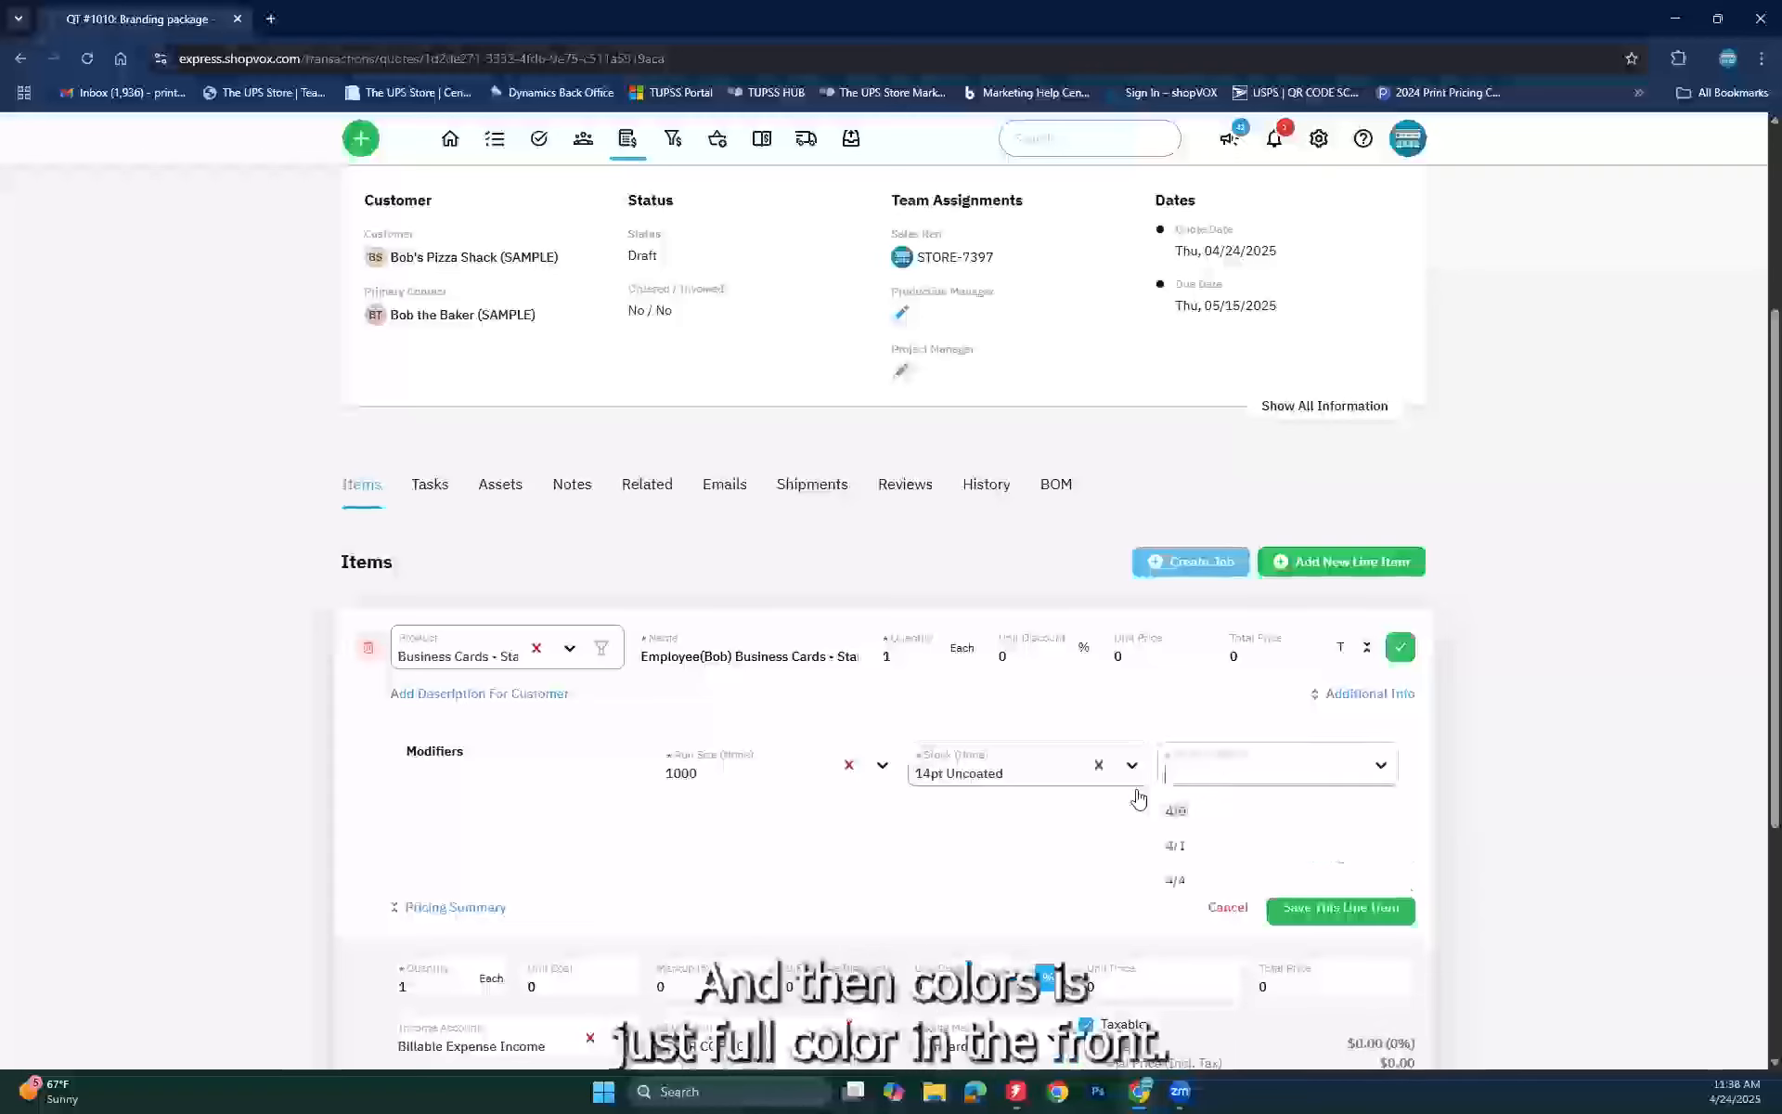
{"action": "left_click", "coordinate": [1206, 820]}
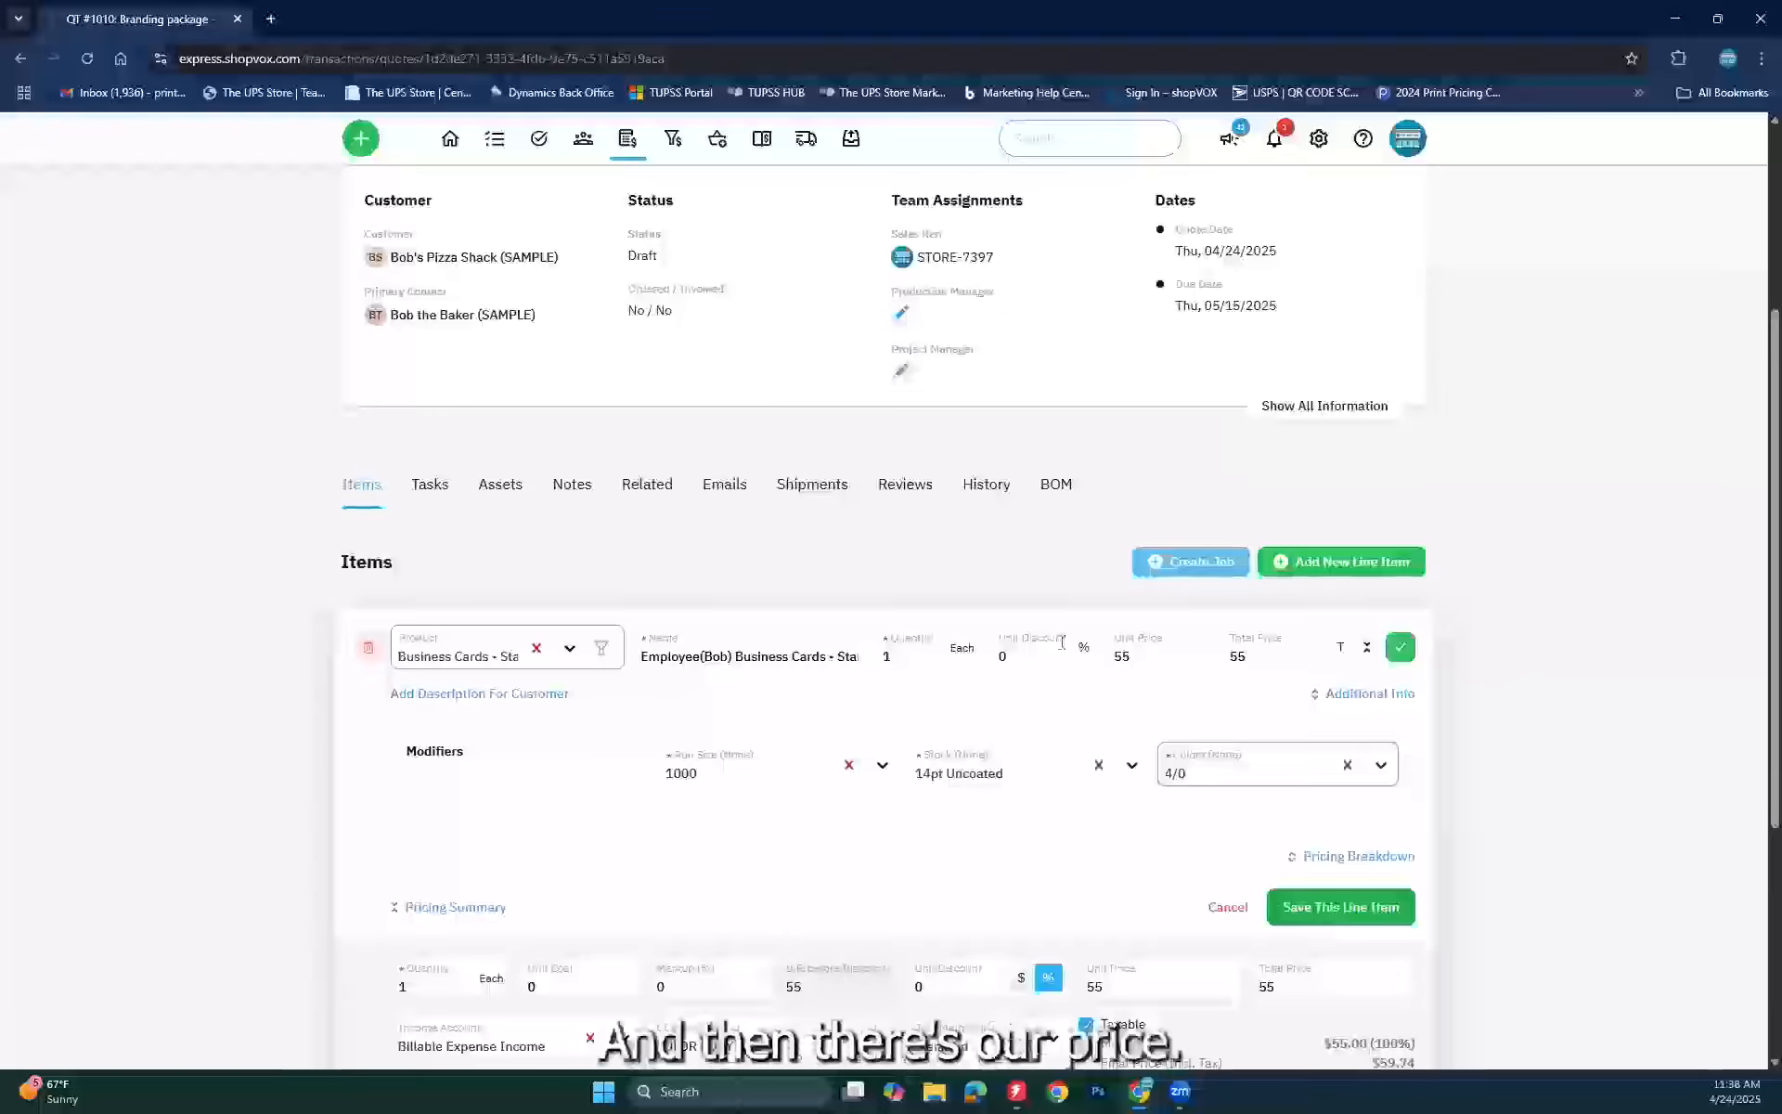
{"action": "left_click", "coordinate": [1315, 893]}
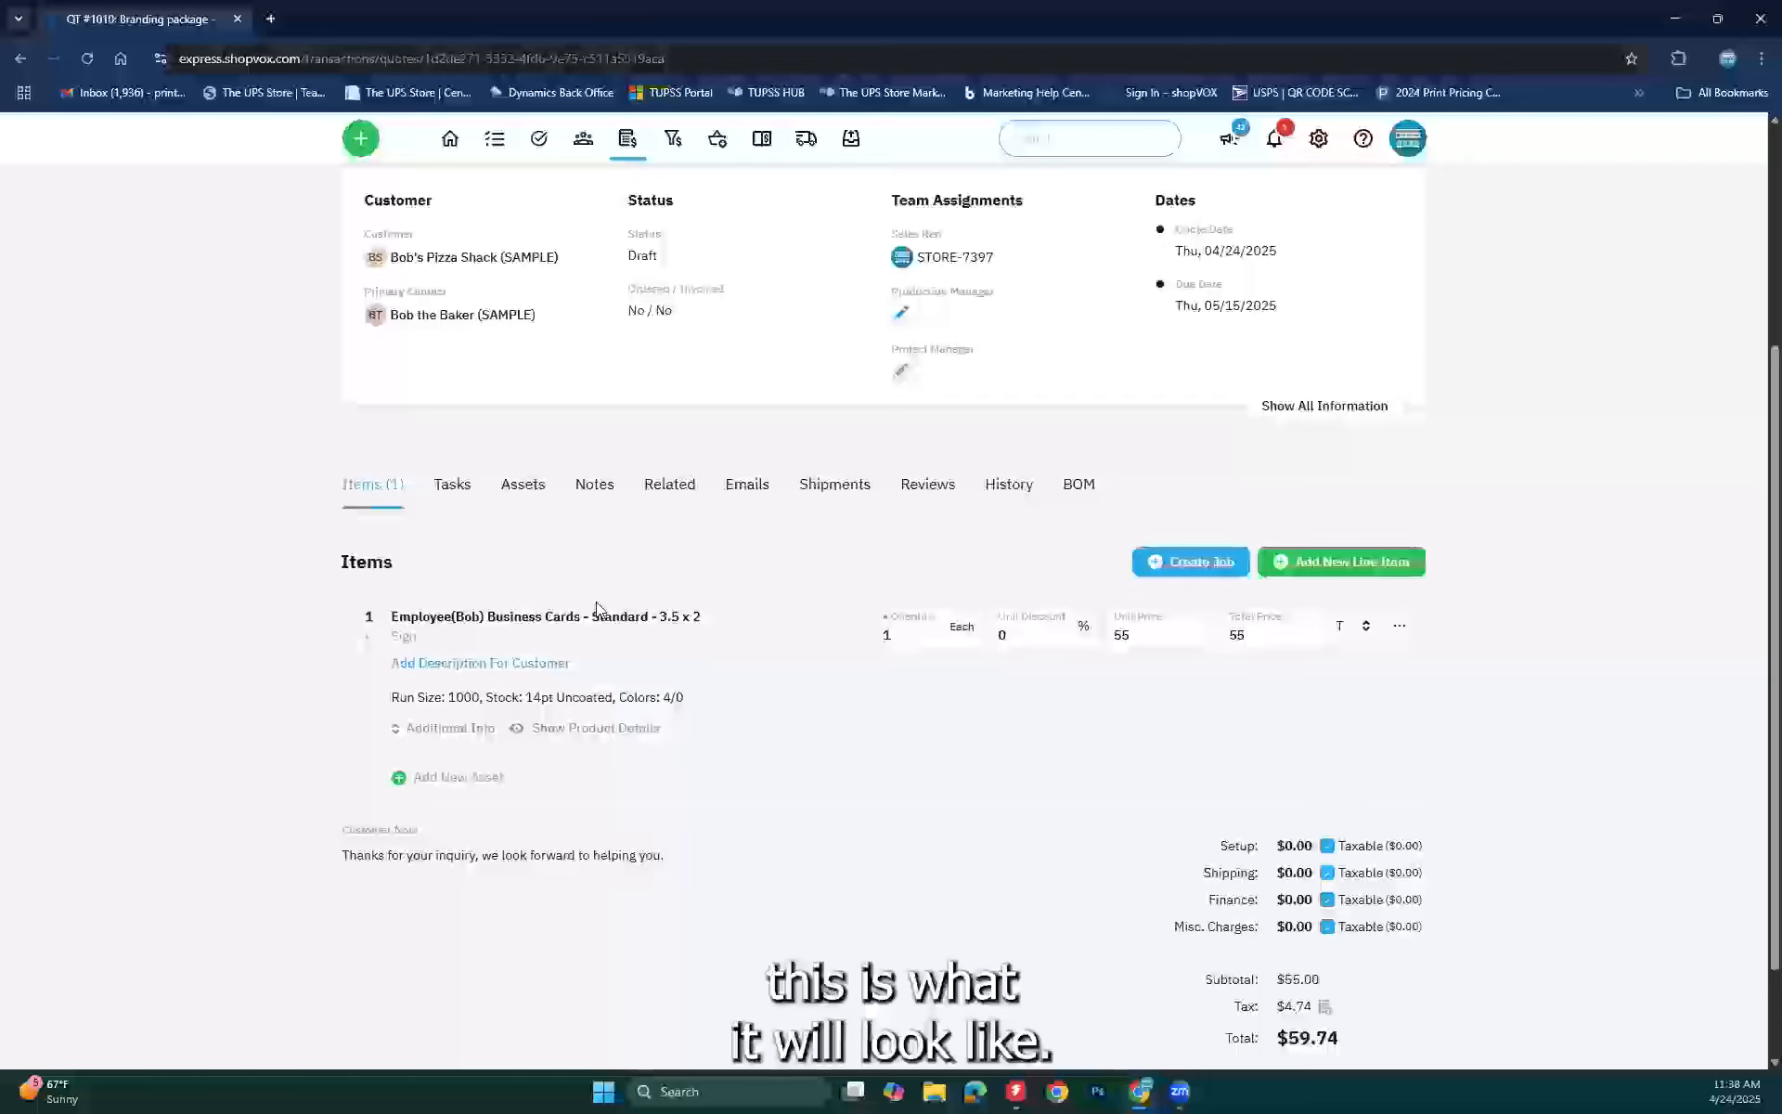
Step: Add a 'Grand opening' Banner line item sized 120 x 36
{"action": "left_click", "coordinate": [1351, 563]}
{"action": "scroll", "coordinate": [1354, 571], "scroll_direction": "down", "scroll_amount": 3}
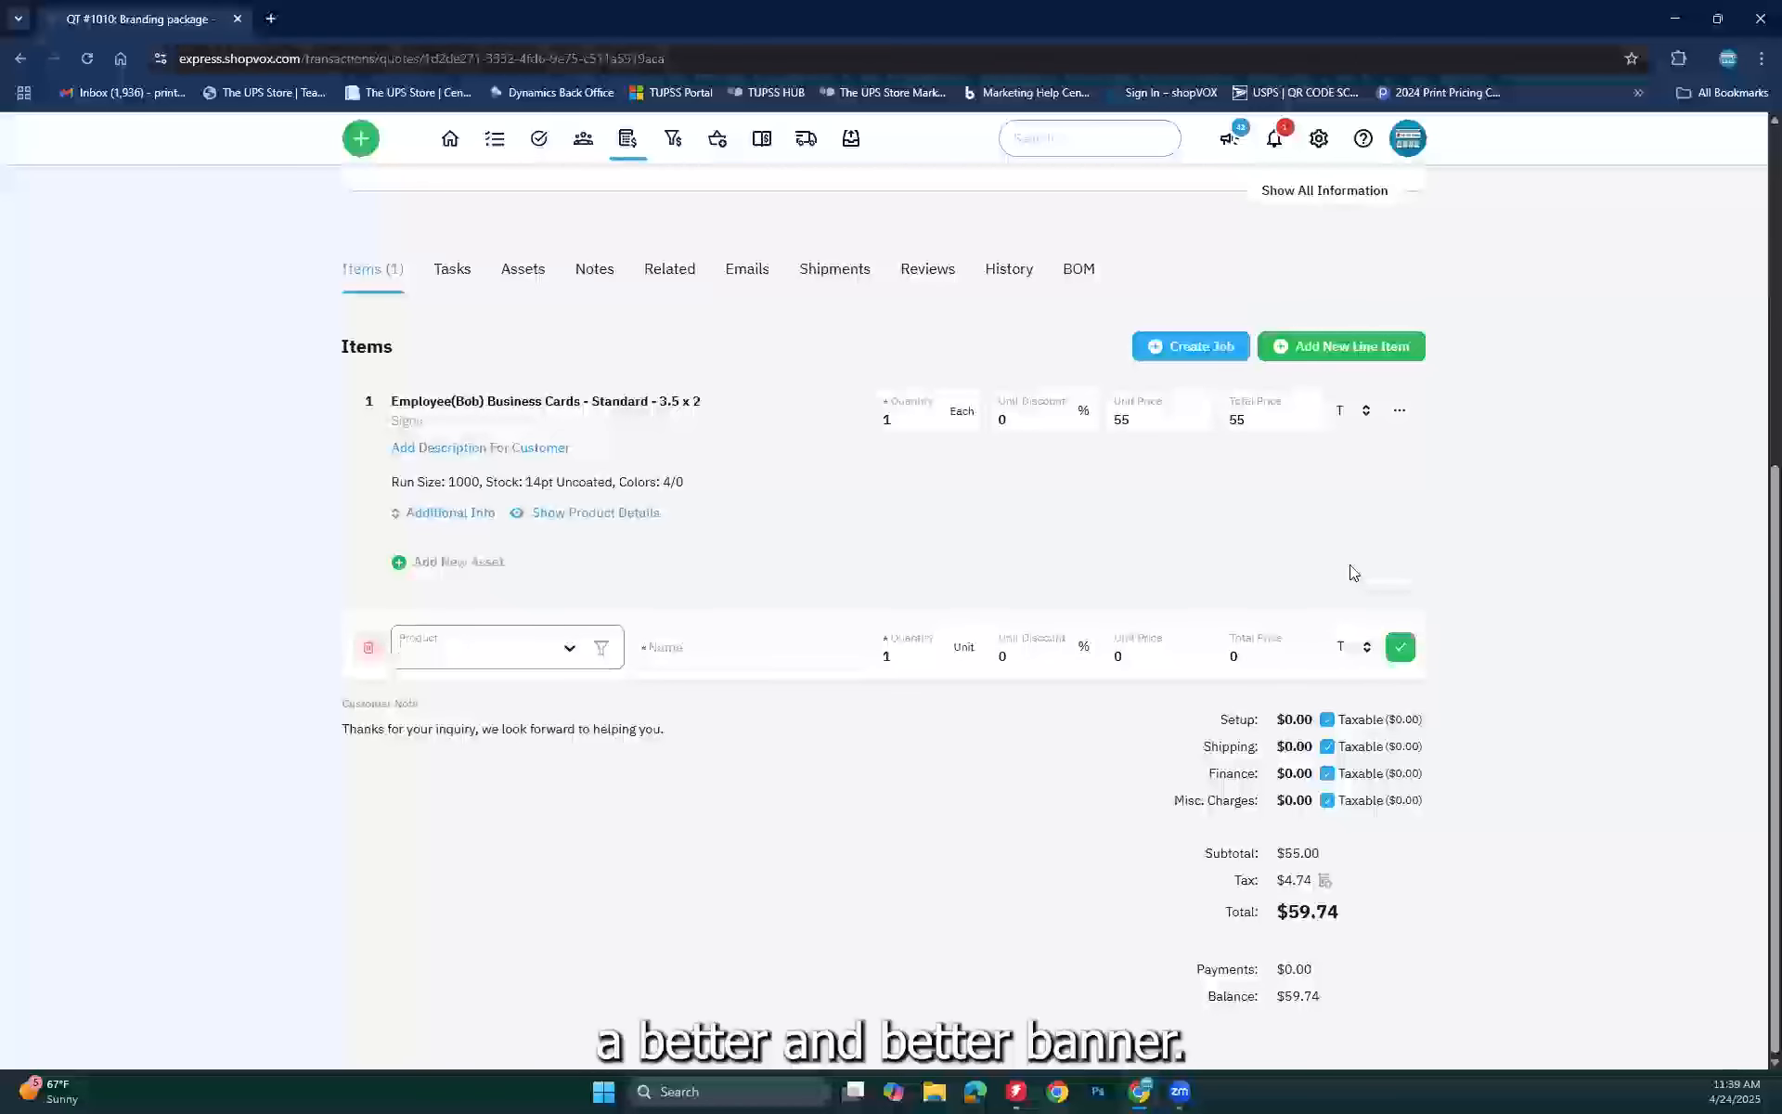
{"action": "type", "text": "ban"}
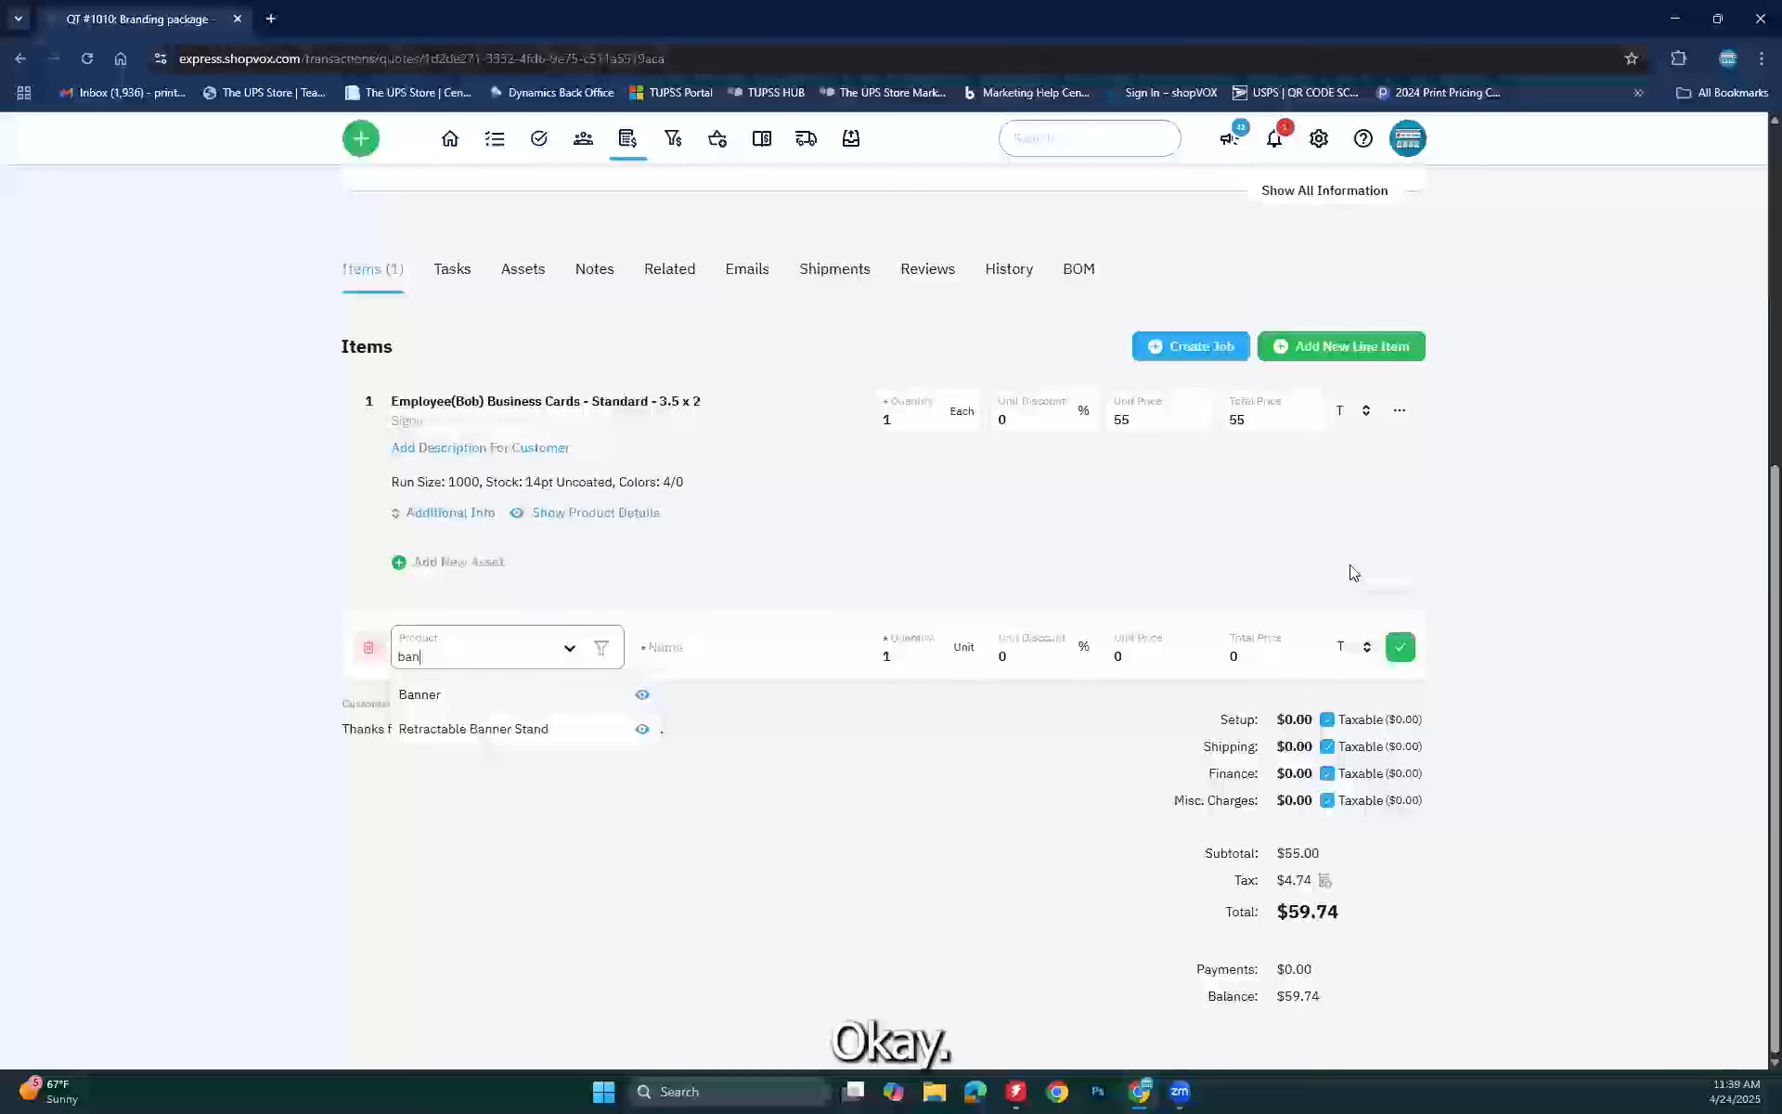
{"action": "left_click", "coordinate": [429, 691]}
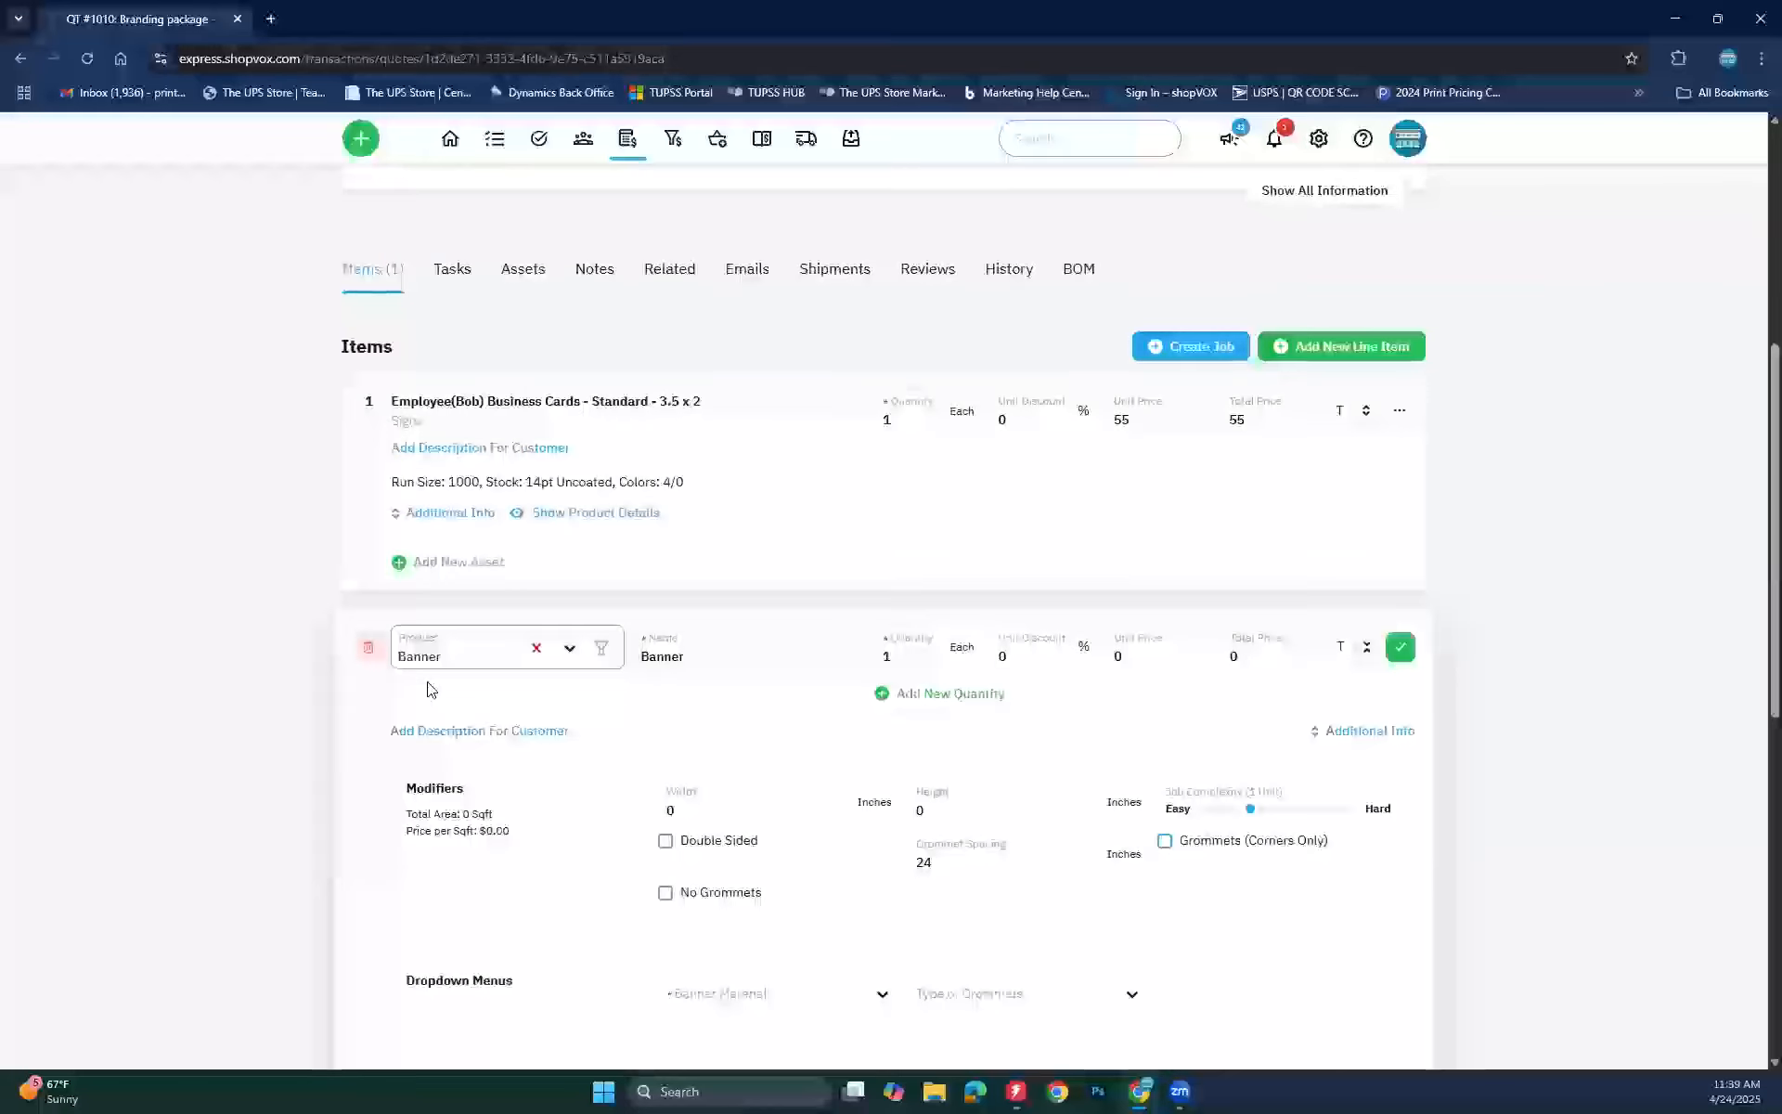
{"action": "left_click", "coordinate": [637, 657]}
{"action": "type", "text": "Grand open"}
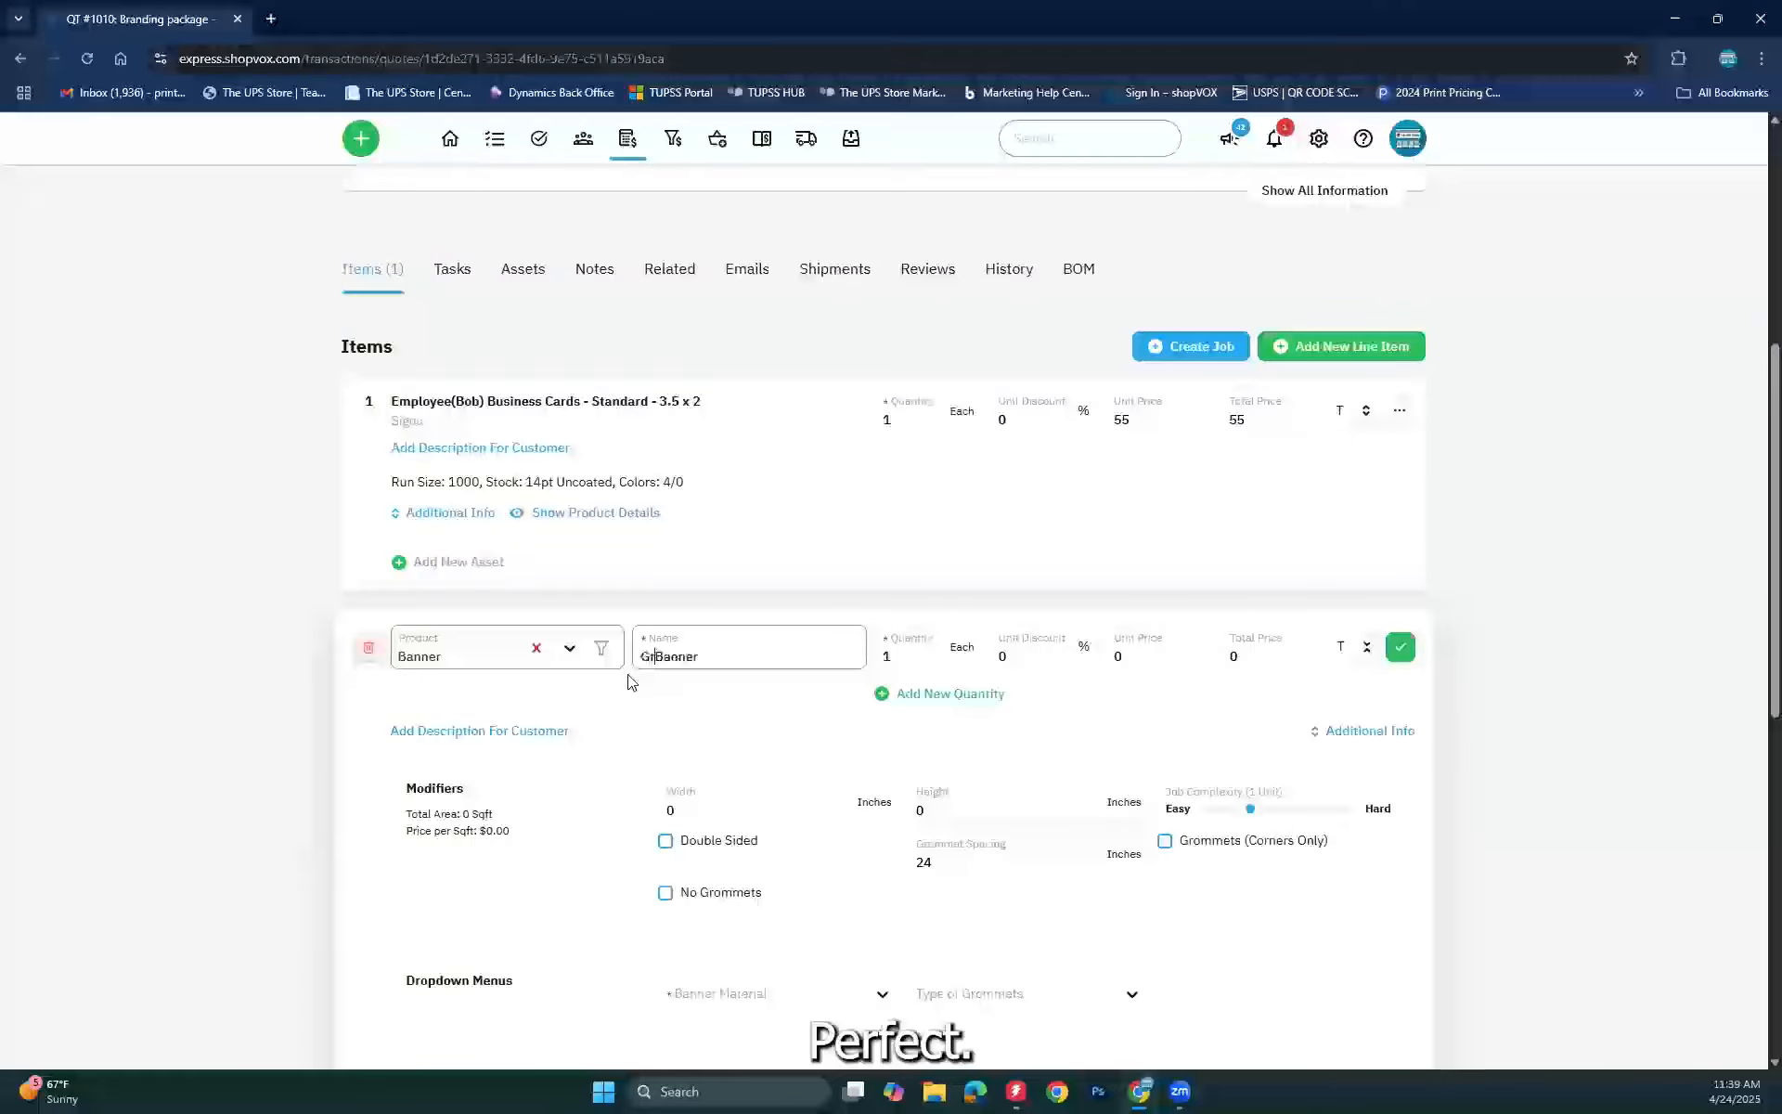
{"action": "type", "text": "ing"}
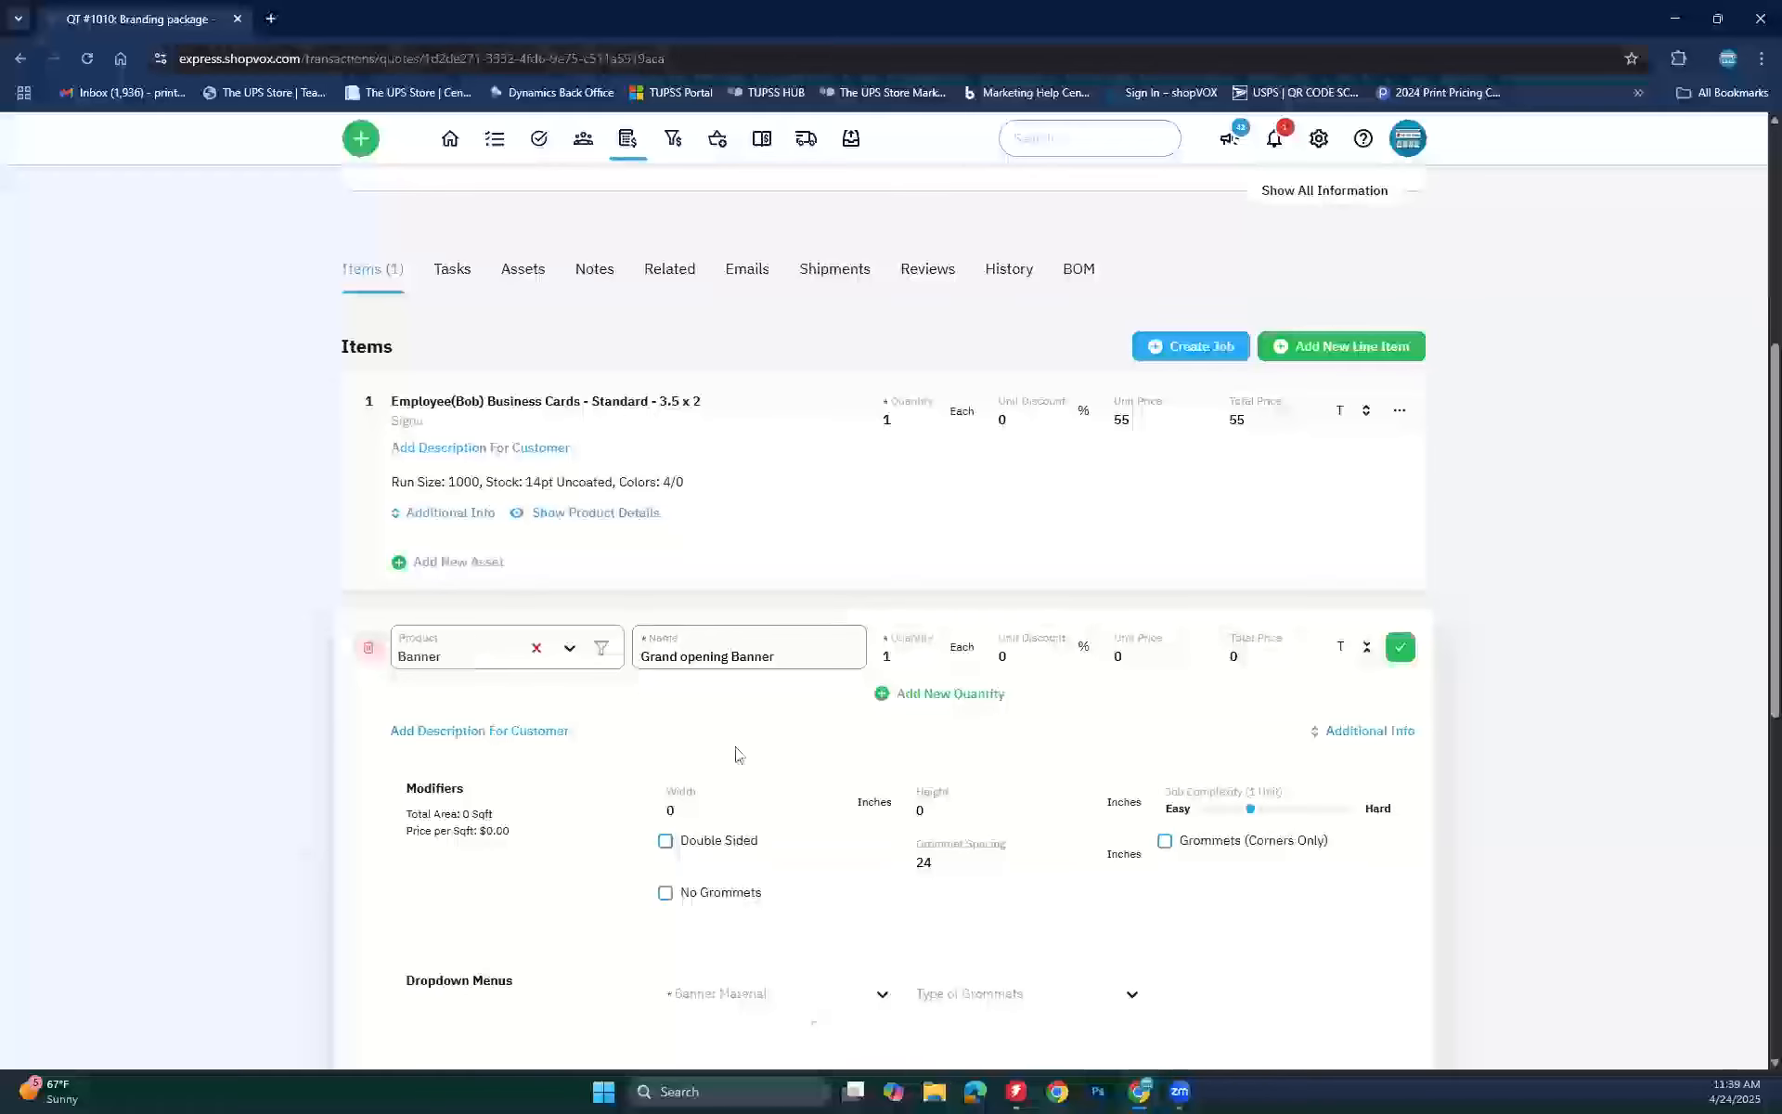
{"action": "left_click_drag", "start_coordinate": [691, 809], "coordinate": [589, 823]}
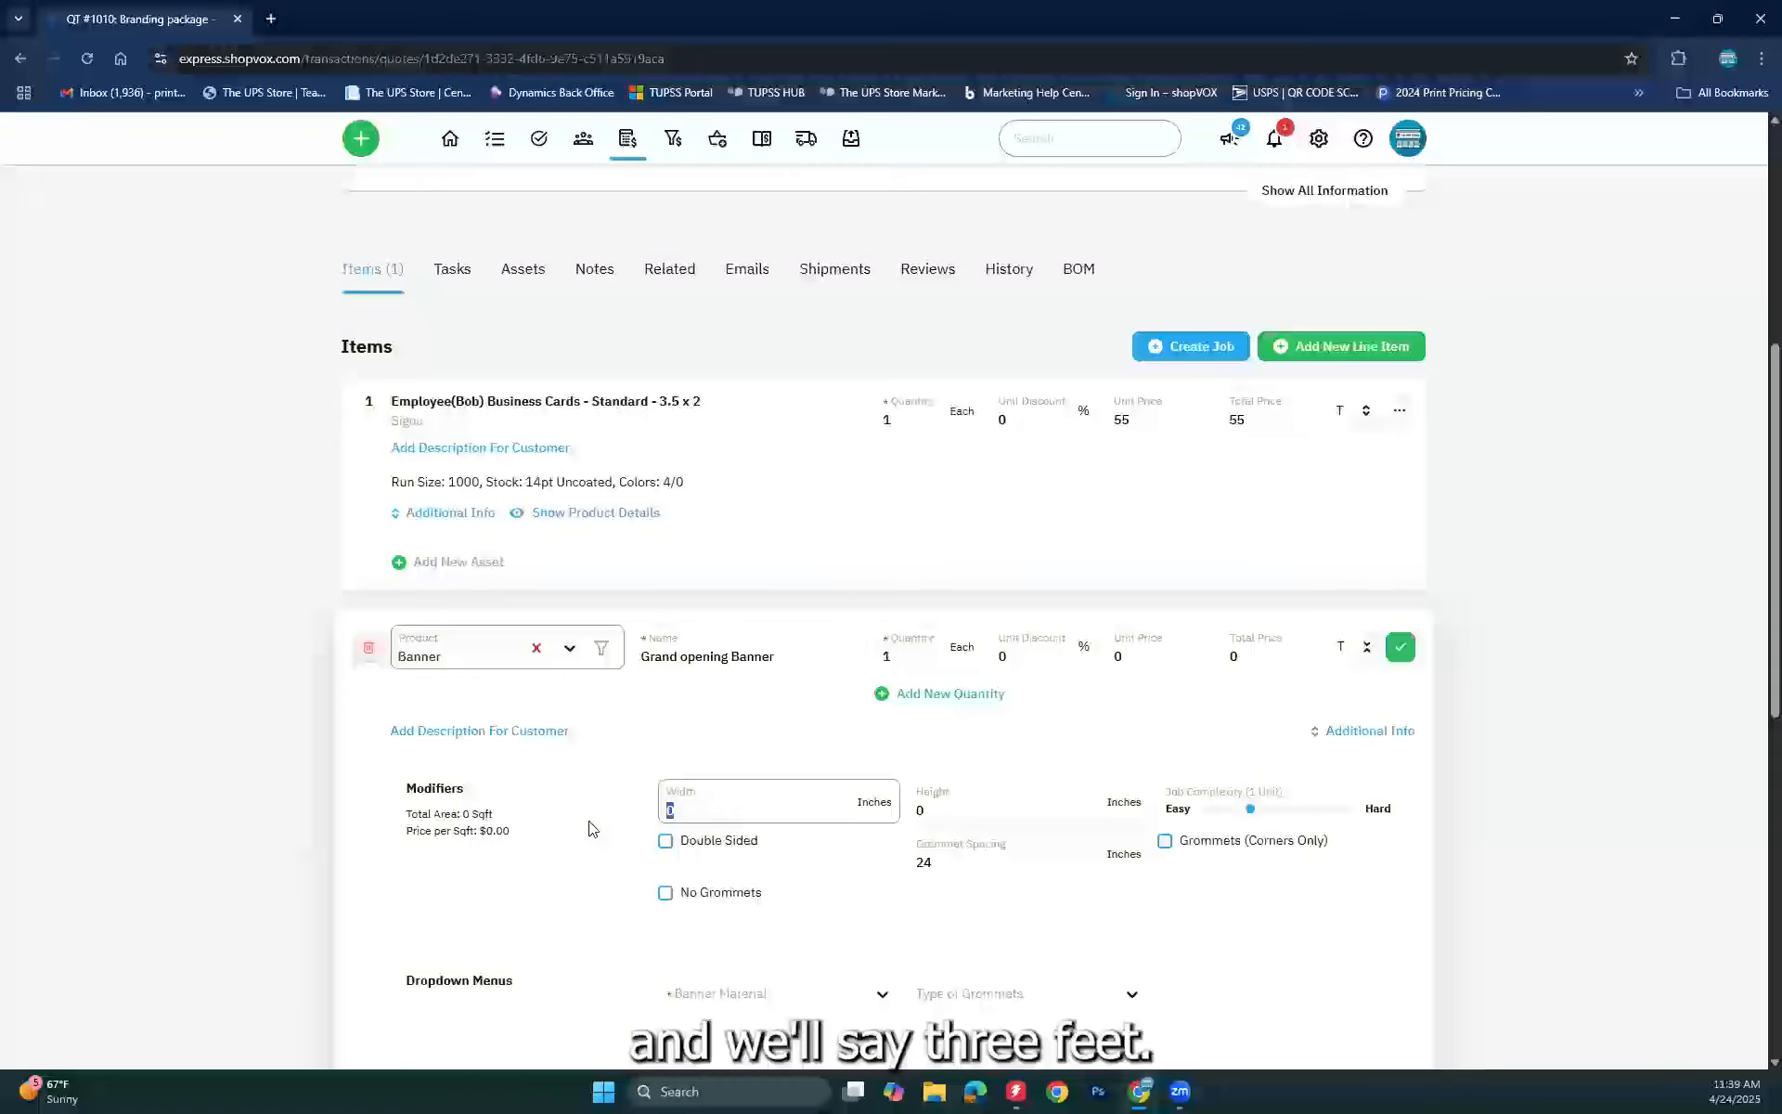
{"action": "type", "text": "36"}
{"action": "key", "text": "BackSpace"}
{"action": "key", "text": "BackSpace"}
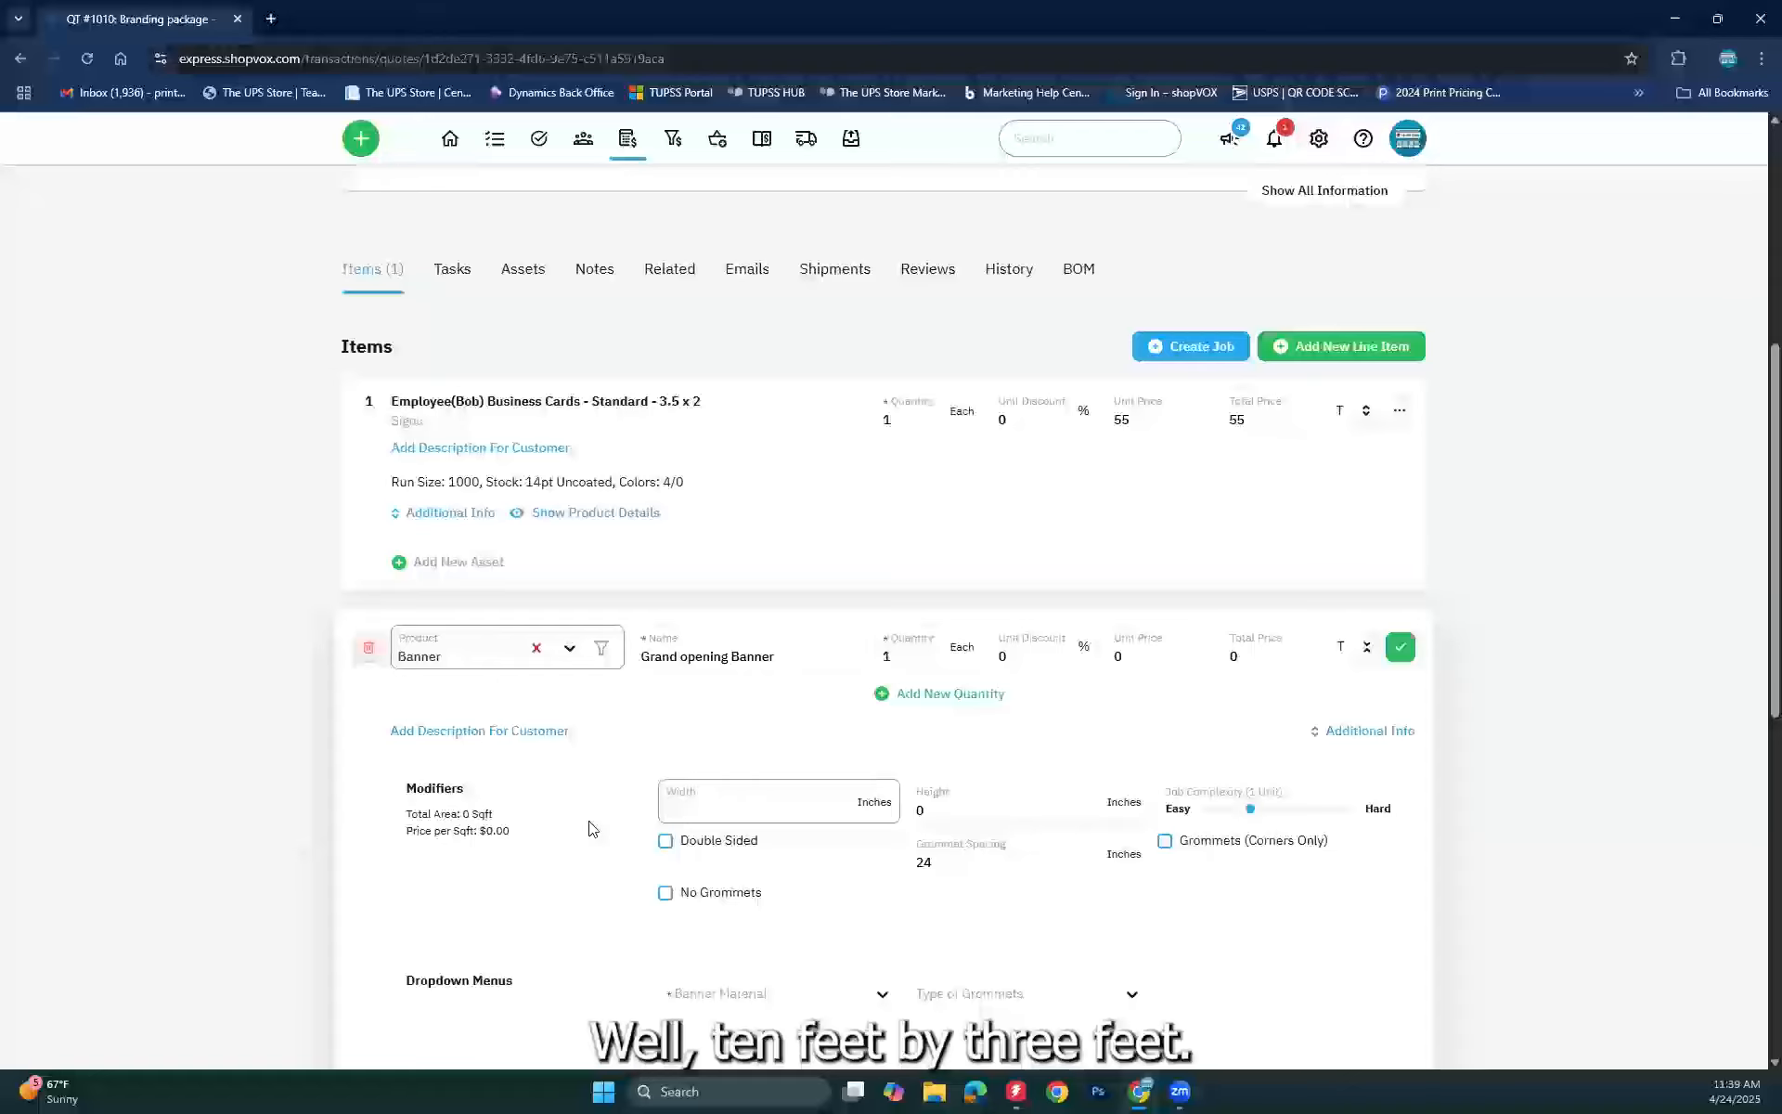
{"action": "type", "text": "120"}
{"action": "key", "text": "Tab"}
{"action": "type", "text": "36"}
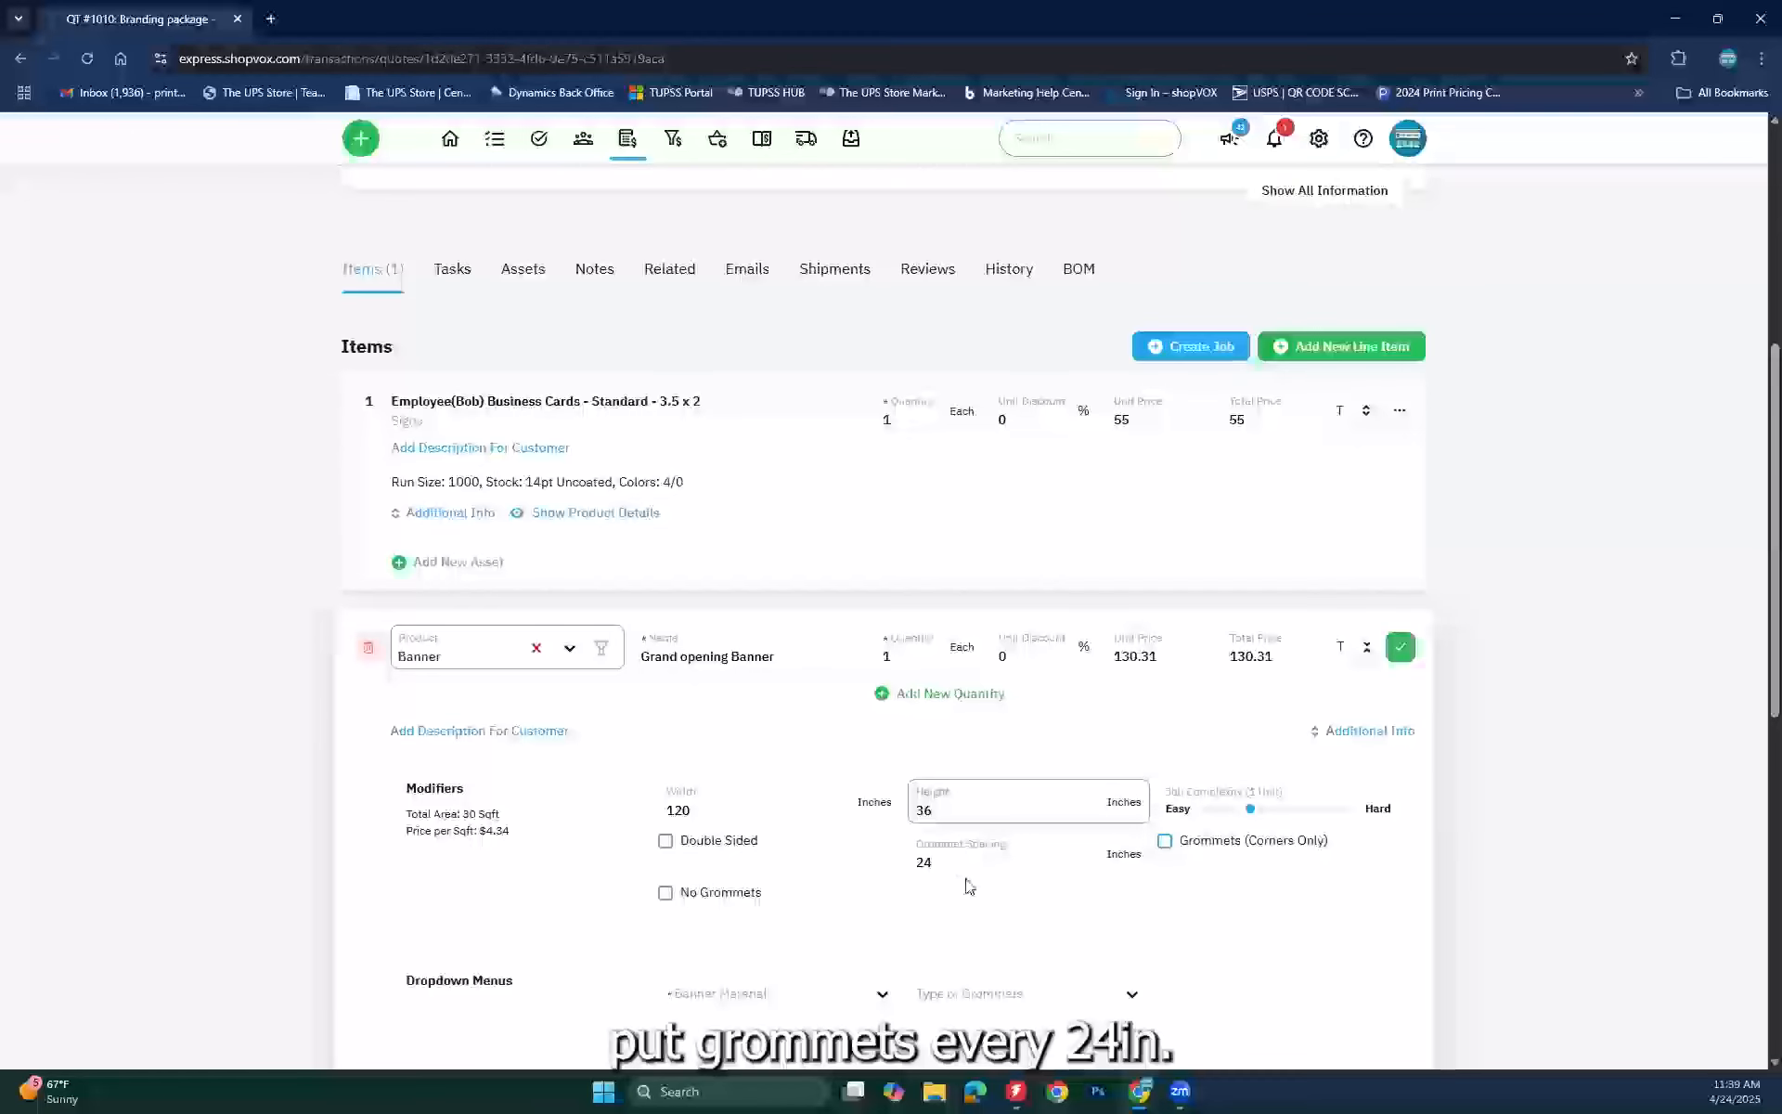
Step: Give the banner 13oz matte material, Grommet grommets and a Taped hem, then save it
{"action": "scroll", "coordinate": [931, 961], "scroll_direction": "down", "scroll_amount": 1}
{"action": "left_click", "coordinate": [812, 908]}
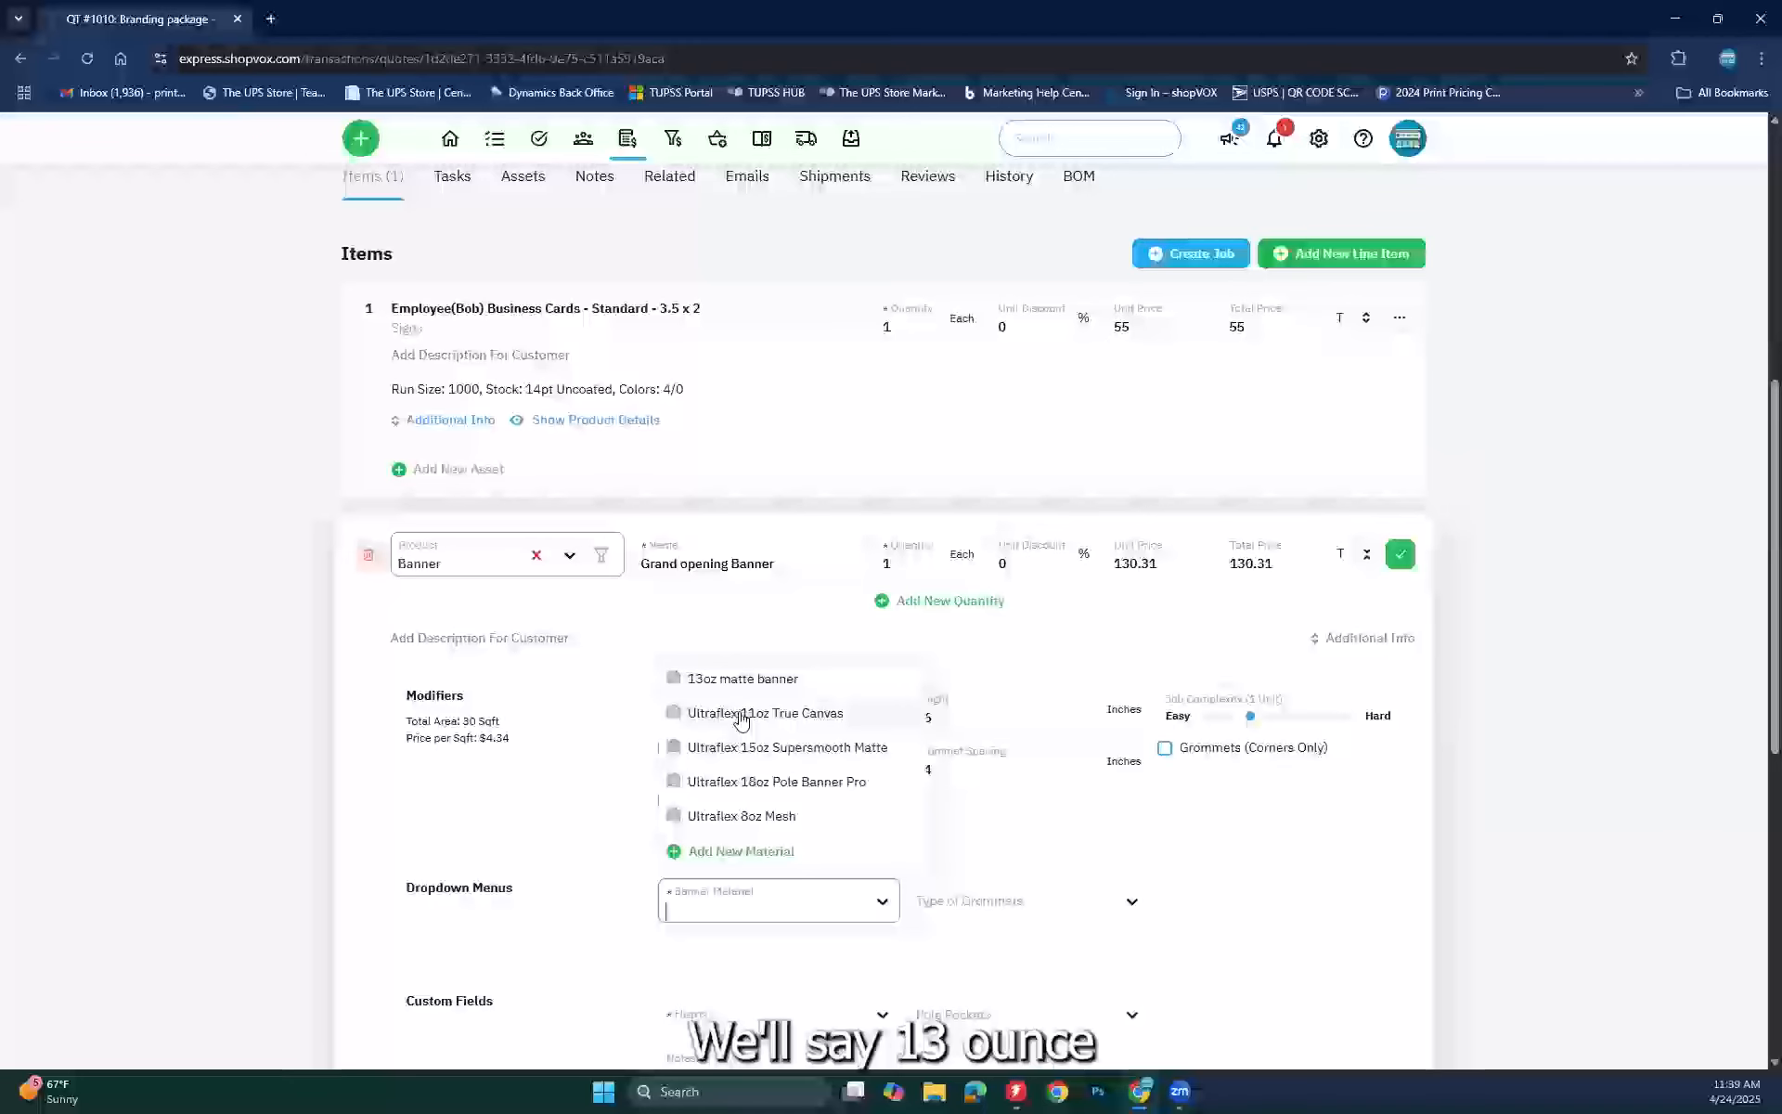
{"action": "left_click", "coordinate": [743, 679]}
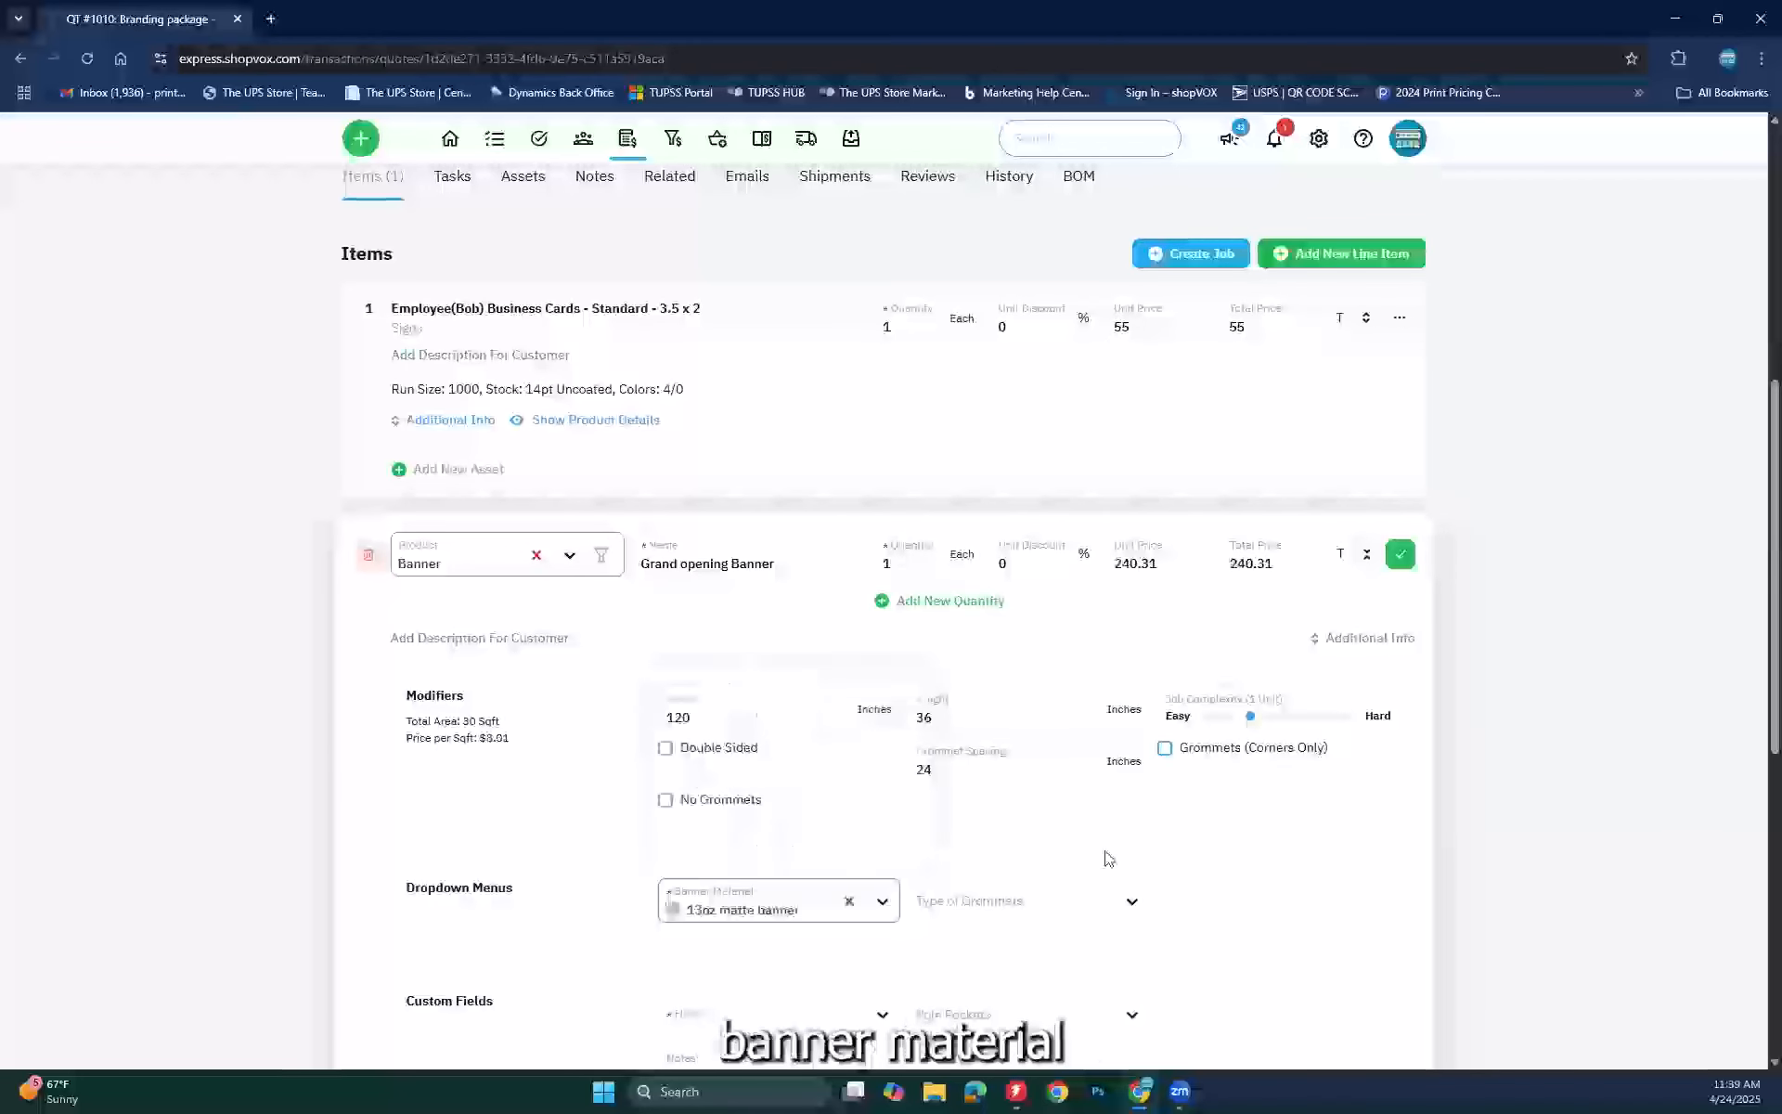
{"action": "left_click", "coordinate": [1018, 905]}
{"action": "left_click", "coordinate": [961, 947]}
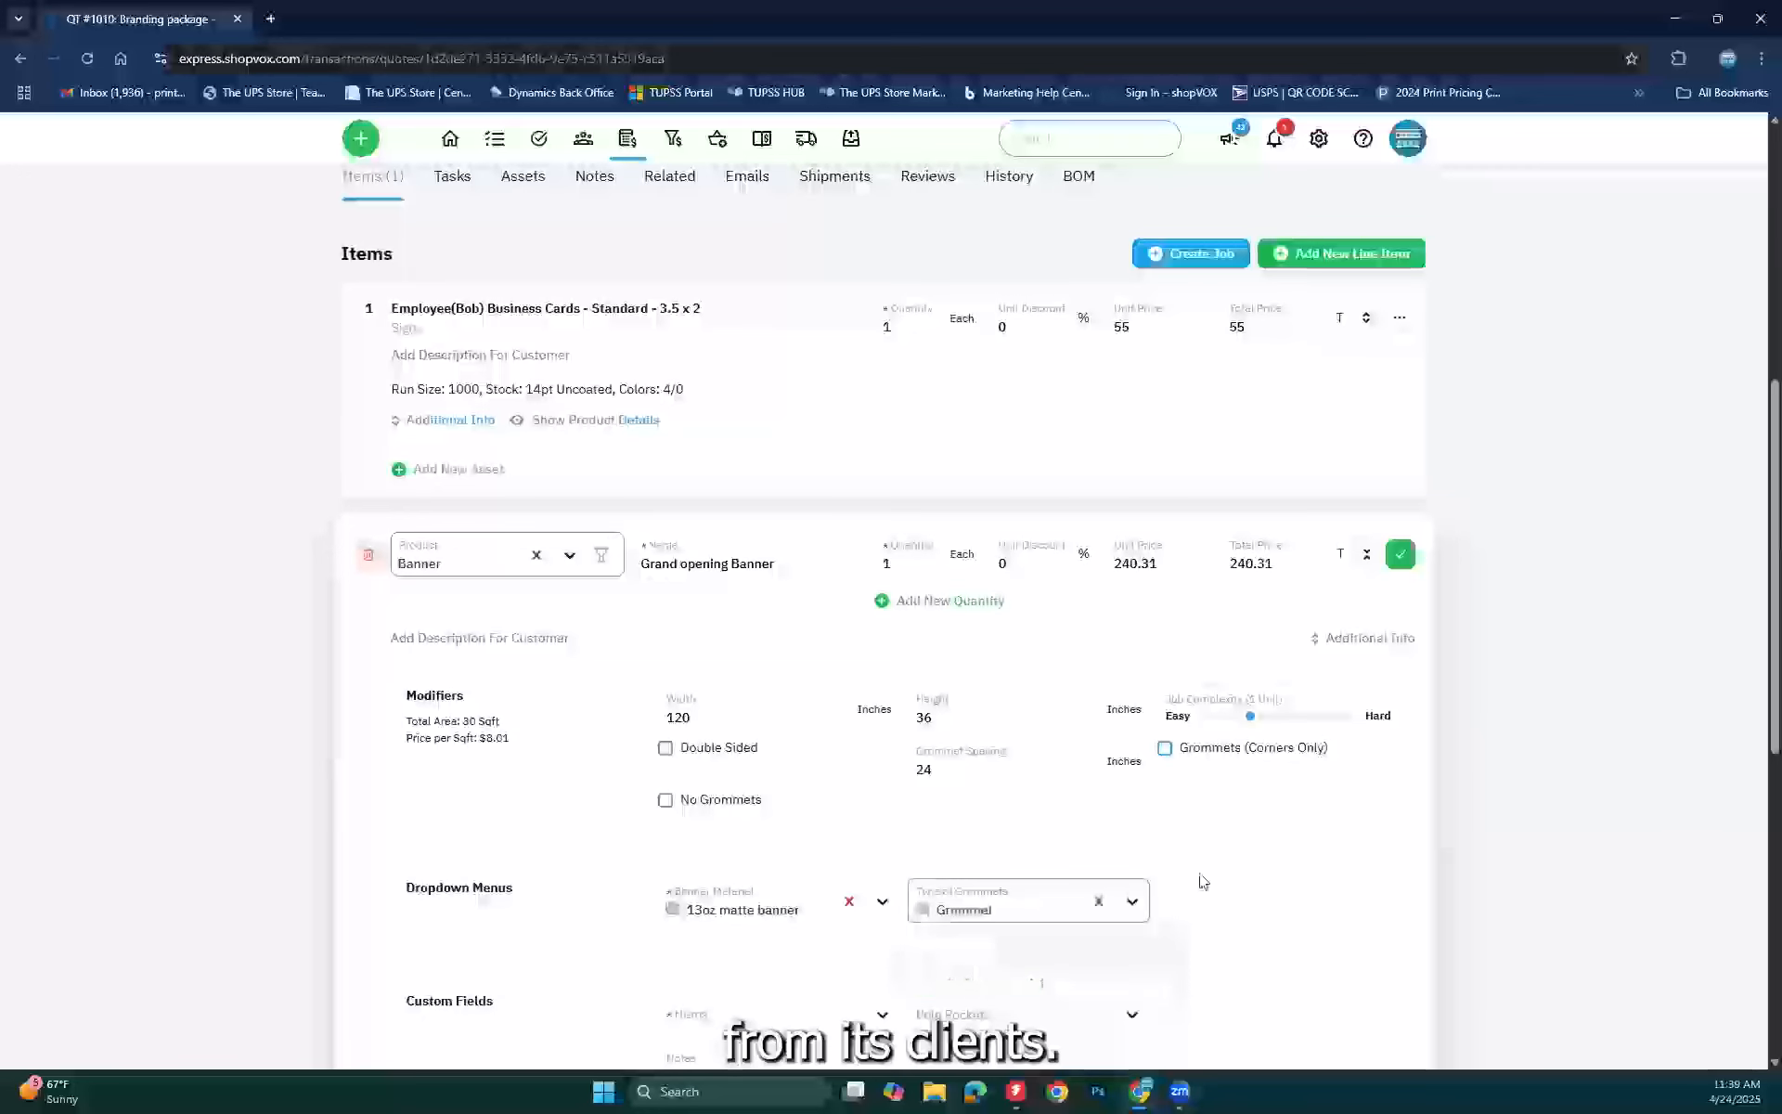
{"action": "scroll", "coordinate": [1207, 877], "scroll_direction": "down", "scroll_amount": 2}
{"action": "scroll", "coordinate": [1235, 872], "scroll_direction": "down", "scroll_amount": 2}
{"action": "left_click", "coordinate": [692, 648]}
{"action": "left_click", "coordinate": [687, 689]}
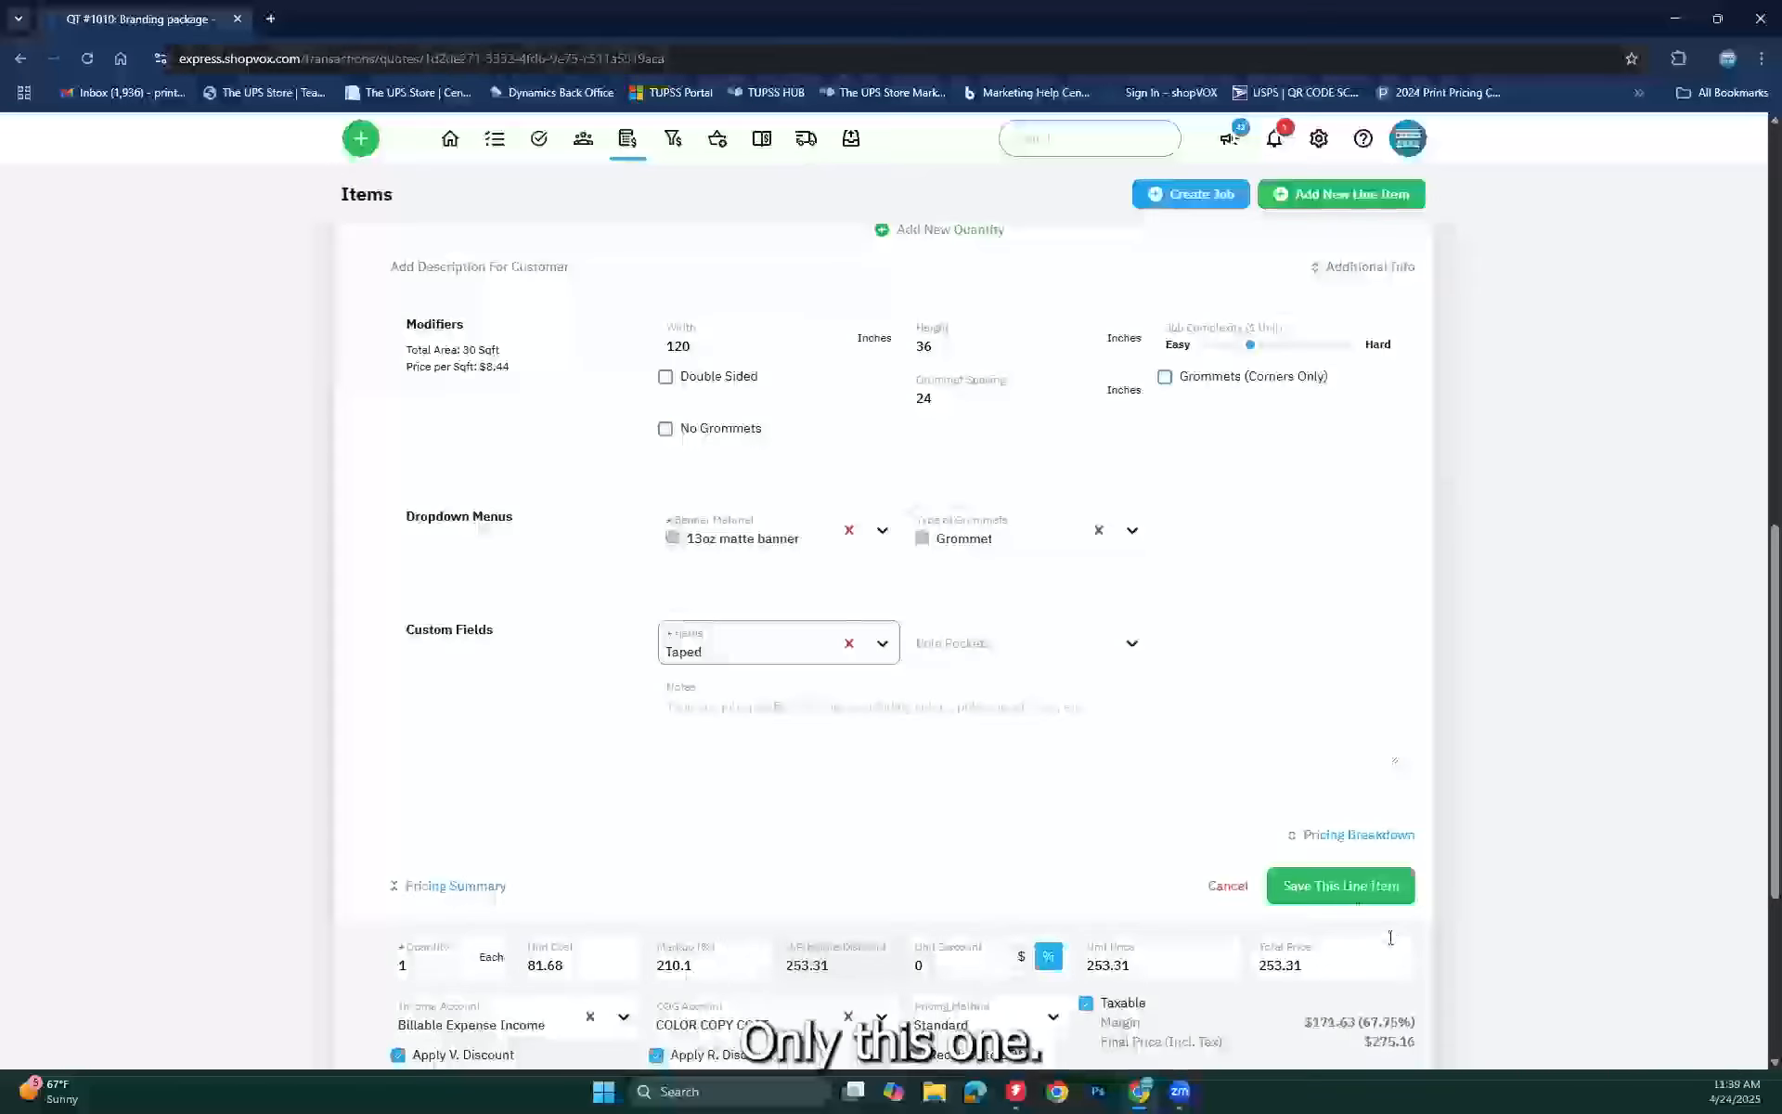
{"action": "left_click", "coordinate": [1345, 901]}
{"action": "scroll", "coordinate": [1336, 848], "scroll_direction": "up", "scroll_amount": 2}
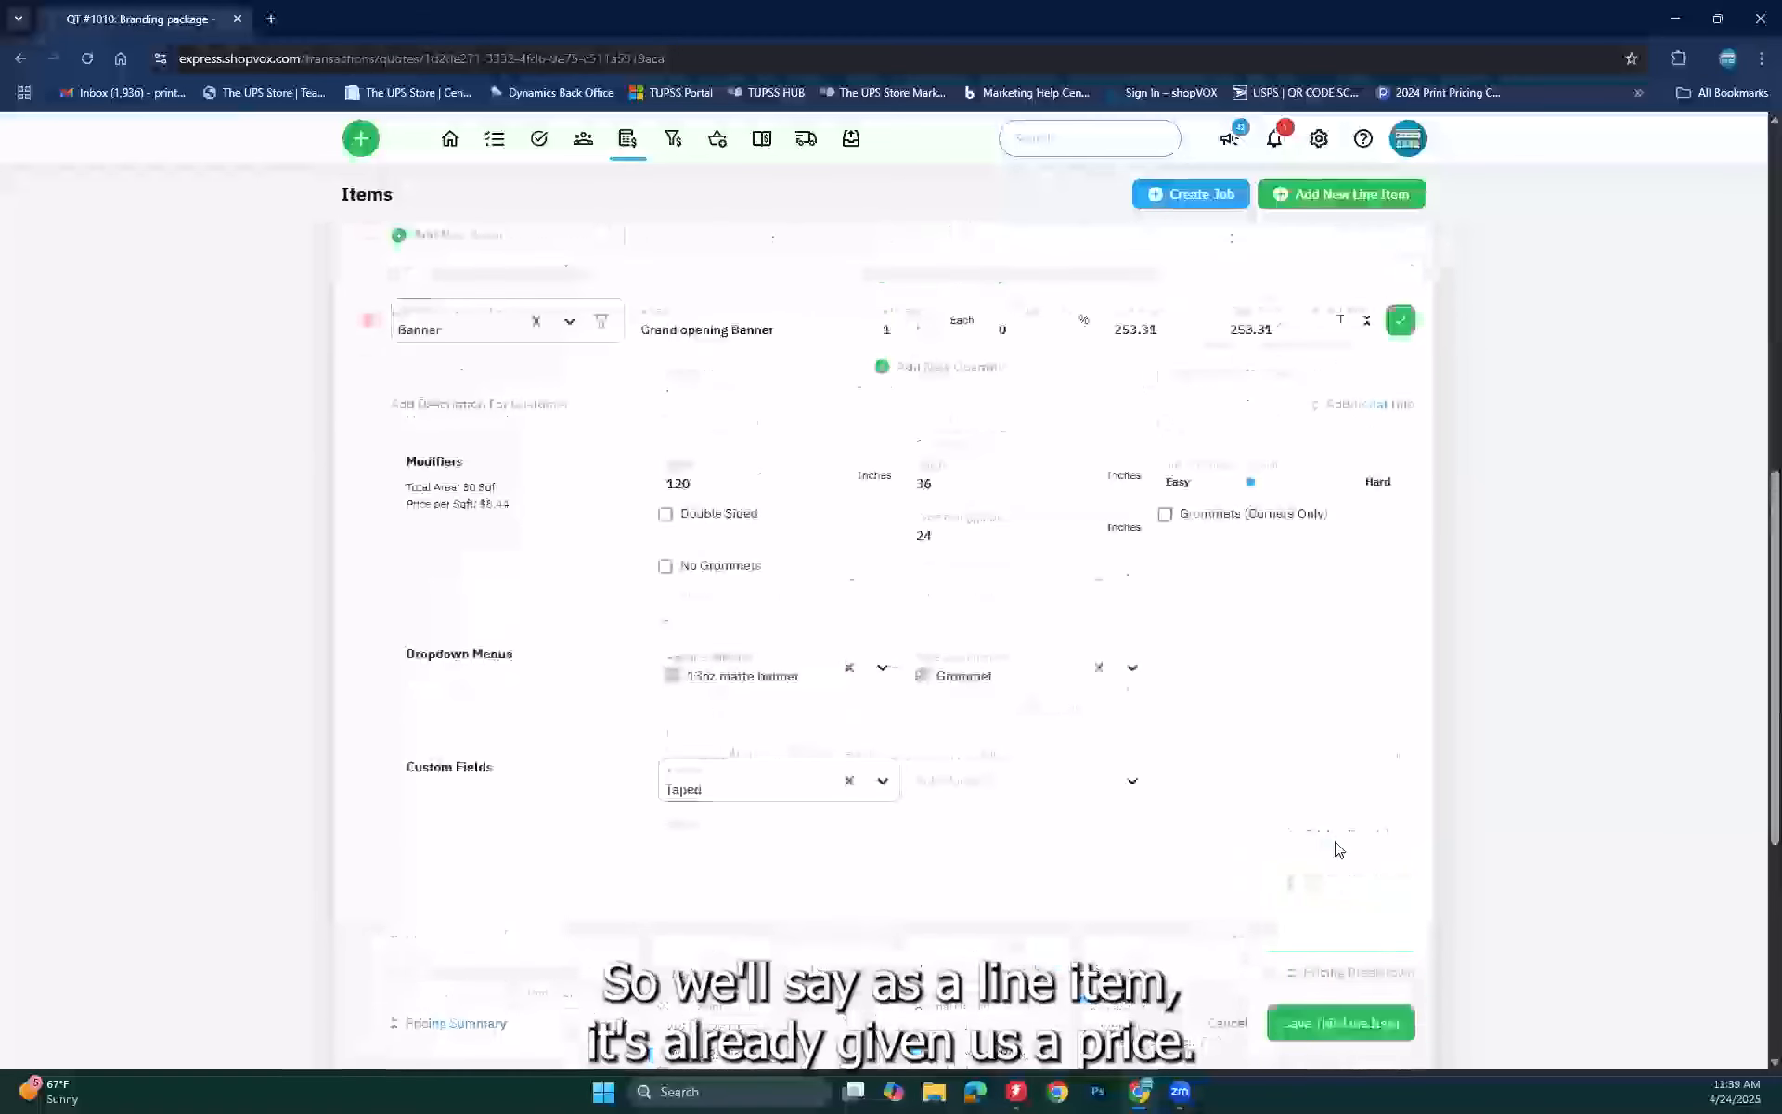
{"action": "scroll", "coordinate": [1326, 982], "scroll_direction": "down", "scroll_amount": 2}
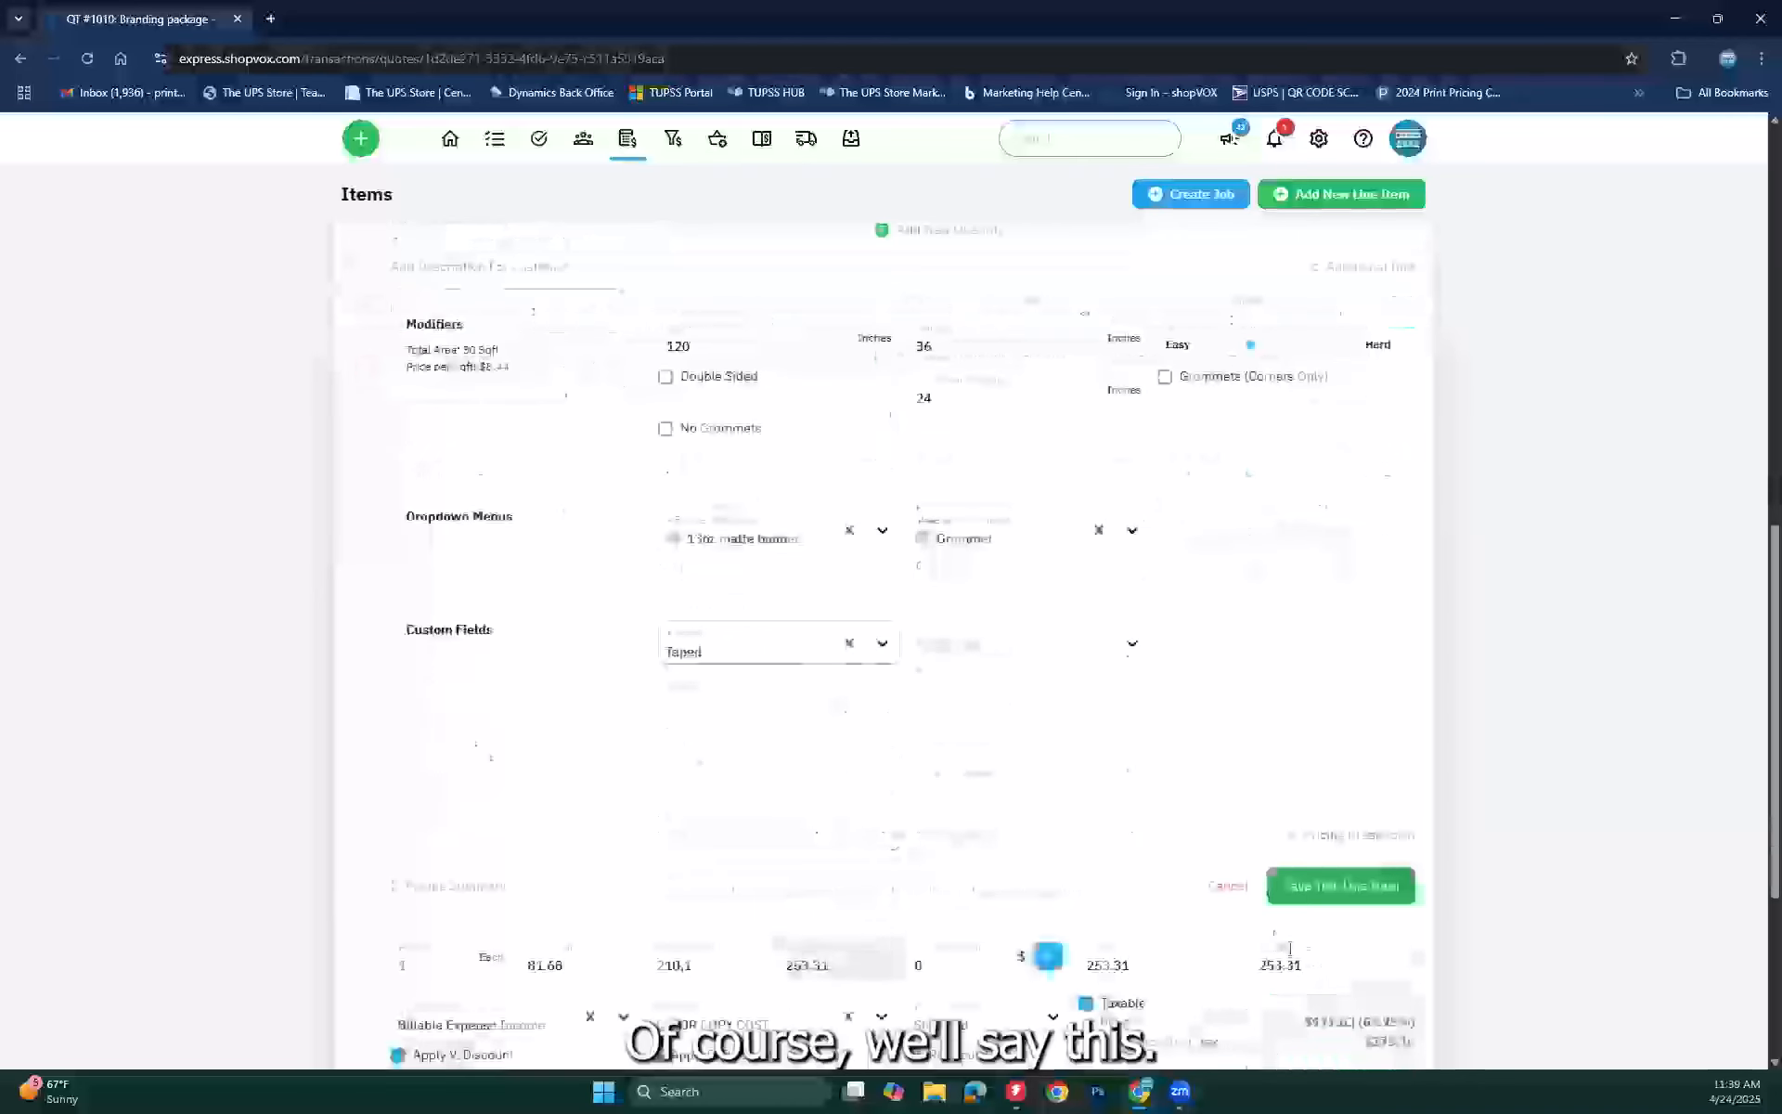
{"action": "left_click", "coordinate": [1298, 892]}
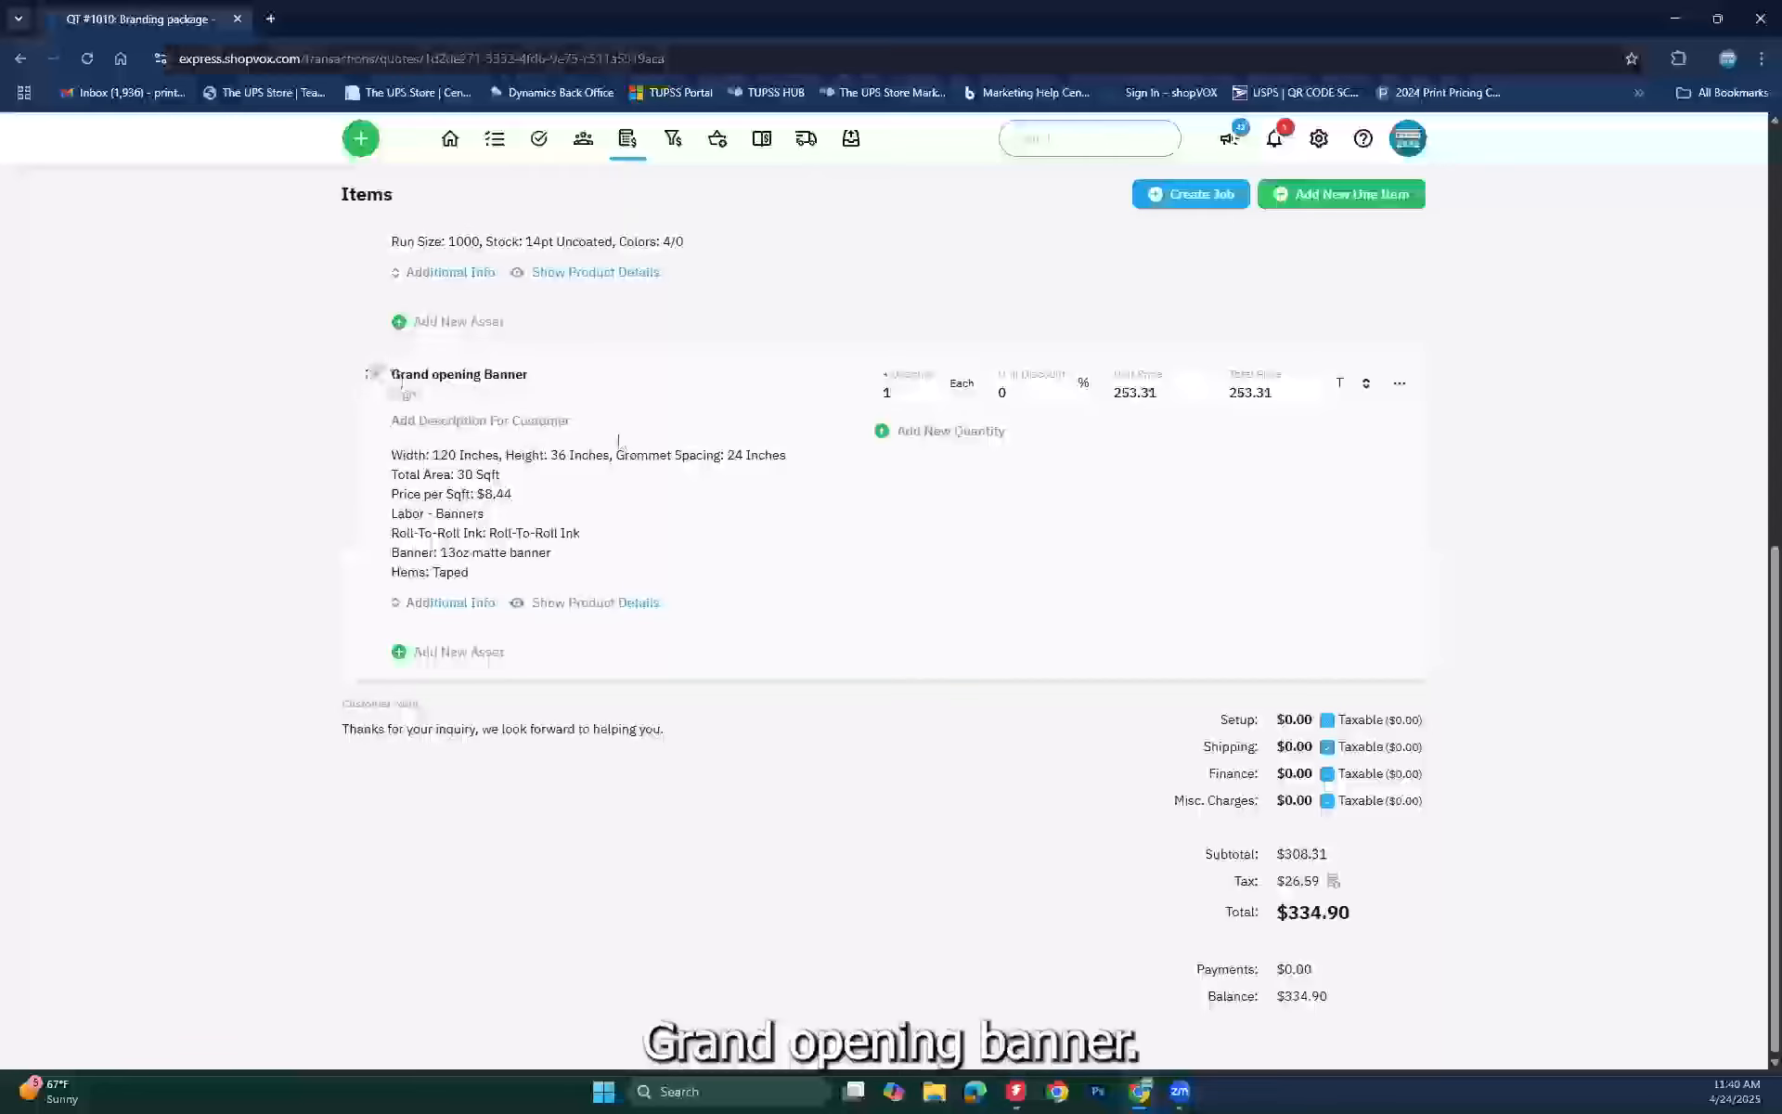
{"action": "scroll", "coordinate": [883, 755], "scroll_direction": "up", "scroll_amount": 2}
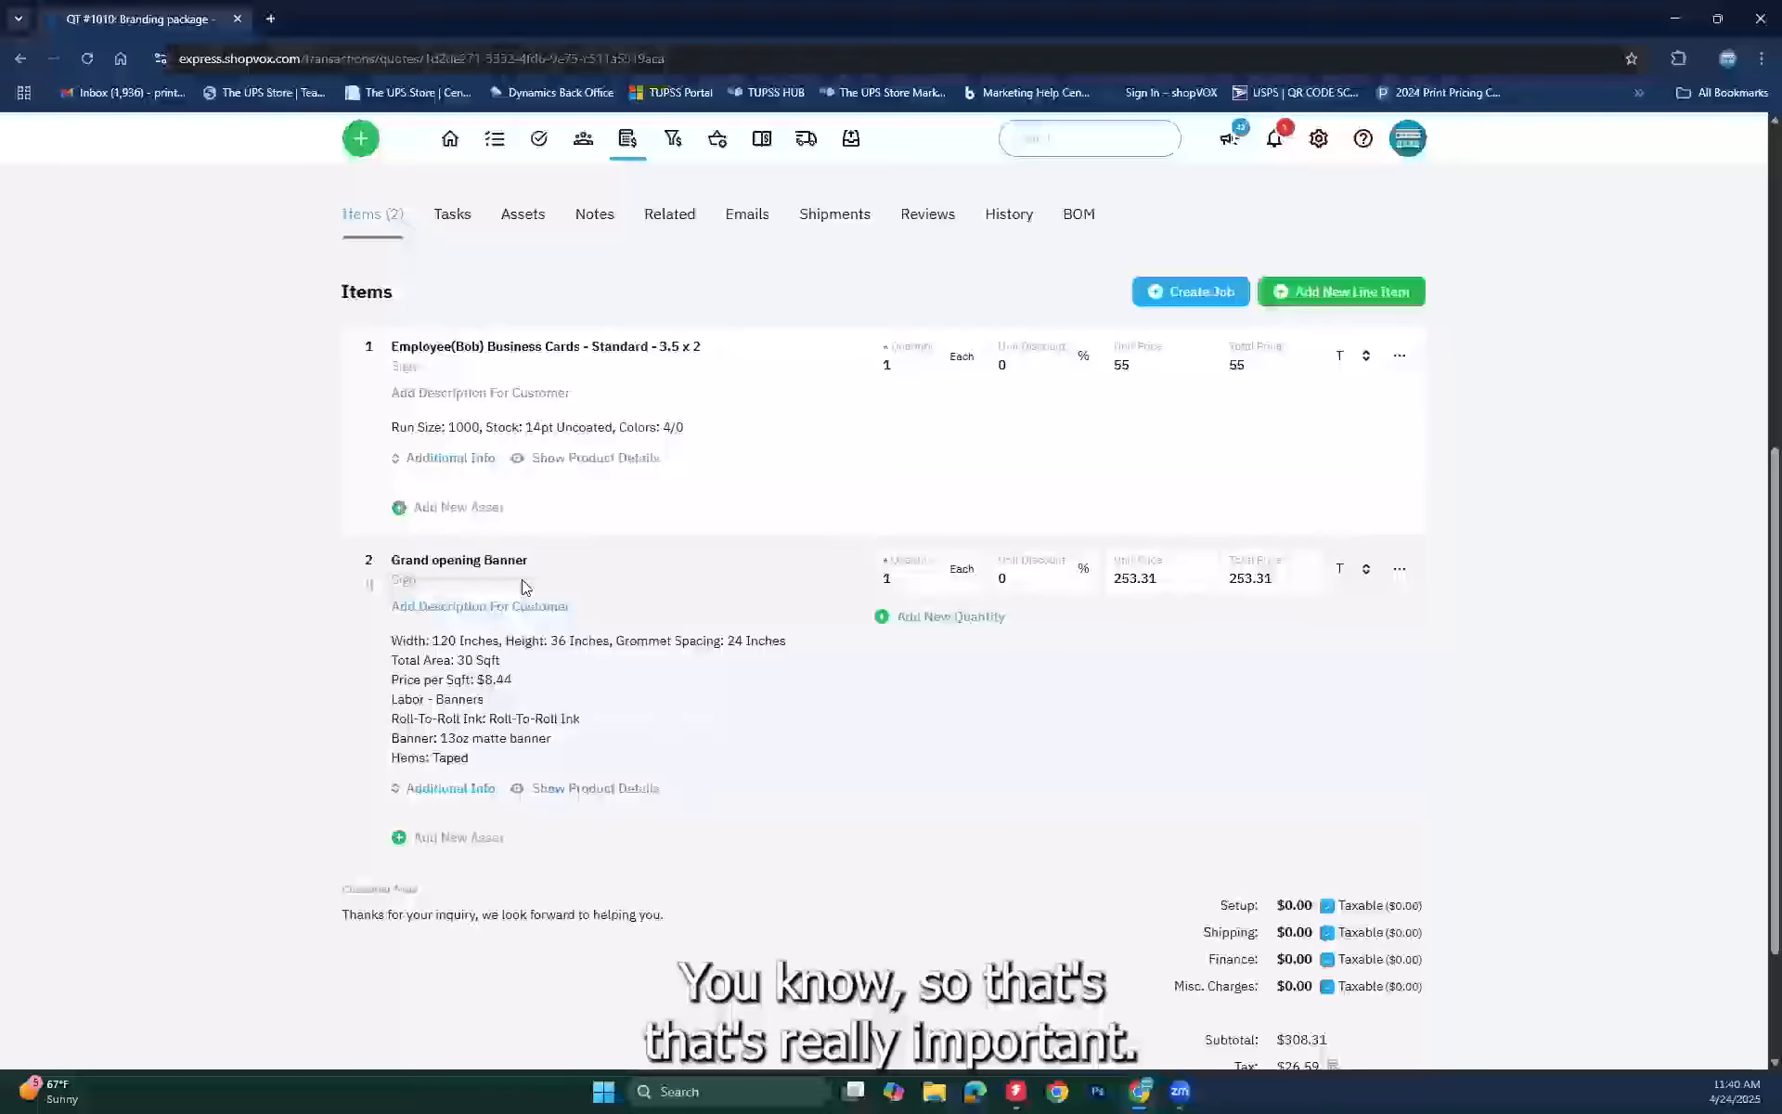
{"action": "mouse_move", "coordinate": [471, 566]}
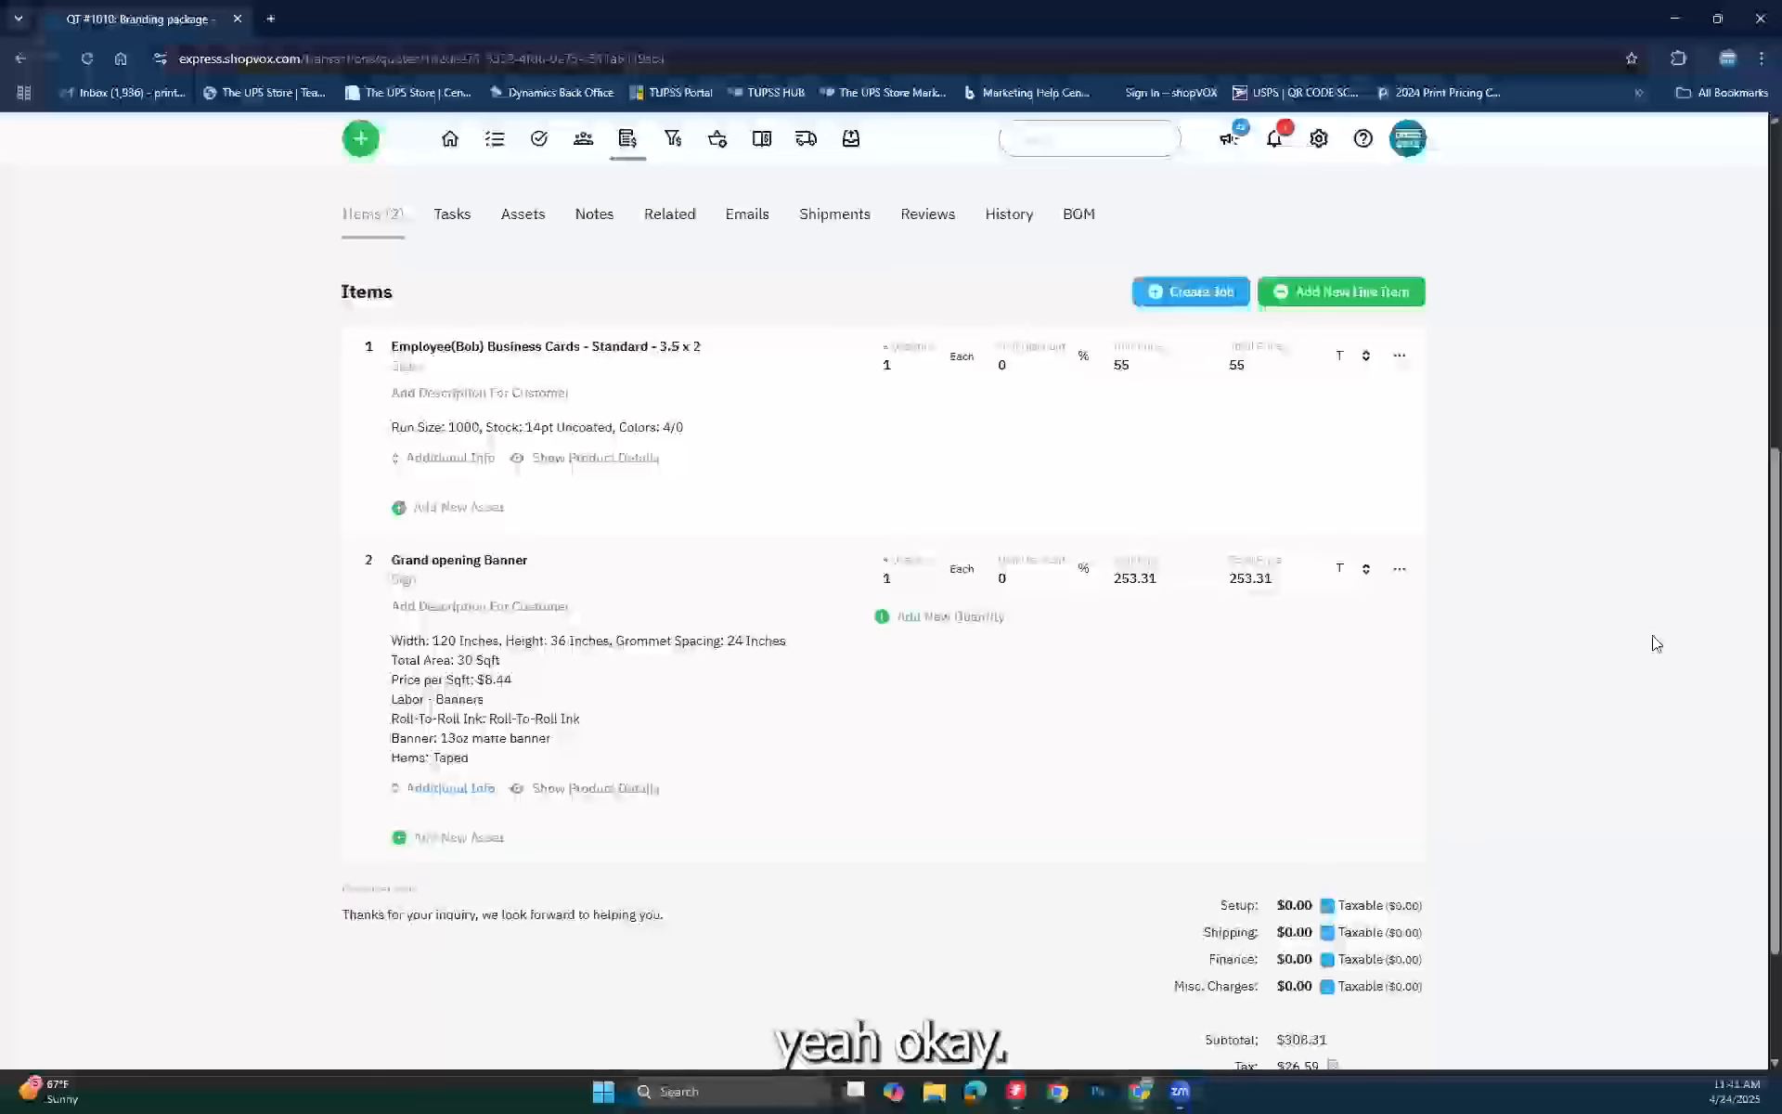
{"action": "scroll", "coordinate": [1657, 643], "scroll_direction": "up", "scroll_amount": 6}
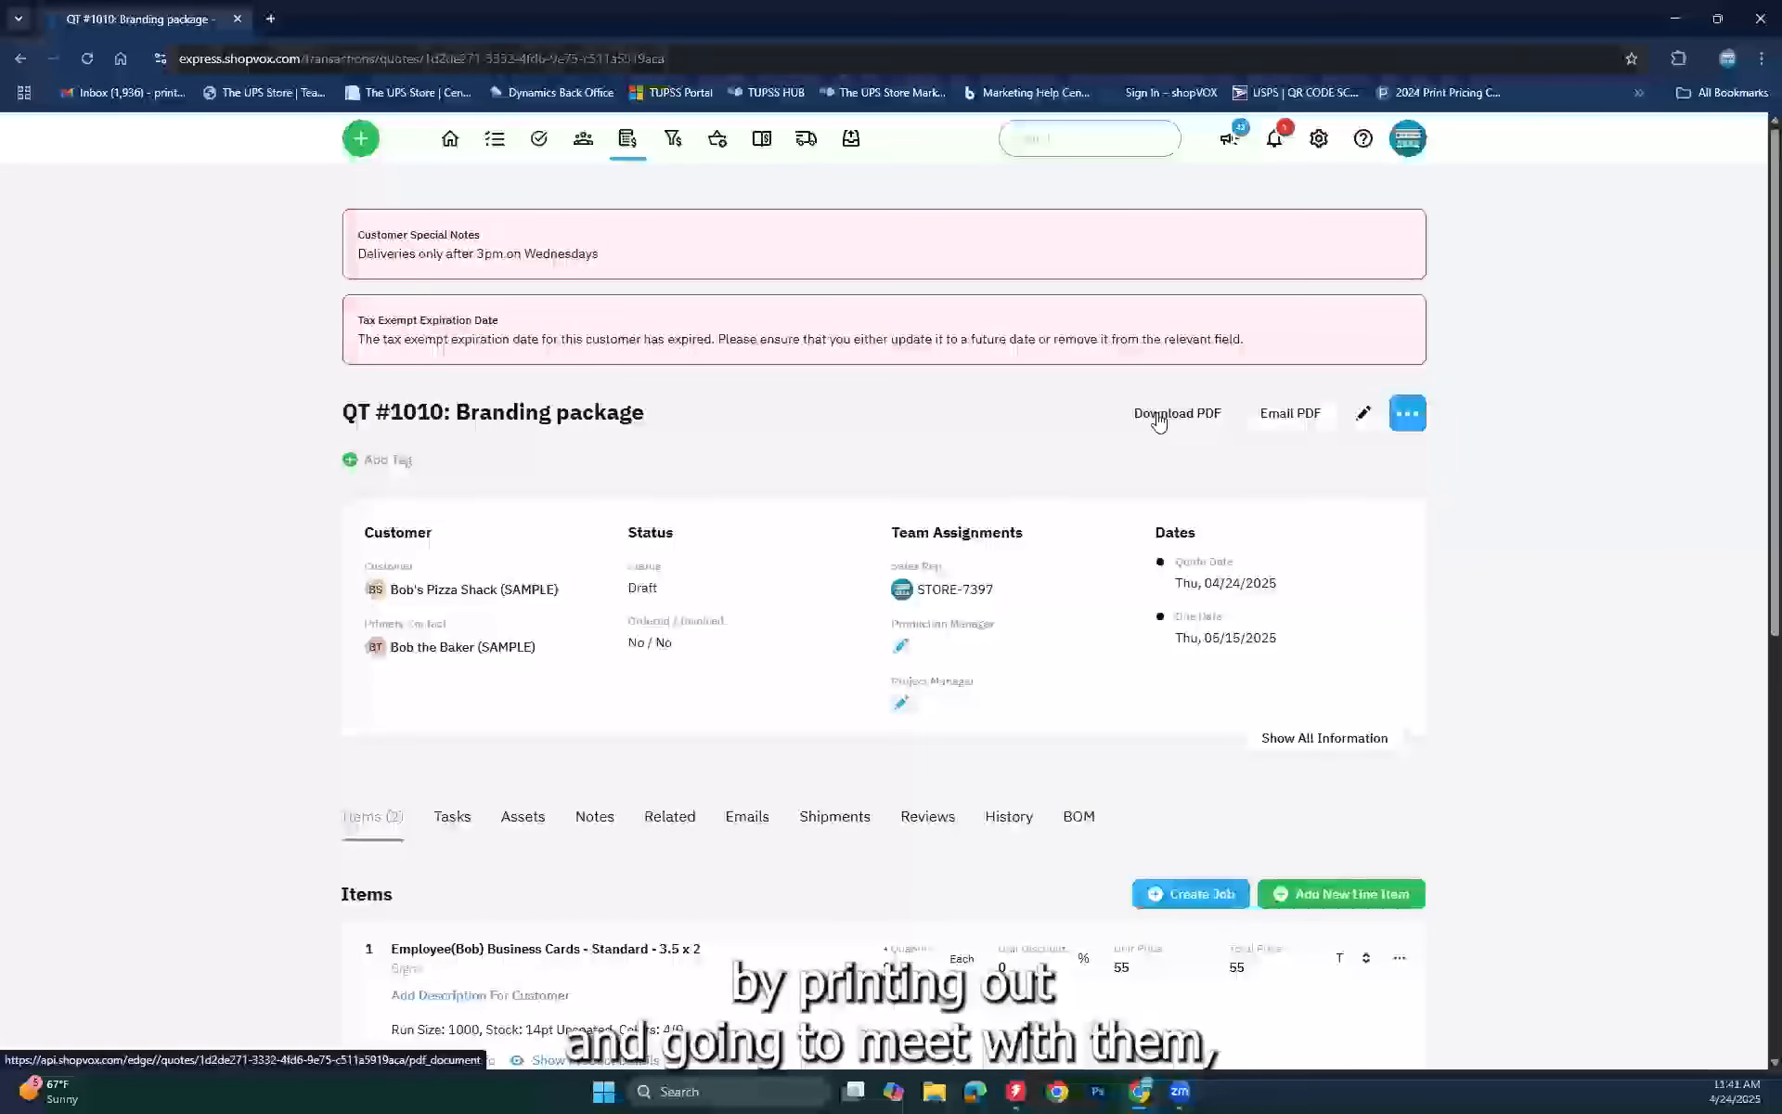
Step: Close the Email PDF form unsent and bring up the quote's More Actions menu
{"action": "left_click", "coordinate": [1287, 415]}
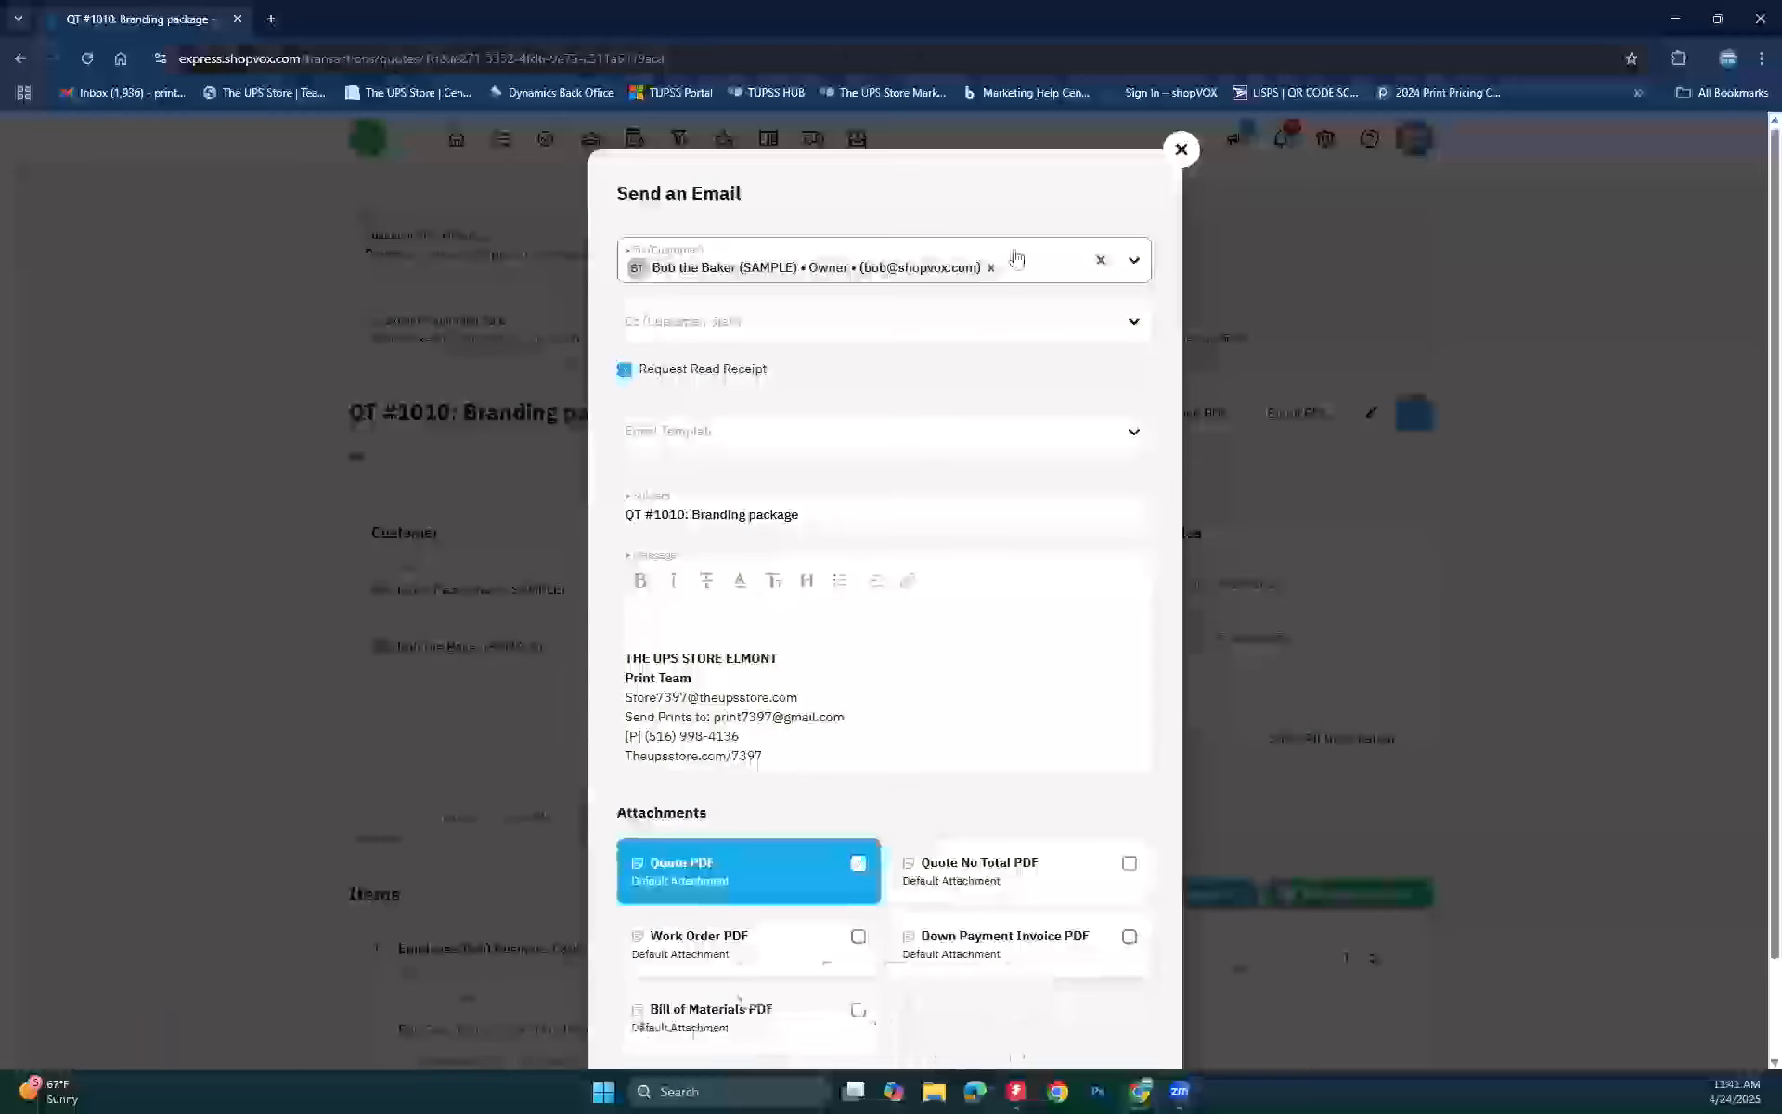
{"action": "left_click", "coordinate": [1179, 148]}
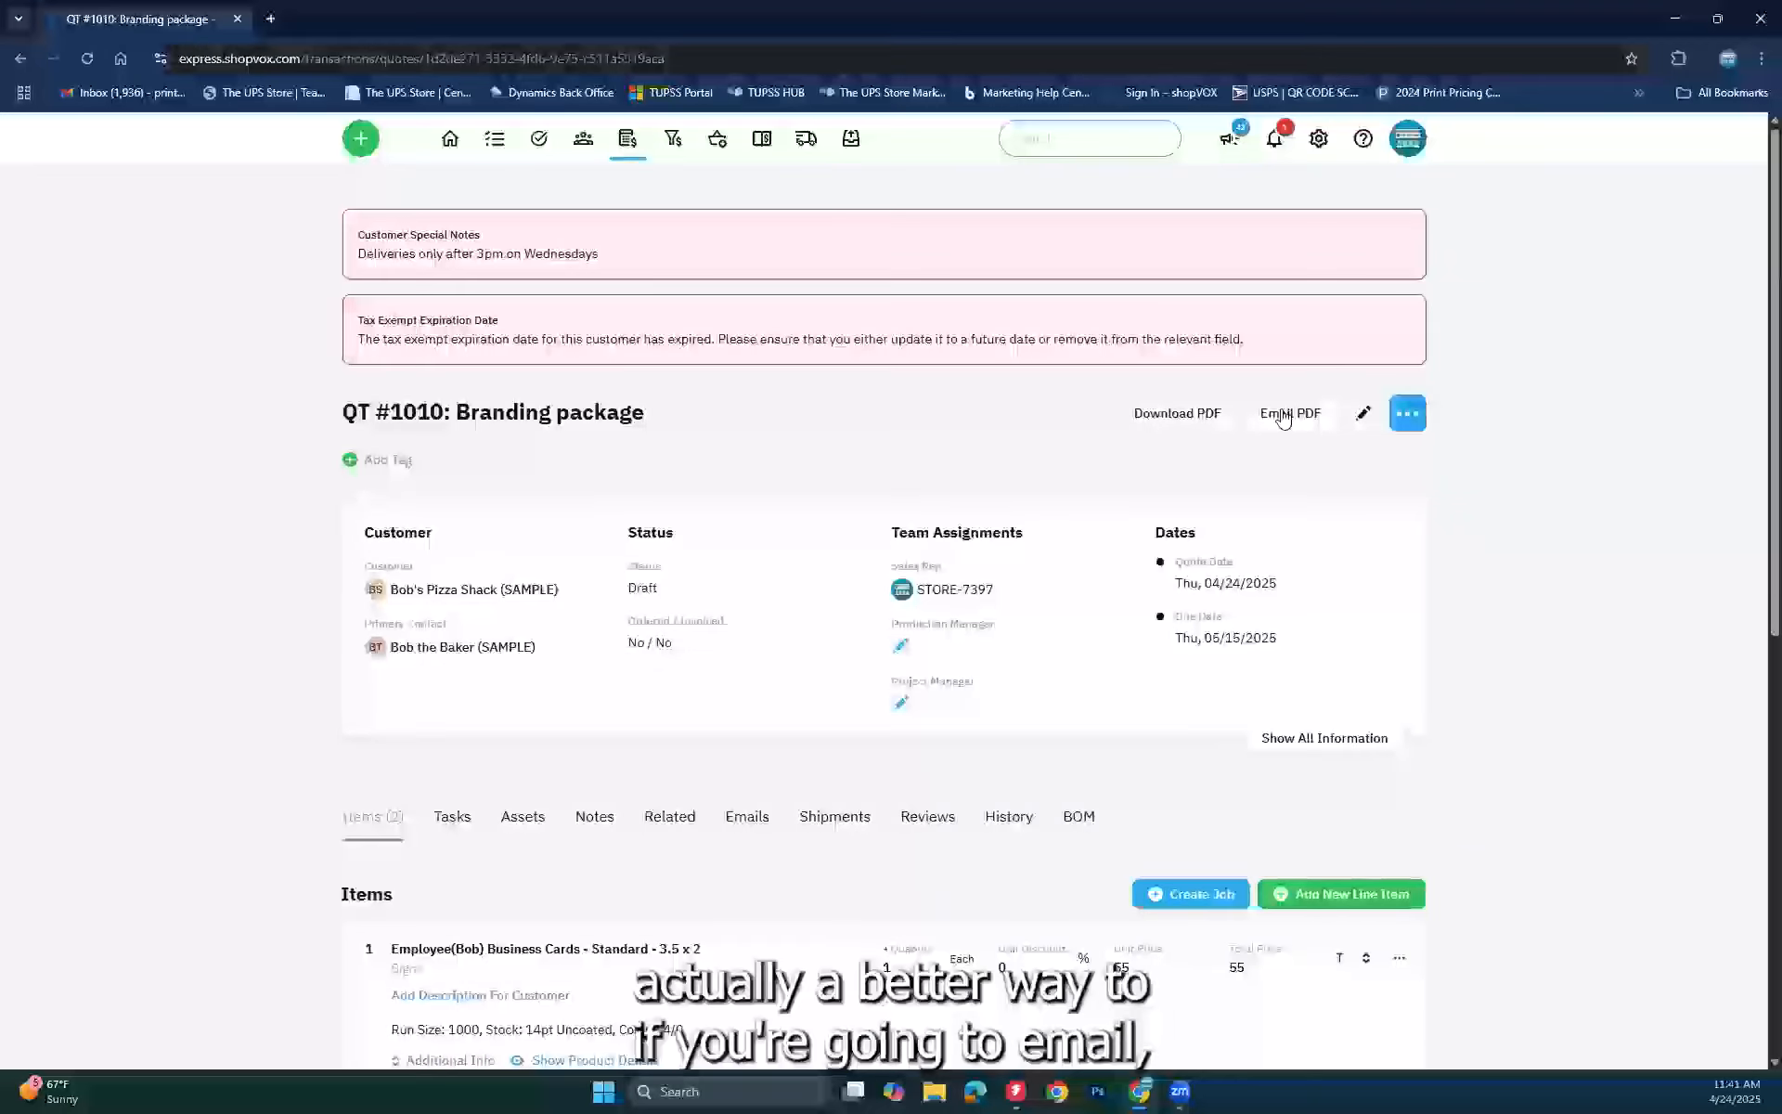
{"action": "left_click", "coordinate": [1408, 418]}
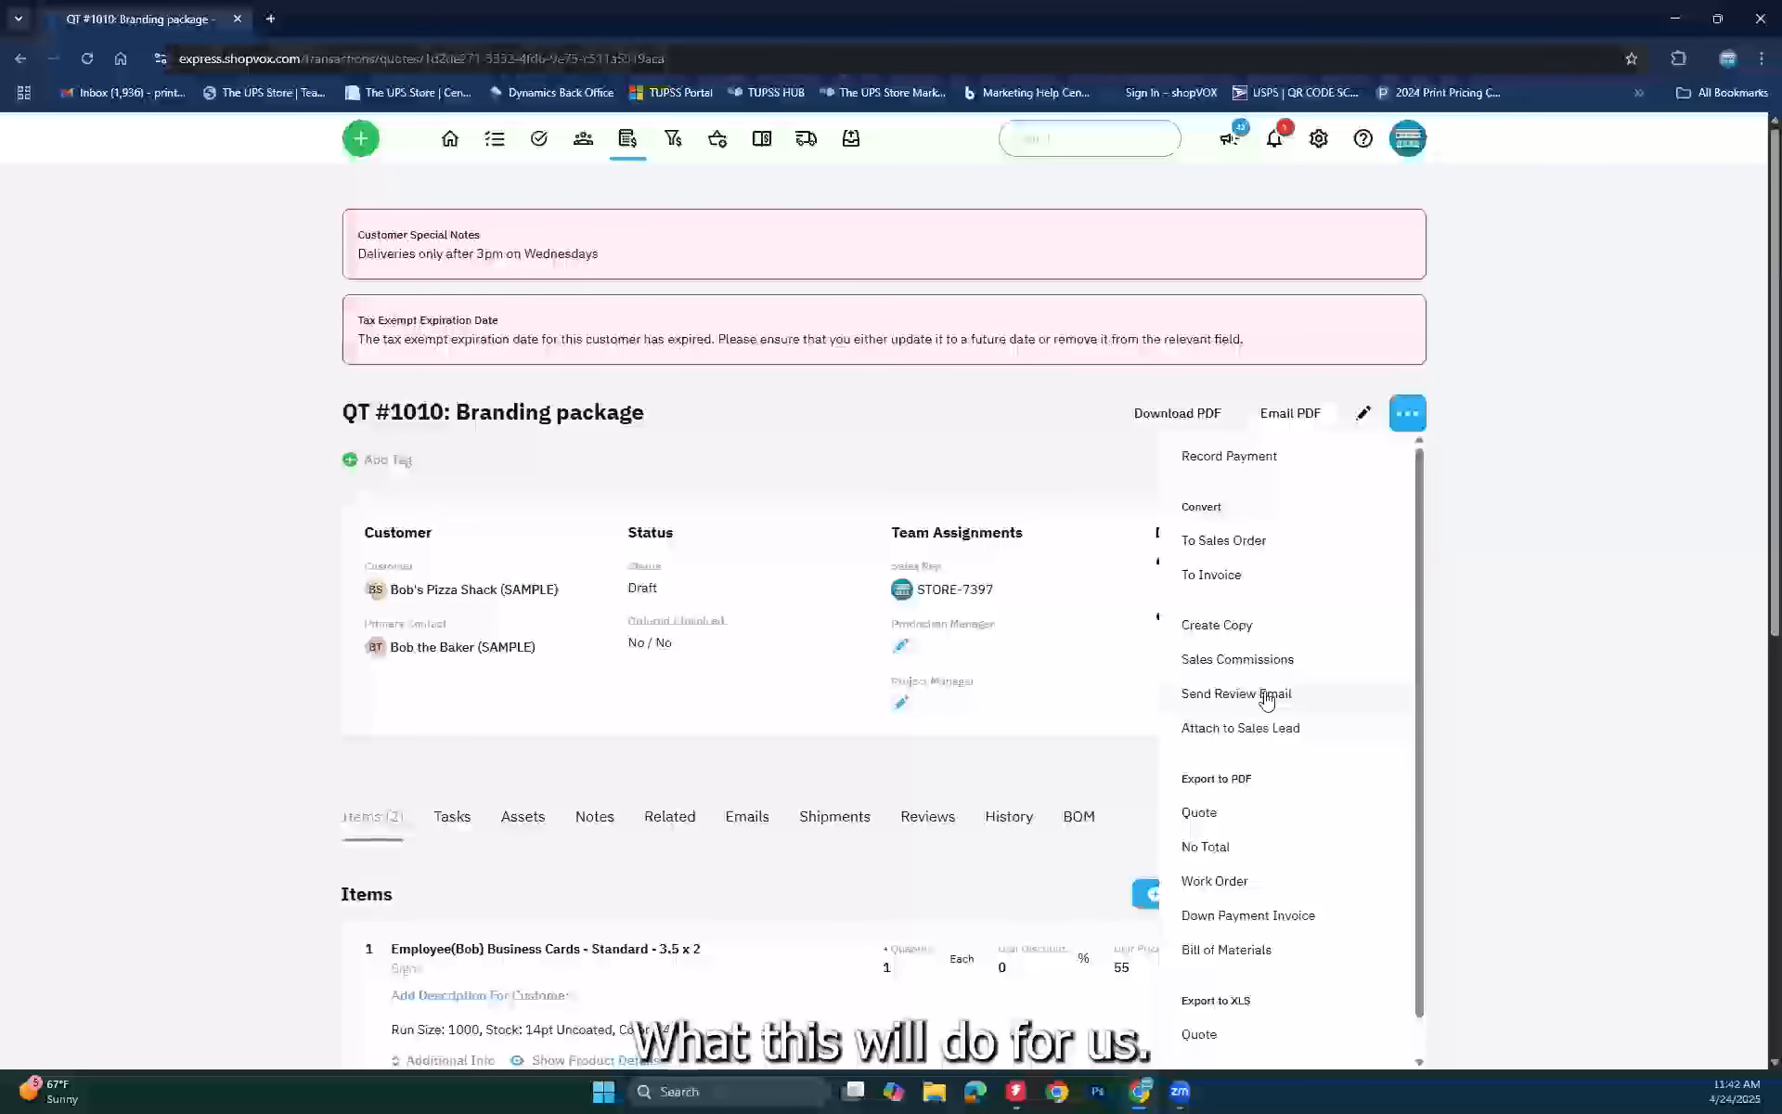
{"action": "left_click", "coordinate": [1621, 616]}
{"action": "left_click", "coordinate": [1420, 427]}
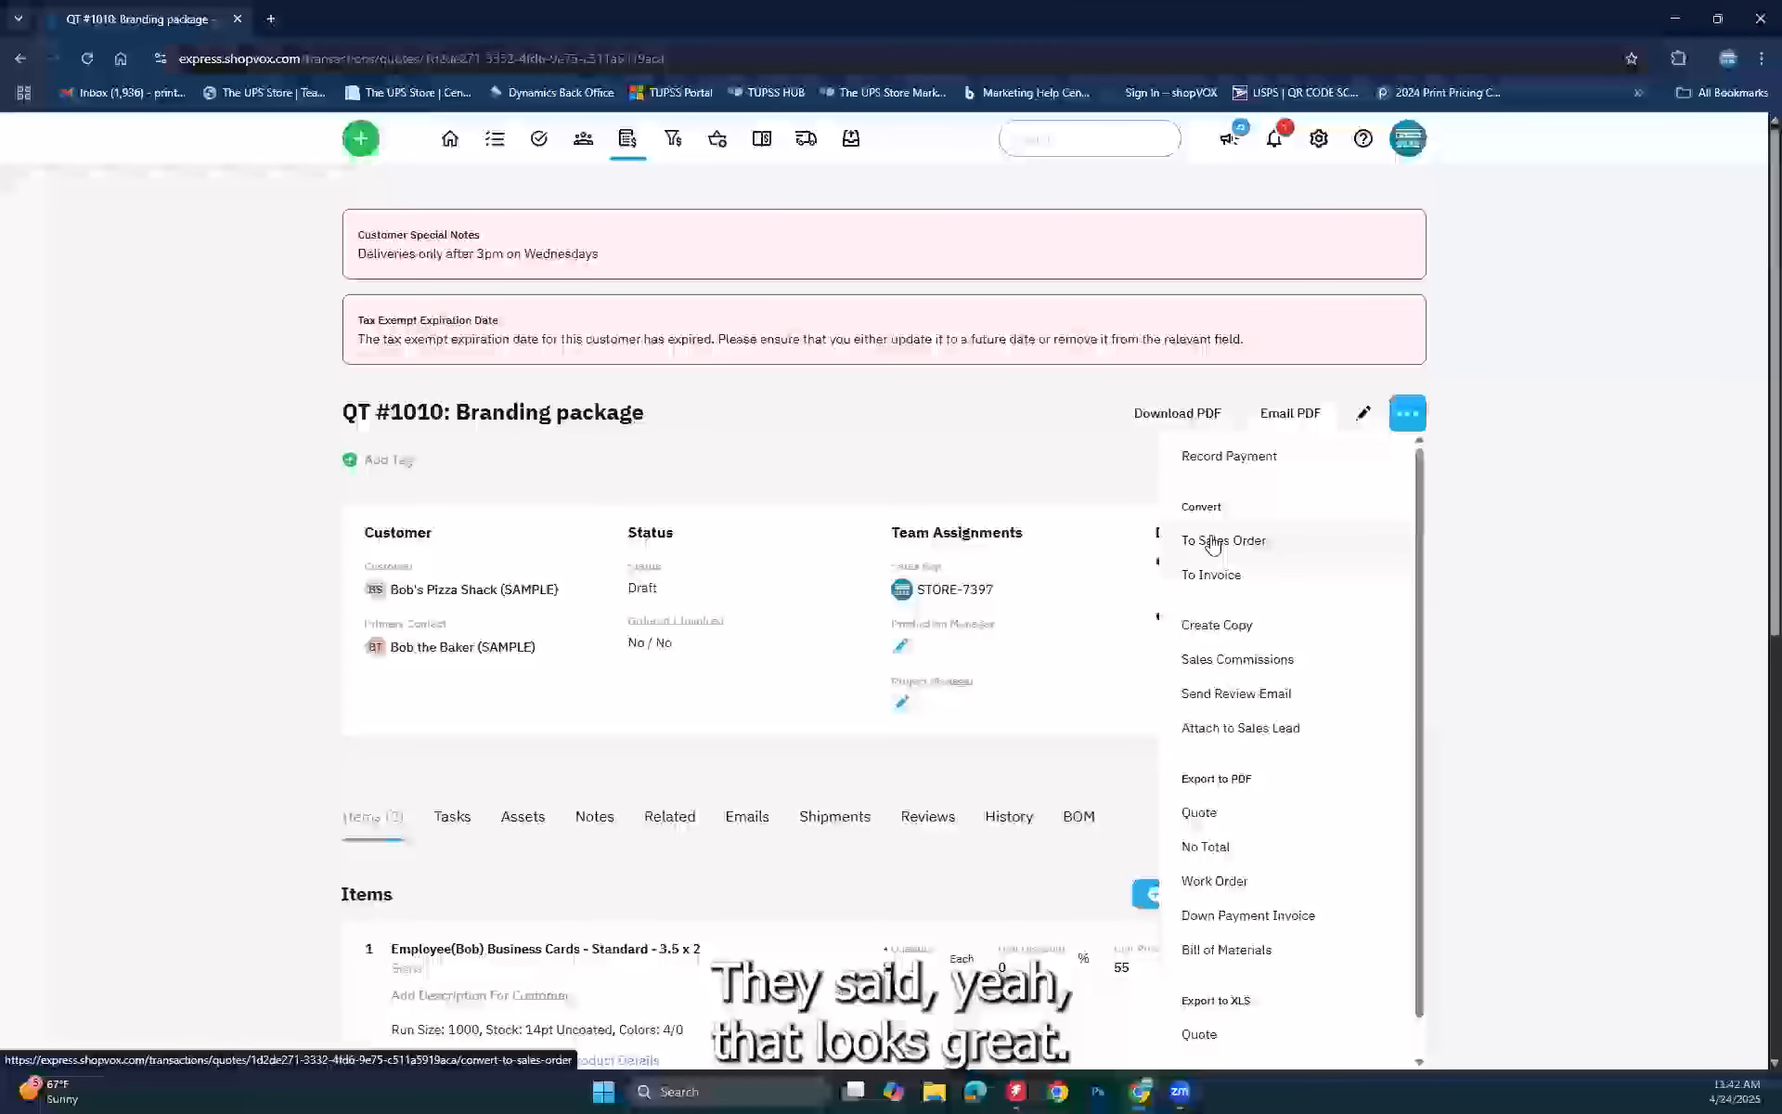
Step: Download the Quote 1010 PDF into an Acrobat tab, then return to the QT #1010 tab
{"action": "left_click", "coordinate": [1170, 419]}
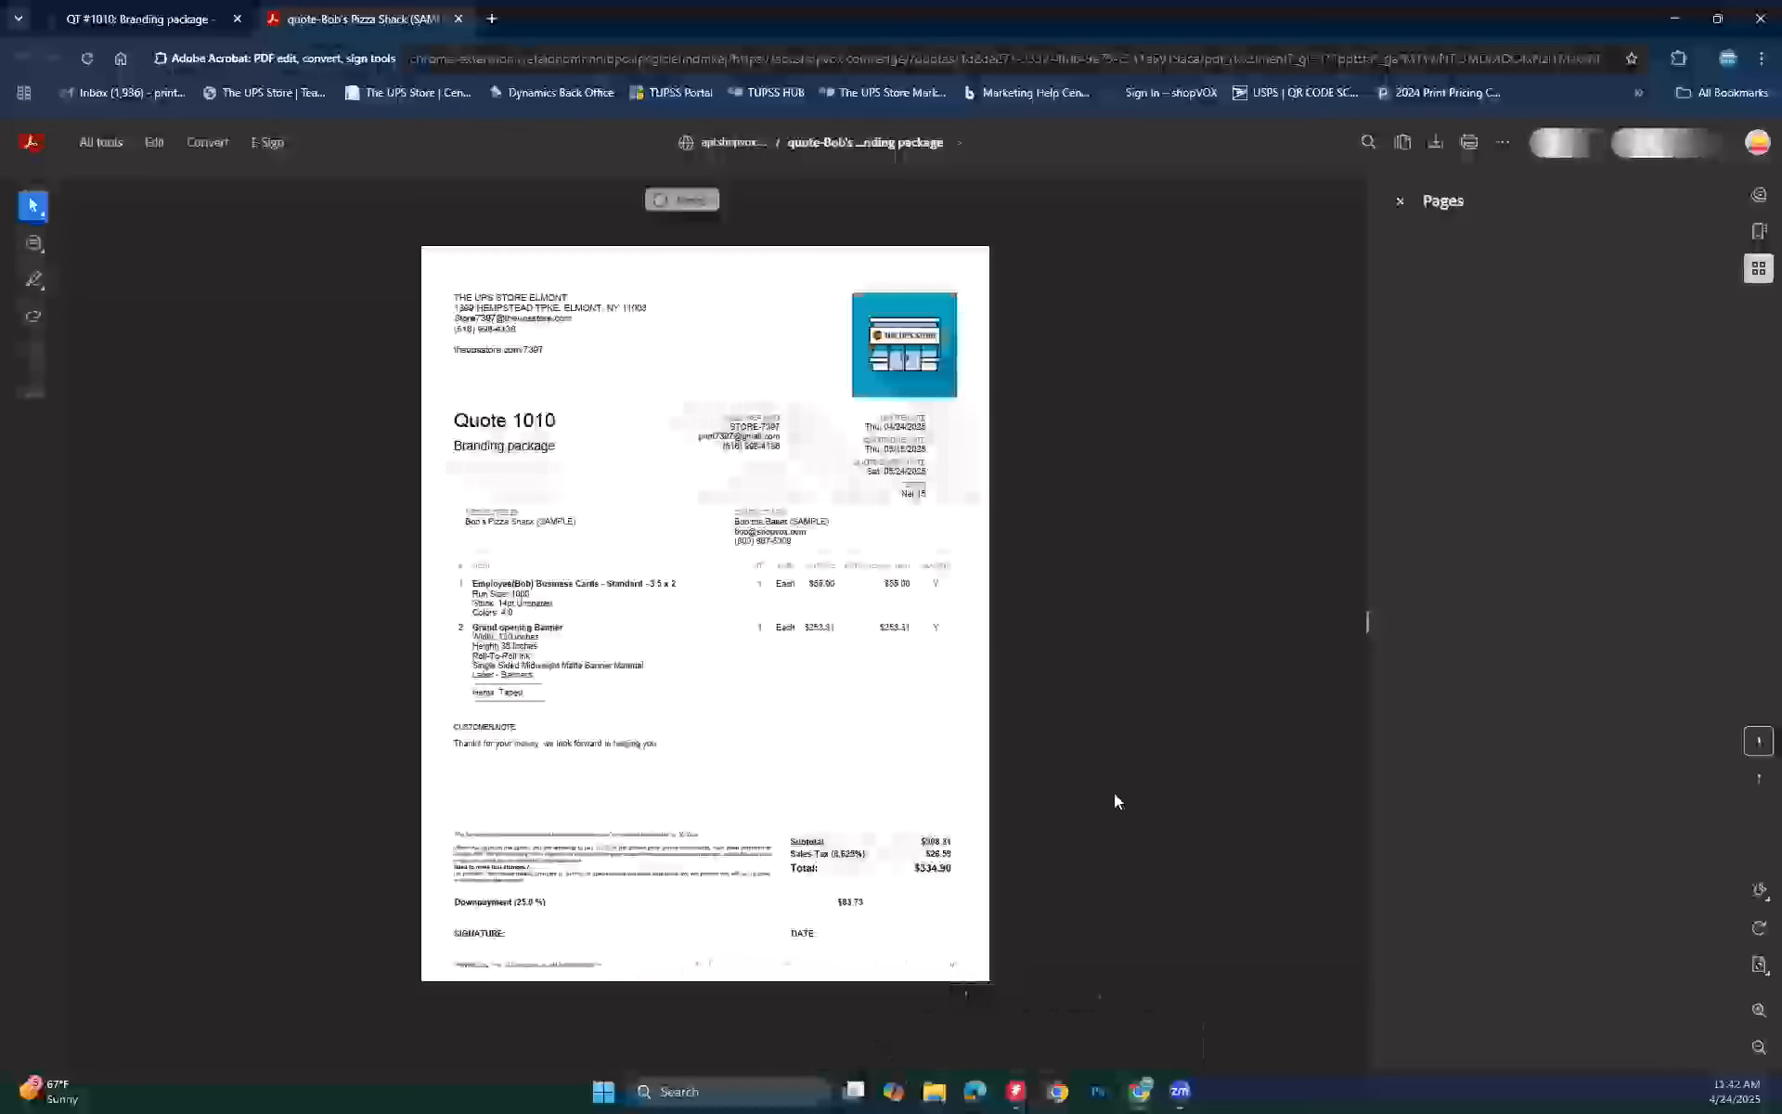
{"action": "left_click", "coordinate": [140, 18]}
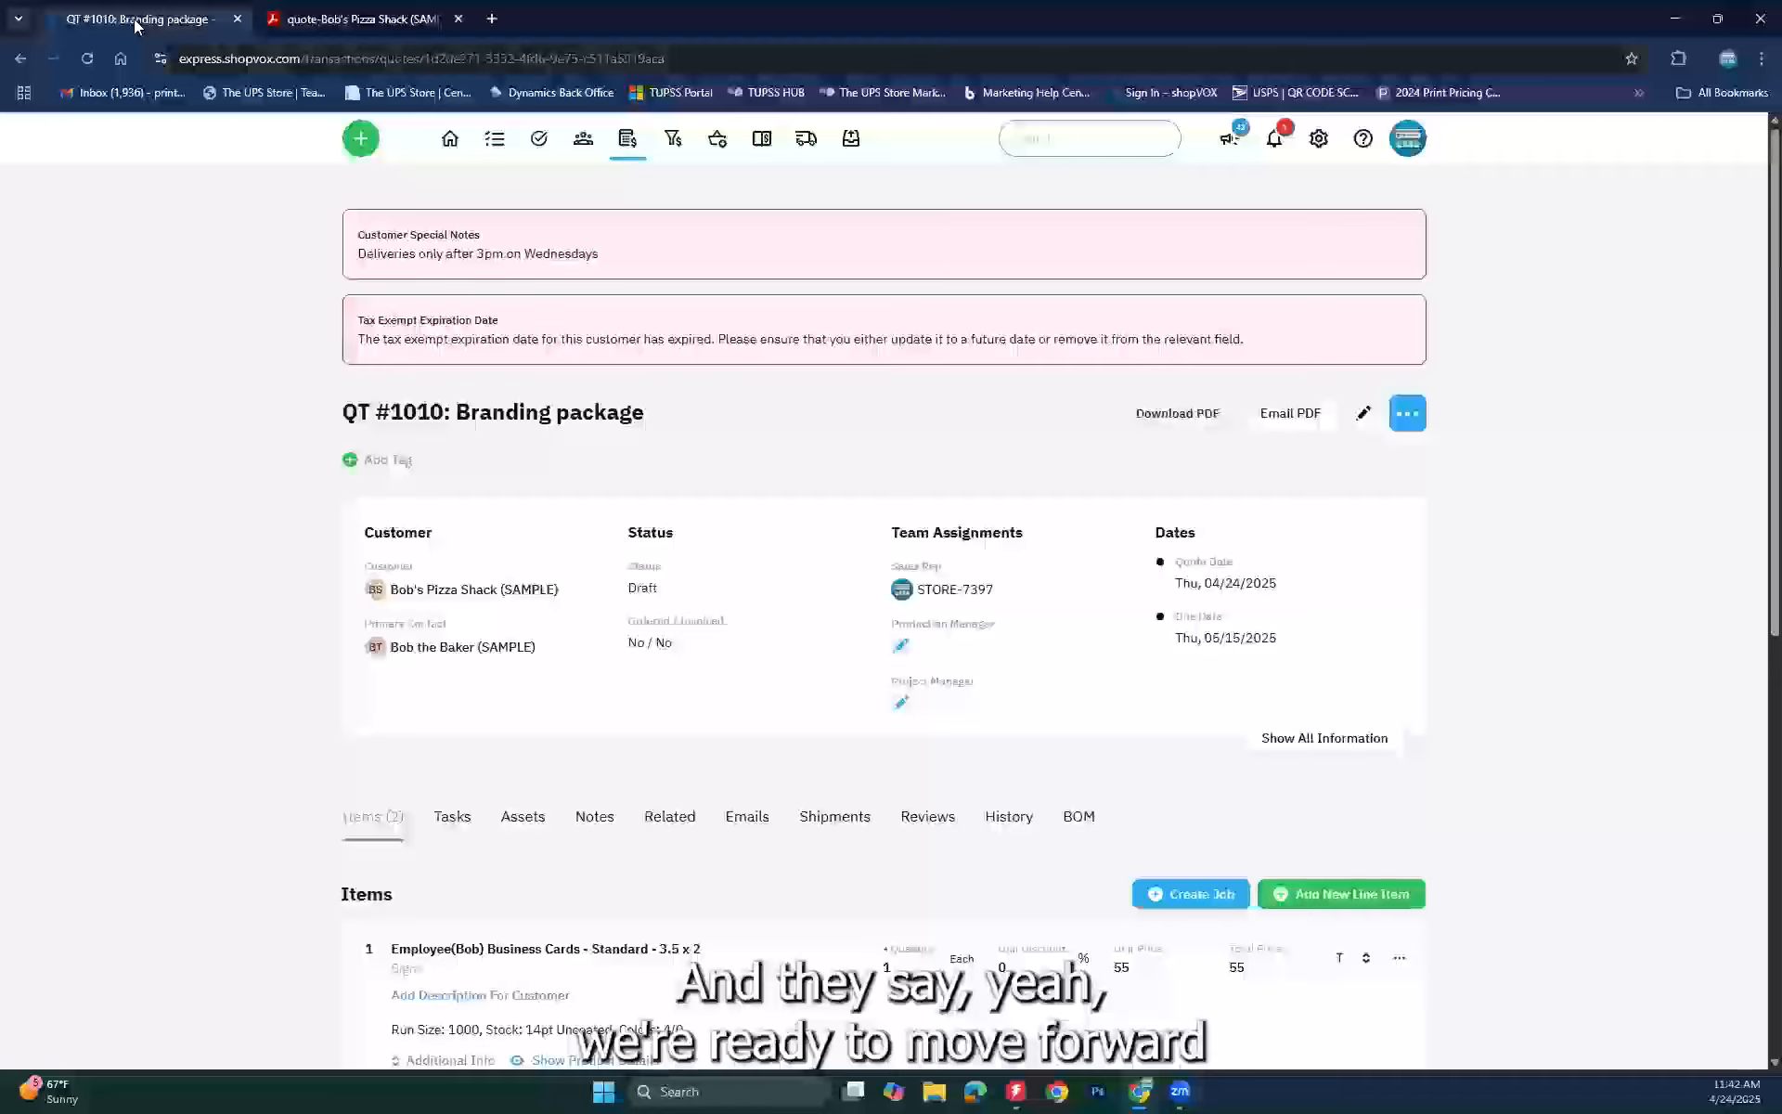
Step: Raise the business cards line item quantity to 2
{"action": "left_click", "coordinate": [1407, 413]}
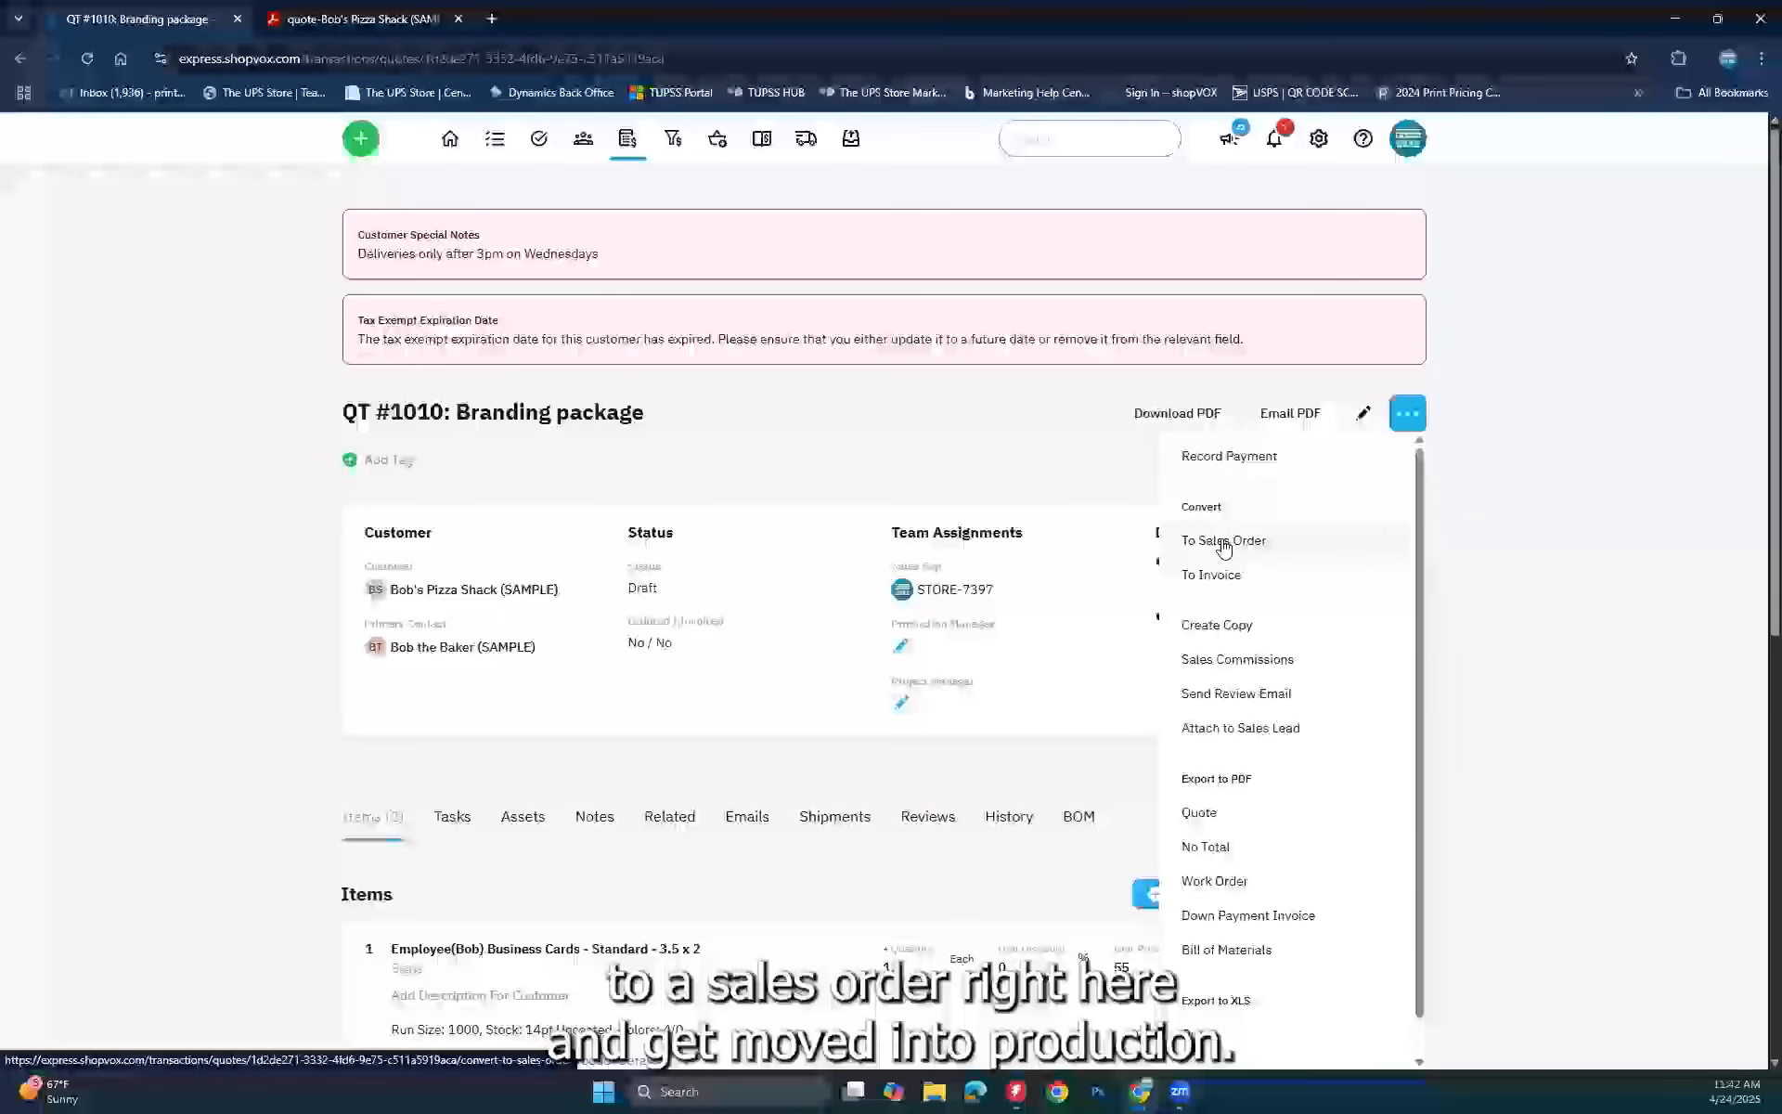
{"action": "left_click", "coordinate": [998, 424]}
{"action": "scroll", "coordinate": [1552, 815], "scroll_direction": "down", "scroll_amount": 4}
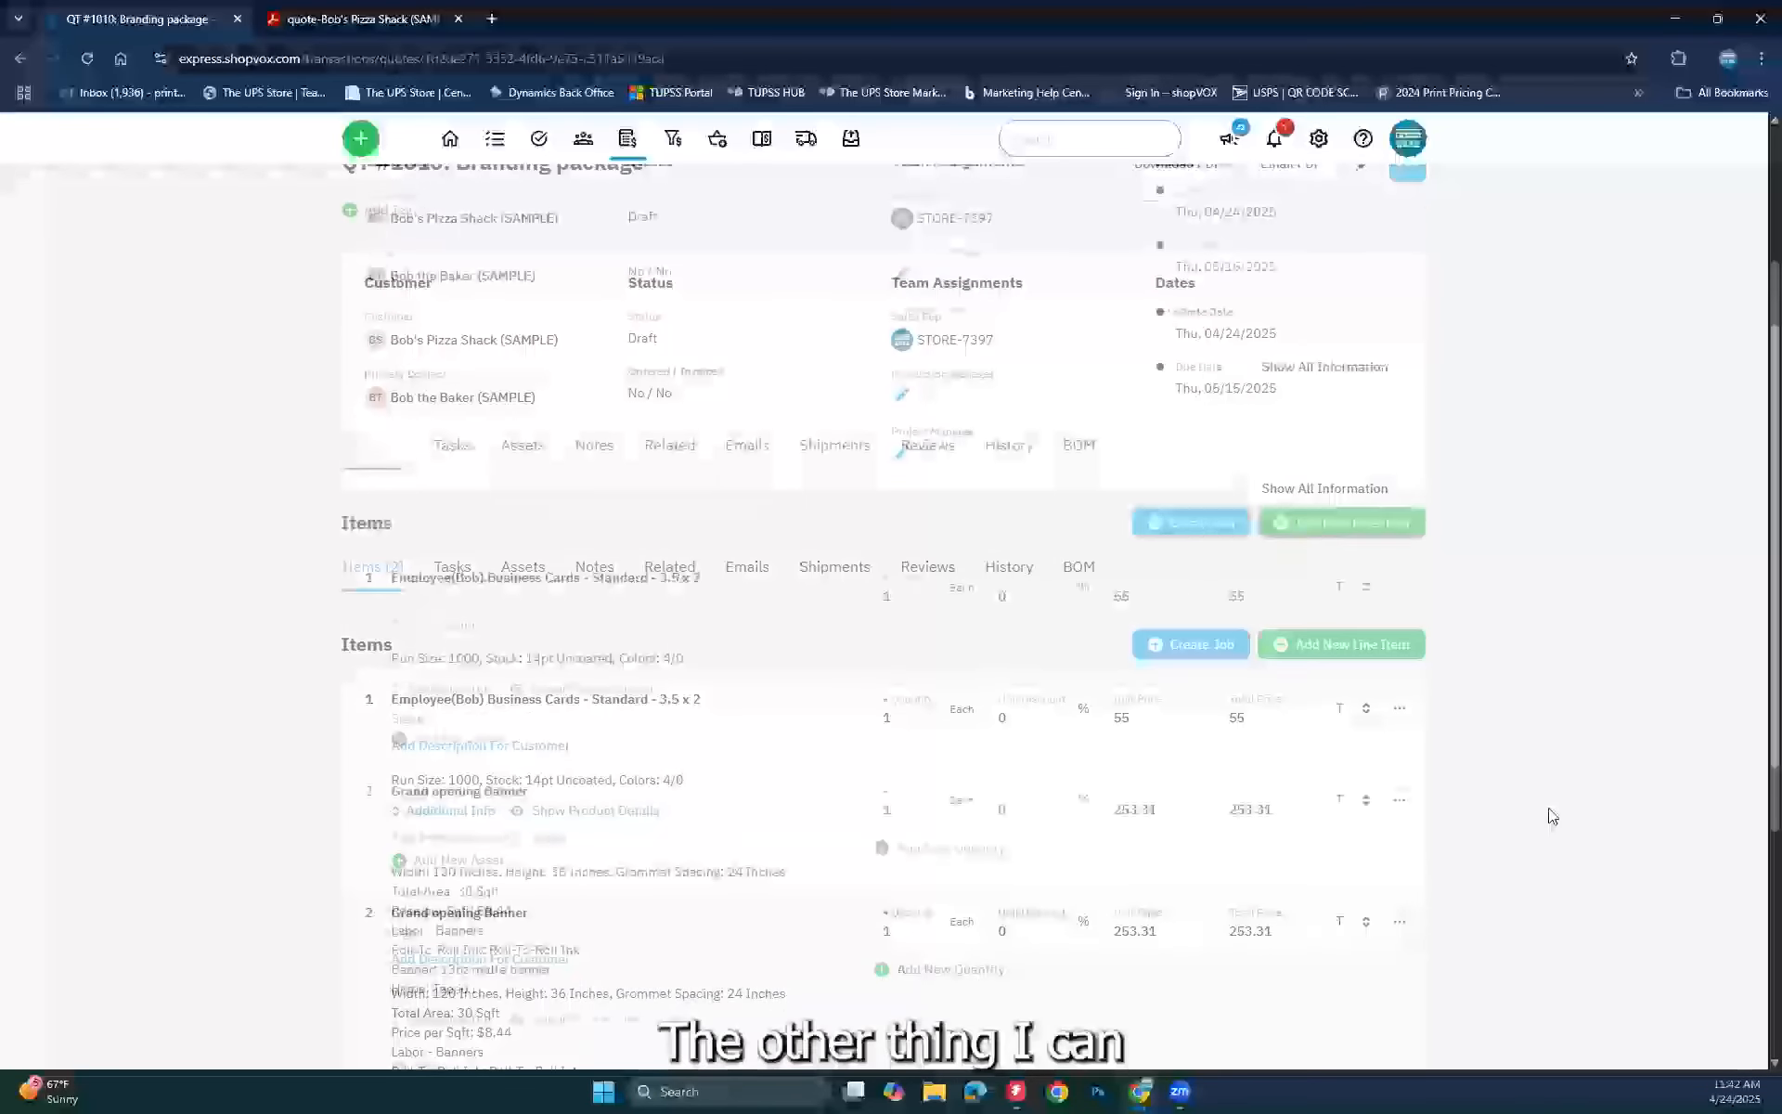
{"action": "left_click", "coordinate": [898, 588]}
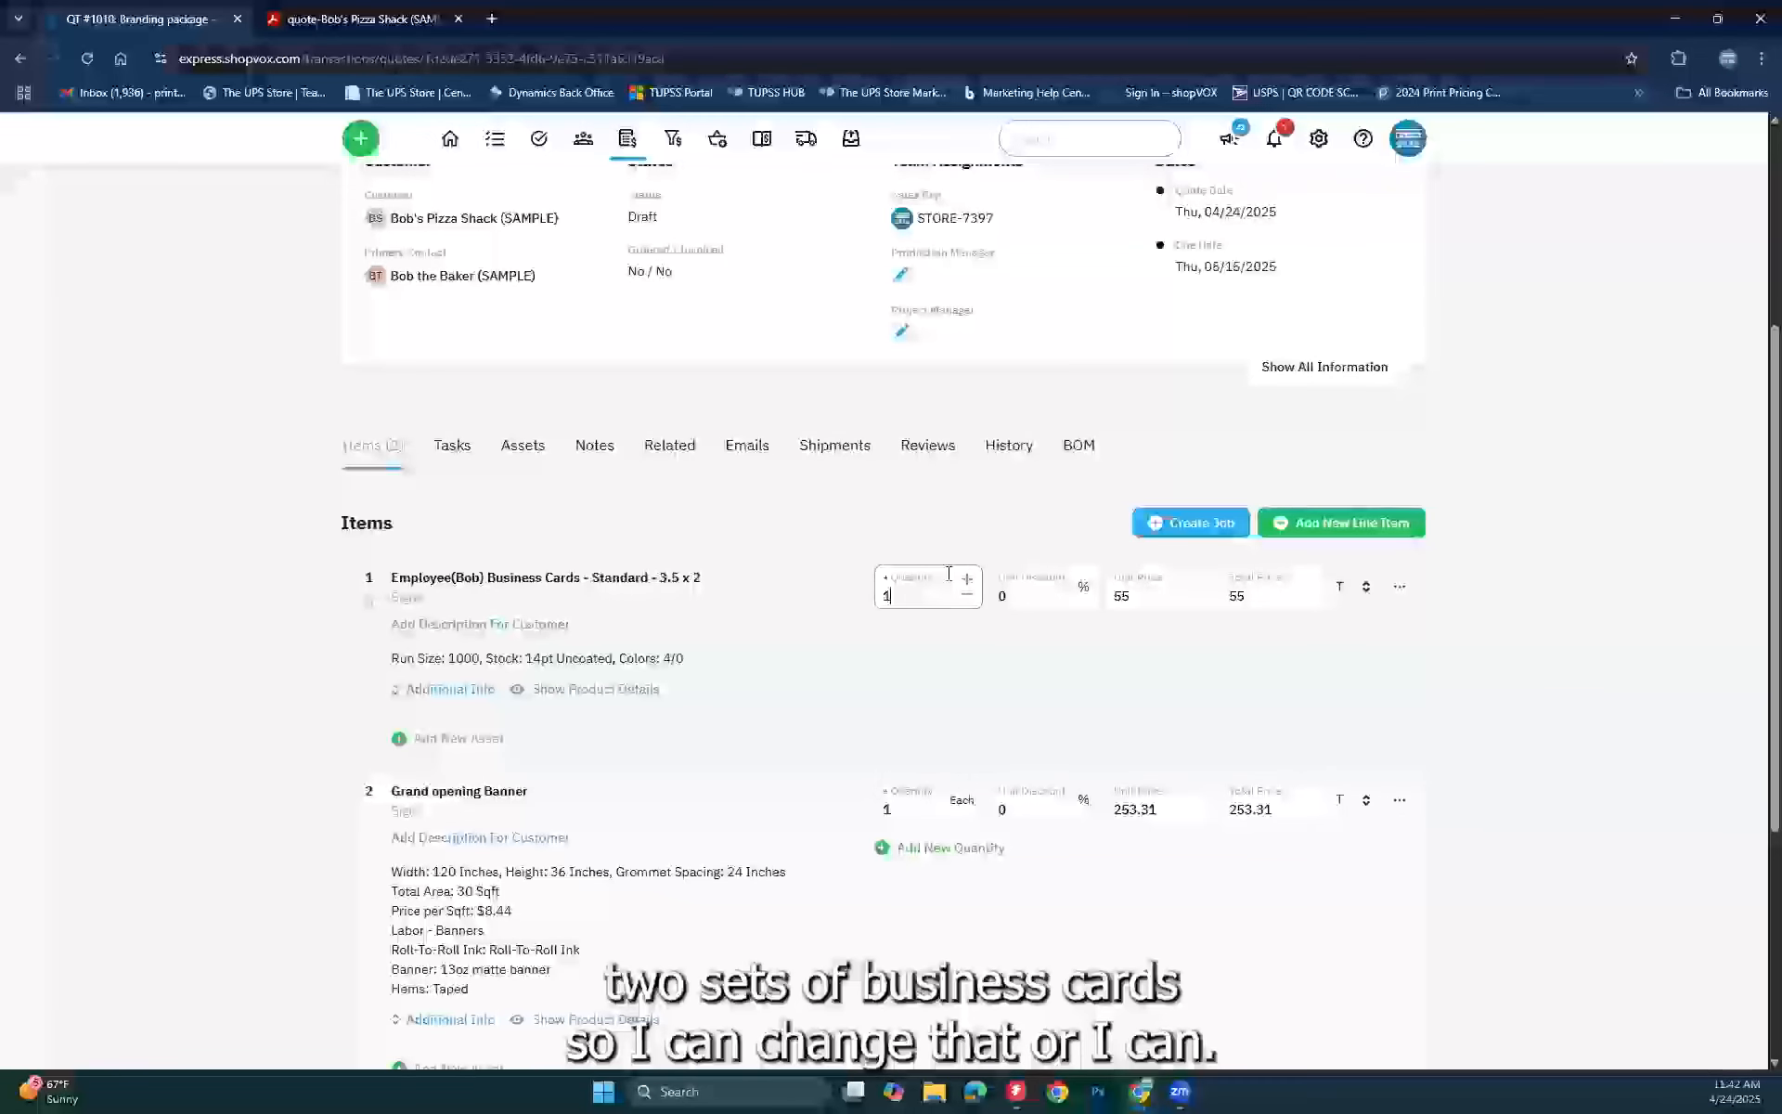
{"action": "left_click", "coordinate": [972, 575]}
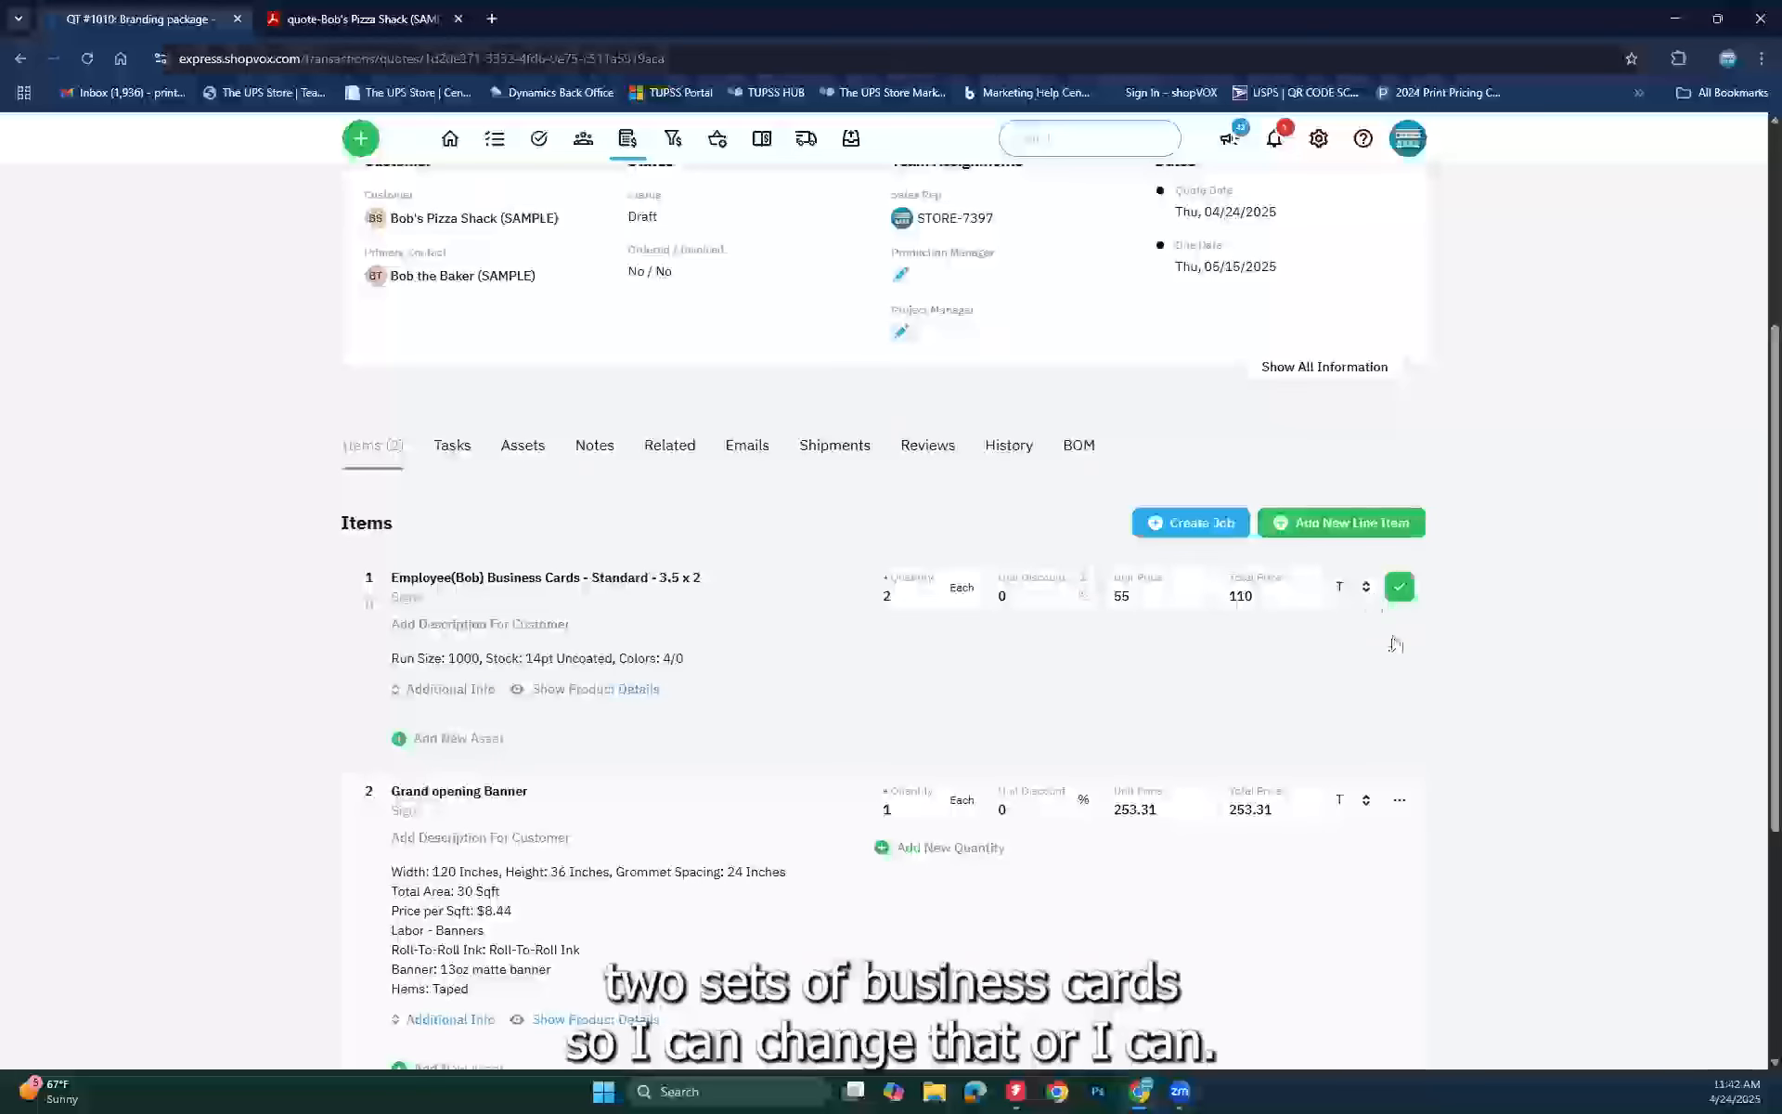
{"action": "left_click", "coordinate": [1400, 588]}
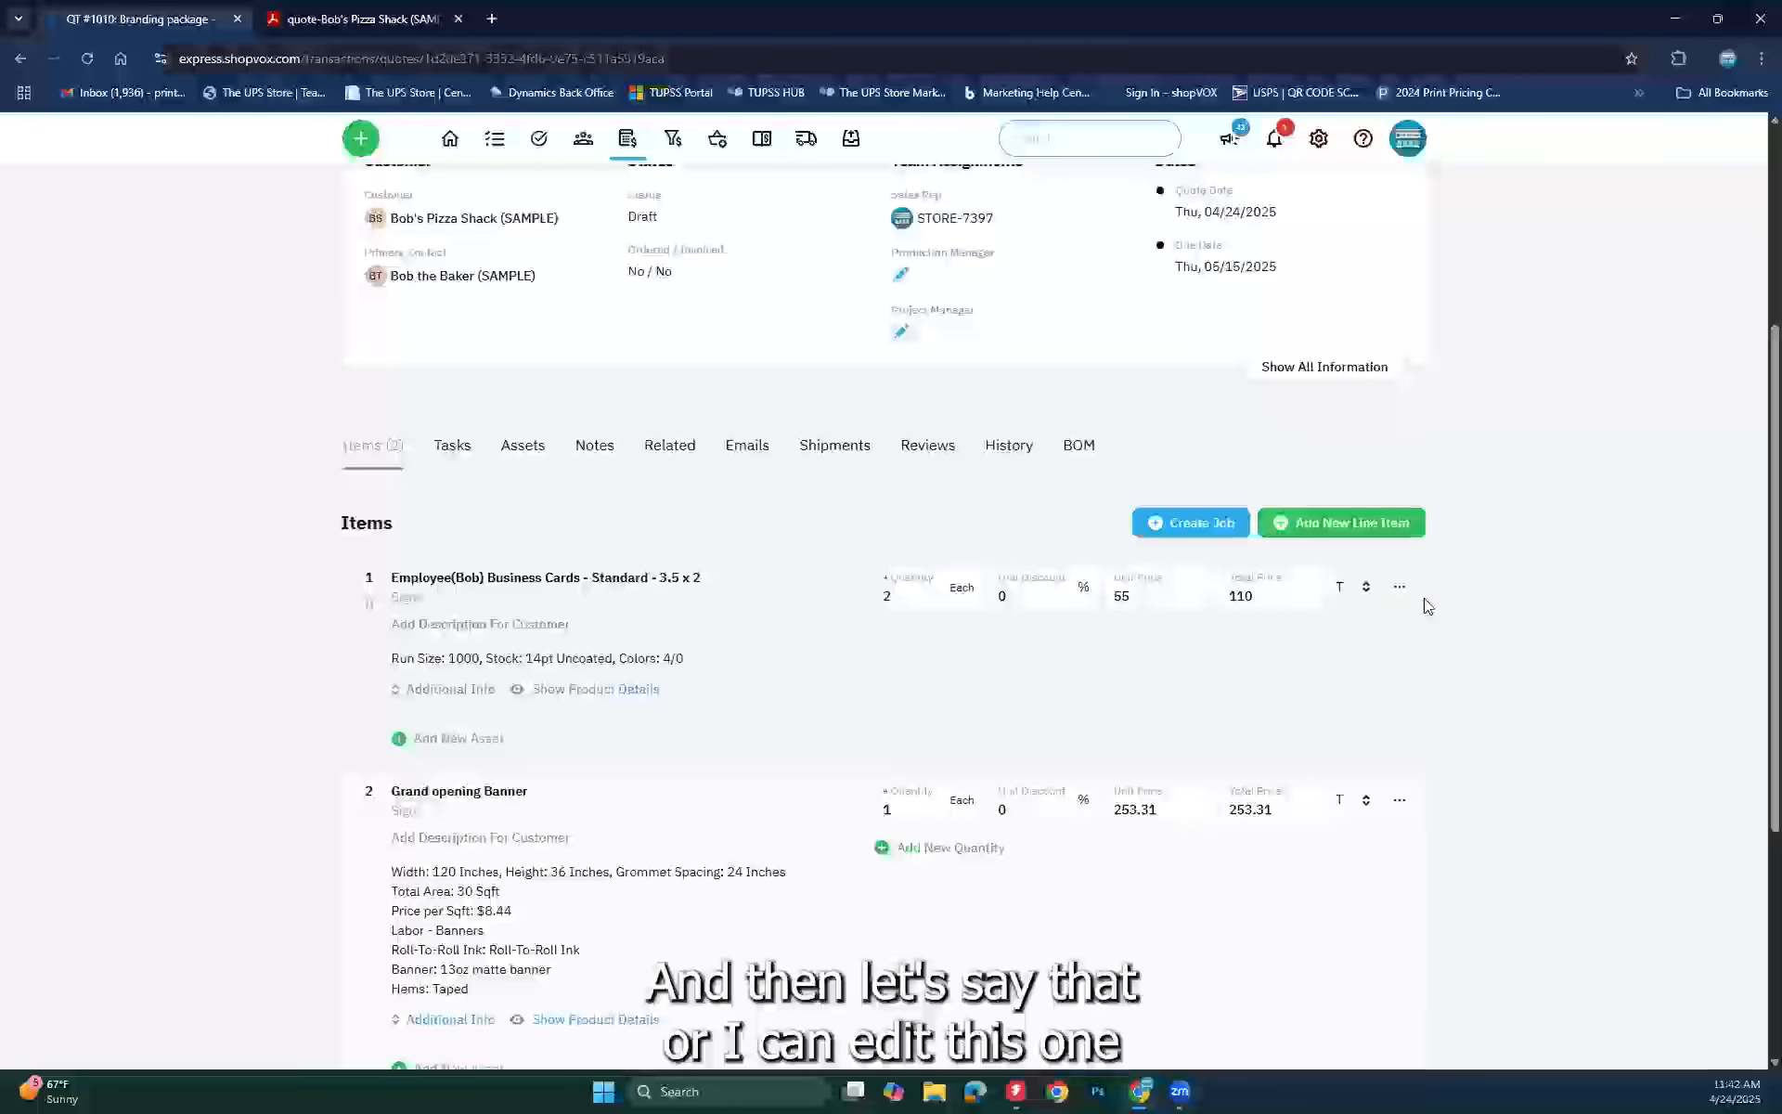
Step: Override the business cards unit price to 70
{"action": "left_click", "coordinate": [1400, 593]}
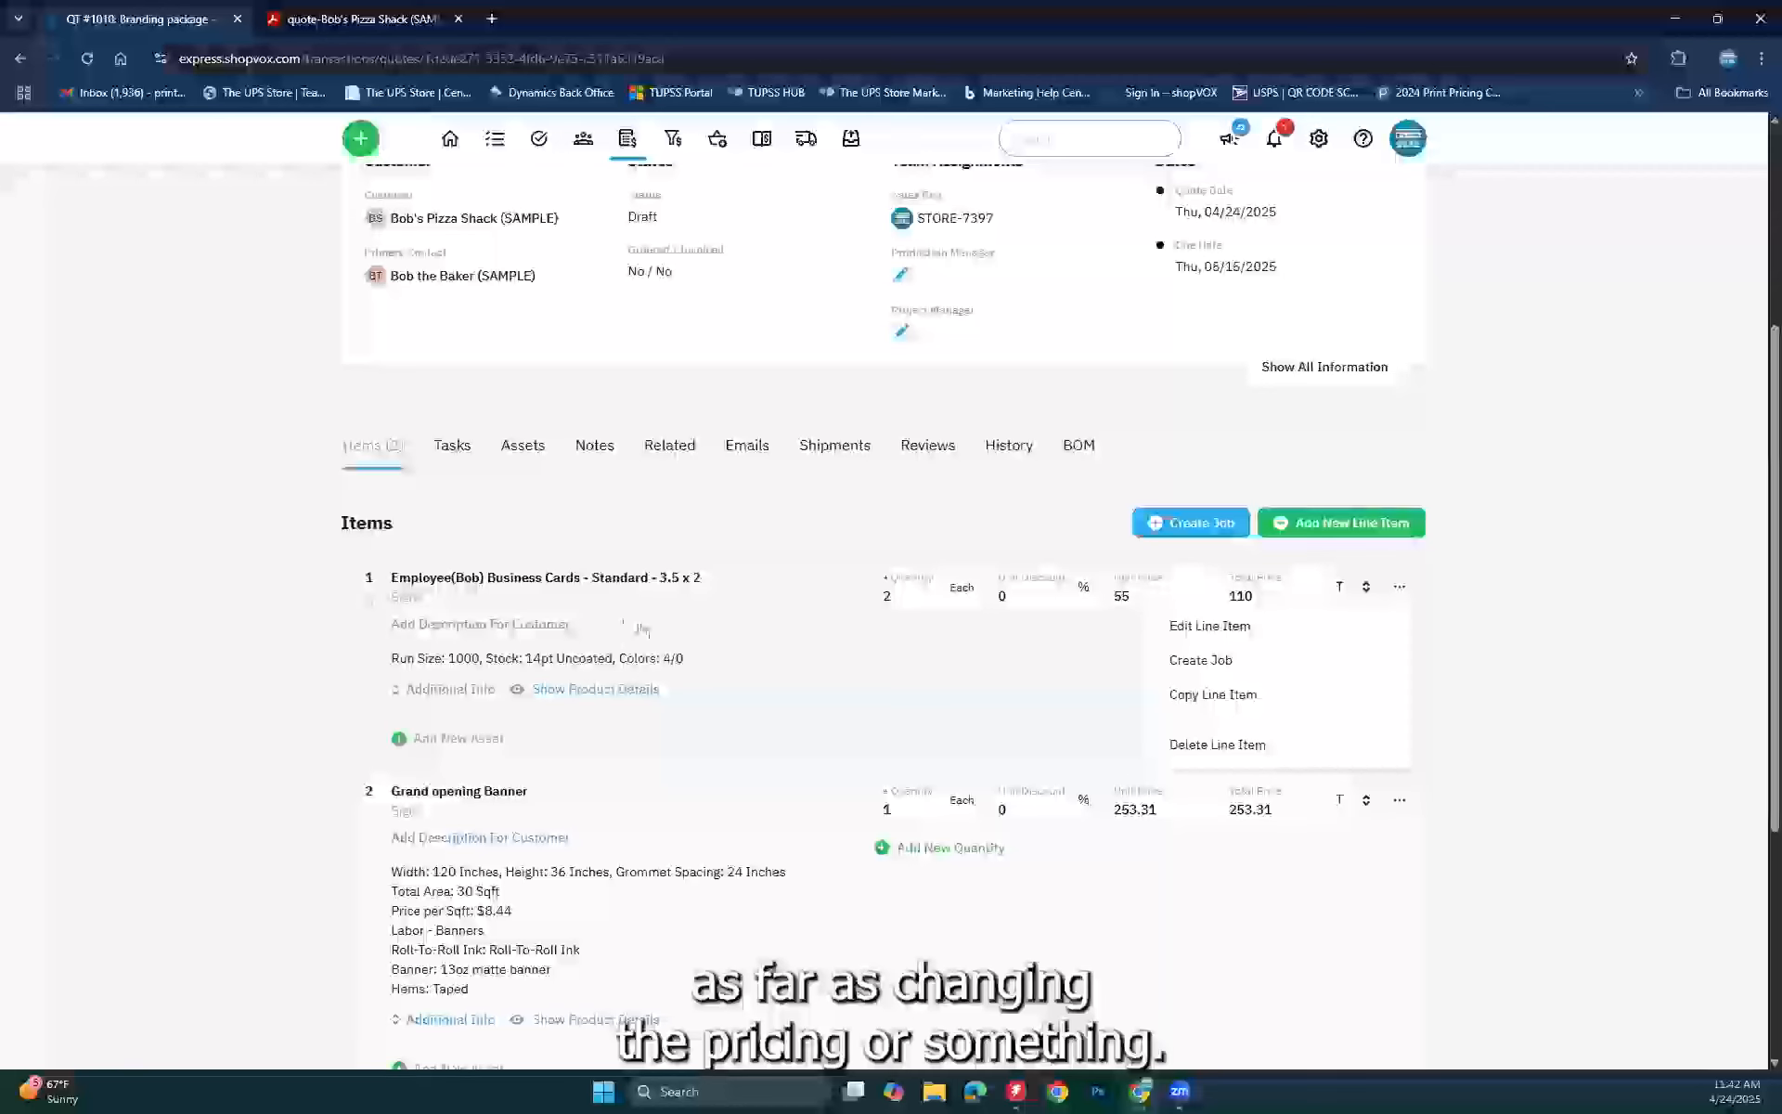
{"action": "left_click", "coordinate": [1189, 628]}
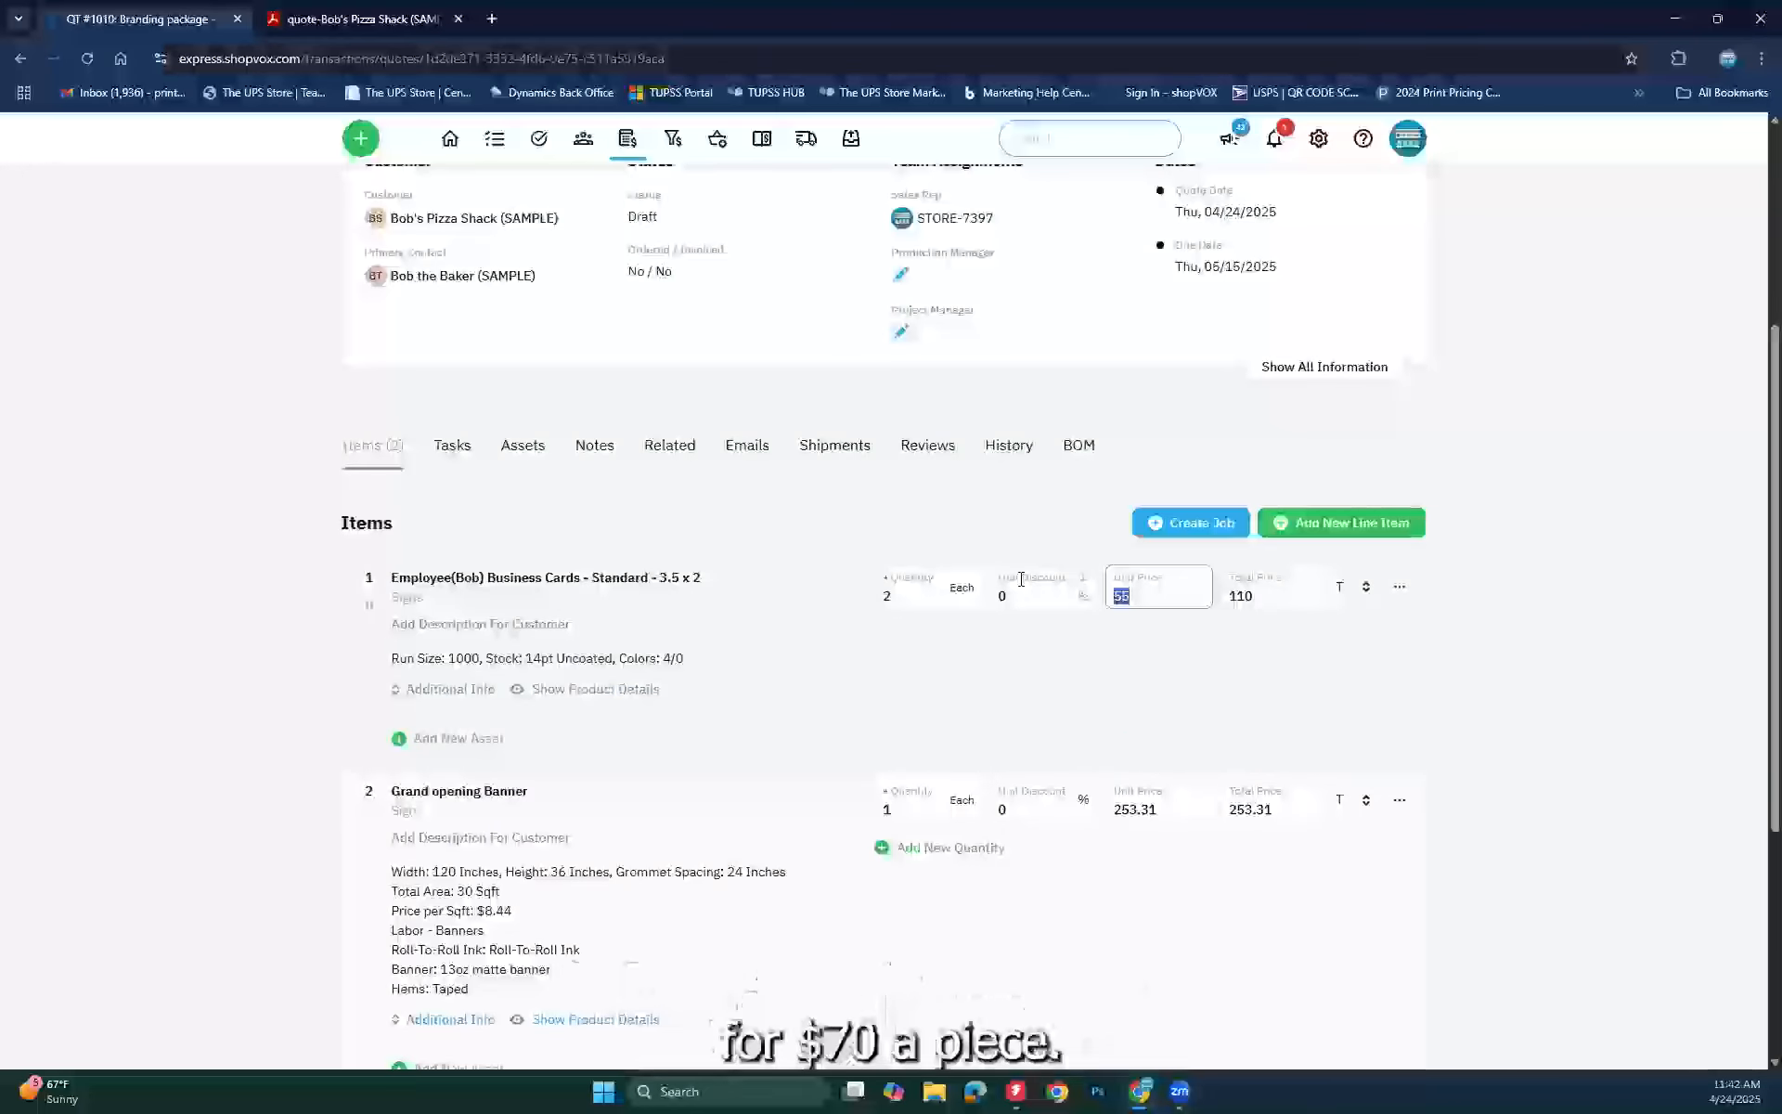
{"action": "type", "text": "70"}
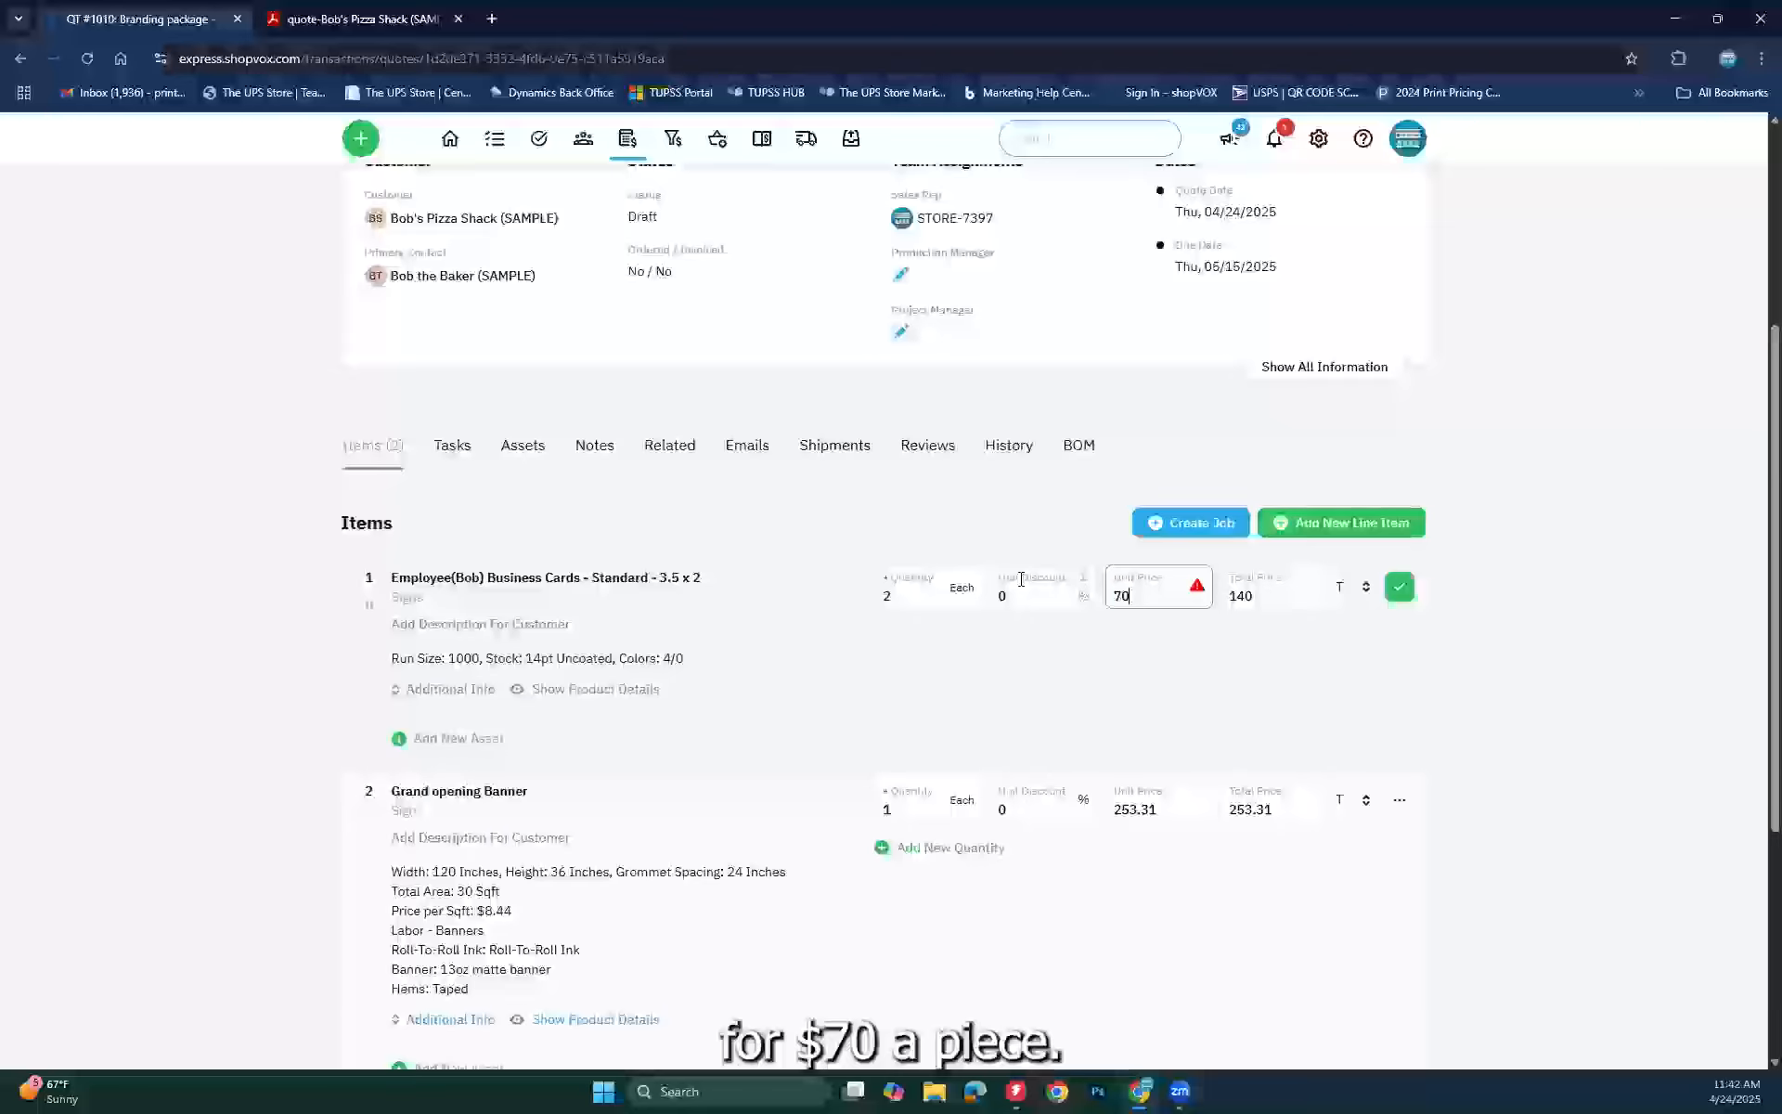
{"action": "left_click", "coordinate": [1203, 699]}
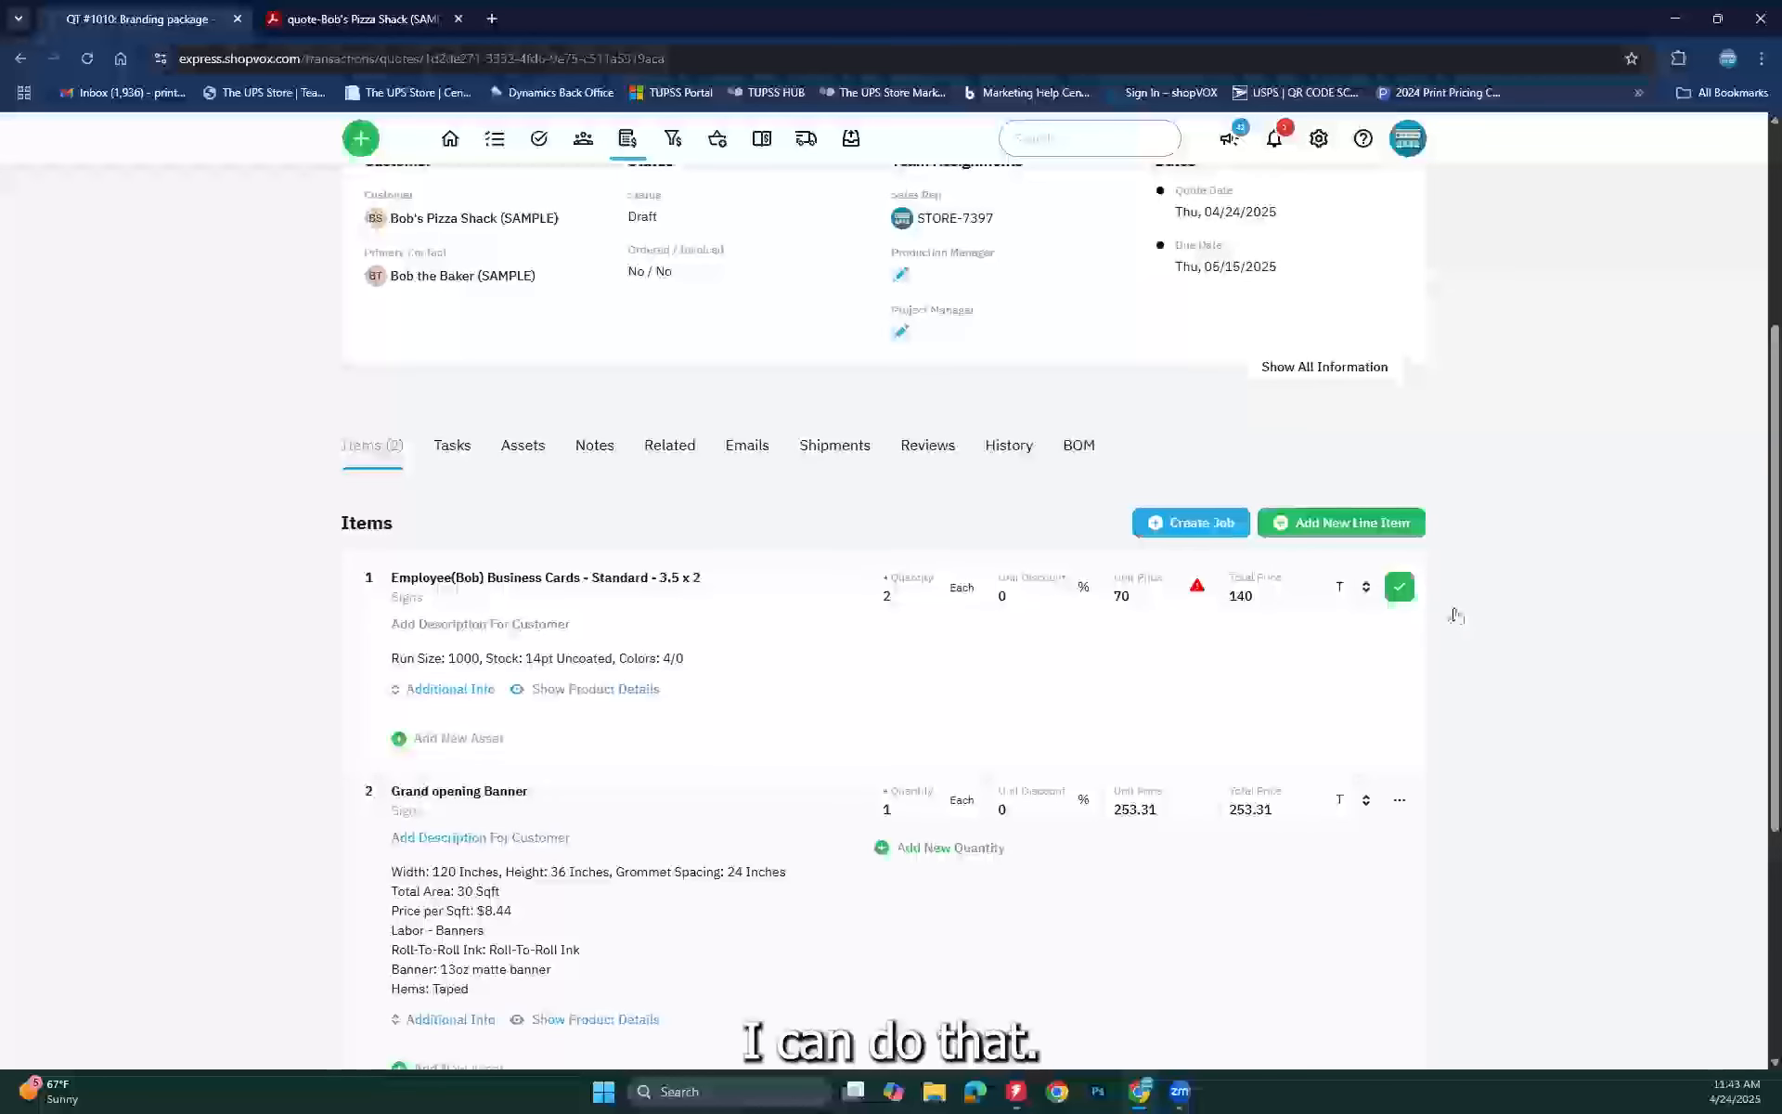
Step: Save the business cards price change, then back out of a first review email attempt
{"action": "left_click", "coordinate": [1399, 587]}
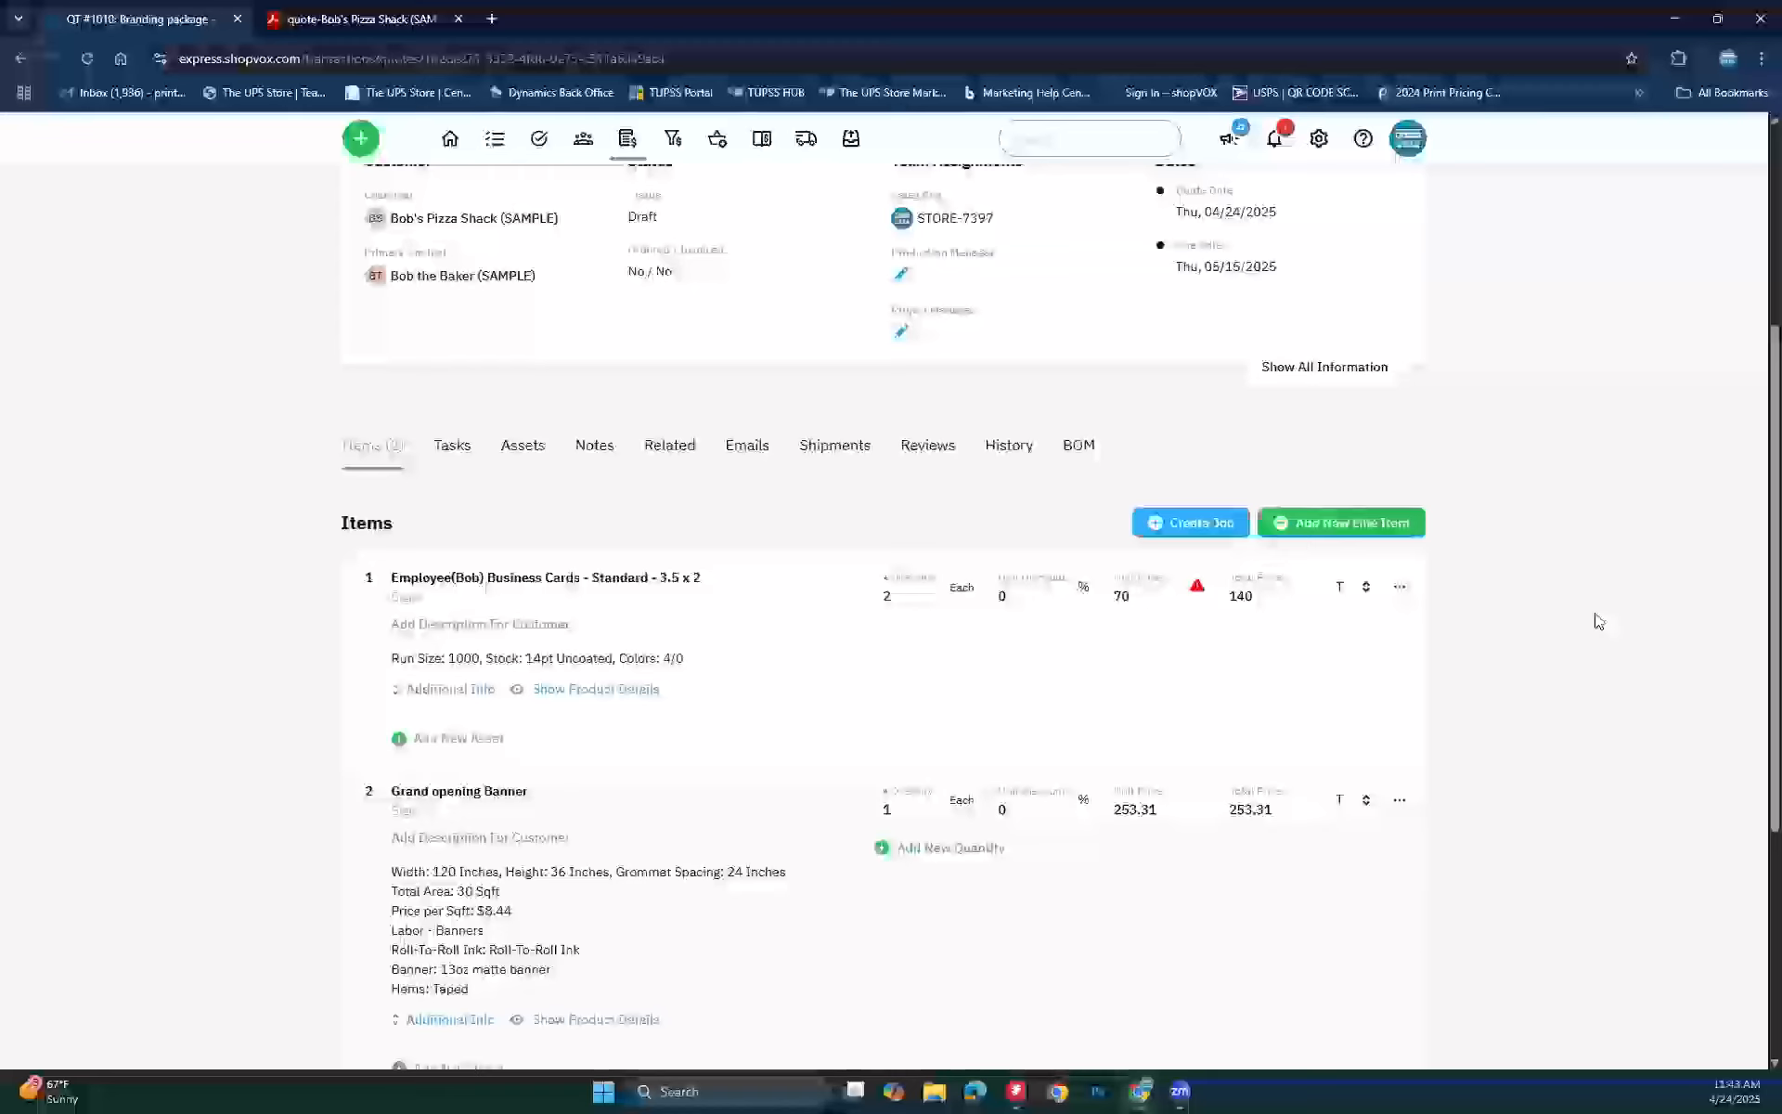
{"action": "scroll", "coordinate": [1578, 688], "scroll_direction": "up", "scroll_amount": 3}
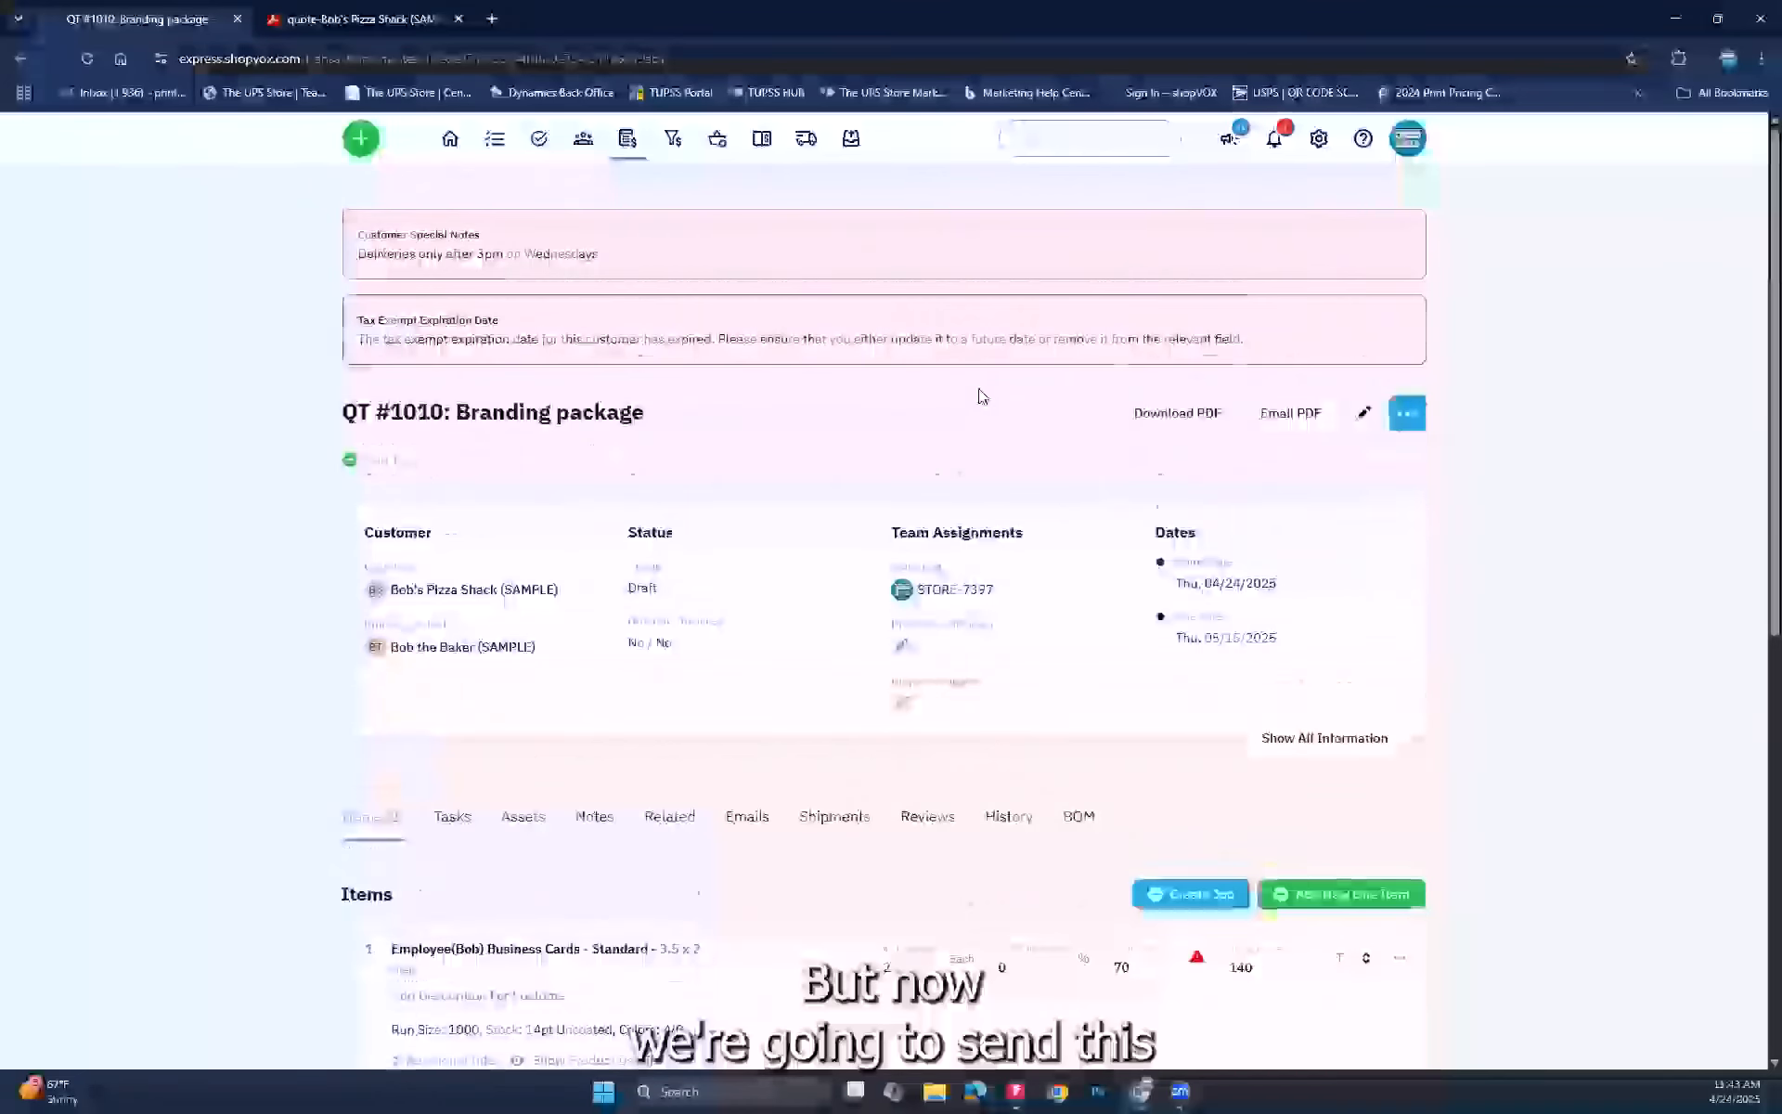
{"action": "left_click", "coordinate": [1408, 320]}
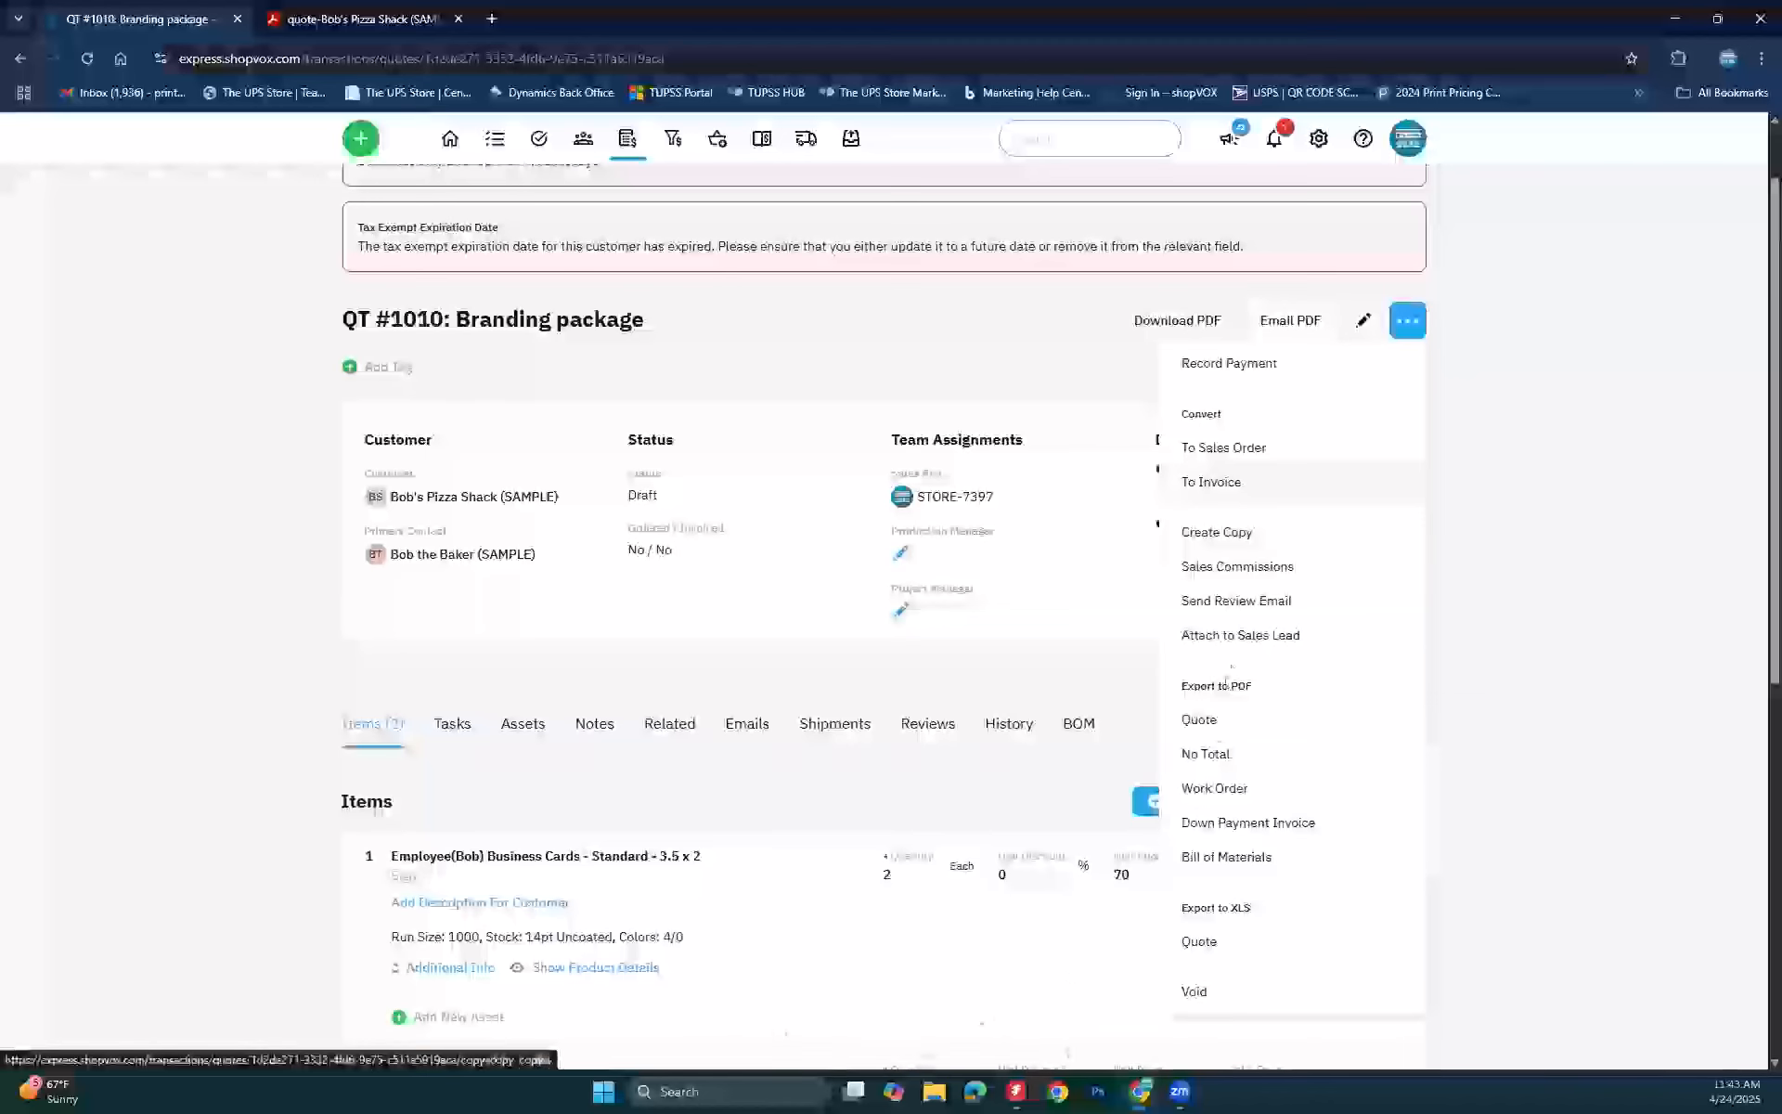
{"action": "left_click", "coordinate": [1235, 605]}
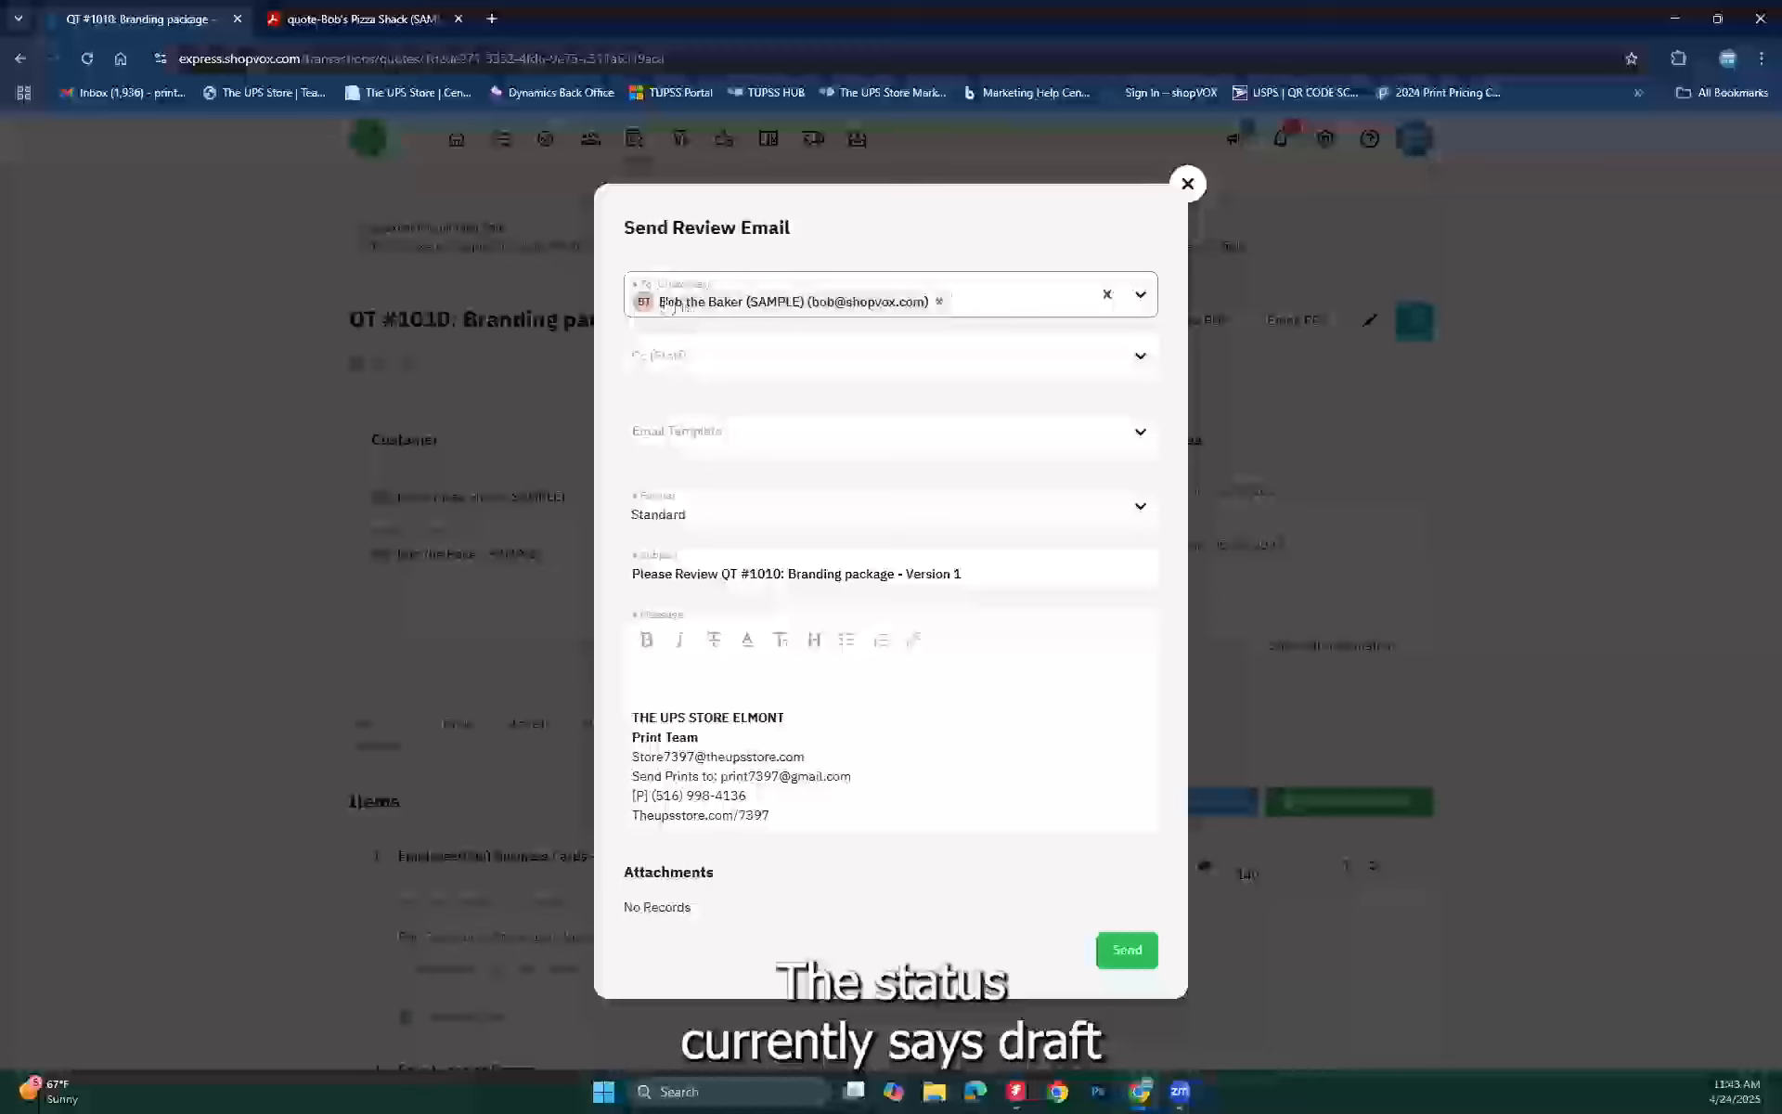
{"action": "left_click", "coordinate": [1187, 181]}
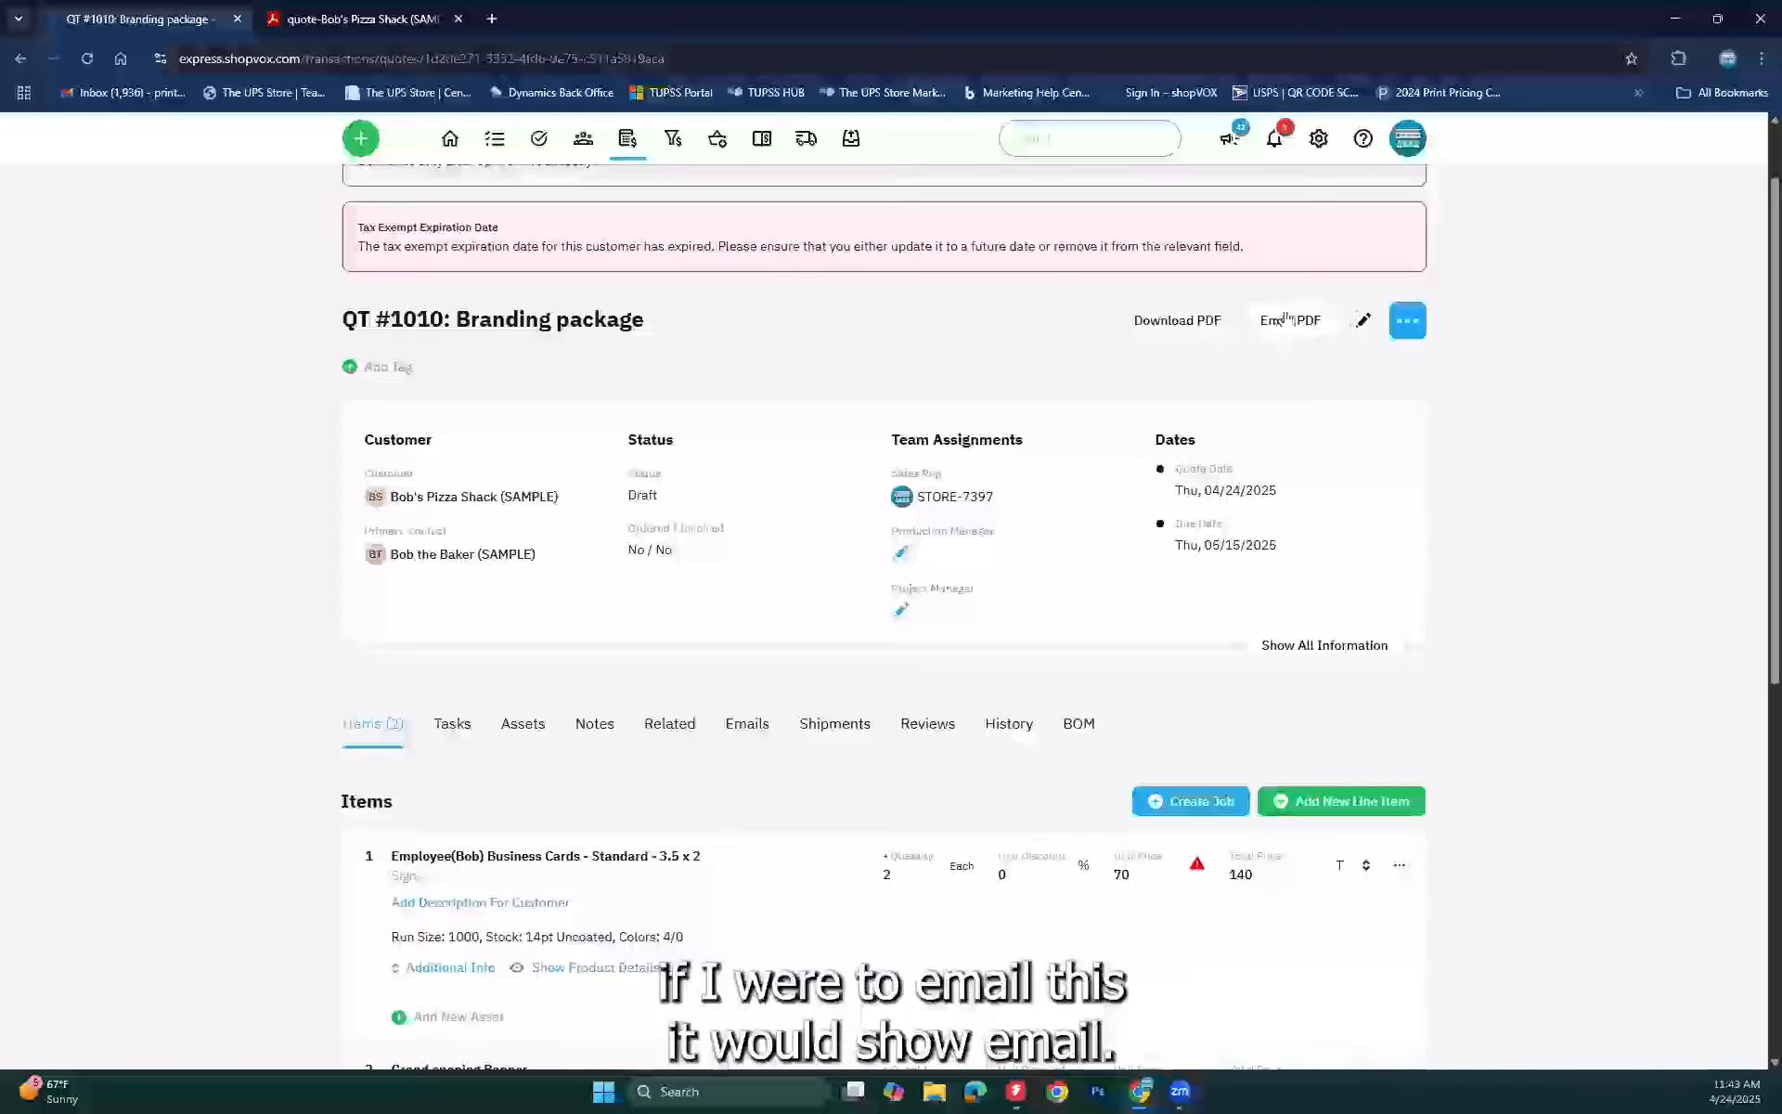
Step: Send the Quote Review template email for QT #1010 to the customer's contact
{"action": "left_click", "coordinate": [1409, 321]}
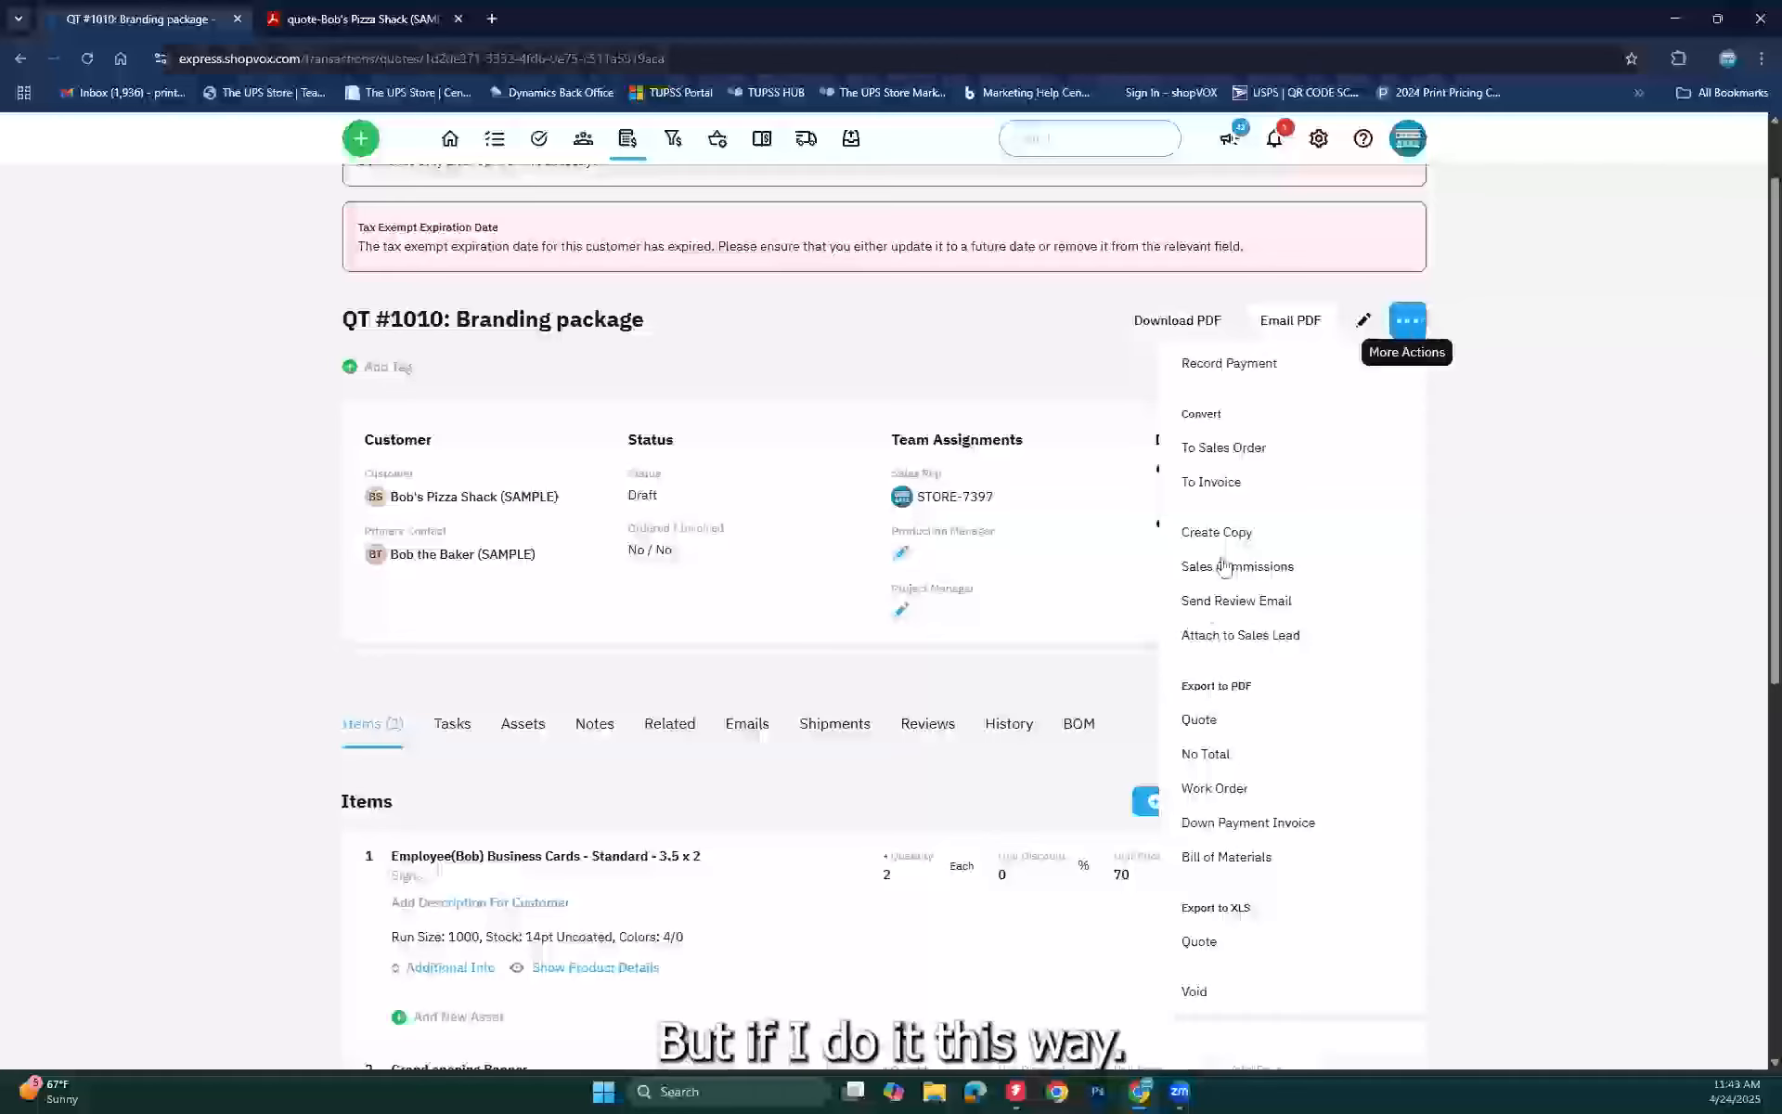
{"action": "left_click", "coordinate": [1244, 600]}
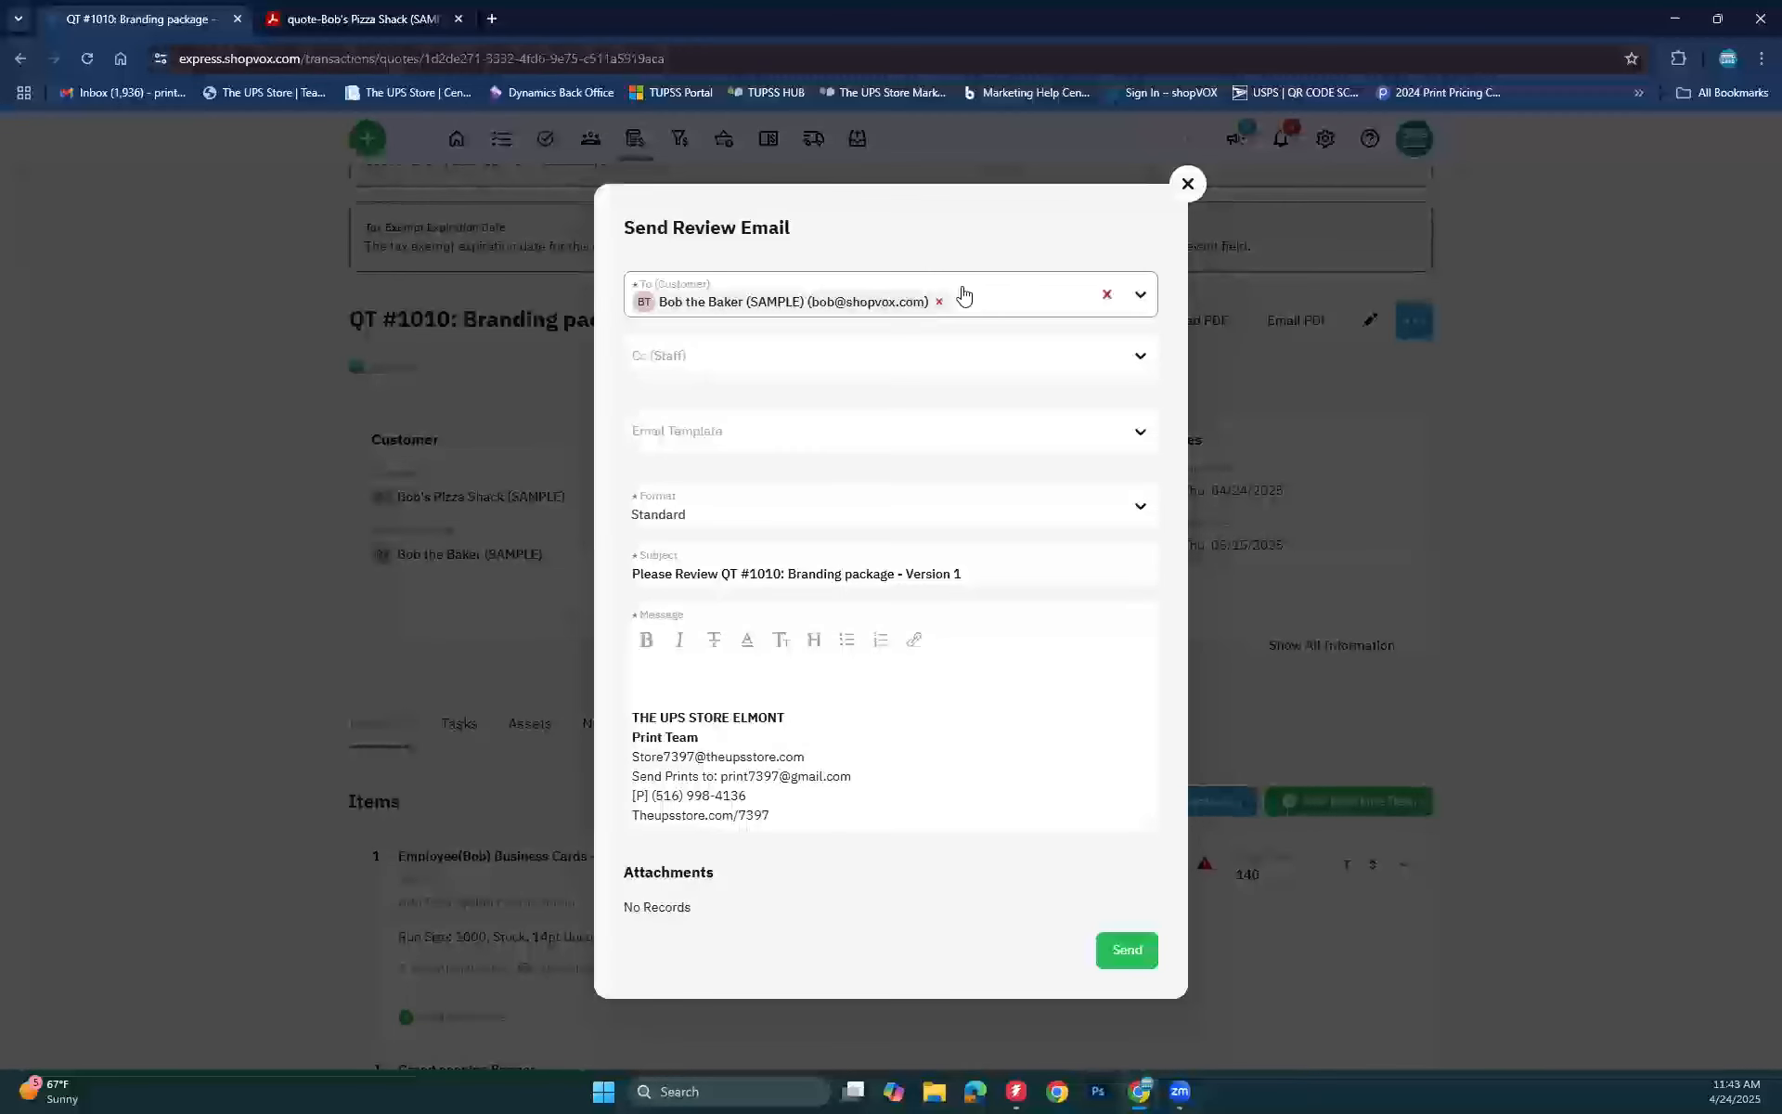
{"action": "left_click", "coordinate": [941, 297]}
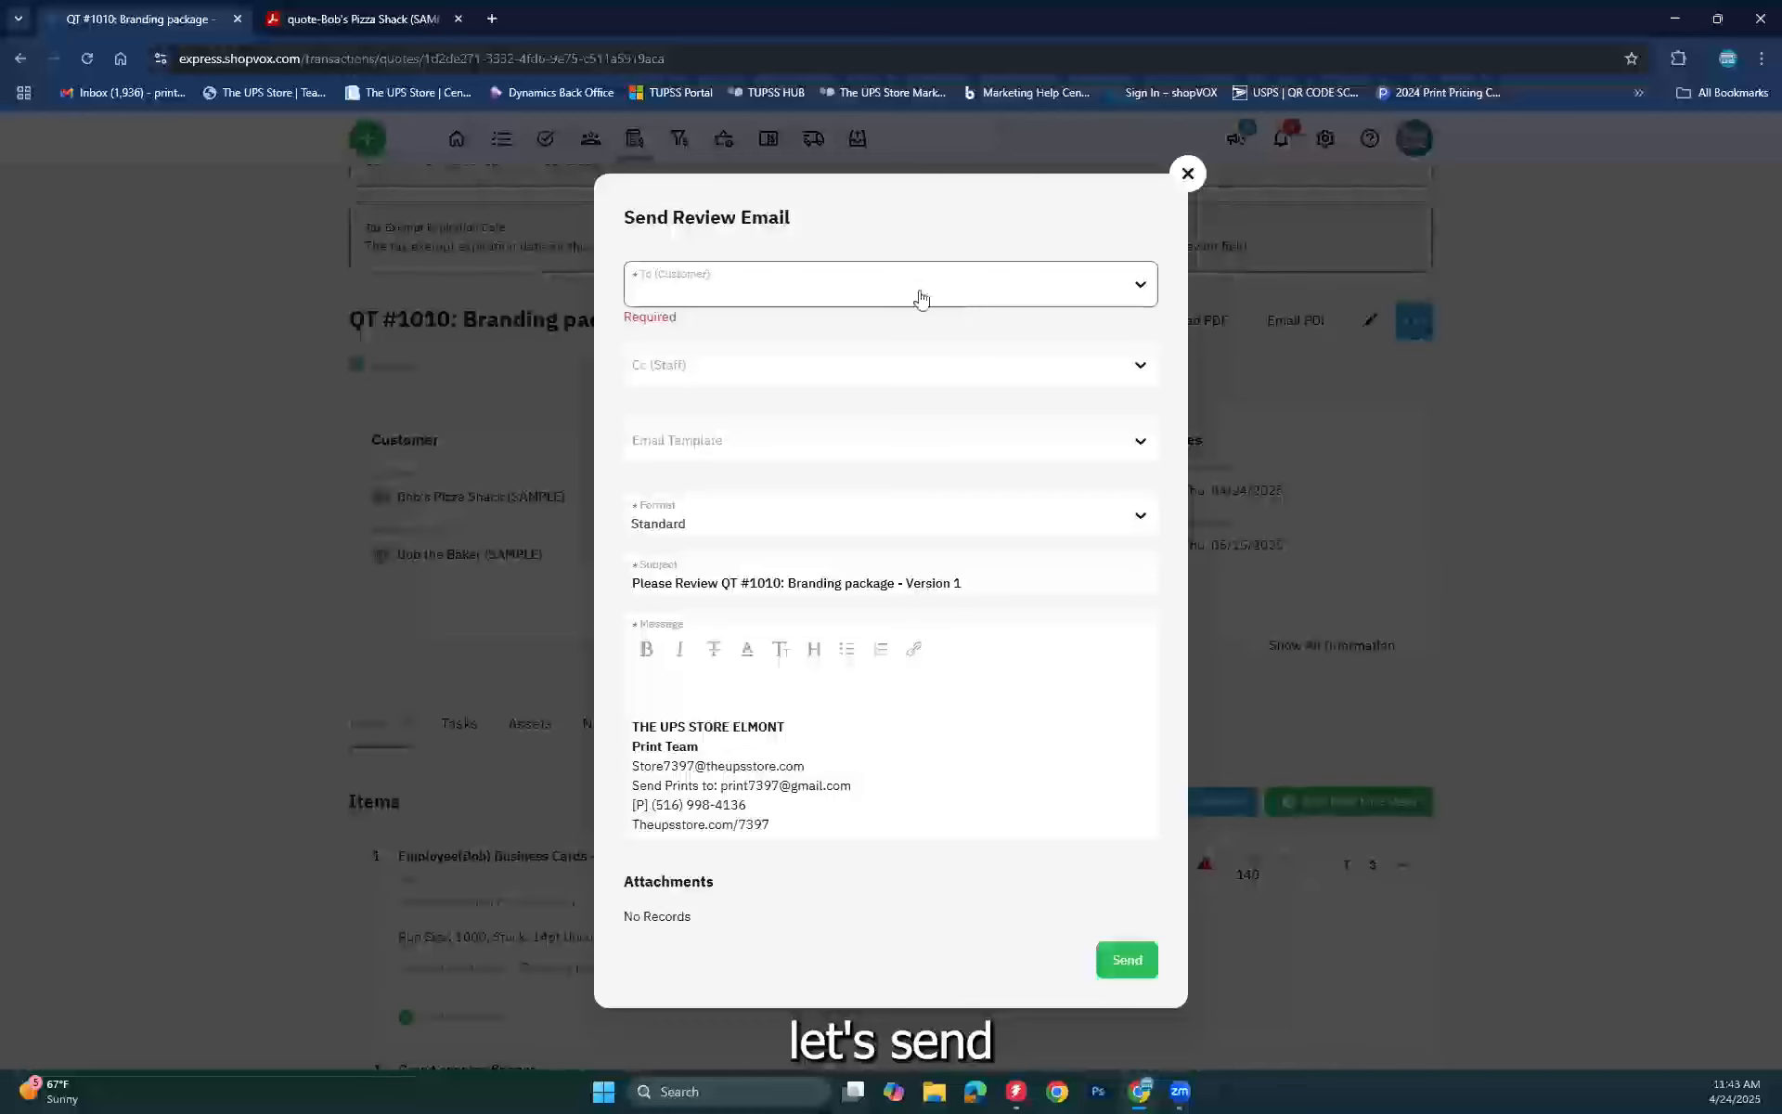
{"action": "left_click", "coordinate": [919, 295]}
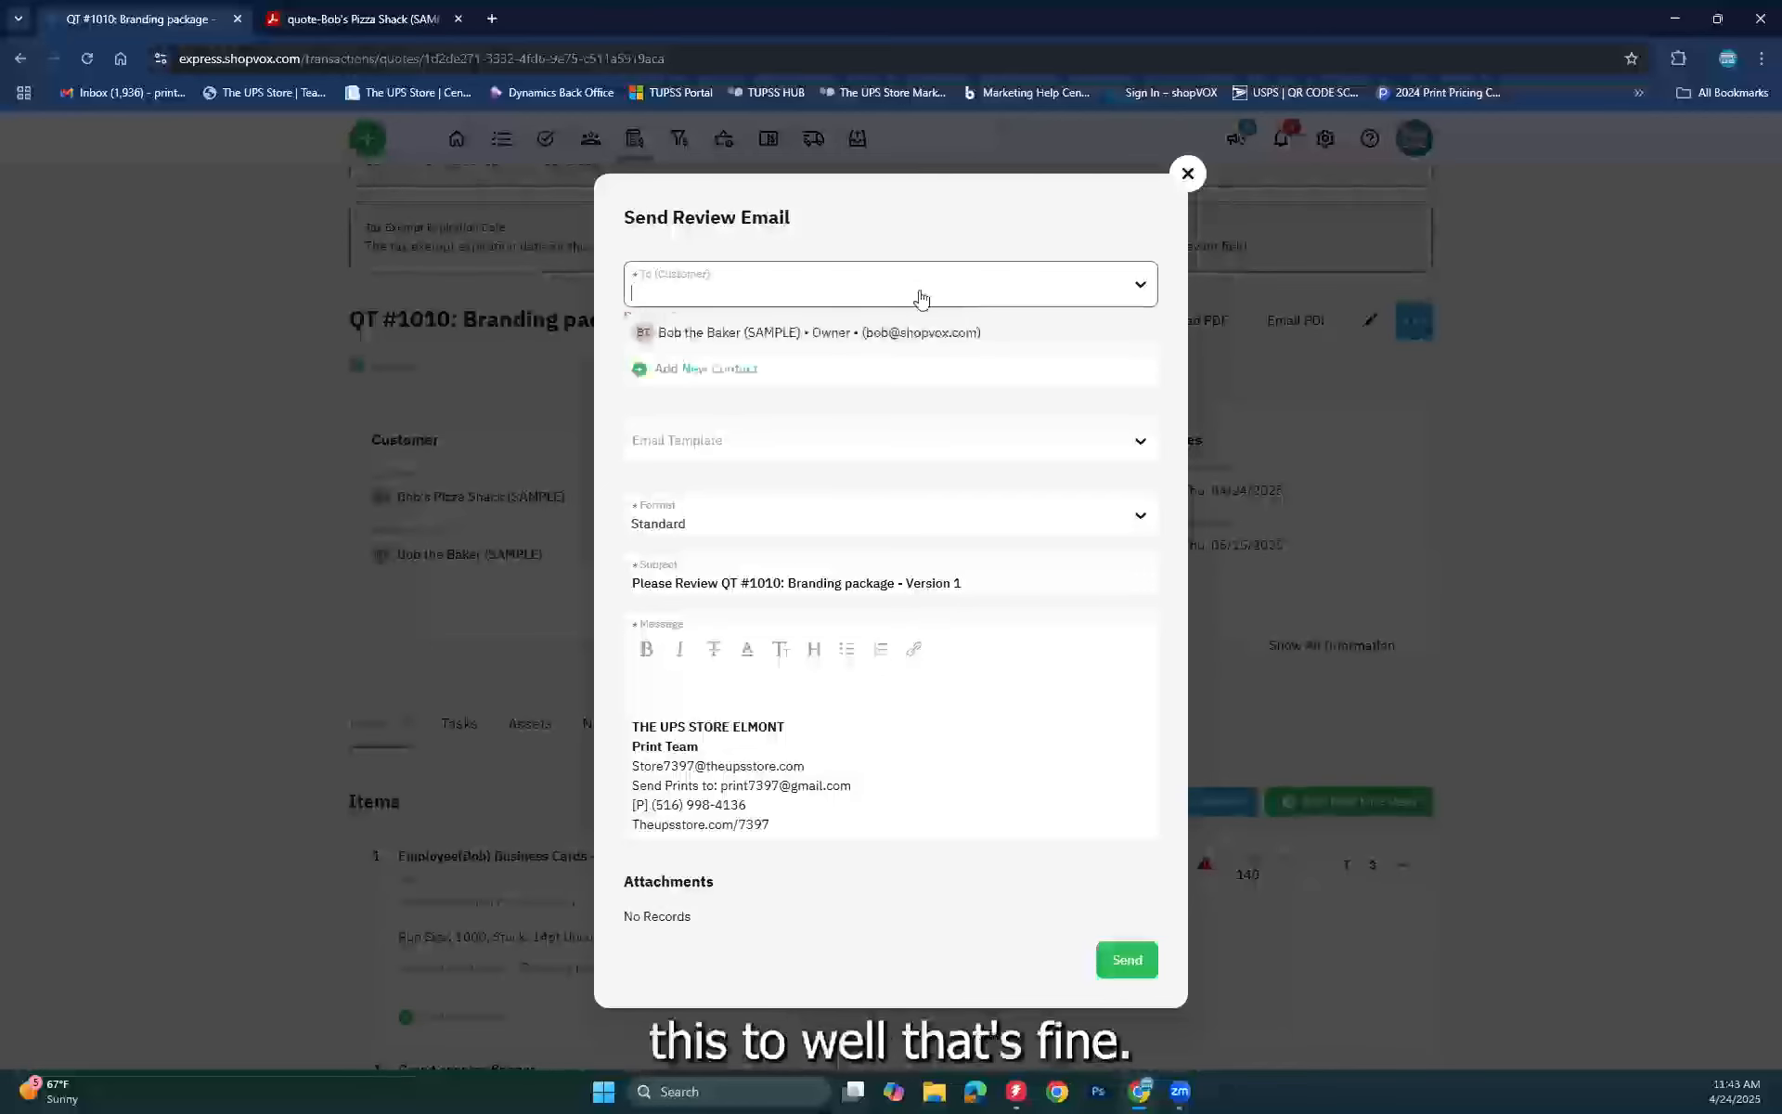
{"action": "left_click", "coordinate": [819, 332]}
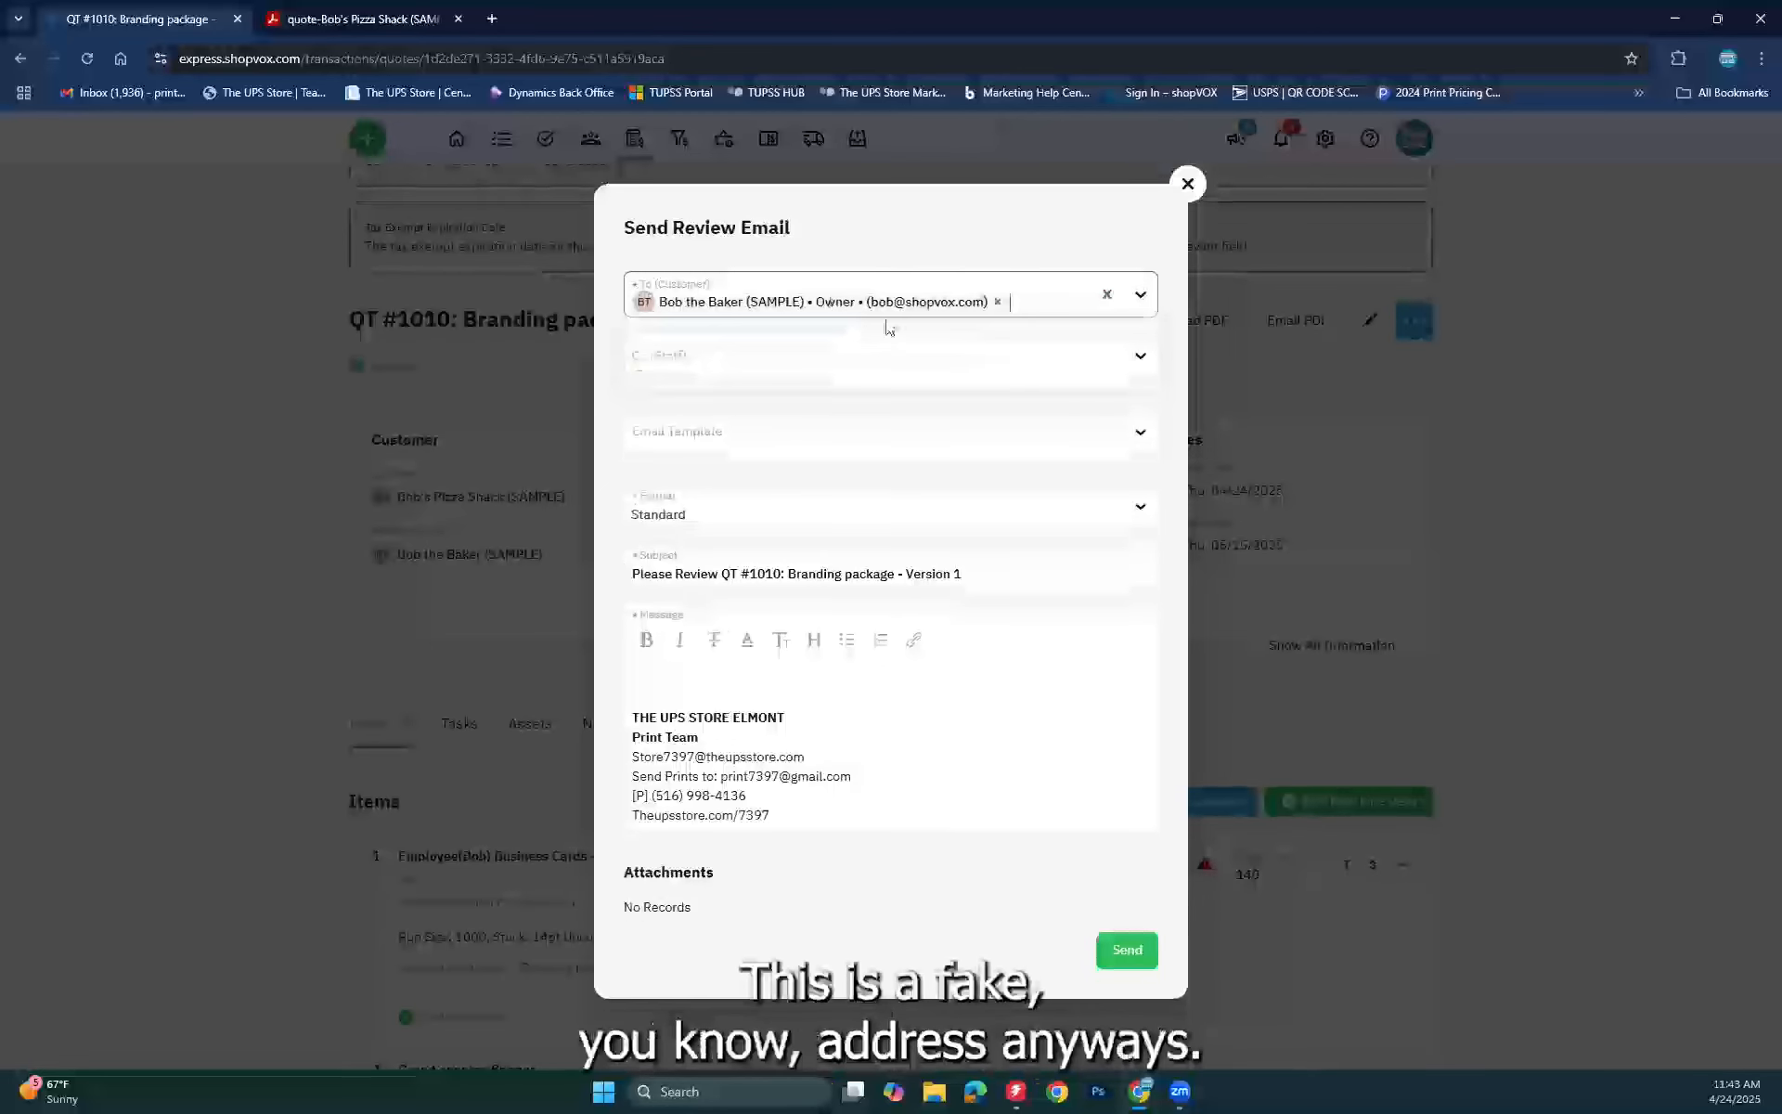
{"action": "left_click", "coordinate": [746, 430]}
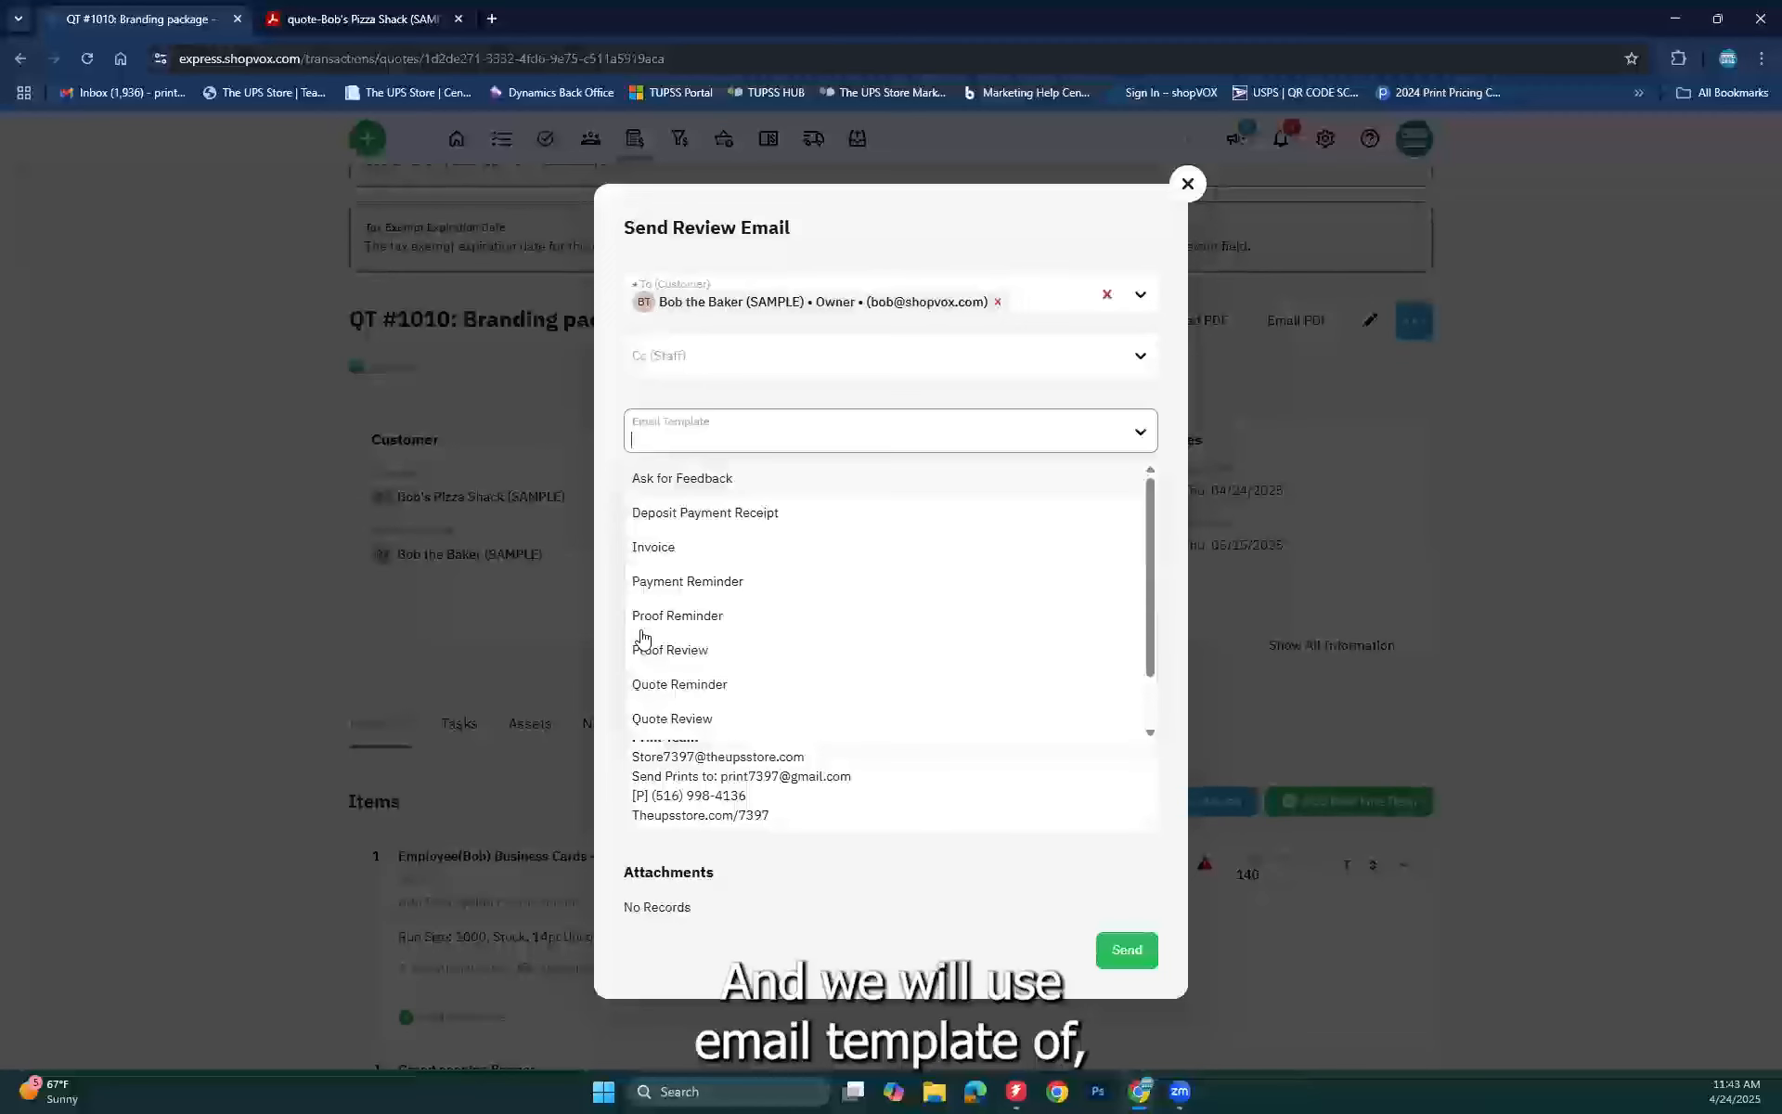
{"action": "left_click", "coordinate": [668, 720]}
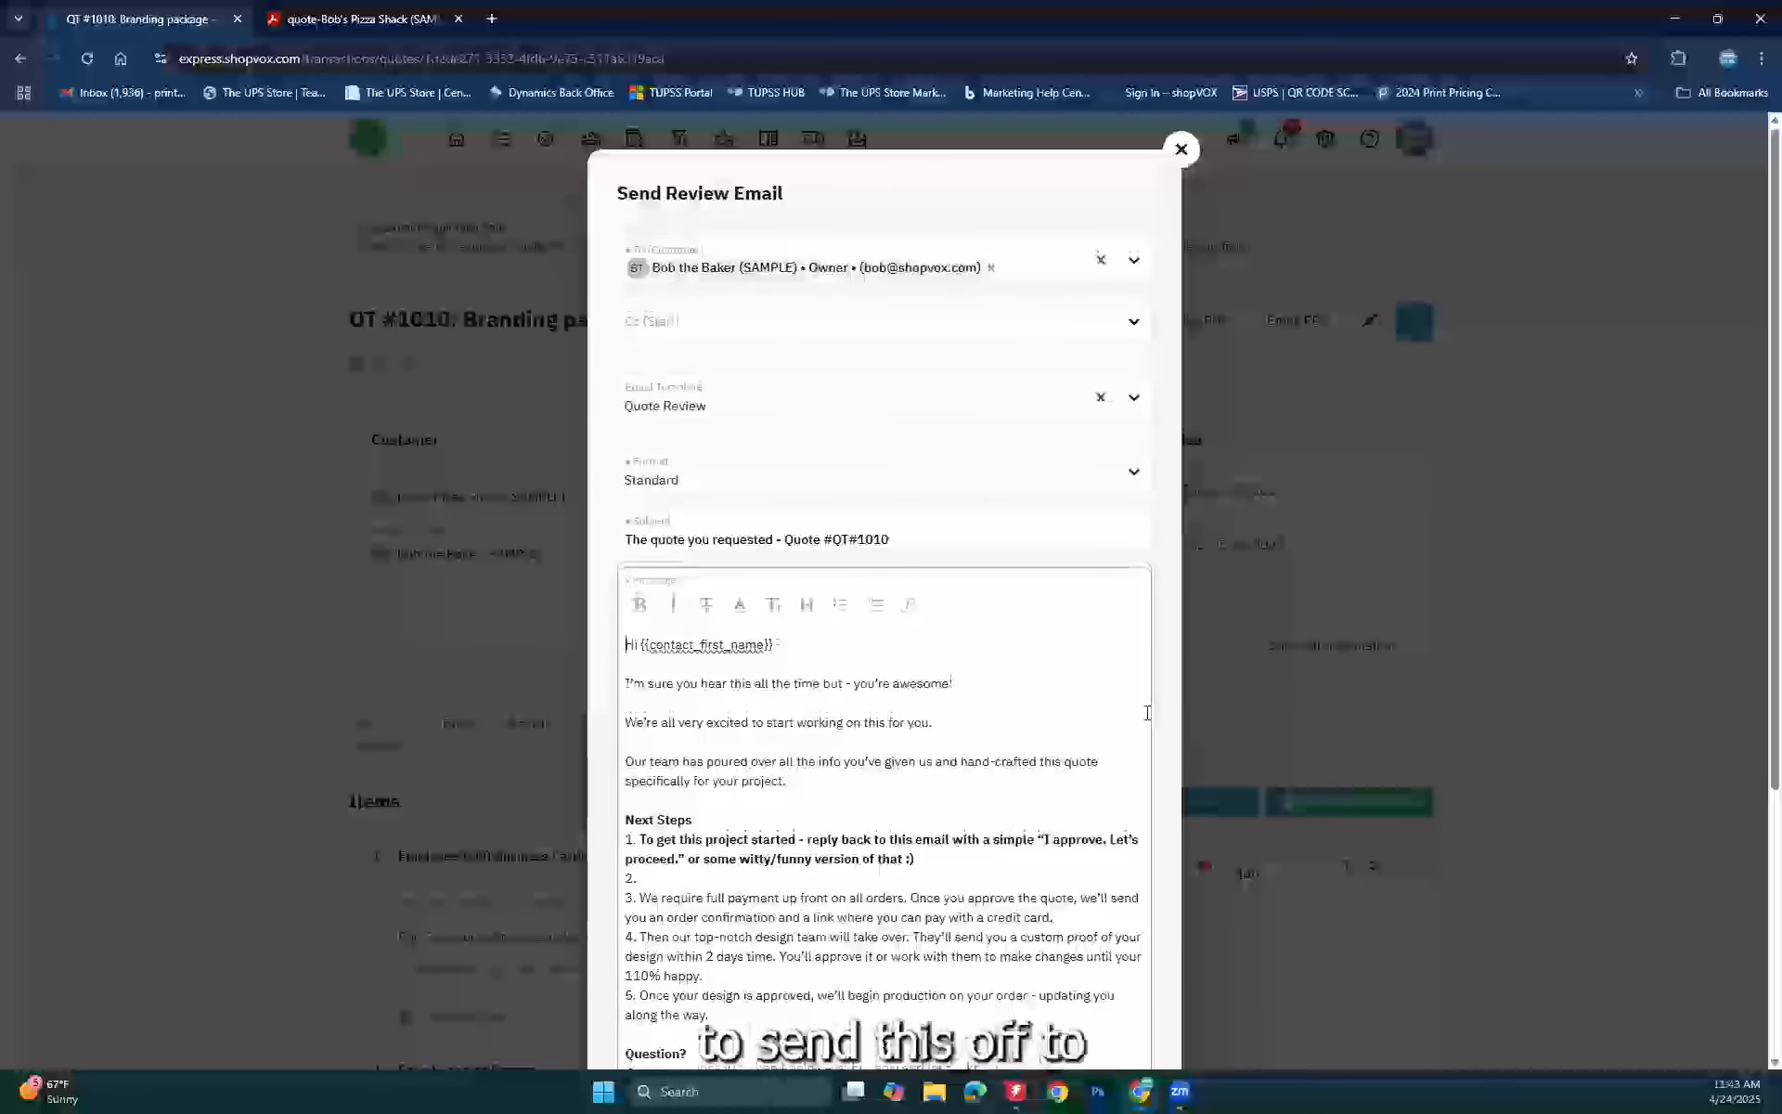
{"action": "scroll", "coordinate": [1147, 713], "scroll_direction": "down", "scroll_amount": 3}
{"action": "scroll", "coordinate": [1147, 713], "scroll_direction": "down", "scroll_amount": 1}
{"action": "left_click", "coordinate": [1118, 987]}
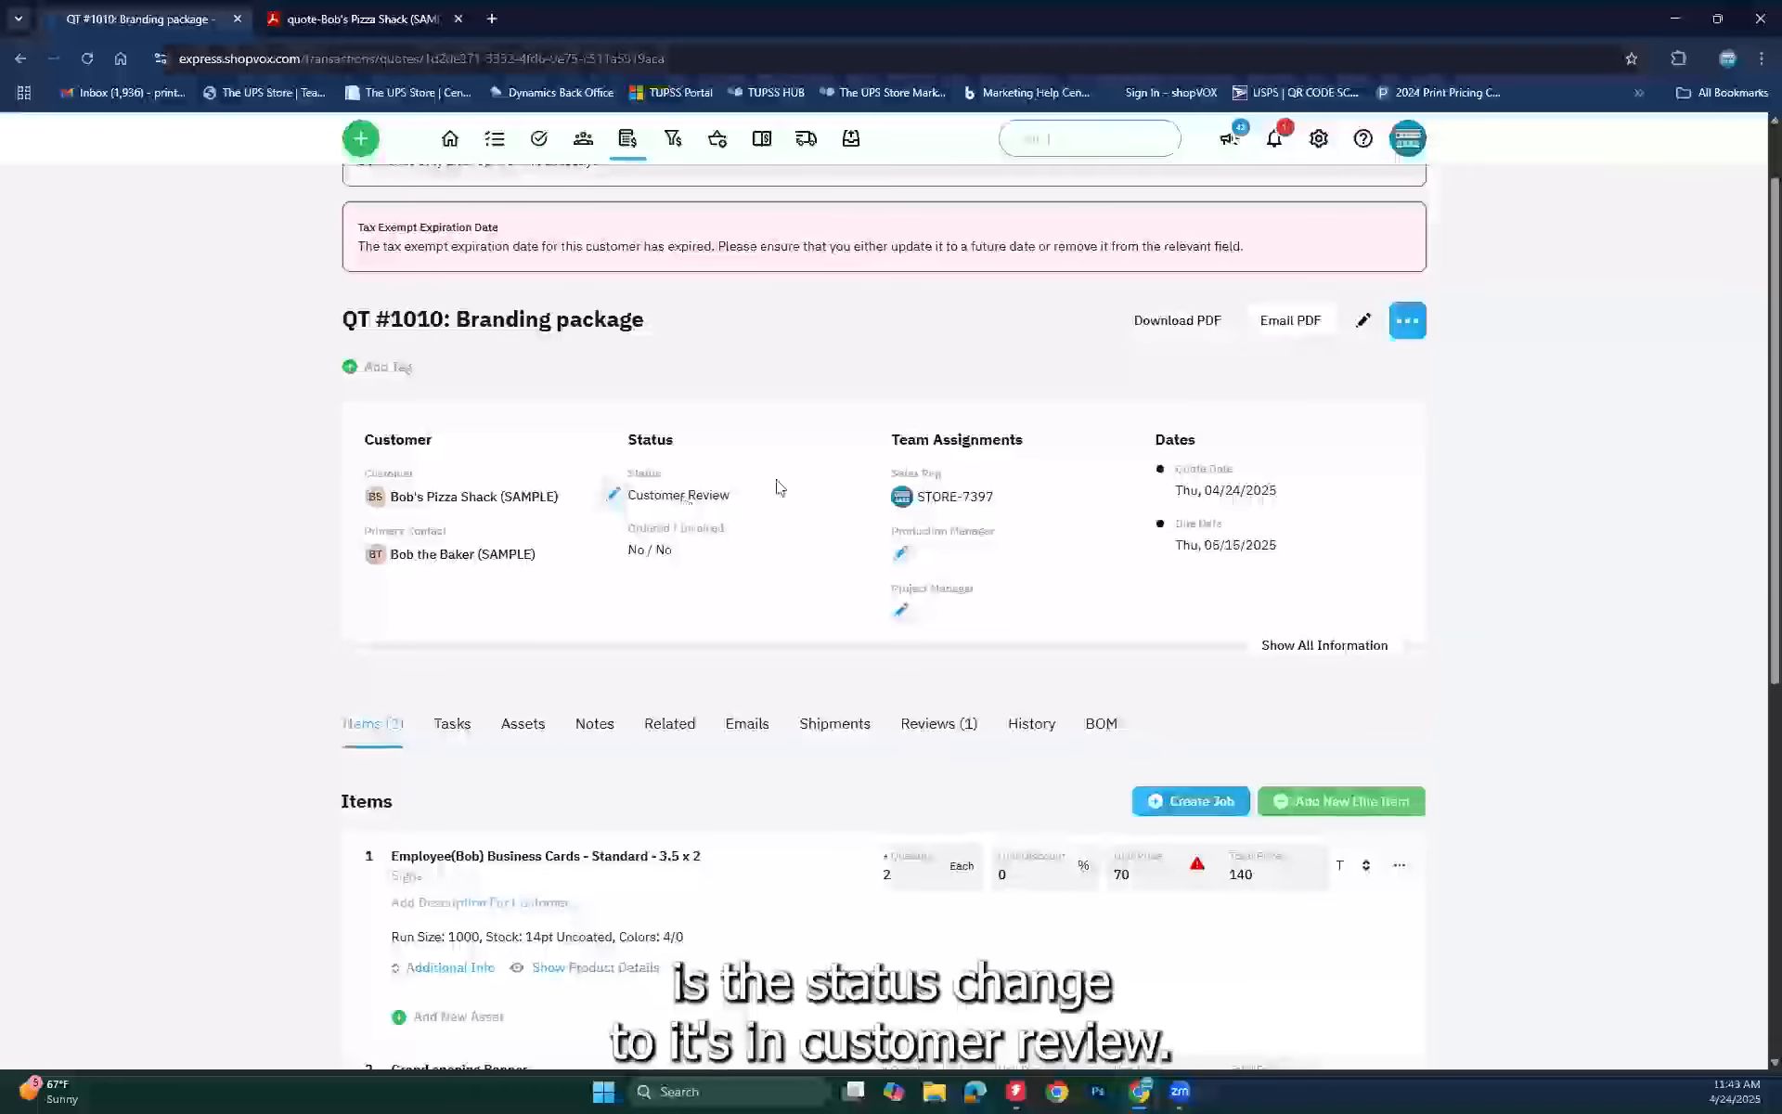
{"action": "left_click", "coordinate": [1407, 320]}
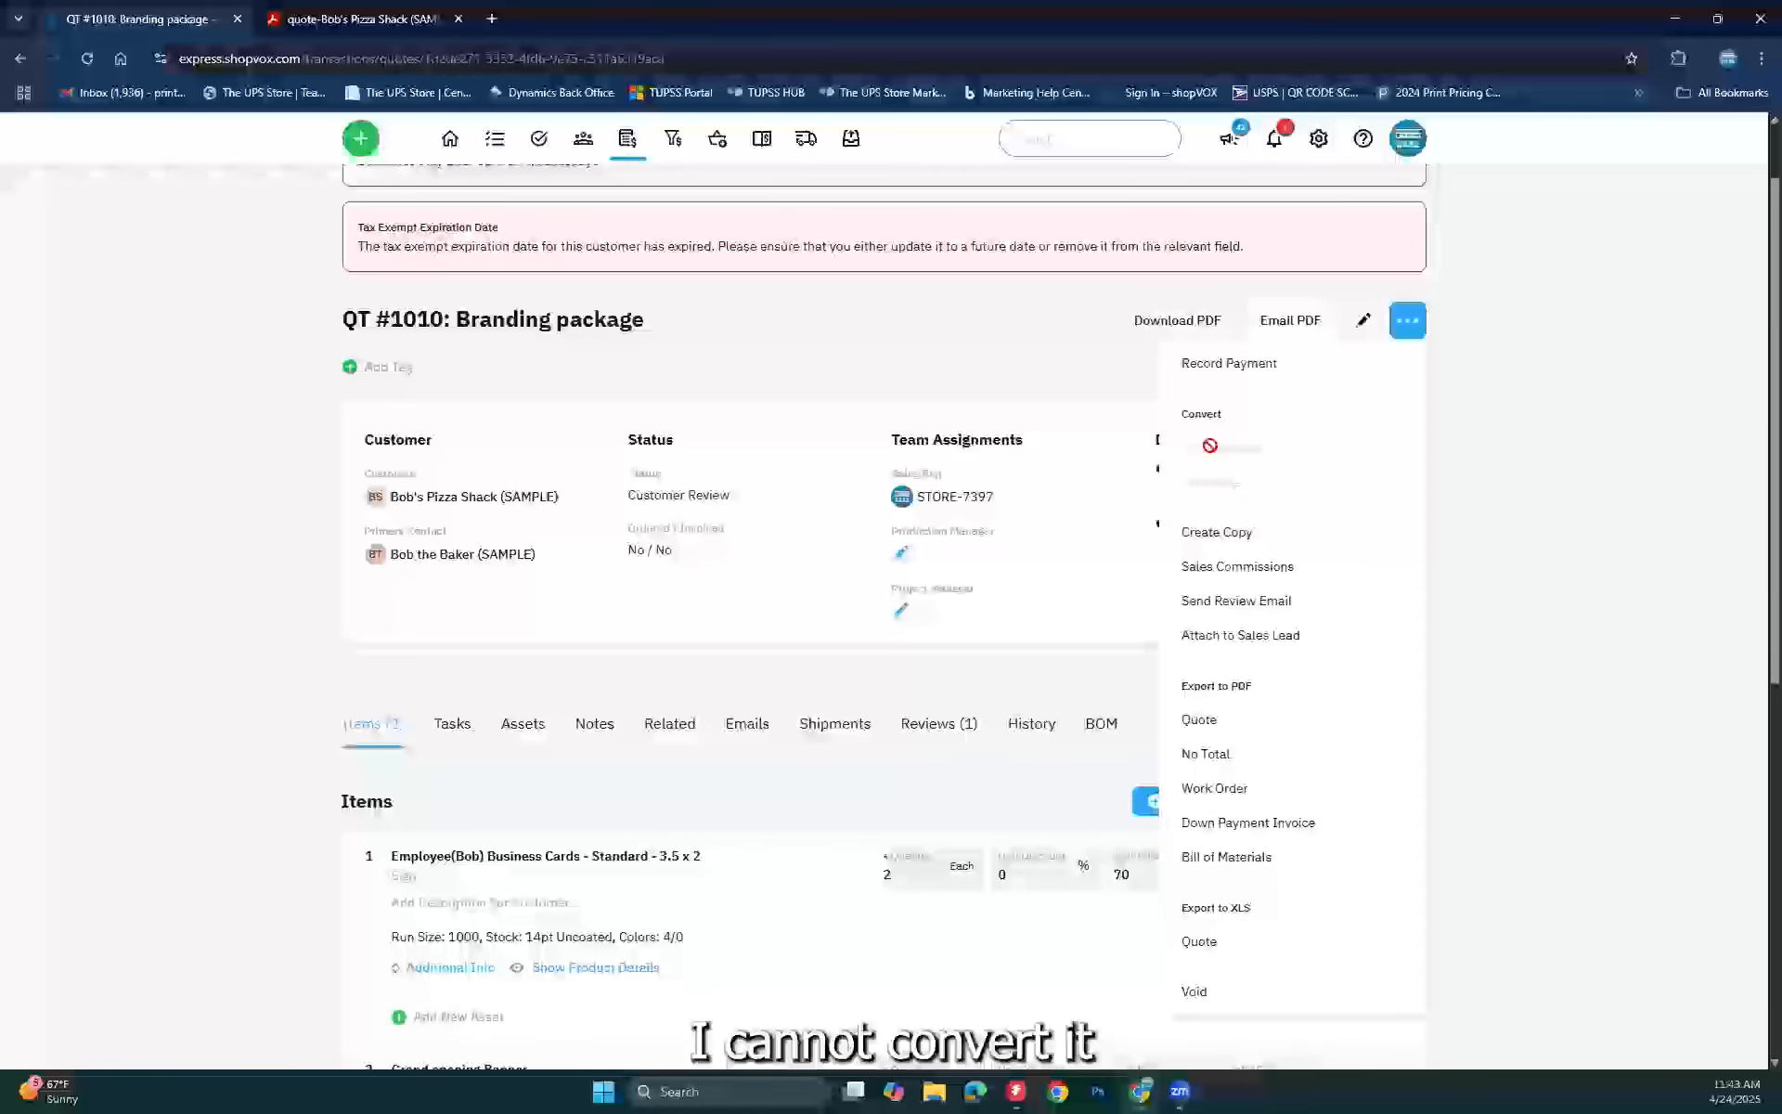
{"action": "left_click", "coordinate": [1554, 526]}
{"action": "scroll", "coordinate": [1348, 564], "scroll_direction": "down", "scroll_amount": 3}
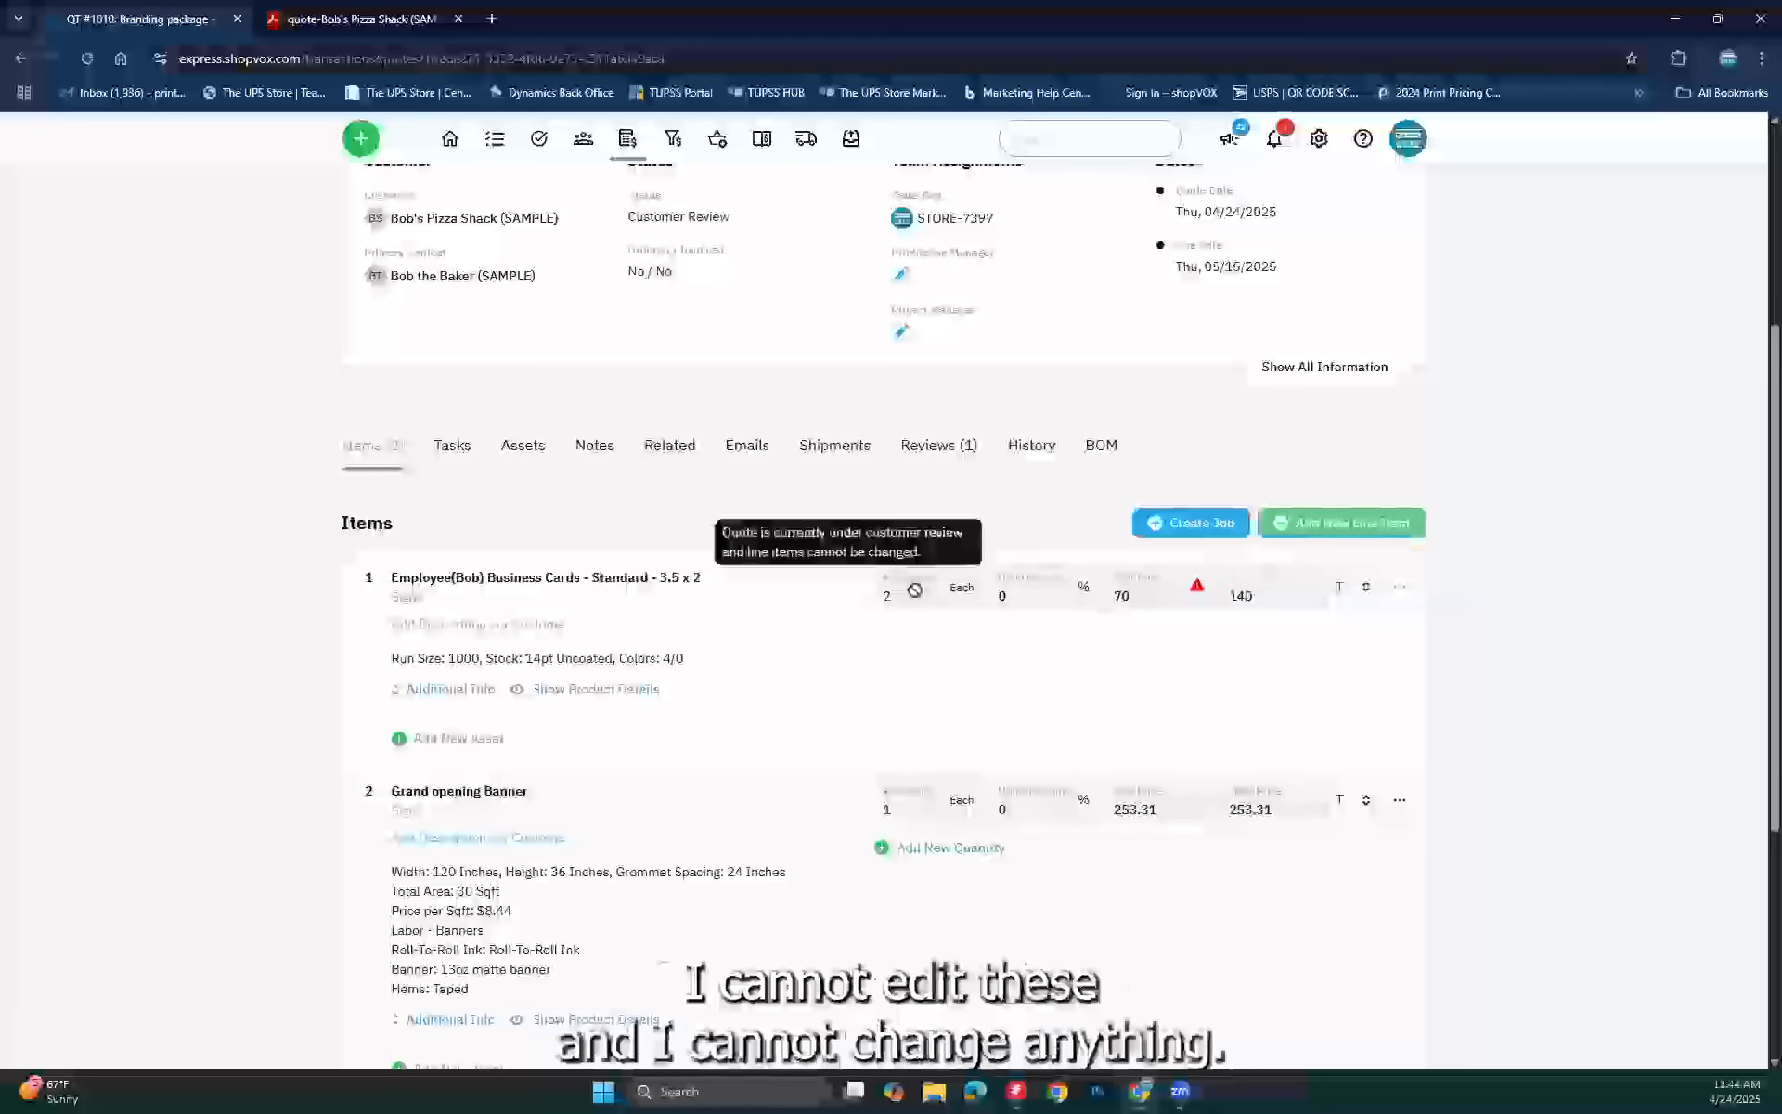
{"action": "left_click", "coordinate": [1400, 586]}
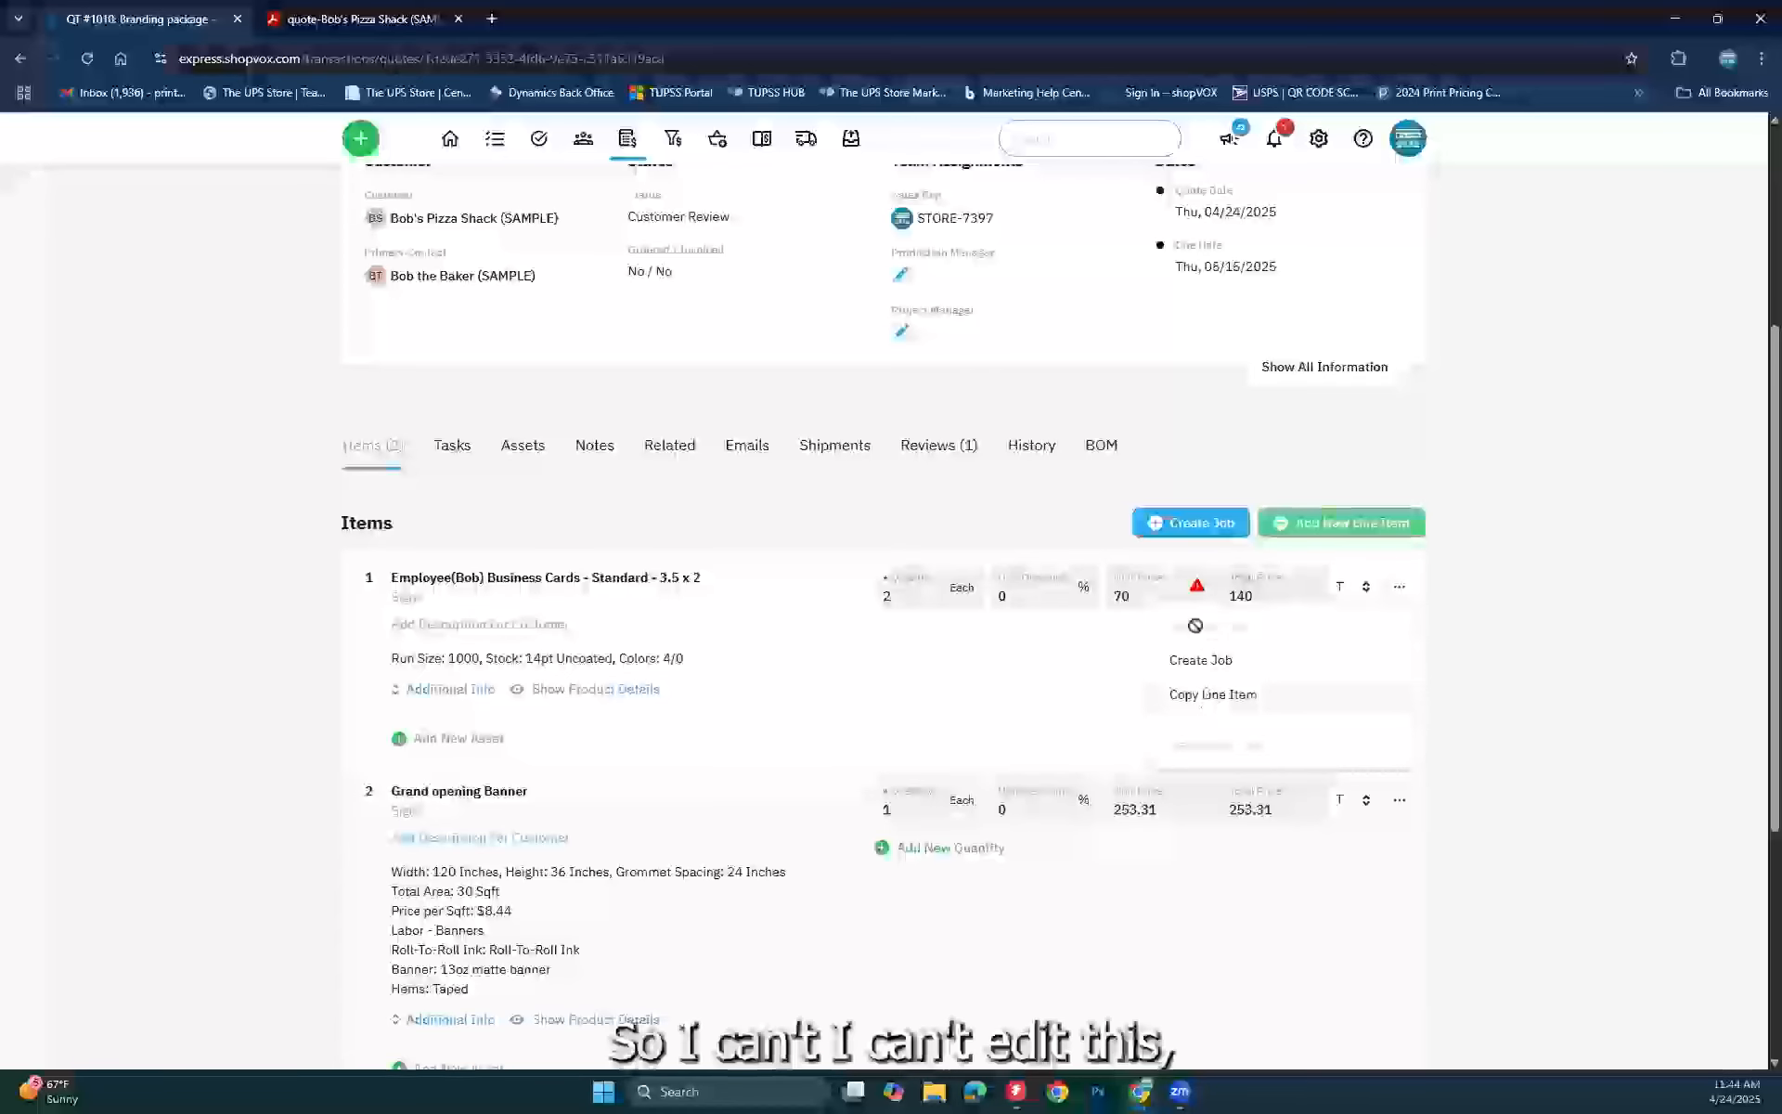
{"action": "left_click", "coordinate": [1035, 536]}
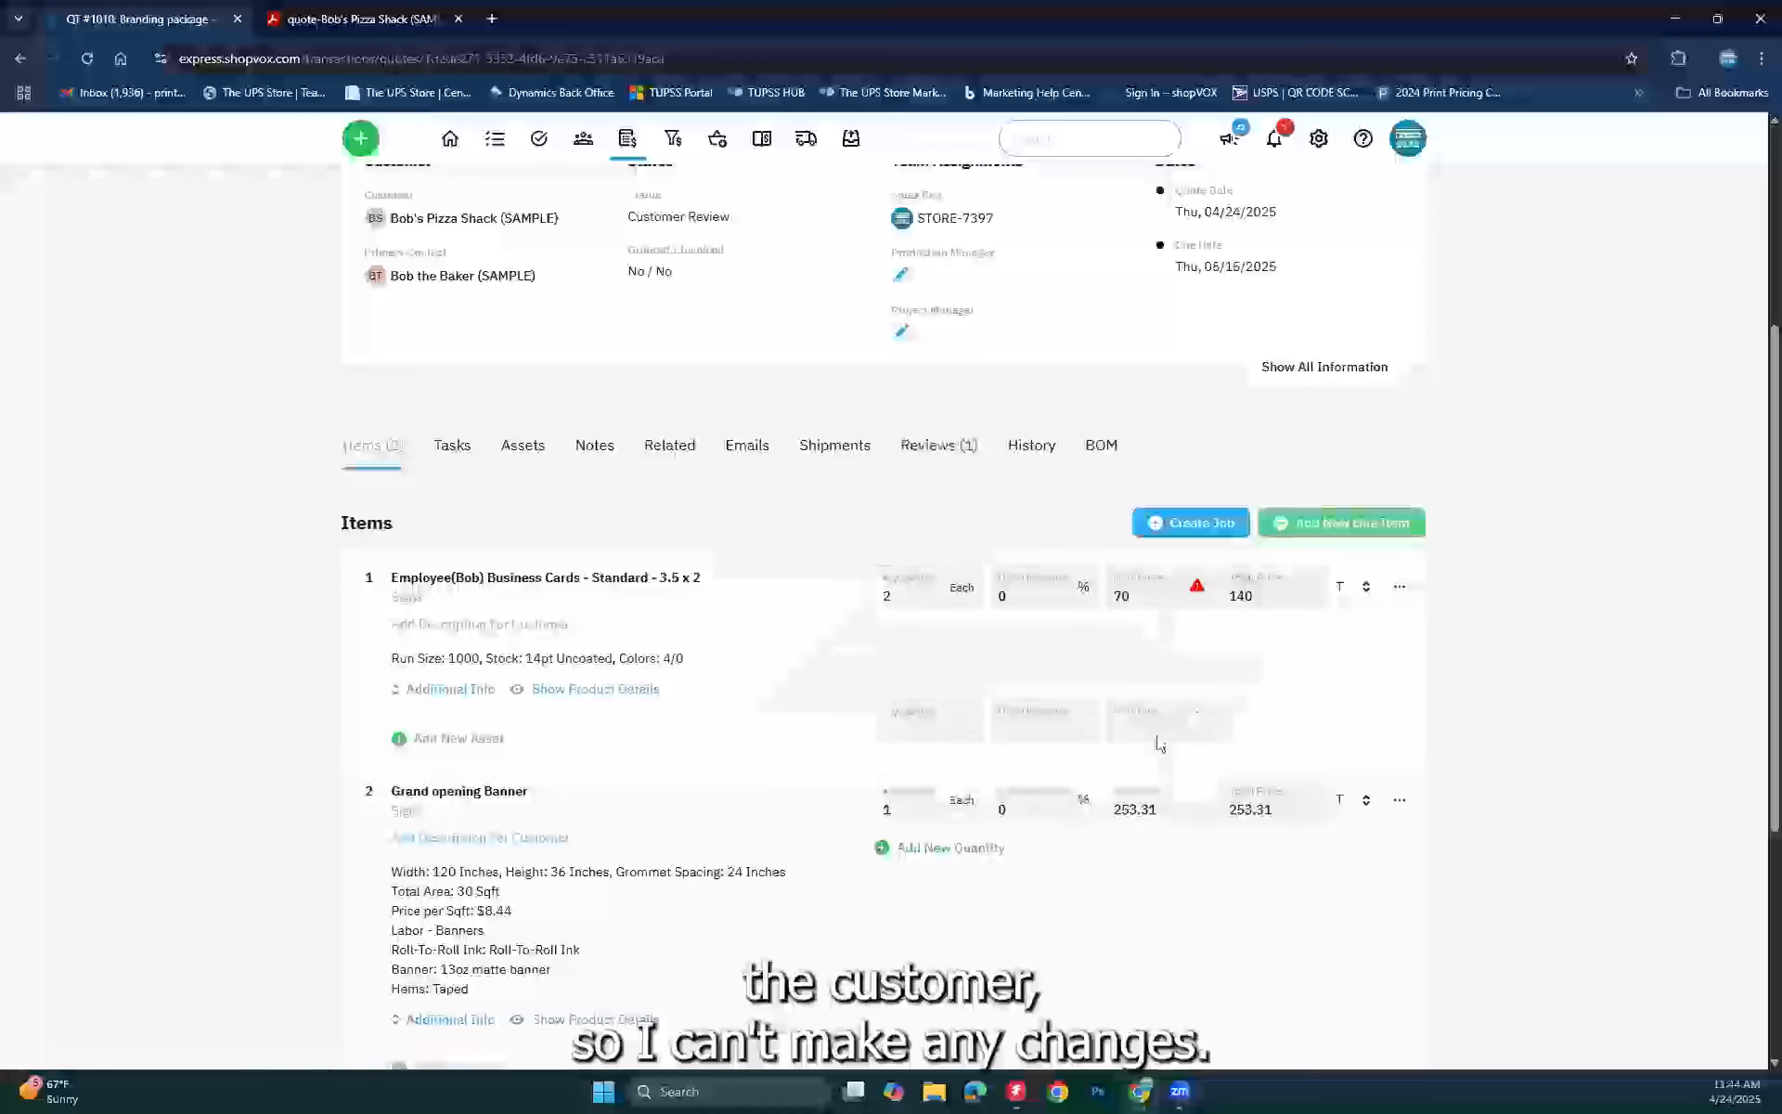
Step: Show QT #1010's reviews and expand the Version 1 ($427.23) review to read the sent Quote Review email
{"action": "left_click", "coordinate": [908, 455]}
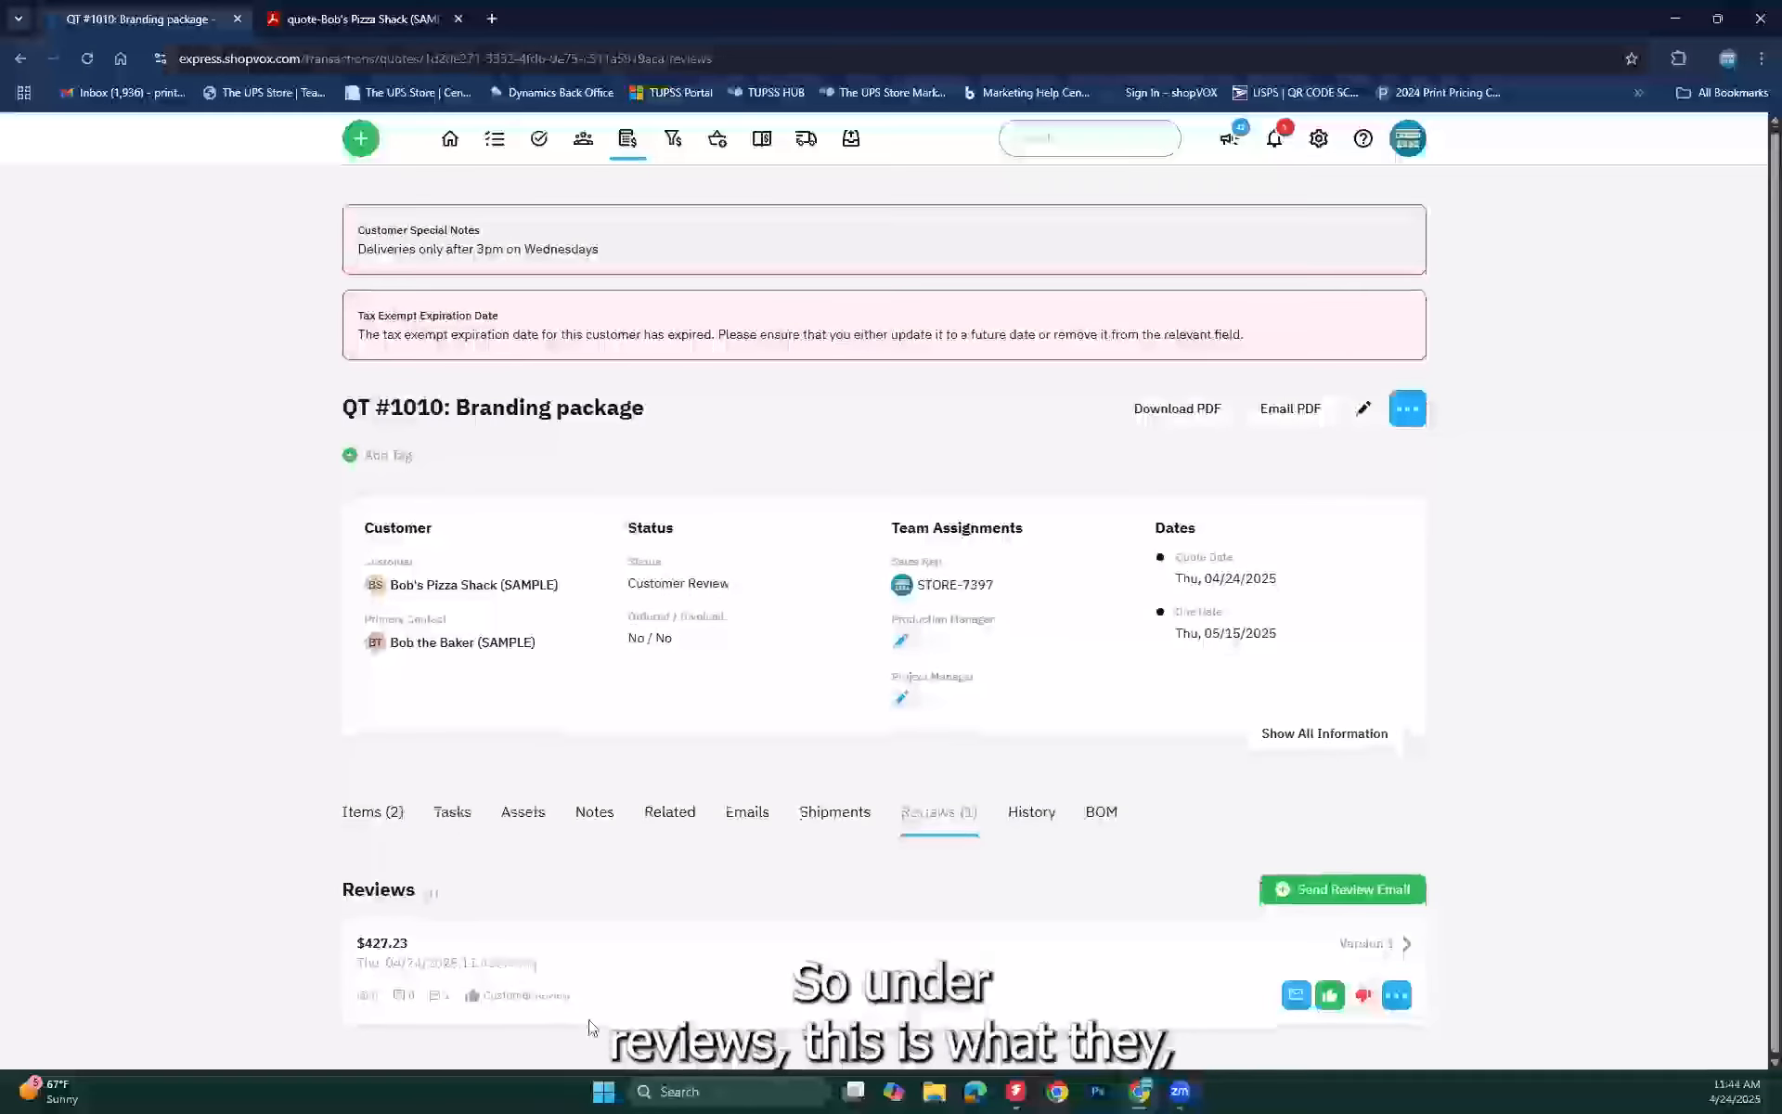
{"action": "left_click", "coordinate": [1364, 947]}
{"action": "scroll", "coordinate": [707, 978], "scroll_direction": "down", "scroll_amount": 4}
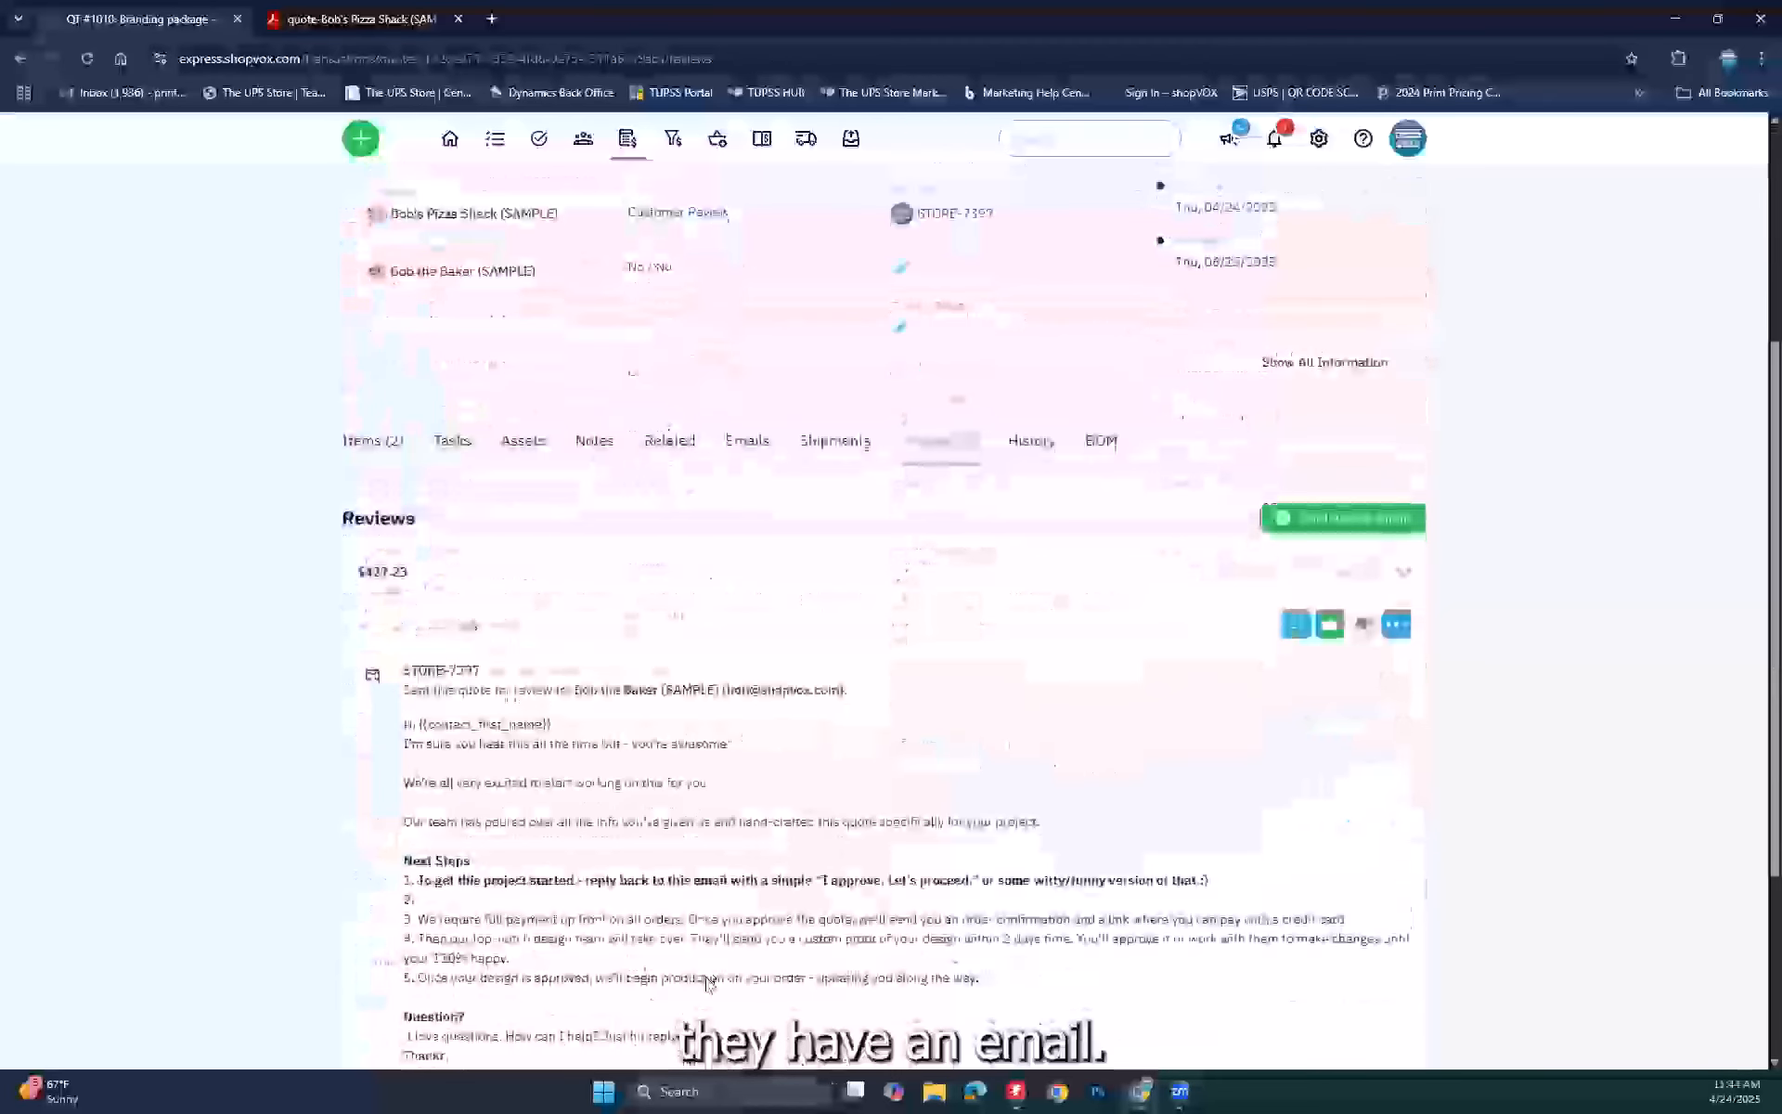
{"action": "scroll", "coordinate": [708, 979], "scroll_direction": "down", "scroll_amount": 1}
{"action": "scroll", "coordinate": [526, 640], "scroll_direction": "down", "scroll_amount": 2}
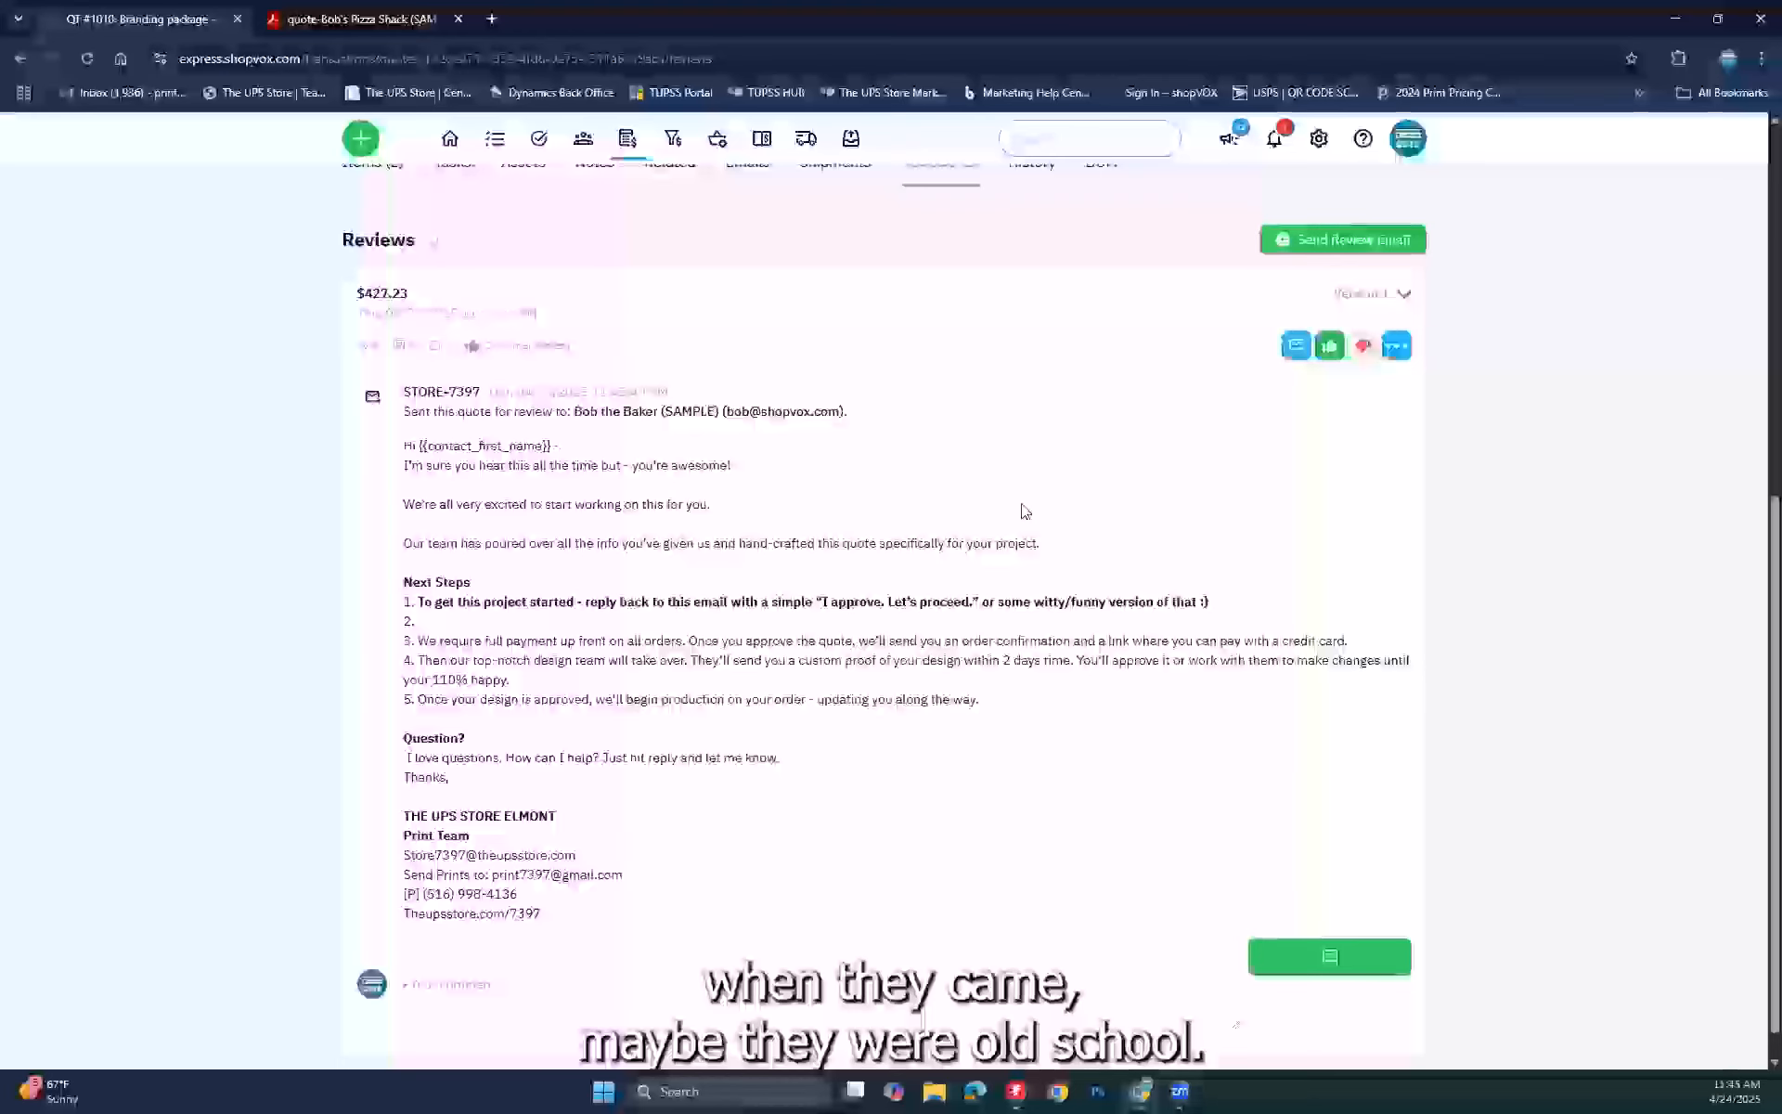
{"action": "scroll", "coordinate": [1025, 511], "scroll_direction": "up", "scroll_amount": 4}
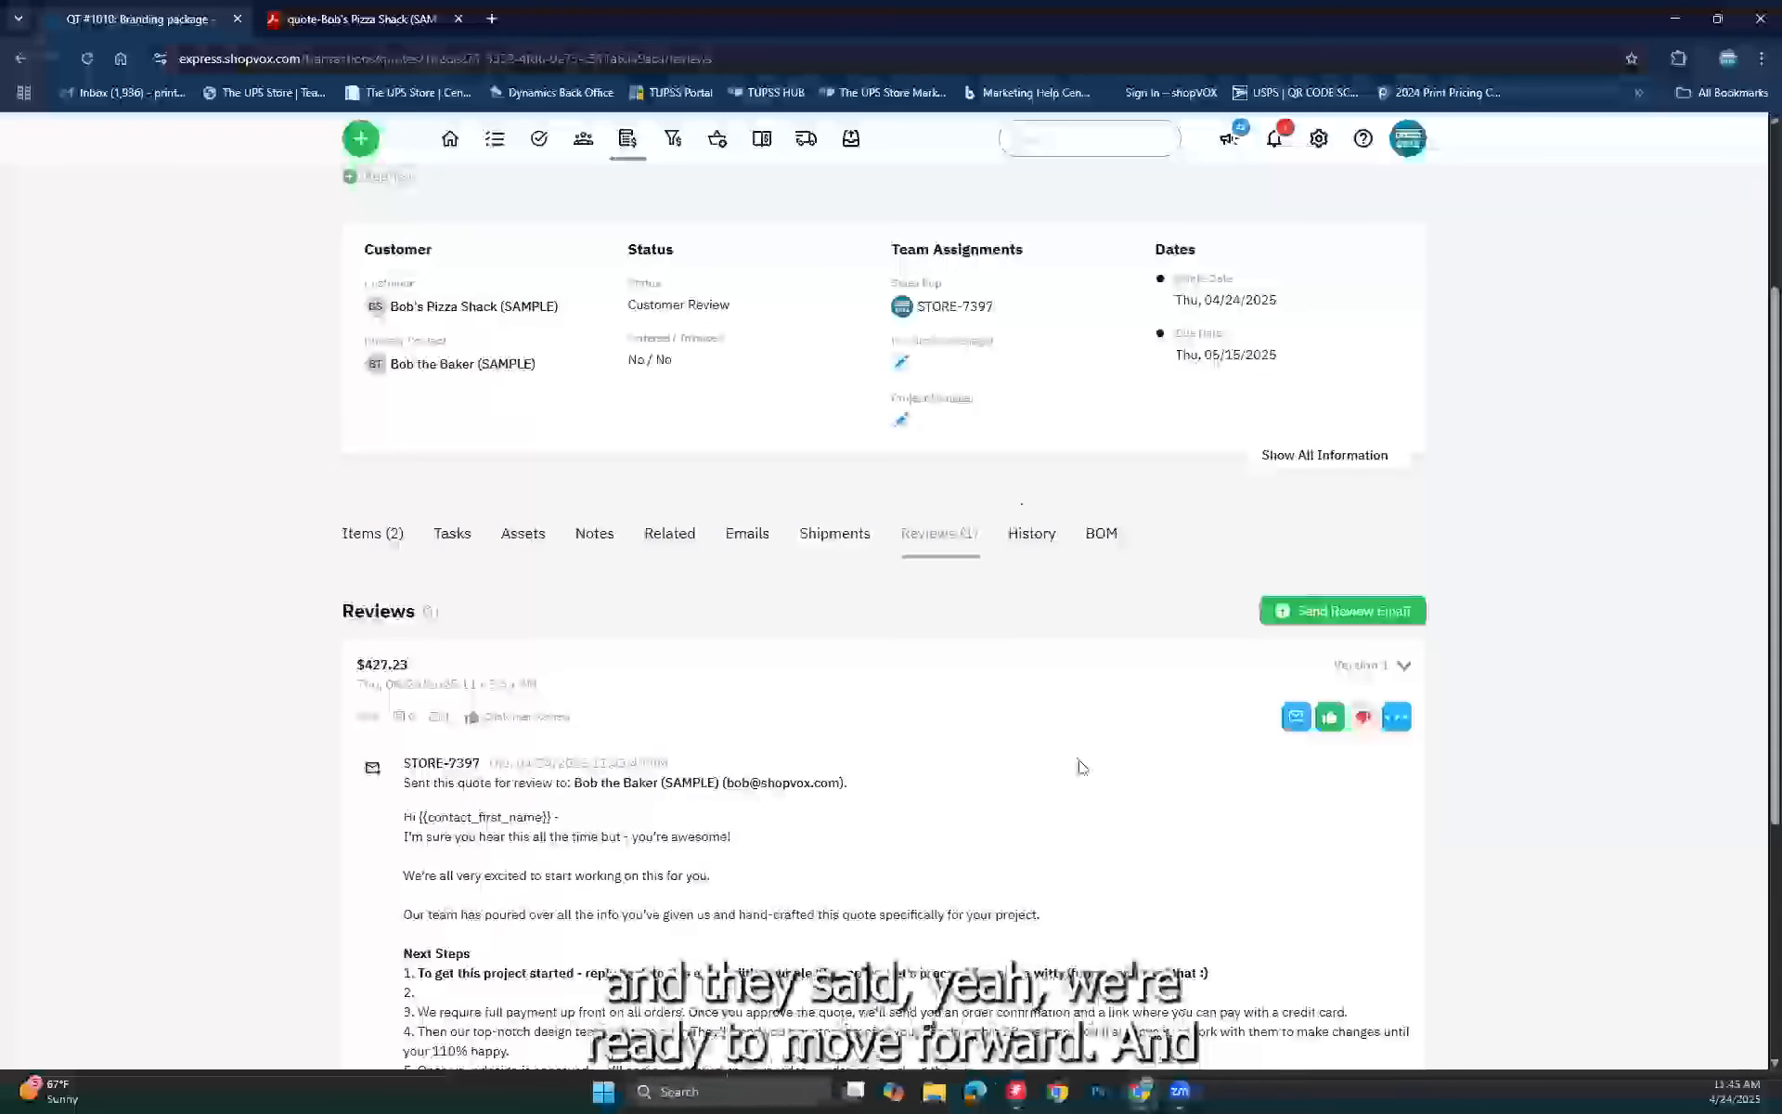
Step: Approve the QT #1010 review on the customer's behalf so the quote status reads Approved
{"action": "left_click", "coordinate": [1329, 718]}
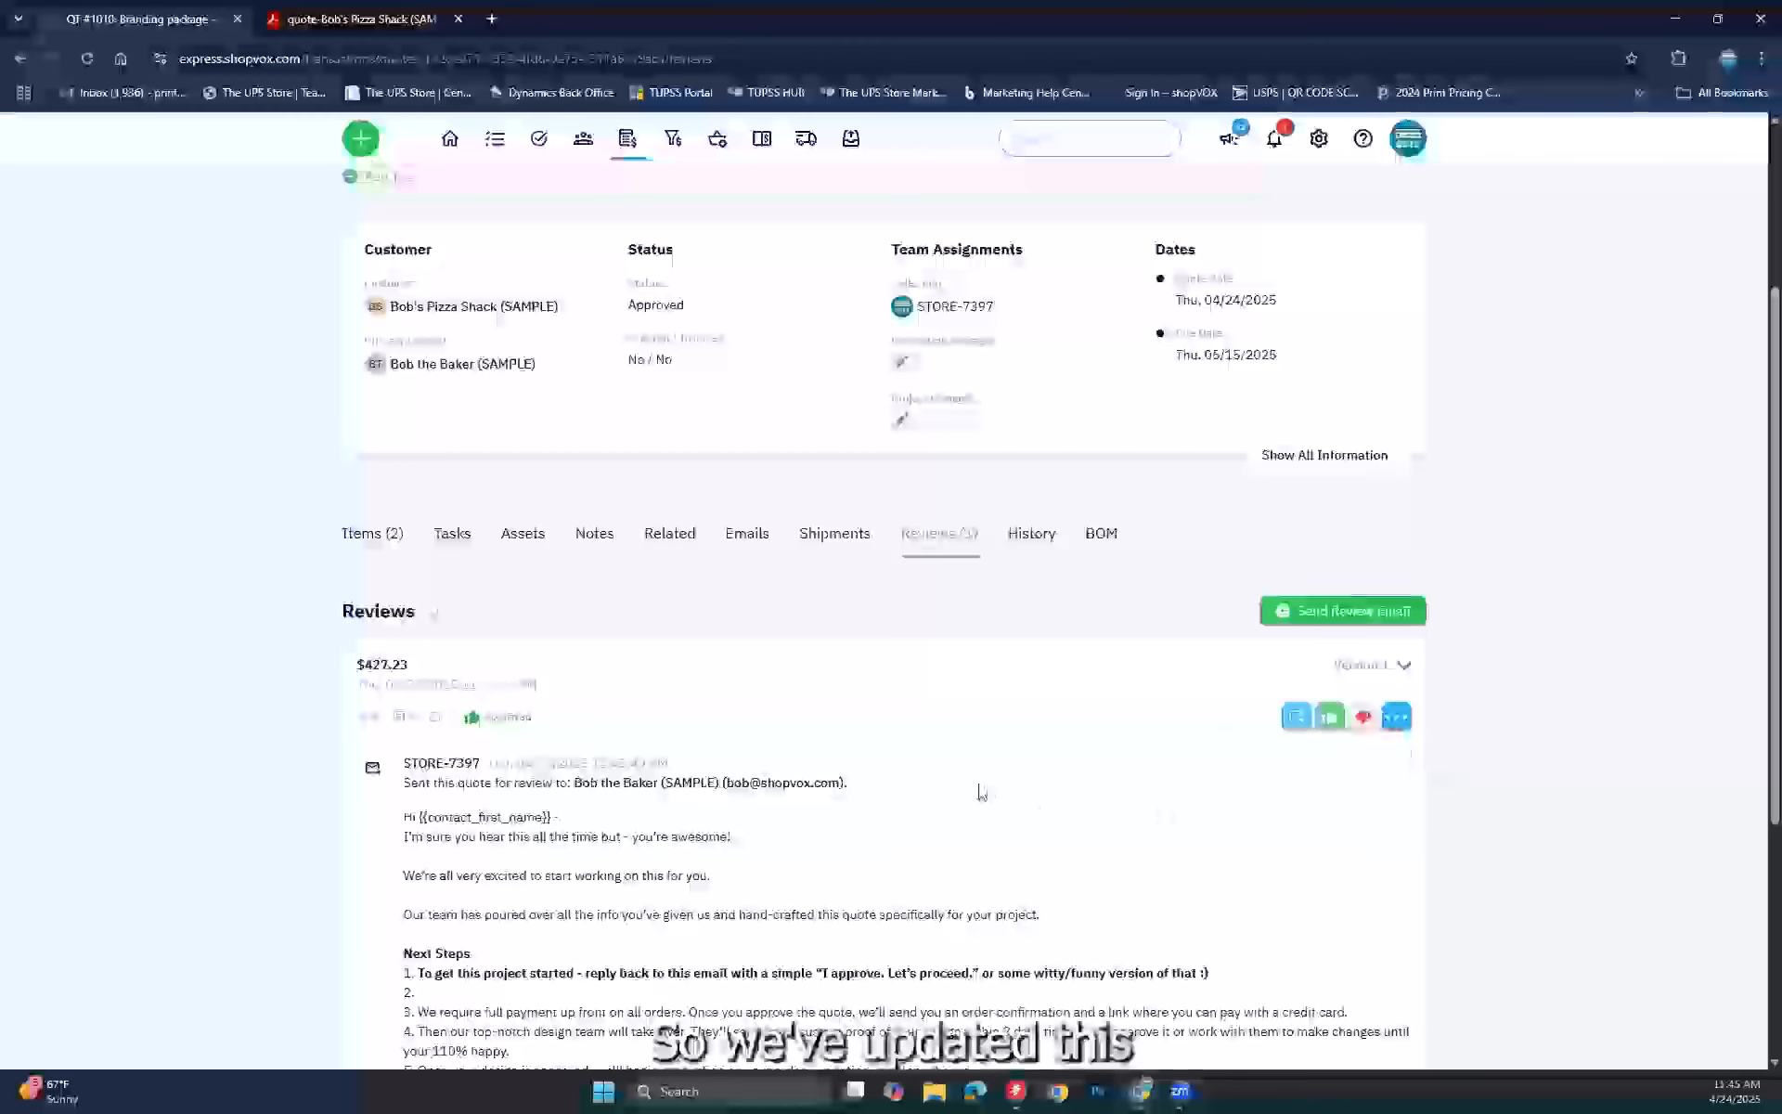
{"action": "scroll", "coordinate": [981, 793], "scroll_direction": "down", "scroll_amount": 4}
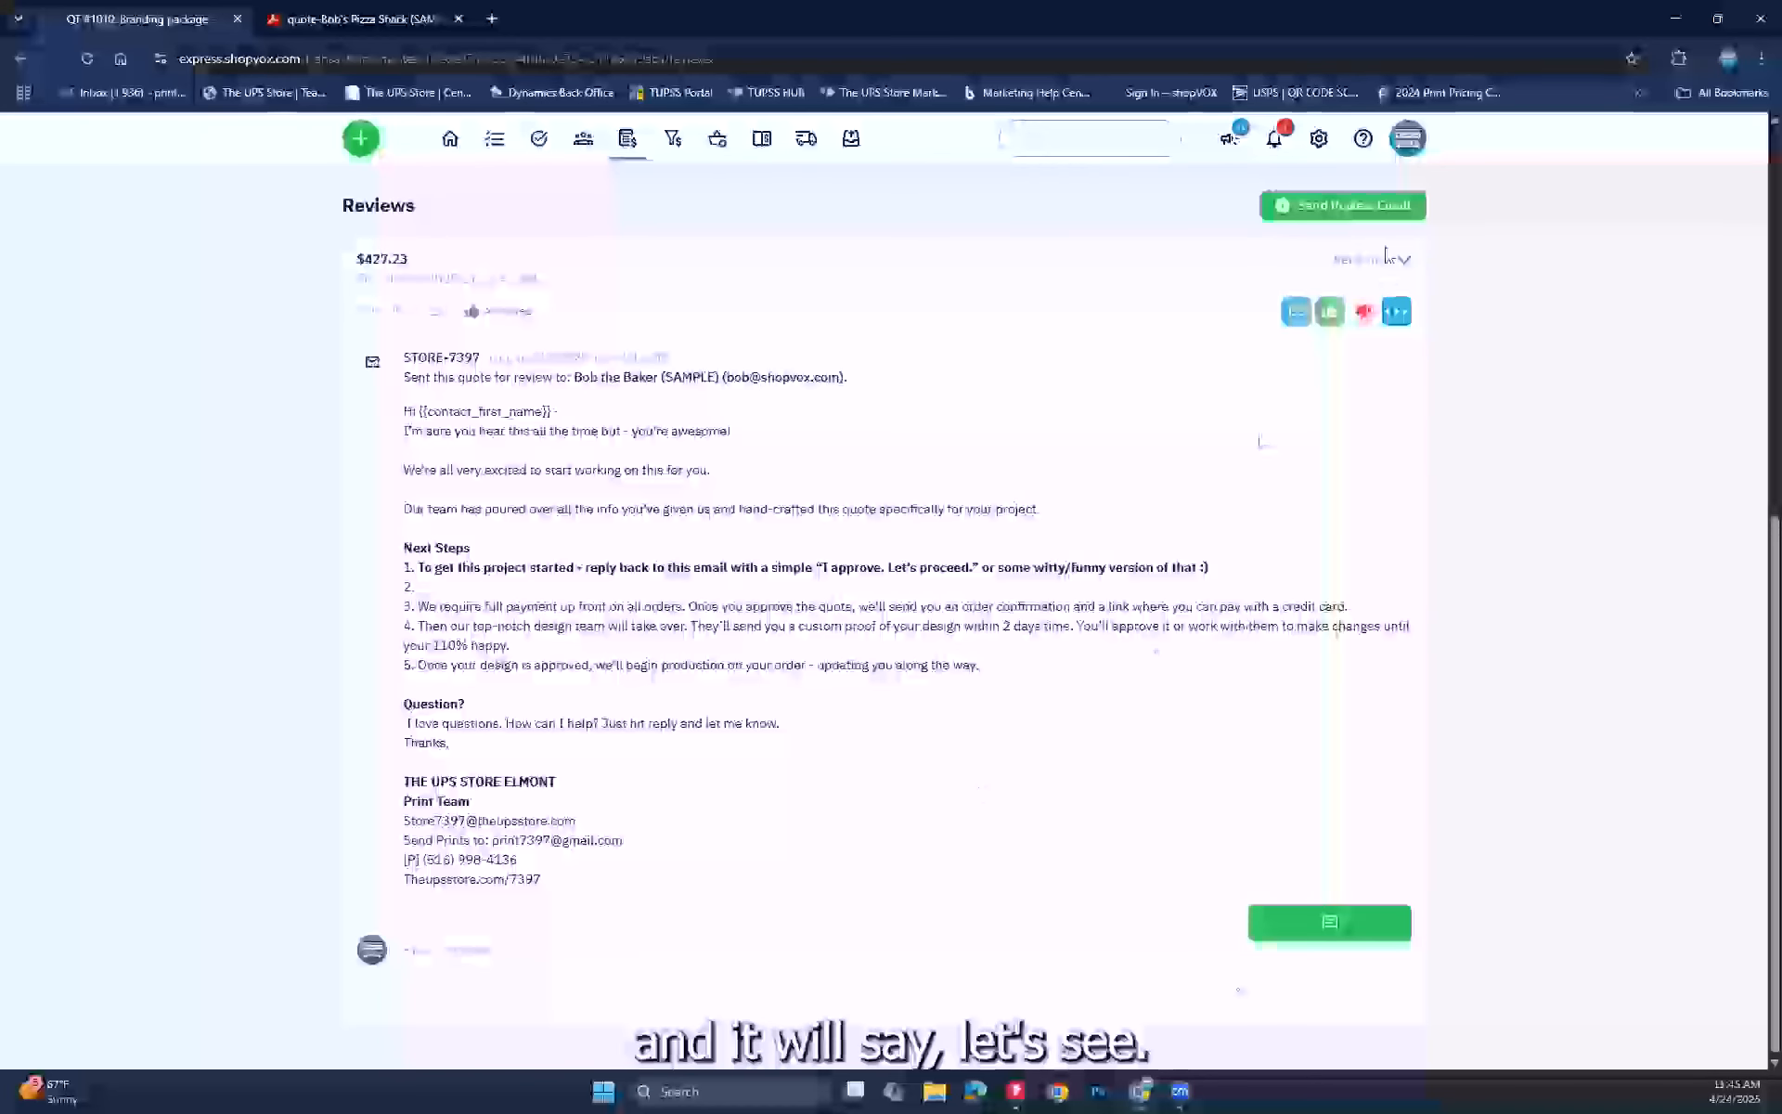
{"action": "left_click", "coordinate": [1383, 261]}
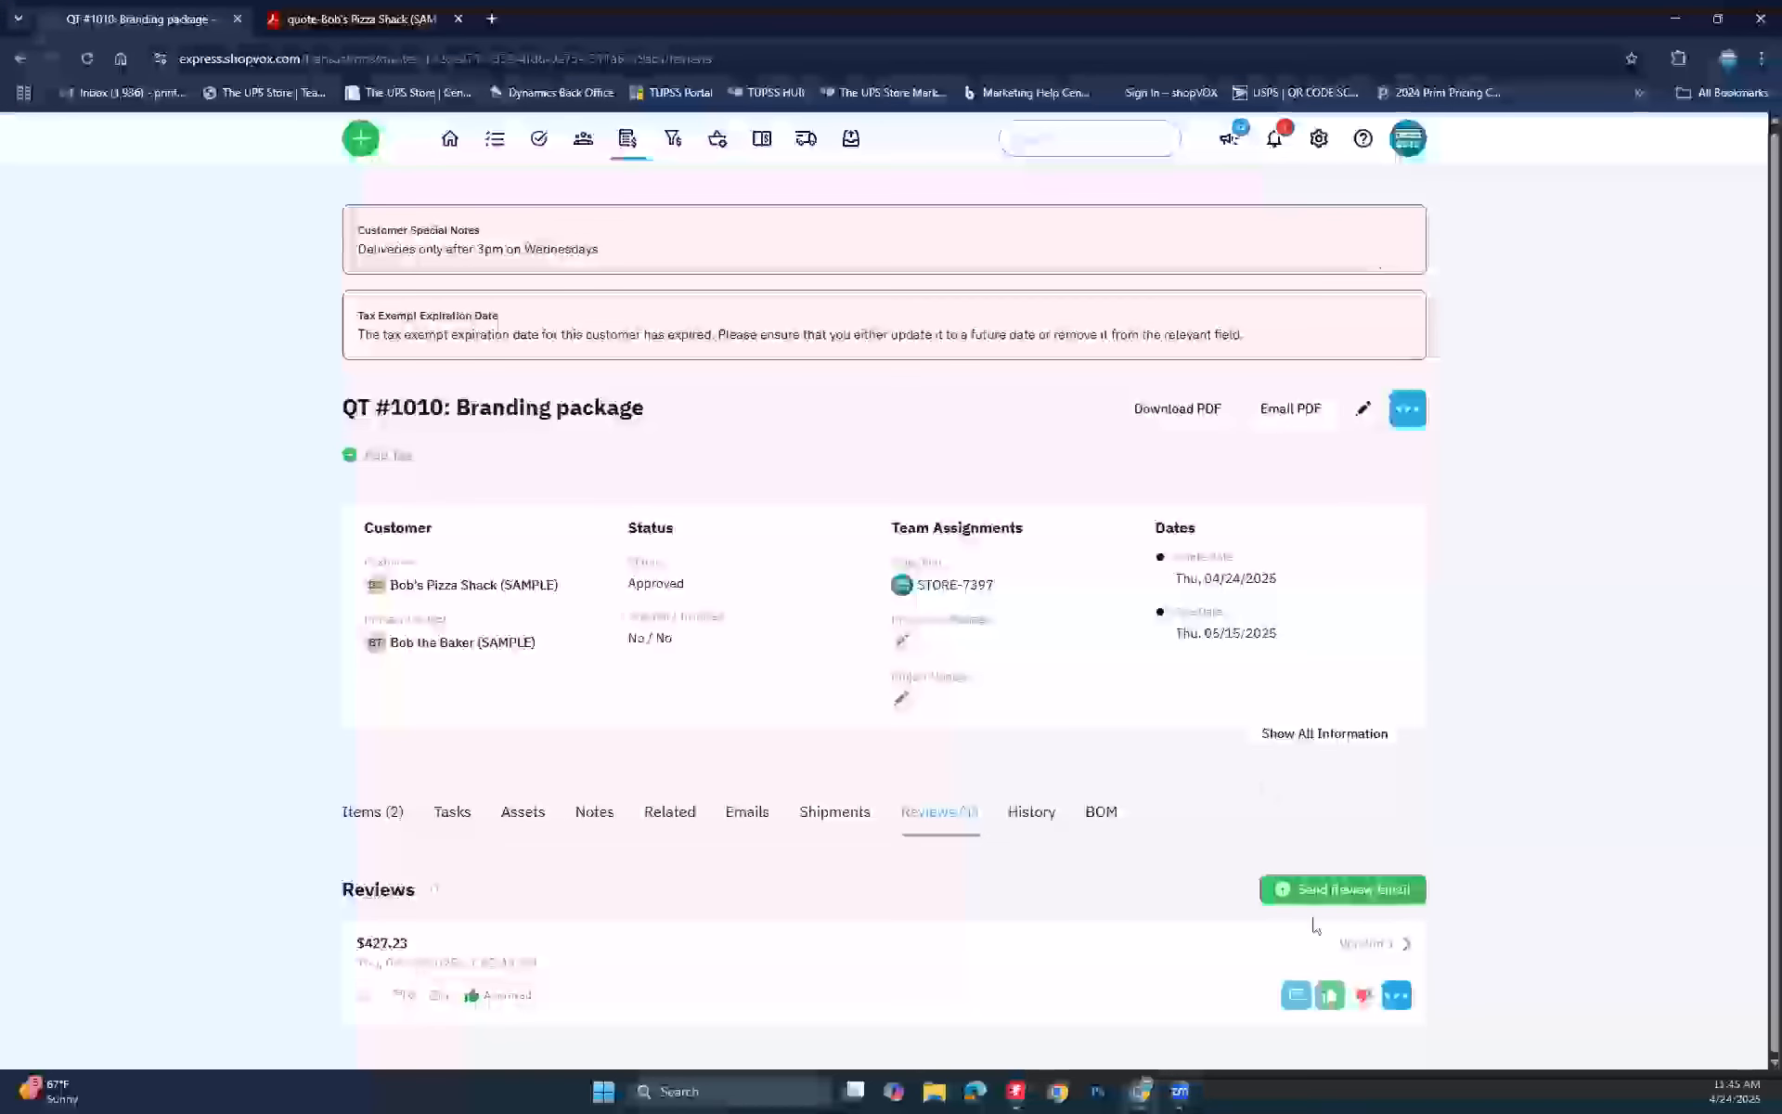
{"action": "left_click", "coordinate": [1364, 944]}
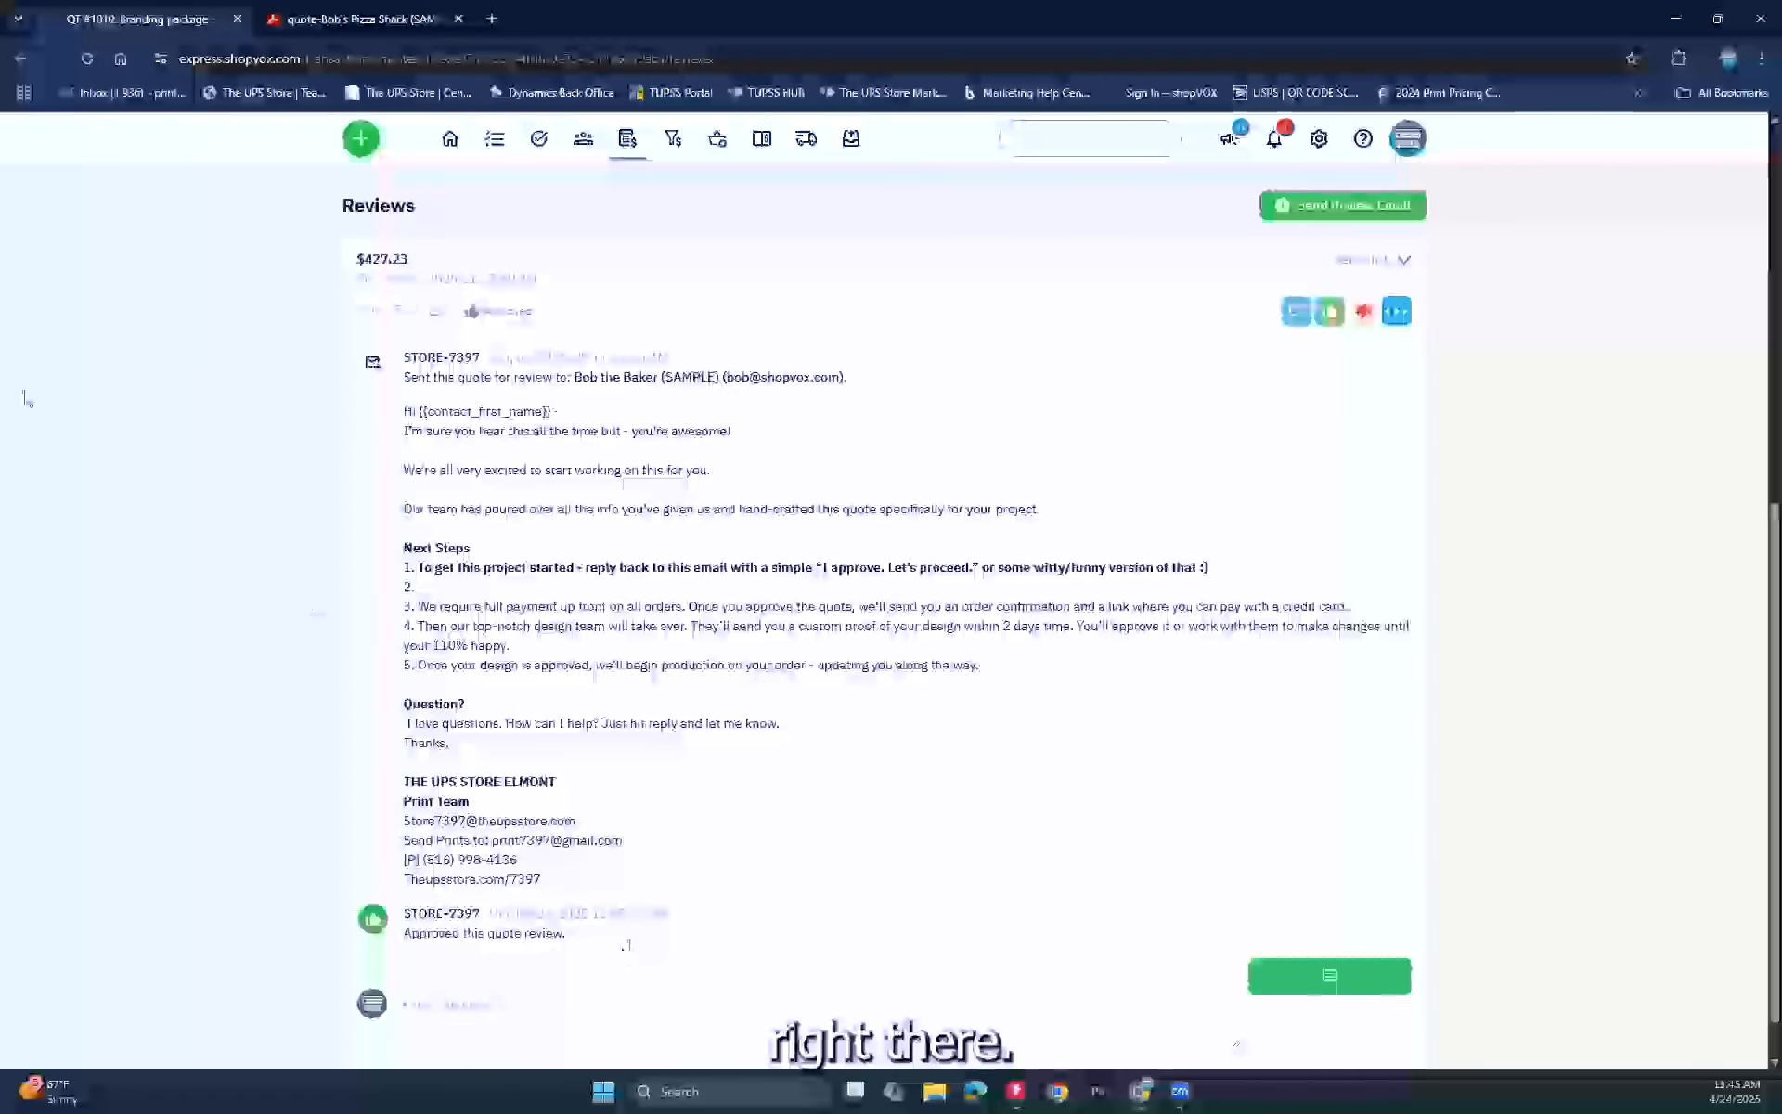
{"action": "scroll", "coordinate": [26, 399], "scroll_direction": "up", "scroll_amount": 5}
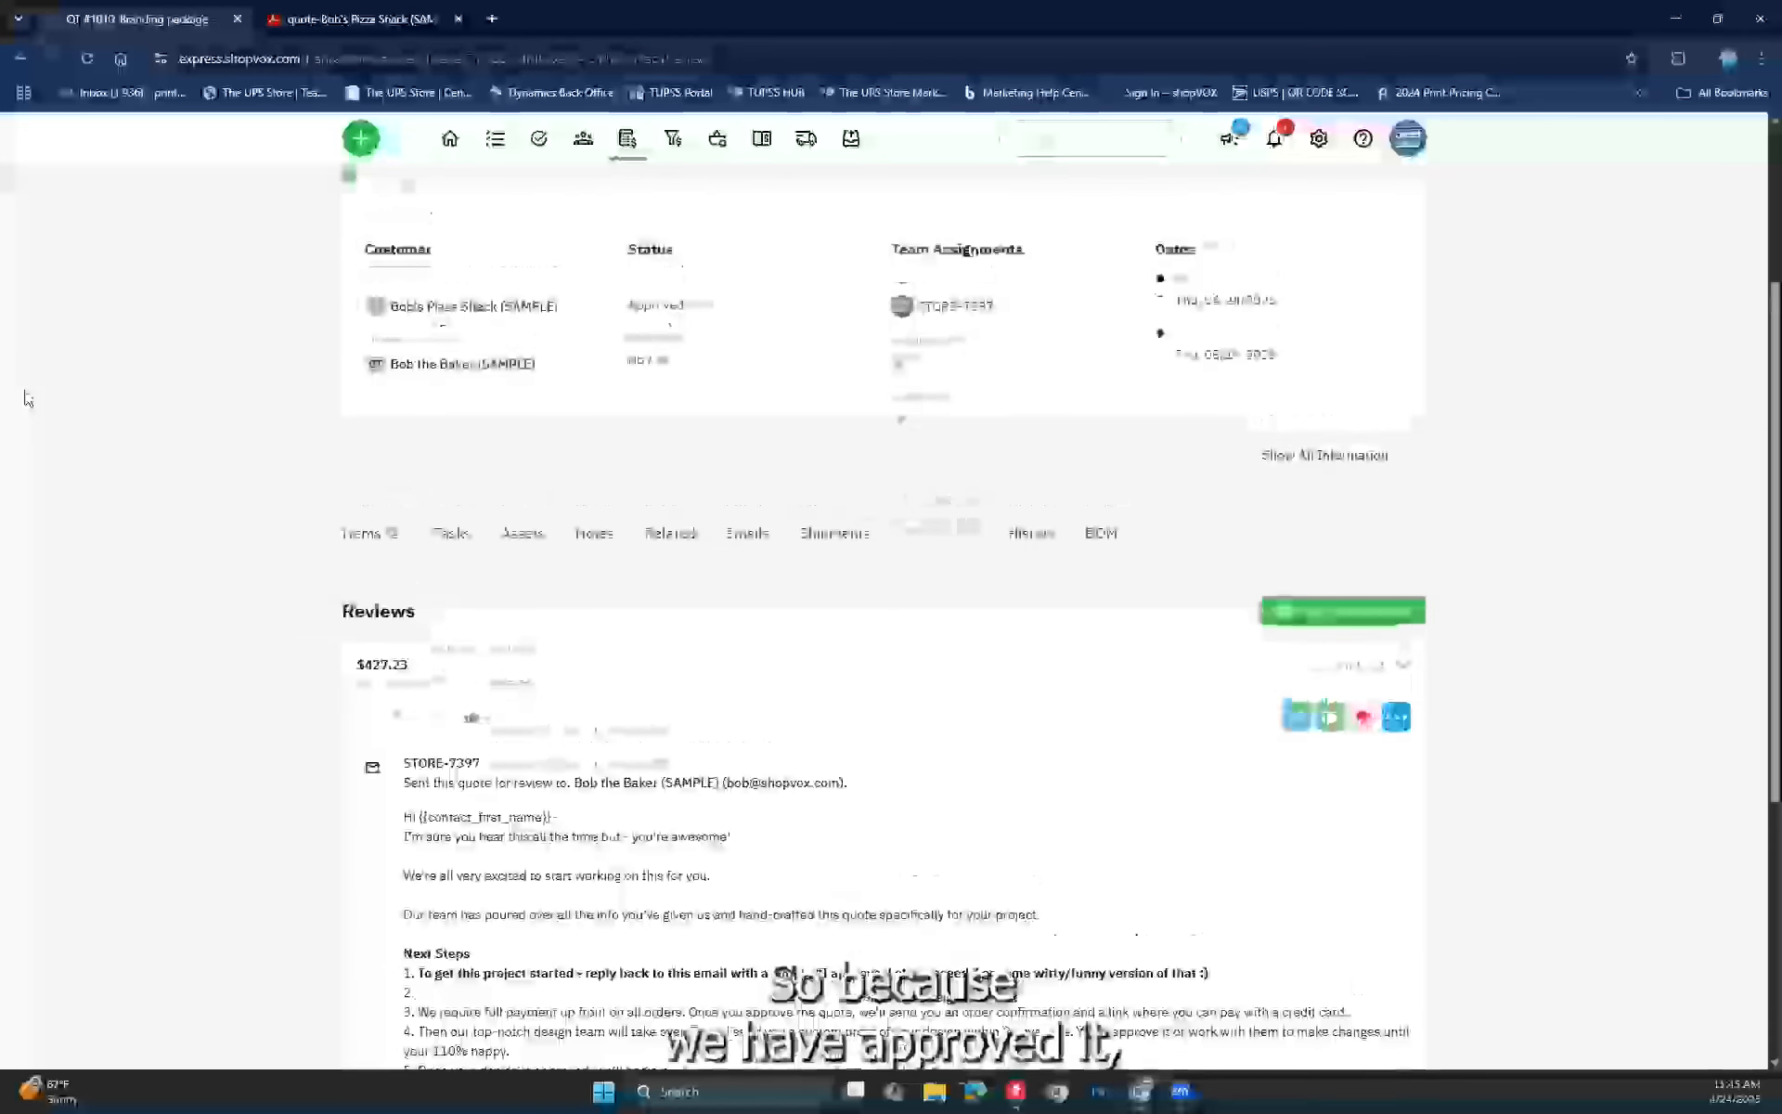
{"action": "scroll", "coordinate": [26, 399], "scroll_direction": "up", "scroll_amount": 2}
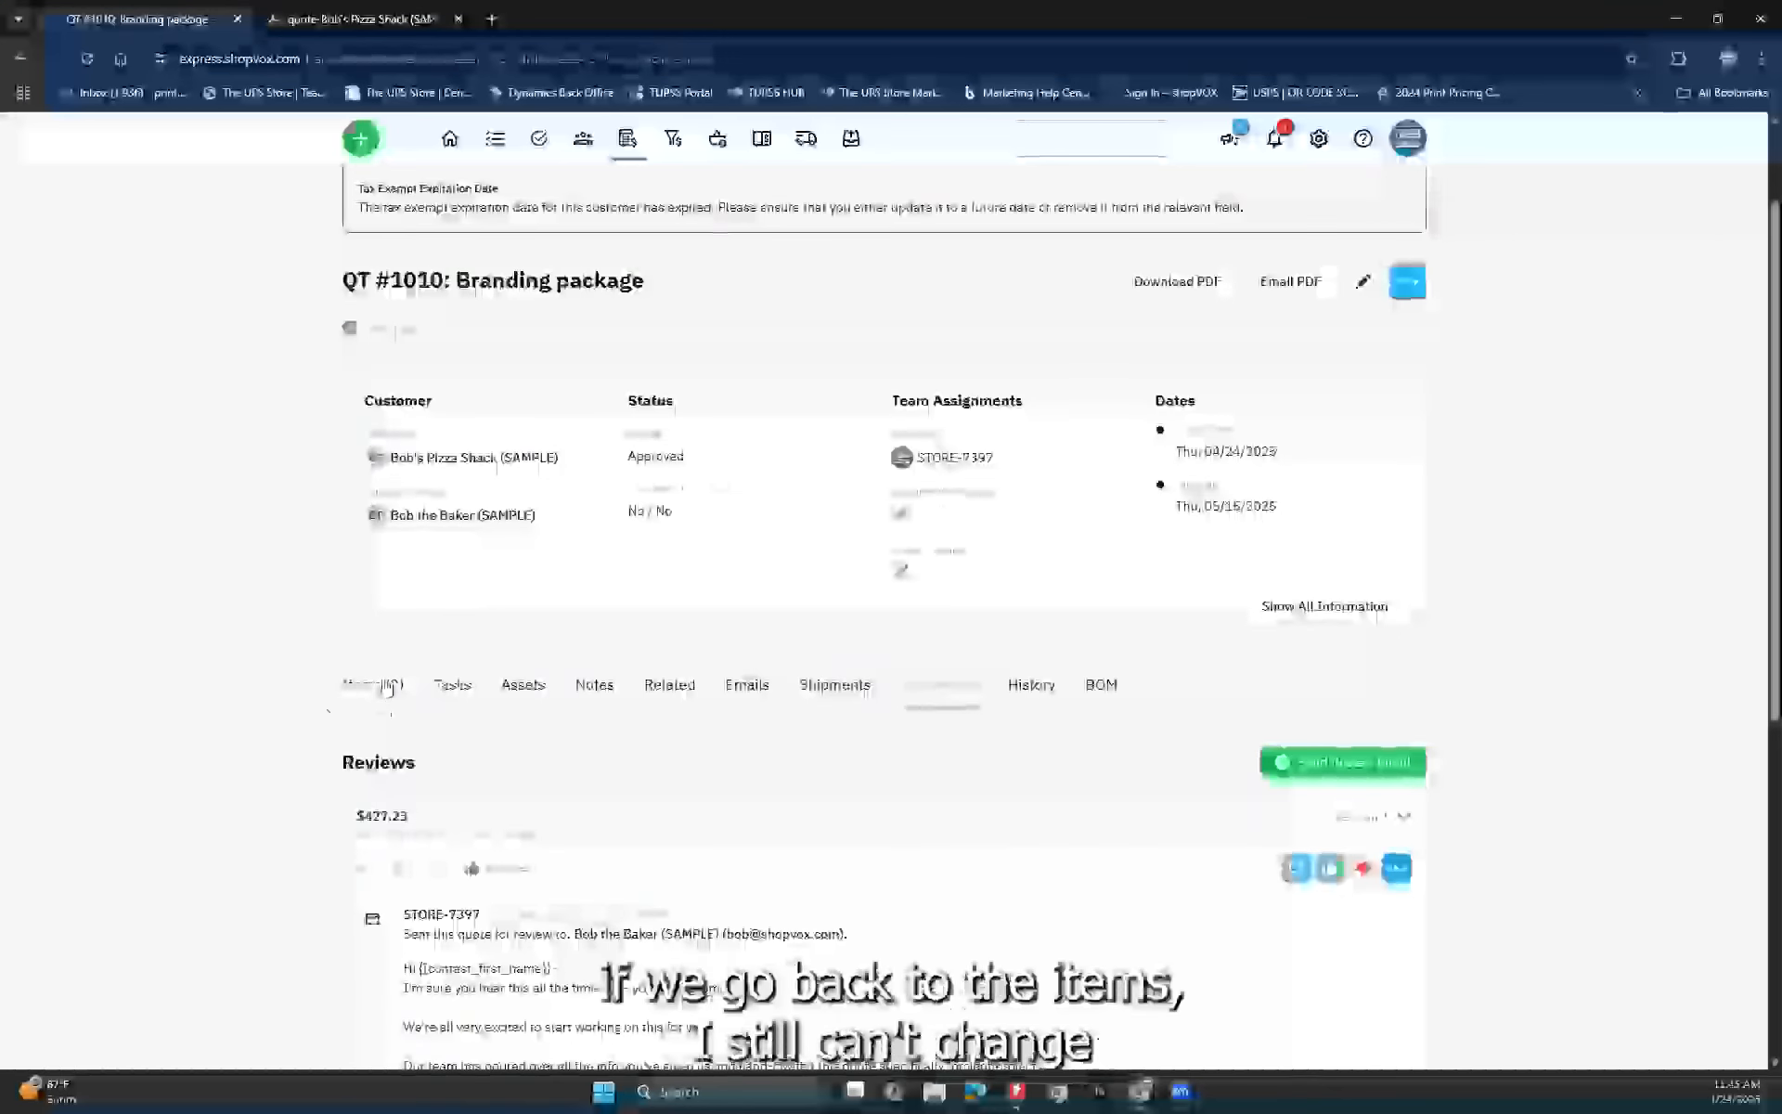
Step: Return to the quote's two line items
{"action": "left_click", "coordinate": [372, 687]}
{"action": "scroll", "coordinate": [1006, 554], "scroll_direction": "down", "scroll_amount": 5}
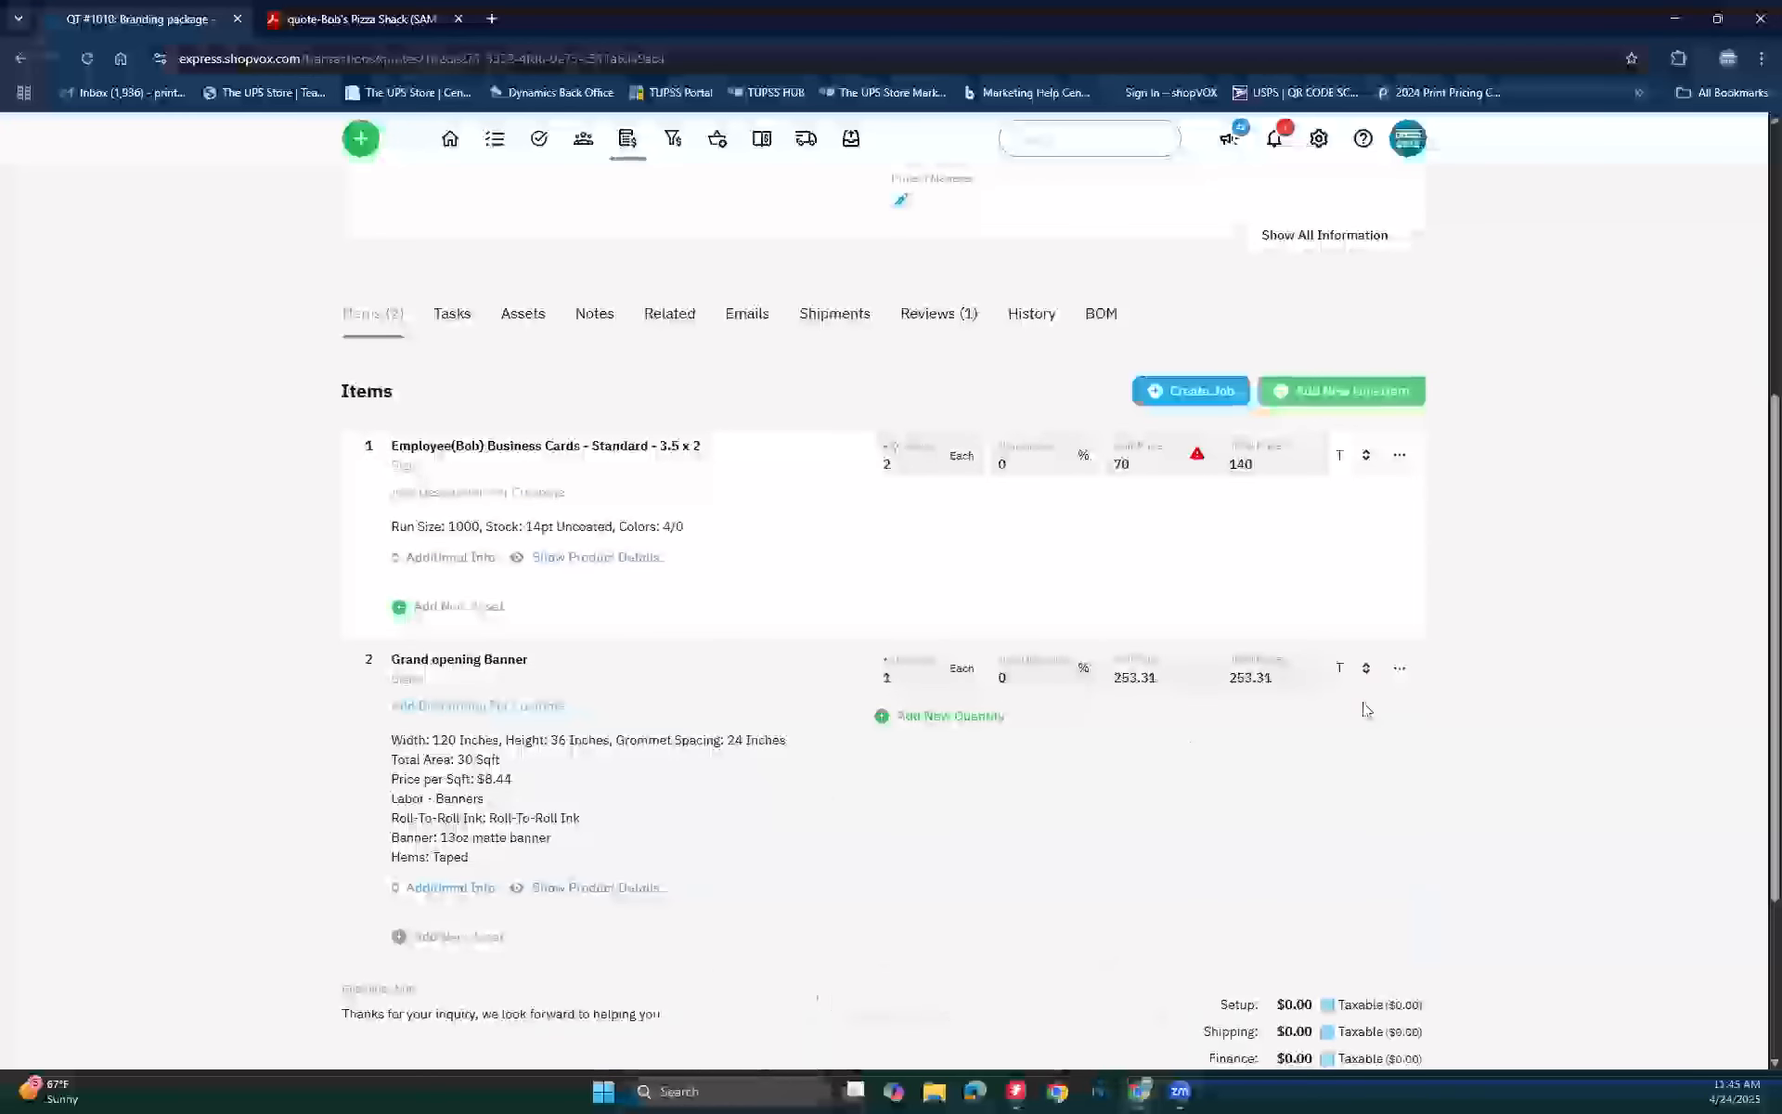
{"action": "scroll", "coordinate": [1361, 709], "scroll_direction": "up", "scroll_amount": 5}
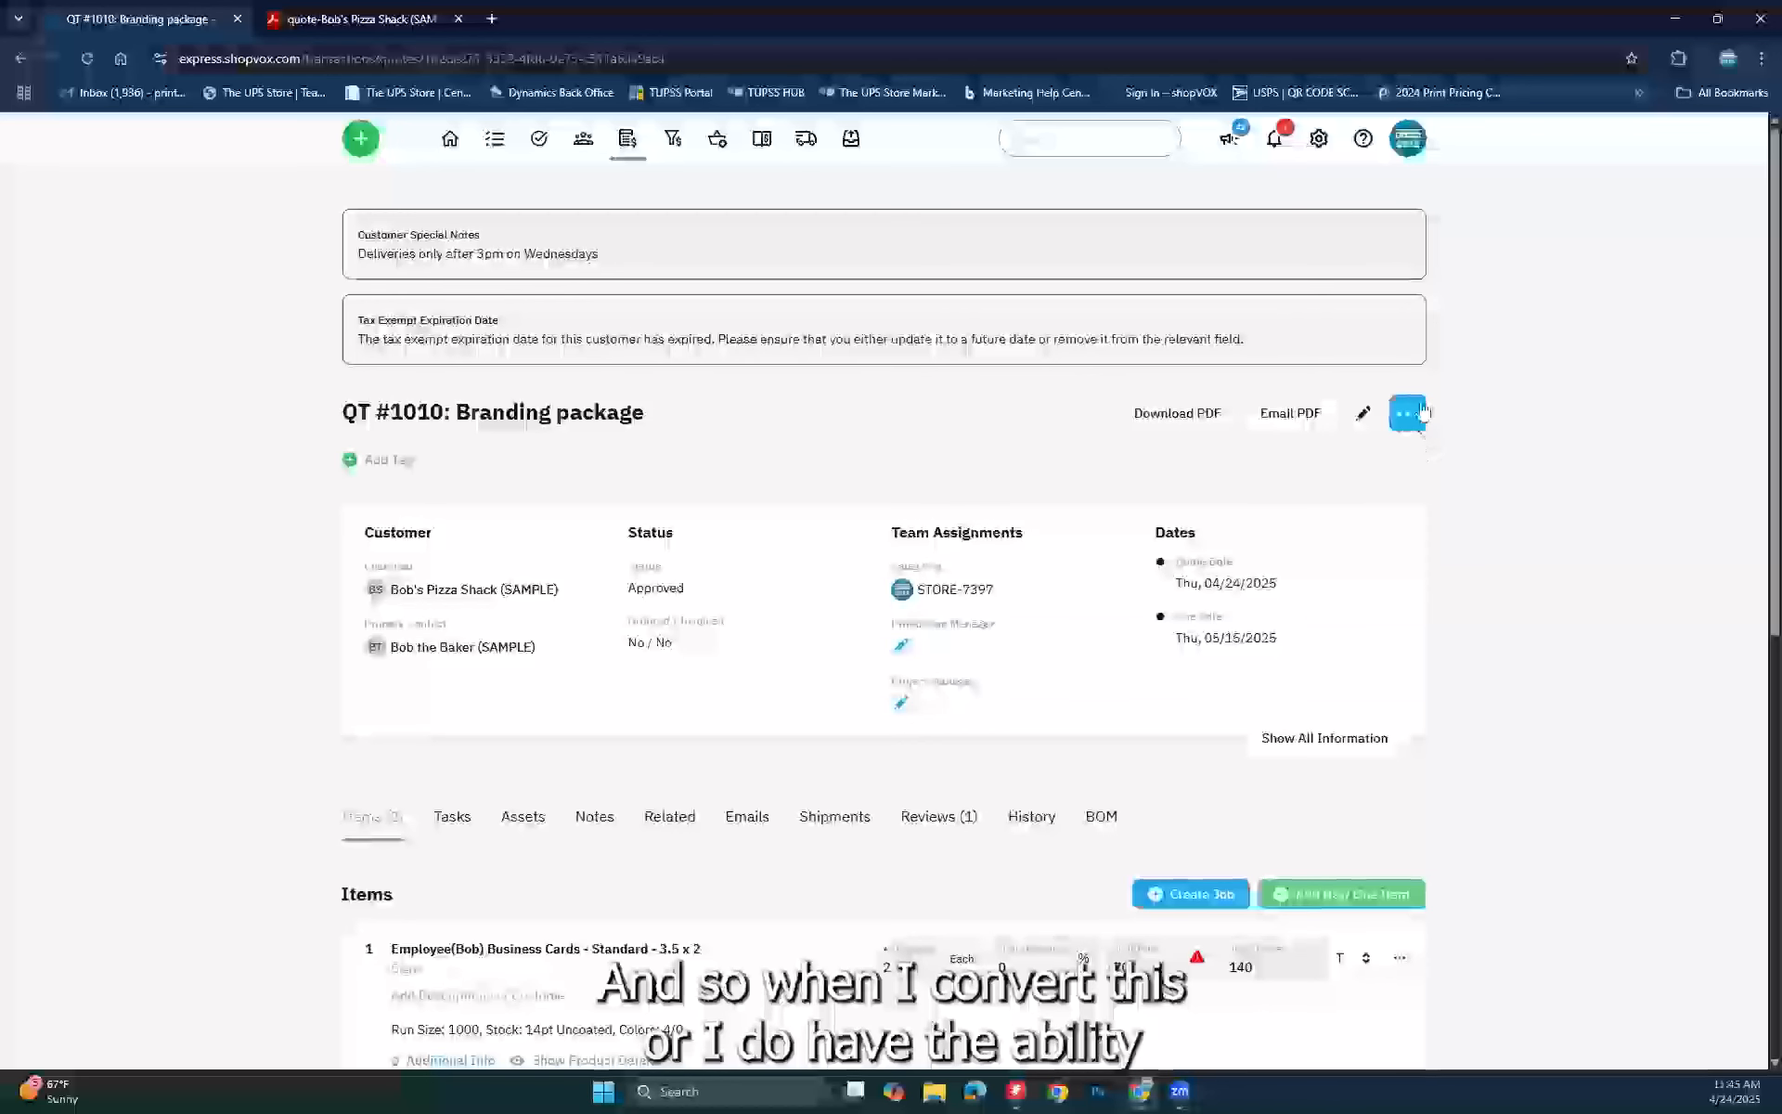
Step: Start converting QT #1010 to a sales order and show its transaction details
{"action": "left_click", "coordinate": [1408, 413]}
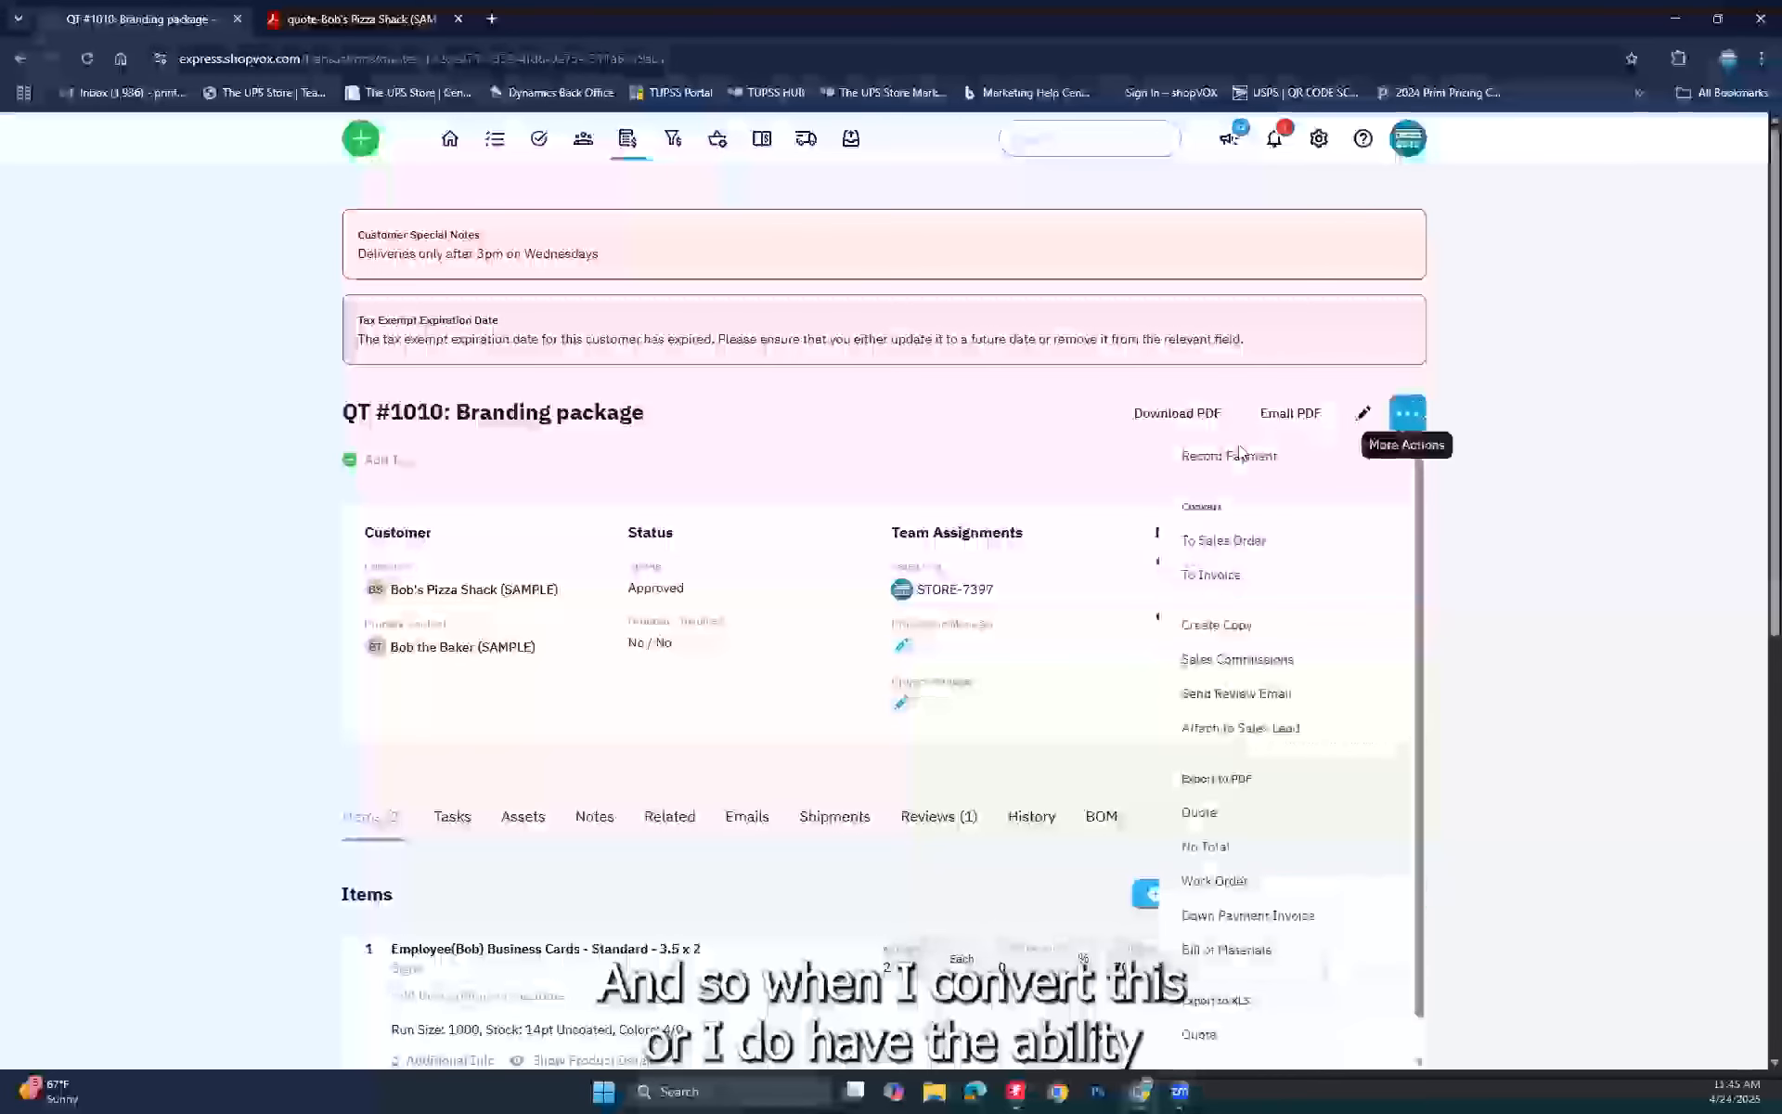
{"action": "left_click", "coordinate": [1239, 540]}
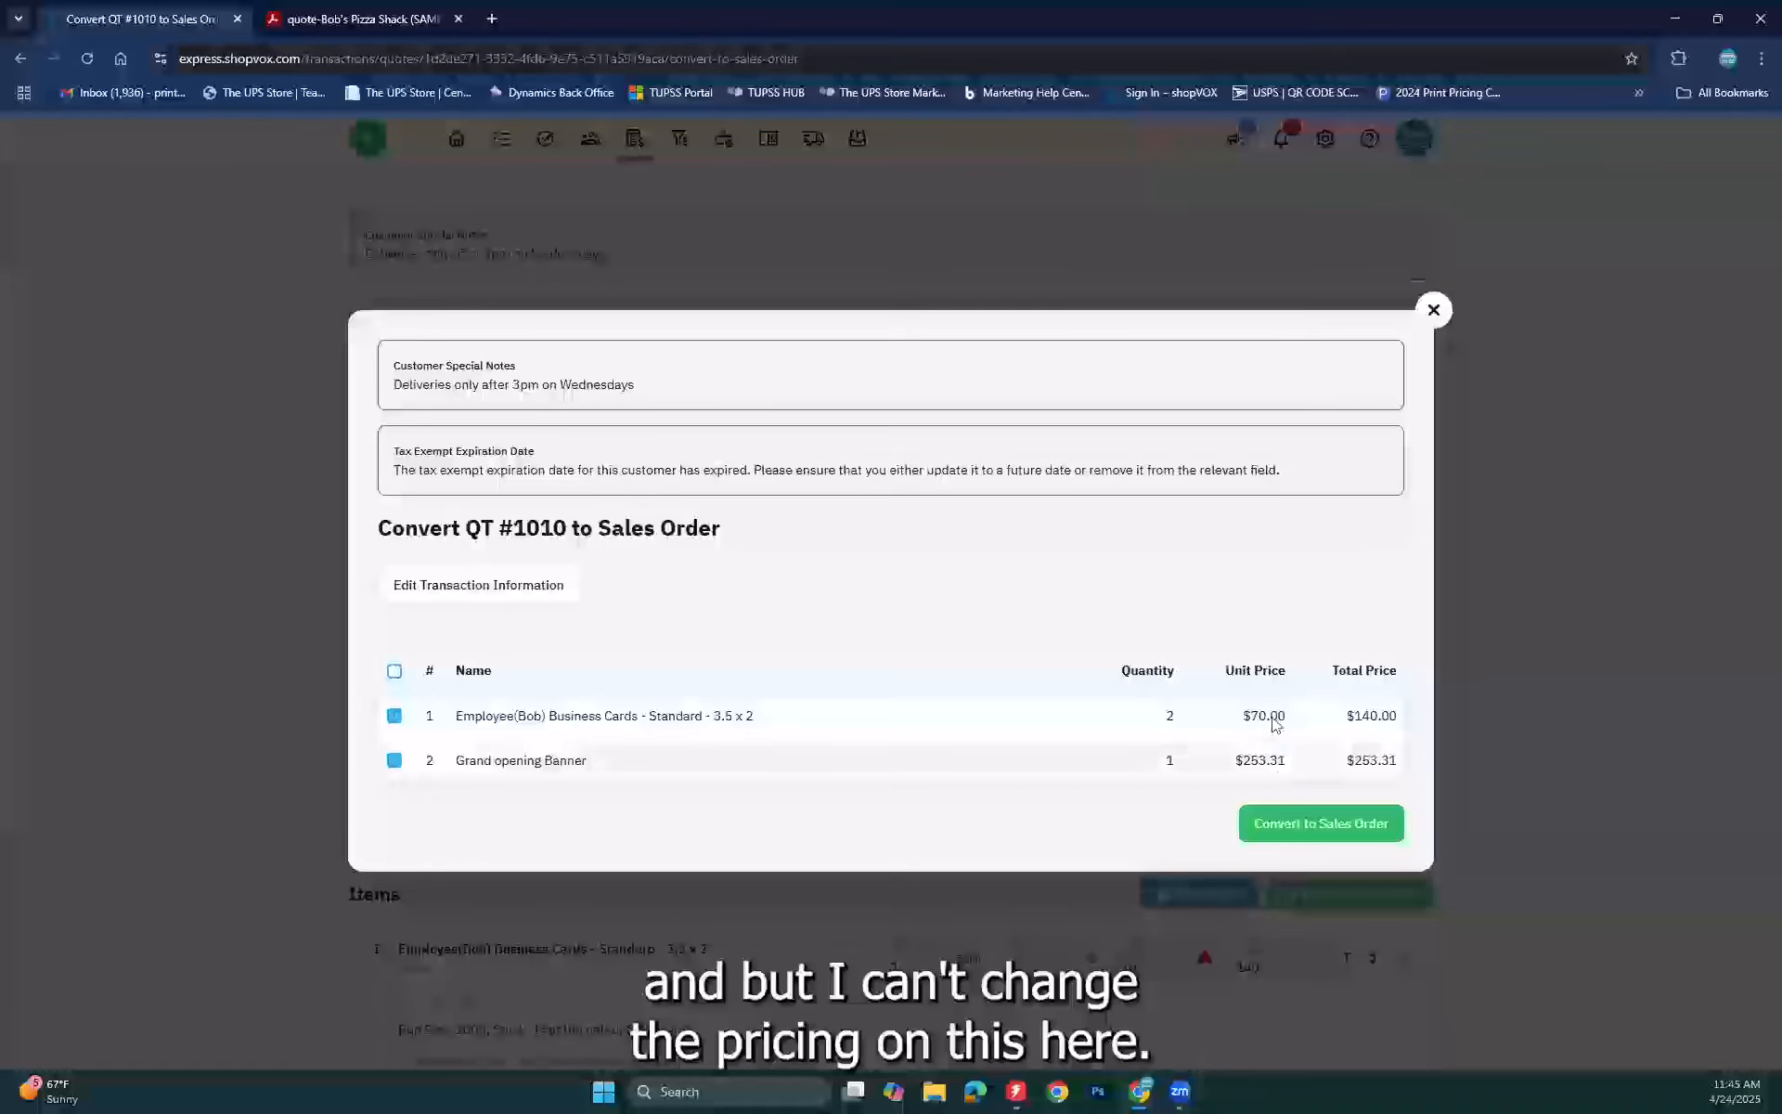
{"action": "left_click", "coordinate": [1329, 827]}
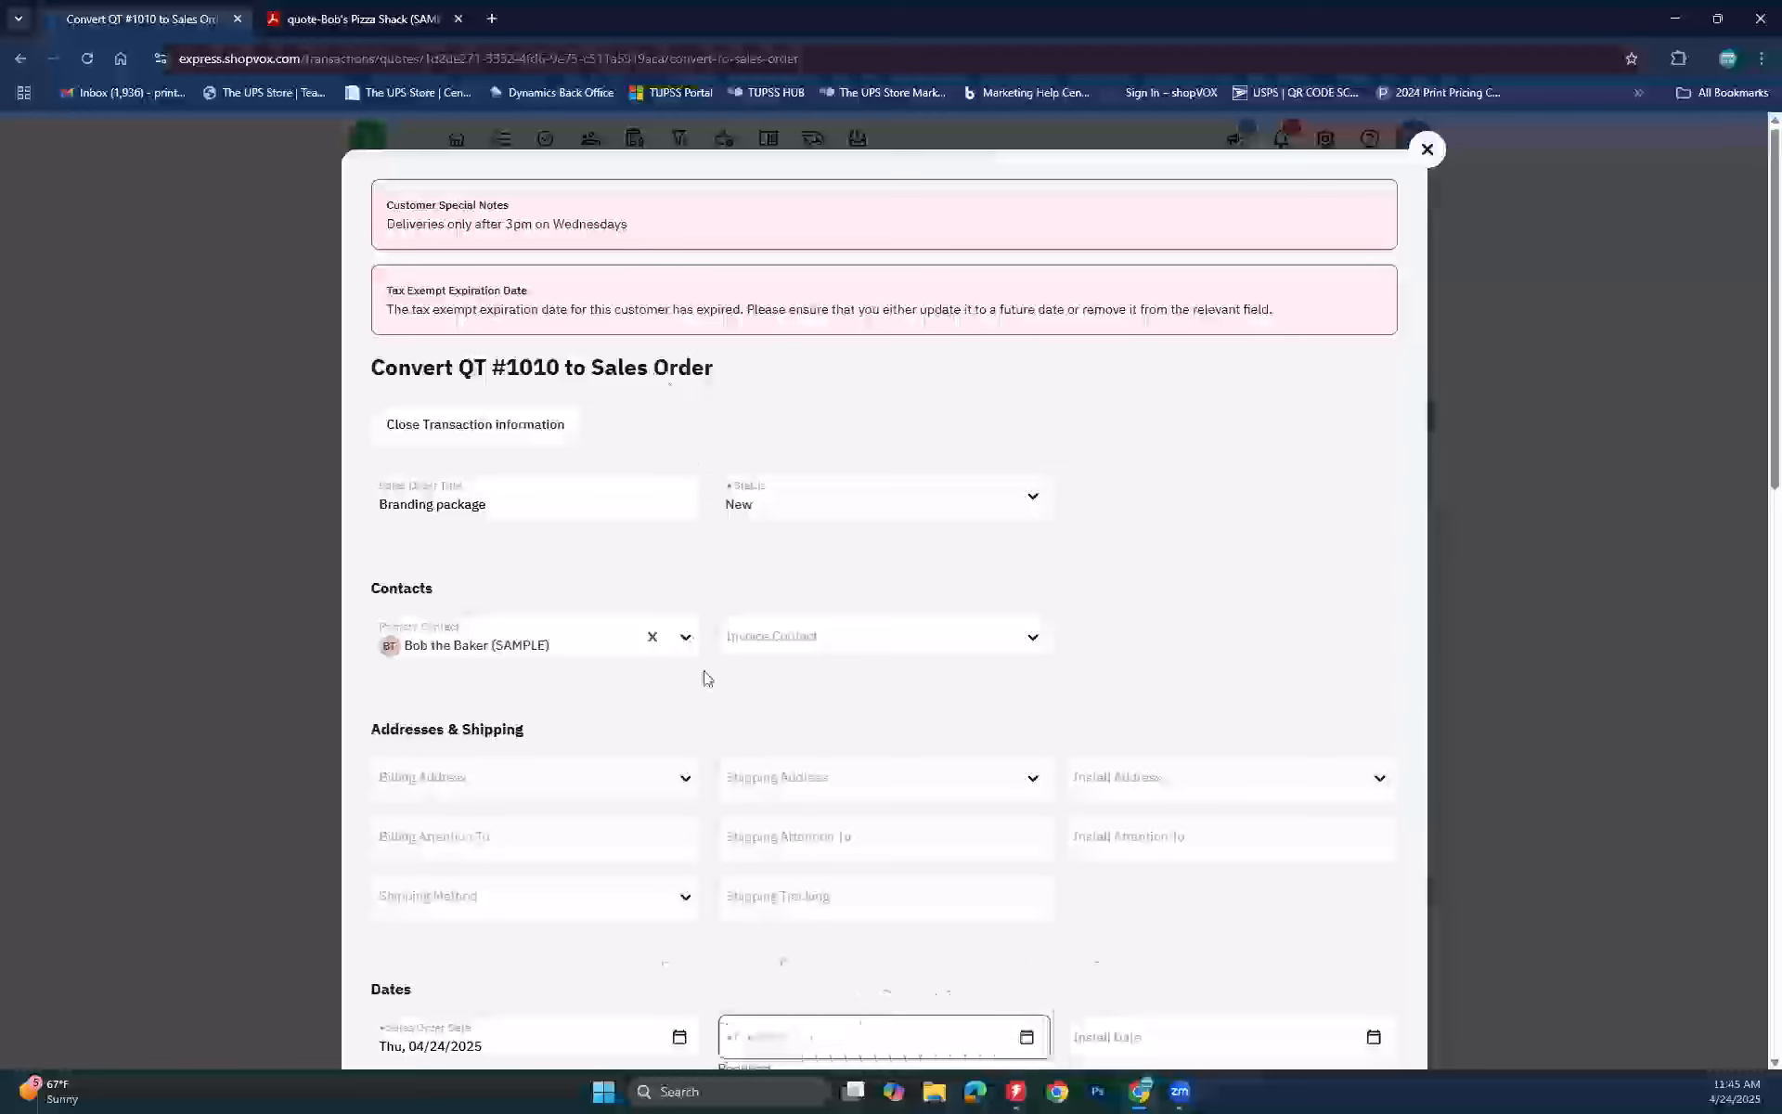
{"action": "scroll", "coordinate": [767, 816], "scroll_direction": "down", "scroll_amount": 4}
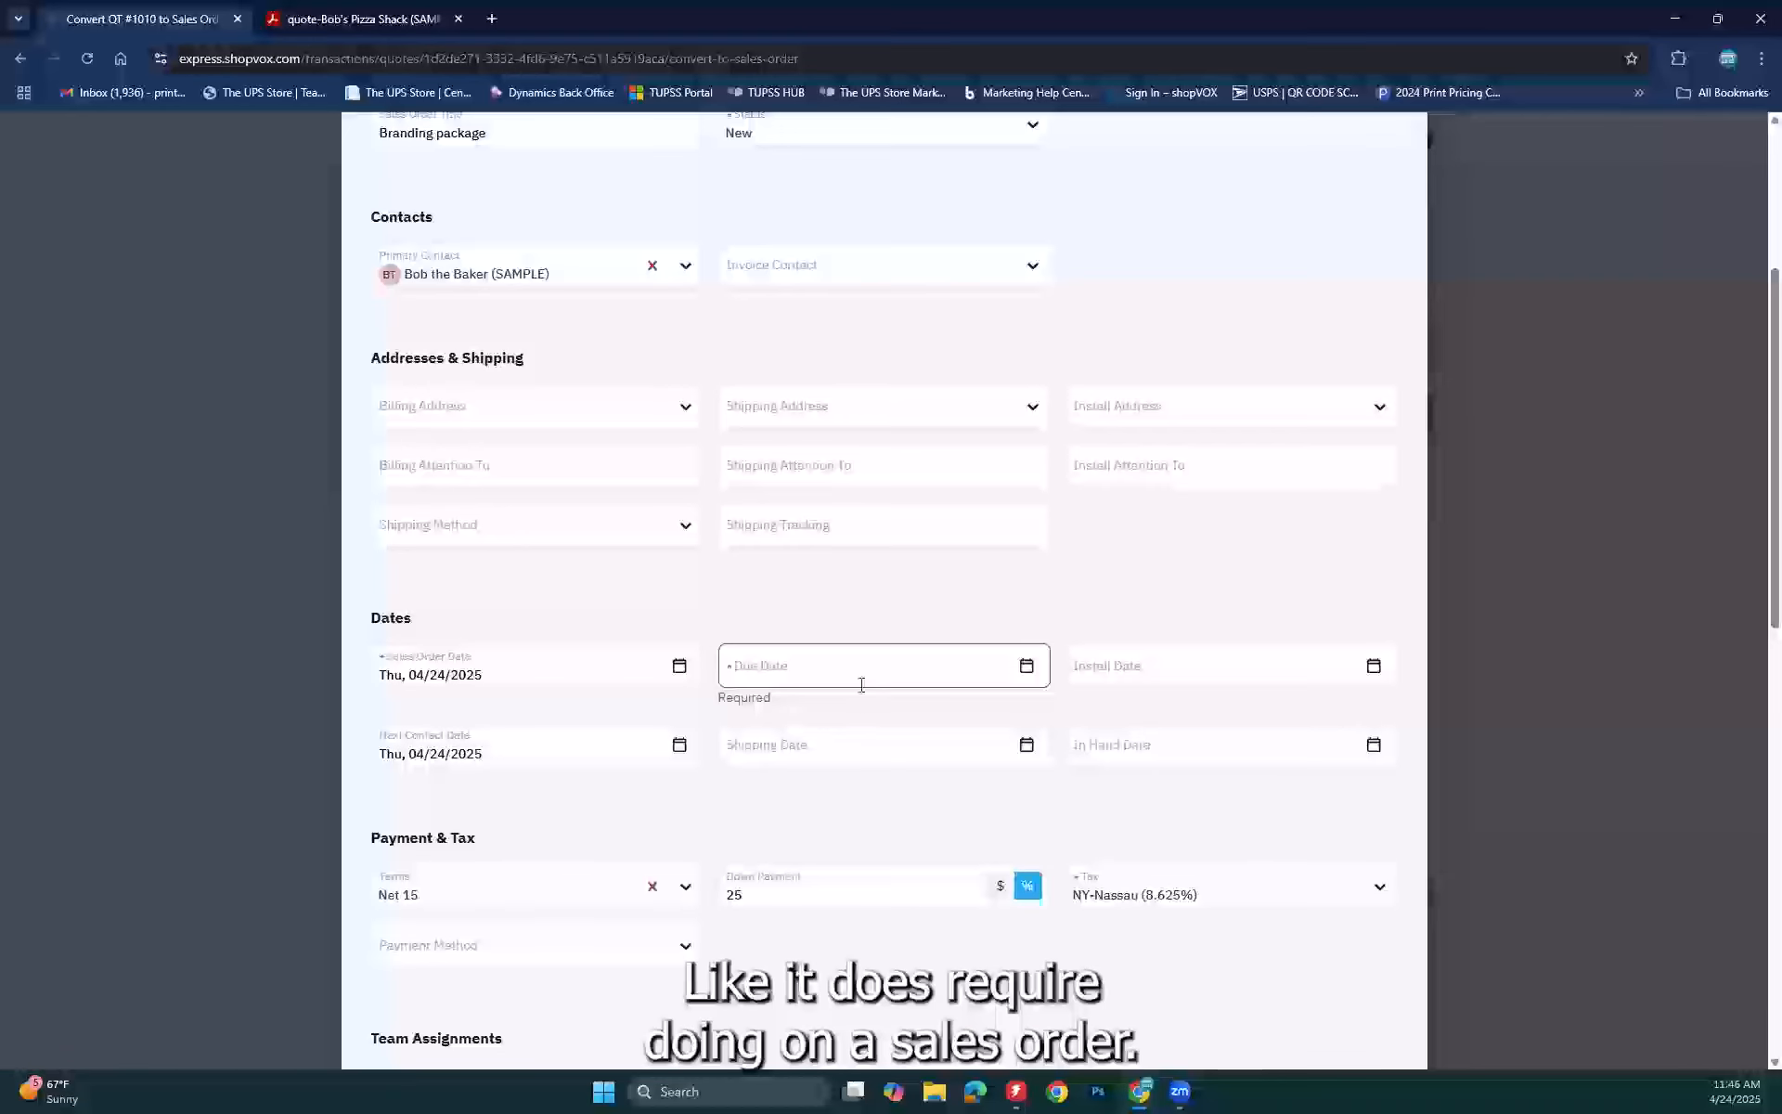
Step: Set the sales order's due date to Thu, 05/15/2025 and review the prefilled line items
{"action": "left_click", "coordinate": [847, 673]}
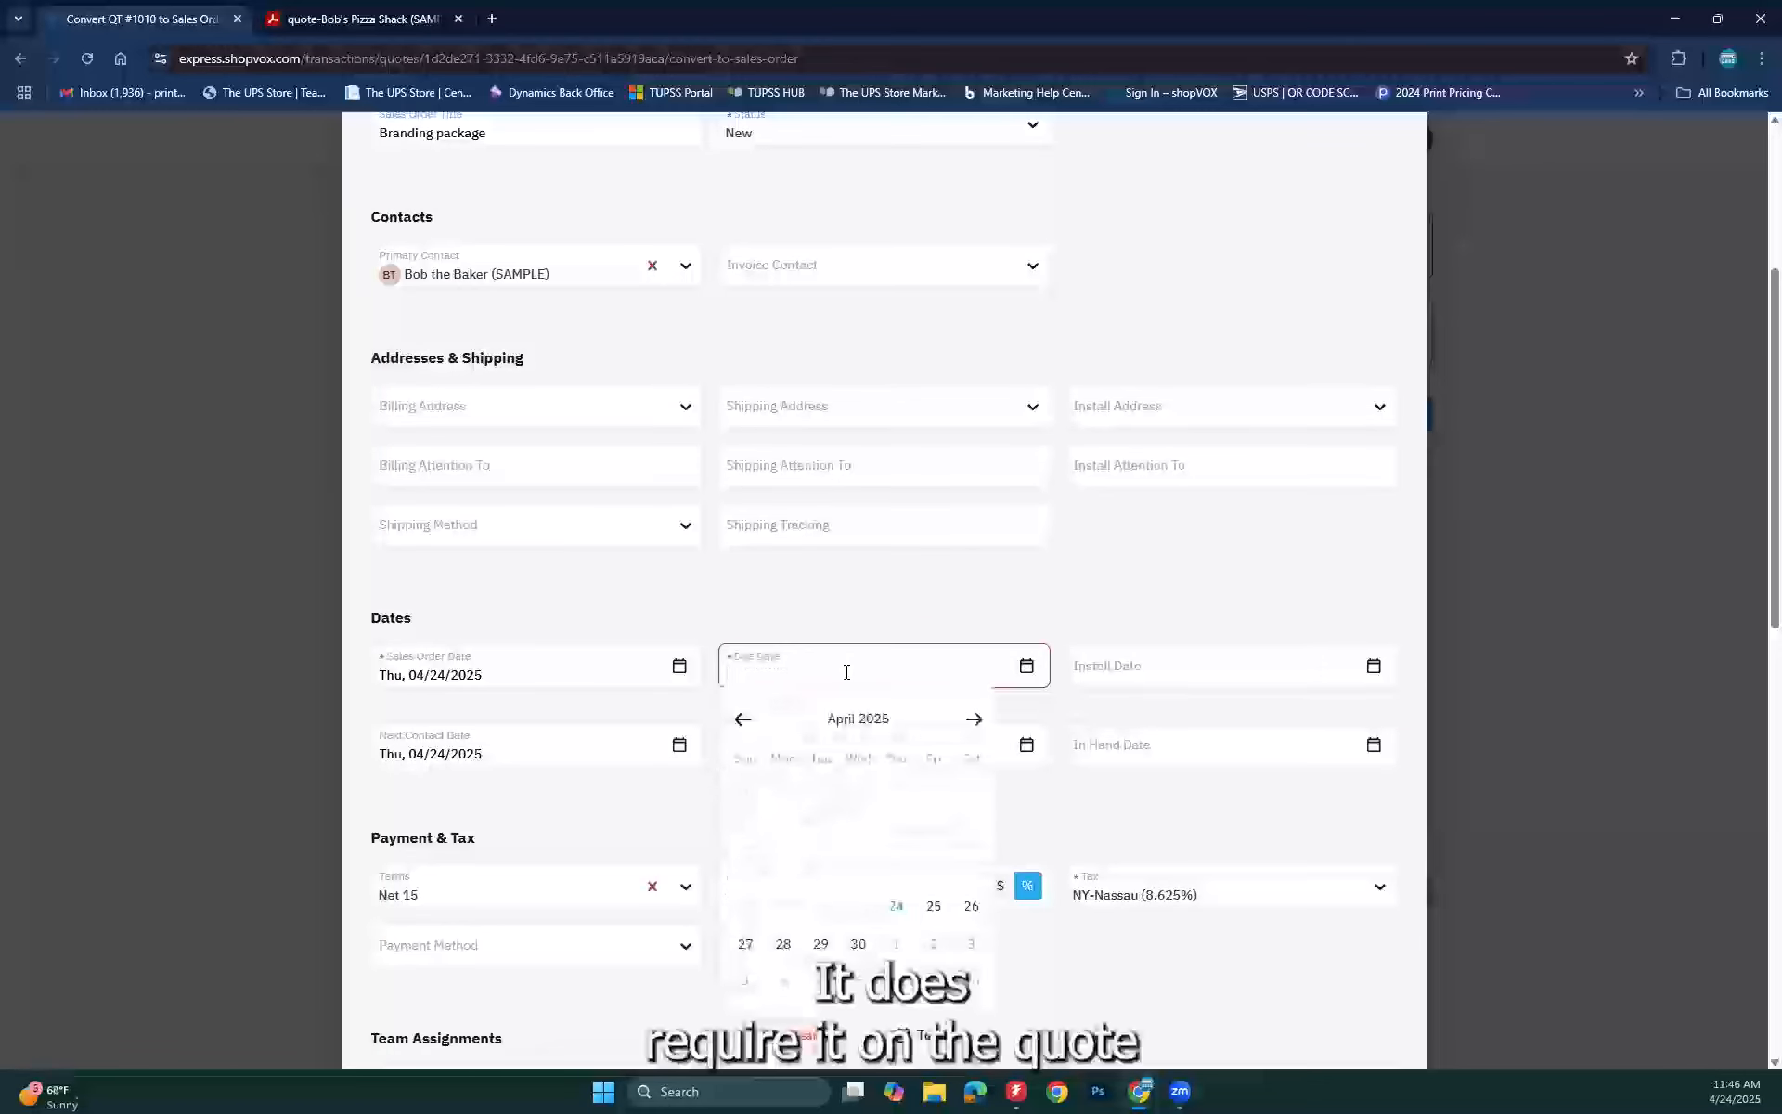
{"action": "left_click", "coordinate": [972, 718]}
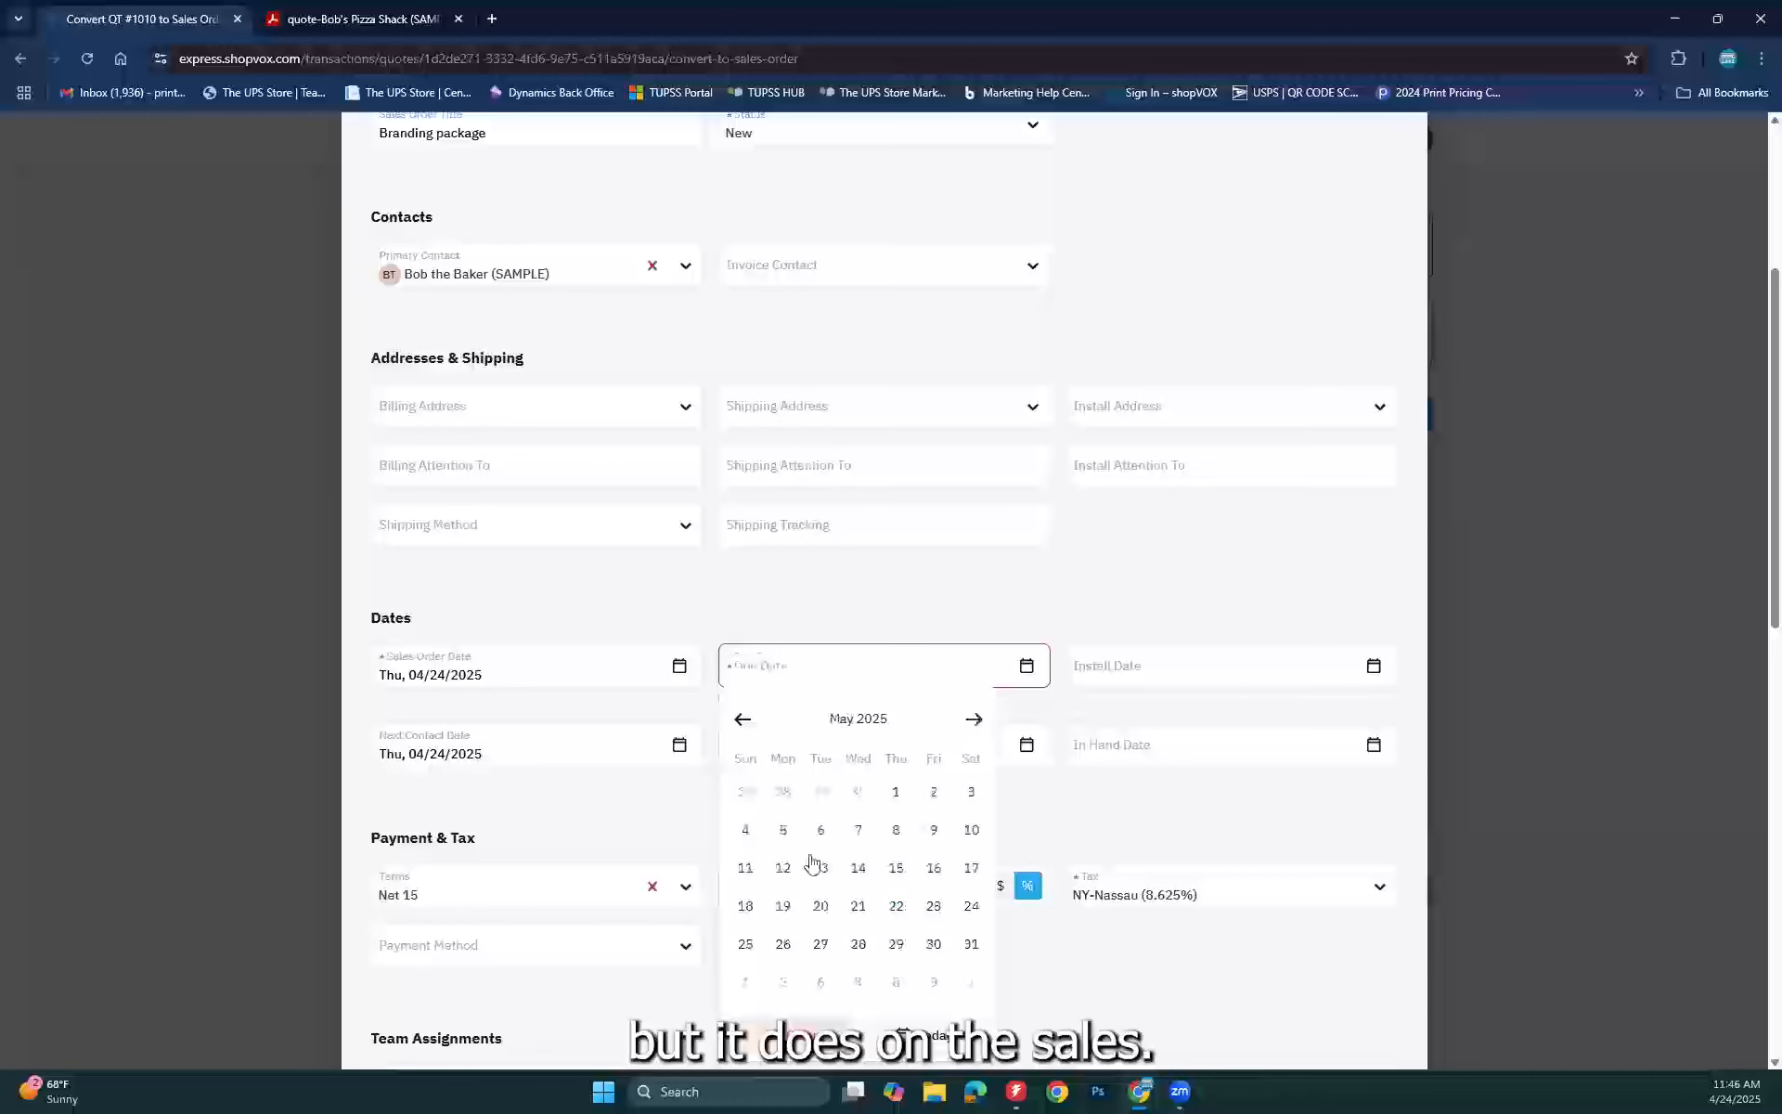
{"action": "left_click", "coordinate": [897, 869]}
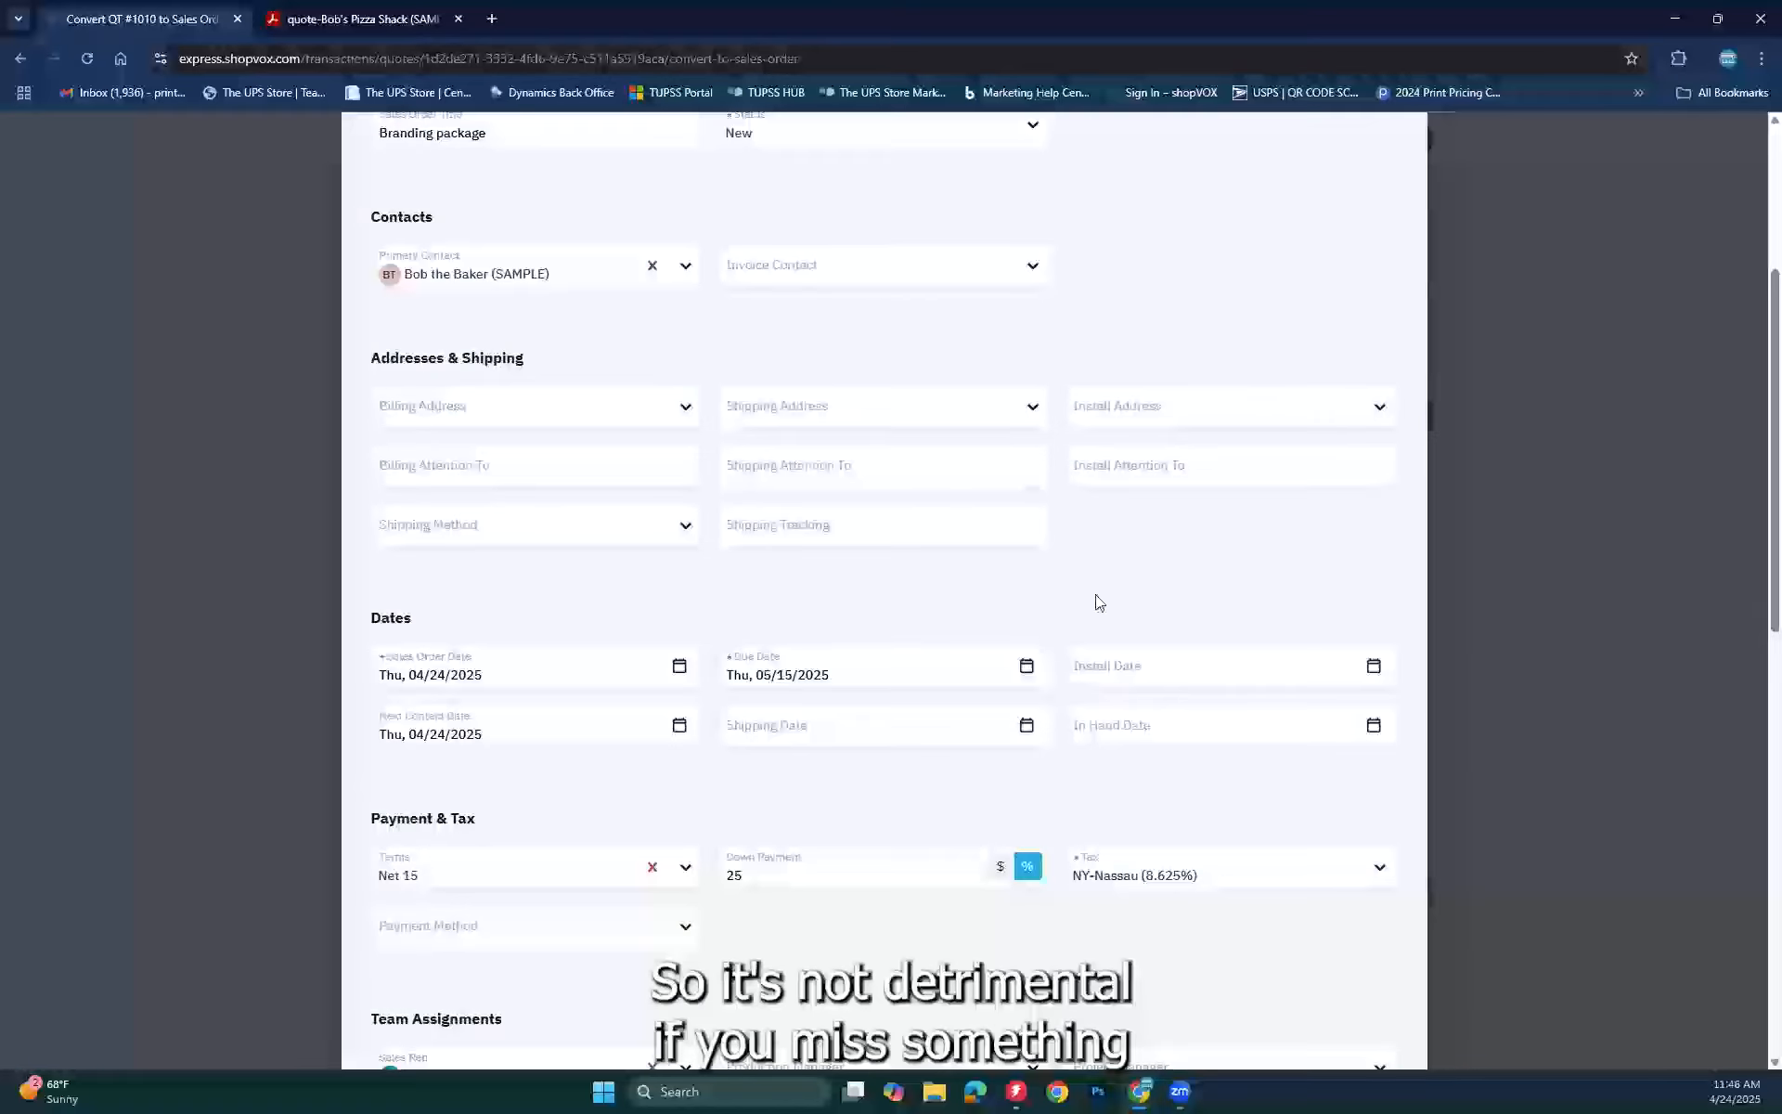
{"action": "scroll", "coordinate": [1099, 601], "scroll_direction": "down", "scroll_amount": 2}
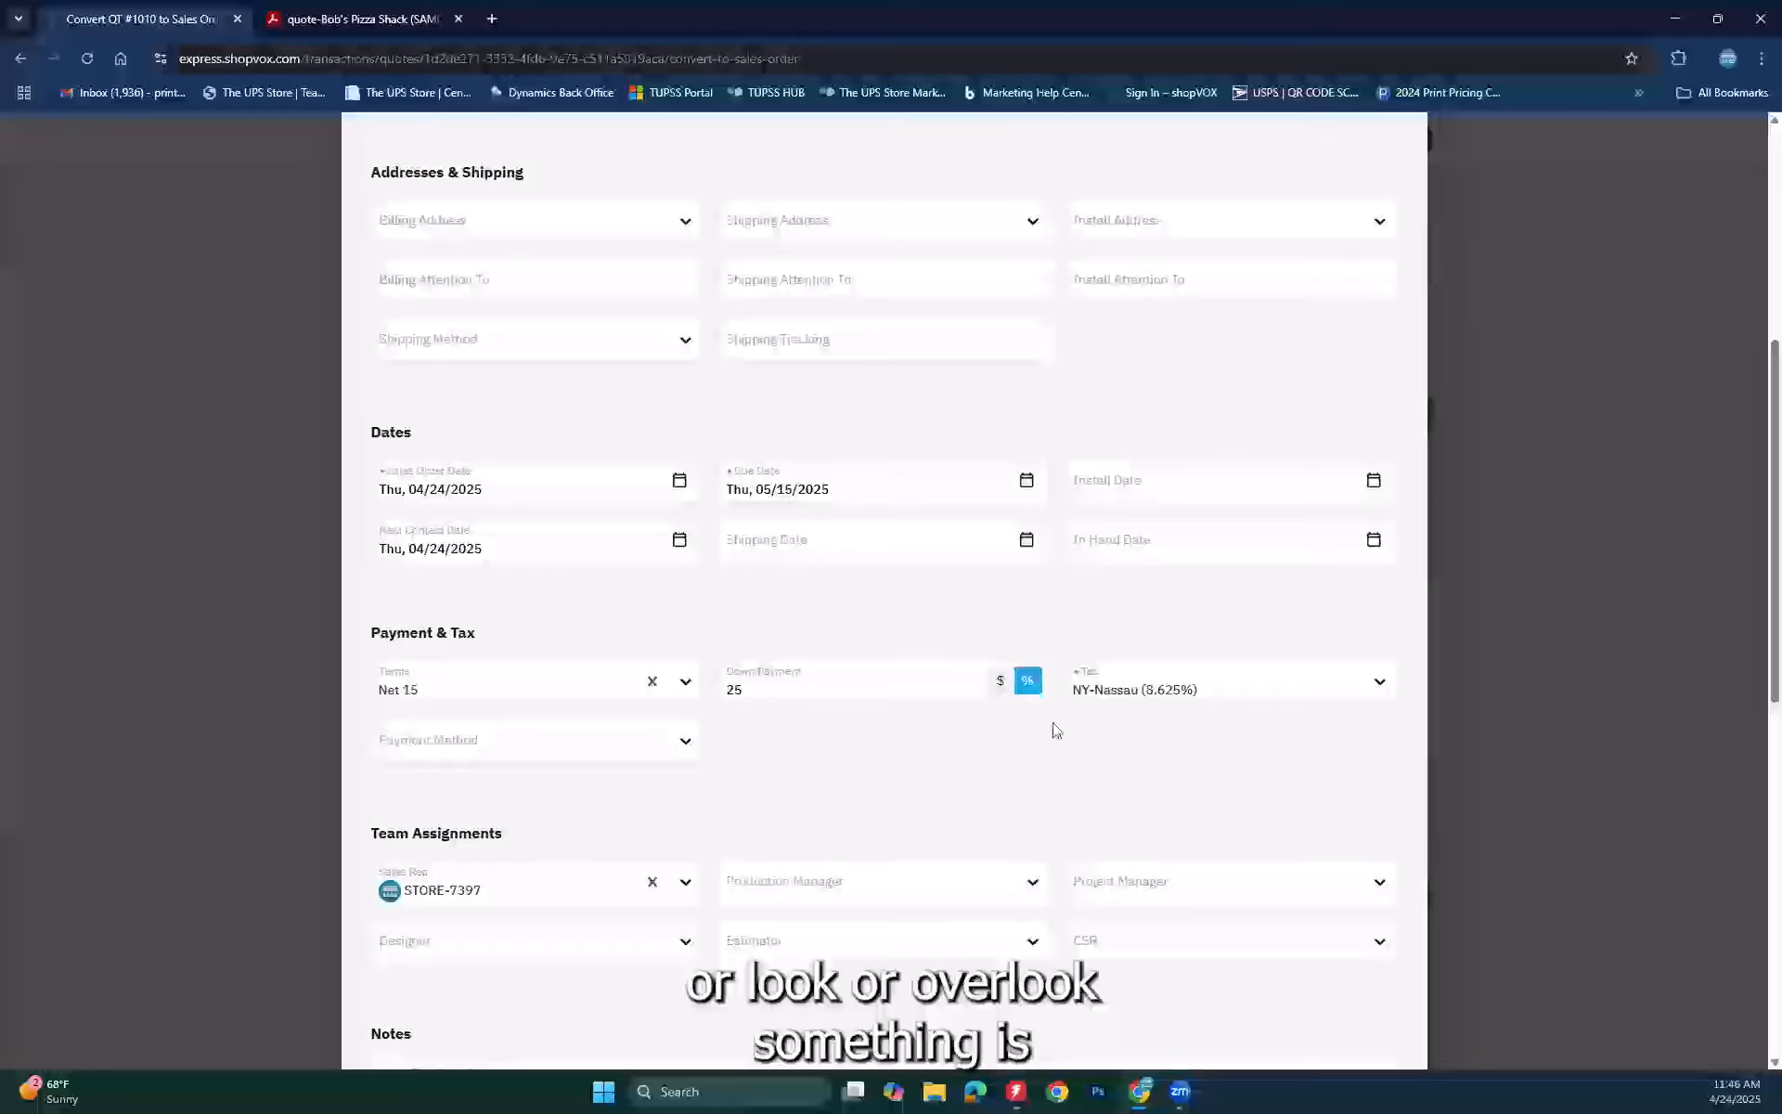
{"action": "scroll", "coordinate": [1242, 849], "scroll_direction": "down", "scroll_amount": 1}
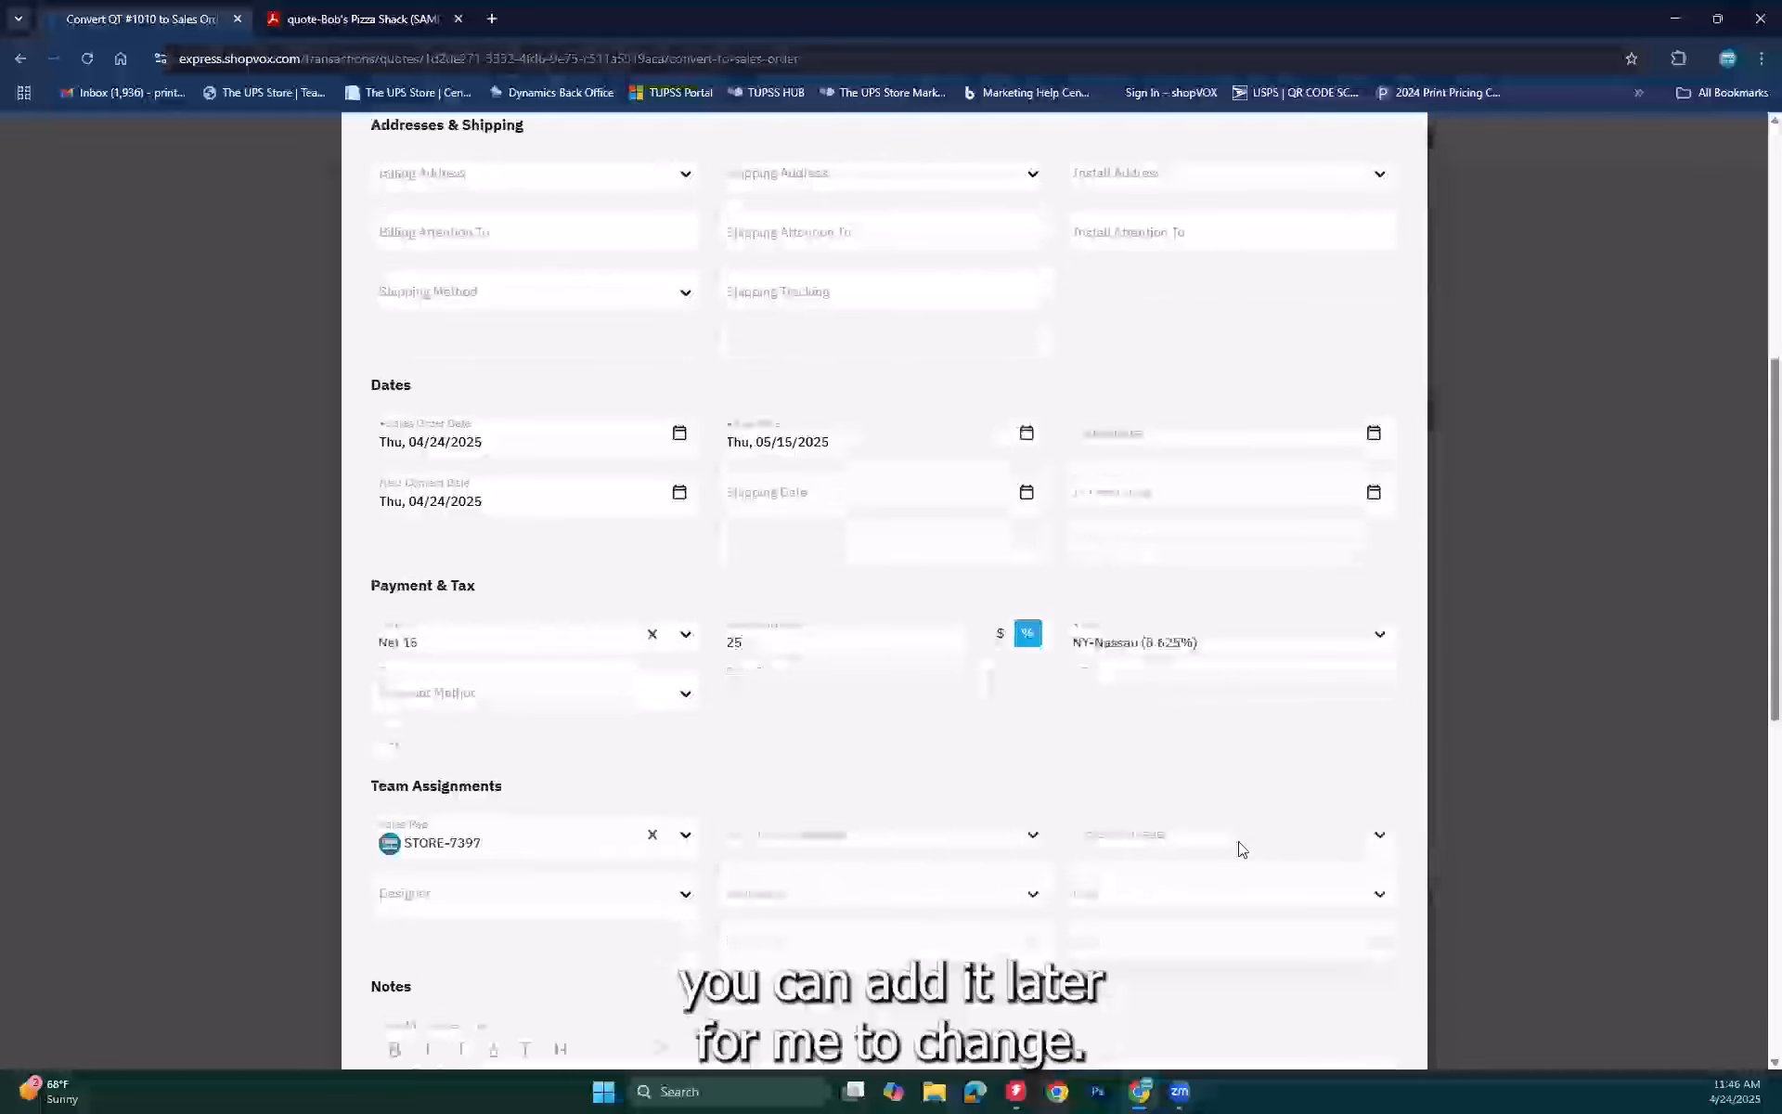
{"action": "scroll", "coordinate": [1242, 849], "scroll_direction": "down", "scroll_amount": 8}
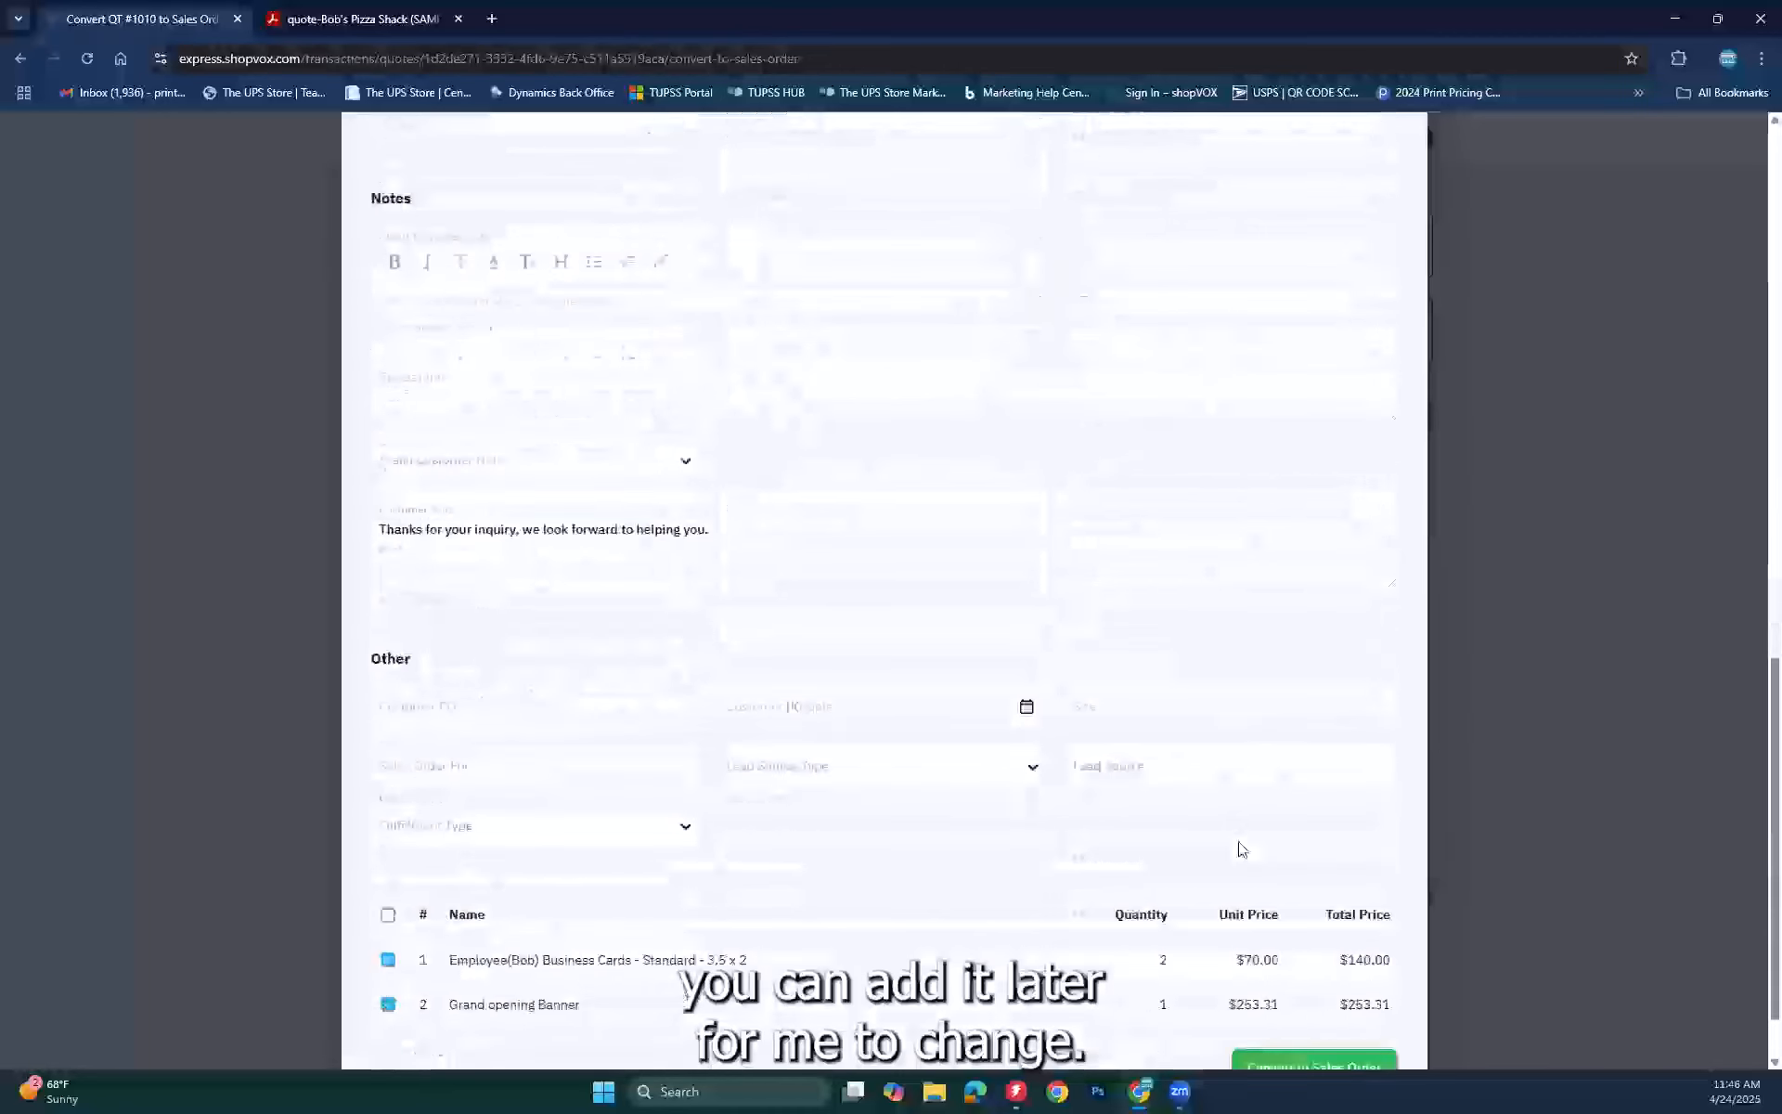
{"action": "scroll", "coordinate": [1281, 928], "scroll_direction": "down", "scroll_amount": 1}
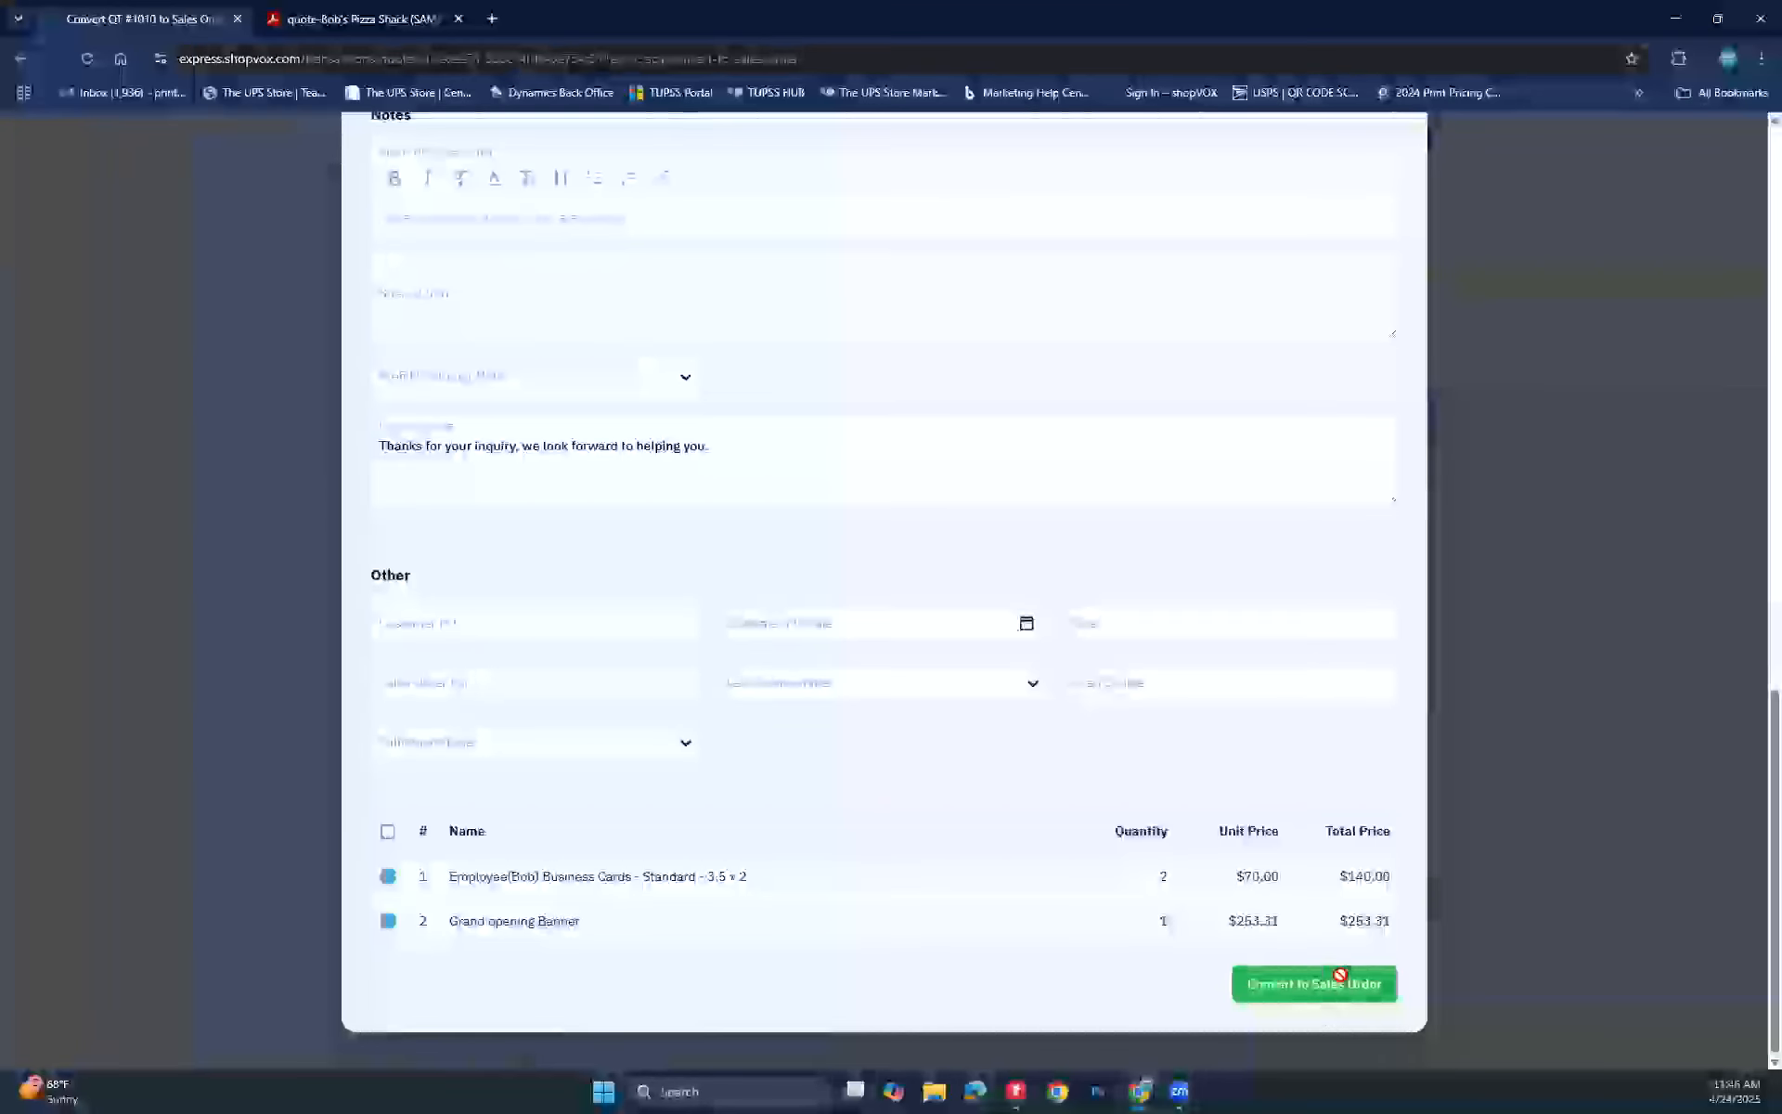
Step: Convert Quote #1010 into SO #1007: Branding package and view its business cards and banner items
{"action": "left_click", "coordinate": [1340, 979]}
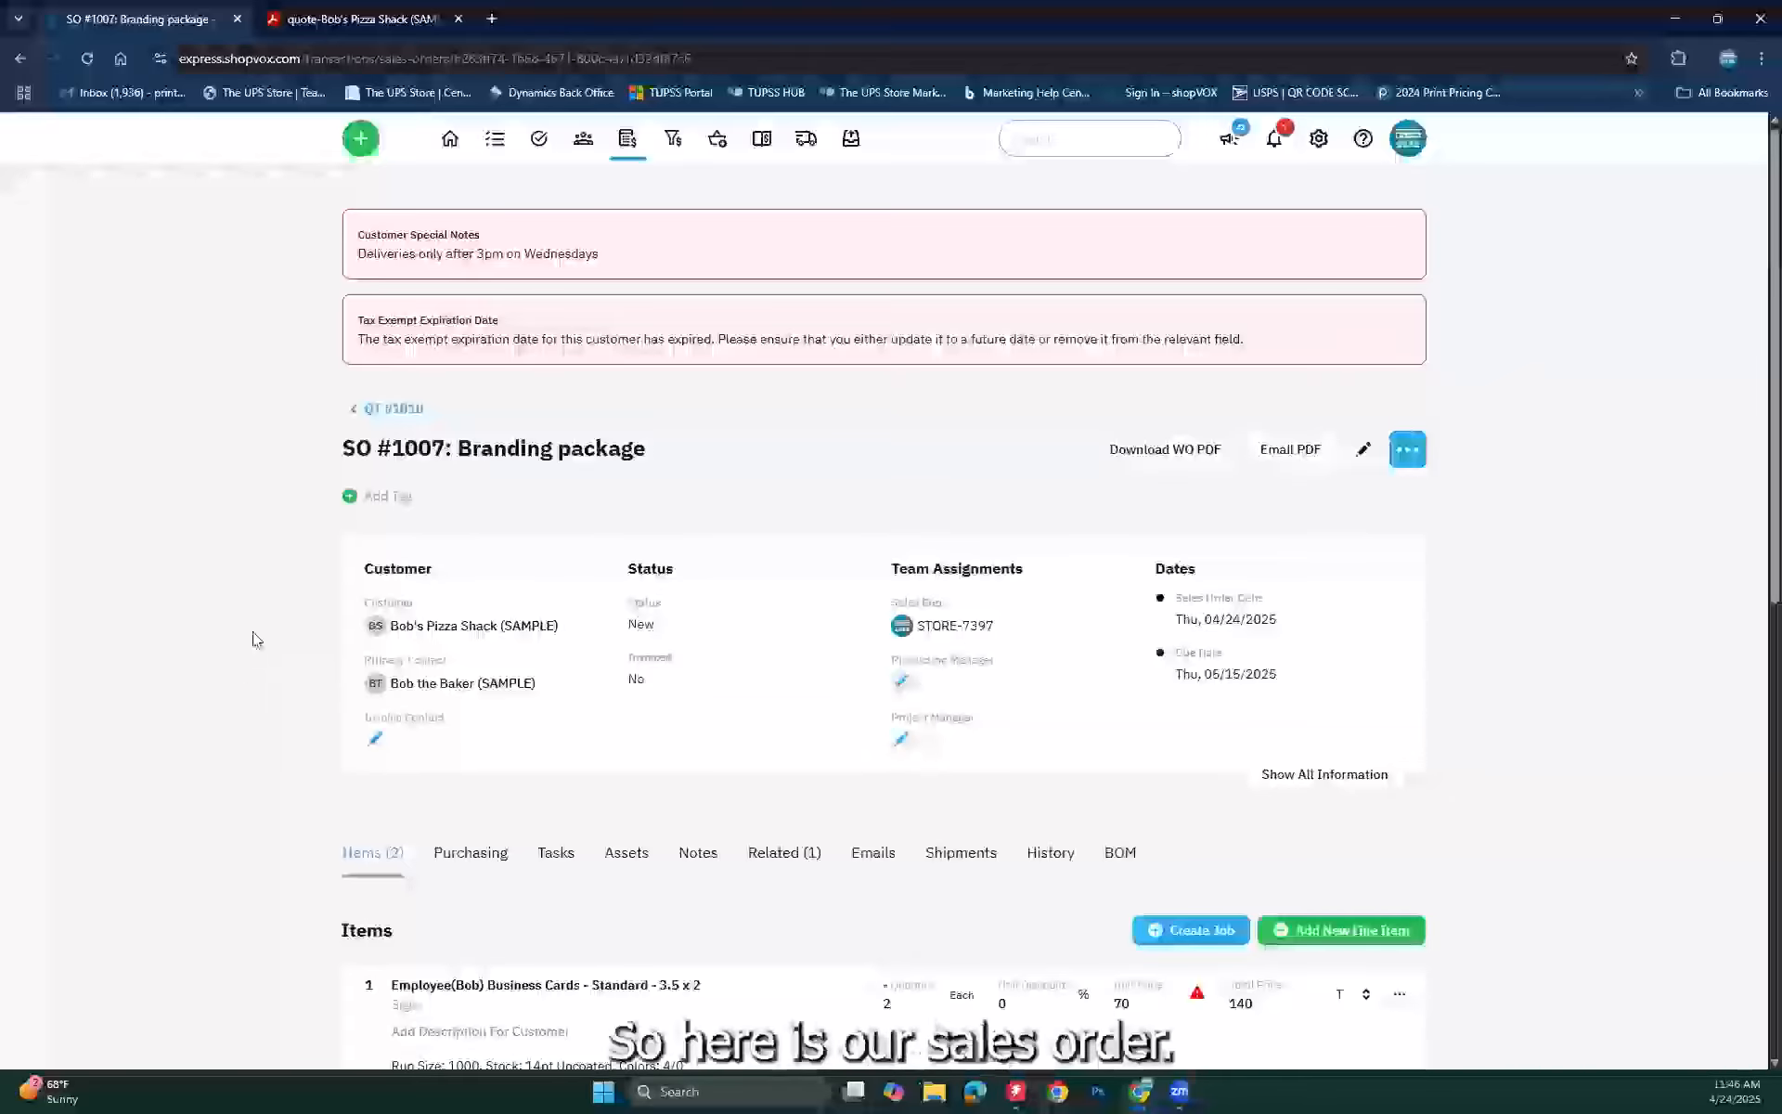
{"action": "scroll", "coordinate": [251, 637], "scroll_direction": "down", "scroll_amount": 2}
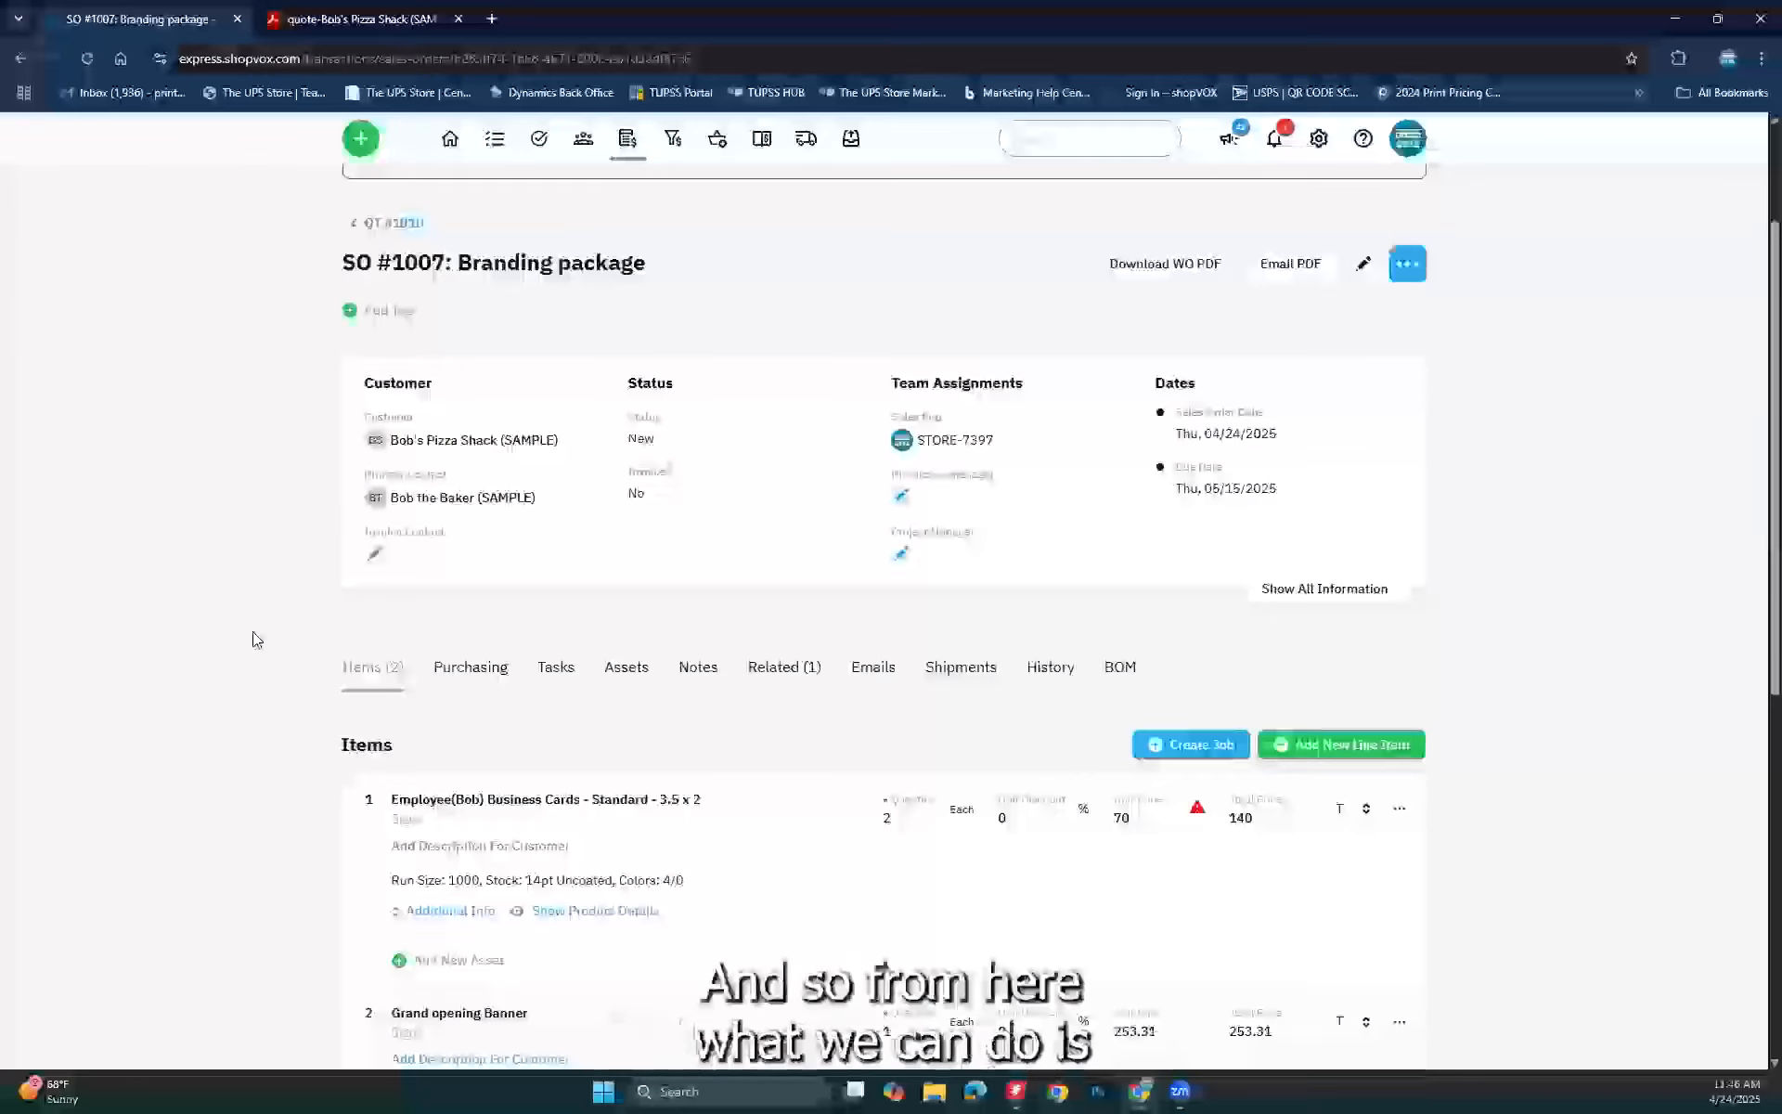
{"action": "left_click", "coordinate": [1413, 270]}
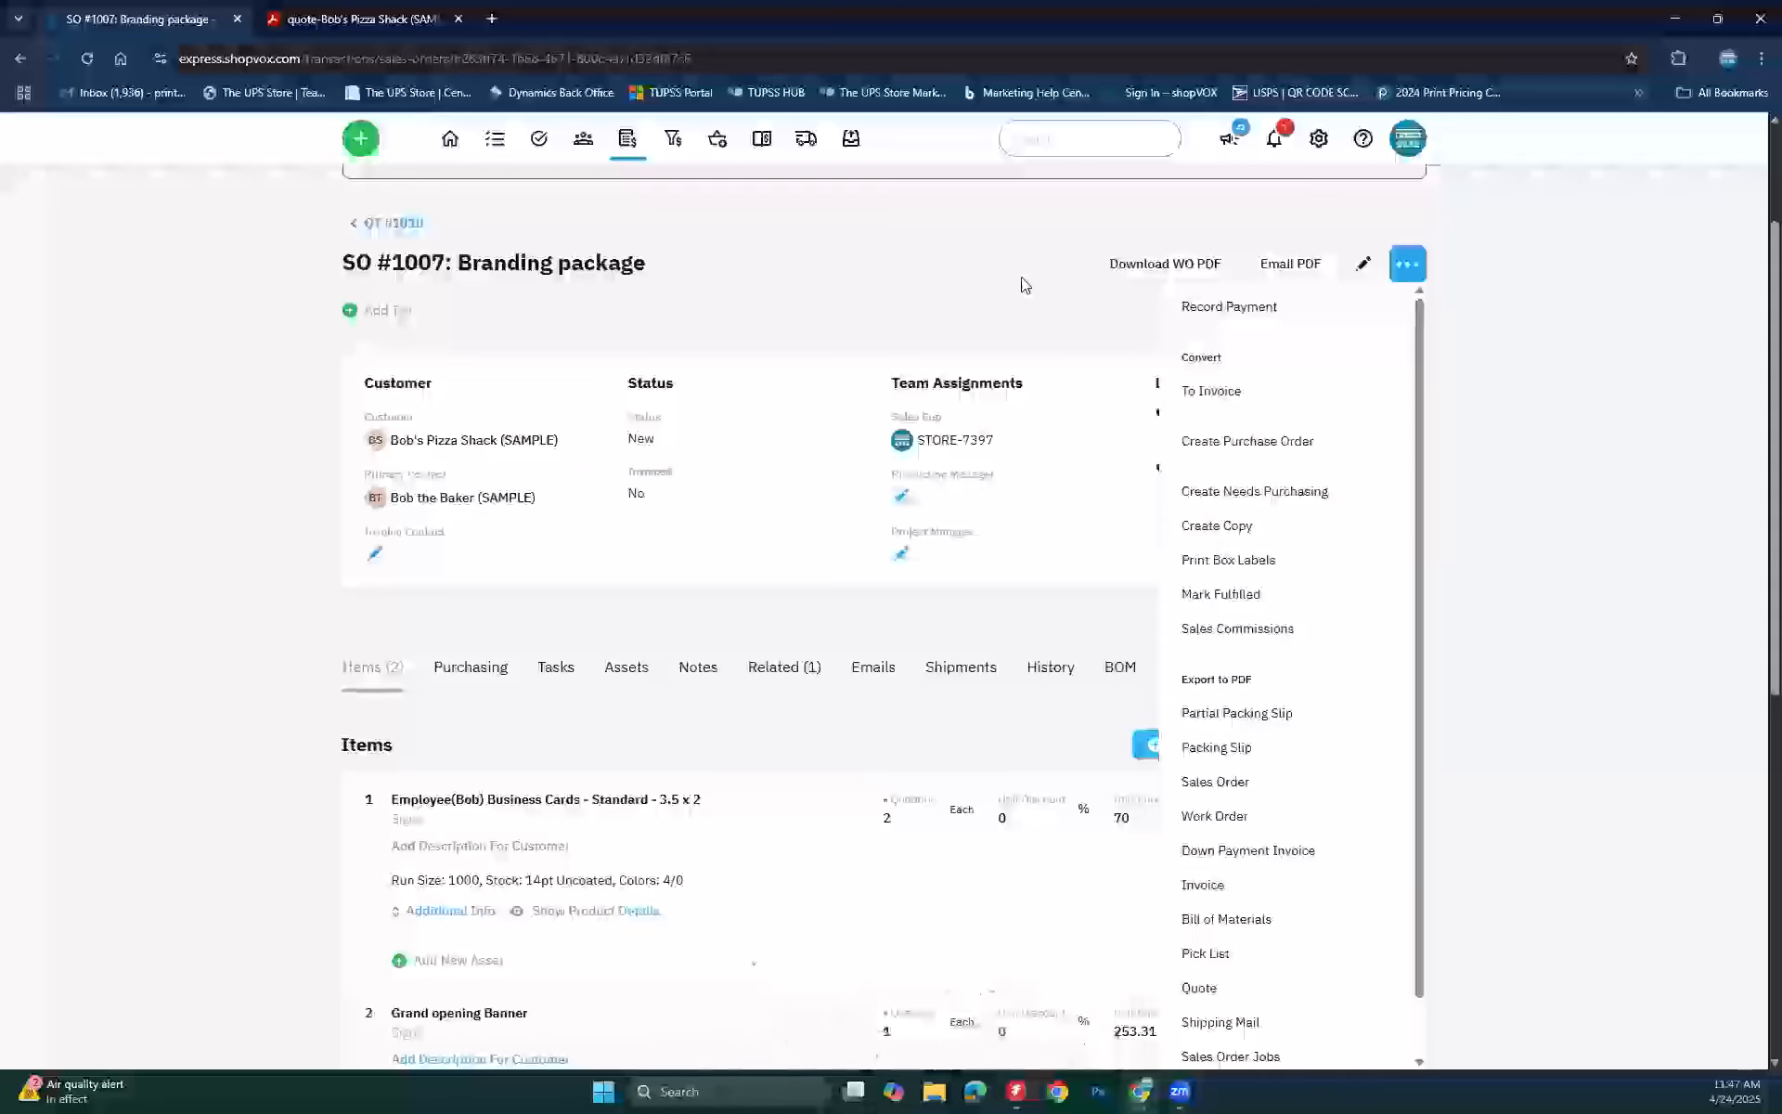
{"action": "left_click", "coordinate": [382, 230]}
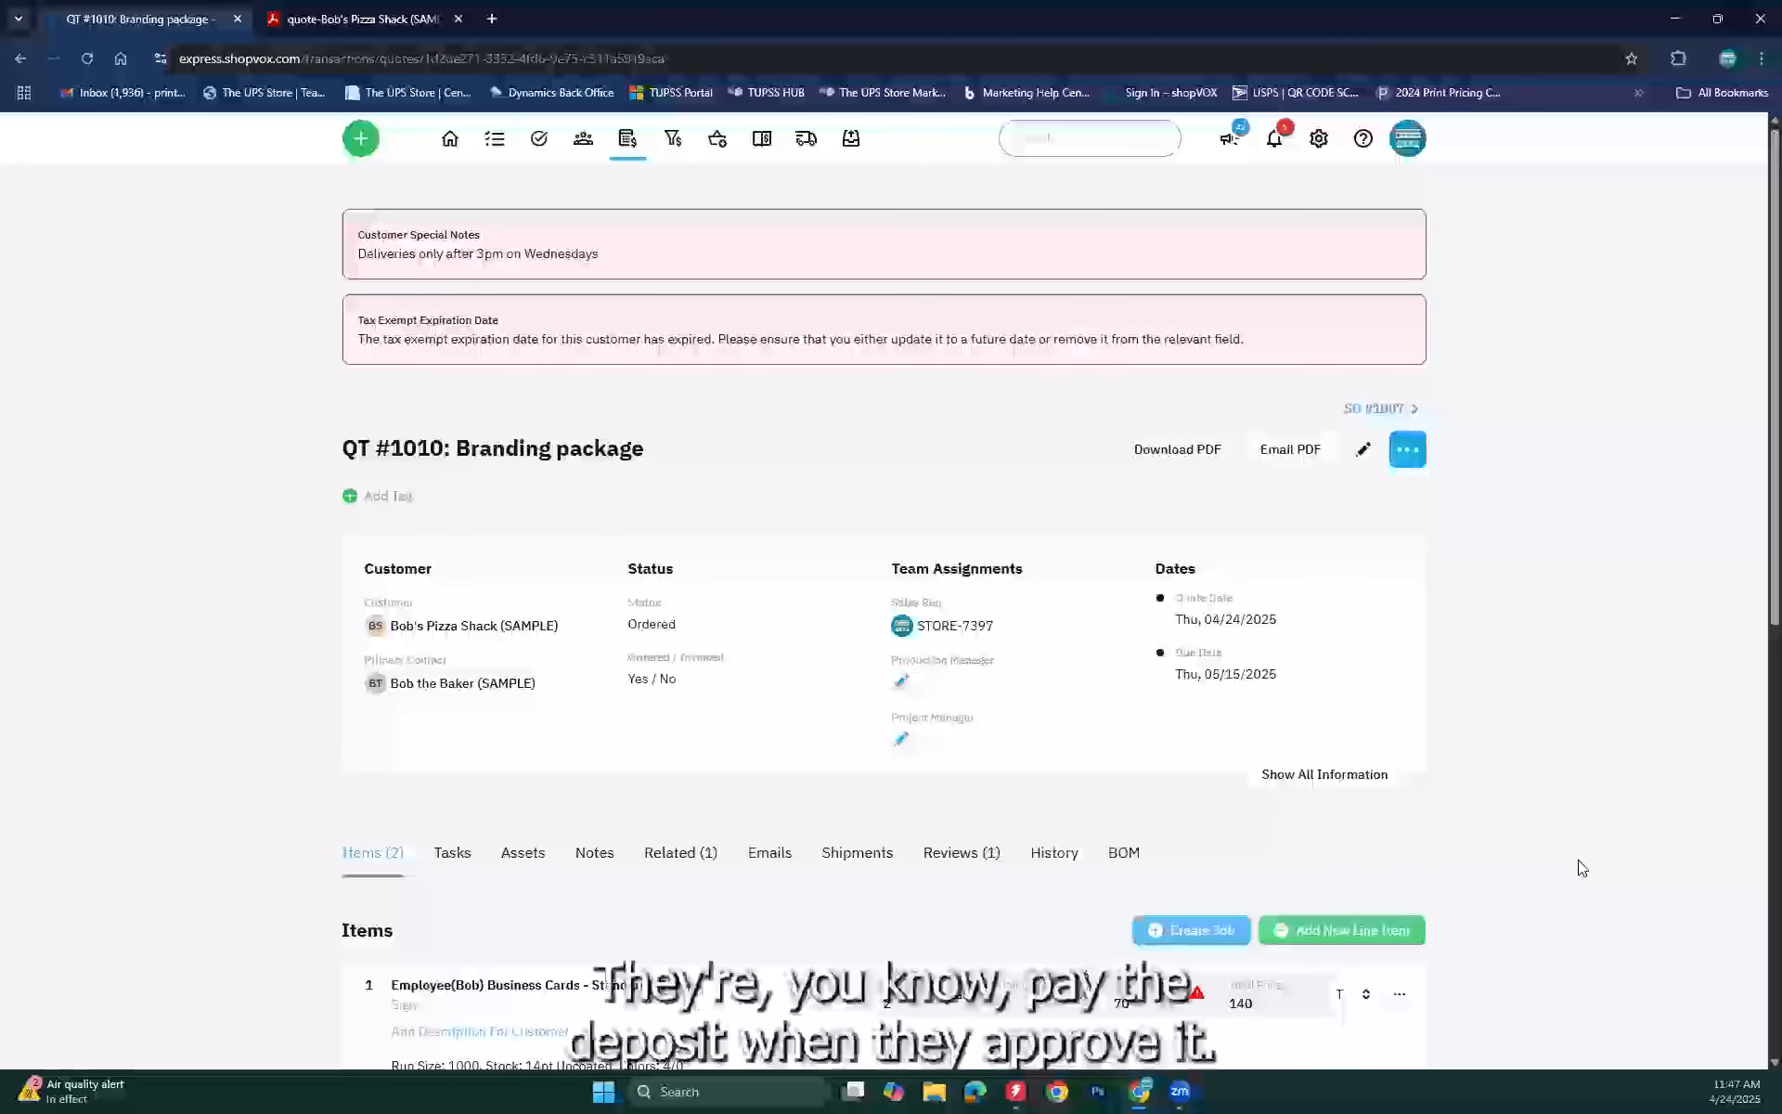
{"action": "left_click", "coordinate": [1381, 412]}
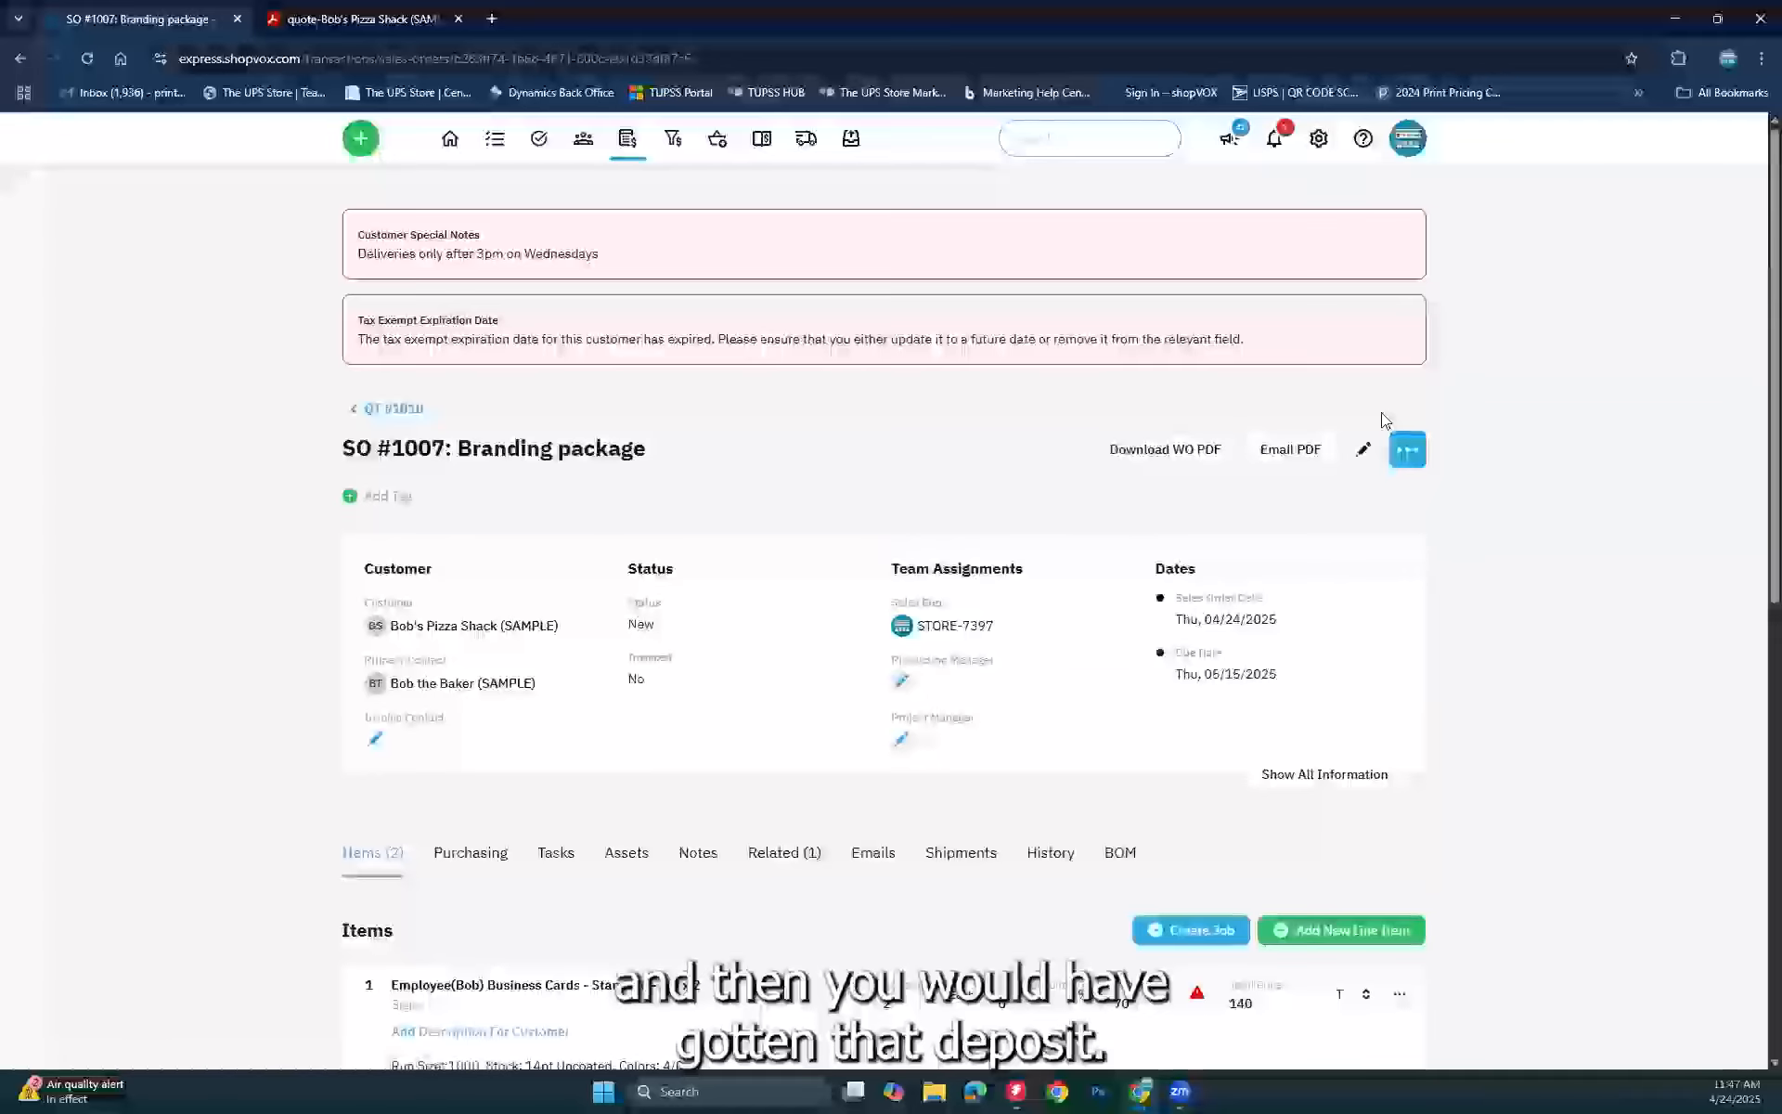
{"action": "left_click", "coordinate": [1408, 455]}
{"action": "left_click", "coordinate": [1302, 449]}
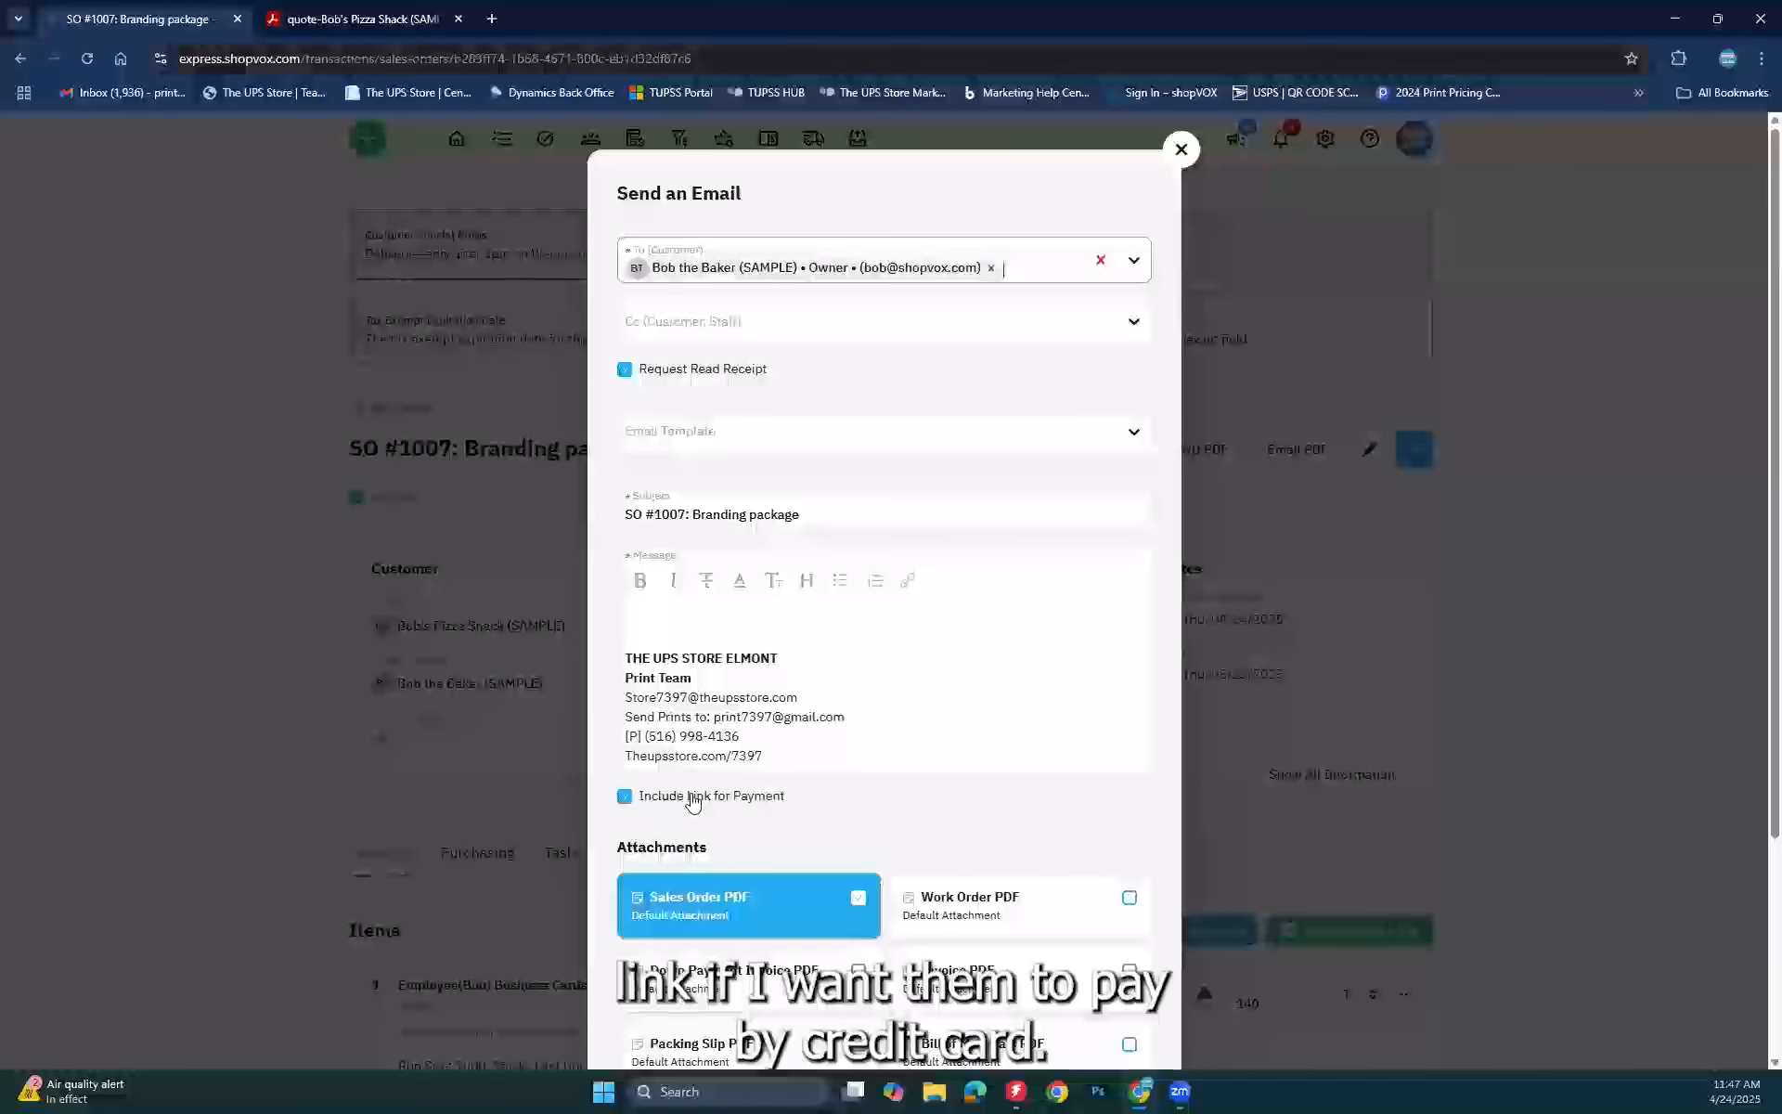
{"action": "left_click", "coordinate": [1181, 150]}
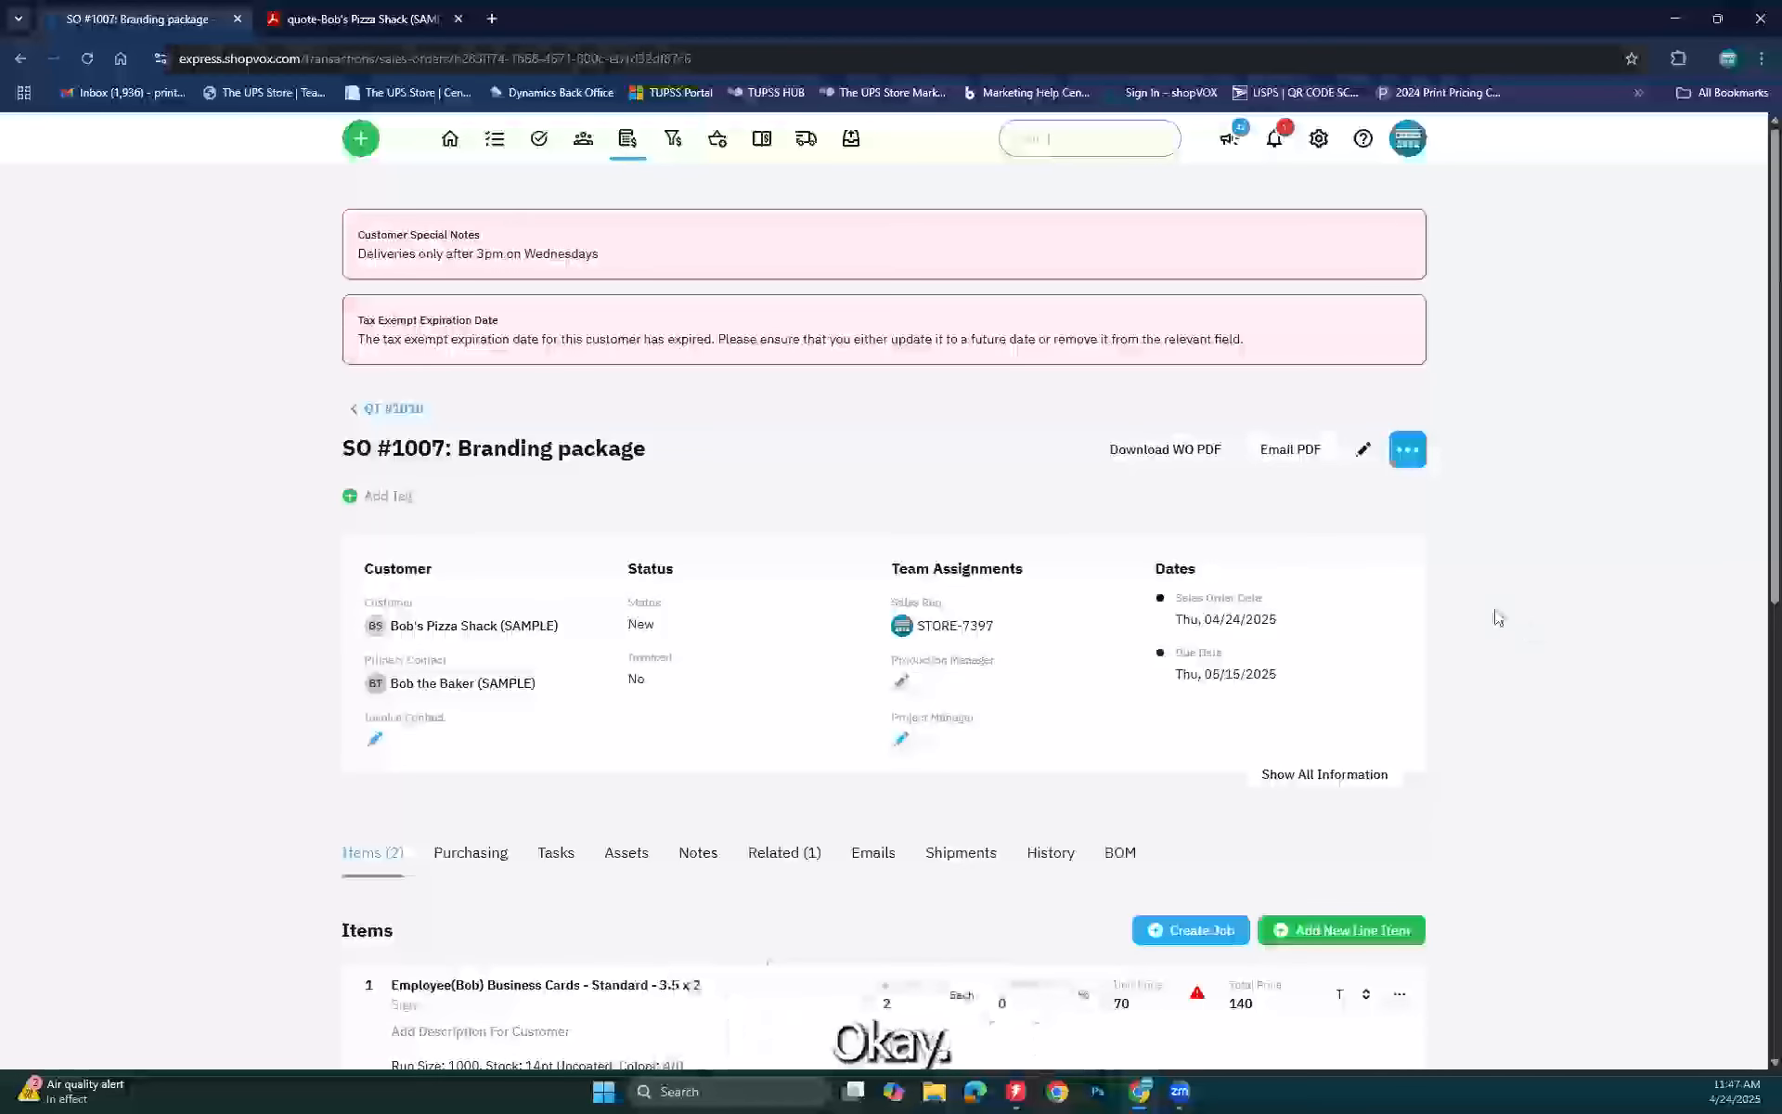
{"action": "left_click", "coordinate": [1408, 452]}
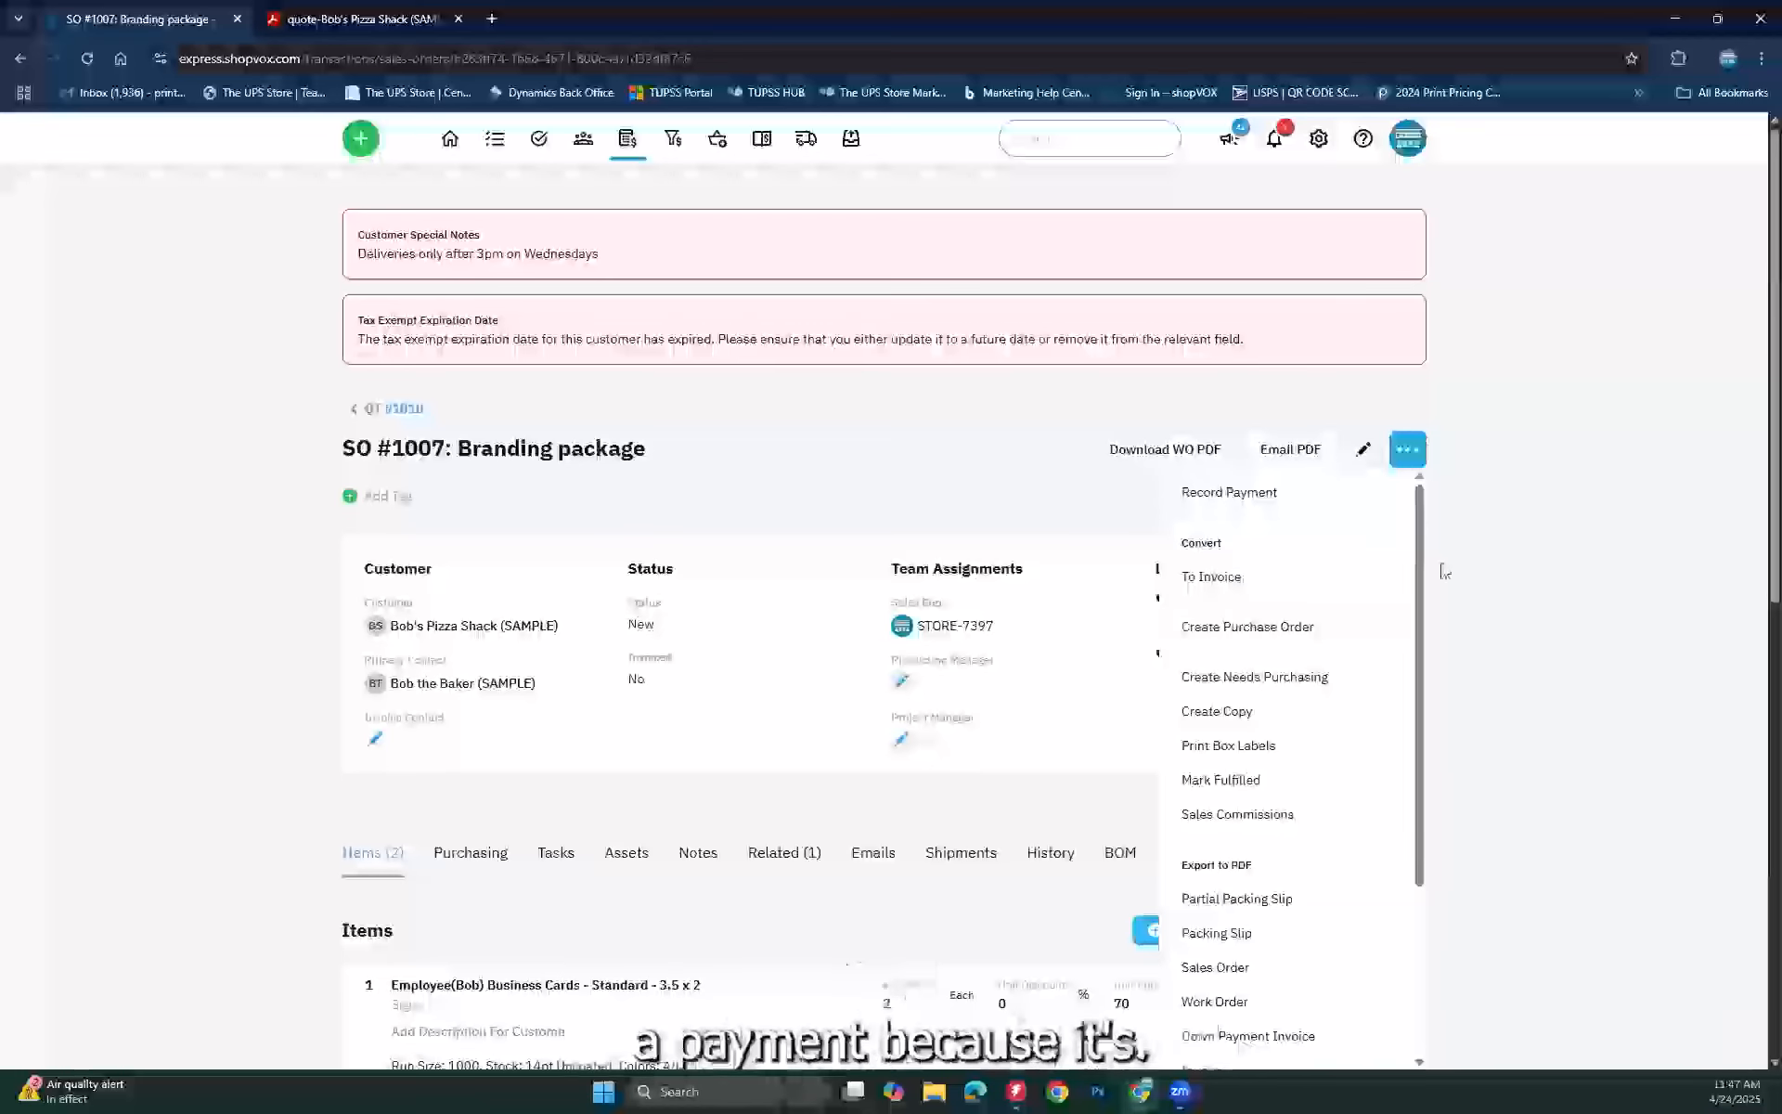
{"action": "left_click", "coordinate": [1546, 608]}
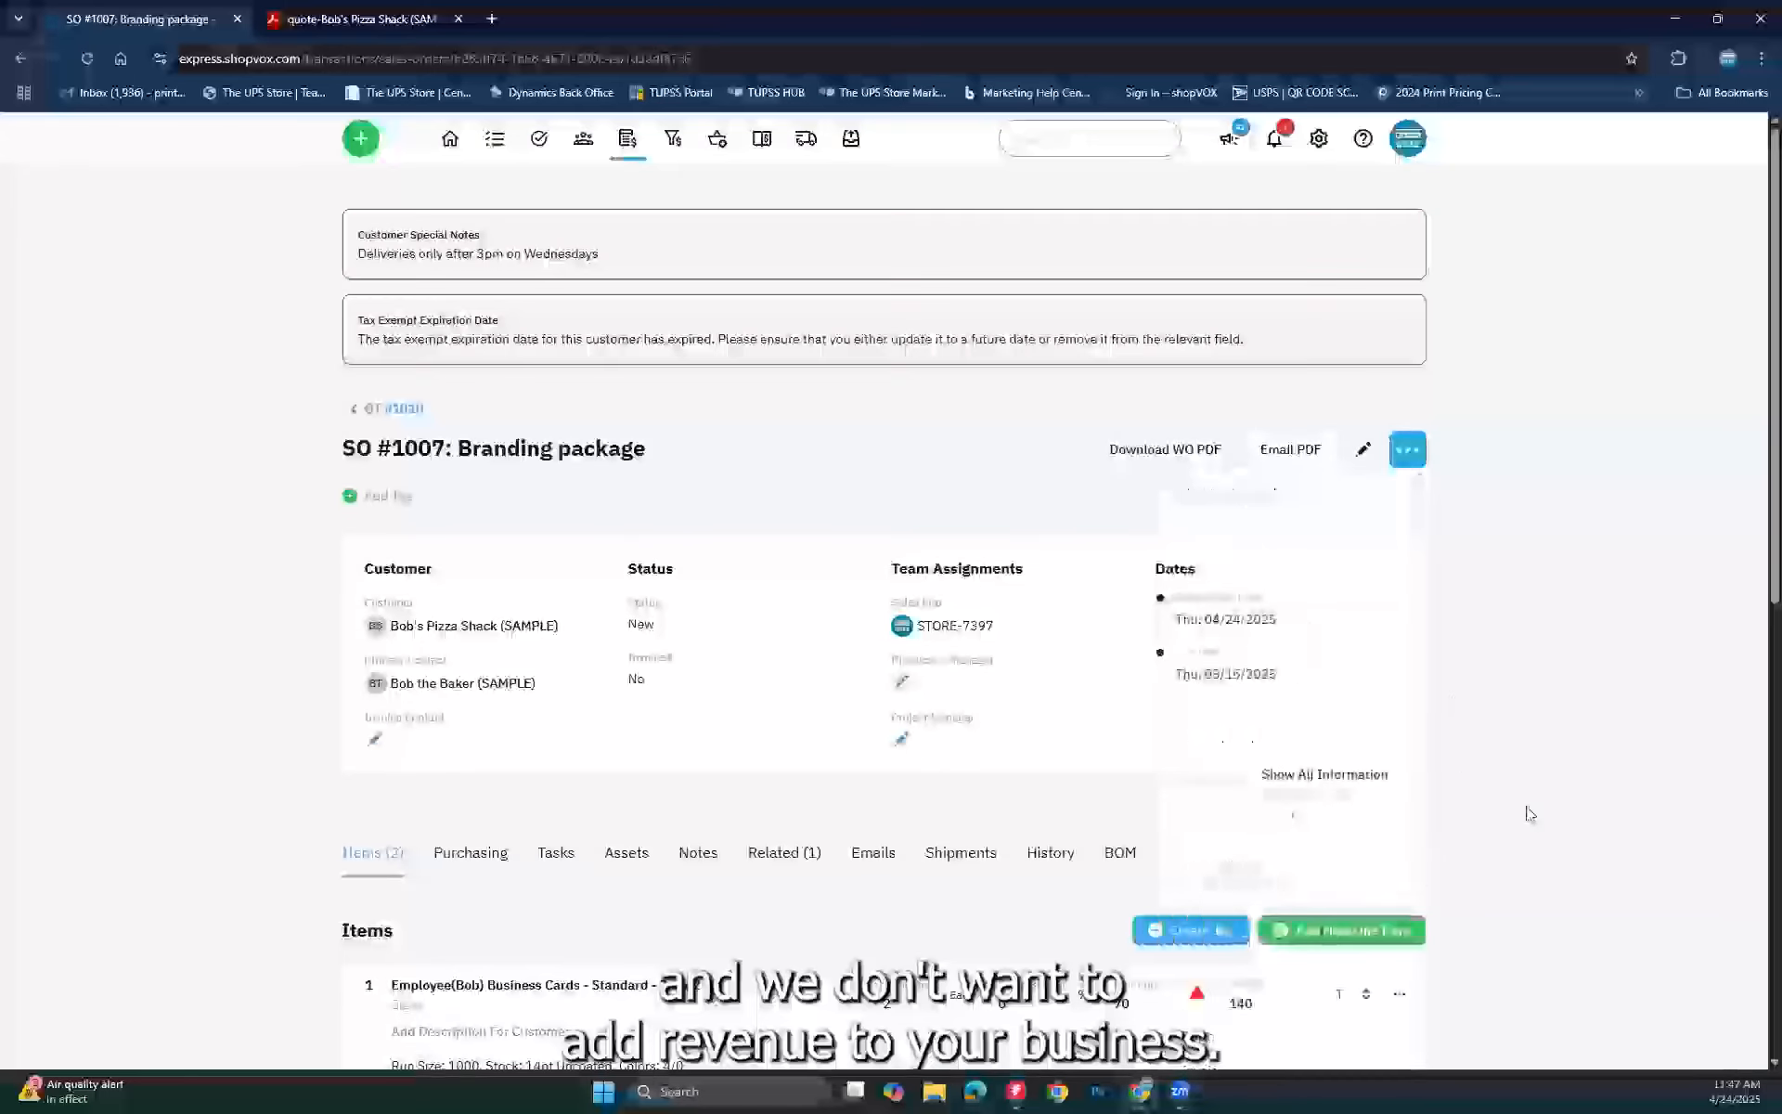
{"action": "scroll", "coordinate": [1530, 814], "scroll_direction": "down", "scroll_amount": 4}
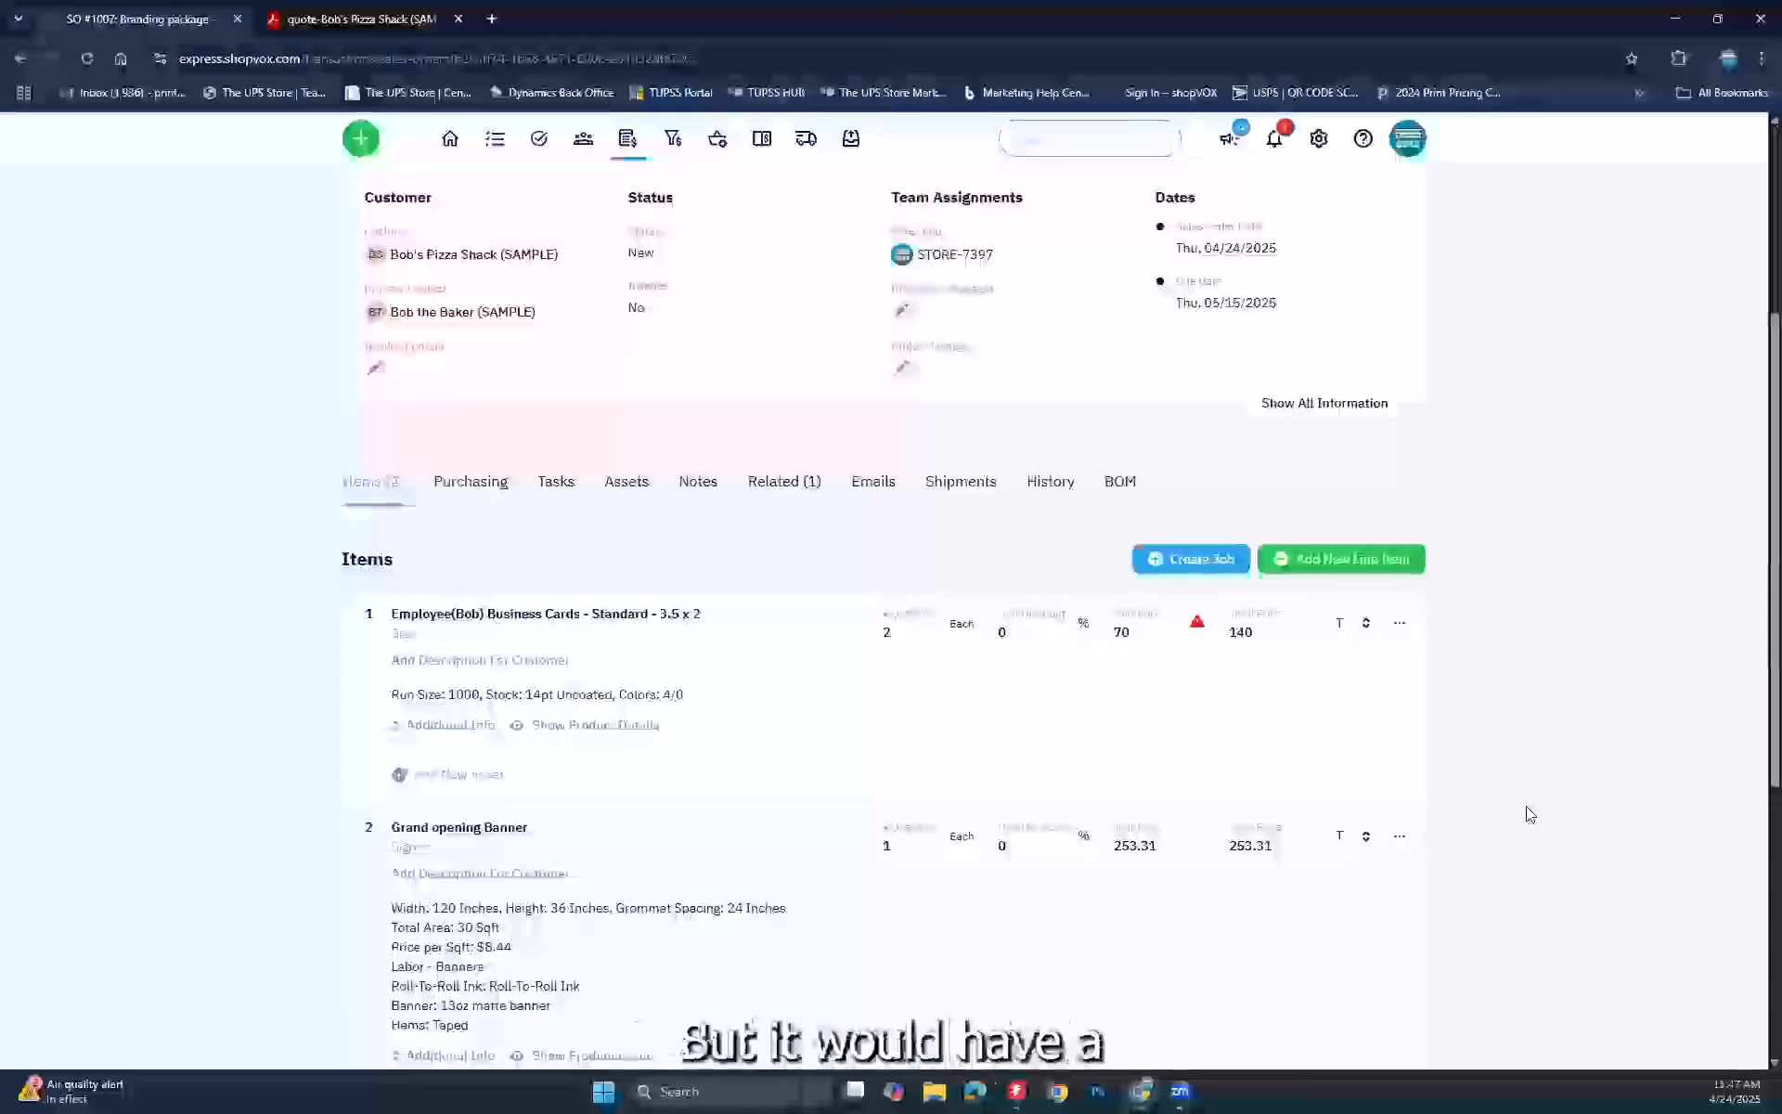
{"action": "scroll", "coordinate": [1529, 813], "scroll_direction": "down", "scroll_amount": 6}
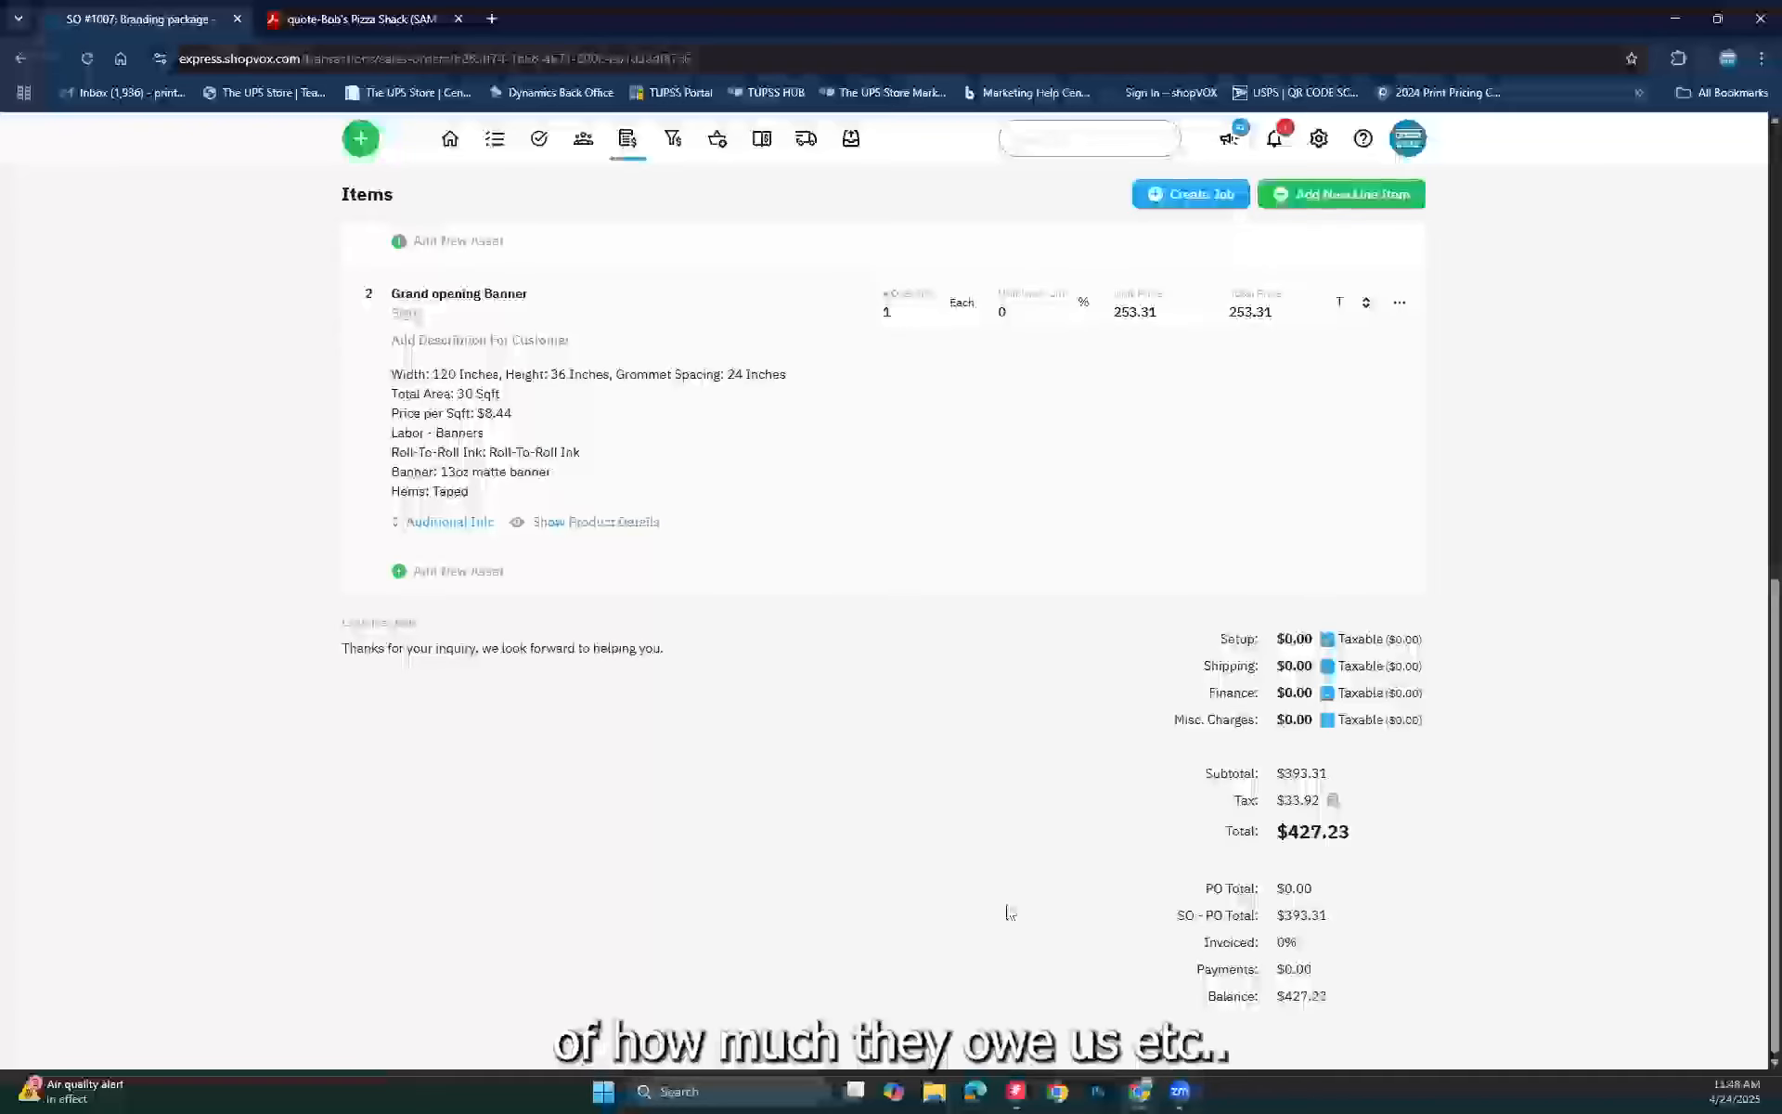
{"action": "scroll", "coordinate": [1131, 772], "scroll_direction": "up", "scroll_amount": 4}
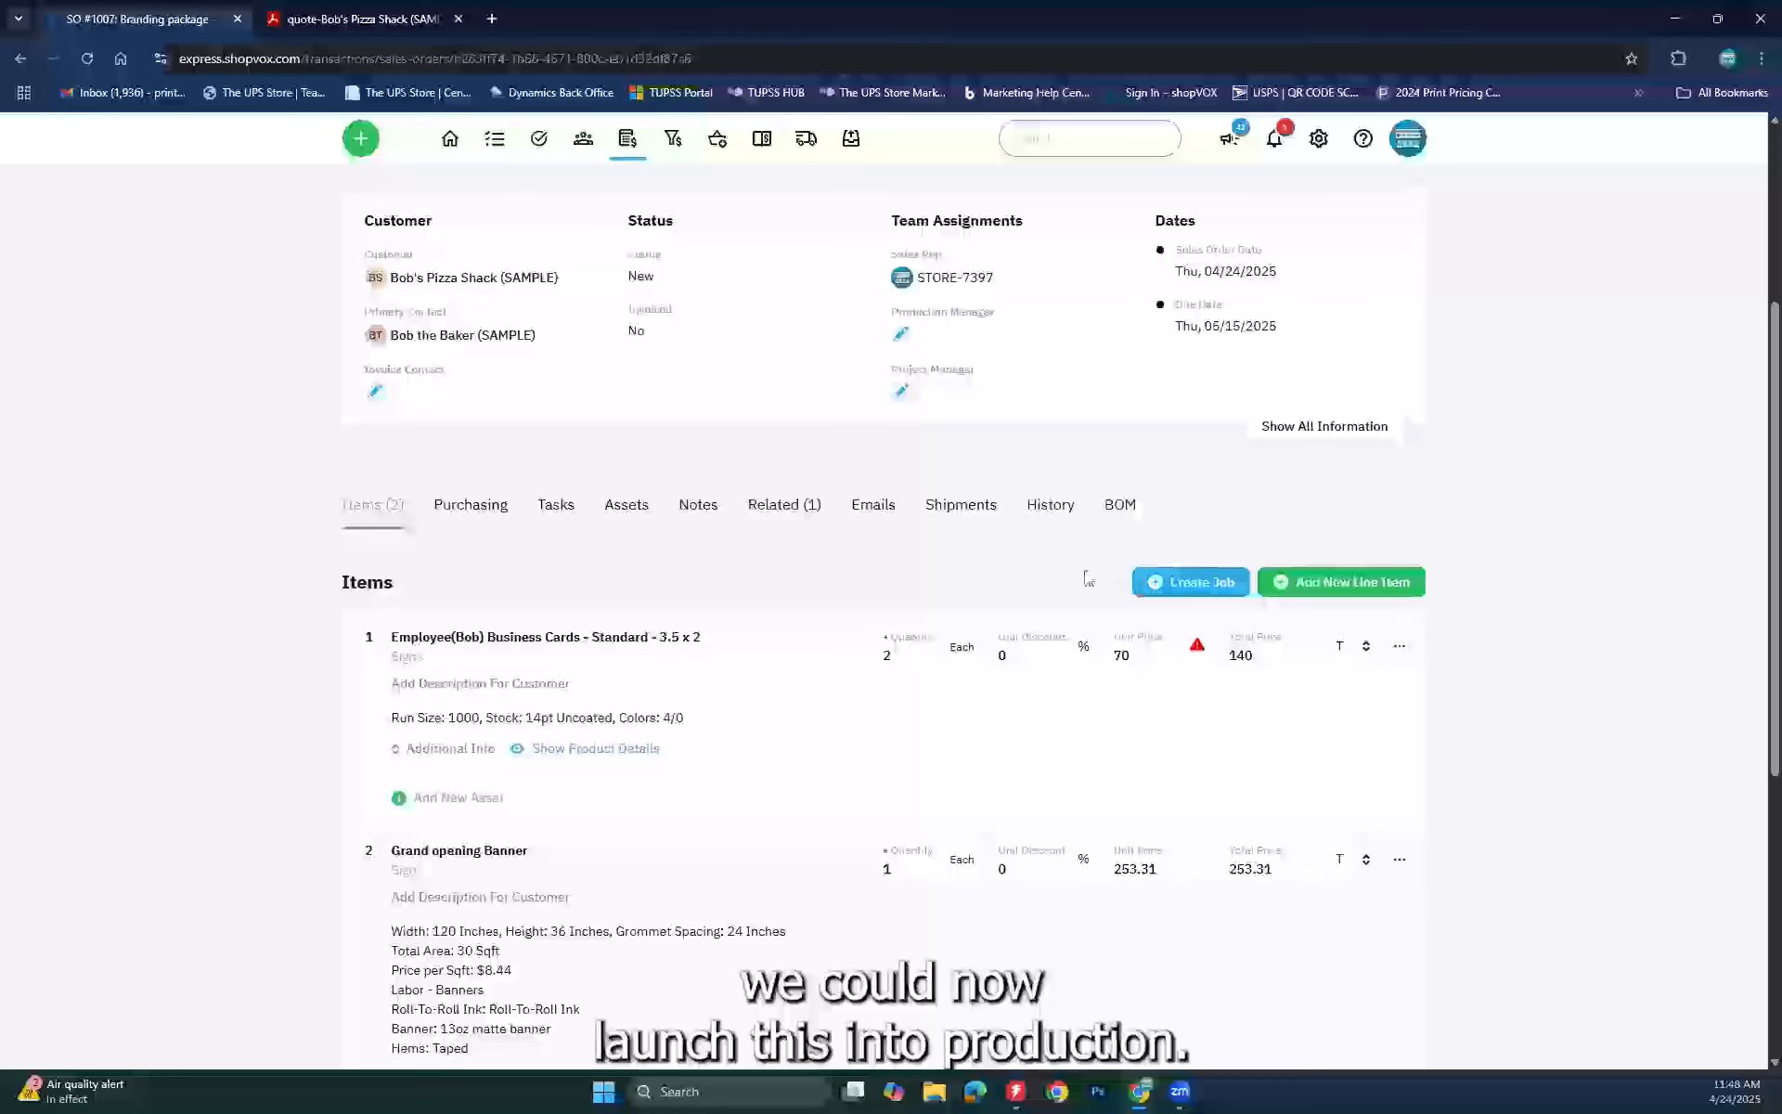
Step: Create one job per line item for SO #1007, due 05/15/2025, then continue to the business cards job
{"action": "left_click", "coordinate": [1201, 583]}
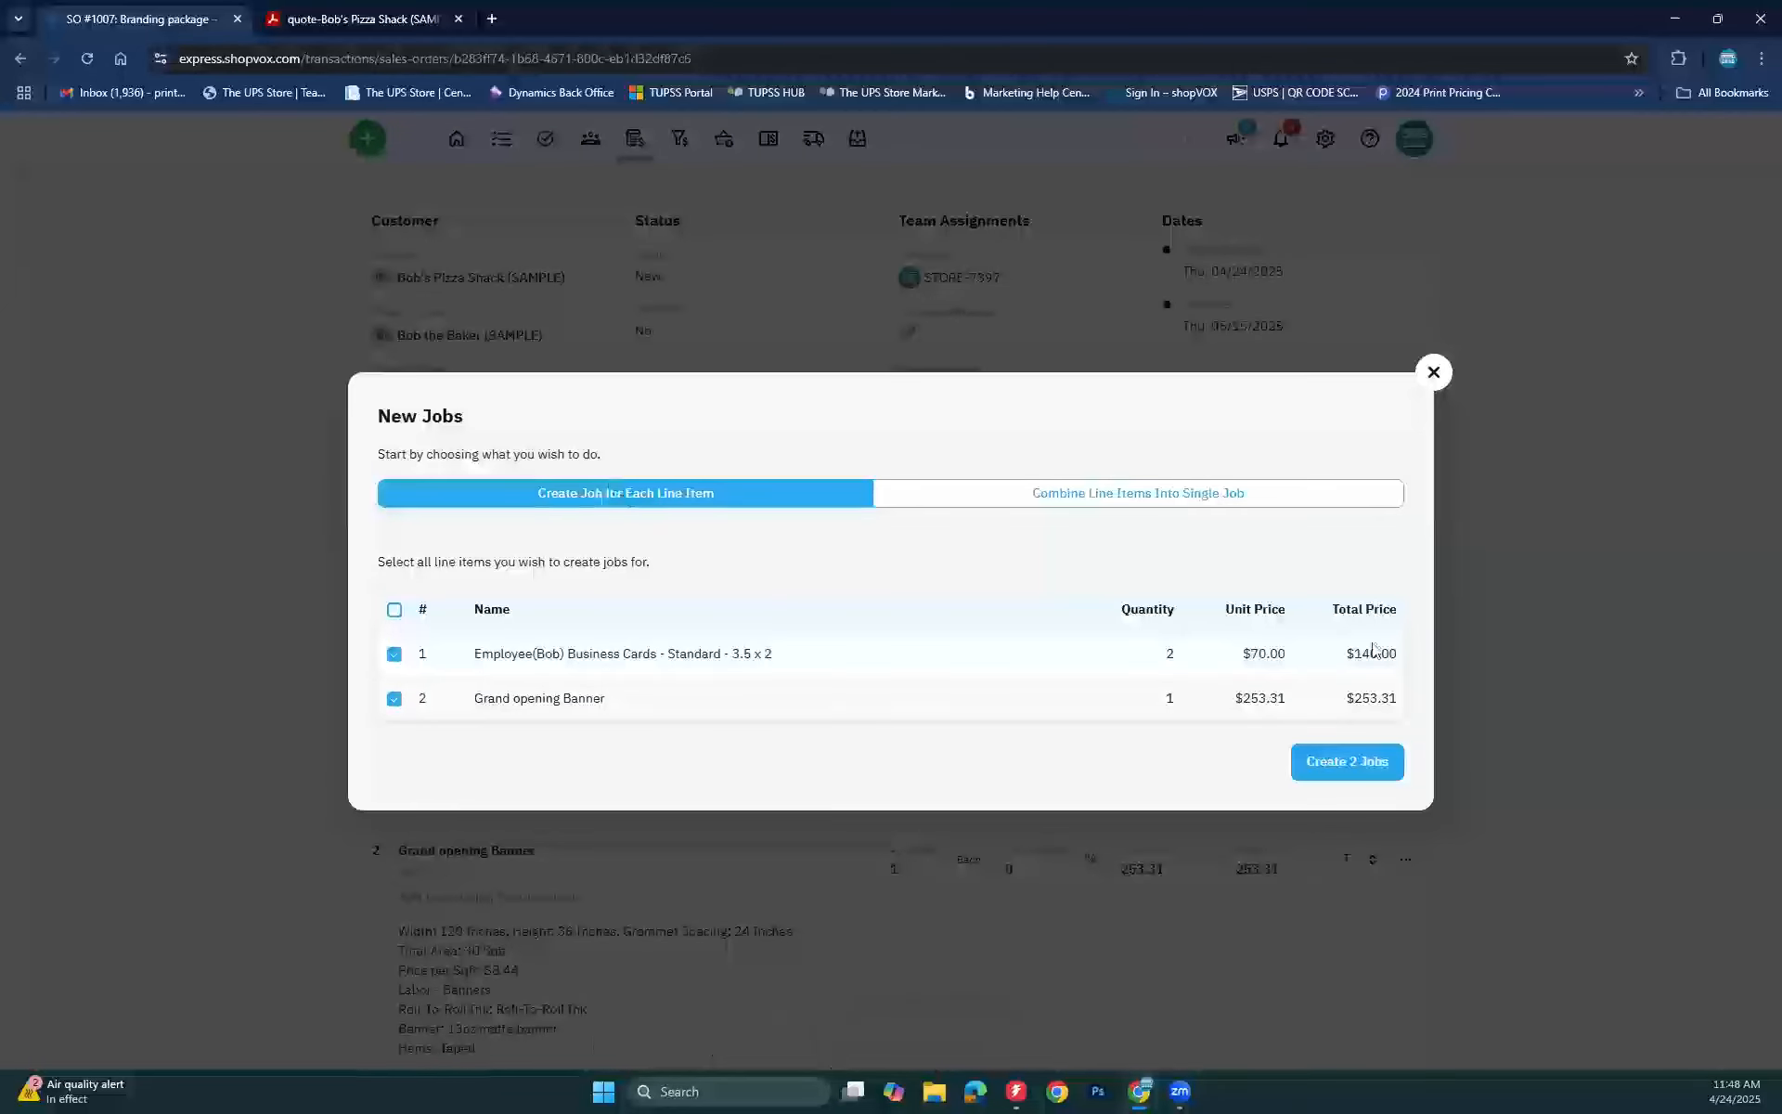
{"action": "left_click", "coordinate": [1348, 762]}
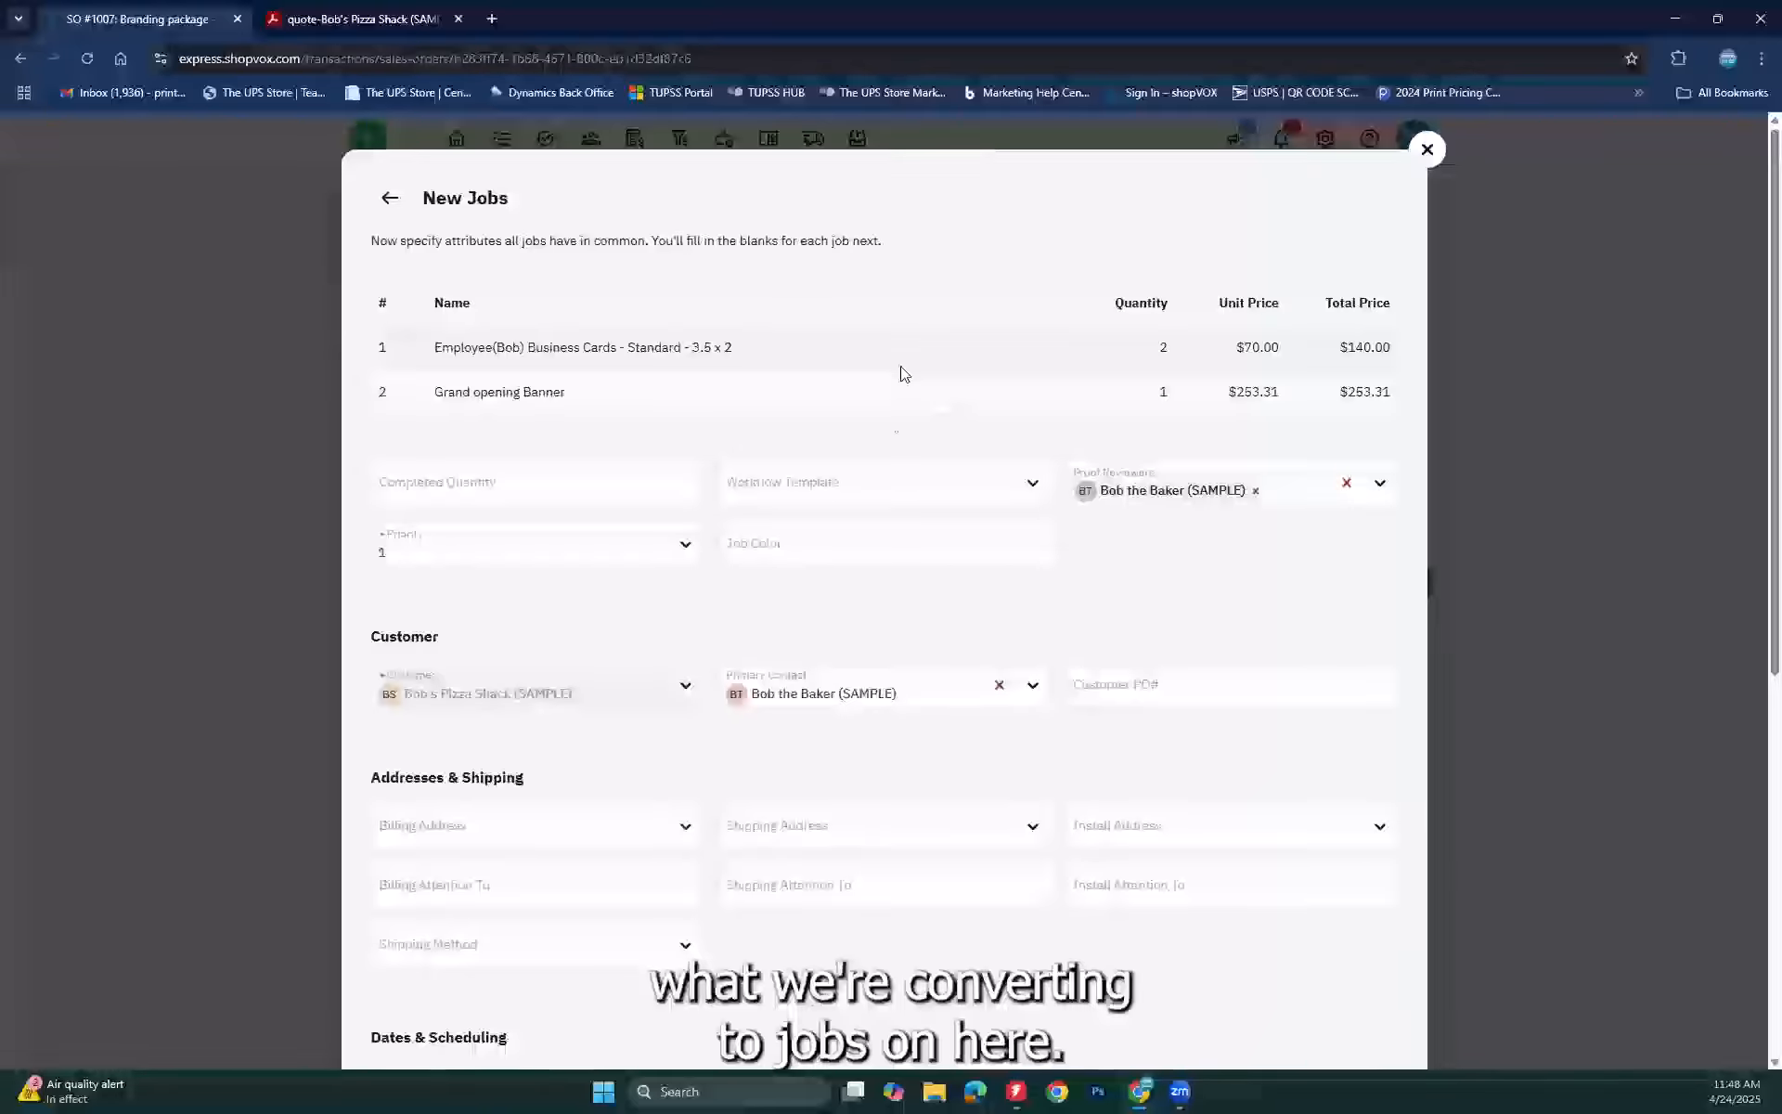
{"action": "scroll", "coordinate": [1022, 557], "scroll_direction": "down", "scroll_amount": 3}
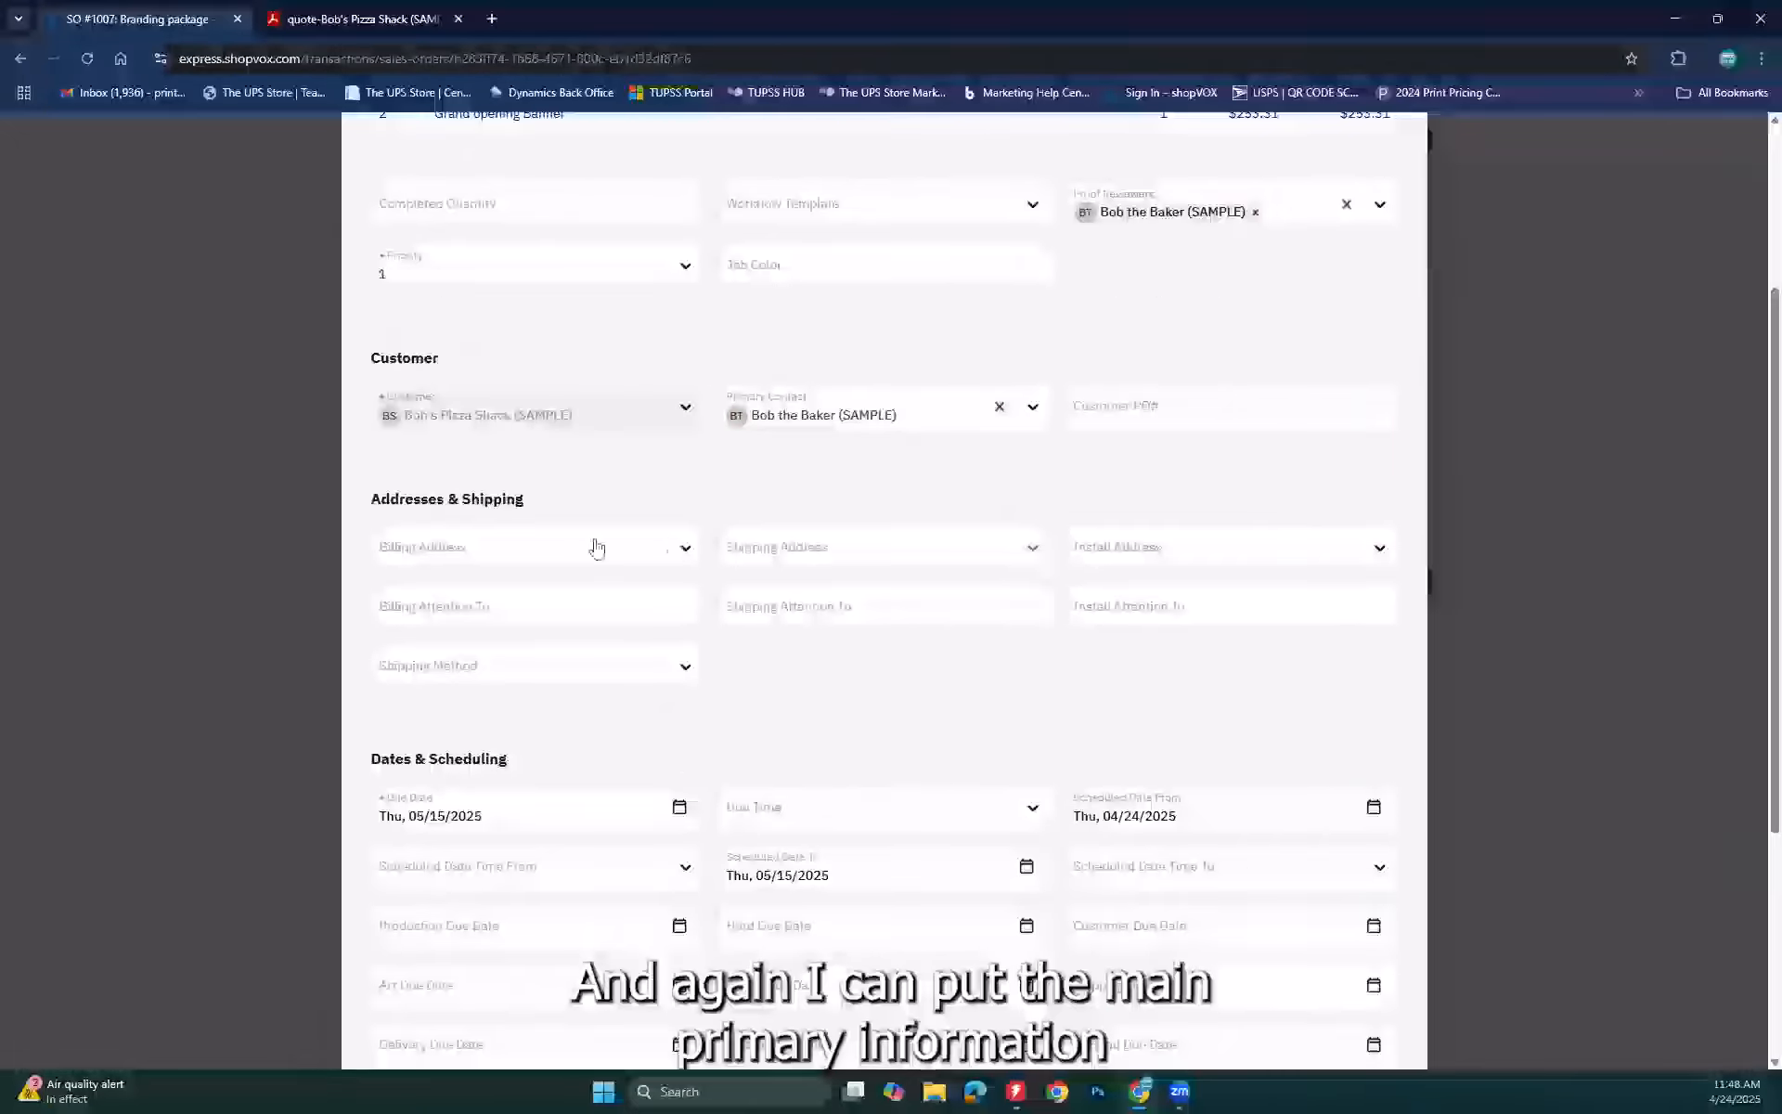
{"action": "scroll", "coordinate": [748, 747], "scroll_direction": "down", "scroll_amount": 3}
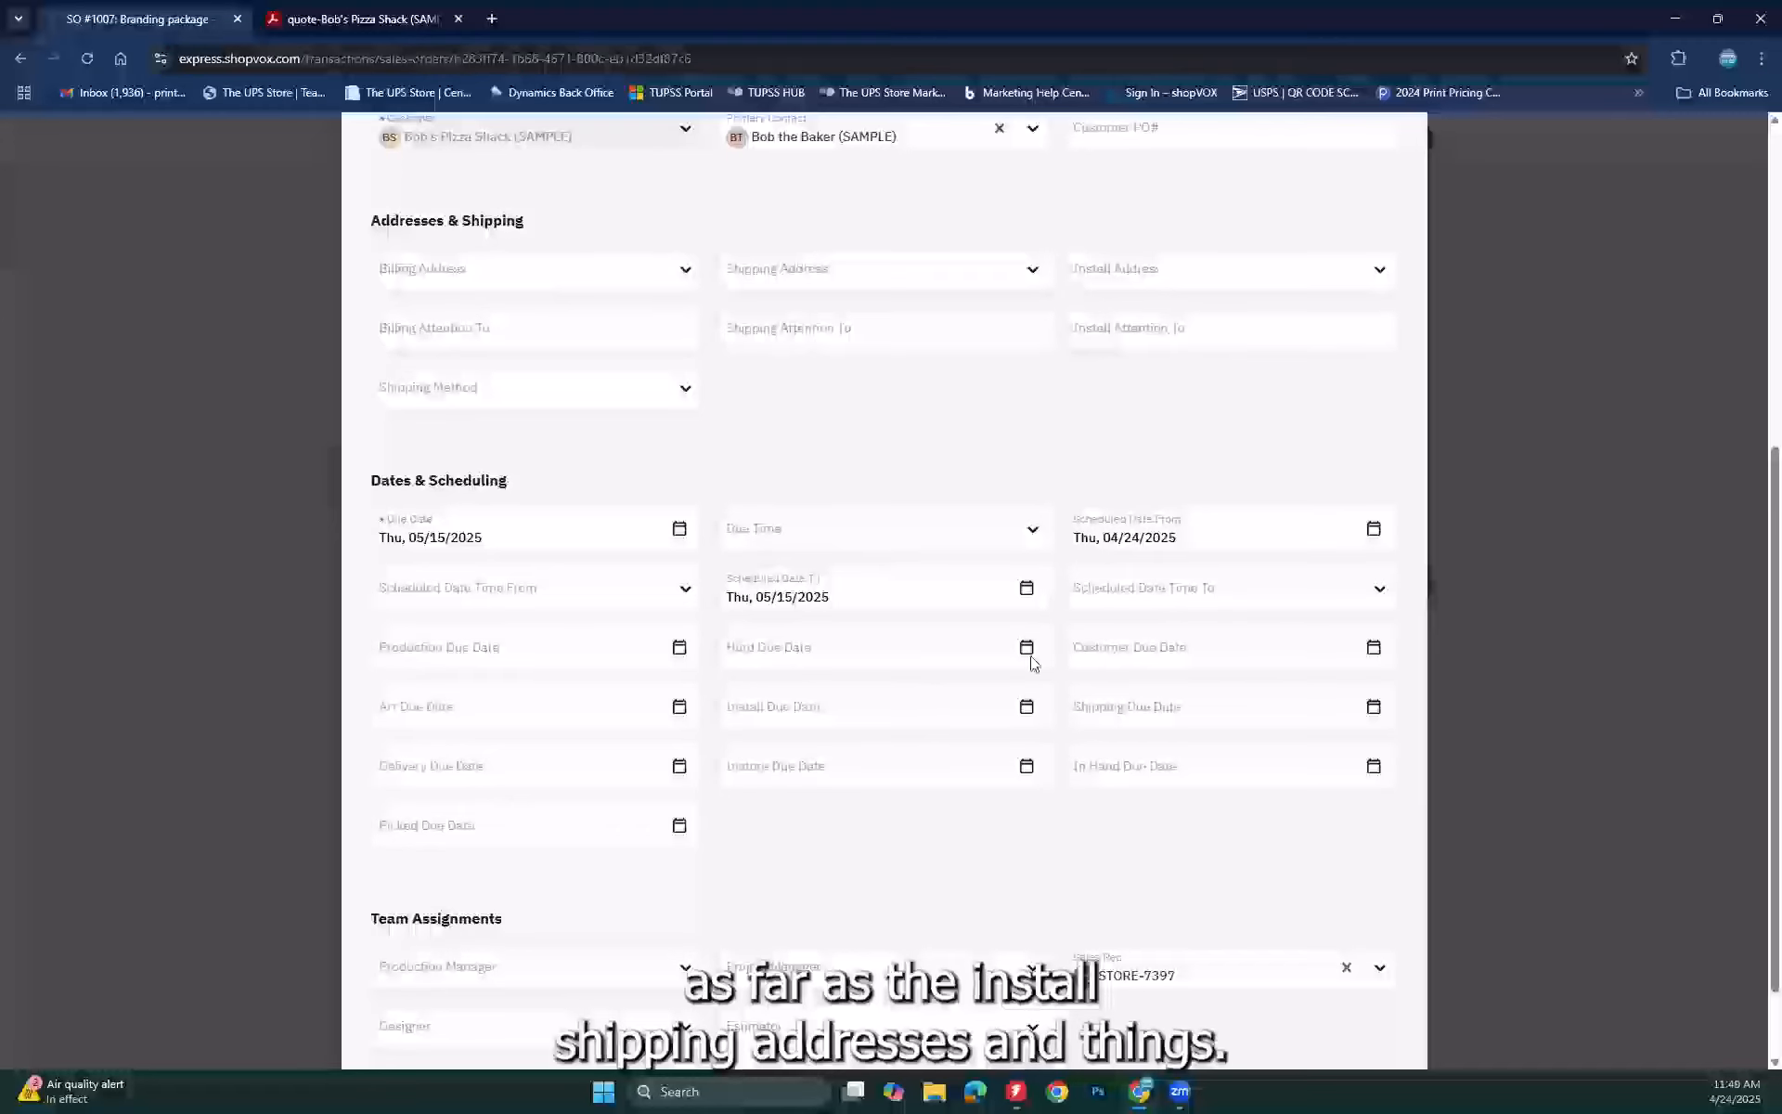
{"action": "scroll", "coordinate": [1032, 661], "scroll_direction": "down", "scroll_amount": 1}
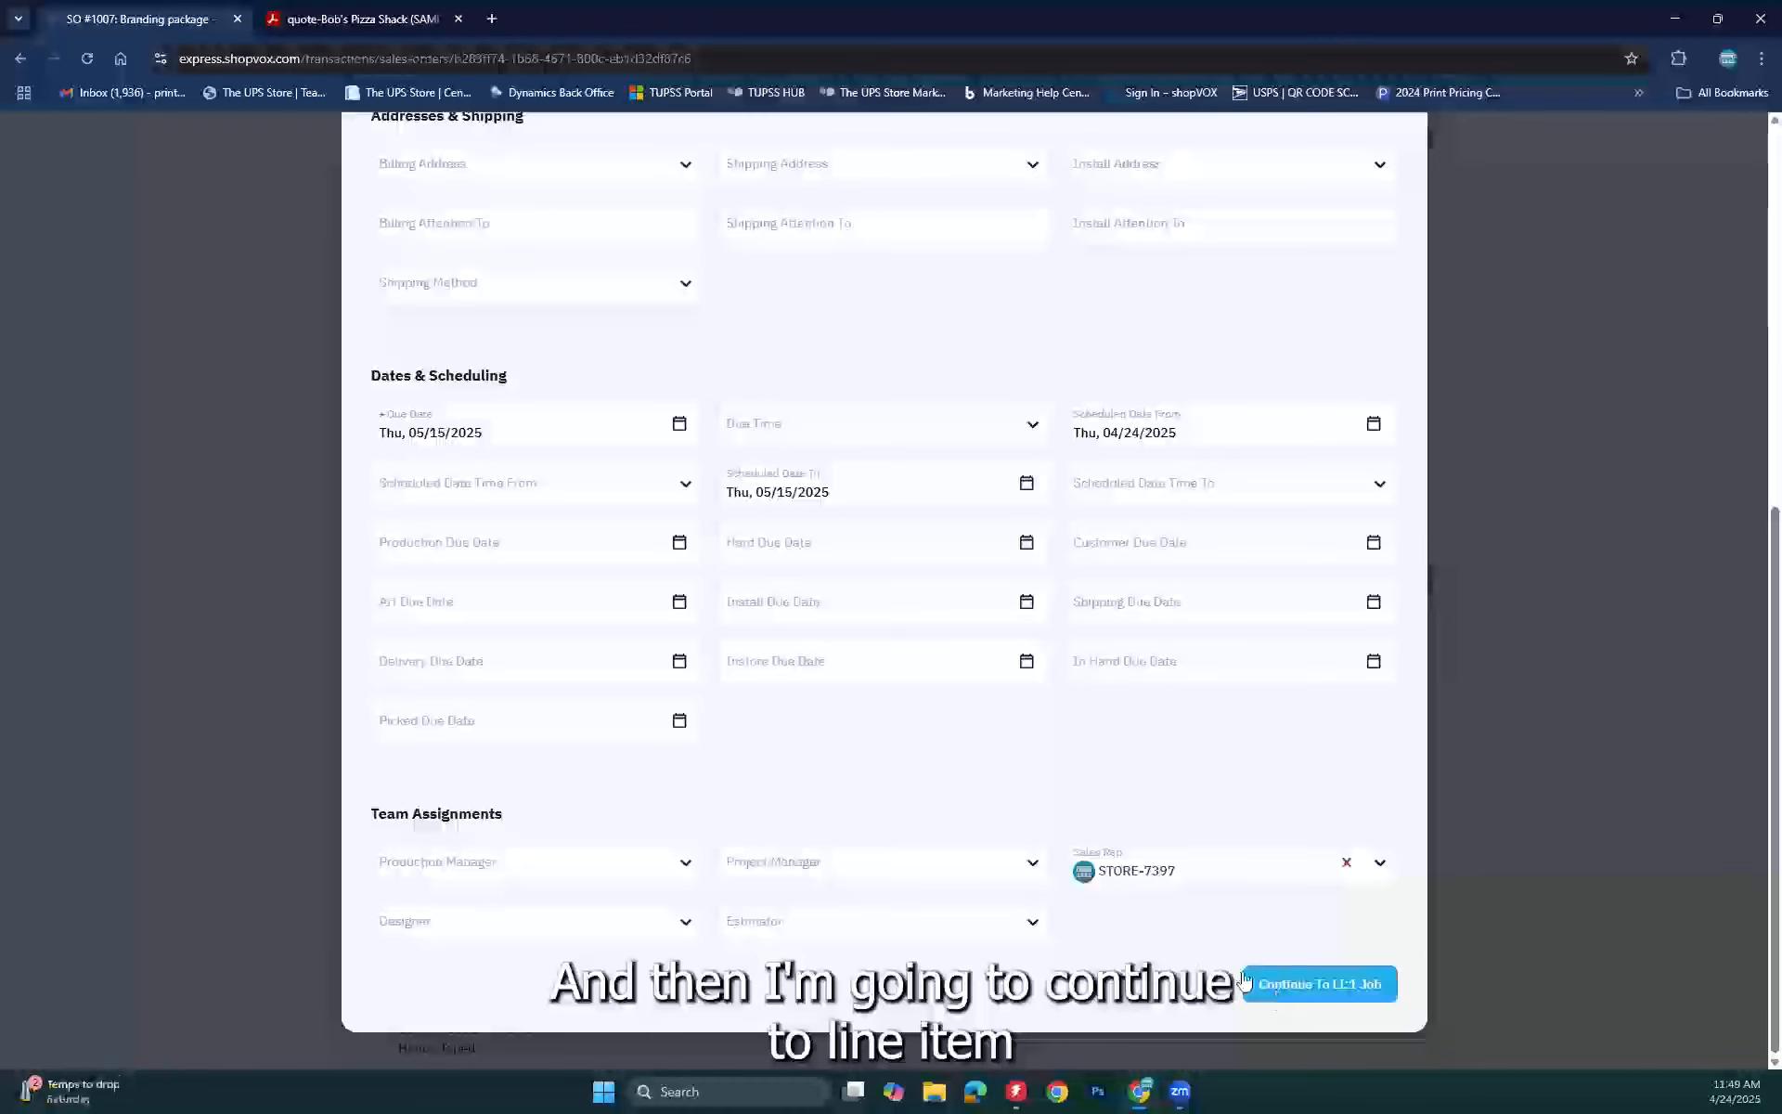
{"action": "left_click", "coordinate": [1352, 990]}
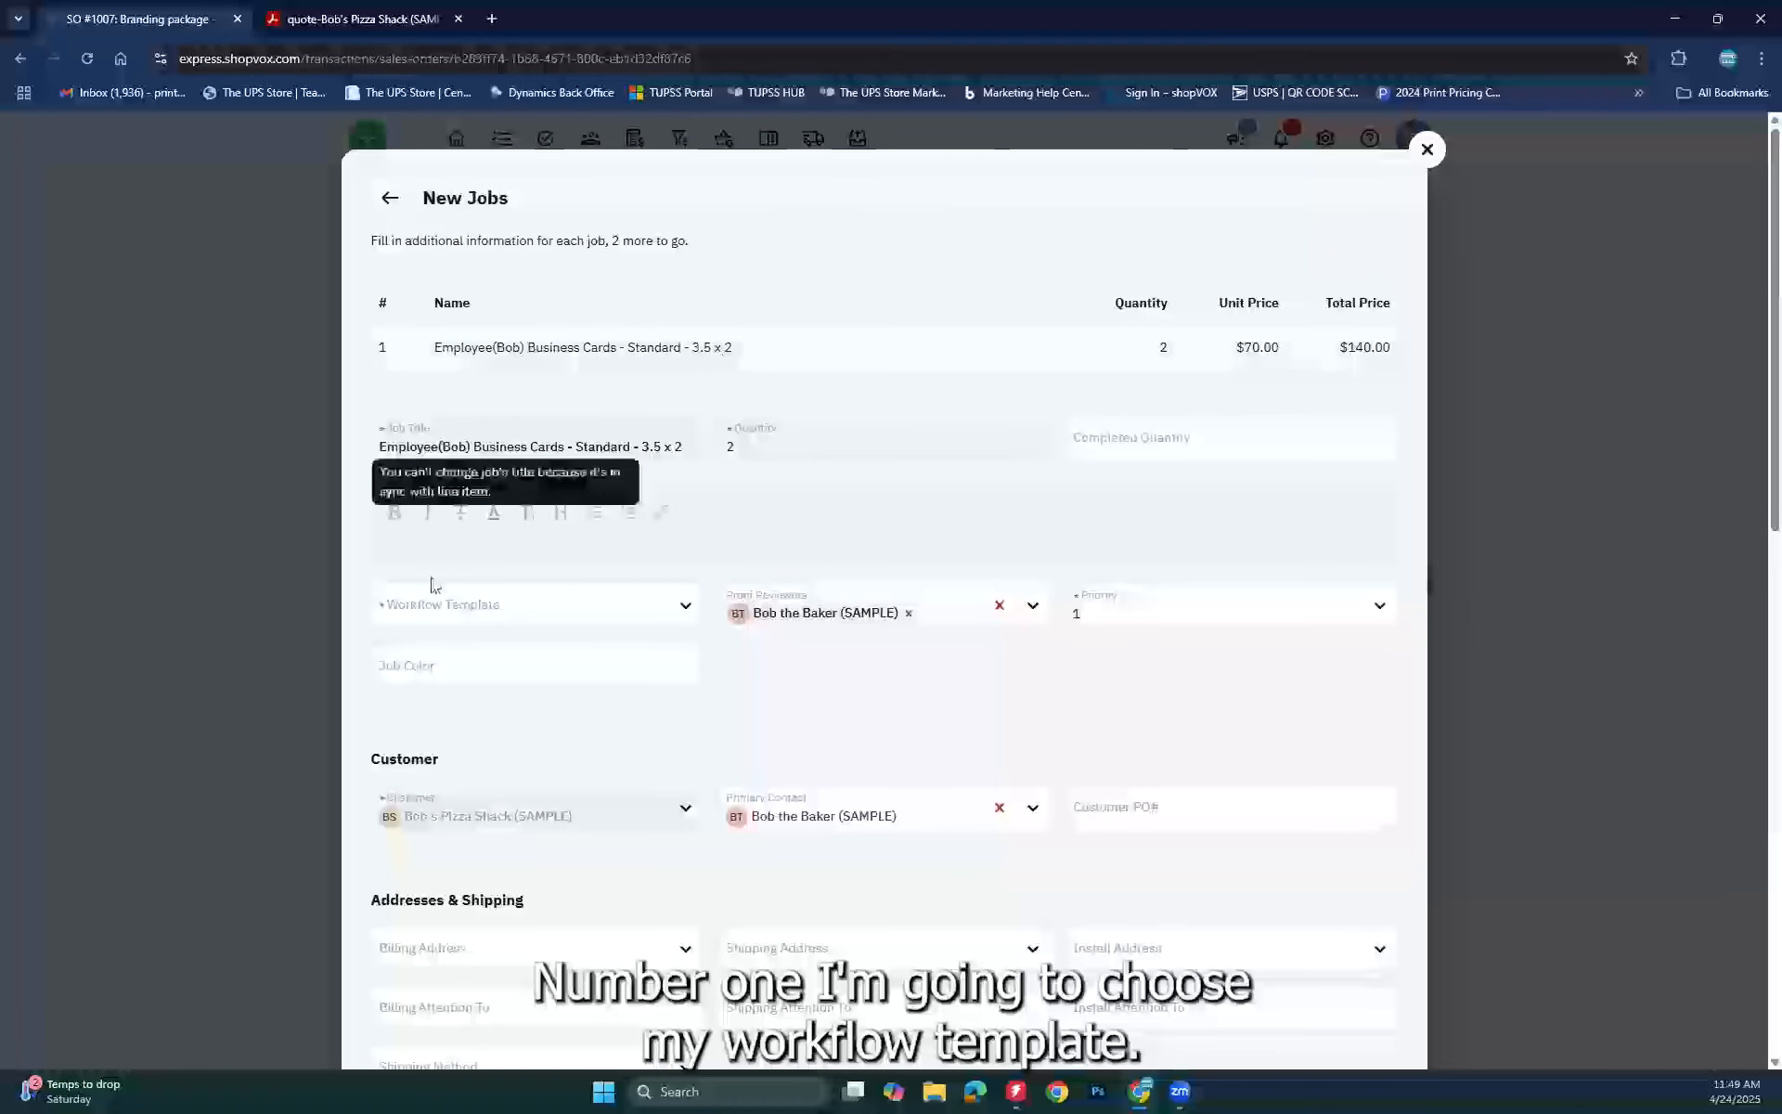
Step: Assign the Digital Print workflow template to the business-card job
{"action": "left_click", "coordinate": [669, 609]}
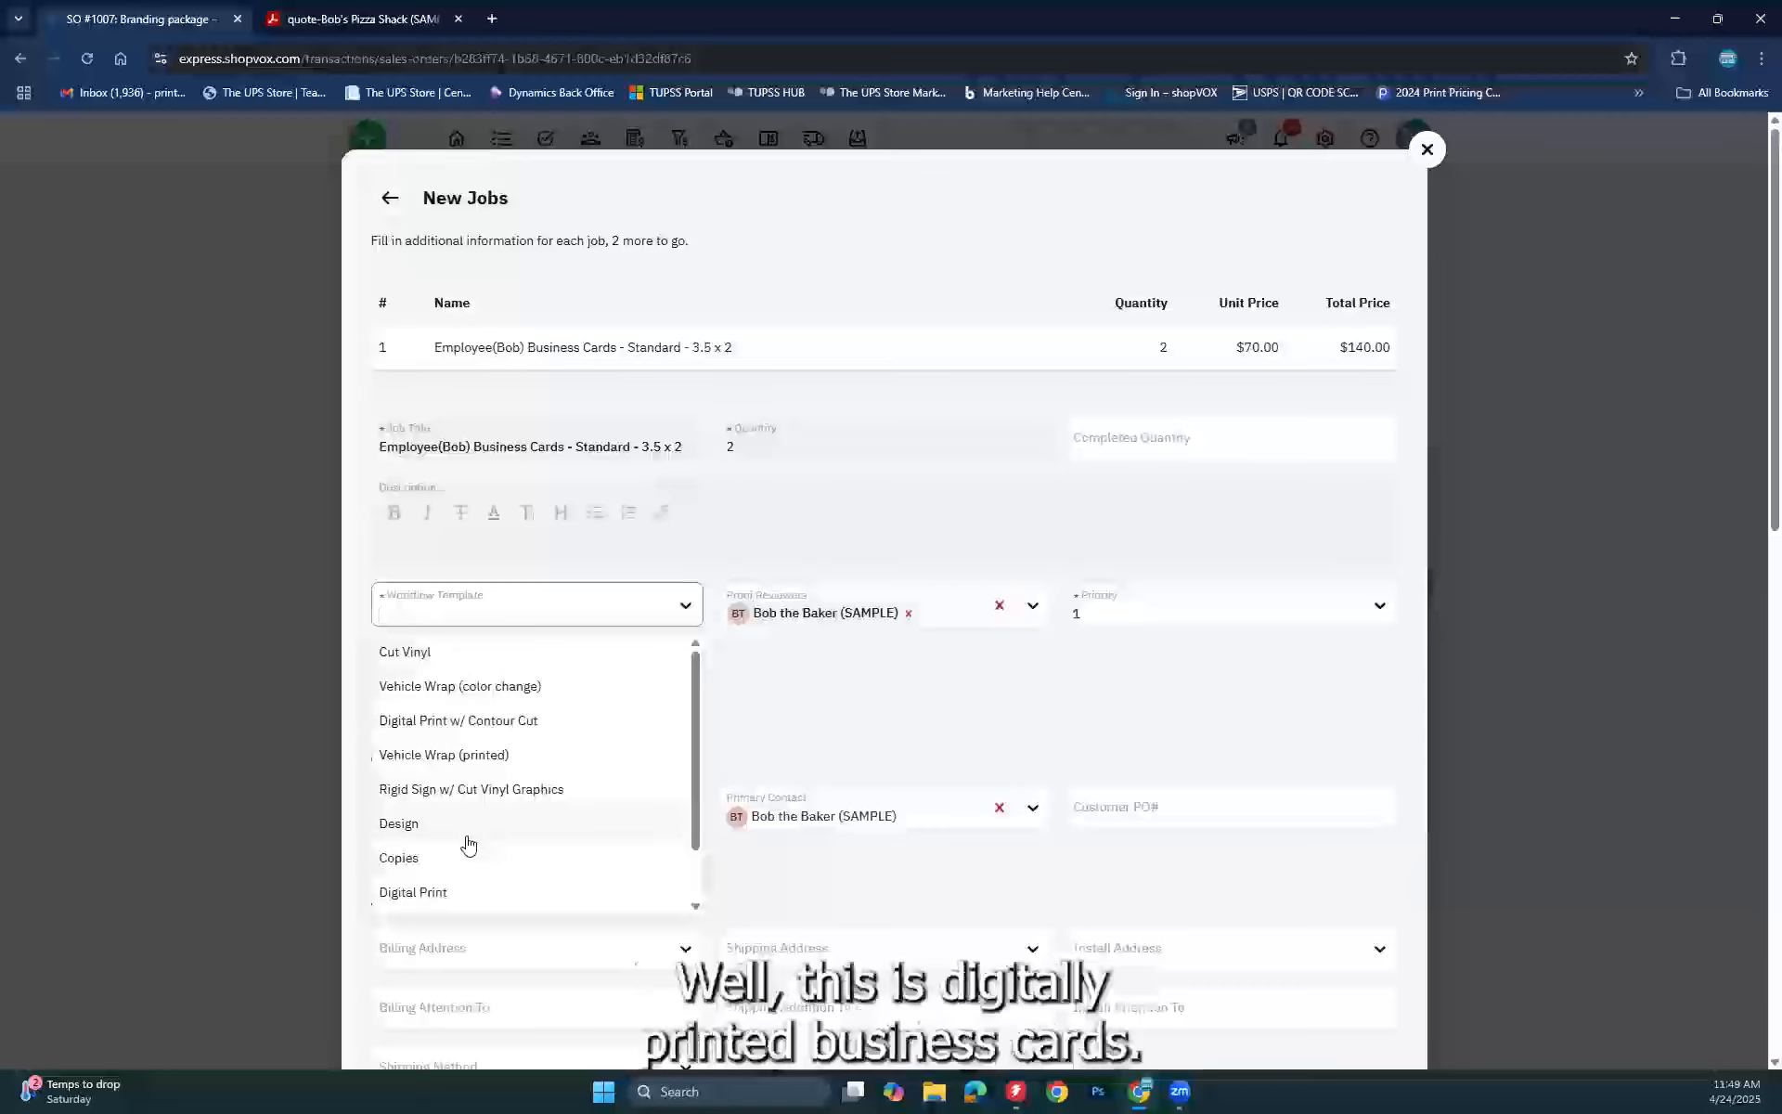
{"action": "left_click", "coordinate": [425, 898]}
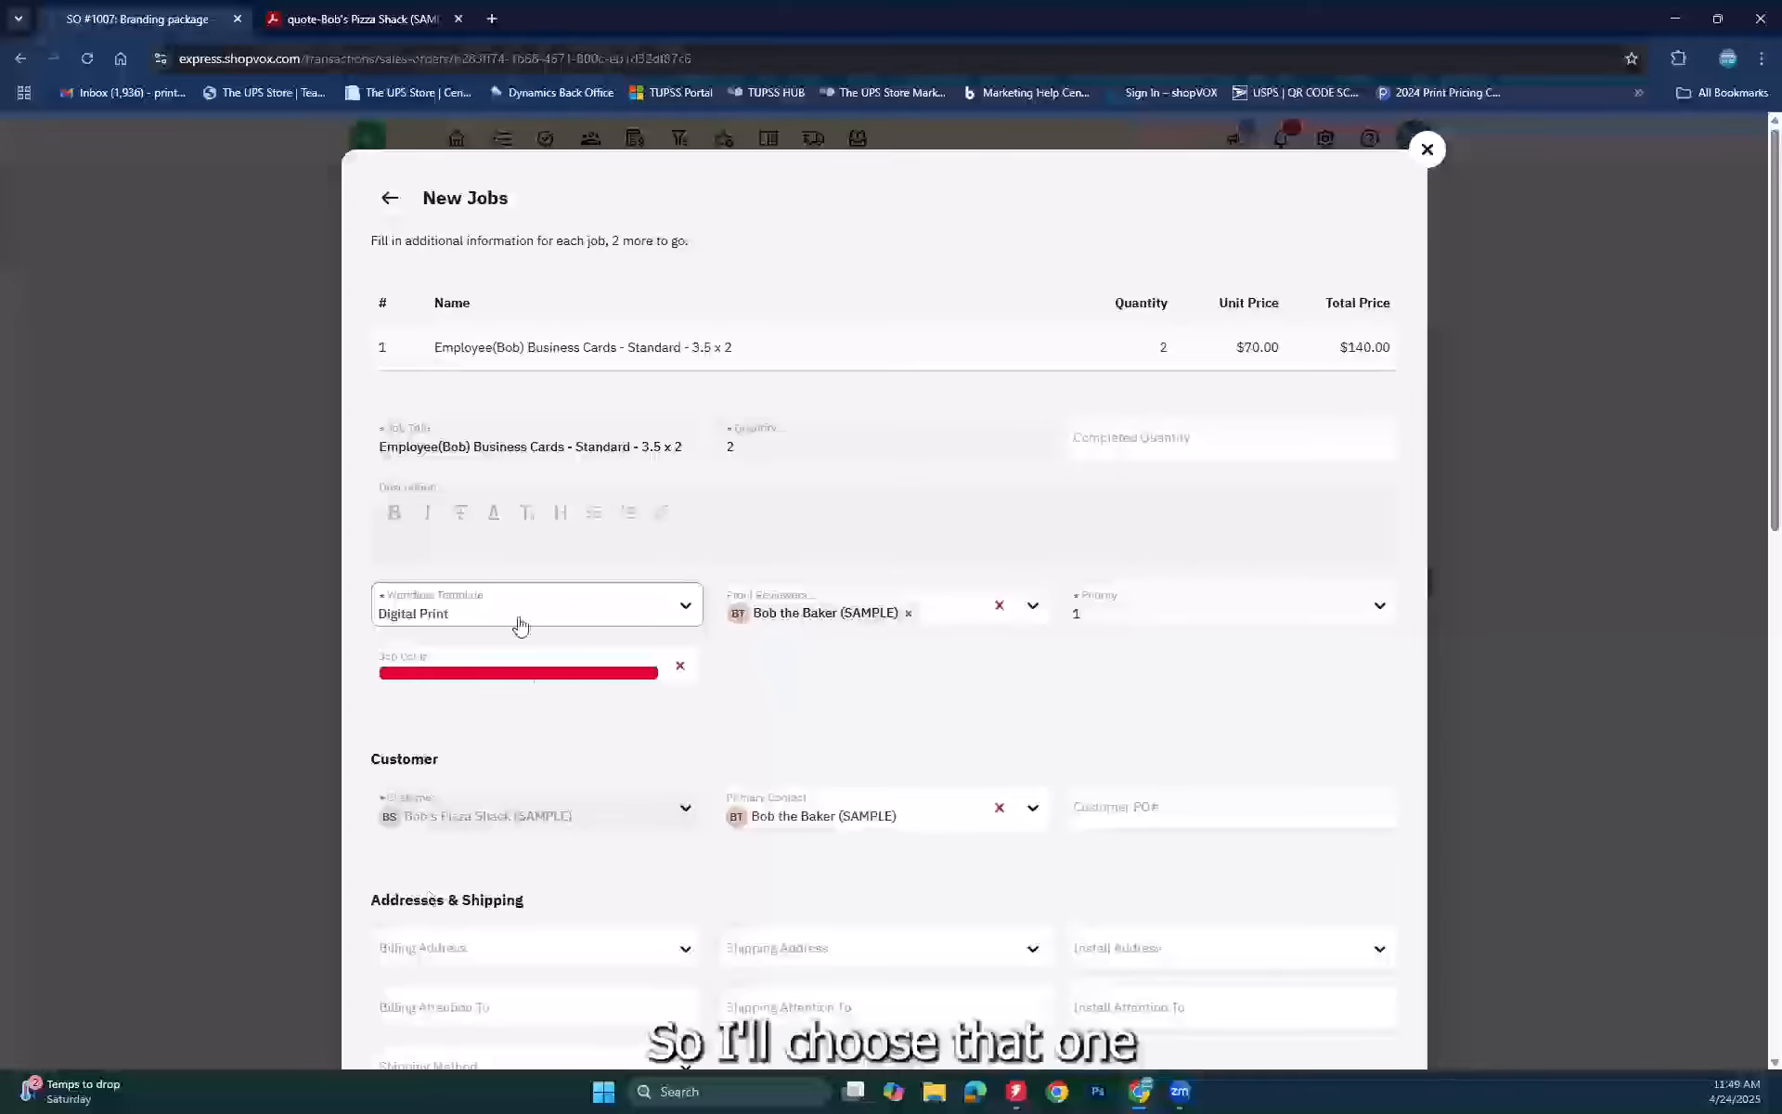
{"action": "scroll", "coordinate": [1196, 690], "scroll_direction": "down", "scroll_amount": 5}
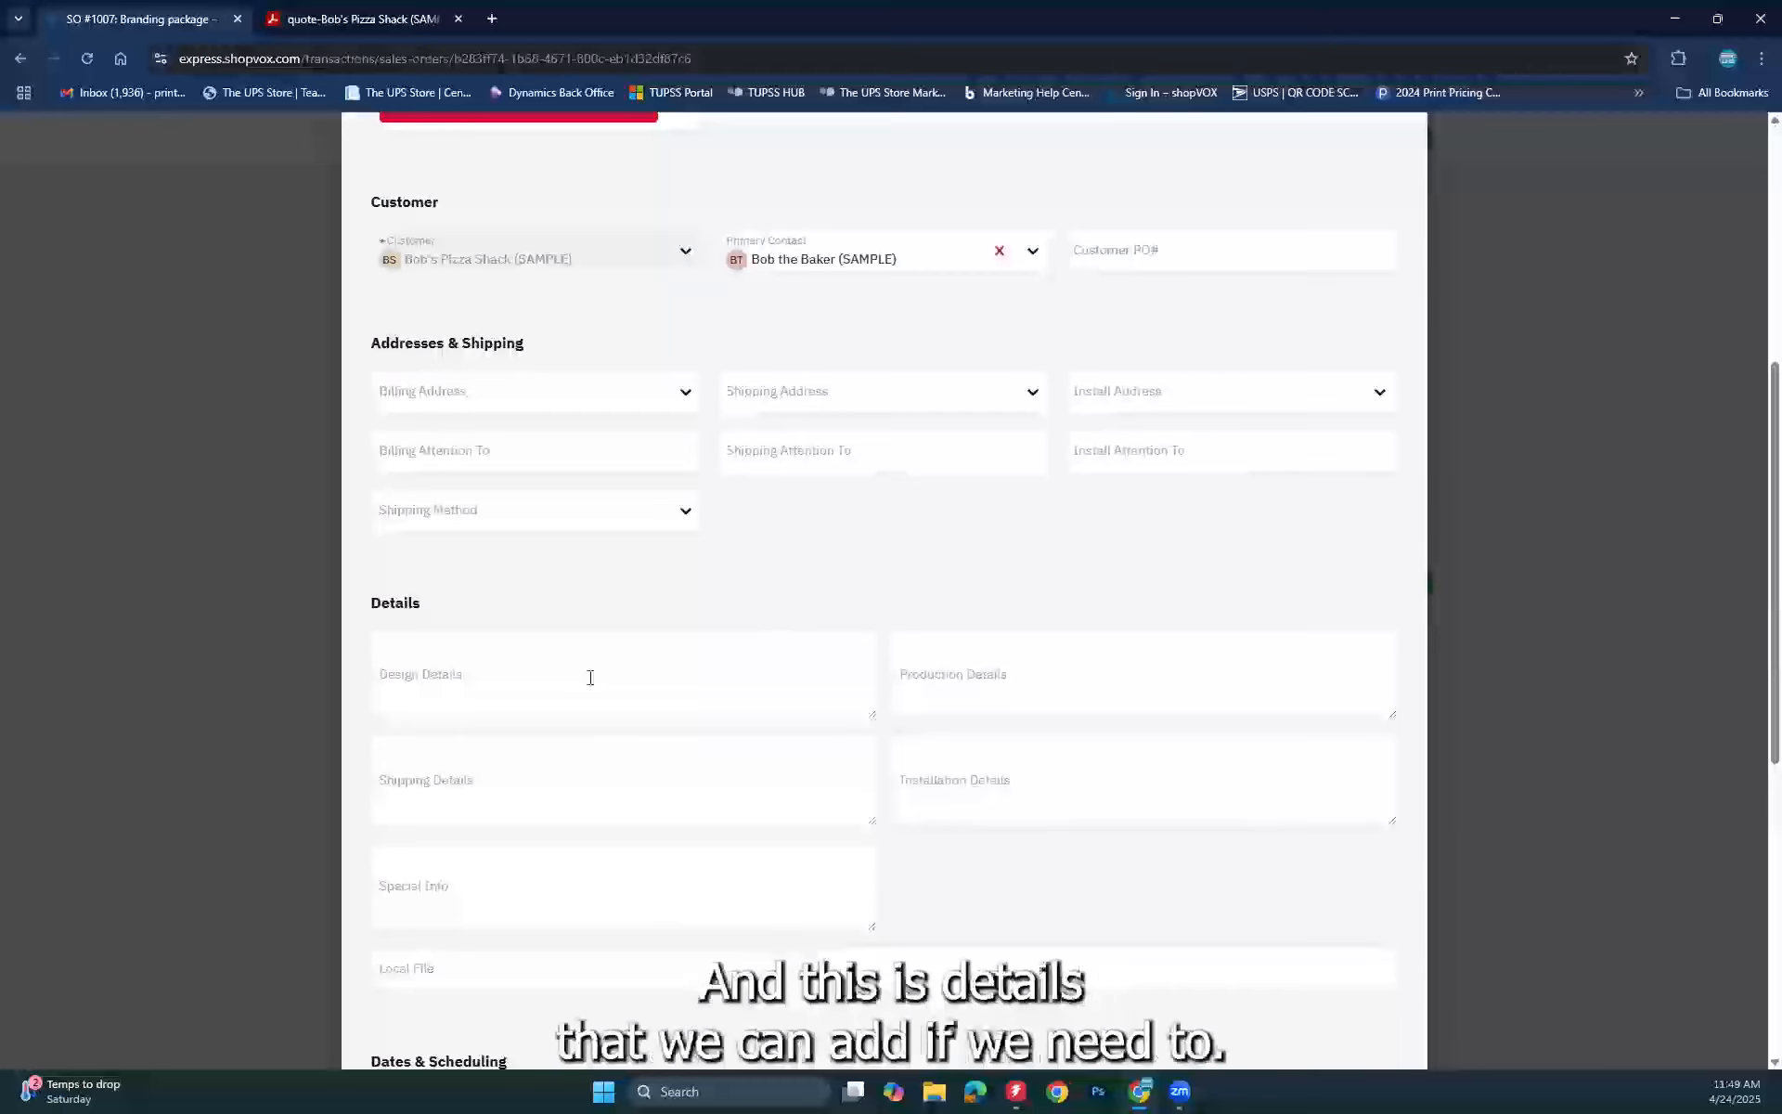
Step: Review the job's design, production and shipping details, then save and continue to line item 2
{"action": "left_click", "coordinate": [840, 684]}
{"action": "left_click", "coordinate": [1042, 685]}
{"action": "left_click", "coordinate": [684, 799]}
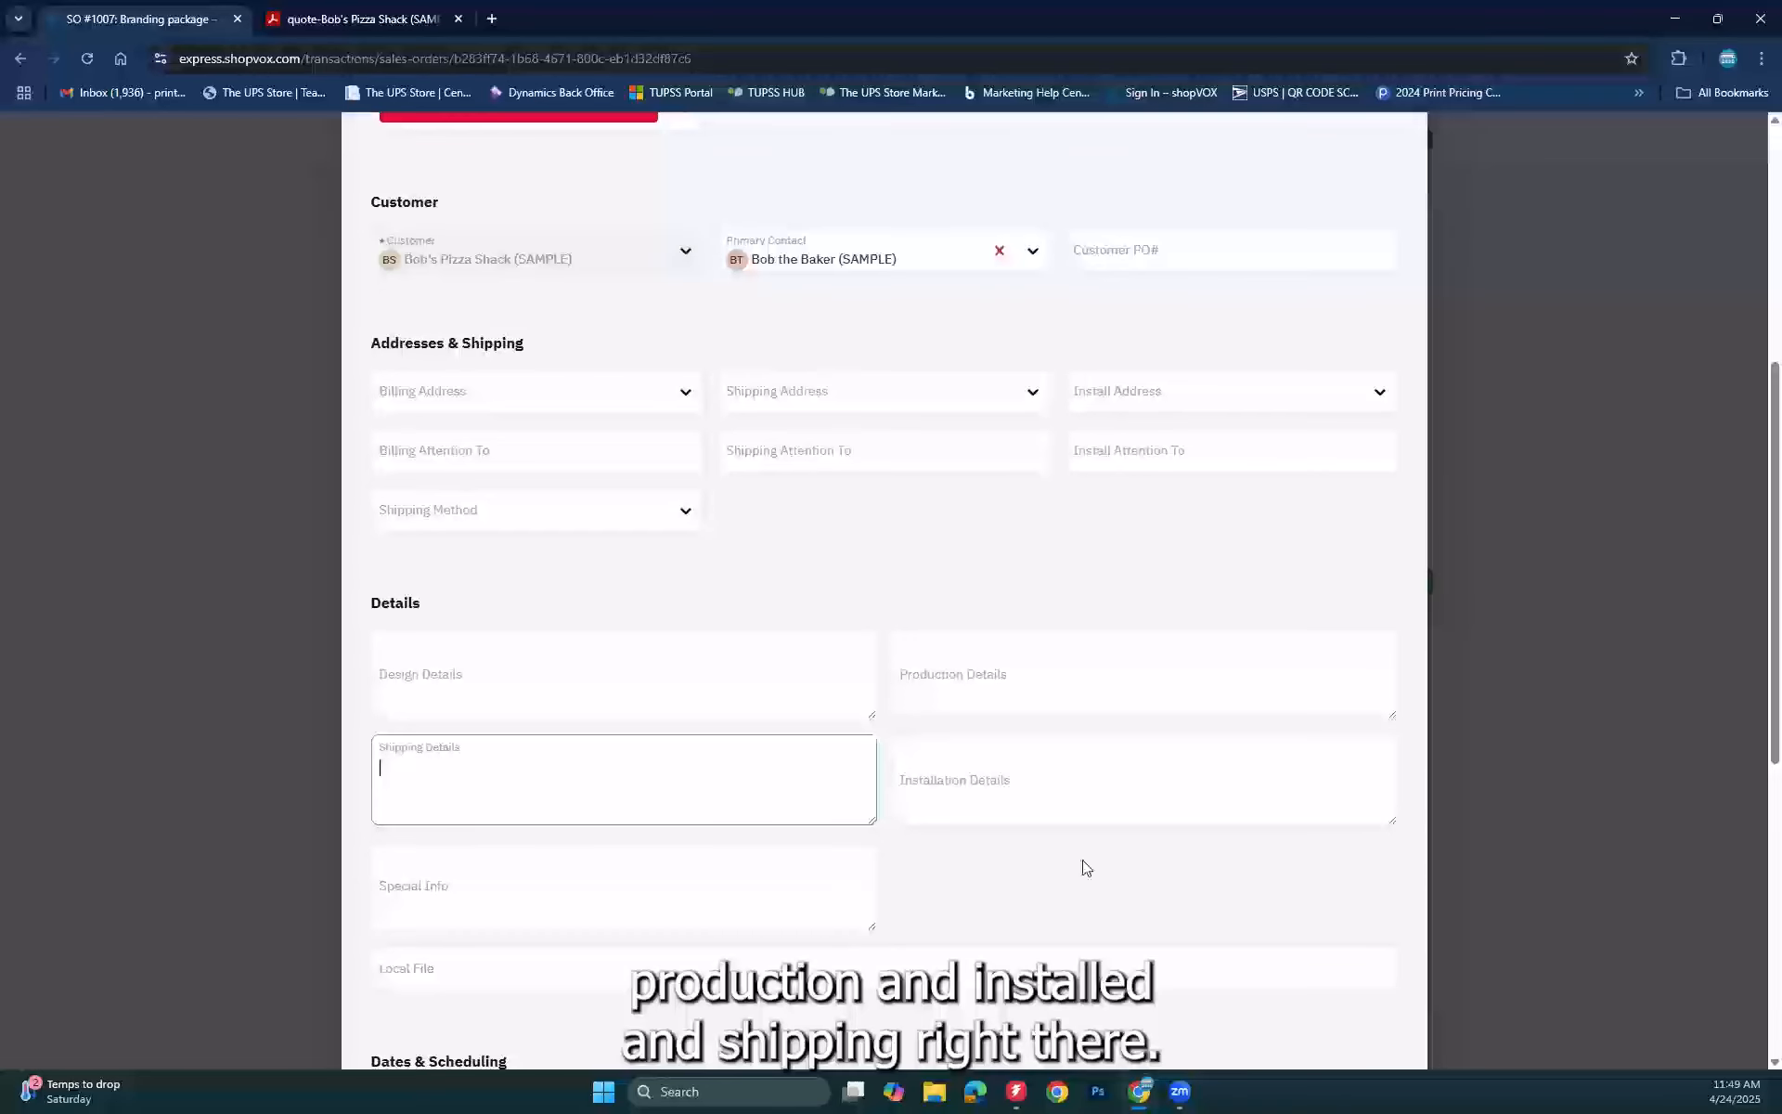
{"action": "scroll", "coordinate": [1087, 868], "scroll_direction": "down", "scroll_amount": 4}
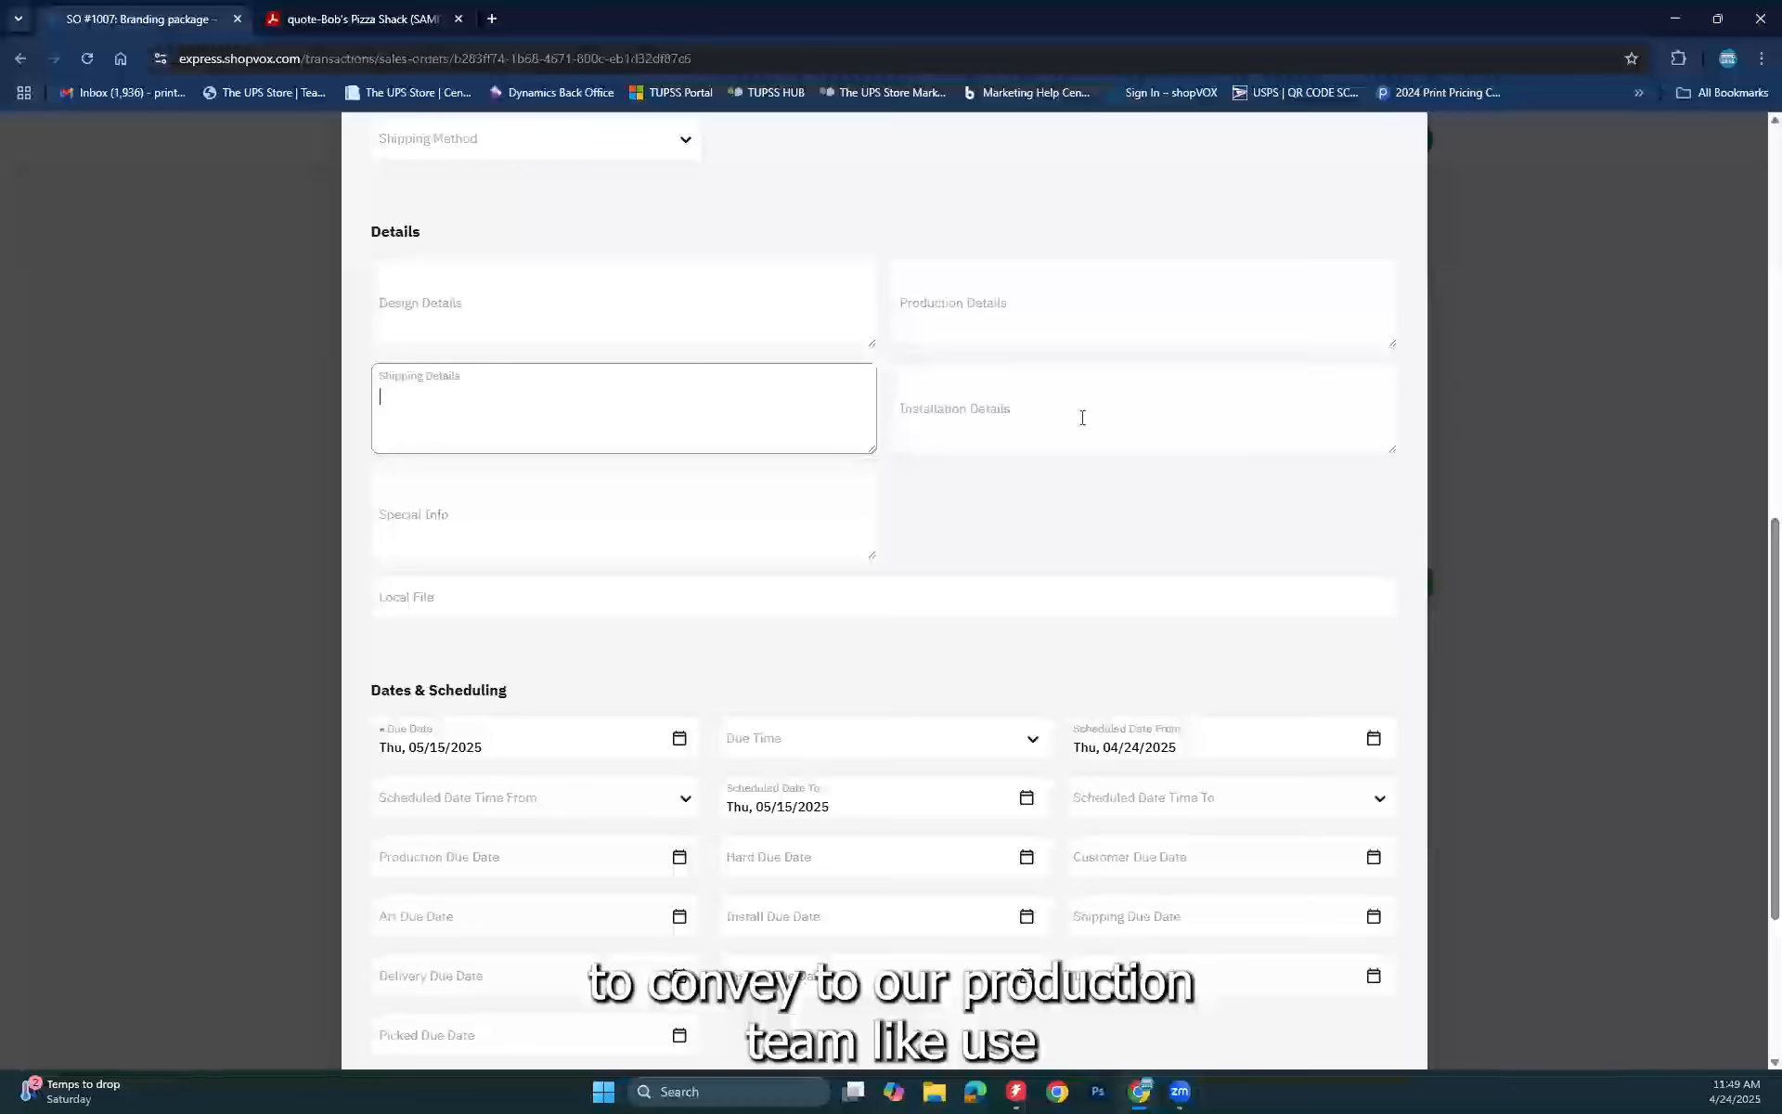
{"action": "left_click", "coordinate": [958, 303]}
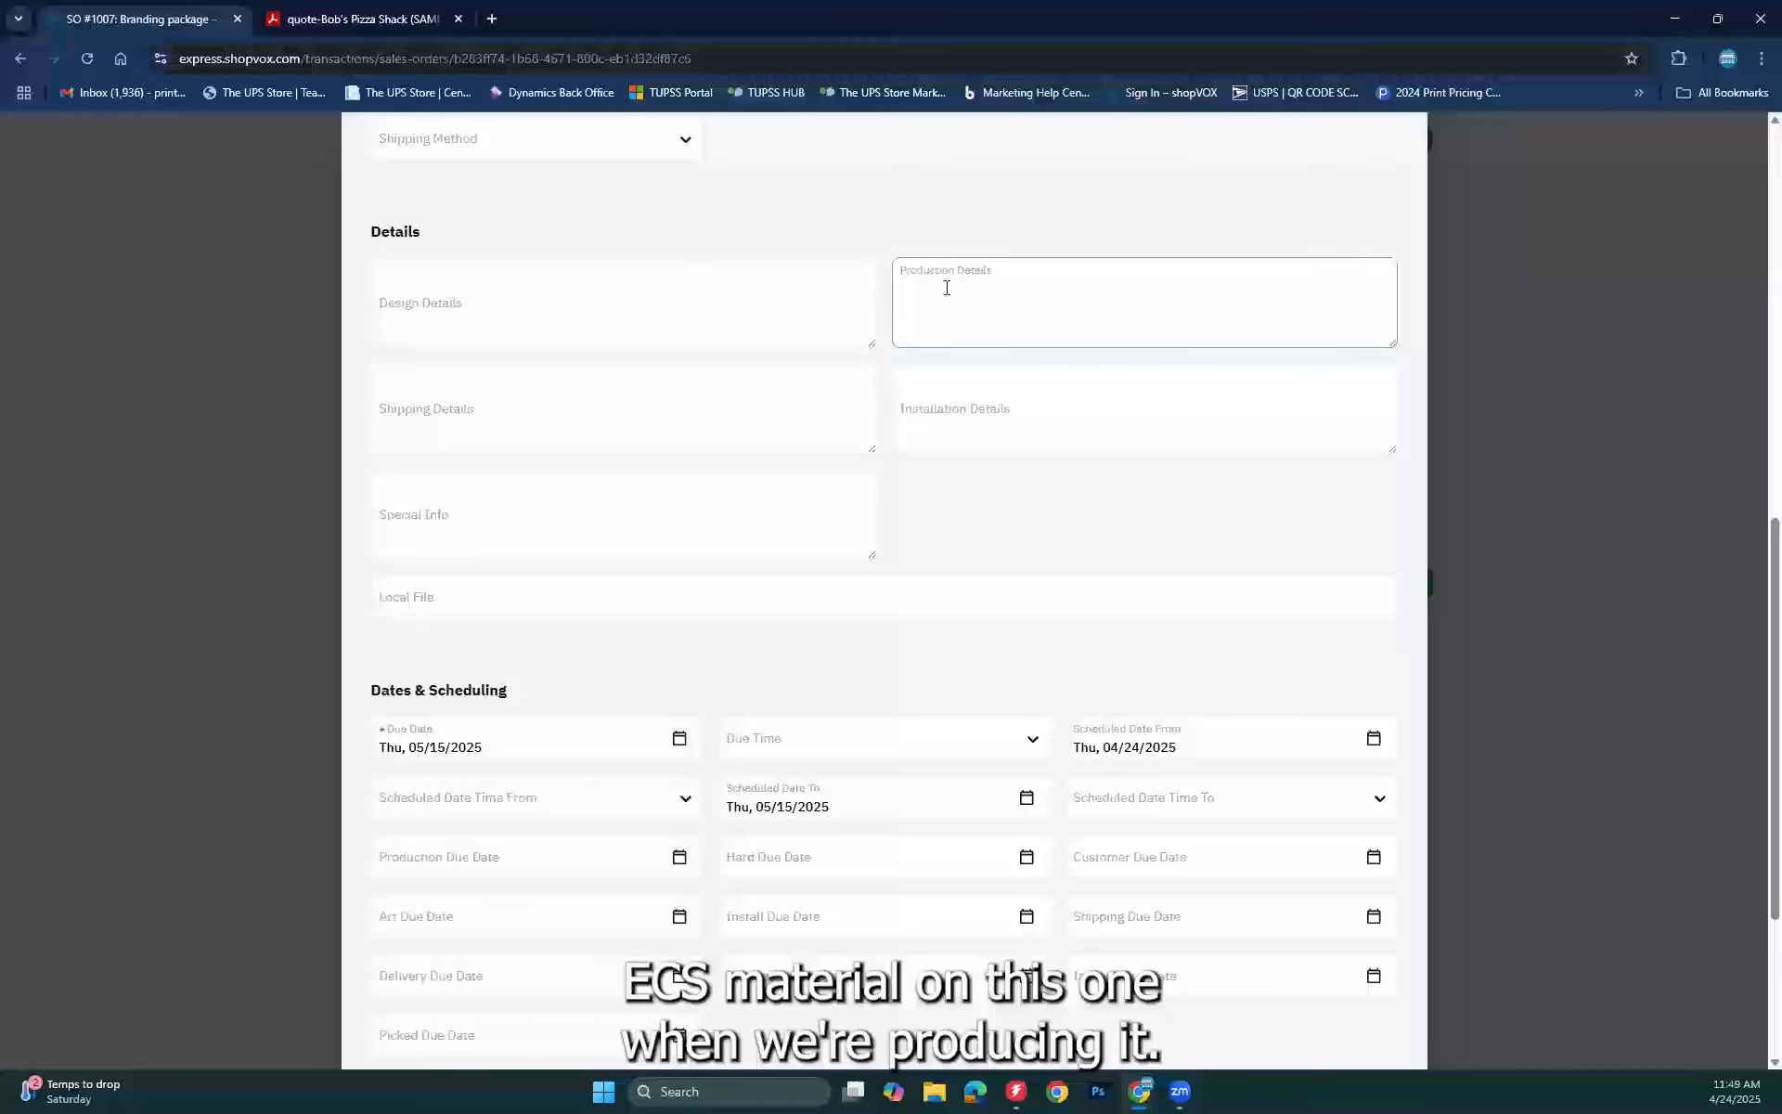
{"action": "left_click", "coordinate": [707, 326]}
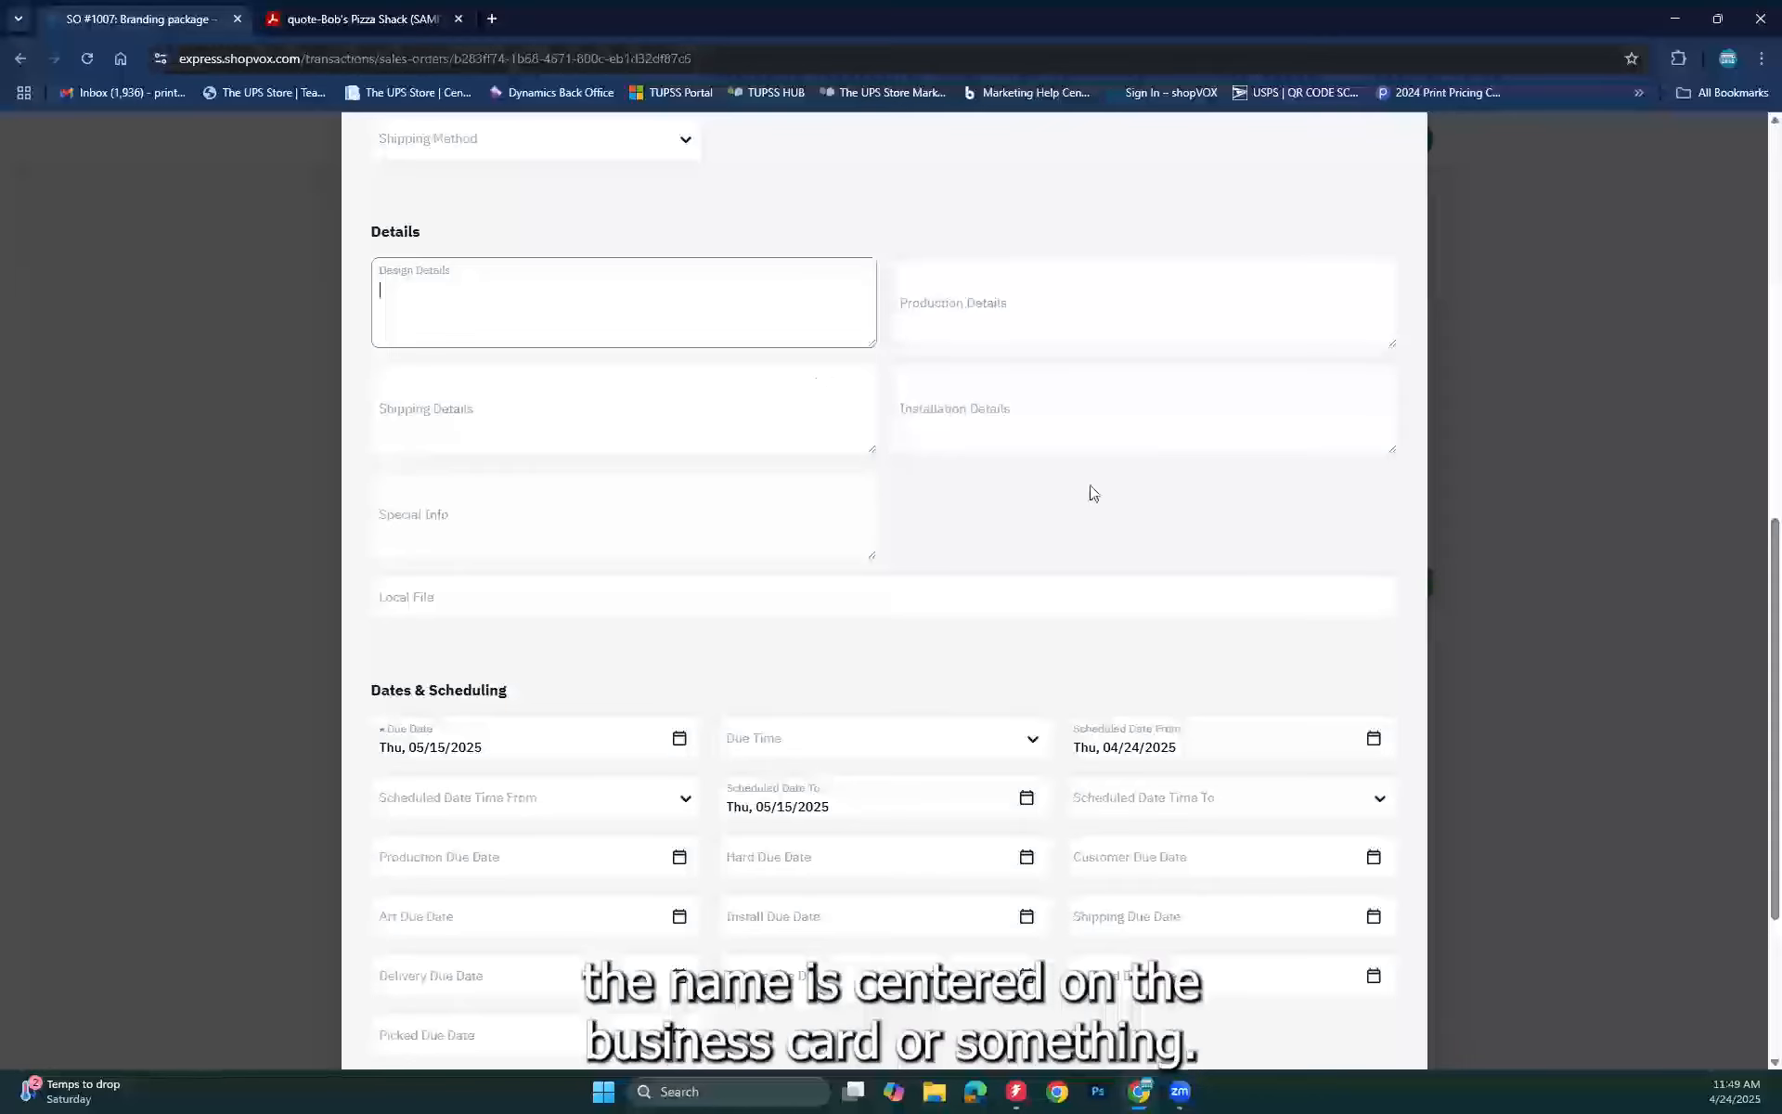
{"action": "scroll", "coordinate": [1230, 653], "scroll_direction": "down", "scroll_amount": 3}
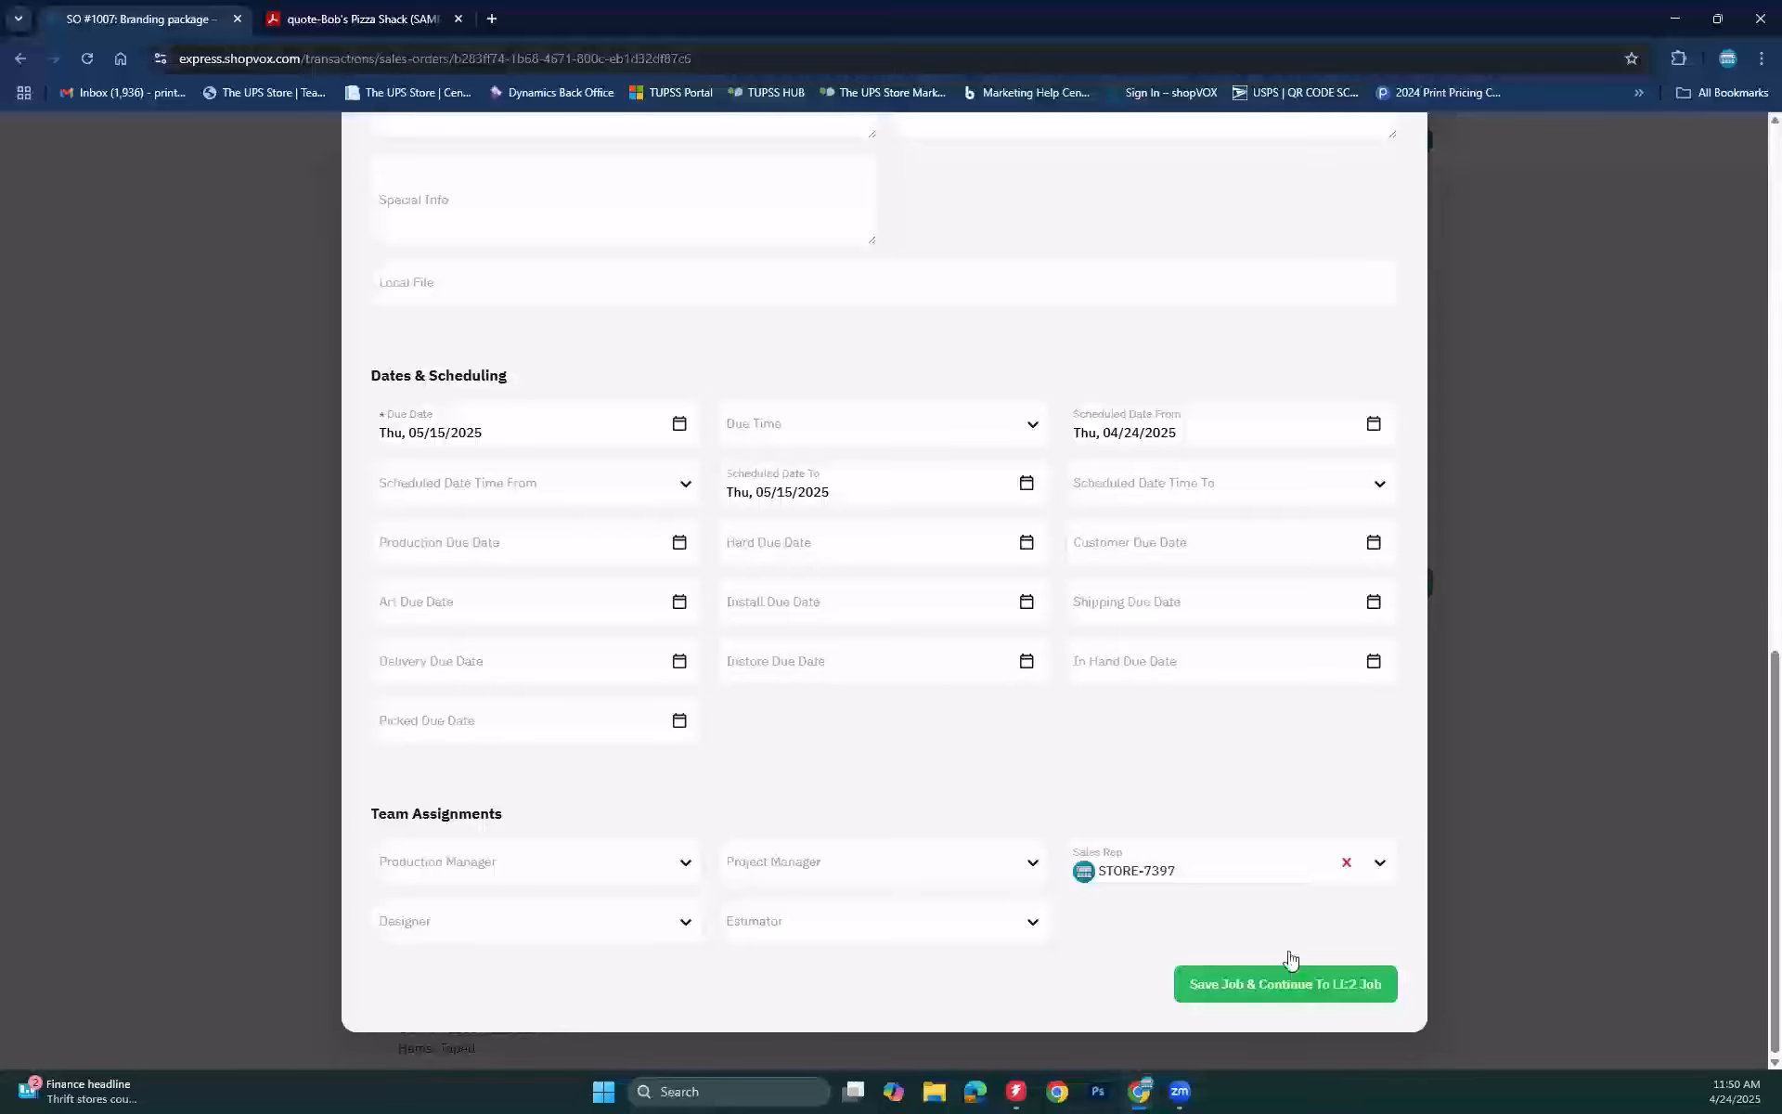
{"action": "left_click", "coordinate": [1282, 980]}
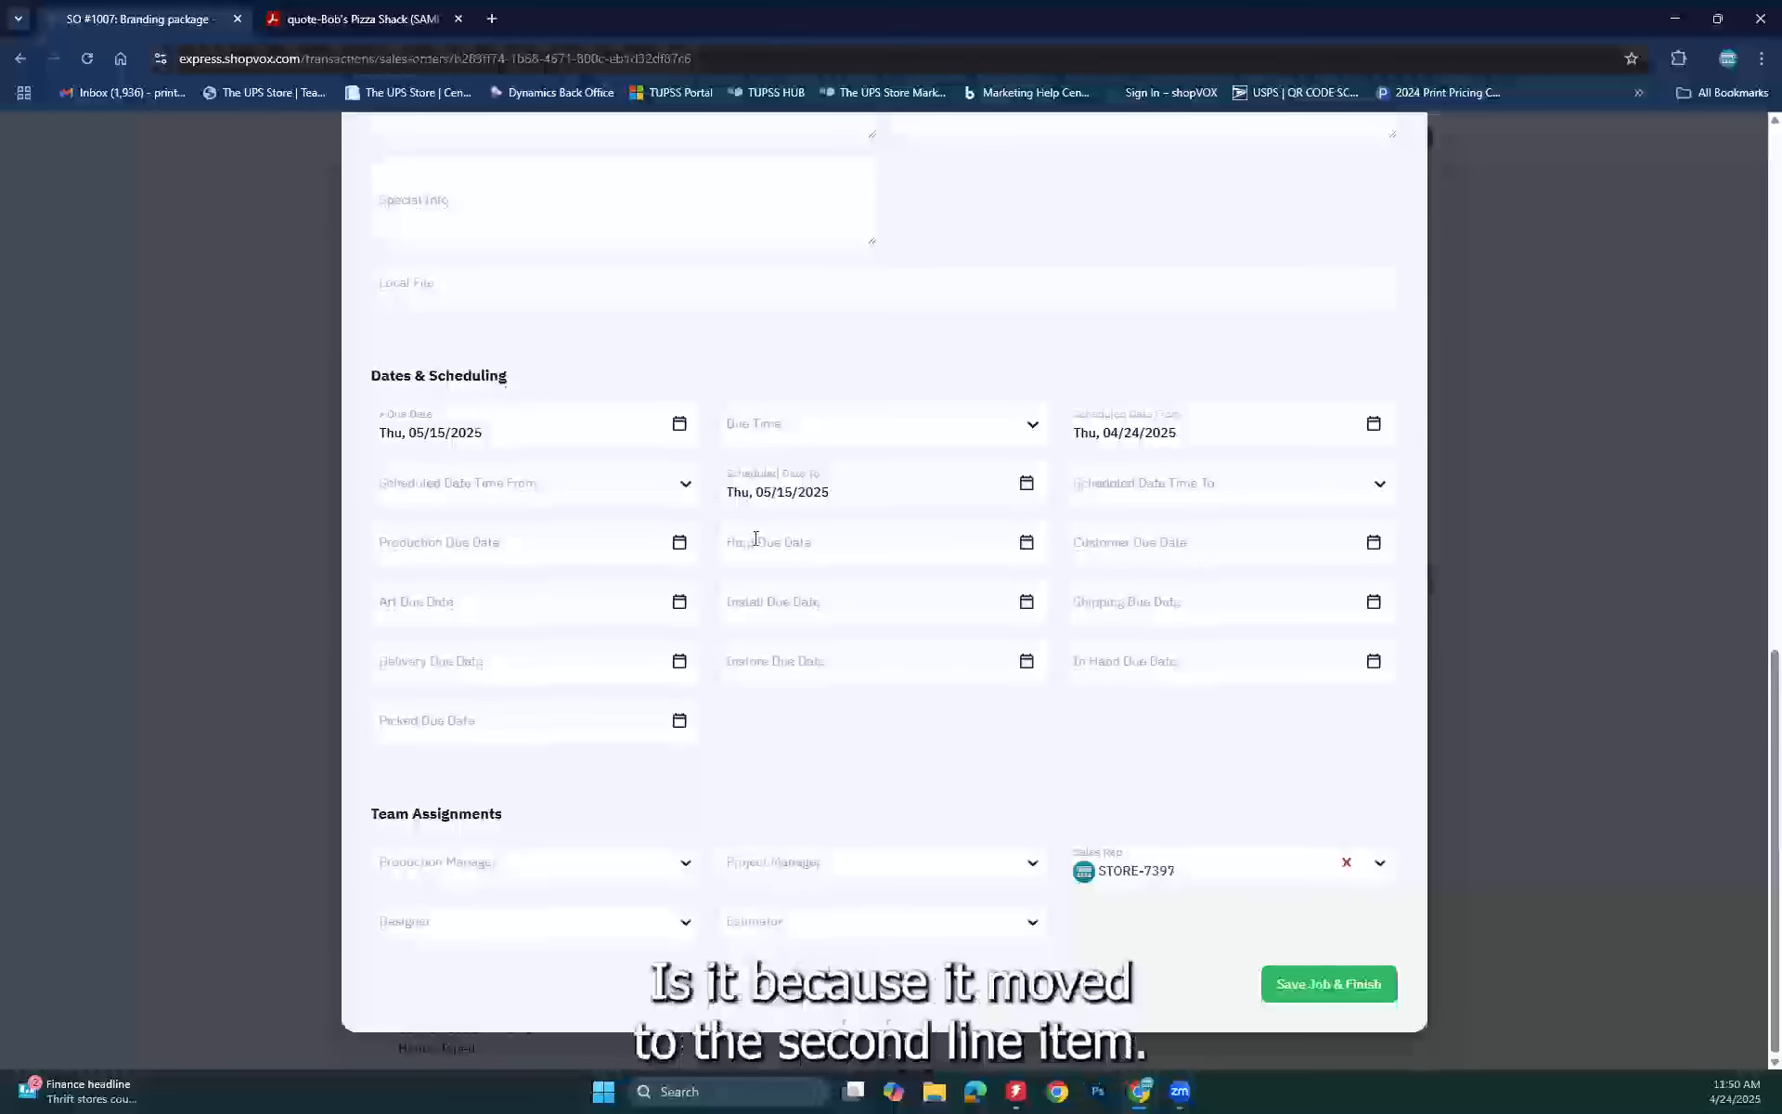
Step: Give the Grand opening Banner job the Banners workflow and save it, finishing job setup
{"action": "scroll", "coordinate": [752, 545], "scroll_direction": "up", "scroll_amount": 7}
{"action": "scroll", "coordinate": [816, 402], "scroll_direction": "up", "scroll_amount": 5}
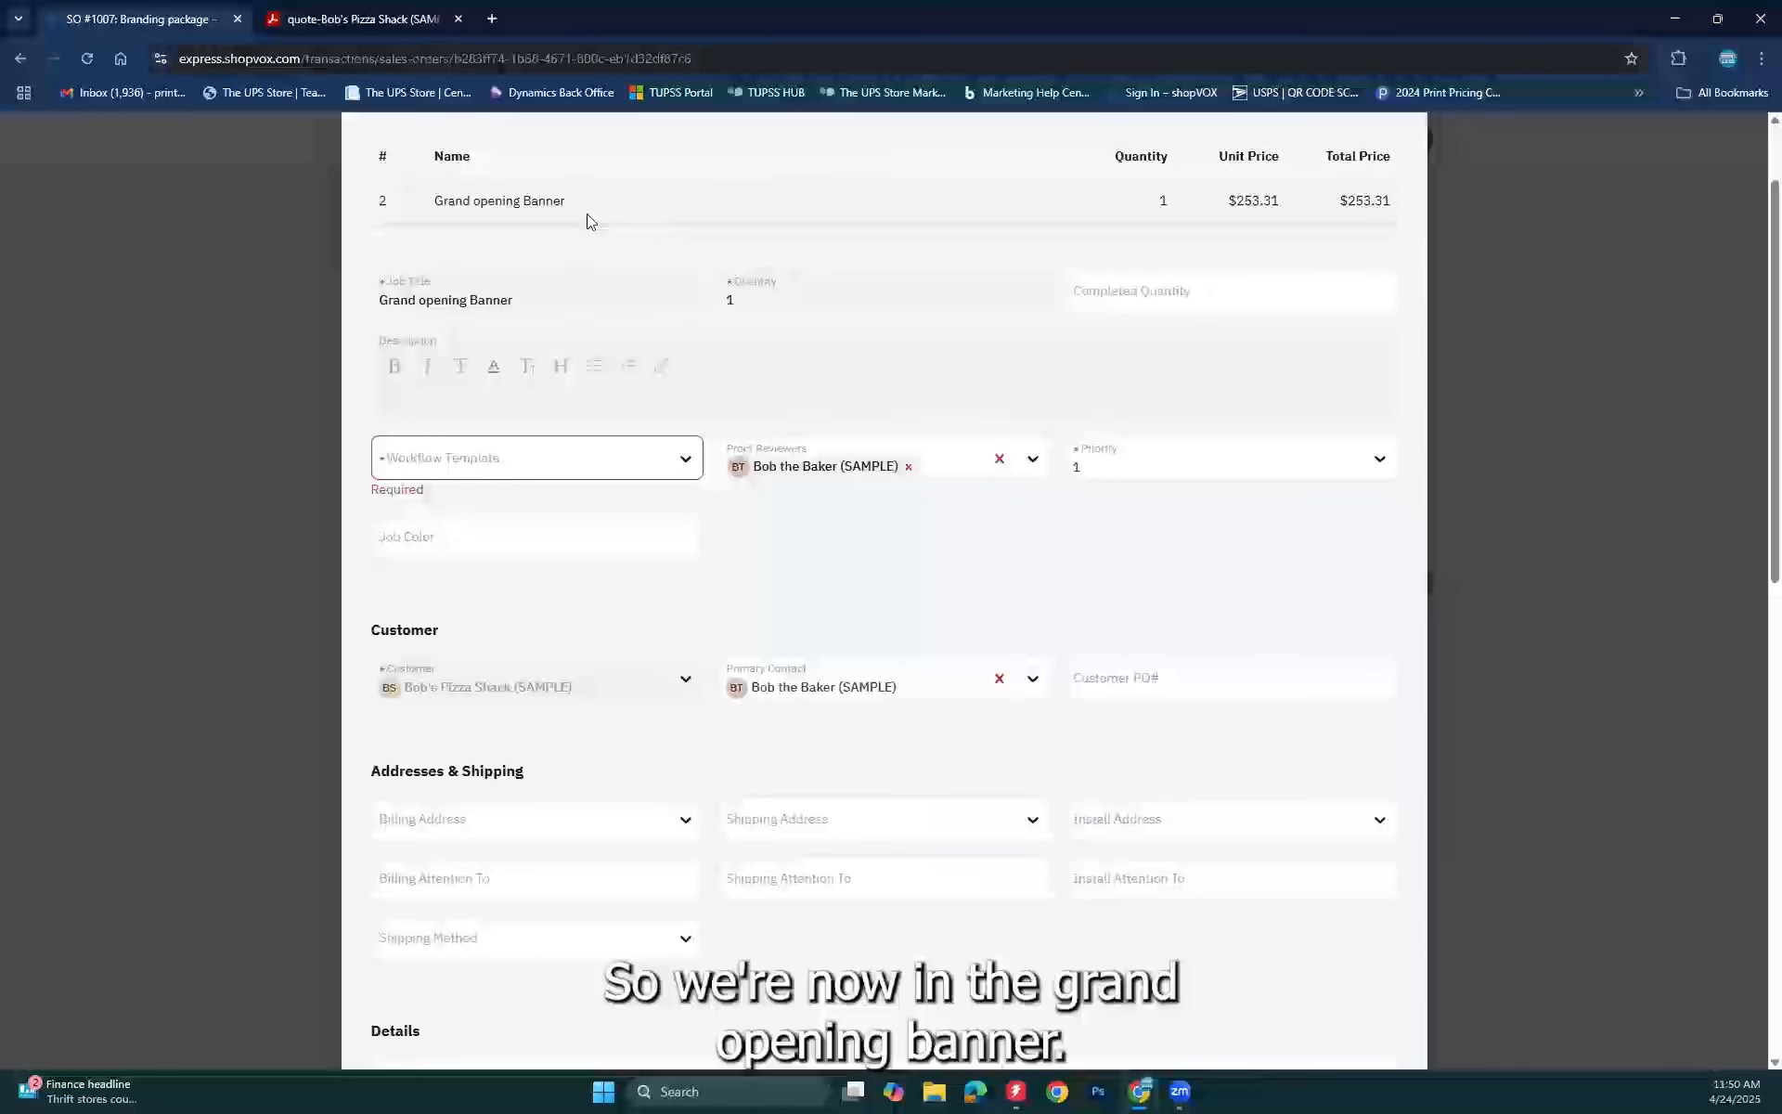
{"action": "left_click", "coordinate": [609, 469]}
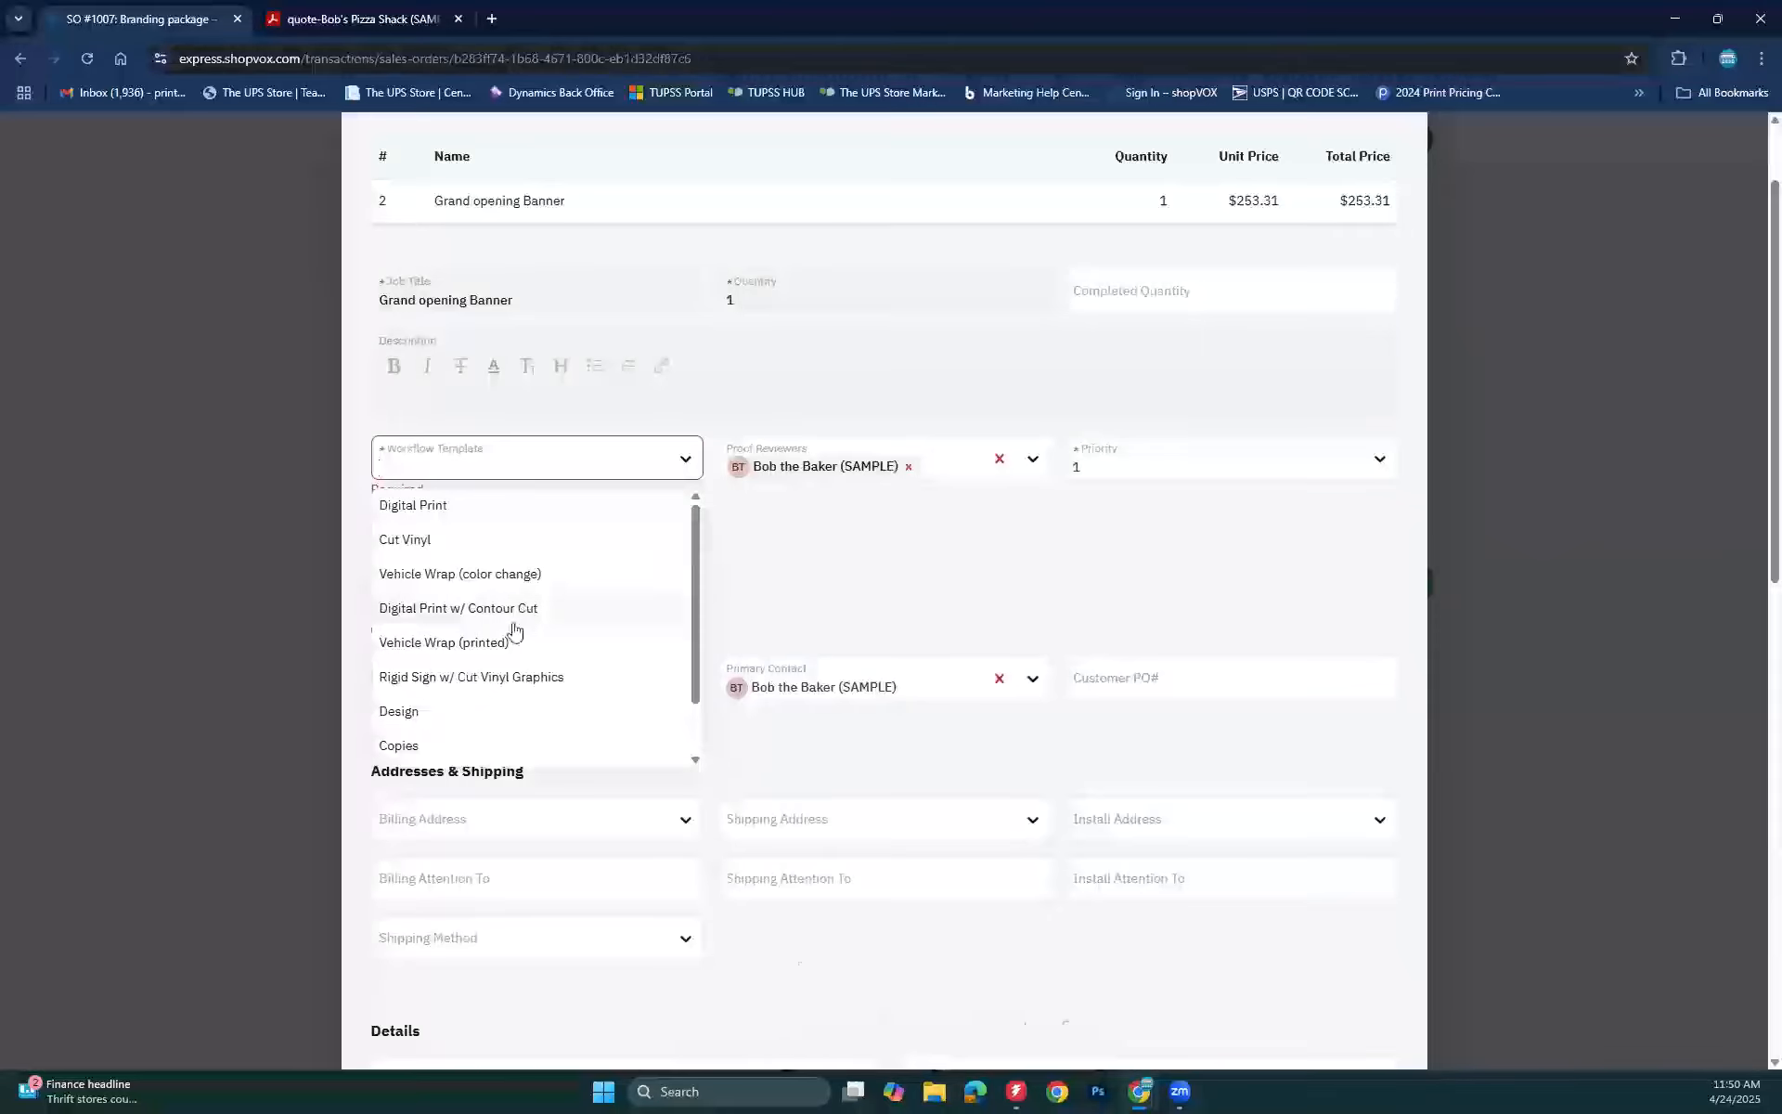
{"action": "scroll", "coordinate": [515, 631], "scroll_direction": "down", "scroll_amount": 1}
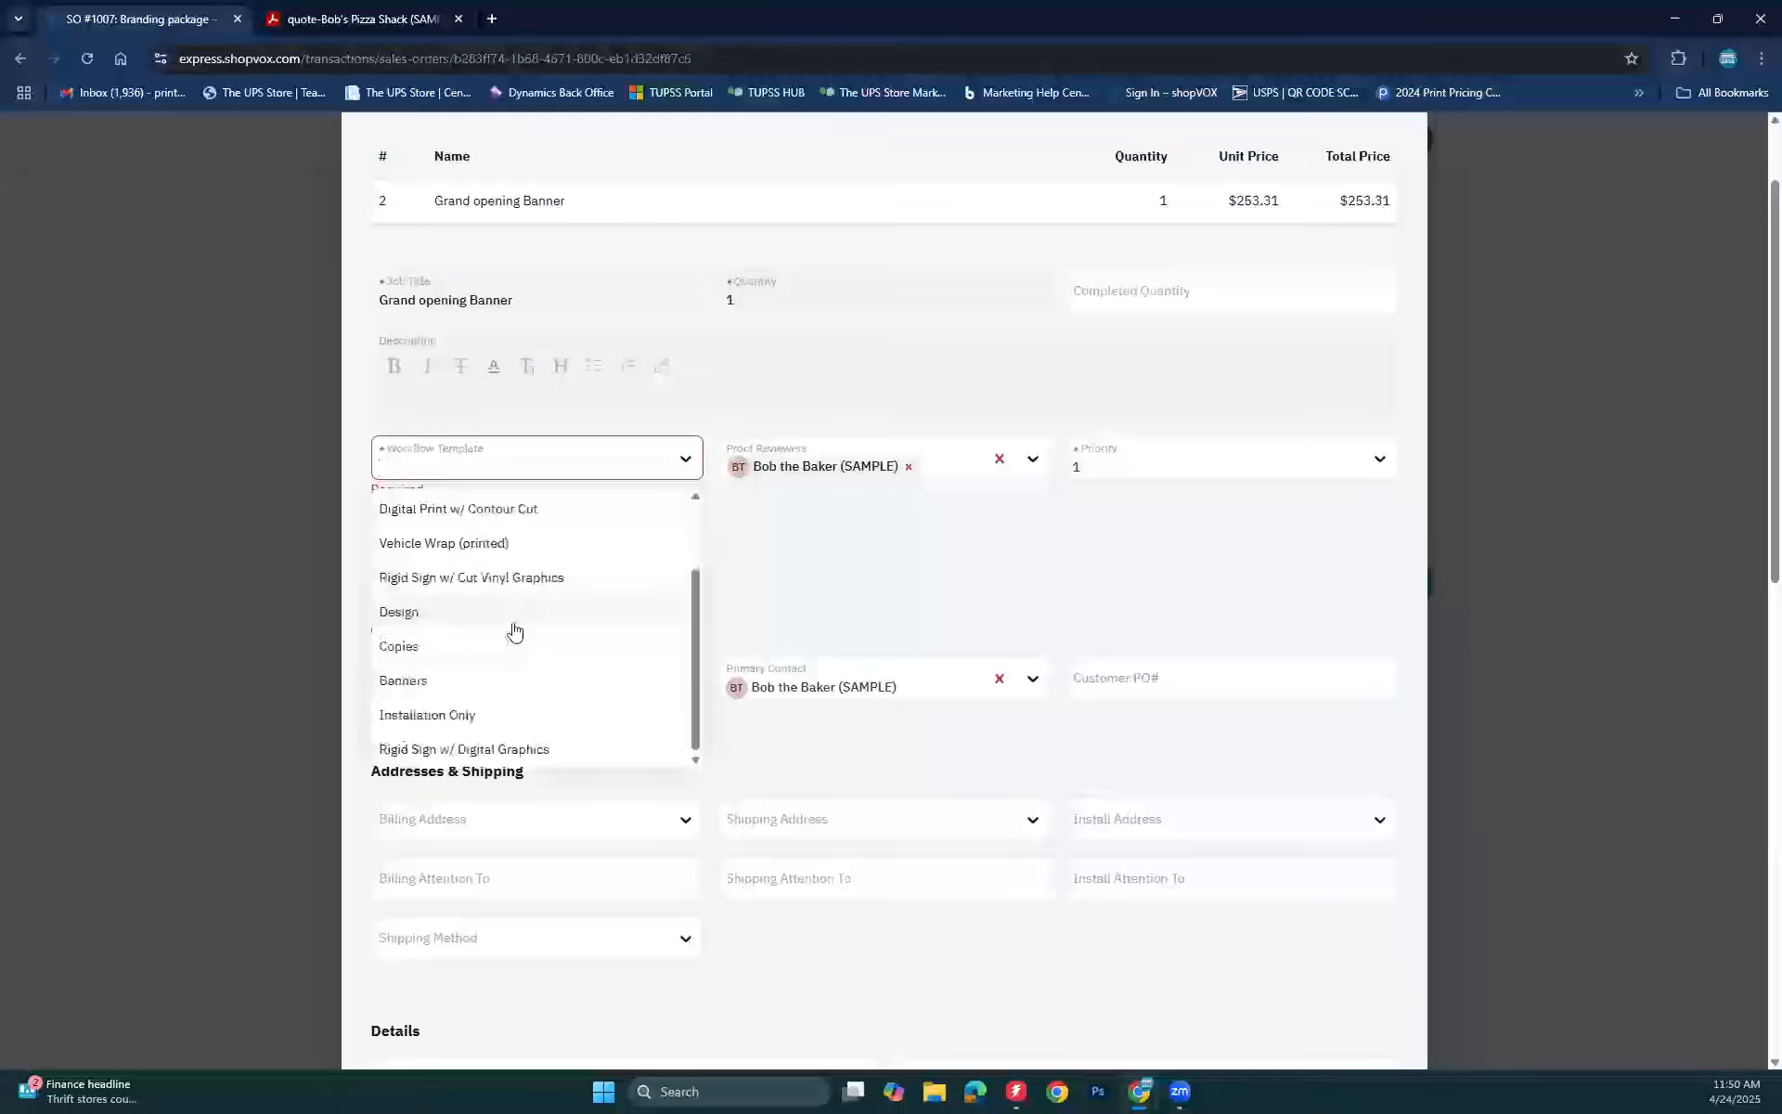
{"action": "left_click", "coordinate": [406, 669]}
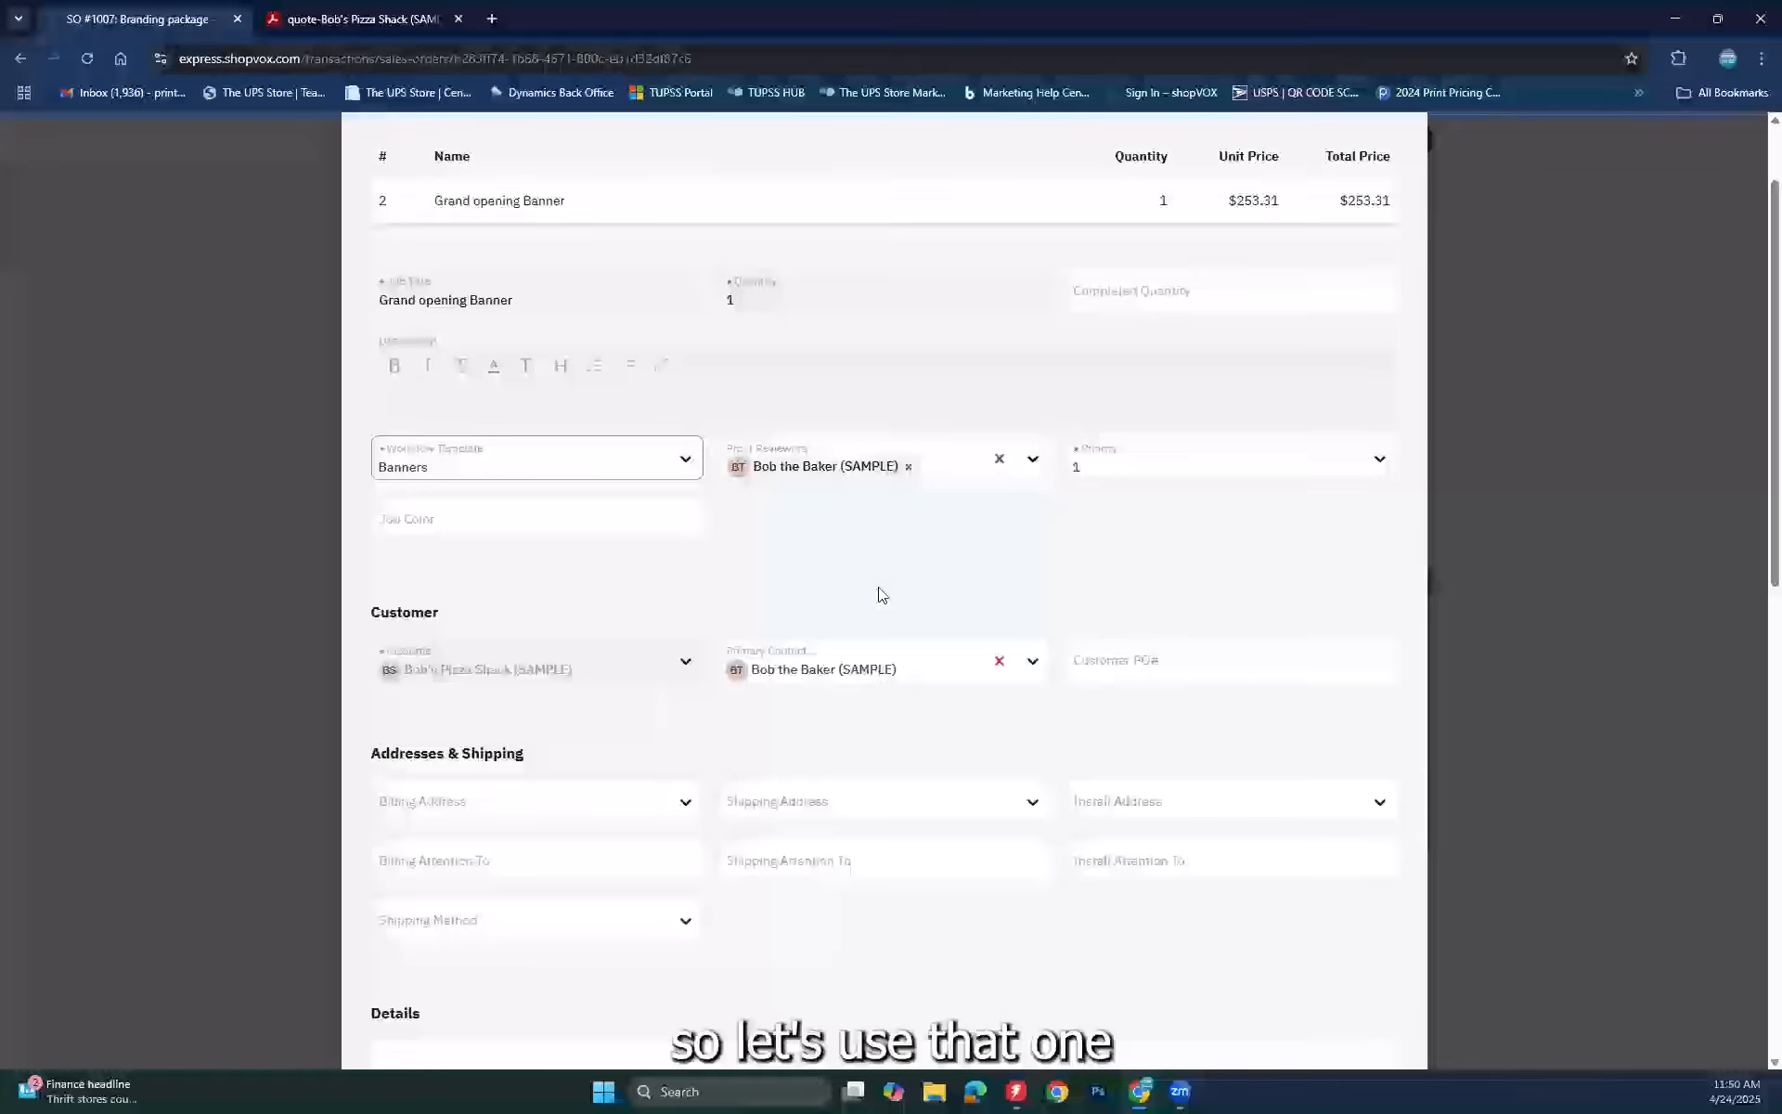
{"action": "scroll", "coordinate": [879, 592], "scroll_direction": "down", "scroll_amount": 8}
{"action": "scroll", "coordinate": [882, 594], "scroll_direction": "down", "scroll_amount": 3}
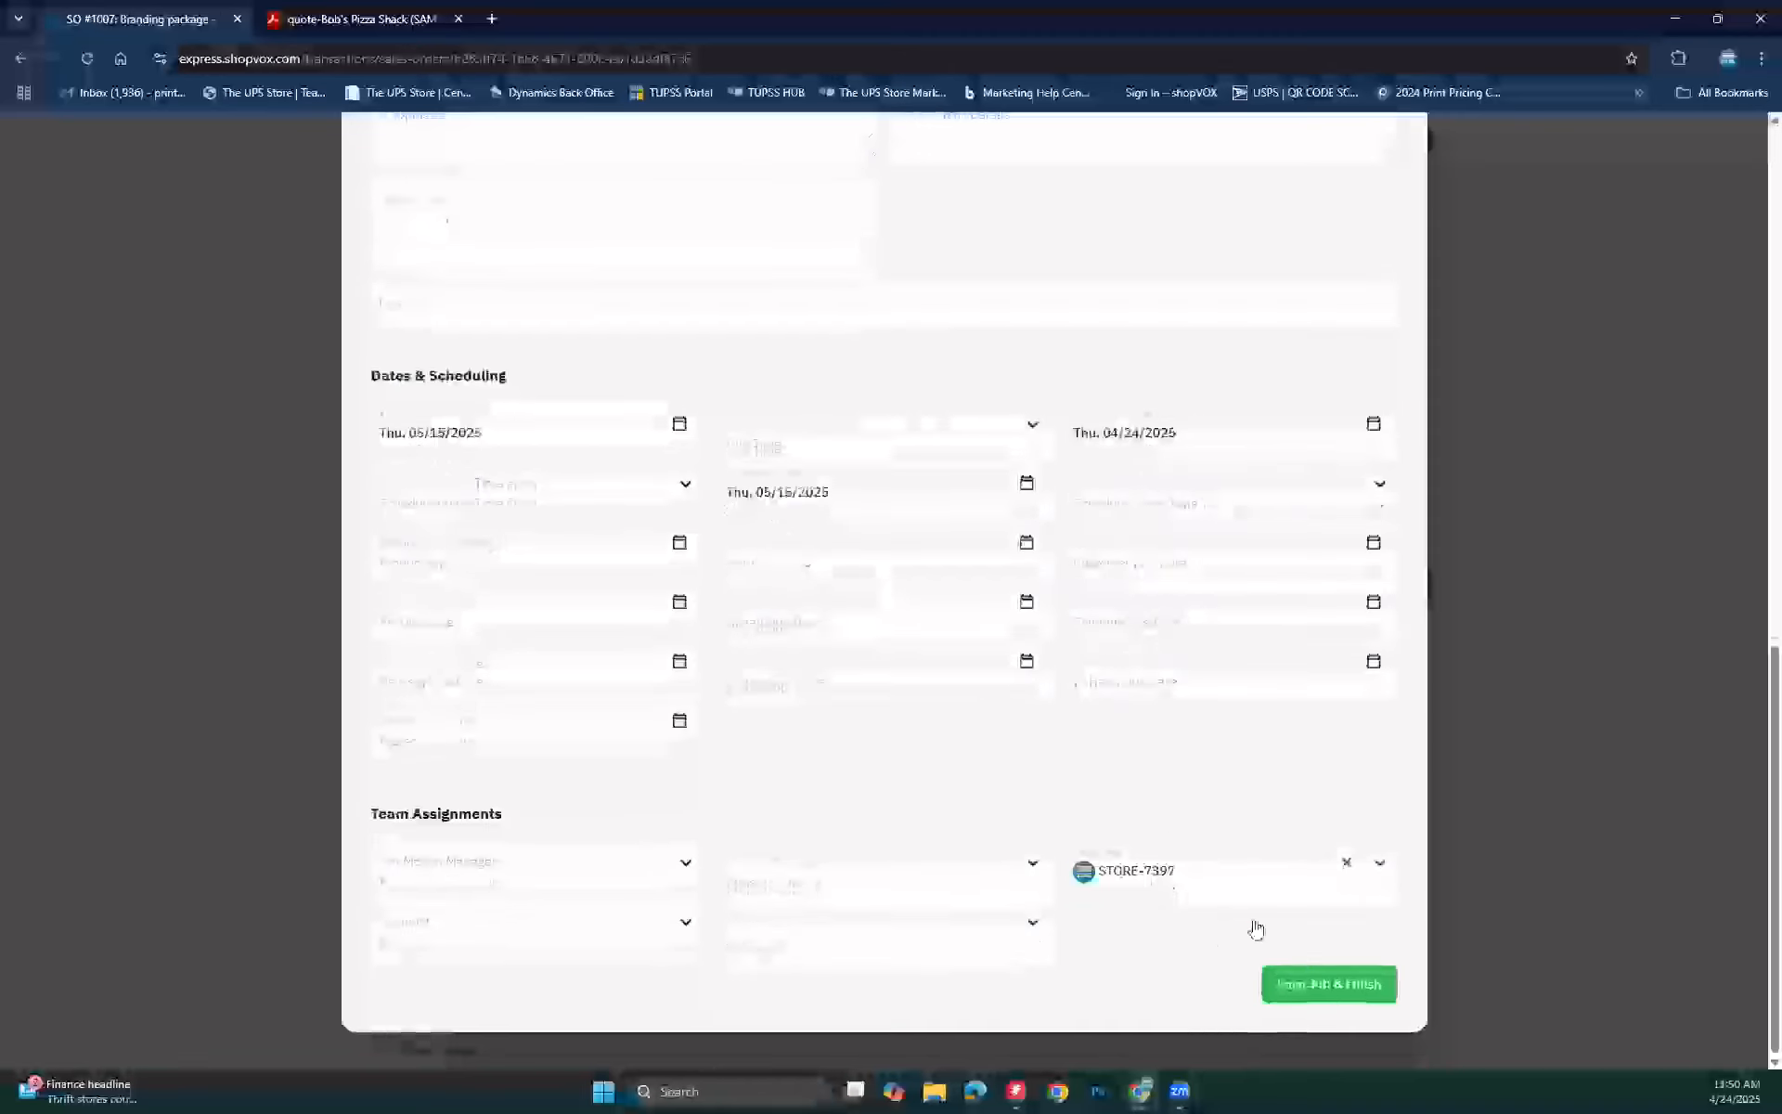
{"action": "left_click", "coordinate": [1298, 975]}
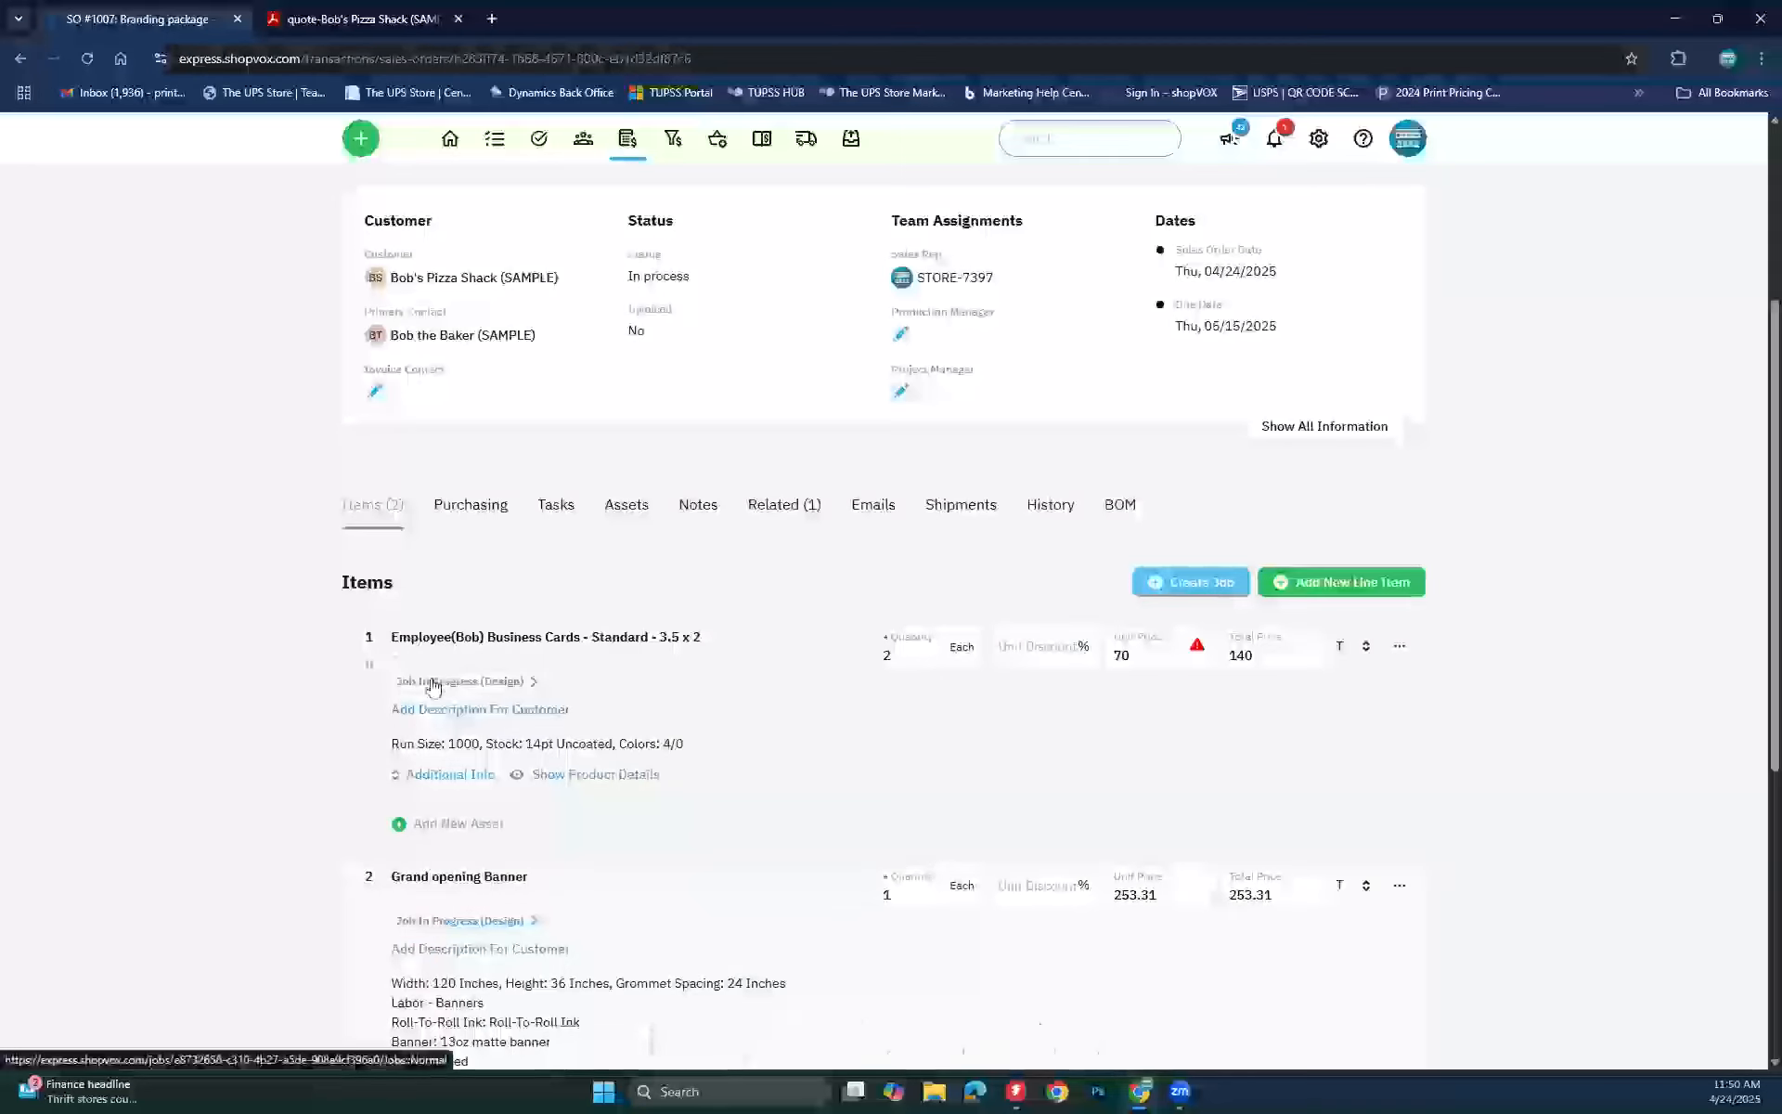
Step: Open business-card job JB #1021 and expand its Production and Post-Production workflow stages
{"action": "left_click", "coordinate": [501, 683]}
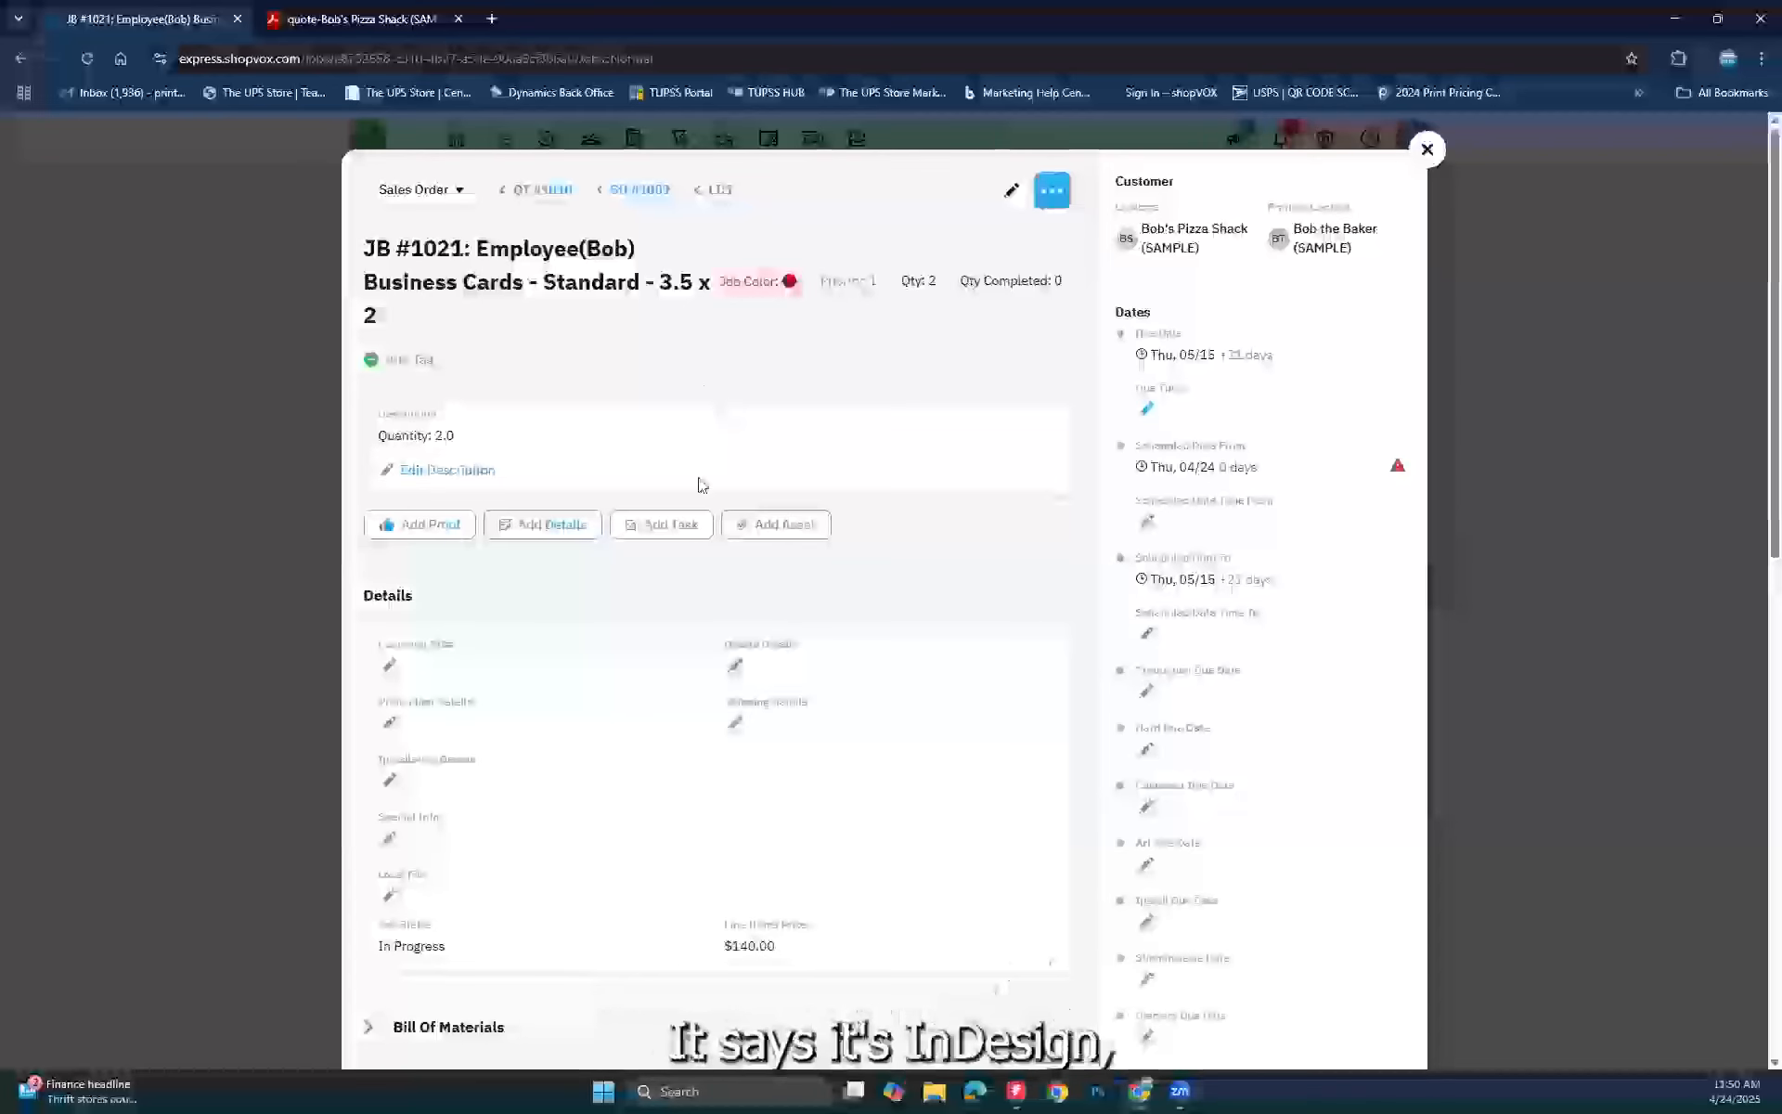
{"action": "scroll", "coordinate": [525, 655], "scroll_direction": "down", "scroll_amount": 8}
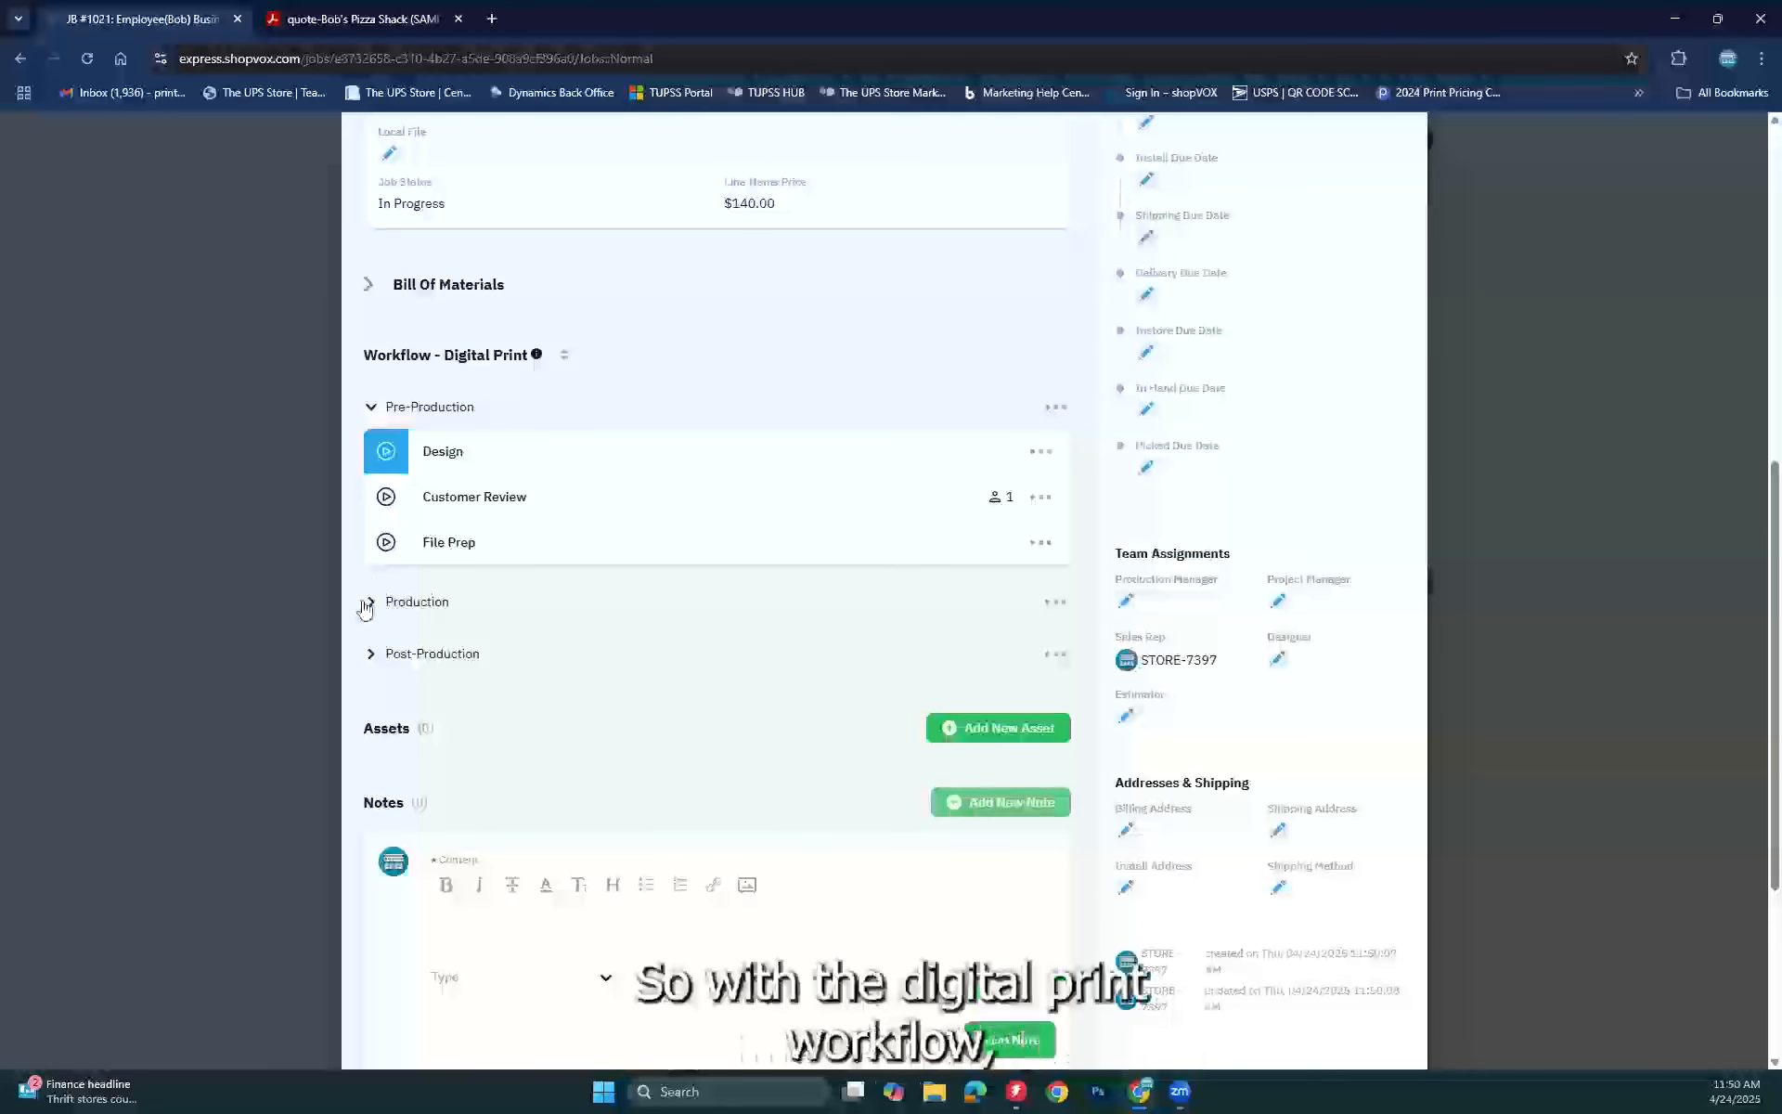
{"action": "left_click", "coordinate": [370, 603]}
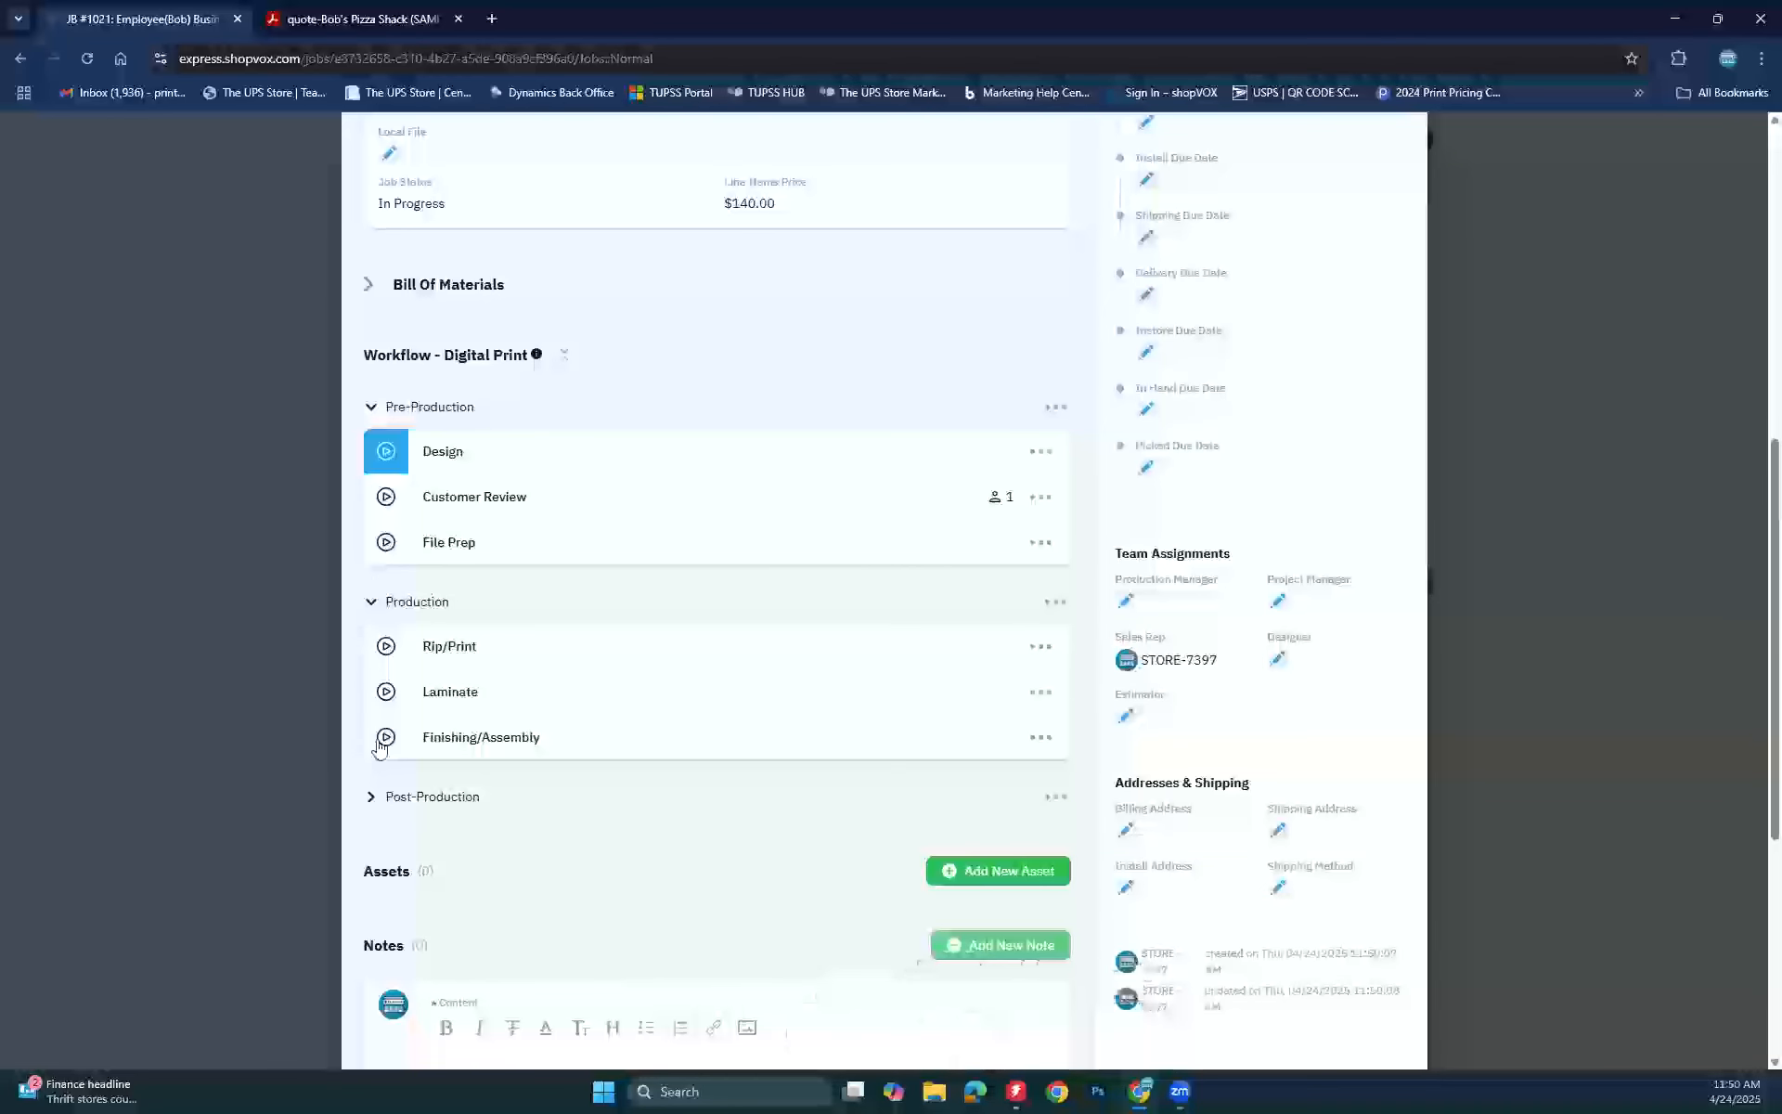
{"action": "left_click", "coordinate": [371, 797]}
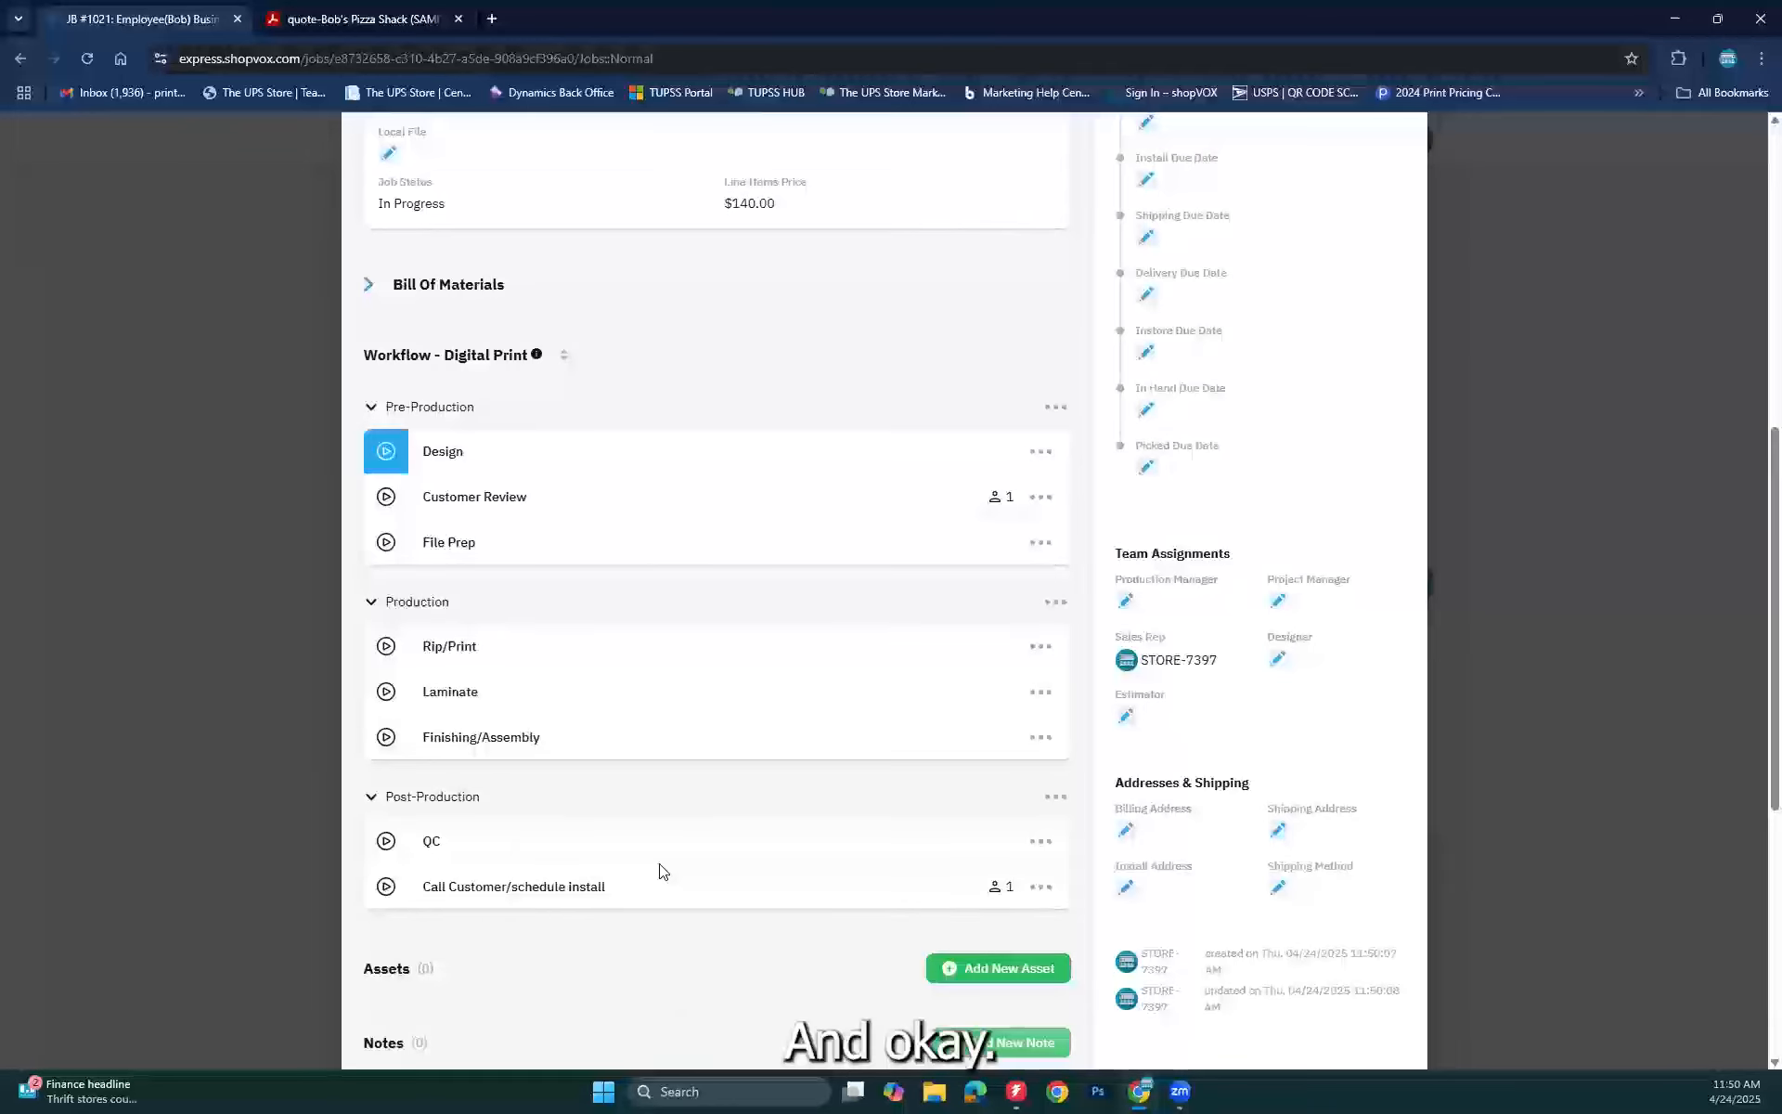
{"action": "scroll", "coordinate": [835, 609], "scroll_direction": "up", "scroll_amount": 2}
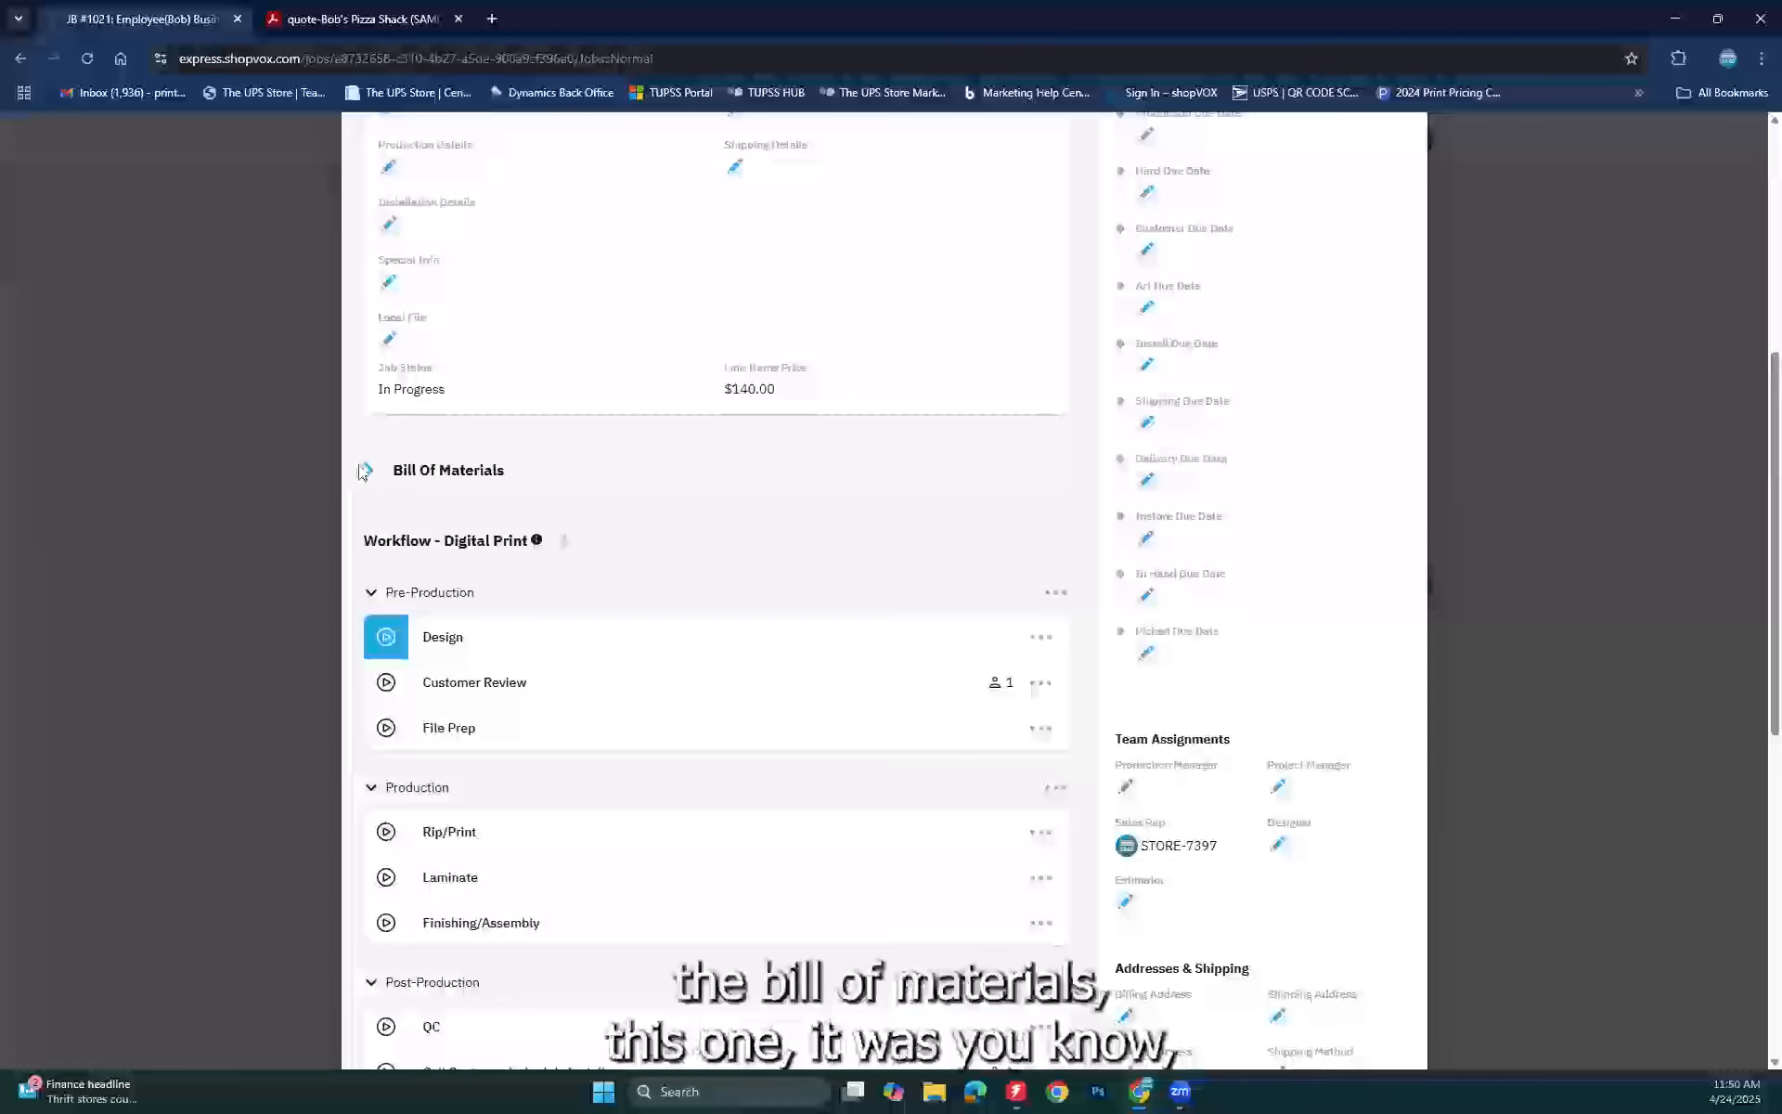
Step: Expand JB #1021's empty Bill Of Materials, review the job card, then list SO #1007's line items
{"action": "left_click", "coordinate": [365, 472]}
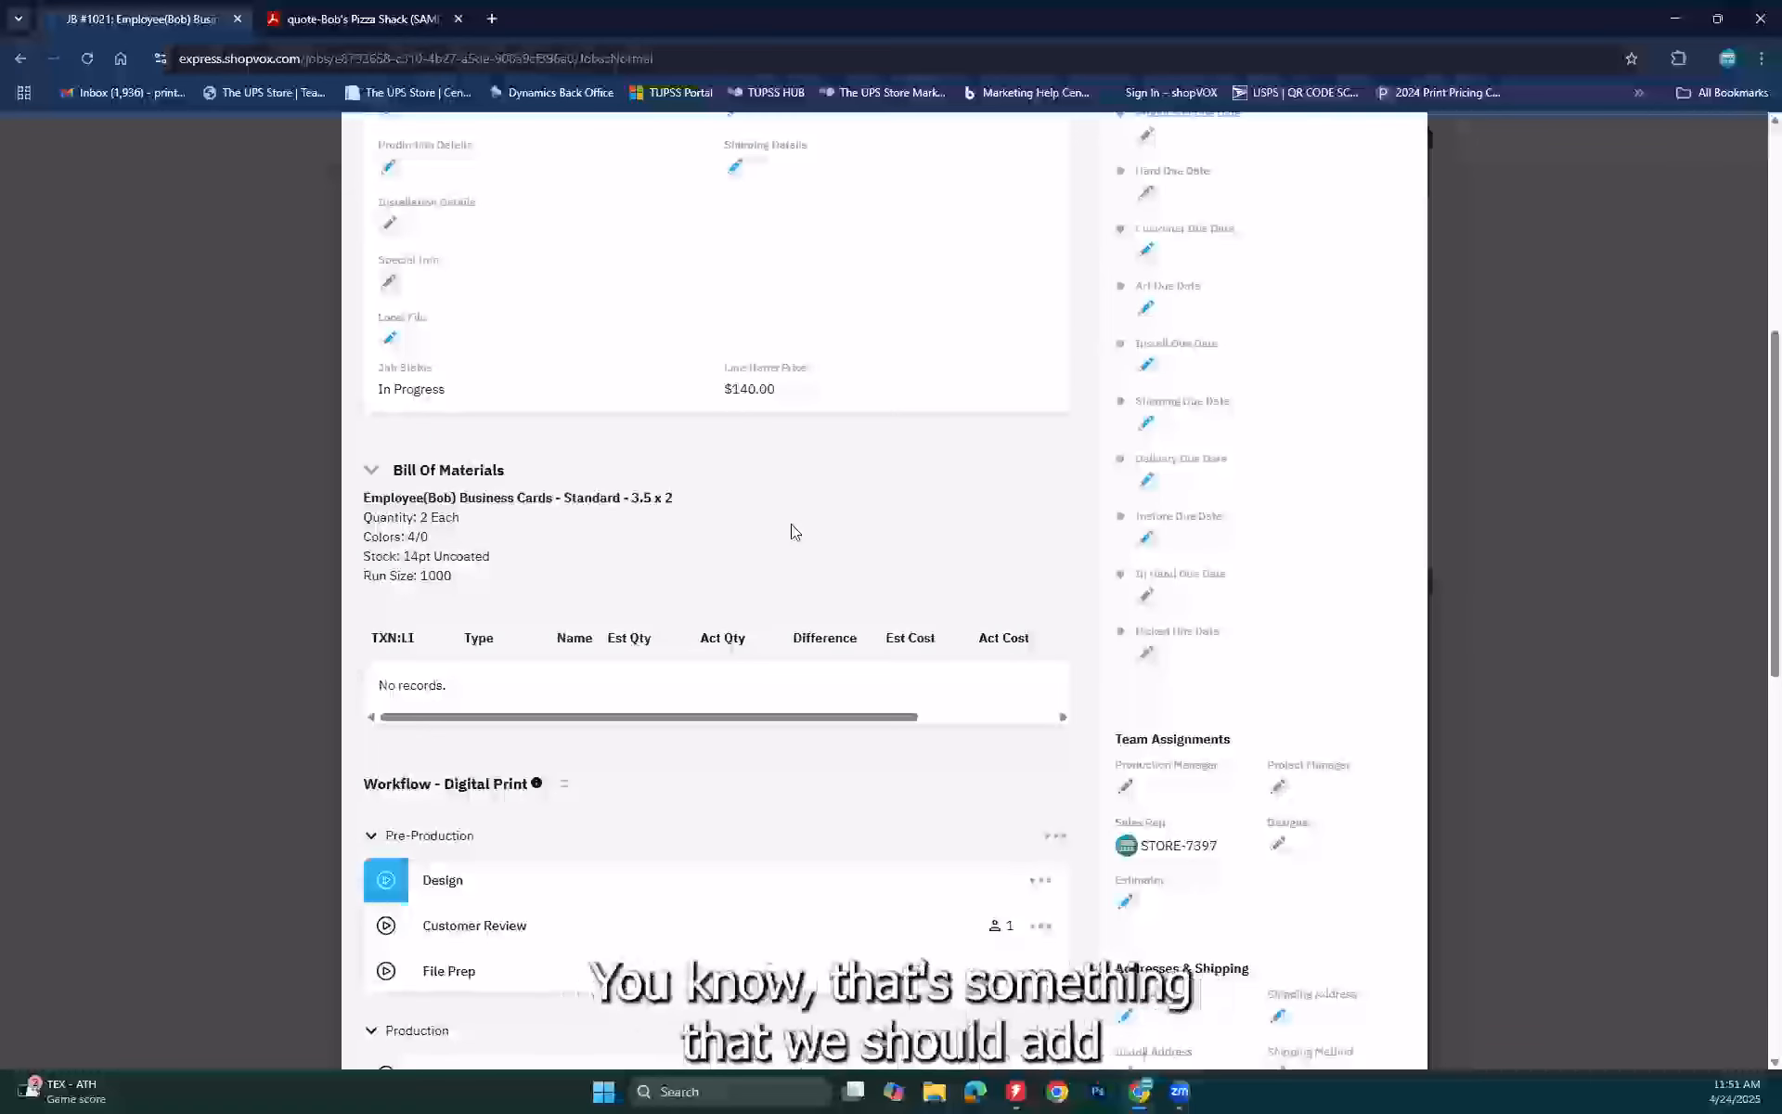
{"action": "scroll", "coordinate": [833, 518], "scroll_direction": "up", "scroll_amount": 4}
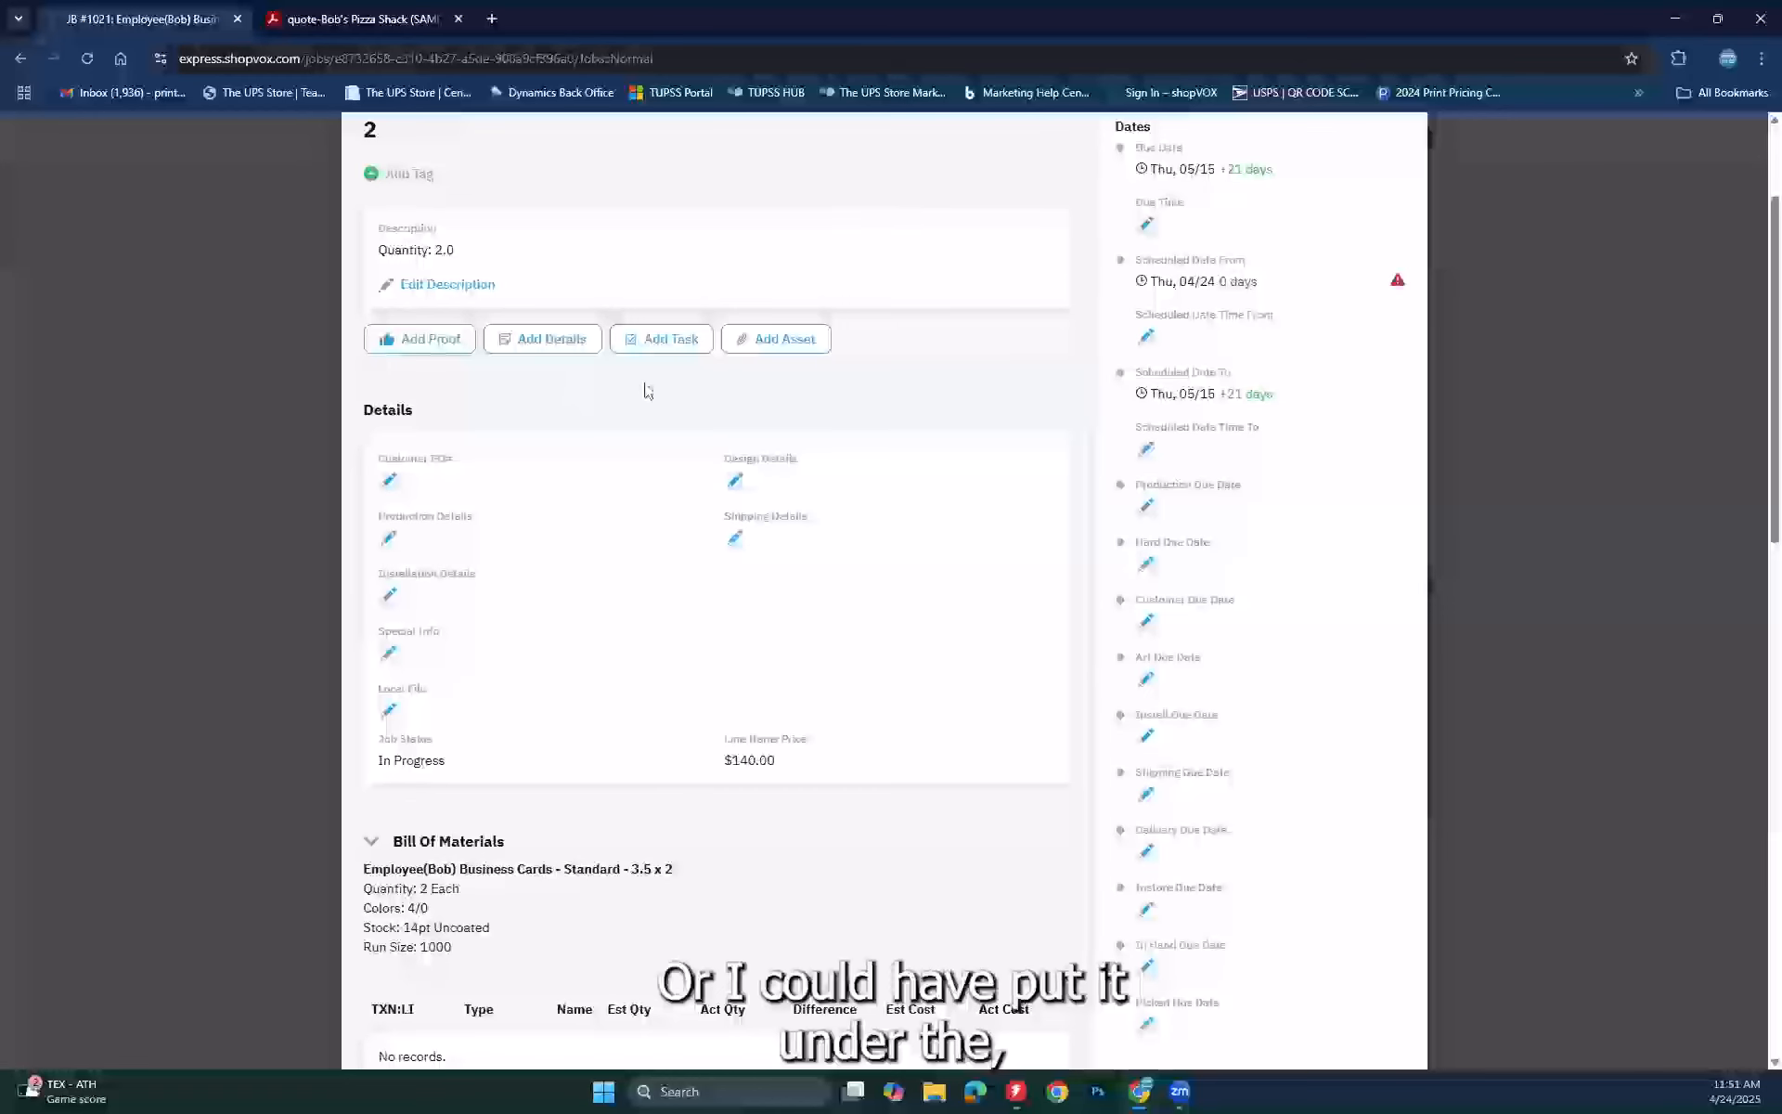
{"action": "scroll", "coordinate": [647, 389], "scroll_direction": "up", "scroll_amount": 2}
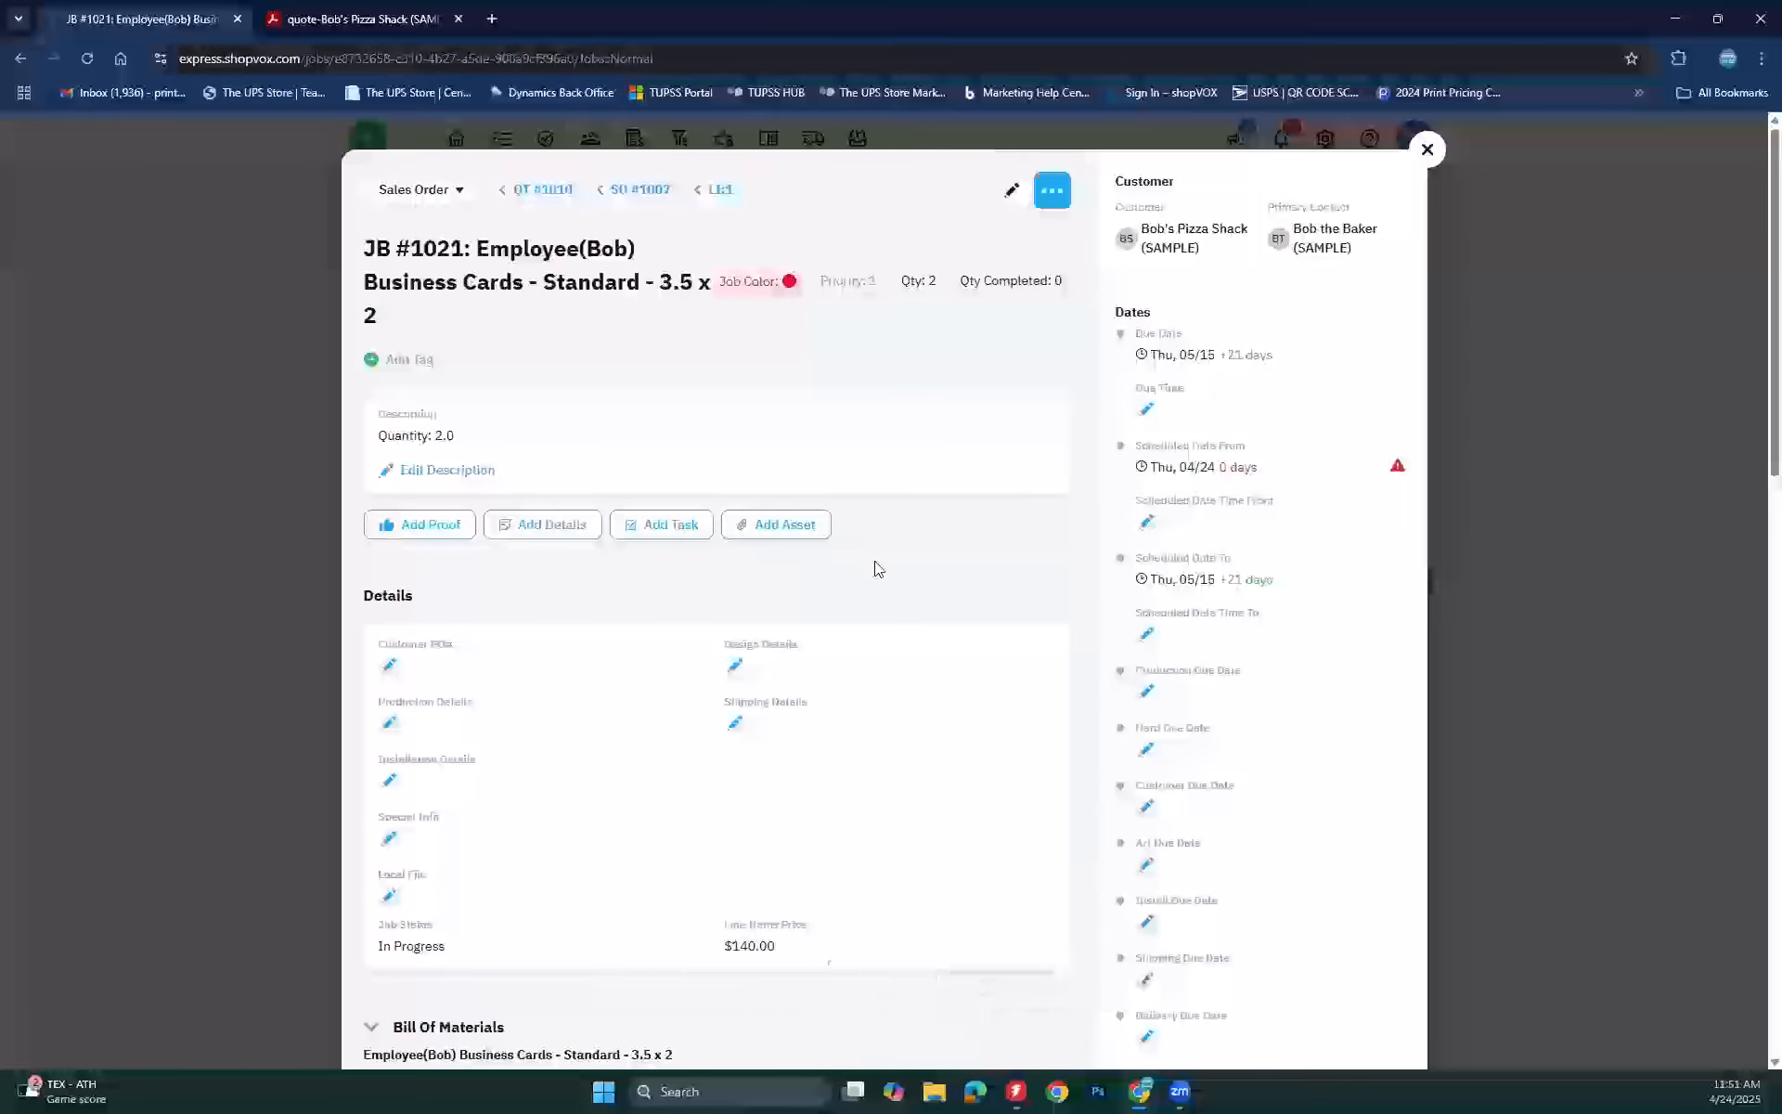
{"action": "scroll", "coordinate": [878, 569], "scroll_direction": "down", "scroll_amount": 2}
{"action": "scroll", "coordinate": [879, 569], "scroll_direction": "down", "scroll_amount": 1}
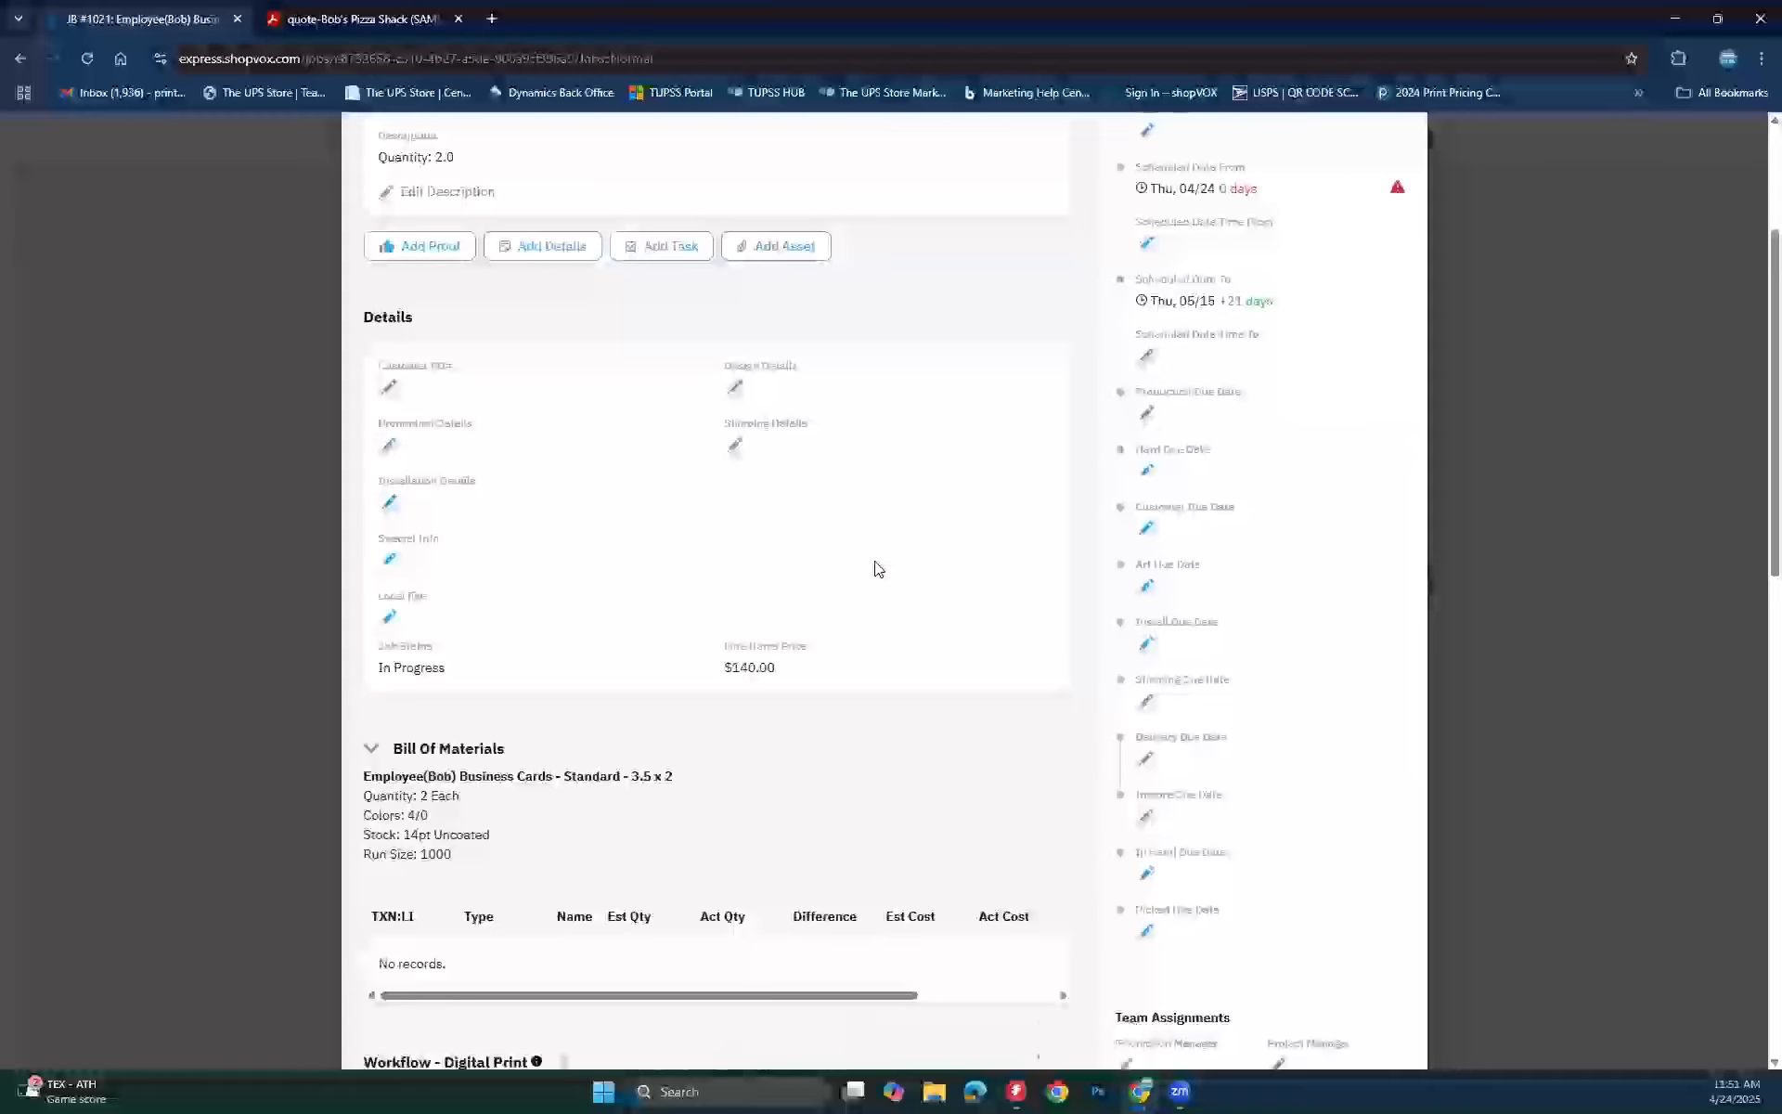
{"action": "scroll", "coordinate": [878, 569], "scroll_direction": "down", "scroll_amount": 4}
{"action": "scroll", "coordinate": [874, 560], "scroll_direction": "down", "scroll_amount": 3}
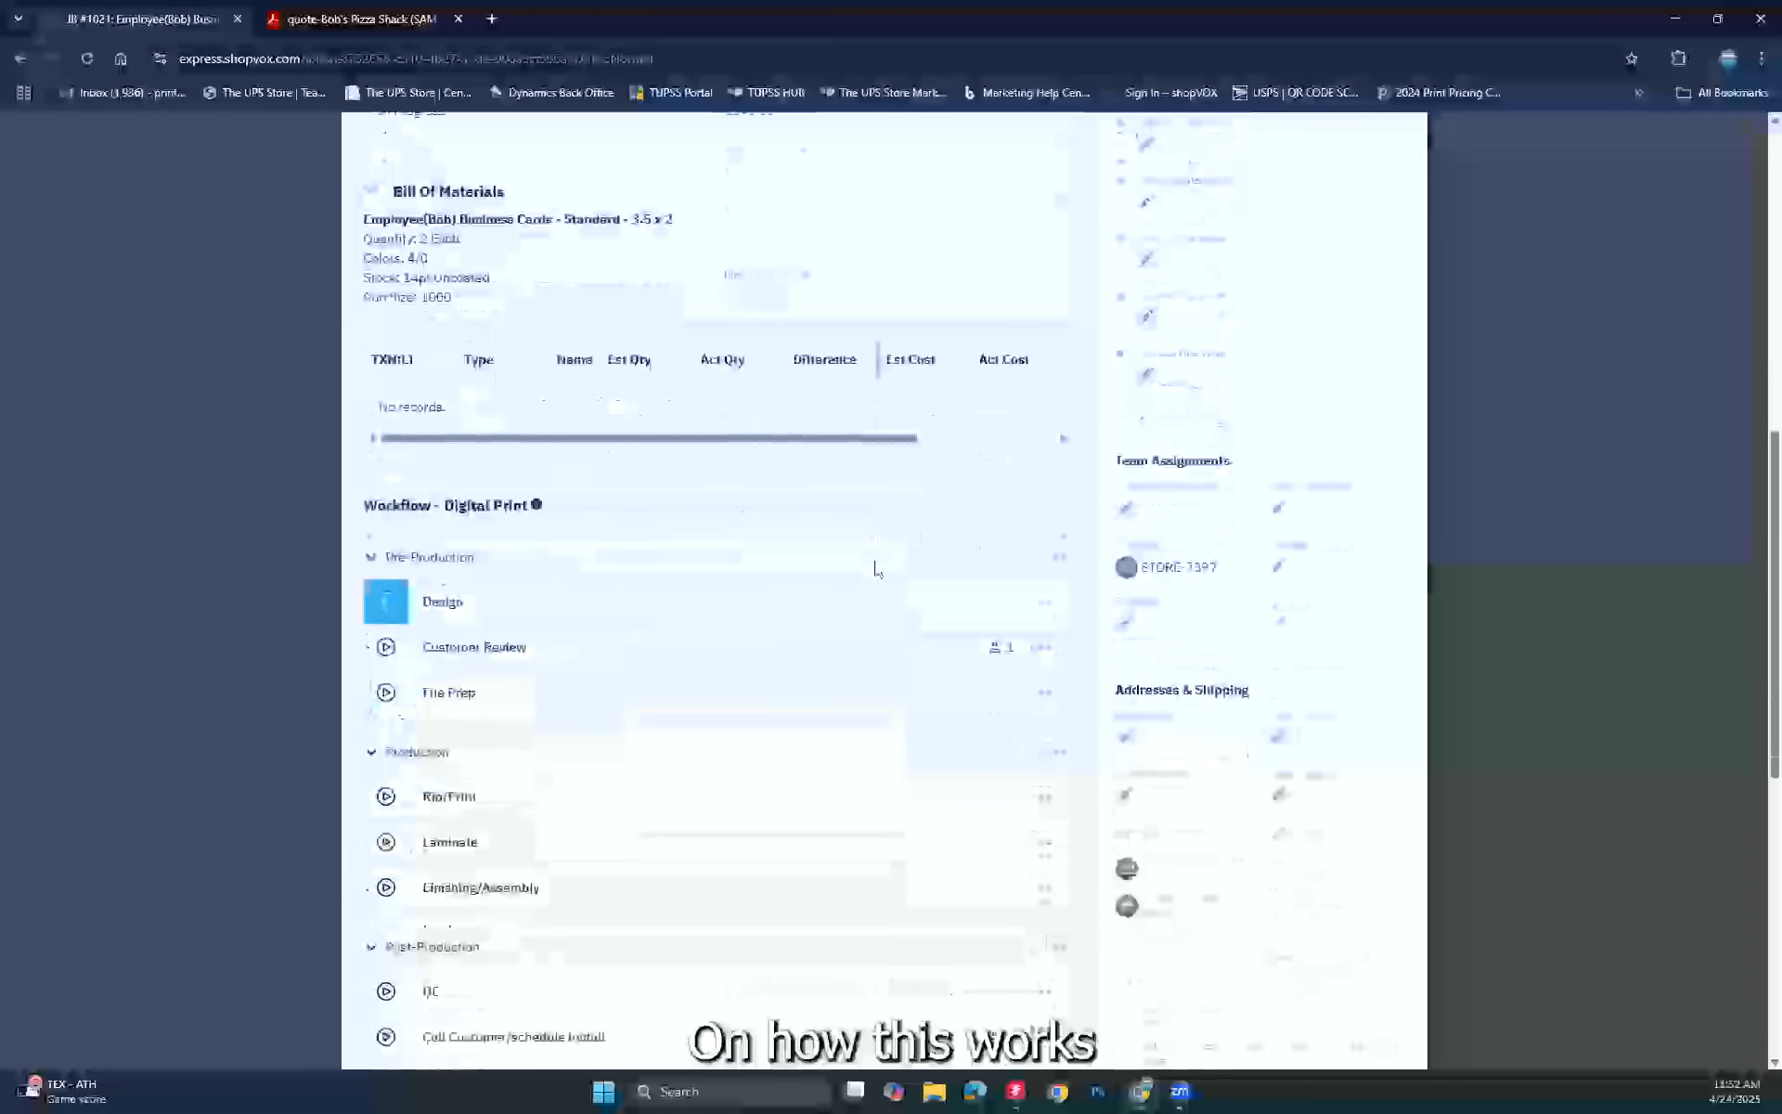
{"action": "scroll", "coordinate": [877, 566], "scroll_direction": "down", "scroll_amount": 6}
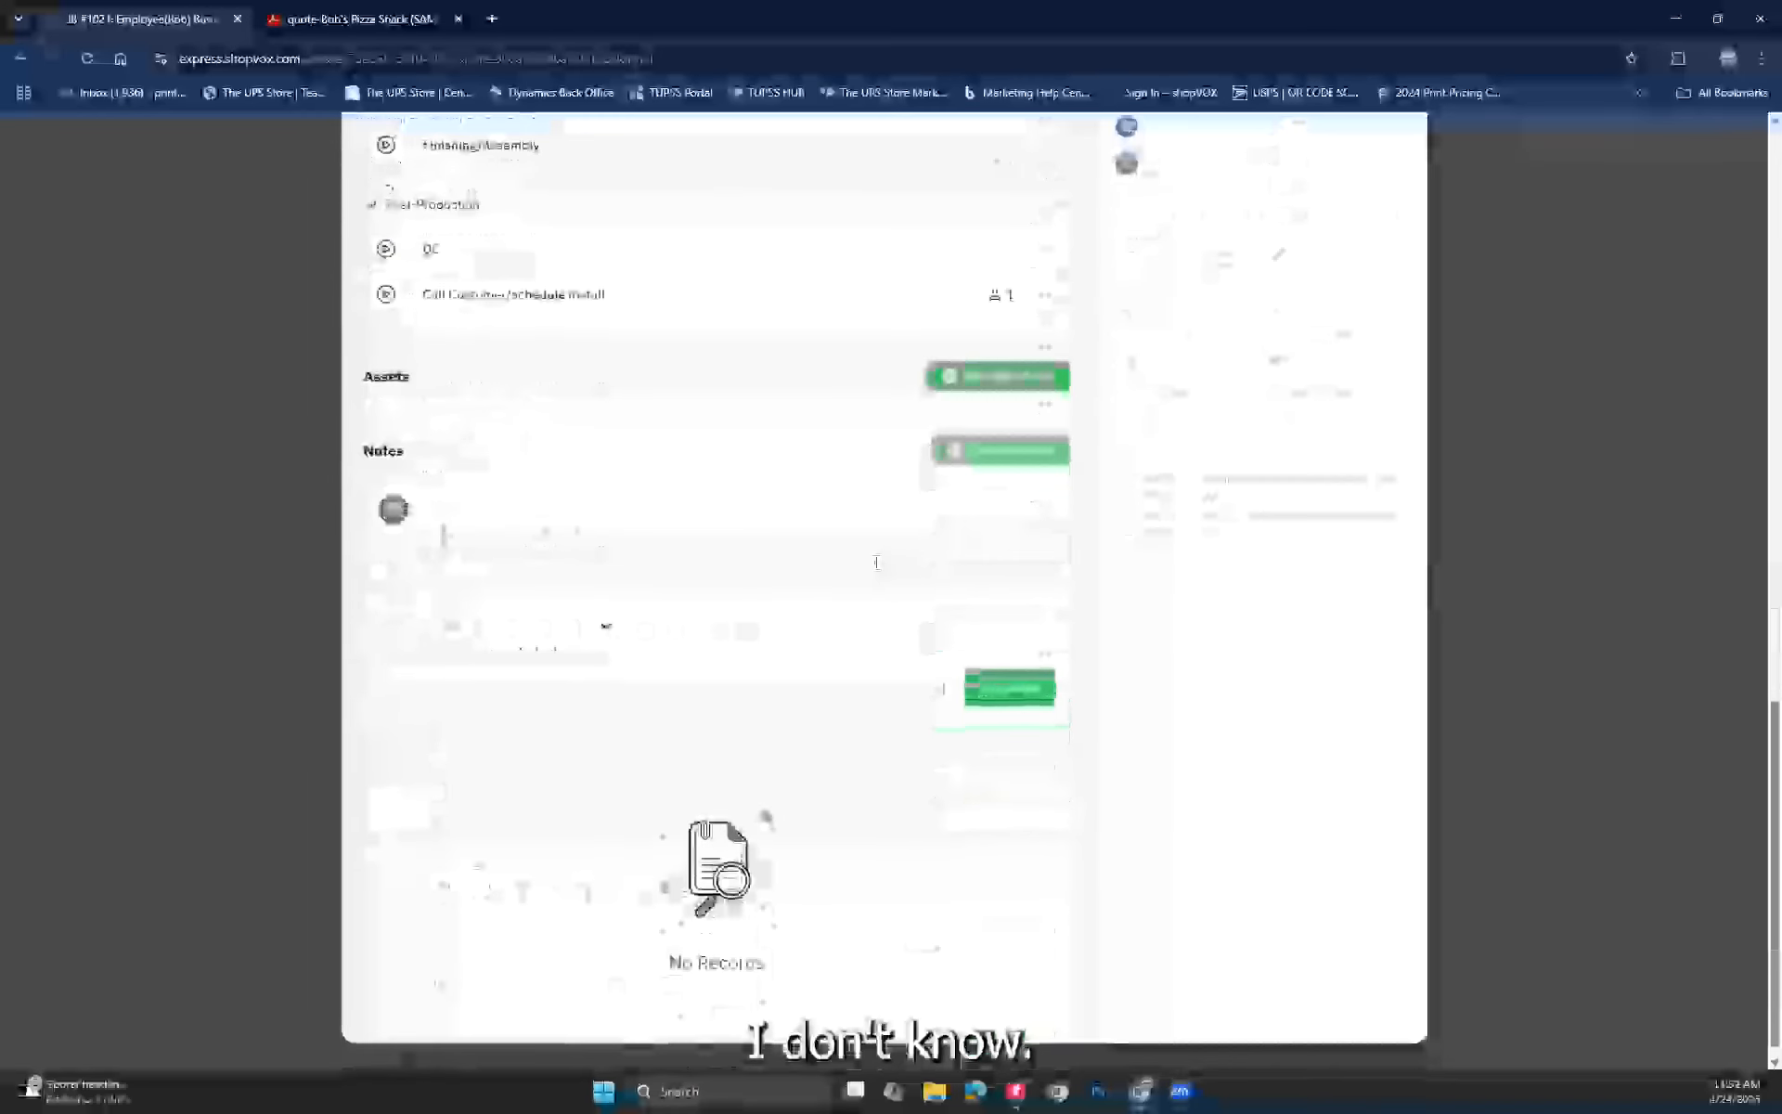
{"action": "scroll", "coordinate": [876, 562], "scroll_direction": "up", "scroll_amount": 13}
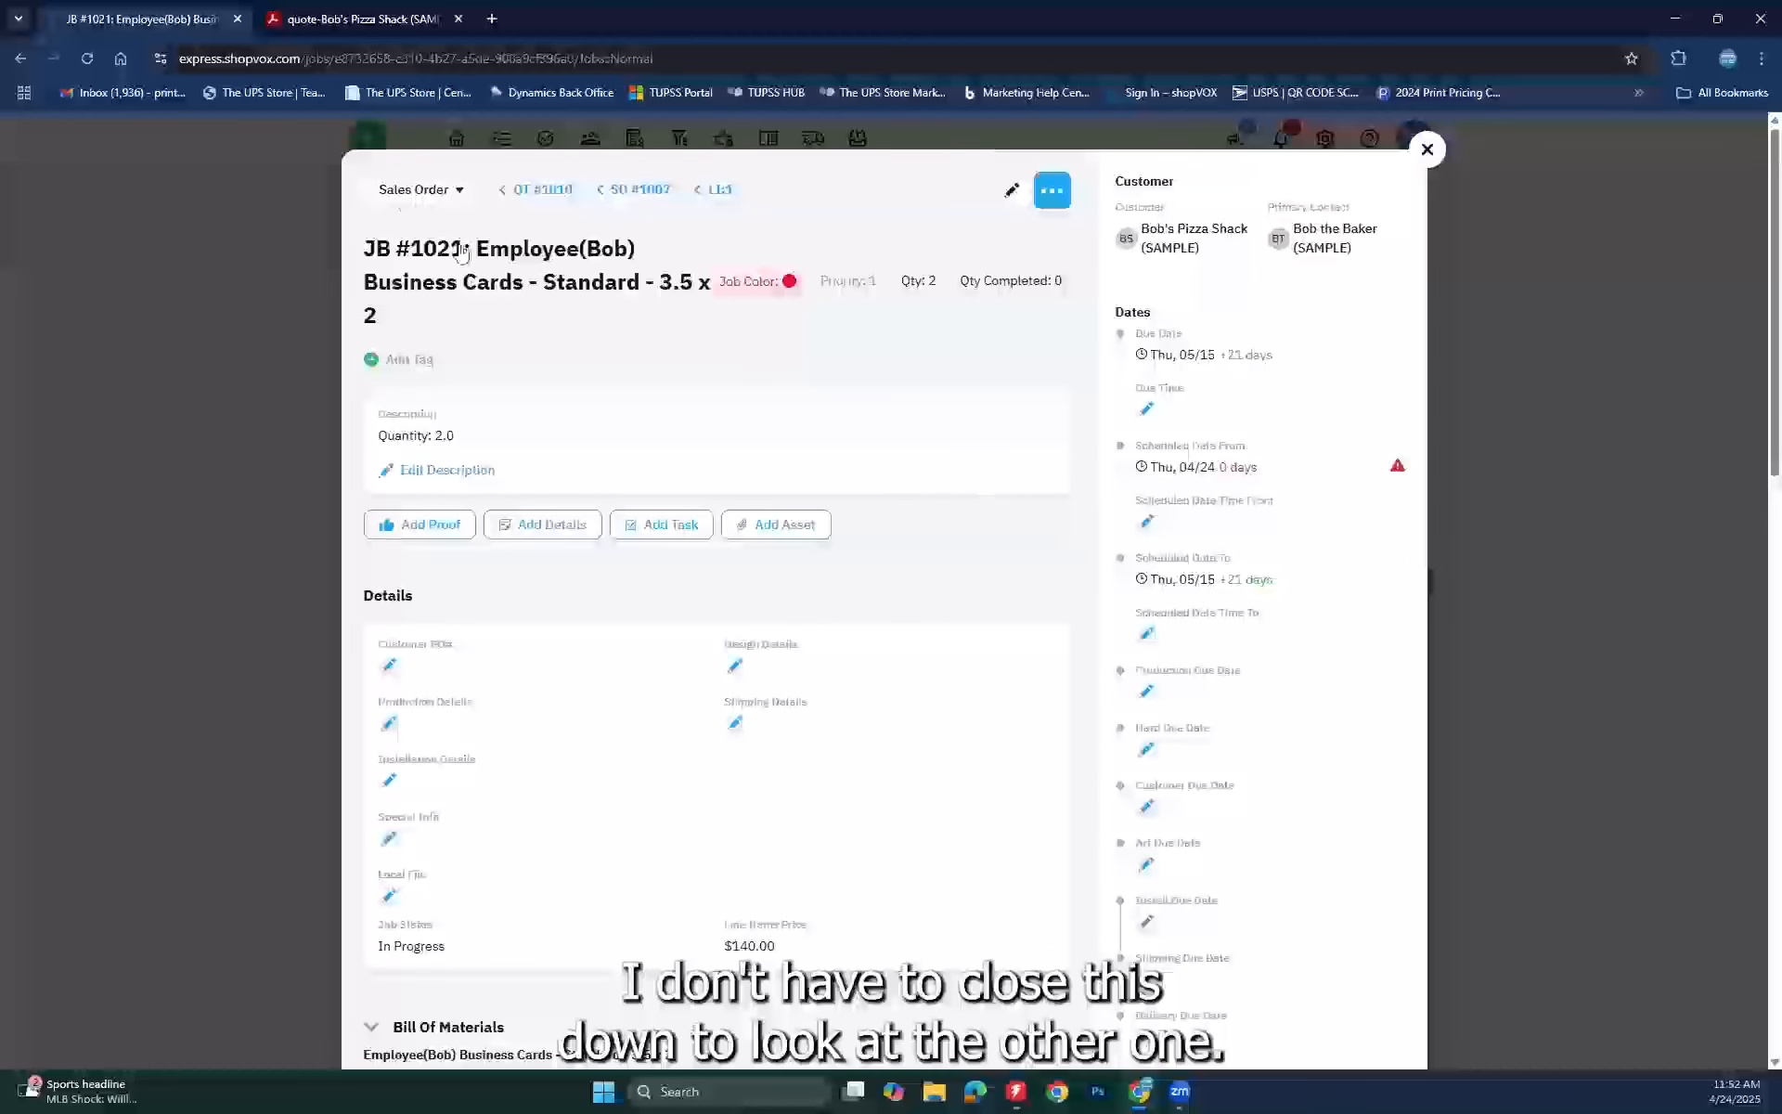
{"action": "left_click", "coordinate": [461, 192]}
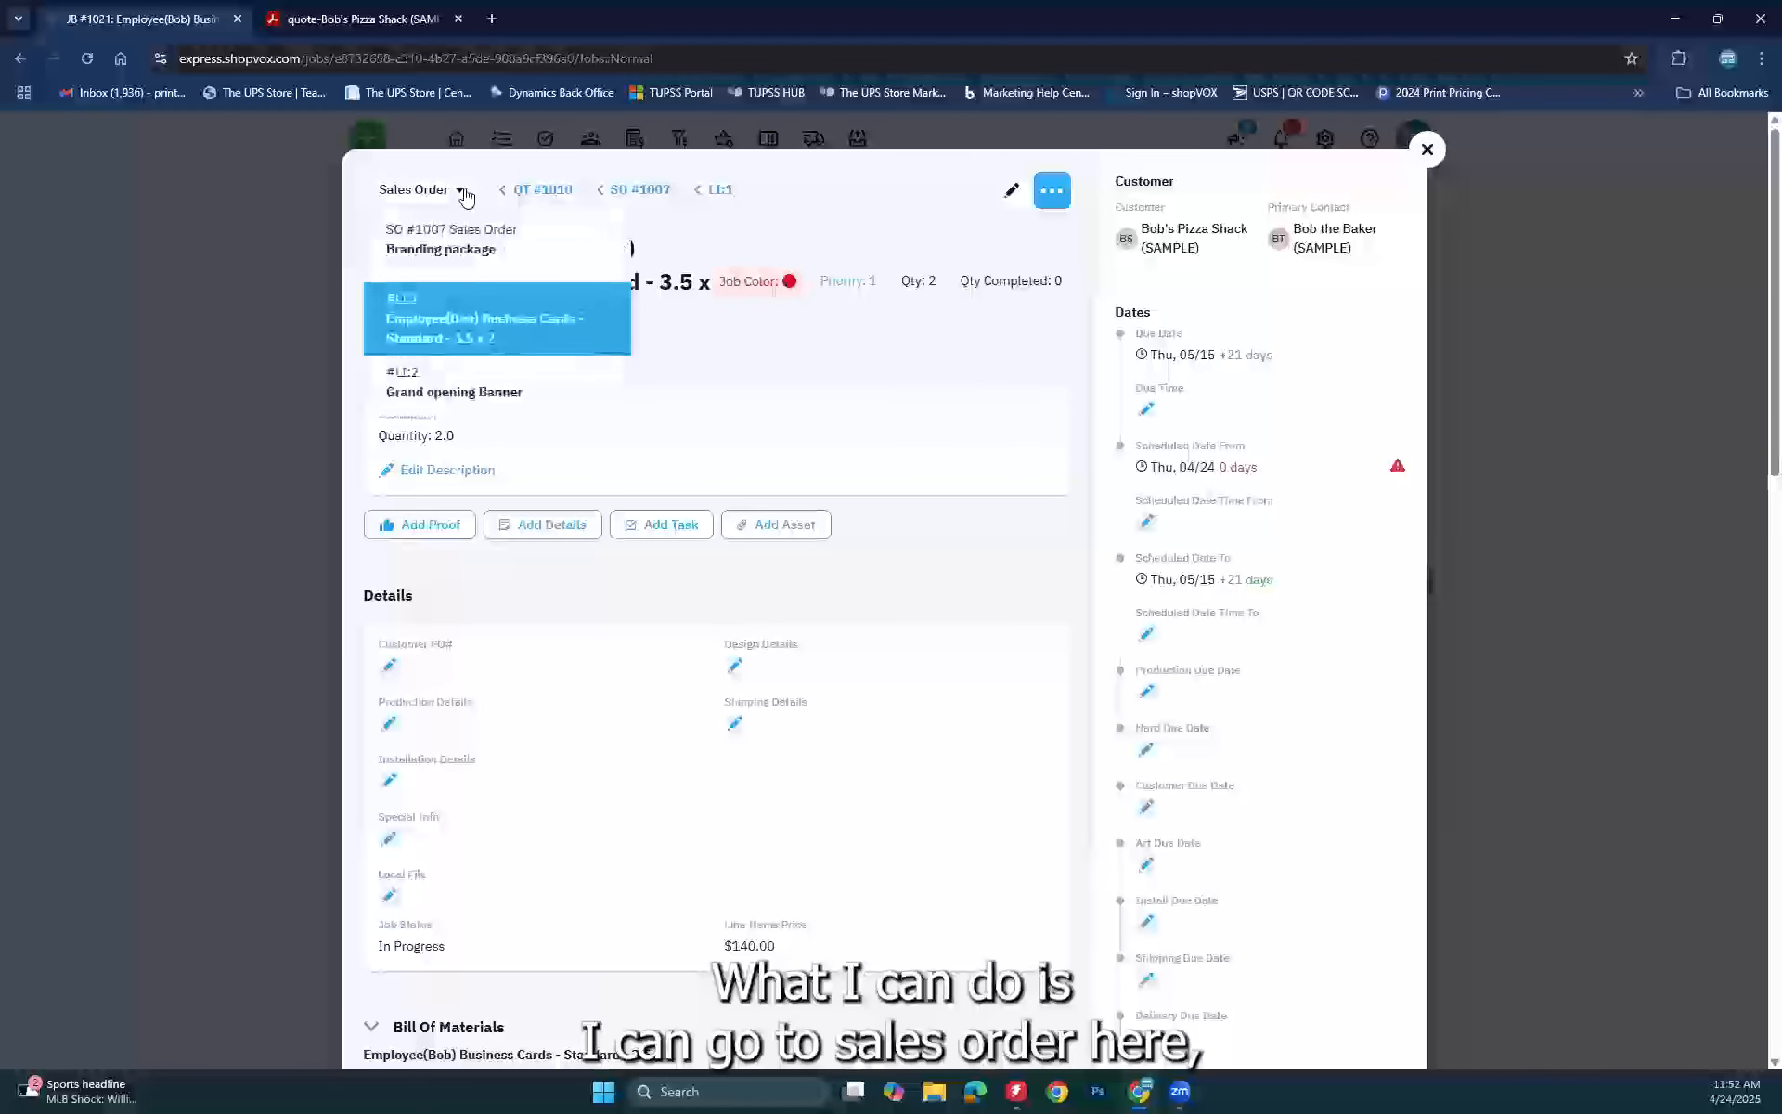
Step: Switch to job JB #1022: Grand opening Banner and show its banner, ink and grommet materials
{"action": "left_click", "coordinate": [425, 399]}
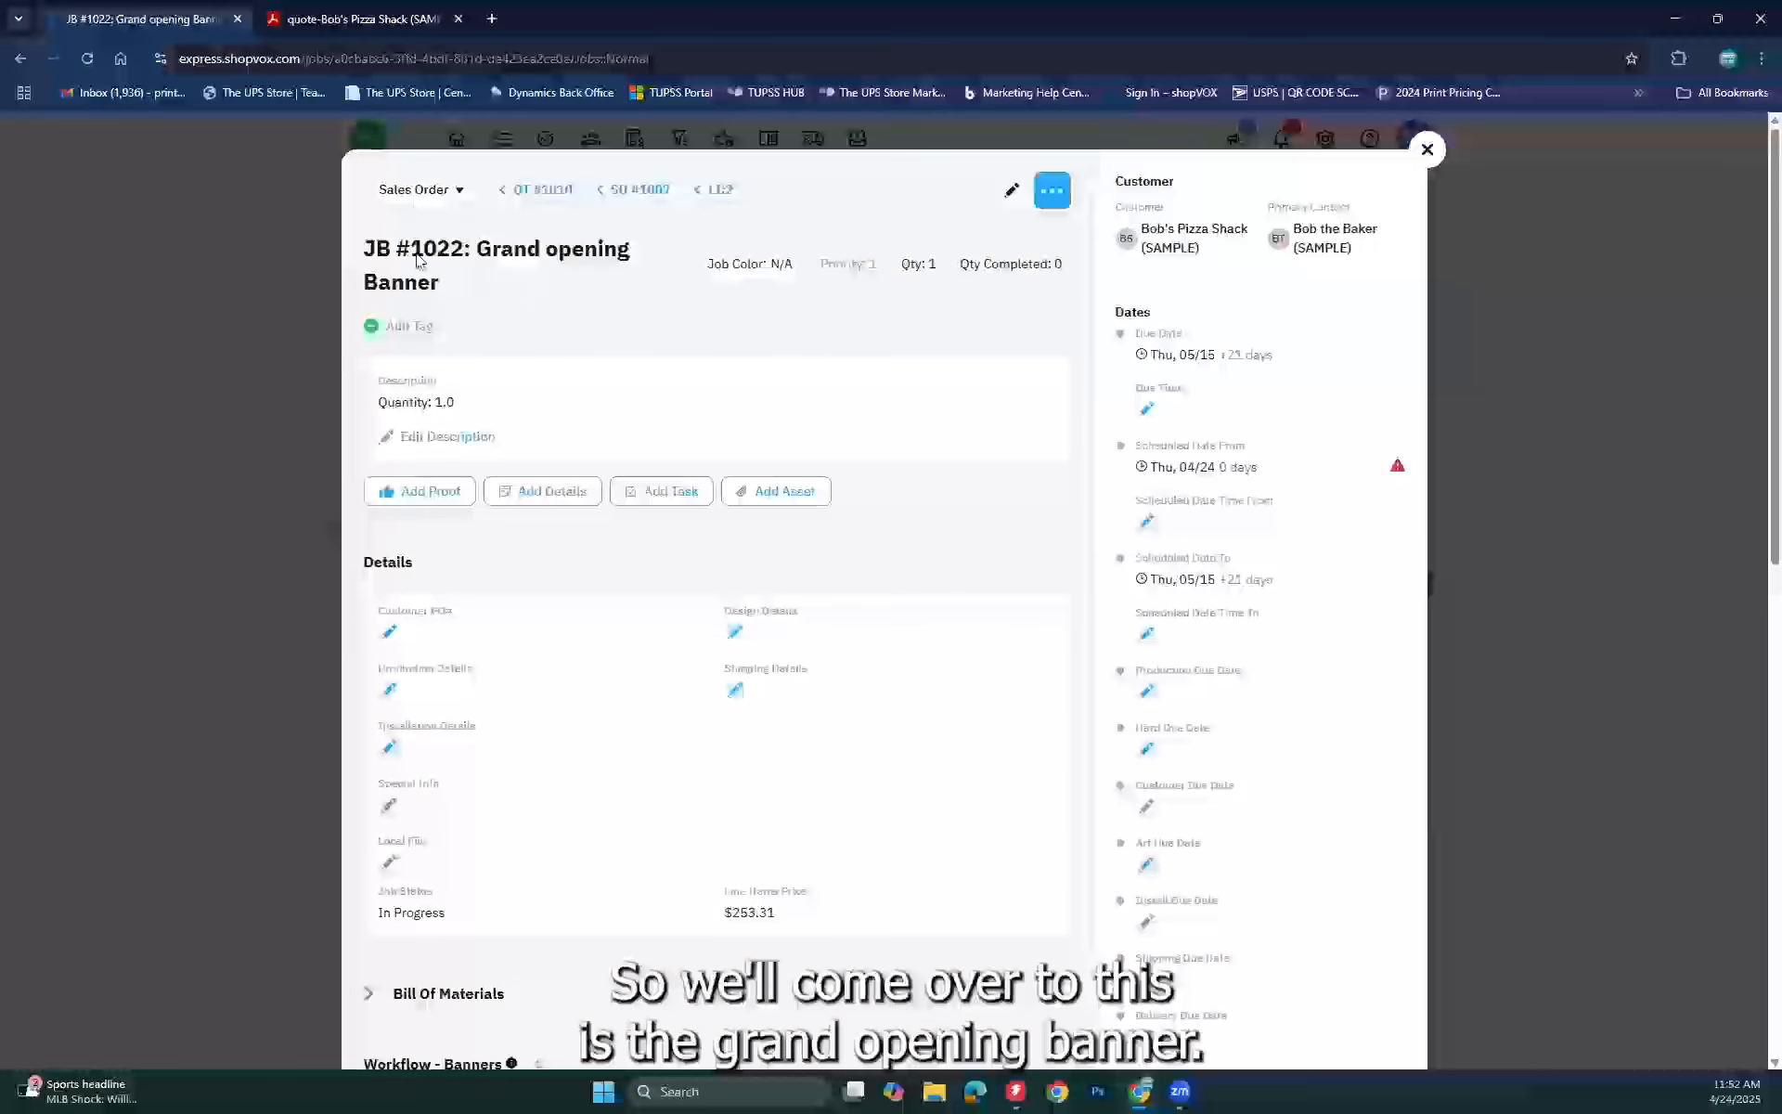
{"action": "scroll", "coordinate": [588, 557], "scroll_direction": "down", "scroll_amount": 3}
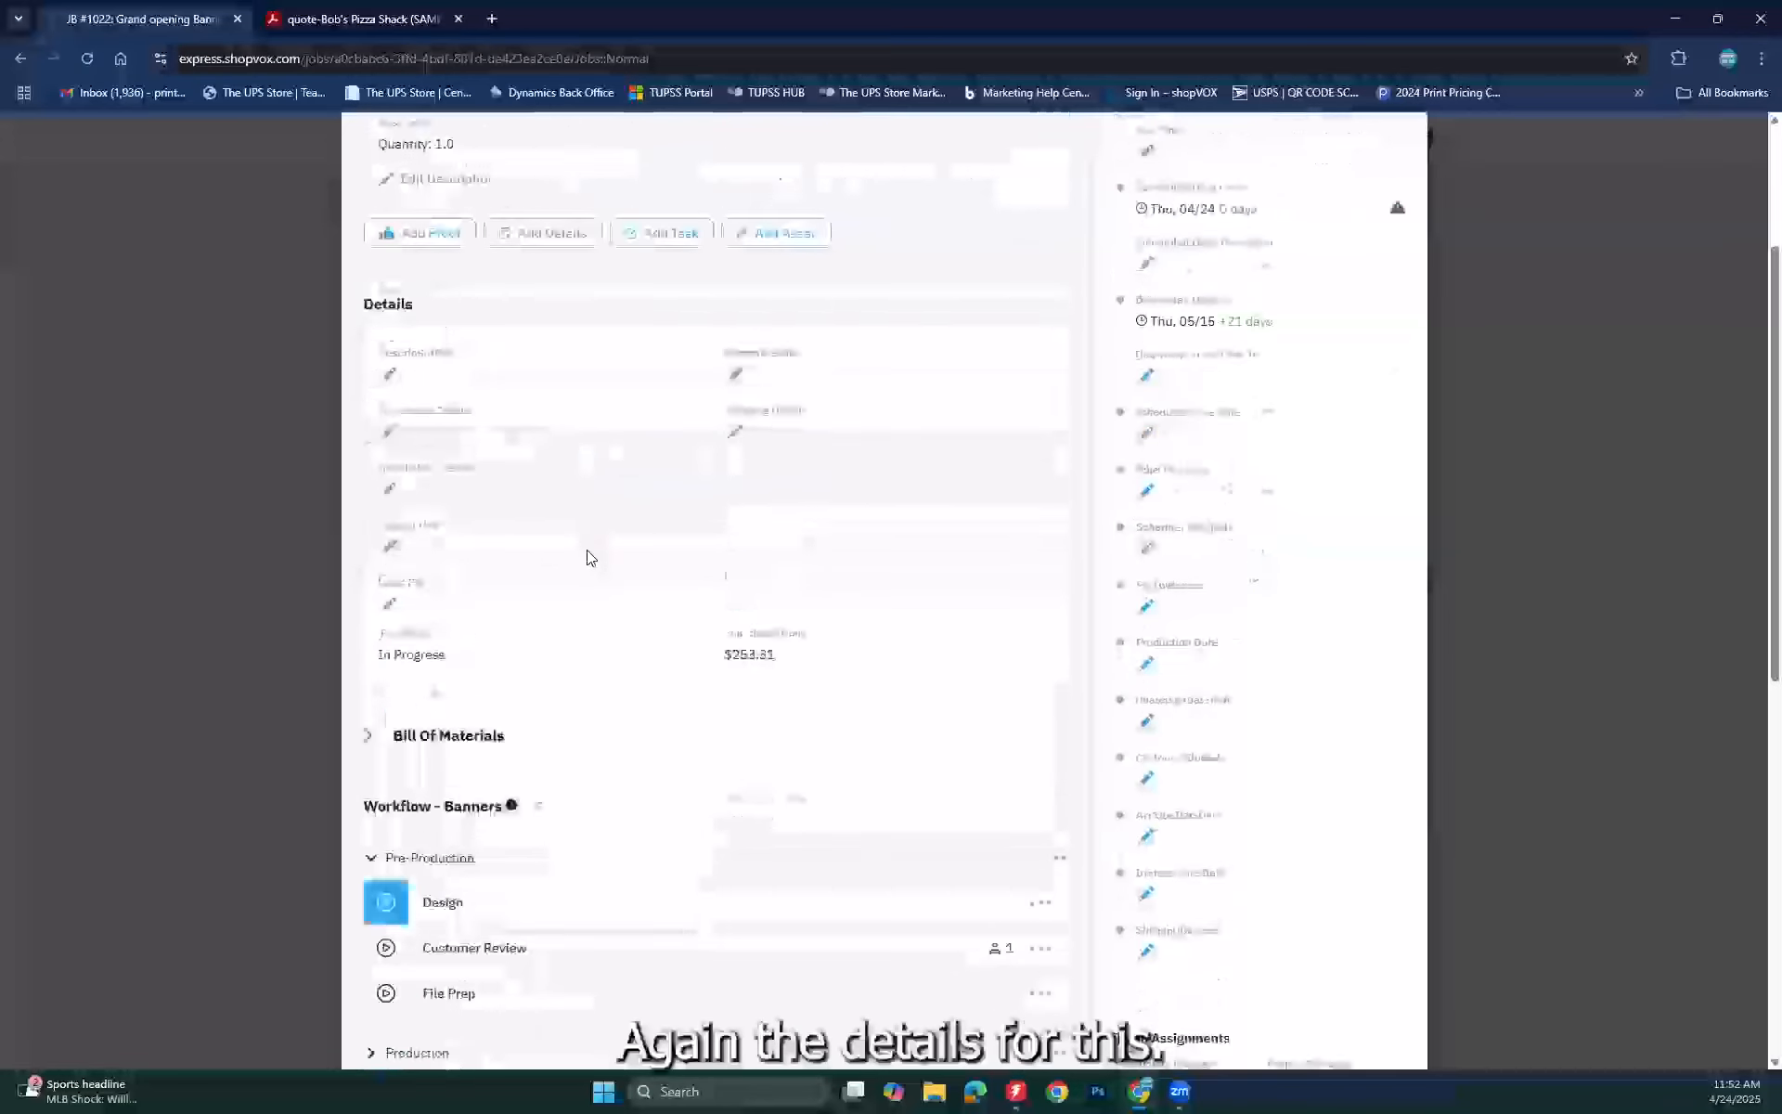
{"action": "left_click", "coordinate": [369, 715]}
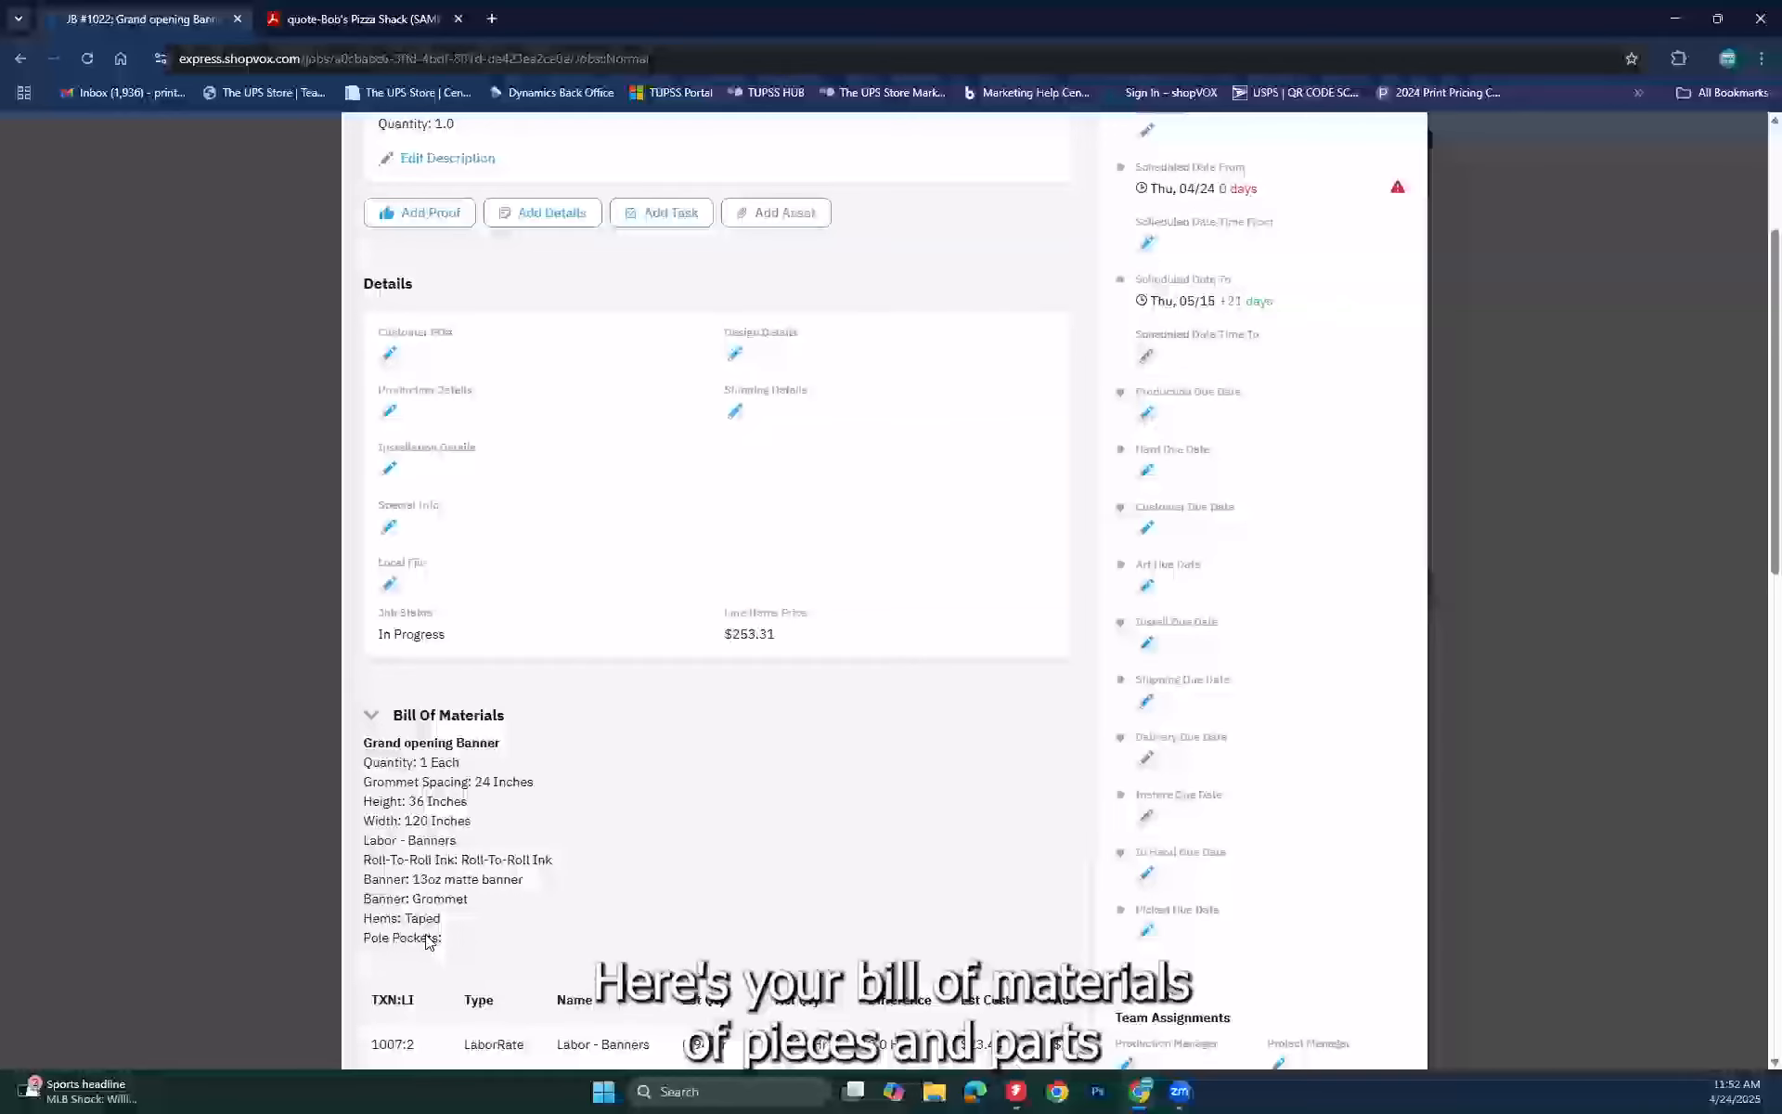
{"action": "scroll", "coordinate": [595, 834], "scroll_direction": "down", "scroll_amount": 1}
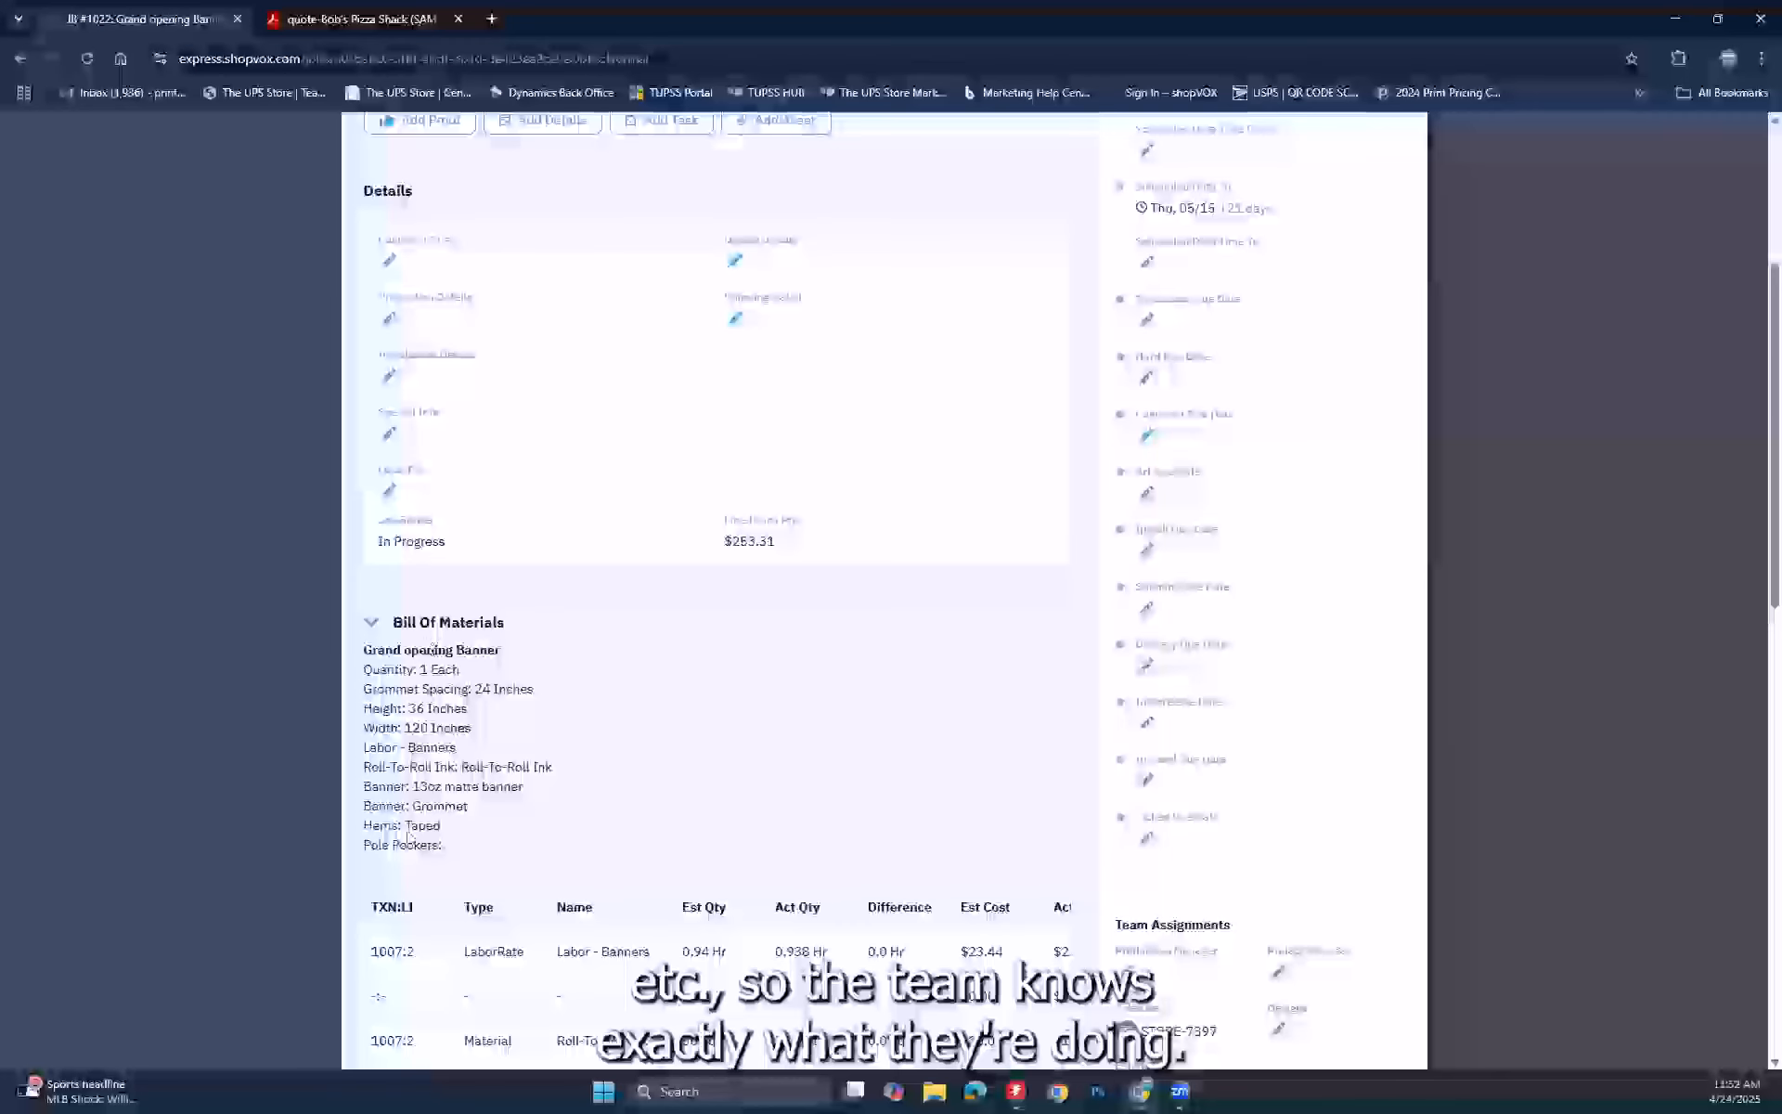
{"action": "scroll", "coordinate": [759, 760], "scroll_direction": "down", "scroll_amount": 5}
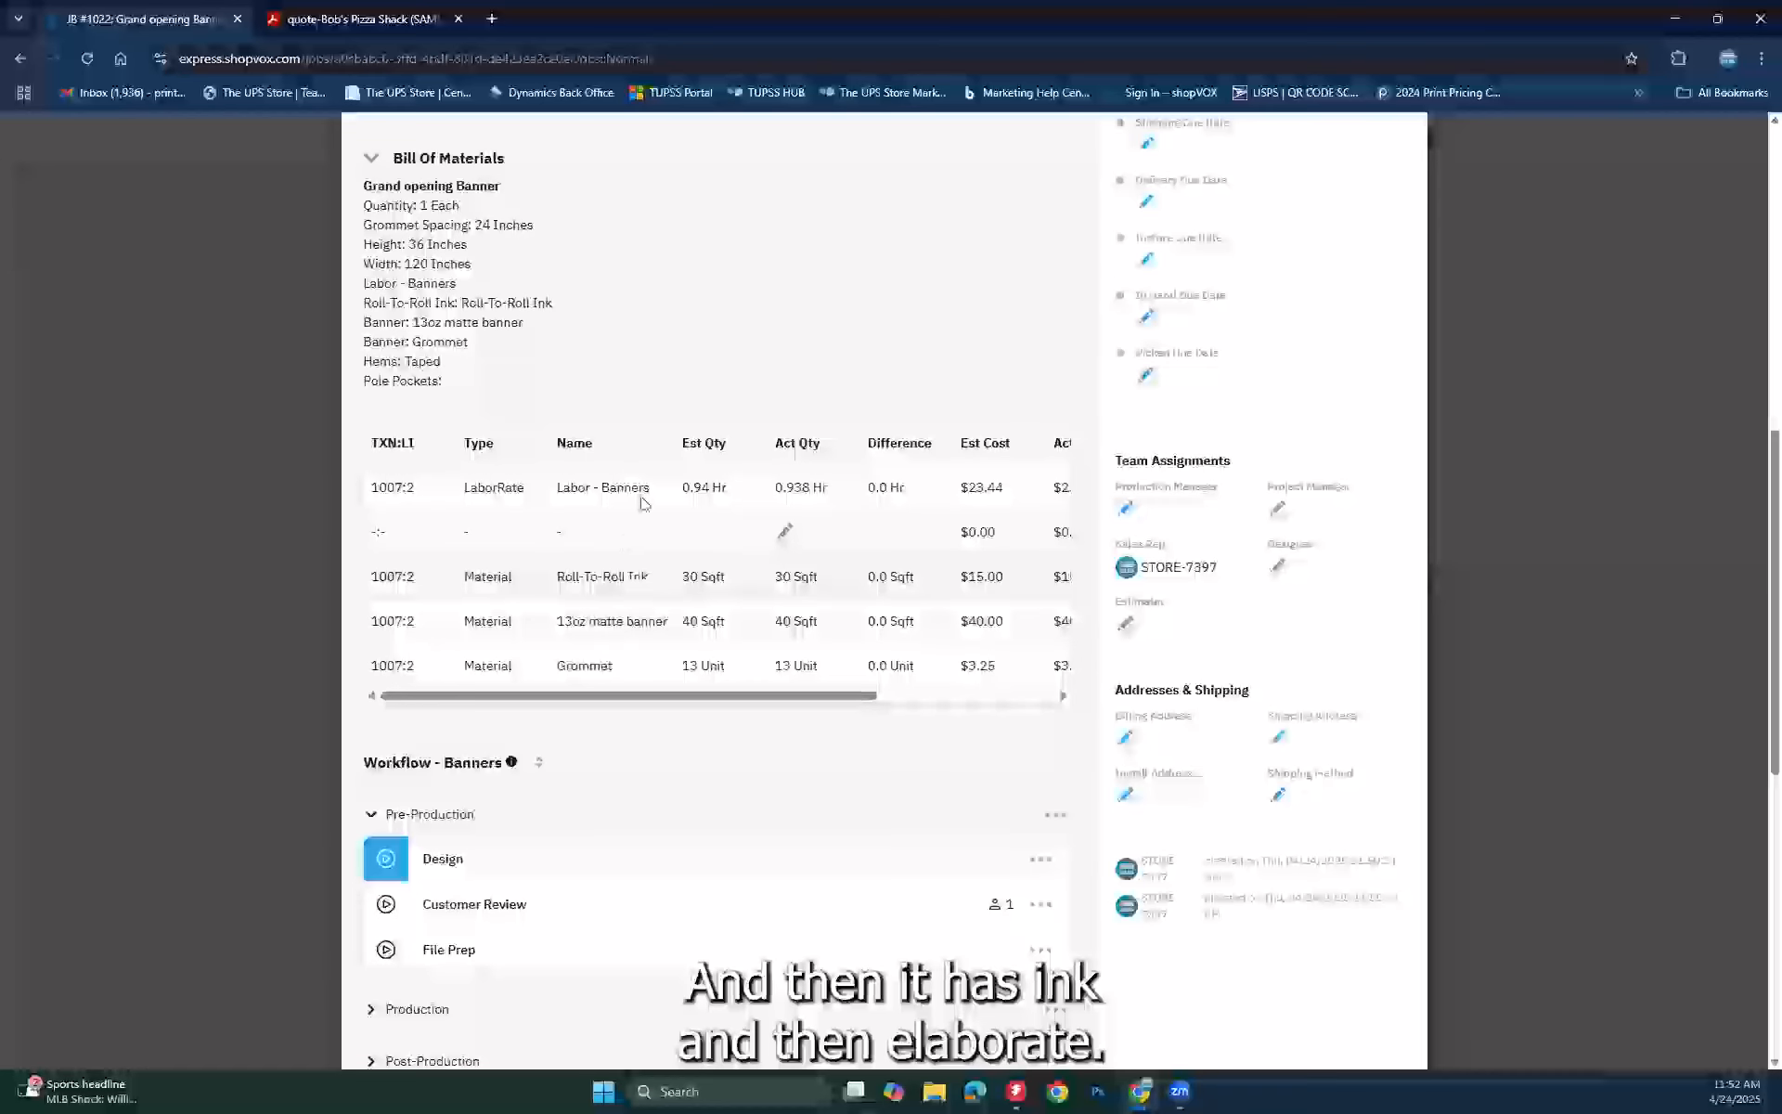
{"action": "scroll", "coordinate": [721, 631], "scroll_direction": "down", "scroll_amount": 4}
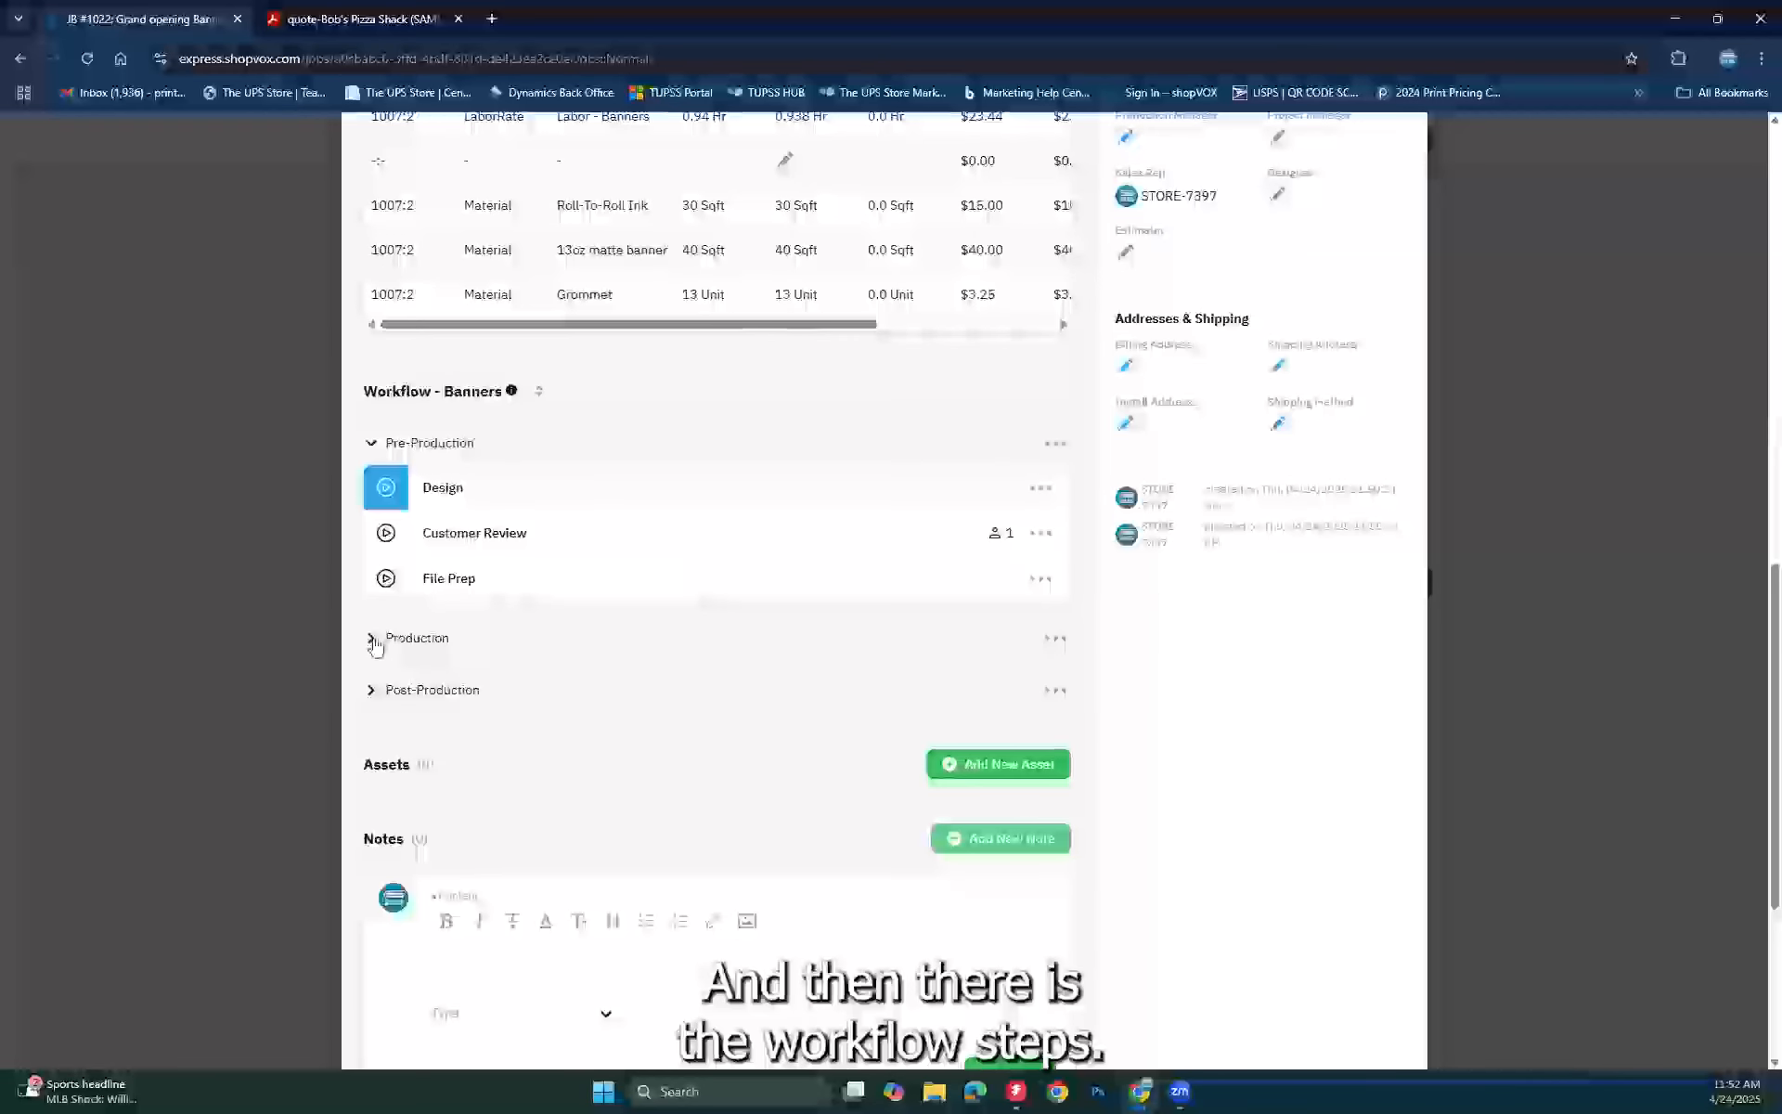
Step: Expand the banner job's Production and Post-Production workflow stages
{"action": "left_click", "coordinate": [371, 641]}
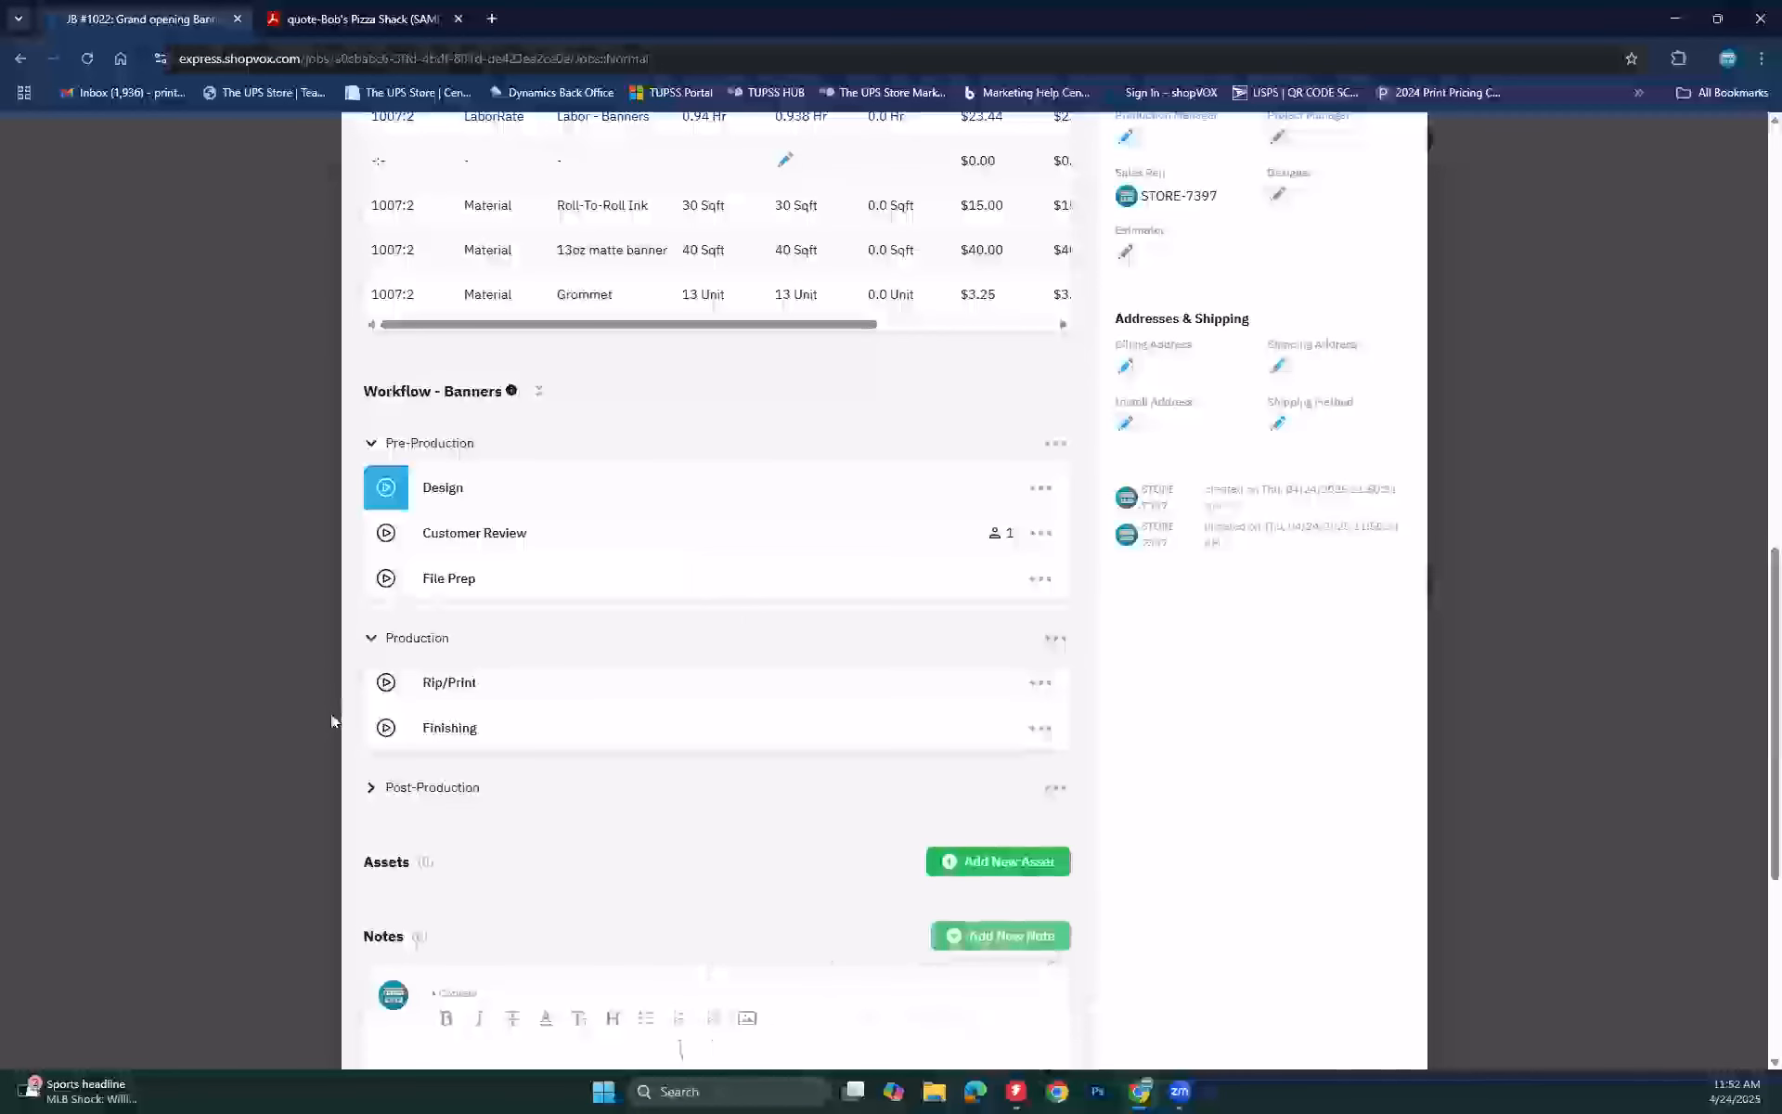
{"action": "left_click", "coordinate": [370, 788]}
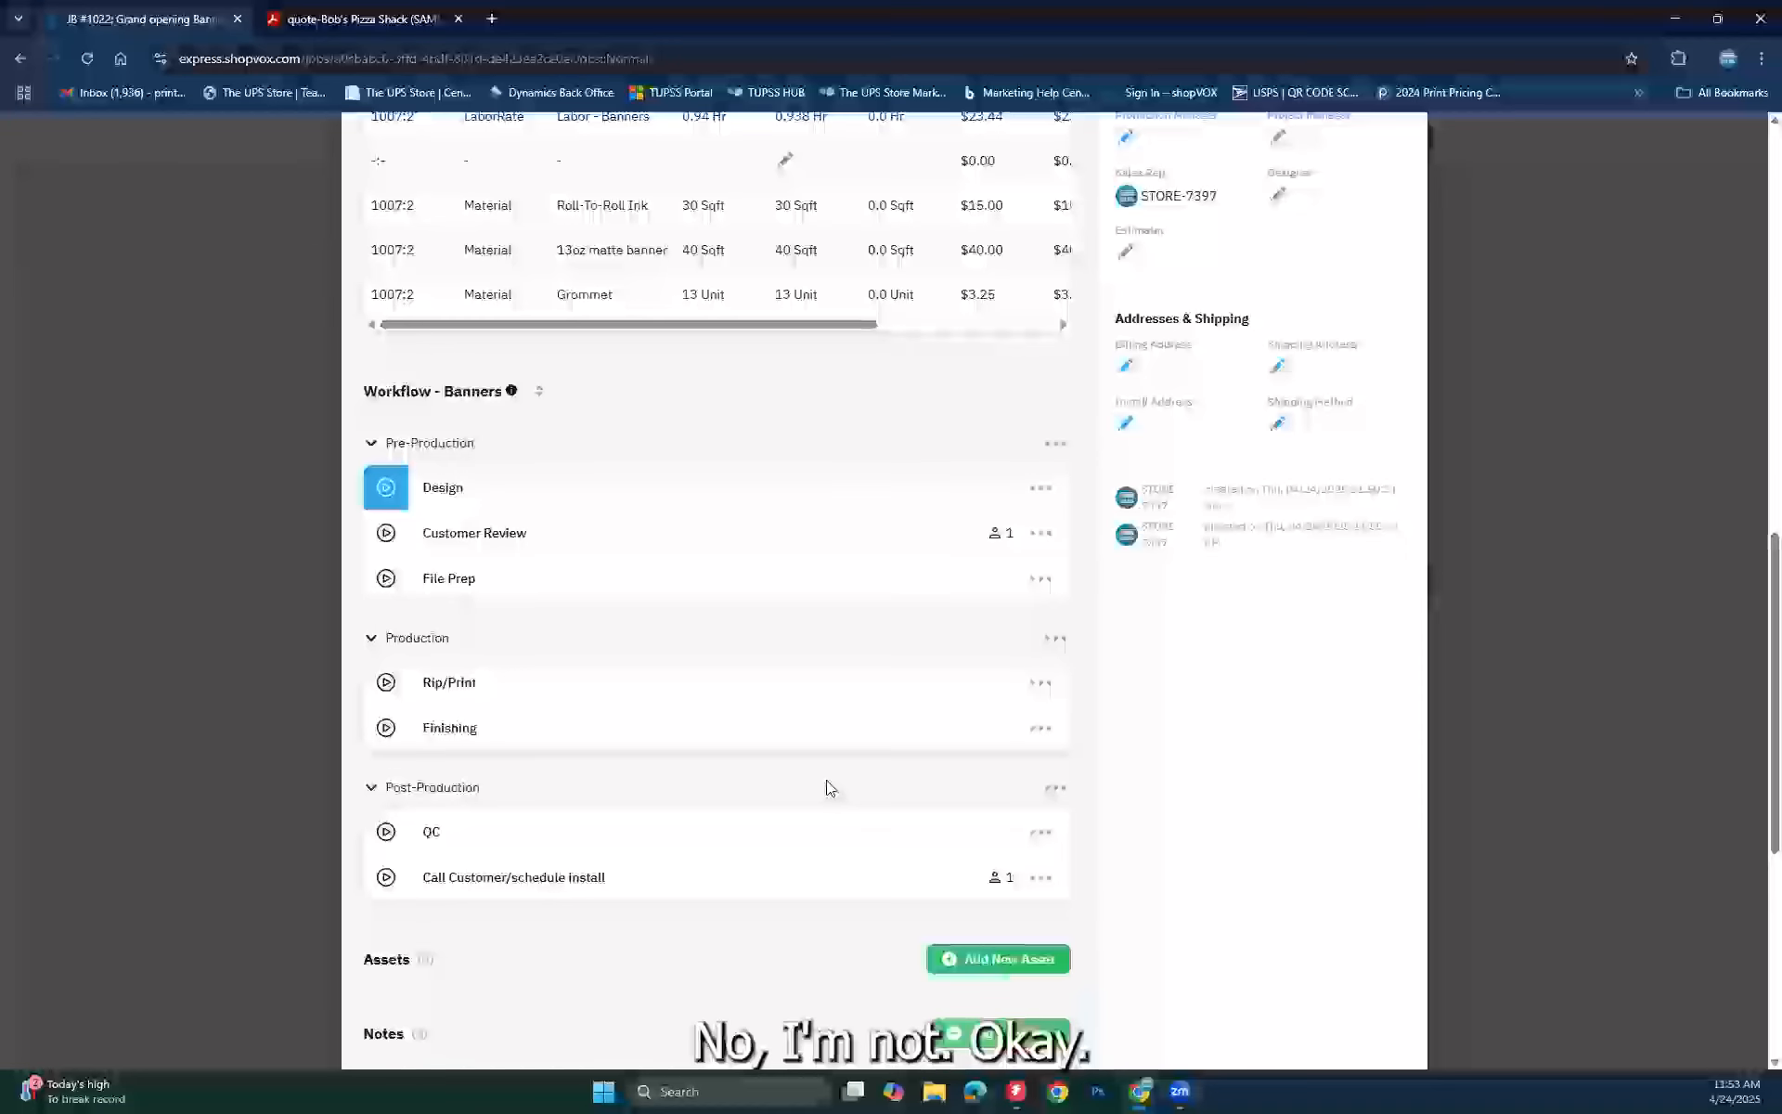
{"action": "scroll", "coordinate": [1337, 299], "scroll_direction": "up", "scroll_amount": 13}
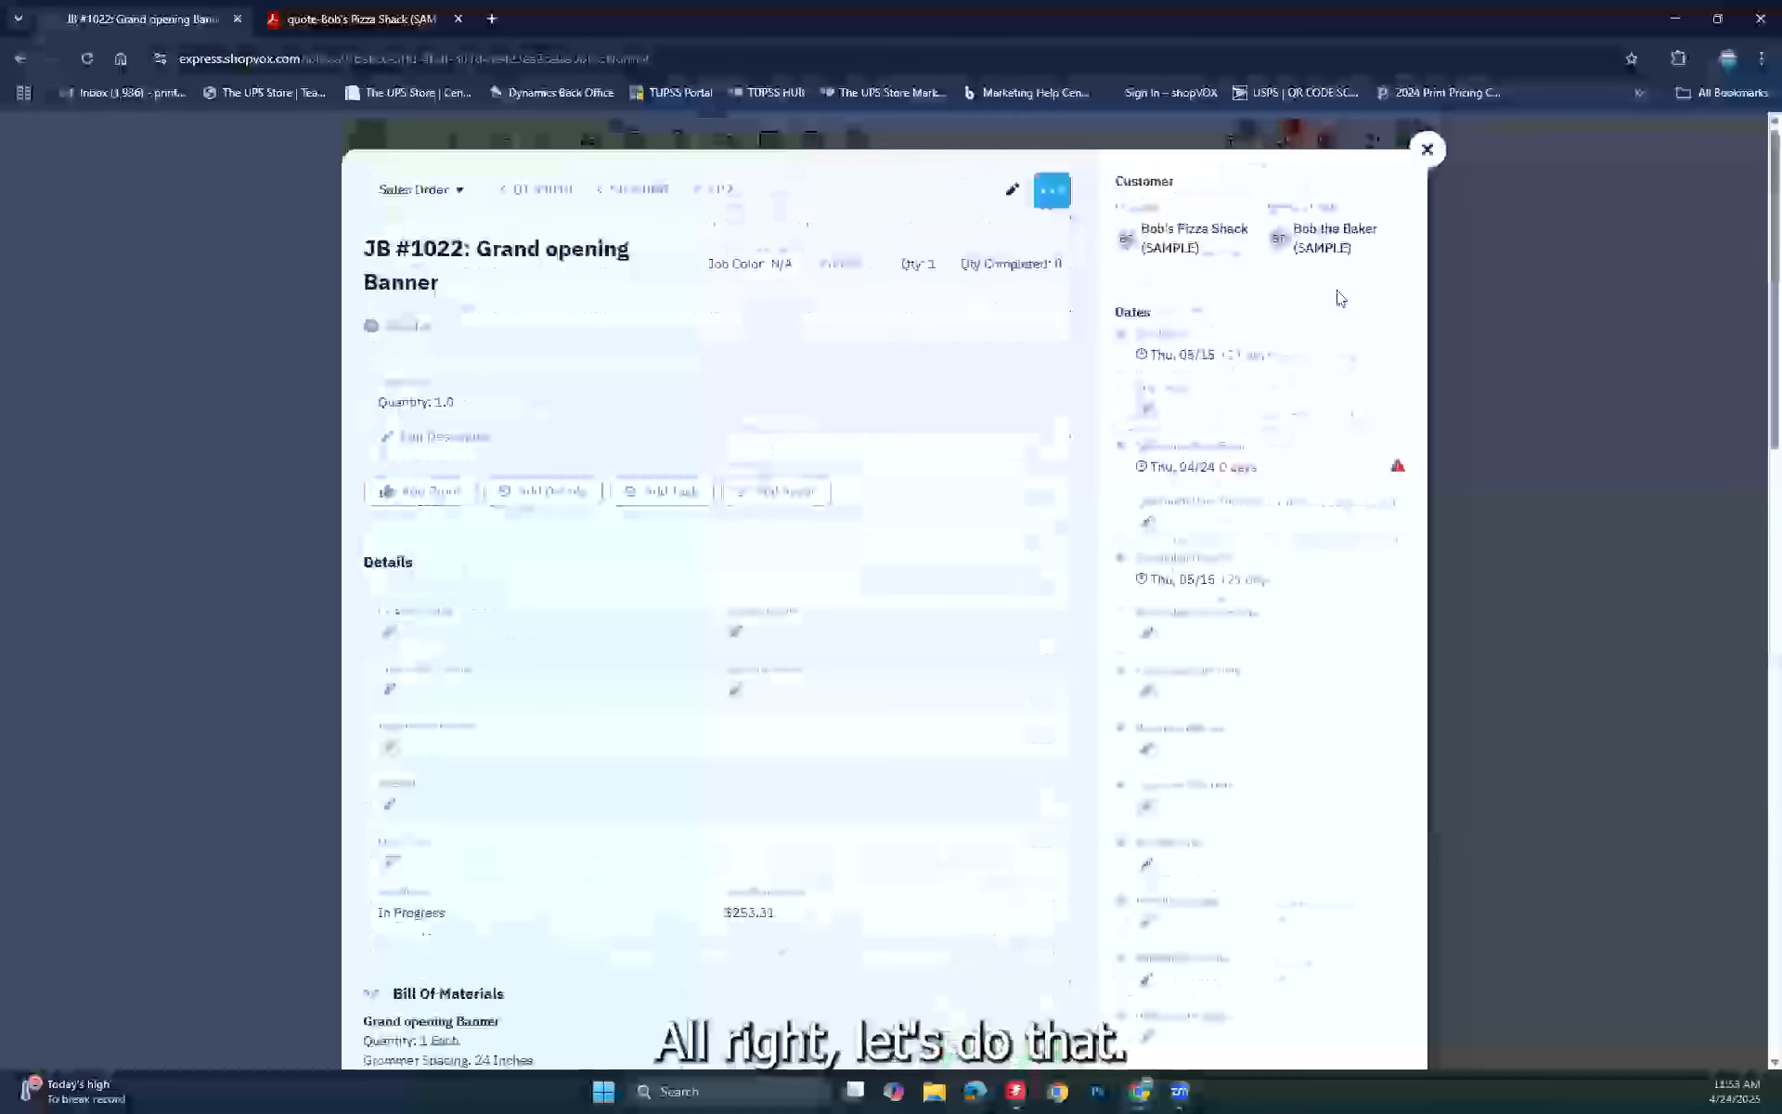
Step: Leave the job details for the Jobs list and widen the Job Title column to show all five titles
{"action": "left_click", "coordinate": [1427, 148]}
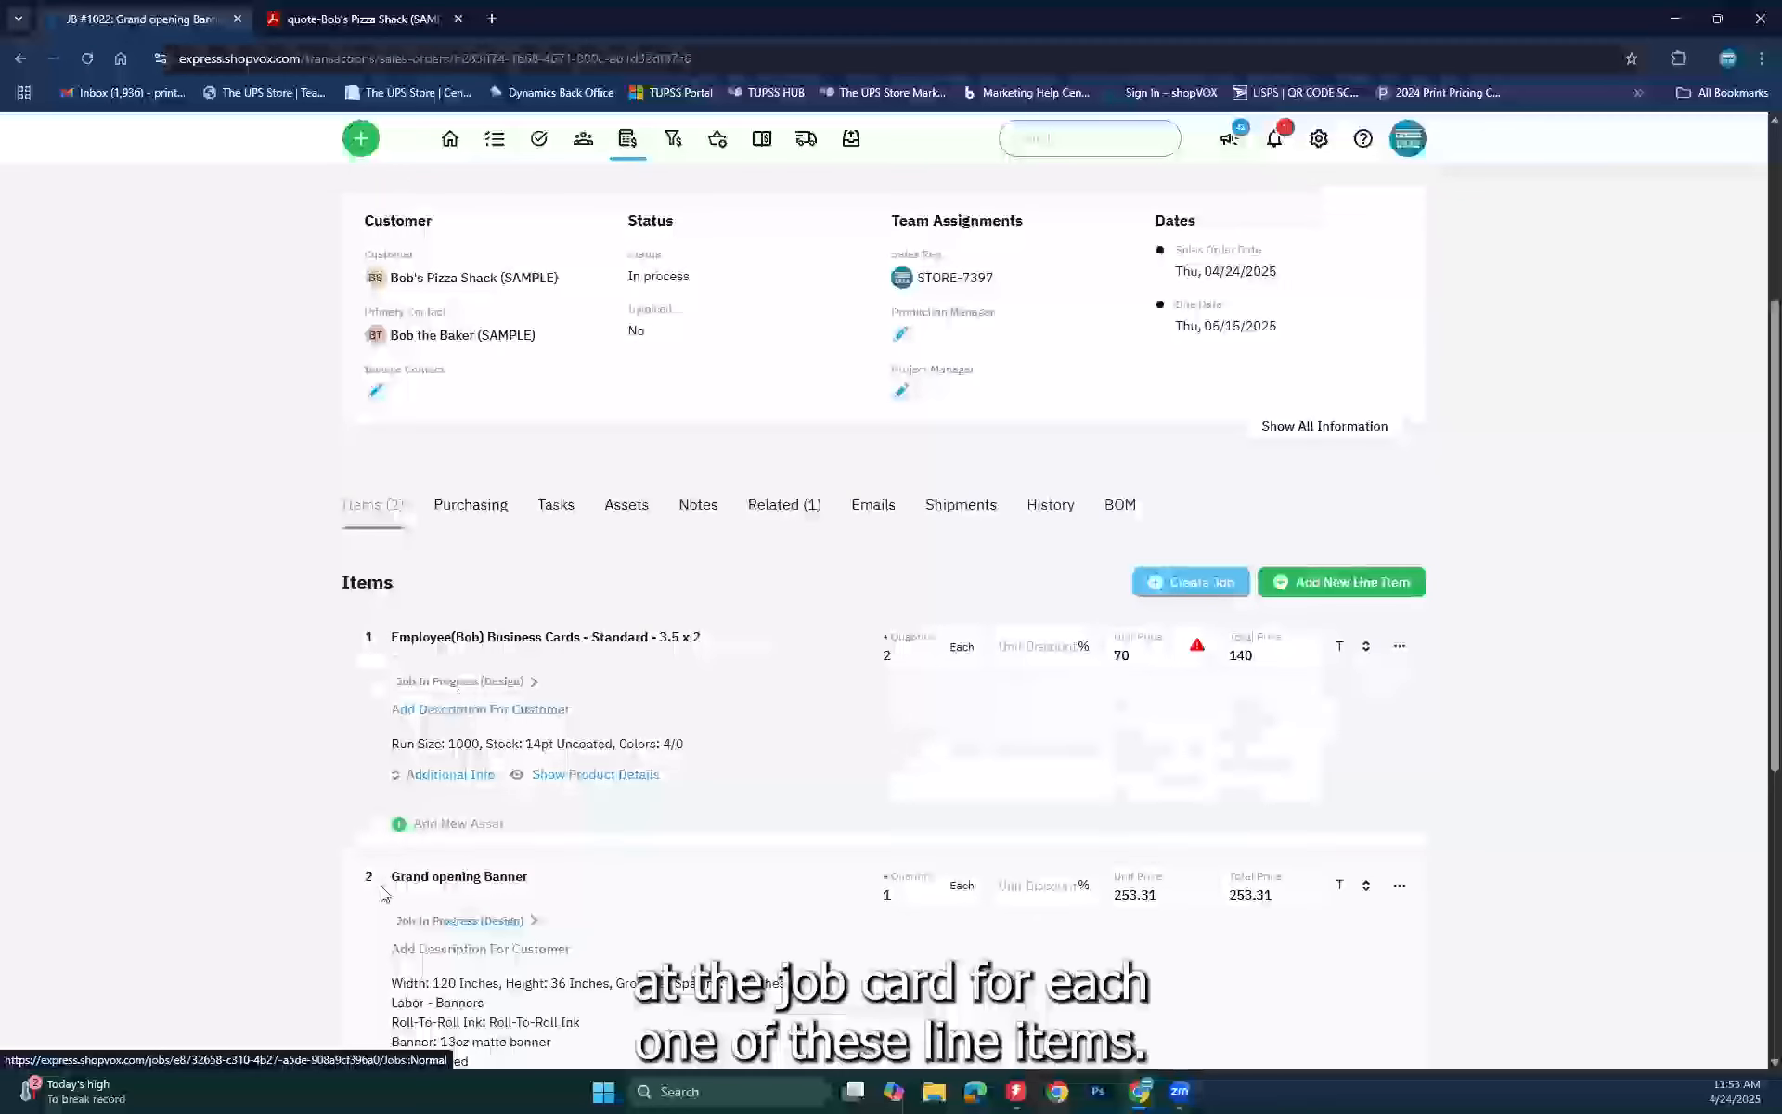
{"action": "left_click", "coordinate": [496, 141]}
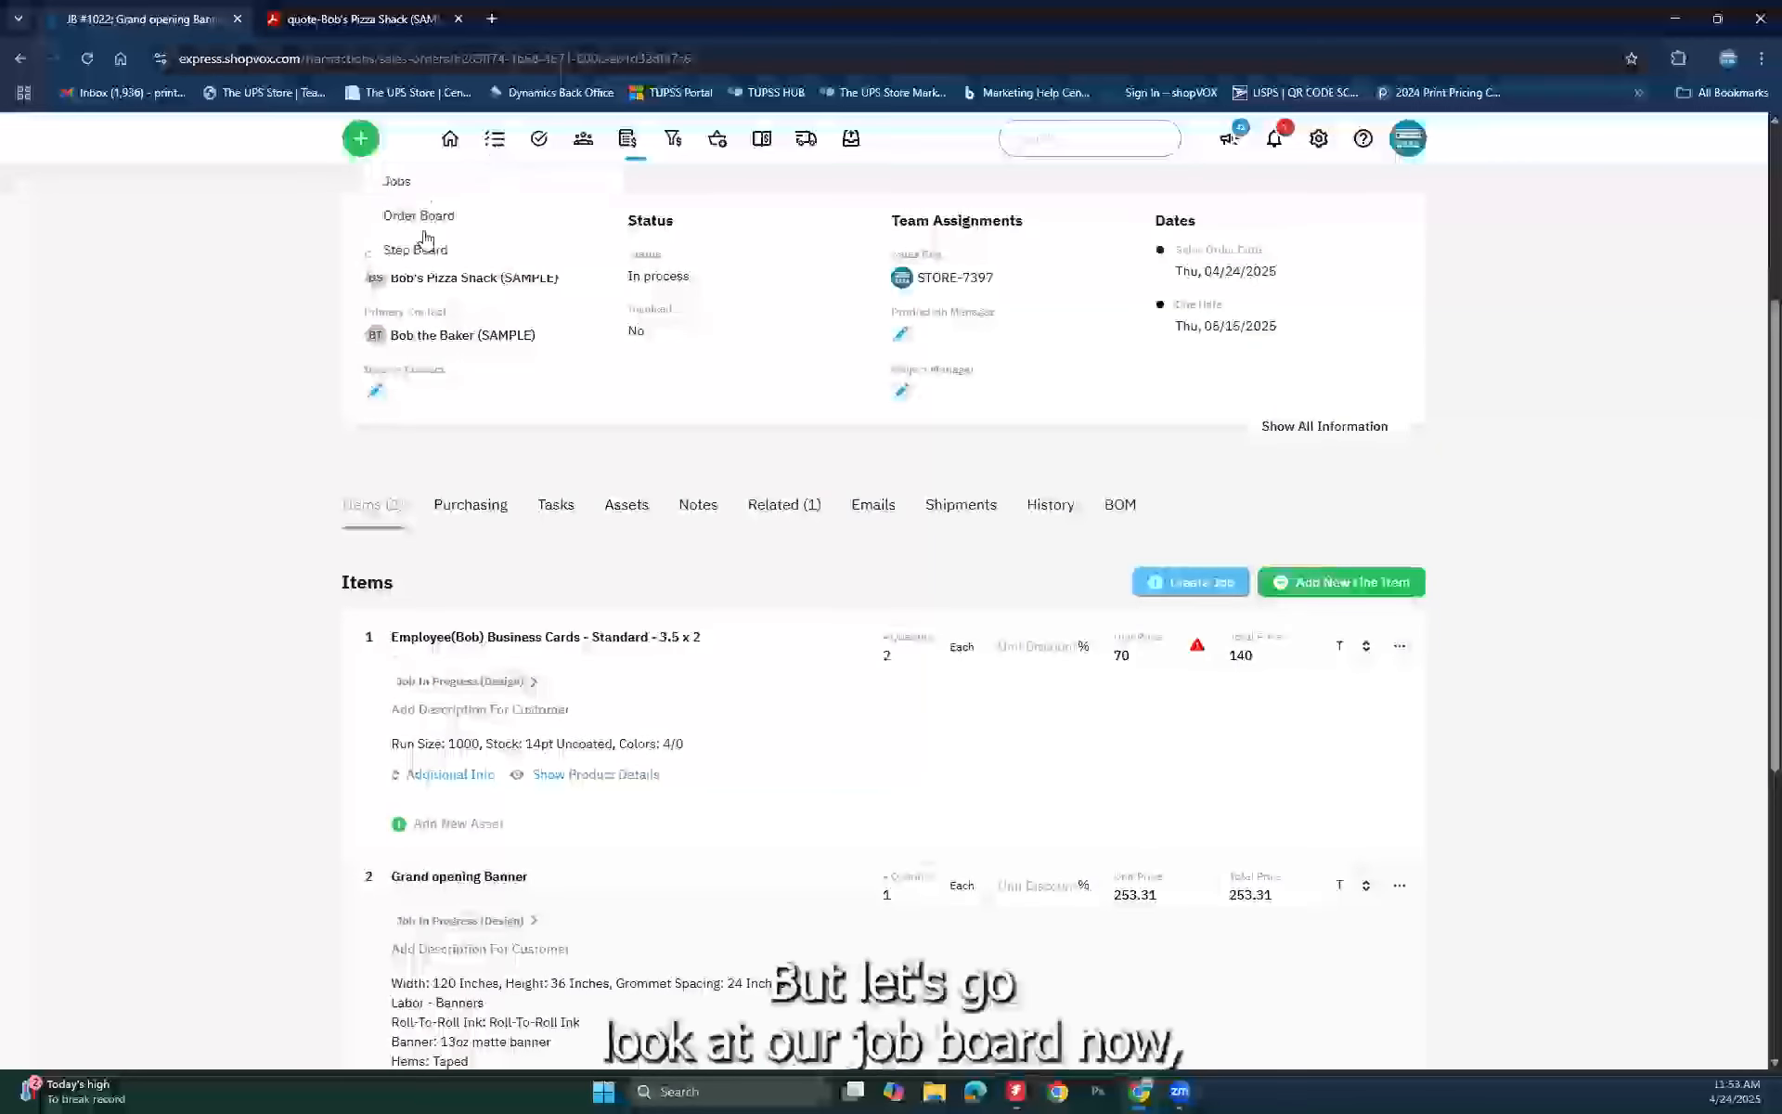
{"action": "left_click", "coordinate": [406, 185]}
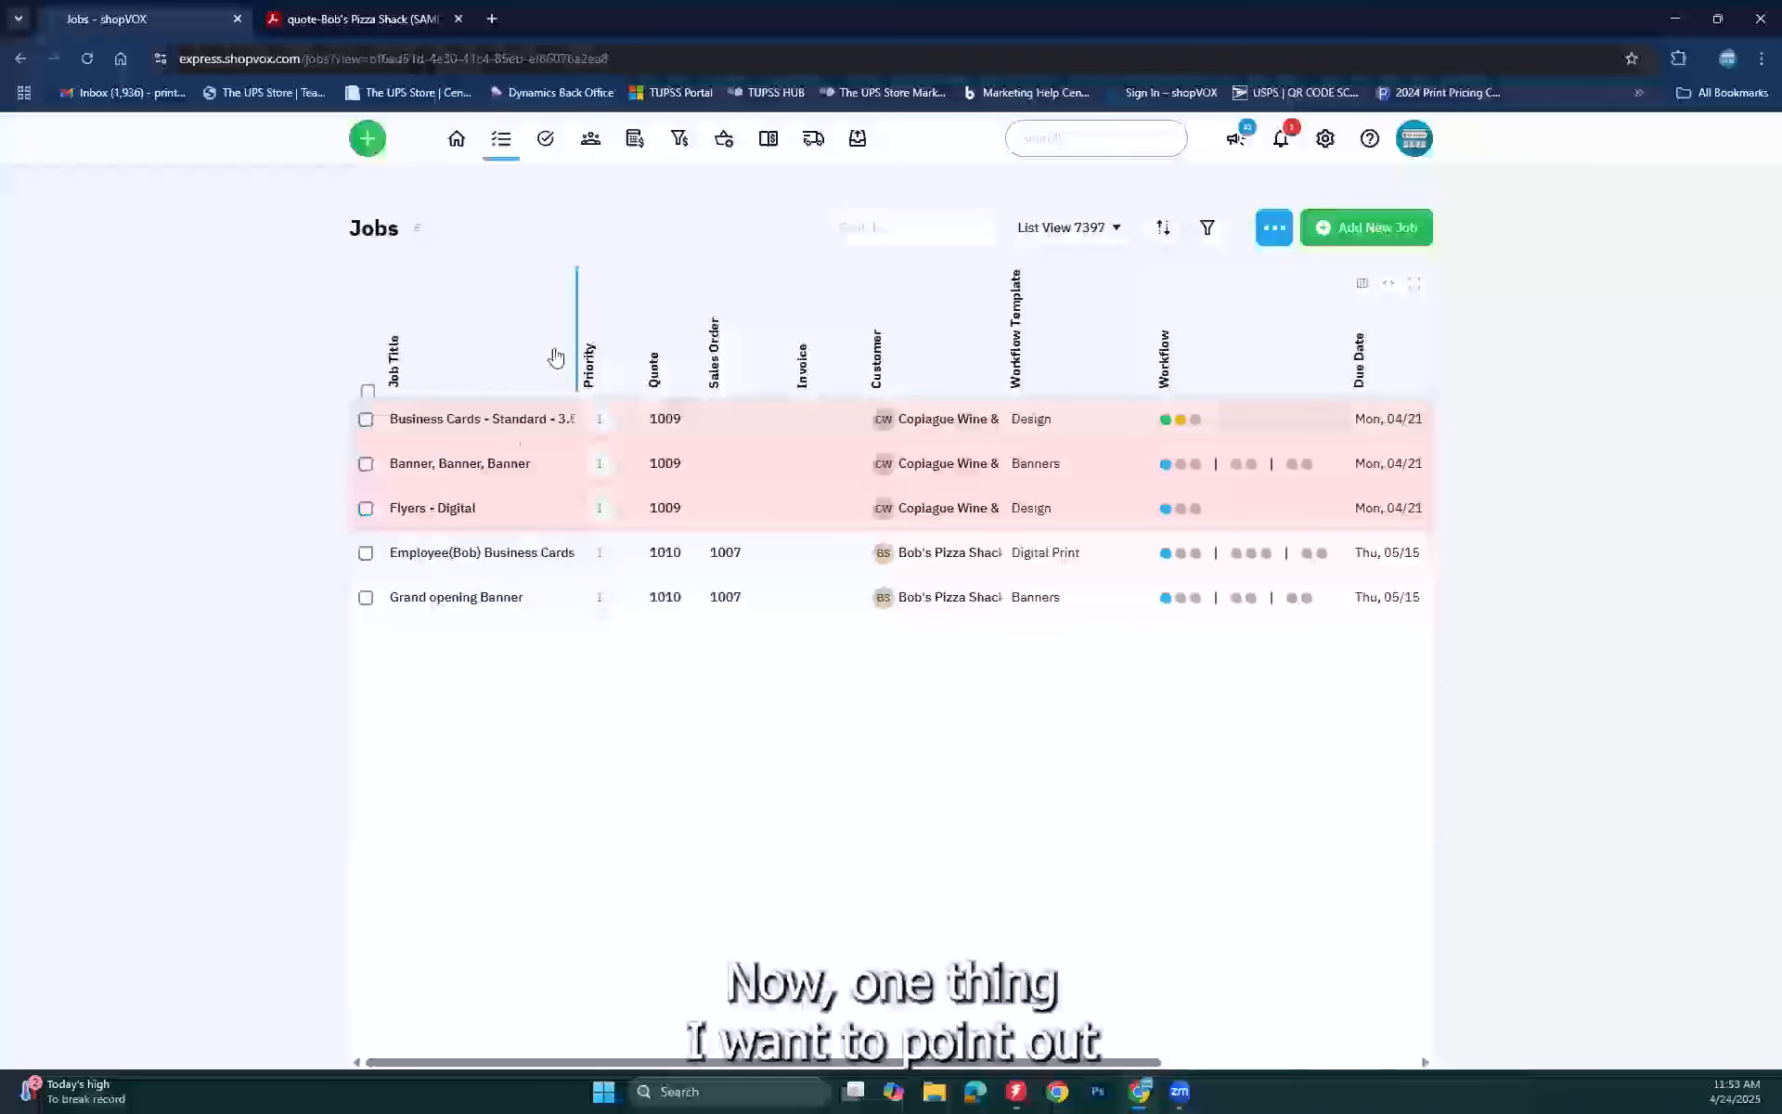
{"action": "left_click_drag", "start_coordinate": [611, 321], "coordinate": [804, 331]}
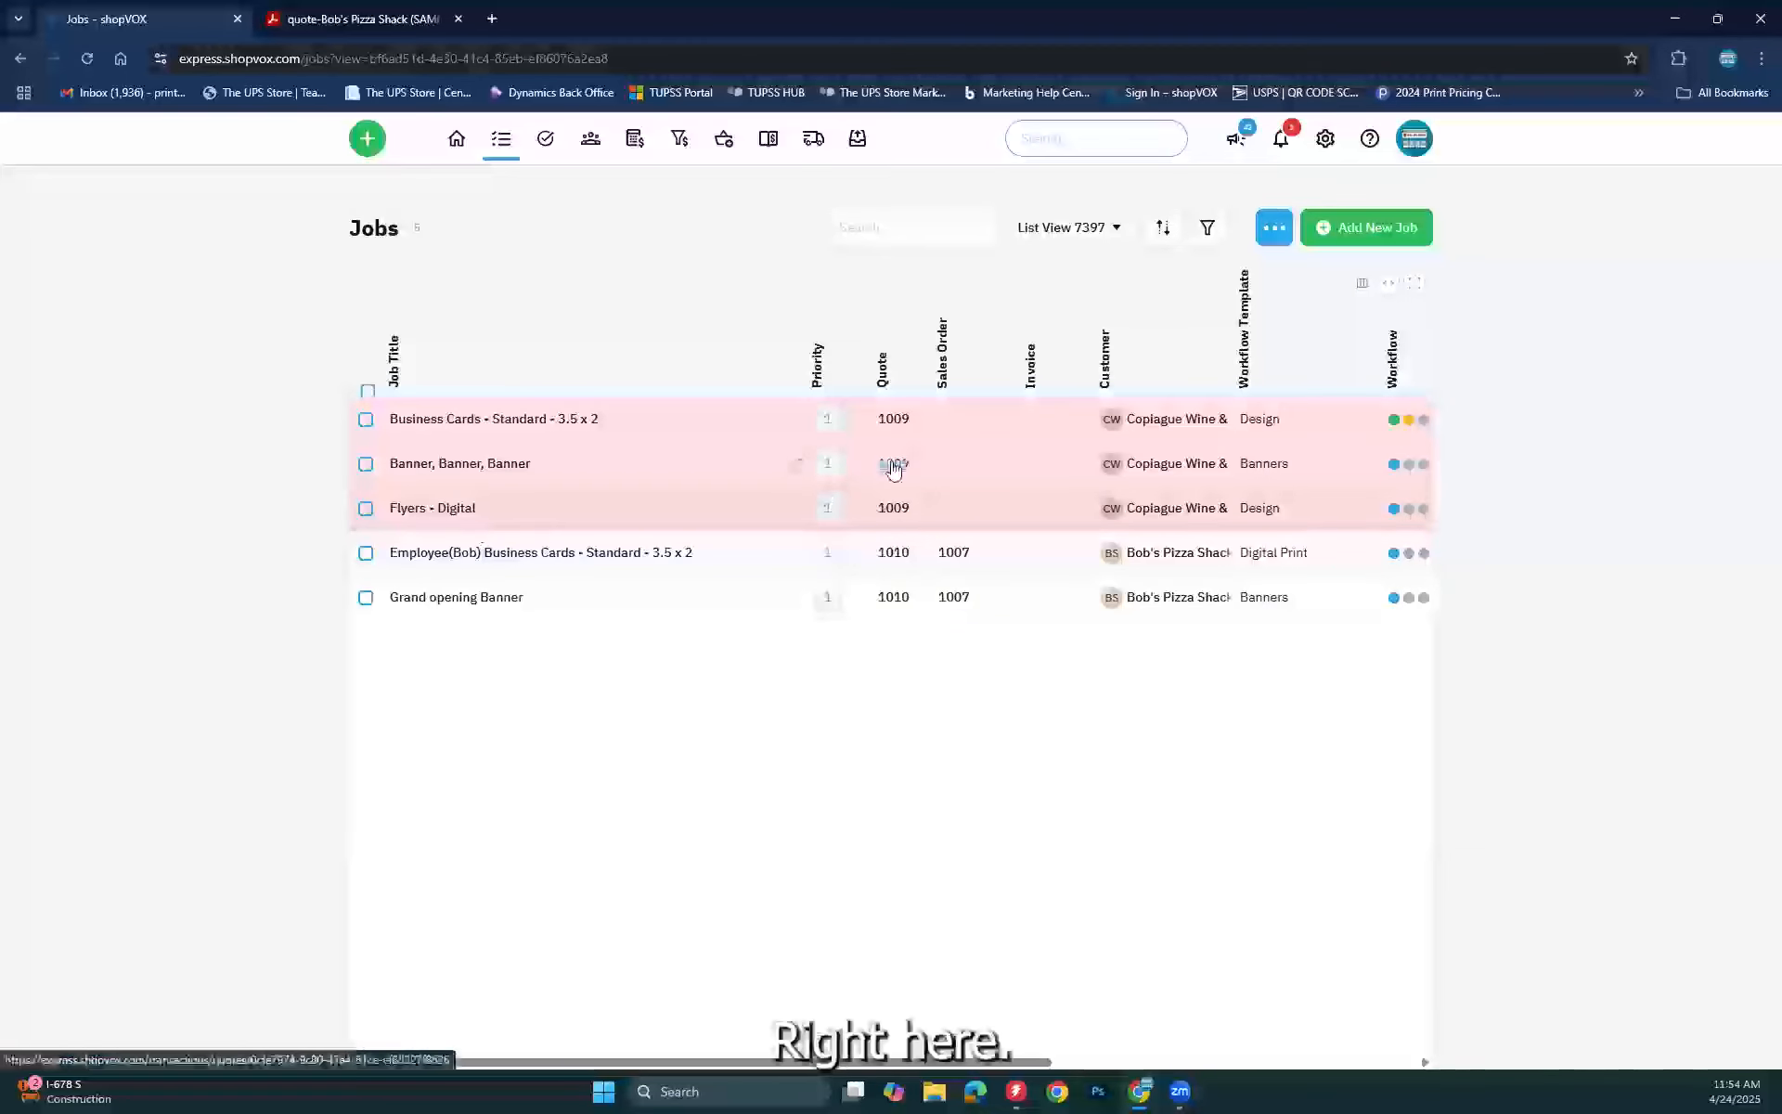
Step: Review job JB #1018 (Banner, Banner, Banner), then go to its source quote QT #1009
{"action": "left_click", "coordinate": [476, 462]}
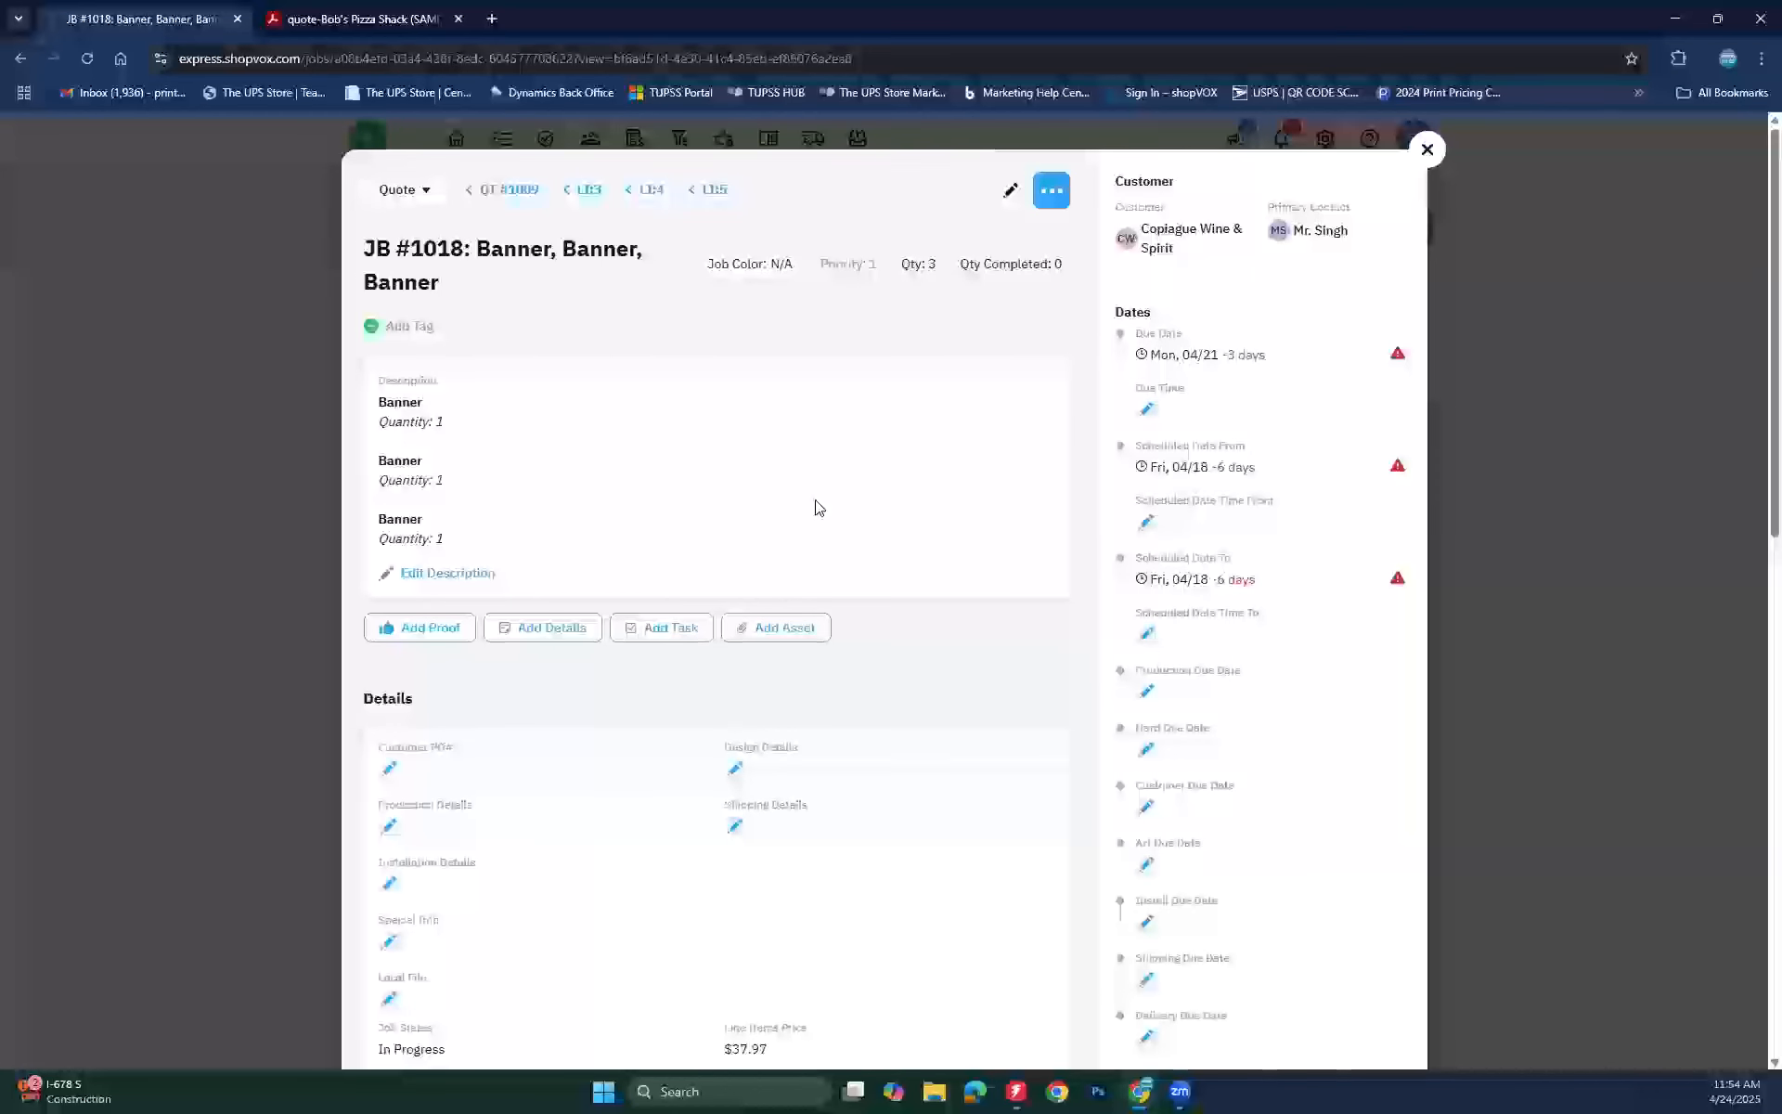
{"action": "scroll", "coordinate": [817, 506], "scroll_direction": "down", "scroll_amount": 10}
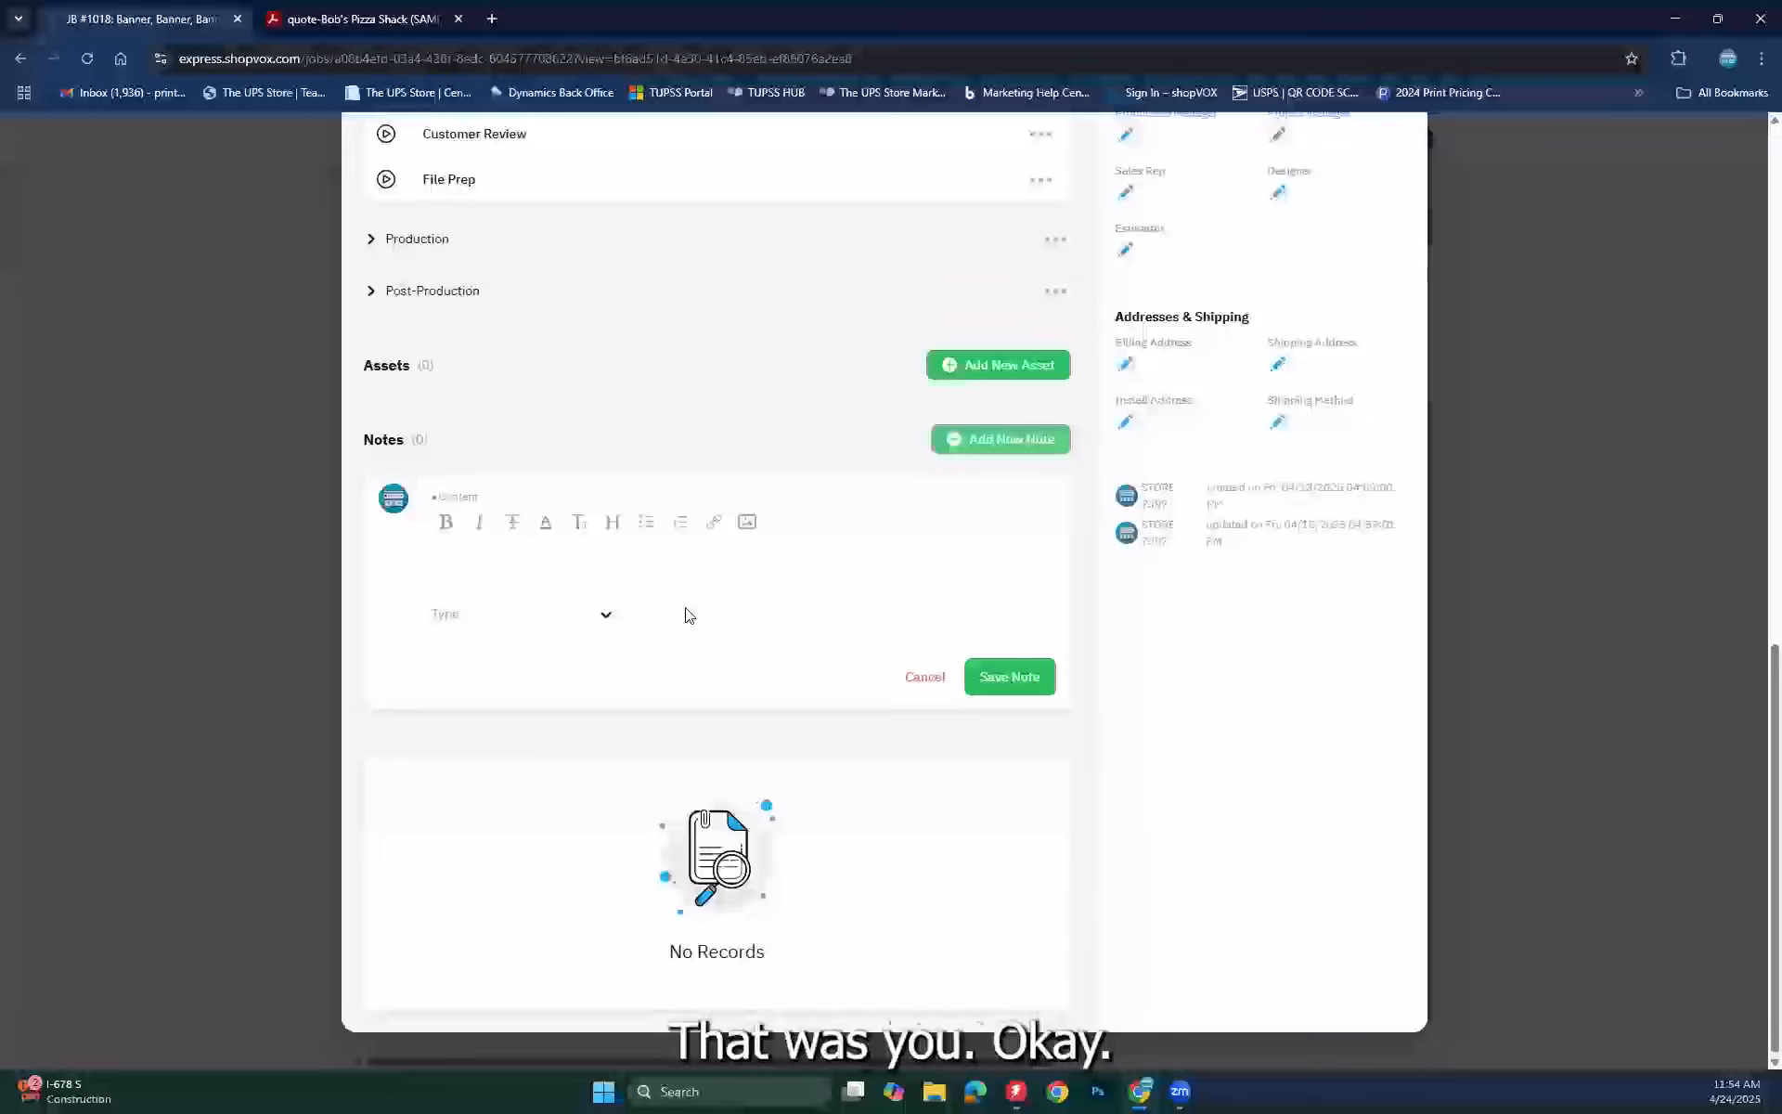
{"action": "scroll", "coordinate": [817, 585], "scroll_direction": "up", "scroll_amount": 2}
{"action": "scroll", "coordinate": [817, 585], "scroll_direction": "up", "scroll_amount": 10}
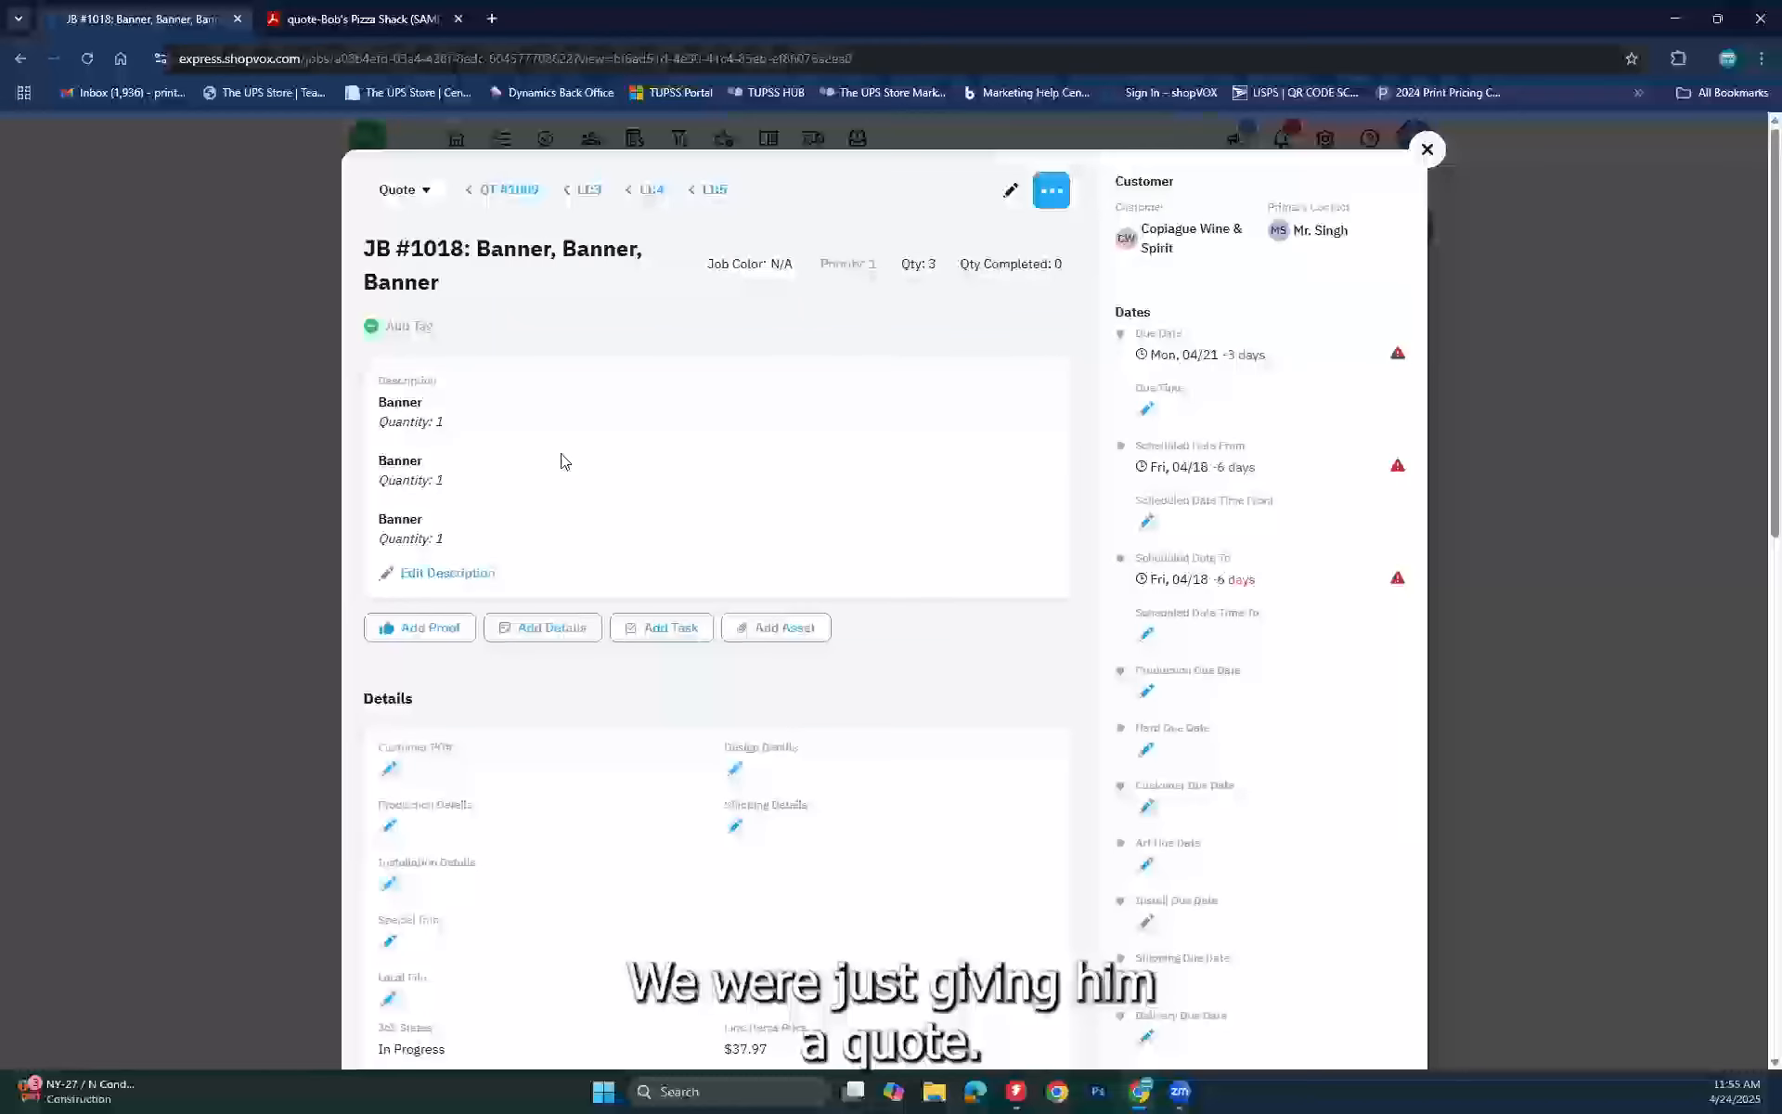
{"action": "left_click", "coordinate": [506, 201]}
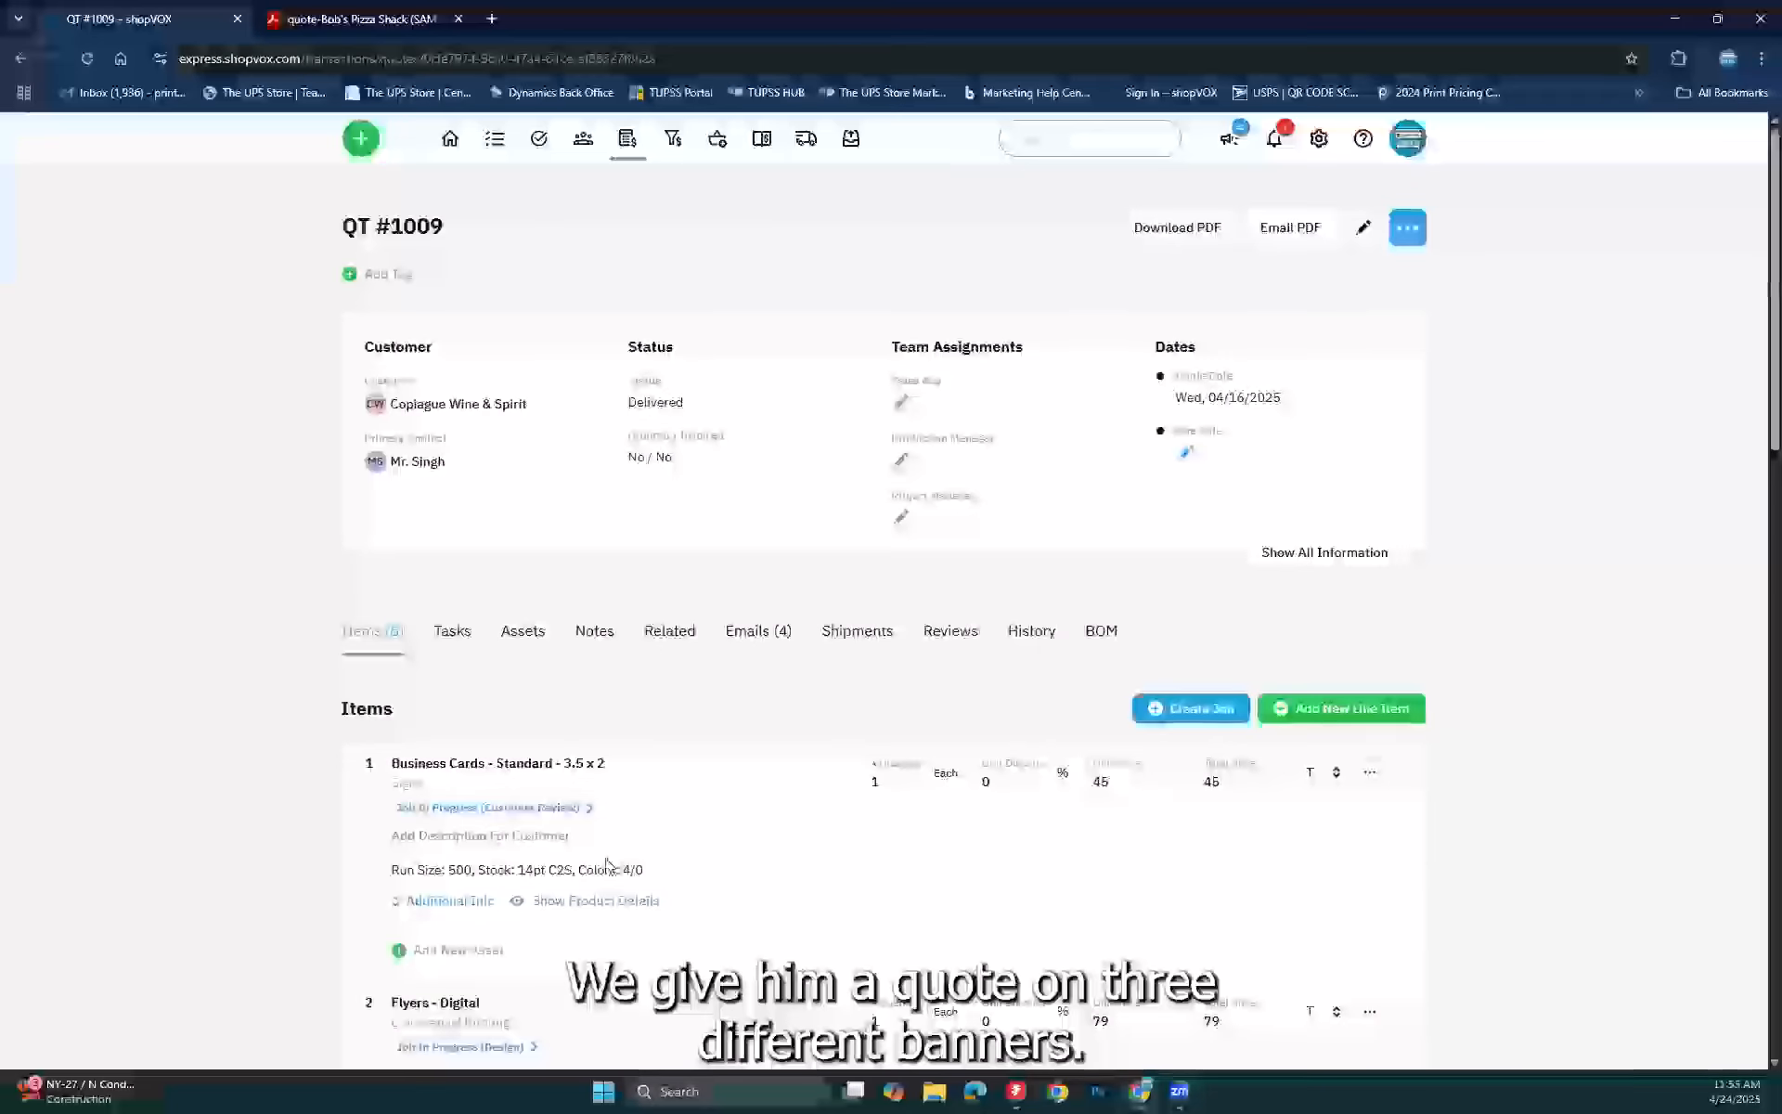
Step: Scroll to the quote's Banner items and open item 3's name for editing
{"action": "scroll", "coordinate": [624, 845], "scroll_direction": "down", "scroll_amount": 4}
{"action": "scroll", "coordinate": [623, 845], "scroll_direction": "down", "scroll_amount": 4}
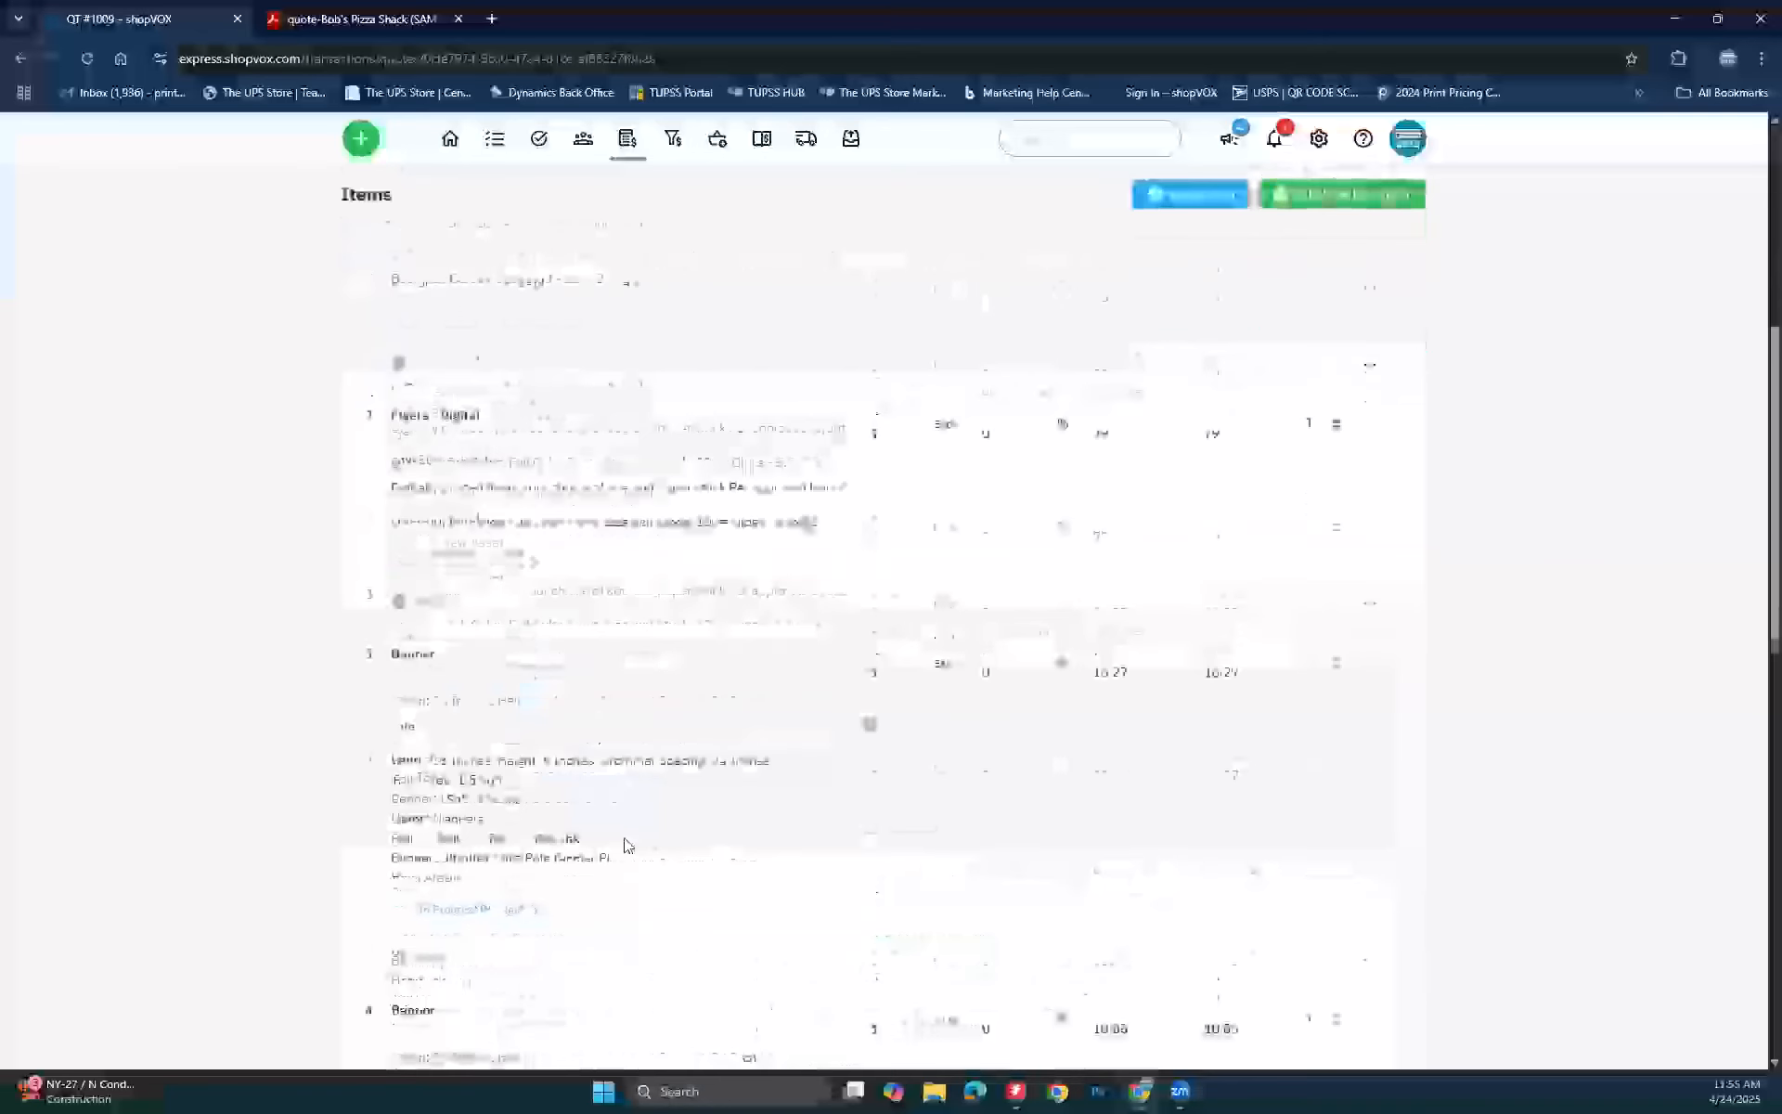
{"action": "scroll", "coordinate": [623, 845], "scroll_direction": "down", "scroll_amount": 2}
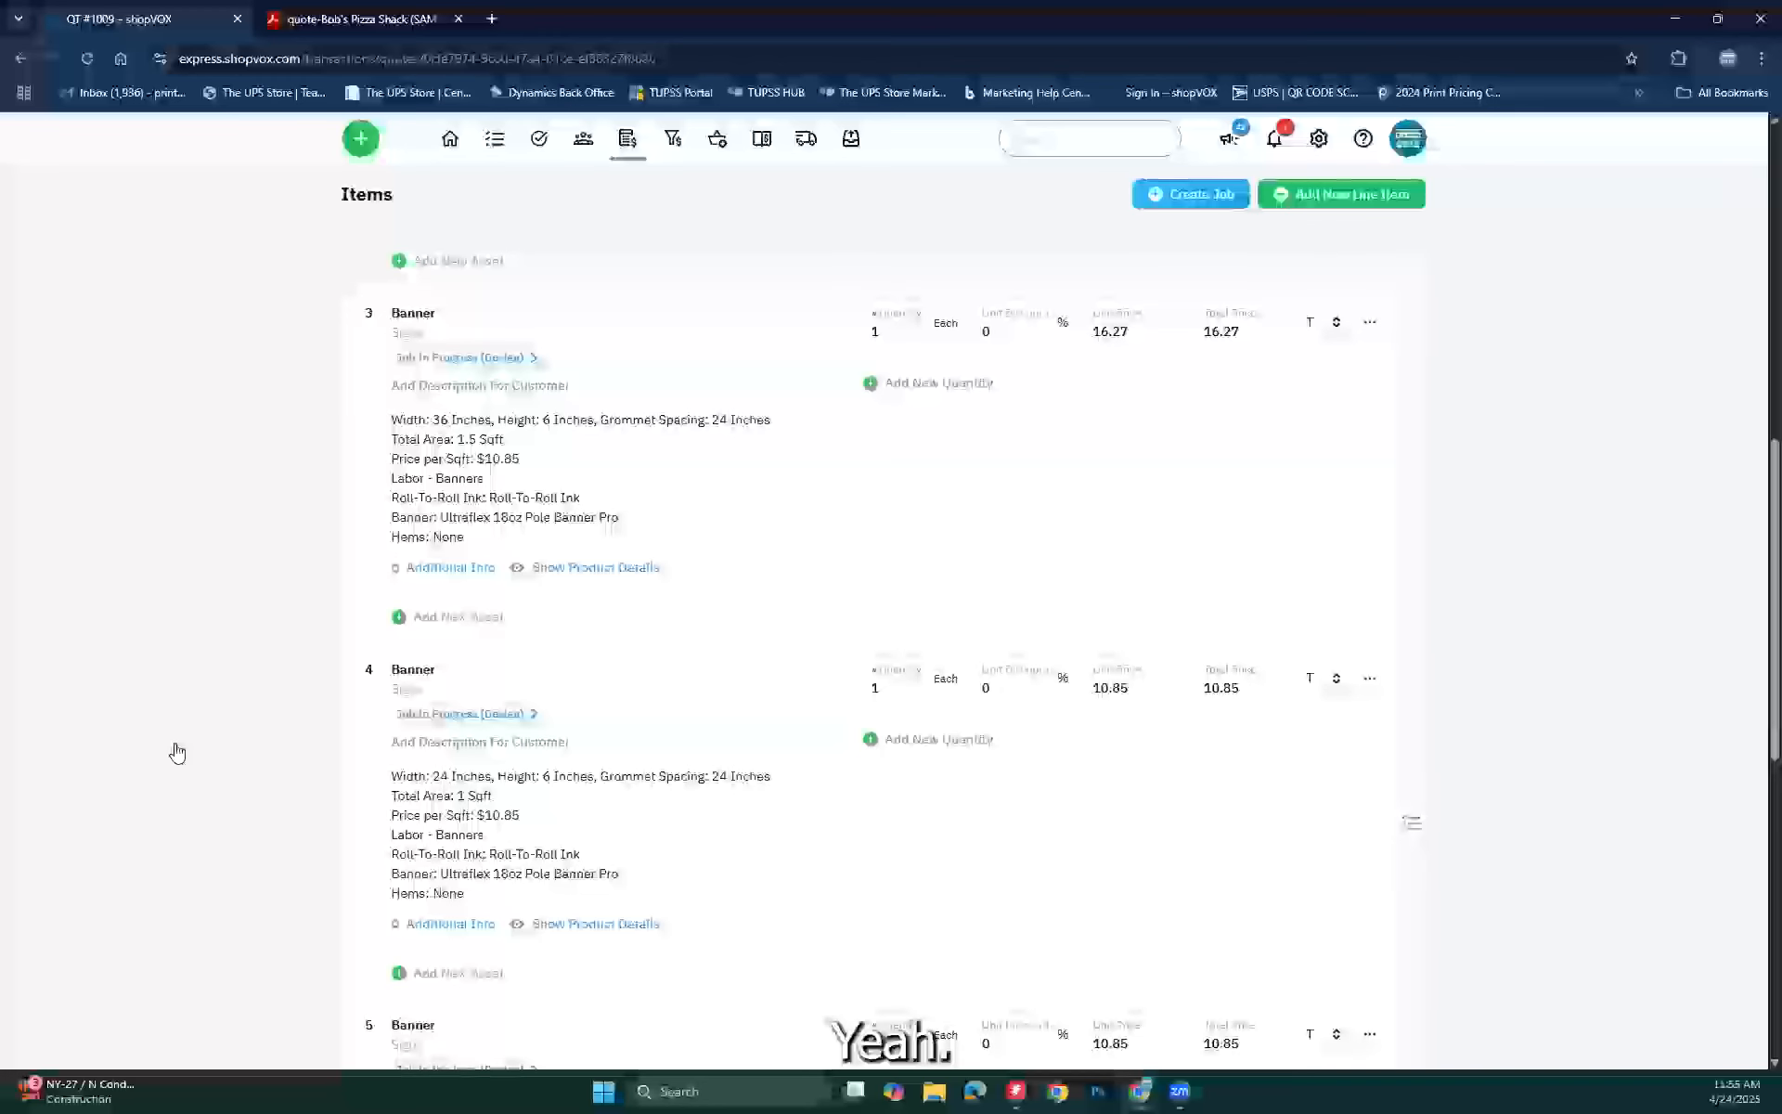
{"action": "scroll", "coordinate": [177, 752], "scroll_direction": "down", "scroll_amount": 1}
{"action": "scroll", "coordinate": [226, 708], "scroll_direction": "up", "scroll_amount": 2}
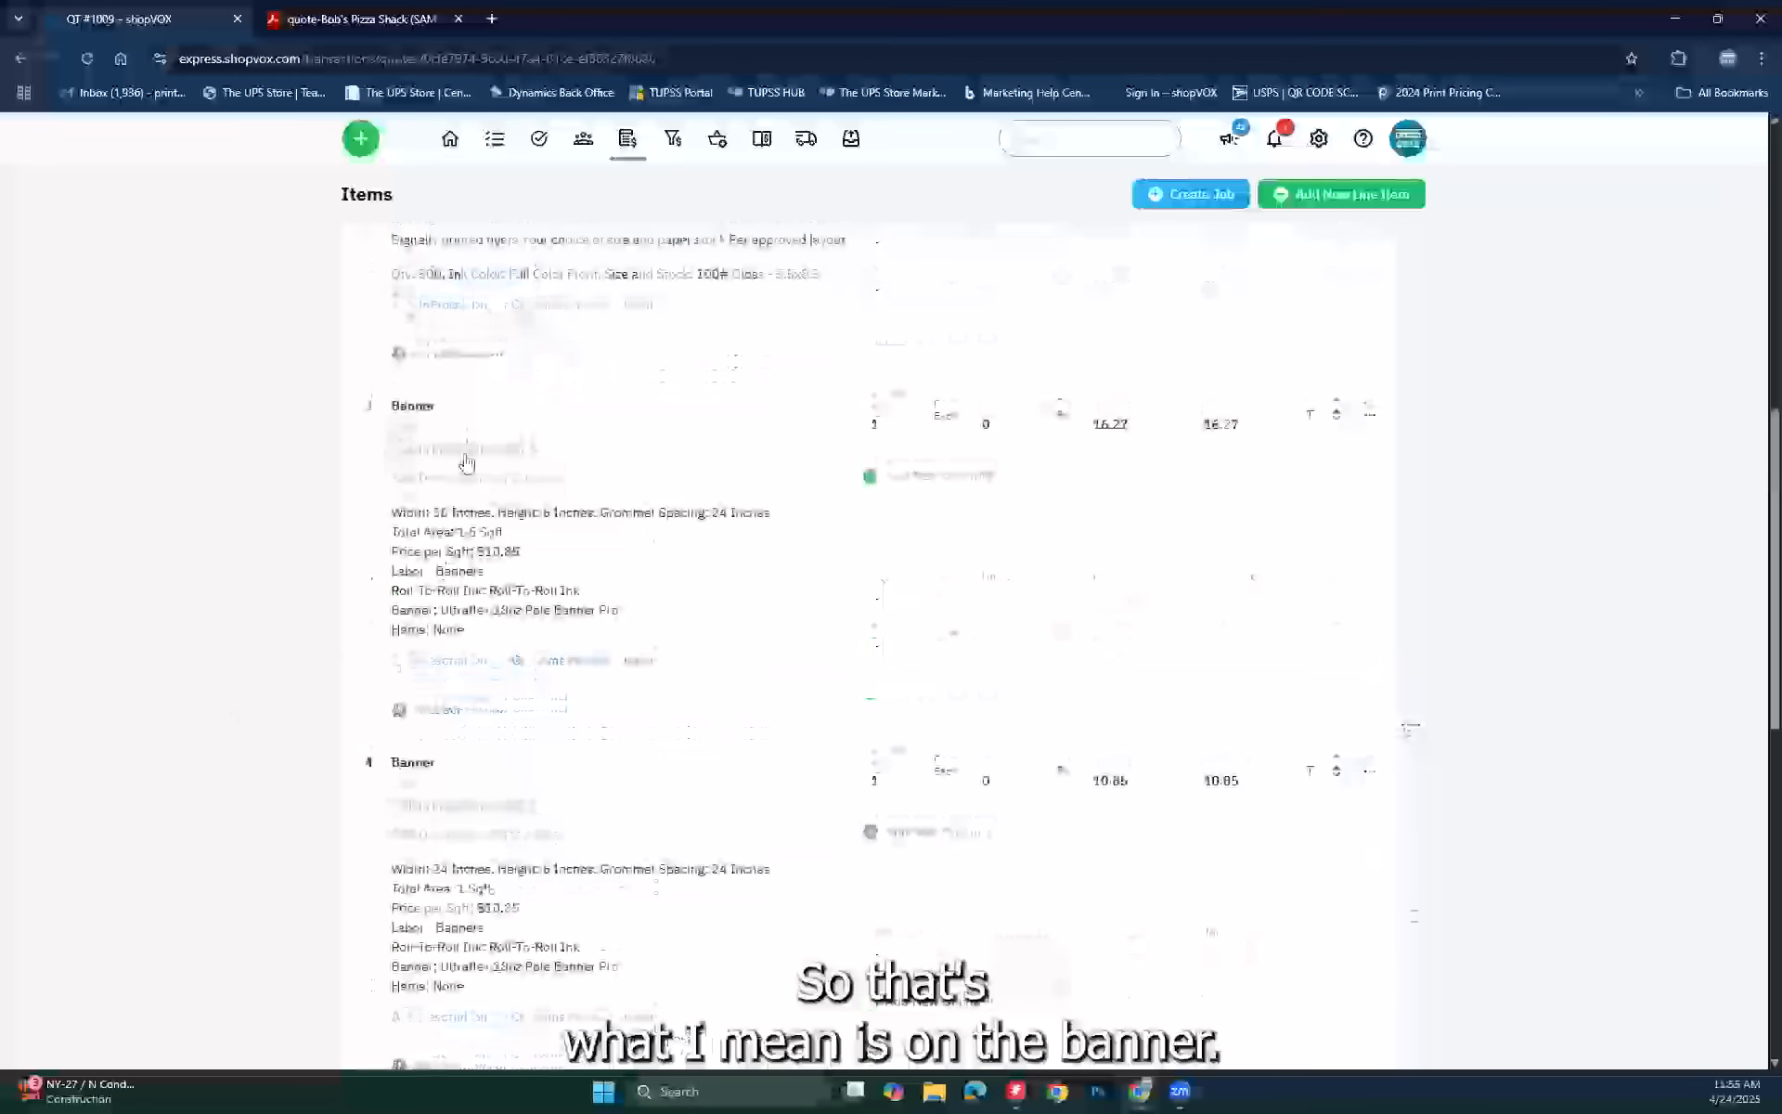
{"action": "left_click", "coordinate": [396, 411]}
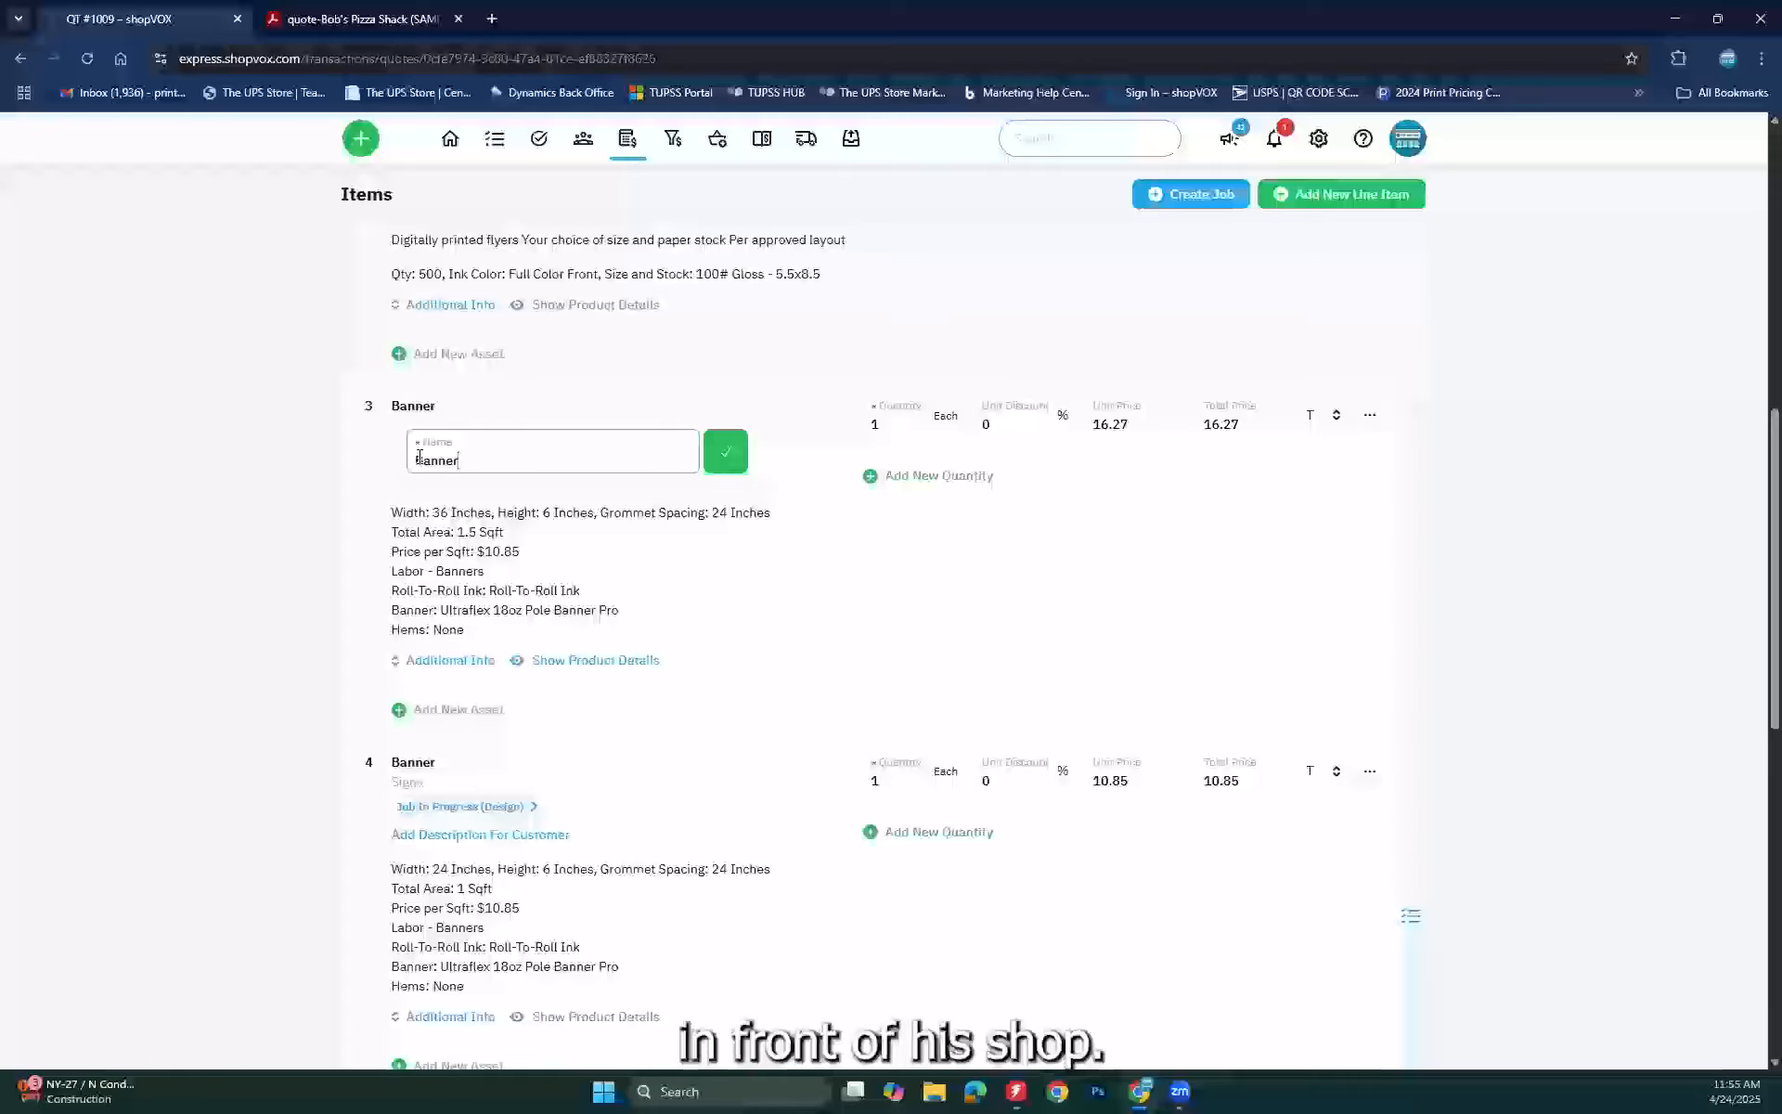
Step: Rename item 3 to 'phone number on sign Banner'
{"action": "left_click", "coordinate": [418, 459]}
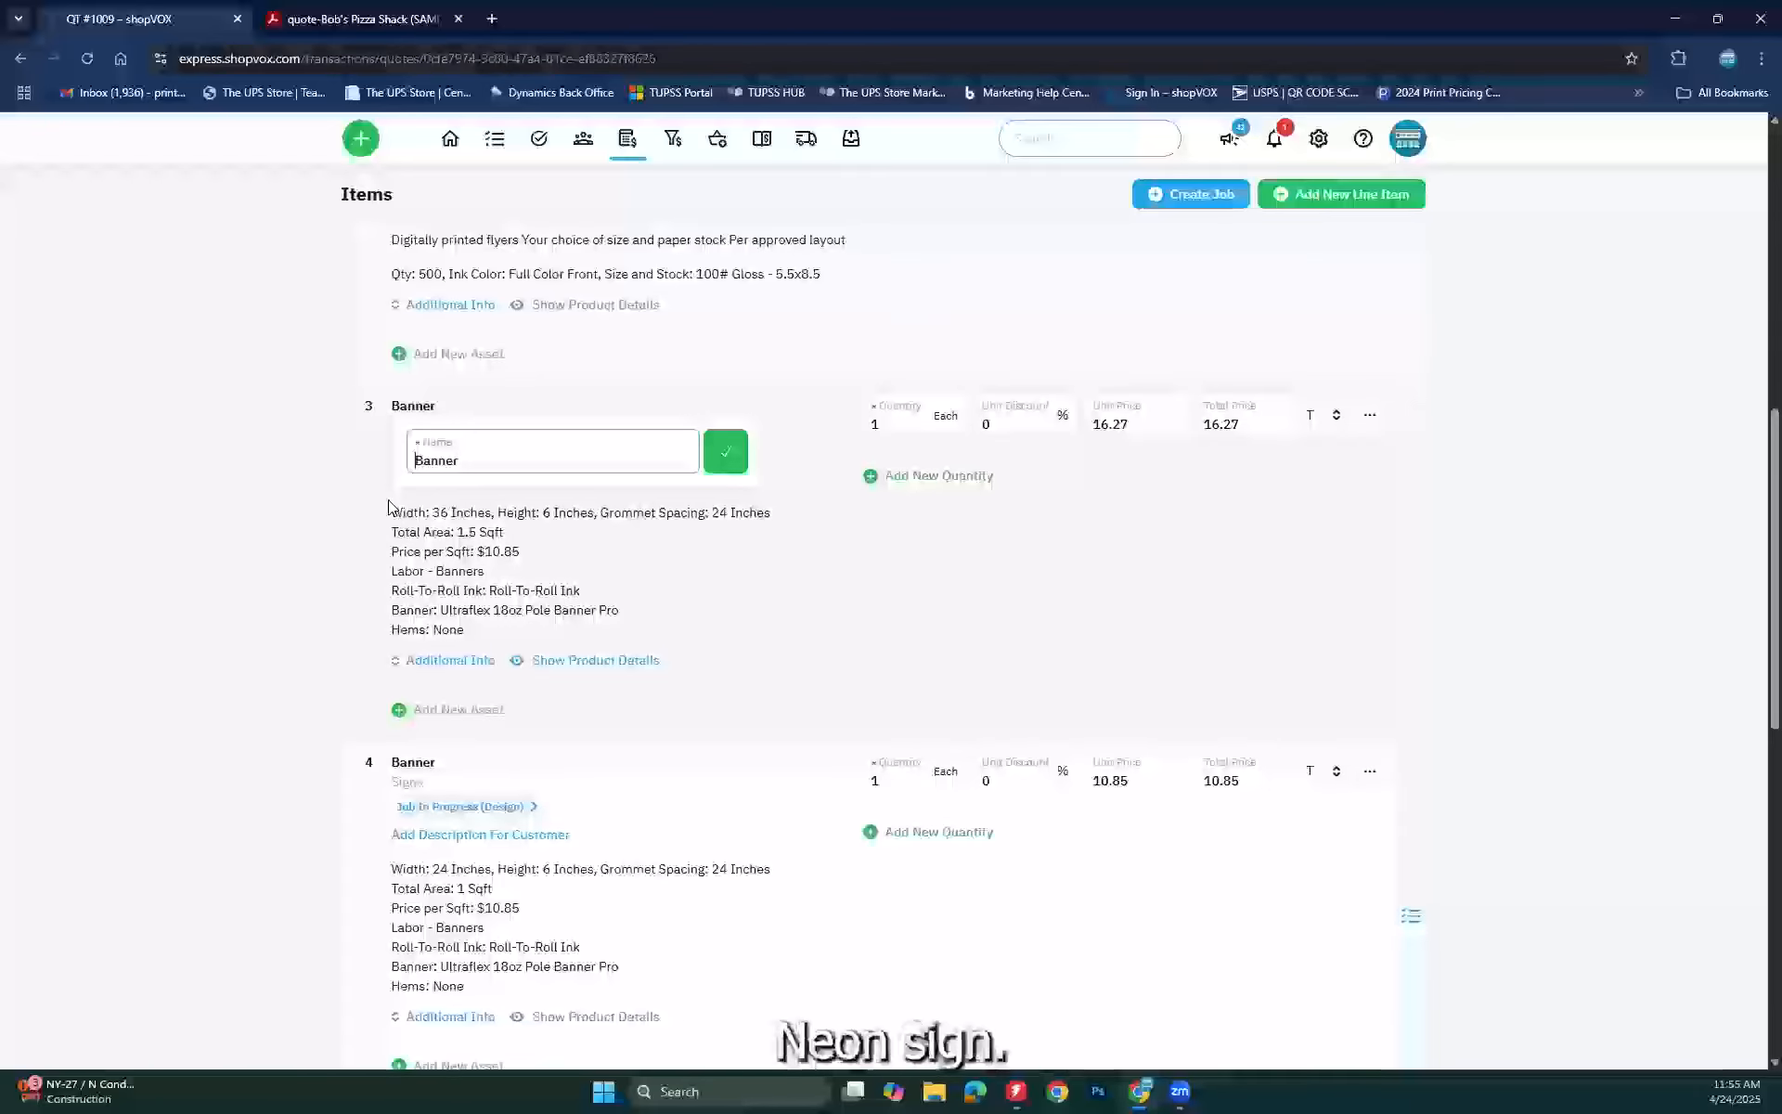
{"action": "type", "text": "phone "}
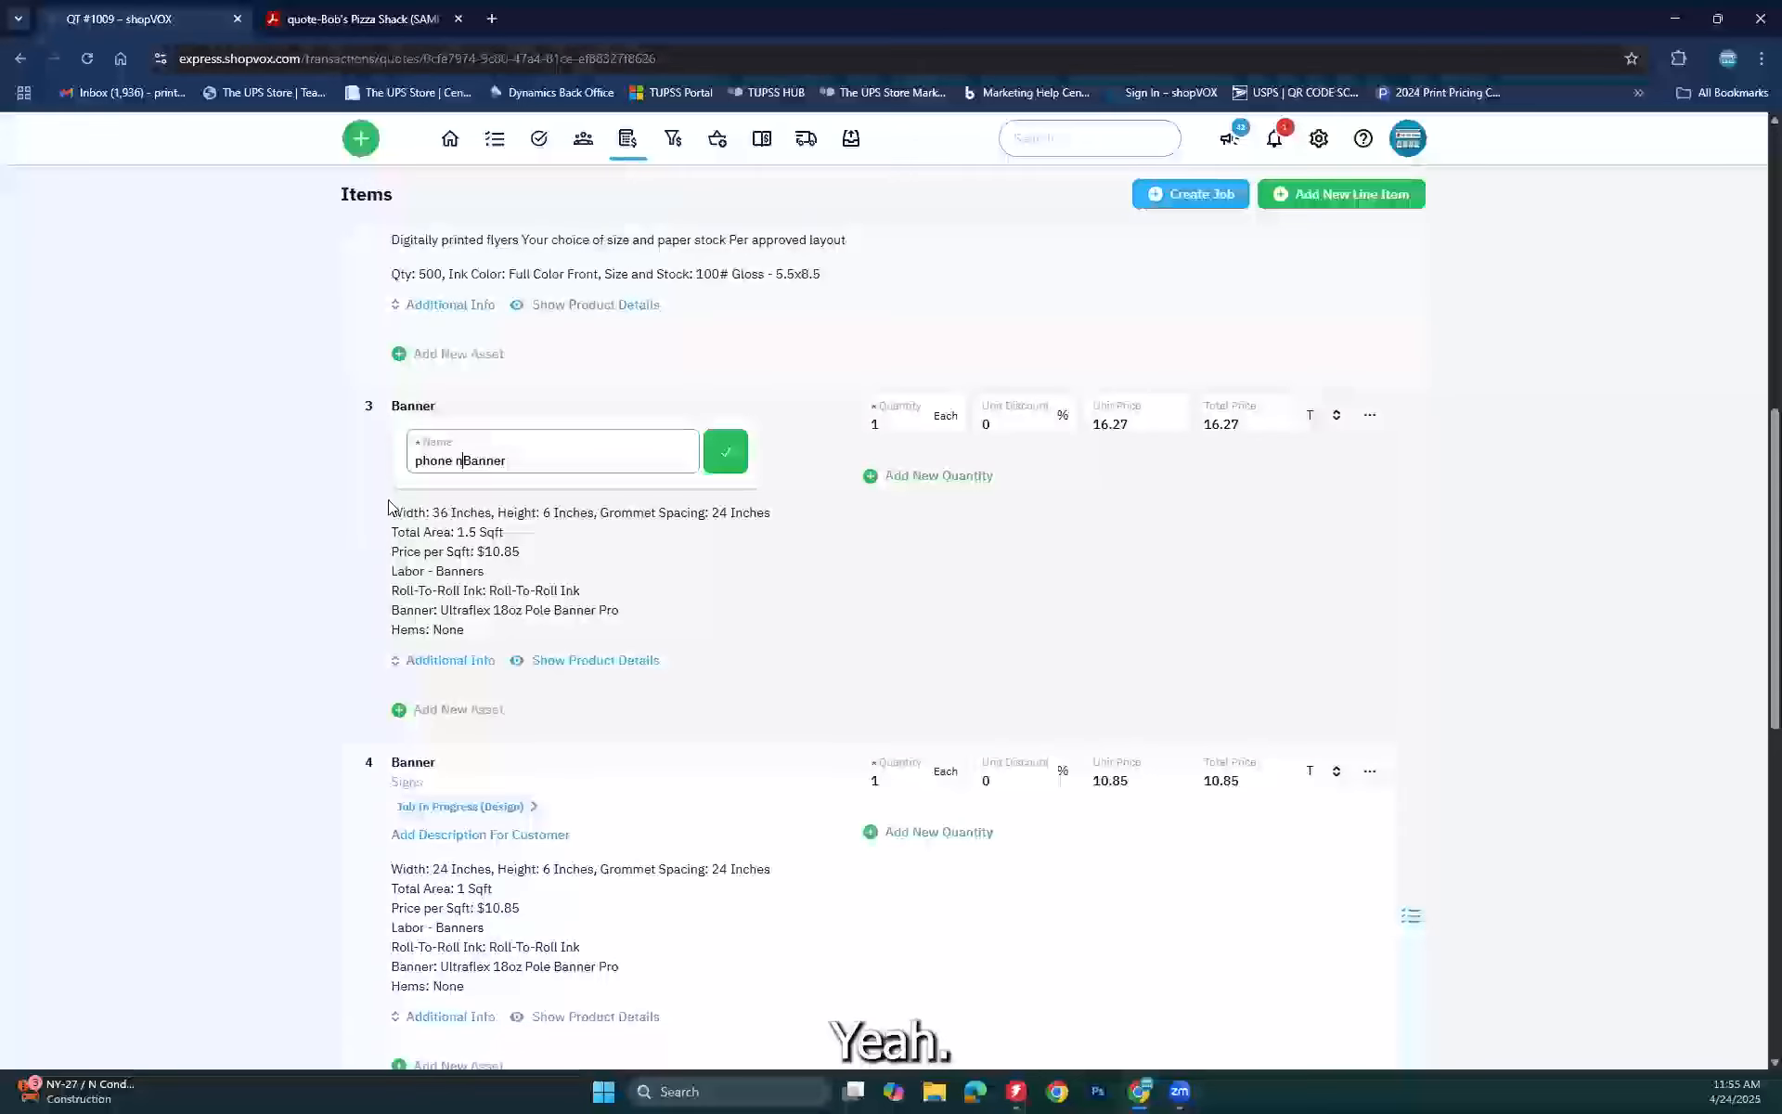
{"action": "type", "text": "number on sign"}
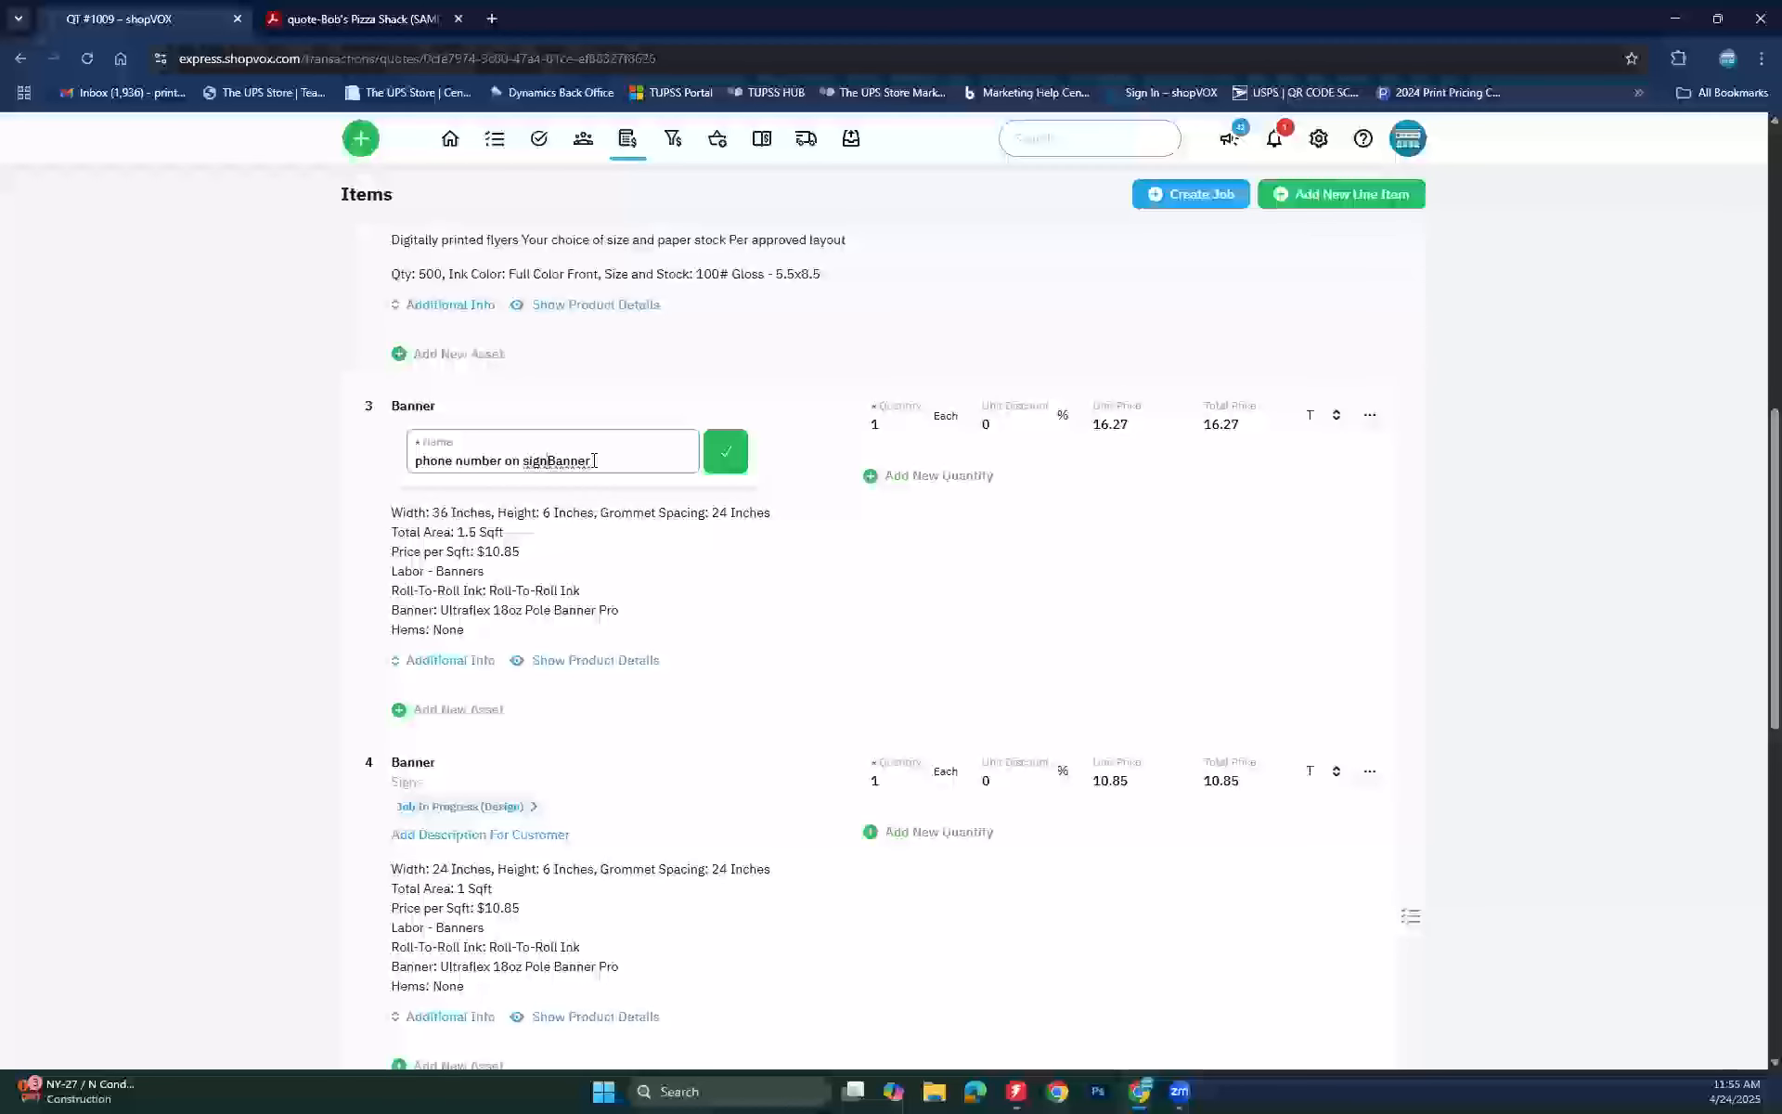
{"action": "left_click", "coordinate": [725, 451]}
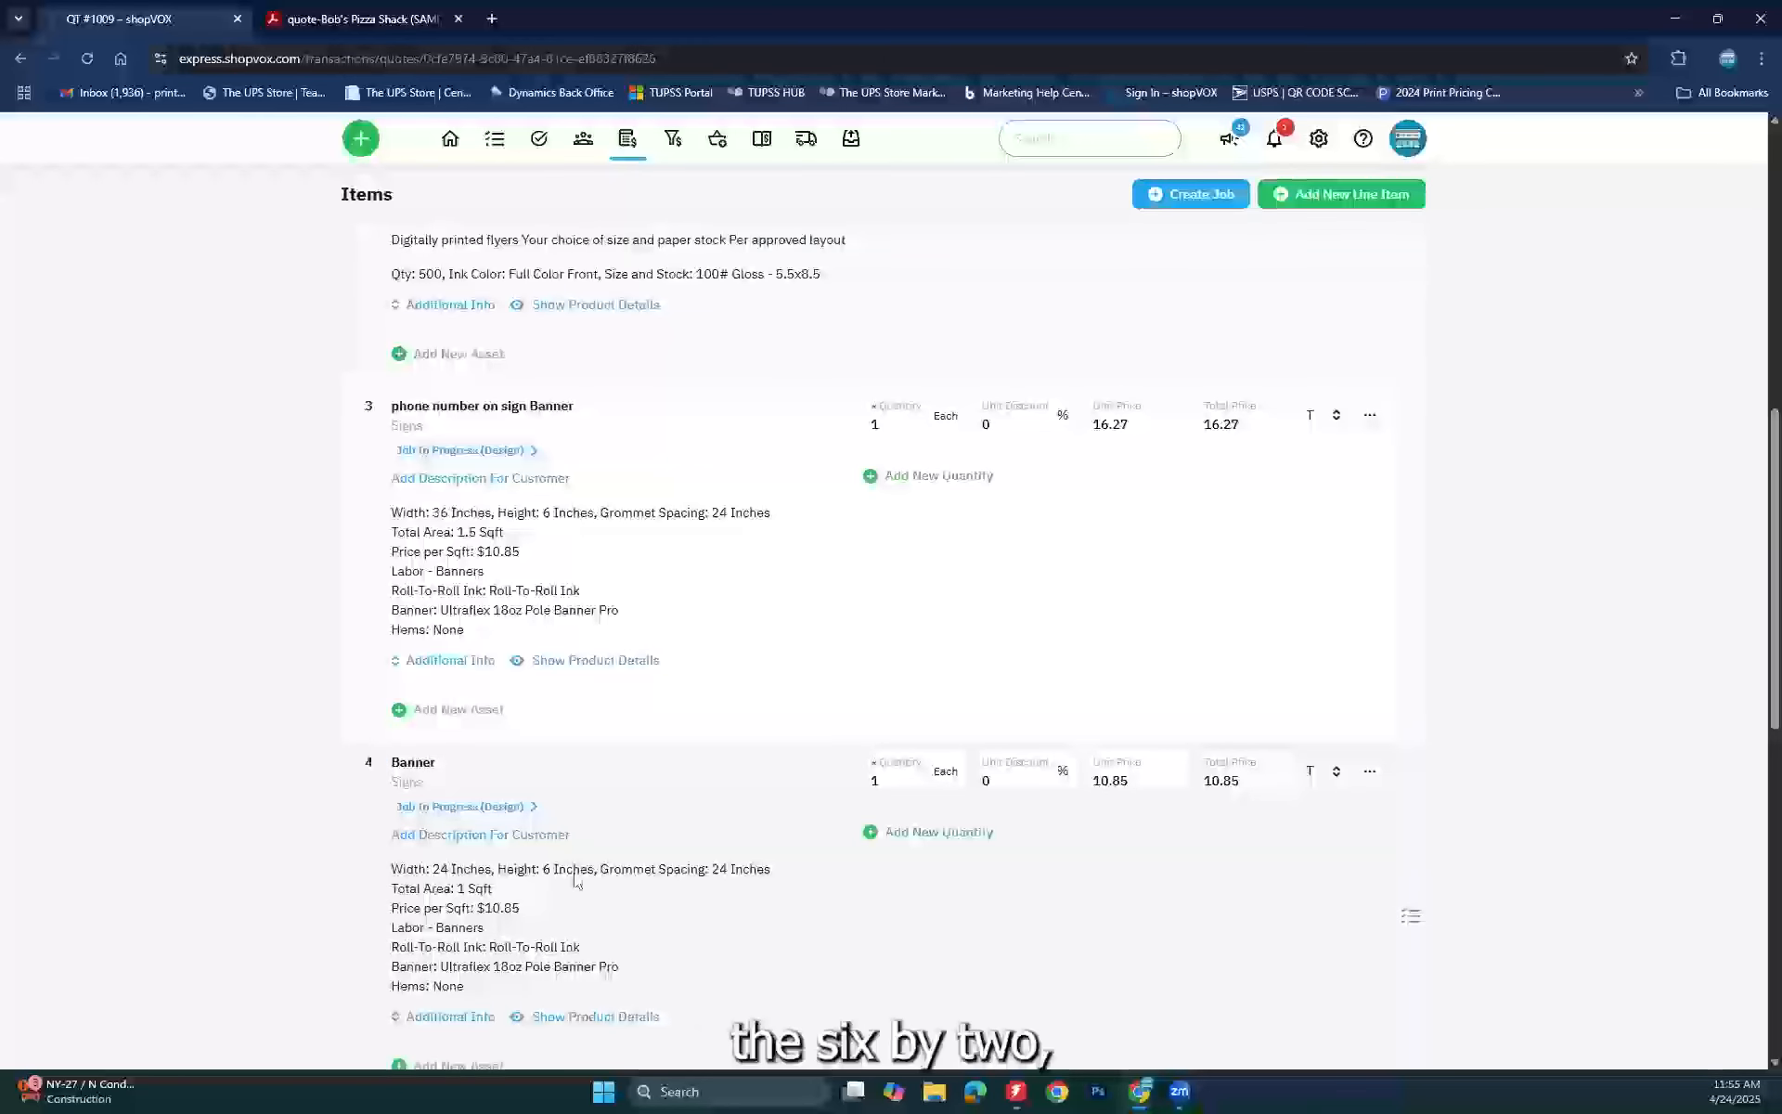
Step: Rename item 4 to 'phone number for 2nd sign Banner'
{"action": "left_click", "coordinate": [414, 763]}
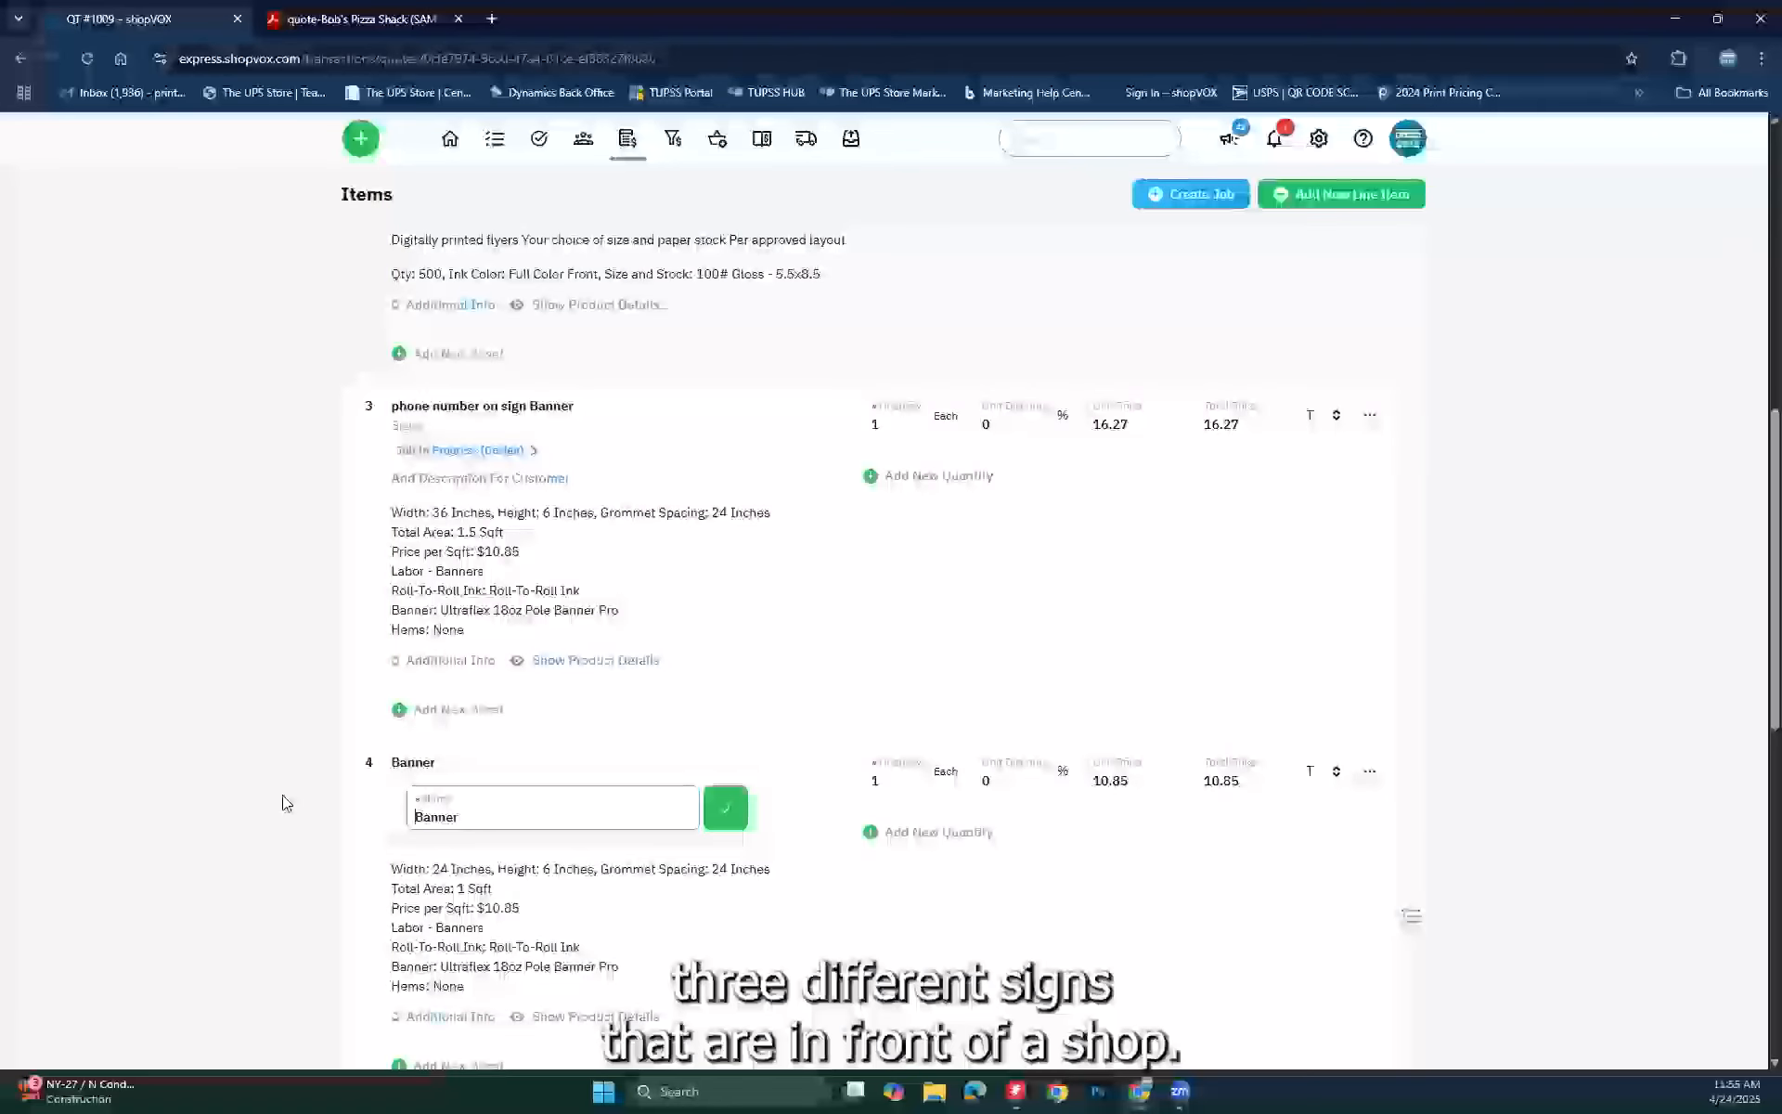
{"action": "scroll", "coordinate": [283, 797], "scroll_direction": "down", "scroll_amount": 3}
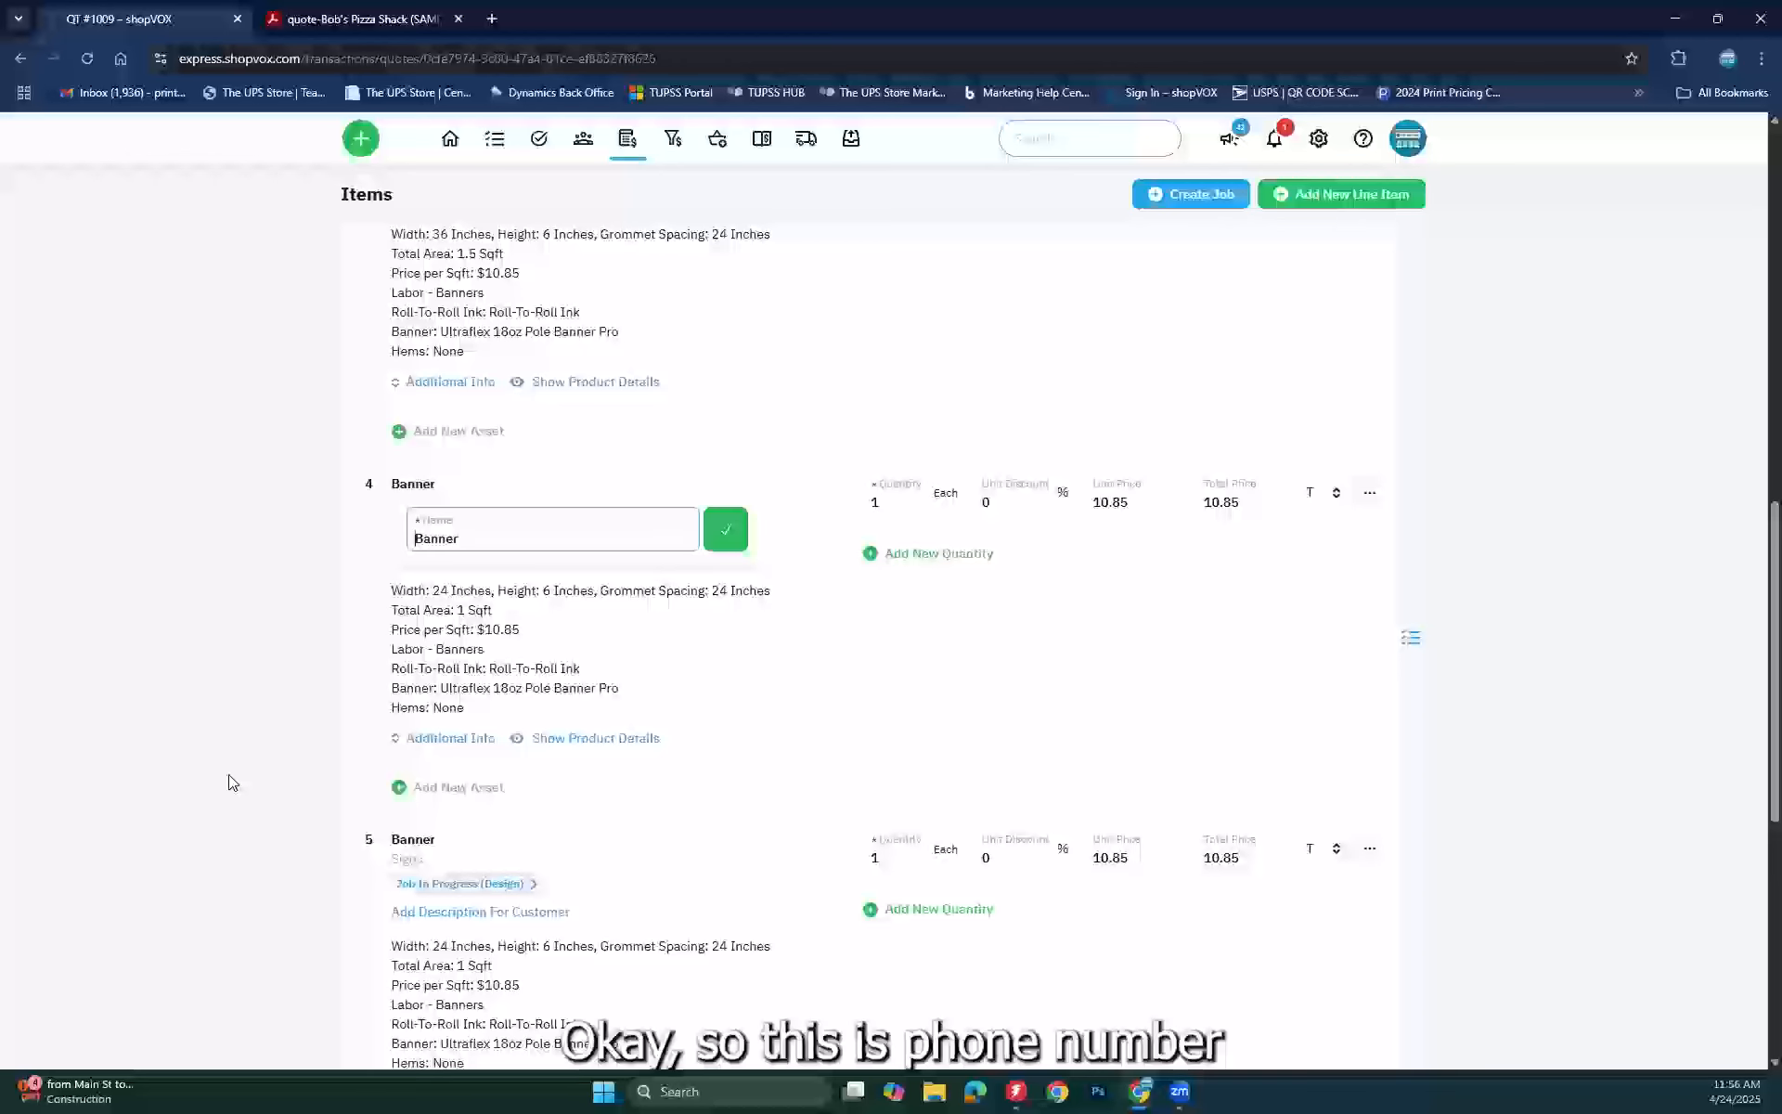
{"action": "type", "text": "e number for"}
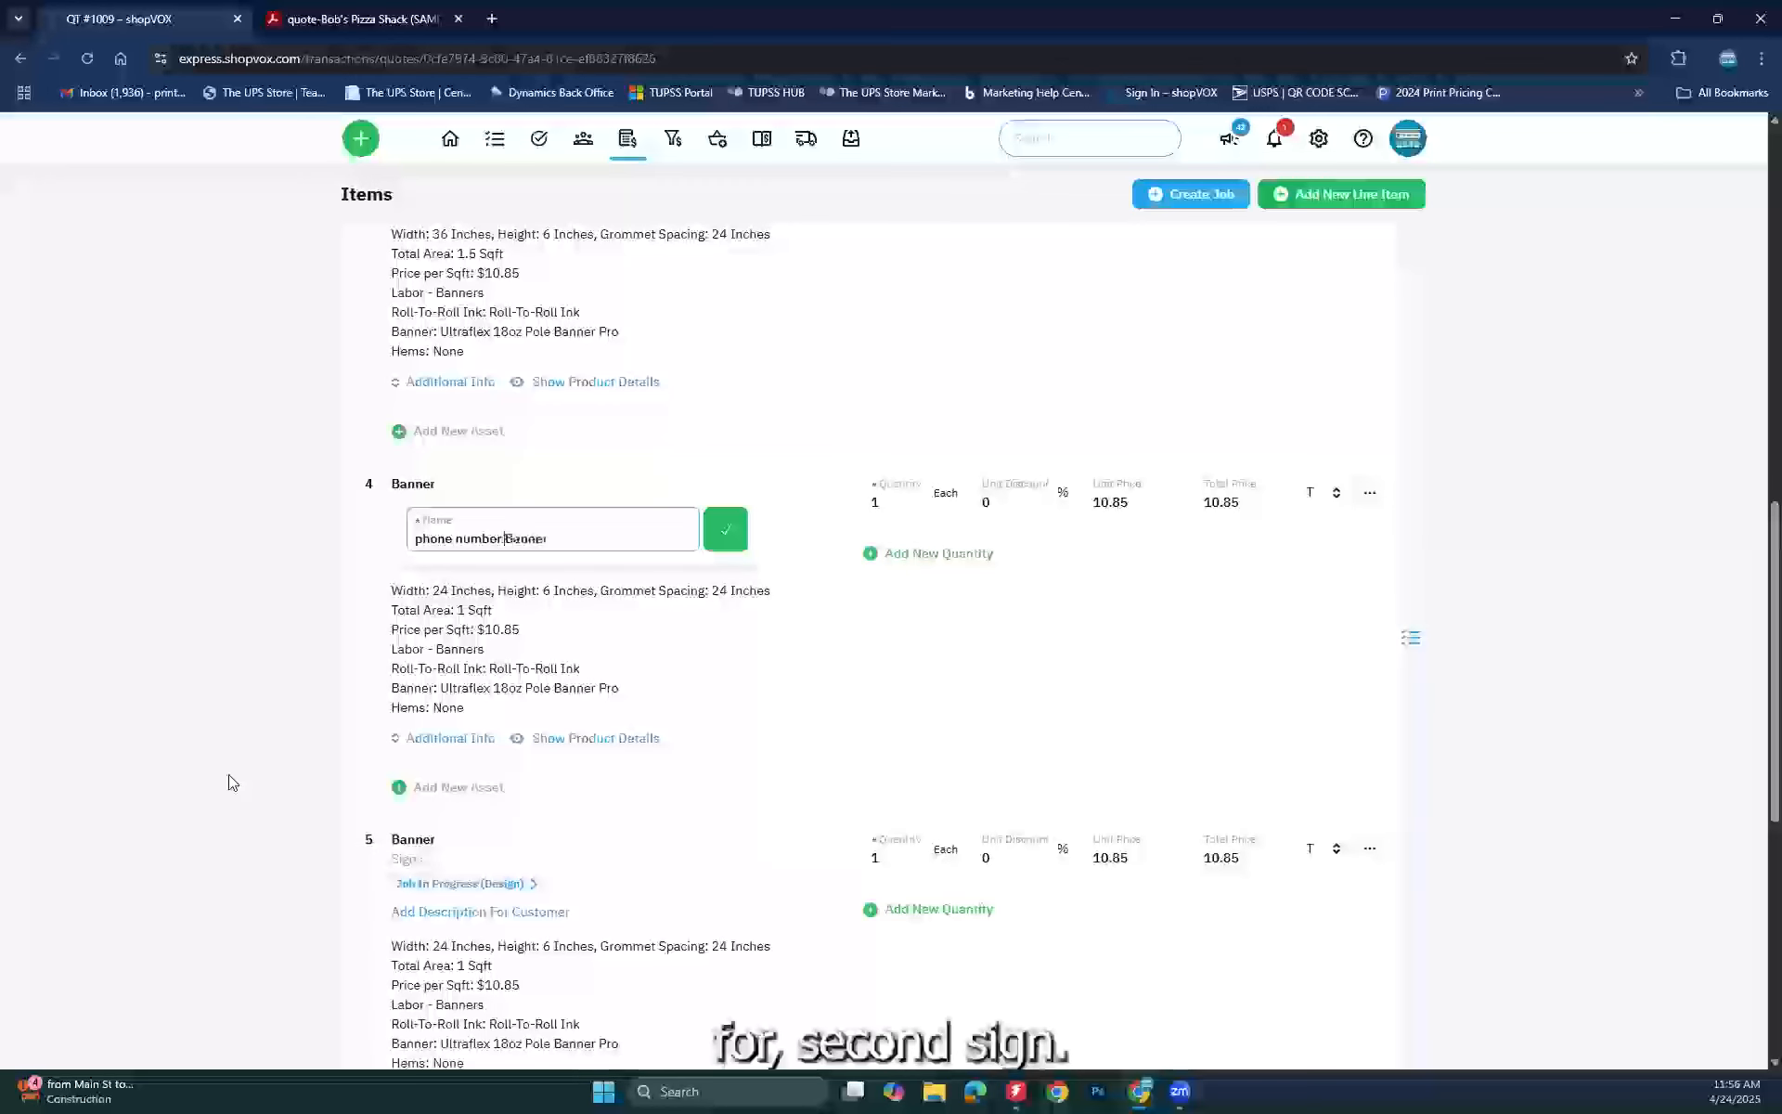
{"action": "type", "text": " 2nd sign"}
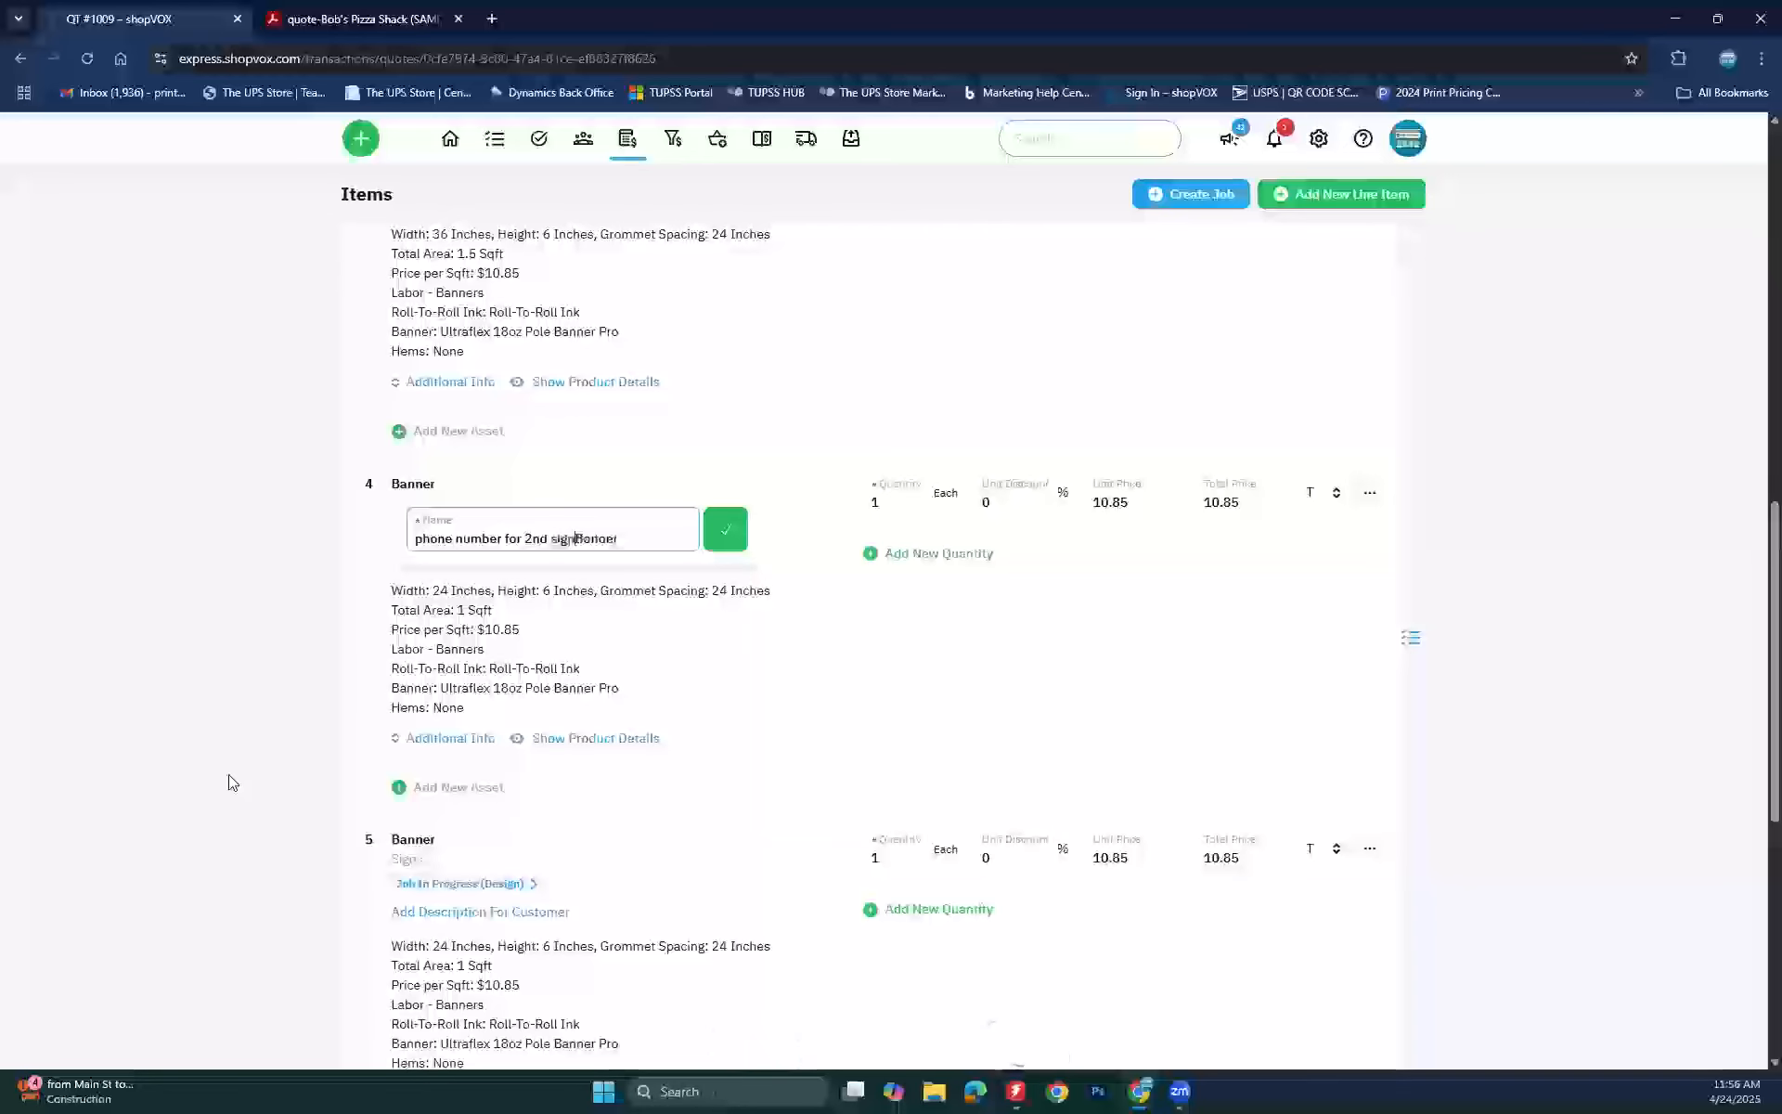
{"action": "left_click", "coordinate": [726, 535]}
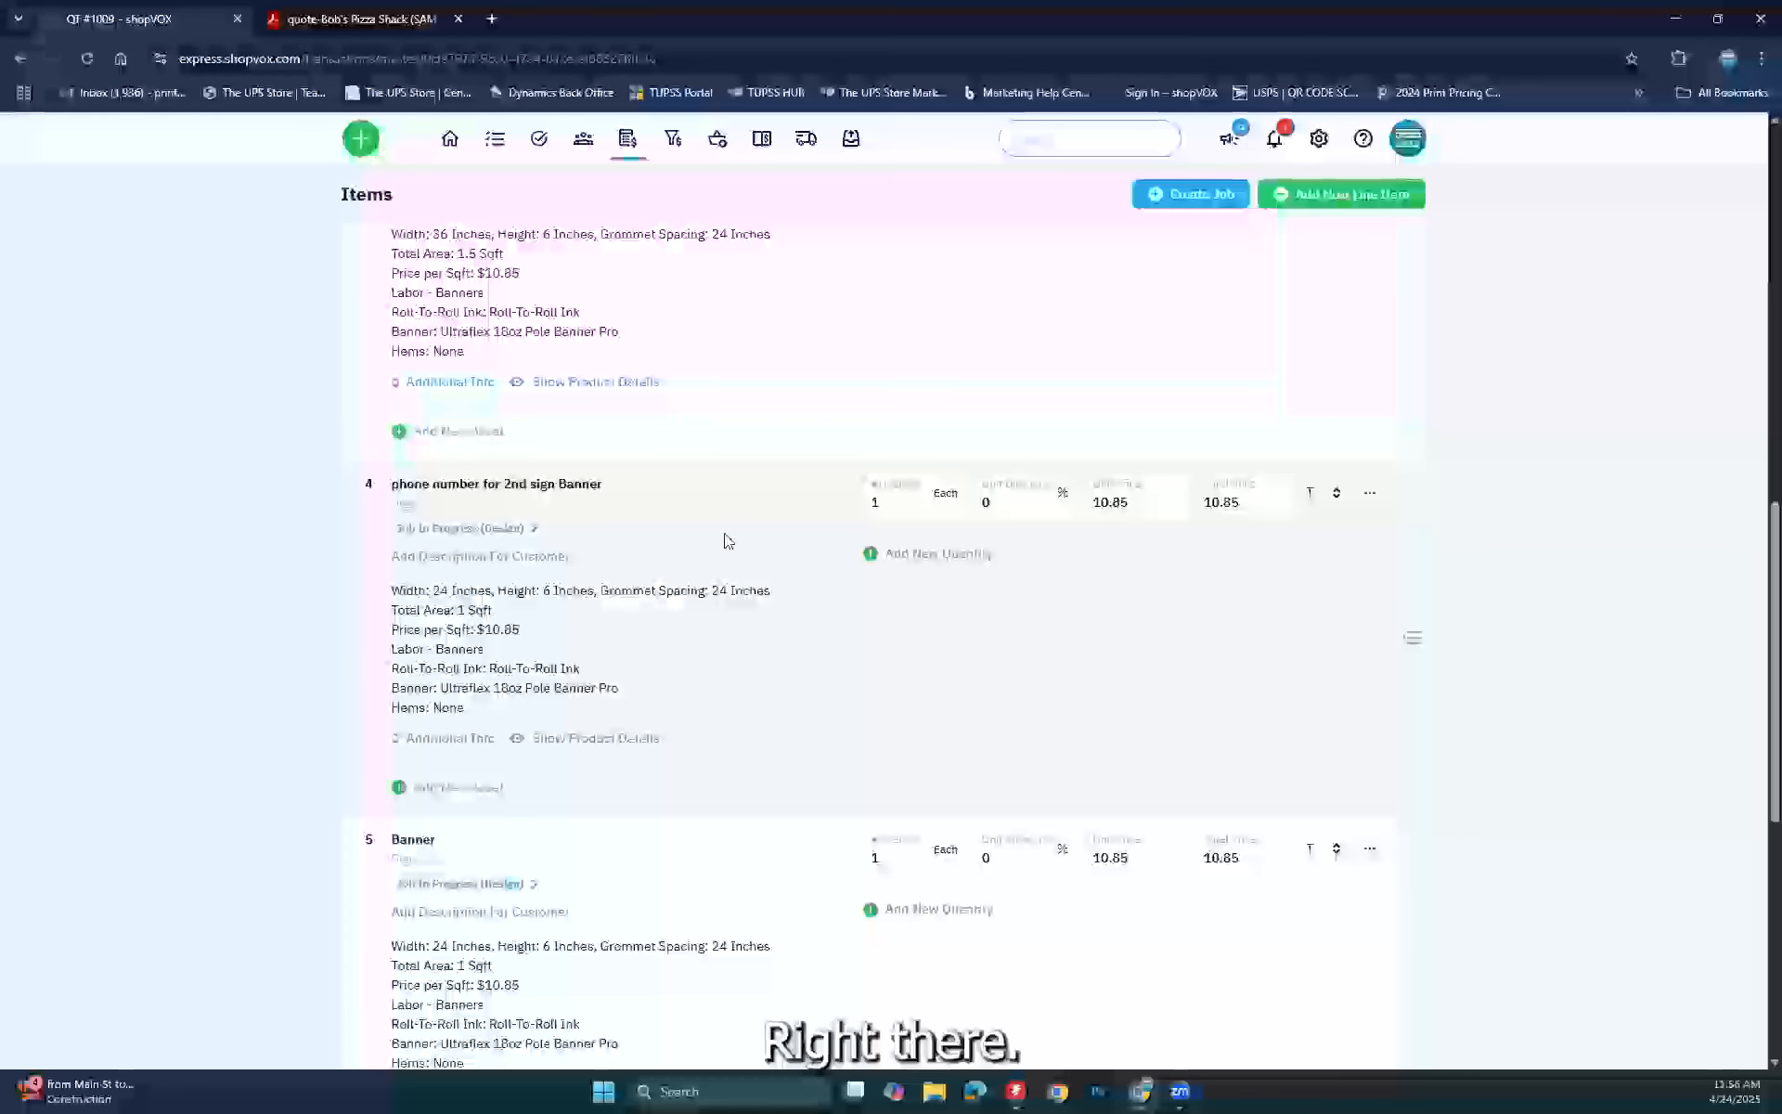
Step: Check the banner item's job JB #1018, then return to the Jobs list
{"action": "left_click", "coordinate": [484, 528]}
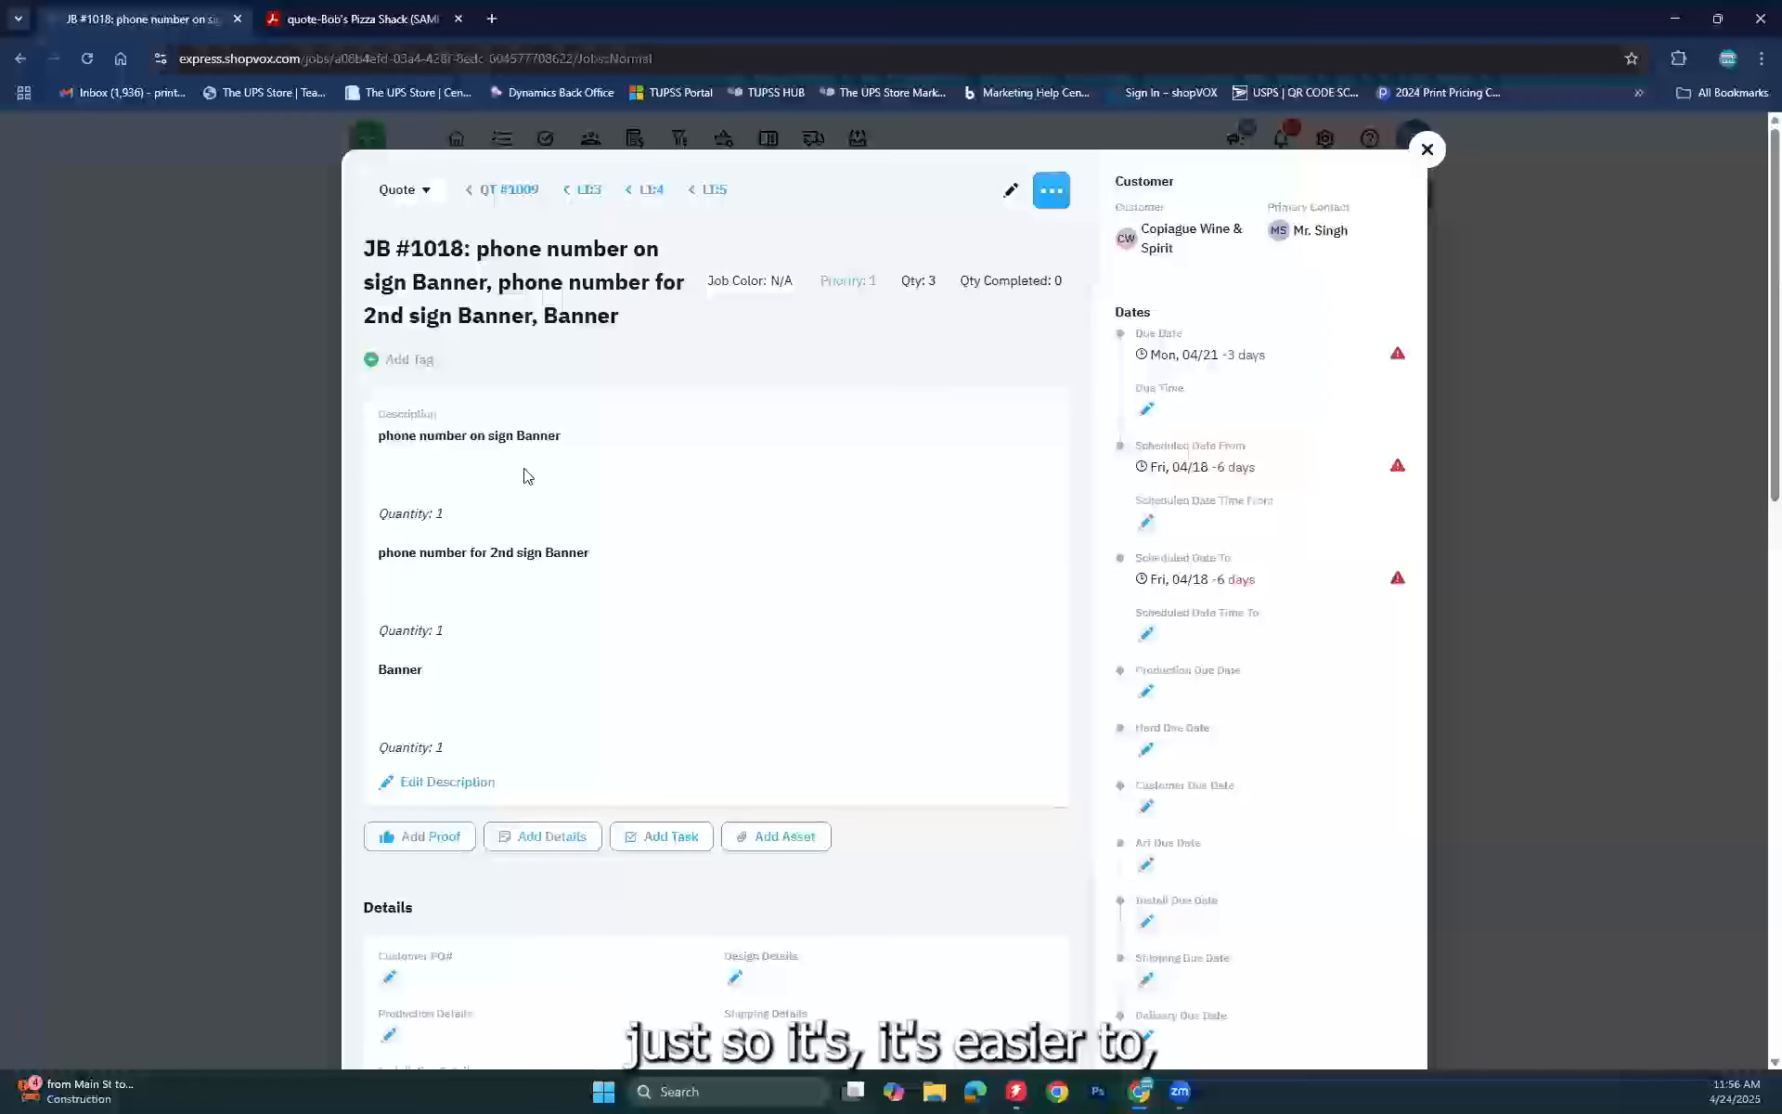
{"action": "left_click", "coordinate": [1427, 150]}
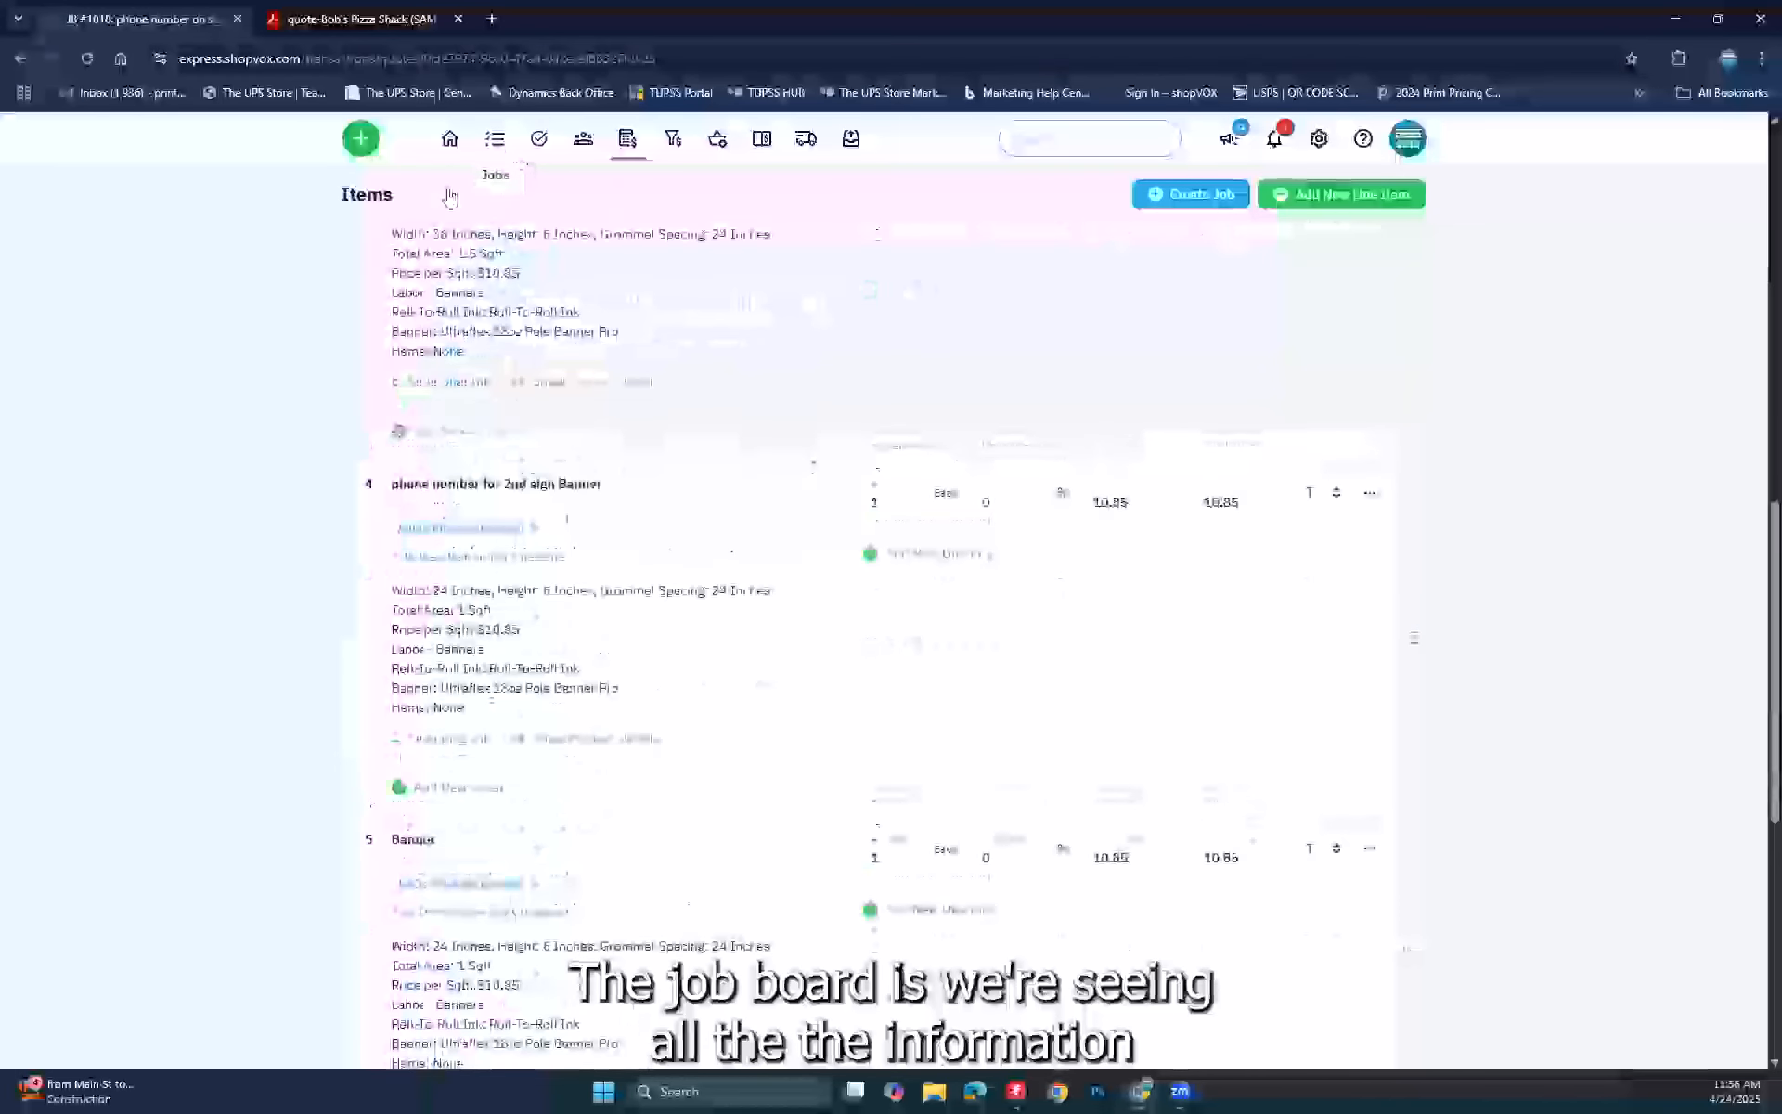
{"action": "left_click", "coordinate": [420, 195]}
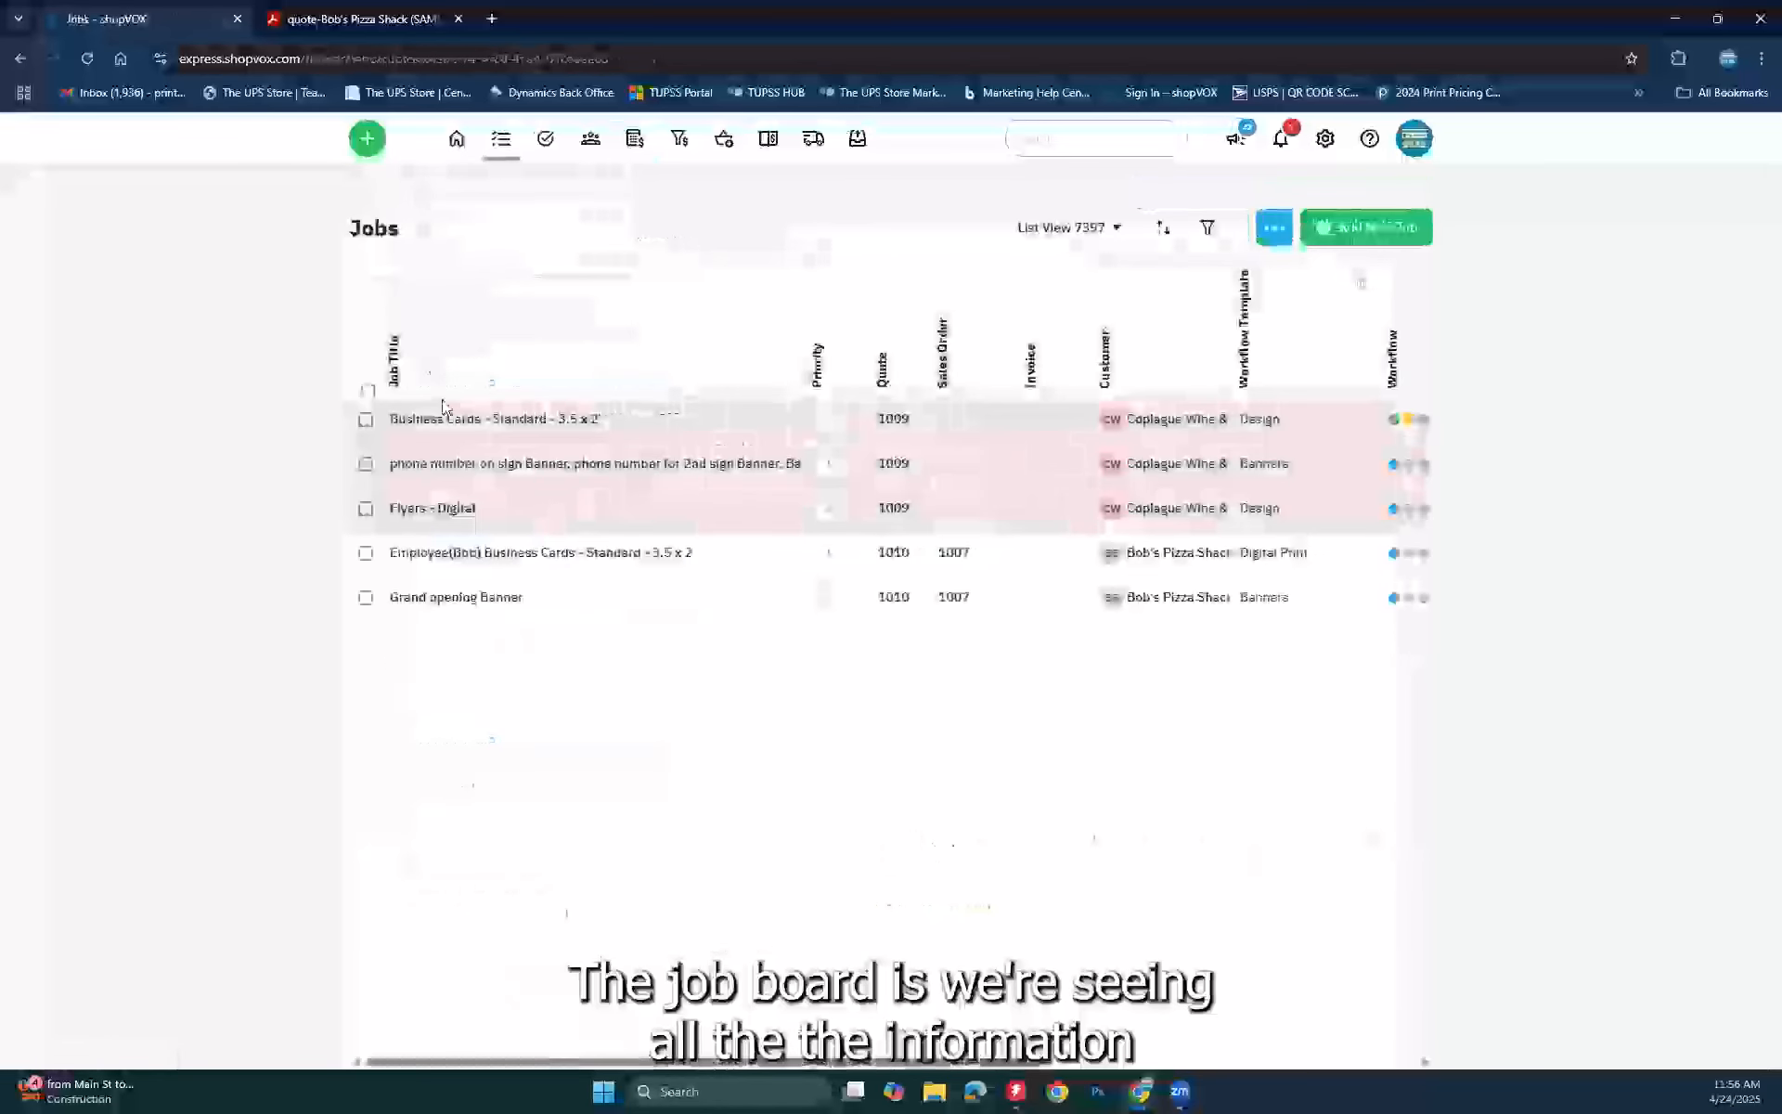
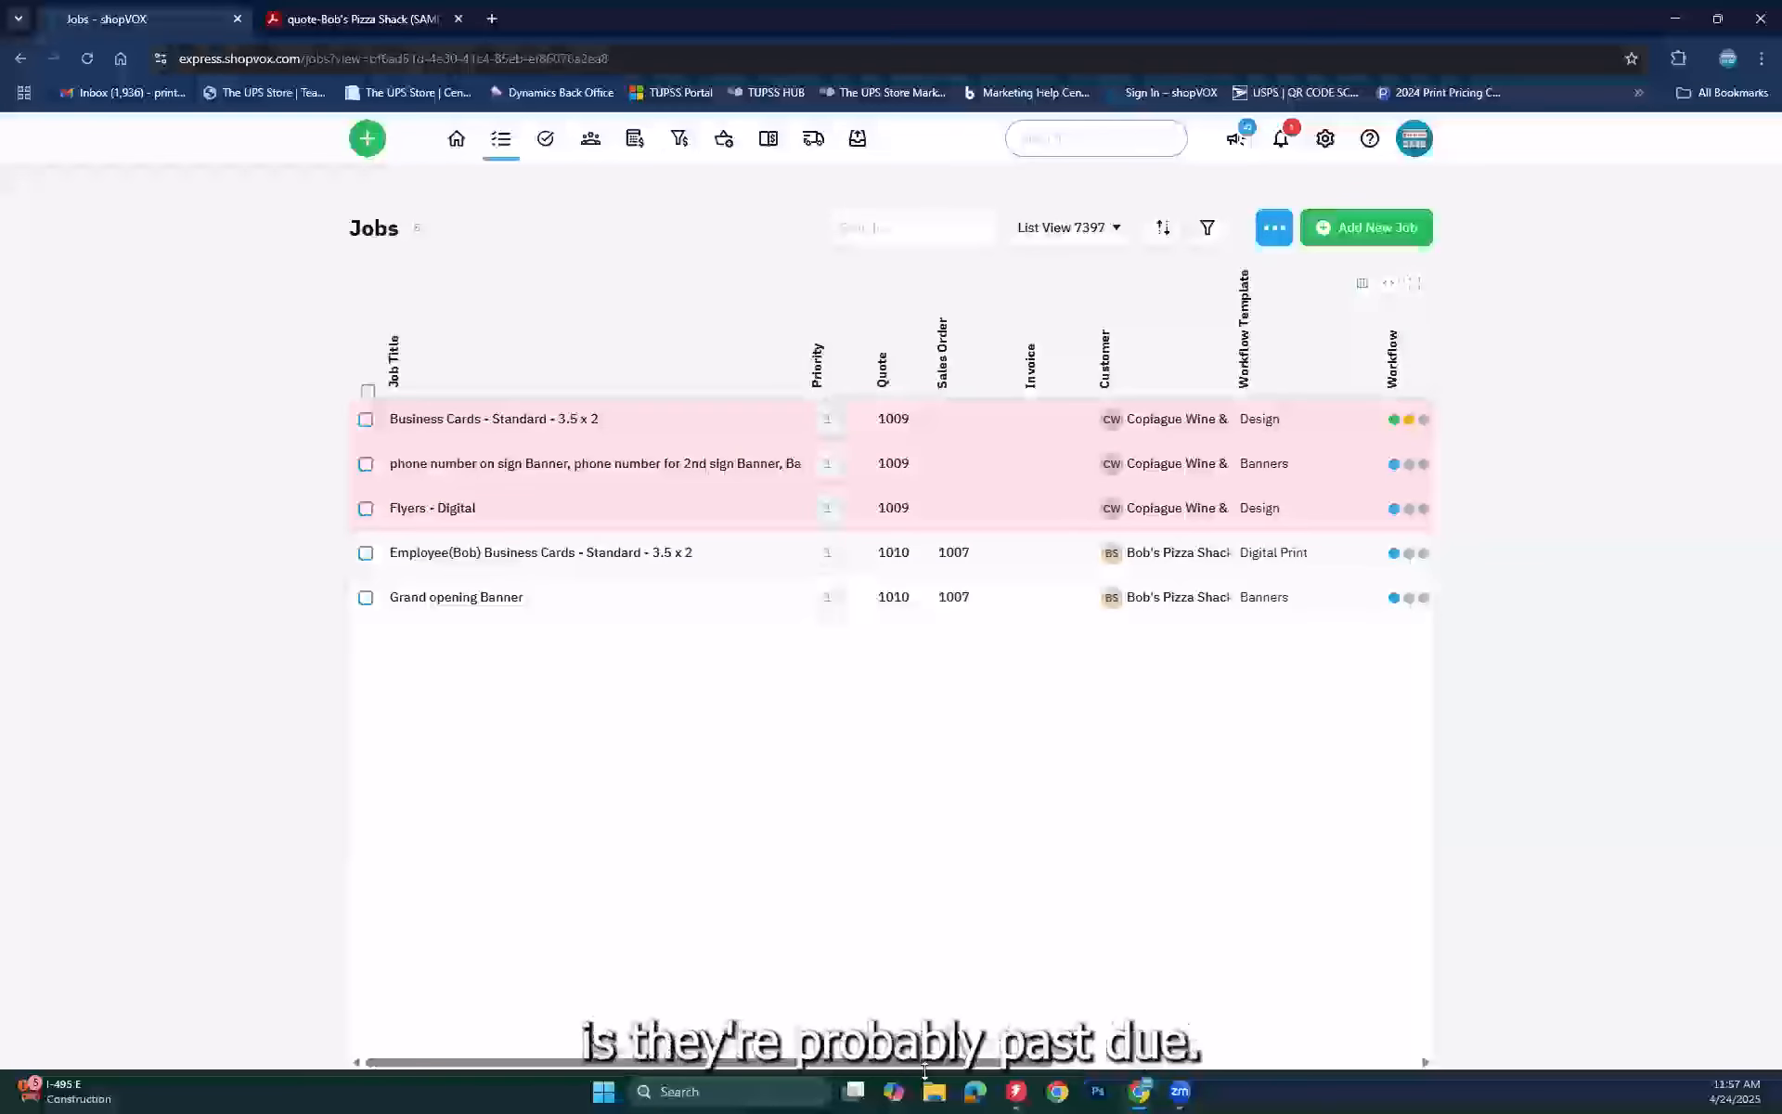
Step: Check the jobs' due dates, then expand the Jobs table to full window width
{"action": "left_click_drag", "start_coordinate": [964, 1061], "coordinate": [1161, 1061]}
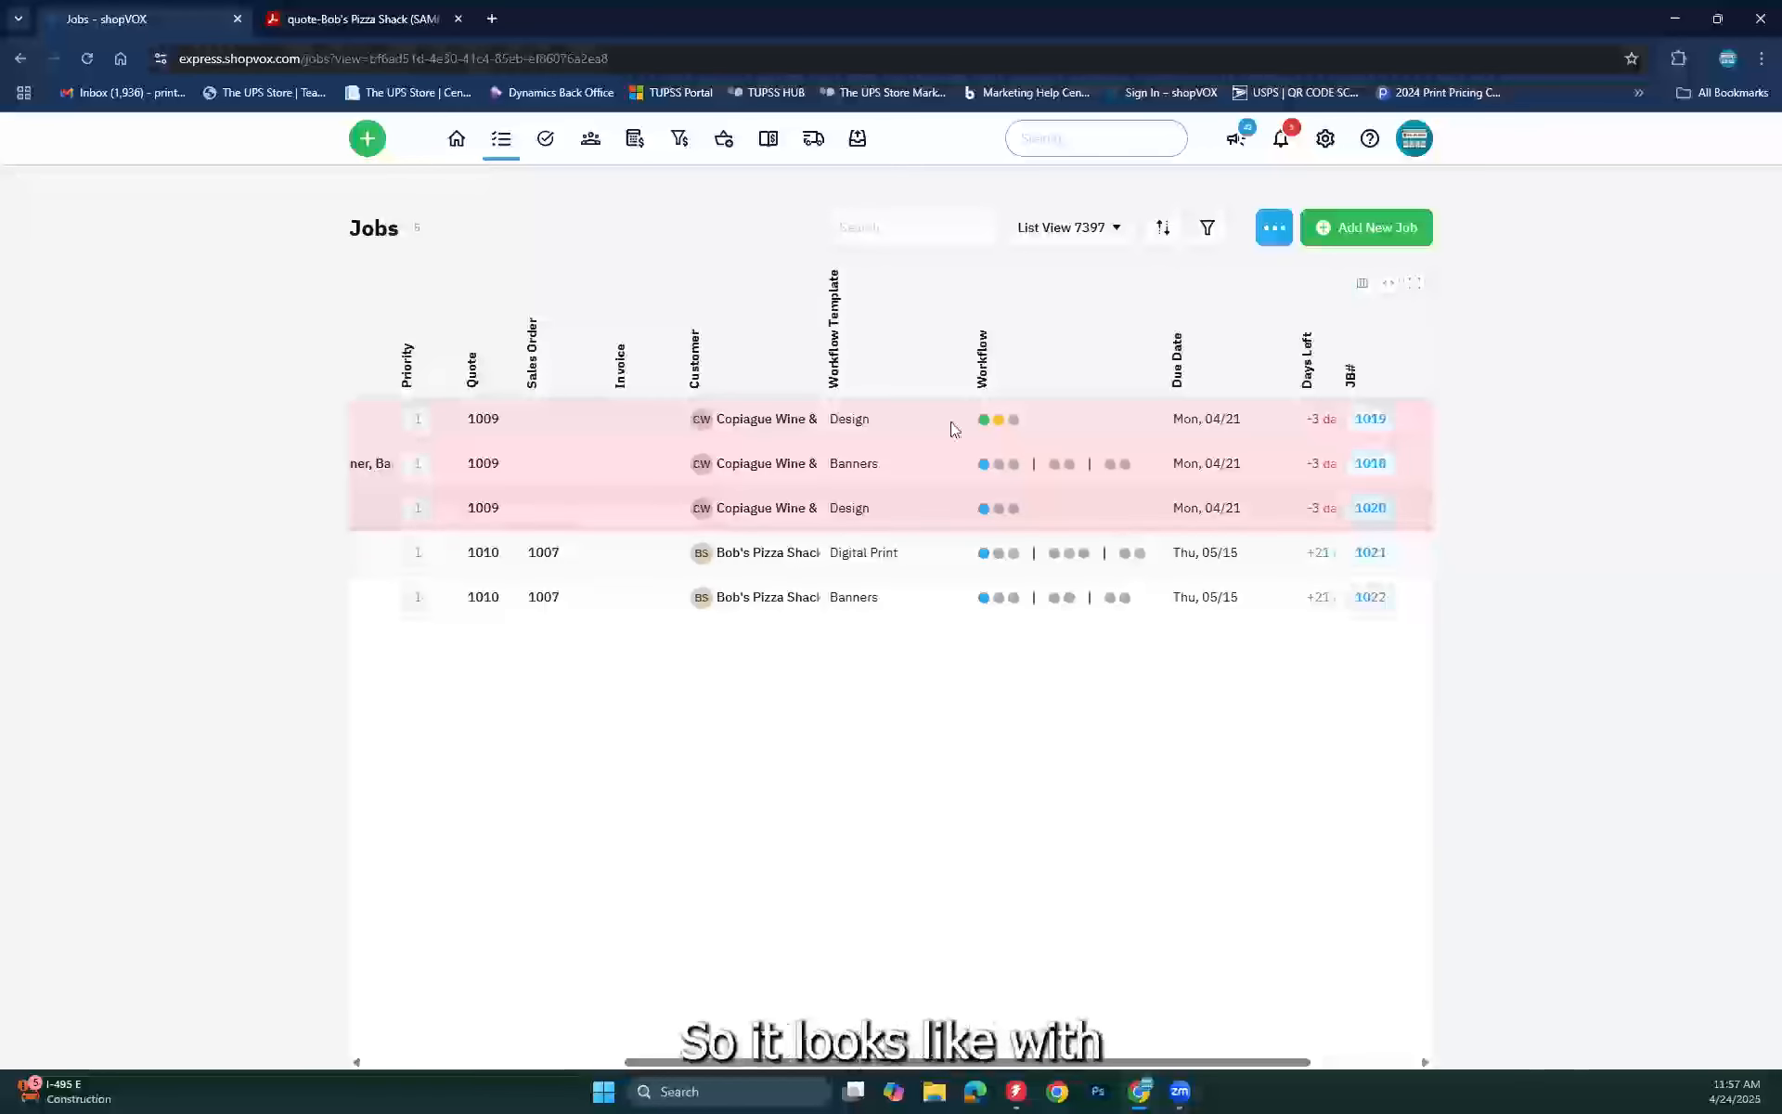
{"action": "mouse_move", "coordinate": [996, 420]}
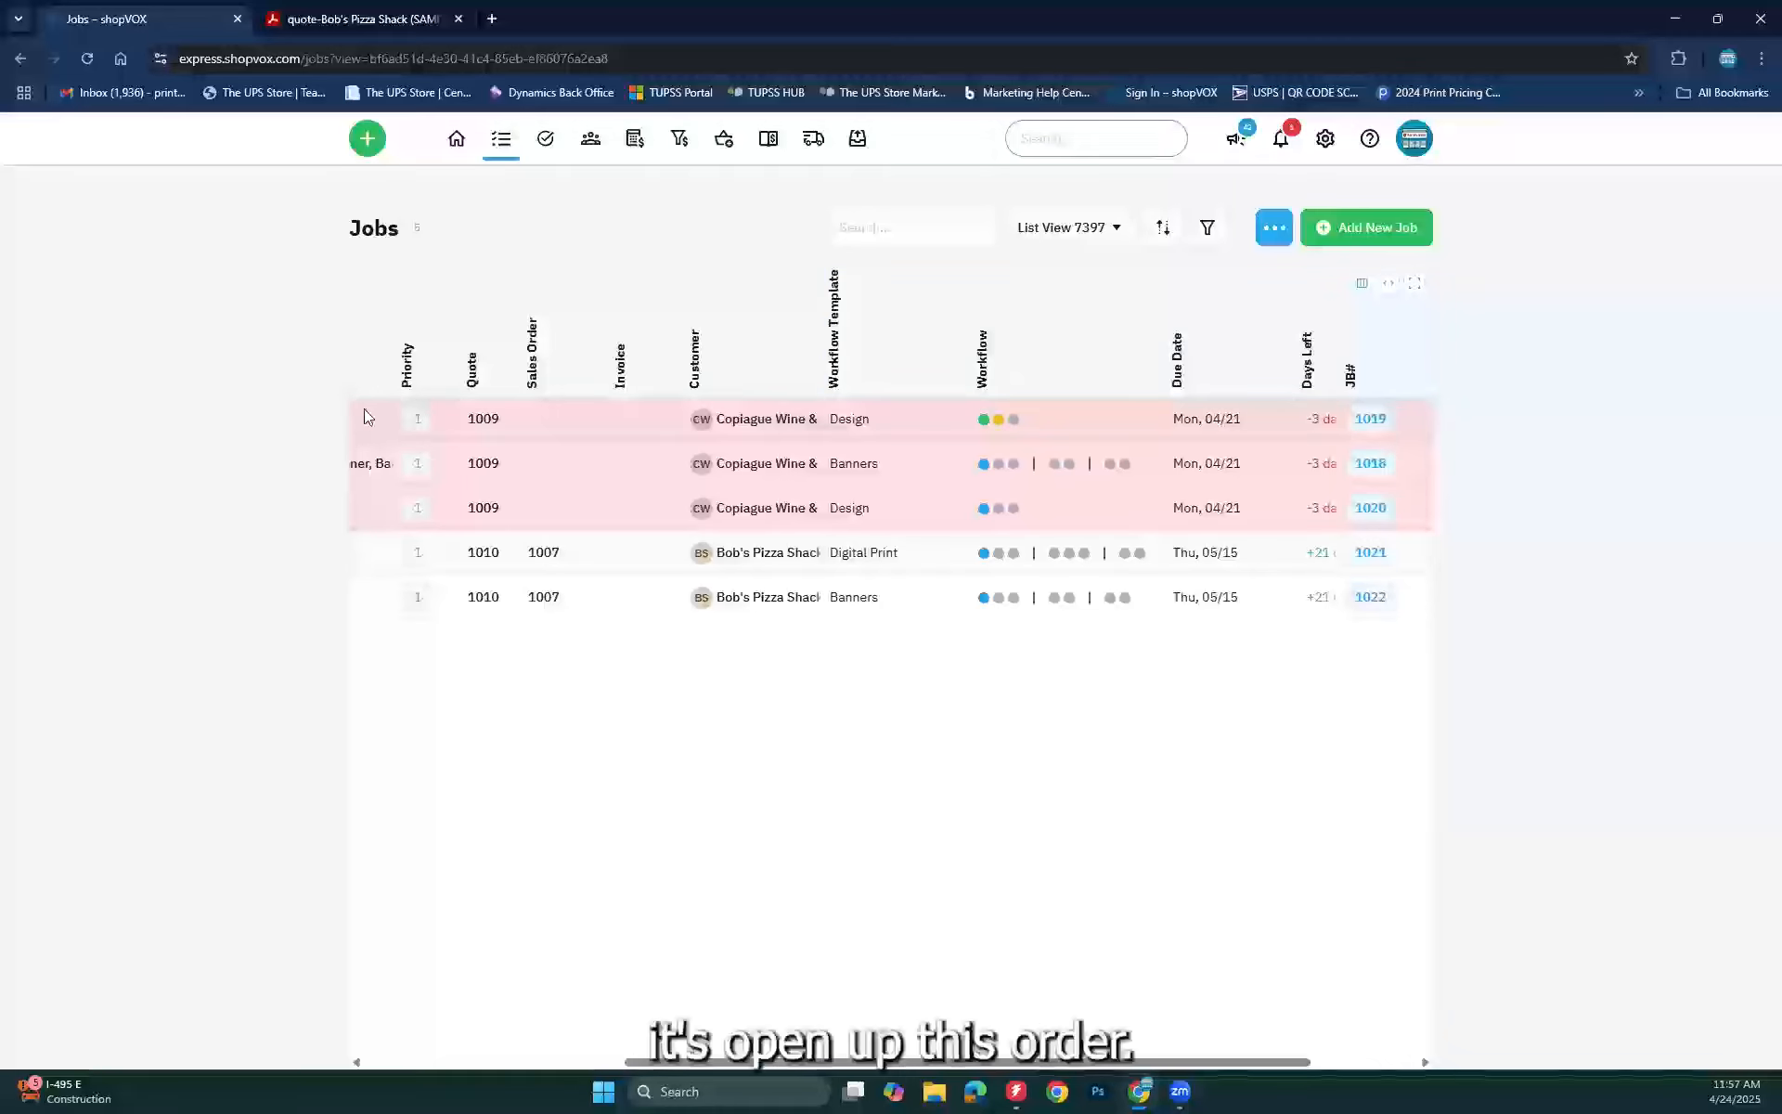
{"action": "mouse_move", "coordinate": [723, 461]}
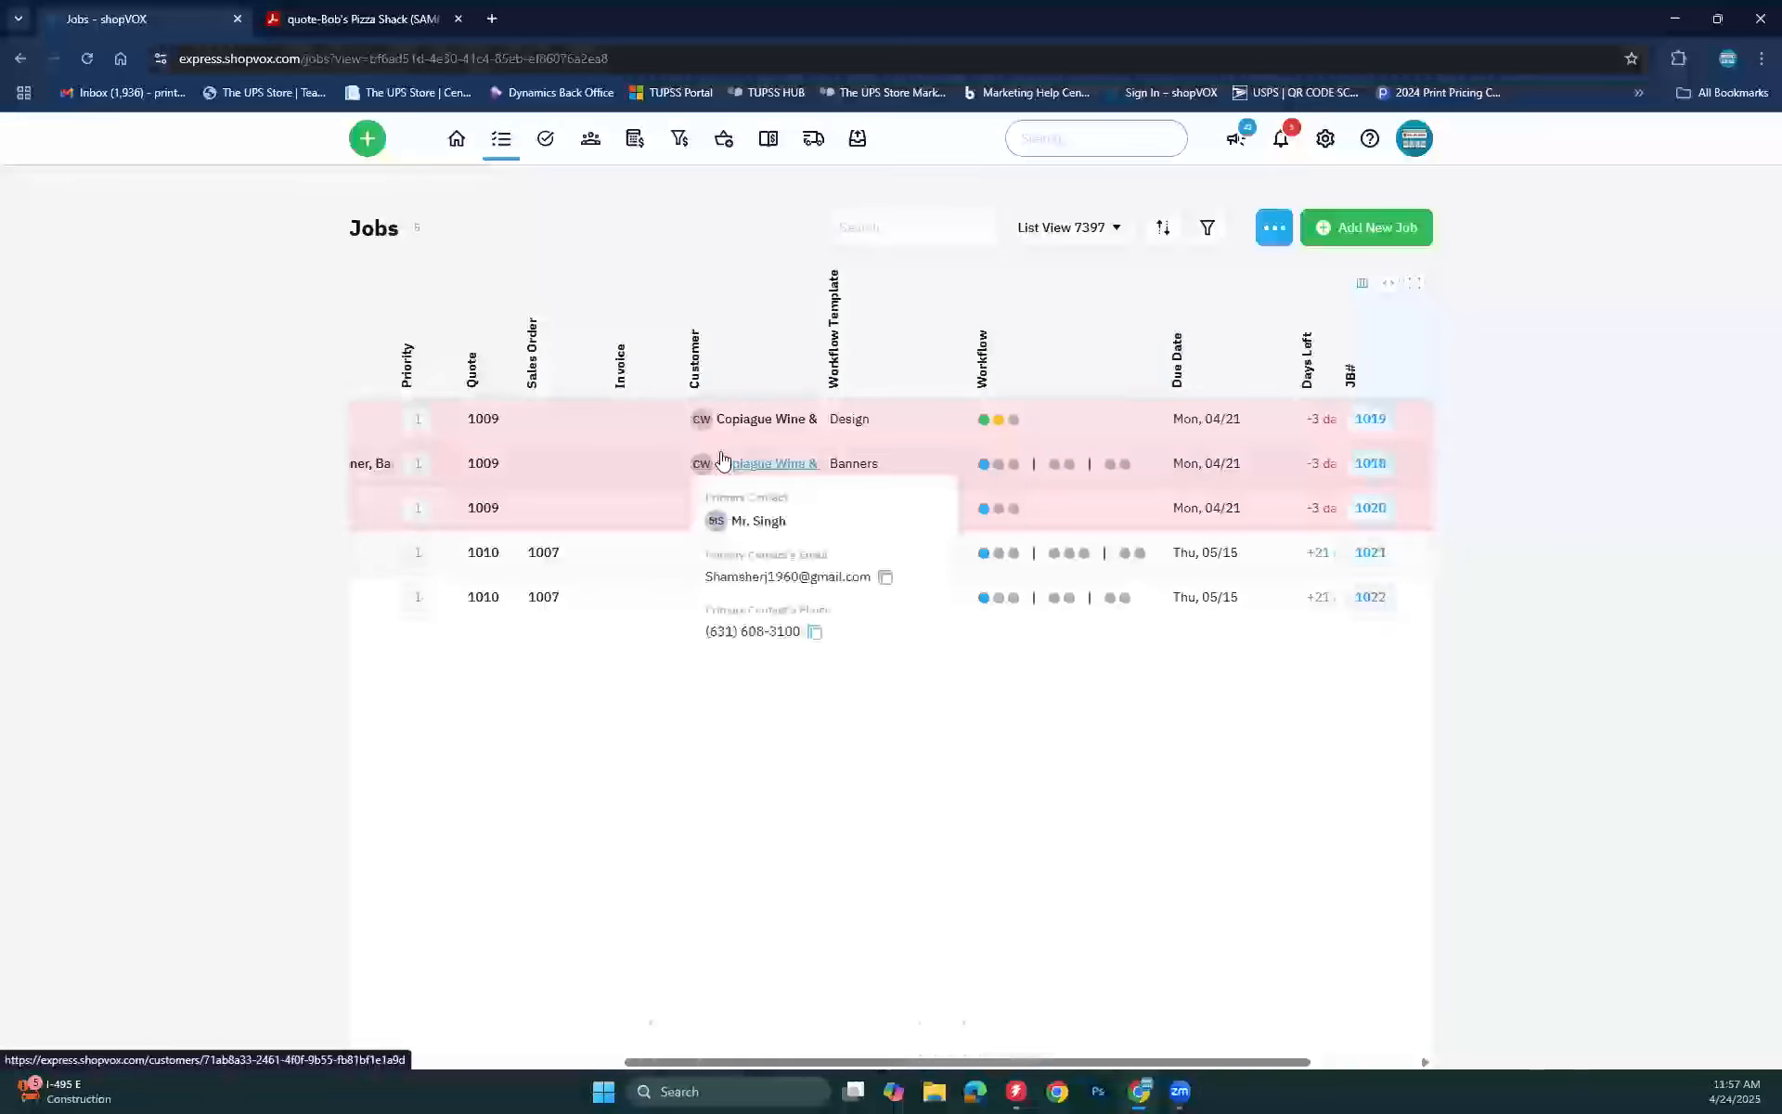
{"action": "left_click", "coordinate": [579, 1062]}
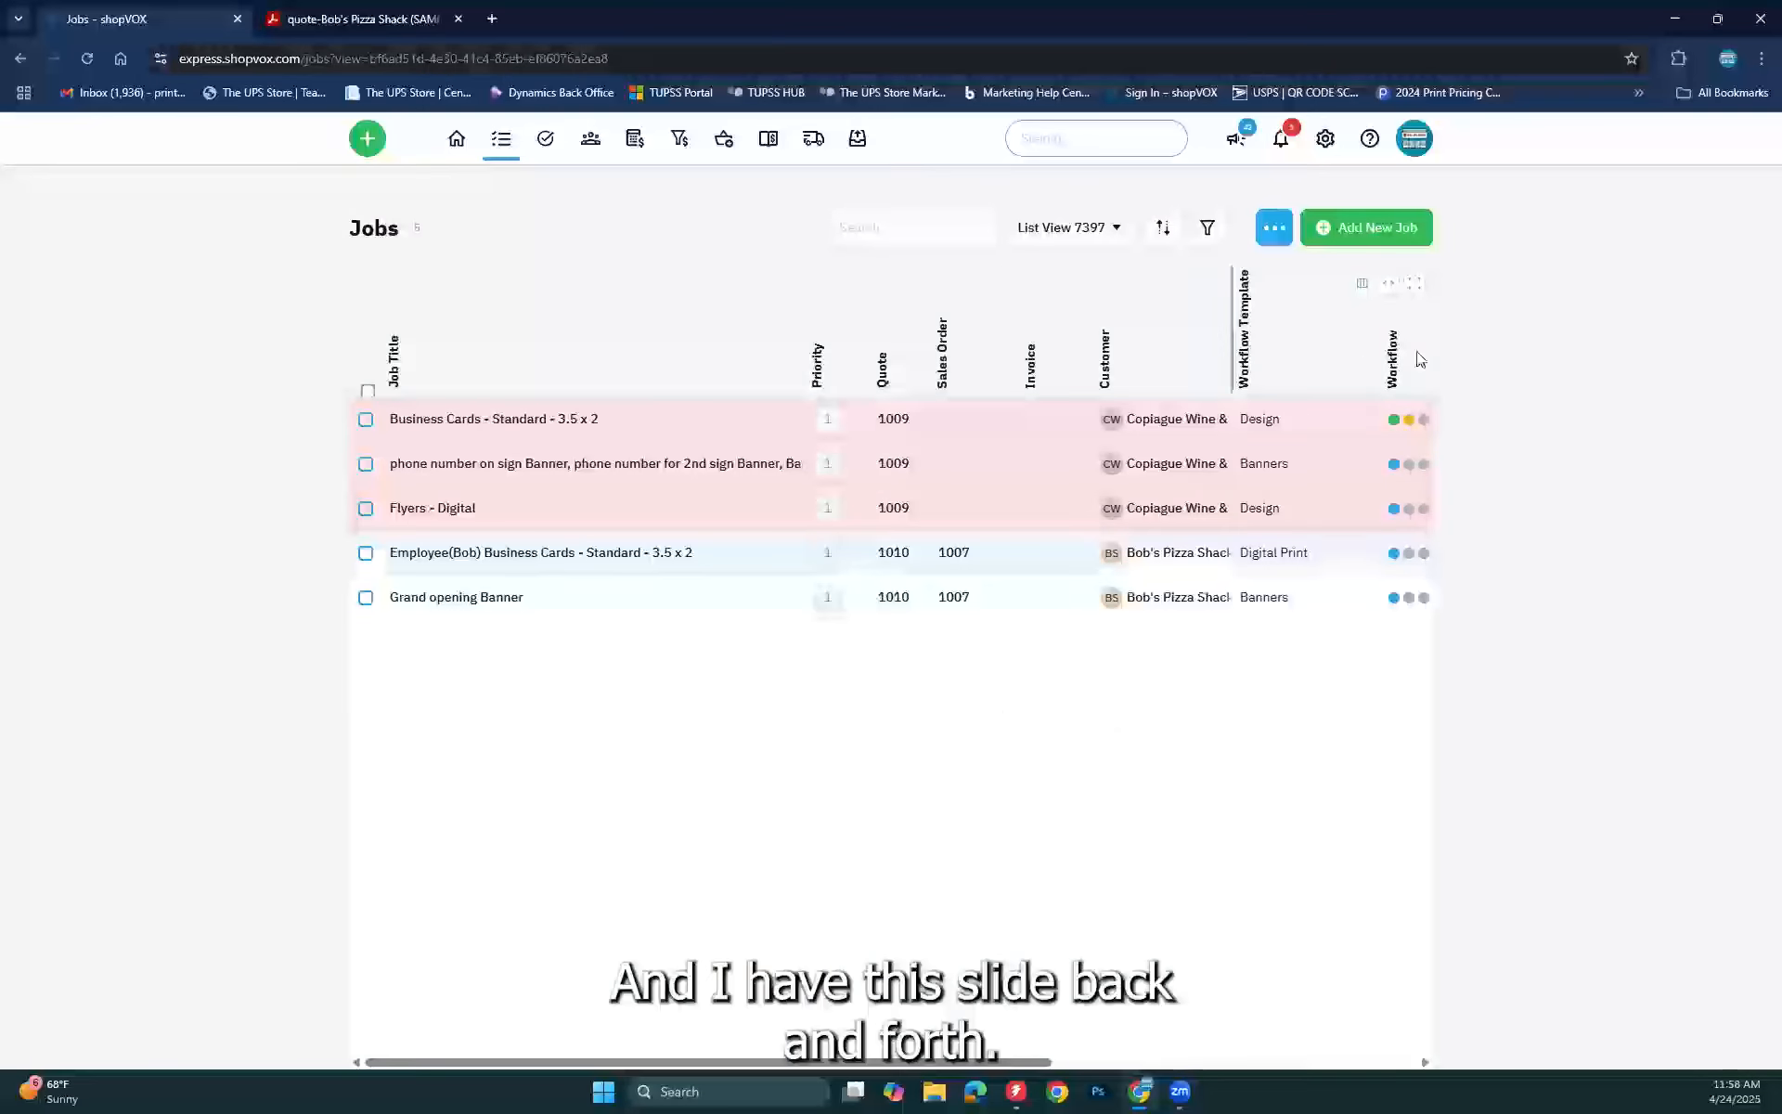
{"action": "left_click", "coordinate": [1383, 283]}
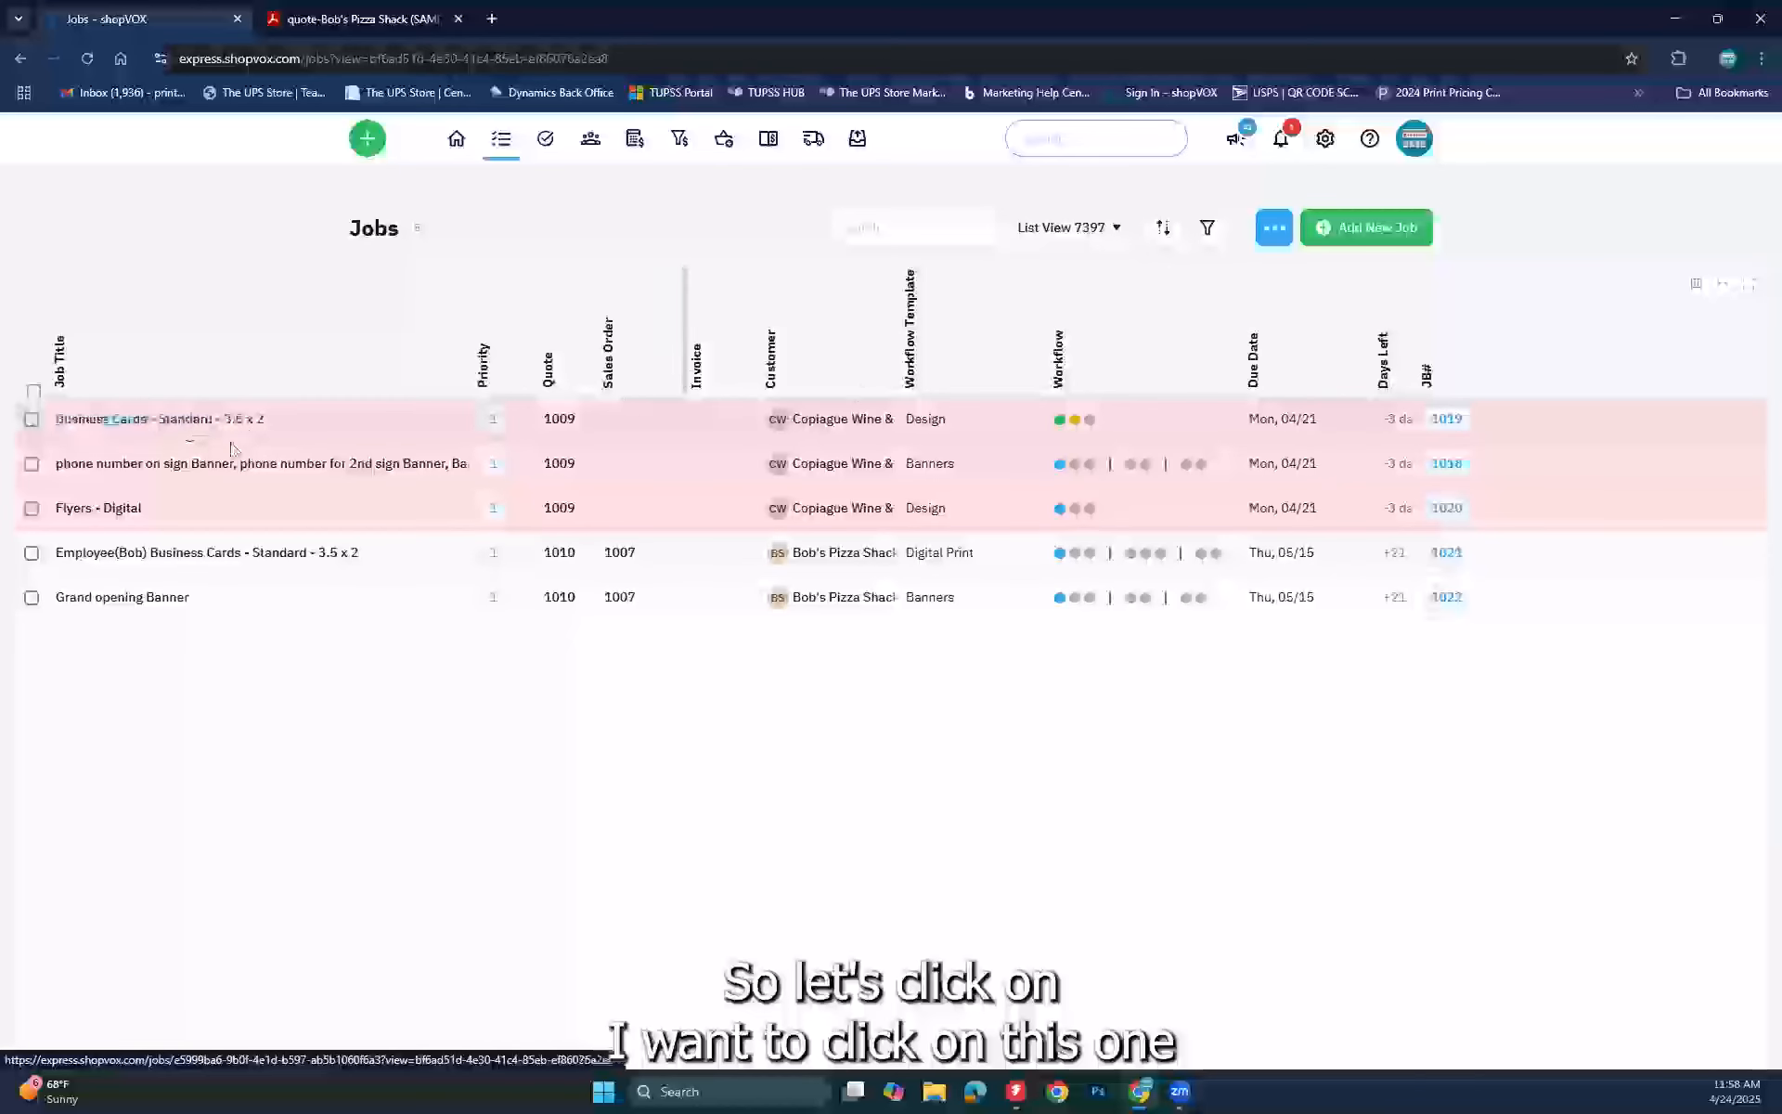
Step: Open job JB #1019 Business Cards - Standard - 3.5 x 2 and review its details and workflow
{"action": "left_click", "coordinate": [209, 419]}
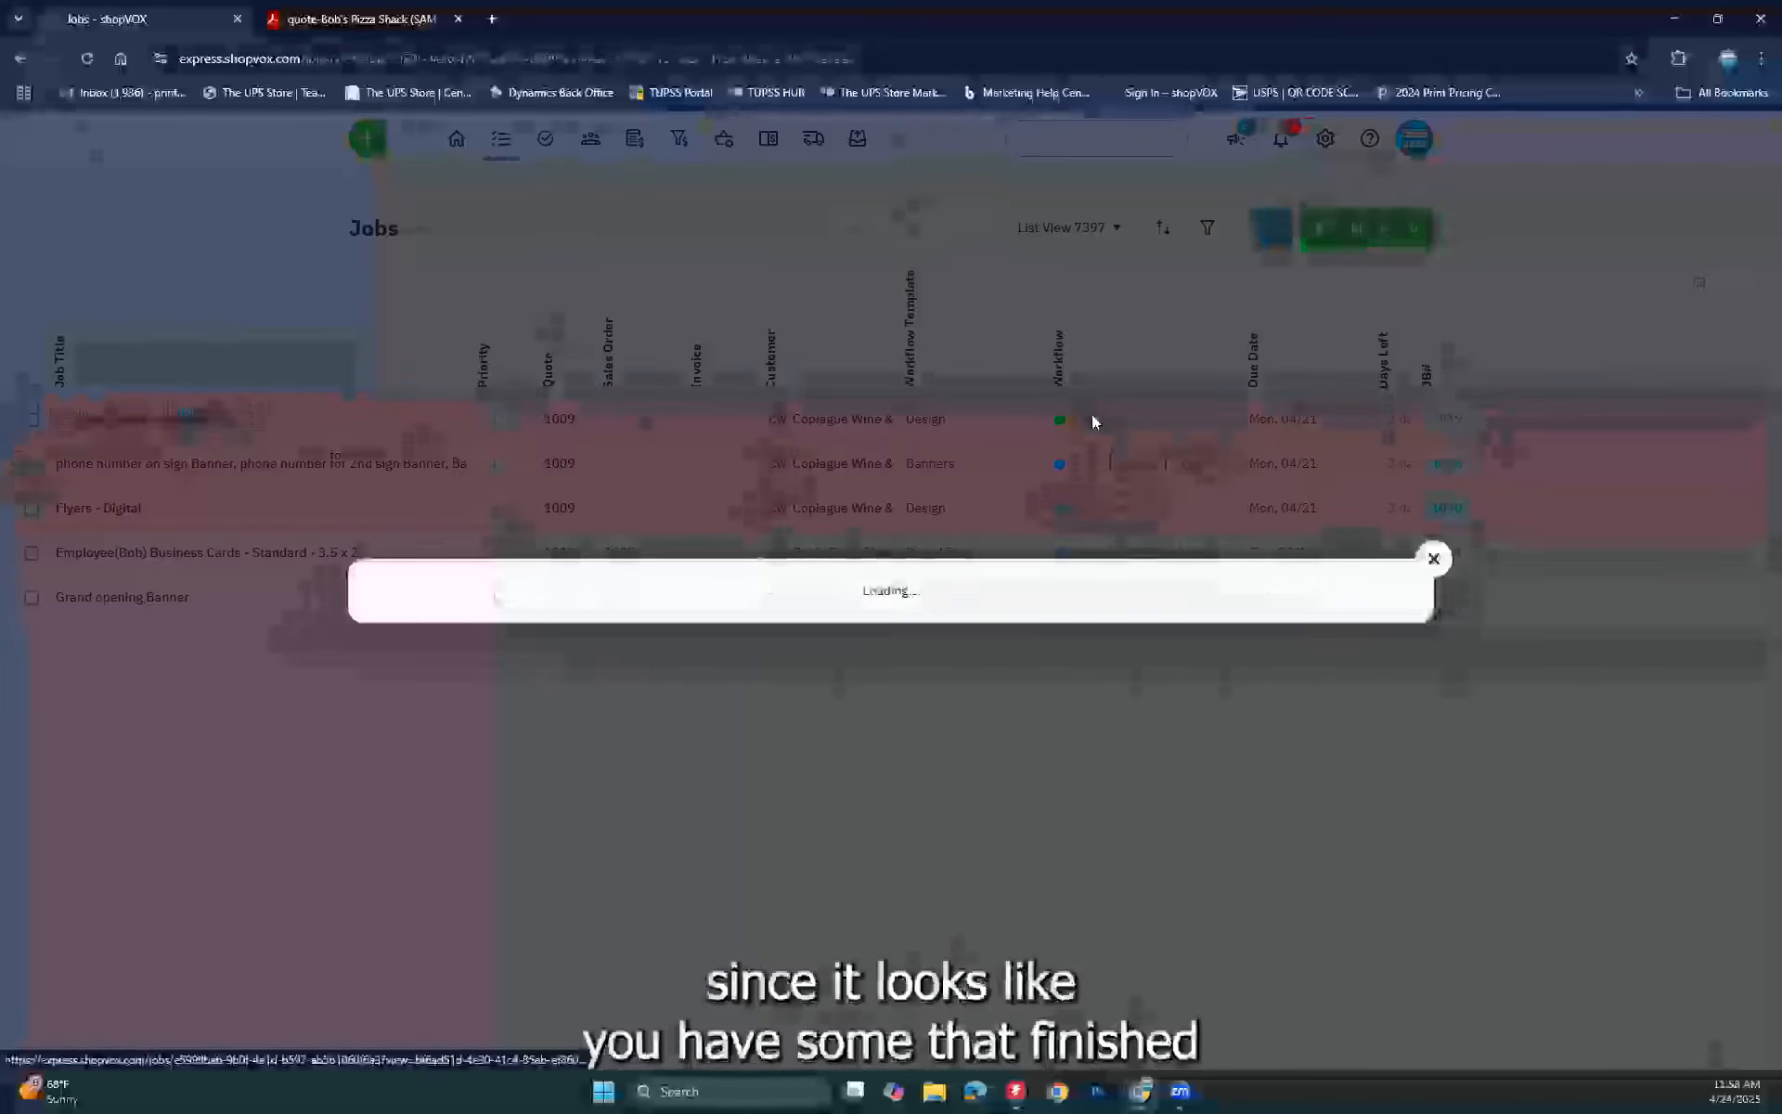
{"action": "scroll", "coordinate": [609, 712], "scroll_direction": "down", "scroll_amount": 6}
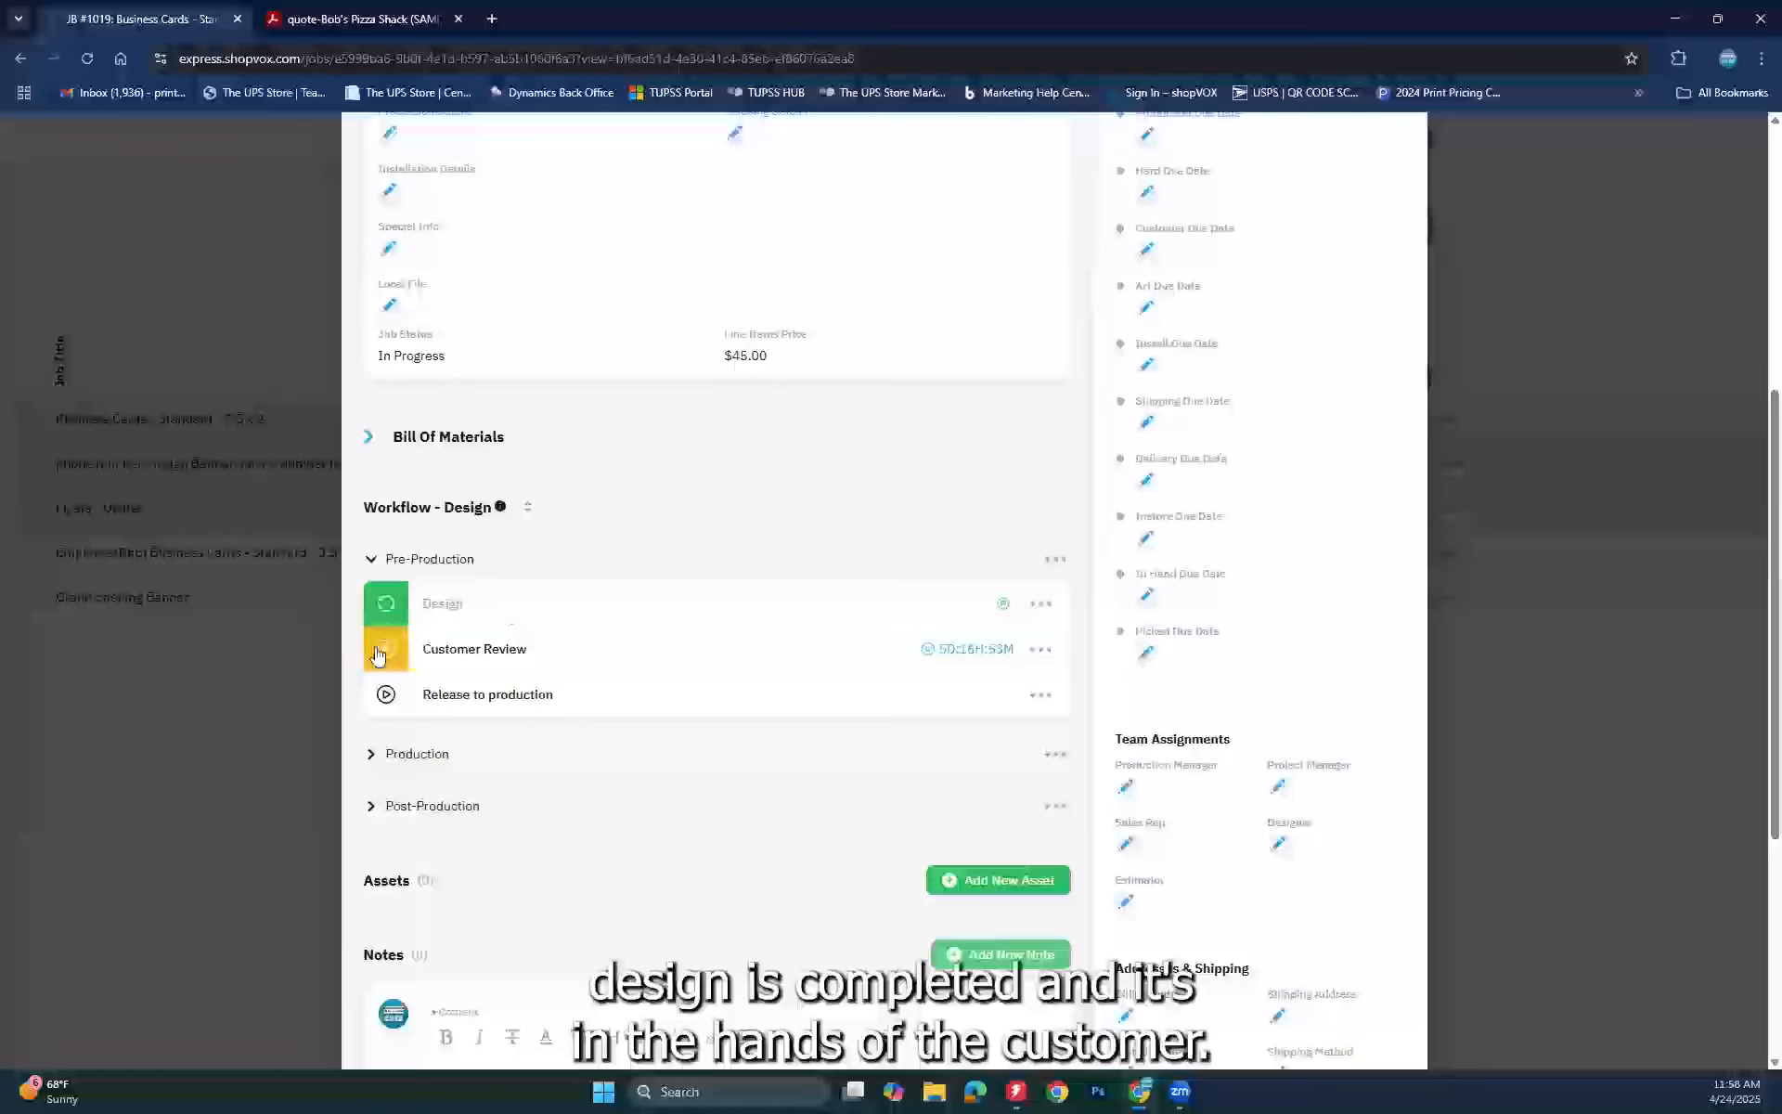
{"action": "scroll", "coordinate": [807, 554], "scroll_direction": "up", "scroll_amount": 4}
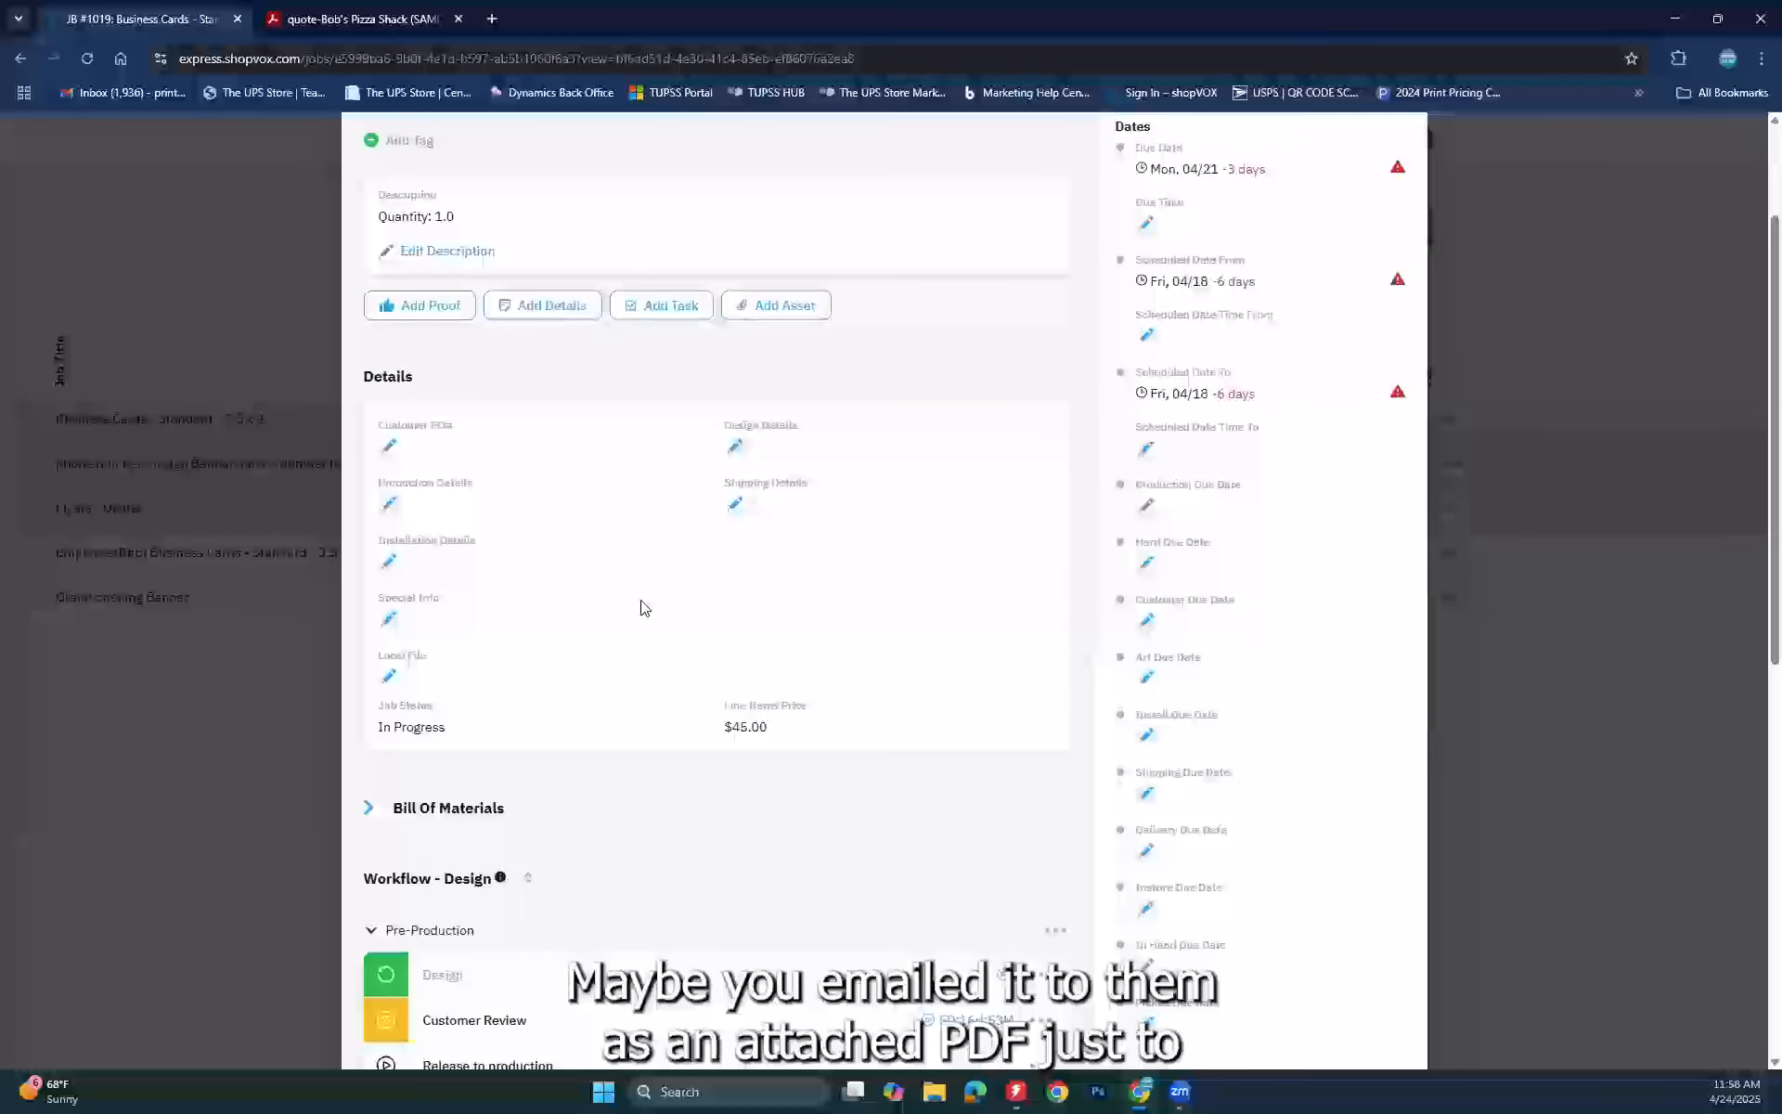
{"action": "scroll", "coordinate": [645, 608], "scroll_direction": "down", "scroll_amount": 4}
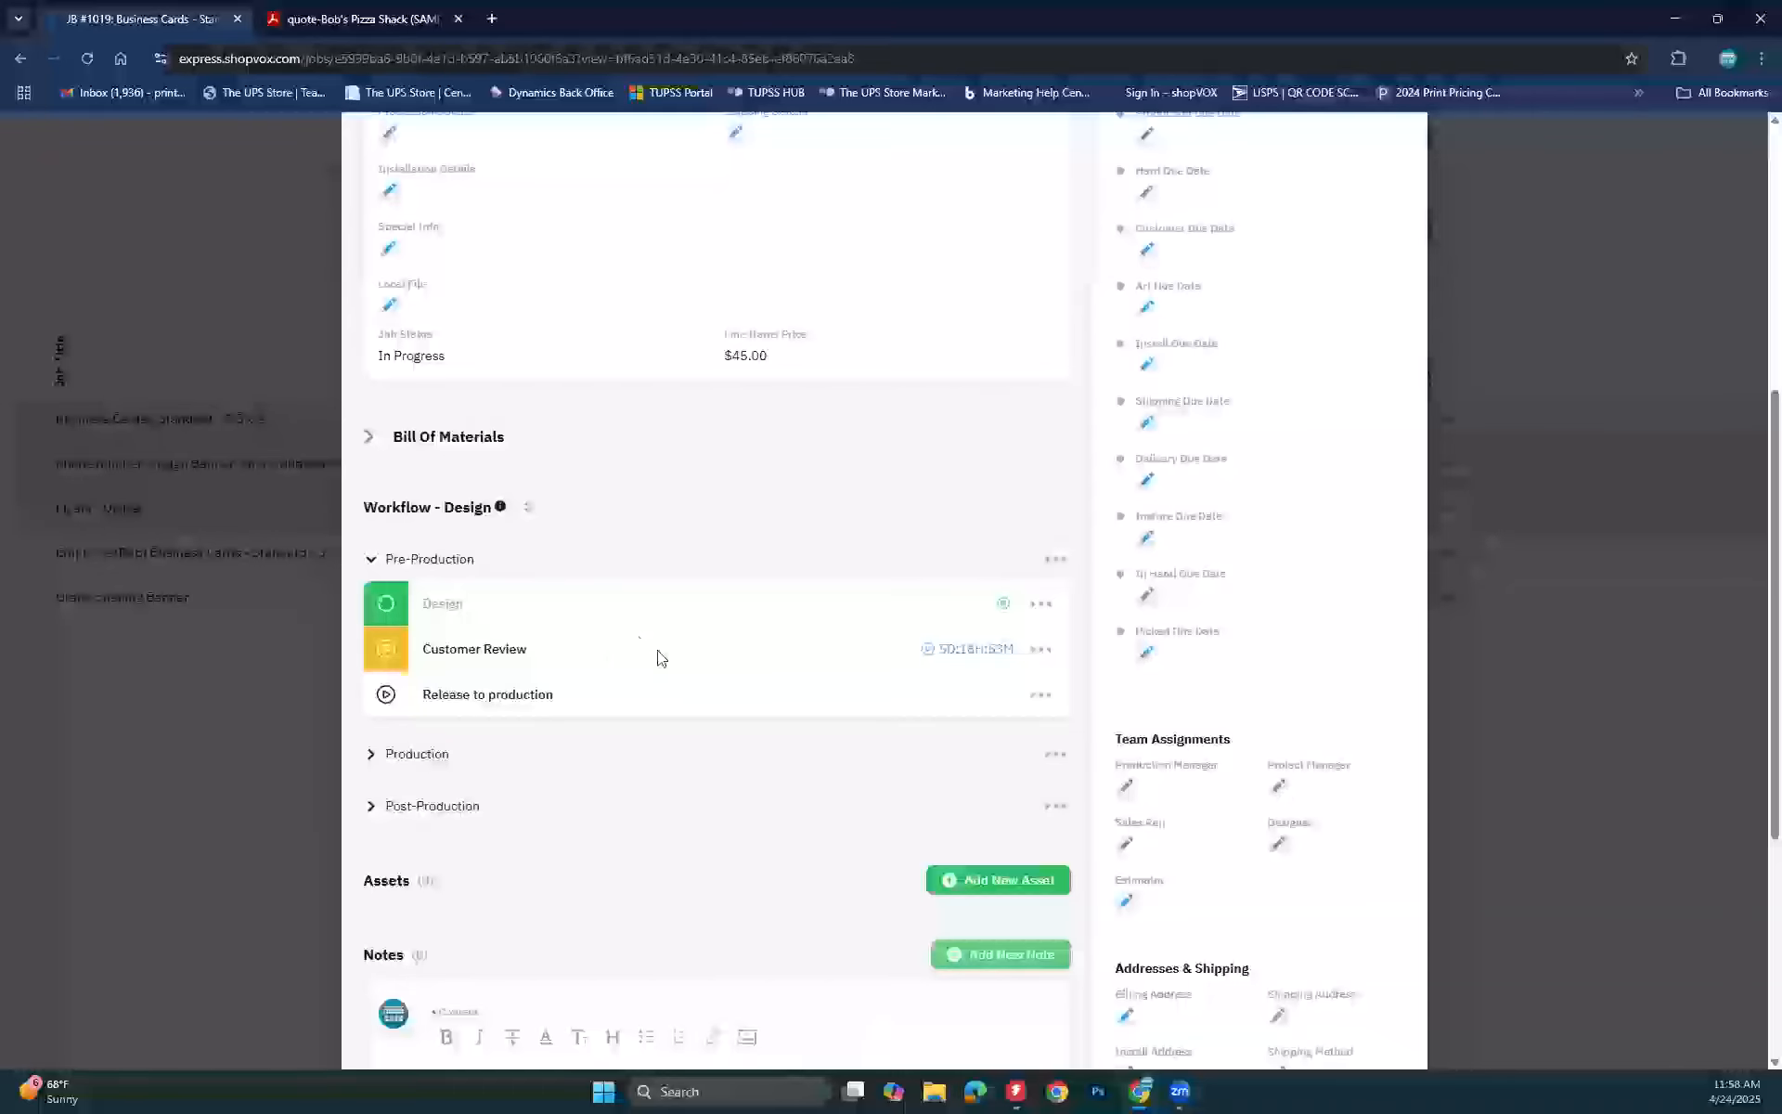
{"action": "scroll", "coordinate": [660, 657], "scroll_direction": "up", "scroll_amount": 6}
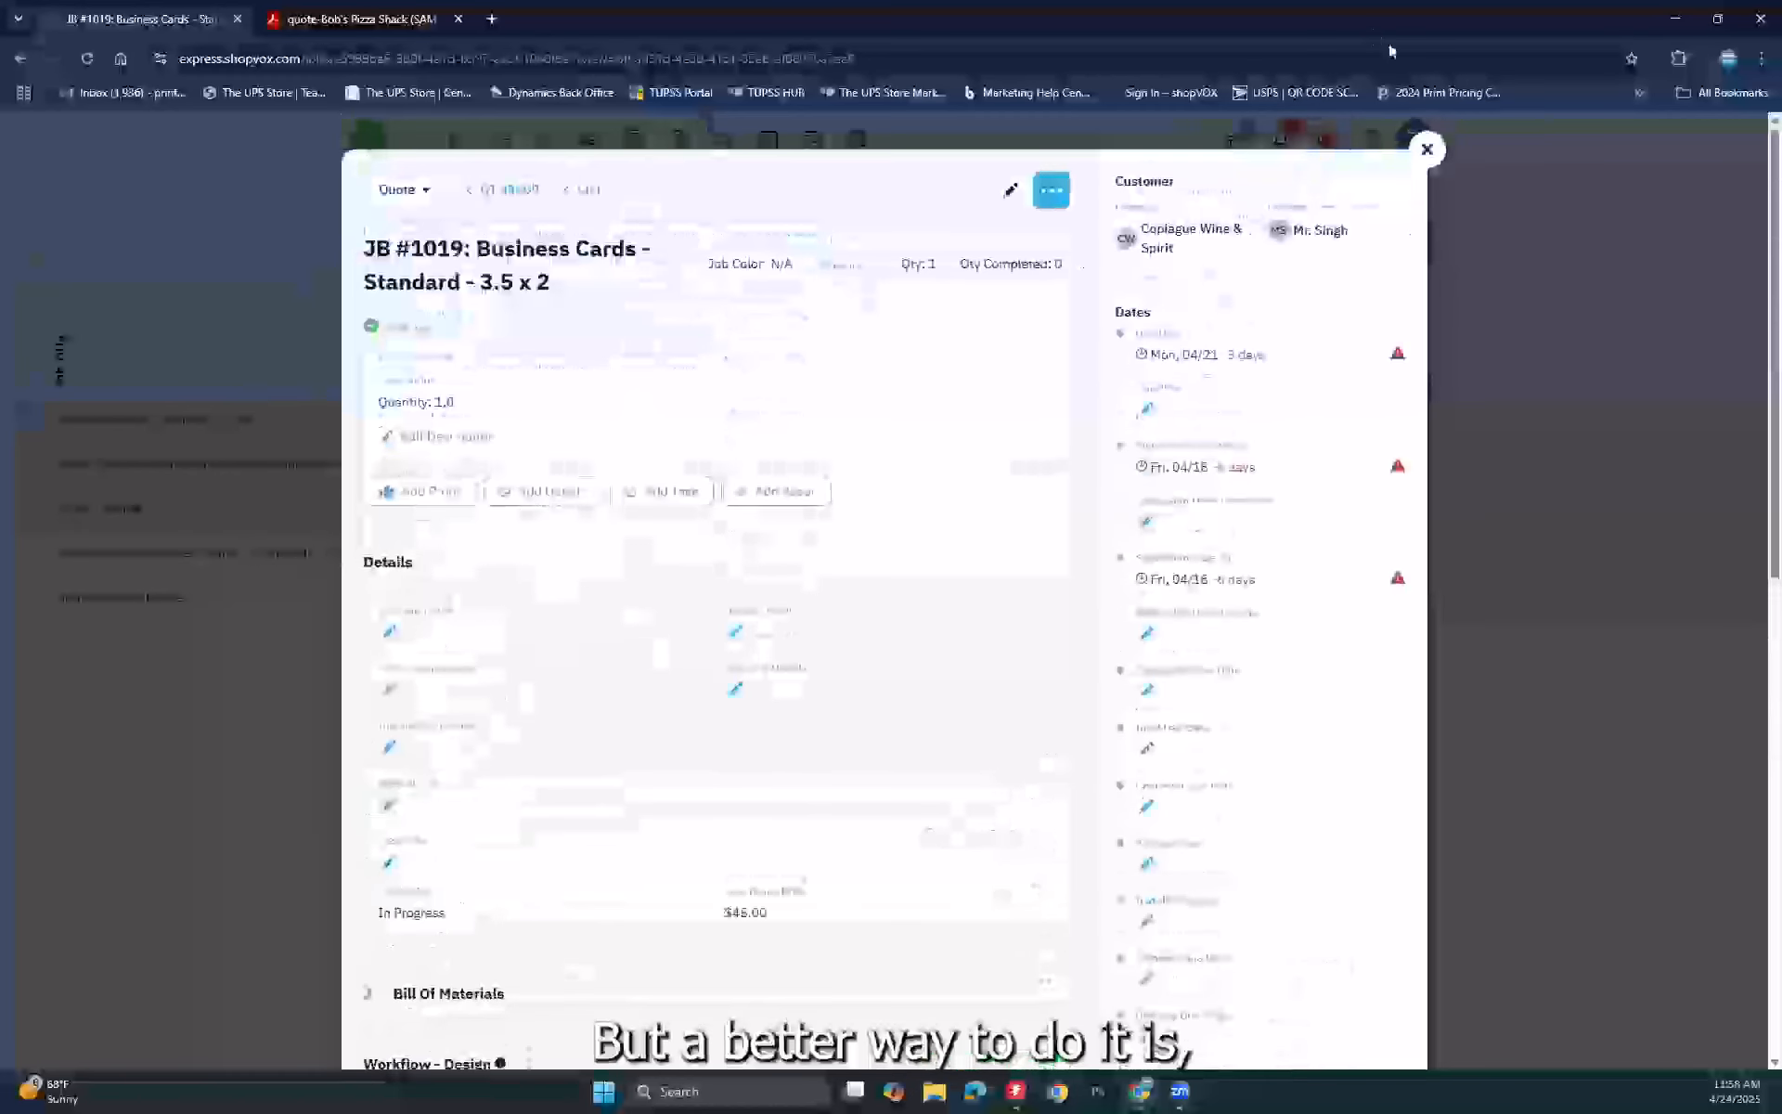
Step: Close JB #1019, open the Employee(Bob) Business Cards job, and start its Design step
{"action": "left_click", "coordinate": [1428, 149]}
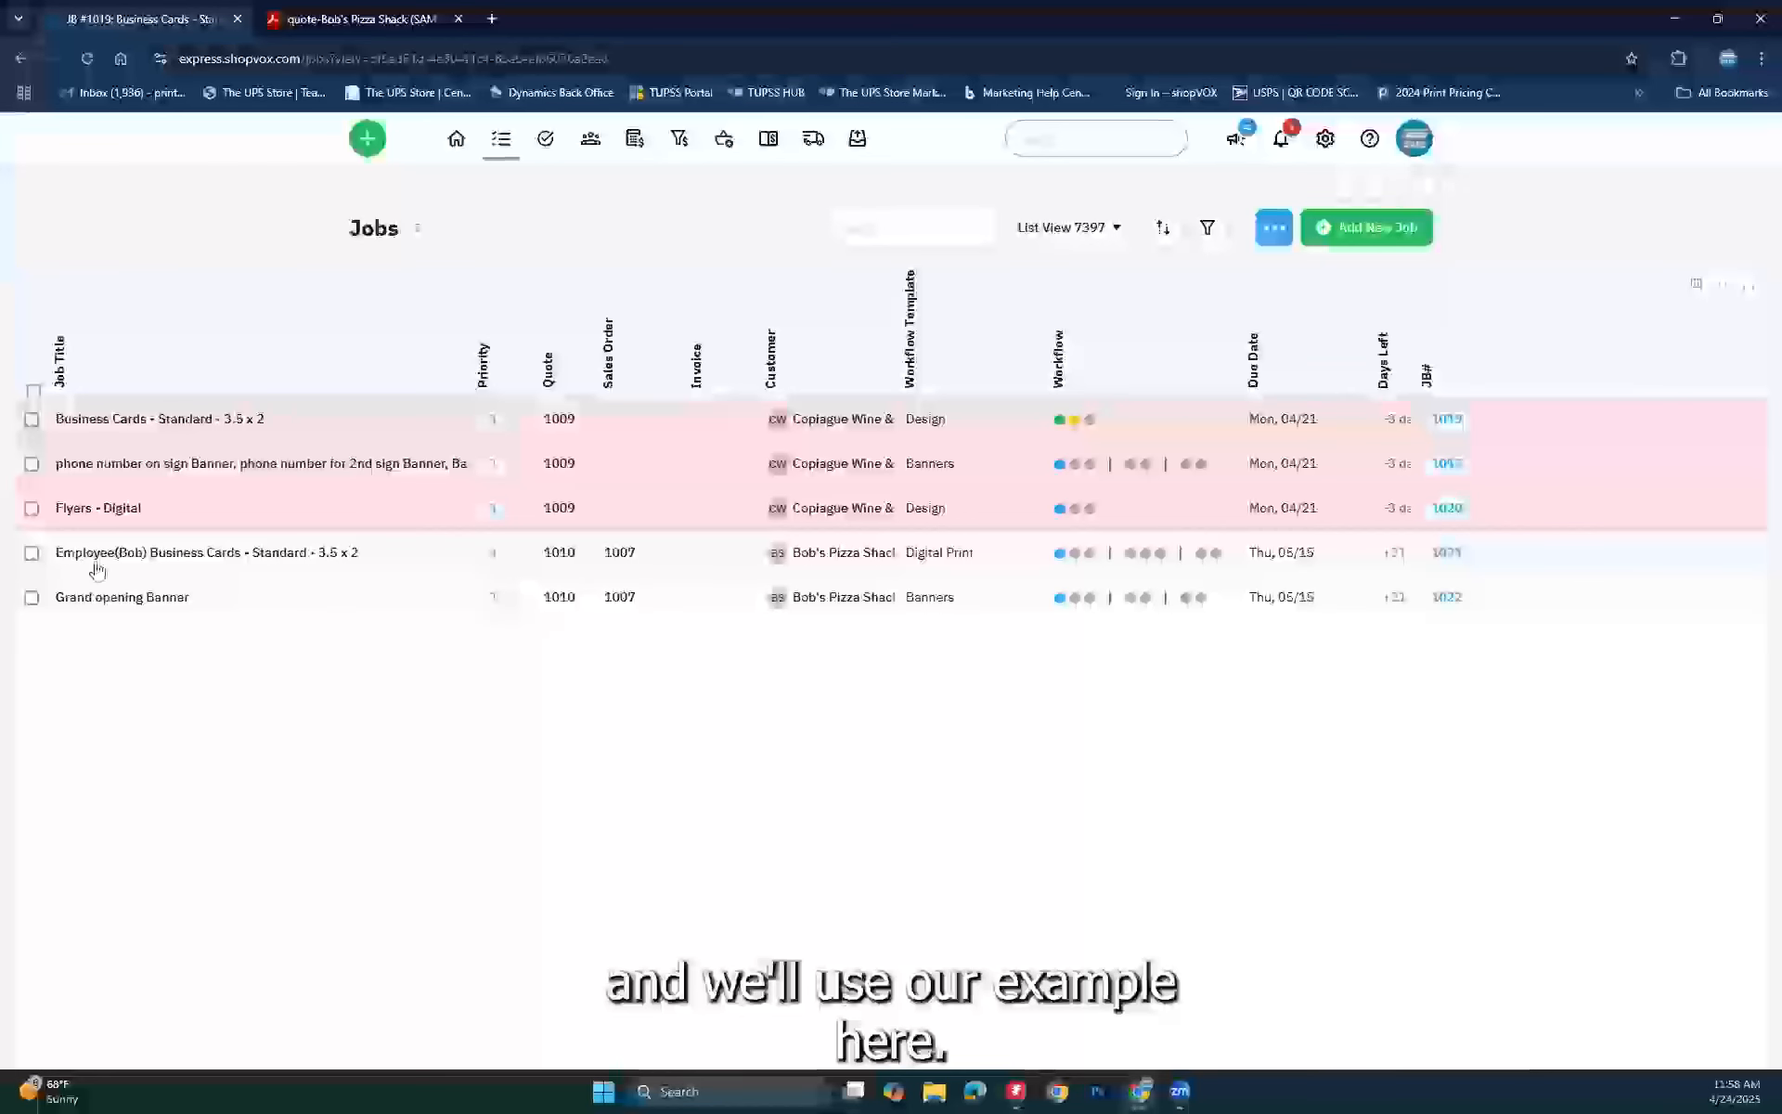
{"action": "left_click", "coordinate": [106, 557]}
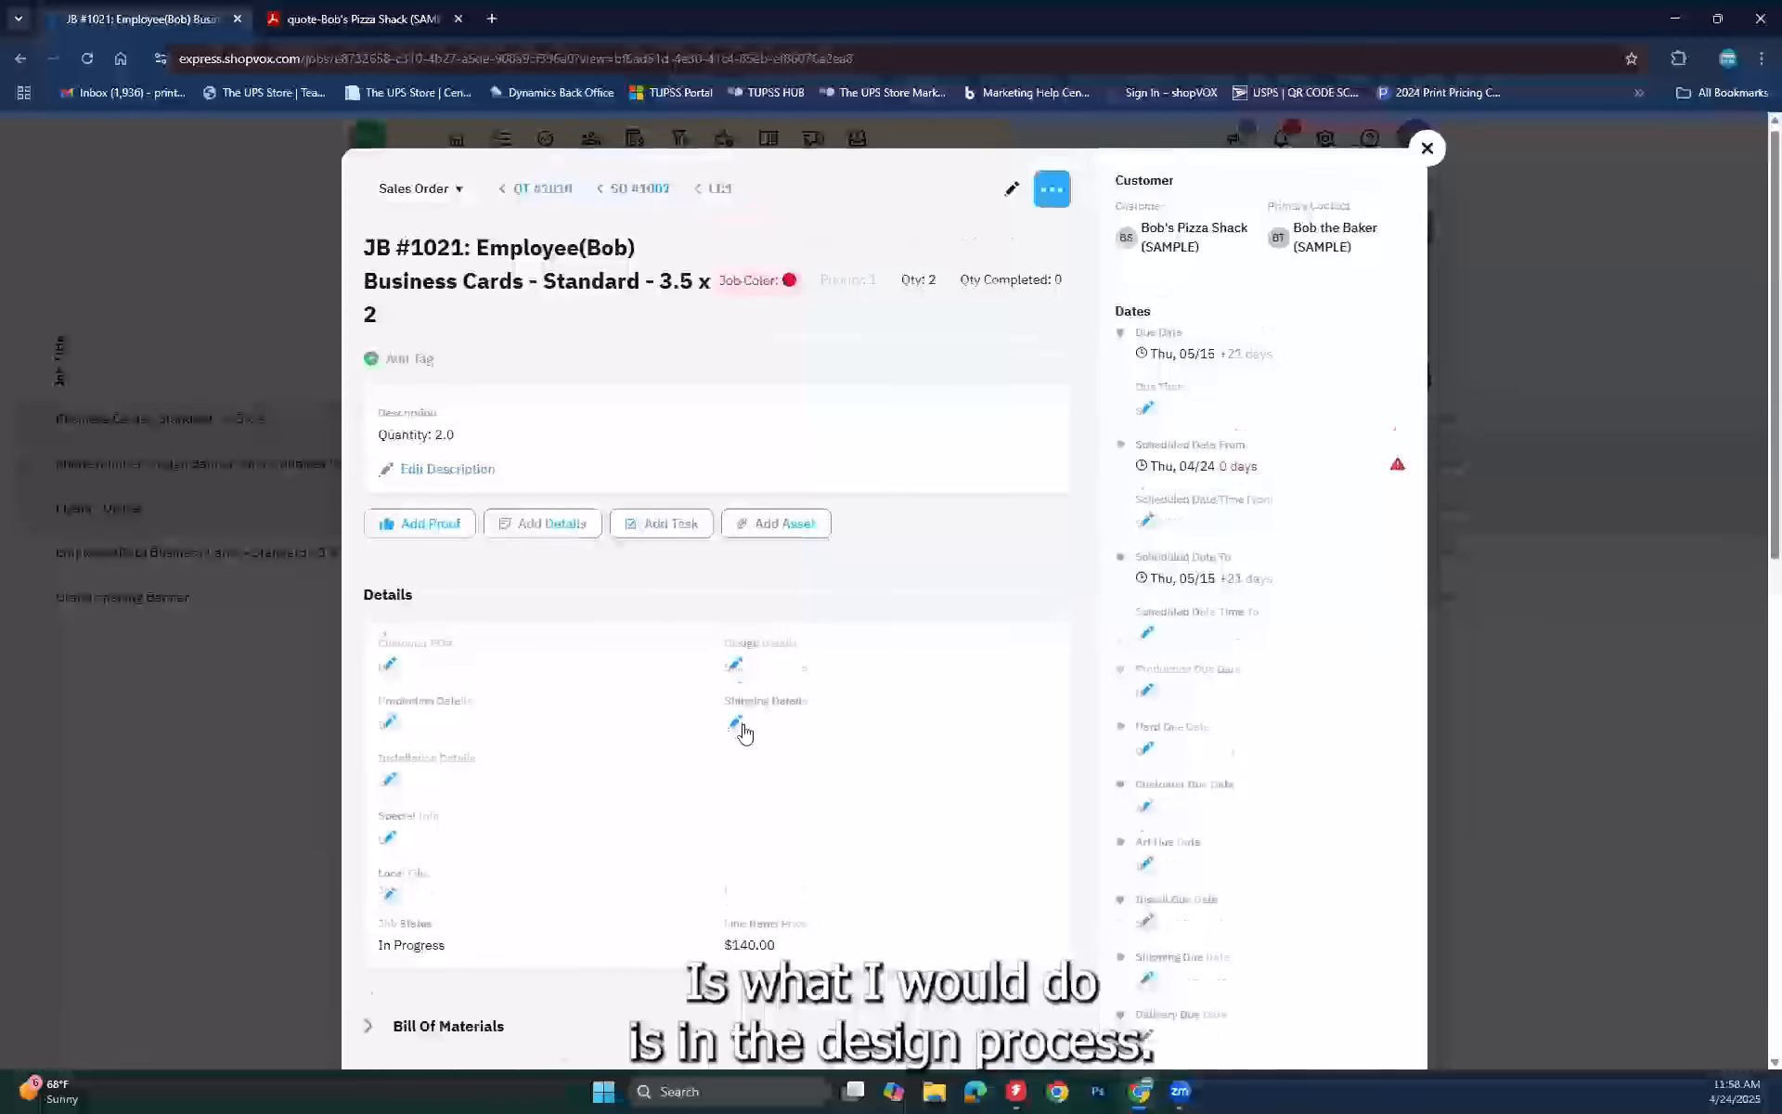
{"action": "scroll", "coordinate": [740, 730], "scroll_direction": "down", "scroll_amount": 5}
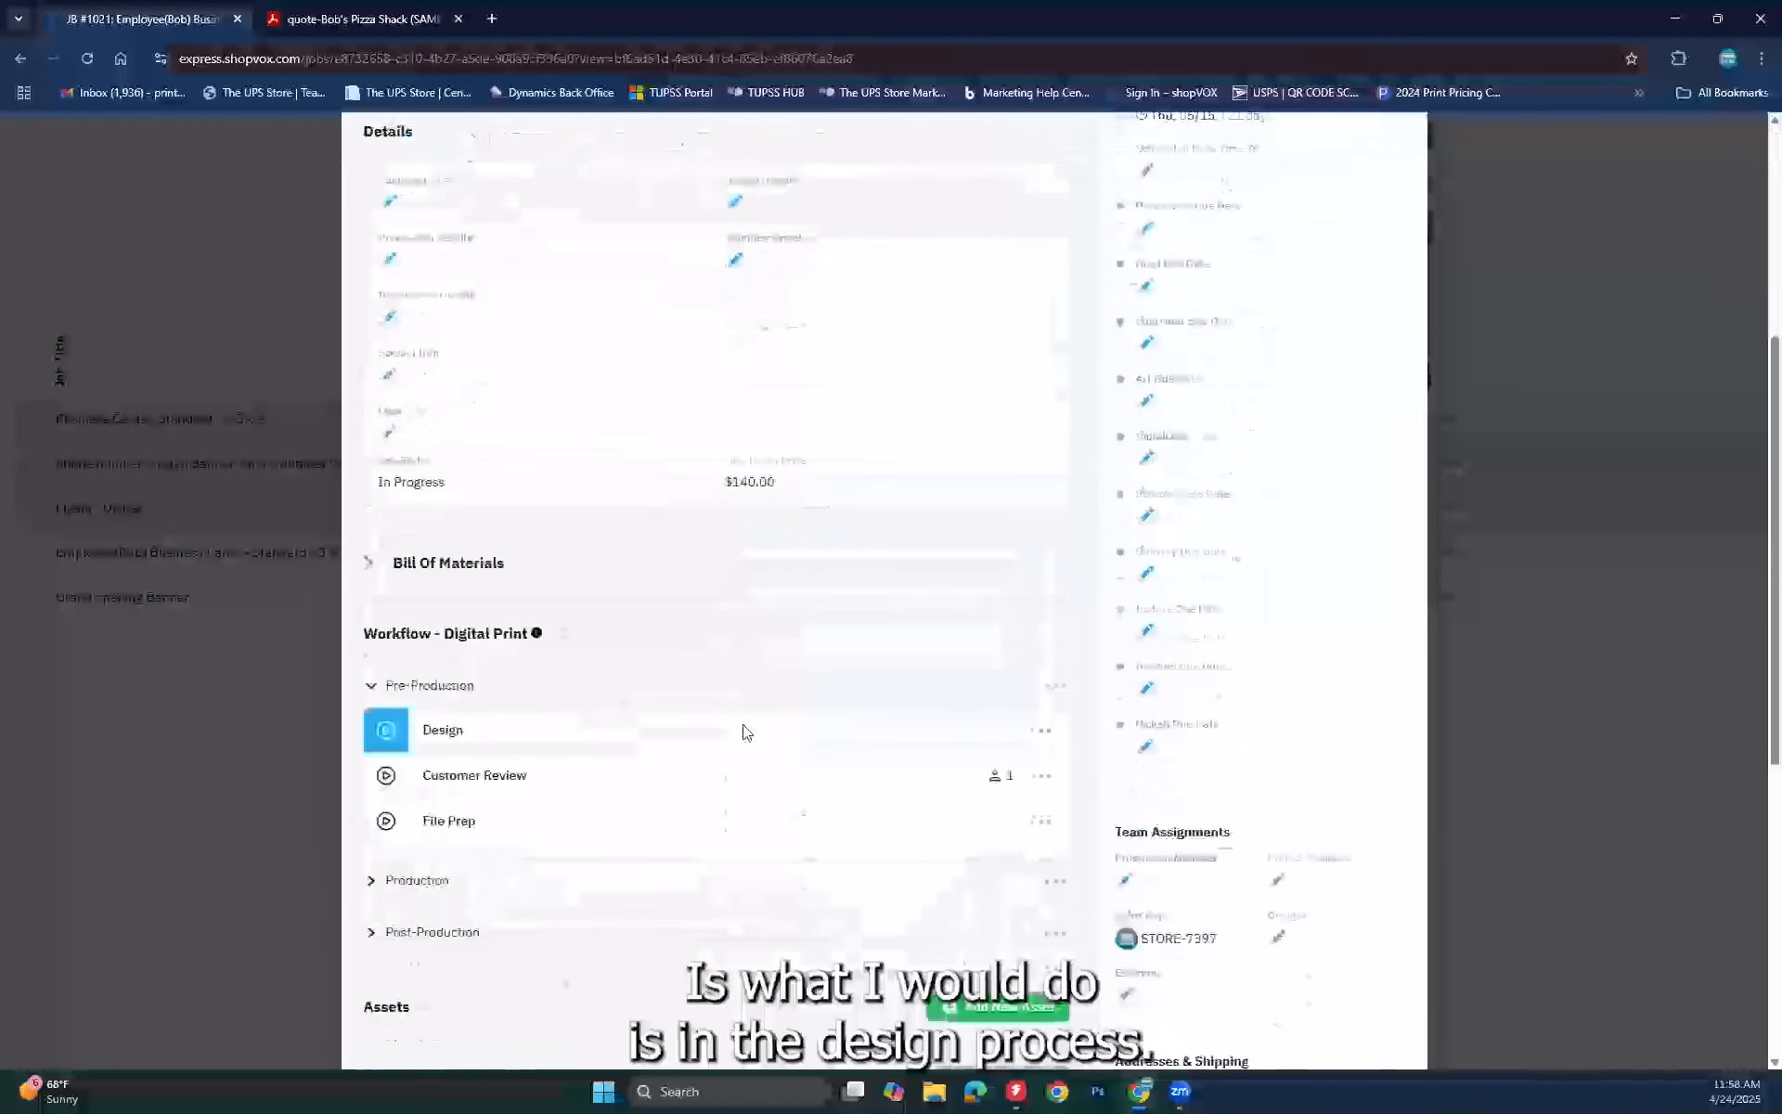
{"action": "left_click", "coordinate": [388, 729]}
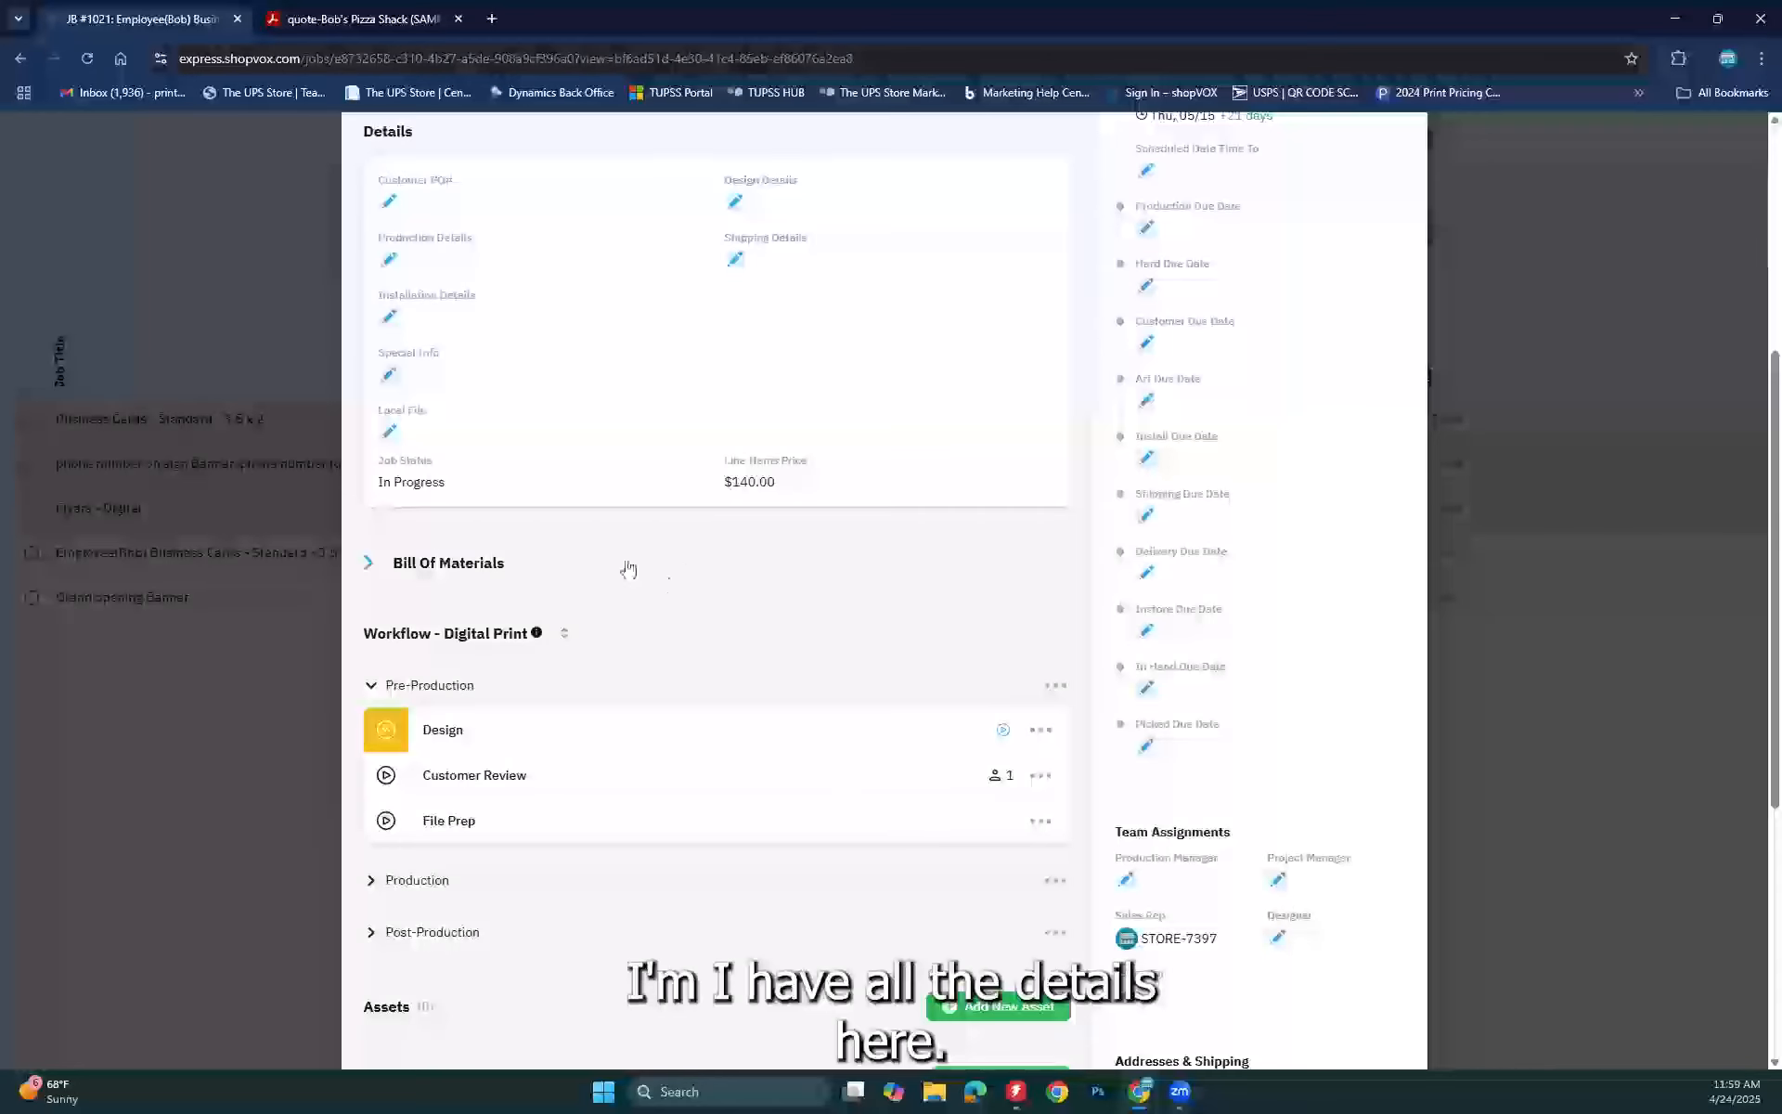
Step: Expand the job's Bill Of Materials and glance at the Quote 1010 PDF before returning
{"action": "left_click", "coordinate": [389, 575]}
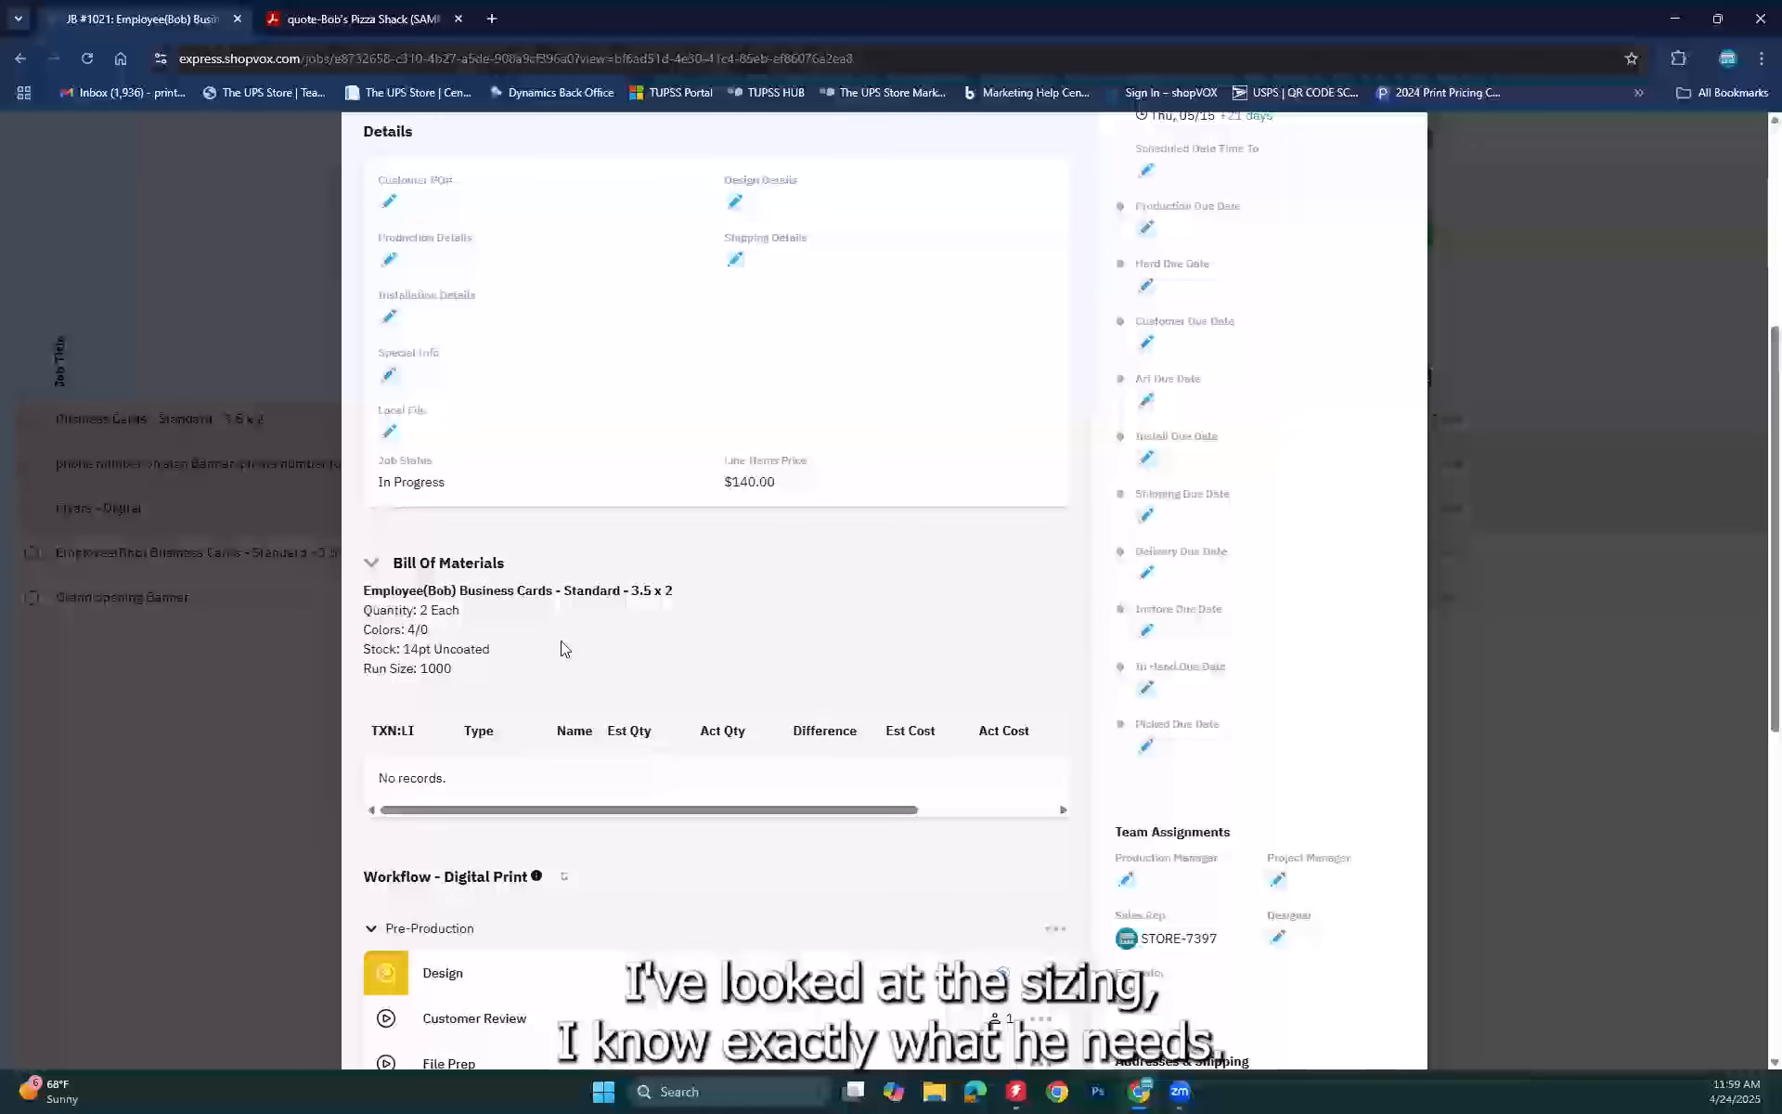
{"action": "left_click", "coordinate": [318, 20]}
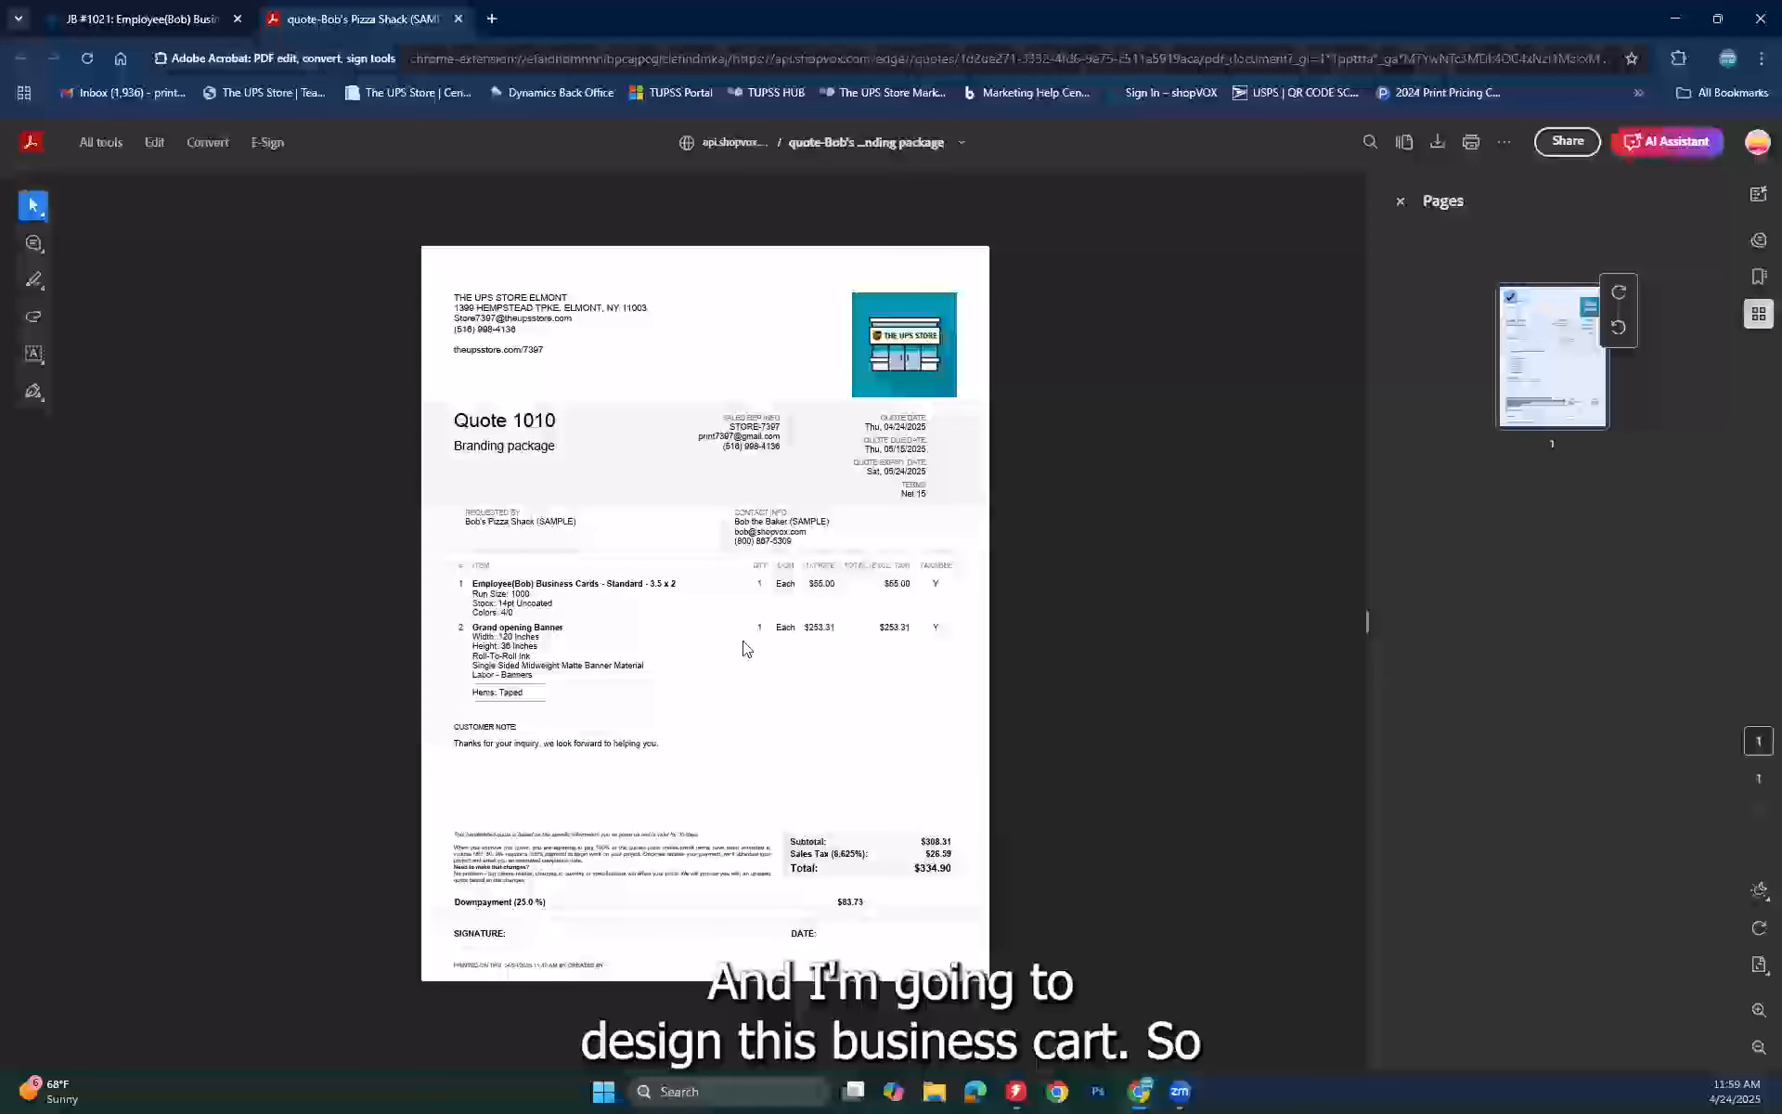
{"action": "left_click", "coordinate": [136, 19]}
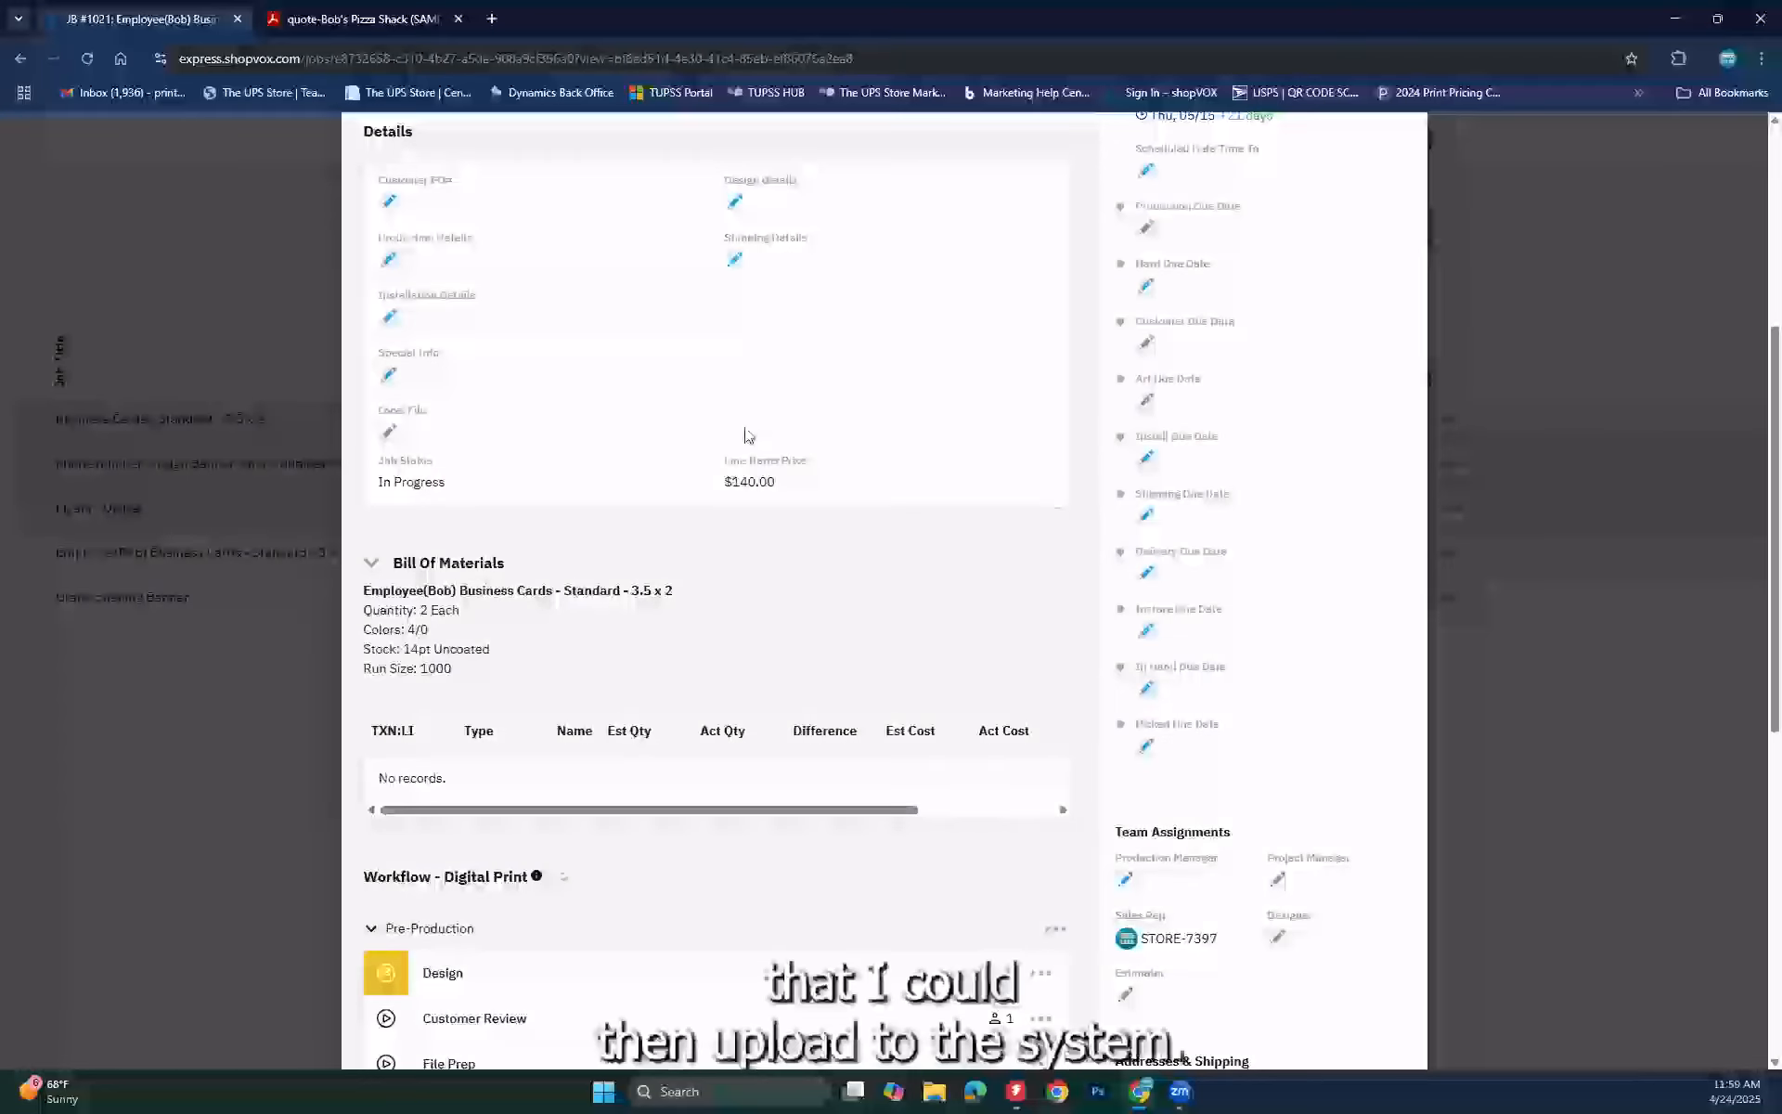
{"action": "scroll", "coordinate": [748, 436], "scroll_direction": "up", "scroll_amount": 5}
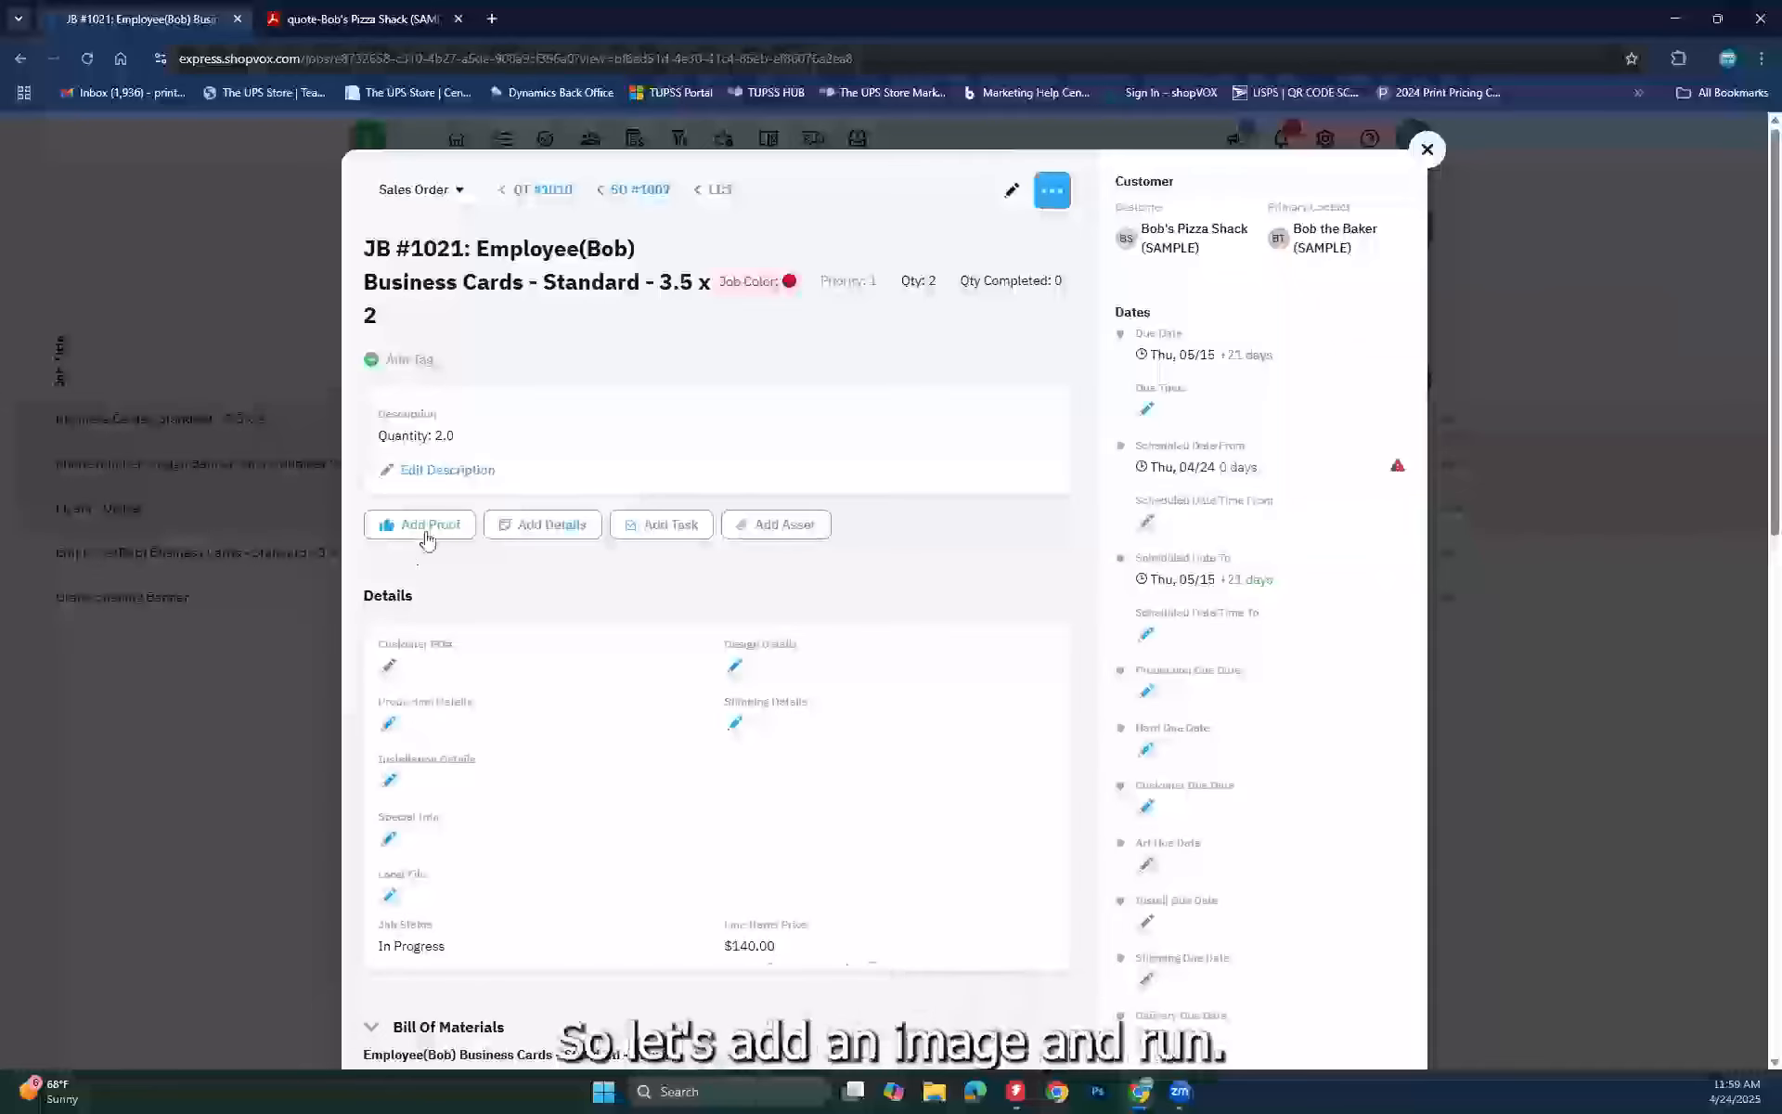
Step: Start adding a proof and browse to the To Print > Singh > files > Business Card folder
{"action": "left_click", "coordinate": [428, 532]}
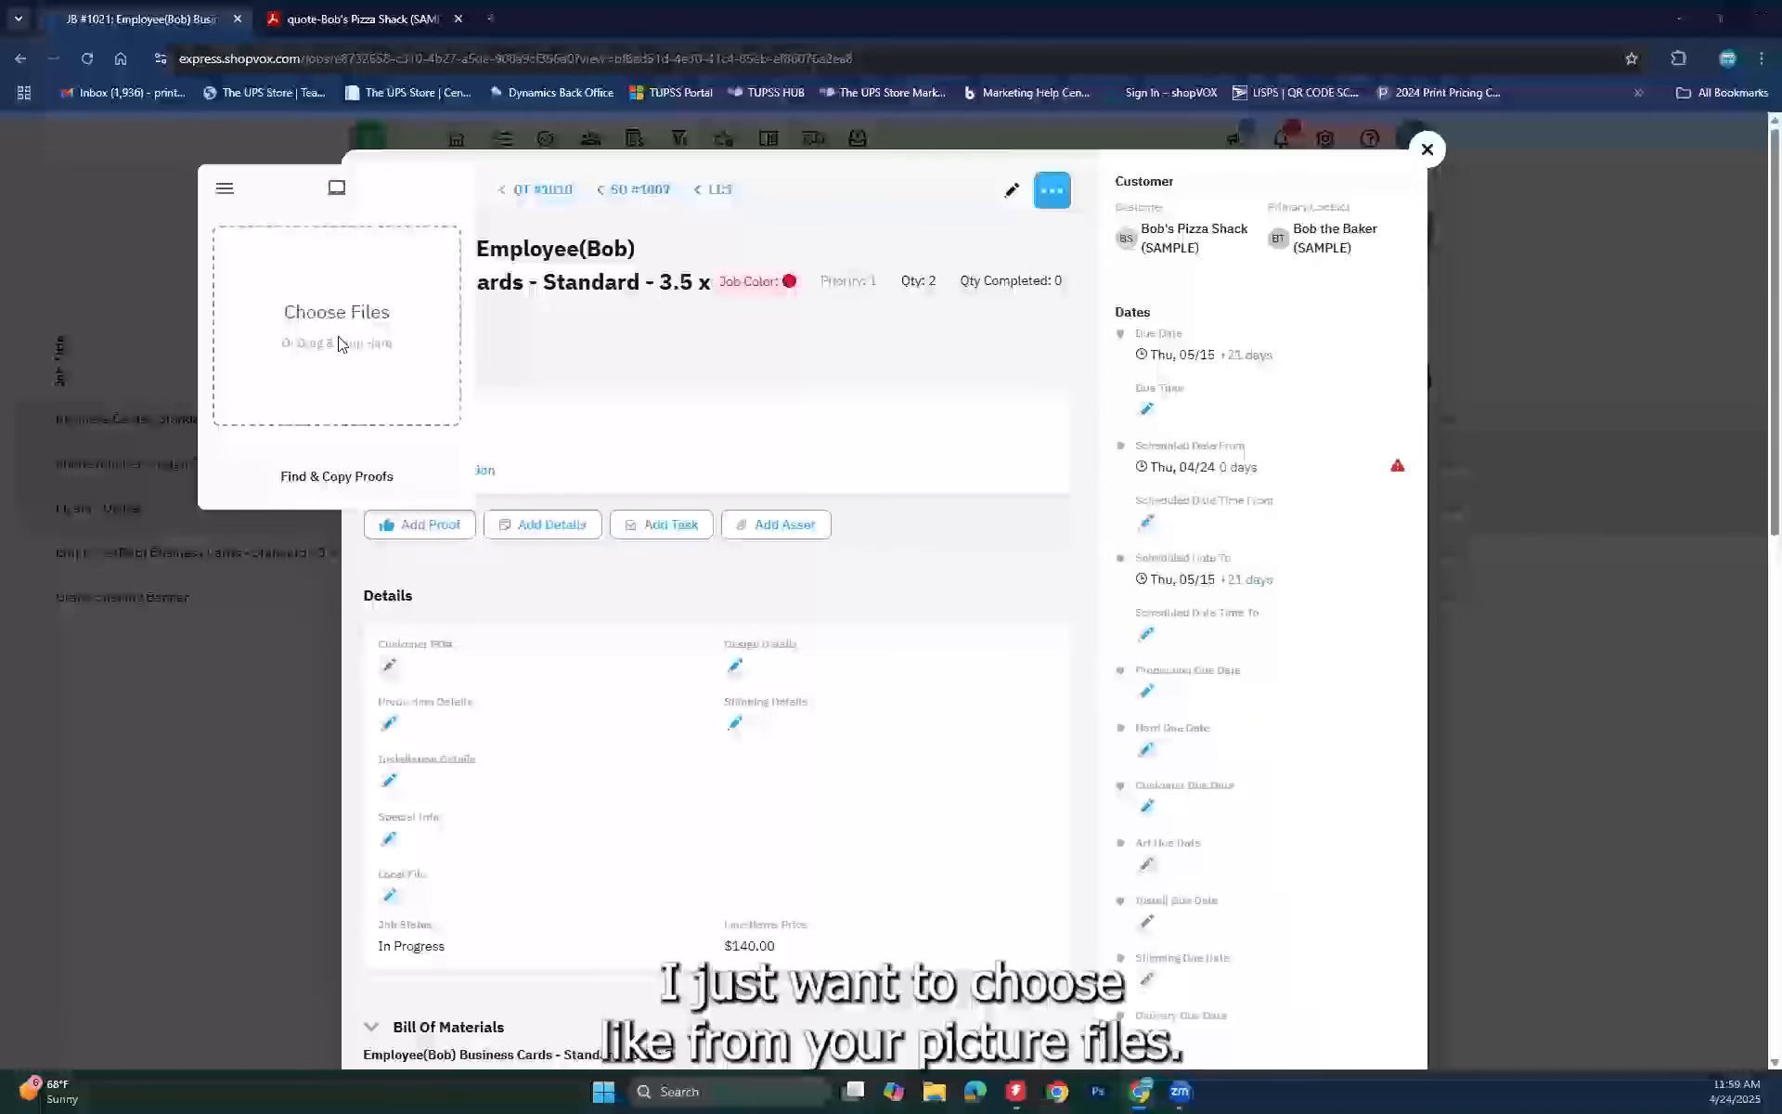
{"action": "left_click", "coordinate": [339, 345]}
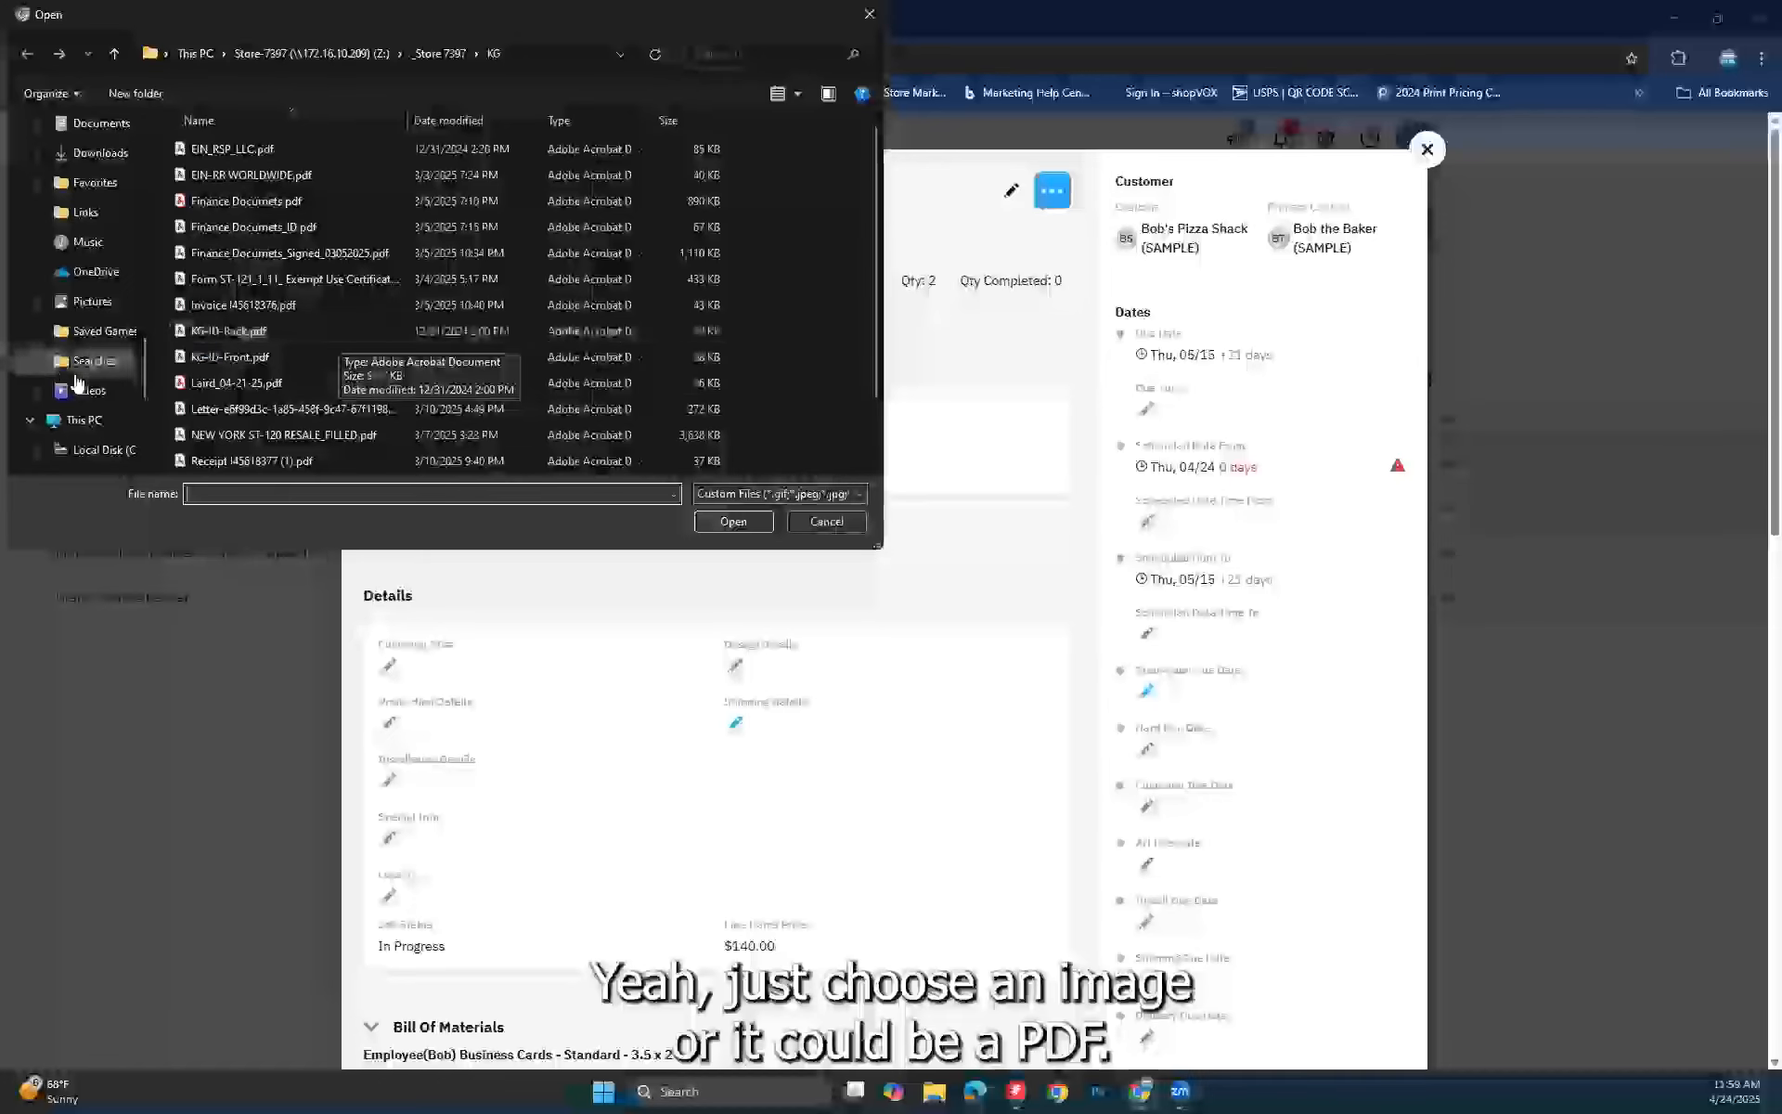
{"action": "scroll", "coordinate": [78, 384], "scroll_direction": "down", "scroll_amount": 2}
{"action": "left_click", "coordinate": [97, 420]}
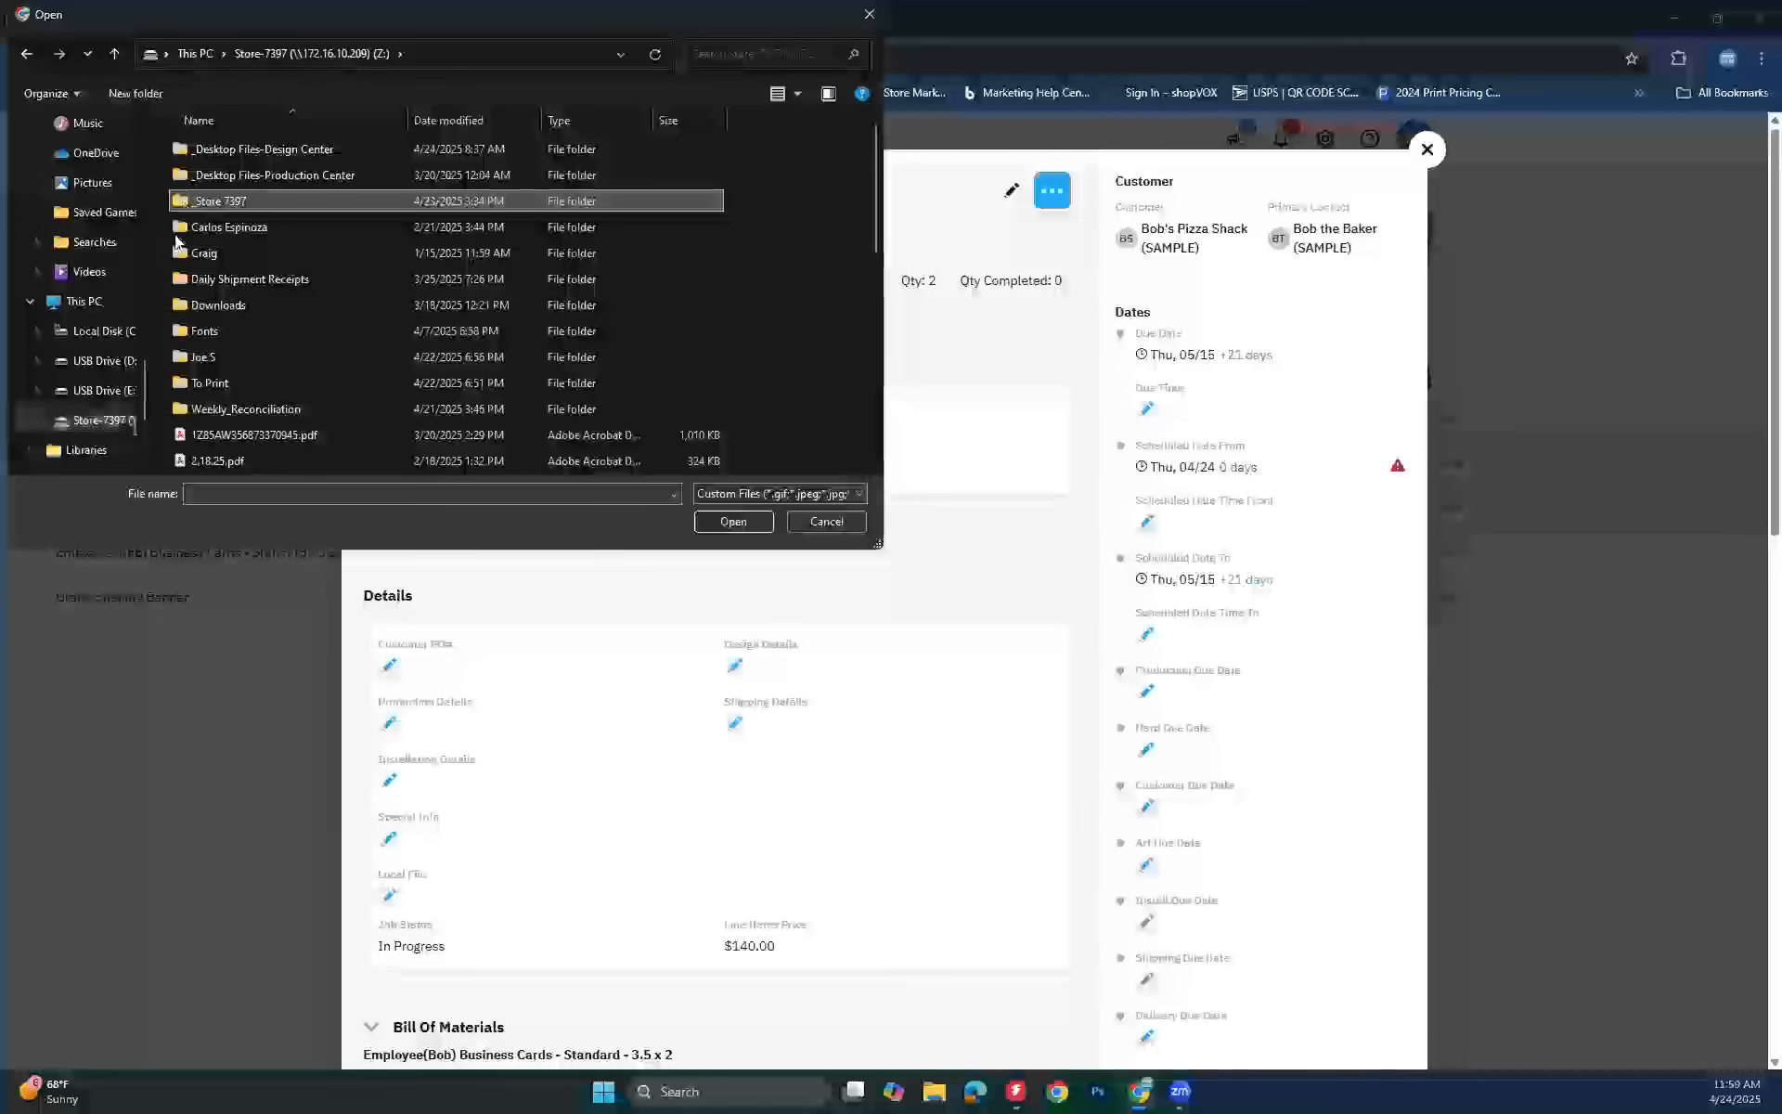
{"action": "double_click", "coordinate": [181, 379]}
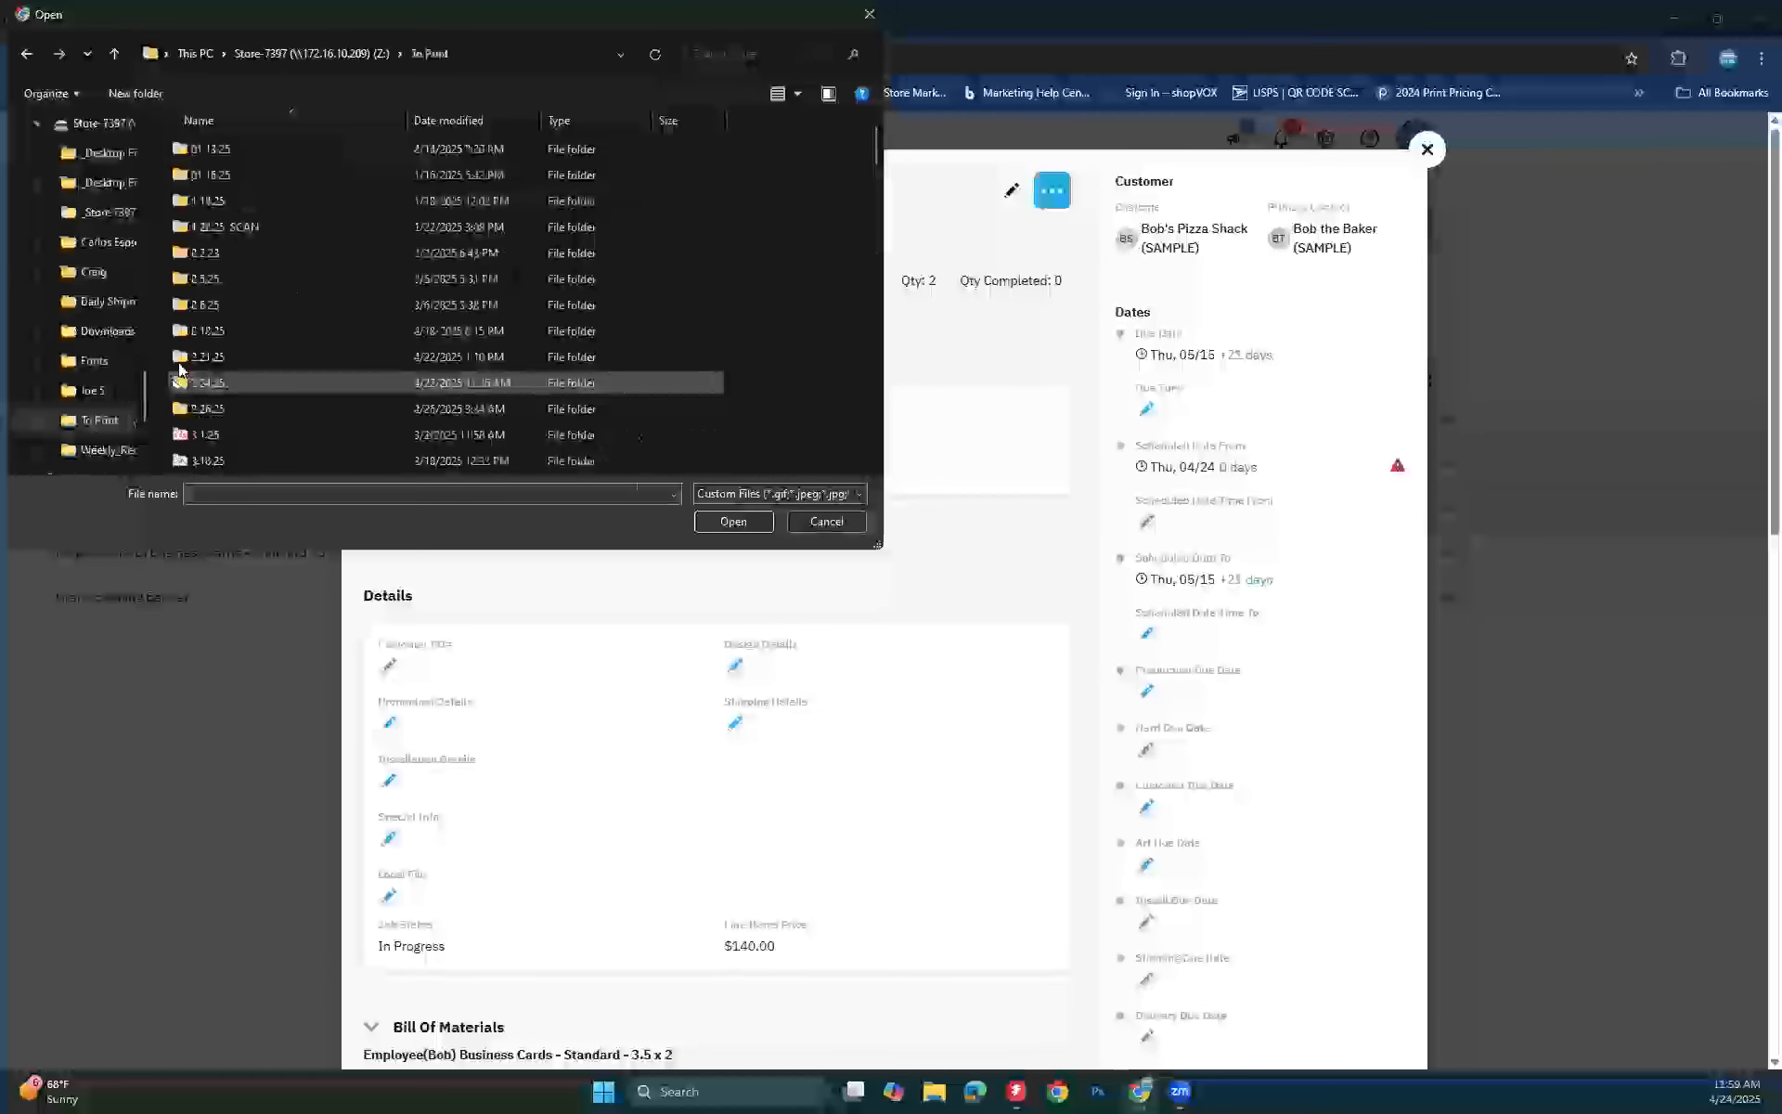
{"action": "scroll", "coordinate": [181, 372], "scroll_direction": "down", "scroll_amount": 2}
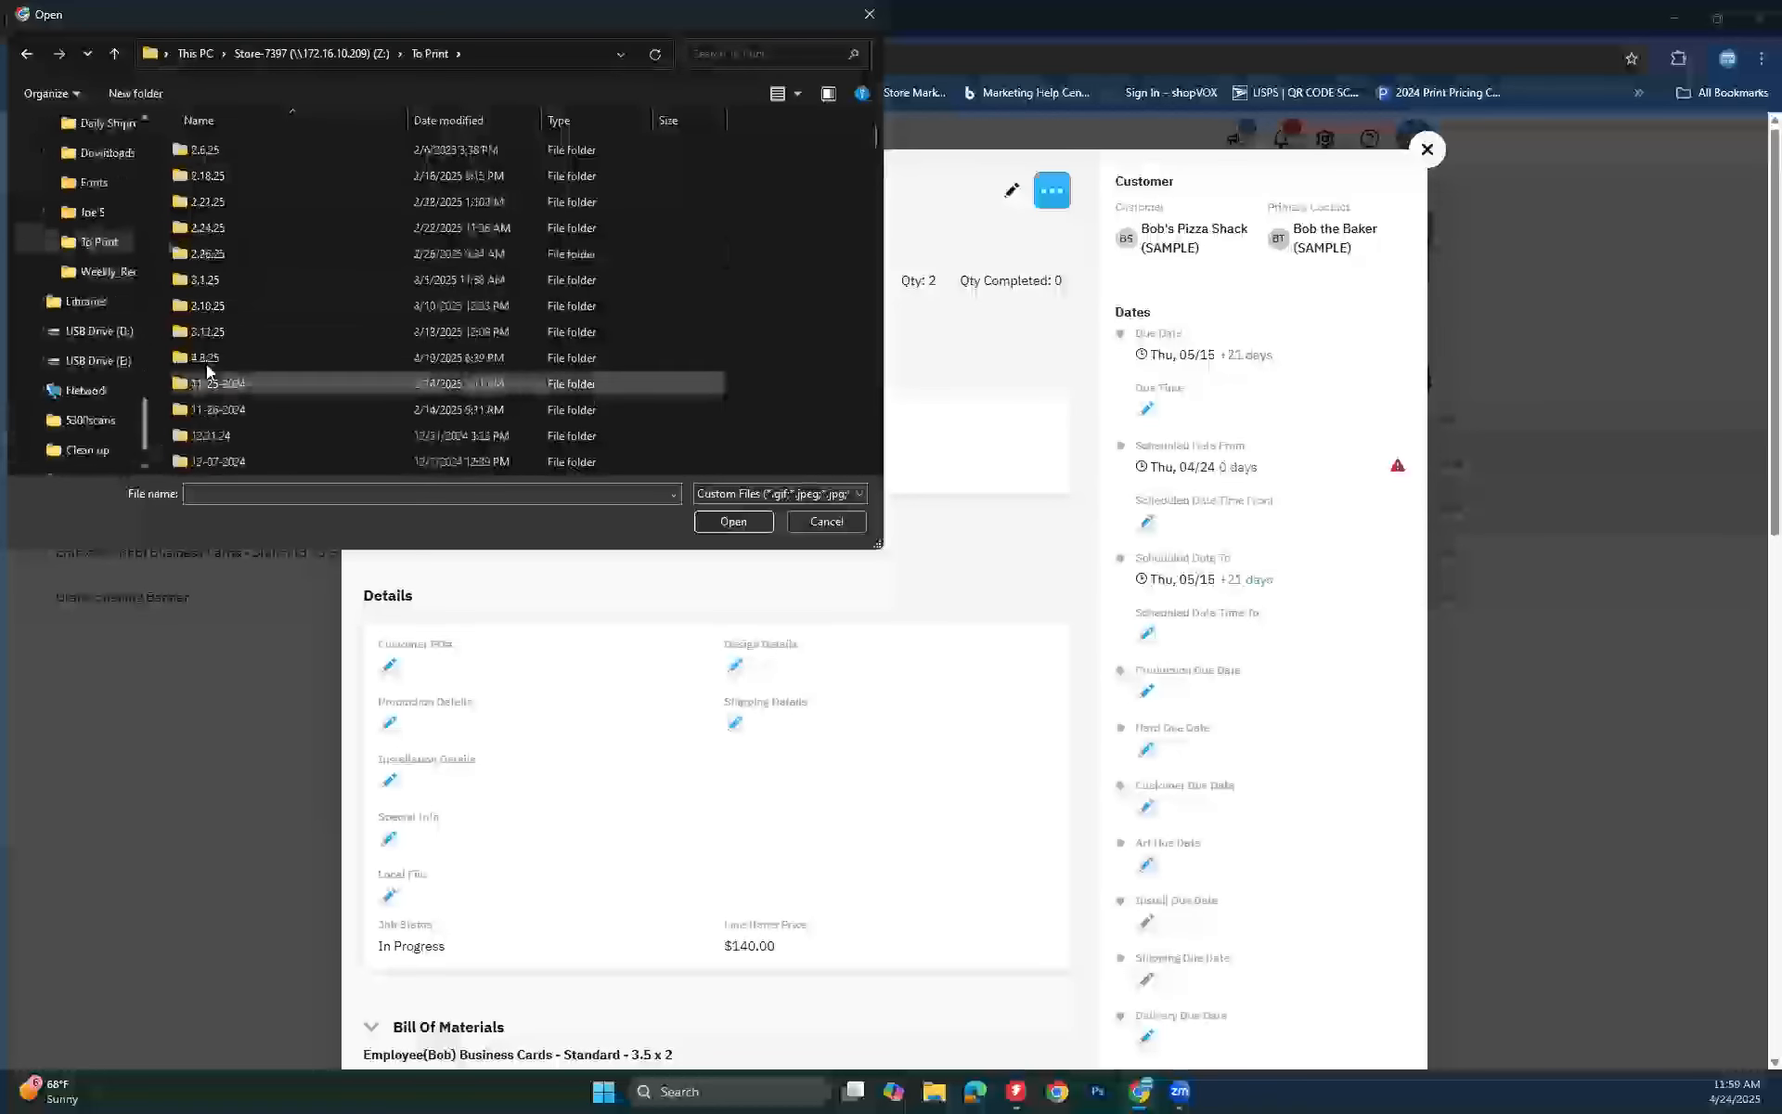
{"action": "scroll", "coordinate": [260, 369], "scroll_direction": "down", "scroll_amount": 5}
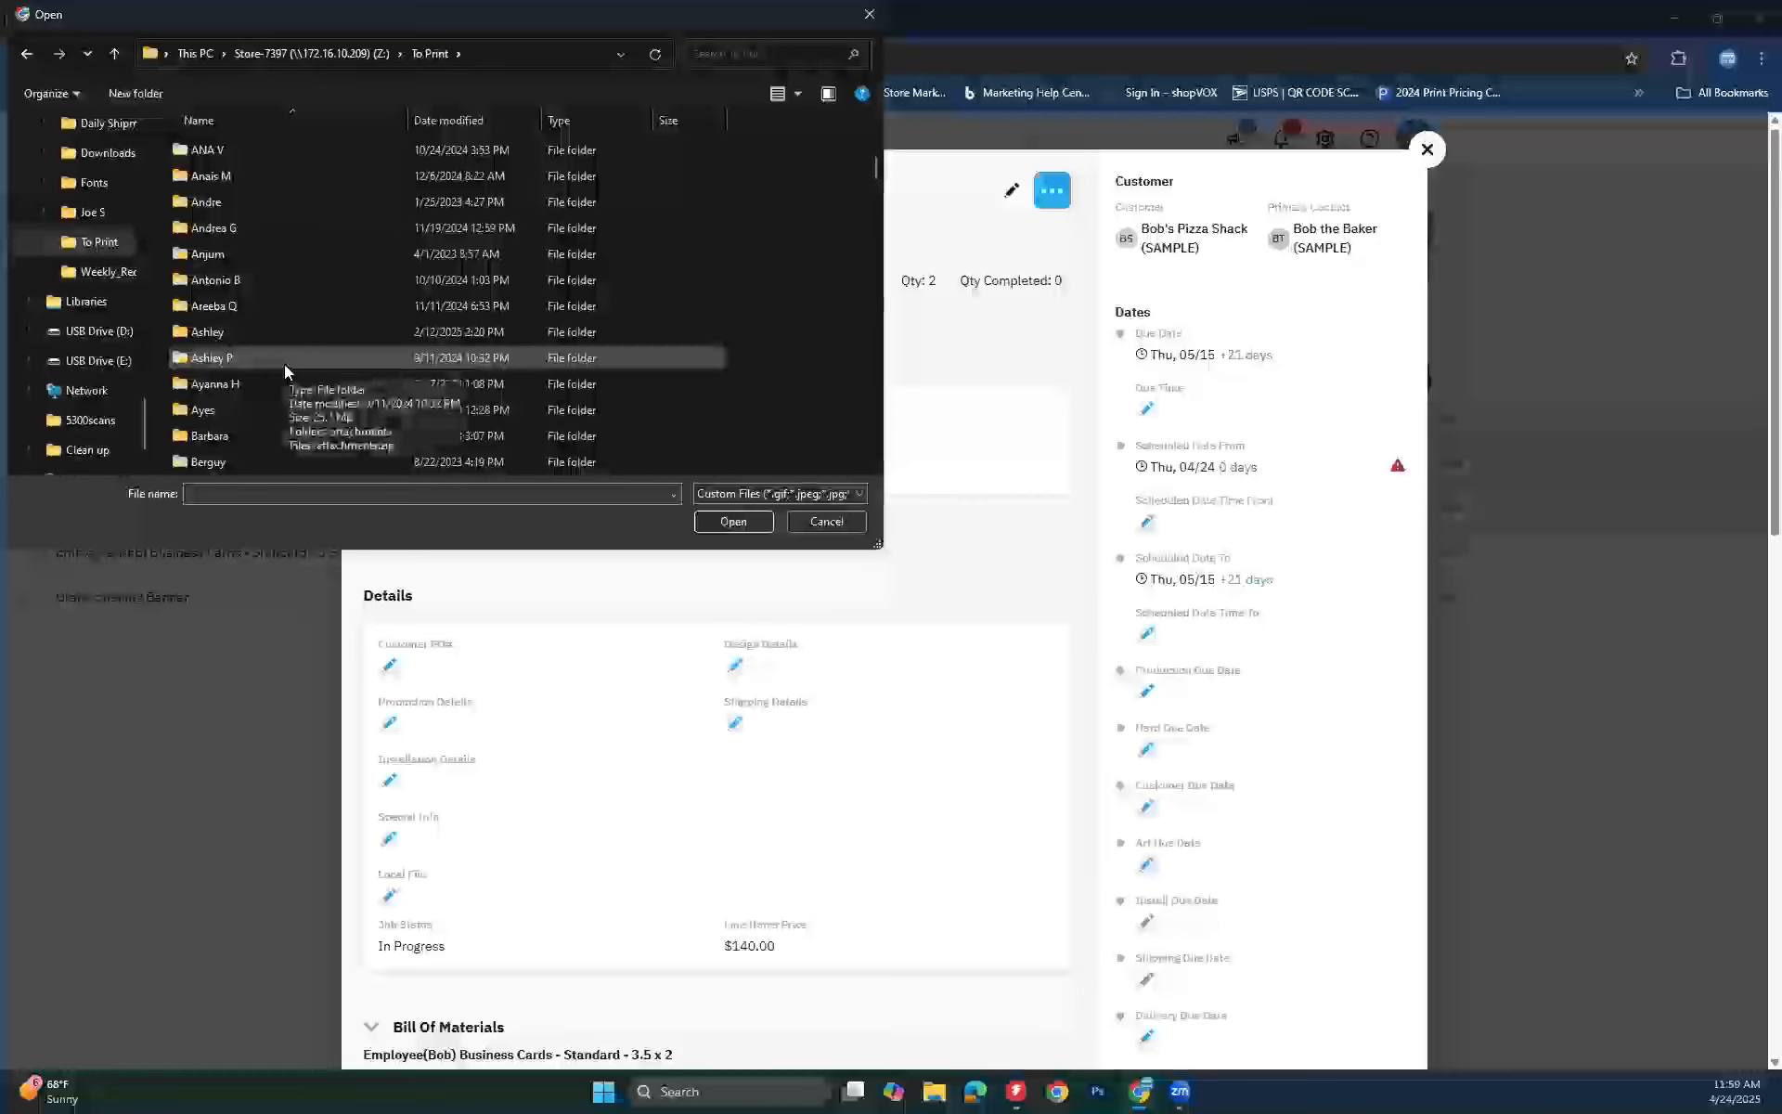
{"action": "scroll", "coordinate": [203, 297], "scroll_direction": "down", "scroll_amount": 2}
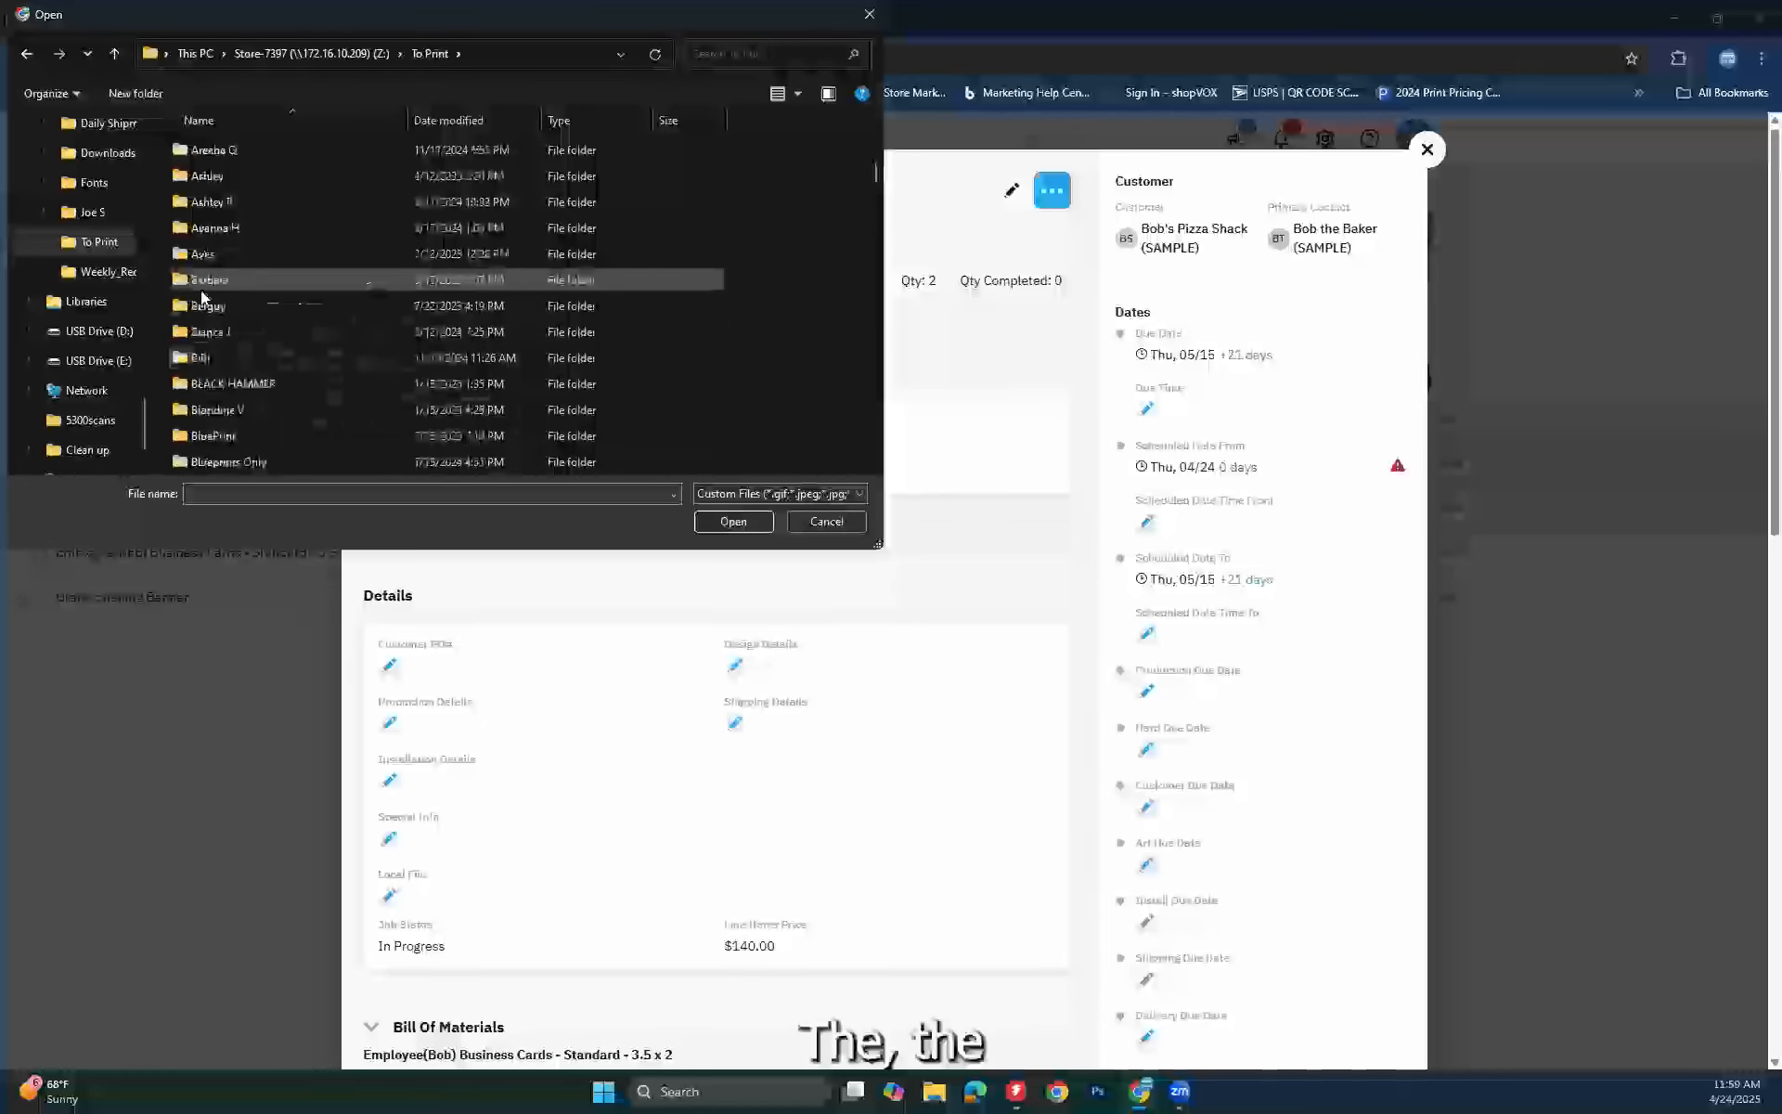
{"action": "scroll", "coordinate": [191, 315], "scroll_direction": "down", "scroll_amount": 1}
{"action": "scroll", "coordinate": [185, 297], "scroll_direction": "down", "scroll_amount": 1}
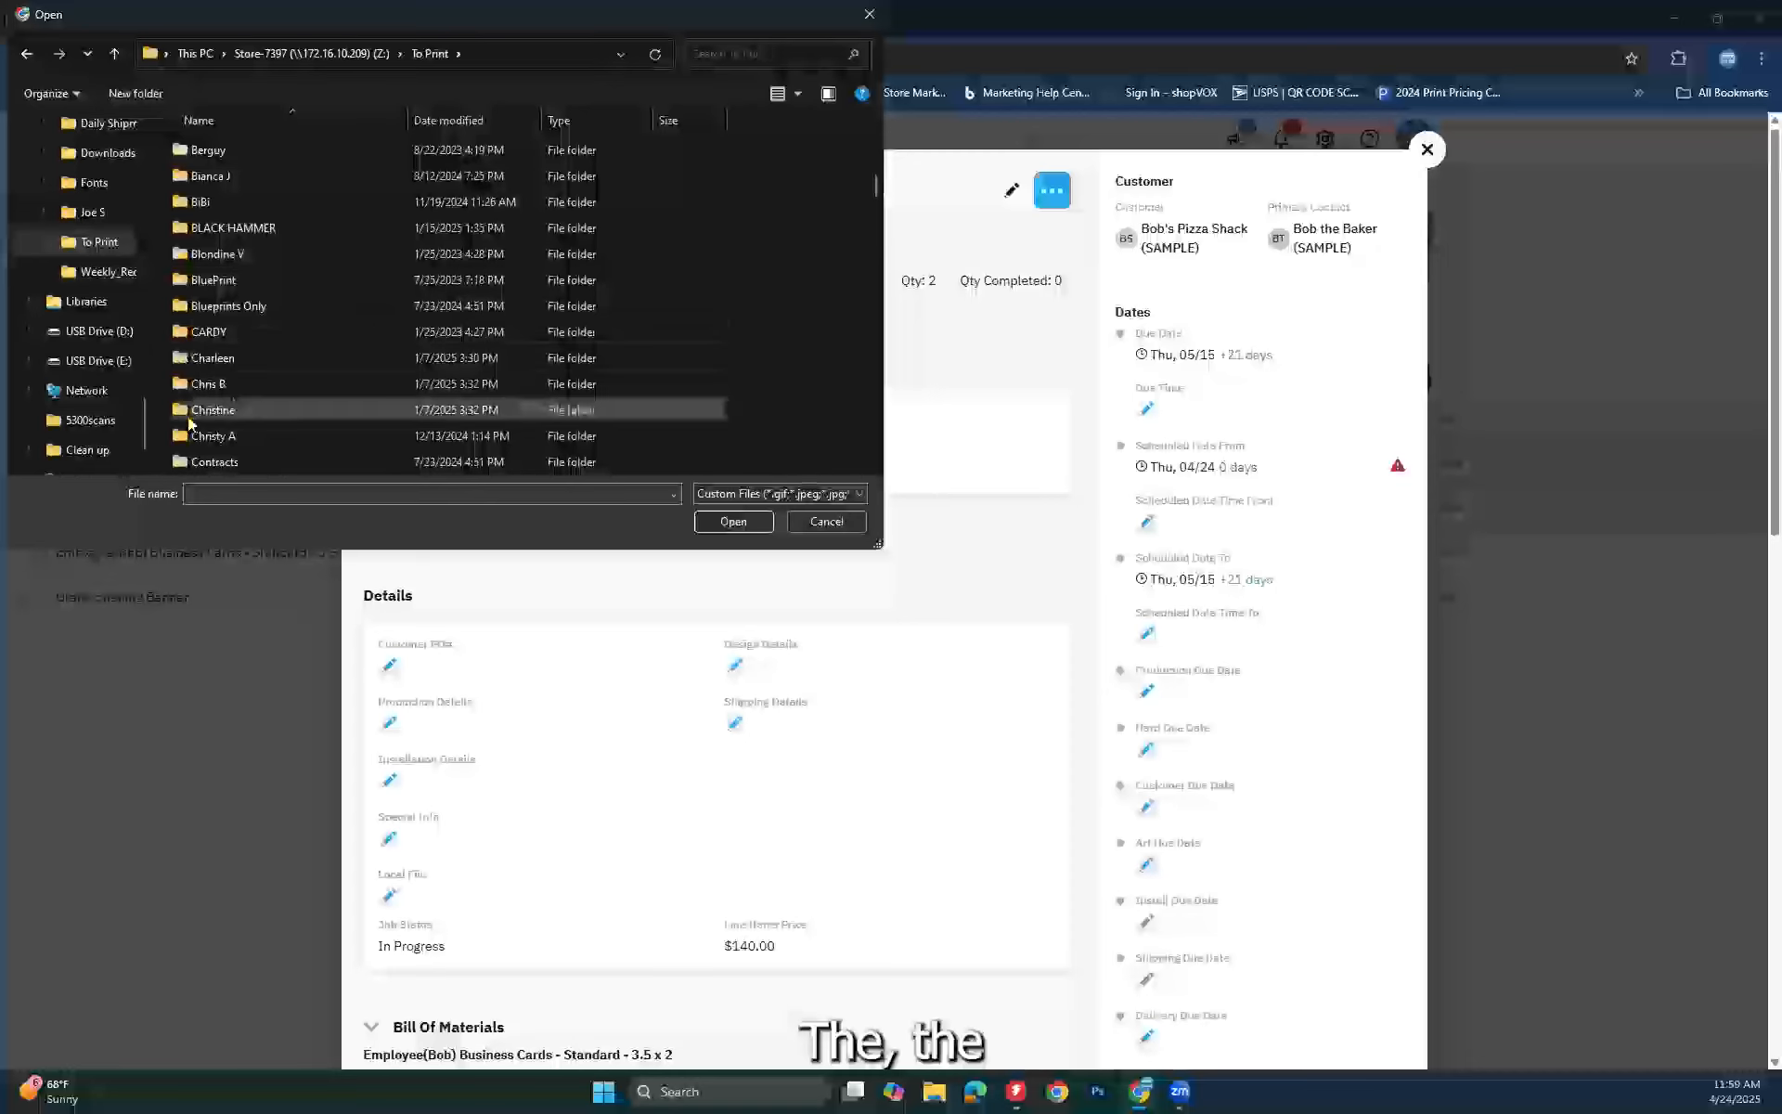
{"action": "scroll", "coordinate": [190, 390], "scroll_direction": "down", "scroll_amount": 4}
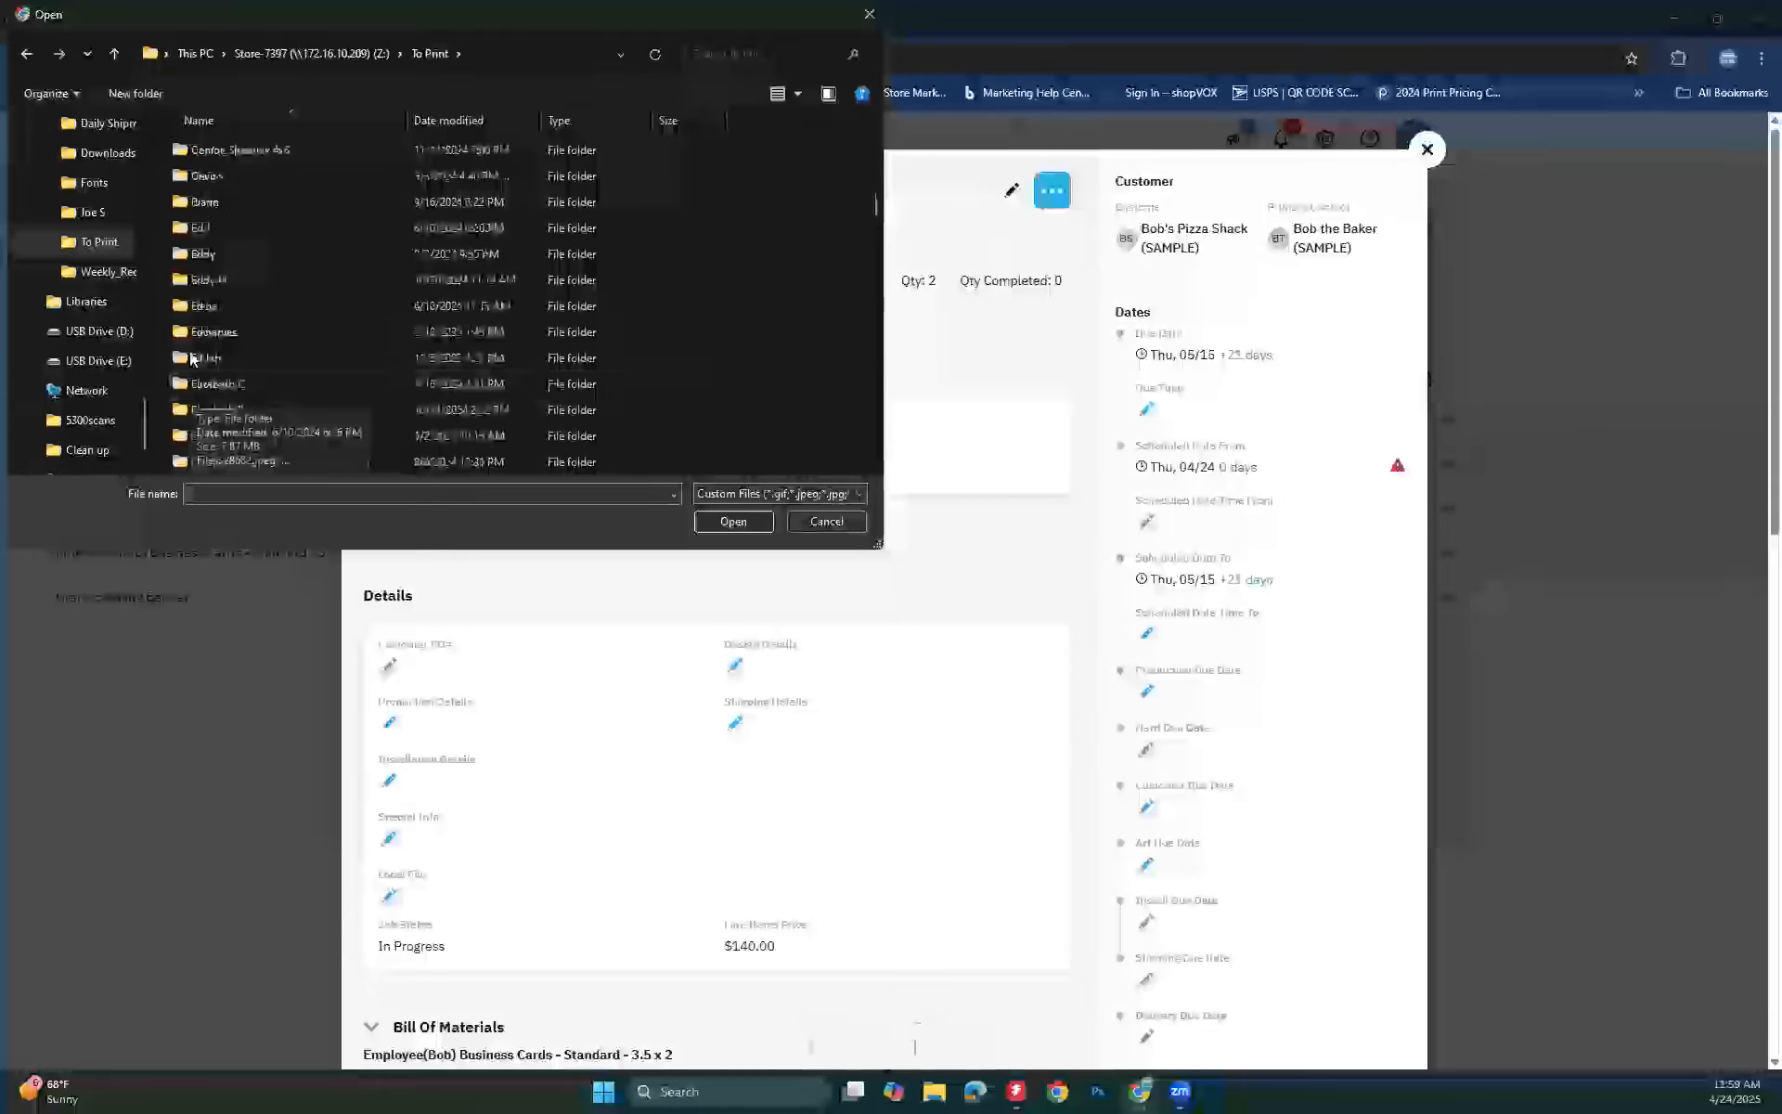
{"action": "scroll", "coordinate": [195, 352], "scroll_direction": "down", "scroll_amount": 2}
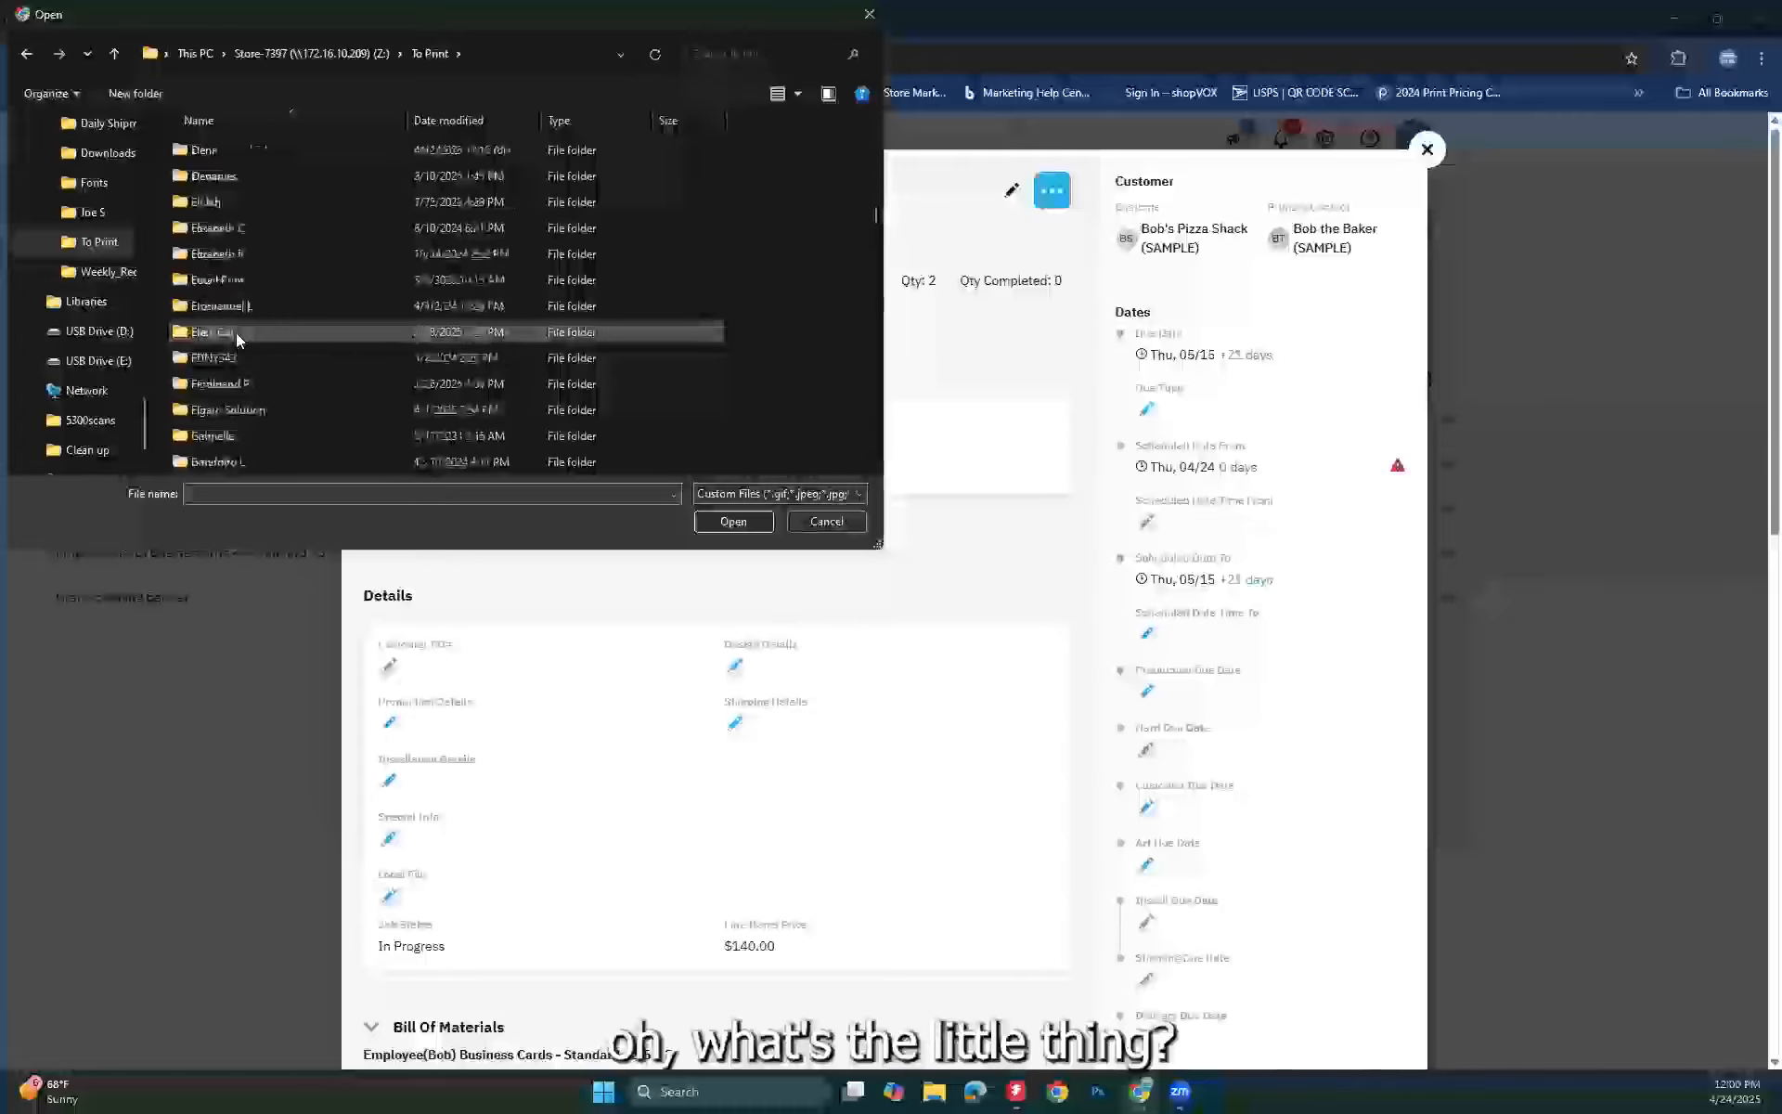
{"action": "scroll", "coordinate": [223, 362], "scroll_direction": "down", "scroll_amount": 6}
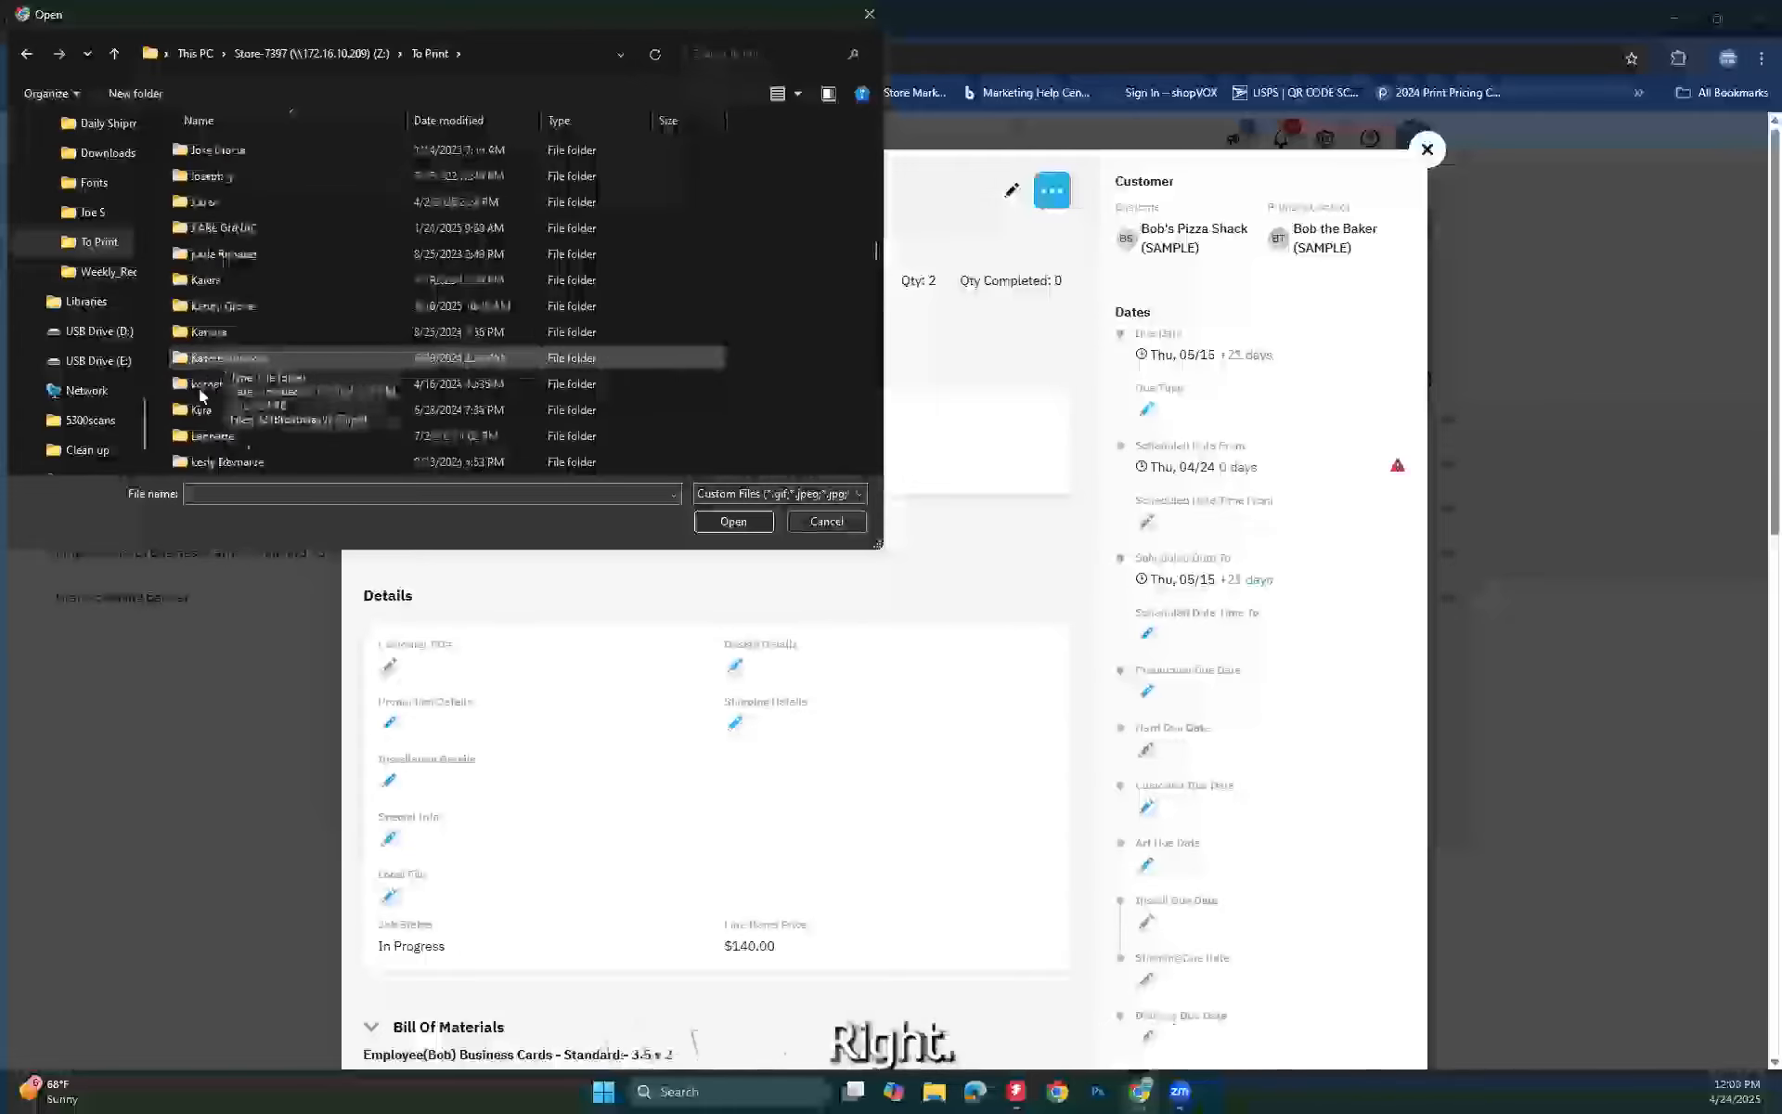
{"action": "scroll", "coordinate": [214, 404], "scroll_direction": "down", "scroll_amount": 4}
{"action": "scroll", "coordinate": [249, 414], "scroll_direction": "down", "scroll_amount": 5}
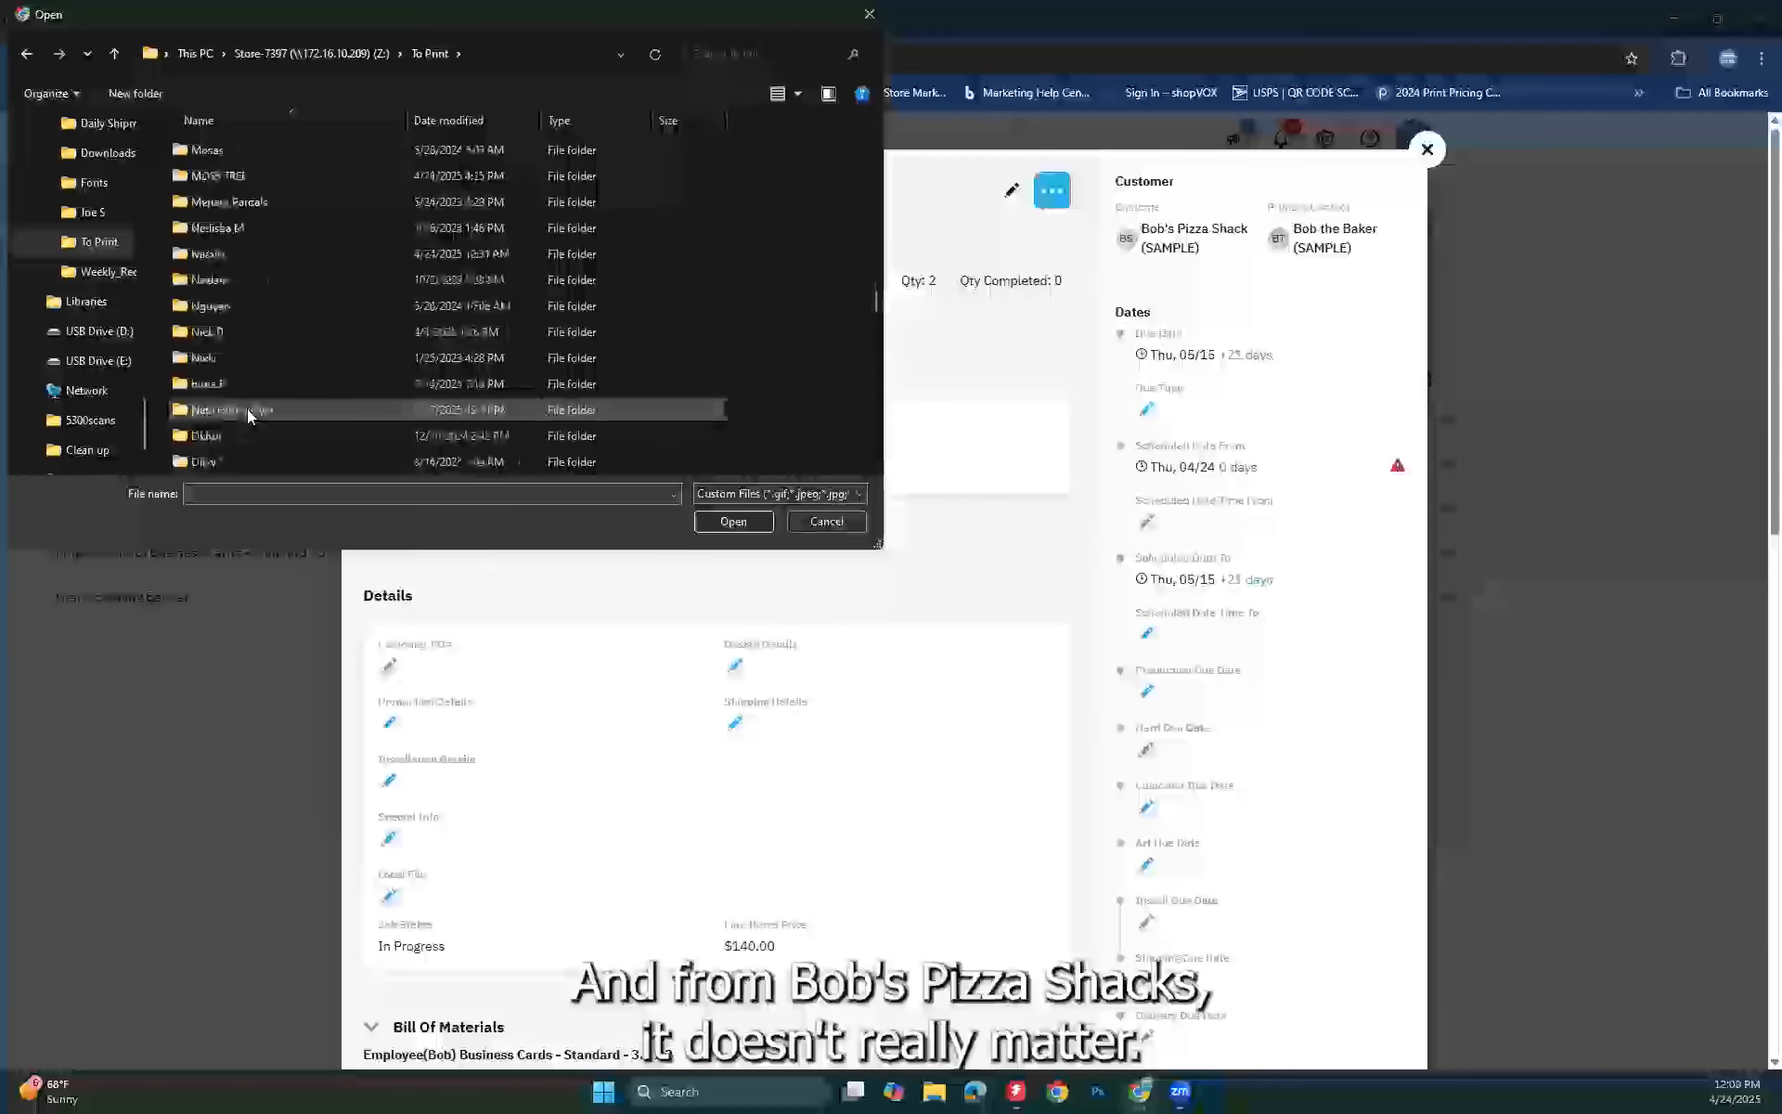
{"action": "scroll", "coordinate": [249, 415], "scroll_direction": "down", "scroll_amount": 7}
{"action": "scroll", "coordinate": [249, 415], "scroll_direction": "down", "scroll_amount": 3}
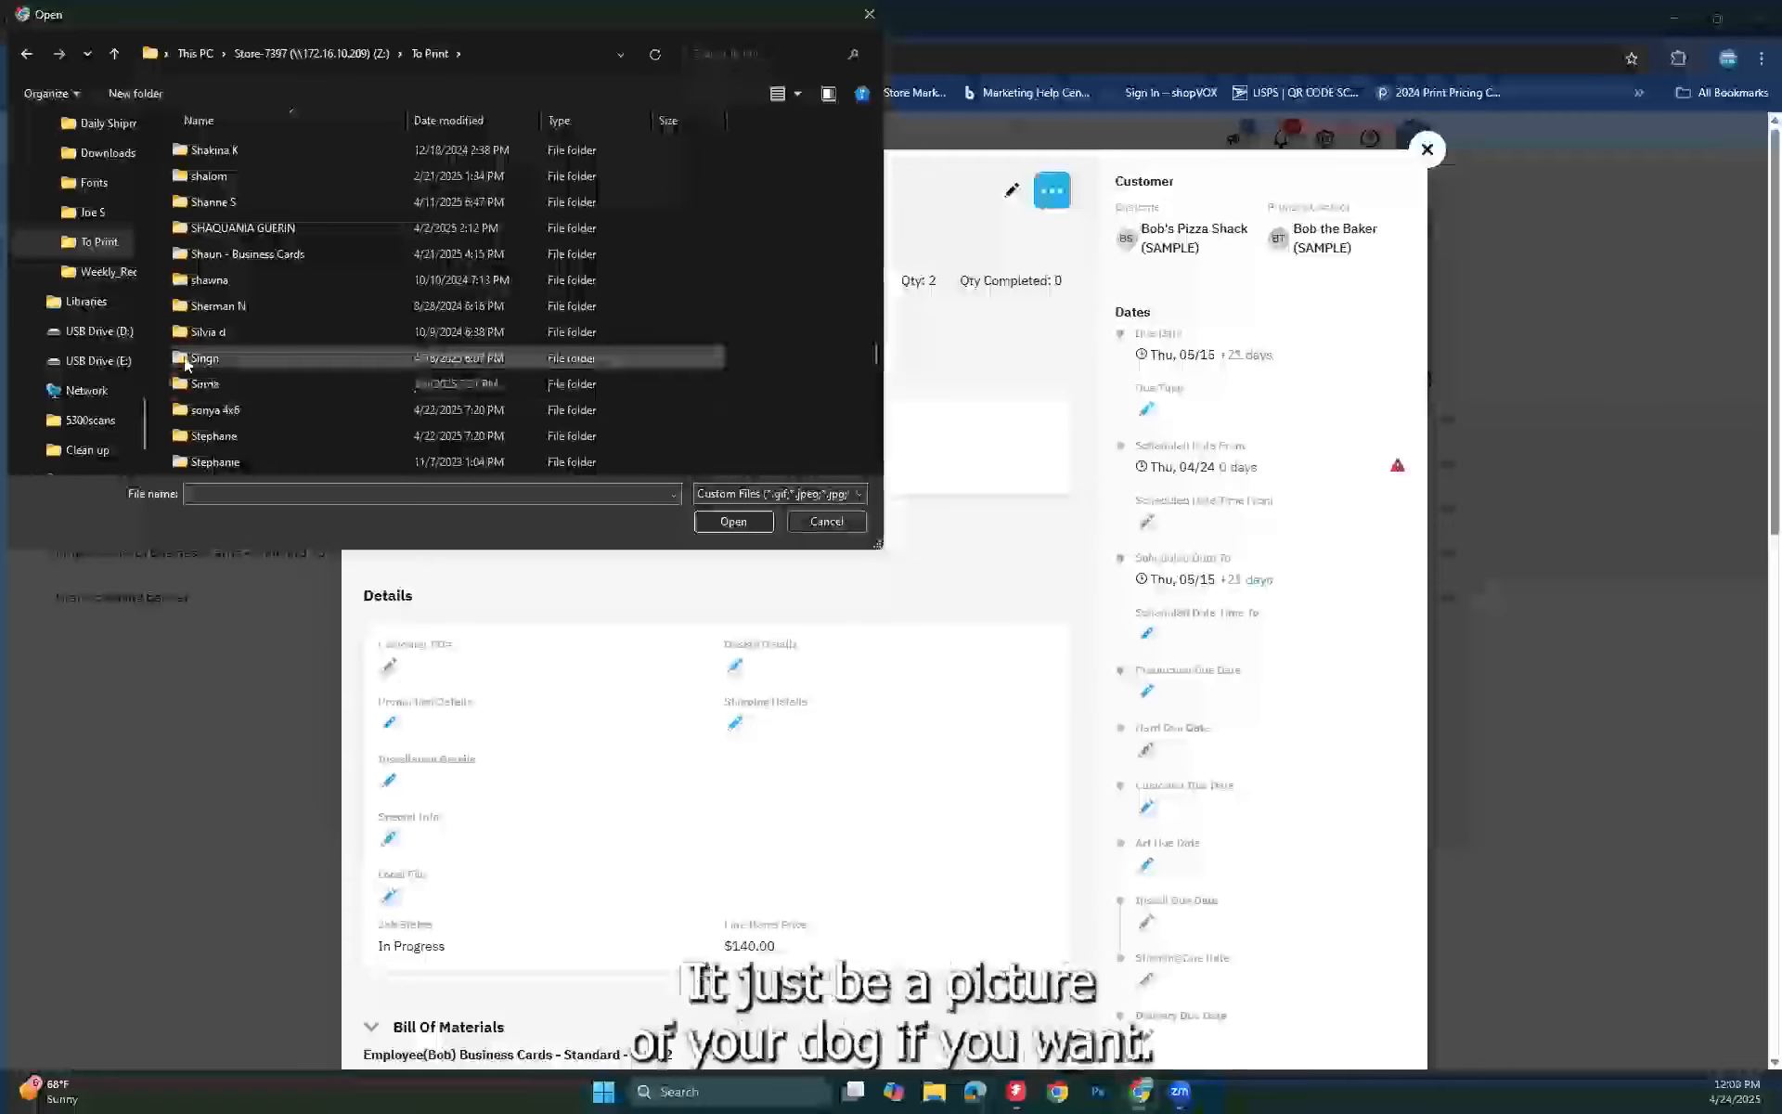
{"action": "double_click", "coordinate": [186, 360]}
{"action": "double_click", "coordinate": [181, 176]}
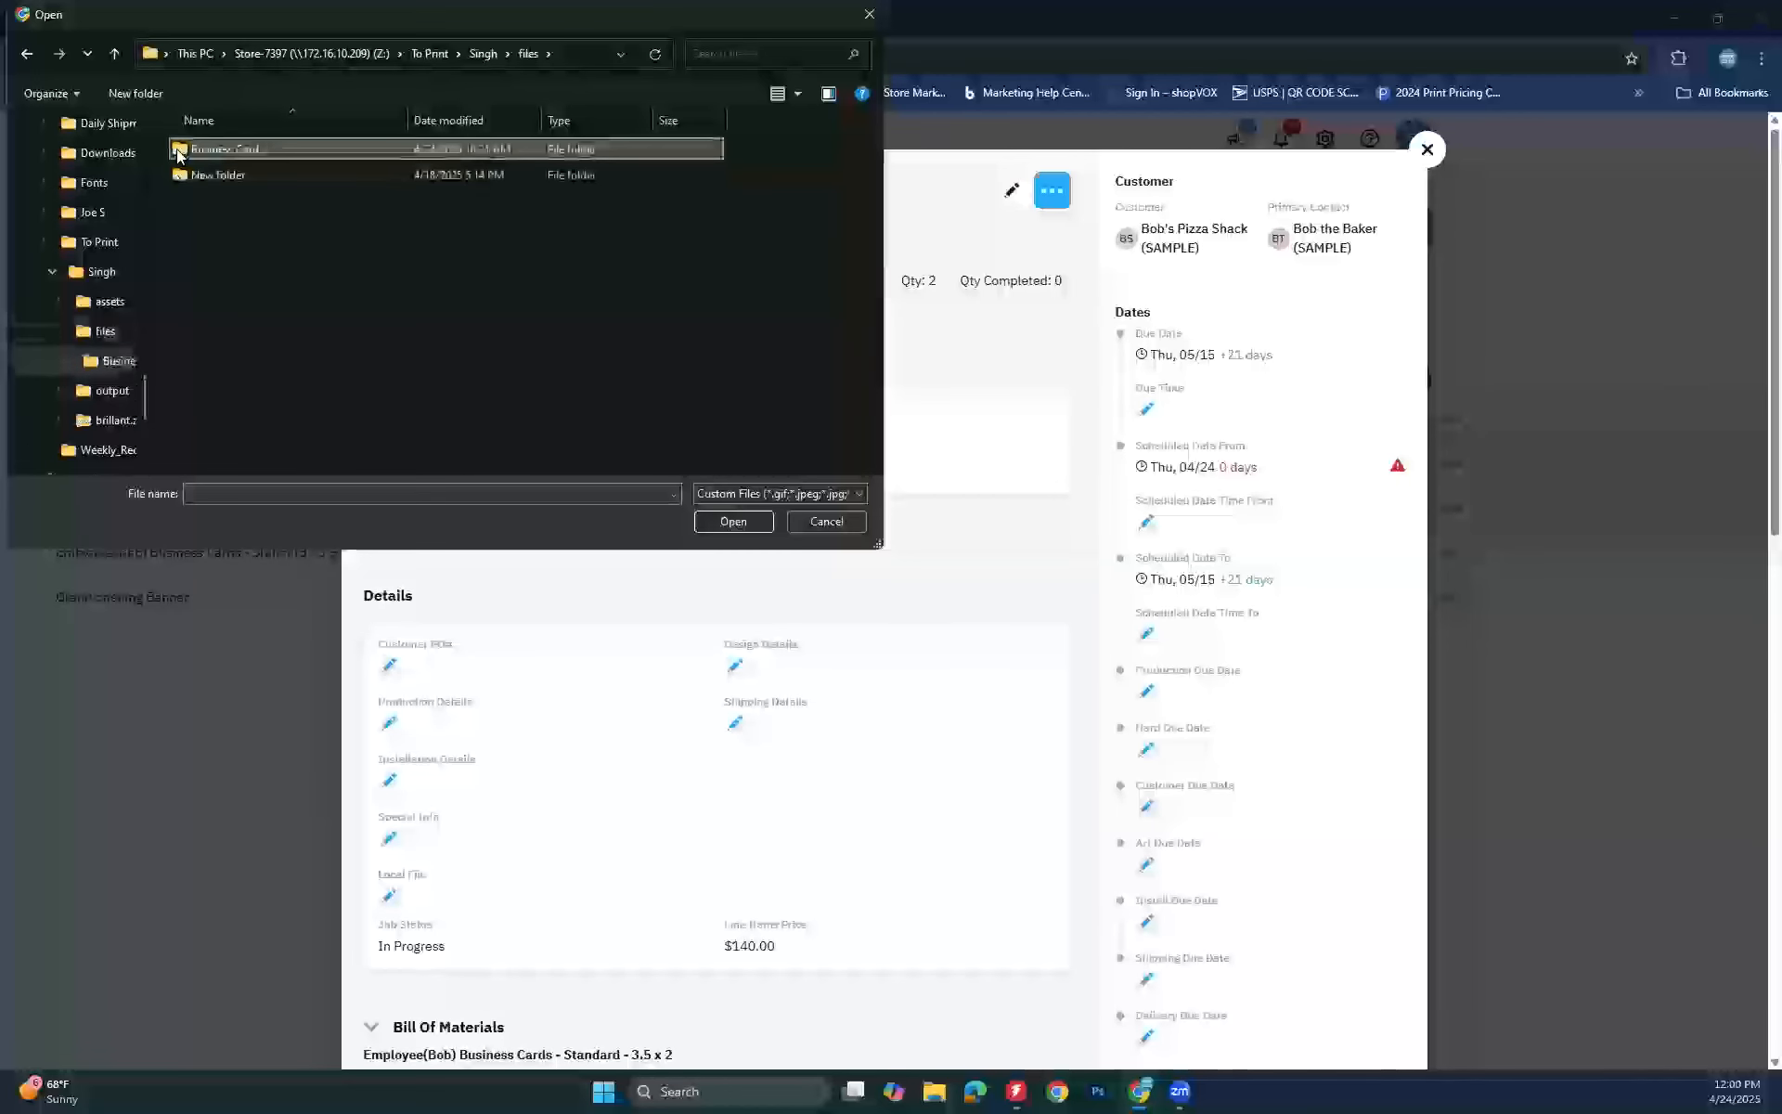
{"action": "double_click", "coordinate": [181, 150]}
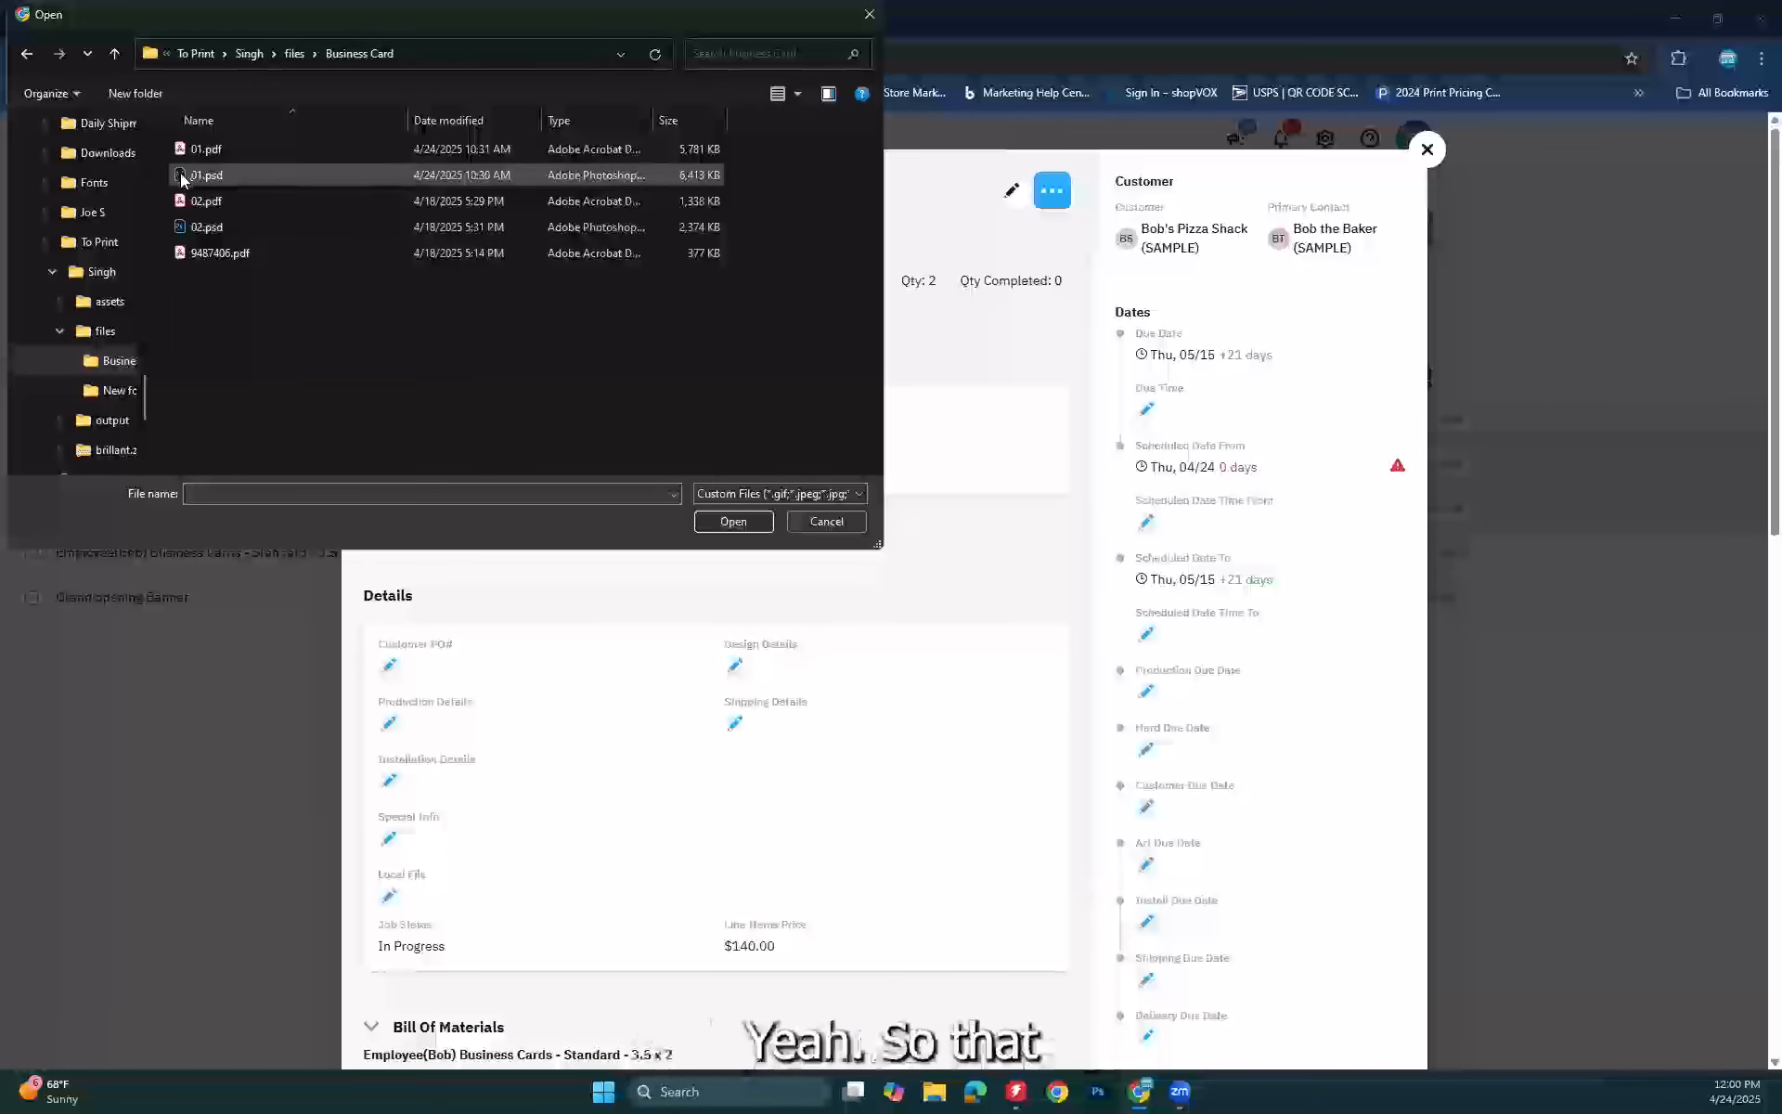
Step: Swap 9487406.pdf for 01.pdf, then upload and save it as the job's proof
{"action": "left_click", "coordinate": [181, 257]}
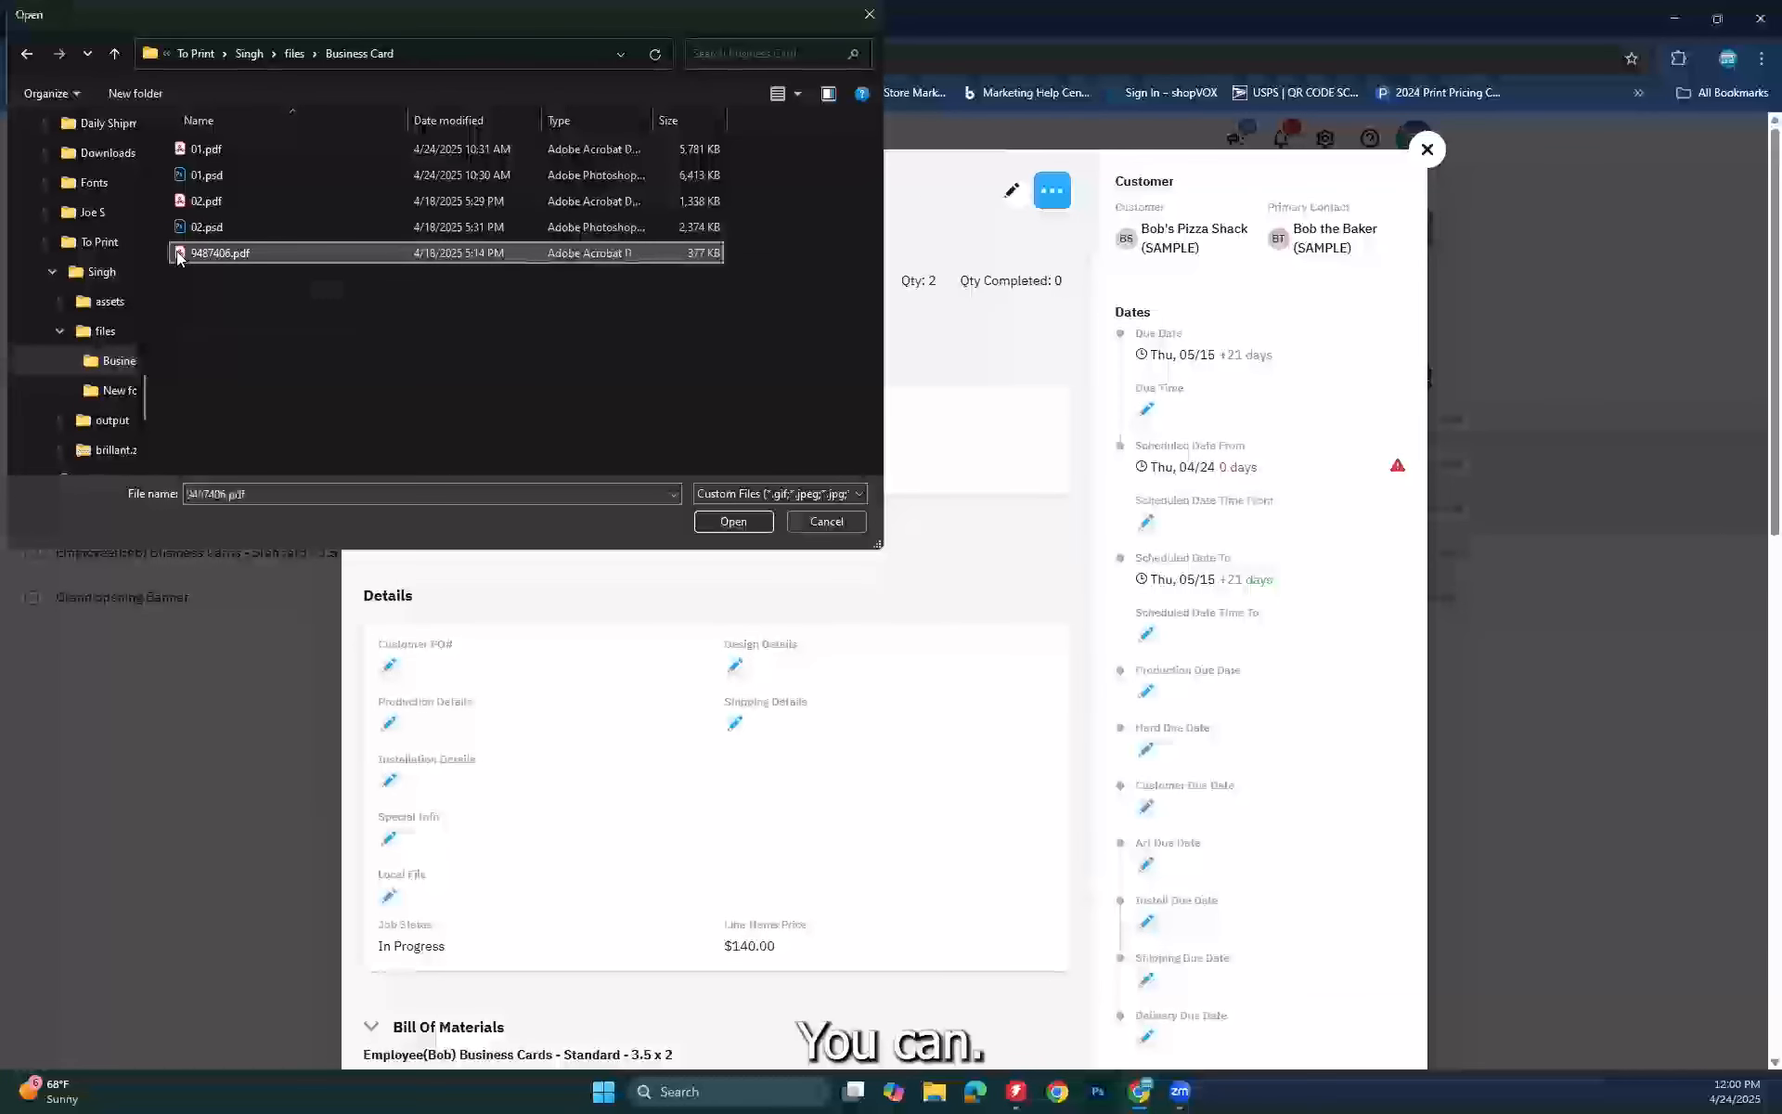
{"action": "double_click", "coordinate": [180, 257]}
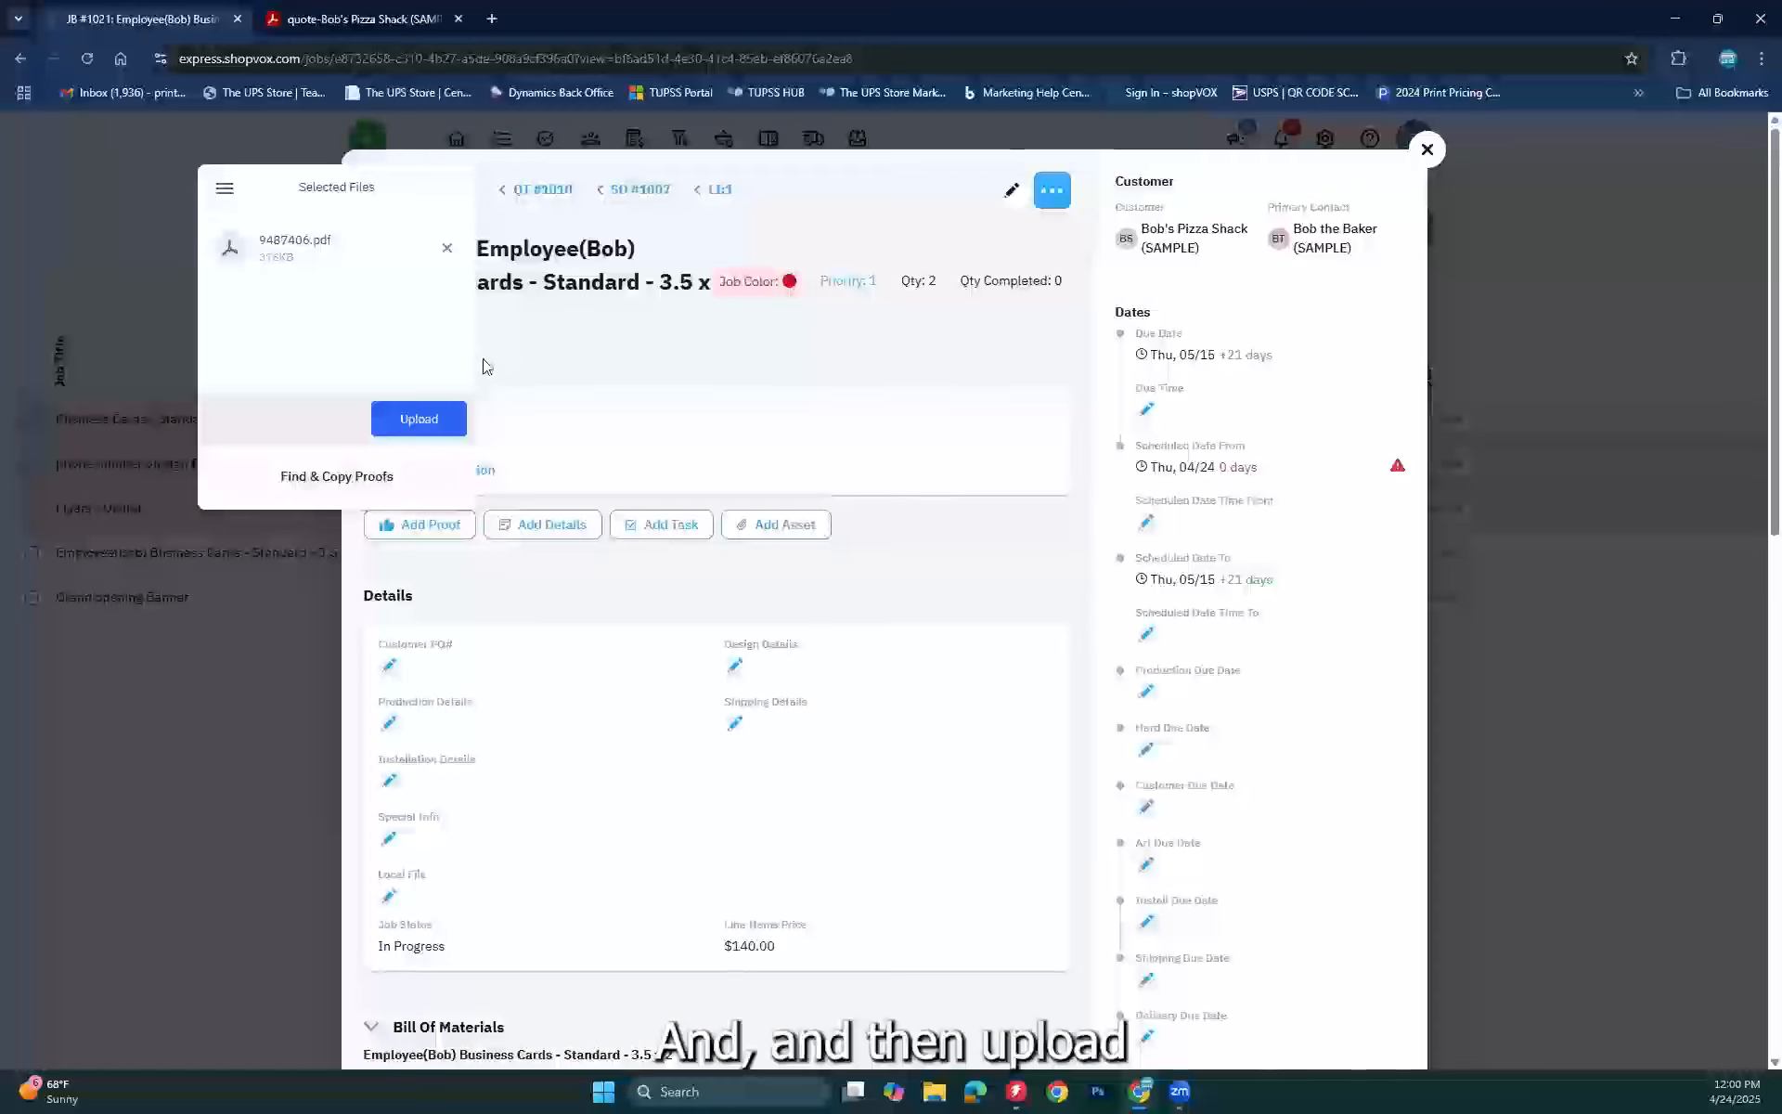
{"action": "left_click", "coordinate": [447, 252]}
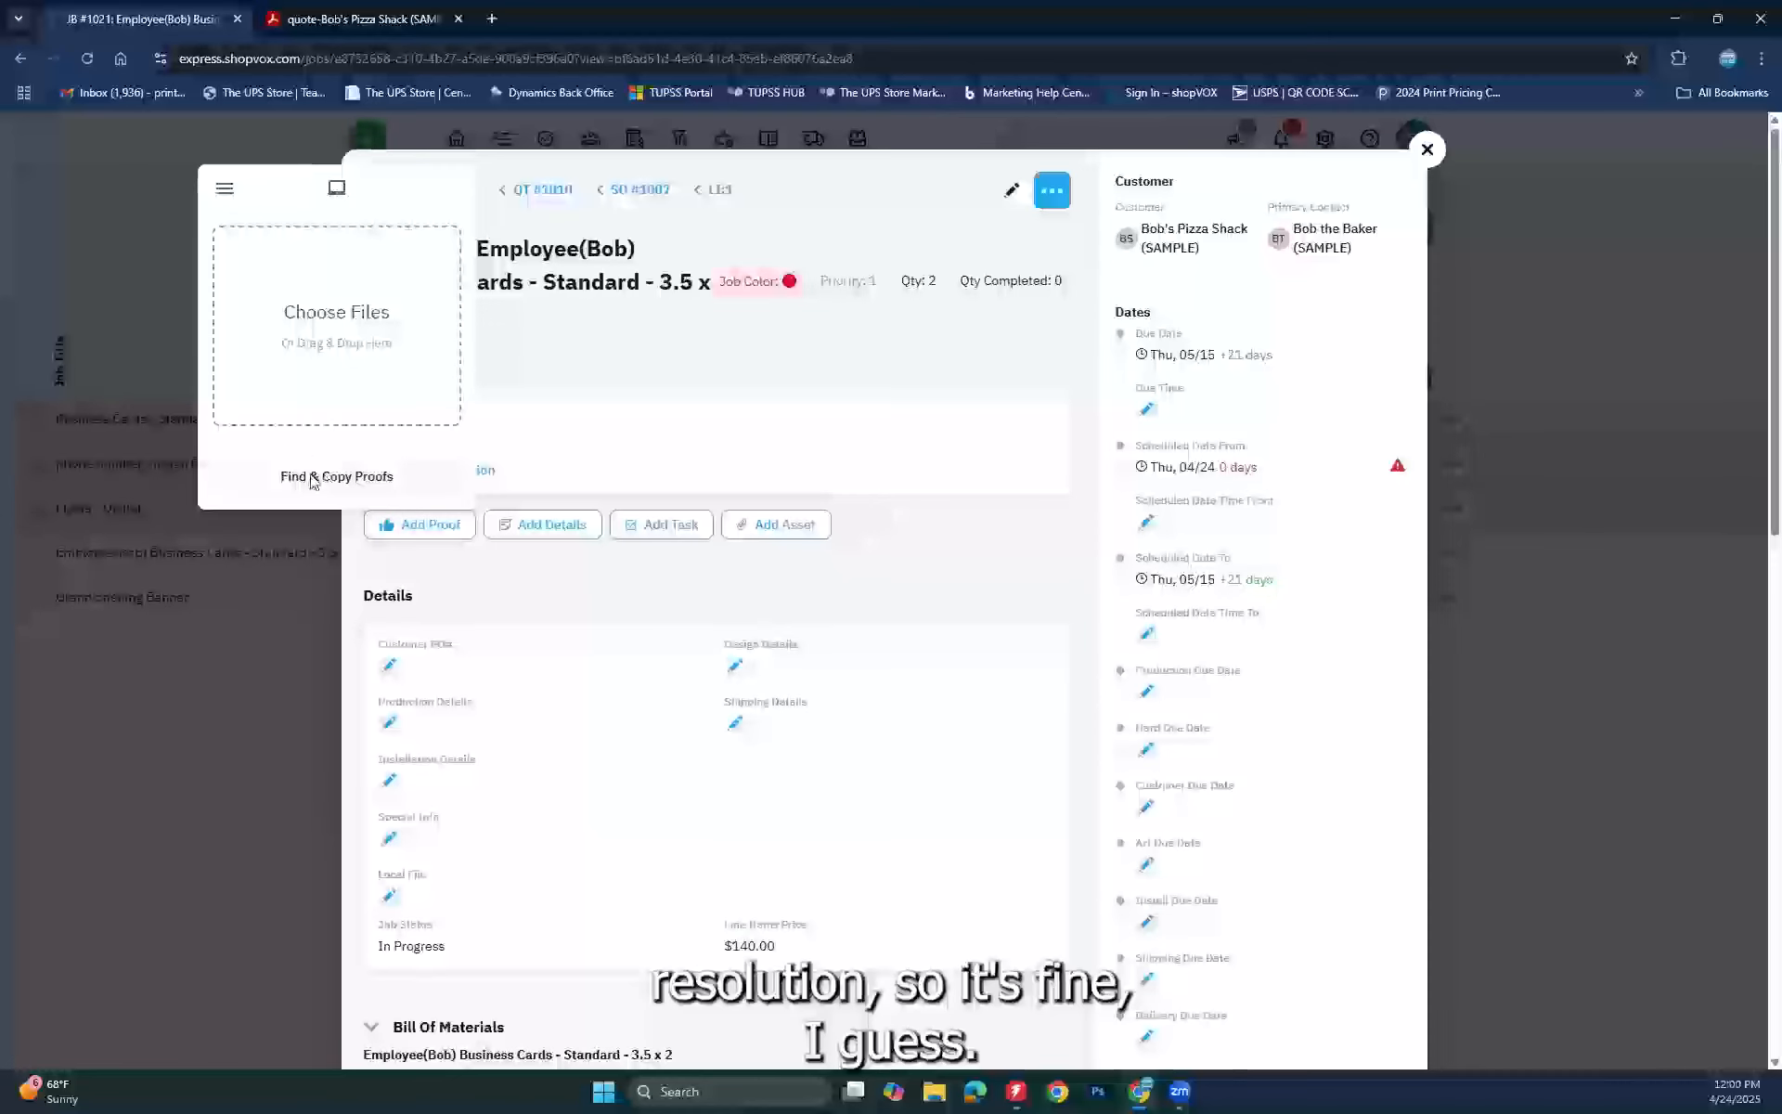
{"action": "left_click", "coordinate": [326, 316]}
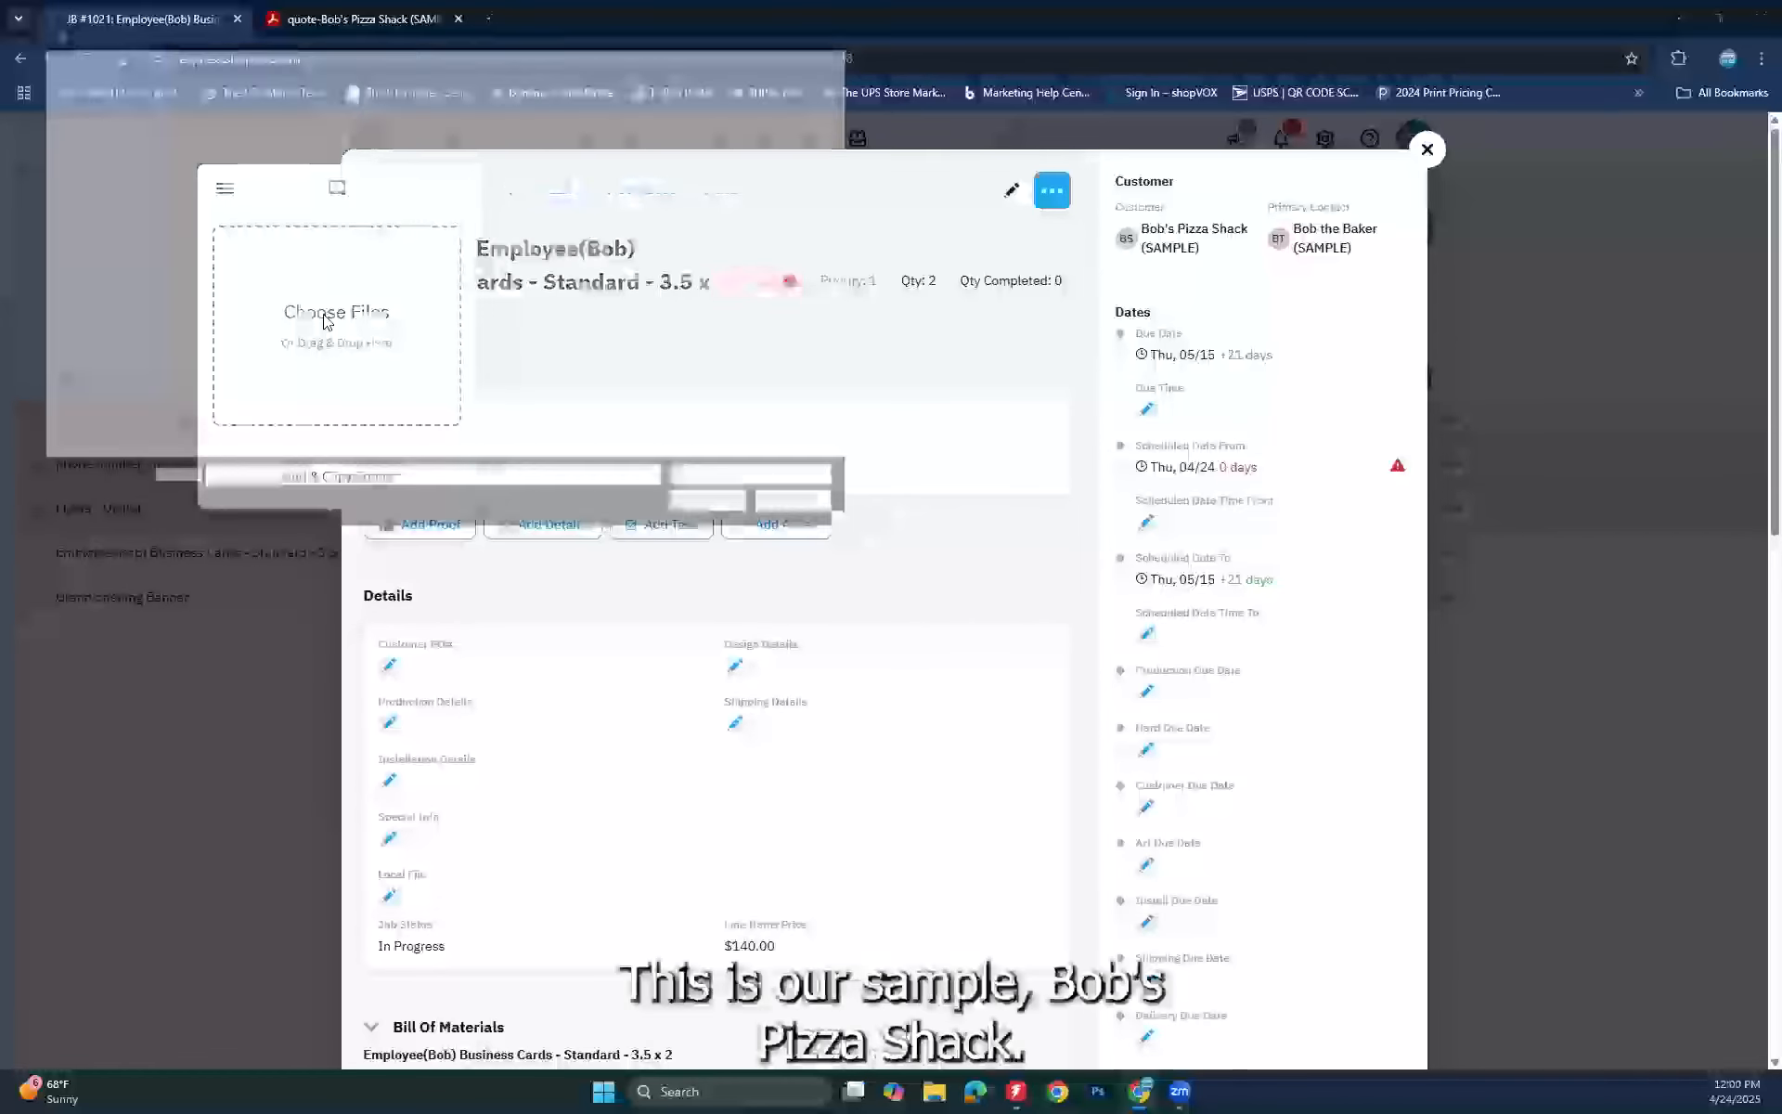
{"action": "double_click", "coordinate": [206, 148]}
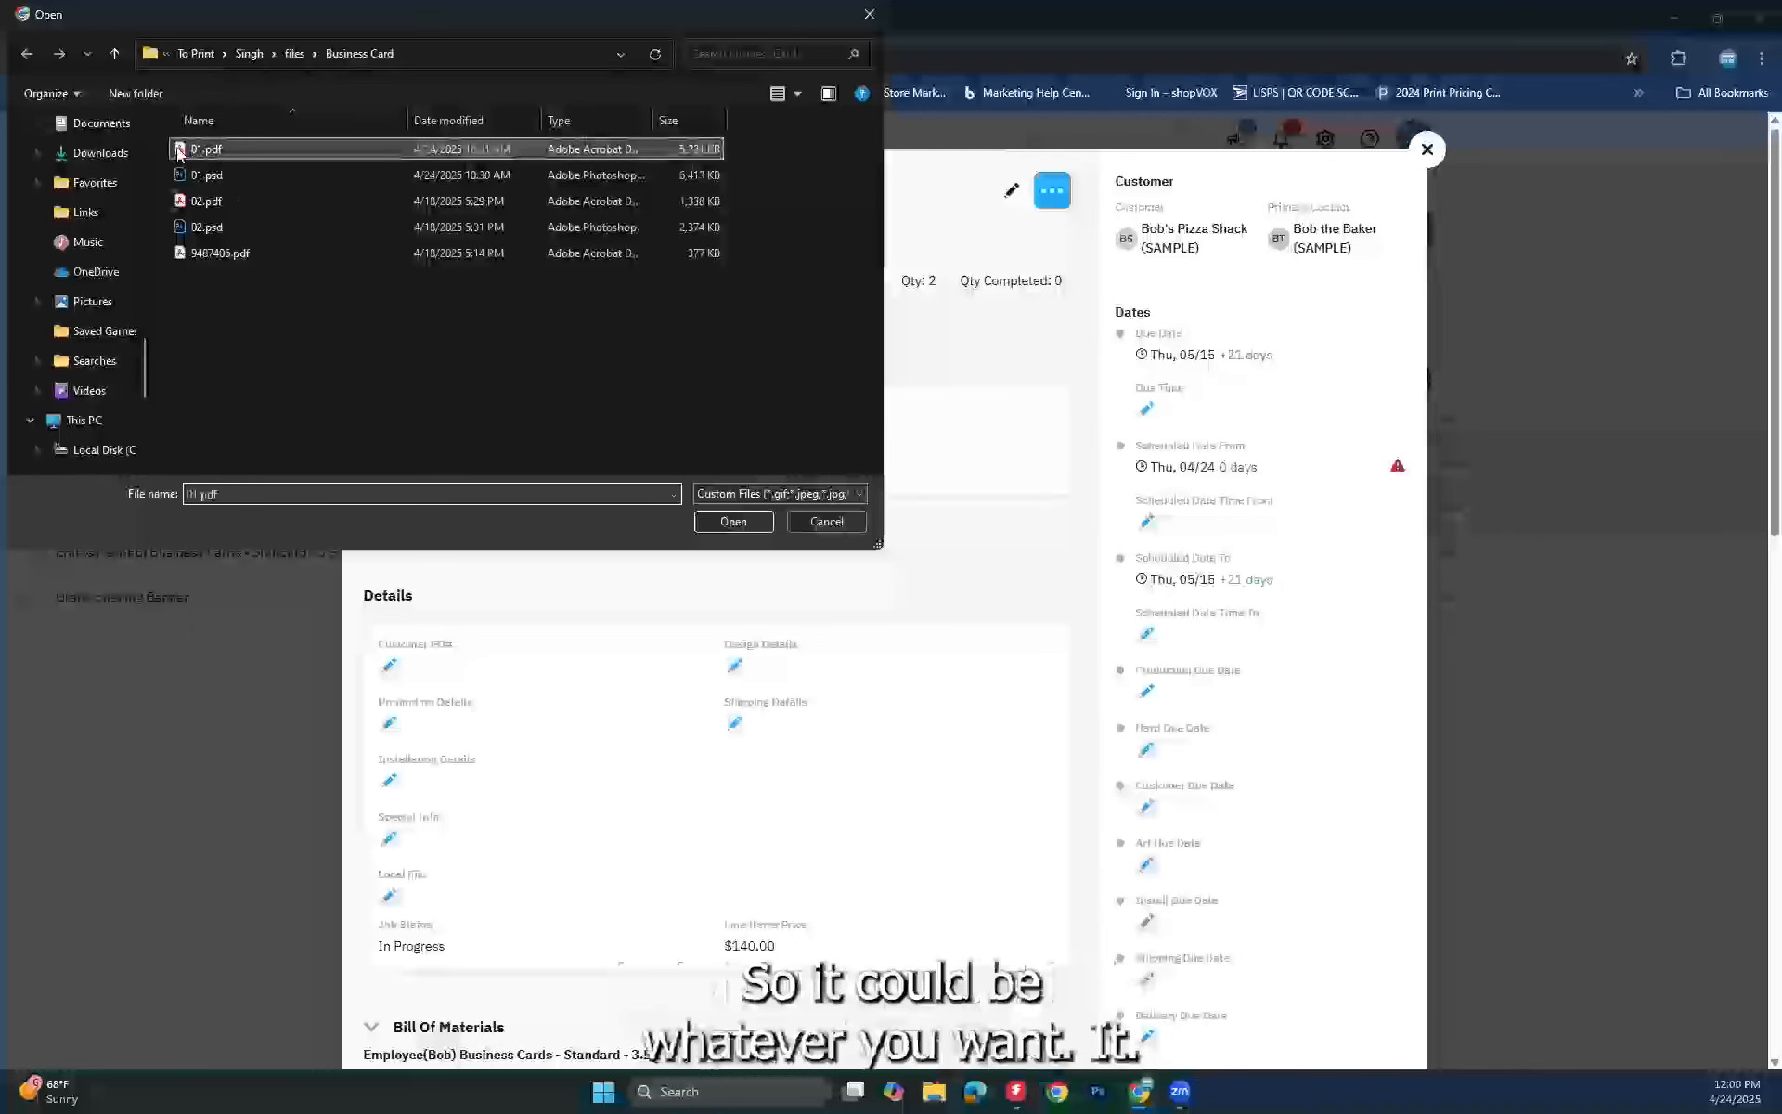
{"action": "left_click", "coordinate": [413, 418]}
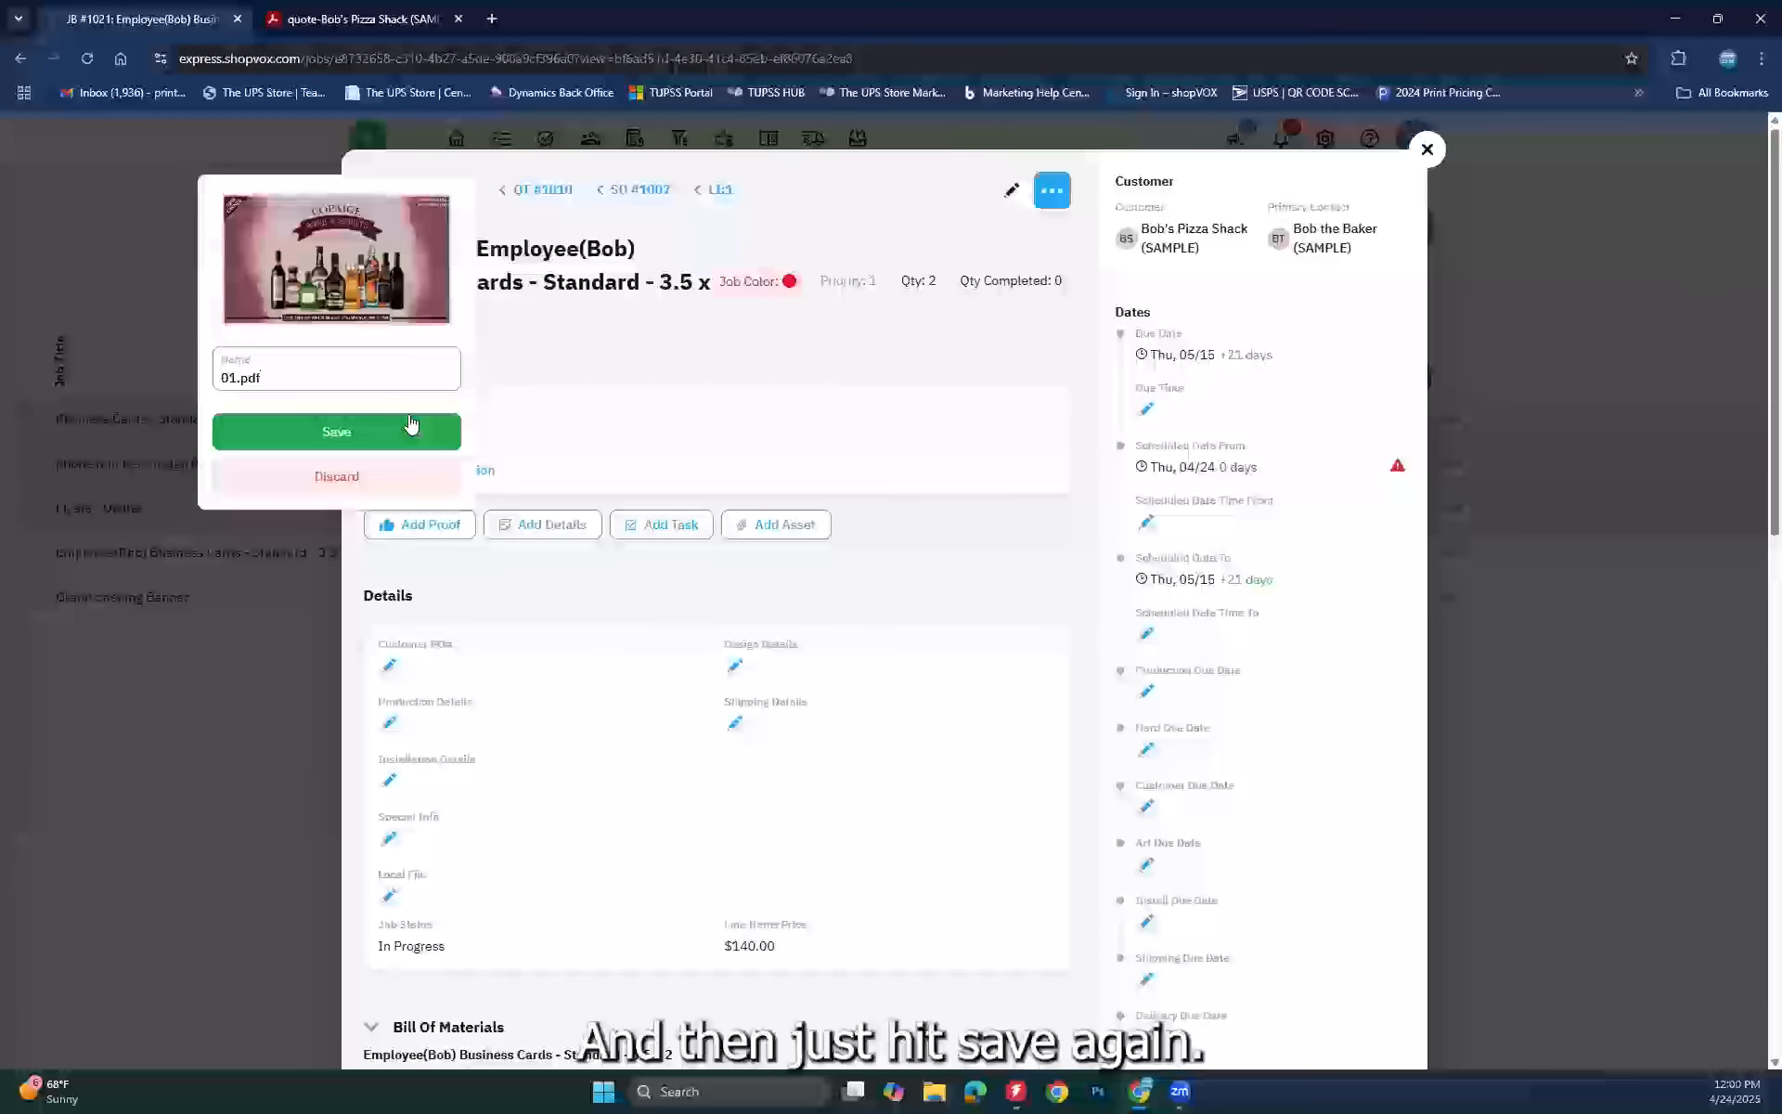
{"action": "left_click", "coordinate": [408, 424]}
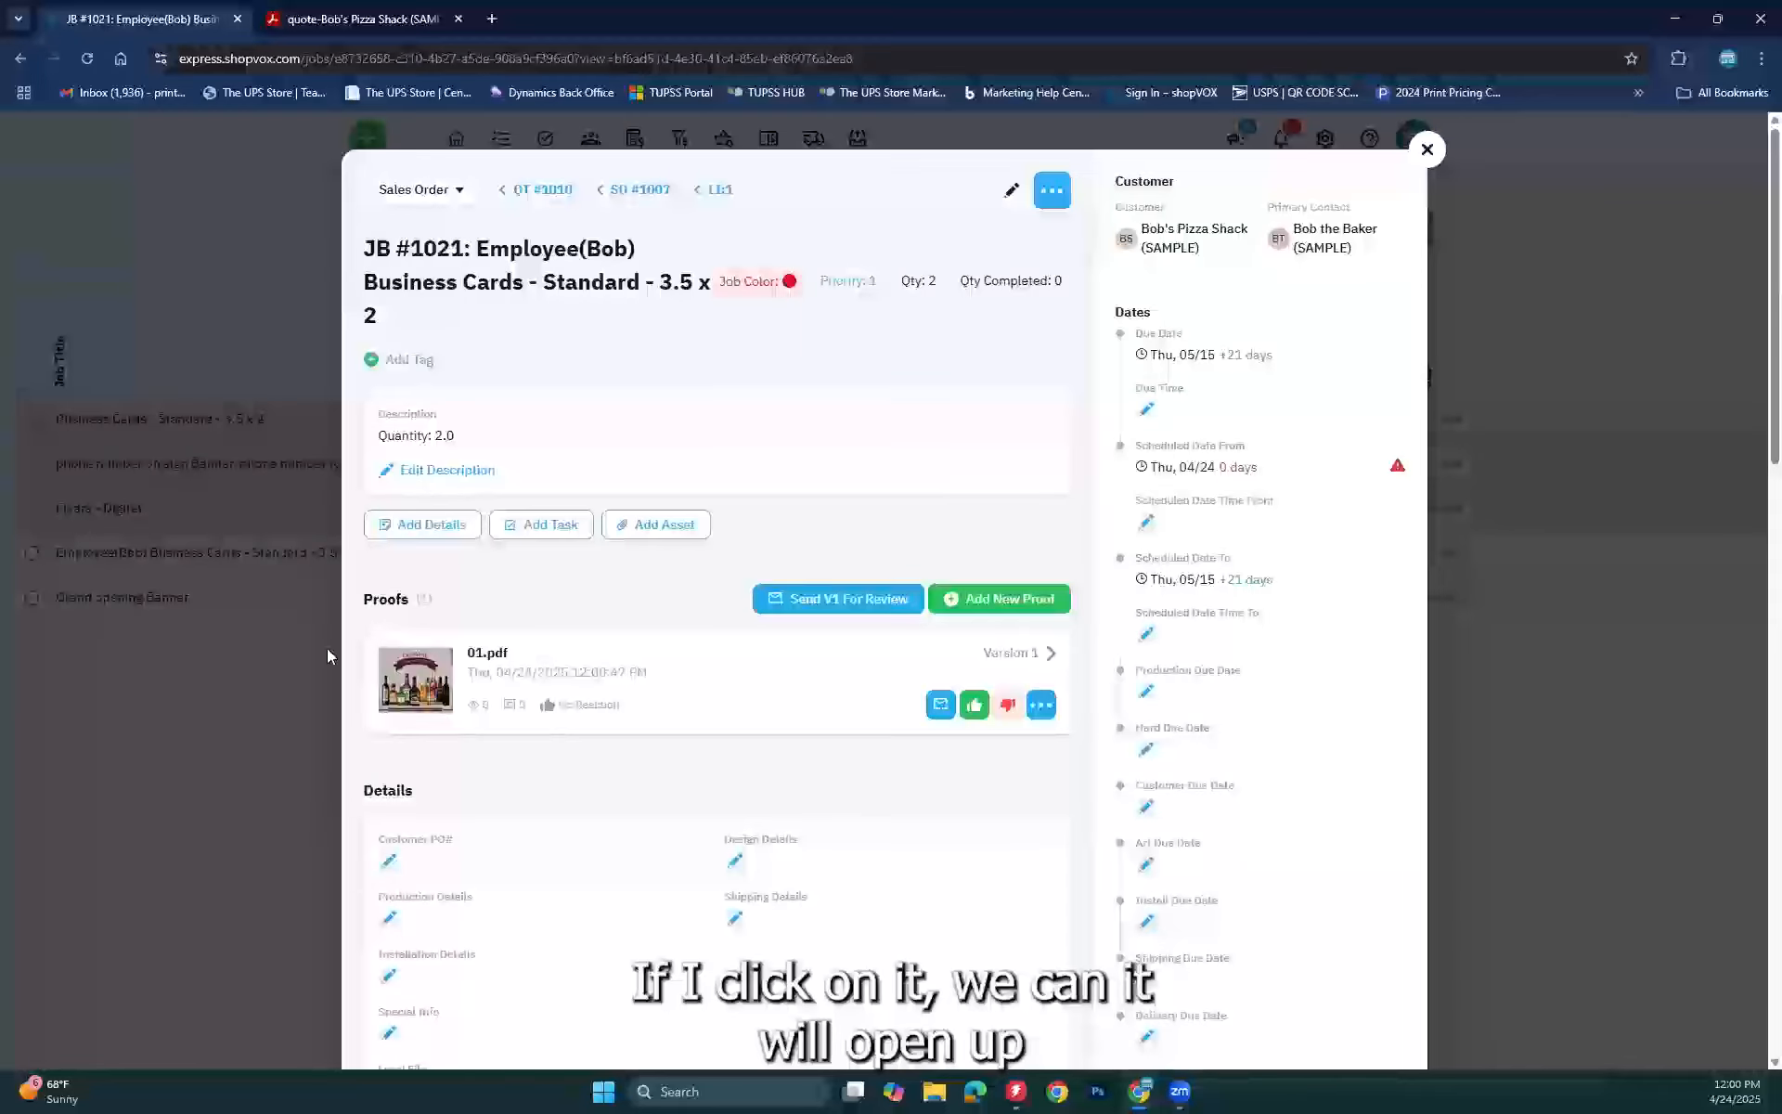
Step: View the 01.pdf proof in its own tab, then go back to the JB #1021 job page
{"action": "left_click", "coordinate": [420, 667]}
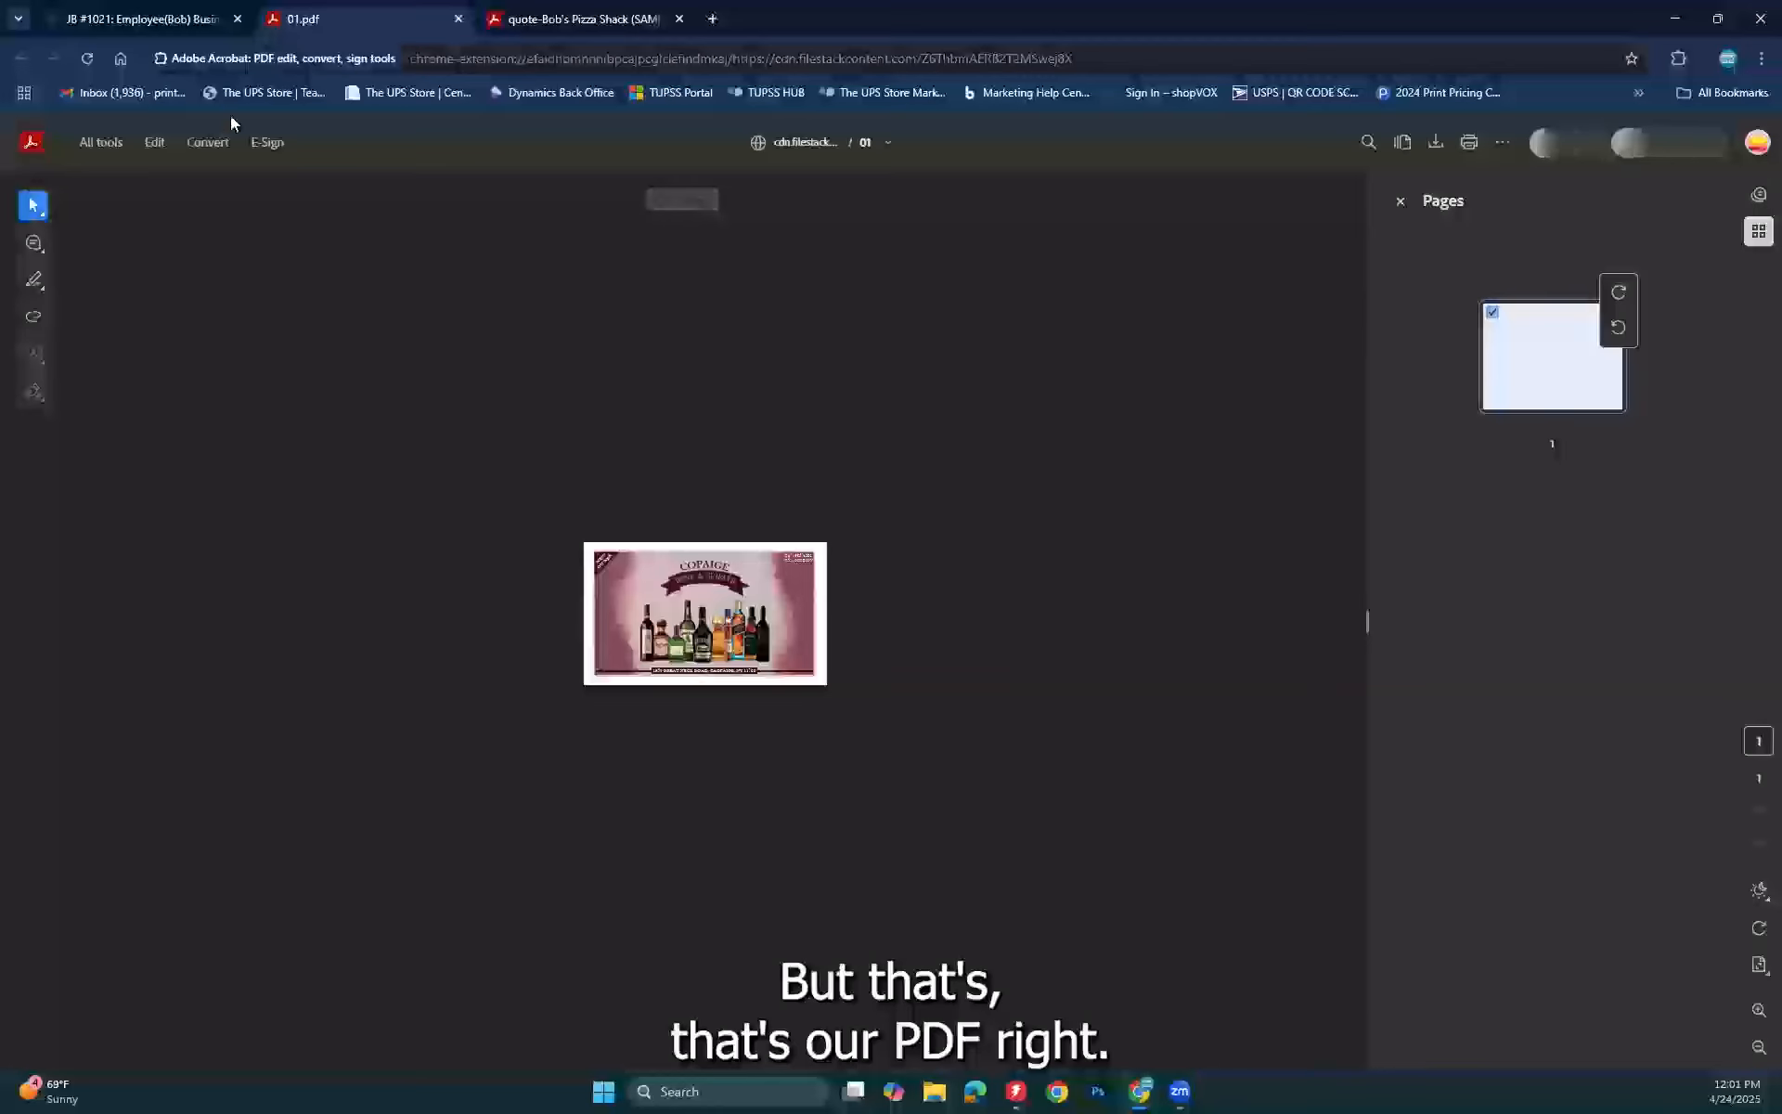
{"action": "left_click", "coordinate": [149, 32]}
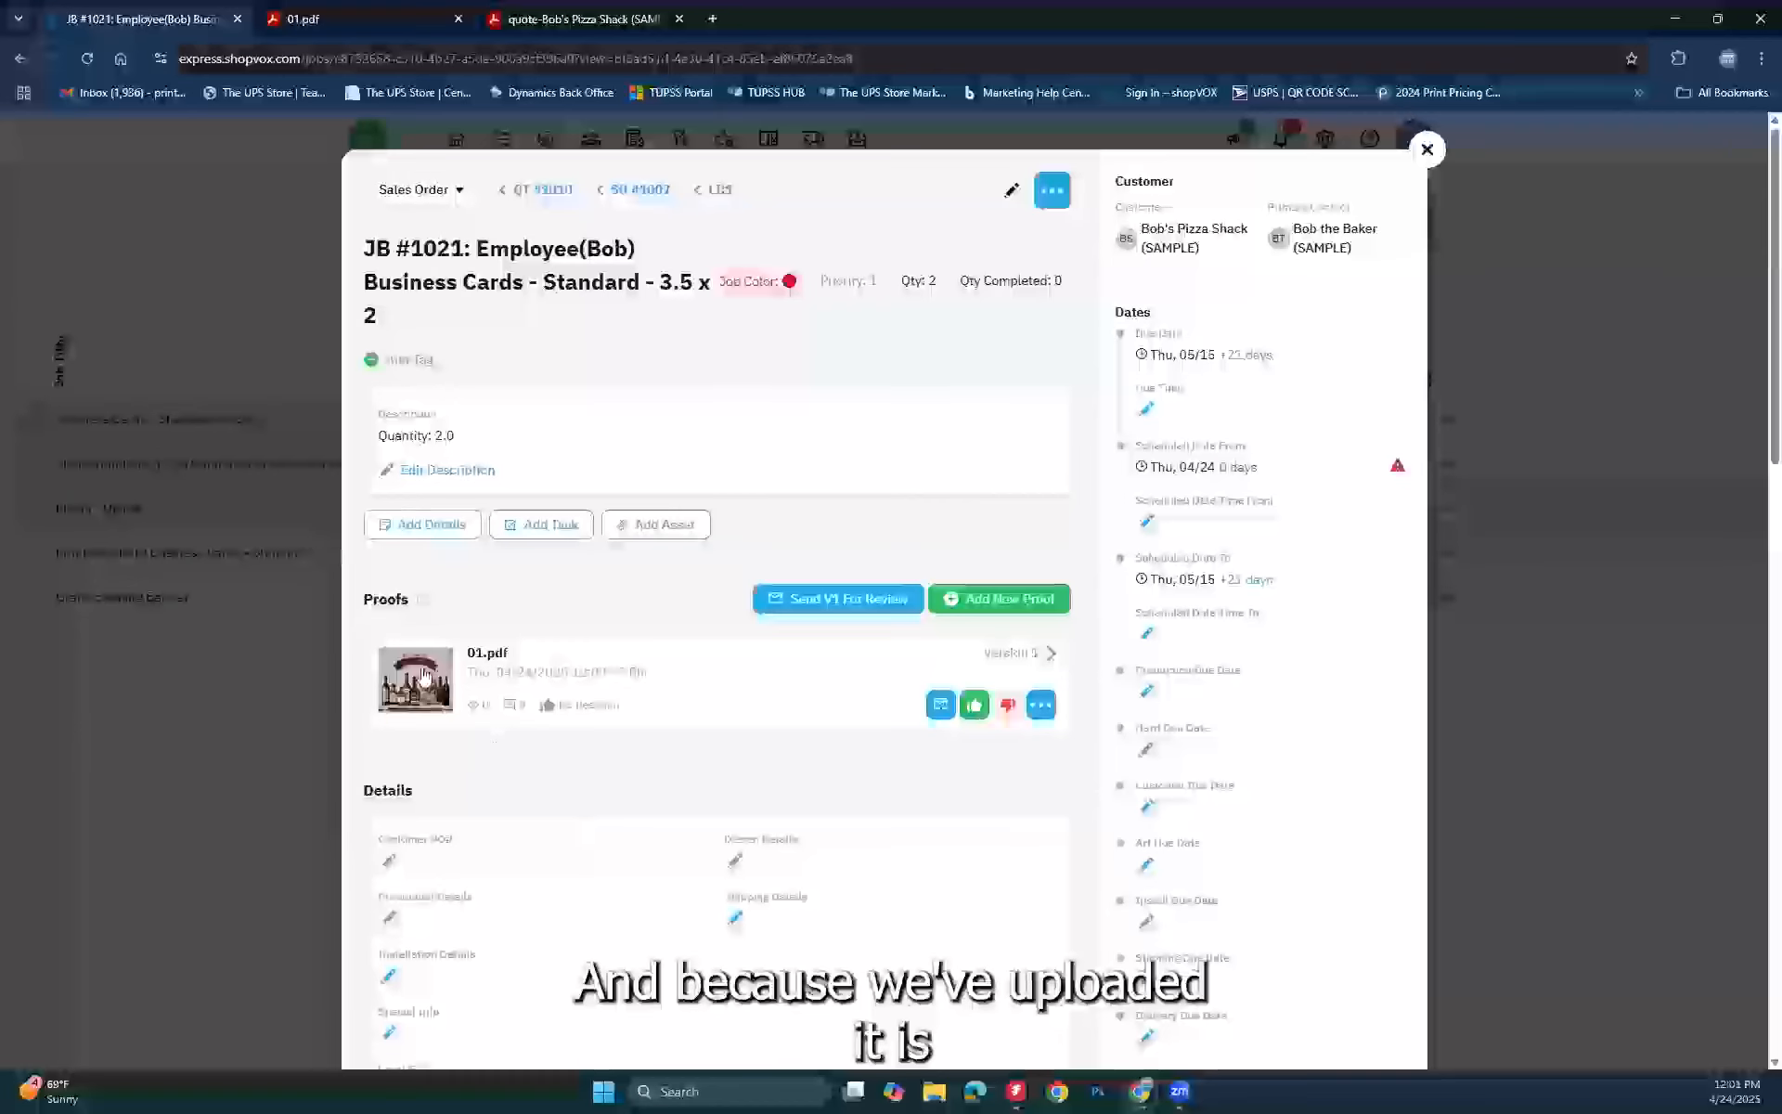
{"action": "scroll", "coordinate": [742, 748], "scroll_direction": "down", "scroll_amount": 2}
{"action": "scroll", "coordinate": [743, 748], "scroll_direction": "down", "scroll_amount": 8}
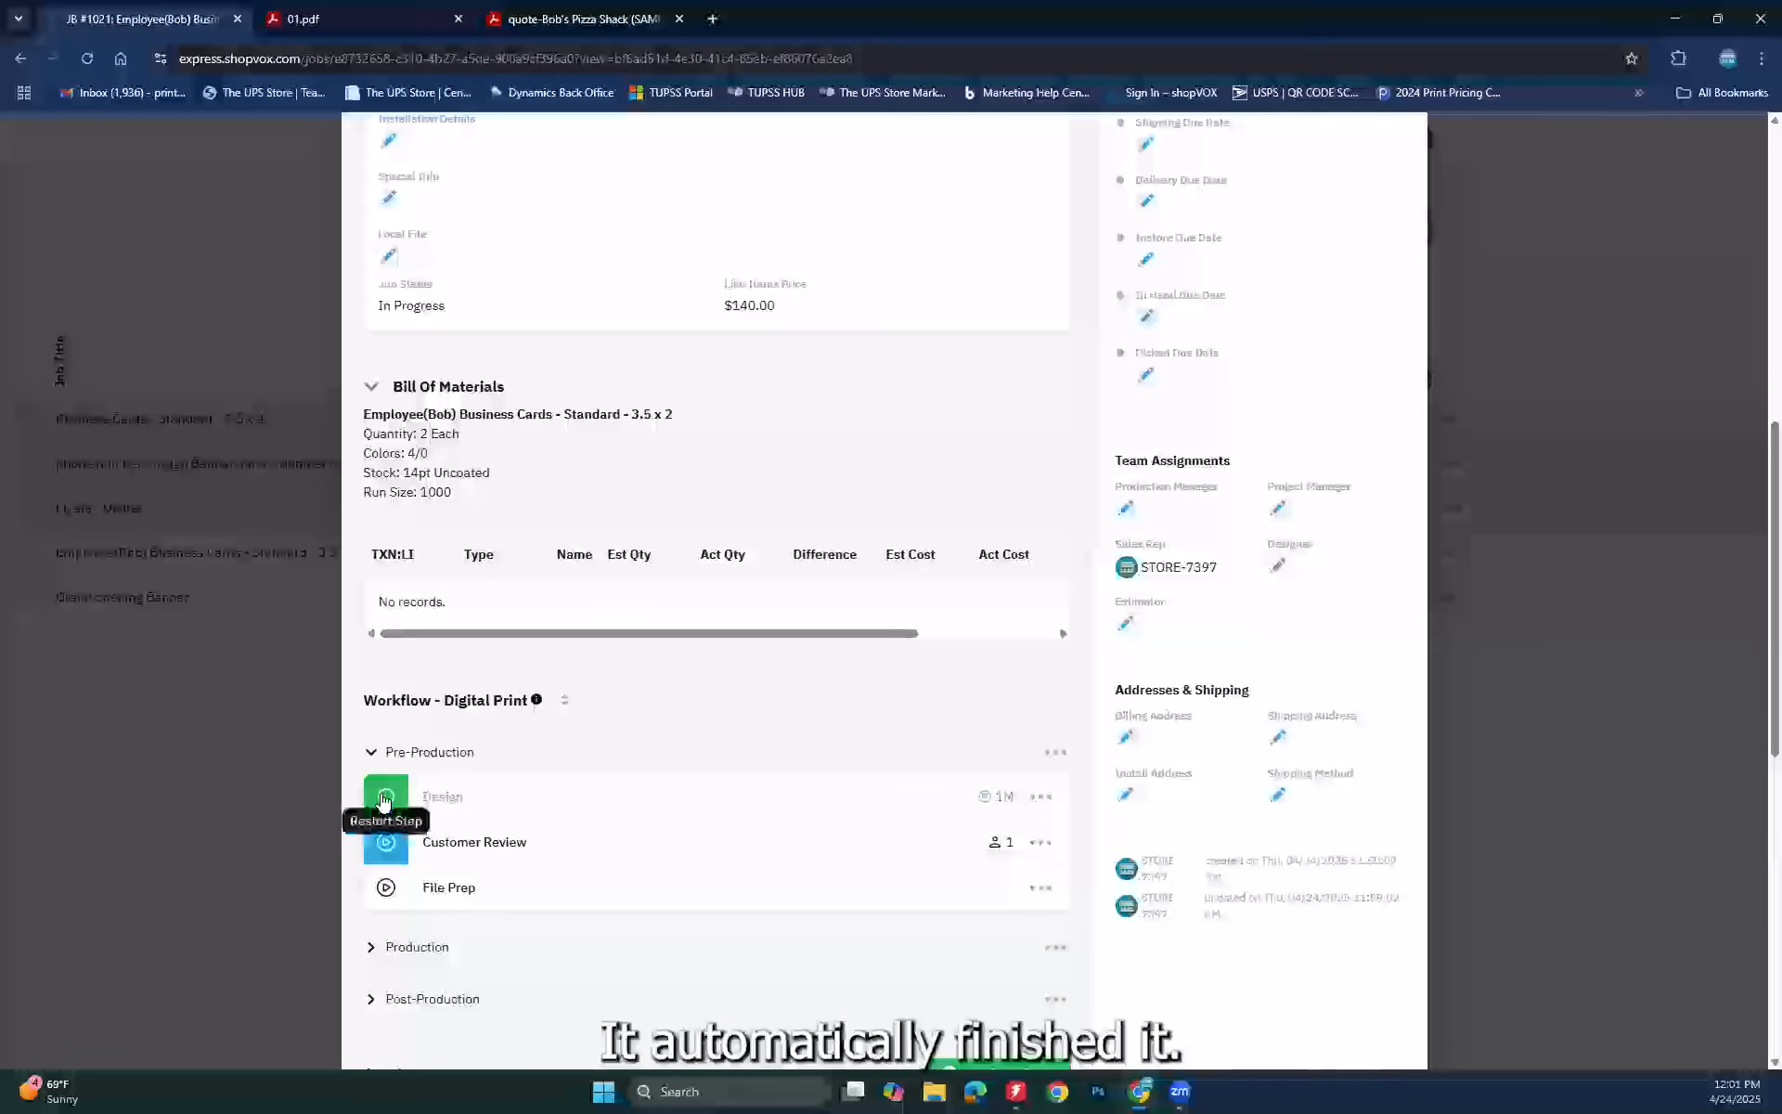
{"action": "mouse_move", "coordinate": [989, 808]}
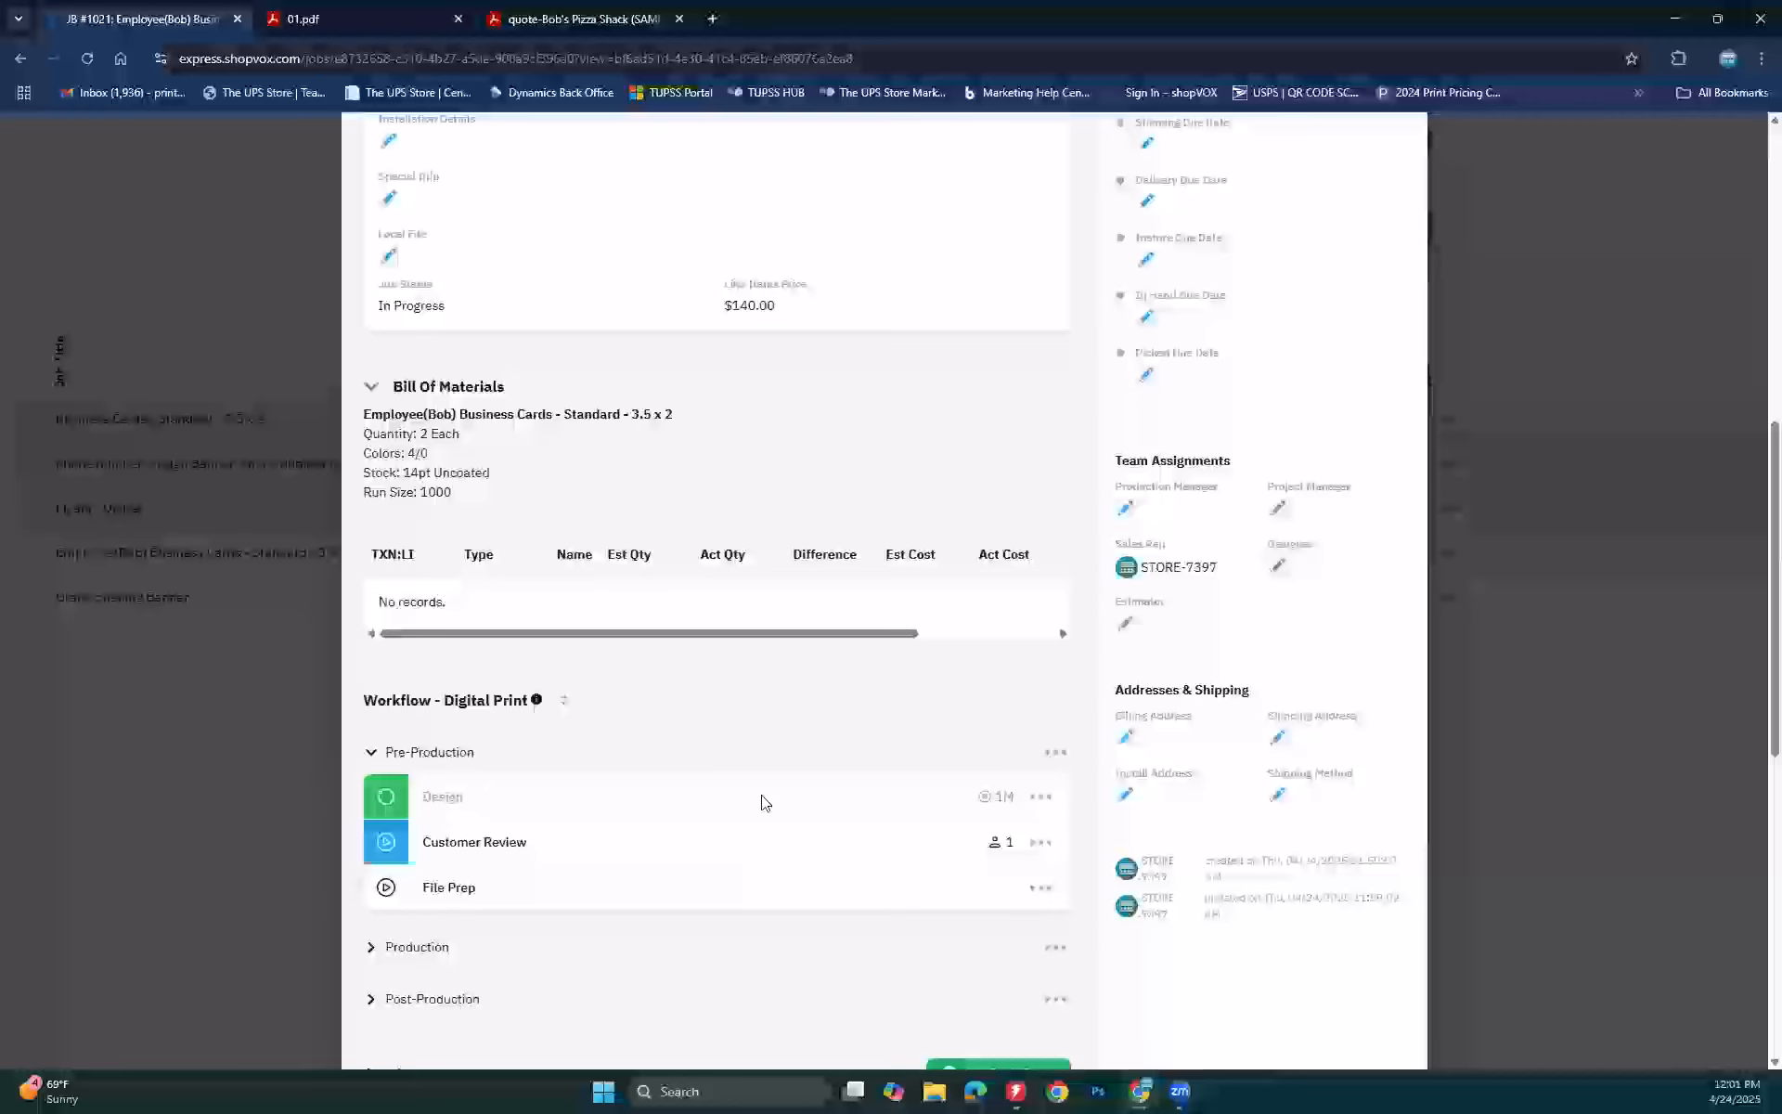
{"action": "scroll", "coordinate": [791, 742], "scroll_direction": "up", "scroll_amount": 6}
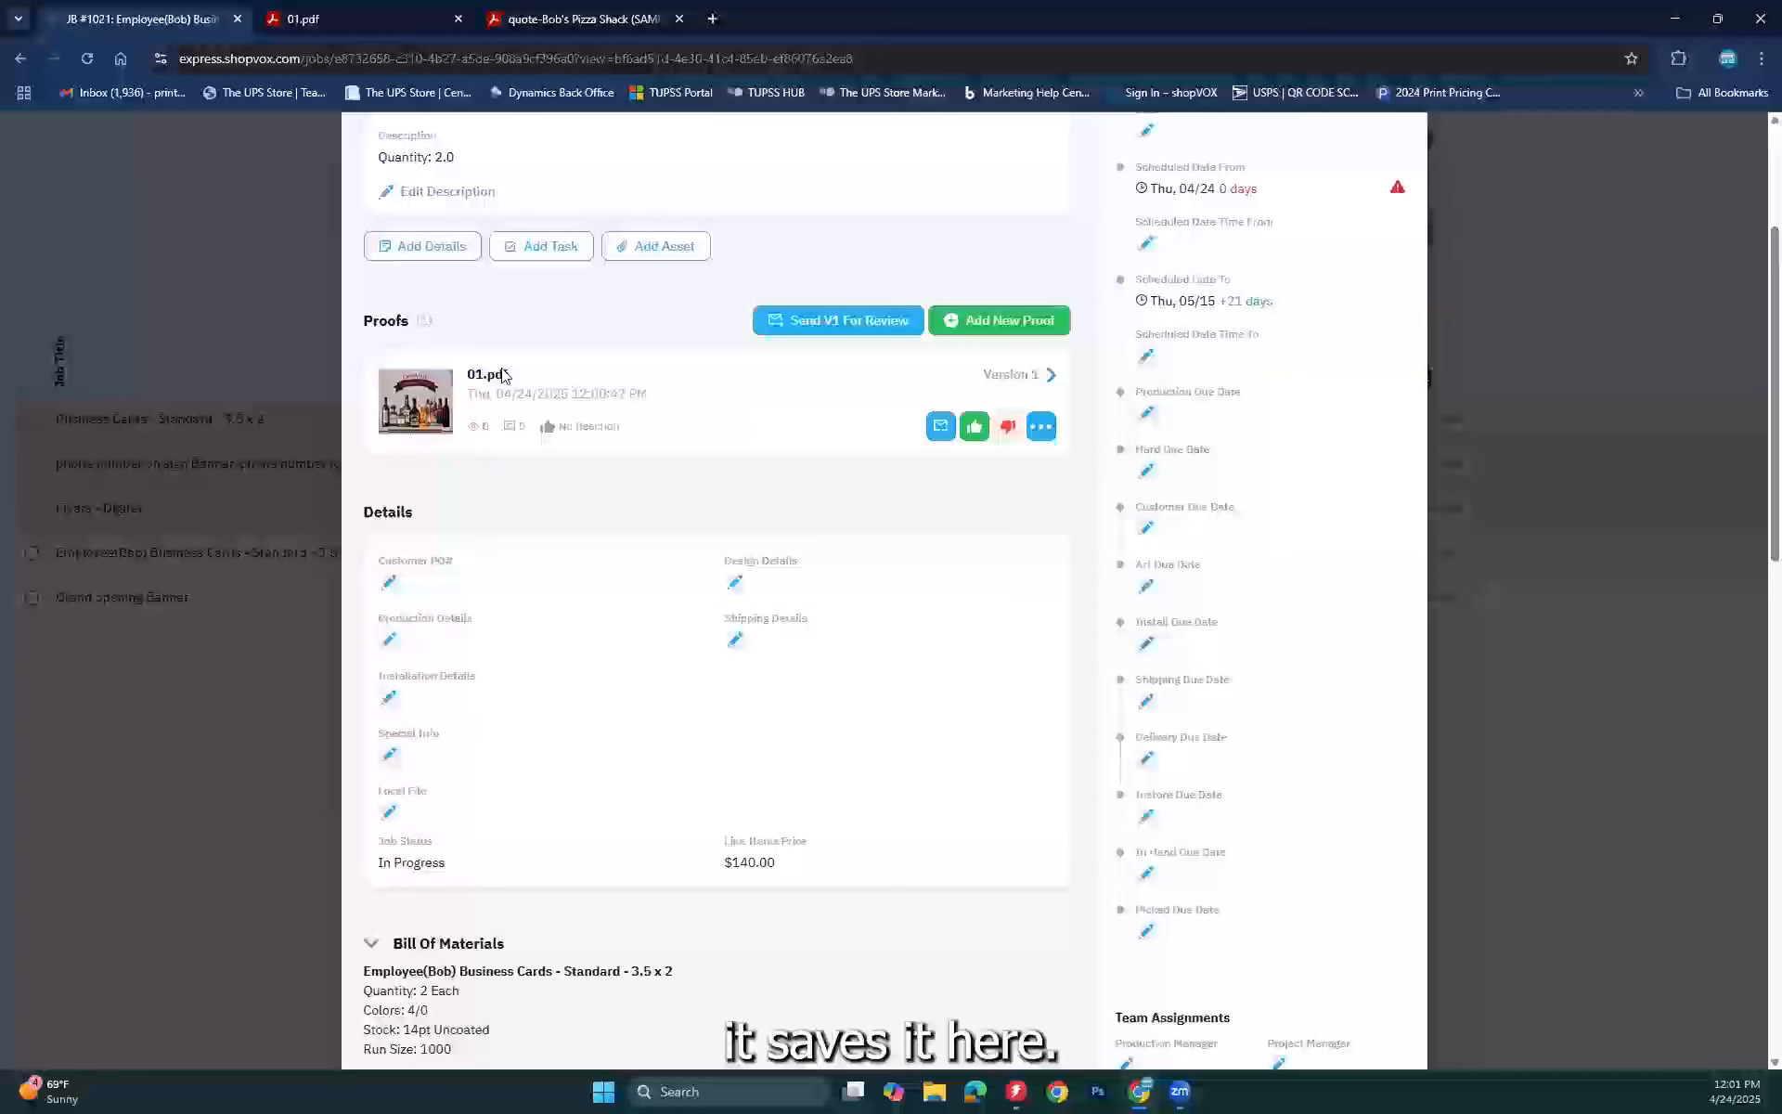
Step: Begin sending Version 1 for review, removing the sample reviewer and adding a new contact
{"action": "left_click", "coordinate": [1025, 374]}
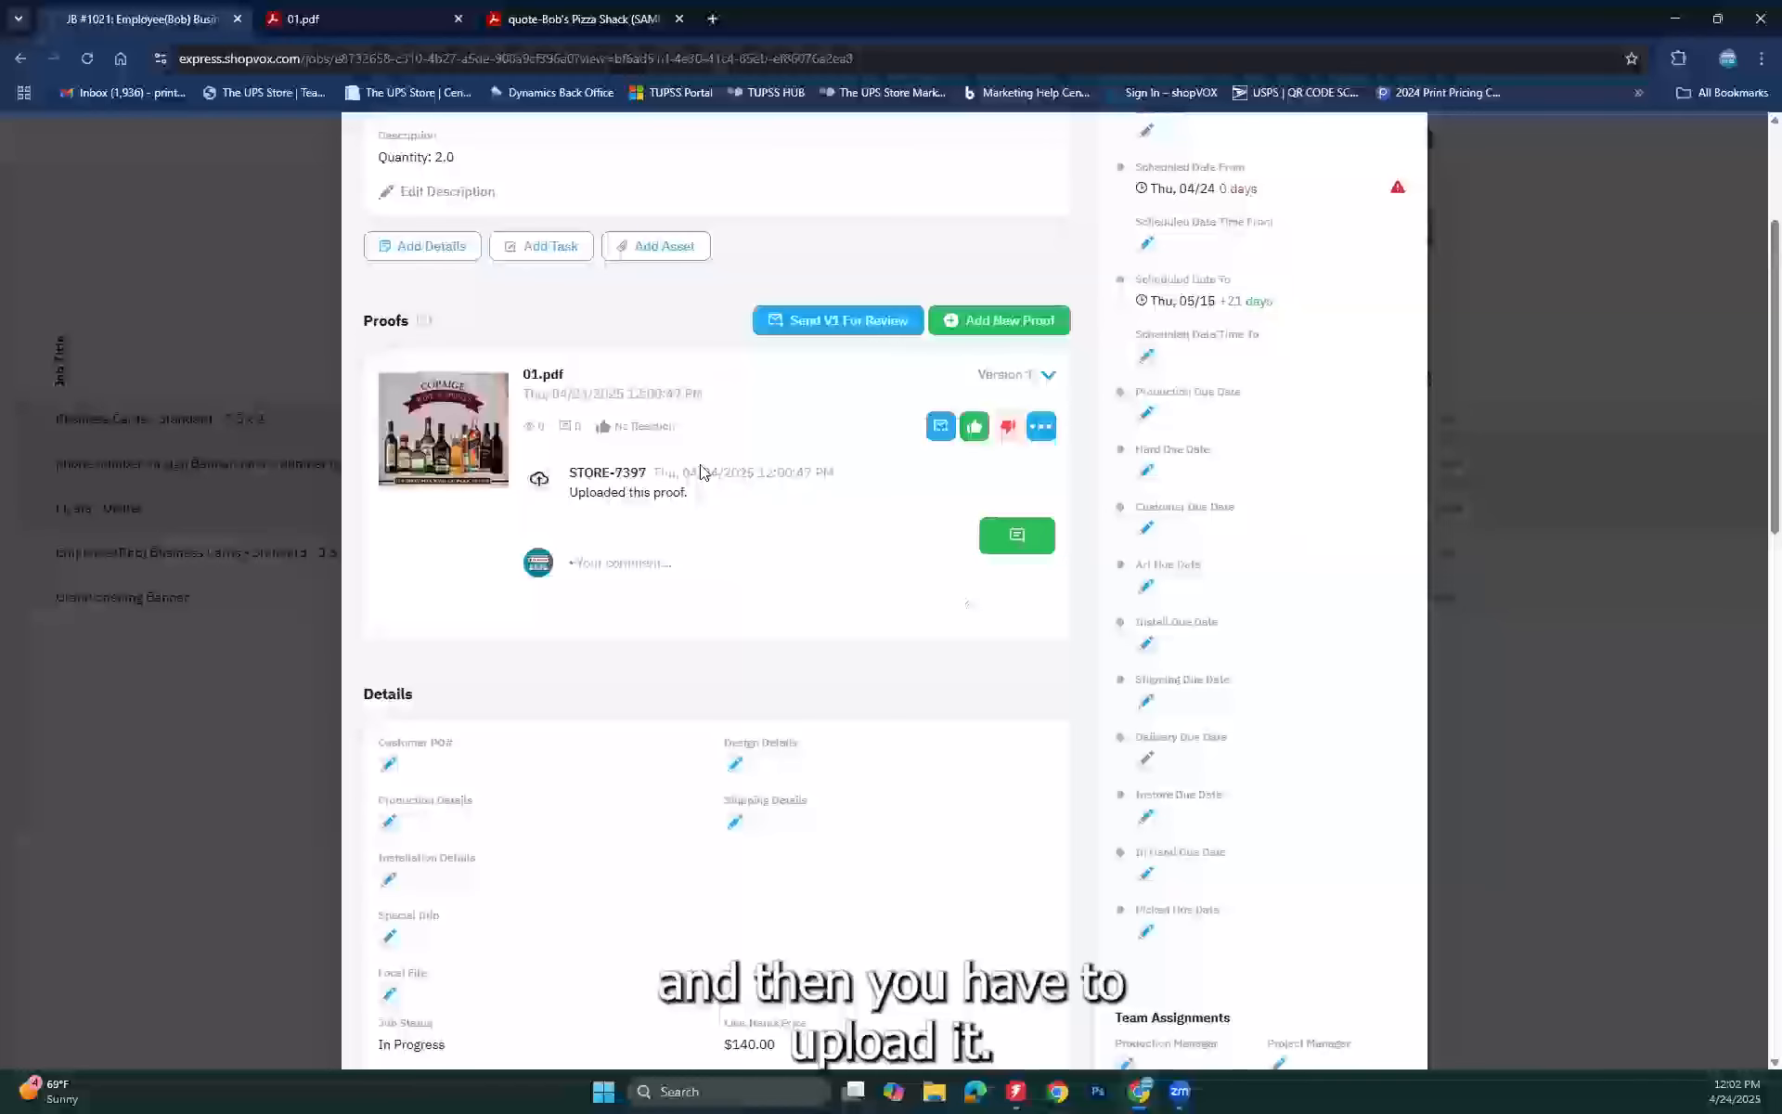
{"action": "left_click", "coordinate": [835, 325]}
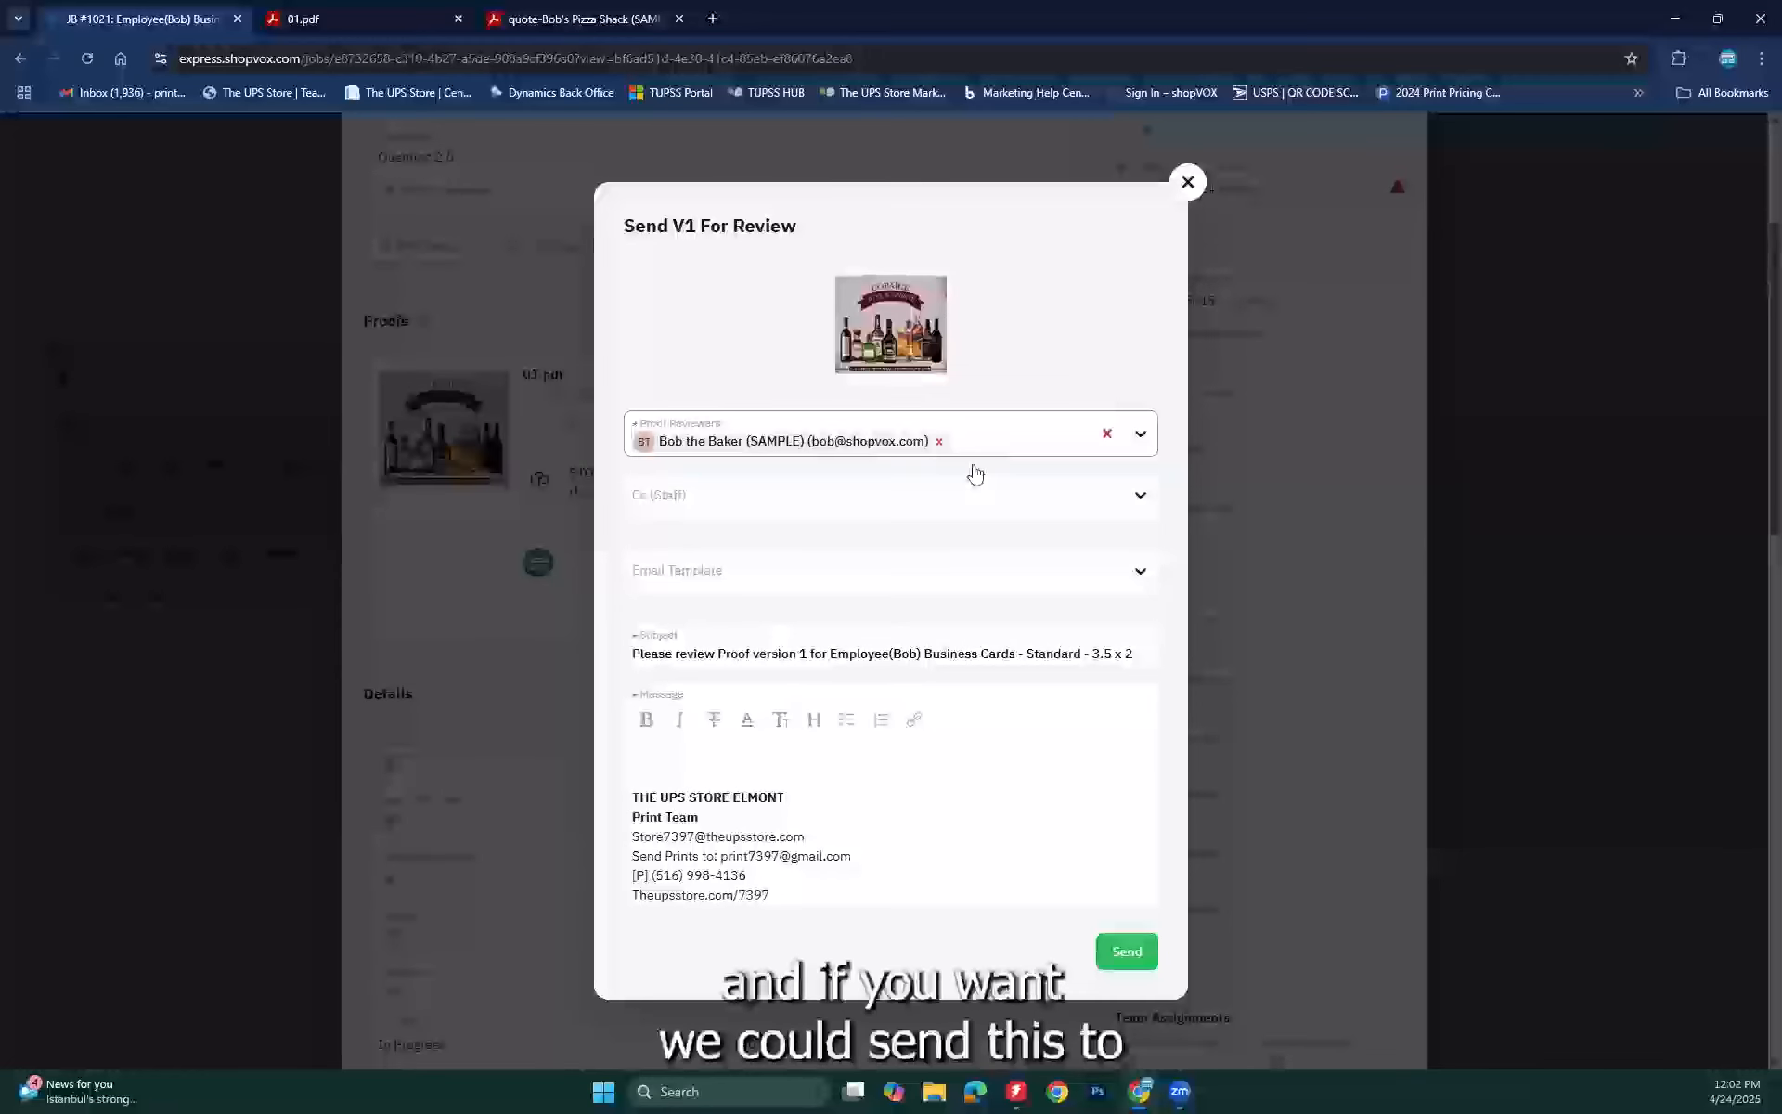
{"action": "left_click", "coordinate": [942, 443]}
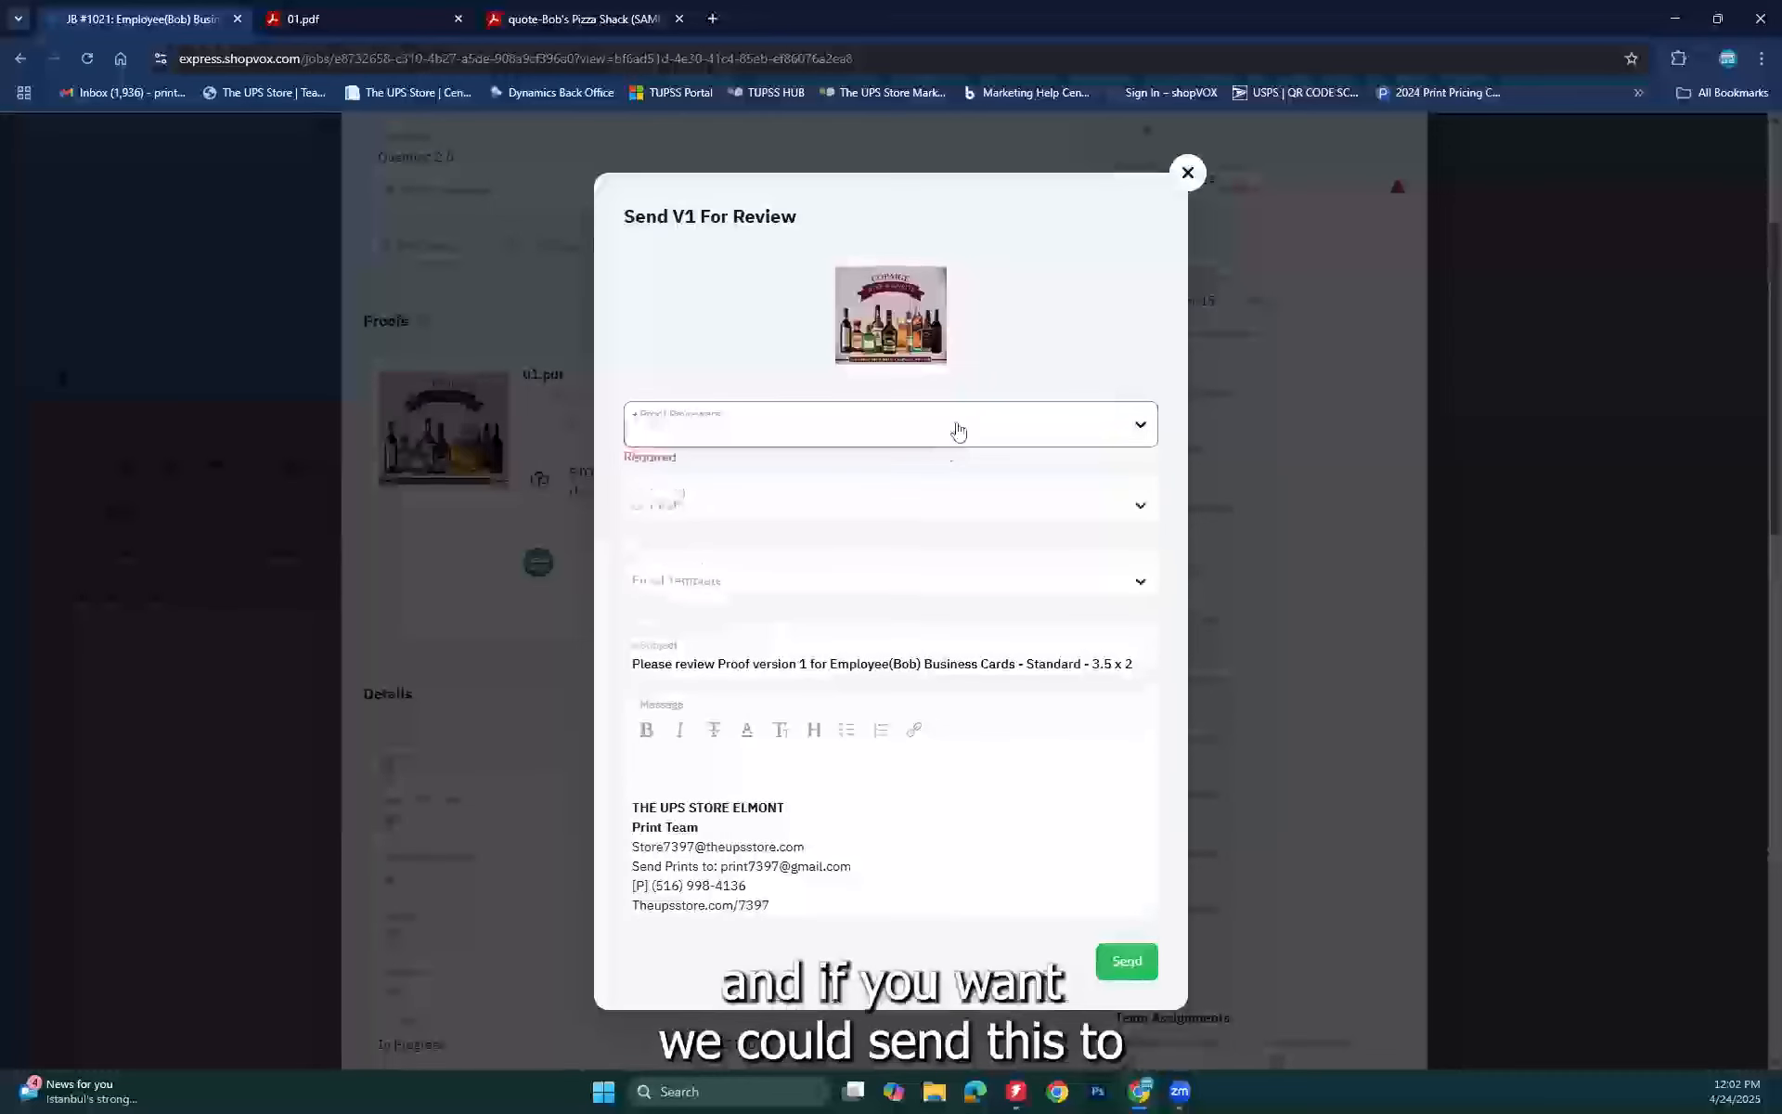
{"action": "left_click", "coordinate": [879, 422]}
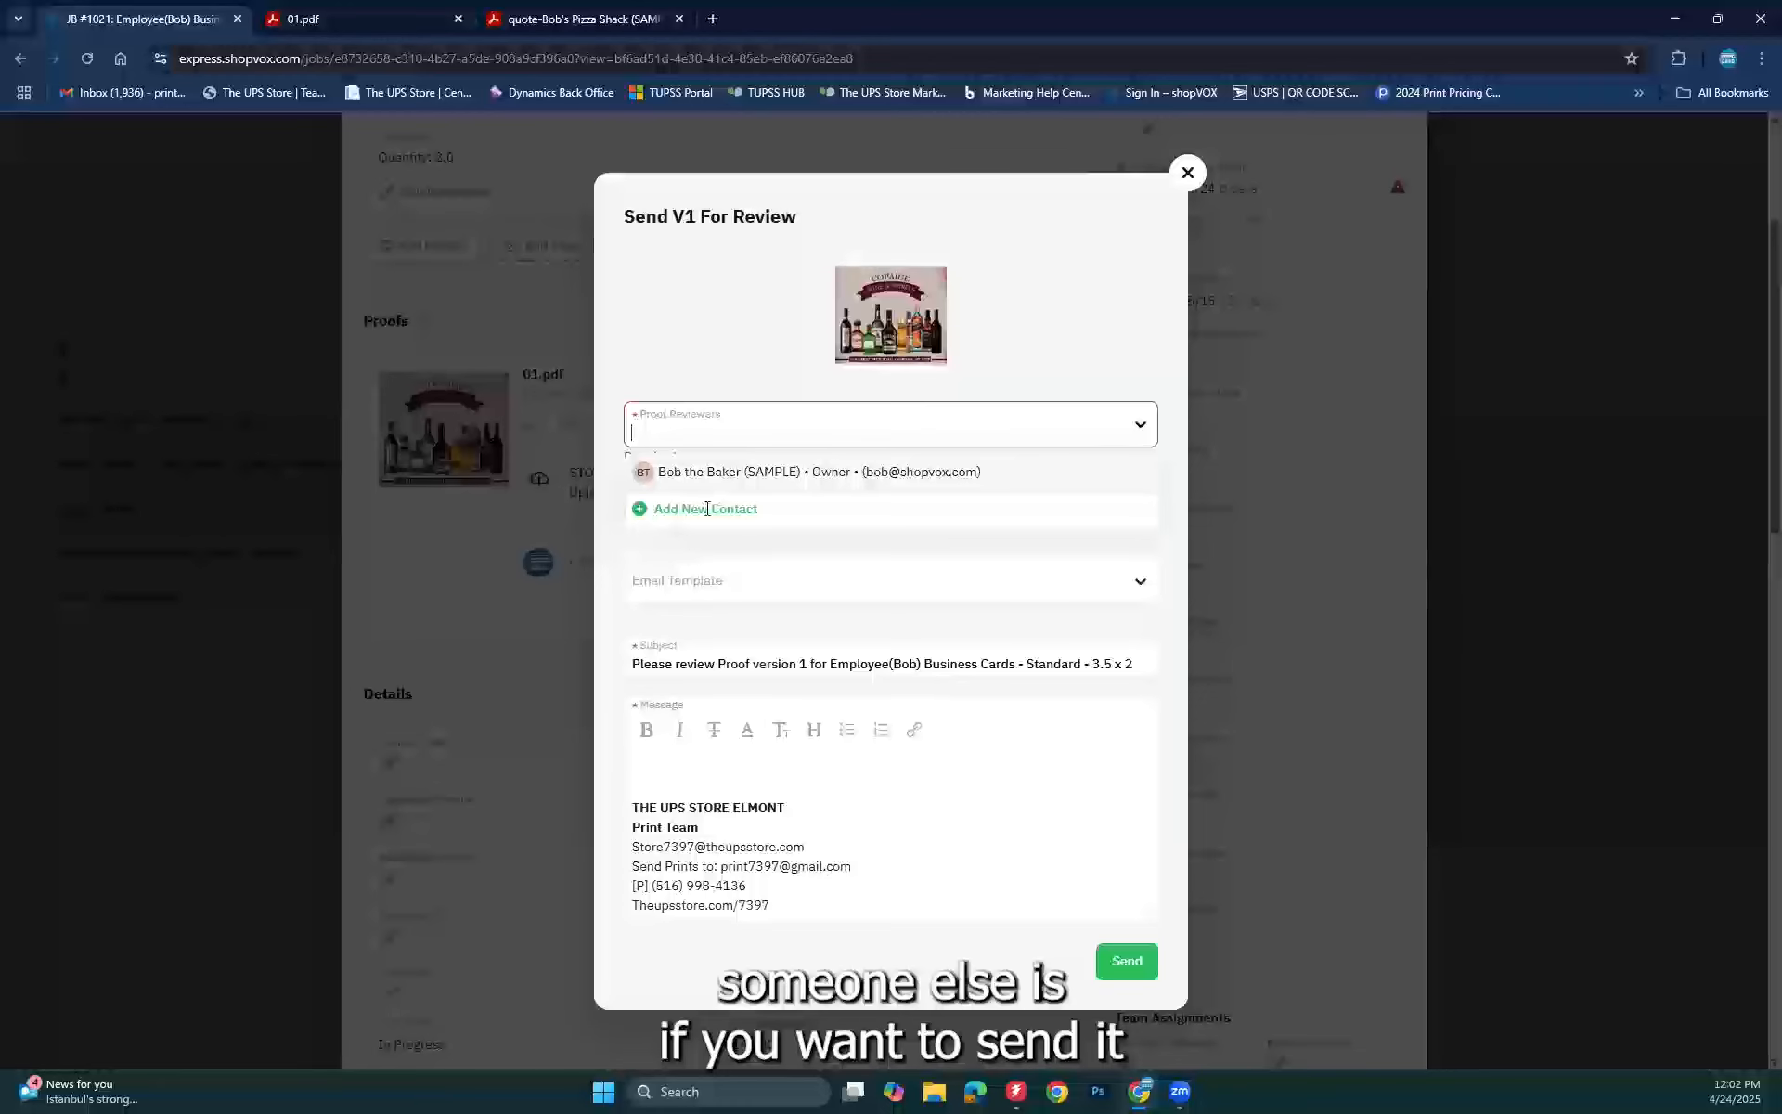
{"action": "left_click", "coordinate": [705, 508]}
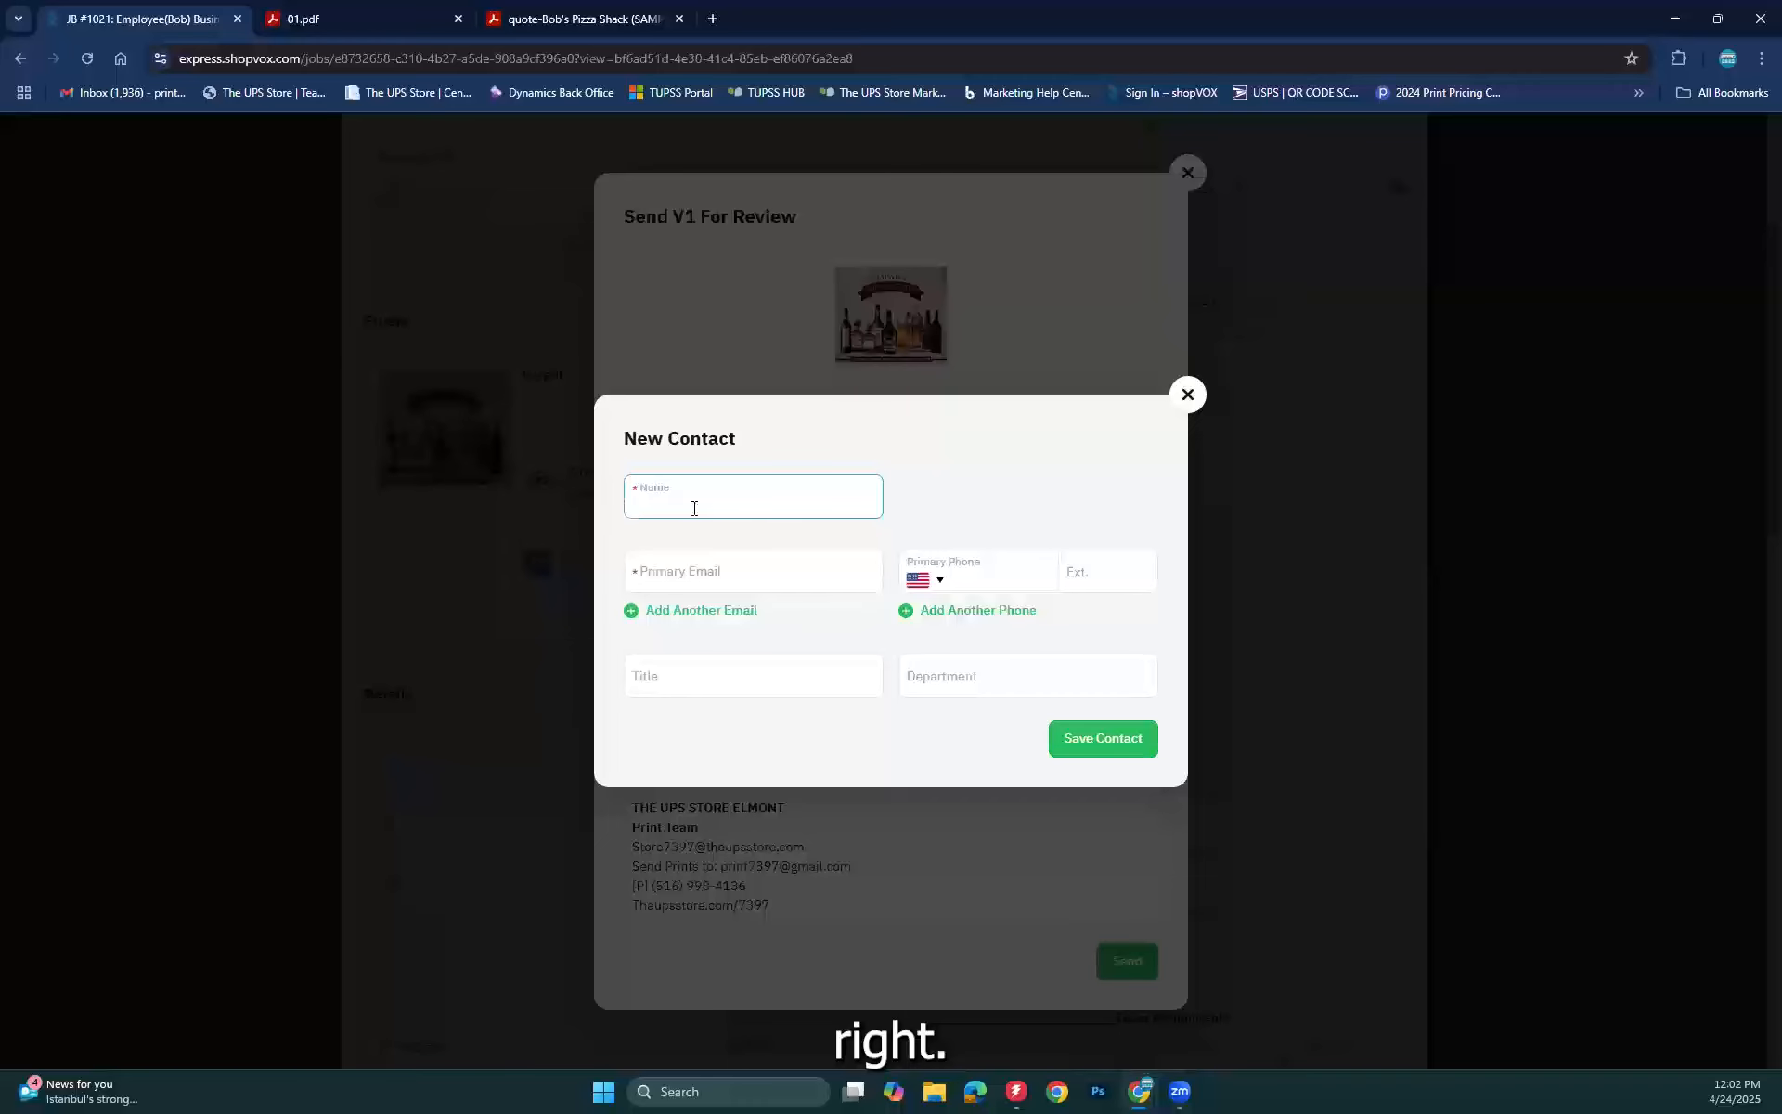
Step: Enter the new contact's name and e-mail address and save them as the reviewer
{"action": "type", "text": "Print"}
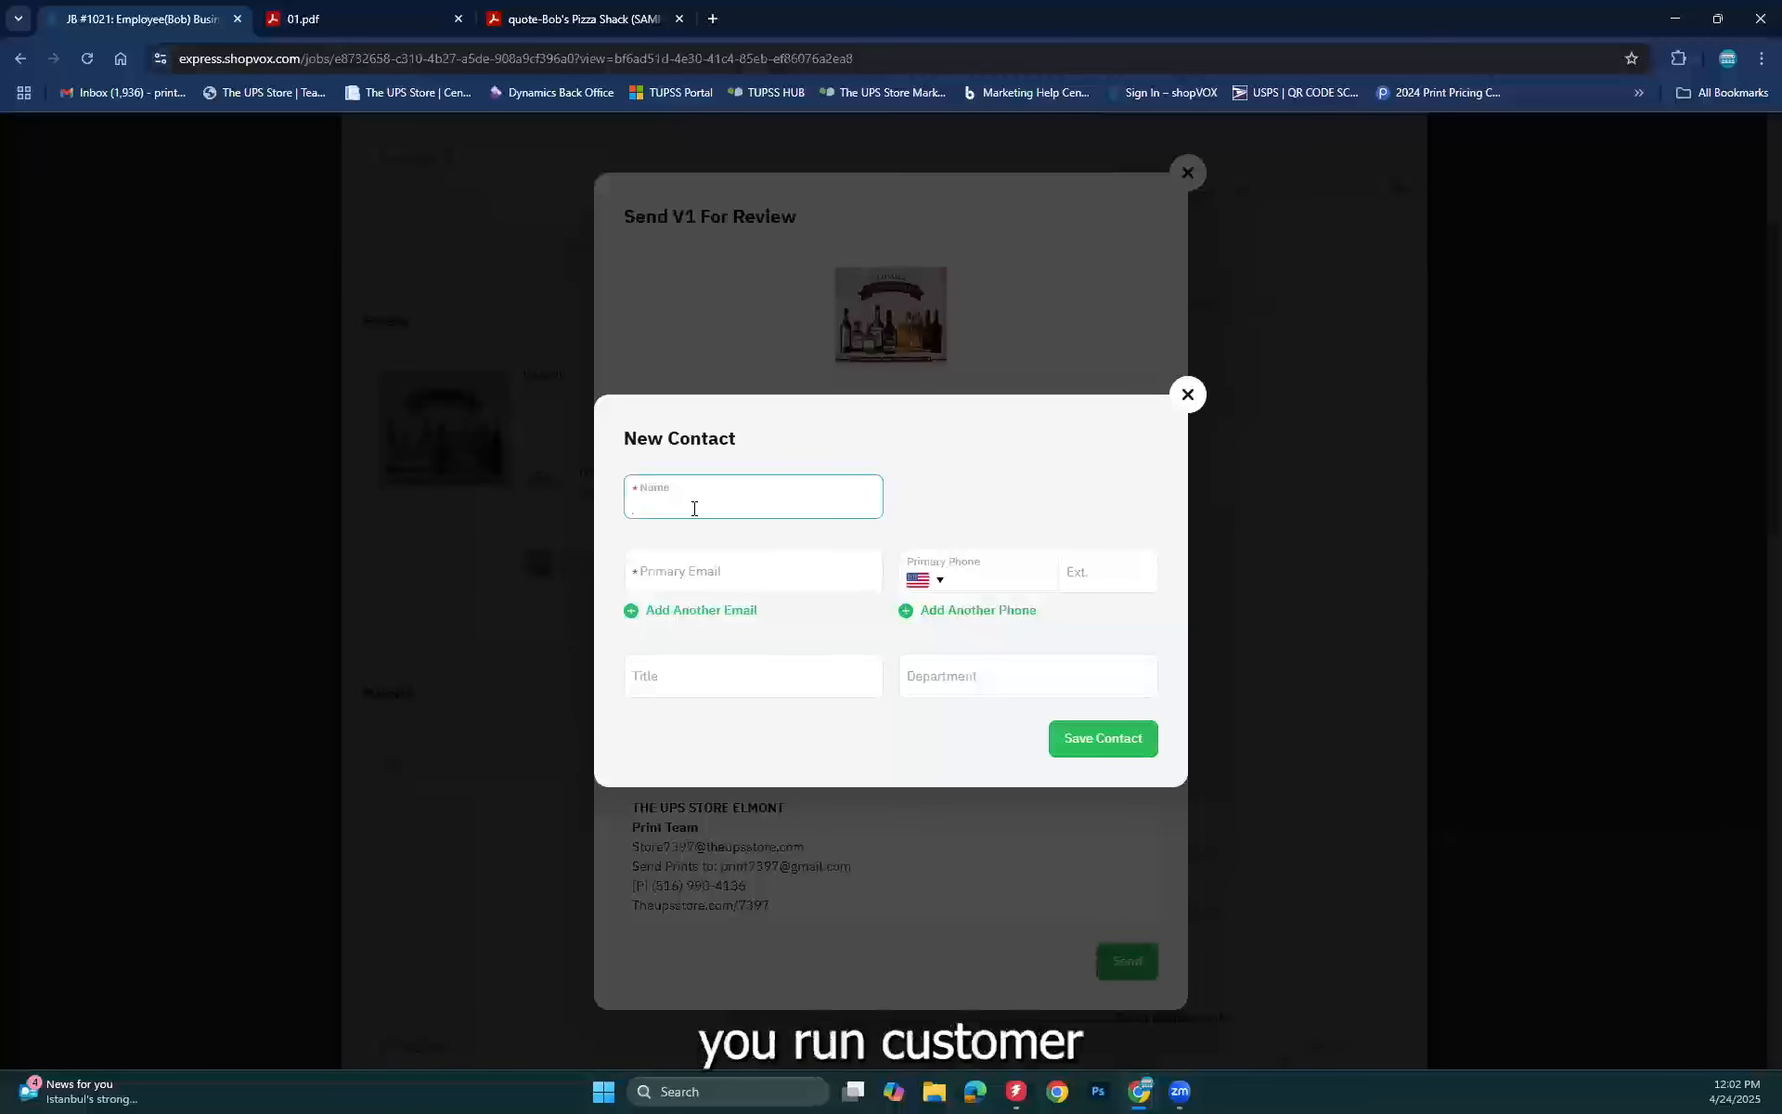
{"action": "type", "text": "Ron customer"}
{"action": "key", "text": "Tab"}
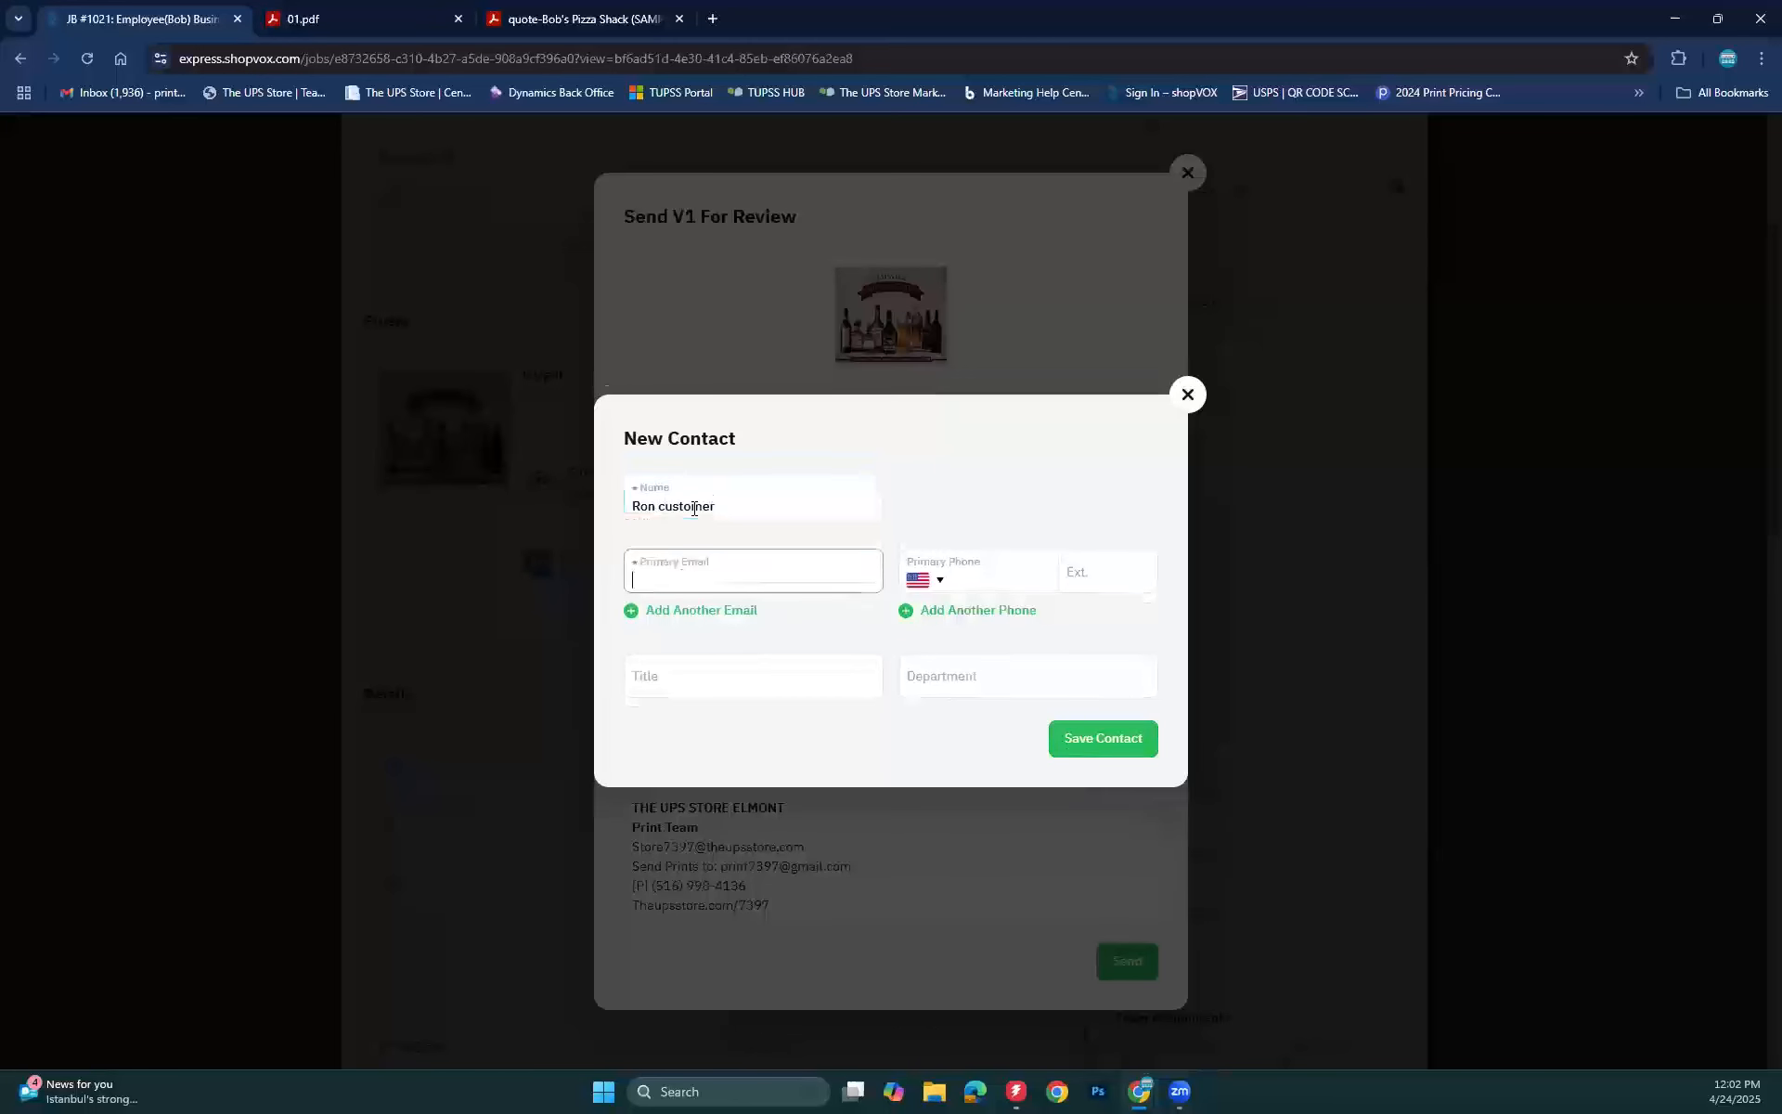
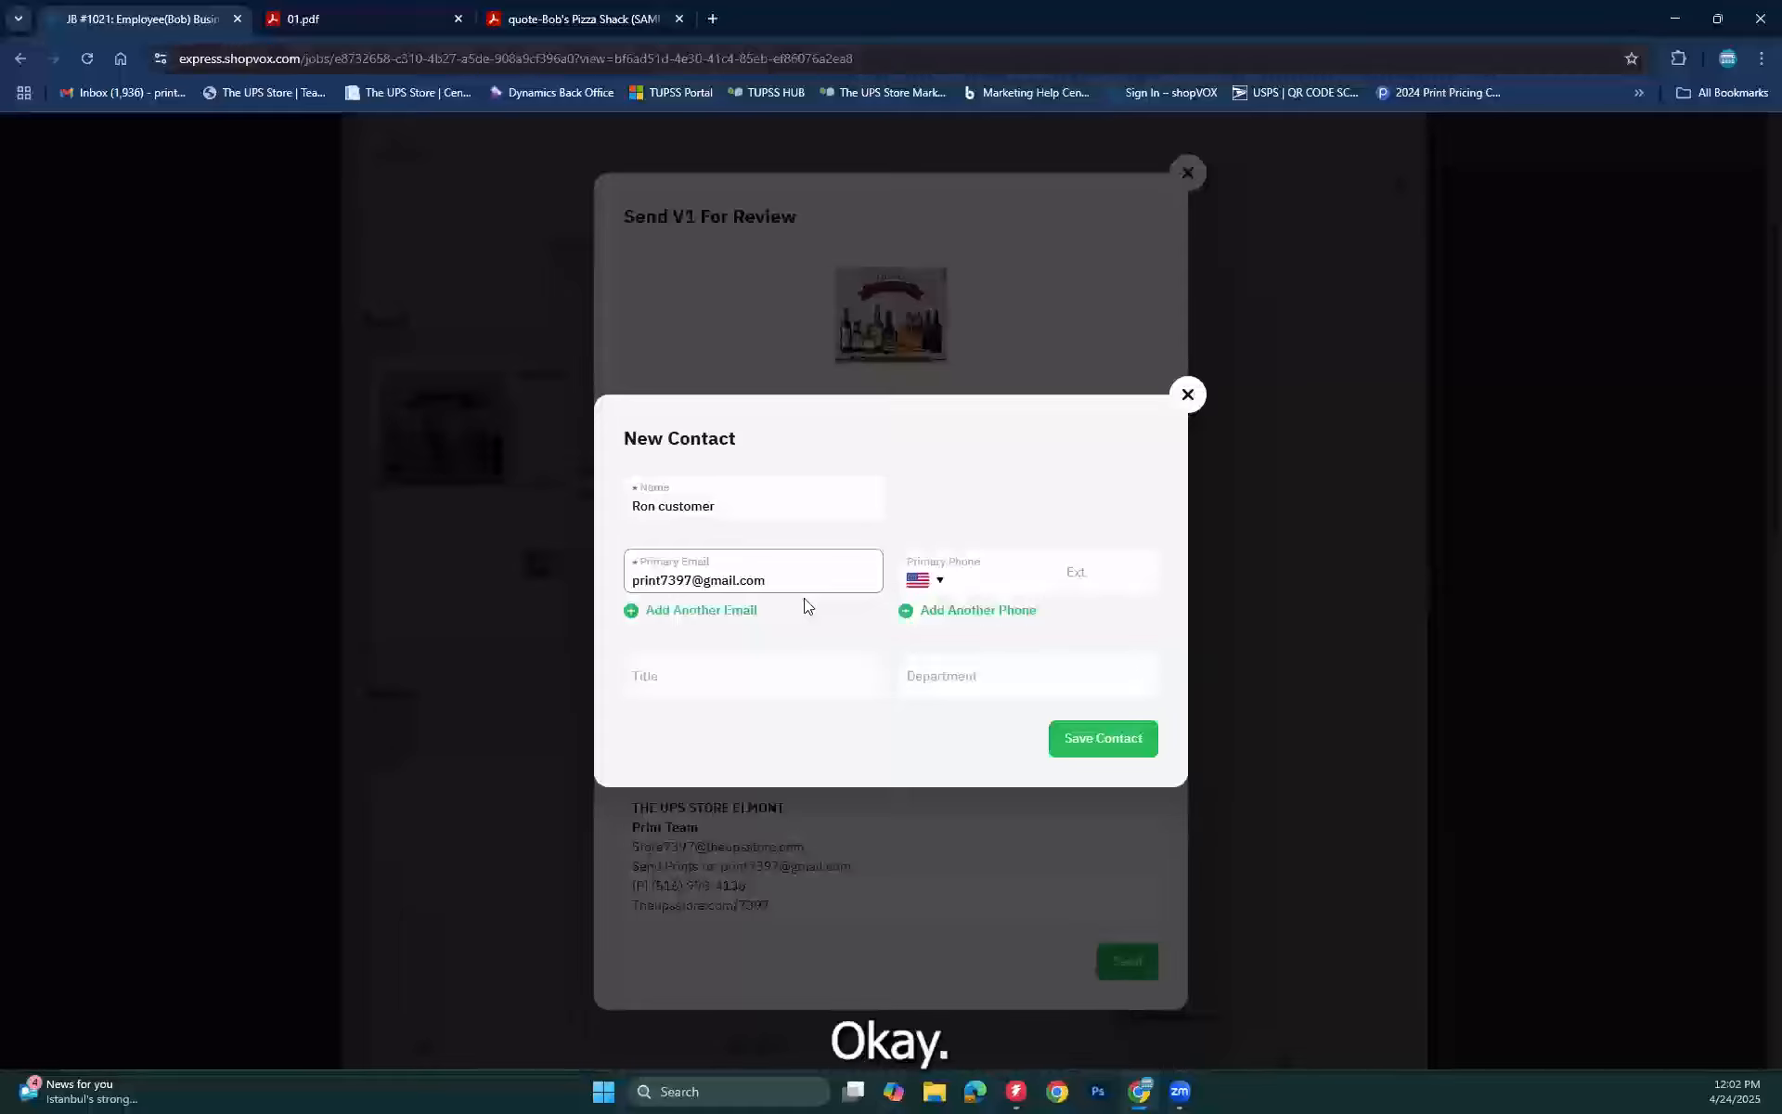
{"action": "left_click", "coordinate": [1132, 738]}
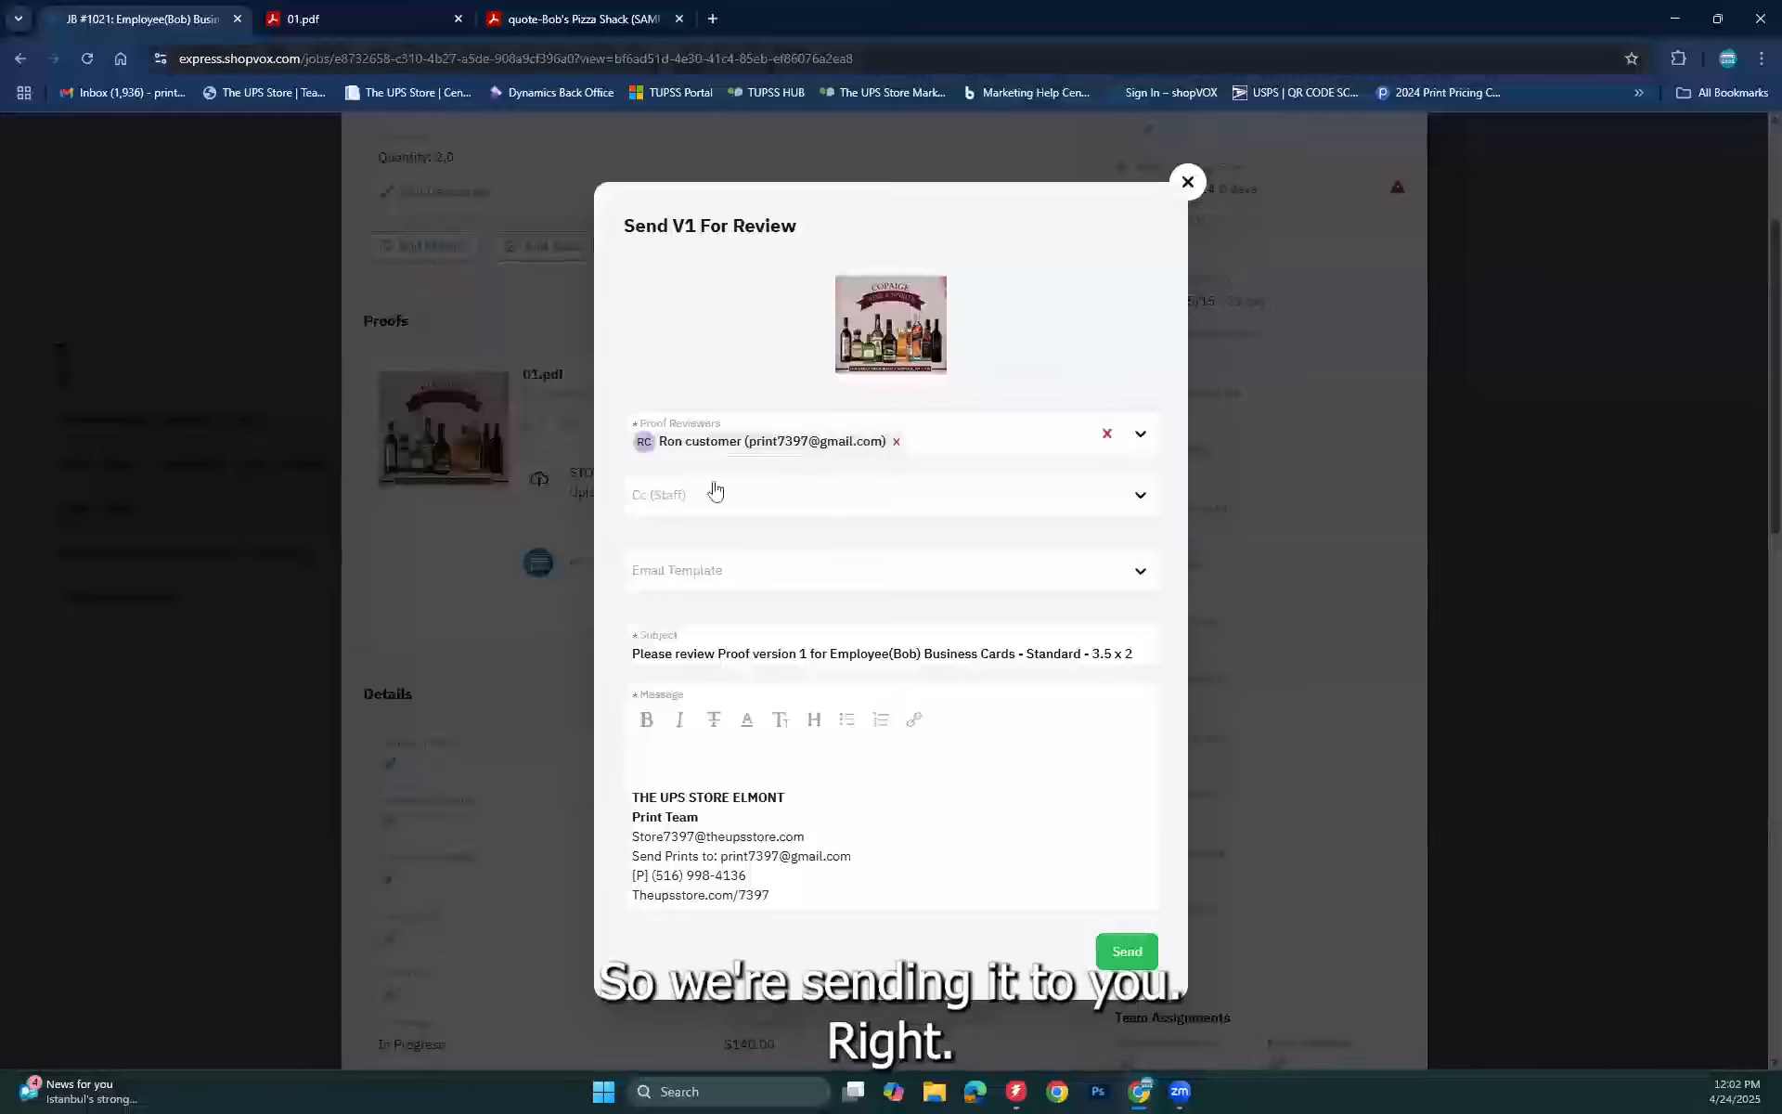
Step: Send the Version 1 review email using the Proof Review template
{"action": "left_click", "coordinate": [703, 575]}
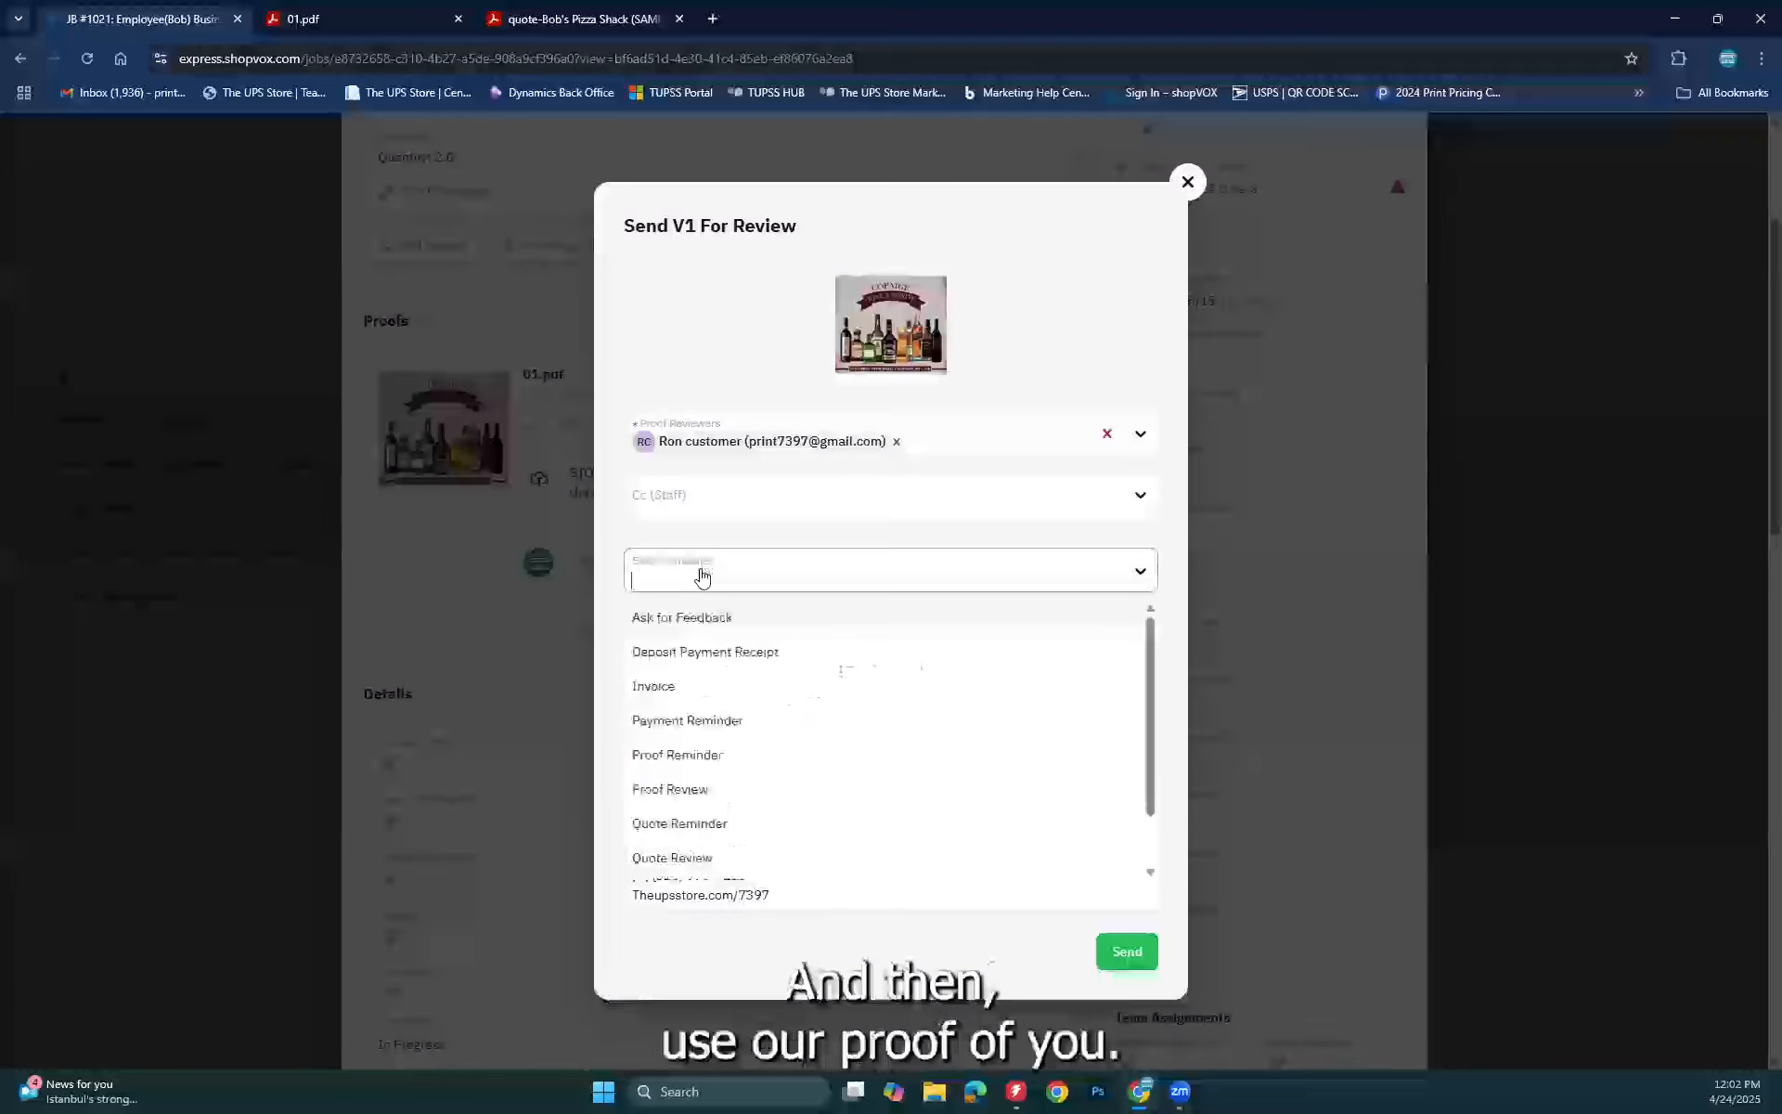
{"action": "left_click", "coordinate": [687, 790]}
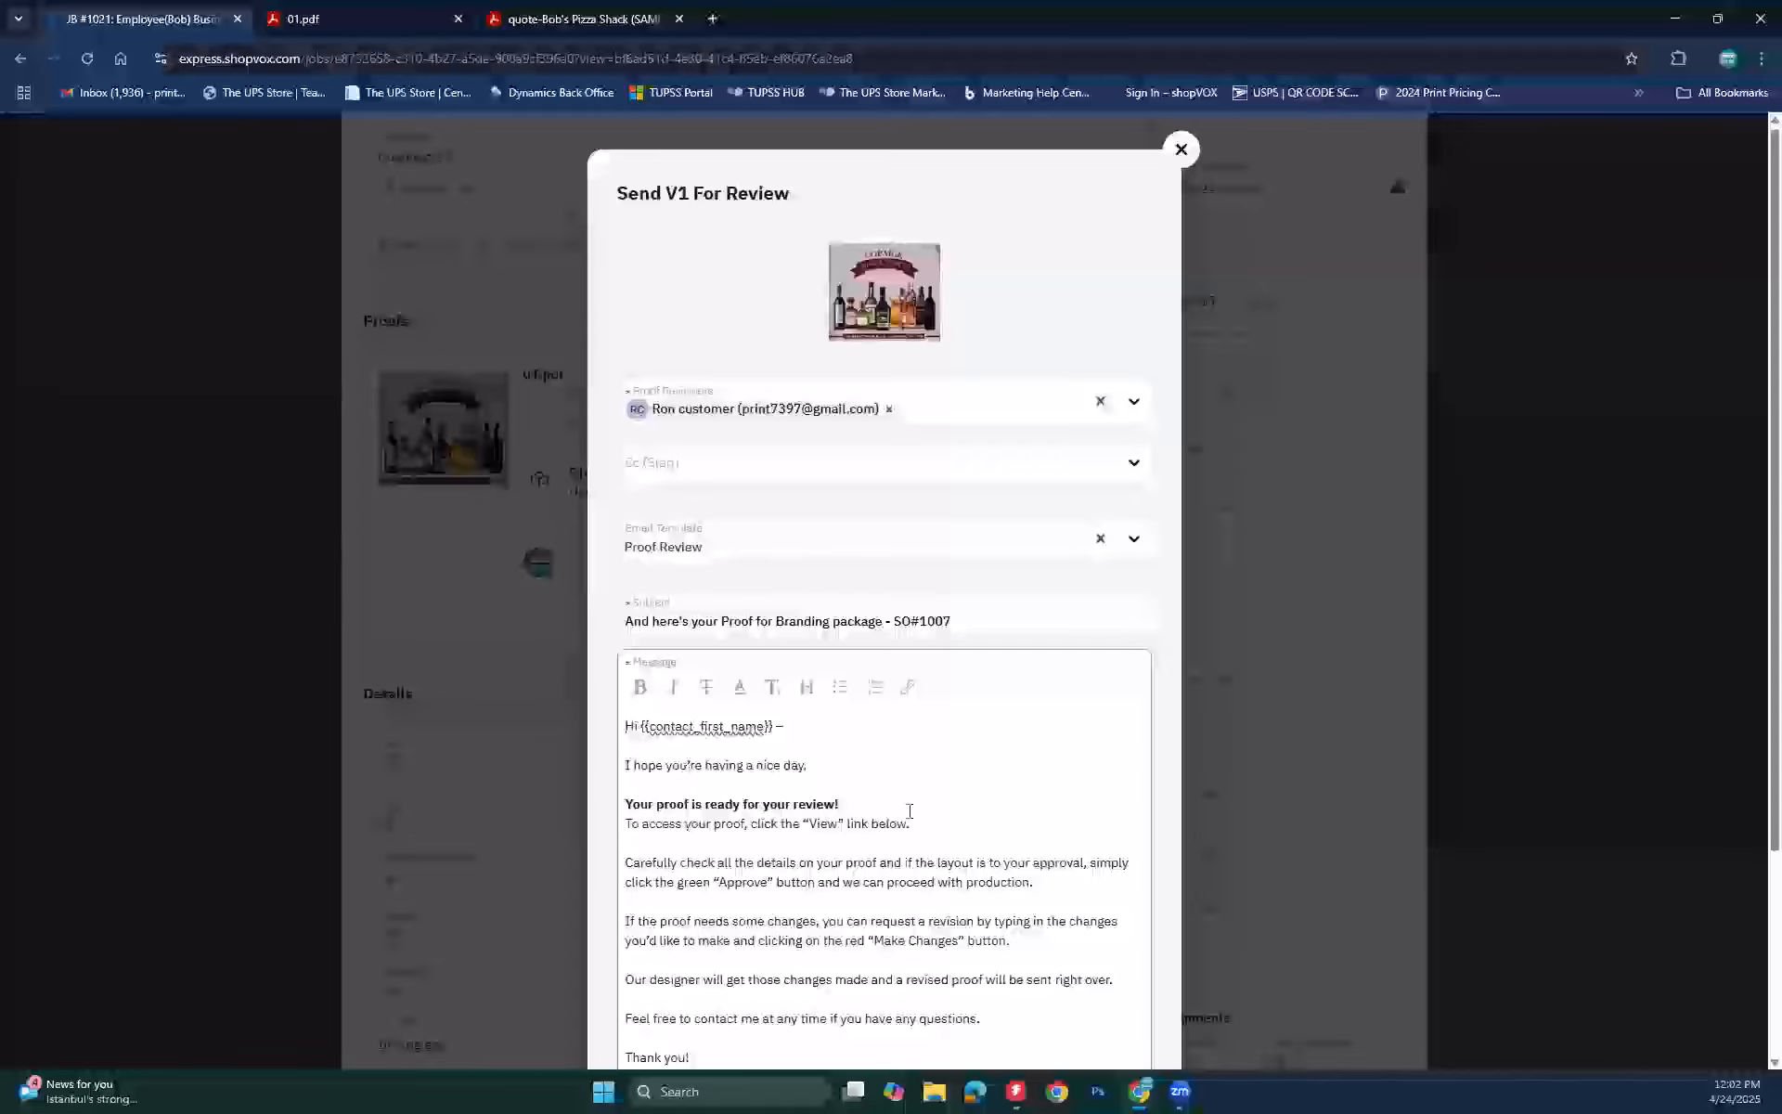
{"action": "scroll", "coordinate": [910, 810], "scroll_direction": "down", "scroll_amount": 2}
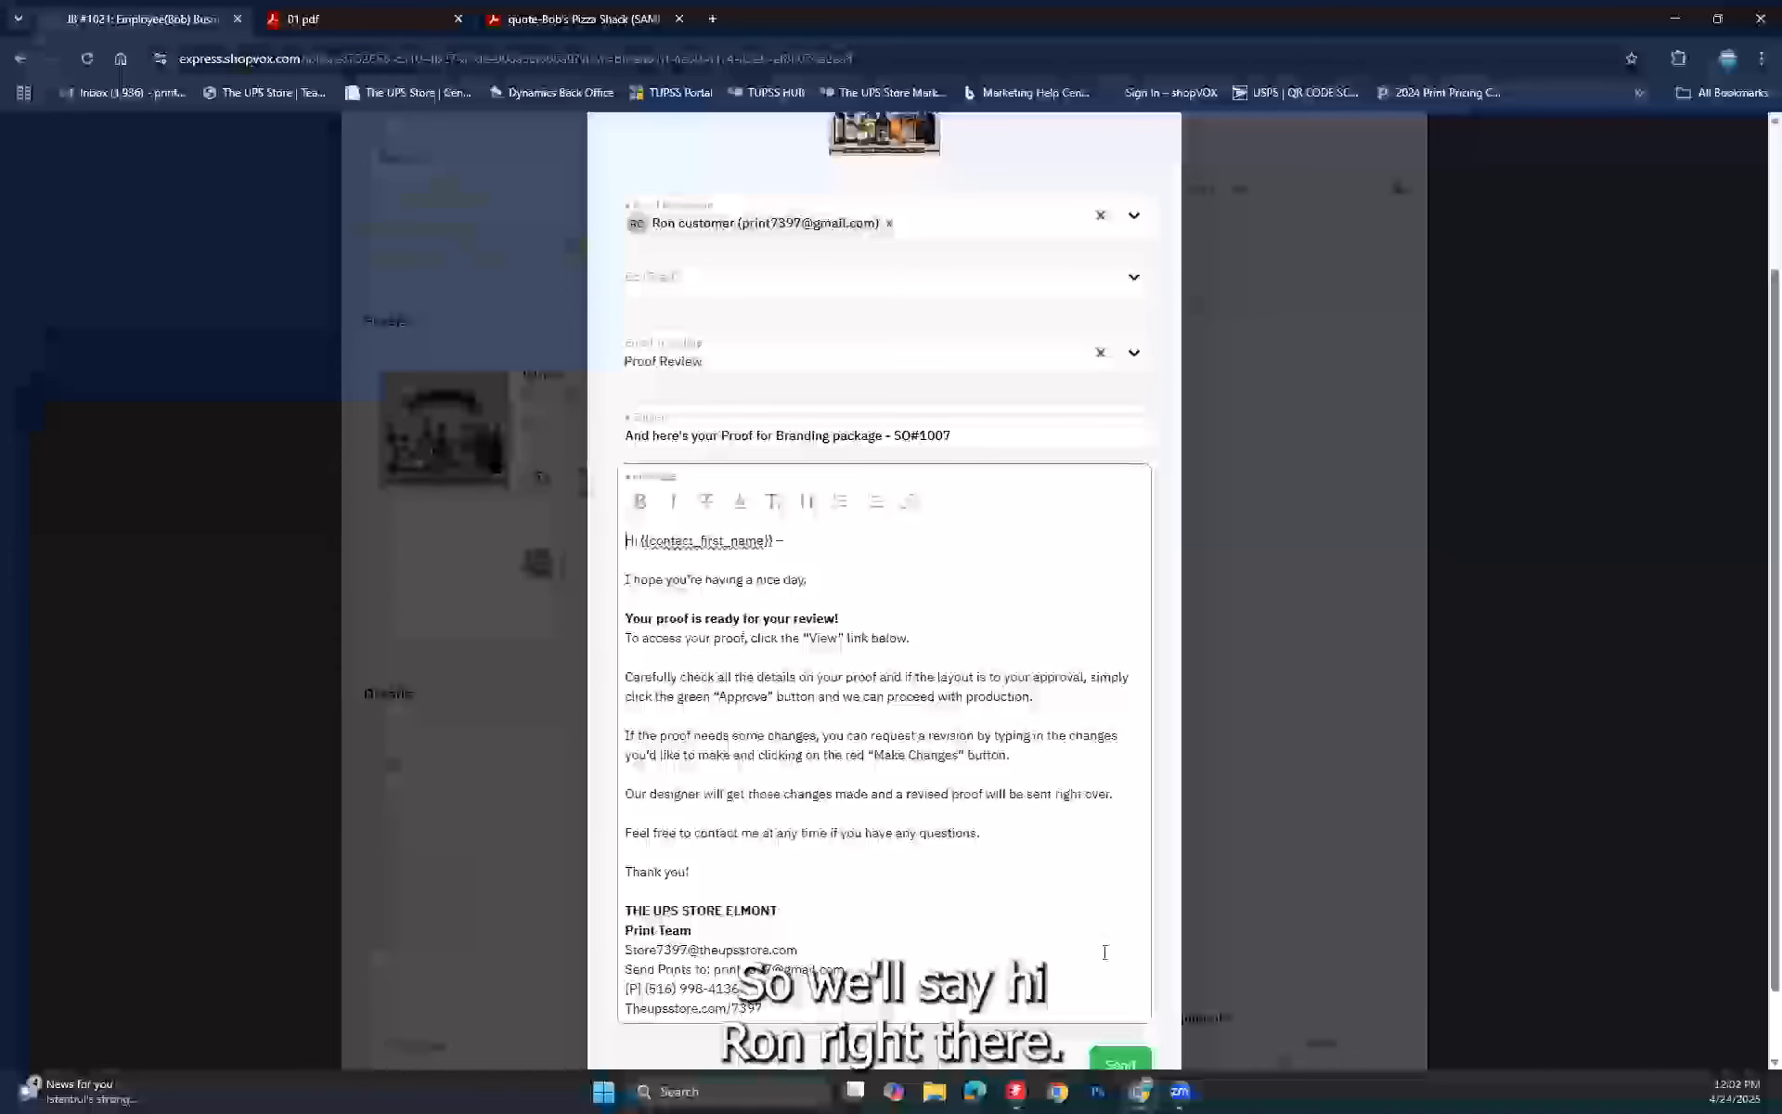
{"action": "scroll", "coordinate": [1069, 1024], "scroll_direction": "down", "scroll_amount": 2}
{"action": "left_click", "coordinate": [1118, 984]}
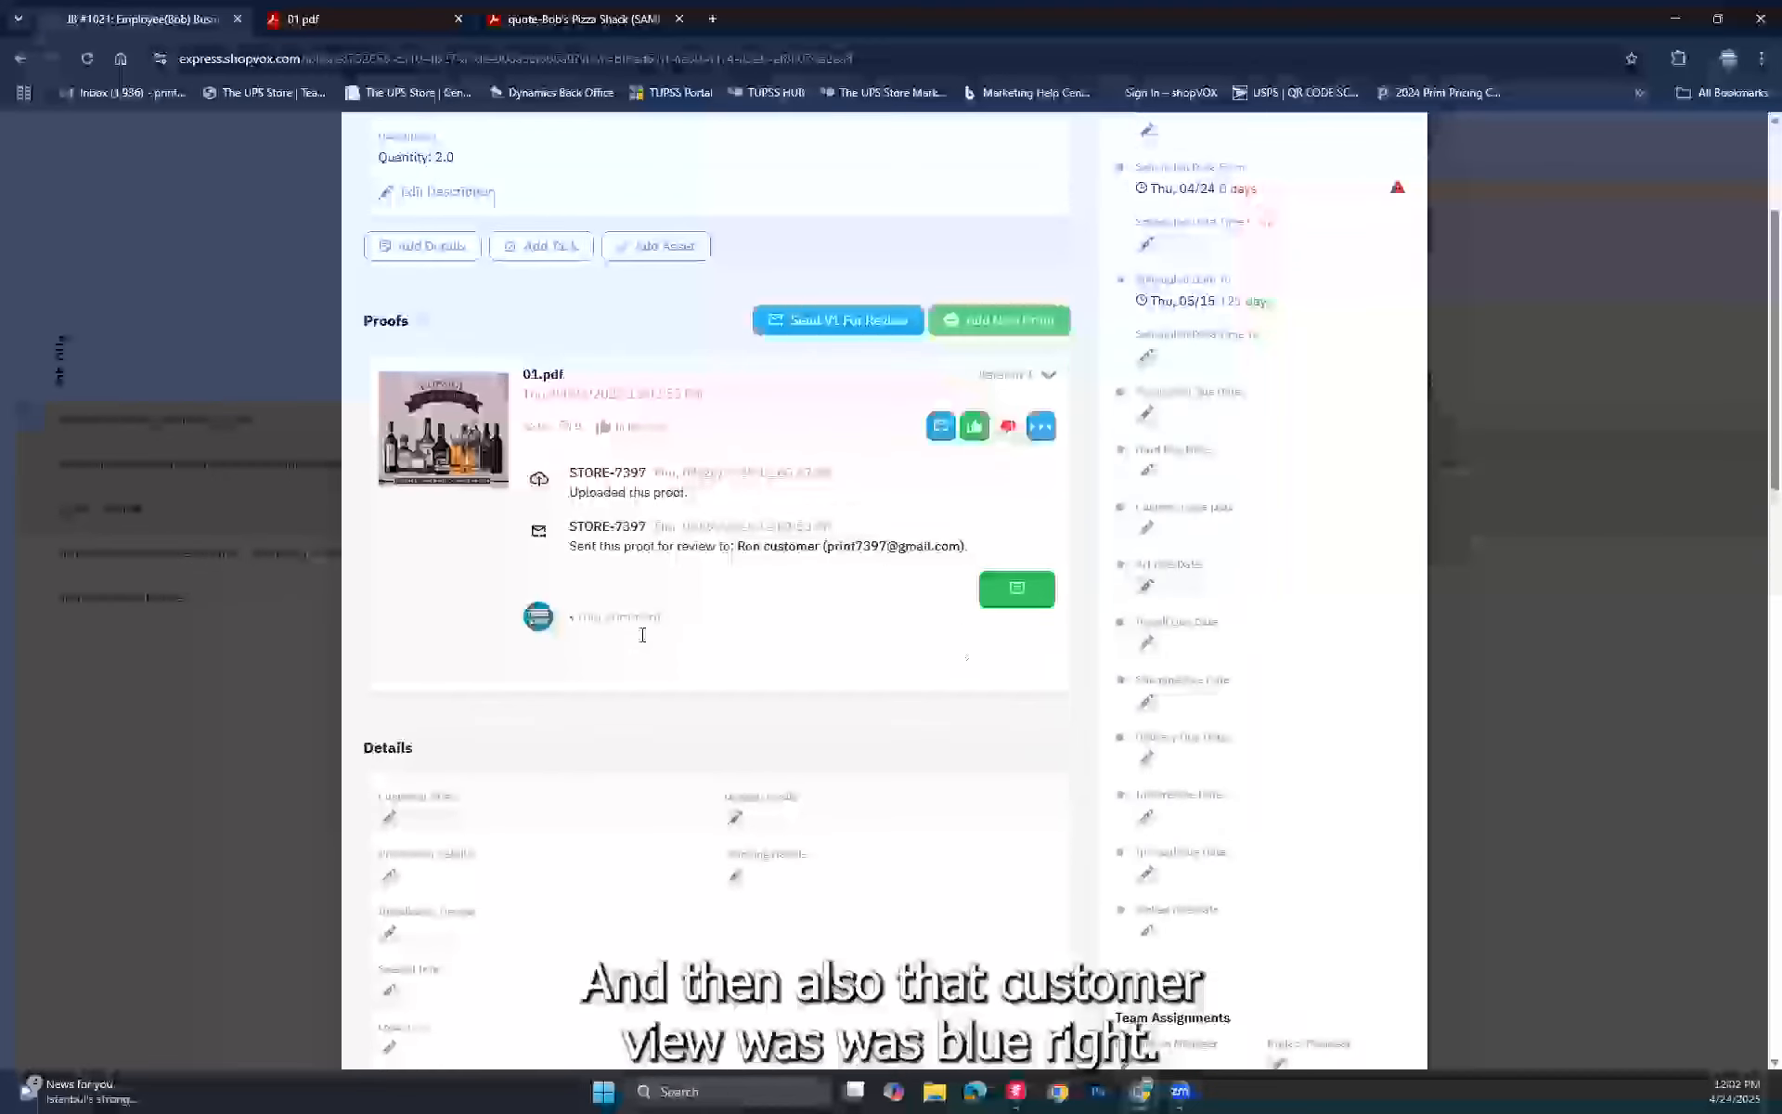
Step: Refresh the 01.pdf proof card by collapsing and re-expanding it, then show its options menu
{"action": "scroll", "coordinate": [643, 635], "scroll_direction": "down", "scroll_amount": 5}
{"action": "scroll", "coordinate": [642, 635], "scroll_direction": "down", "scroll_amount": 1}
{"action": "scroll", "coordinate": [641, 644], "scroll_direction": "up", "scroll_amount": 1}
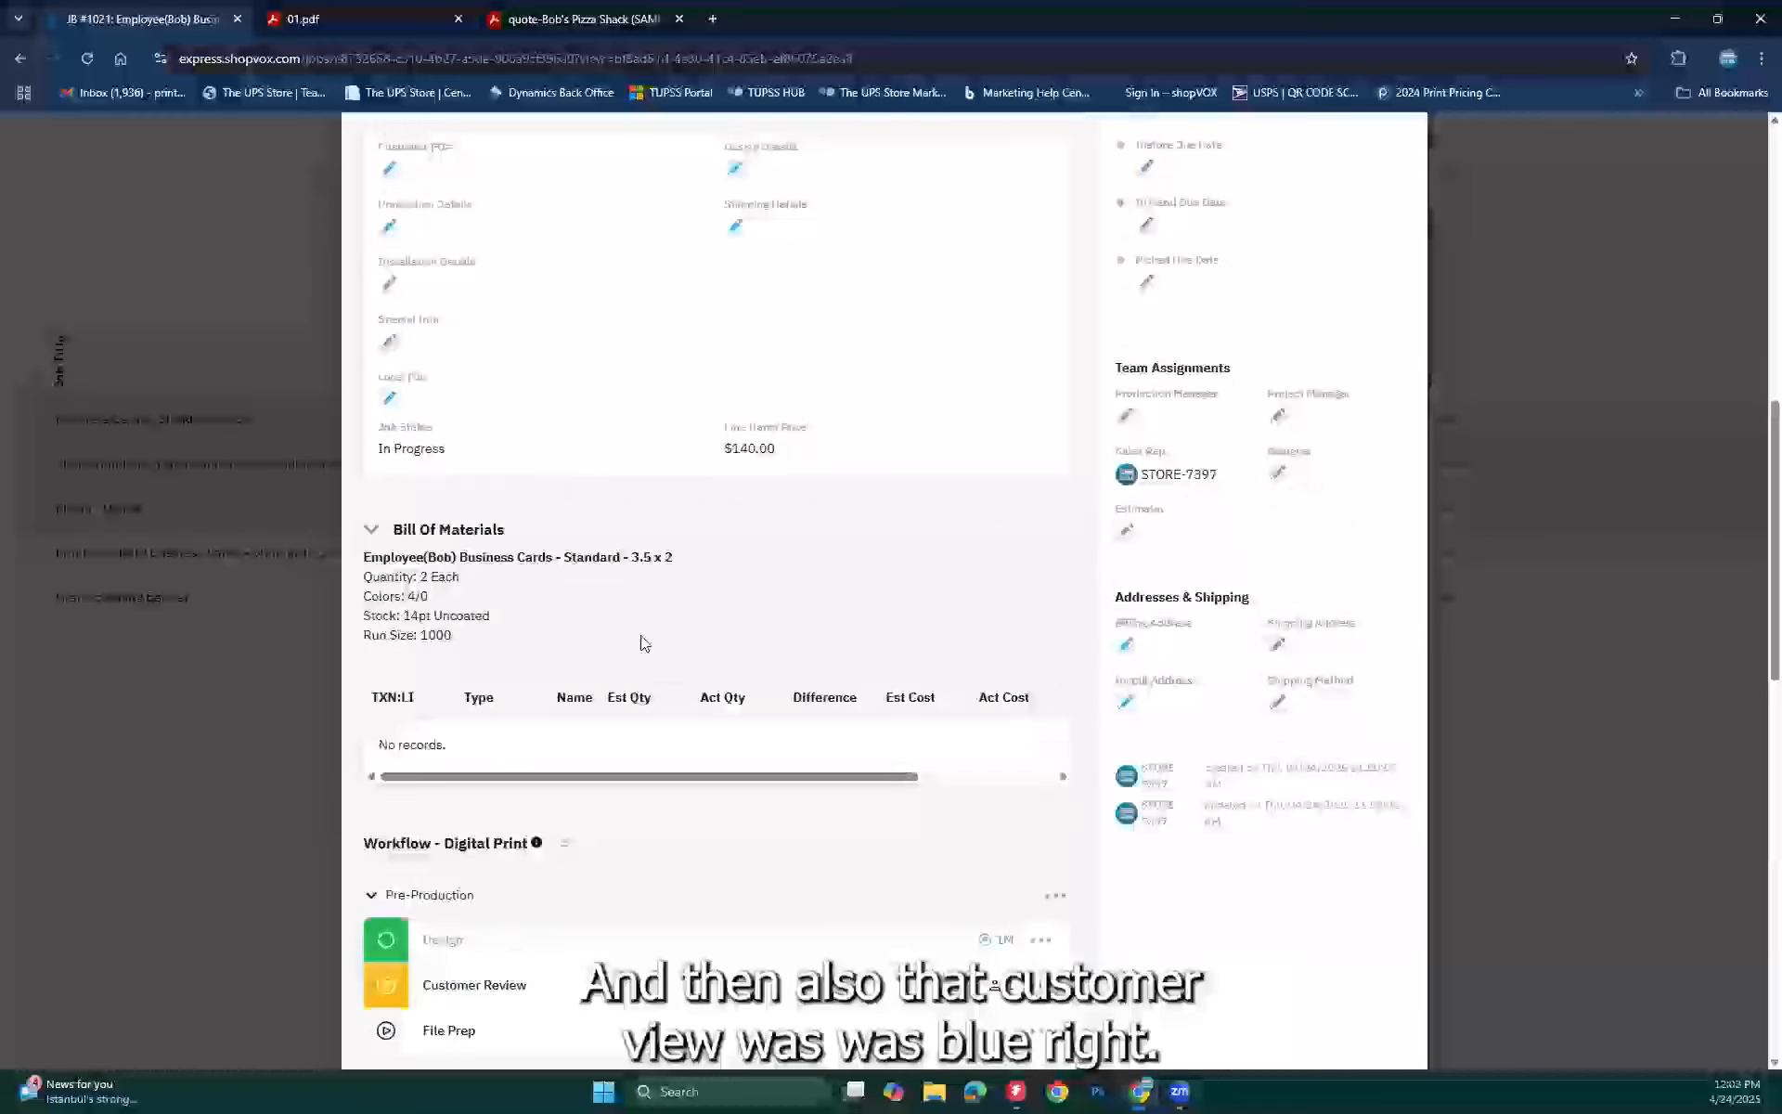
{"action": "scroll", "coordinate": [640, 641], "scroll_direction": "down", "scroll_amount": 3}
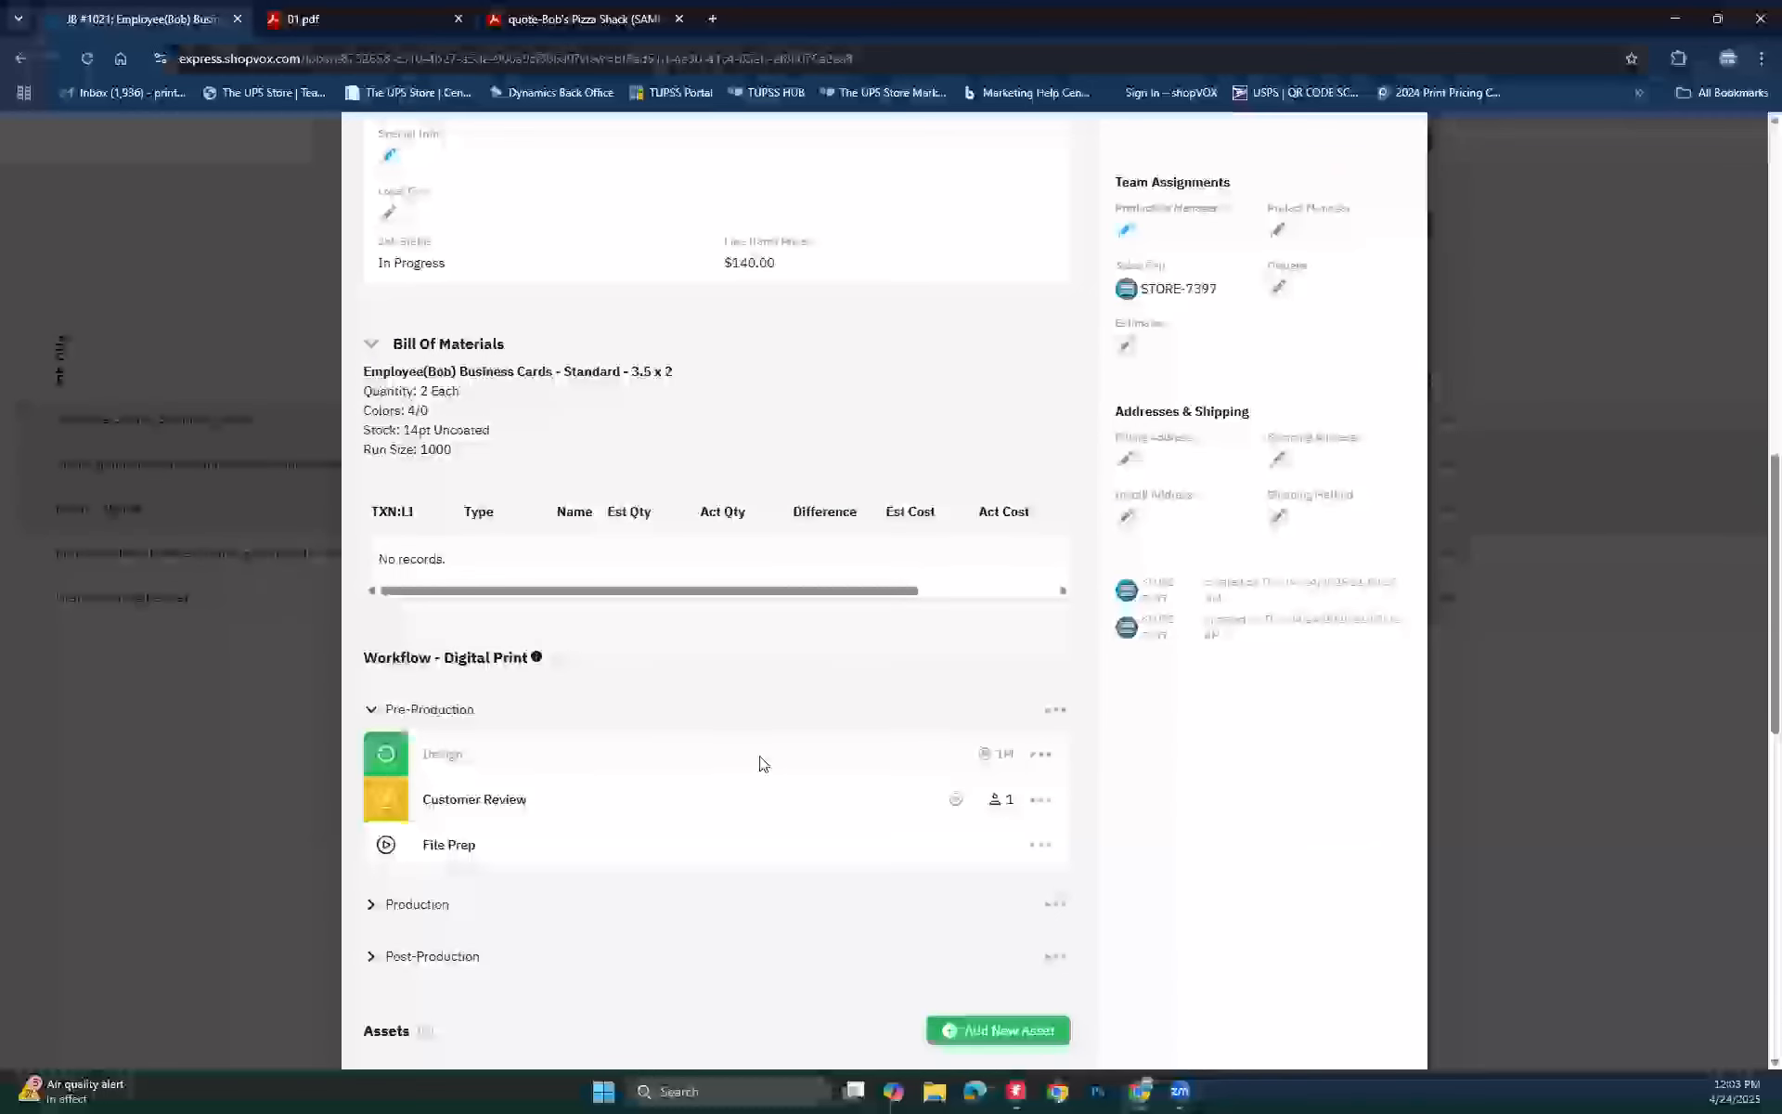
{"action": "scroll", "coordinate": [759, 763], "scroll_direction": "up", "scroll_amount": 7}
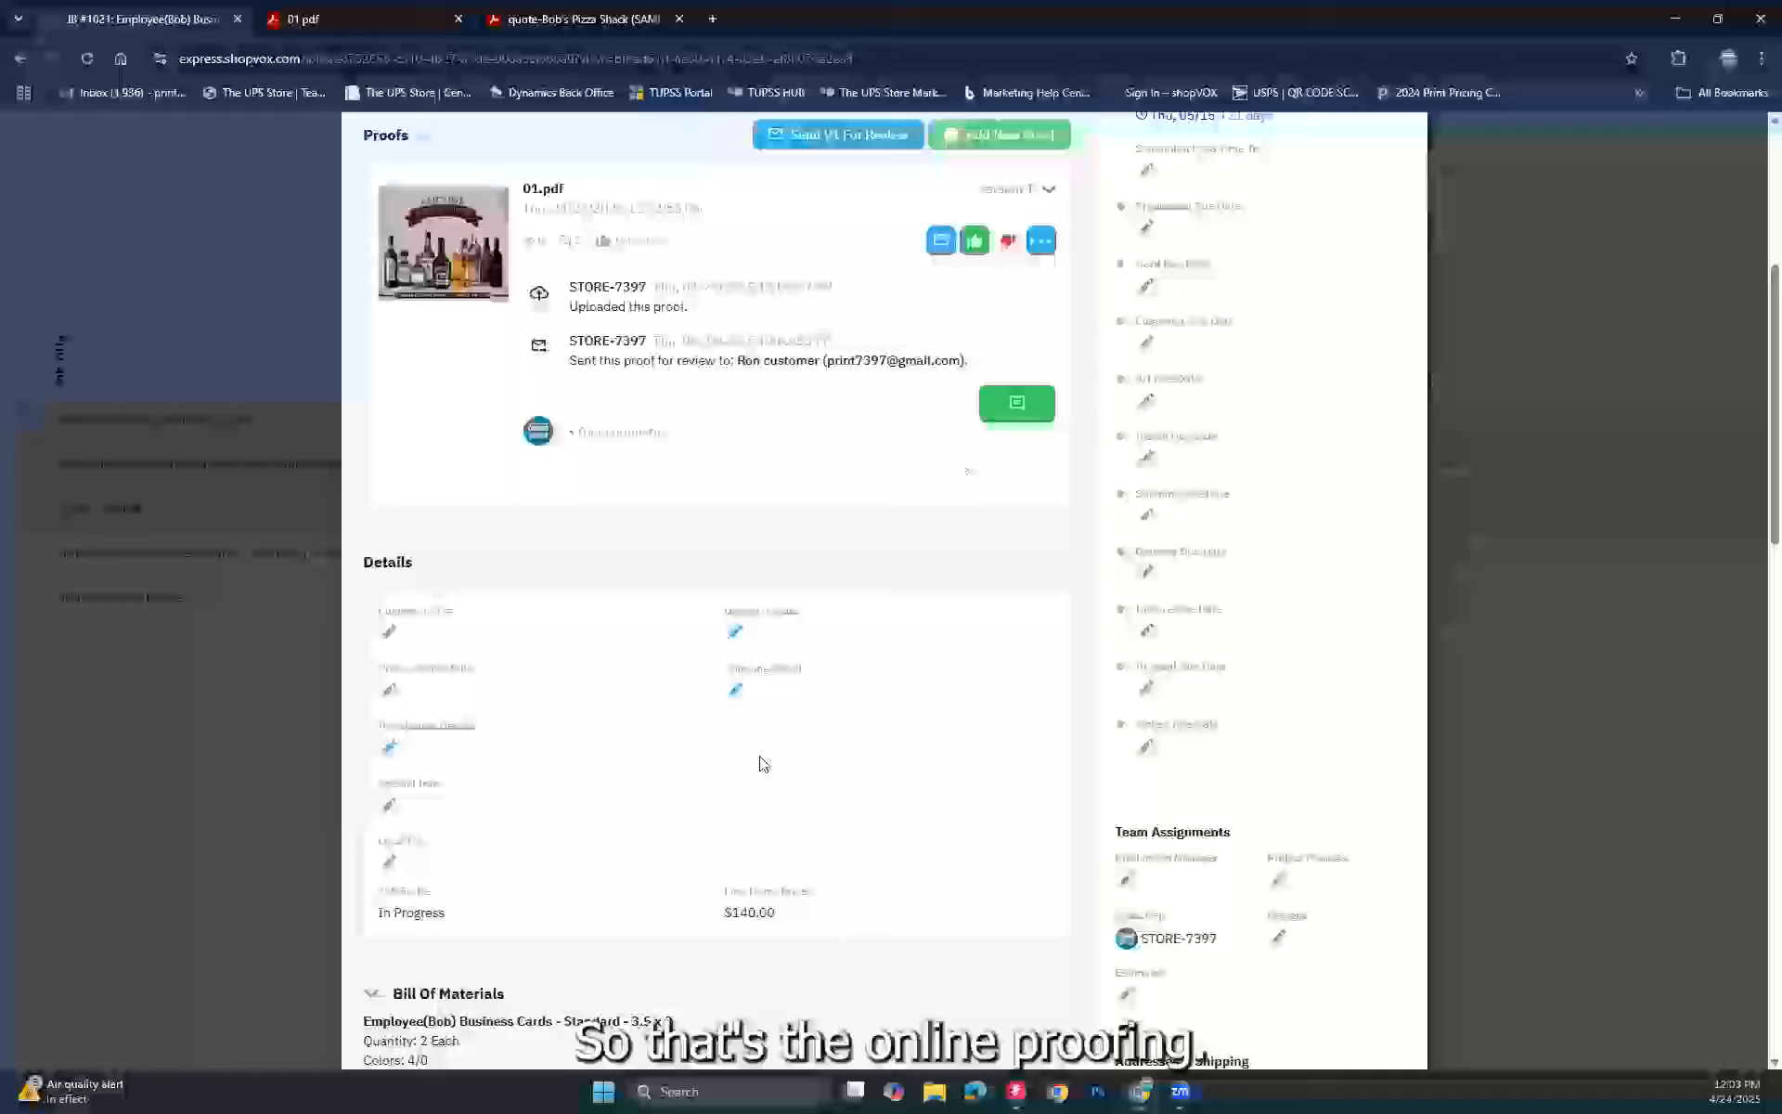
{"action": "scroll", "coordinate": [763, 763], "scroll_direction": "up", "scroll_amount": 4}
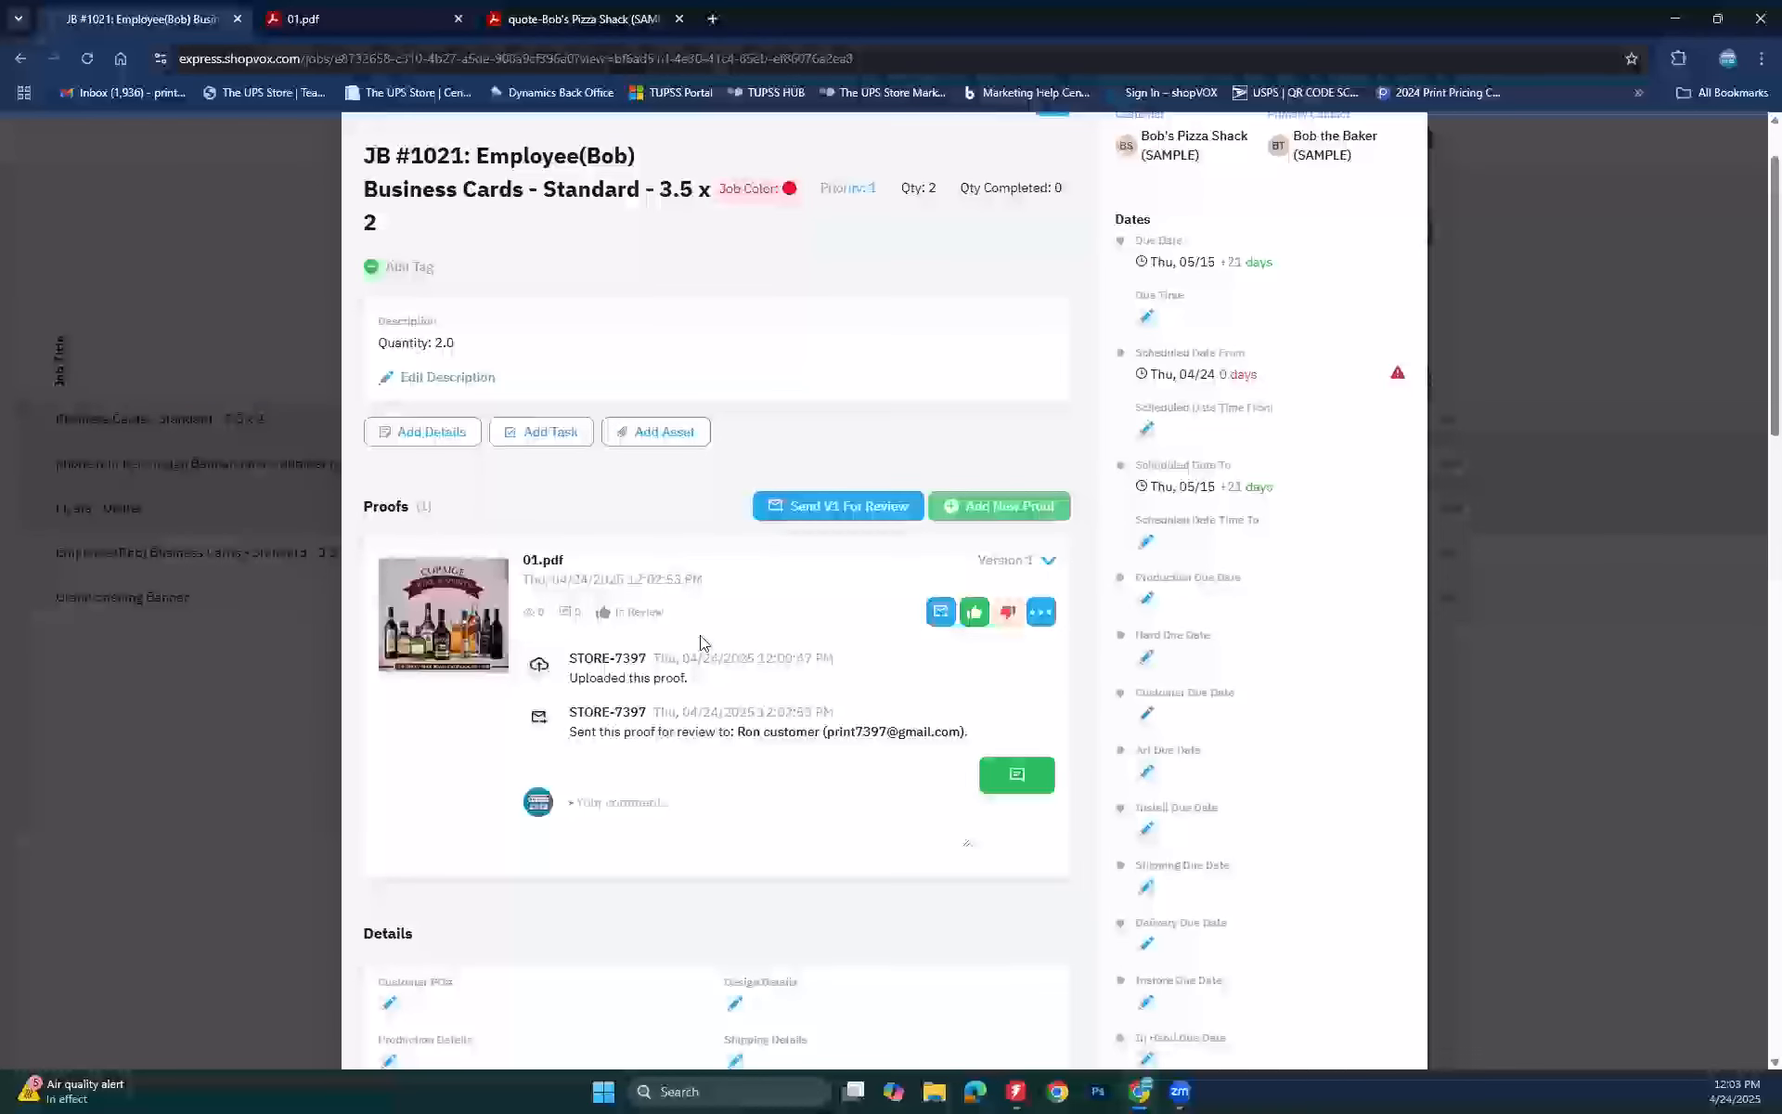
{"action": "left_click", "coordinate": [1012, 562]}
{"action": "left_click", "coordinate": [1013, 562]}
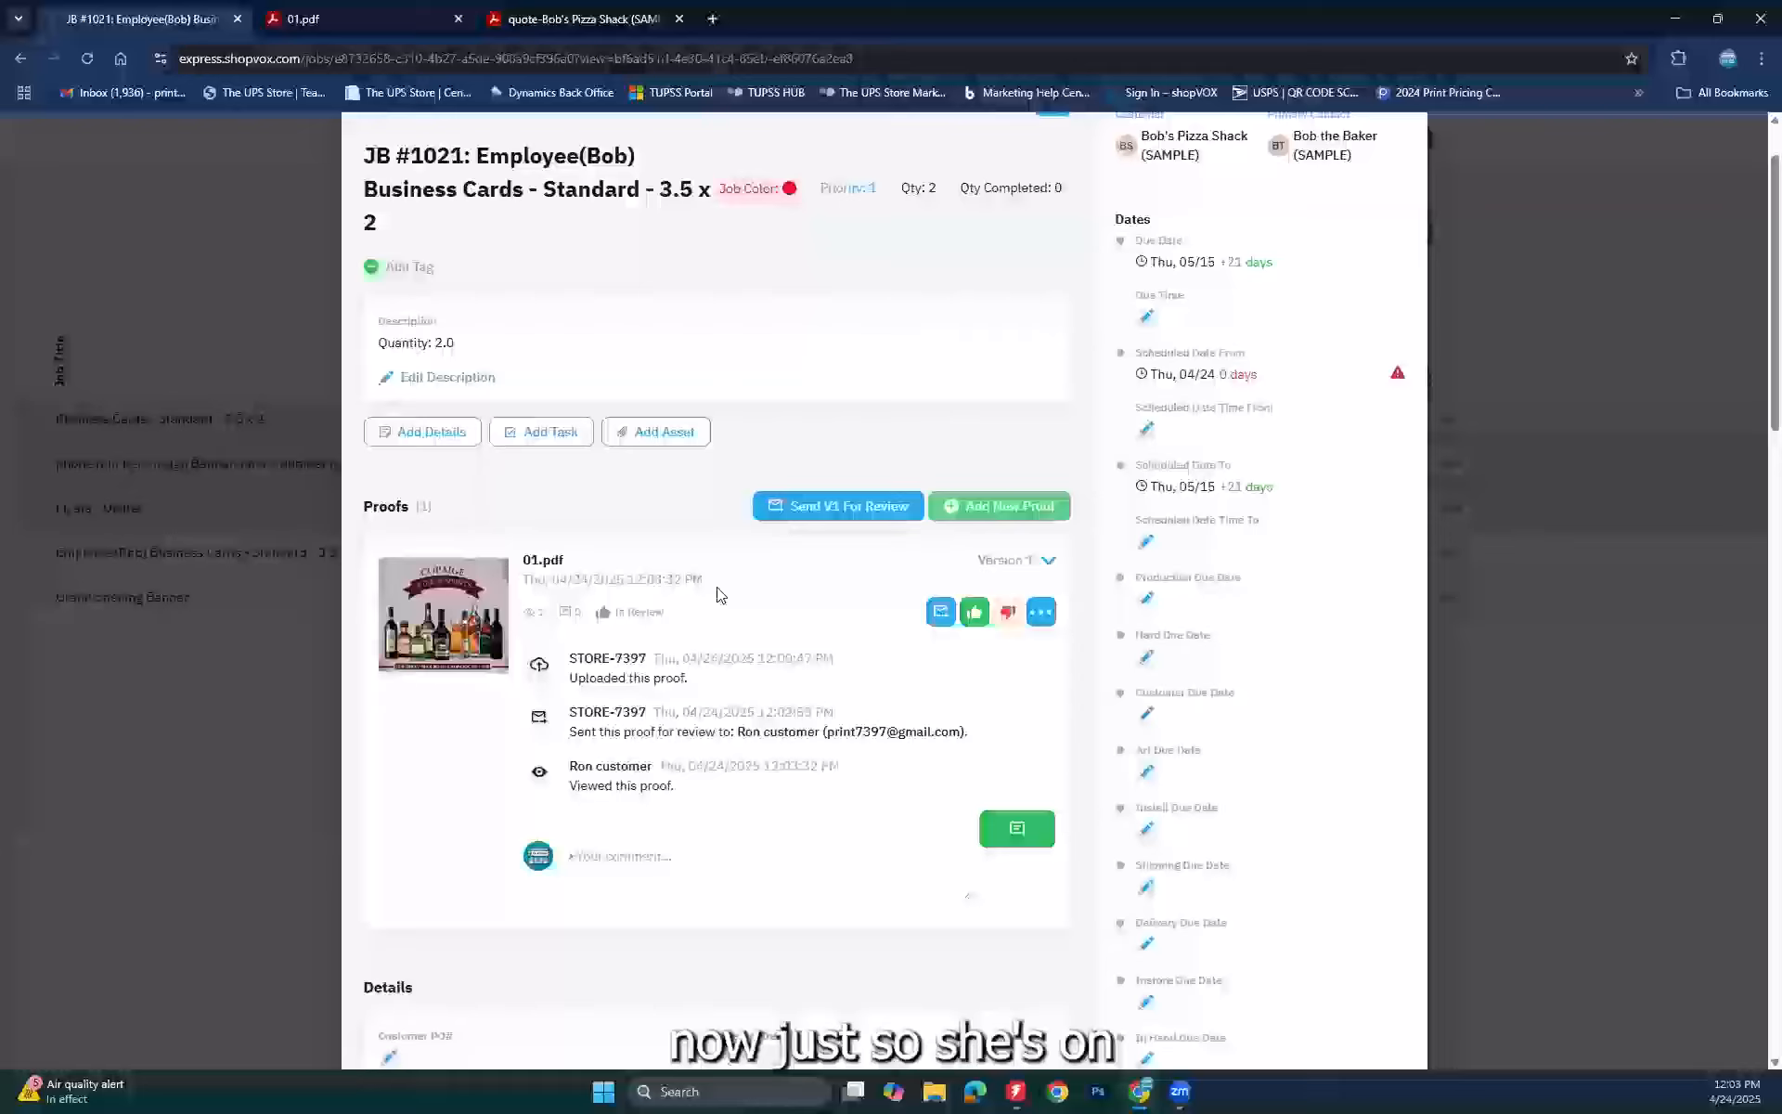
{"action": "left_click", "coordinate": [1042, 613]}
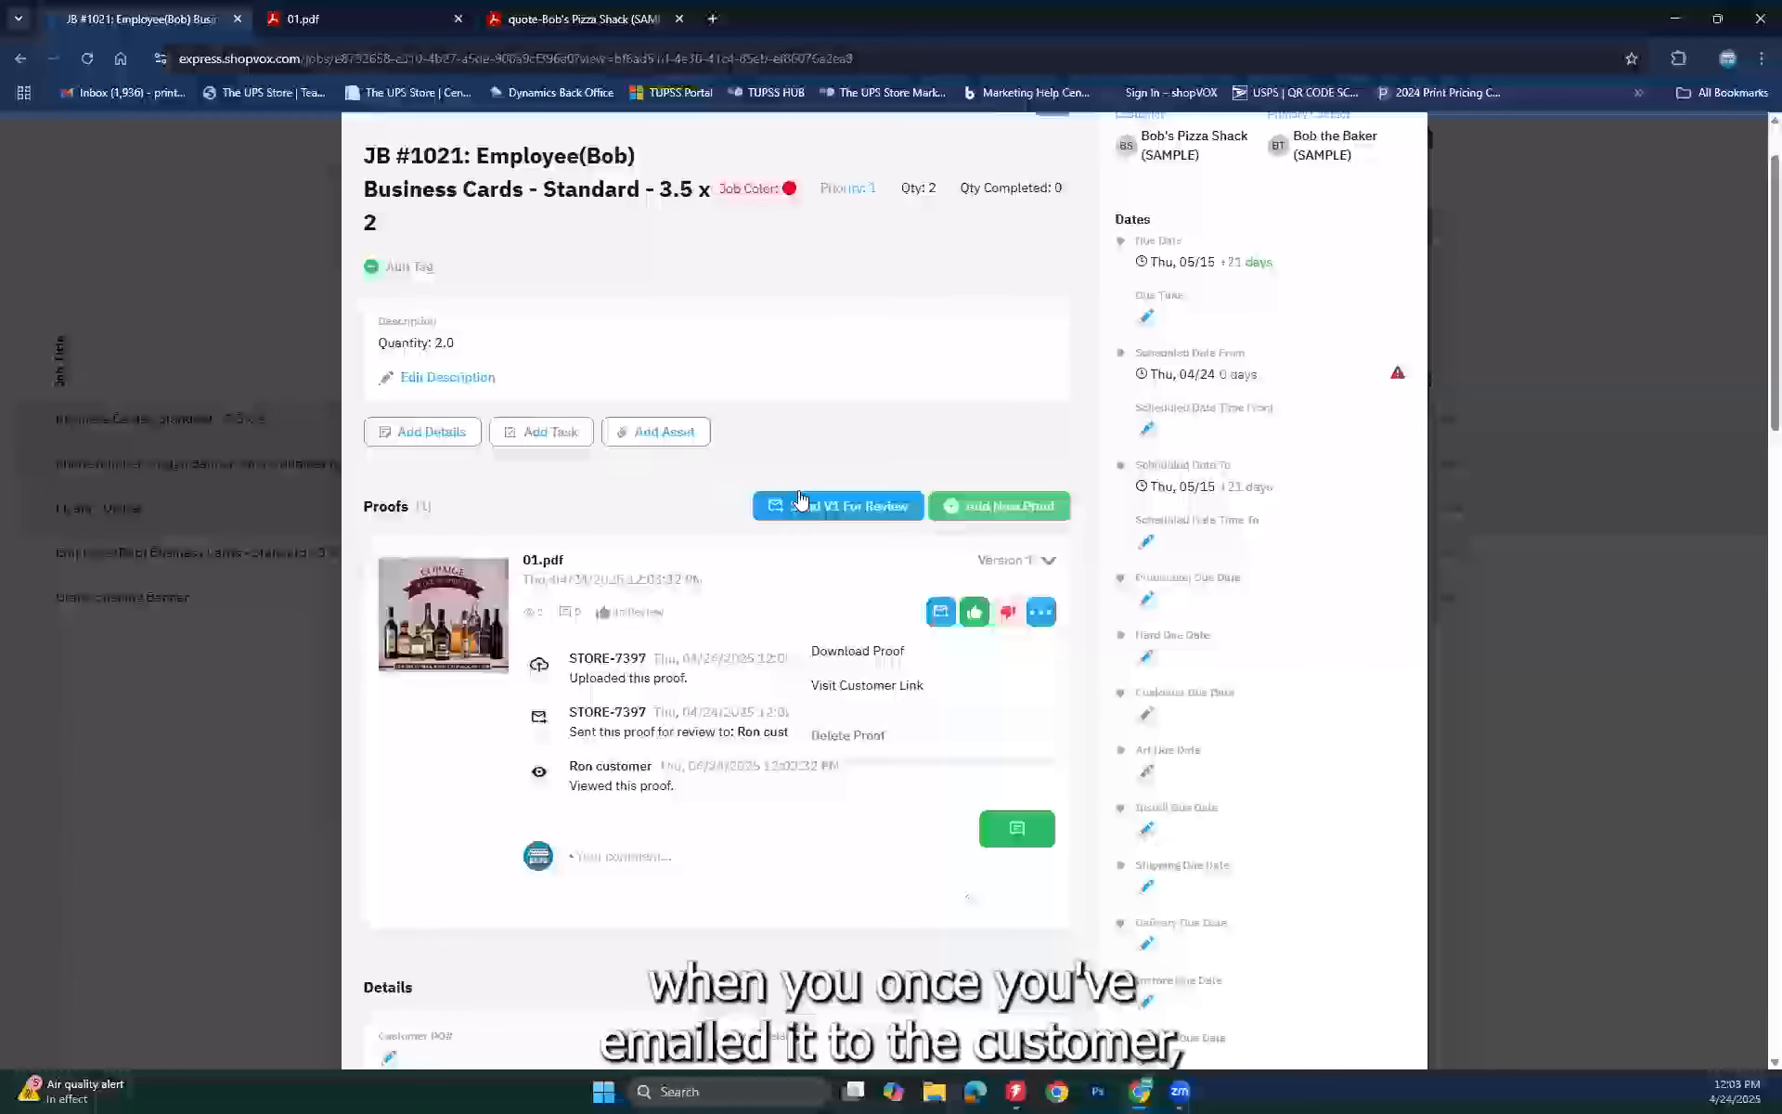
Step: Open the customer proof link, try a change request, then undo the requested changes
{"action": "left_click", "coordinate": [865, 687]}
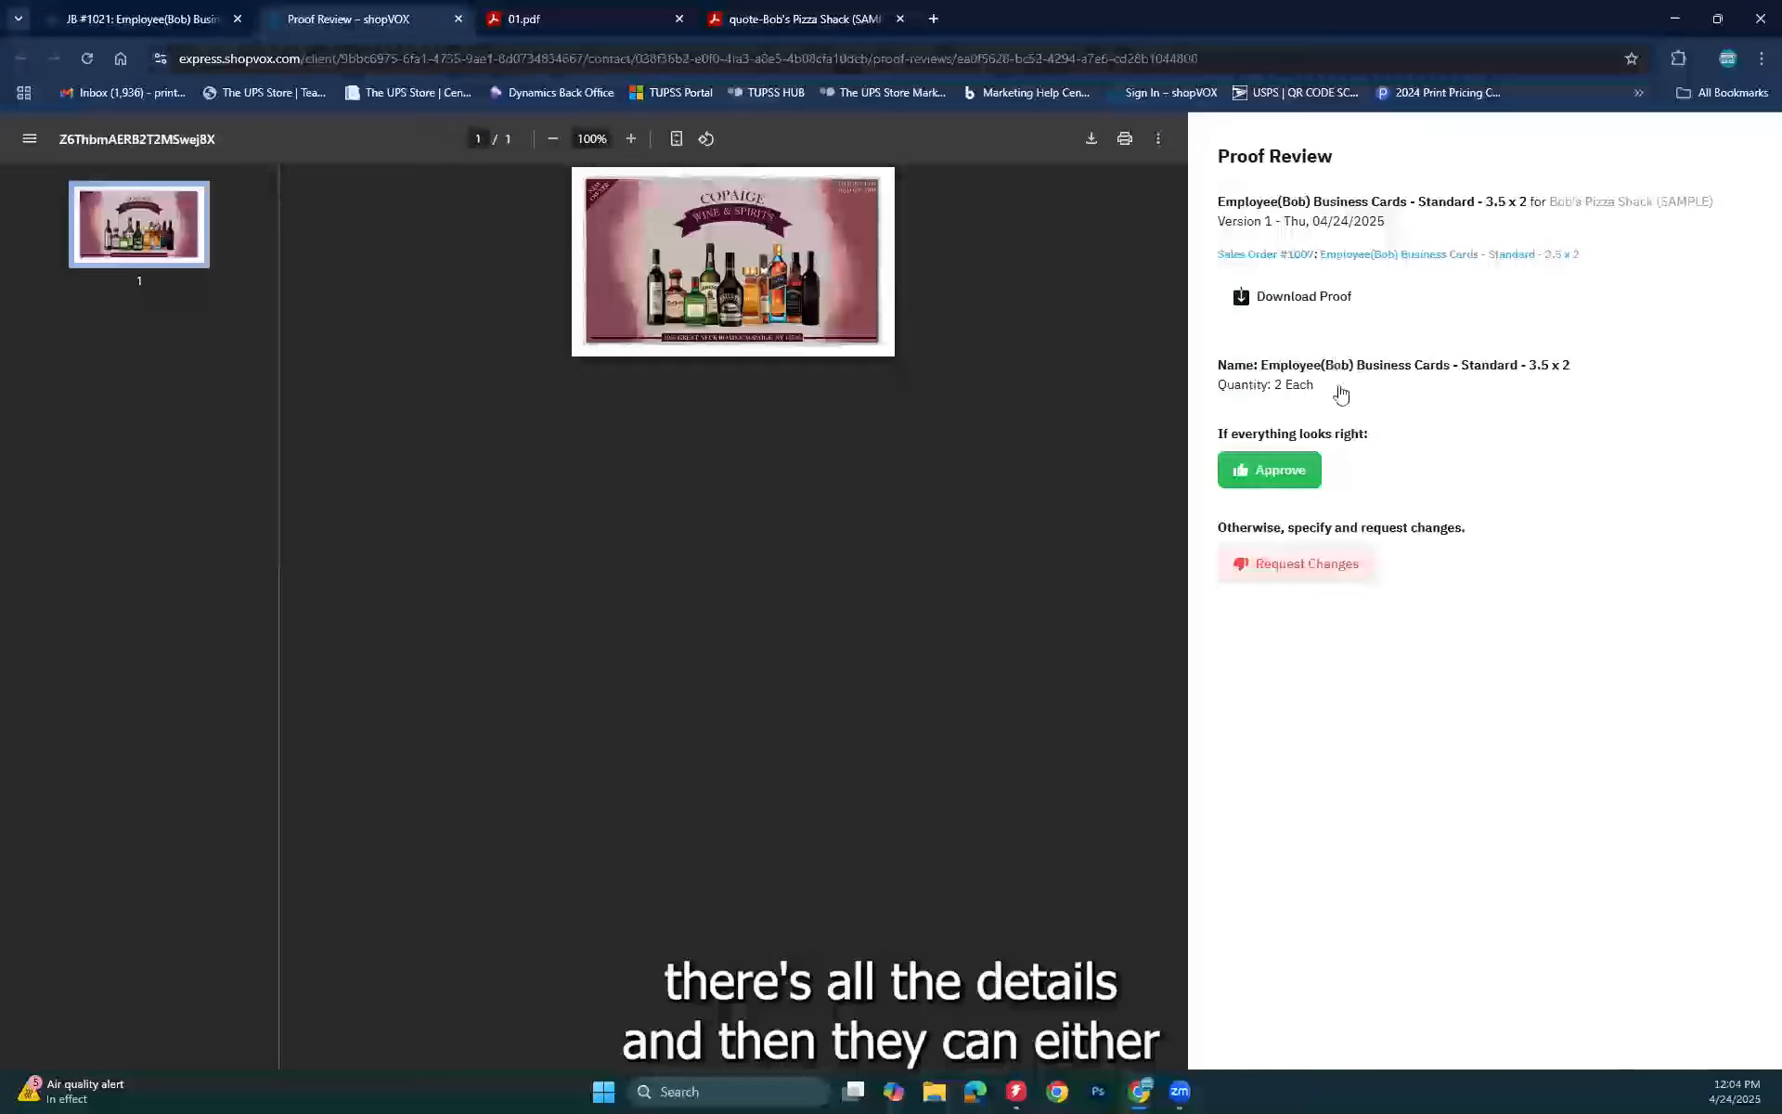
{"action": "left_click", "coordinate": [1289, 572]}
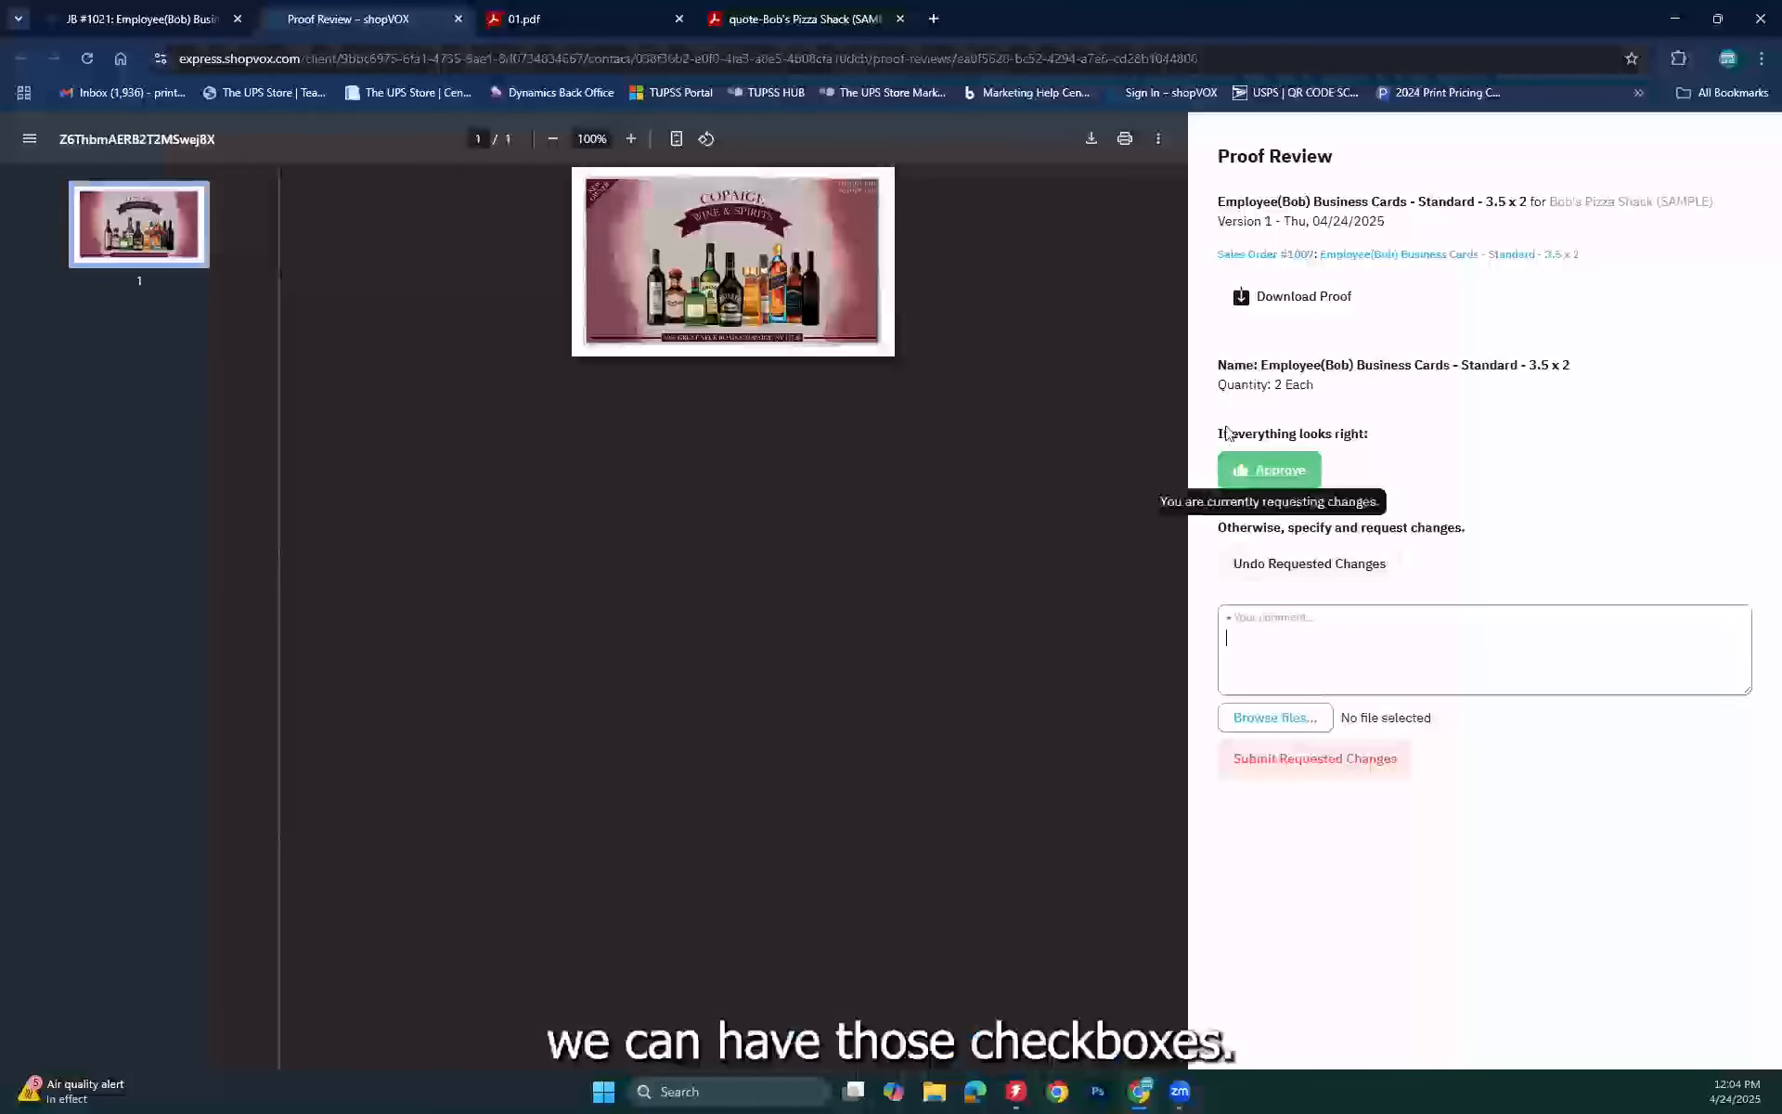
{"action": "left_click", "coordinate": [1274, 765]}
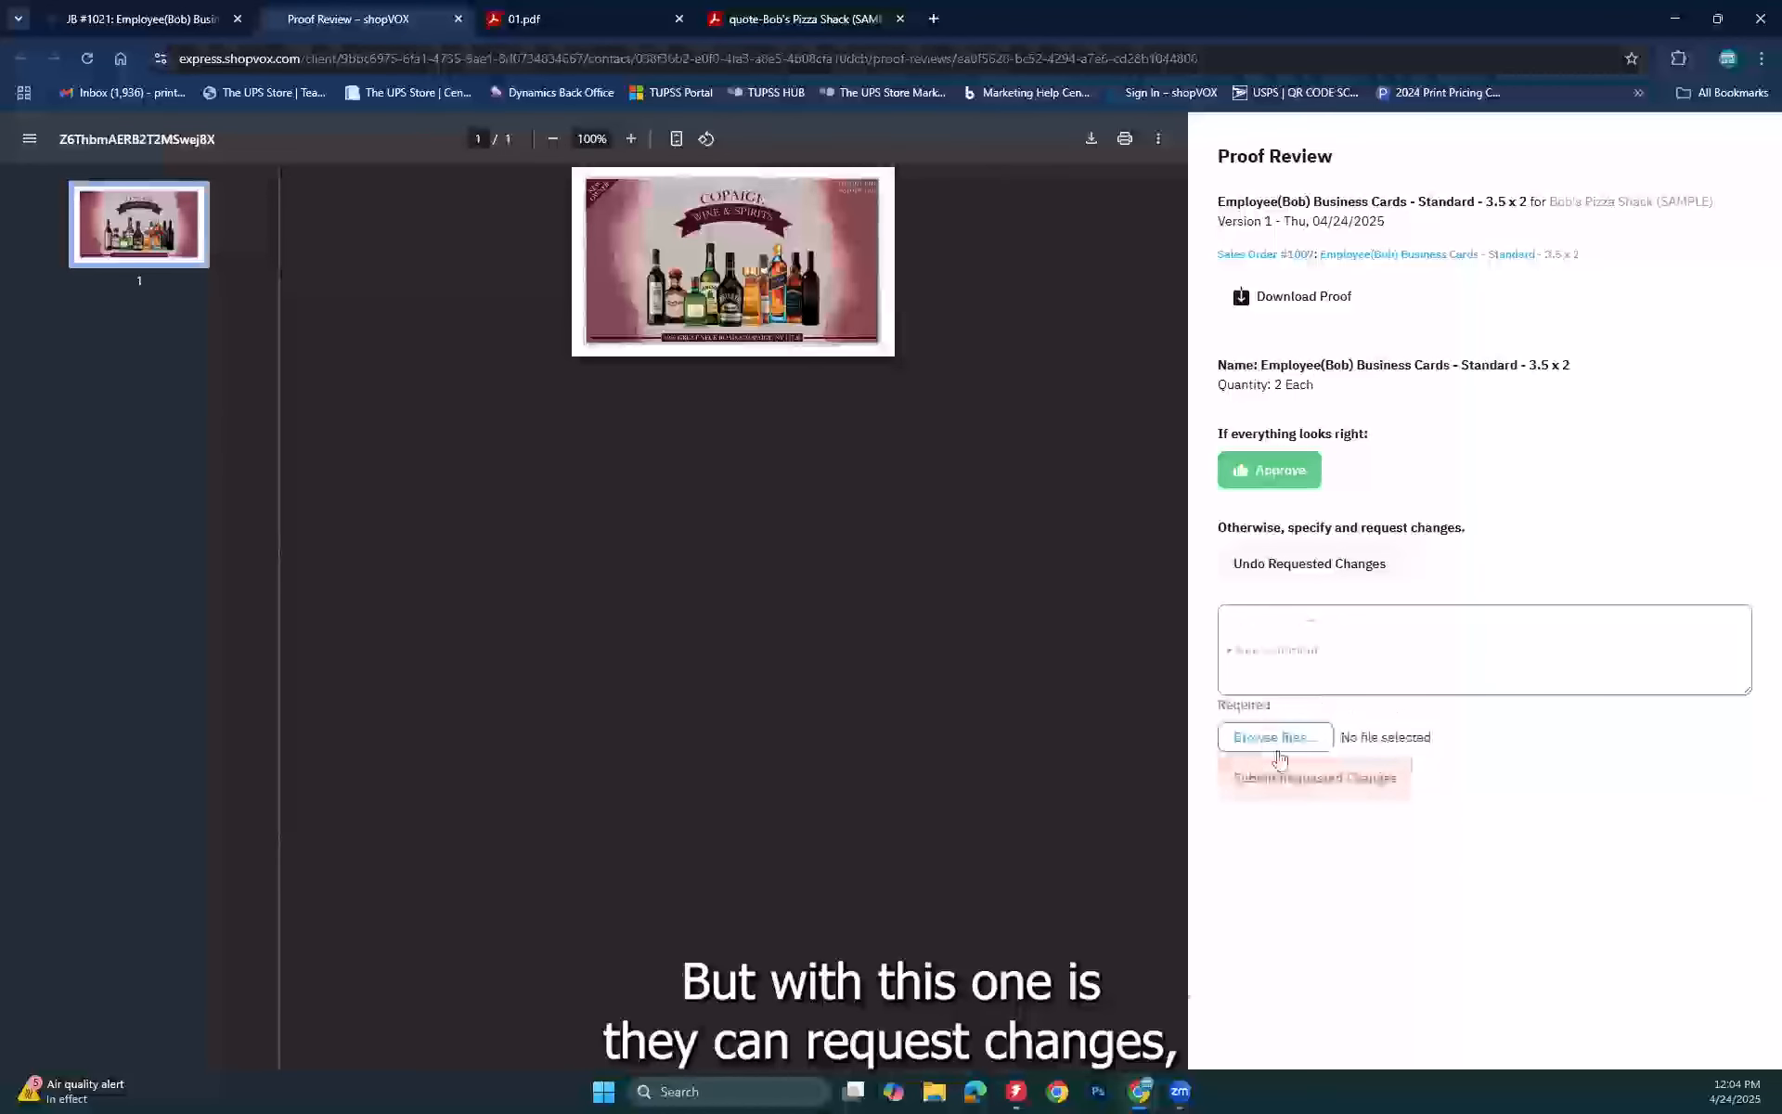
{"action": "left_click", "coordinate": [1324, 658]}
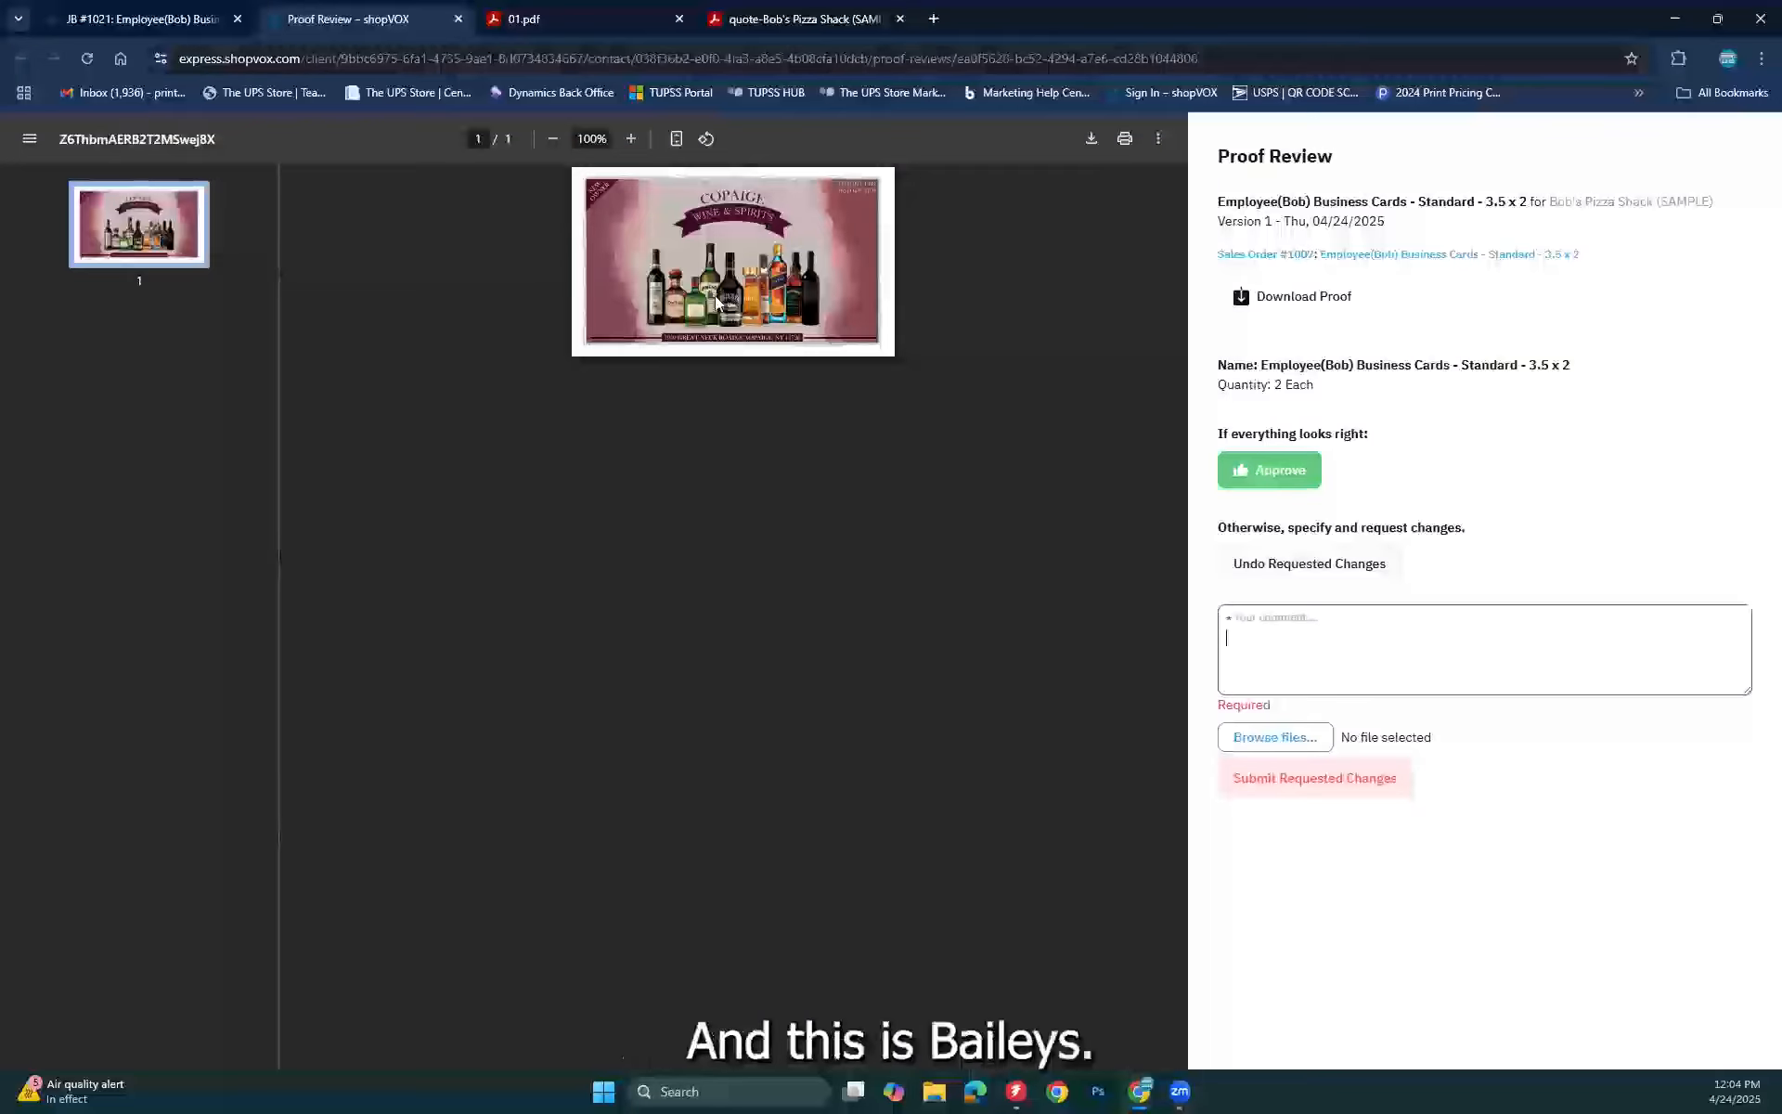
{"action": "left_click", "coordinate": [781, 297]}
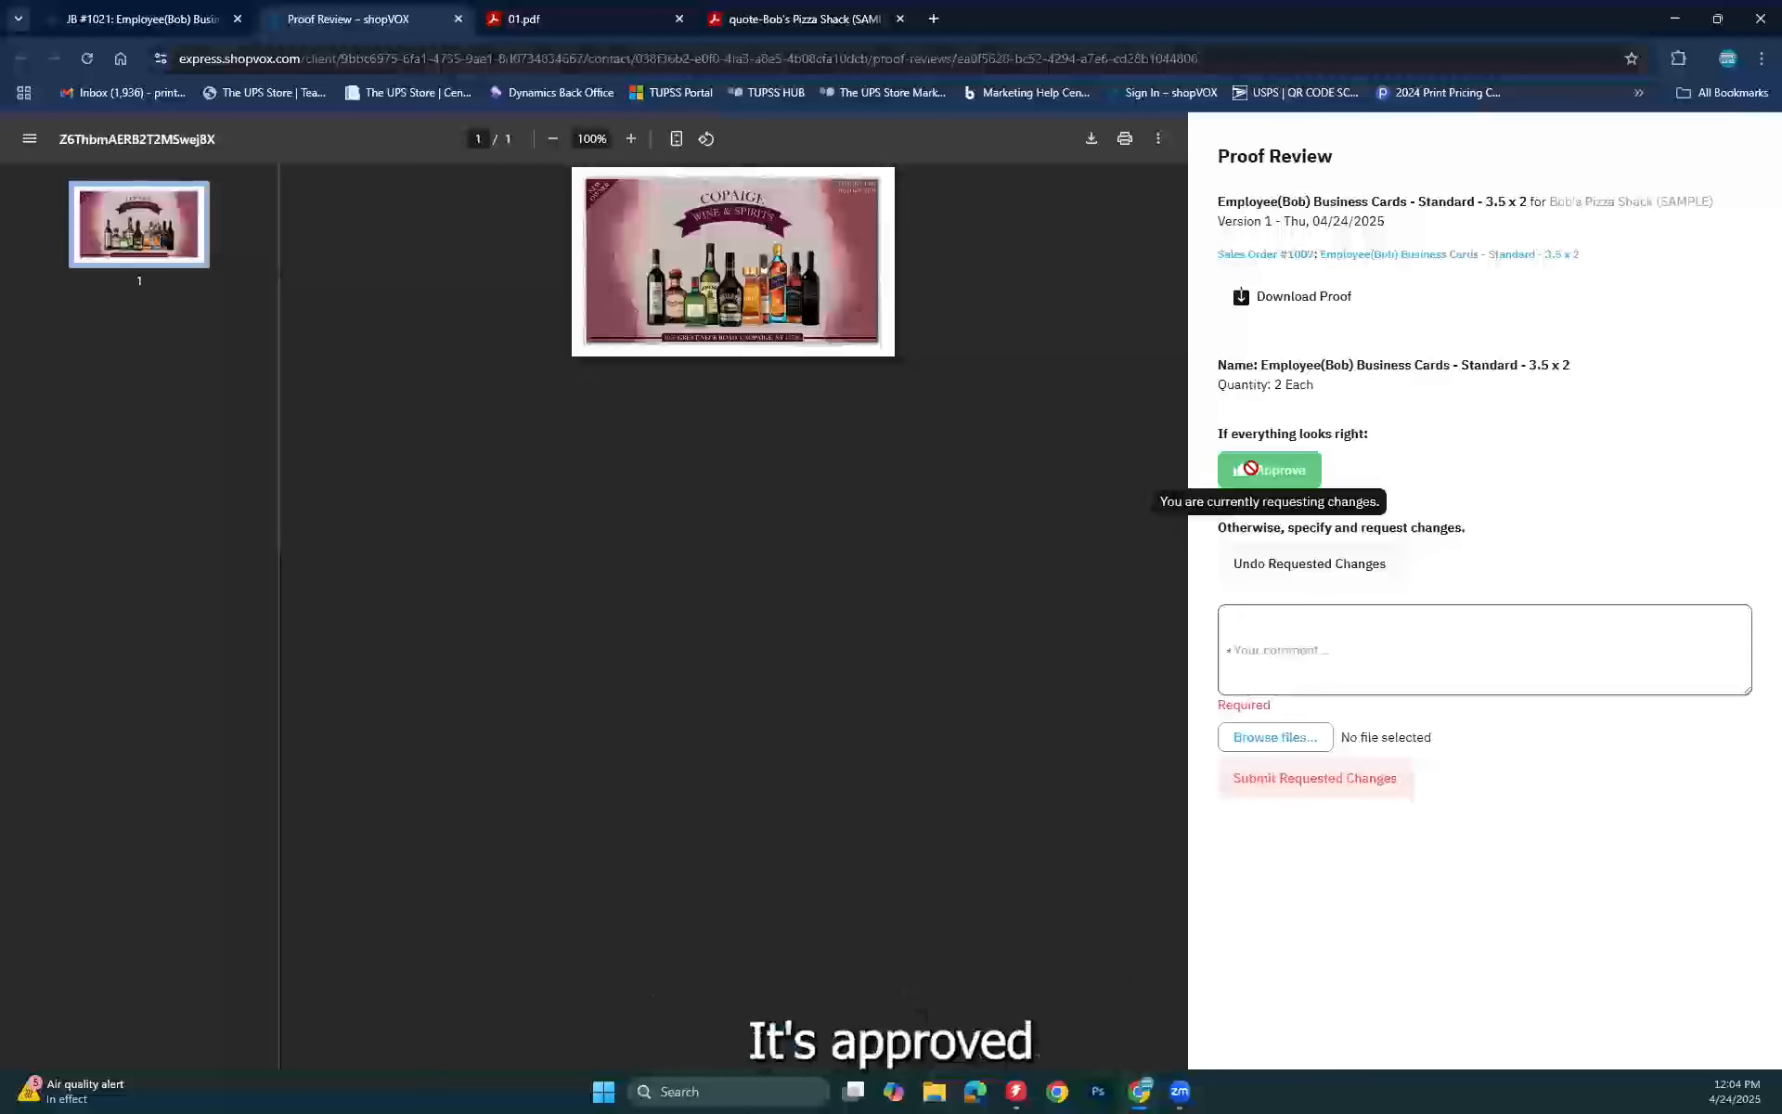
{"action": "left_click", "coordinate": [1285, 566]}
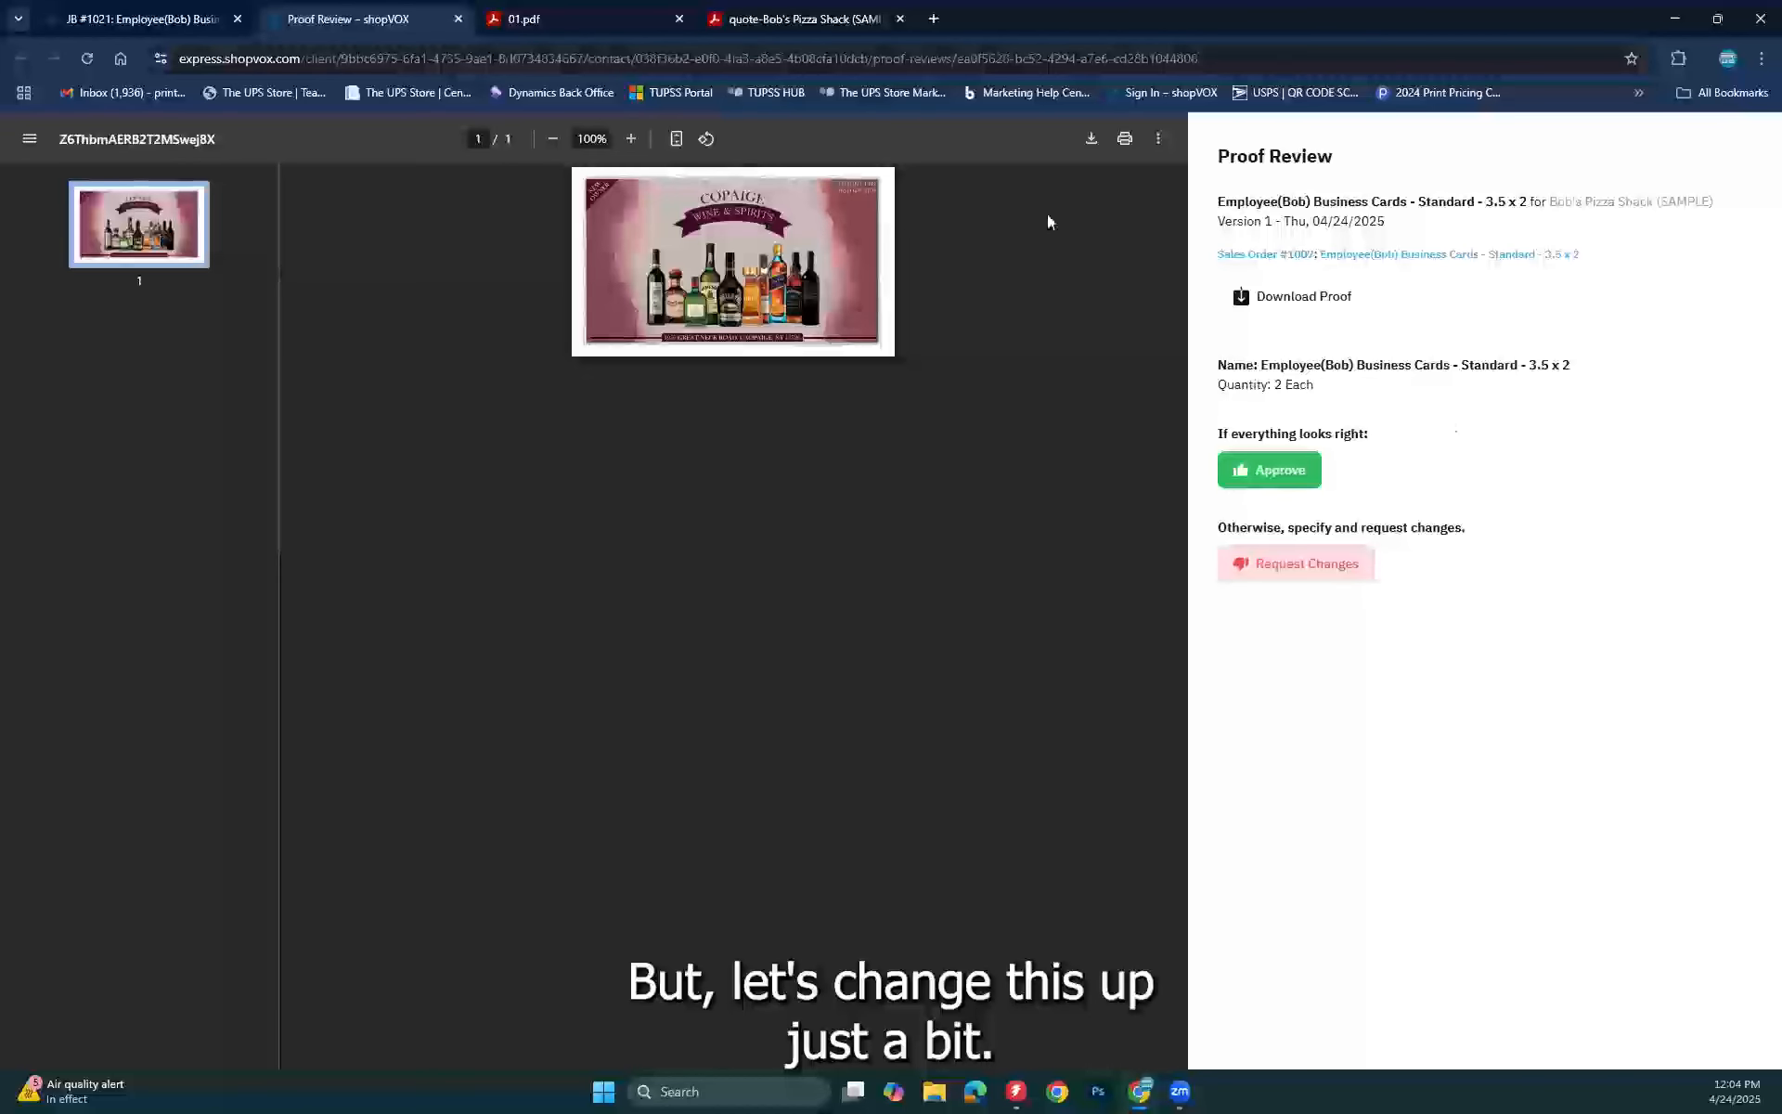
Step: Close the customer Proof Review tab and the JB #1021 job window
{"action": "left_click", "coordinate": [458, 19]}
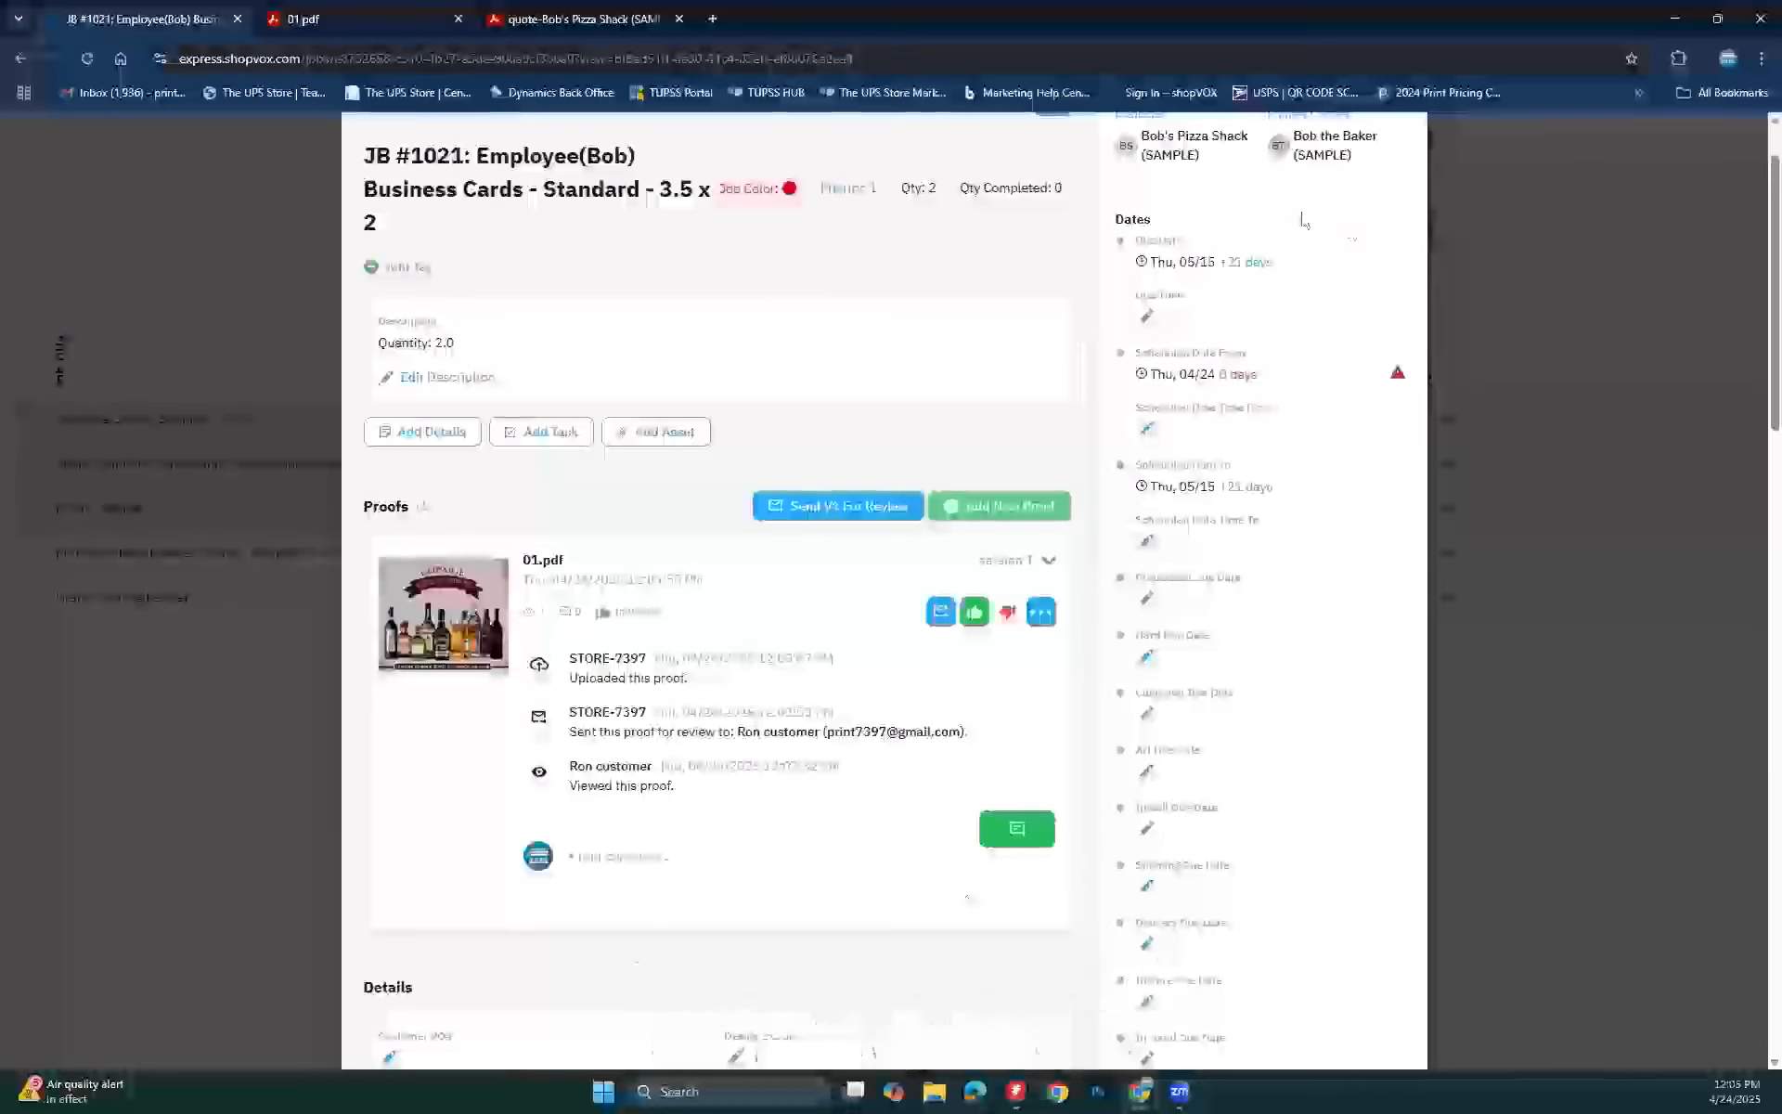
{"action": "scroll", "coordinate": [1318, 223], "scroll_direction": "up", "scroll_amount": 1}
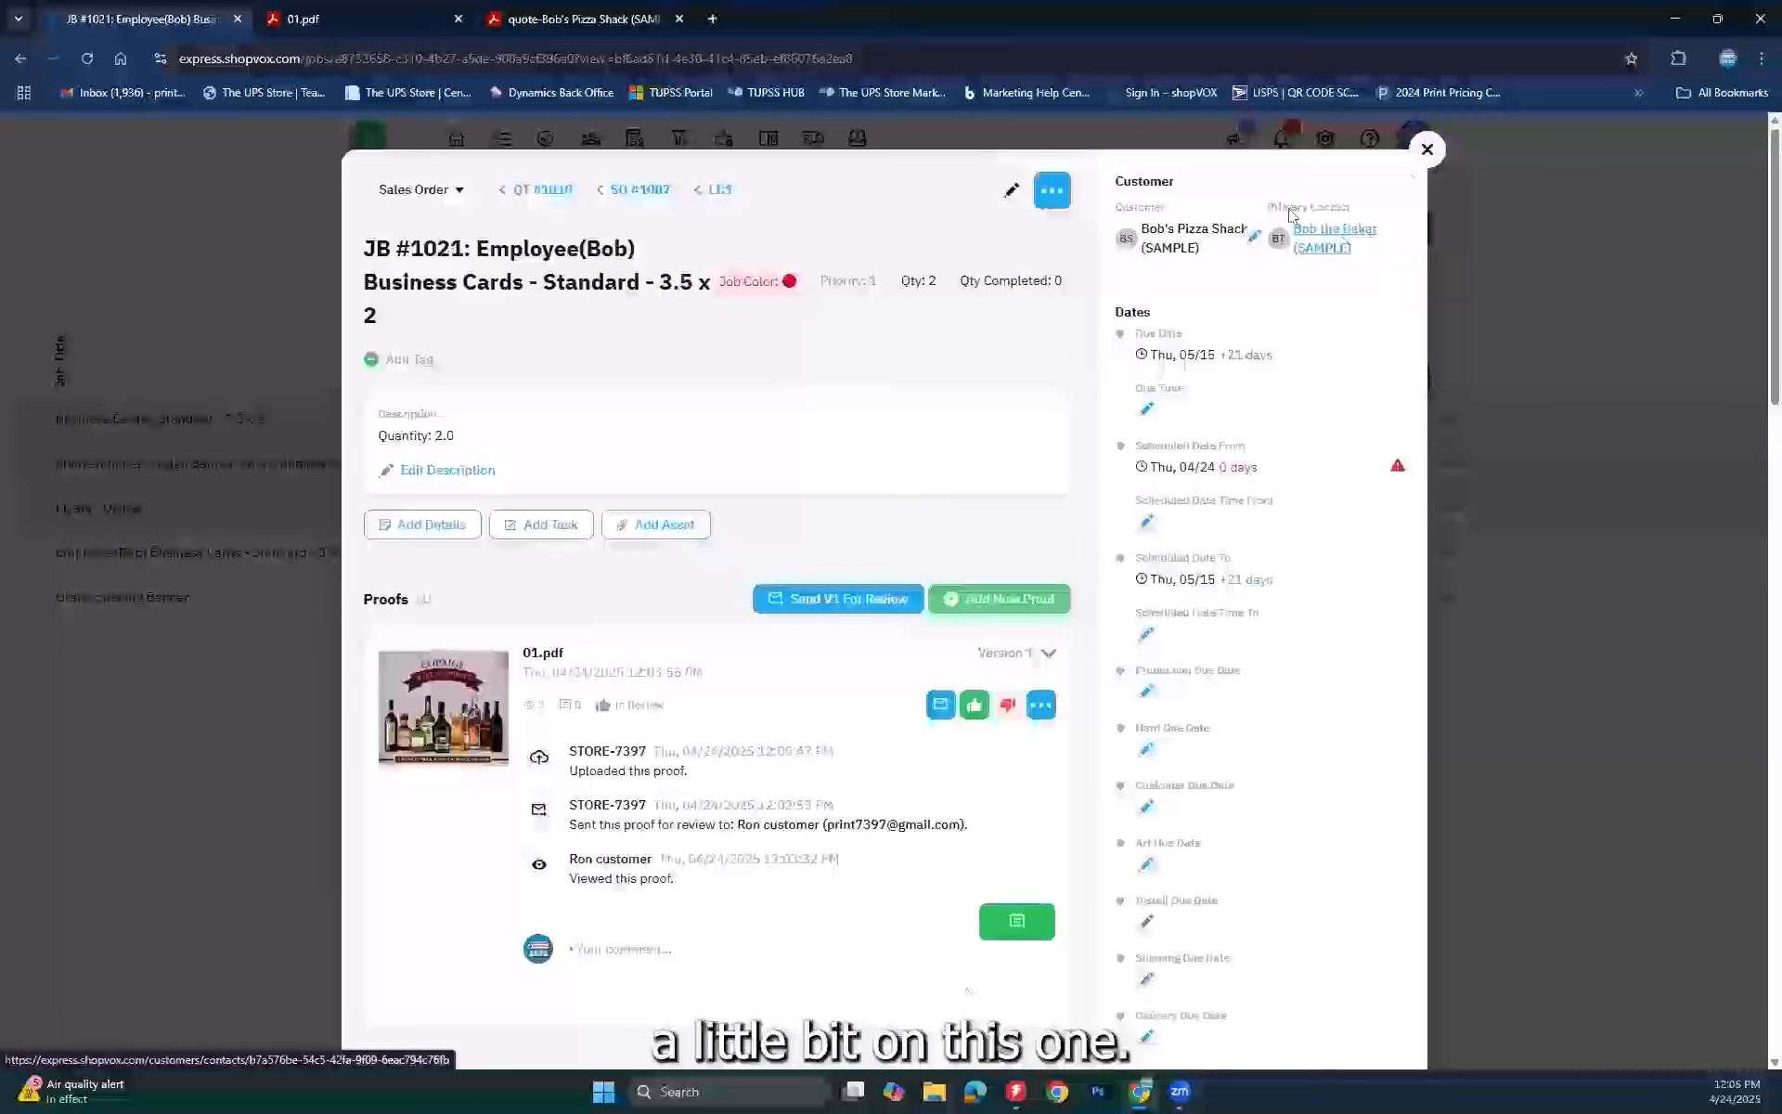
{"action": "left_click", "coordinate": [1428, 151]}
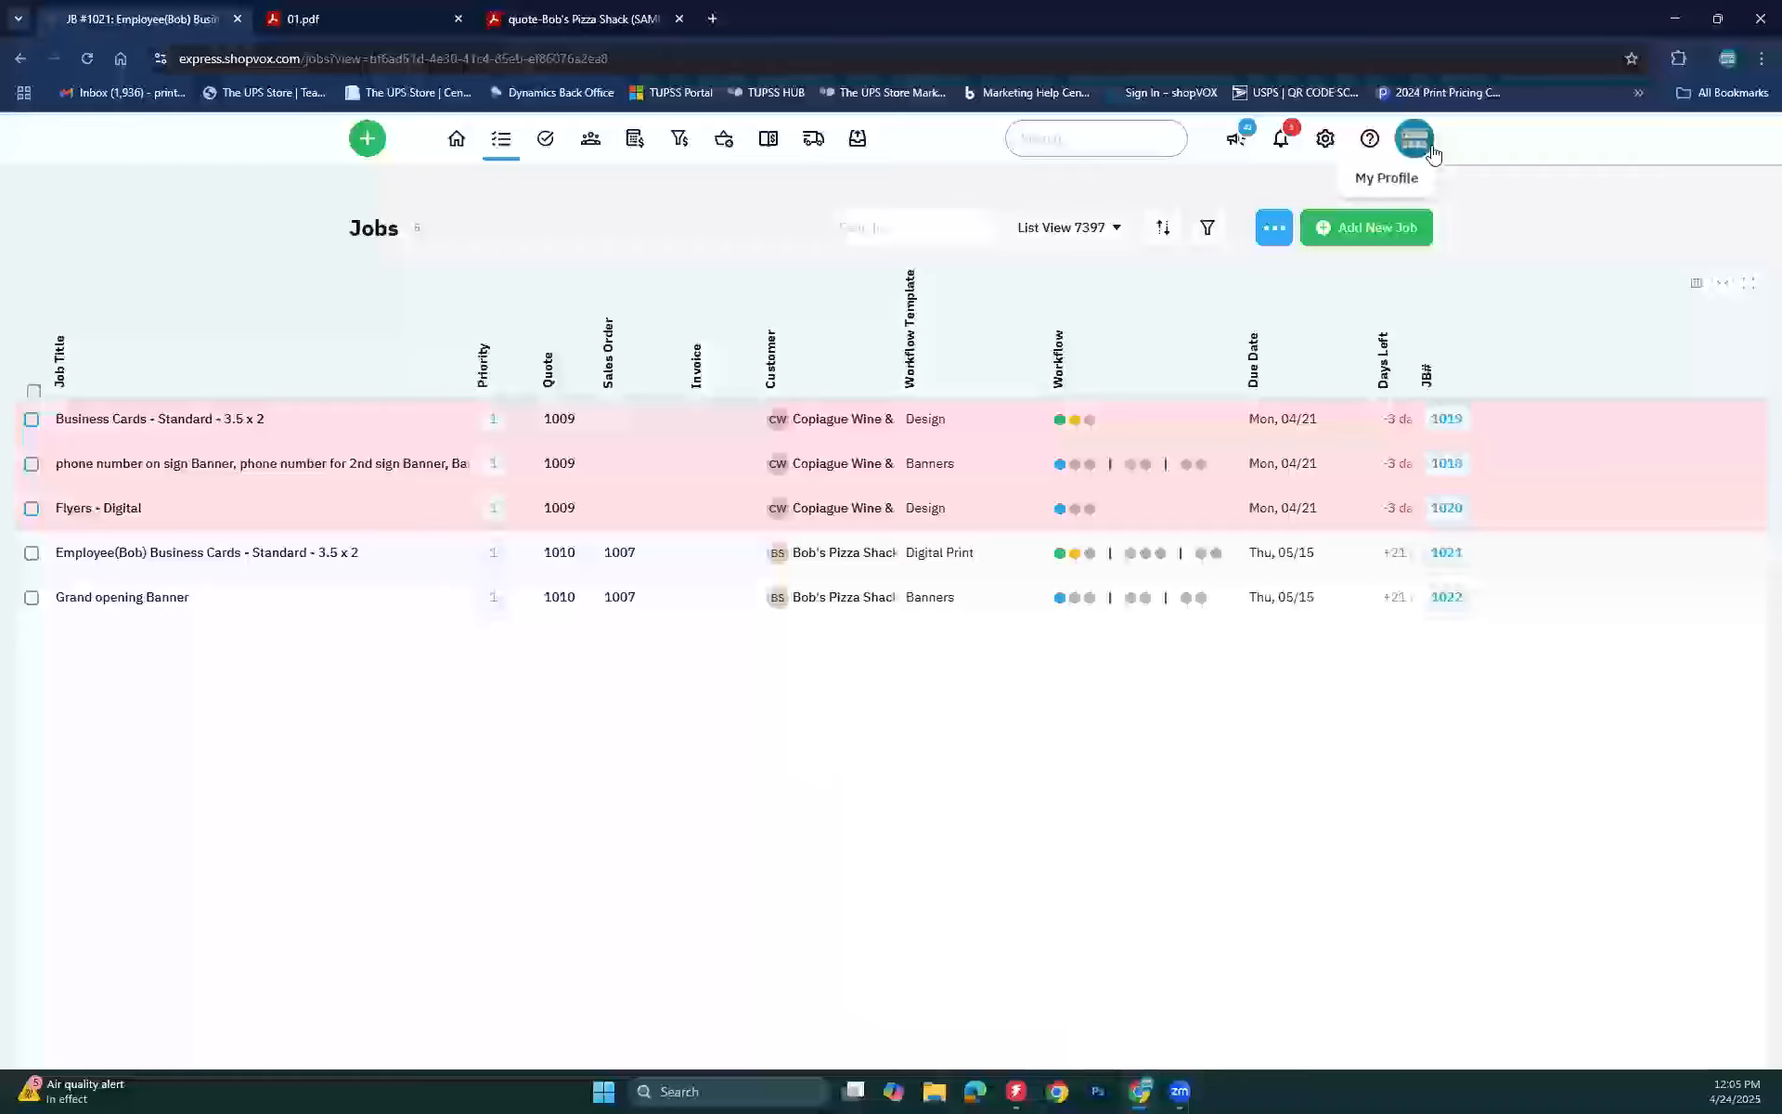
Step: Go to the Workflow settings and scroll down to the Proof Approval section
{"action": "left_click", "coordinate": [1321, 142]}
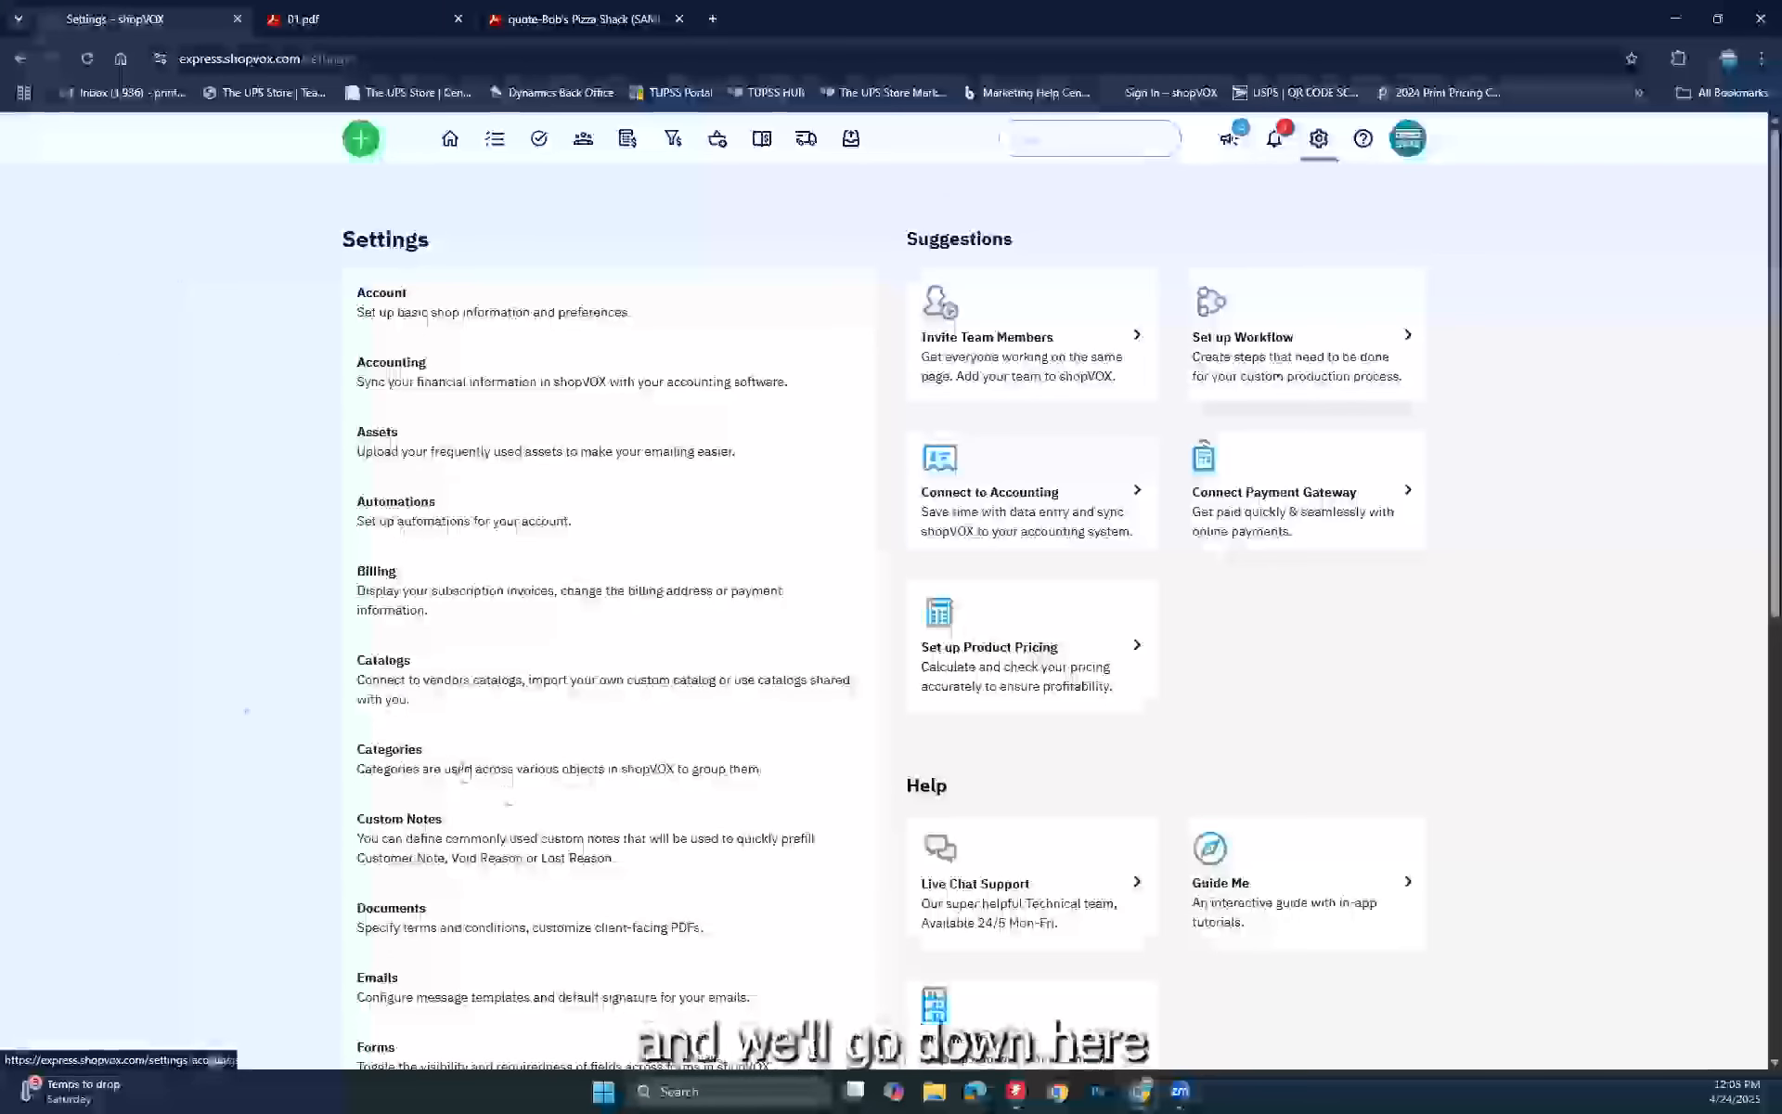
{"action": "scroll", "coordinate": [412, 744], "scroll_direction": "down", "scroll_amount": 9}
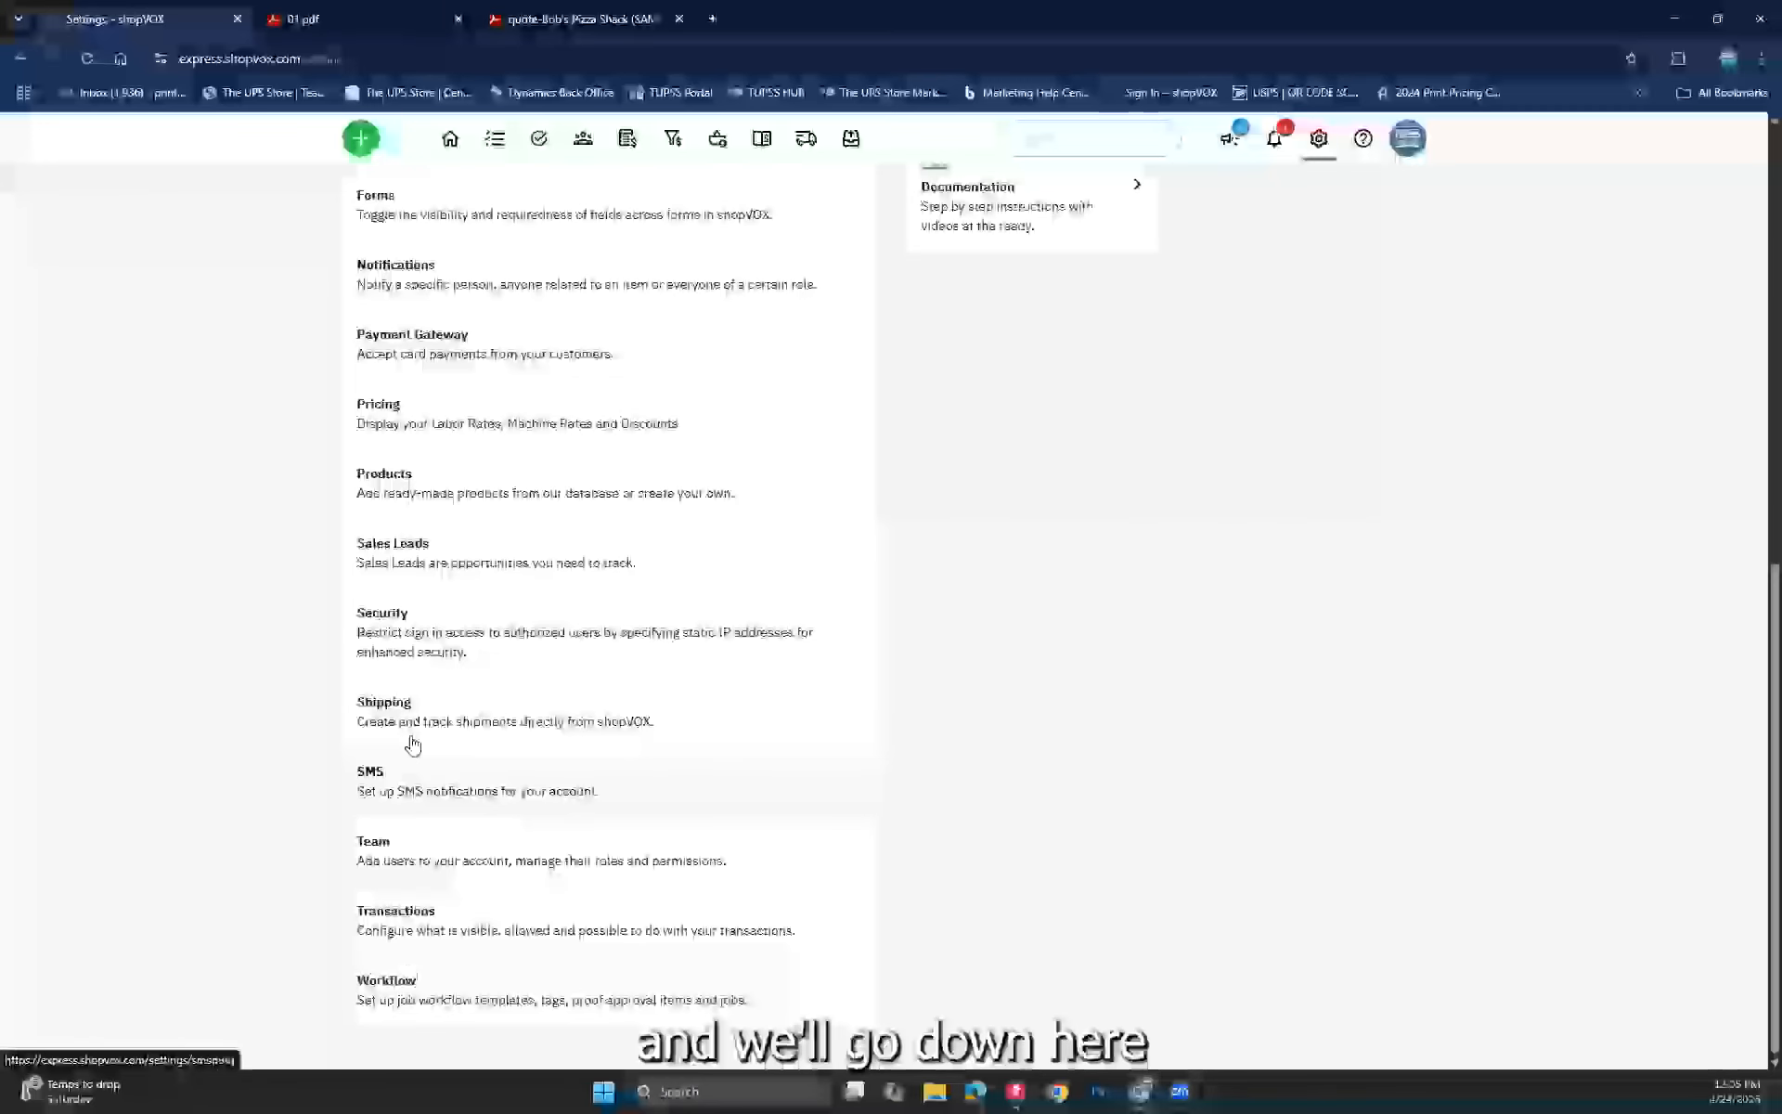
{"action": "left_click", "coordinate": [413, 993]}
{"action": "scroll", "coordinate": [597, 744], "scroll_direction": "down", "scroll_amount": 7}
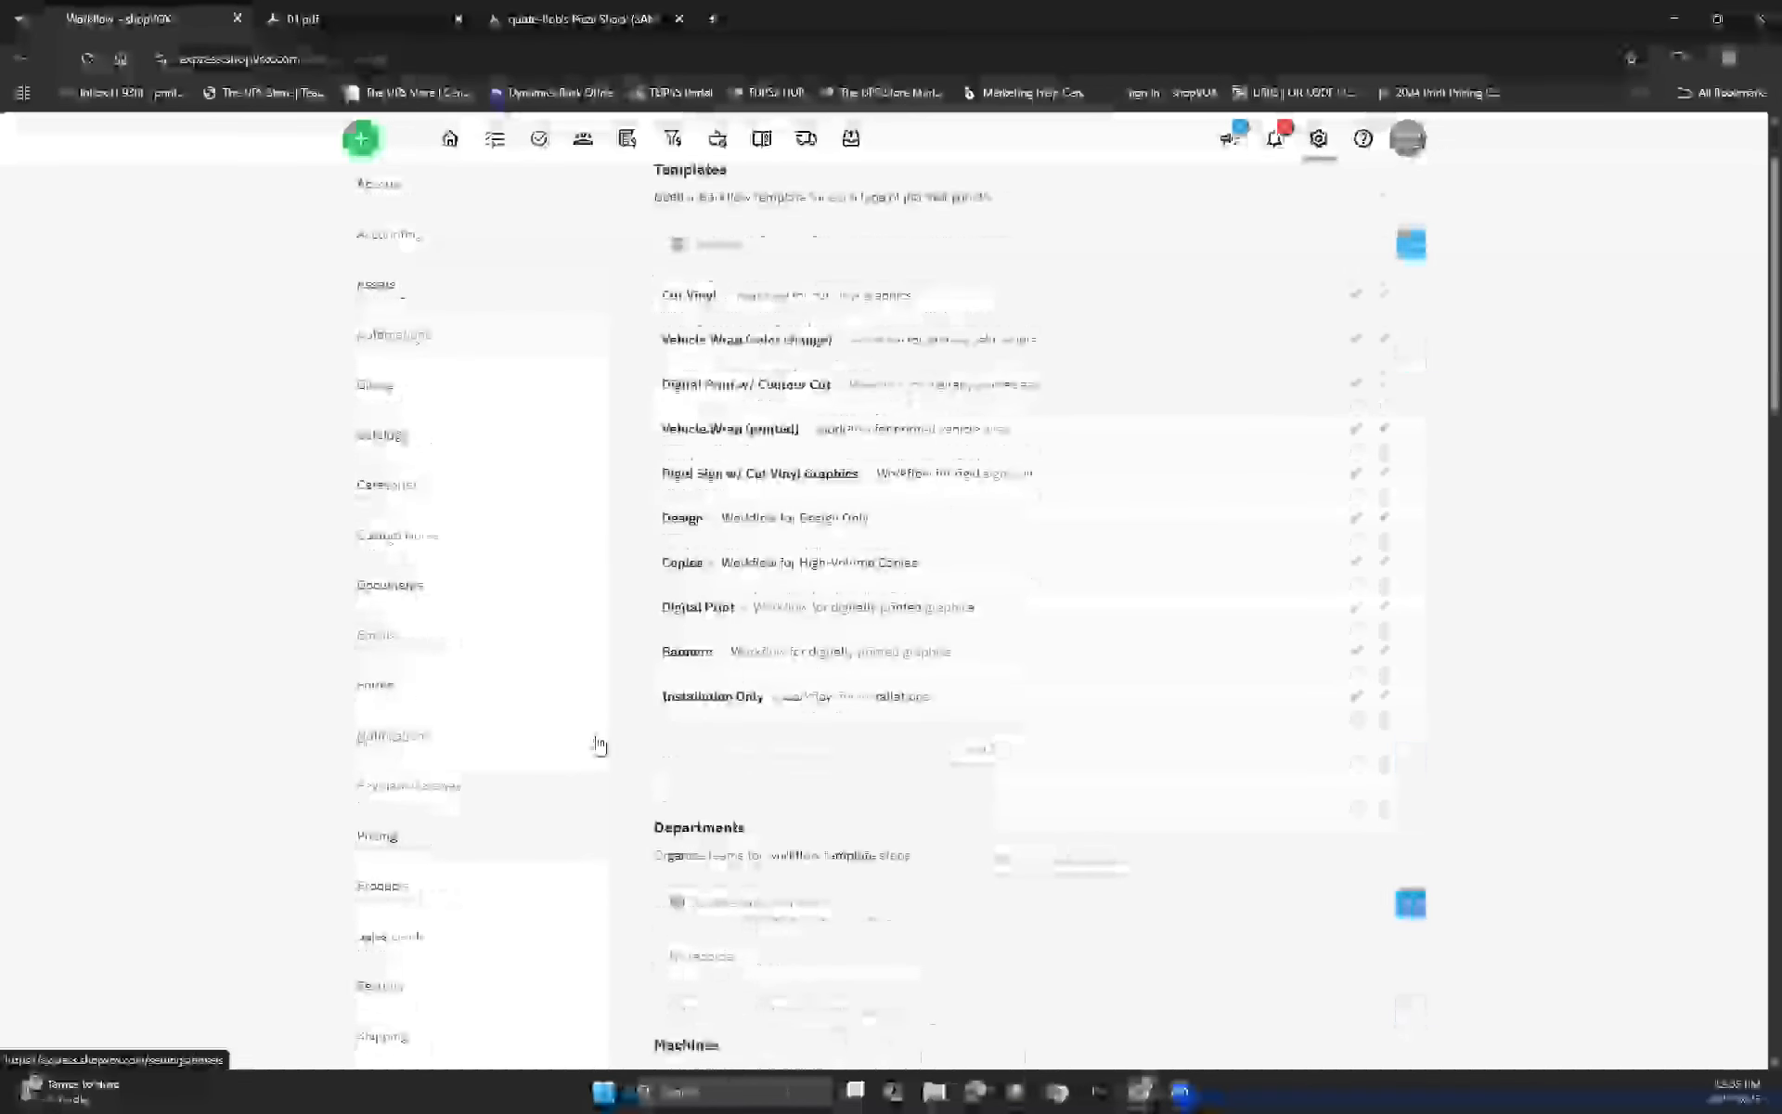
{"action": "scroll", "coordinate": [650, 708], "scroll_direction": "down", "scroll_amount": 10}
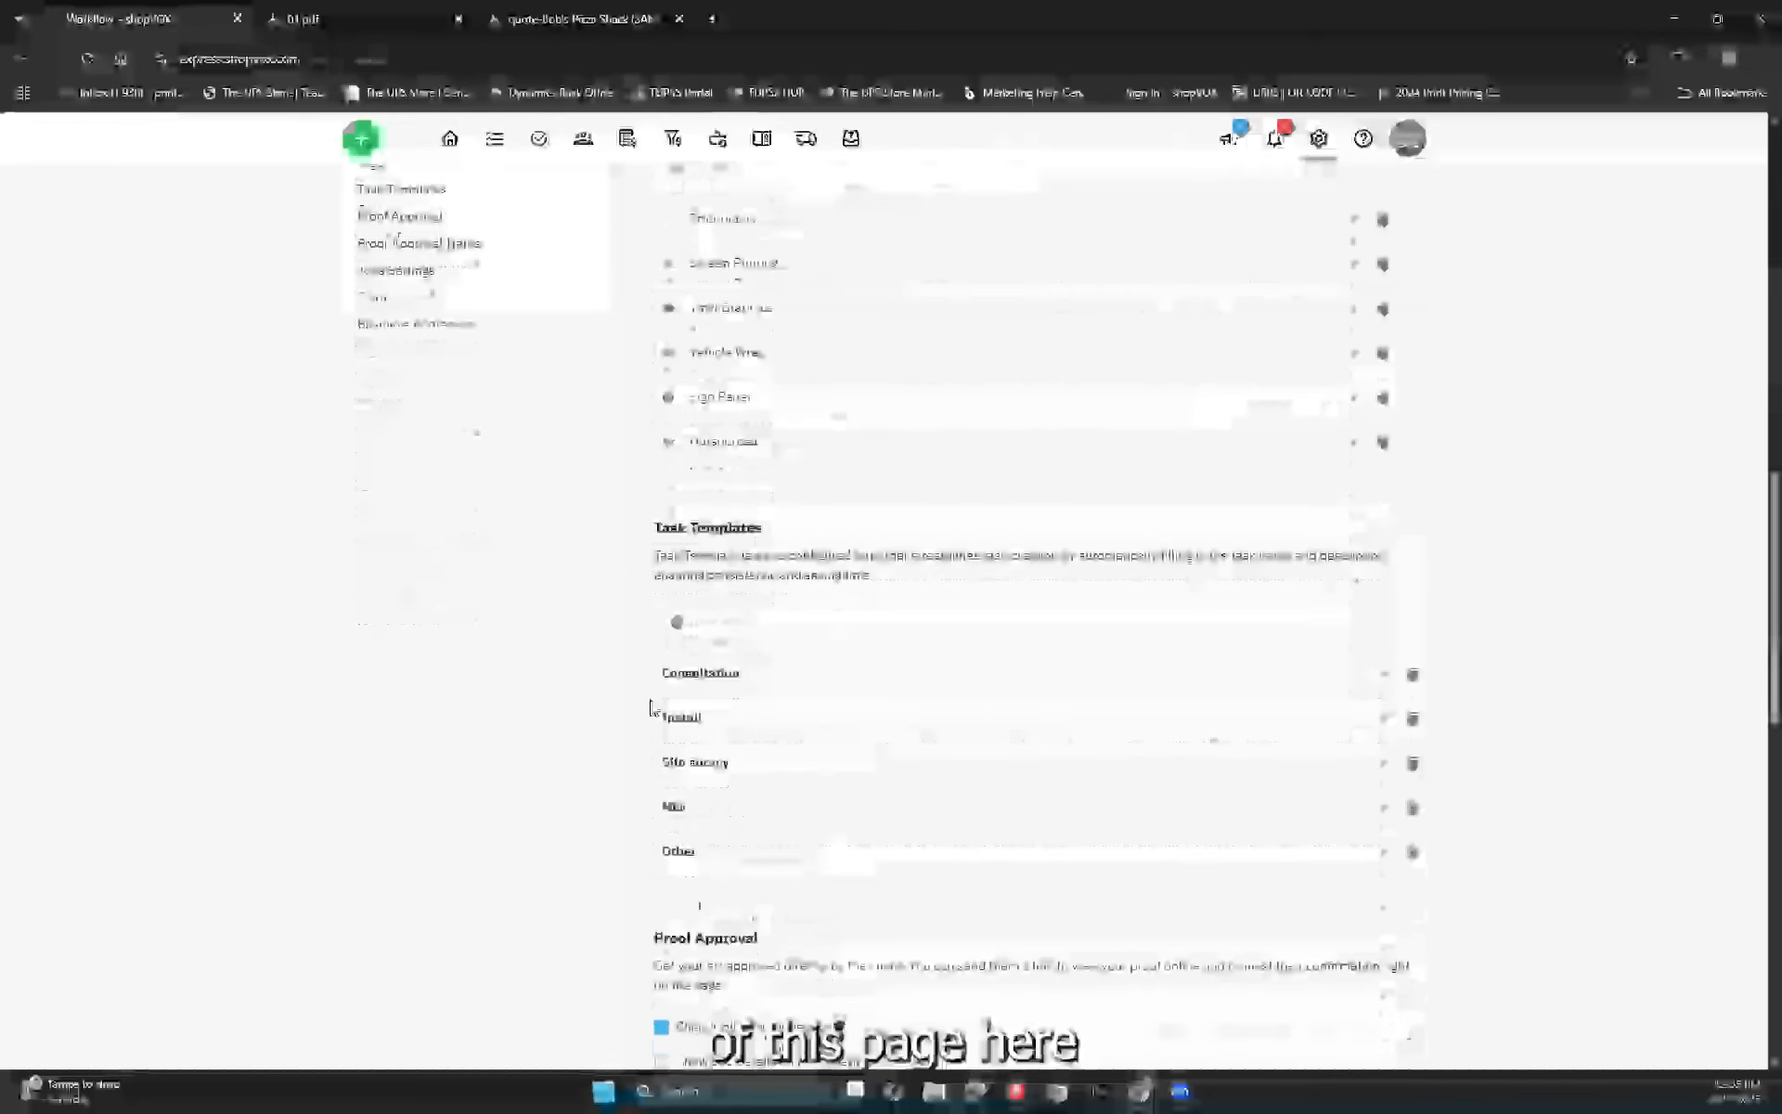
{"action": "scroll", "coordinate": [649, 707], "scroll_direction": "down", "scroll_amount": 3}
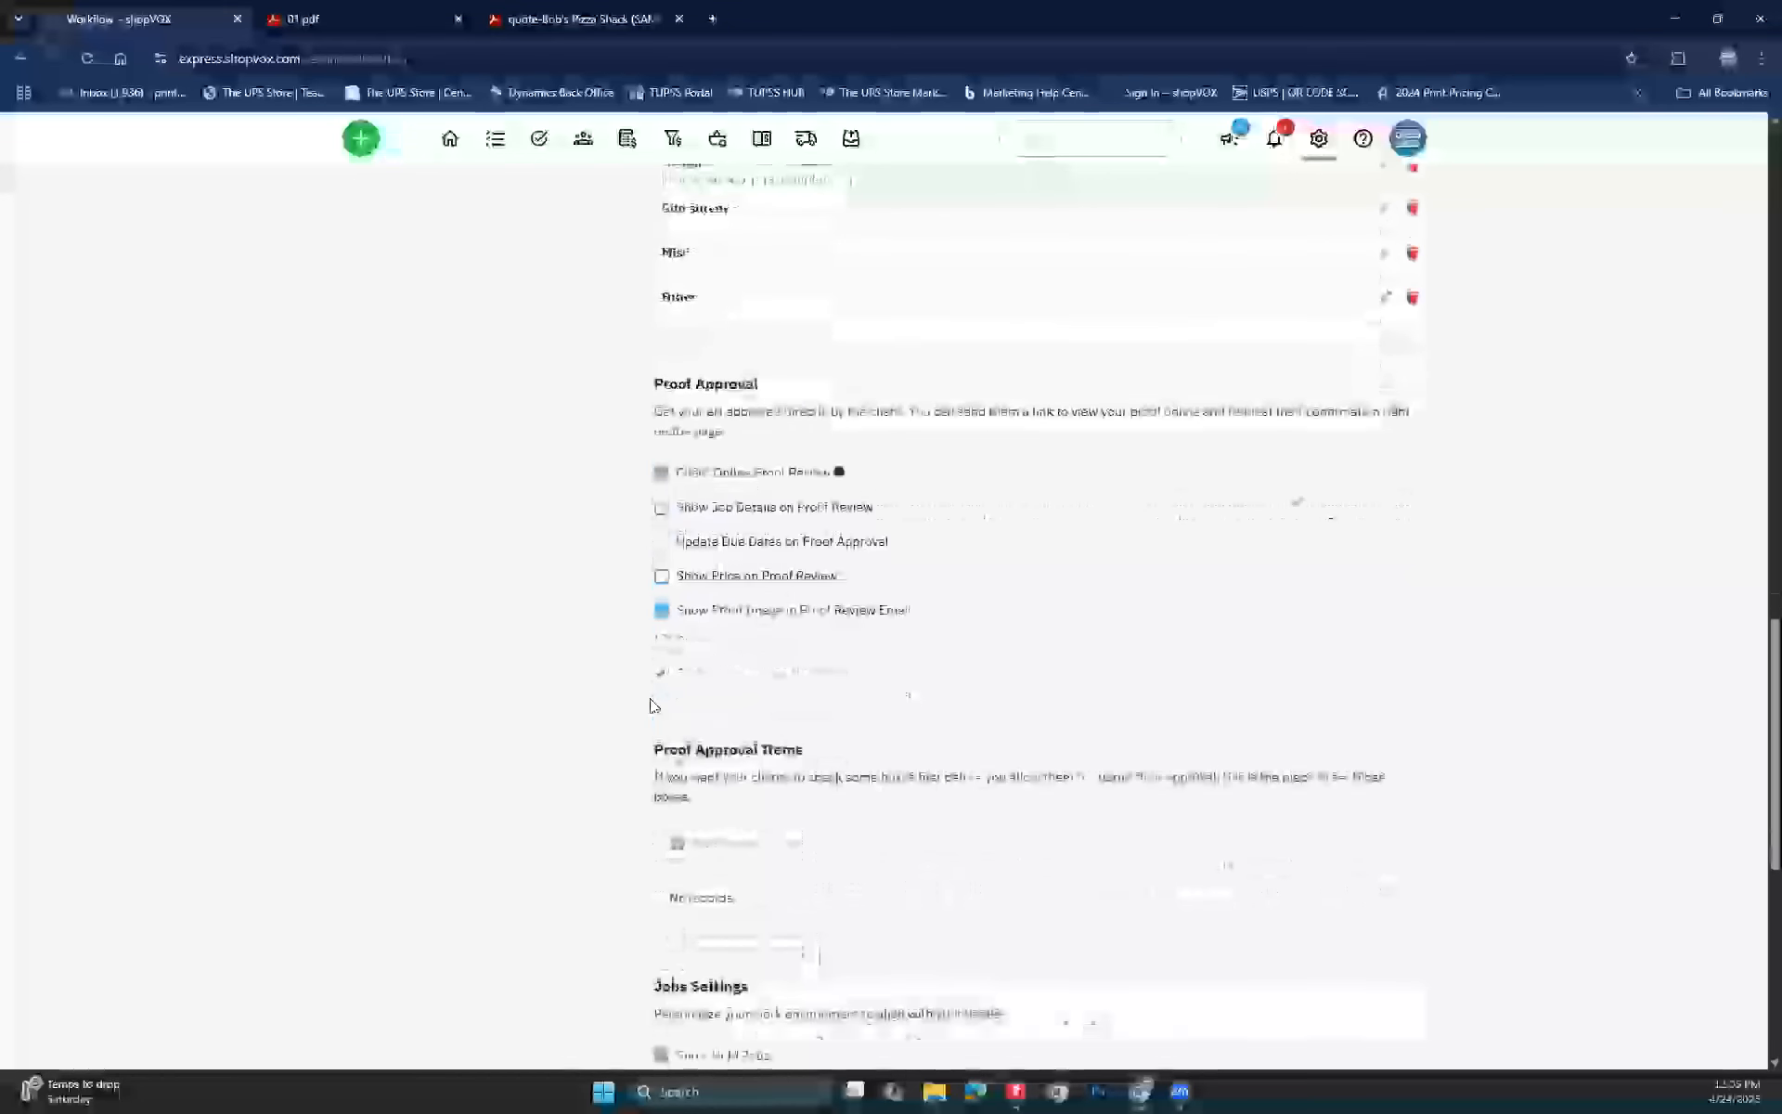
{"action": "scroll", "coordinate": [766, 673], "scroll_direction": "down", "scroll_amount": 2}
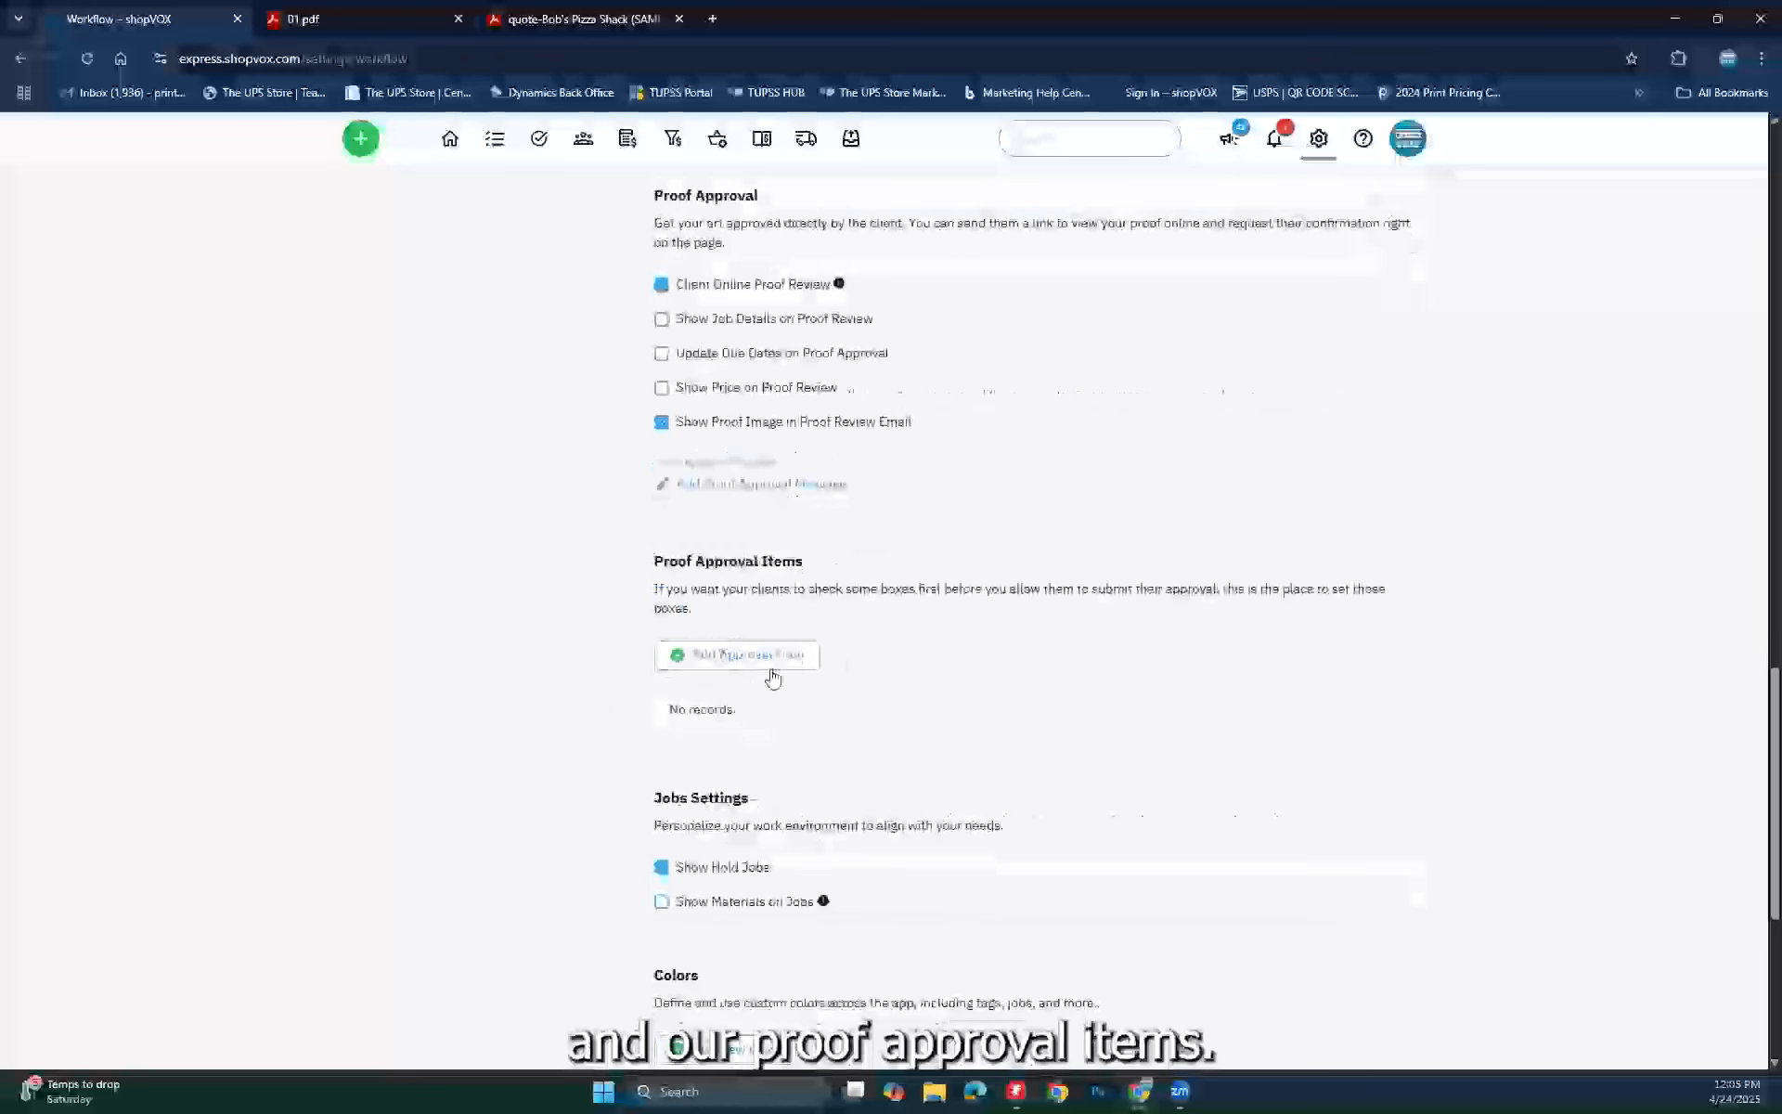
Step: Add the proof approval item 'Check spelling for accuracy'
{"action": "left_click", "coordinate": [763, 658]}
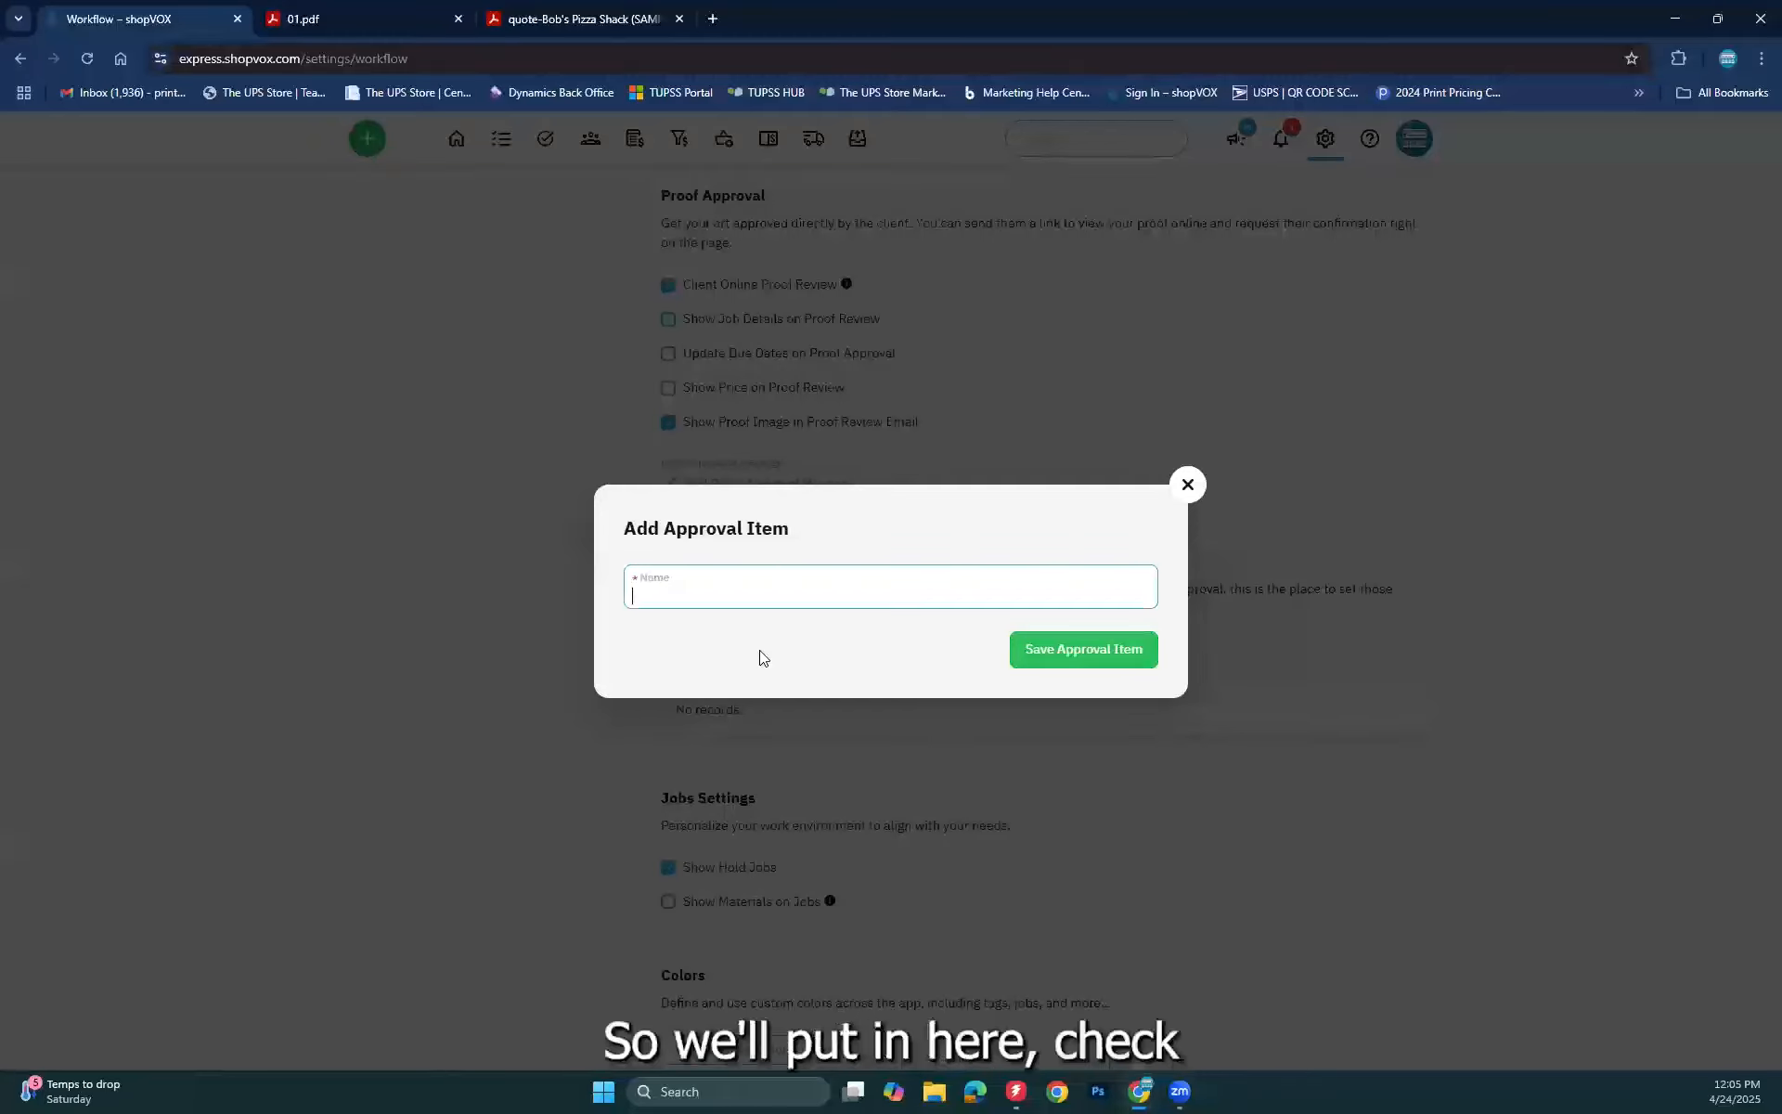
{"action": "type", "text": "spelling"}
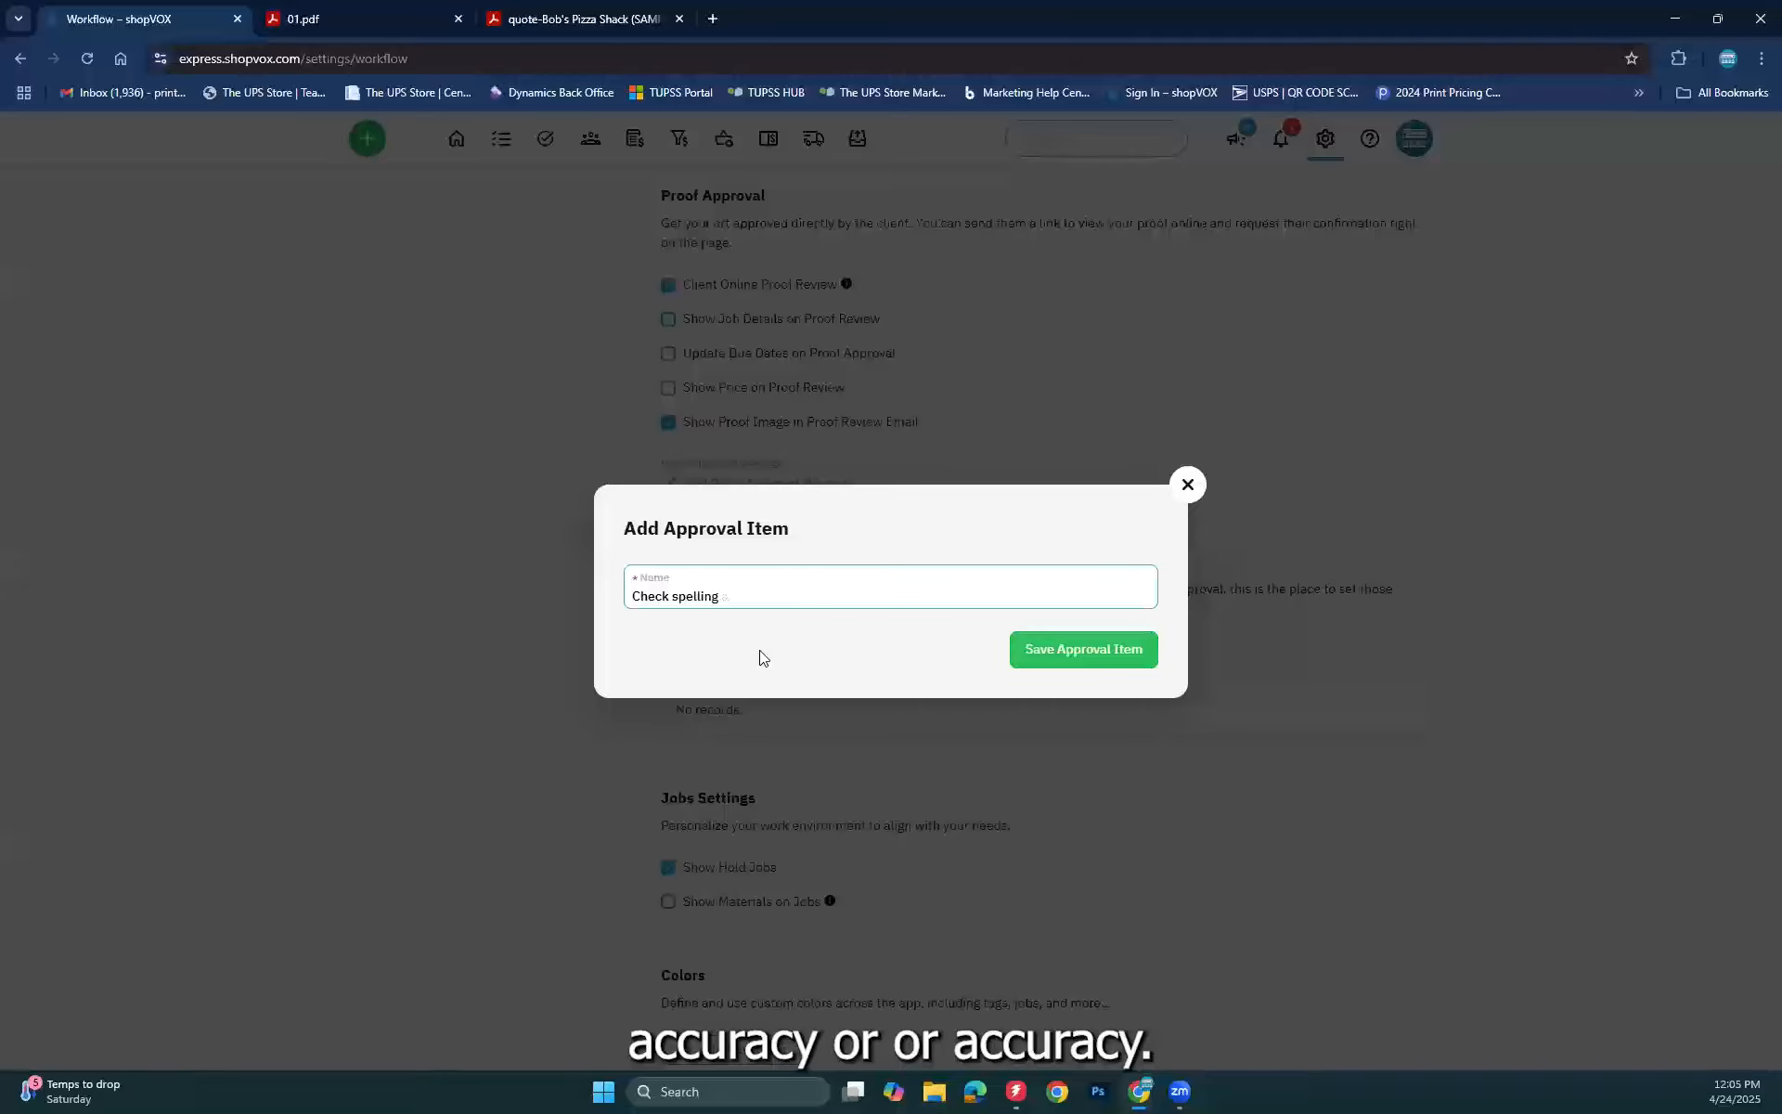
{"action": "type", "text": " for accuracy"}
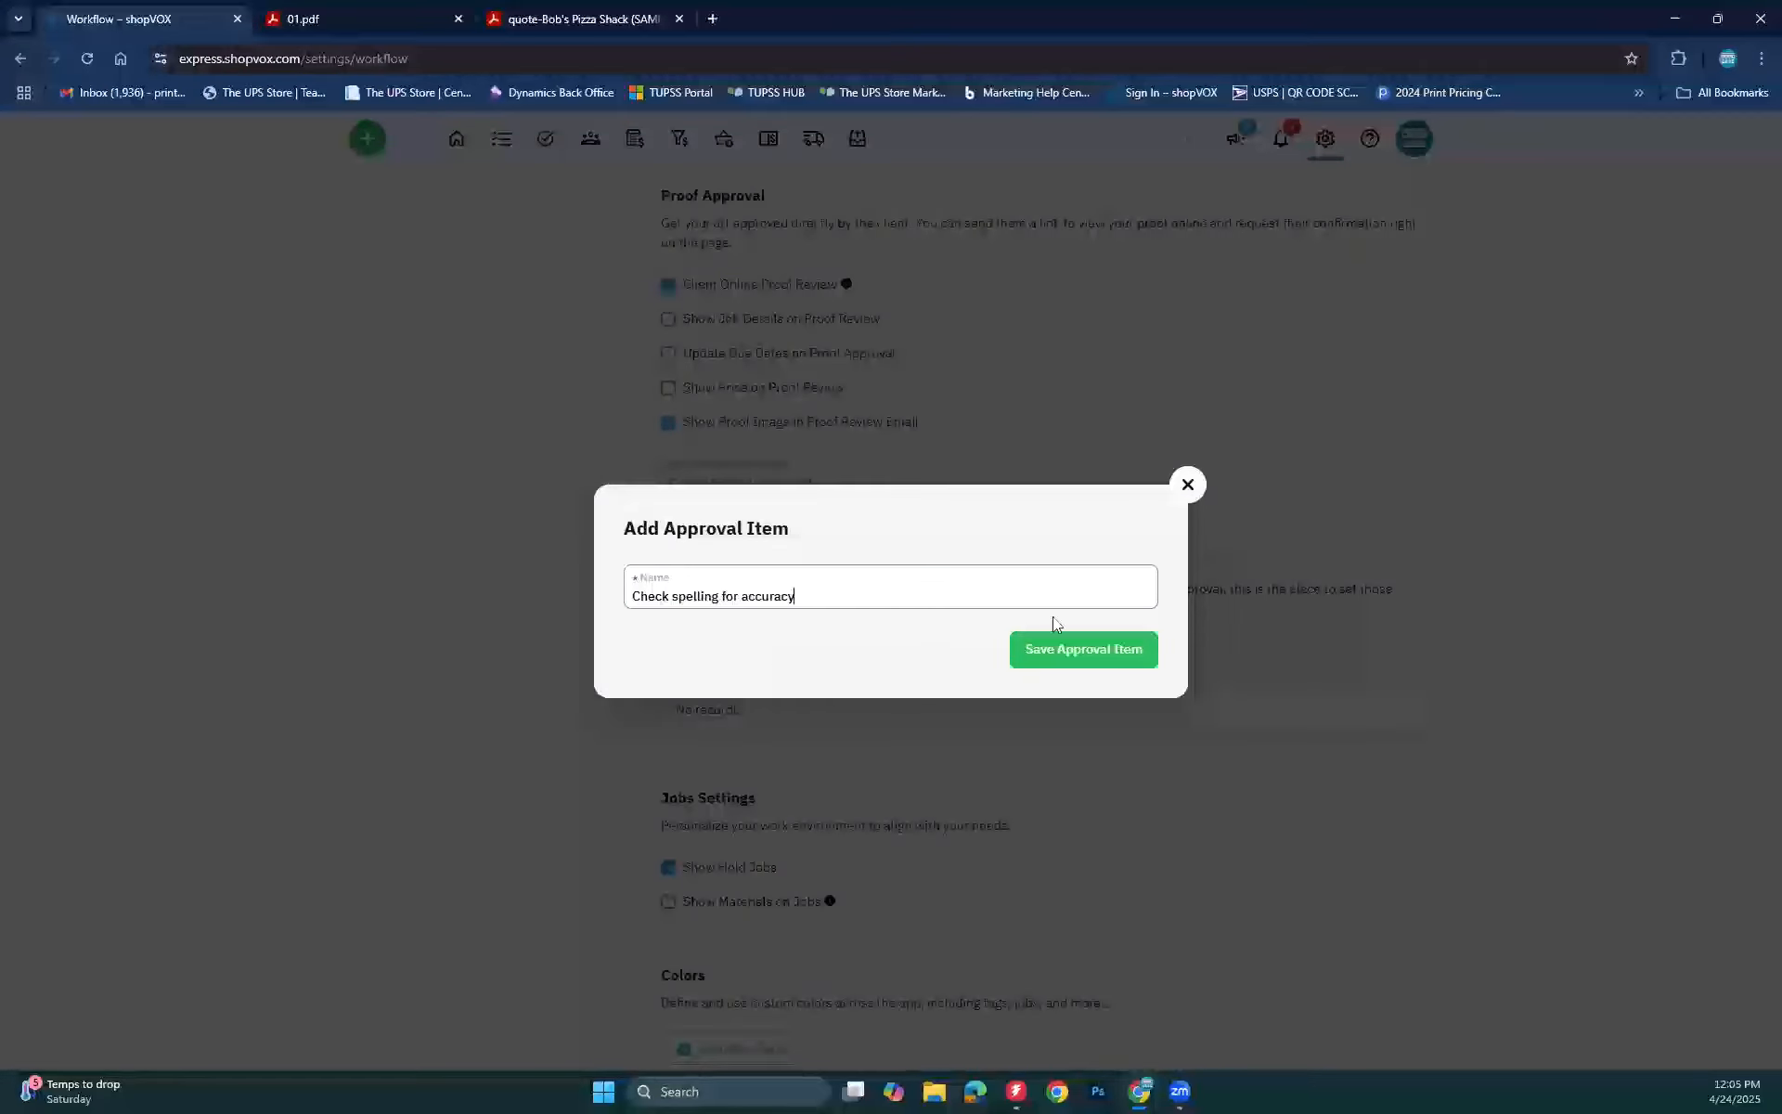
{"action": "left_click", "coordinate": [1079, 661]}
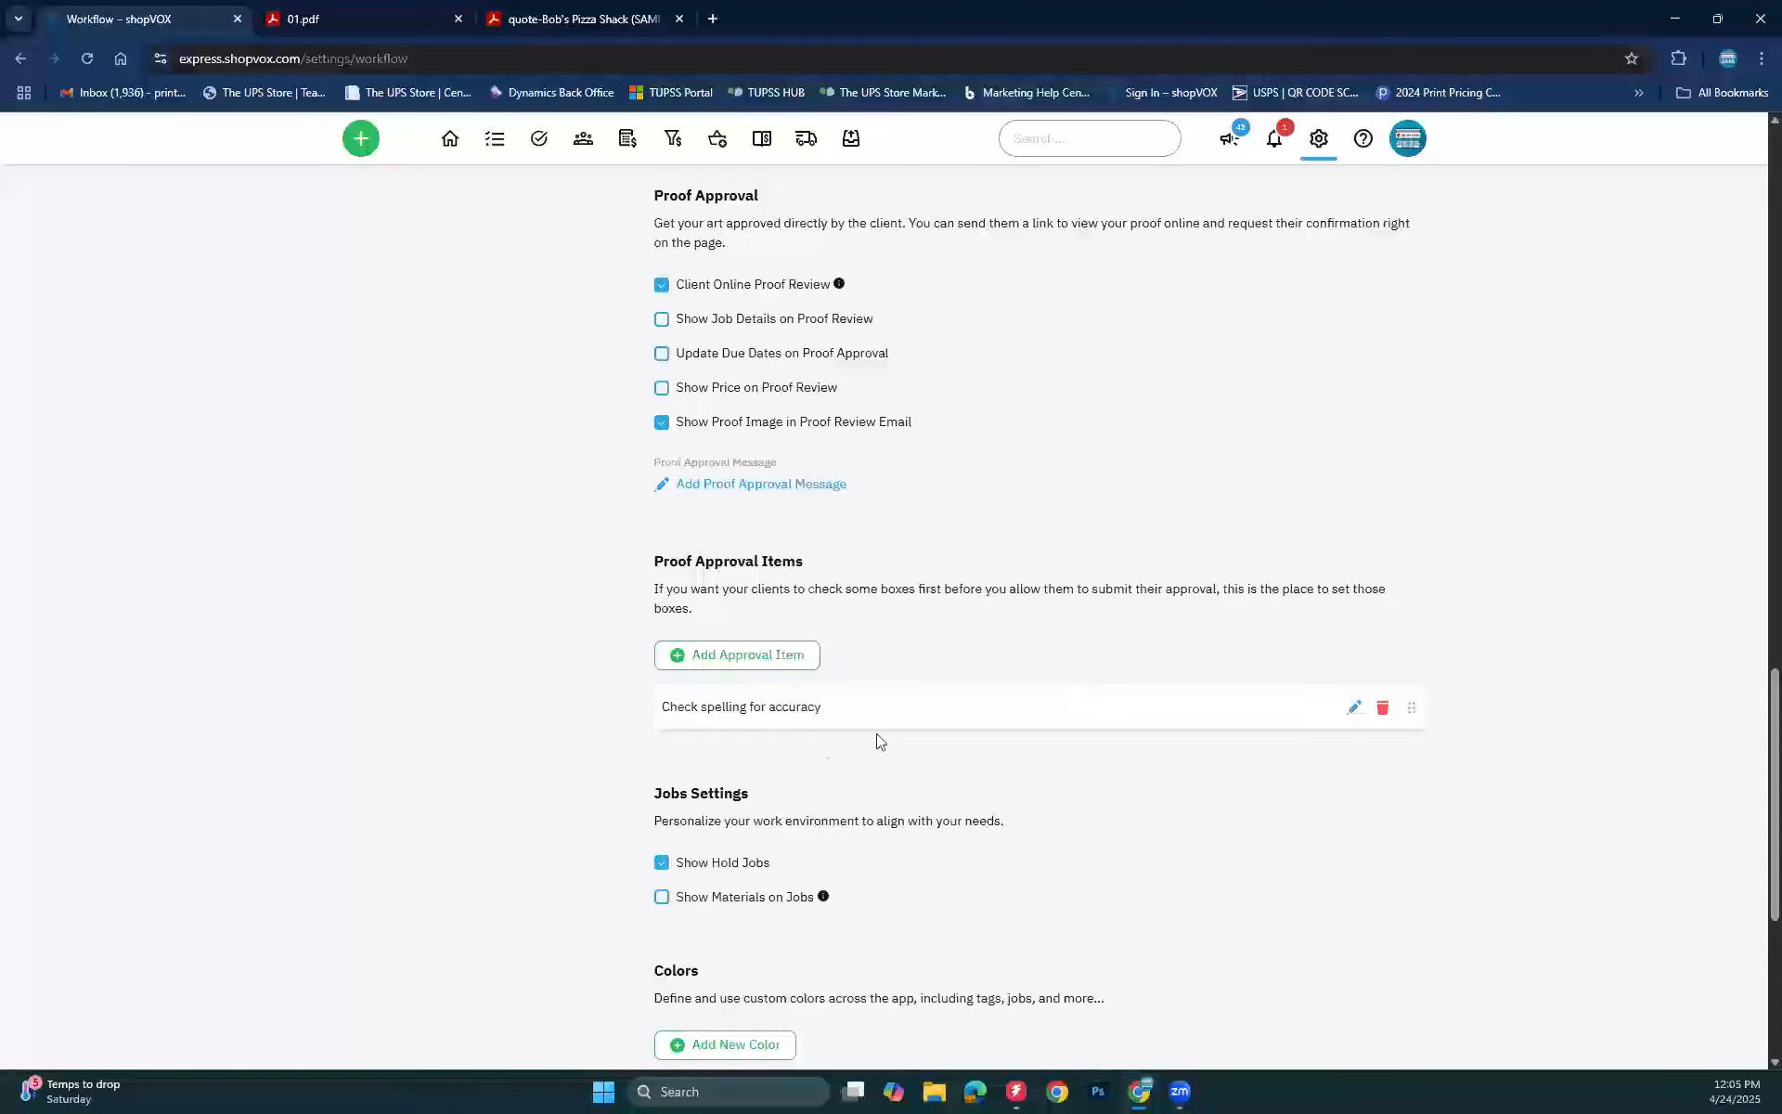
Step: Add a second approval item, 'Review size and dimensions'
{"action": "left_click", "coordinate": [791, 652]}
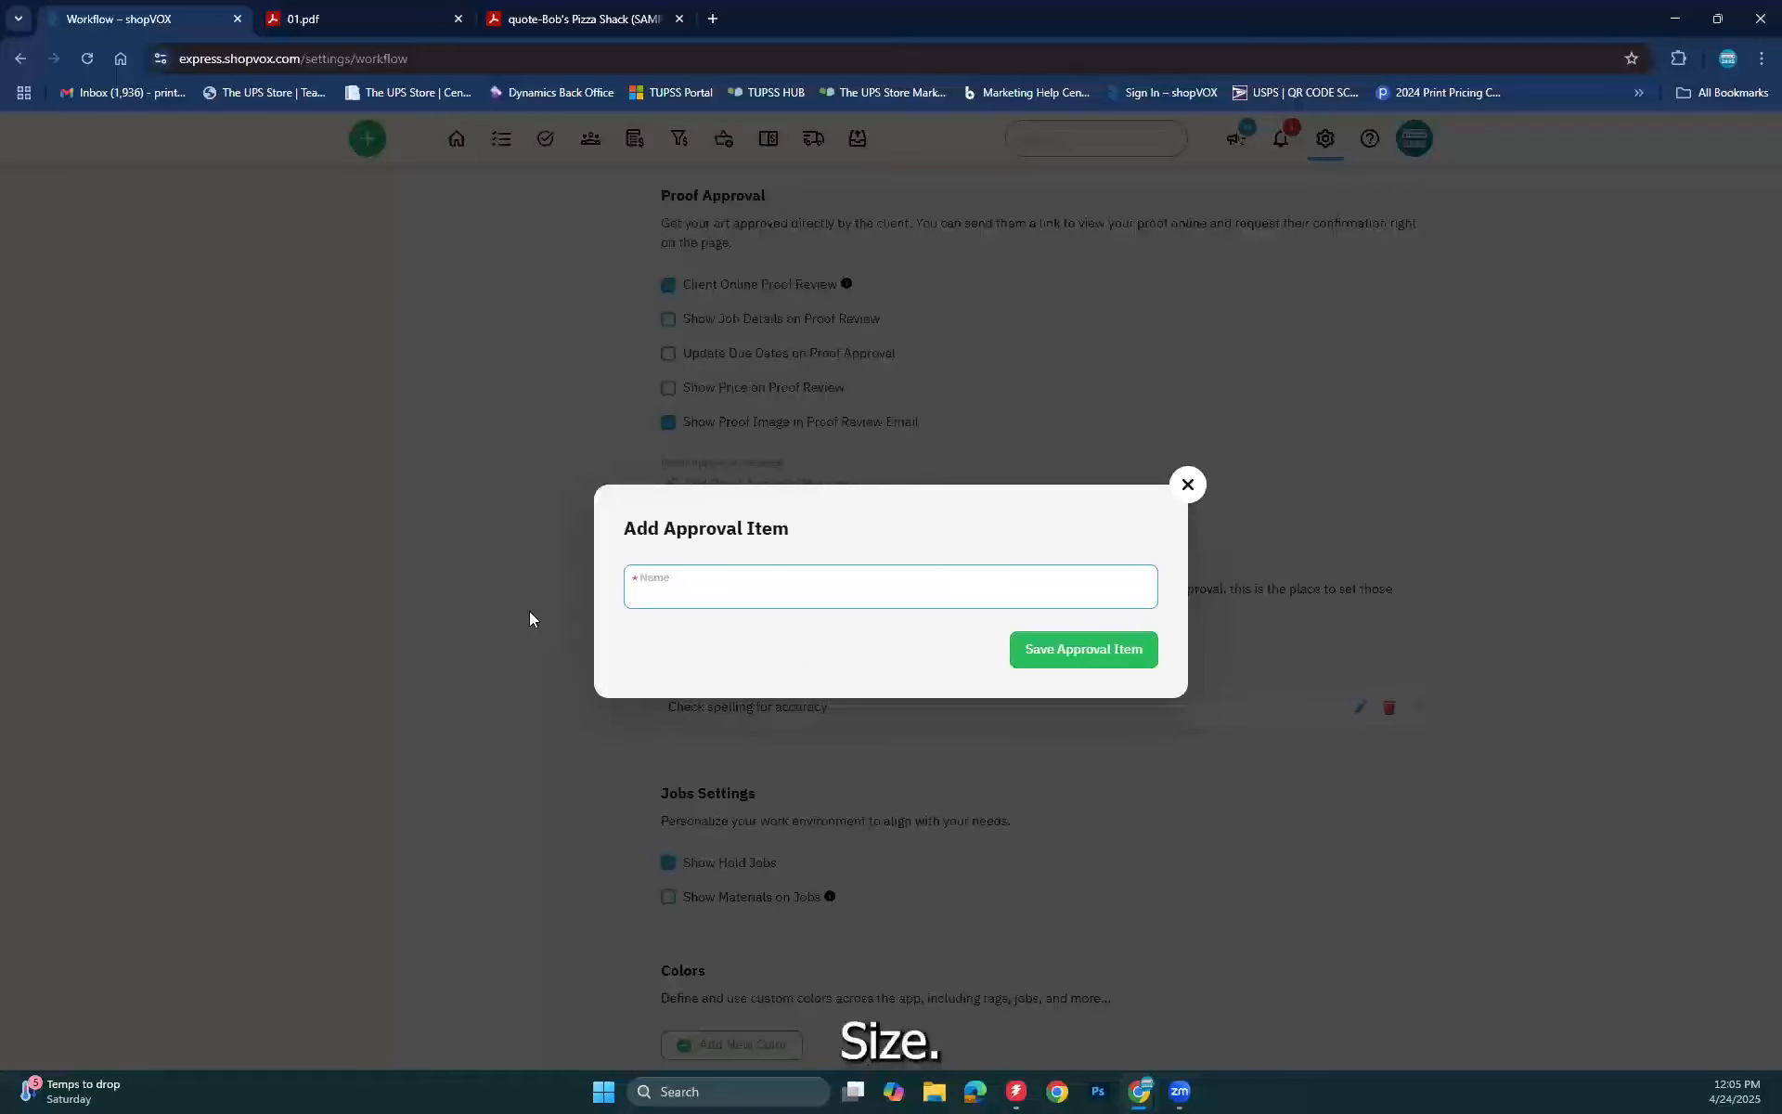
{"action": "type", "text": "ERview"}
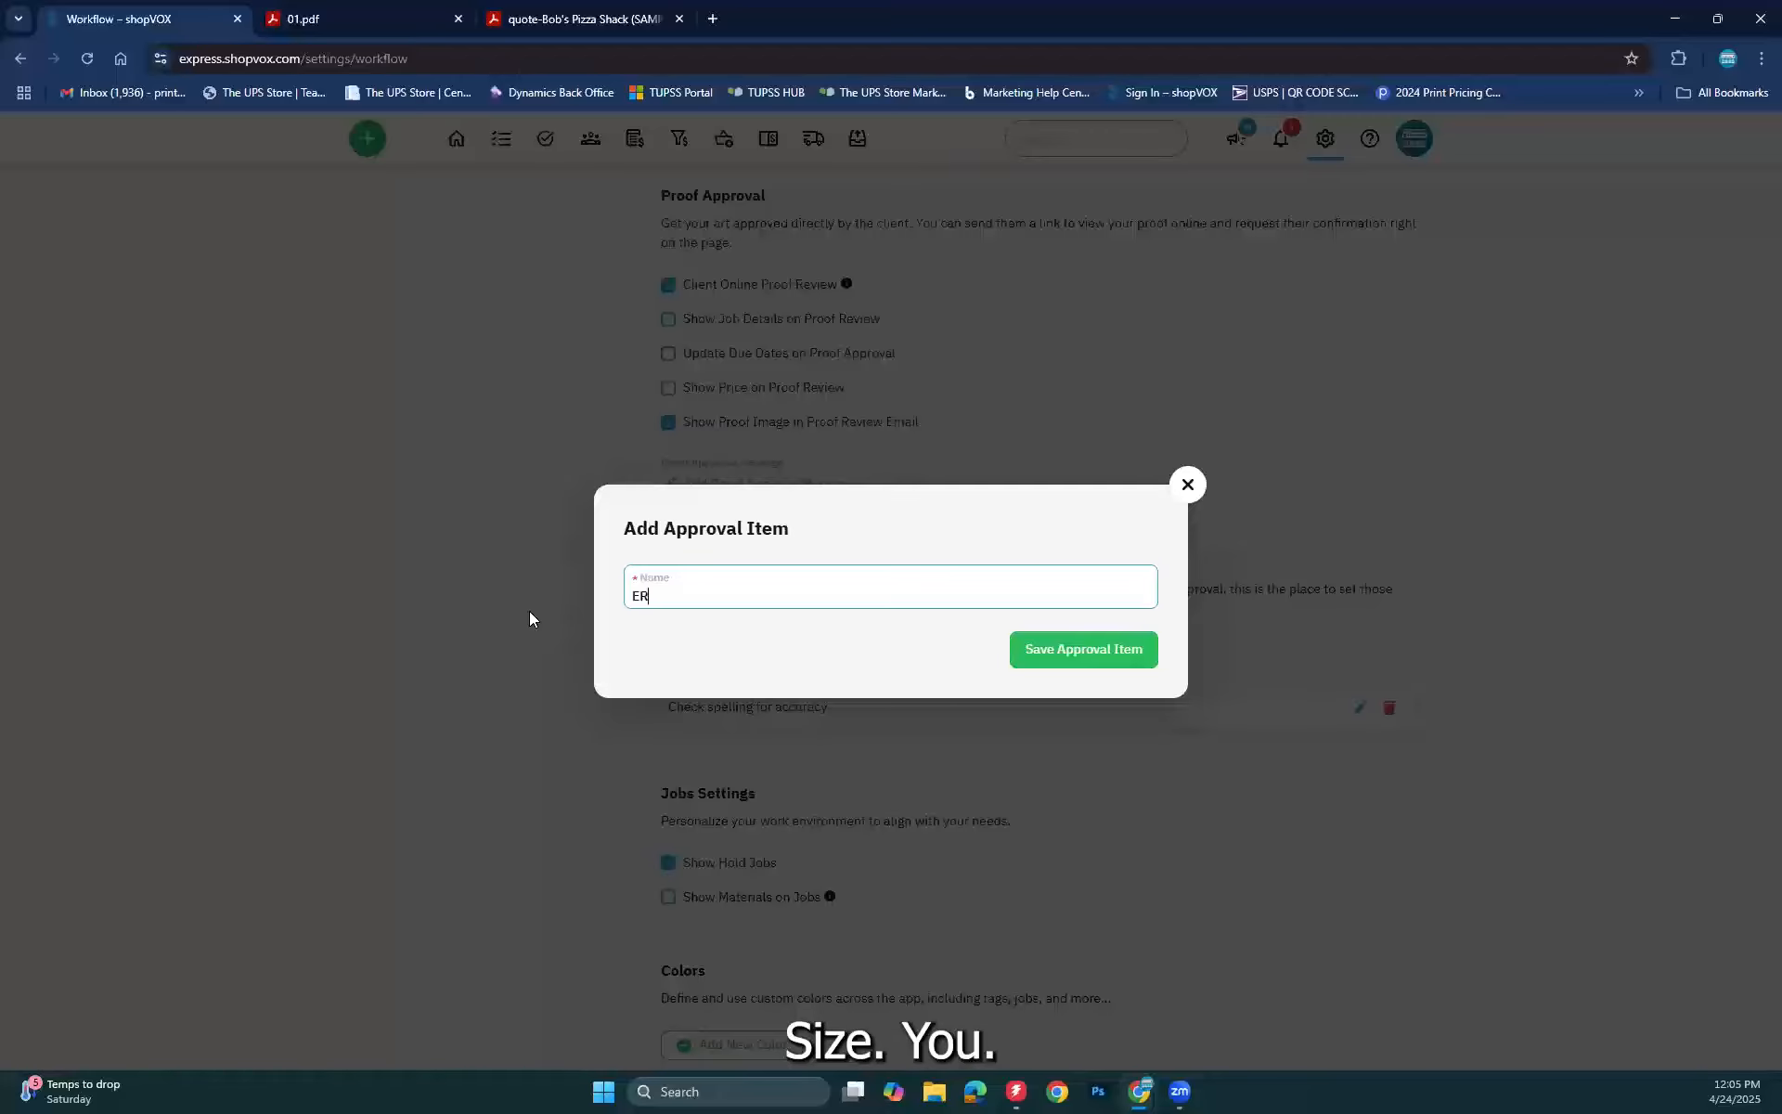
{"action": "key", "text": "BackSpace"}
{"action": "key", "text": "BackSpace"}
{"action": "key", "text": "BackSpace"}
{"action": "key", "text": "BackSpace"}
{"action": "key", "text": "BackSpace"}
{"action": "key", "text": "BackSpace"}
{"action": "key", "text": "BackSpace"}
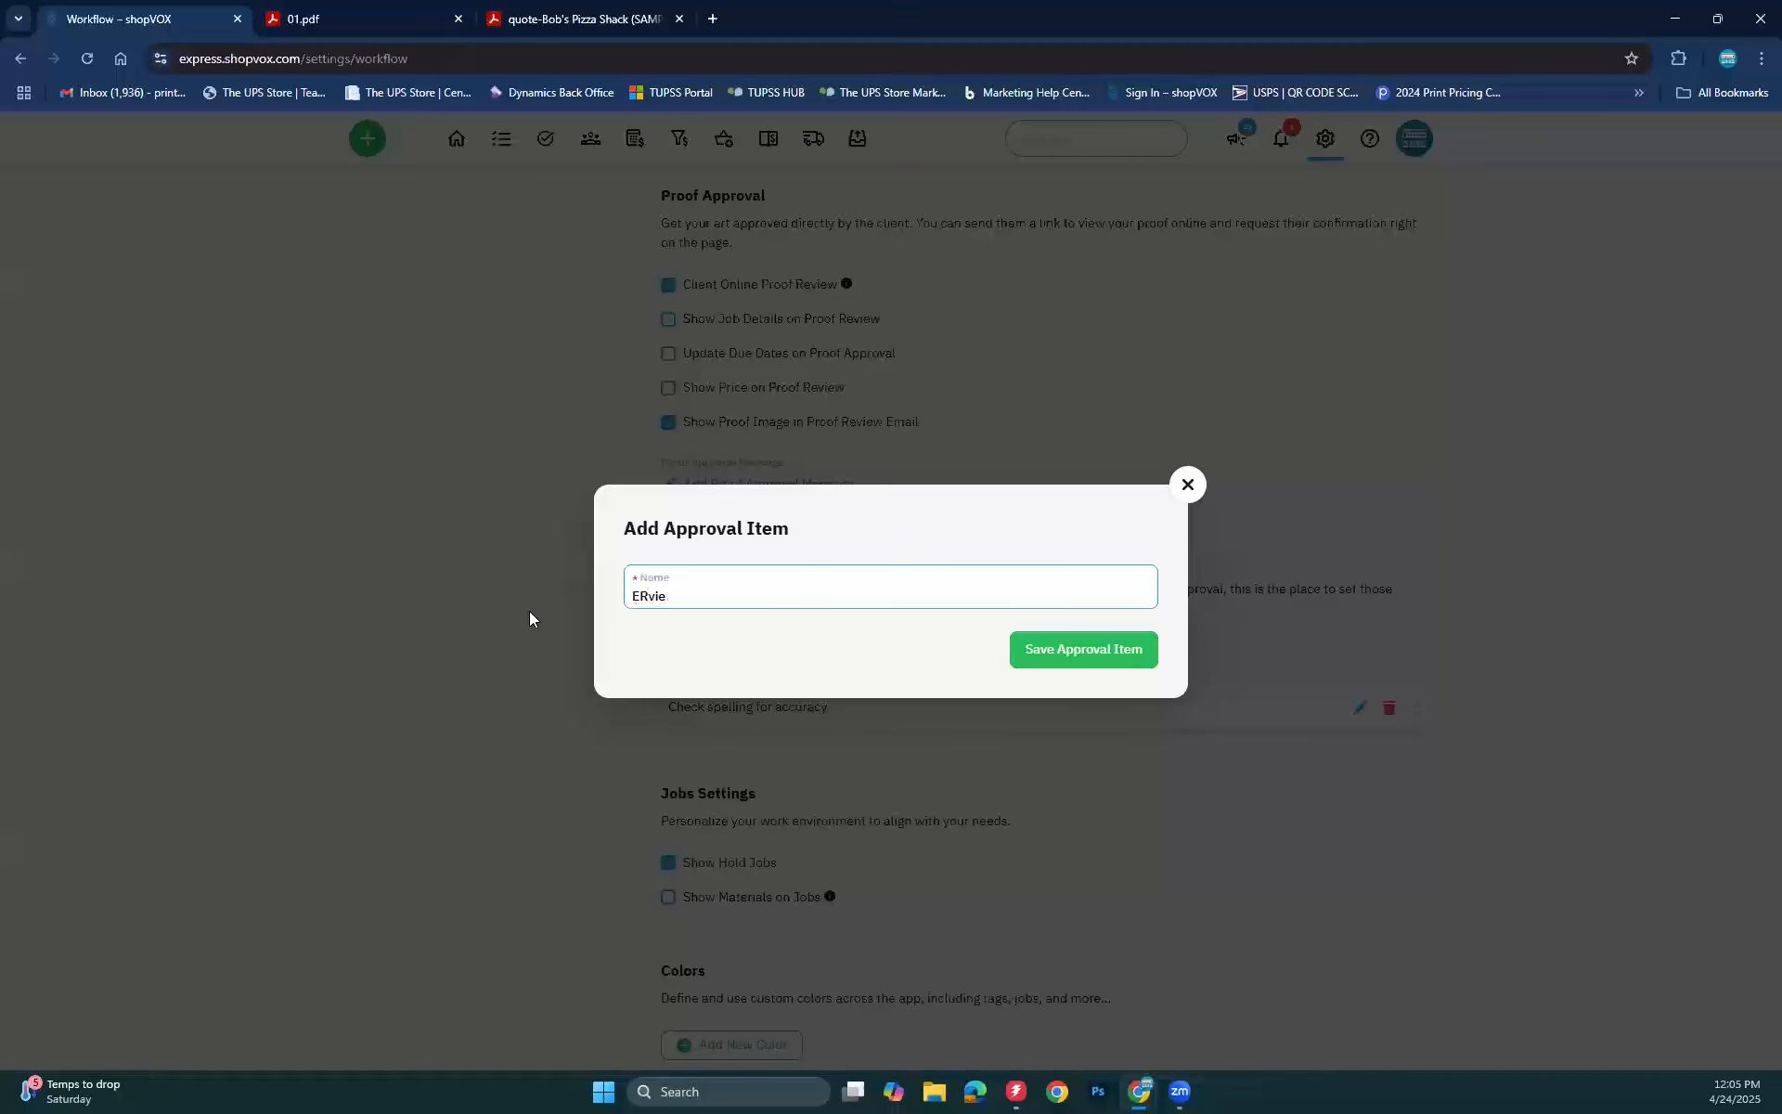
{"action": "type", "text": "Review si"}
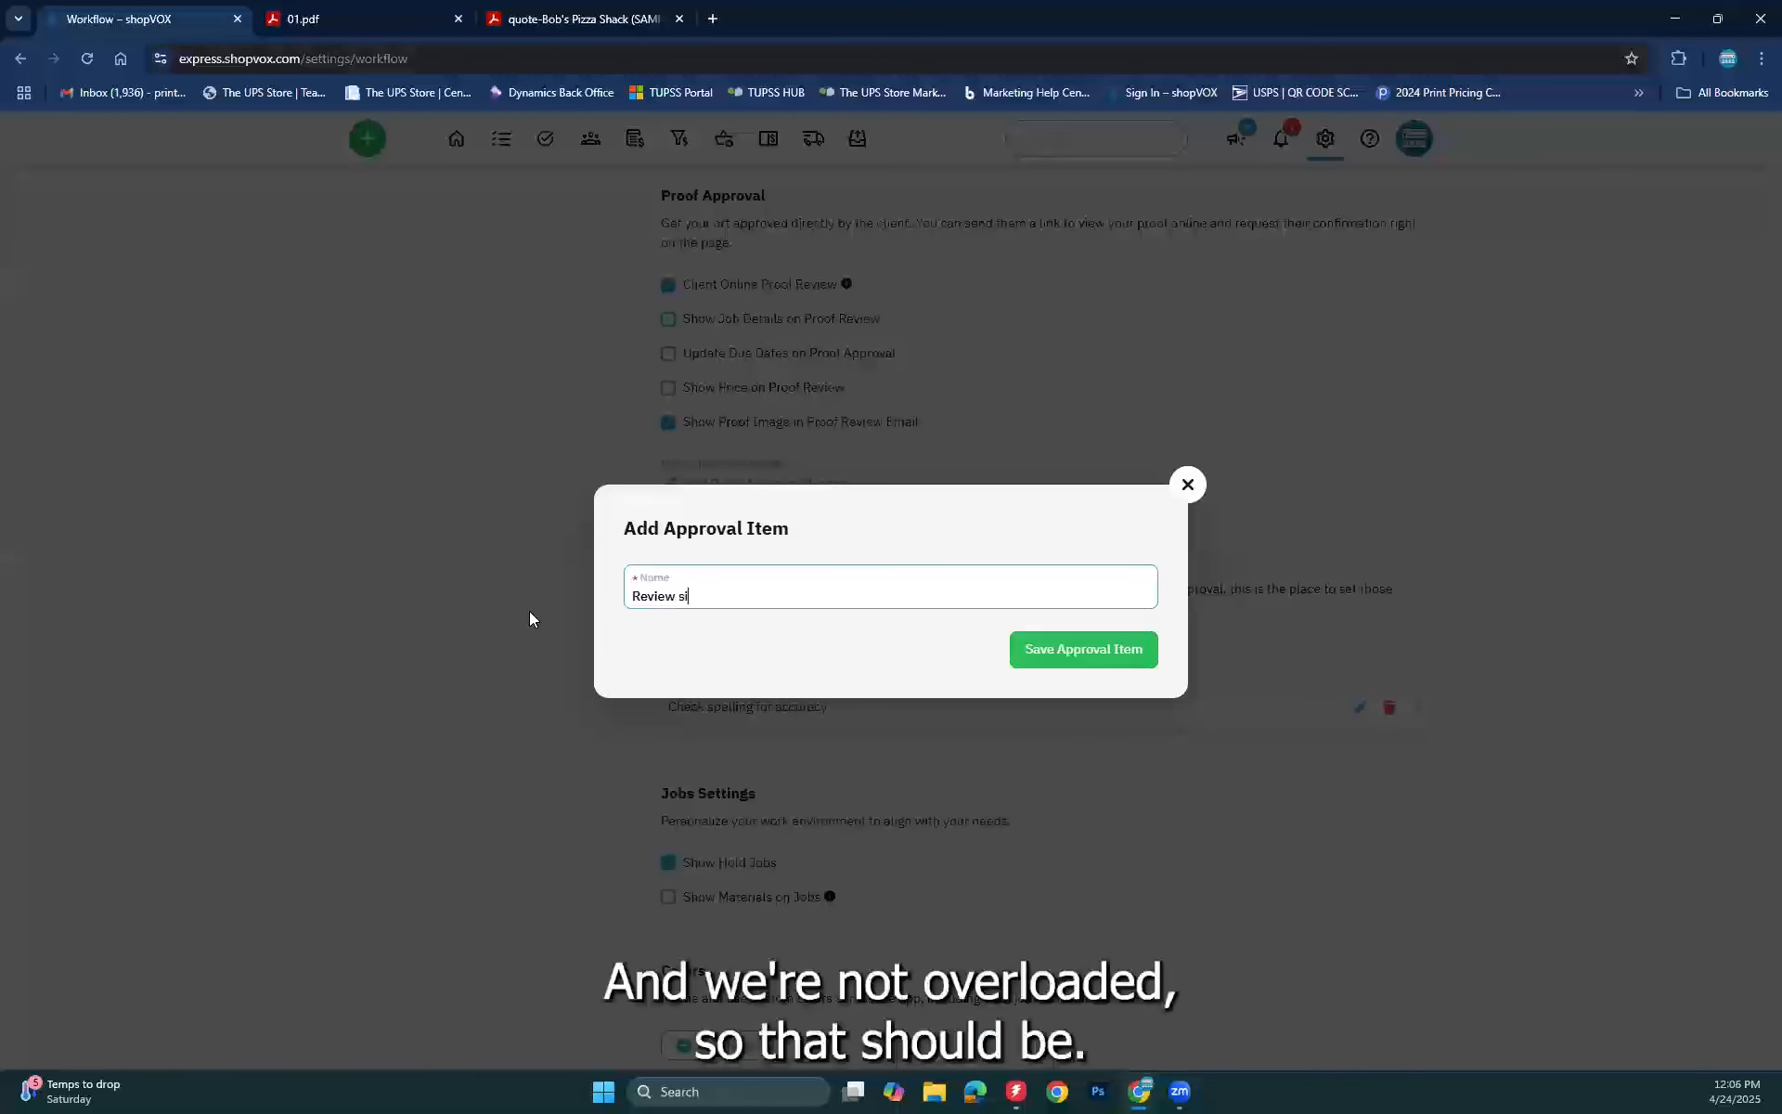
{"action": "type", "text": "ze and dimensions"}
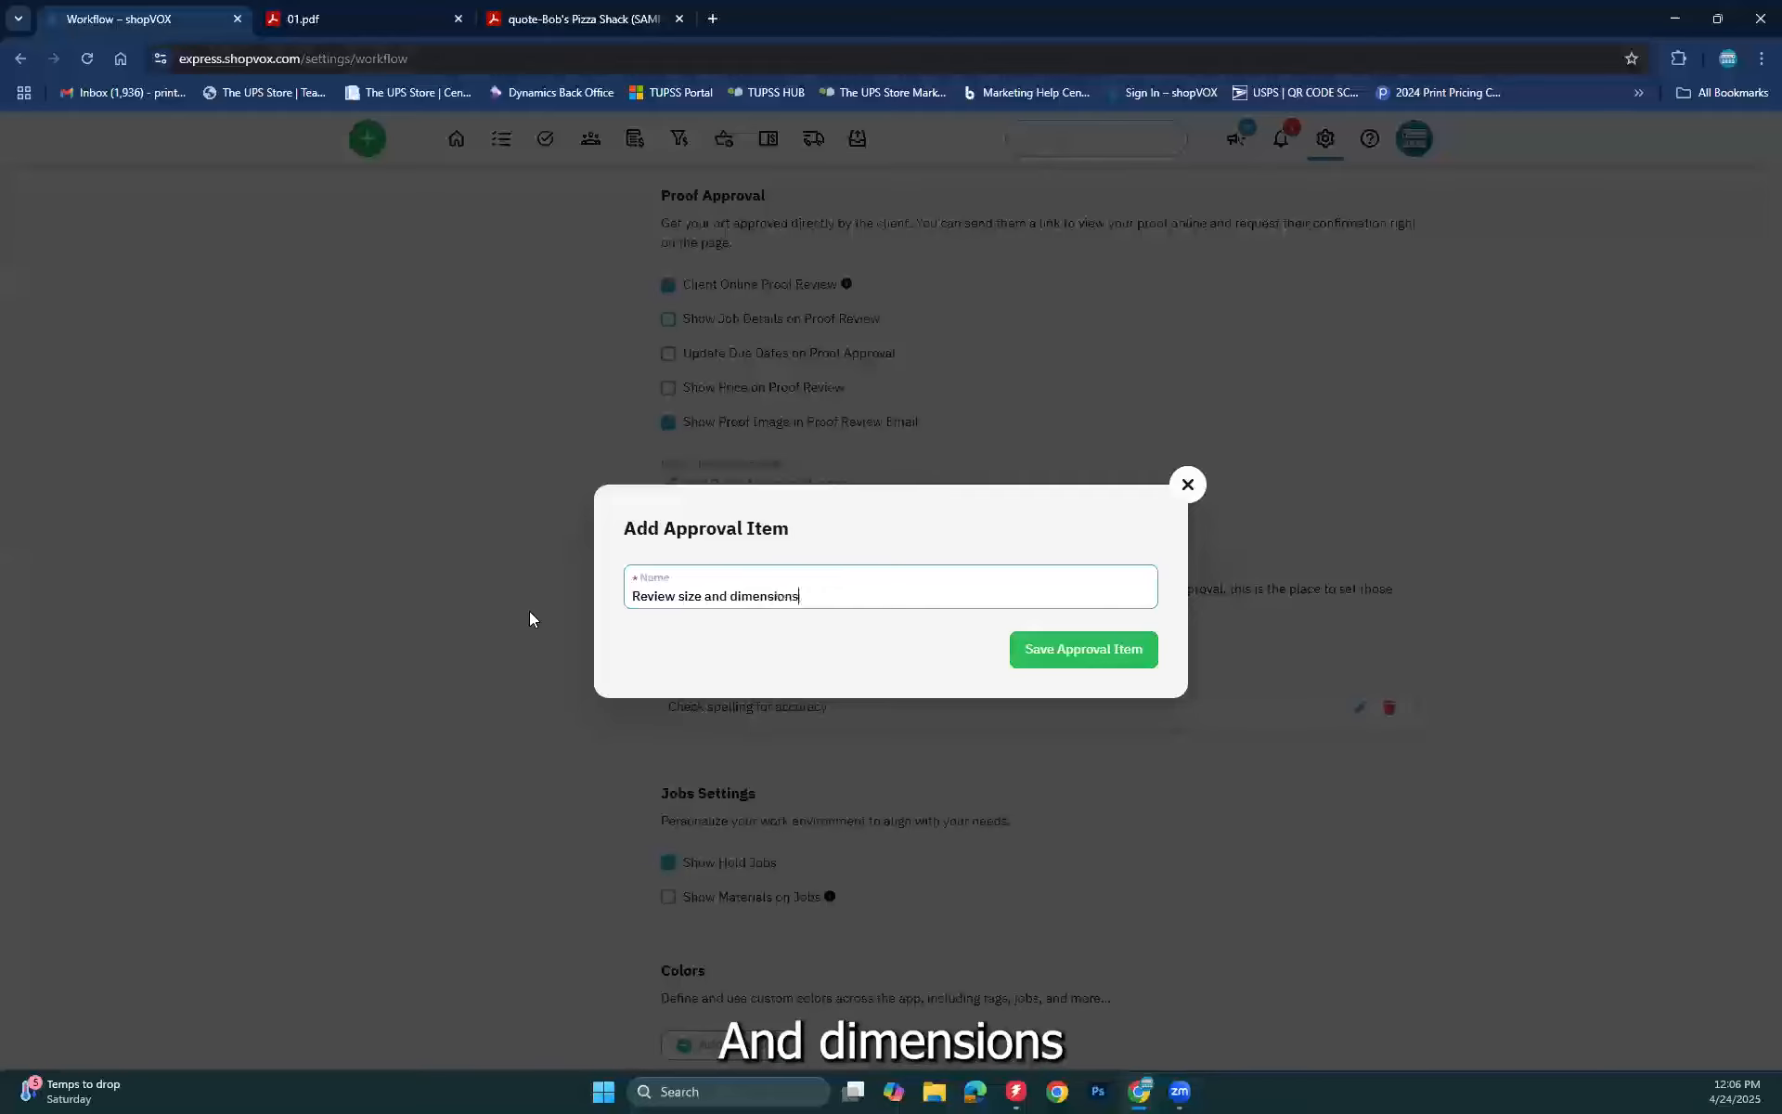
{"action": "left_click", "coordinate": [1028, 652]}
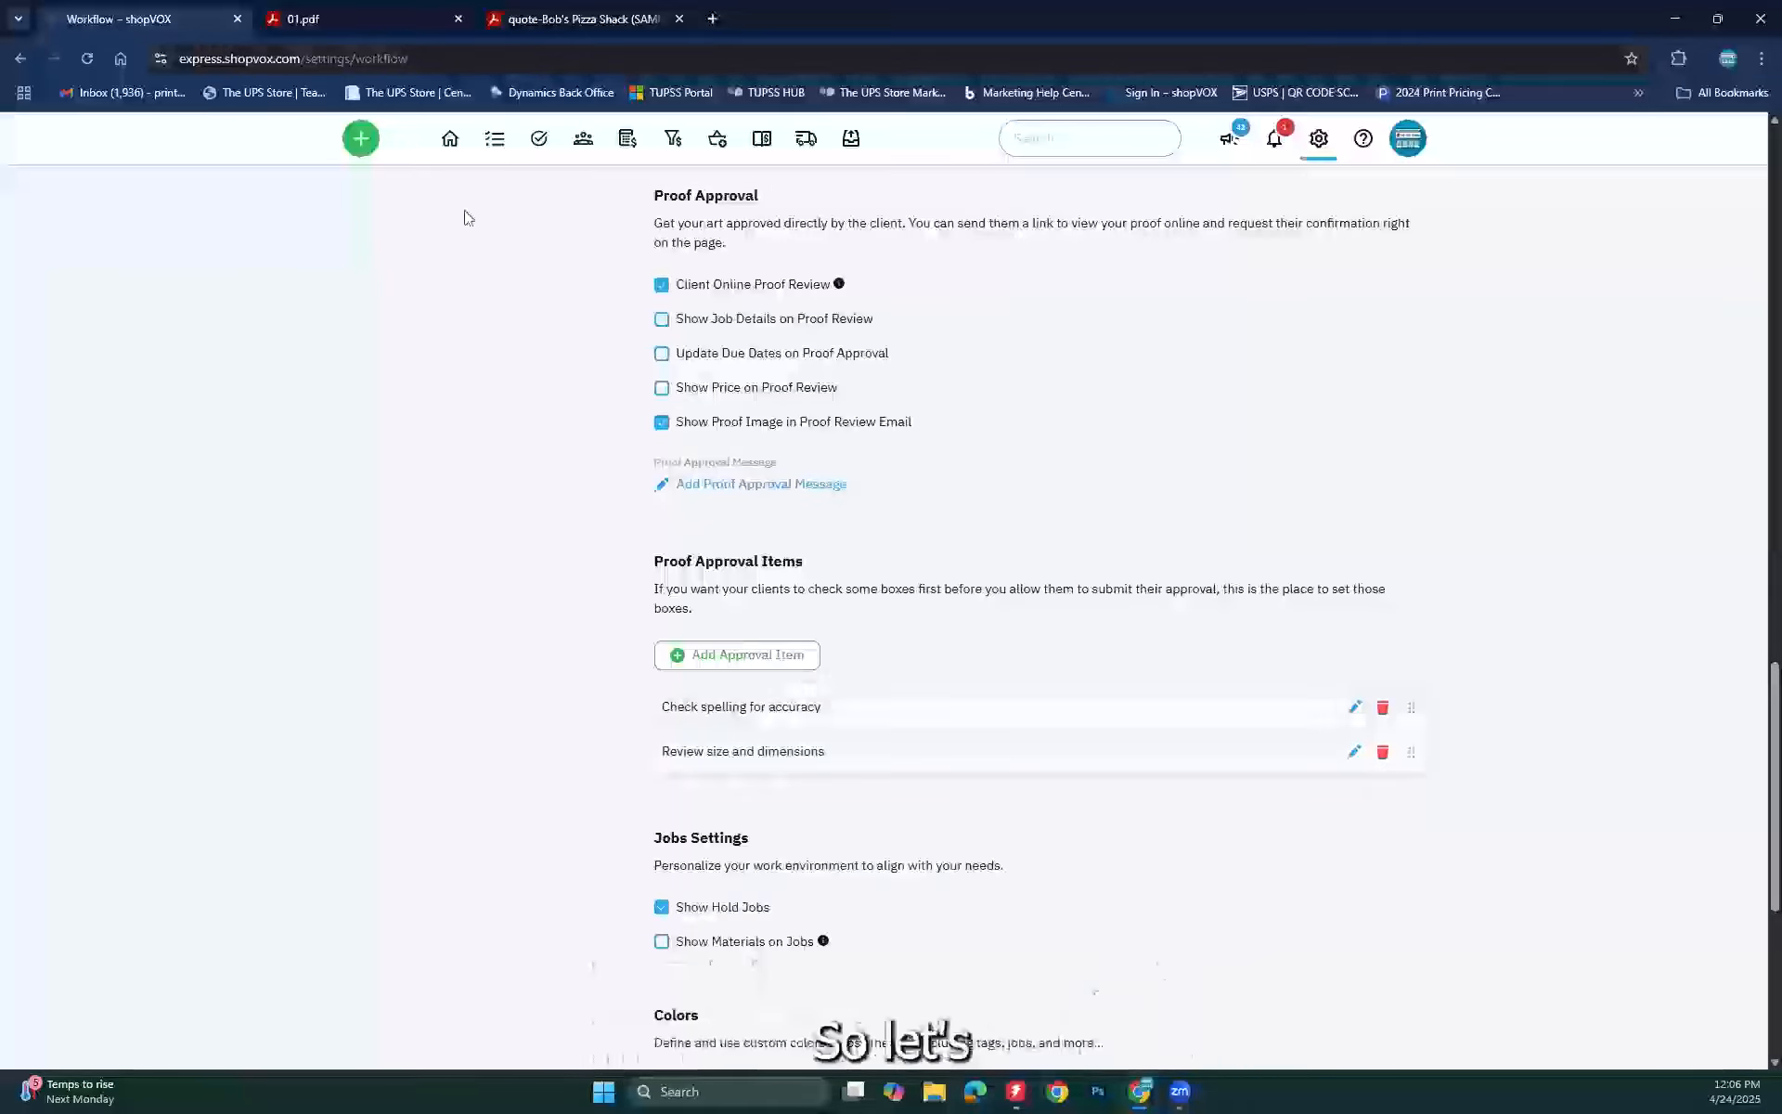
Step: Return to the Jobs list and open the Employee(Bob) Business Cards job
{"action": "left_click", "coordinate": [491, 134]}
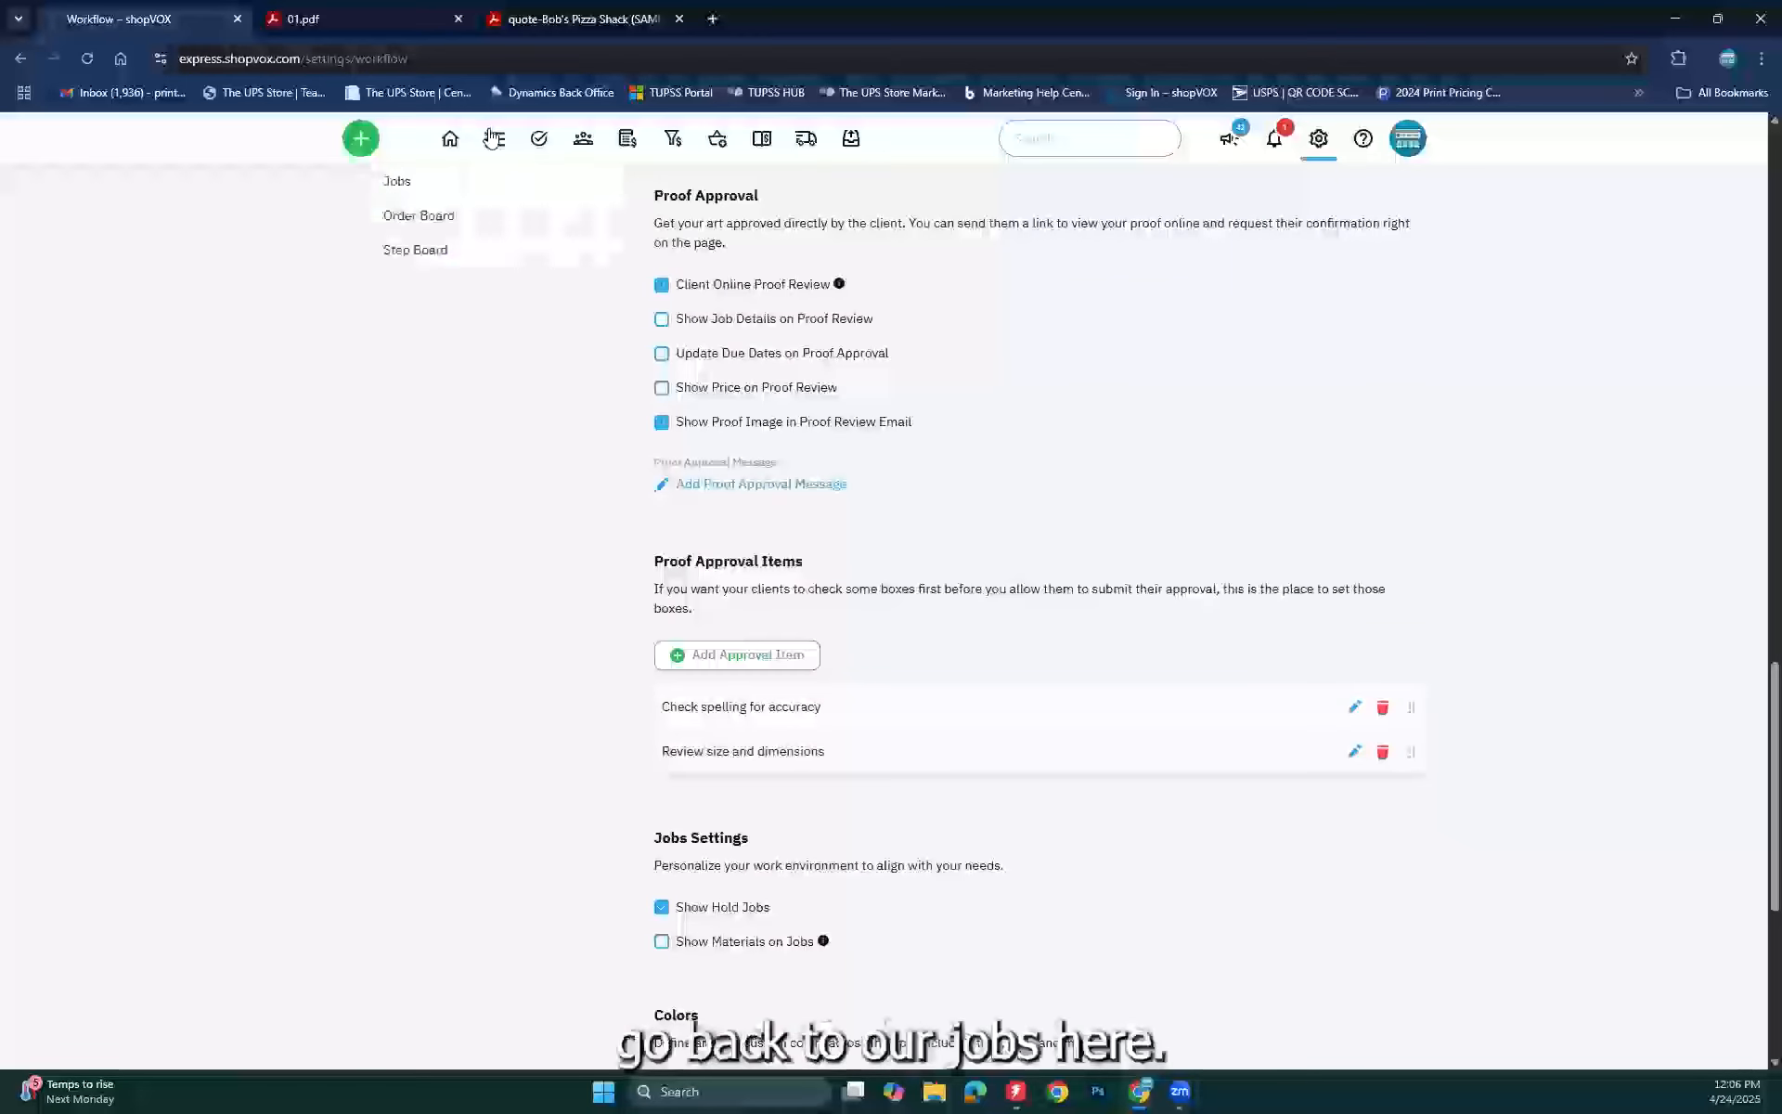
{"action": "left_click", "coordinate": [423, 180]}
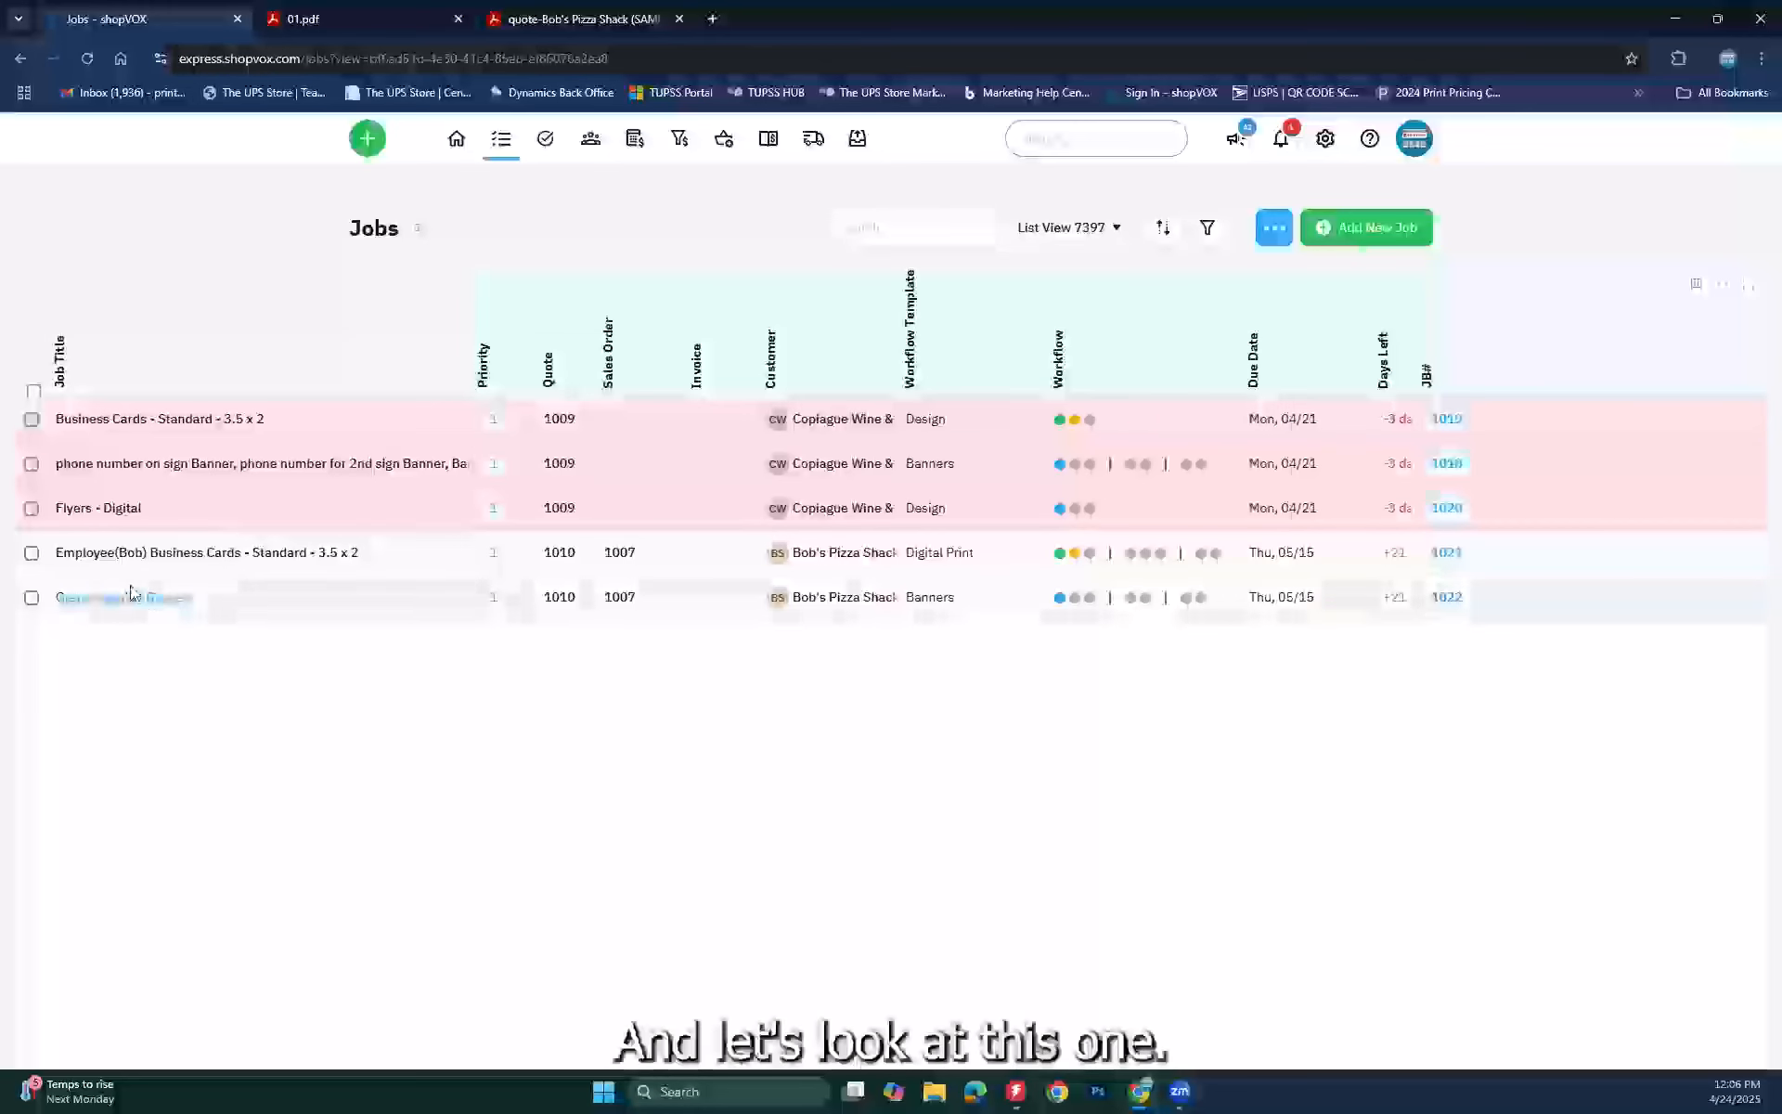
{"action": "left_click", "coordinate": [327, 551]}
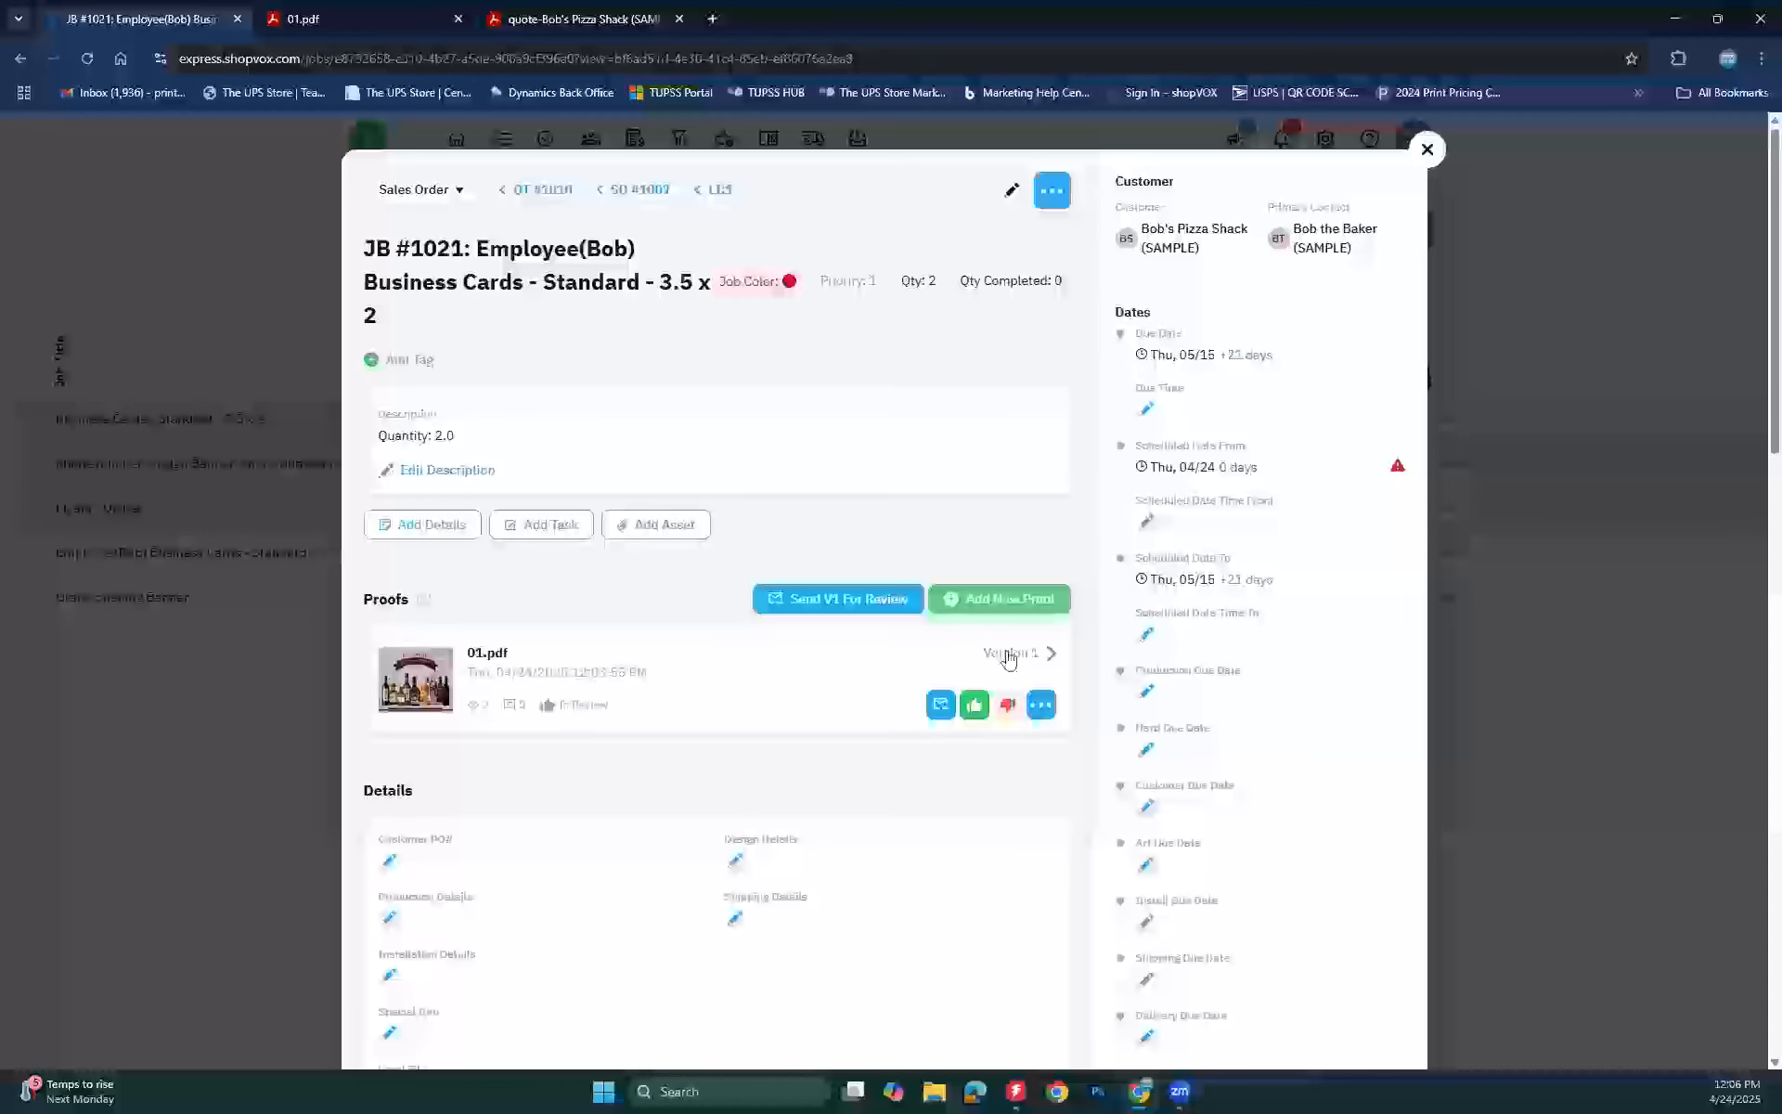
Step: Open the 01.pdf proof's customer review page and tick 'Review size and dimensions'
{"action": "left_click", "coordinate": [1047, 701]}
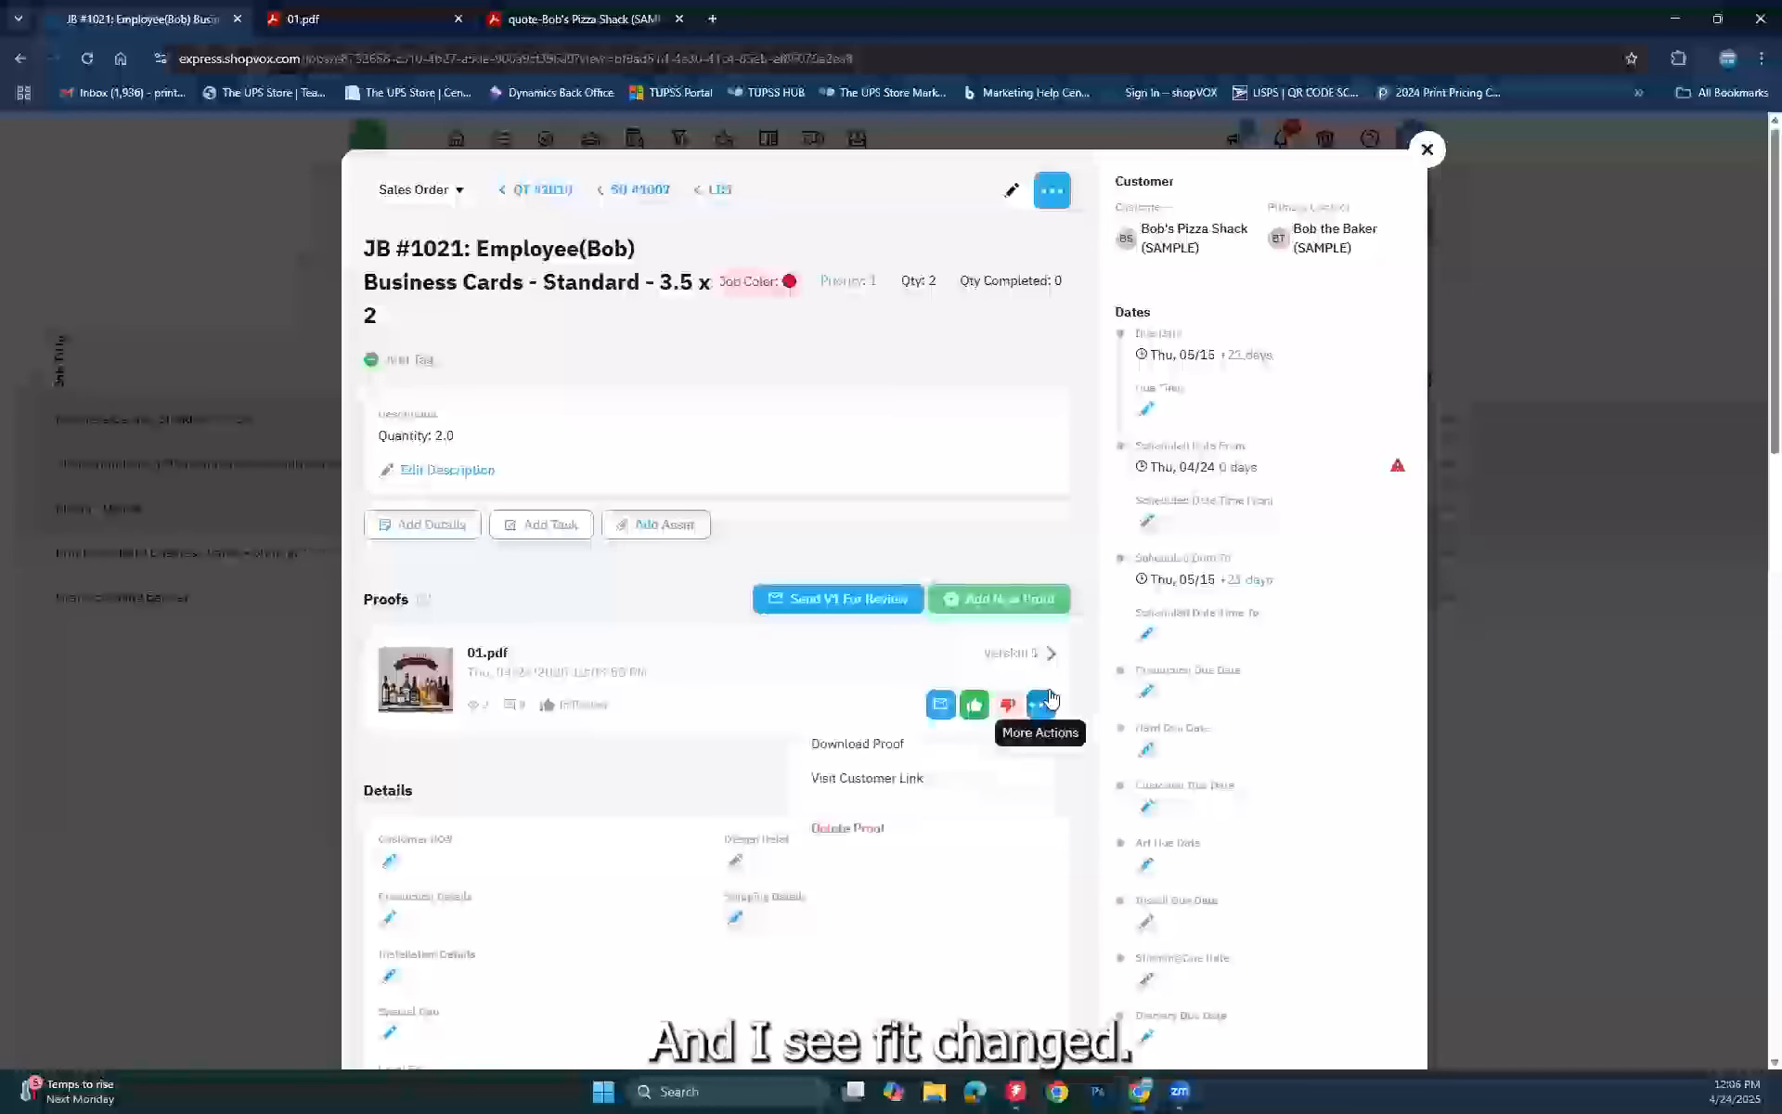
{"action": "left_click", "coordinate": [882, 777]}
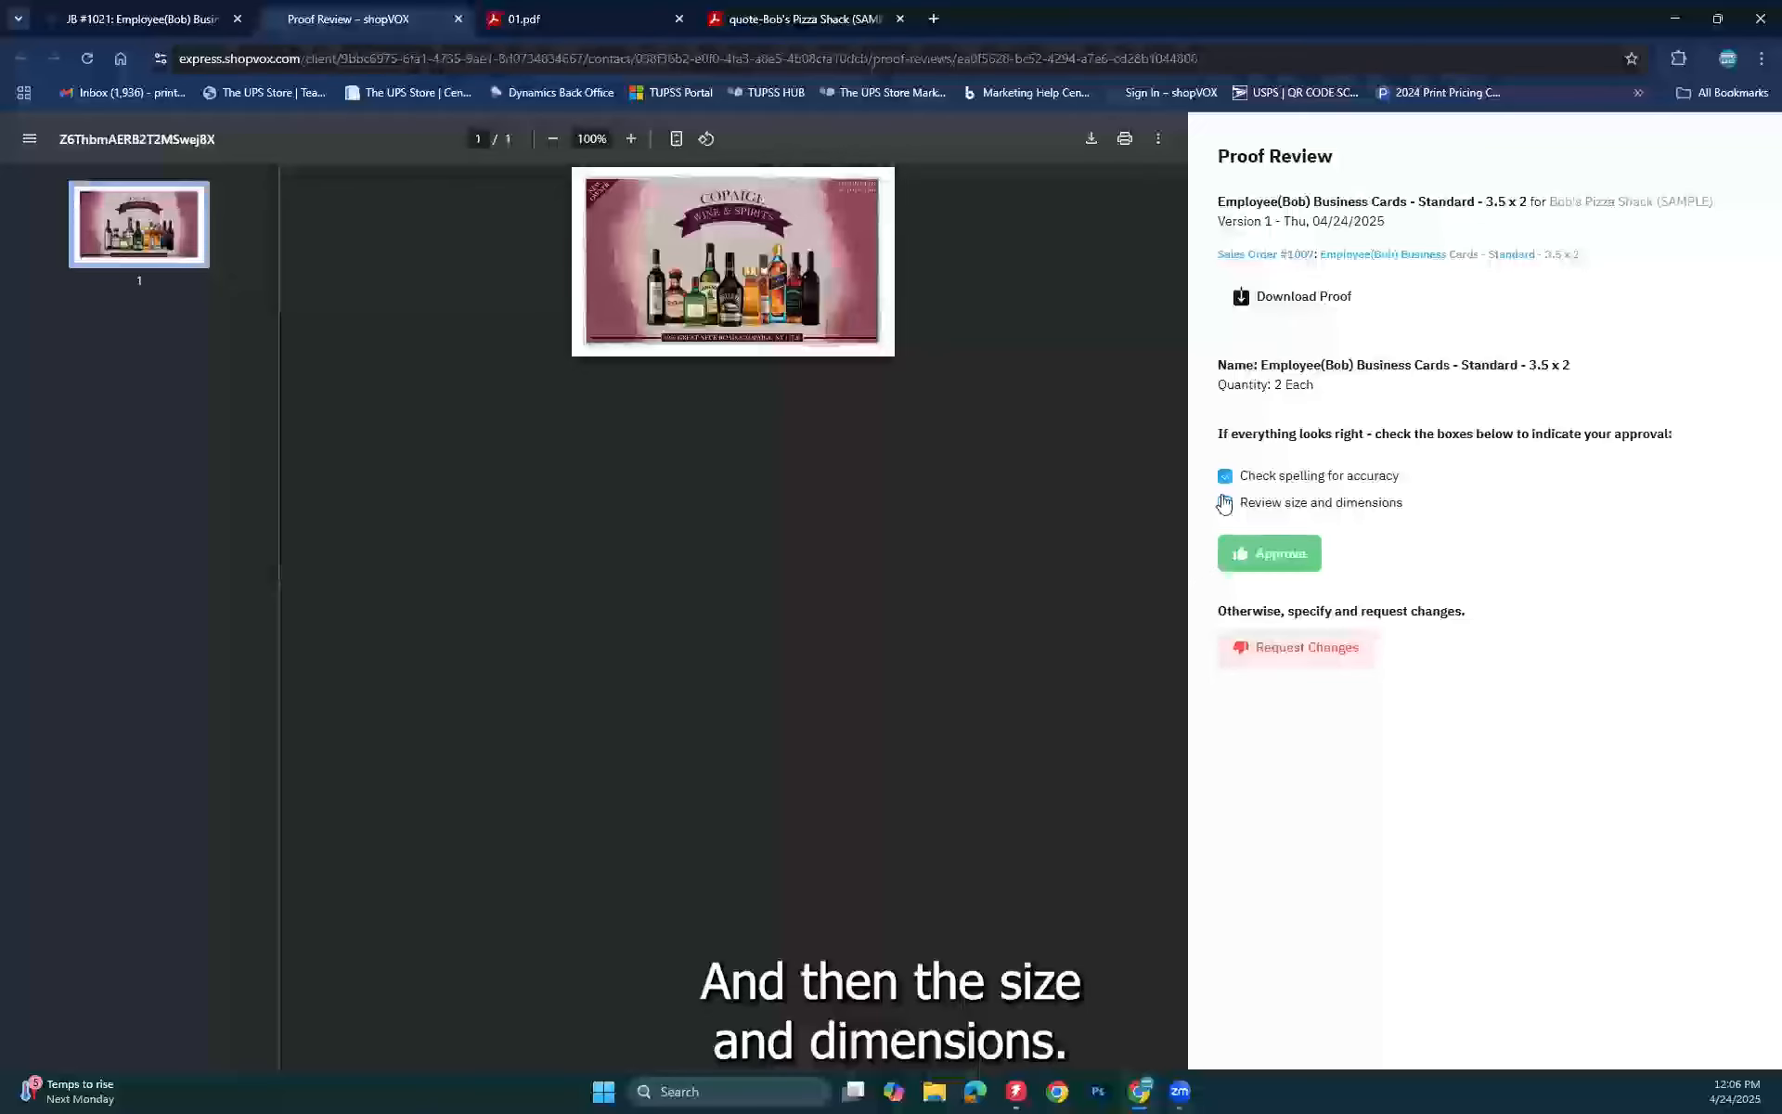
{"action": "left_click", "coordinate": [1224, 503]}
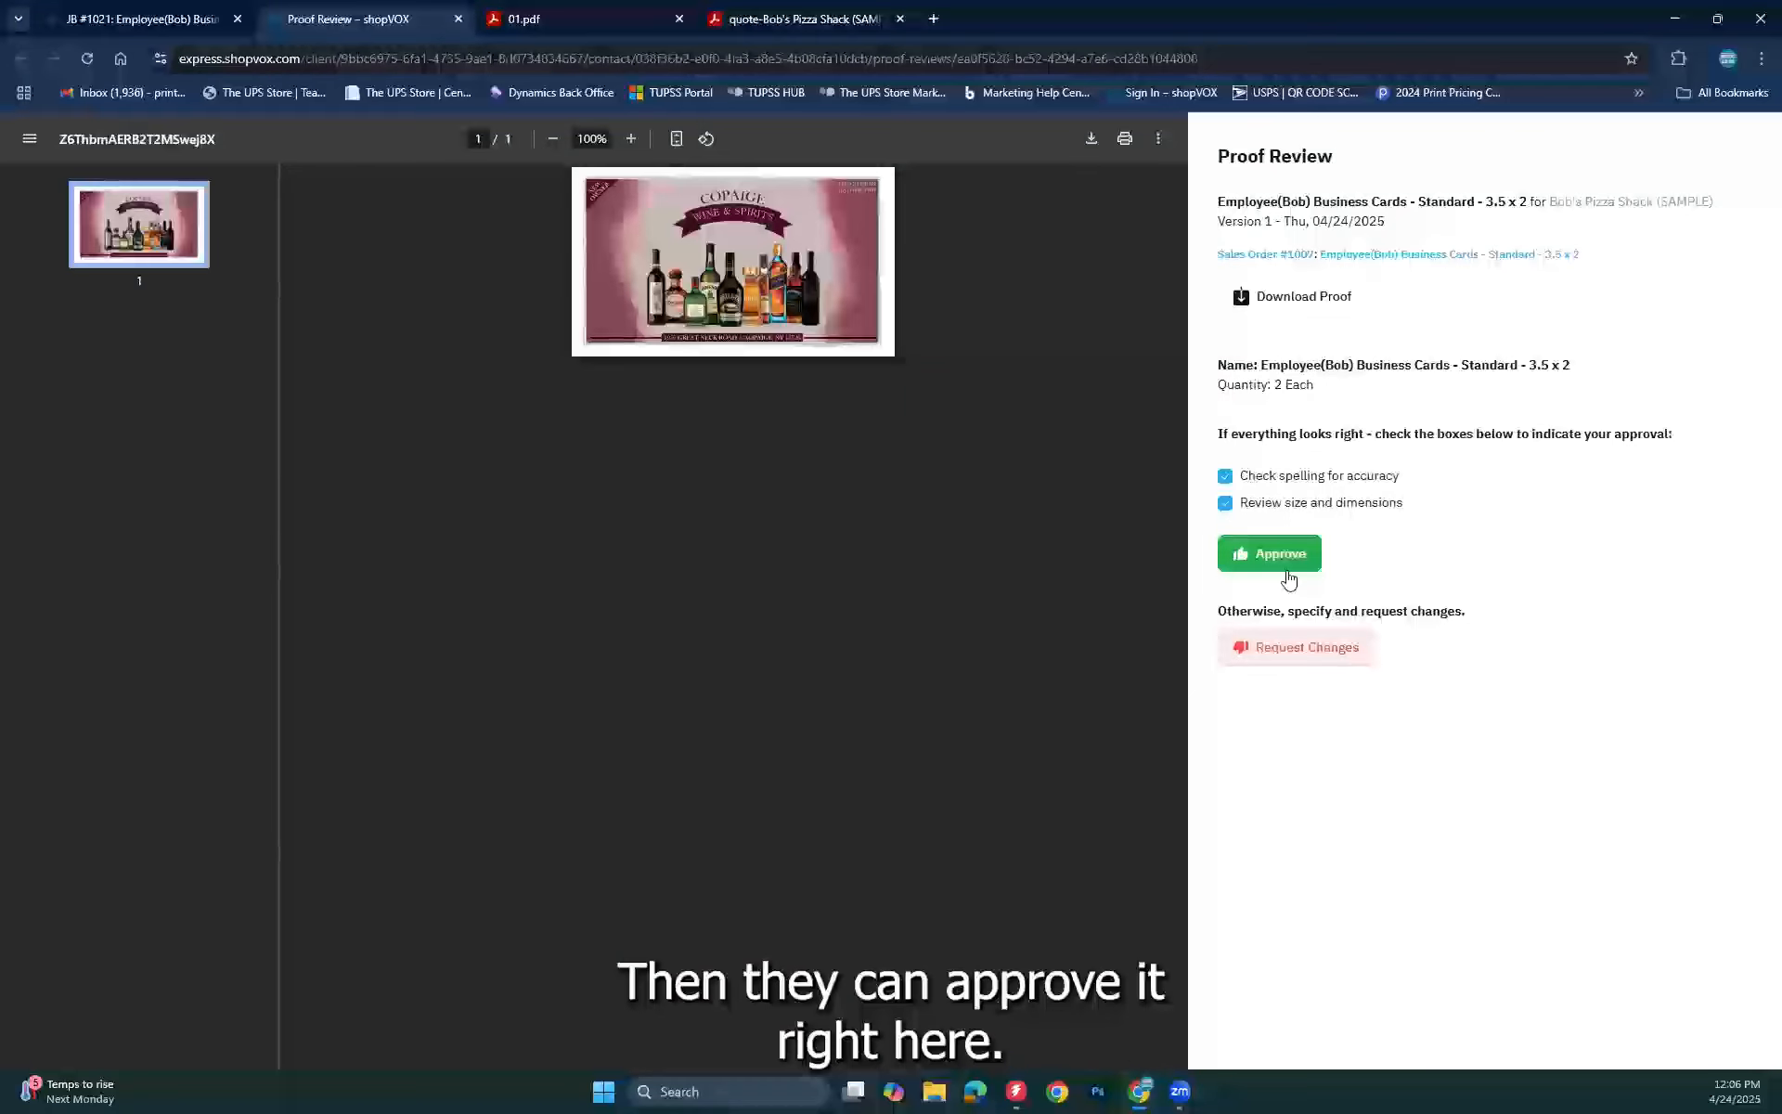
Step: Return to the JB #1021 tab and check the 01.pdf proof's Version 1 history, now Approved
{"action": "left_click", "coordinate": [130, 24]}
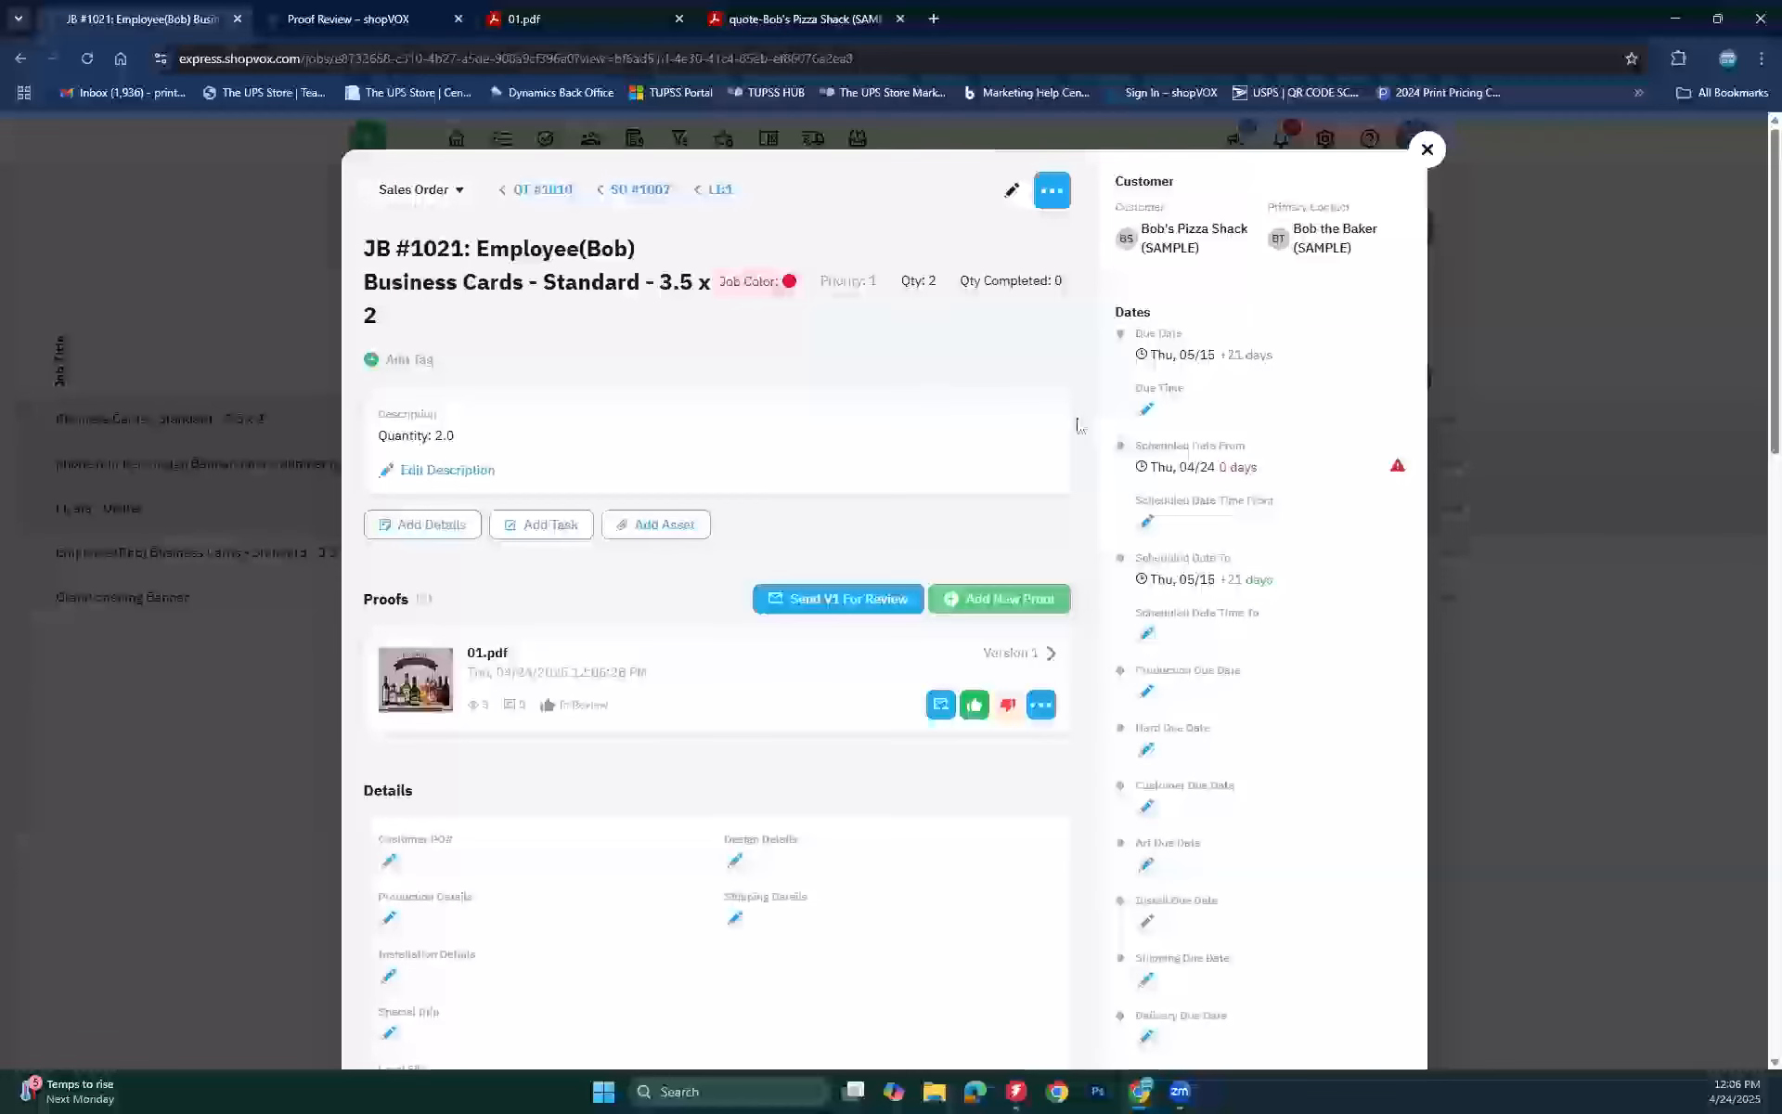
{"action": "scroll", "coordinate": [741, 682], "scroll_direction": "down", "scroll_amount": 3}
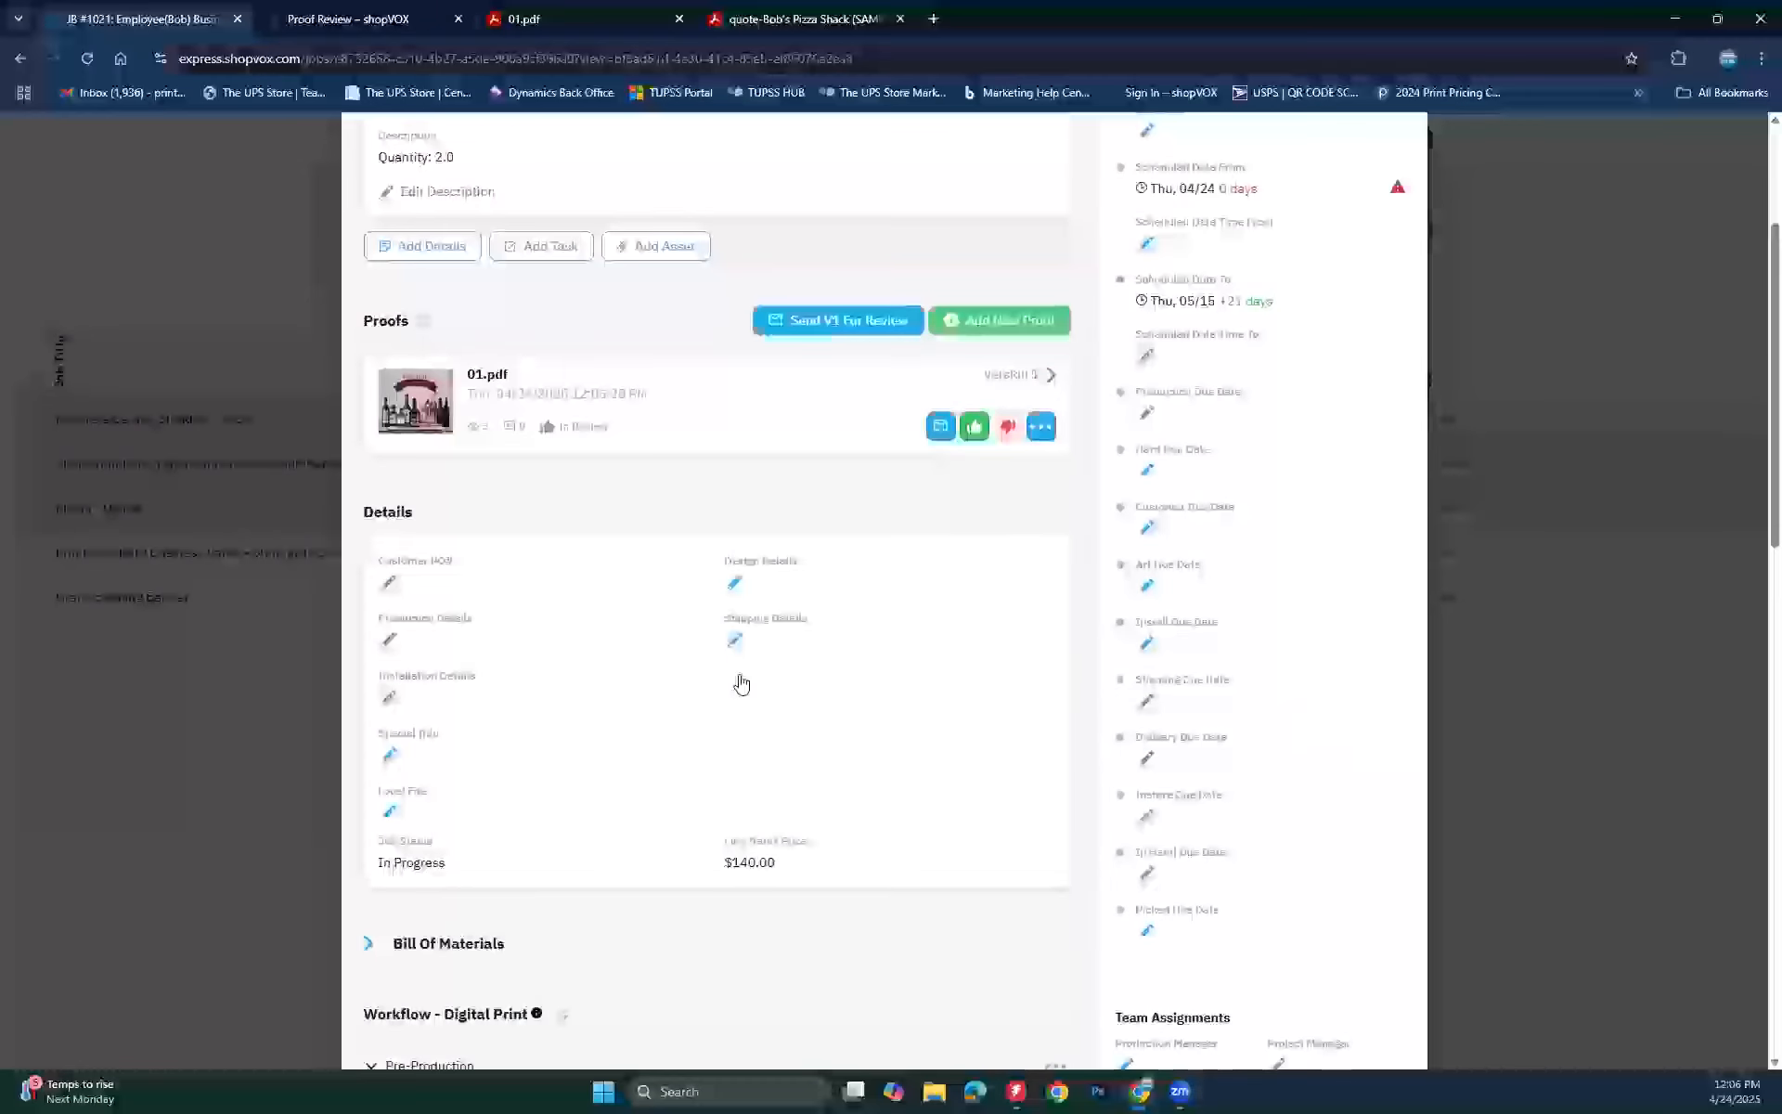
{"action": "scroll", "coordinate": [740, 685], "scroll_direction": "down", "scroll_amount": 7}
{"action": "scroll", "coordinate": [741, 684], "scroll_direction": "down", "scroll_amount": 1}
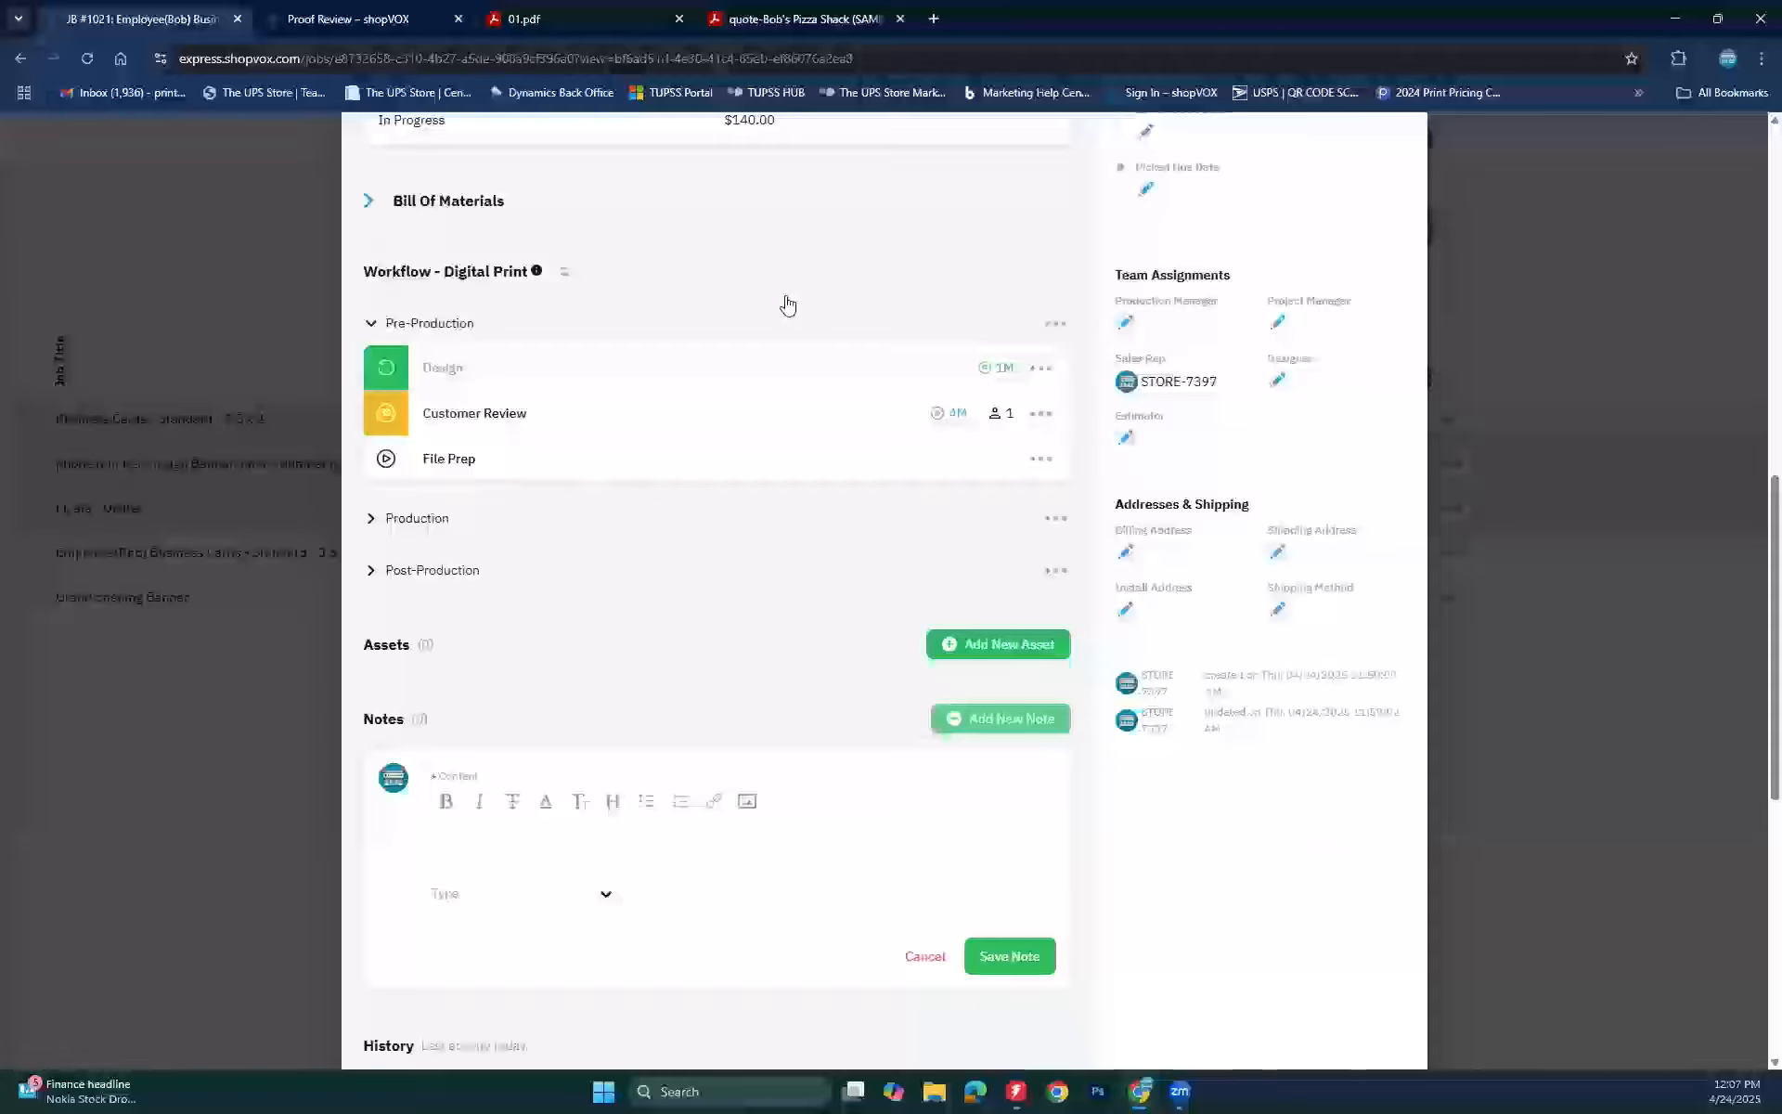
{"action": "scroll", "coordinate": [787, 304], "scroll_direction": "up", "scroll_amount": 4}
{"action": "scroll", "coordinate": [787, 304], "scroll_direction": "up", "scroll_amount": 6}
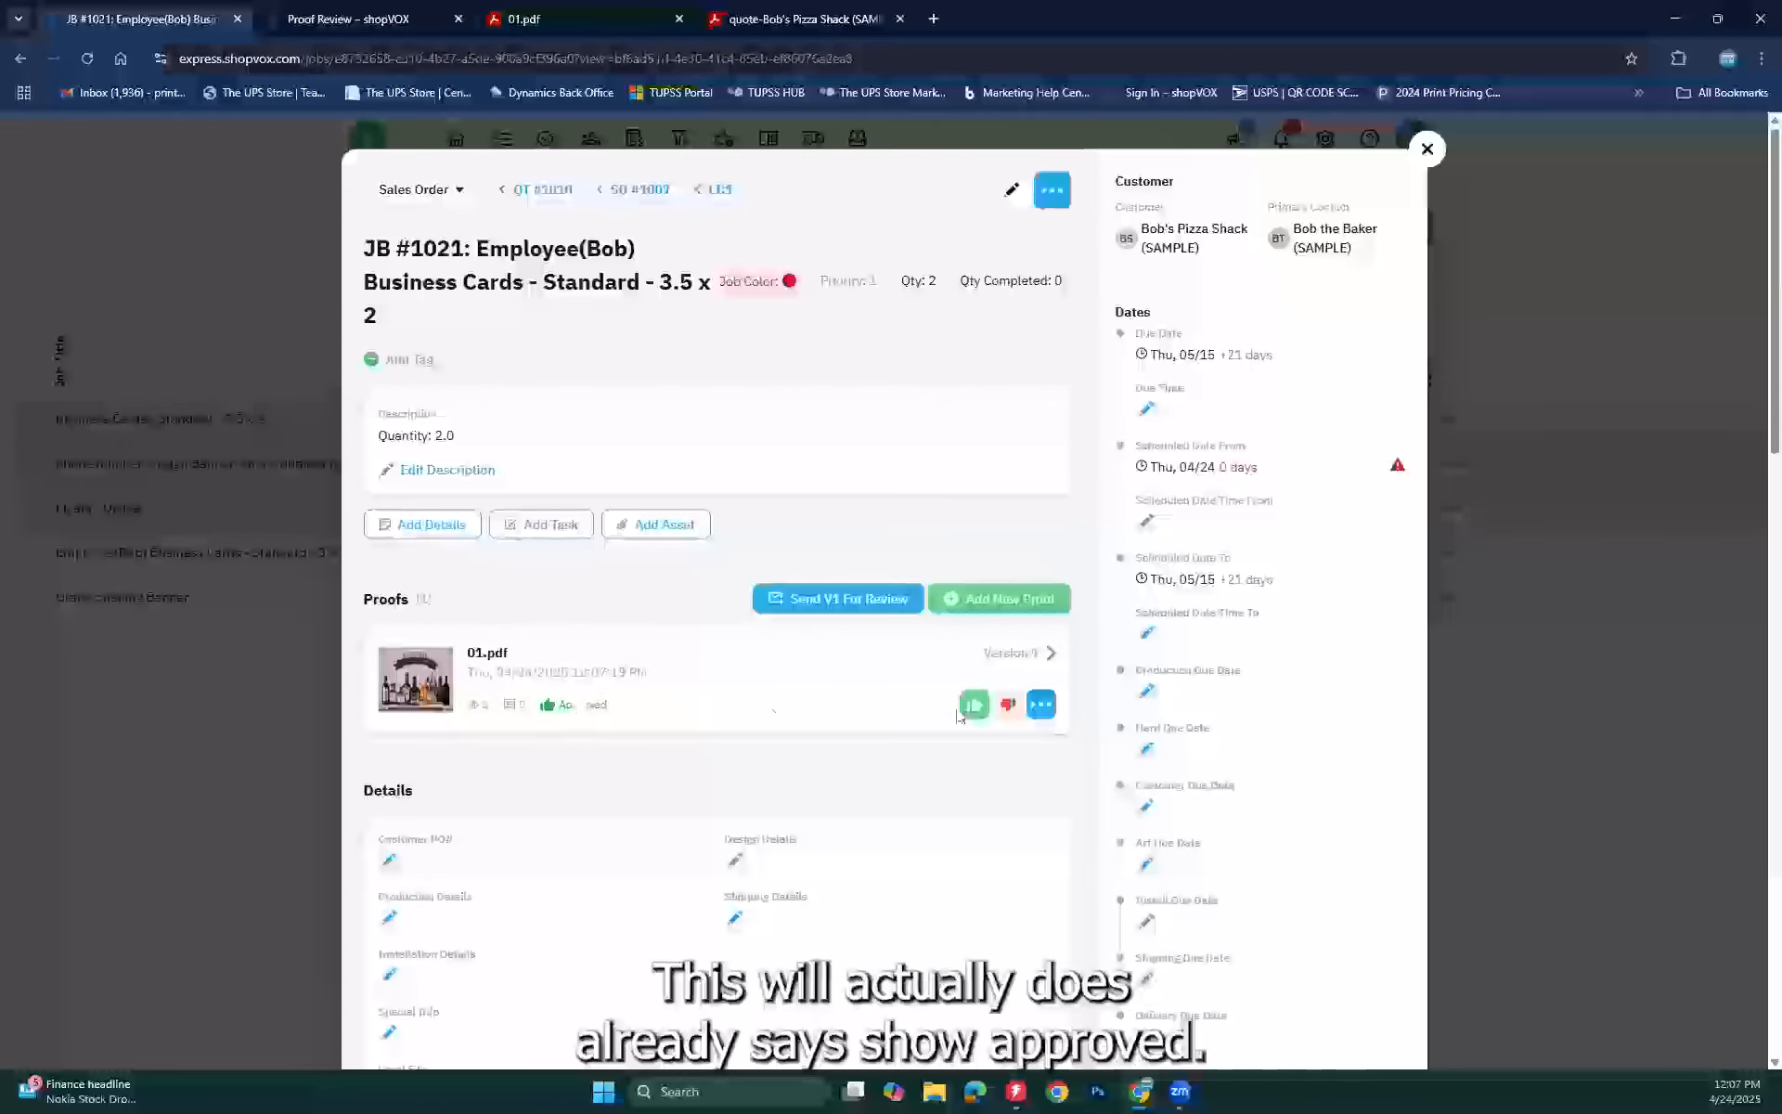
{"action": "left_click", "coordinate": [1025, 659]}
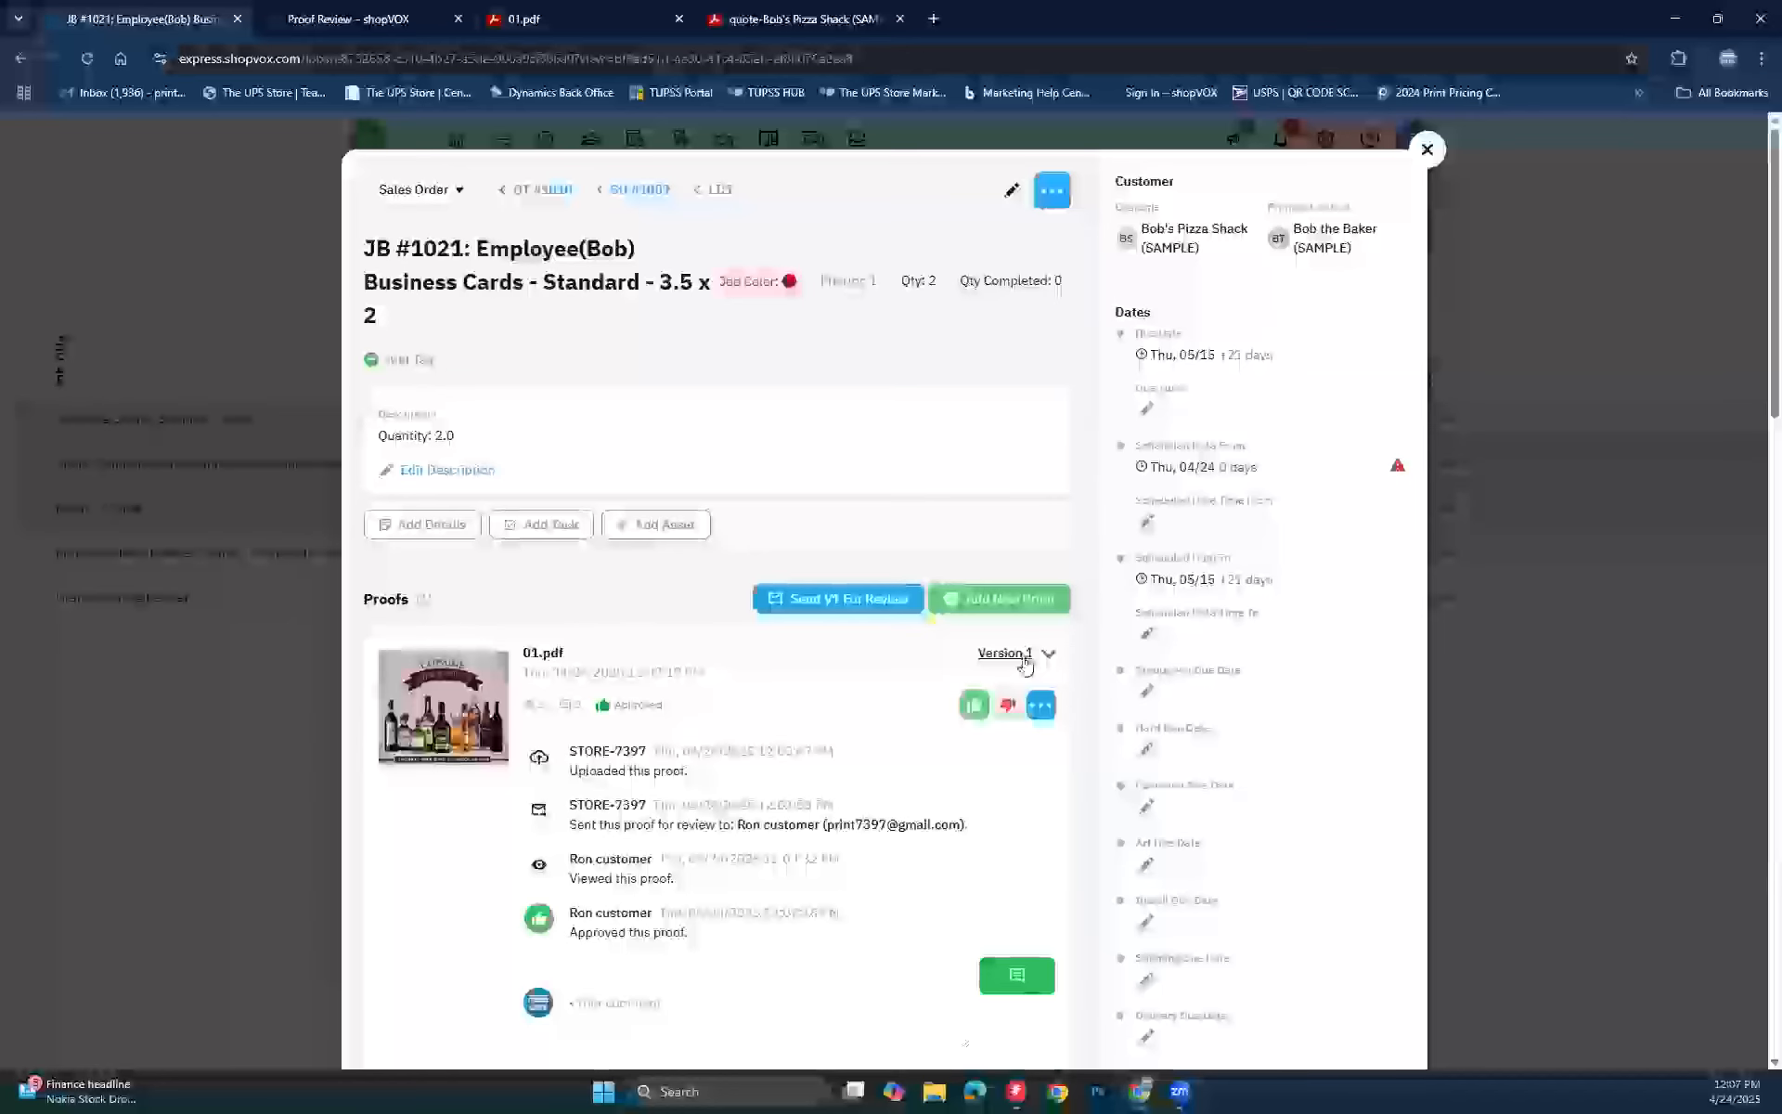
{"action": "left_click", "coordinate": [1019, 655]}
{"action": "scroll", "coordinate": [932, 663], "scroll_direction": "down", "scroll_amount": 7}
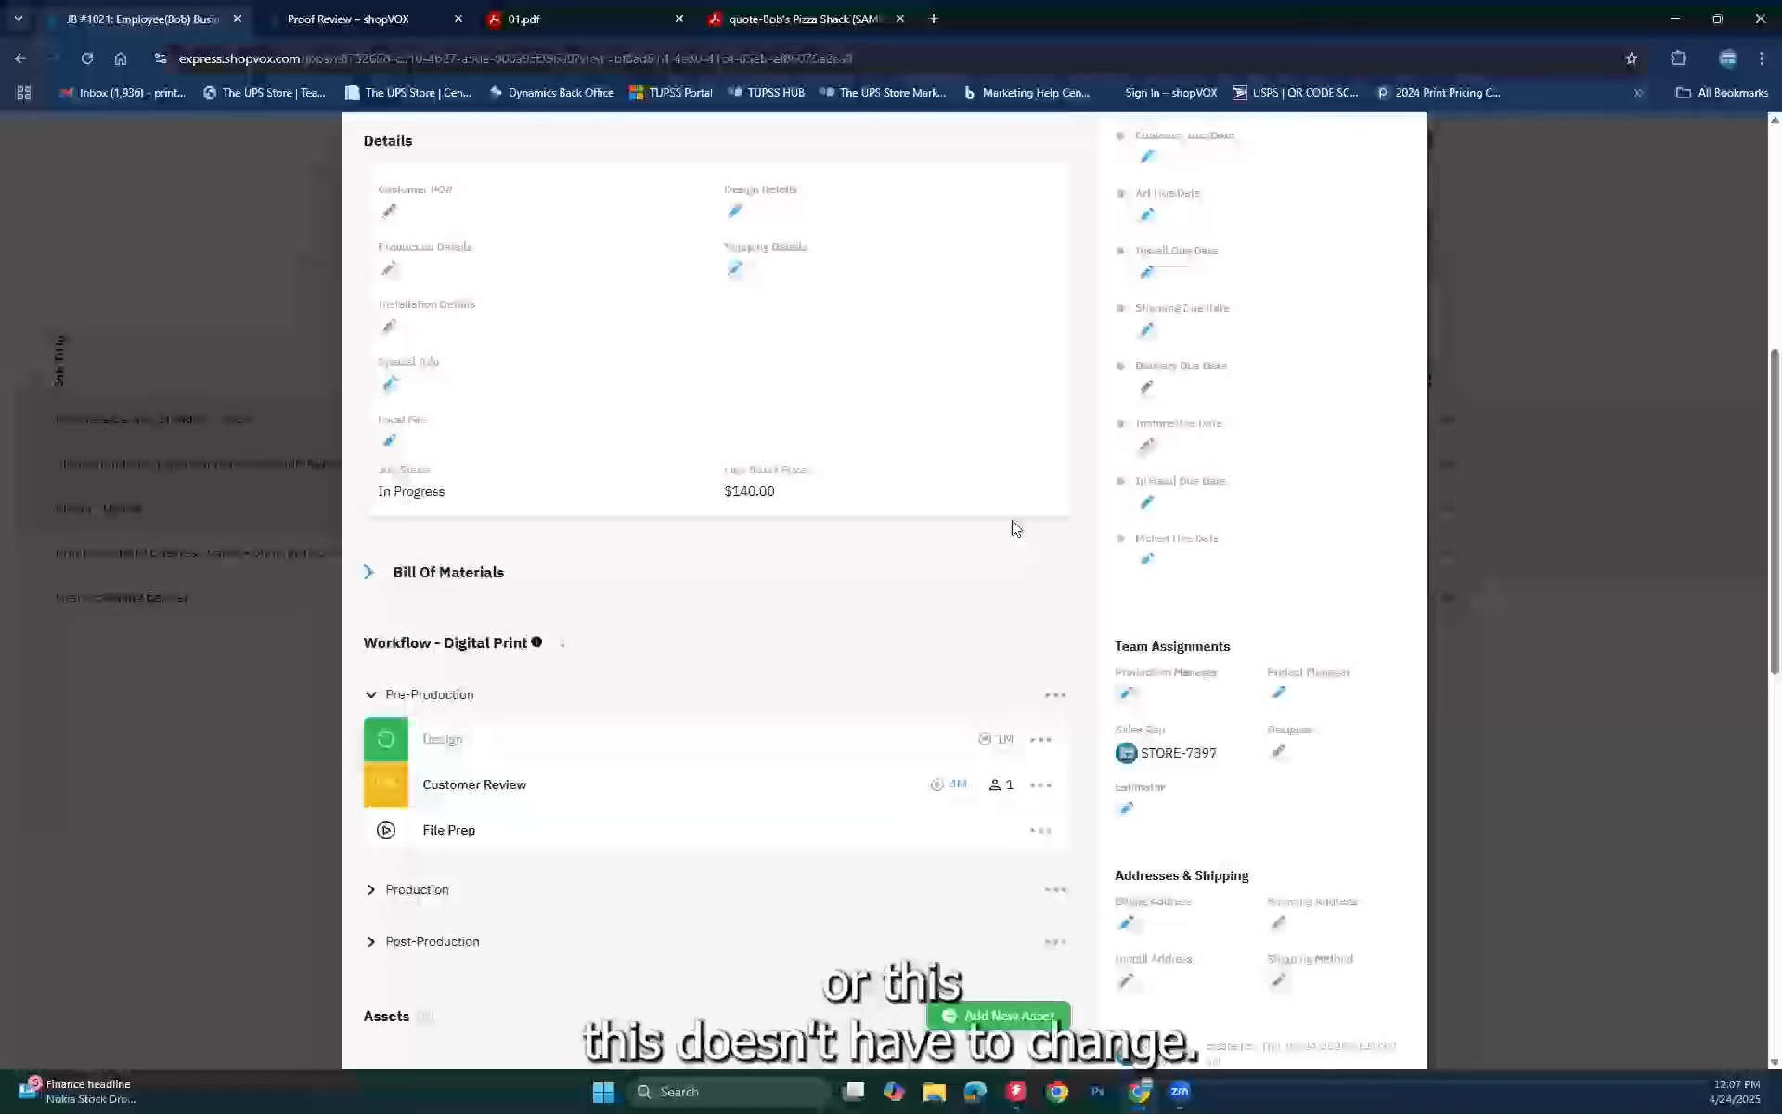
{"action": "scroll", "coordinate": [1015, 521], "scroll_direction": "up", "scroll_amount": 6}
{"action": "scroll", "coordinate": [1388, 201], "scroll_direction": "up", "scroll_amount": 1}
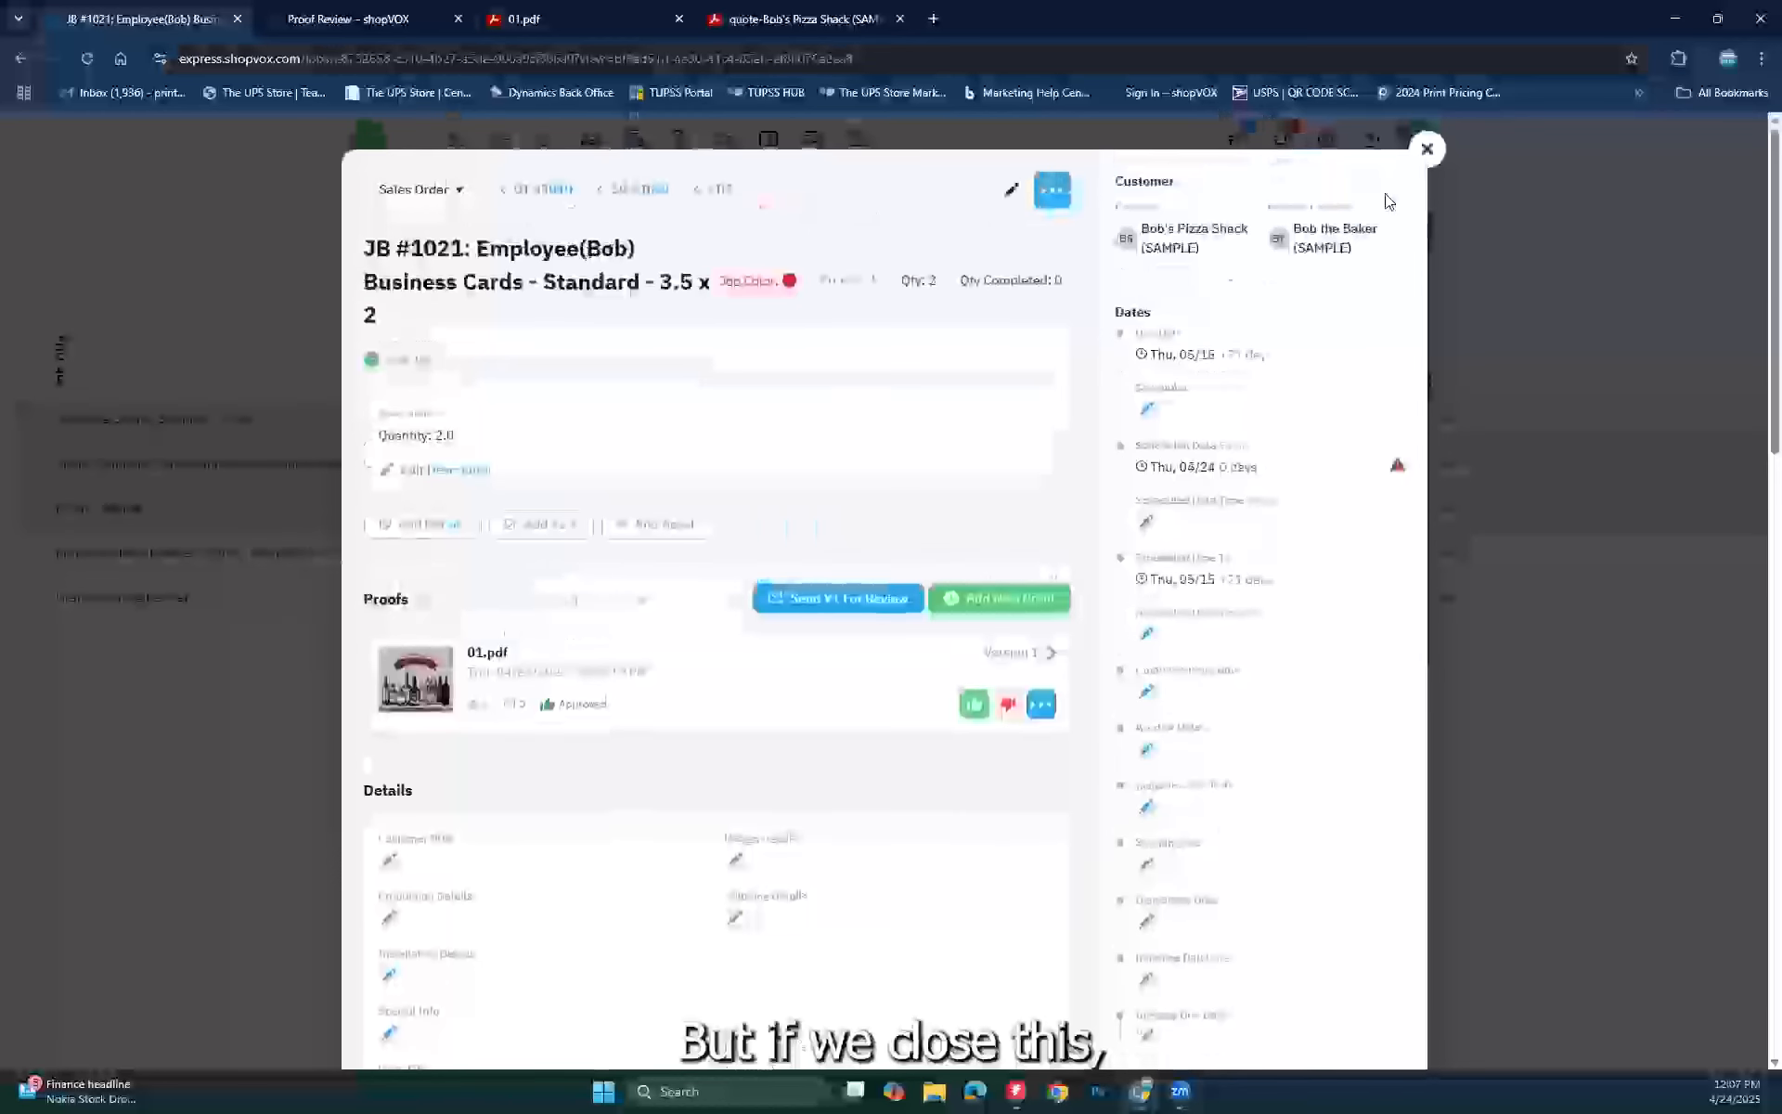
Step: Close the job details and reopen the Employee(Bob) Business Cards job from the Jobs list
{"action": "left_click", "coordinate": [1428, 150]}
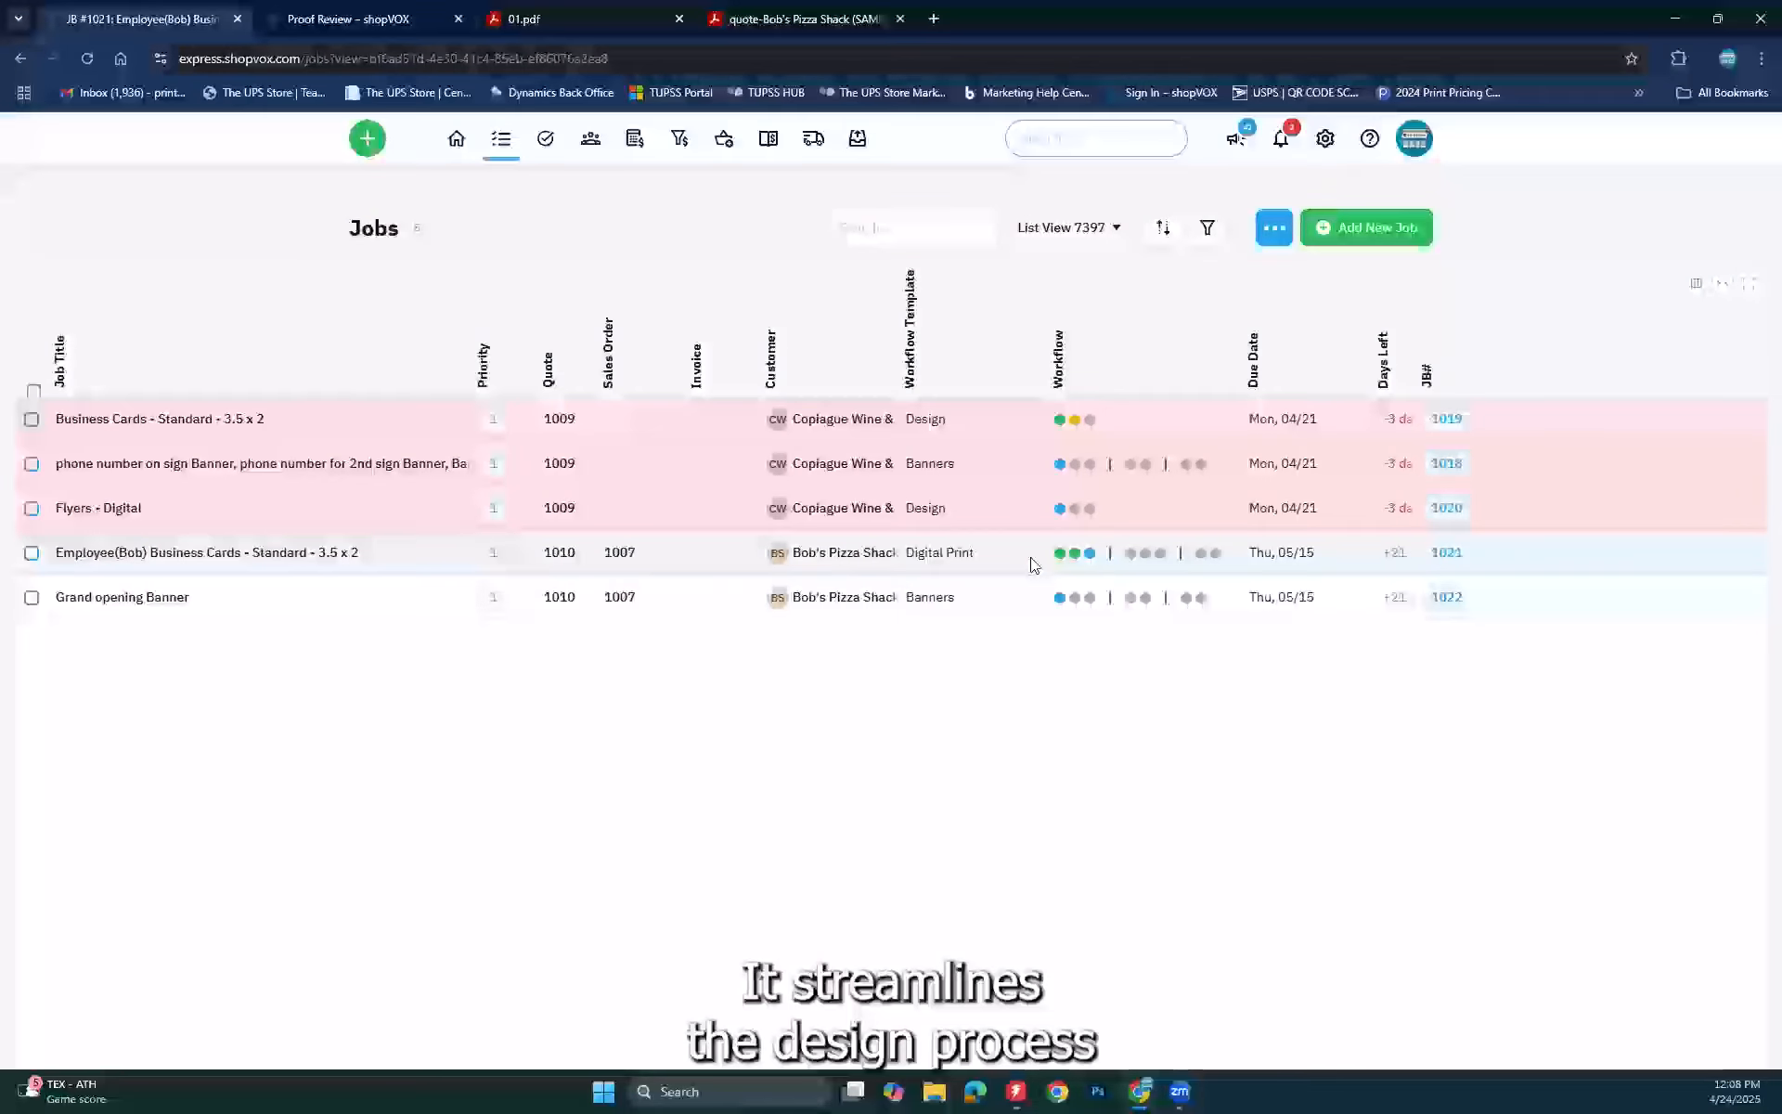
{"action": "mouse_move", "coordinate": [1103, 553]}
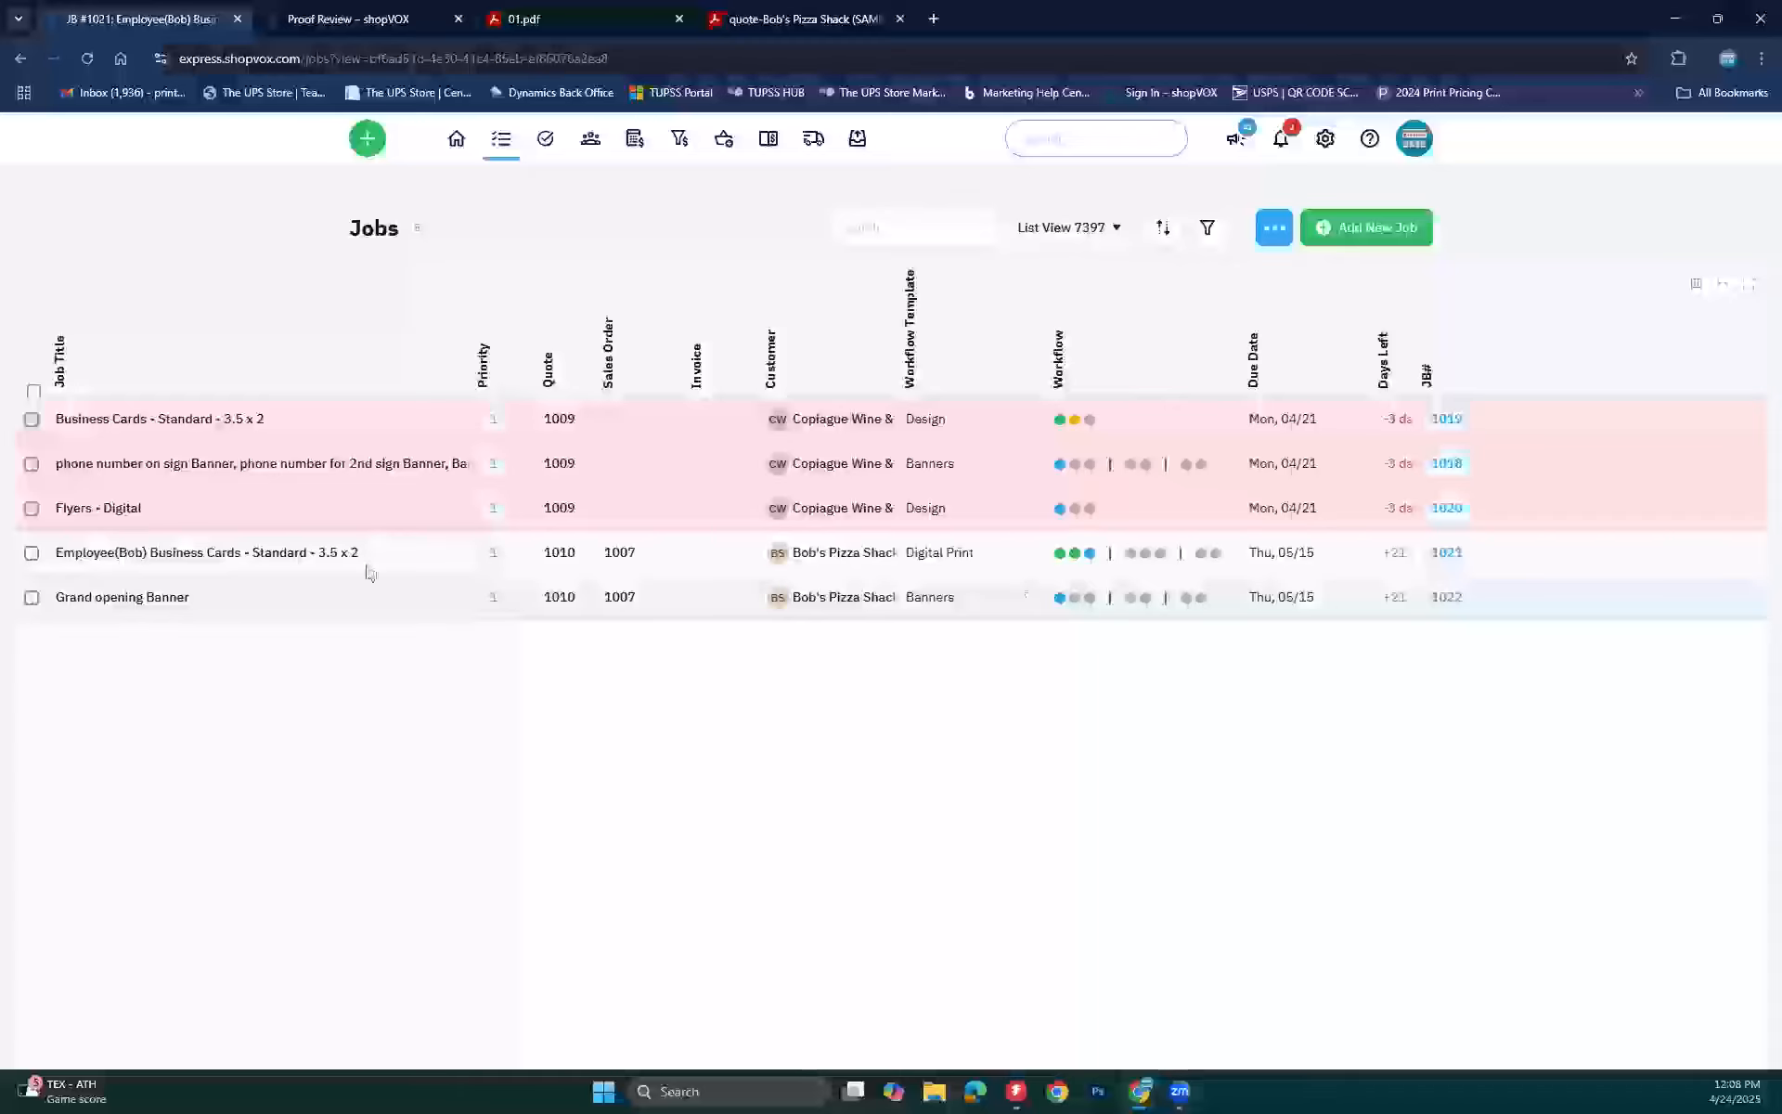
{"action": "left_click", "coordinate": [257, 552]}
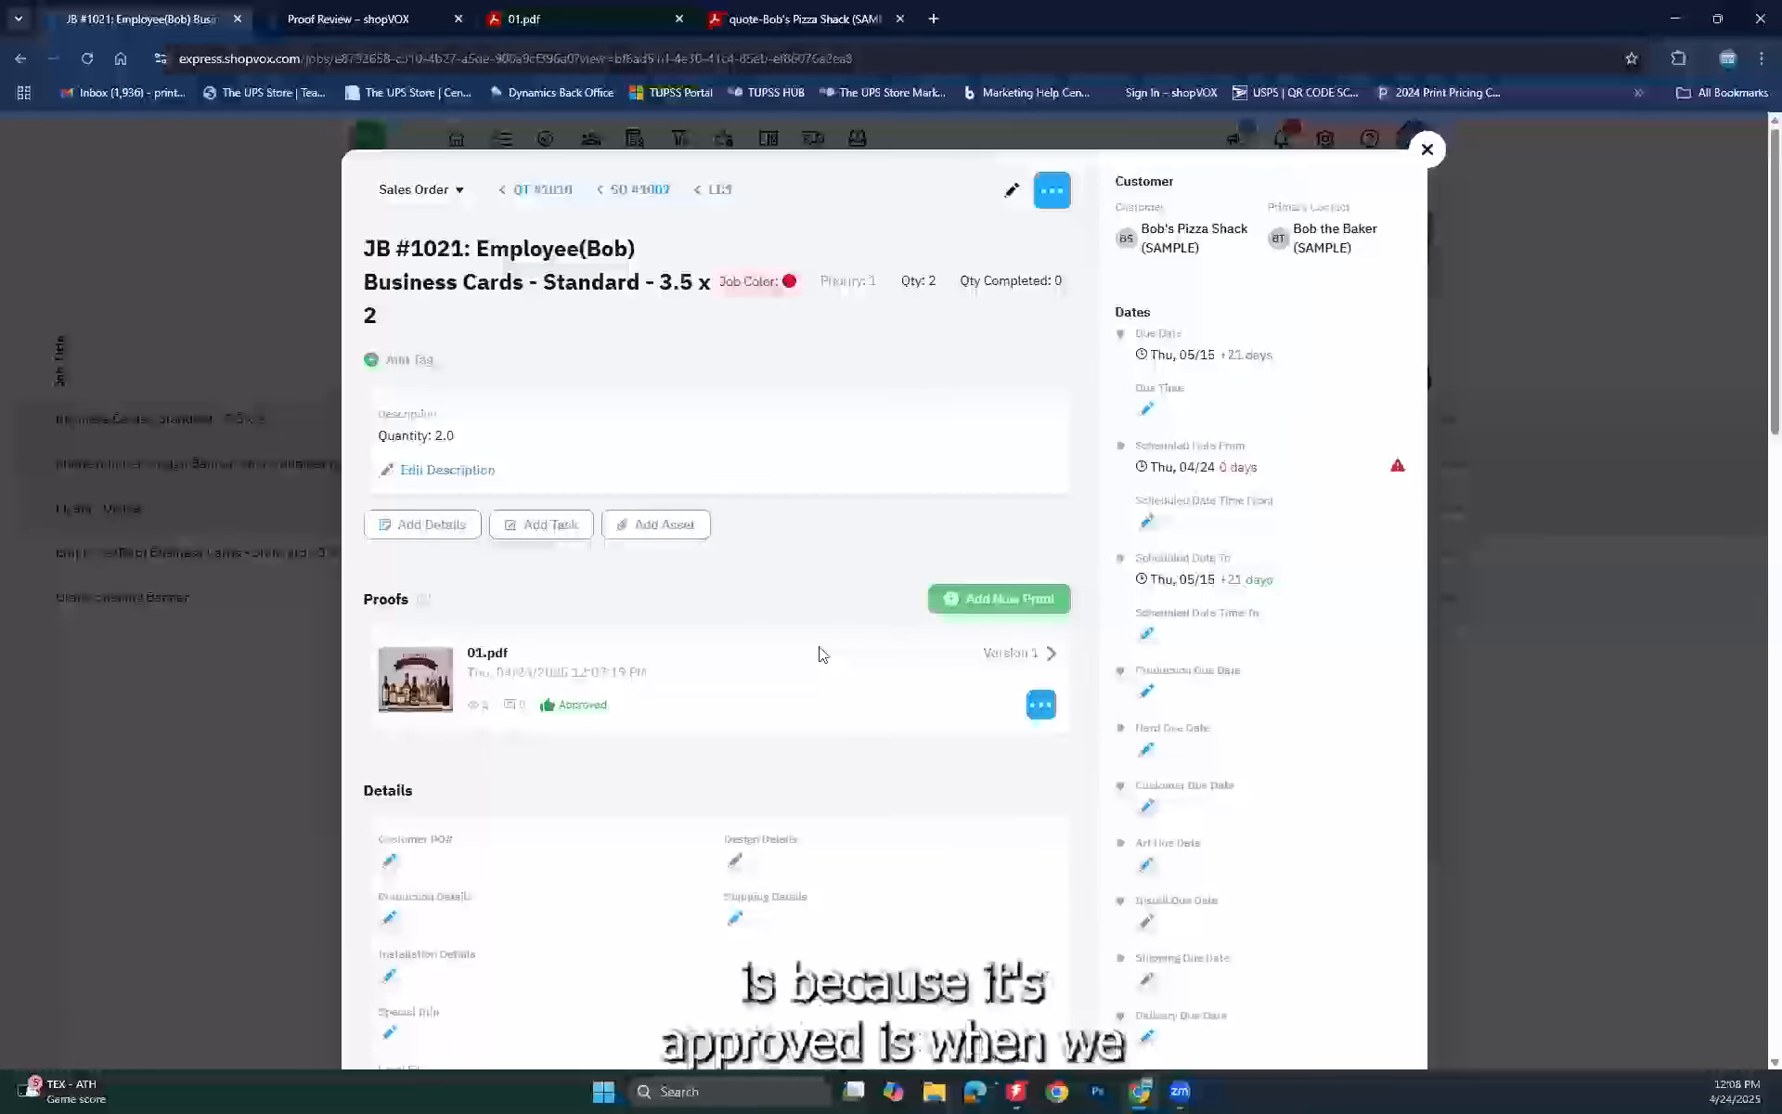
Step: Expand the 01.pdf proof's Version 1 history to review its viewing and approval entries
{"action": "scroll", "coordinate": [988, 664], "scroll_direction": "down", "scroll_amount": 1}
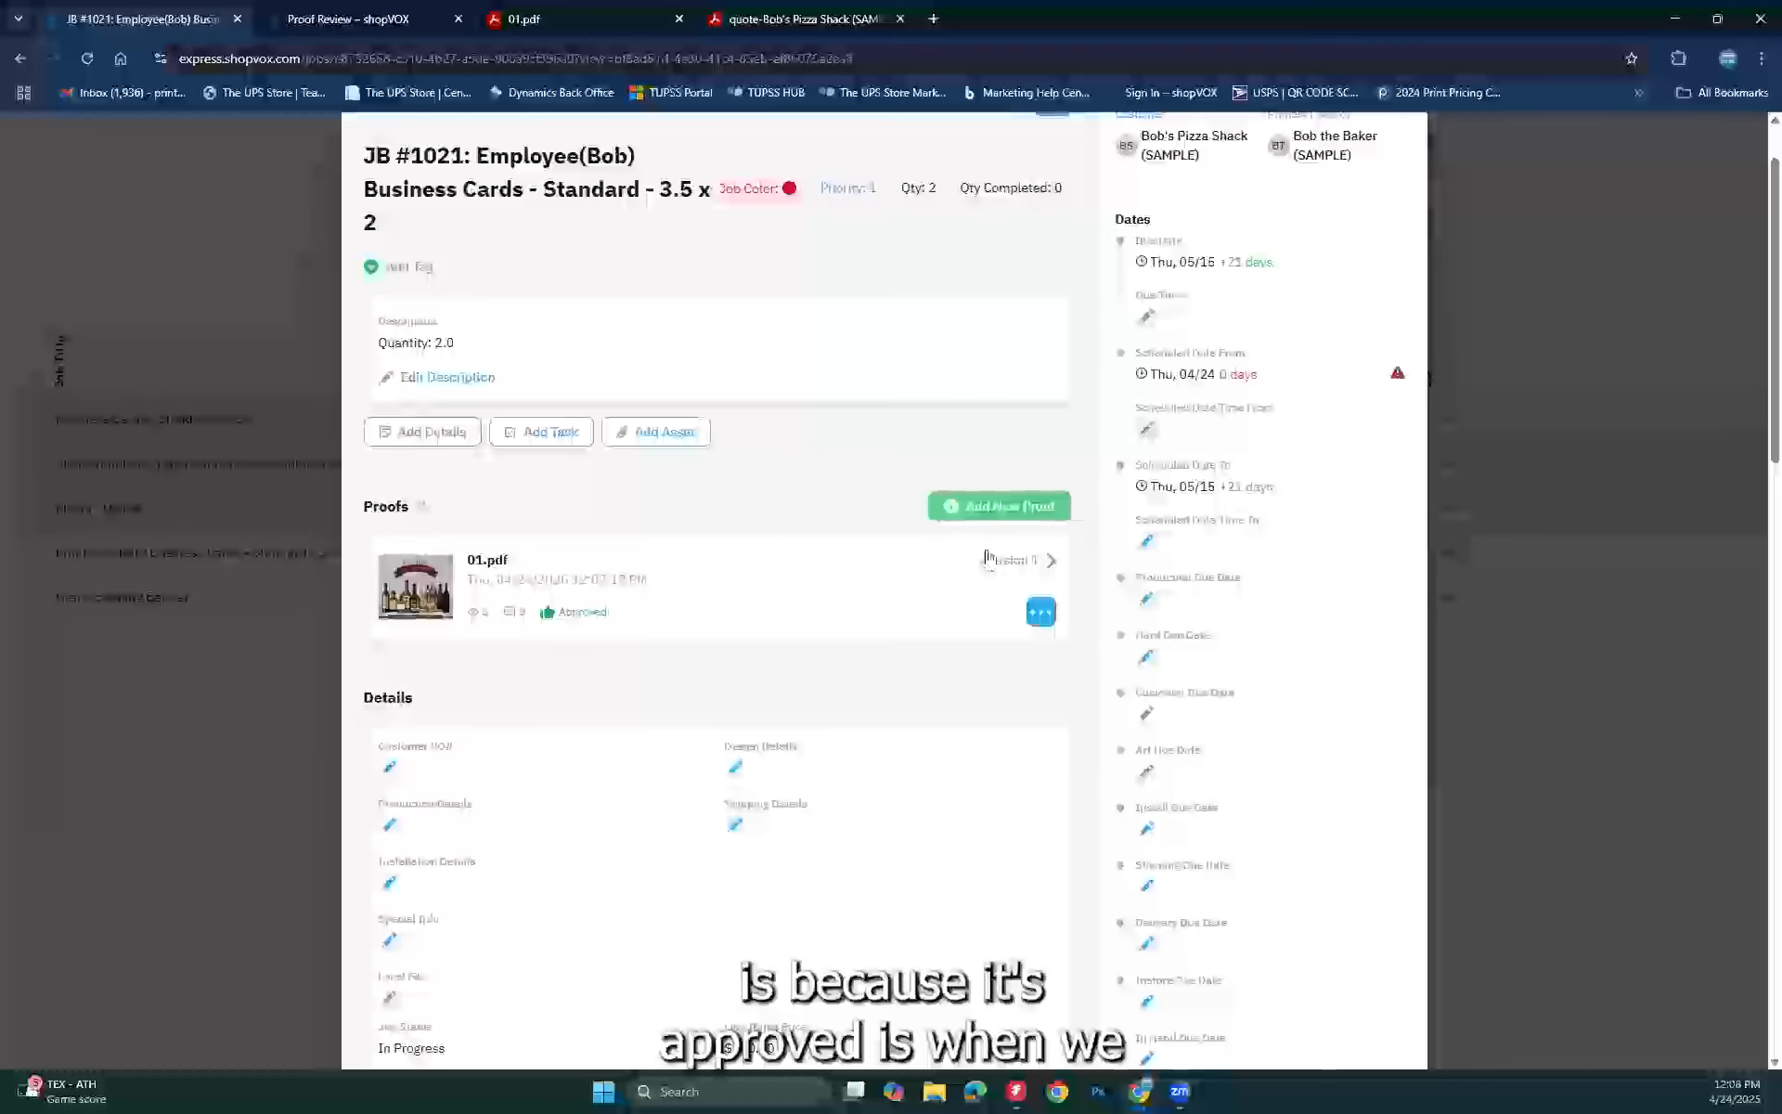
{"action": "left_click", "coordinate": [986, 560]}
{"action": "scroll", "coordinate": [727, 694], "scroll_direction": "down", "scroll_amount": 1}
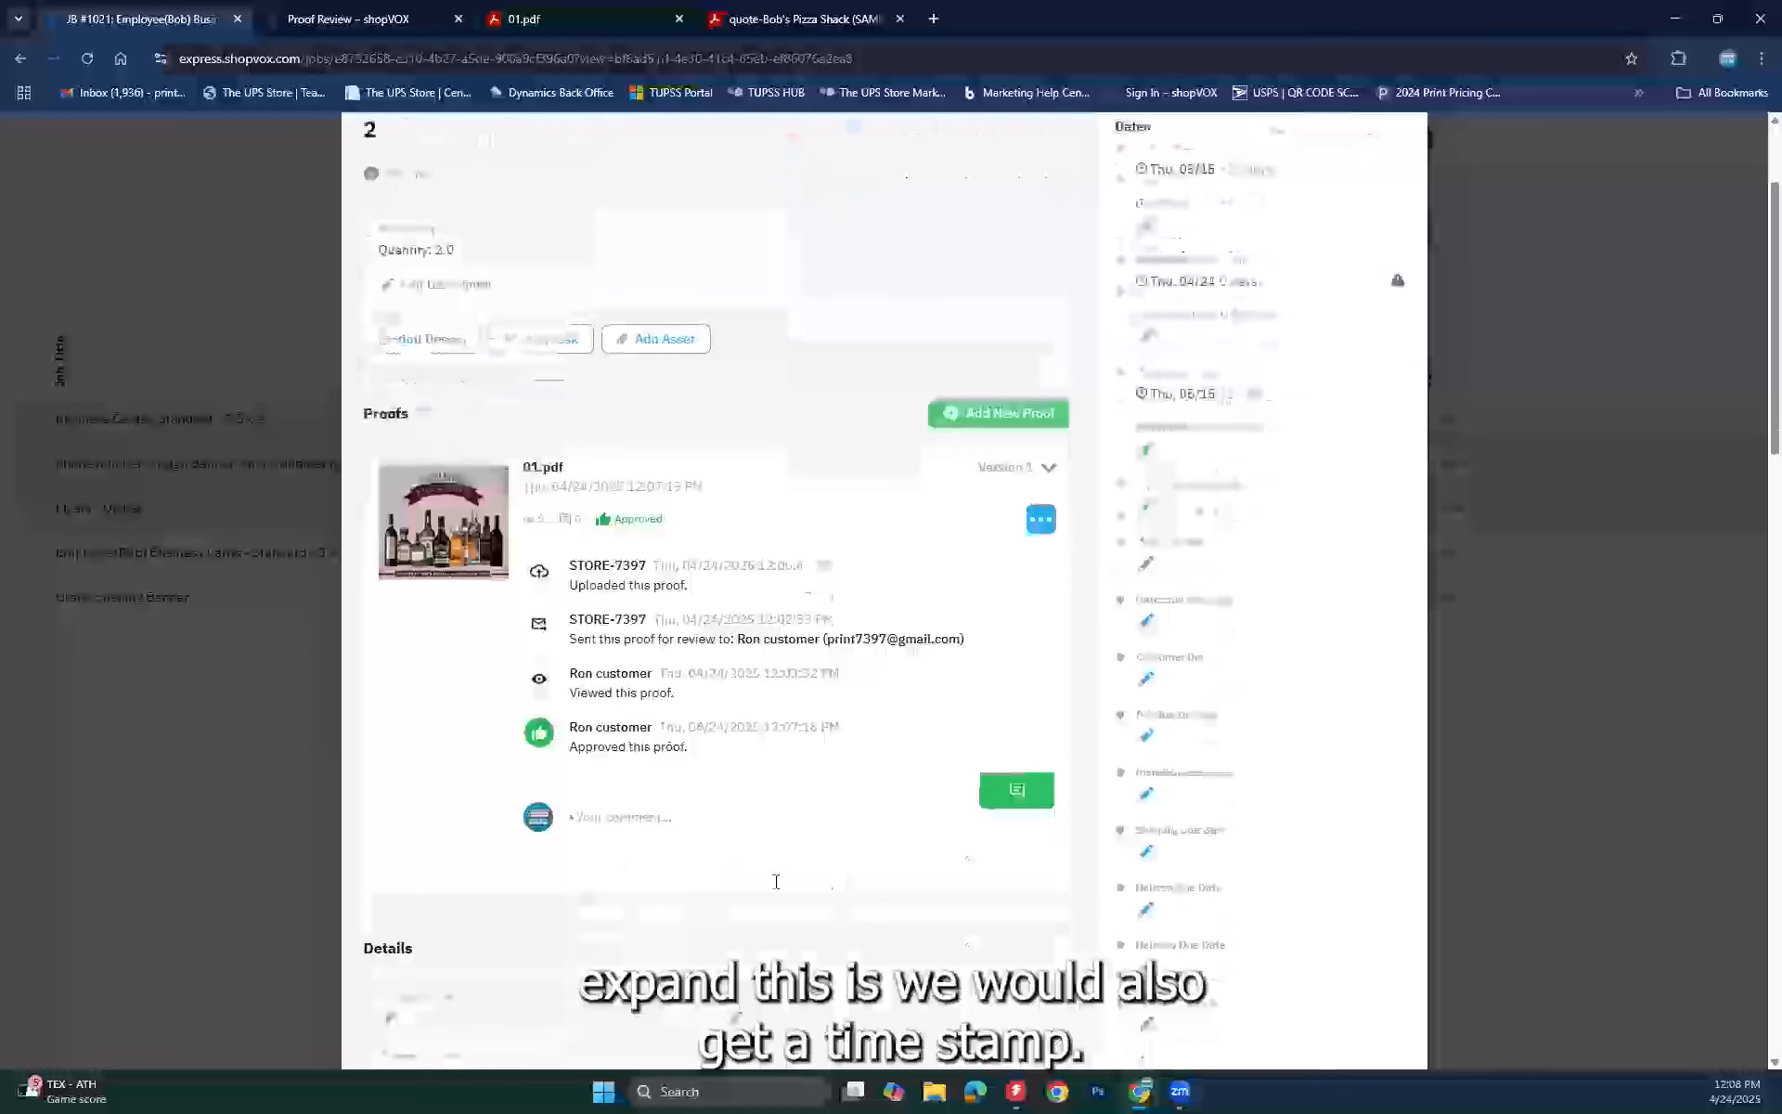
{"action": "left_click_drag", "start_coordinate": [660, 727], "coordinate": [859, 740]}
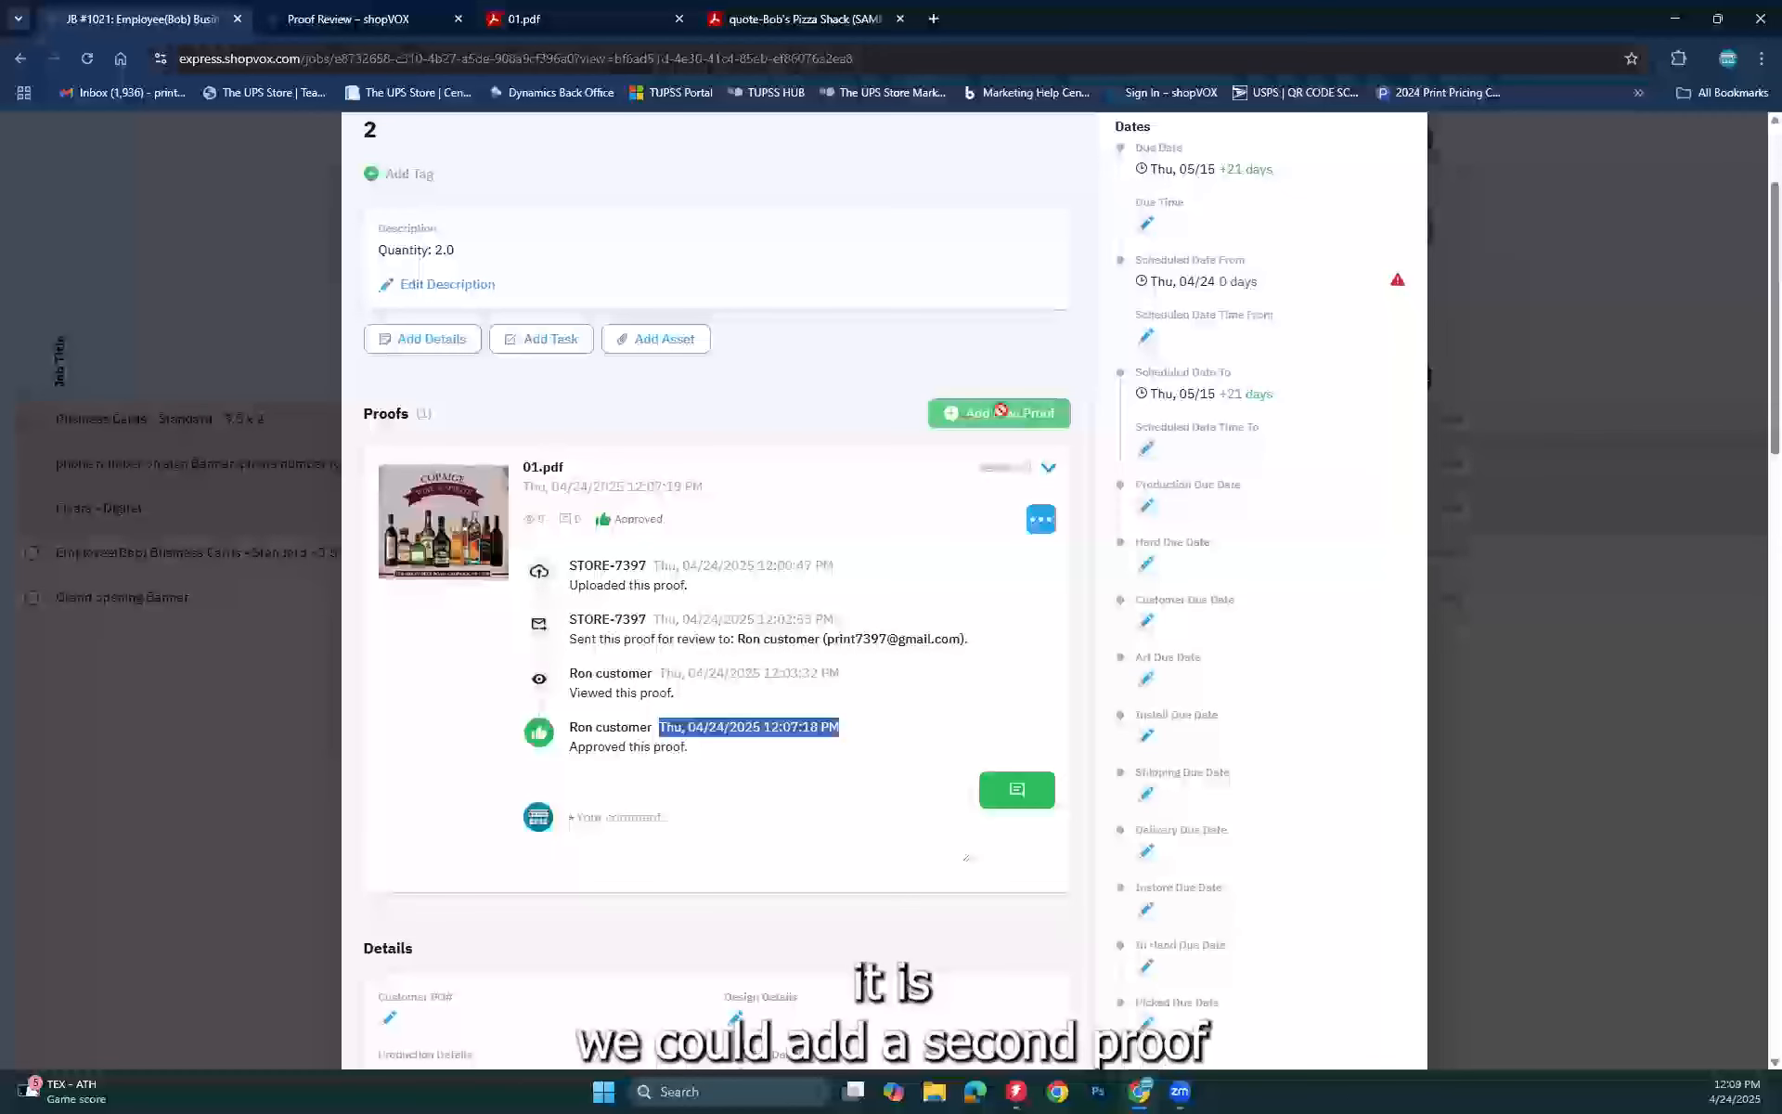
{"action": "mouse_move", "coordinate": [1000, 410]}
{"action": "left_click", "coordinate": [818, 393]}
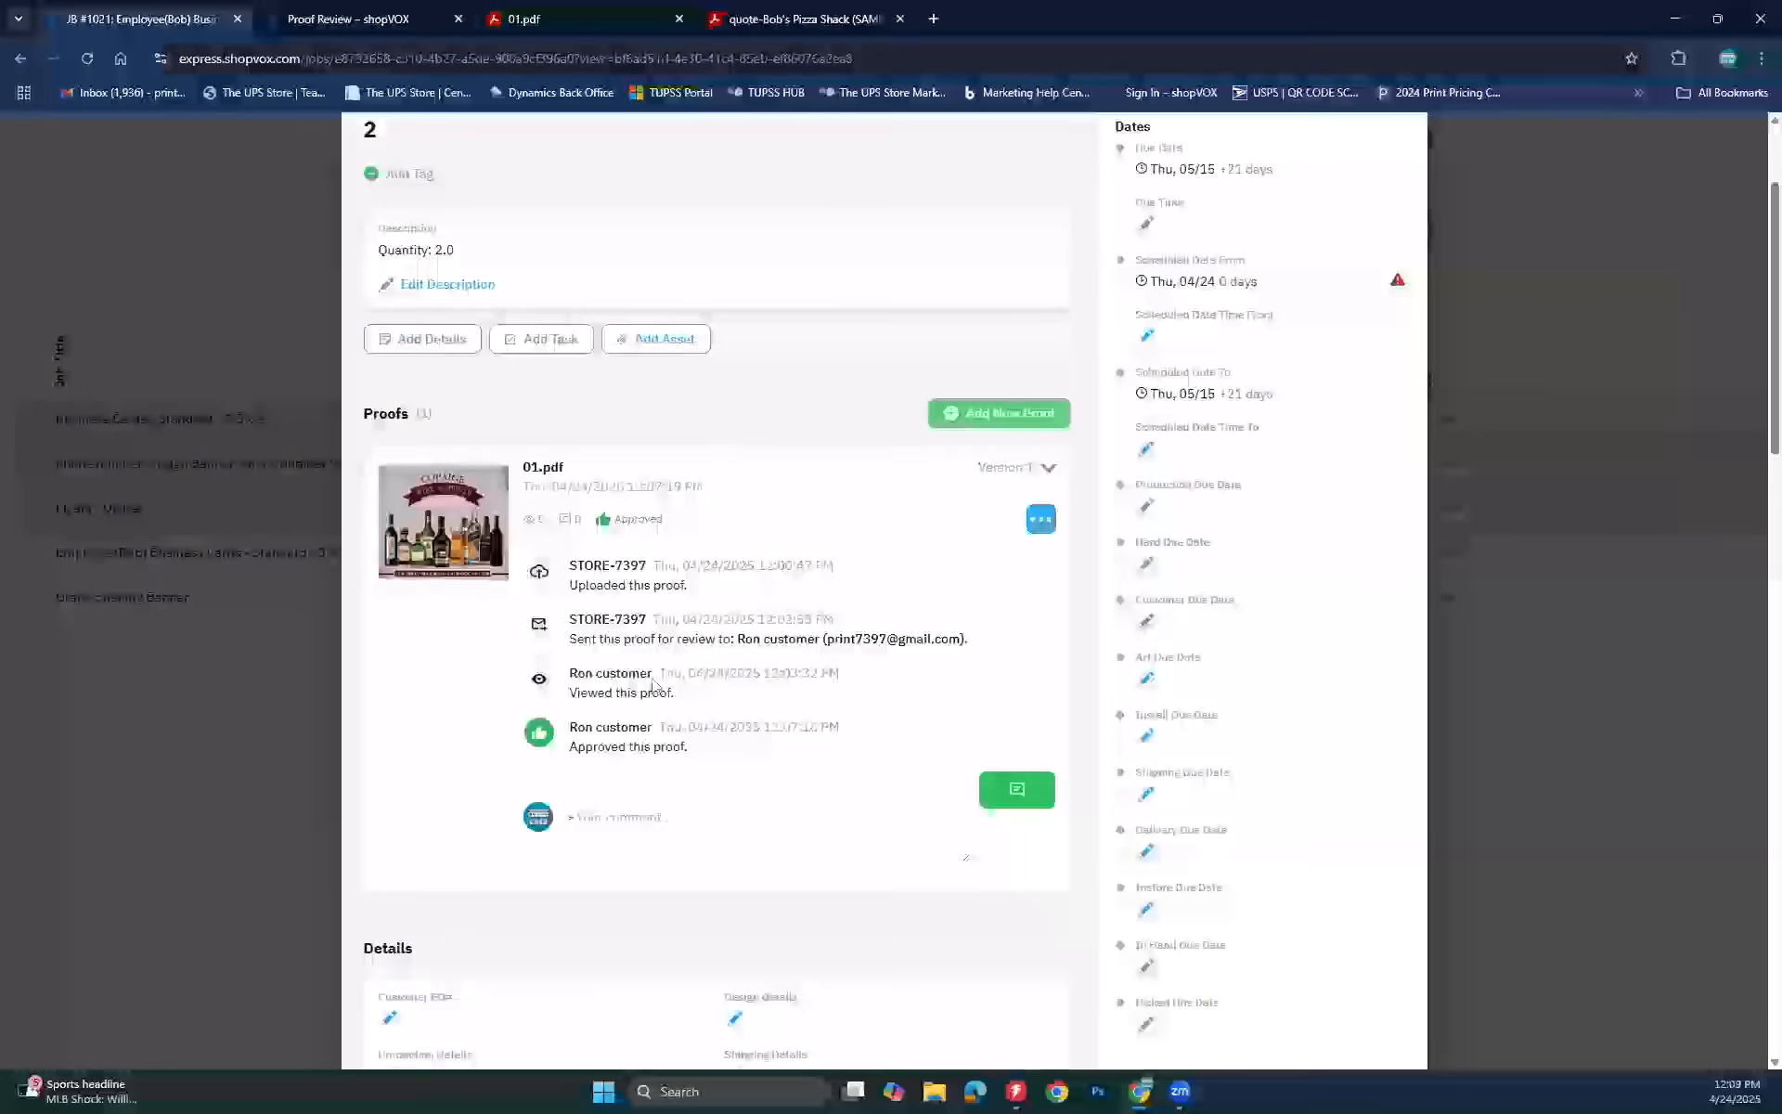
{"action": "scroll", "coordinate": [653, 684], "scroll_direction": "down", "scroll_amount": 4}
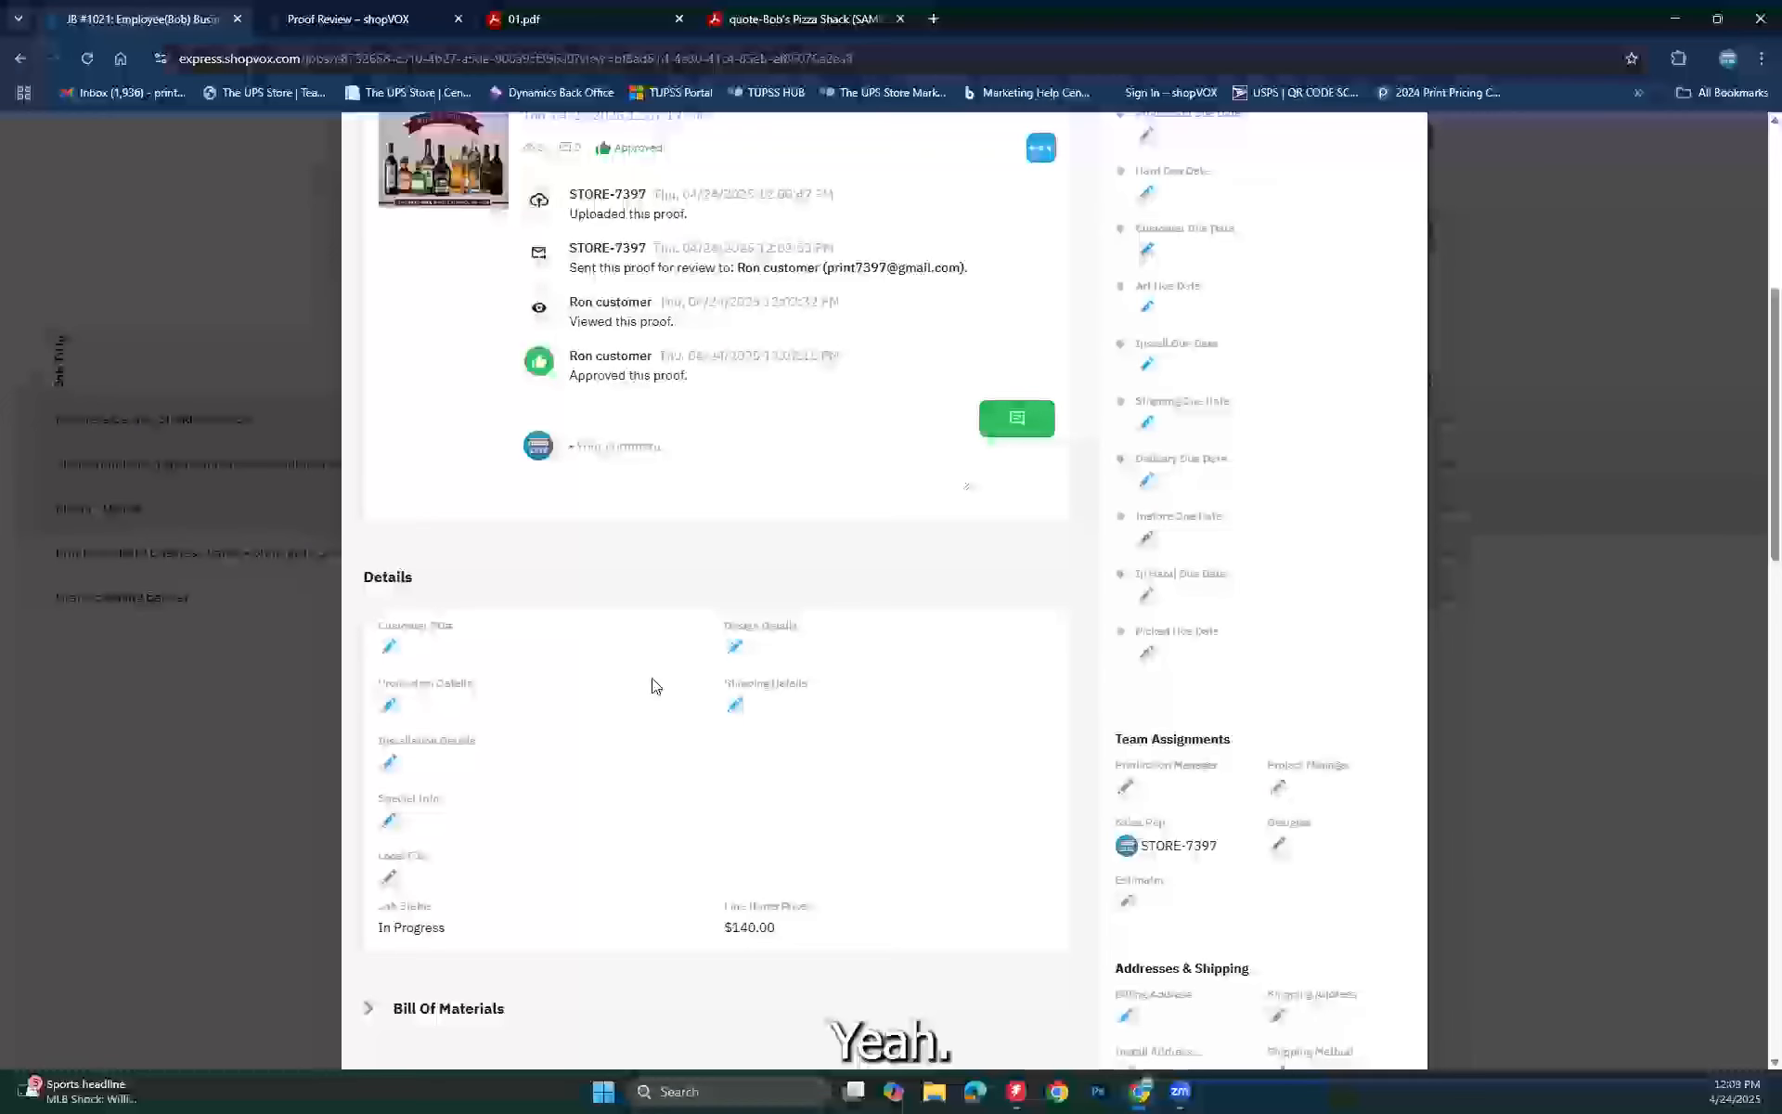
{"action": "scroll", "coordinate": [653, 686], "scroll_direction": "down", "scroll_amount": 5}
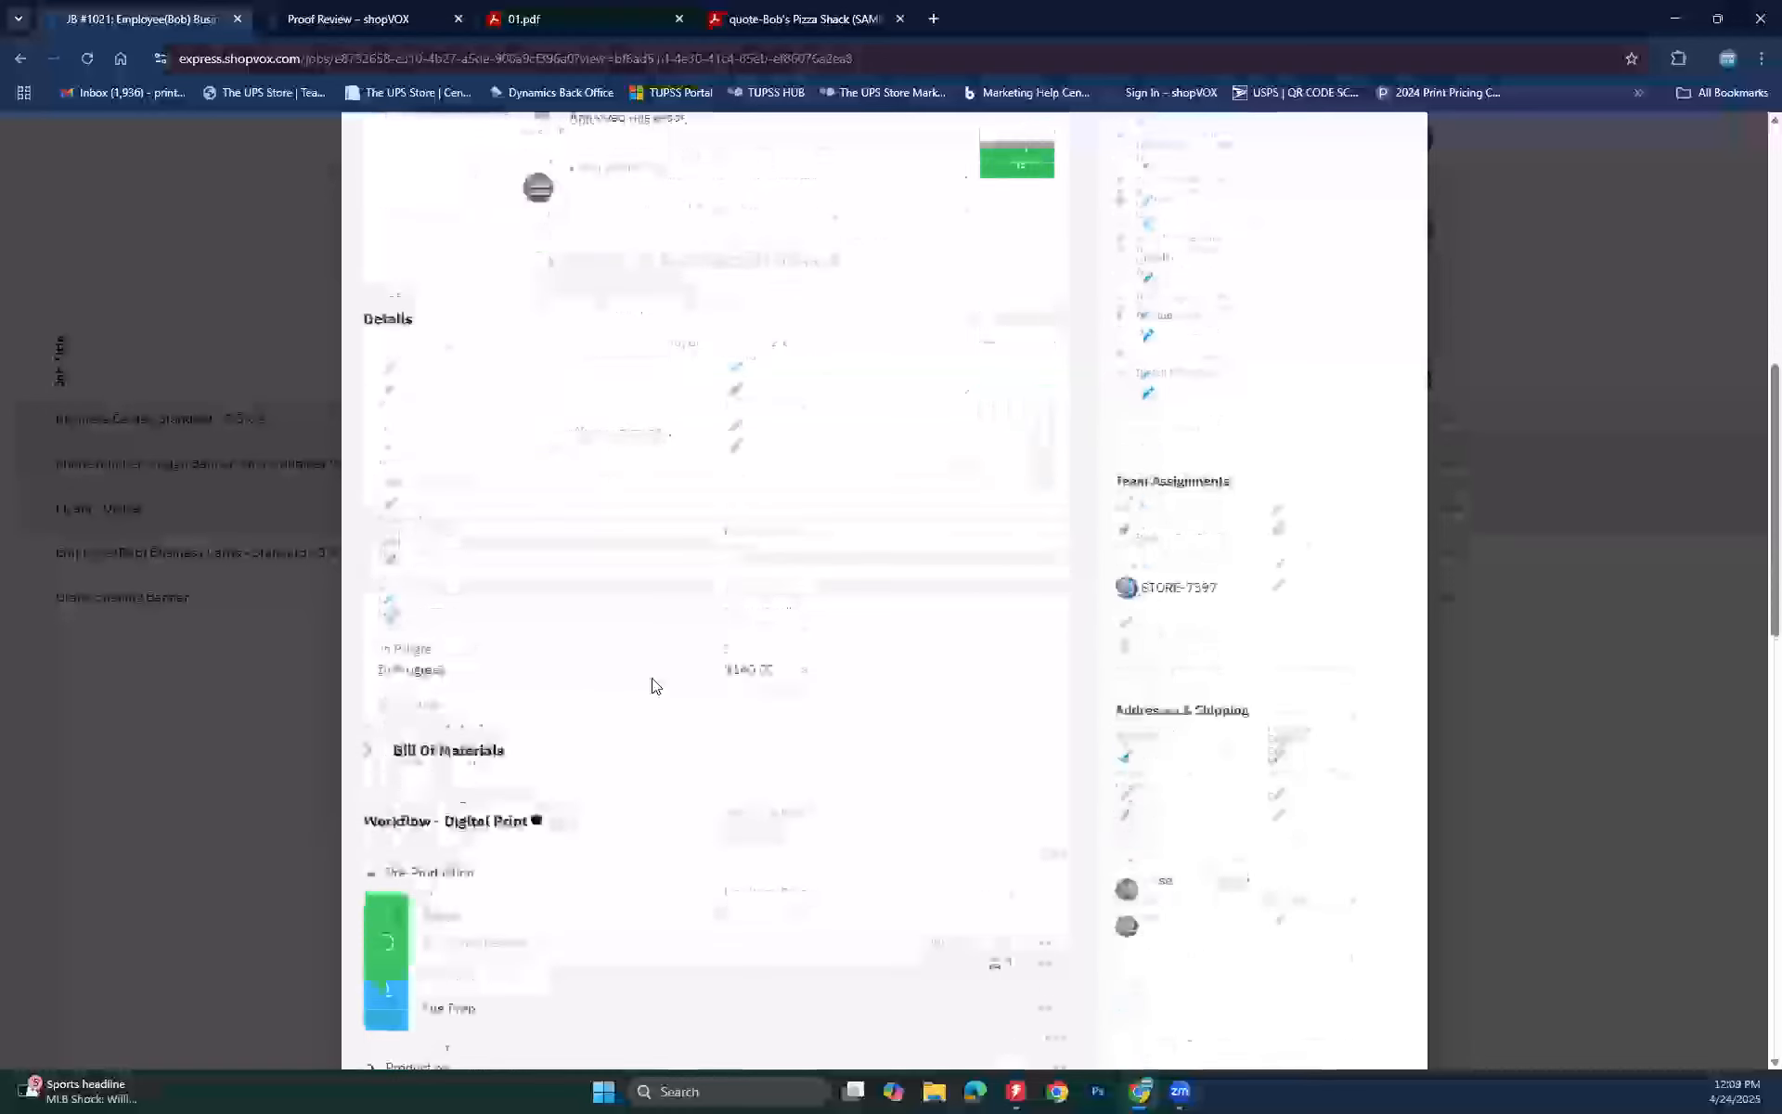
Step: Expand the Production and Post-Production stages of the job's Digital Print workflow
{"action": "scroll", "coordinate": [655, 686], "scroll_direction": "down", "scroll_amount": 1}
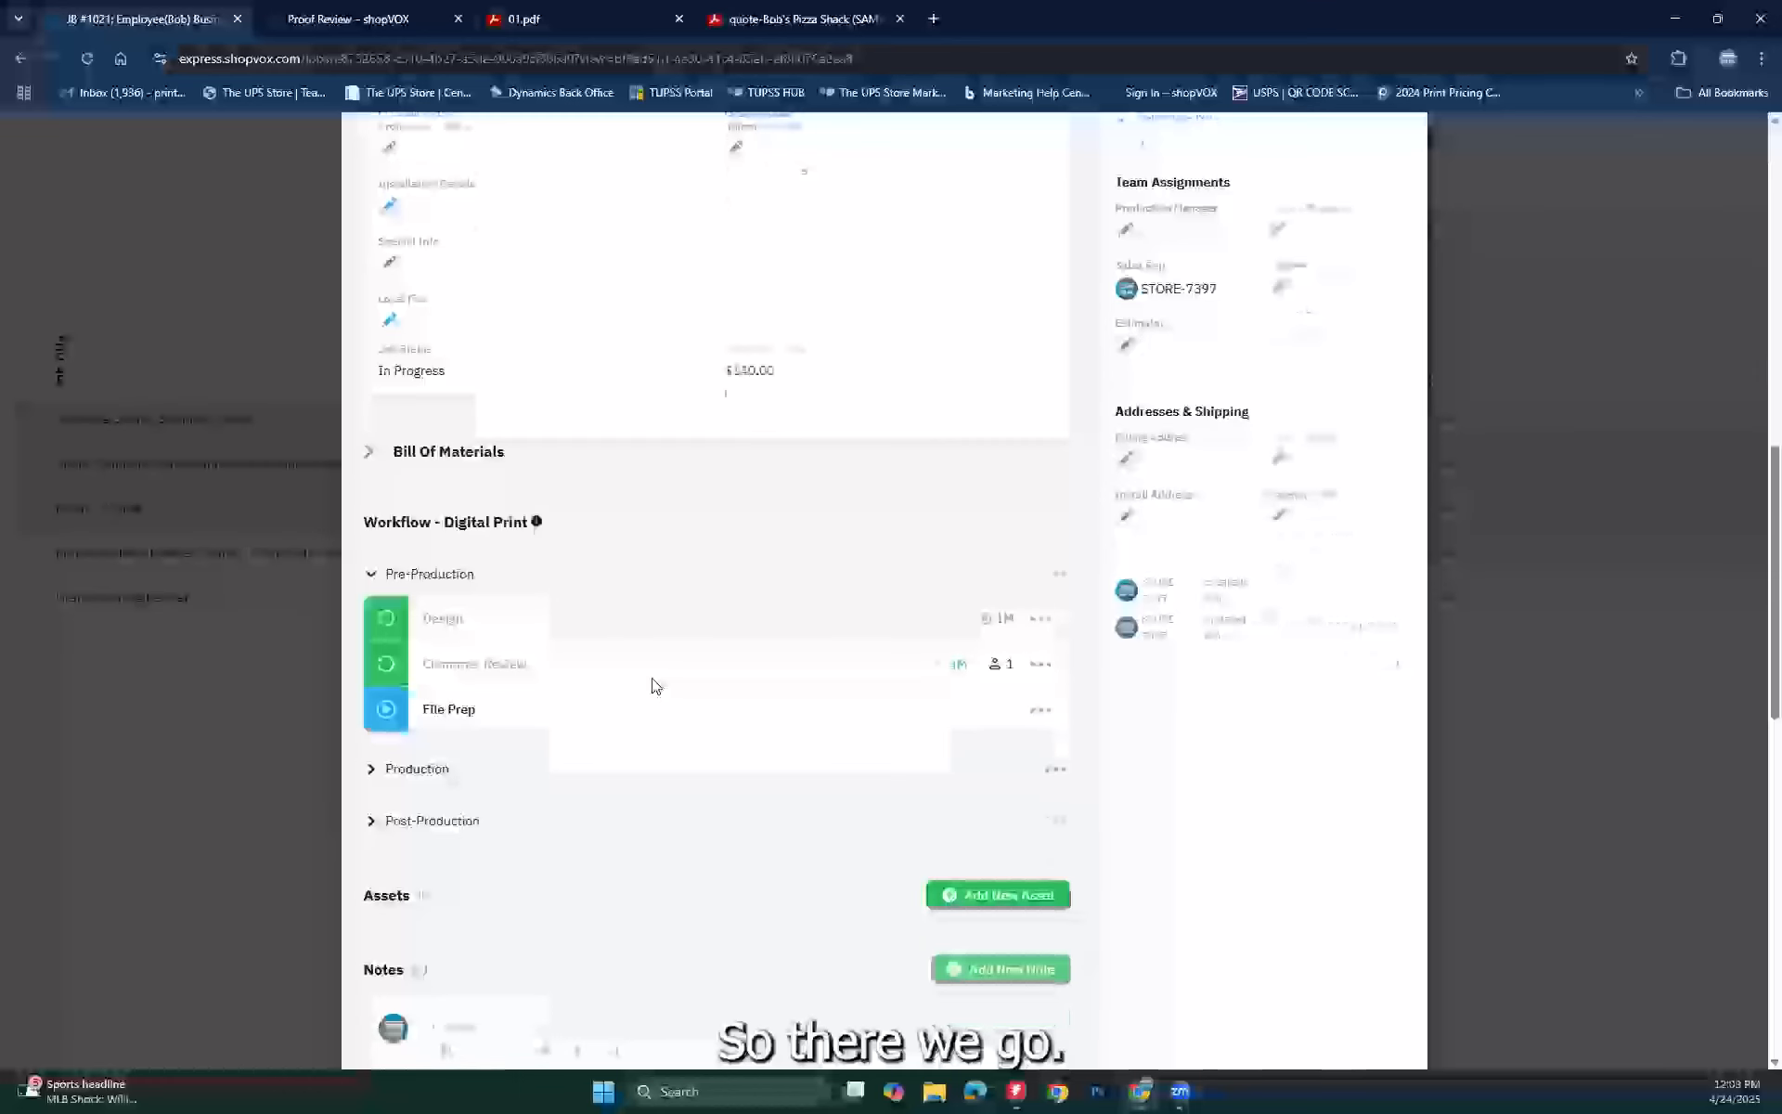
{"action": "left_click", "coordinate": [383, 782]}
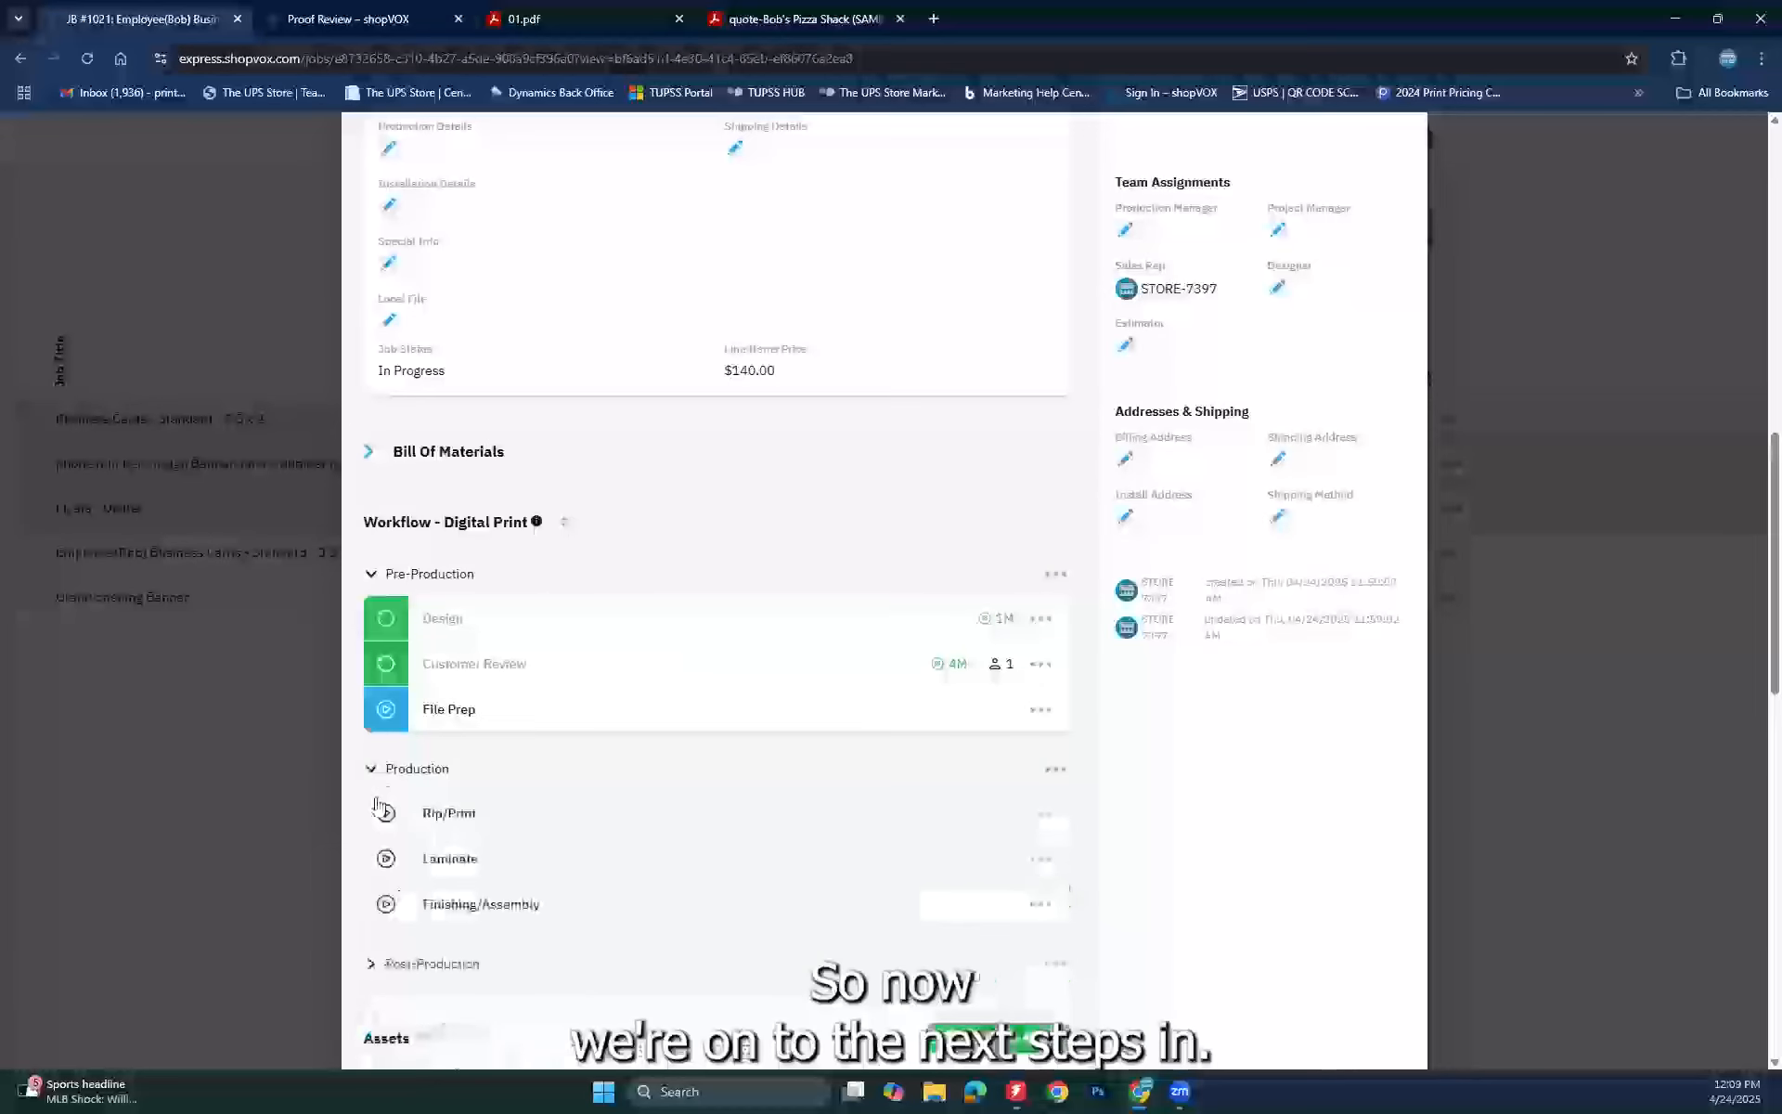
{"action": "left_click", "coordinate": [371, 967]}
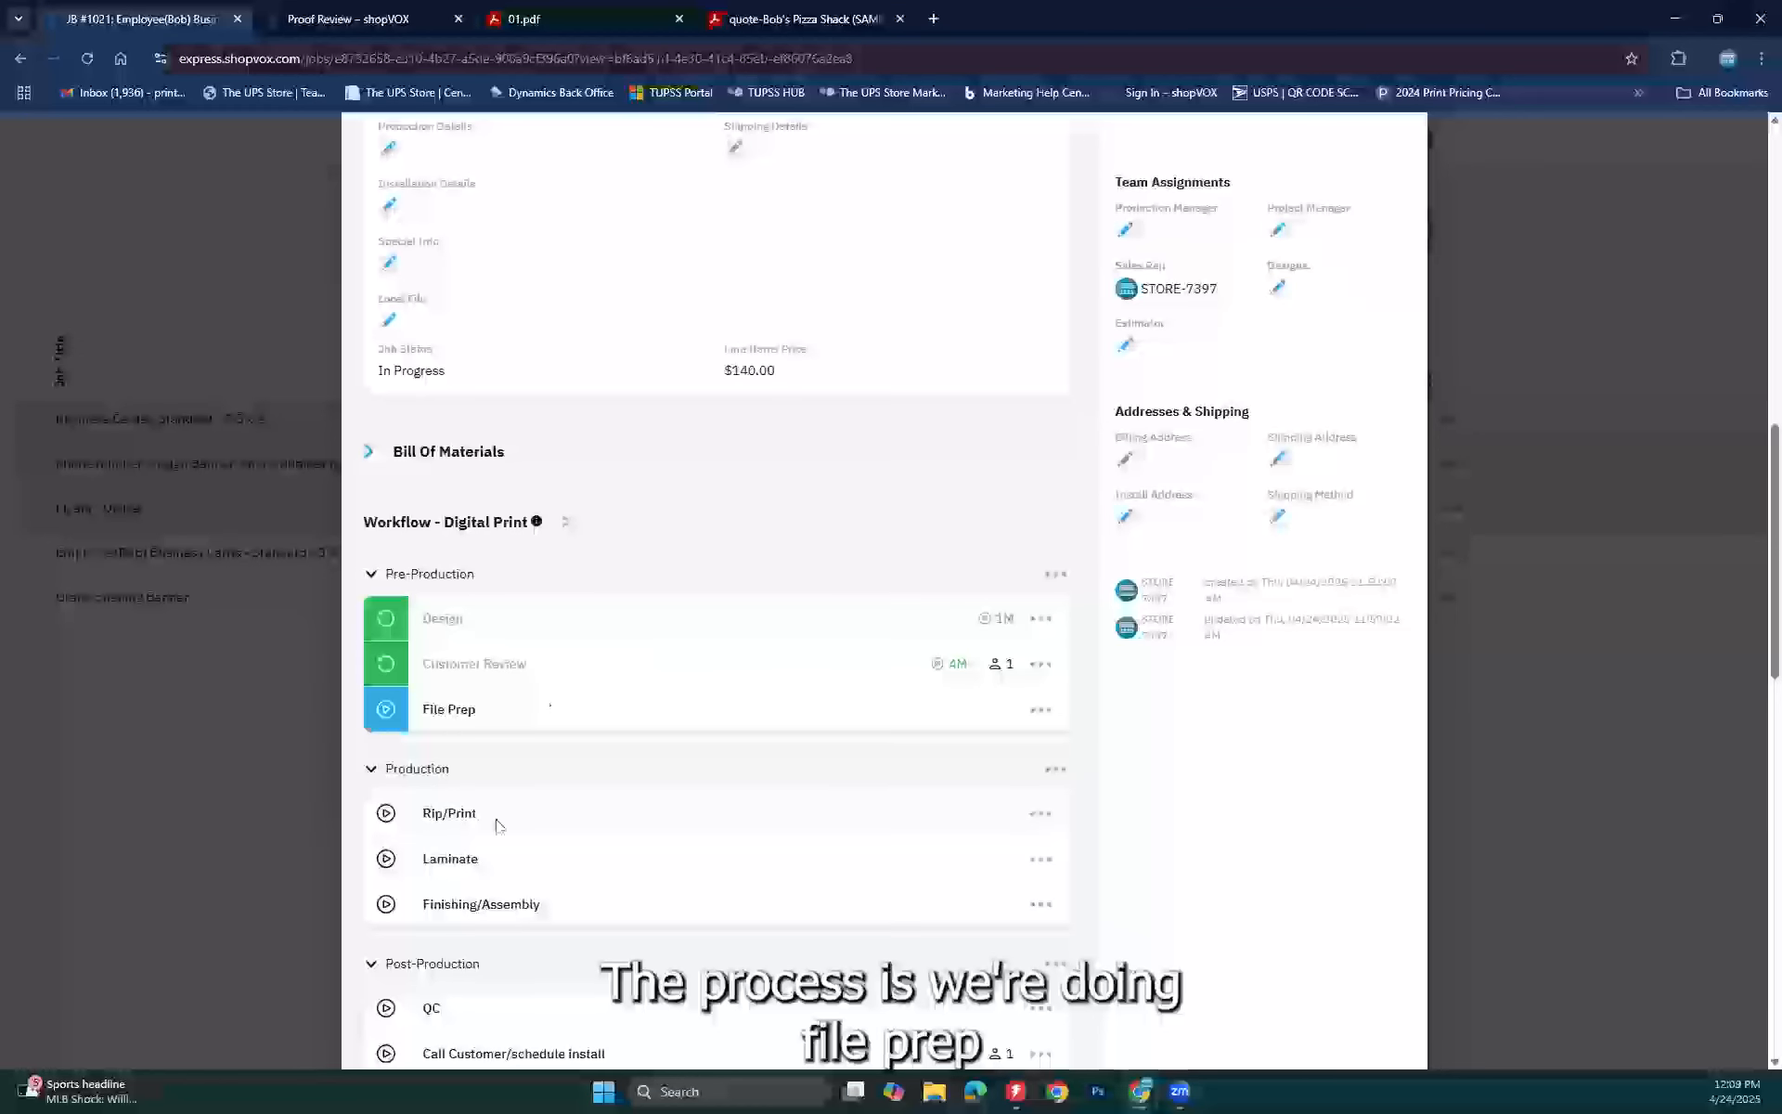
{"action": "scroll", "coordinate": [467, 905], "scroll_direction": "down", "scroll_amount": 3}
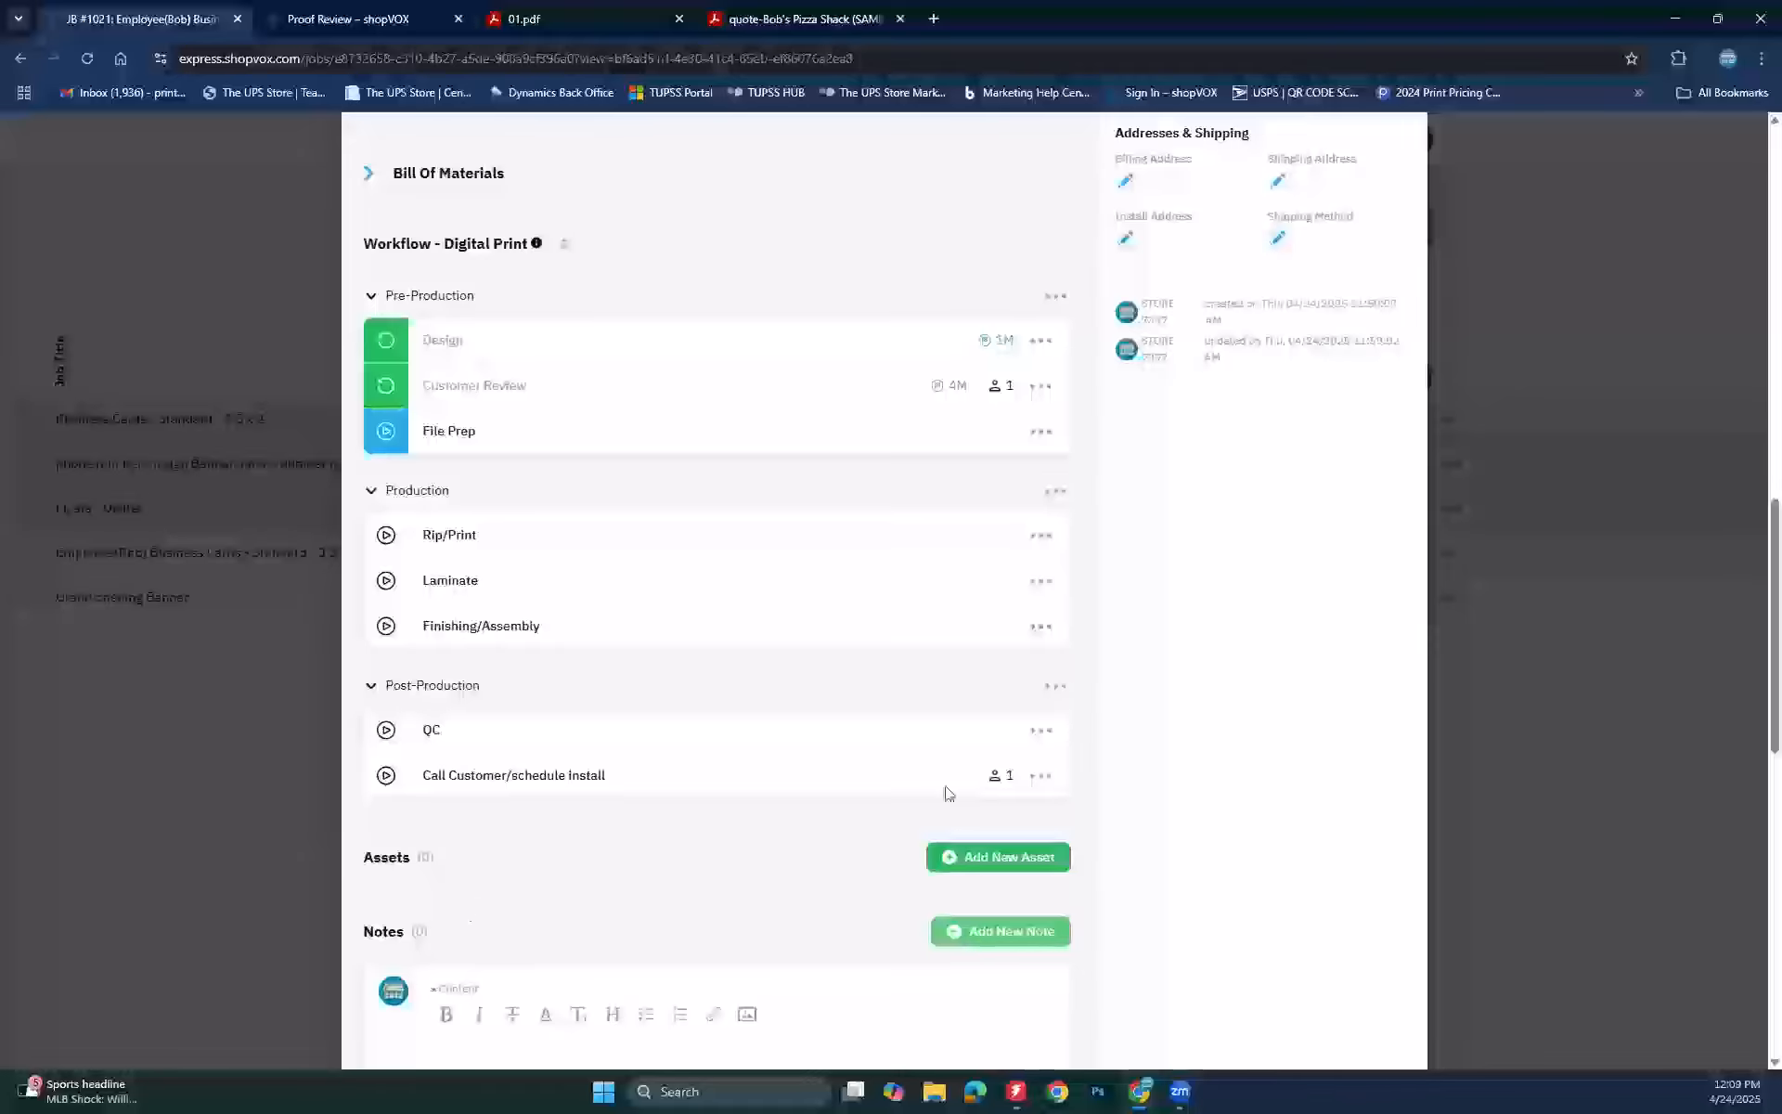
{"action": "scroll", "coordinate": [946, 793], "scroll_direction": "up", "scroll_amount": 10}
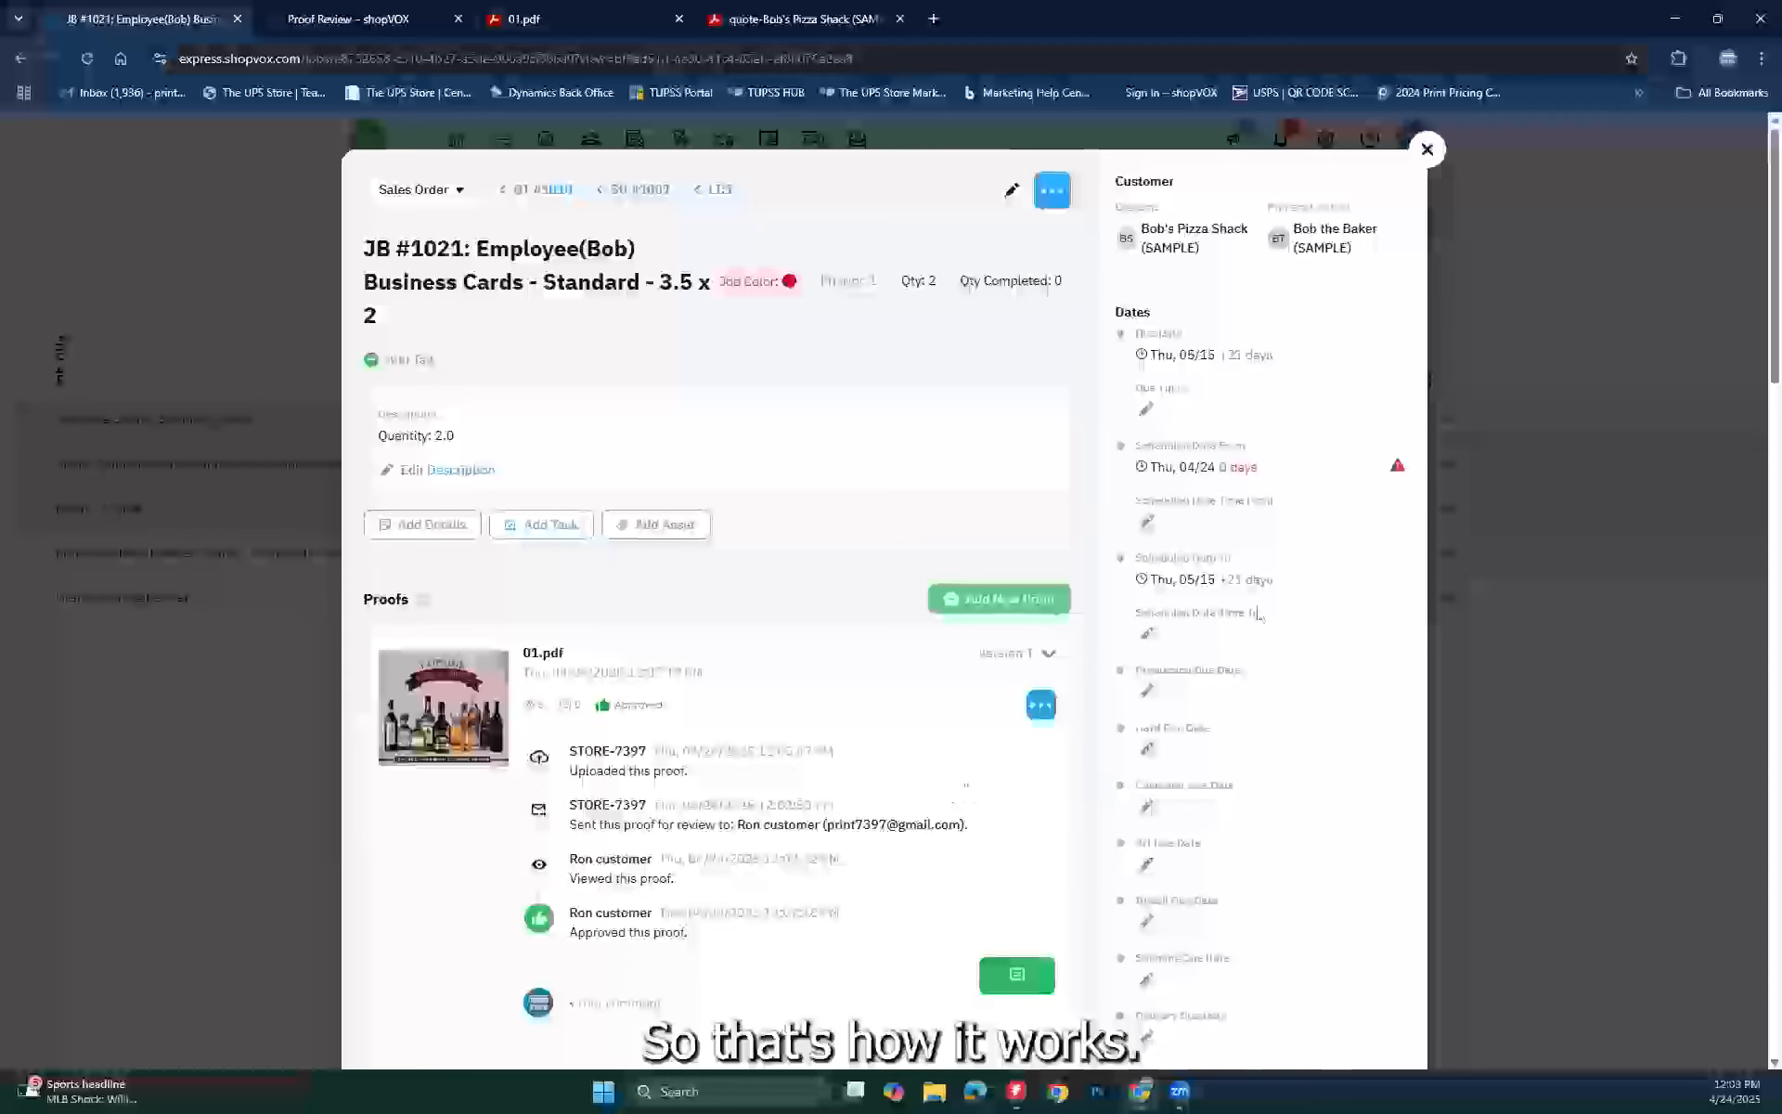
{"action": "scroll", "coordinate": [832, 597], "scroll_direction": "down", "scroll_amount": 10}
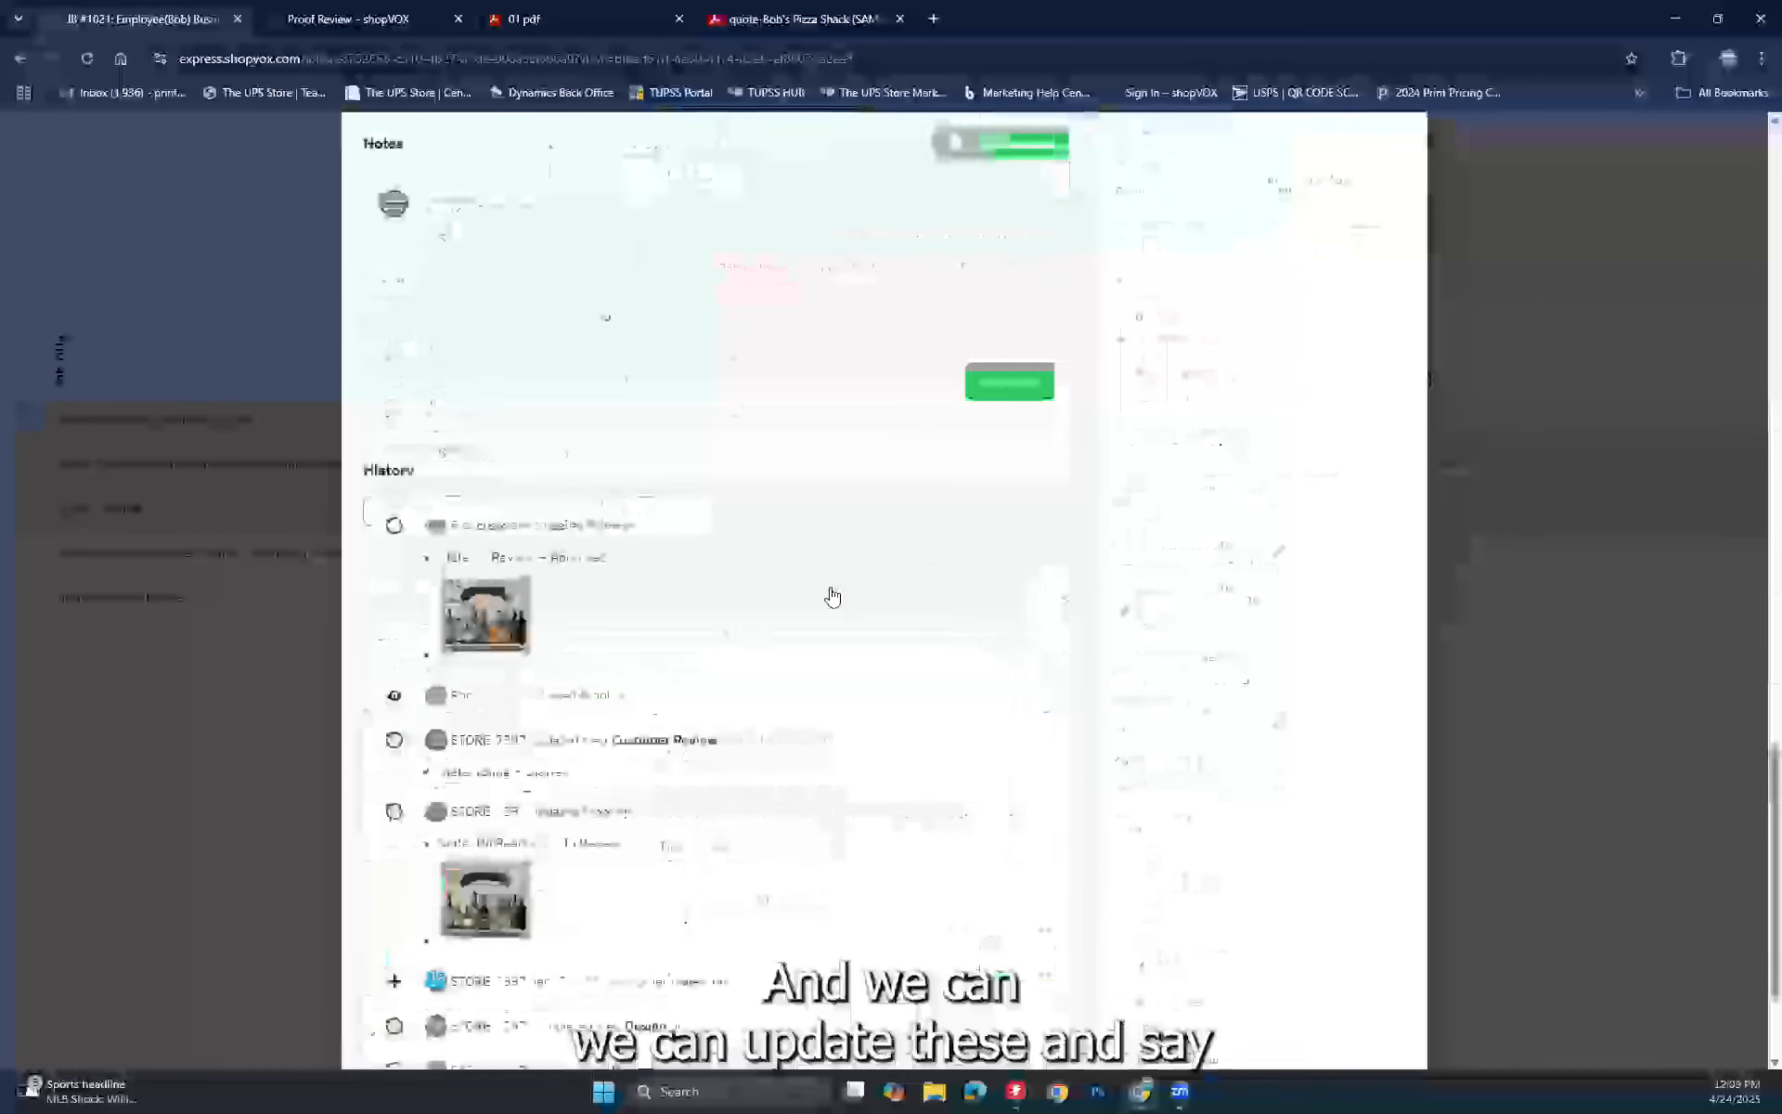
{"action": "scroll", "coordinate": [566, 585], "scroll_direction": "up", "scroll_amount": 8}
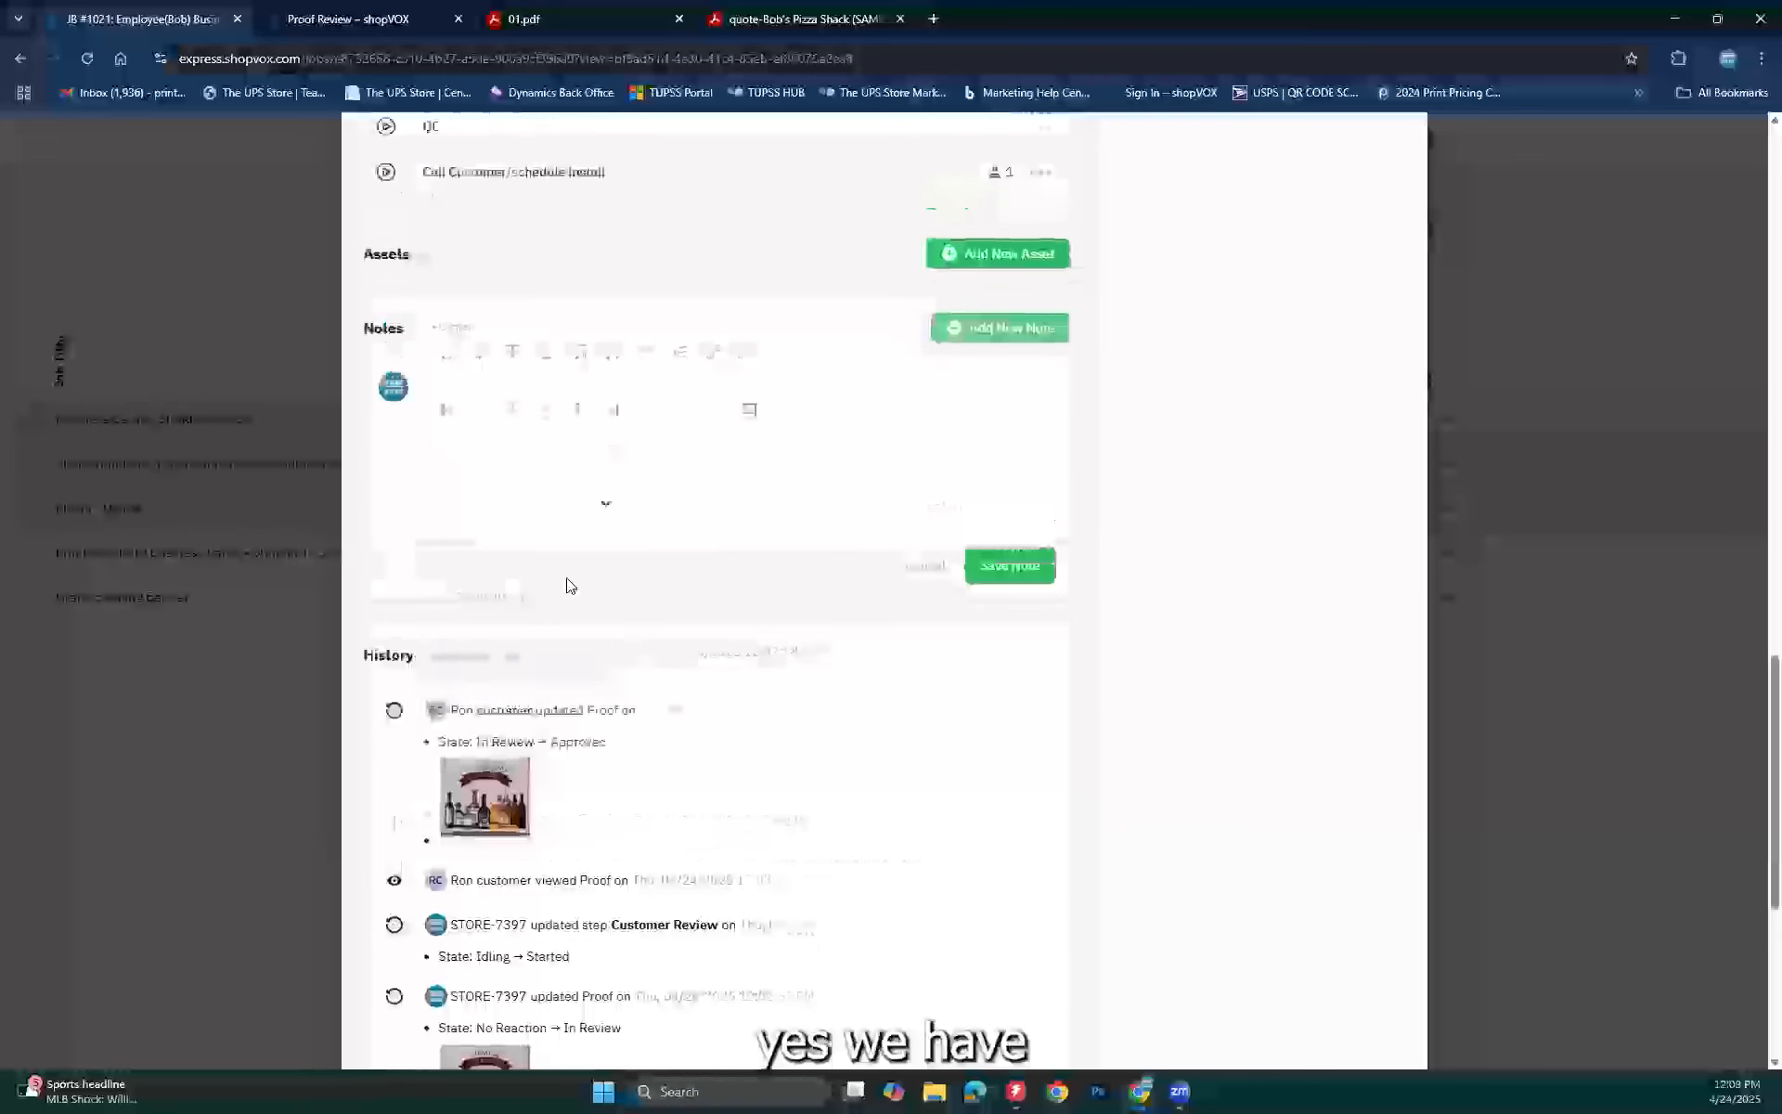
{"action": "scroll", "coordinate": [566, 584], "scroll_direction": "up", "scroll_amount": 5}
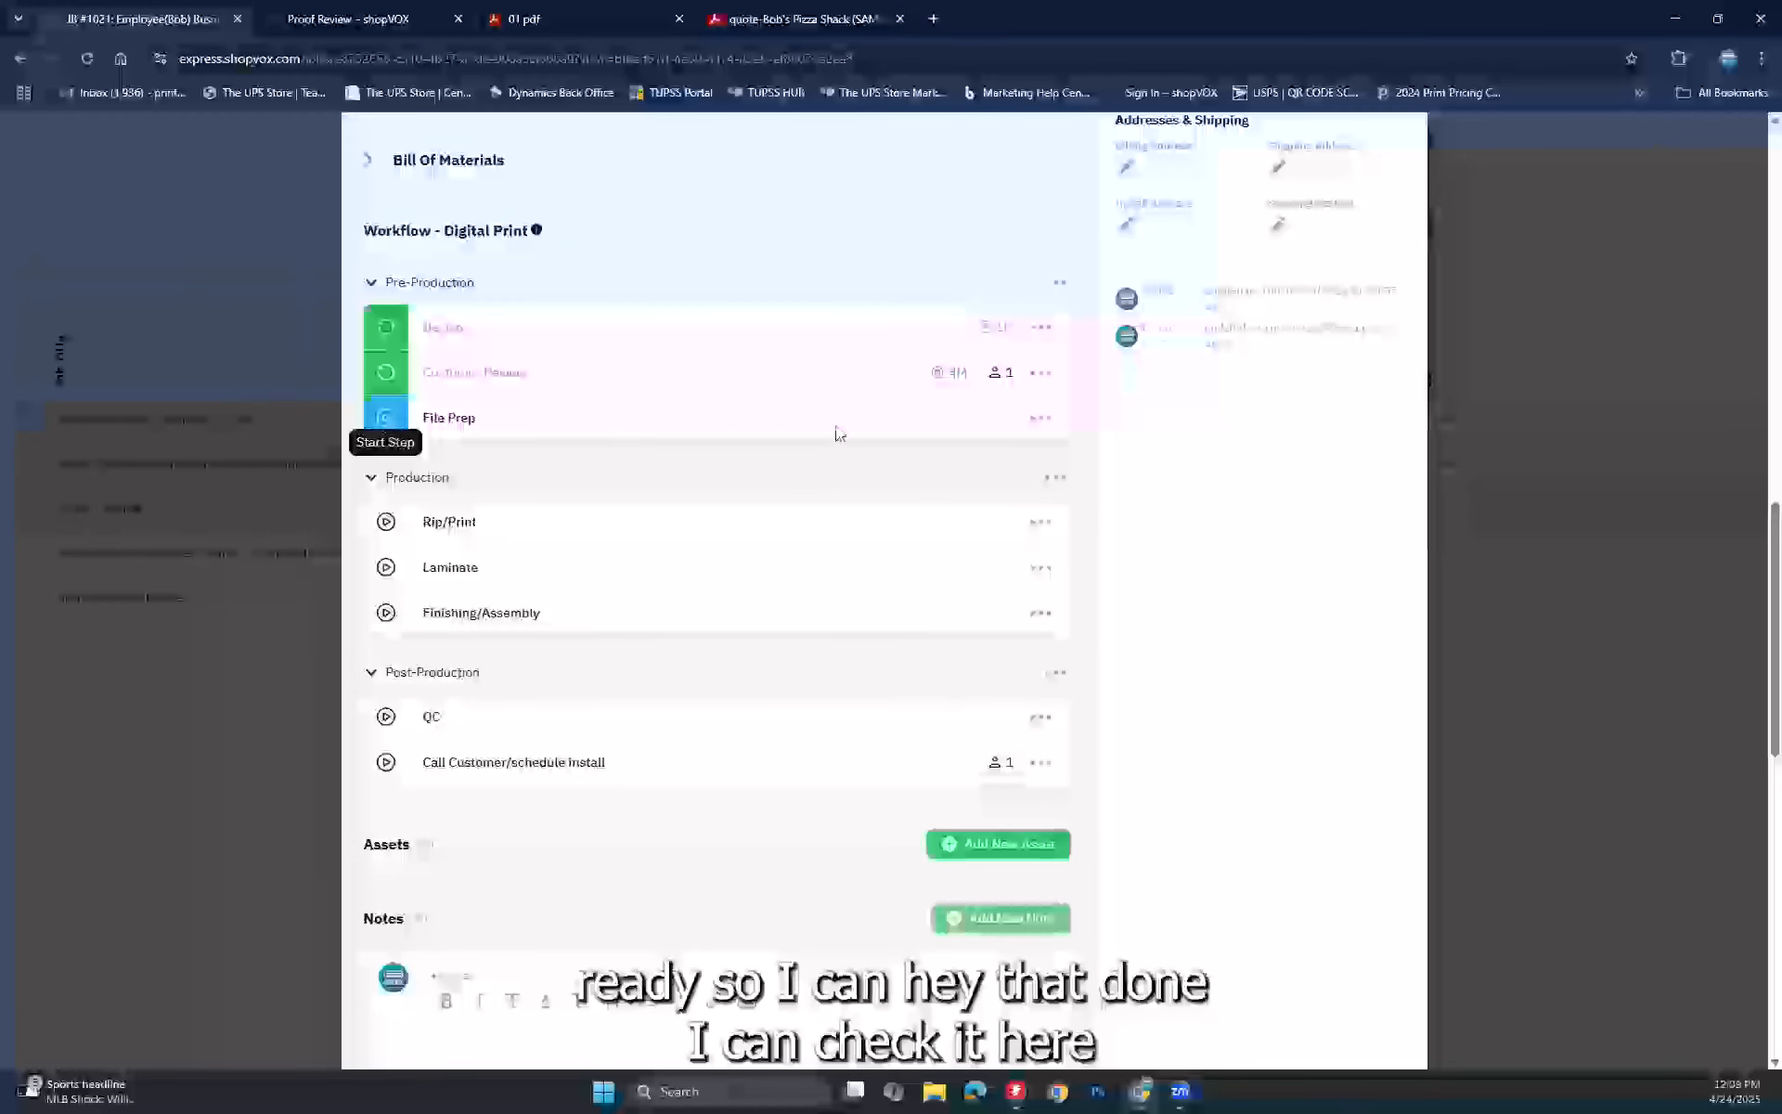
{"action": "scroll", "coordinate": [1233, 369], "scroll_direction": "up", "scroll_amount": 10}
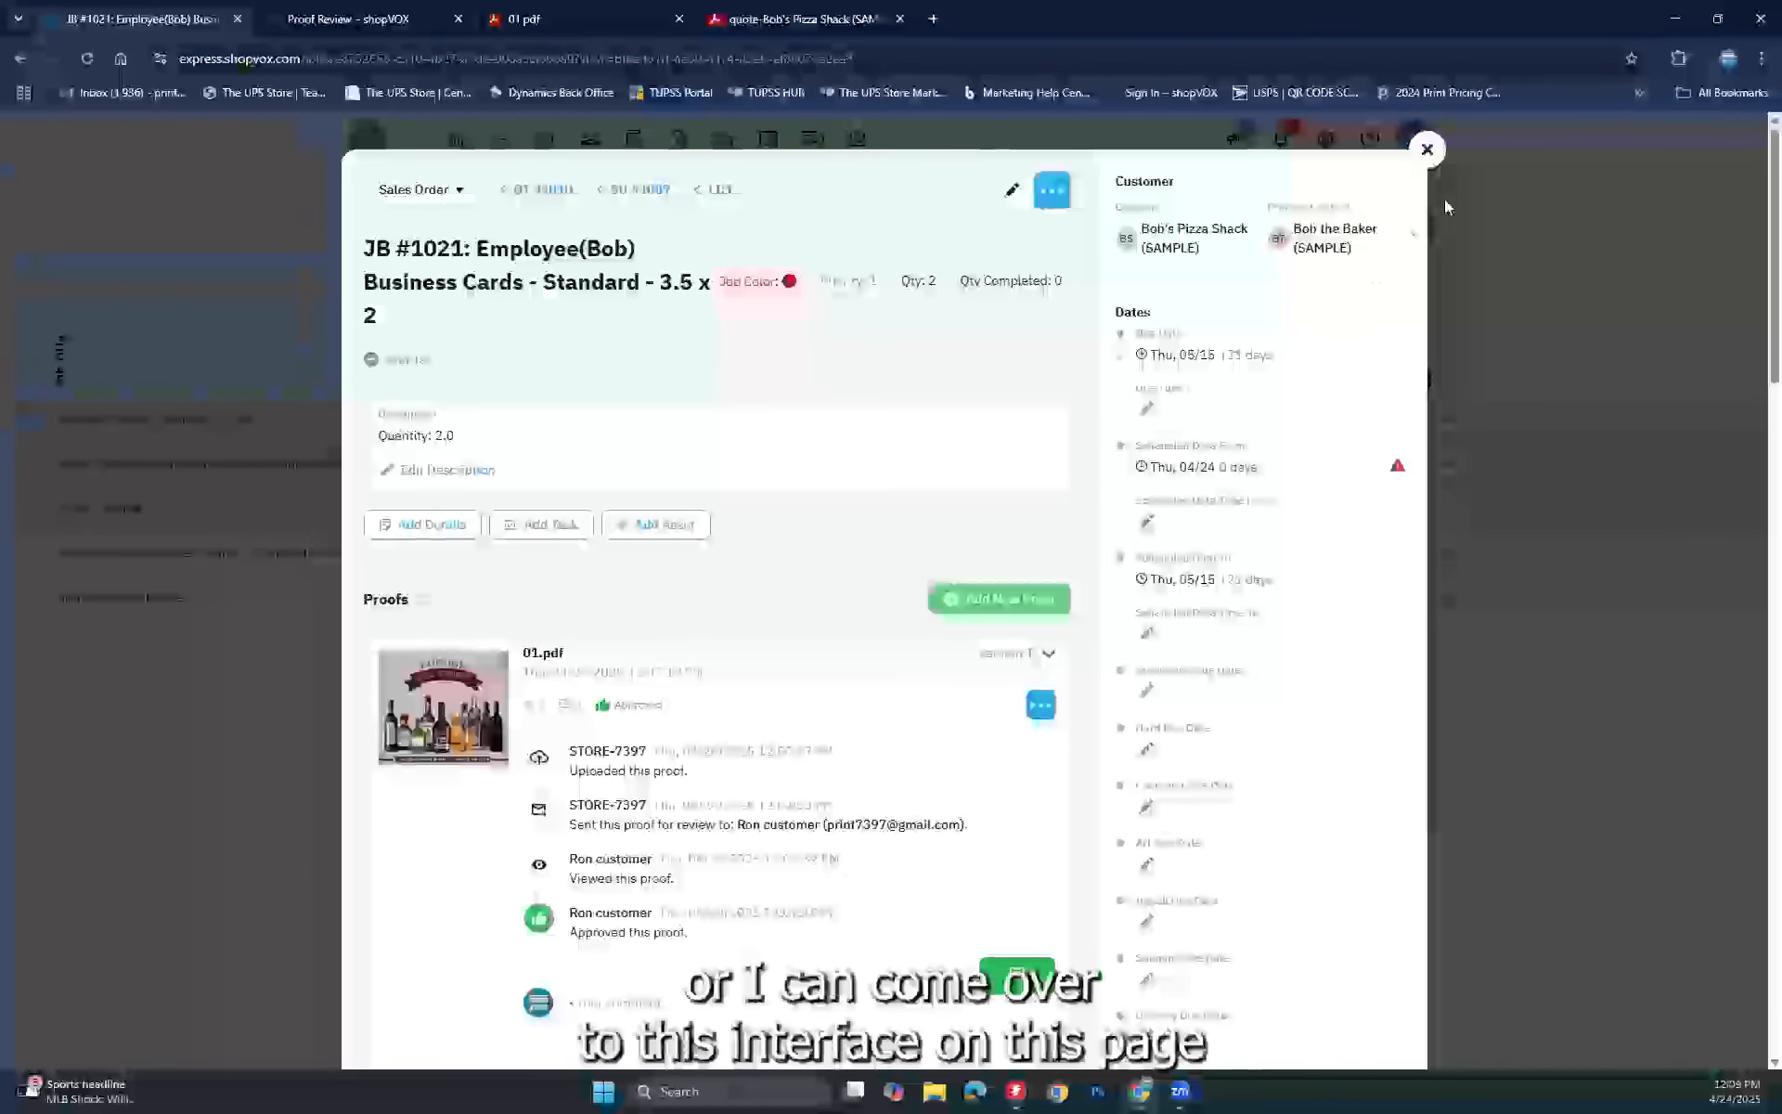
Step: Back on the Jobs list, mark job 1021's File Prep workflow step complete
{"action": "left_click", "coordinate": [1427, 149]}
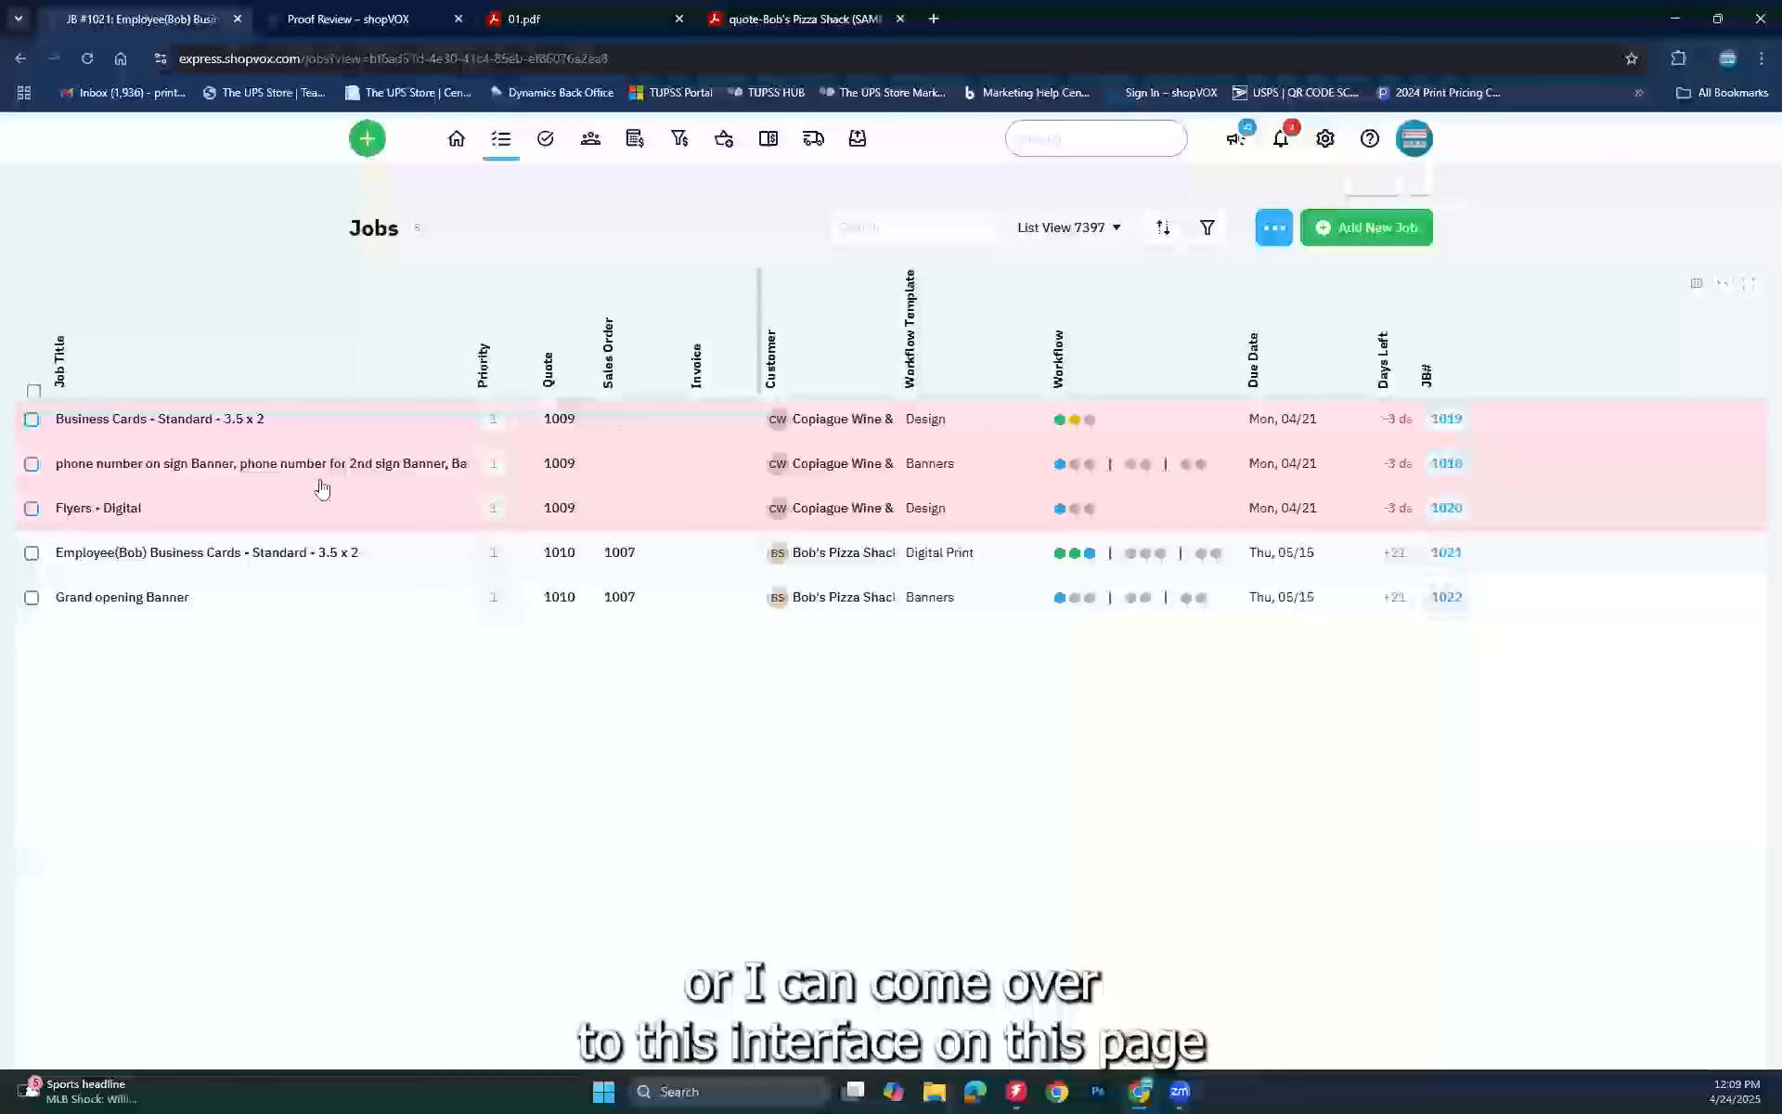
{"action": "left_click", "coordinate": [1092, 557]}
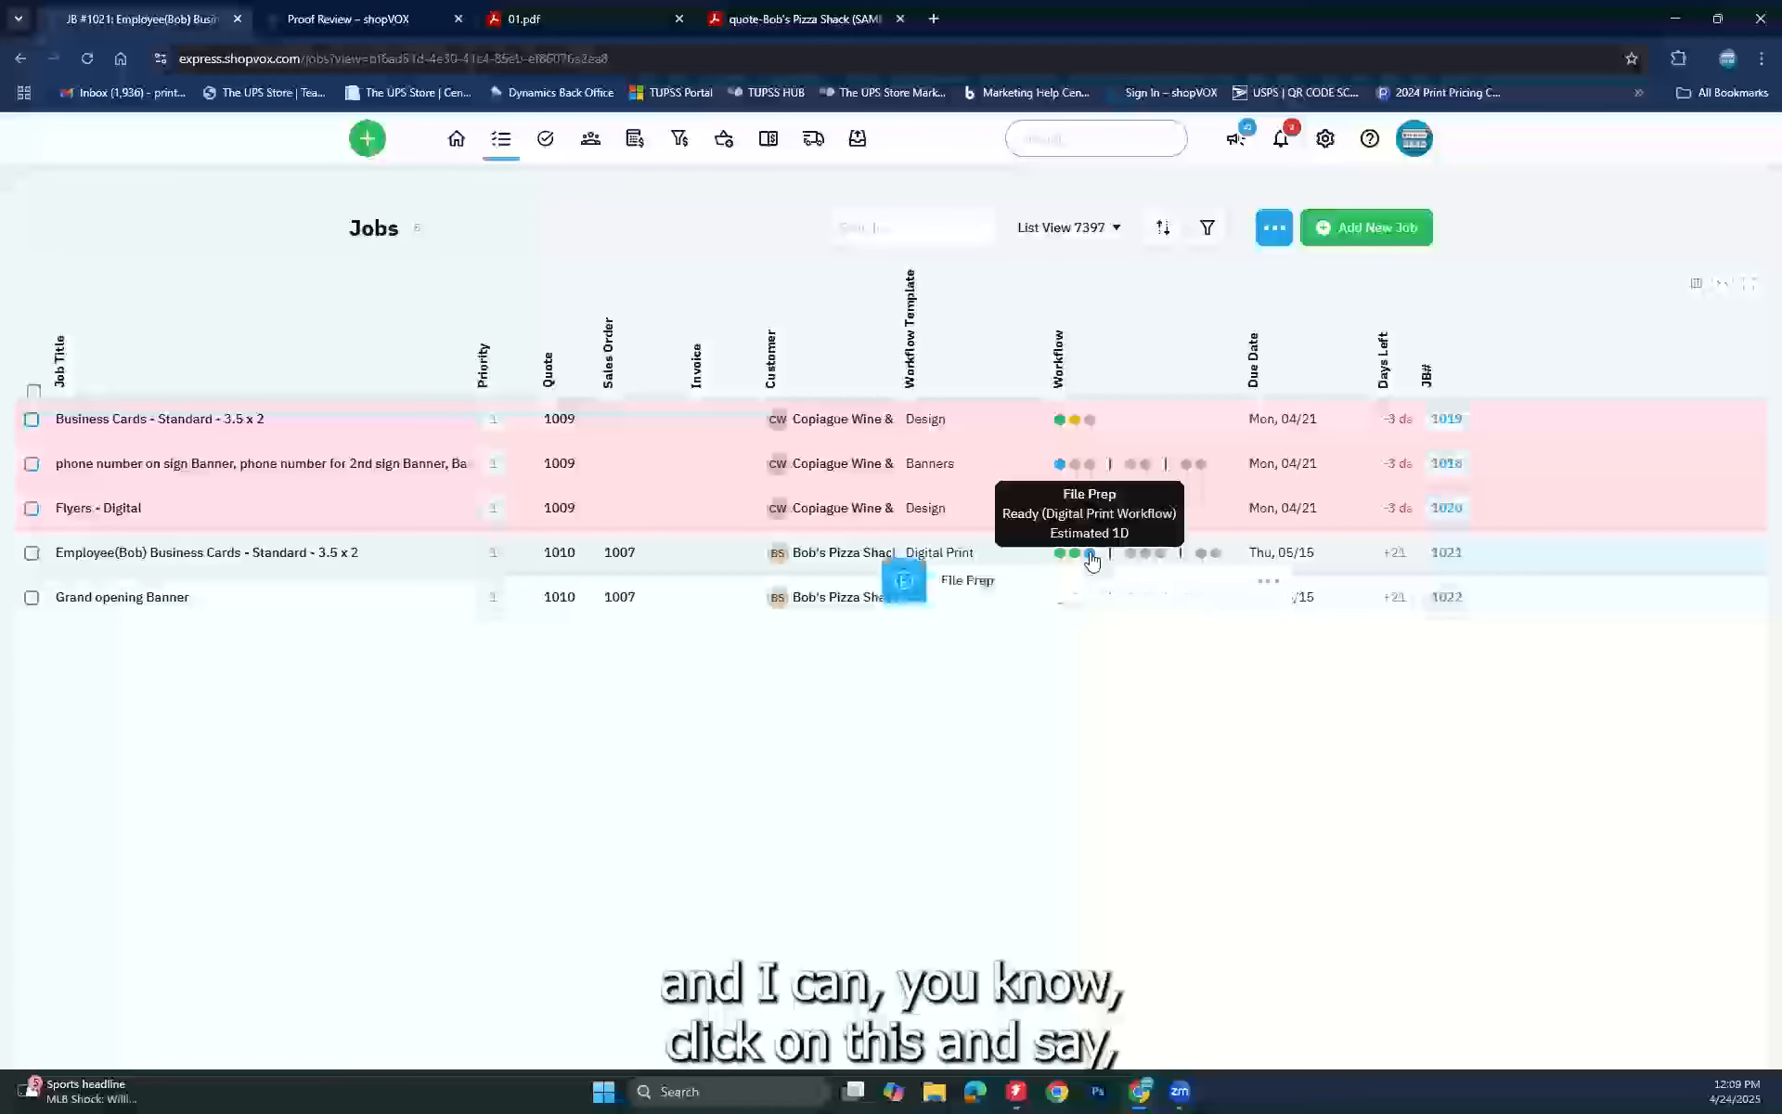
{"action": "left_click", "coordinate": [907, 579]}
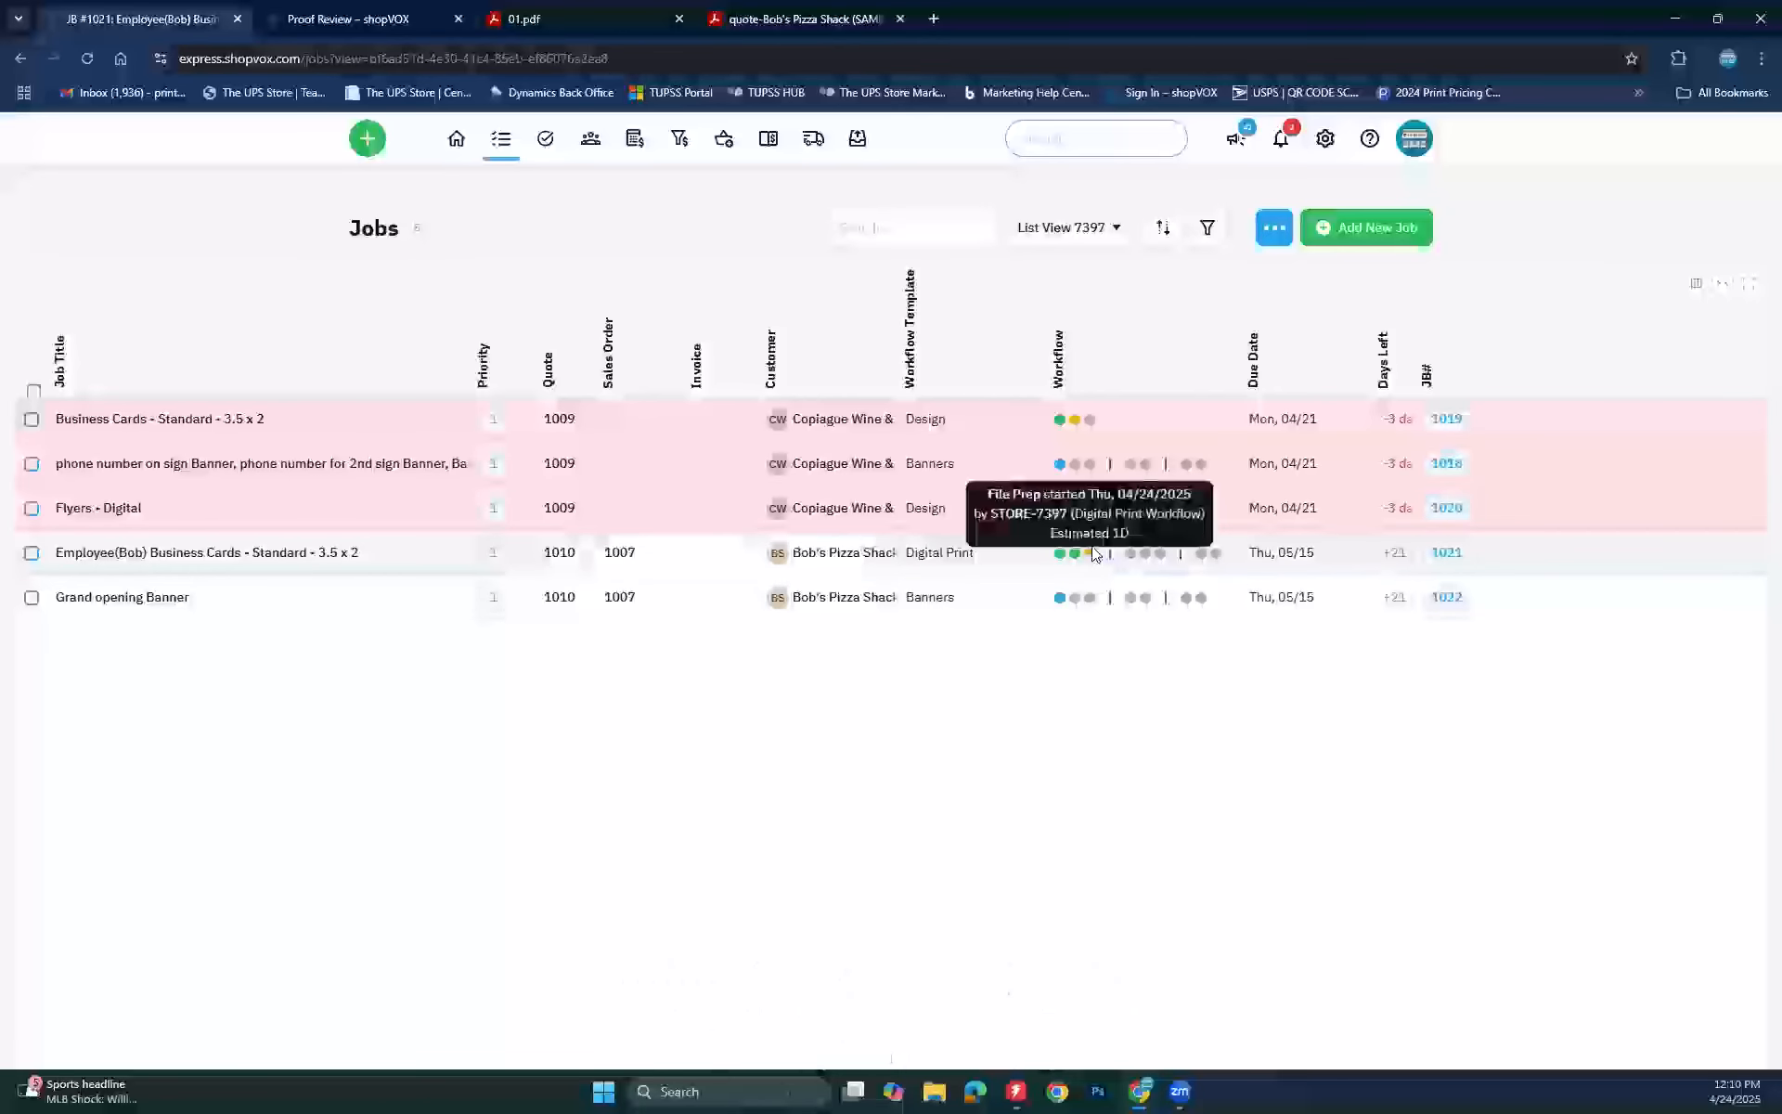
{"action": "left_click", "coordinate": [1092, 556]}
{"action": "left_click", "coordinate": [907, 580]}
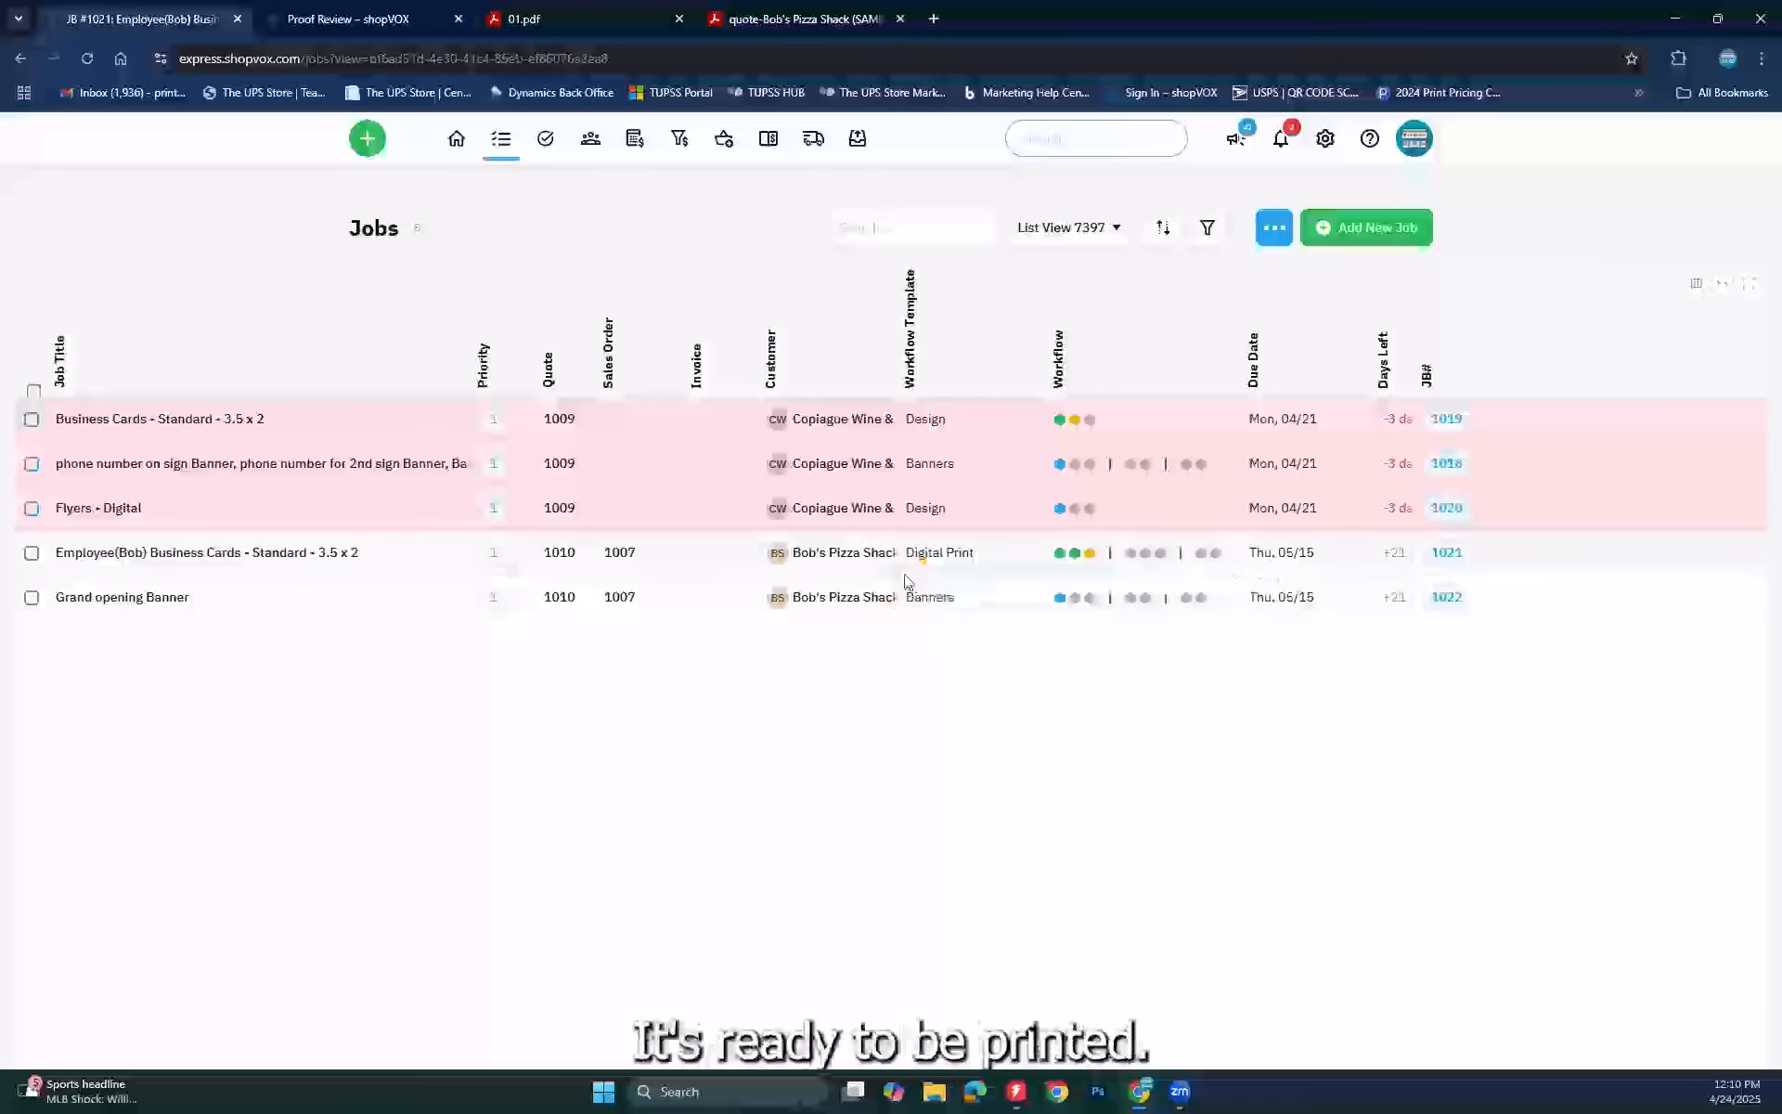
{"action": "left_click", "coordinate": [1091, 555]}
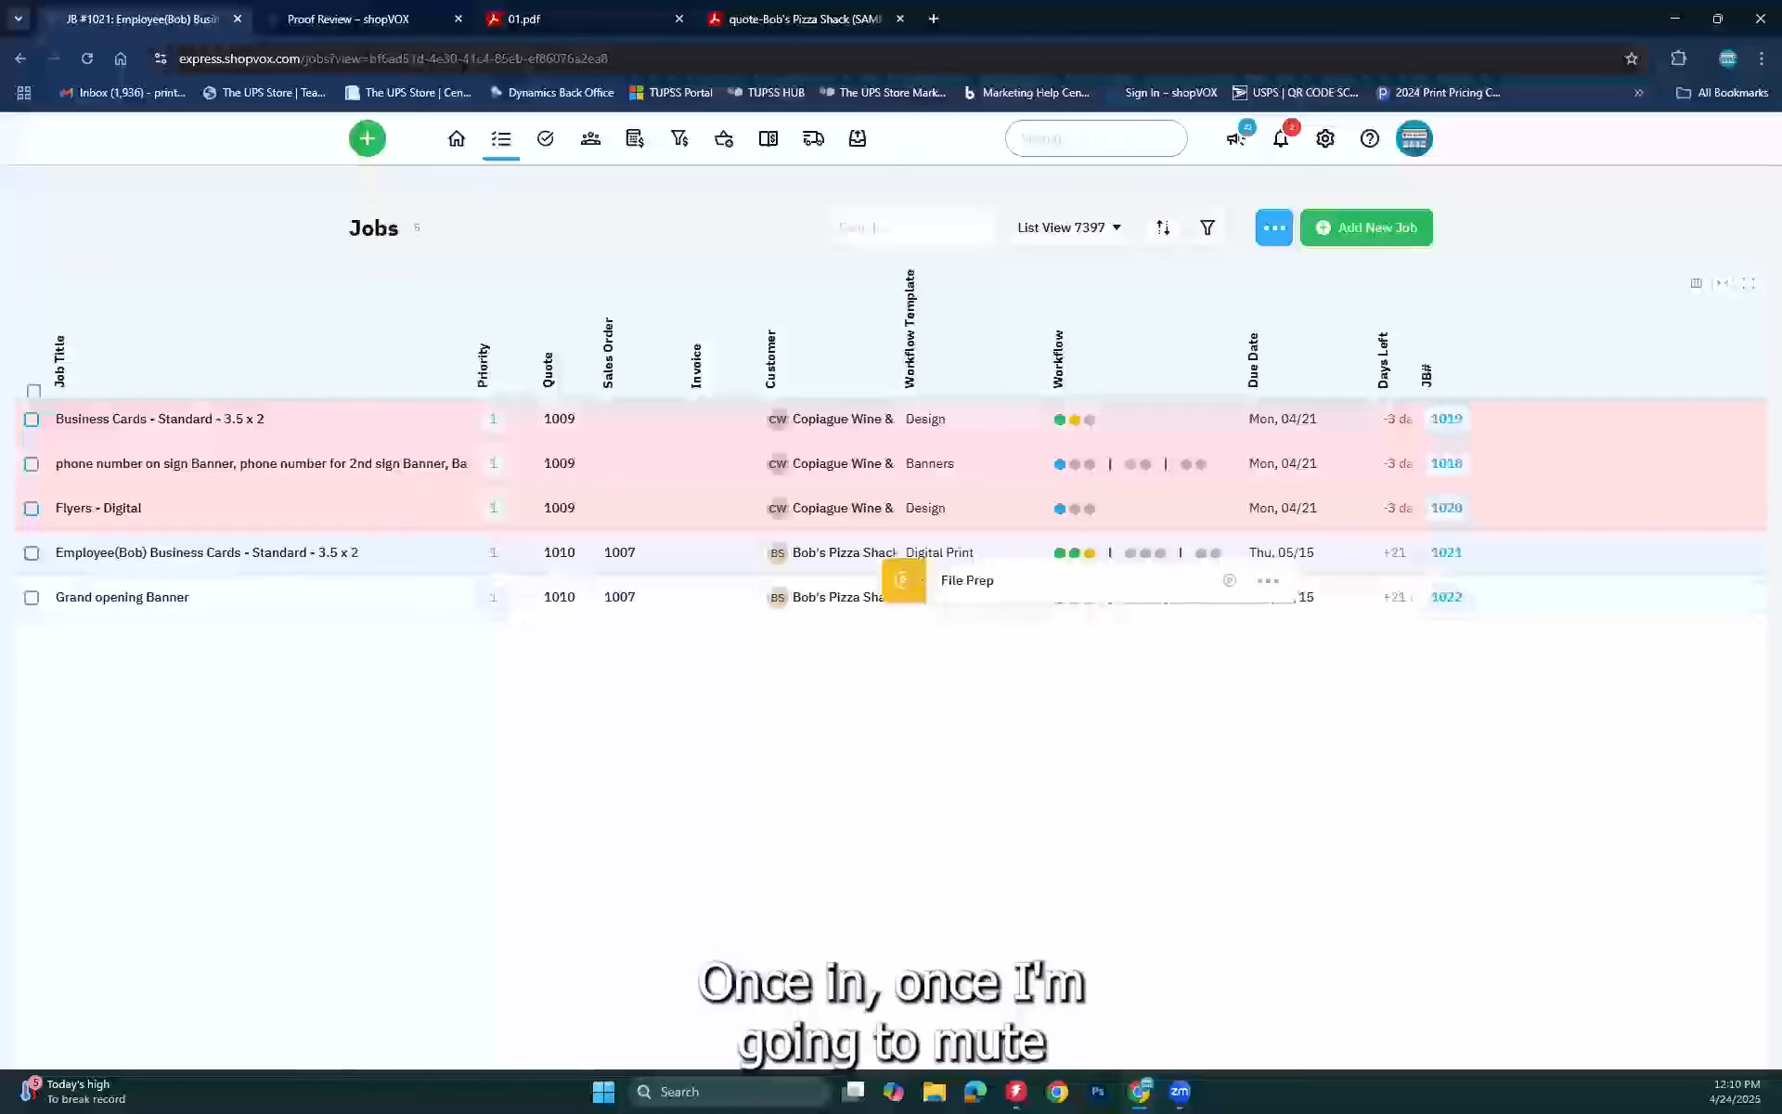
{"action": "left_click", "coordinate": [944, 633]}
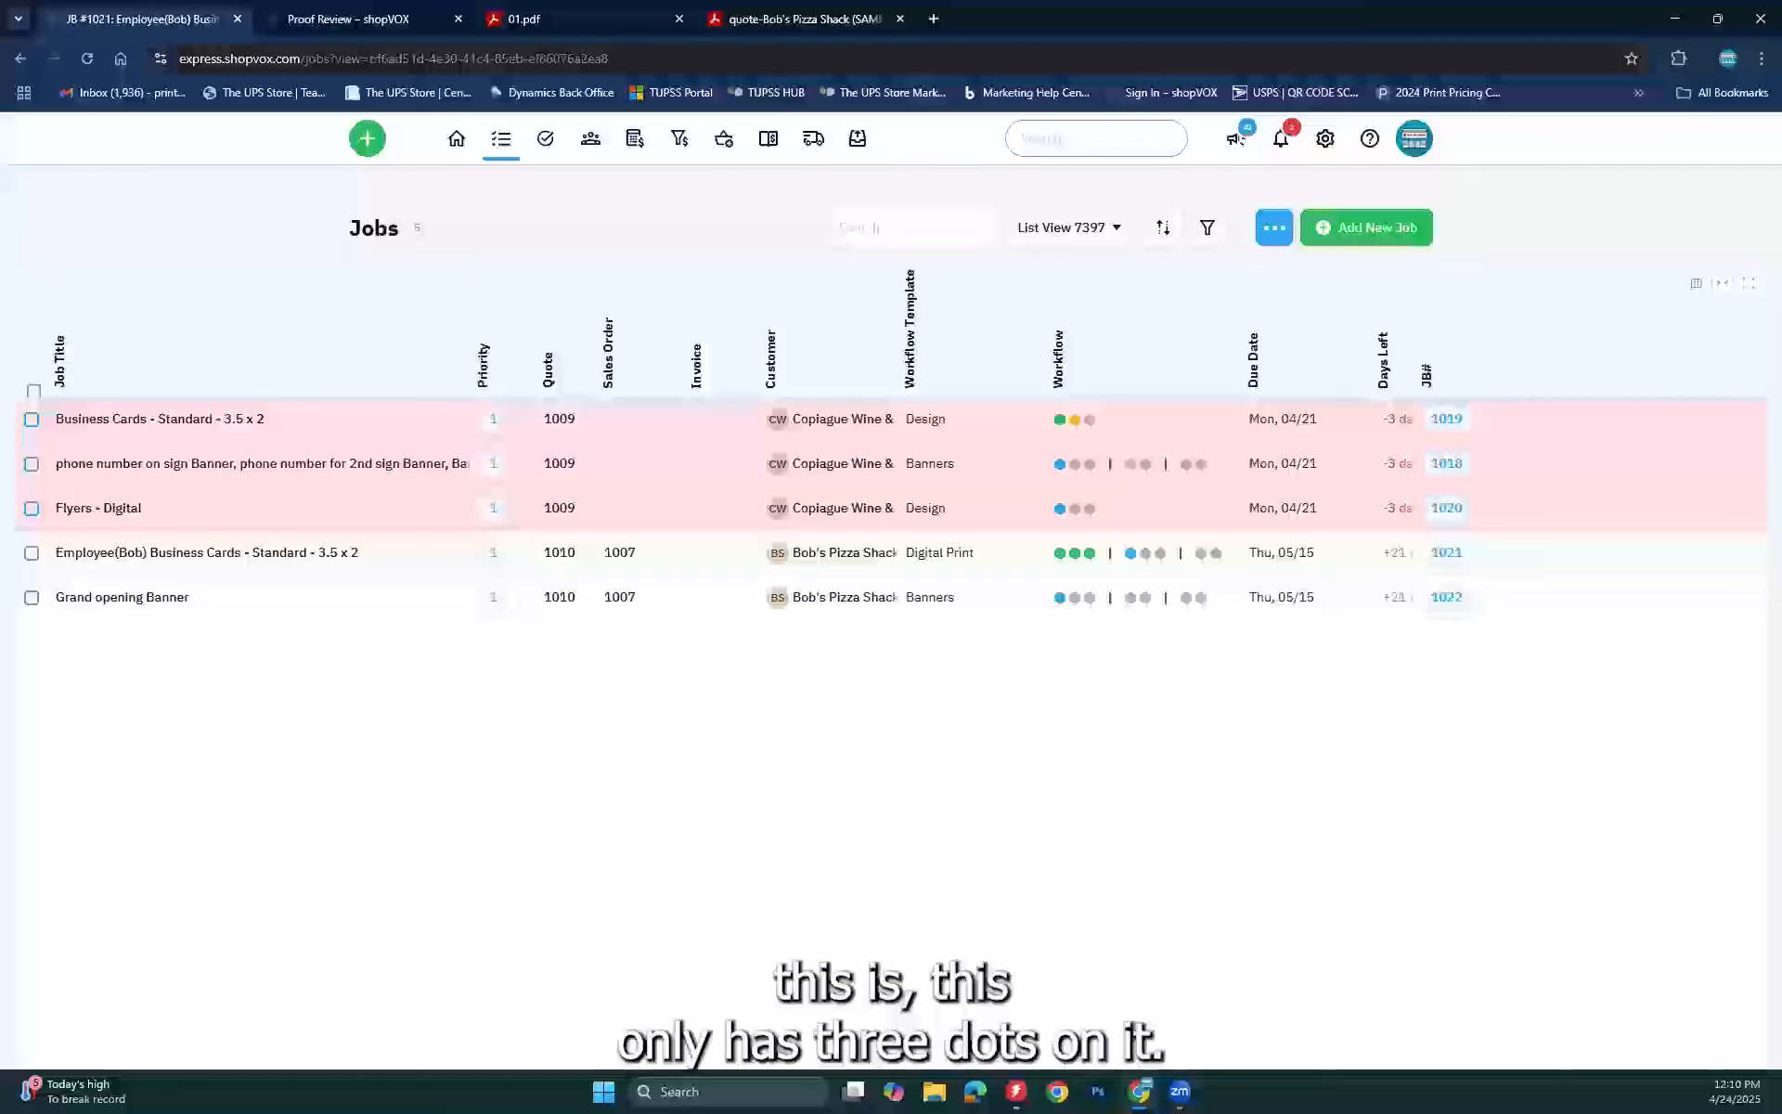
{"action": "mouse_move", "coordinate": [1059, 510]}
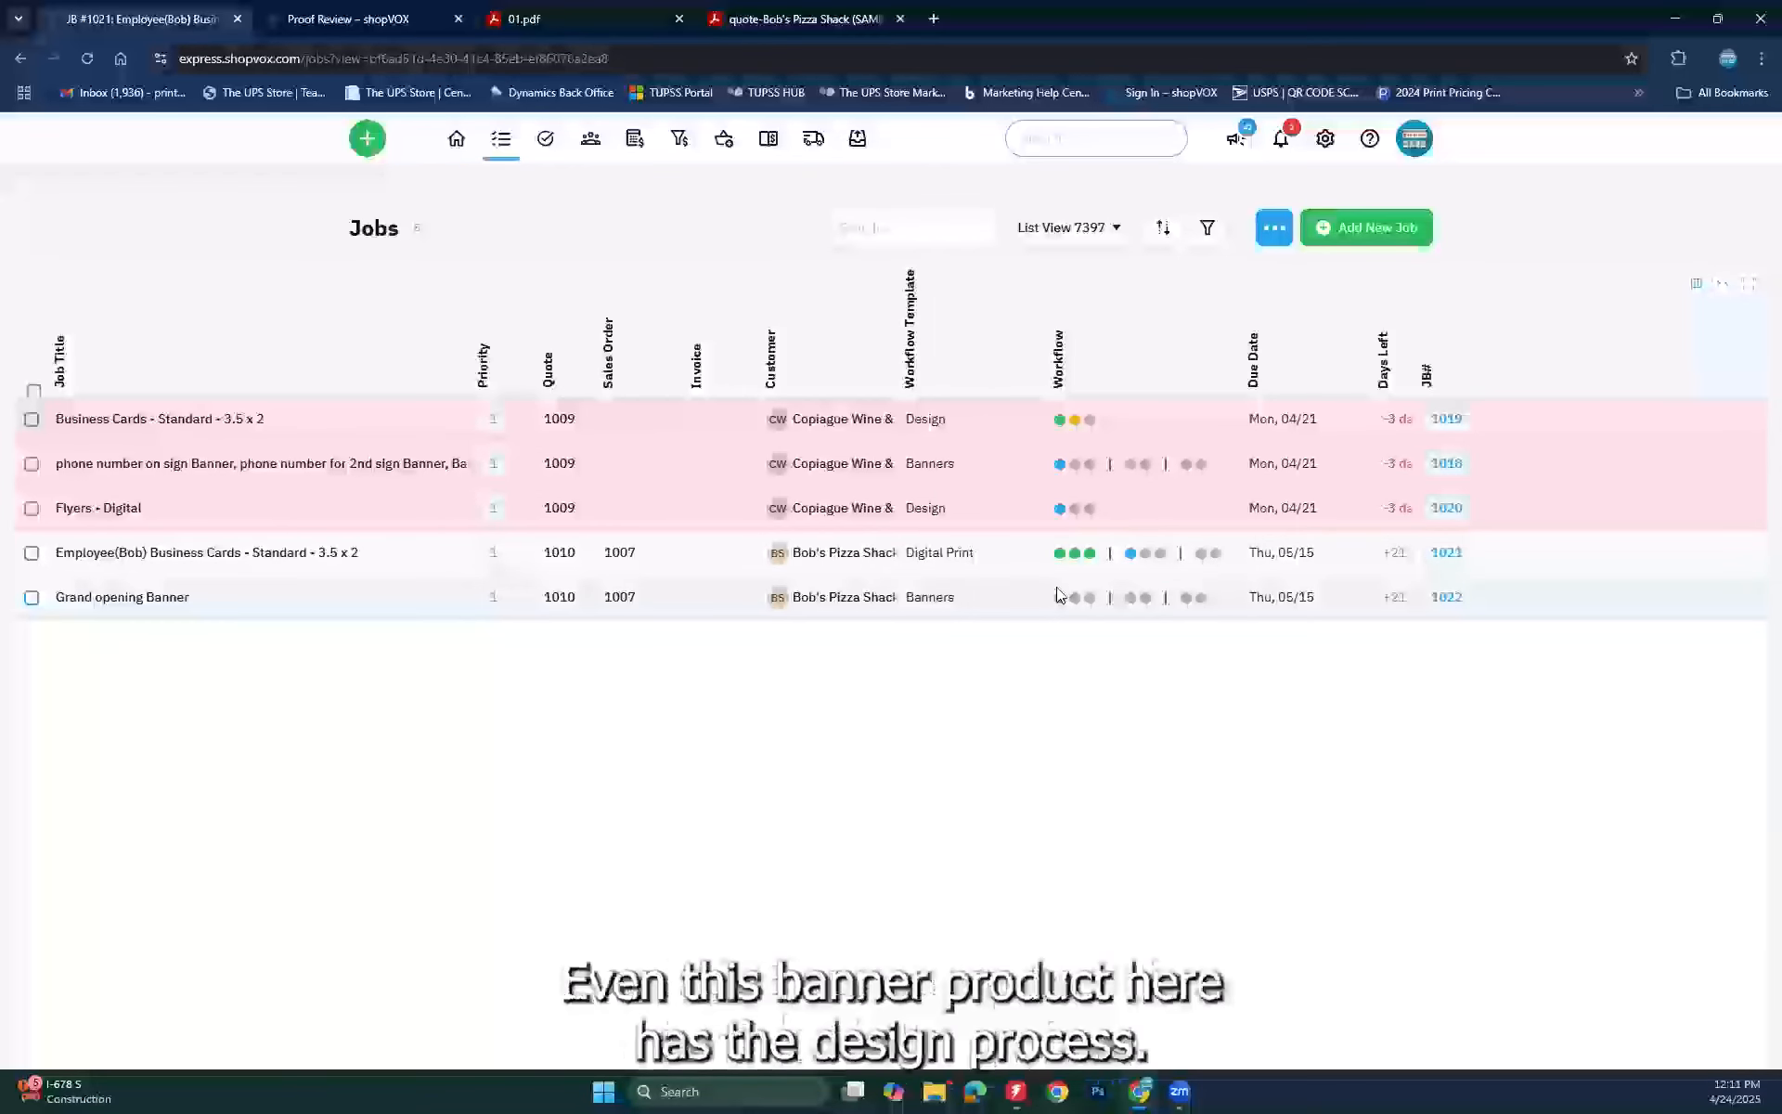
{"action": "mouse_move", "coordinate": [1061, 601]}
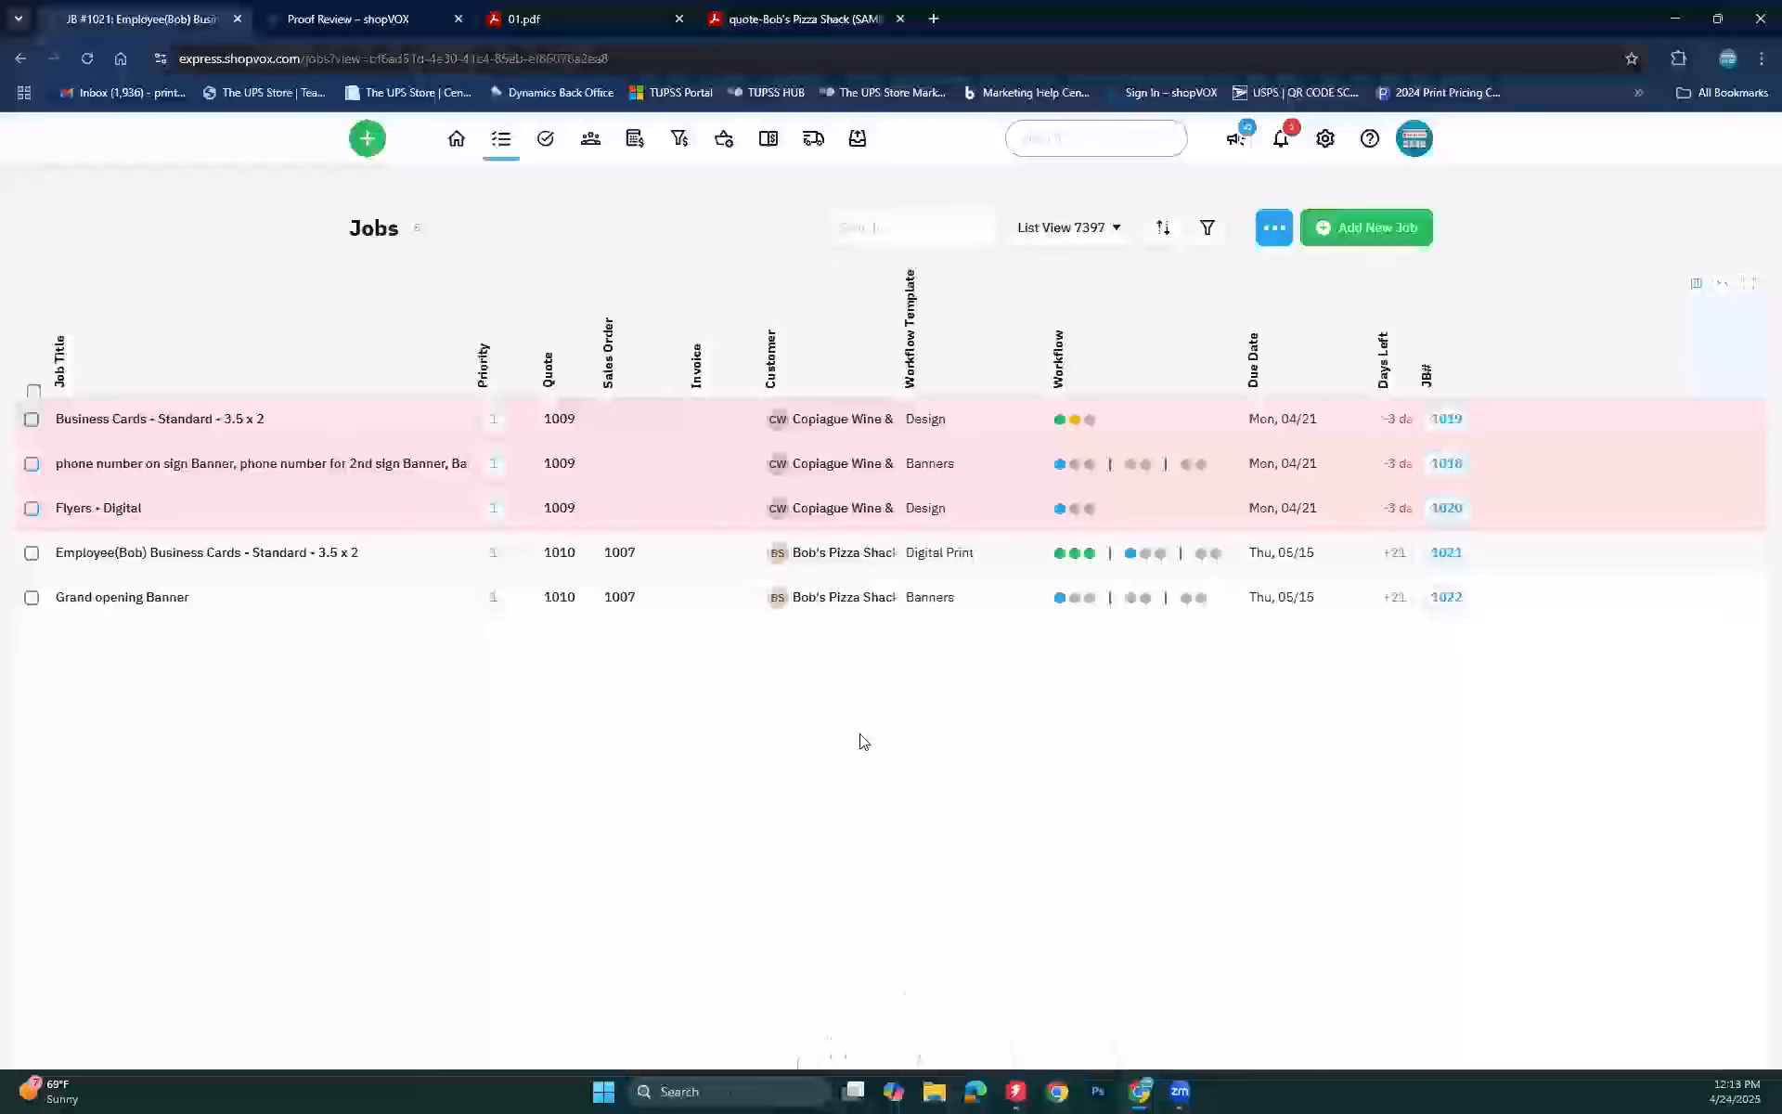
Step: Go from the account settings to the Workflow templates page
{"action": "left_click", "coordinate": [1326, 141]}
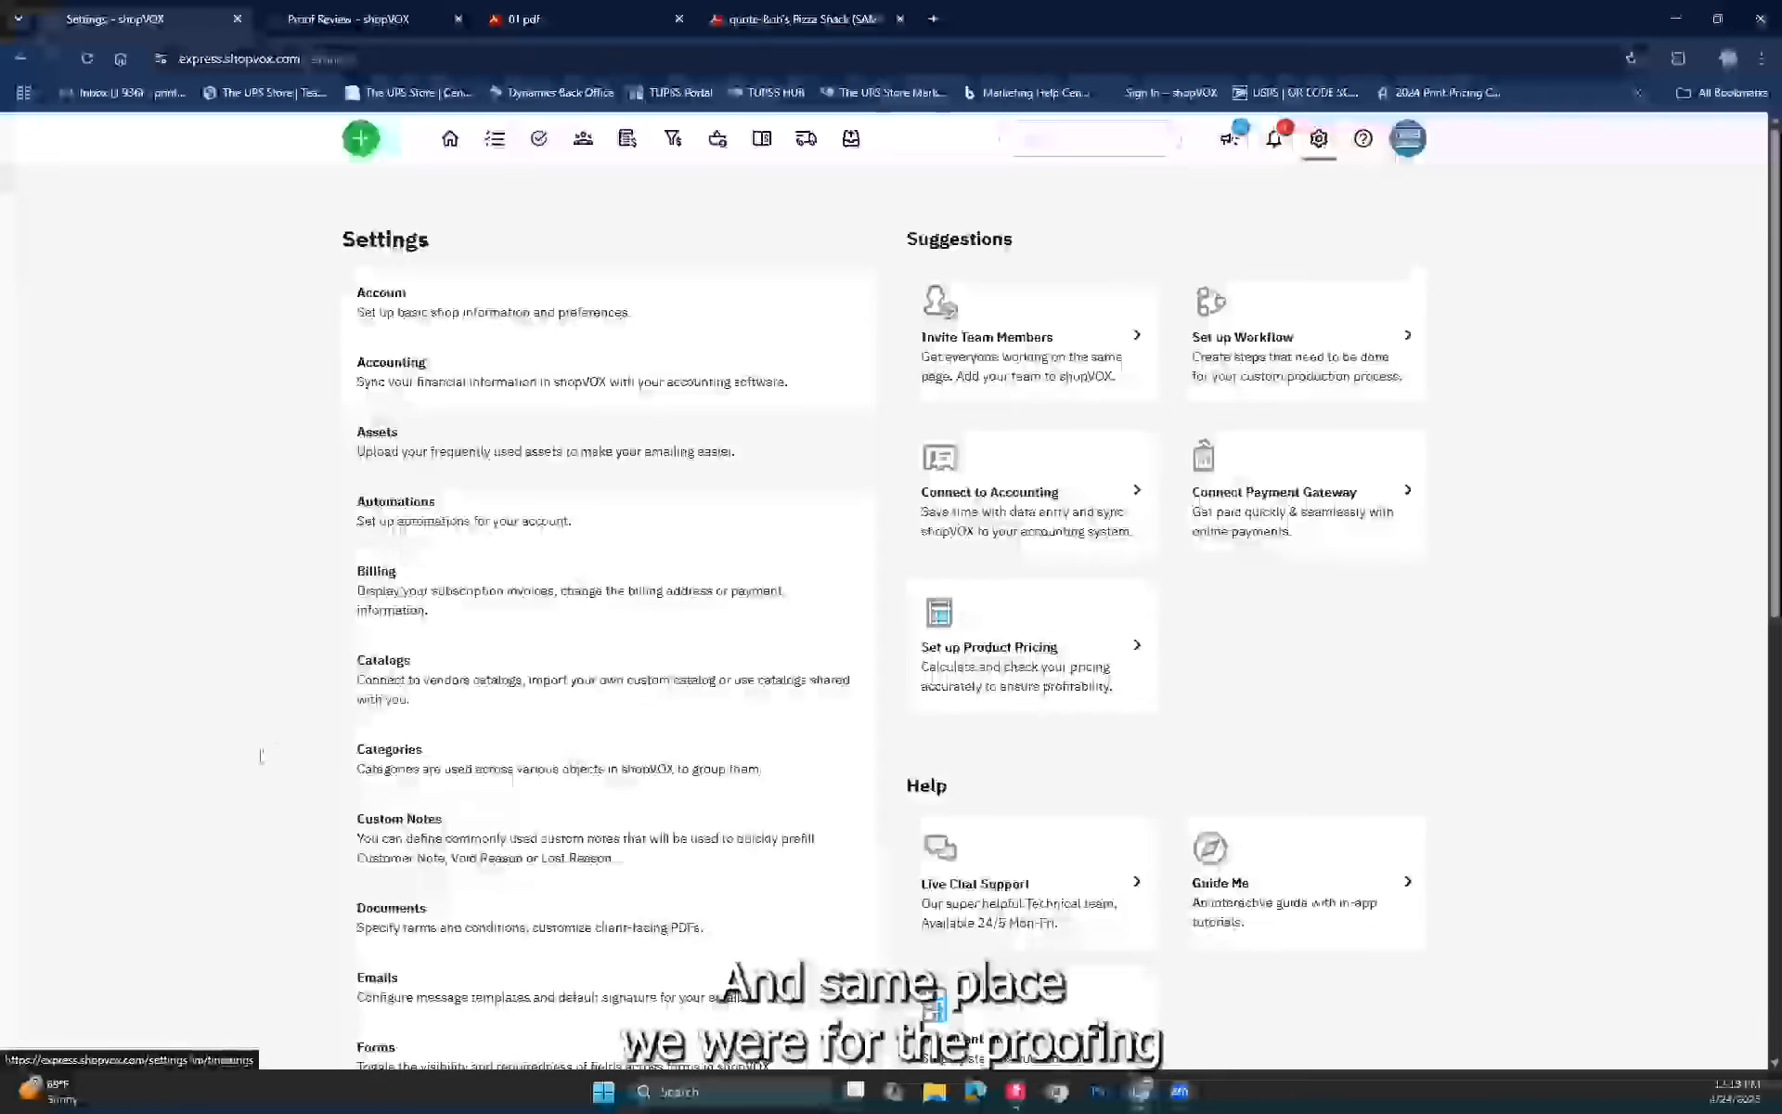
{"action": "scroll", "coordinate": [263, 757], "scroll_direction": "down", "scroll_amount": 3}
{"action": "scroll", "coordinate": [263, 756], "scroll_direction": "down", "scroll_amount": 5}
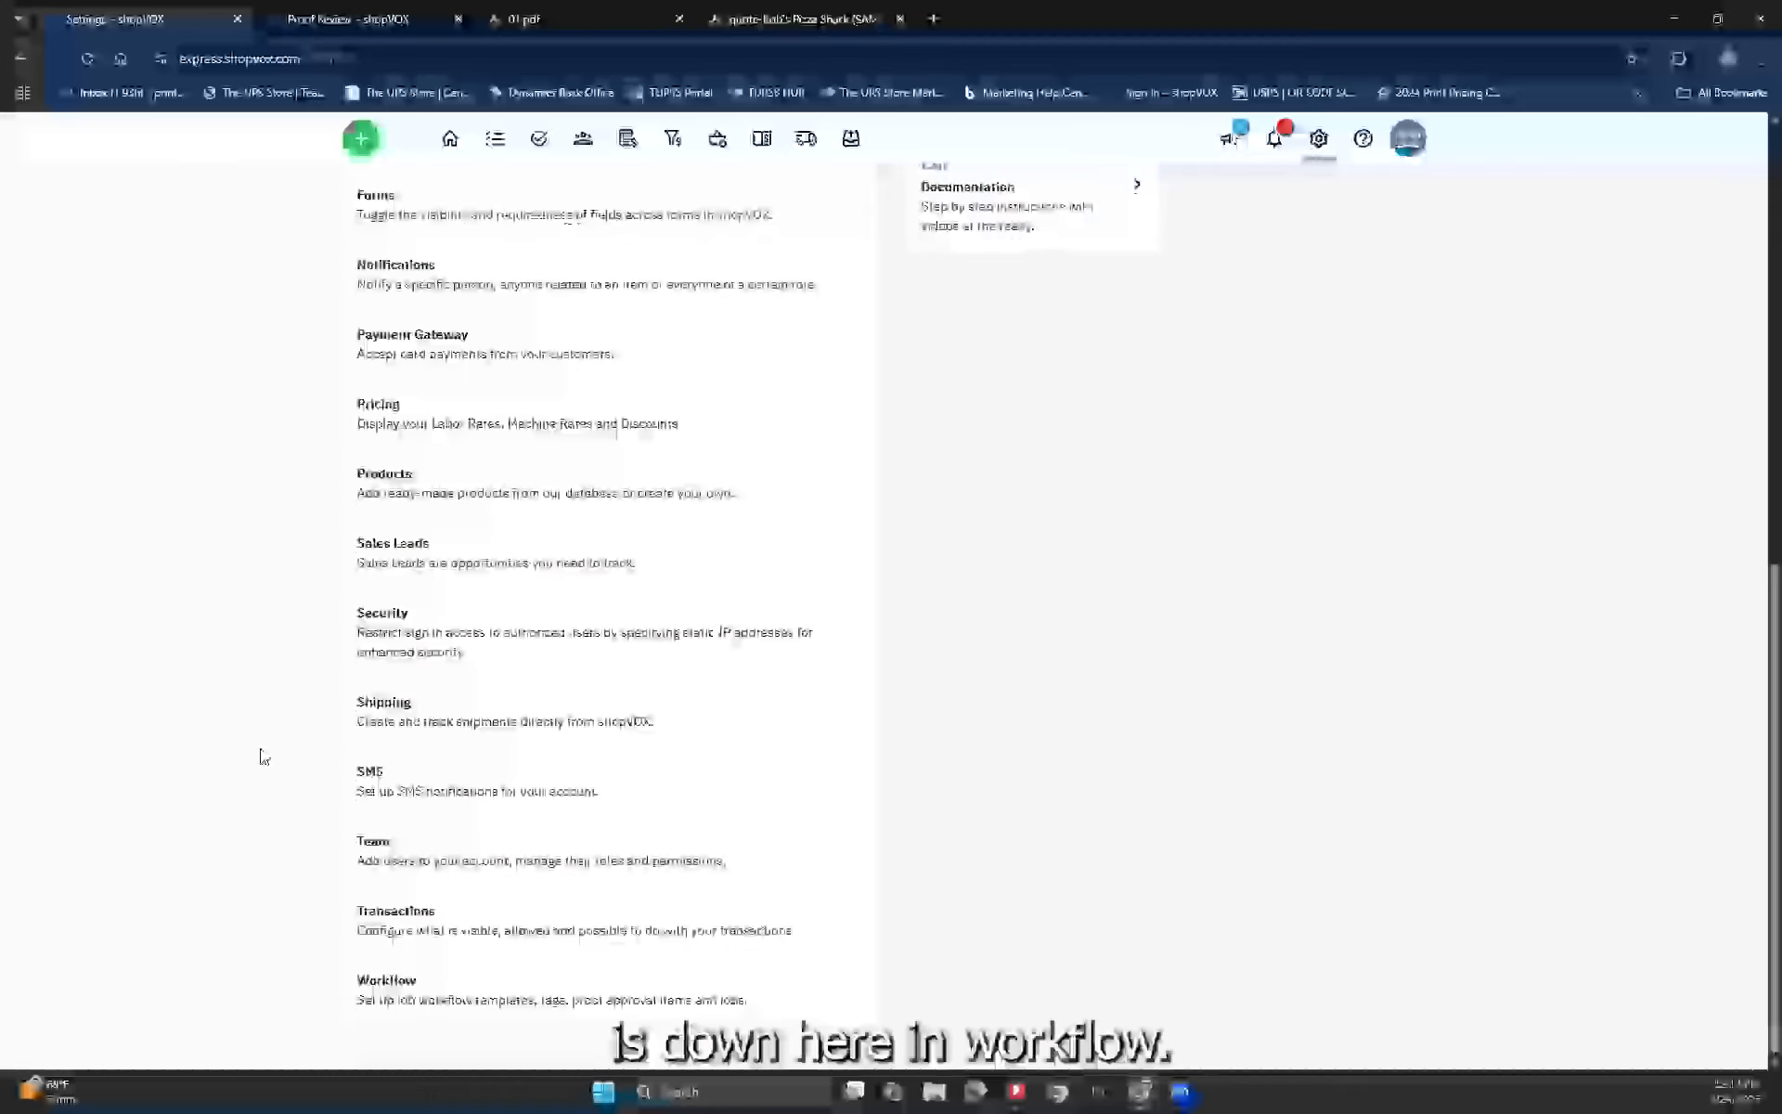
{"action": "left_click", "coordinate": [372, 999]}
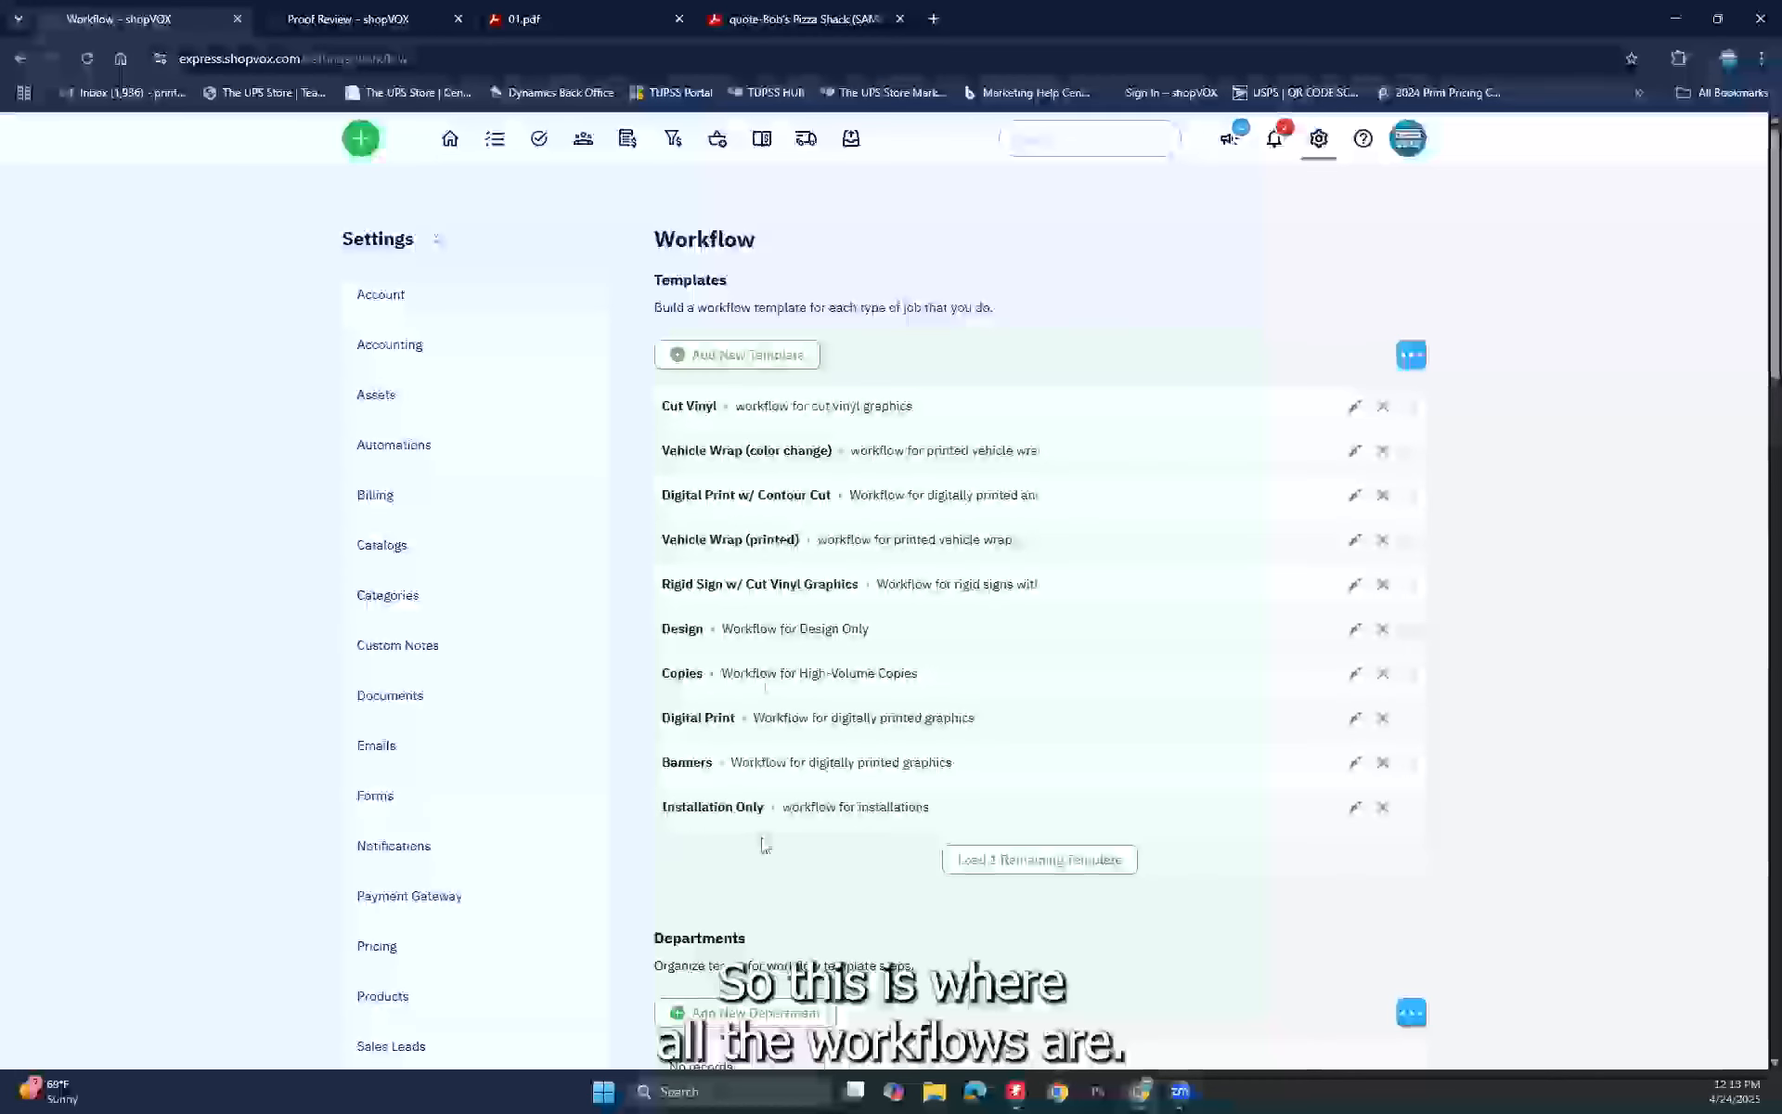
Step: Delete the Vehicle Wrap (color change), Vehicle Wrap (printed) and Installation Only templates, loading the remaining one
{"action": "left_click", "coordinate": [1383, 452]}
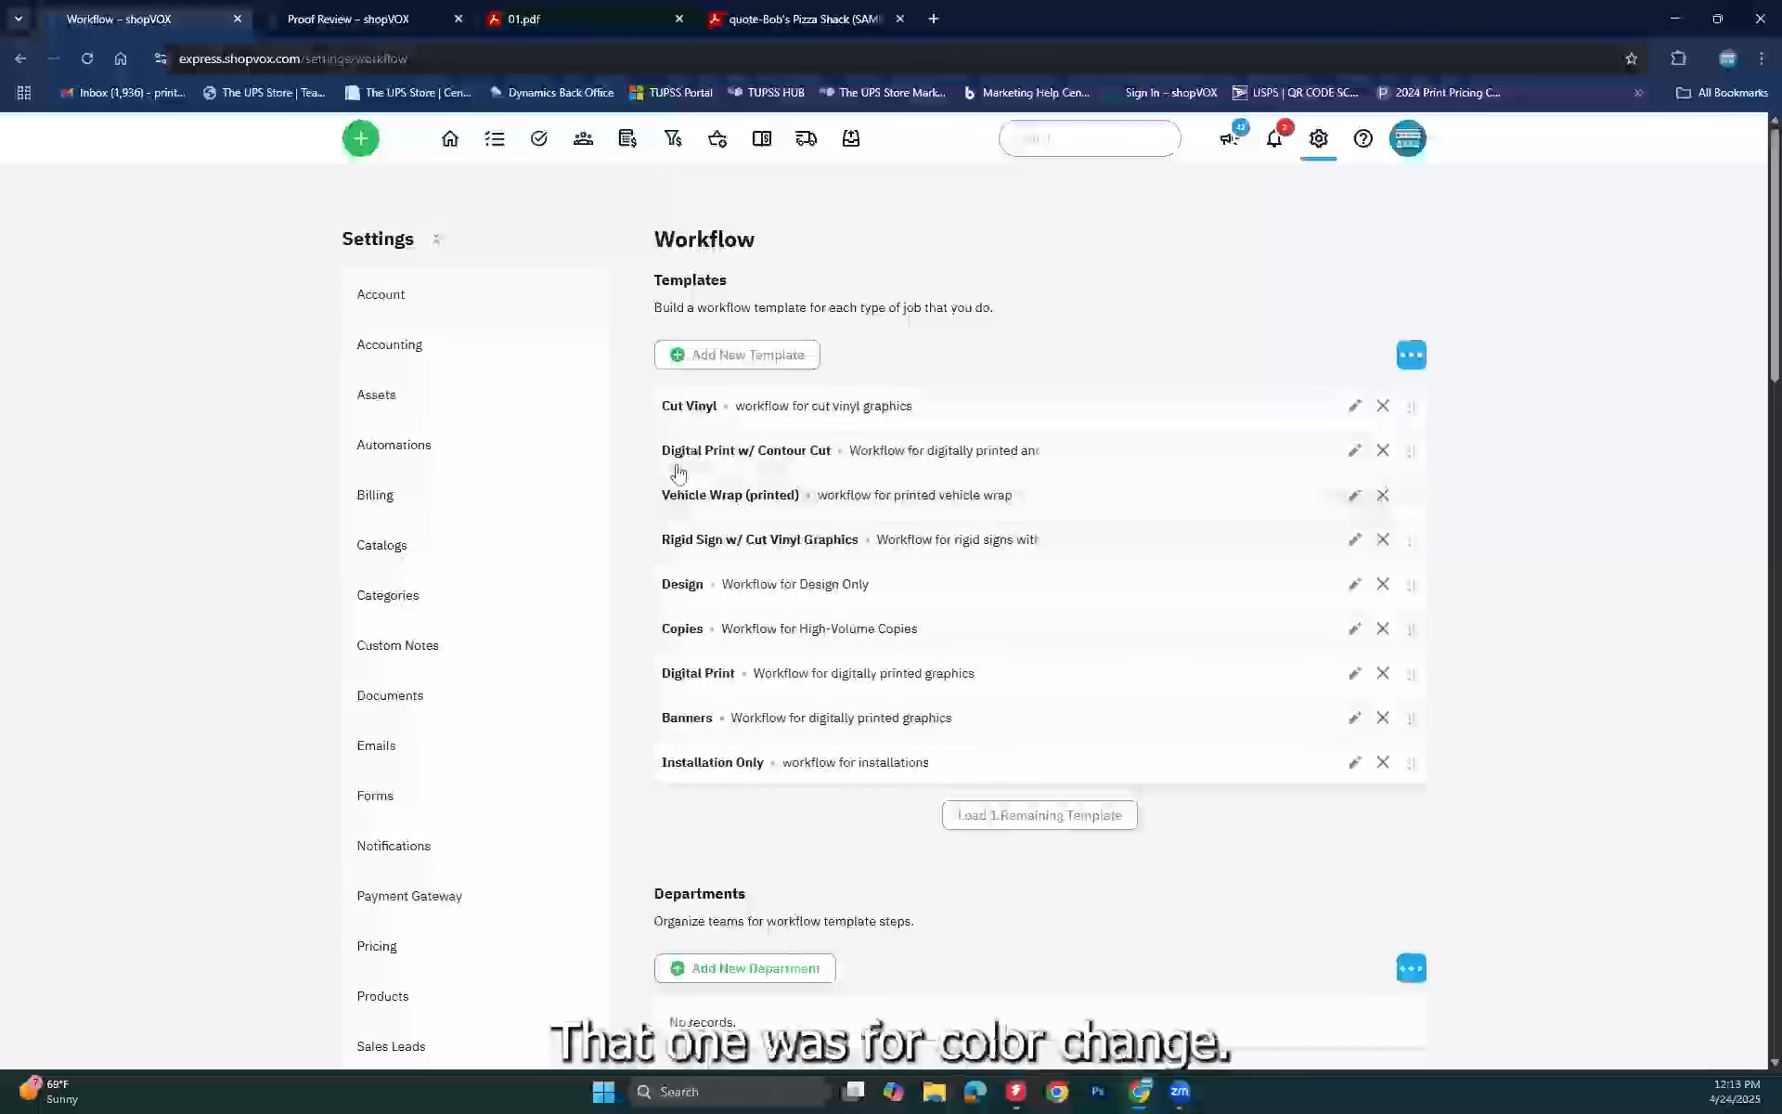
{"action": "left_click", "coordinate": [1382, 499]}
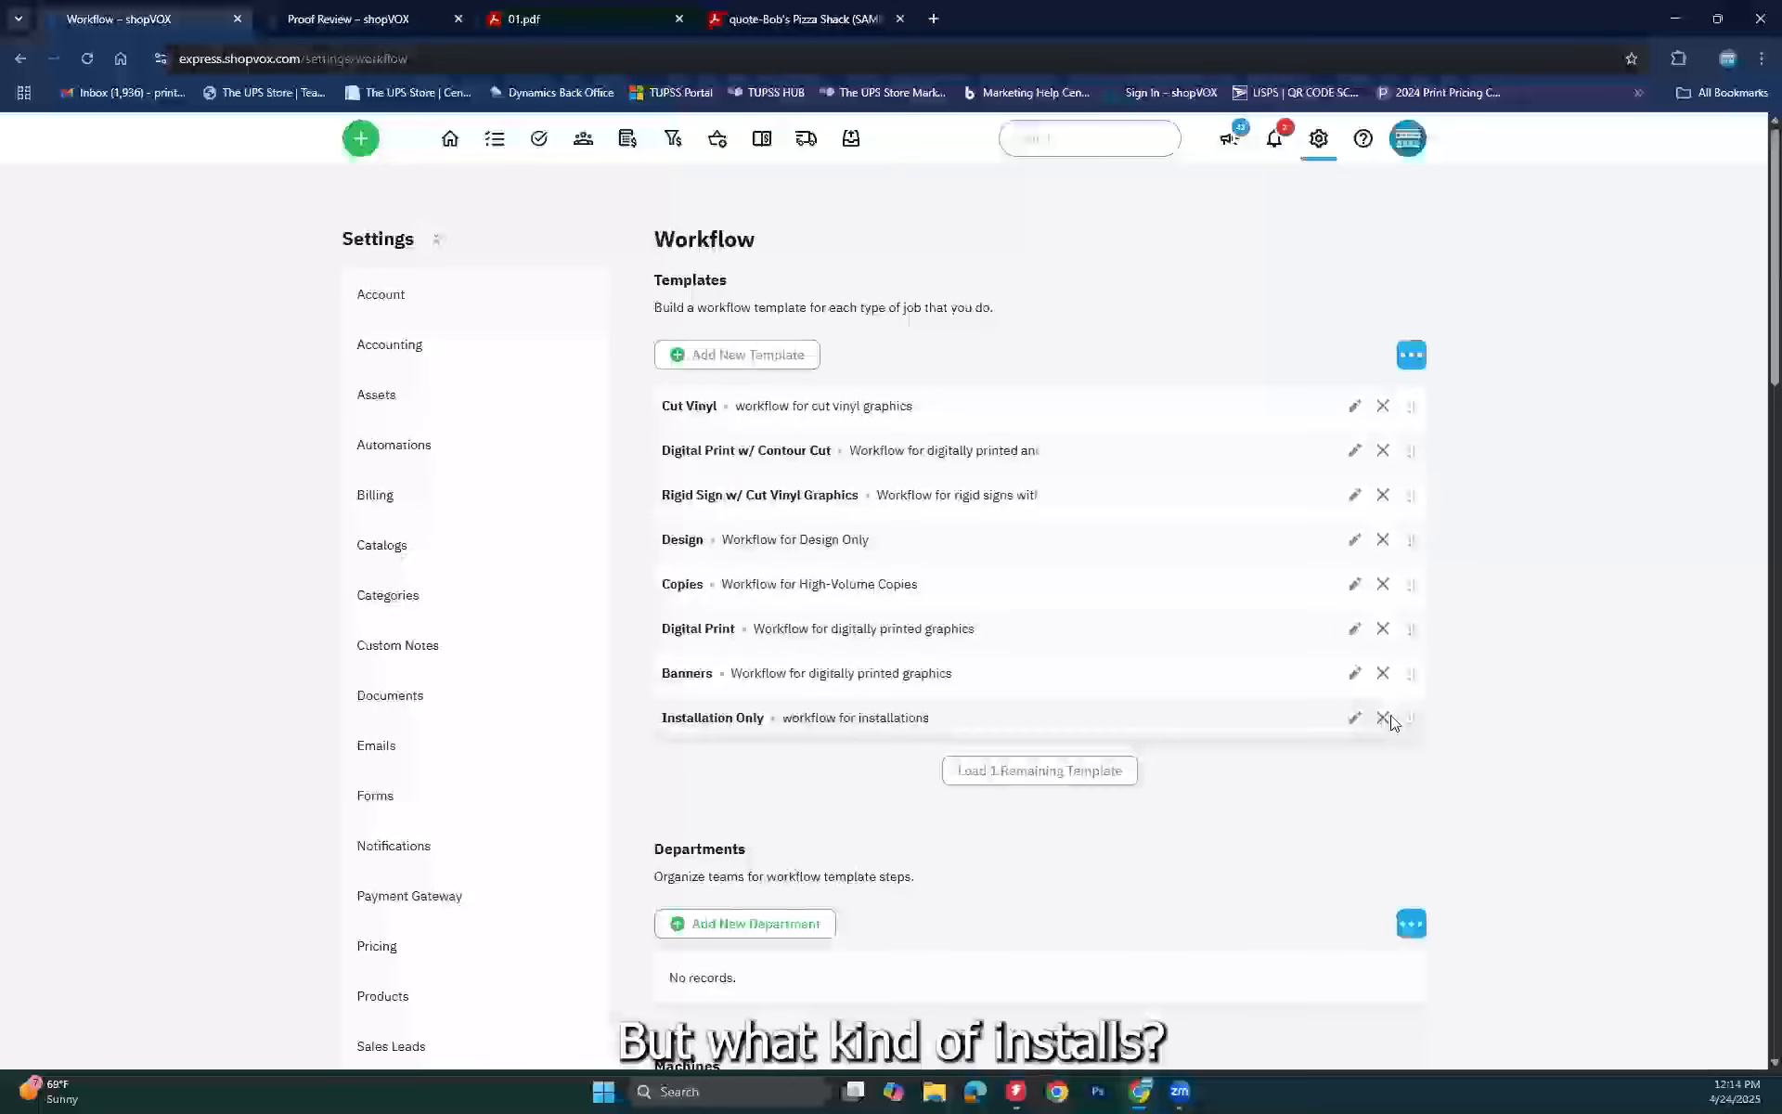
{"action": "left_click", "coordinate": [1047, 771]}
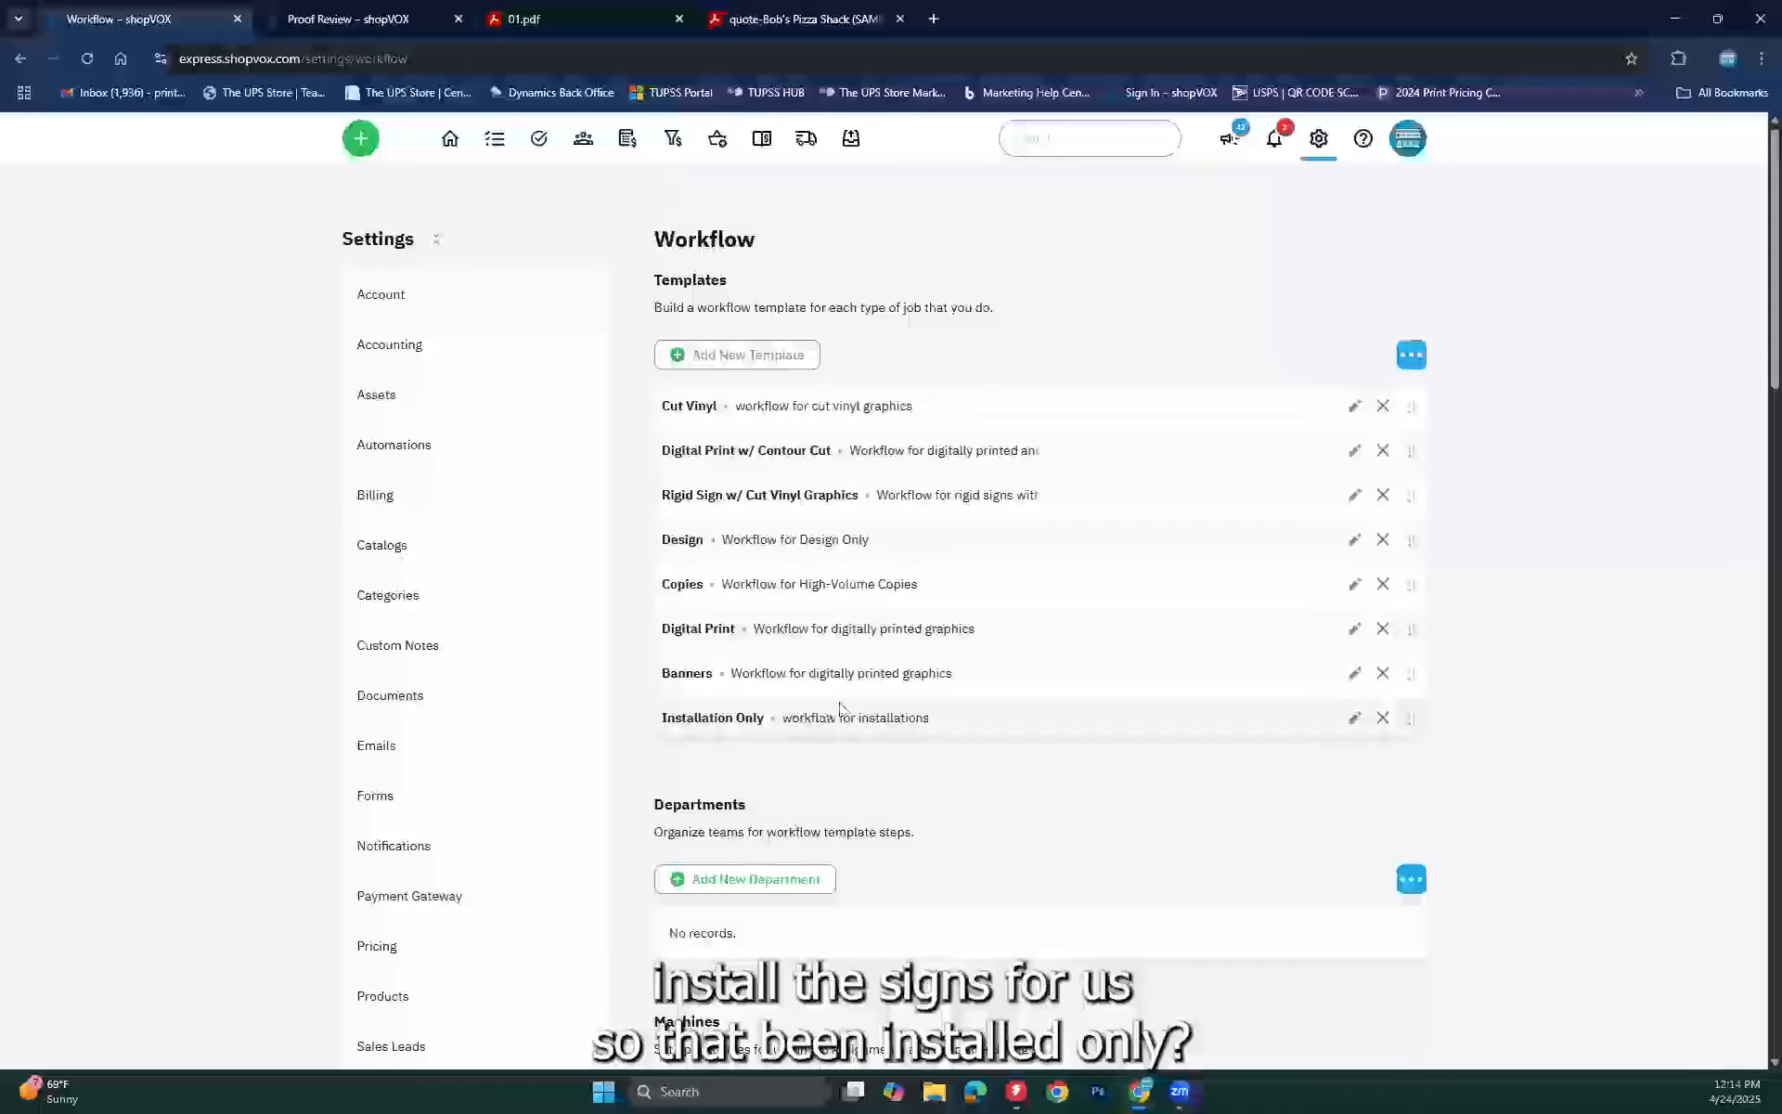
{"action": "left_click", "coordinate": [1382, 719]}
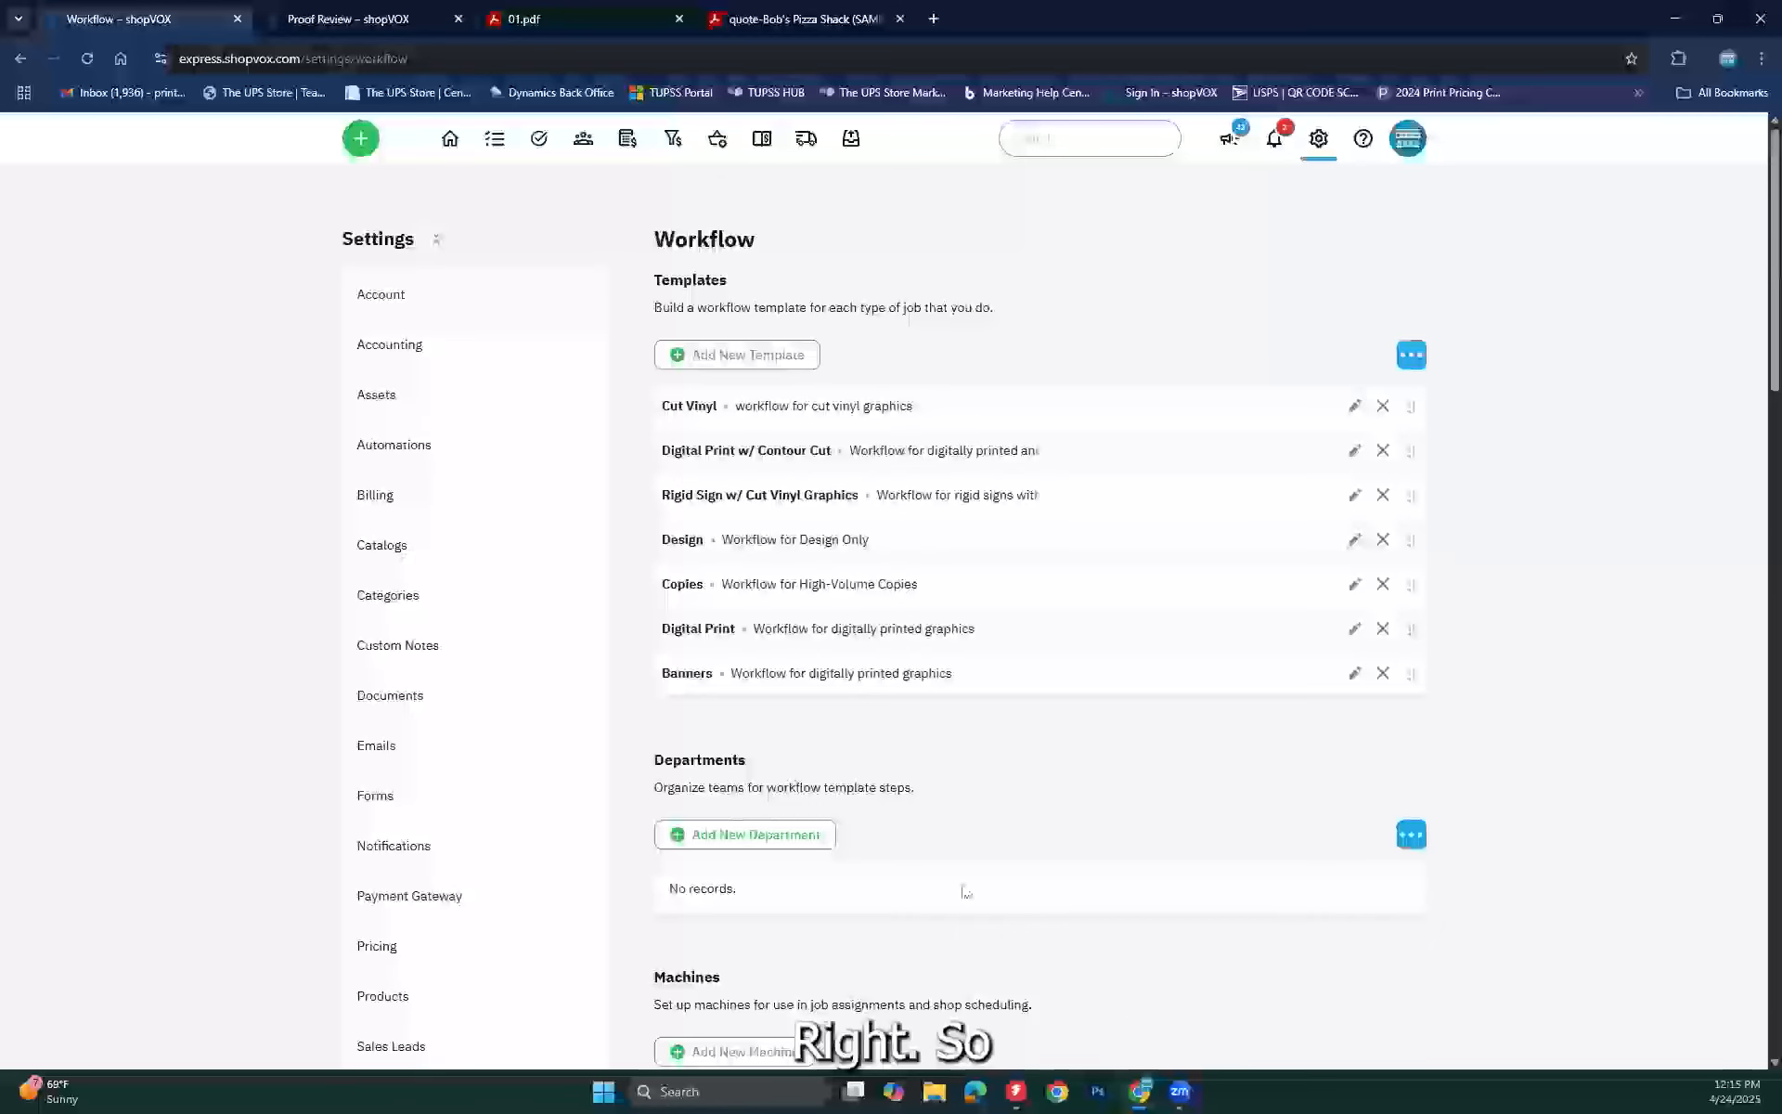
{"action": "scroll", "coordinate": [780, 571], "scroll_direction": "down", "scroll_amount": 1}
{"action": "scroll", "coordinate": [773, 501], "scroll_direction": "up", "scroll_amount": 1}
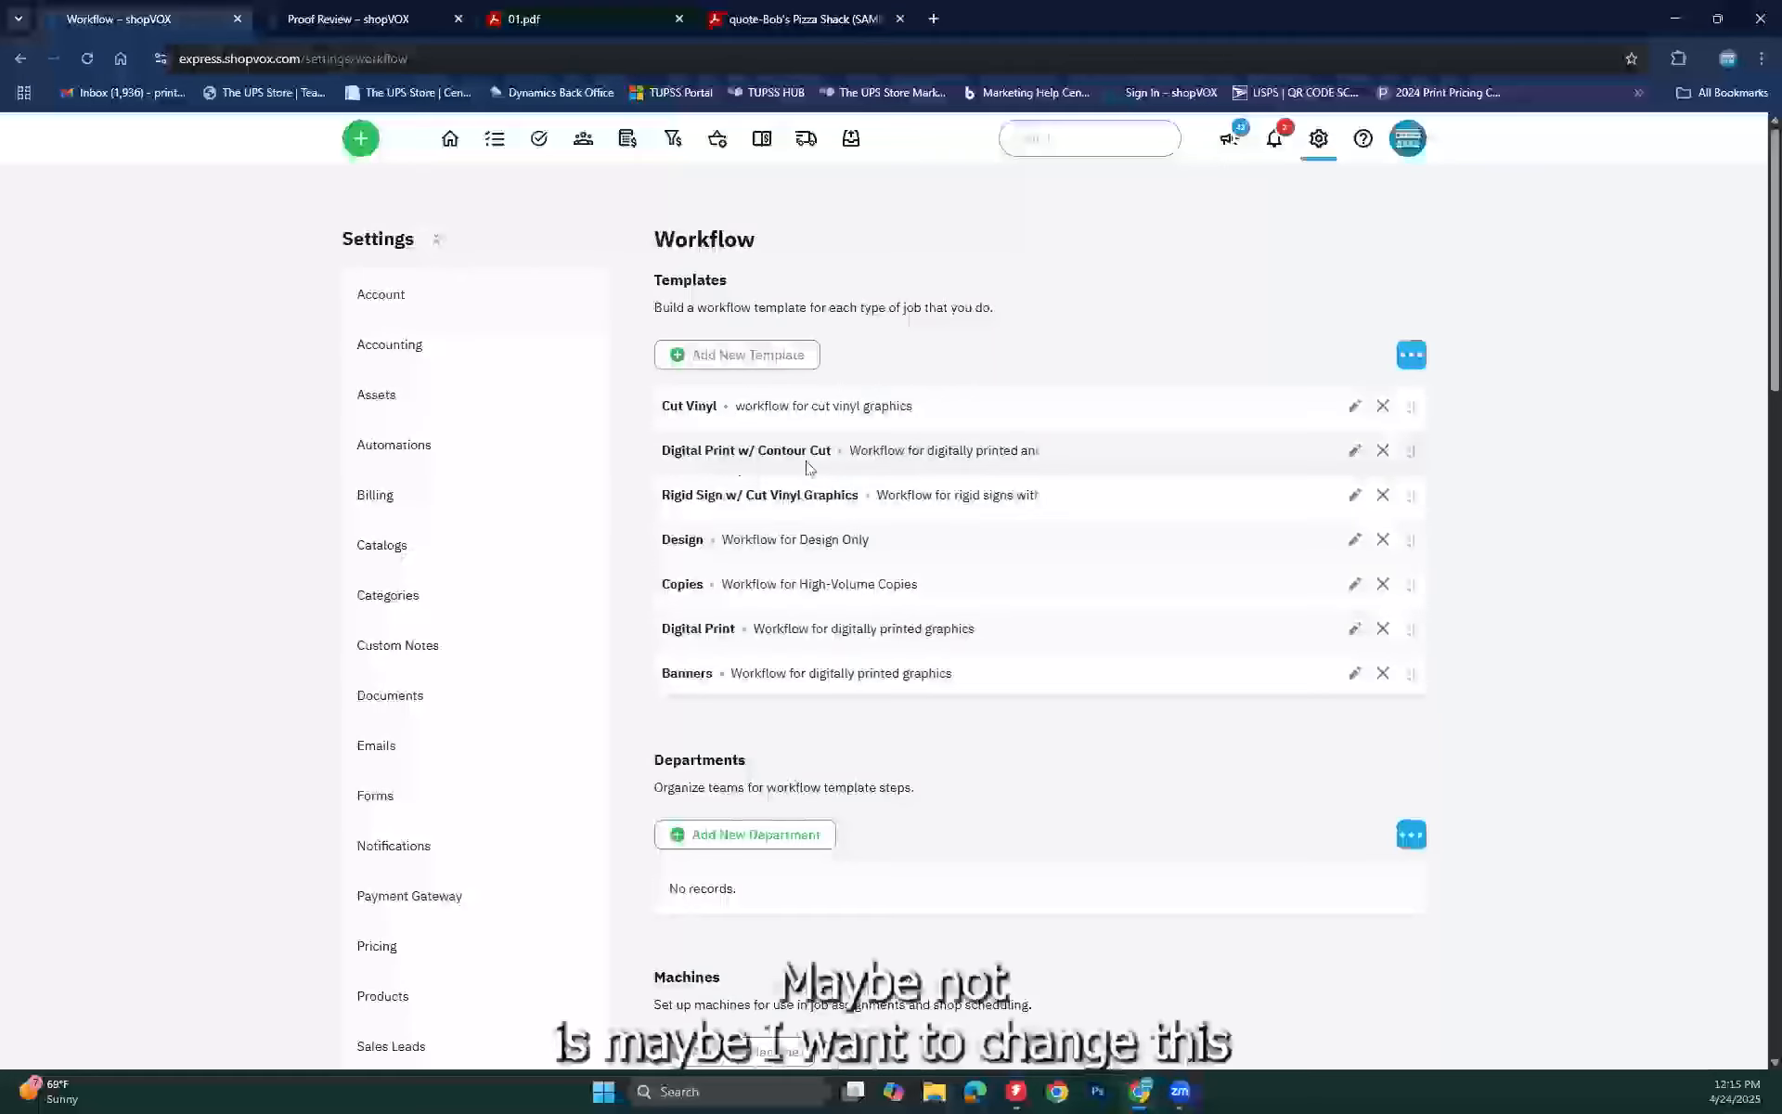
Step: Open the Digital Print w/ Contour Cut template and review its Rip/Print, Laminate, Contour Cut and Finishing steps
{"action": "left_click", "coordinate": [1355, 451]}
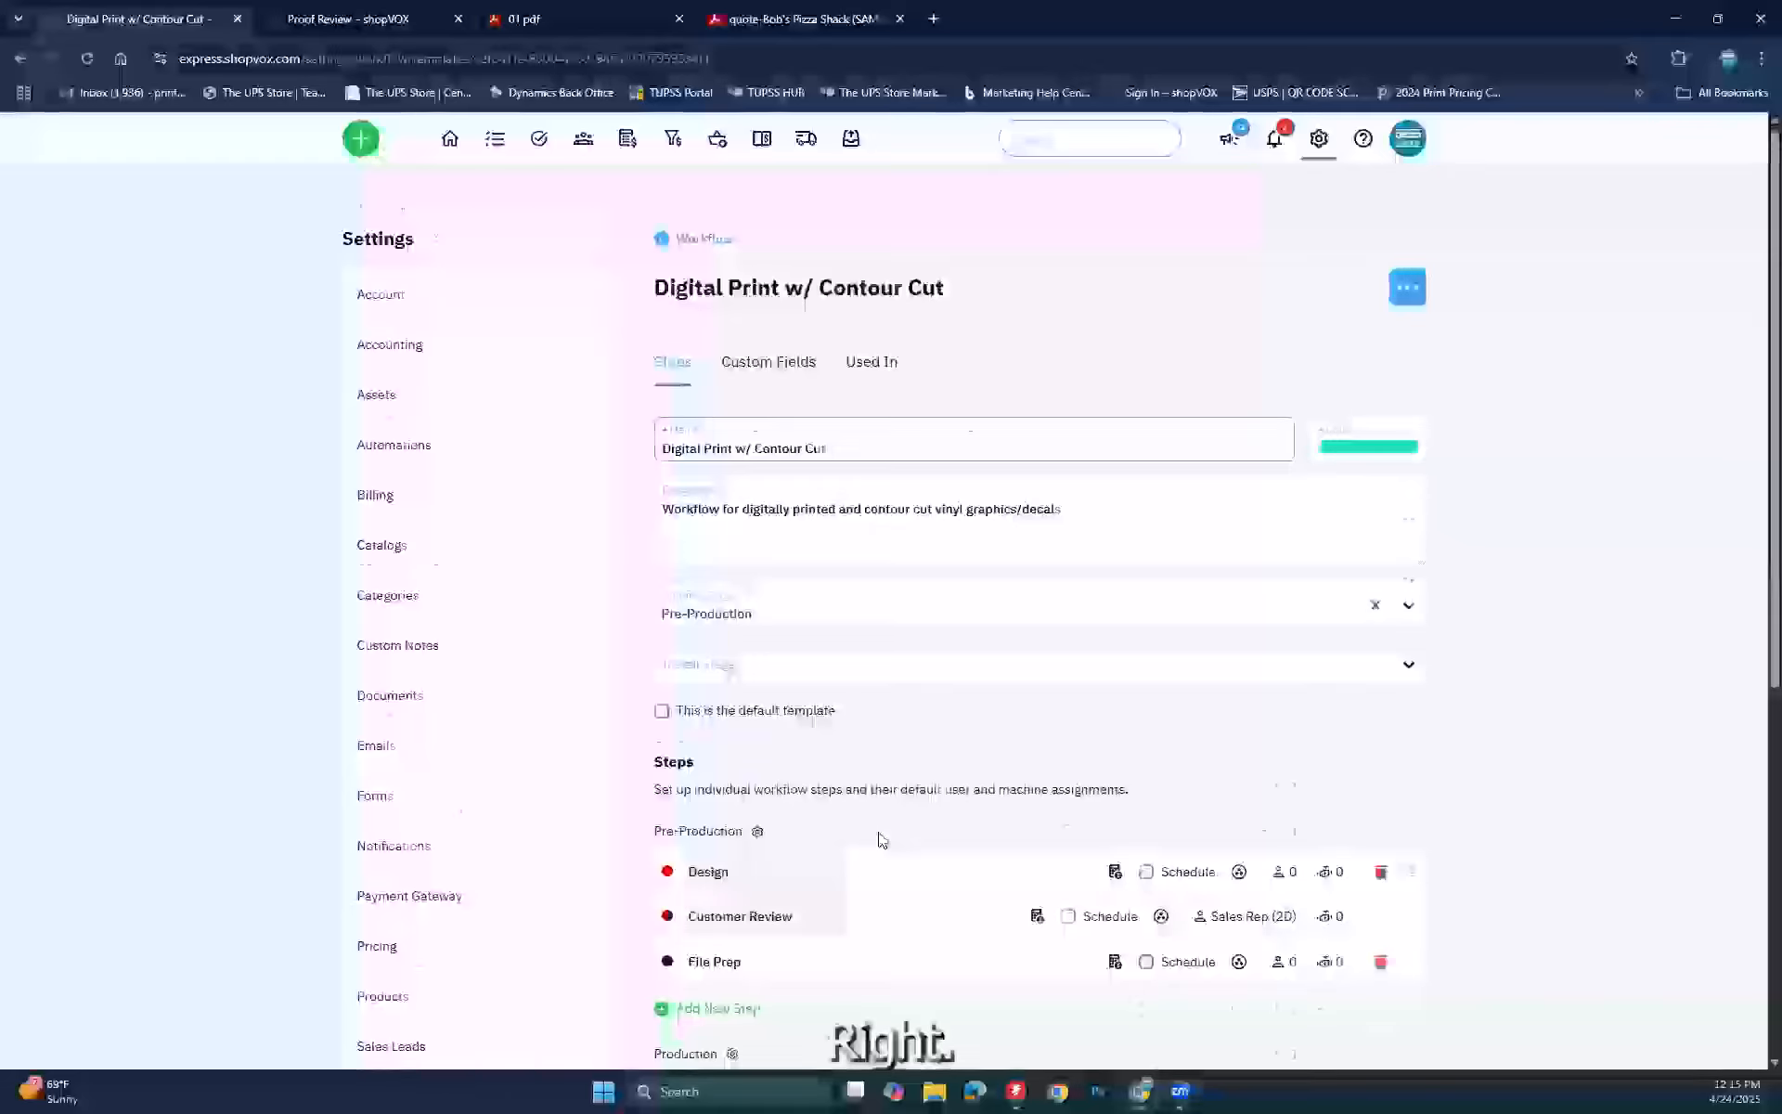
{"action": "scroll", "coordinate": [882, 840], "scroll_direction": "down", "scroll_amount": 3}
{"action": "scroll", "coordinate": [882, 840], "scroll_direction": "down", "scroll_amount": 2}
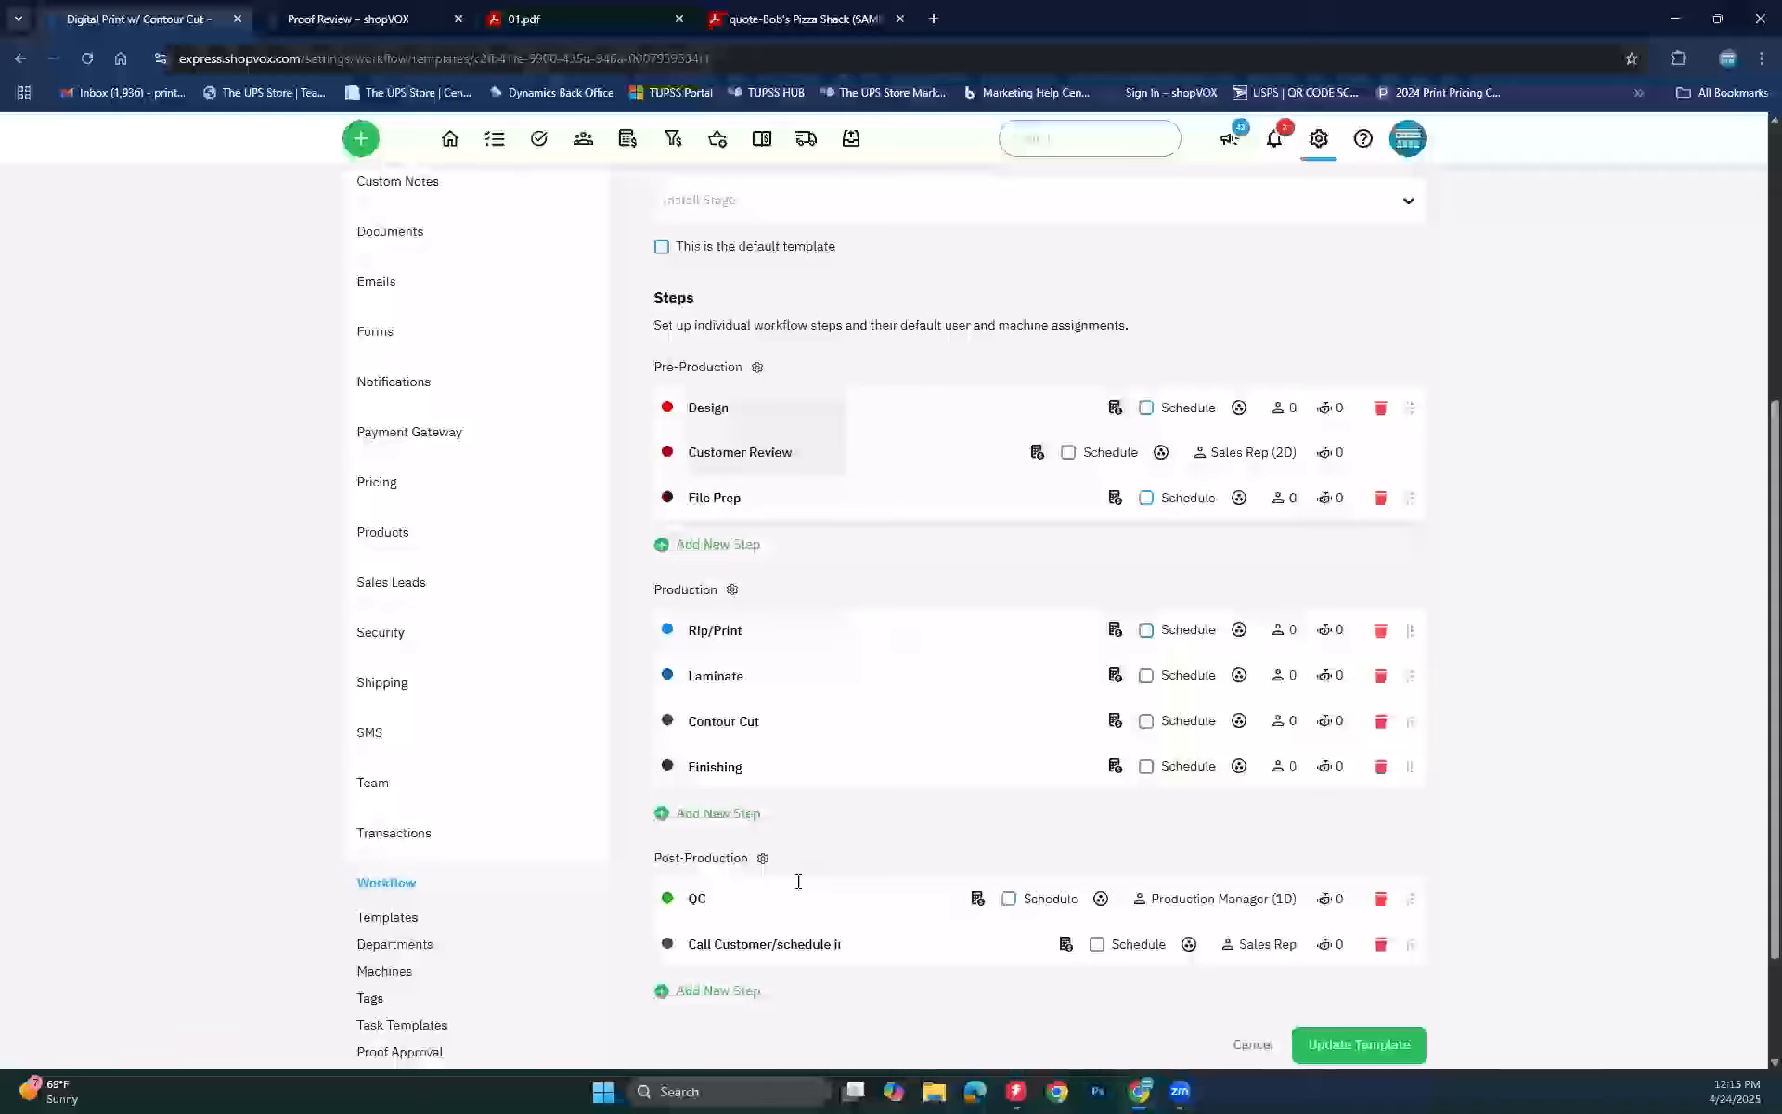
{"action": "left_click", "coordinate": [747, 630]}
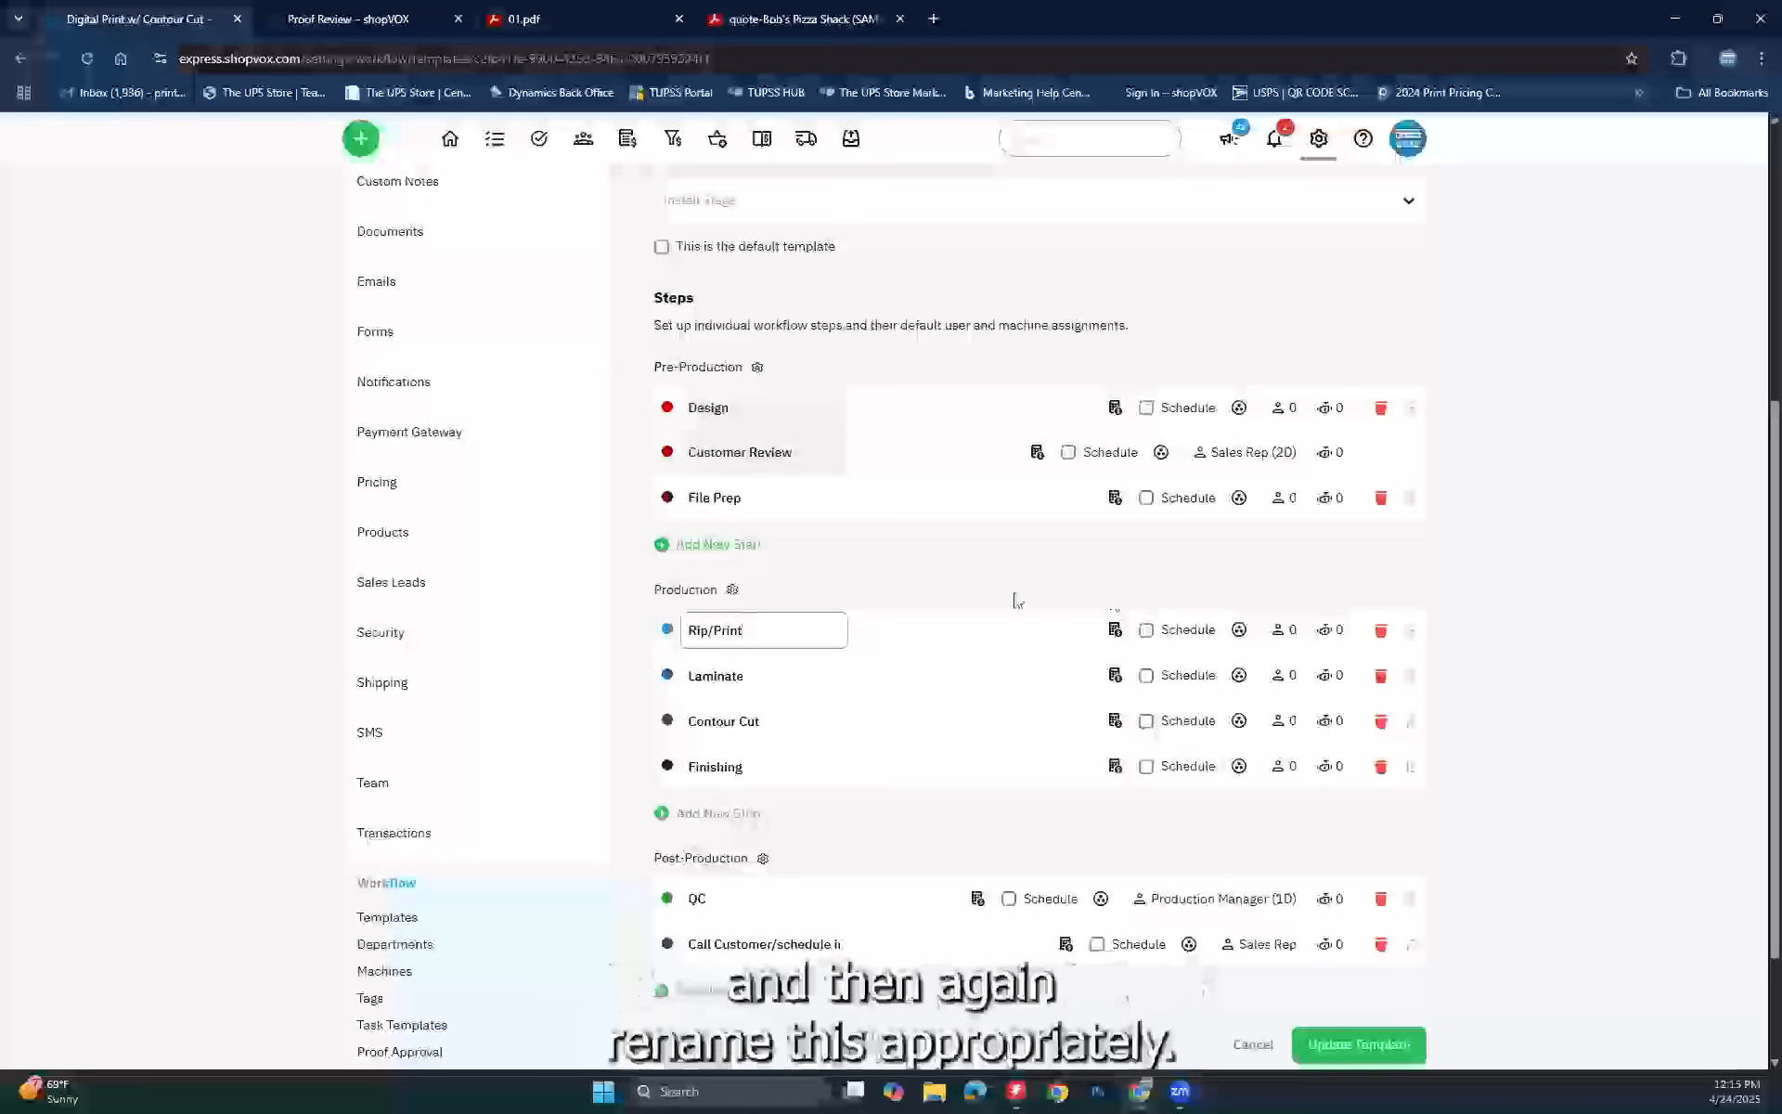
{"action": "scroll", "coordinate": [1015, 597], "scroll_direction": "up", "scroll_amount": 4}
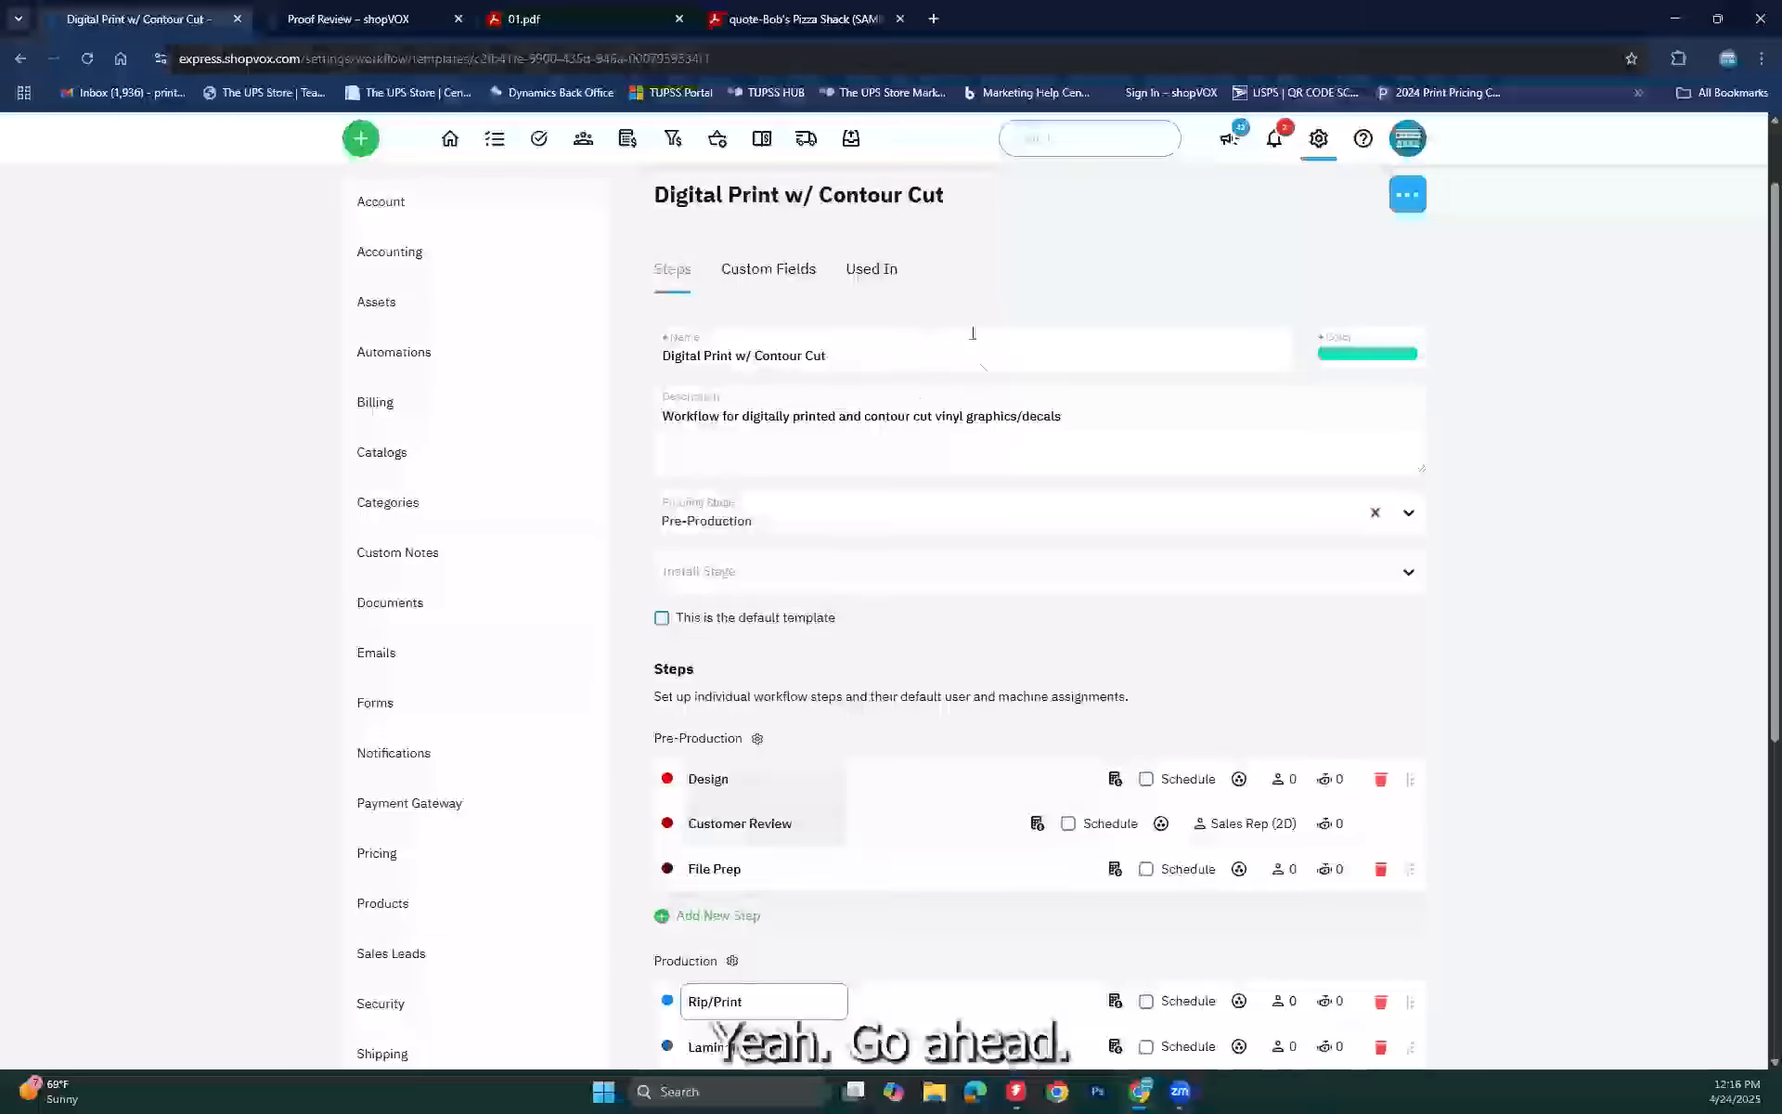
Step: Rename the workflow template to 'Flatbed Print'
{"action": "scroll", "coordinate": [807, 303], "scroll_direction": "up", "scroll_amount": 1}
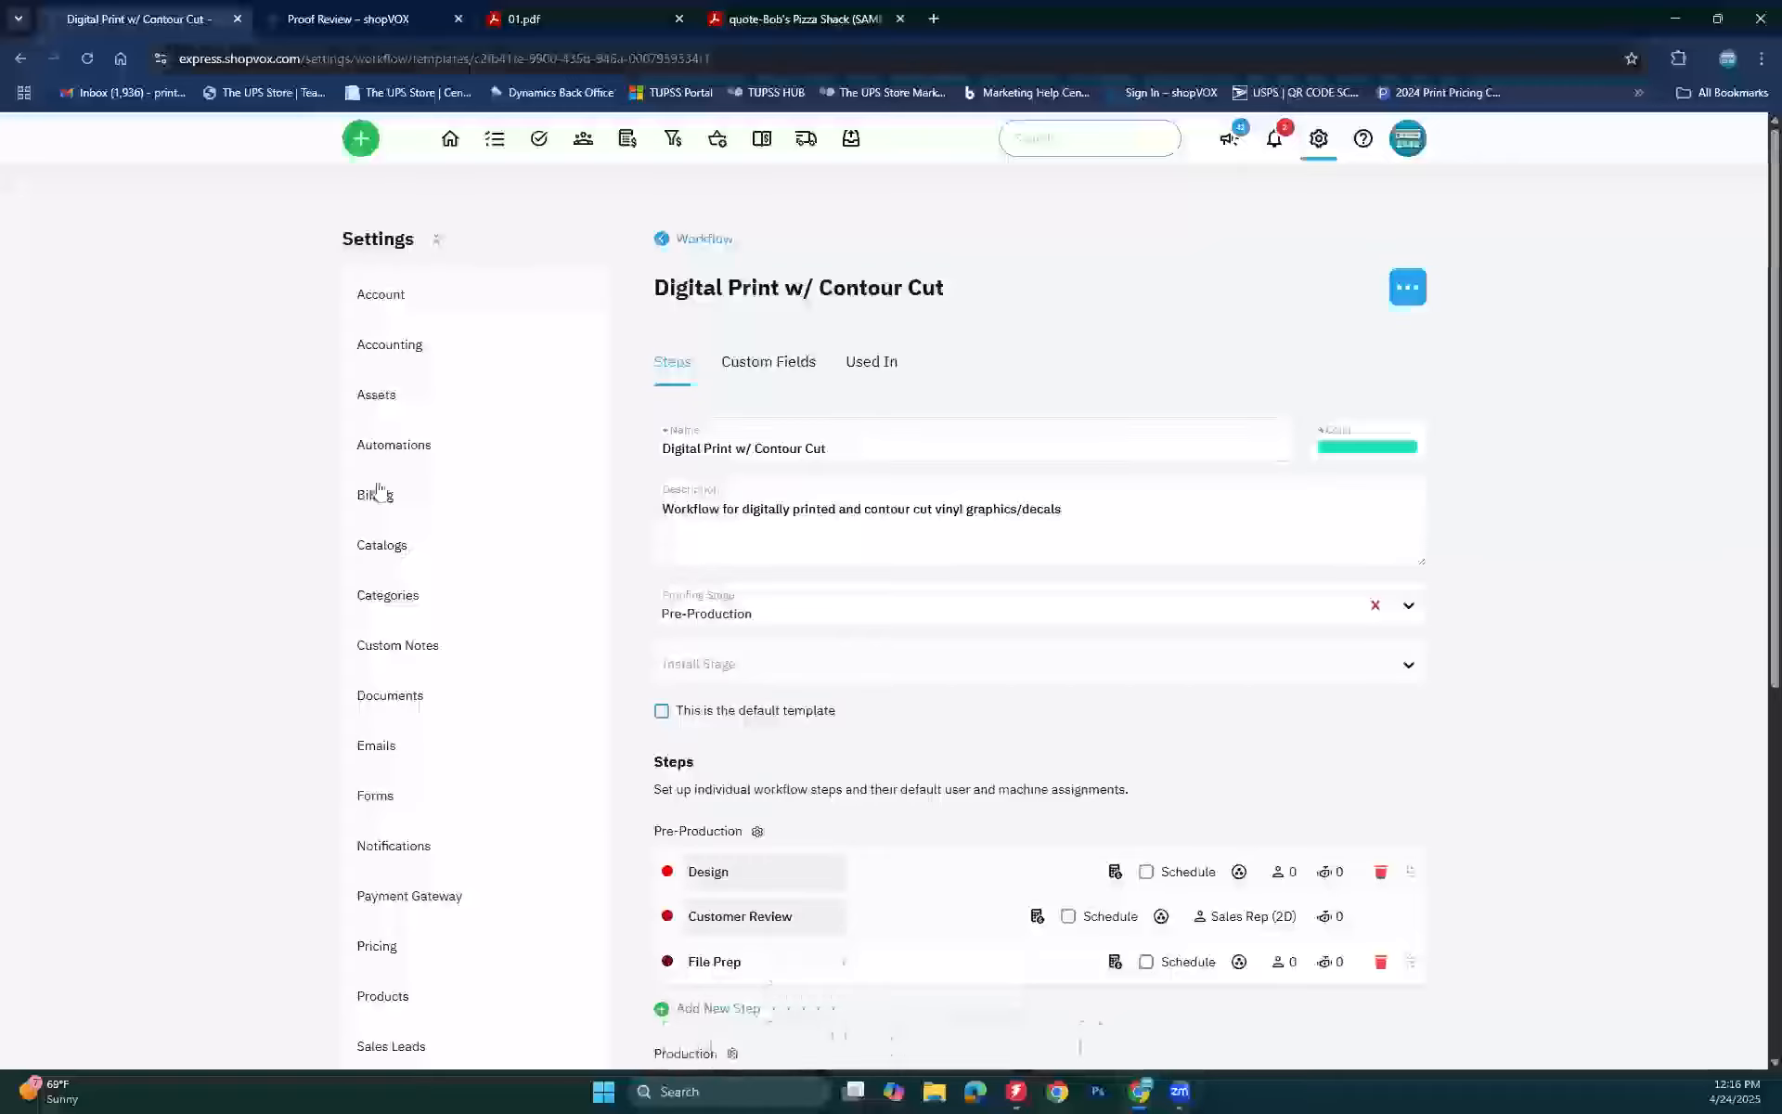
{"action": "triple_click", "coordinate": [756, 438]}
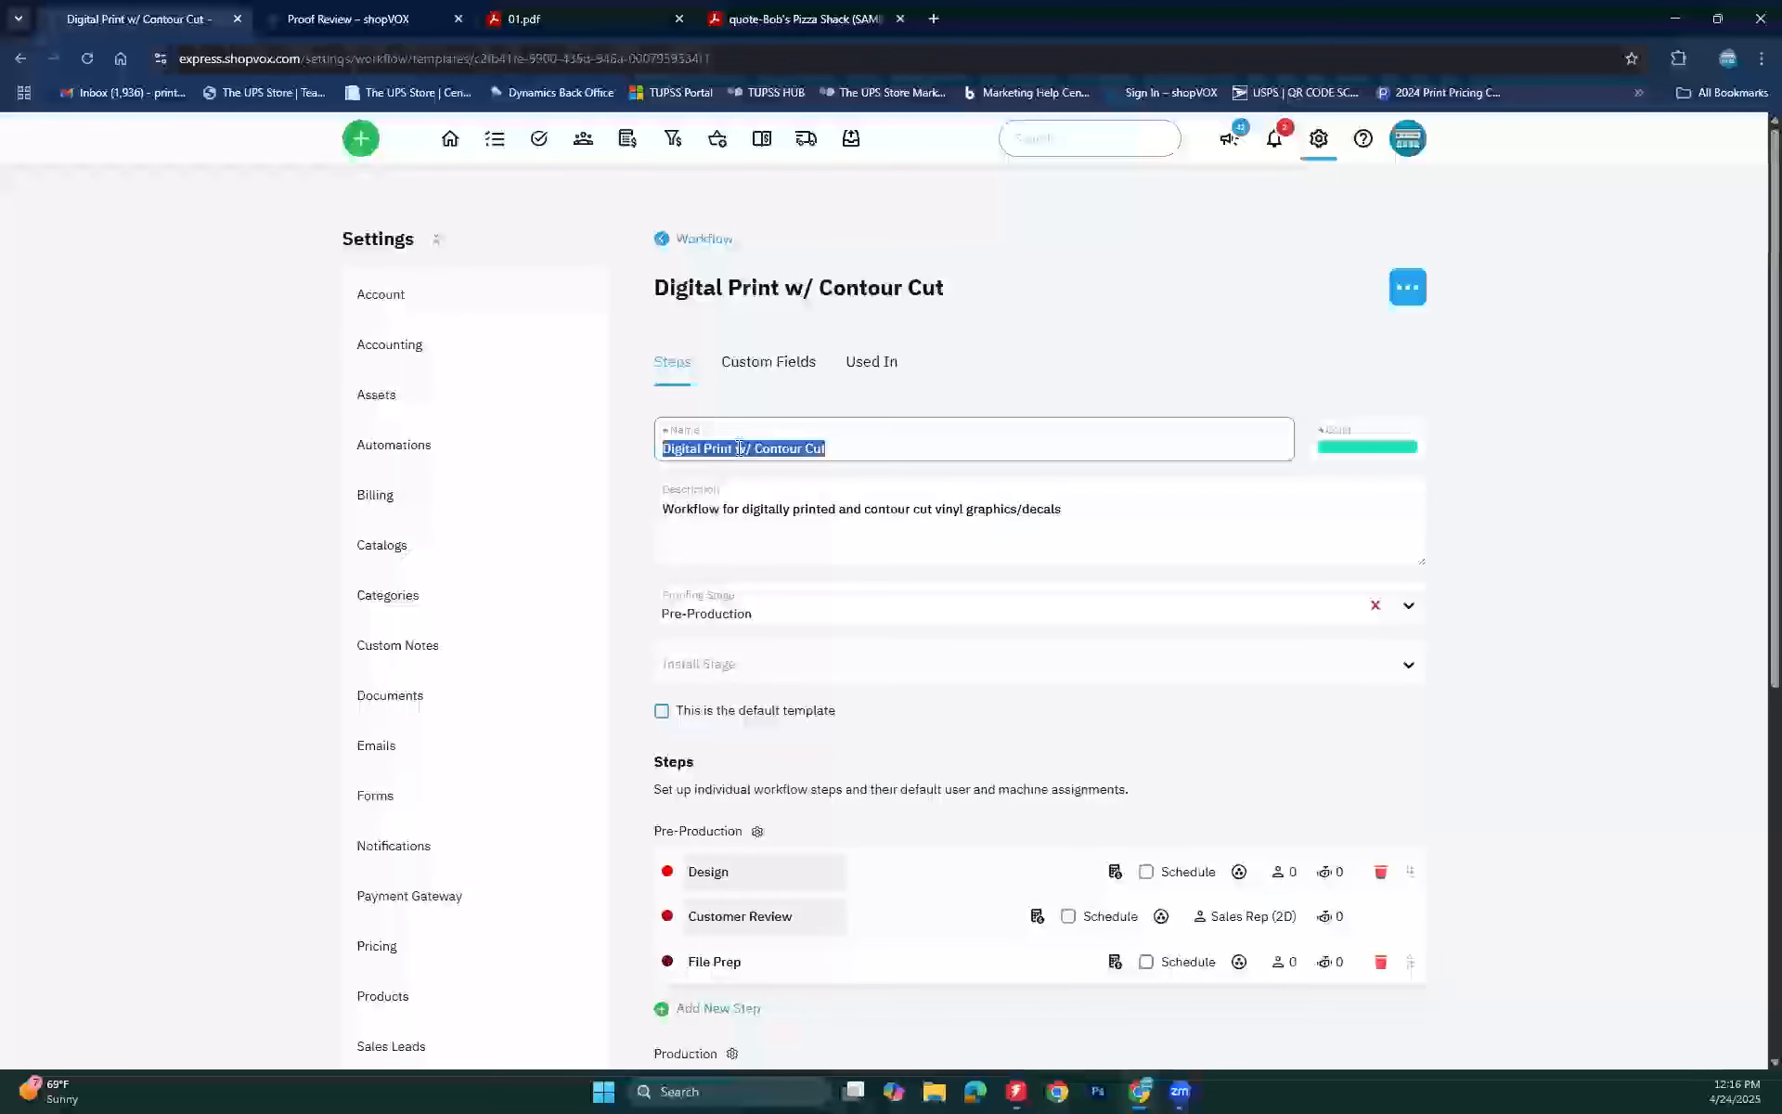
{"action": "left_click", "coordinate": [849, 450]}
{"action": "triple_click", "coordinate": [828, 449]}
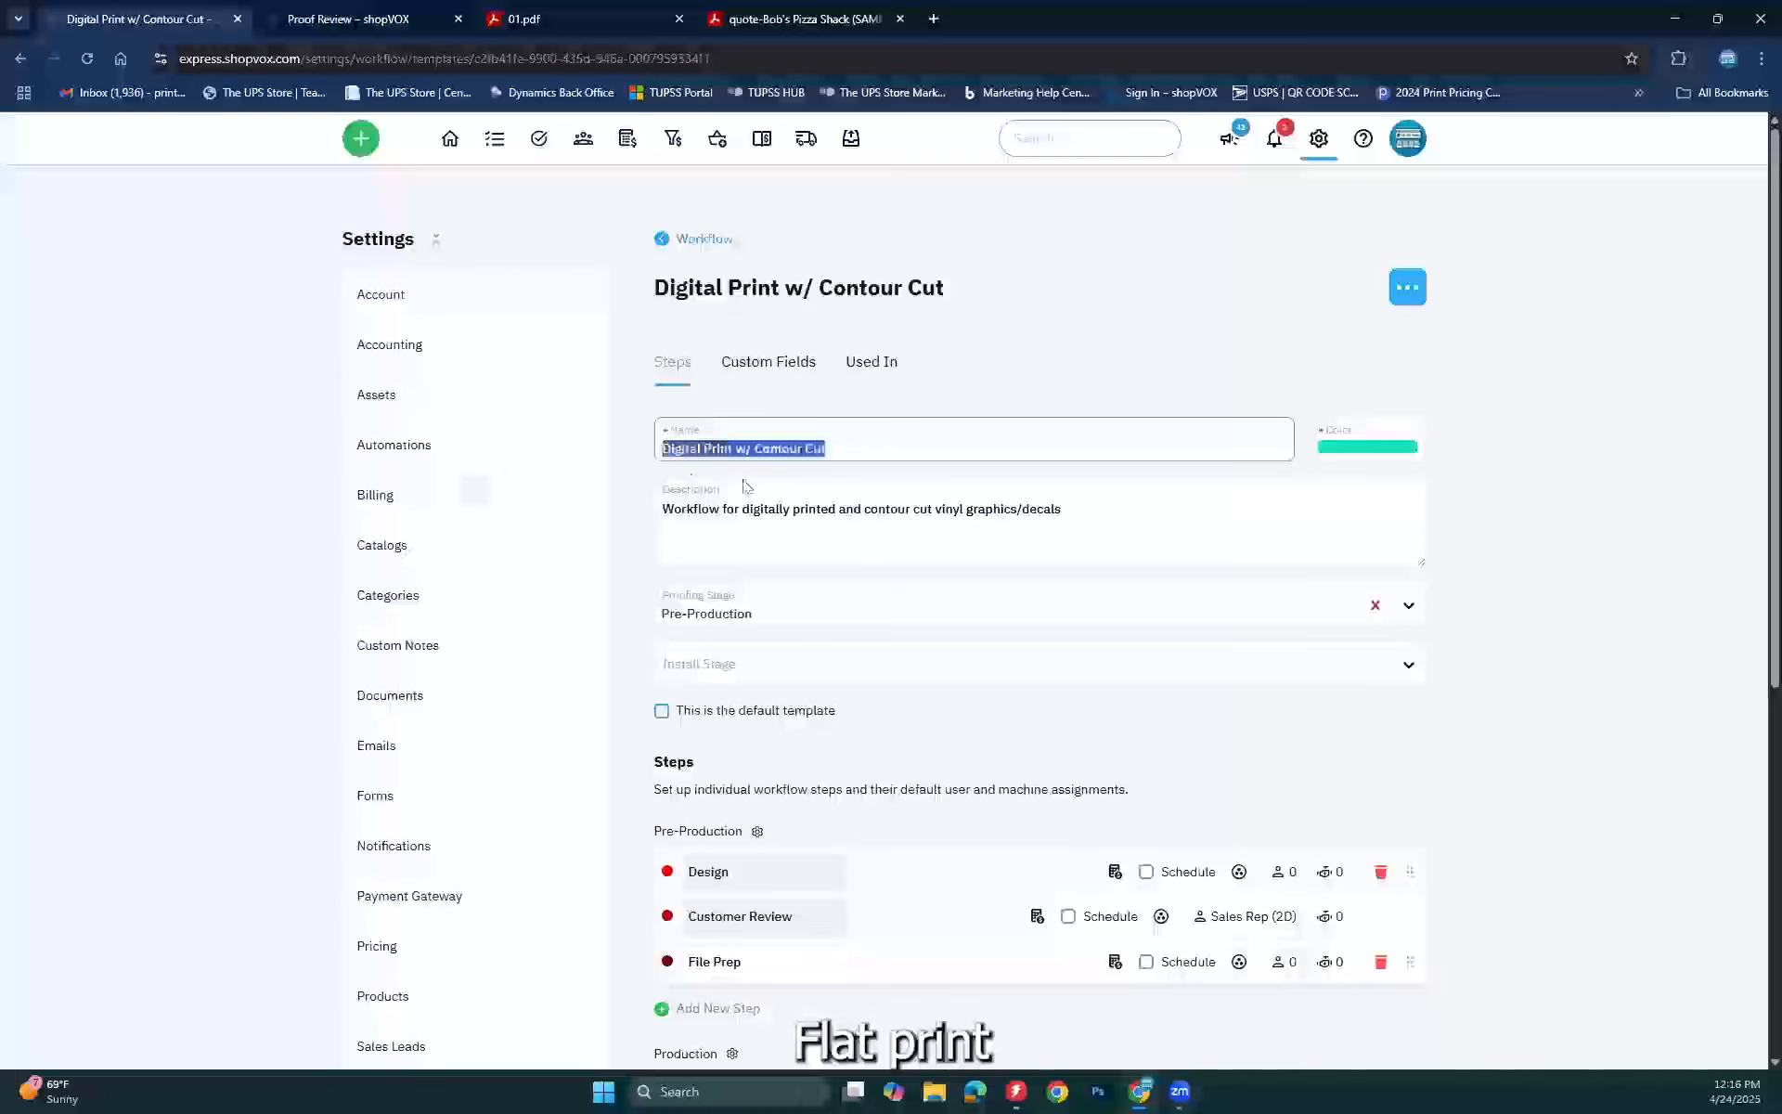
{"action": "type", "text": "Flatbed Print"}
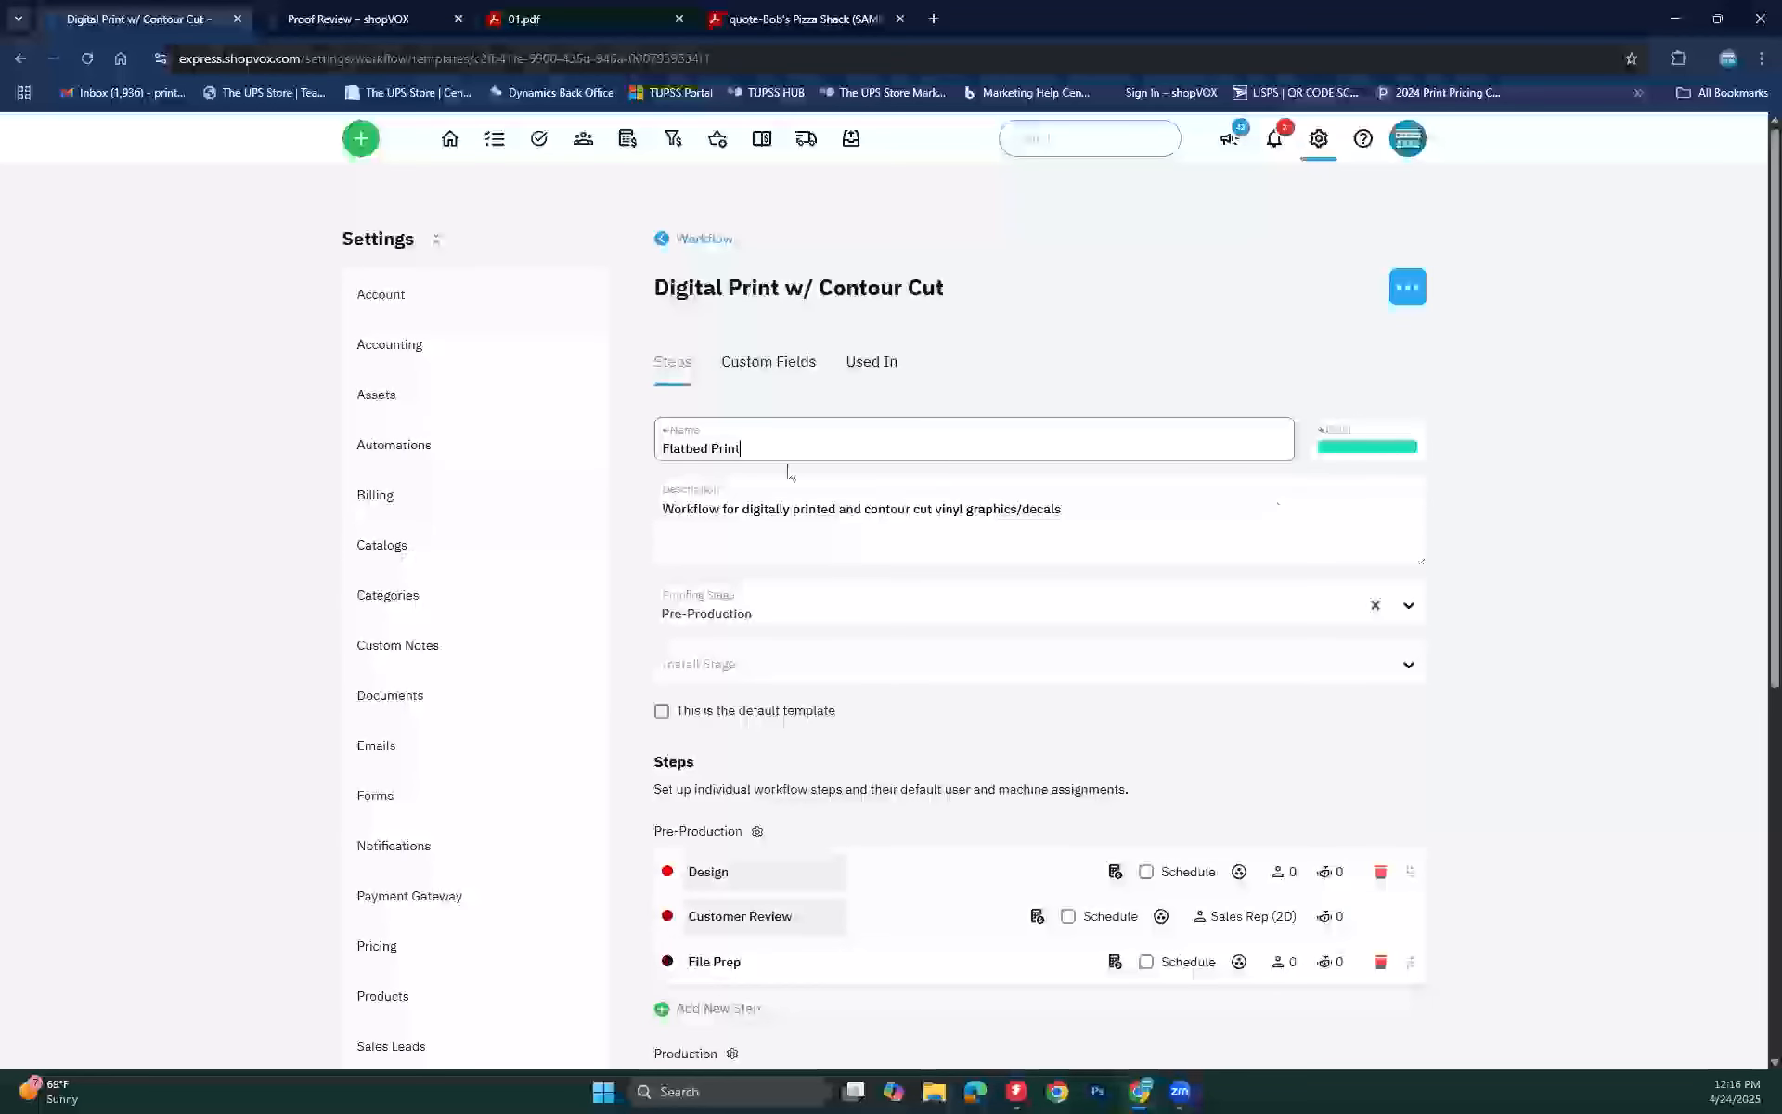
Step: Edit the template description to read 'Workflow for UV prints'
{"action": "scroll", "coordinate": [841, 460], "scroll_direction": "down", "scroll_amount": 2}
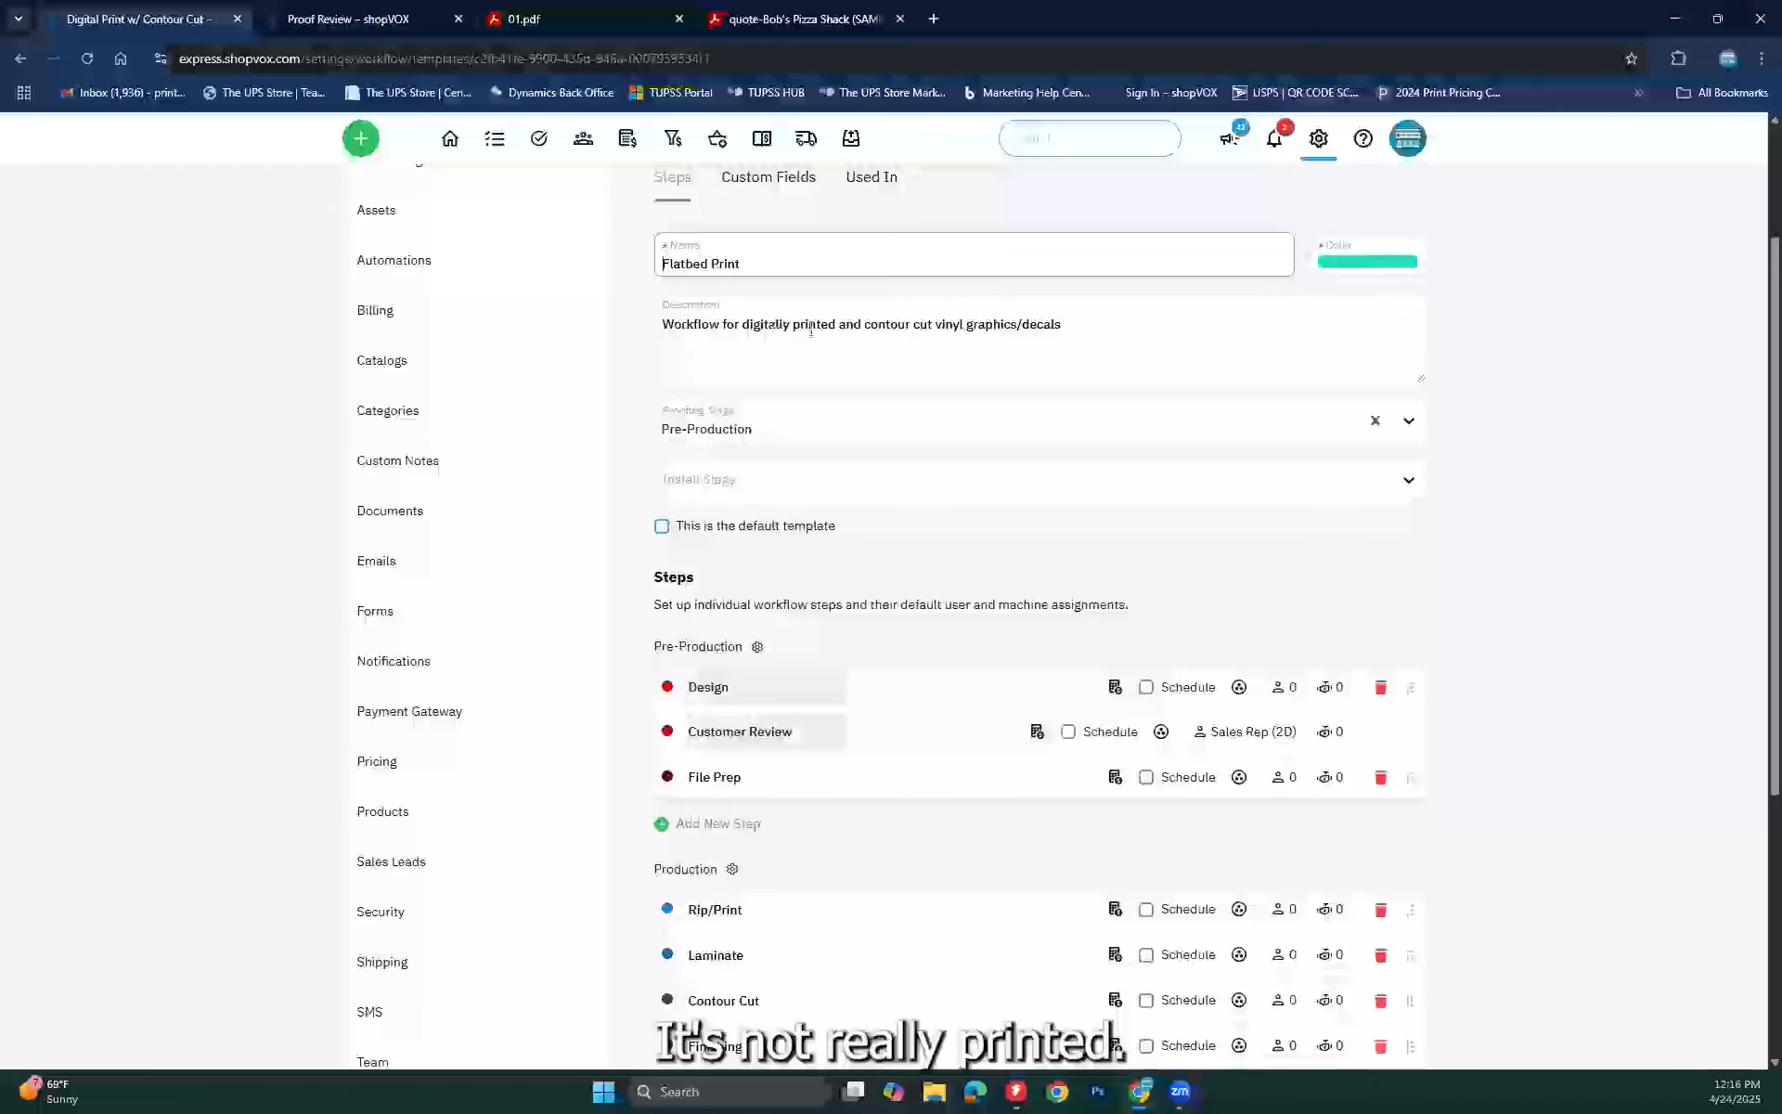
{"action": "left_click_drag", "start_coordinate": [745, 325], "coordinate": [787, 331]}
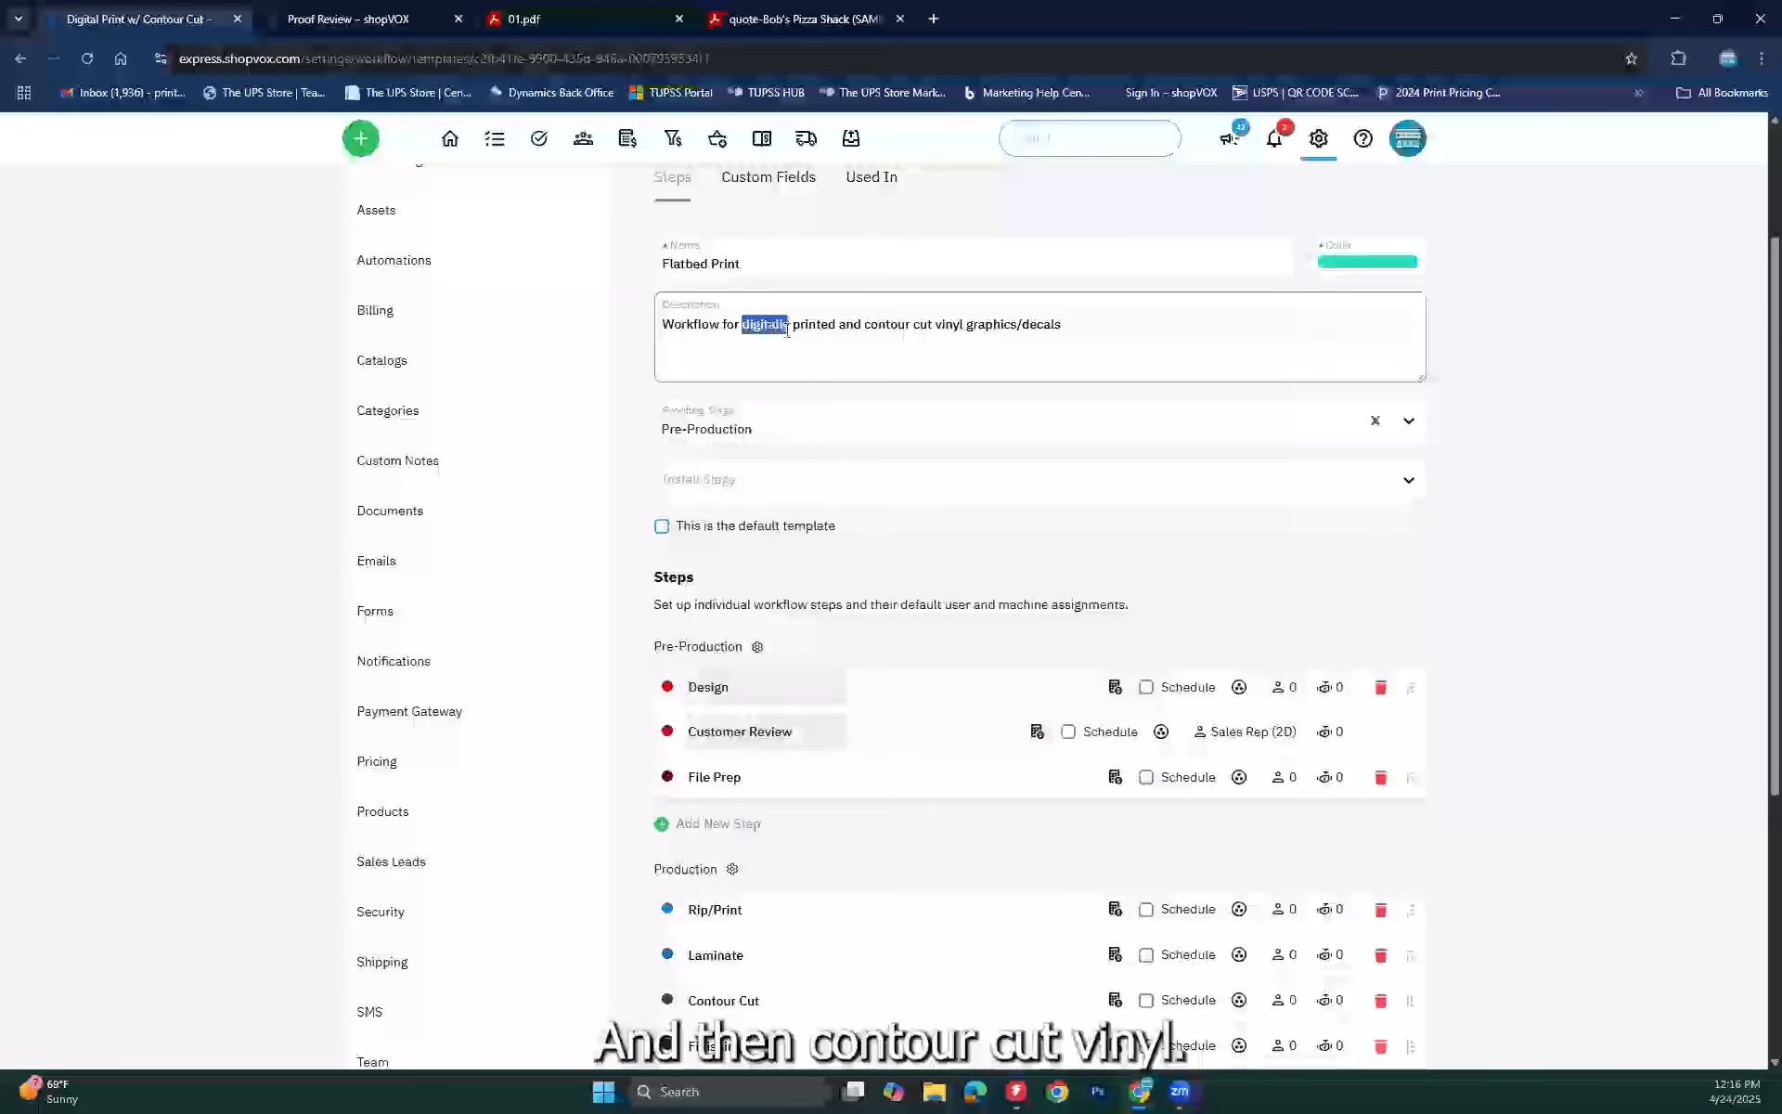
{"action": "type", "text": "UV"}
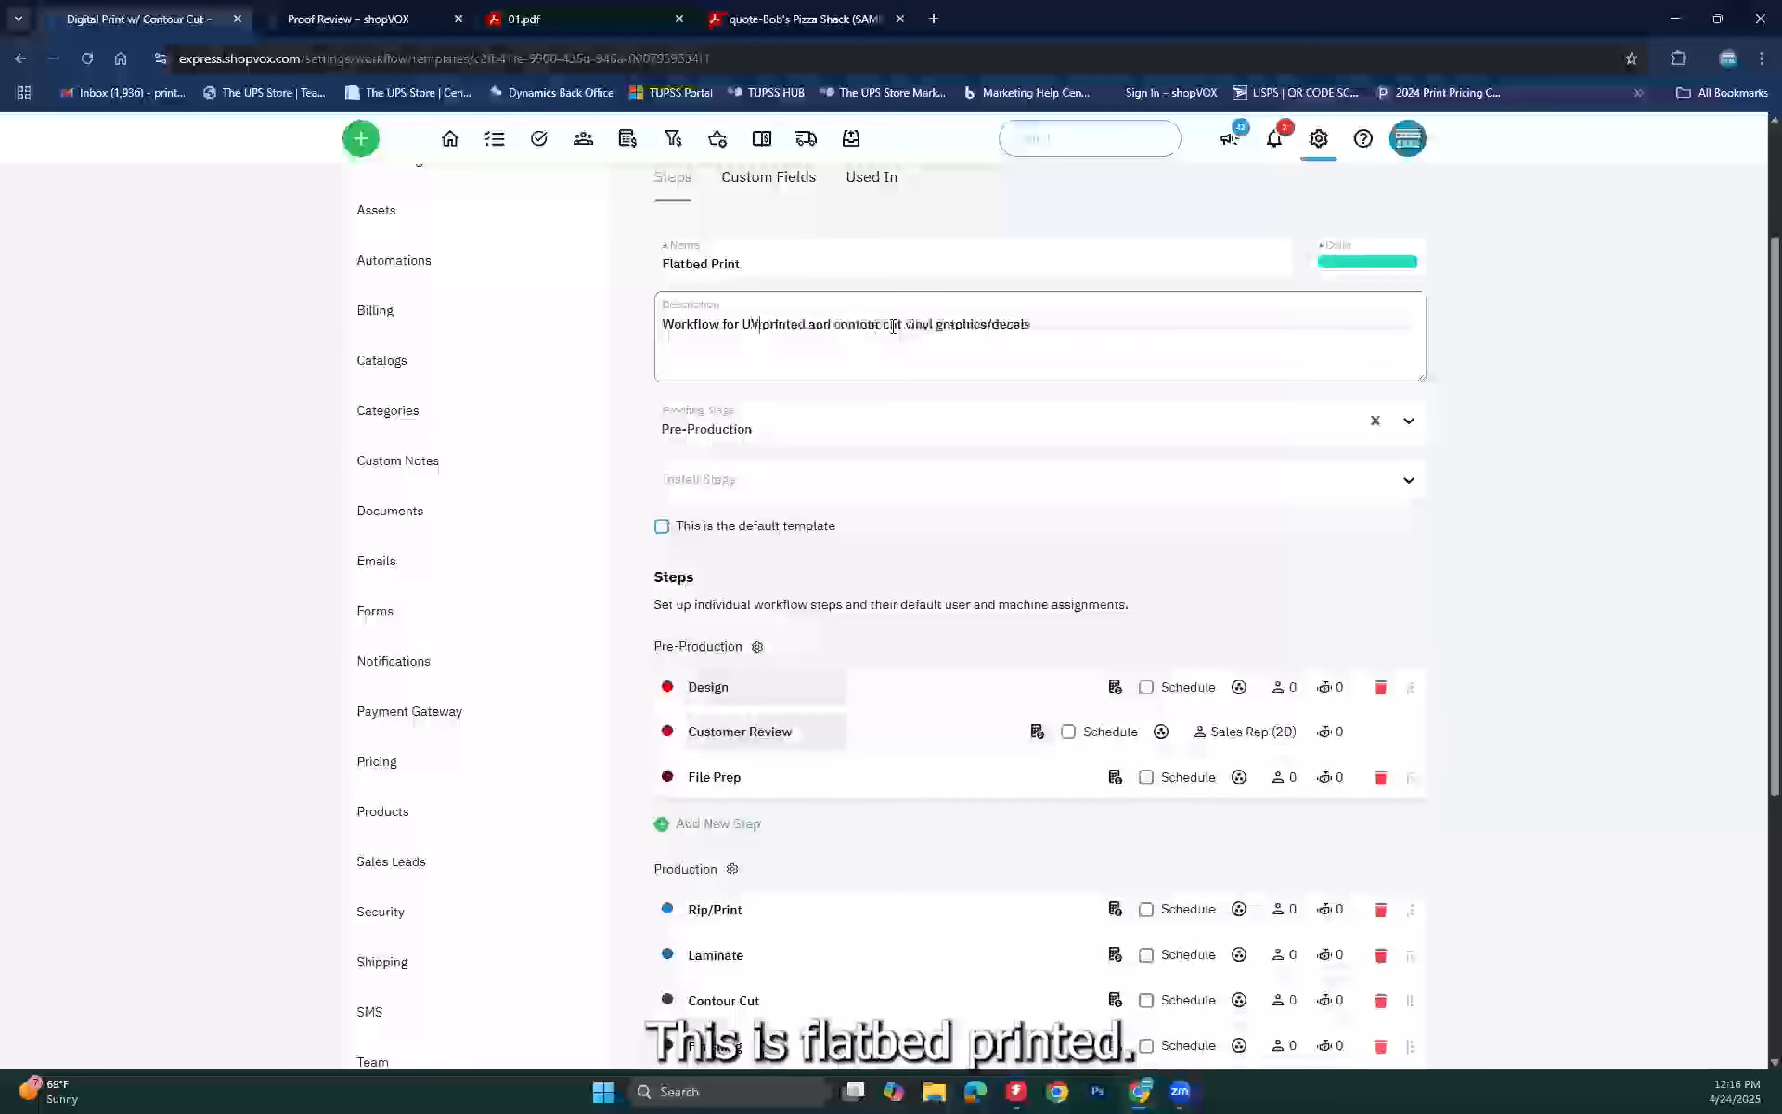
{"action": "left_click_drag", "start_coordinate": [1031, 324], "coordinate": [796, 323]}
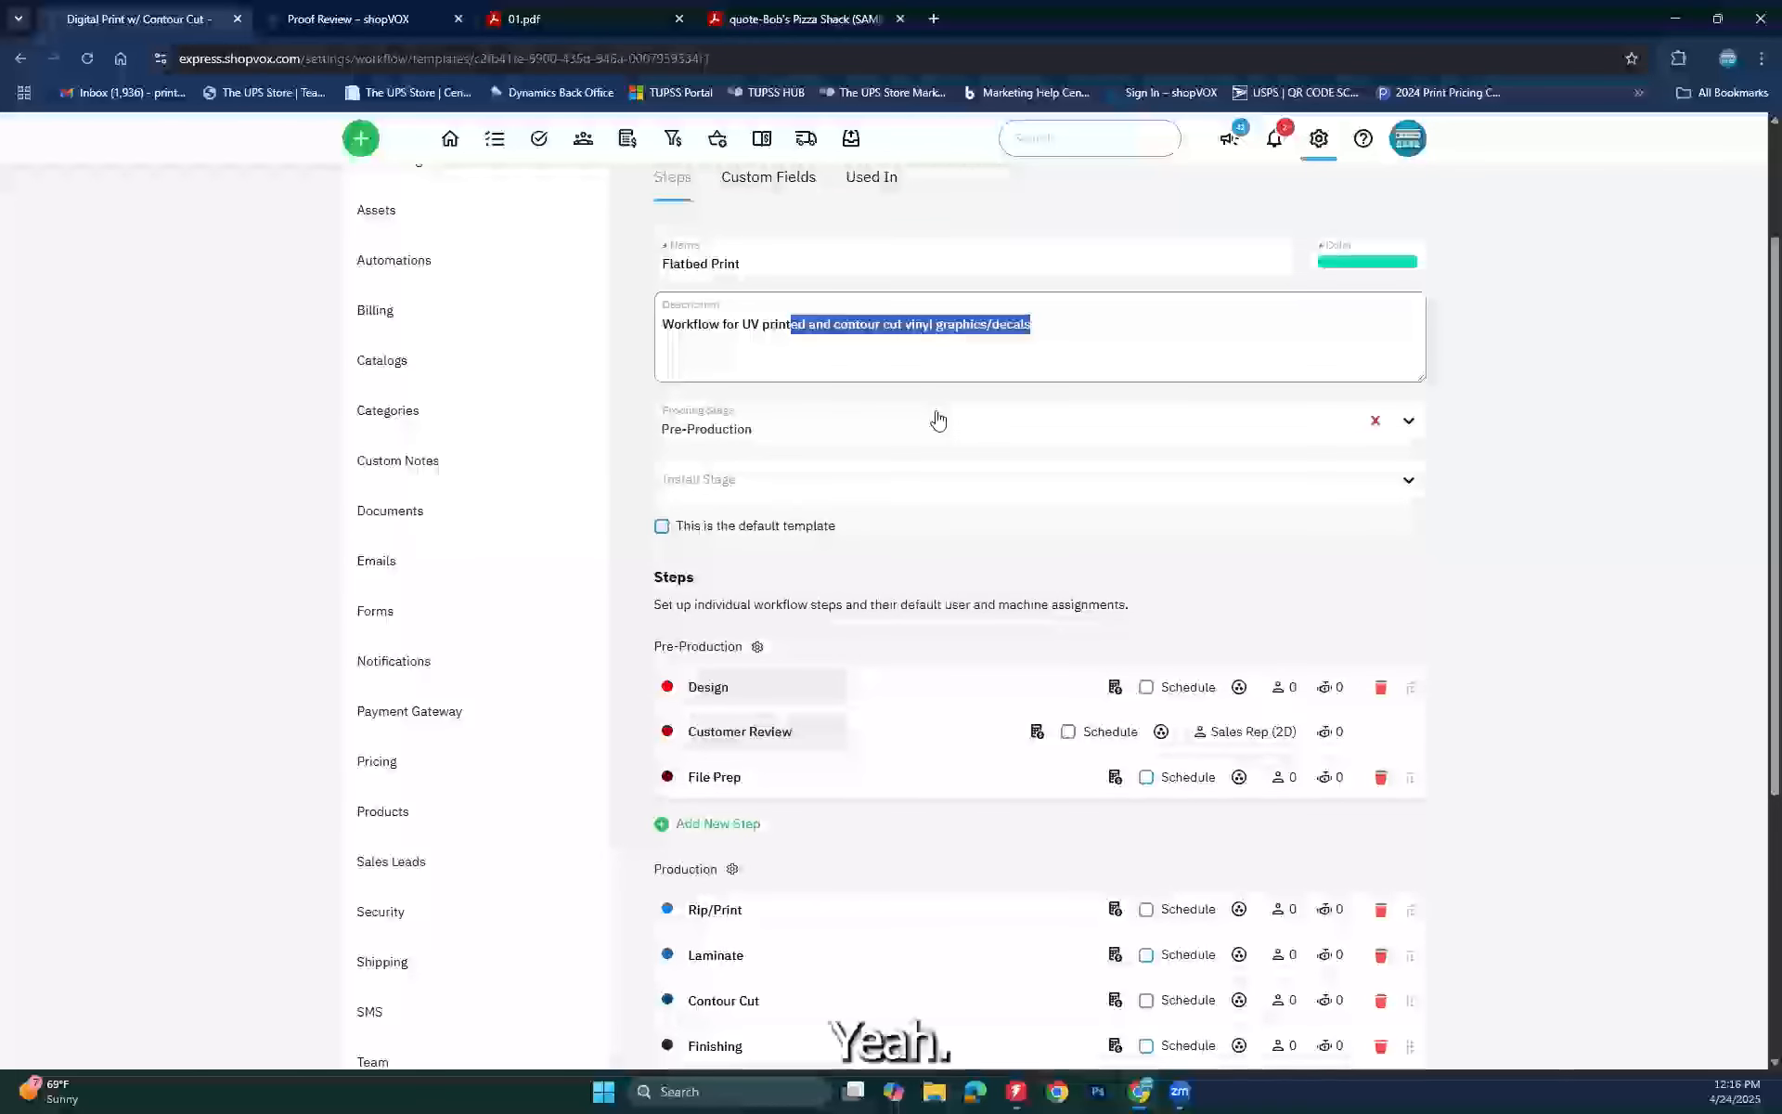
{"action": "type", "text": "s"}
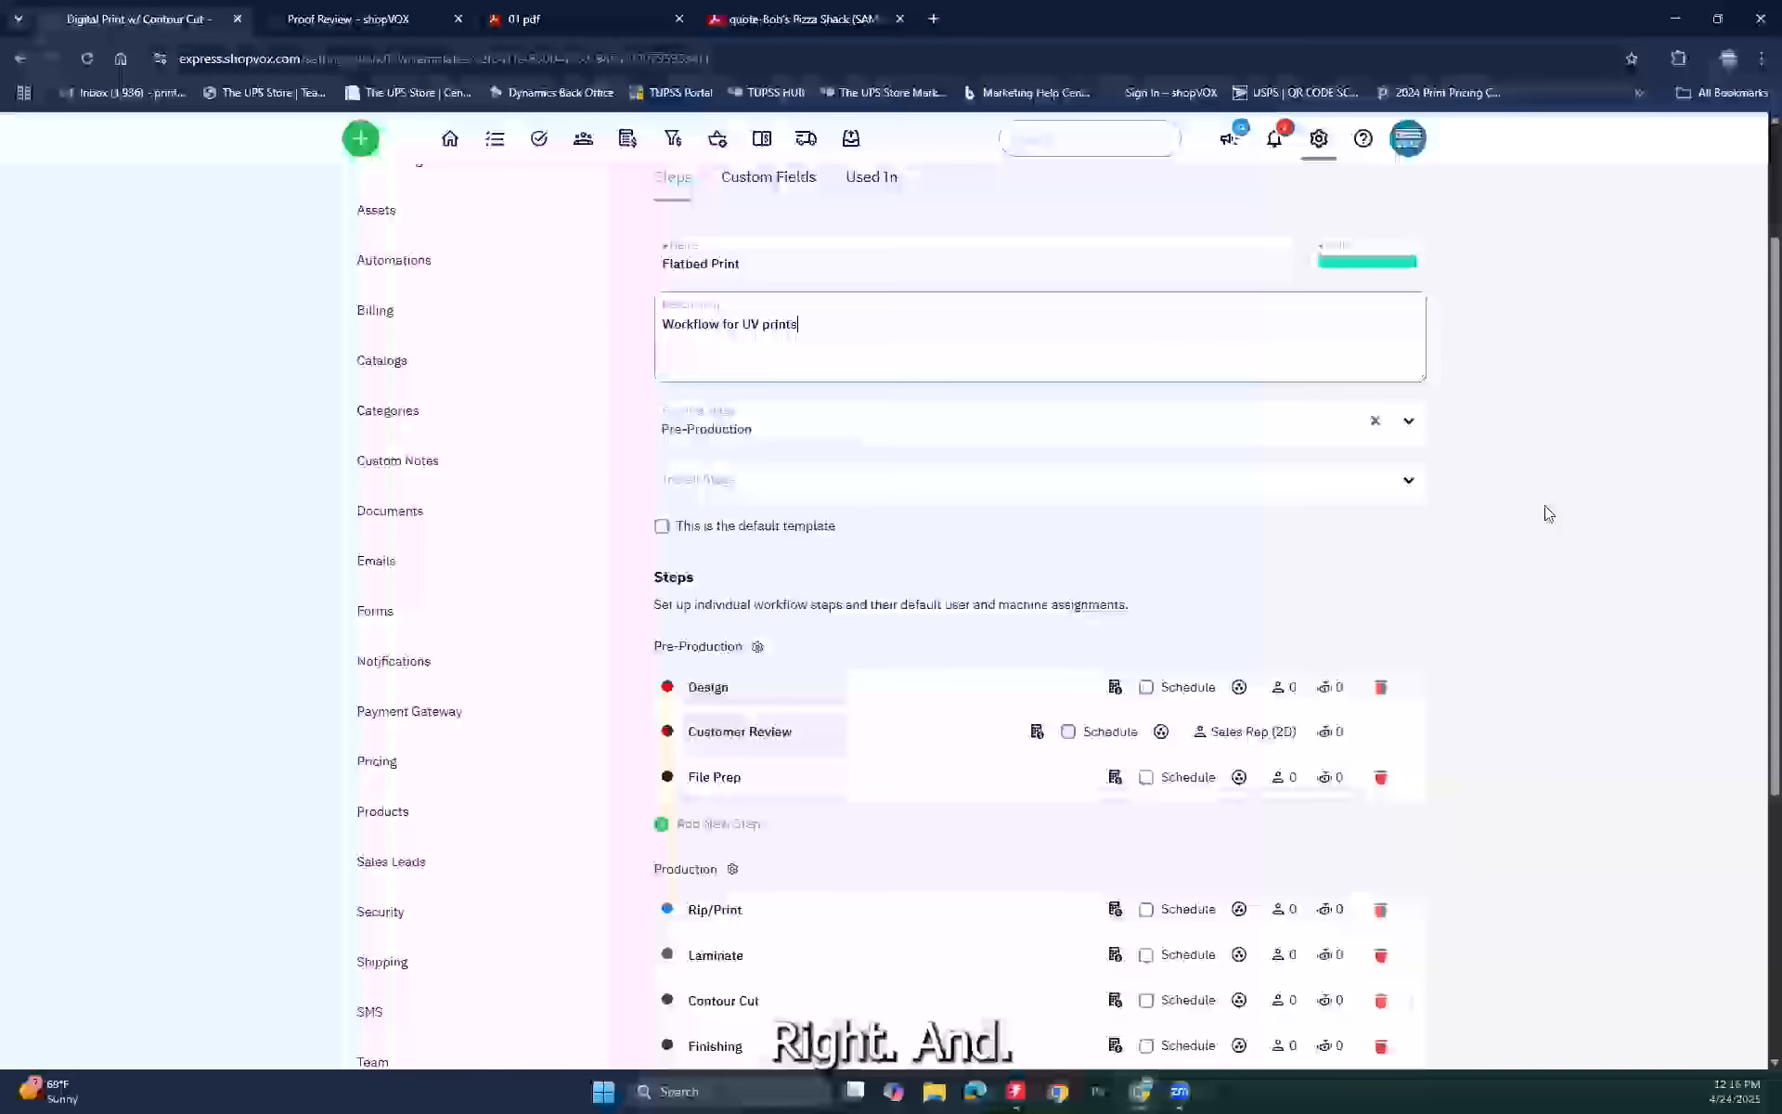
{"action": "scroll", "coordinate": [1540, 511], "scroll_direction": "down", "scroll_amount": 2}
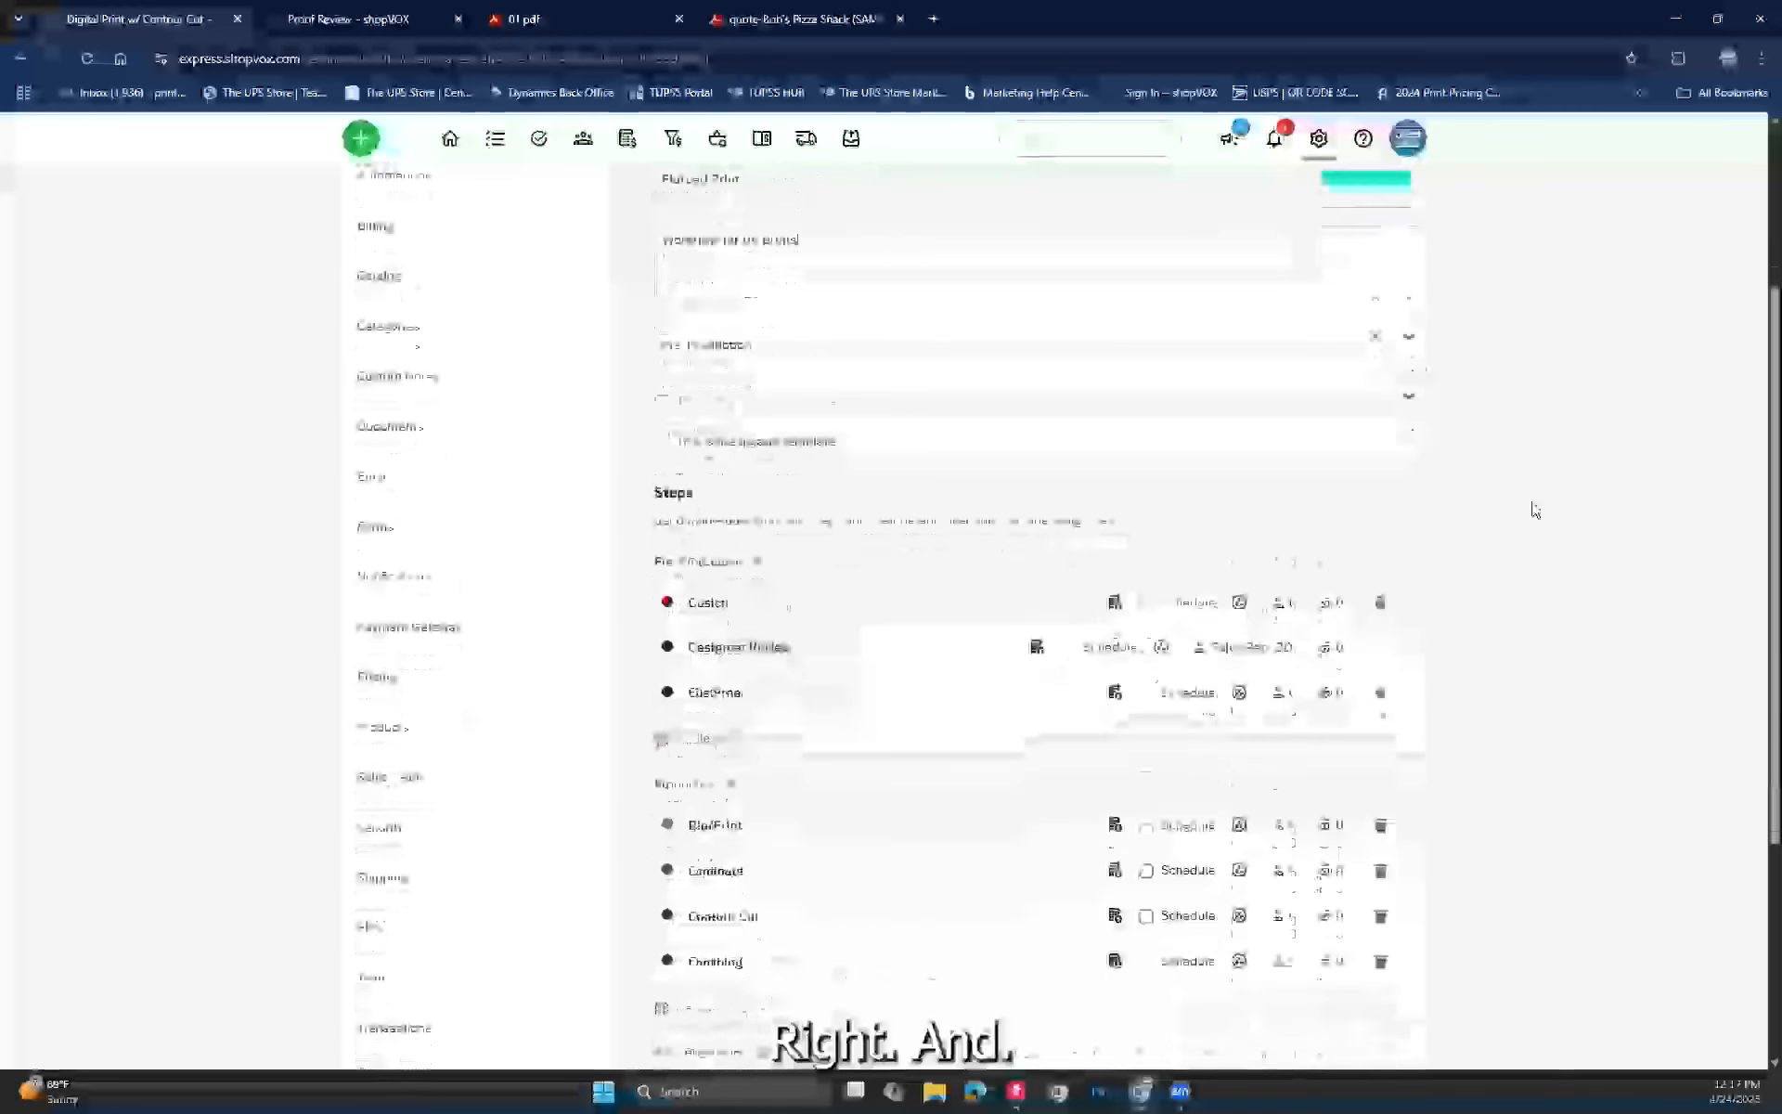
{"action": "scroll", "coordinate": [1533, 510], "scroll_direction": "up", "scroll_amount": 2}
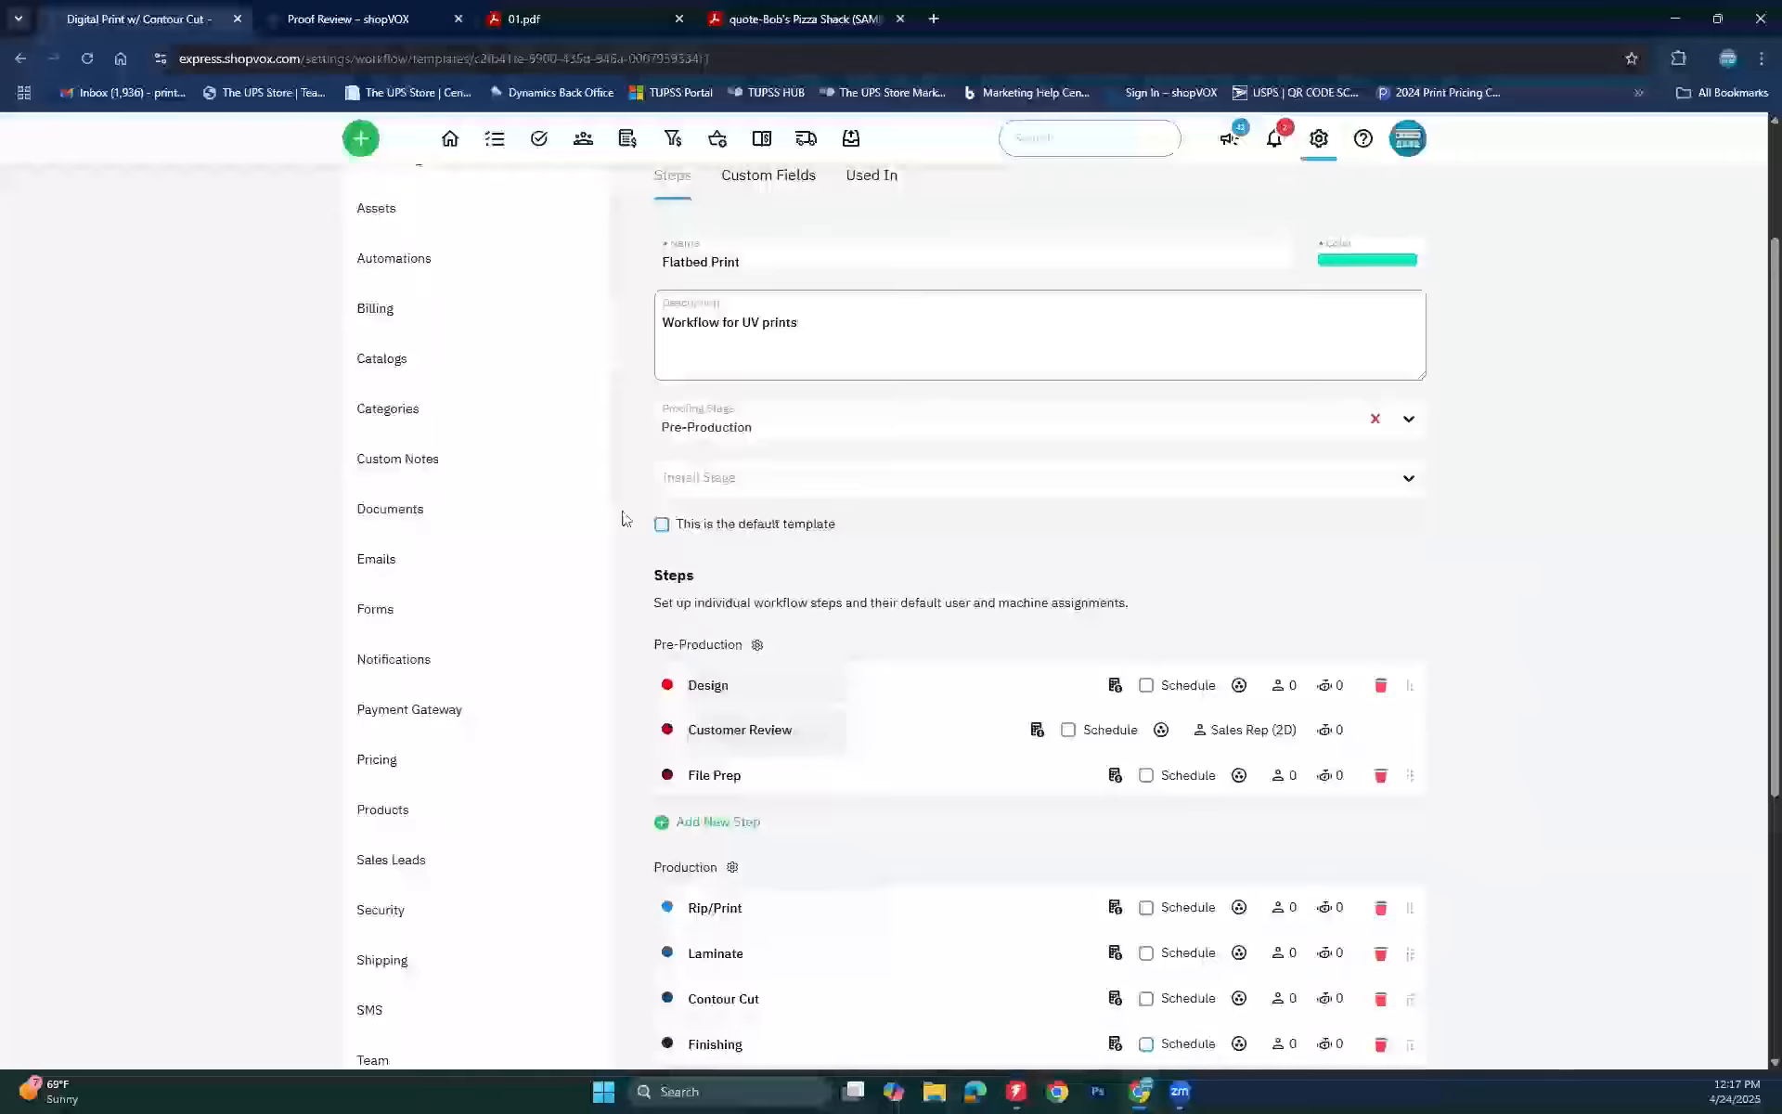
Step: Make Flatbed Print the default template and delete its Laminate and Contour Cut production steps
{"action": "left_click", "coordinate": [754, 544]}
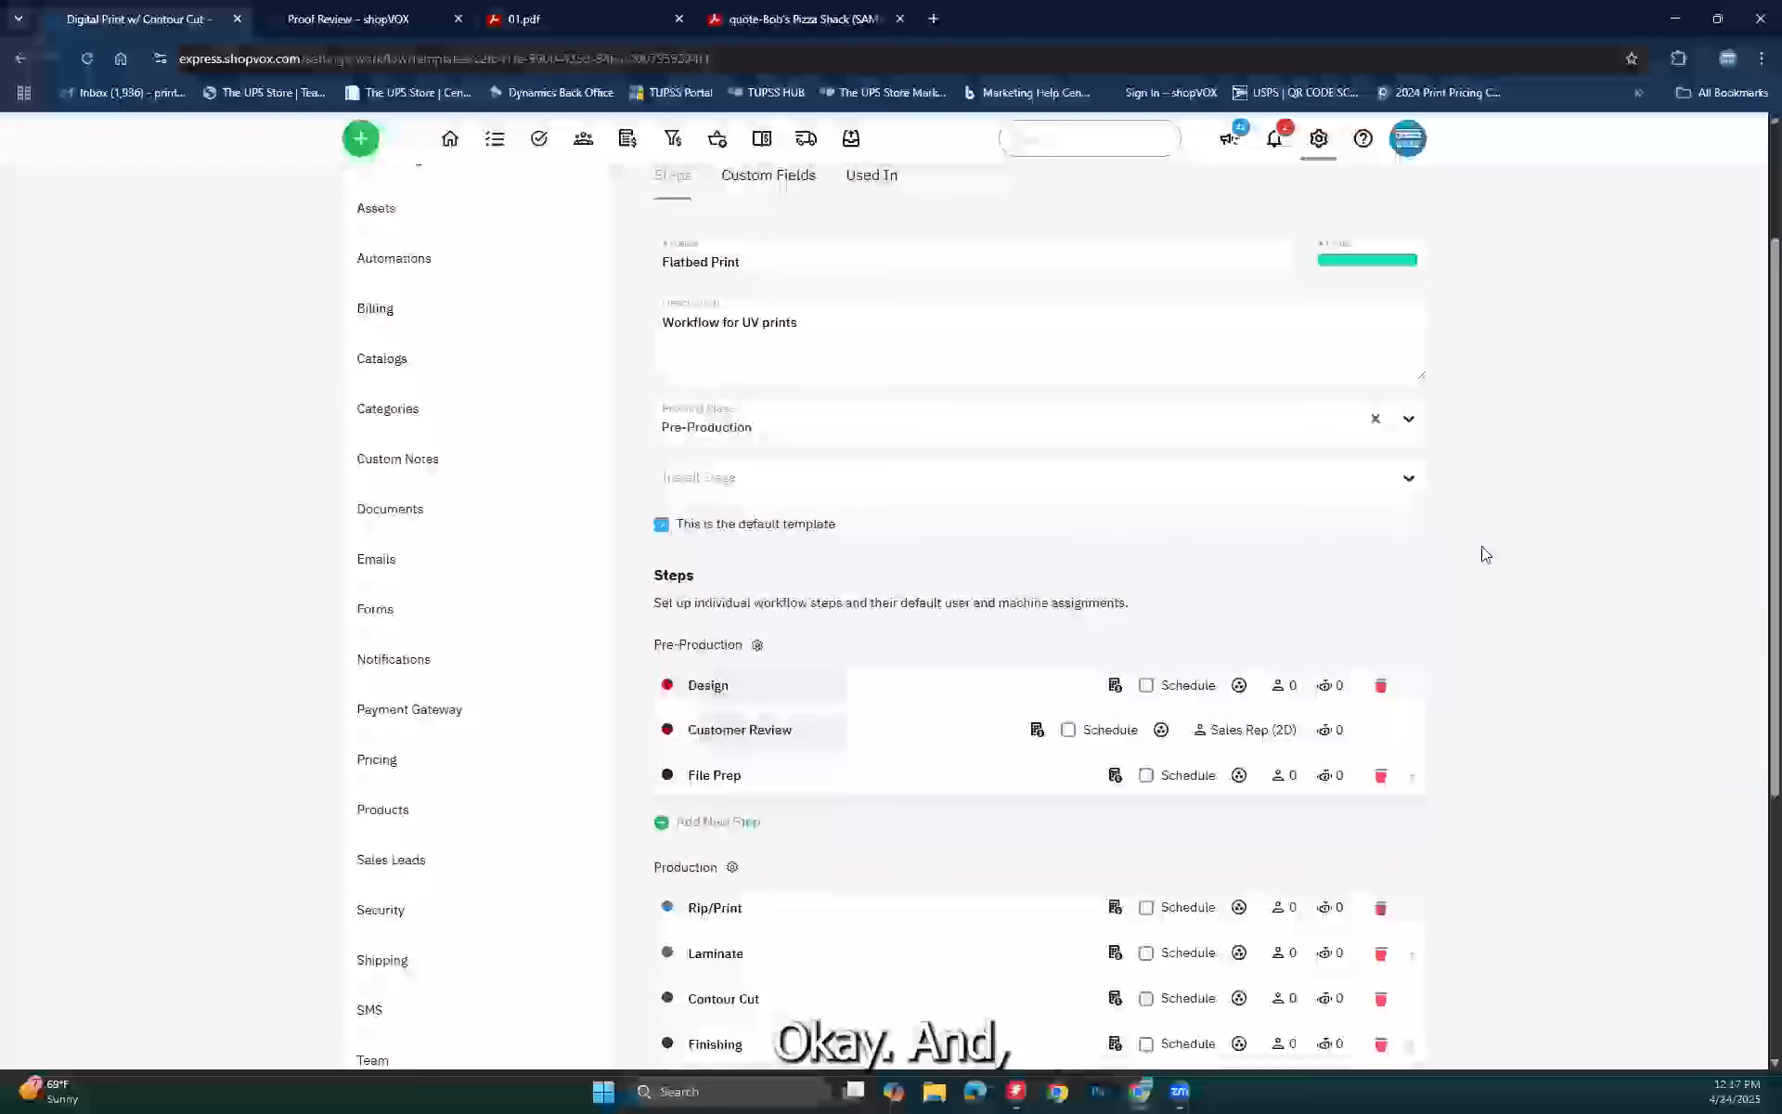
{"action": "scroll", "coordinate": [1486, 554], "scroll_direction": "down", "scroll_amount": 2}
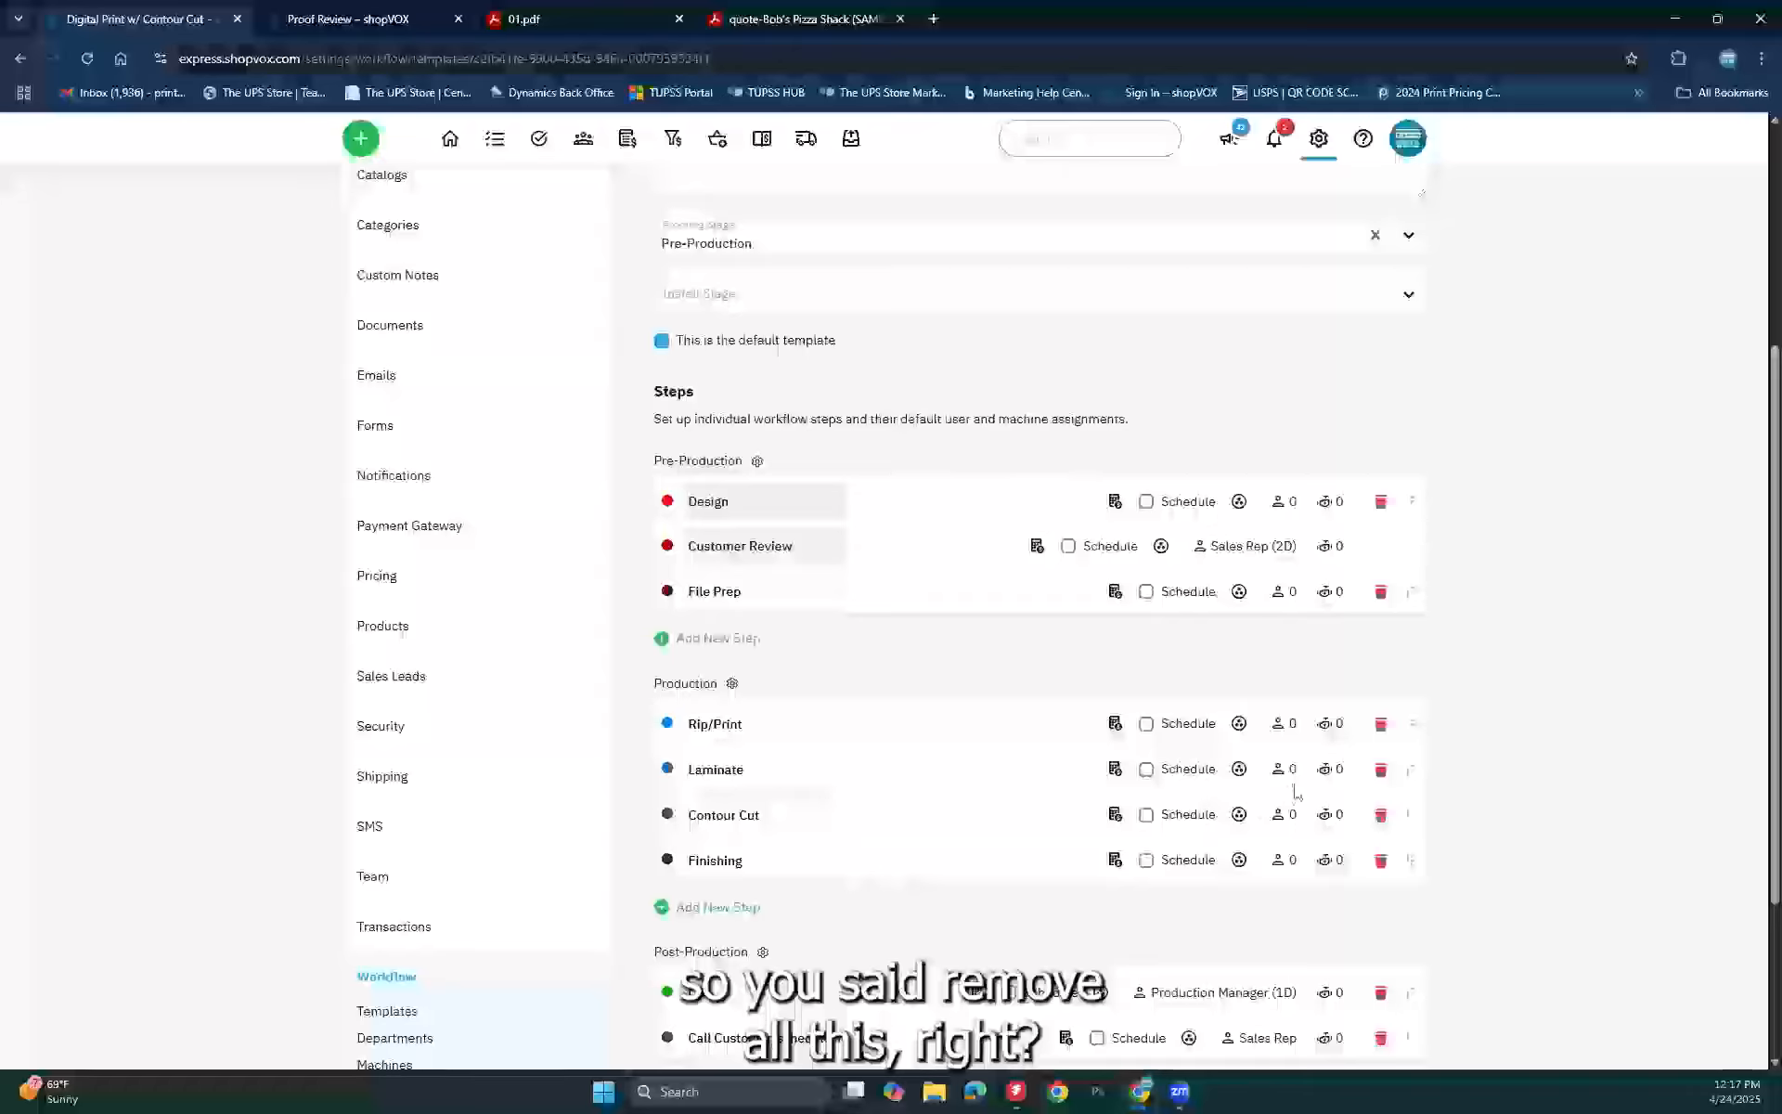
{"action": "left_click", "coordinate": [1380, 770]}
{"action": "left_click", "coordinate": [1323, 775]}
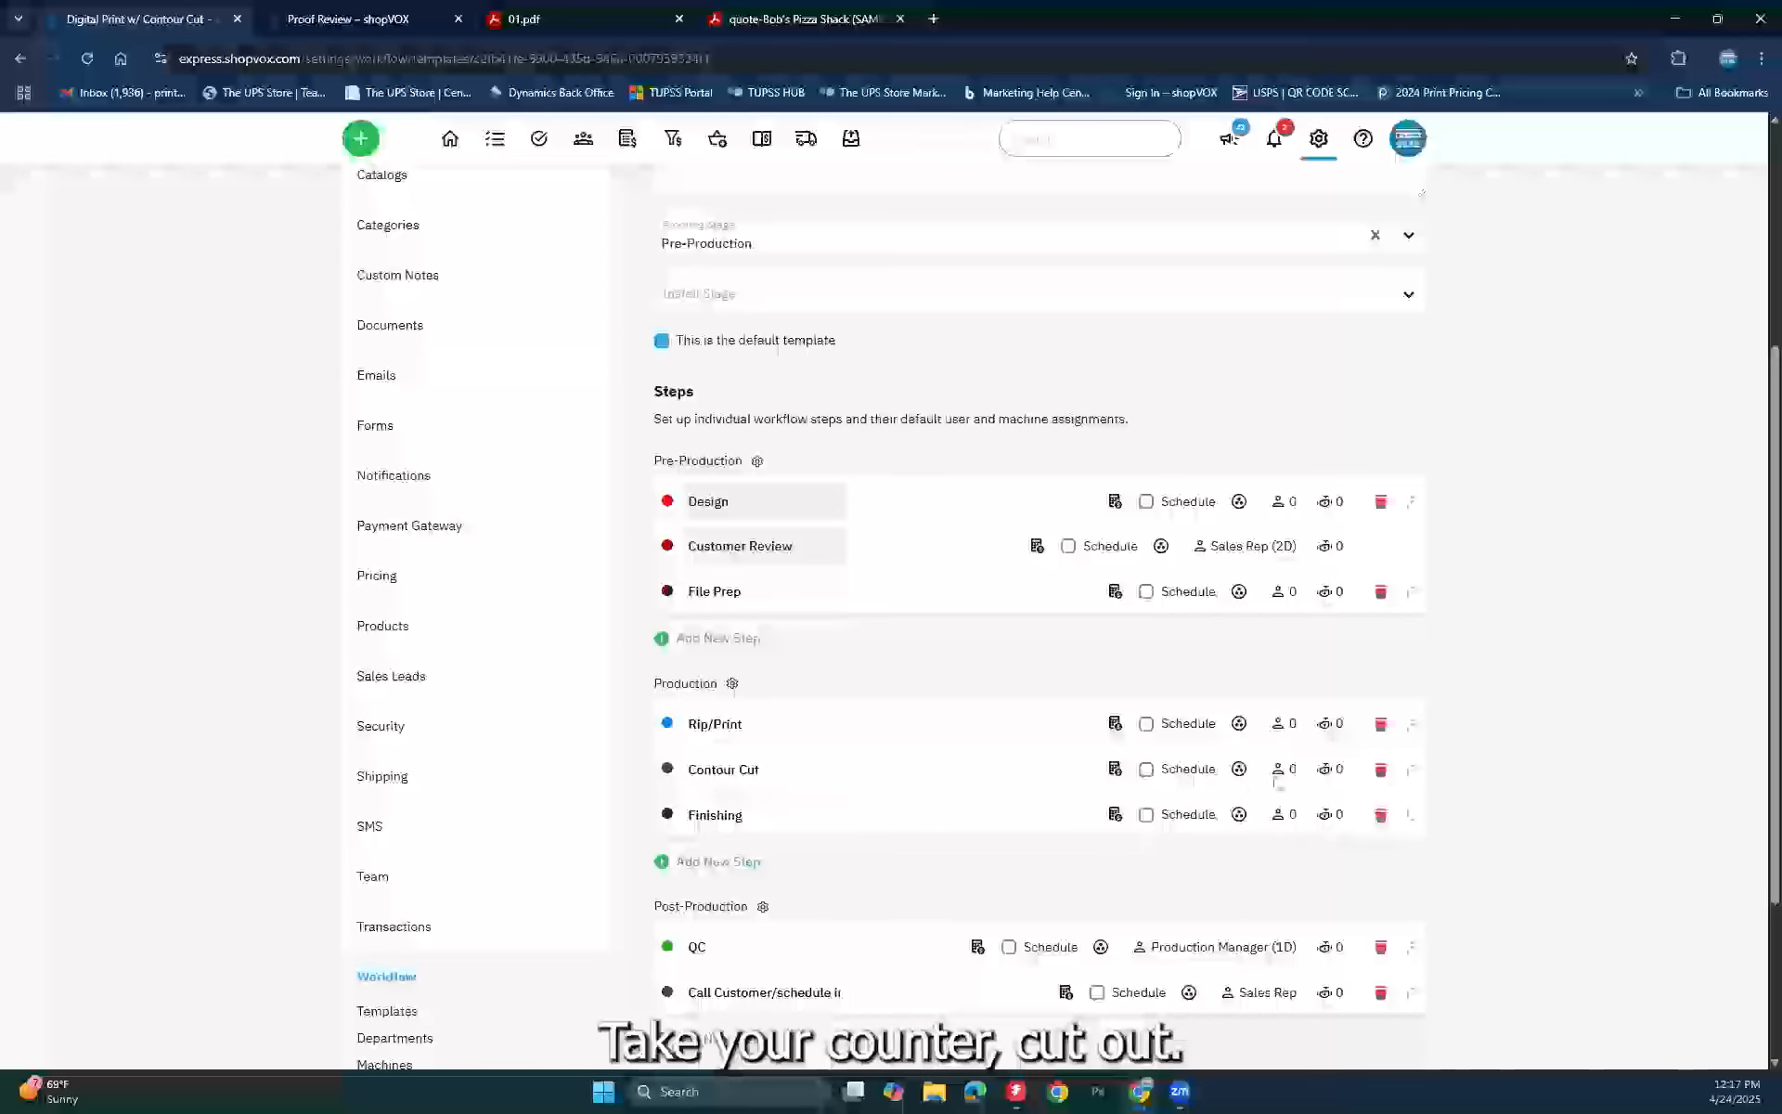
{"action": "left_click", "coordinate": [1380, 771]}
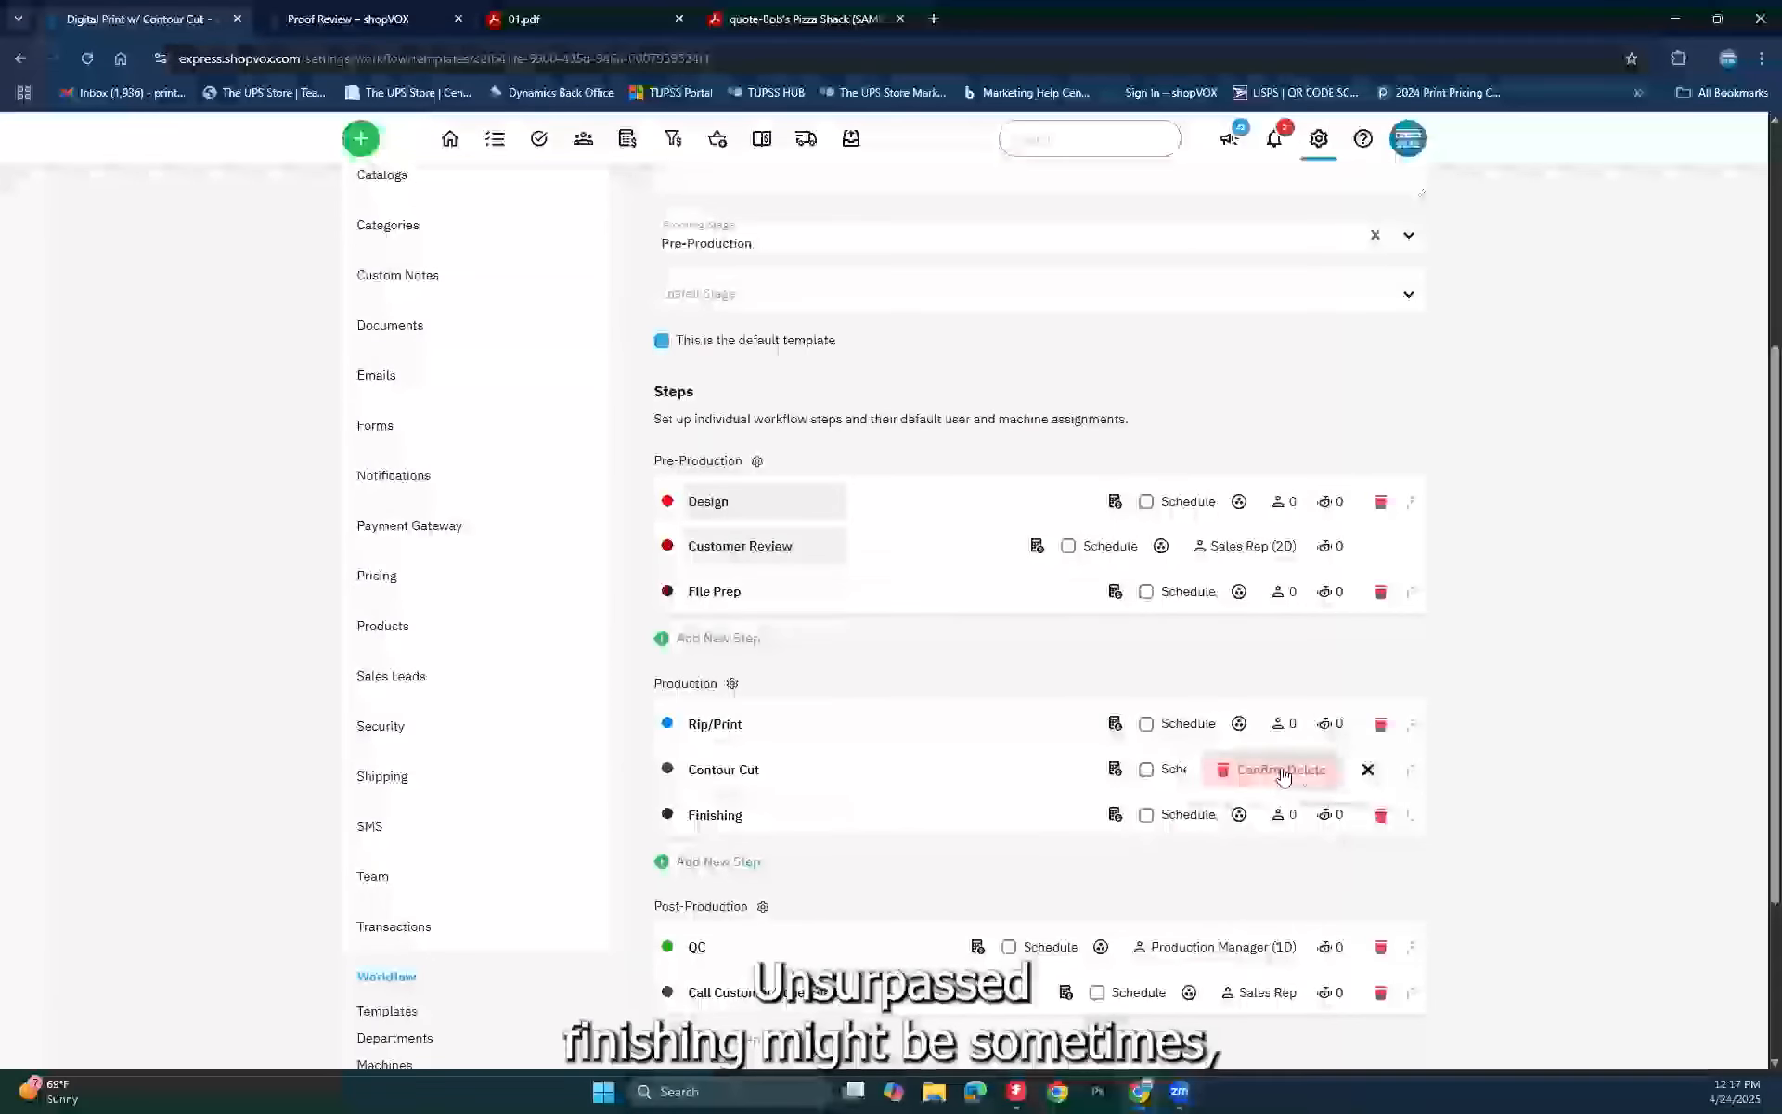
{"action": "left_click", "coordinate": [1290, 779]}
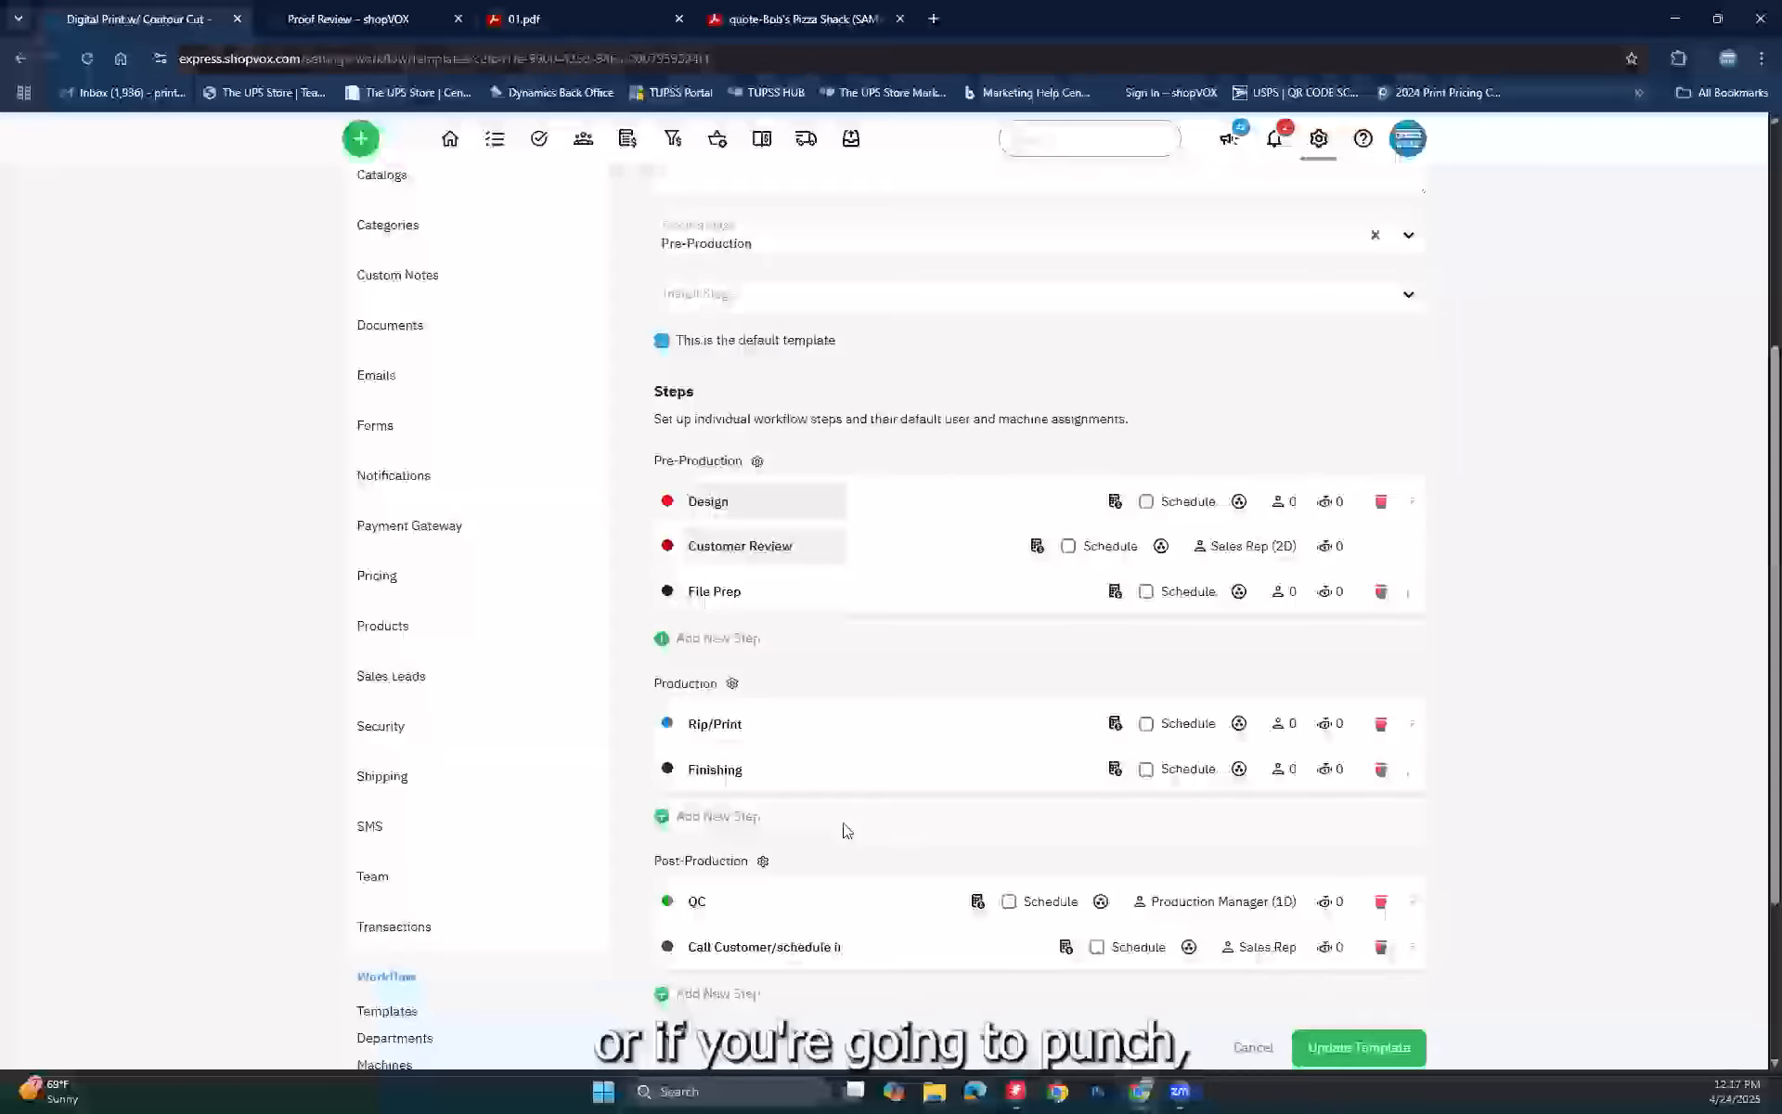
Step: Save the updated Flatbed Print workflow template
{"action": "scroll", "coordinate": [848, 826], "scroll_direction": "down", "scroll_amount": 1}
{"action": "scroll", "coordinate": [852, 827], "scroll_direction": "down", "scroll_amount": 3}
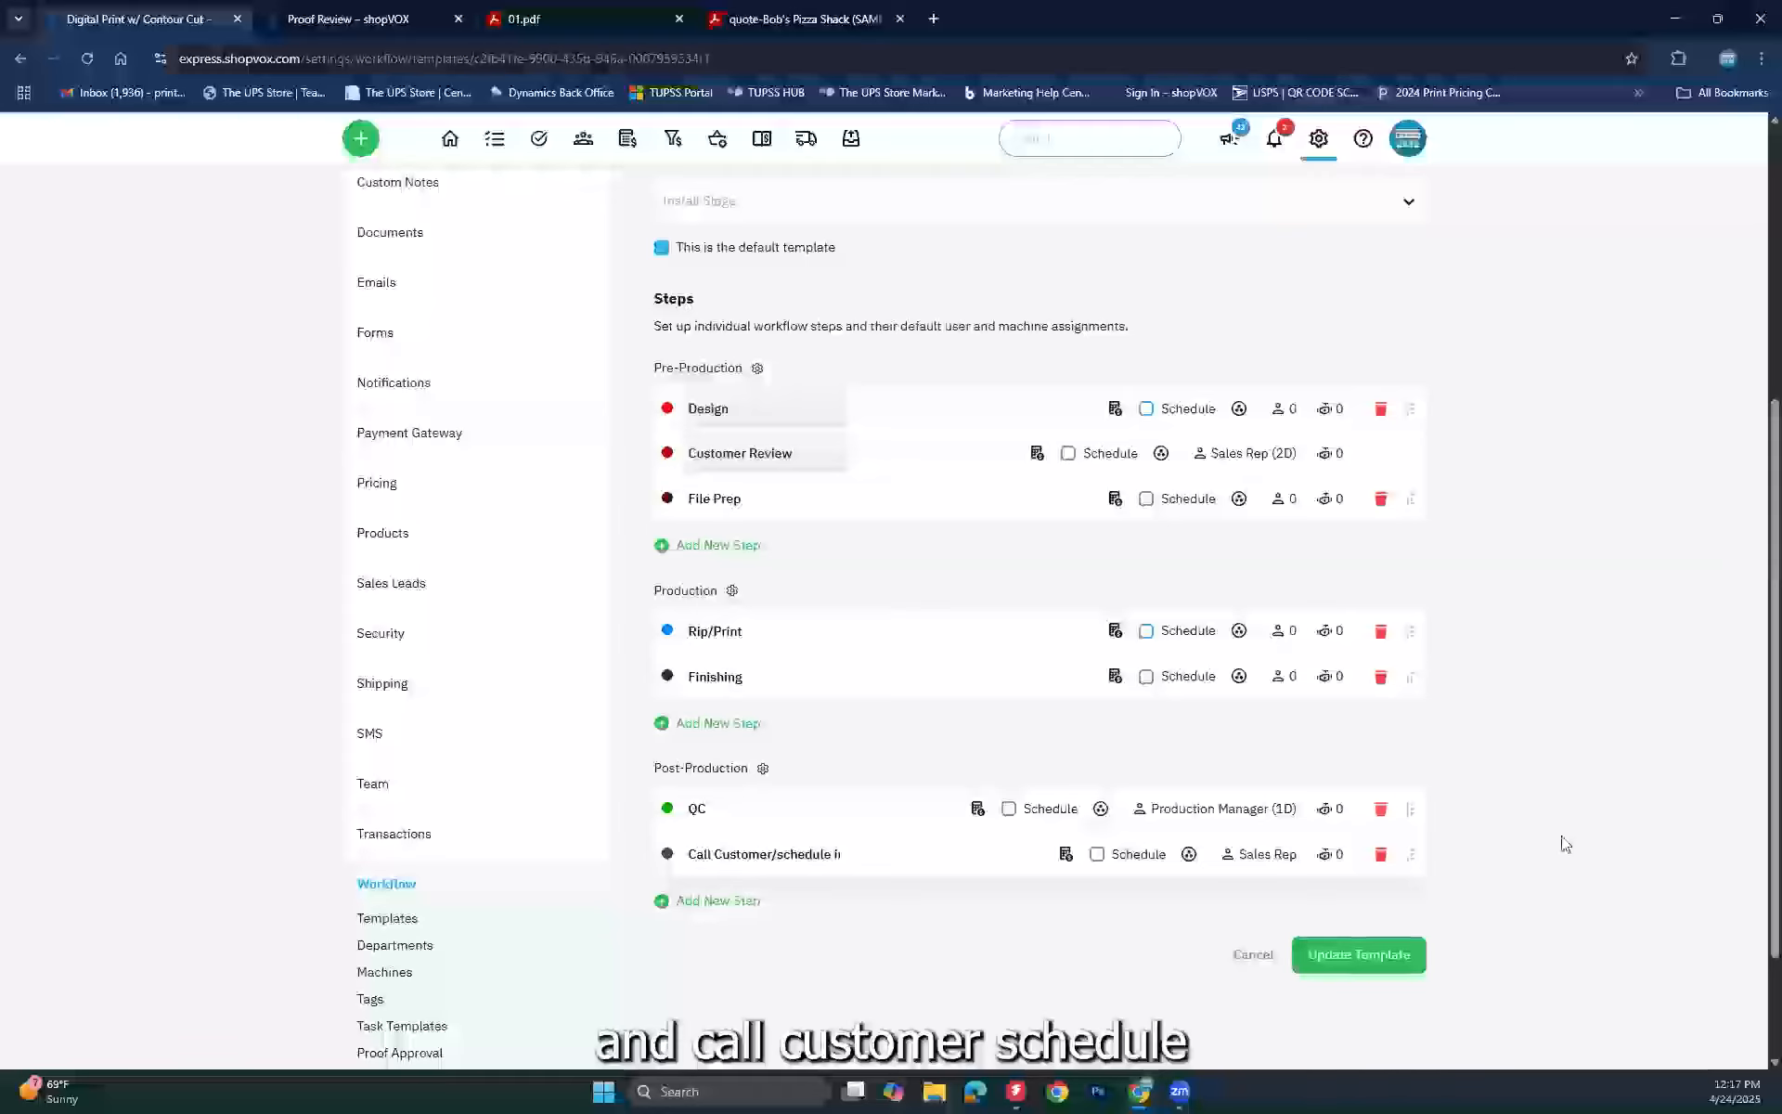
{"action": "left_click", "coordinate": [1350, 968]}
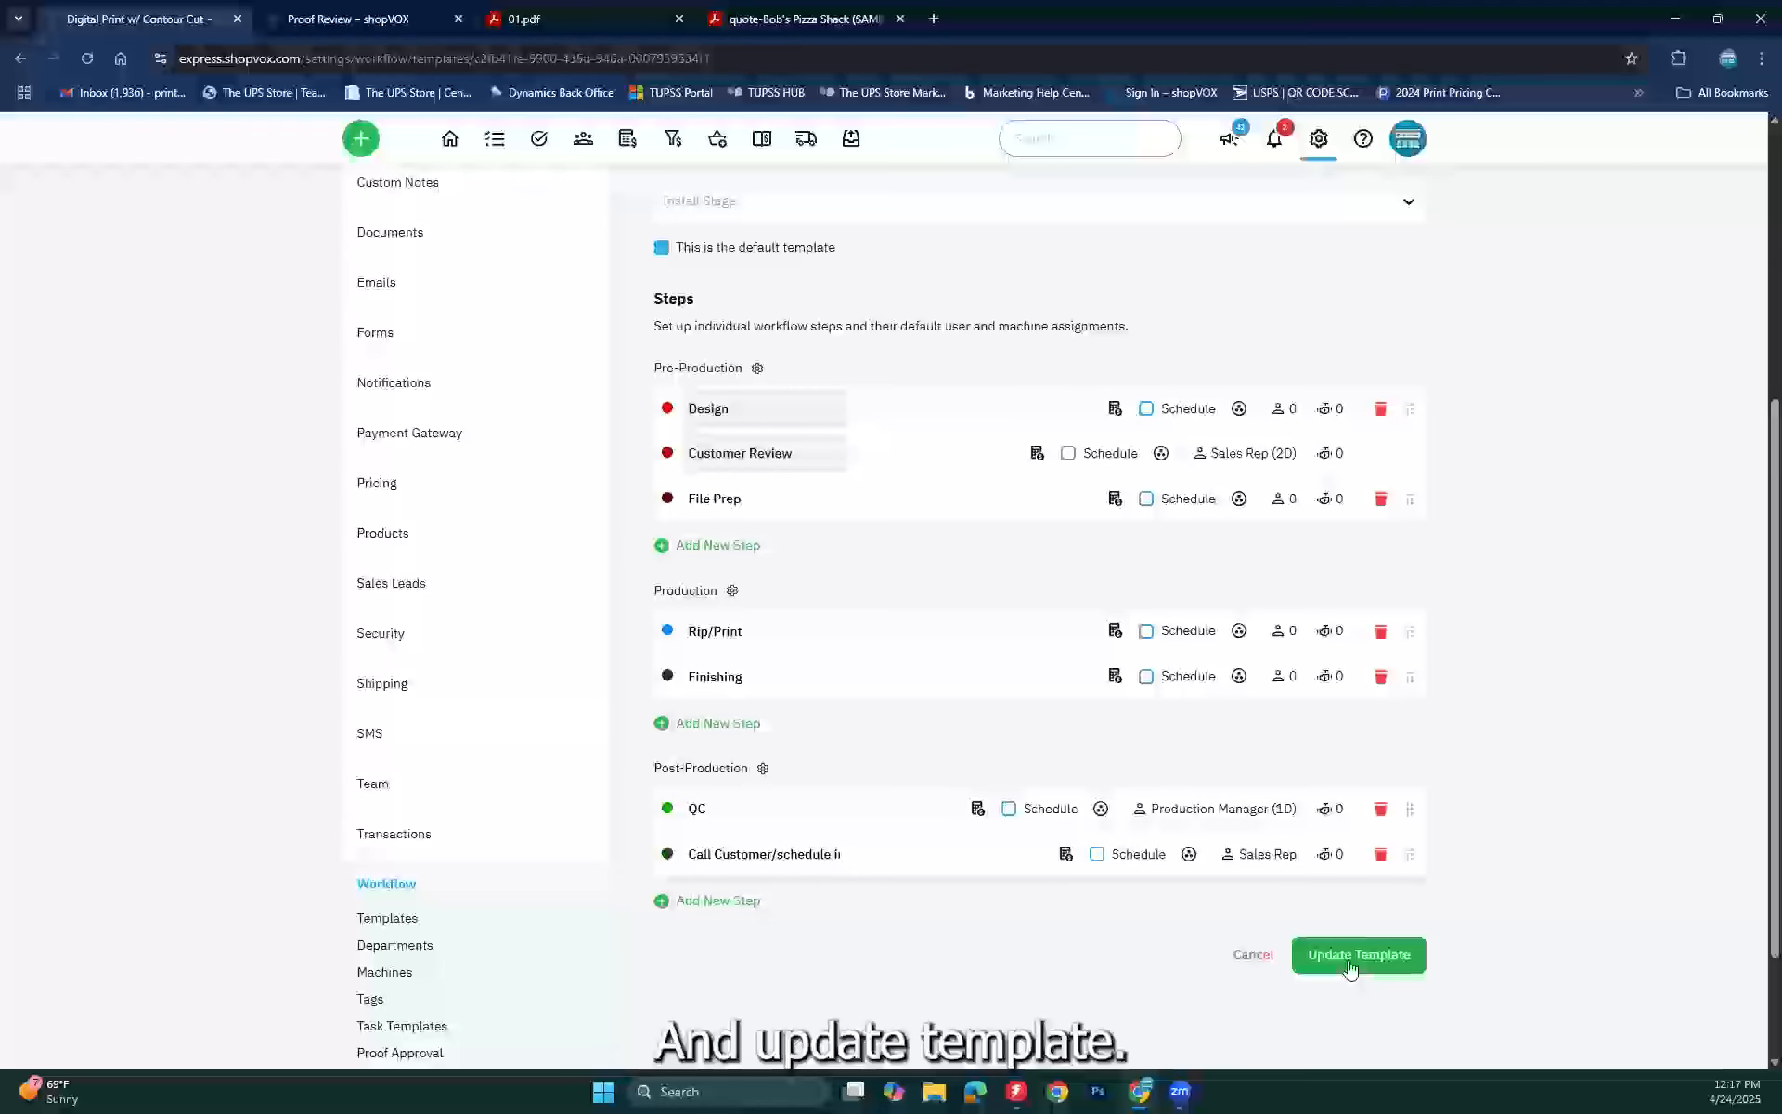
{"action": "left_click", "coordinate": [1351, 969]}
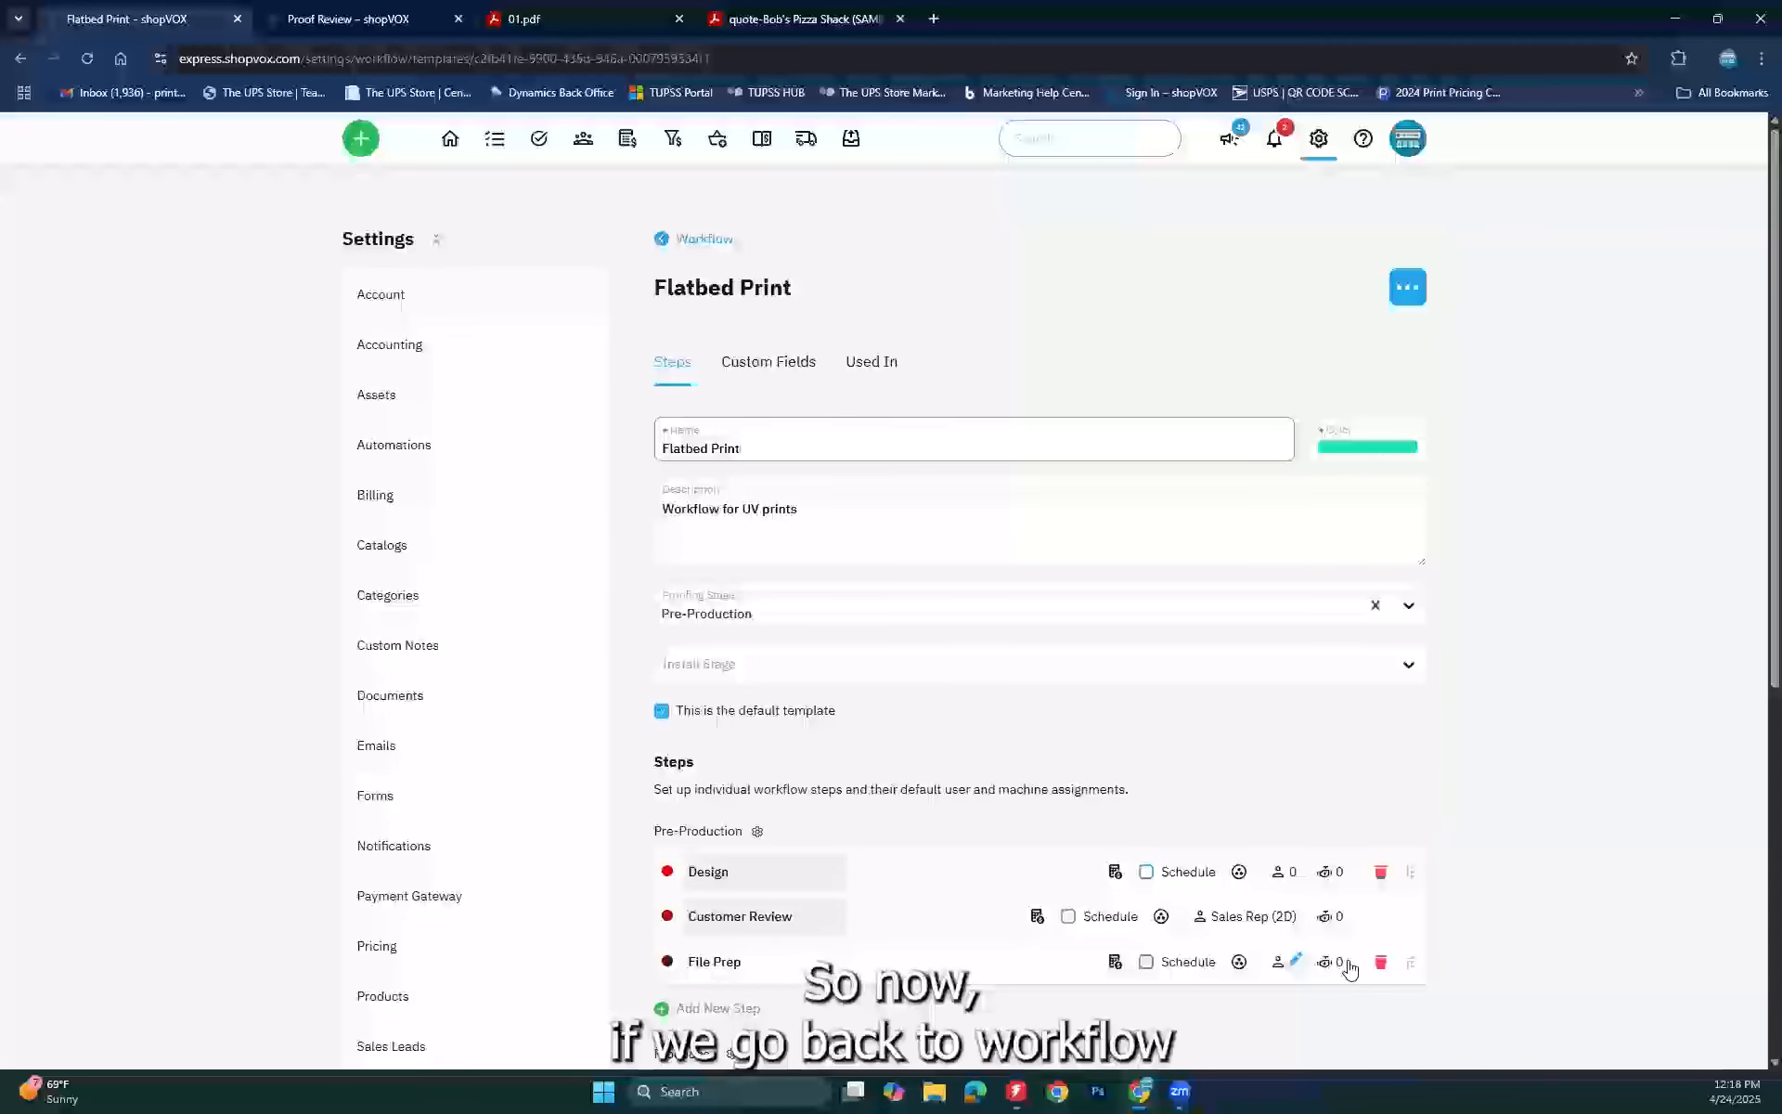
Step: Return to the workflow templates list and show the deactivated templates
{"action": "left_click", "coordinate": [716, 242]}
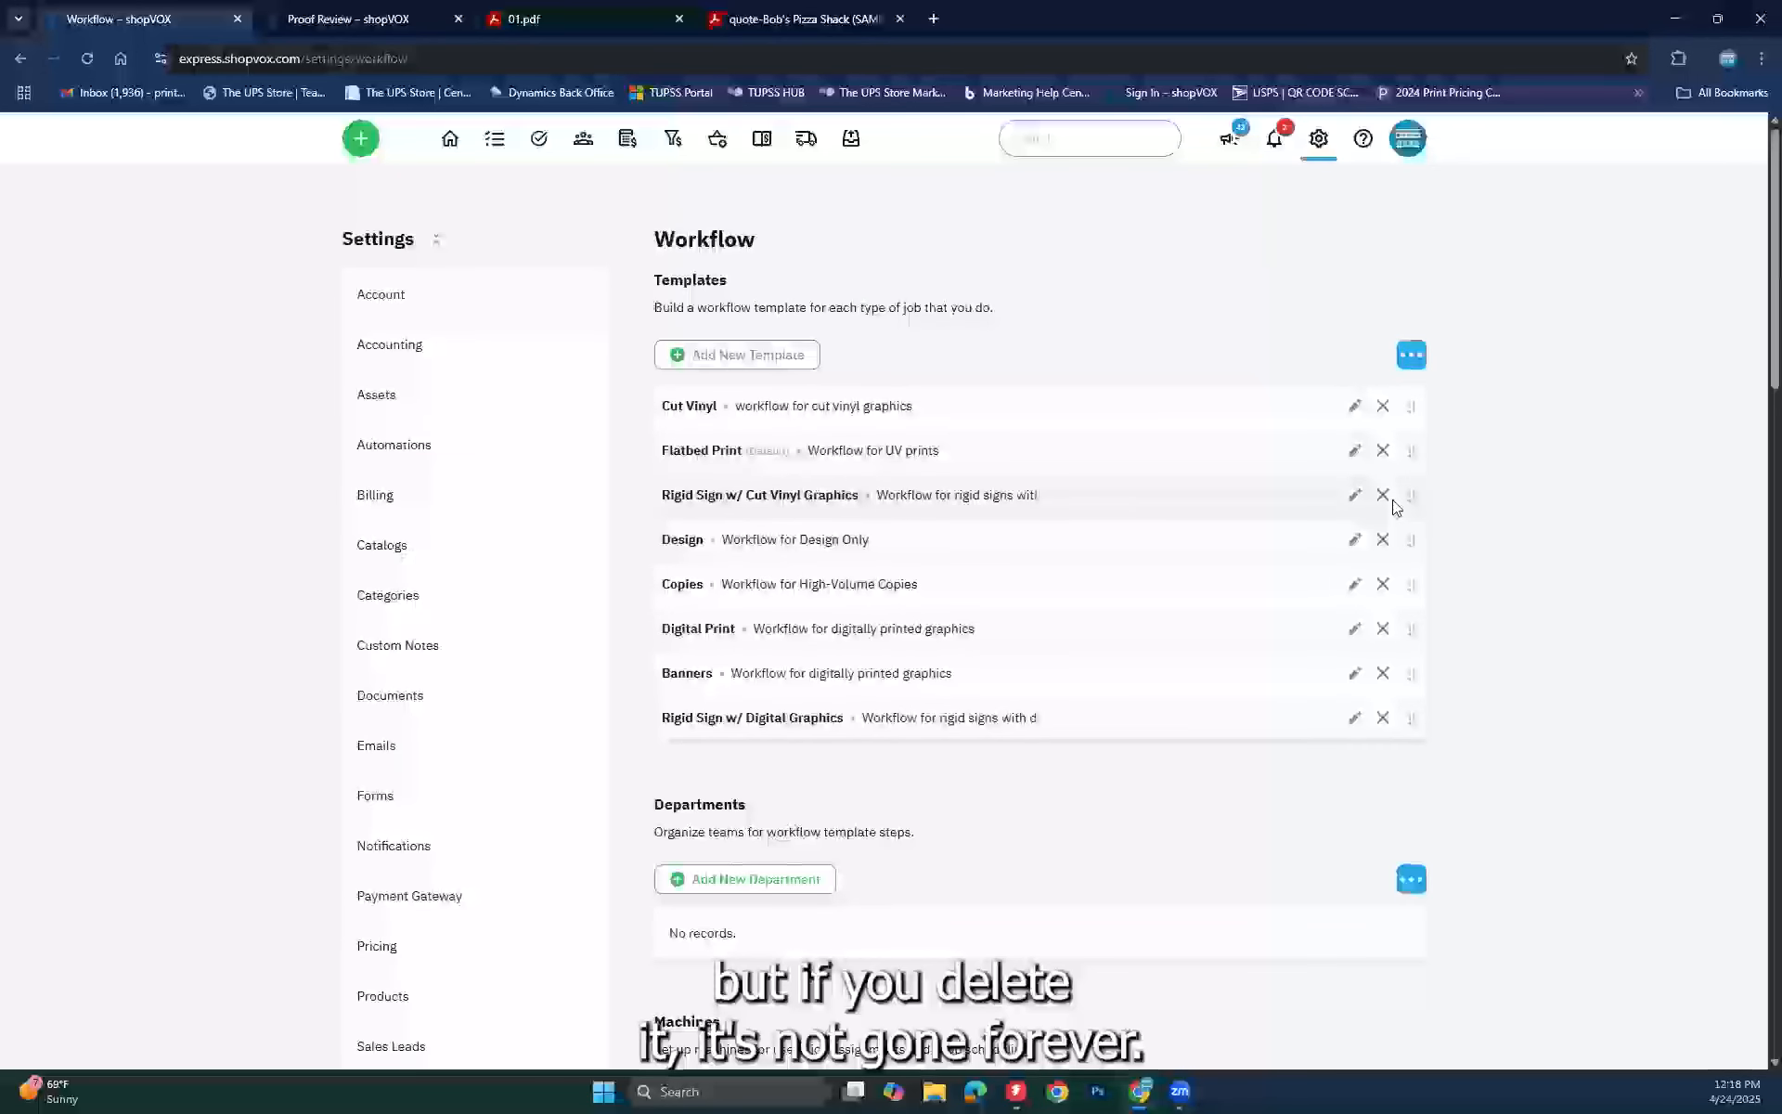
{"action": "left_click", "coordinate": [1411, 352]}
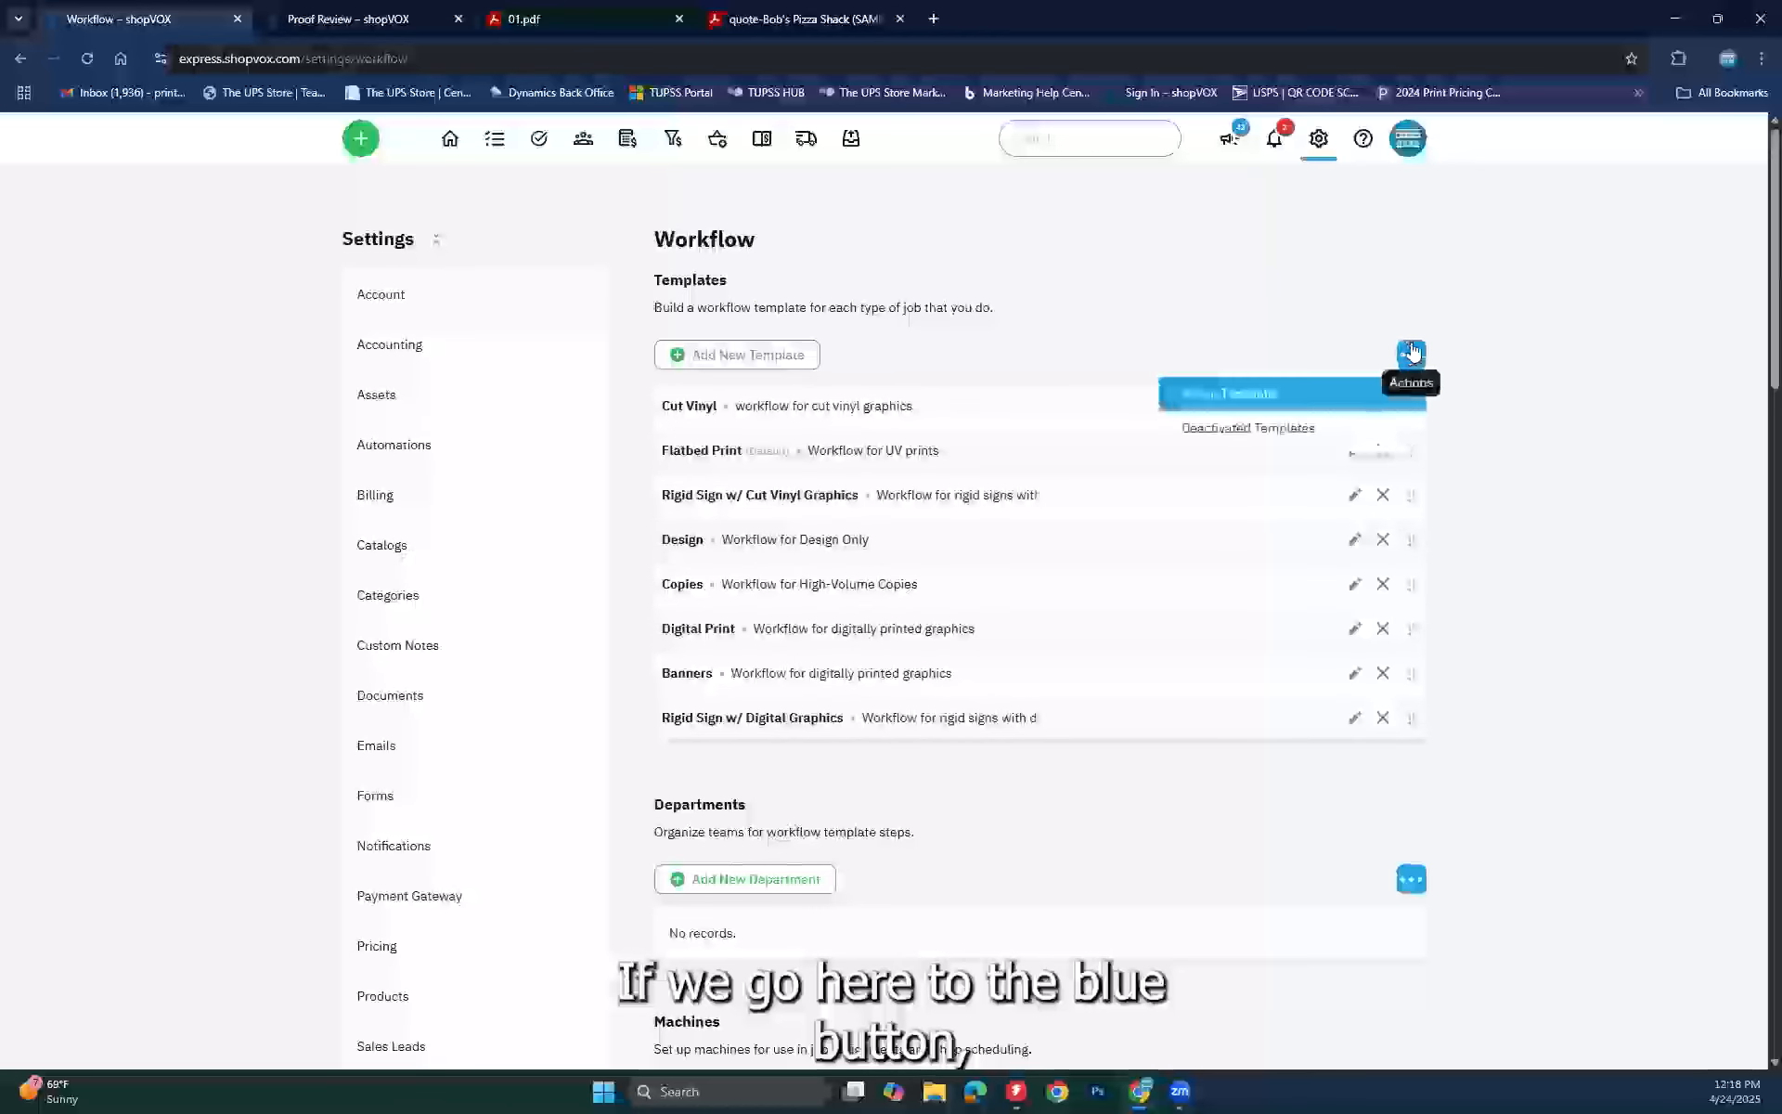
{"action": "left_click", "coordinate": [1210, 427]}
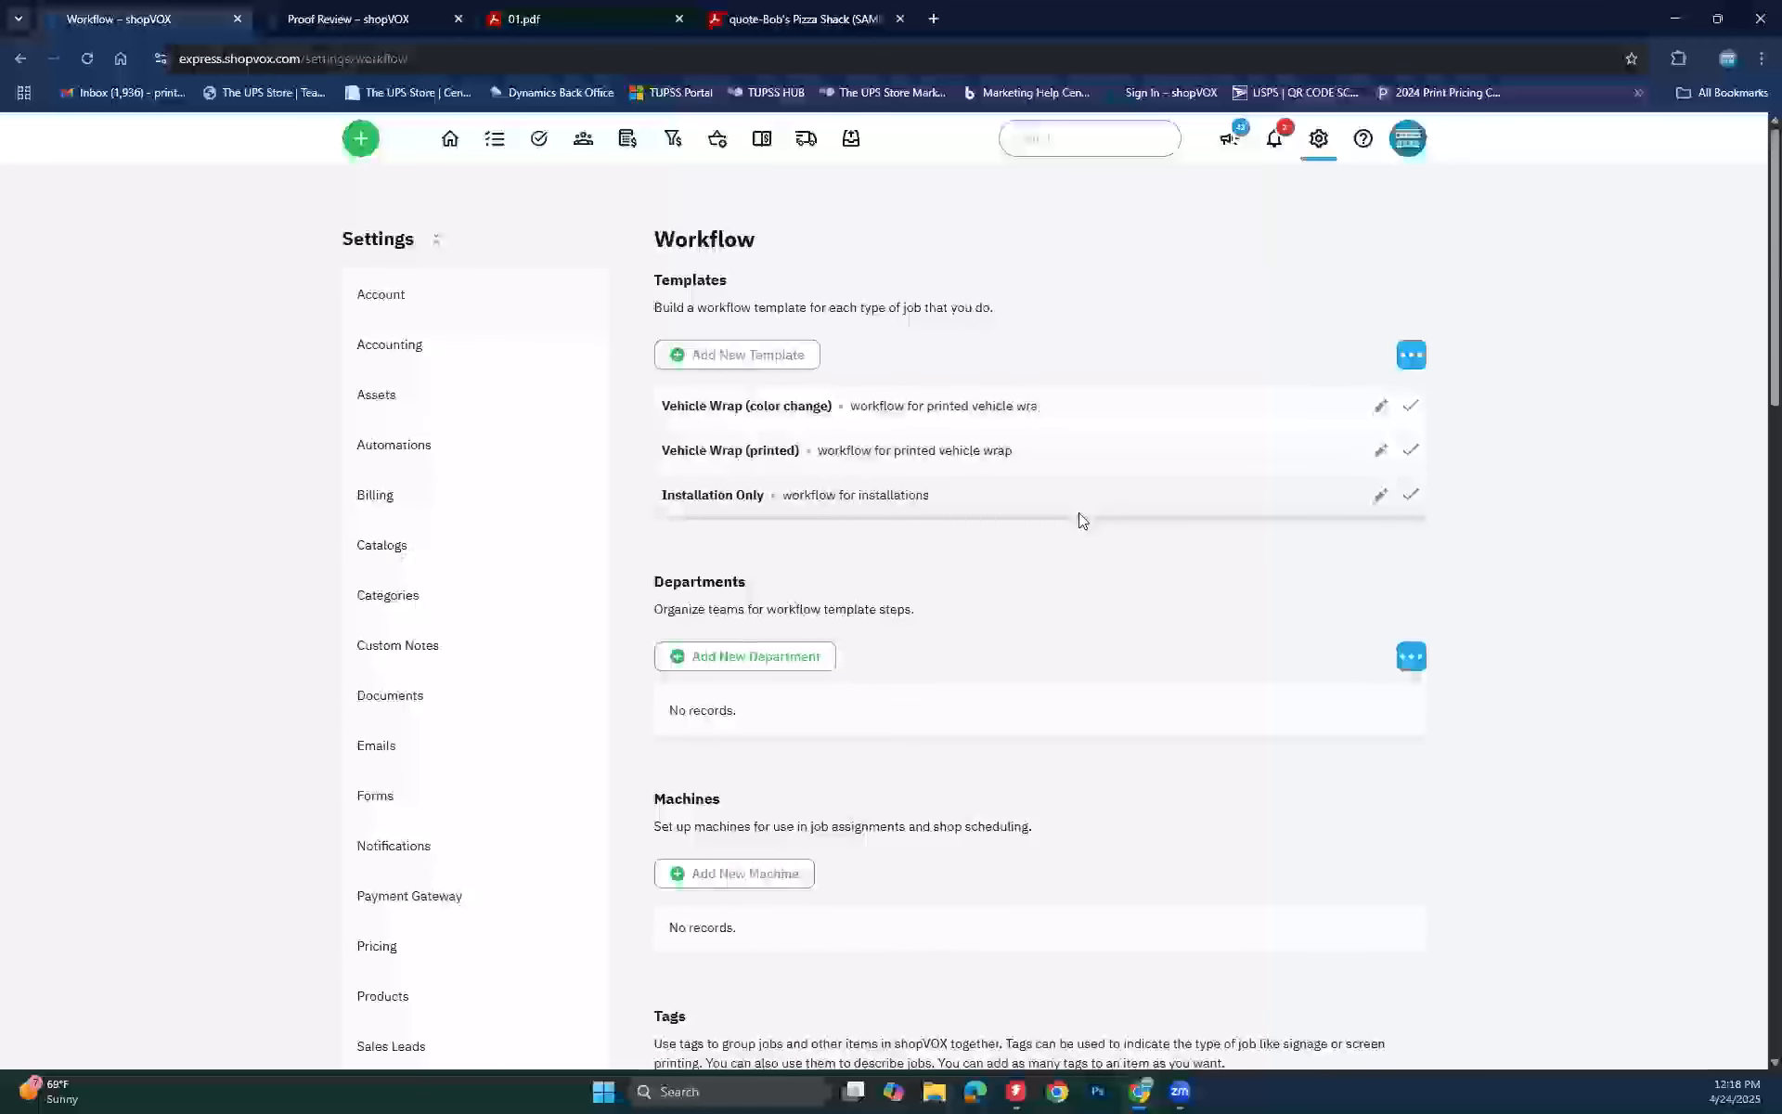
{"action": "left_click", "coordinate": [1420, 364]}
Step: Switch the workflow list back to the active templates, then go to the Jobs menu
{"action": "left_click", "coordinate": [1234, 392]}
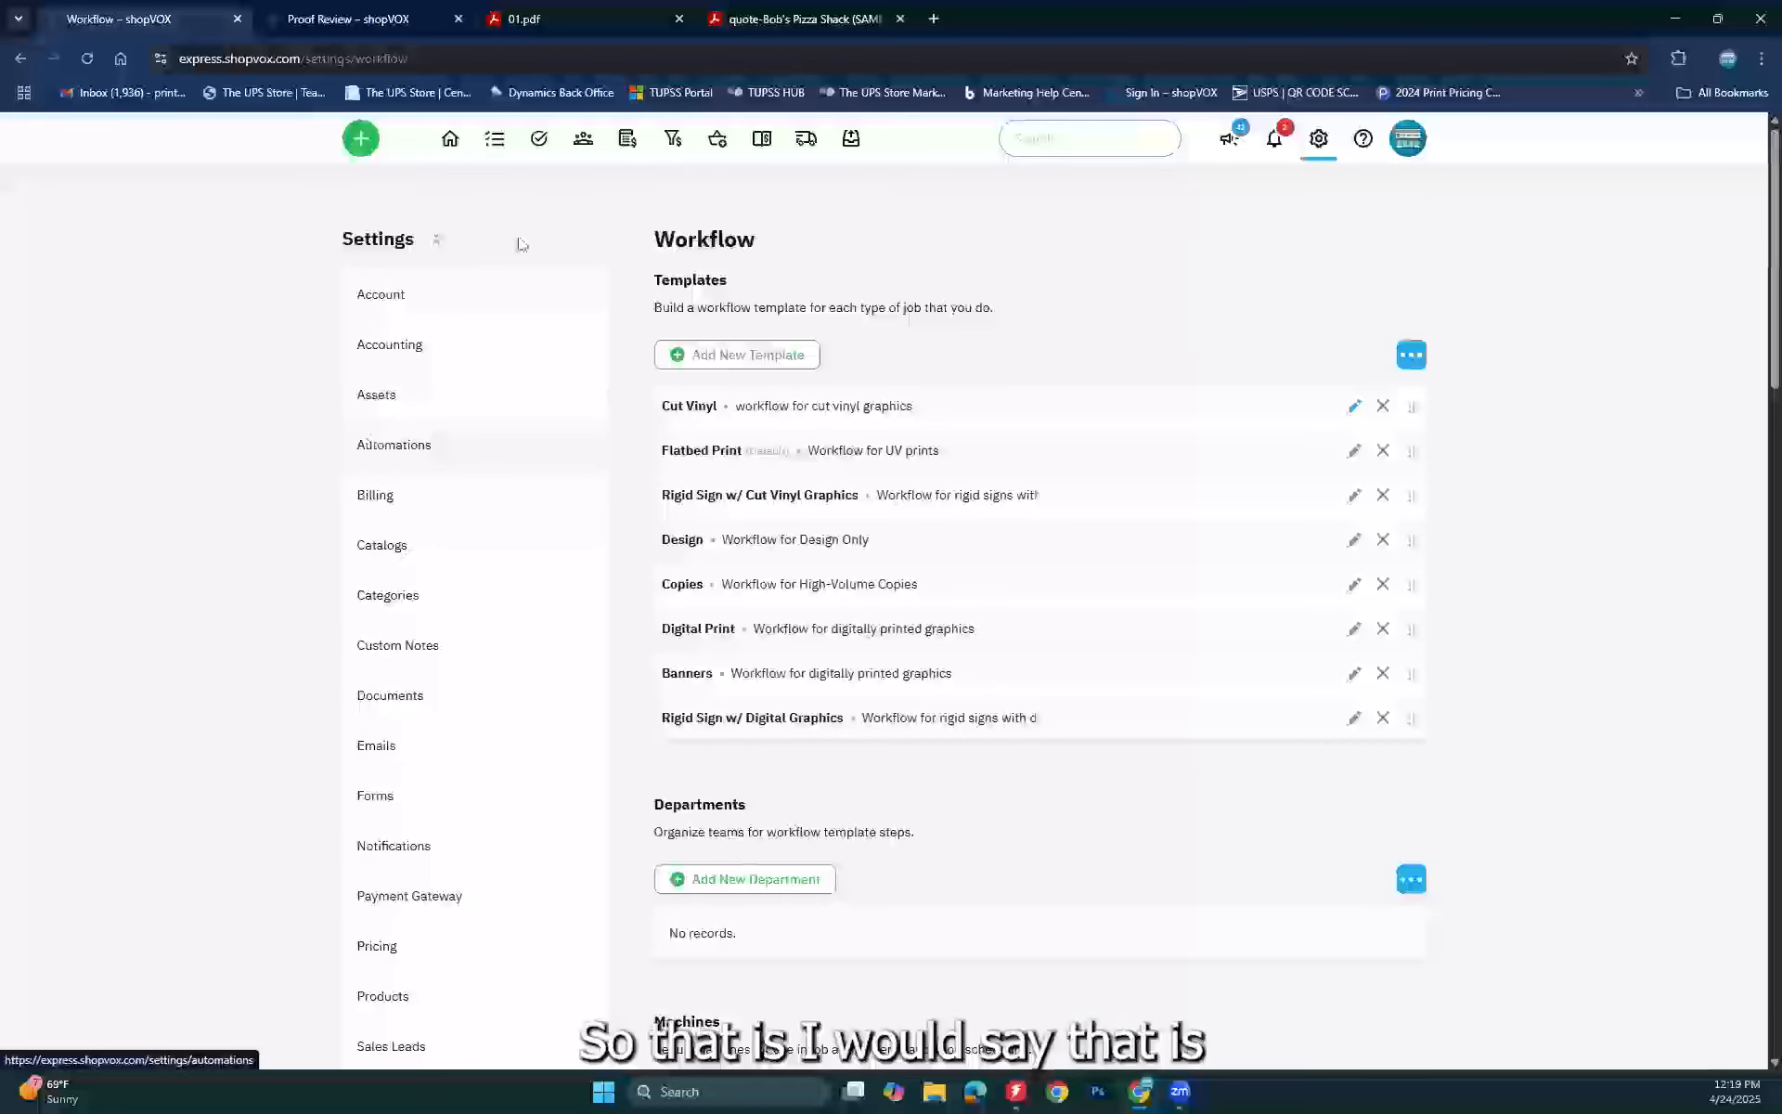
{"action": "left_click", "coordinate": [496, 142]}
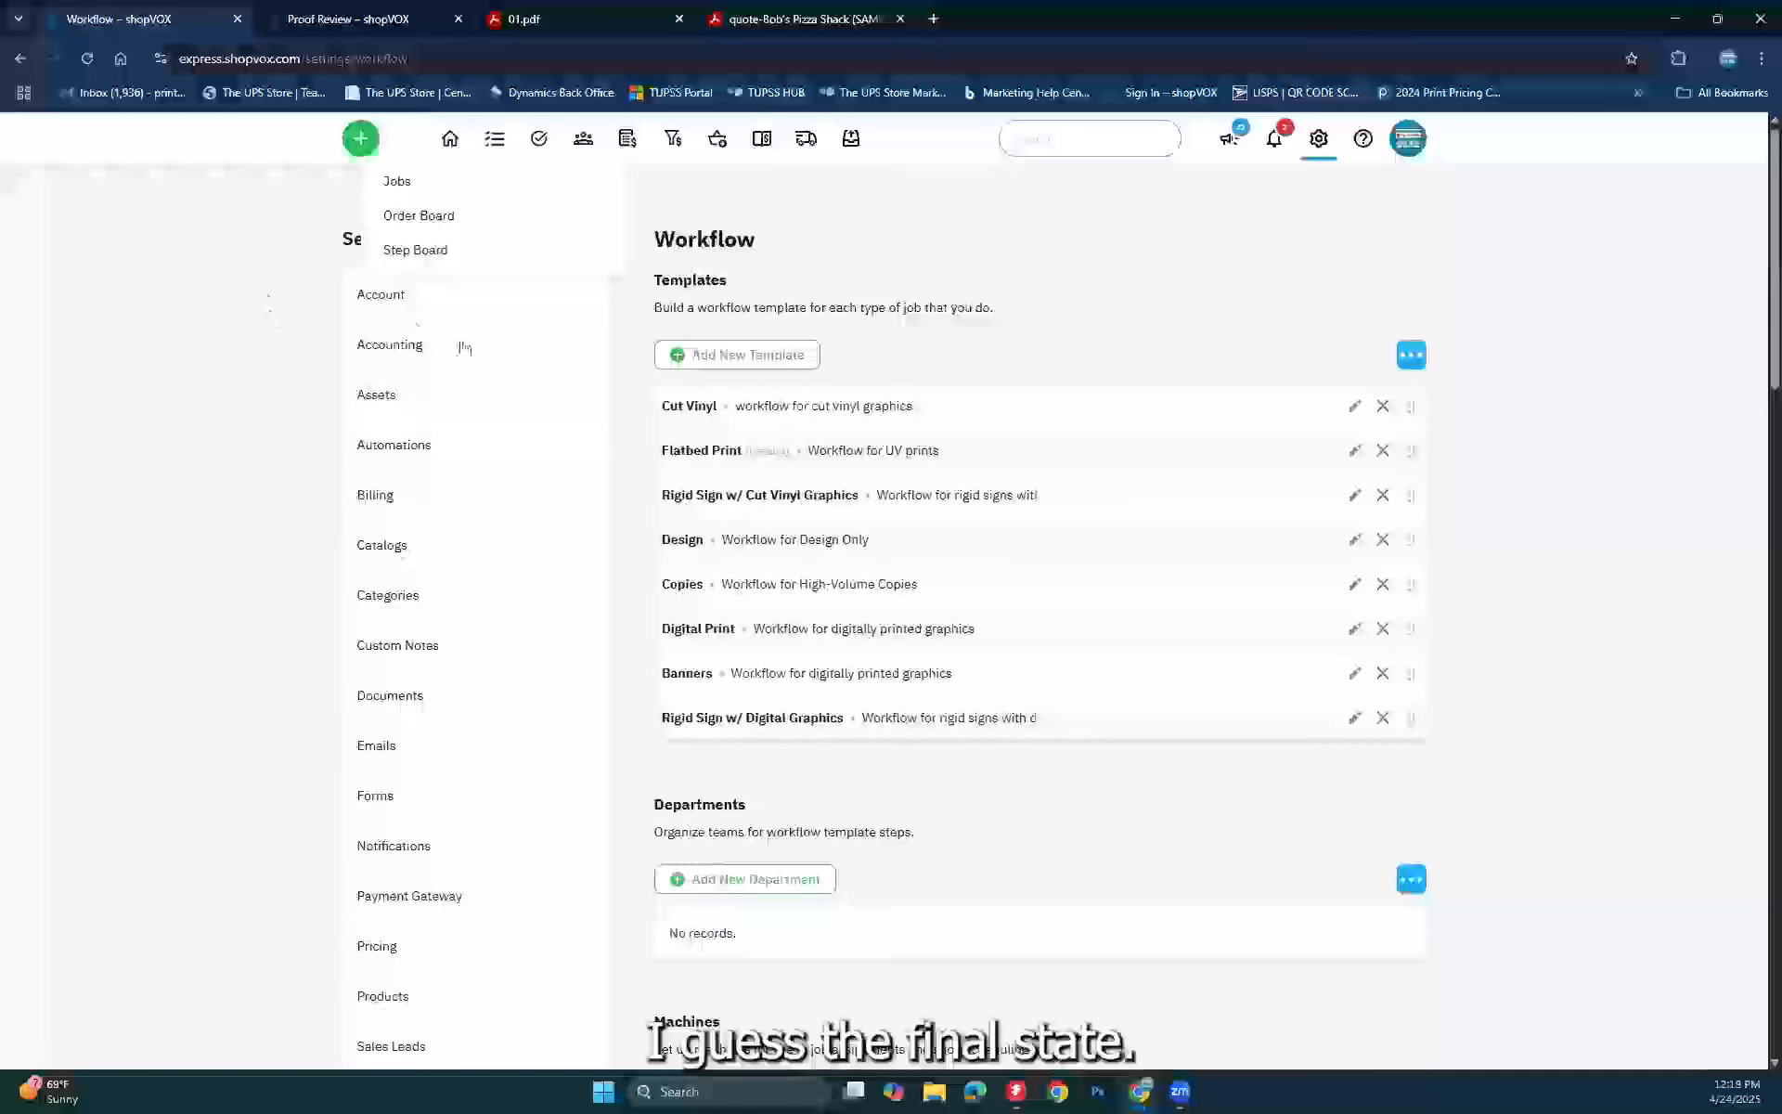
Step: Open sales order SO #1007: Branding package from the Jobs list
{"action": "left_click", "coordinate": [409, 181]}
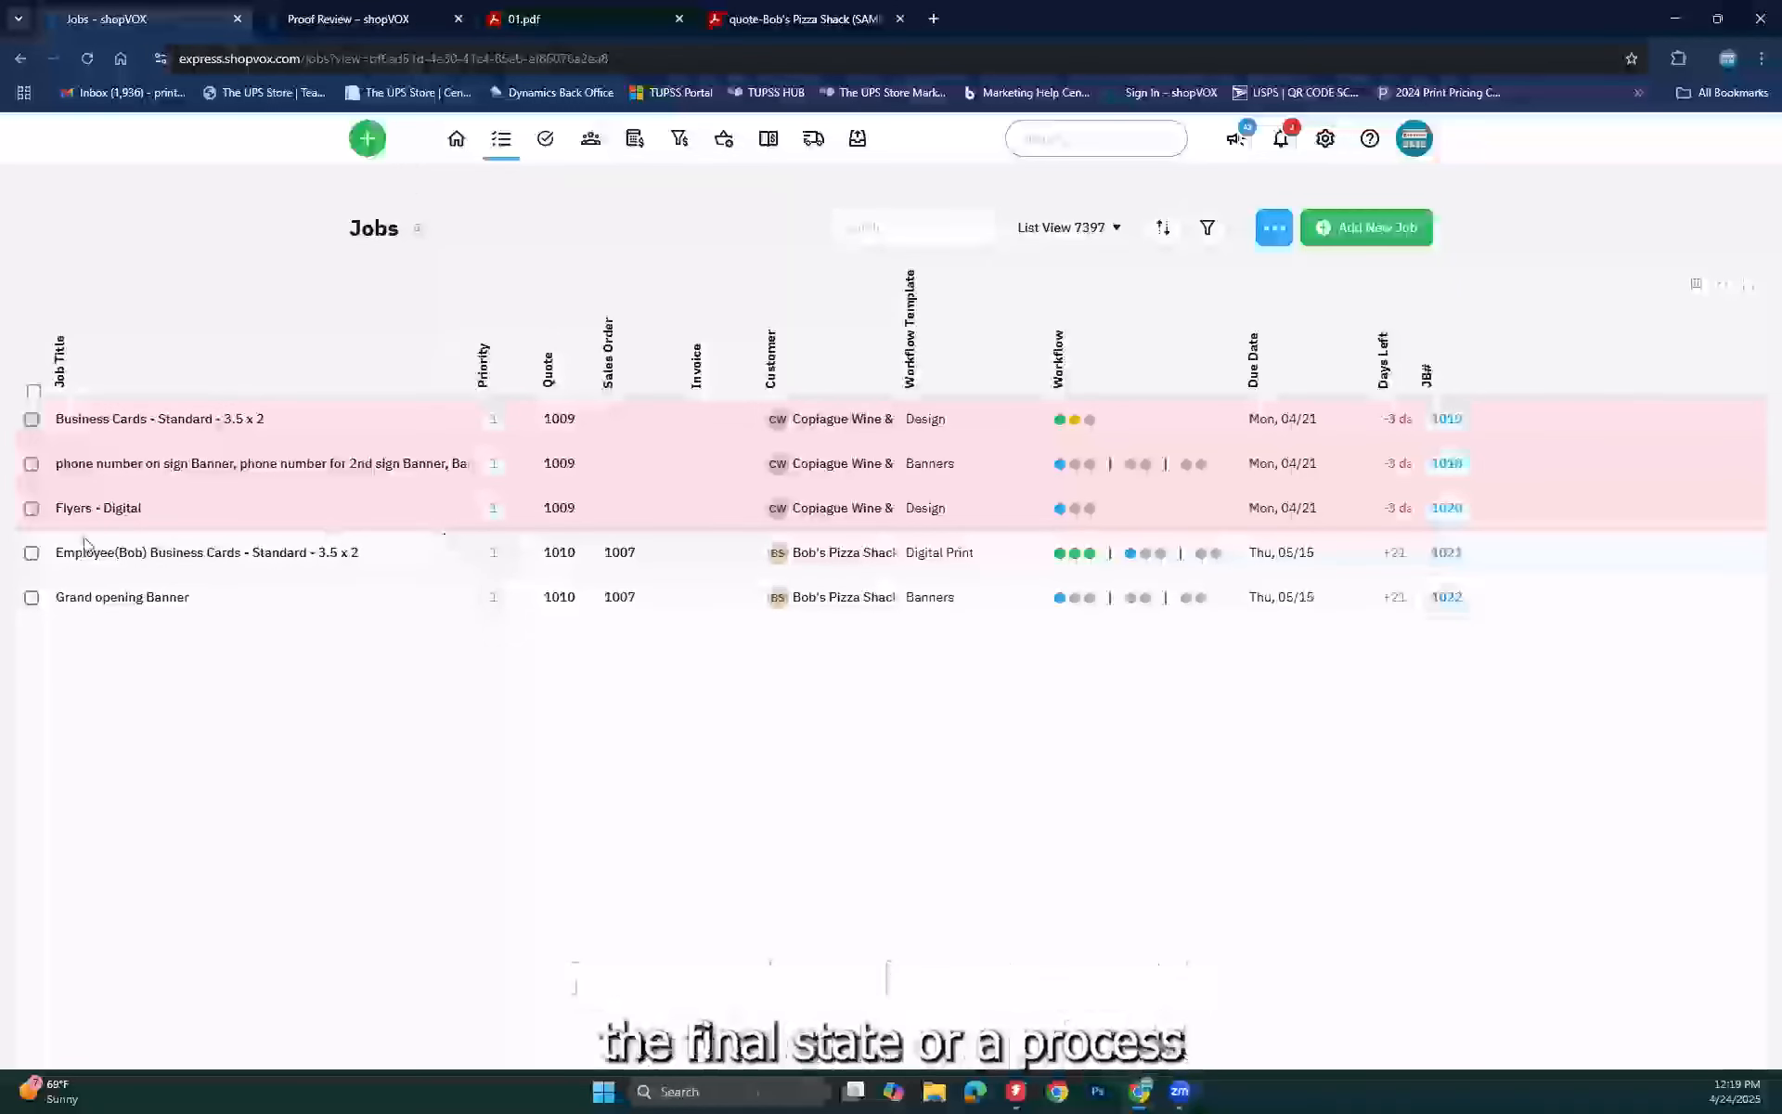
{"action": "left_click", "coordinate": [618, 557]}
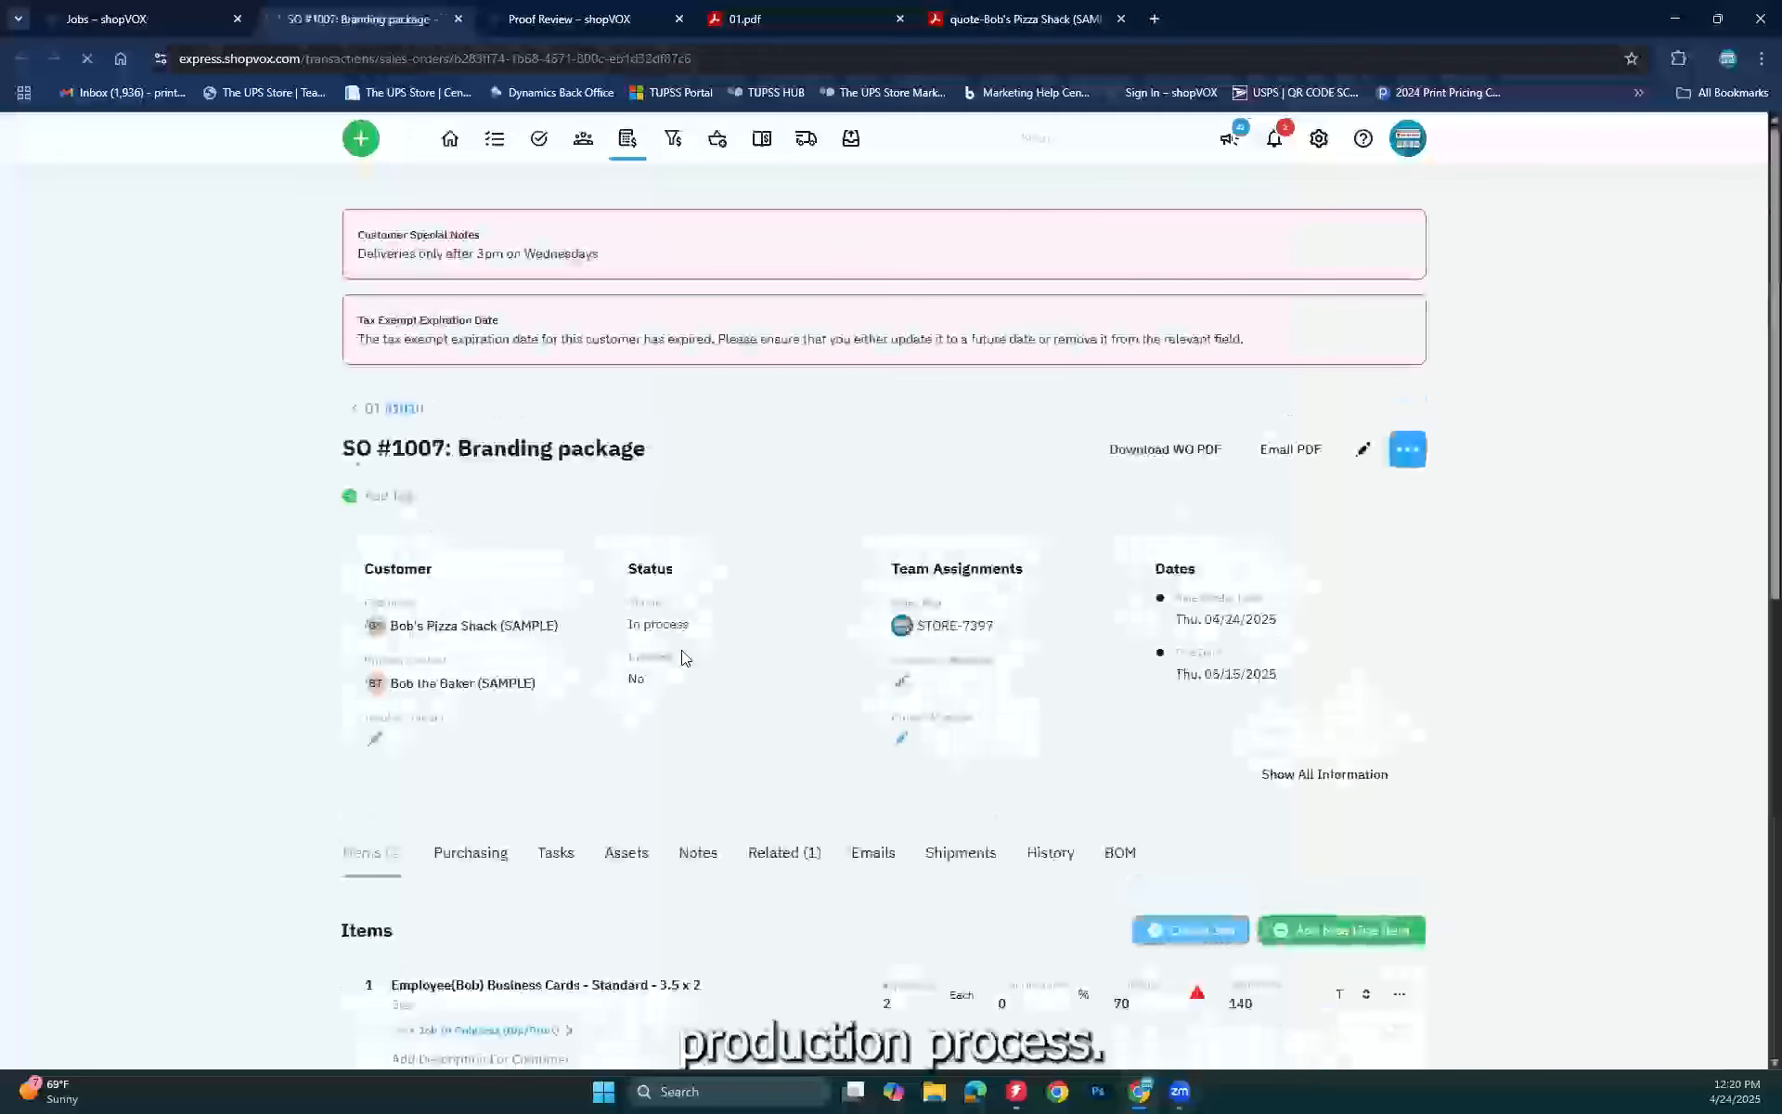
{"action": "left_click", "coordinate": [1410, 450]}
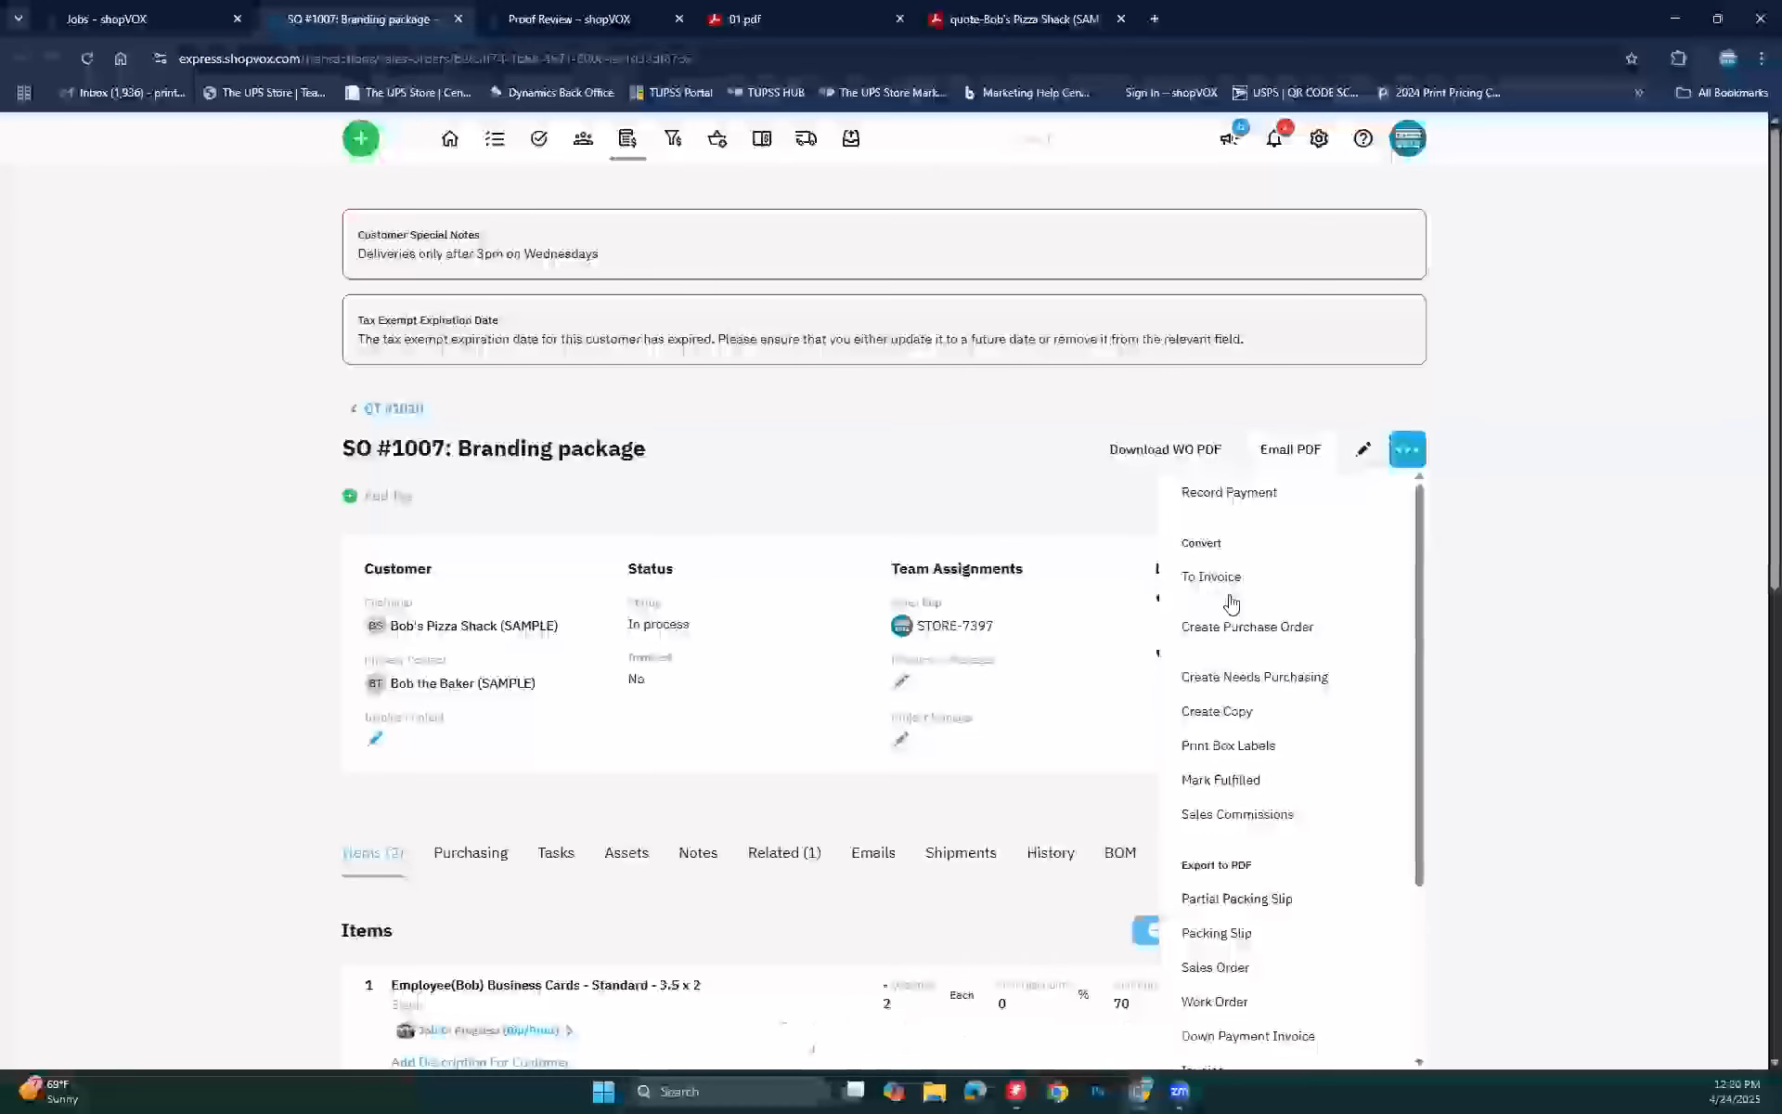
Step: Convert SO #1007 into invoice IN #1007 without completing its running jobs
{"action": "left_click", "coordinate": [1207, 577]}
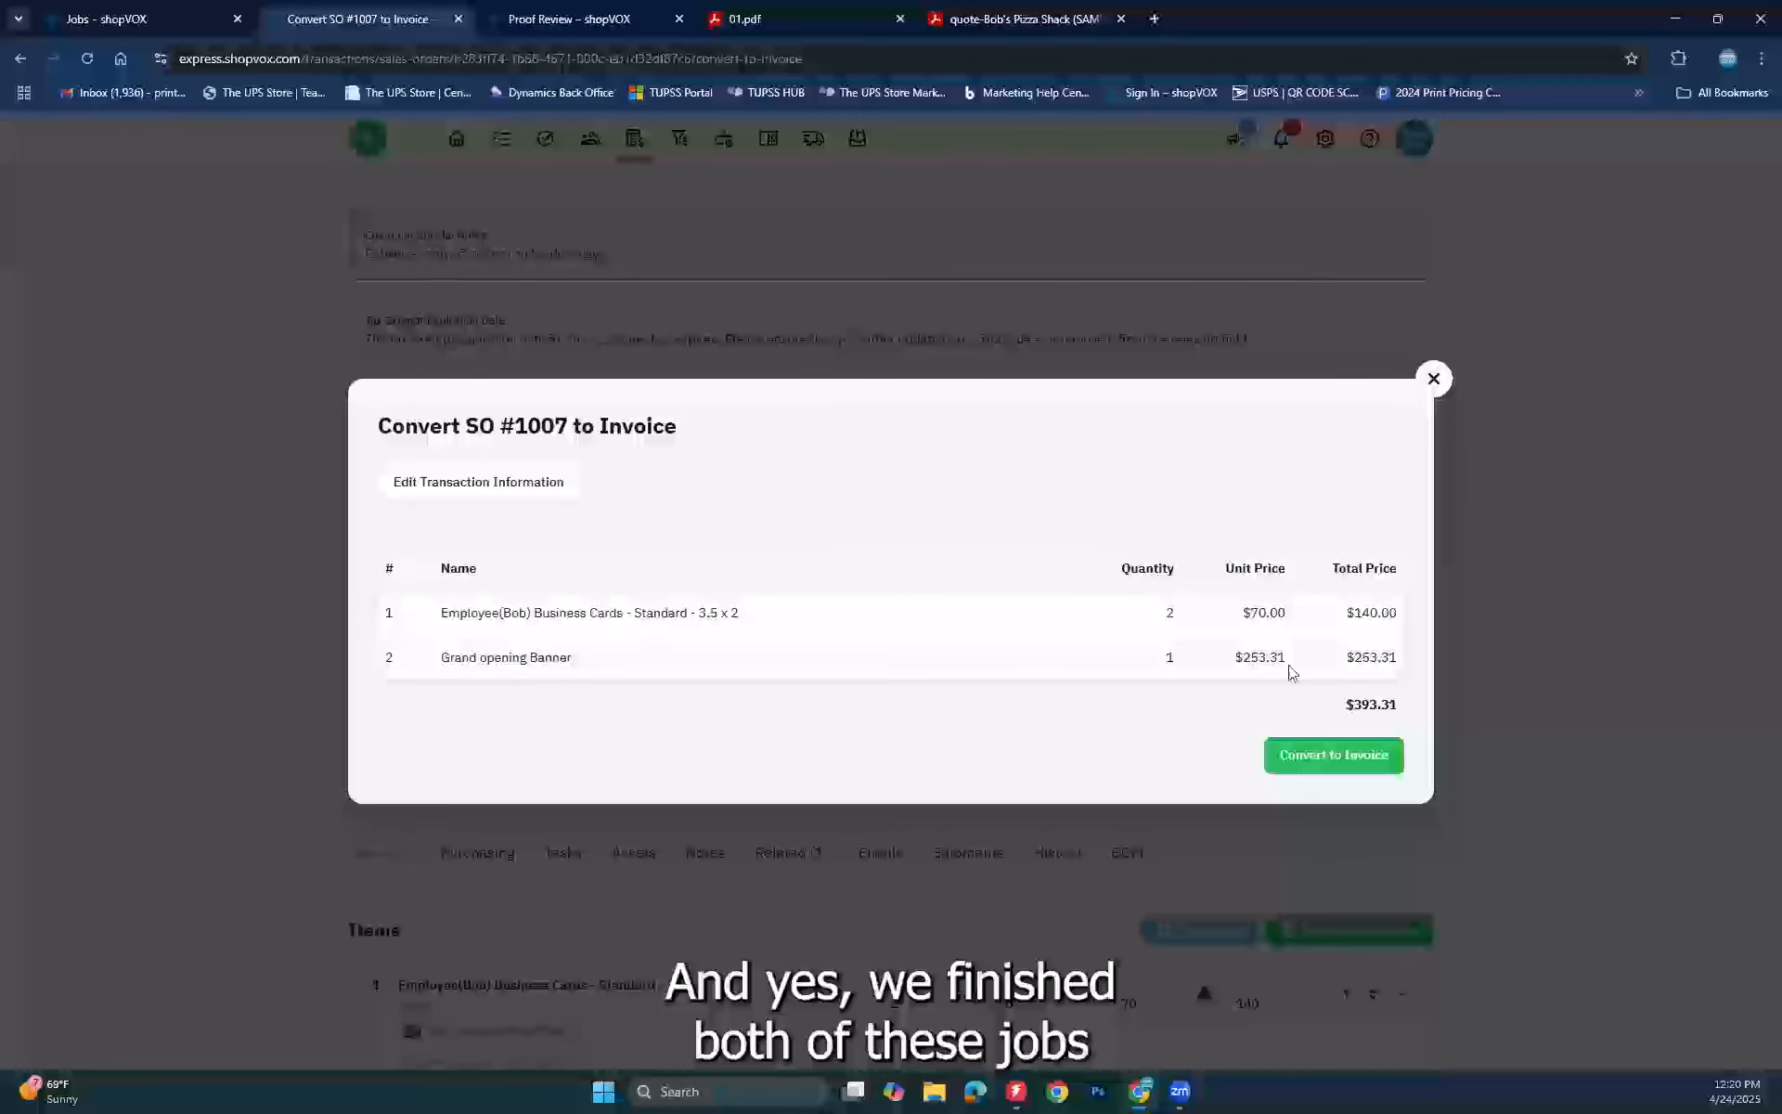
{"action": "left_click", "coordinate": [1372, 755]}
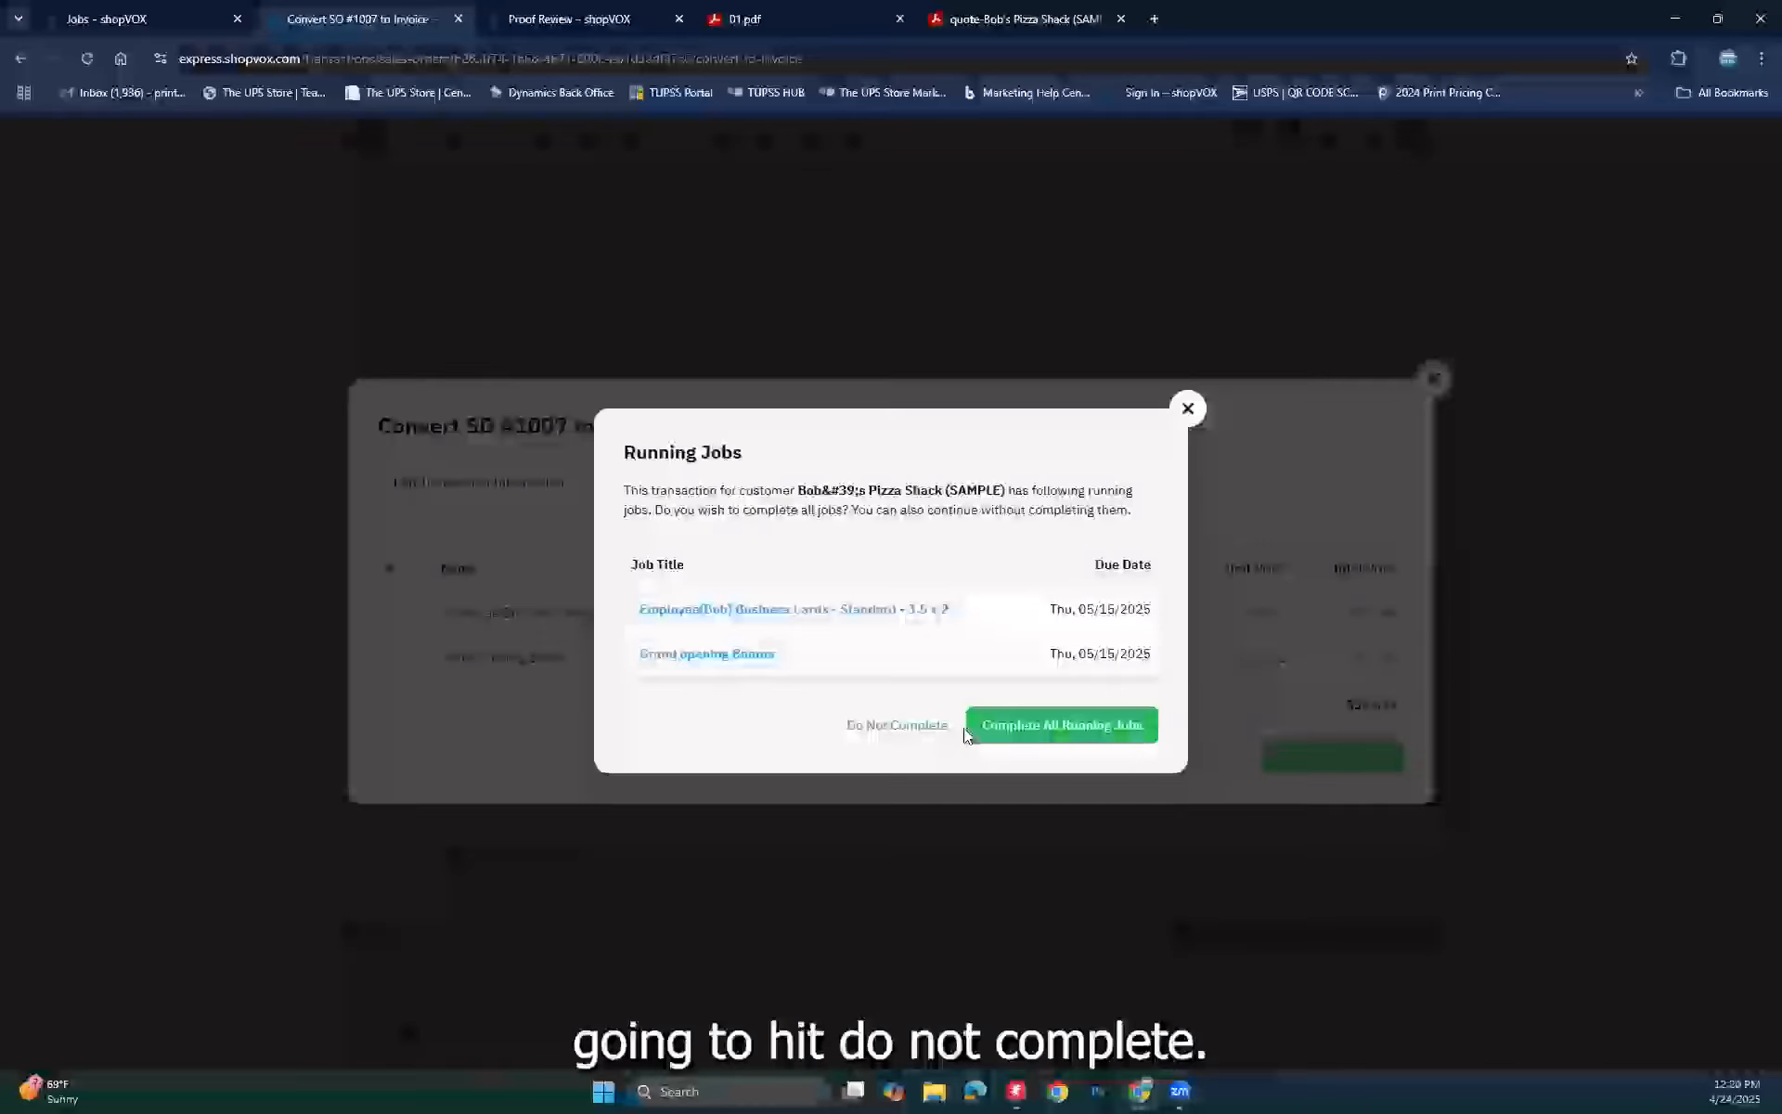
{"action": "left_click", "coordinate": [884, 728]}
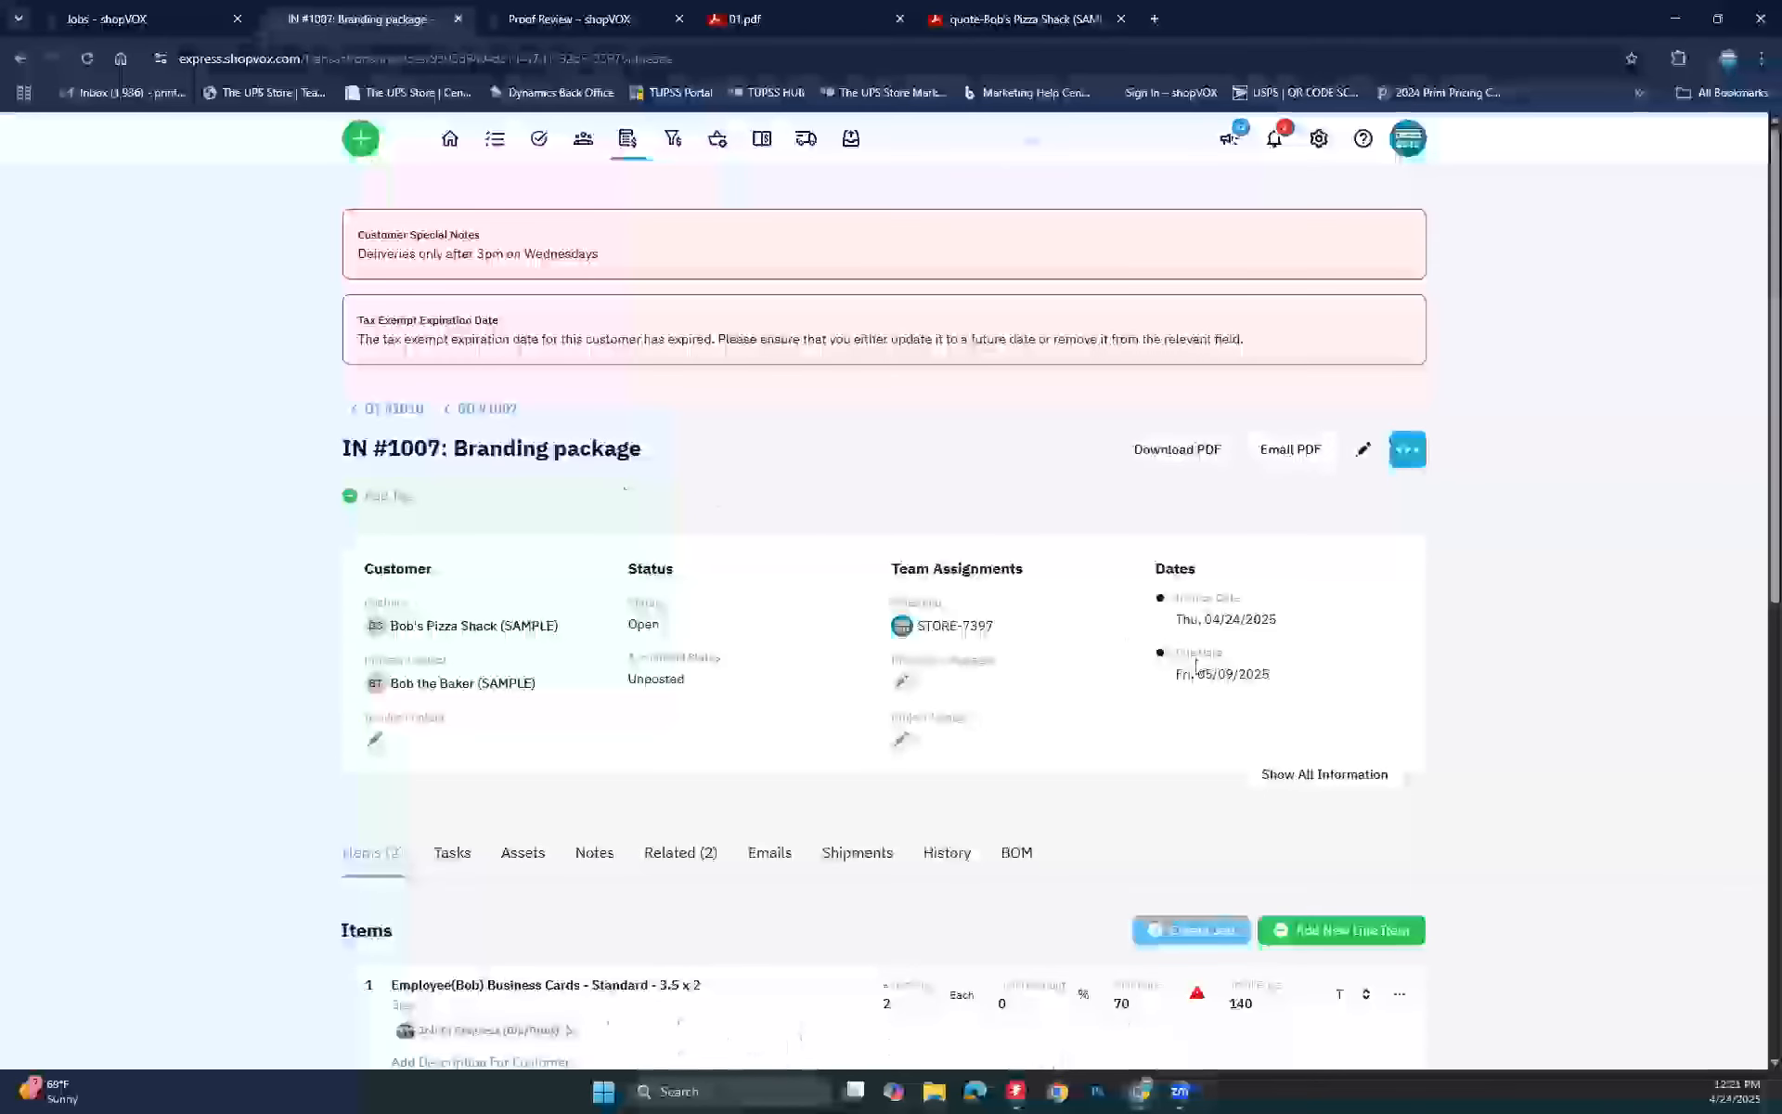
{"action": "scroll", "coordinate": [1196, 666], "scroll_direction": "down", "scroll_amount": 8}
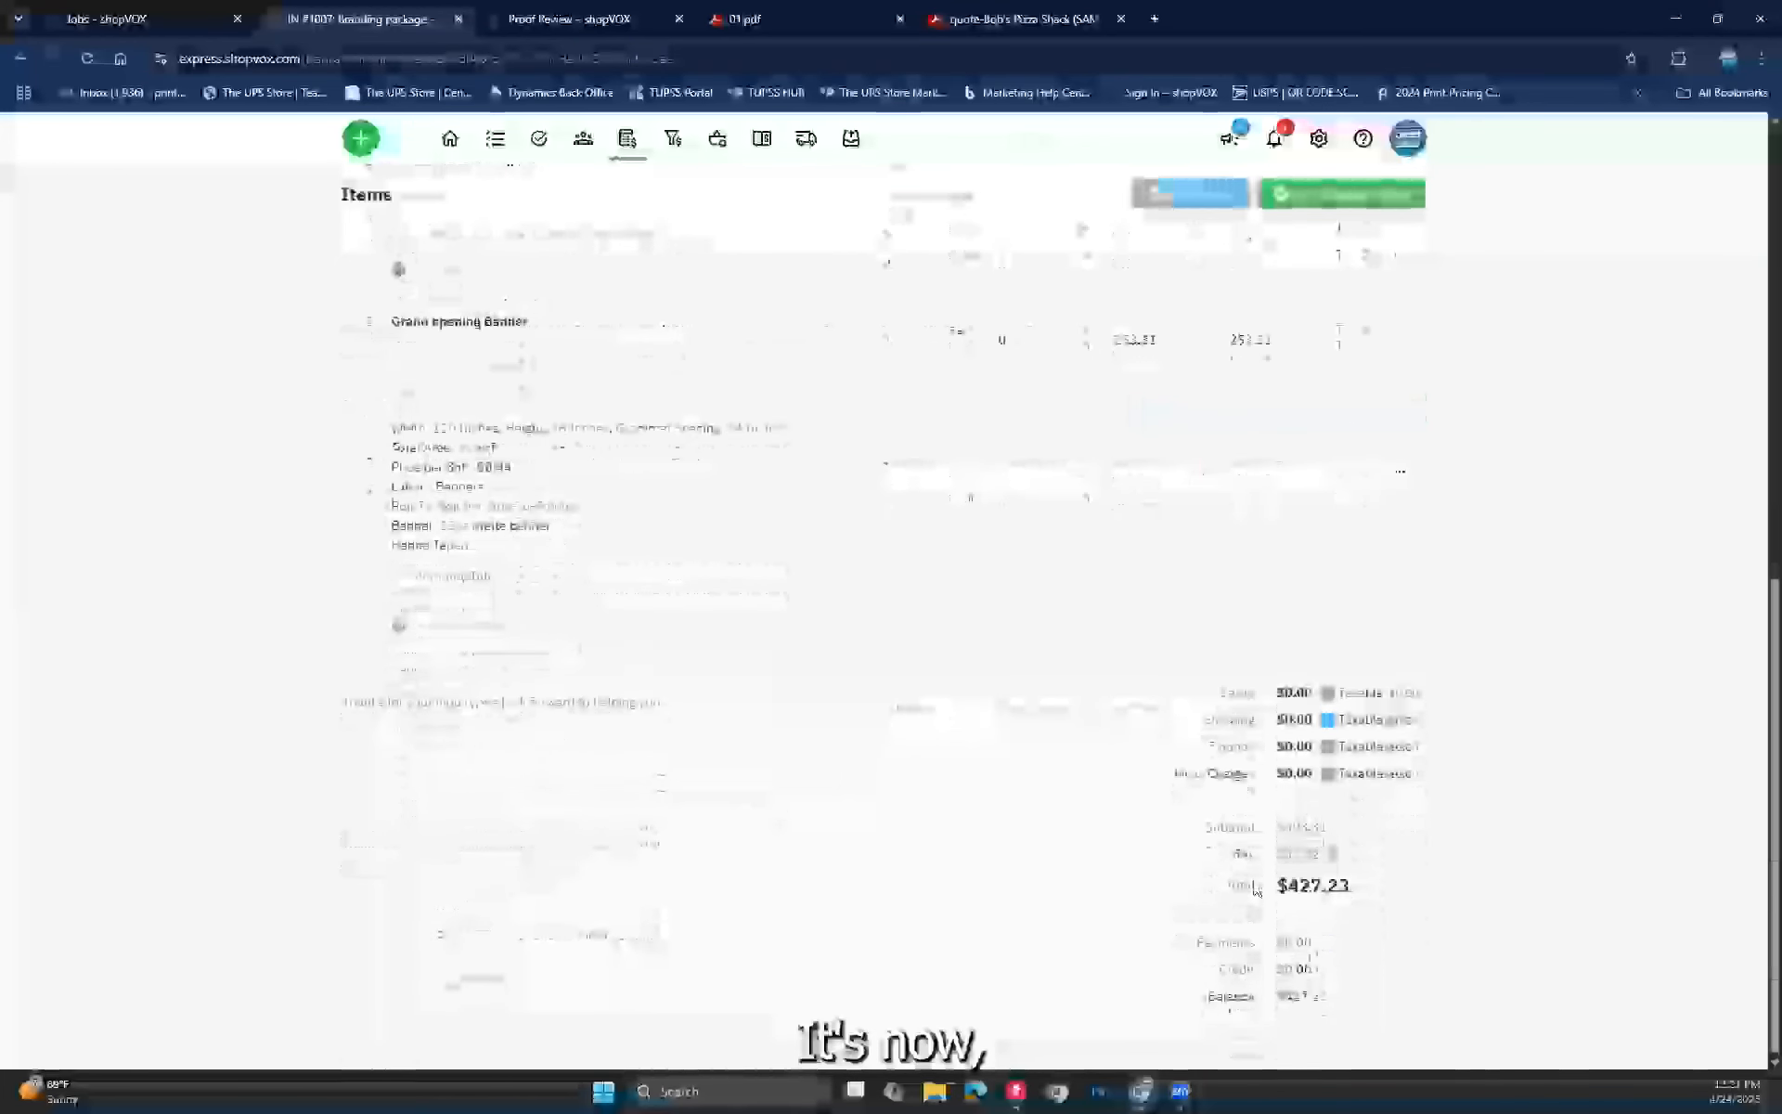
{"action": "scroll", "coordinate": [1024, 664], "scroll_direction": "up", "scroll_amount": 8}
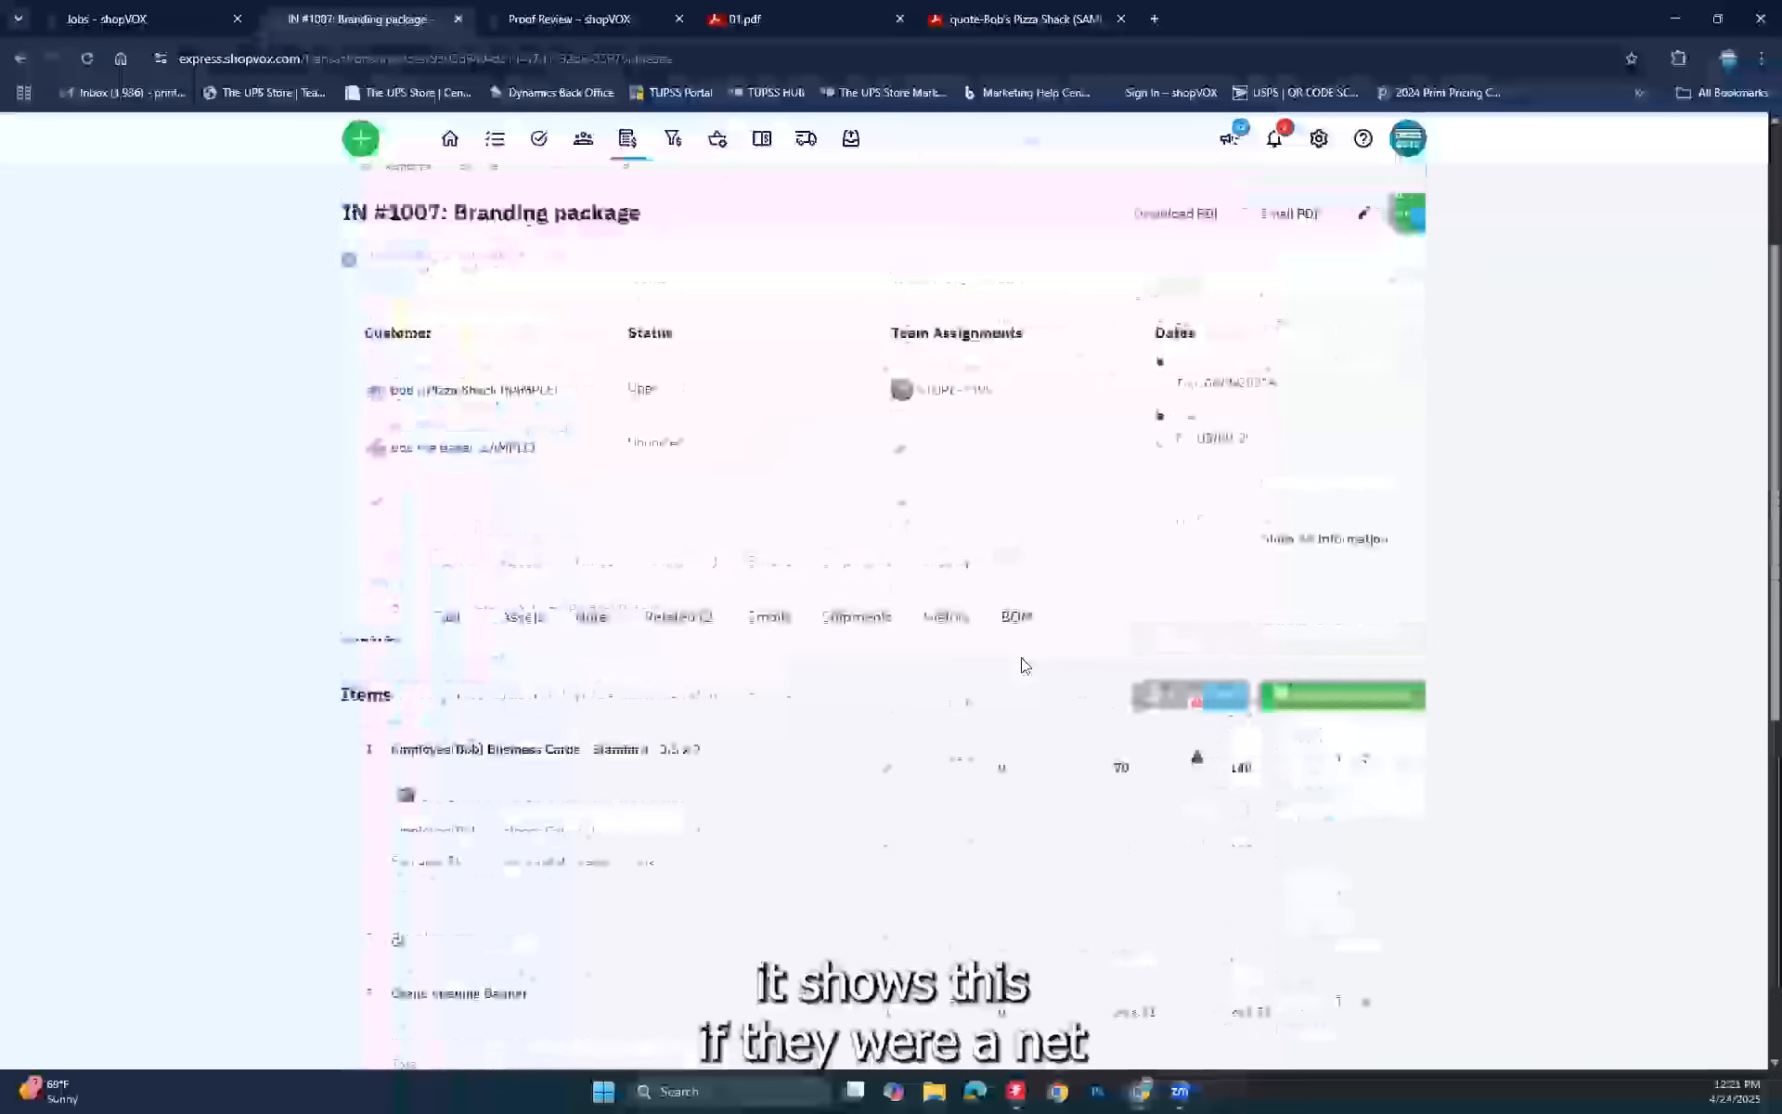
{"action": "scroll", "coordinate": [1024, 664], "scroll_direction": "up", "scroll_amount": 3}
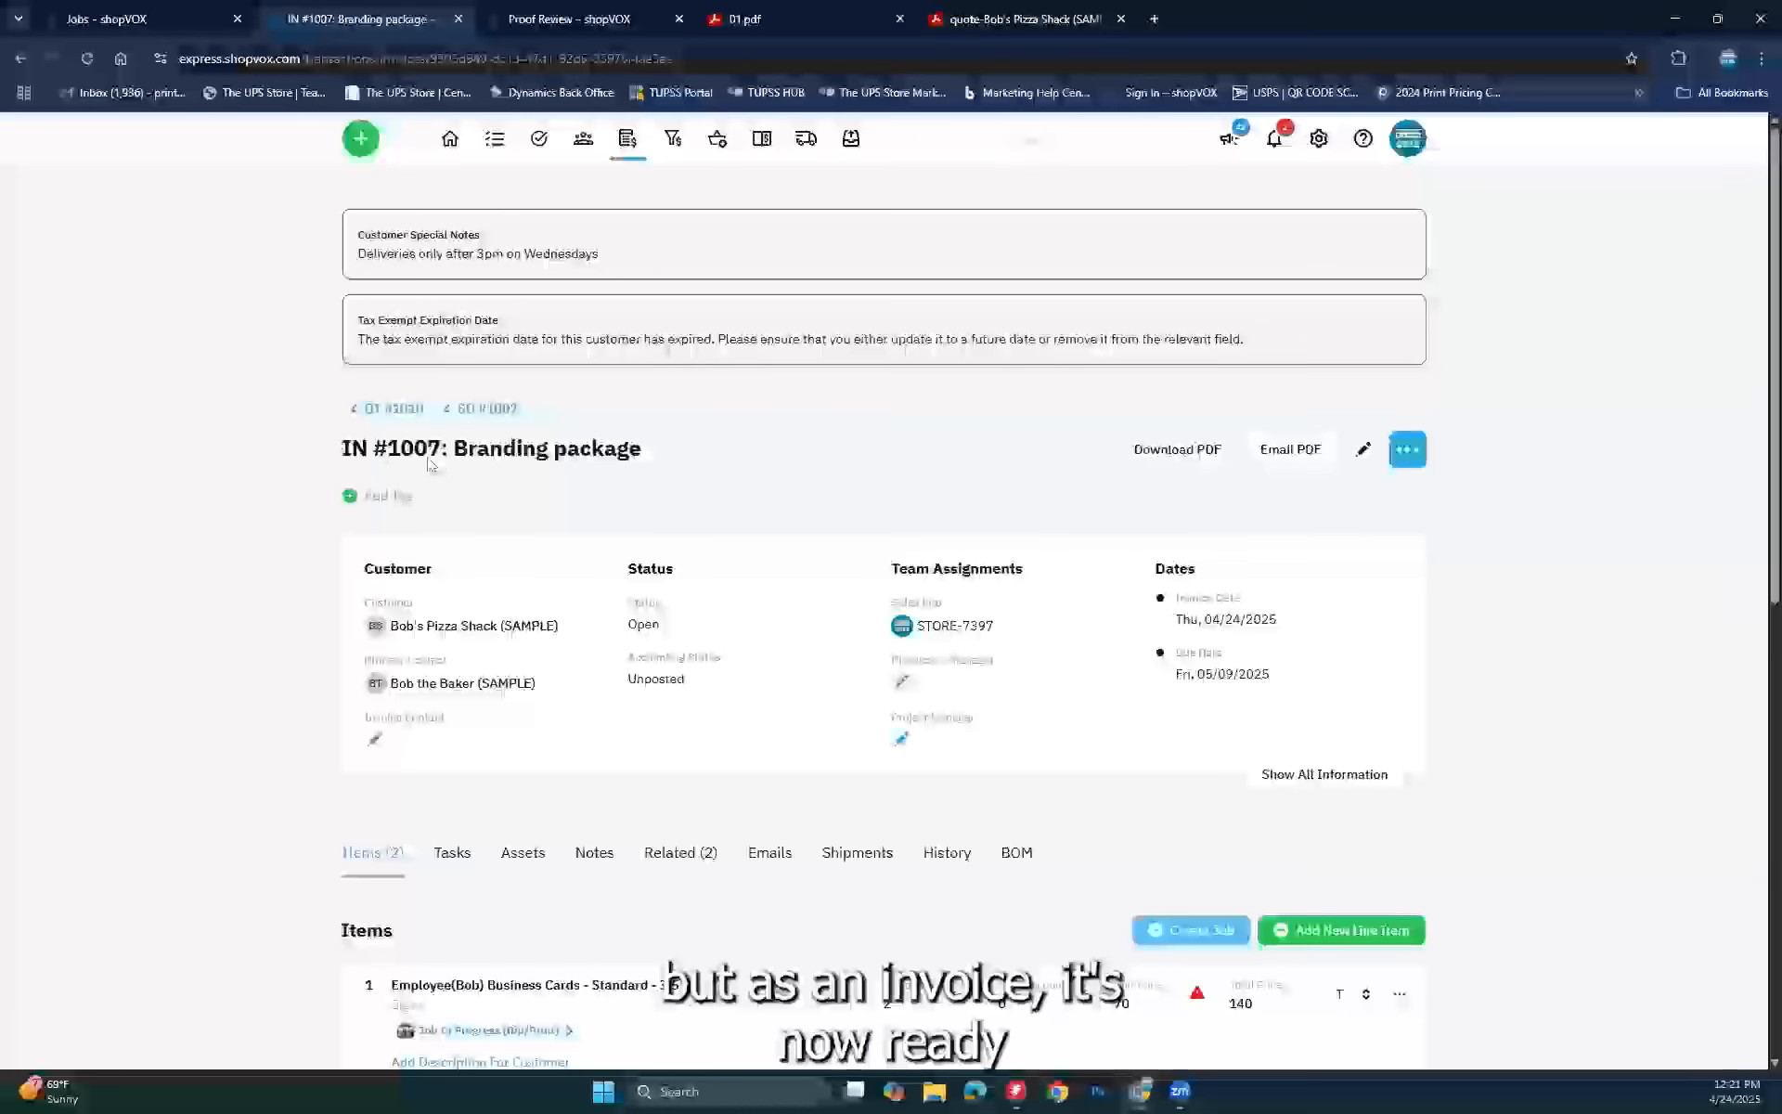
{"action": "left_click", "coordinate": [763, 141]}
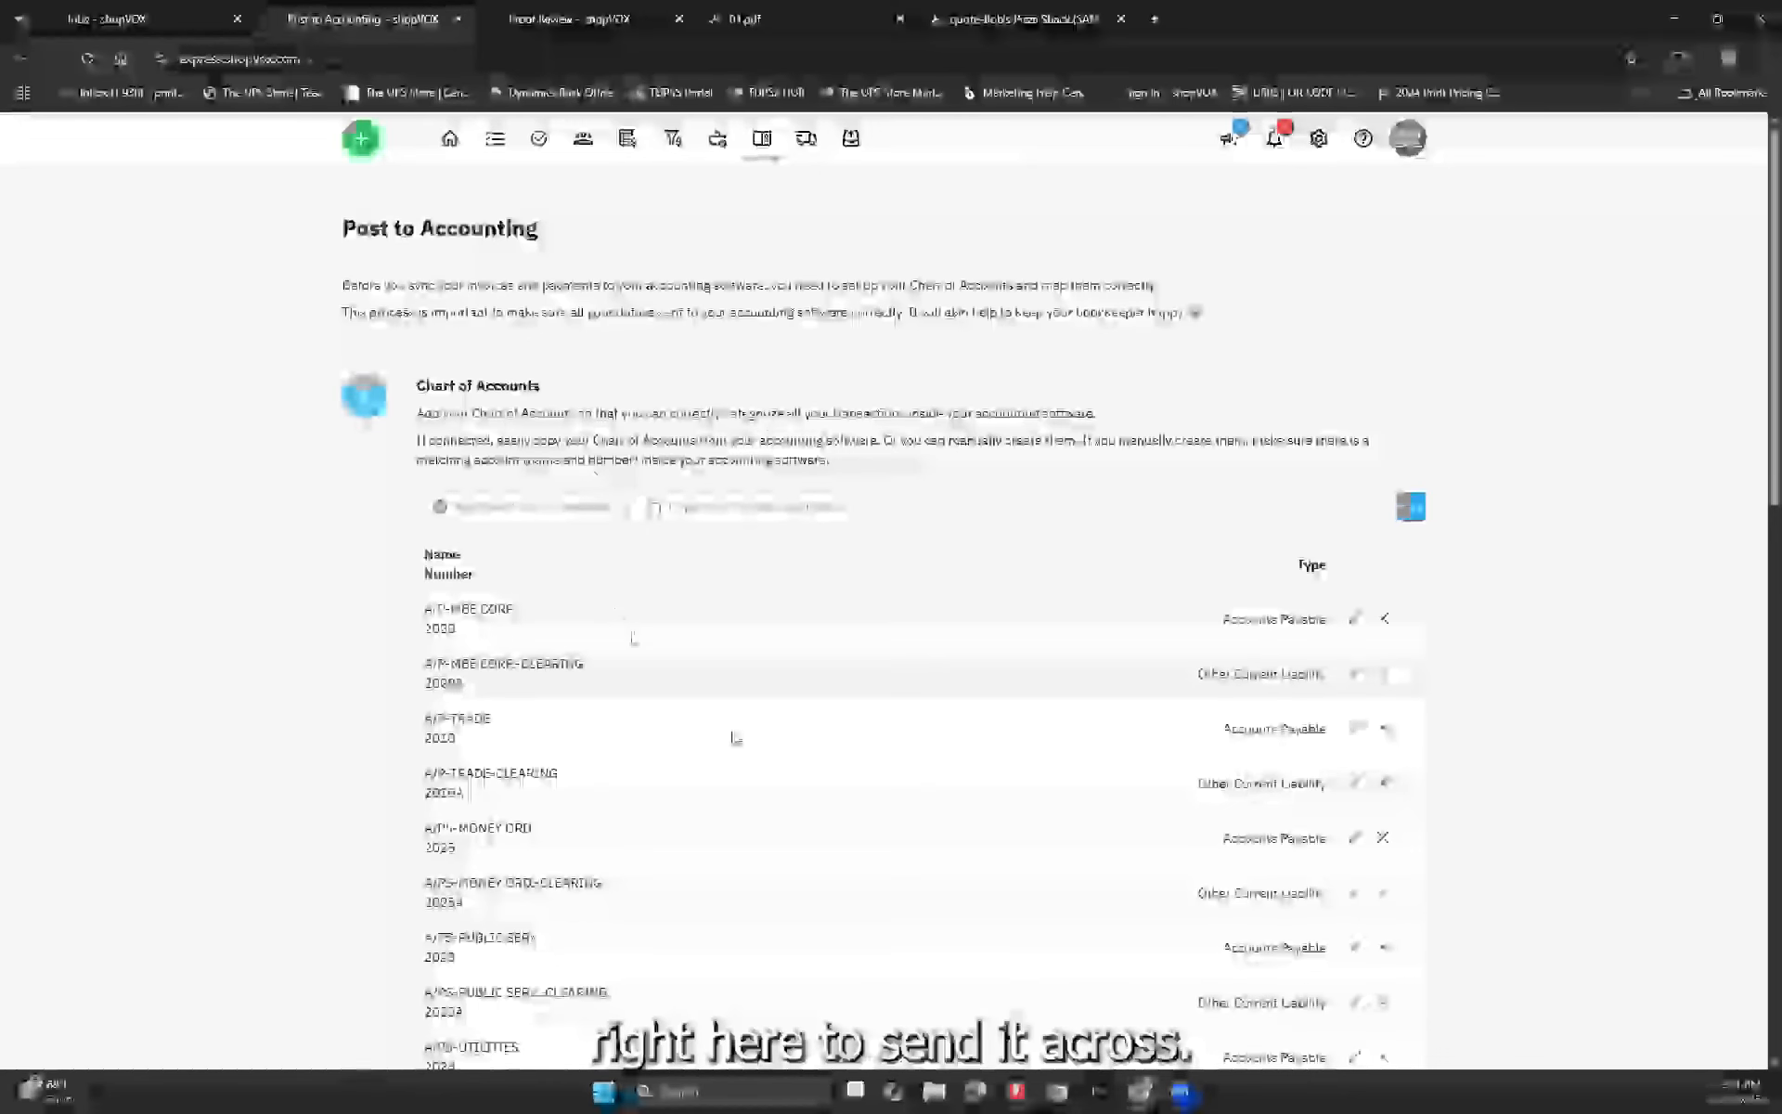
{"action": "scroll", "coordinate": [1085, 604], "scroll_direction": "down", "scroll_amount": 4}
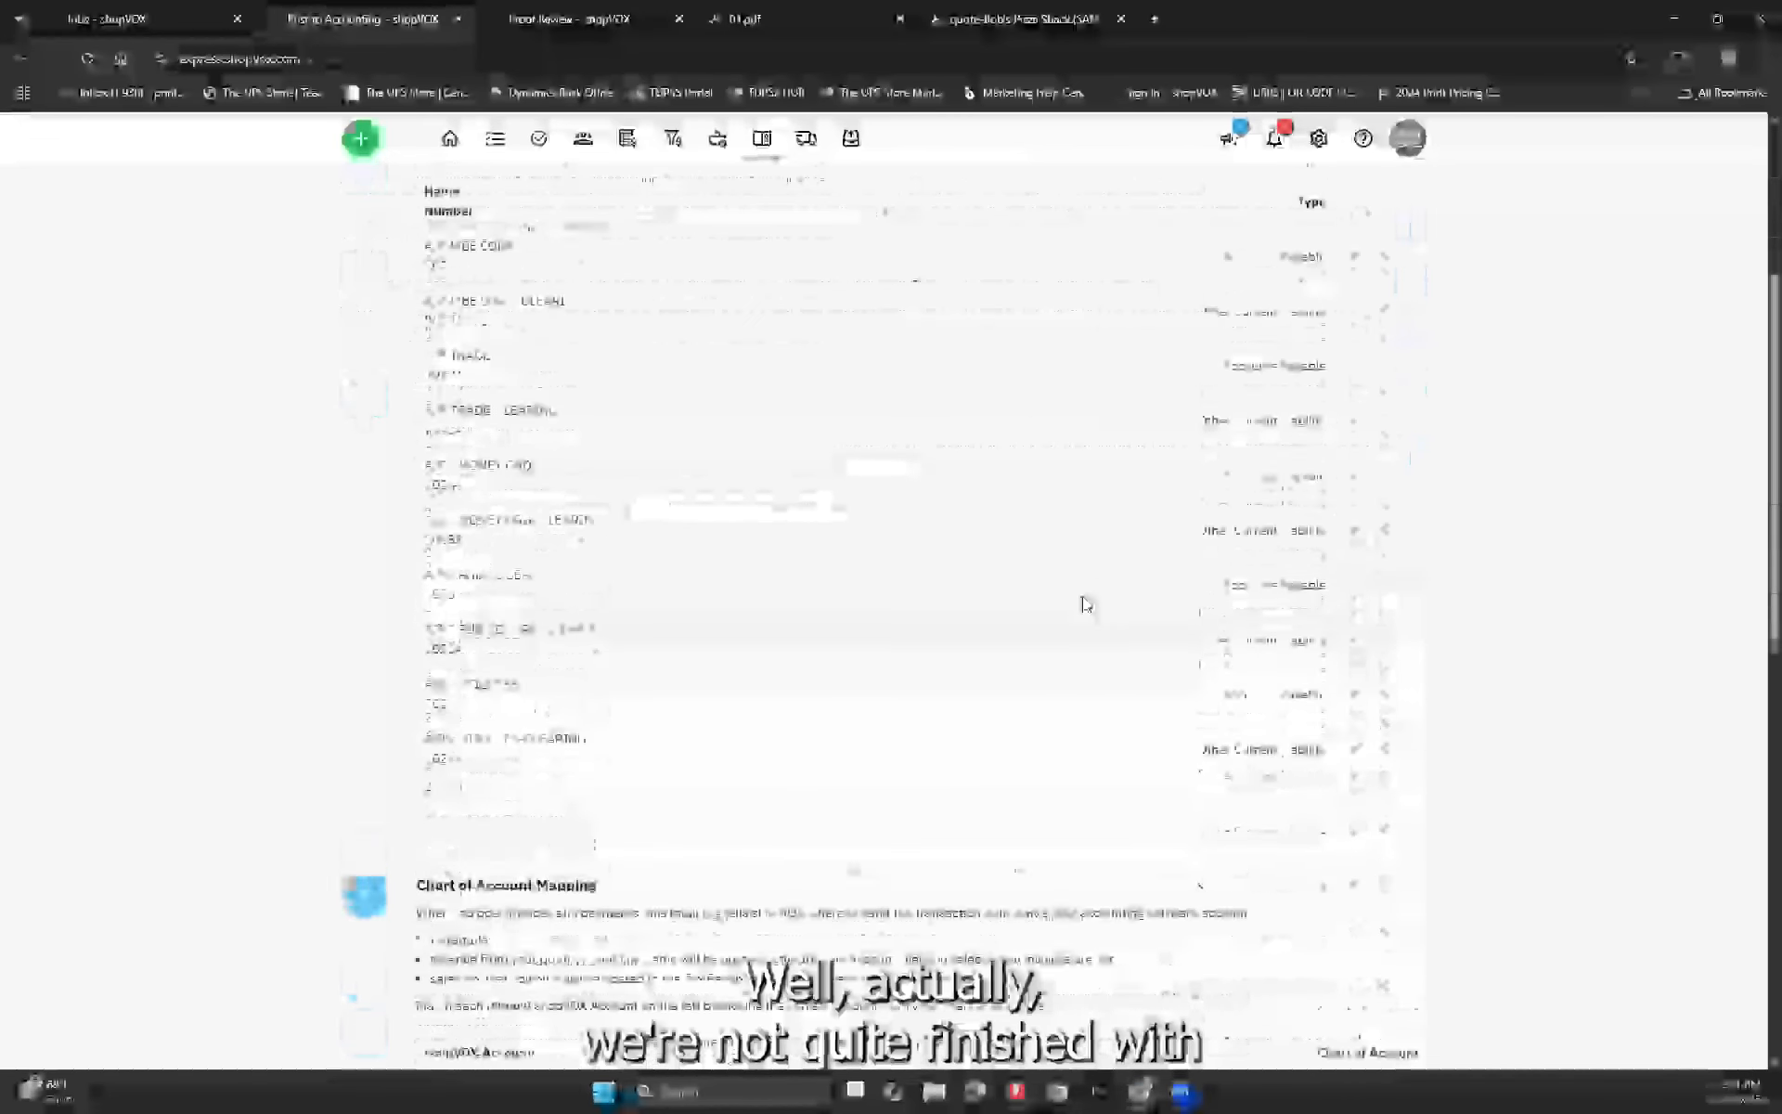
{"action": "scroll", "coordinate": [1087, 604], "scroll_direction": "down", "scroll_amount": 2}
{"action": "scroll", "coordinate": [1087, 604], "scroll_direction": "up", "scroll_amount": 1}
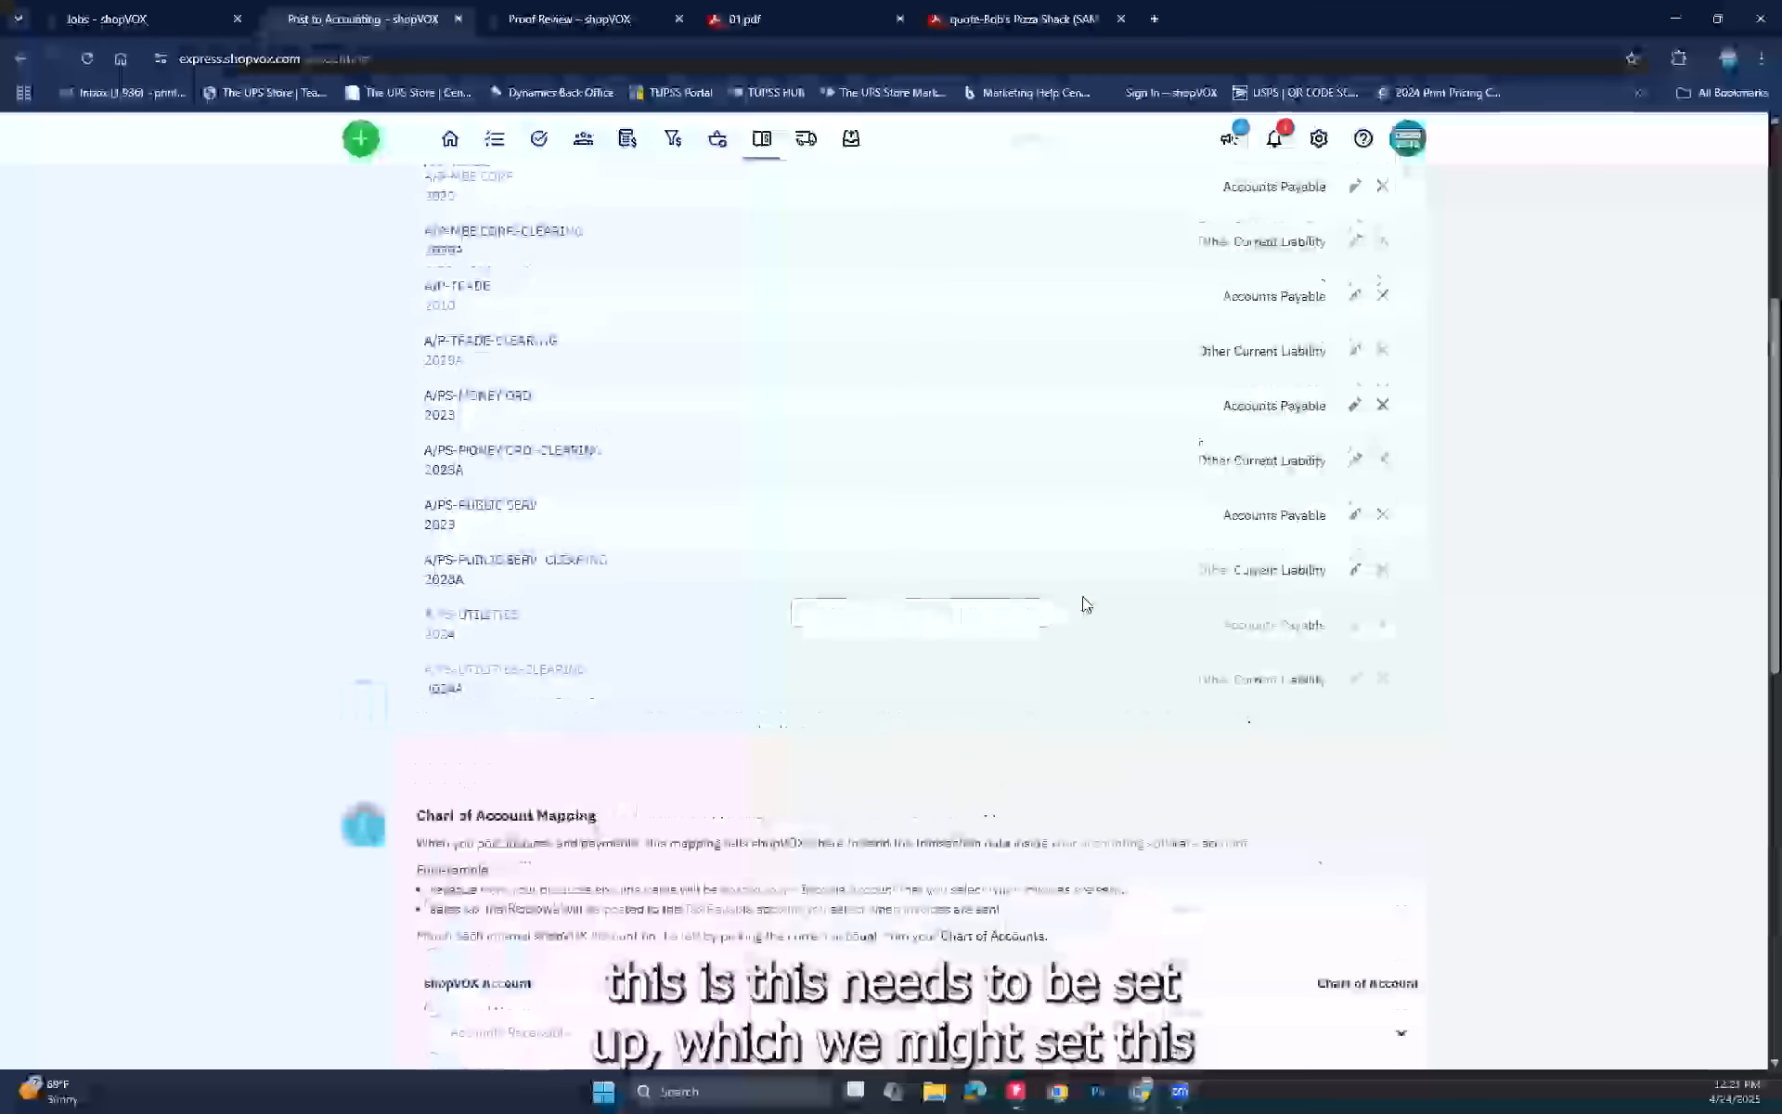
{"action": "scroll", "coordinate": [1085, 604], "scroll_direction": "up", "scroll_amount": 5}
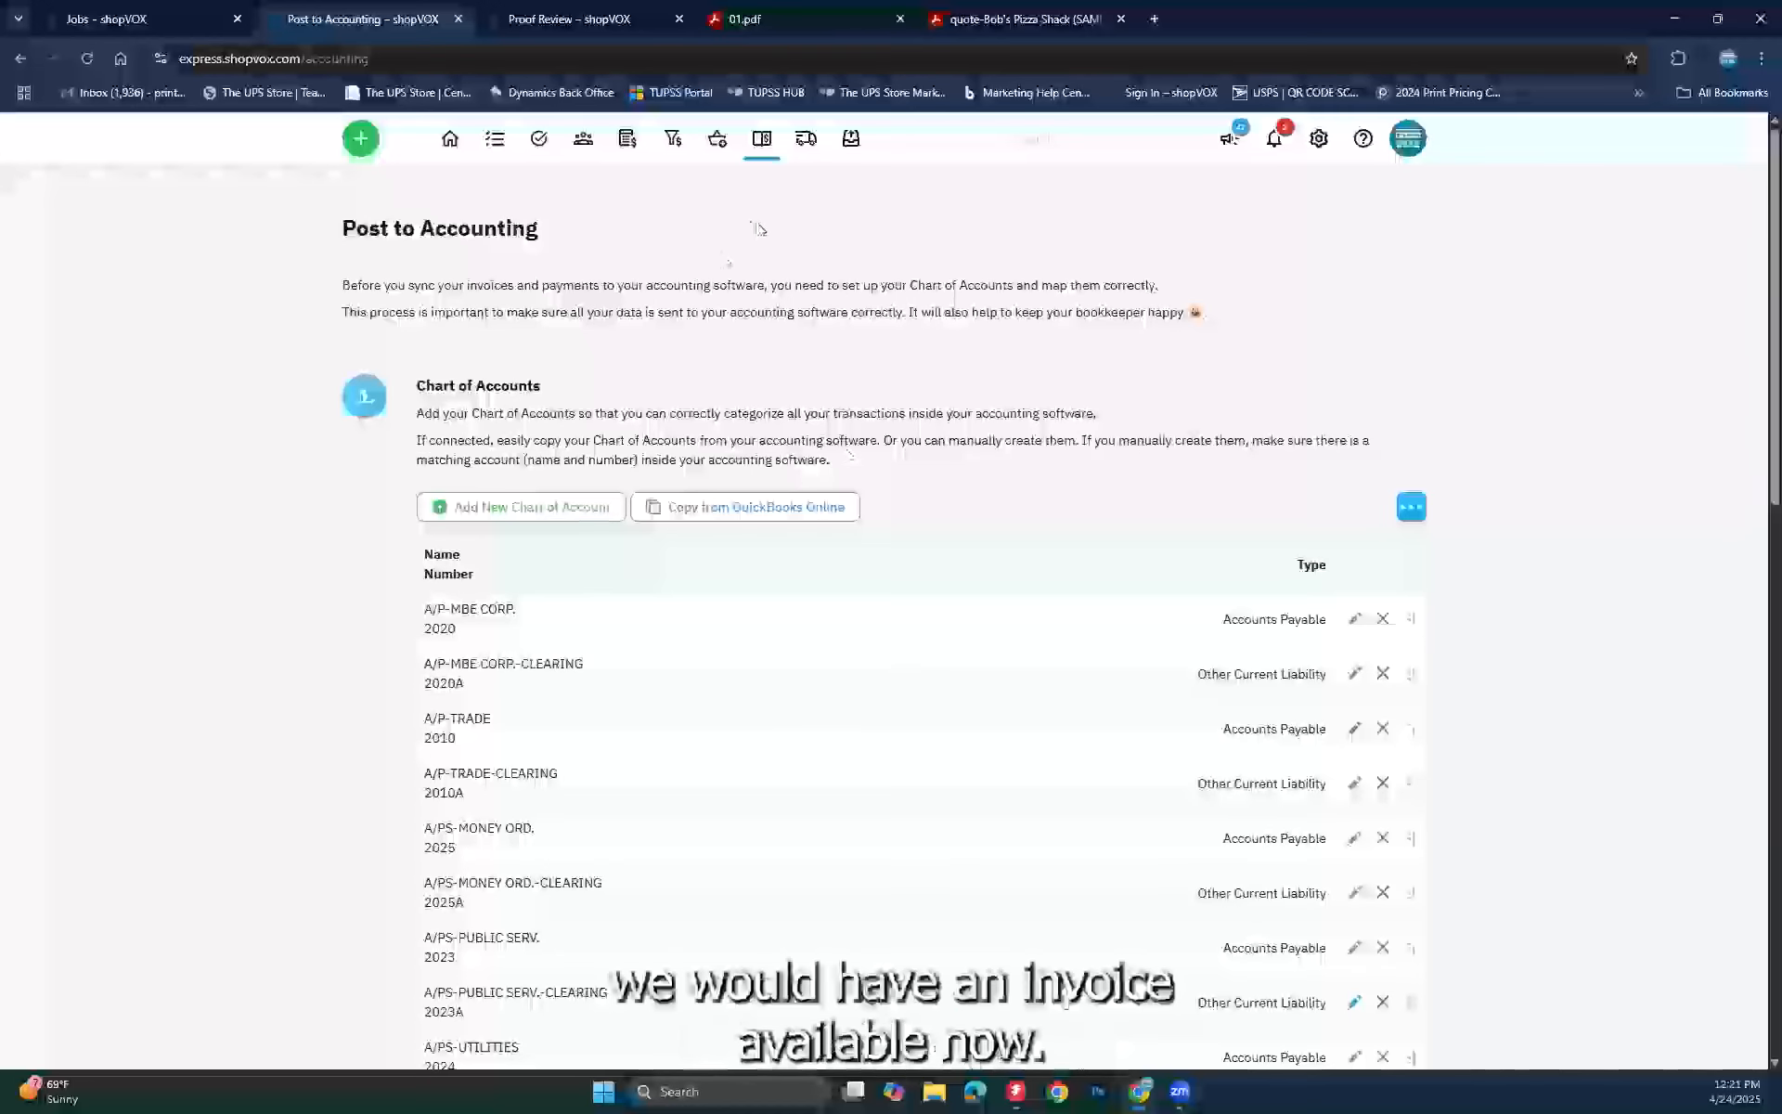
{"action": "left_click", "coordinate": [13, 58]}
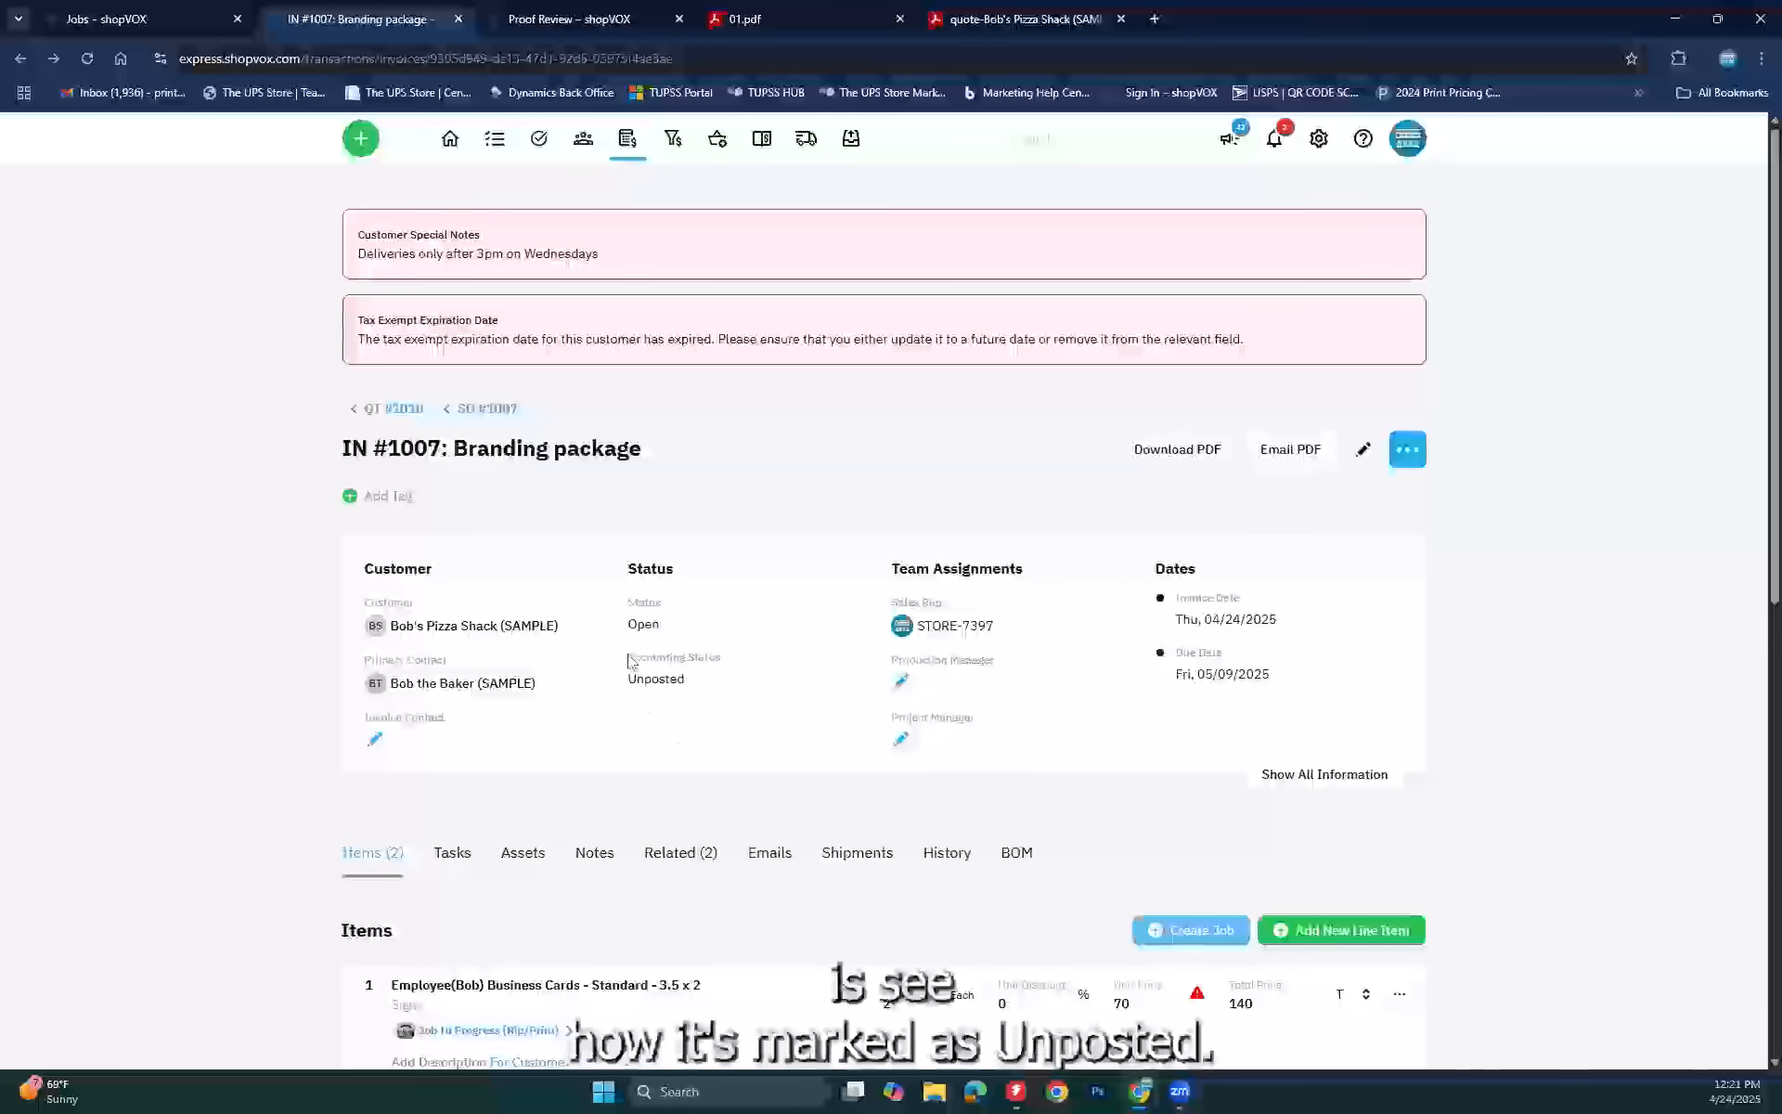
{"action": "left_click_drag", "start_coordinate": [630, 659], "coordinate": [692, 691]}
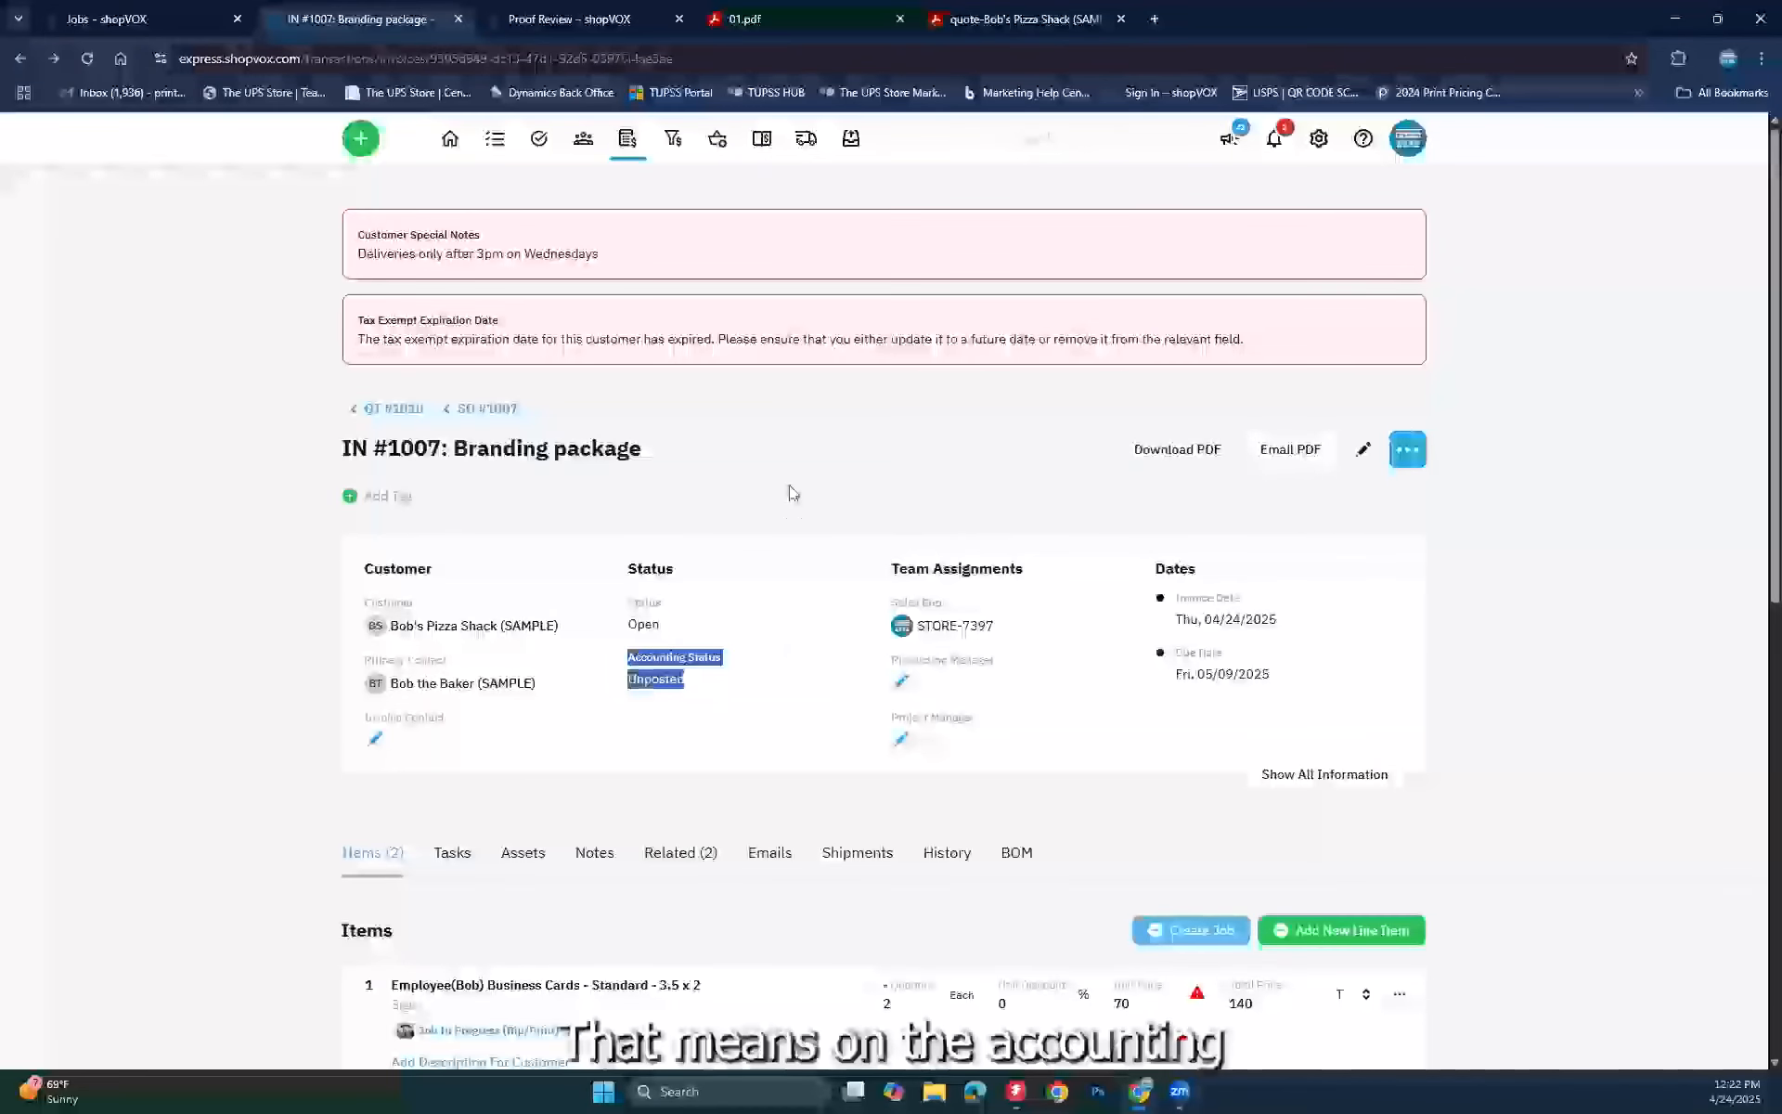
{"action": "left_click", "coordinate": [822, 579]}
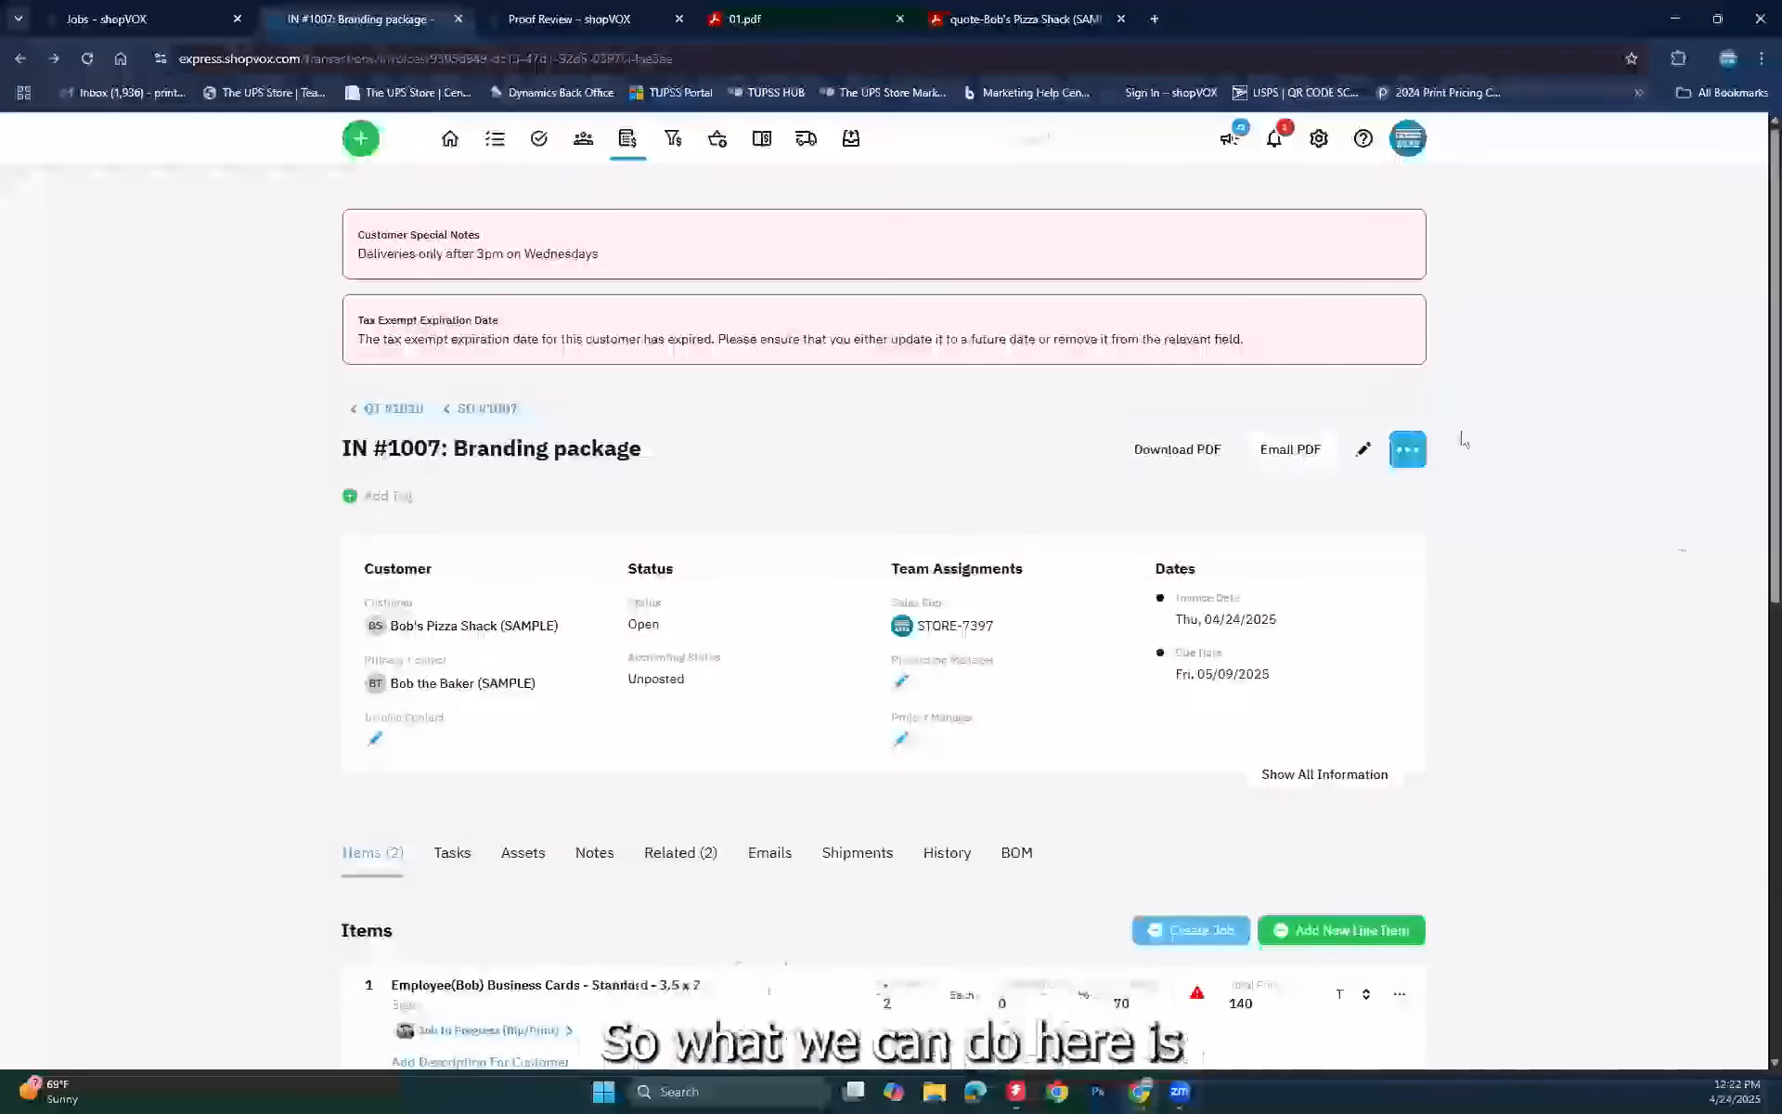
{"action": "left_click", "coordinate": [1410, 453]}
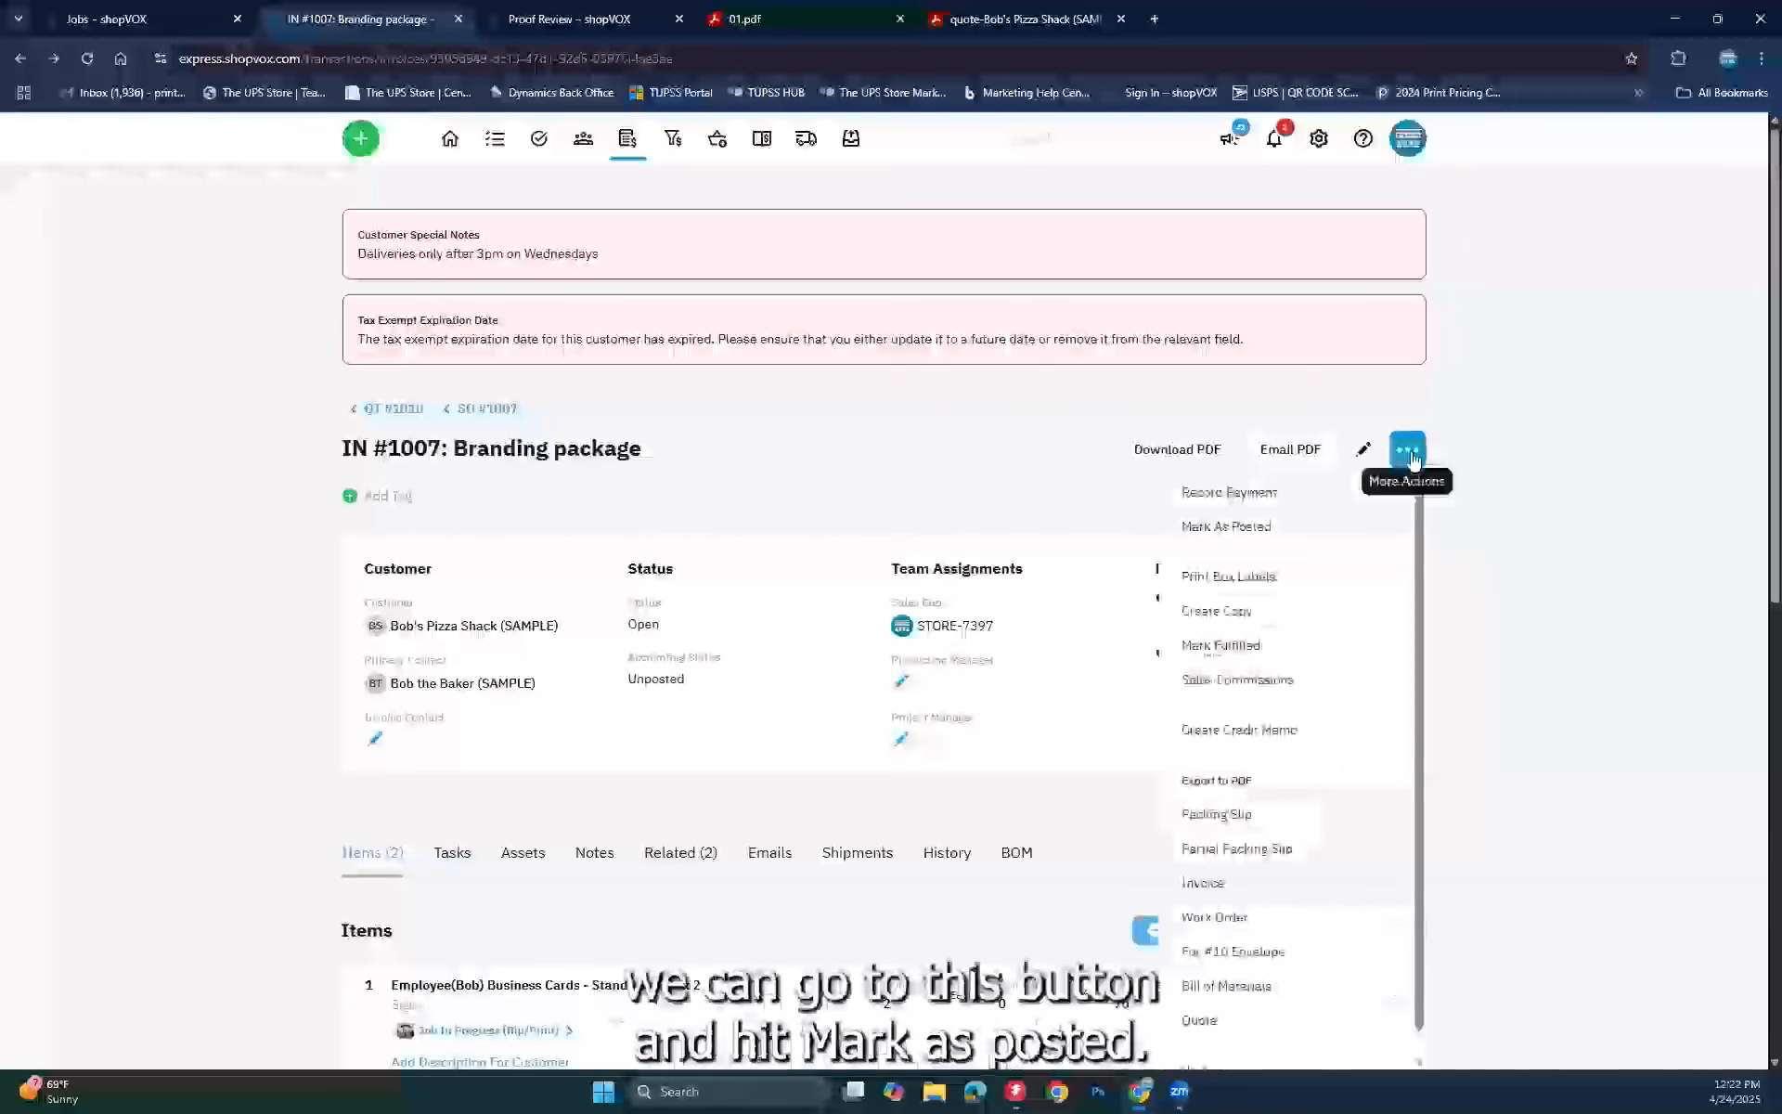
{"action": "left_click", "coordinate": [1196, 524]}
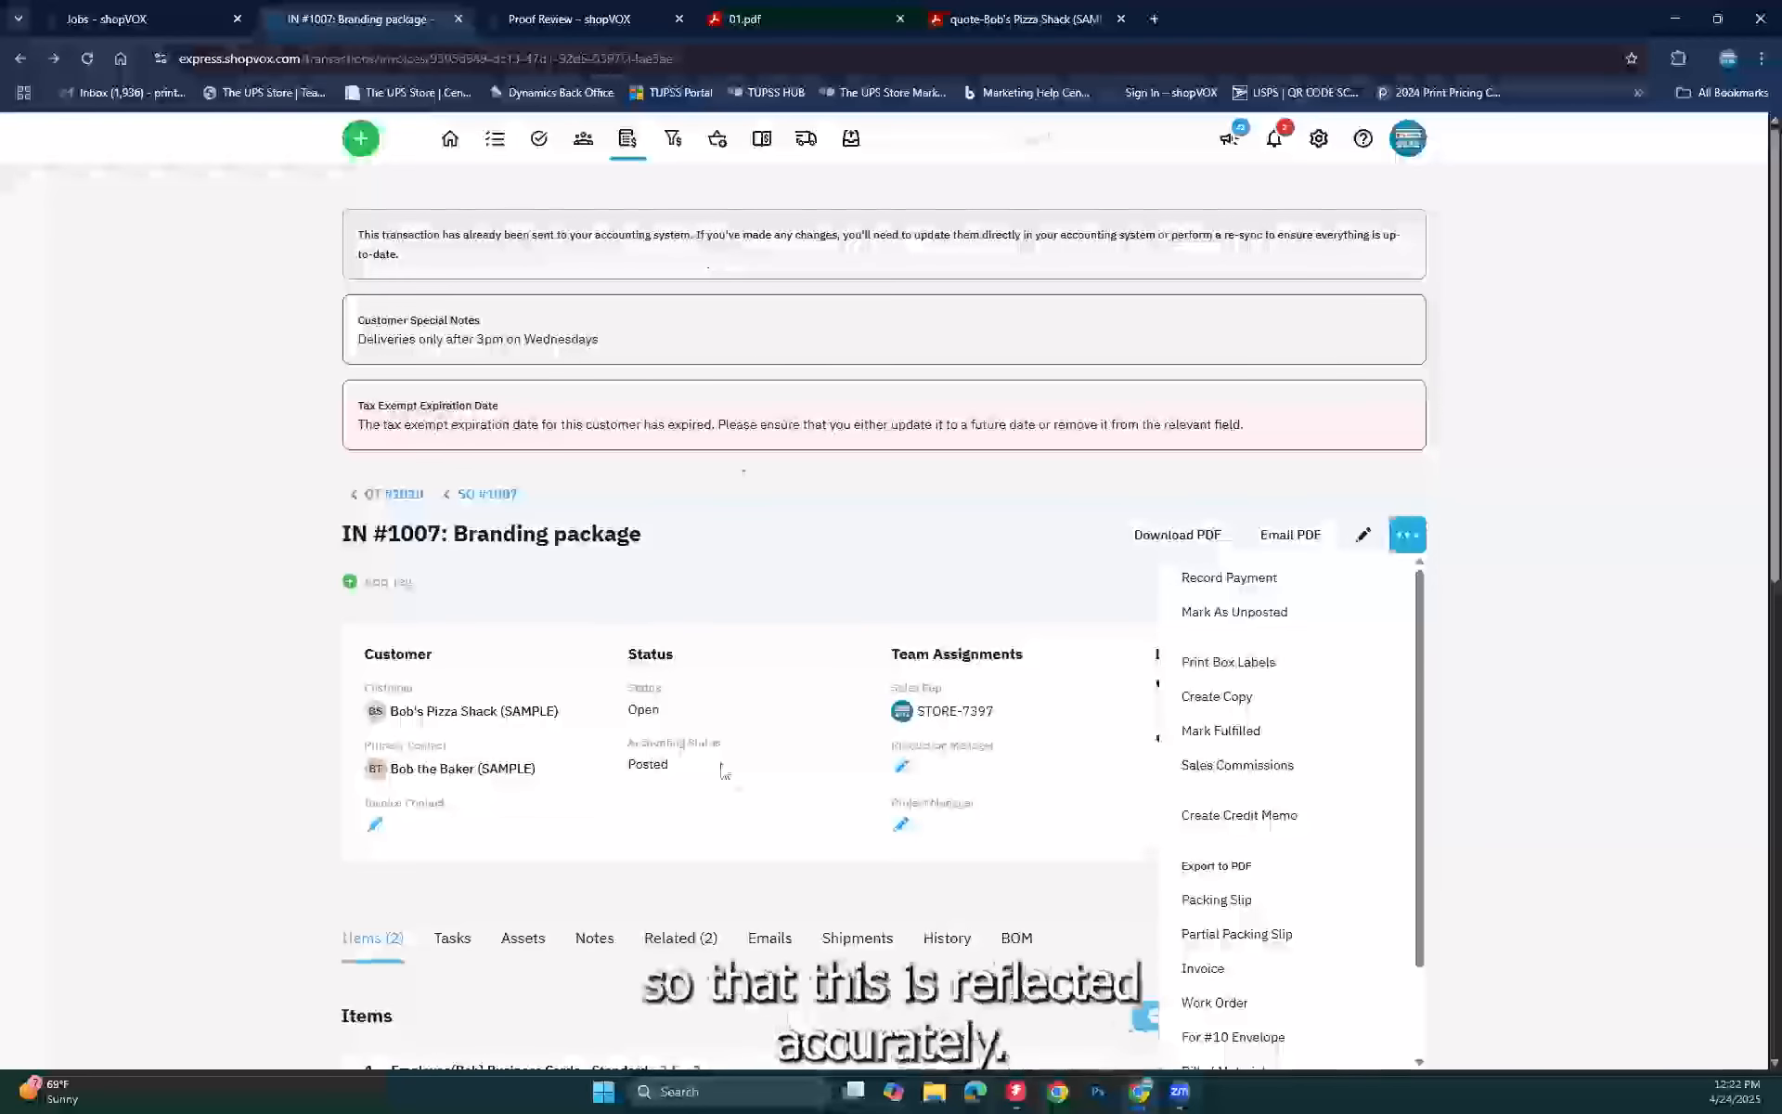
{"action": "left_click", "coordinate": [784, 582]}
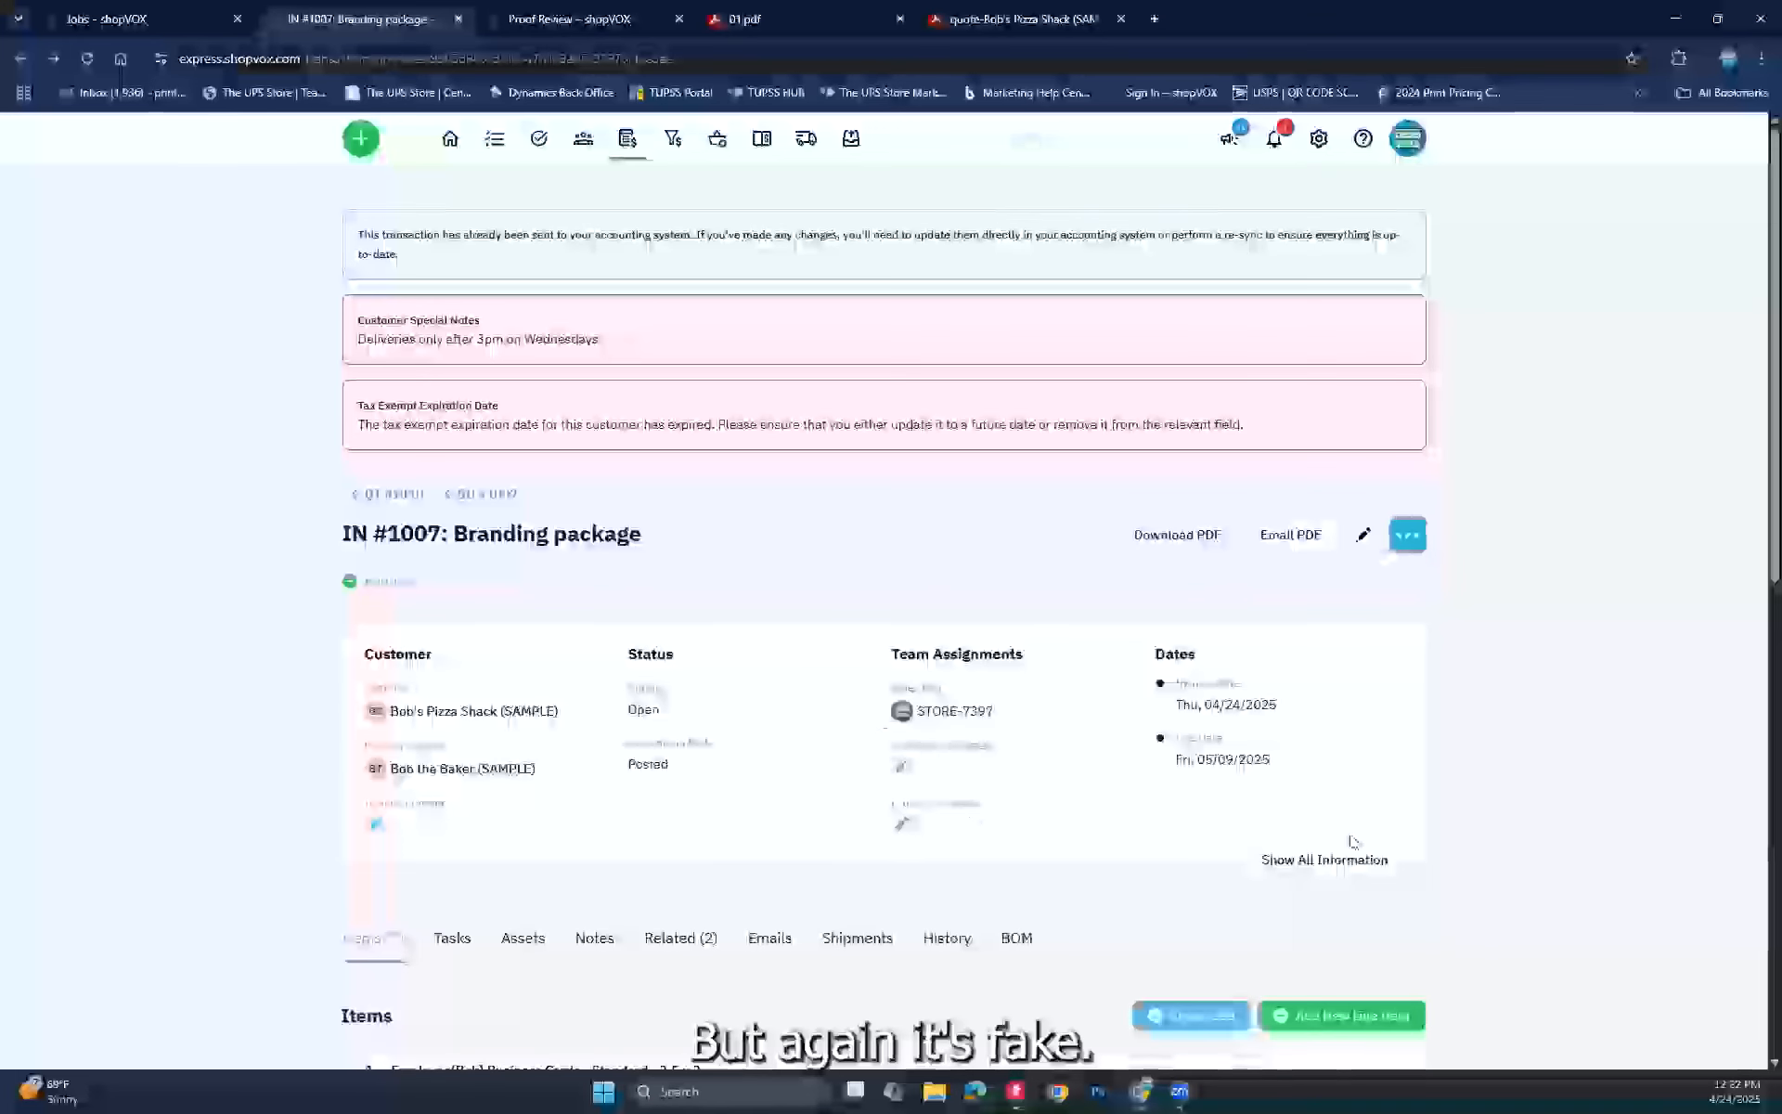
{"action": "scroll", "coordinate": [1352, 841], "scroll_direction": "down", "scroll_amount": 9}
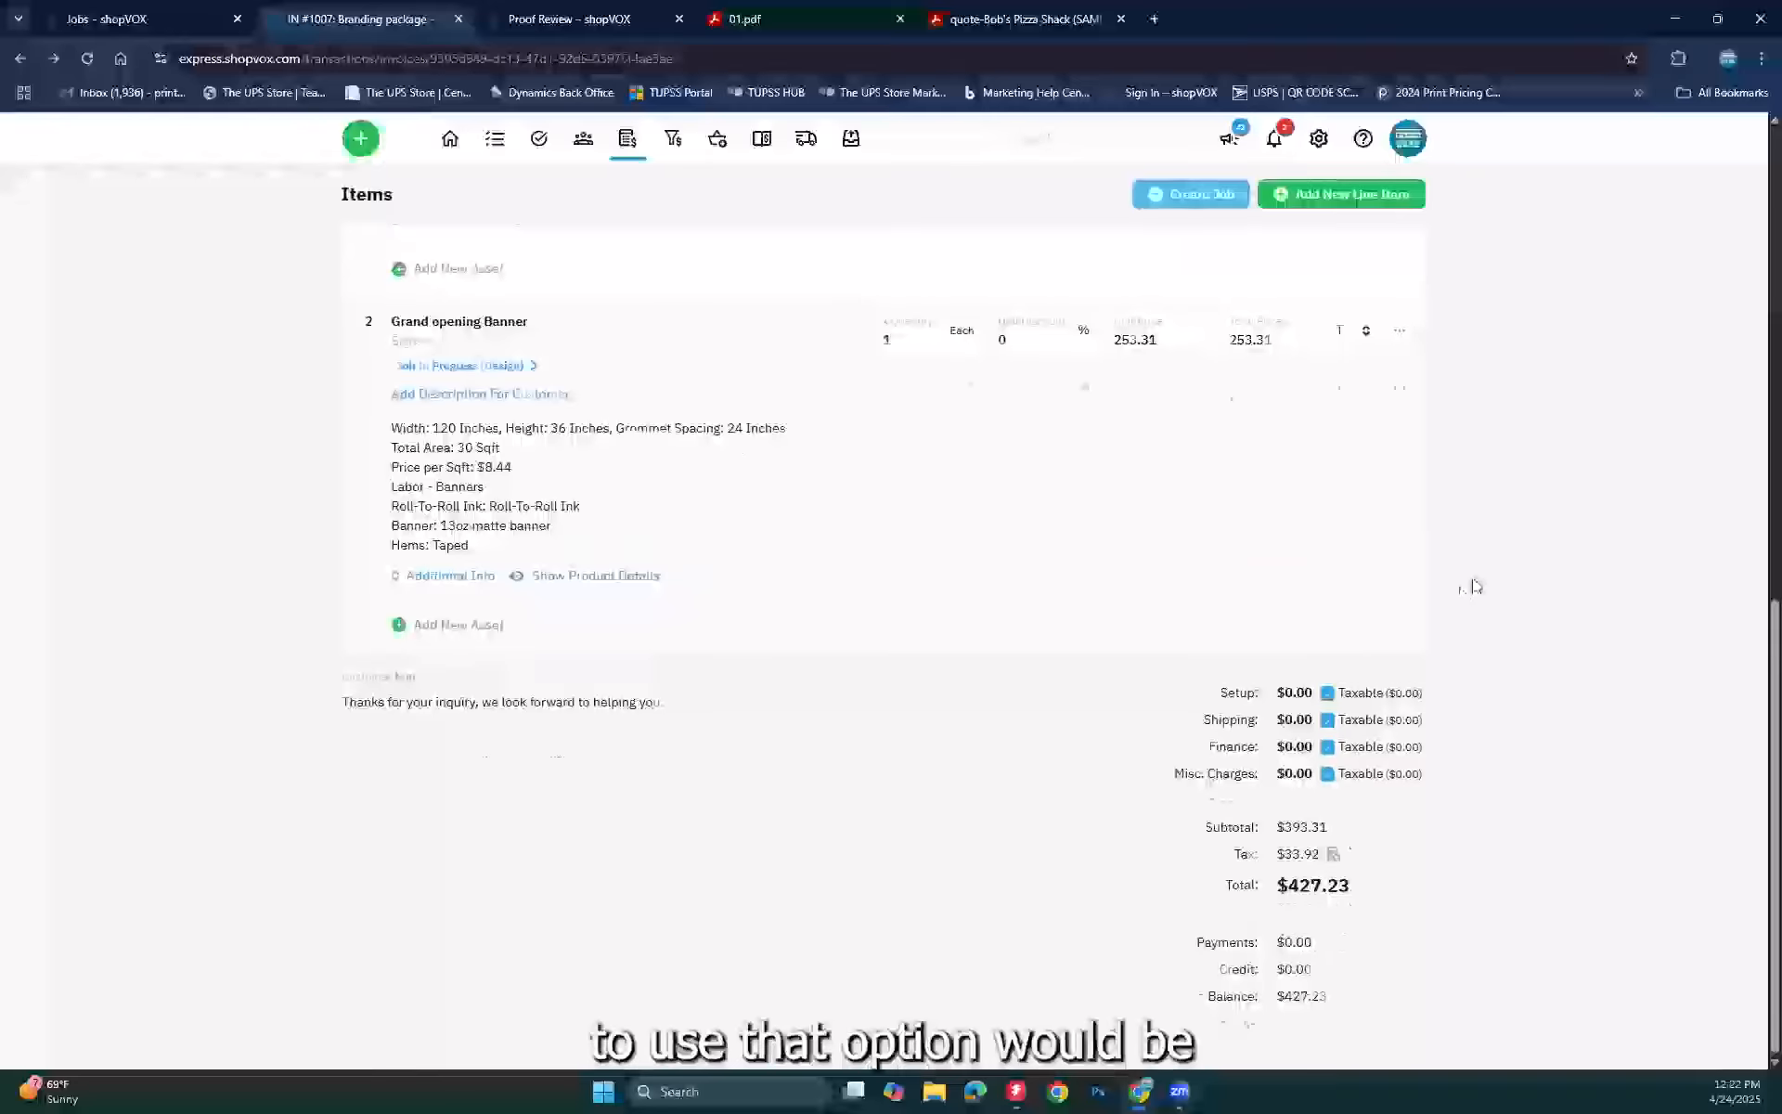
{"action": "scroll", "coordinate": [1476, 585], "scroll_direction": "up", "scroll_amount": 5}
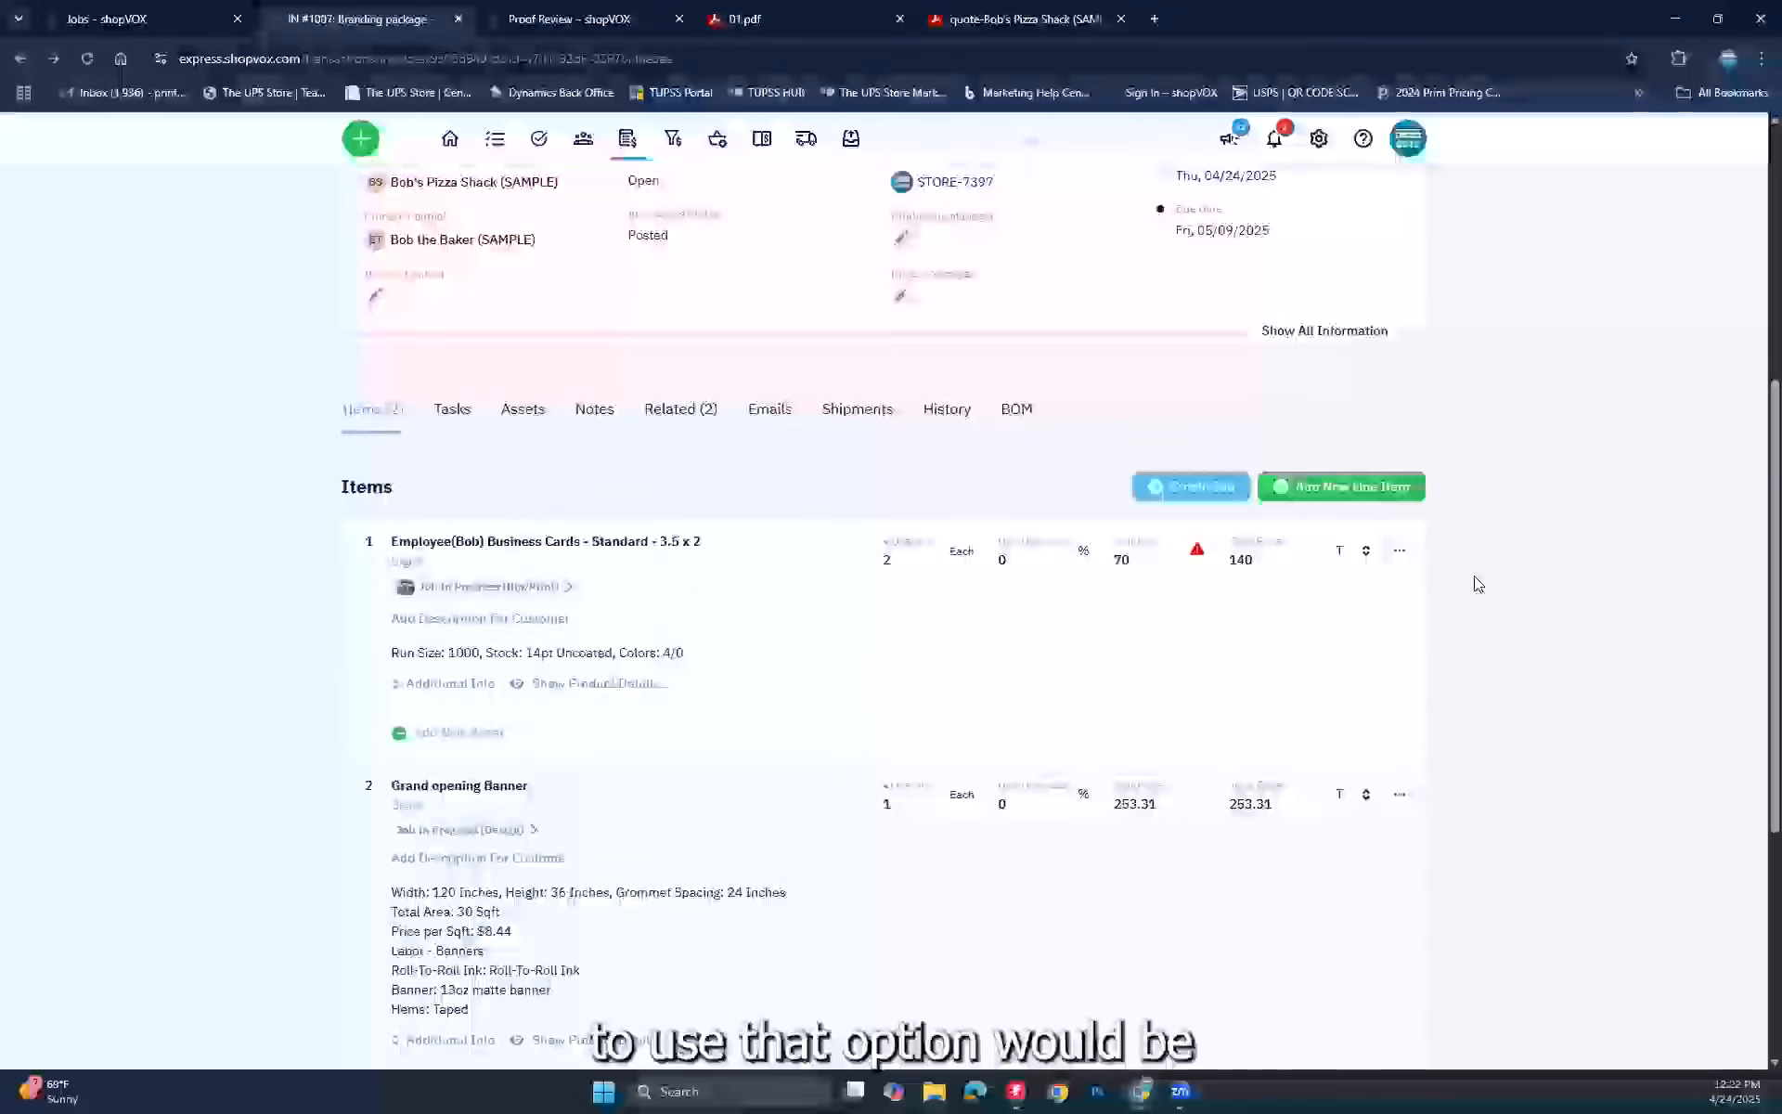
{"action": "scroll", "coordinate": [1478, 583], "scroll_direction": "up", "scroll_amount": 5}
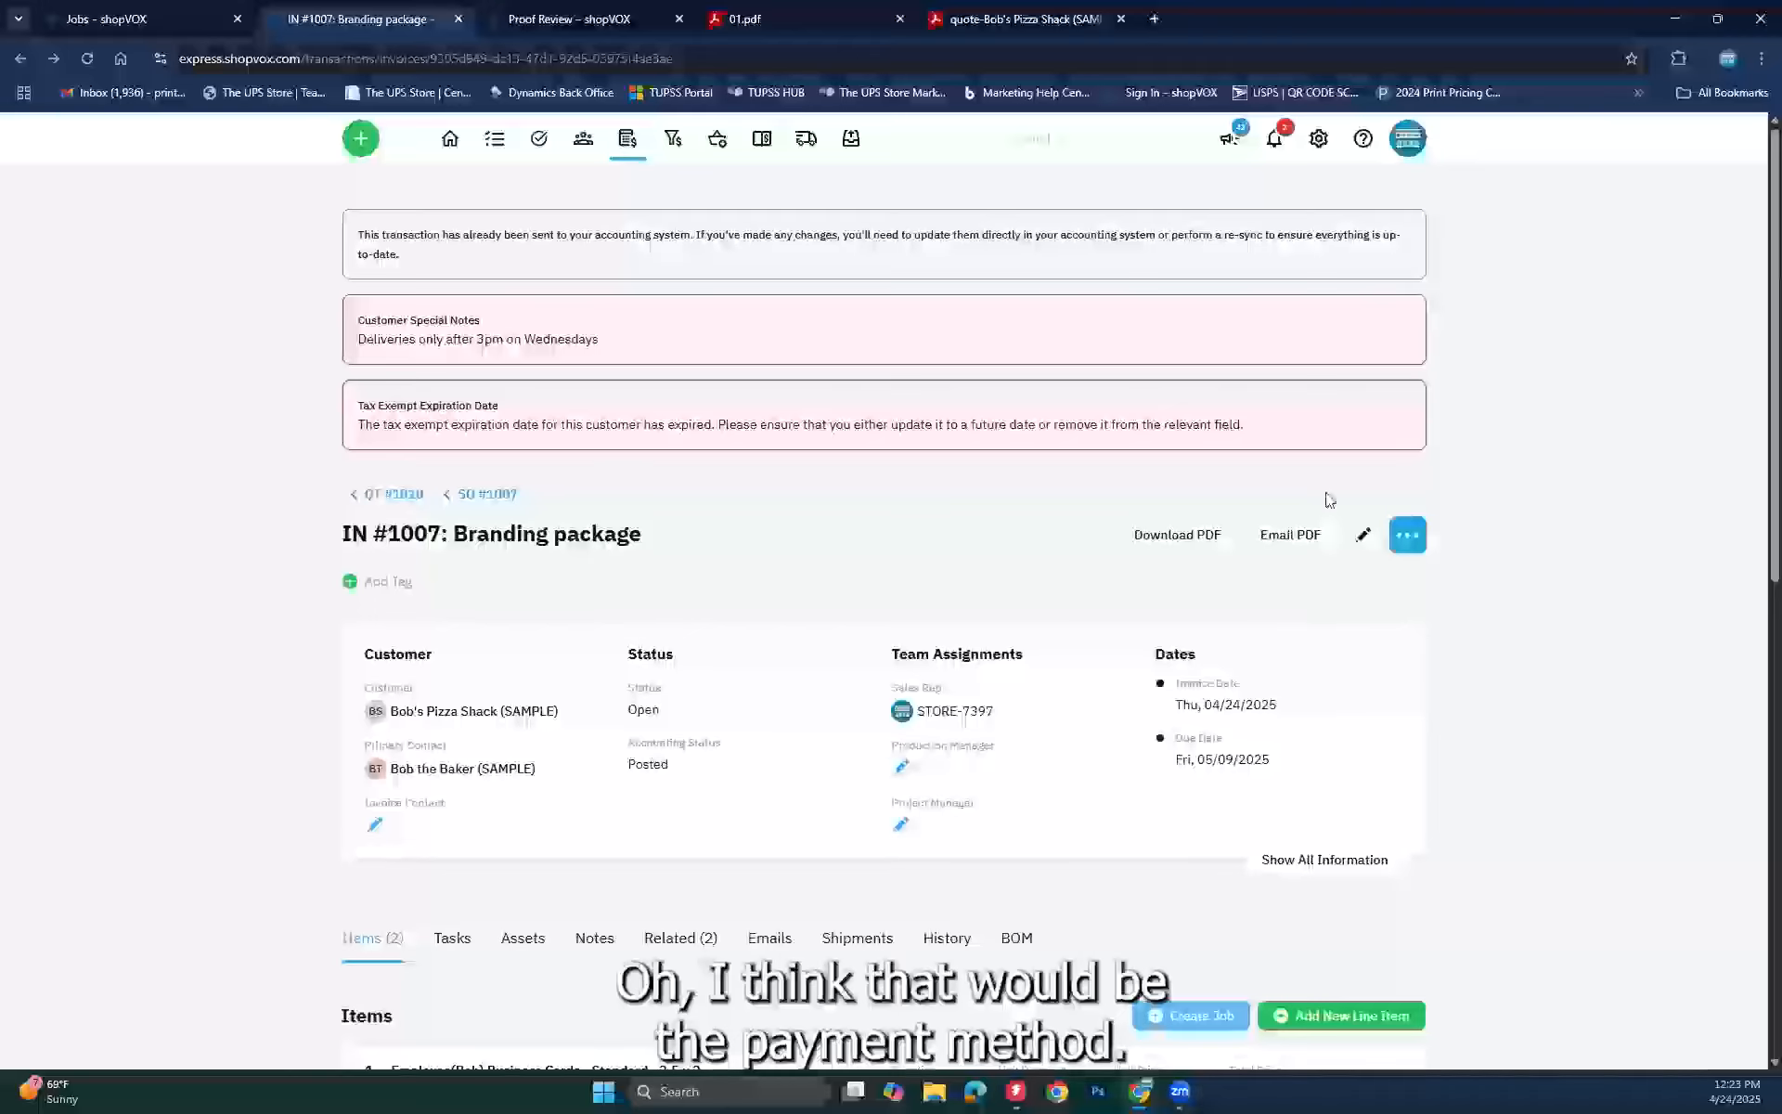
Step: Set invoice IN #1007's payment method to MPOS Payment and update the invoice
{"action": "left_click", "coordinate": [1362, 535]}
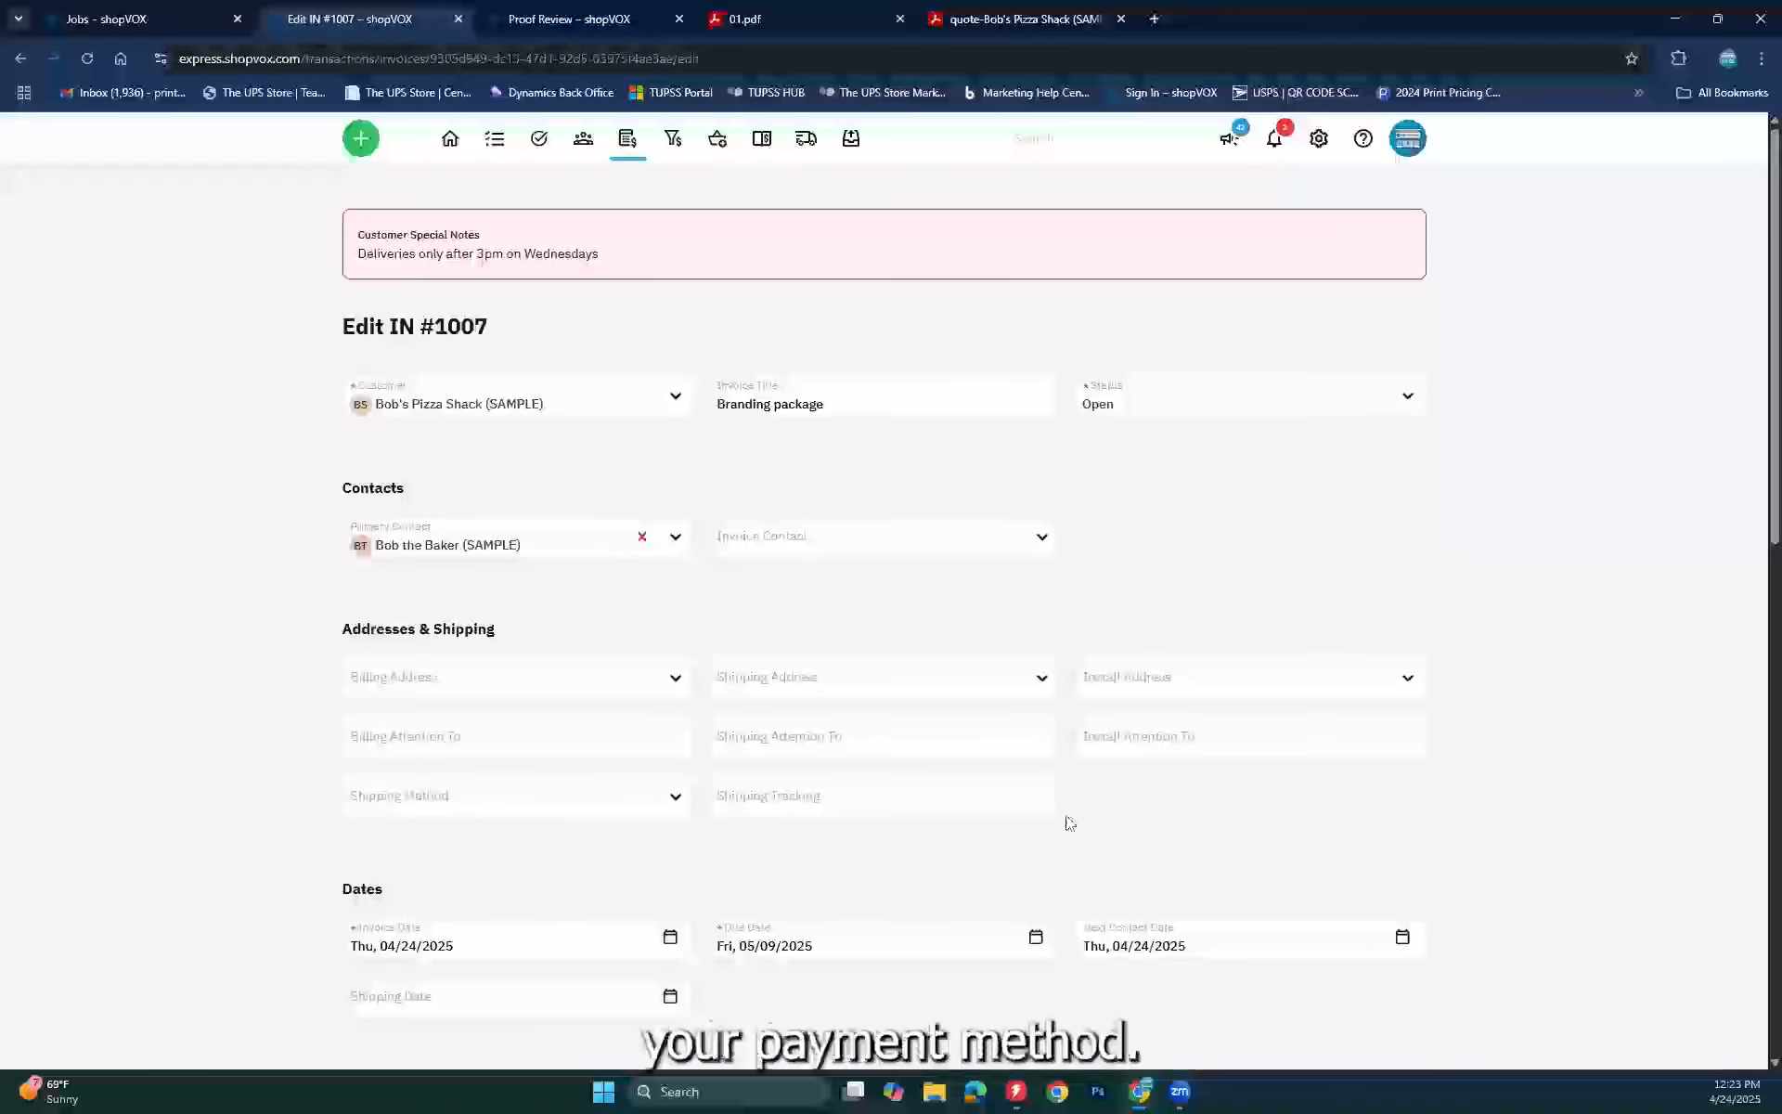
{"action": "scroll", "coordinate": [1068, 845], "scroll_direction": "down", "scroll_amount": 3}
{"action": "scroll", "coordinate": [1073, 861], "scroll_direction": "down", "scroll_amount": 1}
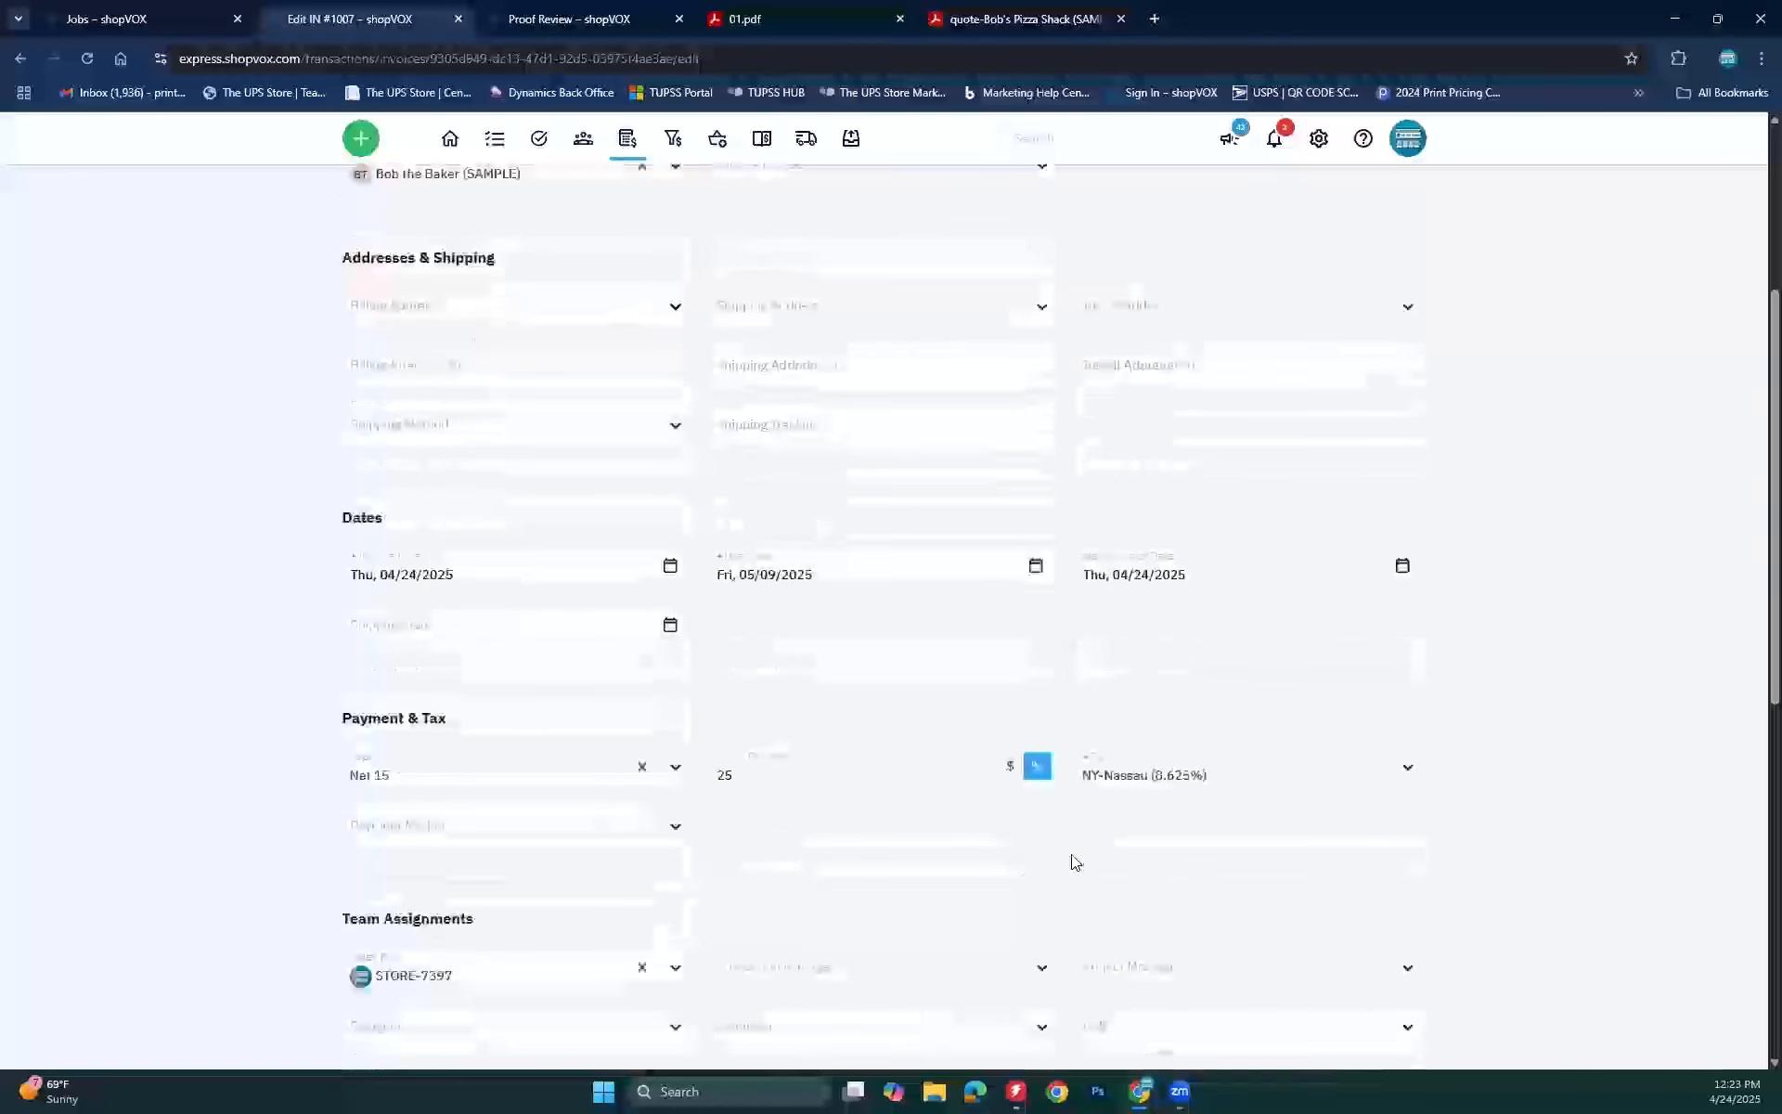
{"action": "left_click", "coordinate": [637, 841]}
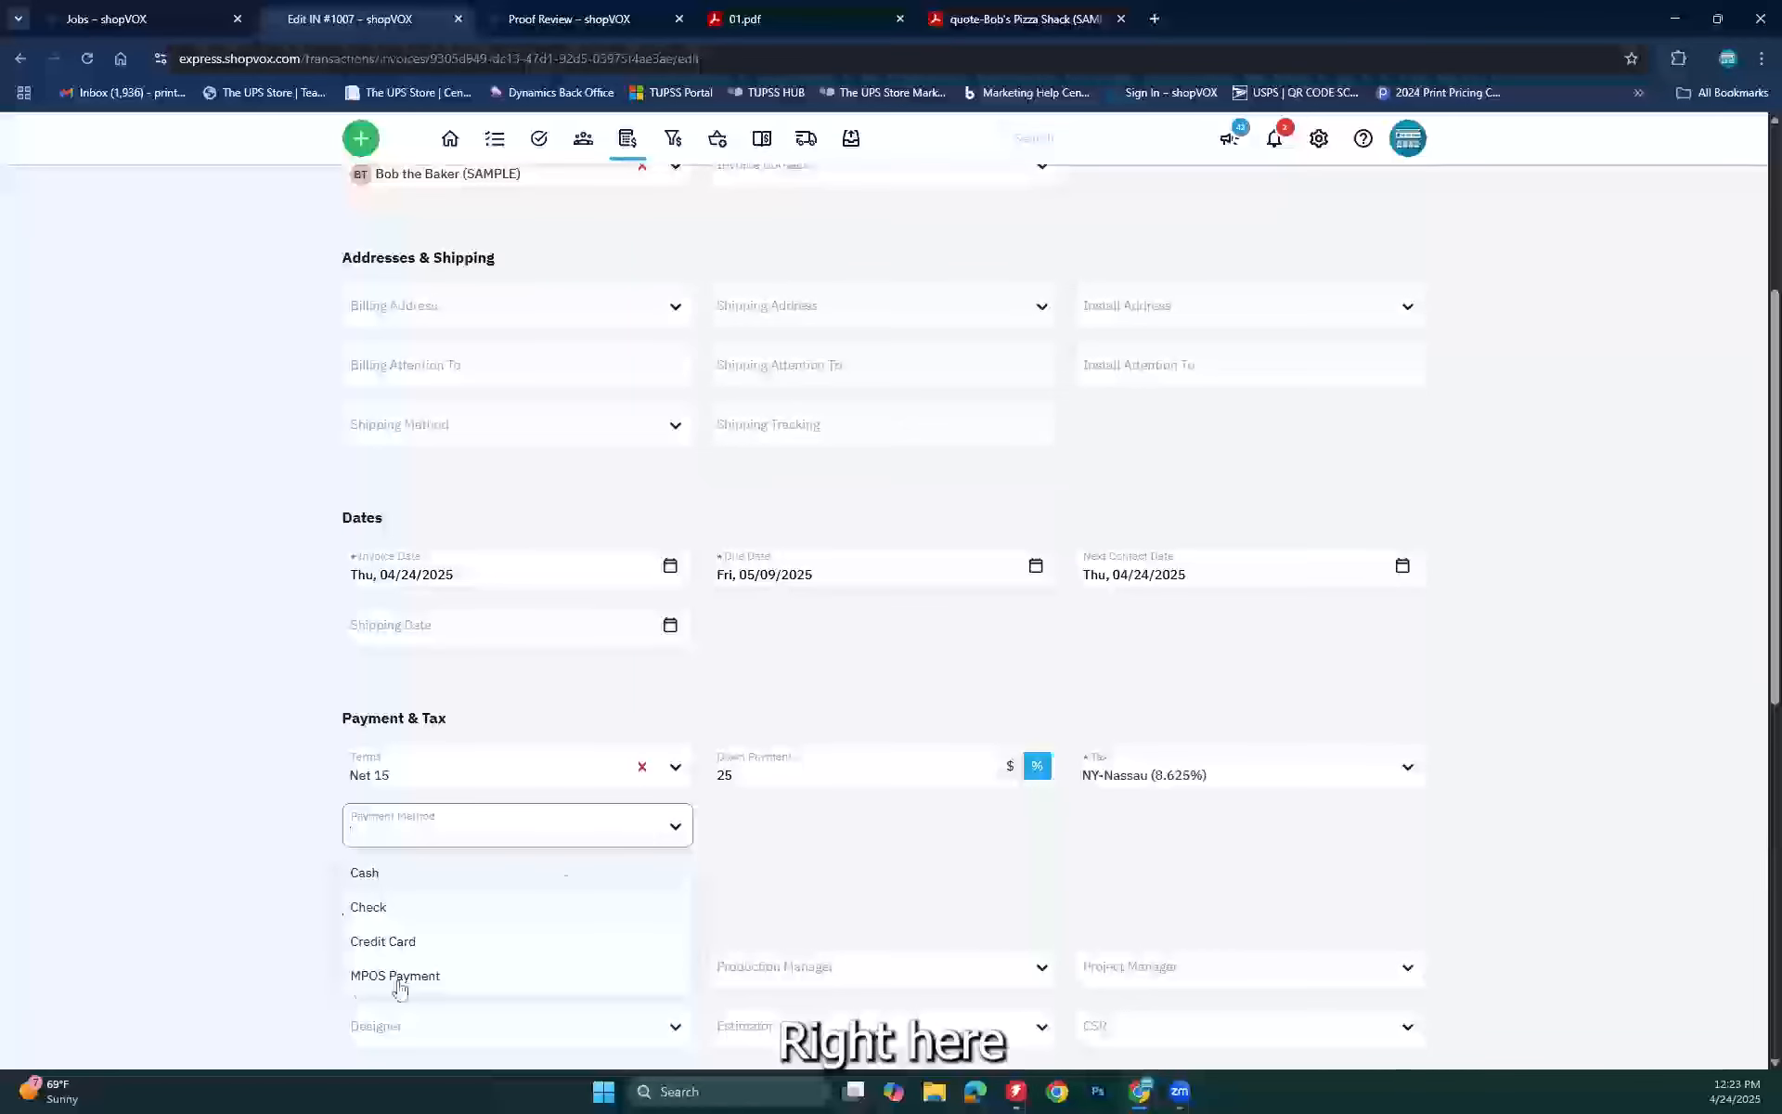
{"action": "left_click", "coordinate": [368, 975]}
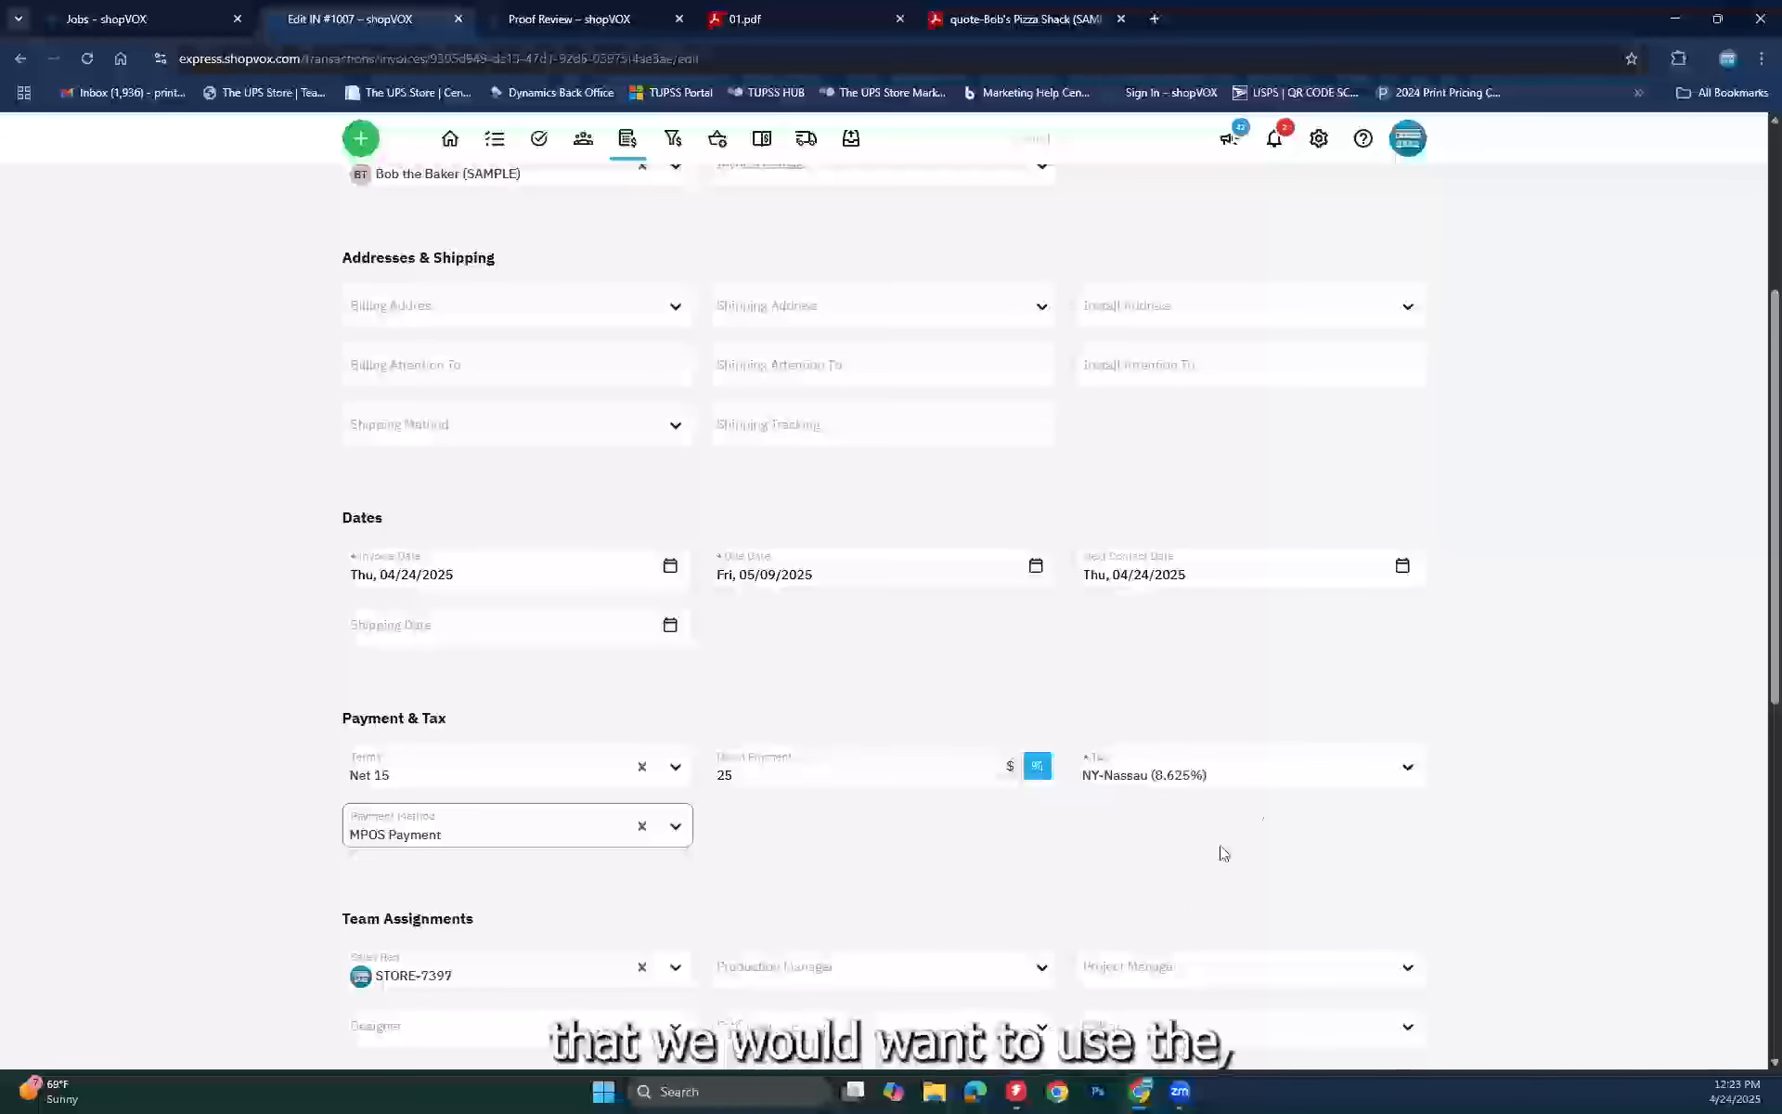
{"action": "scroll", "coordinate": [1518, 775], "scroll_direction": "down", "scroll_amount": 1}
{"action": "scroll", "coordinate": [1527, 782], "scroll_direction": "down", "scroll_amount": 8}
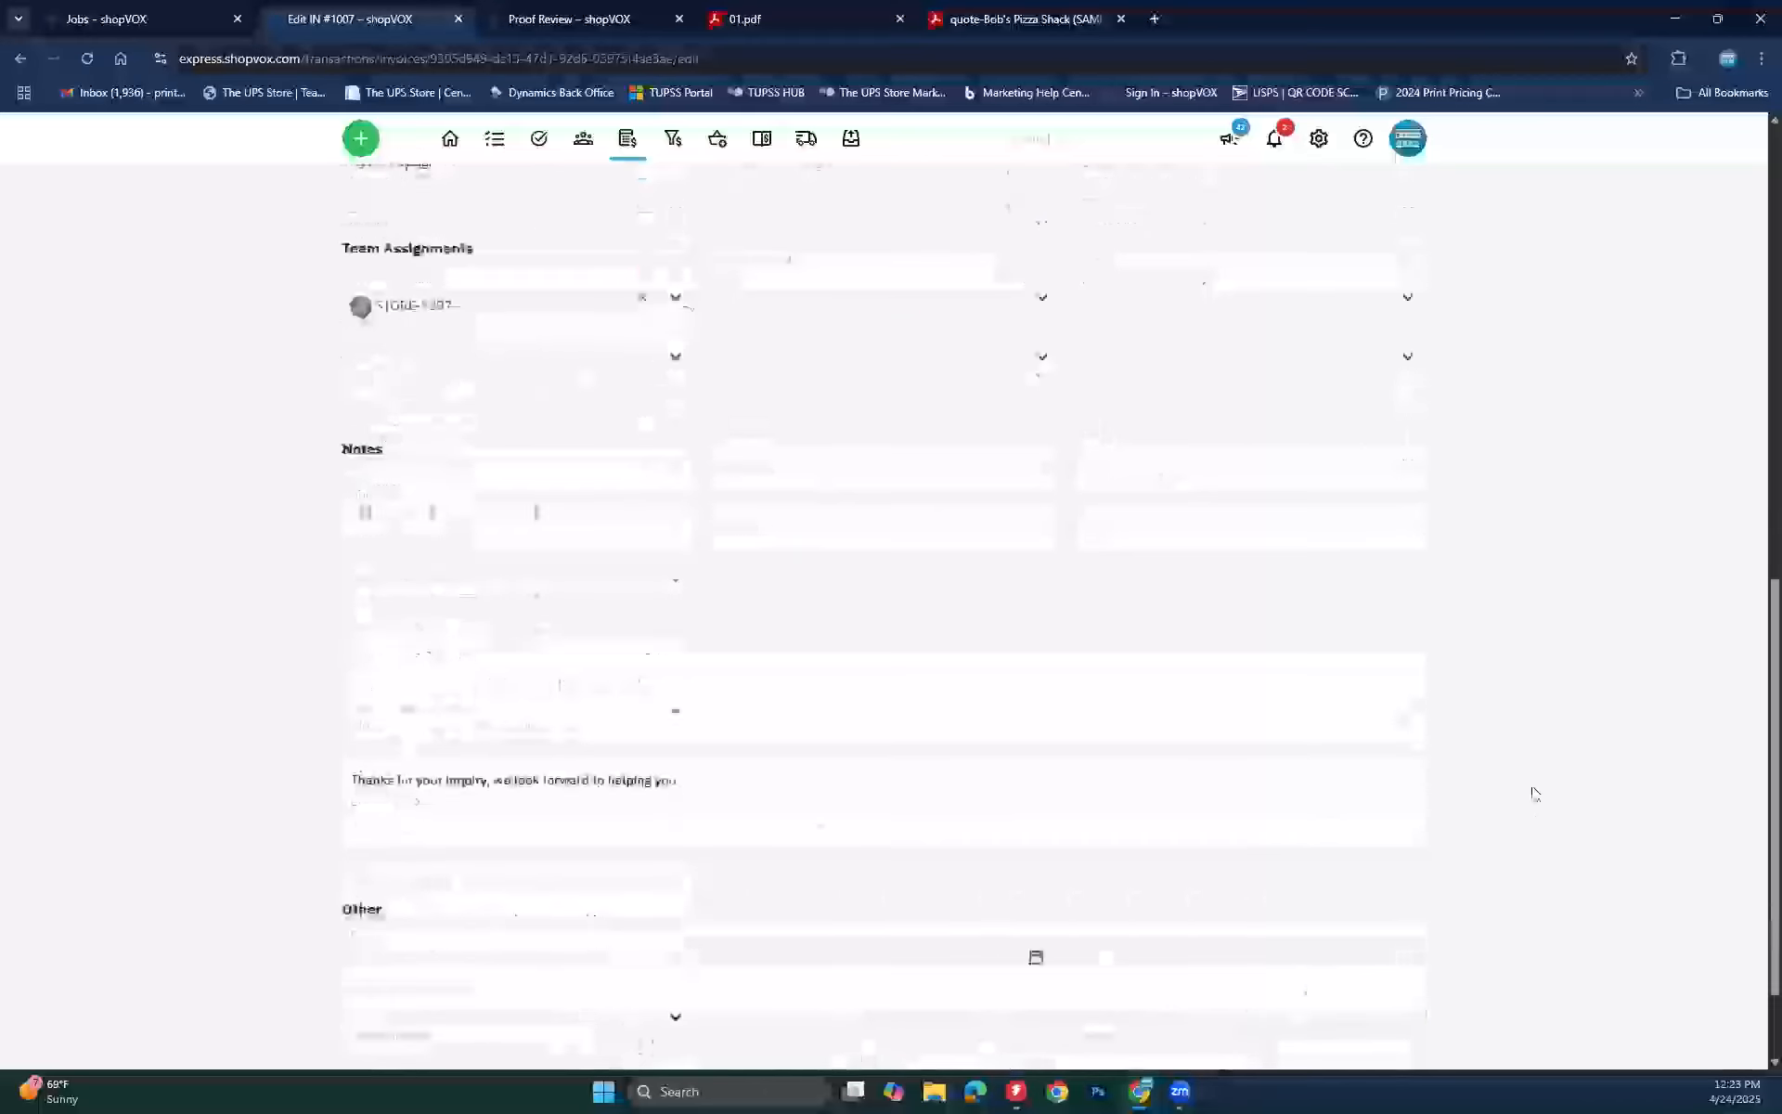
{"action": "left_click", "coordinate": [1364, 1006]}
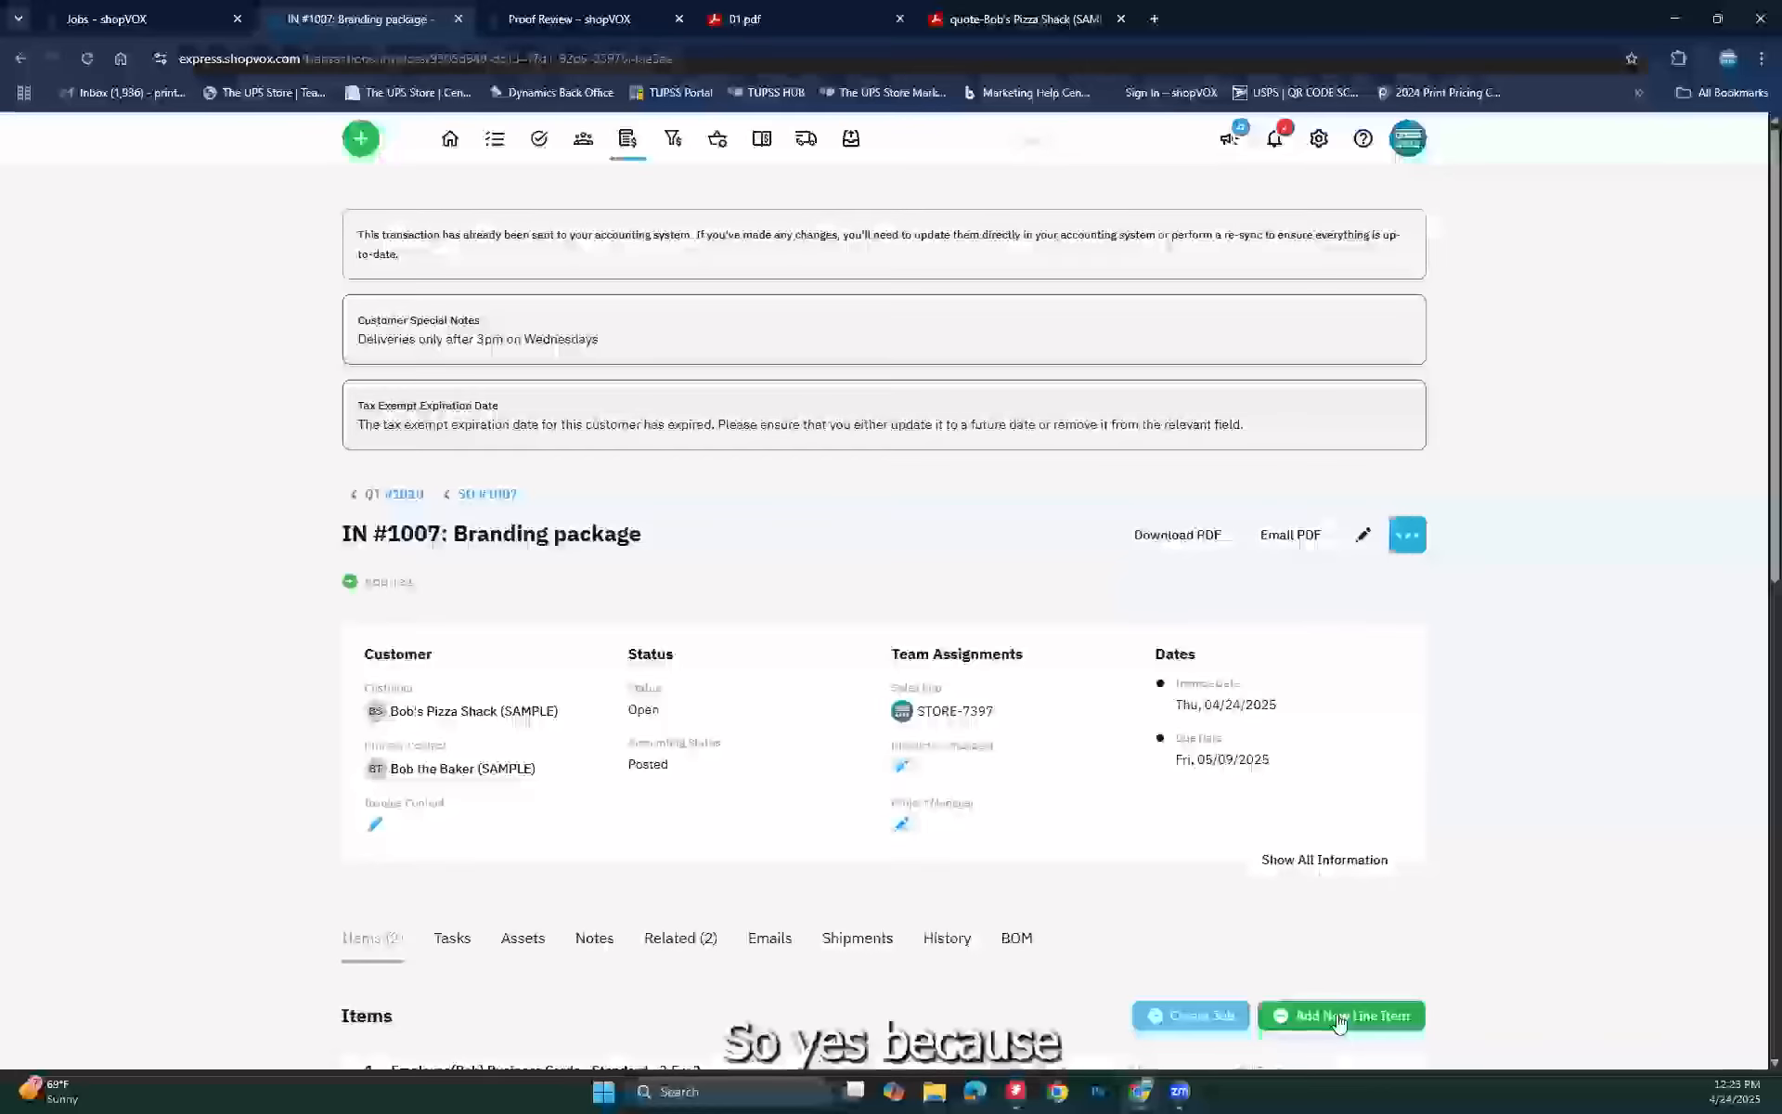
Step: Check the customer's record, then return to invoice IN #1007
{"action": "left_click", "coordinate": [501, 711]}
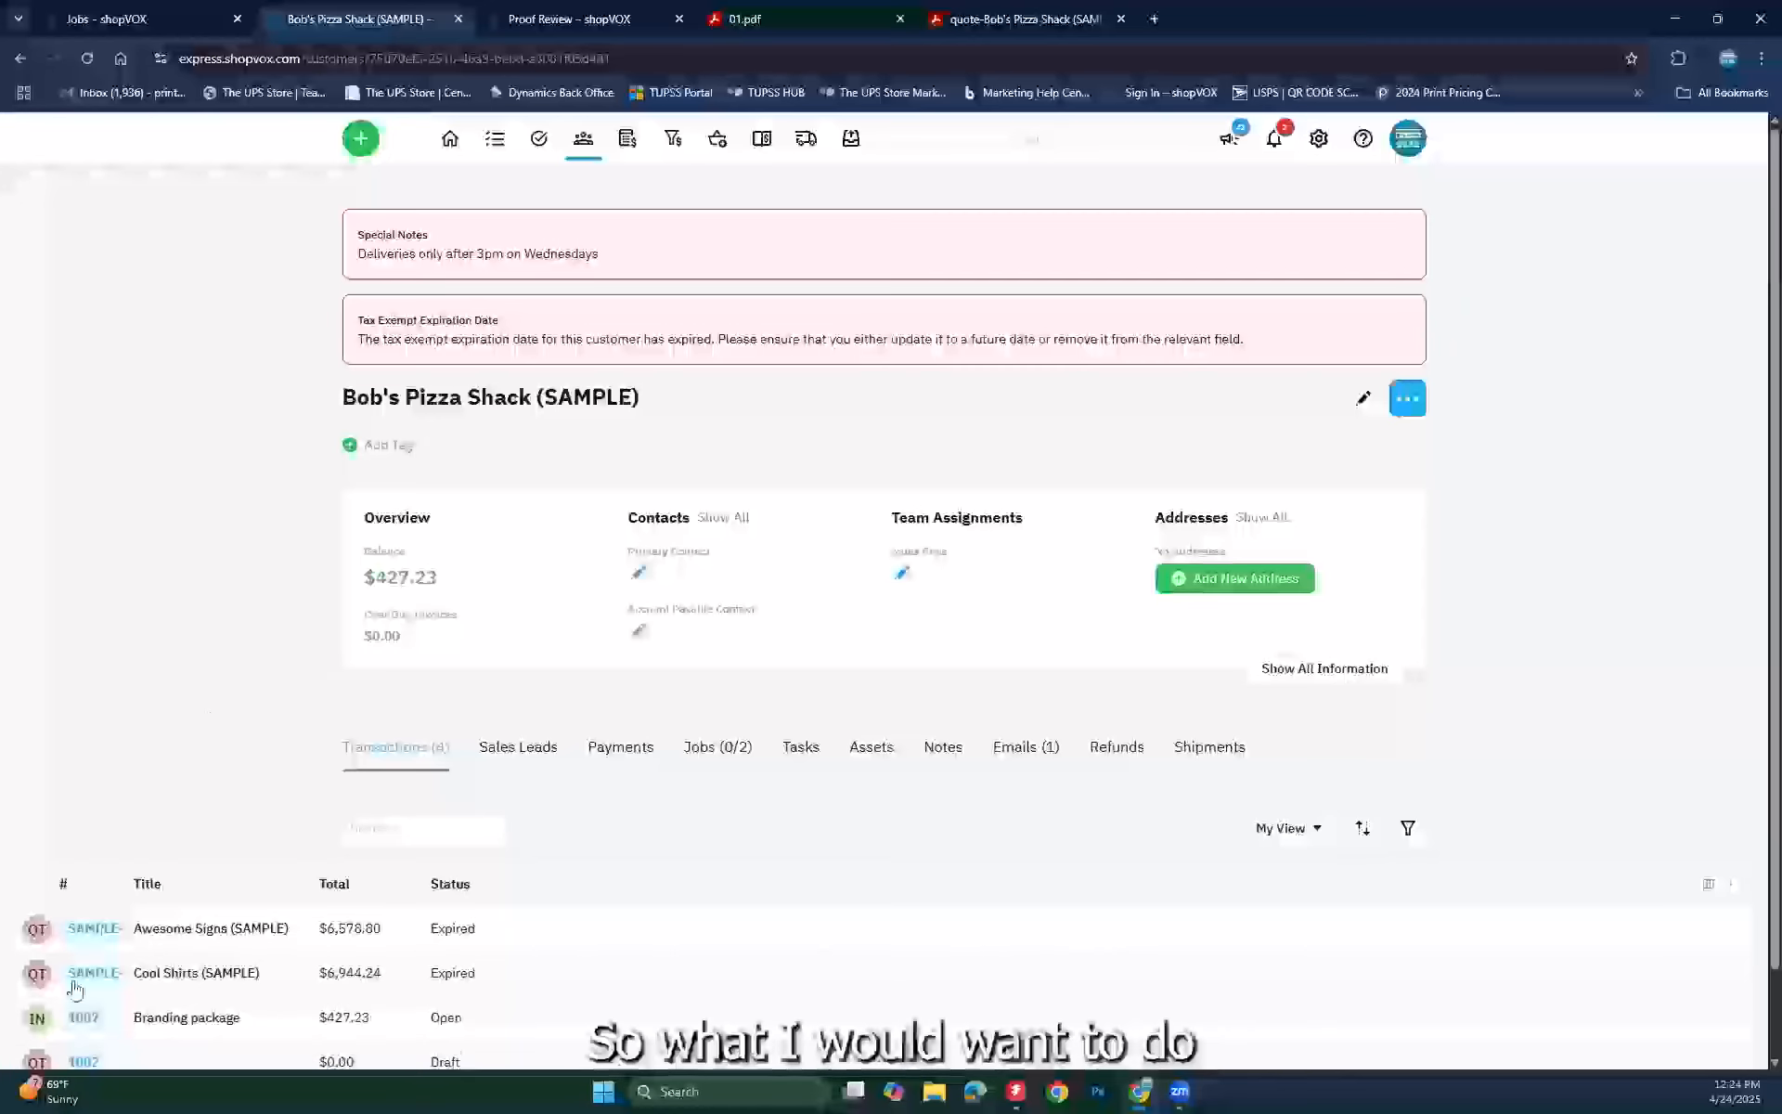
{"action": "left_click", "coordinate": [82, 1017]}
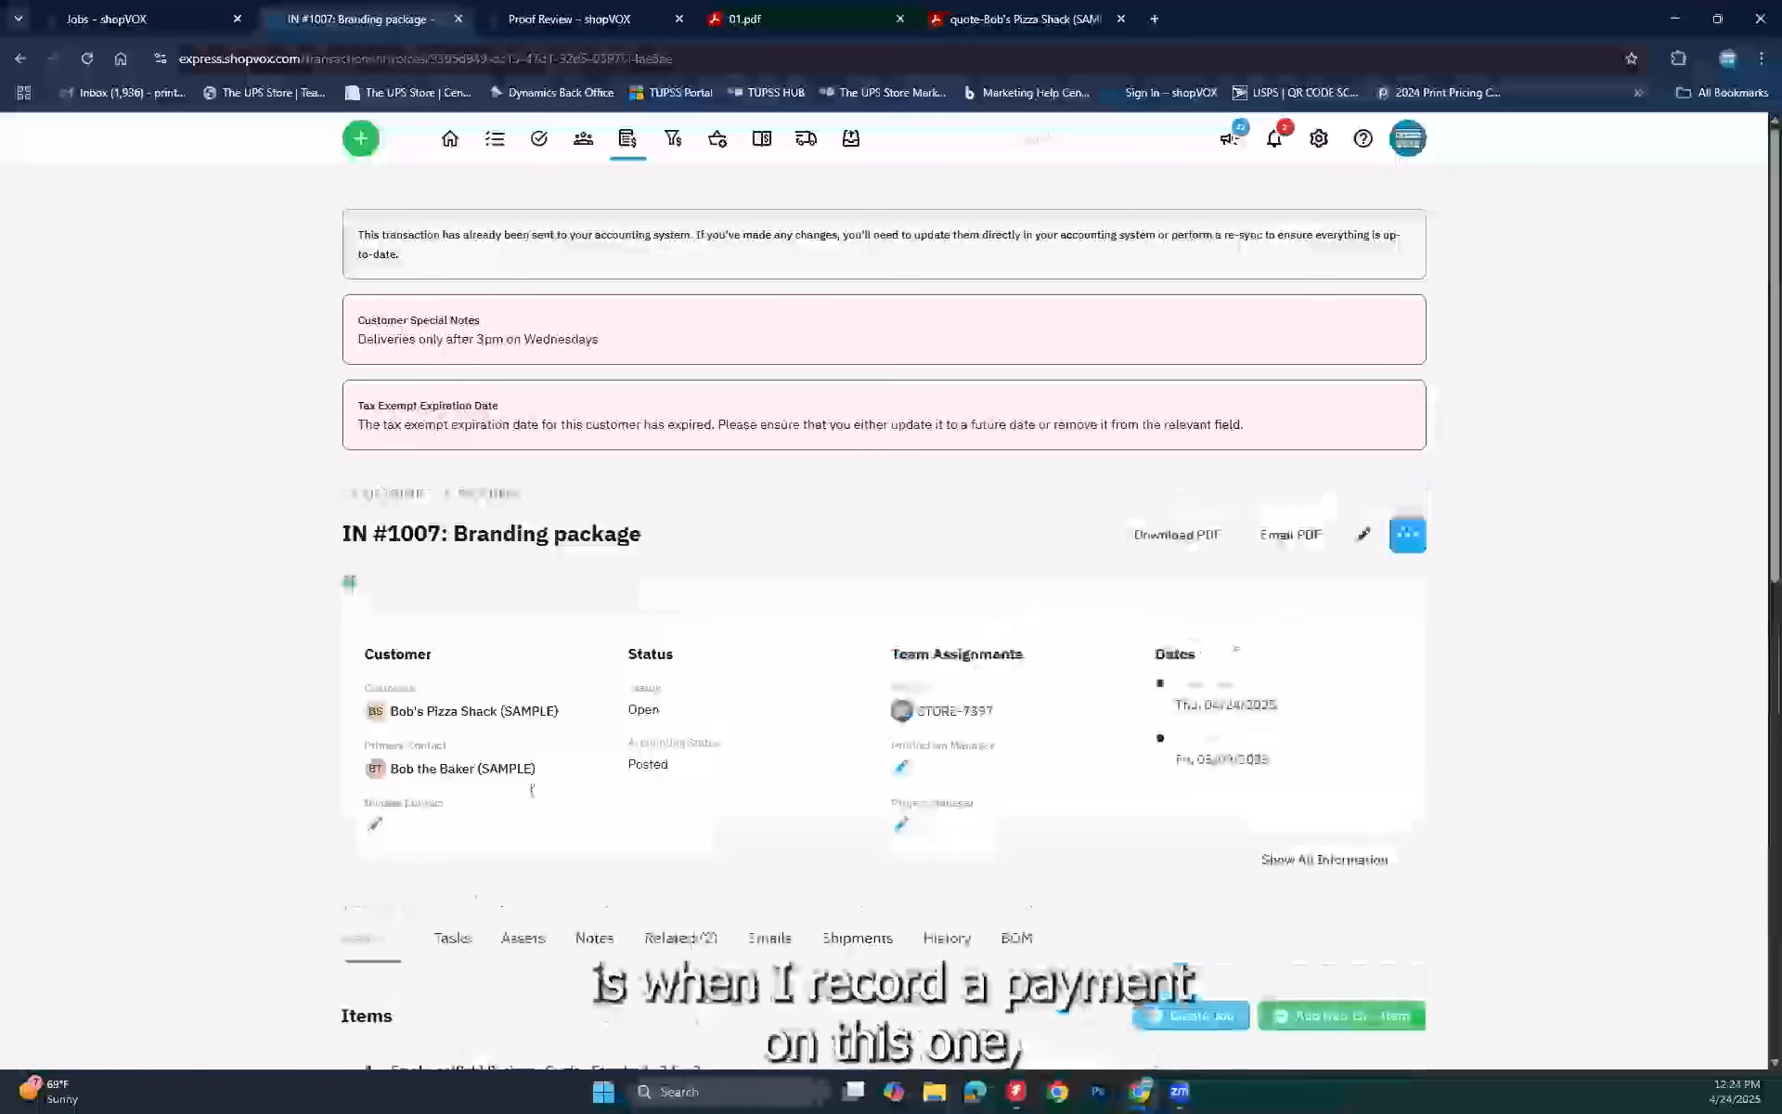
Step: Record a $427.23 MPOS Payment with its authorization reference on IN #1007 and check the totals
{"action": "left_click", "coordinate": [1411, 534]}
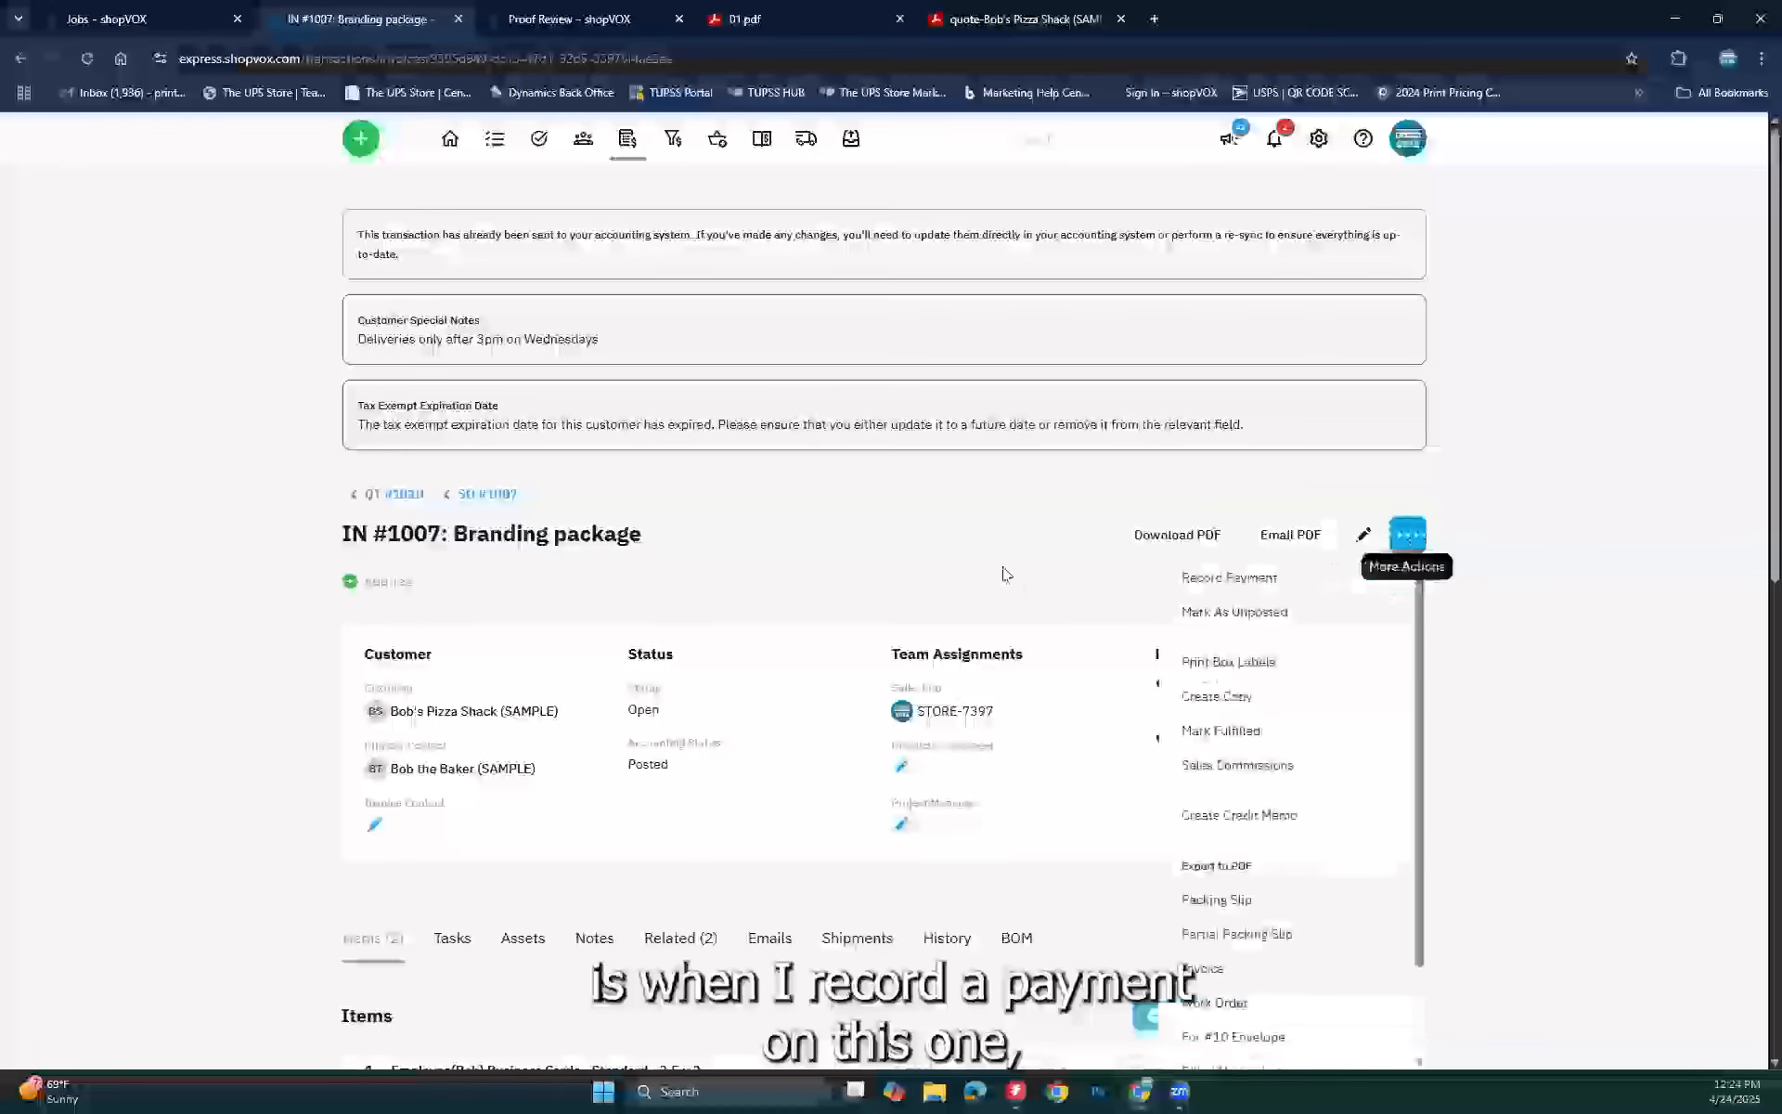
{"action": "left_click", "coordinate": [1227, 578]}
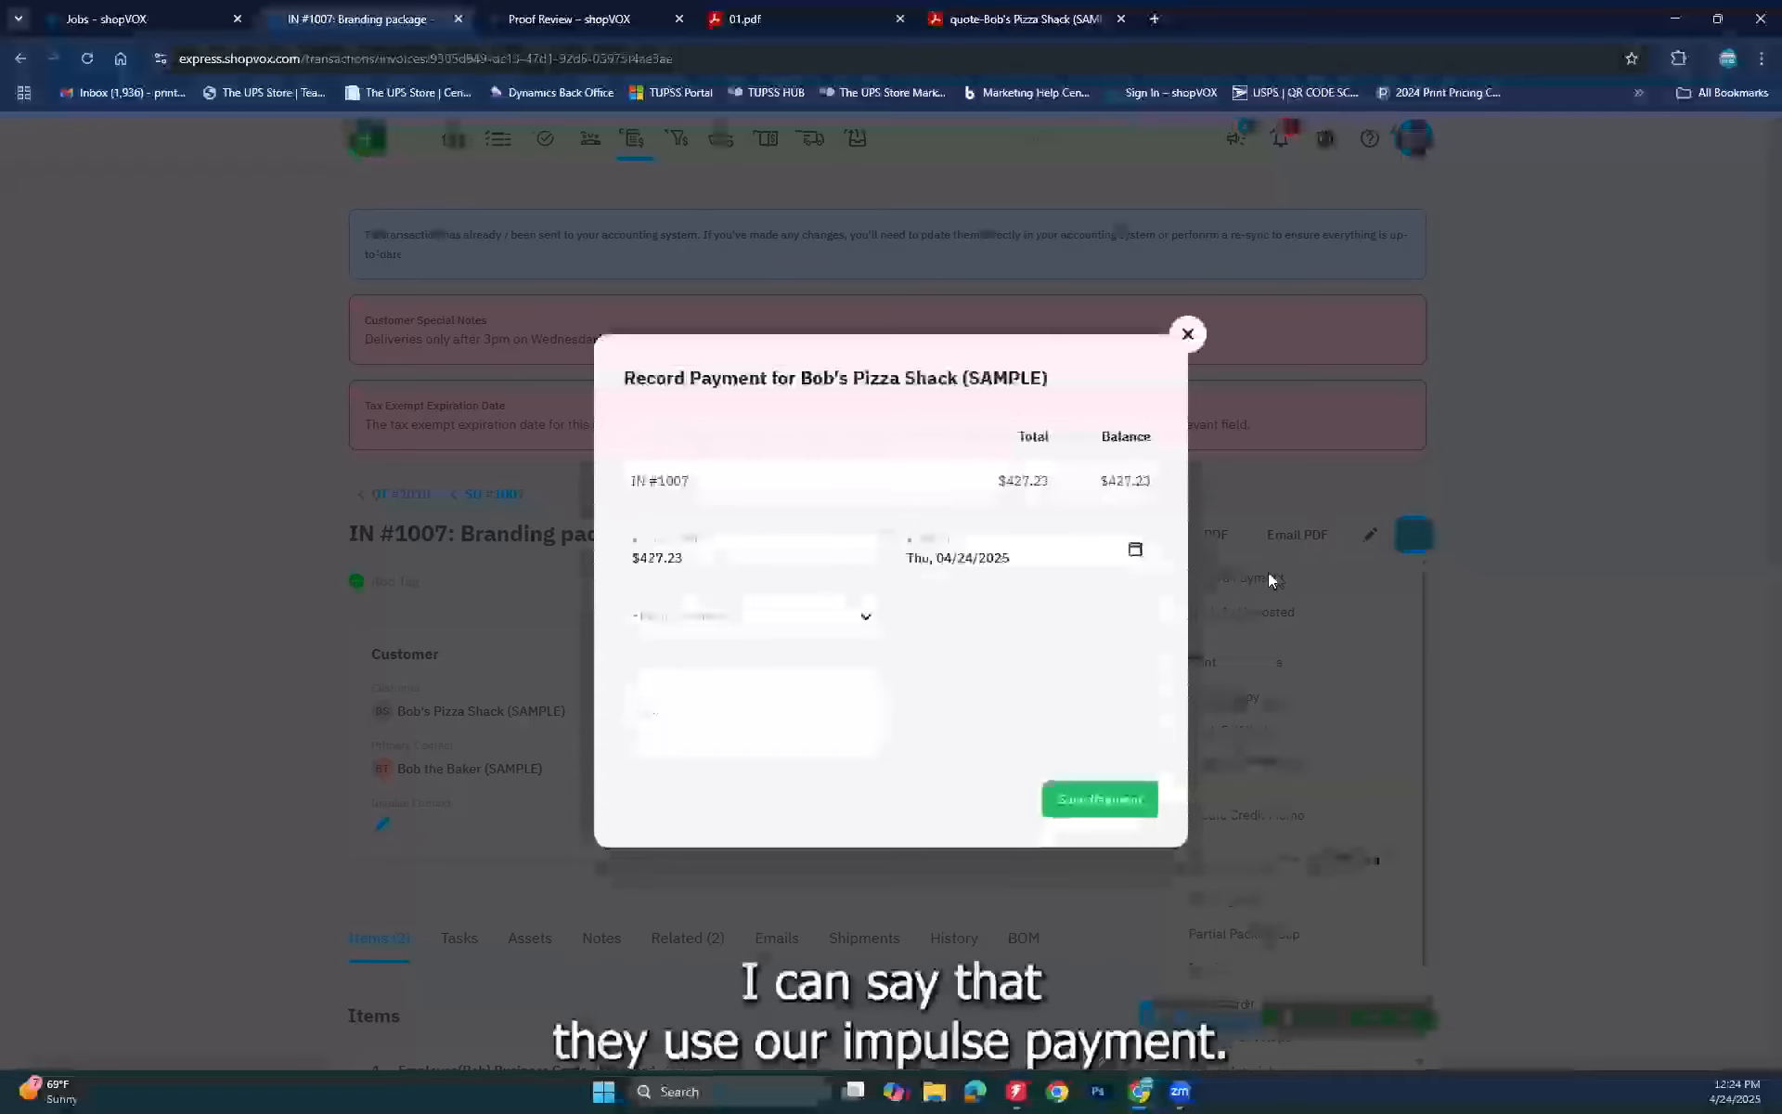
{"action": "left_click", "coordinate": [820, 647]}
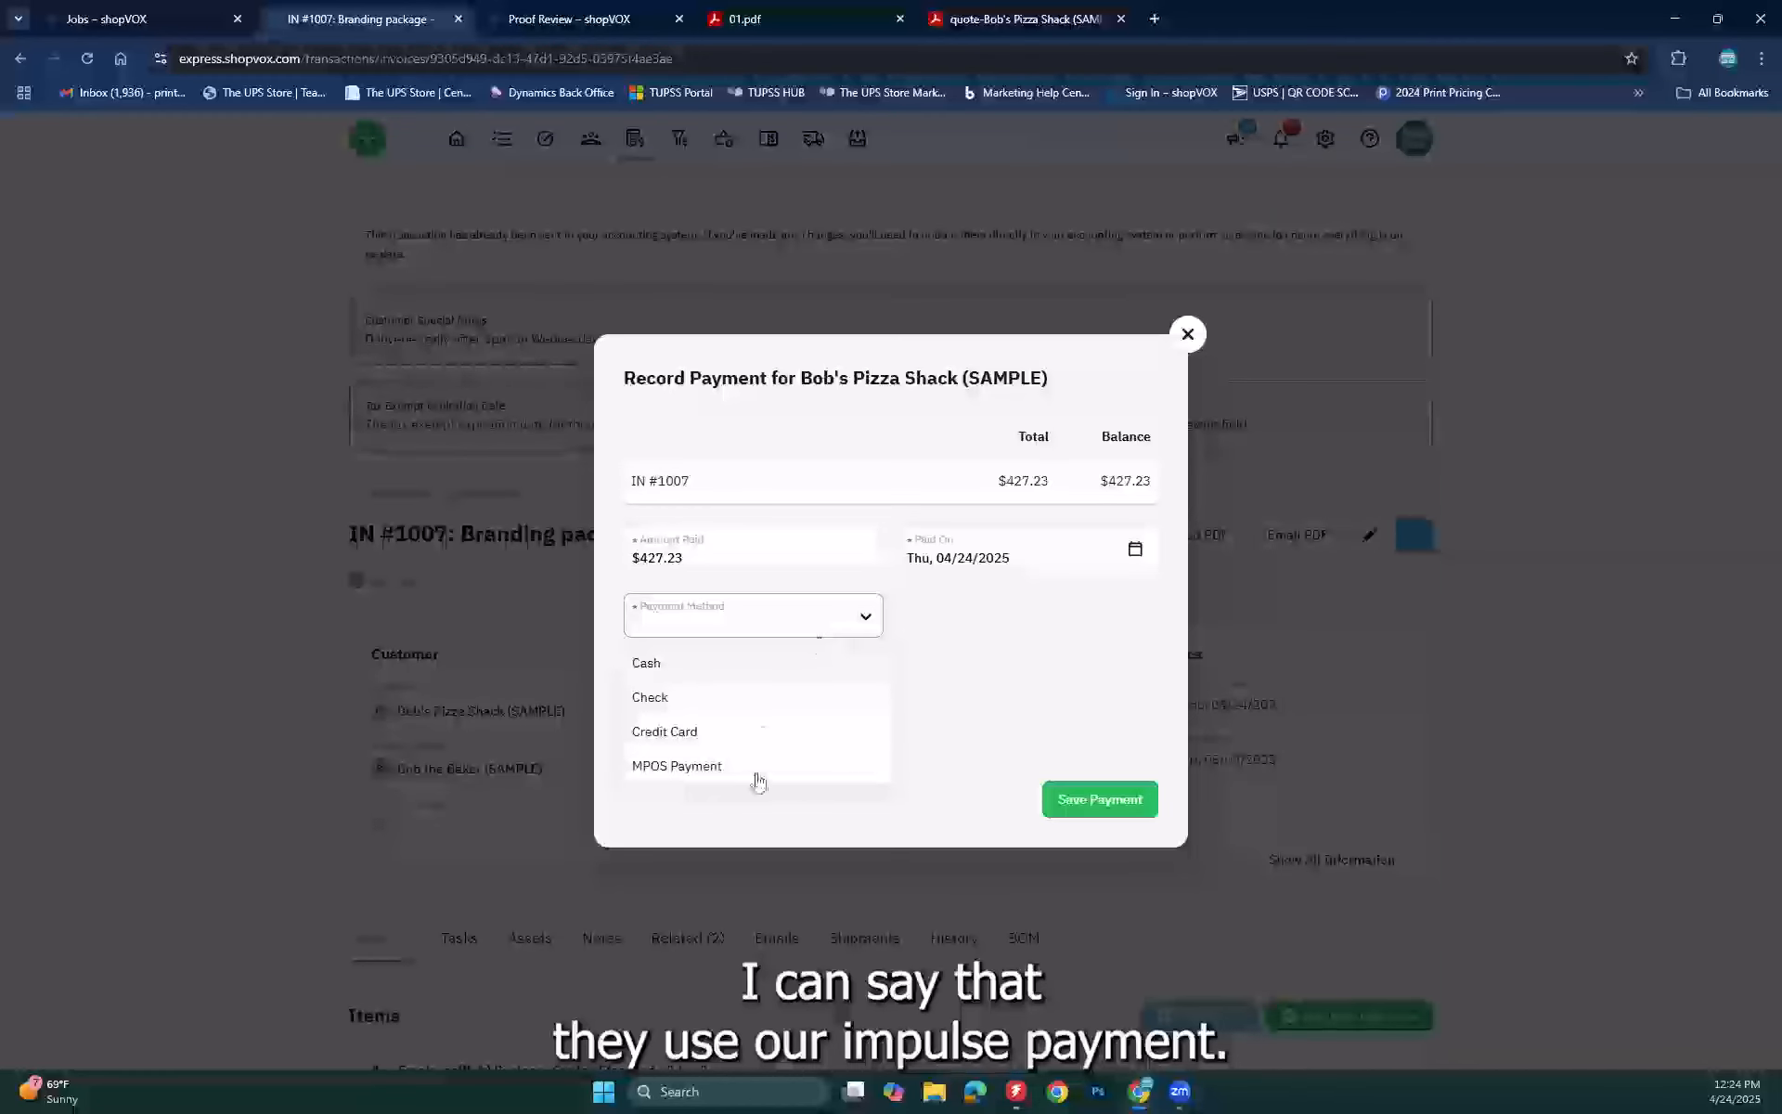
{"action": "left_click", "coordinate": [710, 772]}
{"action": "left_click", "coordinate": [724, 647]}
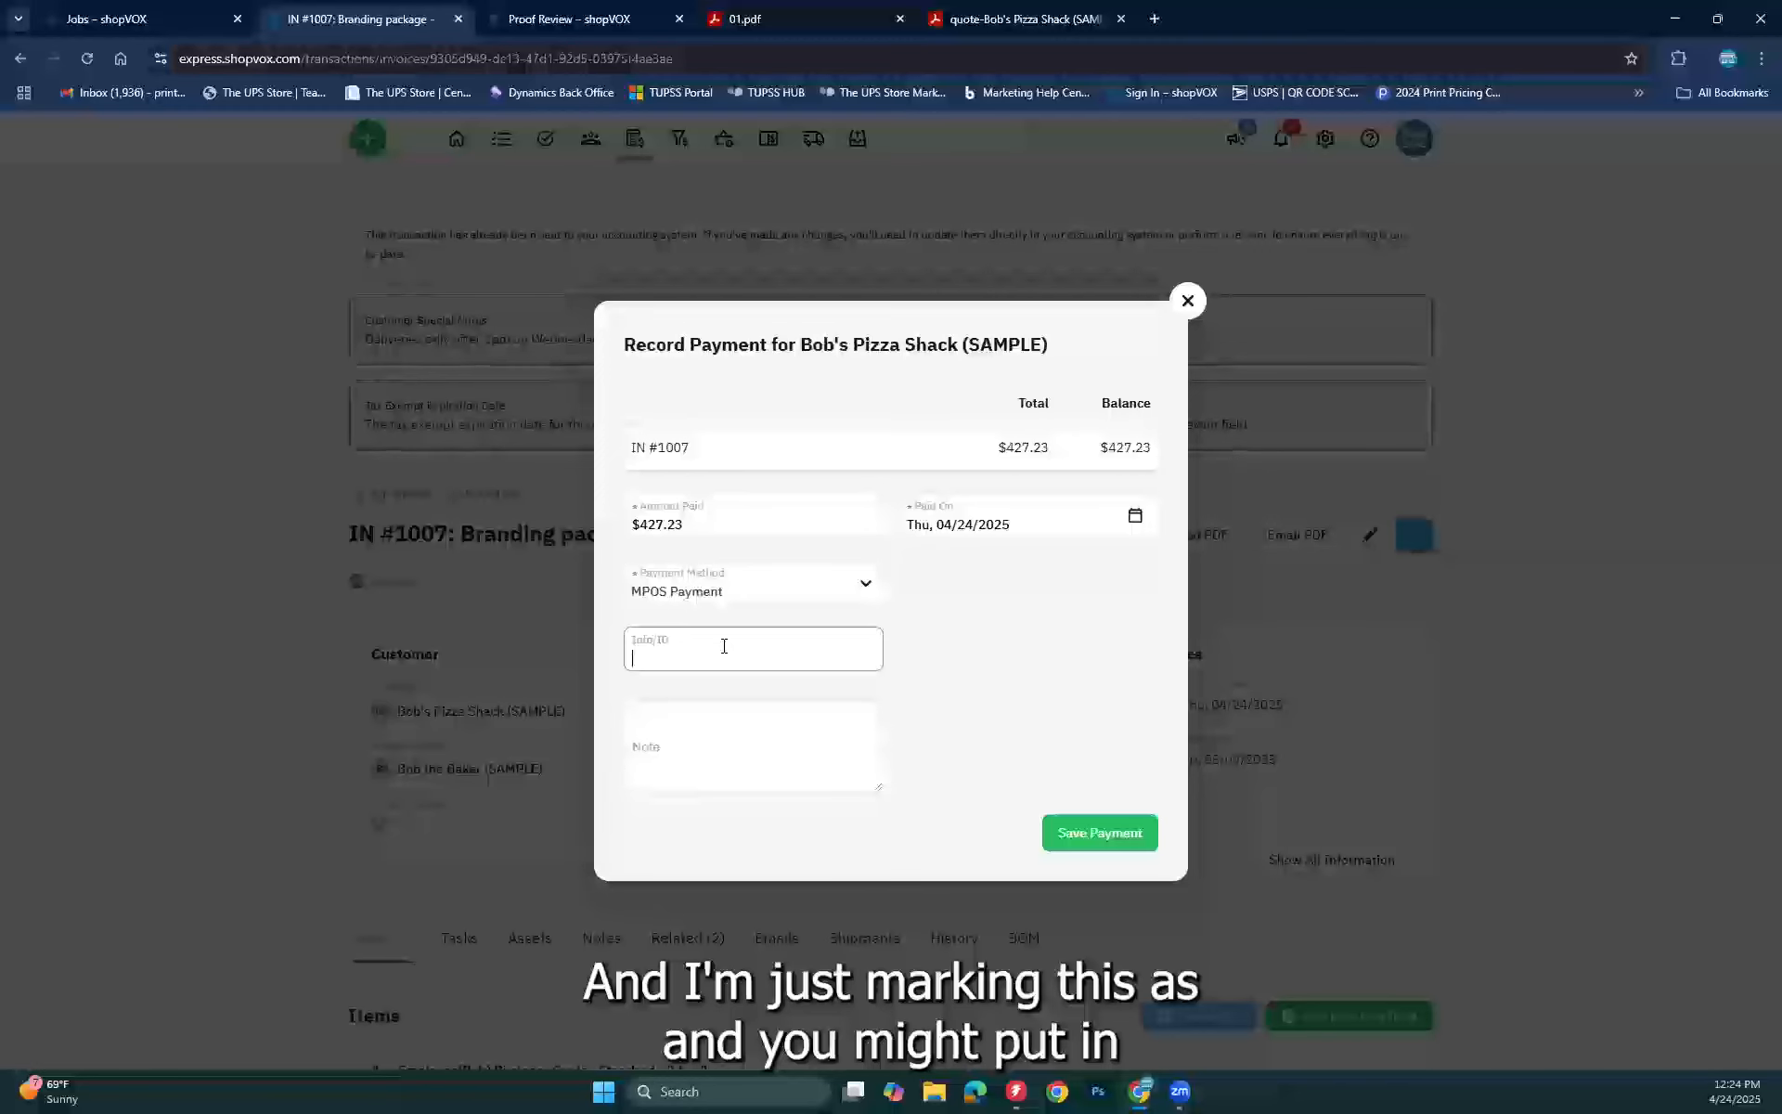
{"action": "type", "text": "auth #13253"}
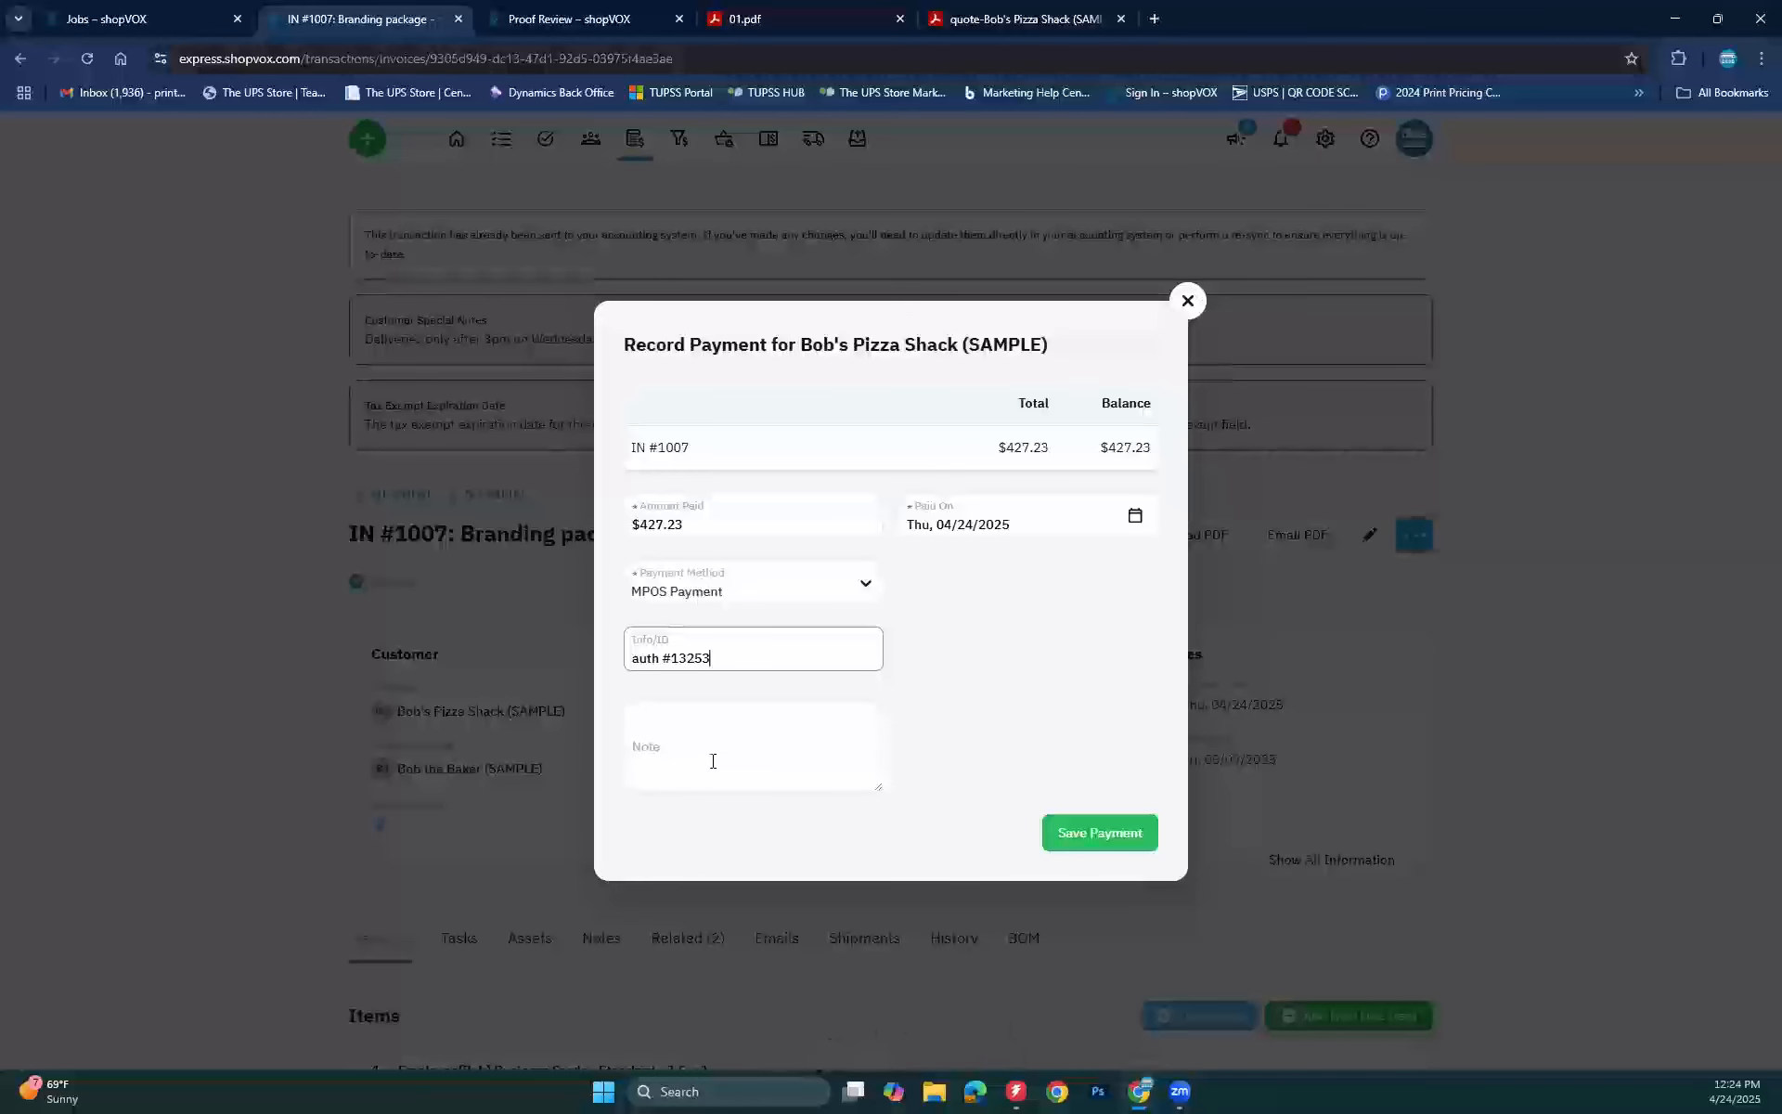
{"action": "left_click", "coordinate": [1105, 816]}
{"action": "left_click", "coordinate": [1098, 834]}
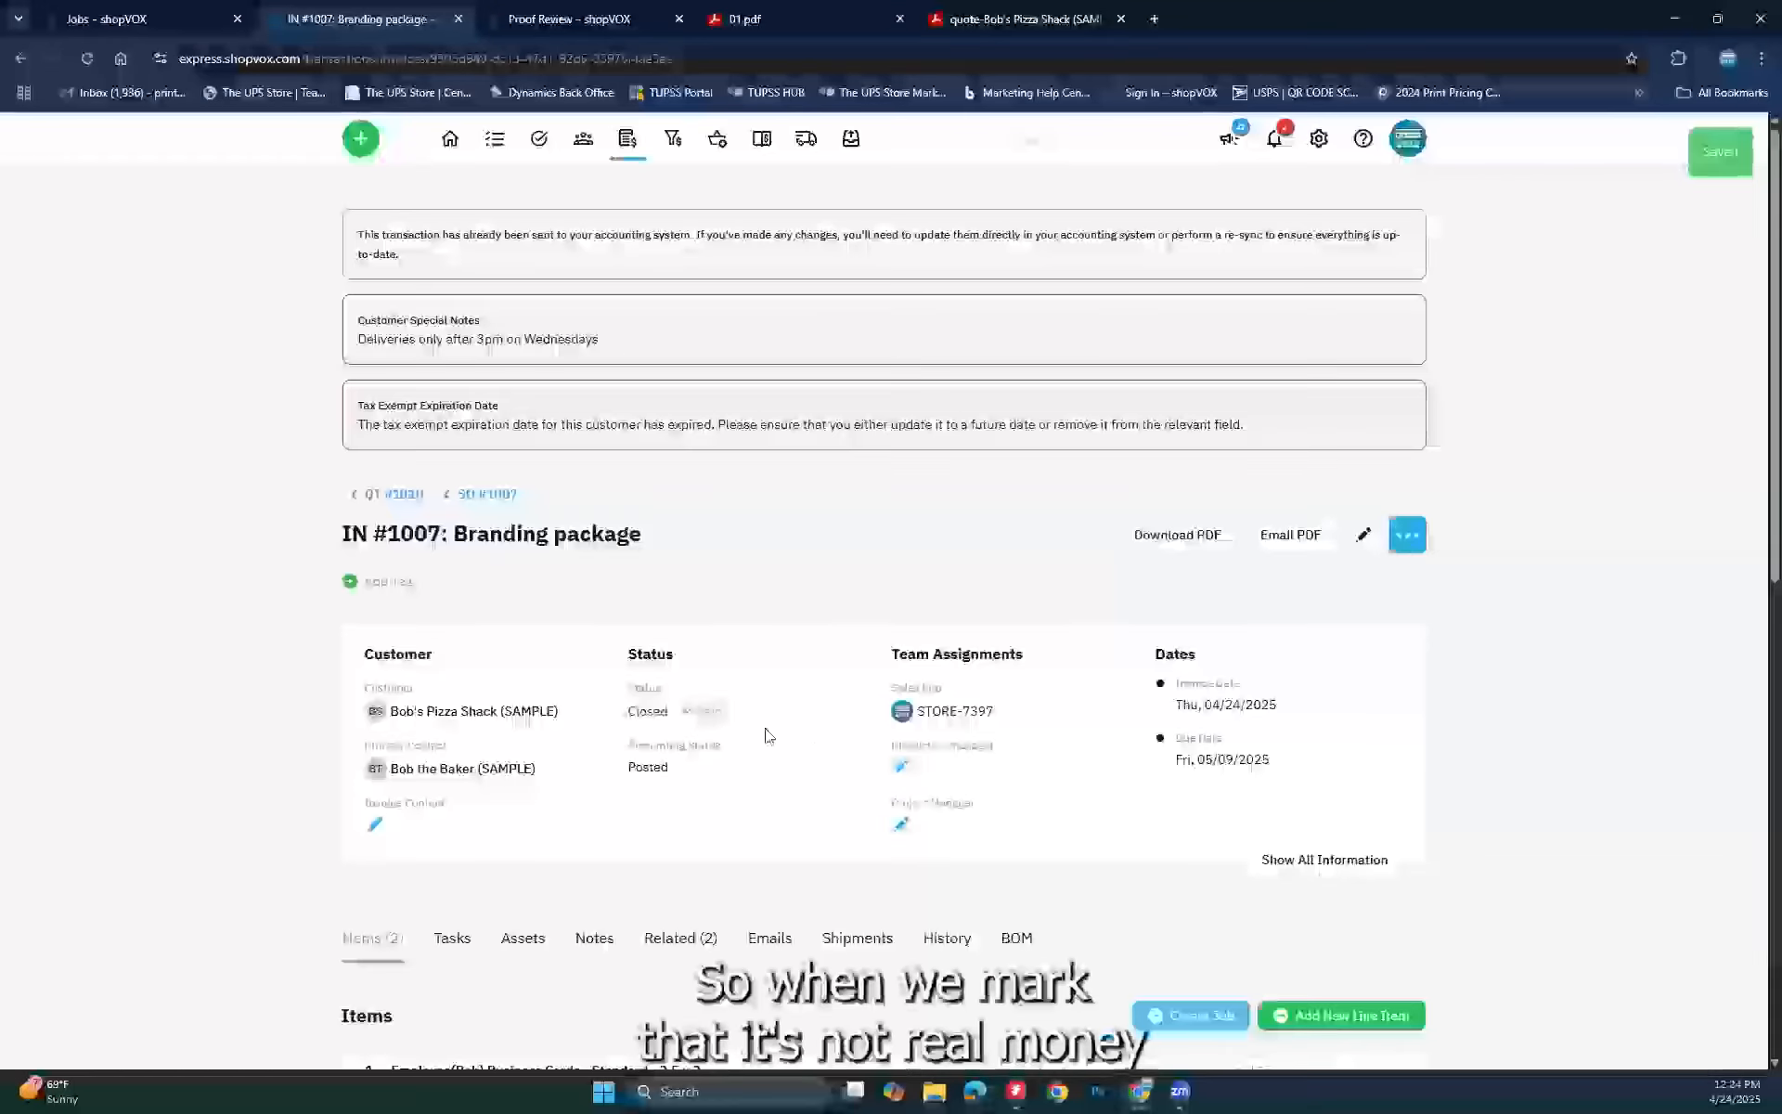
{"action": "scroll", "coordinate": [1508, 1034], "scroll_direction": "down", "scroll_amount": 9}
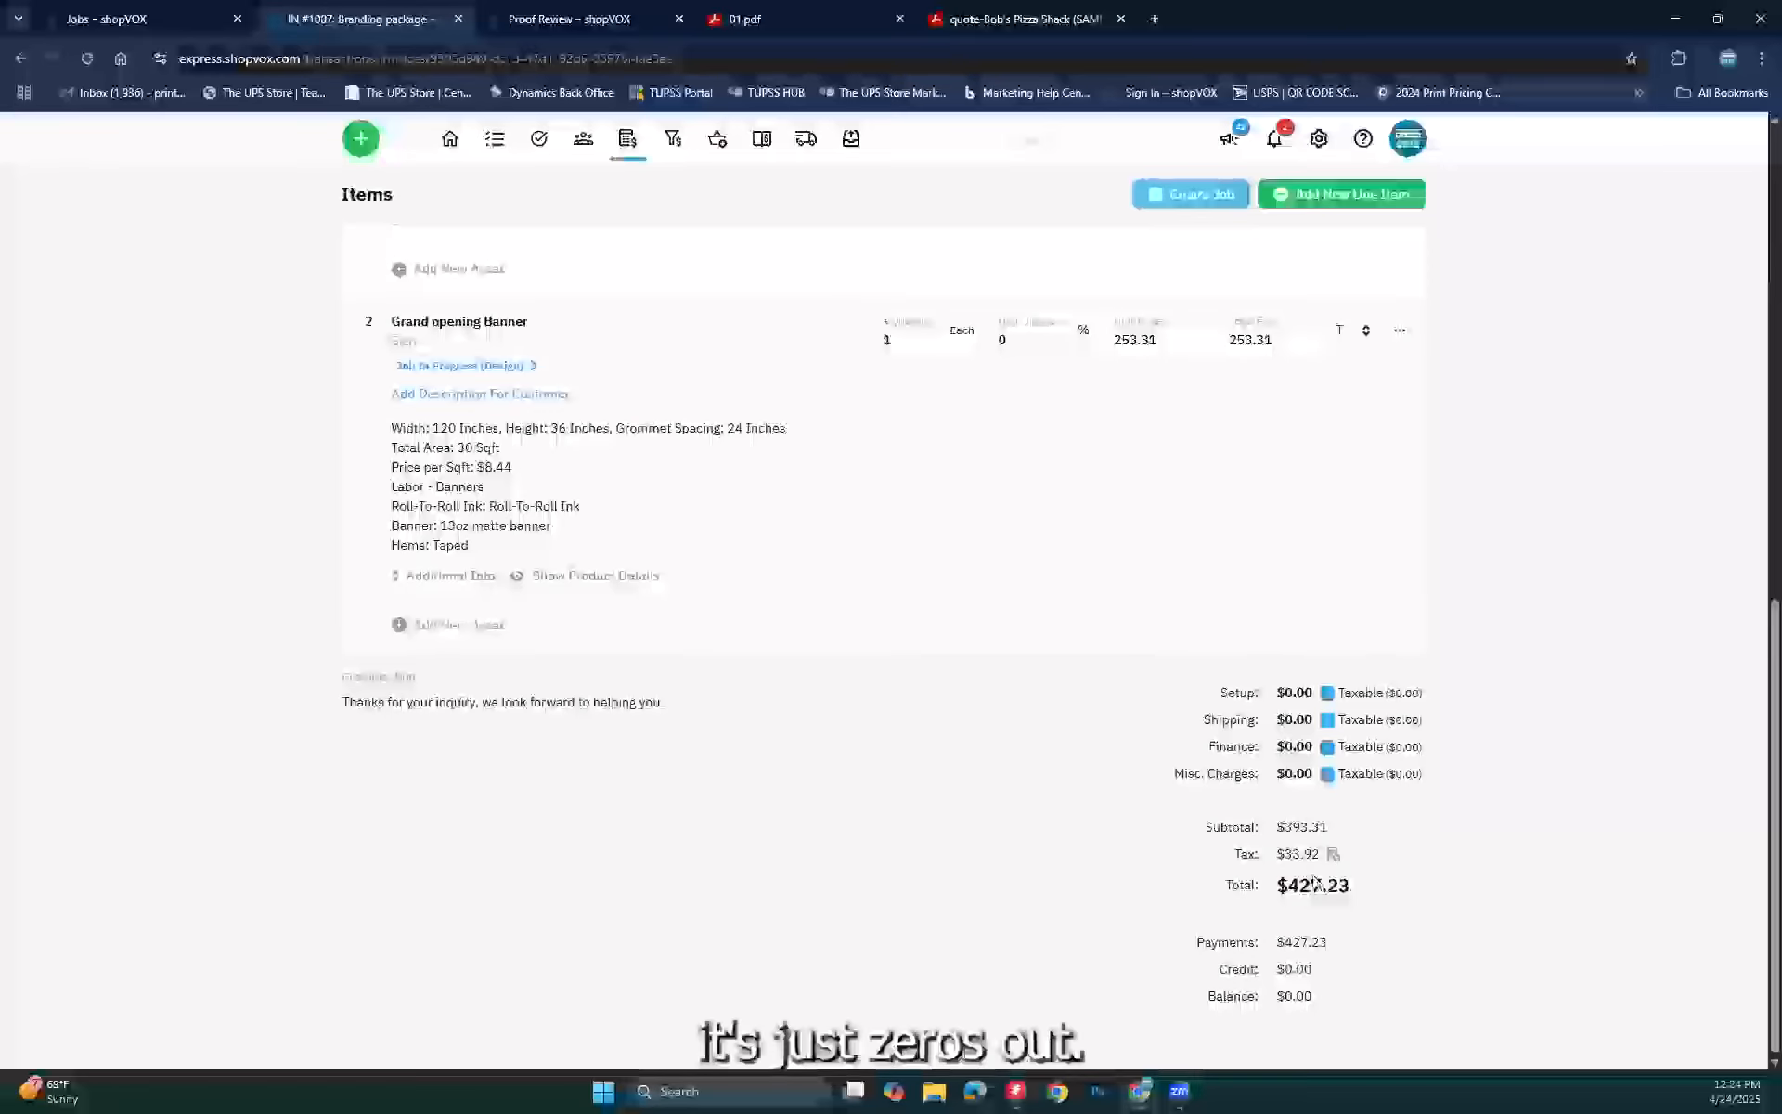
{"action": "scroll", "coordinate": [275, 545], "scroll_direction": "up", "scroll_amount": 7}
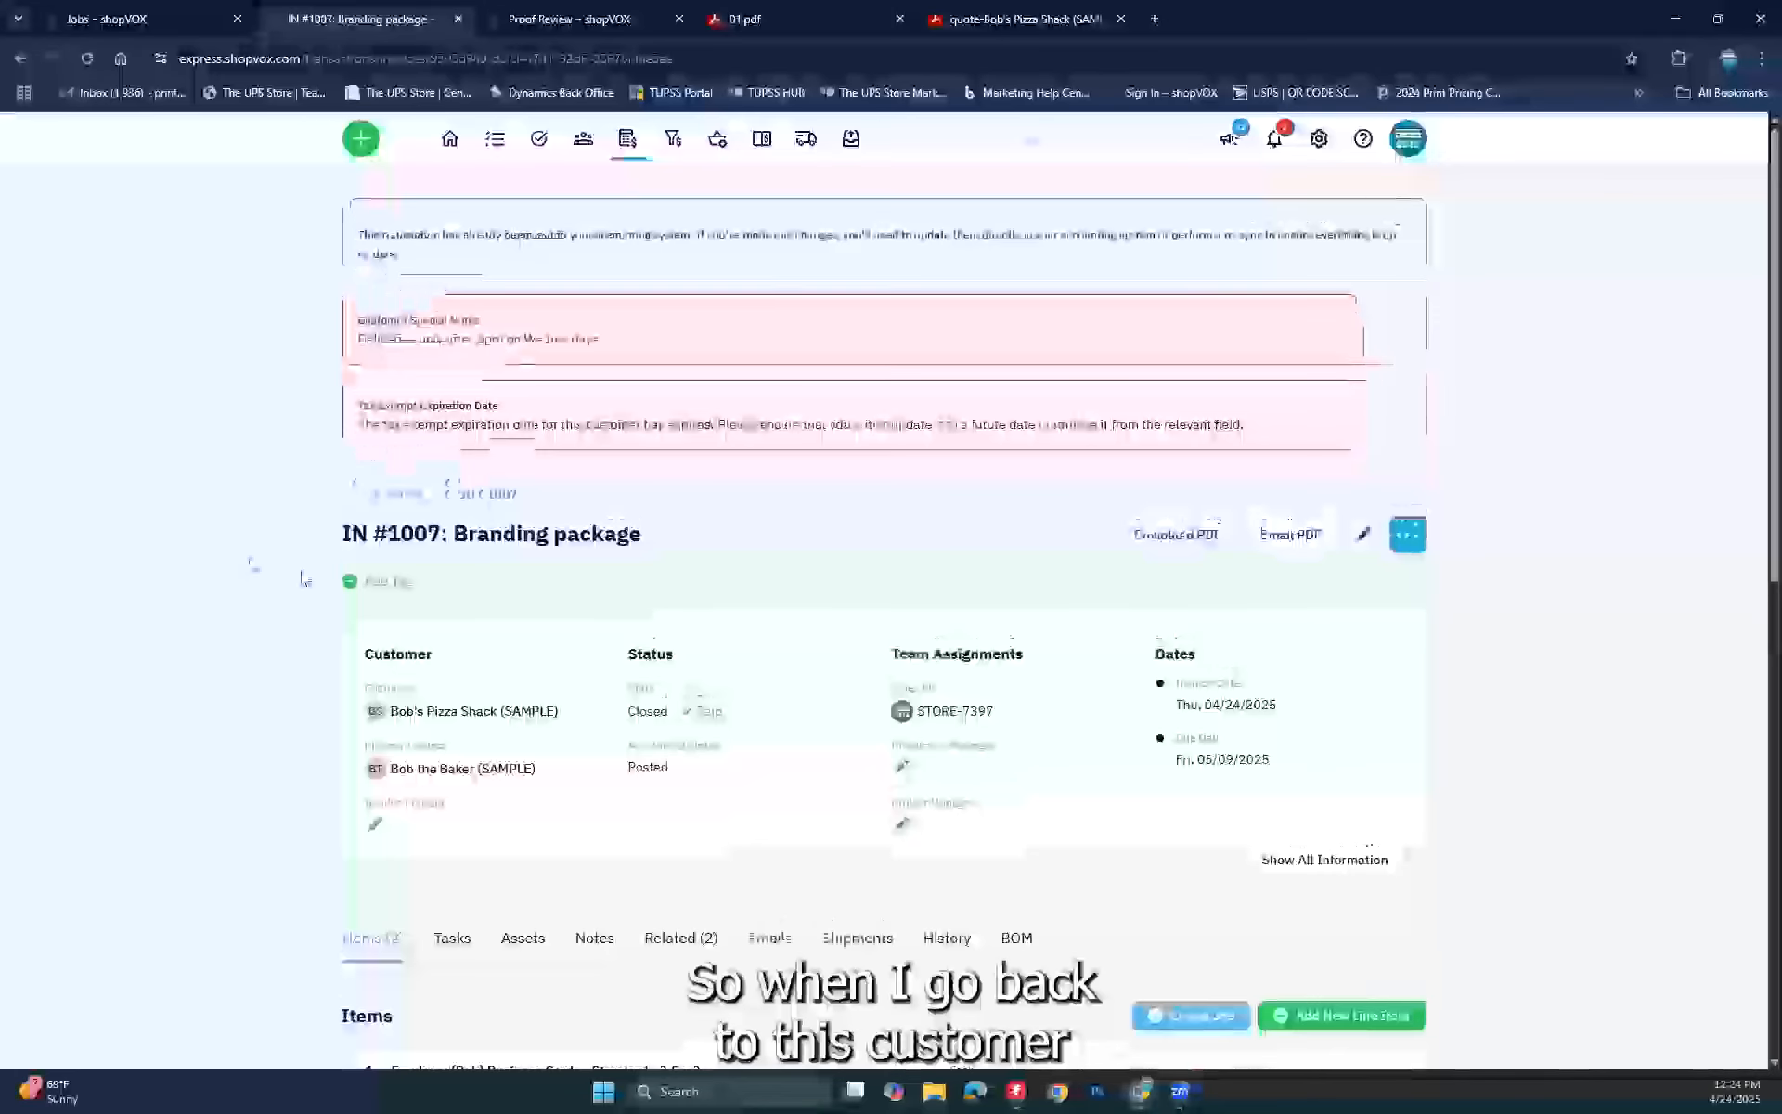
Step: Open payment PY #1009 from the customer's Payments list and highlight its Unposted status
{"action": "left_click", "coordinate": [430, 711]}
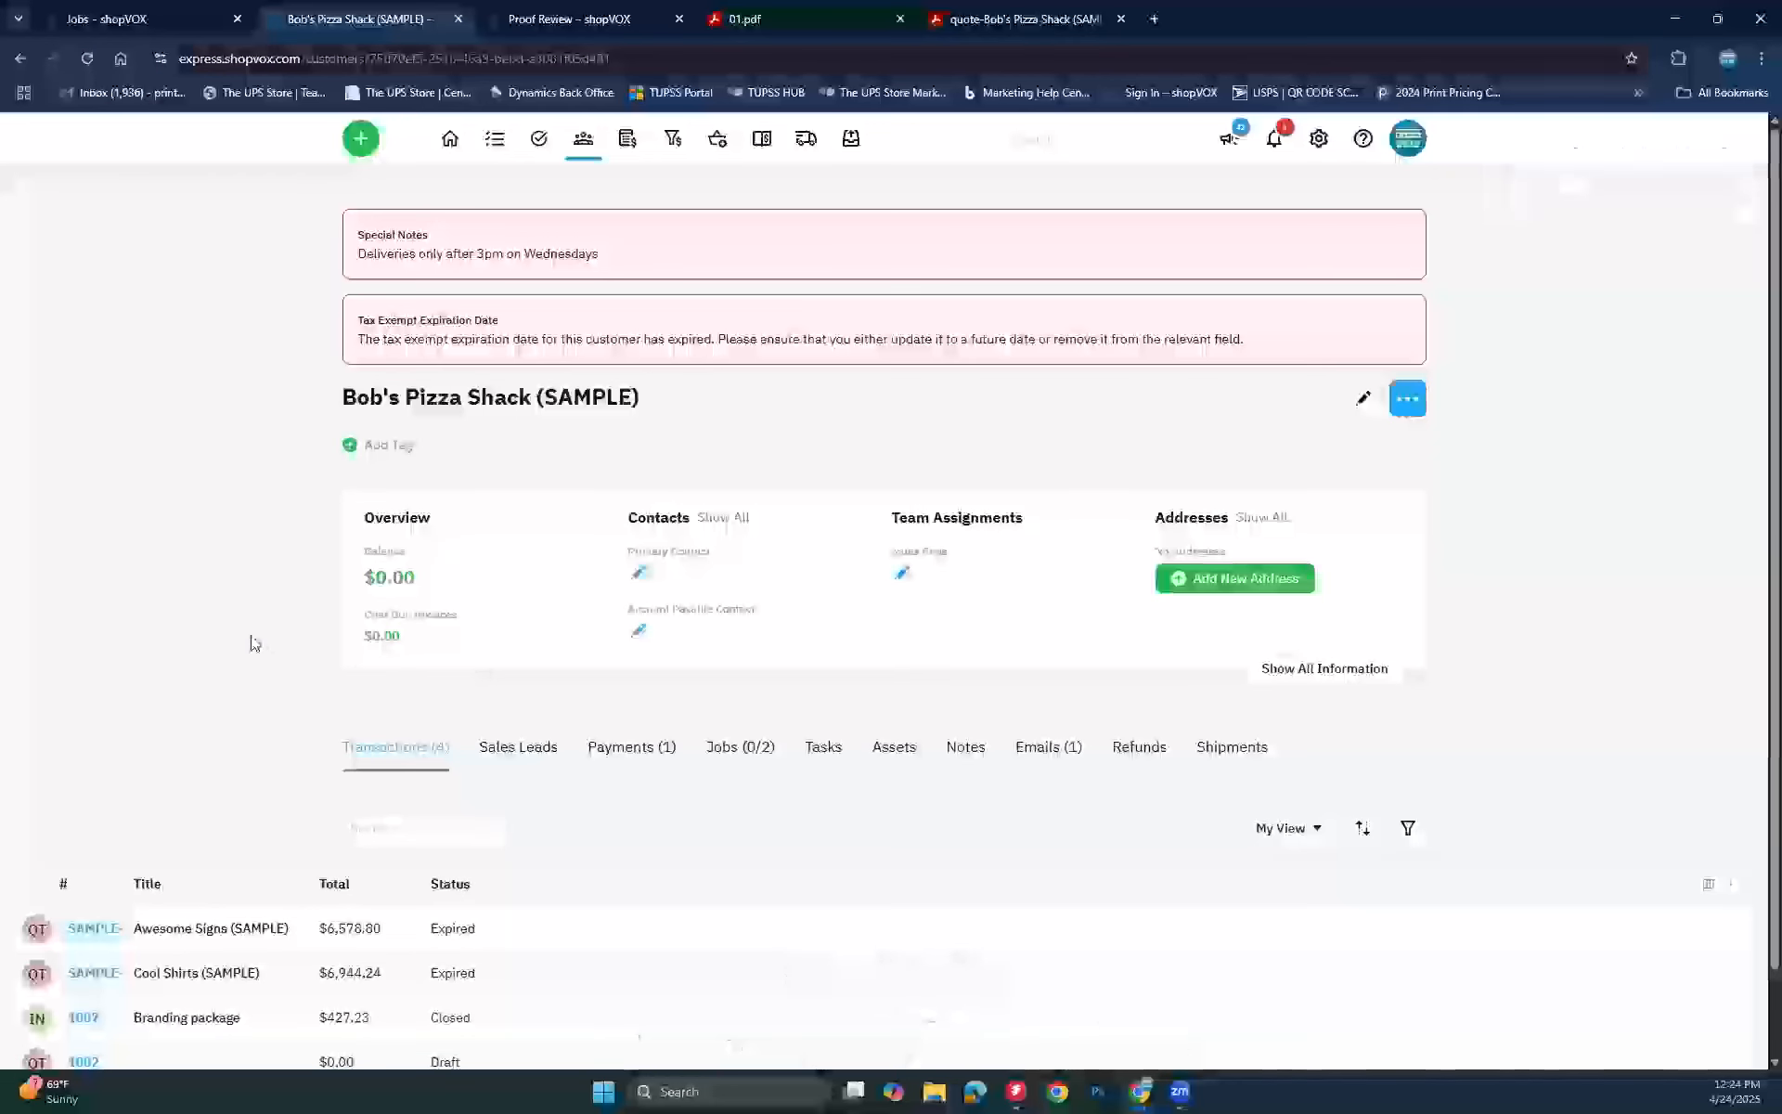
{"action": "scroll", "coordinate": [156, 638], "scroll_direction": "down", "scroll_amount": 1}
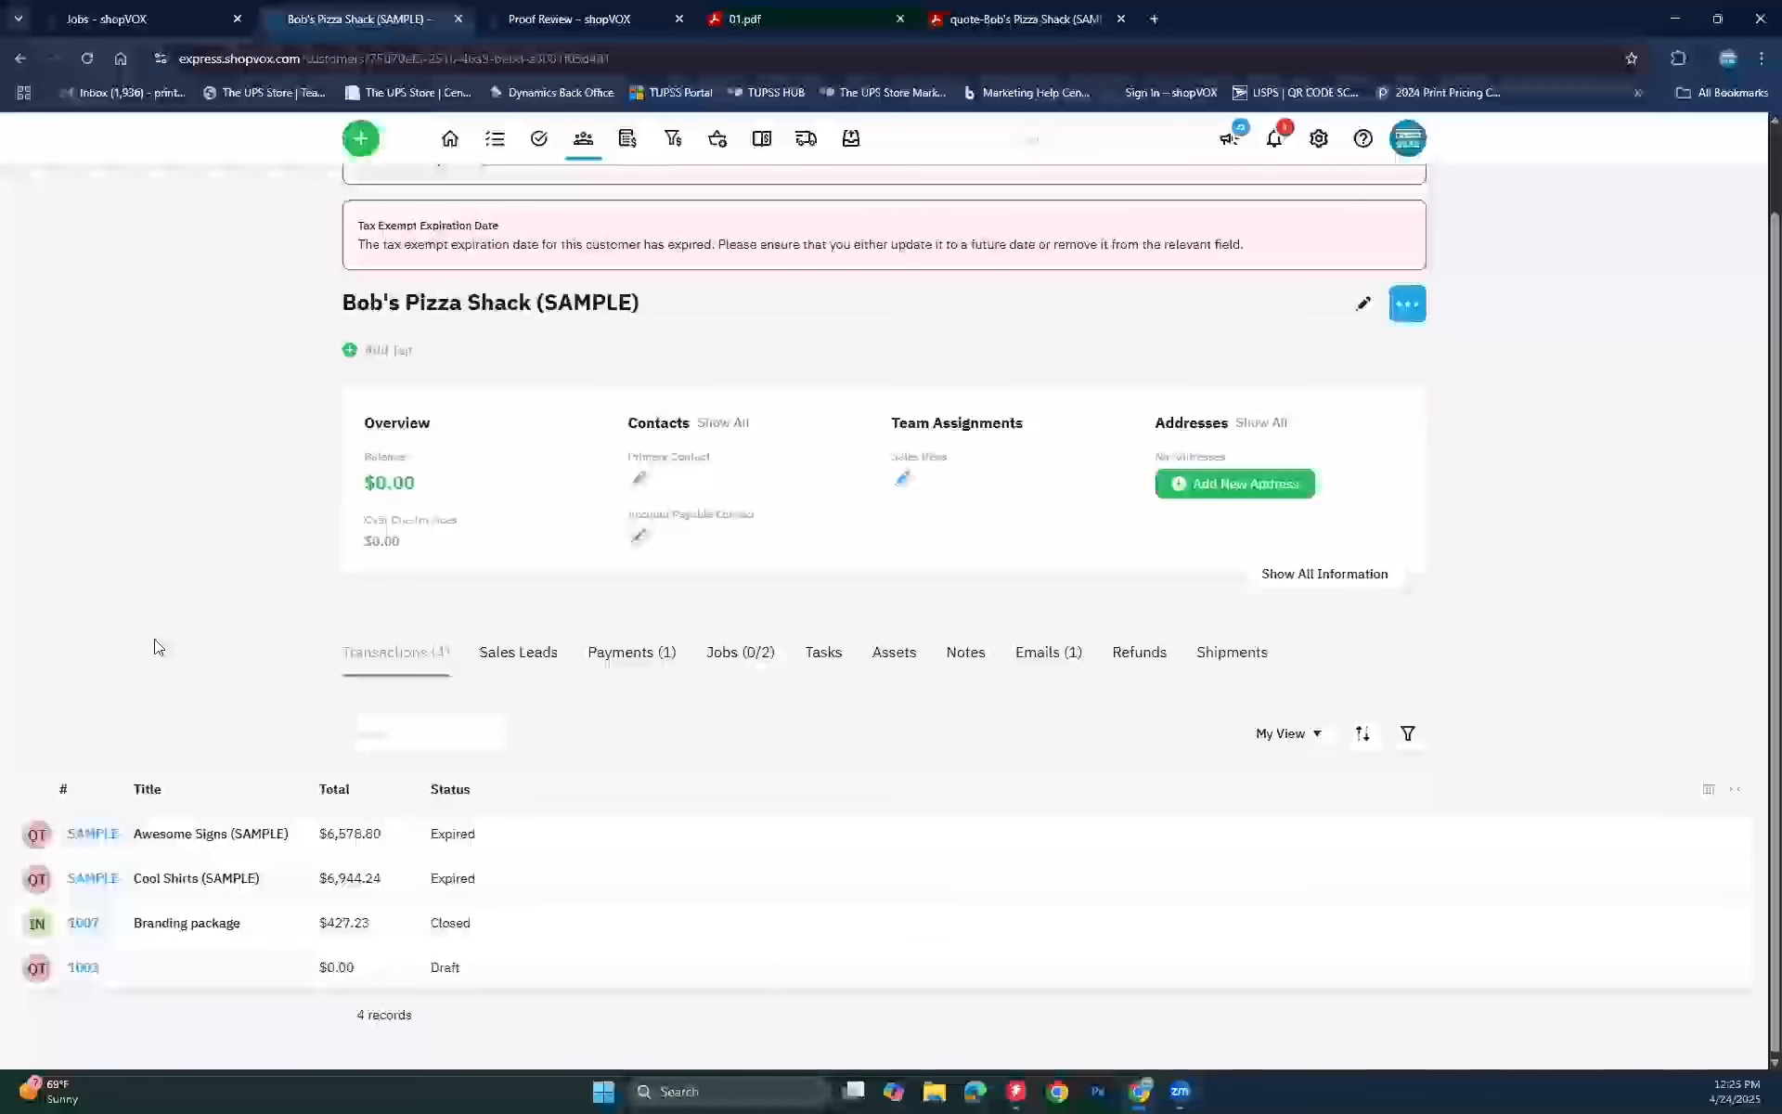
{"action": "left_click", "coordinate": [664, 641]}
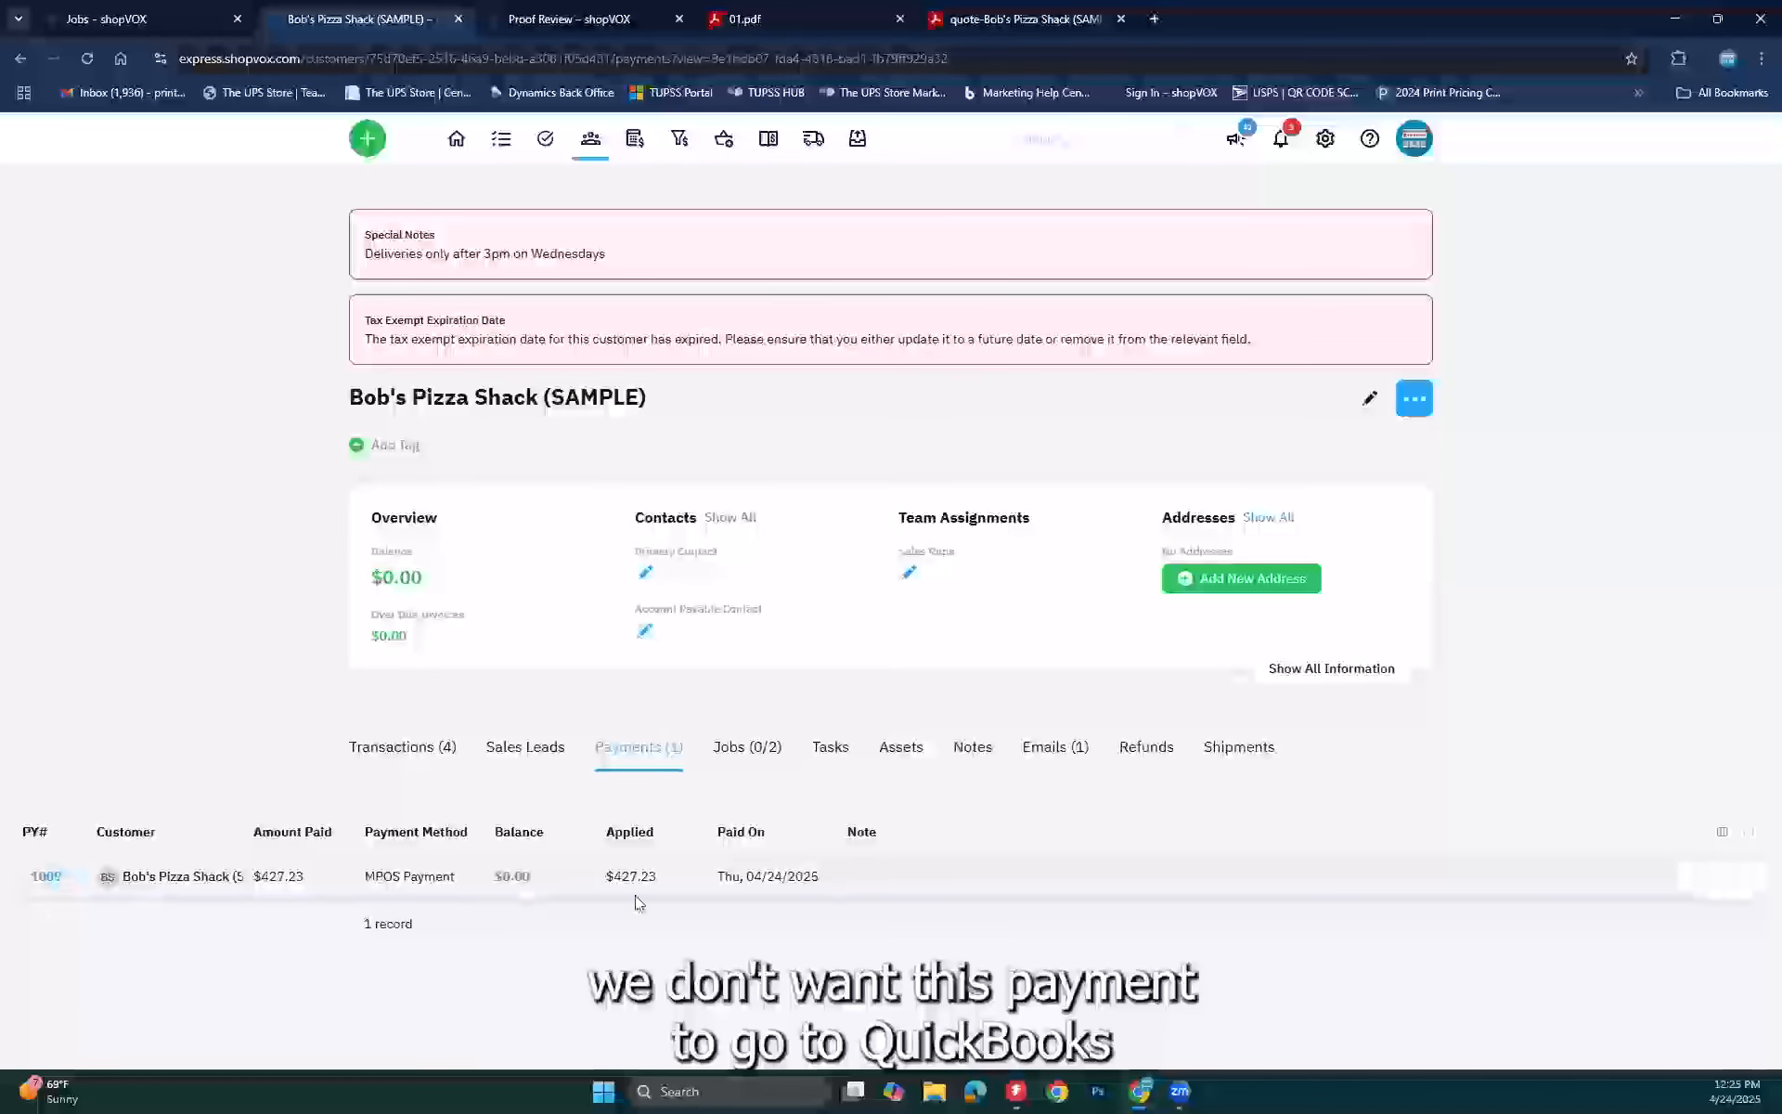
{"action": "left_click", "coordinate": [57, 878]}
{"action": "left_click_drag", "start_coordinate": [872, 562], "coordinate": [1003, 610]}
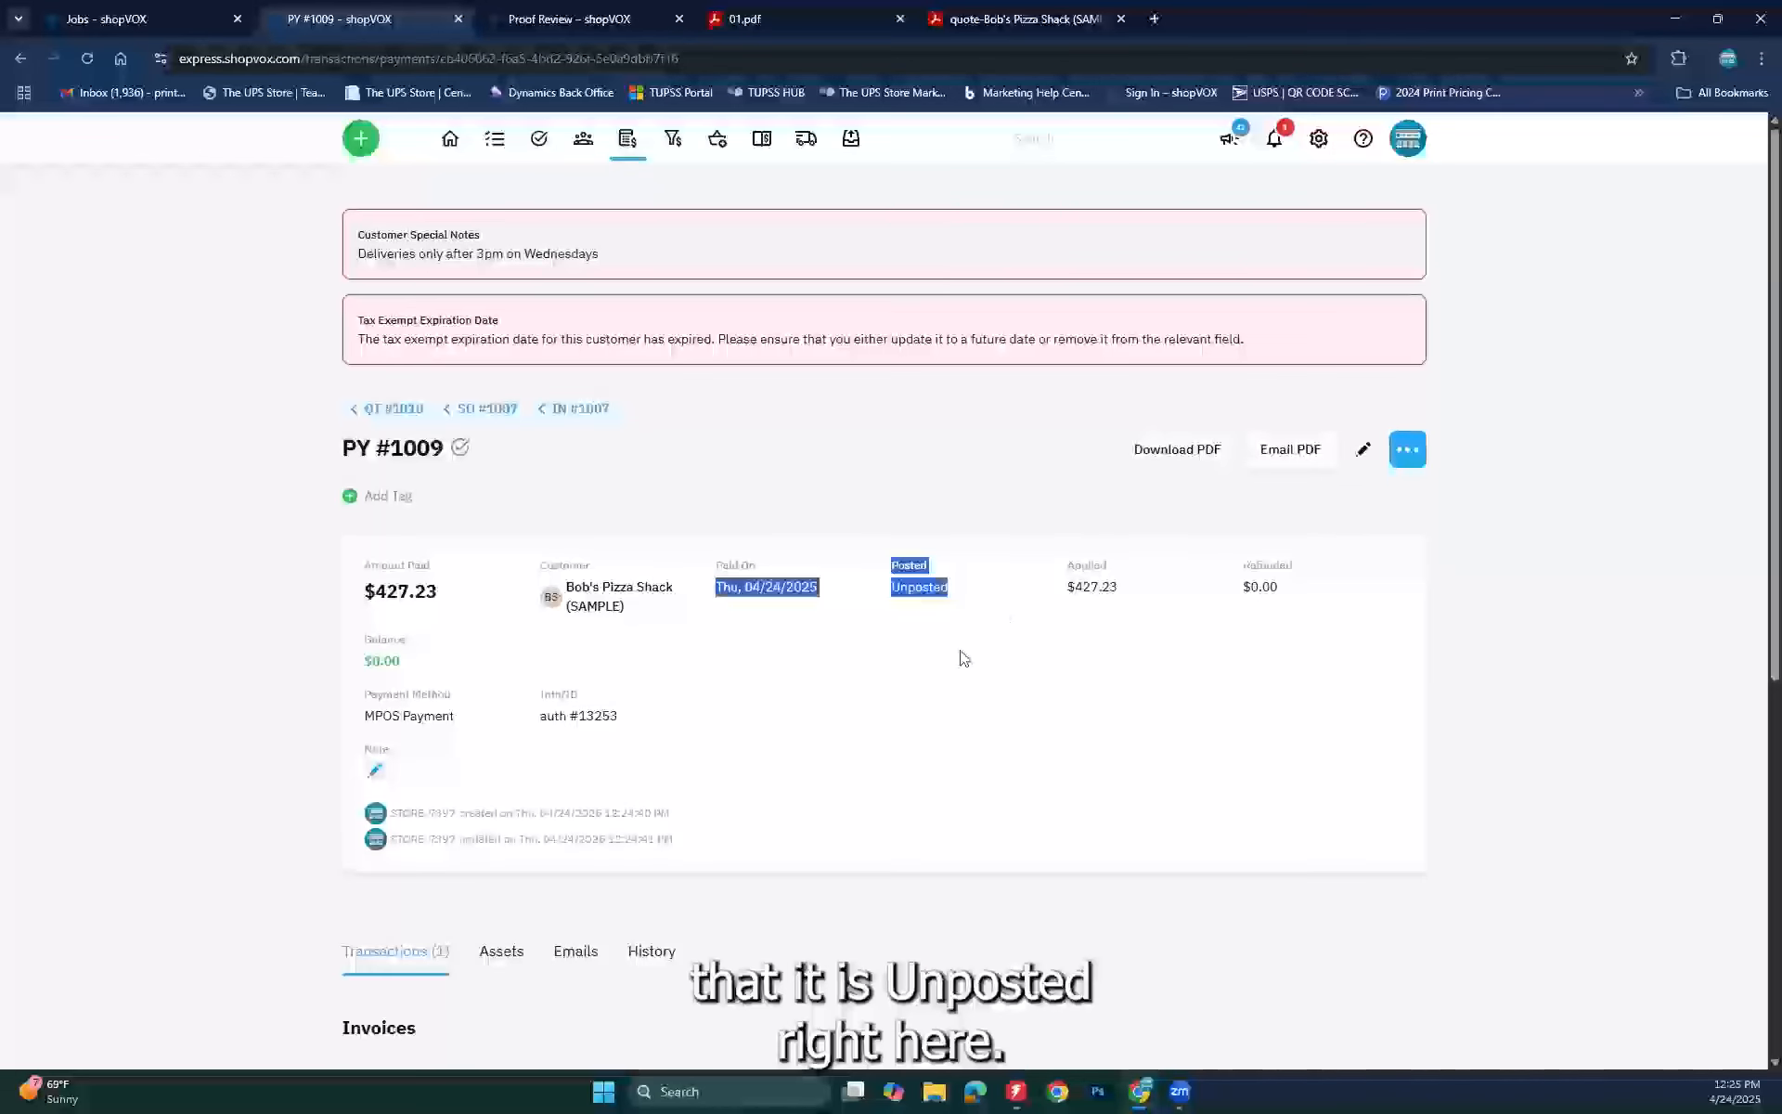
Step: Highlight the payment's $427.23 applied amount
{"action": "left_click", "coordinate": [938, 631]}
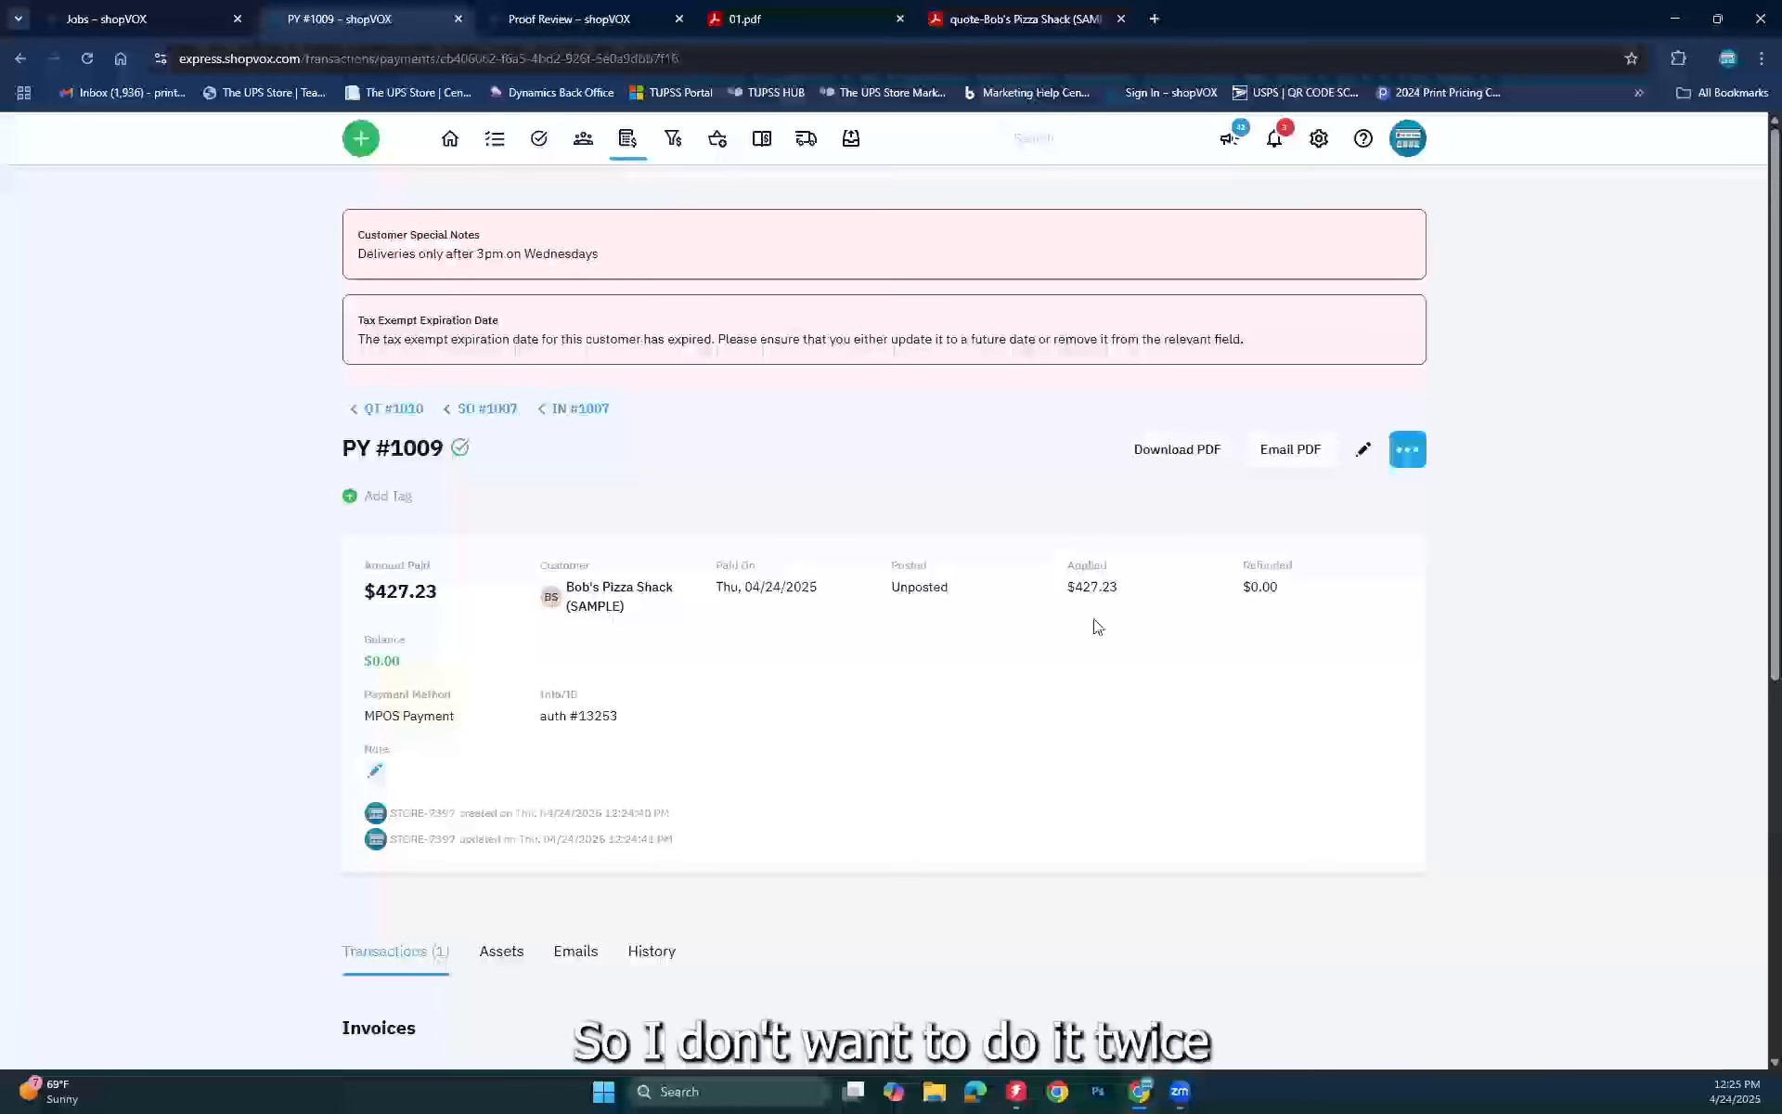
{"action": "triple_click", "coordinate": [1165, 610]}
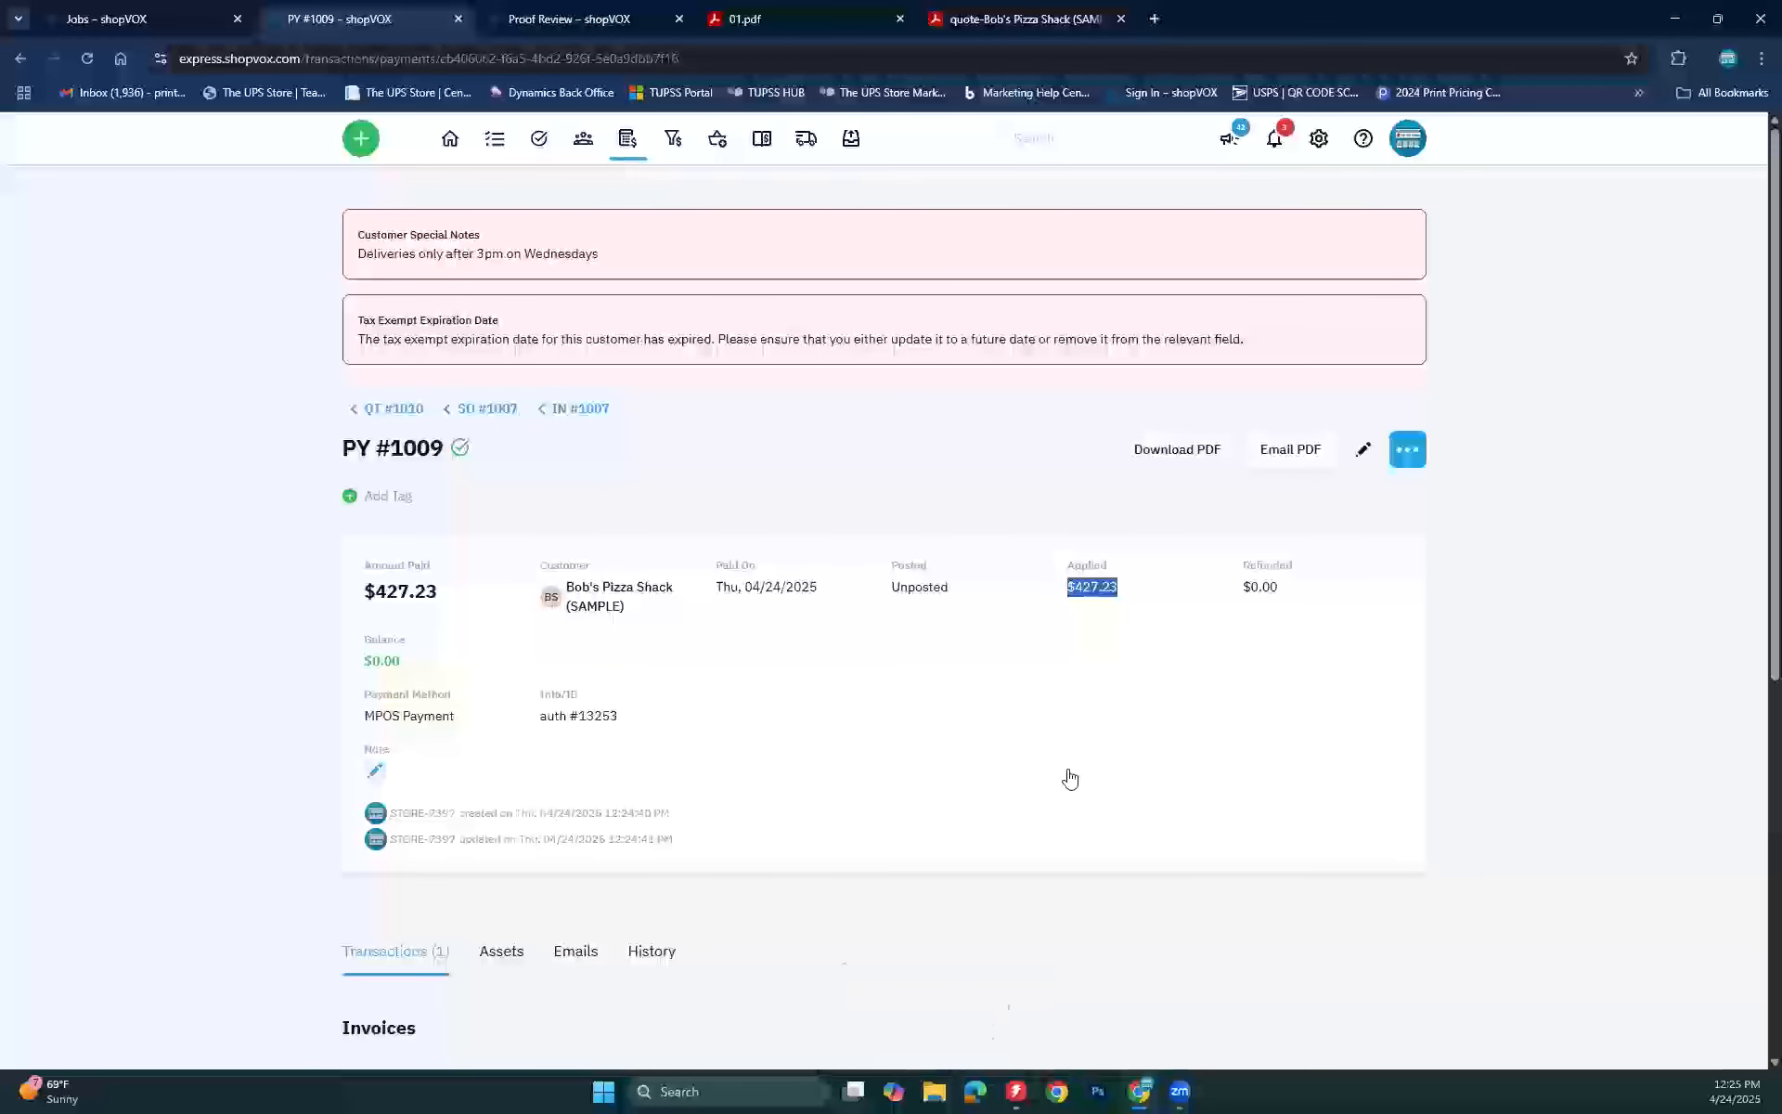
{"action": "left_click", "coordinate": [899, 708]}
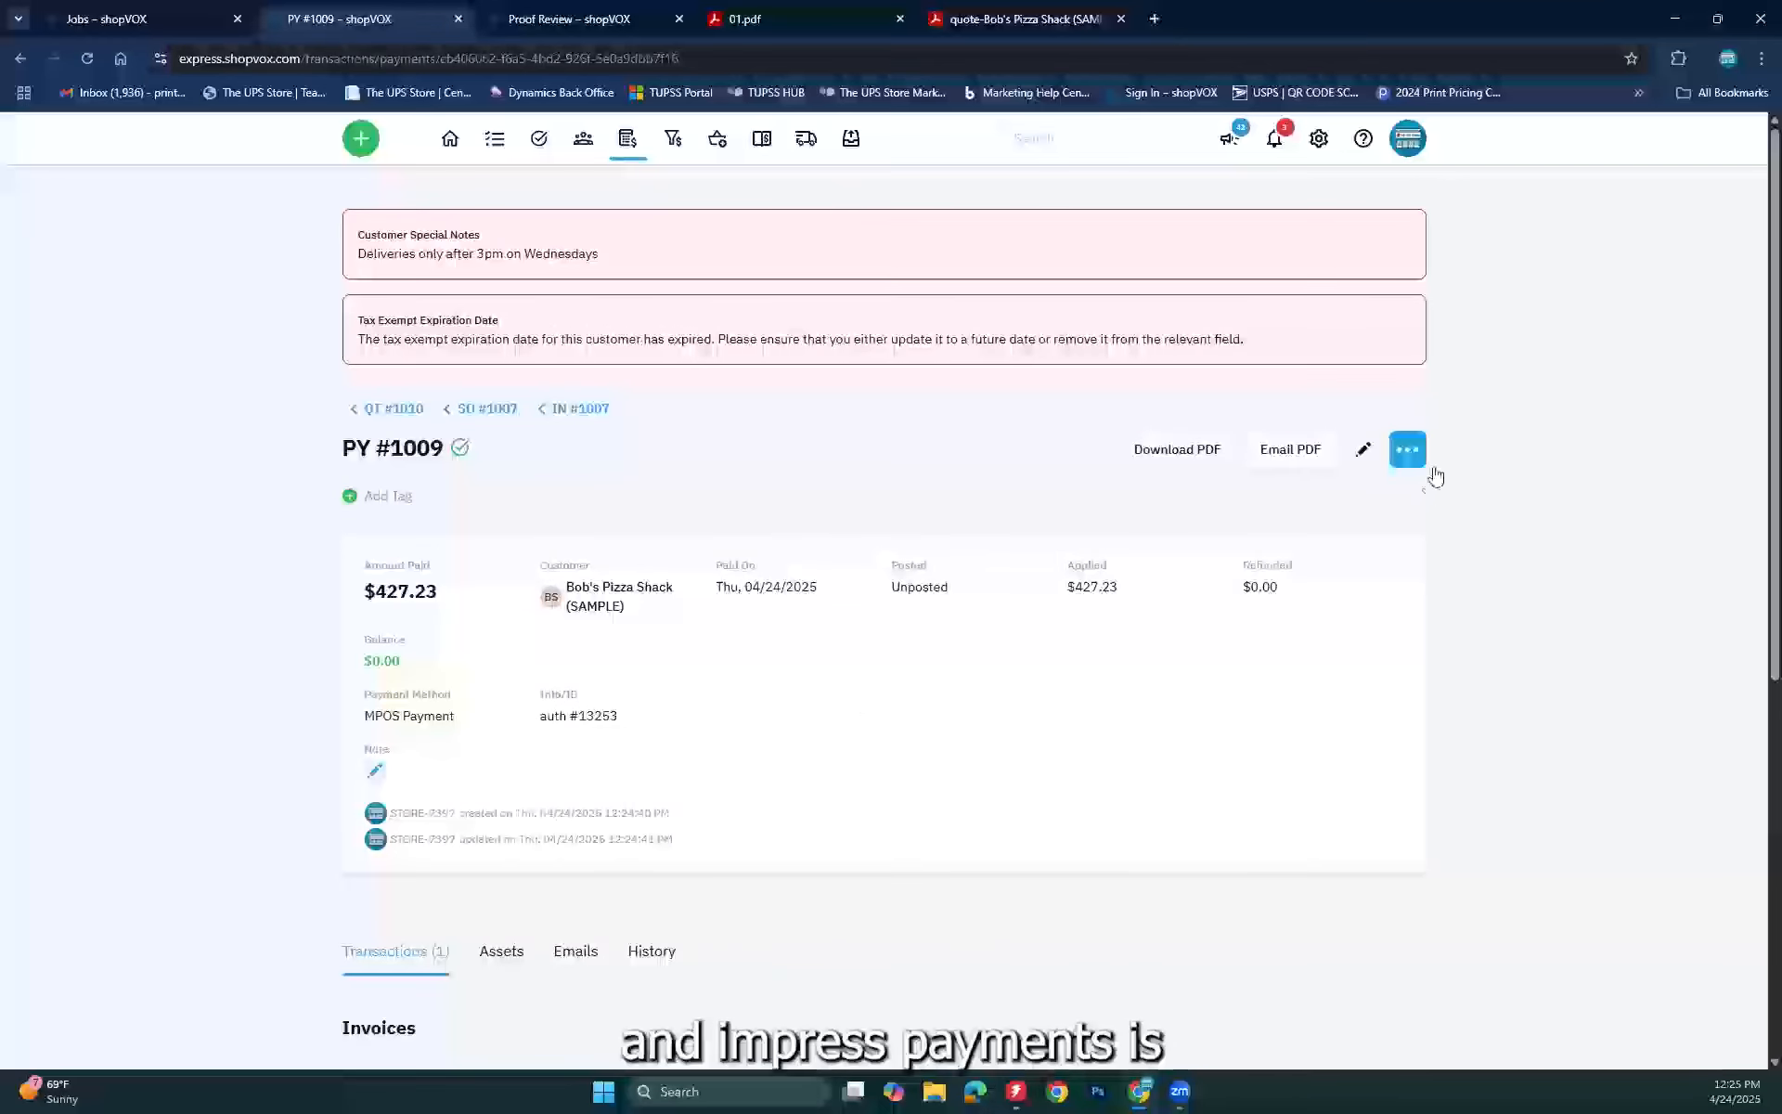
Step: Mark payment PY #1009 as posted, then view the Post to Accounting page and go back
{"action": "left_click", "coordinate": [1407, 453]}
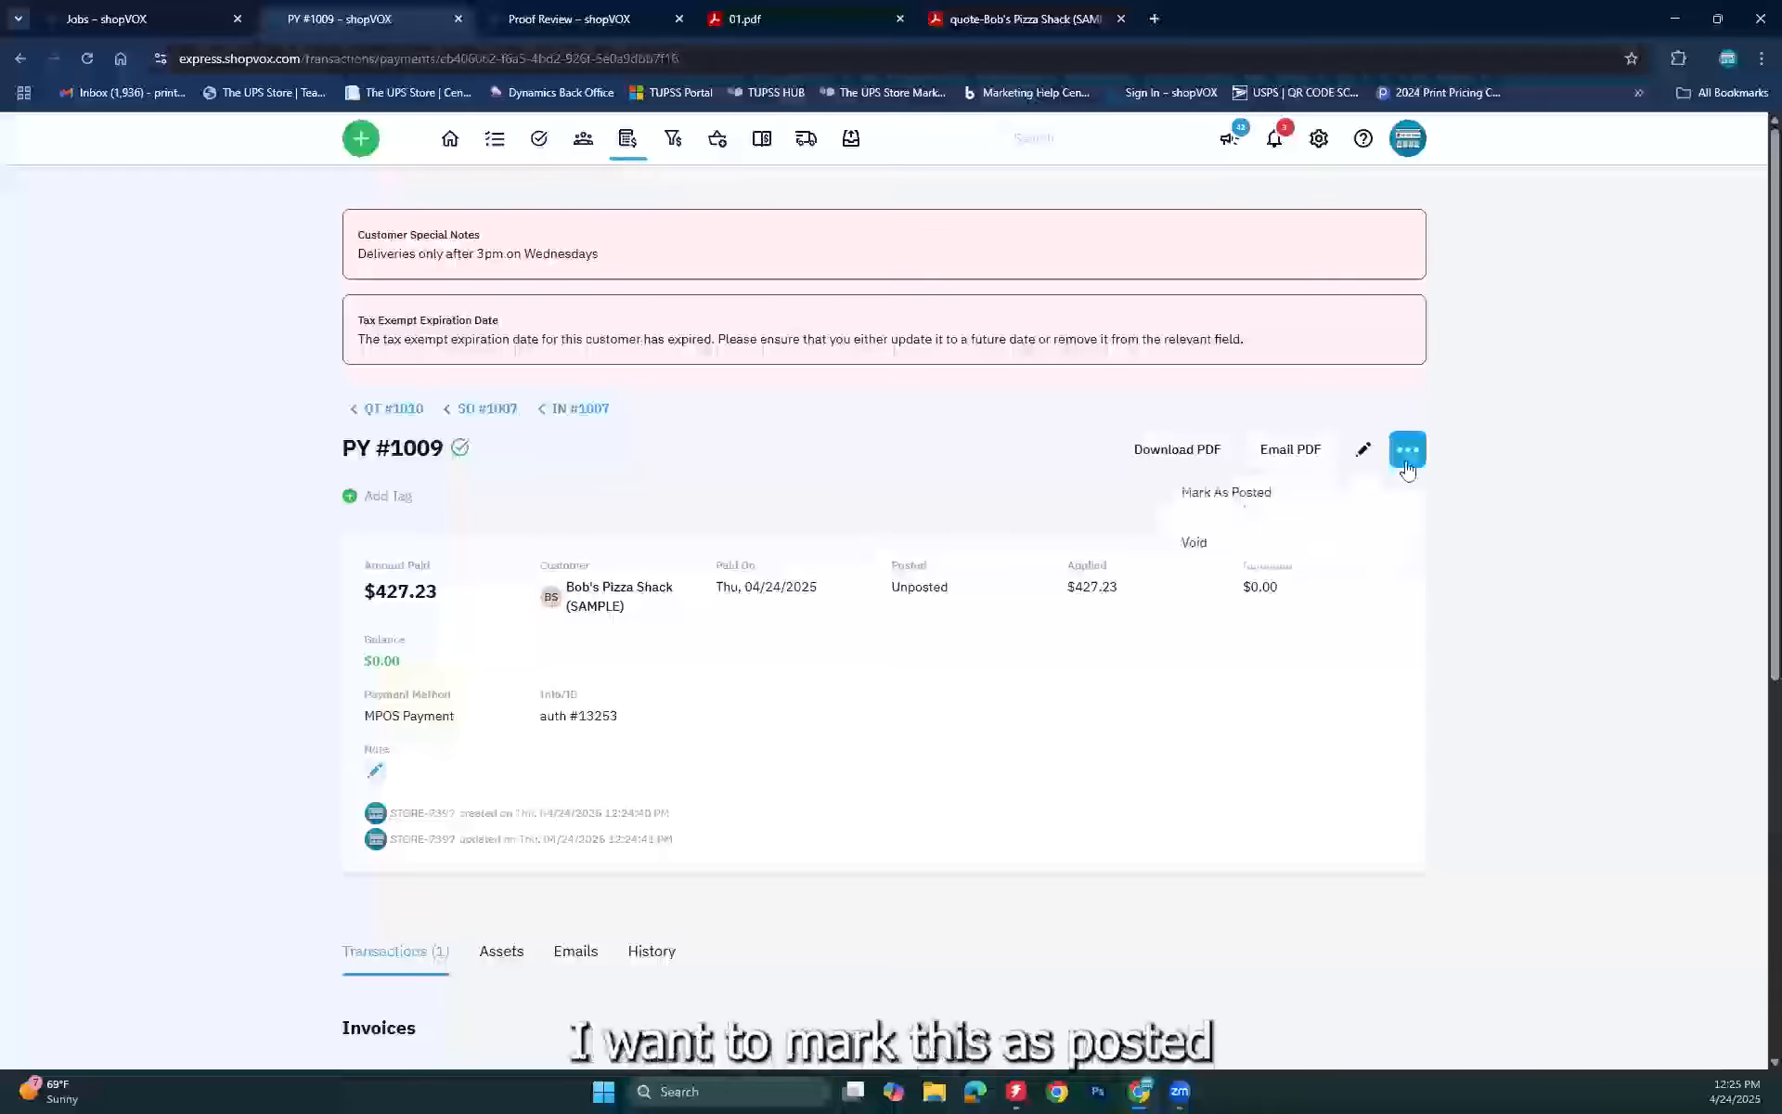
{"action": "left_click", "coordinate": [1218, 493]}
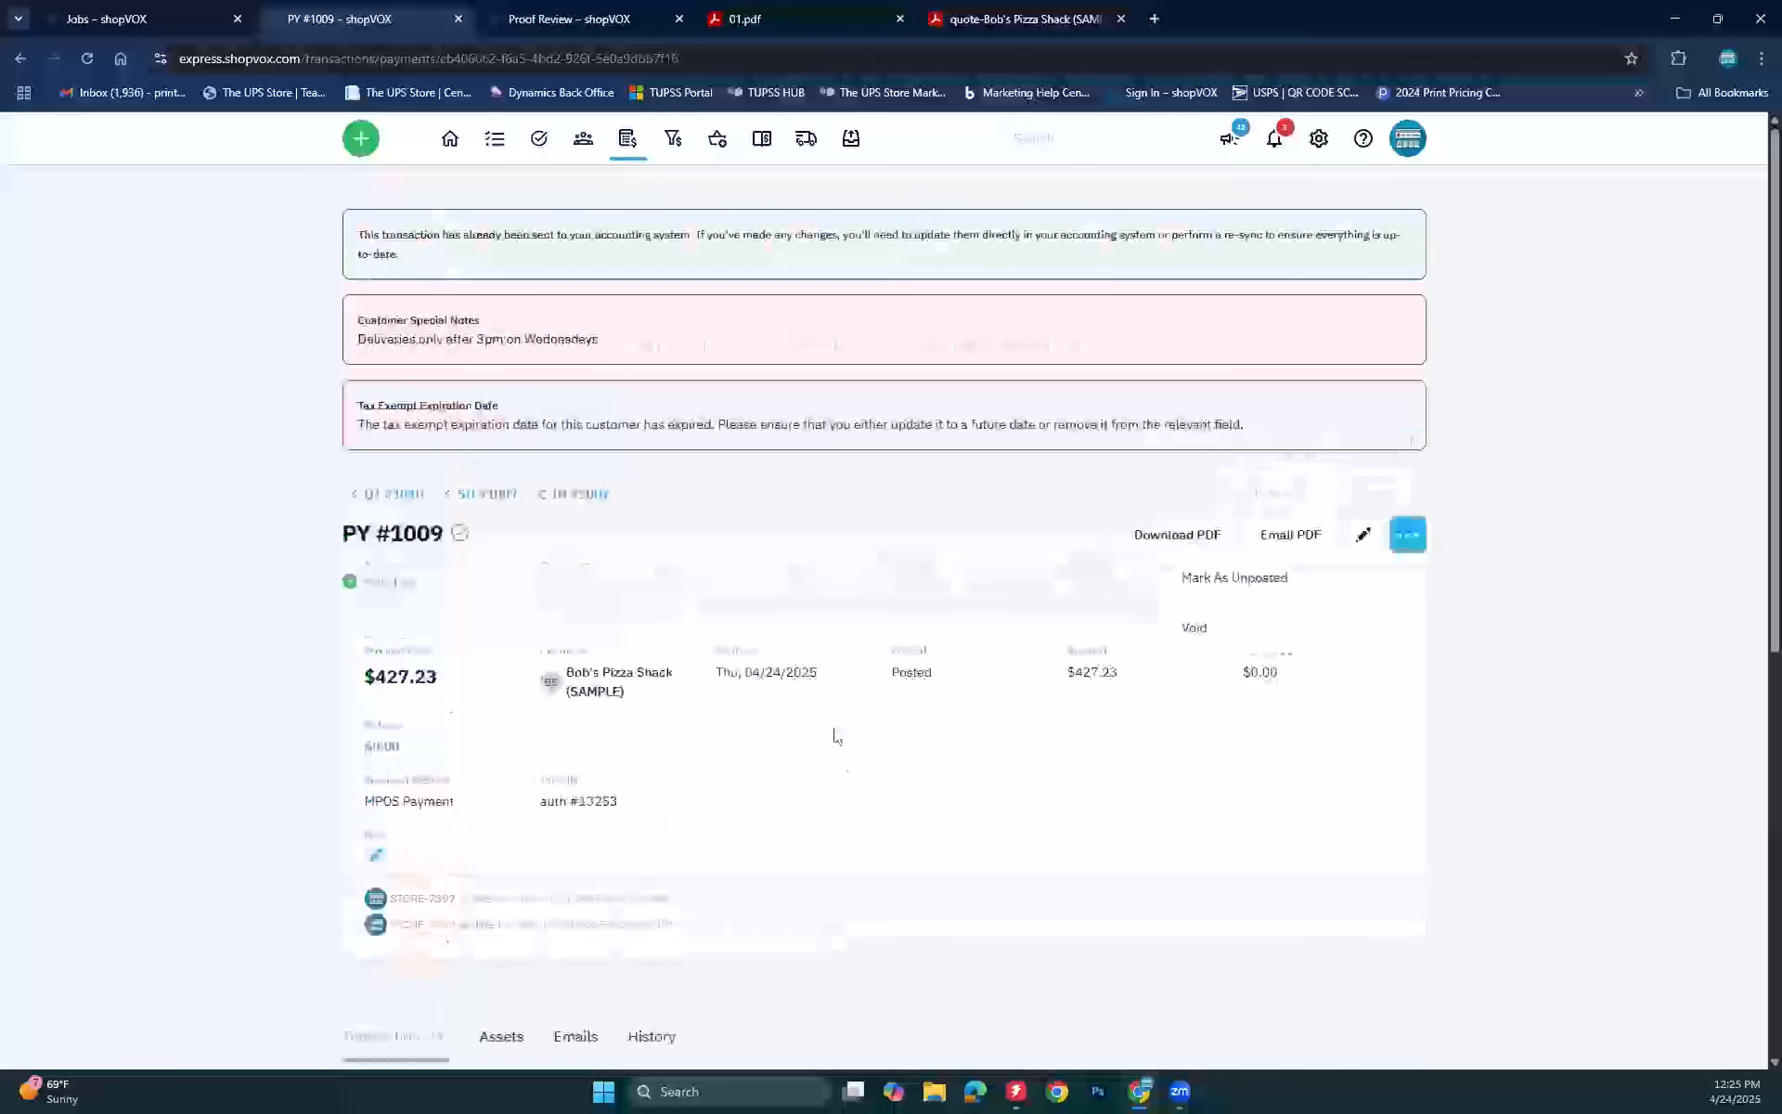
{"action": "left_click", "coordinate": [917, 685]}
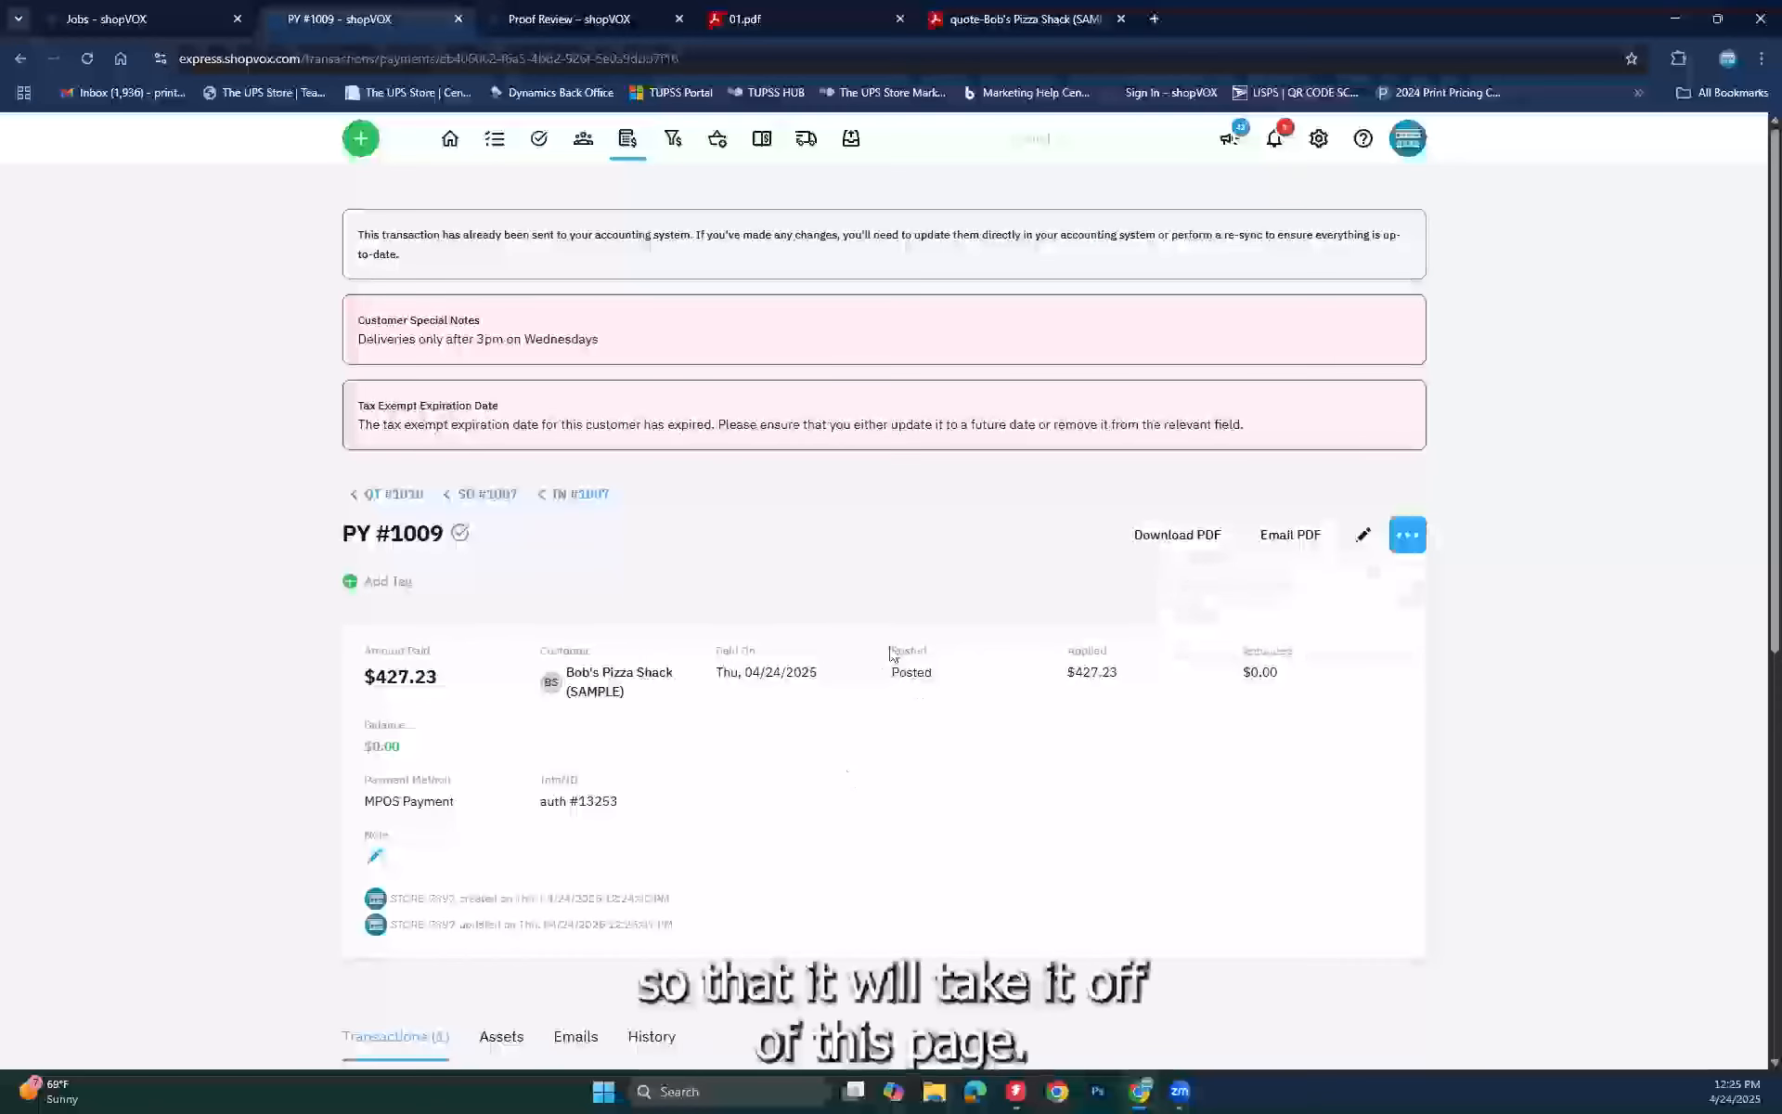
{"action": "left_click", "coordinate": [757, 137]}
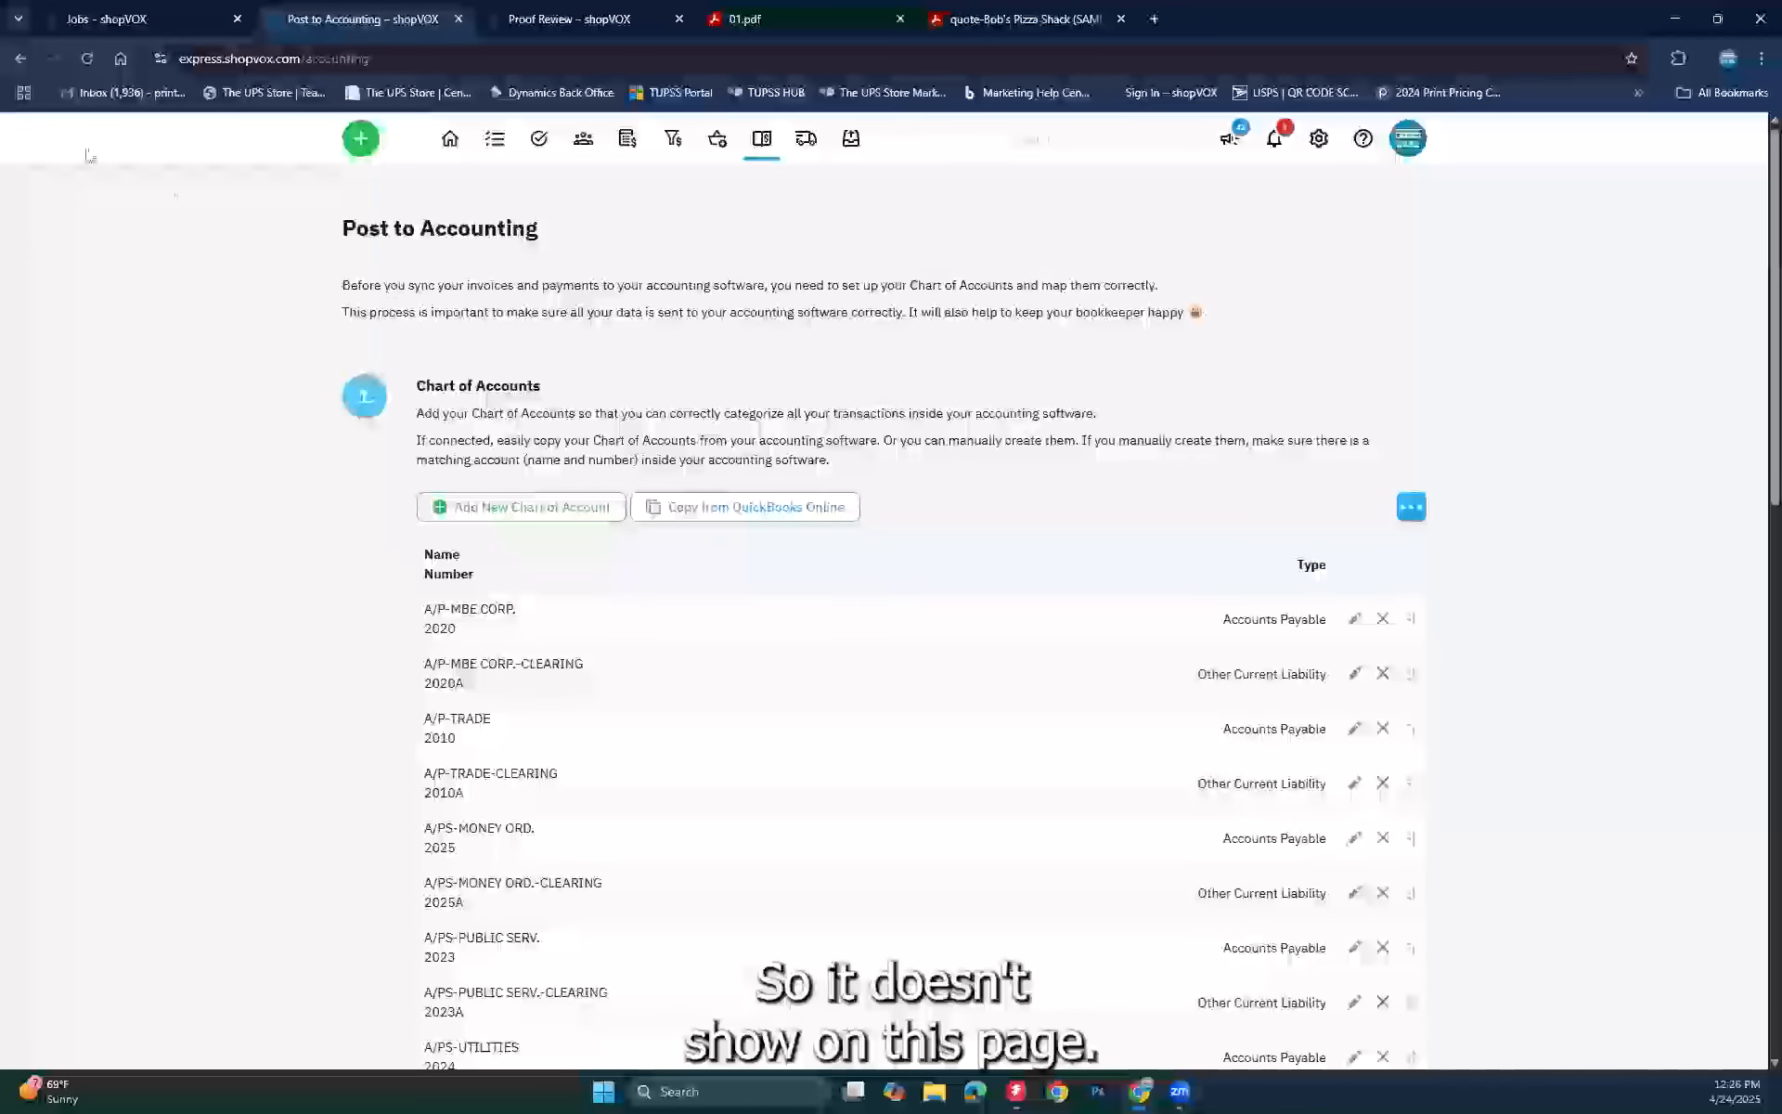
{"action": "left_click", "coordinate": [13, 57]}
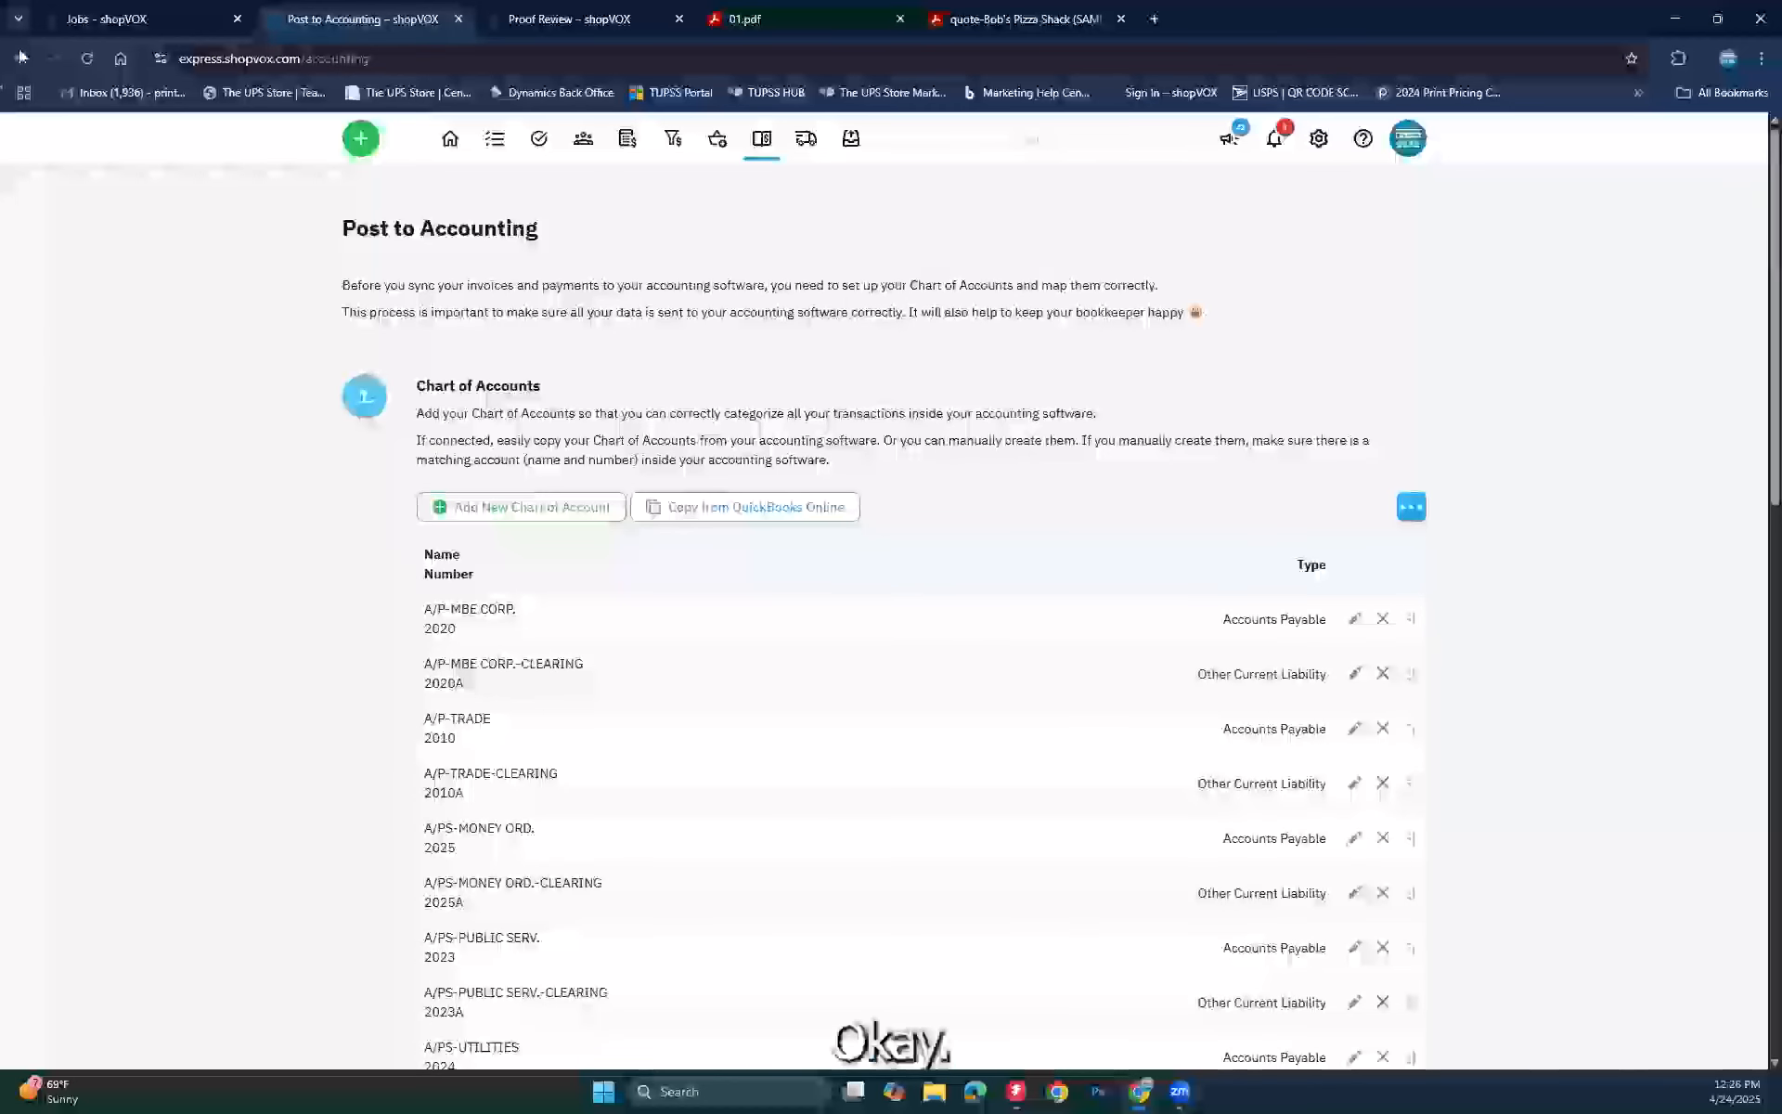